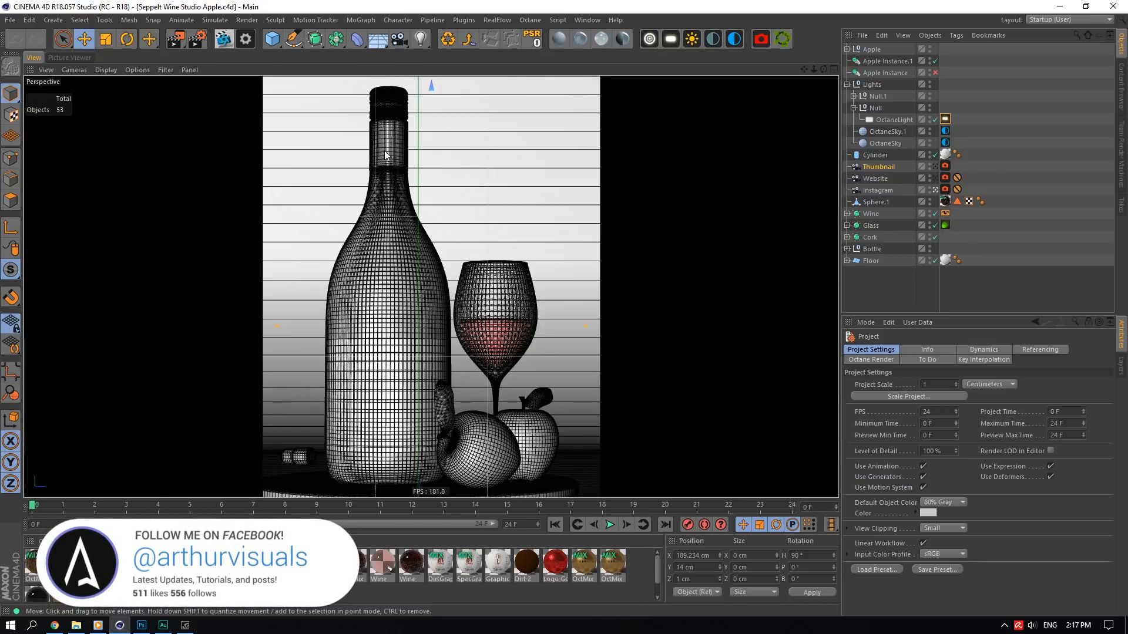
# - Create a new empty project and close the already open Seppelt Wine Tutorial.c4d project
pyautogui.click(15, 23)
pyautogui.click(27, 31)
pyautogui.click(587, 20)
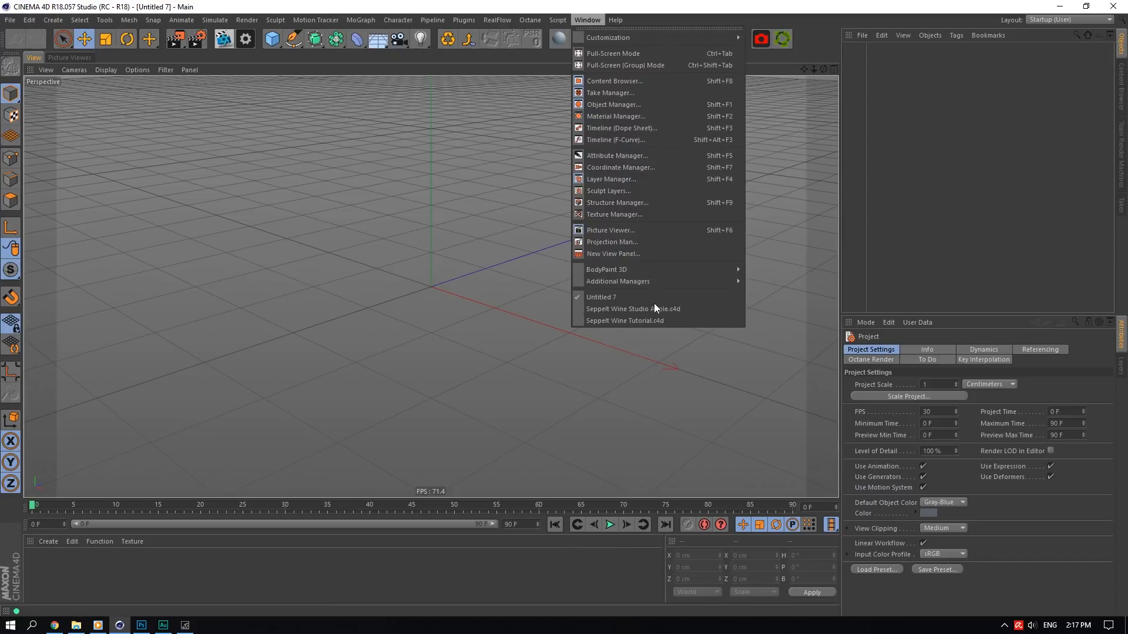
pyautogui.click(656, 320)
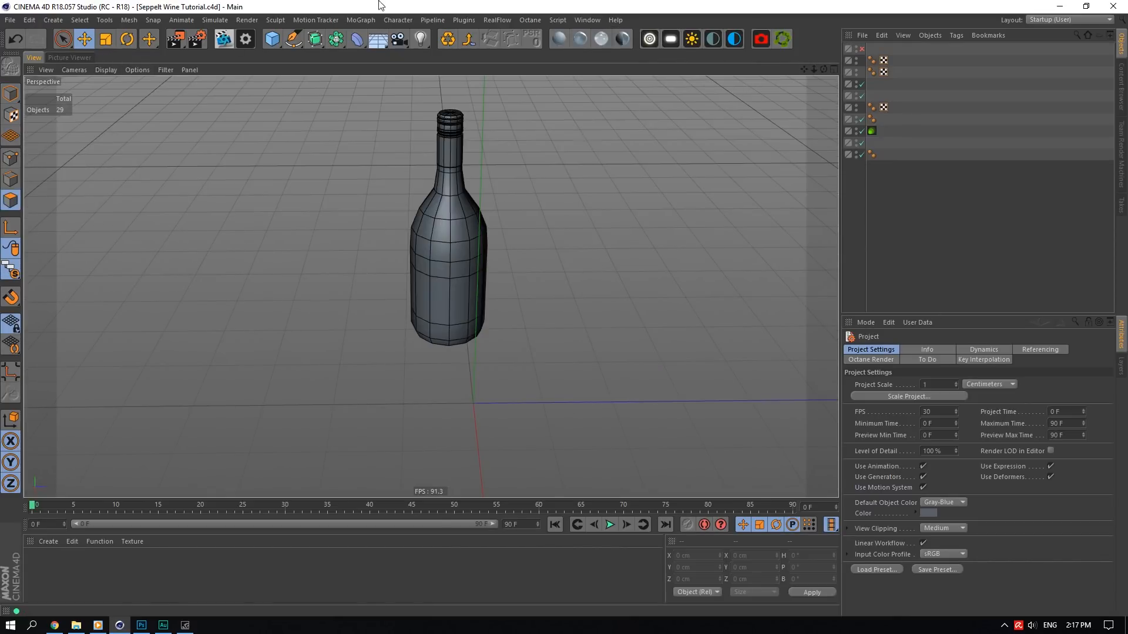
pyautogui.click(10, 20)
pyautogui.click(33, 86)
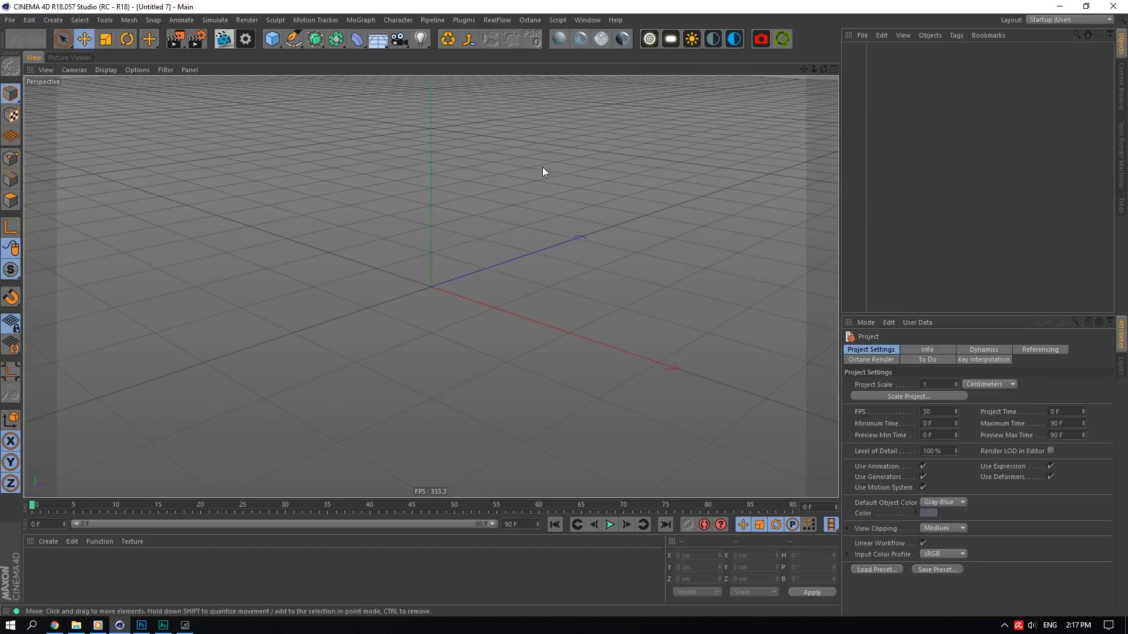
# - Copy Subdivision Surface.1 from the Bottle group in Seppelt Wine Studio Apple.c4d into the new Untitled 7 project
pyautogui.click(588, 20)
pyautogui.click(644, 298)
pyautogui.click(588, 20)
pyautogui.click(629, 293)
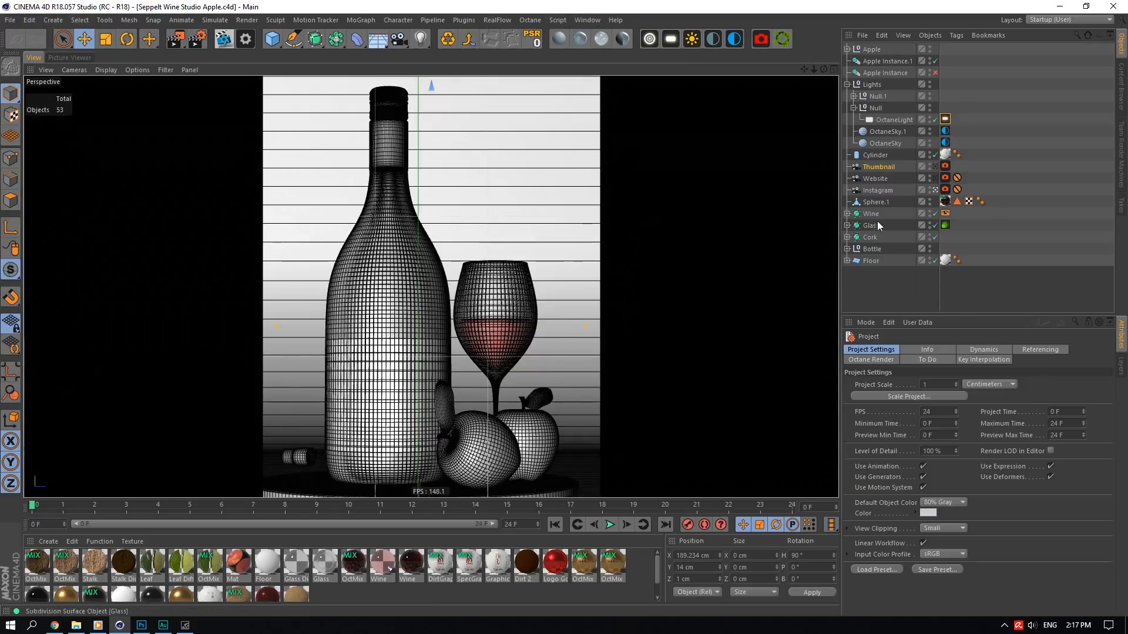
pyautogui.click(847, 249)
pyautogui.scroll(-1, 898, 274)
pyautogui.click(913, 286)
pyautogui.click(904, 296)
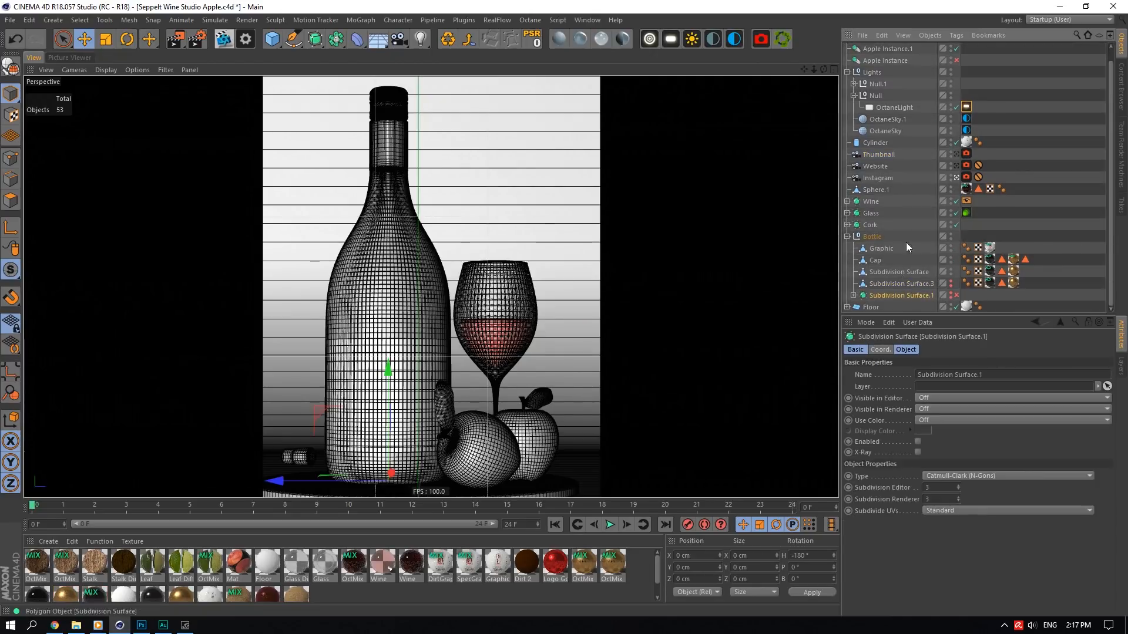
pyautogui.click(588, 20)
pyautogui.click(637, 295)
pyautogui.hotkey('ctrl', 'v')
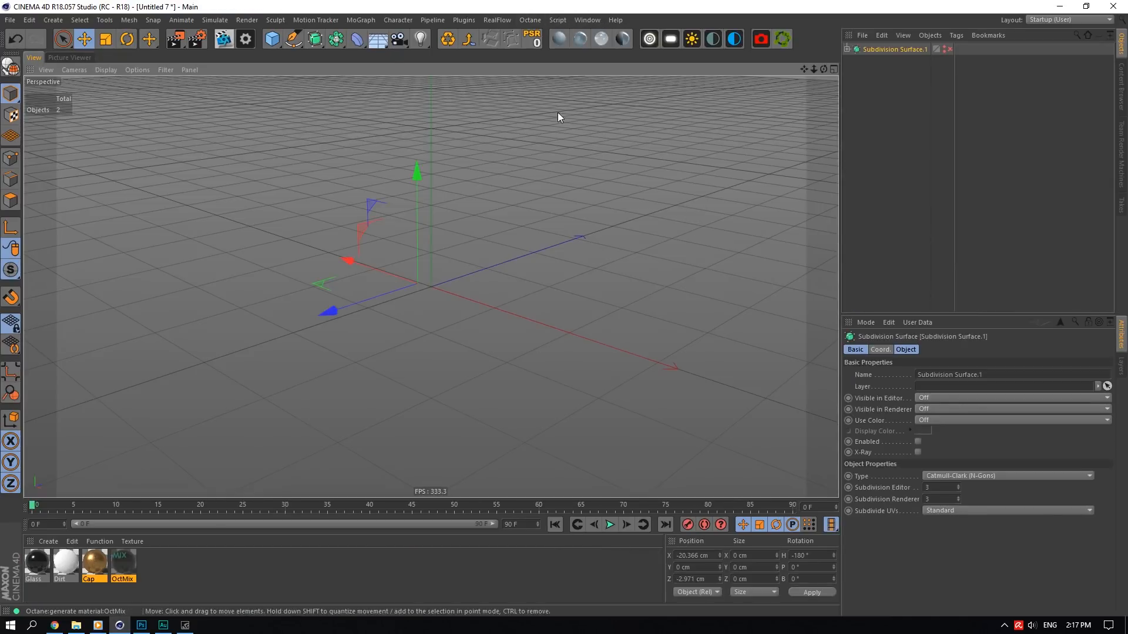
# - Make the pasted bottle visible in editor and renderer, and save the project over Seppelt Wine Tutorial.c4d
pyautogui.click(944, 47)
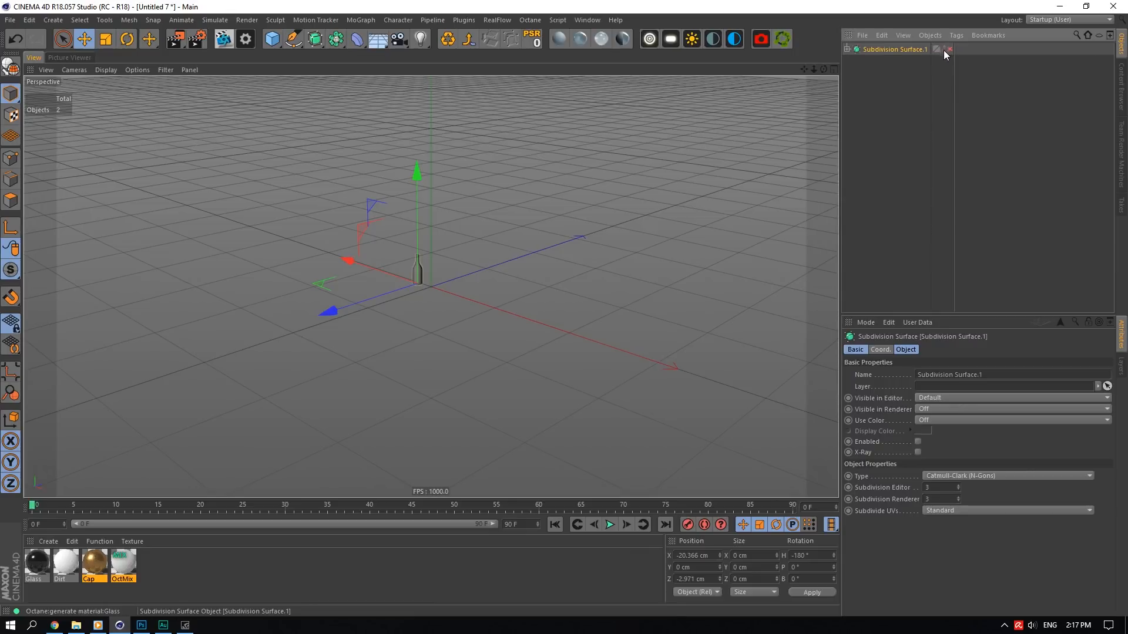
pyautogui.scroll(5, 241, 161)
pyautogui.click(10, 20)
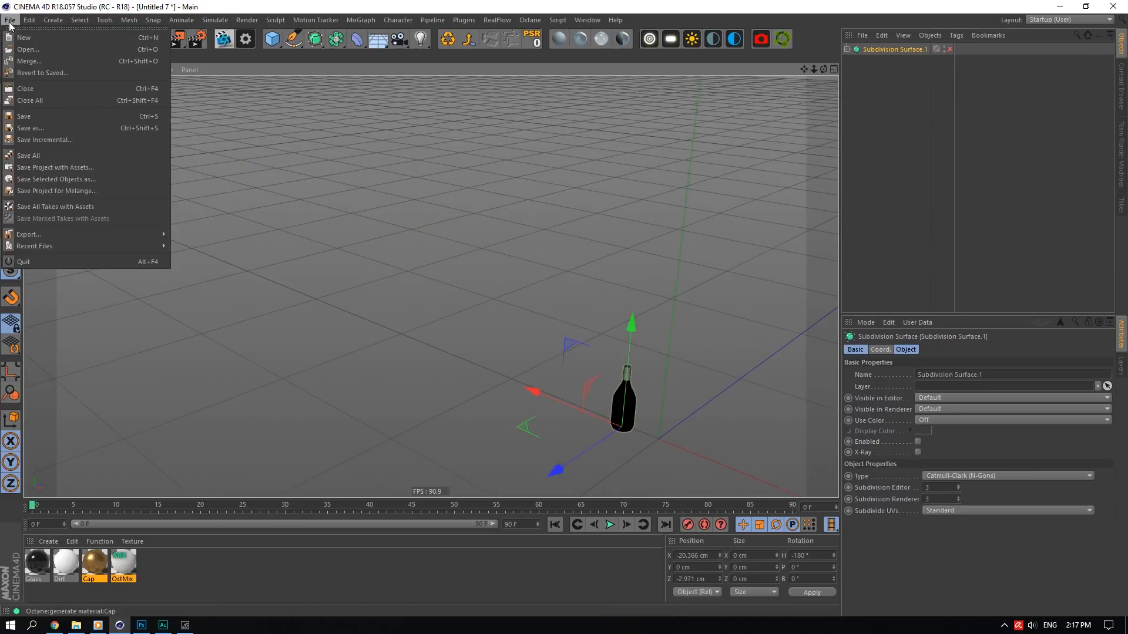
pyautogui.click(42, 128)
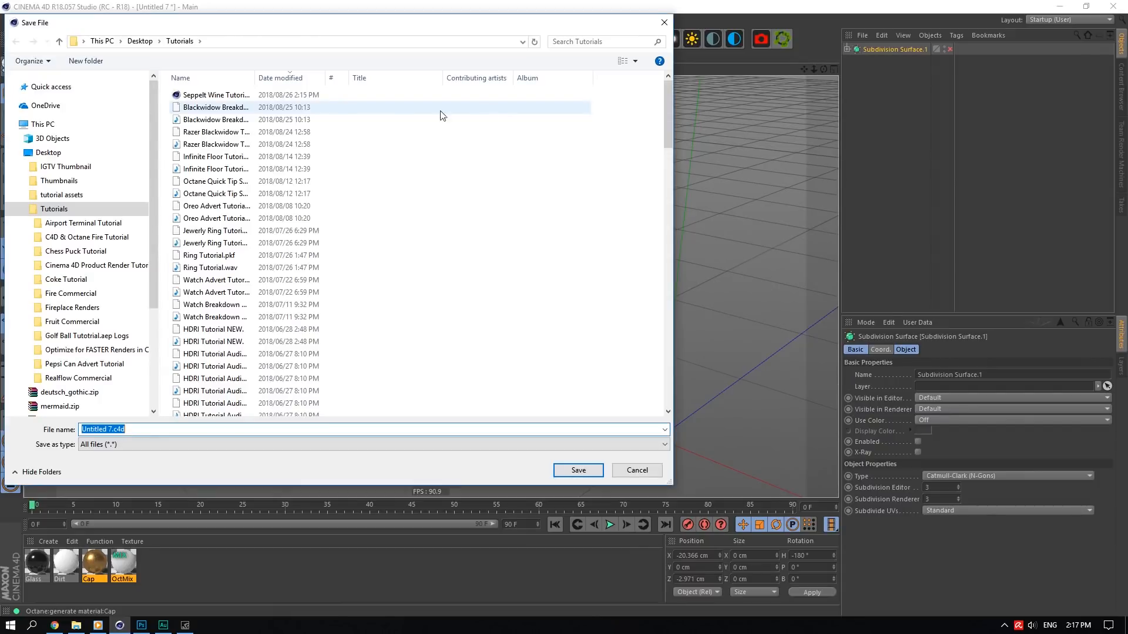
pyautogui.click(440, 95)
pyautogui.click(575, 469)
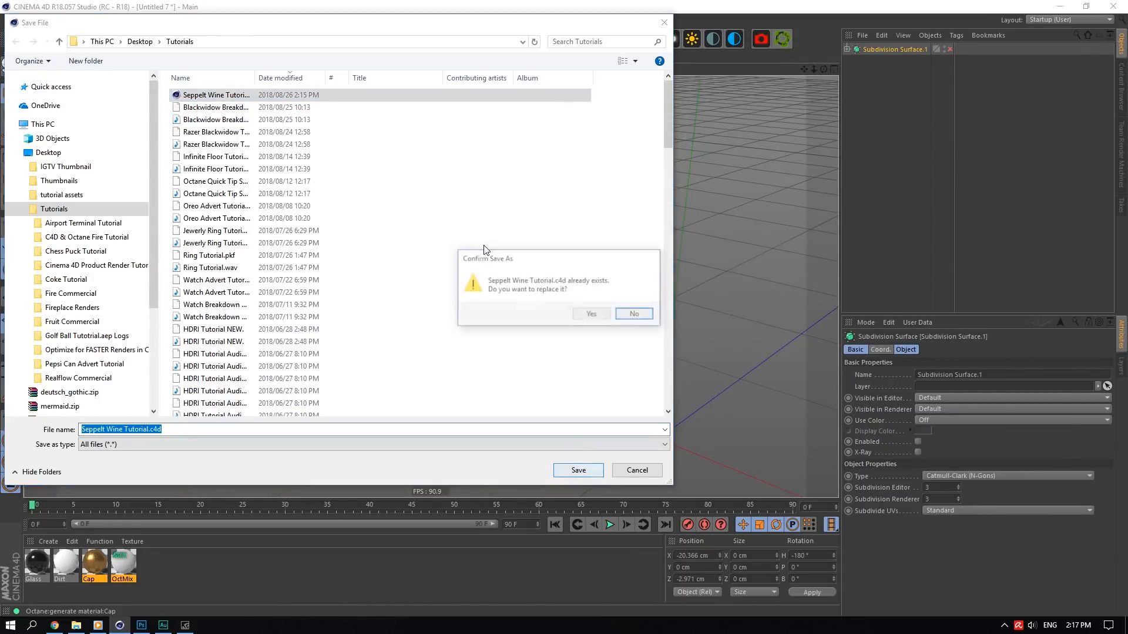
pyautogui.click(593, 314)
# - Turn off texture display in the perspective view around the bottle
pyautogui.moveTo(814, 71); pyautogui.dragTo(471, 250)
pyautogui.click(137, 70)
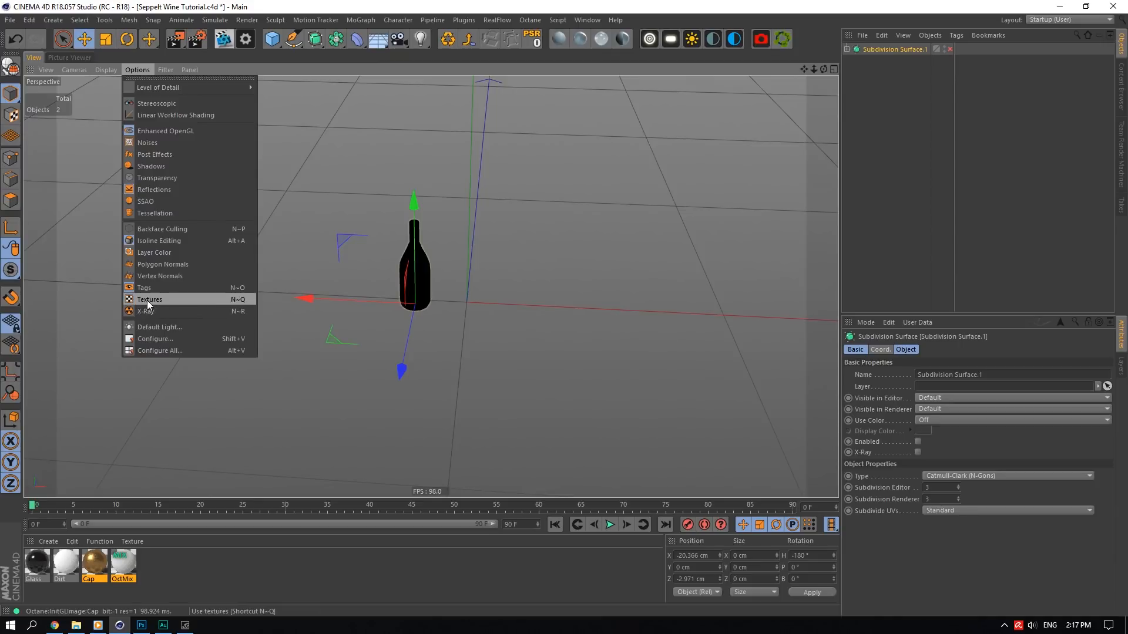
pyautogui.click(149, 300)
pyautogui.moveTo(814, 69); pyautogui.dragTo(470, 253)
# - Open Apple.c4d from the Apple subfolder of the Seppelt Wine Studio folder
pyautogui.click(587, 20)
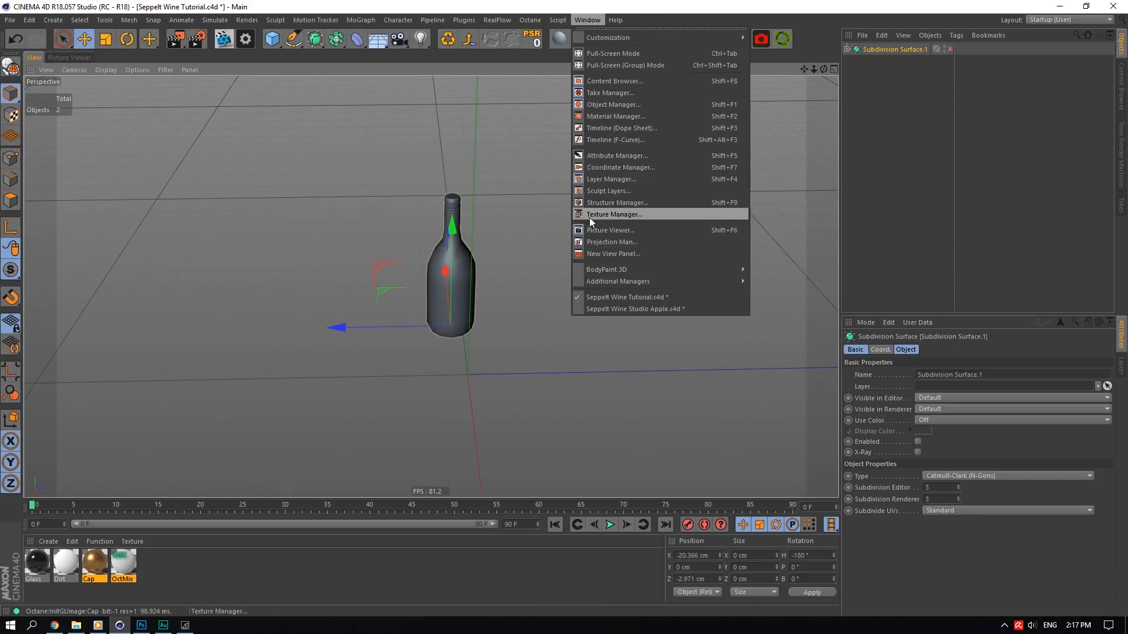
pyautogui.click(643, 308)
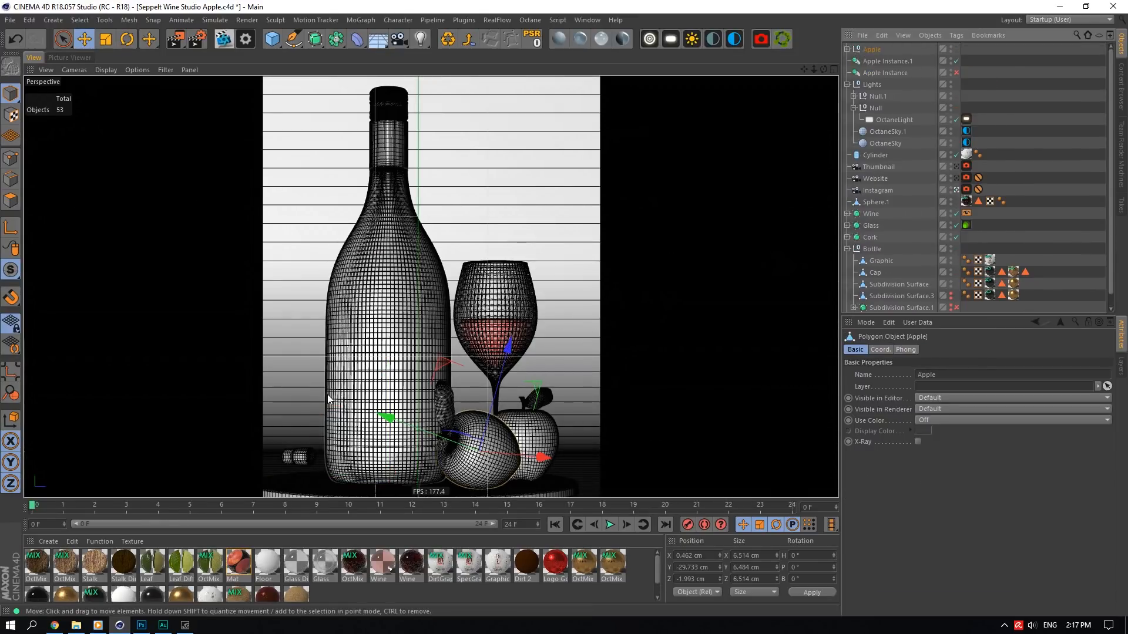
pyautogui.click(77, 626)
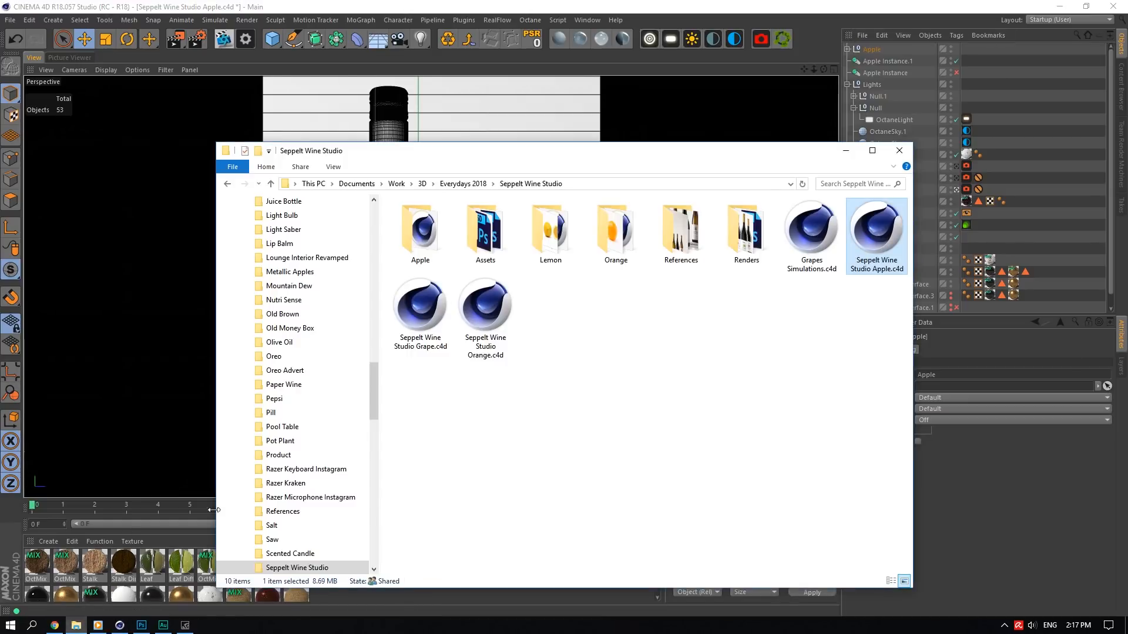
pyautogui.doubleClick(423, 226)
pyautogui.click(460, 220)
pyautogui.doubleClick(460, 221)
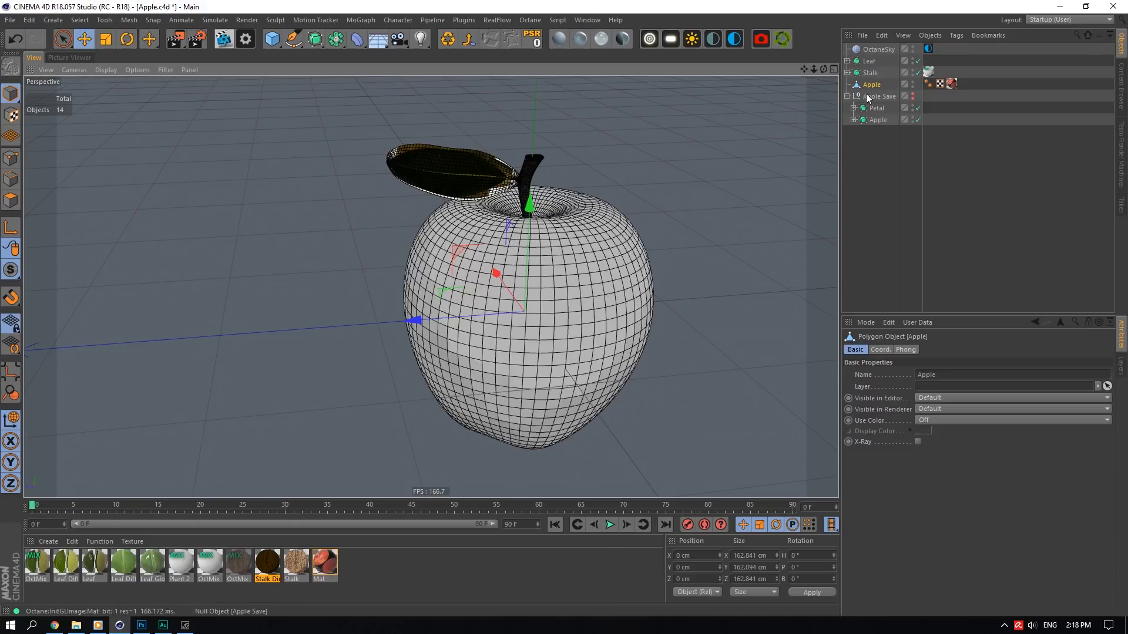
# - Select and copy the Apple Save group together with the Leaf object
pyautogui.click(878, 97)
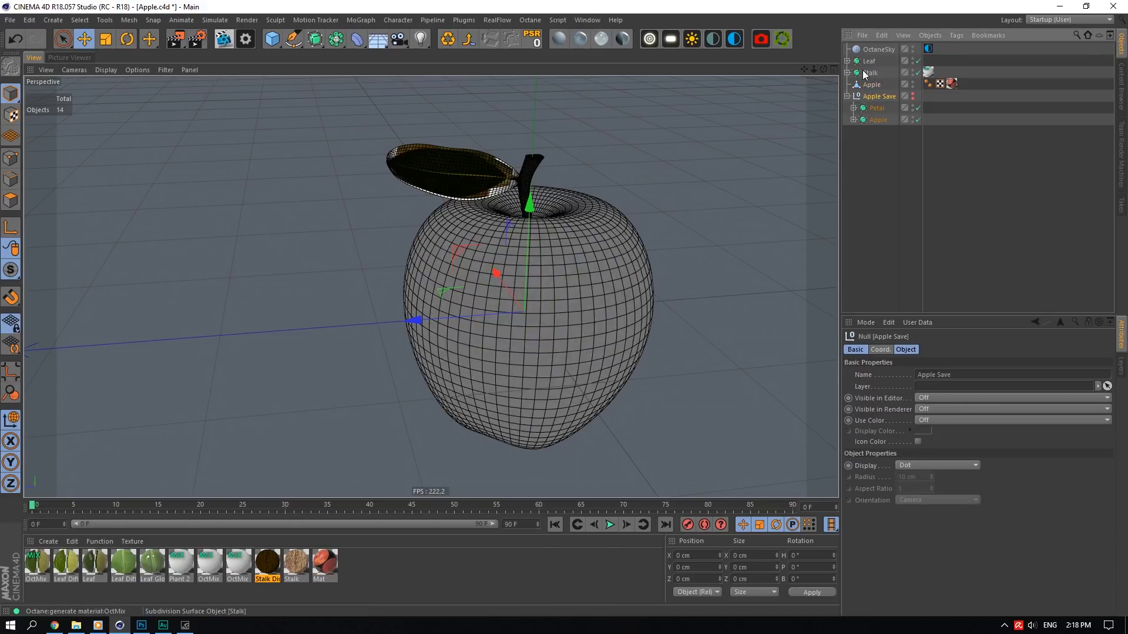
pyautogui.keyDown('shift'); pyautogui.click(490, 166); pyautogui.keyUp('shift')
pyautogui.click(598, 23)
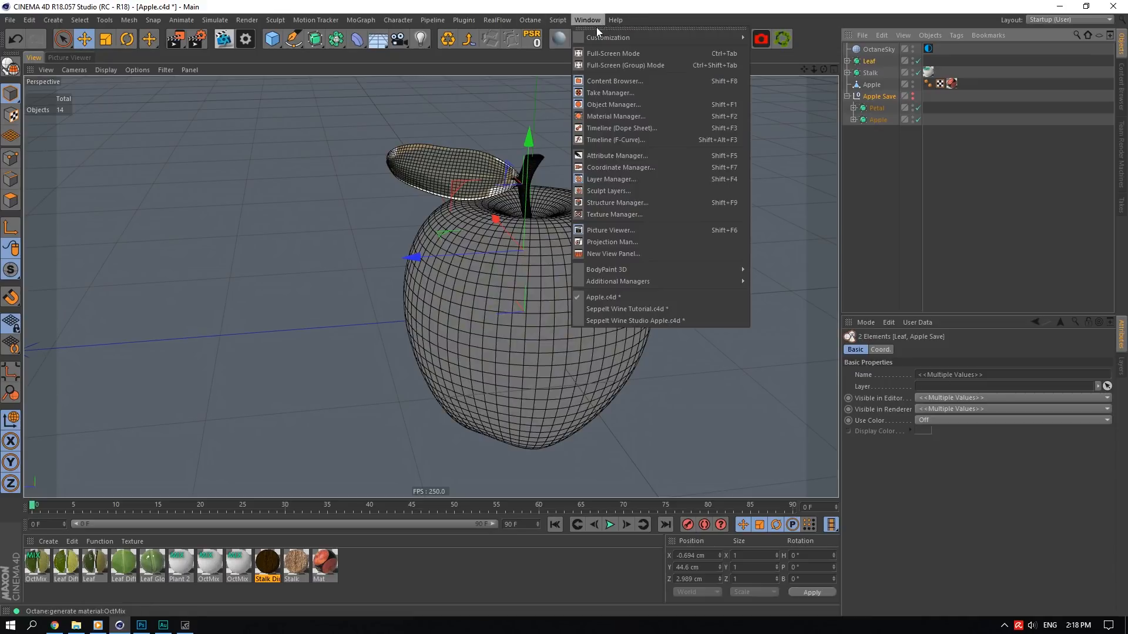
pyautogui.click(151, 65)
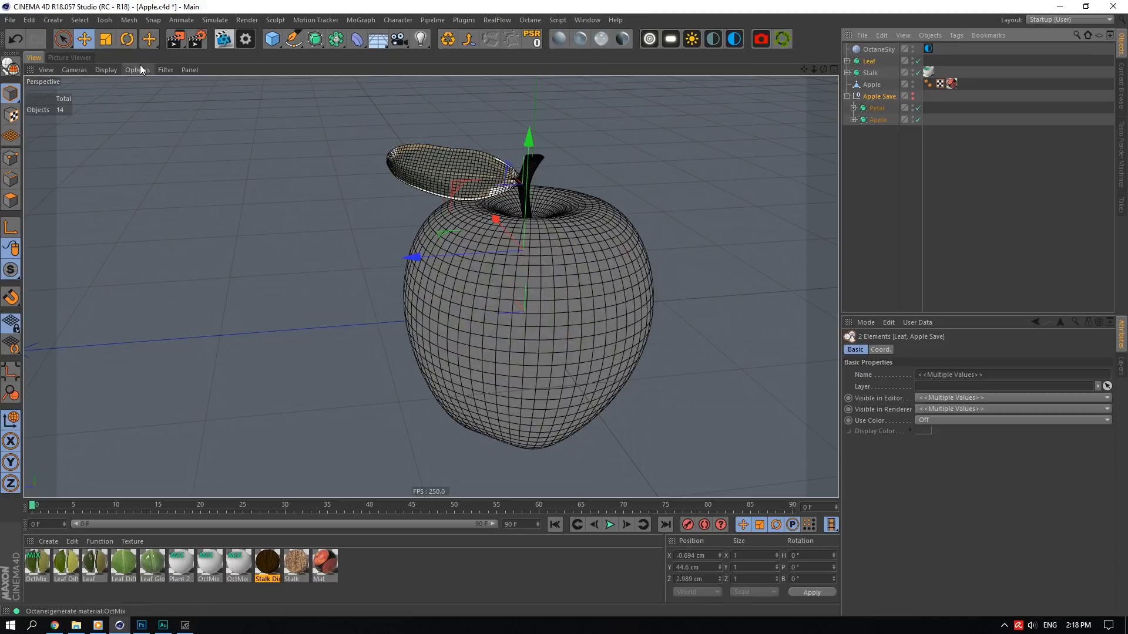
# - Turn off texture display in the apple project's viewport, and save and close Apple.c4d
pyautogui.click(140, 68)
pyautogui.click(170, 298)
pyautogui.hotkey('ctrl', 's')
pyautogui.click(10, 20)
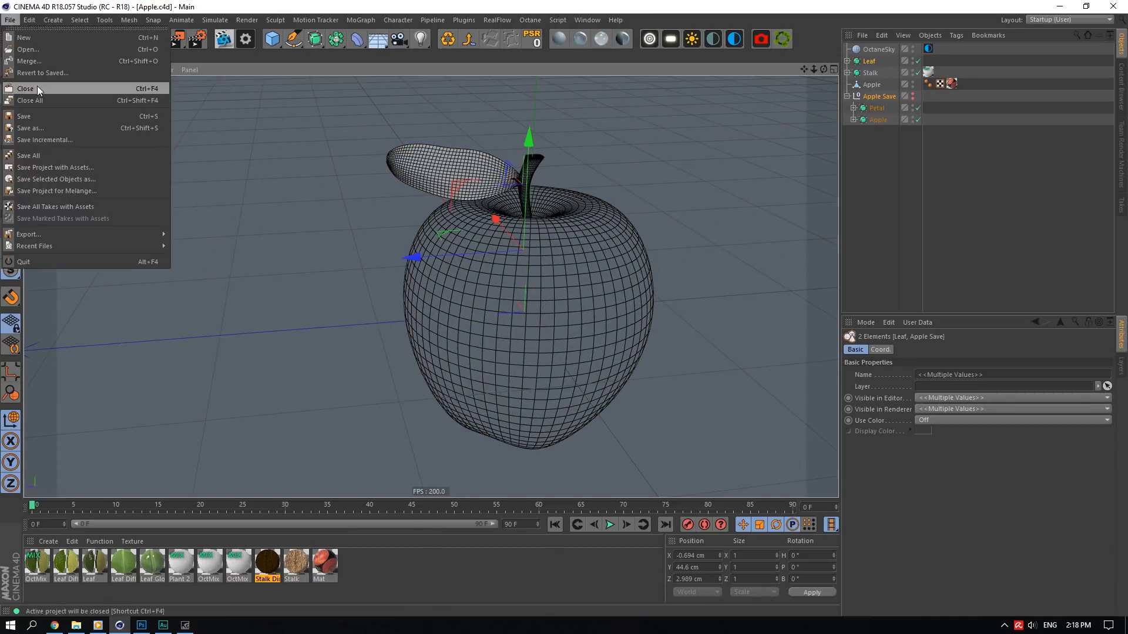
pyautogui.click(39, 88)
# - Try pasting the Leaf and Apple Save objects into Seppelt Wine Tutorial.c4d with Apple Save visible, and delete them
pyautogui.hotkey('ctrl', 'v')
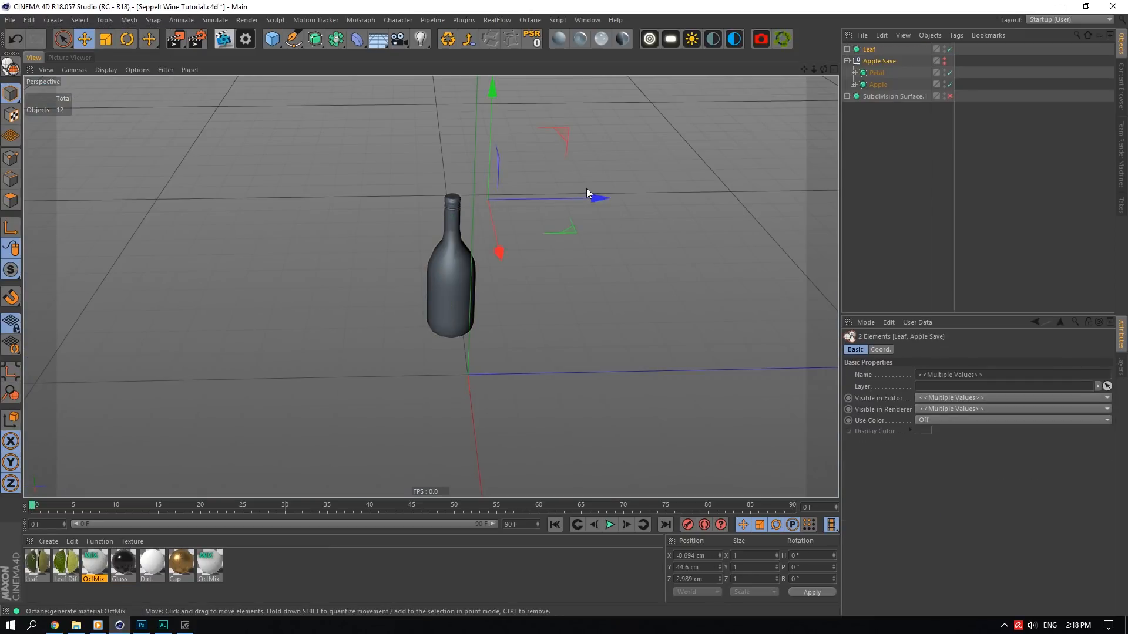
pyautogui.click(944, 60)
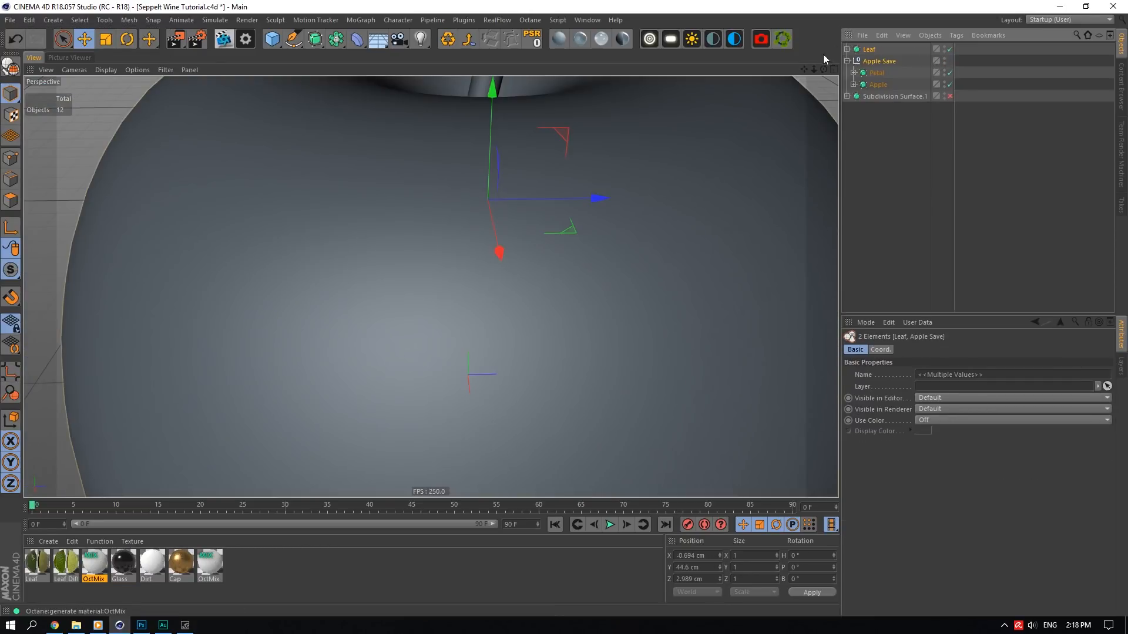
pyautogui.press('Delete')
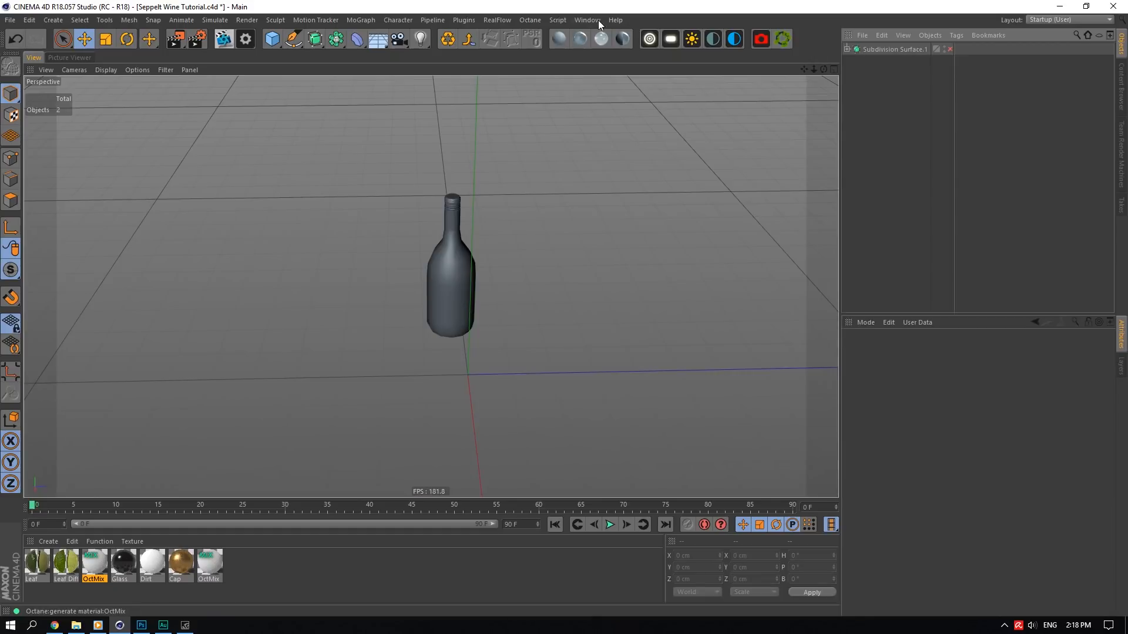
# - Copy the Leaf, Stalk, Apple, Cylinder, Glass, Cork and Floor objects from Seppelt Wine Studio Apple.c4d into Seppelt Wine Tutorial.c4d
pyautogui.click(598, 20)
pyautogui.click(650, 309)
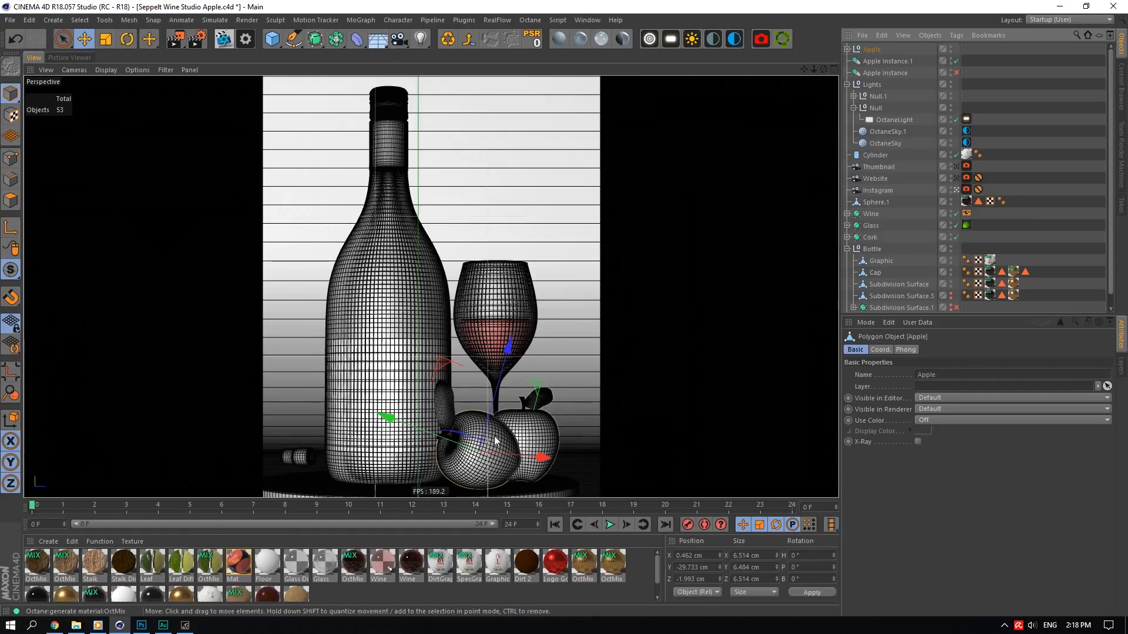
pyautogui.keyDown('shift'); pyautogui.click(445, 417); pyautogui.keyUp('shift')
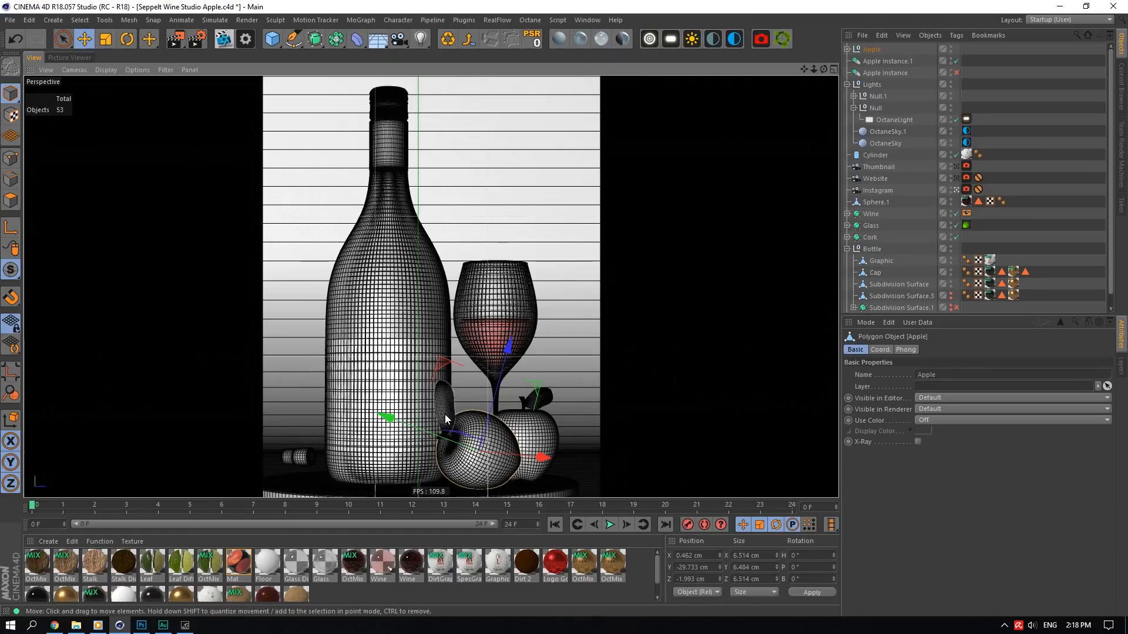
pyautogui.keyDown('shift'); pyautogui.click(439, 438); pyautogui.keyUp('shift')
pyautogui.keyDown('shift'); pyautogui.click(298, 482); pyautogui.keyUp('shift')
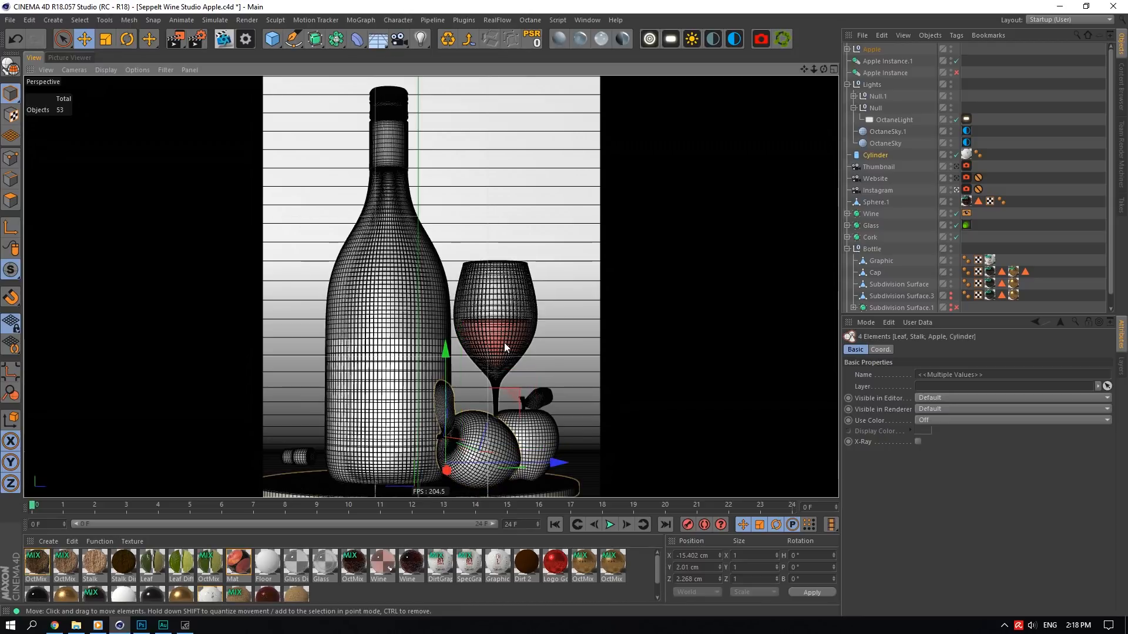
pyautogui.keyDown('shift'); pyautogui.click(504, 343); pyautogui.keyUp('shift')
pyautogui.keyDown('shift'); pyautogui.click(309, 397); pyautogui.keyUp('shift')
pyautogui.keyDown('shift'); pyautogui.click(302, 453); pyautogui.keyUp('shift')
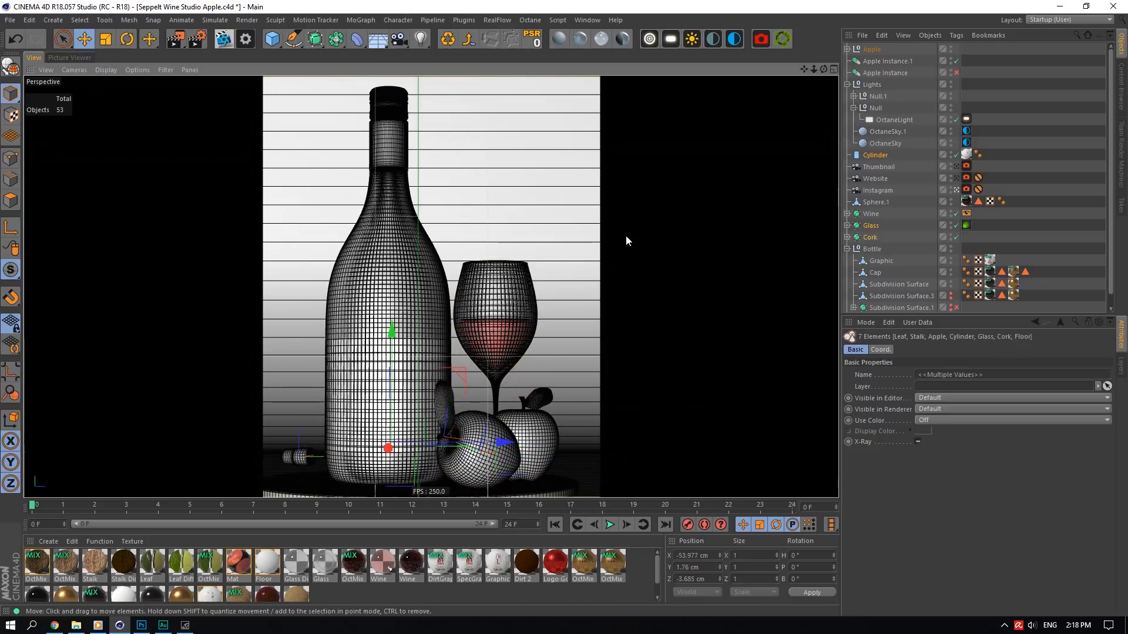
pyautogui.click(588, 21)
pyautogui.click(659, 297)
pyautogui.hotkey('ctrl', 'v')
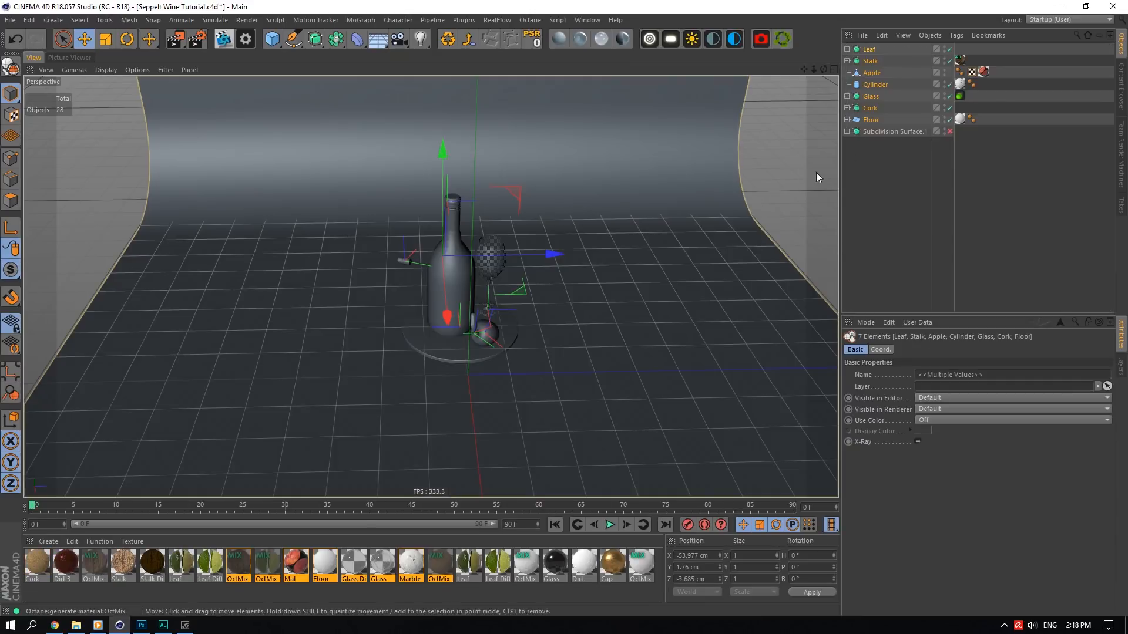
# - Delete the material tags from Stalk, Apple, Cylinder and Floor, plus the bottle mesh's material and polygon selection tags
pyautogui.click(960, 120)
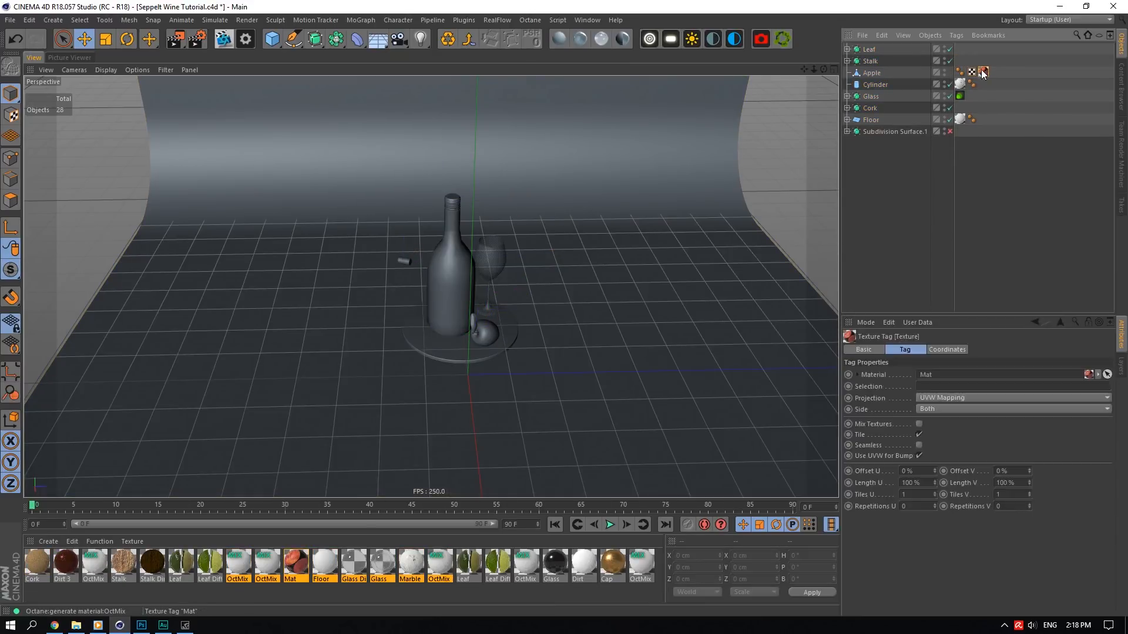
pyautogui.press('Delete')
pyautogui.click(846, 131)
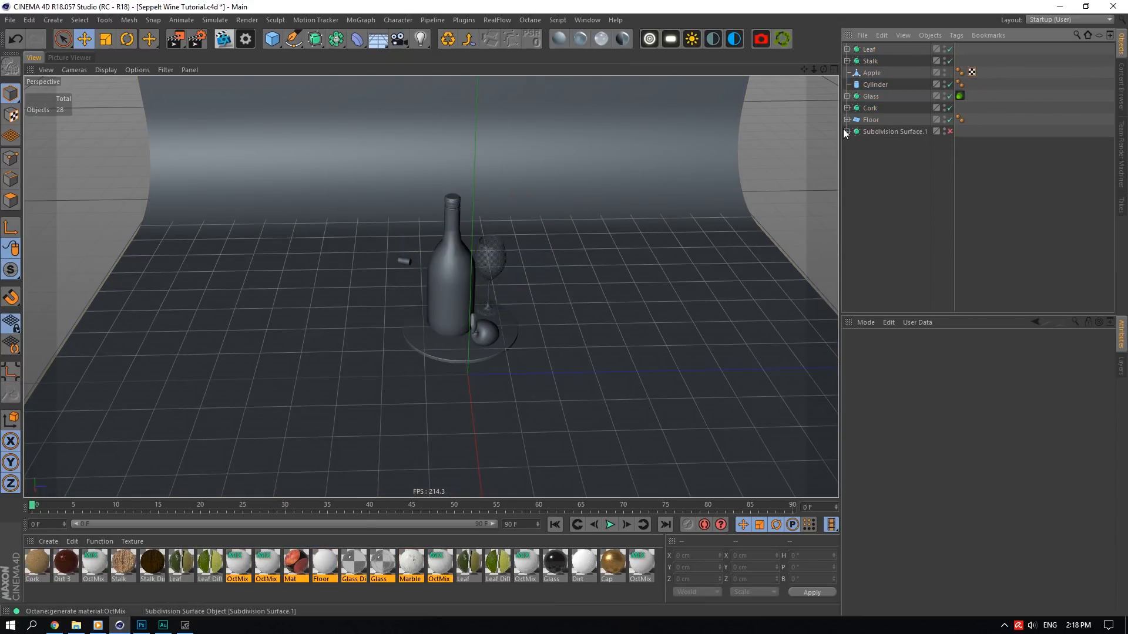
pyautogui.click(994, 143)
pyautogui.click(985, 143)
pyautogui.moveTo(1036, 122); pyautogui.dragTo(979, 146)
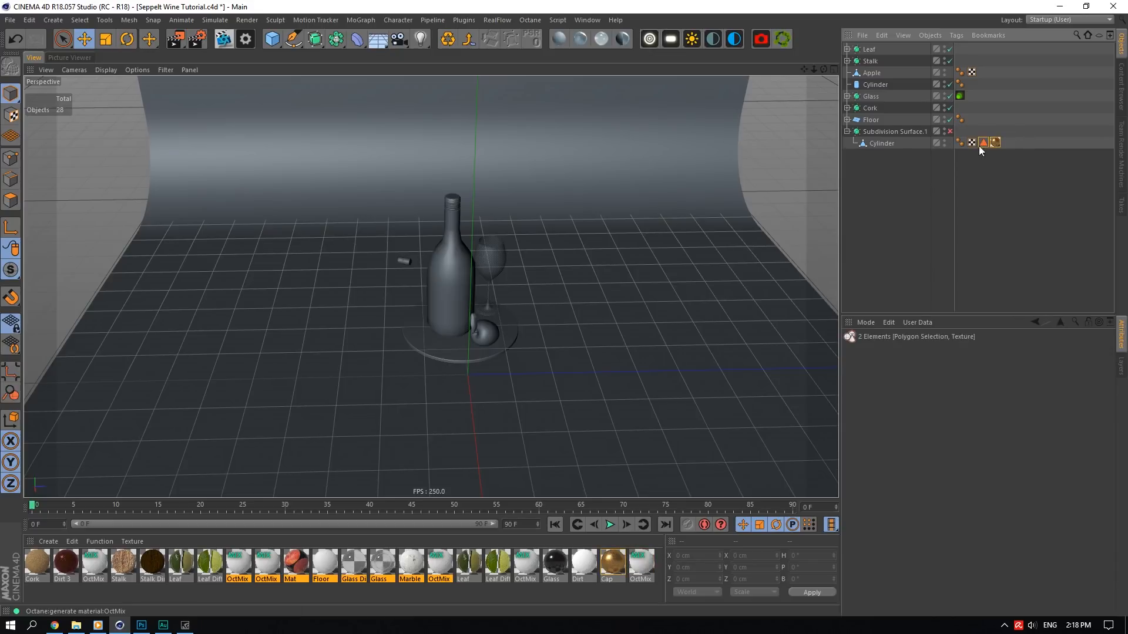
pyautogui.press('Delete')
# - Delete the material tags from the Cork mesh and from the meshes inside the Glass object
pyautogui.click(848, 131)
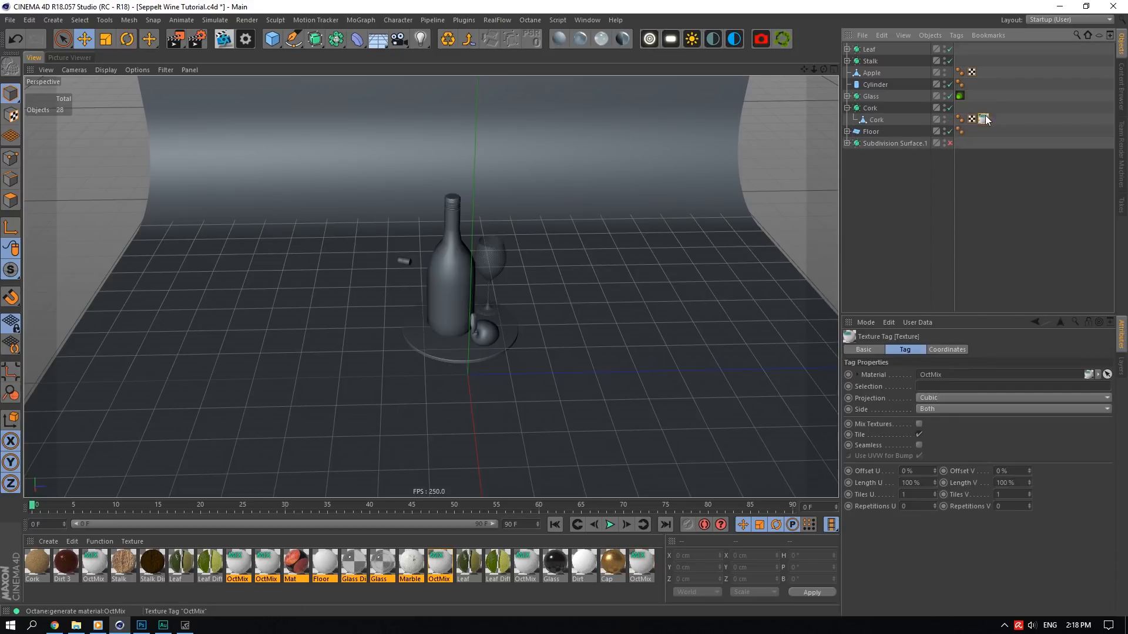
pyautogui.click(847, 96)
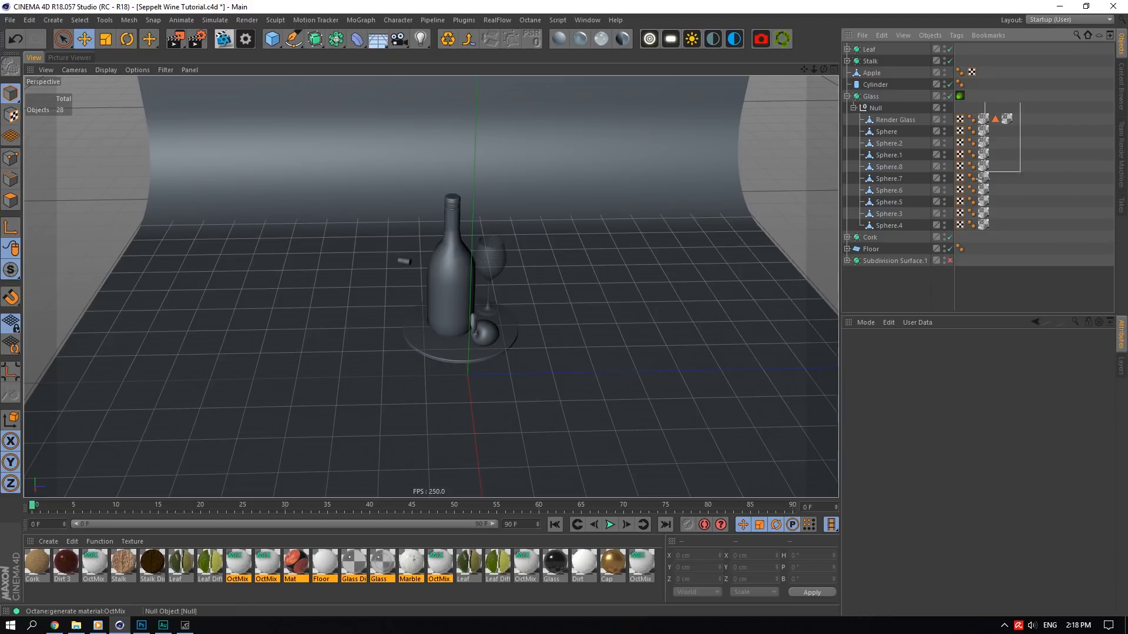
pyautogui.click(847, 96)
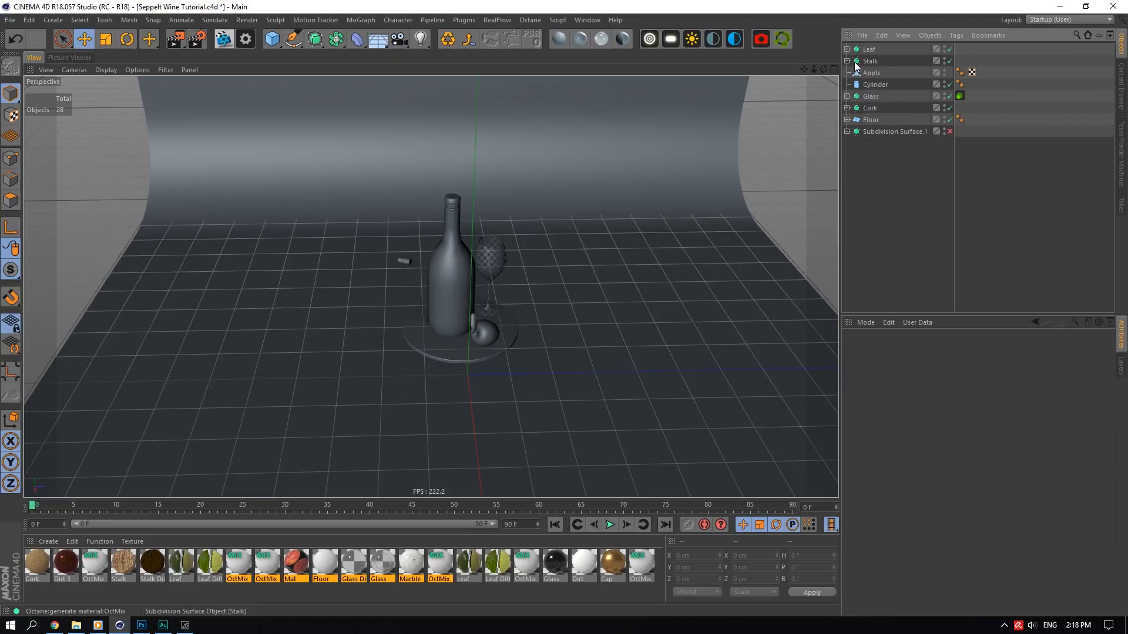
# - Delete the material tags from the Cube mesh inside Stalk and the Leaf Top mesh inside Leaf
pyautogui.click(859, 62)
pyautogui.click(847, 61)
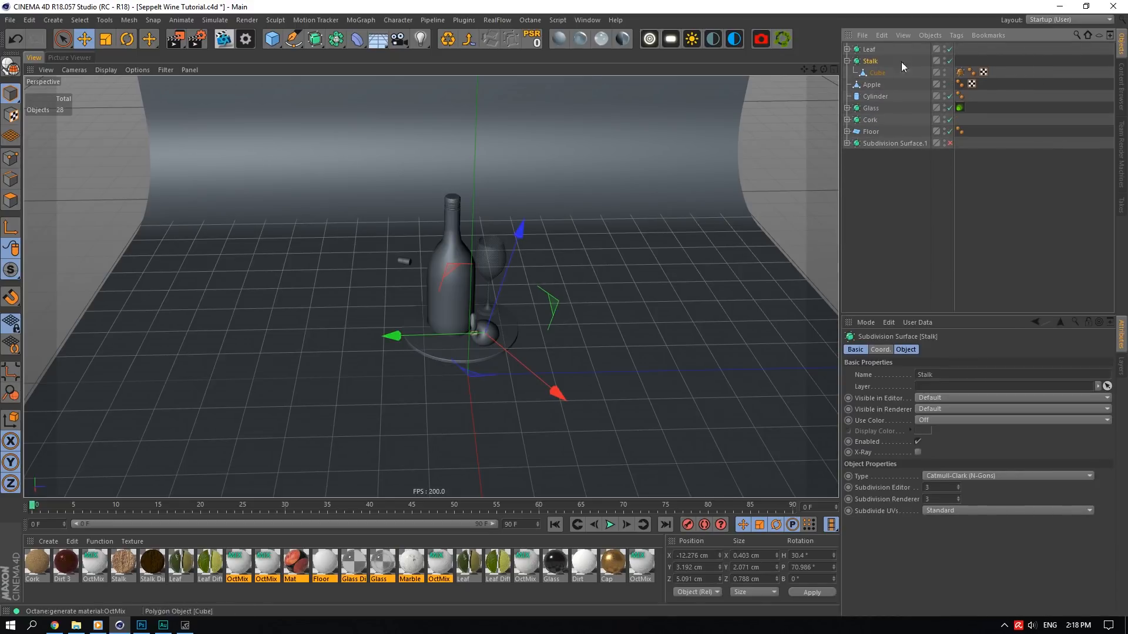
pyautogui.click(847, 61)
pyautogui.click(848, 49)
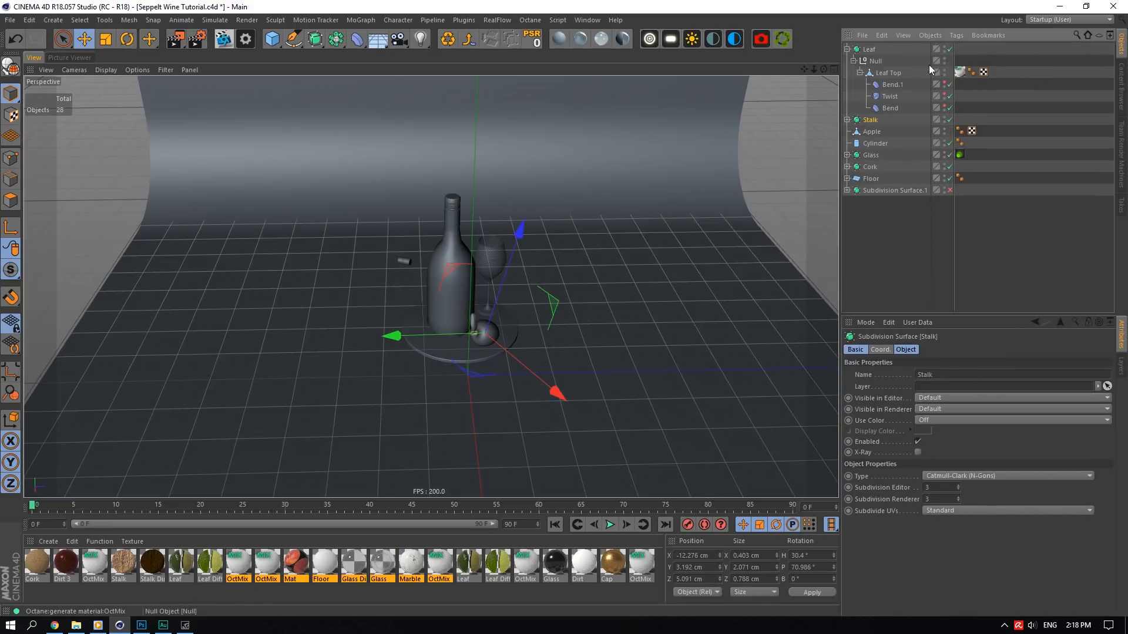
pyautogui.click(848, 49)
# - Remove the unused materials from the file, repeating the cleanup until the material list is empty
pyautogui.keyDown('alt'); pyautogui.moveTo(588, 235); pyautogui.dragTo(399, 311); pyautogui.keyUp('alt')
pyautogui.click(98, 541)
pyautogui.click(112, 500)
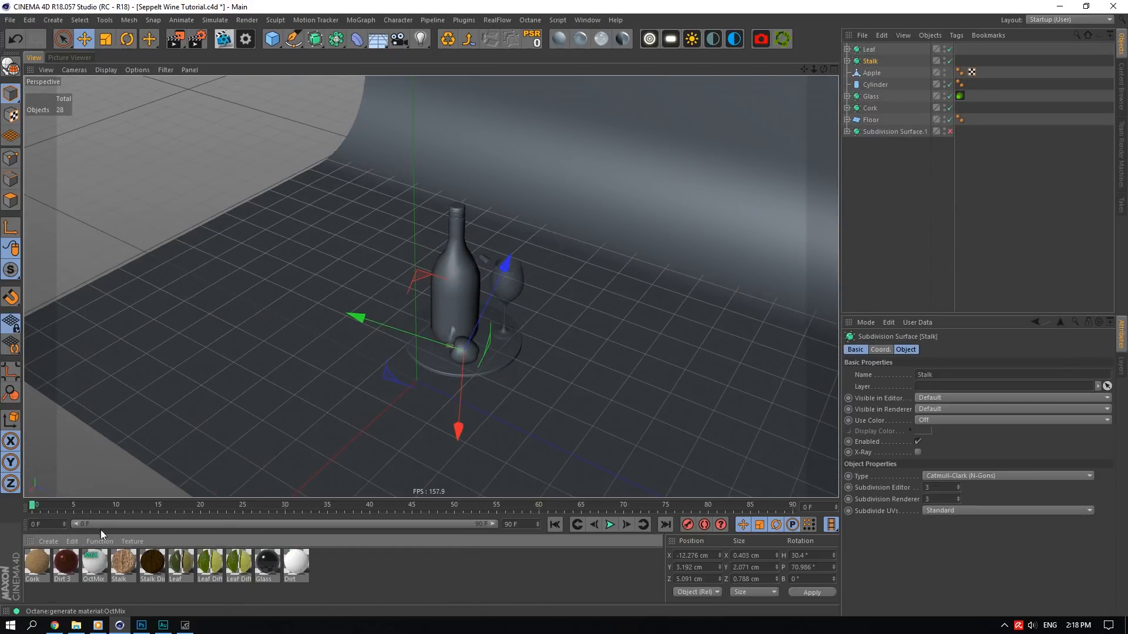
pyautogui.click(99, 541)
pyautogui.click(107, 501)
pyautogui.click(99, 541)
pyautogui.click(130, 501)
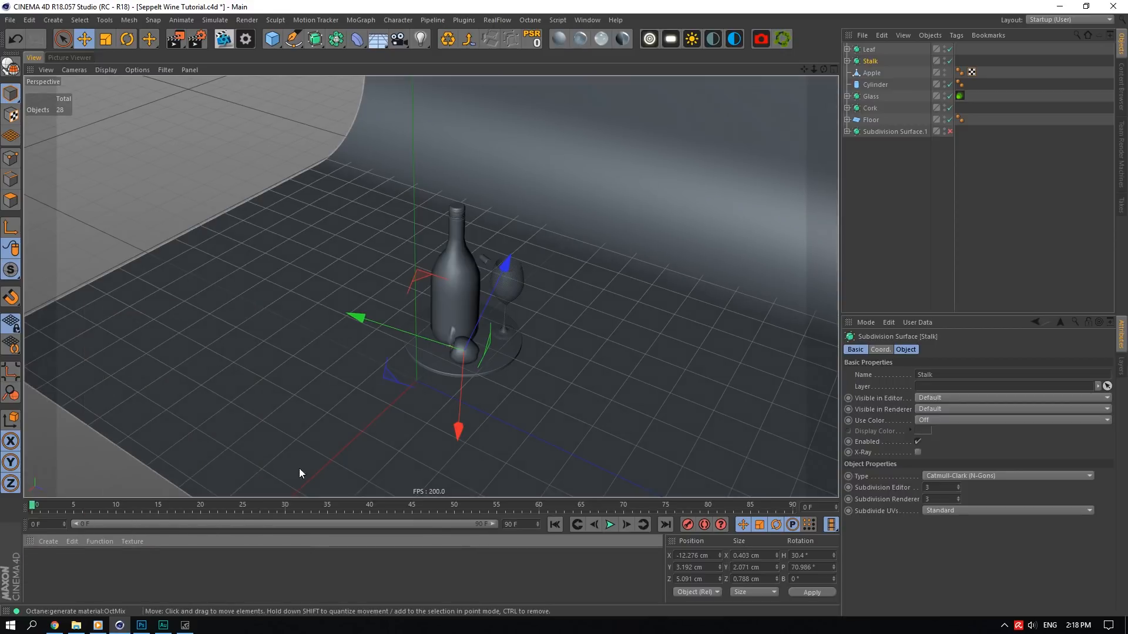
# - Isolate the bottle's Subdivision Surface.1 hierarchy with Viewport Solo
pyautogui.scroll(4, 434, 349)
pyautogui.scroll(3, 734, 182)
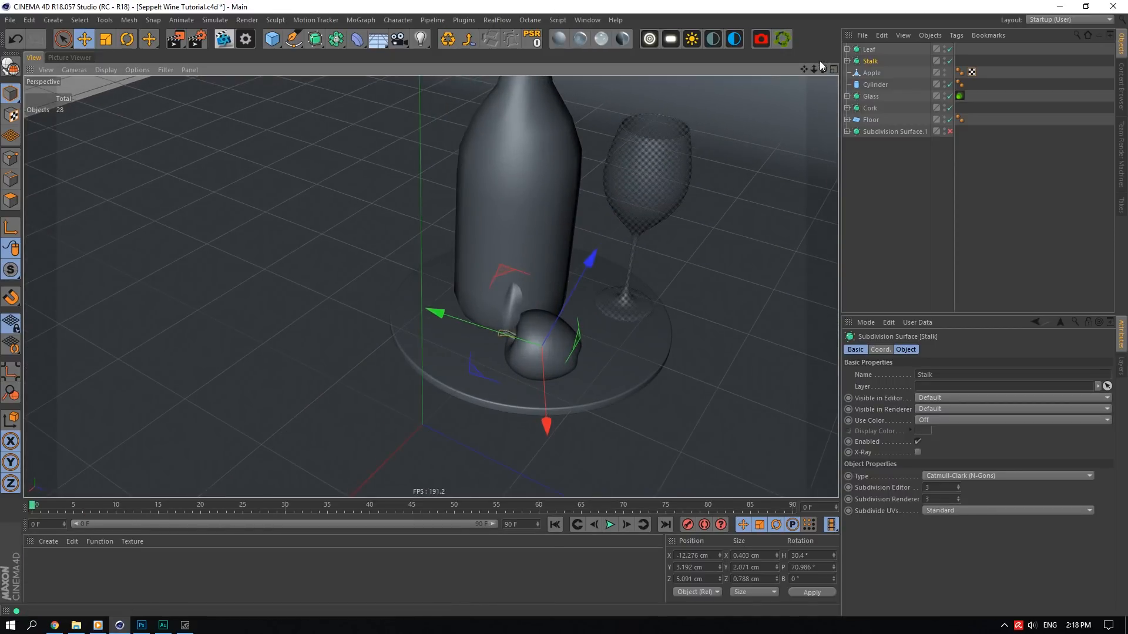
pyautogui.moveTo(820, 67); pyautogui.dragTo(826, 70)
pyautogui.click(893, 132)
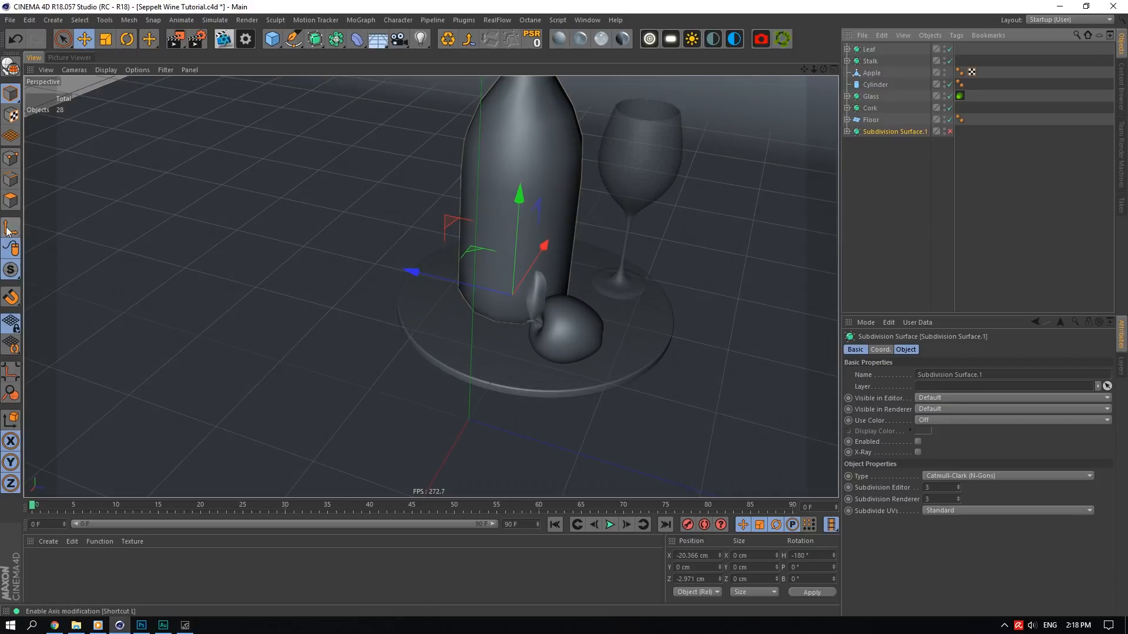
pyautogui.moveTo(10, 270); pyautogui.dragTo(62, 324)
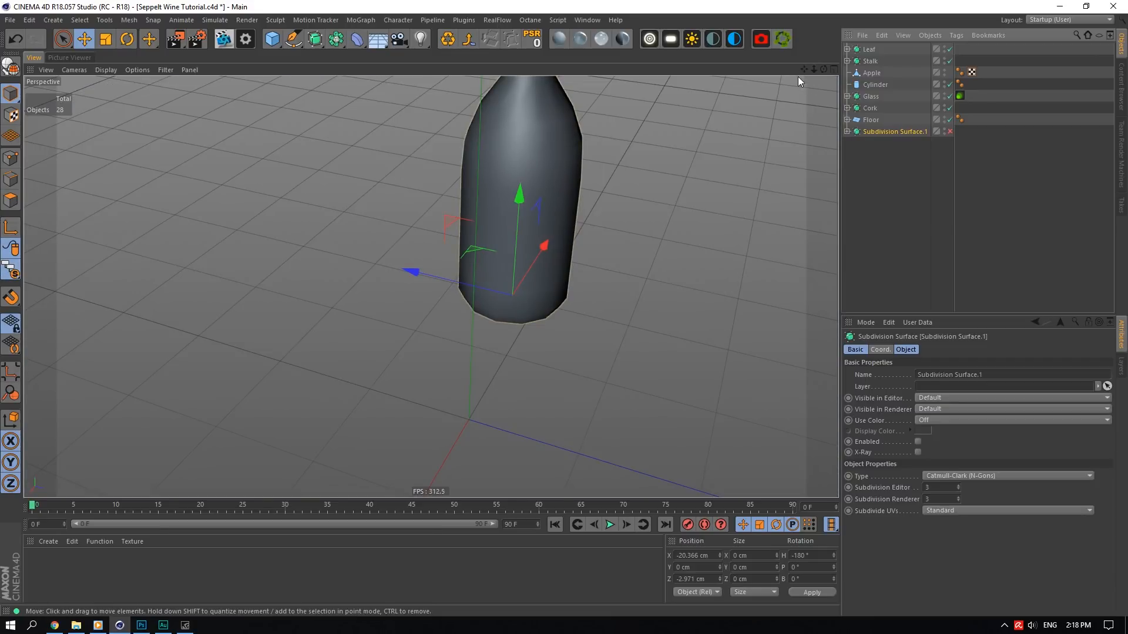
pyautogui.moveTo(804, 70); pyautogui.dragTo(793, 111)
# - Add a cylinder primitive and set the position of the bottle's Subdivision Surface.1 to X 0 cm and Z 0 cm
pyautogui.moveTo(273, 40); pyautogui.dragTo(497, 57)
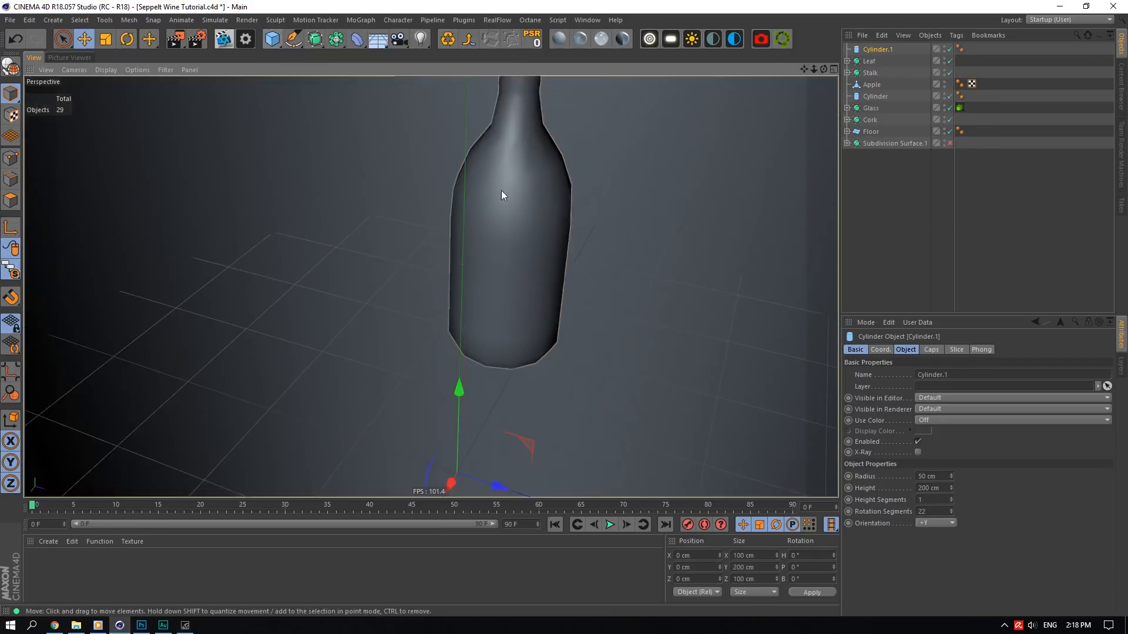
pyautogui.click(905, 349)
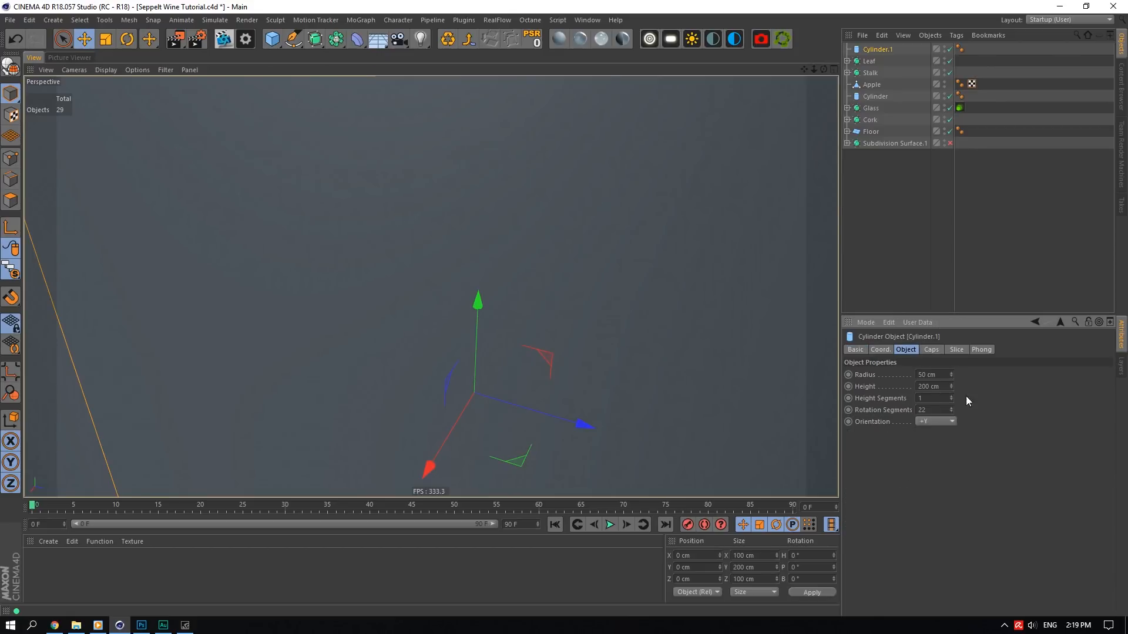
pyautogui.click(884, 143)
pyautogui.click(880, 350)
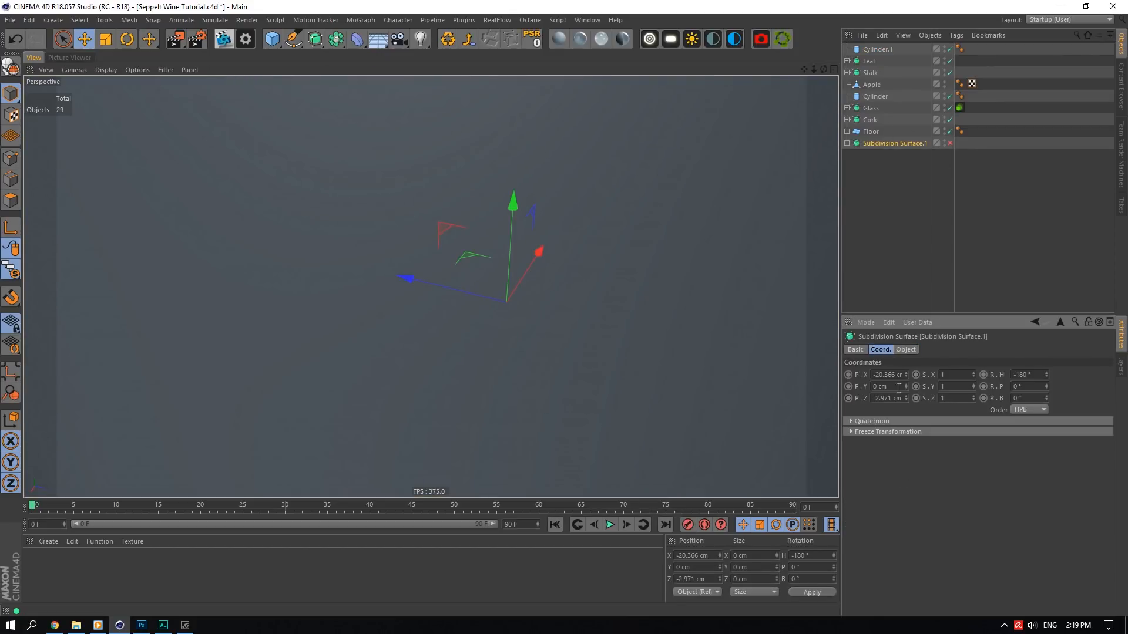
pyautogui.write('0')
pyautogui.press('Return')
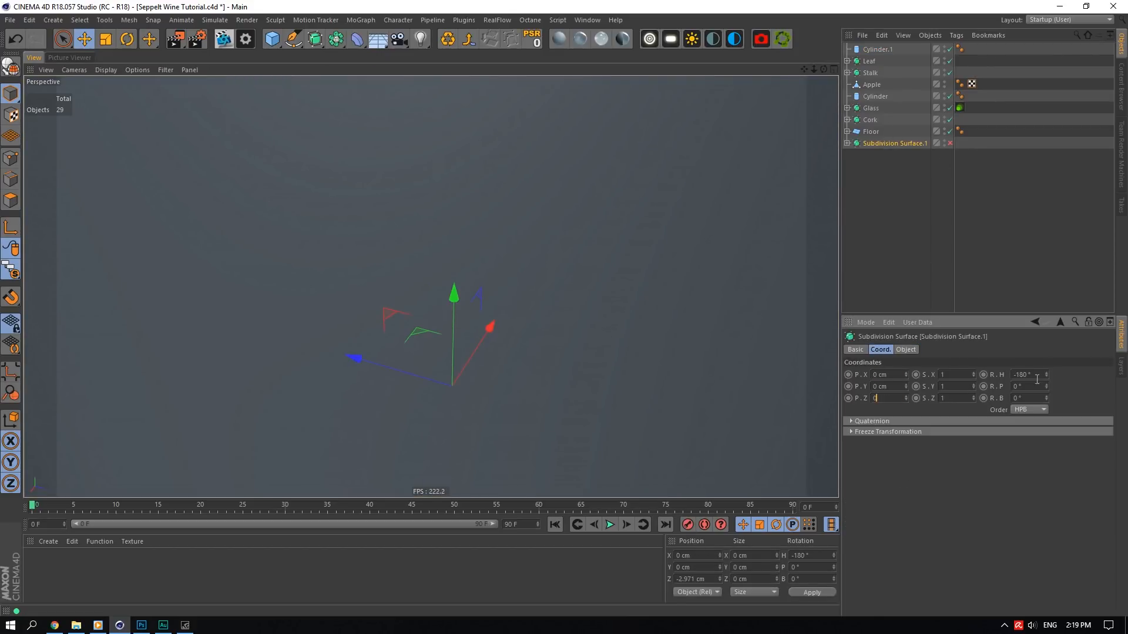
pyautogui.write('0')
pyautogui.press('Return')
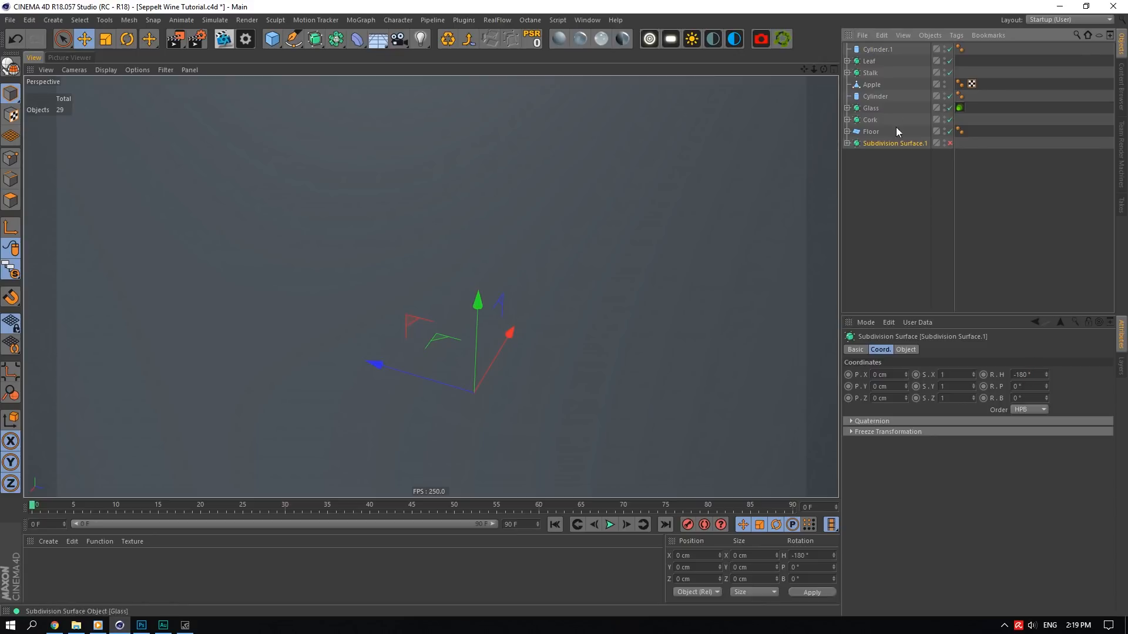
# - Include Cylinder.1 with the bottle in the solo view and enable X-Ray on the cylinder
pyautogui.keyDown('ctrl'); pyautogui.click(883, 145); pyautogui.keyUp('ctrl')
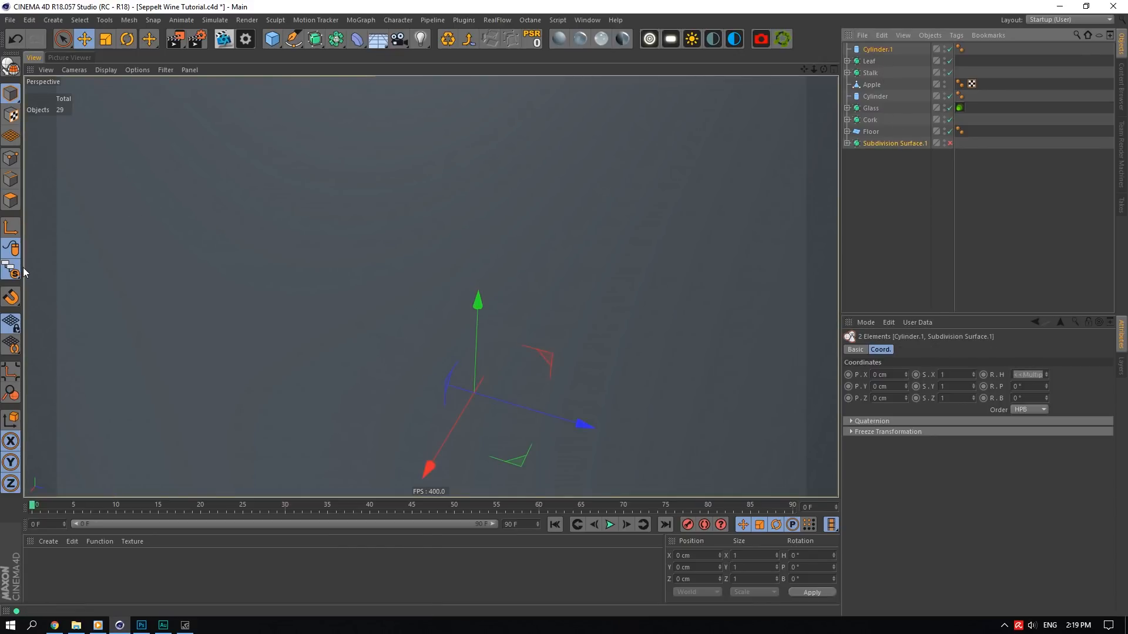
pyautogui.moveTo(12, 270); pyautogui.dragTo(81, 333)
pyautogui.keyDown('ctrl'); pyautogui.click(908, 144); pyautogui.keyUp('ctrl')
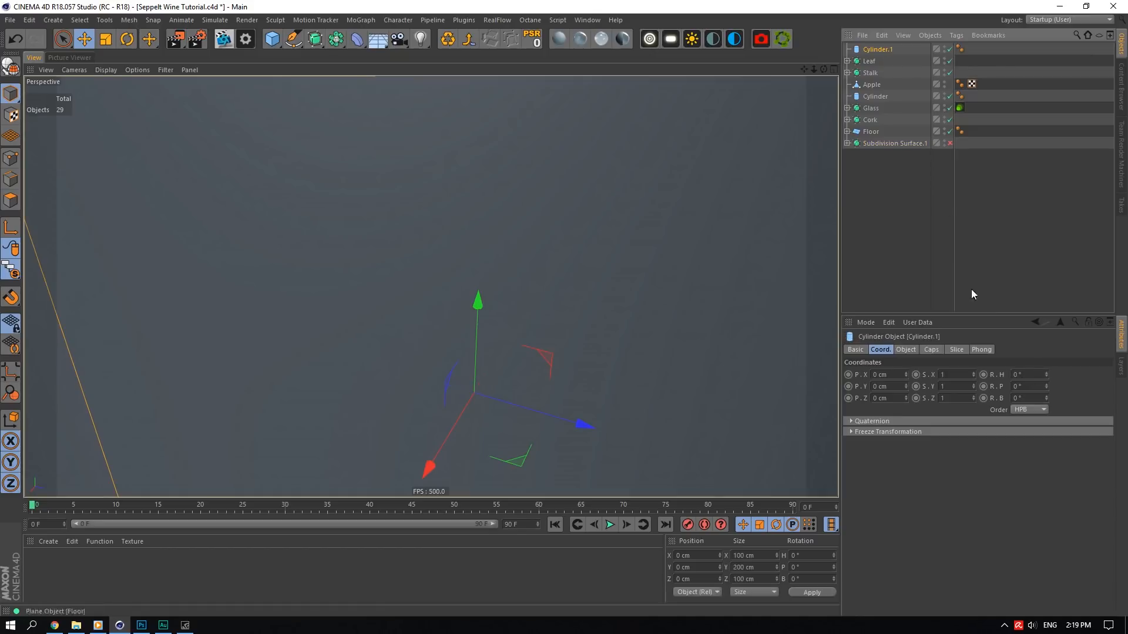
pyautogui.click(904, 350)
pyautogui.click(856, 350)
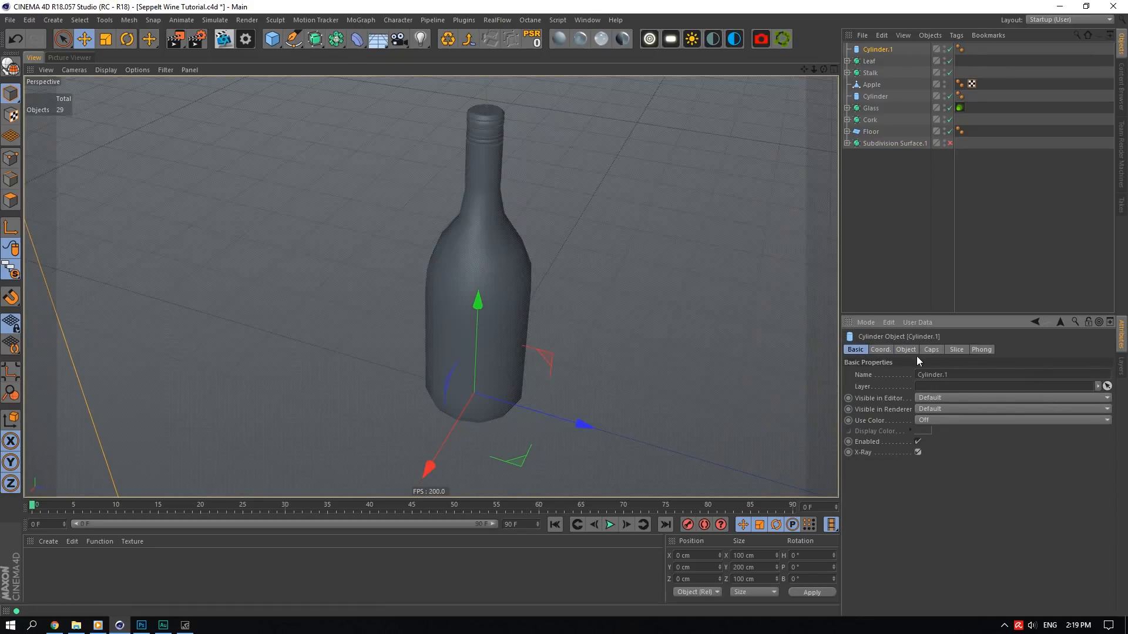
# - Set Cylinder.1's radius to 6 cm and its rotation segments to 12
pyautogui.click(908, 350)
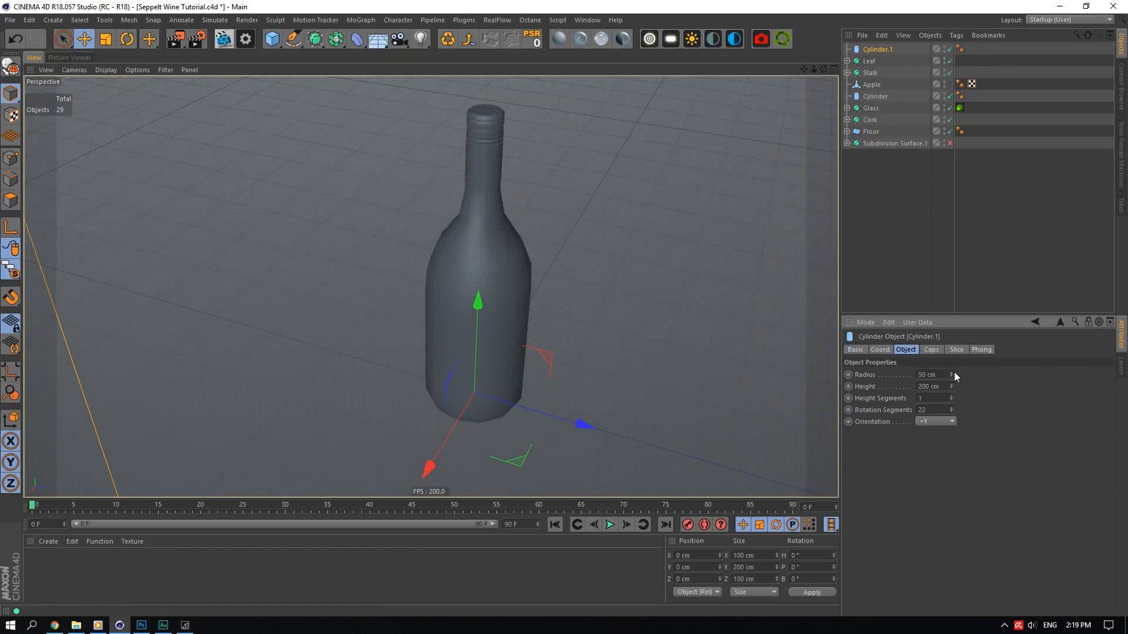
pyautogui.moveTo(951, 375)
pyautogui.mouseDown()
pyautogui.moveTo(951, 405)
pyautogui.moveTo(953, 376)
pyautogui.mouseUp()
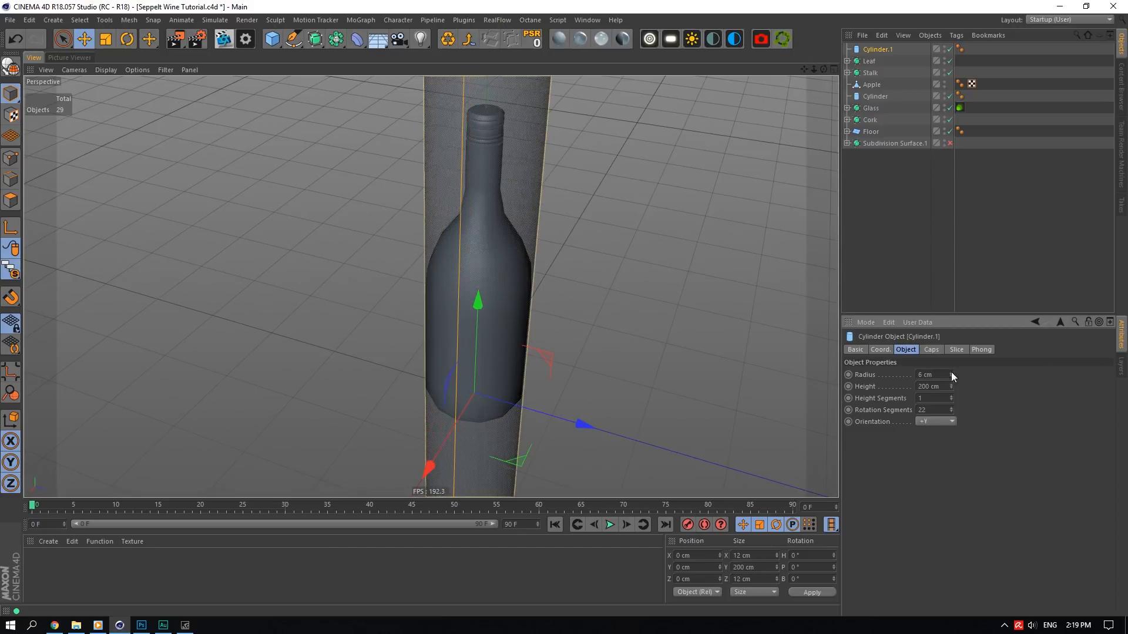
pyautogui.doubleClick(932, 408)
pyautogui.write('12')
pyautogui.press('Return')
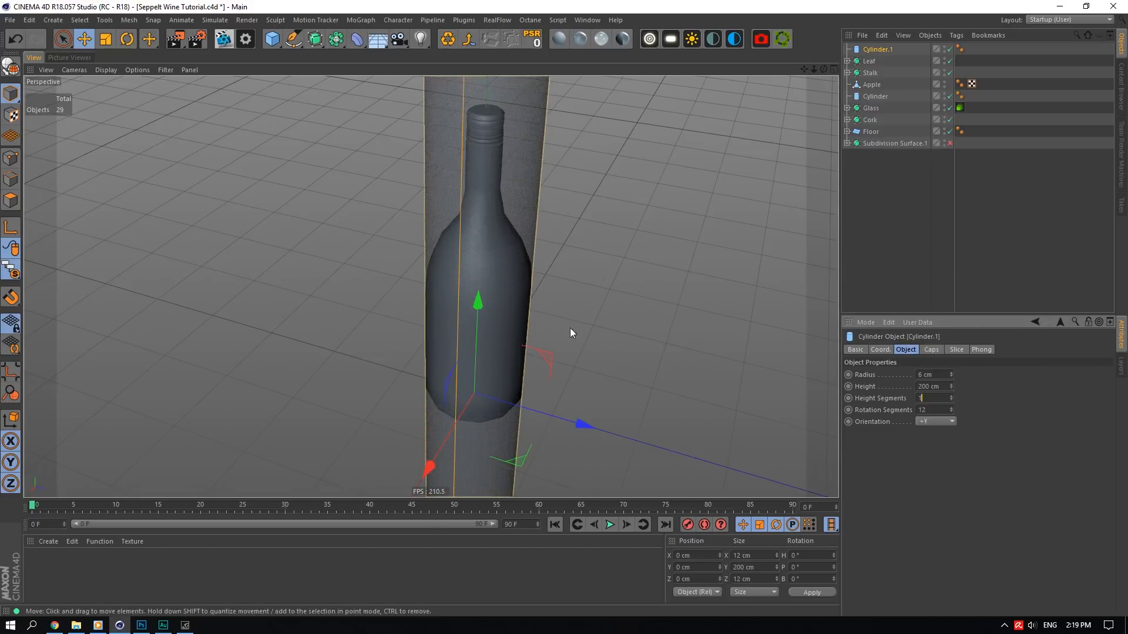
# - Compare the cylinder's width with the bottle and set the cylinder's height to 20 cm
pyautogui.scroll(4, 471, 312)
pyautogui.scroll(2, 472, 317)
pyautogui.moveTo(823, 69); pyautogui.dragTo(836, 41)
pyautogui.moveTo(813, 70); pyautogui.dragTo(798, 71)
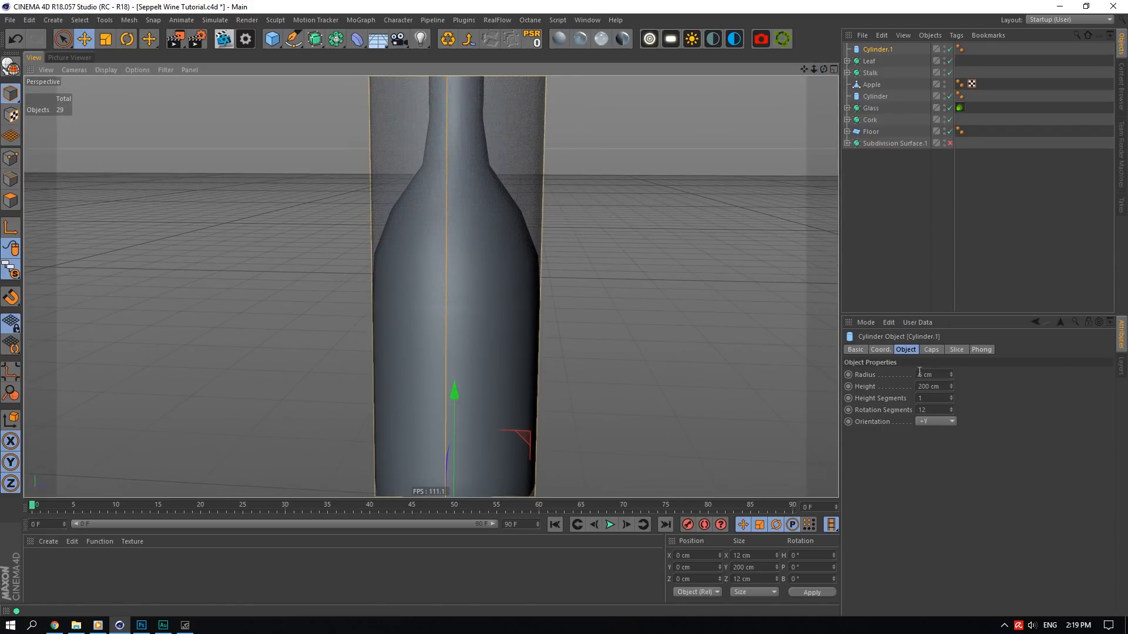
pyautogui.click(928, 386)
pyautogui.press('BackSpace')
pyautogui.press('Return')
pyautogui.scroll(-4, 517, 291)
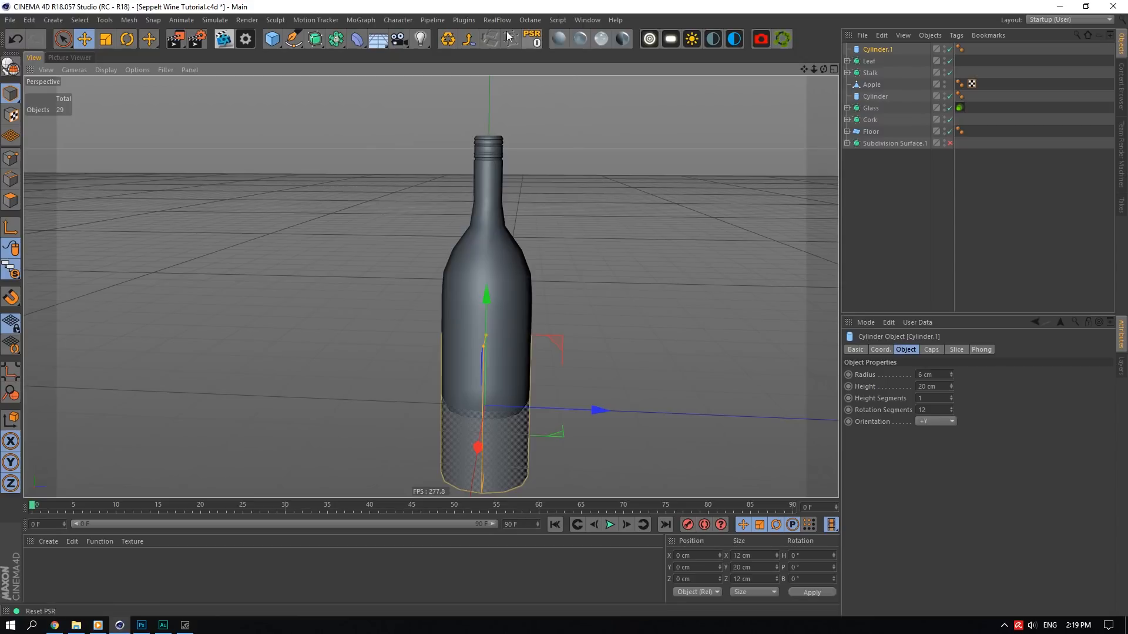
# - Make Cylinder.1 editable and move its axis to its base with Axis Center at Y -100%
pyautogui.click(447, 40)
pyautogui.click(129, 20)
pyautogui.moveTo(151, 126)
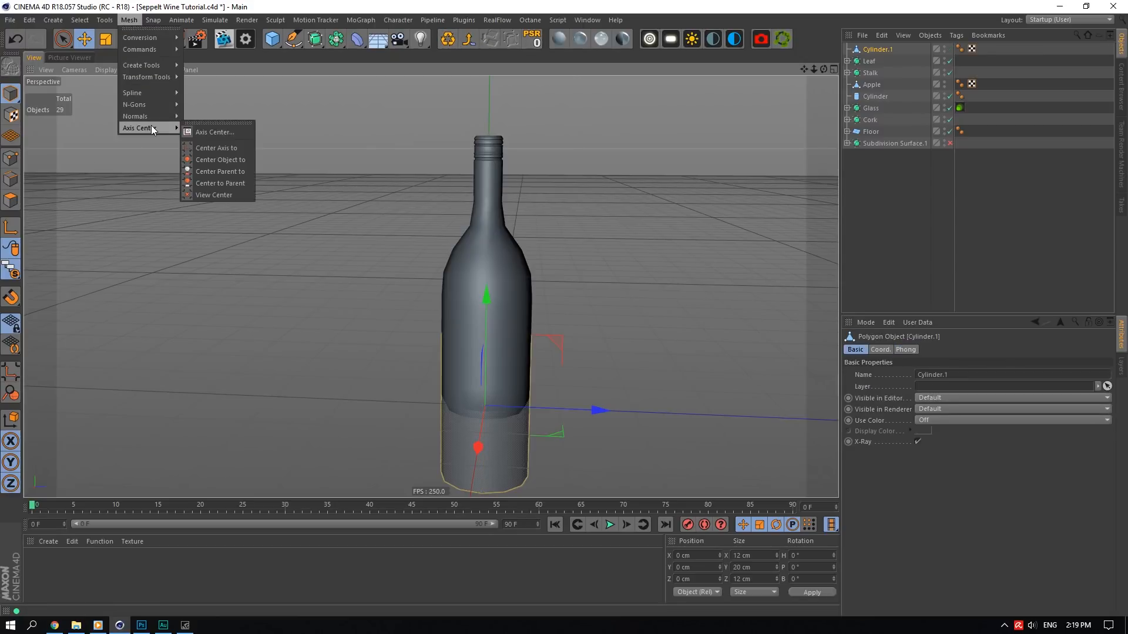
pyautogui.click(218, 127)
pyautogui.moveTo(151, 135); pyautogui.dragTo(122, 136)
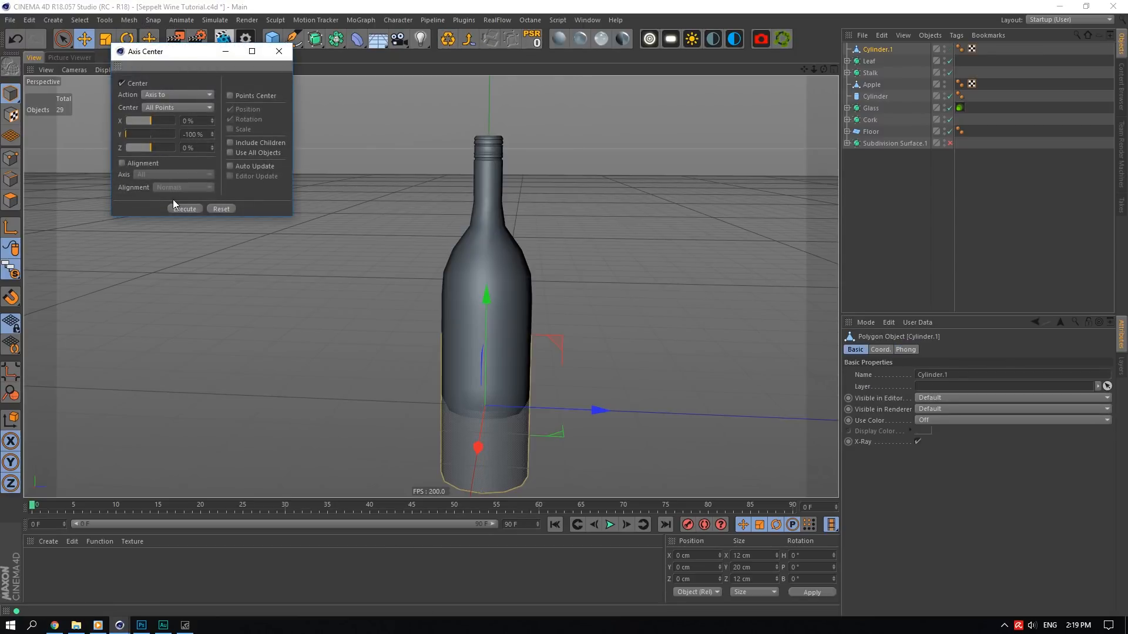
# - Set Cylinder.1's Y position to 0 cm so that its base sits at the bottle's base
pyautogui.click(683, 566)
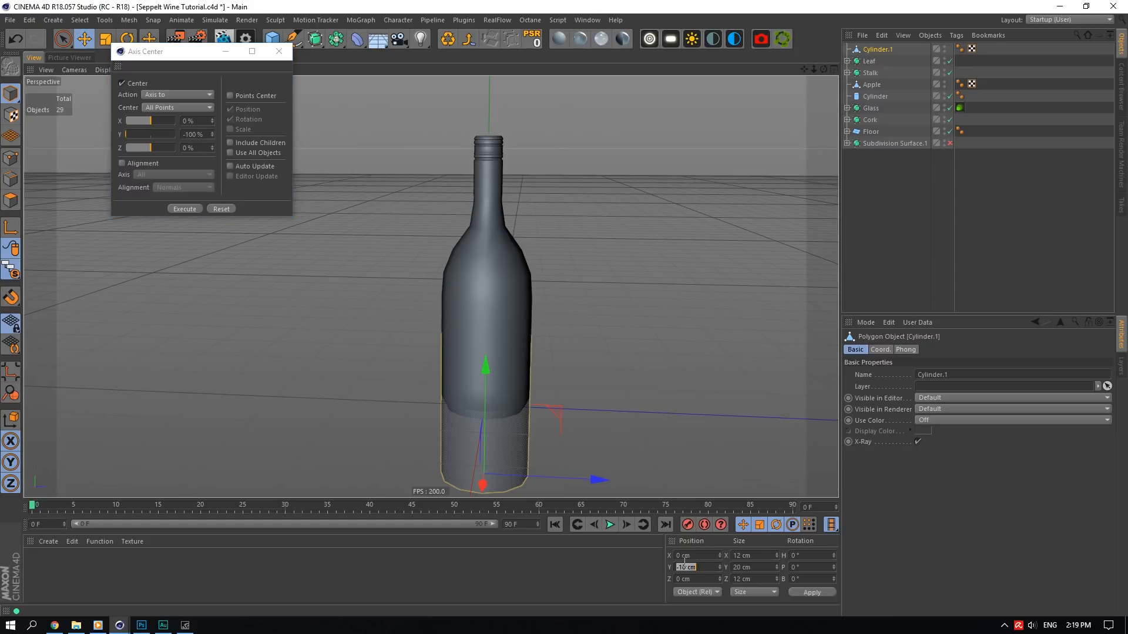
pyautogui.write('0')
pyautogui.press('Return')
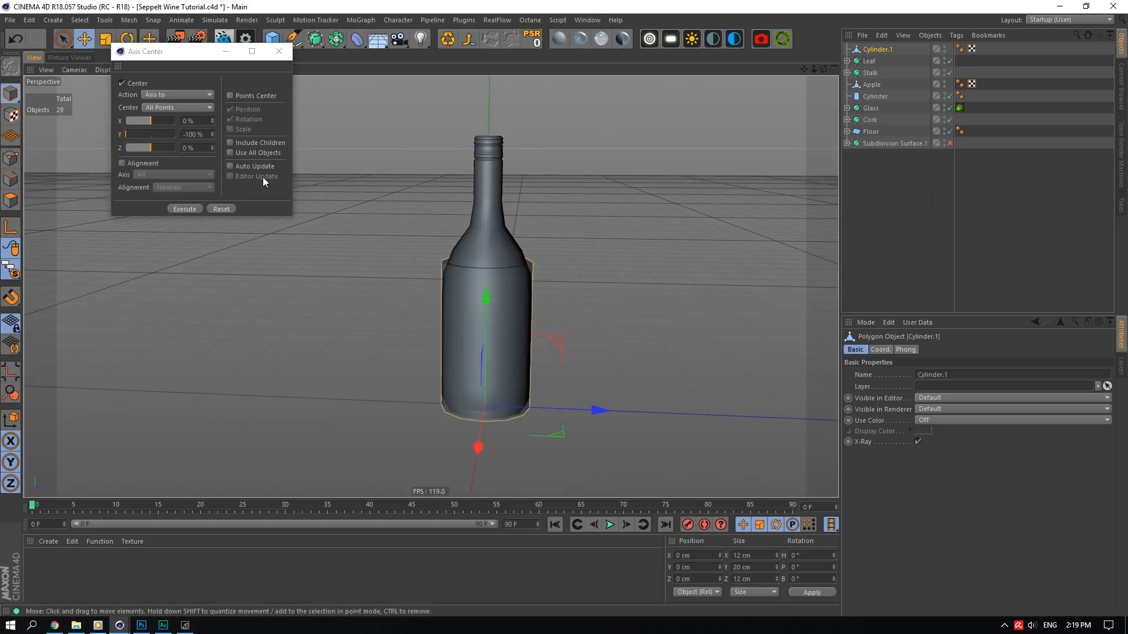
# - Try centering the cylinder's axis at Y 0%, return it to Y -100%, and close the Axis Center dialog
pyautogui.doubleClick(194, 134)
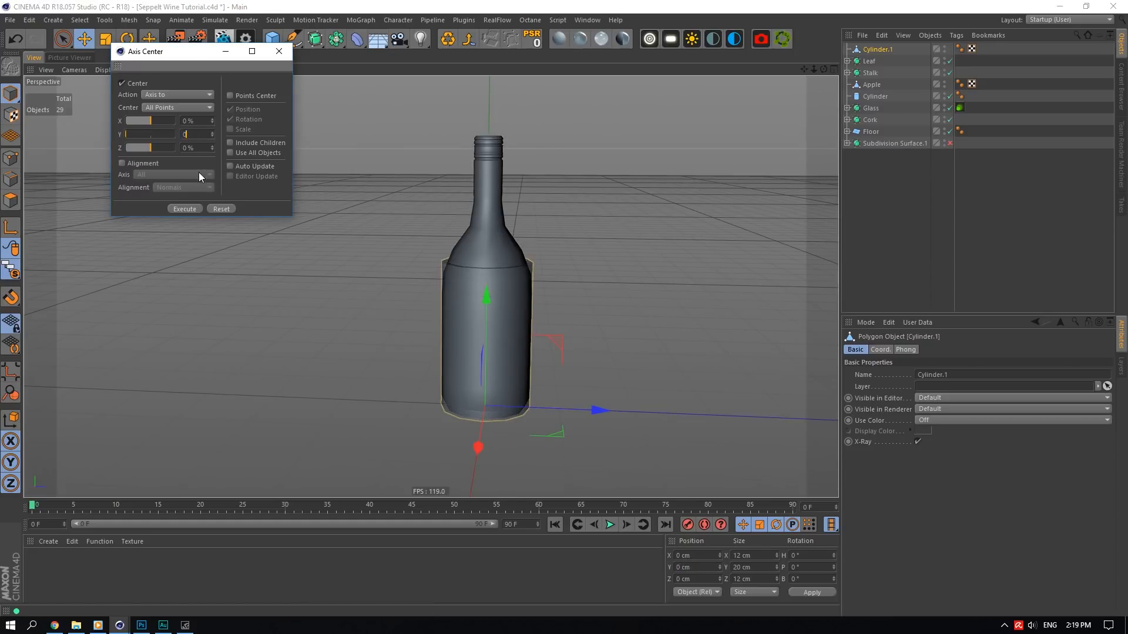
pyautogui.click(185, 209)
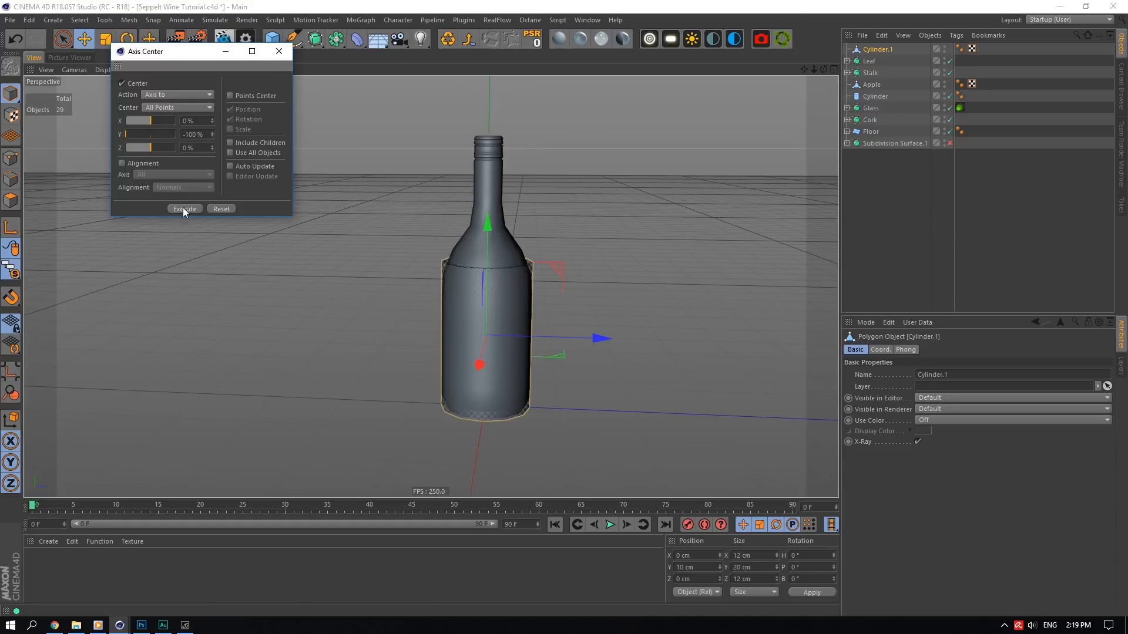
pyautogui.click(269, 55)
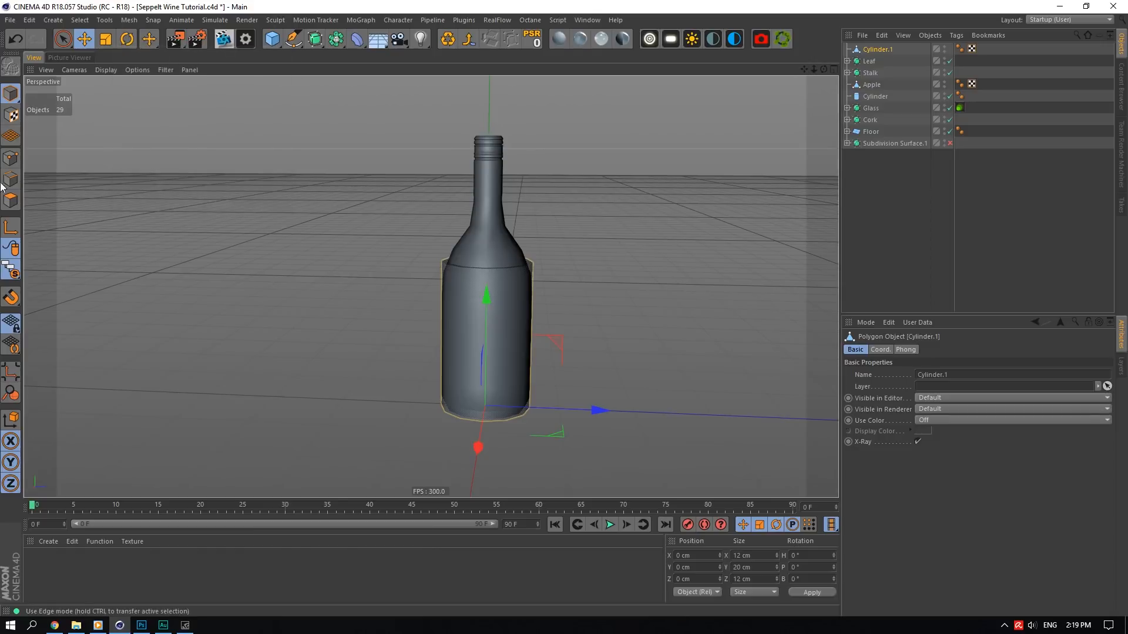
# - Select the cylinder's top cap polygons and raise them to the top of the bottle, at about 36.4 cm in Y
pyautogui.click(11, 200)
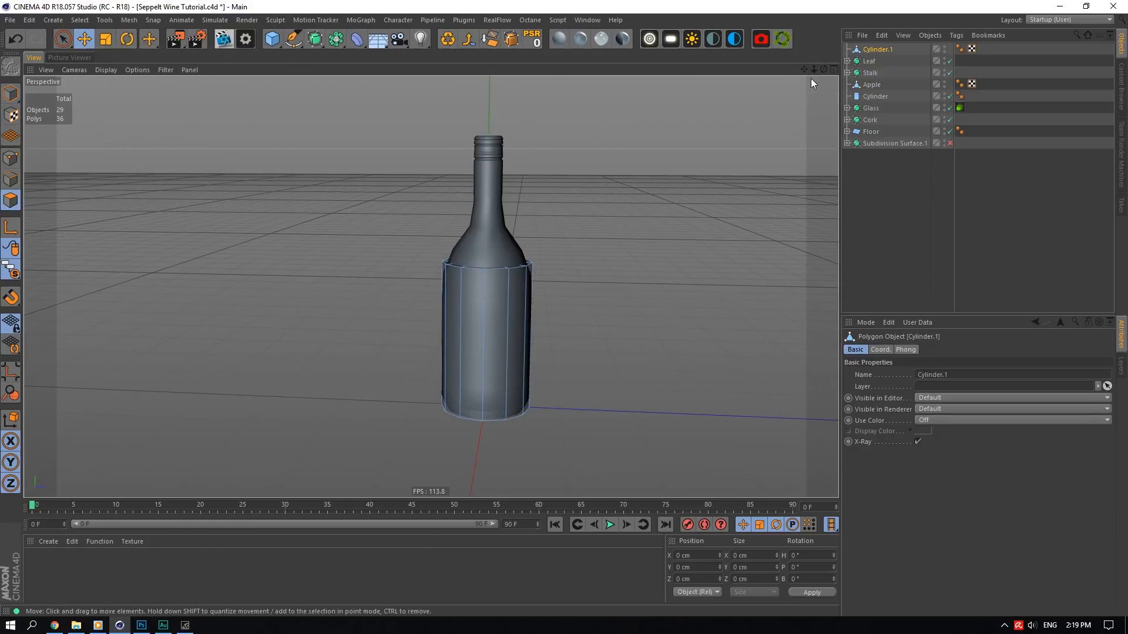
pyautogui.moveTo(823, 69); pyautogui.dragTo(824, 69)
pyautogui.keyDown('alt'); pyautogui.moveTo(370, 100); pyautogui.dragTo(418, 153); pyautogui.keyUp('alt')
pyautogui.scroll(3, 414, 158)
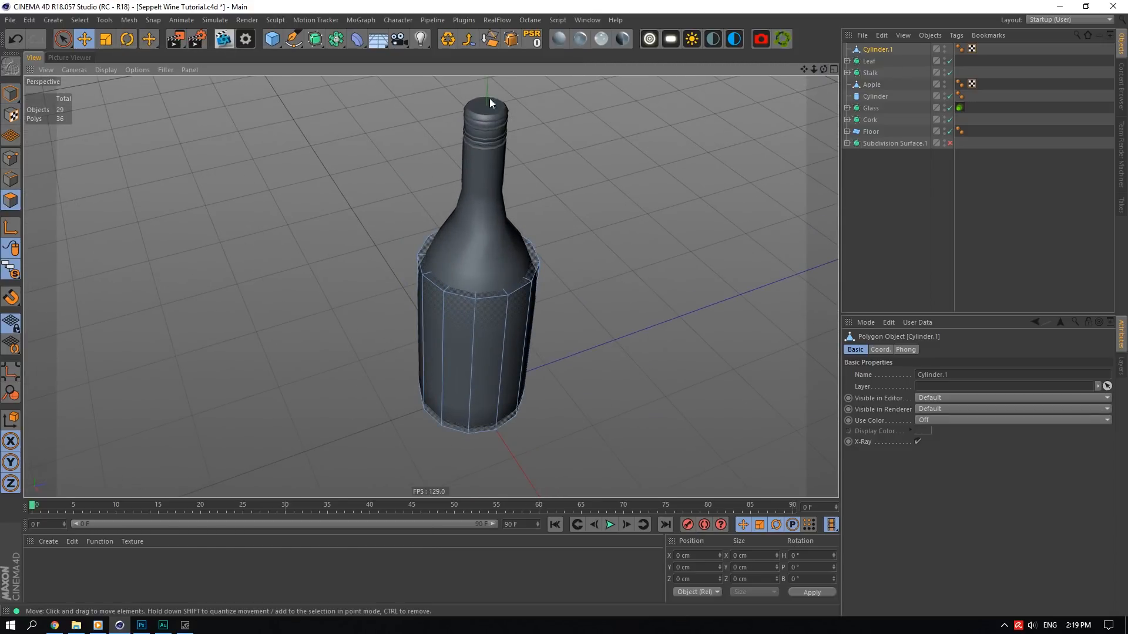
pyautogui.press('9')
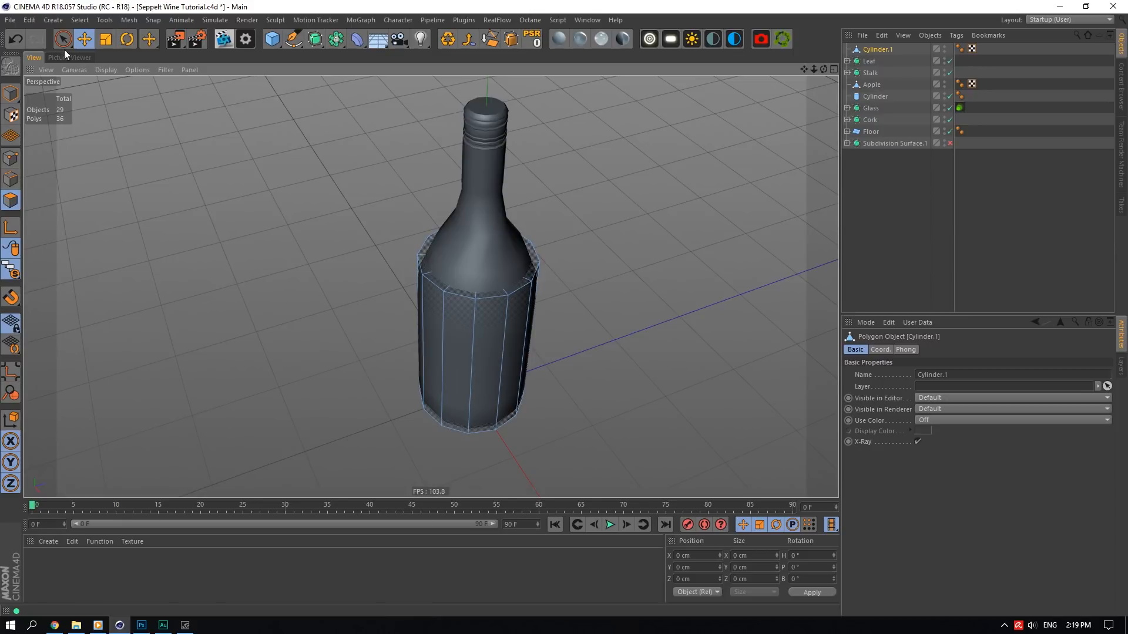
pyautogui.click(494, 262)
pyautogui.moveTo(486, 190); pyautogui.dragTo(485, 188)
pyautogui.moveTo(824, 70); pyautogui.dragTo(790, 103)
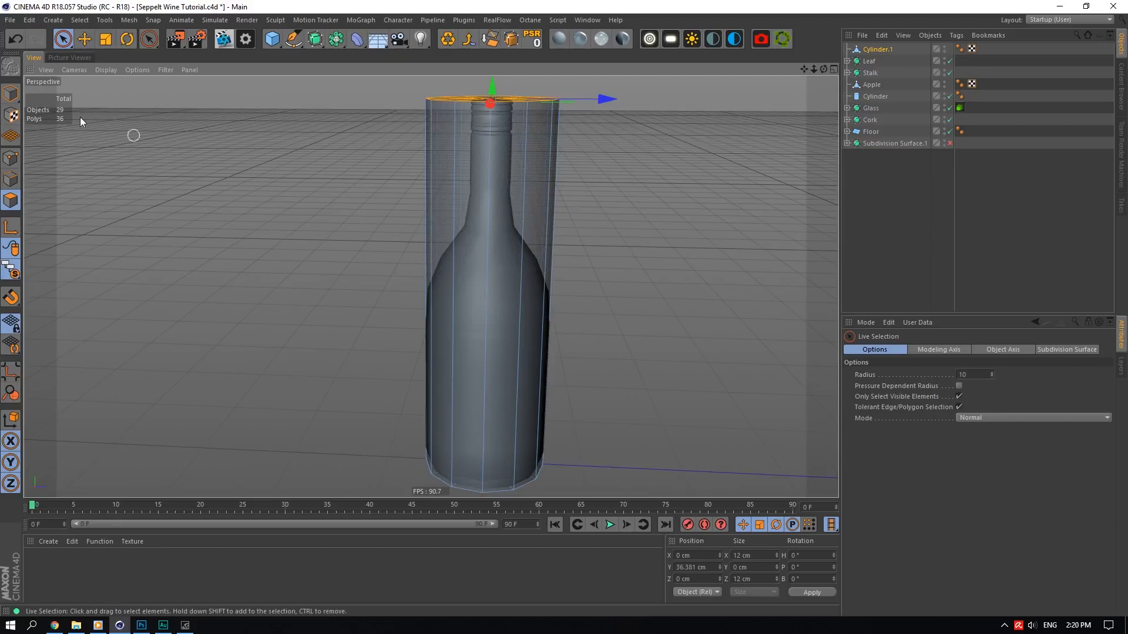
# - Cut a horizontal edge loop around Cylinder.1 at 55.922%, just below the reference bottle's shoulder
pyautogui.click(13, 182)
pyautogui.click(86, 40)
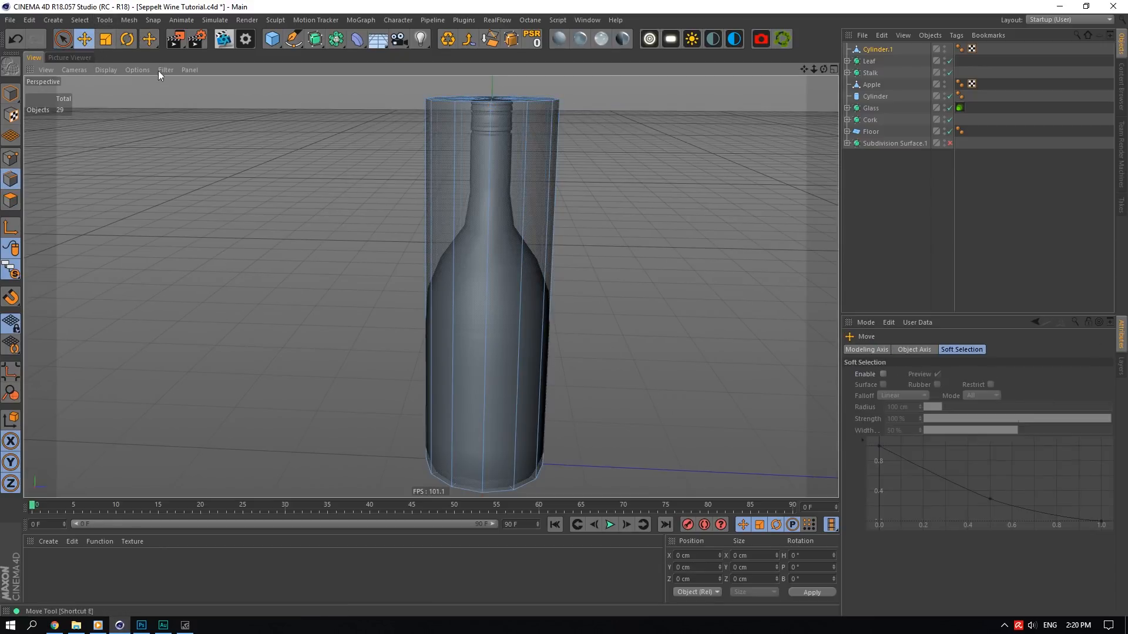
pyautogui.scroll(4, 561, 336)
pyautogui.click(443, 297)
pyautogui.rightClick(440, 297)
pyautogui.click(494, 421)
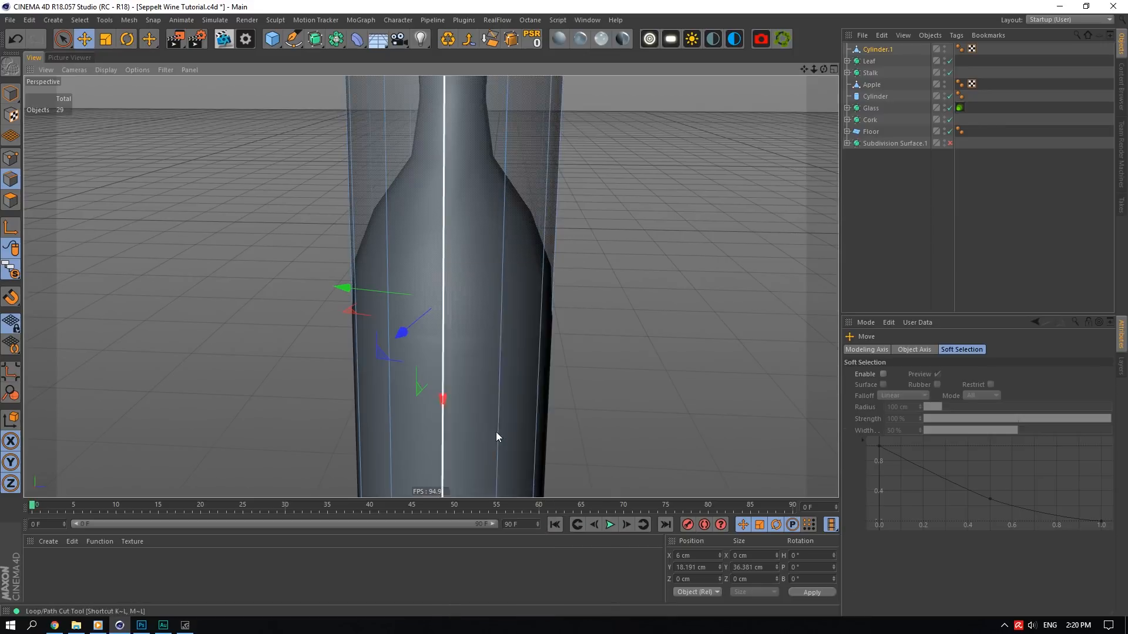
pyautogui.click(442, 338)
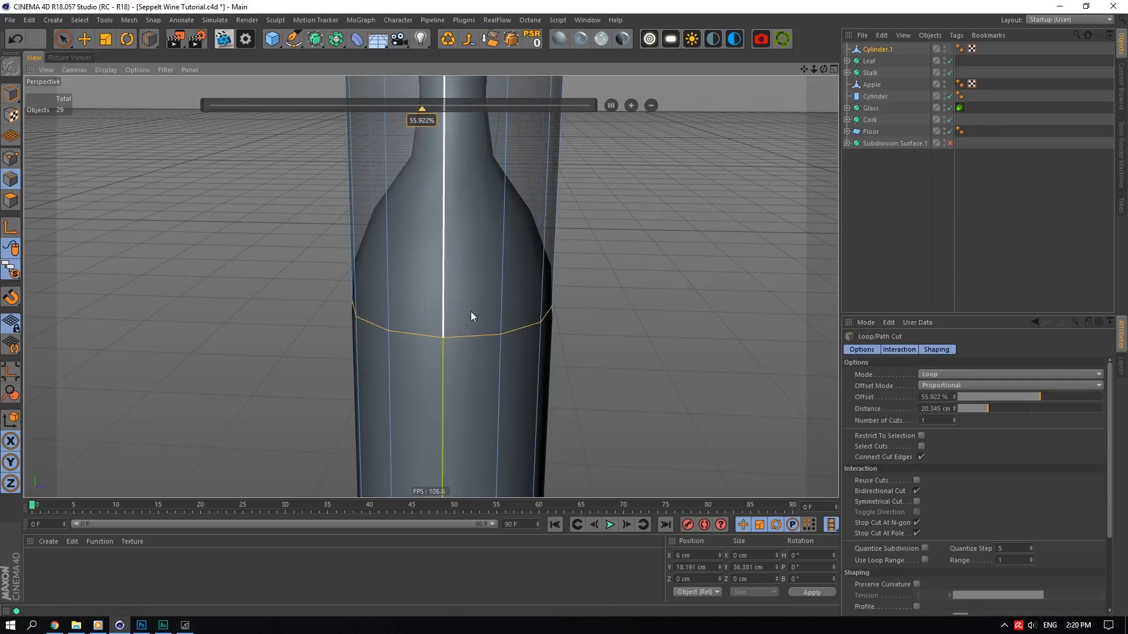
# - Display the model with Gouraud Shading (Lines) and cut two edge loops near the bottle's base, the lower one at 68.467%
pyautogui.moveTo(805, 69); pyautogui.dragTo(817, 3)
pyautogui.keyDown('alt'); pyautogui.moveTo(433, 363); pyautogui.dragTo(582, 243, button='right'); pyautogui.keyUp('alt')
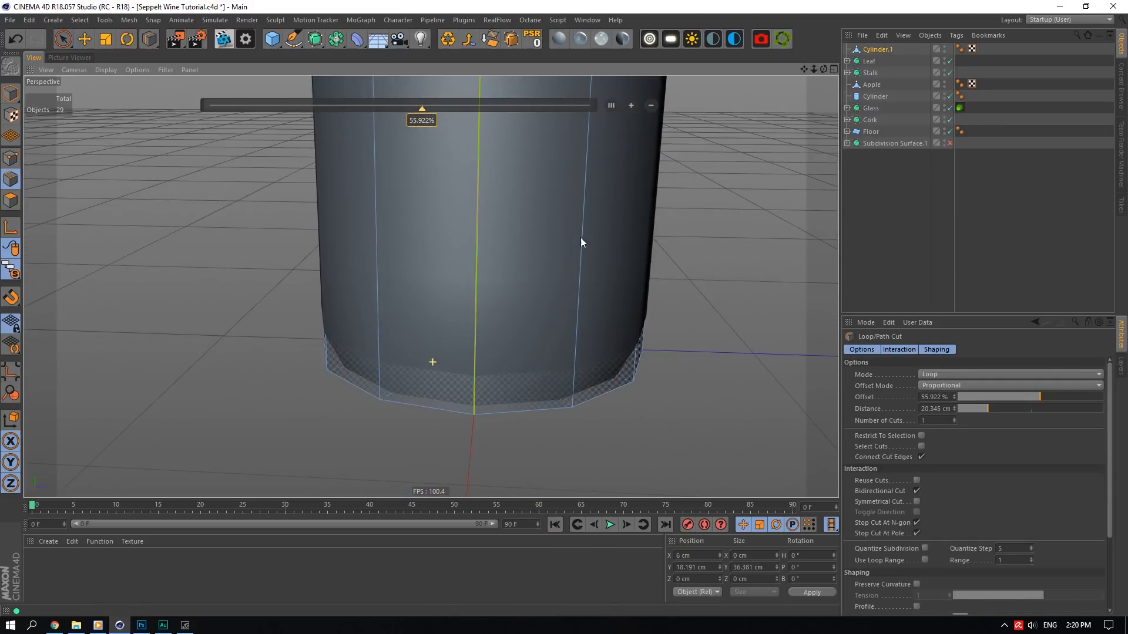
pyautogui.moveTo(824, 69); pyautogui.dragTo(819, 39)
pyautogui.click(107, 70)
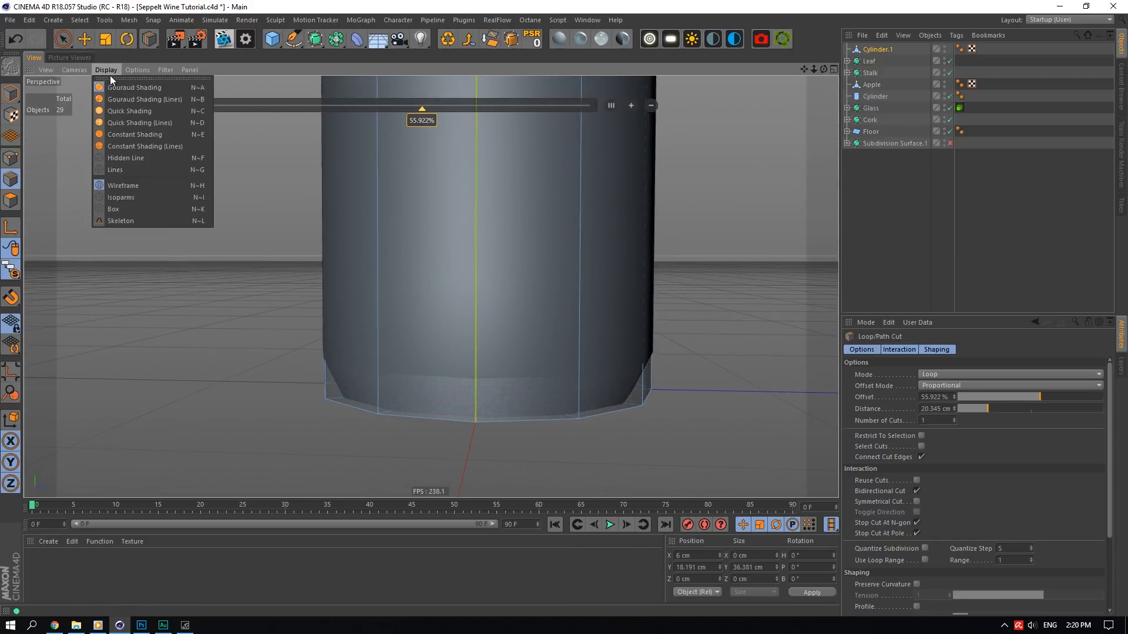
pyautogui.click(115, 98)
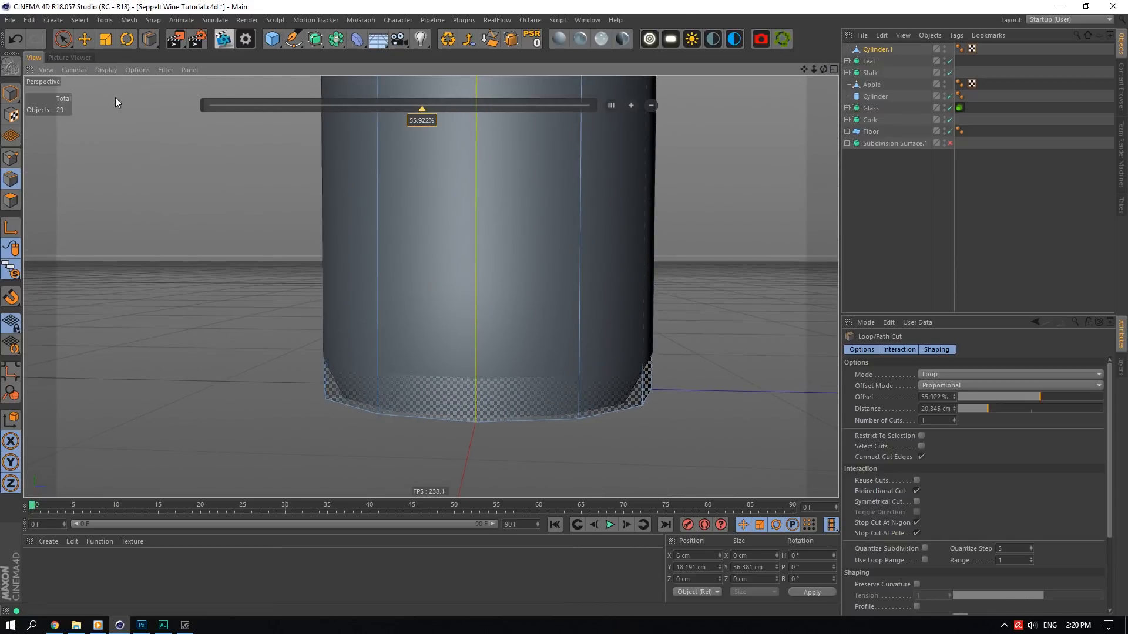
pyautogui.click(474, 276)
pyautogui.click(471, 376)
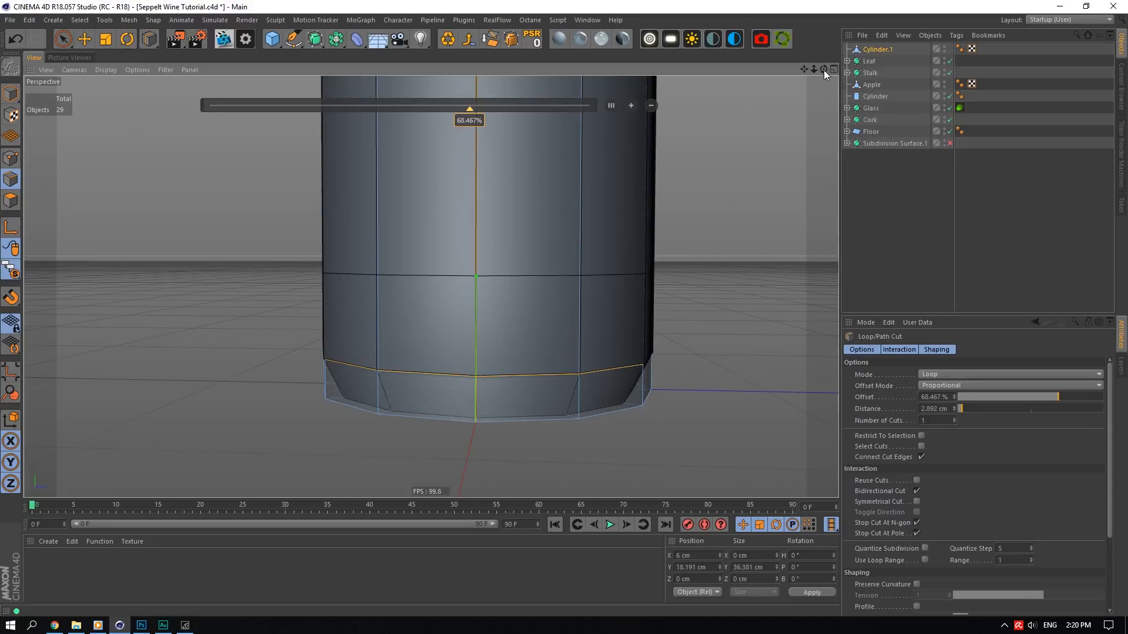
# - Select the cylinder's bottom rim edge loop and scale it down to about 10.7 cm to match the reference base
pyautogui.moveTo(824, 69); pyautogui.dragTo(496, 91)
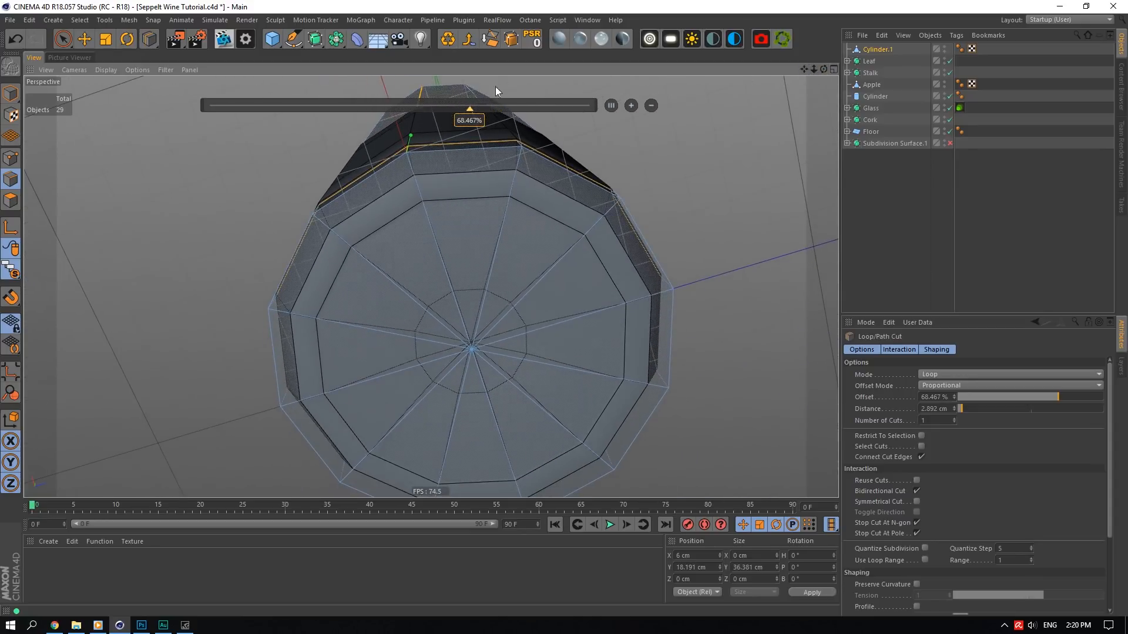
pyautogui.click(86, 40)
pyautogui.click(463, 155)
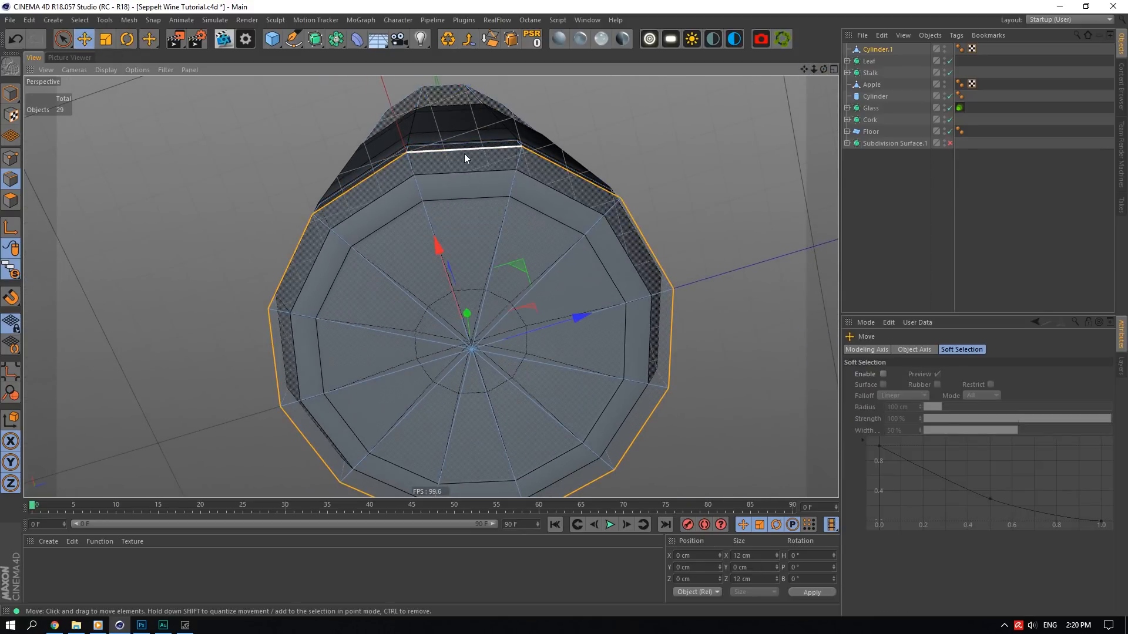
pyautogui.click(128, 42)
pyautogui.click(111, 42)
pyautogui.moveTo(525, 271); pyautogui.dragTo(482, 289)
# - Cut two edge loops into the bottom cap, an outer one at 86.116% and an inner one at 63.193%
pyautogui.scroll(5, 475, 230)
pyautogui.rightClick(478, 187)
pyautogui.click(576, 344)
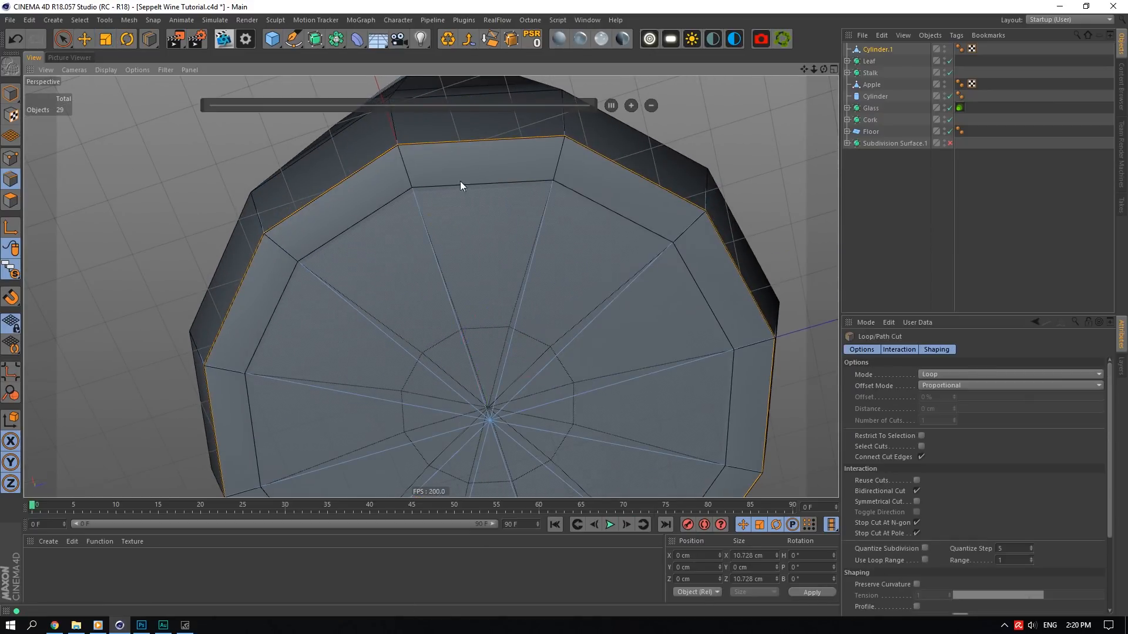
pyautogui.click(414, 187)
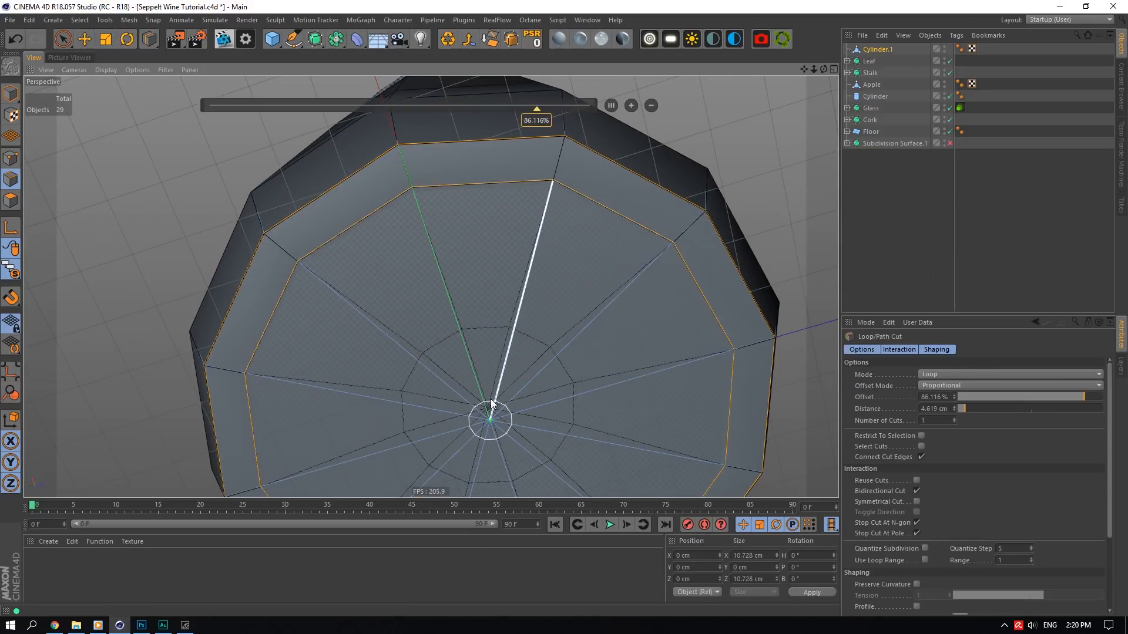
pyautogui.moveTo(824, 70); pyautogui.dragTo(814, 54)
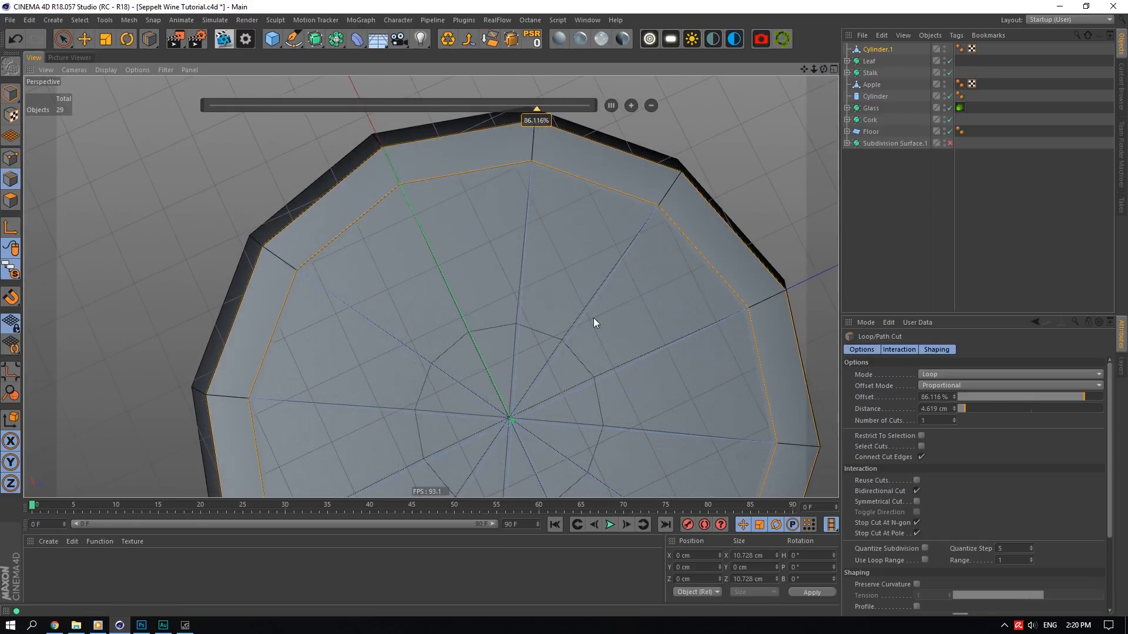
pyautogui.click(566, 344)
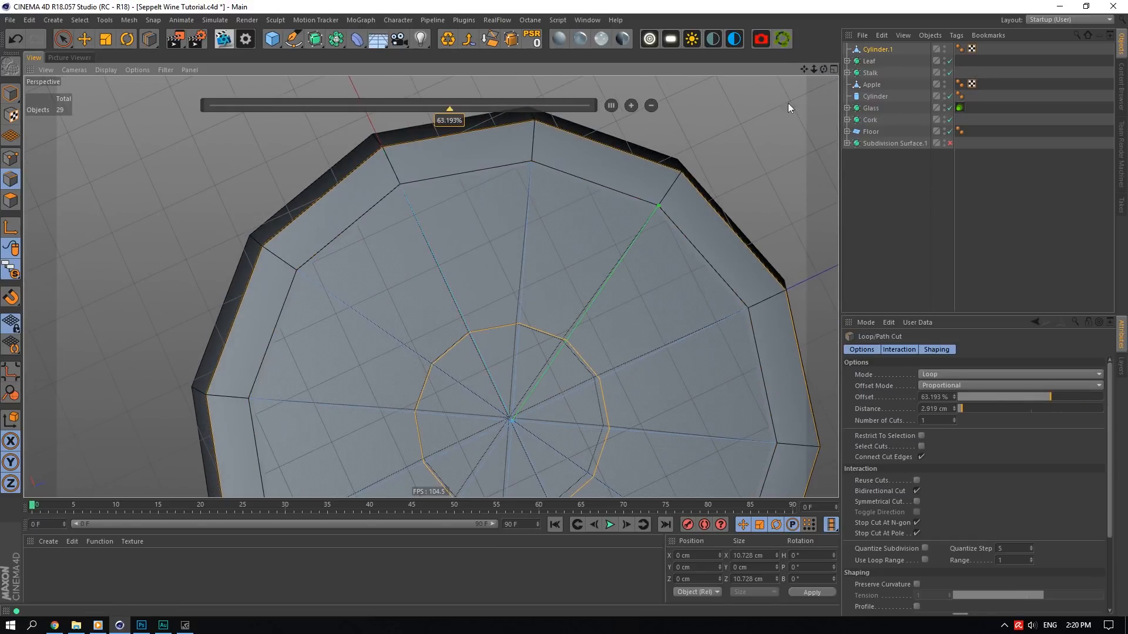
# - Select the bottom cap's central polygons and raise them to about 0.52 cm in Y to form the punt
pyautogui.moveTo(822, 69); pyautogui.dragTo(823, 68)
pyautogui.click(11, 200)
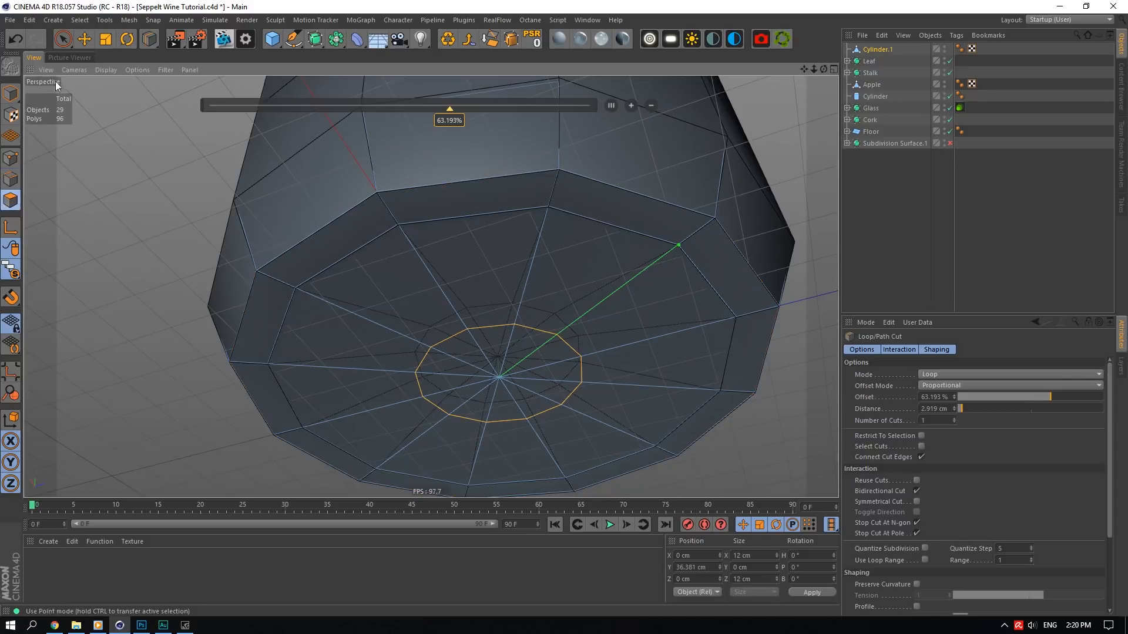
pyautogui.click(63, 40)
pyautogui.moveTo(504, 390)
pyautogui.mouseDown()
pyautogui.moveTo(478, 383)
pyautogui.moveTo(561, 361)
pyautogui.mouseUp()
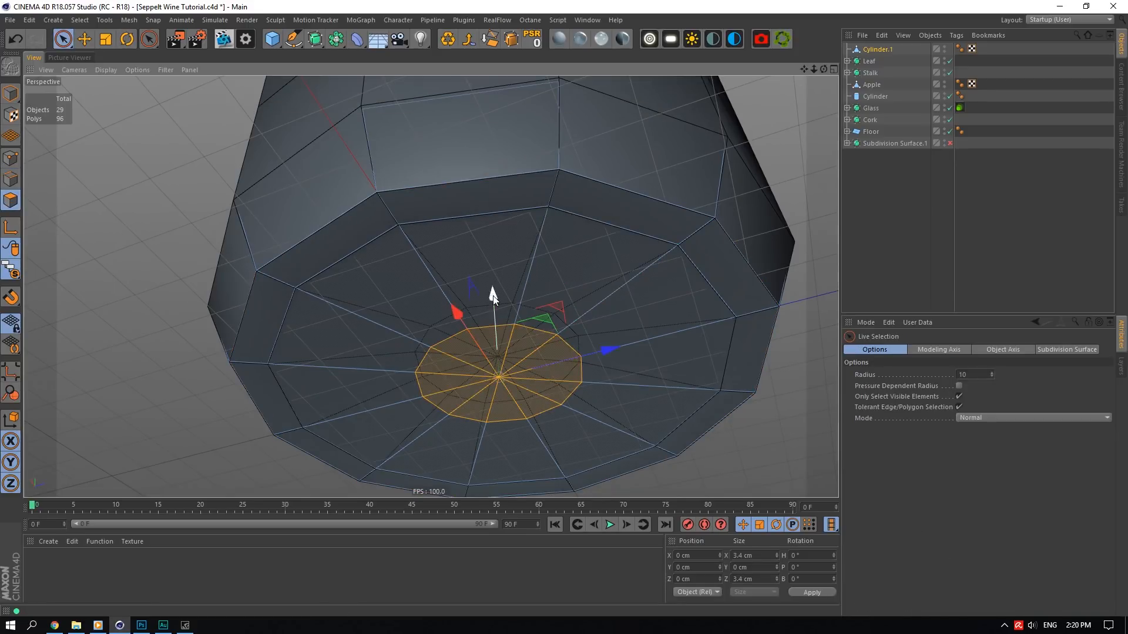
pyautogui.moveTo(493, 297); pyautogui.dragTo(492, 282)
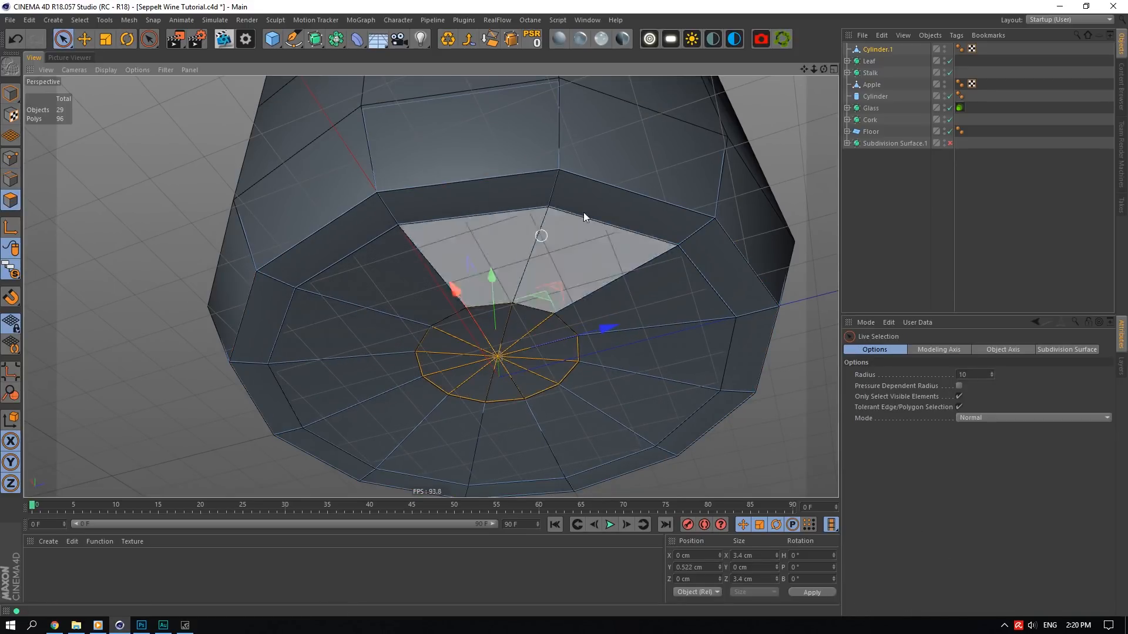
# - Select the edge loop below the bottle's shoulder and lower it to about 15.33 cm in Y
pyautogui.moveTo(823, 70); pyautogui.dragTo(823, 70)
pyautogui.moveTo(813, 70); pyautogui.dragTo(806, 69)
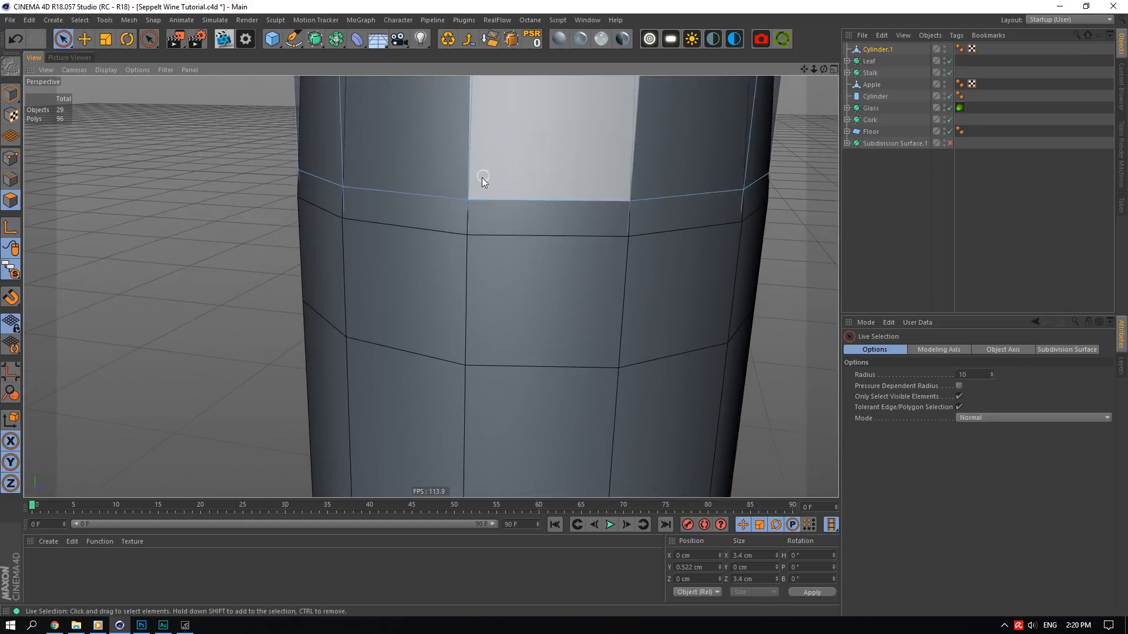
pyautogui.scroll(-4, 484, 181)
pyautogui.click(86, 40)
pyautogui.click(525, 185)
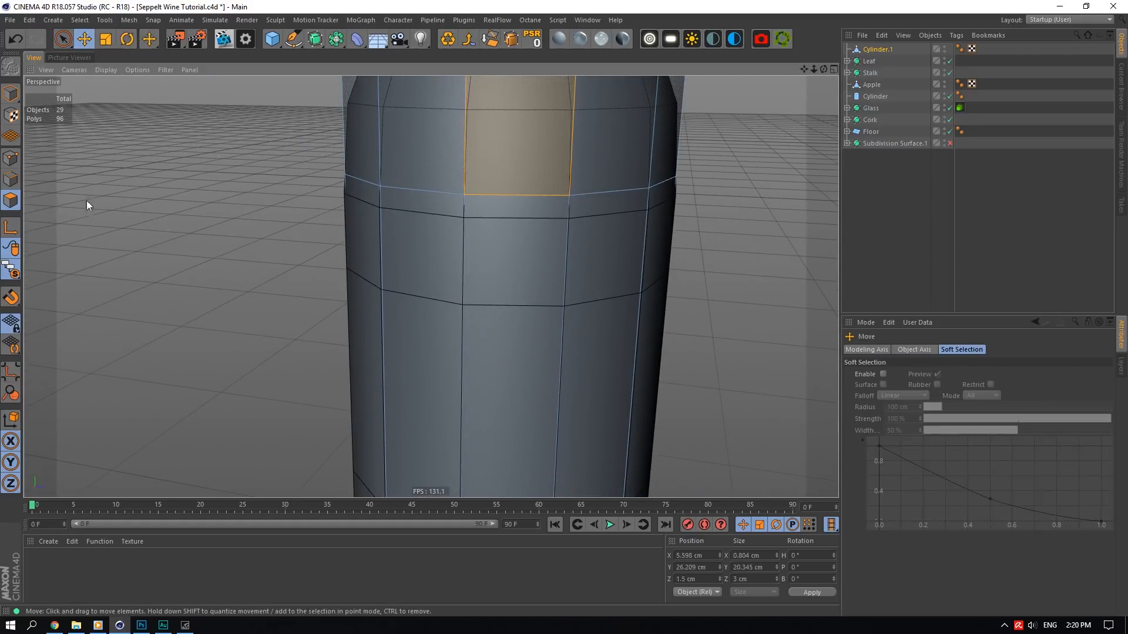
pyautogui.click(11, 179)
pyautogui.doubleClick(489, 199)
pyautogui.moveTo(506, 80); pyautogui.dragTo(504, 107)
# - Cut another edge loop at 24.686% around the body, just under the lowered loop
pyautogui.rightClick(504, 107)
pyautogui.rightClick(449, 215)
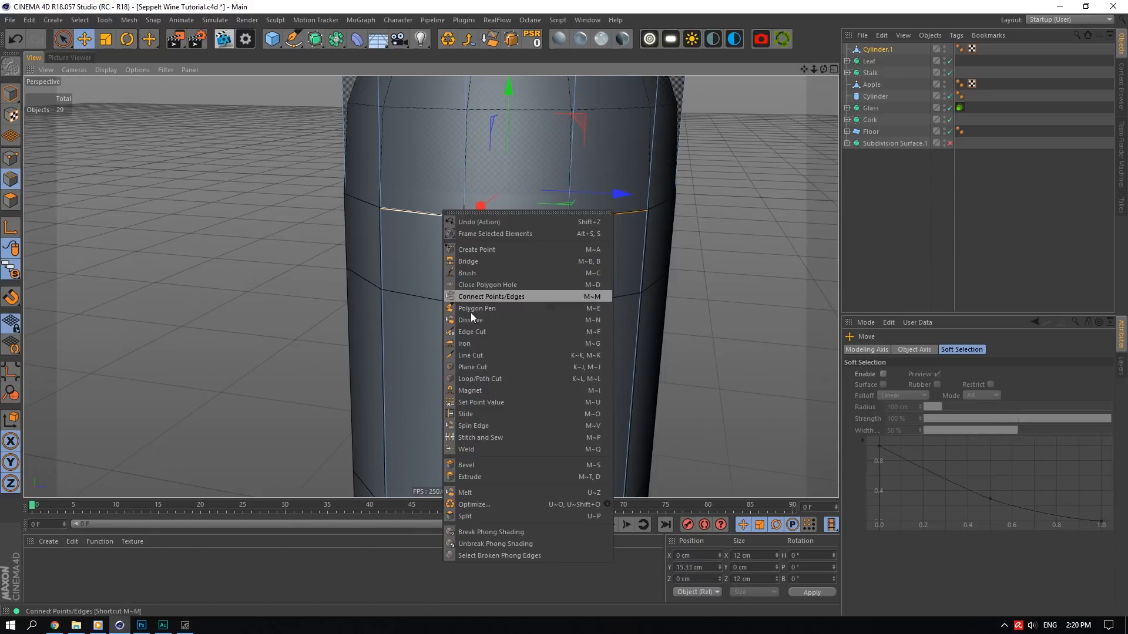
pyautogui.click(473, 376)
pyautogui.click(463, 306)
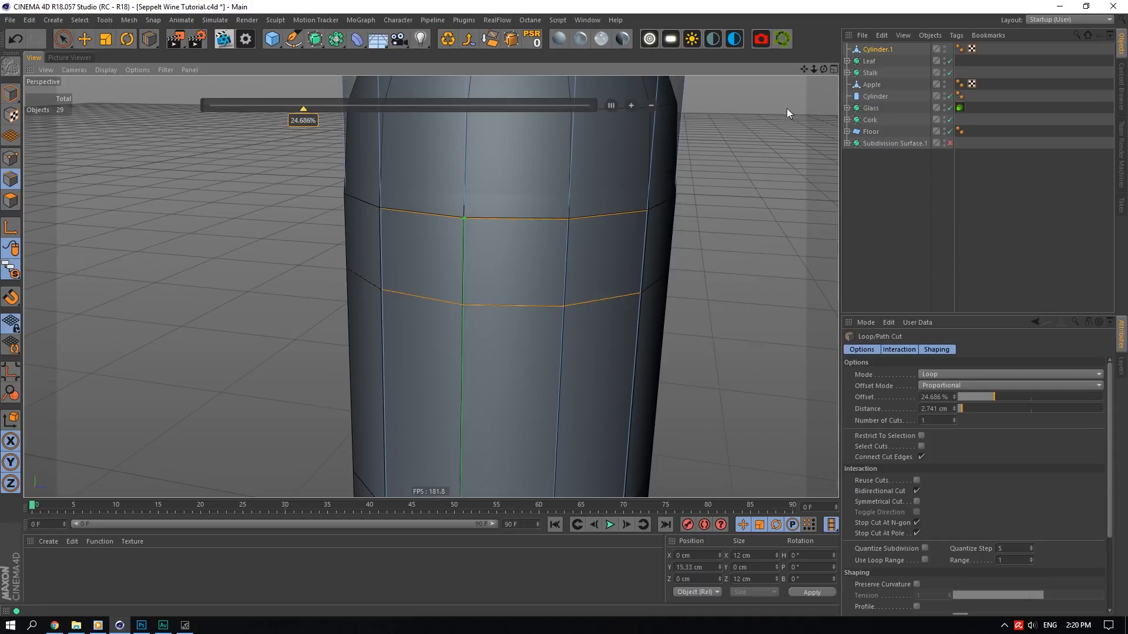
# - Cut a horizontal edge loop around the cylinder just below the reference bottle's neck seam
pyautogui.moveTo(803, 70); pyautogui.dragTo(837, 473)
pyautogui.scroll(-3, 639, 146)
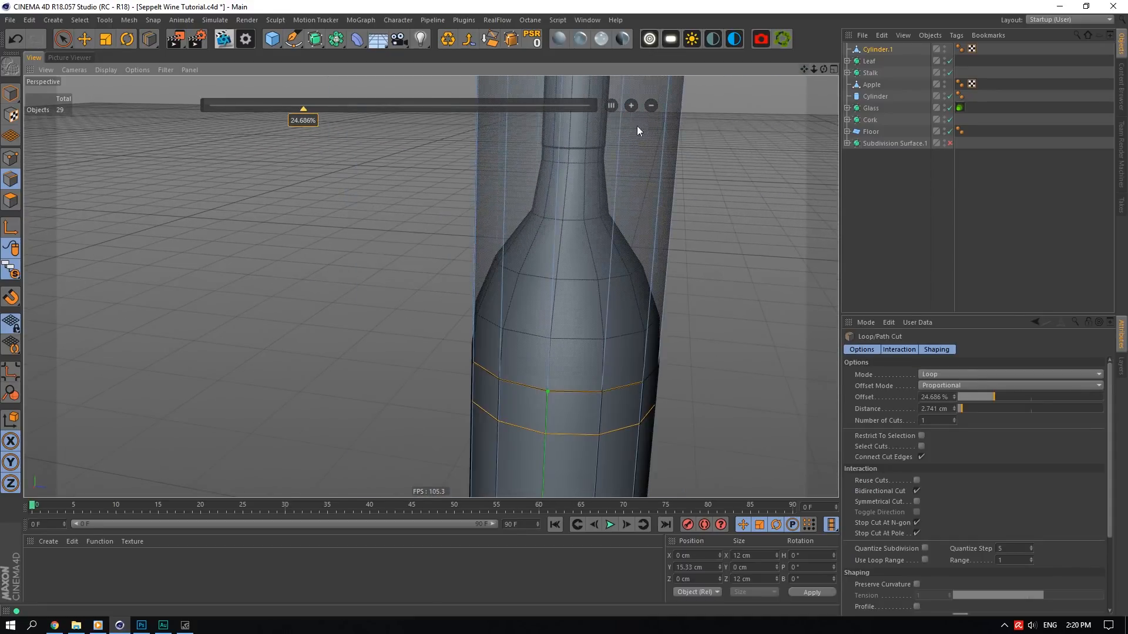
pyautogui.scroll(2, 638, 129)
pyautogui.moveTo(804, 69); pyautogui.dragTo(782, 186)
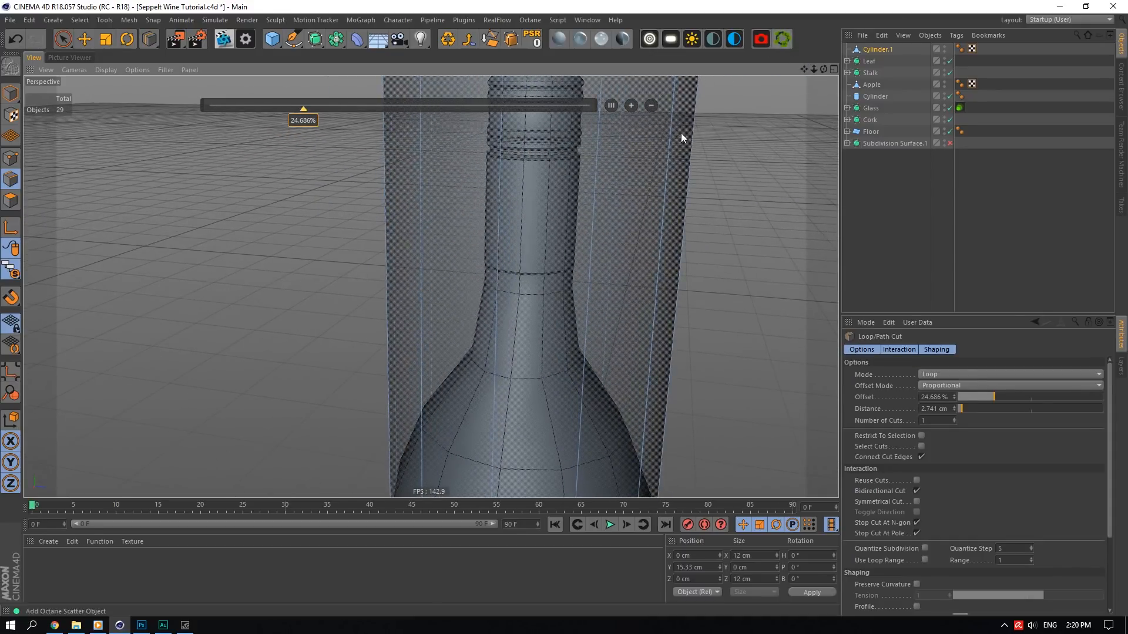
pyautogui.click(497, 316)
# - Select the neck loop and the top rim loop and scale them in to about 3.62 cm to match the neck
pyautogui.press('e')
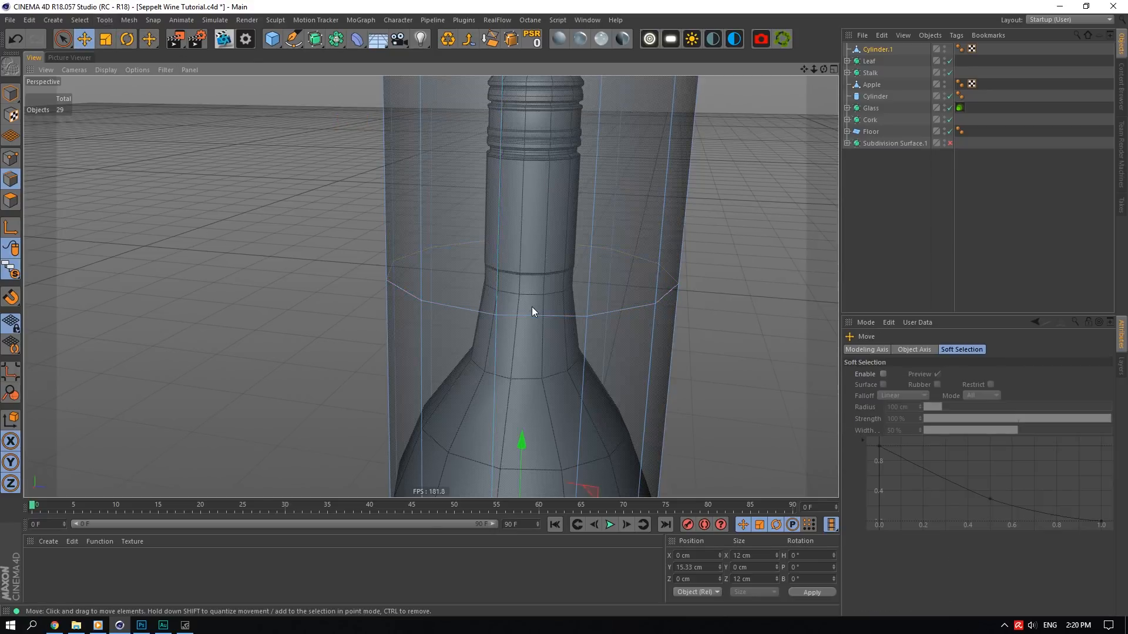
pyautogui.scroll(-2, 554, 135)
pyautogui.press('t')
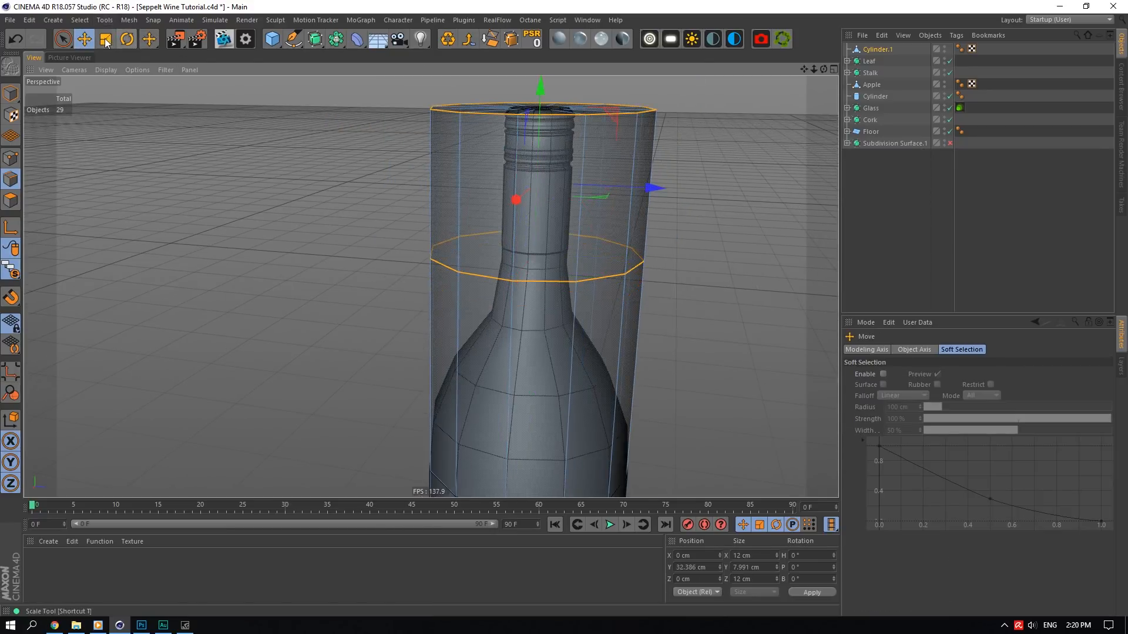
pyautogui.moveTo(595, 197); pyautogui.dragTo(183, 194)
pyautogui.press('e')
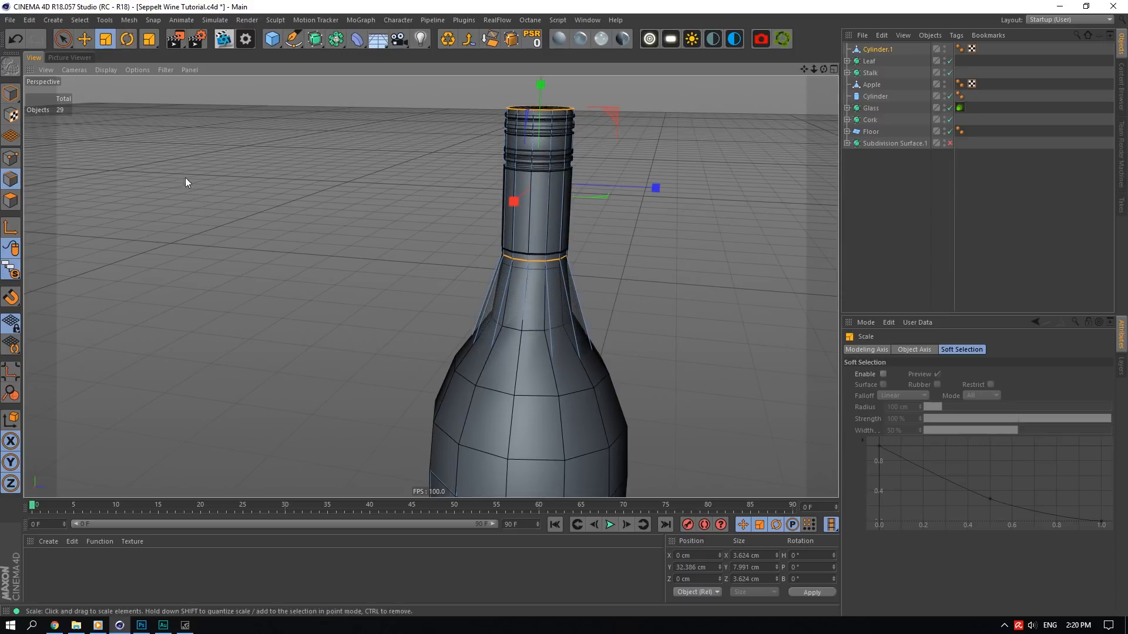
# - Select only the lower neck edge loop and raise it to the reference's neck seam, at about 28.7 cm in Y
pyautogui.scroll(3, 534, 274)
pyautogui.scroll(3, 526, 250)
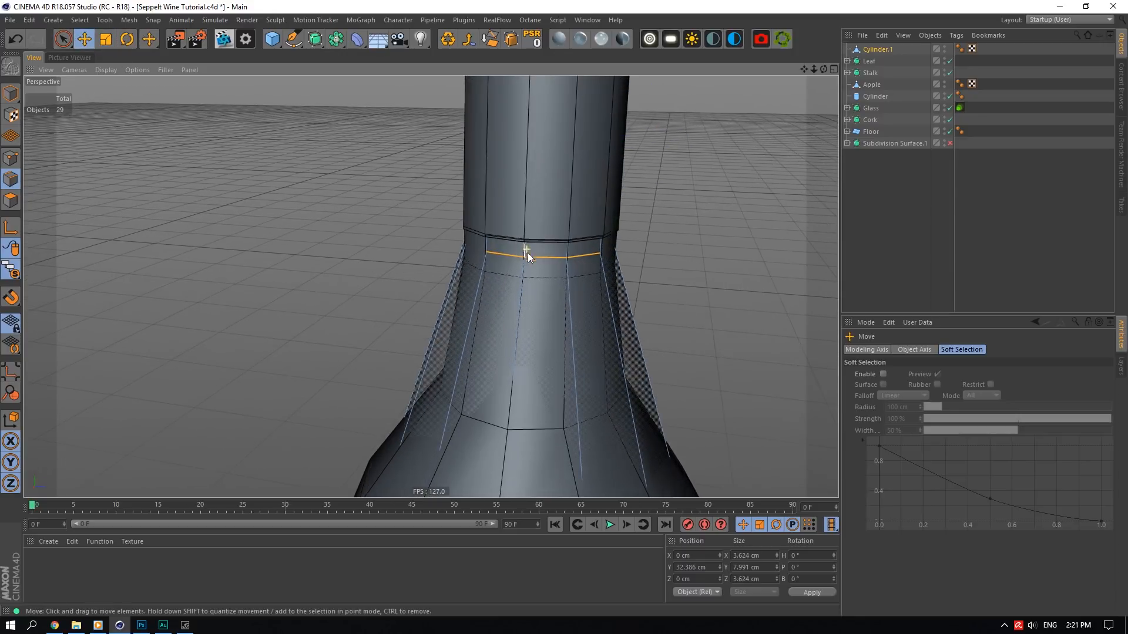
pyautogui.doubleClick(527, 253)
pyautogui.moveTo(541, 136); pyautogui.dragTo(540, 123)
# - Cut further edge loops below the neck seam, at the base of the neck and down the shoulder, following the reference's edges
pyautogui.rightClick(547, 263)
pyautogui.click(582, 432)
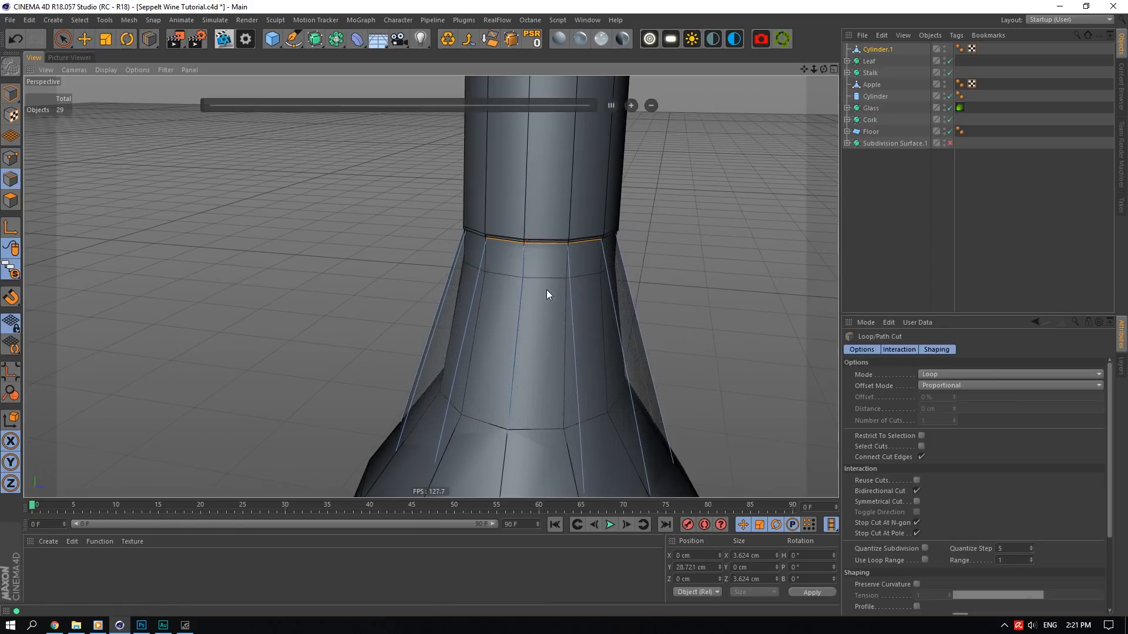
pyautogui.click(526, 278)
pyautogui.scroll(-3, 544, 341)
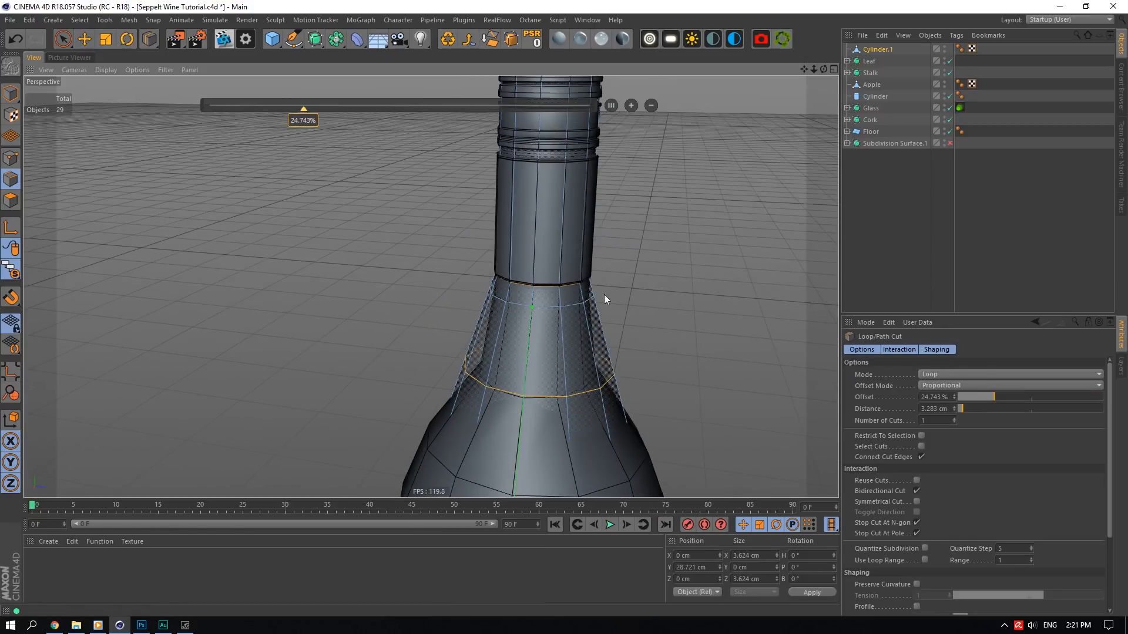
pyautogui.moveTo(806, 70); pyautogui.dragTo(799, 1)
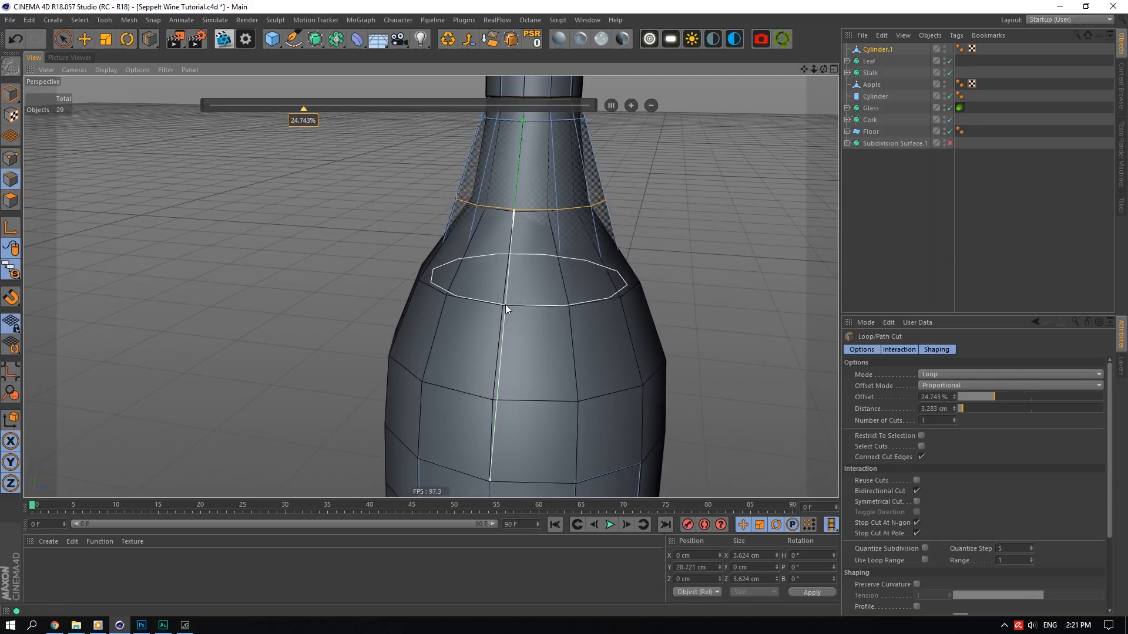
pyautogui.click(506, 307)
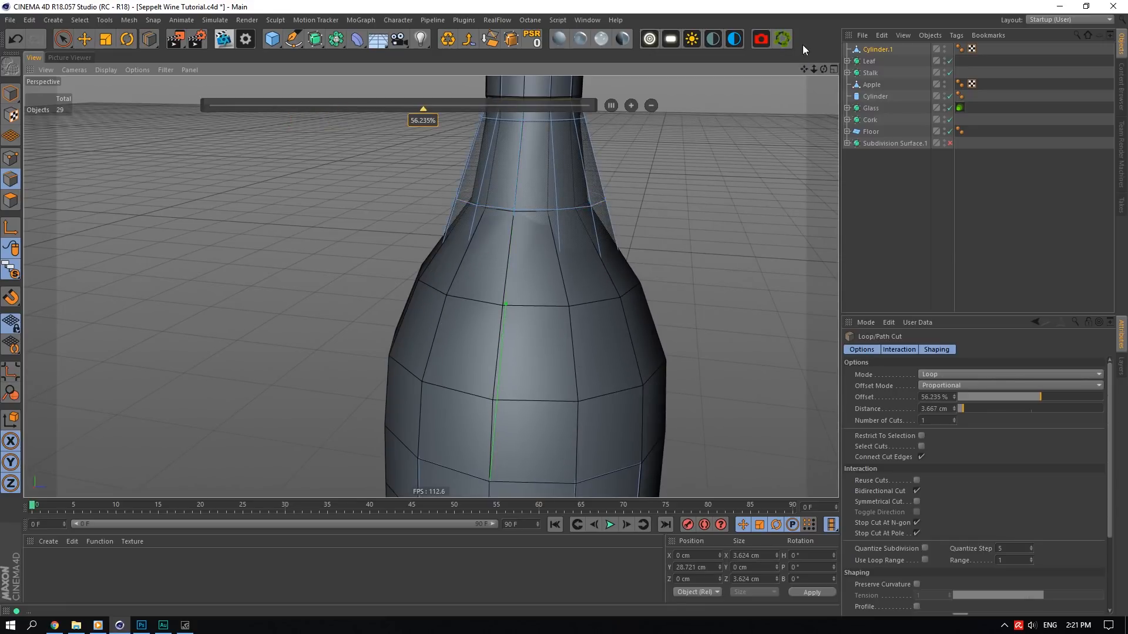
# - Widen the lower shoulder edge loop to match the reference bottle's width and raise it to about 18.4 cm in Y
pyautogui.click(85, 42)
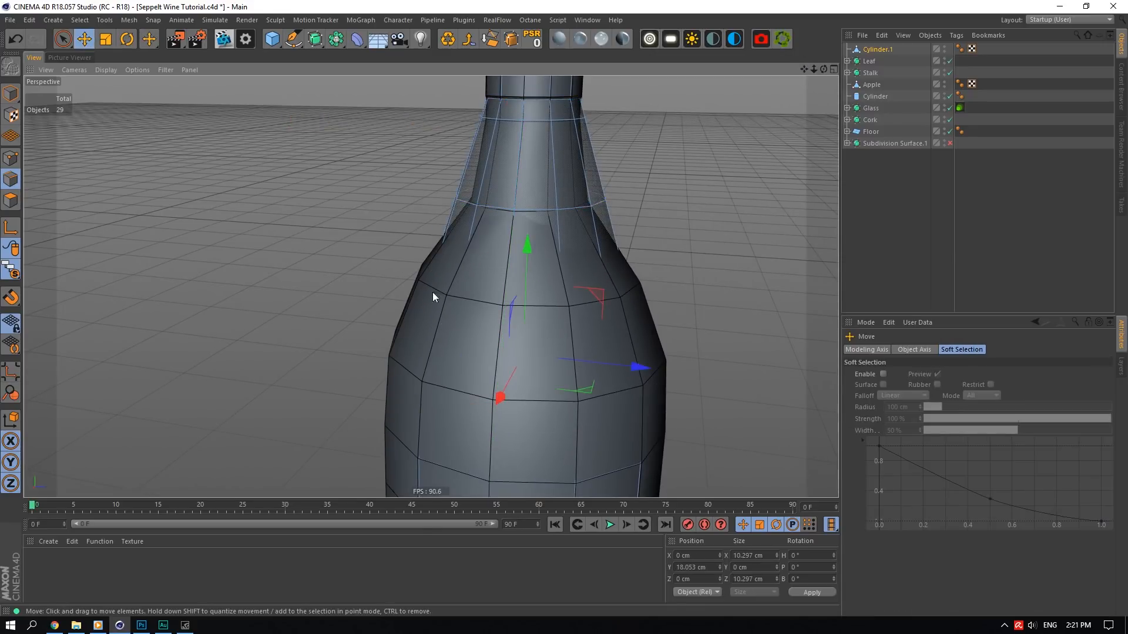
pyautogui.moveTo(587, 390); pyautogui.dragTo(680, 398)
pyautogui.click(89, 46)
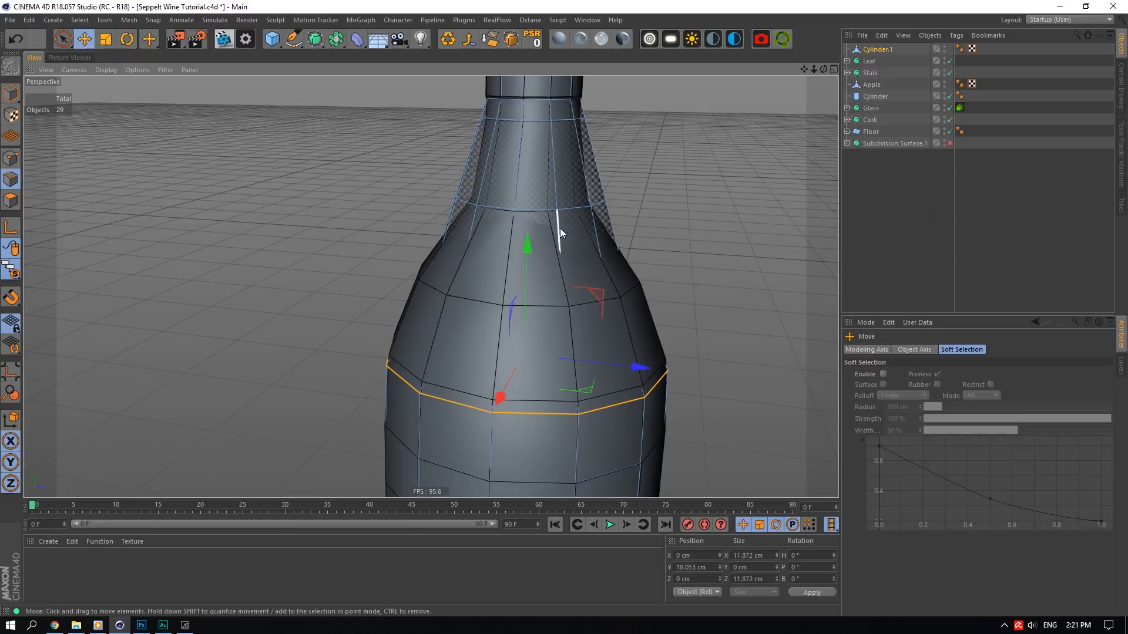
pyautogui.moveTo(527, 240); pyautogui.dragTo(529, 249)
pyautogui.click(106, 40)
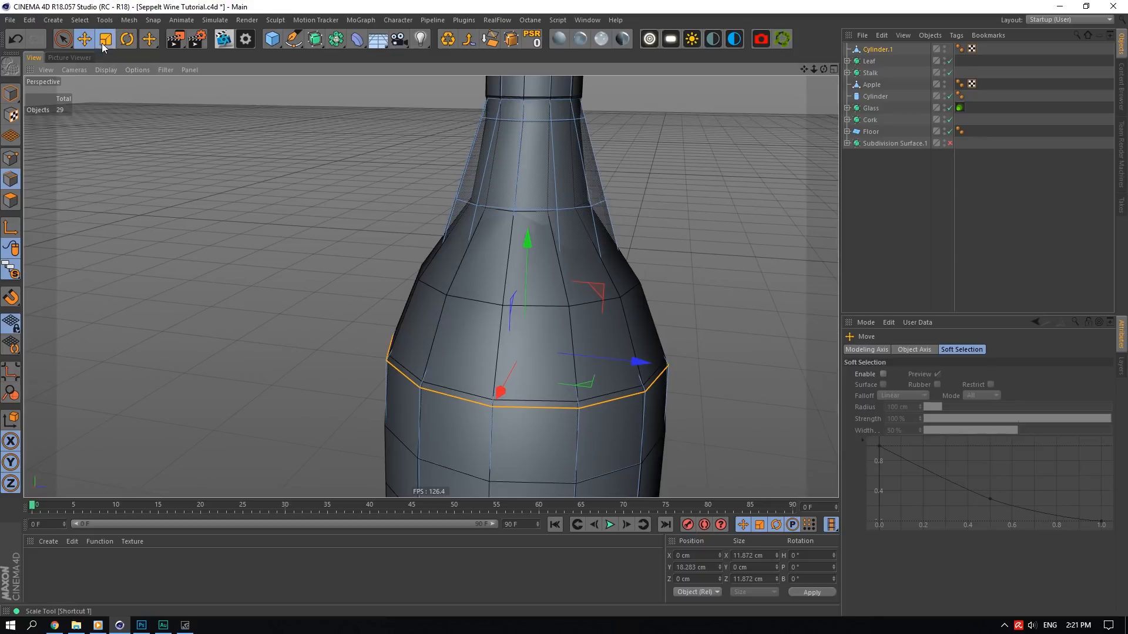
pyautogui.moveTo(593, 374); pyautogui.dragTo(566, 385)
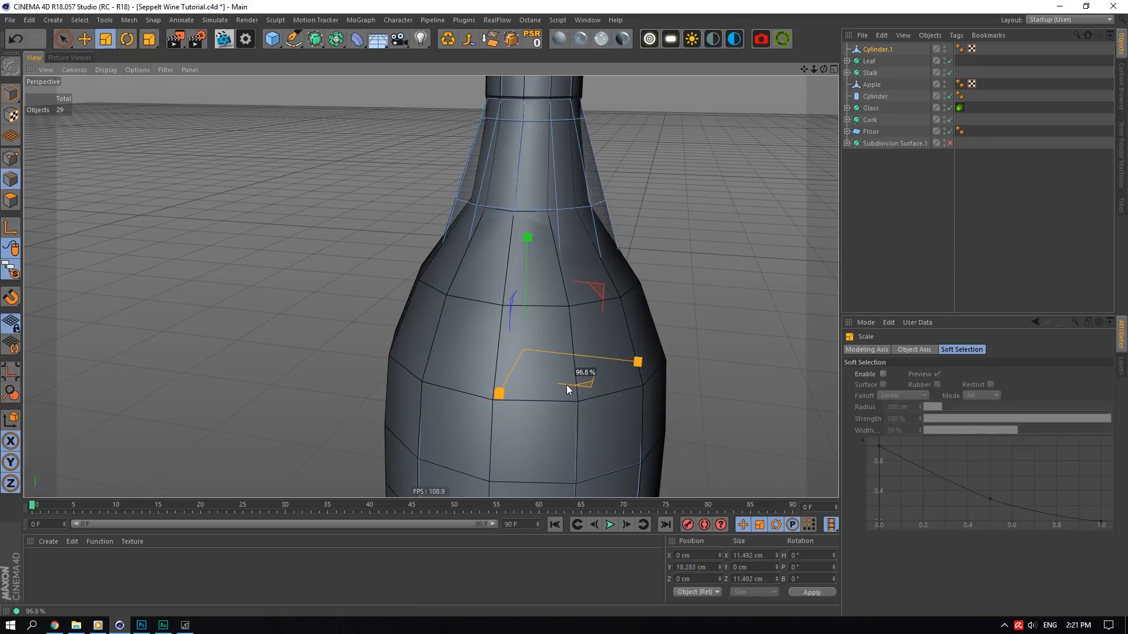
pyautogui.moveTo(527, 241); pyautogui.dragTo(525, 237)
pyautogui.click(106, 39)
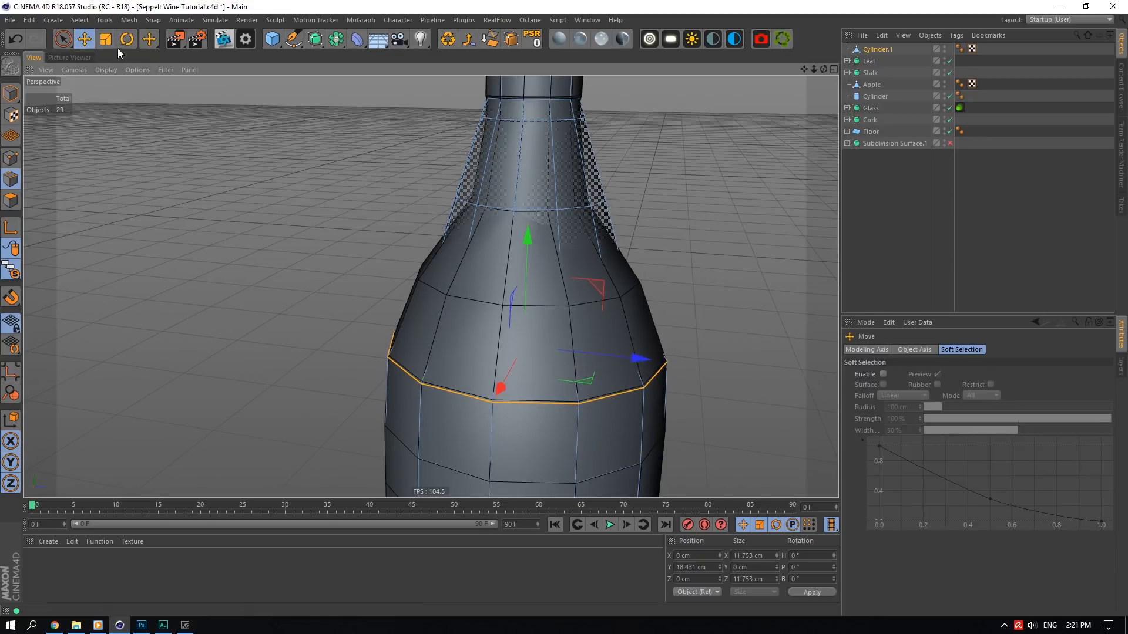
pyautogui.moveTo(587, 387); pyautogui.dragTo(577, 384)
# - Select the upper shoulder edge loop, scale it out to about 9.15 cm and raise it to about 21.6 cm in Y
pyautogui.doubleClick(481, 305)
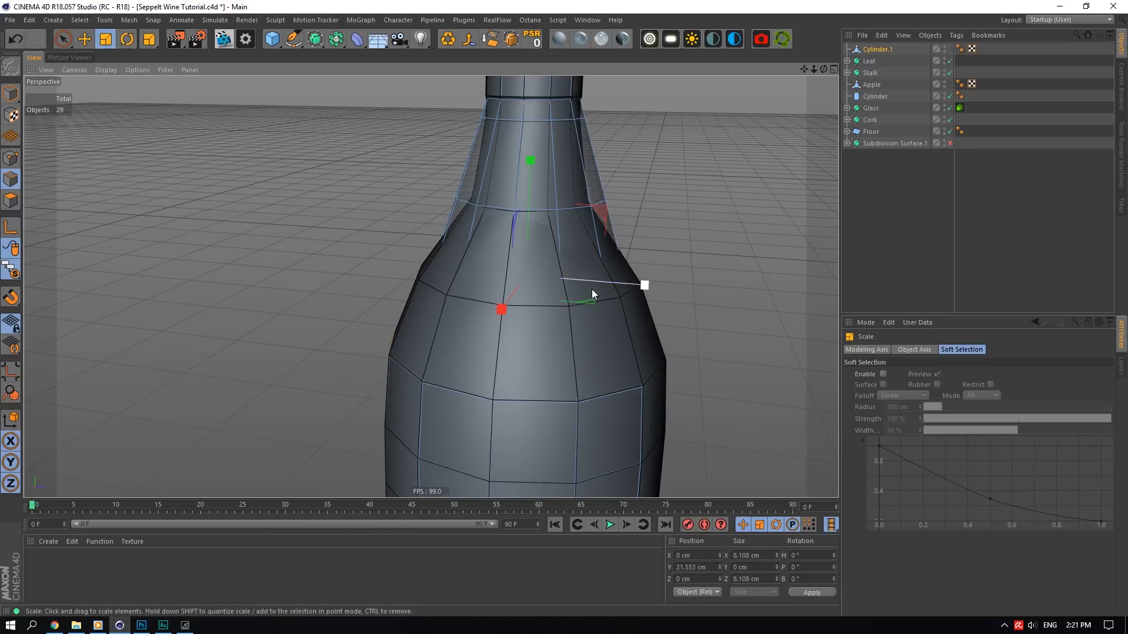
pyautogui.moveTo(594, 292); pyautogui.dragTo(679, 310)
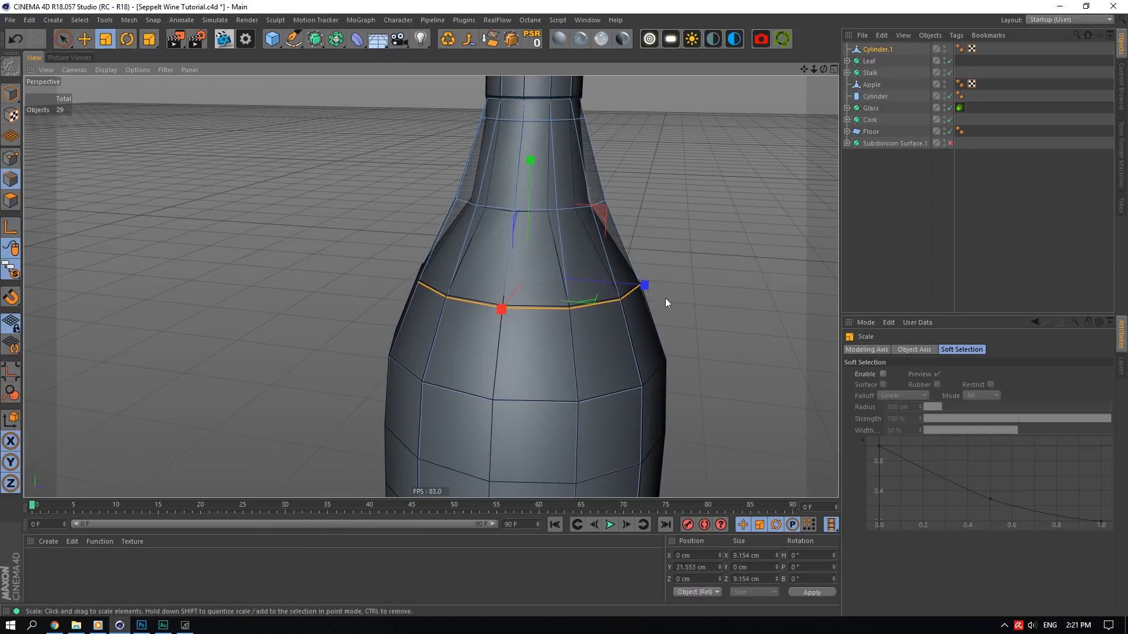
pyautogui.click(84, 39)
pyautogui.moveTo(530, 167); pyautogui.dragTo(531, 164)
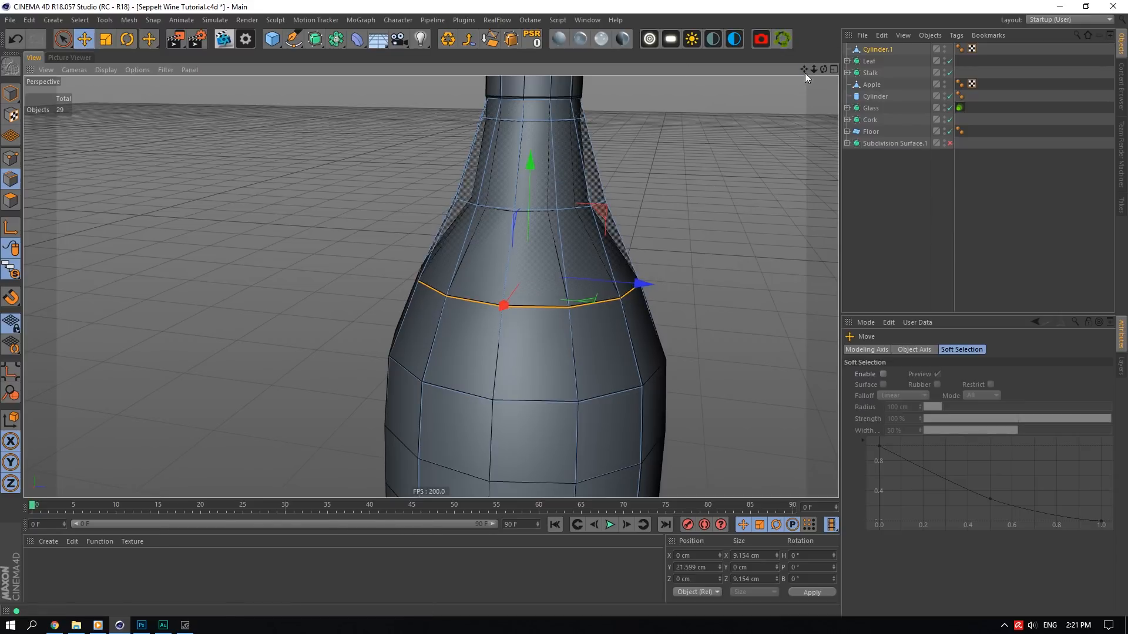
# - Select the edge loop at the base of the neck, scale it to about 5.35 cm and lower it to about 24.7 cm in Y
pyautogui.moveTo(805, 73); pyautogui.dragTo(807, 117)
pyautogui.scroll(1, 501, 255)
pyautogui.doubleClick(549, 251)
pyautogui.scroll(1, 542, 245)
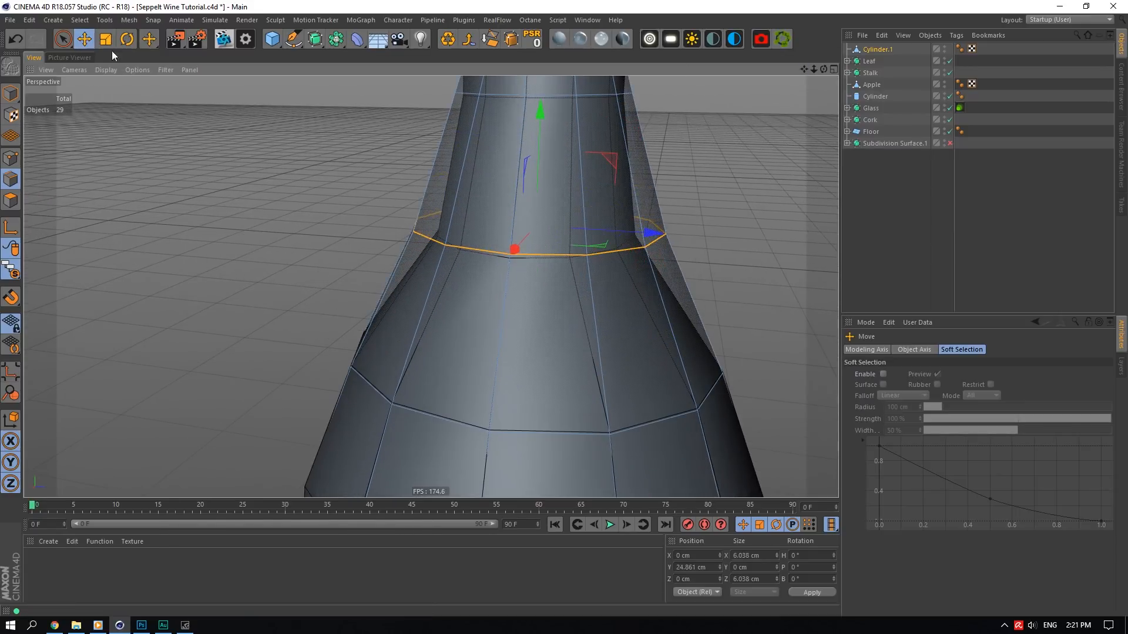
pyautogui.moveTo(615, 244); pyautogui.dragTo(453, 212)
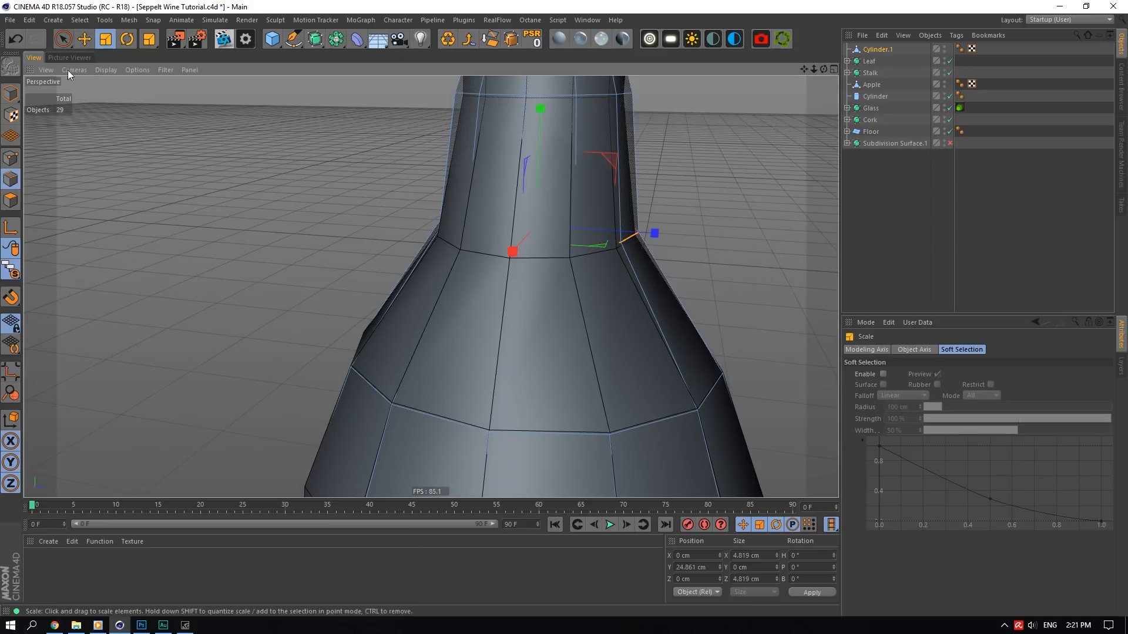
pyautogui.moveTo(538, 108); pyautogui.dragTo(536, 112)
pyautogui.click(106, 39)
pyautogui.moveTo(599, 255); pyautogui.dragTo(662, 248)
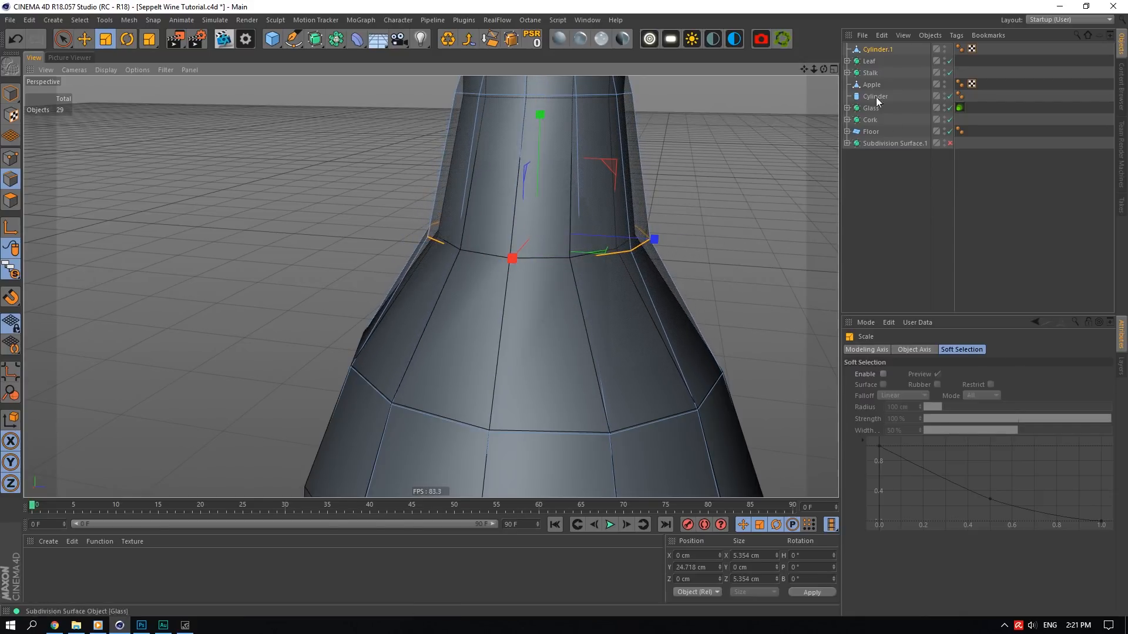
# - Isolate Cylinder.1 and the reference bottle, Subdivision Surface.1, one at a time in the viewport to compare their profiles
pyautogui.moveTo(430, 287)
pyautogui.keyDown('alt'); pyautogui.mouseDown()
pyautogui.moveTo(564, 258)
pyautogui.moveTo(430, 286)
pyautogui.mouseUp(); pyautogui.keyUp('alt')
pyautogui.moveTo(813, 69)
pyautogui.mouseDown()
pyautogui.moveTo(735, 69)
pyautogui.moveTo(850, 4)
pyautogui.moveTo(852, 51)
pyautogui.moveTo(789, 75)
pyautogui.moveTo(805, 74)
pyautogui.mouseUp()
pyautogui.scroll(3, 479, 120)
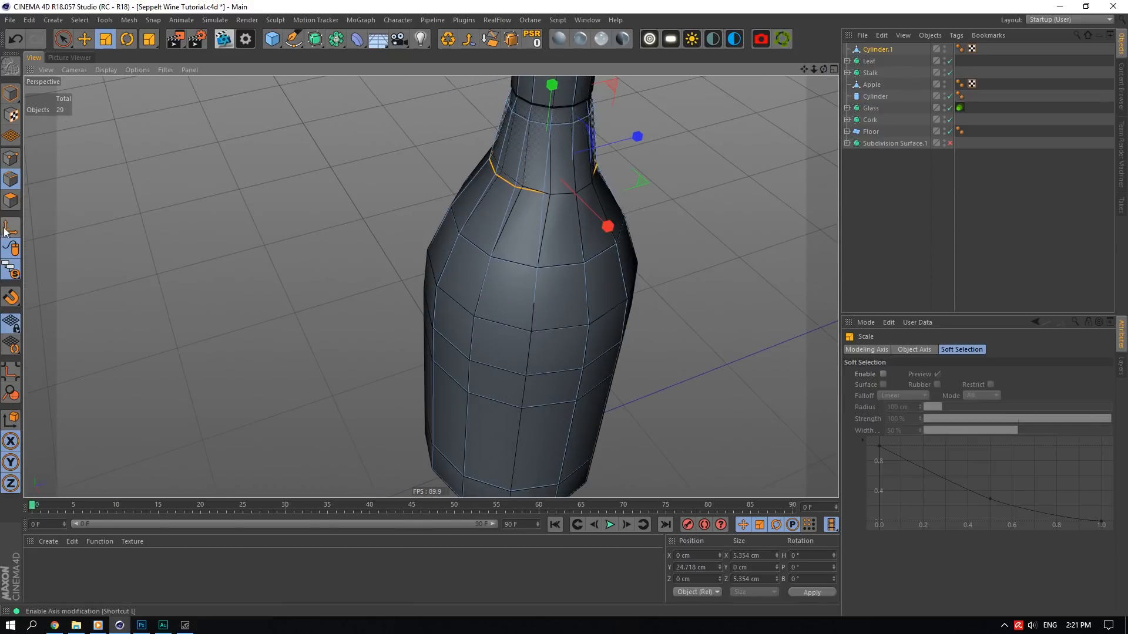
pyautogui.moveTo(11, 270); pyautogui.dragTo(47, 329)
pyautogui.moveTo(804, 69); pyautogui.dragTo(817, 88)
pyautogui.click(886, 141)
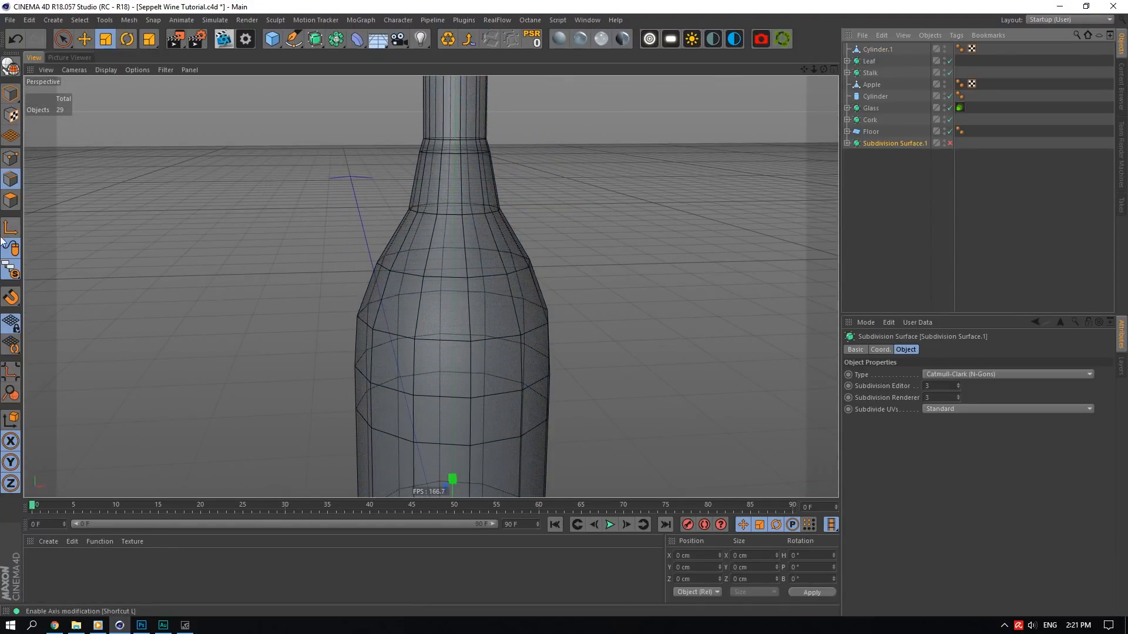
pyautogui.moveTo(10, 270); pyautogui.dragTo(68, 328)
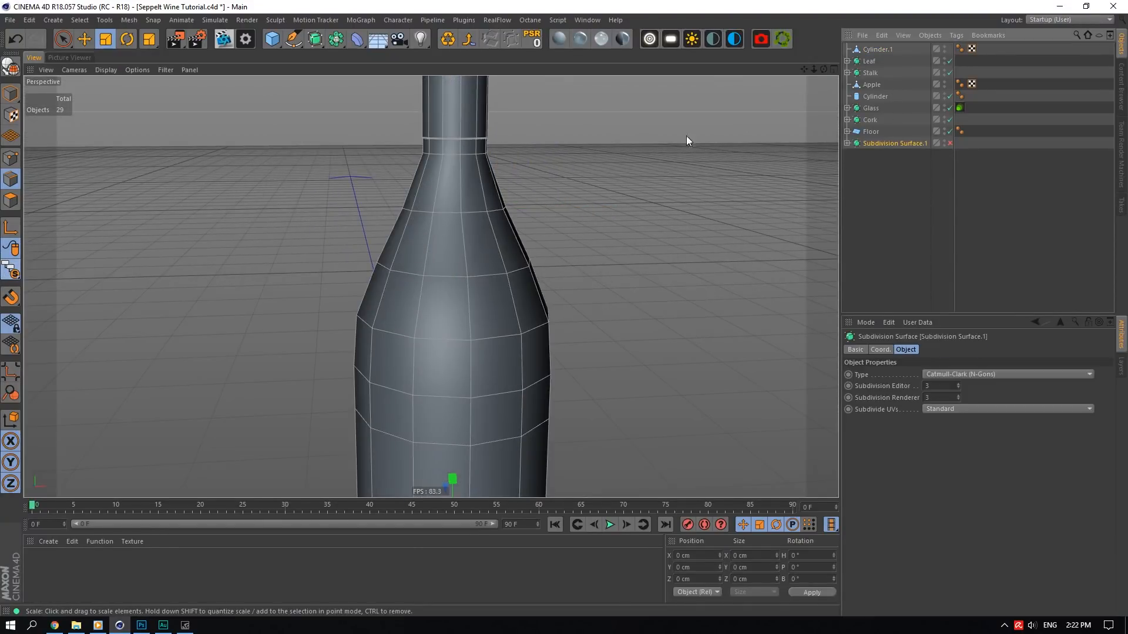
pyautogui.moveTo(826, 70); pyautogui.dragTo(730, 101)
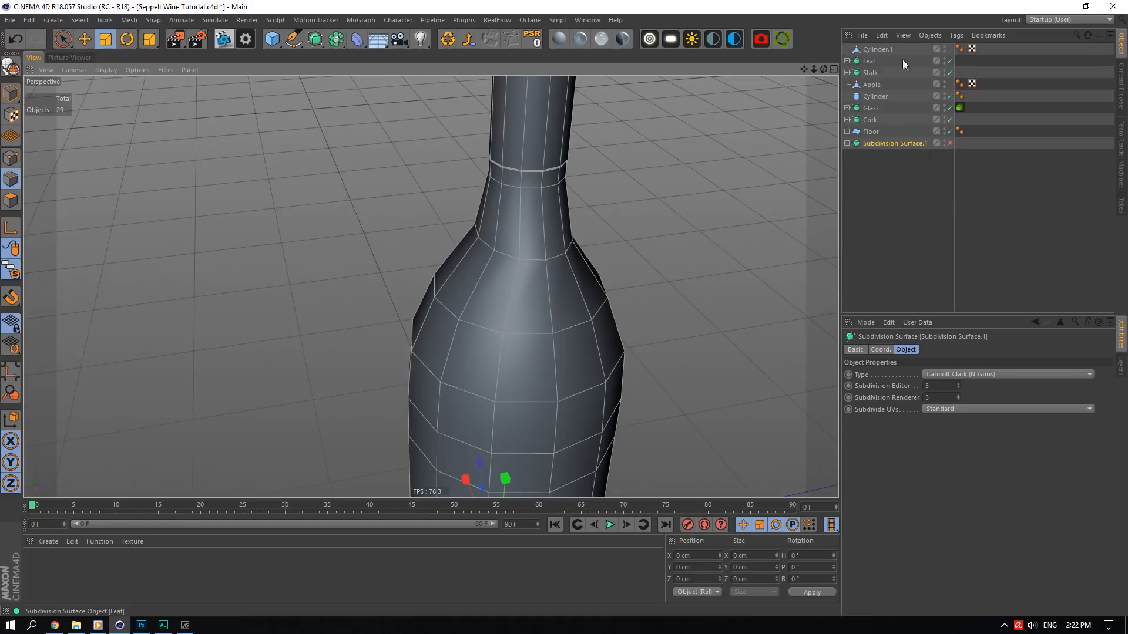
# - Isolate Cylinder.1 again, then show it together with Subdivision Surface.1 using Viewport Solo Hierarchy
pyautogui.click(877, 50)
pyautogui.moveTo(11, 271); pyautogui.dragTo(58, 313)
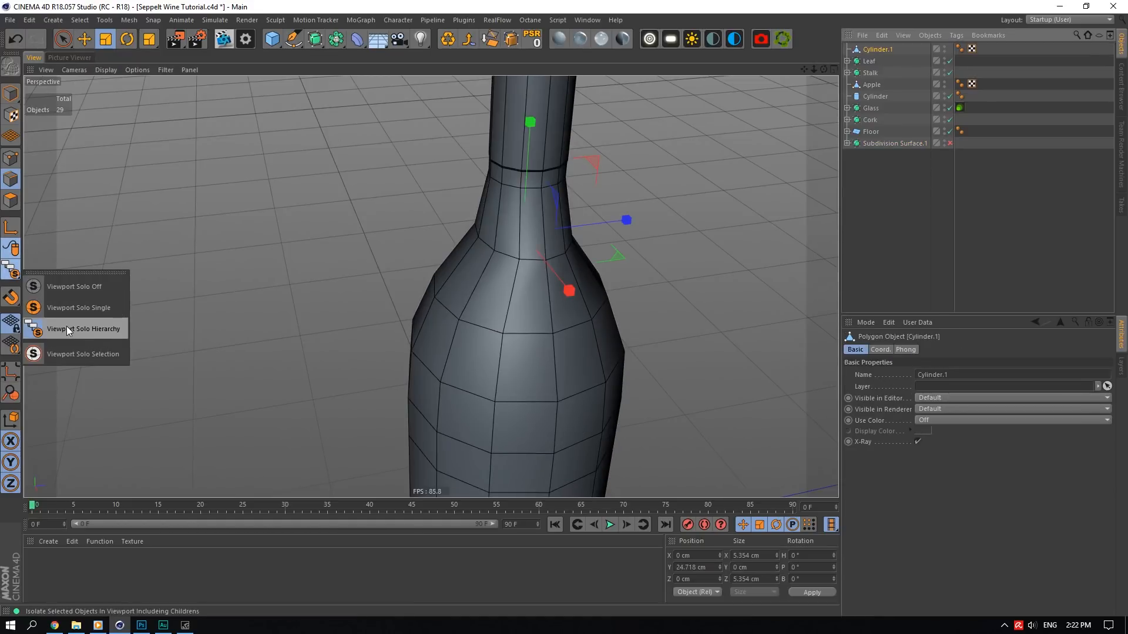
pyautogui.click(66, 326)
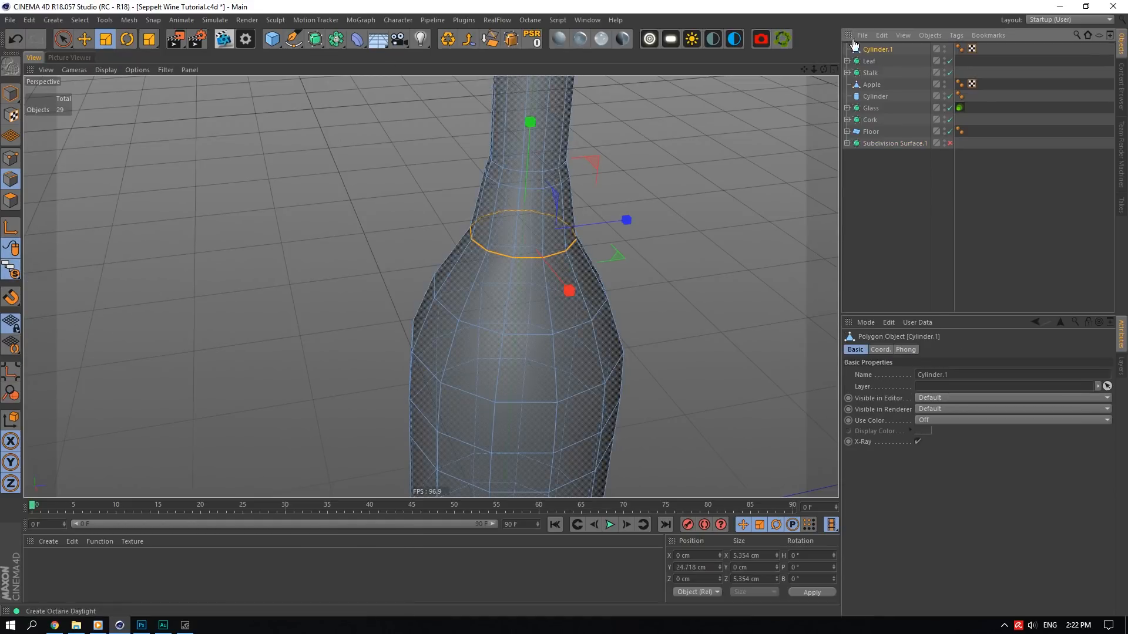
pyautogui.moveTo(804, 70); pyautogui.dragTo(746, 108)
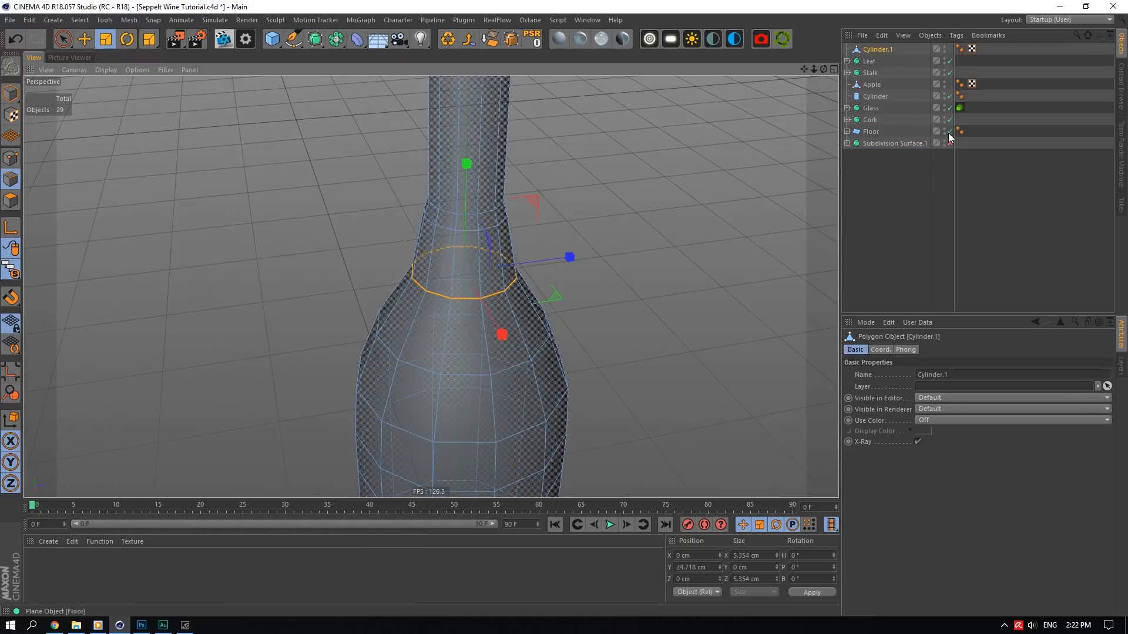
pyautogui.keyDown('ctrl'); pyautogui.click(875, 144); pyautogui.keyUp('ctrl')
pyautogui.moveTo(12, 270); pyautogui.dragTo(65, 326)
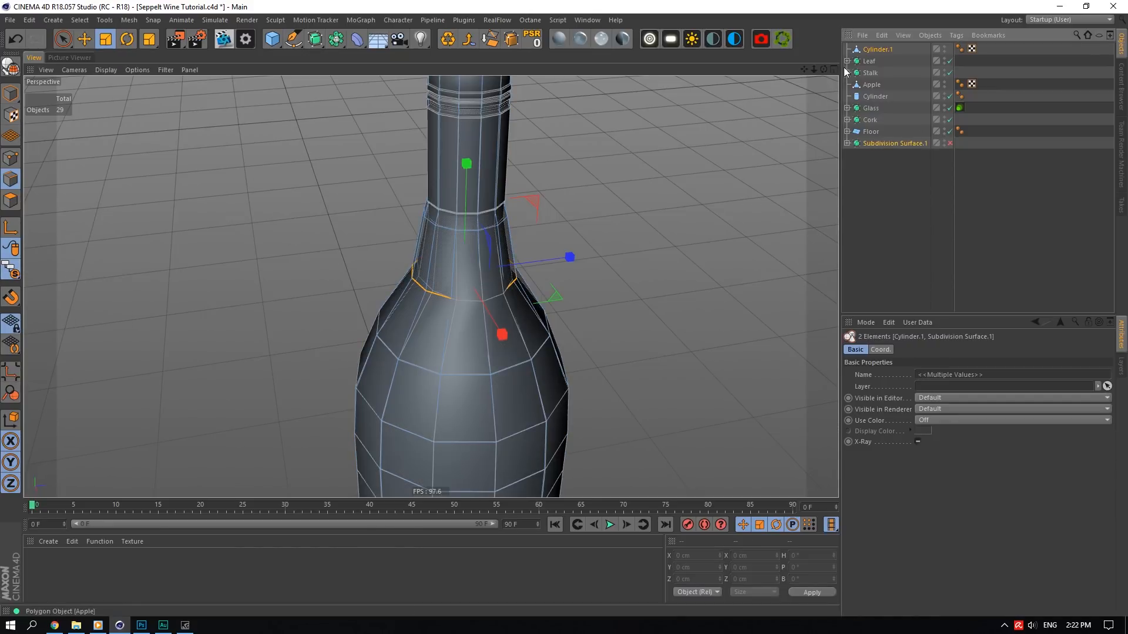
# - On Cylinder.1, select the edge loop just below the neck seam and scale it in to about 3.68 cm
pyautogui.click(878, 49)
pyautogui.scroll(2, 528, 200)
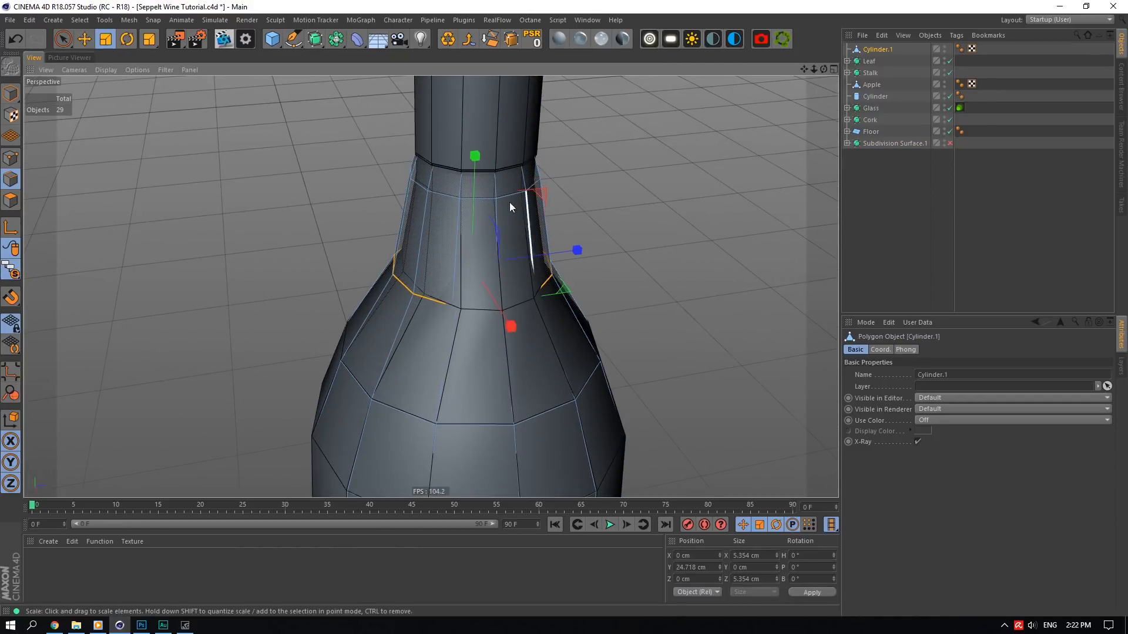
pyautogui.doubleClick(443, 192)
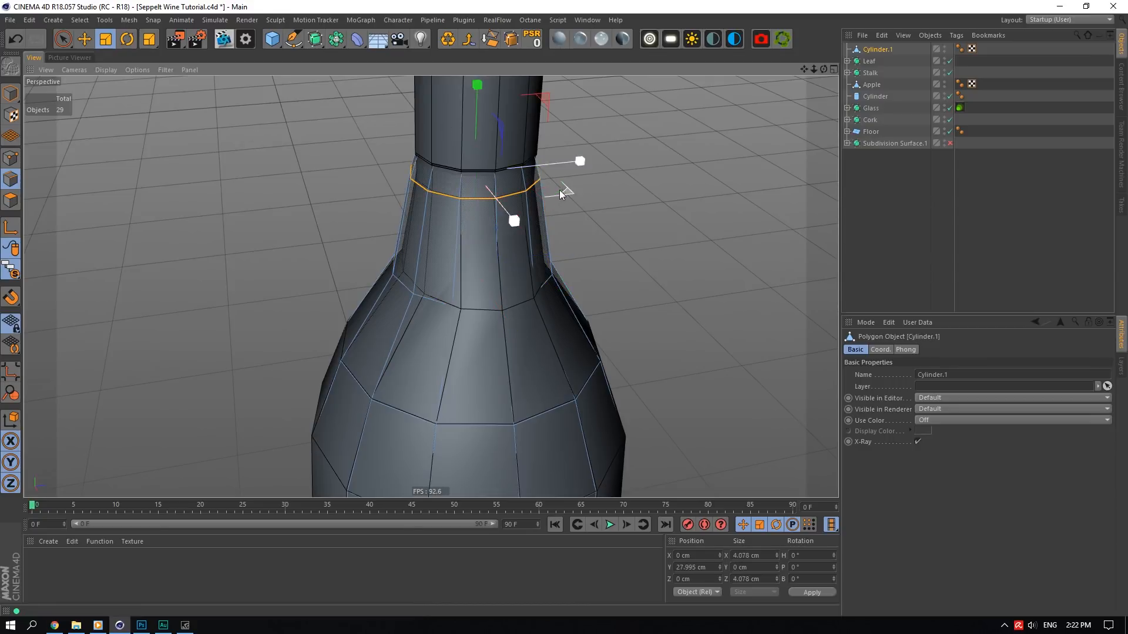
pyautogui.moveTo(567, 183); pyautogui.dragTo(511, 187)
# - Examine the fit of the neck loops against the reference bottle, up to the grooves around its cap
pyautogui.moveTo(804, 69); pyautogui.dragTo(818, 243)
pyautogui.scroll(3, 476, 329)
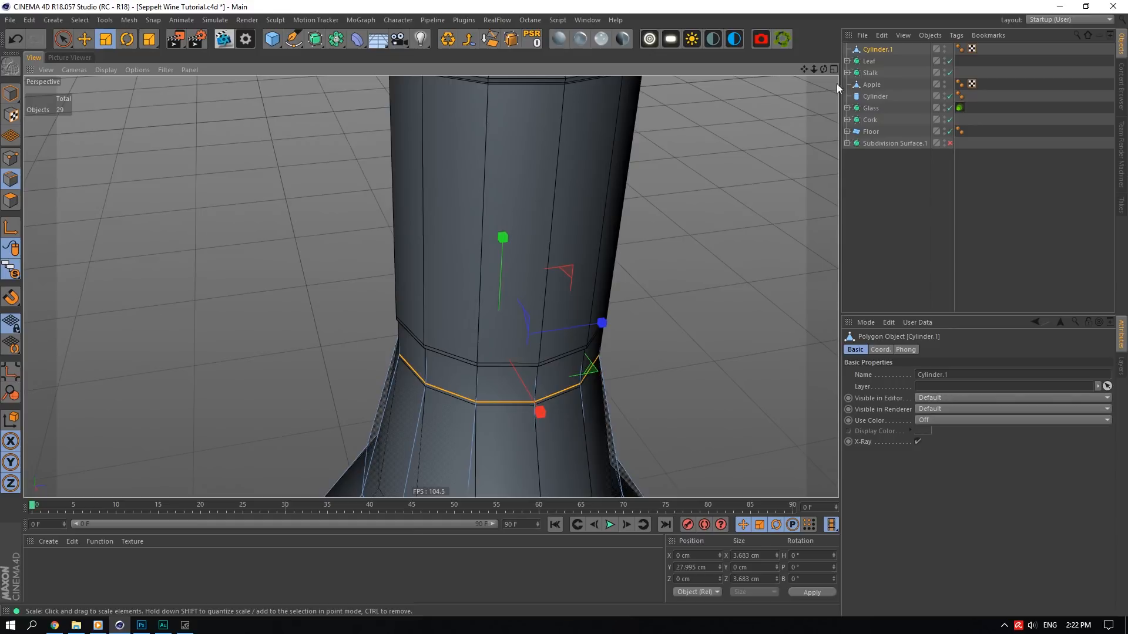
pyautogui.moveTo(823, 69); pyautogui.dragTo(809, 71)
pyautogui.keyDown('alt'); pyautogui.moveTo(431, 286); pyautogui.dragTo(433, 248, button='middle'); pyautogui.keyUp('alt')
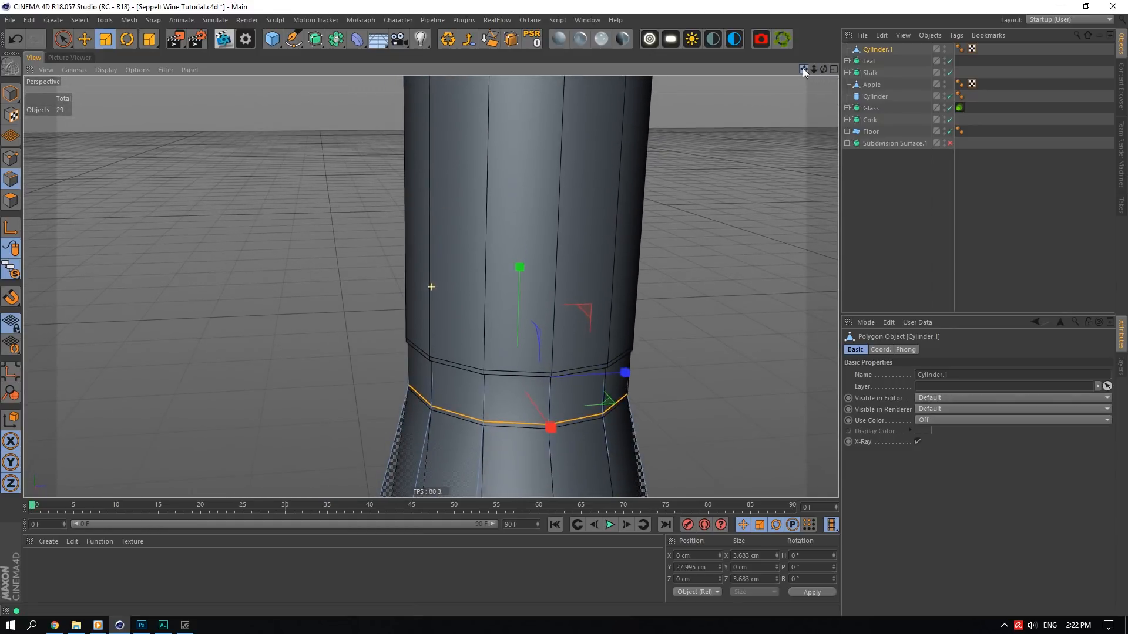
pyautogui.moveTo(431, 286)
pyautogui.keyDown('alt'); pyautogui.mouseDown()
pyautogui.moveTo(434, 241)
pyautogui.moveTo(432, 305)
pyautogui.mouseUp(); pyautogui.keyUp('alt')
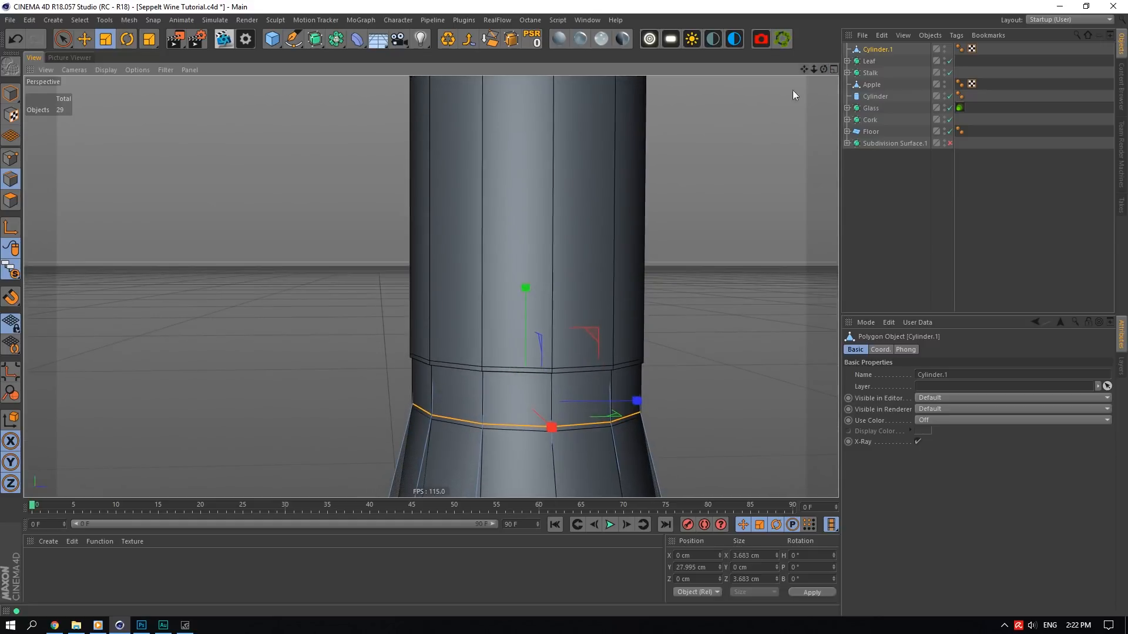
pyautogui.click(479, 369)
pyautogui.scroll(-4, 589, 285)
pyautogui.scroll(5, 500, 101)
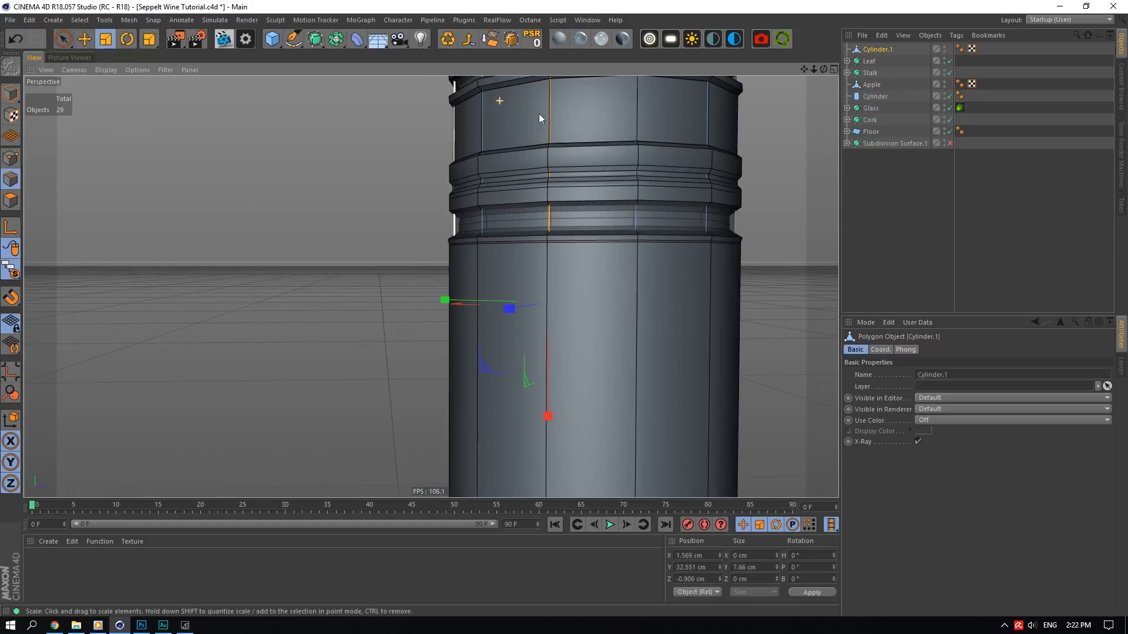
pyautogui.moveTo(804, 70); pyautogui.dragTo(727, 63)
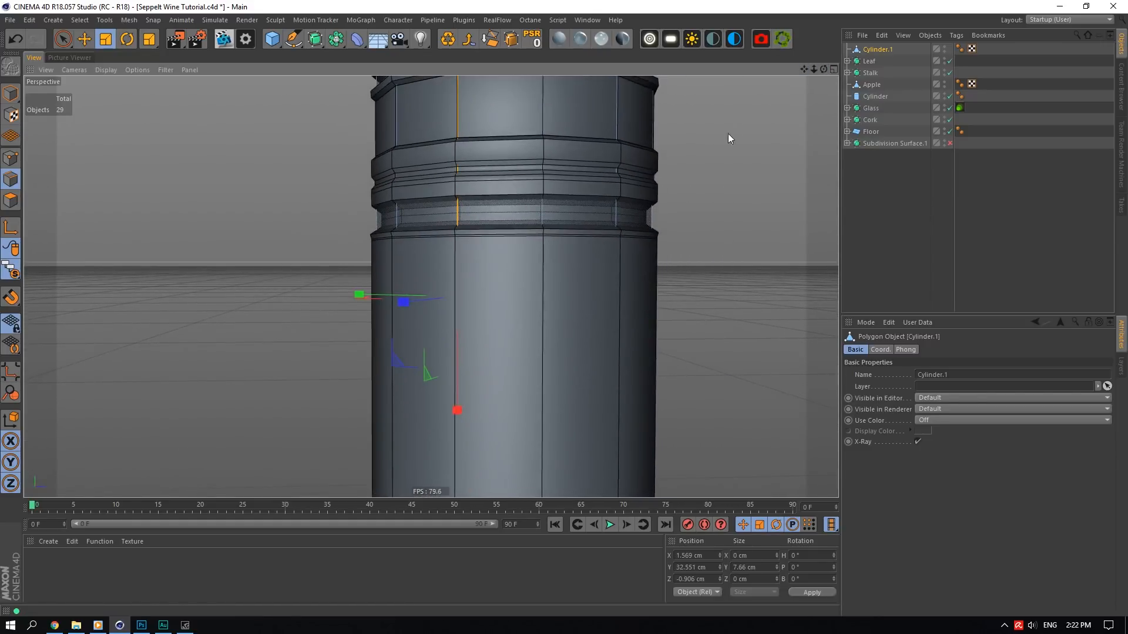
pyautogui.scroll(-5, 531, 258)
pyautogui.scroll(-3, 535, 257)
# - Select Cylinder.1 as a whole object and move it along Z to about 13 cm, beside the reference bottle
pyautogui.click(84, 39)
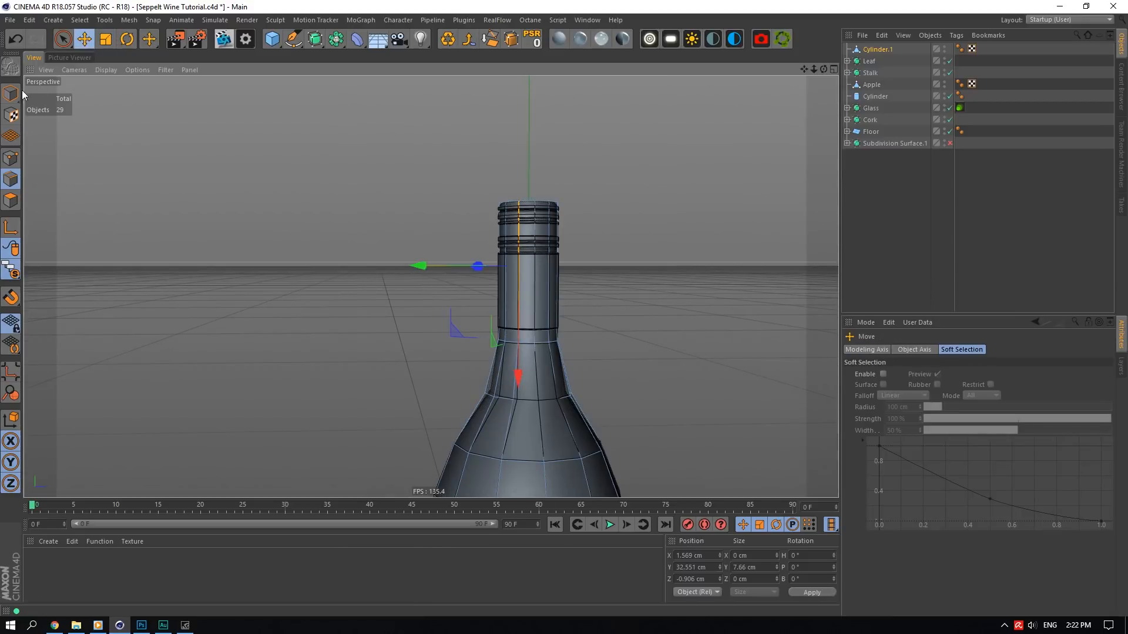
pyautogui.click(707, 241)
pyautogui.click(871, 50)
pyautogui.scroll(-5, 622, 382)
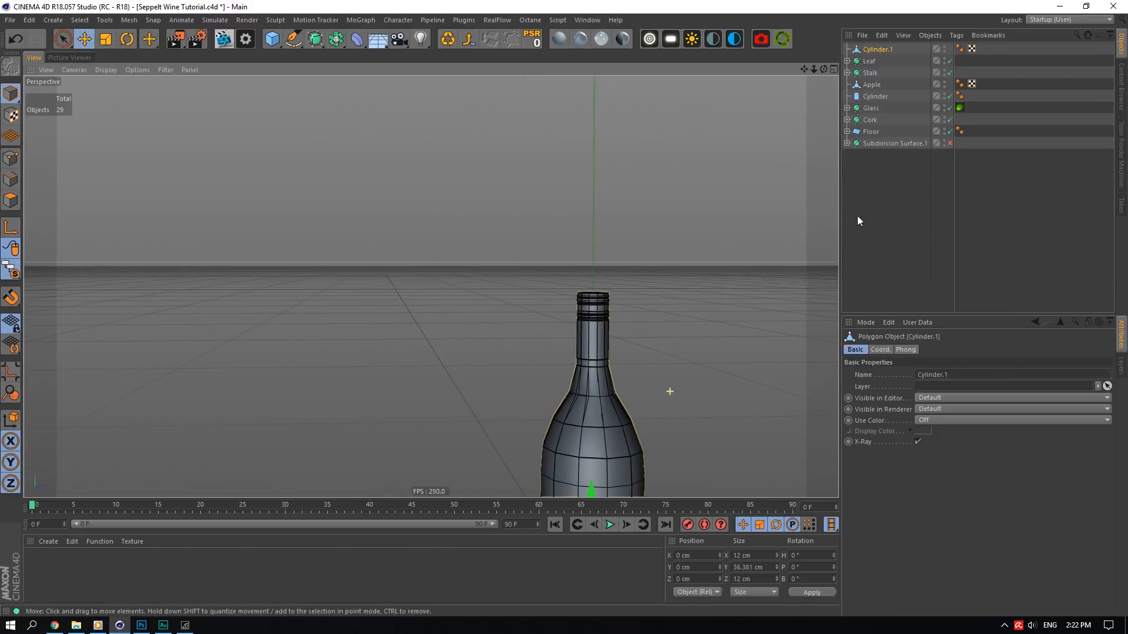
pyautogui.moveTo(798, 74); pyautogui.dragTo(791, 101)
pyautogui.moveTo(592, 488); pyautogui.dragTo(703, 448)
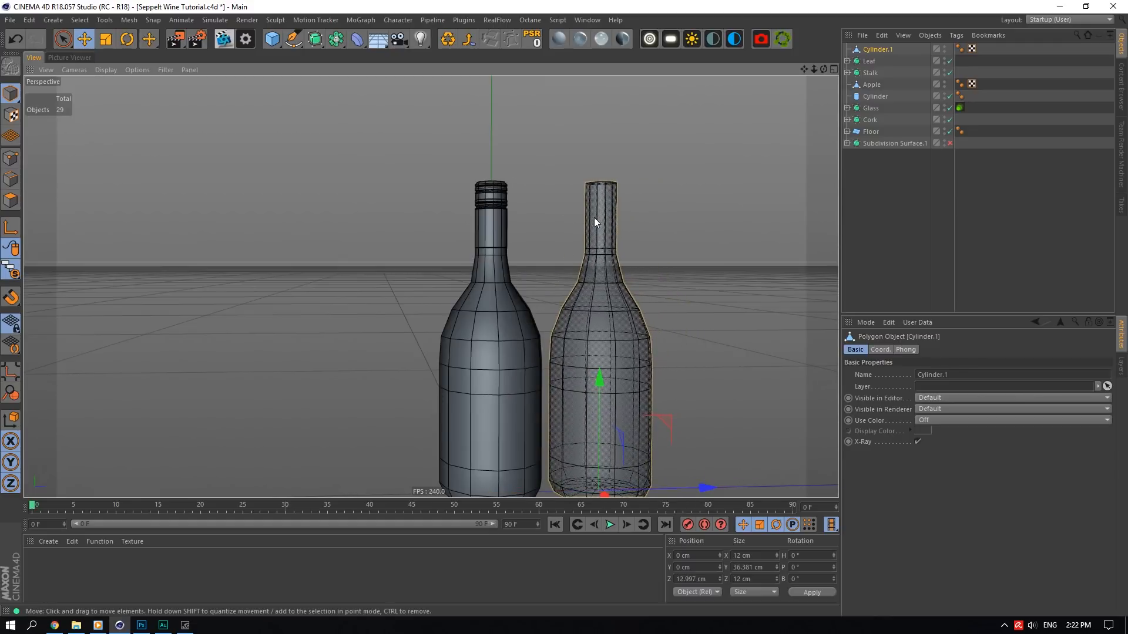
# - Compare the two bottle necks and move Cylinder.1 closer to the reference, to about 4.15 cm in Z
pyautogui.scroll(8, 594, 222)
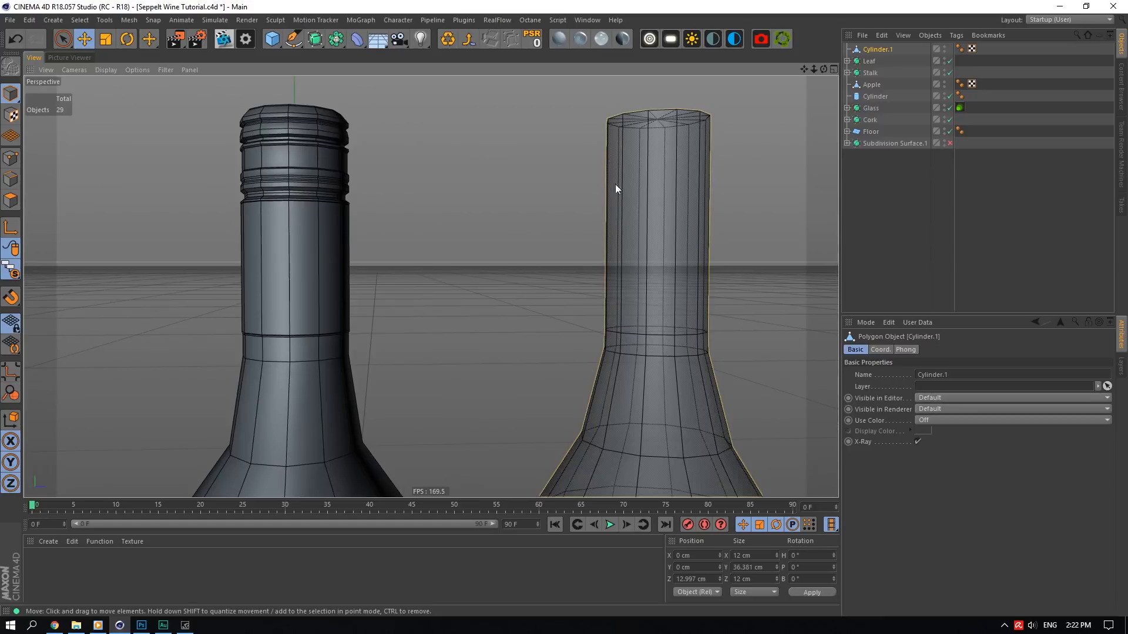
pyautogui.moveTo(824, 69); pyautogui.dragTo(819, 137)
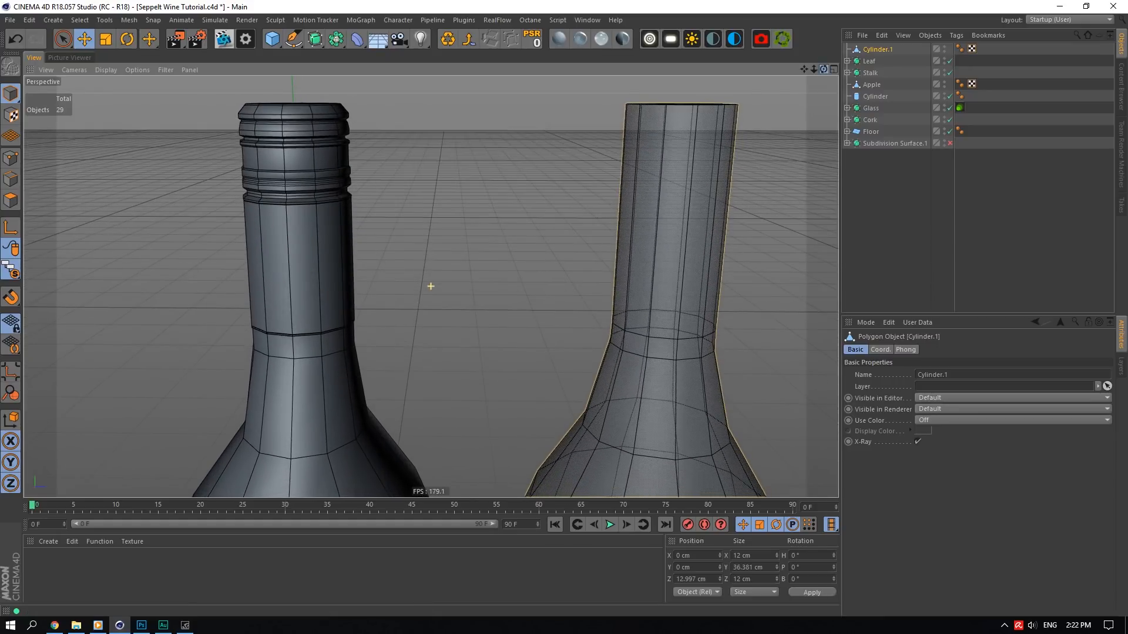
pyautogui.scroll(-10, 720, 107)
pyautogui.moveTo(758, 431); pyautogui.dragTo(685, 415)
pyautogui.scroll(8, 583, 218)
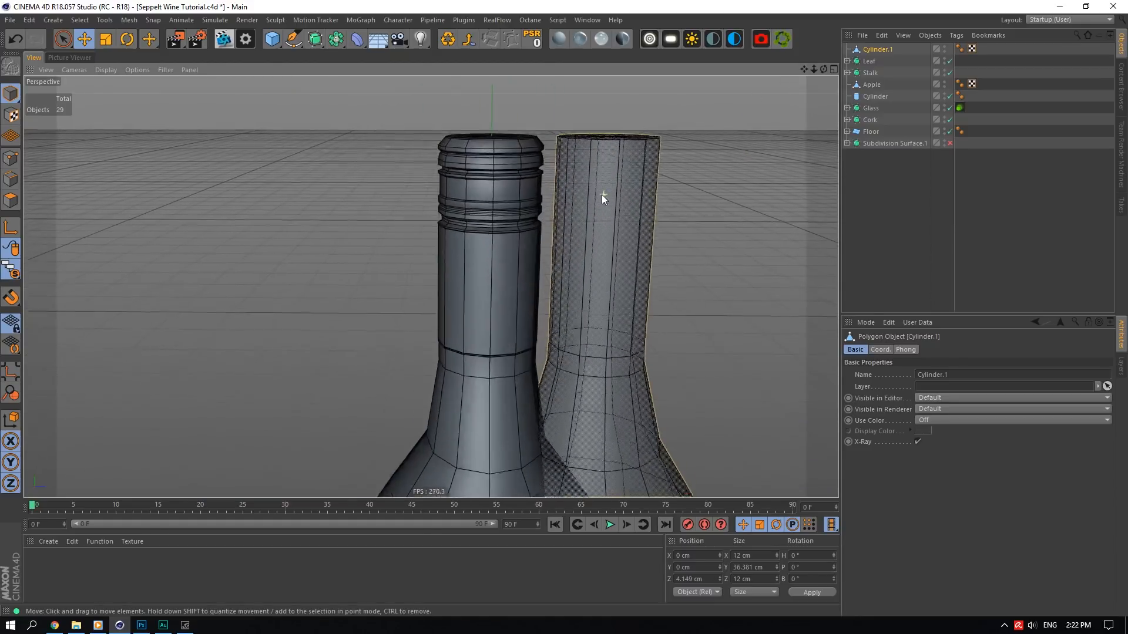
# - In polygon mode, select all the faces of Cylinder.1's flat top cap
pyautogui.scroll(3, 602, 195)
pyautogui.moveTo(824, 70)
pyautogui.mouseDown()
pyautogui.moveTo(814, 117)
pyautogui.moveTo(794, 119)
pyautogui.mouseUp()
pyautogui.click(10, 201)
pyautogui.click(63, 39)
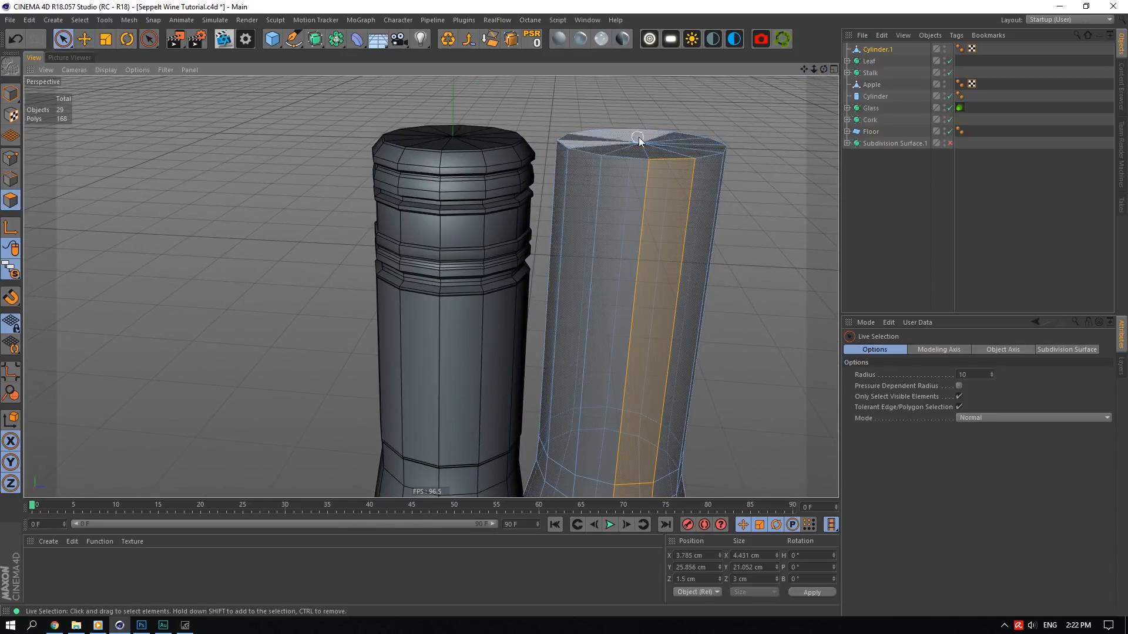
pyautogui.click(639, 137)
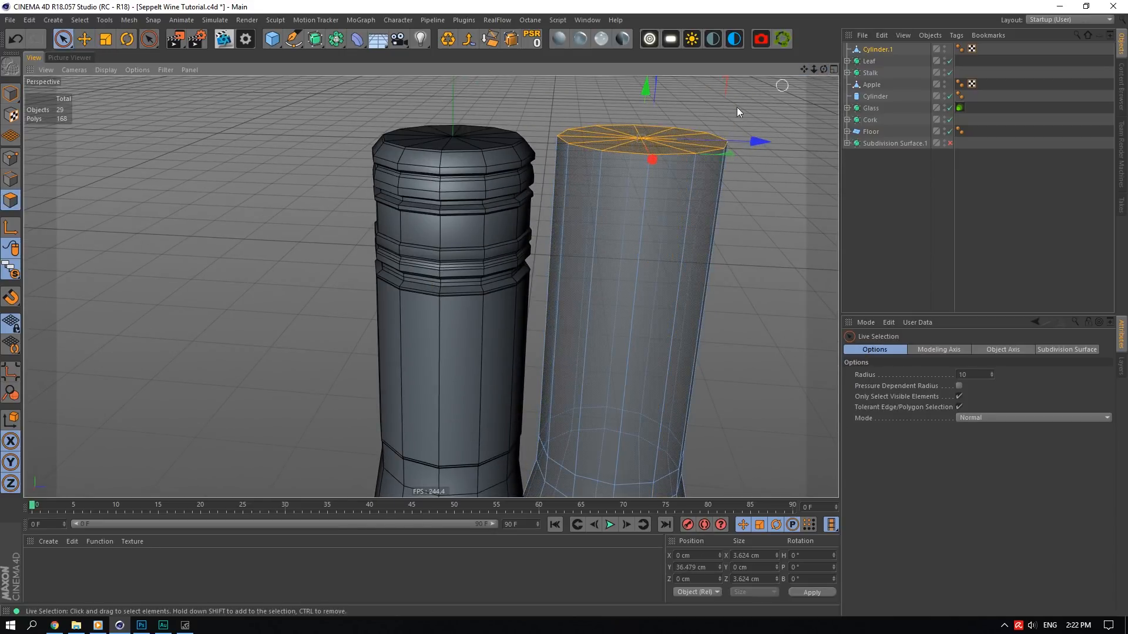
# - Use Loop/Path Cut to add an edge loop just above the seam at the base of Cylinder.1's neck, at about 99% offset
pyautogui.rightClick(632, 235)
pyautogui.click(681, 271)
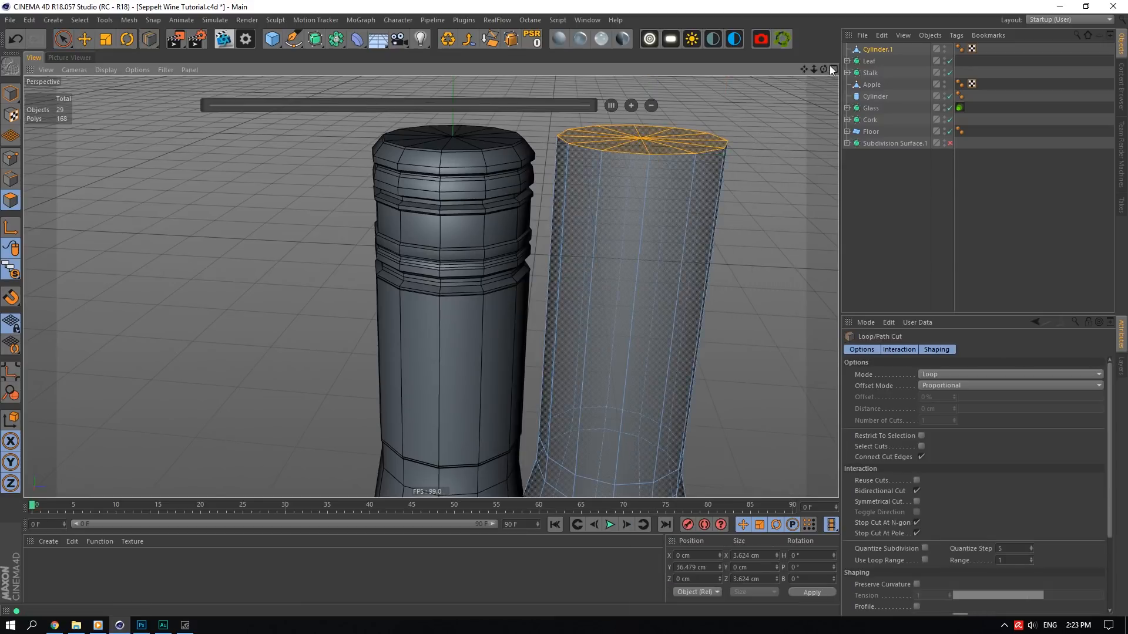
pyautogui.moveTo(824, 68); pyautogui.dragTo(810, 1)
pyautogui.scroll(4, 505, 350)
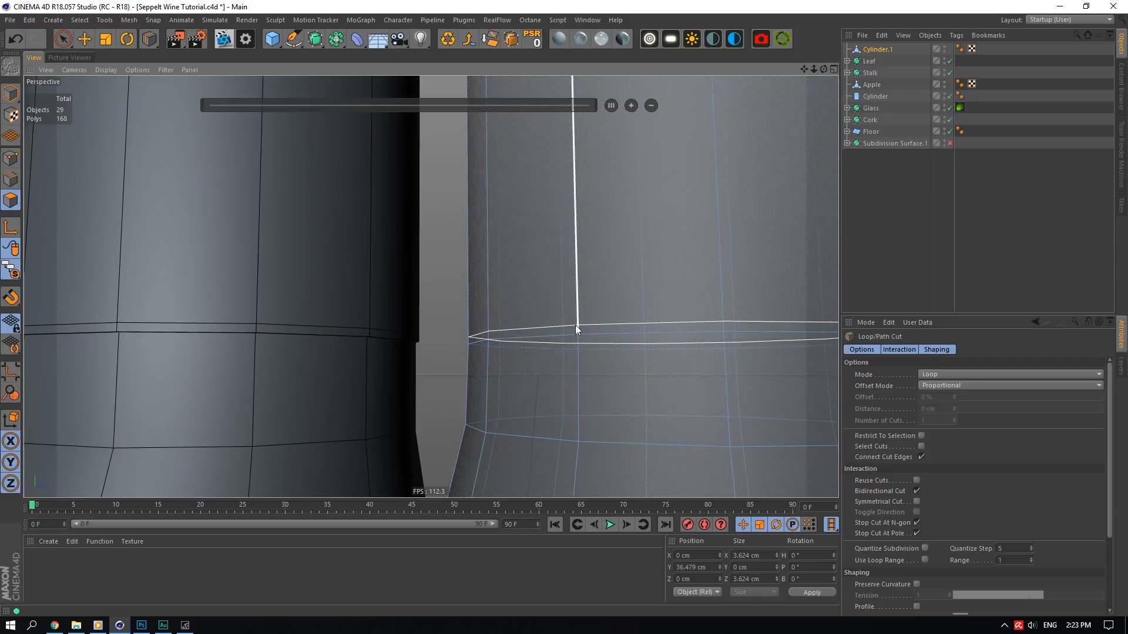
pyautogui.click(576, 326)
# - Move Cylinder.1 as a whole object closer to the reference bottle, to about 3.66 cm in Z
pyautogui.moveTo(803, 70); pyautogui.dragTo(811, 94)
pyautogui.keyDown('alt'); pyautogui.moveTo(512, 320); pyautogui.dragTo(474, 575, button='middle'); pyautogui.keyUp('alt')
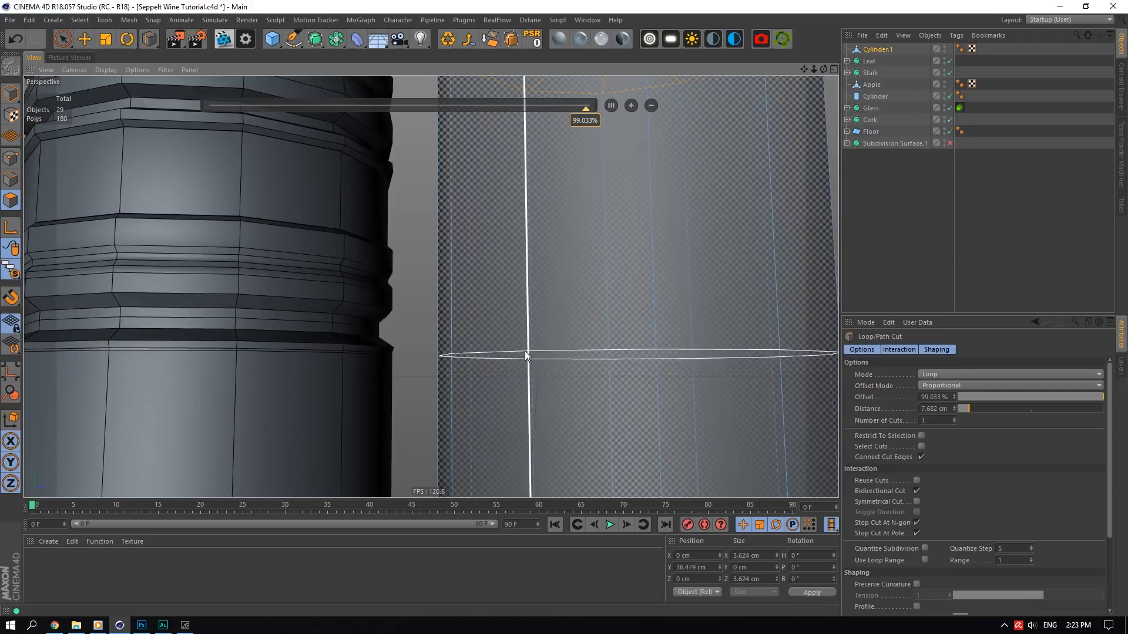
pyautogui.click(86, 43)
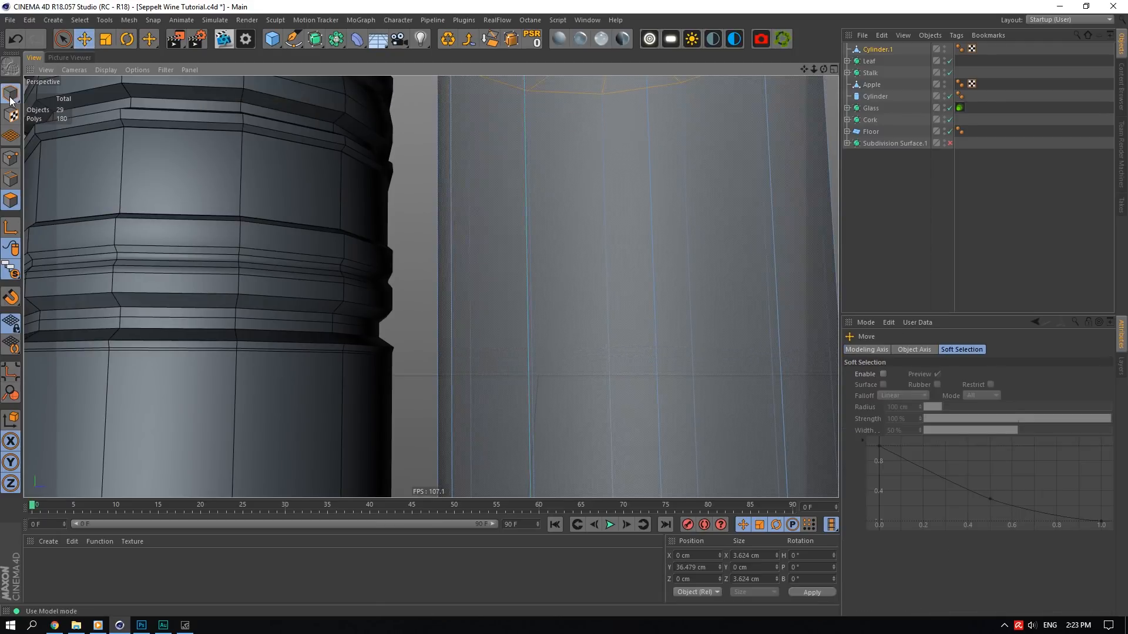
pyautogui.click(11, 94)
pyautogui.scroll(-12, 460, 355)
pyautogui.scroll(-3, 534, 407)
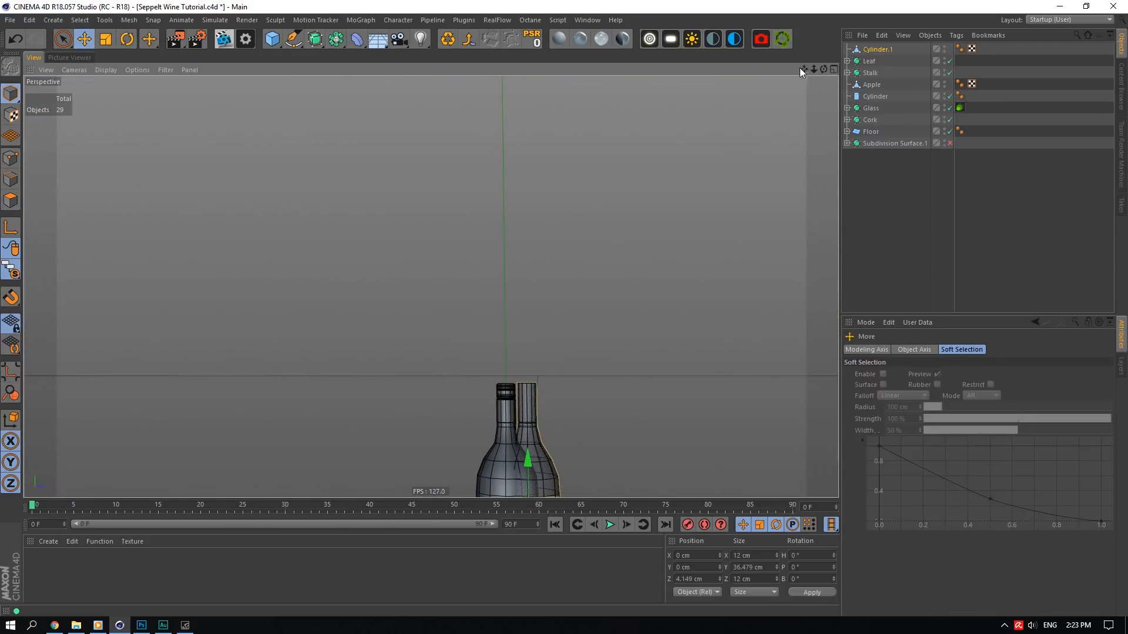
pyautogui.moveTo(804, 70); pyautogui.dragTo(630, 298)
pyautogui.moveTo(638, 472); pyautogui.dragTo(632, 468)
pyautogui.scroll(15, 531, 312)
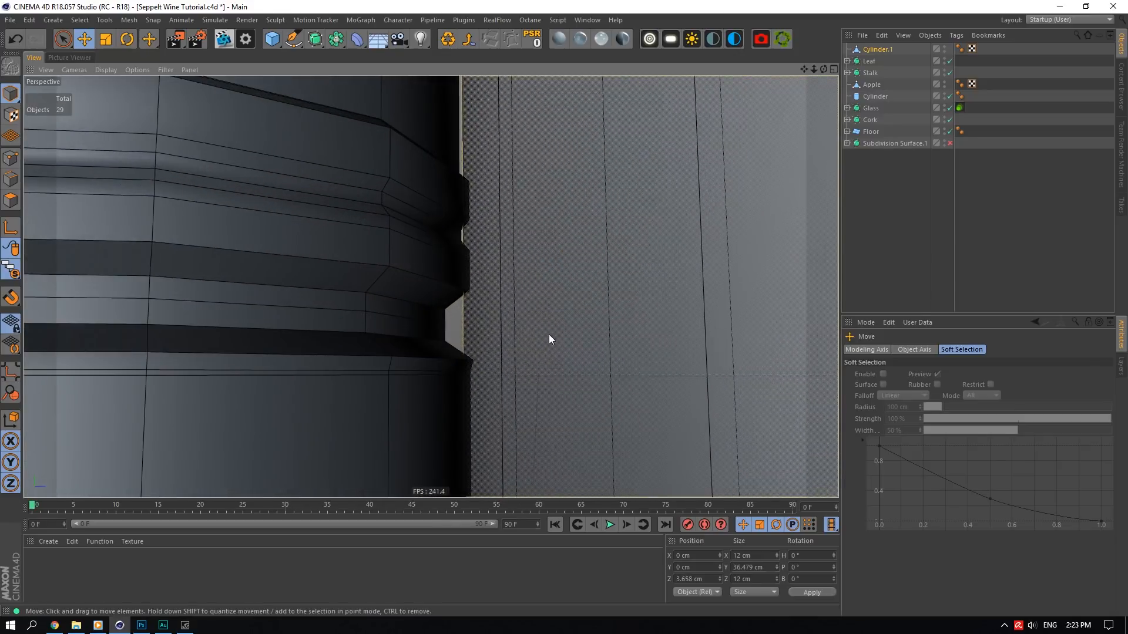
# - In edge mode, cut two closely spaced loops around Cylinder.1's neck, level with the rim below the reference cap's lowest groove
pyautogui.rightClick(551, 317)
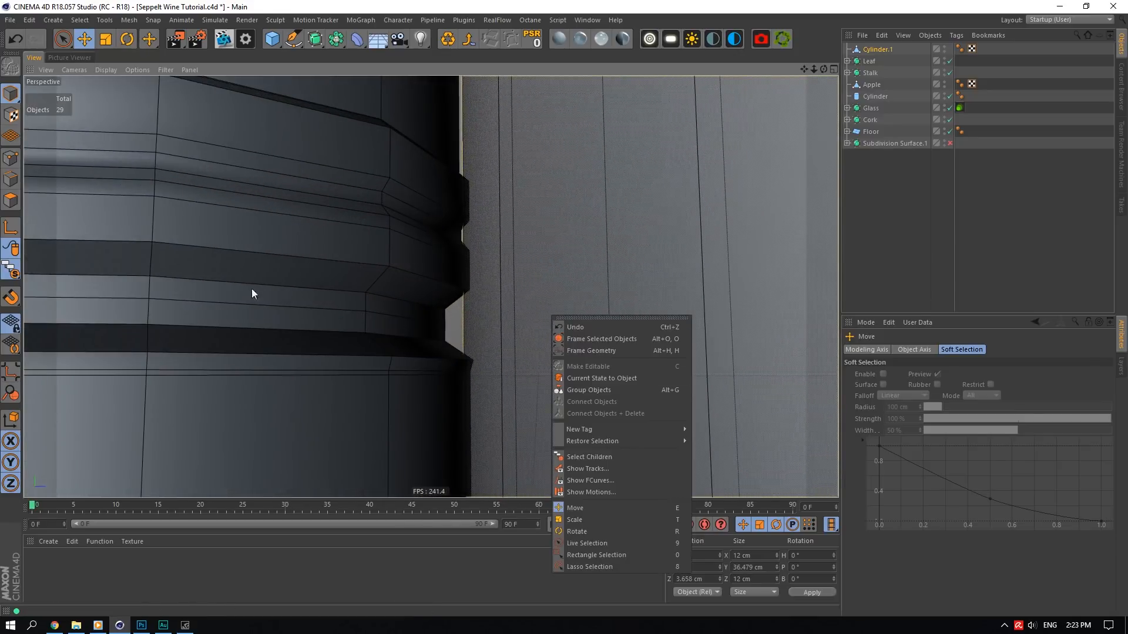
pyautogui.click(11, 179)
pyautogui.moveTo(824, 70); pyautogui.dragTo(817, 117)
pyautogui.rightClick(716, 282)
pyautogui.click(698, 362)
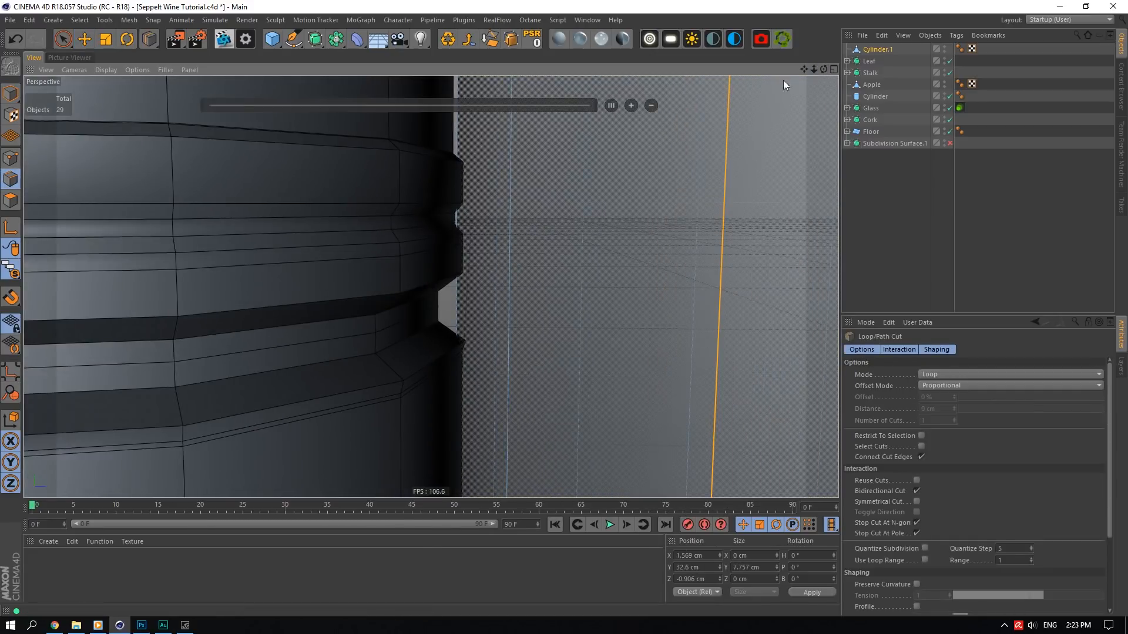
pyautogui.moveTo(814, 69)
pyautogui.mouseDown()
pyautogui.moveTo(818, 78)
pyautogui.moveTo(814, 62)
pyautogui.mouseUp()
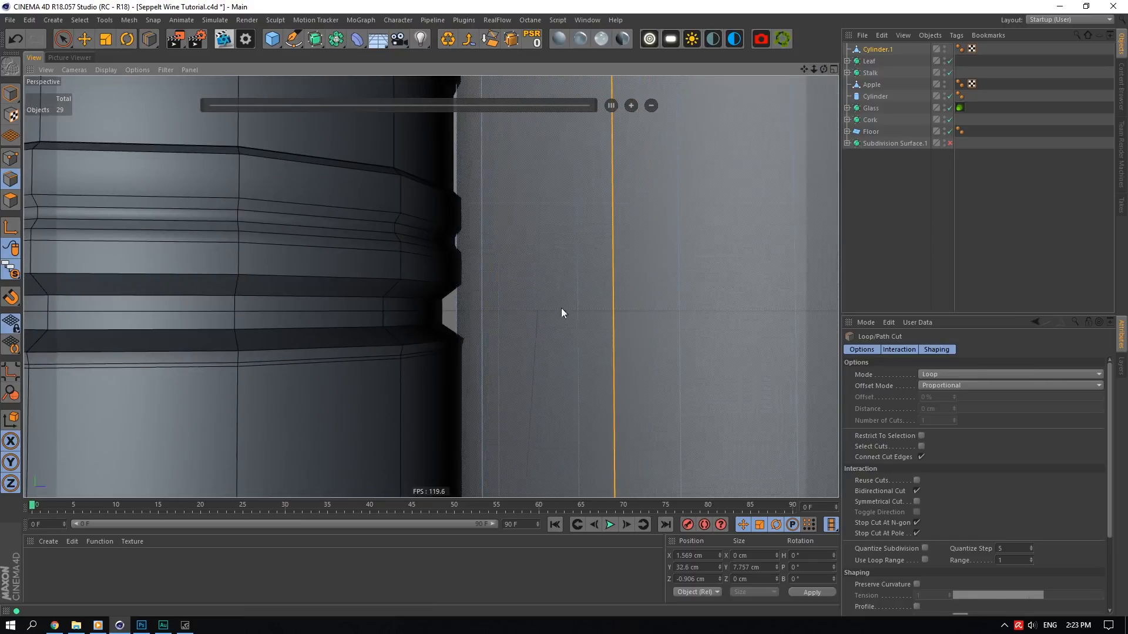
pyautogui.click(481, 355)
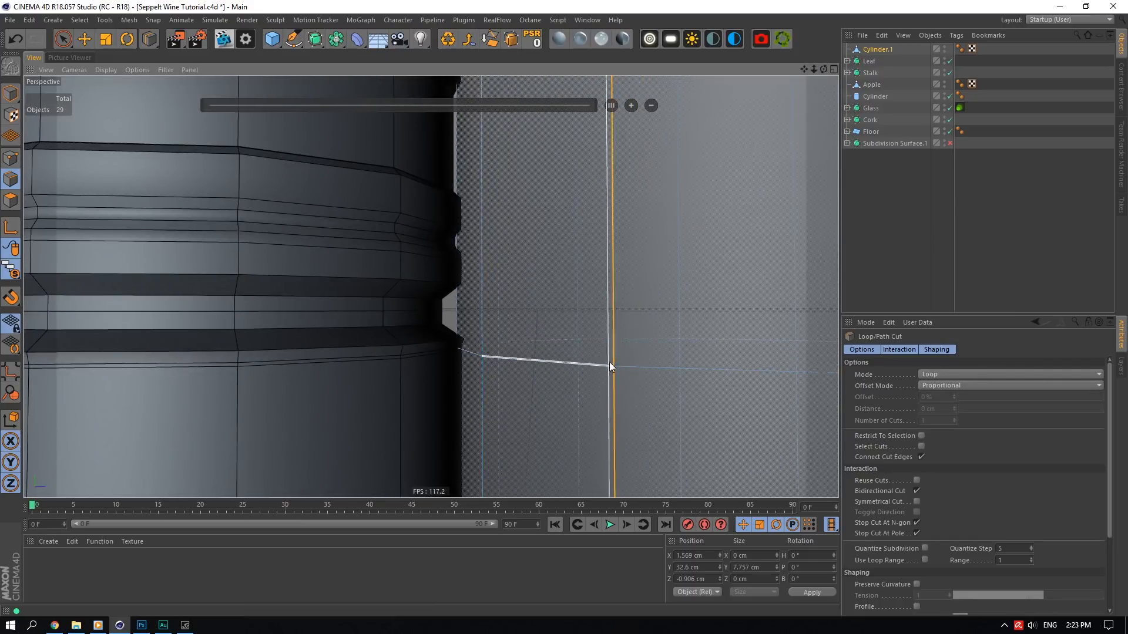
pyautogui.click(481, 344)
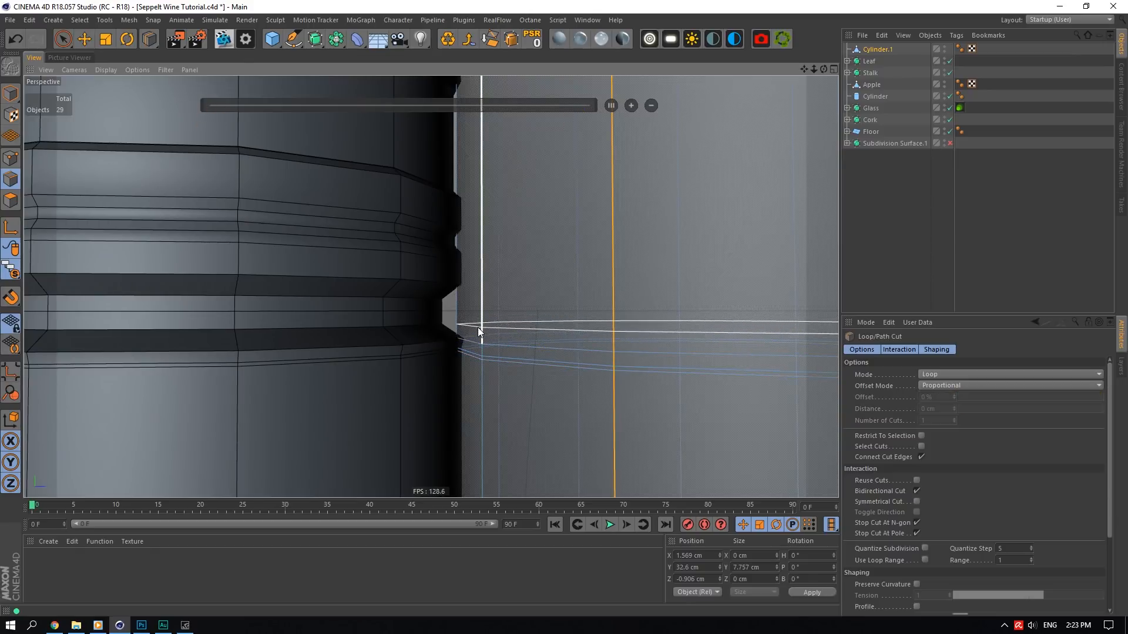
# - Cut loops at the lower and upper edges of the lowest groove, plus one between them at 50% offset
pyautogui.click(479, 332)
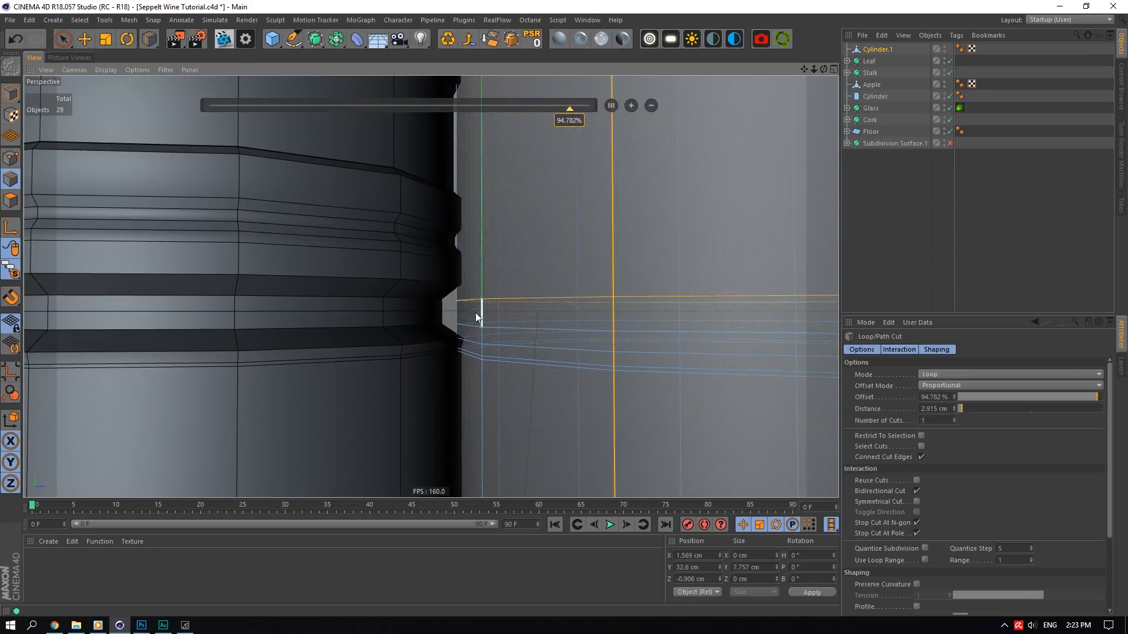
pyautogui.click(480, 311)
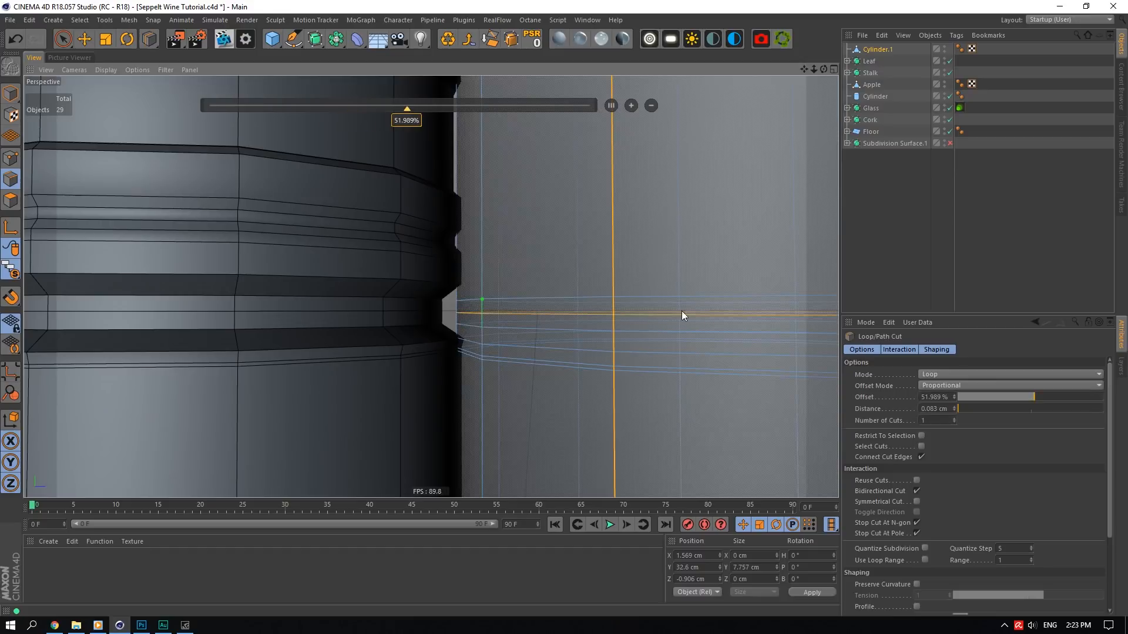
pyautogui.doubleClick(932, 397)
pyautogui.write('50')
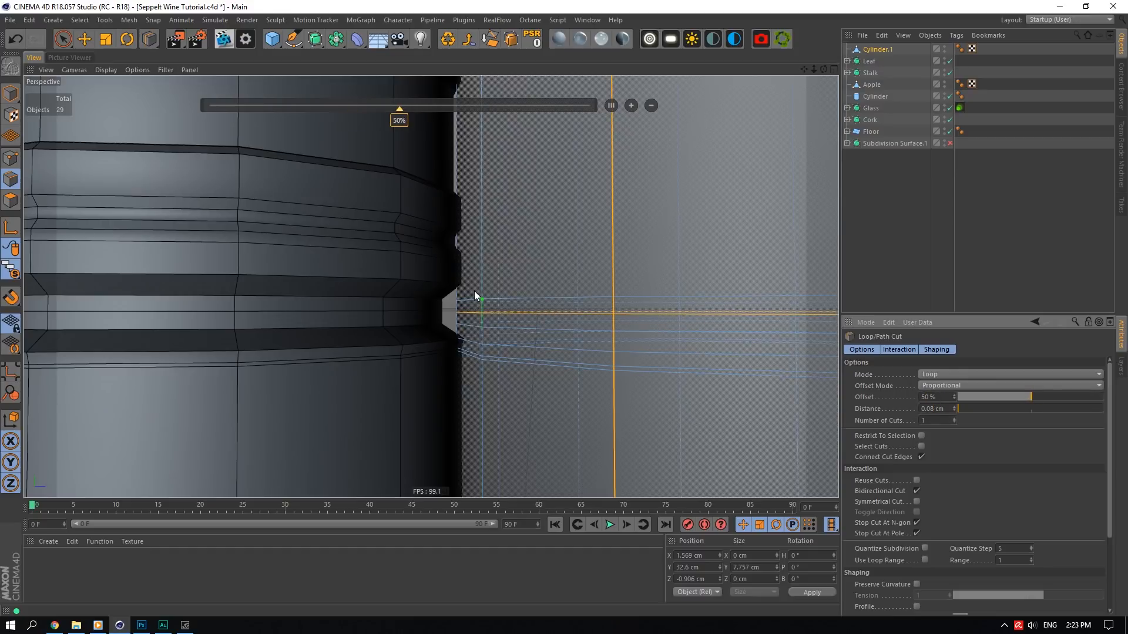
# - Cut loops matching the ridge above the lowest groove and the edges of the thin groove above it
pyautogui.click(481, 282)
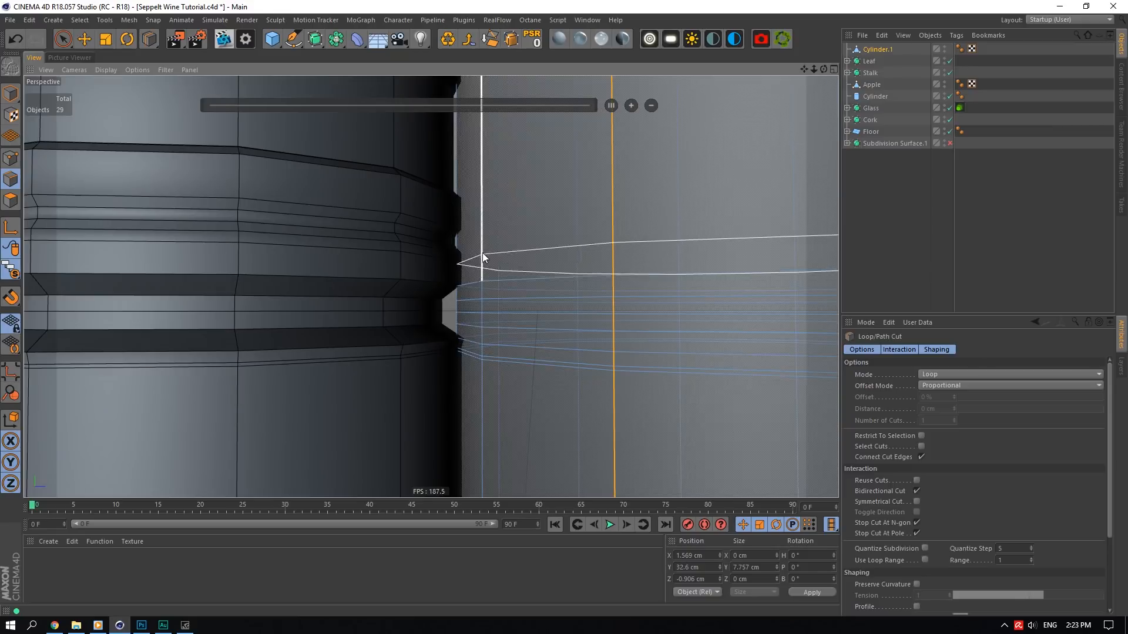
pyautogui.moveTo(825, 68); pyautogui.dragTo(827, 68)
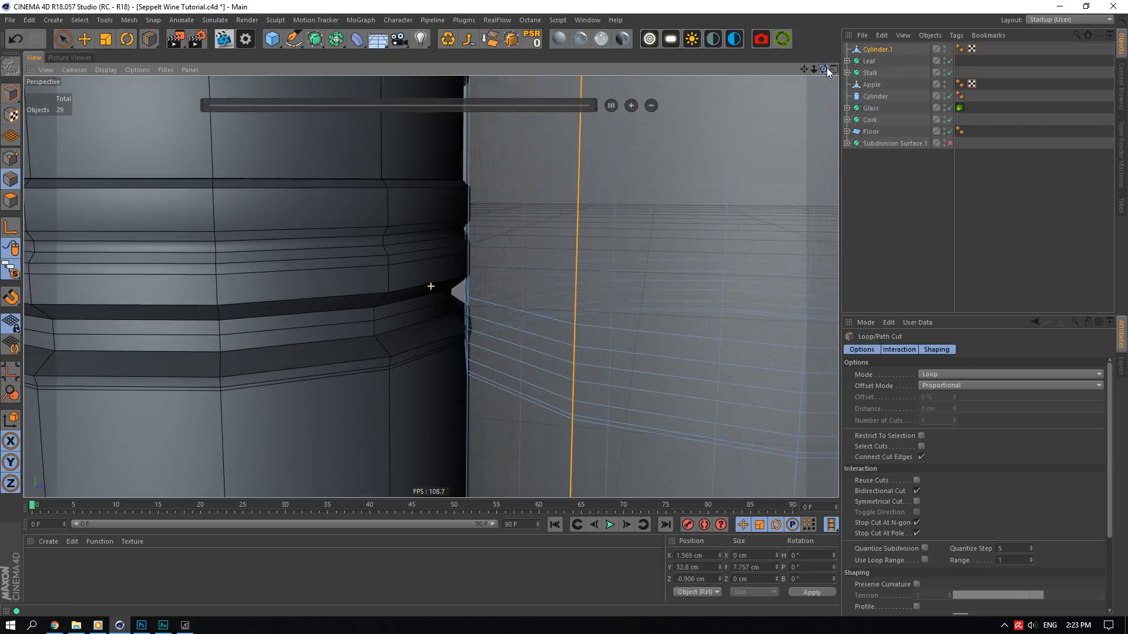
pyautogui.click(467, 254)
pyautogui.moveTo(823, 70); pyautogui.dragTo(825, 69)
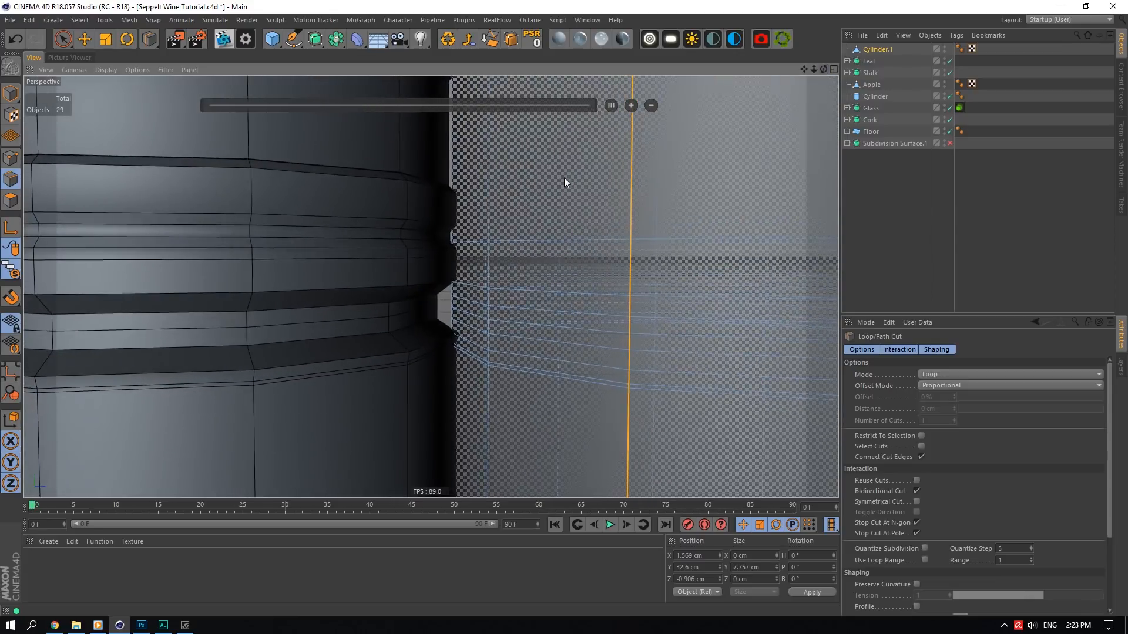
pyautogui.click(484, 248)
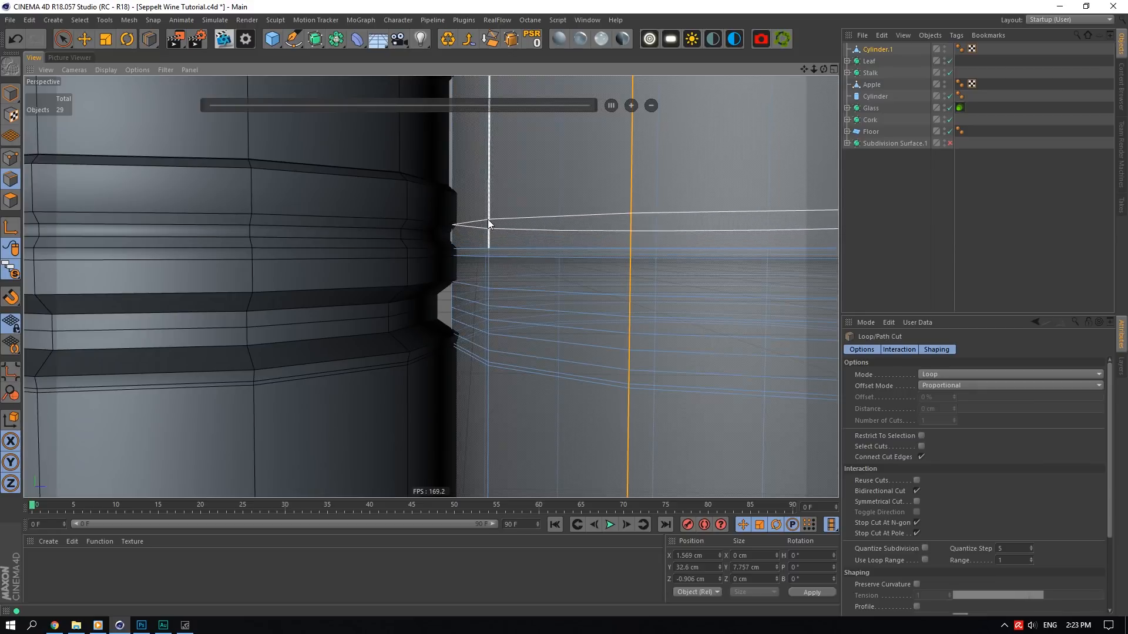
# - Cut a symmetrical pair of loops inside the thin groove at about 65.7% offset, using Symmetrical Cut only for this cut
pyautogui.rightClick(511, 221)
pyautogui.click(570, 389)
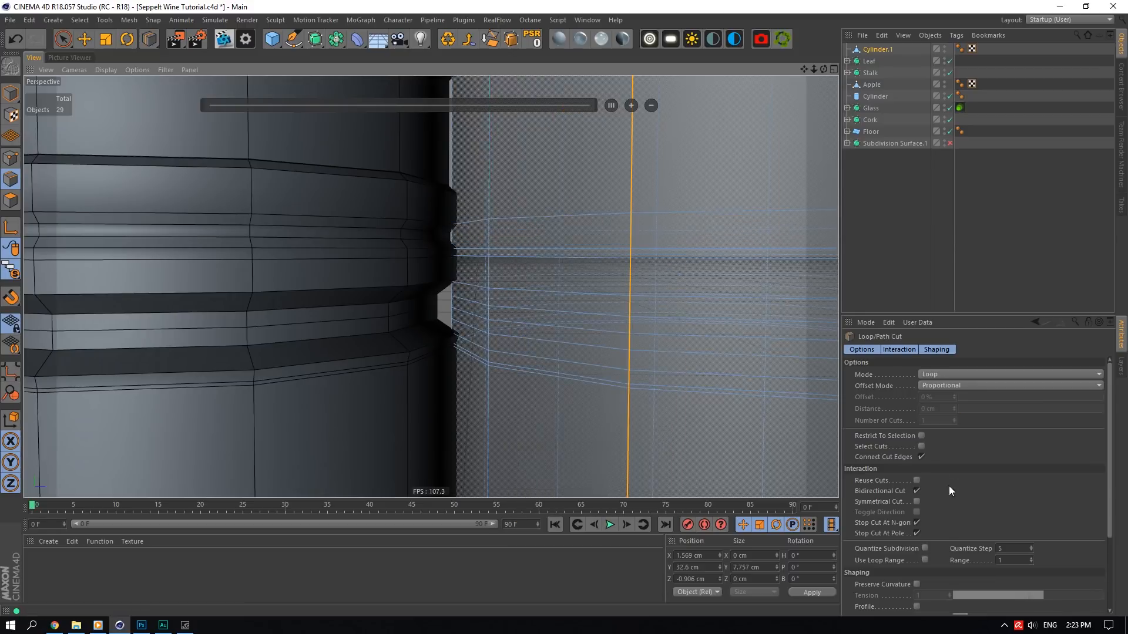
pyautogui.click(917, 501)
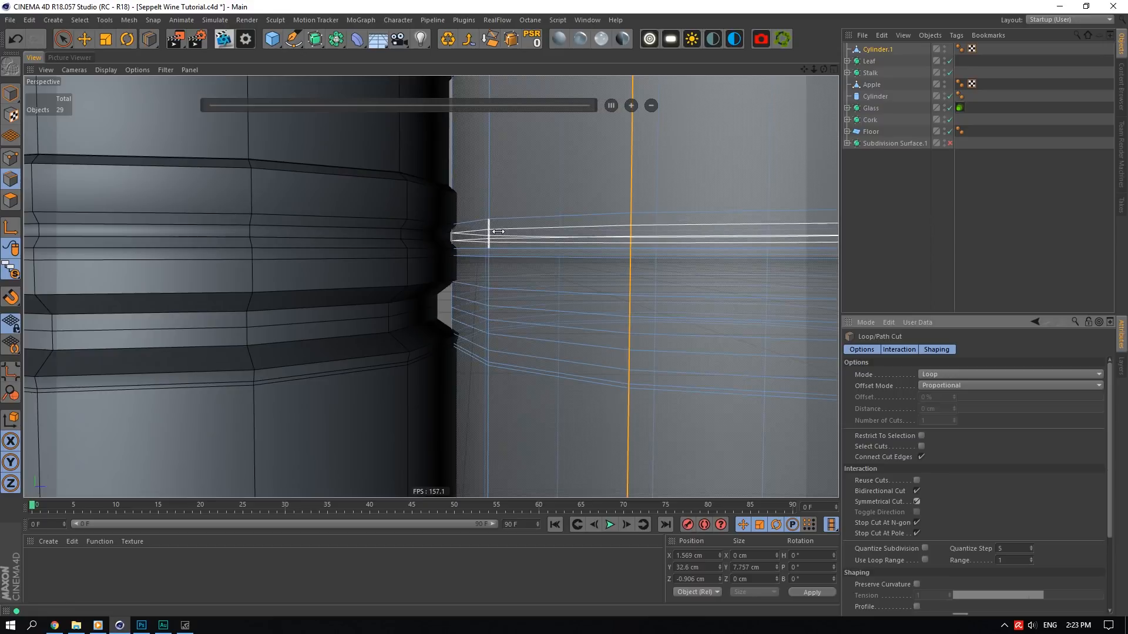
pyautogui.click(498, 231)
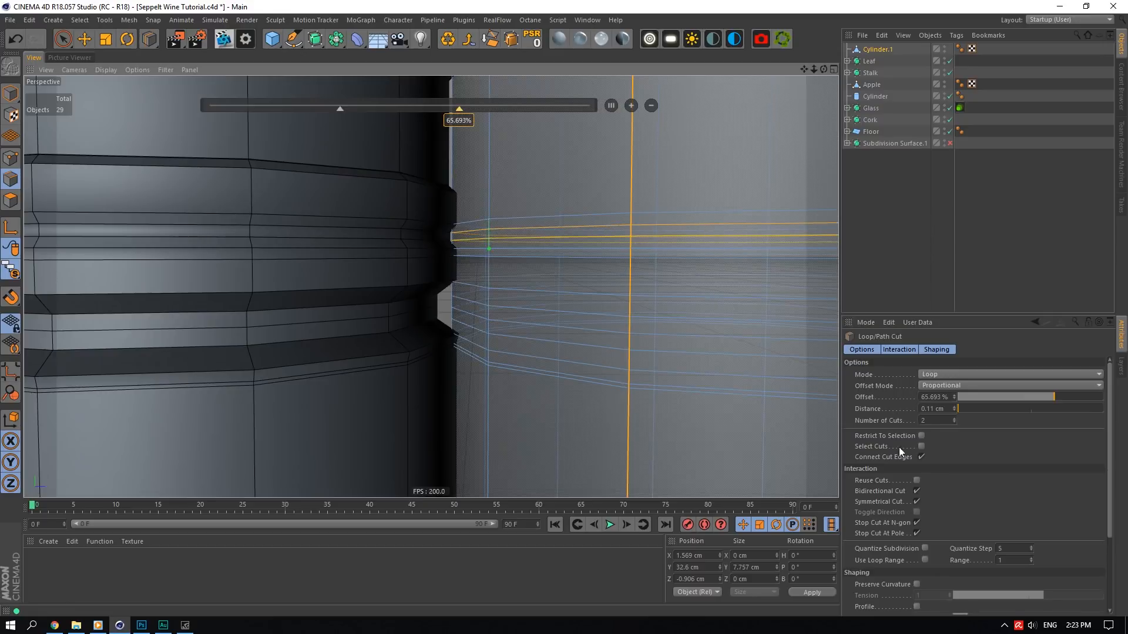
pyautogui.click(917, 502)
# - Cut single loops at the bottom and top of the wide smooth band, at about 90.6% and 63% offset
pyautogui.moveTo(804, 69); pyautogui.dragTo(668, 159)
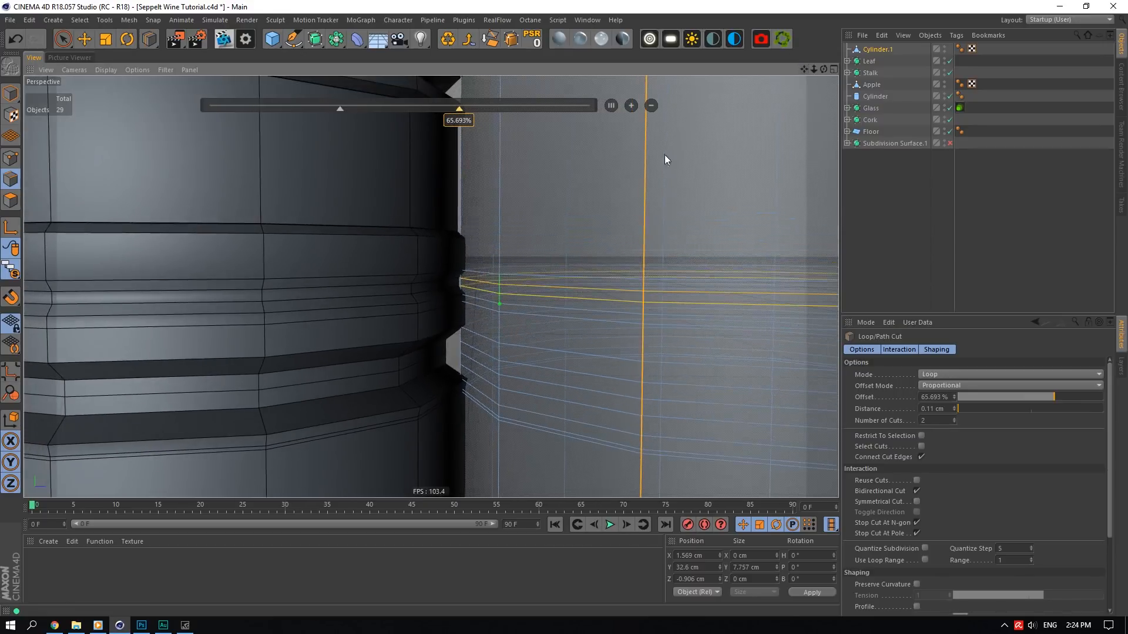
pyautogui.click(499, 236)
pyautogui.moveTo(804, 70); pyautogui.dragTo(835, 171)
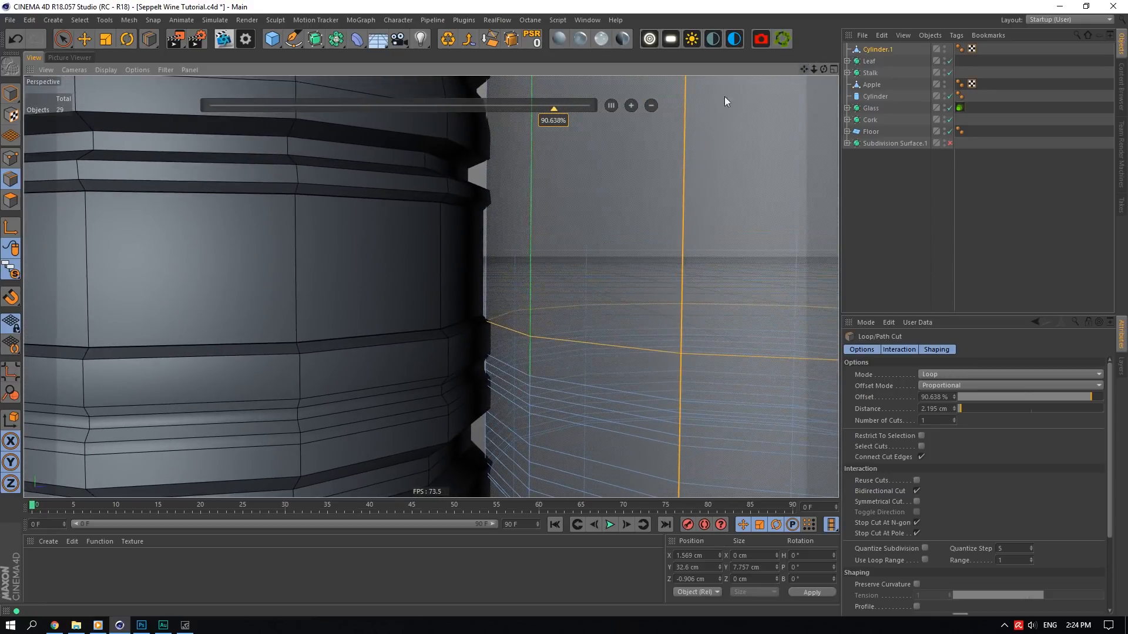
pyautogui.click(530, 200)
# - With Symmetrical Cut enabled, add paired supporting loops close to both borders of the wide band, the innermost at about 0.5% offset
pyautogui.click(918, 501)
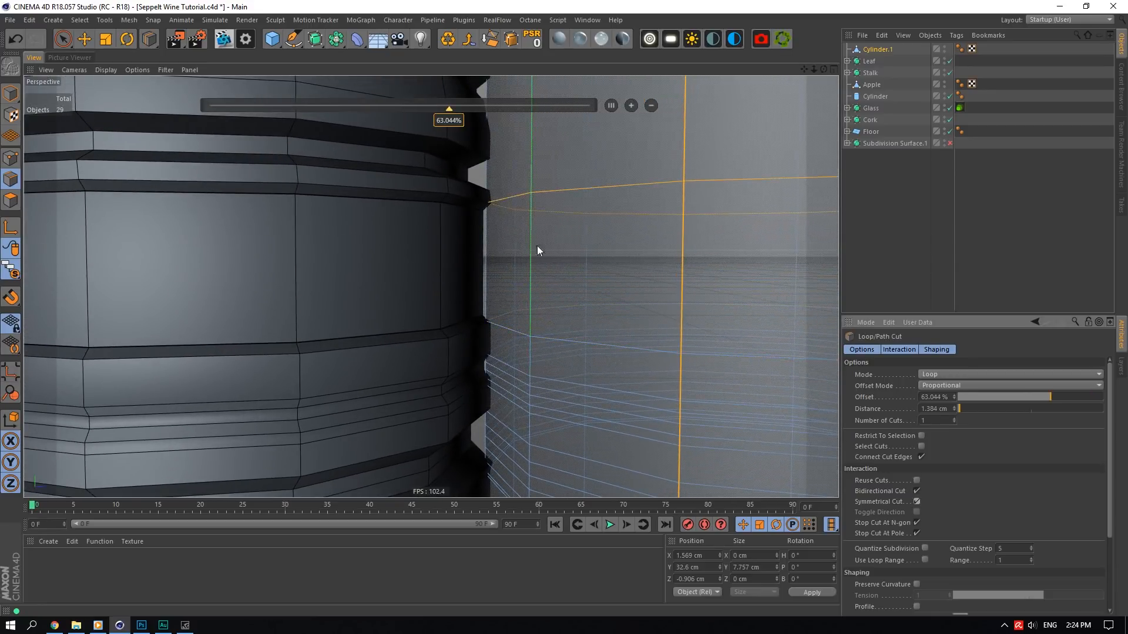
pyautogui.click(530, 204)
pyautogui.scroll(5, 544, 303)
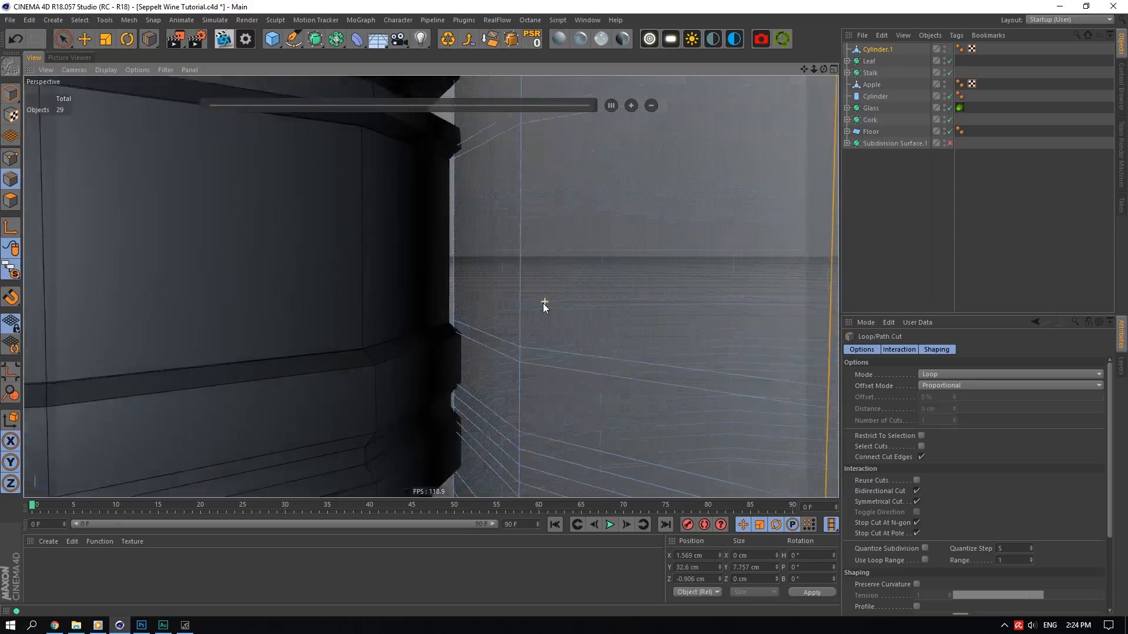
pyautogui.scroll(2, 544, 304)
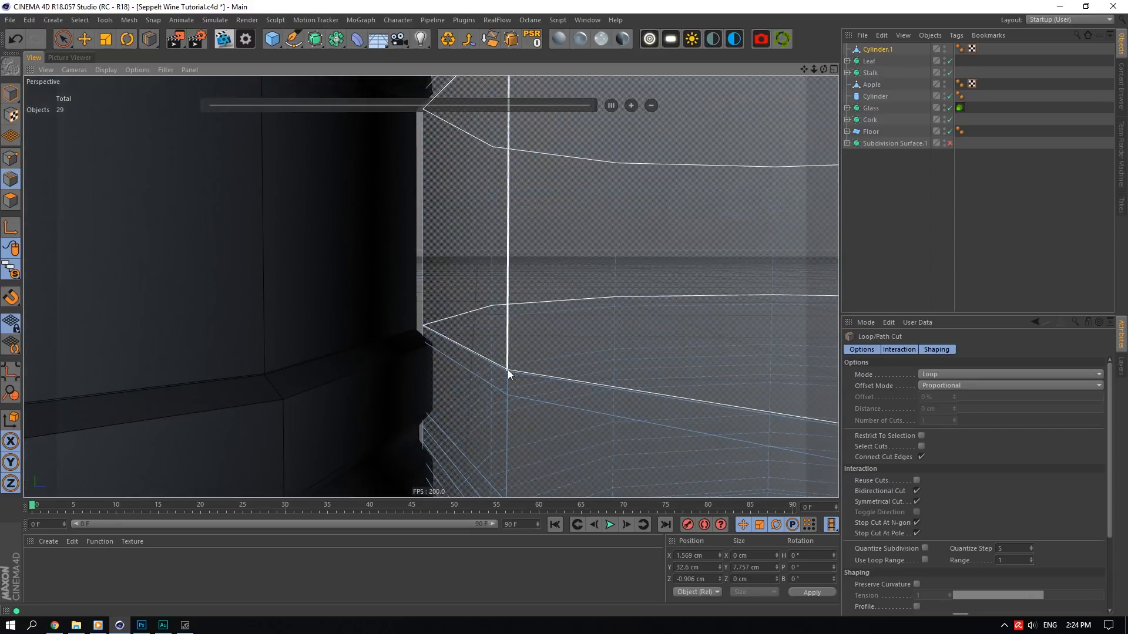
pyautogui.click(509, 371)
# - Disable Symmetrical Cut and cut single loops at the lower and upper edges of the groove above the wide band
pyautogui.scroll(-2, 585, 274)
pyautogui.moveTo(805, 69); pyautogui.dragTo(793, 215)
pyautogui.rightClick(643, 118)
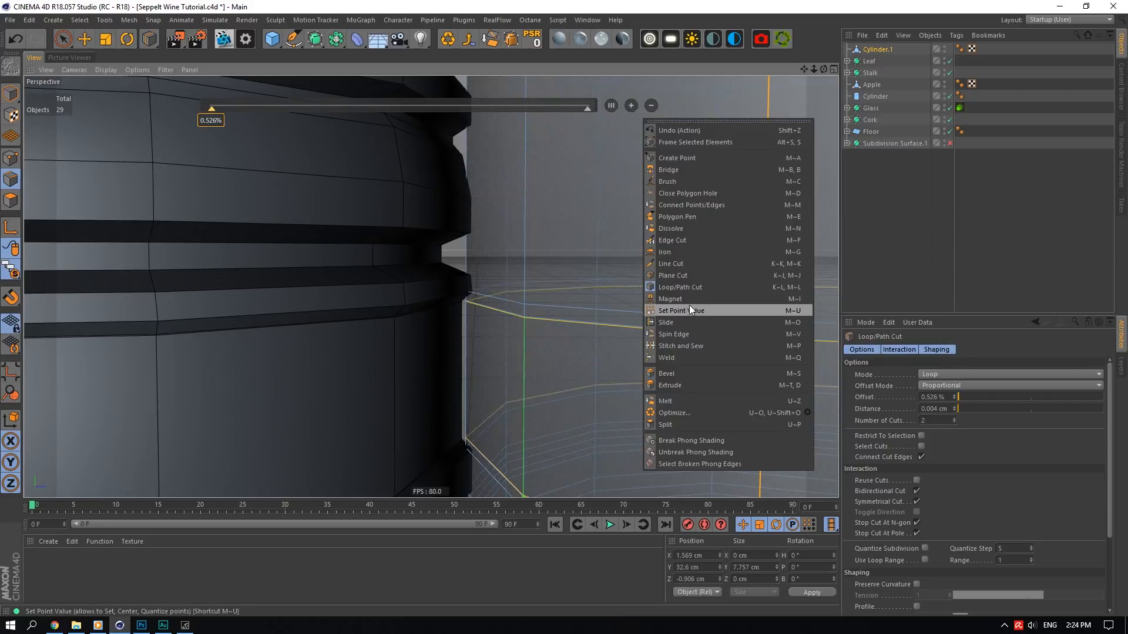
pyautogui.click(685, 287)
pyautogui.click(917, 502)
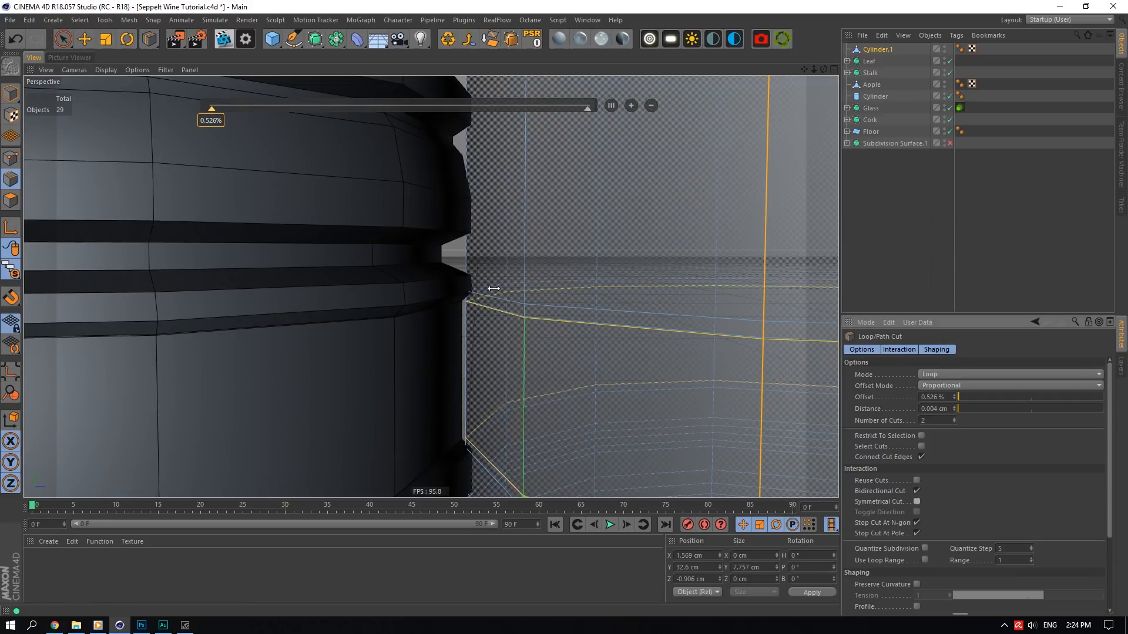
pyautogui.click(526, 282)
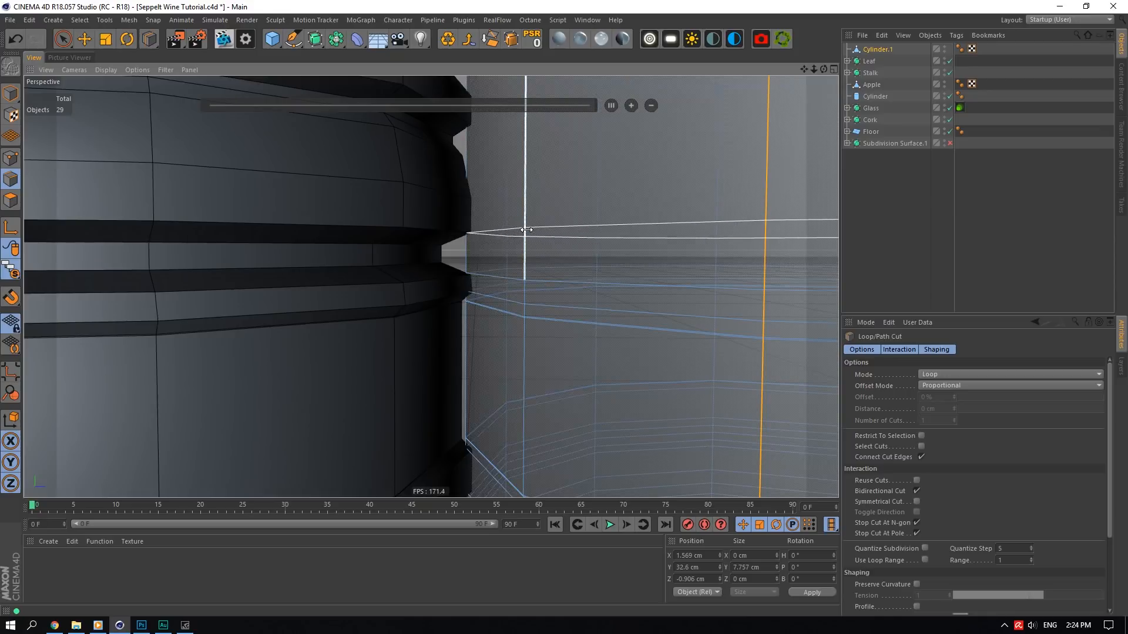
pyautogui.click(524, 231)
# - Cut a symmetrical pair of loops inside the upper groove at about 74.4% offset, then switch Symmetrical Cut off
pyautogui.rightClick(554, 237)
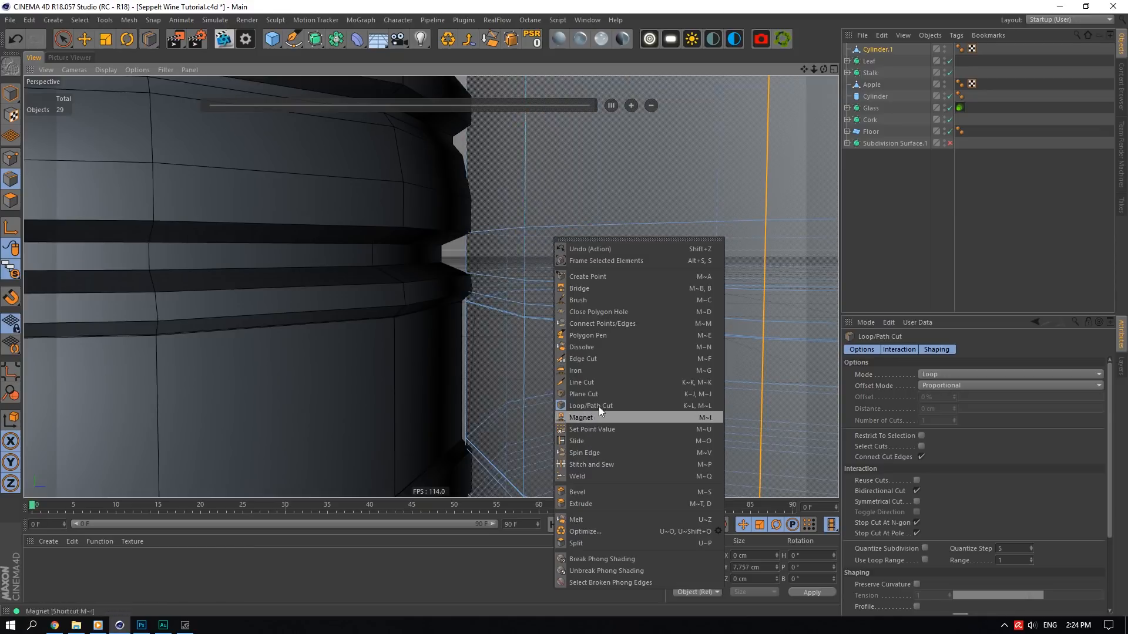
pyautogui.click(917, 501)
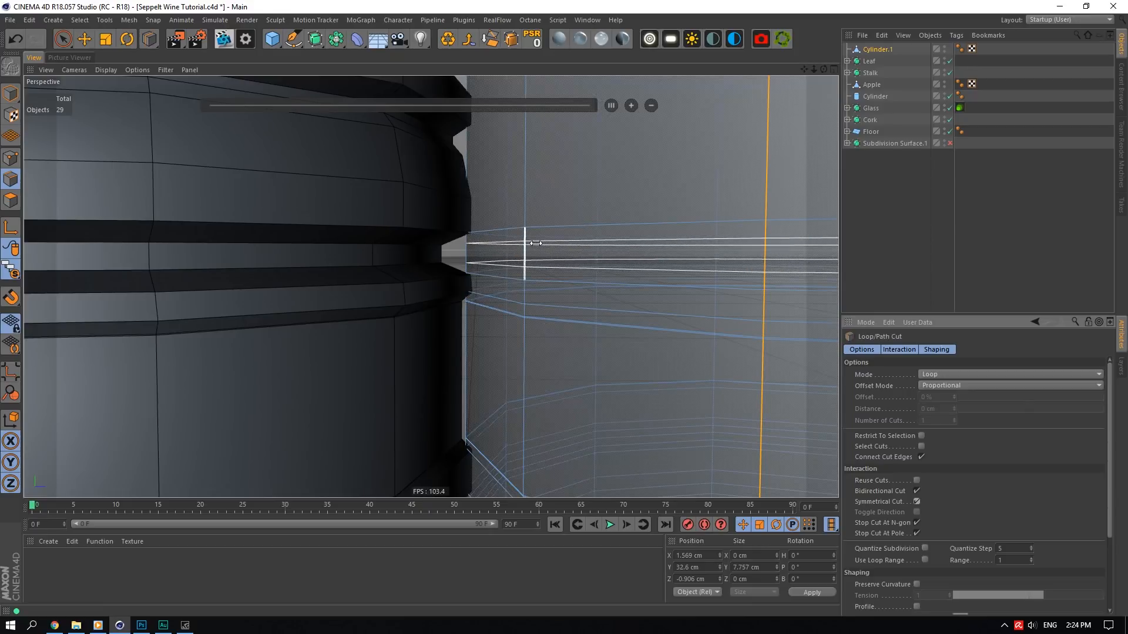
pyautogui.click(551, 247)
pyautogui.click(916, 502)
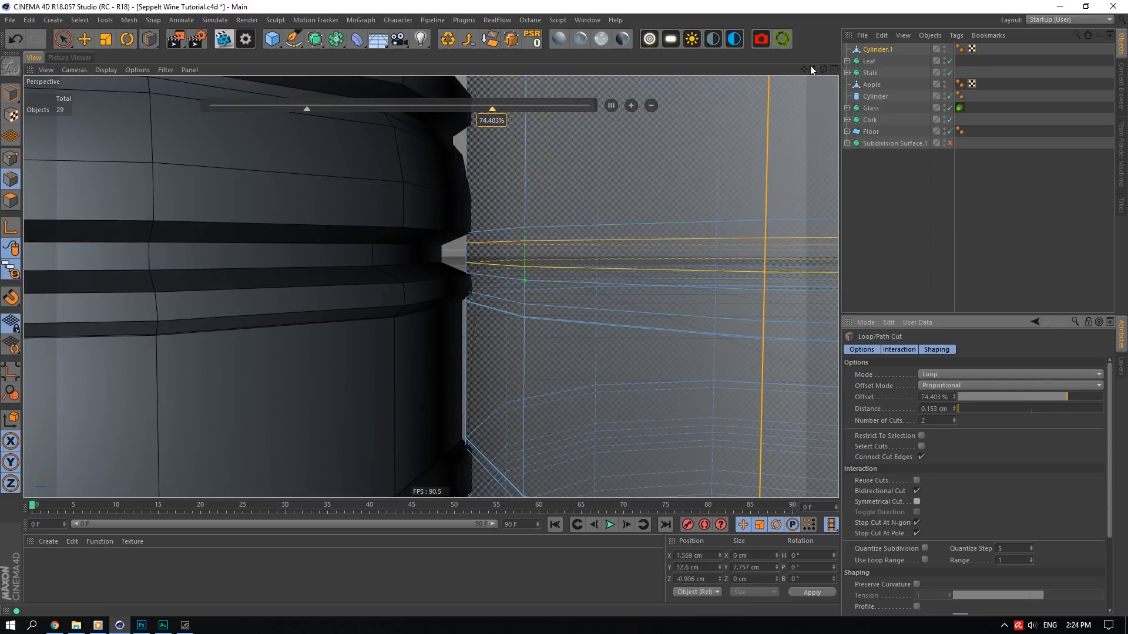
pyautogui.moveTo(810, 67); pyautogui.dragTo(531, 305)
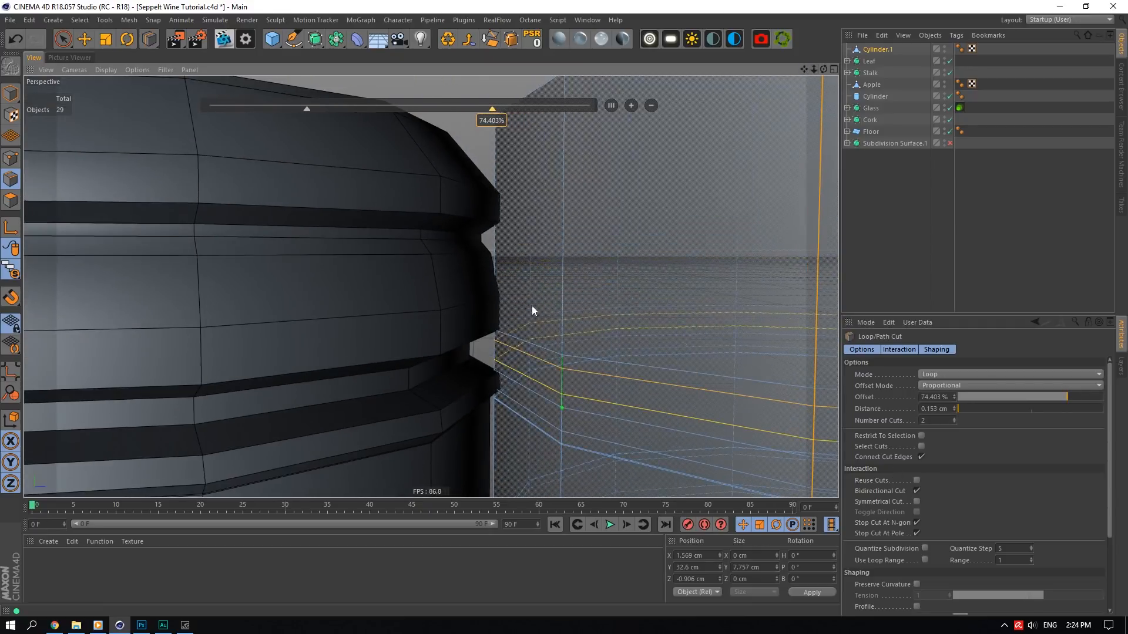
# - Cut single loops above the upper groove on the new cylinder, including one at about 78.4% offset, for the topmost groove's edges
pyautogui.click(562, 306)
pyautogui.moveTo(825, 69); pyautogui.dragTo(430, 286)
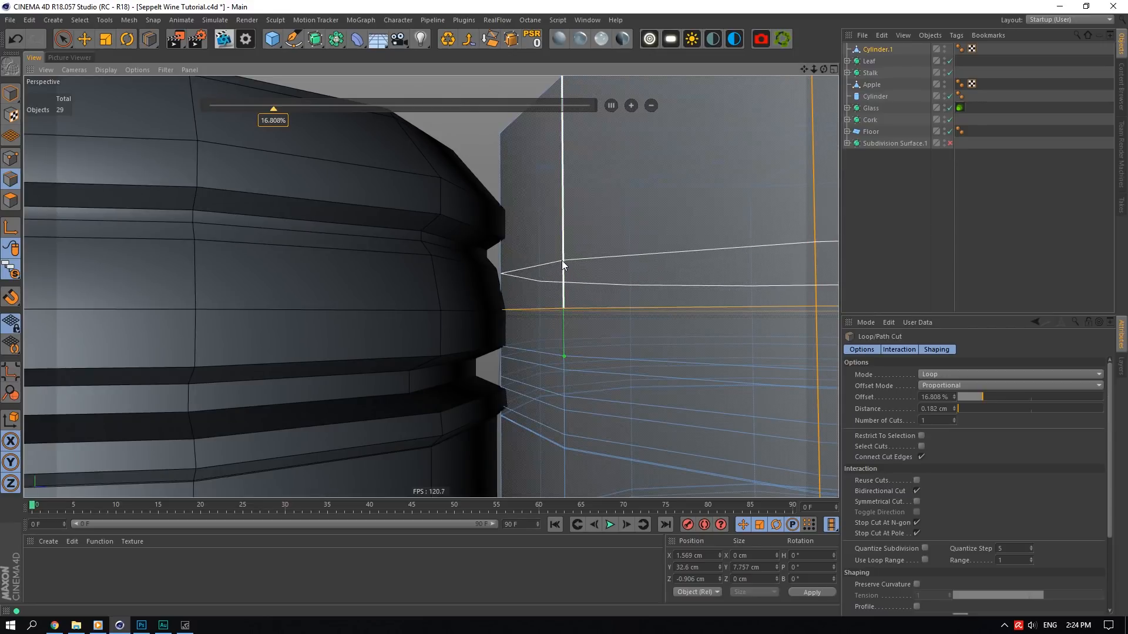
pyautogui.click(561, 260)
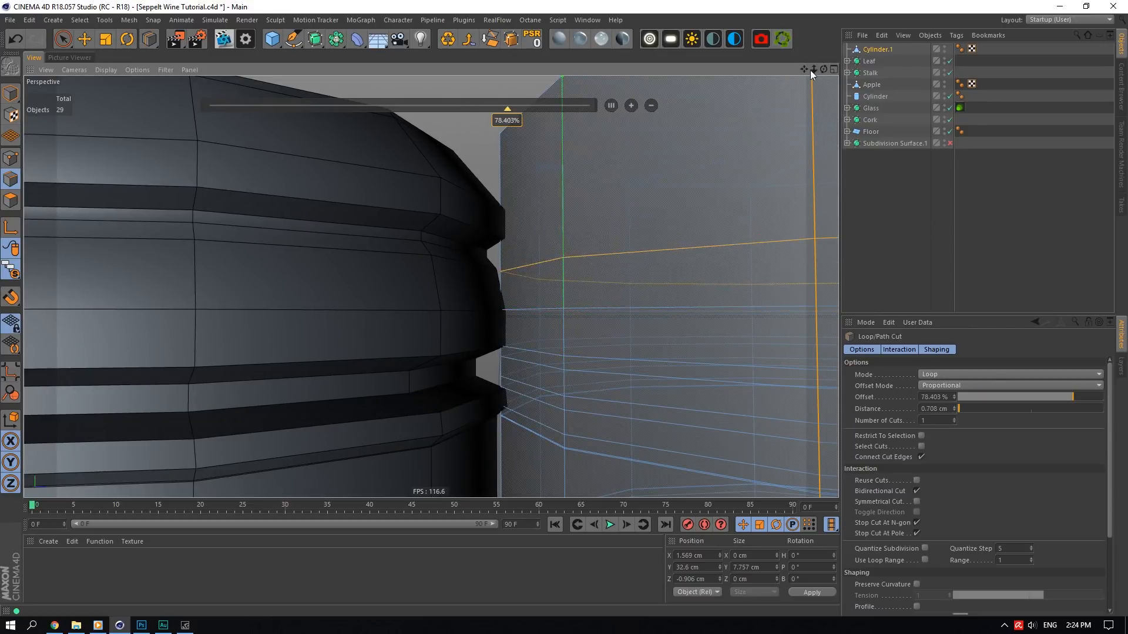
pyautogui.moveTo(809, 70); pyautogui.dragTo(431, 287)
pyautogui.click(557, 245)
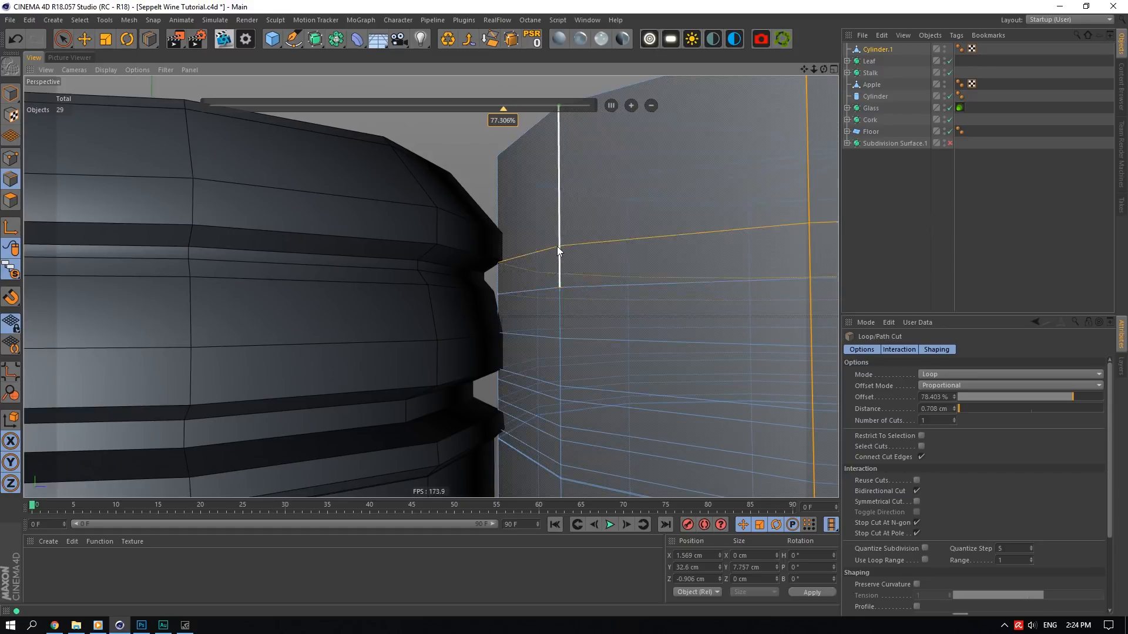
pyautogui.press('Escape')
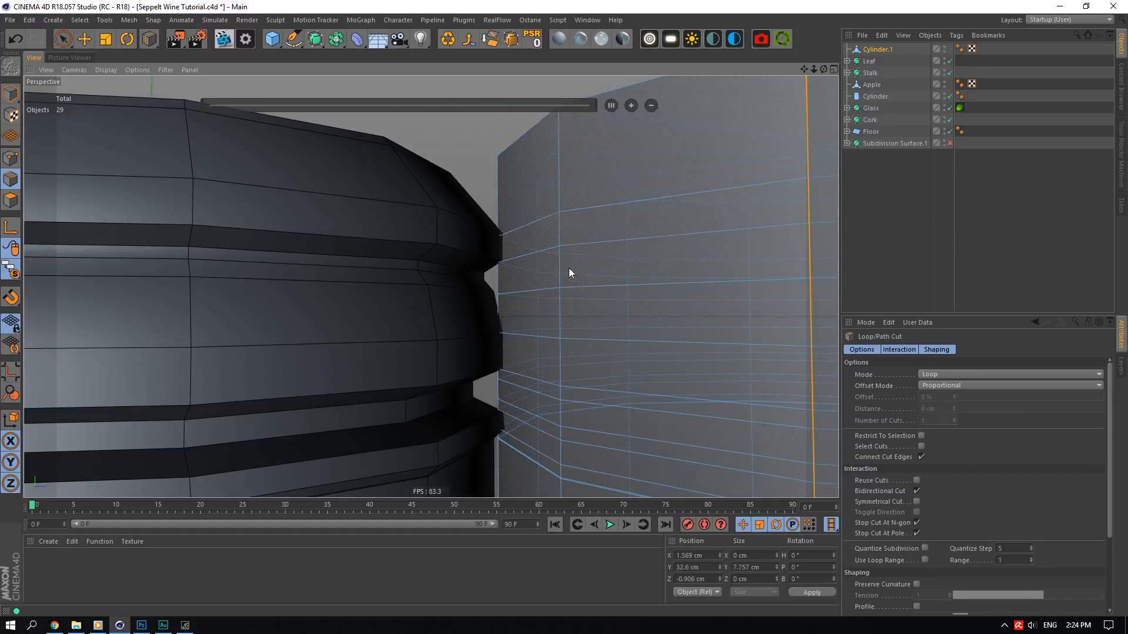
# - Cut a symmetrical pair of loops inside the topmost groove at about 35.3% offset, with Symmetrical Cut enabled only for this cut
pyautogui.click(917, 501)
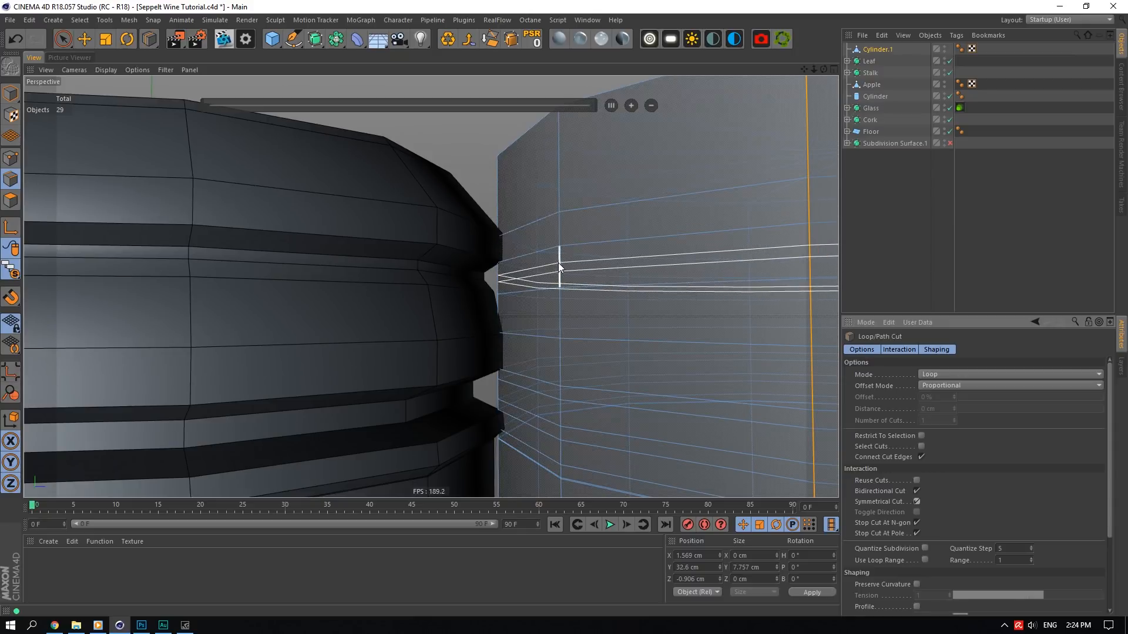
pyautogui.click(559, 266)
pyautogui.click(916, 501)
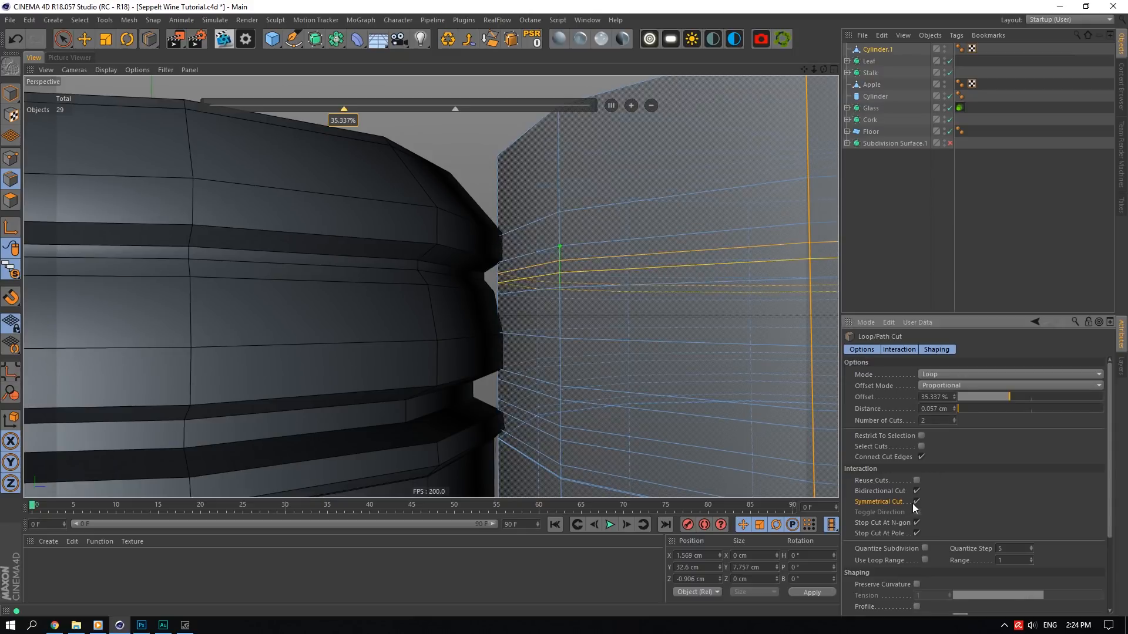
# - Scale the new cylinder's top cap polygons inward to about 3.28 cm in X and Z to taper the rim
pyautogui.scroll(-5, 573, 319)
pyautogui.keyDown('alt'); pyautogui.moveTo(706, 228); pyautogui.dragTo(823, 101, button='right'); pyautogui.keyUp('alt')
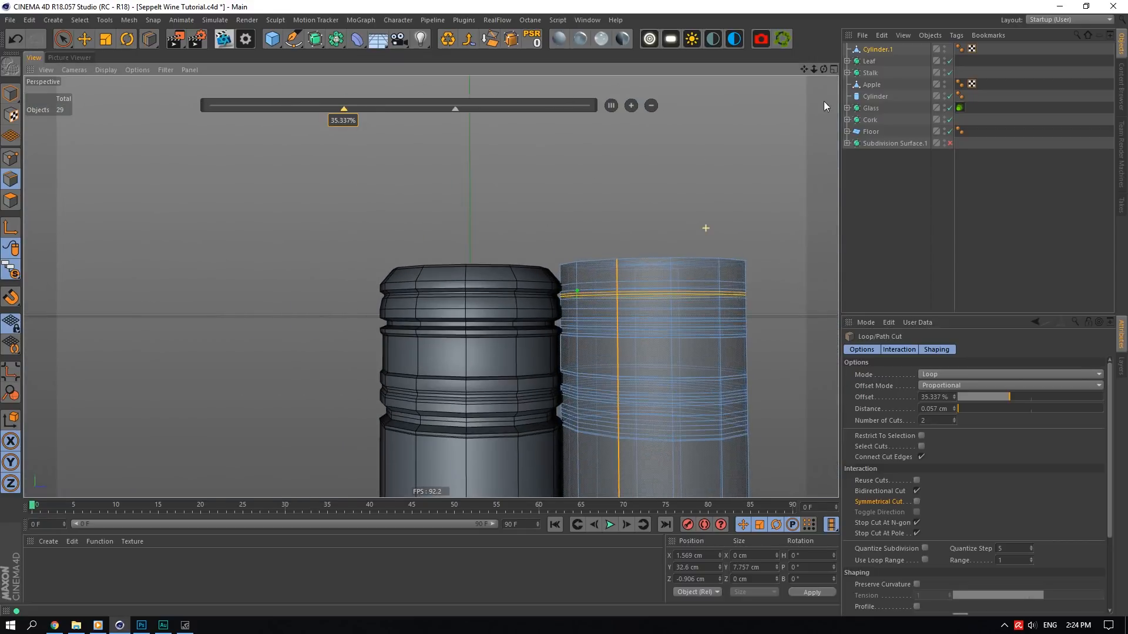
pyautogui.moveTo(824, 69); pyautogui.dragTo(814, 176)
pyautogui.click(11, 200)
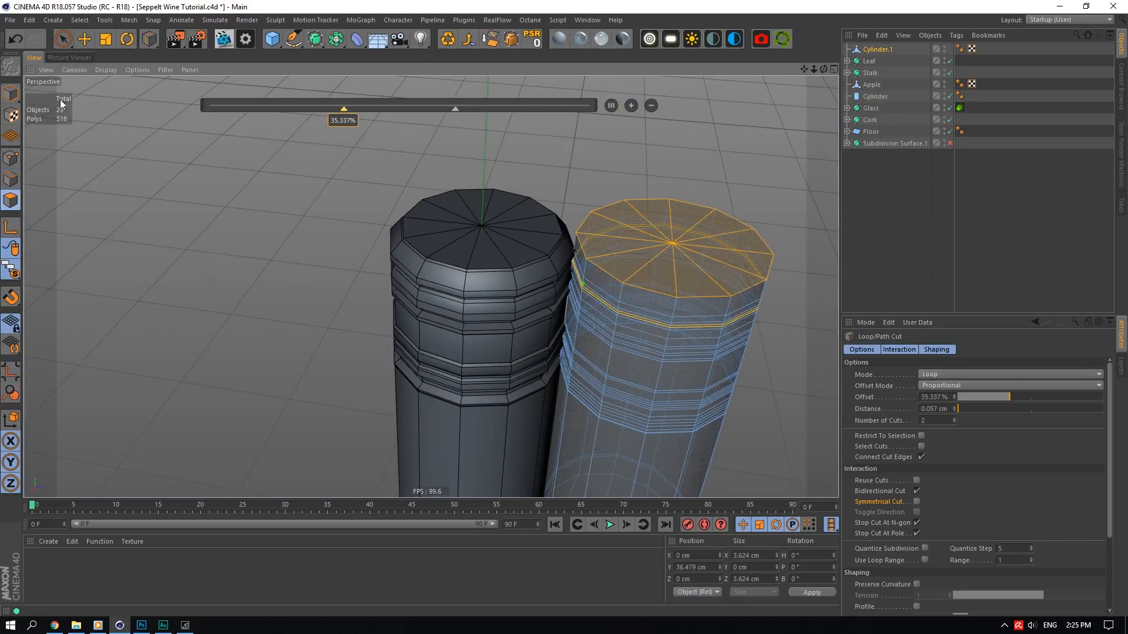
pyautogui.scroll(4, 612, 256)
pyautogui.press('t')
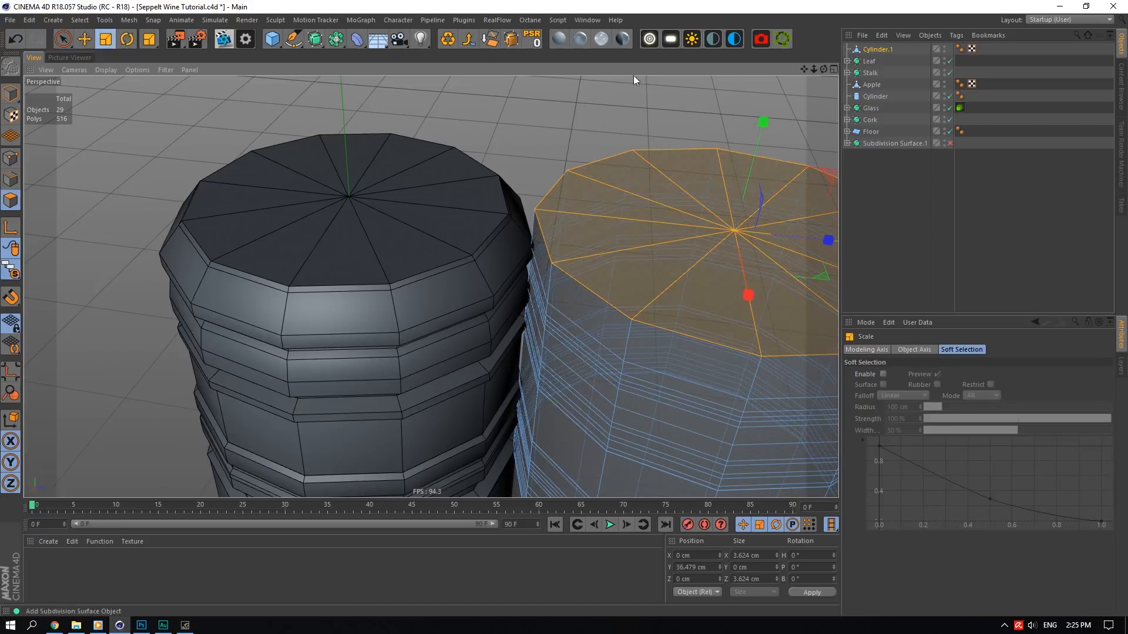
pyautogui.moveTo(819, 280); pyautogui.dragTo(760, 272)
# - Cut a loop around the tapered rim just below the top cap, at about 90.3% offset
pyautogui.rightClick(601, 184)
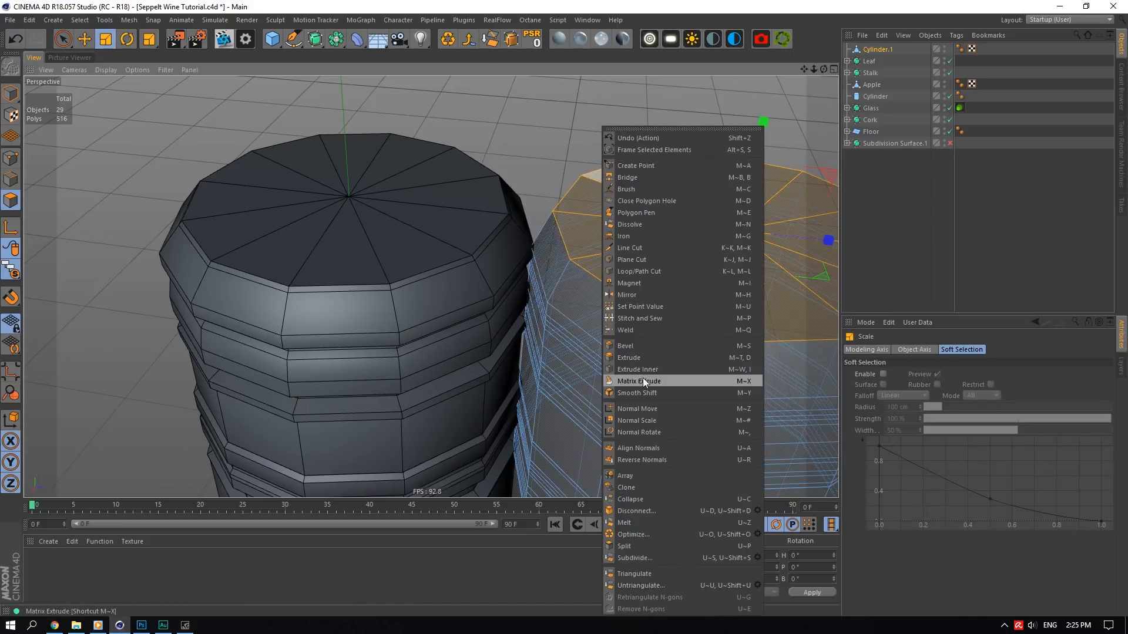
pyautogui.click(645, 274)
pyautogui.click(640, 319)
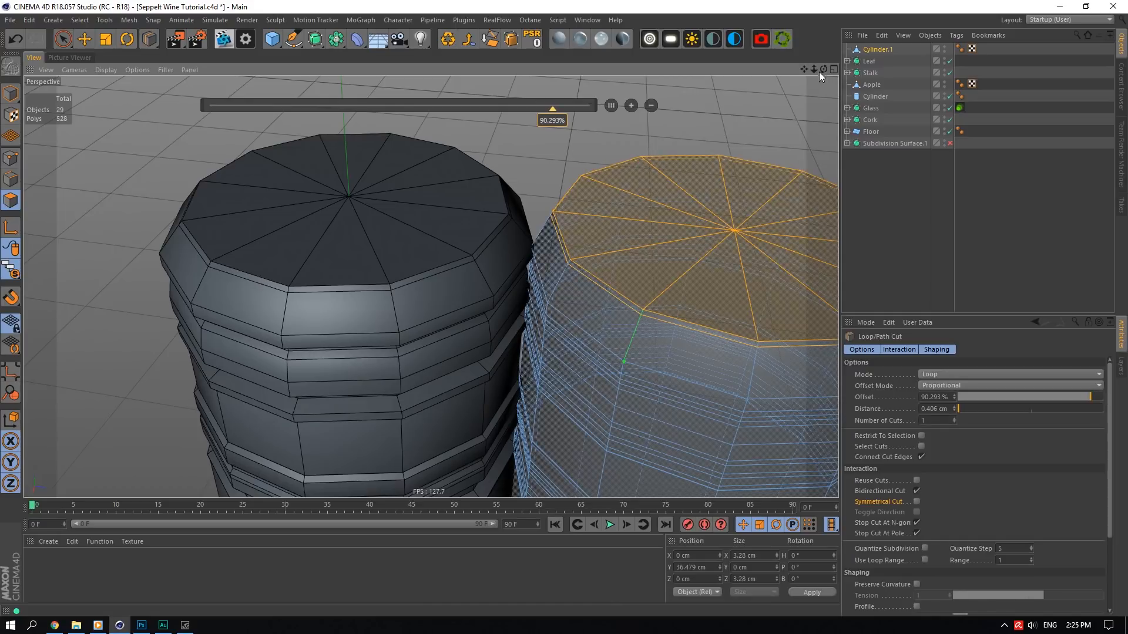
# - Ring-select the polygon band inside the topmost groove and scale it inward to about 3.49 cm in X and Z
pyautogui.moveTo(818, 72); pyautogui.dragTo(563, 256)
pyautogui.click(82, 37)
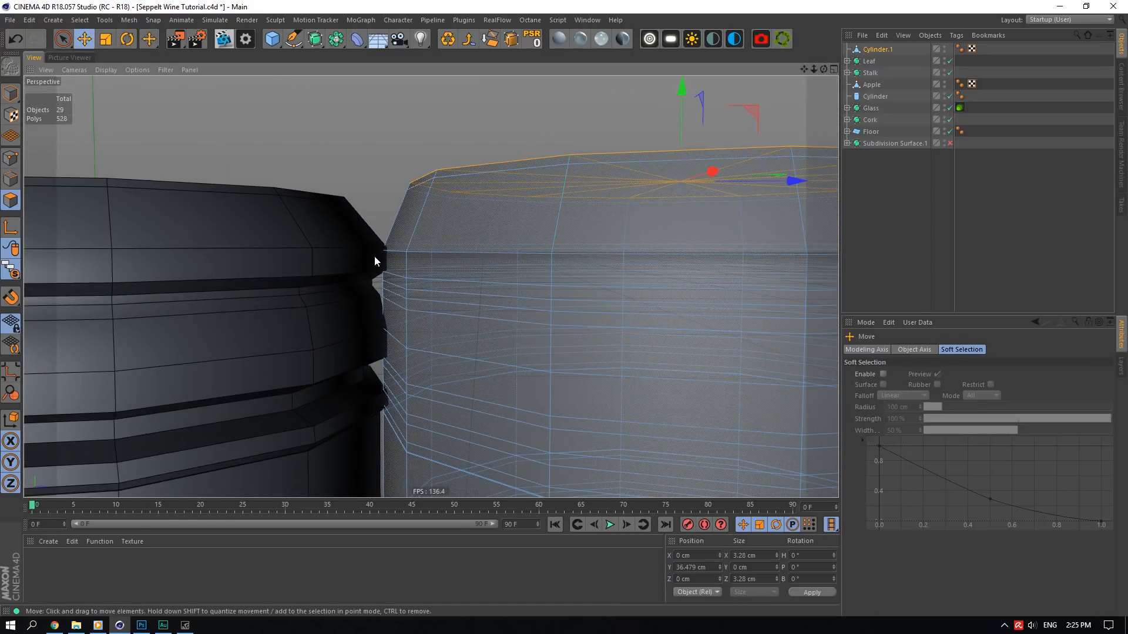
pyautogui.click(79, 20)
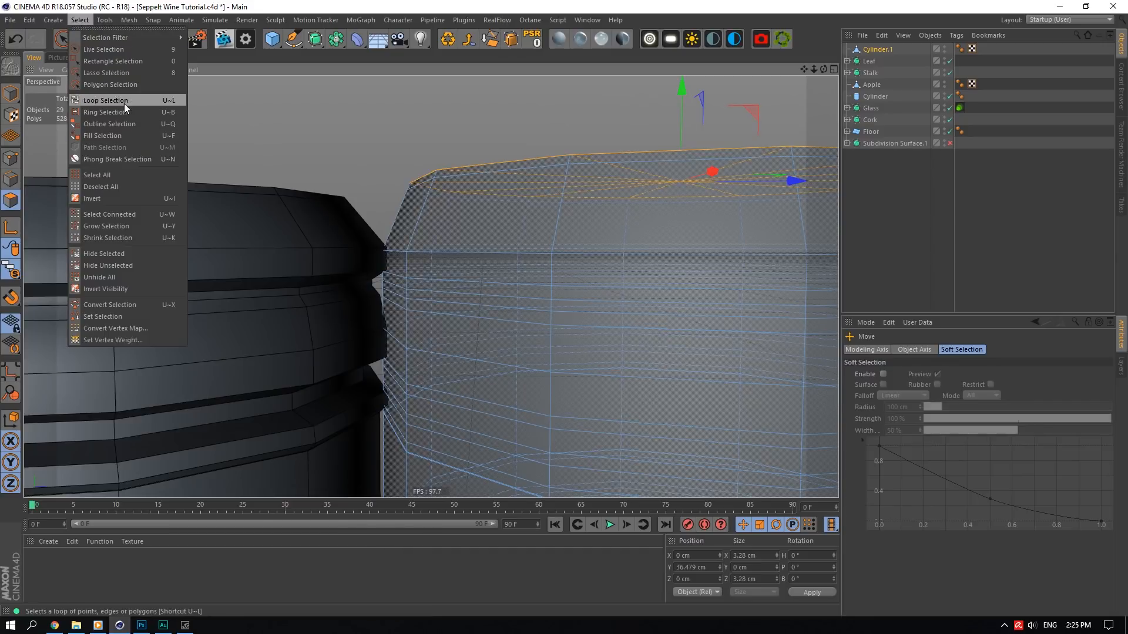
pyautogui.click(125, 103)
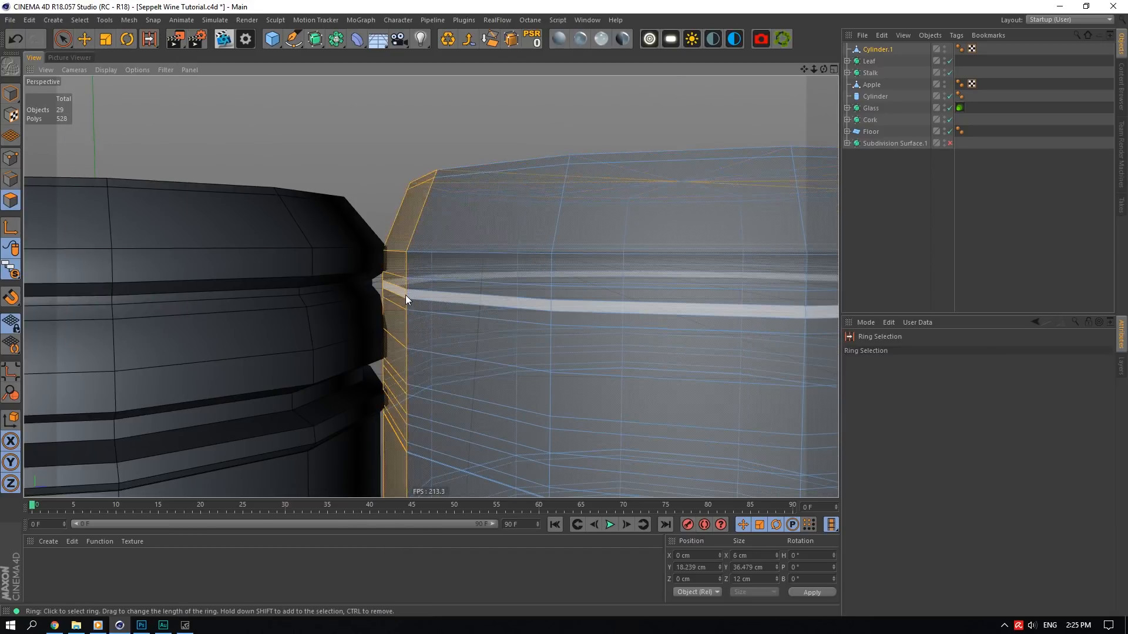
pyautogui.click(405, 295)
pyautogui.click(84, 38)
pyautogui.click(106, 39)
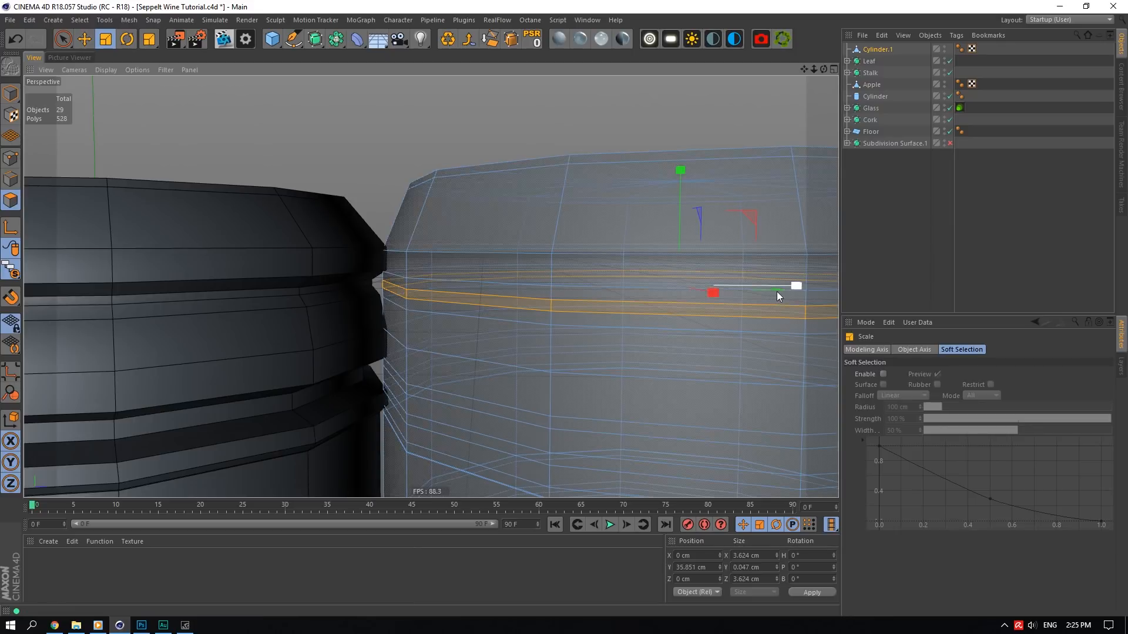
pyautogui.moveTo(776, 290); pyautogui.dragTo(758, 286)
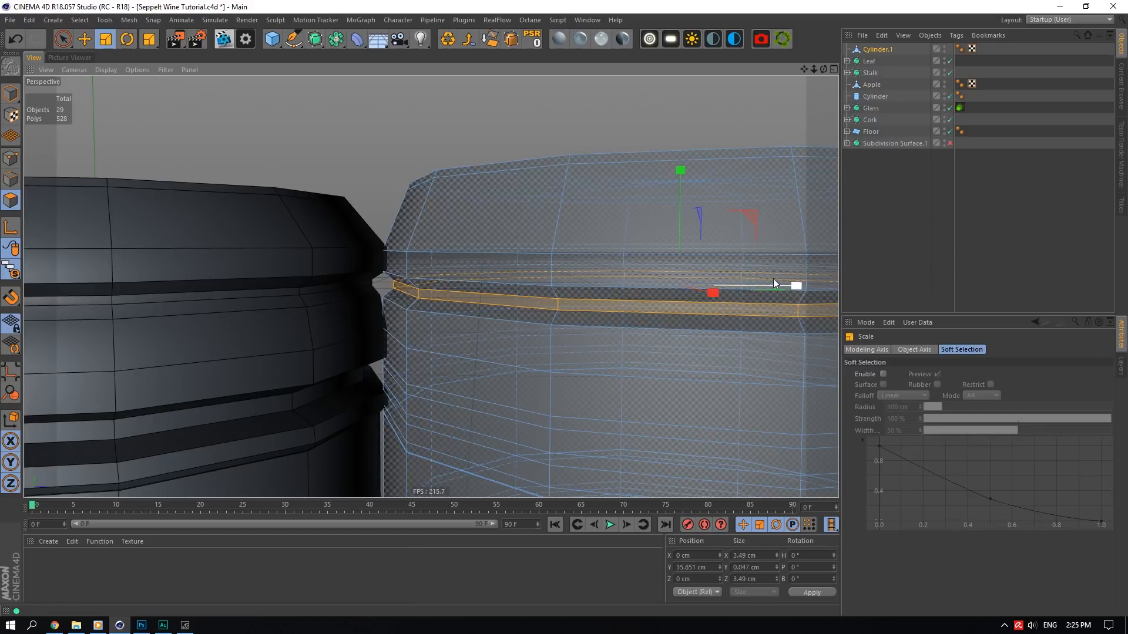
# - Ring-select the next groove's narrow polygon band further down and scale it inward to about 3.425 cm in X and Z
pyautogui.moveTo(825, 69)
pyautogui.mouseDown()
pyautogui.moveTo(785, 6)
pyautogui.moveTo(821, 83)
pyautogui.mouseUp()
pyautogui.click(80, 20)
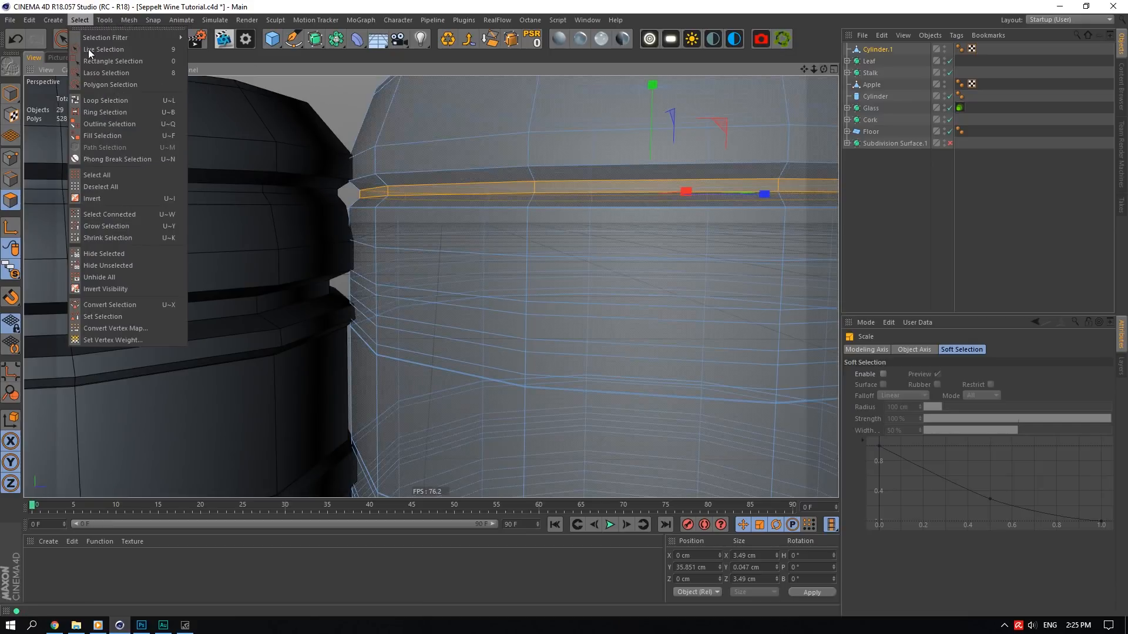
pyautogui.click(105, 112)
pyautogui.click(376, 295)
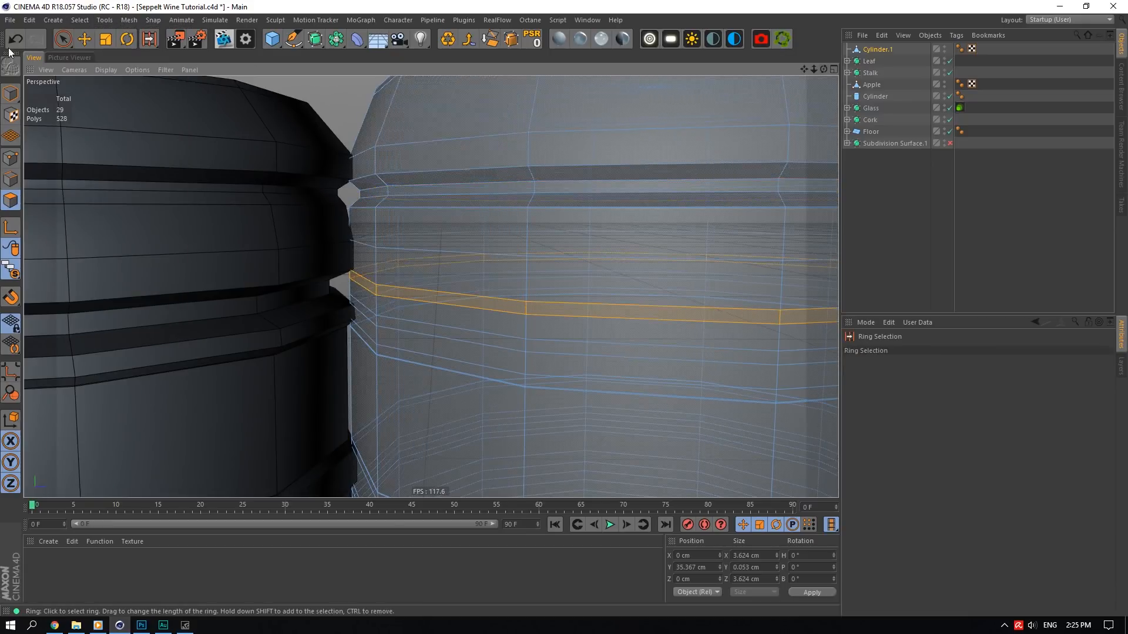
pyautogui.click(106, 40)
pyautogui.moveTo(737, 282)
pyautogui.mouseDown()
pyautogui.moveTo(704, 285)
pyautogui.moveTo(718, 287)
pyautogui.mouseUp()
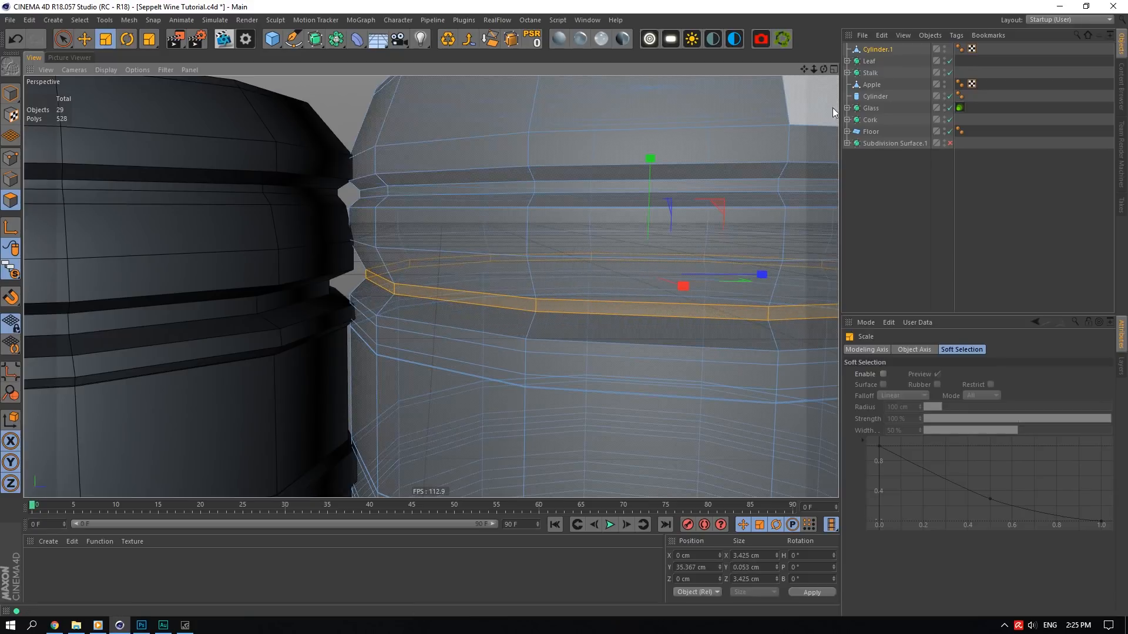
# - Ring-select the polygons of the wide smooth band below the two narrow grooves
pyautogui.moveTo(804, 70); pyautogui.dragTo(815, 50)
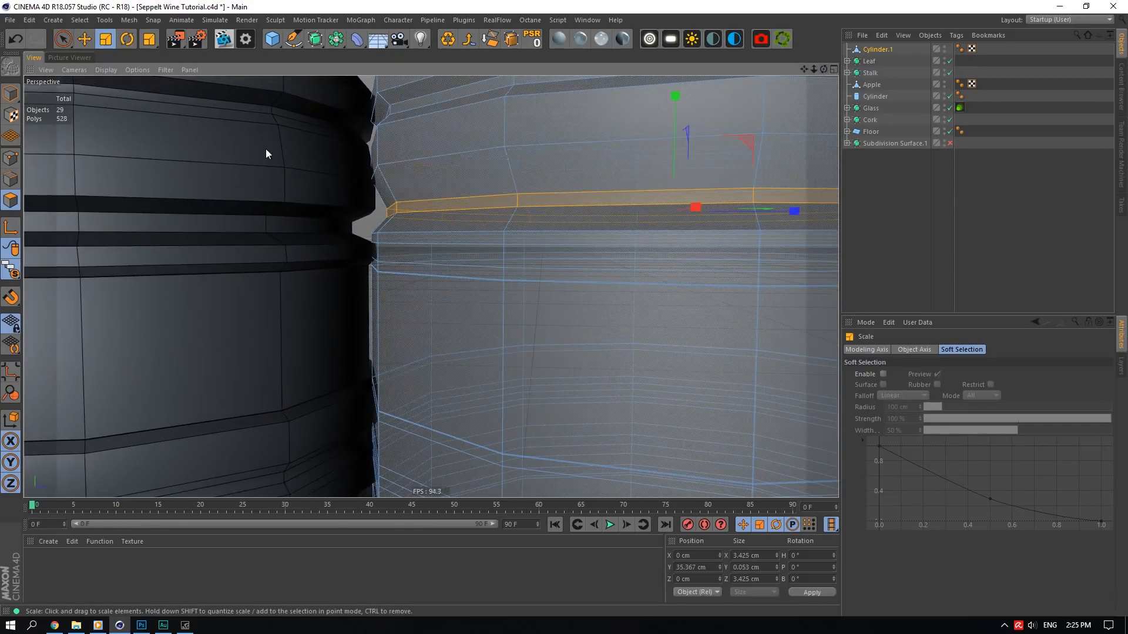
pyautogui.click(80, 23)
pyautogui.click(111, 111)
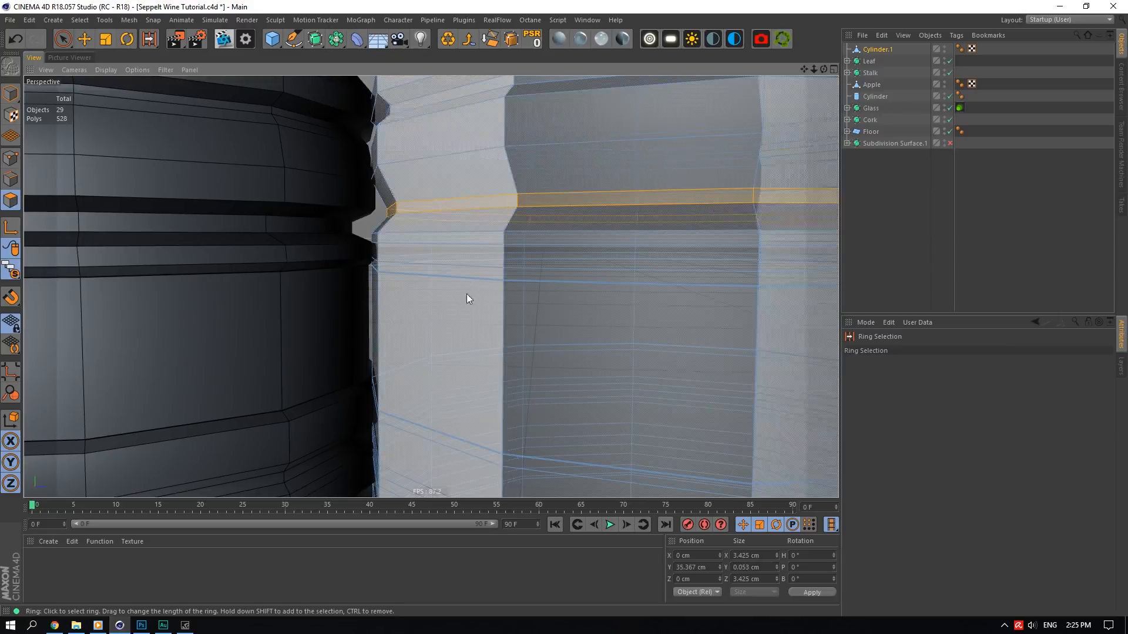
pyautogui.click(501, 296)
pyautogui.keyDown('alt'); pyautogui.moveTo(501, 296); pyautogui.dragTo(464, 254); pyautogui.keyUp('alt')
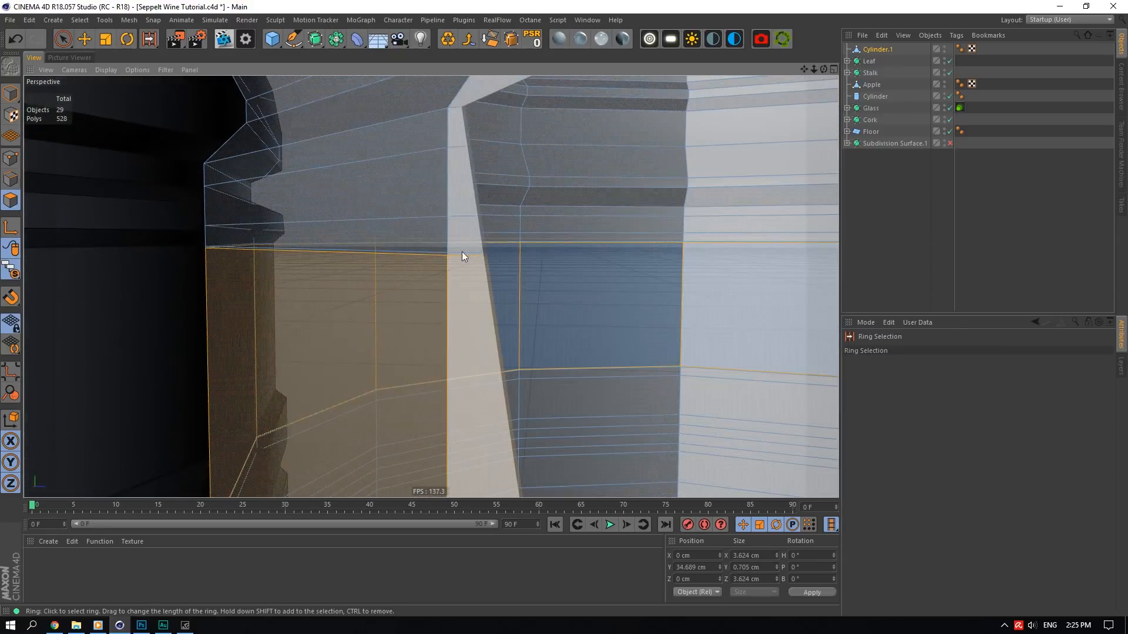
# - In the project settings, set View Clipping to Small and the Default Object Color to 80% Gray
pyautogui.click(863, 323)
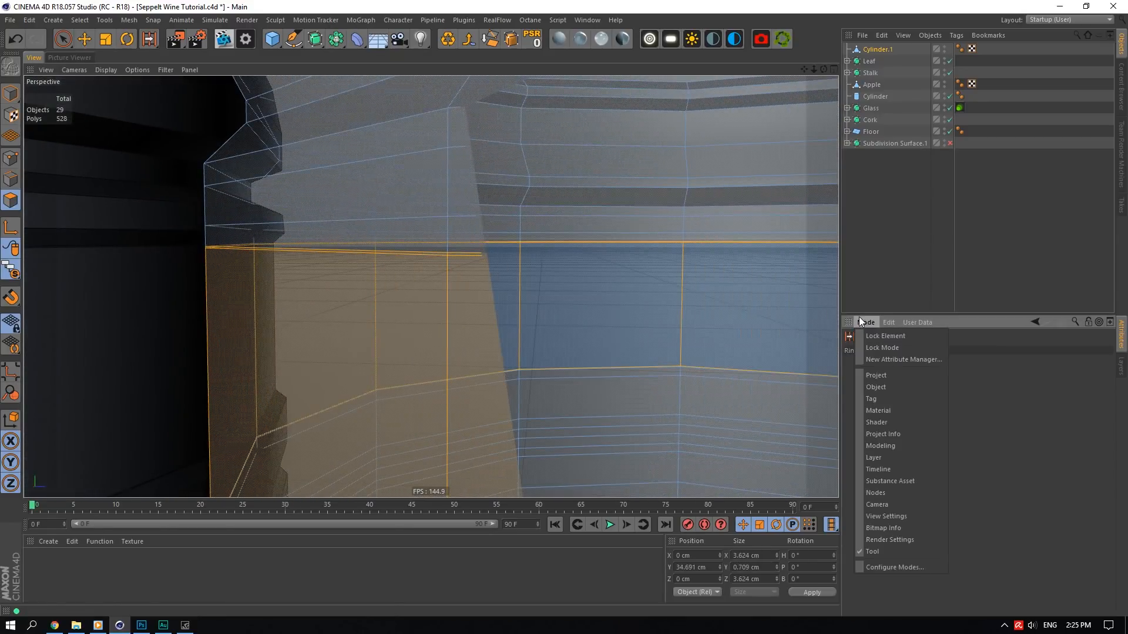
pyautogui.click(877, 377)
pyautogui.click(946, 529)
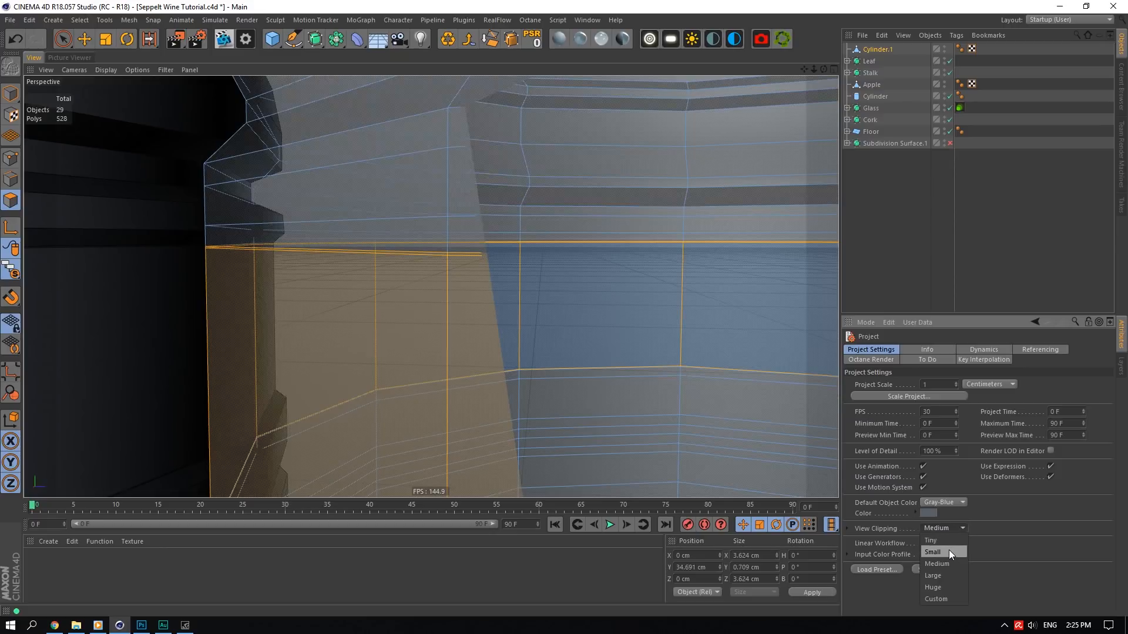
pyautogui.click(950, 552)
pyautogui.click(941, 515)
# - Extend the wide band's ring selection to its lower border and scale it inward to about 3.486 cm in X and Z
pyautogui.scroll(-3, 680, 410)
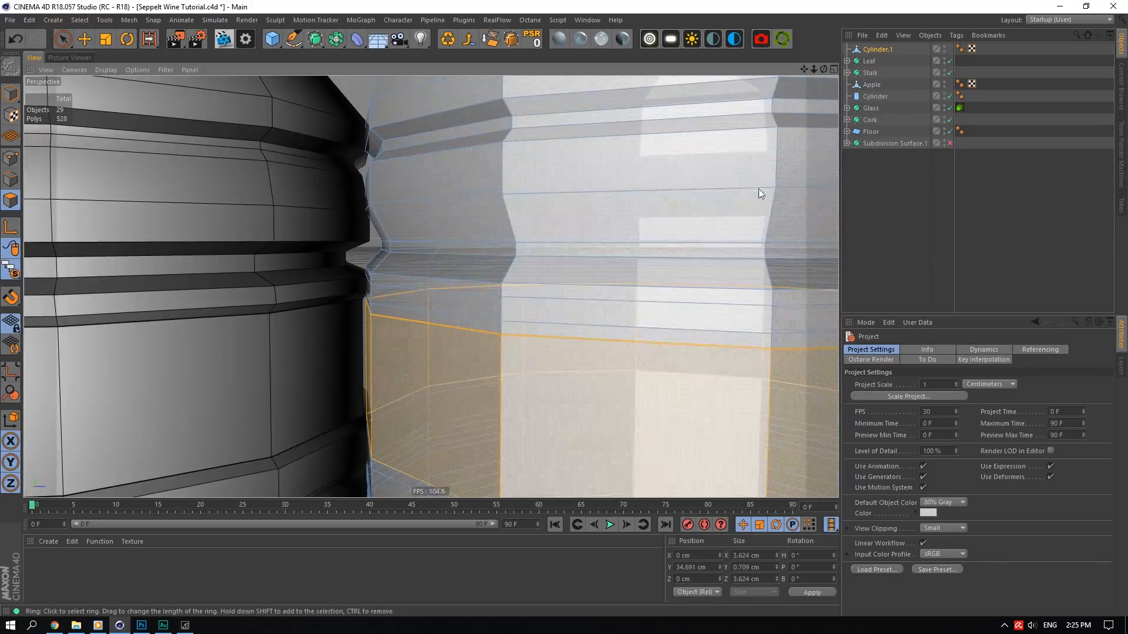
pyautogui.moveTo(804, 69); pyautogui.dragTo(798, 12)
pyautogui.keyDown('alt'); pyautogui.moveTo(501, 321); pyautogui.dragTo(502, 304, button='middle'); pyautogui.keyUp('alt')
pyautogui.scroll(3, 528, 328)
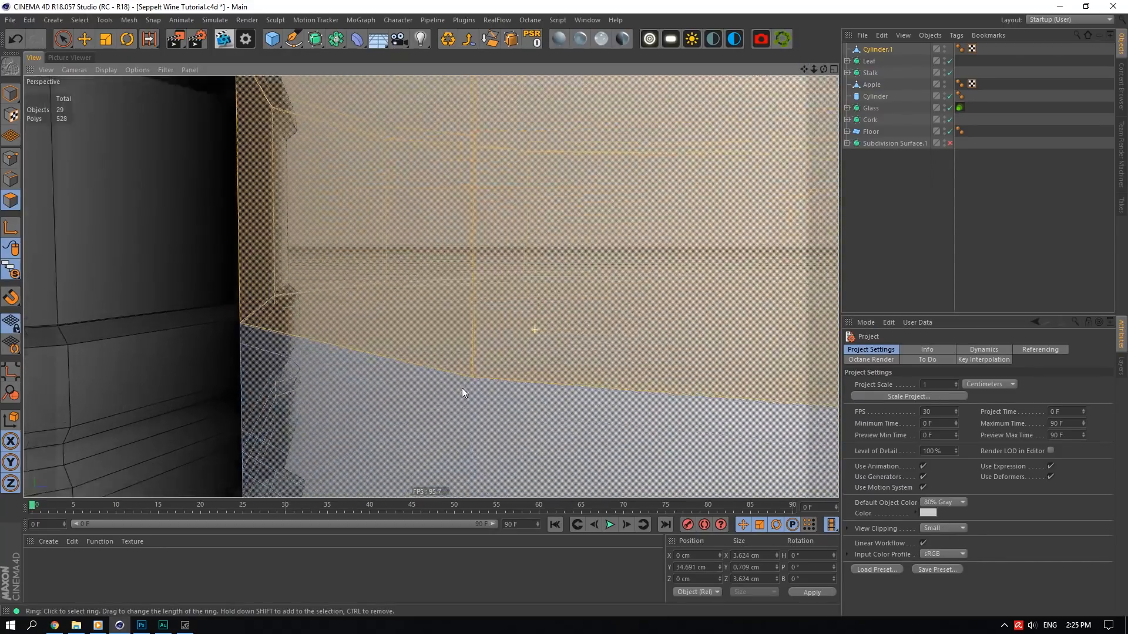
pyautogui.keyDown('shift'); pyautogui.click(474, 376); pyautogui.keyUp('shift')
pyautogui.click(474, 354)
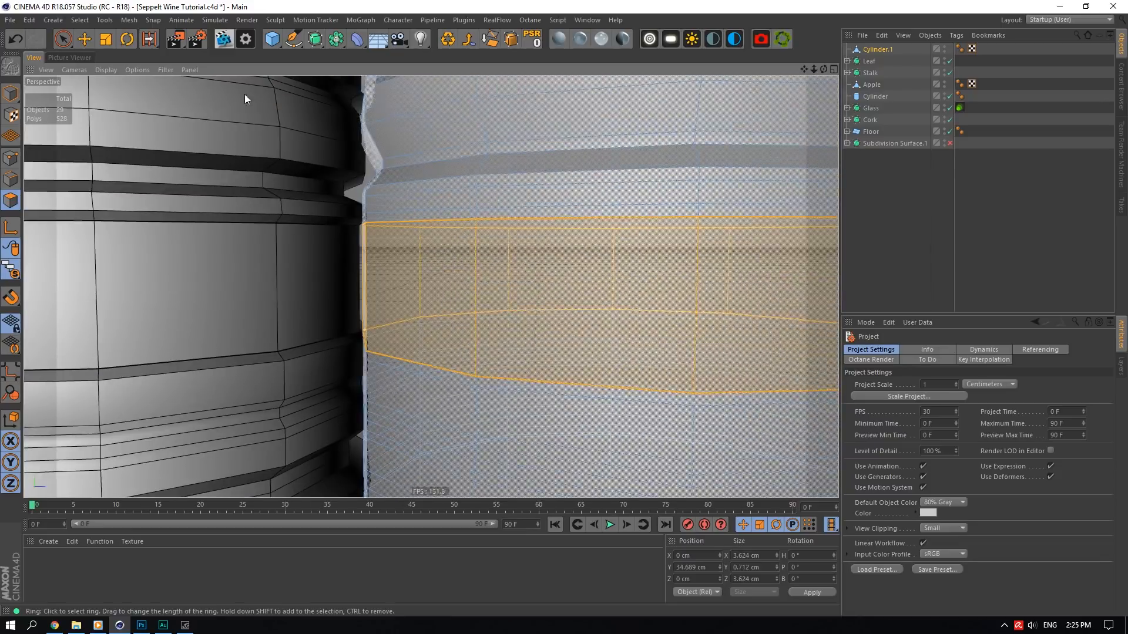
pyautogui.click(105, 39)
pyautogui.moveTo(727, 286); pyautogui.dragTo(706, 284)
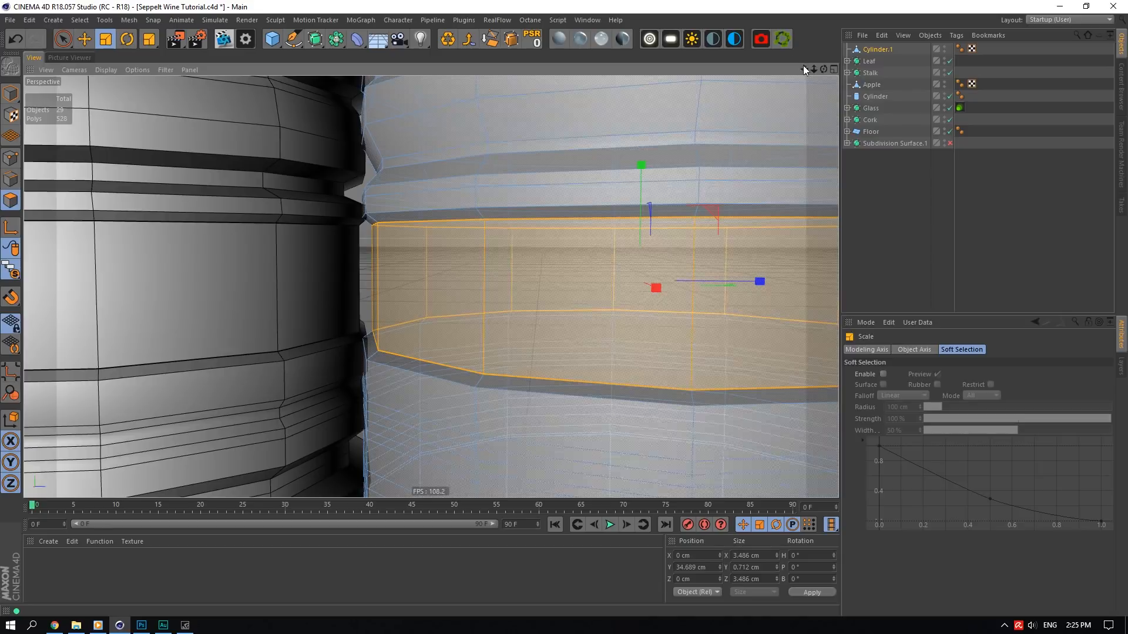
# - Ring-select the narrow polygon band below the wide band and scale it inward to about 3.523 cm in X and Z
pyautogui.moveTo(804, 69); pyautogui.dragTo(810, 8)
pyautogui.keyDown('alt'); pyautogui.moveTo(366, 282); pyautogui.dragTo(157, 129); pyautogui.keyUp('alt')
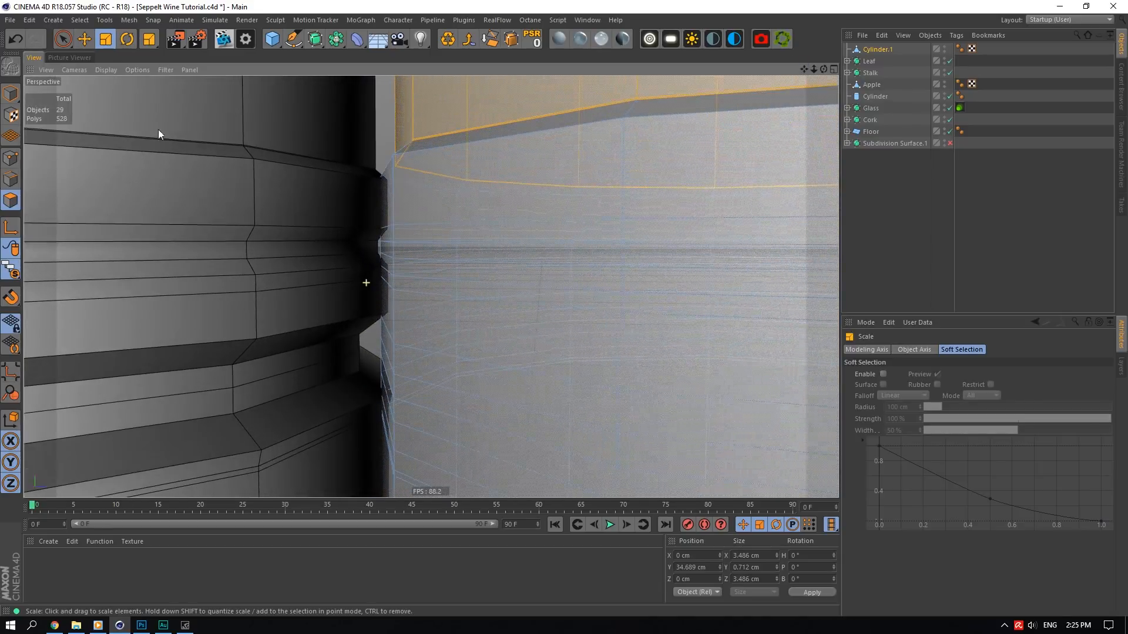
pyautogui.click(78, 20)
pyautogui.click(97, 109)
pyautogui.click(393, 253)
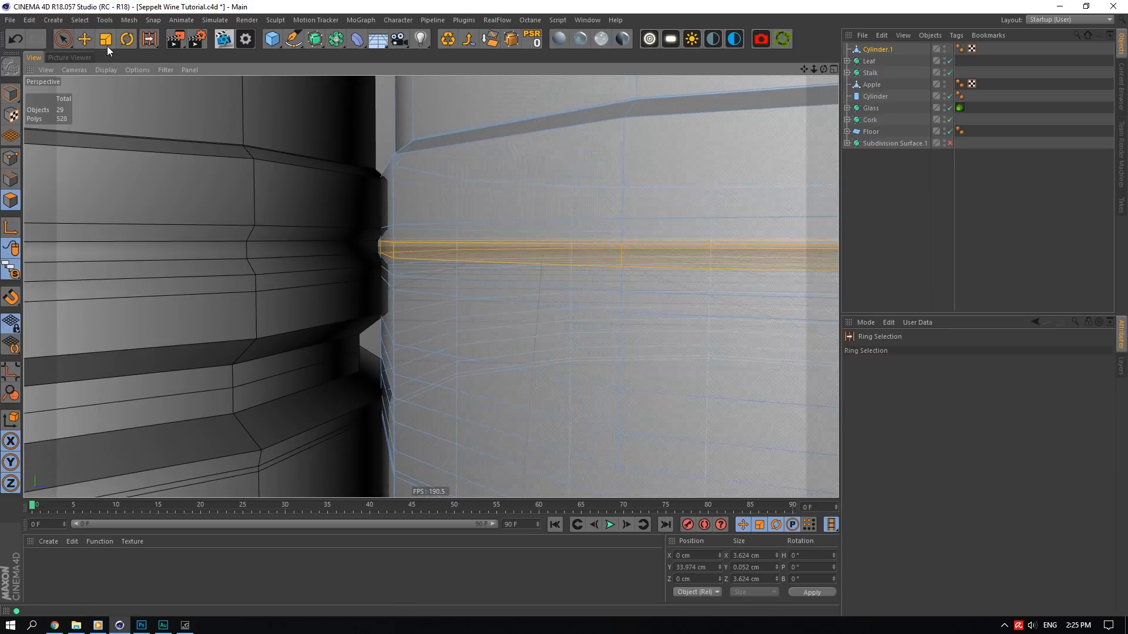
pyautogui.click(106, 40)
pyautogui.moveTo(824, 69); pyautogui.dragTo(812, 159)
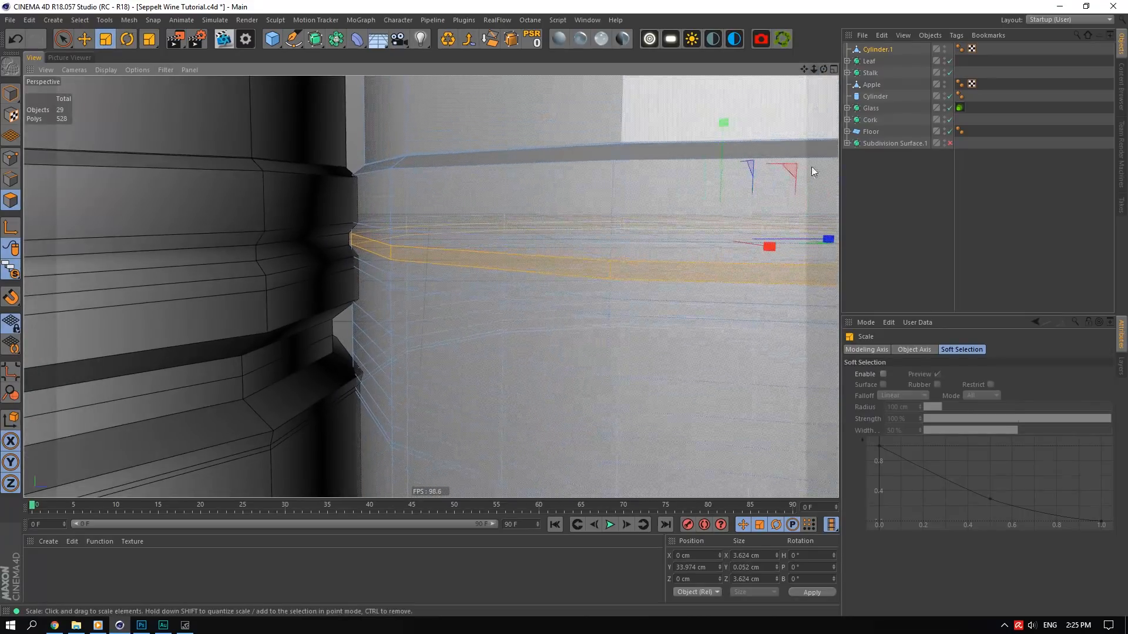
pyautogui.moveTo(823, 243); pyautogui.dragTo(806, 244)
# - Turn off X-Ray display for Cylinder.1
pyautogui.moveTo(804, 69); pyautogui.dragTo(780, 1)
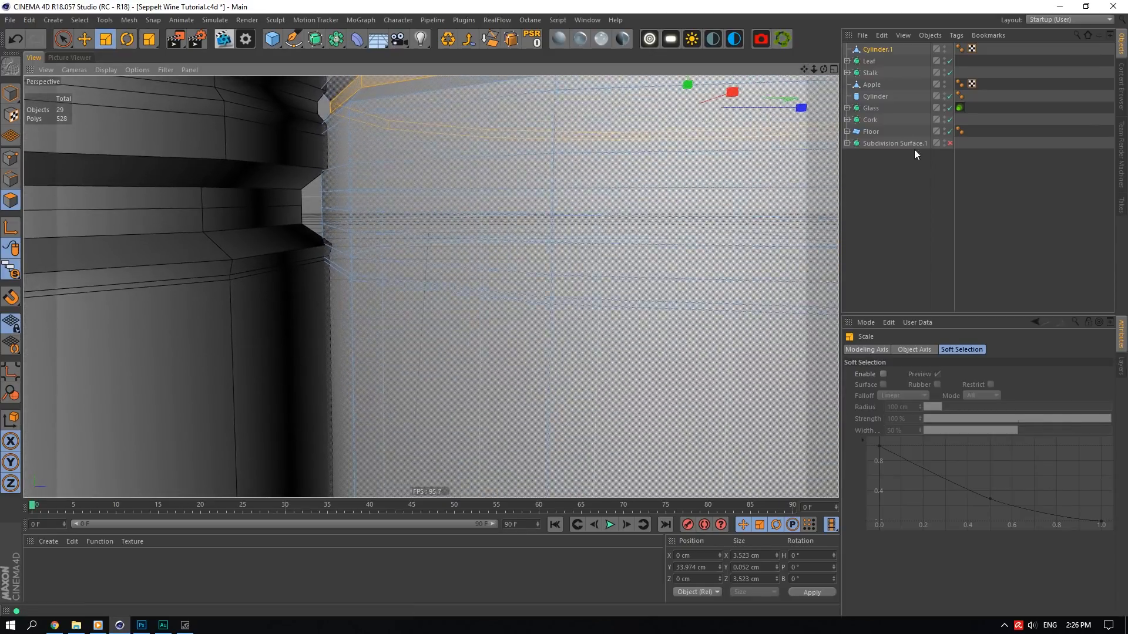
pyautogui.click(872, 50)
pyautogui.click(880, 349)
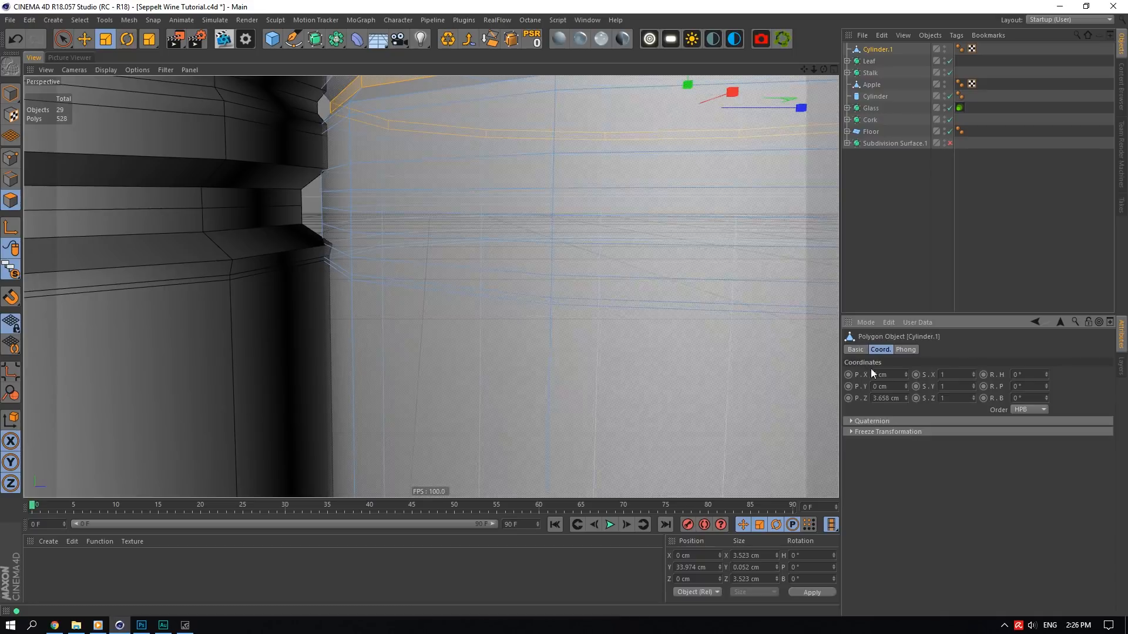
pyautogui.click(853, 350)
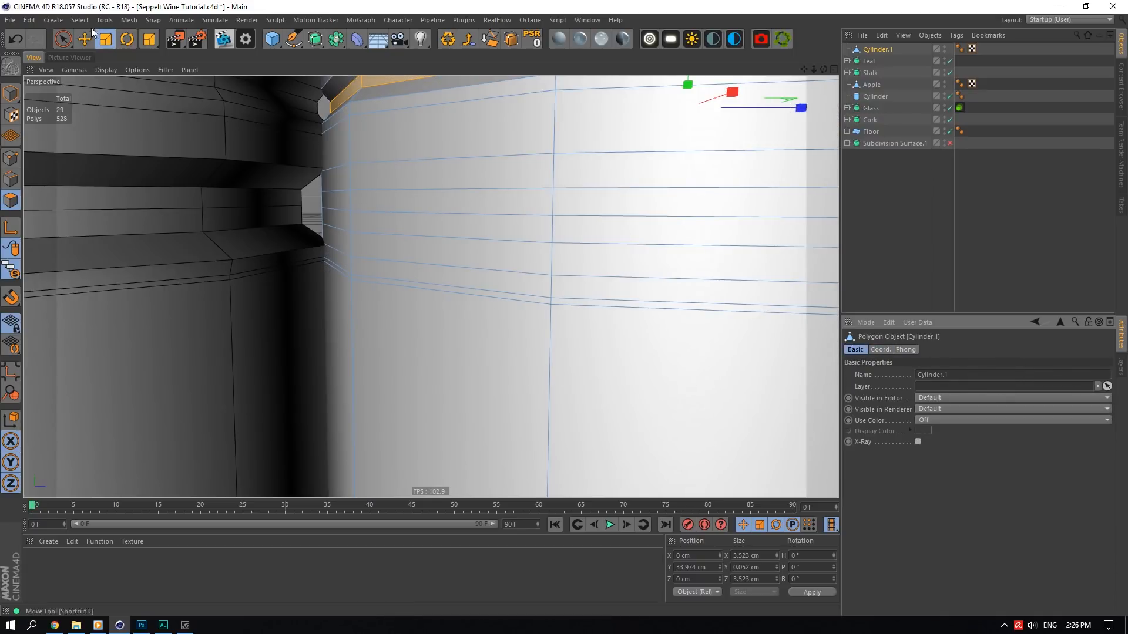
# - Ring-select the two adjacent polygon bands of the lowest cap groove and scale them inward to about 3.494 cm in X and Z
pyautogui.click(86, 38)
pyautogui.click(80, 20)
pyautogui.click(107, 113)
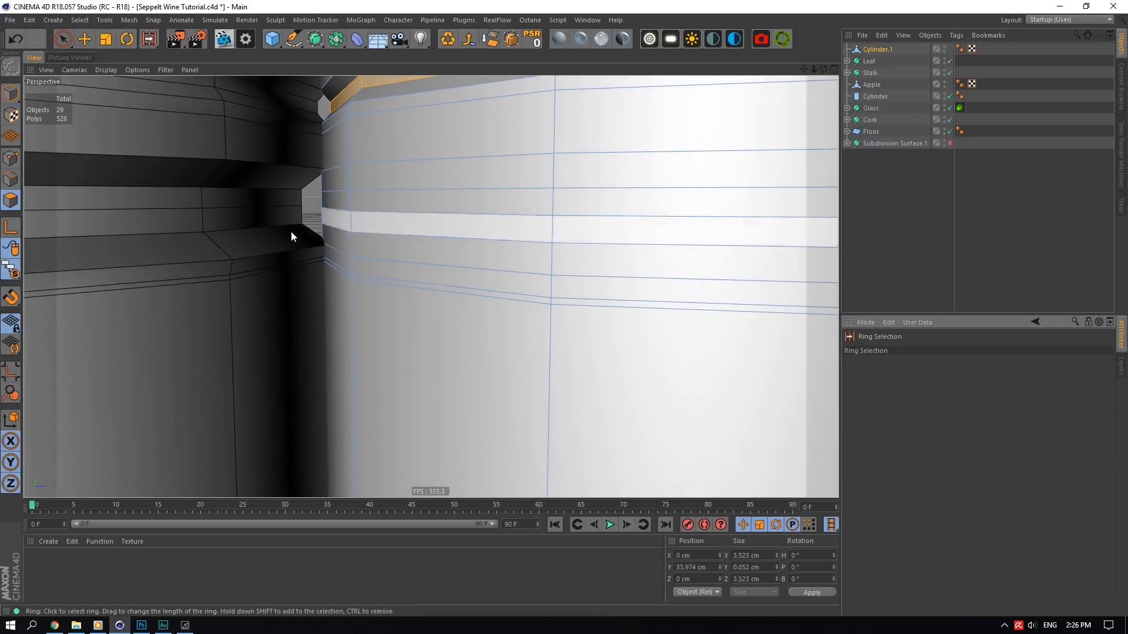
pyautogui.click(354, 195)
pyautogui.keyDown('shift'); pyautogui.click(348, 224); pyautogui.keyUp('shift')
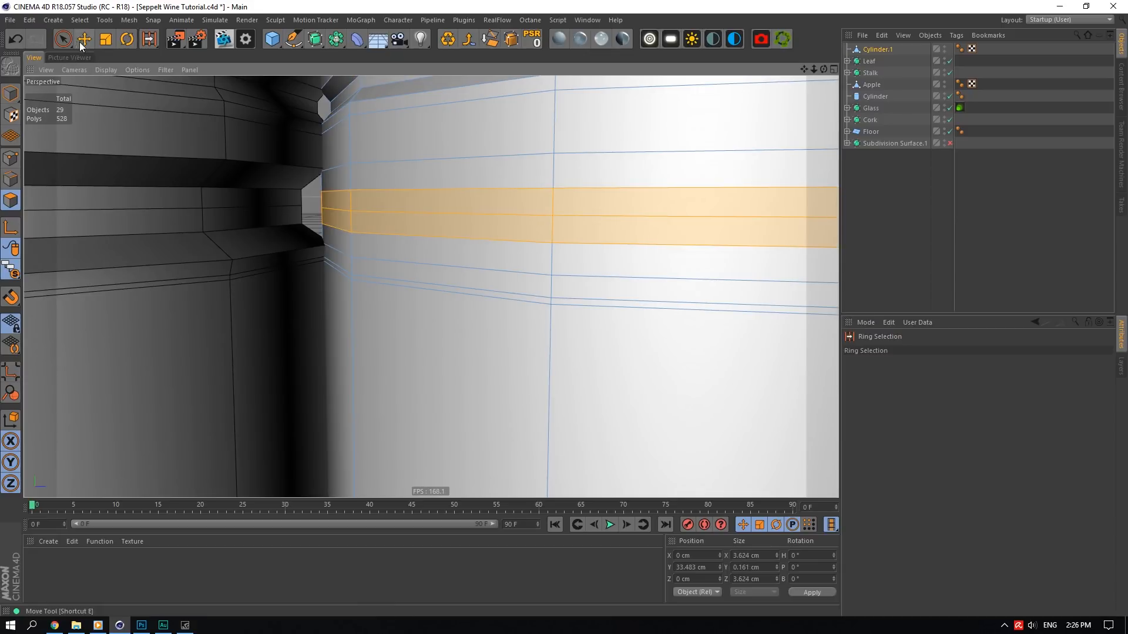
pyautogui.press('t')
pyautogui.moveTo(815, 69); pyautogui.dragTo(816, 132)
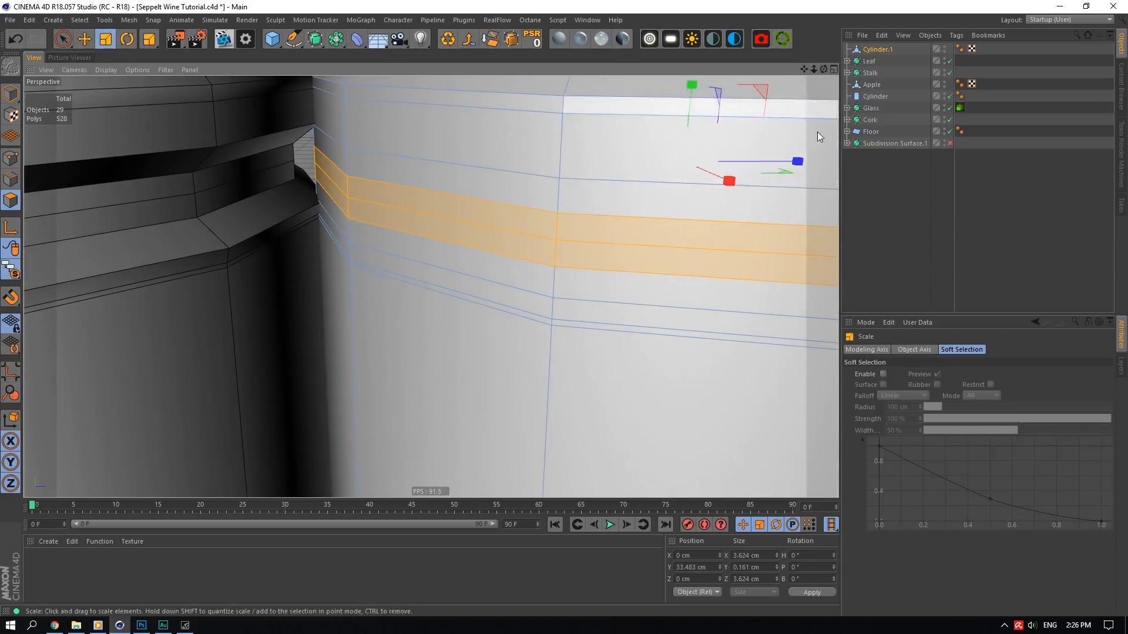
pyautogui.moveTo(788, 171); pyautogui.dragTo(769, 173)
pyautogui.scroll(-7, 572, 249)
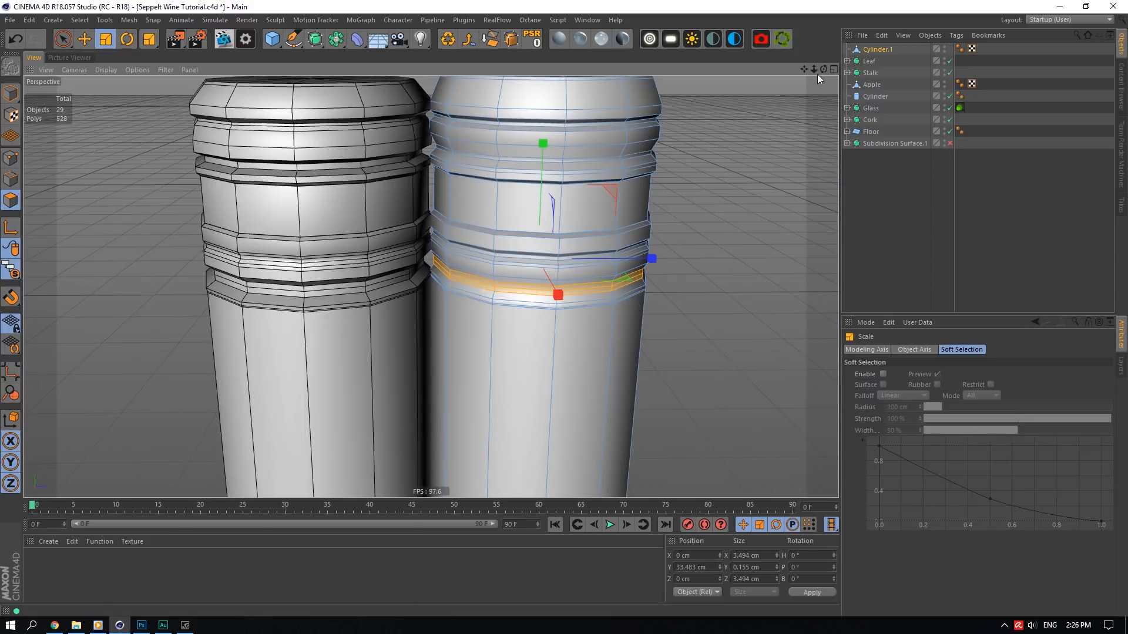
pyautogui.moveTo(824, 69); pyautogui.dragTo(824, 43)
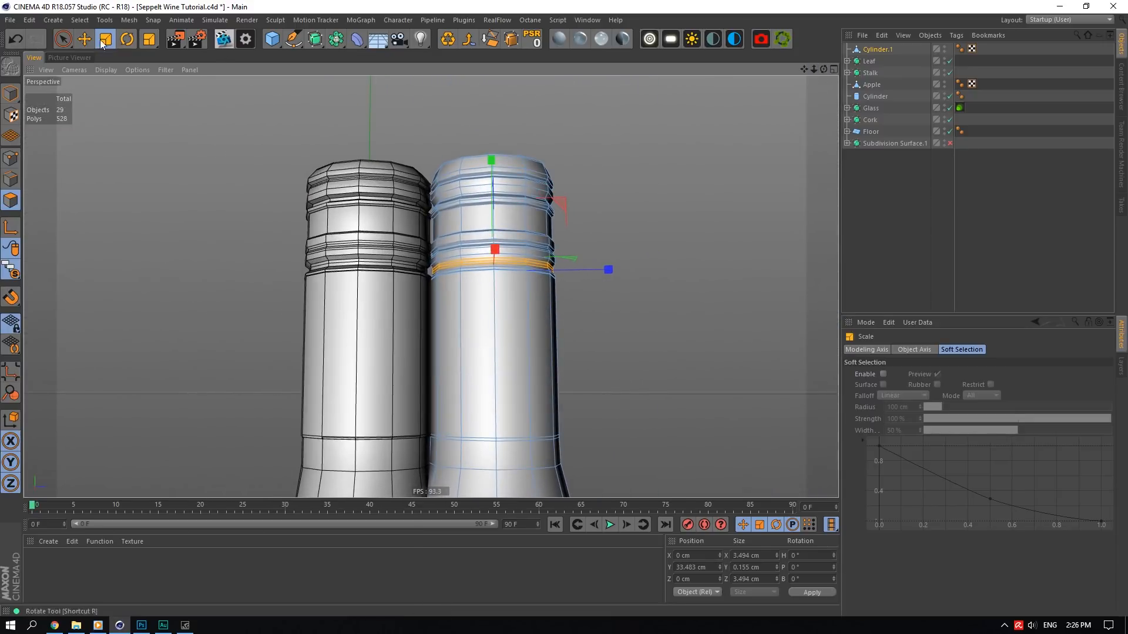
# - Ring-select the thin band at the cap's lower edge and fill-select all polygons above it
pyautogui.click(80, 20)
pyautogui.click(95, 112)
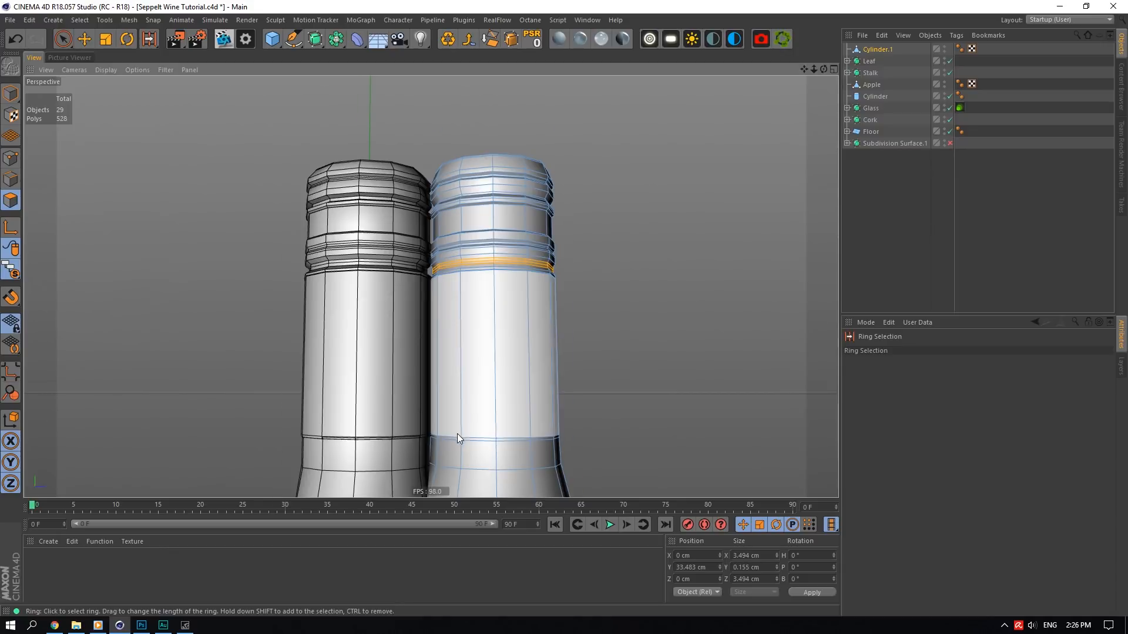
pyautogui.scroll(6, 458, 434)
pyautogui.click(434, 390)
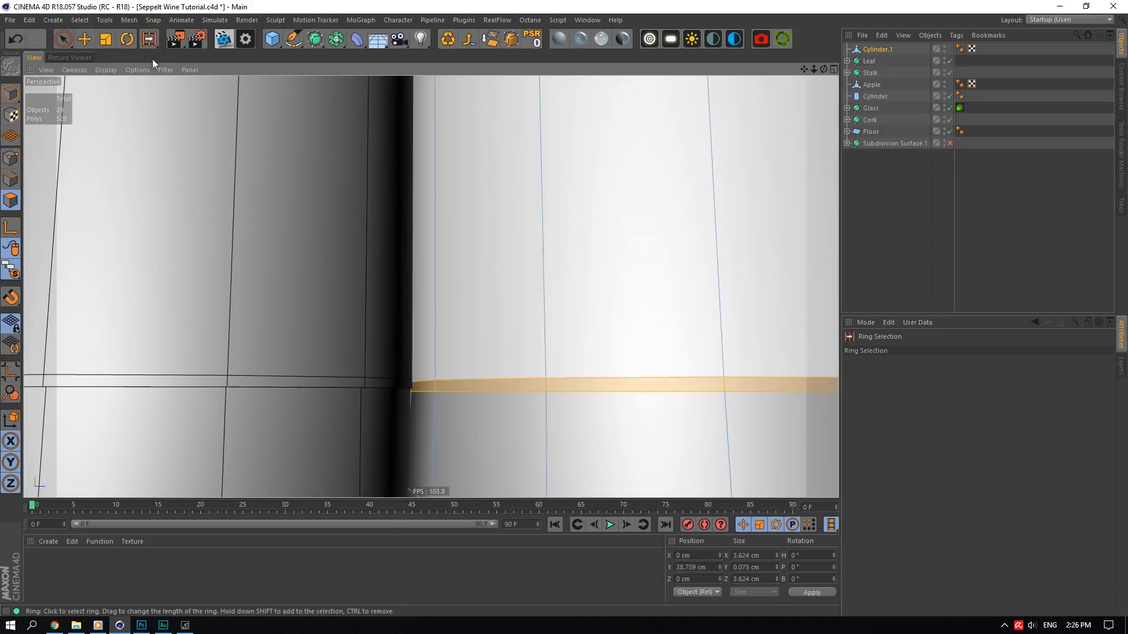
pyautogui.click(87, 21)
pyautogui.click(103, 135)
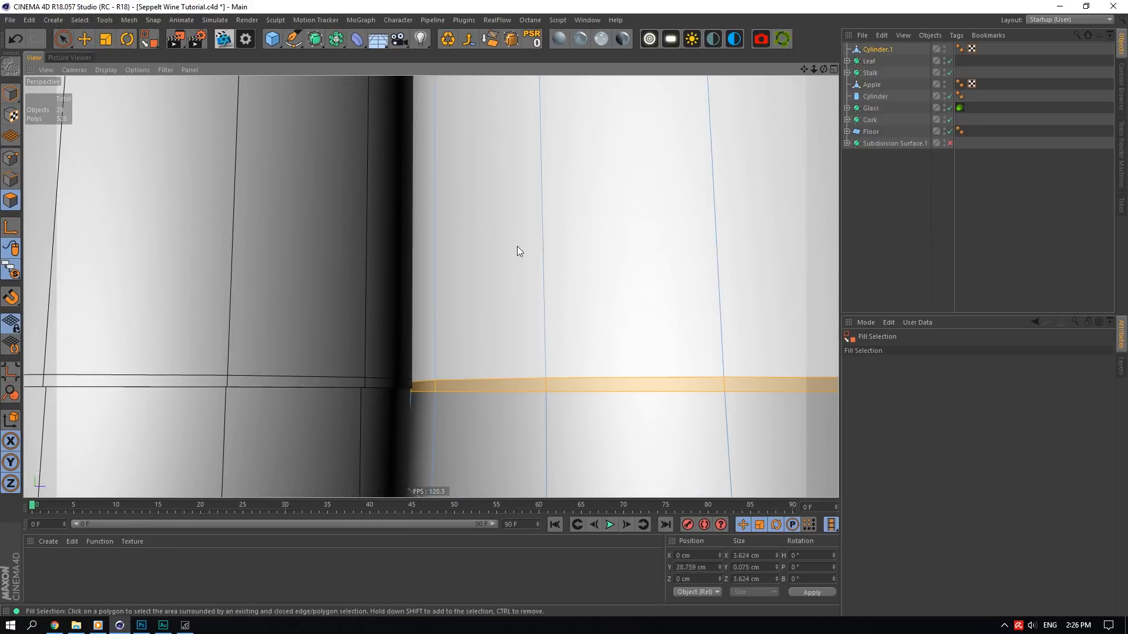
pyautogui.scroll(-5, 594, 310)
pyautogui.click(594, 310)
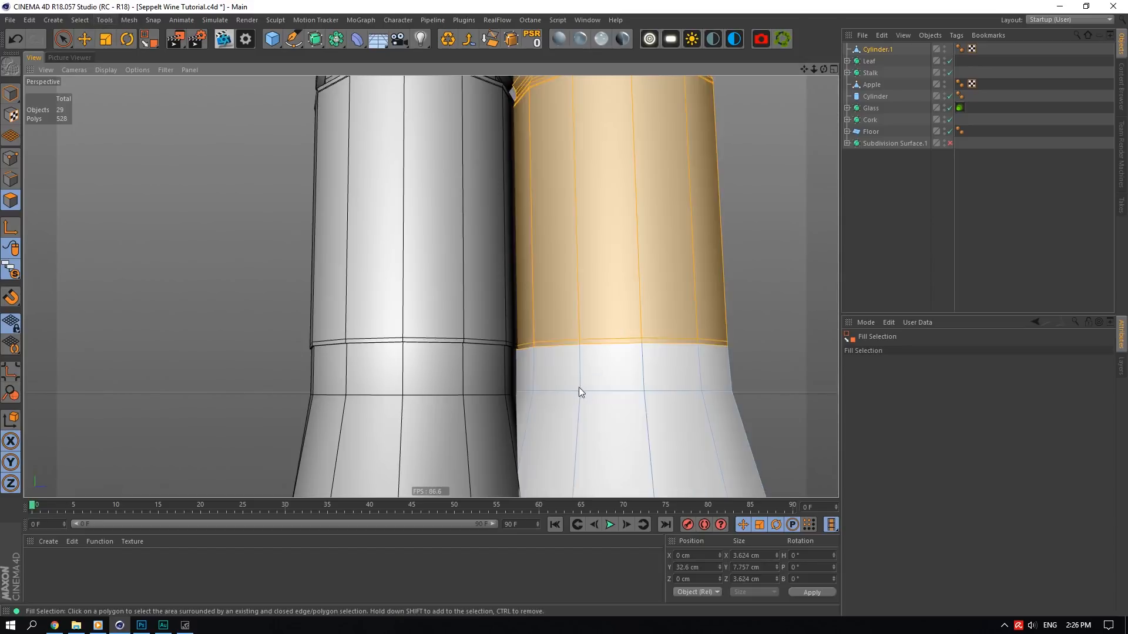
# - Extrude the selected cap polygons outward by 0.02 cm
pyautogui.scroll(5, 509, 353)
pyautogui.rightClick(624, 181)
pyautogui.click(651, 357)
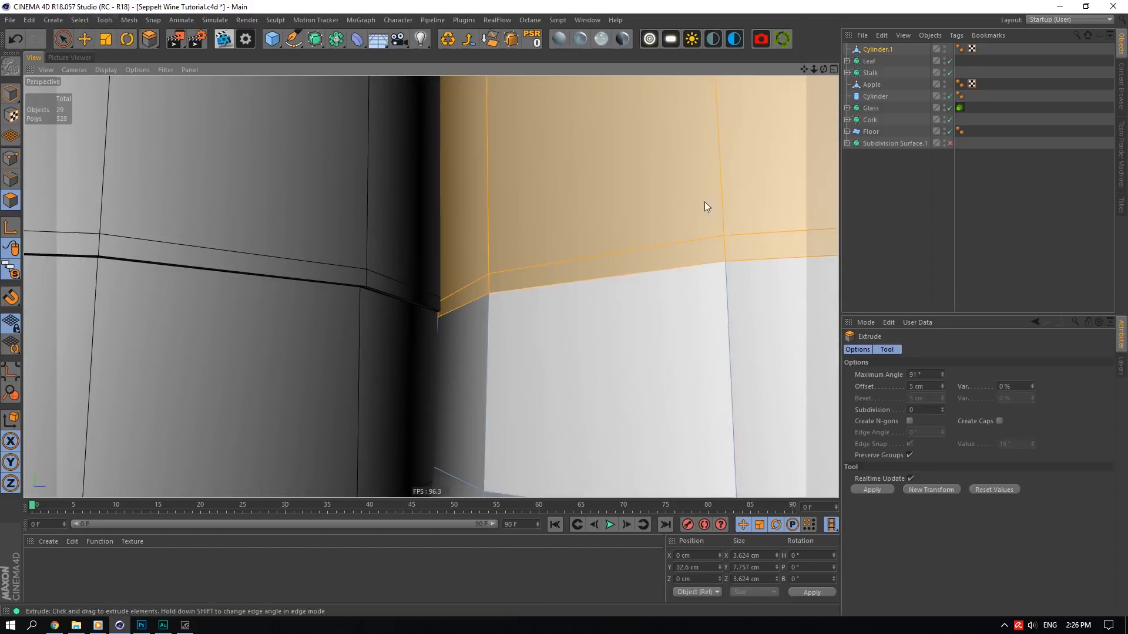
pyautogui.scroll(3, 626, 154)
pyautogui.moveTo(555, 154); pyautogui.dragTo(559, 154)
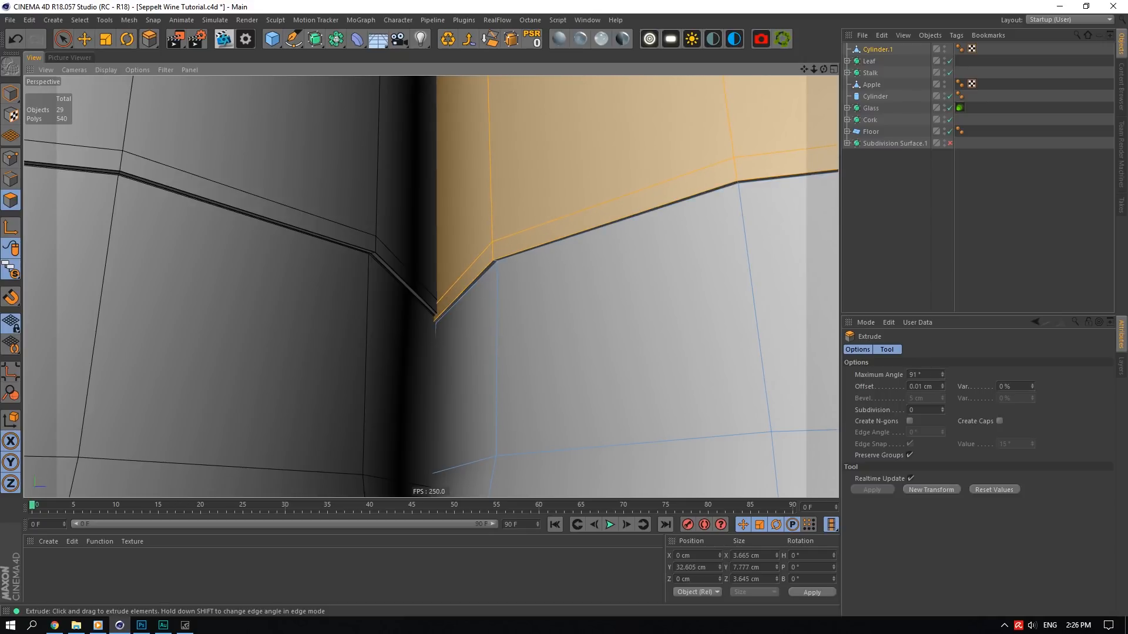
pyautogui.keyDown('alt'); pyautogui.moveTo(361, 282); pyautogui.dragTo(433, 245); pyautogui.keyUp('alt')
pyautogui.rightClick(651, 228)
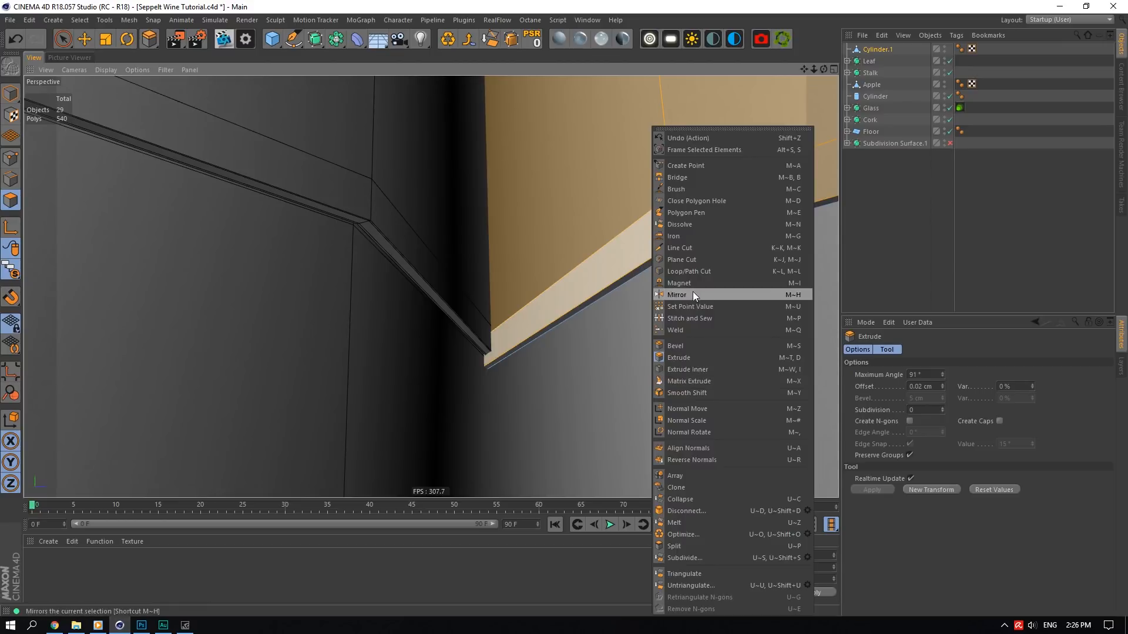
pyautogui.click(684, 270)
pyautogui.keyDown('alt'); pyautogui.moveTo(684, 264); pyautogui.dragTo(612, 265); pyautogui.keyUp('alt')
pyautogui.scroll(-10, 613, 265)
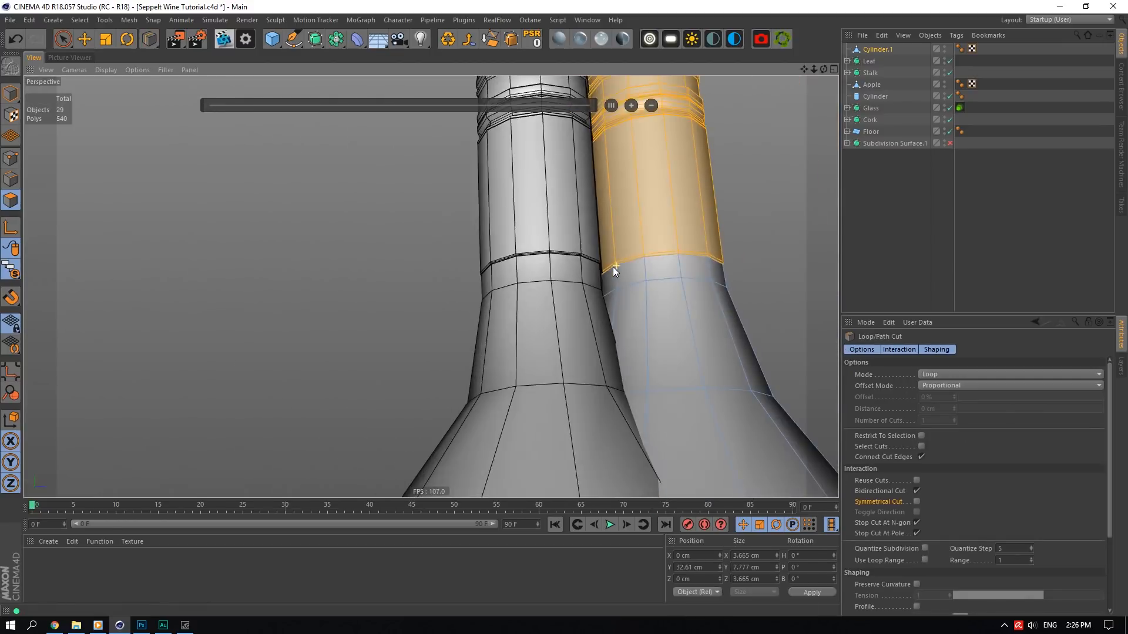
pyautogui.scroll(10, 655, 333)
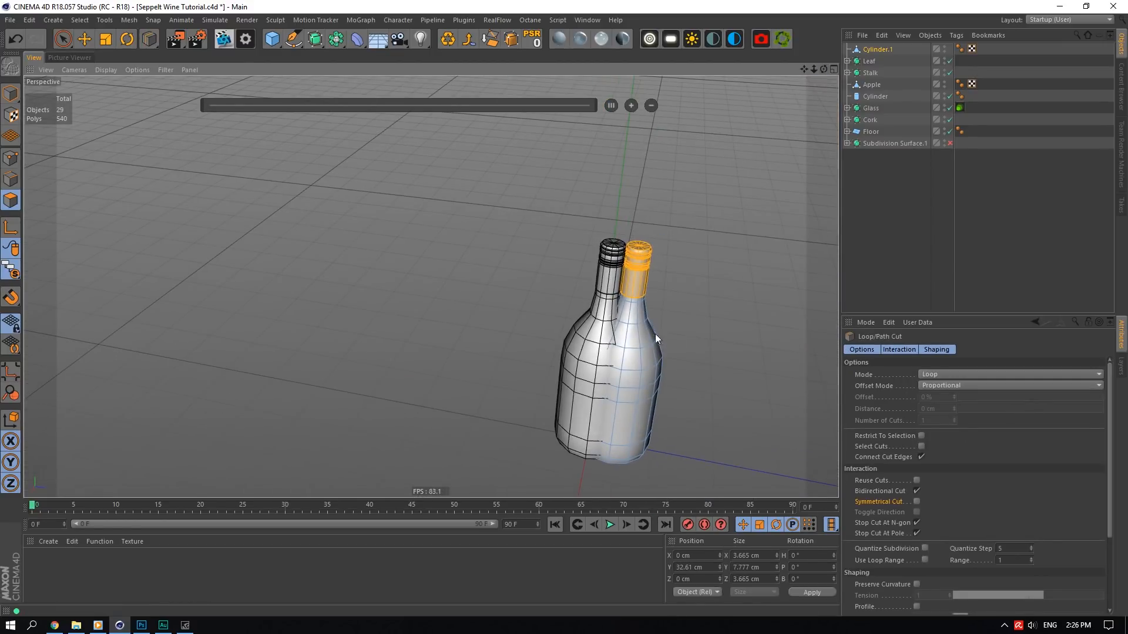
pyautogui.scroll(10, 431, 286)
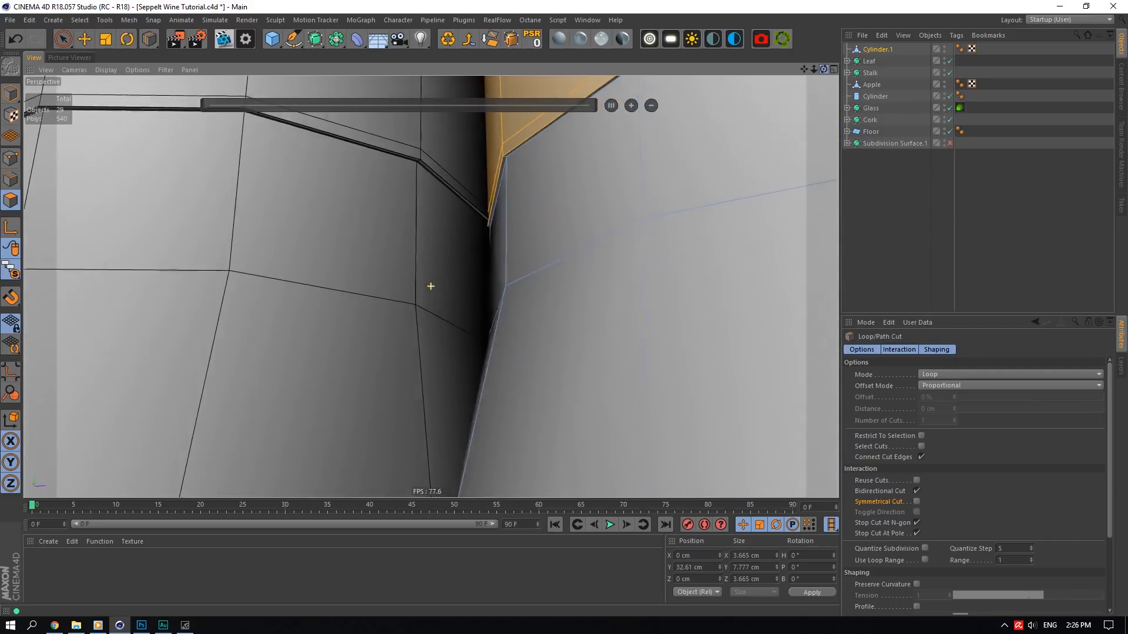
pyautogui.moveTo(431, 286)
pyautogui.keyDown('alt'); pyautogui.mouseDown()
pyautogui.moveTo(432, 317)
pyautogui.moveTo(430, 291)
pyautogui.mouseUp(); pyautogui.keyUp('alt')
pyautogui.scroll(2, 511, 135)
pyautogui.scroll(3, 514, 138)
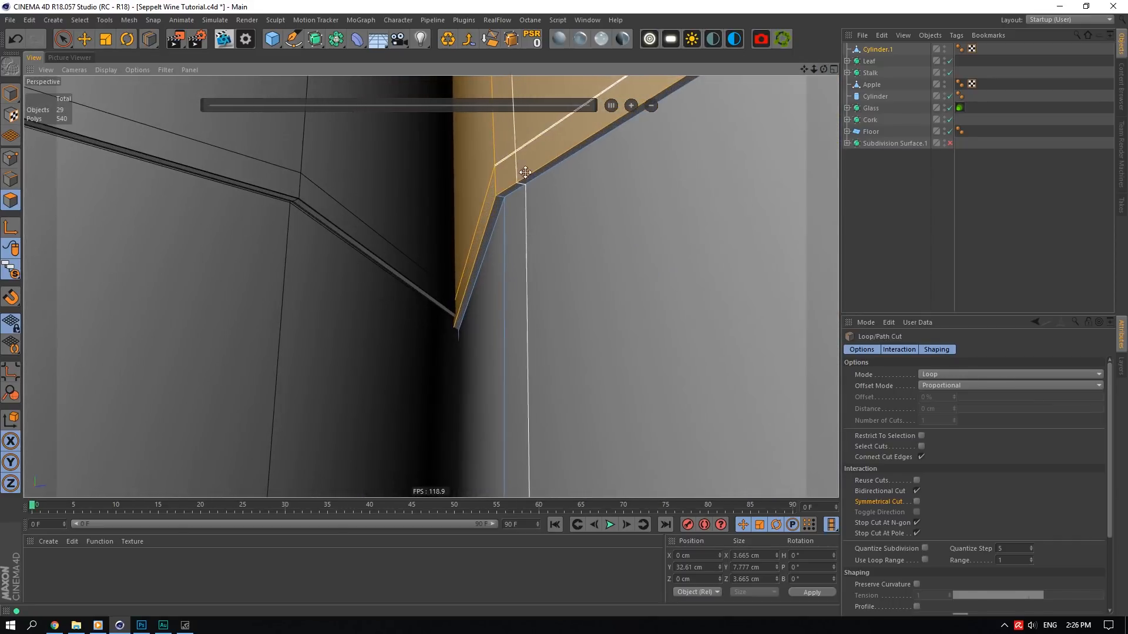
# - Undo the cap extrusion and extrude the selected polygons again with an offset of 0.03 cm
pyautogui.hotkey('ctrl', 'z')
pyautogui.rightClick(536, 176)
pyautogui.click(596, 357)
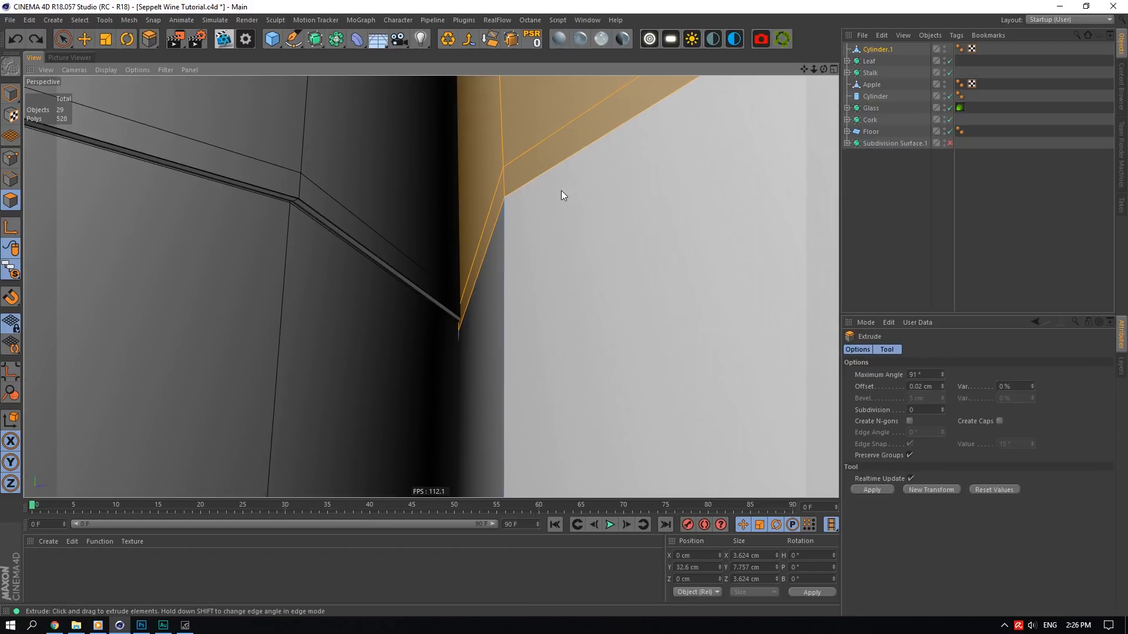
pyautogui.moveTo(561, 190); pyautogui.dragTo(577, 190)
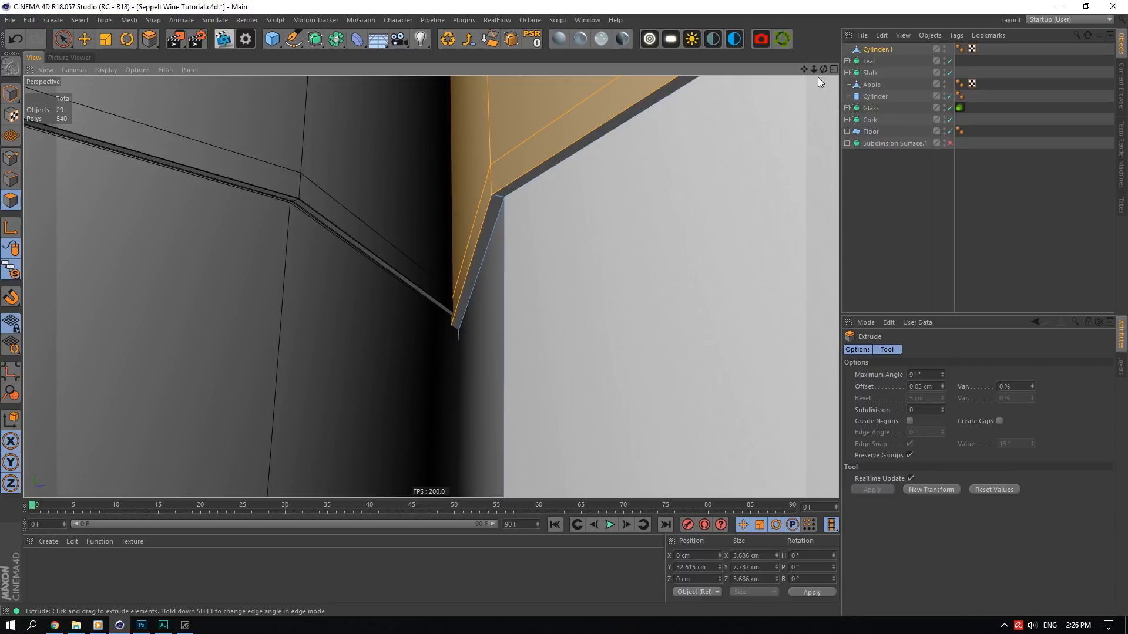
# - Isolate the new bottle in the viewport so the reference bottle is hidden
pyautogui.moveTo(814, 70); pyautogui.dragTo(816, 68)
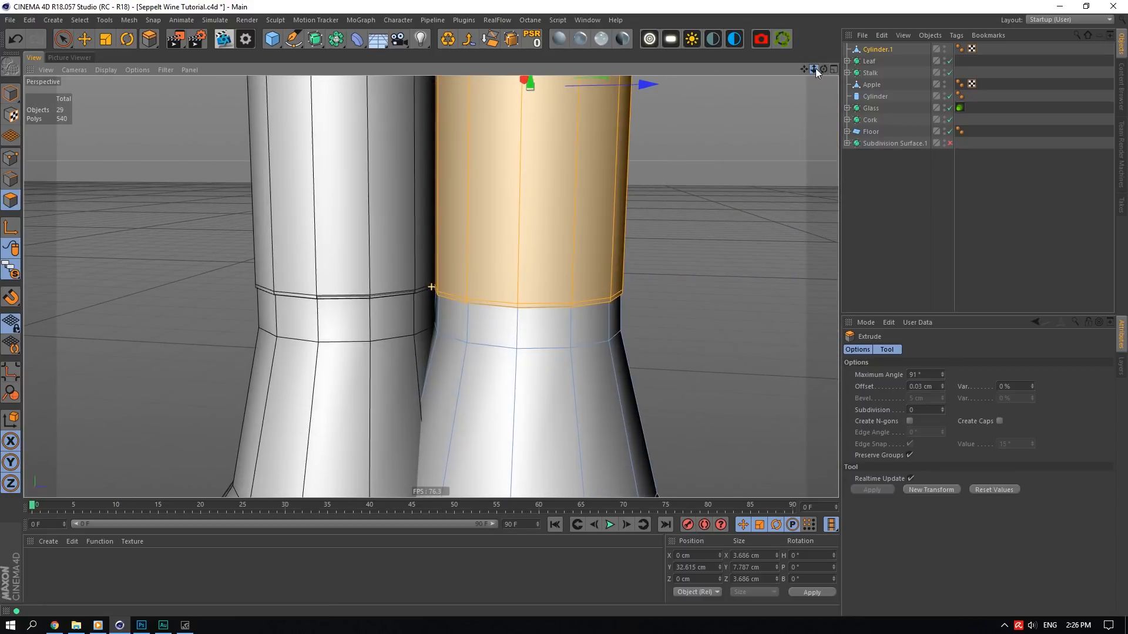
pyautogui.moveTo(11, 269); pyautogui.dragTo(49, 322)
pyautogui.scroll(3, 481, 332)
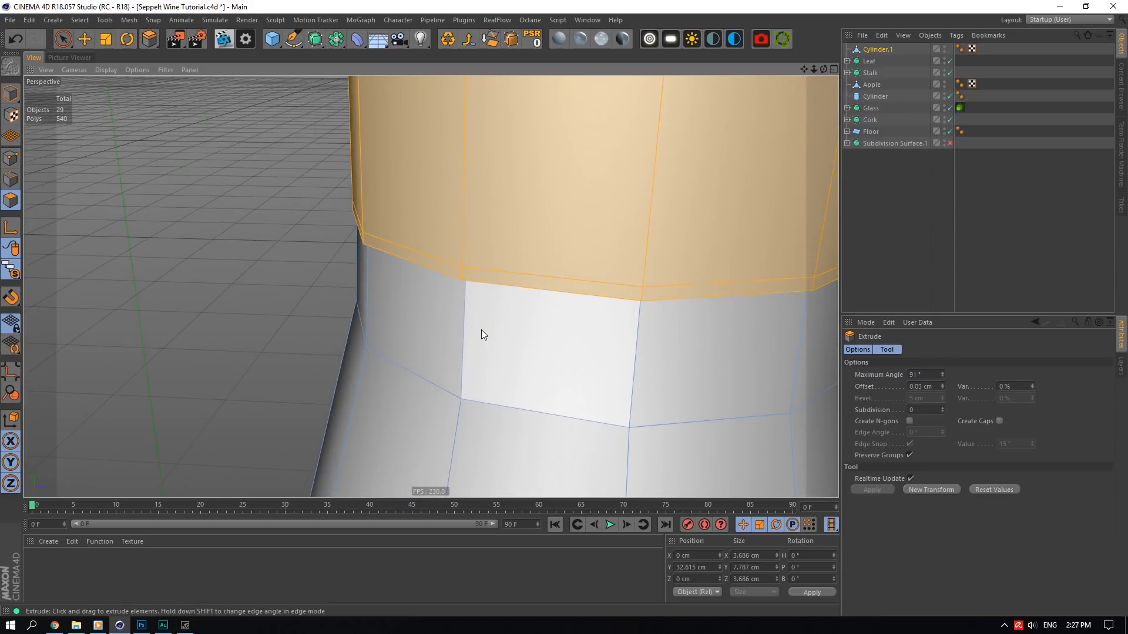
# - Undo the last cap extrusion and split the selected cap polygons into a separate object
pyautogui.hotkey('ctrl', 'z')
pyautogui.click(129, 20)
pyautogui.moveTo(142, 50)
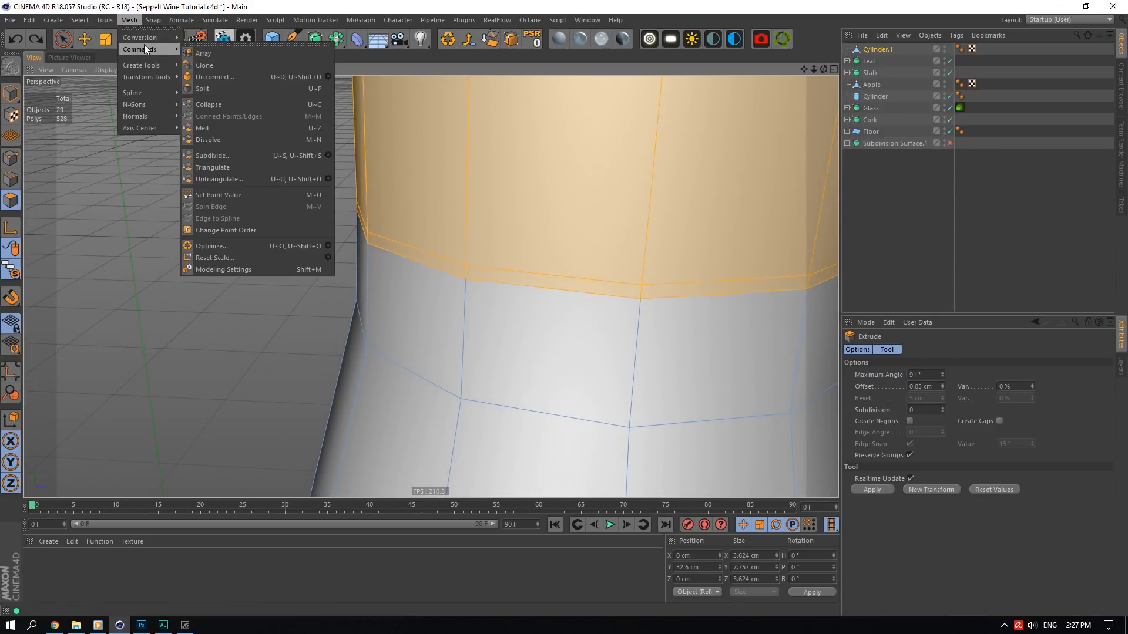
pyautogui.click(230, 88)
# - Try deleting the whole Cylinder.1 object, and undo the deletion
pyautogui.click(876, 61)
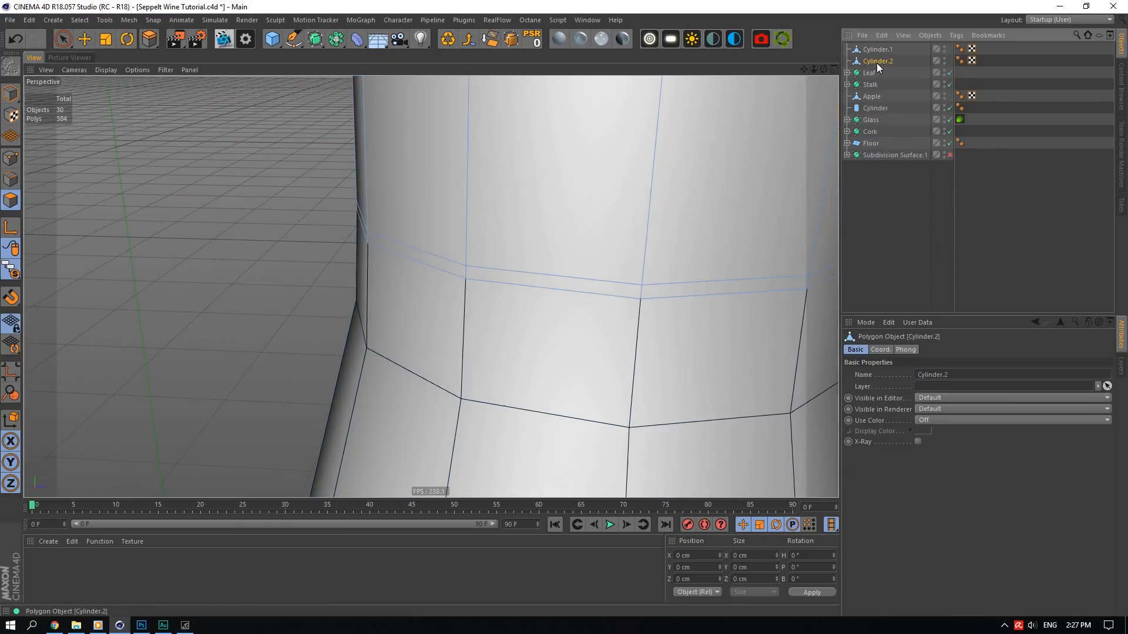
pyautogui.click(878, 50)
pyautogui.press('Delete')
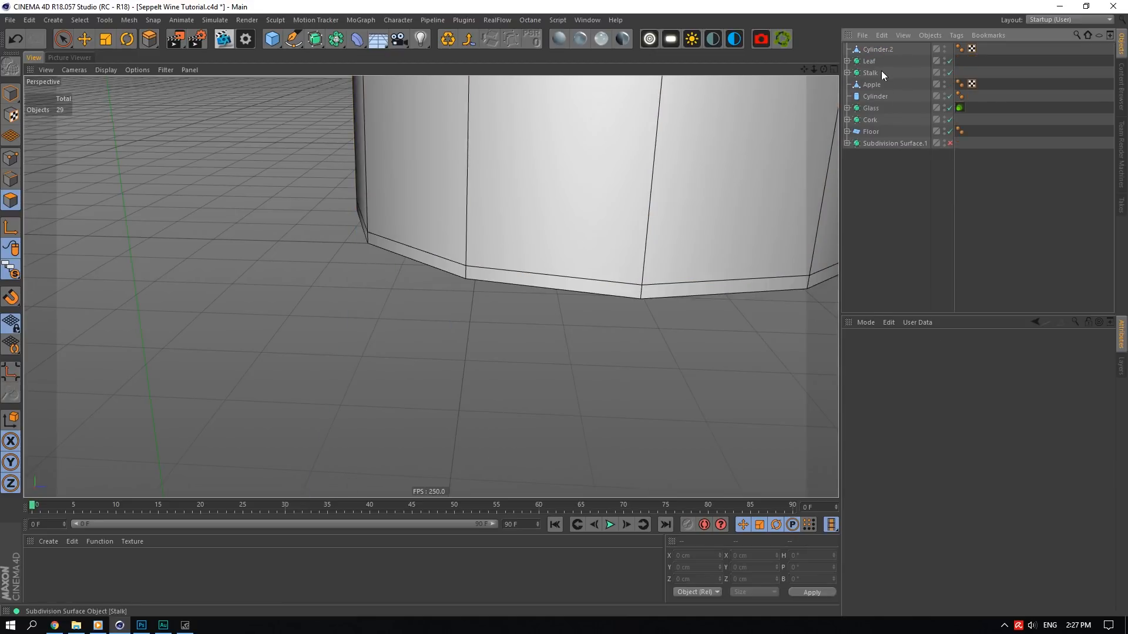
pyautogui.hotkey('ctrl', 'z')
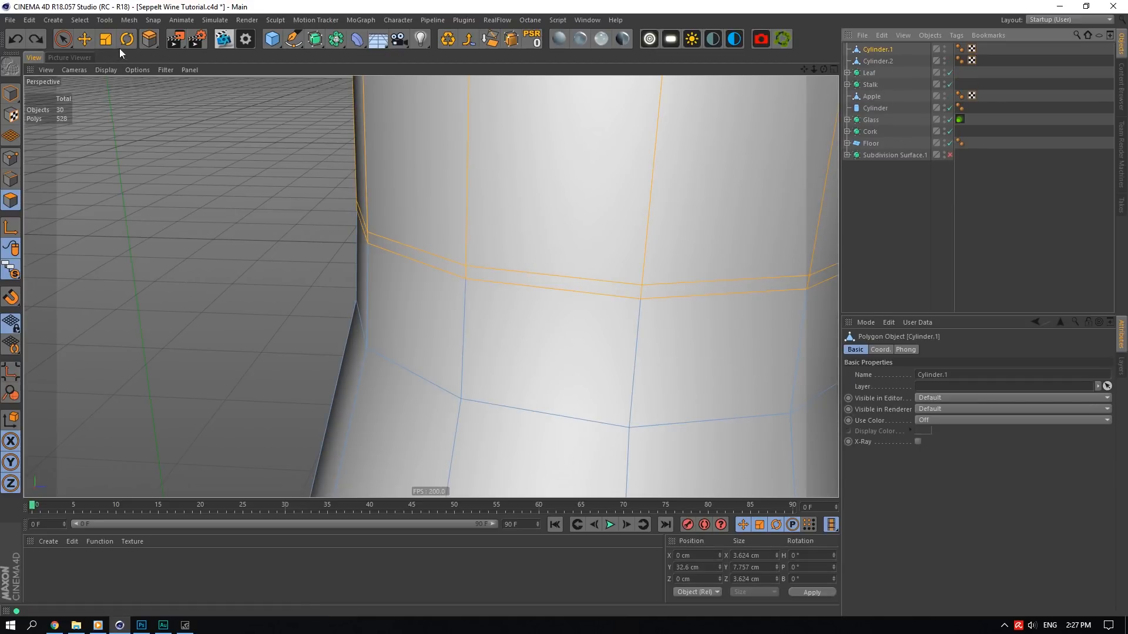
# - Delete the selected cap polygons from Cylinder.1, leaving the split cap in Cylinder.2
pyautogui.press('e')
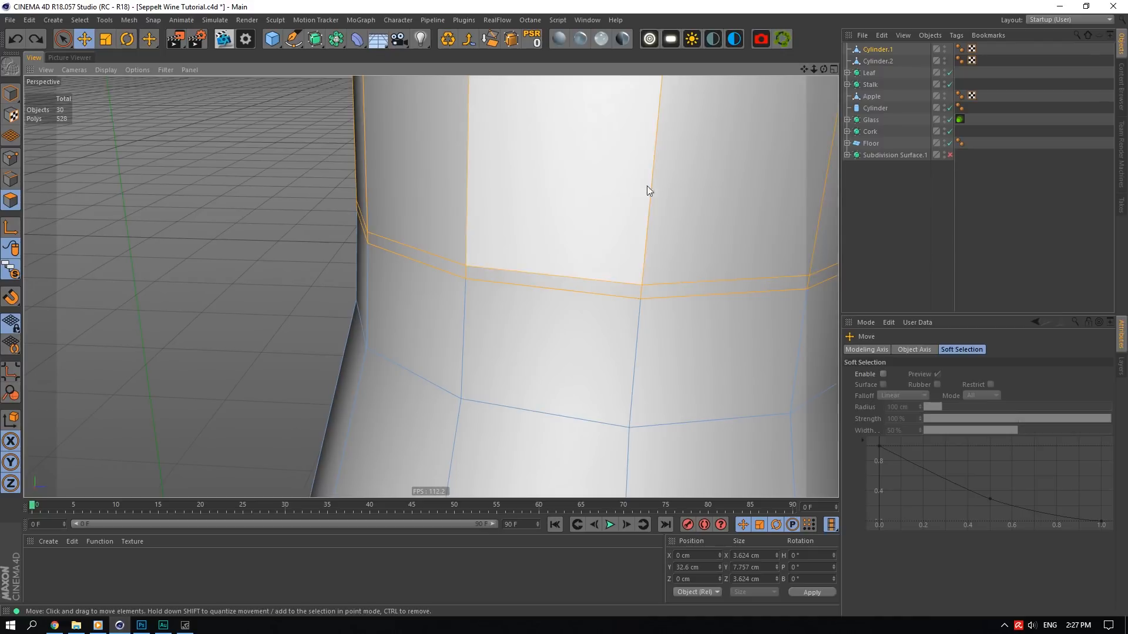
pyautogui.press('Delete')
pyautogui.scroll(-8, 580, 263)
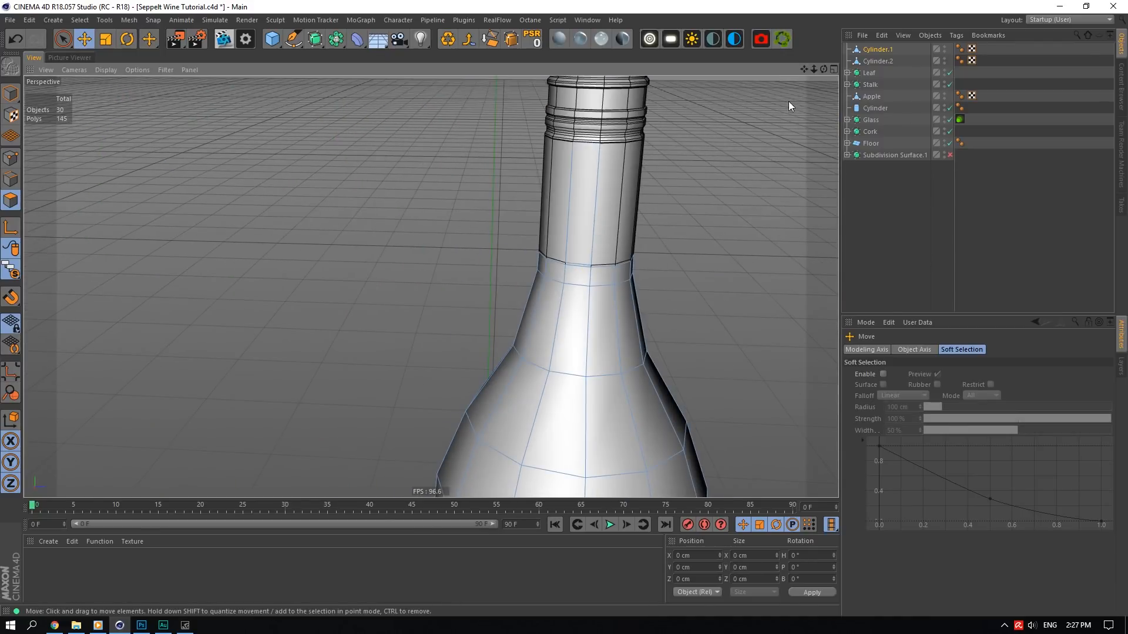
pyautogui.scroll(6, 569, 274)
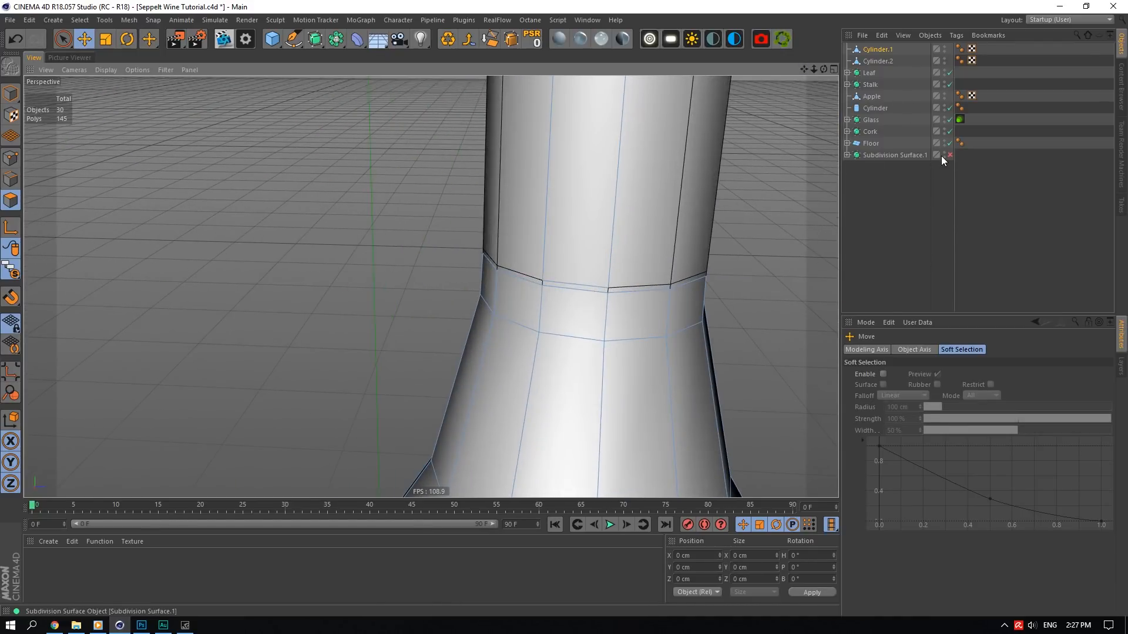
# - Isolate only the bottle body Cylinder.1 in the viewport, hiding the split cap
pyautogui.keyDown('ctrl'); pyautogui.click(878, 61); pyautogui.keyUp('ctrl')
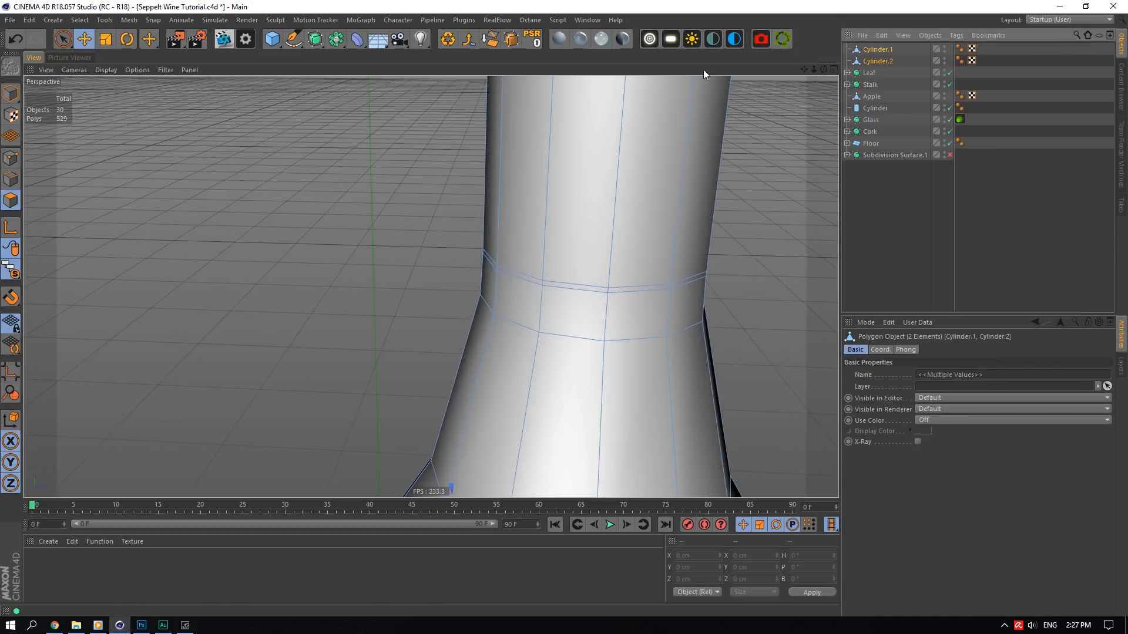
pyautogui.moveTo(8, 270); pyautogui.dragTo(139, 289)
pyautogui.click(885, 51)
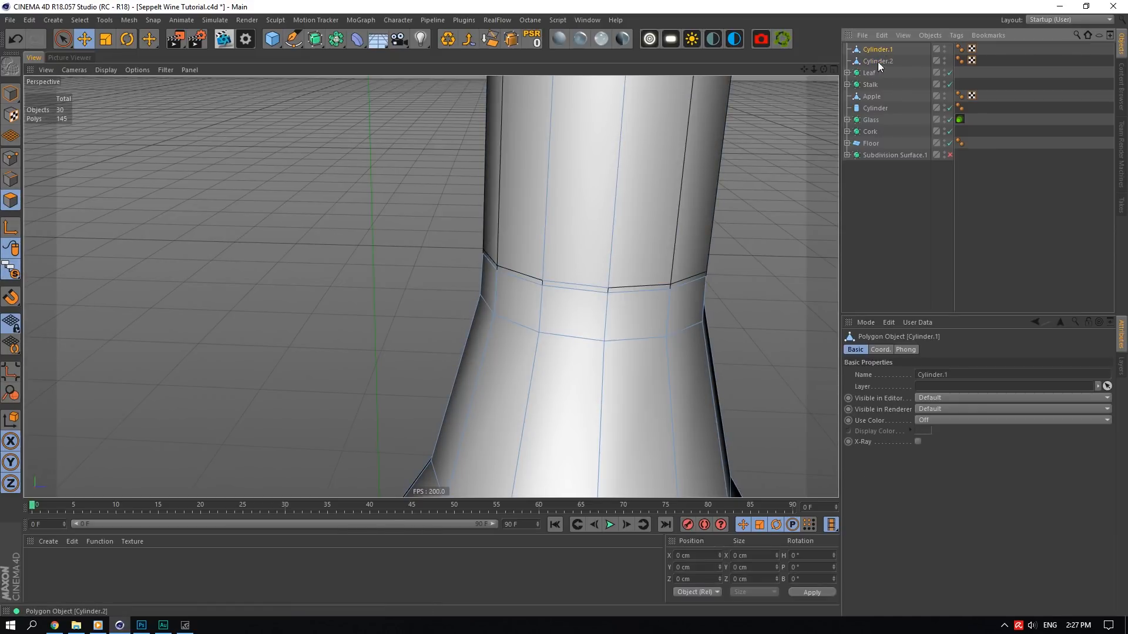
pyautogui.scroll(-3, 633, 149)
pyautogui.moveTo(805, 69); pyautogui.dragTo(743, 130)
pyautogui.scroll(5, 521, 287)
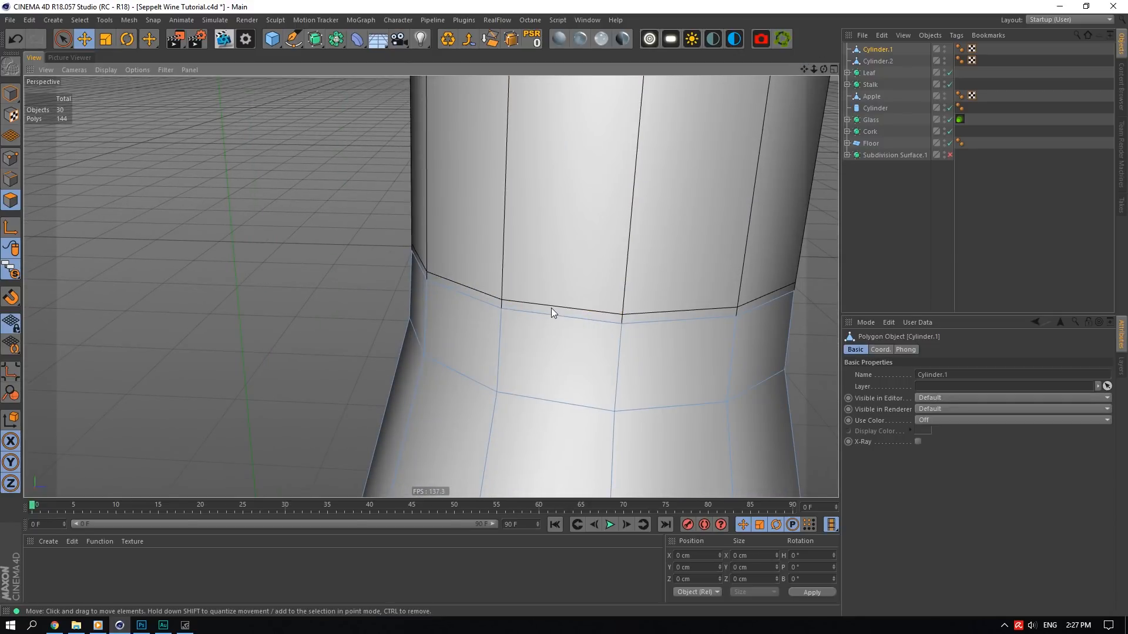
pyautogui.moveTo(11, 270); pyautogui.dragTo(88, 329)
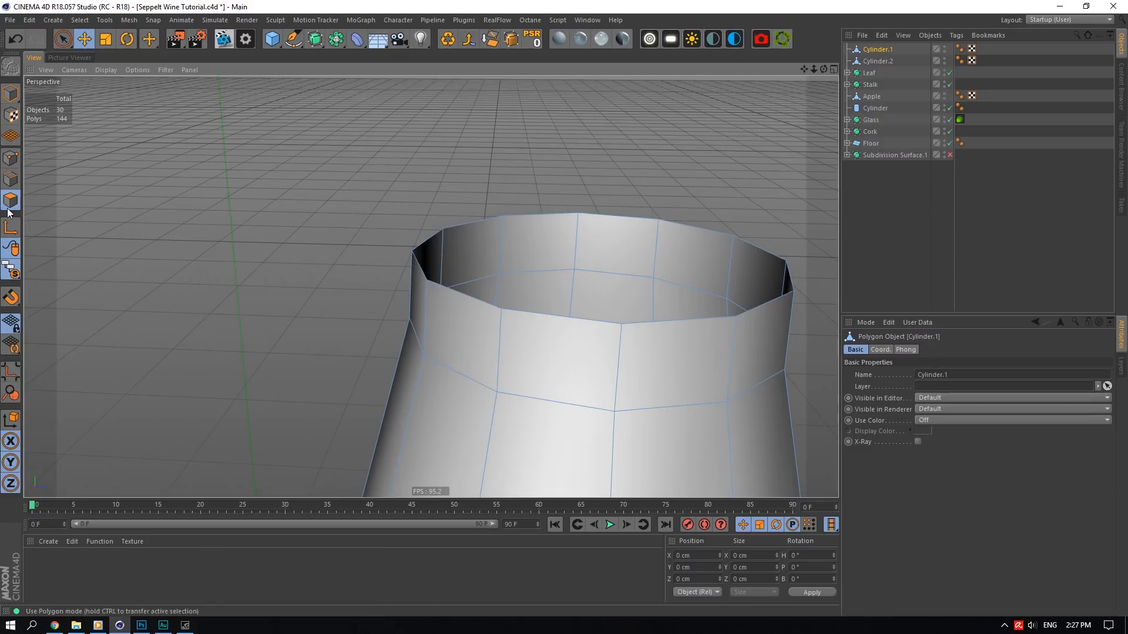
# - Select all polygons of the bottle body with Rectangle Selection and enable Create Caps for the Extrude operation
pyautogui.scroll(-2, 420, 231)
pyautogui.scroll(-3, 425, 236)
pyautogui.moveTo(62, 39); pyautogui.dragTo(104, 86)
pyautogui.scroll(-4, 412, 220)
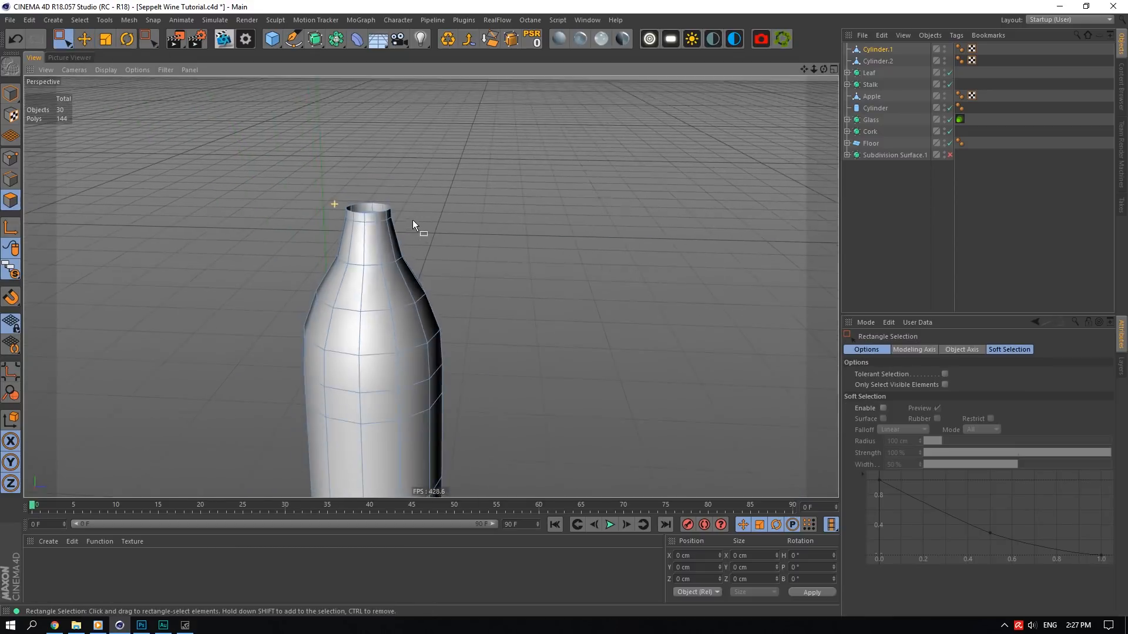
pyautogui.click(442, 245)
pyautogui.scroll(10, 432, 230)
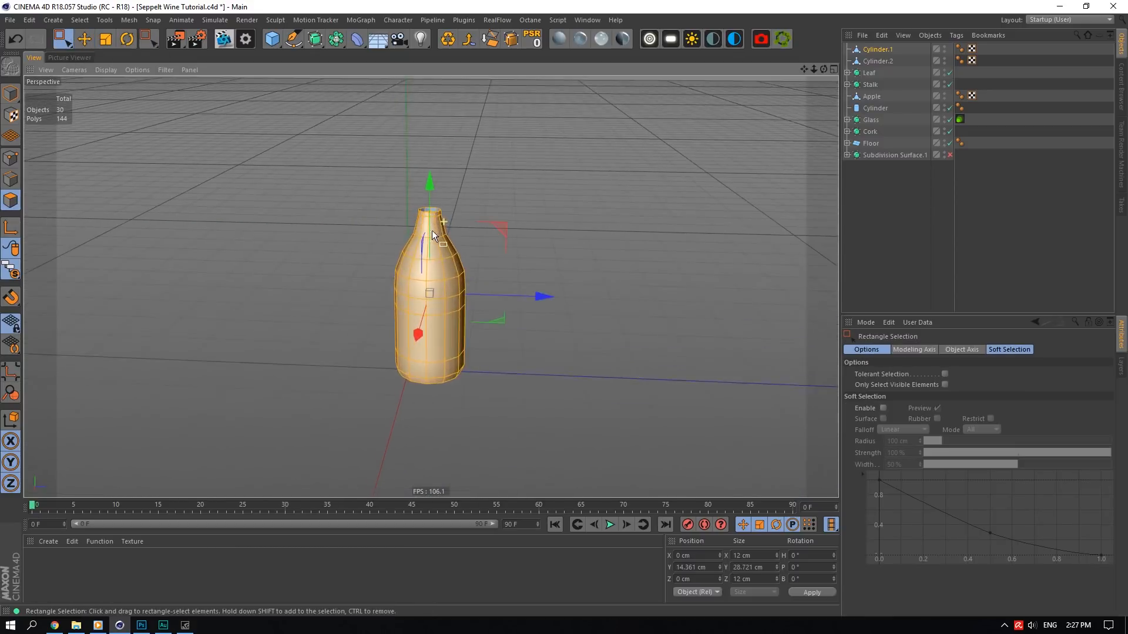
pyautogui.scroll(3, 456, 277)
pyautogui.rightClick(442, 209)
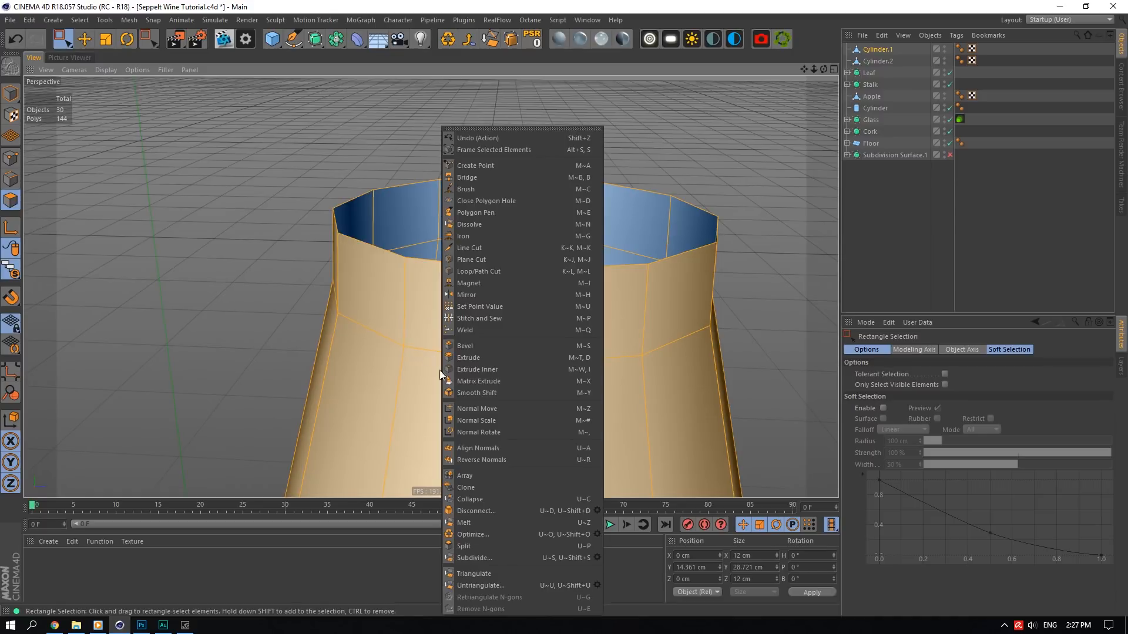
pyautogui.click(469, 359)
pyautogui.scroll(2, 397, 219)
pyautogui.scroll(2, 397, 220)
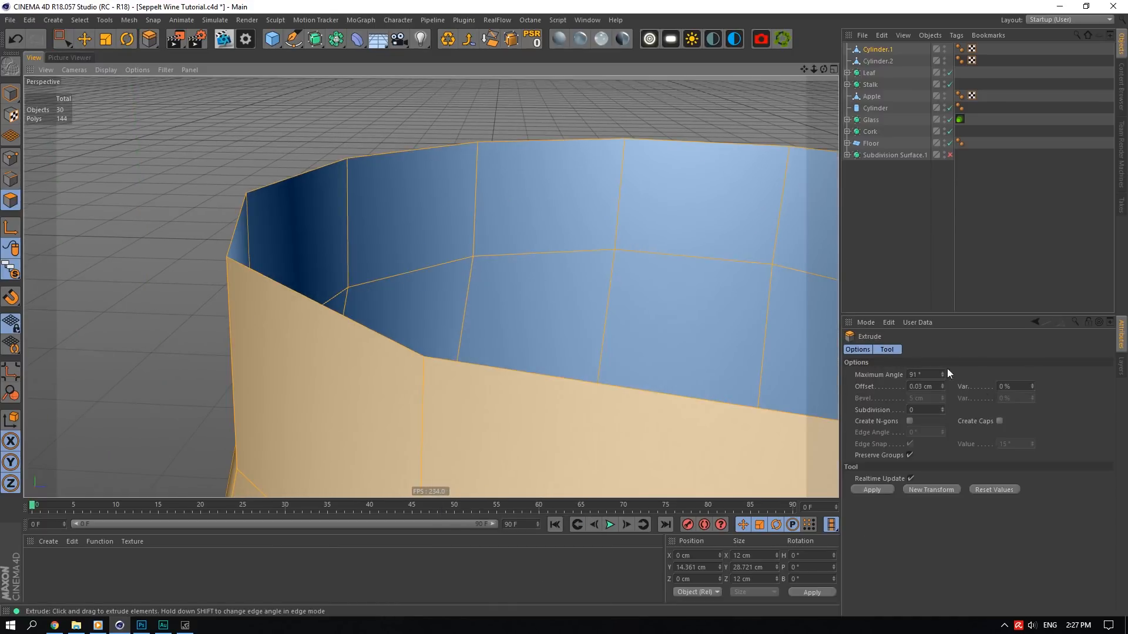
pyautogui.click(999, 420)
# - Try extruding the bottle body's polygons inward with a -0.11 cm offset, and undo the extrusion
pyautogui.moveTo(537, 317); pyautogui.dragTo(511, 317)
pyautogui.scroll(-10, 544, 288)
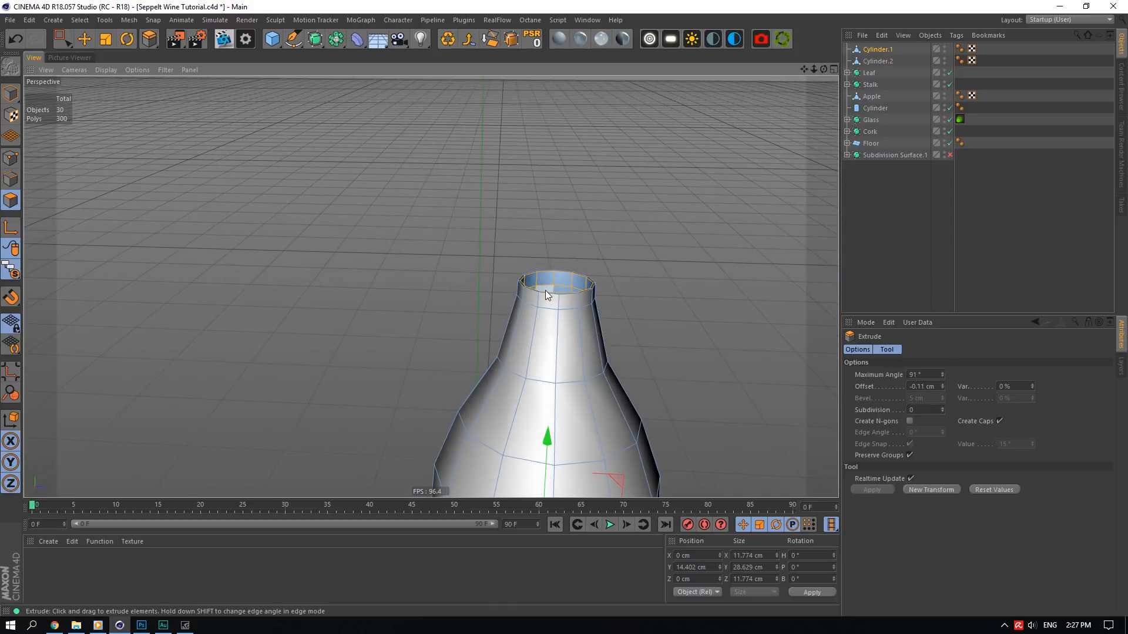
pyautogui.scroll(10, 546, 295)
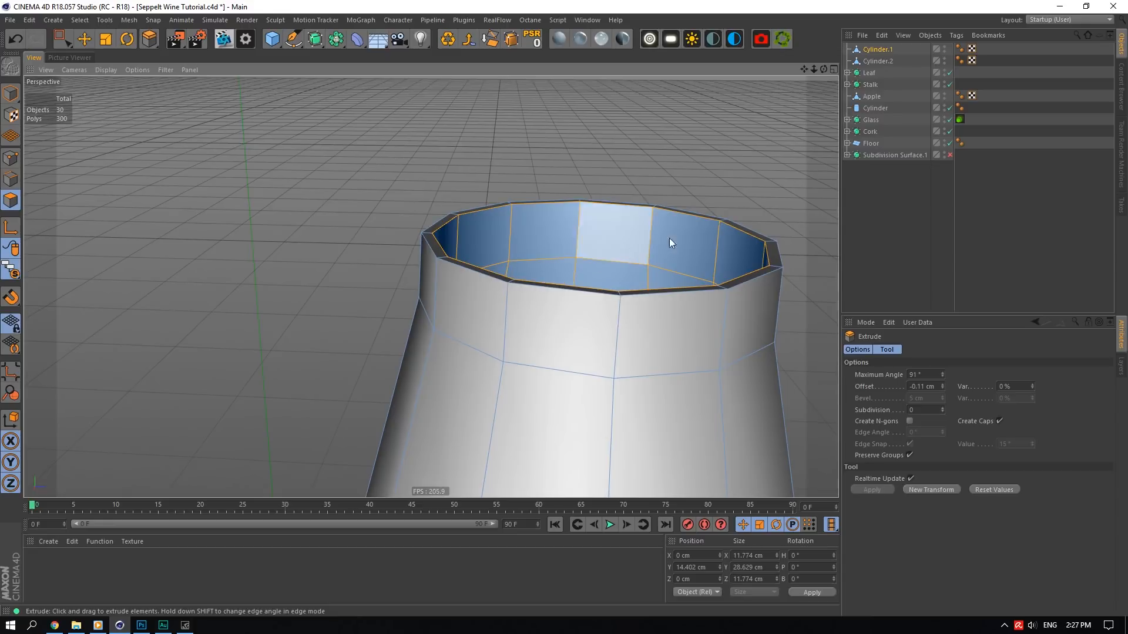
pyautogui.hotkey('ctrl', 'z')
# - Extrude all bottle body polygons inward with a -0.34 cm offset to give the glass its wall thickness
pyautogui.scroll(-5, 574, 276)
pyautogui.moveTo(824, 69); pyautogui.dragTo(817, 70)
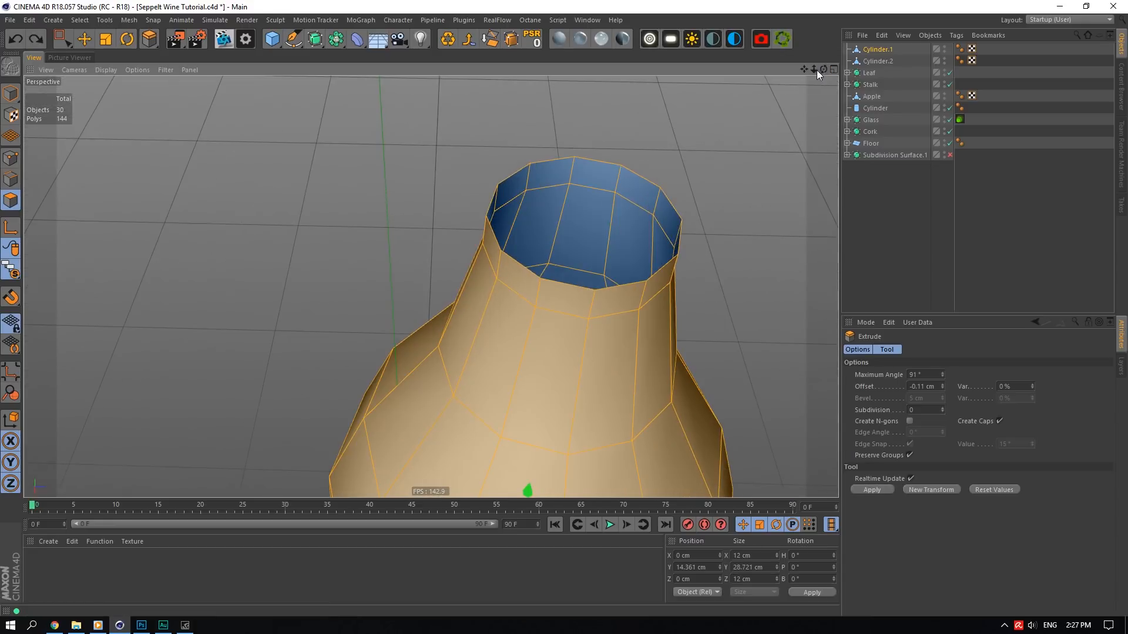
pyautogui.scroll(-5, 608, 240)
pyautogui.scroll(4, 617, 273)
pyautogui.moveTo(617, 274); pyautogui.dragTo(595, 274)
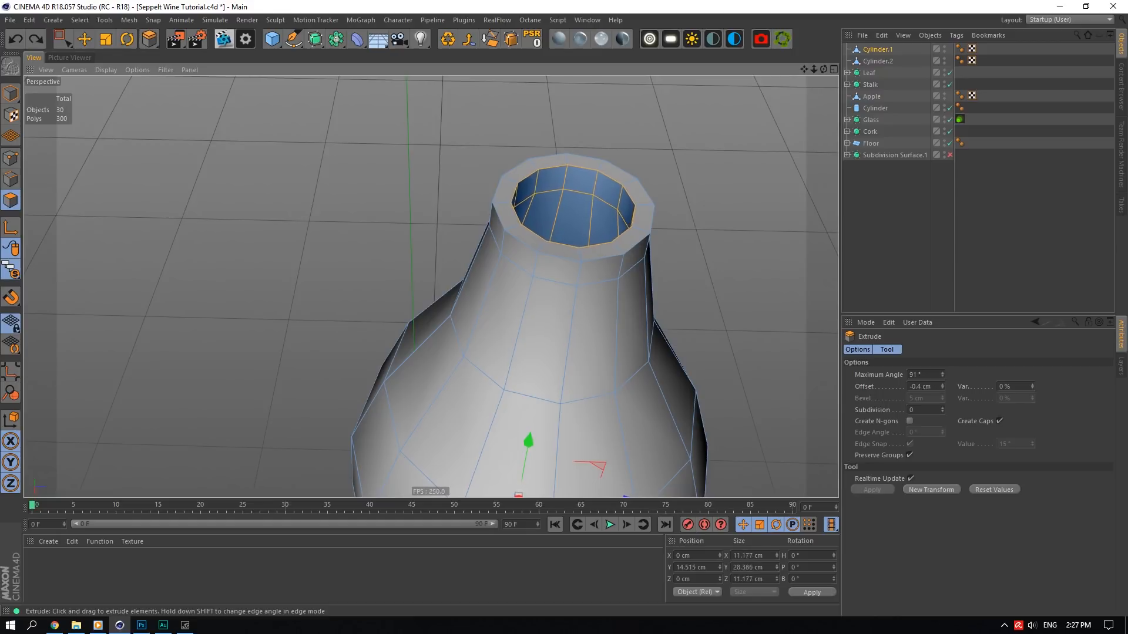
pyautogui.scroll(-6, 628, 277)
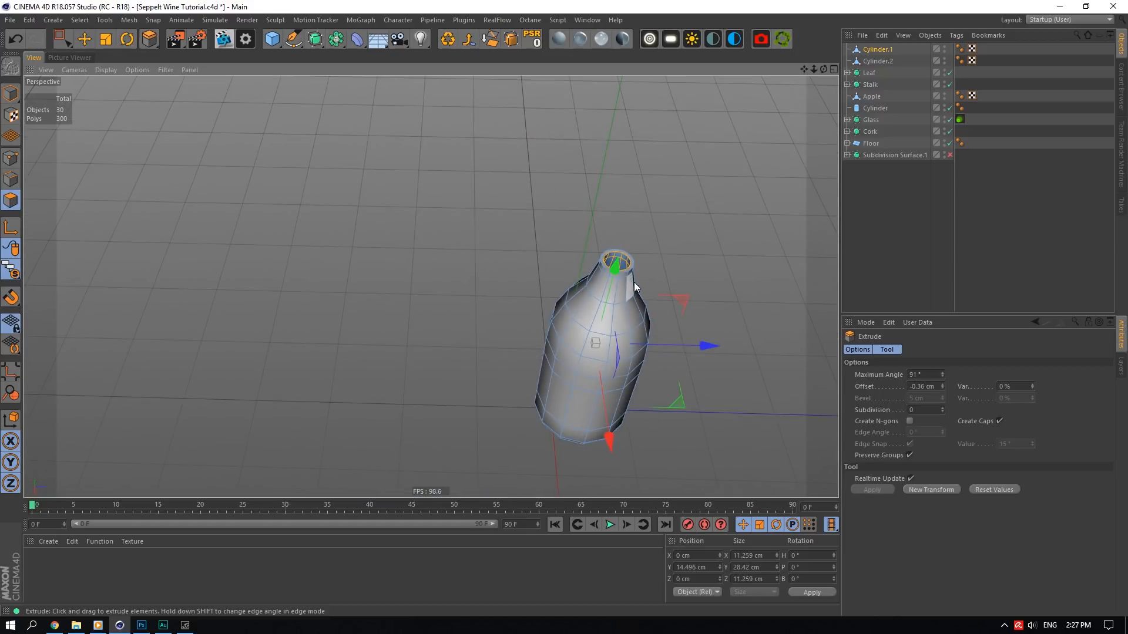
pyautogui.scroll(3, 633, 282)
pyautogui.scroll(5, 635, 284)
pyautogui.scroll(-3, 565, 221)
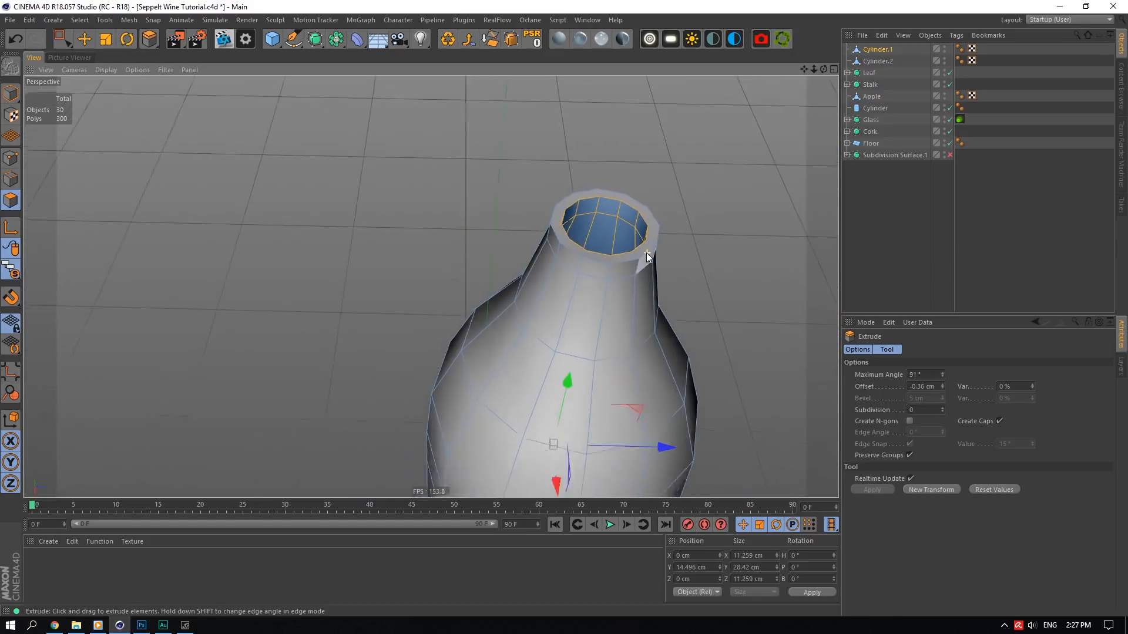
pyautogui.scroll(3, 646, 253)
pyautogui.press('Return')
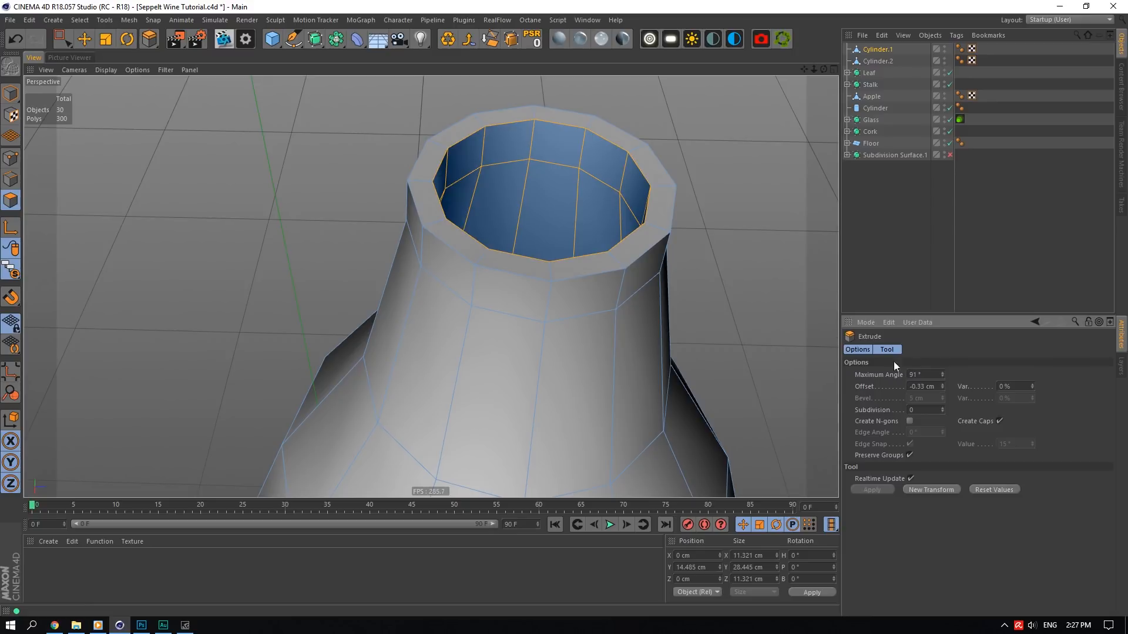
pyautogui.scroll(4, 505, 224)
pyautogui.scroll(-3, 496, 224)
# - Add loop cuts close to the neck's rim on the outer and inner walls, the inner one at about 97.2%
pyautogui.rightClick(496, 224)
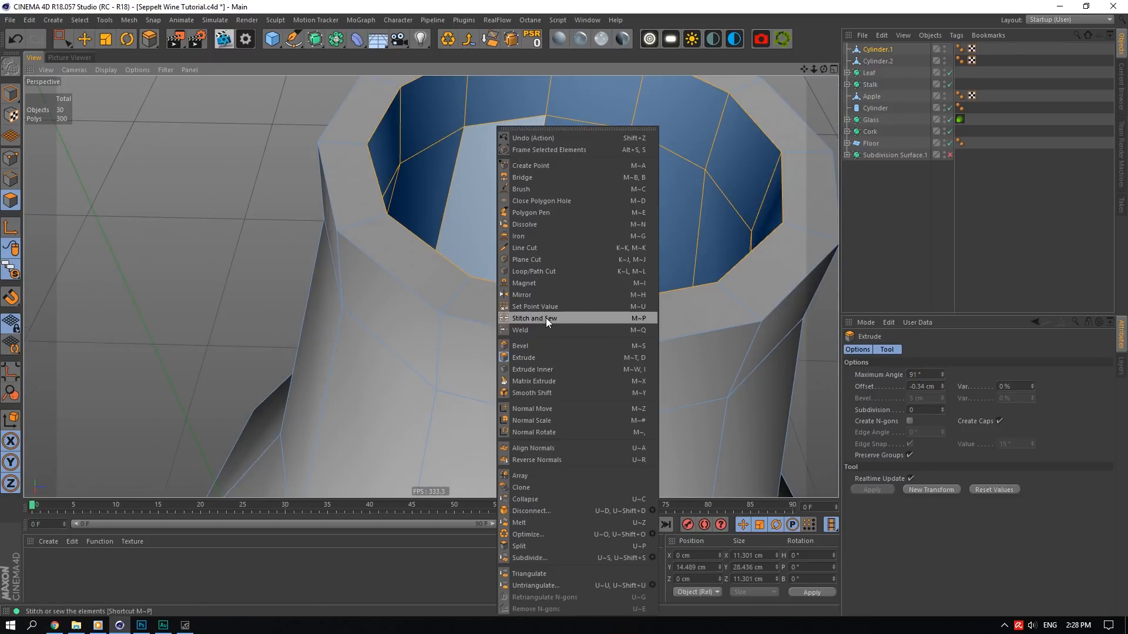
pyautogui.click(544, 271)
pyautogui.click(438, 316)
pyautogui.scroll(3, 400, 105)
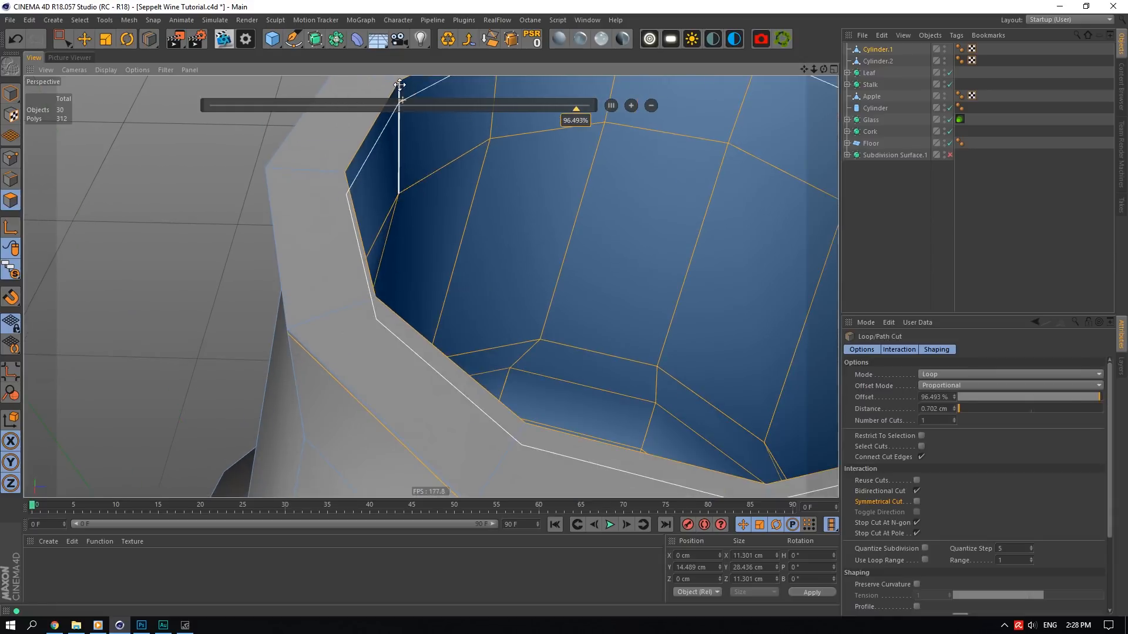
pyautogui.moveTo(824, 69); pyautogui.dragTo(797, 38)
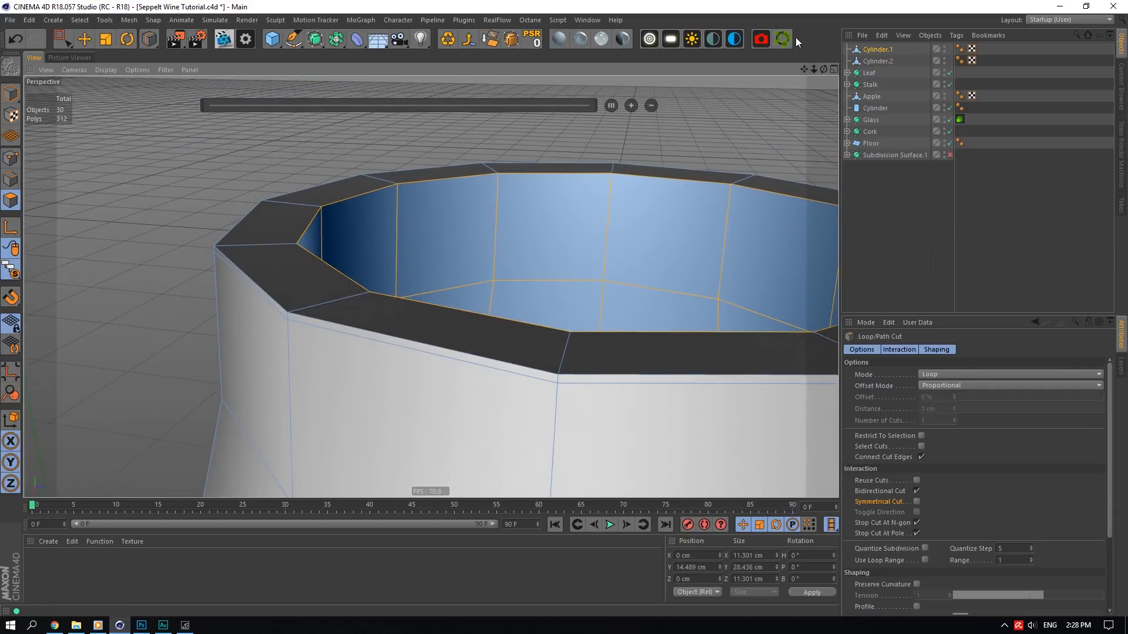
pyautogui.click(398, 186)
# - Place the bottle body Cylinder.1 under a new Subdivision Surface
pyautogui.click(315, 40)
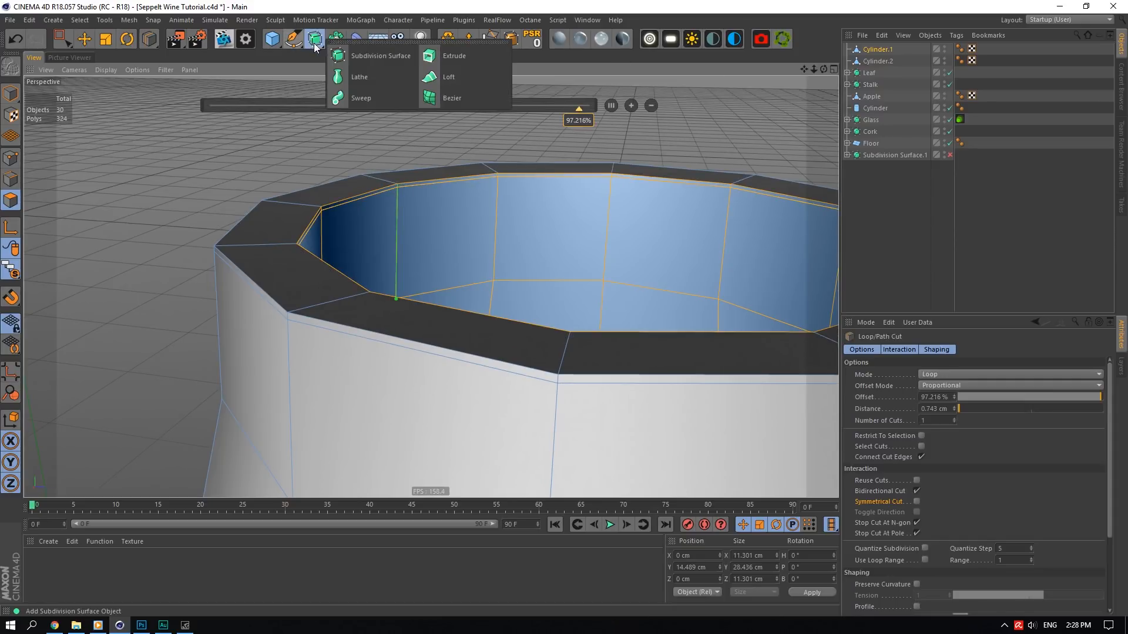
pyautogui.keyDown('alt'); pyautogui.click(360, 57); pyautogui.keyUp('alt')
pyautogui.scroll(-10, 562, 159)
pyautogui.scroll(5, 563, 158)
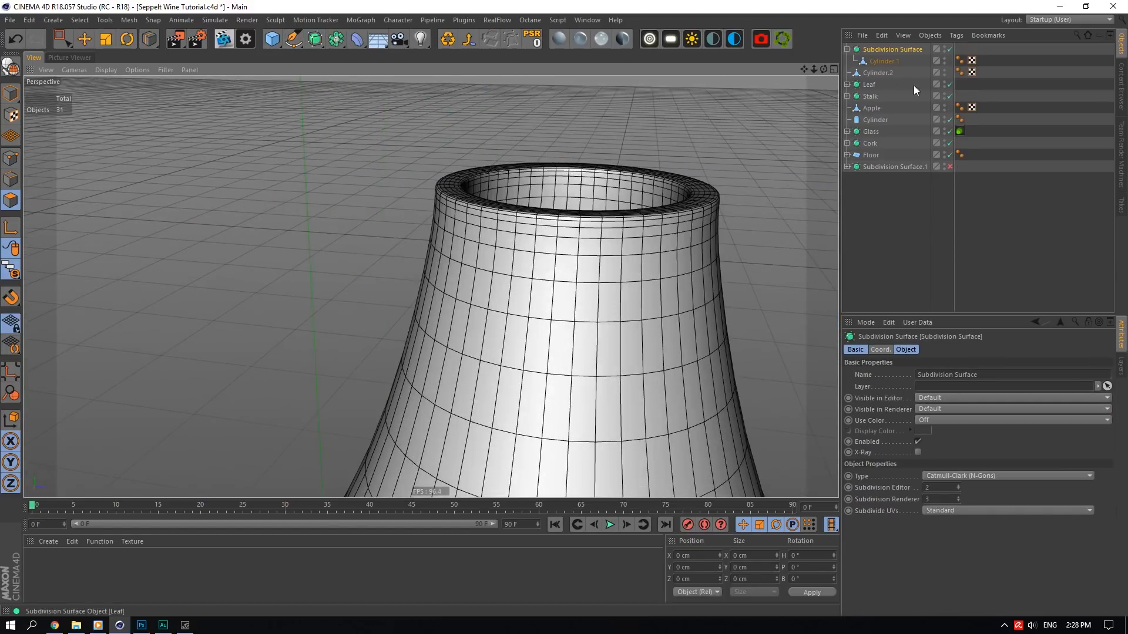
# - Isolate the cap Cylinder.2 in the viewport and select all its polygons with Rectangle Selection
pyautogui.click(876, 72)
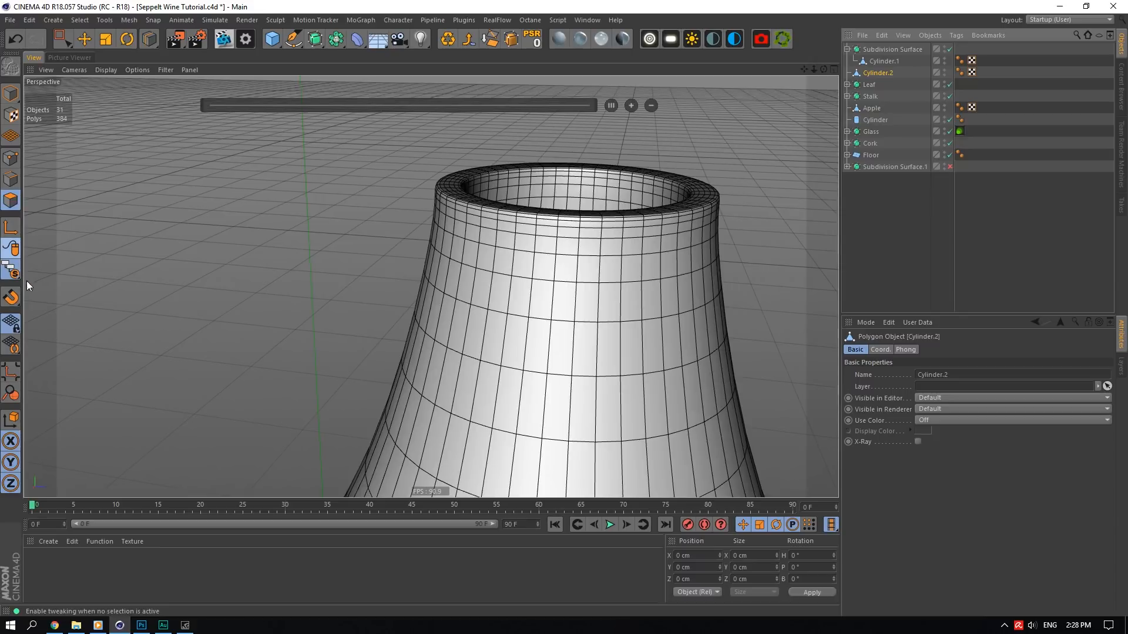
pyautogui.click(11, 270)
pyautogui.click(38, 307)
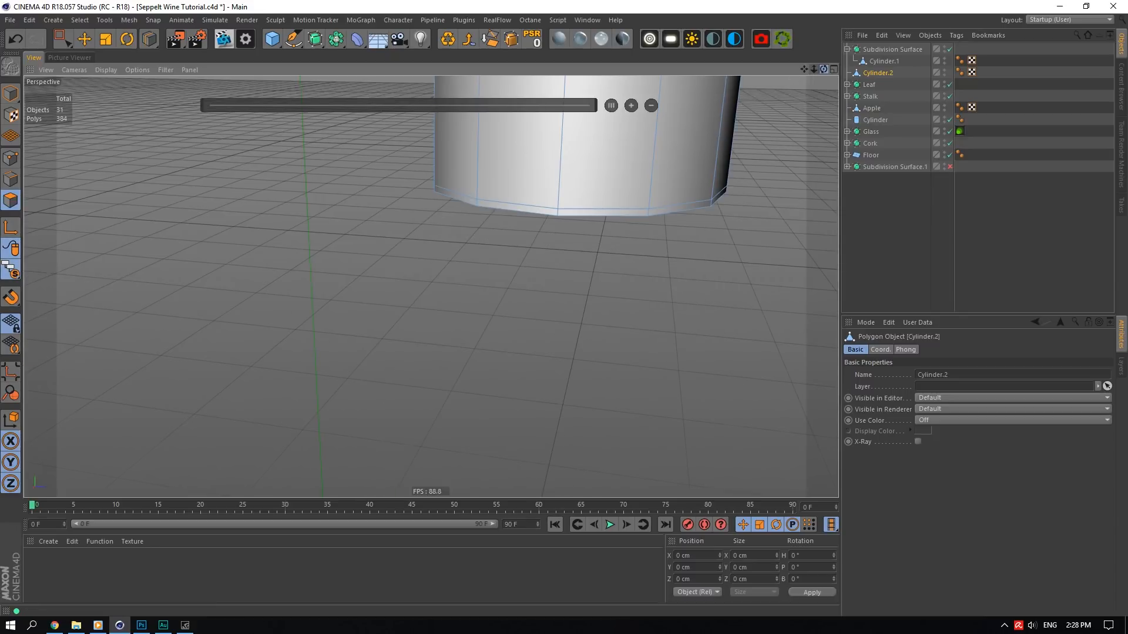
pyautogui.moveTo(823, 69); pyautogui.dragTo(759, 212)
pyautogui.scroll(-6, 611, 169)
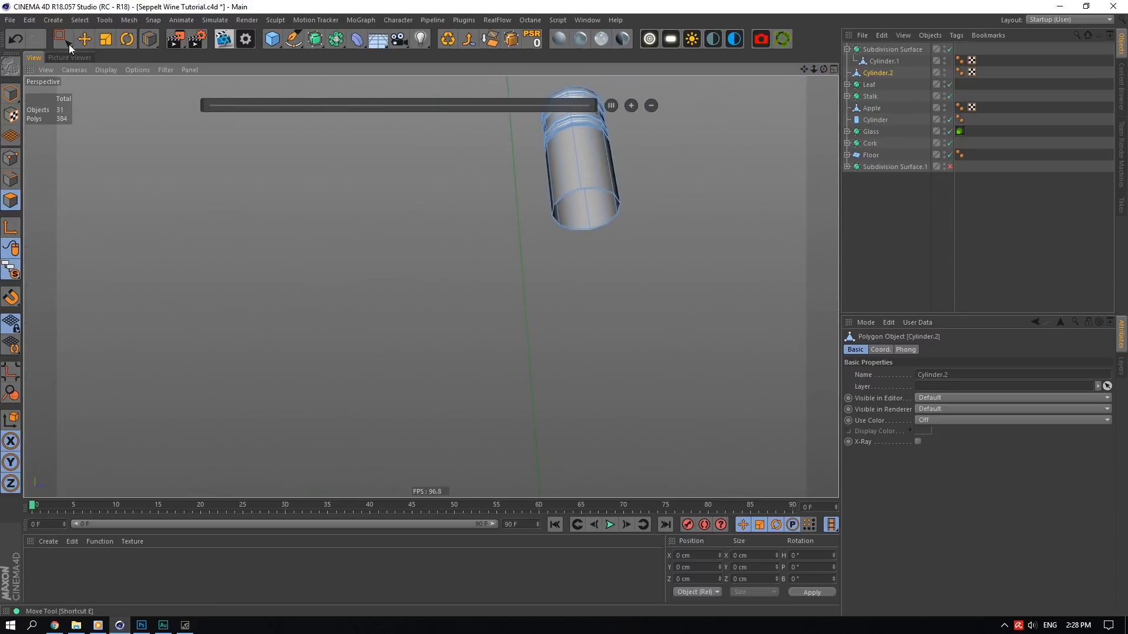
pyautogui.moveTo(69, 44); pyautogui.dragTo(97, 70)
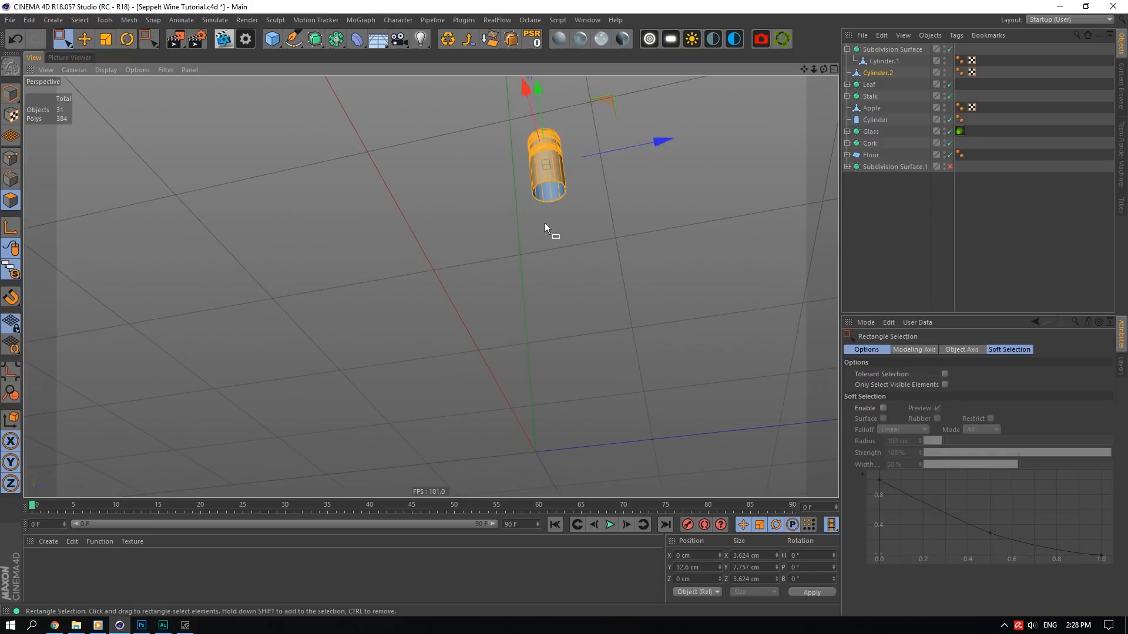
# - Extrude the cap's polygons inward with a -0.05 cm offset and caps enabled to give it thickness
pyautogui.scroll(10, 545, 223)
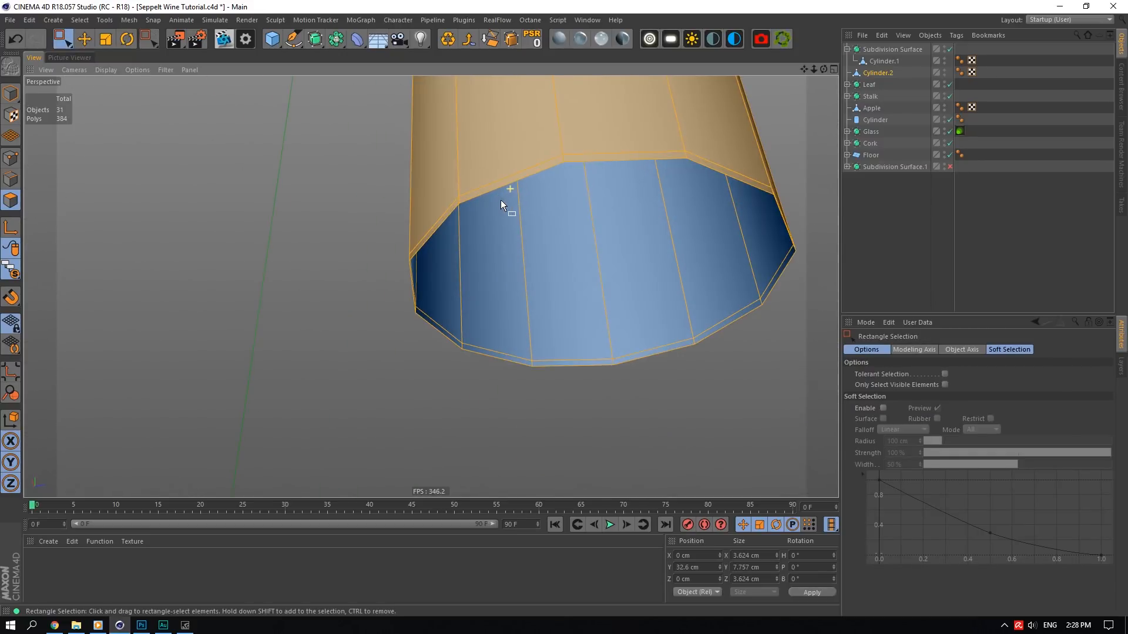
pyautogui.rightClick(500, 199)
pyautogui.click(527, 351)
pyautogui.scroll(5, 453, 238)
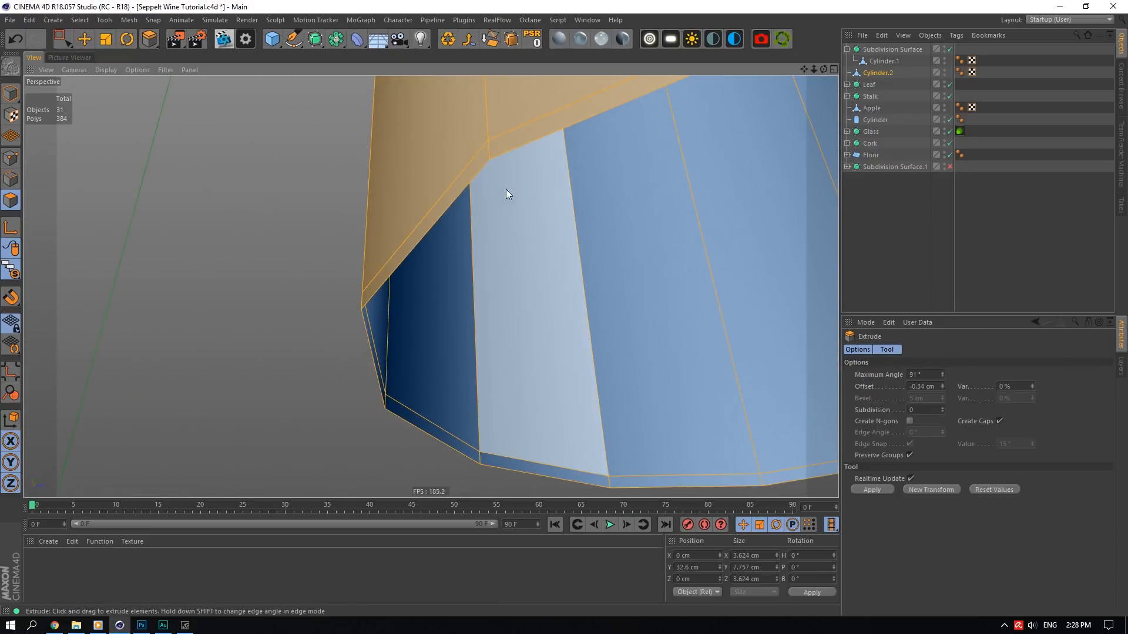
pyautogui.moveTo(506, 190); pyautogui.dragTo(520, 189)
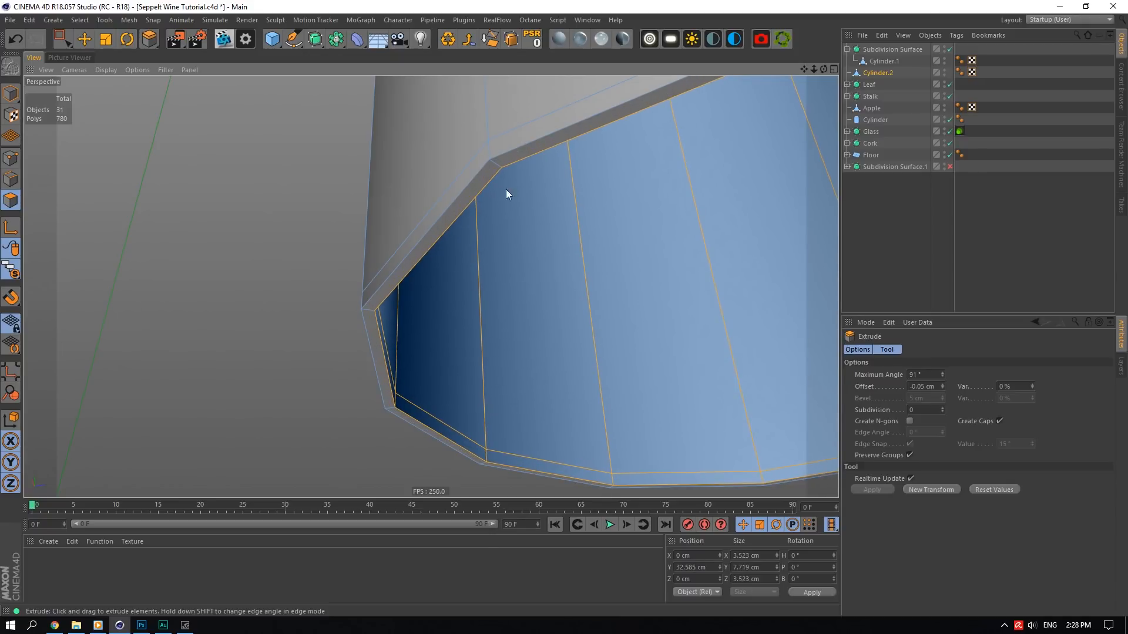
pyautogui.scroll(-5, 505, 189)
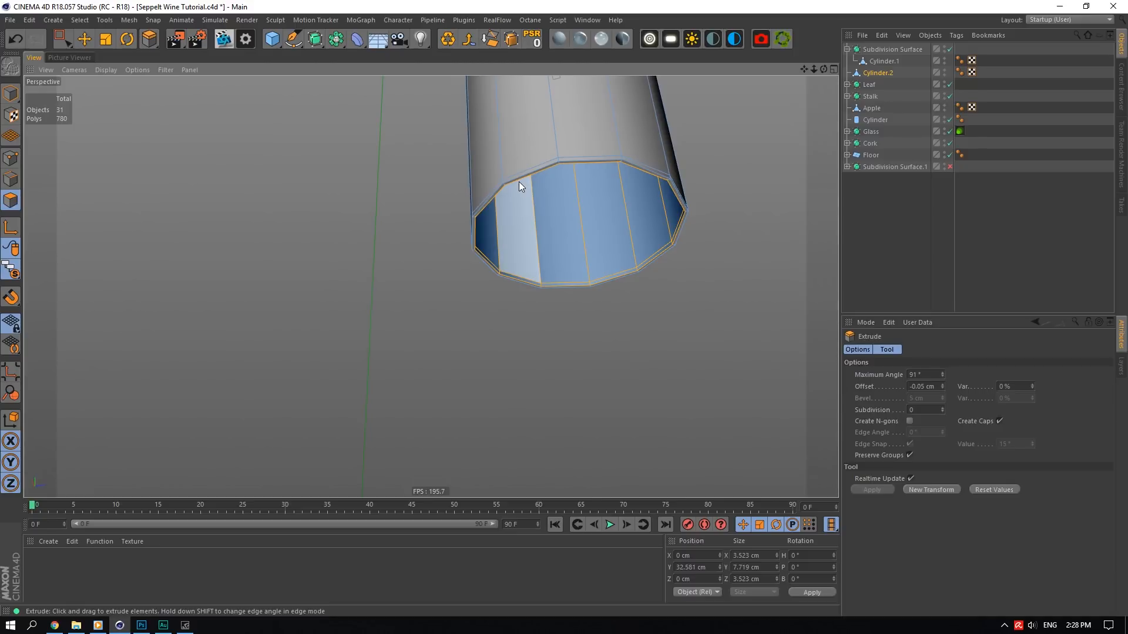
pyautogui.scroll(4, 509, 184)
pyautogui.scroll(-3, 504, 172)
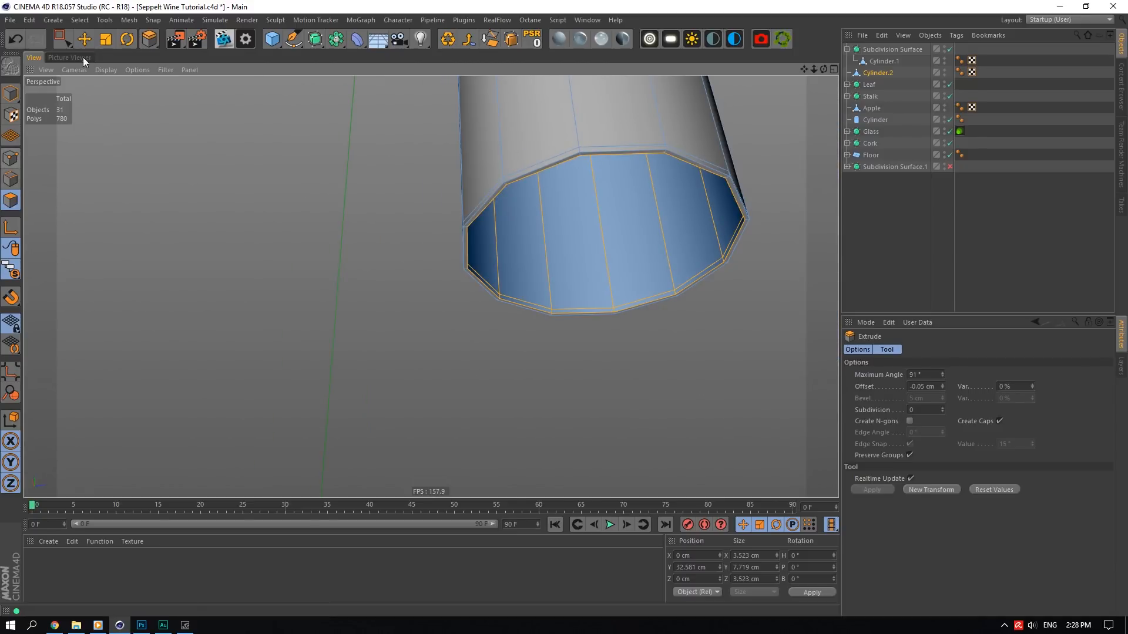
# - Ring-select the narrow outer polygon band at the cap's lower rim, and fill the selection across the cap's outer surface
pyautogui.click(80, 20)
pyautogui.click(97, 112)
pyautogui.scroll(4, 509, 187)
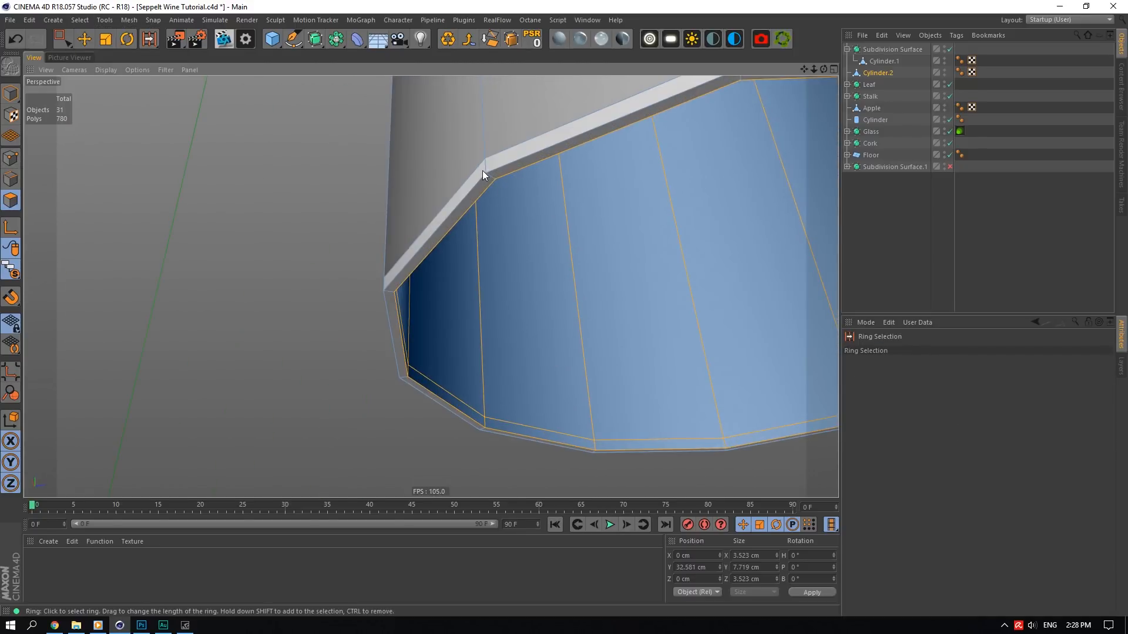
pyautogui.click(483, 171)
pyautogui.click(80, 20)
pyautogui.click(102, 136)
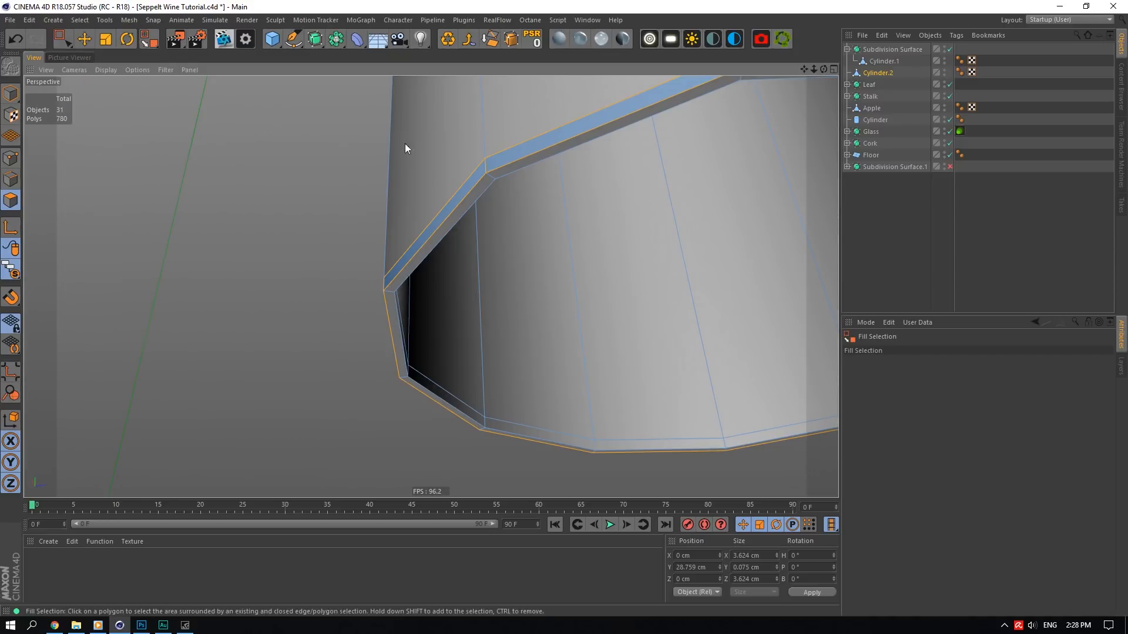
pyautogui.click(454, 203)
pyautogui.scroll(-5, 453, 198)
pyautogui.scroll(5, 457, 150)
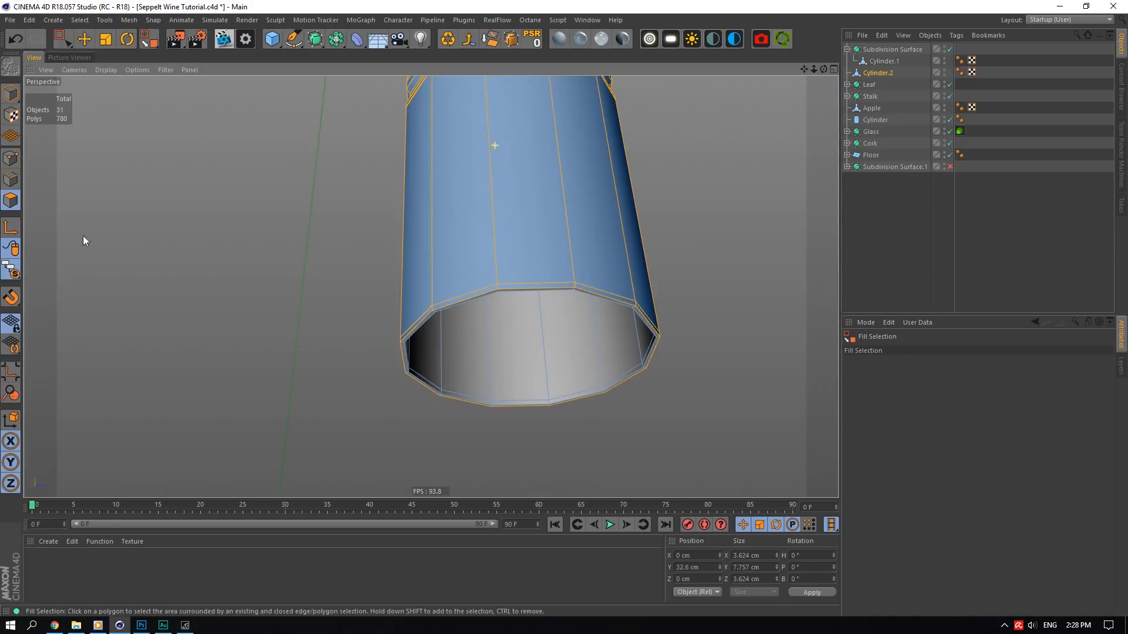
# - Bring all objects back into view and place the cap Cylinder.2 under a new Subdivision Surface
pyautogui.moveTo(10, 270); pyautogui.dragTo(43, 288)
pyautogui.scroll(5, 401, 354)
pyautogui.click(442, 236)
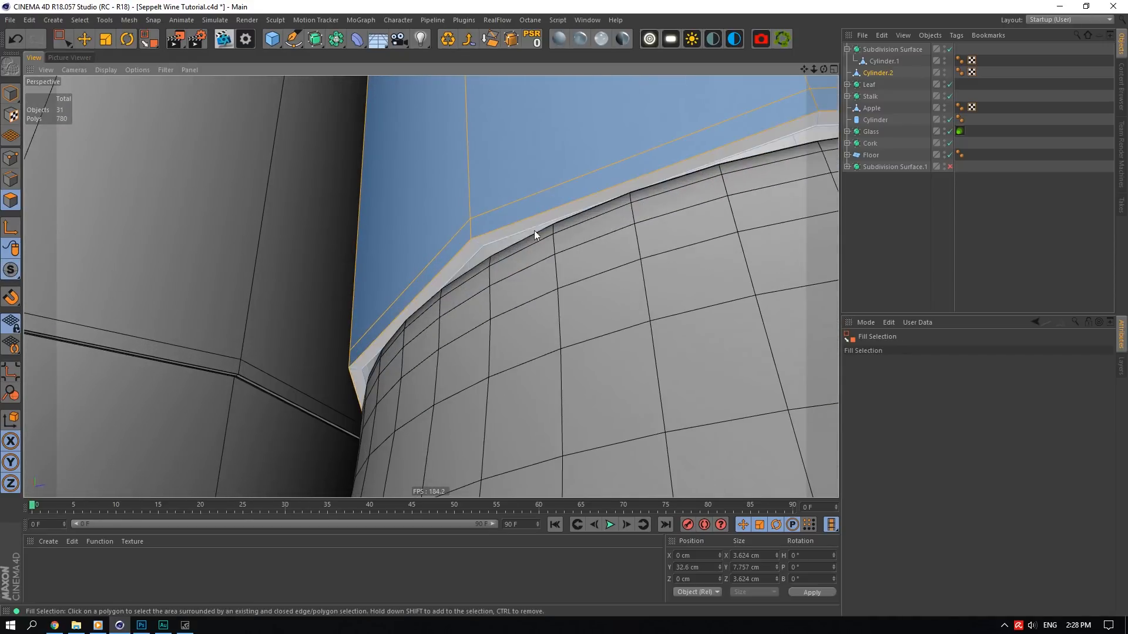
pyautogui.keyDown('alt'); pyautogui.moveTo(316, 40); pyautogui.dragTo(353, 53); pyautogui.keyUp('alt')
pyautogui.keyDown('alt'); pyautogui.moveTo(601, 198); pyautogui.dragTo(683, 157, button='right'); pyautogui.keyUp('alt')
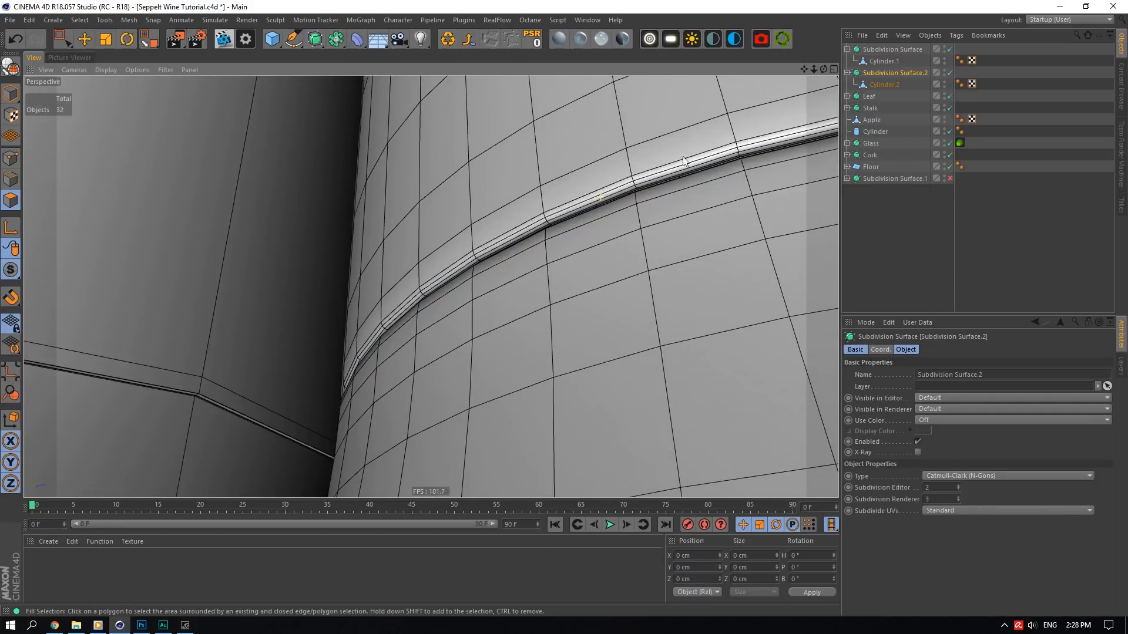
# - Disable the body's and cap's Subdivision Surfaces, and extrude the cap's outer polygons outward about 0.01 cm with Create Caps off
pyautogui.click(897, 82)
pyautogui.keyDown('alt'); pyautogui.moveTo(597, 164); pyautogui.dragTo(517, 216, button='right'); pyautogui.keyUp('alt')
pyautogui.rightClick(517, 216)
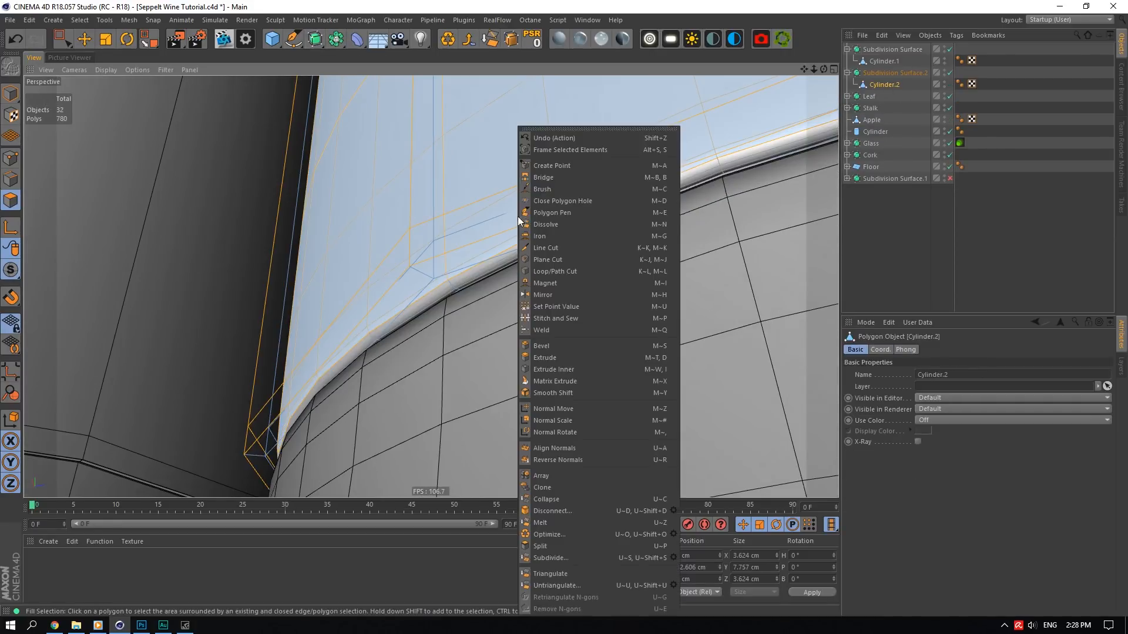
pyautogui.click(557, 357)
pyautogui.click(950, 50)
pyautogui.scroll(2, 414, 260)
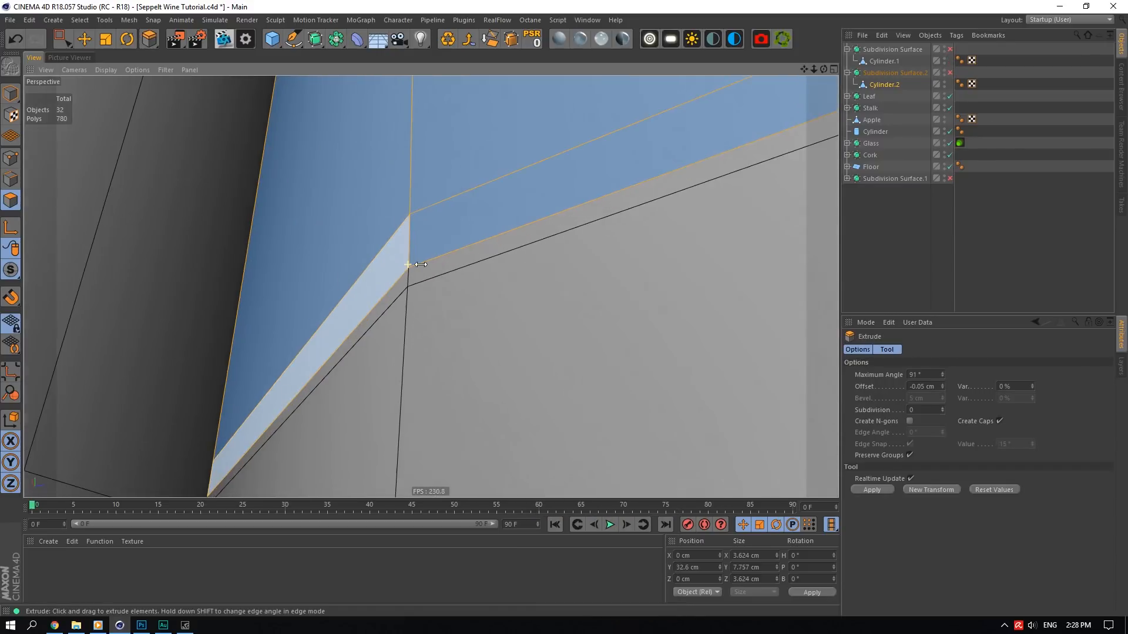
pyautogui.click(999, 421)
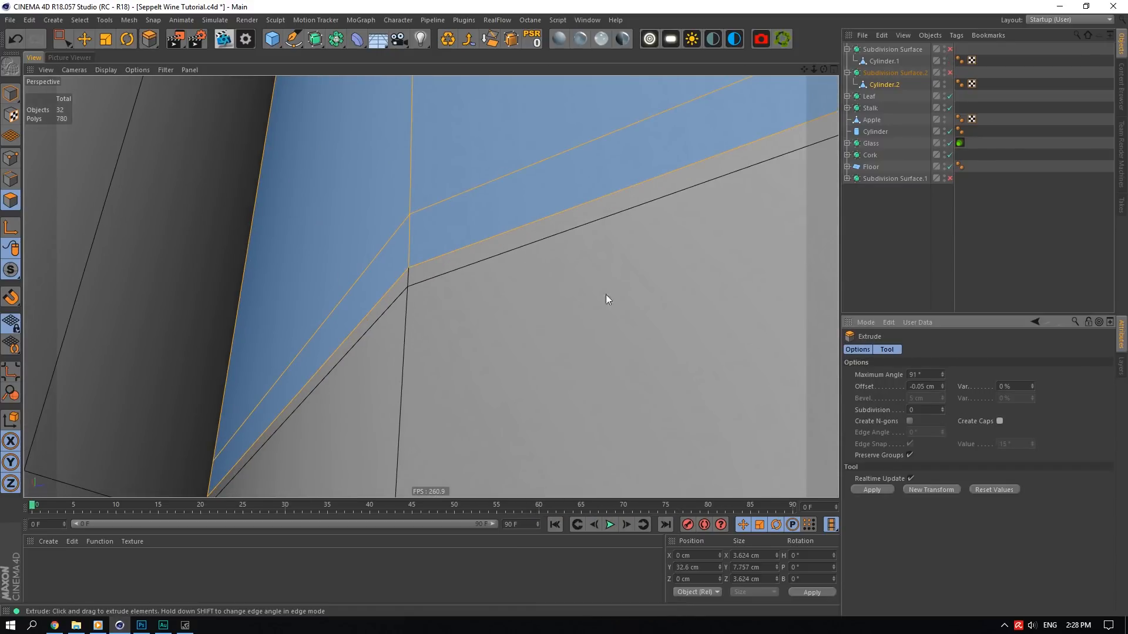
pyautogui.moveTo(461, 231); pyautogui.dragTo(522, 241)
# - Cut two edge loops along the cap's lower rim with Loop/Path Cut, placing the one on the narrow ledge at an 81.636% offset
pyautogui.rightClick(459, 227)
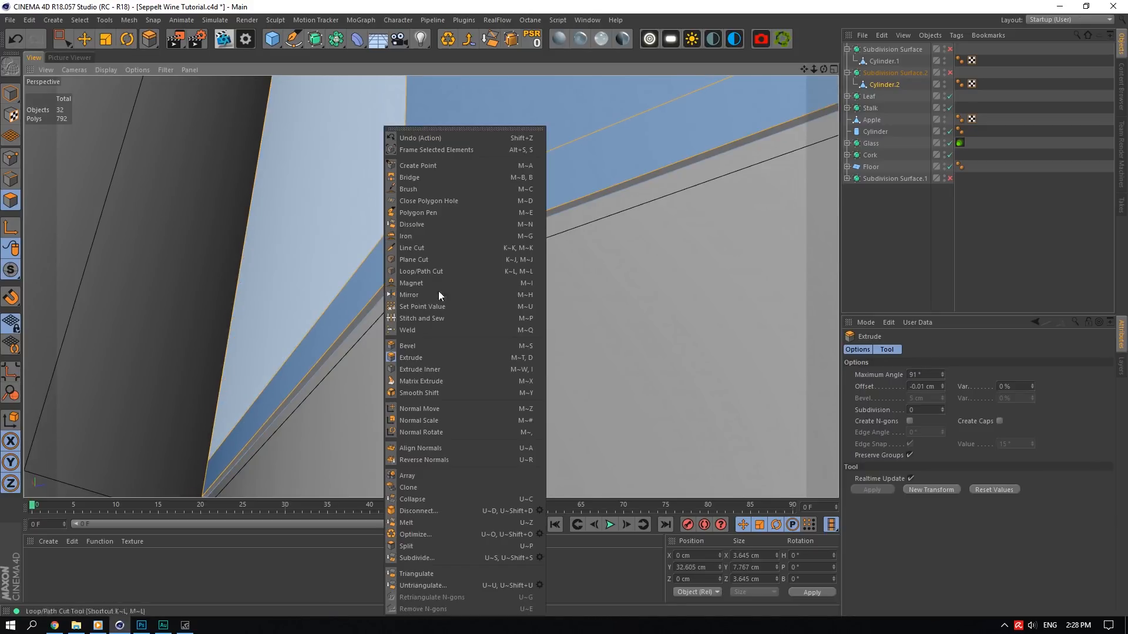
pyautogui.click(427, 271)
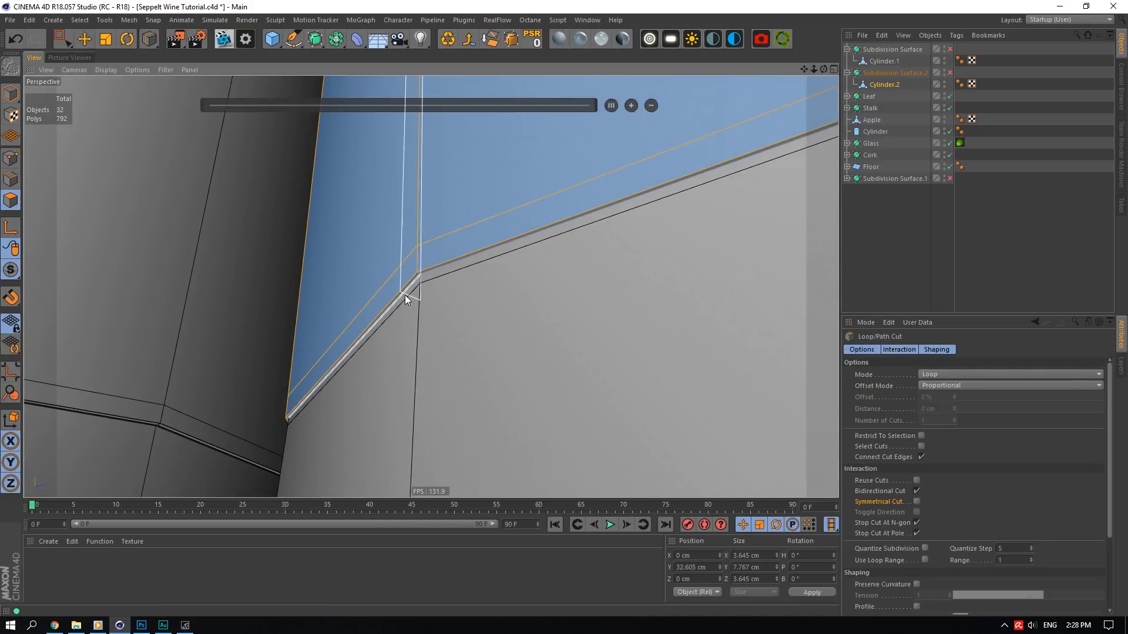
pyautogui.scroll(3, 441, 262)
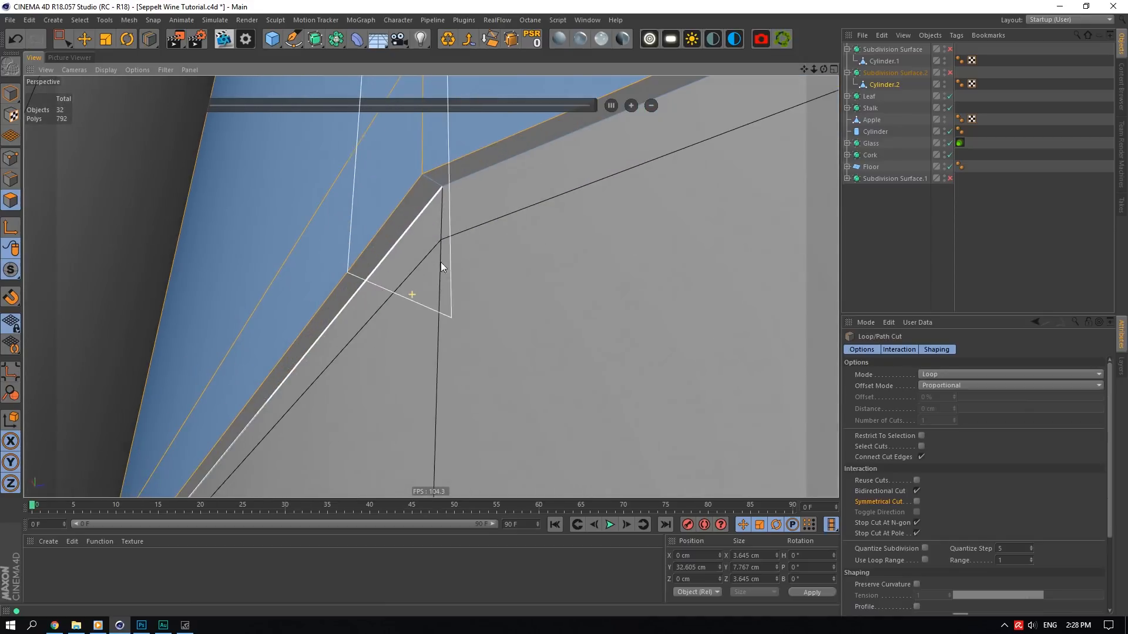
pyautogui.click(418, 167)
pyautogui.click(424, 177)
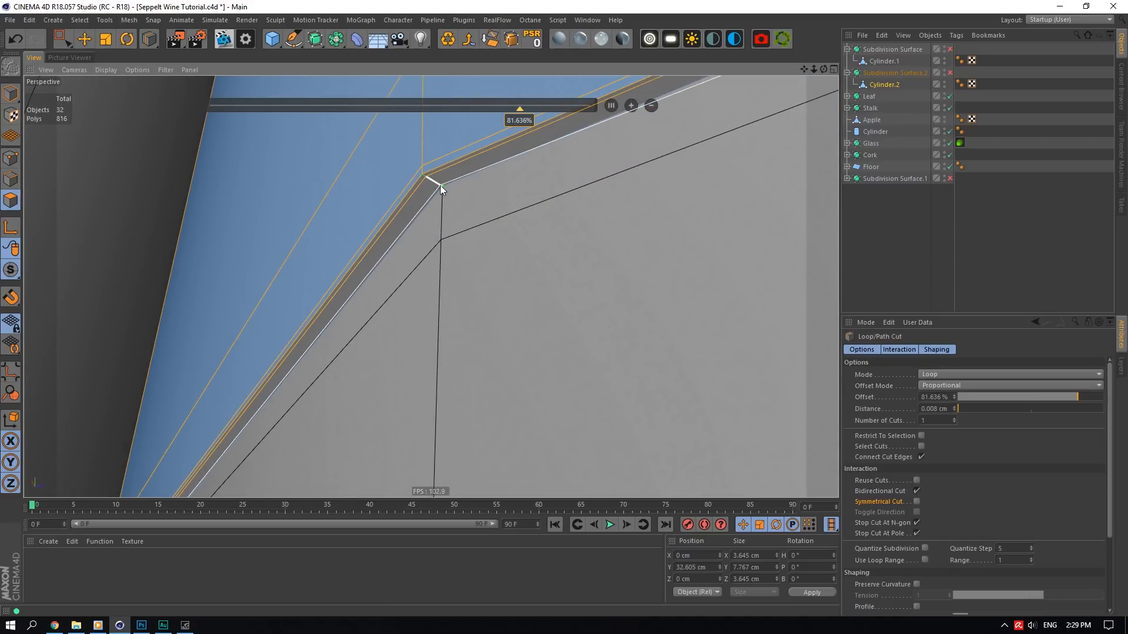
# - Enable the Subdivision Surfaces of both the cap and the bottle body
pyautogui.click(950, 71)
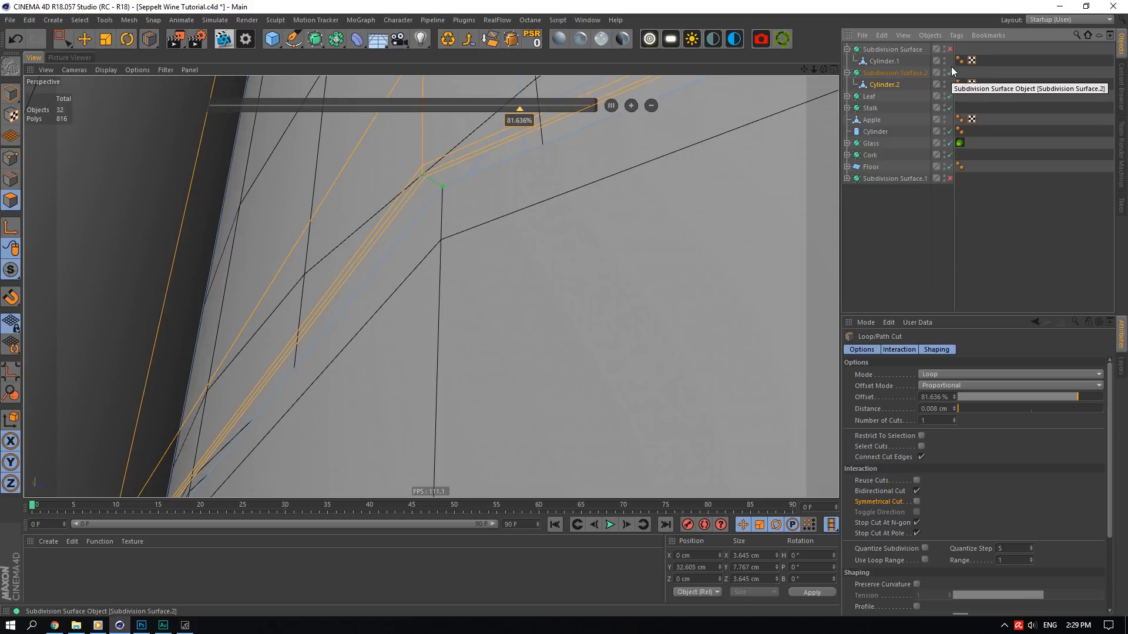
pyautogui.click(950, 49)
pyautogui.moveTo(823, 70); pyautogui.dragTo(829, 127)
pyautogui.keyDown('alt'); pyautogui.moveTo(431, 287); pyautogui.dragTo(431, 286); pyautogui.keyUp('alt')
pyautogui.keyDown('alt'); pyautogui.moveTo(431, 287); pyautogui.dragTo(431, 287, button='right'); pyautogui.keyUp('alt')
pyautogui.moveTo(823, 69); pyautogui.dragTo(430, 287)
# - Isolate the bottle body and cut an edge loop at 5.271% near the outer edge of its top rim, with smoothing off only during the cut
pyautogui.click(870, 50)
pyautogui.moveTo(11, 269); pyautogui.dragTo(58, 321)
pyautogui.click(950, 49)
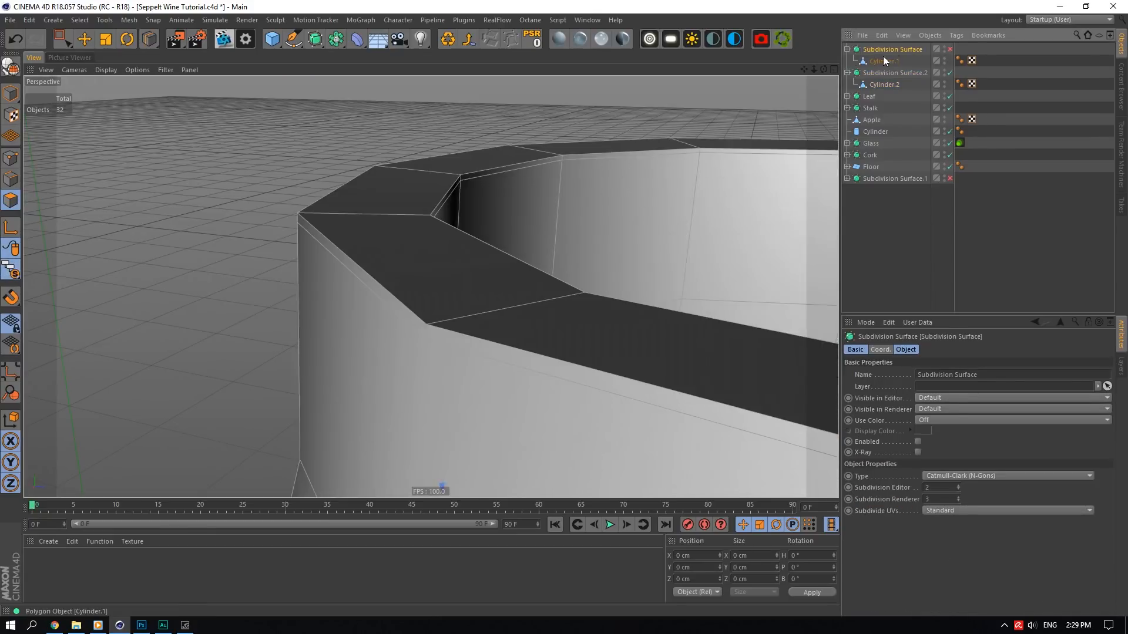
pyautogui.click(883, 61)
pyautogui.click(455, 348)
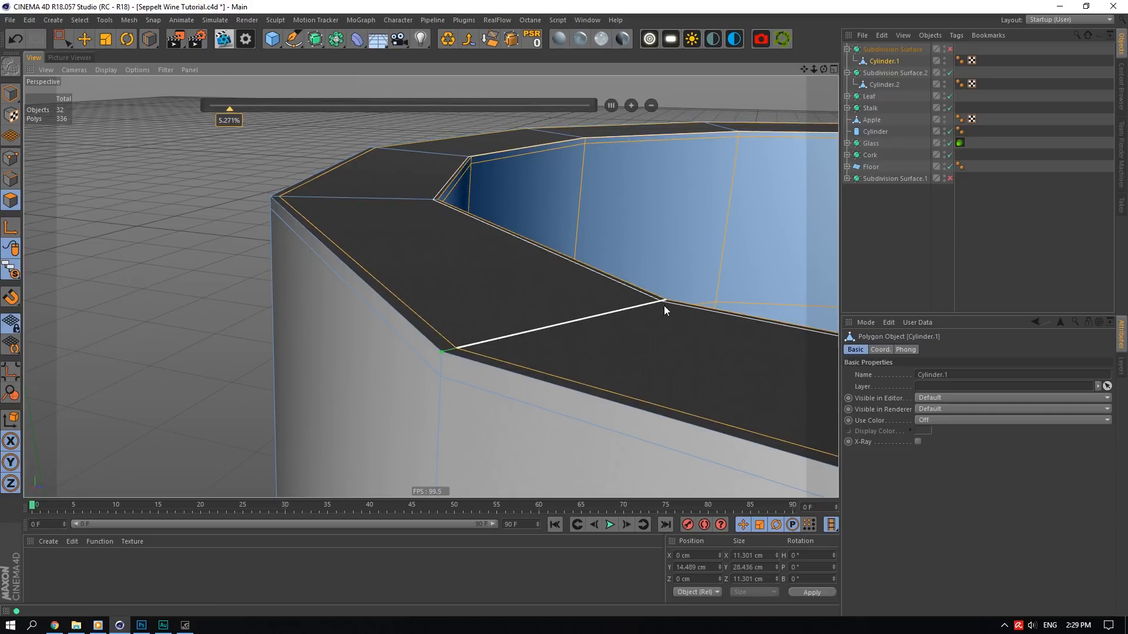
pyautogui.click(950, 49)
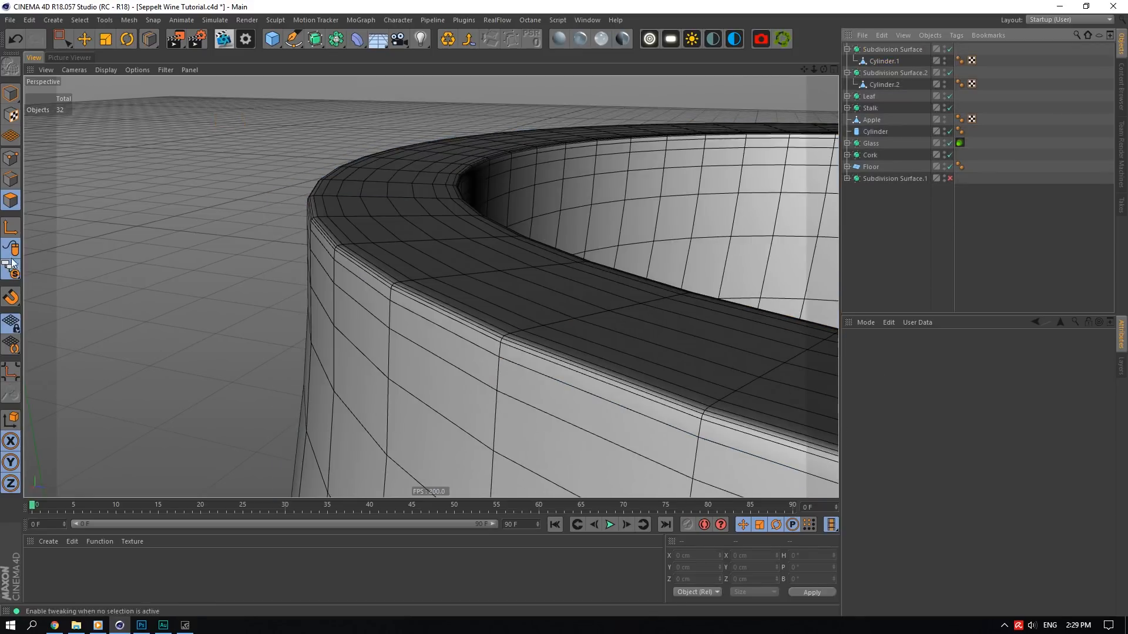
# - Bring all objects back into view and examine the smoothed seam between the cap and the bottle body
pyautogui.moveTo(11, 269); pyautogui.dragTo(48, 284)
pyautogui.moveTo(824, 69); pyautogui.dragTo(784, 79)
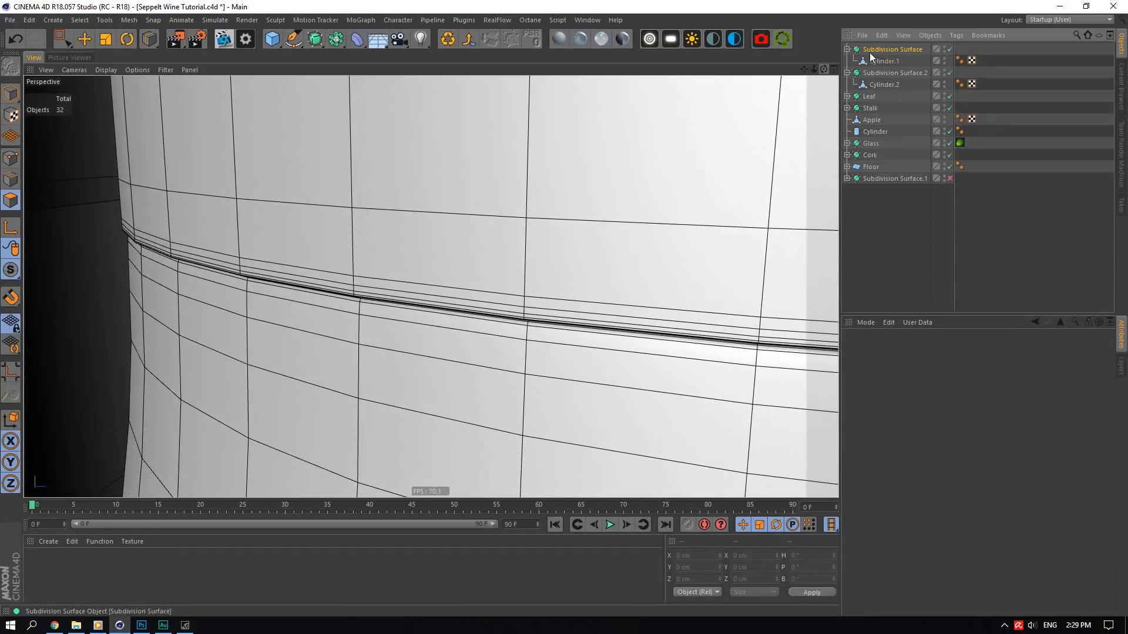
pyautogui.click(870, 50)
pyautogui.scroll(-10, 481, 237)
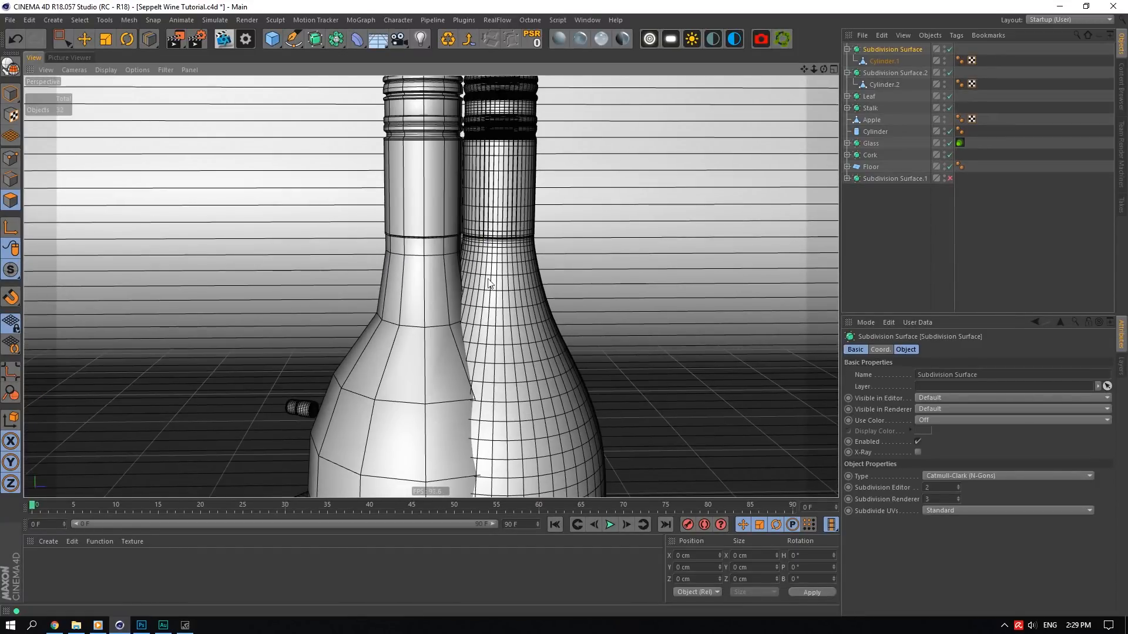
pyautogui.scroll(-8, 496, 287)
pyautogui.scroll(12, 496, 287)
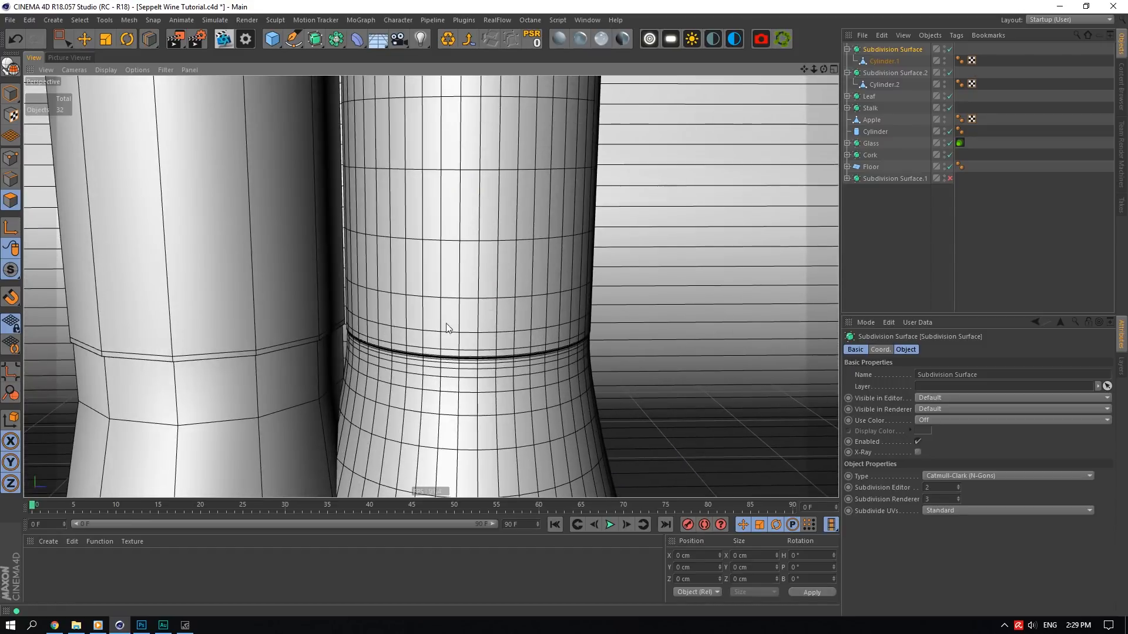
pyautogui.scroll(3, 425, 351)
# - Isolate the cap and cut an edge loop along the underside of its lower rim with its Subdivision Surface disabled, checking the smoothed result
pyautogui.click(893, 73)
pyautogui.moveTo(10, 270); pyautogui.dragTo(70, 329)
pyautogui.moveTo(824, 69); pyautogui.dragTo(799, 8)
pyautogui.click(950, 73)
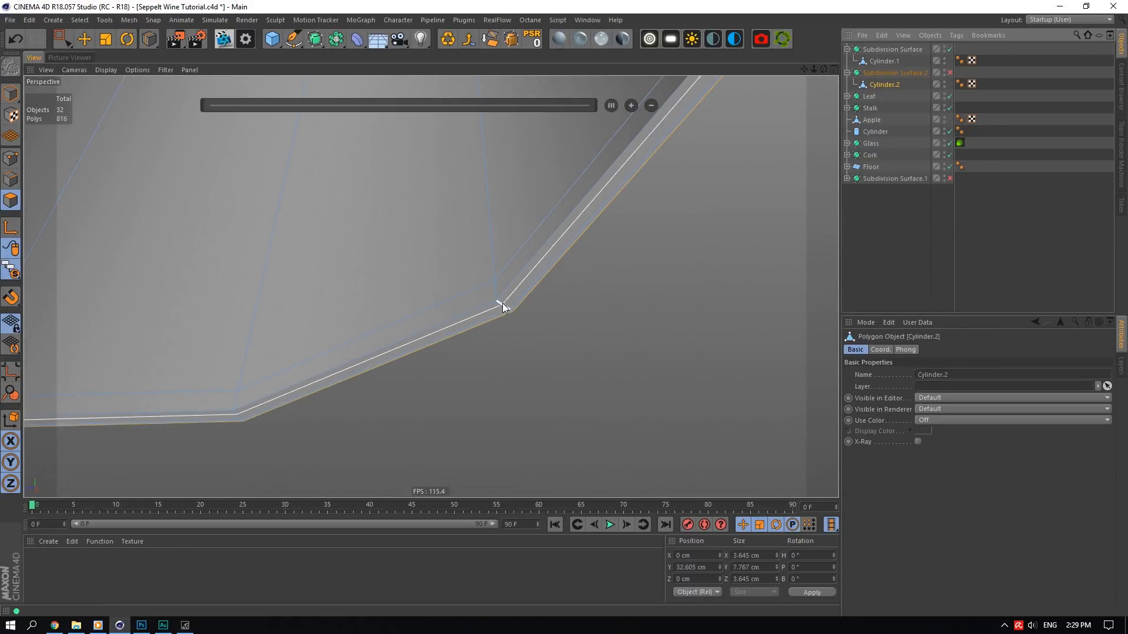
pyautogui.click(502, 303)
pyautogui.click(963, 74)
pyautogui.click(950, 73)
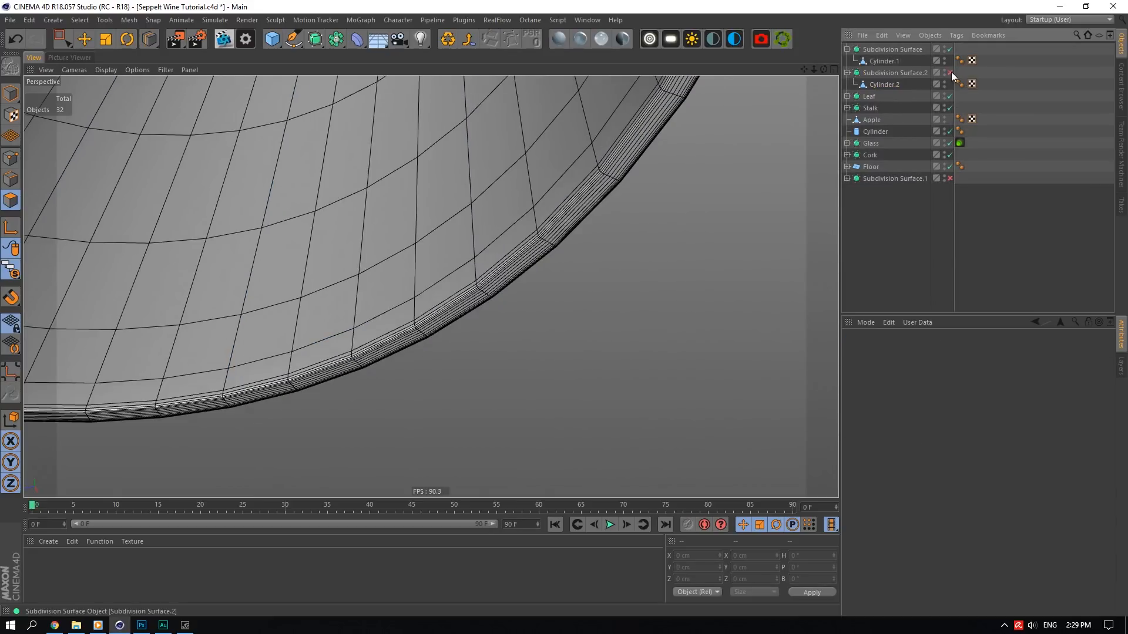
# - Isolate the bottle body and examine its neck opening with the Subdivision Surface off and on, and compare both bottles in the full scene
pyautogui.click(950, 73)
pyautogui.click(874, 51)
pyautogui.moveTo(10, 271); pyautogui.dragTo(41, 330)
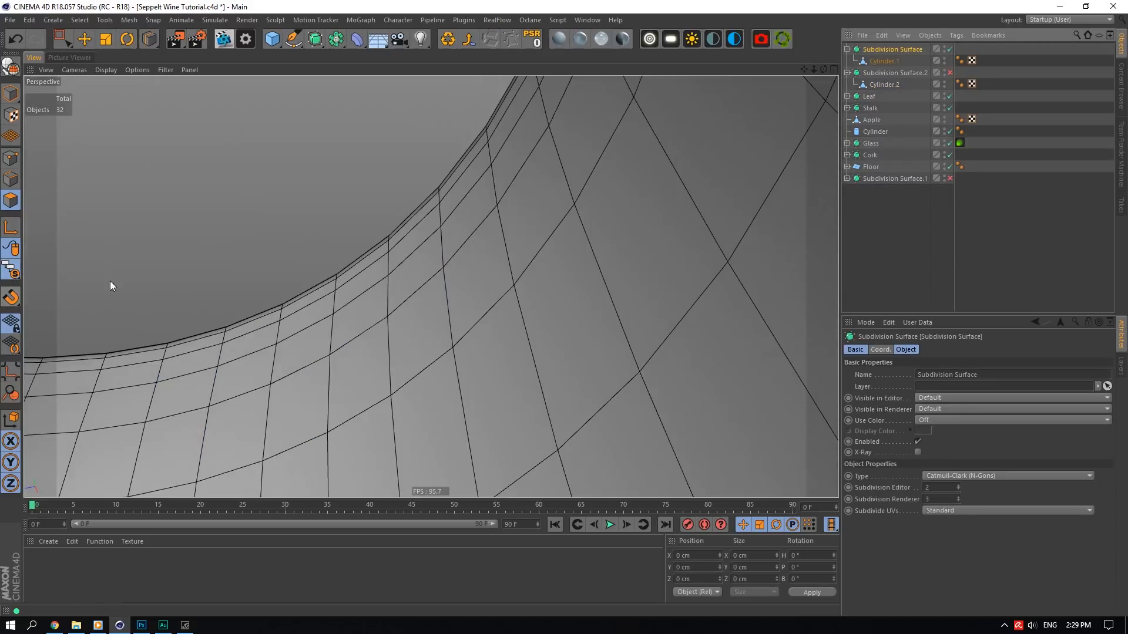
pyautogui.moveTo(824, 70)
pyautogui.mouseDown()
pyautogui.moveTo(822, 59)
pyautogui.moveTo(826, 73)
pyautogui.mouseUp()
pyautogui.click(950, 50)
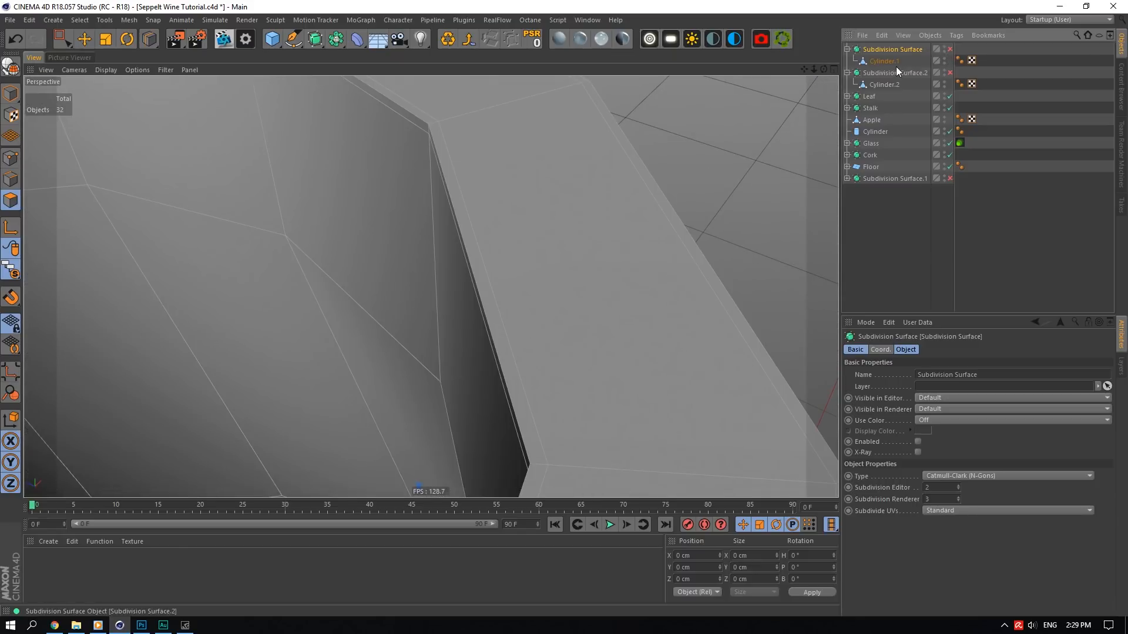
pyautogui.moveTo(823, 71); pyautogui.dragTo(796, 71)
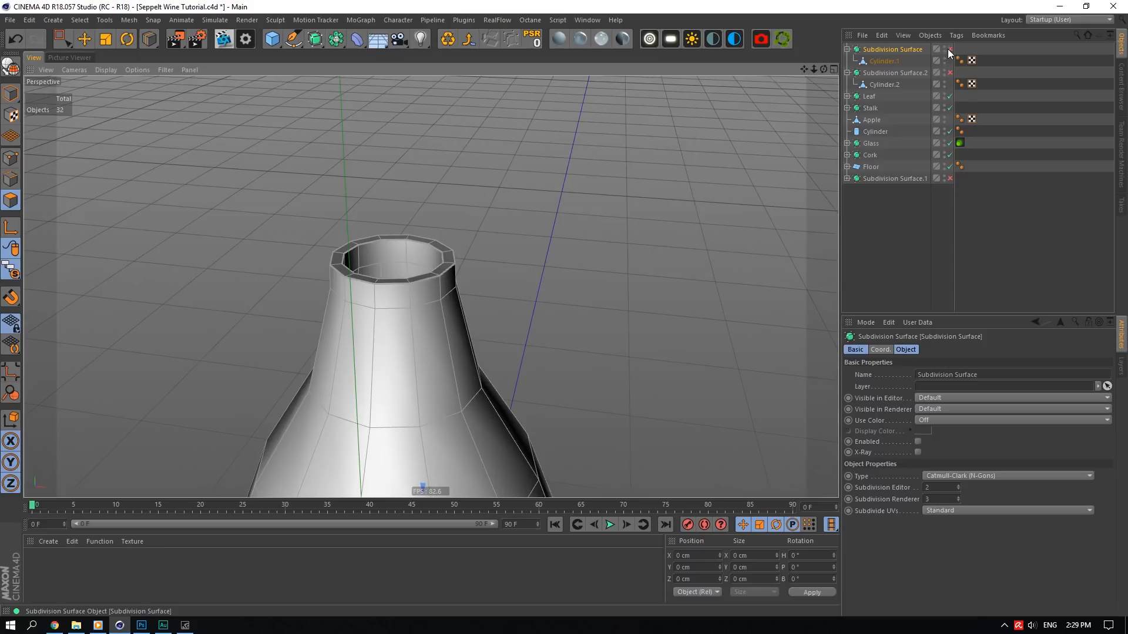
pyautogui.click(950, 49)
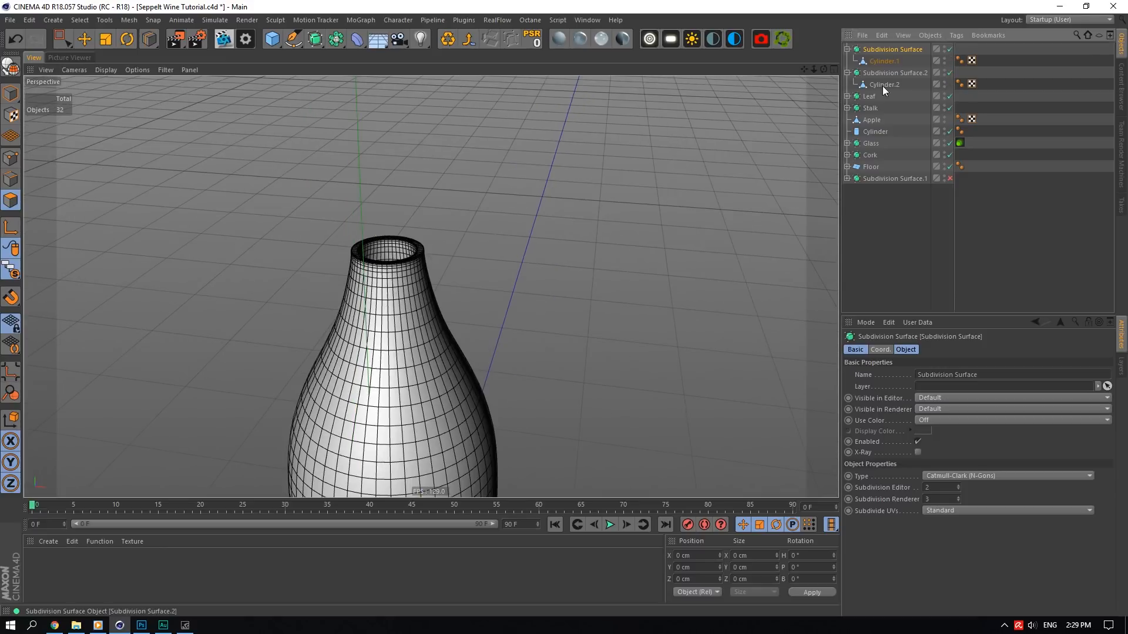
pyautogui.scroll(-5, 383, 203)
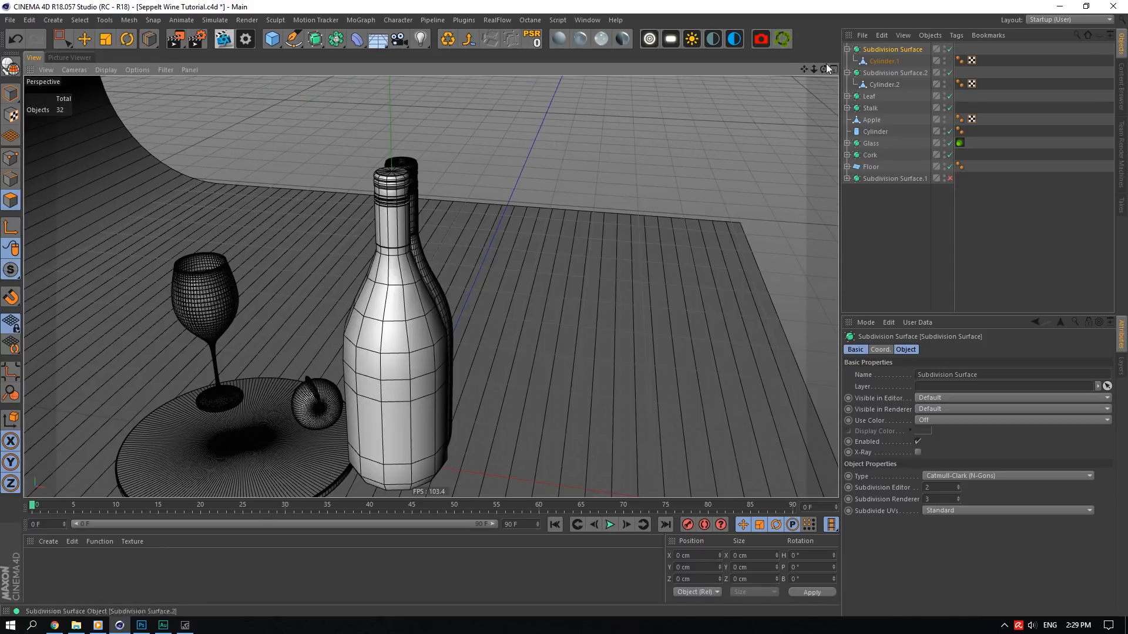
pyautogui.moveTo(824, 69); pyautogui.dragTo(213, 134)
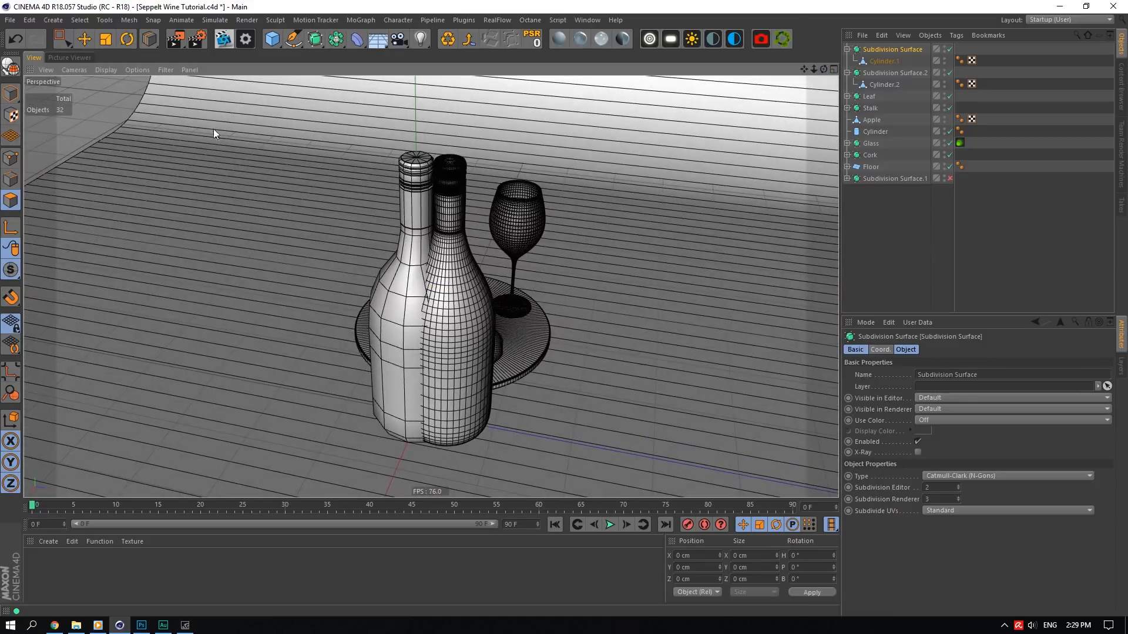
# - Switch to Model mode with the Move tool and delete the old bottle's Cylinder mesh under Subdivision Surface.1
pyautogui.click(11, 93)
pyautogui.click(84, 39)
pyautogui.keyDown('alt'); pyautogui.moveTo(327, 166); pyautogui.dragTo(511, 223); pyautogui.keyUp('alt')
pyautogui.scroll(-5, 511, 219)
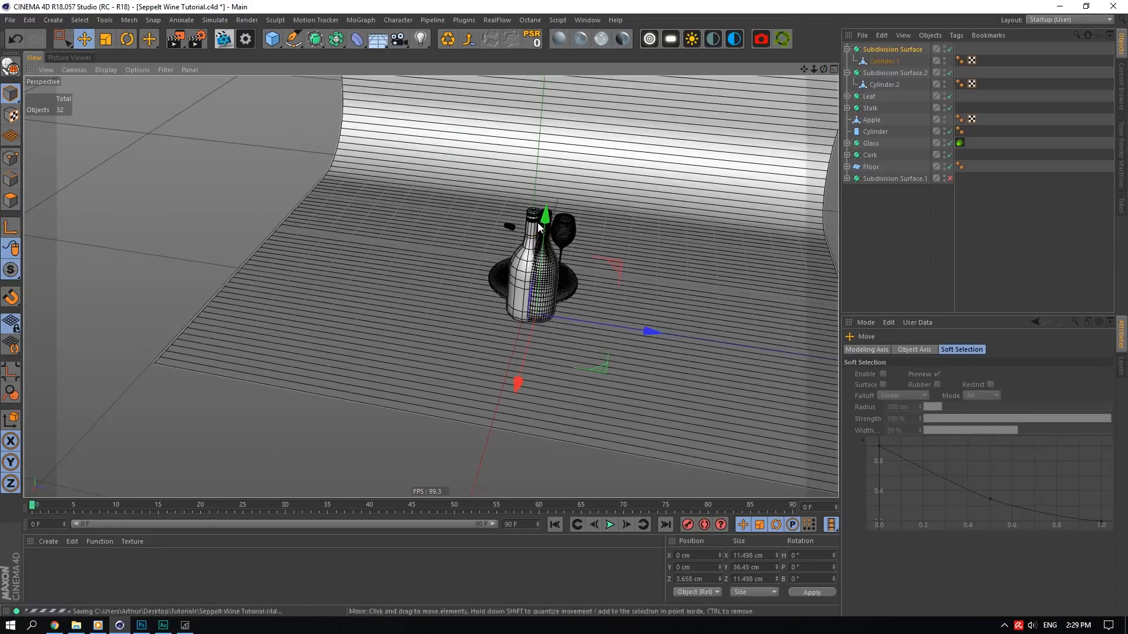
pyautogui.scroll(5, 537, 238)
pyautogui.click(526, 181)
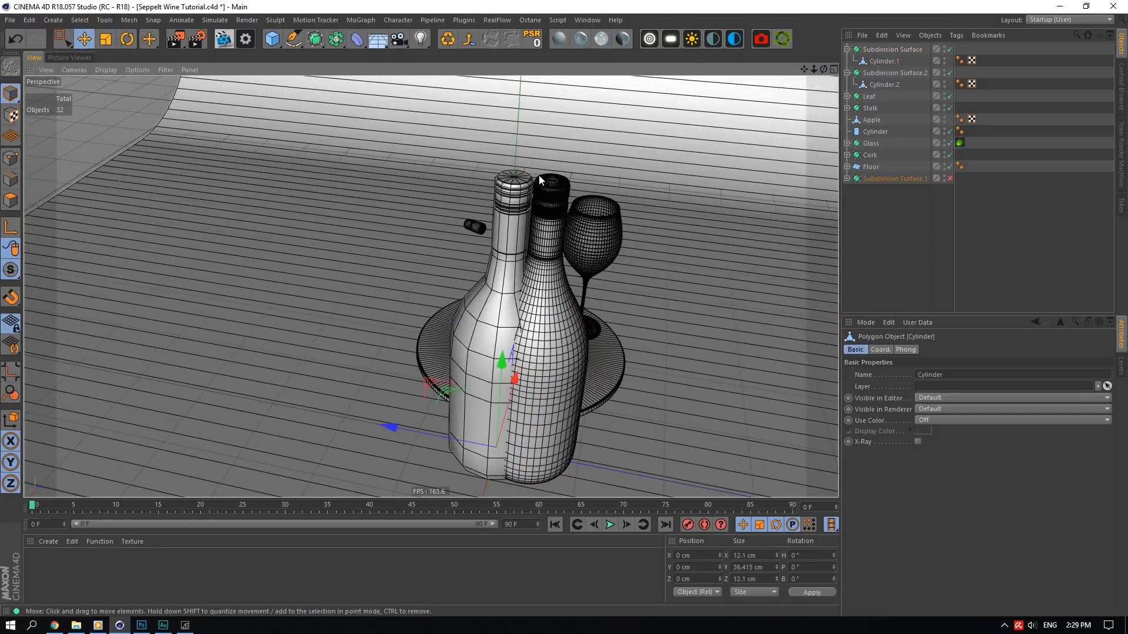
pyautogui.press('Delete')
# - Rename the cap's Subdivision Surface.2 and its child Cylinder.2 both to Cap
pyautogui.doubleClick(885, 73)
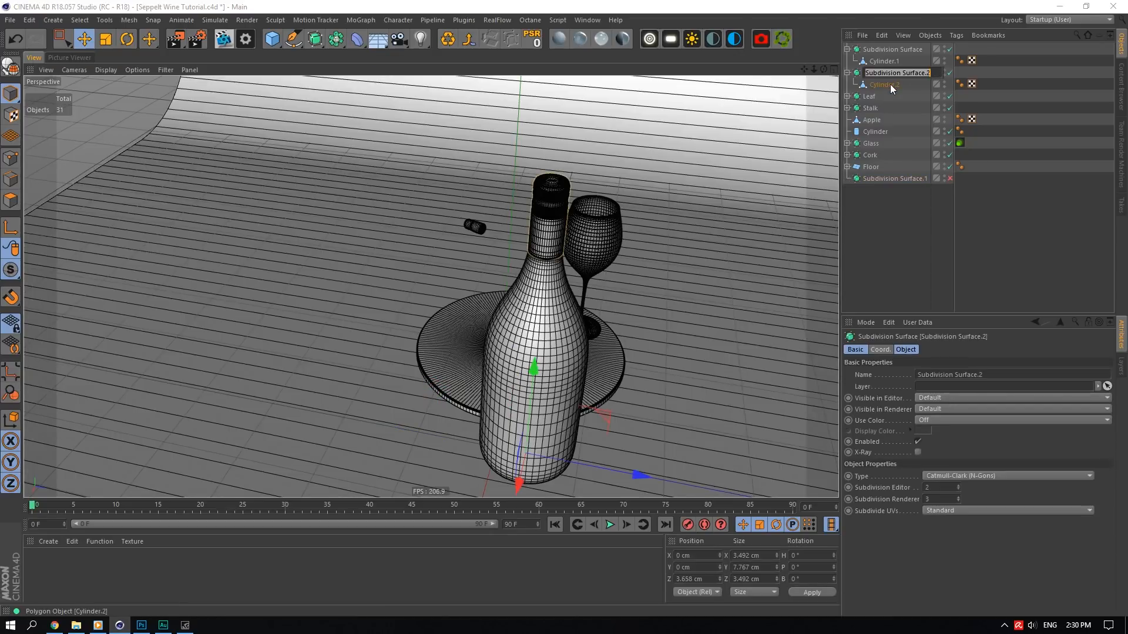
pyautogui.write('Cap')
pyautogui.press('Return')
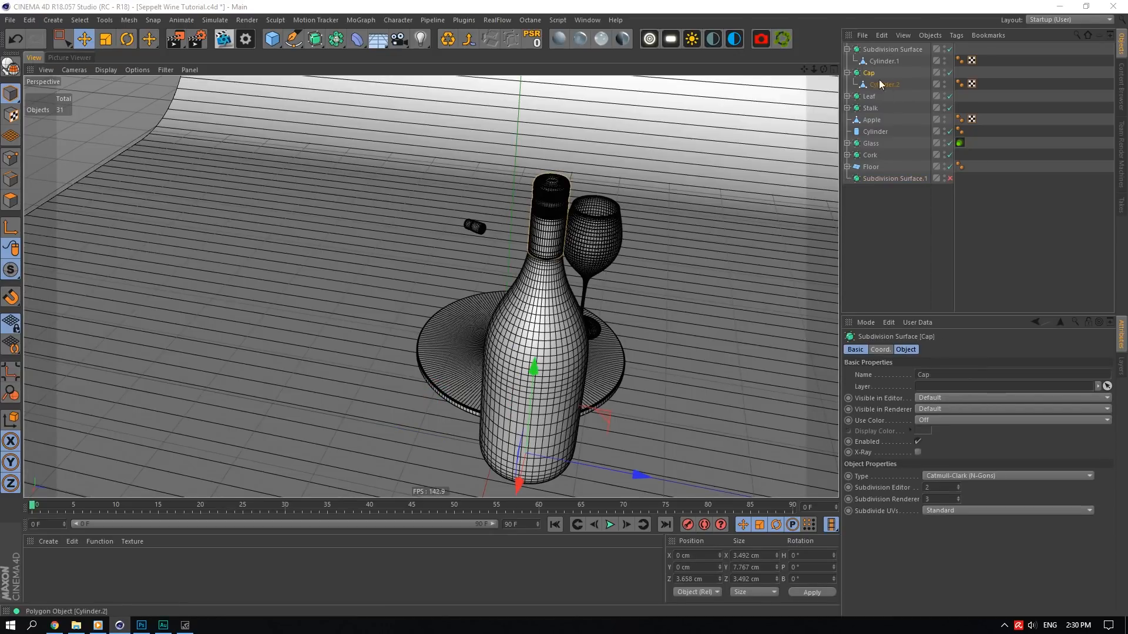
pyautogui.click(887, 84)
pyautogui.doubleClick(887, 84)
pyautogui.write('Cap')
pyautogui.press('Return')
# - Rename the body's Subdivision Surface and its child Cylinder.1 both to Bottle, and save the scene
pyautogui.doubleClick(891, 49)
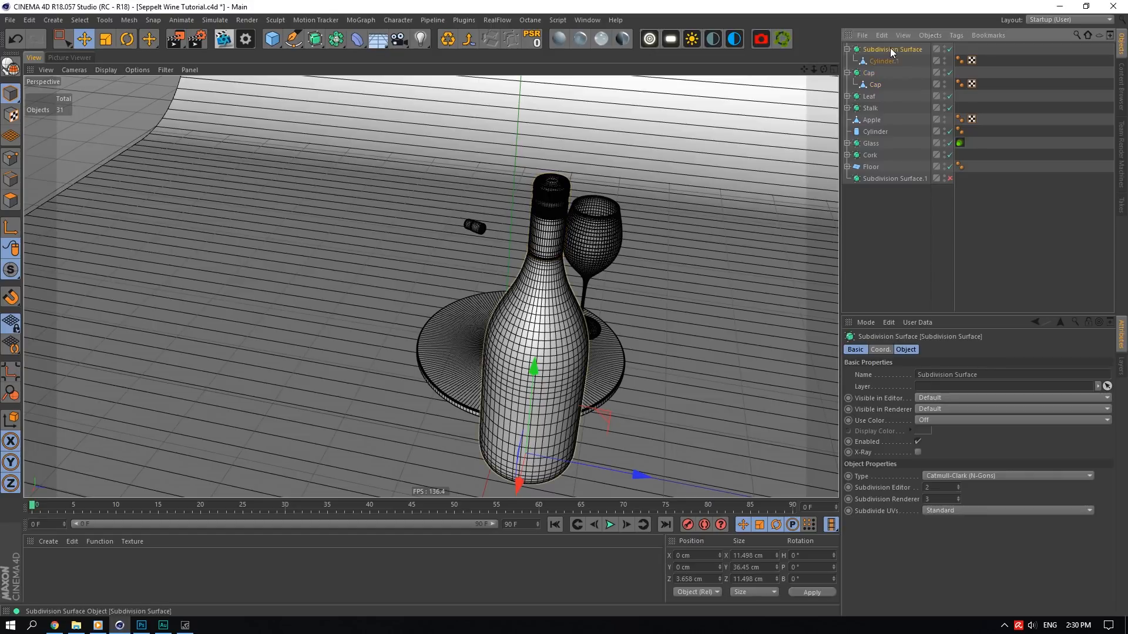
pyautogui.write('Bott')
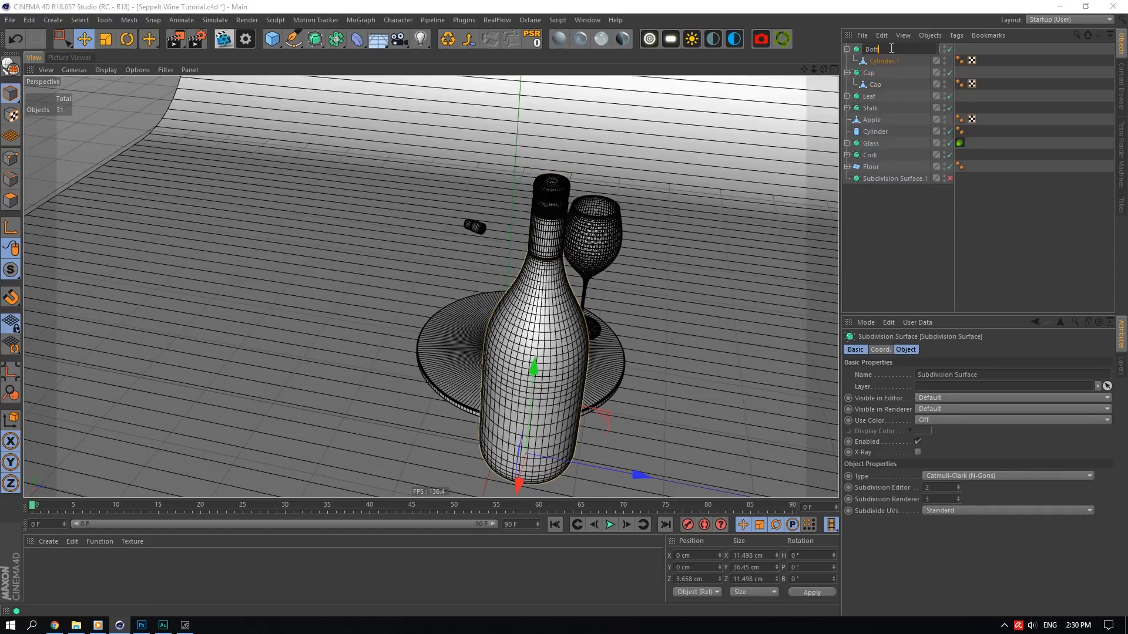
pyautogui.write('le')
pyautogui.press('Return')
pyautogui.doubleClick(887, 61)
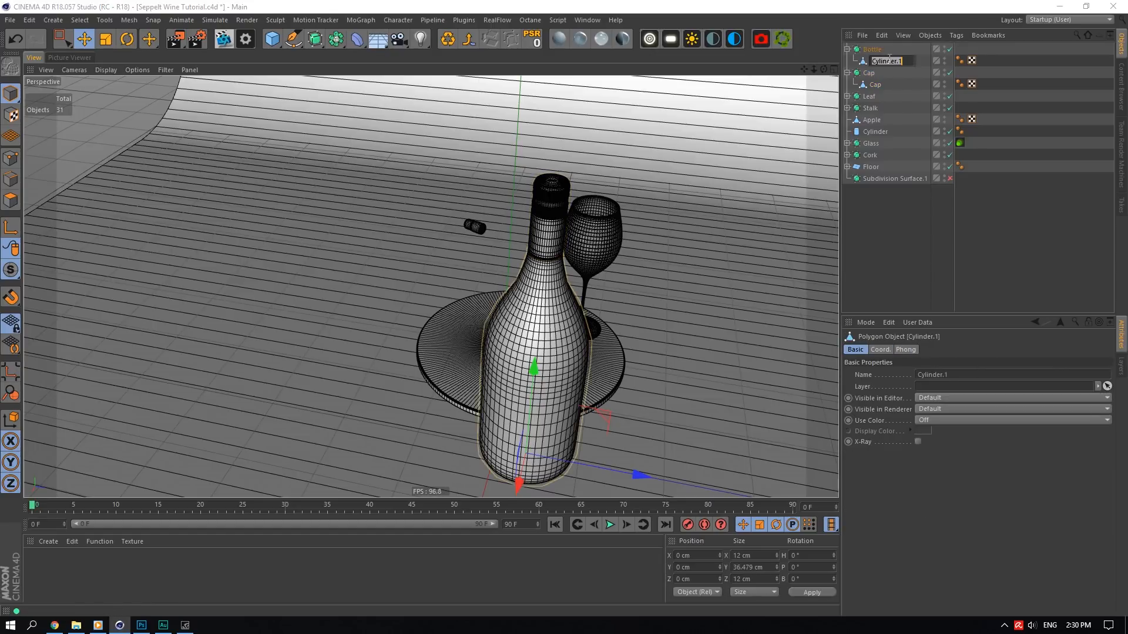
pyautogui.write('Bottle')
pyautogui.press('Return')
pyautogui.hotkey('ctrl', 's')
# - Select the flat round board Cylinder beside the bottle and examine its object dimensions and cap fillet settings
pyautogui.scroll(6, 607, 227)
pyautogui.moveTo(814, 69); pyautogui.dragTo(870, 44)
pyautogui.click(397, 350)
pyautogui.scroll(5, 307, 400)
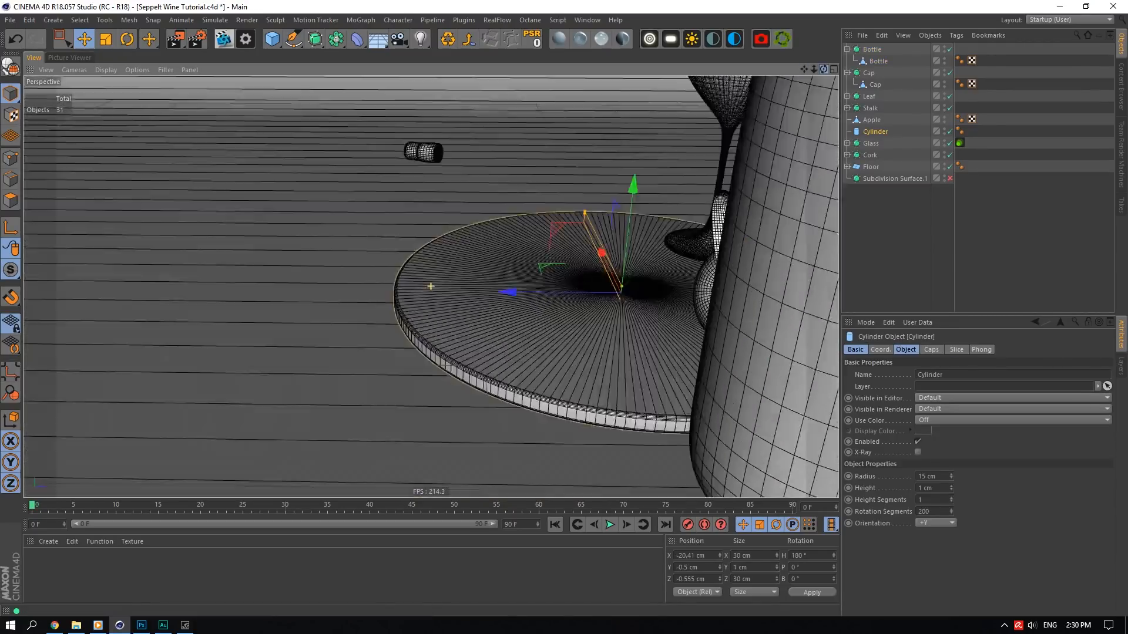
pyautogui.keyDown('alt'); pyautogui.moveTo(430, 286); pyautogui.dragTo(466, 294); pyautogui.keyUp('alt')
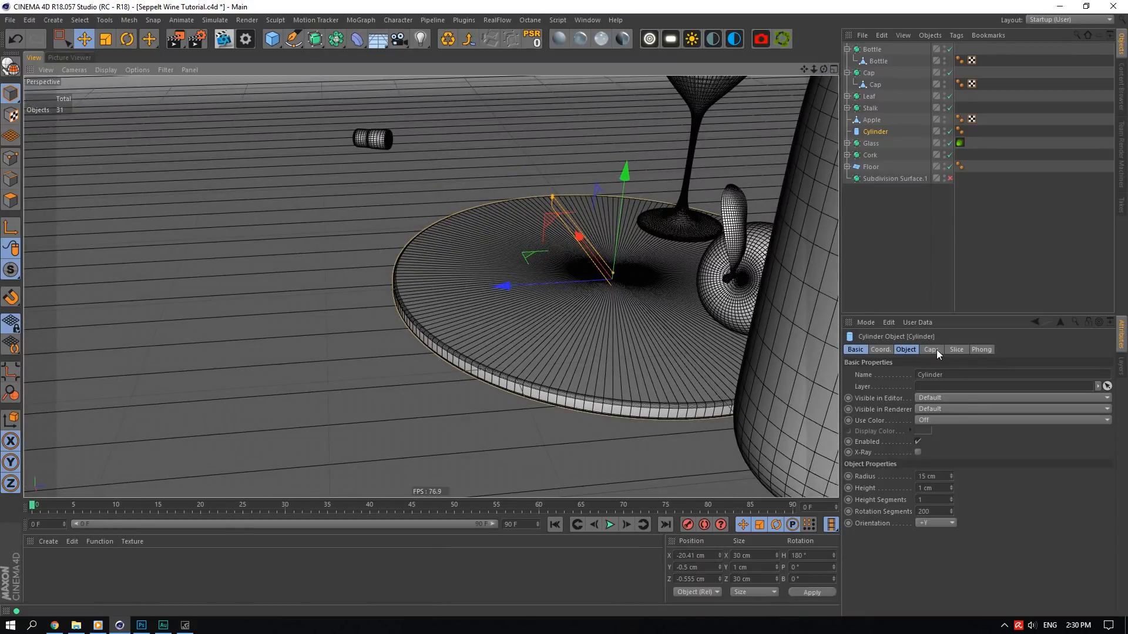
pyautogui.click(905, 350)
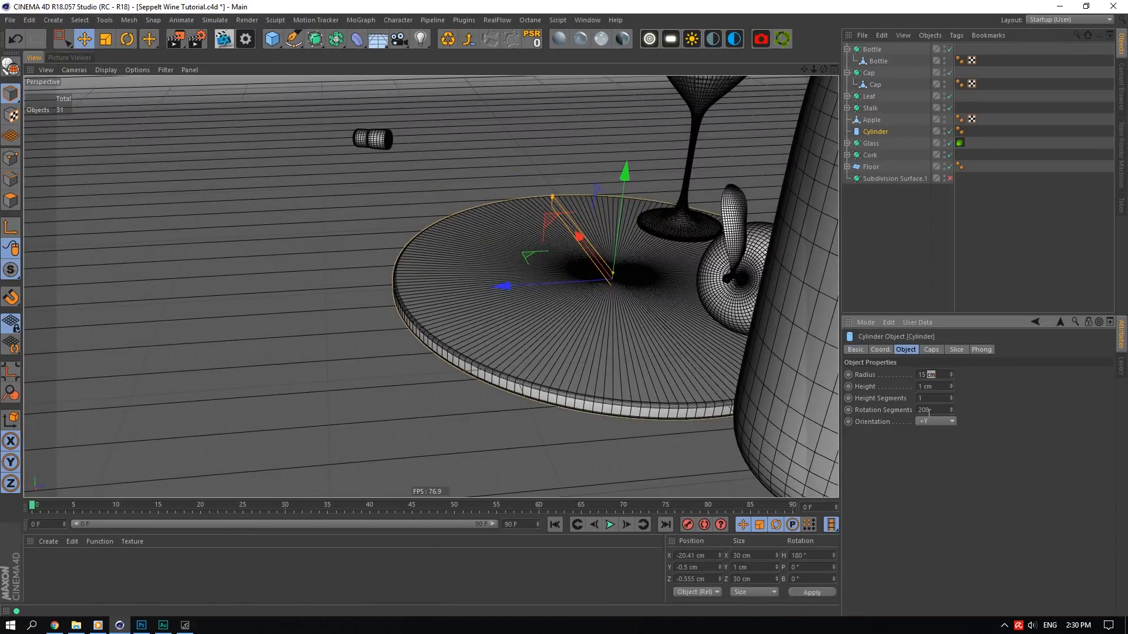
pyautogui.click(931, 350)
pyautogui.scroll(-5, 635, 369)
pyautogui.scroll(3, 697, 360)
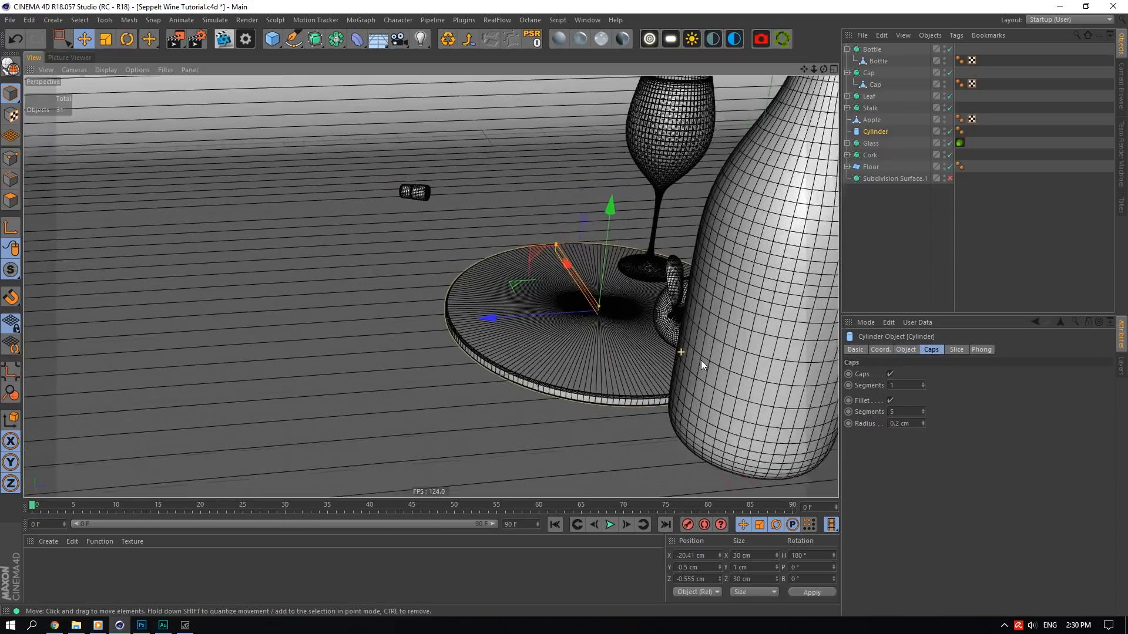
pyautogui.click(872, 49)
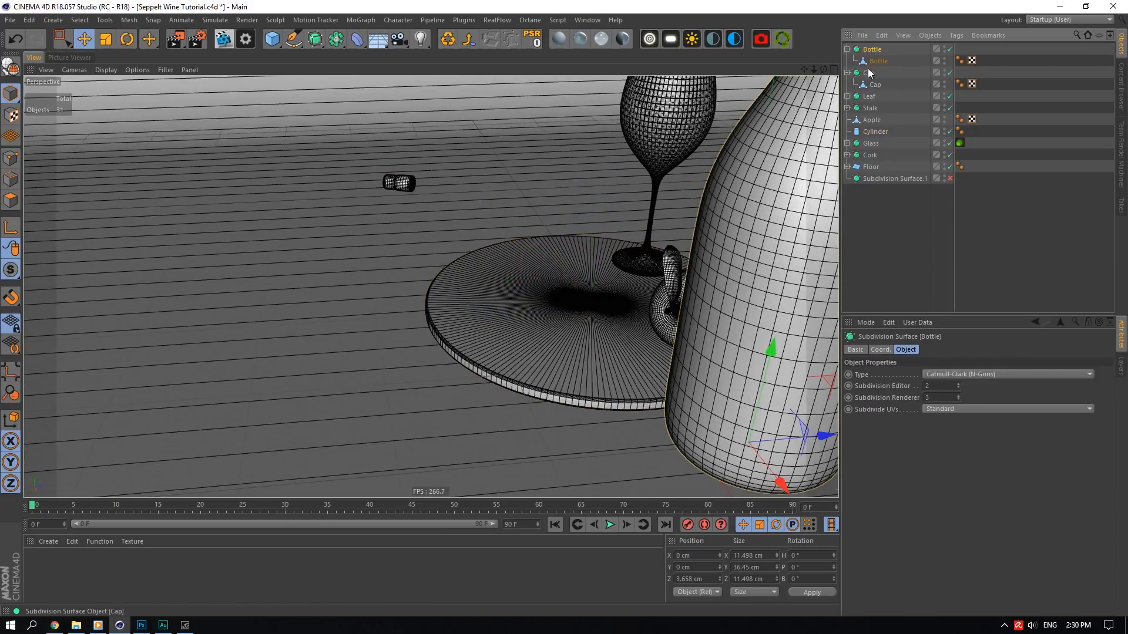
pyautogui.keyDown('ctrl'); pyautogui.click(868, 73); pyautogui.keyUp('ctrl')
pyautogui.scroll(-4, 783, 392)
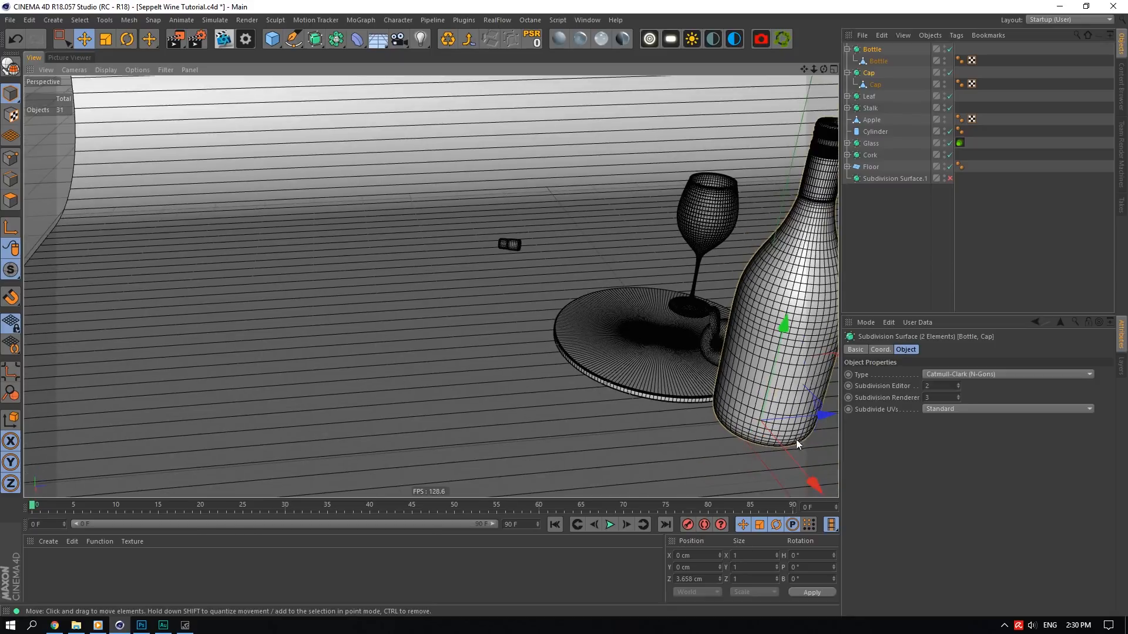
pyautogui.scroll(2, 795, 439)
pyautogui.keyDown('alt'); pyautogui.moveTo(593, 311); pyautogui.dragTo(441, 287, button='middle'); pyautogui.keyUp('alt')
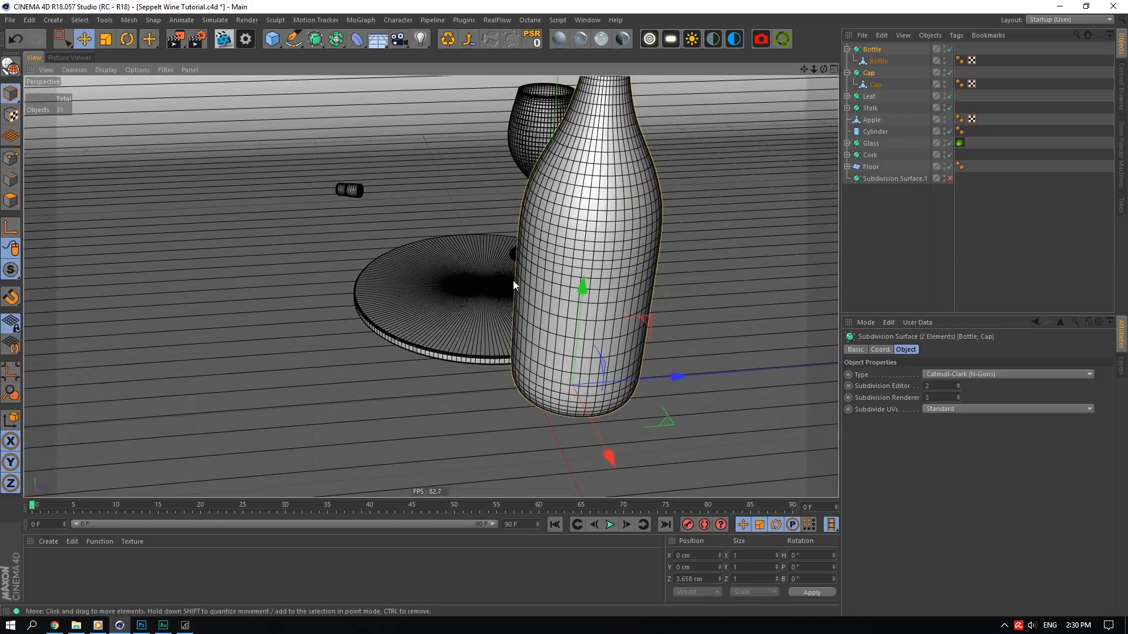
# - Set the flat round board's X and Z position to 0 cm
pyautogui.click(479, 281)
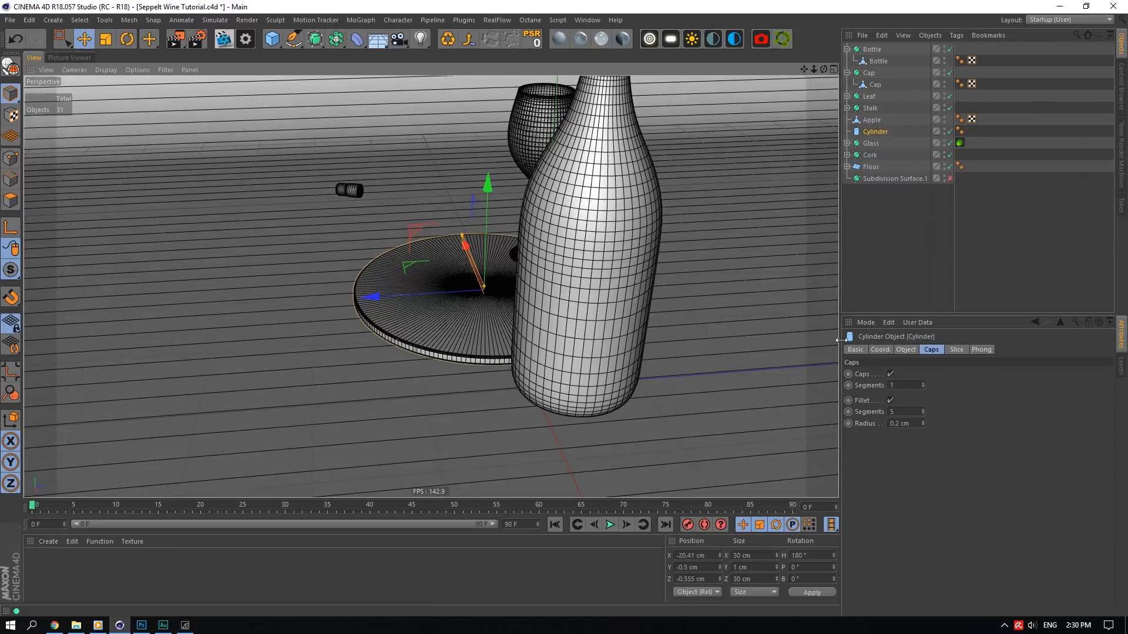
pyautogui.click(882, 350)
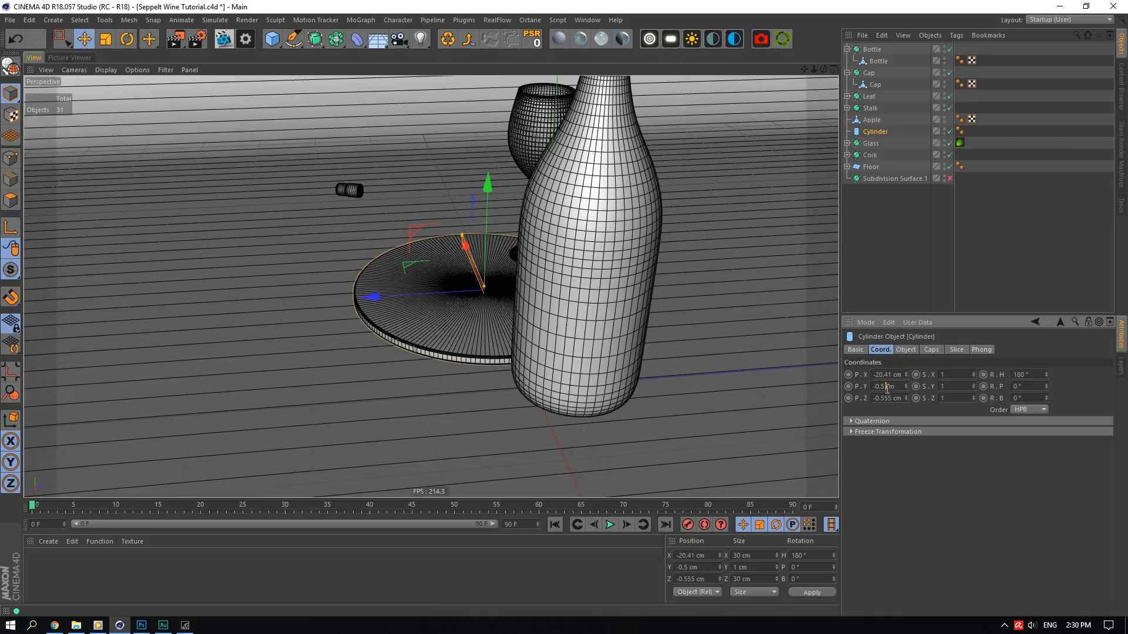
pyautogui.click(884, 385)
pyautogui.doubleClick(891, 398)
pyautogui.write('0')
pyautogui.press('Return')
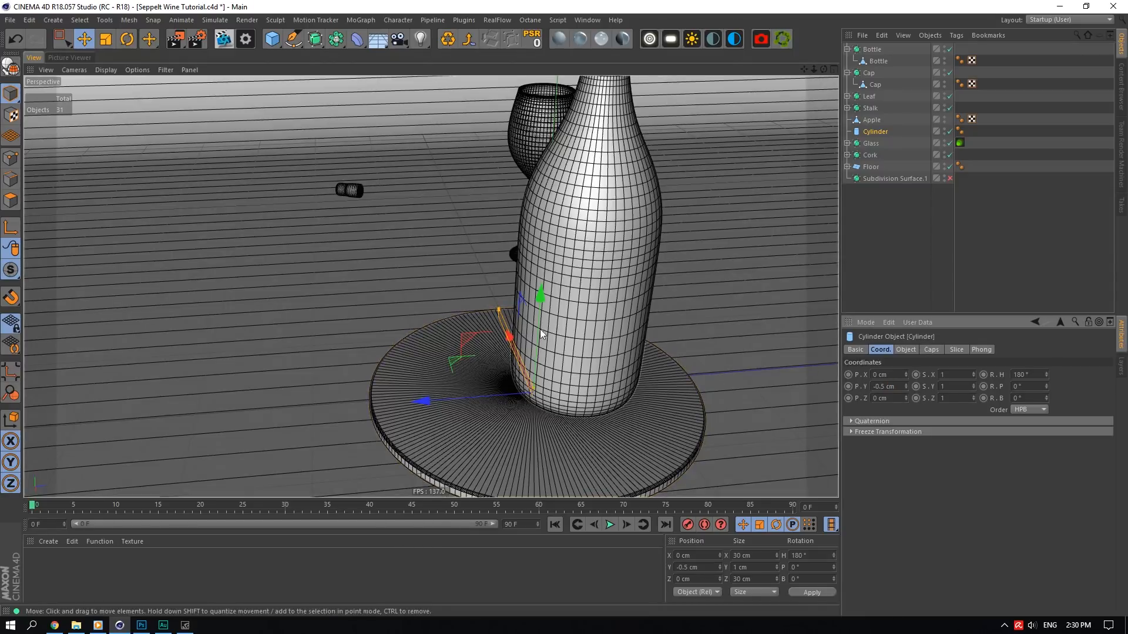
# - Hide the Floor, Cork and Glass objects in the viewport
pyautogui.scroll(-5, 540, 329)
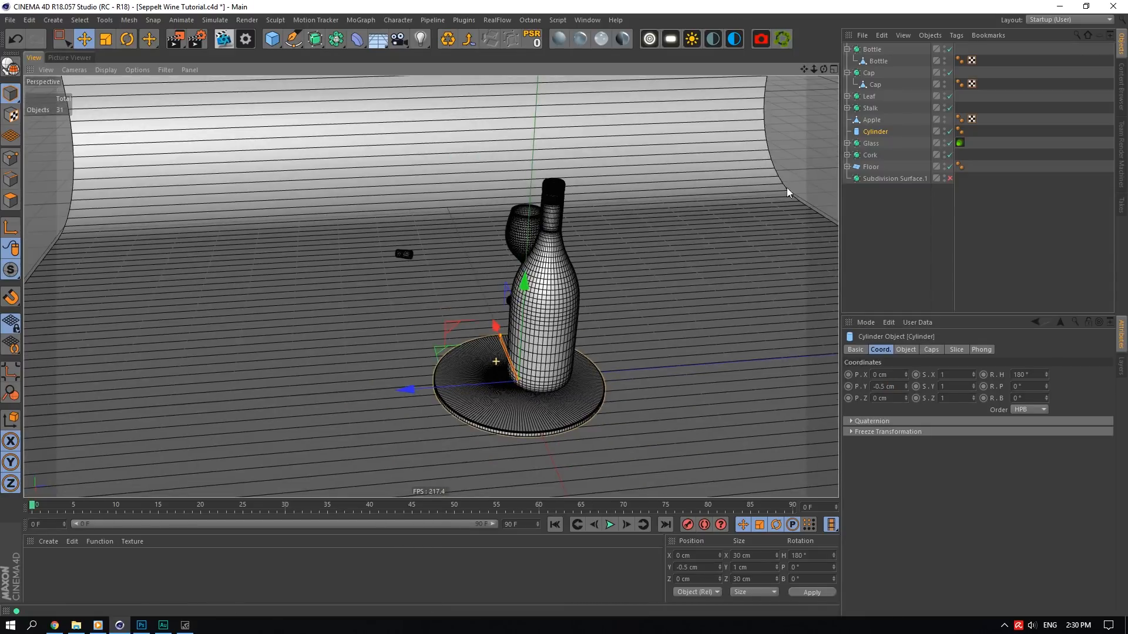
pyautogui.click(378, 168)
pyautogui.doubleClick(944, 165)
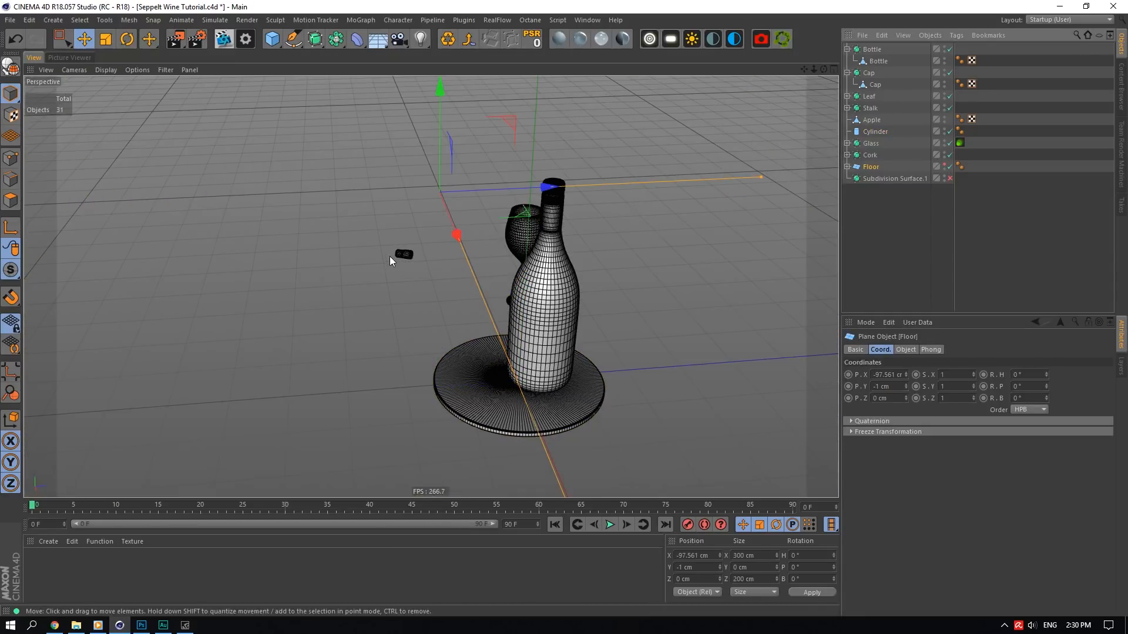
pyautogui.click(397, 255)
pyautogui.doubleClick(944, 153)
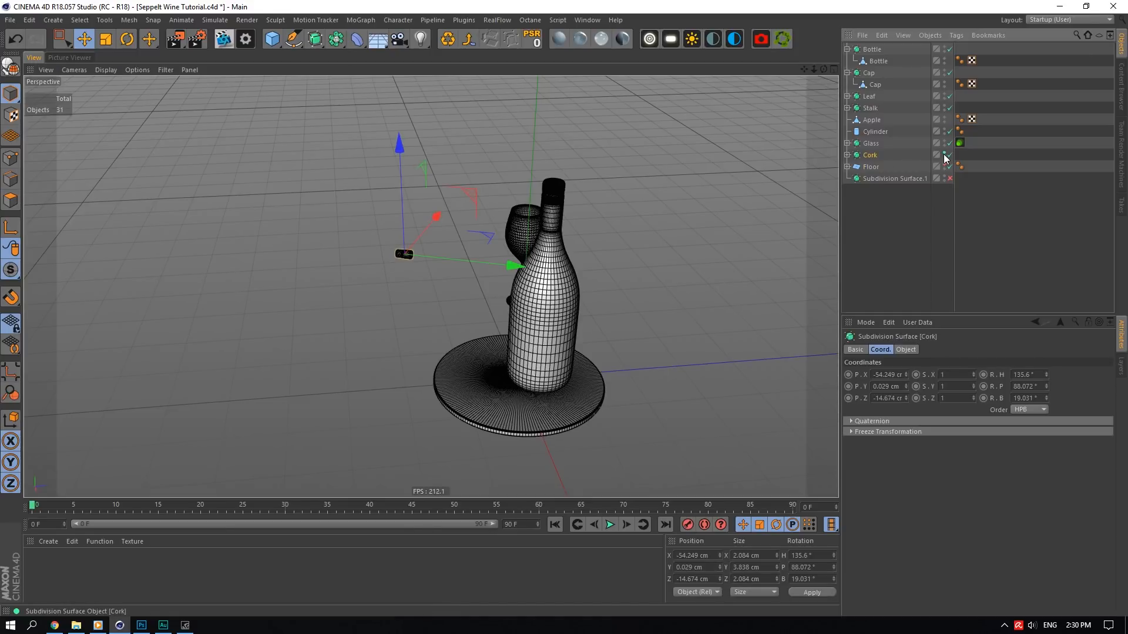
pyautogui.click(527, 238)
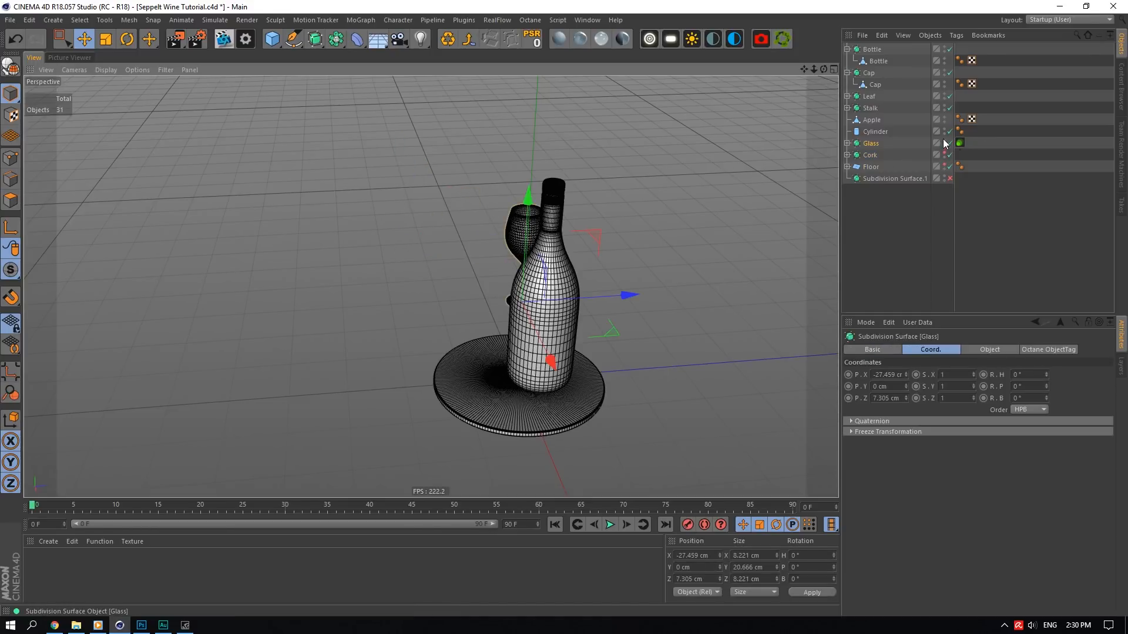
pyautogui.doubleClick(944, 141)
pyautogui.scroll(5, 503, 390)
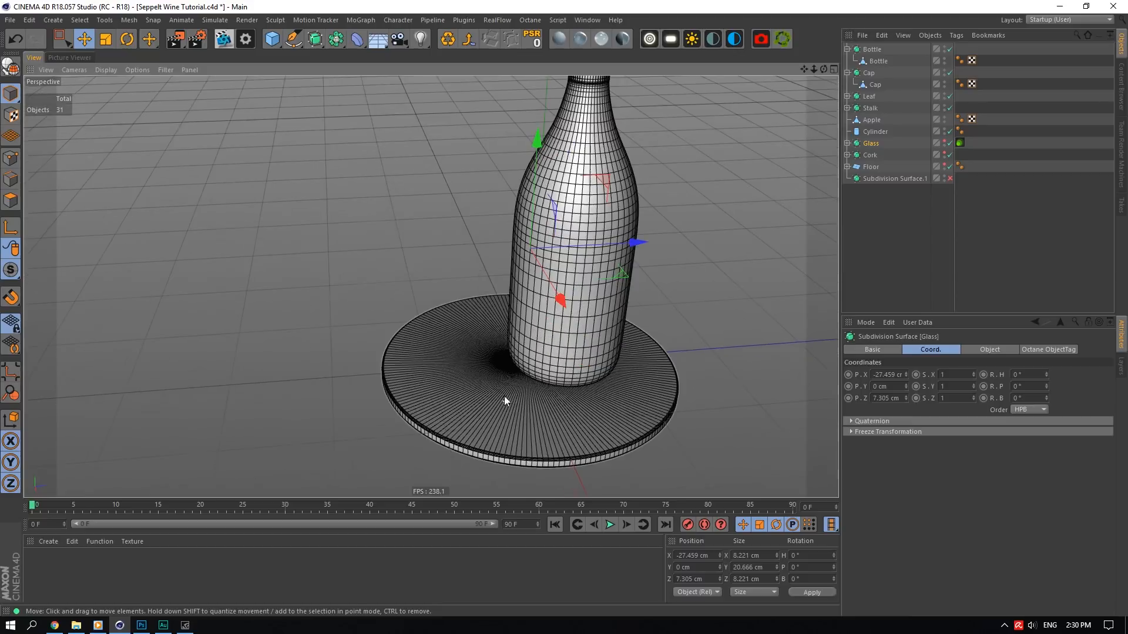
# - Set the round board's position back to X -20.41 cm and Z -0.555 cm
pyautogui.scroll(-4, 579, 202)
pyautogui.click(513, 320)
pyautogui.scroll(3, 517, 321)
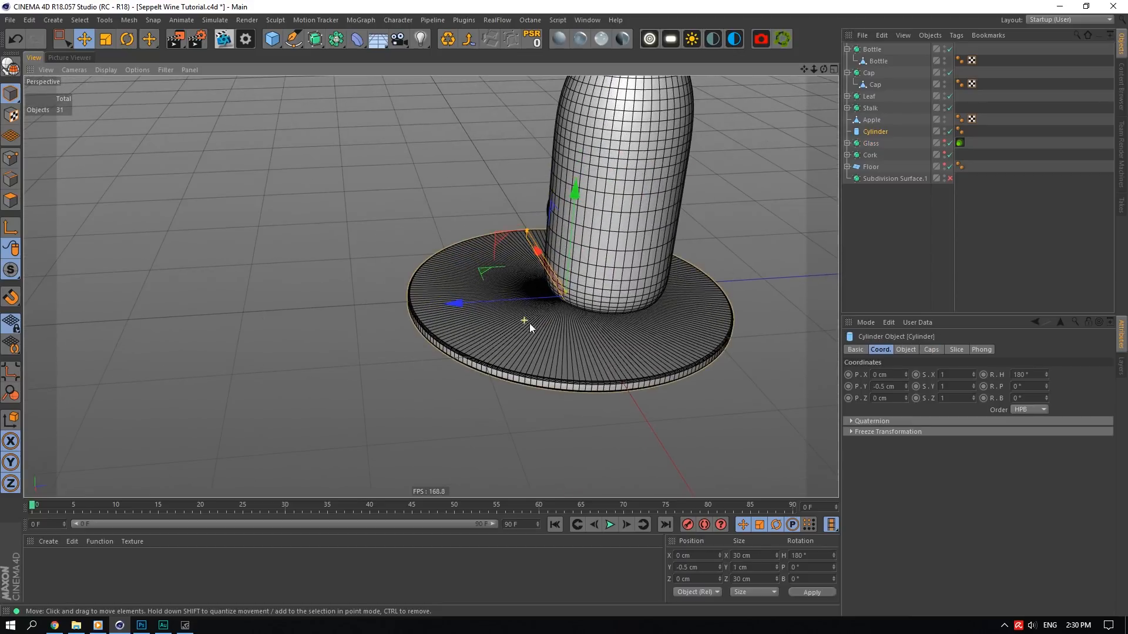
pyautogui.click(906, 350)
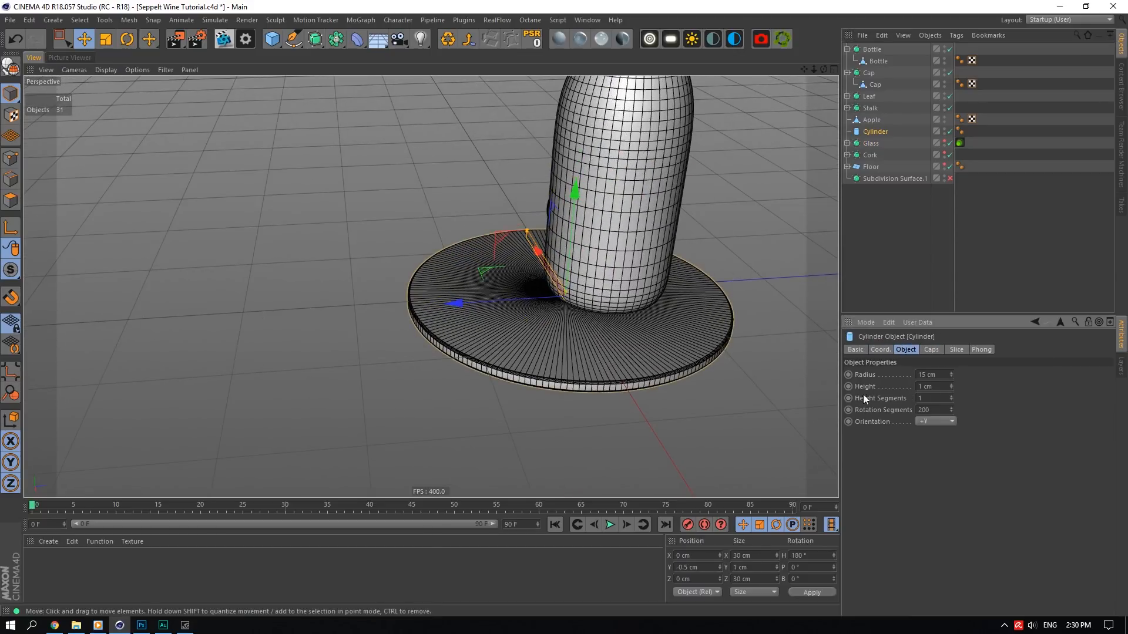
pyautogui.click(880, 349)
pyautogui.click(888, 375)
pyautogui.write('-20.41')
pyautogui.click(888, 397)
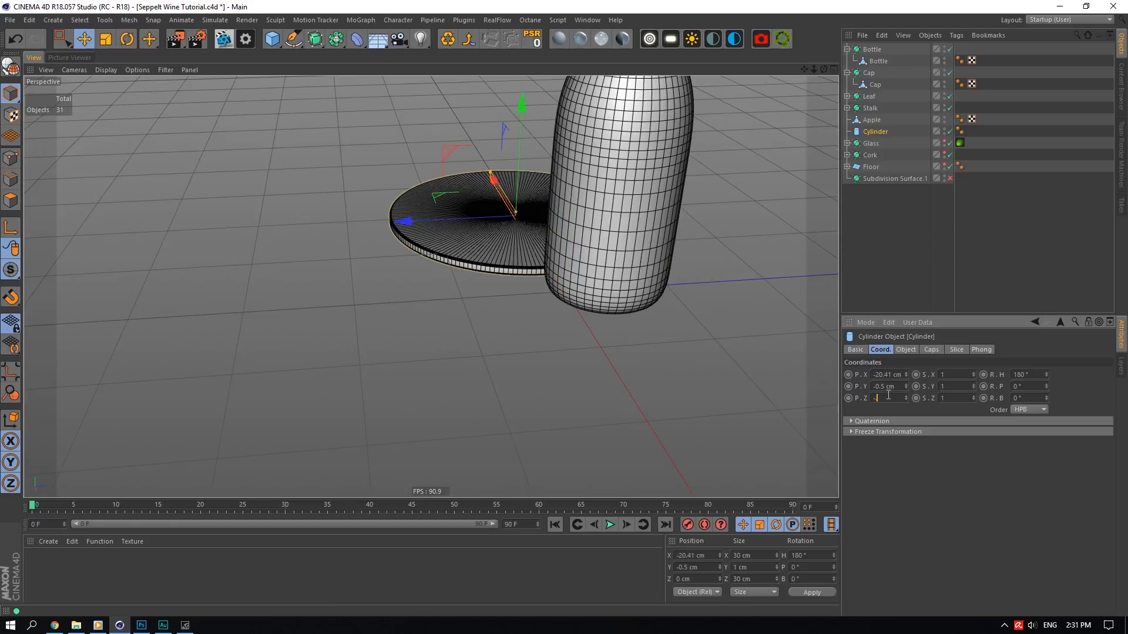
pyautogui.click(899, 386)
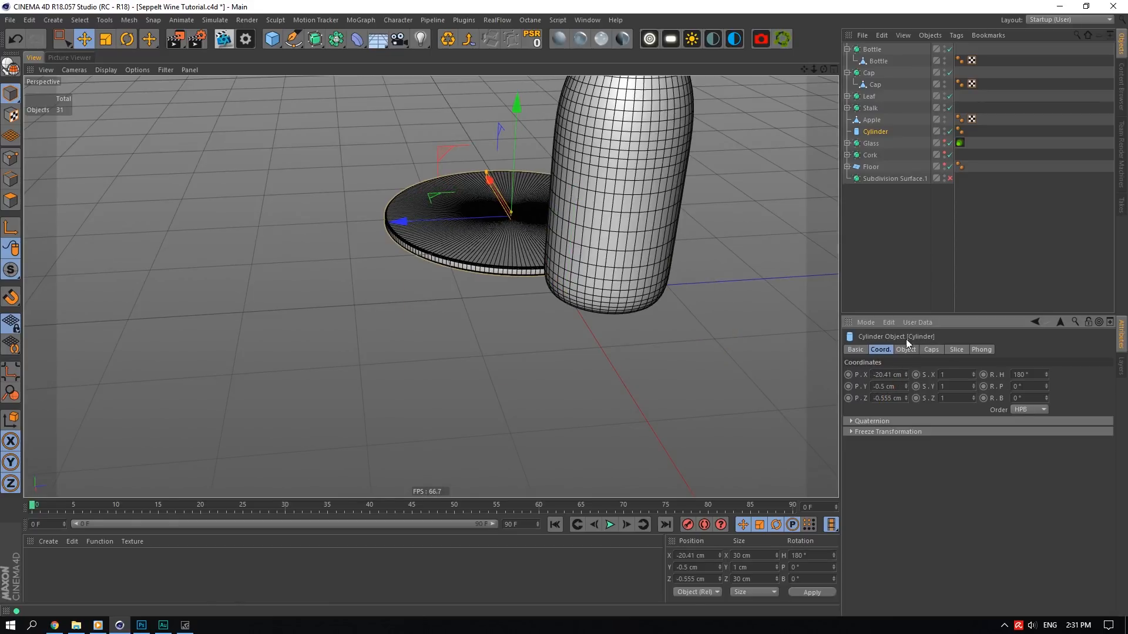
# - Set the round board's Y position to 0 cm
pyautogui.moveTo(804, 69); pyautogui.dragTo(799, 191)
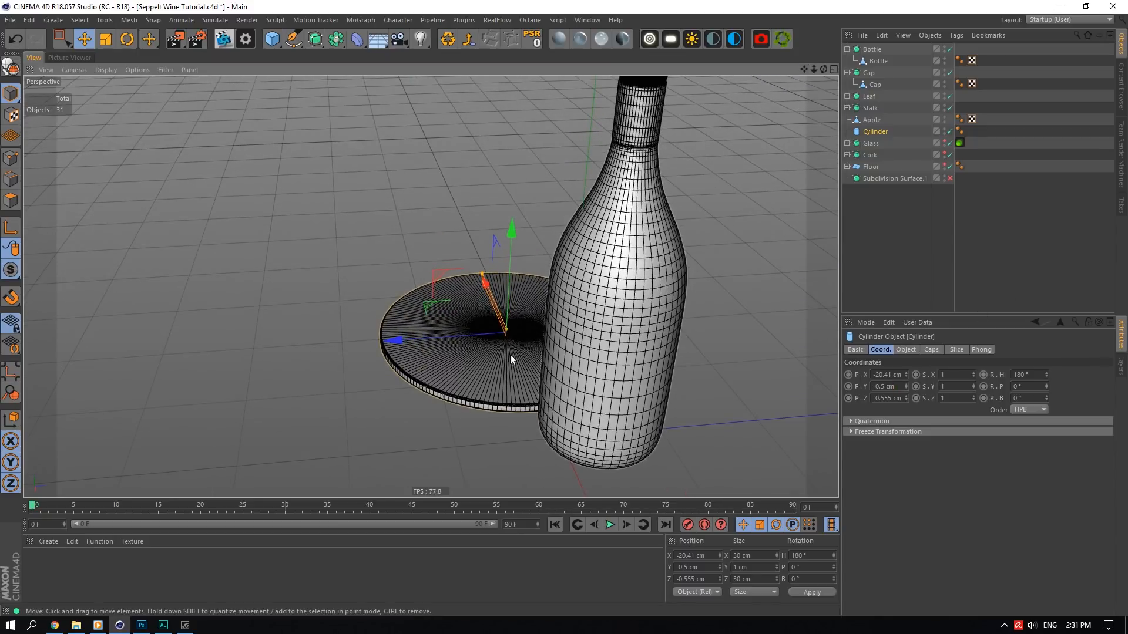
pyautogui.scroll(5, 507, 359)
pyautogui.click(906, 350)
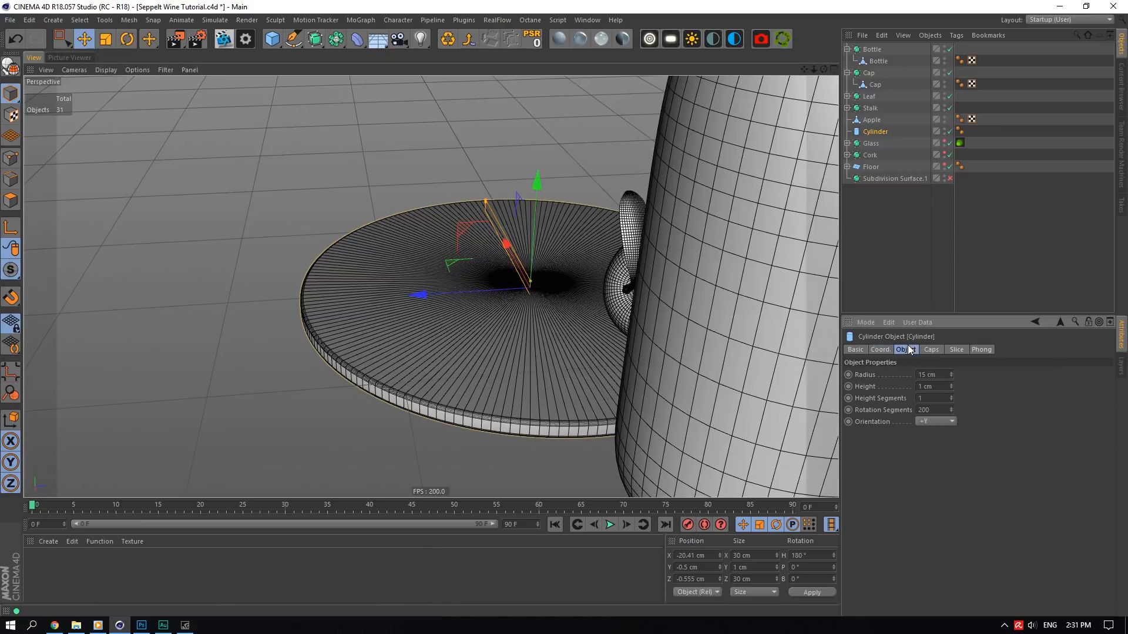
pyautogui.scroll(4, 477, 309)
pyautogui.moveTo(824, 70); pyautogui.dragTo(846, 59)
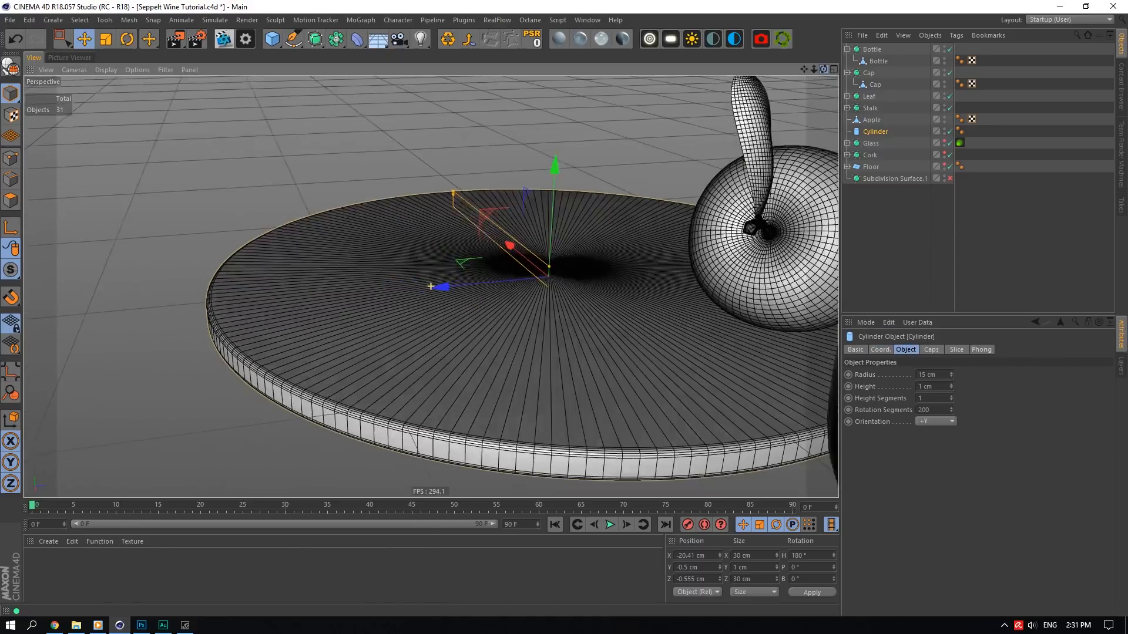
pyautogui.keyDown('alt'); pyautogui.moveTo(431, 287); pyautogui.dragTo(548, 239); pyautogui.keyUp('alt')
pyautogui.moveTo(824, 69); pyautogui.dragTo(842, 81)
pyautogui.click(881, 350)
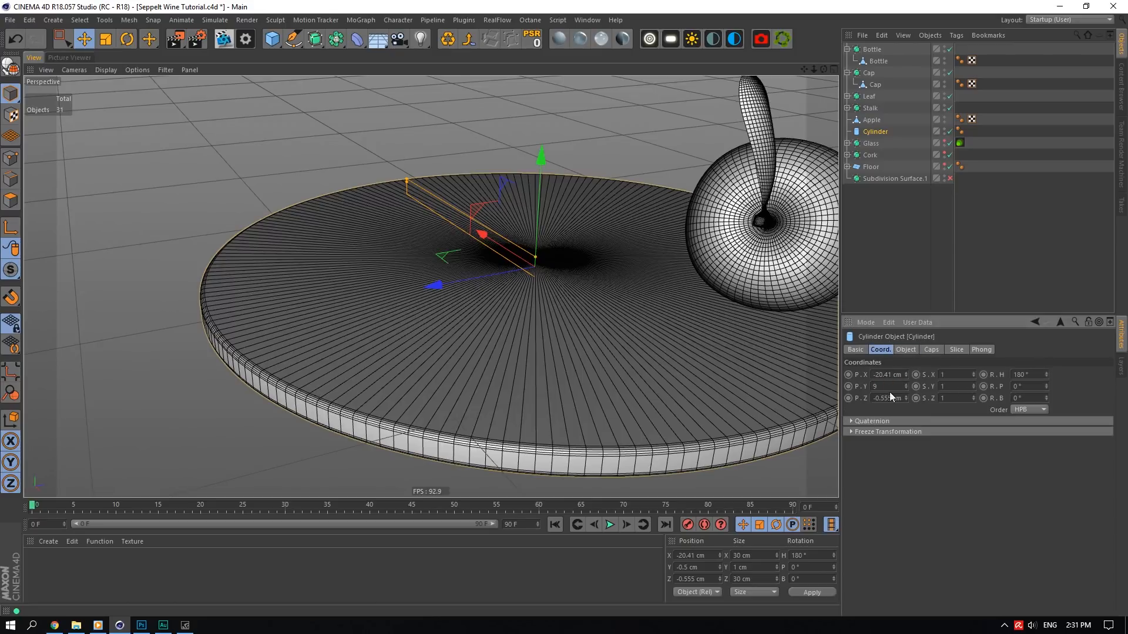
pyautogui.press('Return')
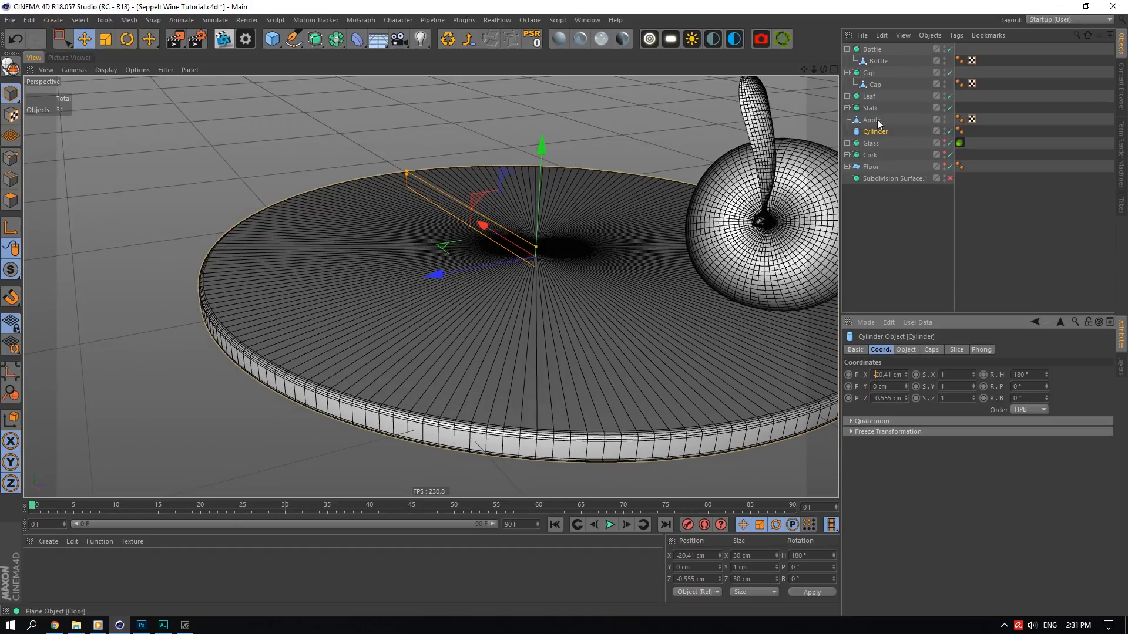
# - Return the round board's Y position to -0.5 cm
pyautogui.moveTo(824, 69); pyautogui.dragTo(816, 61)
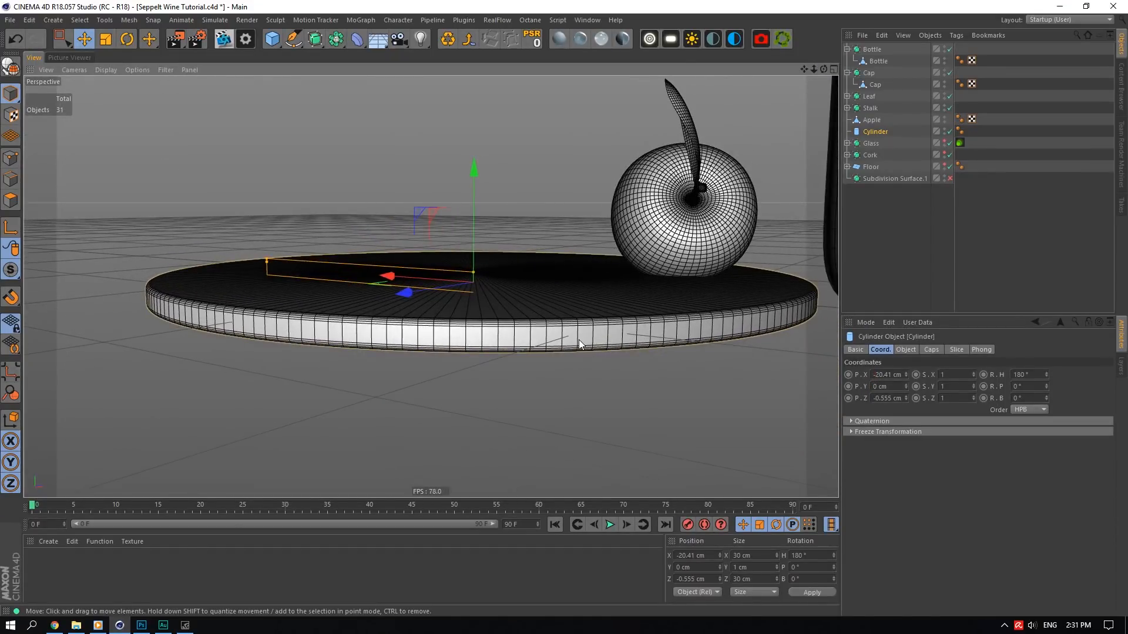
pyautogui.scroll(3, 579, 344)
pyautogui.click(892, 389)
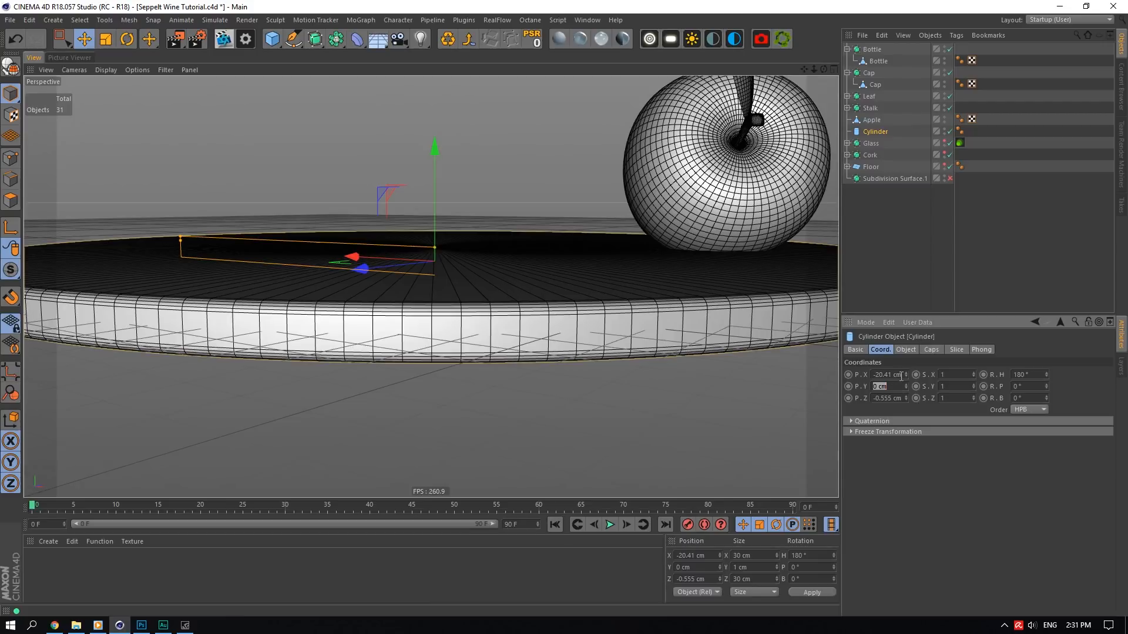
pyautogui.click(893, 375)
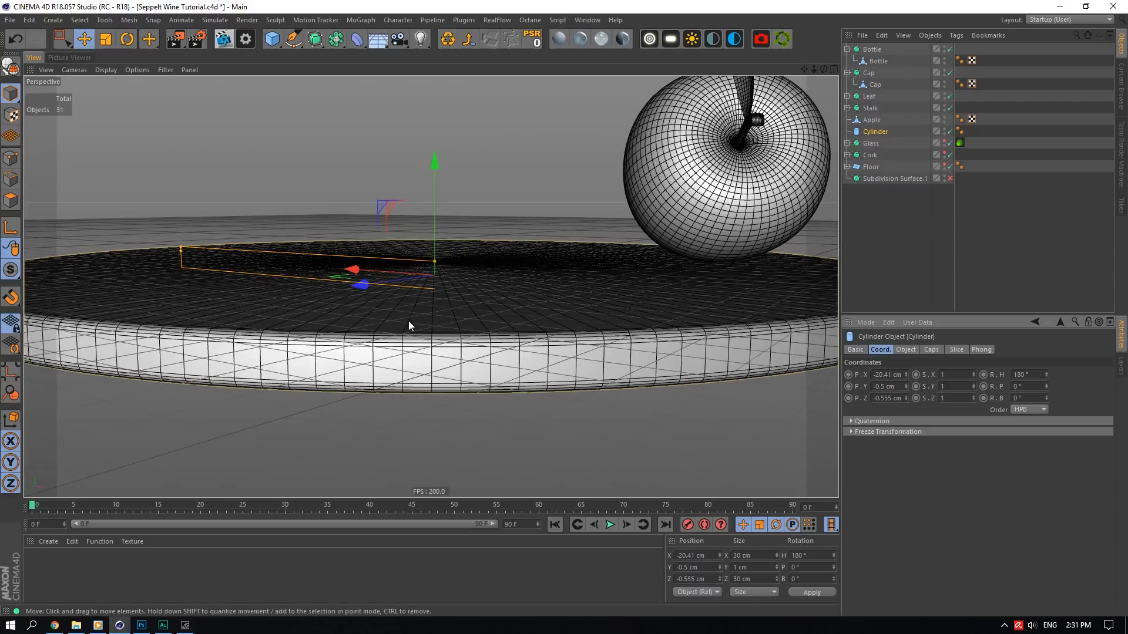
# - Select Bottle and Cap together and move them along X onto the round board, to about X -21.57 cm
pyautogui.moveTo(824, 69); pyautogui.dragTo(857, 94)
pyautogui.scroll(-4, 824, 70)
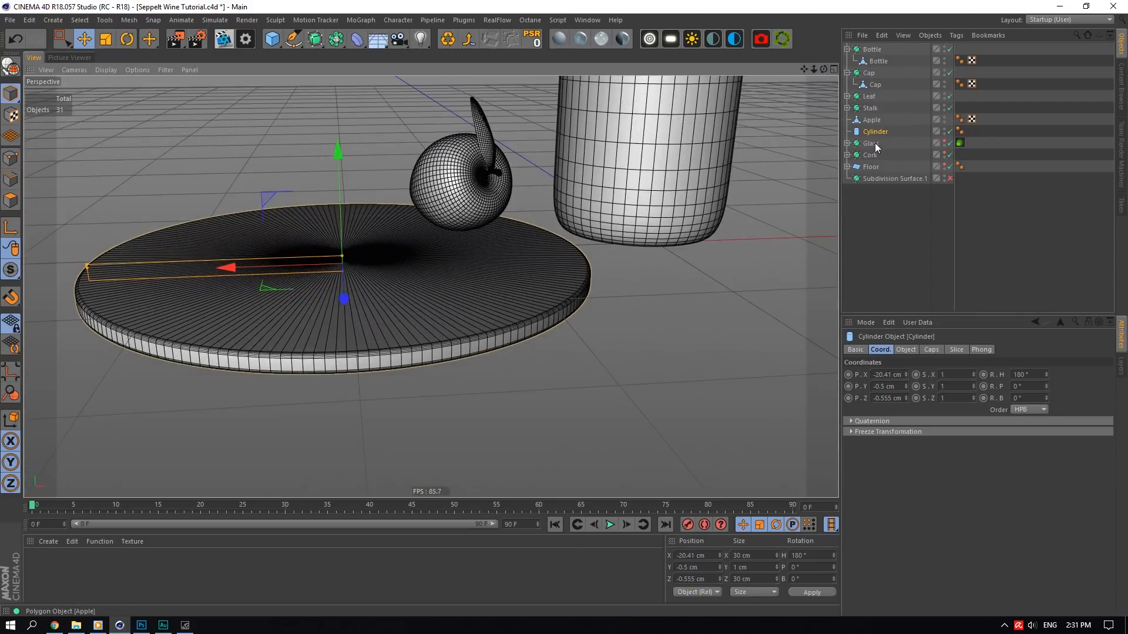
pyautogui.click(875, 154)
pyautogui.click(914, 50)
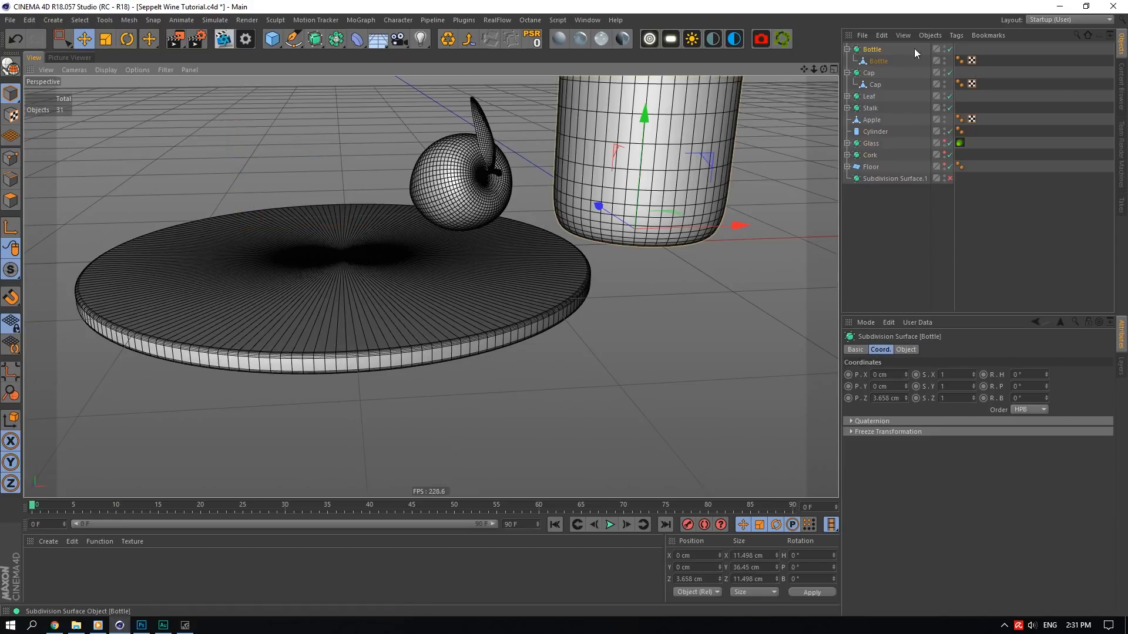
pyautogui.keyDown('ctrl'); pyautogui.click(867, 73); pyautogui.keyUp('ctrl')
pyautogui.moveTo(734, 226); pyautogui.dragTo(434, 242)
# - Group the selected Bottle and Cap objects under a null and name it Bottle
pyautogui.rightClick(879, 47)
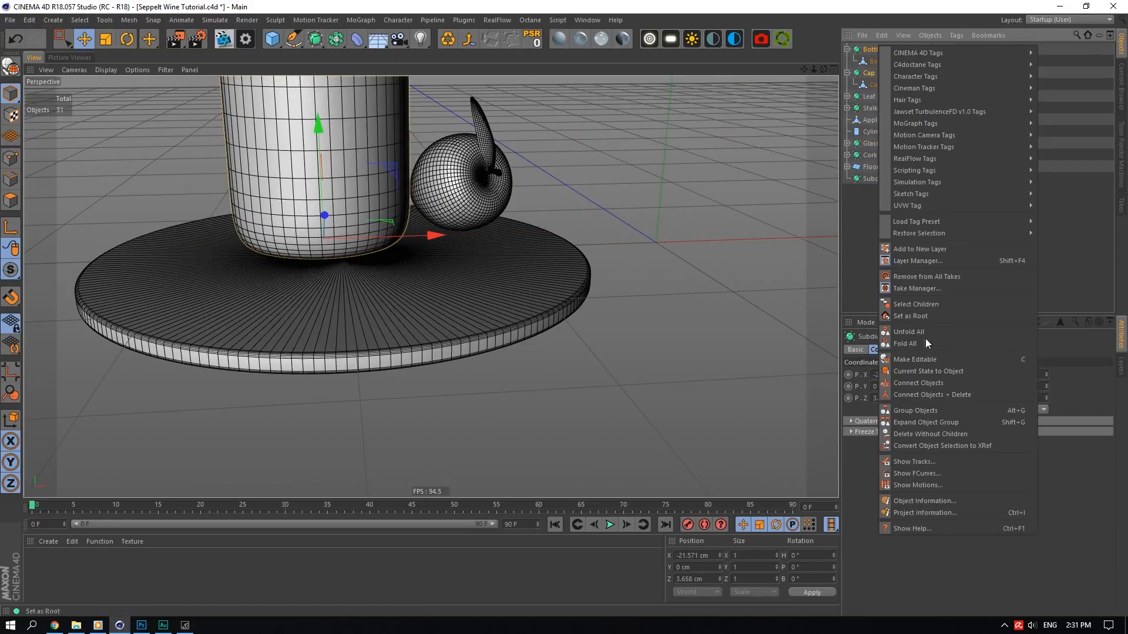
pyautogui.click(913, 413)
pyautogui.doubleClick(871, 50)
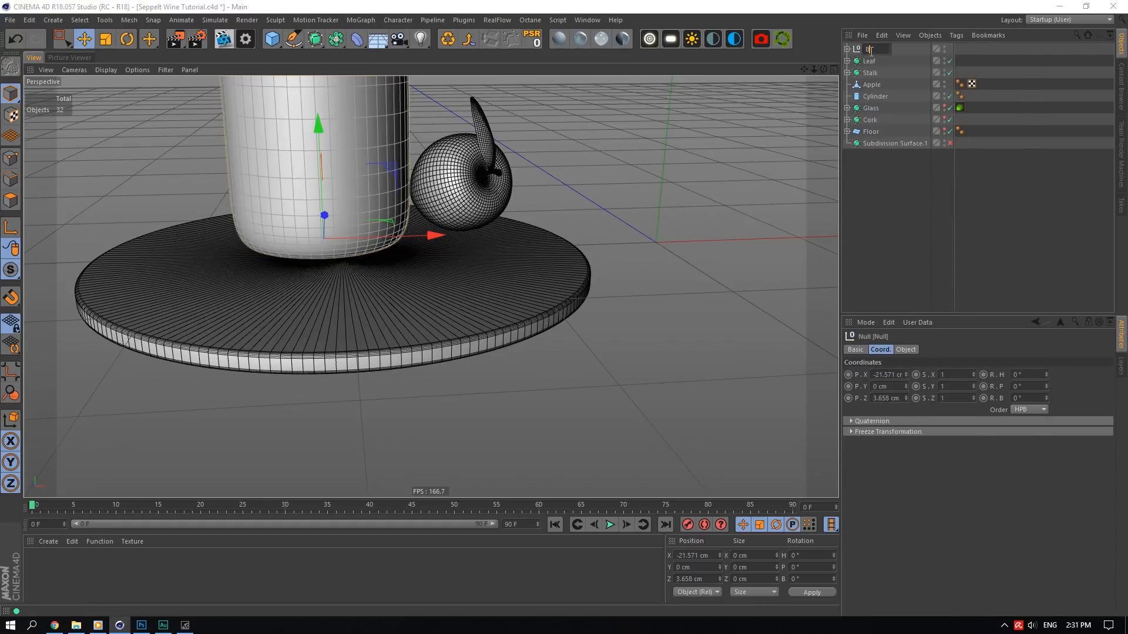
pyautogui.write('Bottle')
pyautogui.press('Return')
# - Move the Bottle group on the board beside the apple to about X -21.07 cm and Z -1.69 cm, and save the scene
pyautogui.moveTo(823, 69)
pyautogui.mouseDown()
pyautogui.moveTo(823, 53)
pyautogui.moveTo(828, 71)
pyautogui.mouseUp()
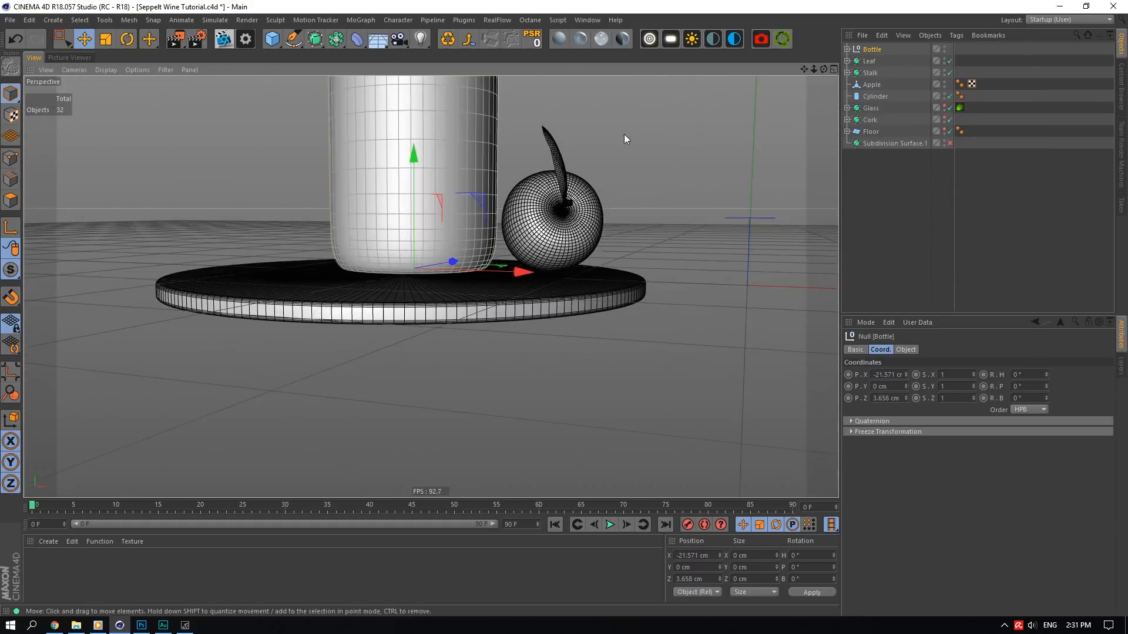
pyautogui.scroll(5, 394, 292)
pyautogui.scroll(8, 394, 291)
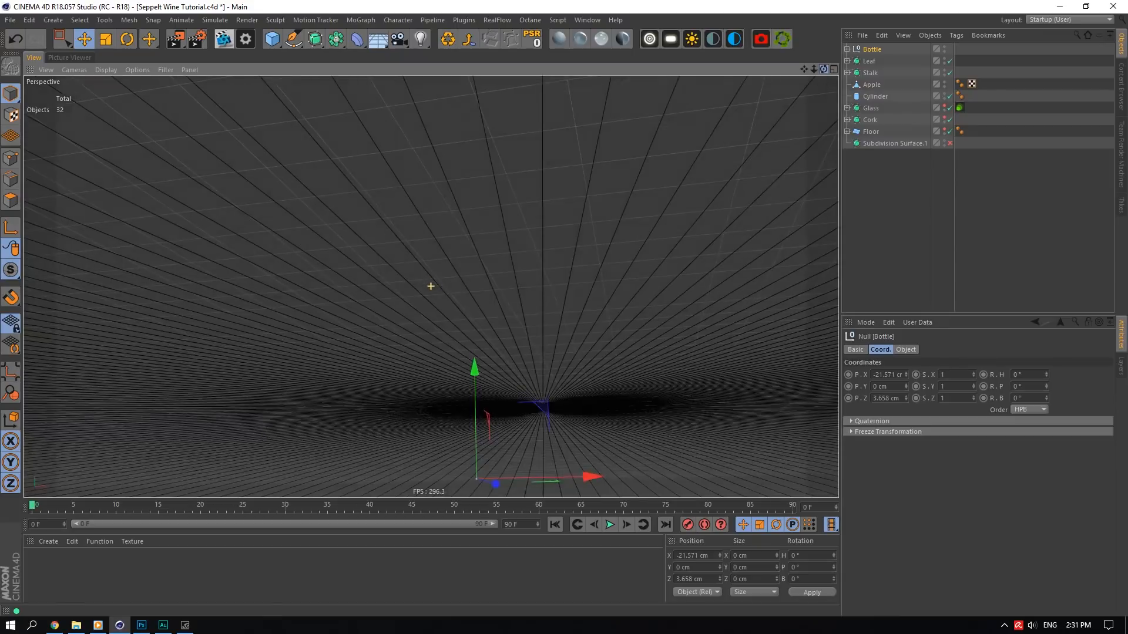
pyautogui.moveTo(824, 70)
pyautogui.mouseDown()
pyautogui.moveTo(811, 91)
pyautogui.moveTo(811, 65)
pyautogui.mouseUp()
pyautogui.scroll(3, 491, 240)
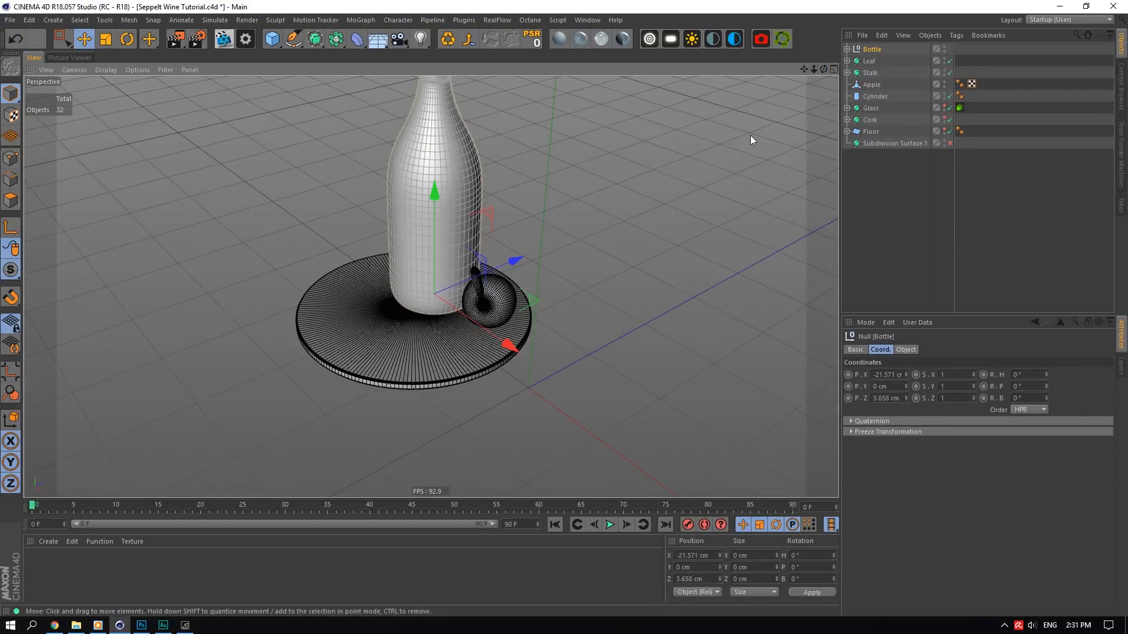
pyautogui.moveTo(515, 265); pyautogui.dragTo(483, 285)
pyautogui.scroll(2, 406, 281)
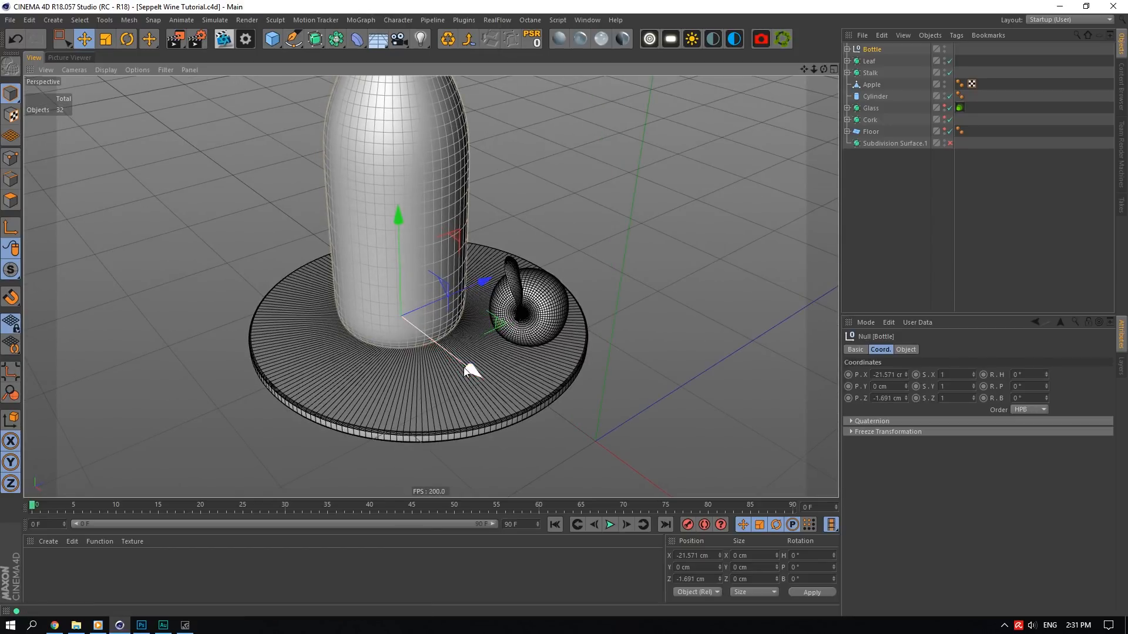
pyautogui.moveTo(464, 368); pyautogui.dragTo(469, 371)
pyautogui.hotkey('ctrl', 's')
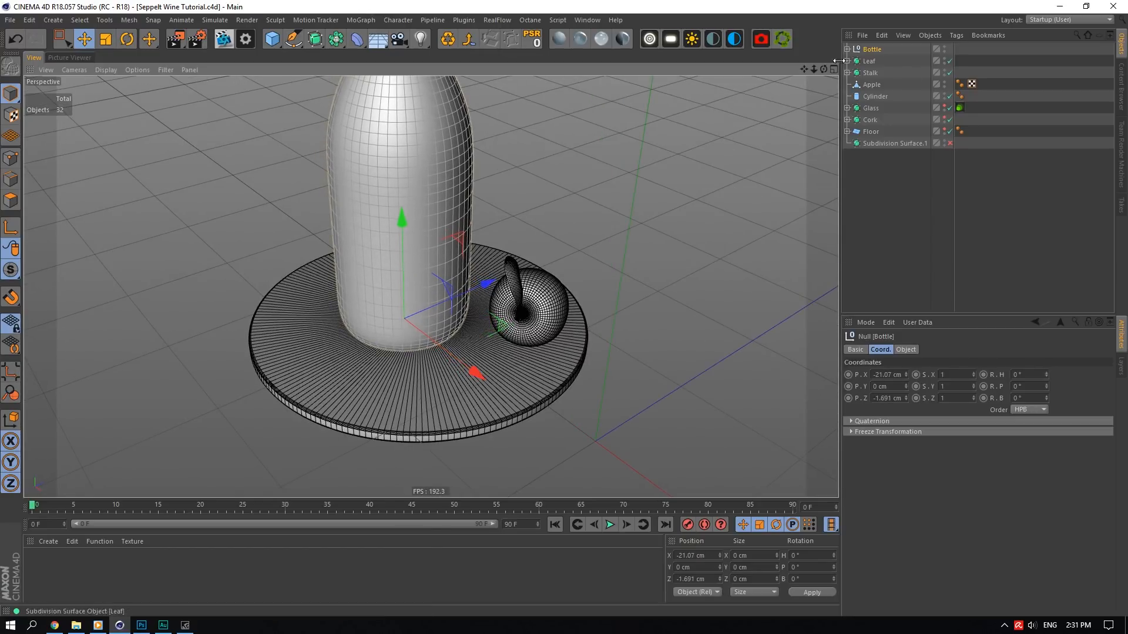
# - Show the Glass and Cork objects again and isolate the Glass with its children using viewport solo
pyautogui.moveTo(804, 69); pyautogui.dragTo(738, 244)
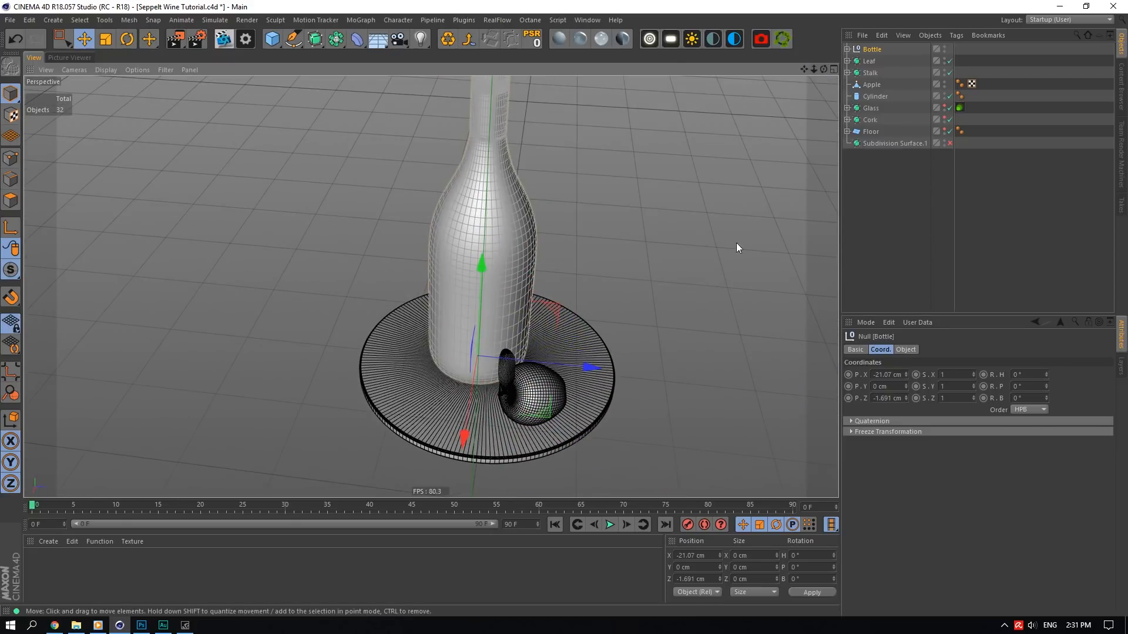
pyautogui.click(872, 108)
pyautogui.click(947, 108)
pyautogui.moveTo(10, 270); pyautogui.dragTo(69, 327)
pyautogui.hotkey('ctrl', 'z')
pyautogui.moveTo(11, 270); pyautogui.dragTo(61, 331)
pyautogui.click(944, 119)
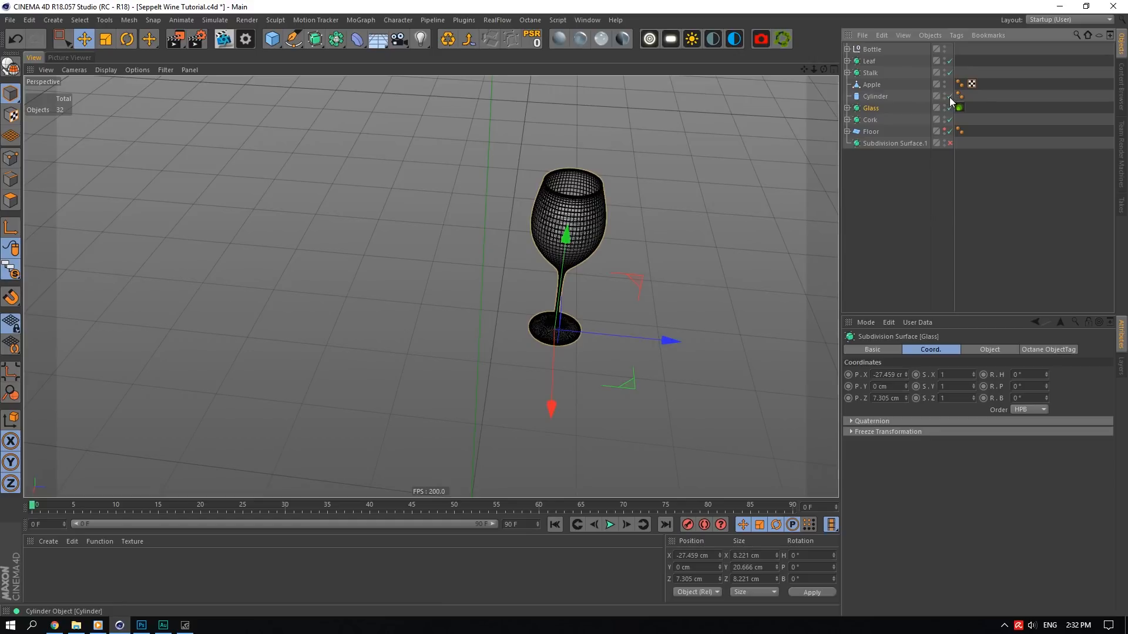
# - Disable the Glass's Subdivision Surface and set its X and Z position to 0 cm
pyautogui.click(950, 108)
pyautogui.scroll(-2, 567, 281)
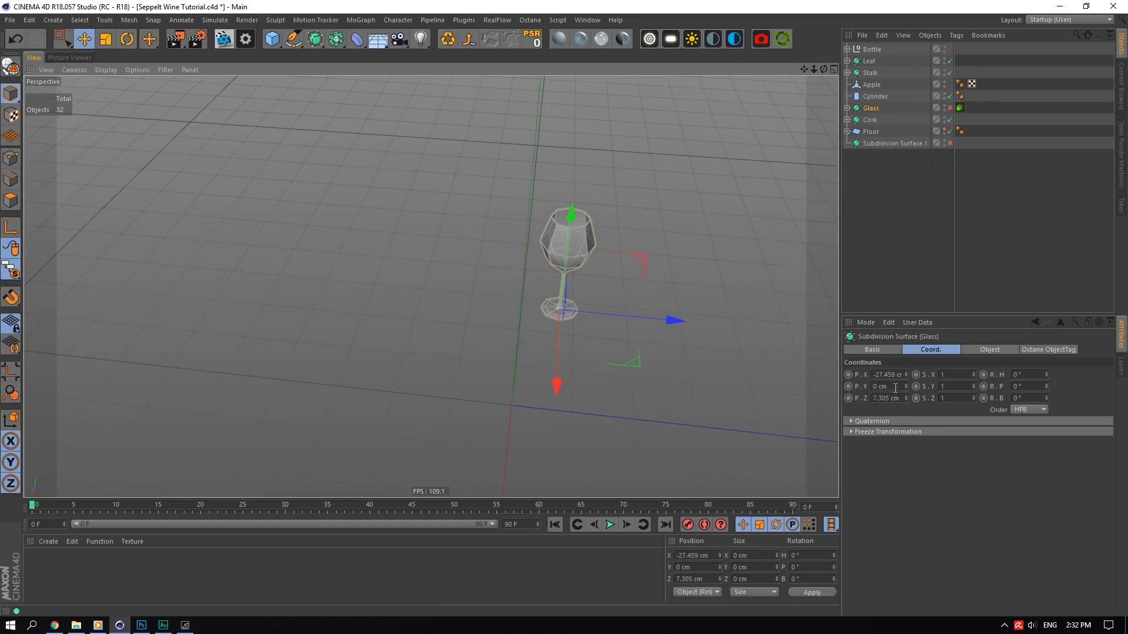
pyautogui.write('0')
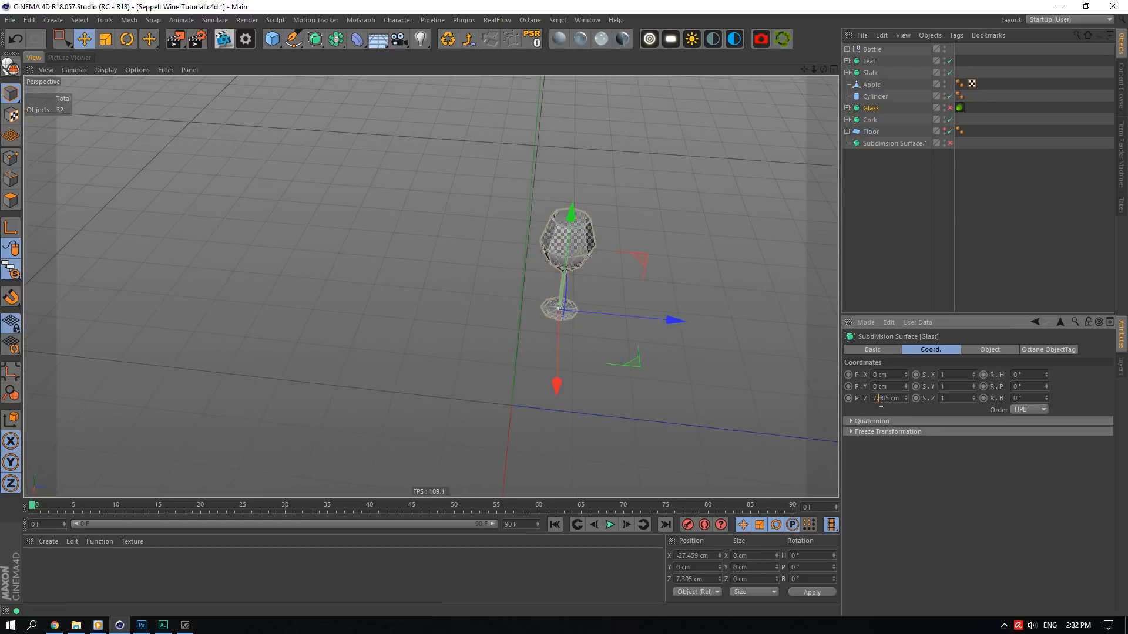
pyautogui.doubleClick(879, 398)
pyautogui.write('0')
pyautogui.press('Return')
# - Add a cylinder primitive at the wine glass's position and set its rotation segments to 6
pyautogui.scroll(6, 522, 416)
pyautogui.scroll(4, 518, 415)
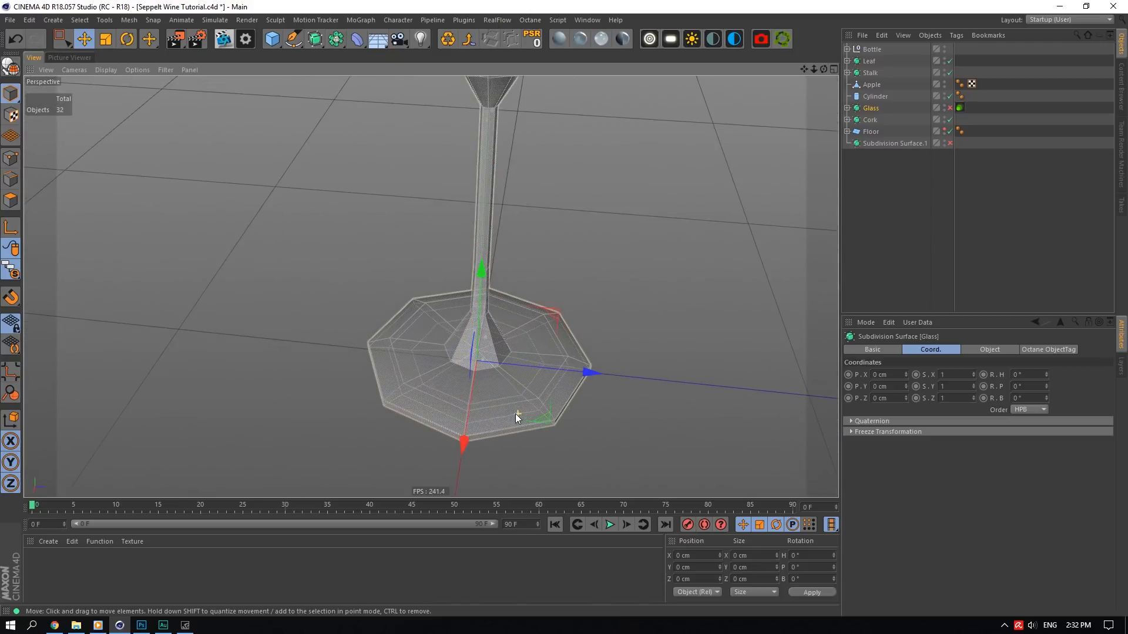
pyautogui.moveTo(824, 69); pyautogui.dragTo(770, 106)
pyautogui.click(275, 40)
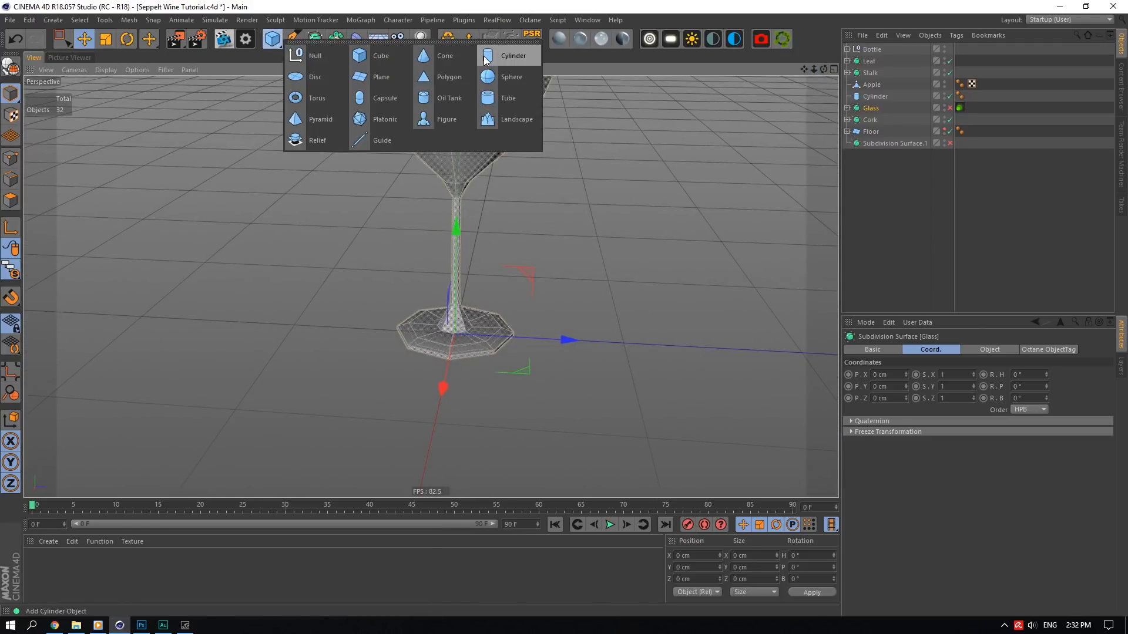
pyautogui.click(513, 55)
pyautogui.click(904, 350)
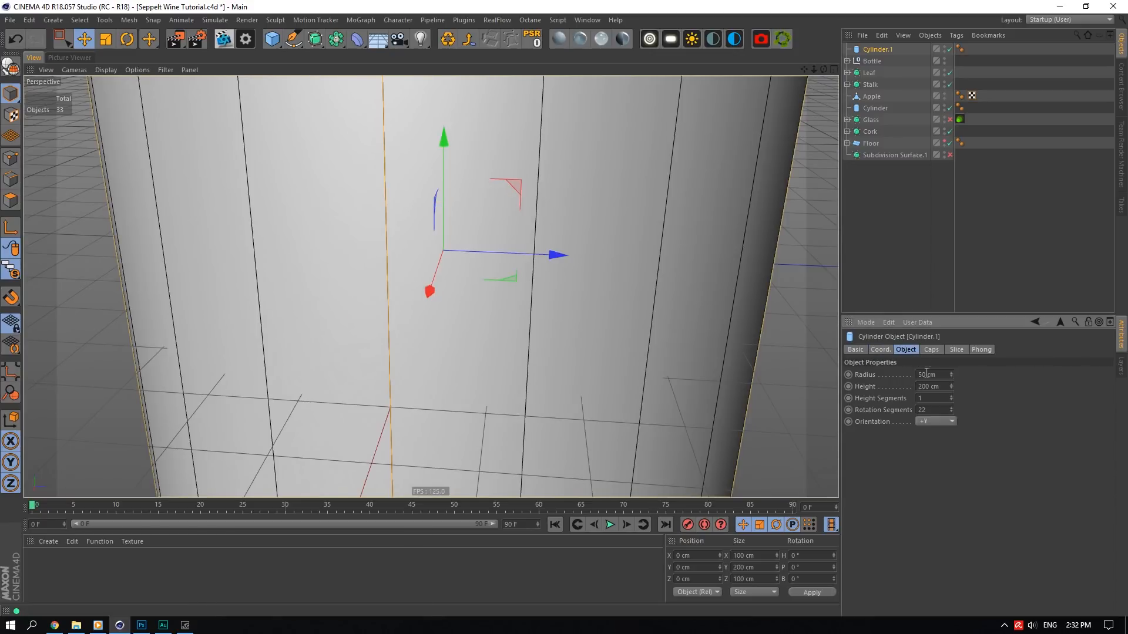
pyautogui.write('6')
pyautogui.click(931, 398)
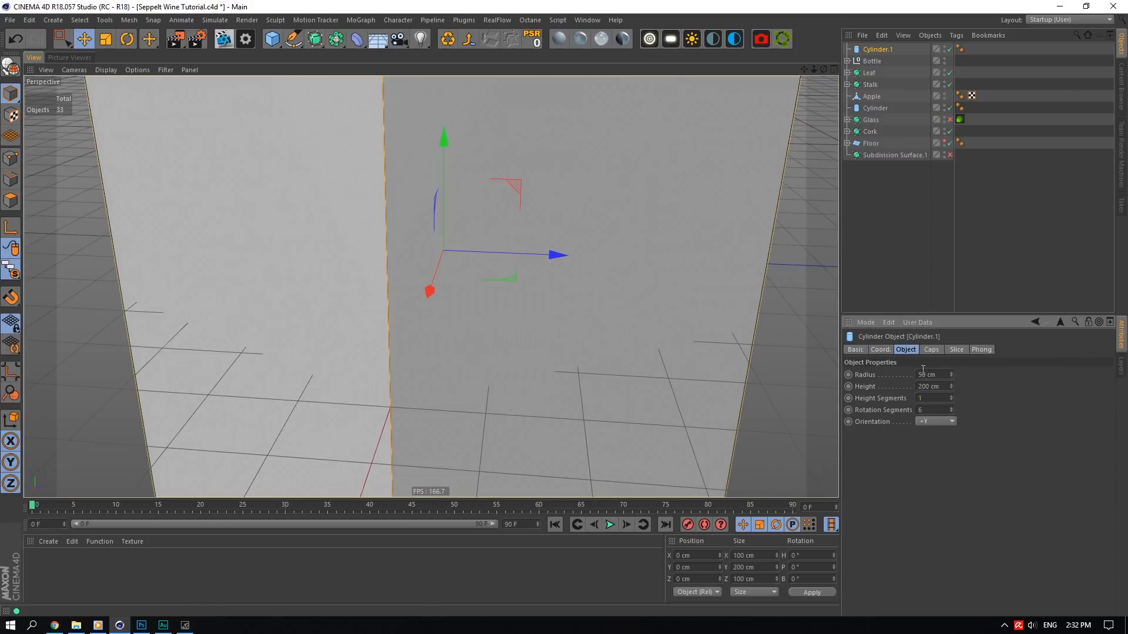
# - Enable X-Ray display for the new cylinder around the glass
pyautogui.click(881, 350)
pyautogui.click(856, 350)
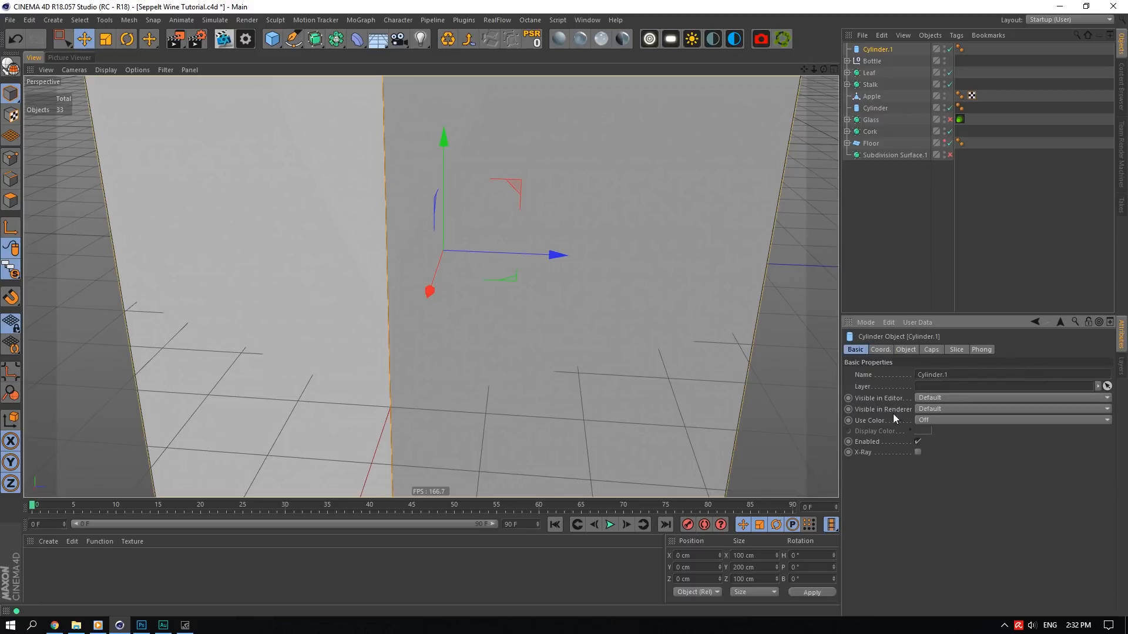
pyautogui.click(920, 451)
# - Set the new cylinder's radius to 5 cm to match the width of the glass bowl
pyautogui.click(903, 349)
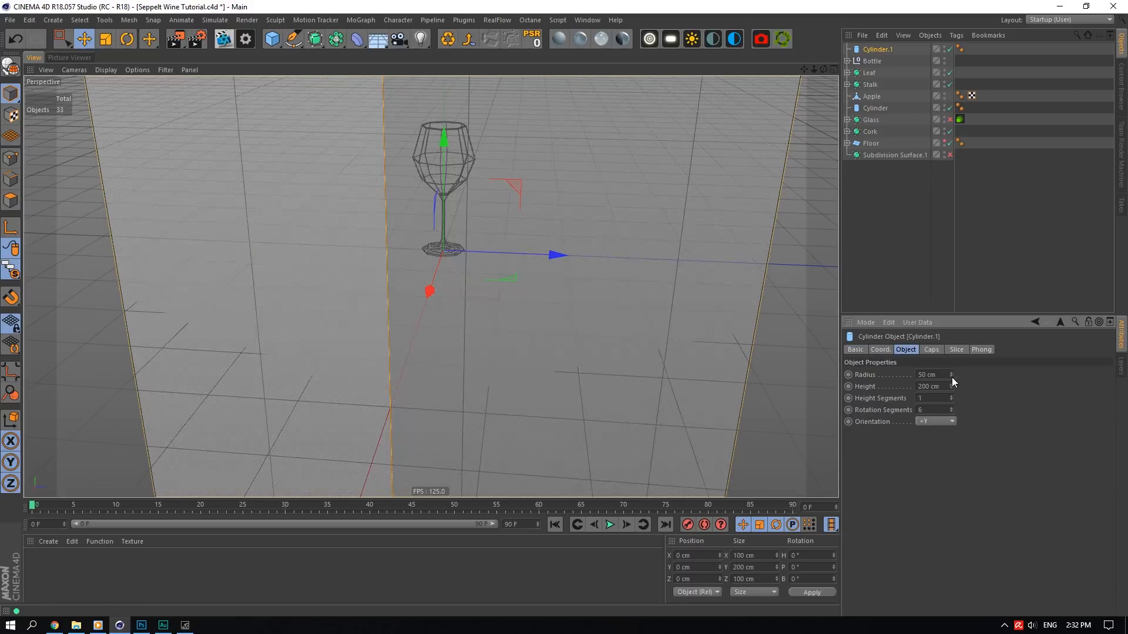
pyautogui.moveTo(952, 376); pyautogui.dragTo(951, 398)
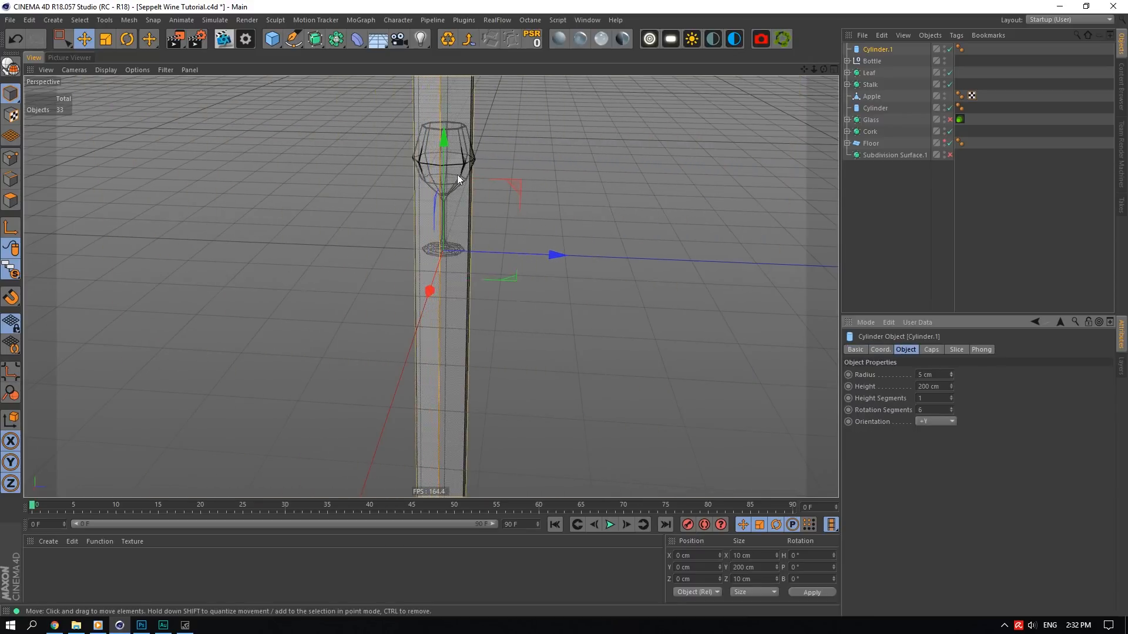
pyautogui.scroll(10, 429, 159)
pyautogui.doubleClick(930, 374)
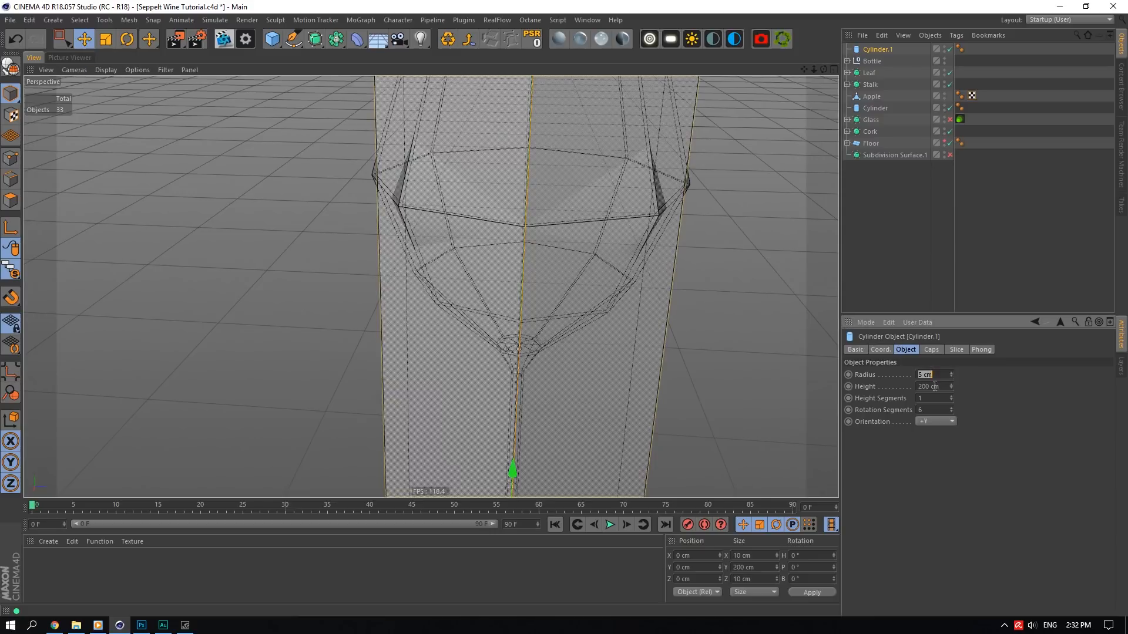
pyautogui.write('6')
pyautogui.click(935, 387)
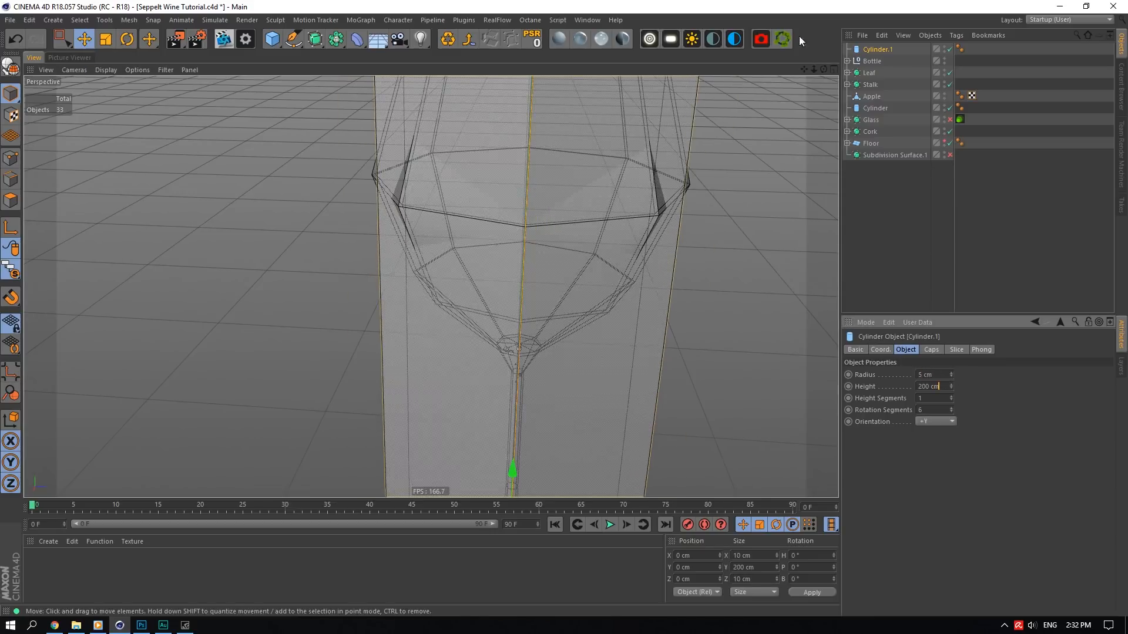
# - Set the new cylinder's rotation segments to 8 so its sides line up with the wine glass mesh
pyautogui.moveTo(822, 69); pyautogui.dragTo(807, 94)
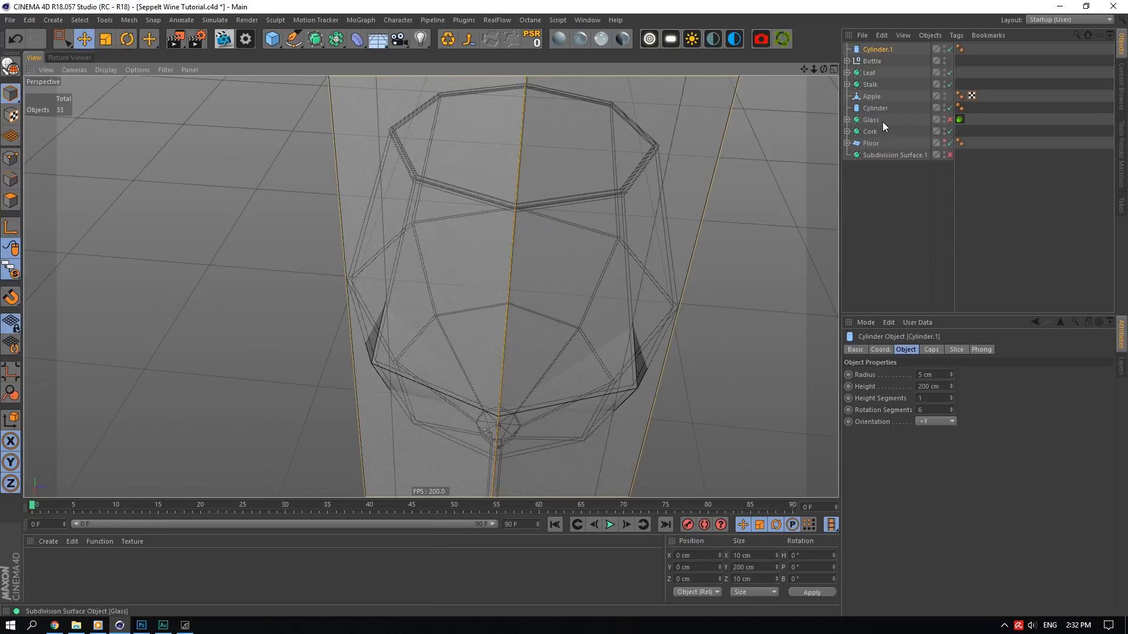
pyautogui.moveTo(805, 69); pyautogui.dragTo(820, 73)
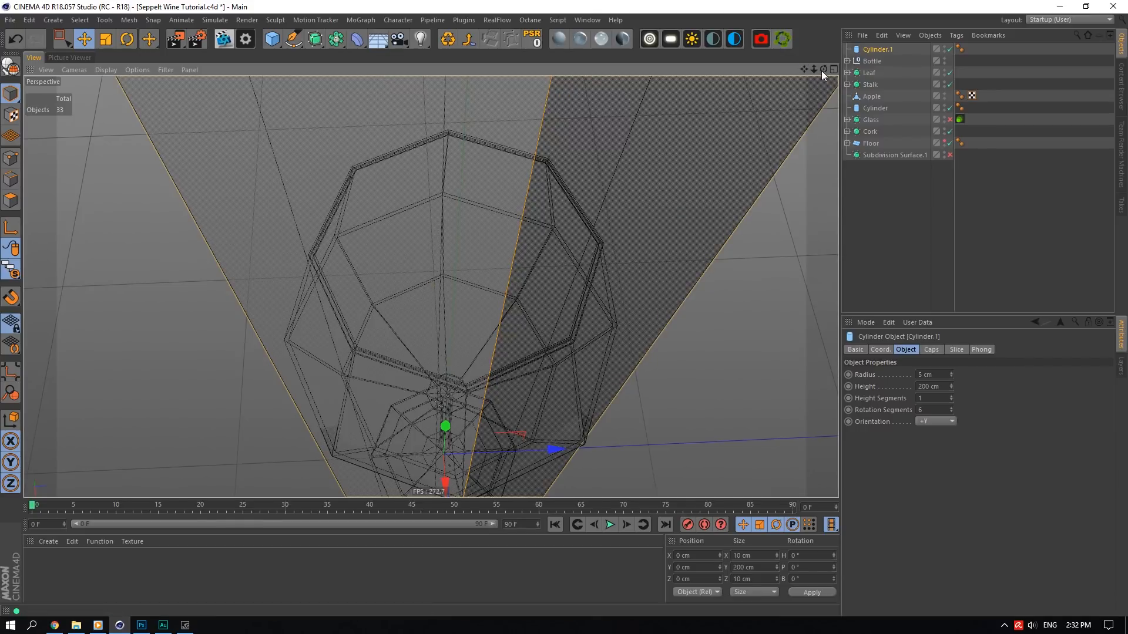
pyautogui.moveTo(822, 71); pyautogui.dragTo(817, 71)
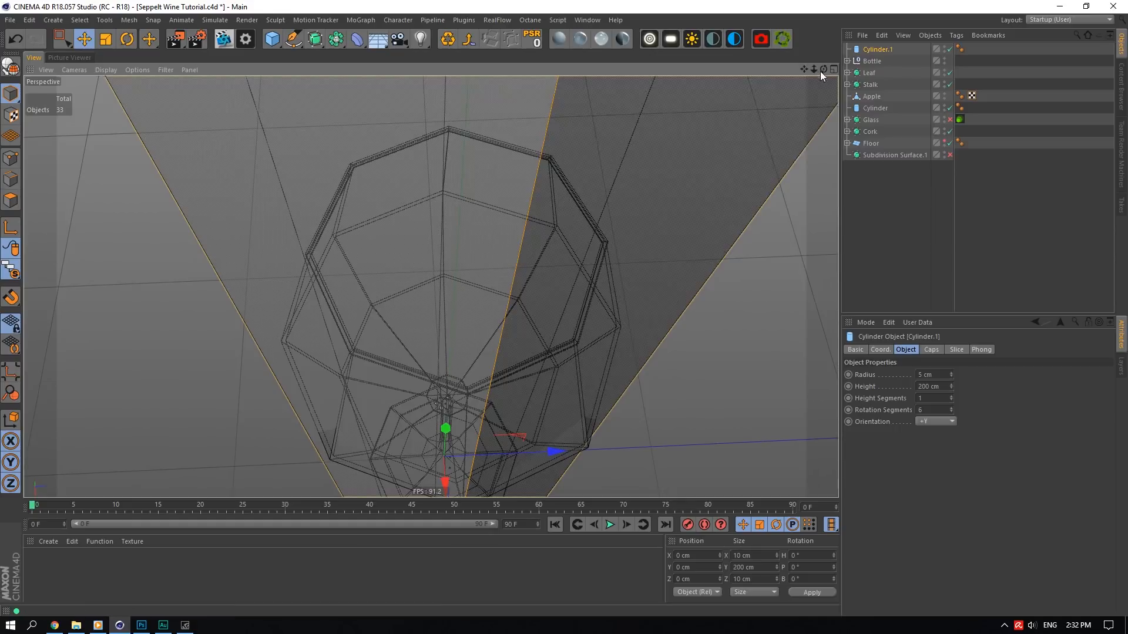
pyautogui.moveTo(823, 69)
pyautogui.mouseDown()
pyautogui.moveTo(796, 72)
pyautogui.moveTo(812, 69)
pyautogui.mouseUp()
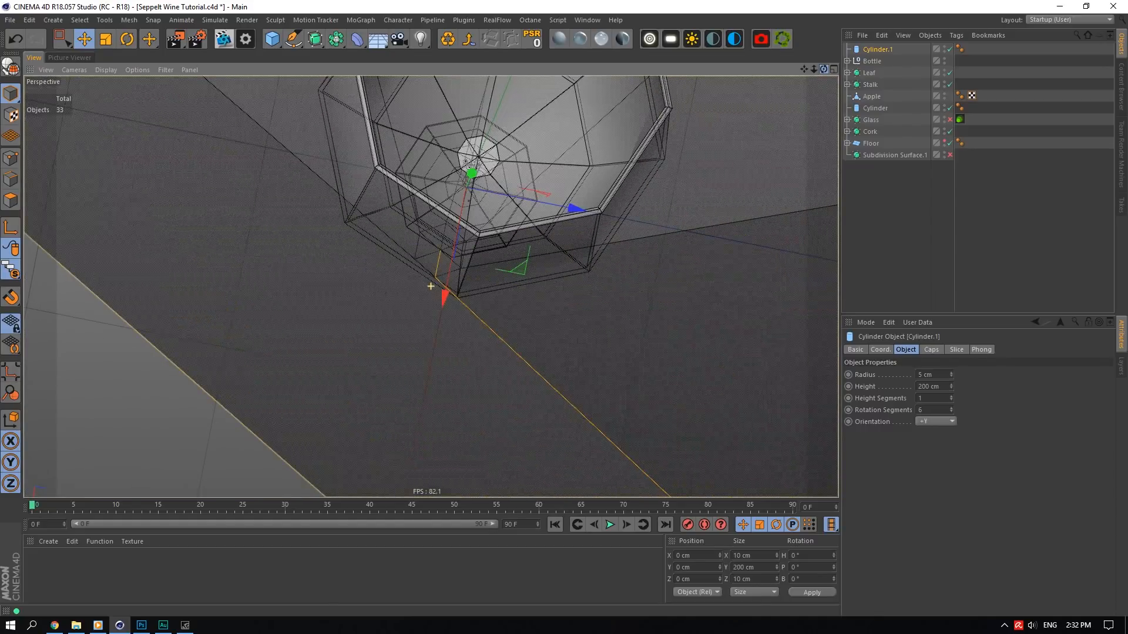
pyautogui.scroll(5, 494, 114)
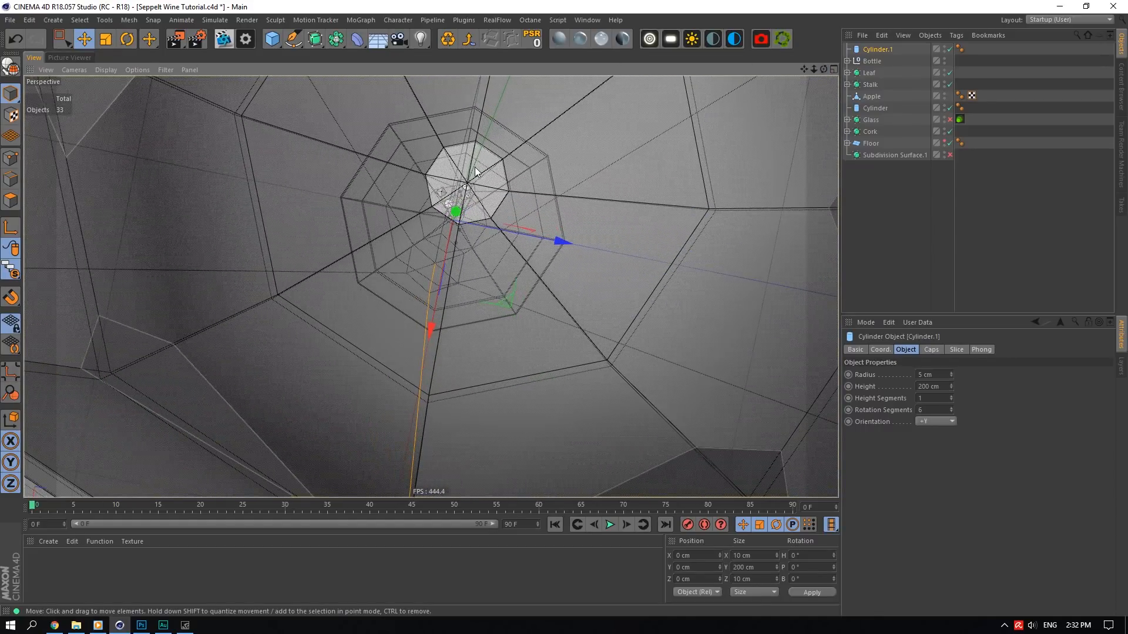
pyautogui.scroll(-5, 475, 172)
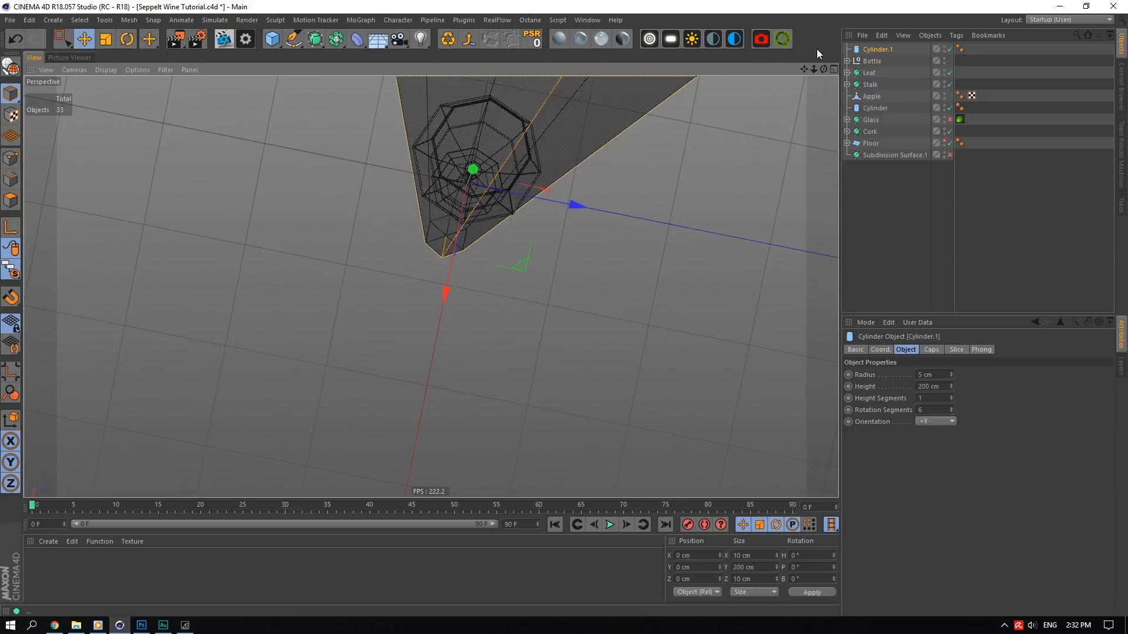
pyautogui.moveTo(823, 70); pyautogui.dragTo(821, 81)
pyautogui.keyDown('alt'); pyautogui.moveTo(431, 286); pyautogui.dragTo(434, 229); pyautogui.keyUp('alt')
pyautogui.click(939, 411)
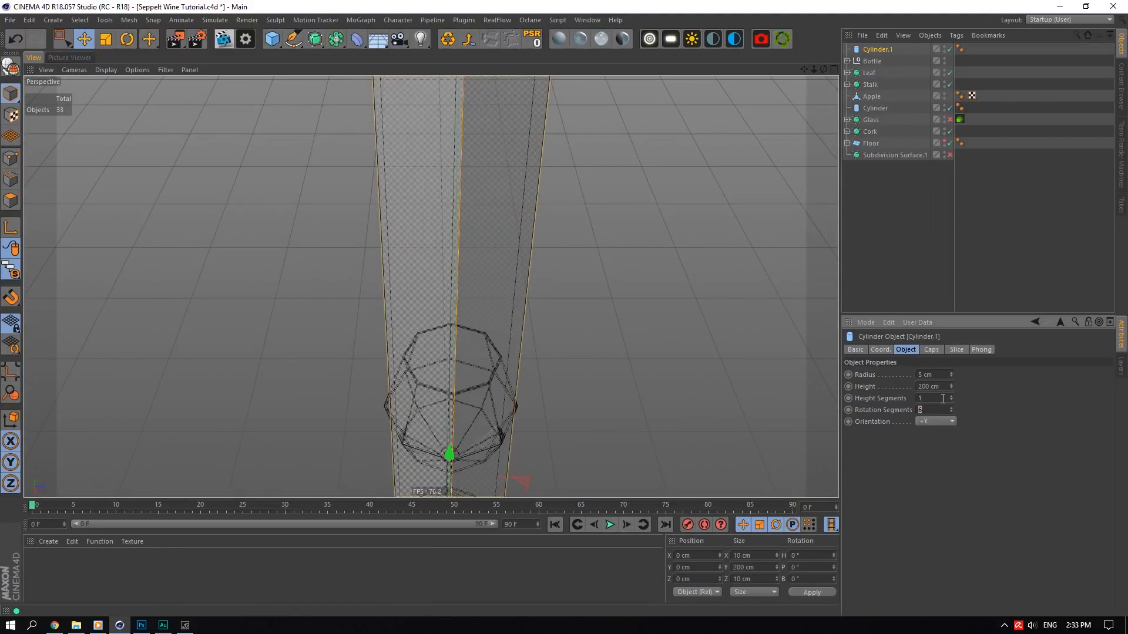
pyautogui.write('8')
pyautogui.press('Return')
# - Set the new cylinder's height to 5 cm
pyautogui.scroll(5, 476, 411)
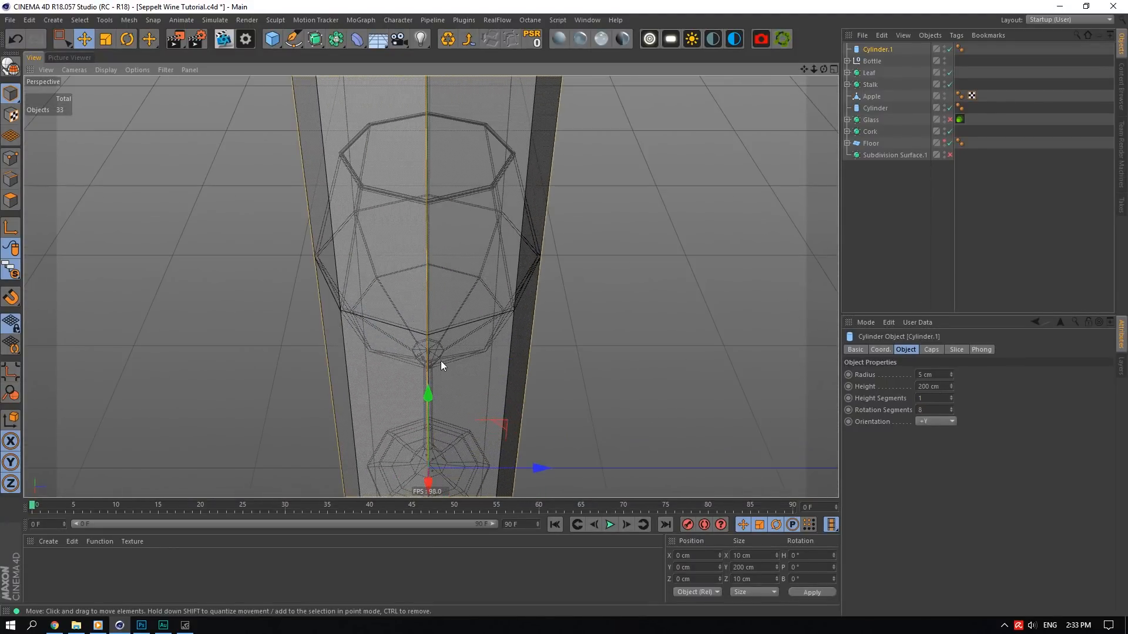
pyautogui.scroll(-3, 440, 361)
pyautogui.scroll(7, 435, 407)
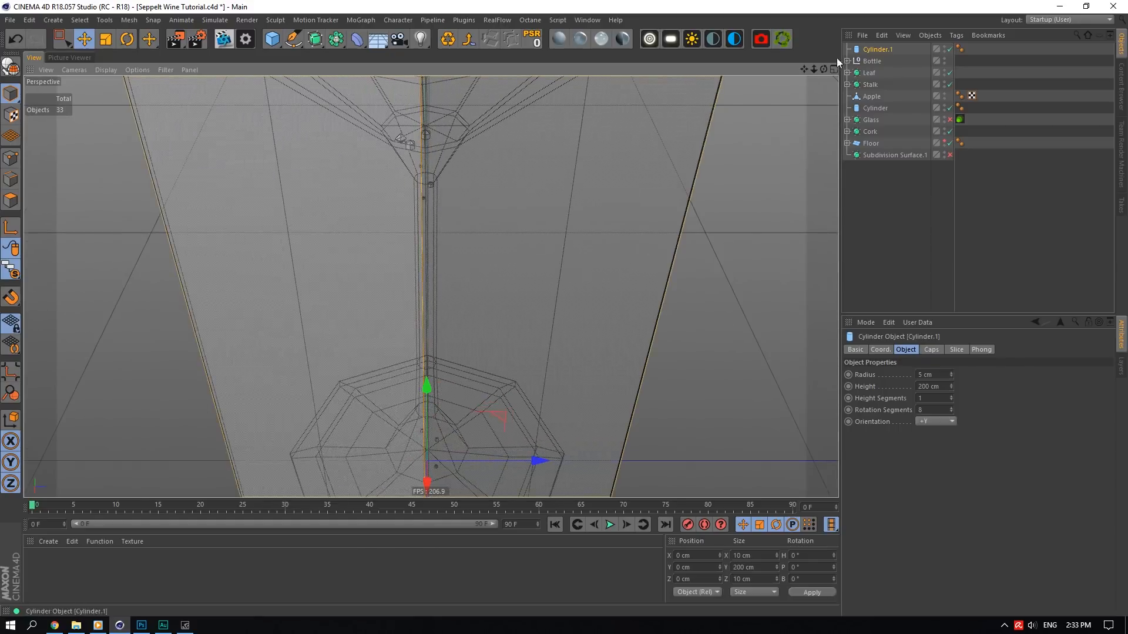
pyautogui.moveTo(823, 69); pyautogui.dragTo(820, 69)
pyautogui.scroll(-5, 463, 225)
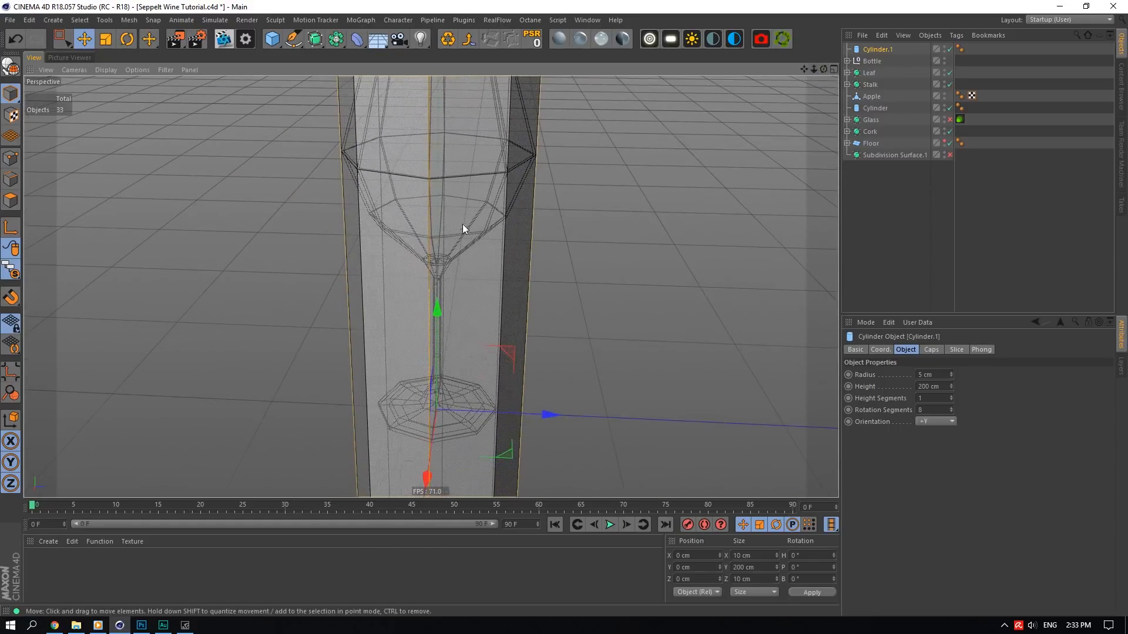
pyautogui.scroll(-3, 463, 224)
pyautogui.click(933, 385)
pyautogui.write('5')
pyautogui.press('Return')
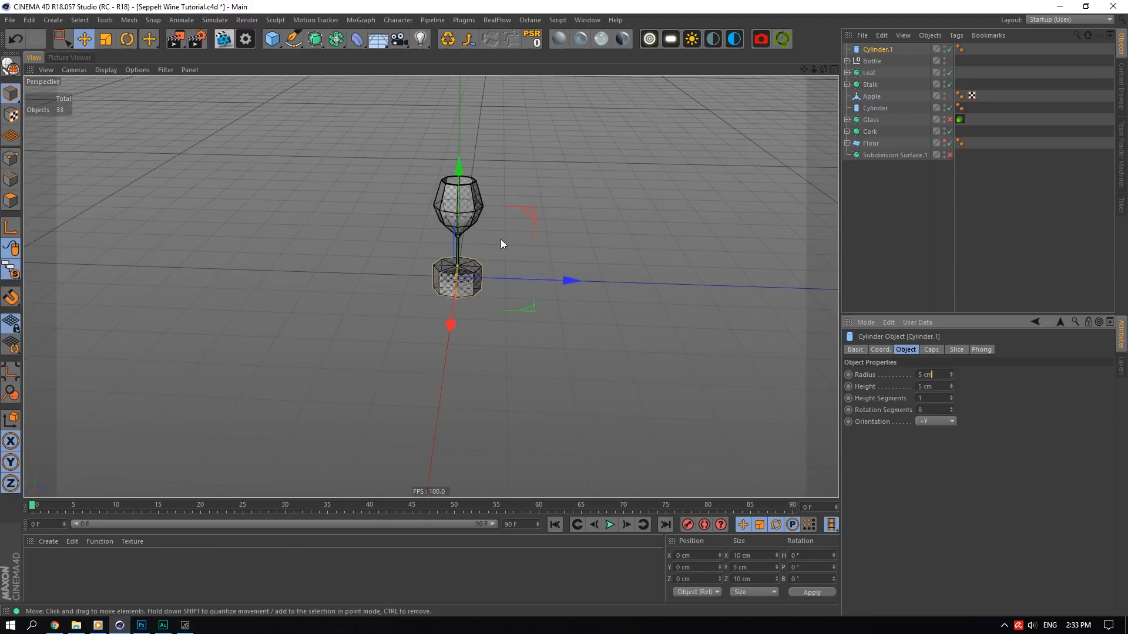
# - Make the cylinder editable and move its axis to its base using Axis Center with Y at -100%
pyautogui.scroll(6, 470, 235)
pyautogui.scroll(-5, 456, 245)
pyautogui.scroll(3, 456, 244)
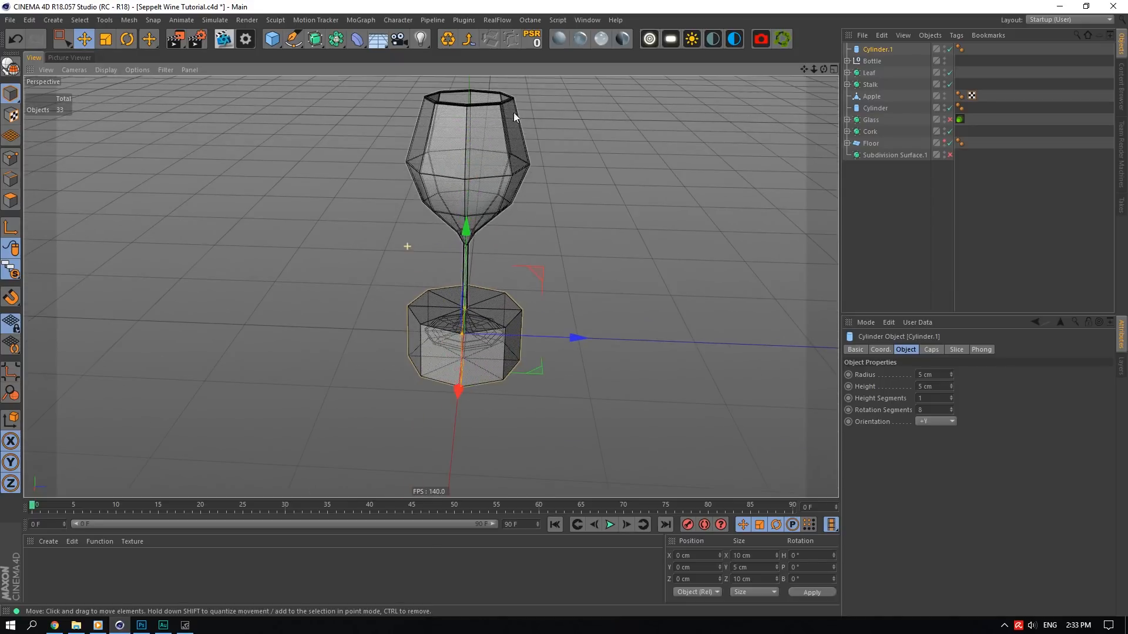
pyautogui.click(448, 39)
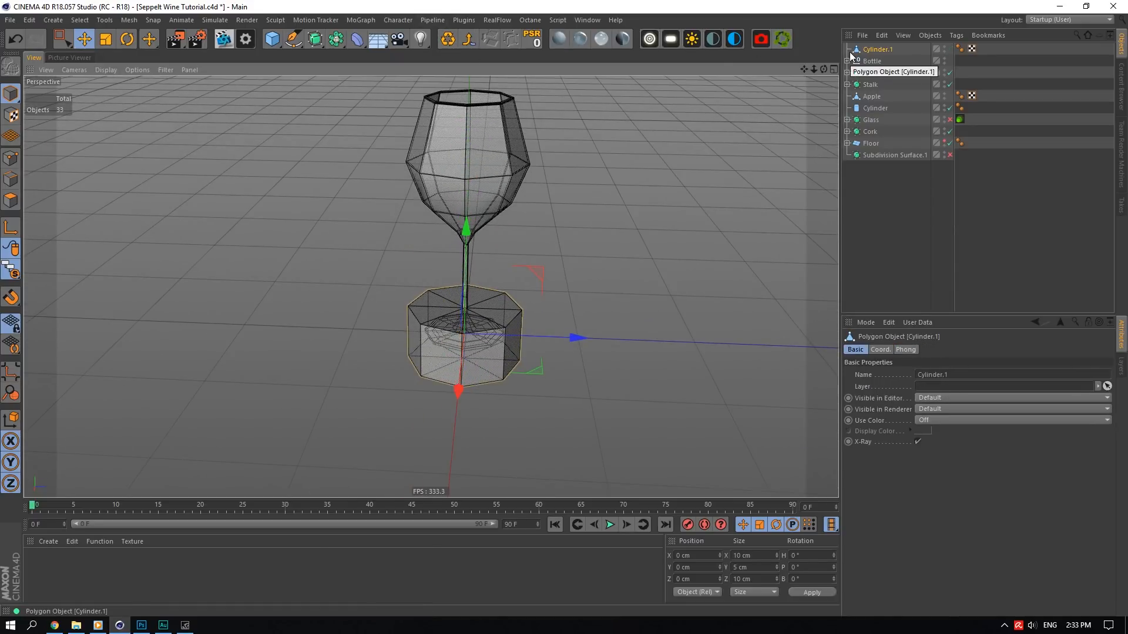
pyautogui.click(128, 20)
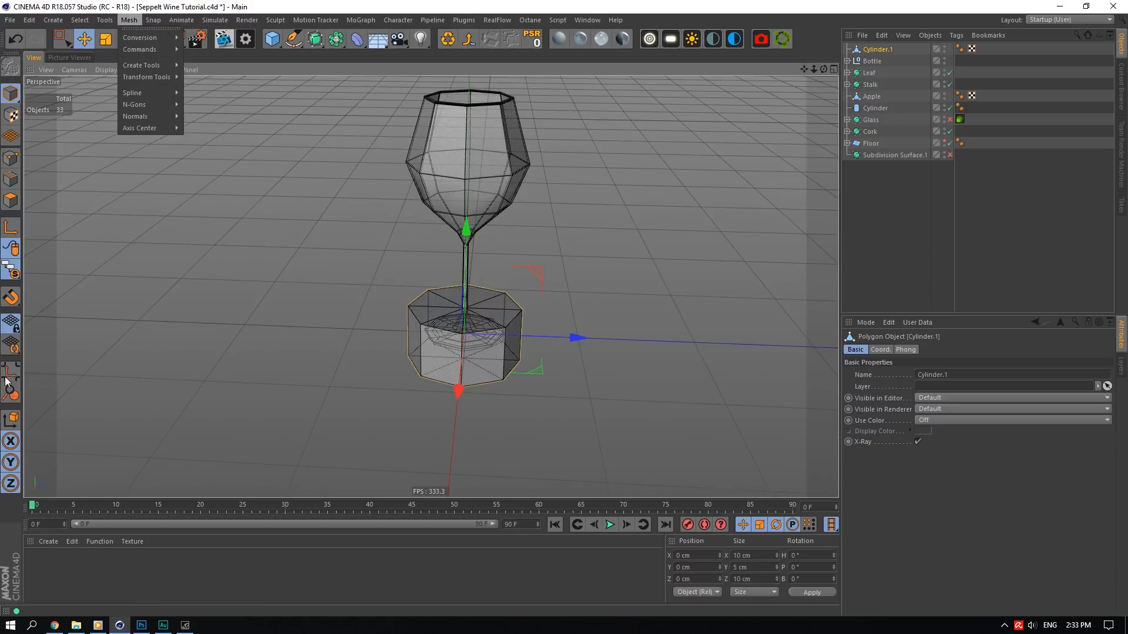
pyautogui.click(5, 381)
pyautogui.click(104, 20)
pyautogui.moveTo(152, 126)
pyautogui.click(223, 130)
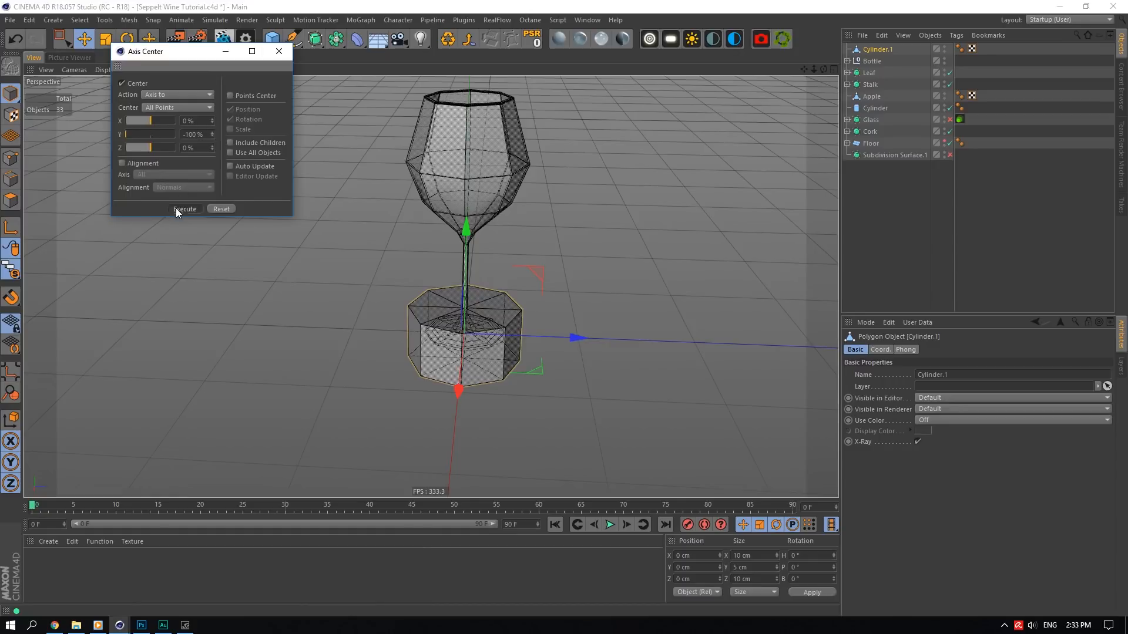
pyautogui.click(278, 52)
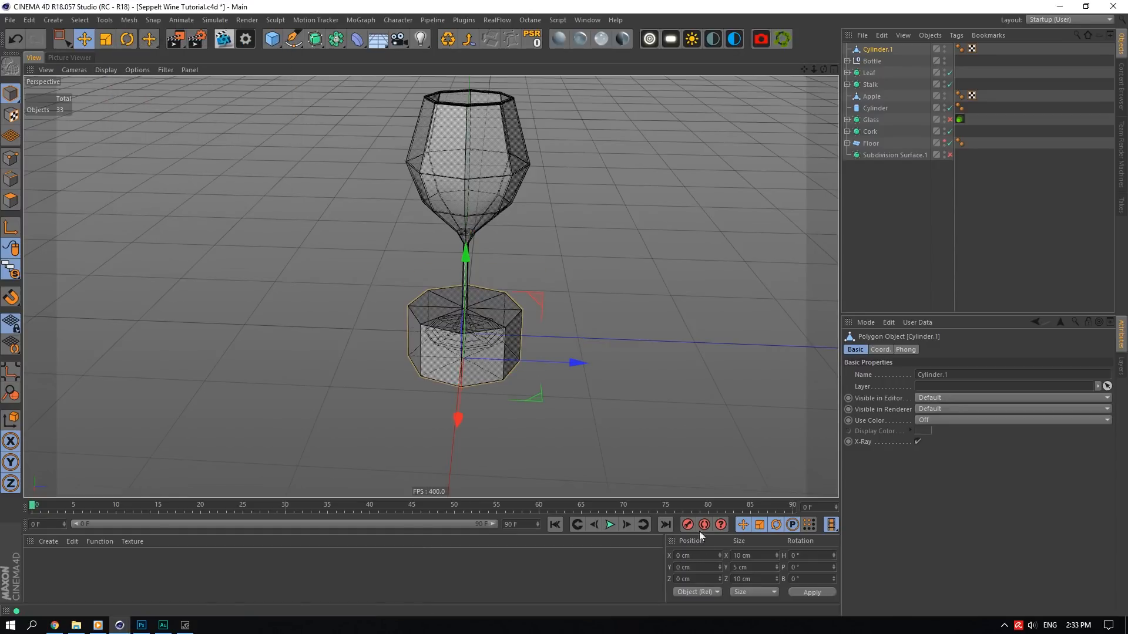
# - Select the cylinder's top cap polygons and raise them to a height of about 20.7 cm at the glass rim
pyautogui.click(11, 200)
pyautogui.moveTo(72, 43); pyautogui.dragTo(88, 56)
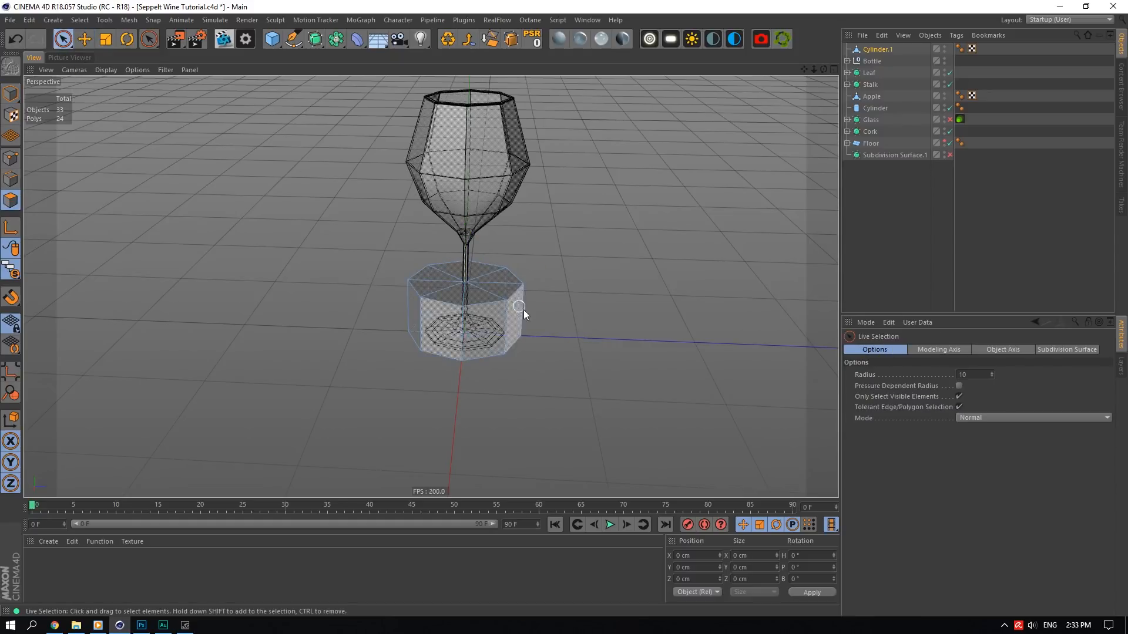
pyautogui.moveTo(468, 286); pyautogui.dragTo(449, 278)
pyautogui.moveTo(468, 177); pyautogui.dragTo(468, 2)
pyautogui.scroll(4, 452, 119)
pyautogui.scroll(-5, 464, 106)
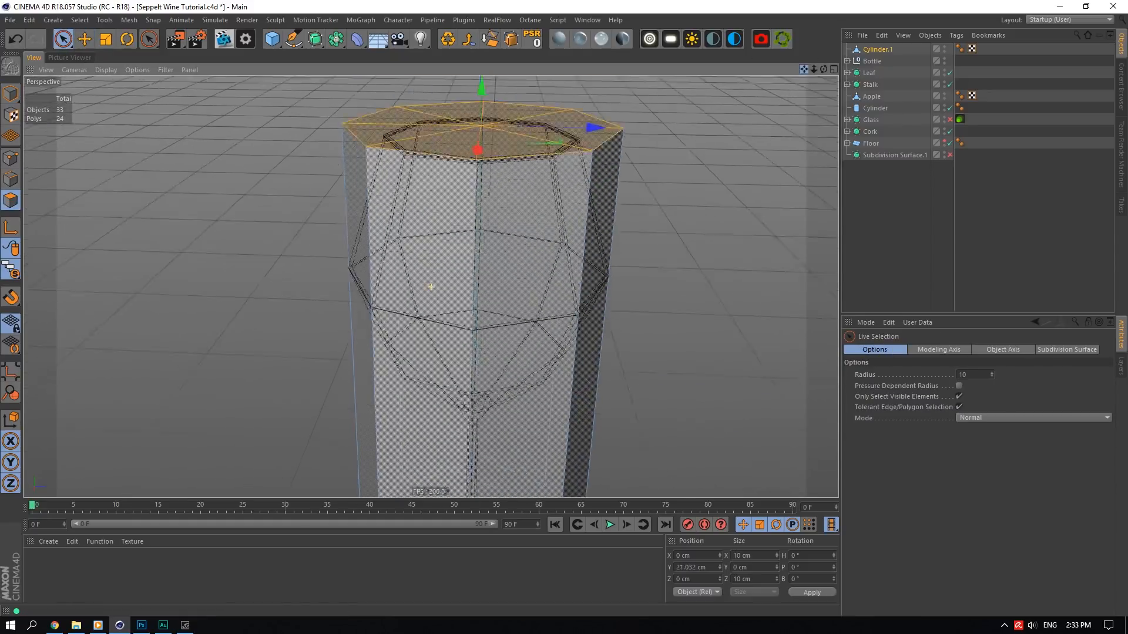
pyautogui.moveTo(477, 95); pyautogui.dragTo(475, 104)
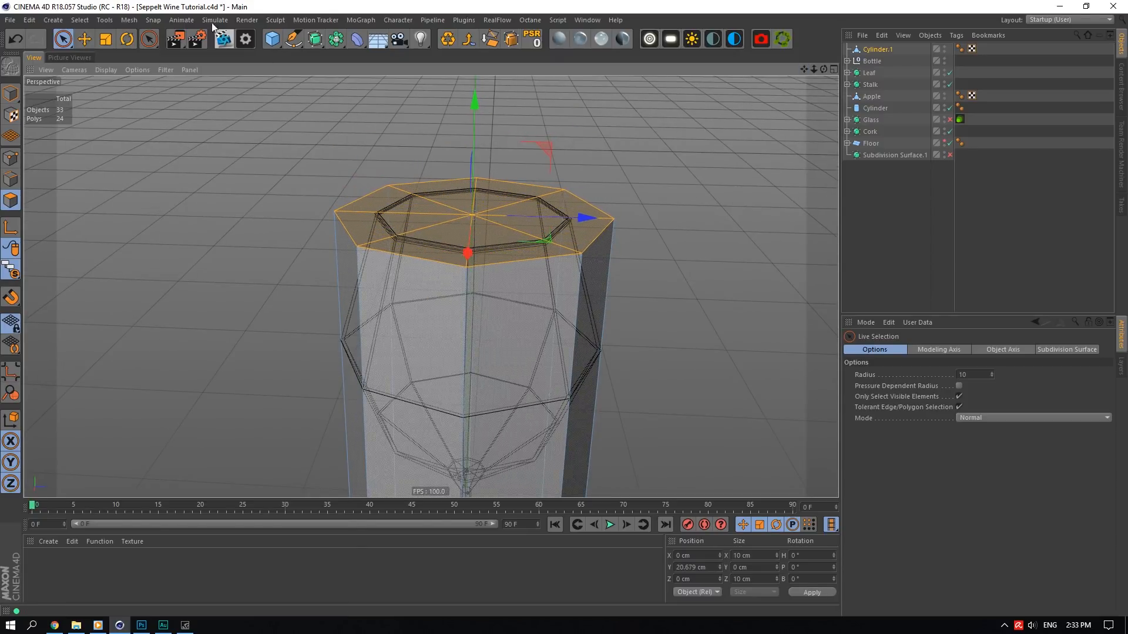
# - Scale the top cap polygons uniformly to about 6.8 cm across to fit the glass rim
pyautogui.click(104, 39)
pyautogui.scroll(3, 539, 262)
pyautogui.moveTo(514, 232); pyautogui.dragTo(312, 223)
pyautogui.scroll(-3, 313, 250)
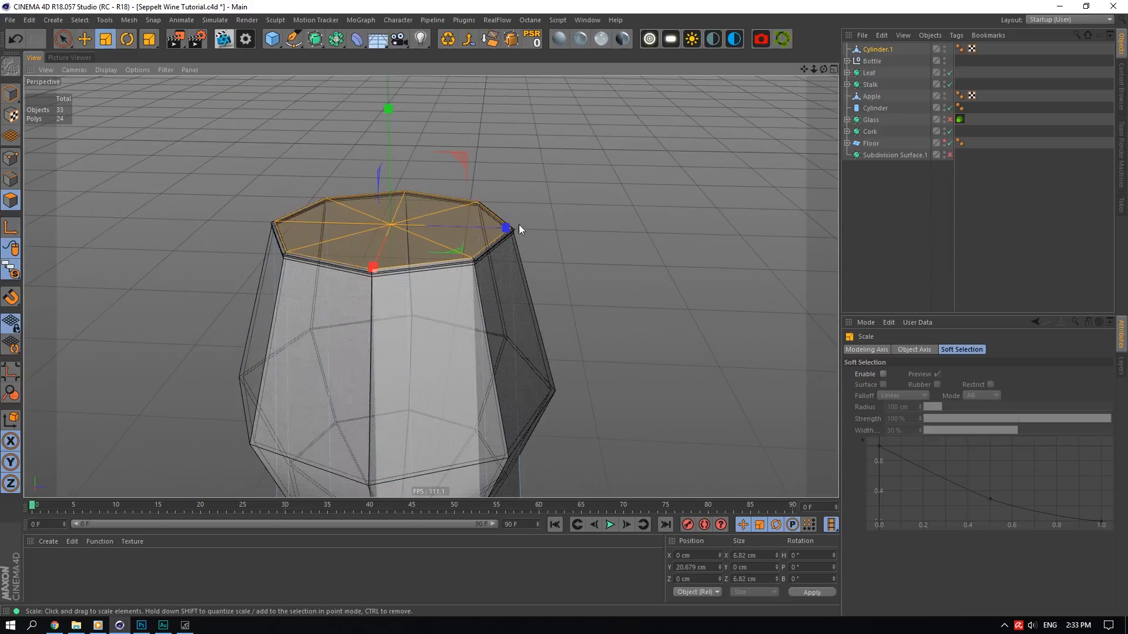
pyautogui.keyDown('alt'); pyautogui.moveTo(634, 284); pyautogui.dragTo(704, 146, button='middle'); pyautogui.keyUp('alt')
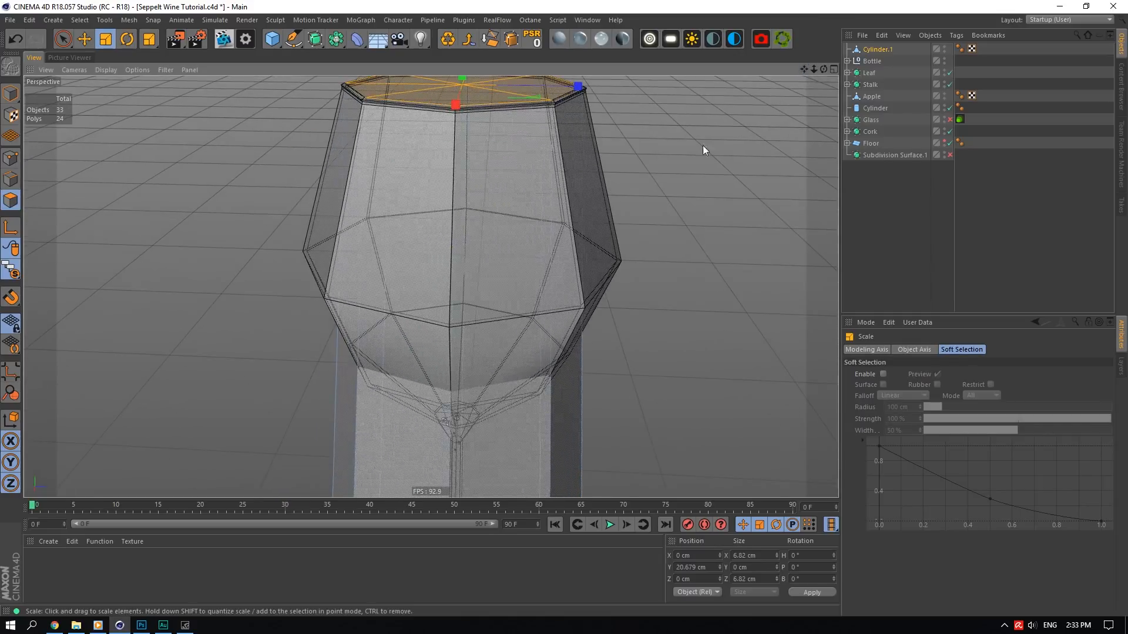
# - Add a loop cut around the cylinder near the widest part of the glass bowl
pyautogui.rightClick(536, 329)
pyautogui.click(573, 273)
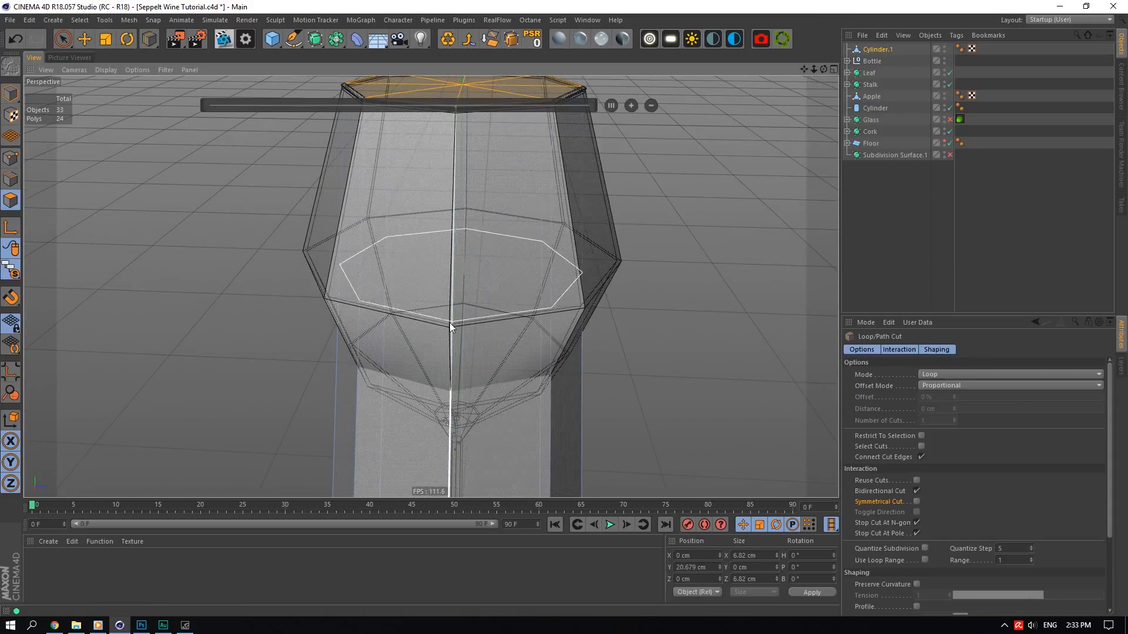
pyautogui.click(436, 312)
# - Scale the new edge loop to about 10.1 cm across and raise it to about 15.4 cm, matching the bowl's widest ring
pyautogui.click(84, 41)
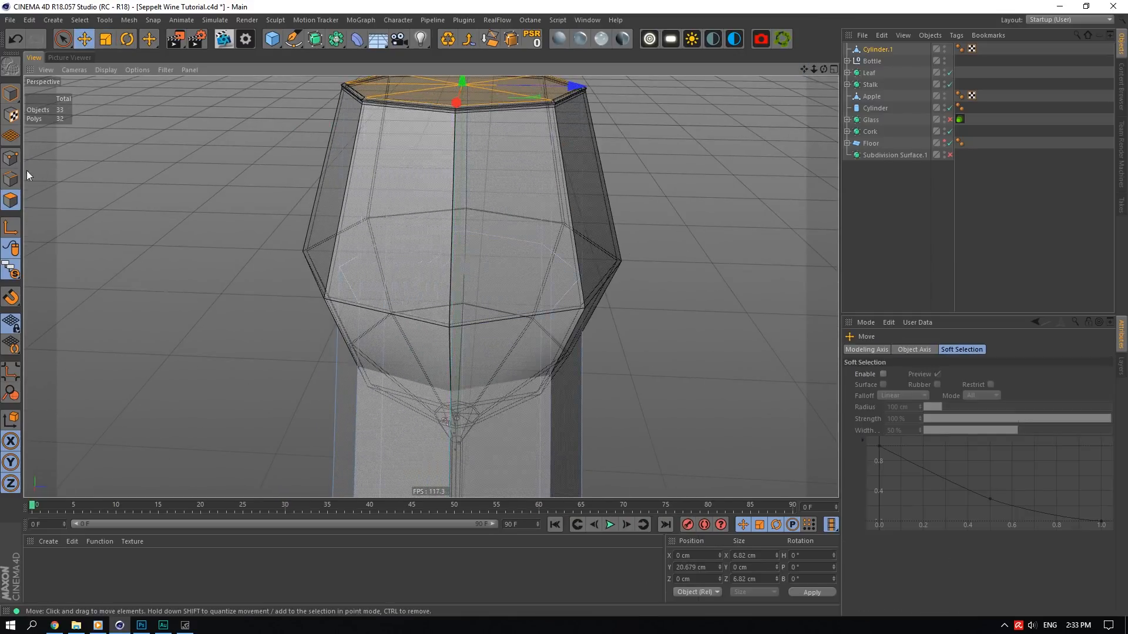
pyautogui.doubleClick(425, 321)
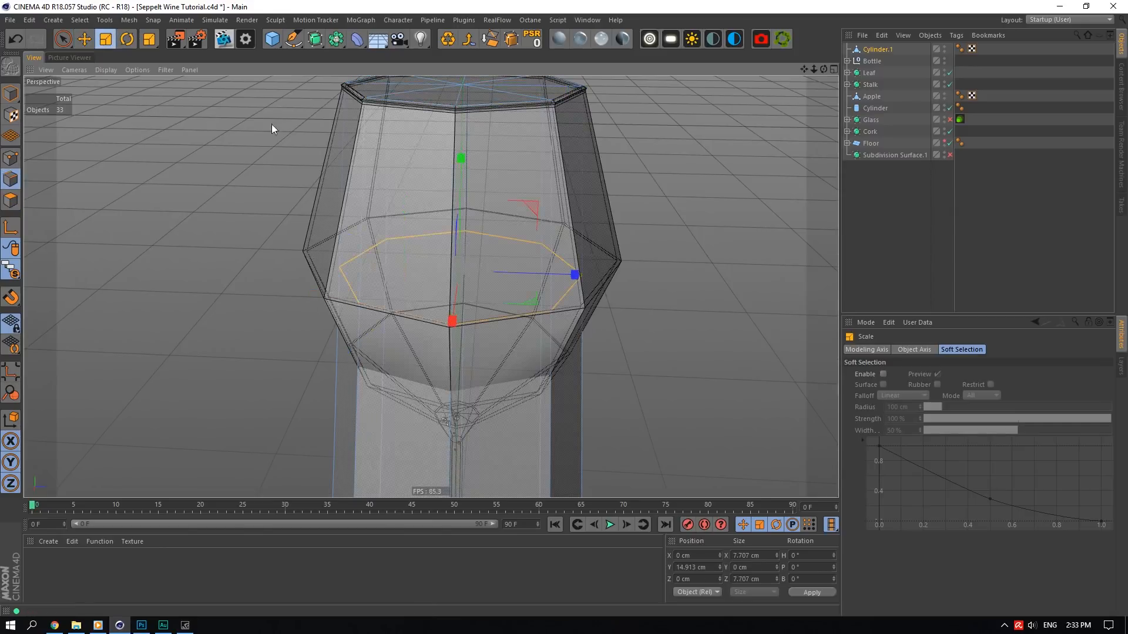
pyautogui.moveTo(587, 294); pyautogui.dragTo(777, 360)
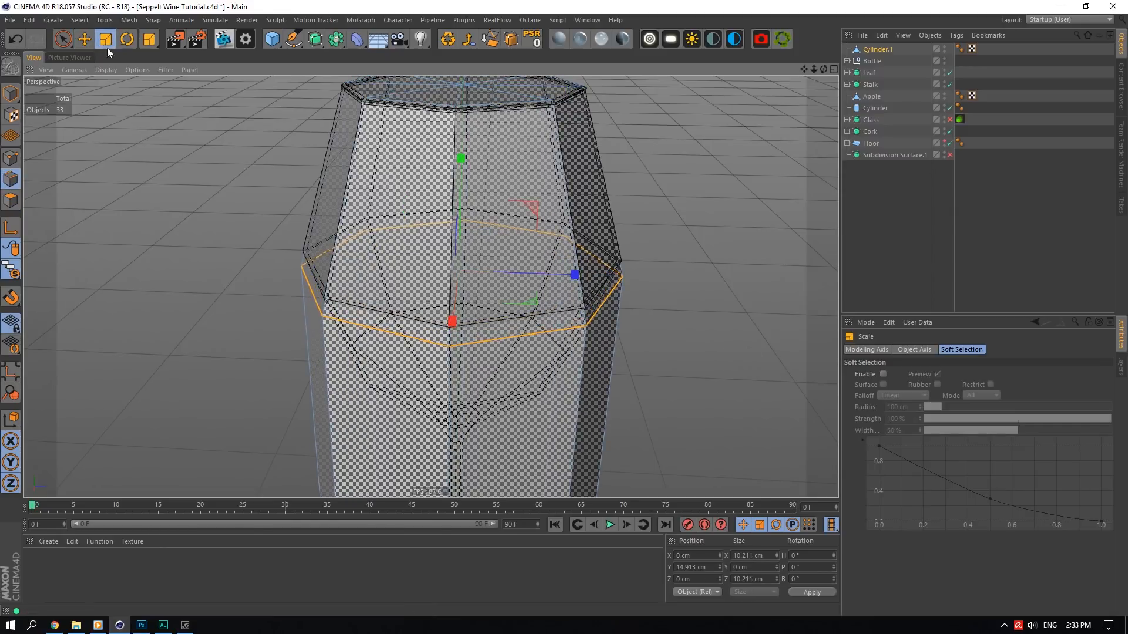
pyautogui.moveTo(462, 163); pyautogui.dragTo(470, 151)
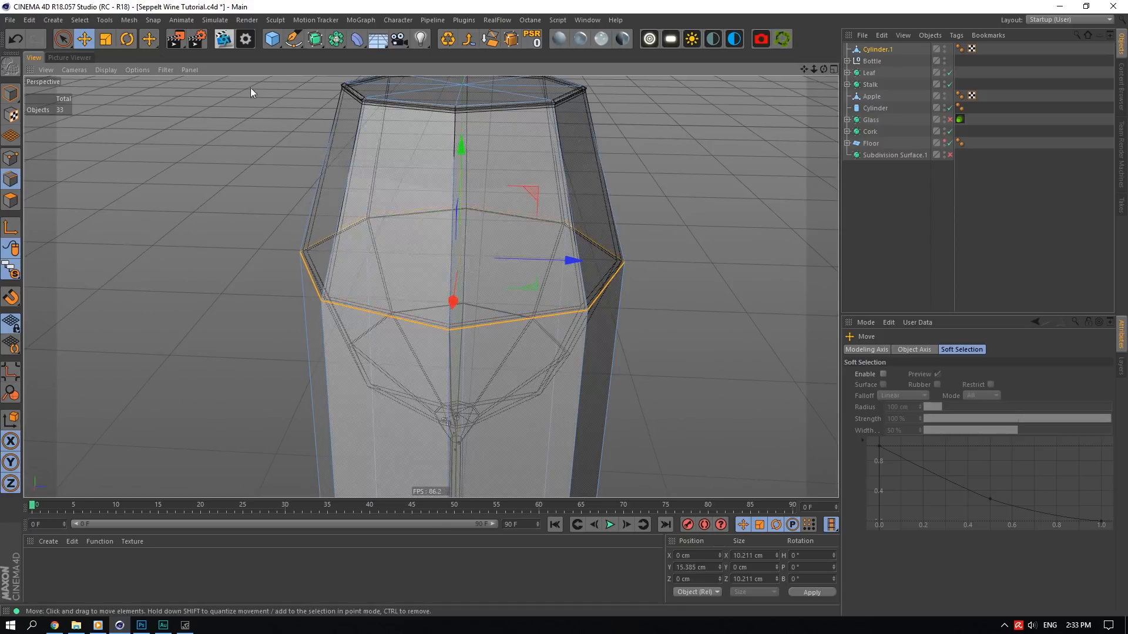
pyautogui.click(103, 44)
pyautogui.moveTo(535, 290); pyautogui.dragTo(525, 286)
pyautogui.press('e')
pyautogui.moveTo(460, 149); pyautogui.dragTo(459, 150)
# - Add loop cuts around the cylinder's lower section, near the glass foot, along the stem and where the stem meets the bowl
pyautogui.moveTo(803, 69); pyautogui.dragTo(803, 11)
pyautogui.scroll(3, 466, 403)
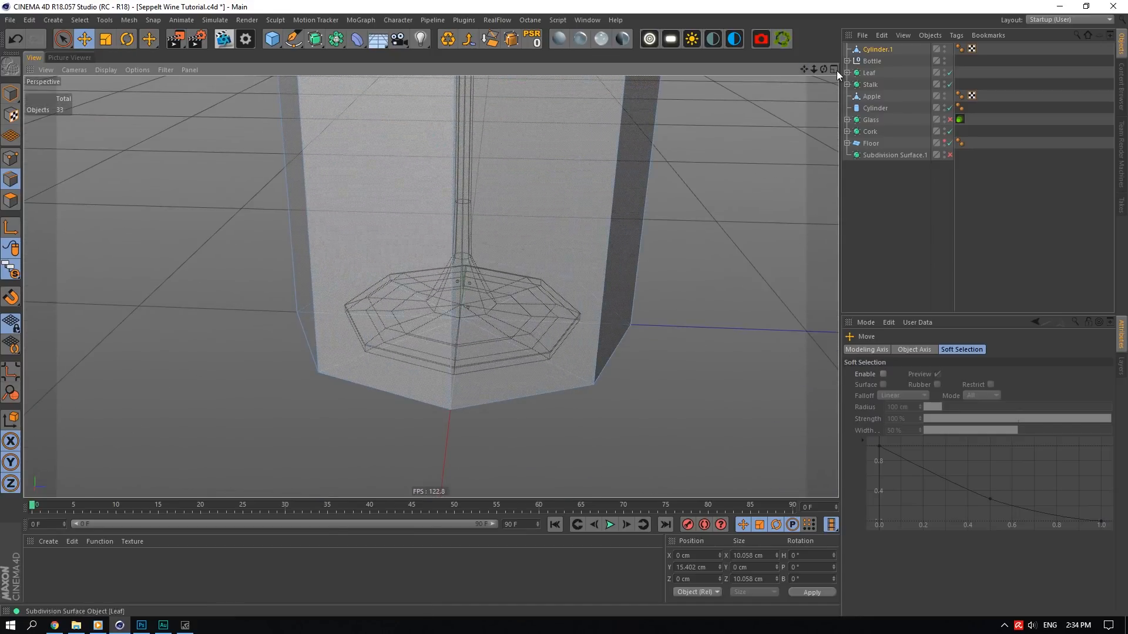
pyautogui.moveTo(823, 69)
pyautogui.mouseDown()
pyautogui.moveTo(823, 23)
pyautogui.moveTo(824, 62)
pyautogui.mouseUp()
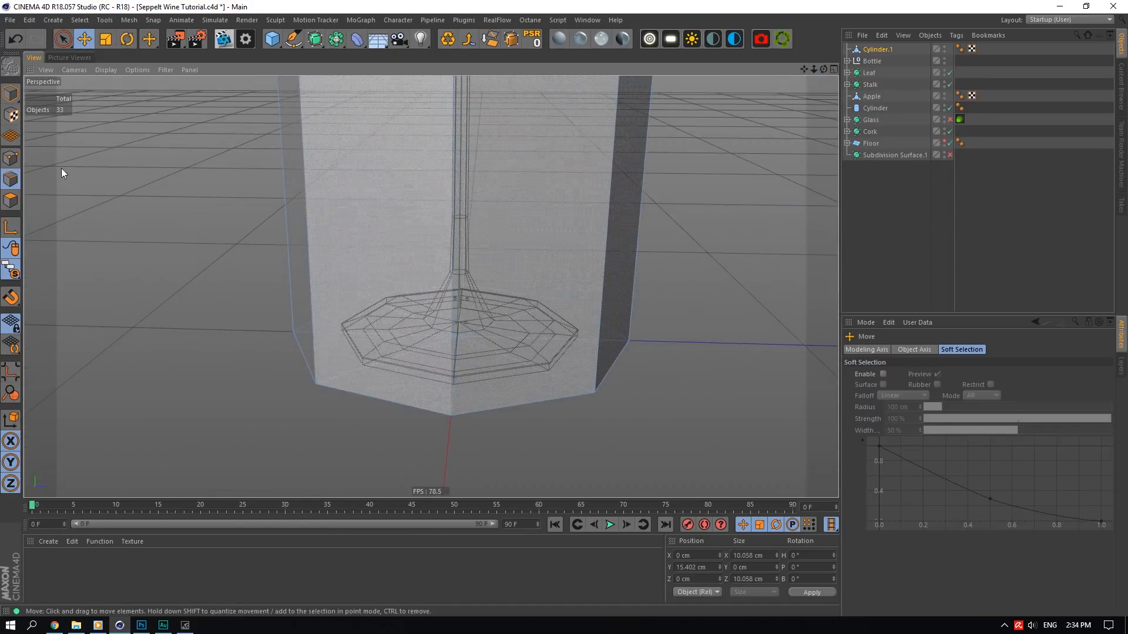
pyautogui.scroll(-4, 432, 284)
pyautogui.click(462, 197)
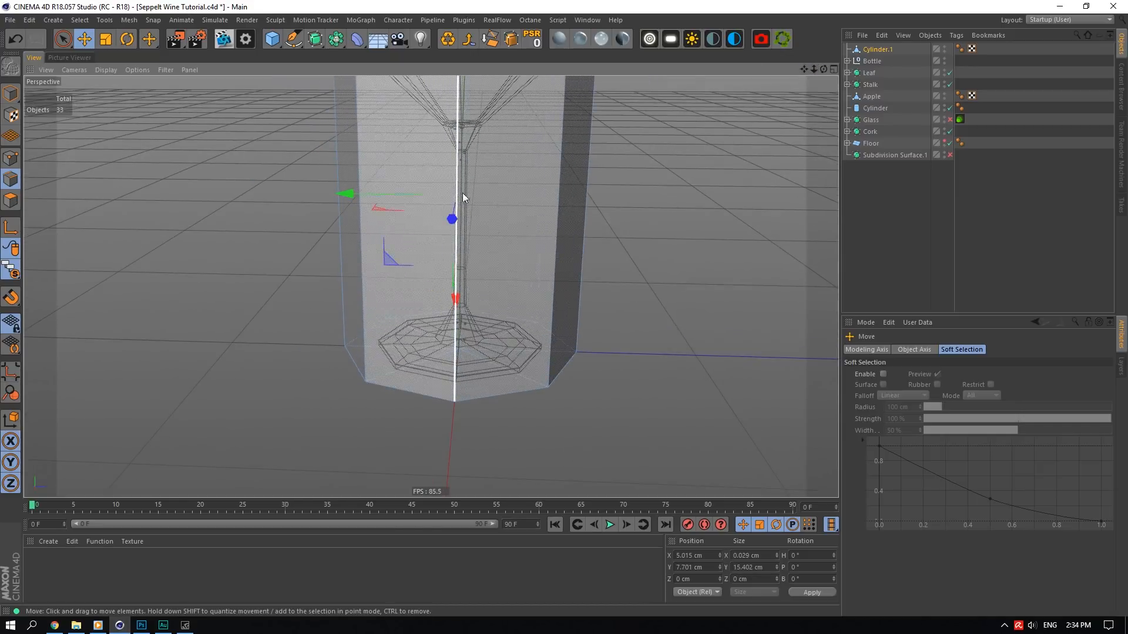
pyautogui.rightClick(487, 289)
pyautogui.click(527, 431)
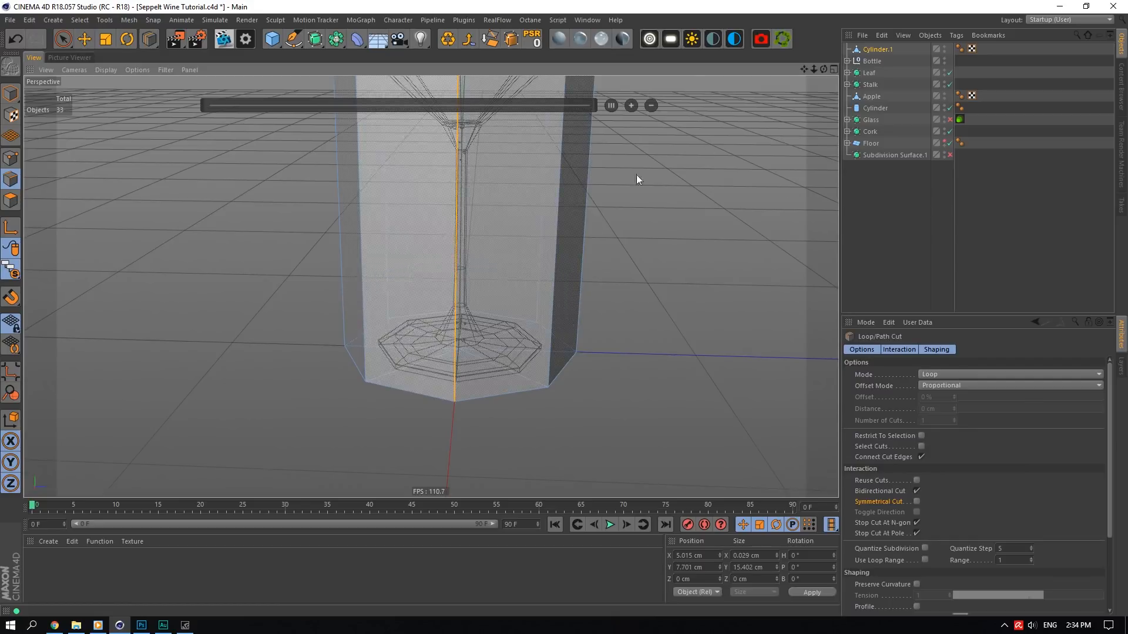
pyautogui.click(456, 346)
pyautogui.click(457, 316)
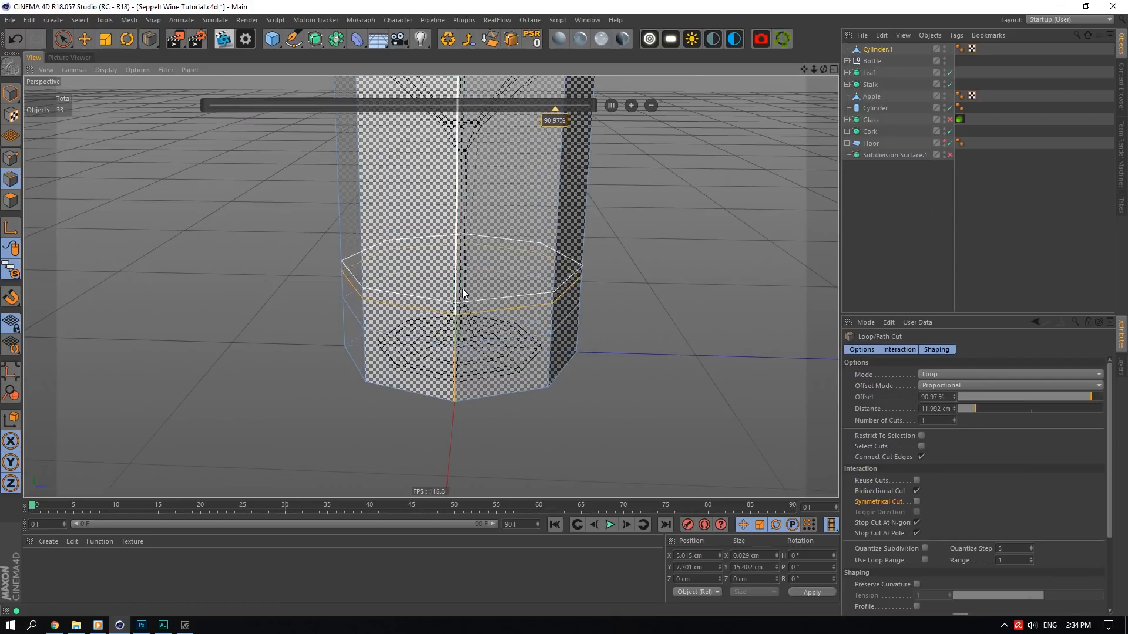
pyautogui.click(466, 238)
pyautogui.click(462, 157)
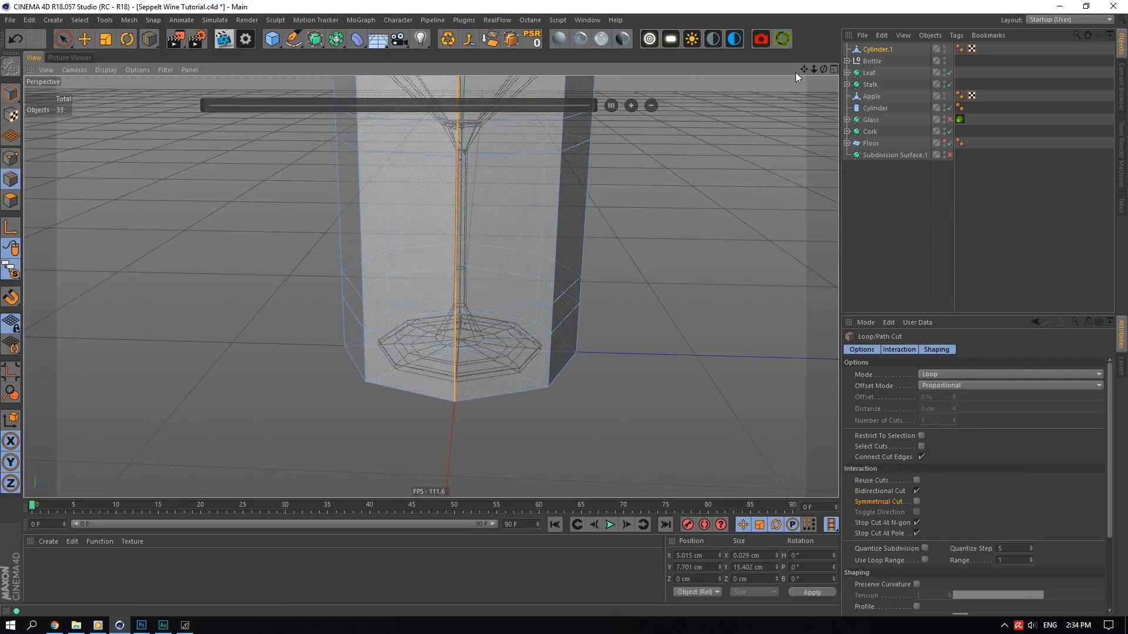
# - Select the two edge loops where the stem meets the bowl and scale them inward to about 2.3 cm across
pyautogui.scroll(-5, 795, 77)
pyautogui.scroll(6, 447, 237)
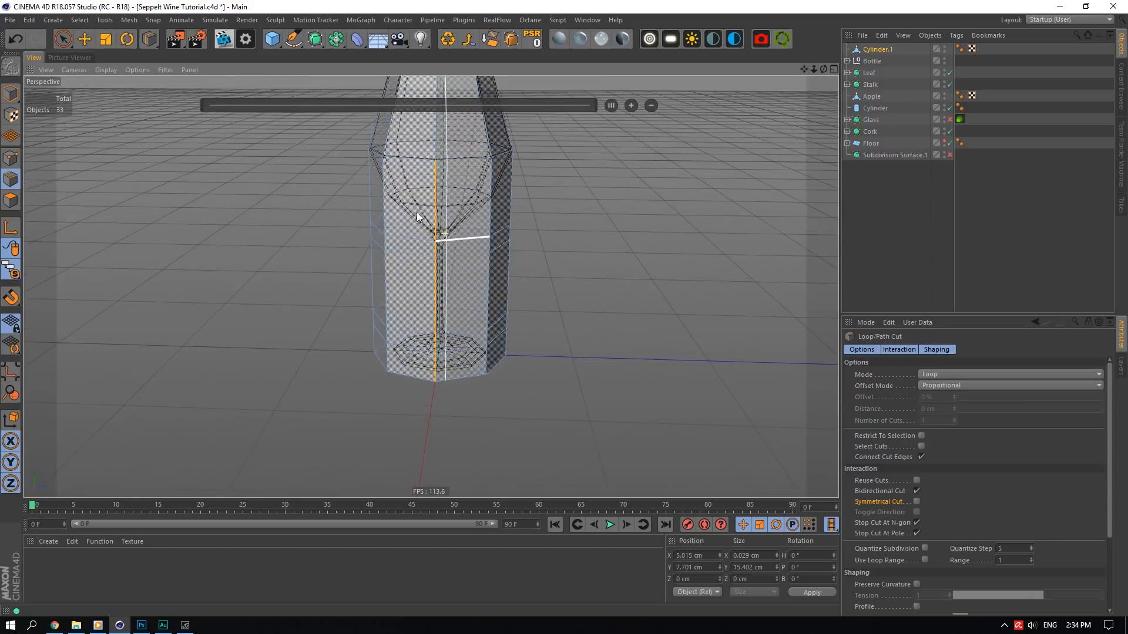
pyautogui.click(84, 39)
pyautogui.scroll(3, 391, 282)
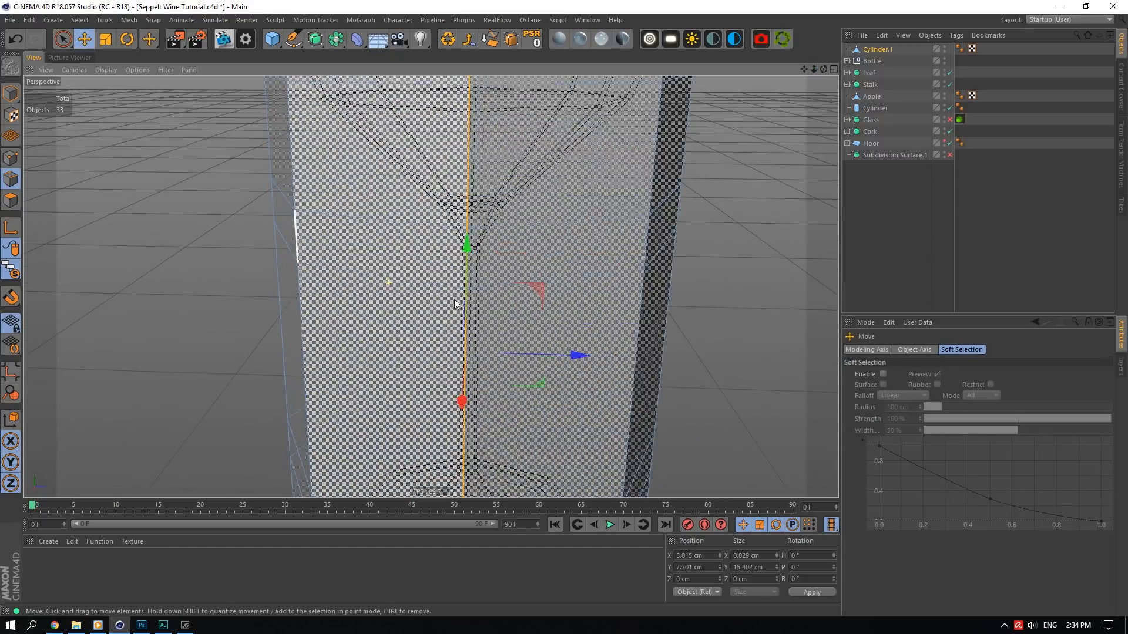
pyautogui.click(104, 42)
pyautogui.keyDown('ctrl'); pyautogui.moveTo(385, 206); pyautogui.dragTo(408, 285); pyautogui.keyUp('ctrl')
pyautogui.moveTo(650, 221); pyautogui.dragTo(553, 220)
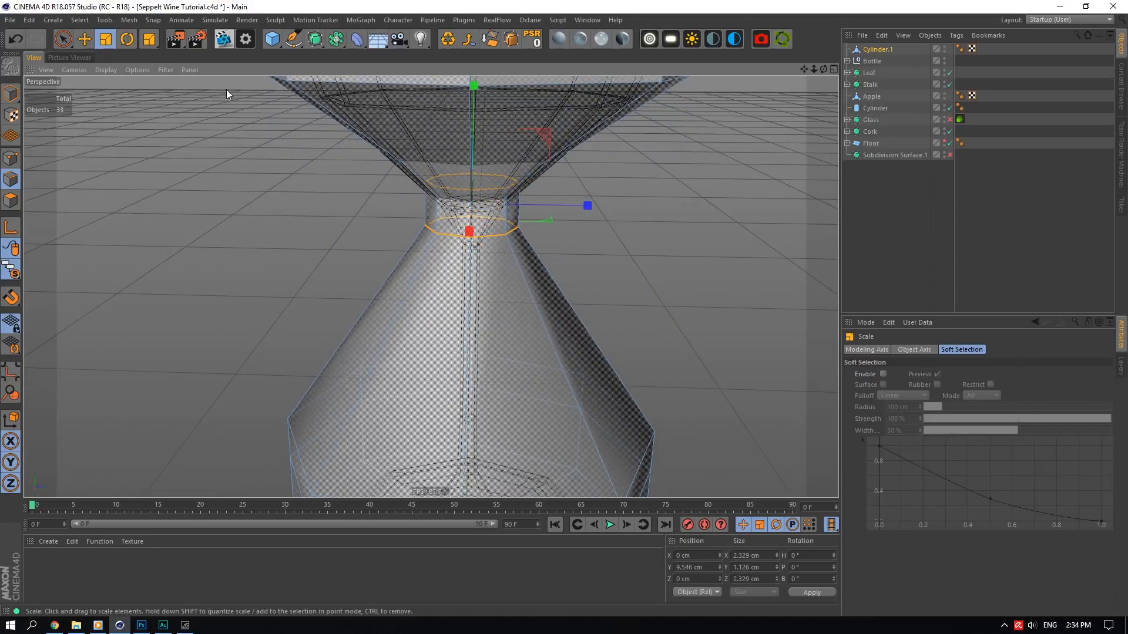
# - Lower the two selected edge loops below the bowl to about 8.9 cm and scale them to about 1.5 cm across
pyautogui.click(88, 43)
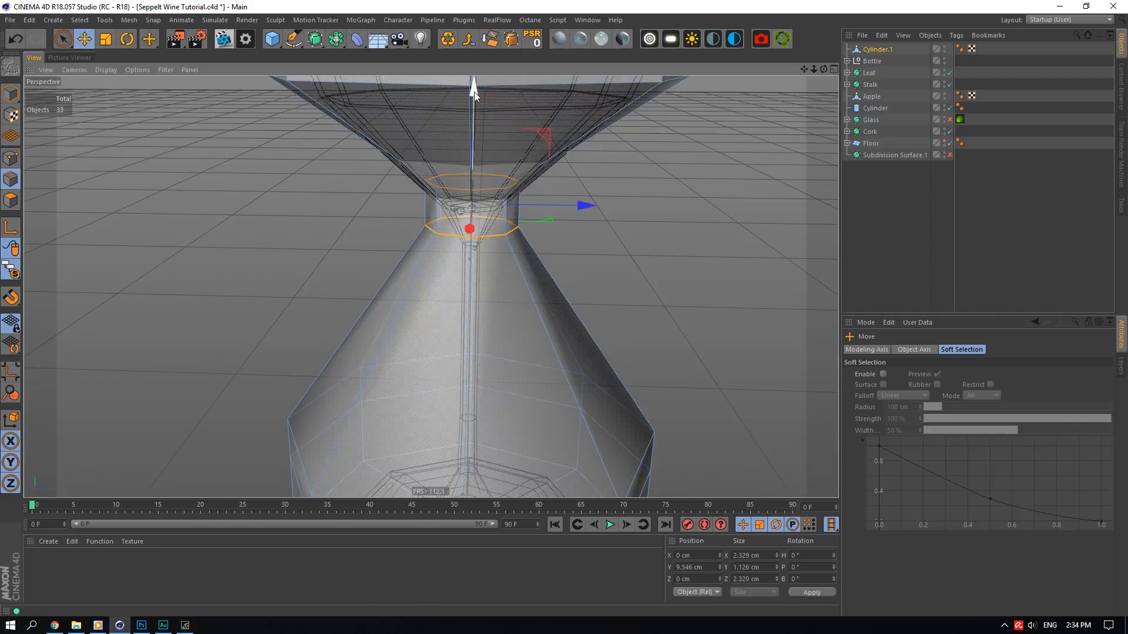
pyautogui.moveTo(468, 89); pyautogui.dragTo(474, 117)
pyautogui.press('t')
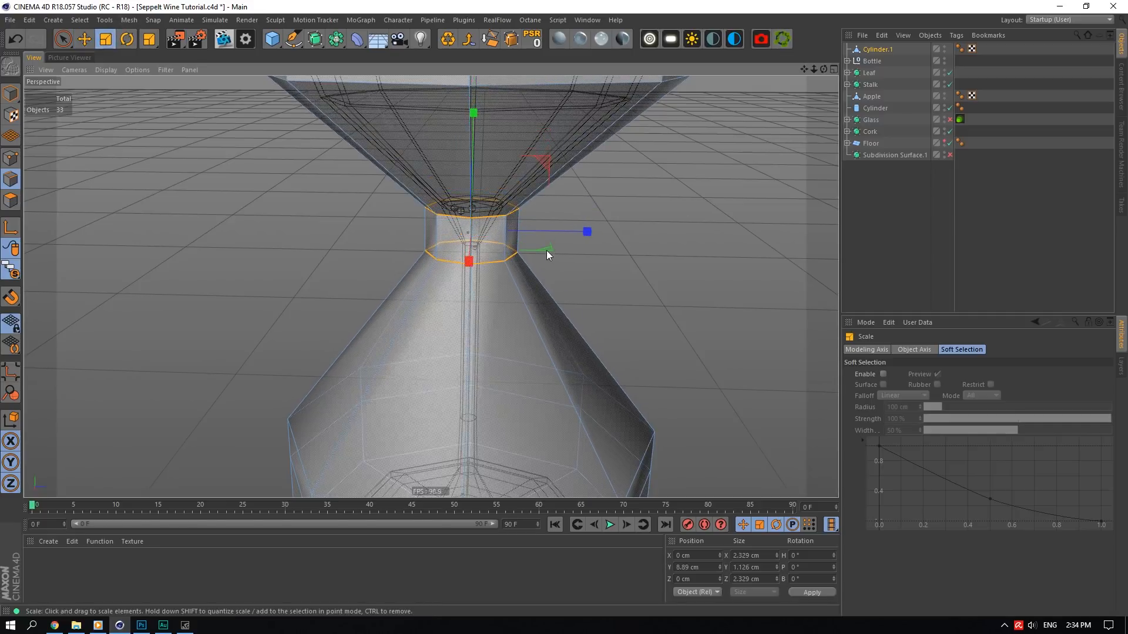
pyautogui.moveTo(546, 254); pyautogui.dragTo(315, 235)
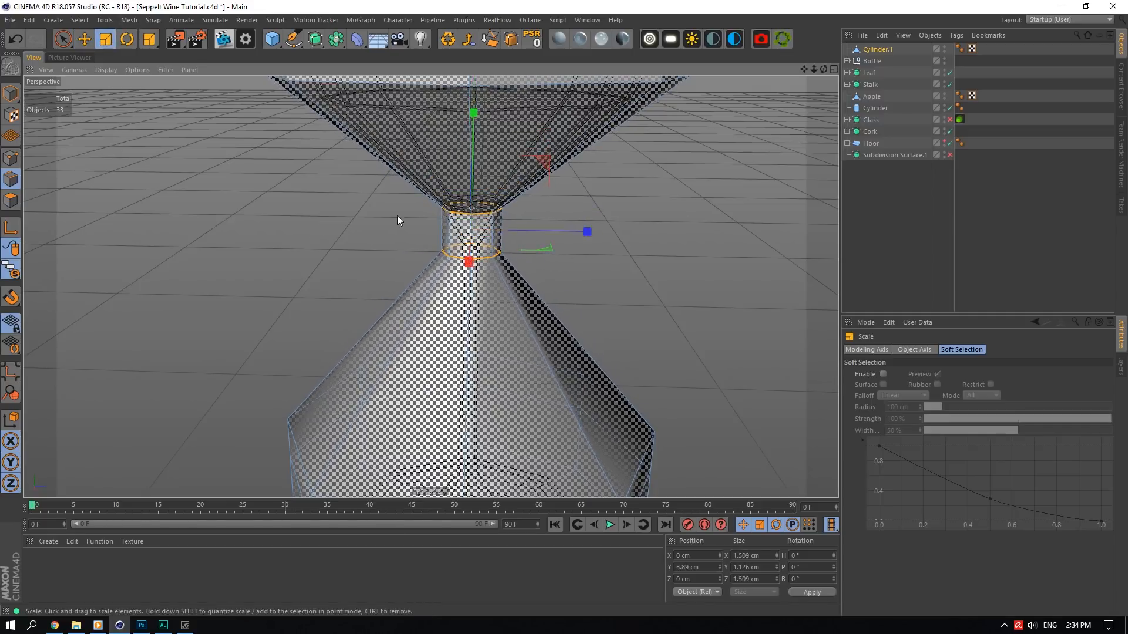
# - Scale the lower loop of the pair to about 0.43 cm across and raise it to about 8.5 cm, matching the stem's top
pyautogui.scroll(5, 472, 269)
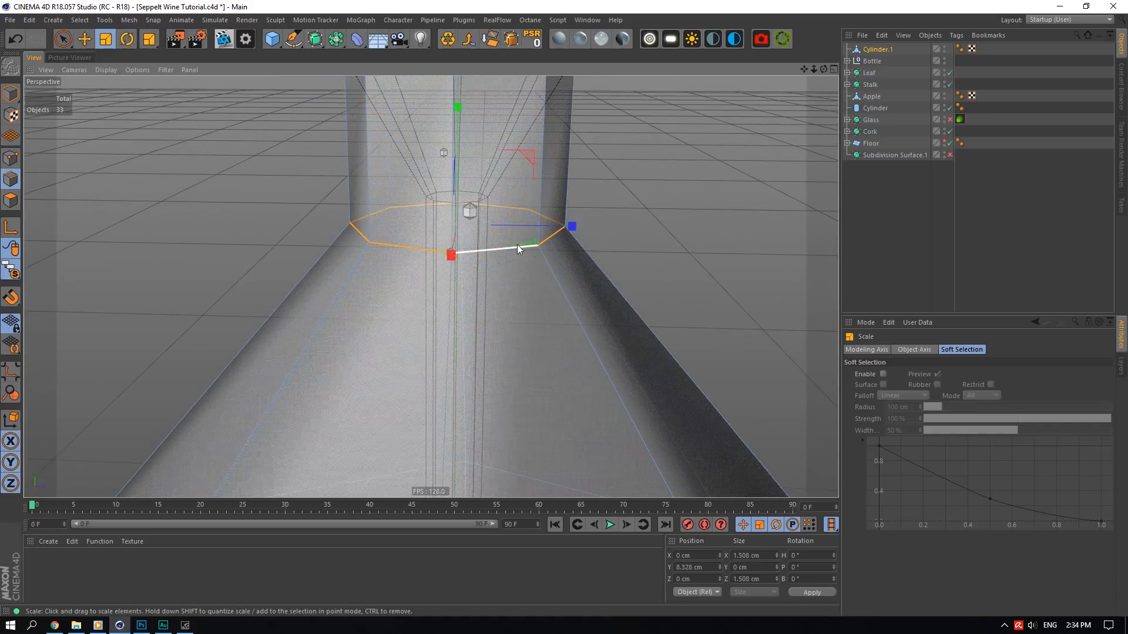
pyautogui.moveTo(517, 244); pyautogui.dragTo(118, 239)
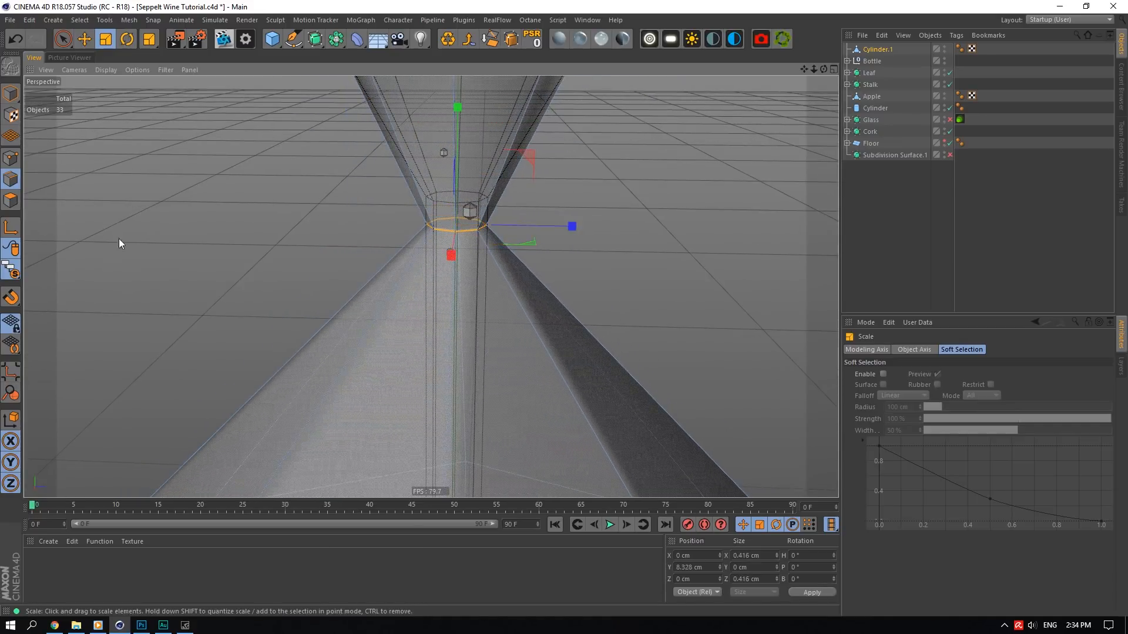
pyautogui.click(84, 37)
pyautogui.moveTo(458, 110); pyautogui.dragTo(457, 88)
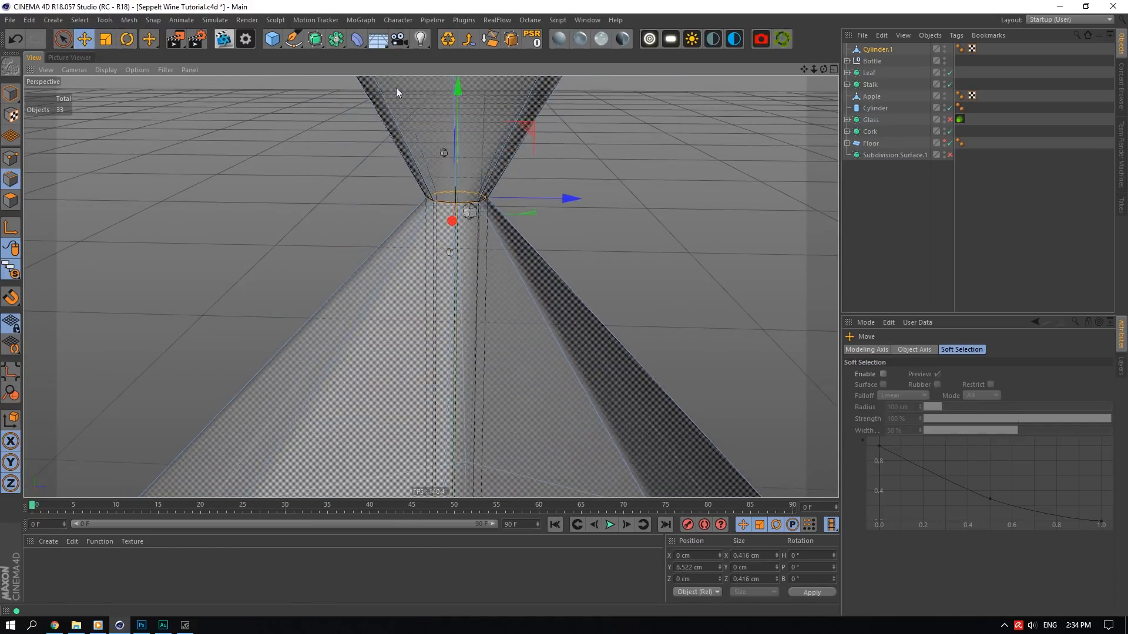
pyautogui.moveTo(538, 224)
pyautogui.mouseDown()
pyautogui.moveTo(541, 211)
pyautogui.moveTo(556, 215)
pyautogui.mouseUp()
# - Select the wide edge loop at the bowl's lower part and lower it to about 11.9 cm
pyautogui.scroll(-5, 399, 179)
pyautogui.moveTo(804, 69); pyautogui.dragTo(871, 283)
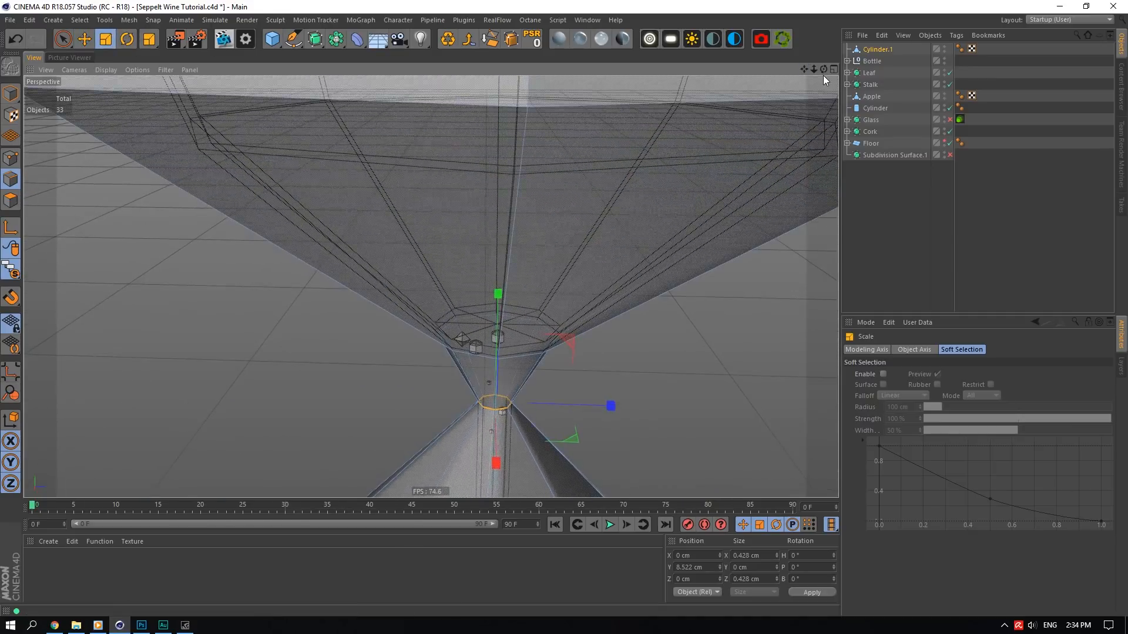
pyautogui.click(413, 101)
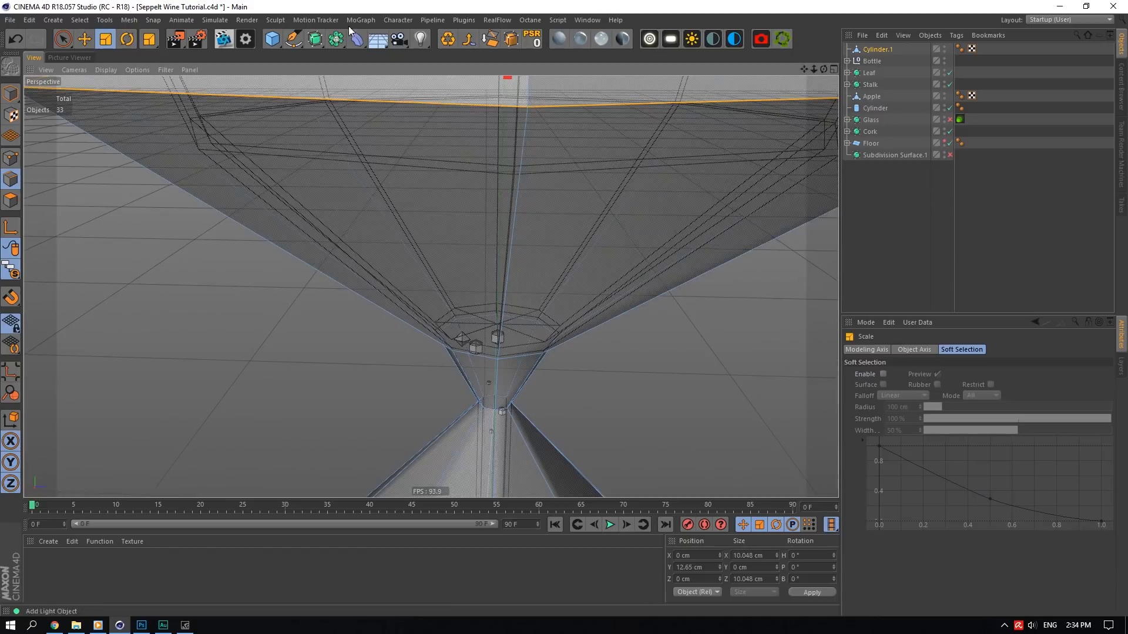
pyautogui.click(91, 40)
pyautogui.scroll(-4, 369, 83)
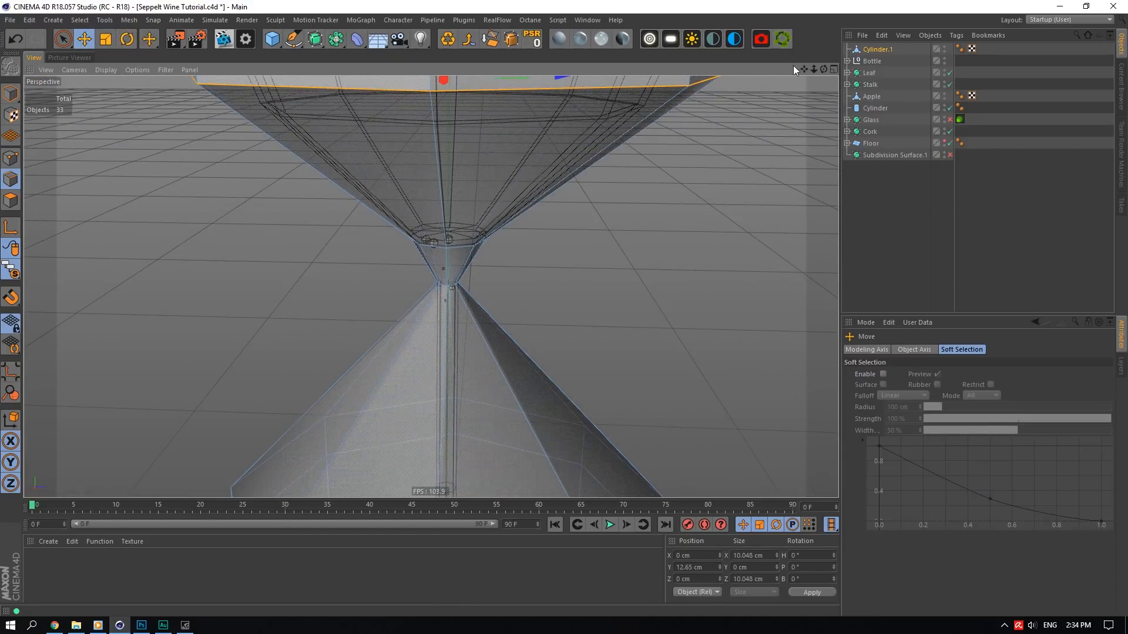
pyautogui.moveTo(804, 69); pyautogui.dragTo(834, 132)
pyautogui.moveTo(485, 90); pyautogui.dragTo(488, 135)
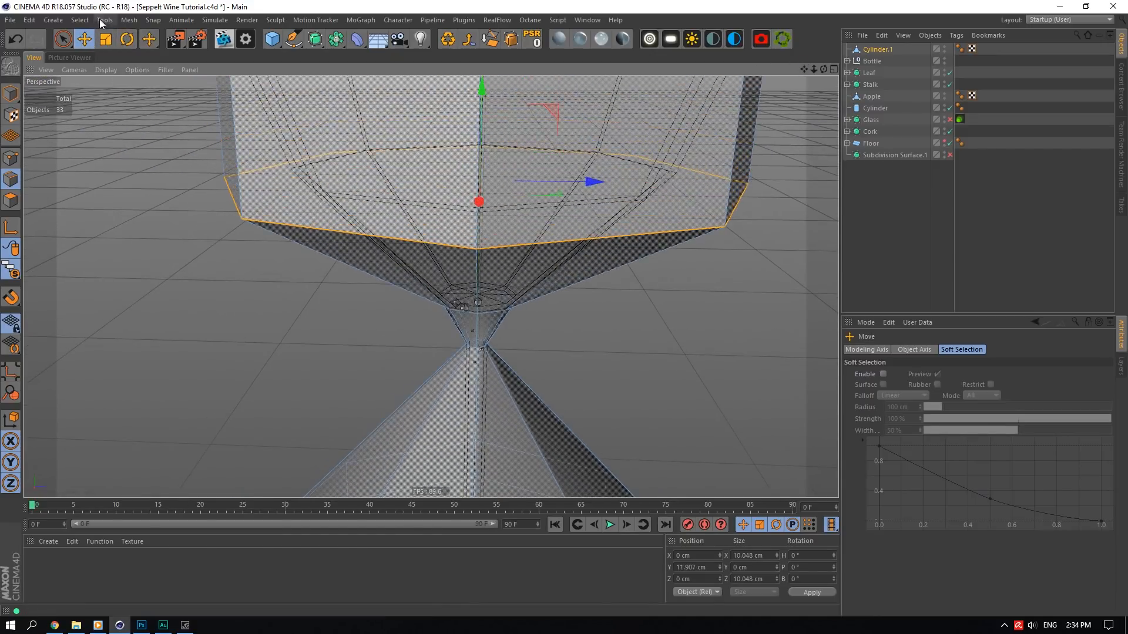
# - Scale the lower bowl loop to about 7.4 cm across and raise it to about 12.05 cm, following the glass contour
pyautogui.click(106, 40)
pyautogui.moveTo(563, 205); pyautogui.dragTo(325, 149)
pyautogui.click(84, 41)
pyautogui.moveTo(479, 110)
pyautogui.mouseDown()
pyautogui.moveTo(483, 86)
pyautogui.moveTo(483, 95)
pyautogui.mouseUp()
pyautogui.click(107, 39)
pyautogui.moveTo(547, 186); pyautogui.dragTo(579, 191)
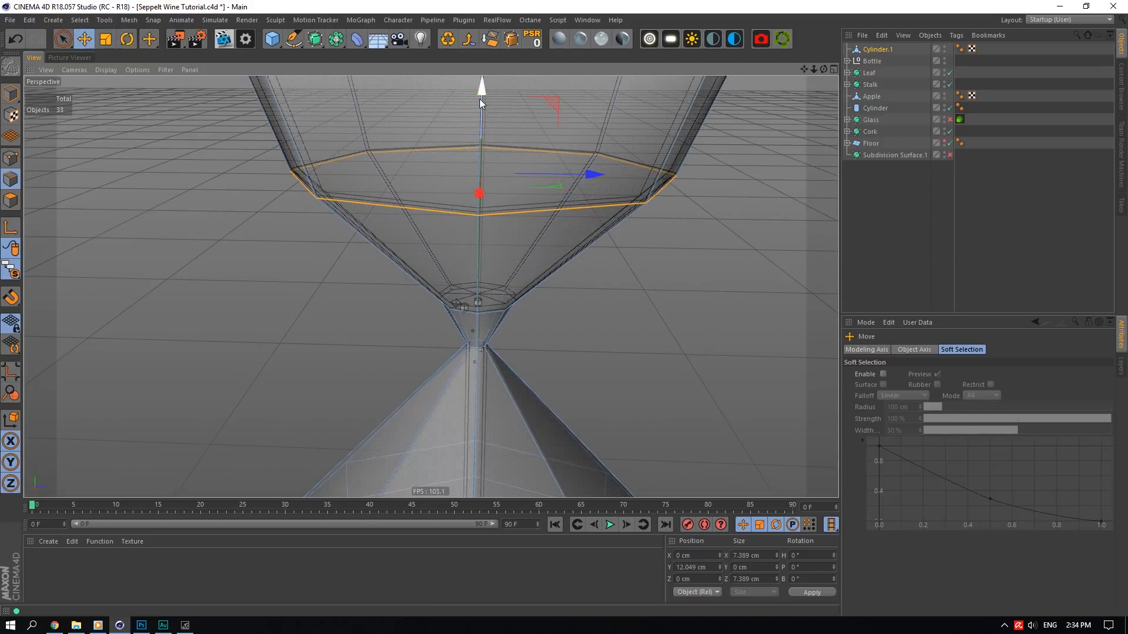
pyautogui.moveTo(480, 98); pyautogui.dragTo(481, 97)
# - Select the three lowest edge loops of the cylinder and scale them inward to about 7.2 cm across, near the glass foot's width
pyautogui.moveTo(814, 70); pyautogui.dragTo(749, 75)
pyautogui.moveTo(804, 69); pyautogui.dragTo(800, 1)
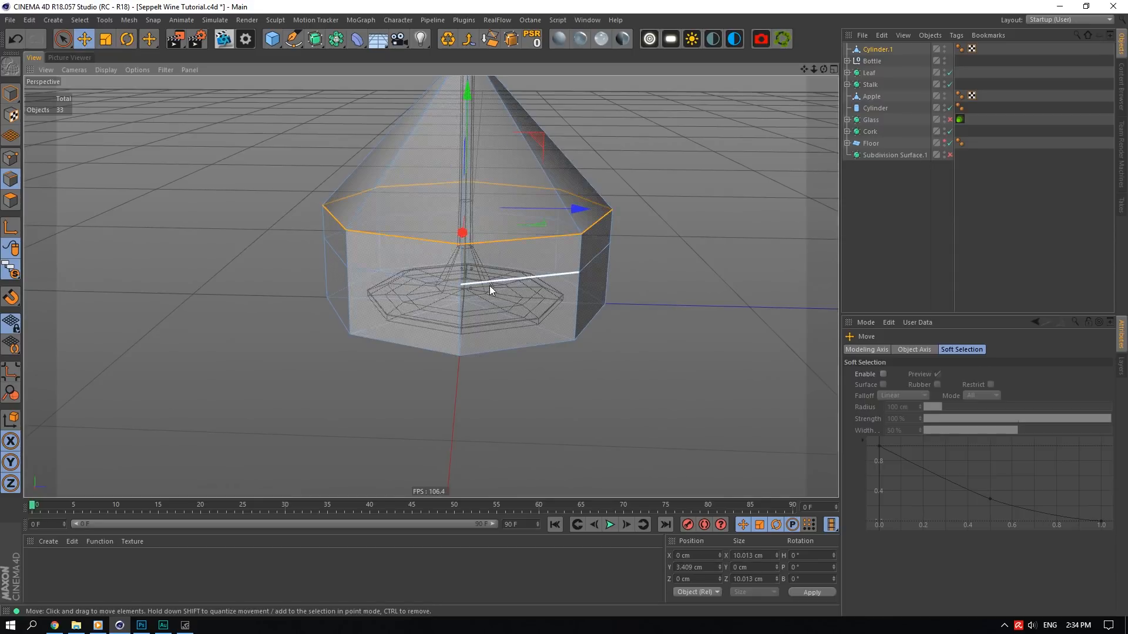
pyautogui.keyDown('shift'); pyautogui.doubleClick(495, 351); pyautogui.keyUp('shift')
pyautogui.keyDown('alt'); pyautogui.moveTo(466, 332); pyautogui.dragTo(499, 259, button='right'); pyautogui.keyUp('alt')
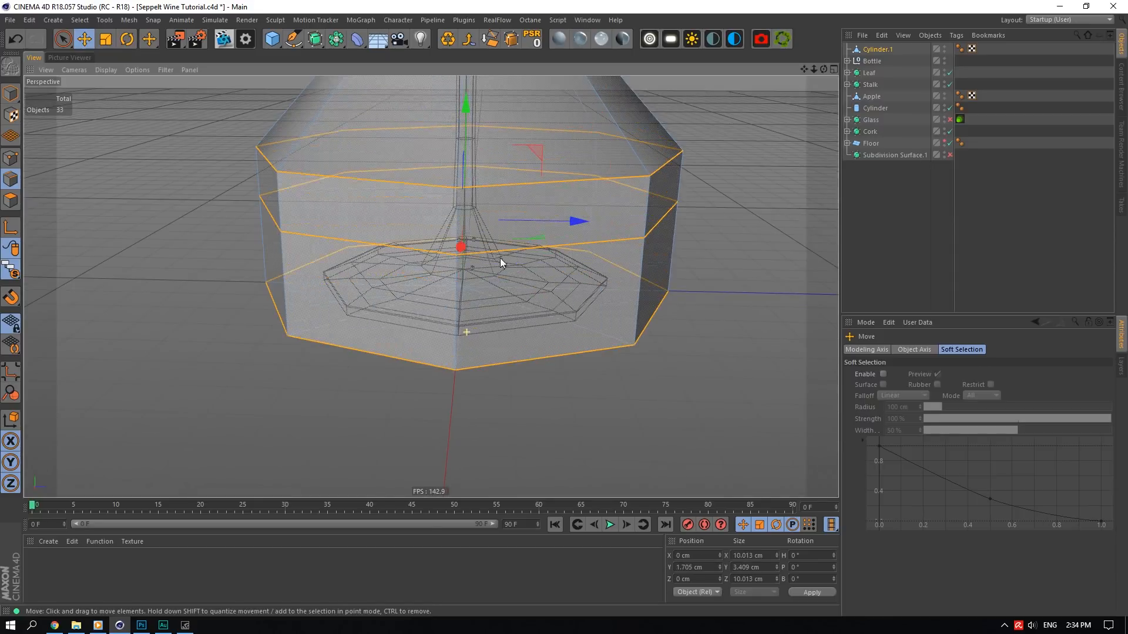
pyautogui.click(104, 41)
pyautogui.keyDown('alt'); pyautogui.moveTo(293, 197); pyautogui.dragTo(463, 244, button='right'); pyautogui.keyUp('alt')
pyautogui.moveTo(613, 245); pyautogui.dragTo(451, 247)
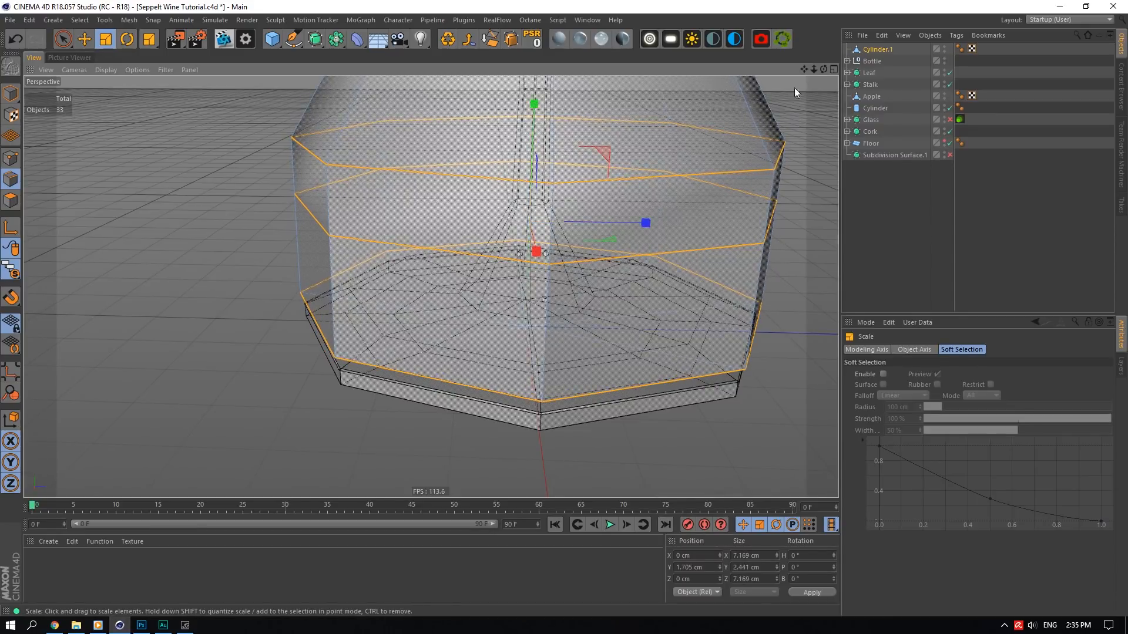
# - Select the cylinder's bottom edge loop and set its Y position to 0 cm
pyautogui.moveTo(824, 69); pyautogui.dragTo(823, 20)
pyautogui.moveTo(824, 69); pyautogui.dragTo(819, 57)
pyautogui.click(508, 386)
pyautogui.doubleClick(509, 386)
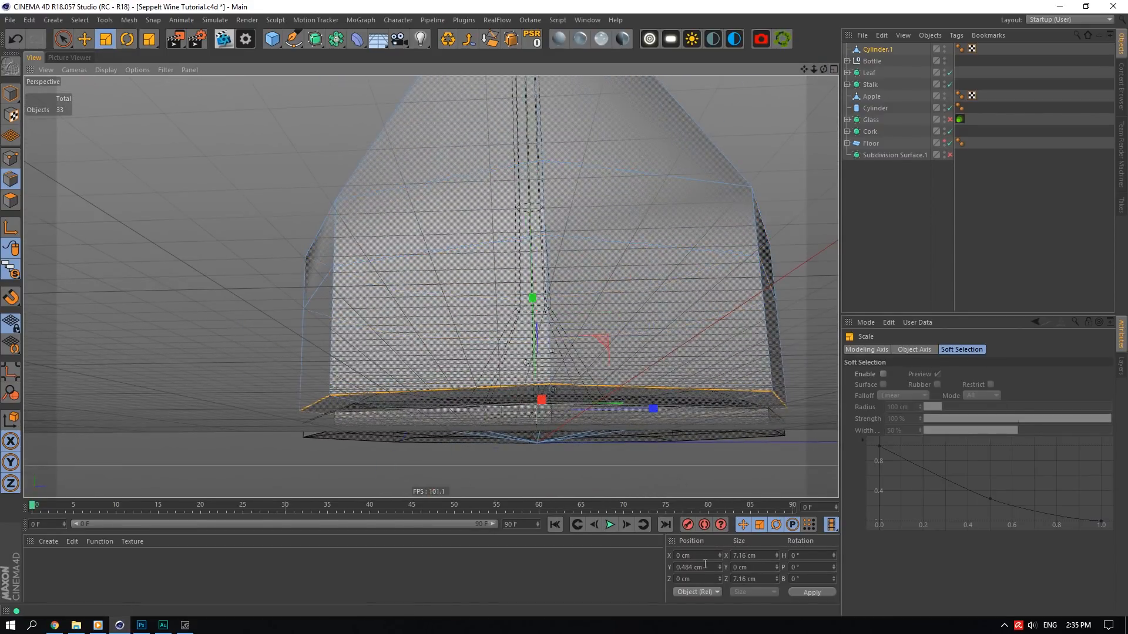
pyautogui.doubleClick(689, 567)
pyautogui.write('0')
pyautogui.press('Return')
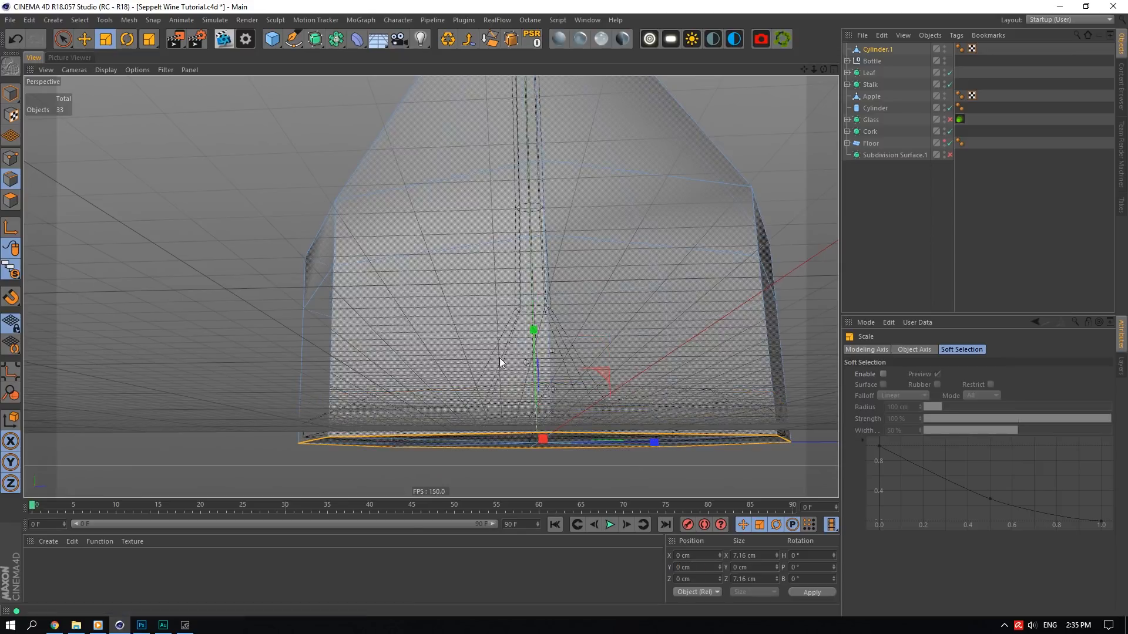
# - Add the two edge loops above the bottom one to the selection and scale all three to about 7.06 cm across
pyautogui.moveTo(823, 69); pyautogui.dragTo(823, 79)
pyautogui.keyDown('shift'); pyautogui.doubleClick(455, 250); pyautogui.keyUp('shift')
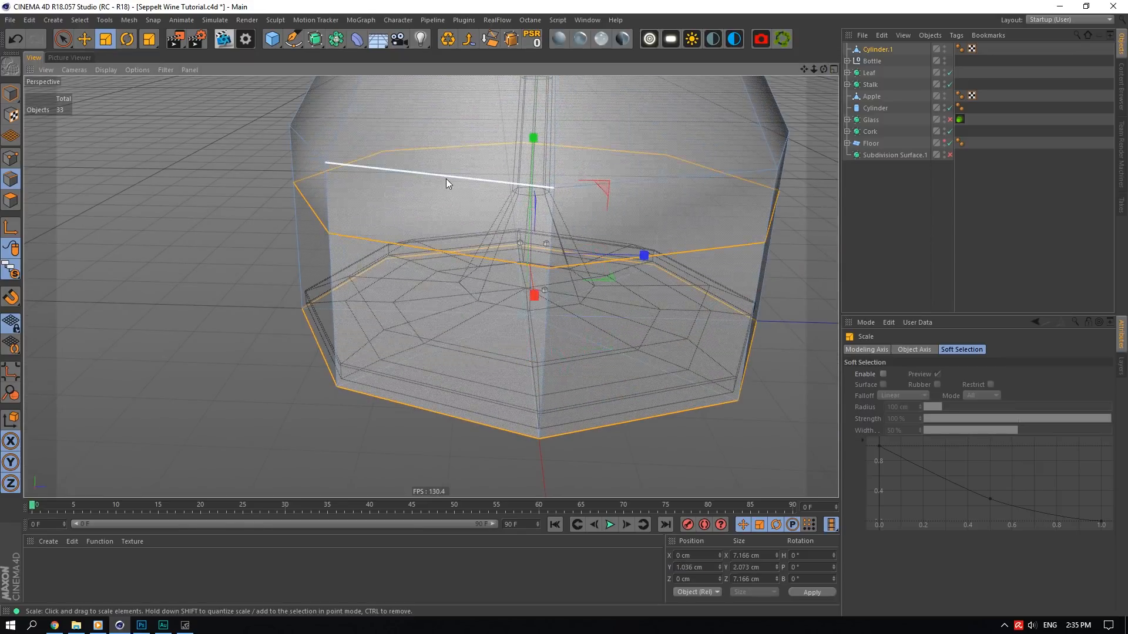
pyautogui.keyDown('shift'); pyautogui.doubleClick(448, 179); pyautogui.keyUp('shift')
pyautogui.moveTo(615, 251); pyautogui.dragTo(600, 252)
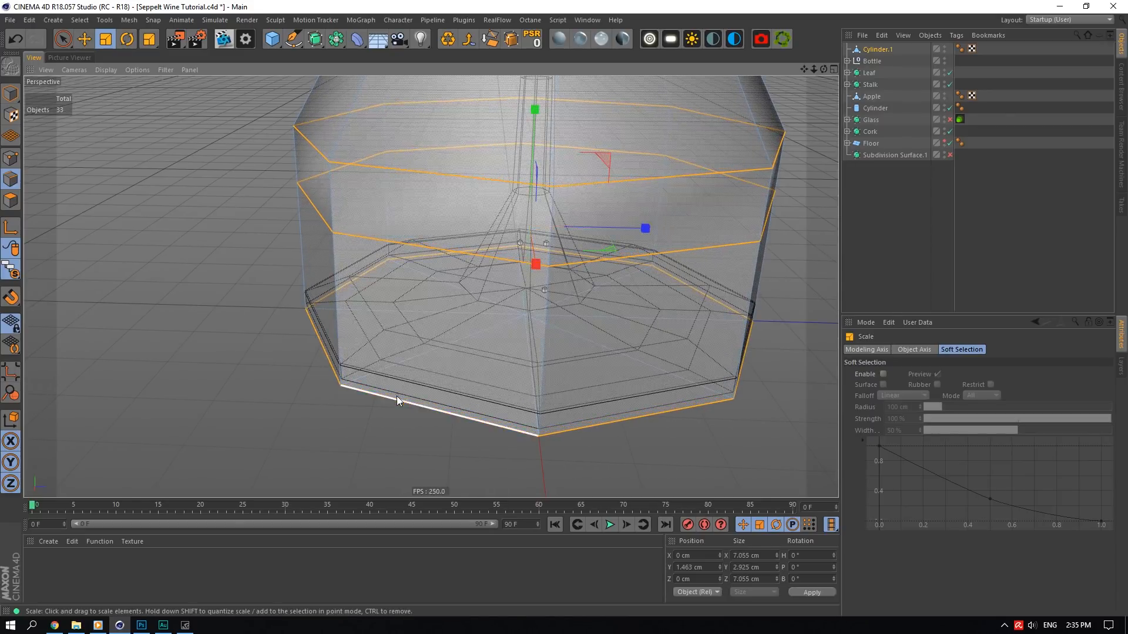
# - Add a loop cut around the cylinder's base at about 88%, just above the bottom edge, along the glass foot's rim
pyautogui.moveTo(824, 70); pyautogui.dragTo(823, 114)
pyautogui.scroll(5, 561, 422)
pyautogui.moveTo(814, 69); pyautogui.dragTo(828, 69)
pyautogui.scroll(8, 336, 389)
pyautogui.scroll(-7, 301, 290)
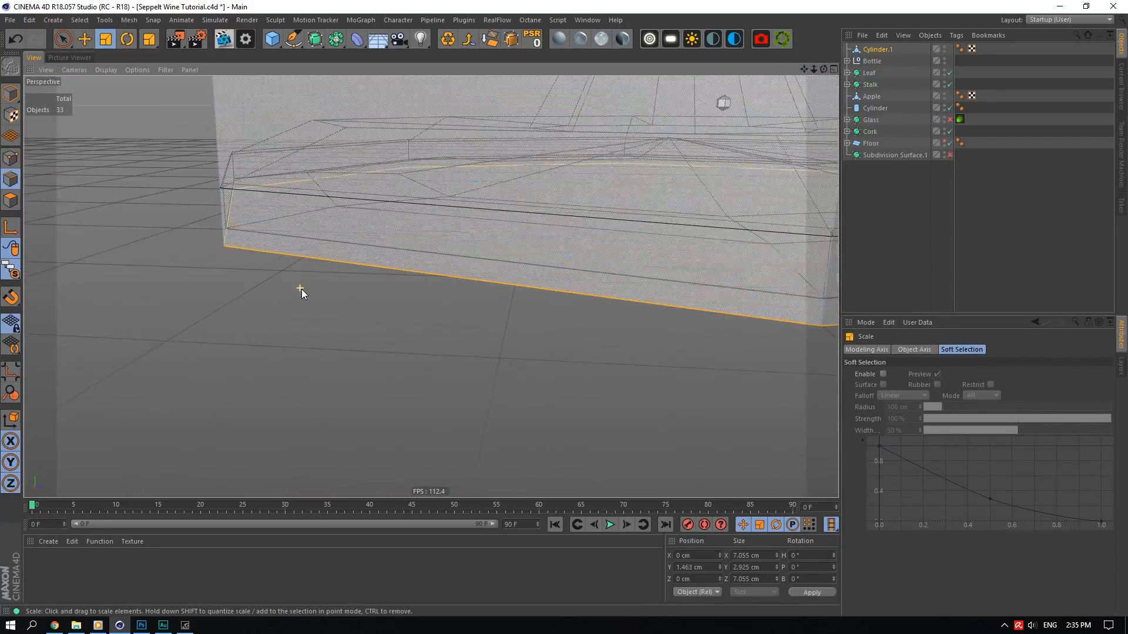
pyautogui.keyDown('alt'); pyautogui.moveTo(374, 265); pyautogui.dragTo(370, 262); pyautogui.keyUp('alt')
pyautogui.moveTo(824, 72); pyautogui.dragTo(822, 69)
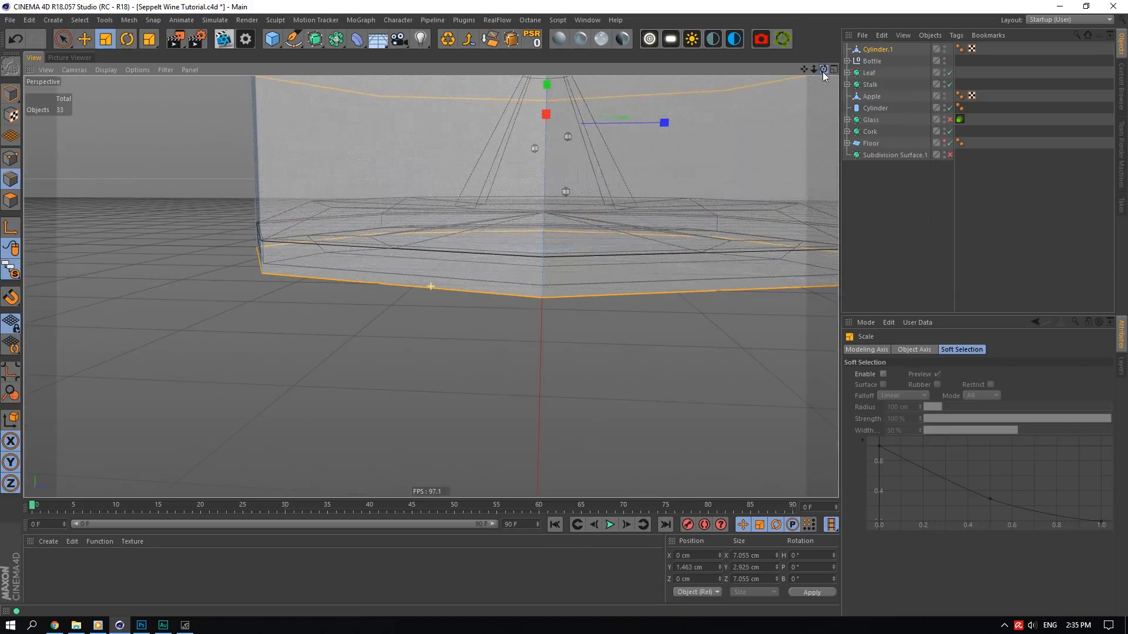
pyautogui.scroll(5, 259, 215)
pyautogui.rightClick(303, 217)
pyautogui.click(350, 386)
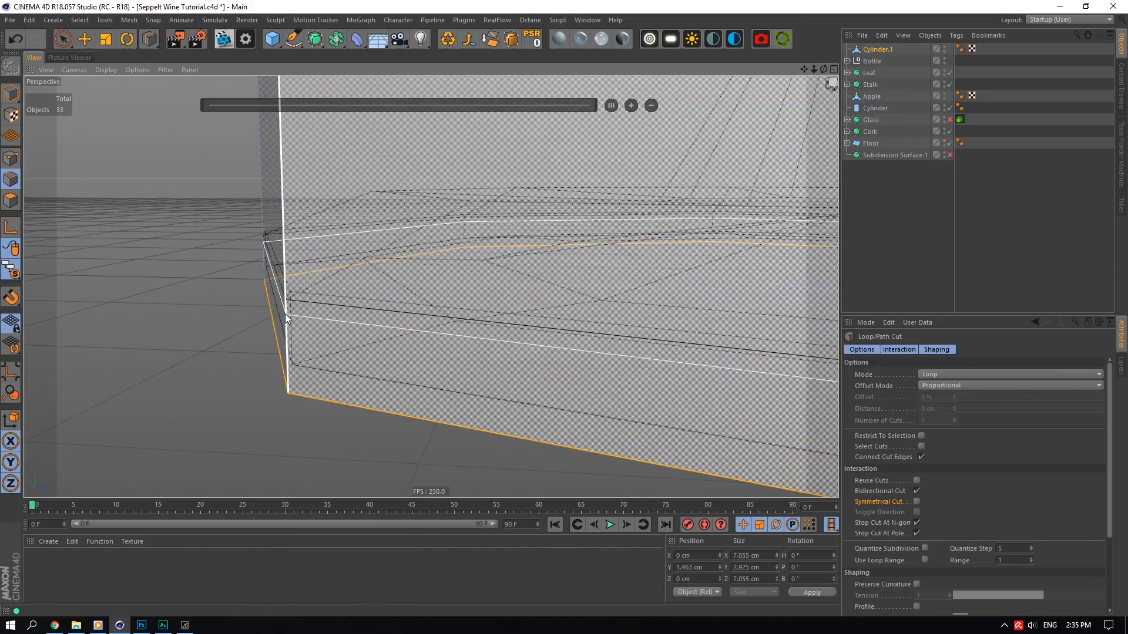
pyautogui.click(284, 312)
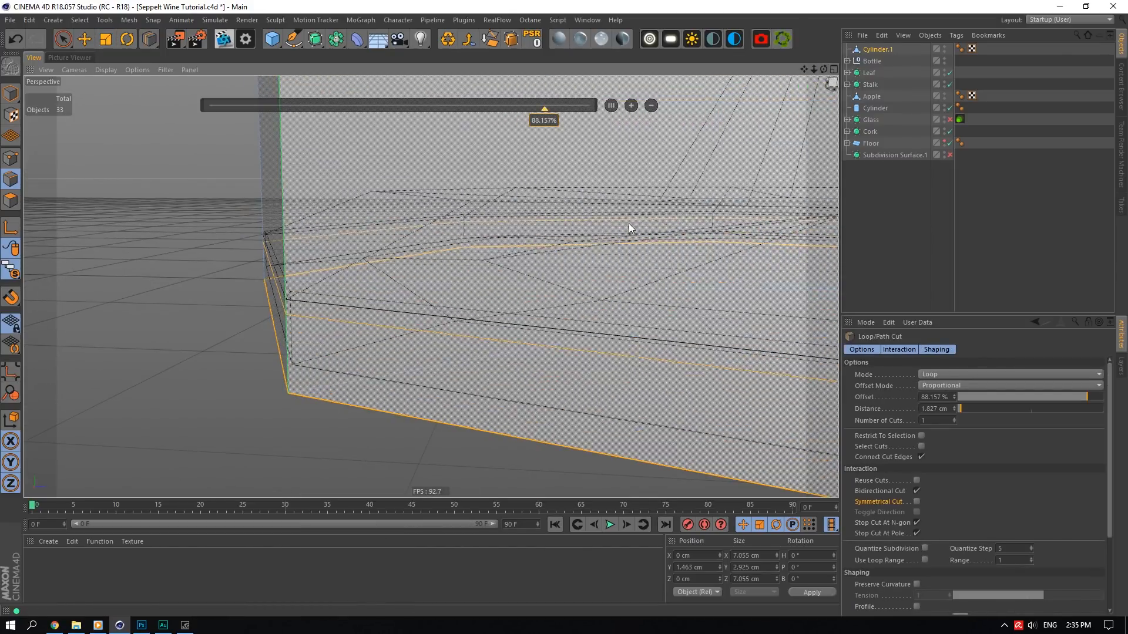
# - Add another loop cut around the cylinder's base at about 75%, above the glass foot's rim
pyautogui.moveTo(815, 71); pyautogui.dragTo(668, 117)
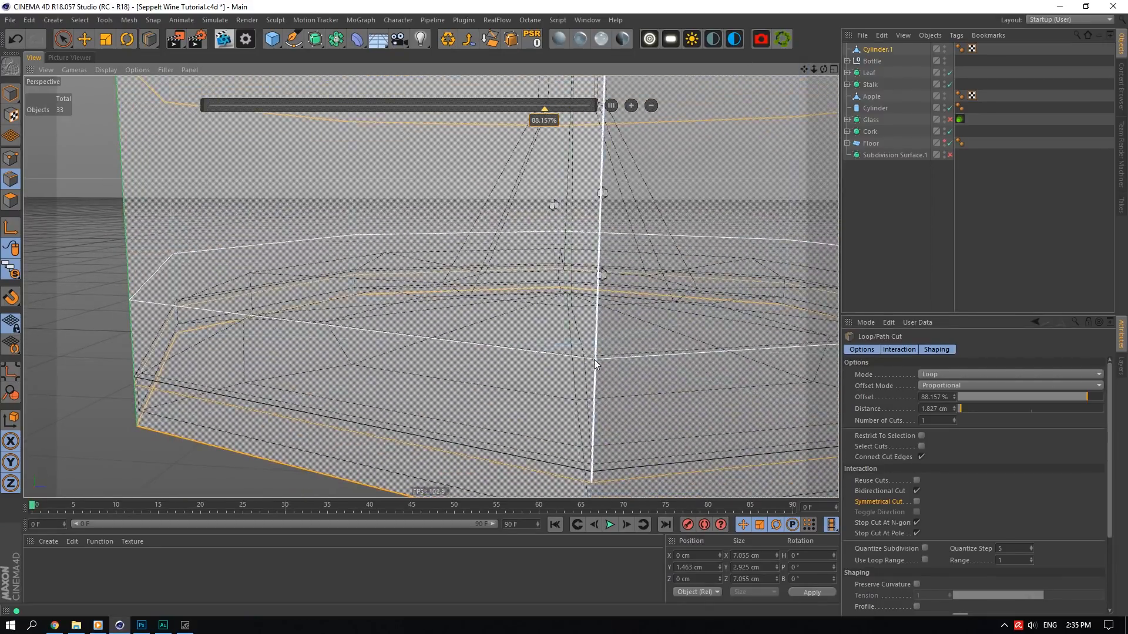
pyautogui.click(599, 280)
pyautogui.scroll(-5, 605, 272)
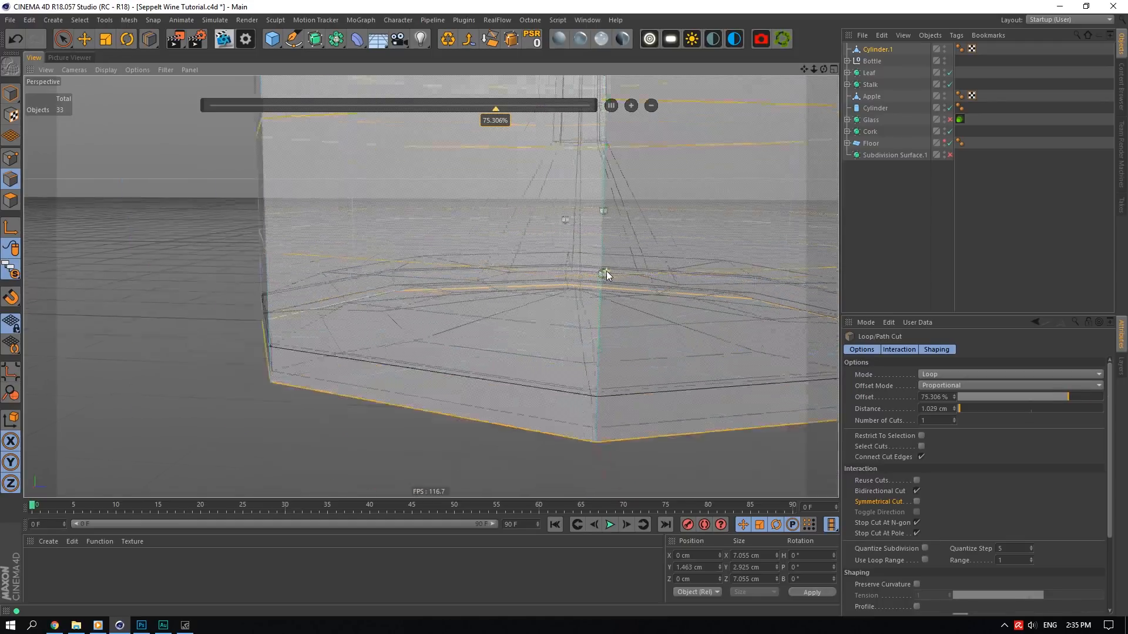
# - Scale the two edge loops above the foot inward to about 0.54 cm across, matching the stem's width
pyautogui.scroll(4, 614, 150)
pyautogui.click(106, 39)
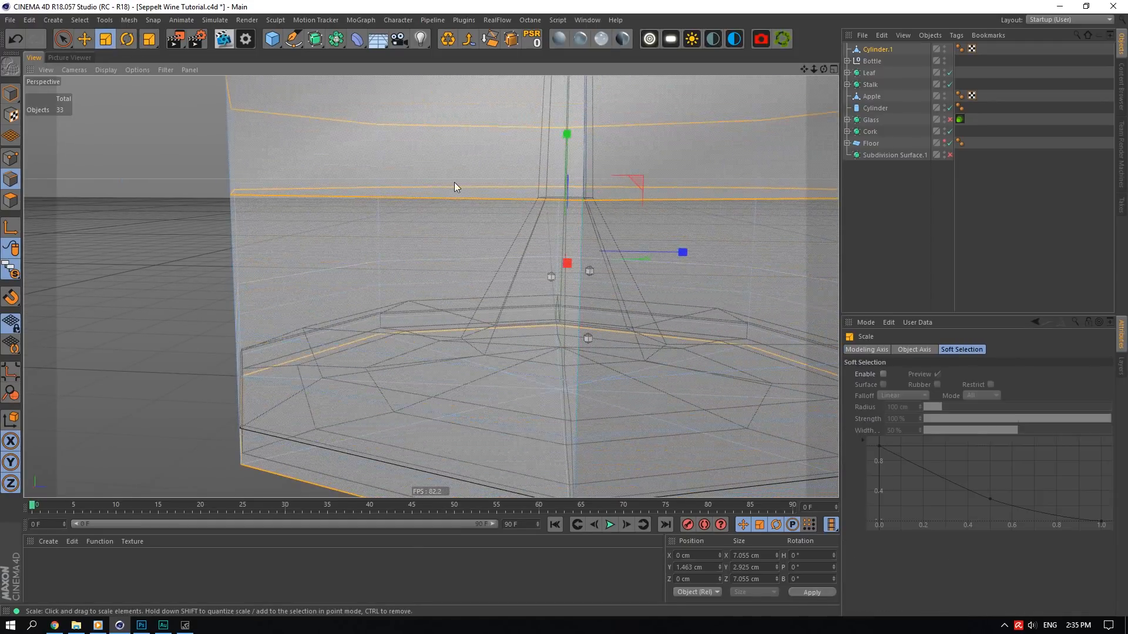
pyautogui.scroll(-4, 438, 194)
pyautogui.scroll(4, 517, 147)
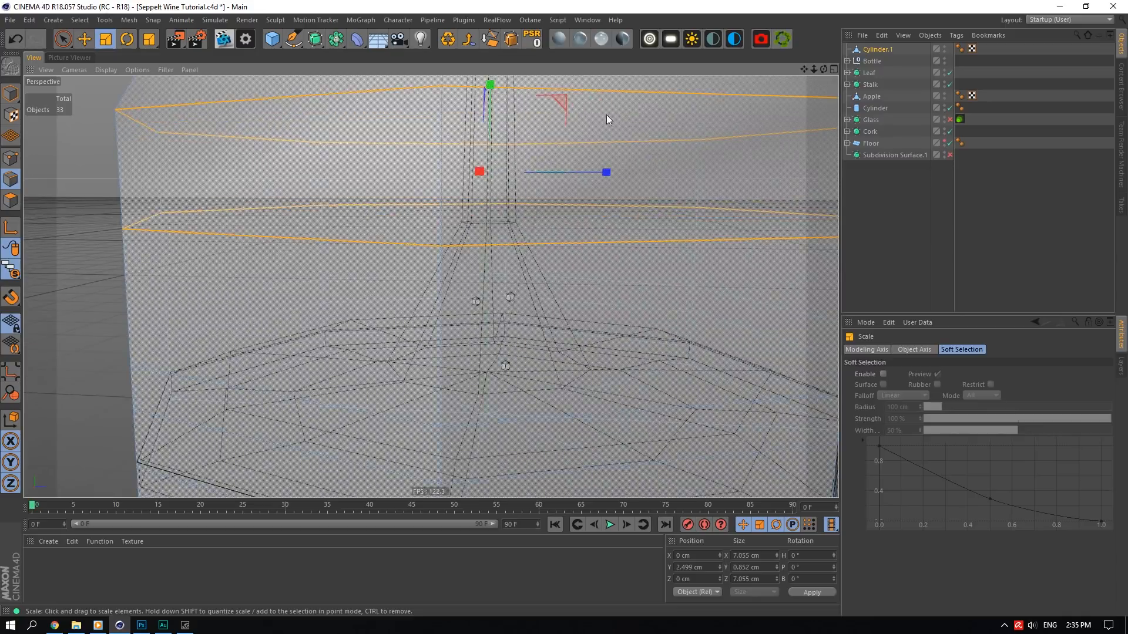
pyautogui.moveTo(824, 69); pyautogui.dragTo(768, 72)
pyautogui.moveTo(814, 69); pyautogui.dragTo(837, 117)
pyautogui.moveTo(567, 195)
pyautogui.mouseDown()
pyautogui.moveTo(364, 145)
pyautogui.moveTo(94, 117)
pyautogui.moveTo(556, 187)
pyautogui.mouseUp()
# - Select the lower of the two stem loops and lower it to about 2.01 cm, where the stem meets the foot
pyautogui.scroll(3, 485, 134)
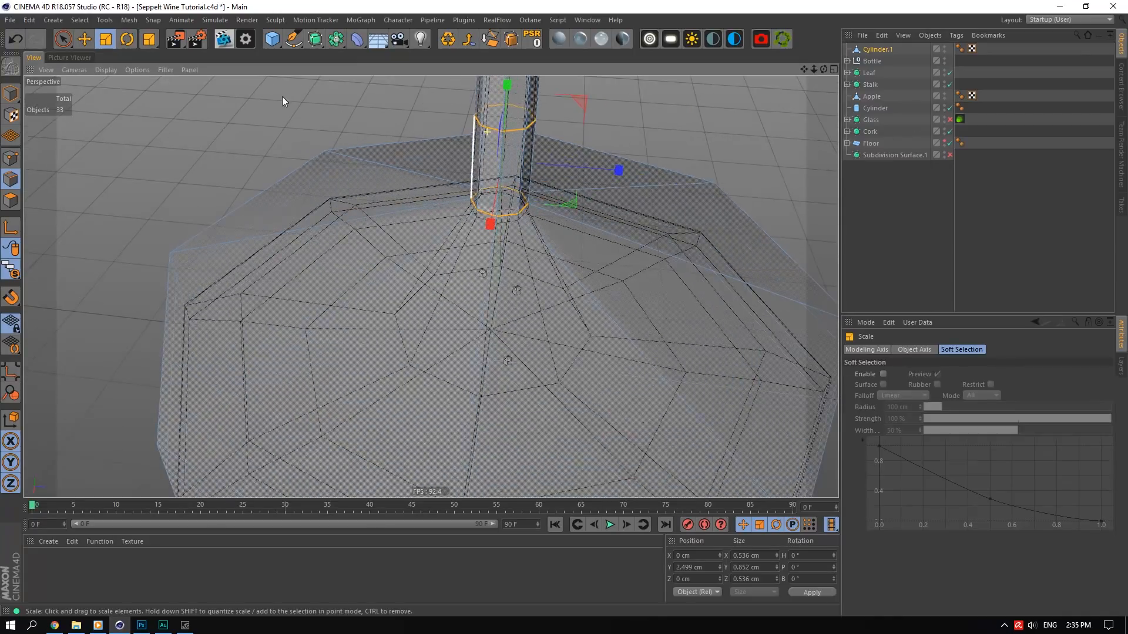
pyautogui.click(84, 39)
pyautogui.scroll(5, 418, 153)
pyautogui.doubleClick(636, 294)
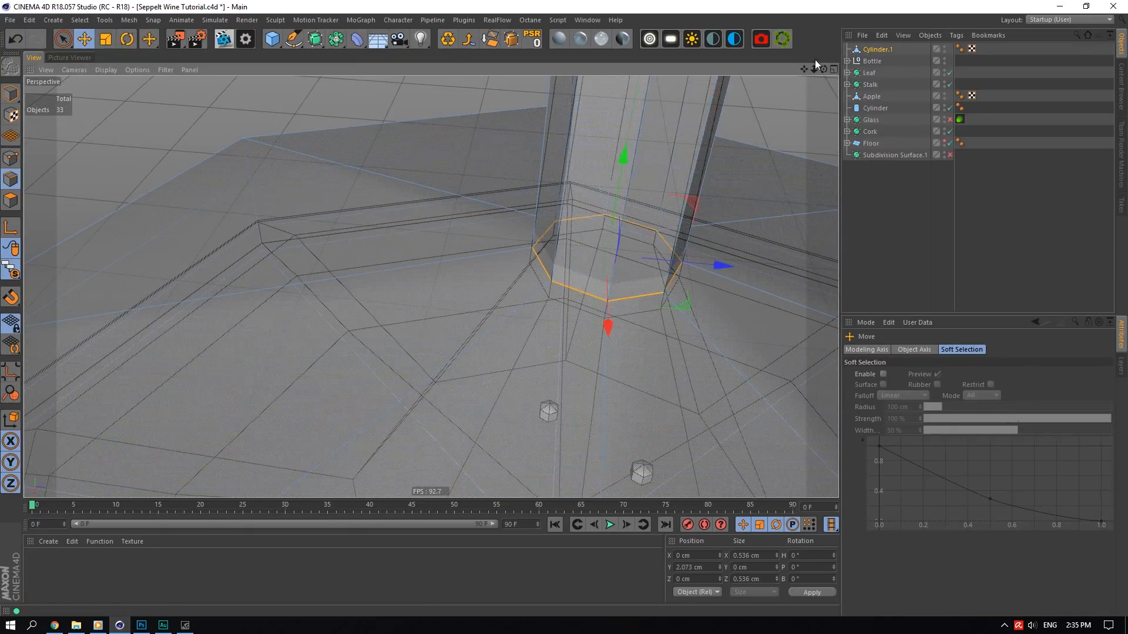
pyautogui.moveTo(823, 70); pyautogui.dragTo(831, 27)
pyautogui.moveTo(590, 136); pyautogui.dragTo(598, 145)
# - Select the upper stem loop and raise it to about 3.63 cm
pyautogui.moveTo(804, 69); pyautogui.dragTo(728, 215)
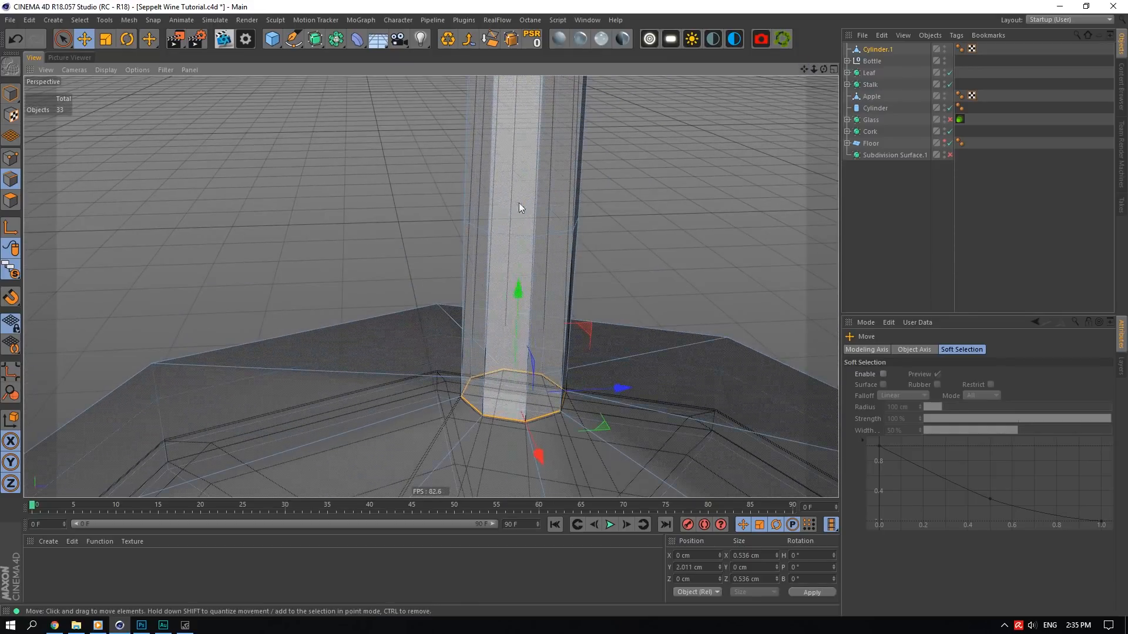
pyautogui.doubleClick(511, 233)
pyautogui.scroll(-5, 538, 205)
pyautogui.moveTo(541, 113); pyautogui.dragTo(543, 65)
pyautogui.scroll(5, 496, 140)
pyautogui.scroll(-5, 632, 193)
pyautogui.scroll(-7, 642, 169)
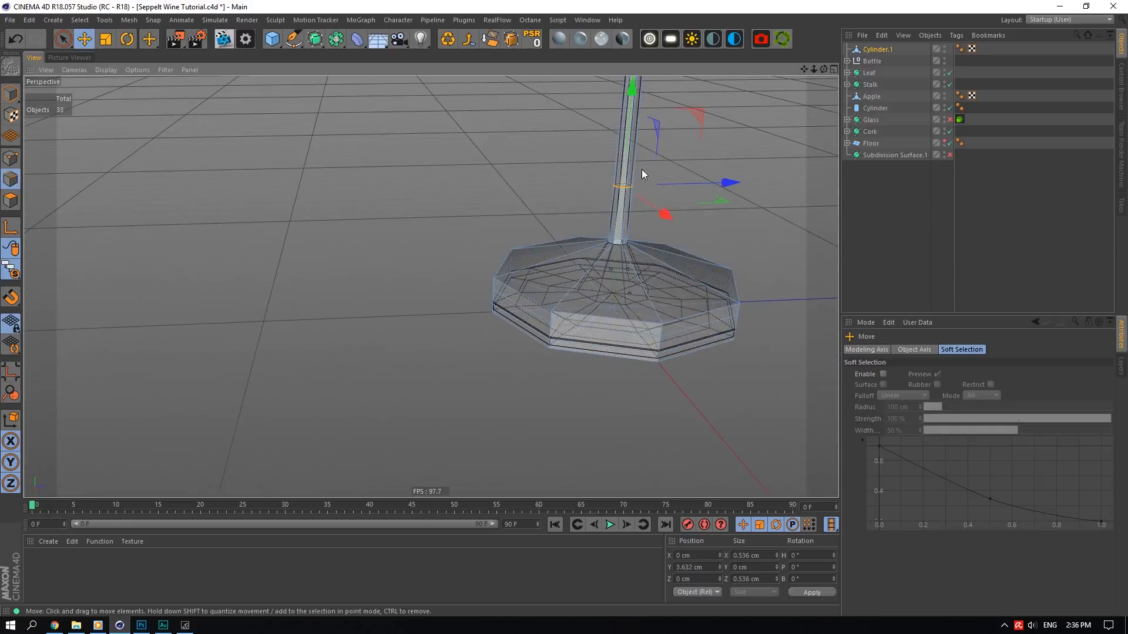
# - Scale the upper stem loop inward to about 0.45 cm across to match the glass stem
pyautogui.scroll(5, 458, 274)
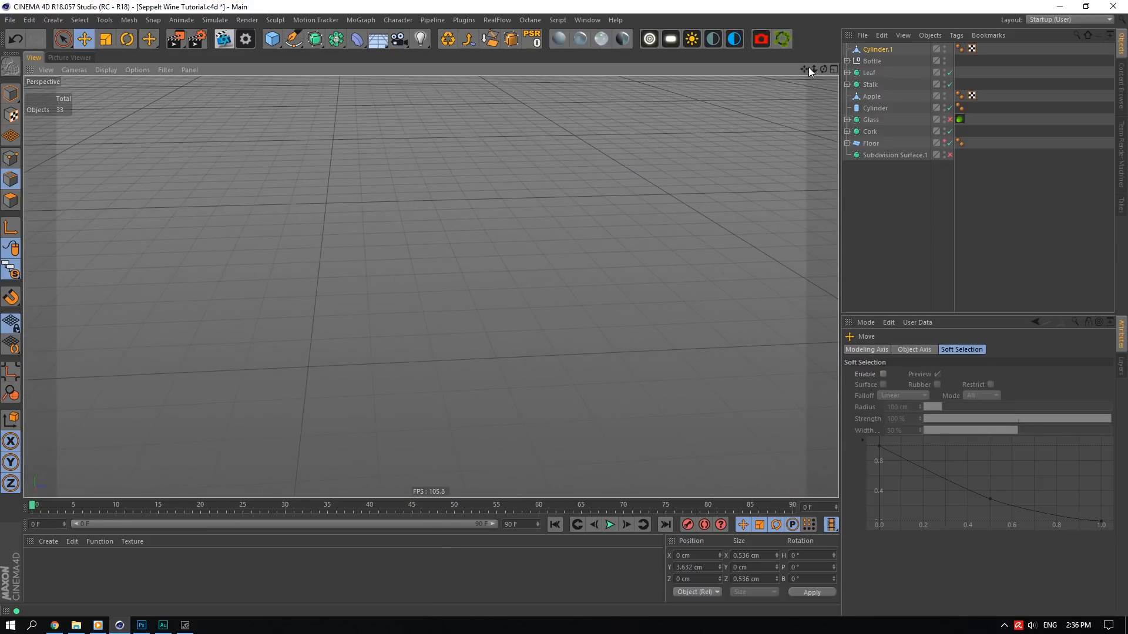
pyautogui.moveTo(813, 69); pyautogui.dragTo(758, 72)
pyautogui.scroll(4, 319, 451)
pyautogui.scroll(3, 326, 458)
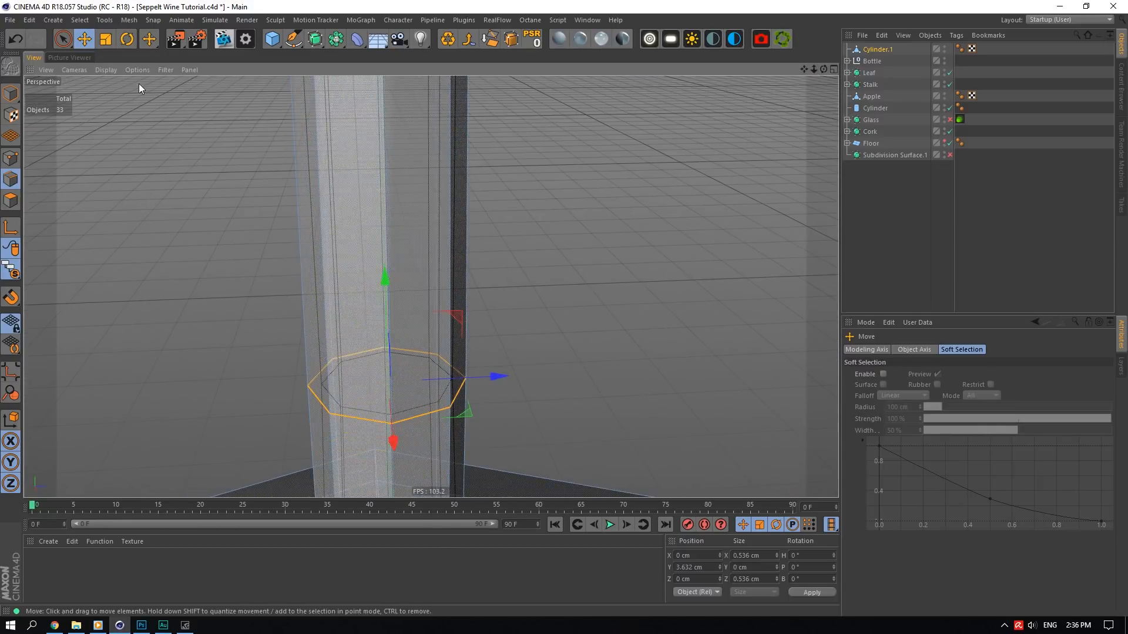
pyautogui.press('t')
pyautogui.moveTo(467, 411); pyautogui.dragTo(365, 410)
# - Select the foot's uppermost rim loop and scale it inward to about 2 cm across
pyautogui.moveTo(814, 69); pyautogui.dragTo(865, 132)
pyautogui.scroll(4, 511, 152)
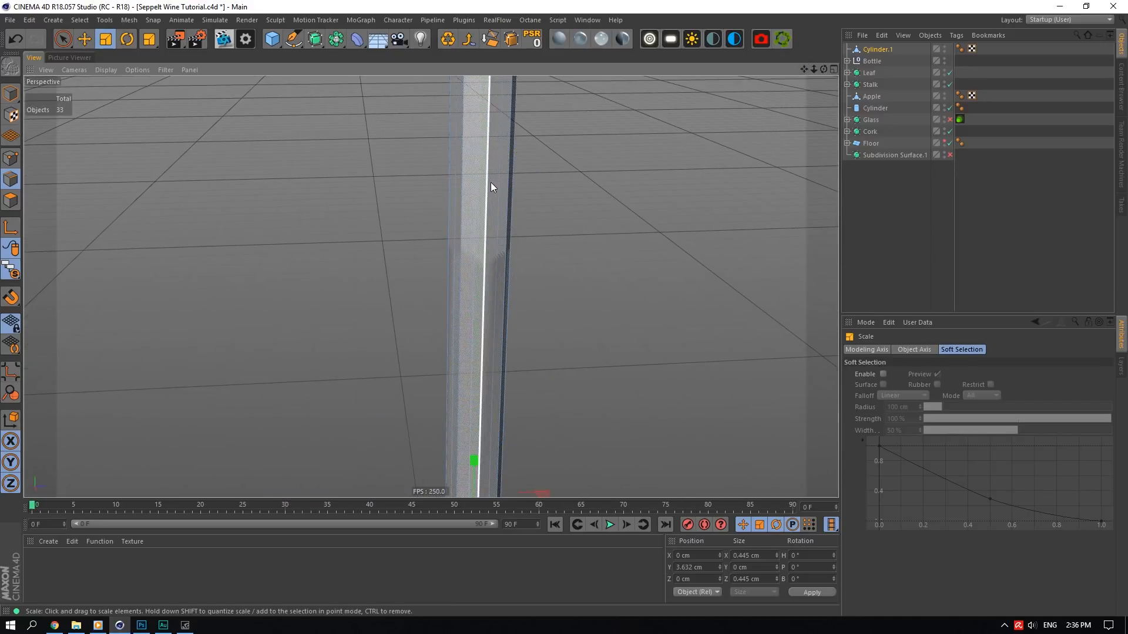
pyautogui.scroll(-5, 491, 183)
pyautogui.scroll(2, 488, 347)
pyautogui.scroll(5, 457, 433)
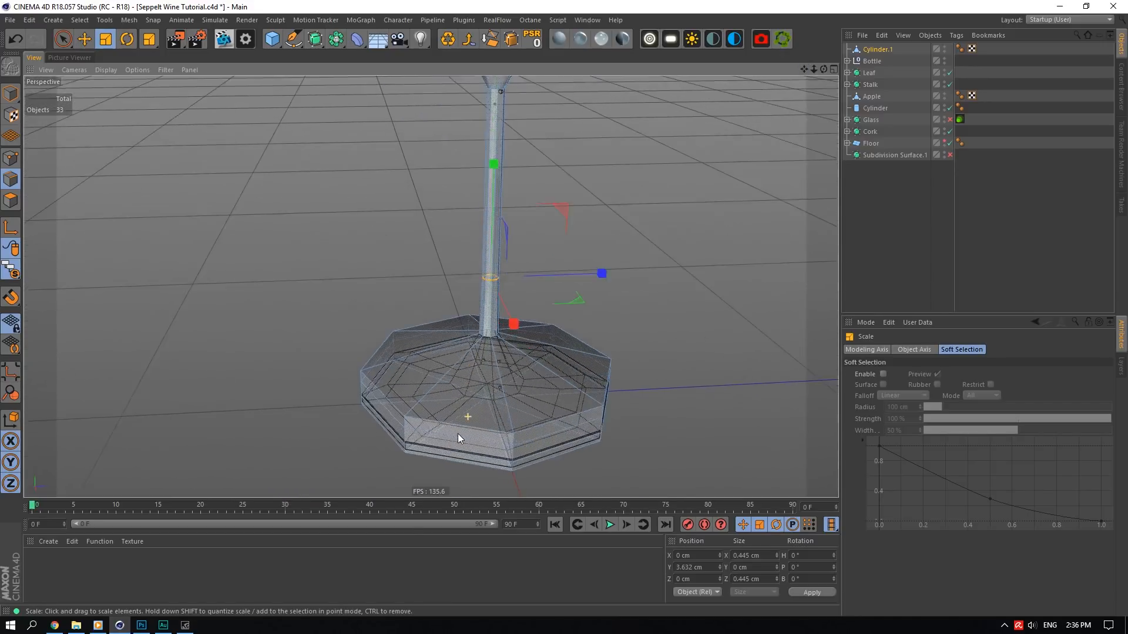
pyautogui.click(546, 376)
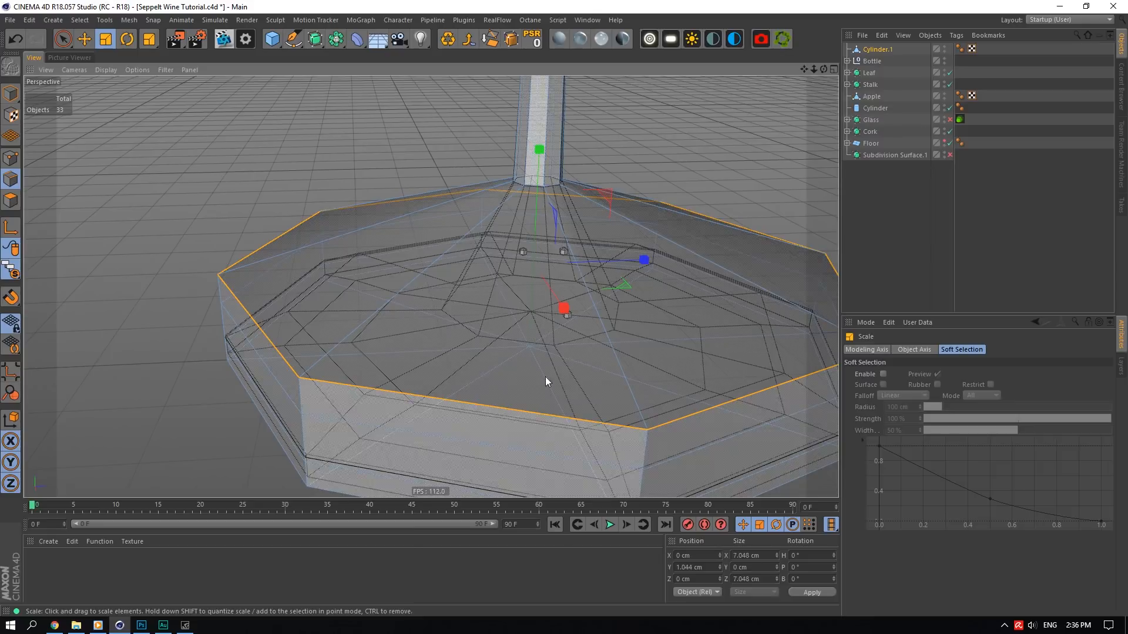
pyautogui.click(624, 283)
pyautogui.doubleClick(505, 412)
pyautogui.moveTo(623, 287); pyautogui.dragTo(38, 86)
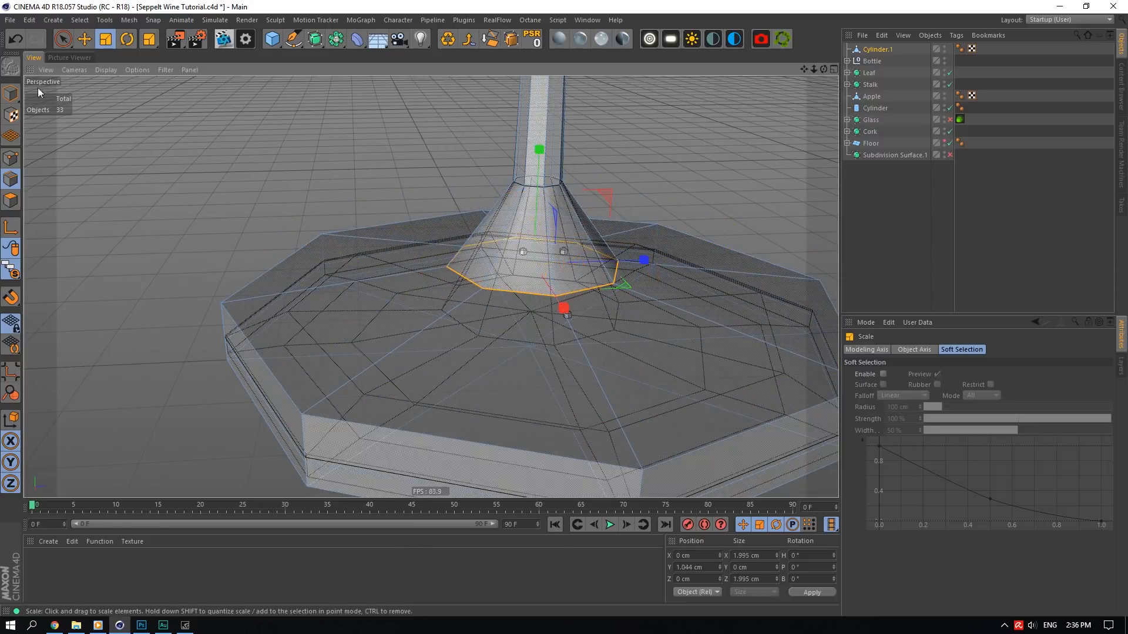
# - Lower the inner foot loop to about 0.54 cm and widen it to about 2.08 cm across
pyautogui.click(88, 41)
pyautogui.moveTo(540, 151); pyautogui.dragTo(538, 200)
pyautogui.press('t')
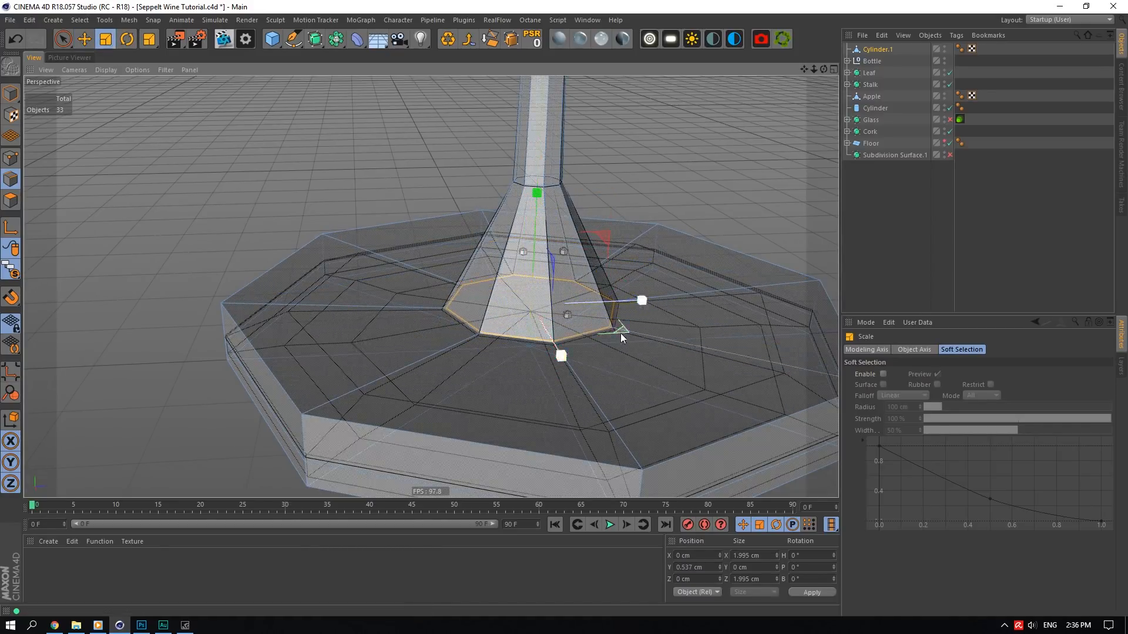
pyautogui.moveTo(620, 332); pyautogui.dragTo(648, 334)
pyautogui.click(84, 39)
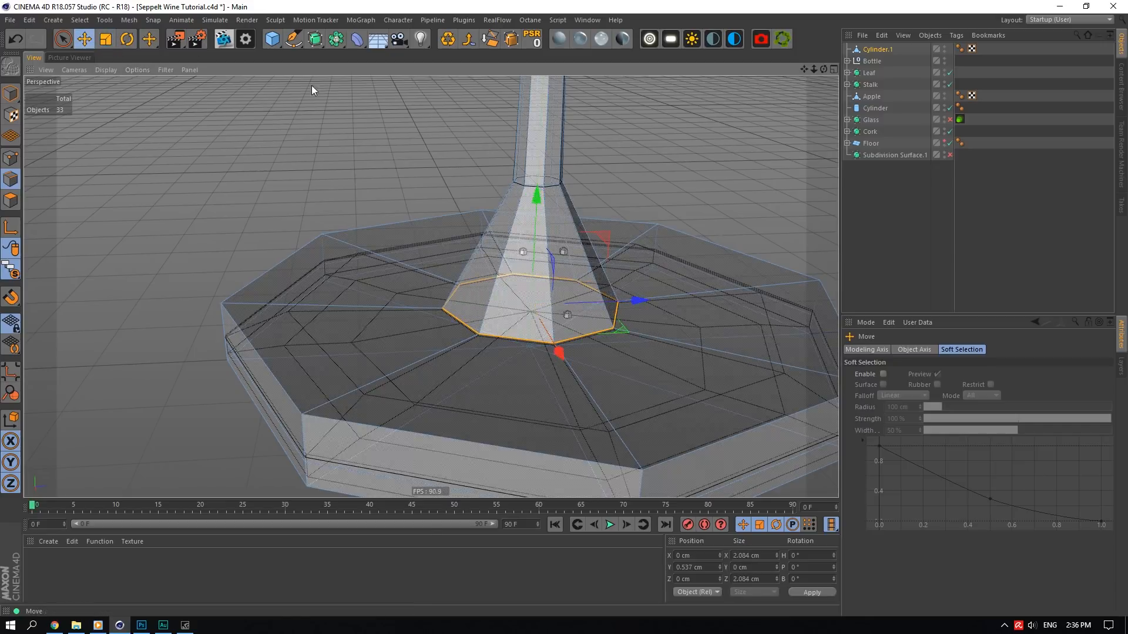
# - Select the foot's outer top rim loop and scale it inward to about 5.54 cm across
pyautogui.doubleClick(422, 436)
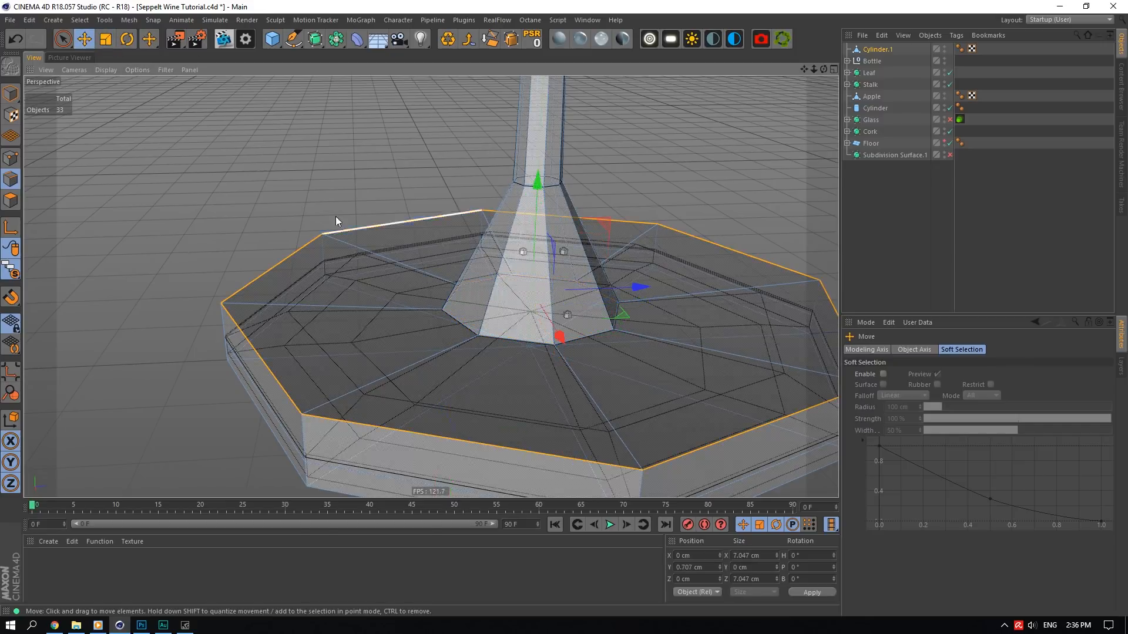
pyautogui.click(105, 39)
pyautogui.moveTo(555, 326); pyautogui.dragTo(389, 242)
pyautogui.click(84, 38)
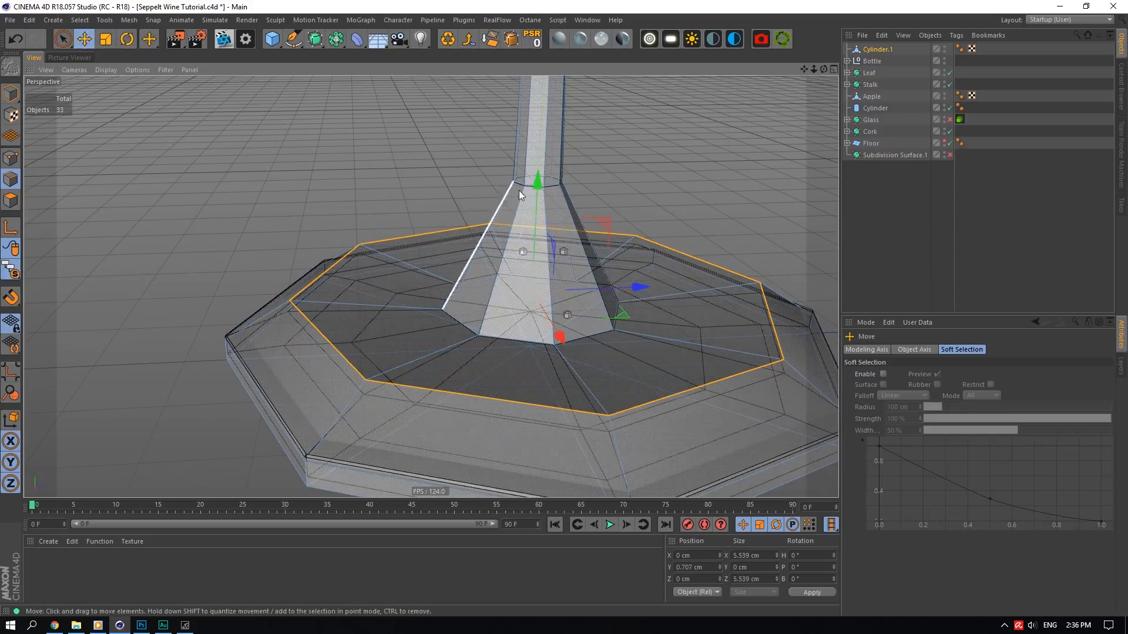
# - Lower the outer top loop to about 0.56 cm and widen it to about 5.62 cm across to follow the reference foot
pyautogui.moveTo(520, 191)
pyautogui.mouseDown()
pyautogui.moveTo(527, 203)
pyautogui.moveTo(535, 192)
pyautogui.mouseUp()
pyautogui.hotkey('ctrl', 'z')
pyautogui.press('t')
pyautogui.moveTo(622, 328); pyautogui.dragTo(628, 326)
pyautogui.press('e')
pyautogui.moveTo(542, 195); pyautogui.dragTo(516, 233)
# - Cut a new edge loop around the foot between the inner loop at the stem base and the outer top loop
pyautogui.rightClick(515, 233)
pyautogui.click(506, 424)
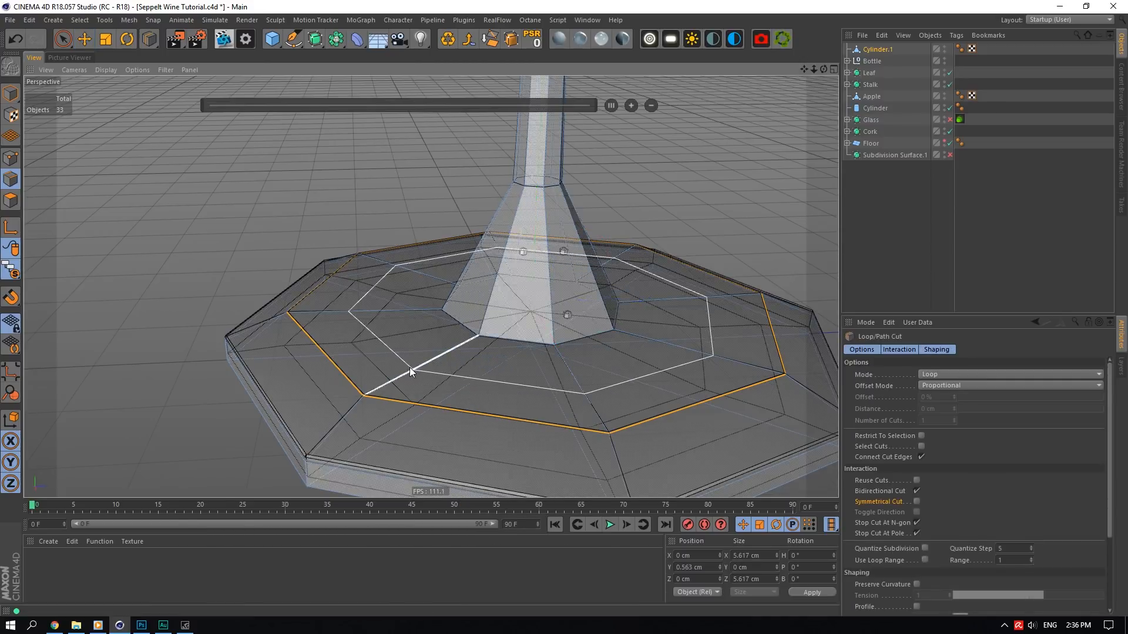
pyautogui.click(410, 368)
pyautogui.press('e')
# - Lower the newly cut foot loop to about 0.15 cm and scale it inward to about 4.19 cm across
pyautogui.doubleClick(362, 300)
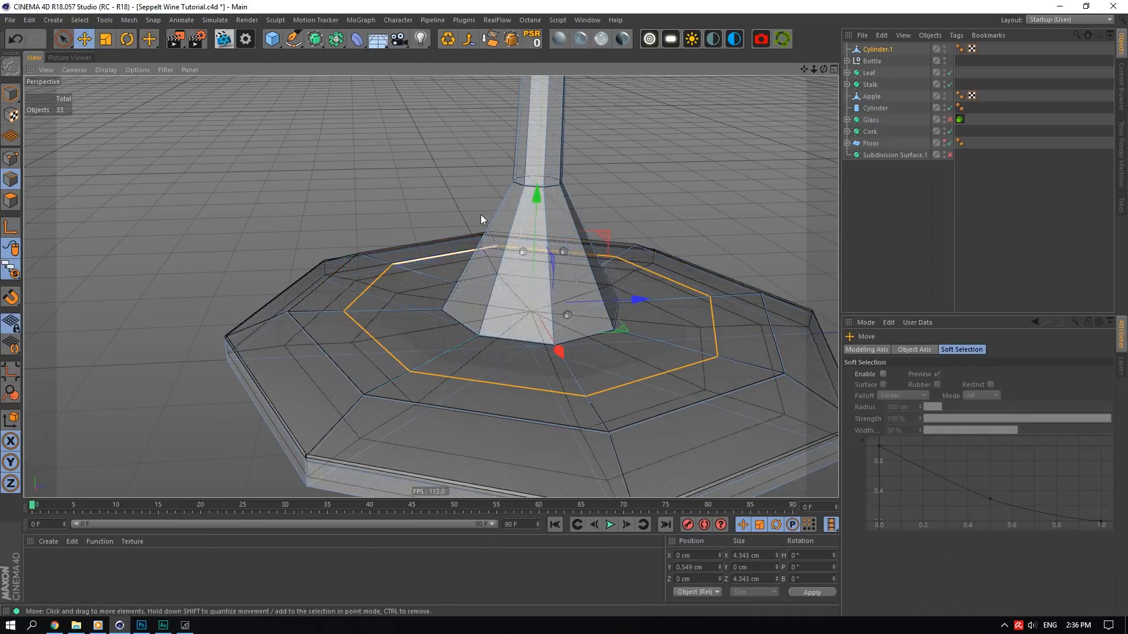
pyautogui.moveTo(559, 196); pyautogui.dragTo(544, 236)
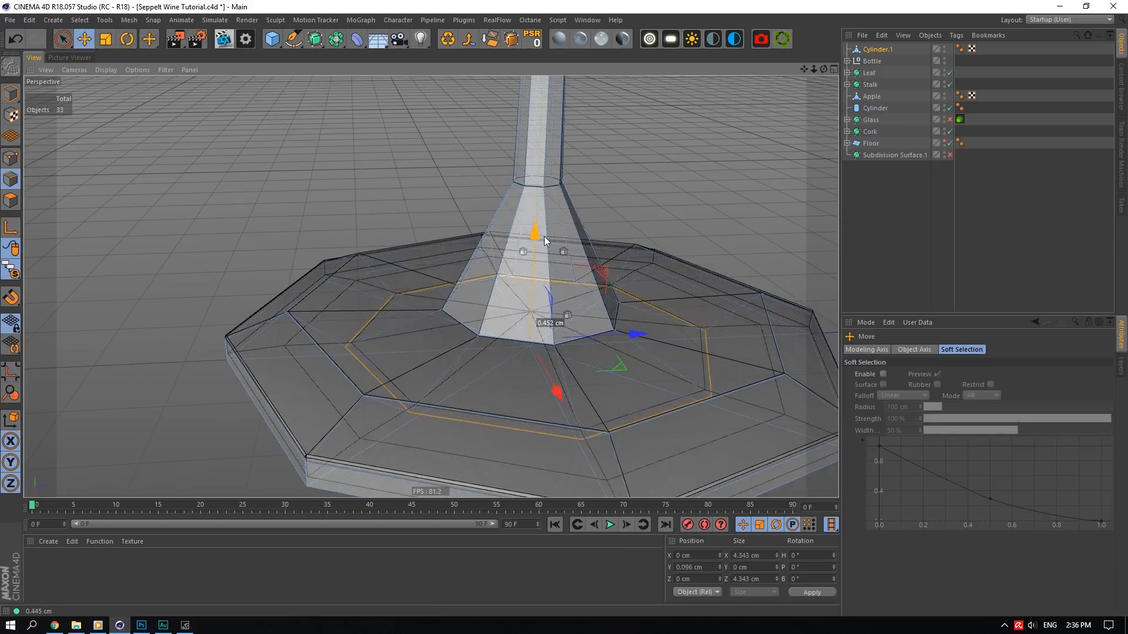
pyautogui.press('t')
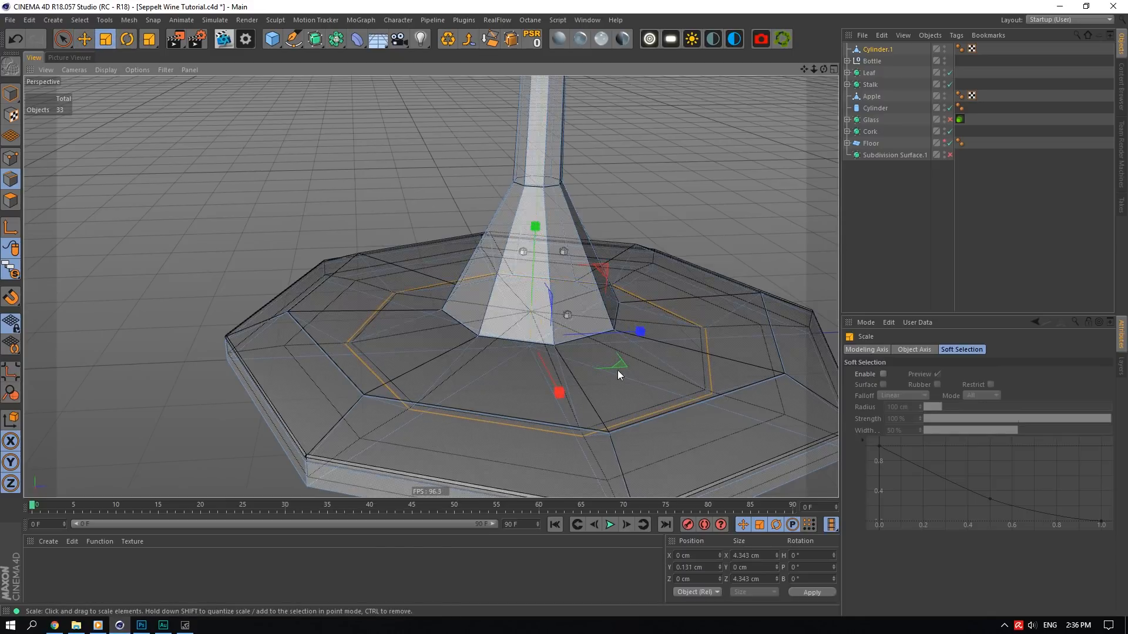
pyautogui.moveTo(618, 370); pyautogui.dragTo(599, 365)
pyautogui.press('e')
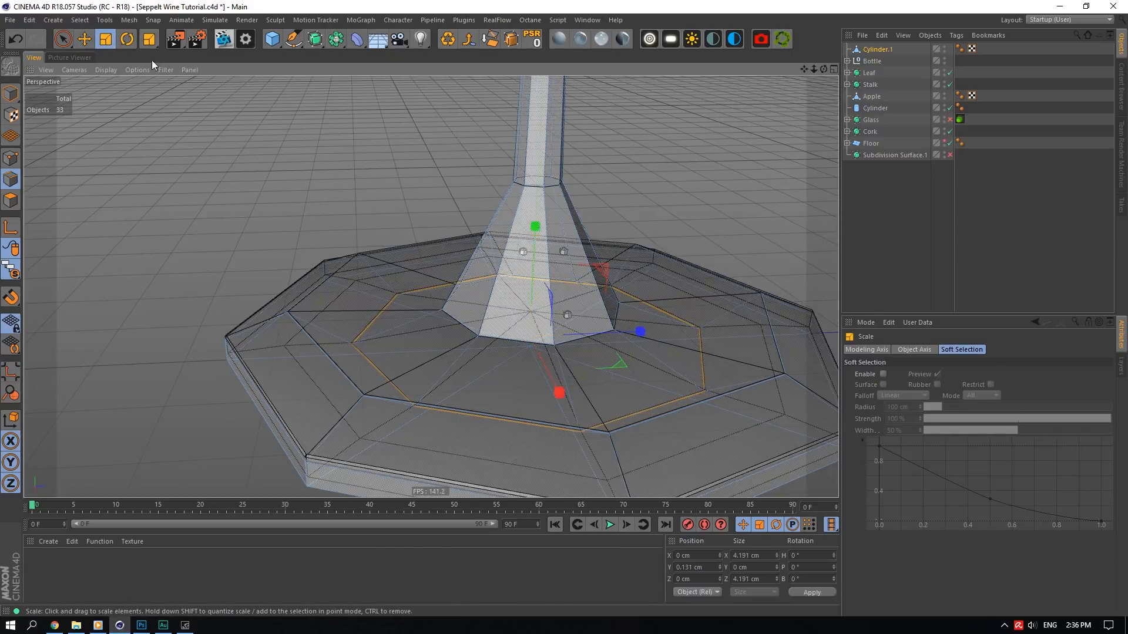
pyautogui.moveTo(535, 230); pyautogui.dragTo(535, 229)
# - Isolate Cylinder.1 in the viewport and review the whole glass shape without the reference model
pyautogui.scroll(-6, 588, 216)
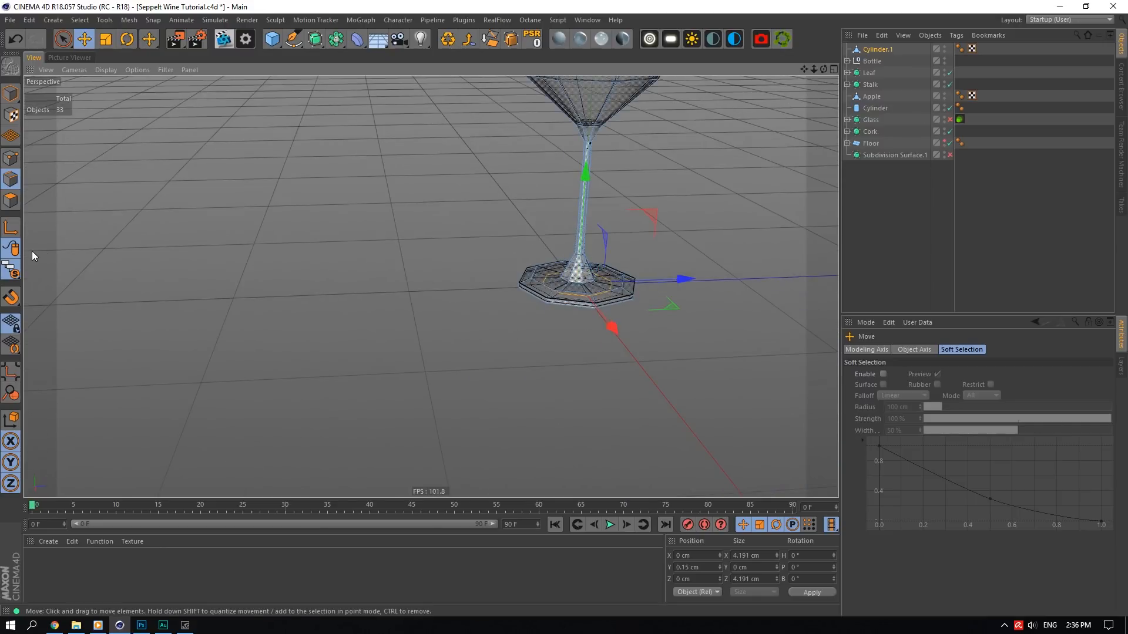
pyautogui.moveTo(10, 271); pyautogui.dragTo(62, 316)
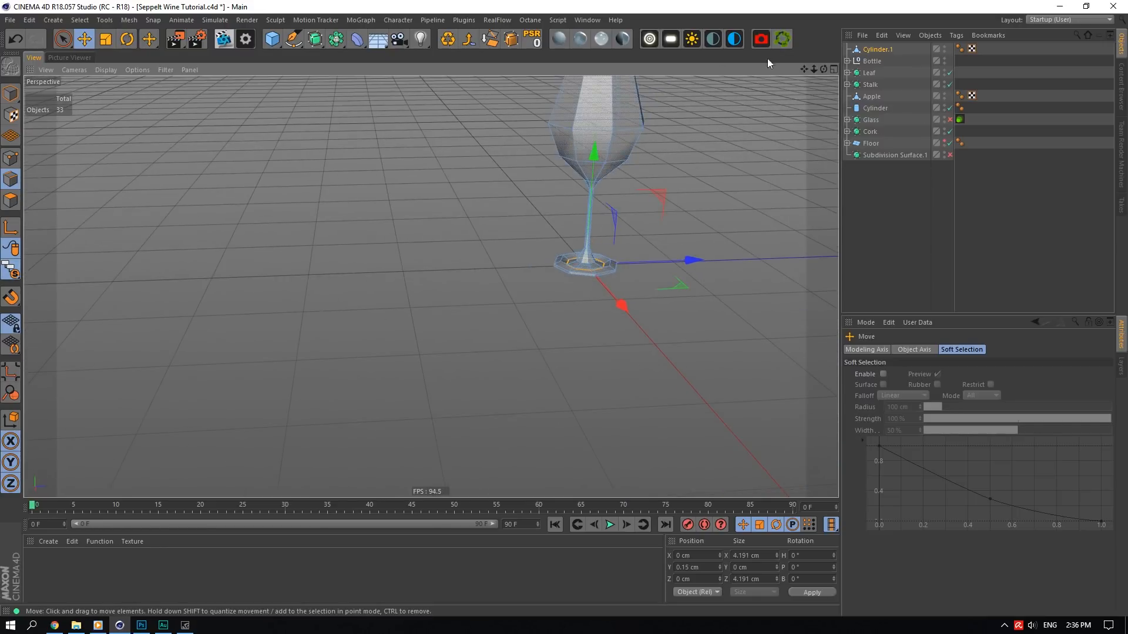
pyautogui.moveTo(804, 70); pyautogui.dragTo(628, 135)
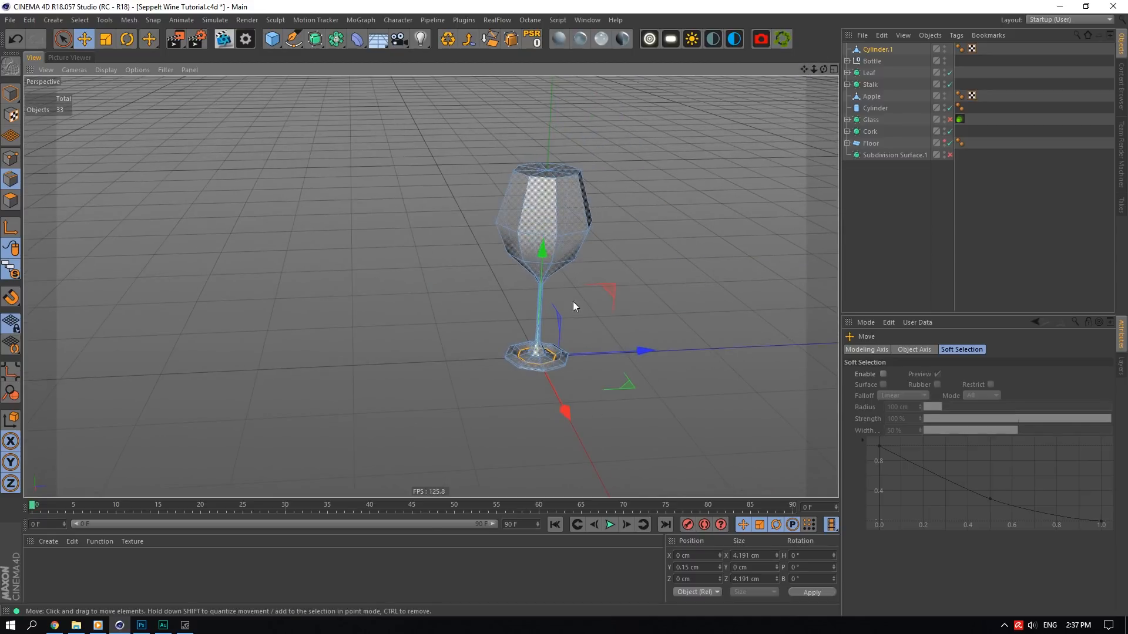
pyautogui.scroll(2, 547, 364)
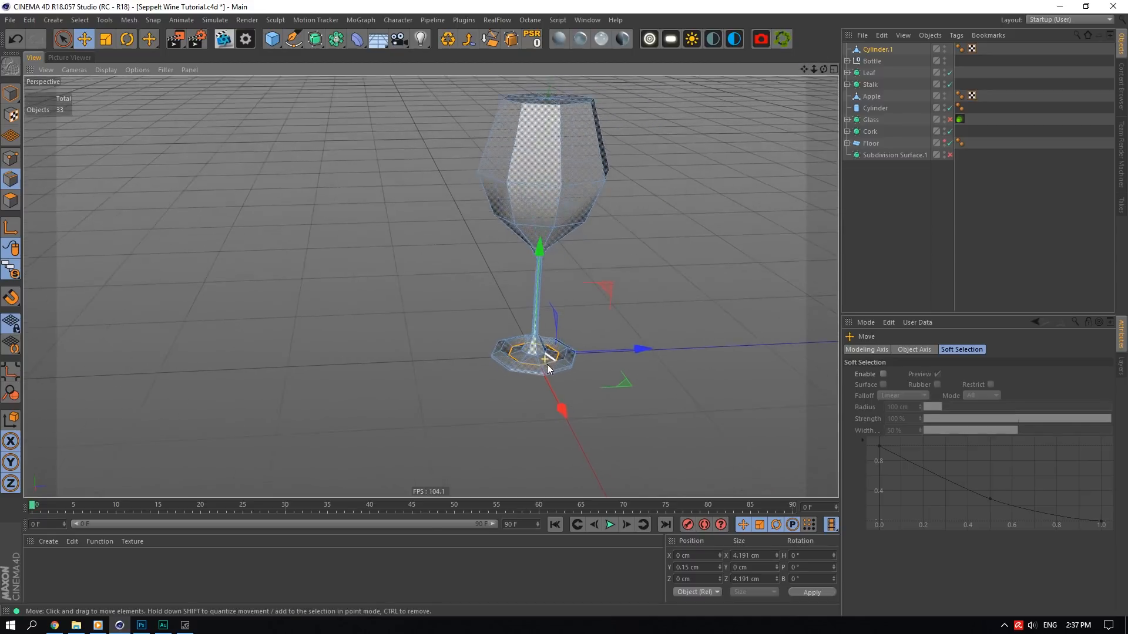
# - Go through the scene objects to identify the reference glass model and isolate Glass in the viewport
pyautogui.click(880, 60)
pyautogui.click(875, 74)
pyautogui.click(874, 84)
pyautogui.click(878, 108)
pyautogui.click(879, 119)
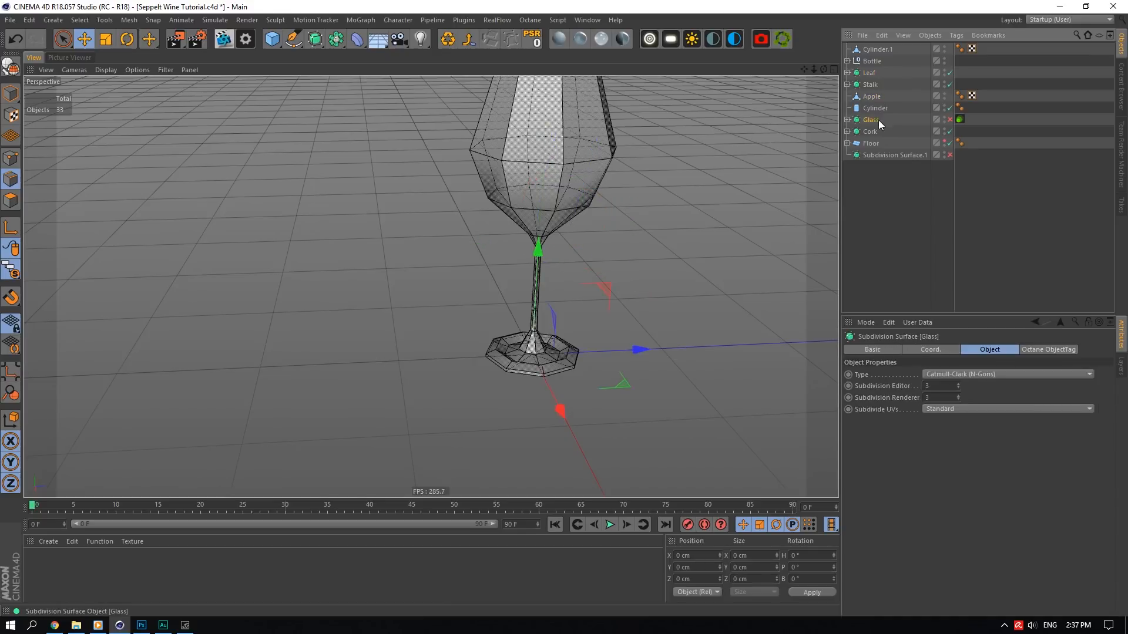
pyautogui.click(876, 133)
pyautogui.click(870, 119)
pyautogui.moveTo(11, 322); pyautogui.dragTo(46, 330)
# - Isolate Cylinder.1 again and inspect its foot from above and from underneath
pyautogui.click(877, 48)
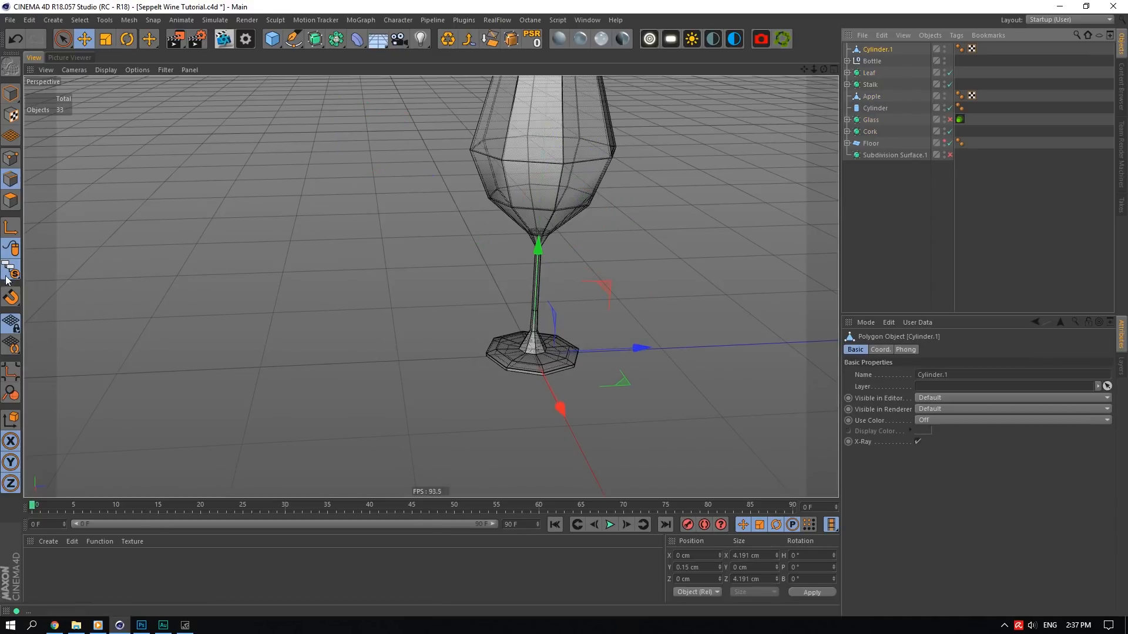
pyautogui.moveTo(11, 271); pyautogui.dragTo(50, 328)
pyautogui.scroll(9, 577, 346)
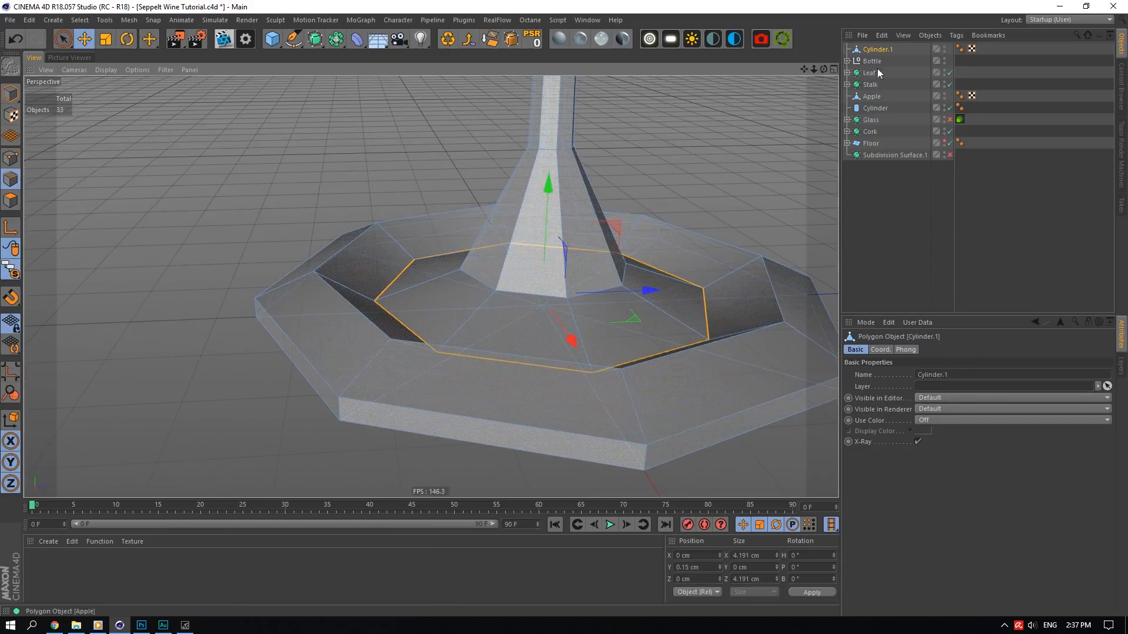
pyautogui.moveTo(824, 69); pyautogui.dragTo(430, 284)
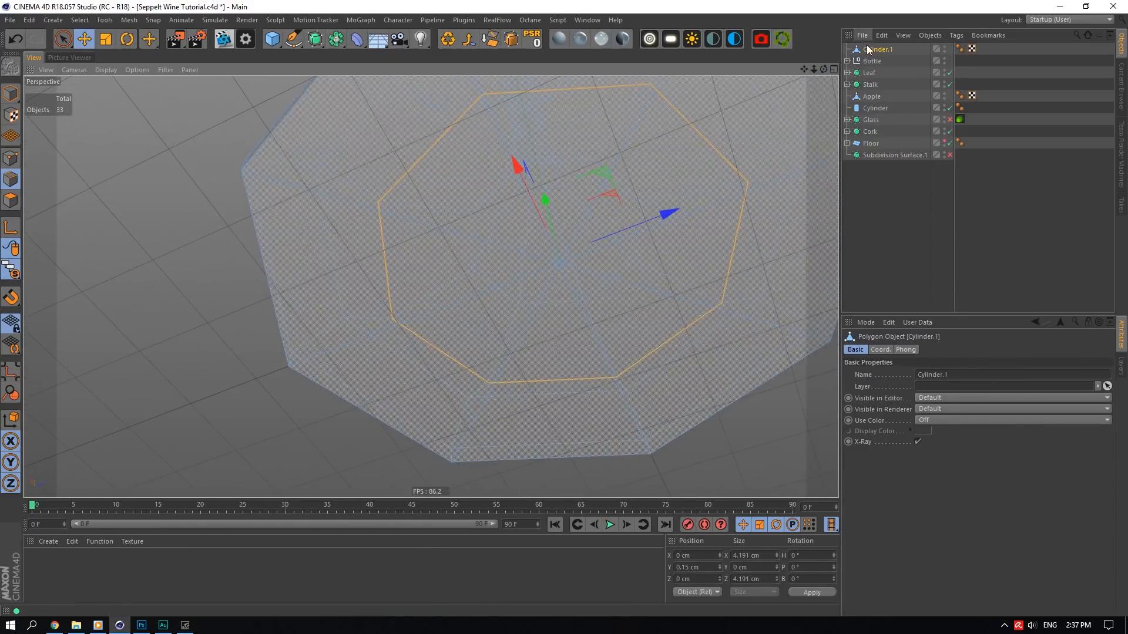
# - Isolate Cylinder.1 together with the Glass object, keeping Cylinder.1 as the object being edited
pyautogui.keyDown('ctrl'); pyautogui.click(875, 119); pyautogui.keyUp('ctrl')
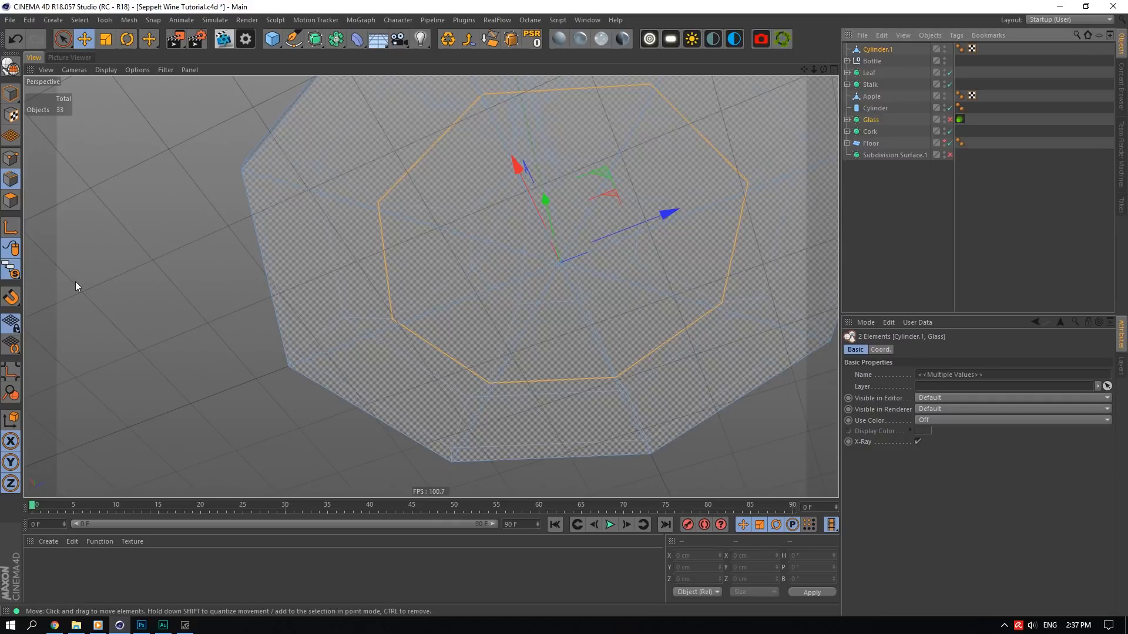
pyautogui.moveTo(11, 271); pyautogui.dragTo(48, 327)
pyautogui.click(879, 50)
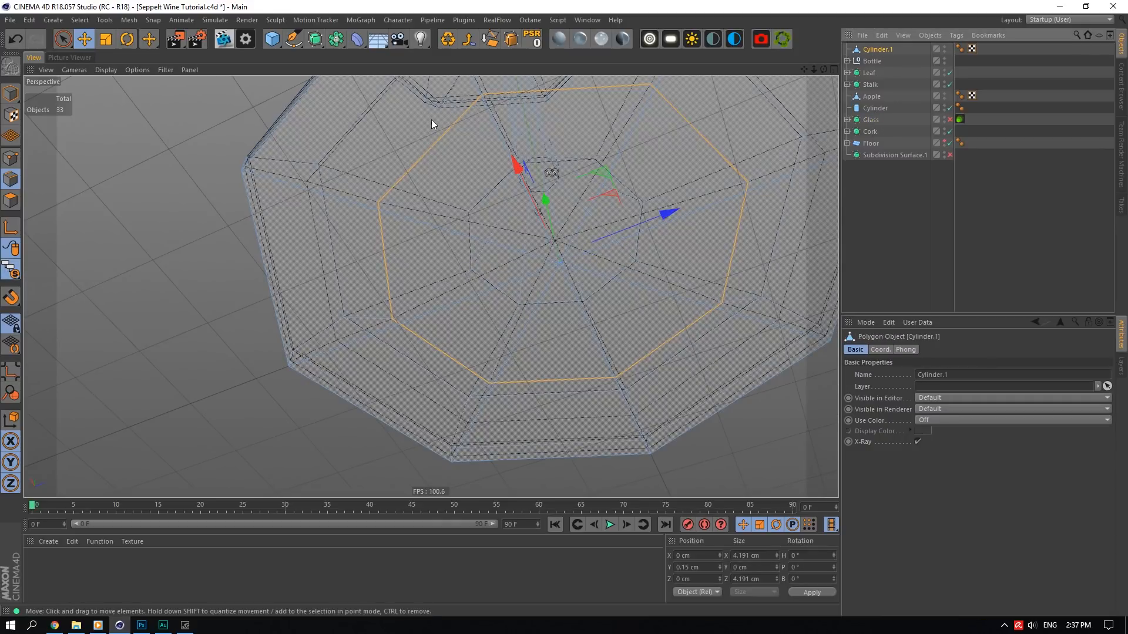
# - Cut an edge loop around the underside of the foot at about 18.5 % offset from the outer edge
pyautogui.scroll(3, 431, 119)
pyautogui.scroll(-5, 415, 225)
pyautogui.scroll(-2, 473, 216)
pyautogui.scroll(5, 425, 199)
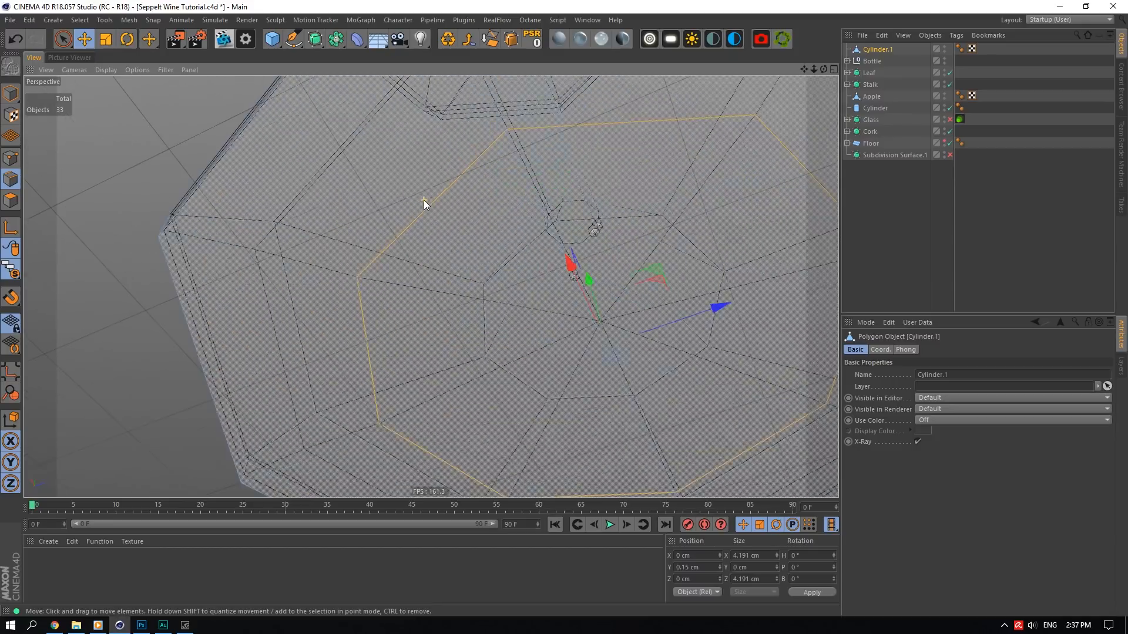
pyautogui.rightClick(424, 199)
pyautogui.click(822, 67)
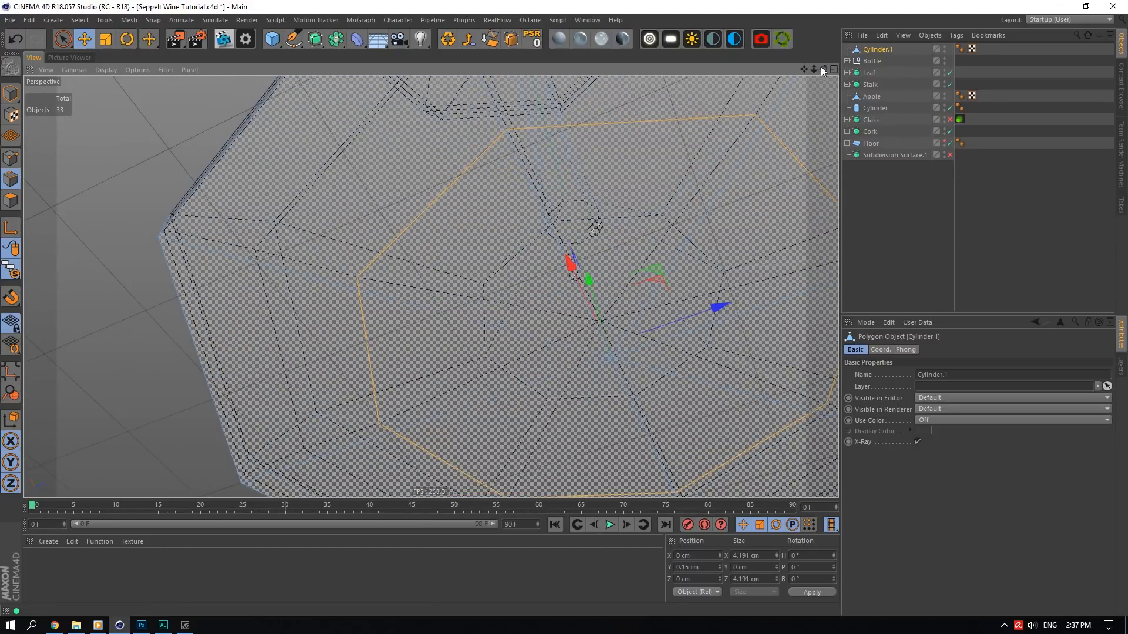
pyautogui.moveTo(822, 69); pyautogui.dragTo(823, 168)
pyautogui.rightClick(490, 224)
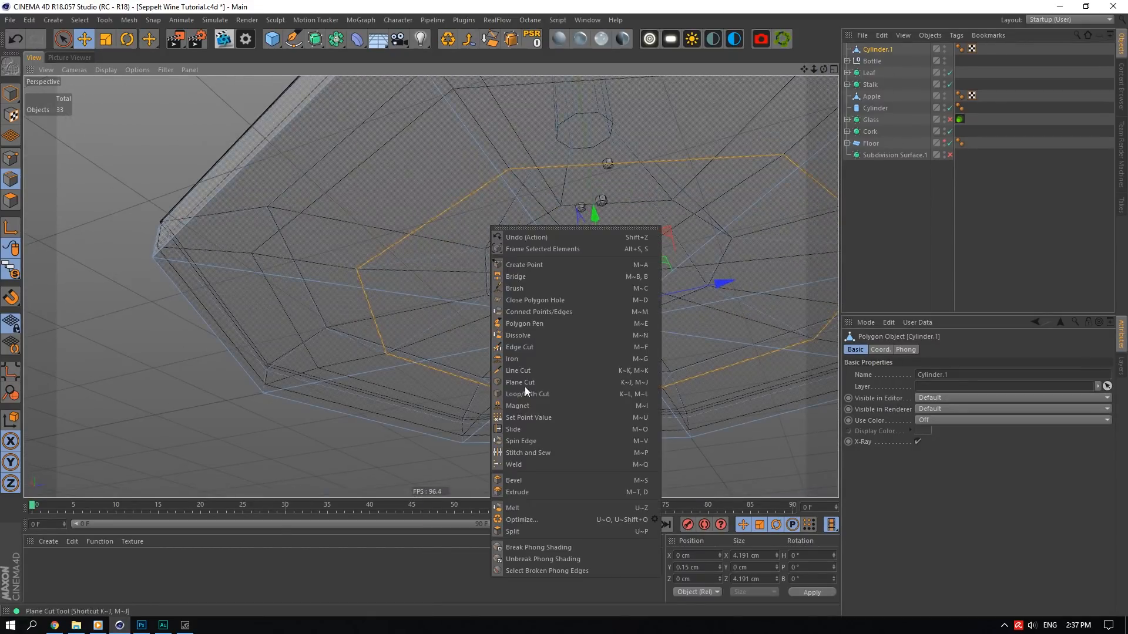
pyautogui.click(525, 392)
pyautogui.click(249, 277)
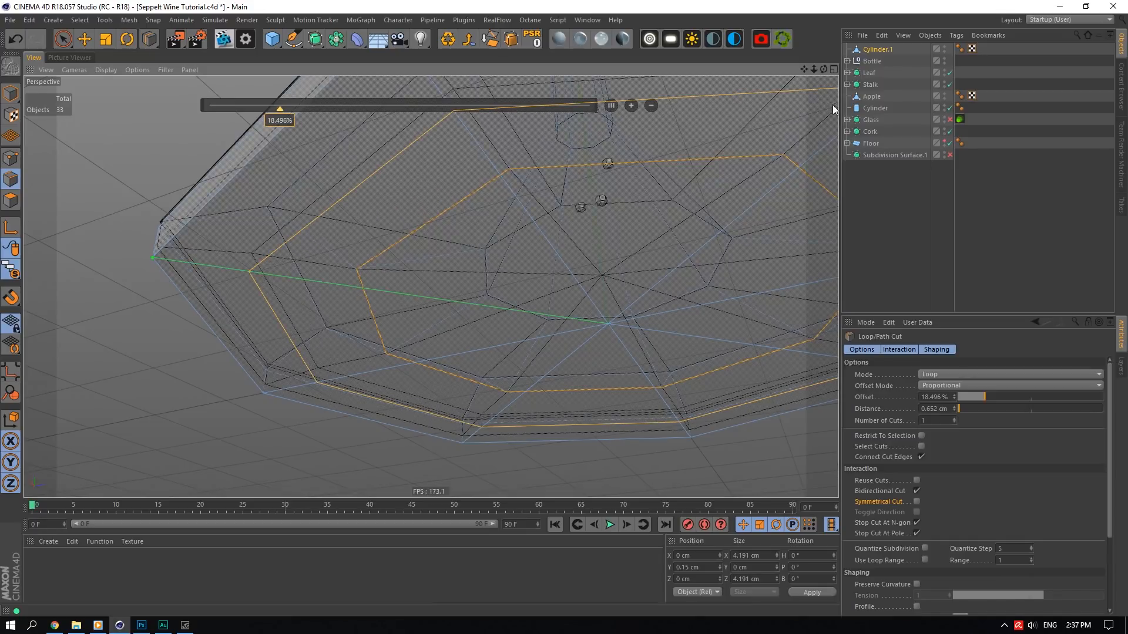
# - Check the Cork object's basic properties and isolate its mesh in the viewport
pyautogui.moveTo(823, 69); pyautogui.dragTo(823, 113)
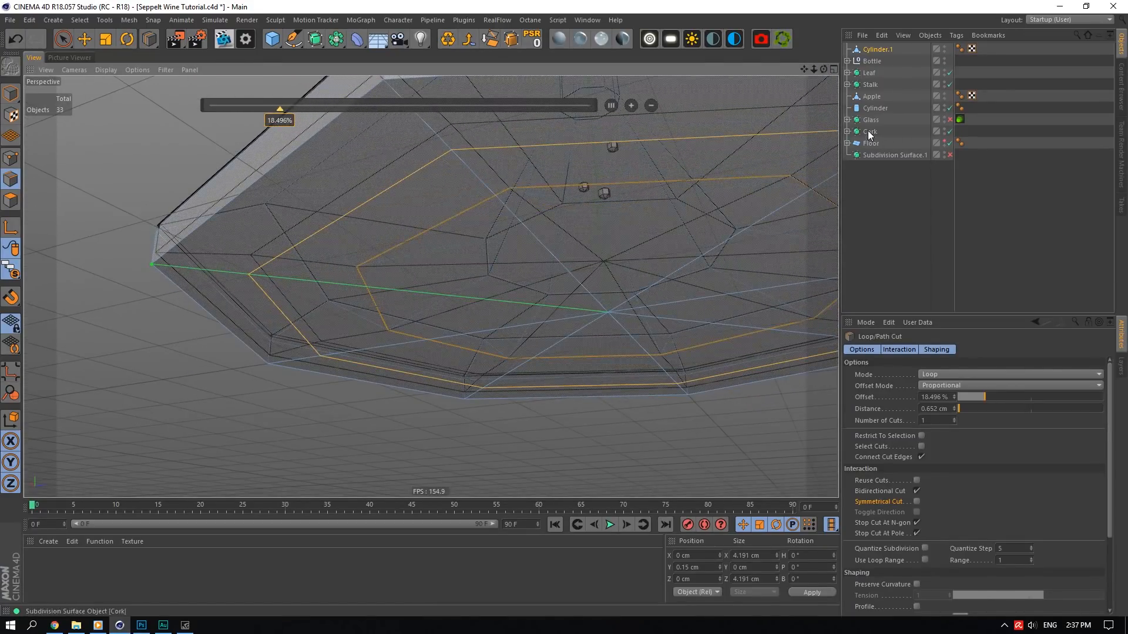
pyautogui.click(904, 130)
pyautogui.click(878, 350)
pyautogui.click(856, 350)
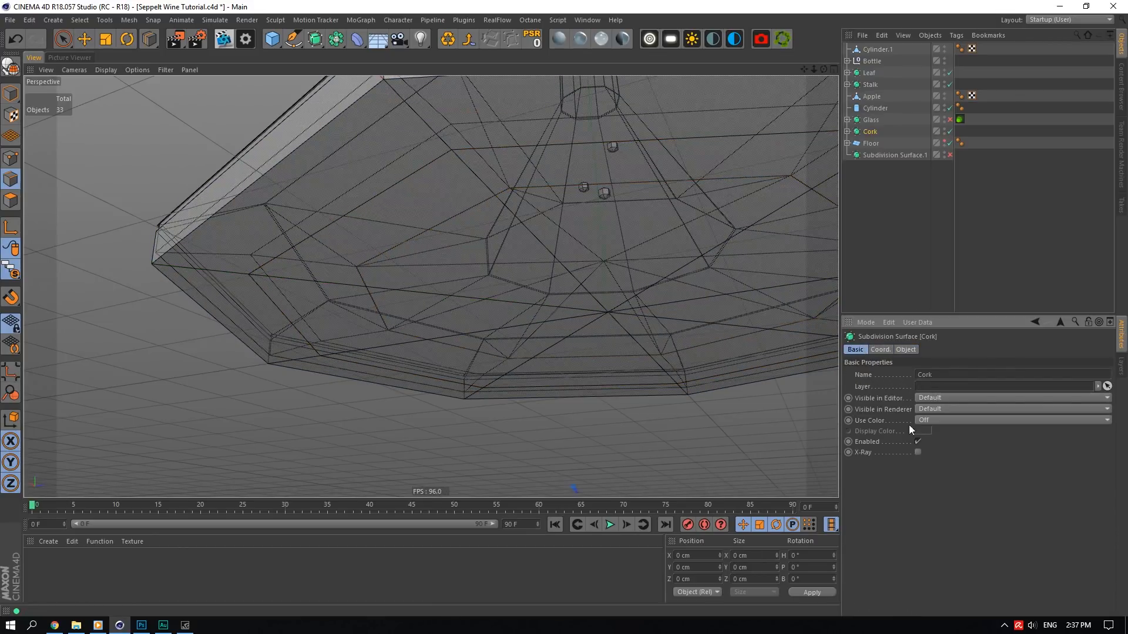
pyautogui.click(847, 132)
pyautogui.click(876, 144)
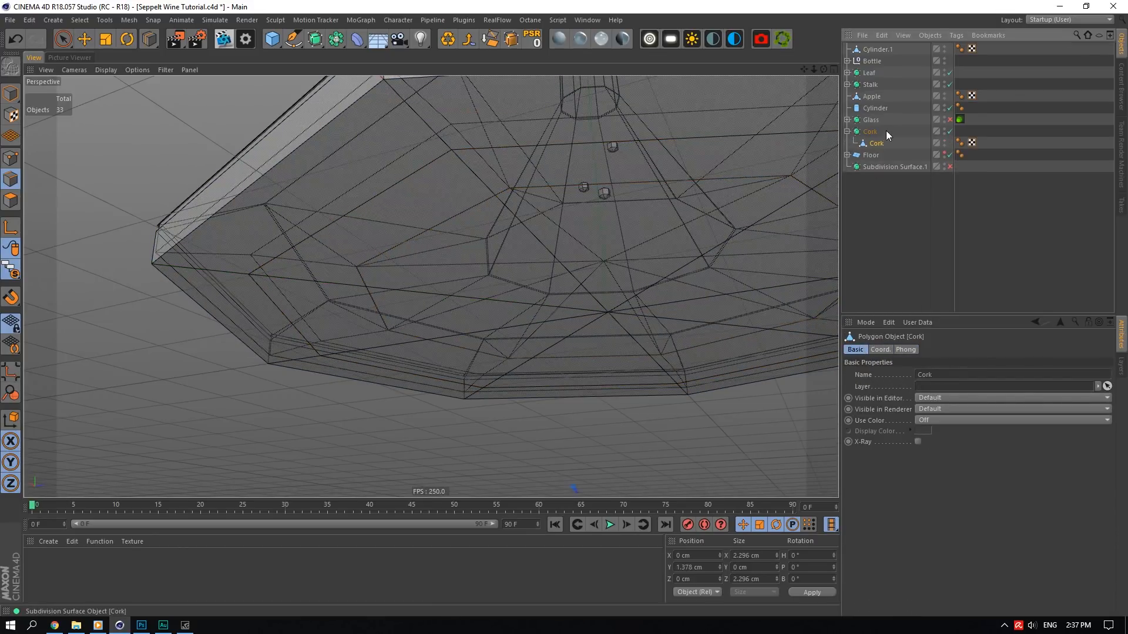
pyautogui.moveTo(11, 270); pyautogui.dragTo(48, 322)
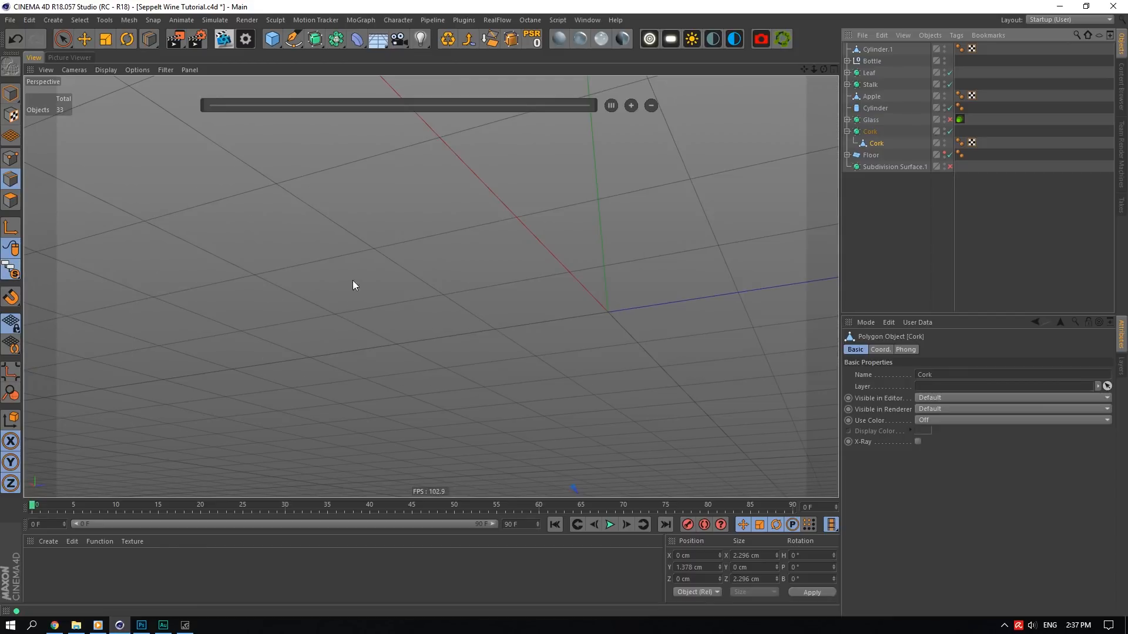
# - Hide the Cork subdivision surface object in the viewport and collapse its hierarchy
pyautogui.click(870, 131)
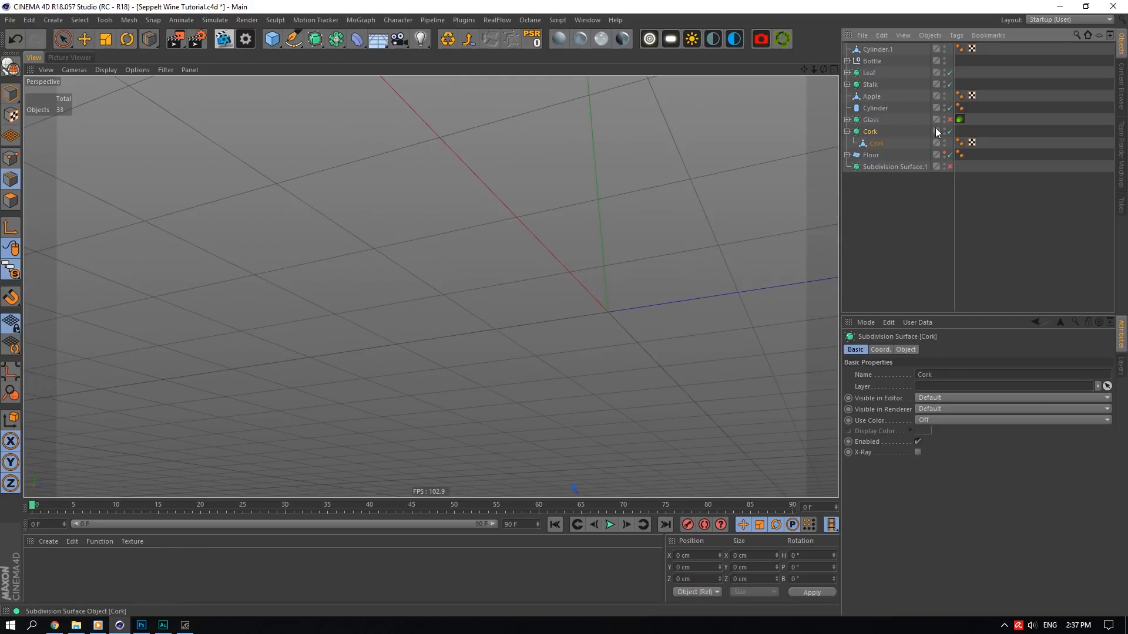
pyautogui.click(944, 129)
pyautogui.click(848, 132)
# - Turn off X-Ray for the Glass object and show it isolated together with Cylinder.1
pyautogui.click(848, 121)
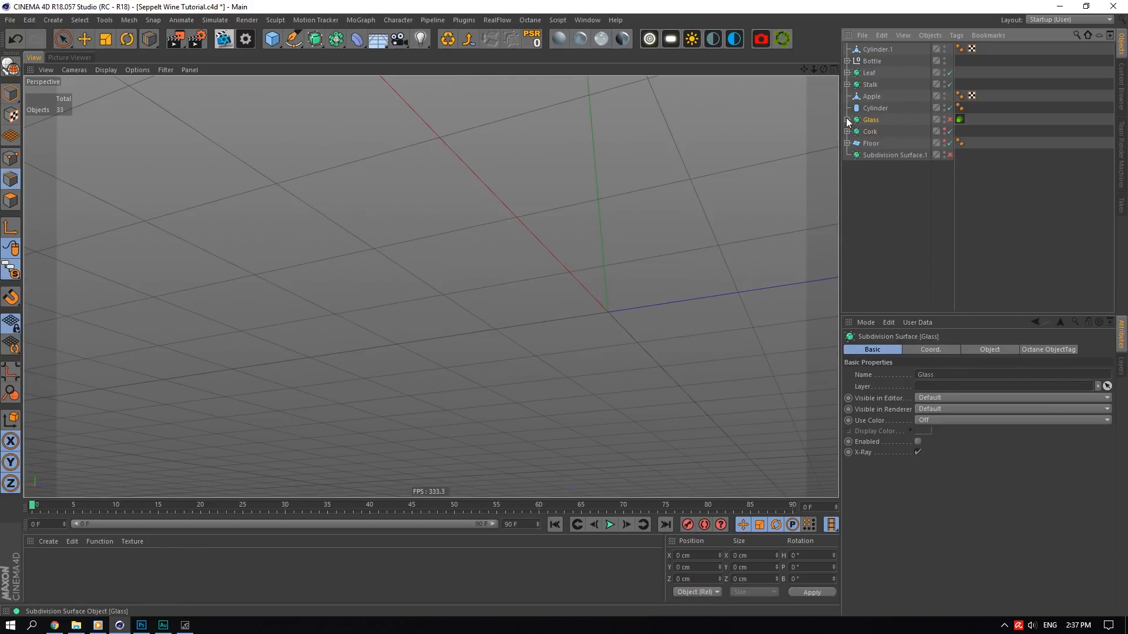
pyautogui.click(847, 120)
pyautogui.click(917, 452)
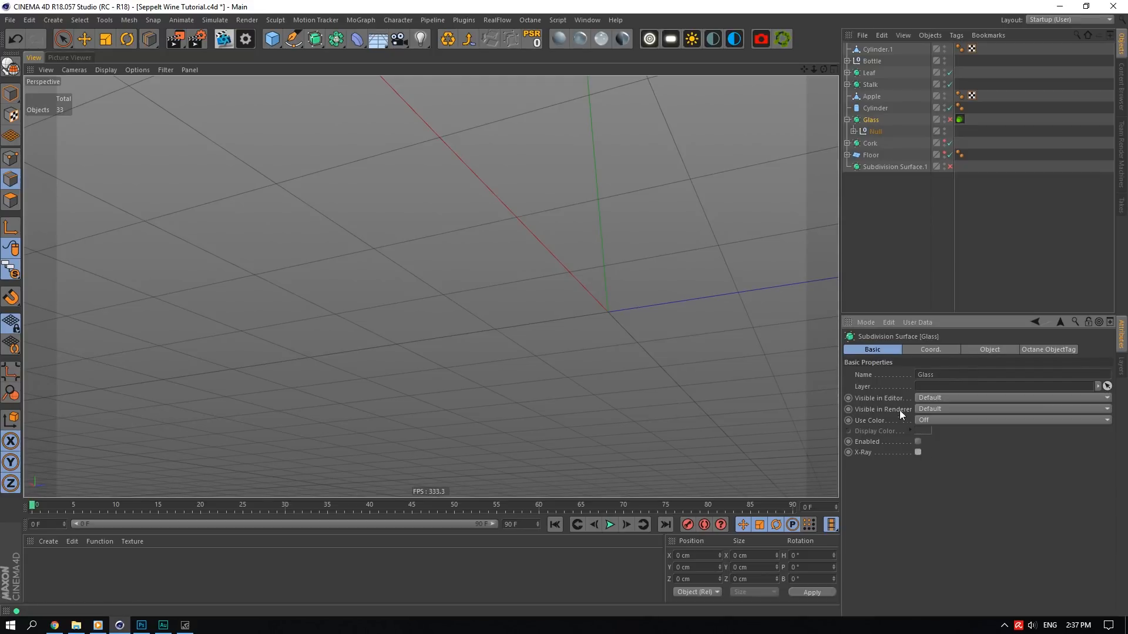
pyautogui.moveTo(11, 270); pyautogui.dragTo(58, 306)
pyautogui.keyDown('ctrl'); pyautogui.click(877, 49); pyautogui.keyUp('ctrl')
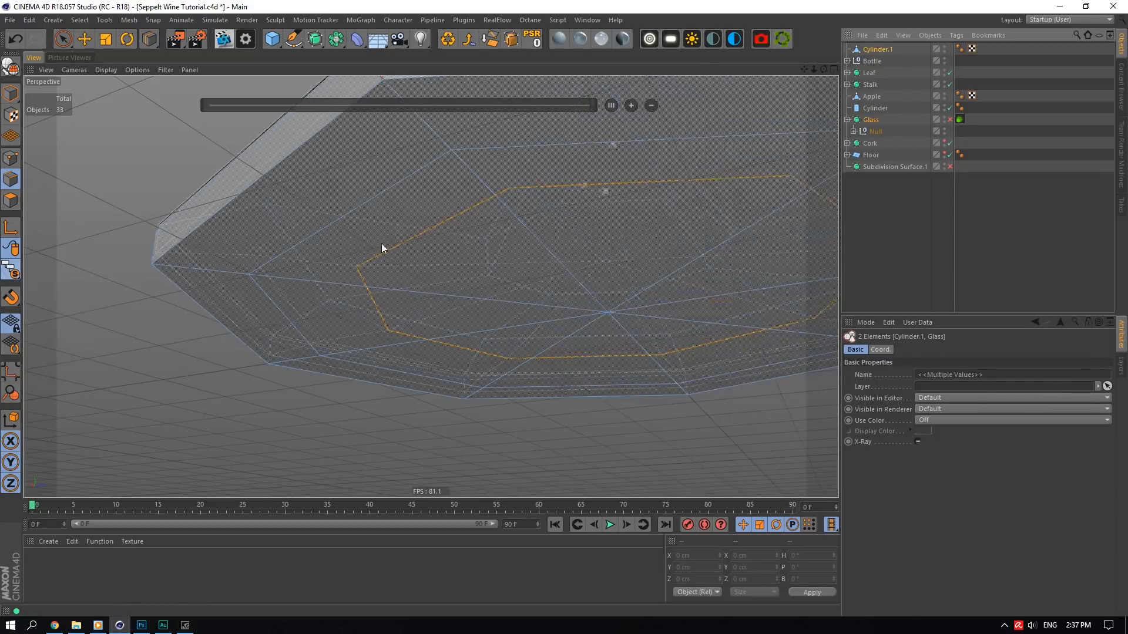
# - Expand the Null inside the Glass hierarchy and turn off X-Ray for the Render Glass mesh
pyautogui.click(875, 132)
pyautogui.click(854, 131)
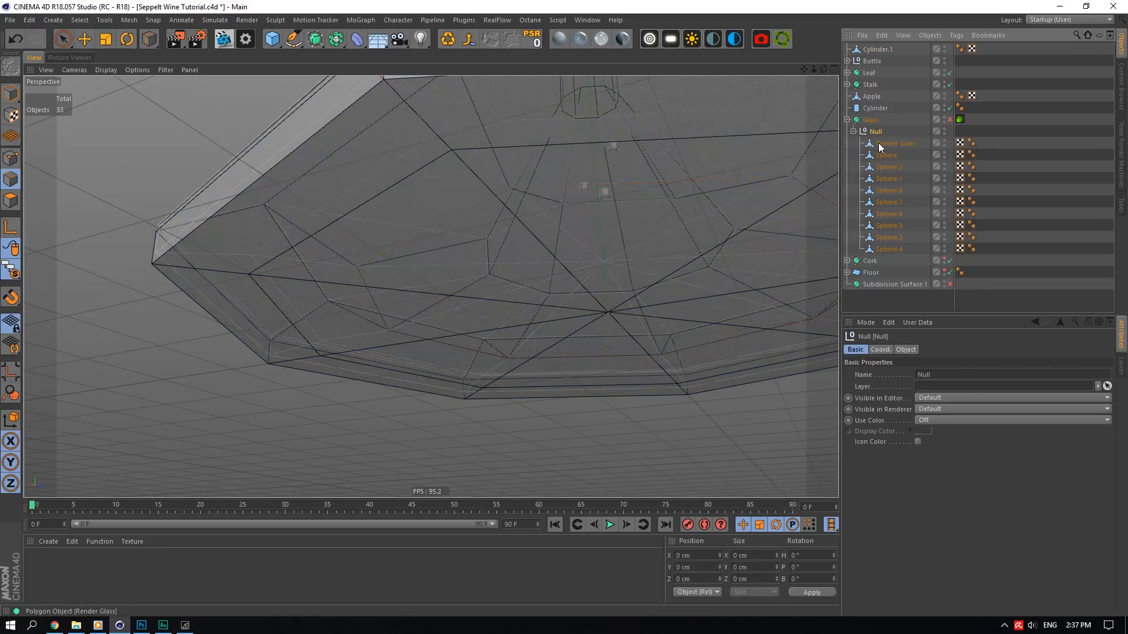
pyautogui.click(879, 143)
pyautogui.click(916, 442)
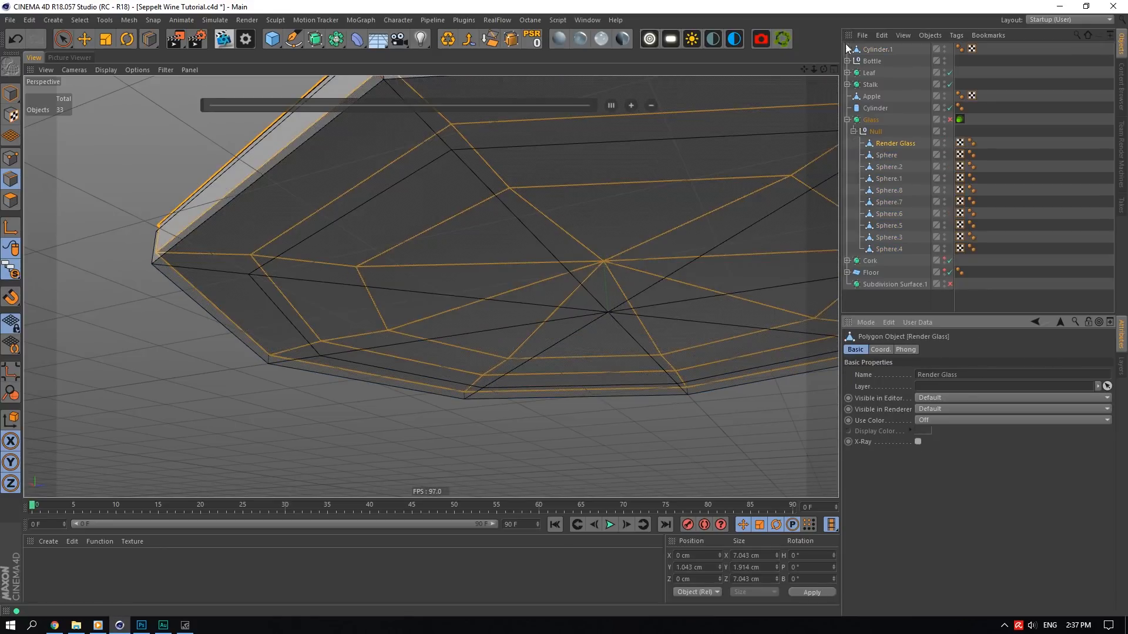
pyautogui.moveTo(825, 69); pyautogui.dragTo(823, 154)
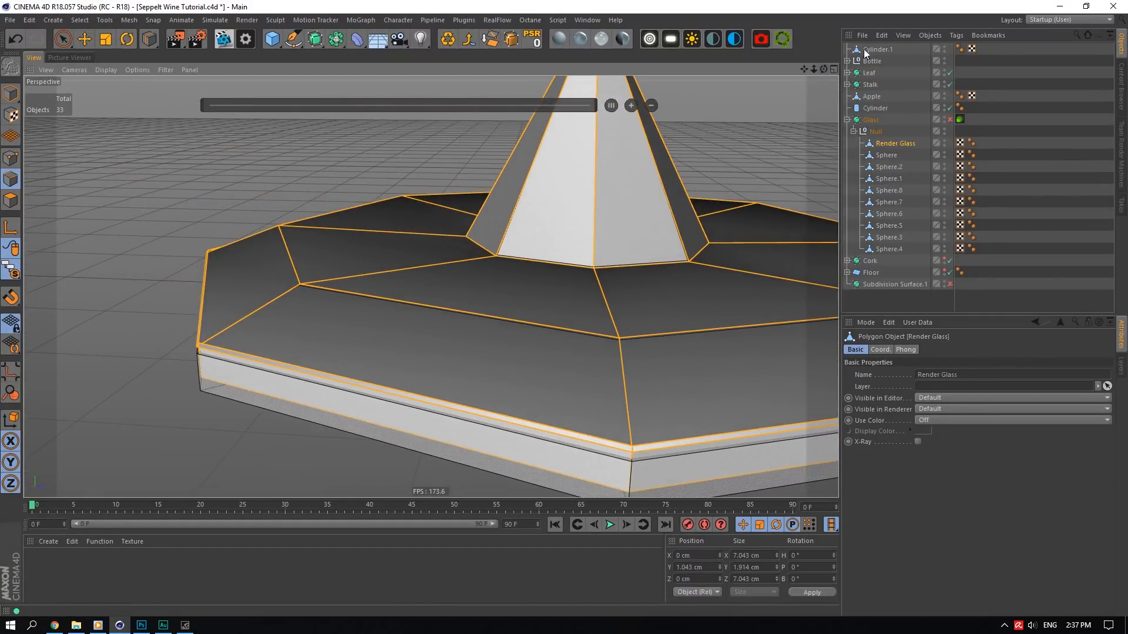
# - Cut a second, inner edge loop around the underside of Cylinder.1's foot at about 72.2 % offset
pyautogui.click(876, 51)
pyautogui.moveTo(826, 73)
pyautogui.mouseDown()
pyautogui.moveTo(821, 103)
pyautogui.moveTo(824, 66)
pyautogui.moveTo(799, 76)
pyautogui.mouseUp()
pyautogui.click(418, 397)
pyautogui.scroll(-4, 578, 367)
pyautogui.scroll(5, 641, 450)
pyautogui.scroll(-3, 432, 314)
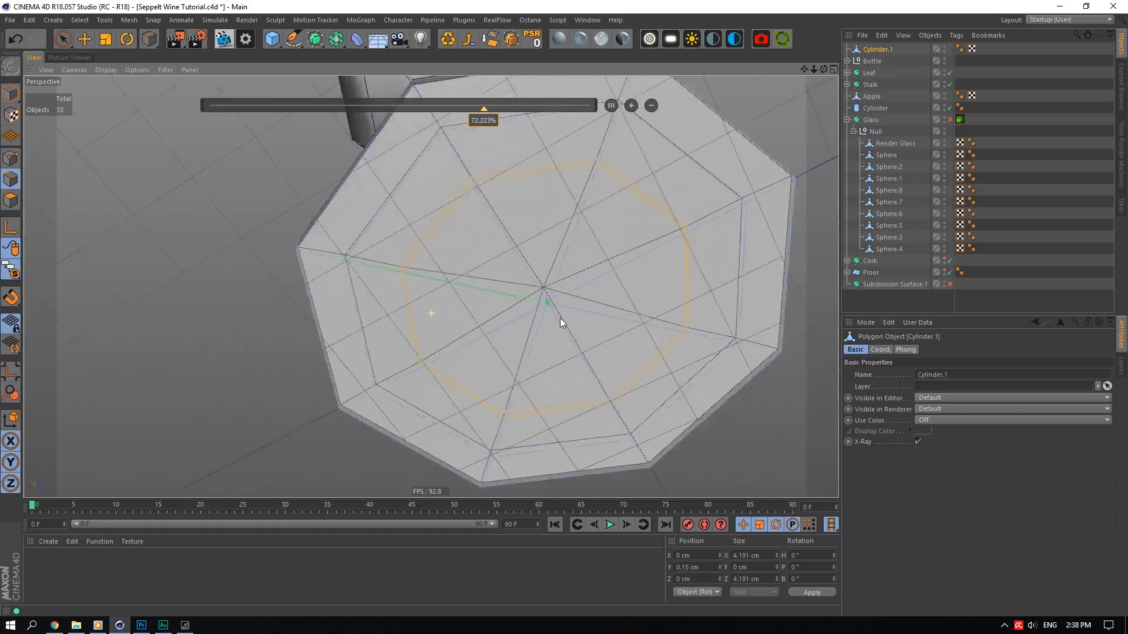
pyautogui.scroll(-3, 559, 319)
# - Select the centre point of the foot's underside and move it along the Y axis
pyautogui.click(14, 163)
pyautogui.click(82, 43)
pyautogui.scroll(3, 522, 341)
pyautogui.click(562, 295)
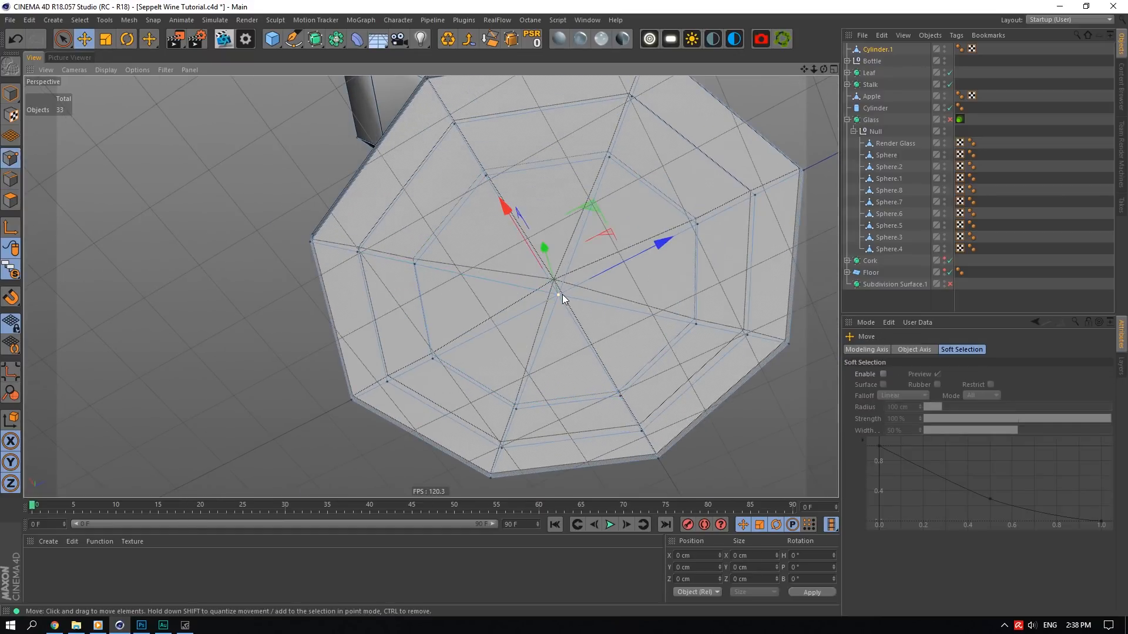
pyautogui.scroll(2, 562, 294)
pyautogui.moveTo(540, 245)
pyautogui.mouseDown()
pyautogui.moveTo(541, 234)
pyautogui.moveTo(532, 252)
pyautogui.mouseUp()
# - Select the inner edge loop of the foot's underside, scale it slightly and move it along the Y axis
pyautogui.click(12, 180)
pyautogui.doubleClick(312, 266)
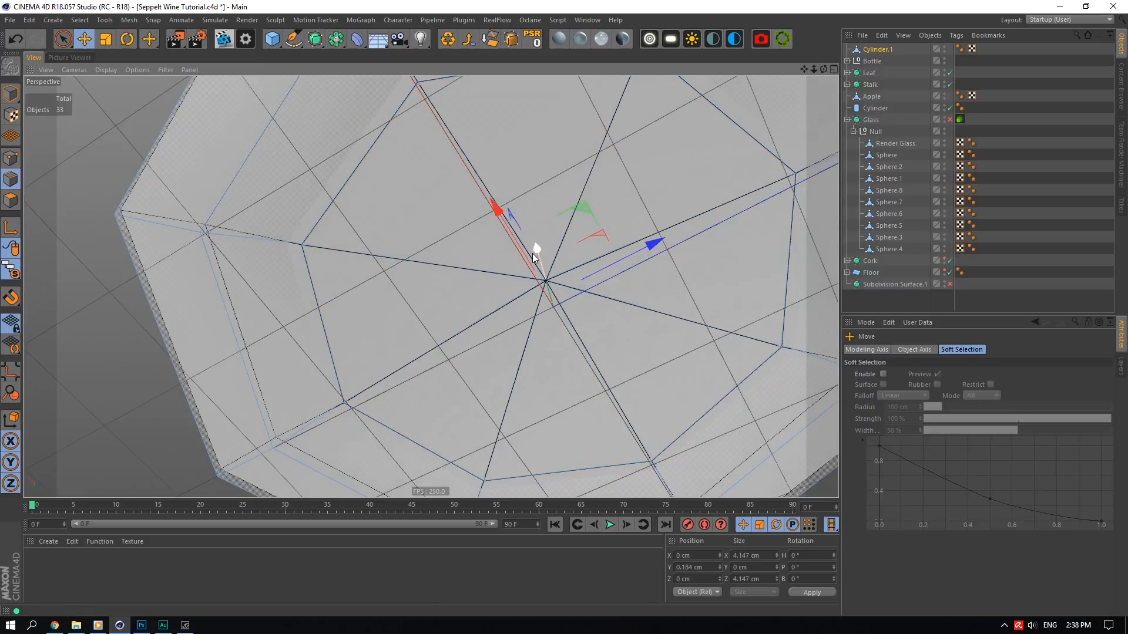
pyautogui.press('t')
pyautogui.moveTo(583, 212); pyautogui.dragTo(591, 211)
pyautogui.press('e')
pyautogui.moveTo(534, 244); pyautogui.dragTo(531, 259)
# - Select the outer edge loop of the foot's underside and raise it to about 0.15 cm in Y
pyautogui.click(206, 243)
pyautogui.doubleClick(206, 243)
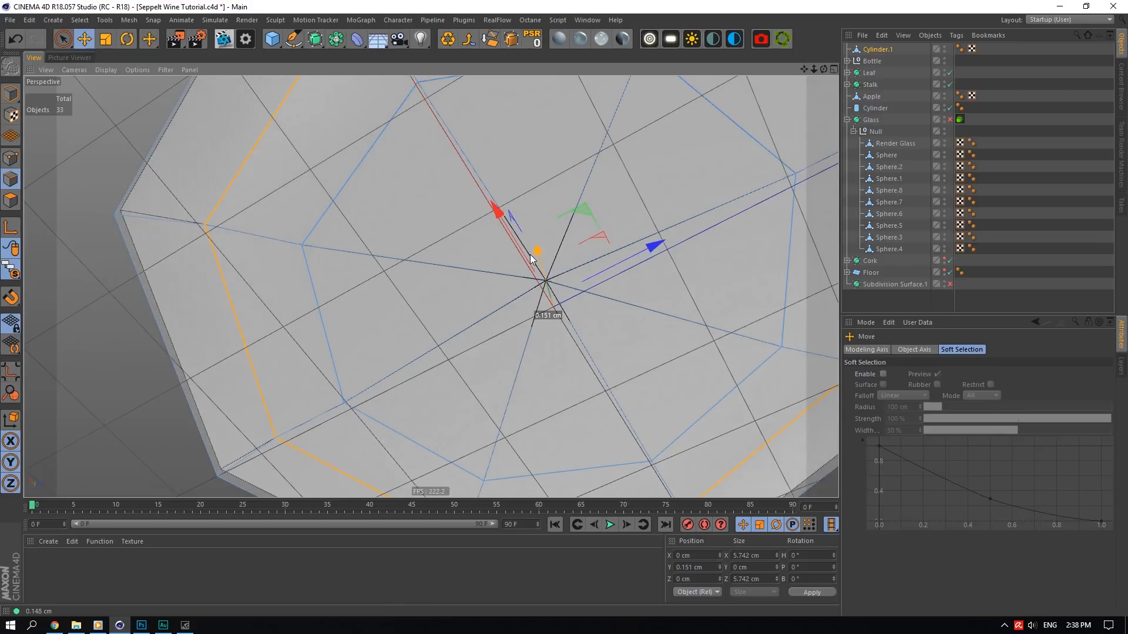
pyautogui.scroll(-6, 493, 198)
pyautogui.keyDown('alt'); pyautogui.moveTo(412, 161); pyautogui.dragTo(636, 277); pyautogui.keyUp('alt')
pyautogui.scroll(8, 630, 273)
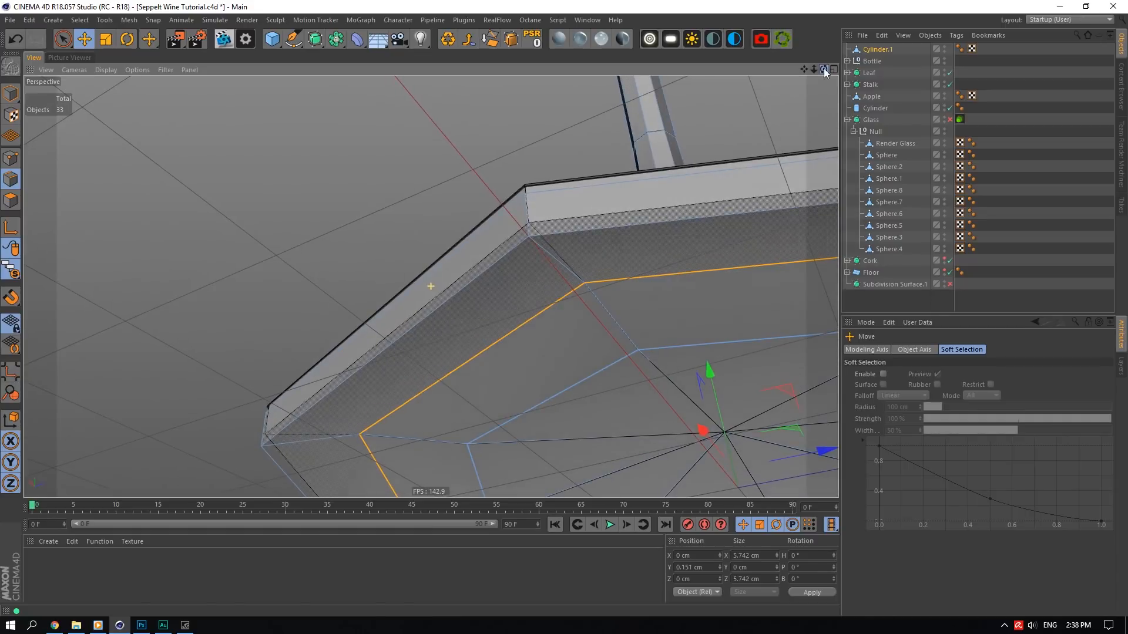
# - Add the inner loop and centre edges to the underside selection and move them all together to about 0.264 cm in Y
pyautogui.keyDown('shift'); pyautogui.click(699, 351); pyautogui.keyUp('shift')
pyautogui.moveTo(824, 68); pyautogui.dragTo(192, 221)
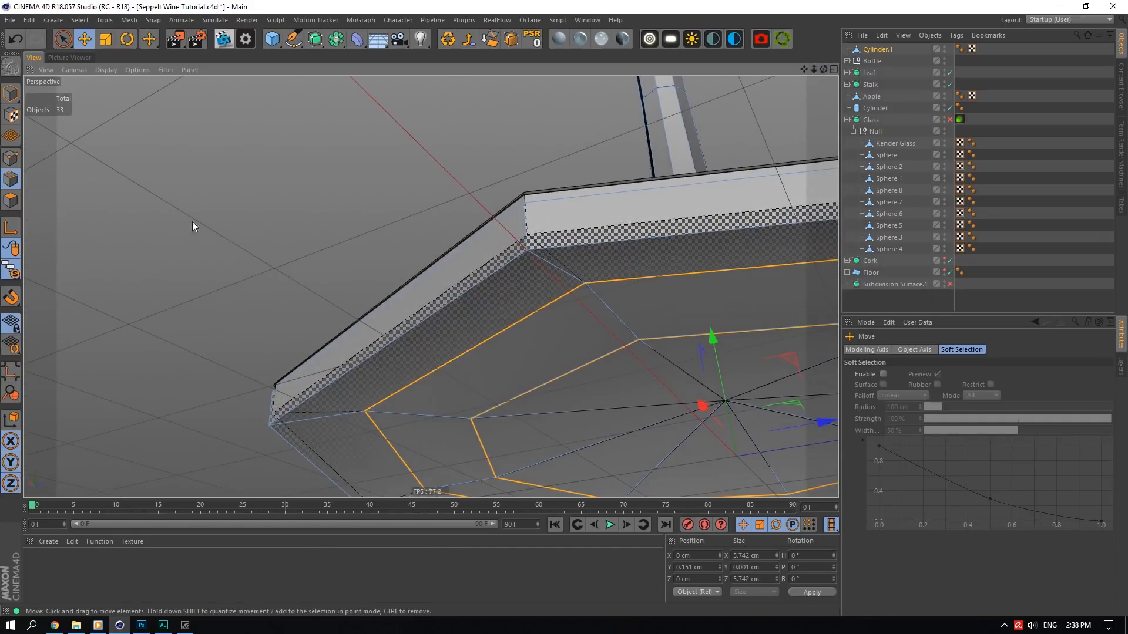
pyautogui.click(64, 42)
pyautogui.scroll(-3, 642, 372)
pyautogui.keyDown('shift'); pyautogui.moveTo(714, 423); pyautogui.dragTo(708, 417); pyautogui.keyUp('shift')
pyautogui.scroll(1, 731, 392)
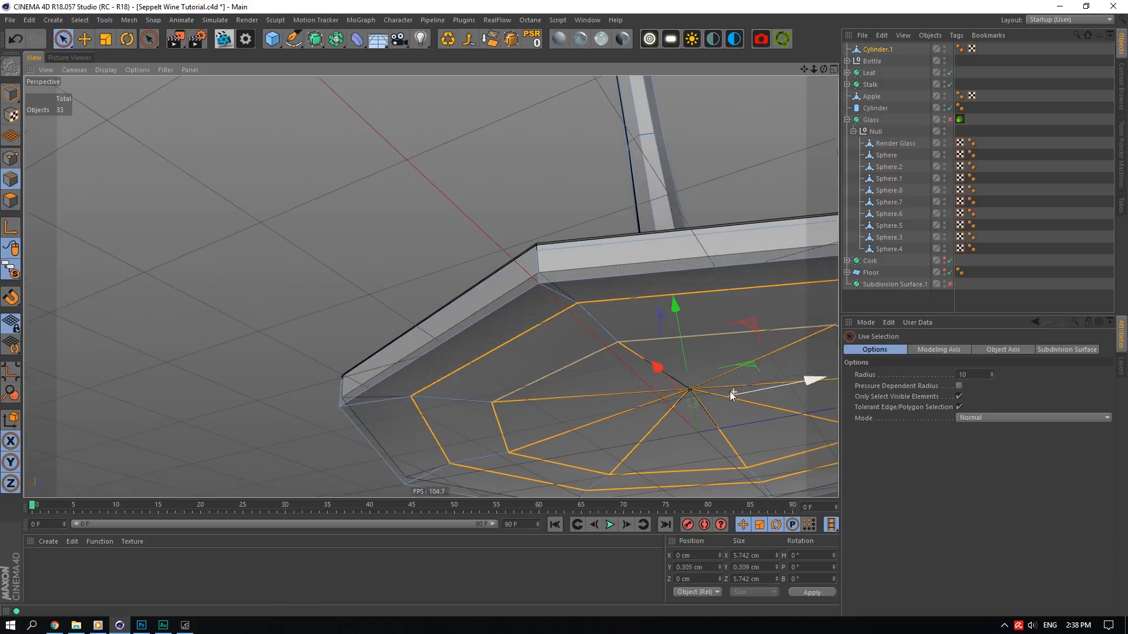
pyautogui.moveTo(676, 302); pyautogui.dragTo(675, 306)
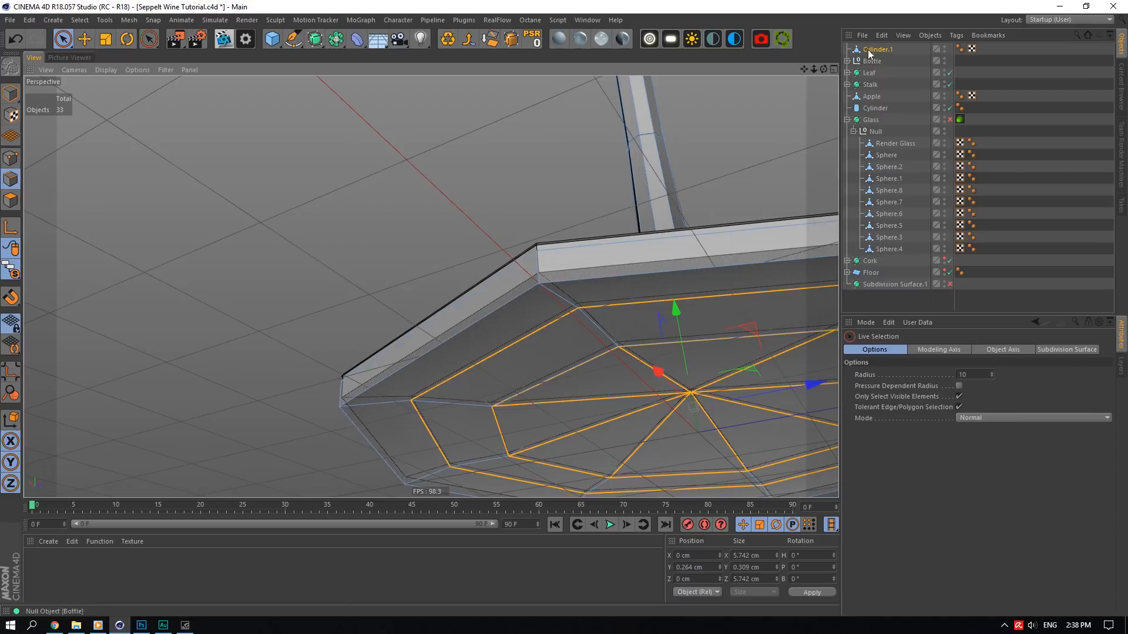
# - Cut an edge loop around the side rim of Cylinder.1's foot at about 93.3 % offset, near the upper edge
pyautogui.moveTo(824, 70); pyautogui.dragTo(823, 131)
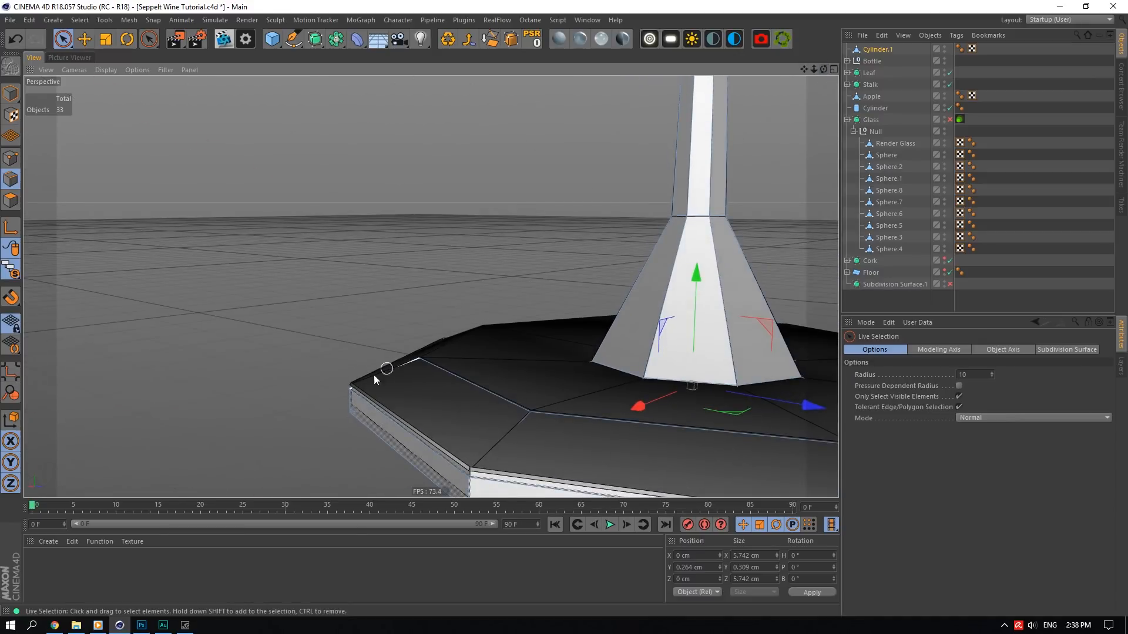
pyautogui.scroll(1, 374, 376)
pyautogui.moveTo(824, 69); pyautogui.dragTo(872, 102)
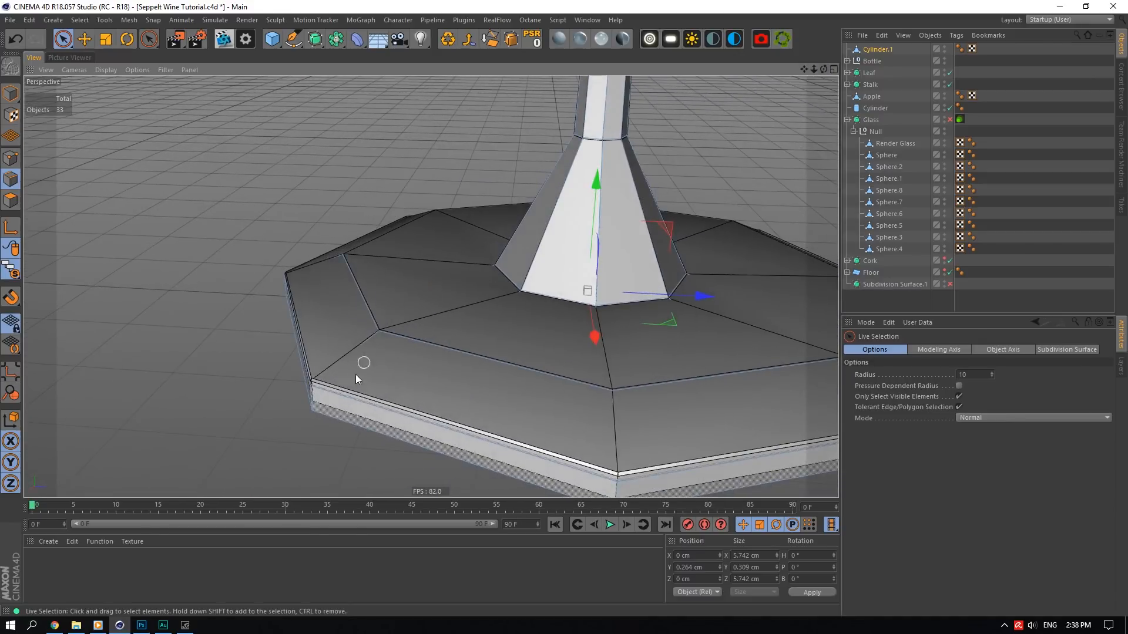
pyautogui.scroll(6, 305, 385)
pyautogui.rightClick(314, 291)
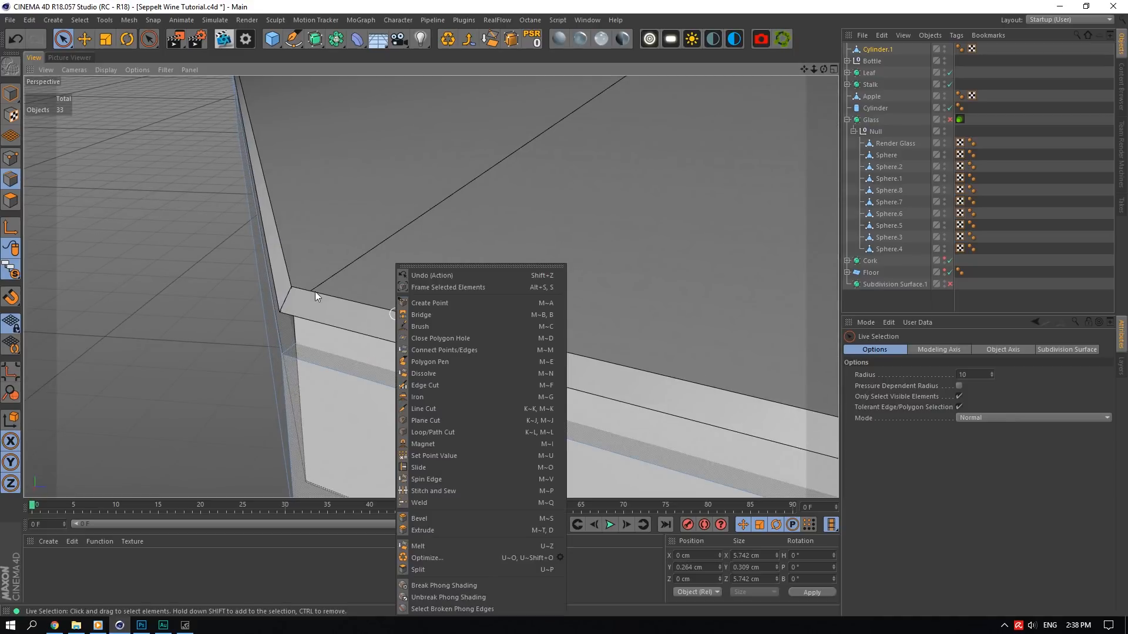
pyautogui.click(428, 431)
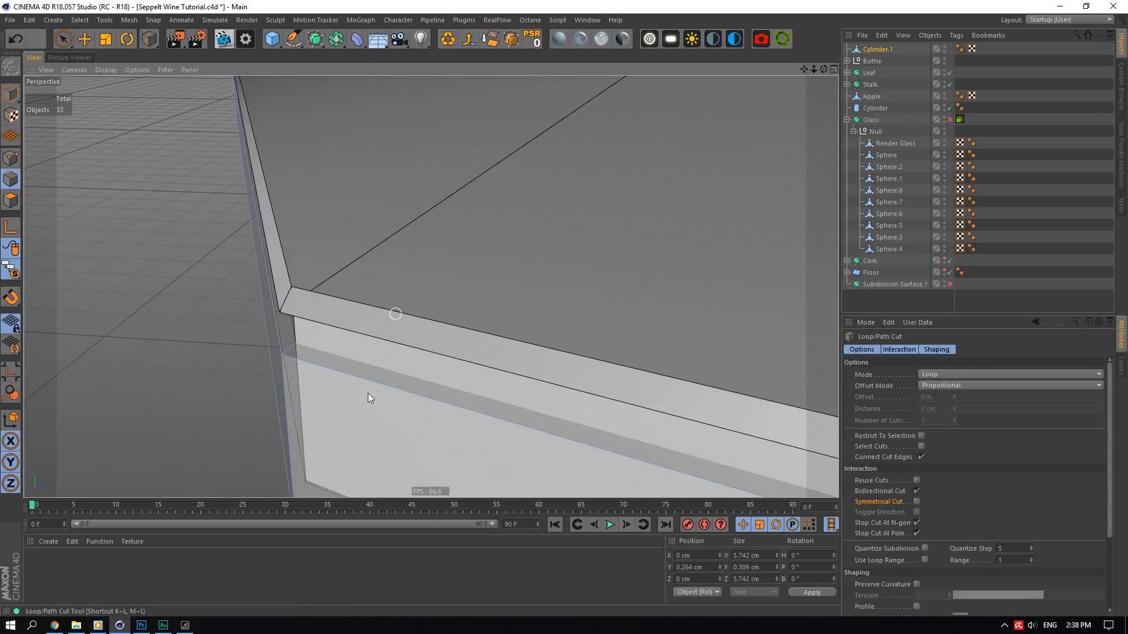
pyautogui.click(295, 346)
pyautogui.scroll(-5, 579, 324)
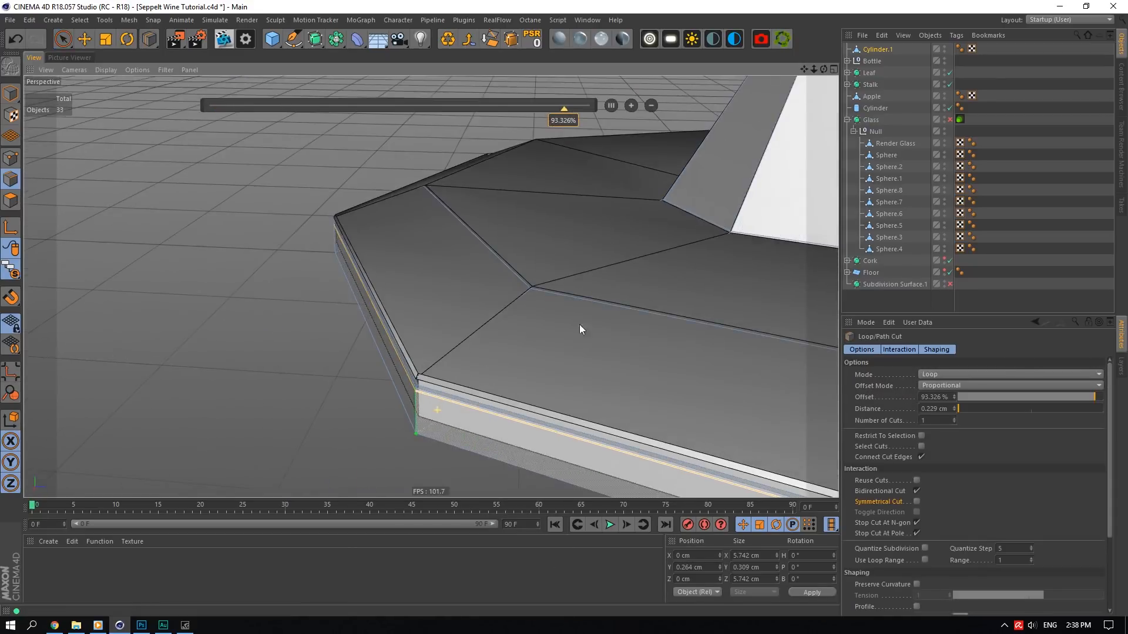
# - Inspect the foot, stem, bowl and drinking rim edge loops against the Render Glass mesh
pyautogui.scroll(-3, 579, 325)
pyautogui.scroll(5, 584, 305)
pyautogui.scroll(-8, 583, 308)
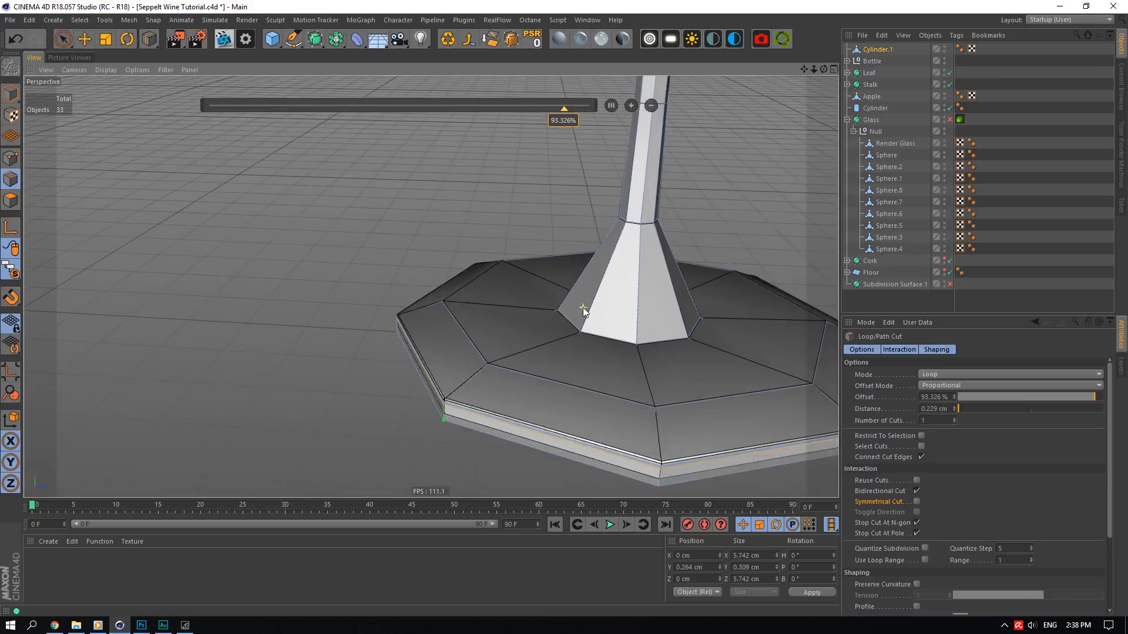
pyautogui.scroll(8, 625, 263)
pyautogui.scroll(-4, 525, 304)
pyautogui.scroll(-5, 683, 275)
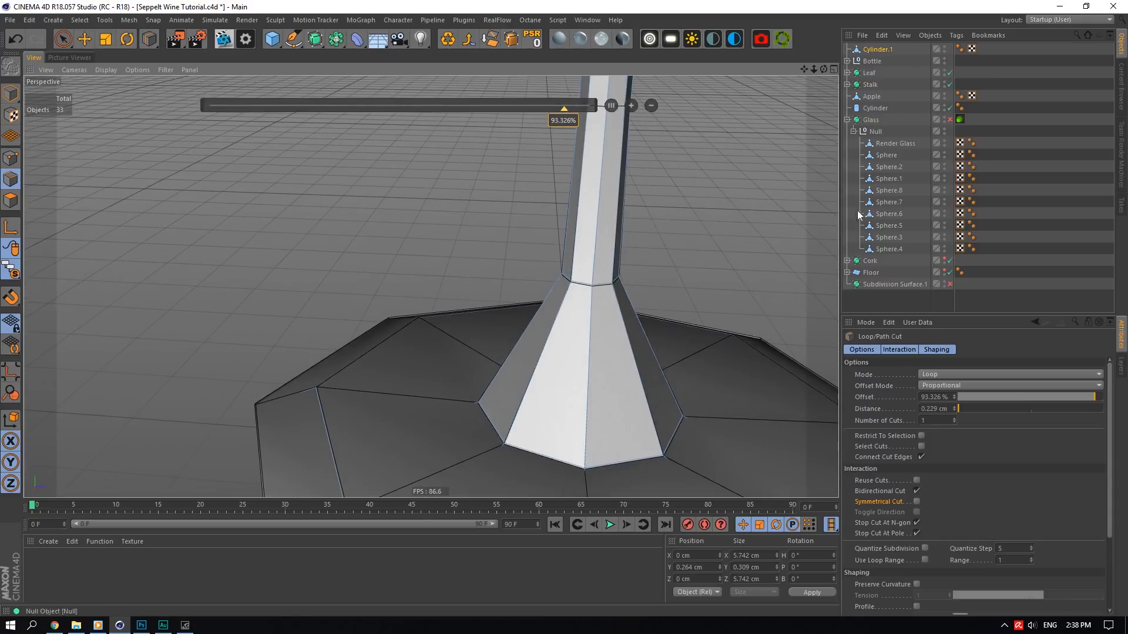
pyautogui.click(883, 143)
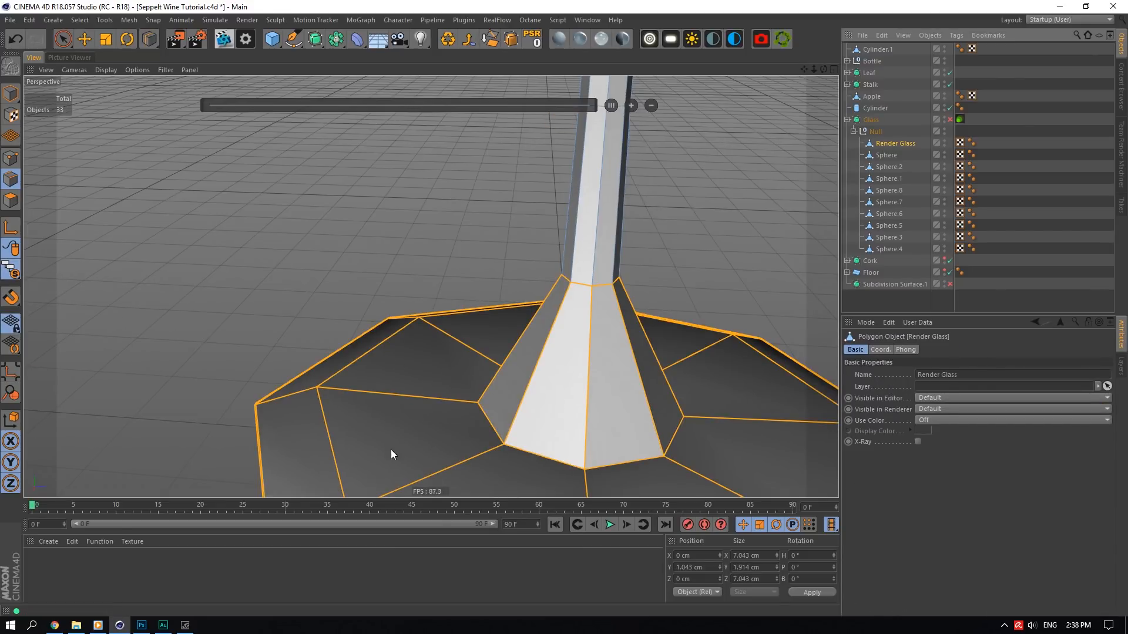
pyautogui.scroll(3, 297, 453)
pyautogui.scroll(-7, 317, 435)
pyautogui.scroll(3, 345, 91)
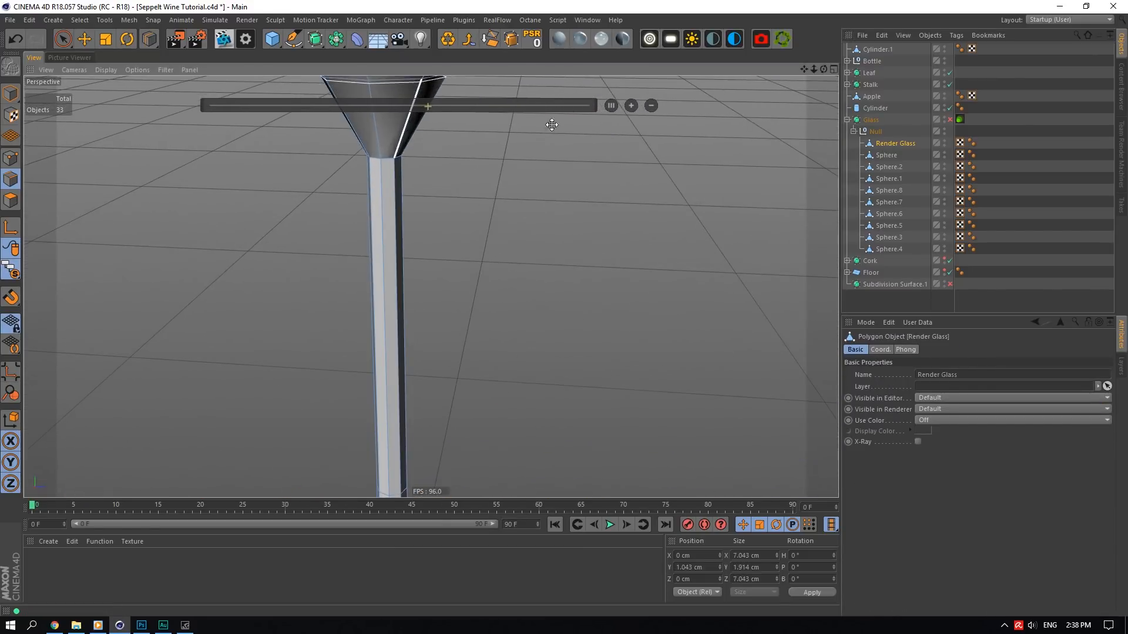
pyautogui.scroll(5, 603, 133)
pyautogui.scroll(5, 415, 206)
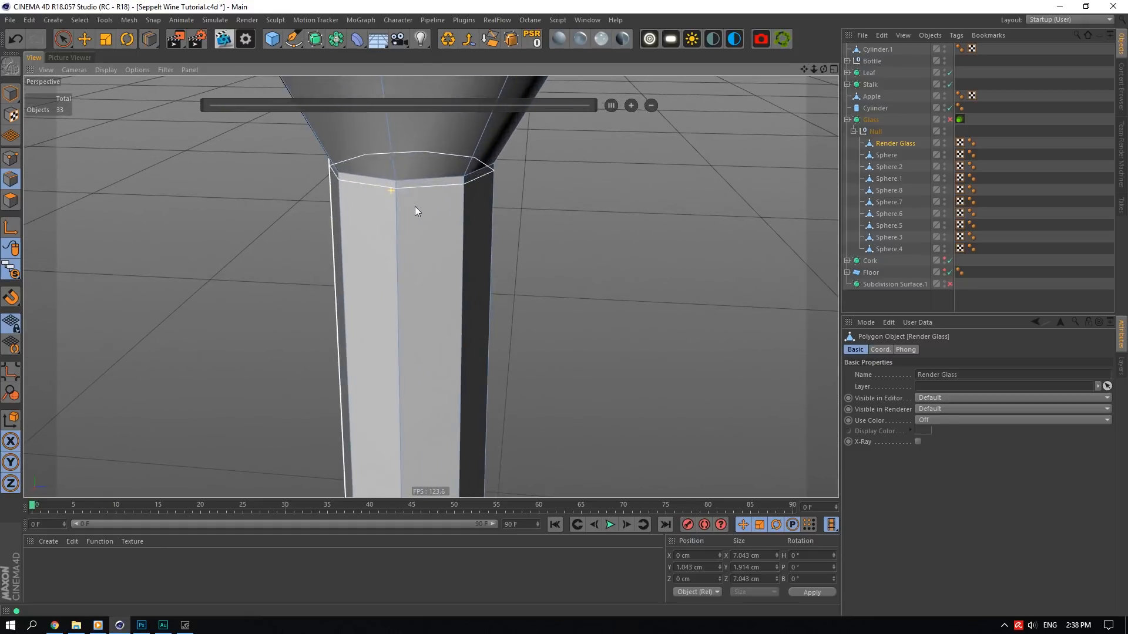
pyautogui.scroll(-5, 475, 219)
pyautogui.scroll(-2, 478, 207)
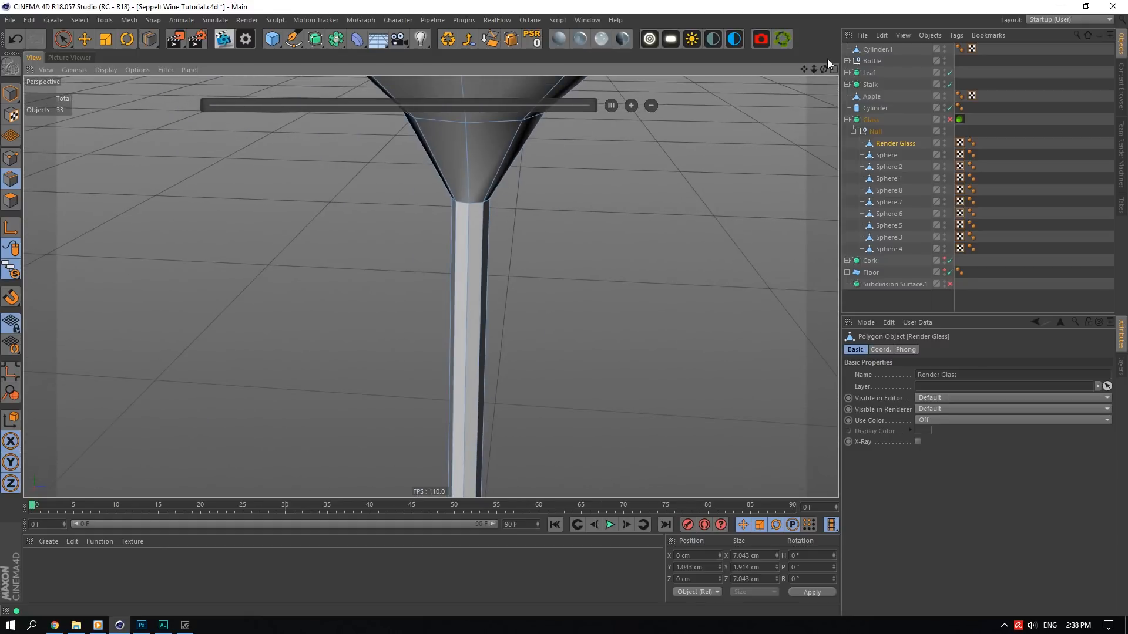
pyautogui.moveTo(805, 69); pyautogui.dragTo(809, 98)
pyautogui.moveTo(805, 69); pyautogui.dragTo(711, 71, button='right')
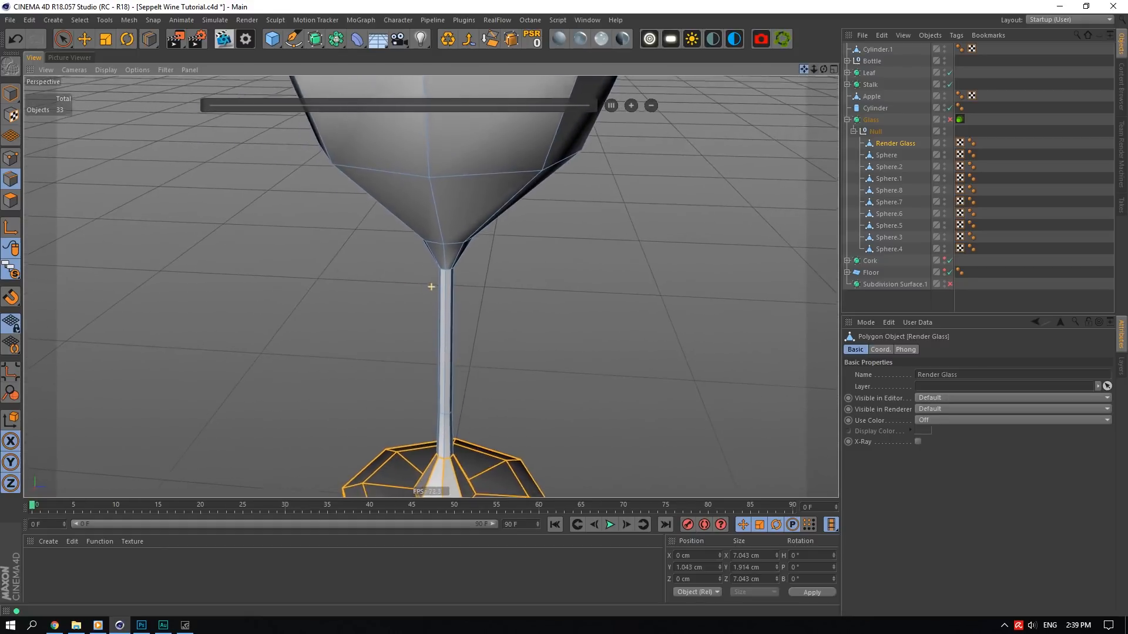
pyautogui.moveTo(805, 69); pyautogui.dragTo(830, 471)
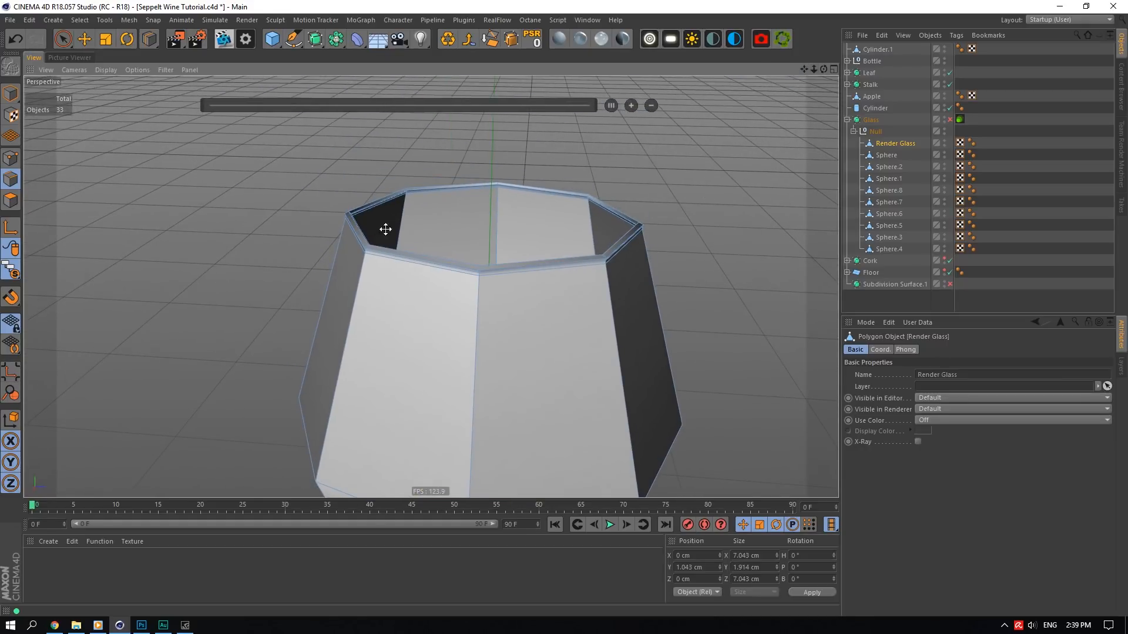
pyautogui.scroll(5, 360, 237)
pyautogui.scroll(3, 356, 249)
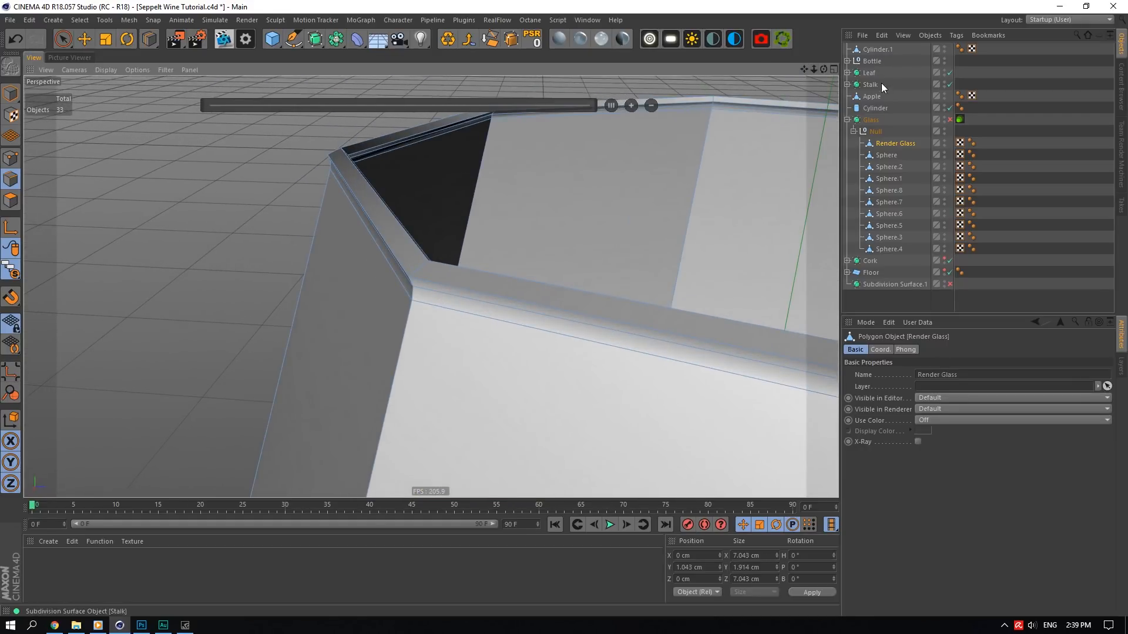
# - Isolate Cylinder.1 in the viewport and delete the polygons of its top cap to open the bowl
pyautogui.click(877, 50)
pyautogui.scroll(-2, 481, 206)
pyautogui.scroll(-4, 599, 160)
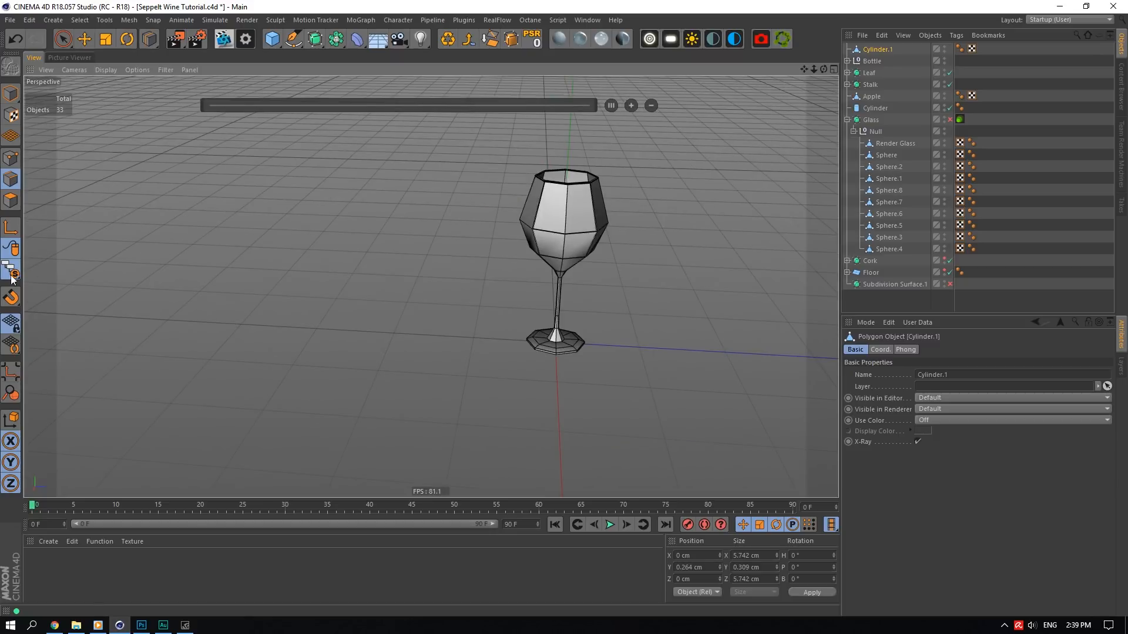
pyautogui.moveTo(10, 273); pyautogui.dragTo(63, 329)
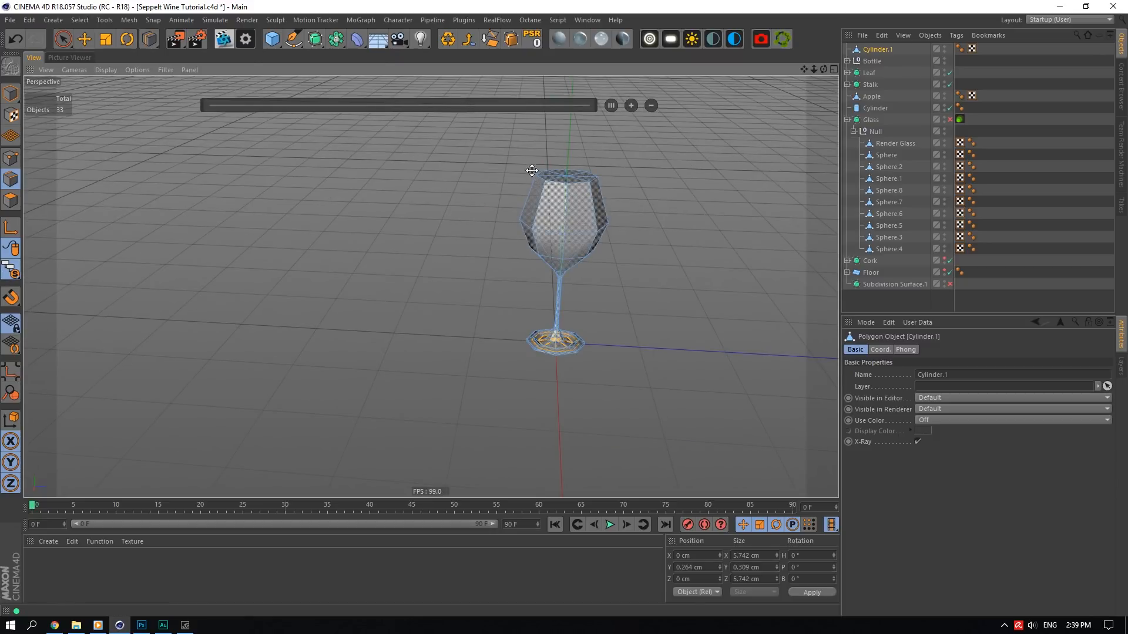
pyautogui.scroll(4, 594, 184)
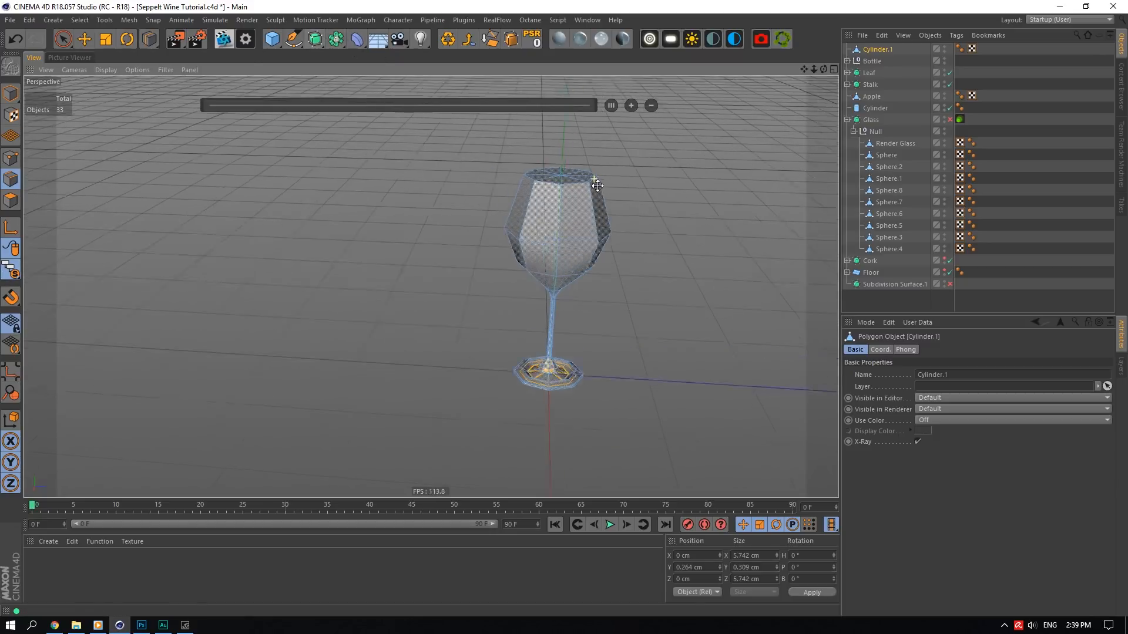
pyautogui.click(7, 199)
pyautogui.click(62, 40)
pyautogui.press('Delete')
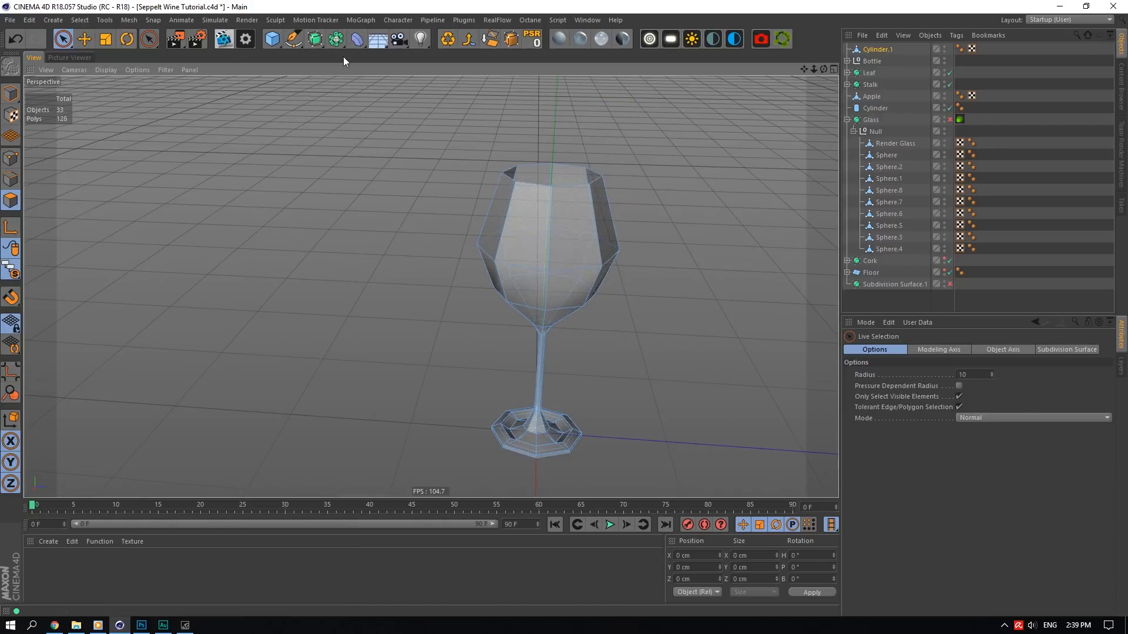
# - Place Cylinder.1 under a new Subdivision Surface with editor and renderer subdivision both set to 3
pyautogui.keyDown('alt'); pyautogui.moveTo(318, 42); pyautogui.dragTo(346, 54); pyautogui.keyUp('alt')
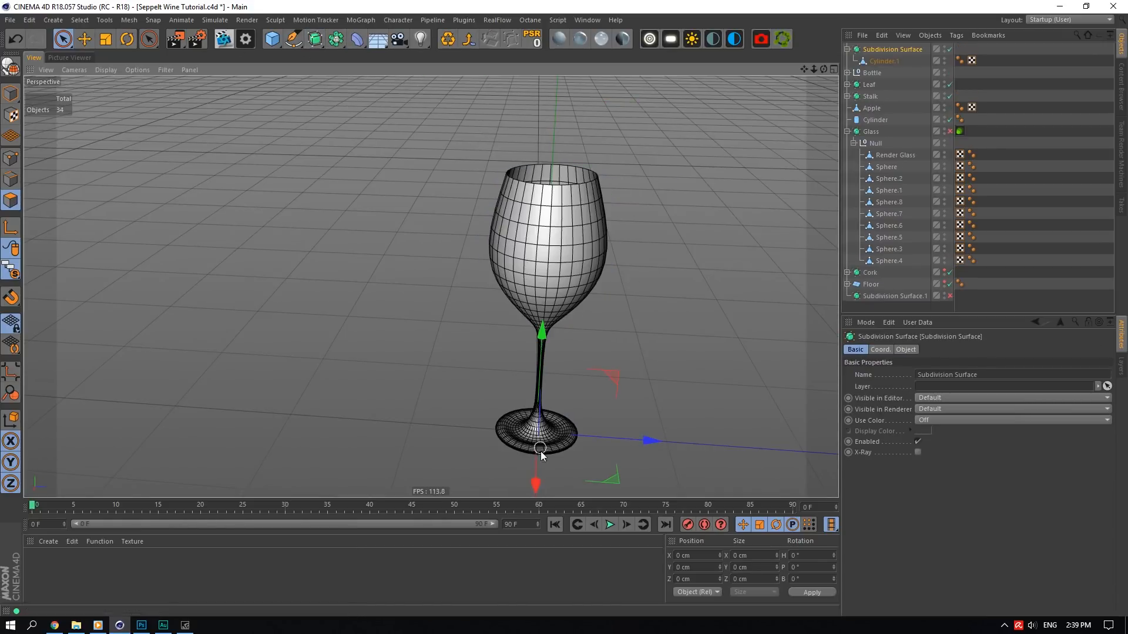
pyautogui.scroll(4, 512, 430)
pyautogui.scroll(6, 508, 429)
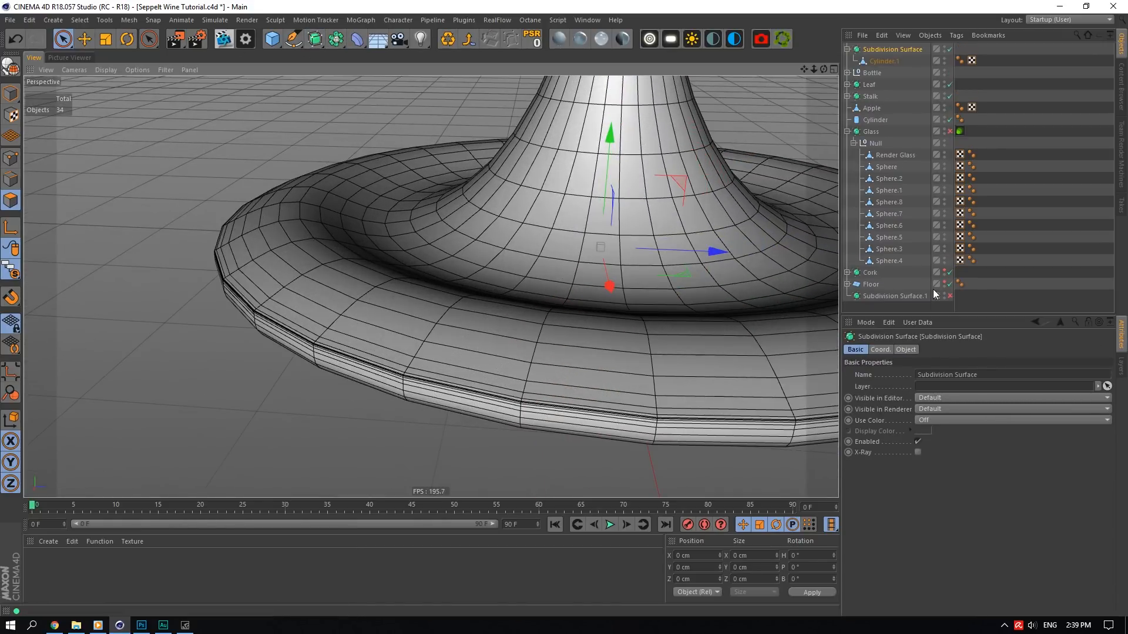
pyautogui.click(905, 349)
pyautogui.write('3')
pyautogui.press('Return')
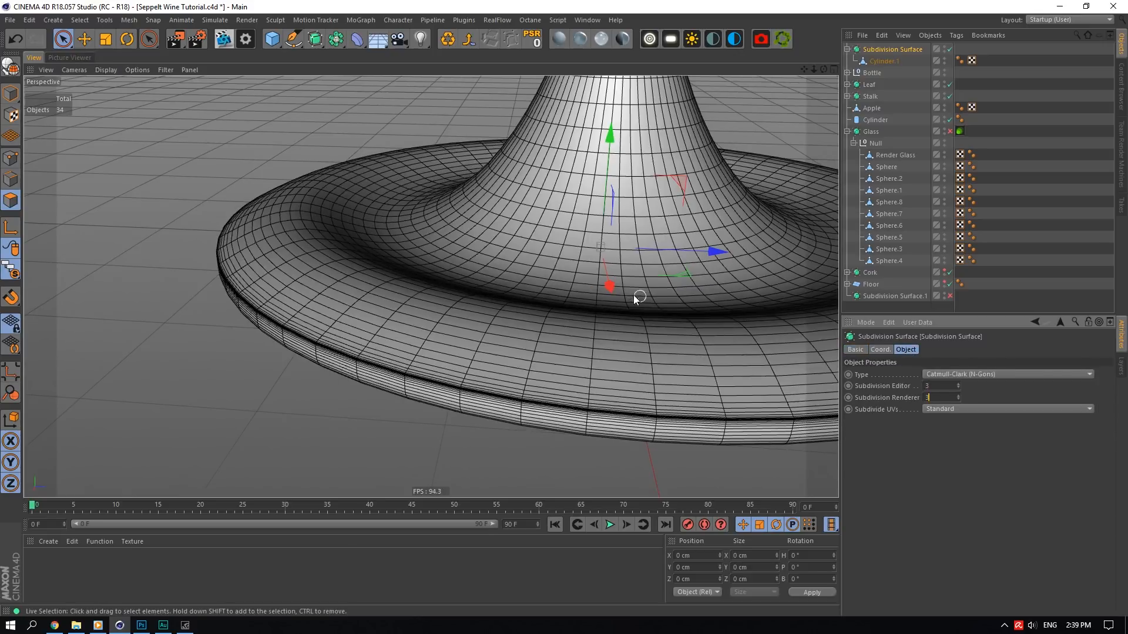
pyautogui.scroll(-6, 635, 296)
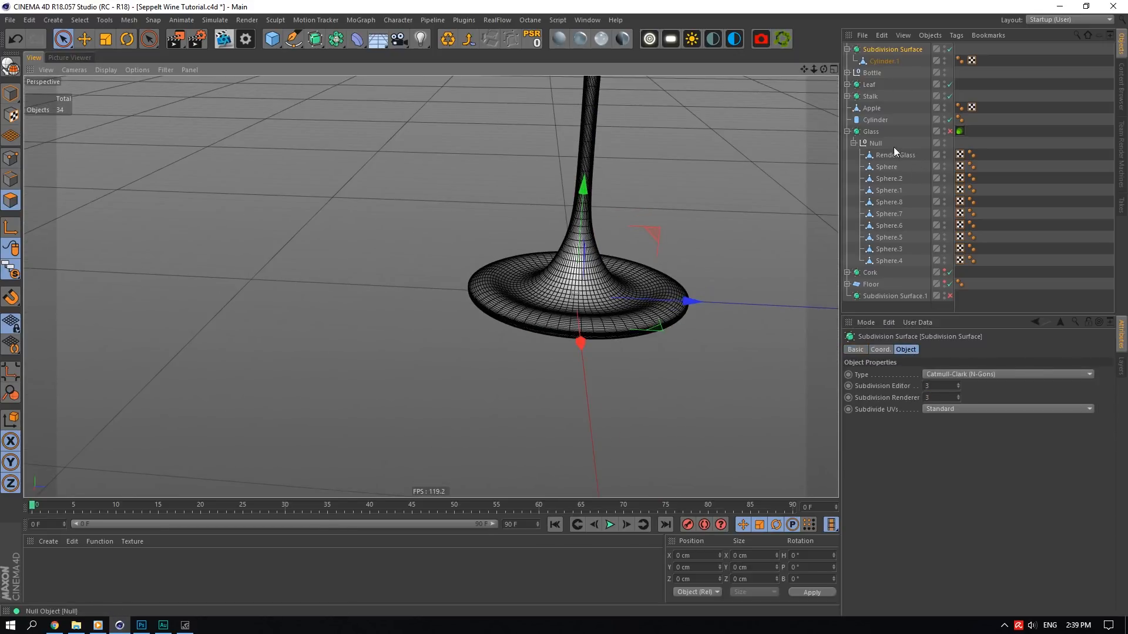
# - Enable the Glass subdivision object and compare its foot with the smoothed foot of Cylinder.1 by isolating each in the viewport
pyautogui.click(950, 132)
pyautogui.click(876, 131)
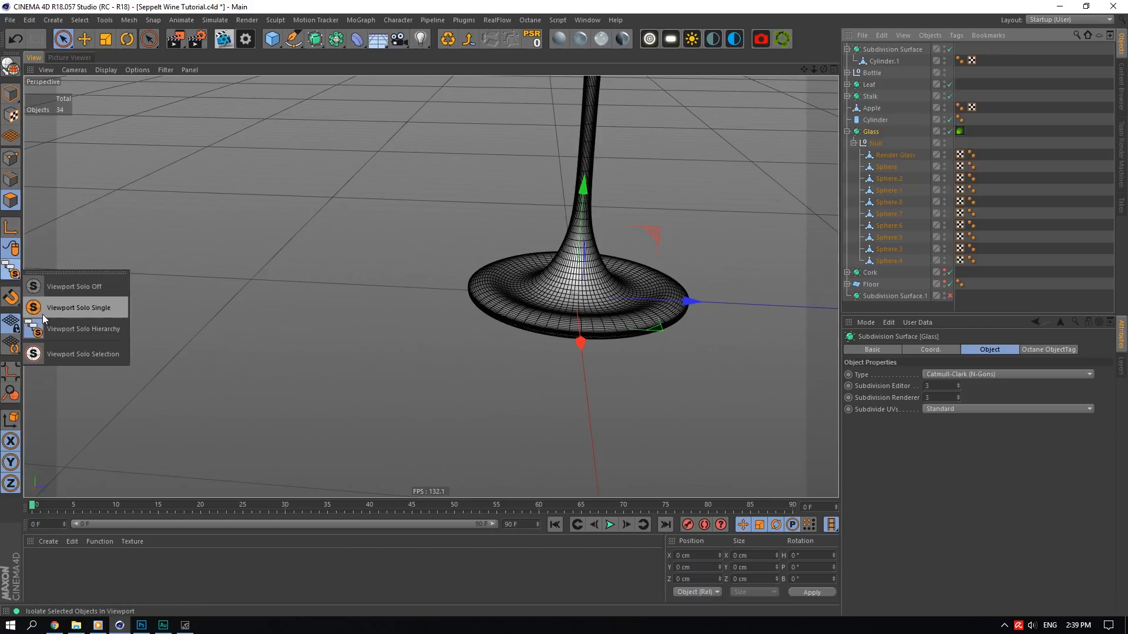
pyautogui.click(882, 50)
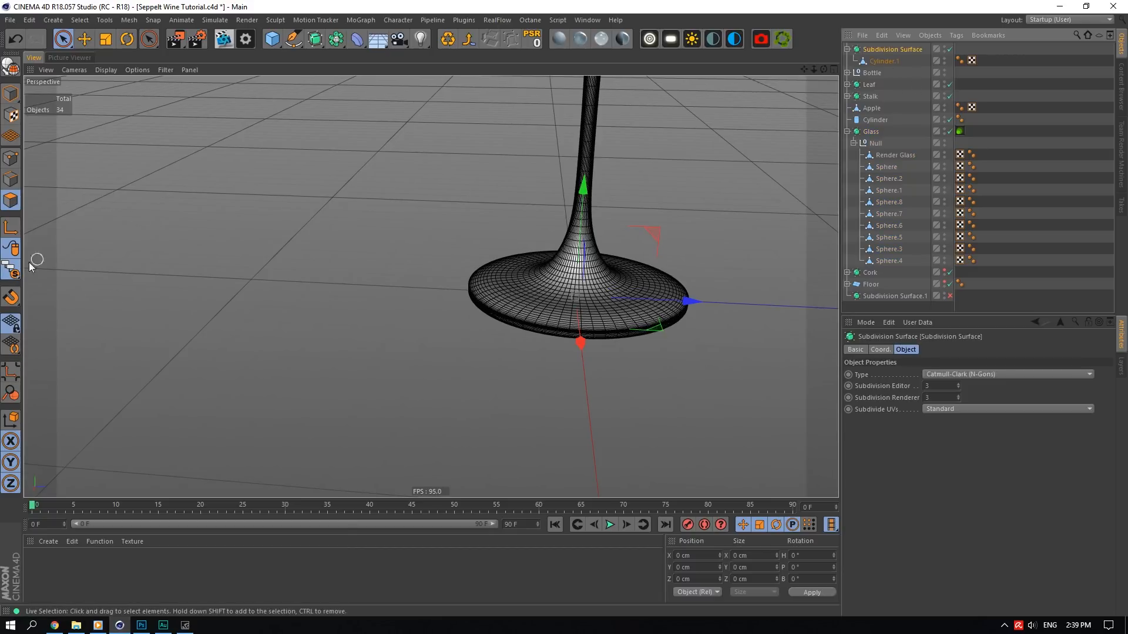
pyautogui.moveTo(12, 272); pyautogui.dragTo(45, 324)
pyautogui.scroll(5, 612, 270)
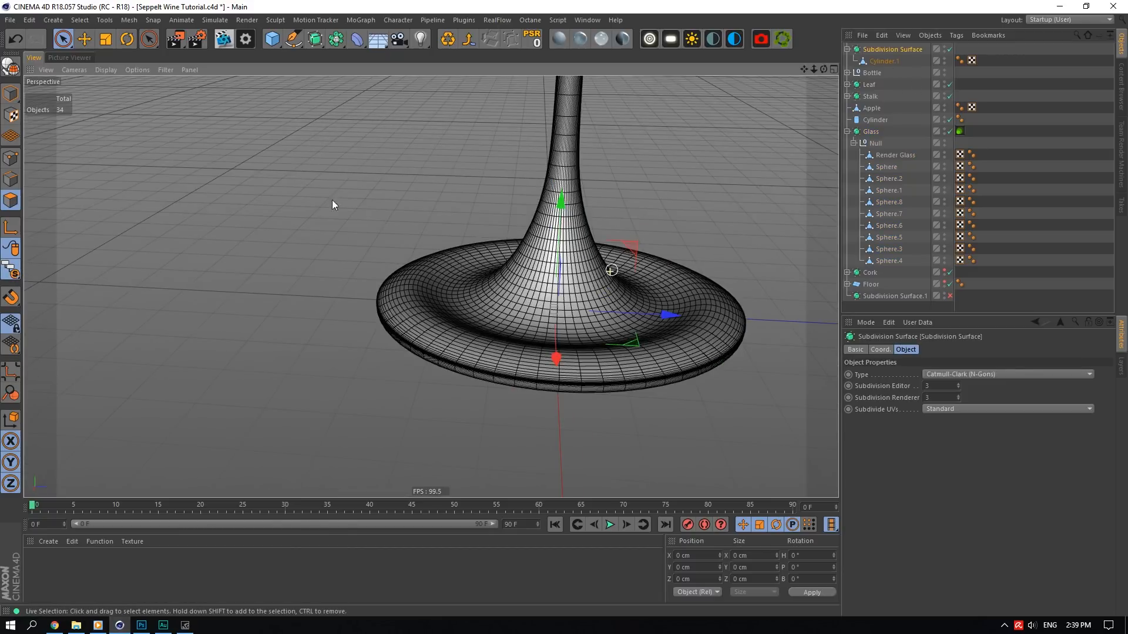
# - Raise the edge loop in the groove around the stem on Cylinder.1's foot slightly
pyautogui.press('e')
pyautogui.click(865, 61)
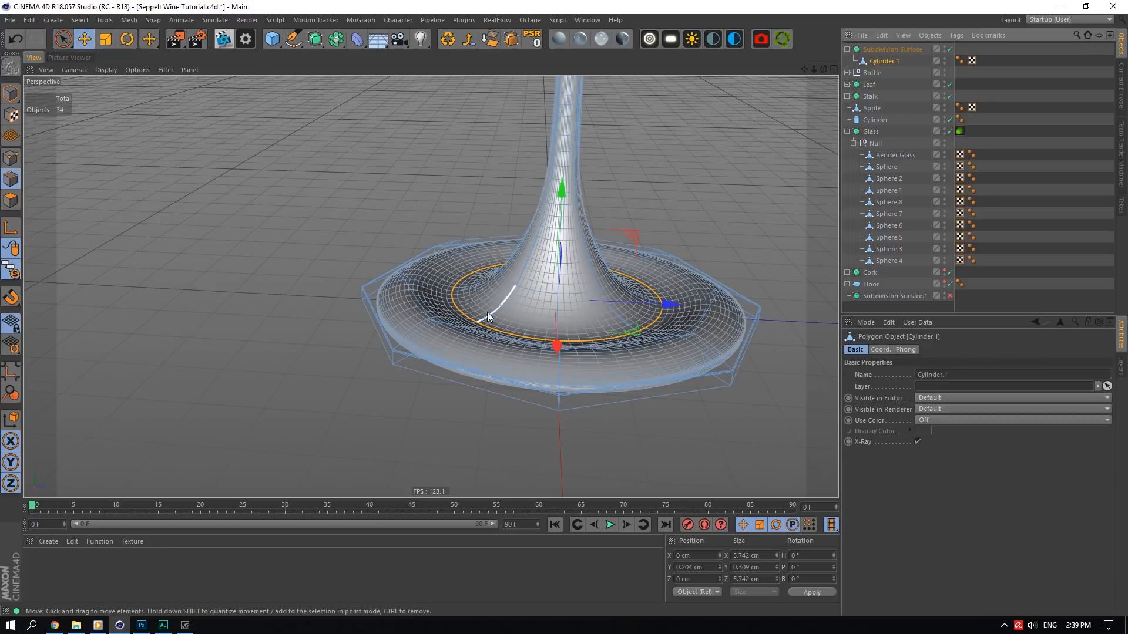
pyautogui.moveTo(565, 186); pyautogui.dragTo(565, 175)
# - Isolate Glass and the new Subdivision Surface in turn to check the depth of the groove in the foot
pyautogui.click(911, 50)
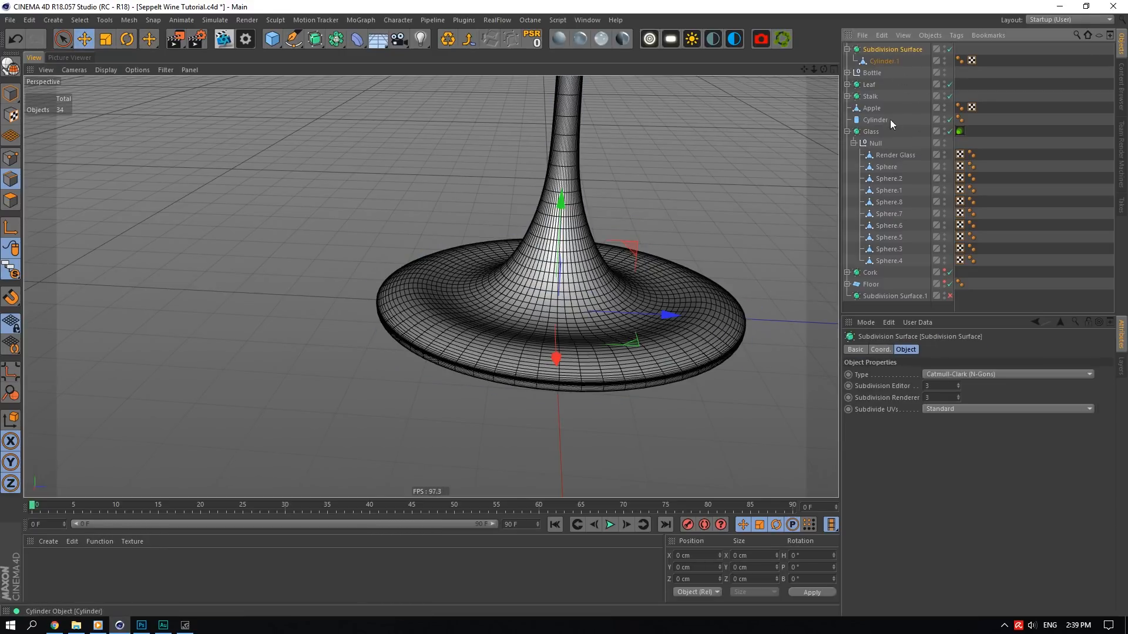
pyautogui.click(879, 133)
pyautogui.moveTo(11, 271); pyautogui.dragTo(56, 329)
pyautogui.click(894, 51)
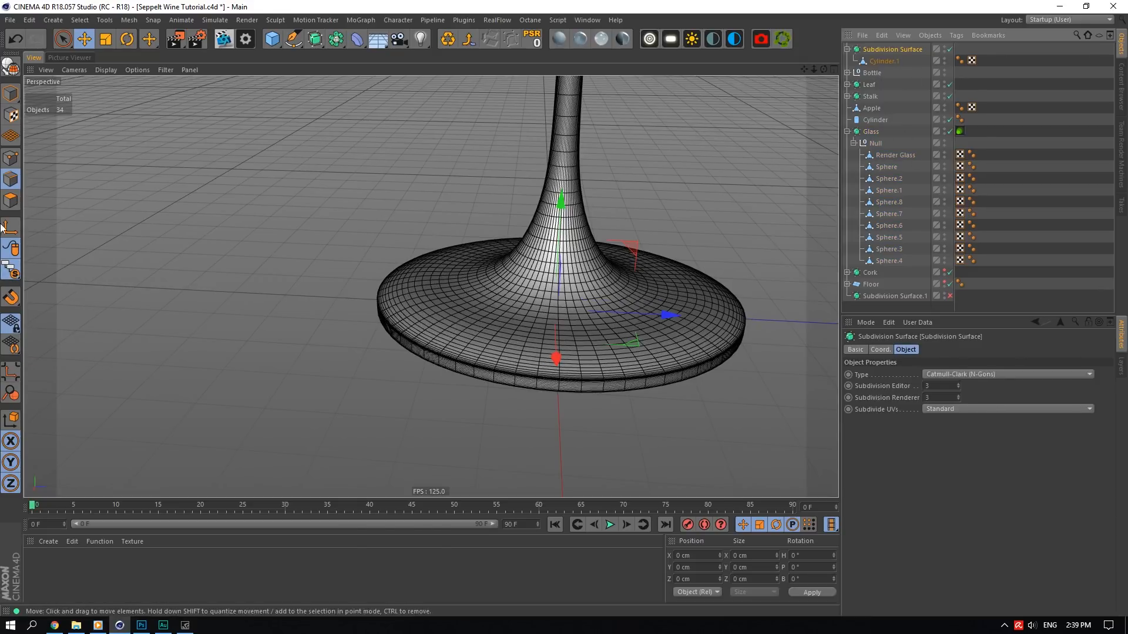
pyautogui.moveTo(11, 270); pyautogui.dragTo(54, 332)
pyautogui.scroll(3, 512, 301)
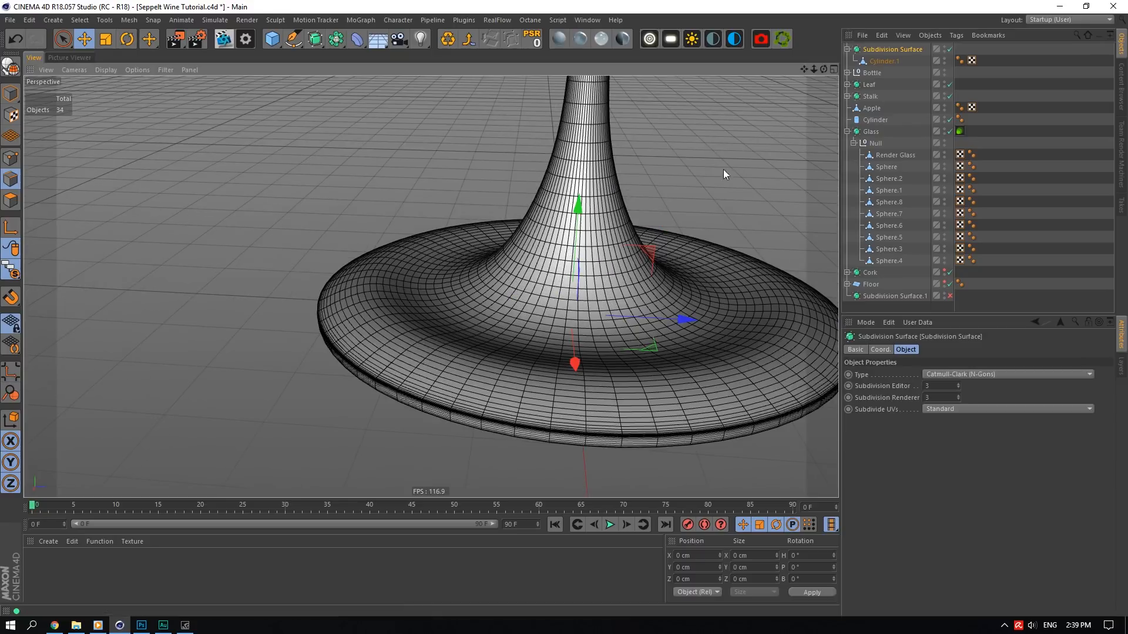
# - Raise the outer groove edge loop of Cylinder.1's foot and move the stem-base loop to about 0.67 cm on Y
pyautogui.click(874, 63)
pyautogui.click(364, 284)
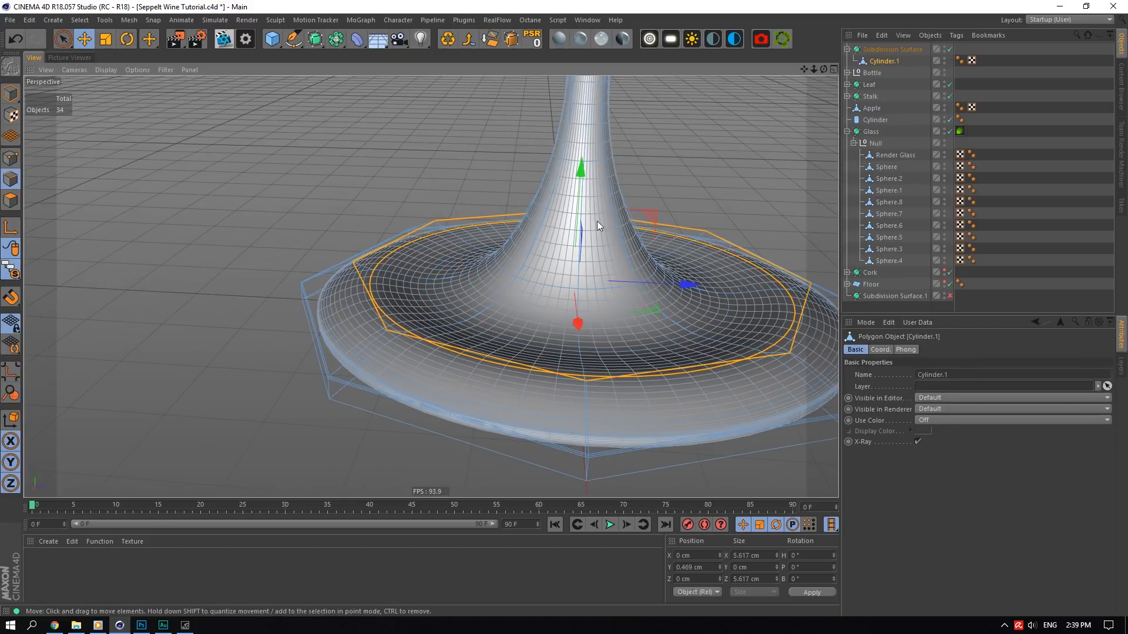
pyautogui.moveTo(584, 173); pyautogui.dragTo(574, 183)
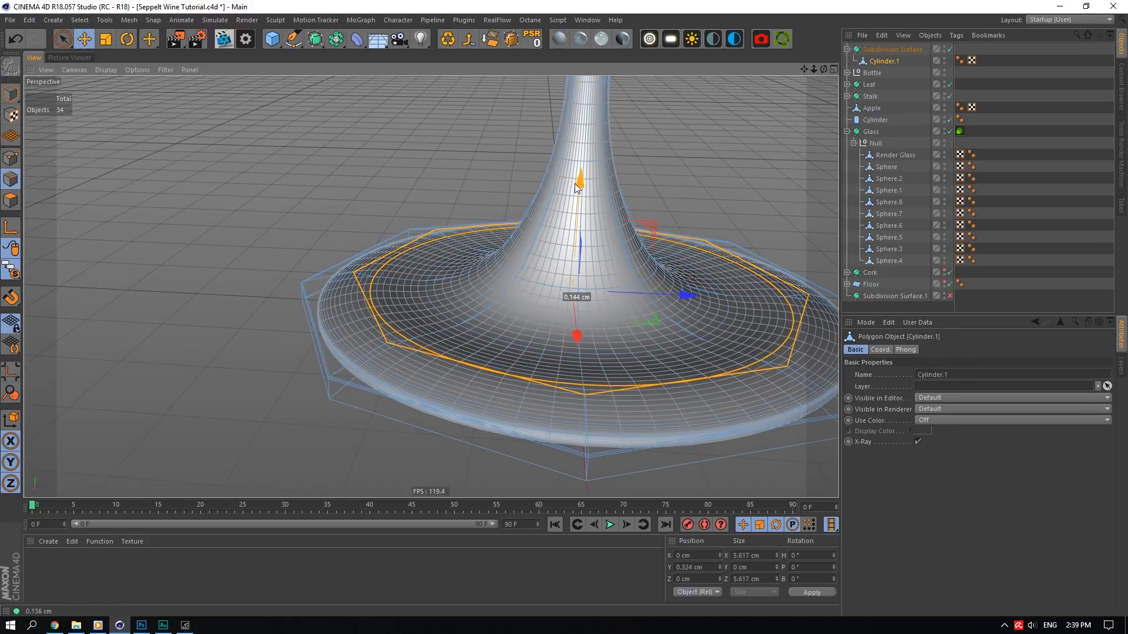
pyautogui.click(524, 288)
pyautogui.moveTo(595, 135); pyautogui.dragTo(588, 156)
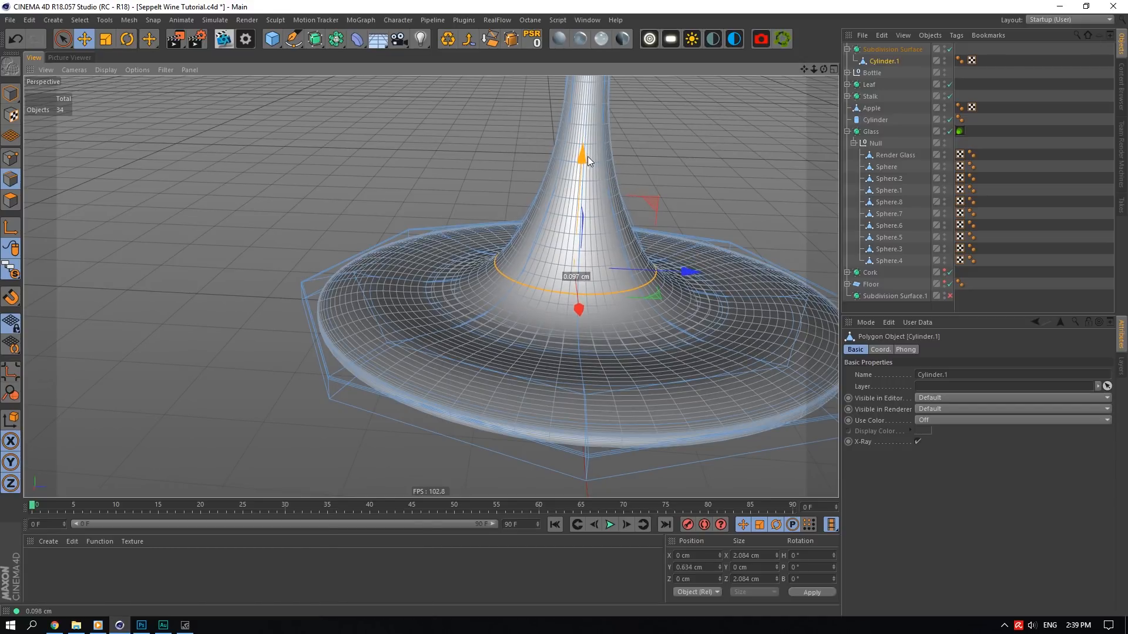
pyautogui.click(991, 52)
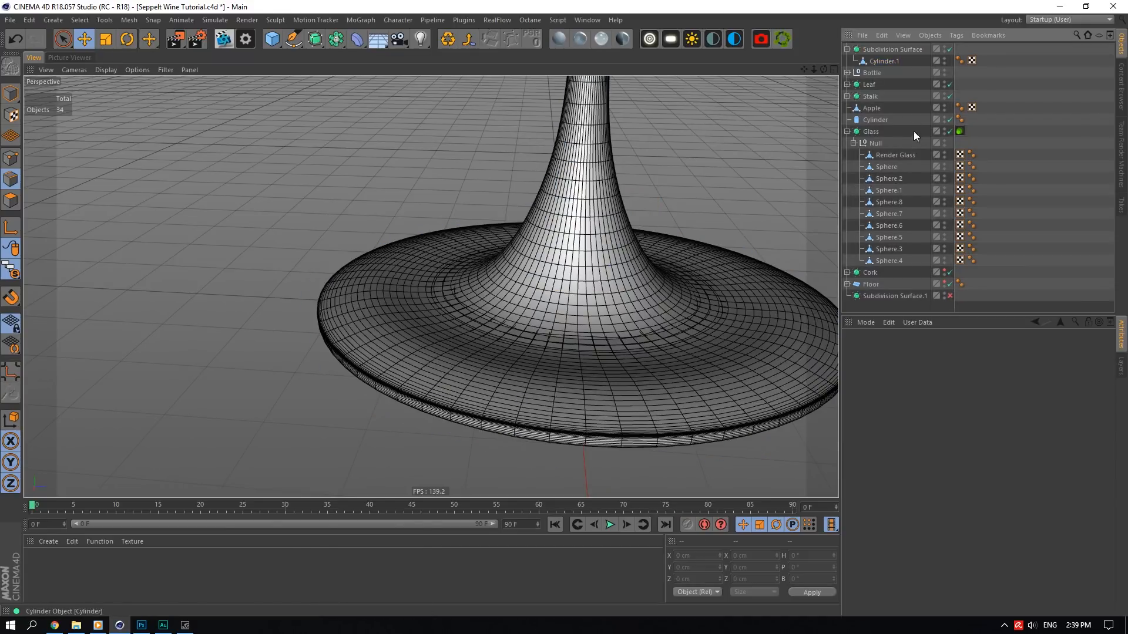
pyautogui.click(876, 49)
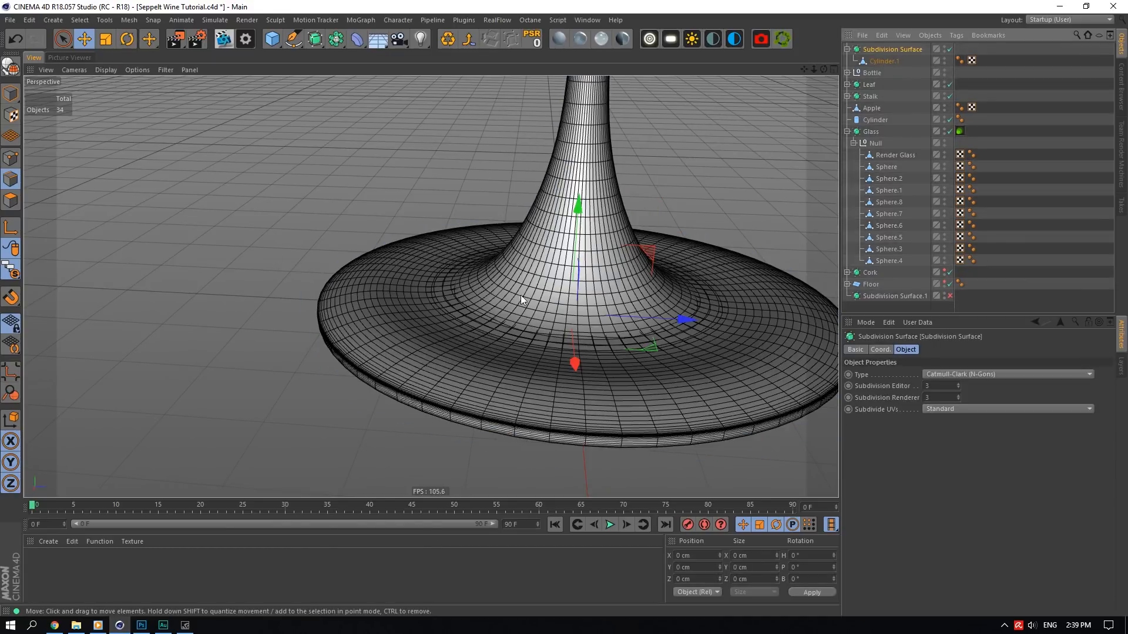
# - Lower the stem-base edge loop together with the neighbouring foot loop, centring them at about 0.52 cm on Y
pyautogui.scroll(4, 521, 295)
pyautogui.click(875, 64)
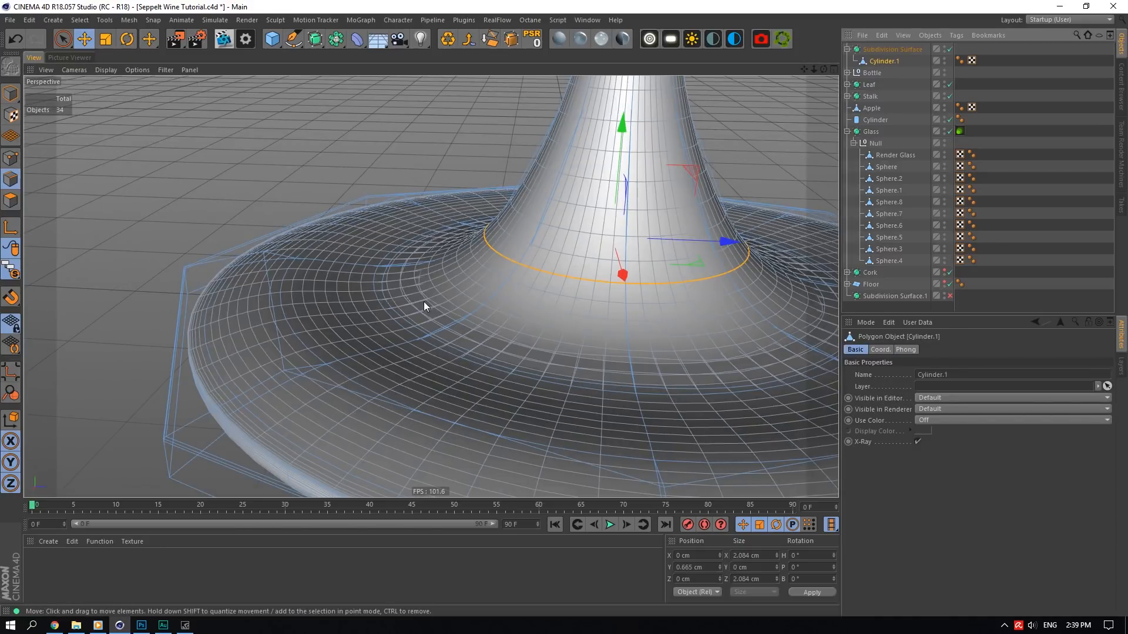
pyautogui.keyDown('shift'); pyautogui.doubleClick(402, 315); pyautogui.keyUp('shift')
pyautogui.moveTo(621, 152); pyautogui.dragTo(621, 147)
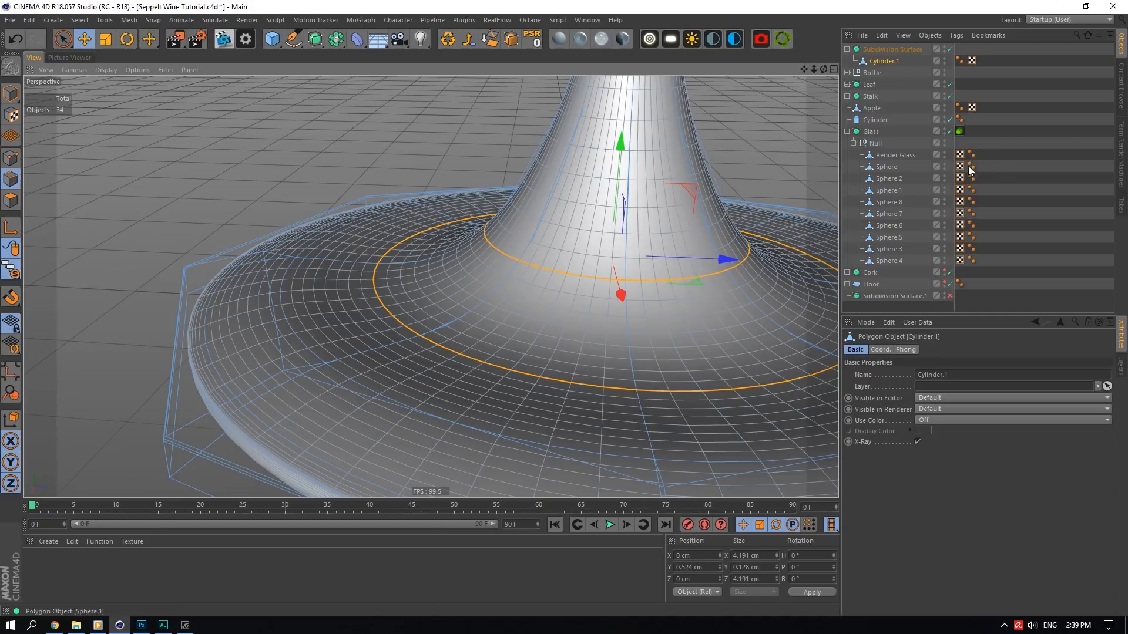
# - Compare the slope from foot to stem between Glass and the new Subdivision Surface by isolating each in turn
pyautogui.click(1017, 171)
pyautogui.click(870, 134)
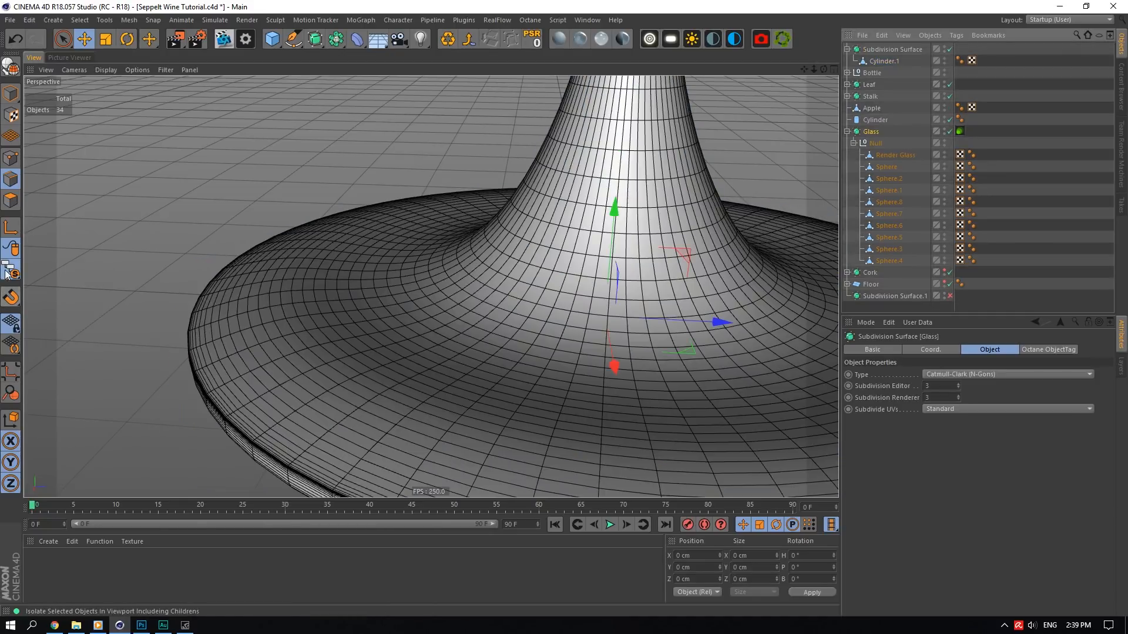
pyautogui.moveTo(5, 271); pyautogui.dragTo(47, 326)
pyautogui.click(867, 50)
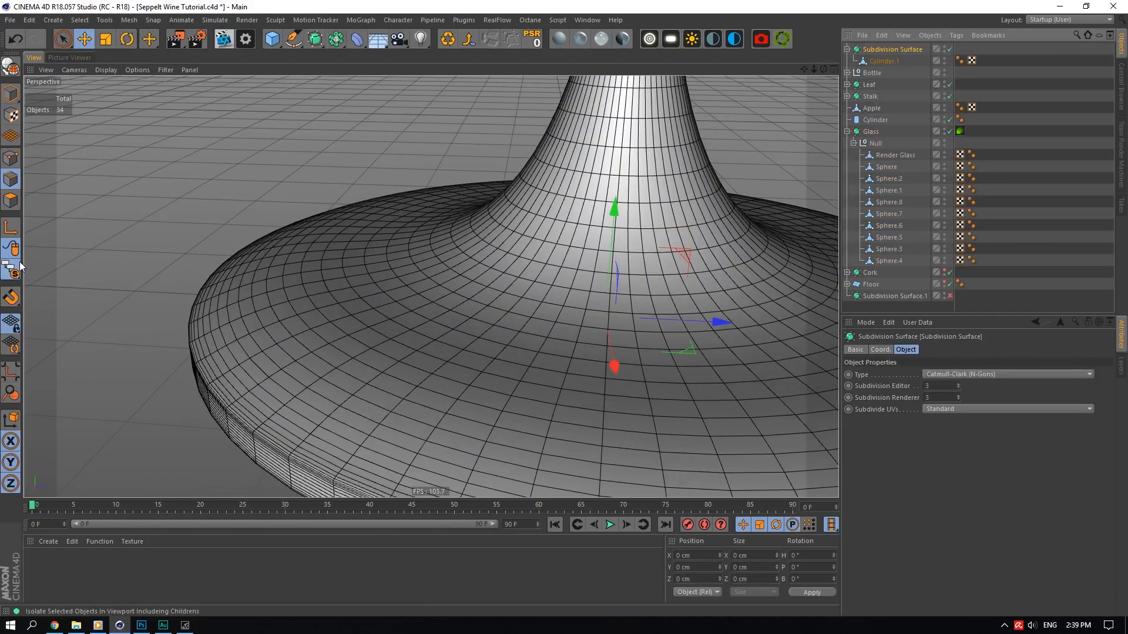
pyautogui.moveTo(10, 271); pyautogui.dragTo(58, 329)
pyautogui.scroll(-5, 370, 358)
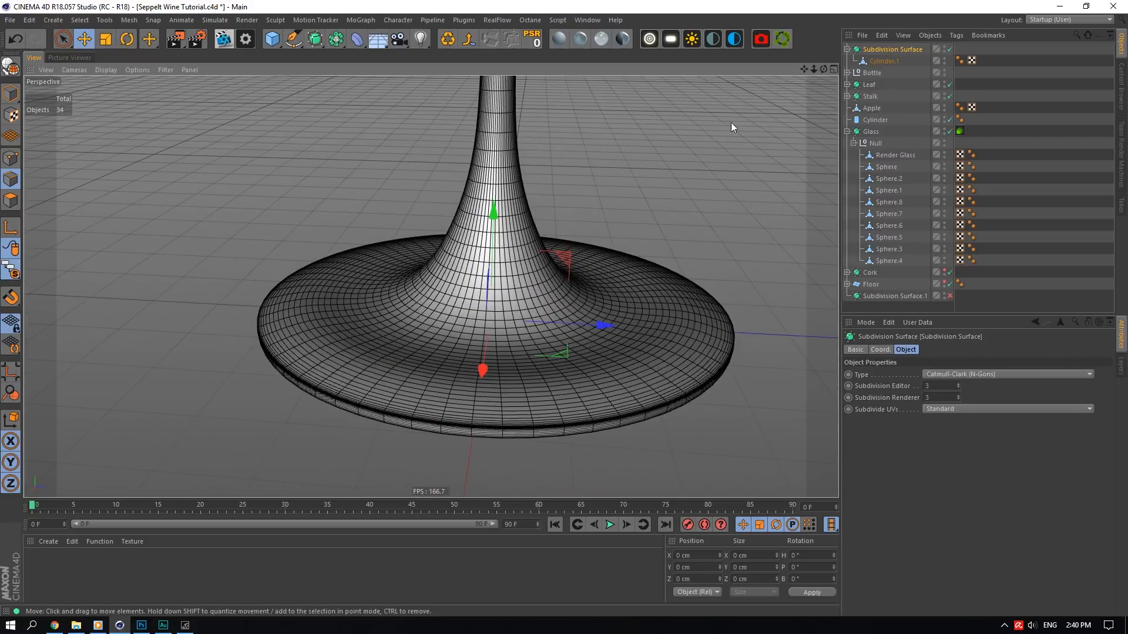
# - Disable the Subdivision Surface and use Ring Selection to select the foot's upper polygons of Cylinder.1 out to the thin rim strip
pyautogui.click(911, 61)
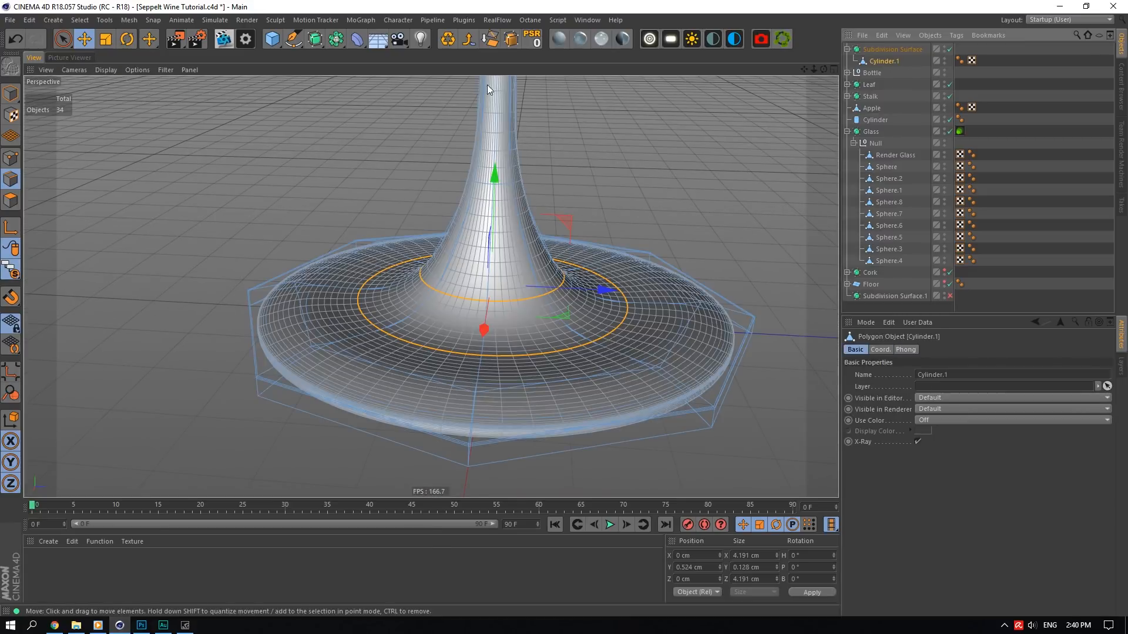
pyautogui.click(6, 203)
pyautogui.click(950, 49)
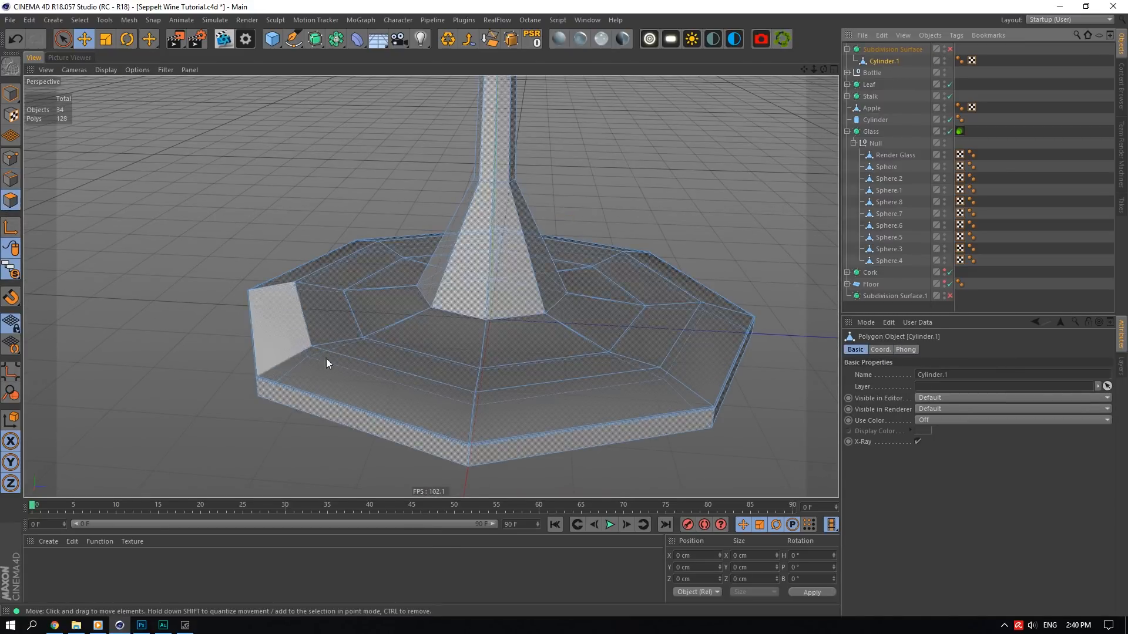
pyautogui.click(79, 20)
pyautogui.click(97, 112)
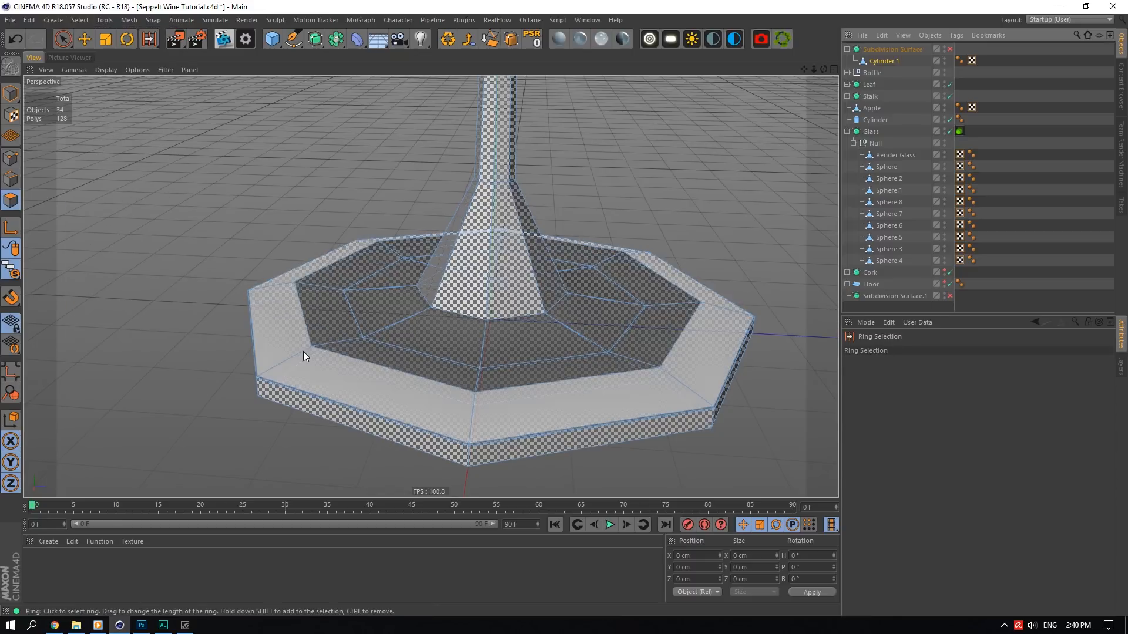
pyautogui.click(303, 351)
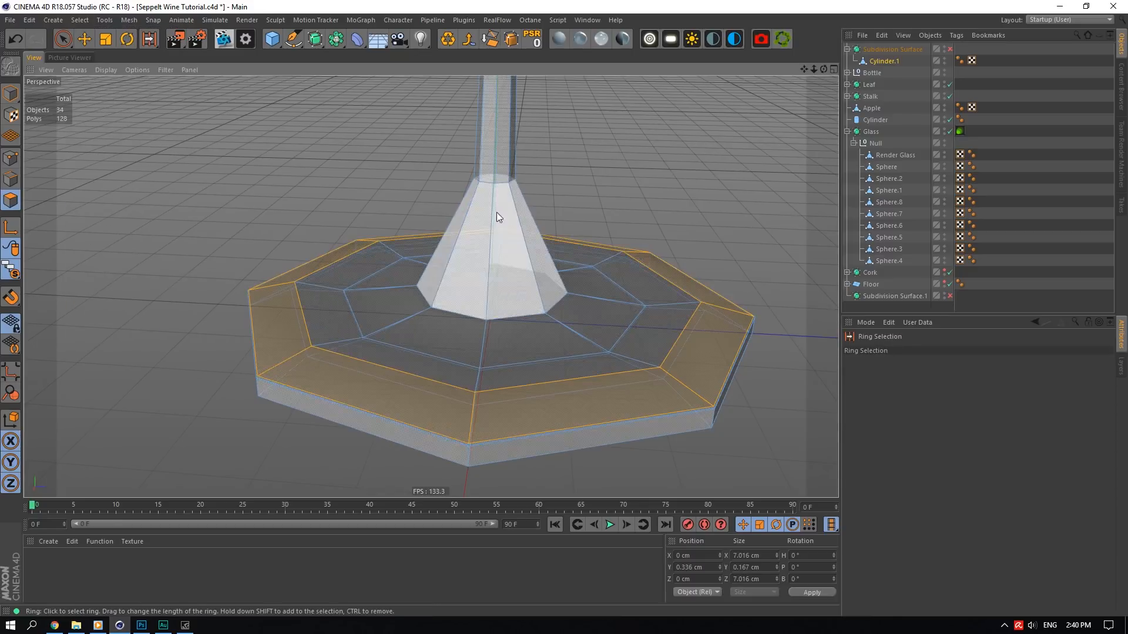
pyautogui.keyDown('shift'); pyautogui.click(345, 335); pyautogui.keyUp('shift')
pyautogui.scroll(4, 353, 365)
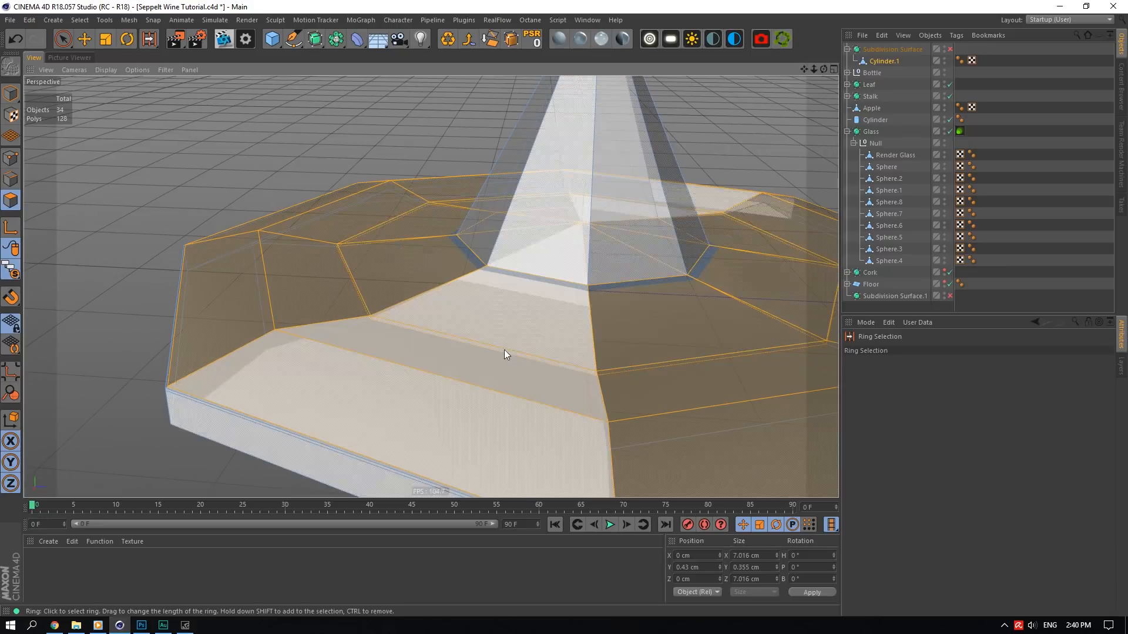
pyautogui.keyDown('shift'); pyautogui.click(504, 353); pyautogui.keyUp('shift')
pyautogui.scroll(5, 147, 365)
pyautogui.scroll(-8, 156, 357)
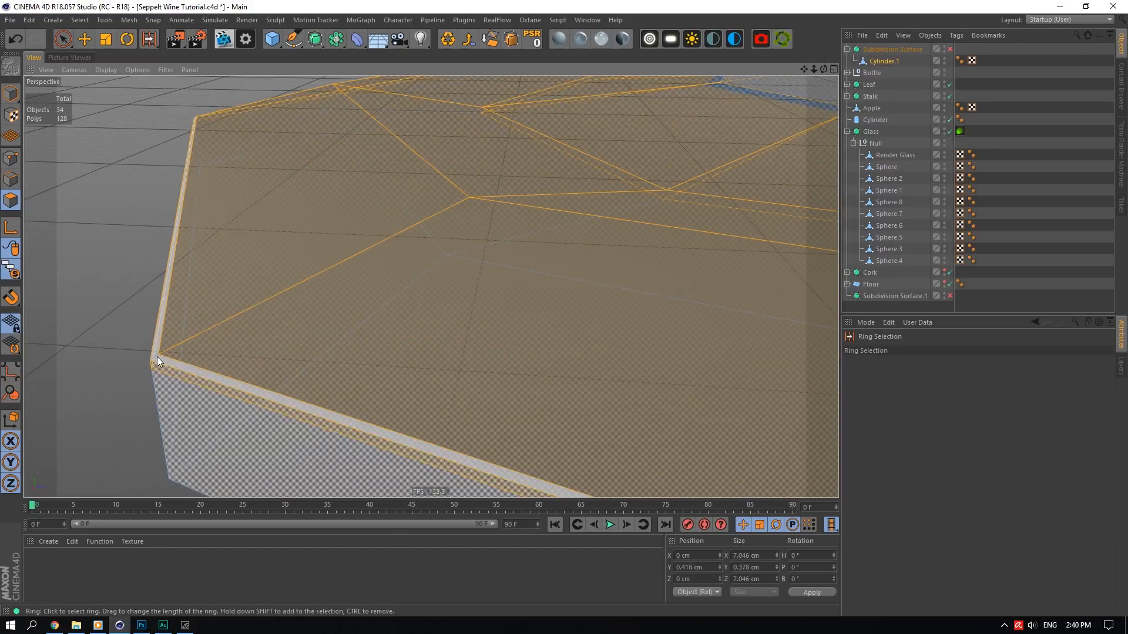
pyautogui.scroll(3, 643, 216)
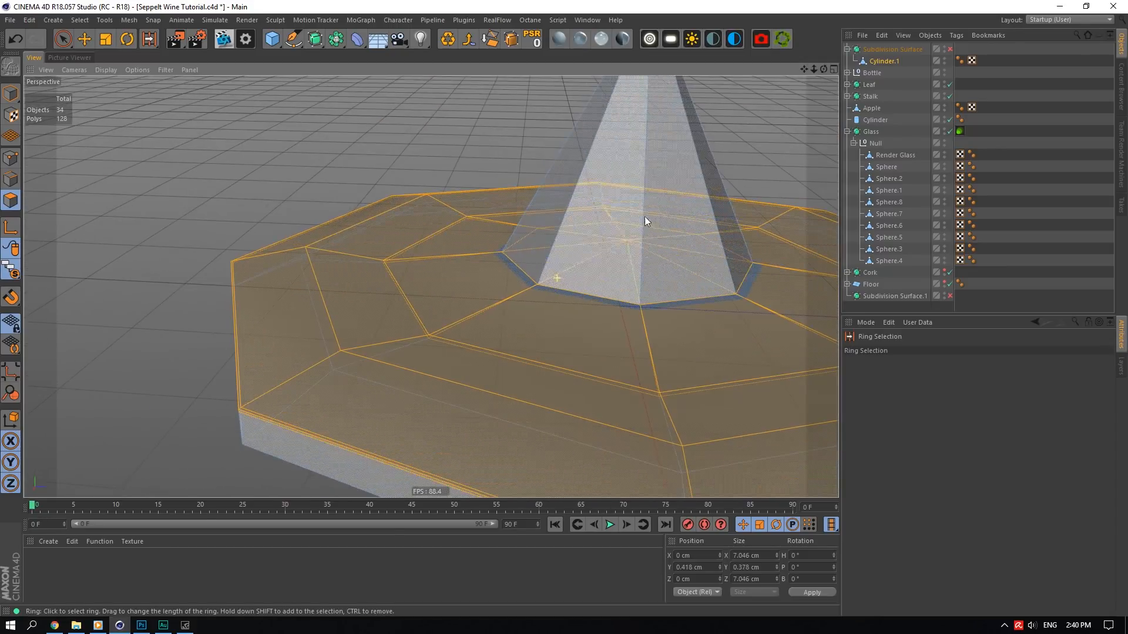
# - Raise the selected foot polygons by about 0.135 cm to thicken the foot
pyautogui.click(84, 38)
pyautogui.scroll(-3, 591, 228)
pyautogui.moveTo(624, 148); pyautogui.dragTo(622, 144)
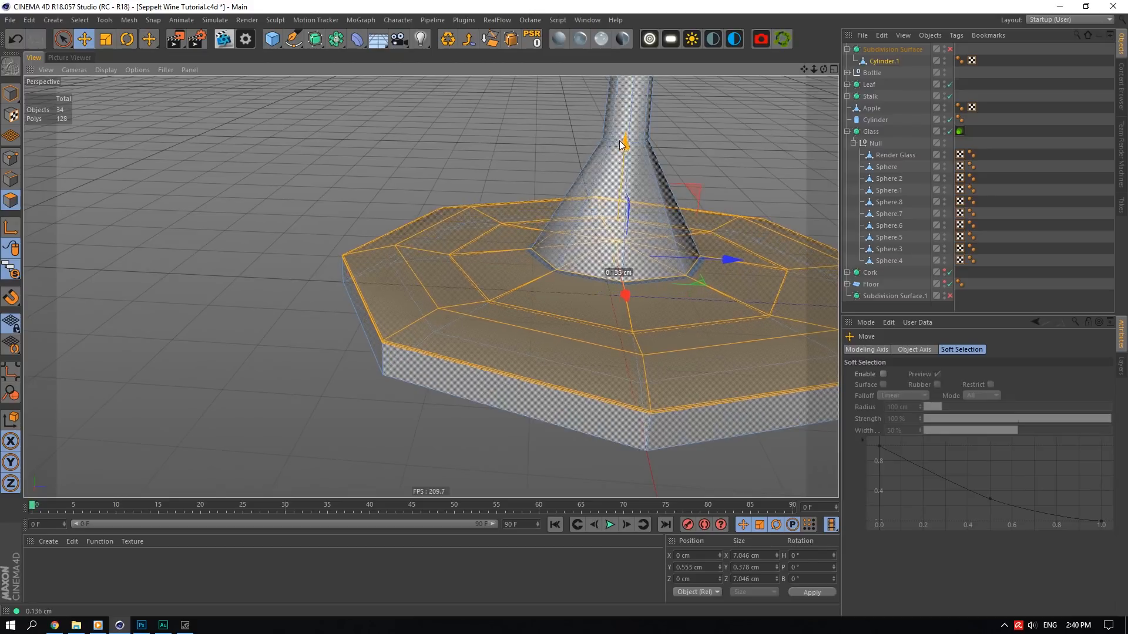
pyautogui.scroll(8, 578, 276)
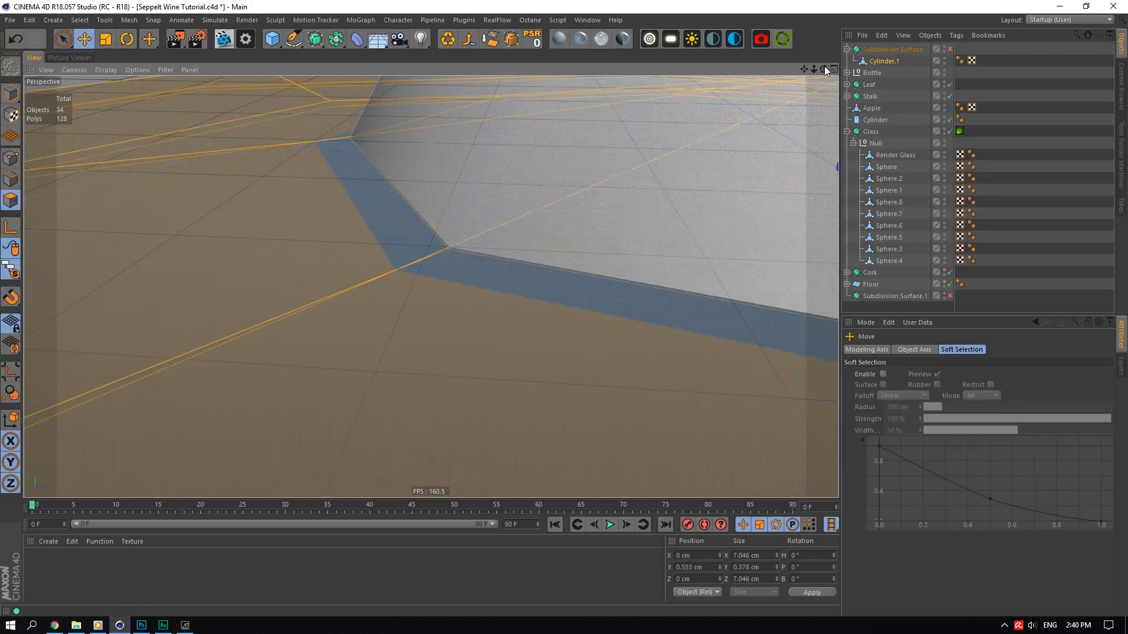
# - Select the centre point on the underside of Cylinder.1's foot and move it to about 0.595 cm on Y
pyautogui.moveTo(824, 69); pyautogui.dragTo(811, 73)
pyautogui.scroll(-4, 576, 344)
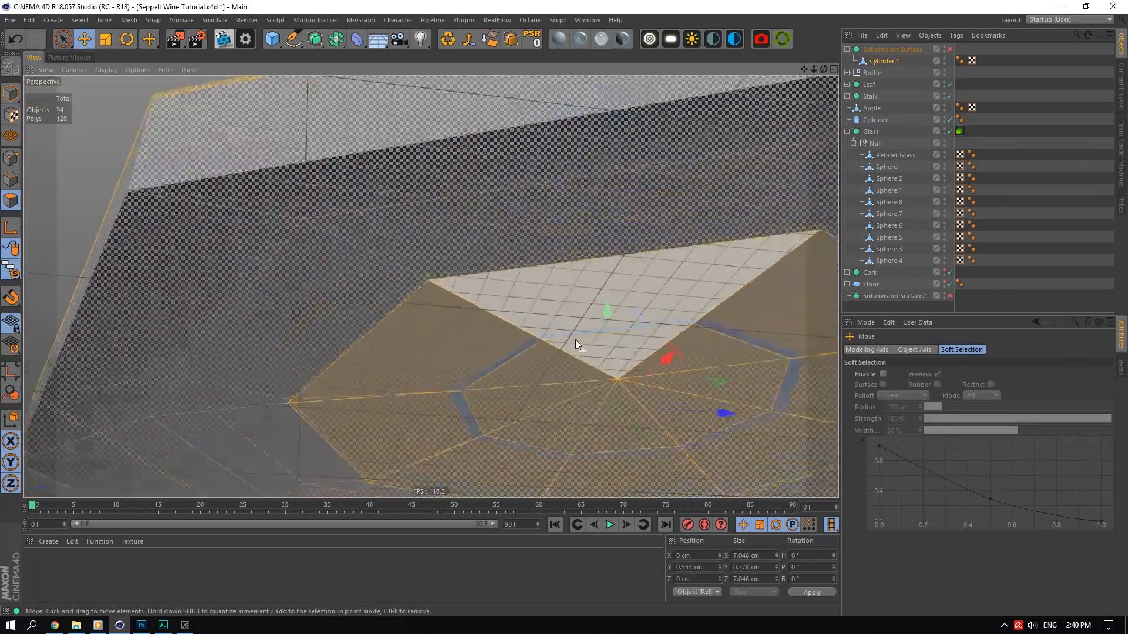
pyautogui.scroll(-3, 576, 340)
pyautogui.scroll(6, 618, 391)
pyautogui.click(566, 338)
pyautogui.scroll(4, 604, 350)
pyautogui.scroll(-6, 604, 350)
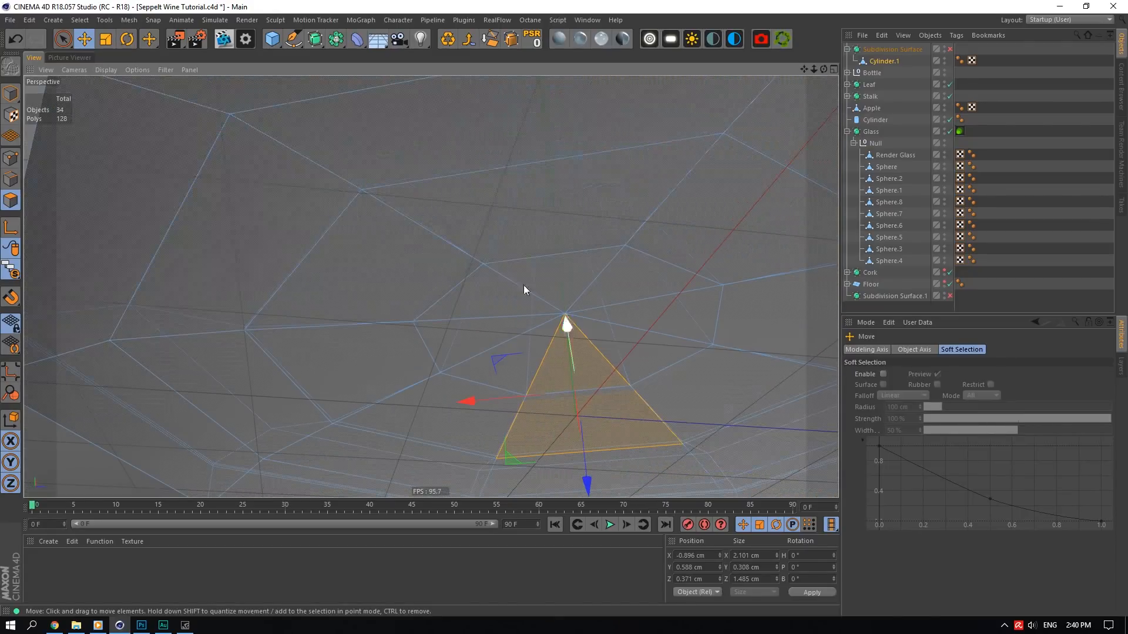
pyautogui.press('Return')
pyautogui.moveTo(553, 216); pyautogui.dragTo(556, 247)
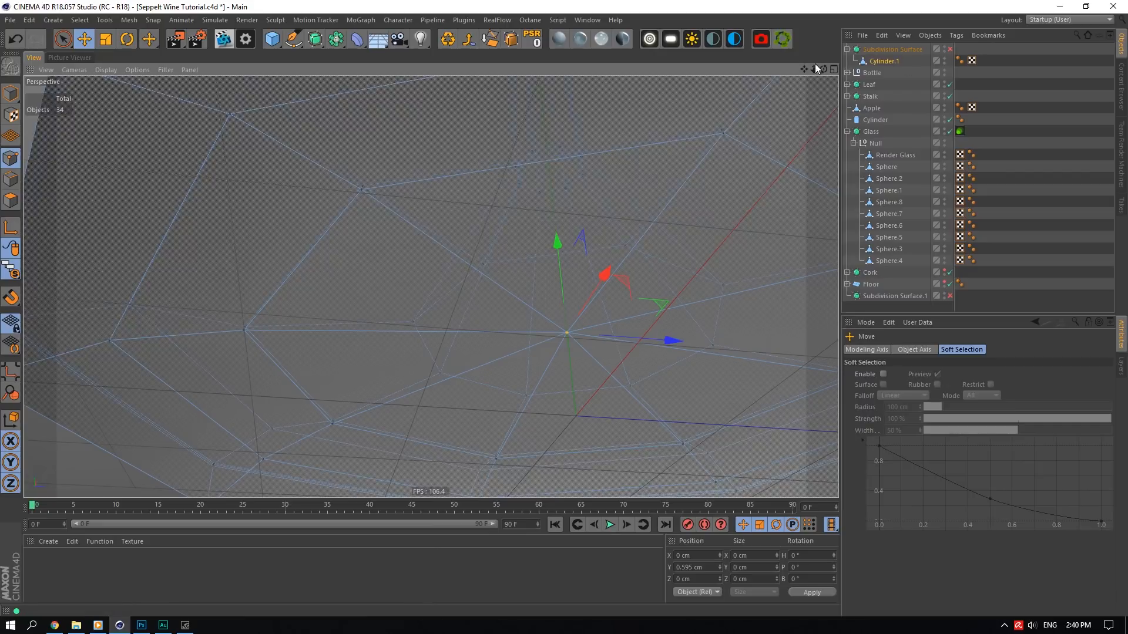
# - Lower the edge loop around the underside's centre and nudge the centre point to 0.593 cm on Y
pyautogui.moveTo(823, 69)
pyautogui.mouseDown()
pyautogui.moveTo(813, 45)
pyautogui.moveTo(823, 62)
pyautogui.mouseUp()
pyautogui.click(12, 182)
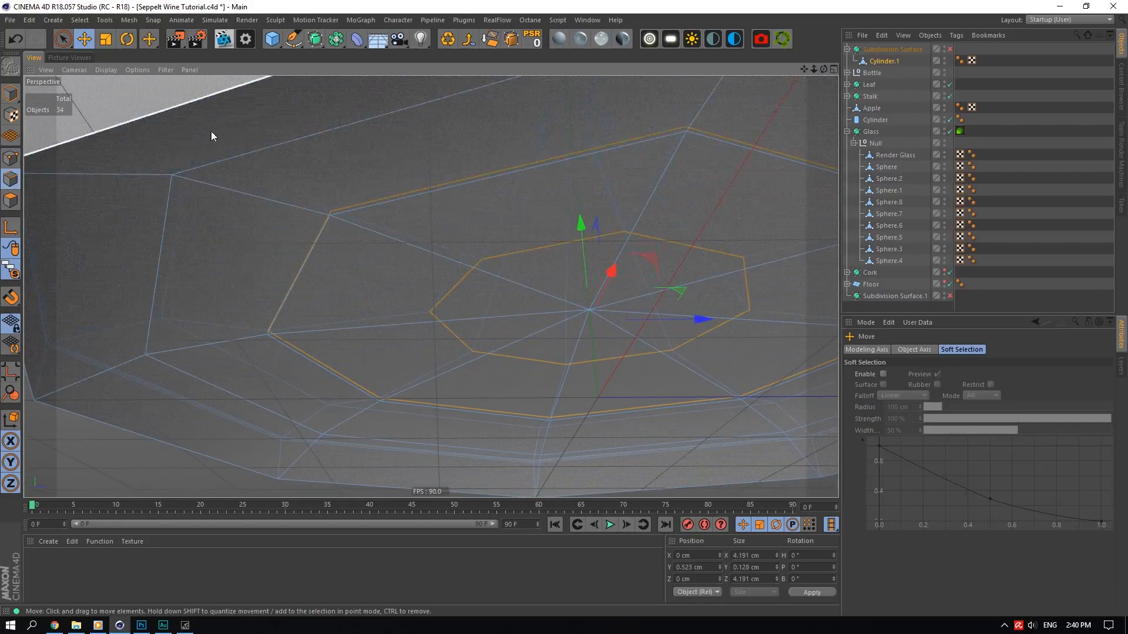
pyautogui.doubleClick(424, 194)
pyautogui.moveTo(580, 242); pyautogui.dragTo(589, 258)
pyautogui.click(11, 159)
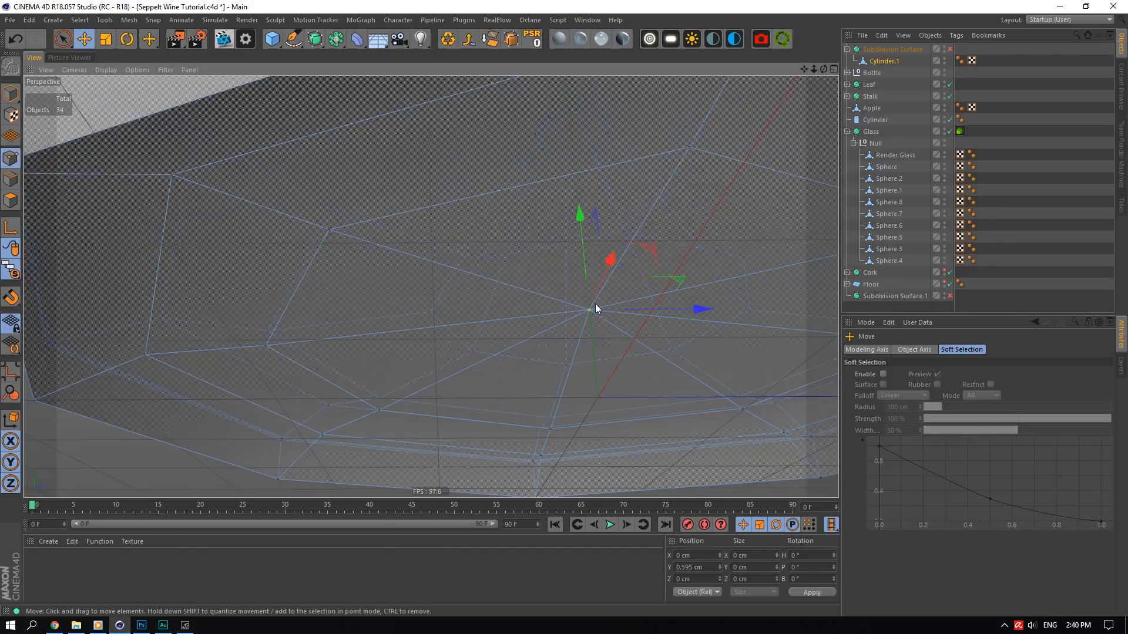
pyautogui.moveTo(581, 213)
pyautogui.mouseDown()
pyautogui.moveTo(582, 226)
pyautogui.moveTo(580, 216)
pyautogui.mouseUp()
# - Check the thickened foot with viewport solo off, and isolate the Subdivision Surface hierarchy again
pyautogui.scroll(-2, 473, 268)
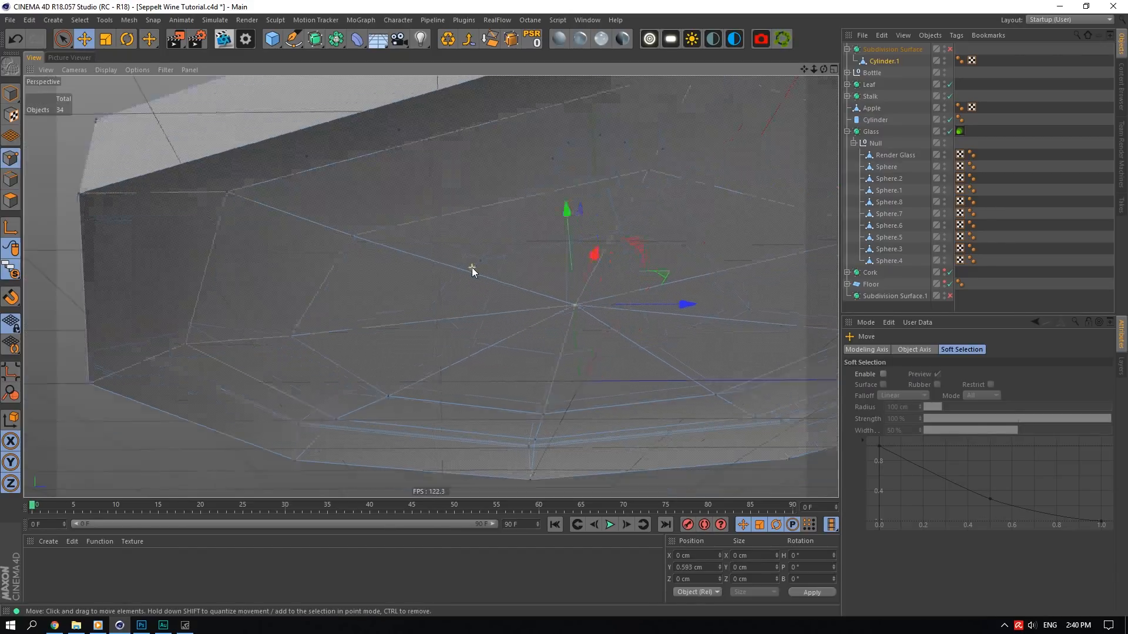
pyautogui.scroll(-3, 473, 268)
pyautogui.moveTo(823, 70); pyautogui.dragTo(805, 206)
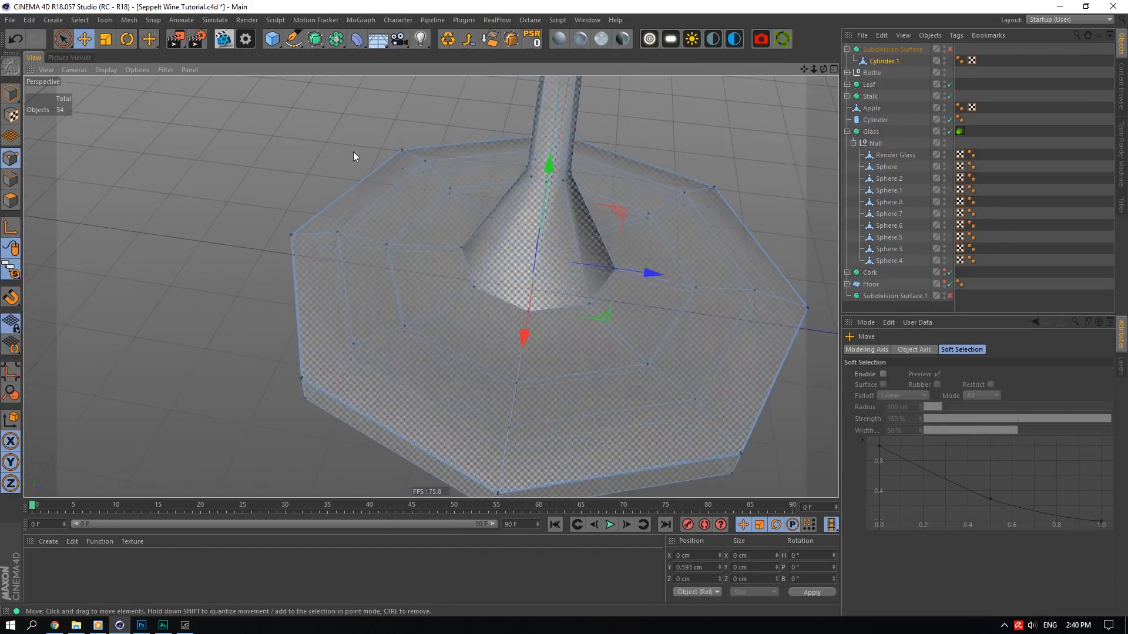
pyautogui.moveTo(11, 270); pyautogui.dragTo(42, 281)
pyautogui.moveTo(824, 70); pyautogui.dragTo(875, 57)
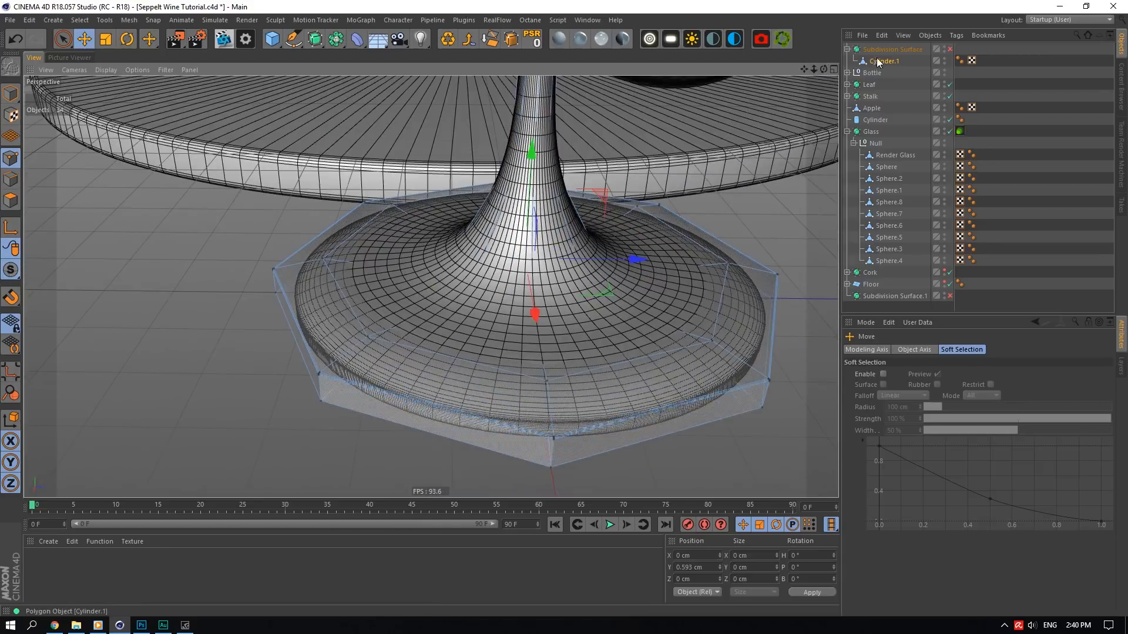
pyautogui.click(893, 49)
pyautogui.moveTo(11, 270); pyautogui.dragTo(44, 327)
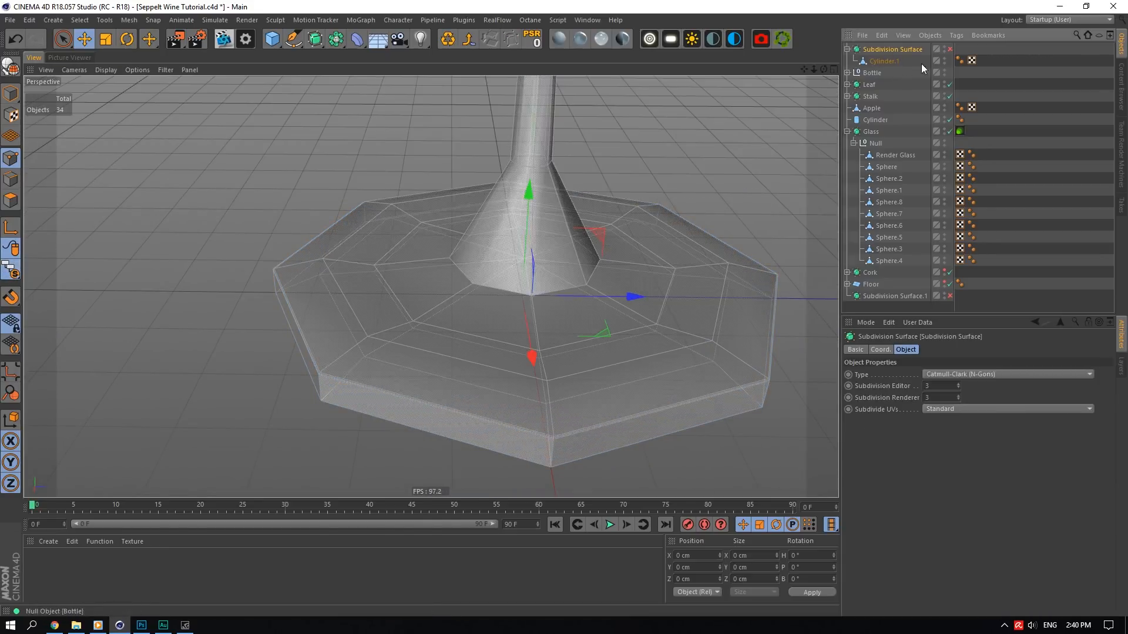
# - Compare the smoothed foot with the isolated Glass object's foot, and isolate the Subdivision Surface hierarchy again with smoothing off
pyautogui.click(926, 127)
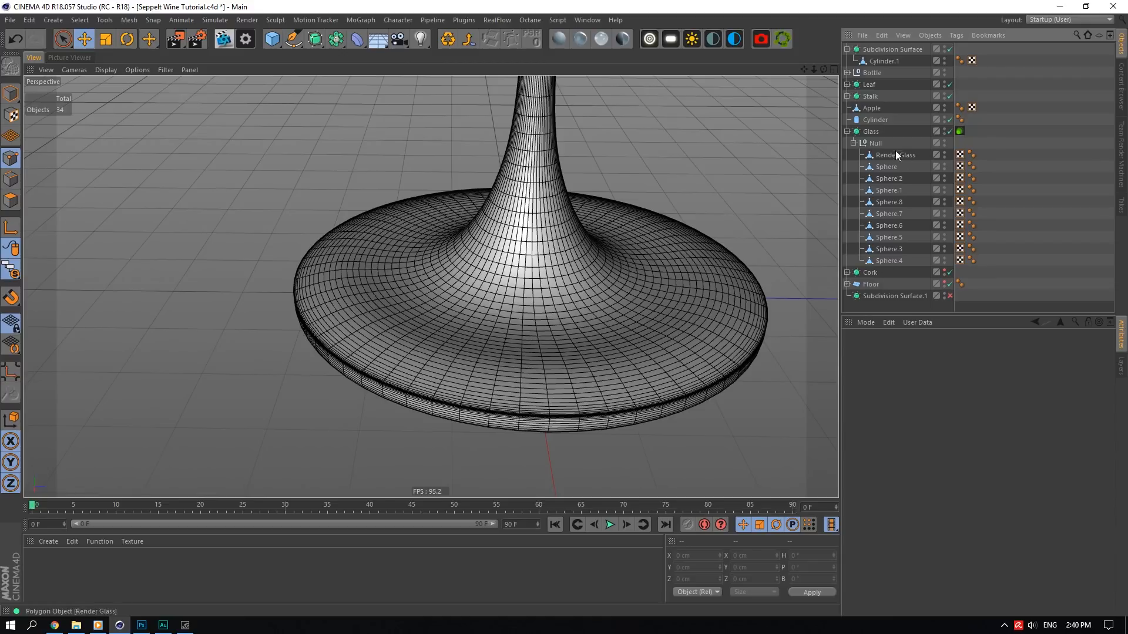
pyautogui.click(871, 131)
pyautogui.moveTo(11, 270); pyautogui.dragTo(117, 309)
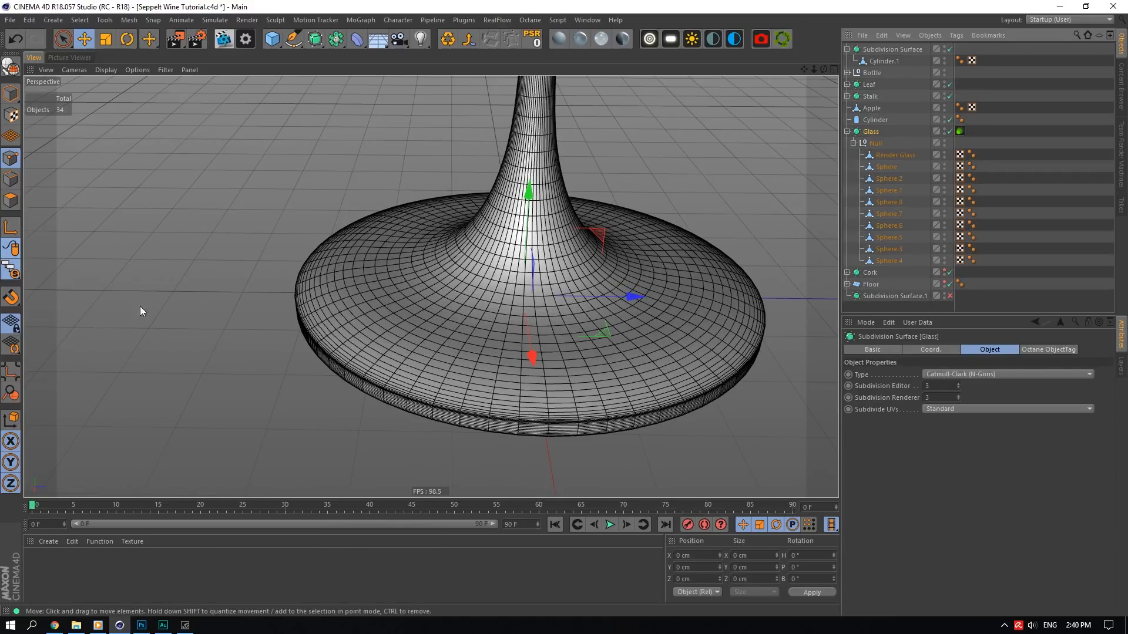
pyautogui.click(855, 51)
pyautogui.moveTo(6, 274); pyautogui.dragTo(77, 307)
pyautogui.click(950, 49)
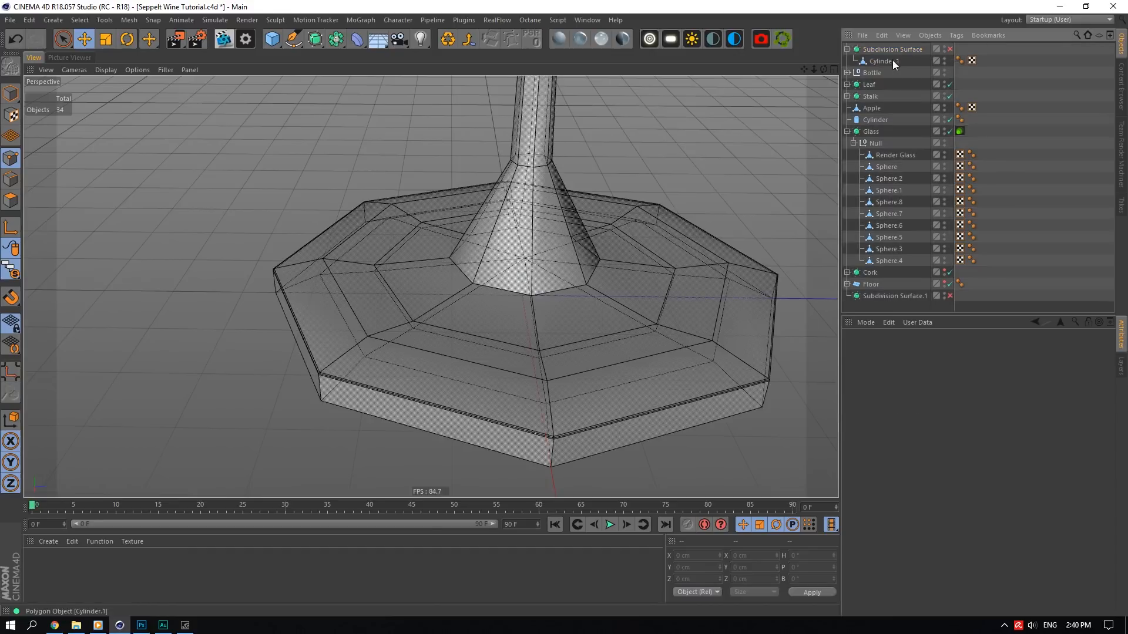
# - Lower the edge loop midway across the top of Cylinder.1's foot slightly, and select the loop where the stem flare meets the foot
pyautogui.click(890, 61)
pyautogui.click(11, 180)
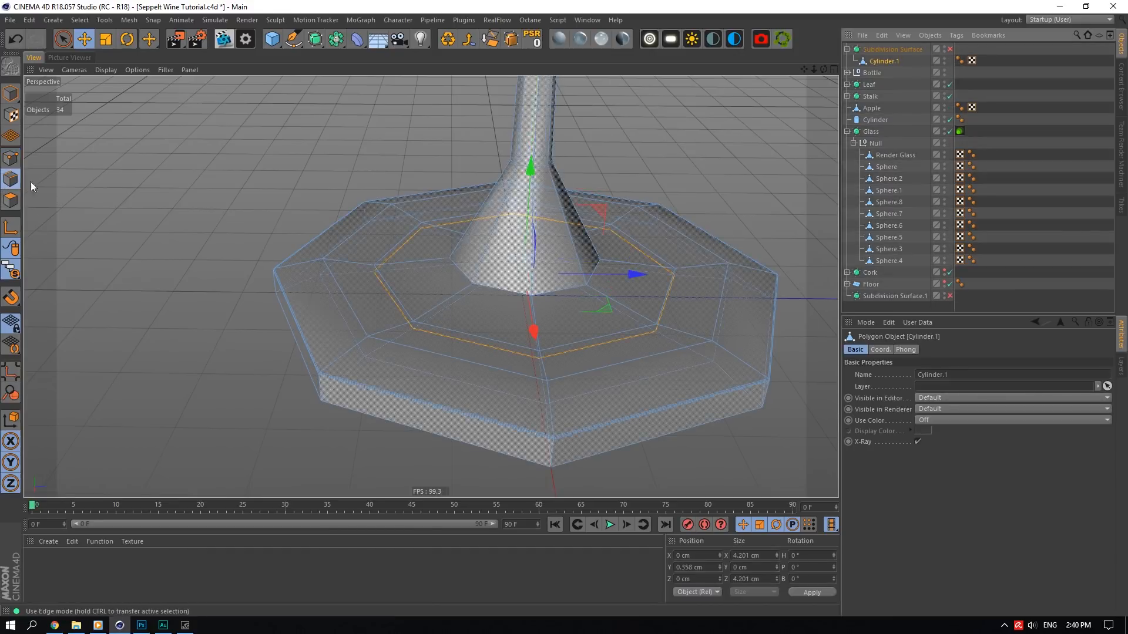
pyautogui.doubleClick(471, 344)
pyautogui.moveTo(532, 154); pyautogui.dragTo(531, 156)
pyautogui.doubleClick(498, 287)
# - Select all the polygon rings of Cylinder.1's bowl with Ring Selection
pyautogui.scroll(-10, 587, 213)
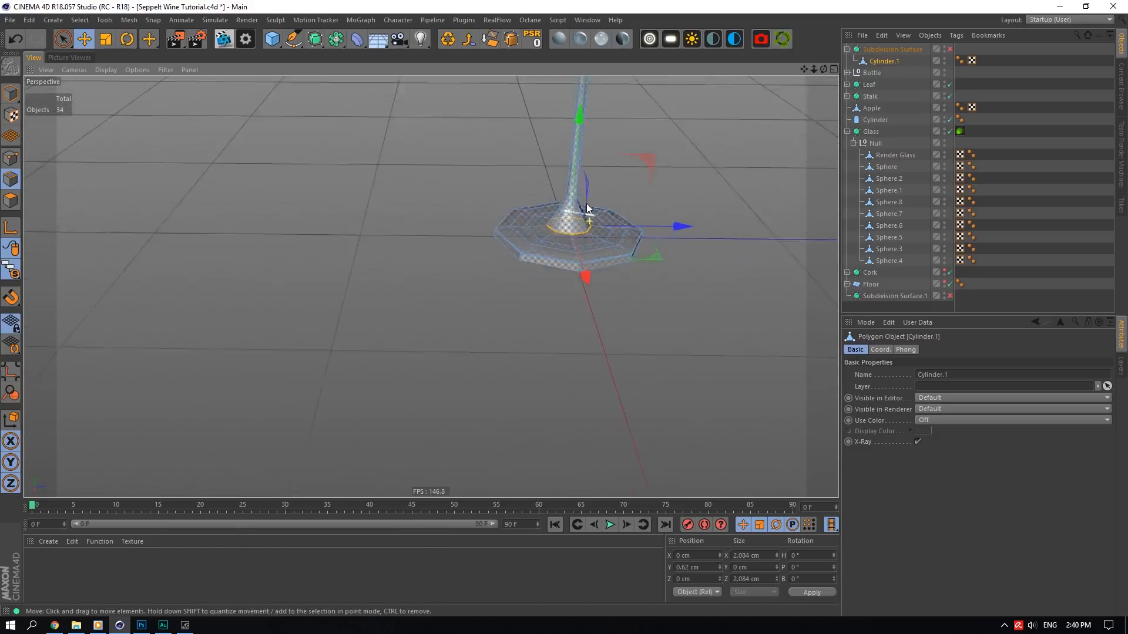
pyautogui.keyDown('alt'); pyautogui.moveTo(590, 207); pyautogui.dragTo(537, 411, button='middle'); pyautogui.keyUp('alt')
pyautogui.scroll(3, 558, 218)
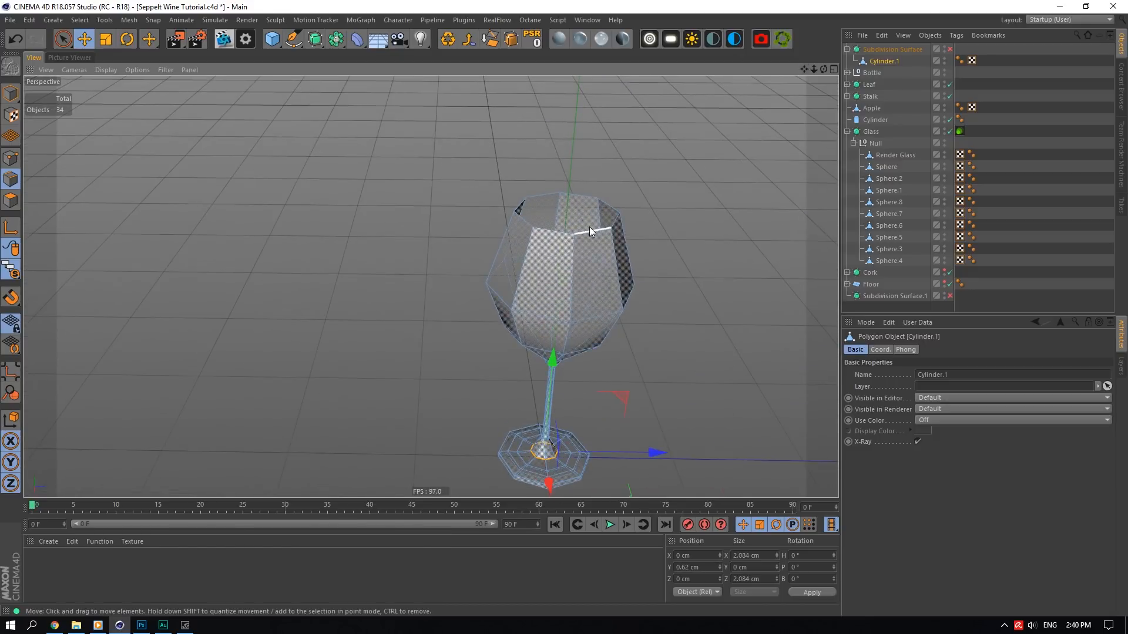
pyautogui.scroll(3, 589, 225)
pyautogui.click(64, 38)
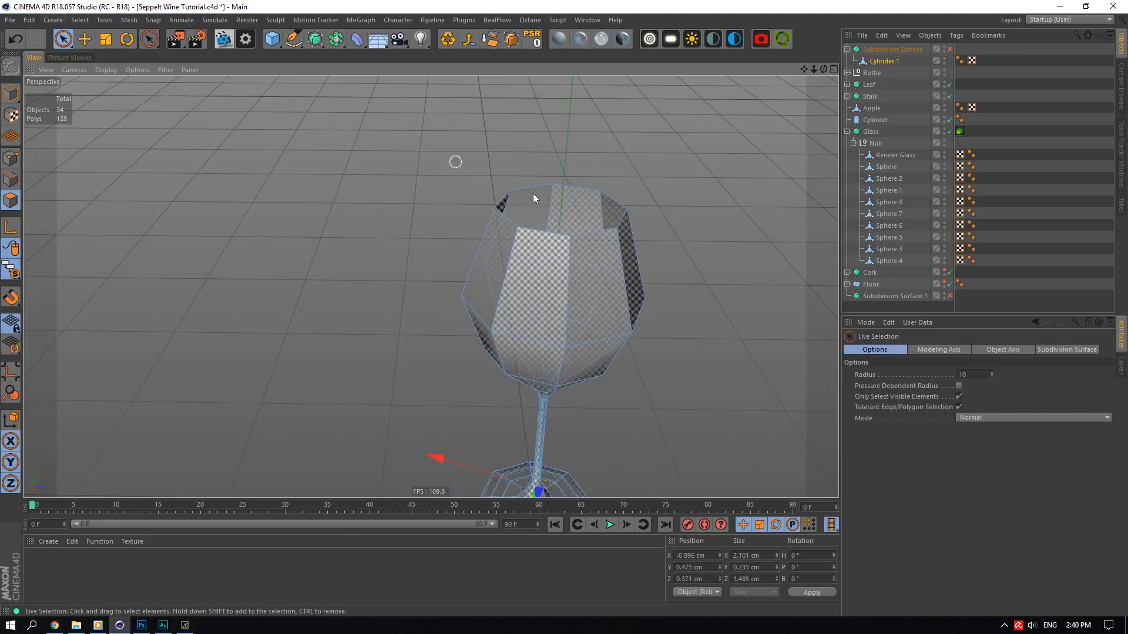
pyautogui.moveTo(826, 70); pyautogui.dragTo(428, 285)
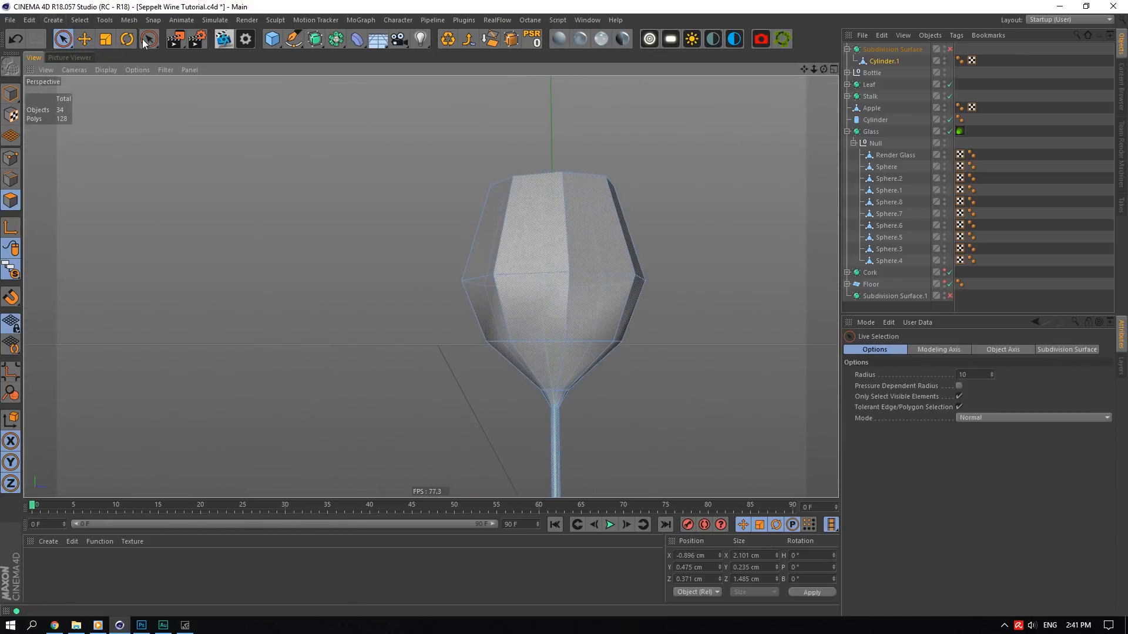
pyautogui.click(79, 19)
pyautogui.click(104, 112)
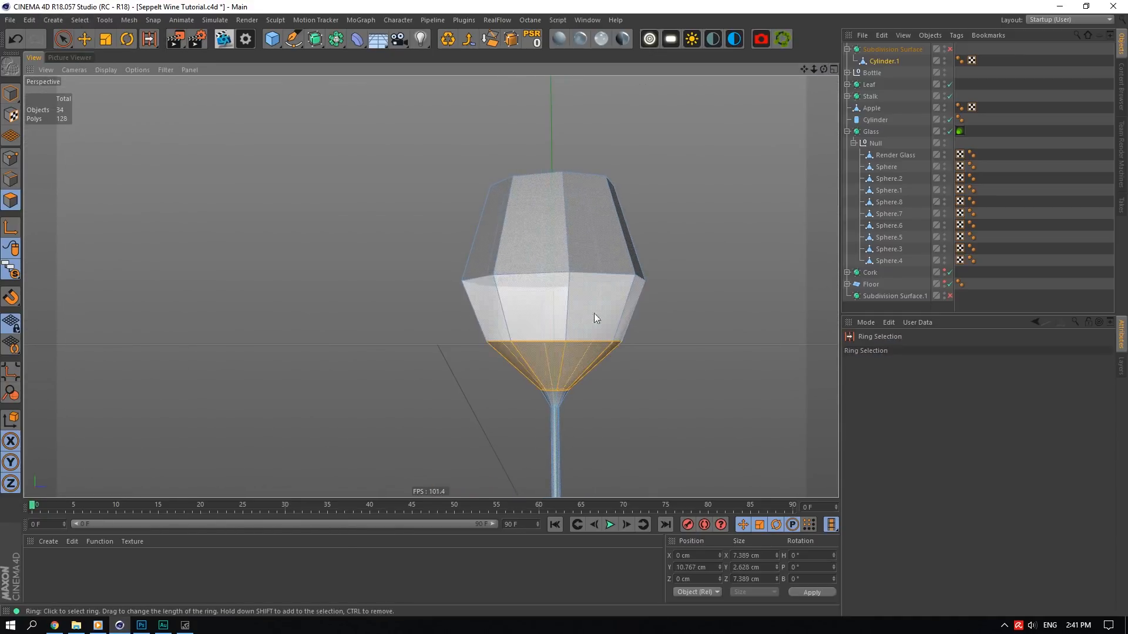
pyautogui.click(547, 230)
# - Extrude the selected bowl polygons inward with an offset of -0.2 cm and caps created
pyautogui.moveTo(823, 69); pyautogui.dragTo(431, 285)
pyautogui.scroll(4, 537, 273)
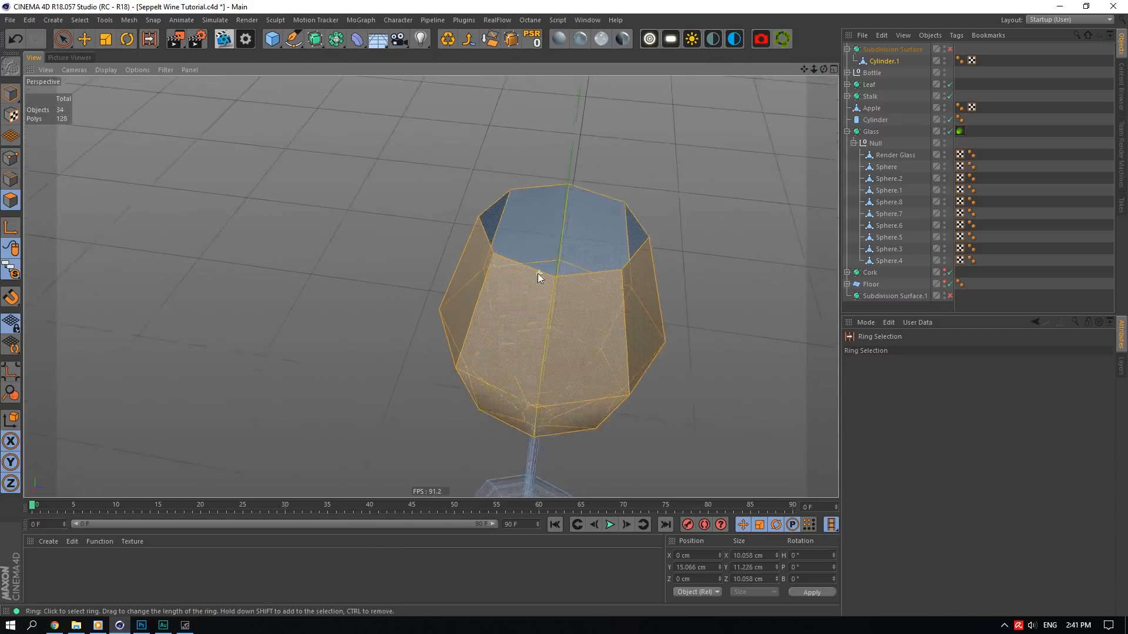
pyautogui.rightClick(598, 312)
pyautogui.click(632, 358)
pyautogui.scroll(9, 614, 276)
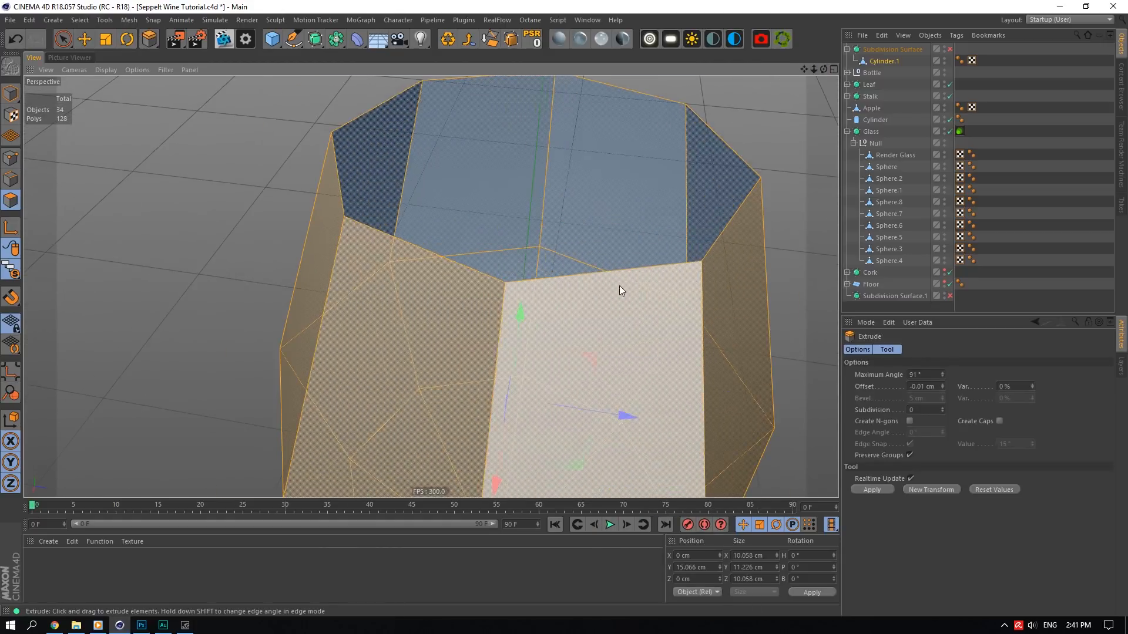
pyautogui.moveTo(697, 229); pyautogui.dragTo(682, 229)
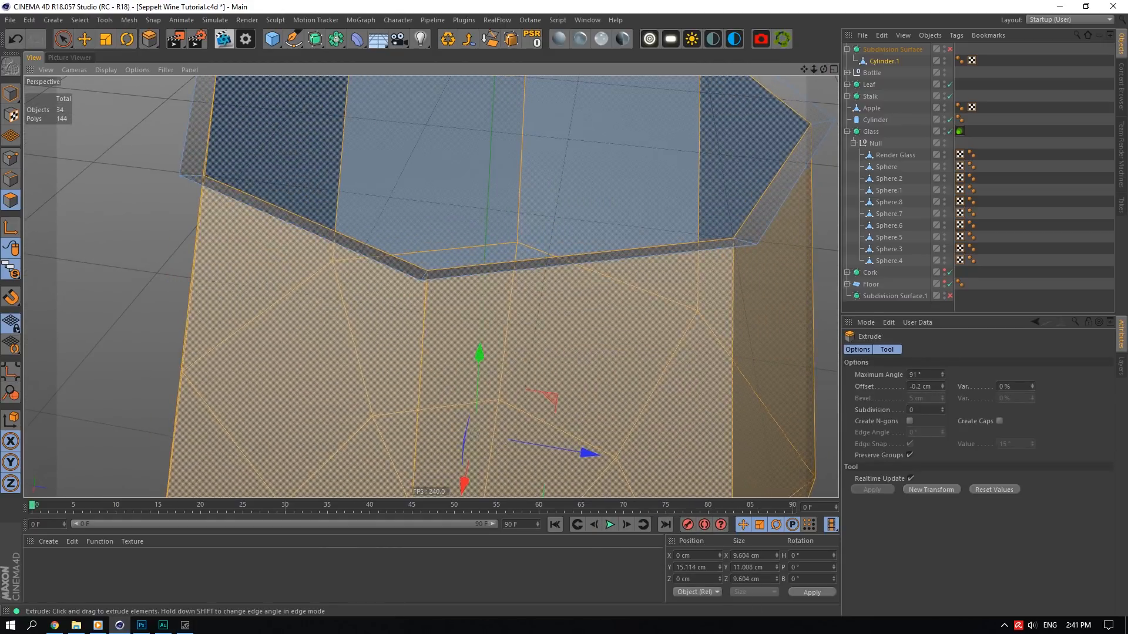
pyautogui.click(1000, 421)
pyautogui.scroll(-6, 507, 286)
pyautogui.scroll(7, 420, 247)
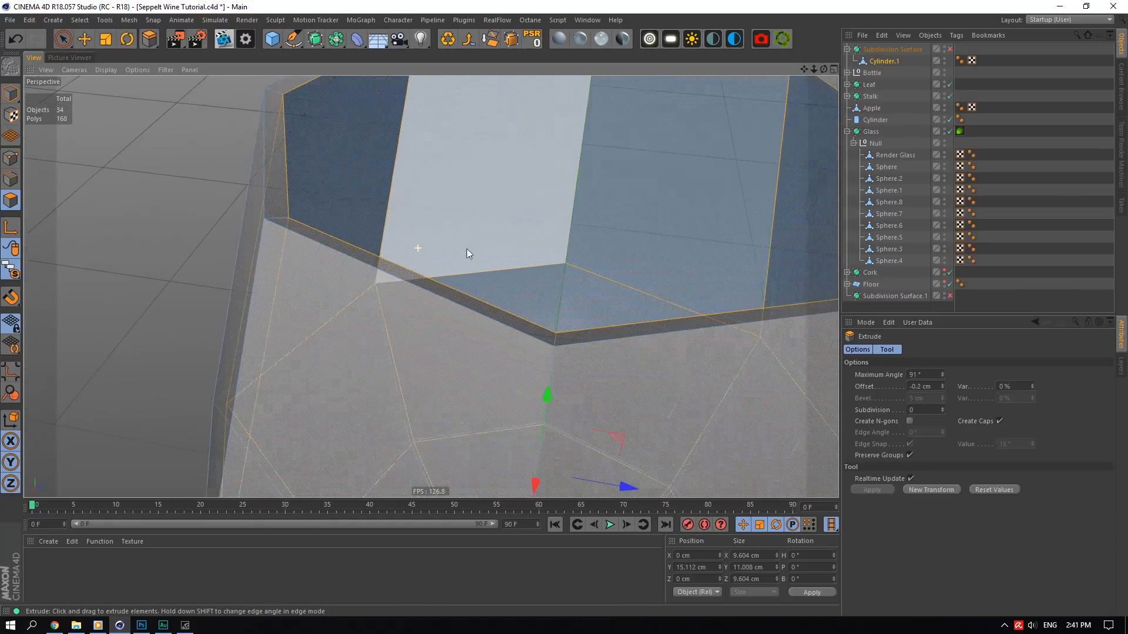
# - Thin the bowl wall by trying smaller extrusion offsets and setting the final one to -0.06 cm
pyautogui.moveTo(917, 386); pyautogui.dragTo(936, 386)
pyautogui.write('1')
pyautogui.click(929, 374)
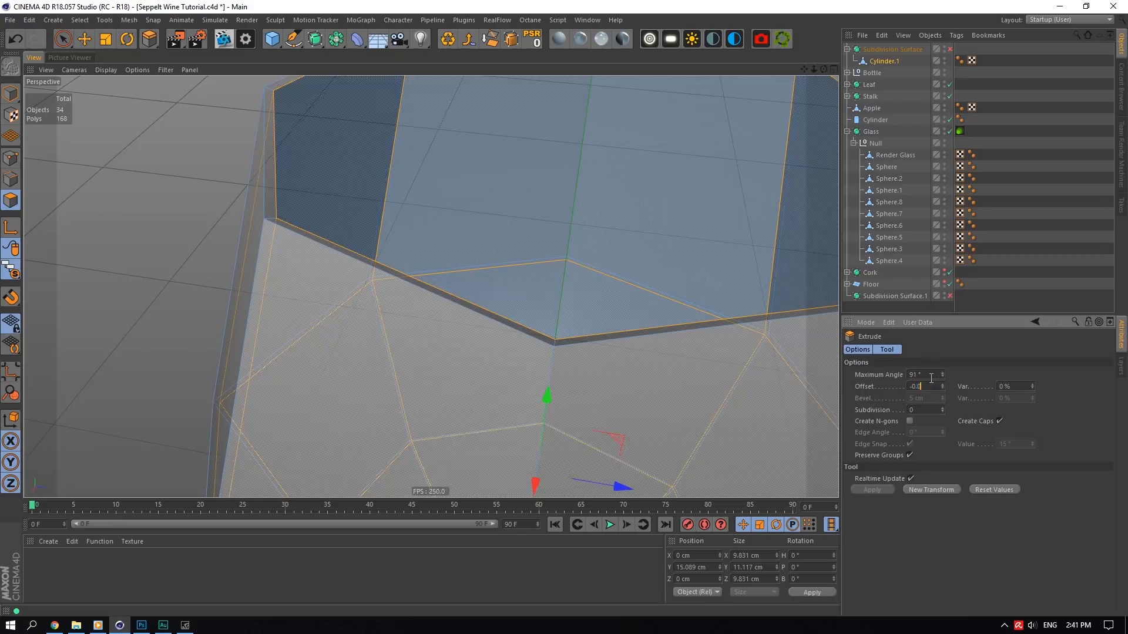
pyautogui.write('-0.04')
pyautogui.click(924, 374)
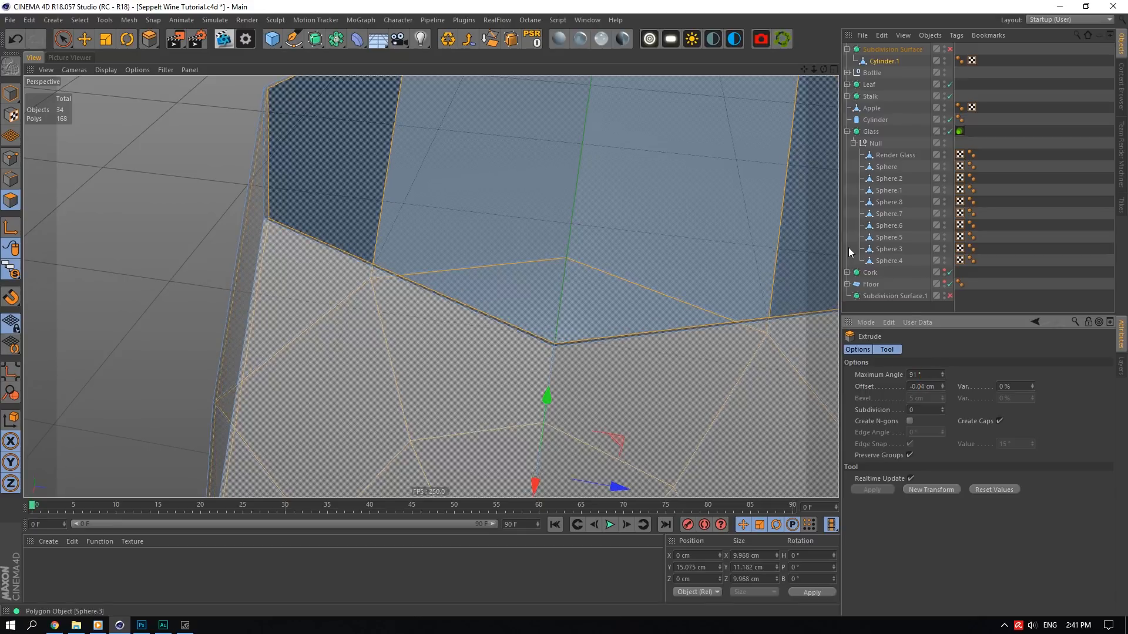
pyautogui.write('6')
pyautogui.click(932, 377)
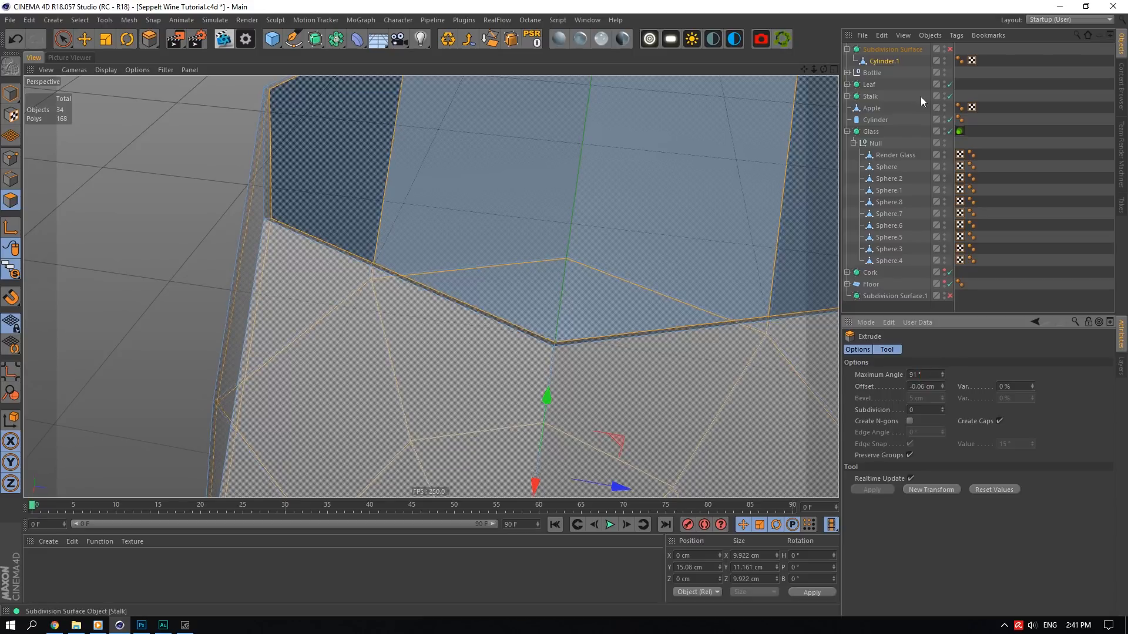
# - Examine the rim thickness of the isolated Glass object, and isolate the Subdivision Surface hierarchy again
pyautogui.click(851, 132)
pyautogui.moveTo(9, 267); pyautogui.dragTo(131, 310)
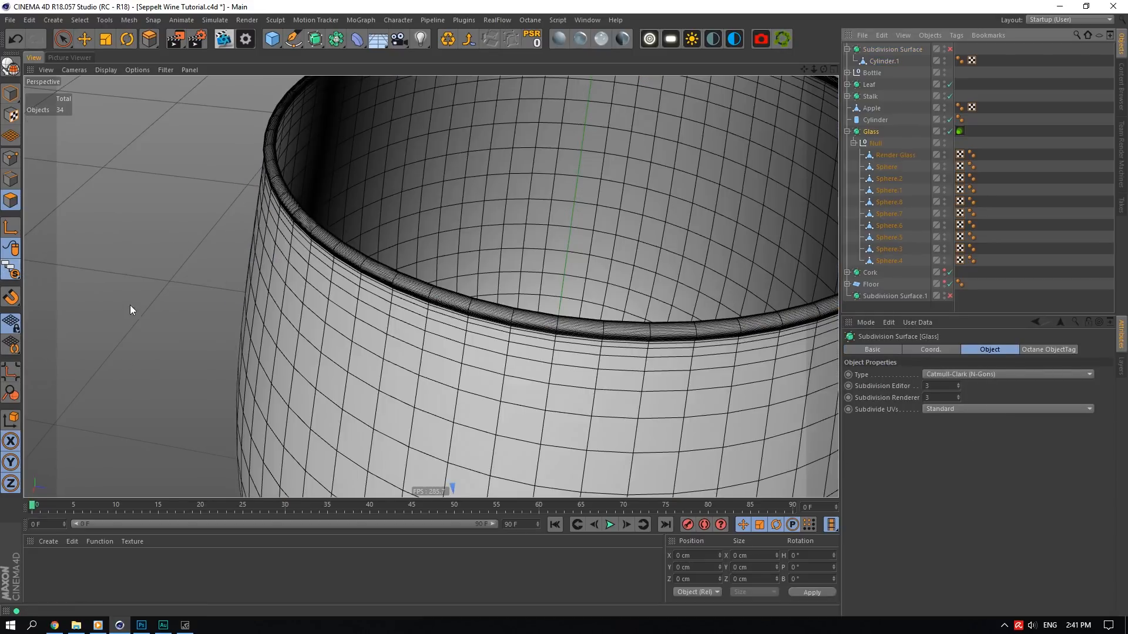
pyautogui.click(949, 132)
pyautogui.click(949, 132)
pyautogui.click(882, 49)
pyautogui.moveTo(11, 269); pyautogui.dragTo(106, 310)
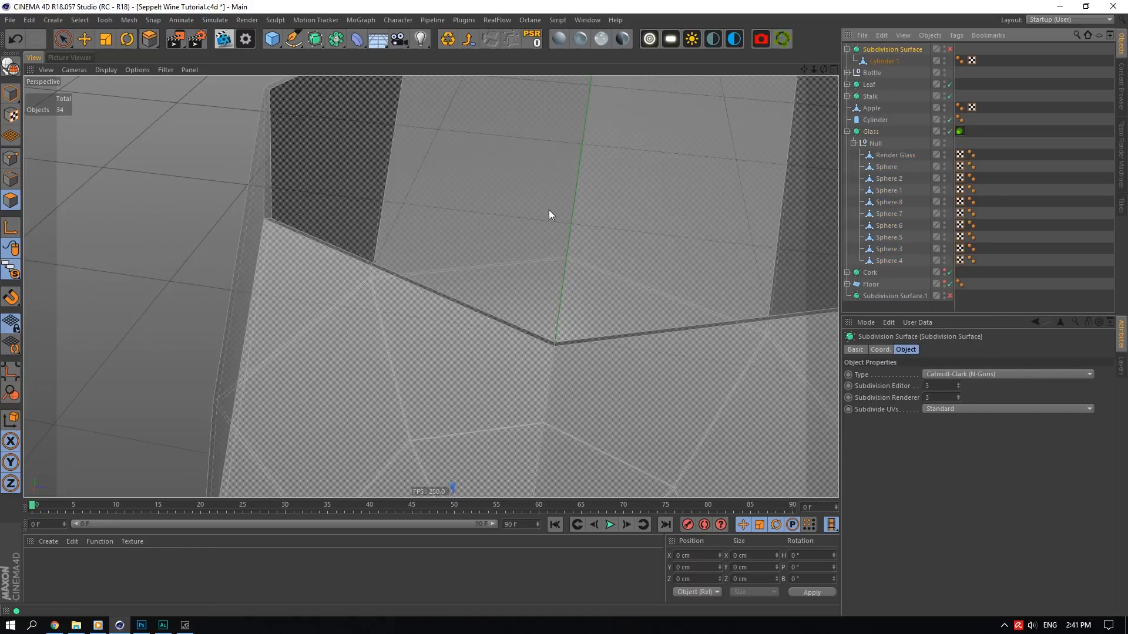
# - Select the edge loop around the open hole at the bottom inside Cylinder.1's bowl
pyautogui.click(879, 59)
pyautogui.scroll(-5, 531, 189)
pyautogui.scroll(4, 531, 200)
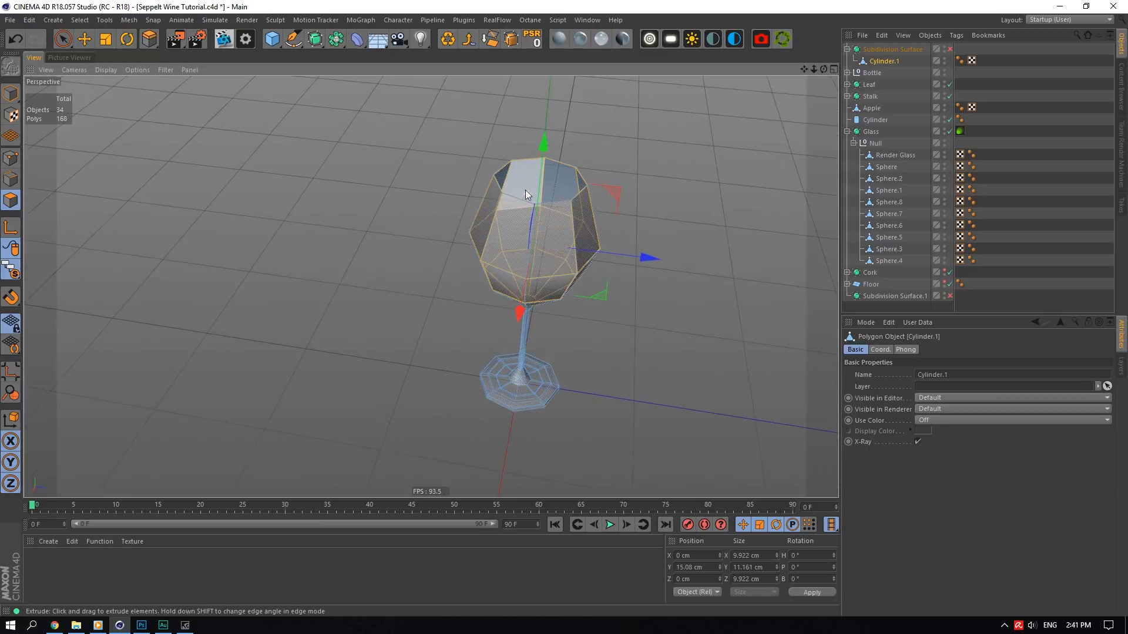
pyautogui.scroll(2, 525, 189)
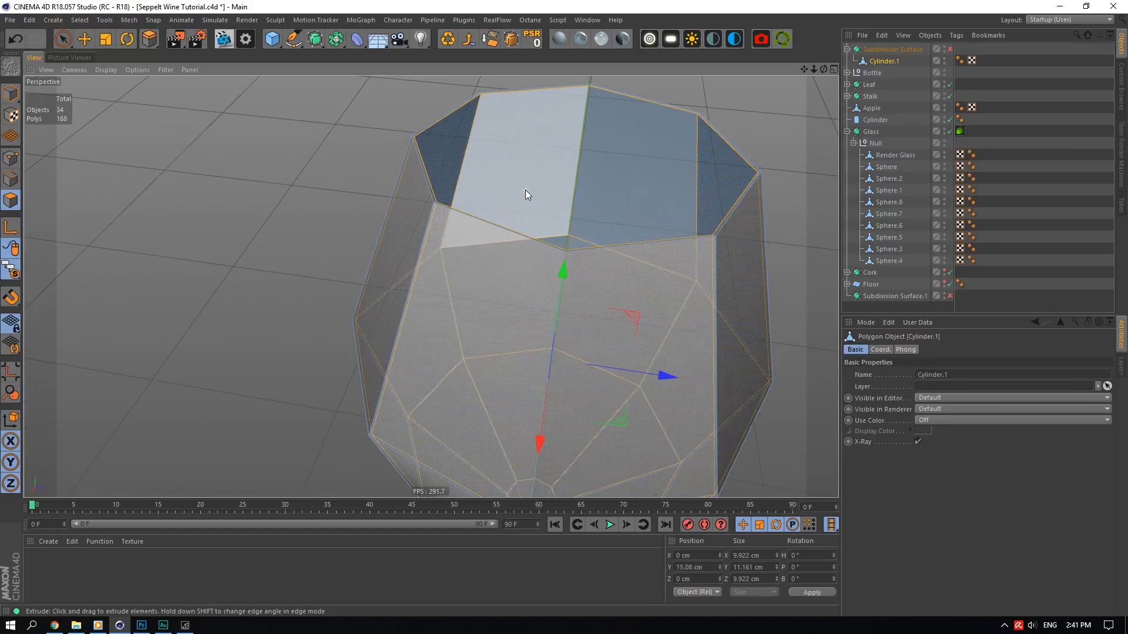
pyautogui.keyDown('alt'); pyautogui.moveTo(431, 284); pyautogui.dragTo(423, 347); pyautogui.keyUp('alt')
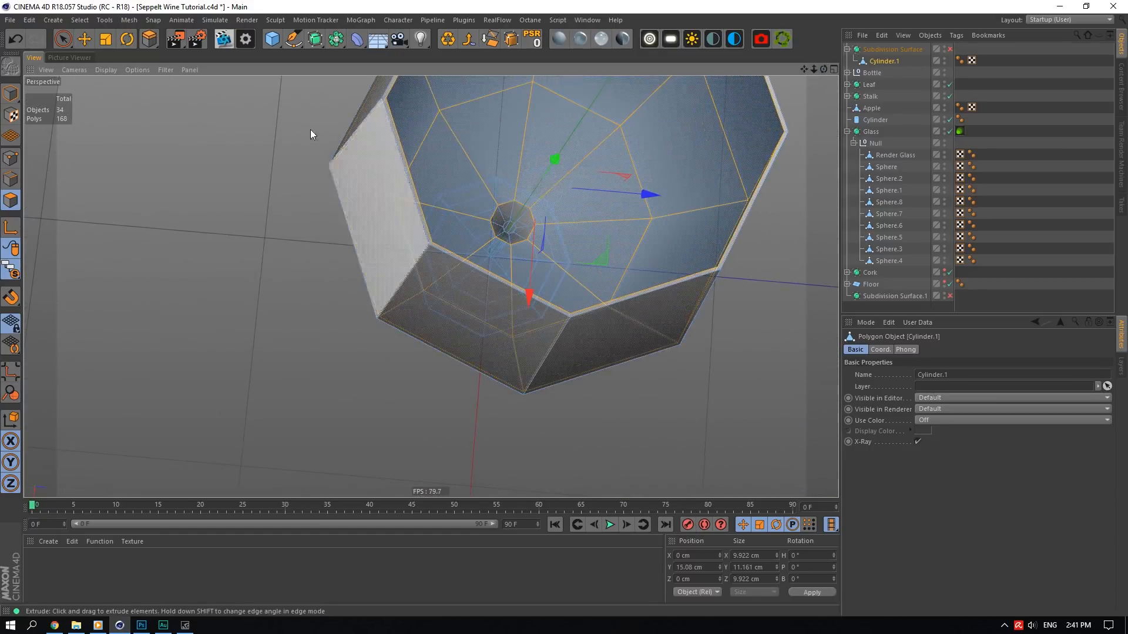
pyautogui.click(11, 180)
pyautogui.press('e')
pyautogui.scroll(5, 542, 206)
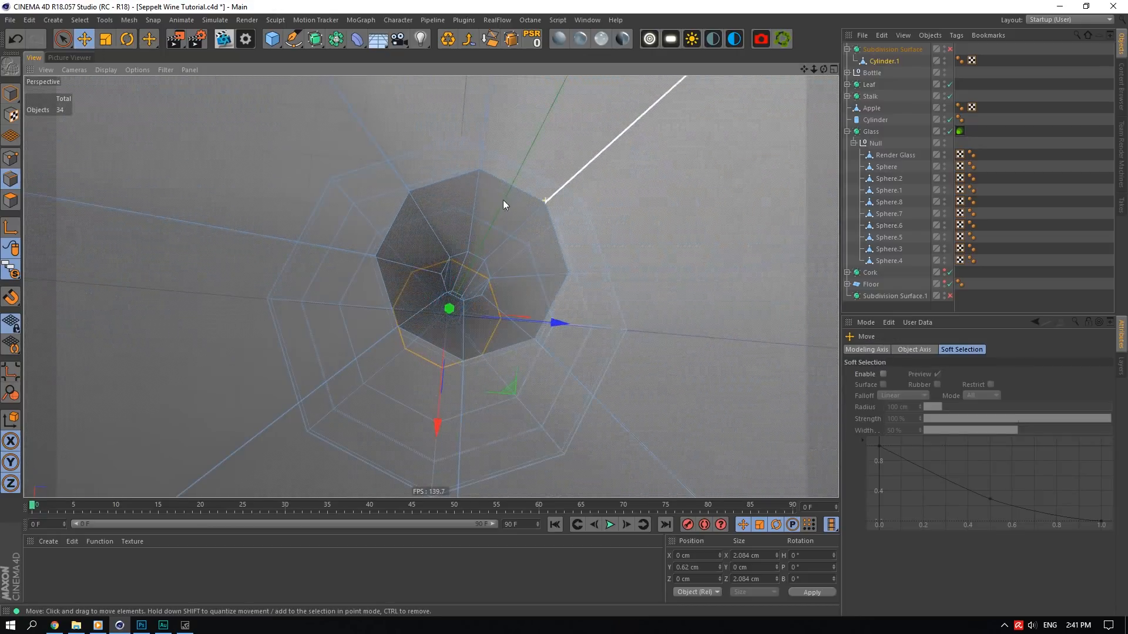
pyautogui.rightClick(509, 180)
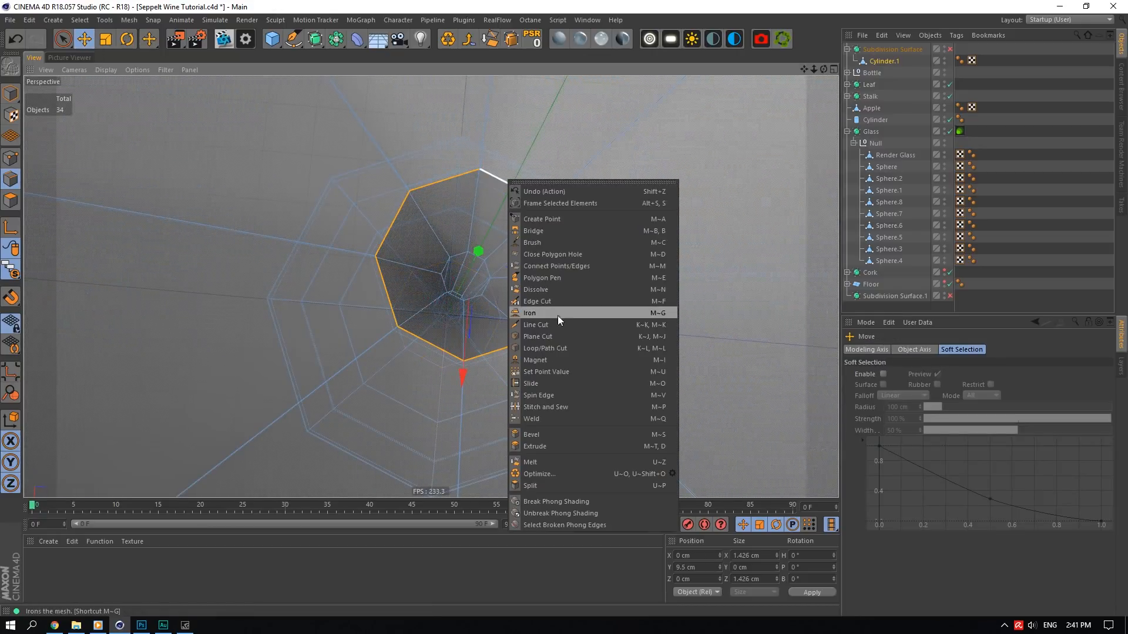
pyautogui.click(552, 254)
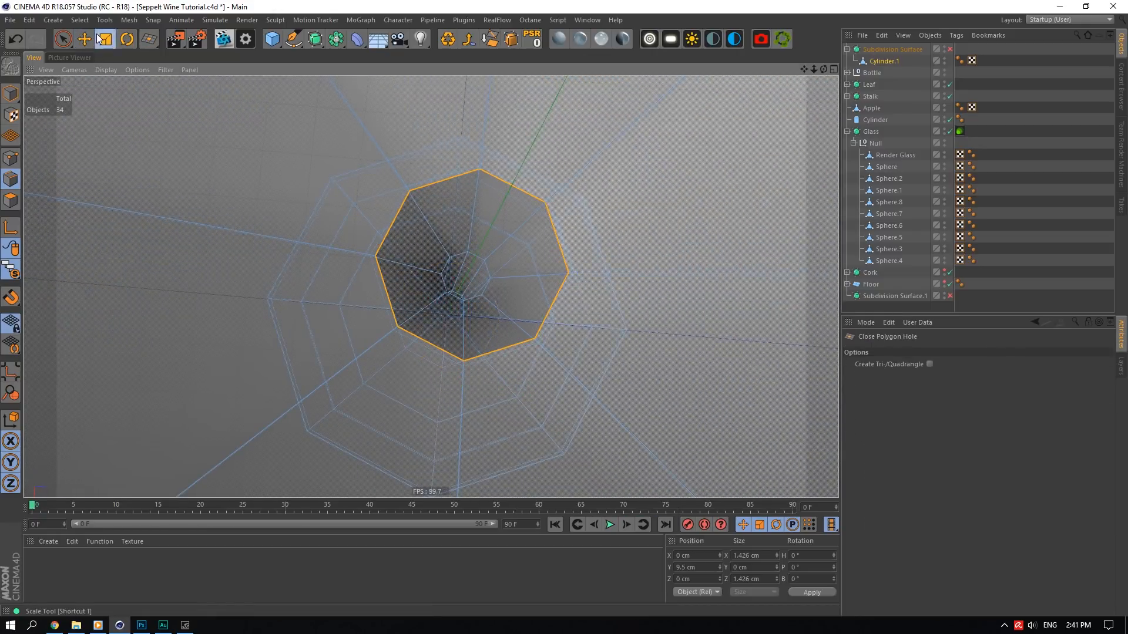
pyautogui.click(84, 39)
# - Extrude the selected edge loop around the hole with an offset of 0 cm
pyautogui.rightClick(520, 218)
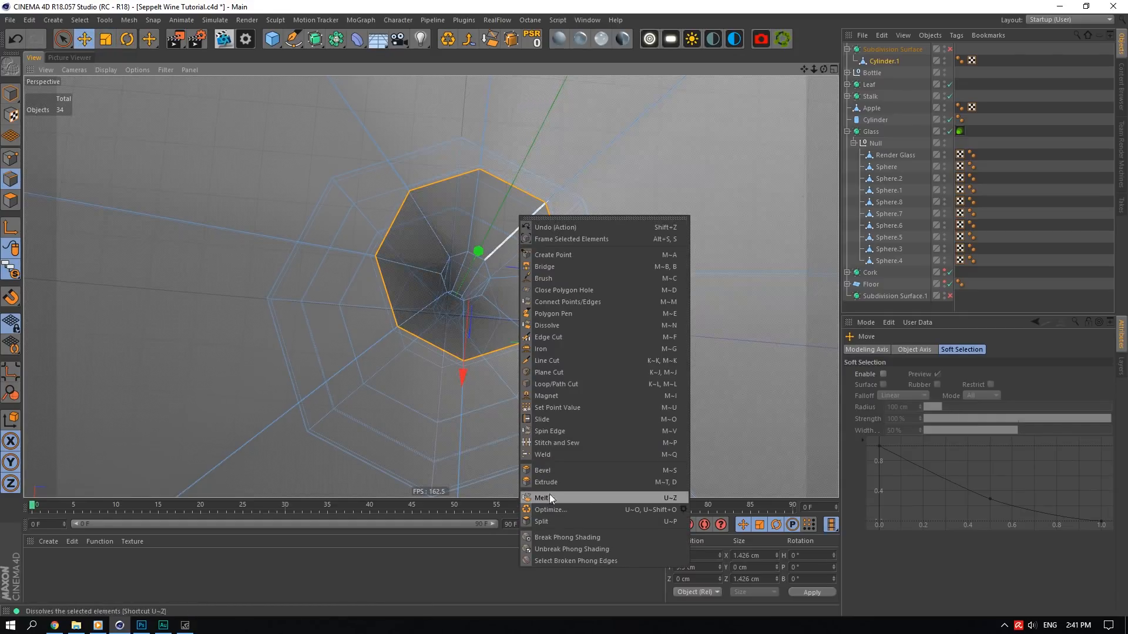
pyautogui.rightClick(563, 461)
pyautogui.click(599, 530)
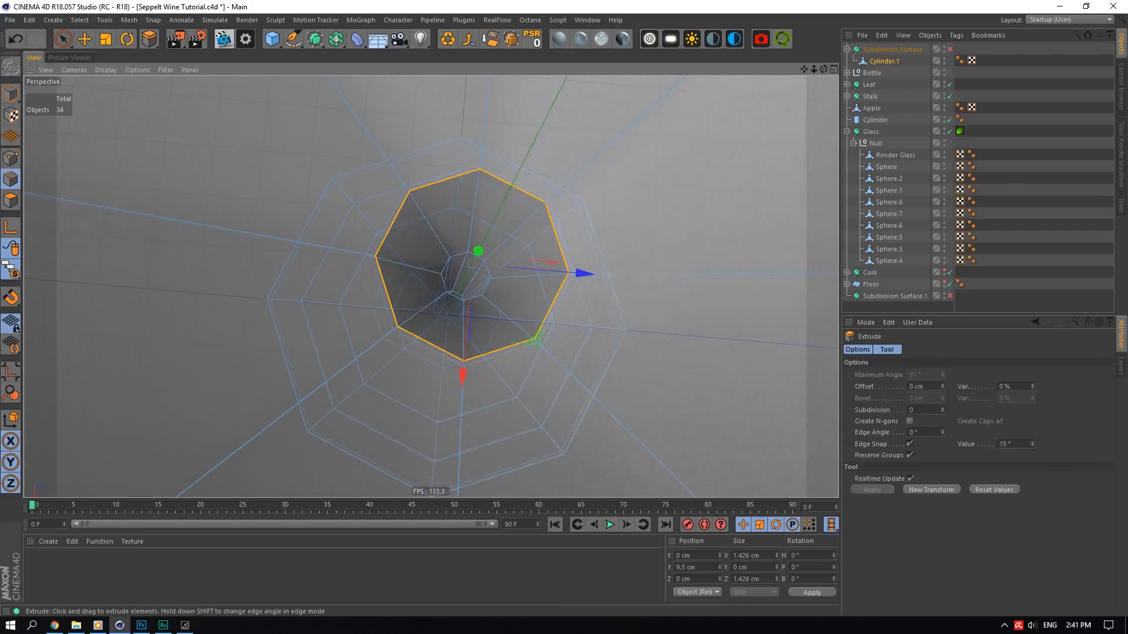
pyautogui.moveTo(675, 434); pyautogui.dragTo(749, 426)
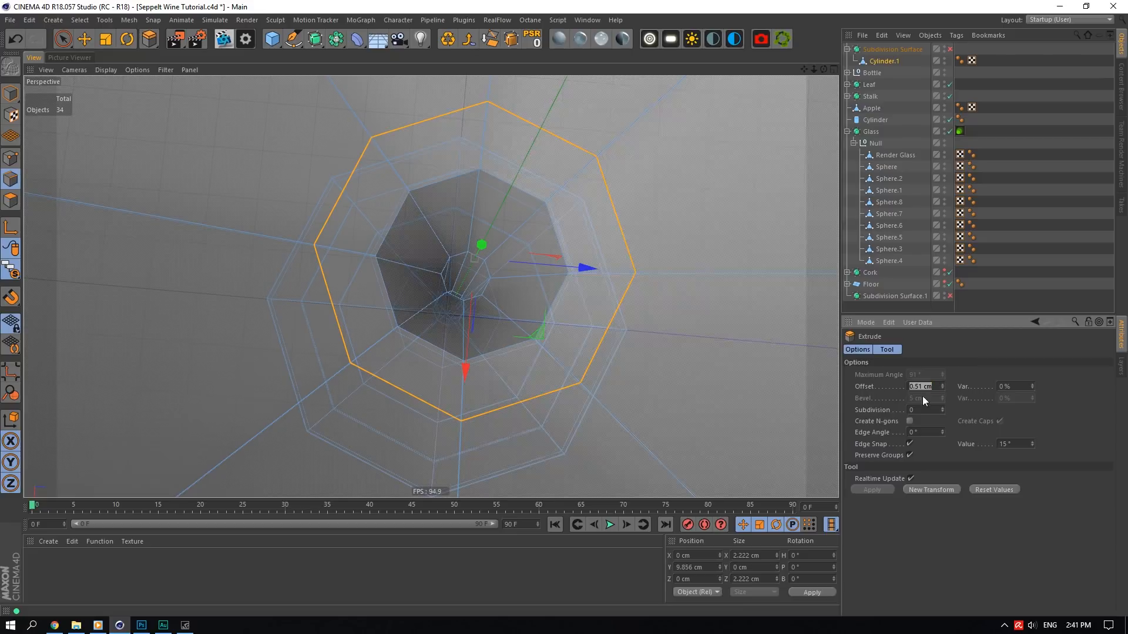
pyautogui.click(923, 412)
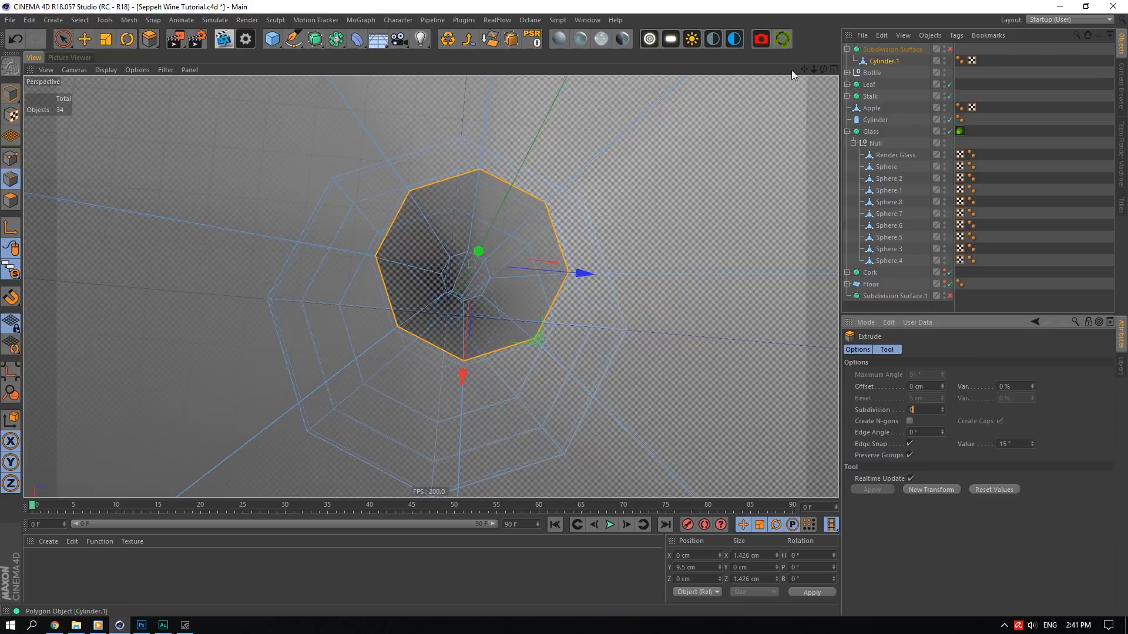
# - Collapse the extruded edge loop to its centre by setting its X and Z size to 0, closing the hole
pyautogui.click(743, 556)
pyautogui.write('0')
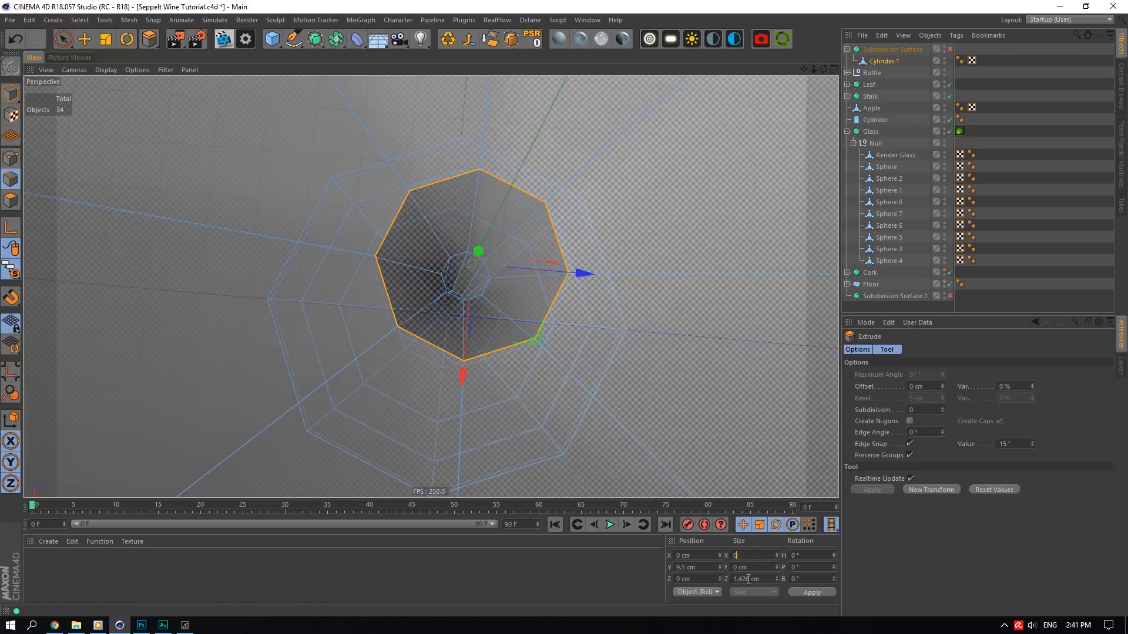
pyautogui.click(750, 578)
pyautogui.write('0')
pyautogui.press('Return')
# - Optimize the whole Cylinder.1 mesh, including polygons, unused points and points, to merge the collapsed points, and inspect the closed bowl bottom
pyautogui.click(7, 91)
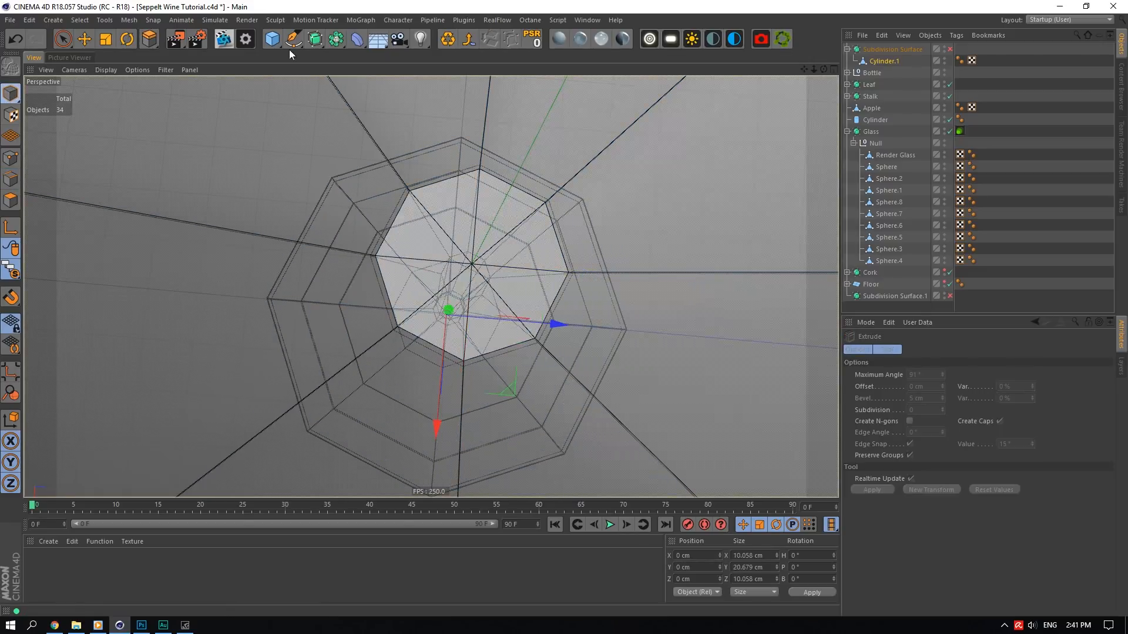
pyautogui.click(94, 22)
pyautogui.moveTo(147, 50)
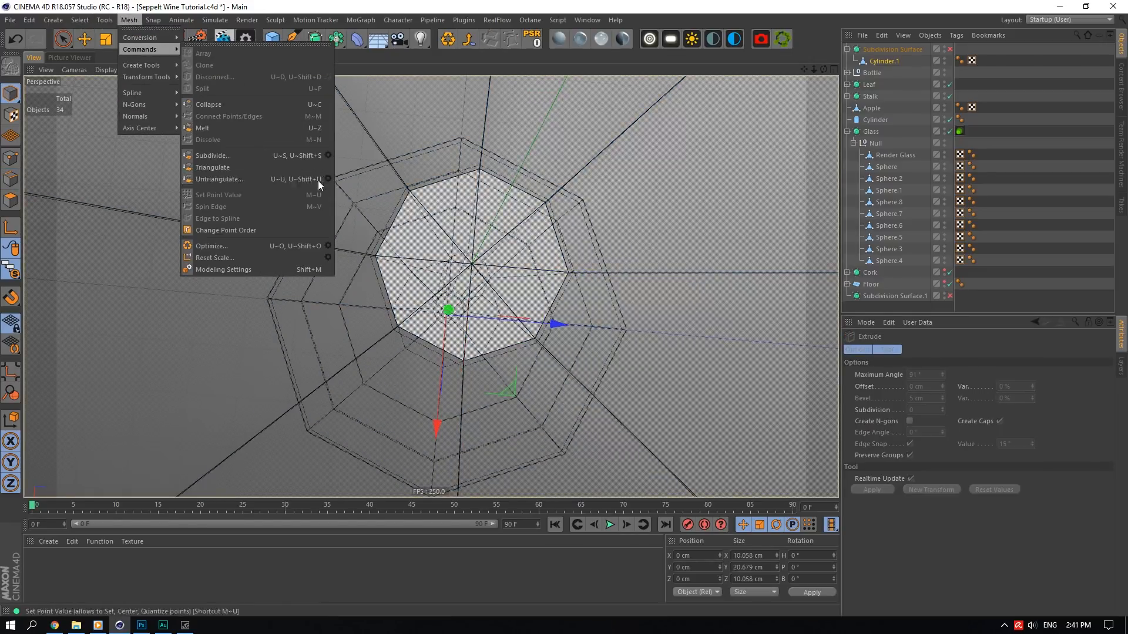
pyautogui.click(328, 247)
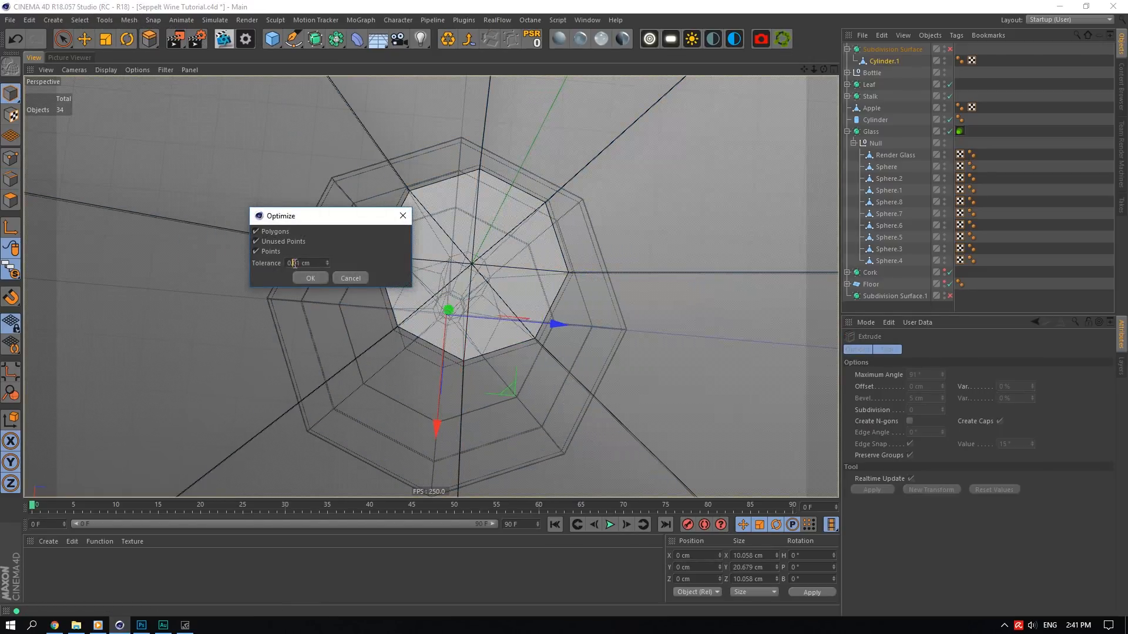
pyautogui.click(308, 278)
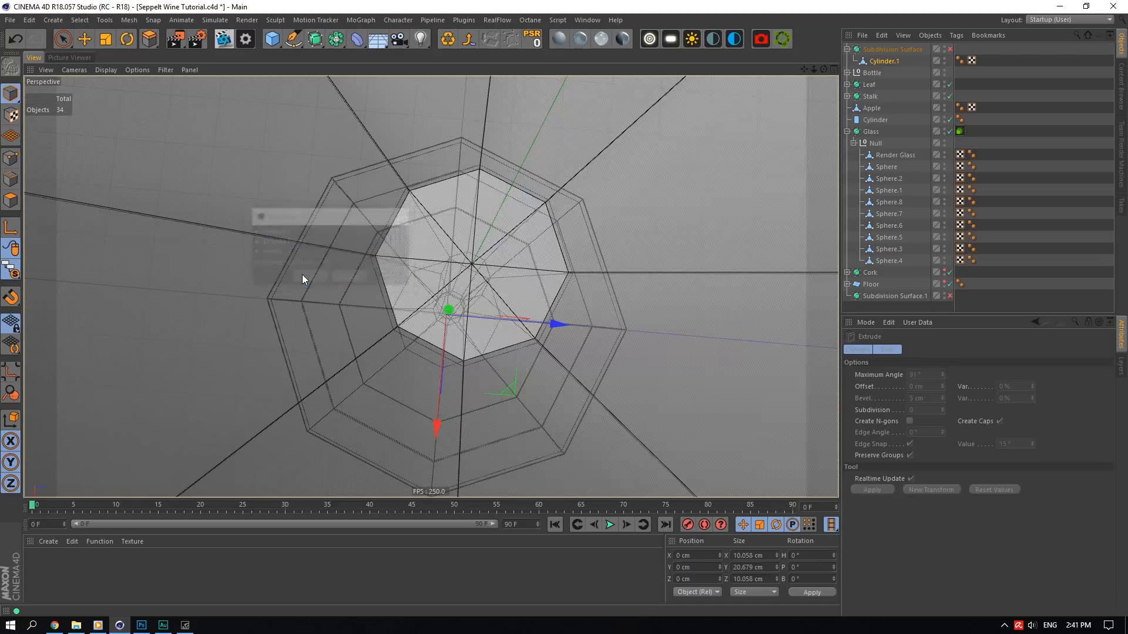
pyautogui.scroll(-3, 340, 320)
pyautogui.scroll(6, 288, 347)
pyautogui.scroll(3, 321, 294)
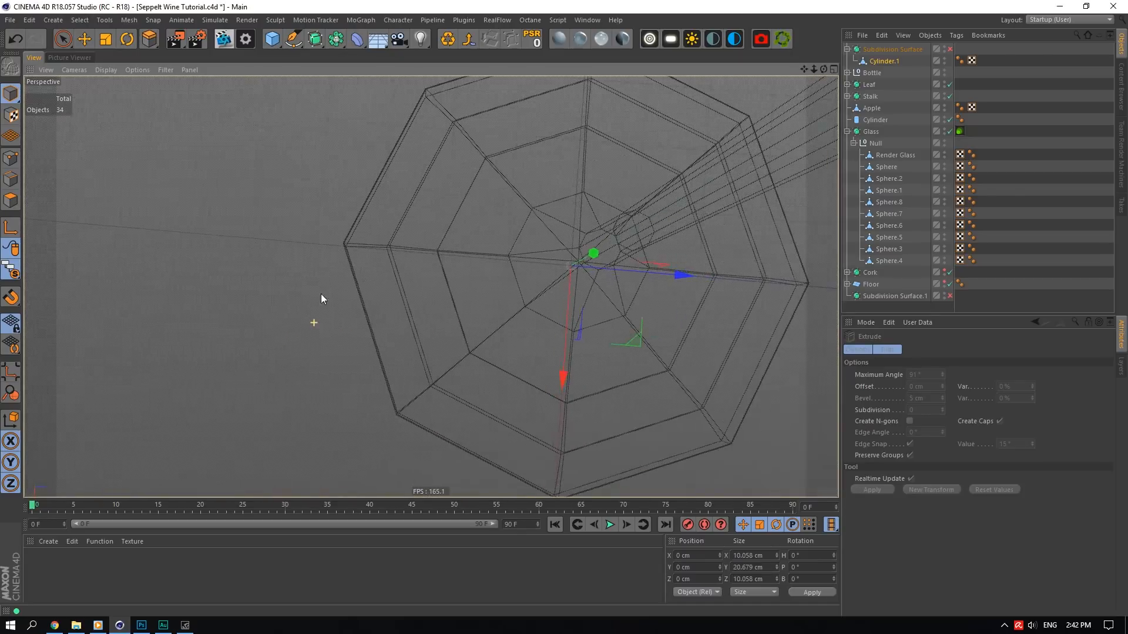
pyautogui.moveTo(815, 70); pyautogui.dragTo(651, 133)
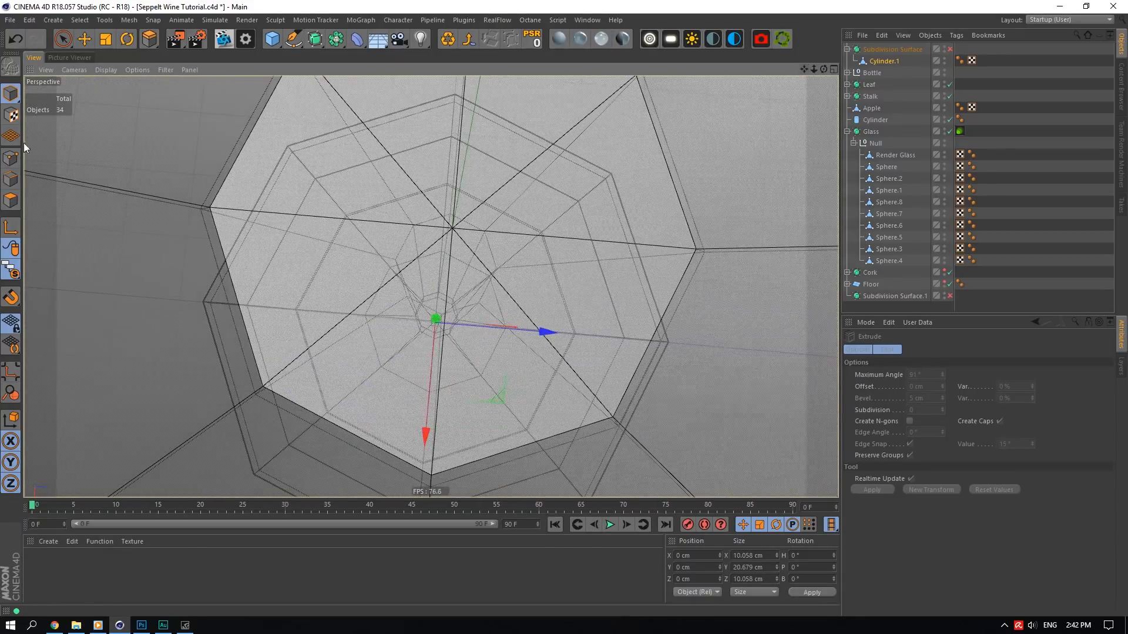
# - Select the centre point of the closed bowl bottom and preview the mesh with the Subdivision Surface enabled
pyautogui.click(11, 158)
pyautogui.click(84, 39)
pyautogui.click(453, 227)
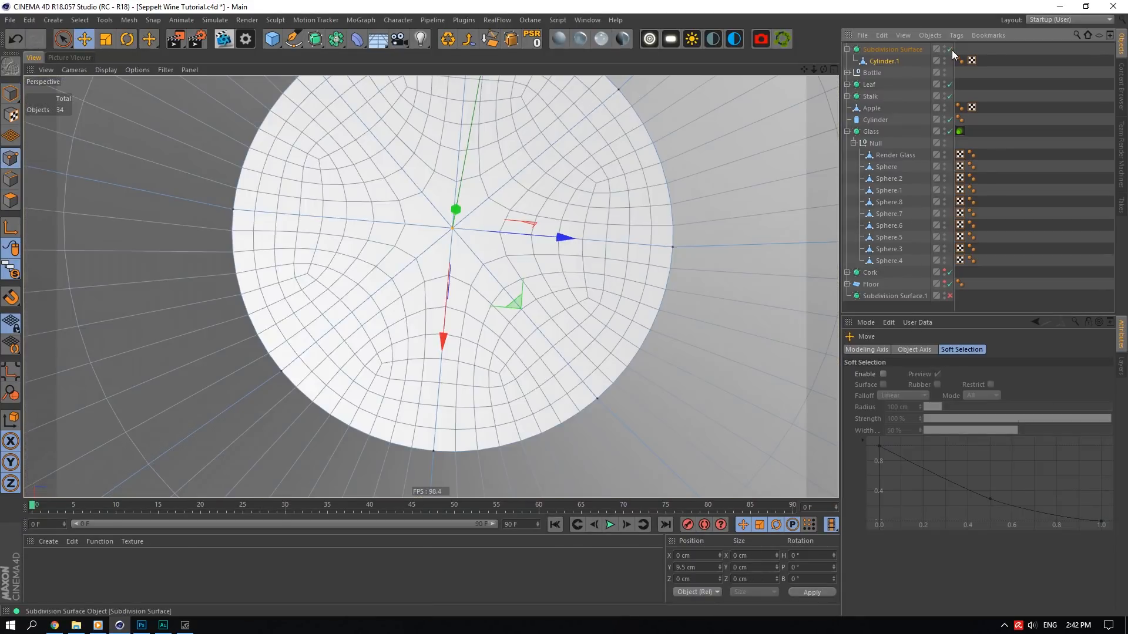
pyautogui.click(950, 49)
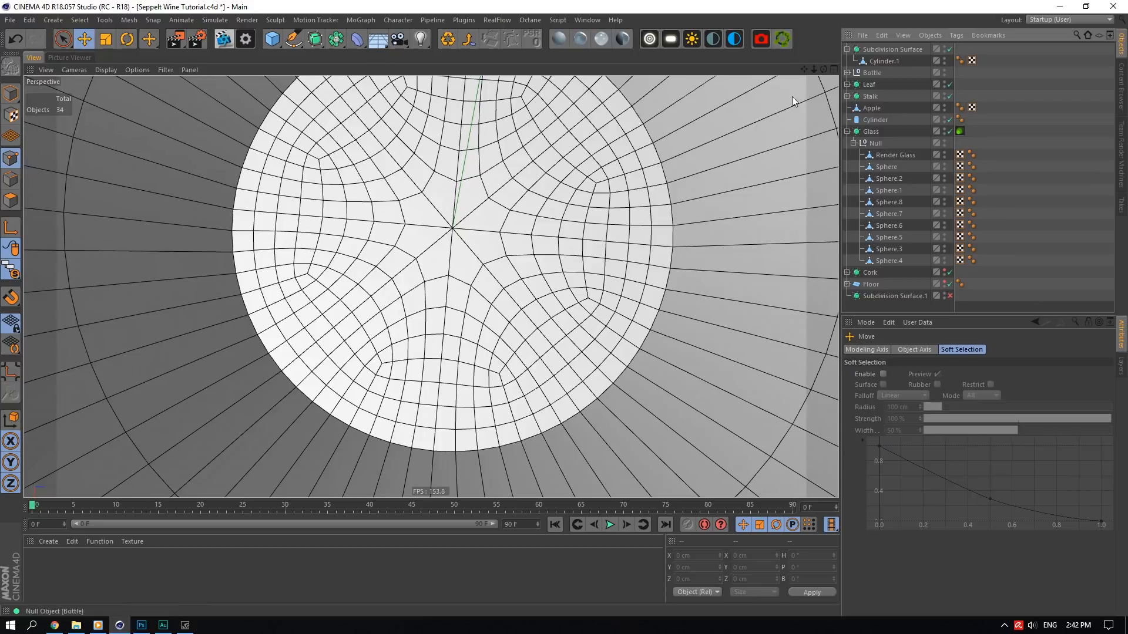
pyautogui.click(950, 49)
# - Reverse the normals of the selected polygons inside Cylinder.1's bowl
pyautogui.click(894, 62)
pyautogui.click(10, 201)
pyautogui.scroll(-6, 305, 206)
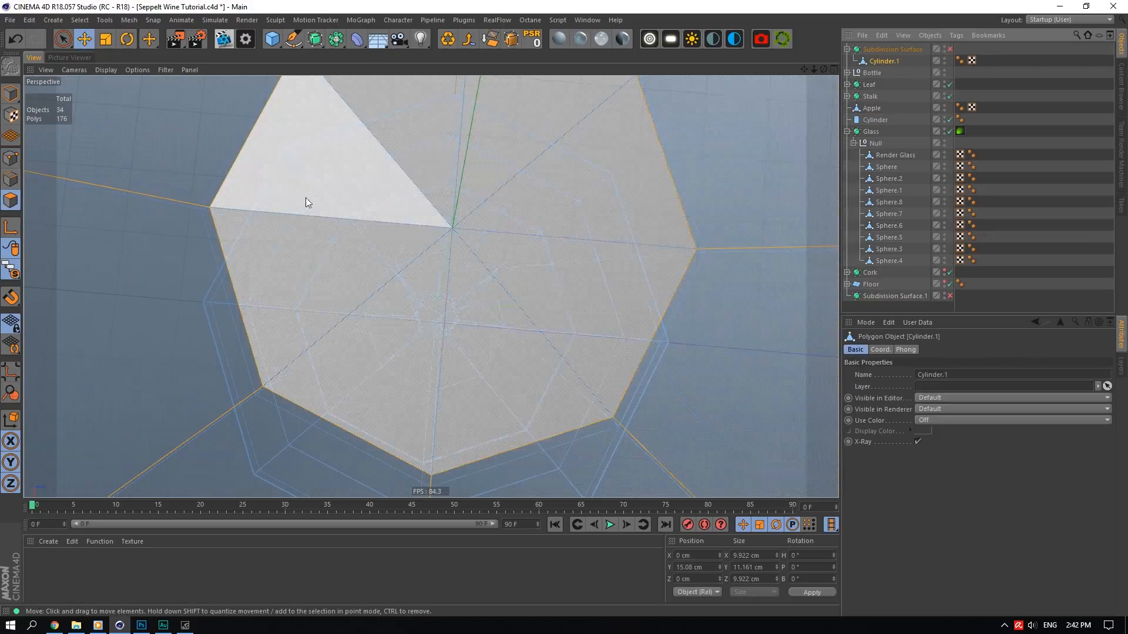
pyautogui.click(387, 246)
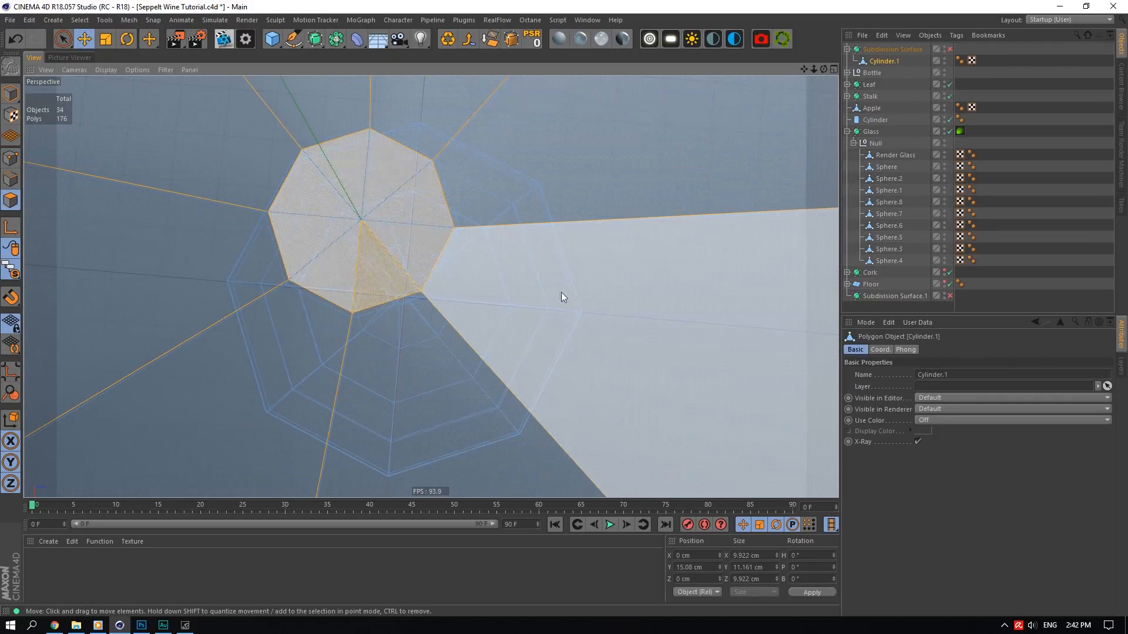
pyautogui.scroll(-10, 514, 260)
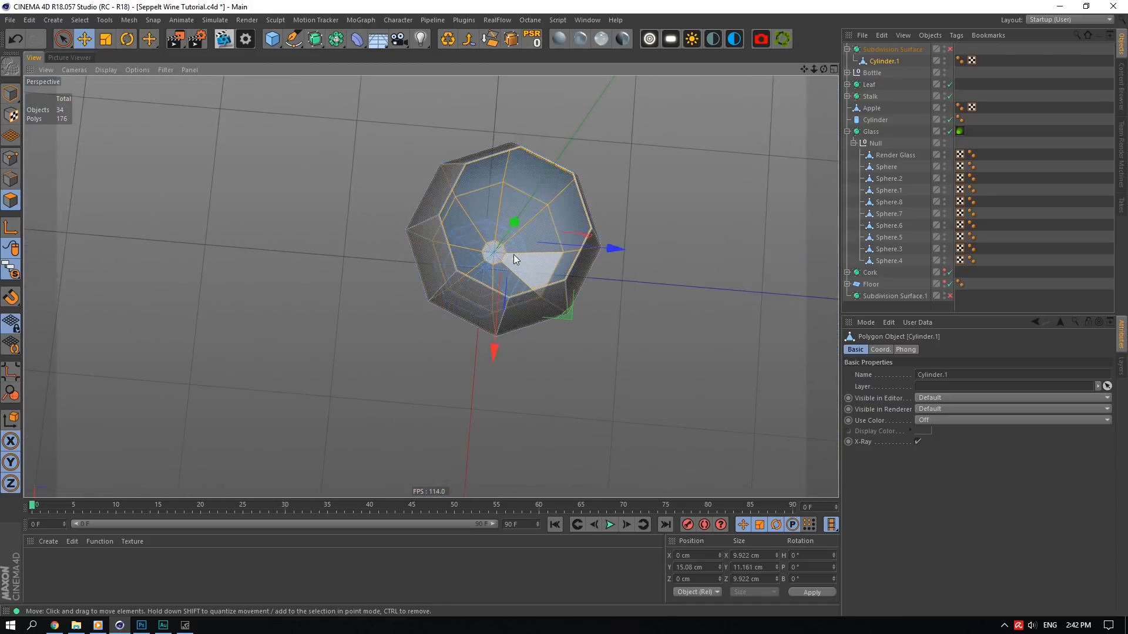
pyautogui.scroll(3, 513, 255)
pyautogui.rightClick(523, 186)
pyautogui.click(568, 452)
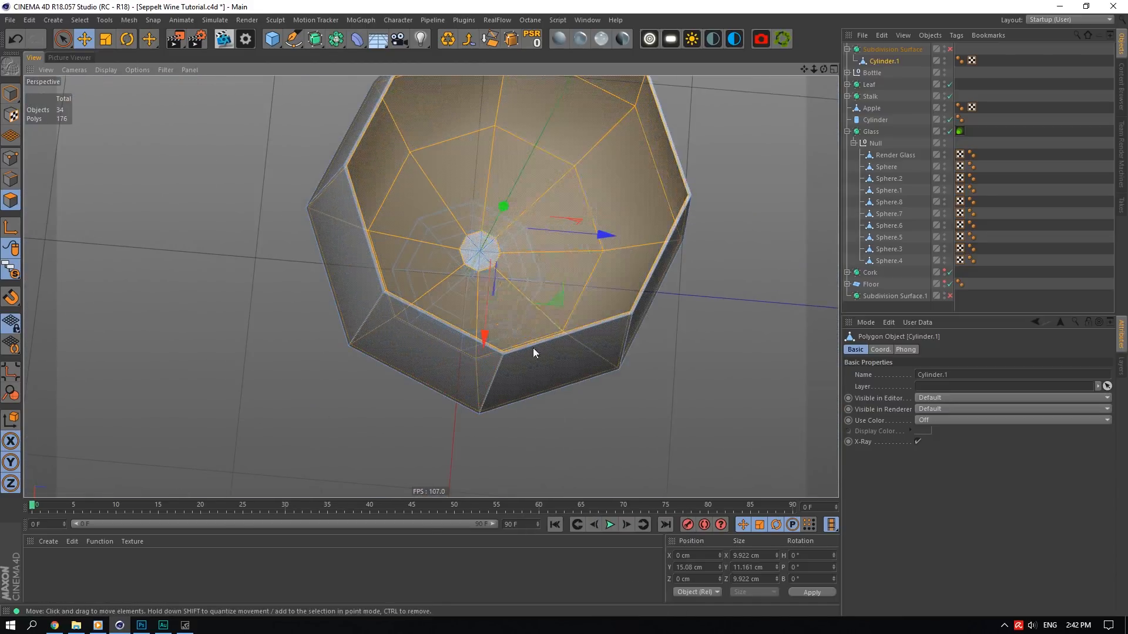
# - Optimize the whole Cylinder.1 mesh again and preview the bowl bottom with the Subdivision Surface enabled
pyautogui.scroll(5, 498, 264)
pyautogui.scroll(2, 497, 264)
pyautogui.scroll(2, 398, 227)
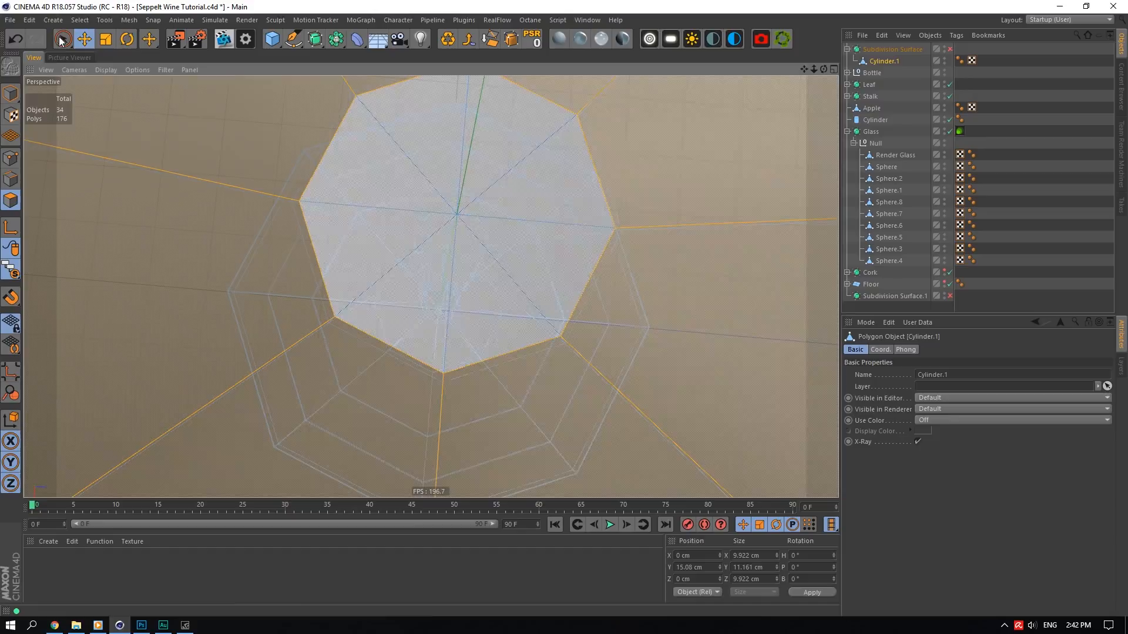
pyautogui.click(14, 95)
pyautogui.click(122, 22)
pyautogui.moveTo(145, 58)
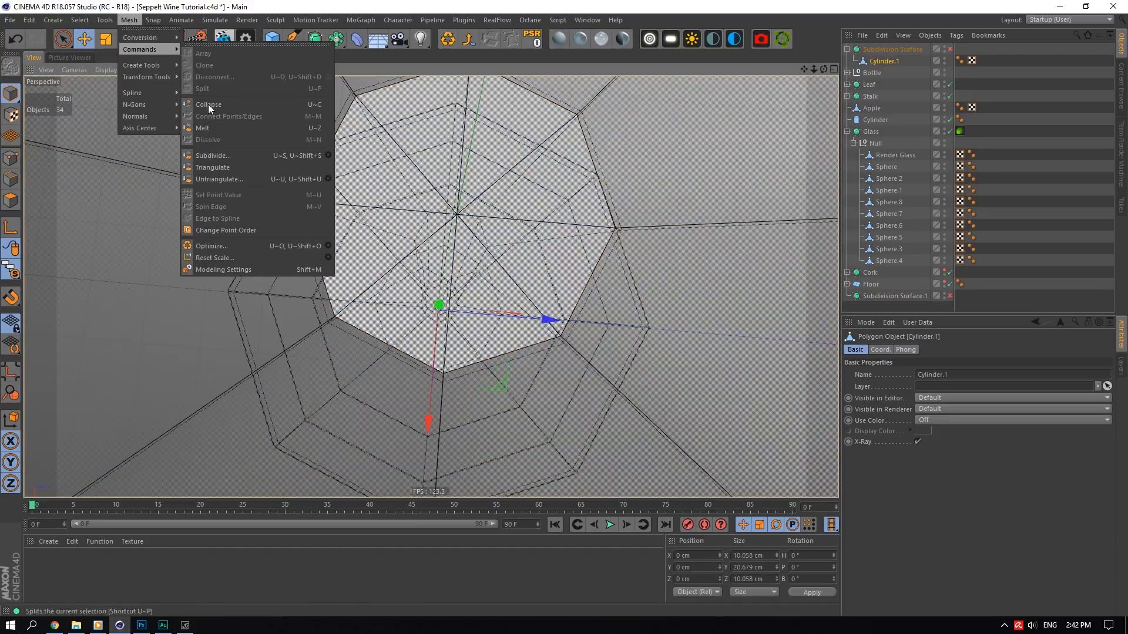
pyautogui.click(263, 245)
pyautogui.click(950, 49)
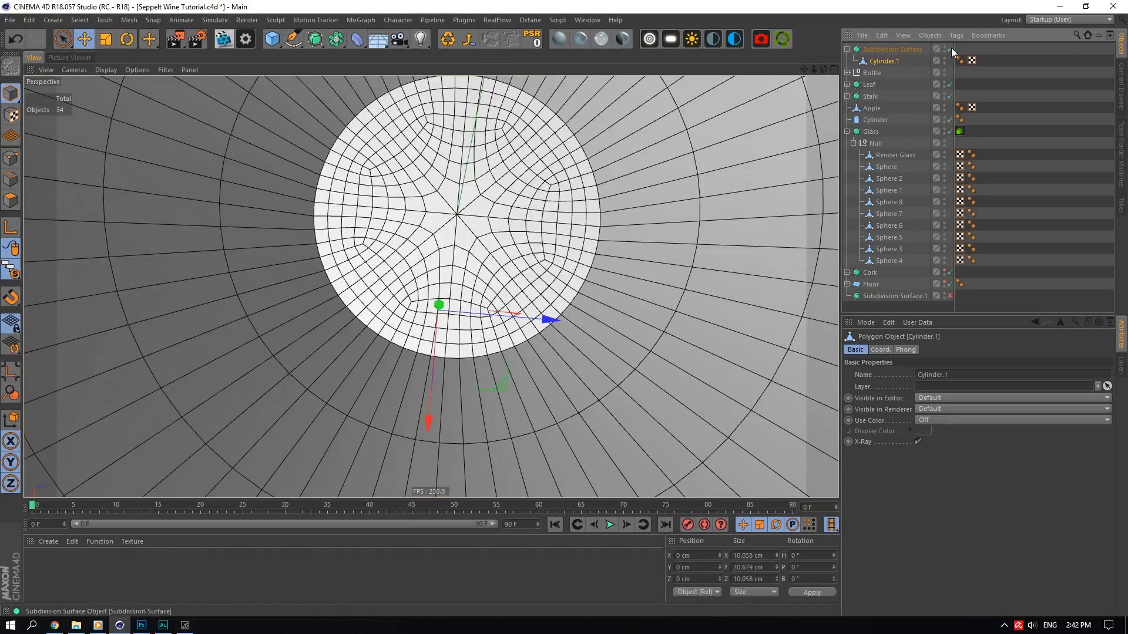
pyautogui.click(950, 50)
# - Test whether an outer edge of the bowl-bottom cap is attached by moving it inward, and undo the move
pyautogui.click(10, 180)
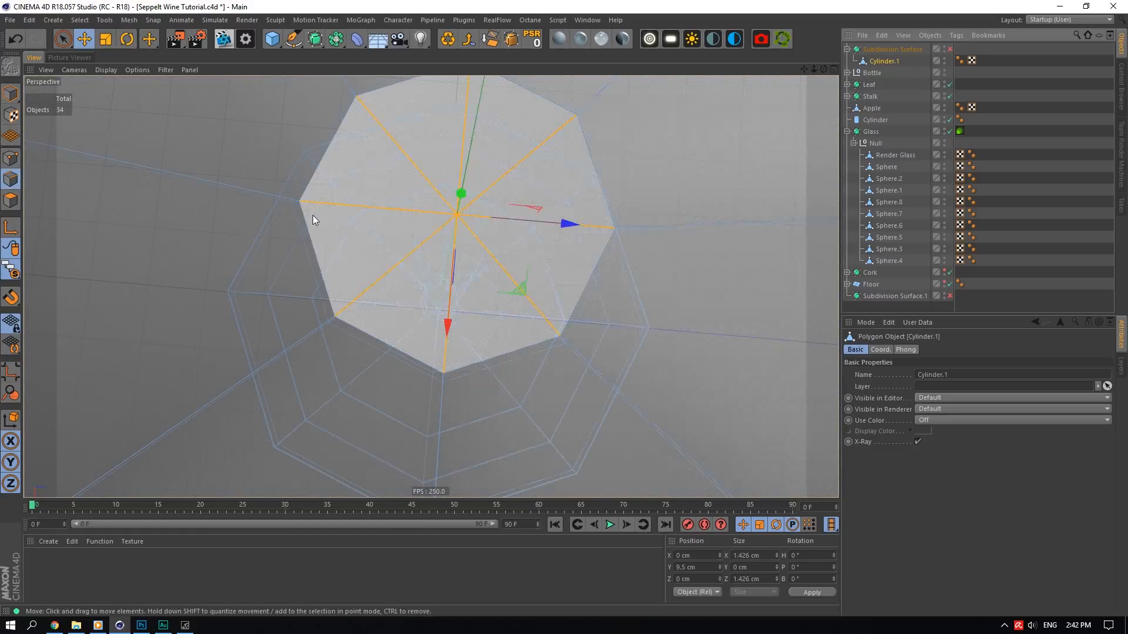
pyautogui.click(311, 215)
pyautogui.click(10, 158)
pyautogui.click(9, 208)
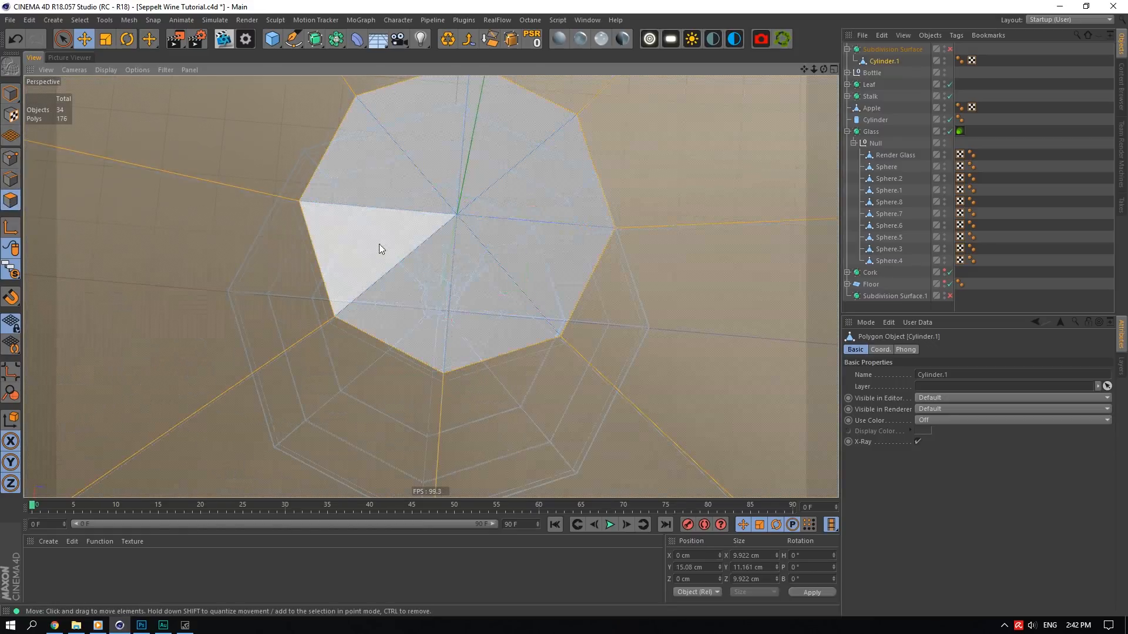
pyautogui.click(378, 245)
pyautogui.keyDown('shift'); pyautogui.click(272, 262); pyautogui.keyUp('shift')
pyautogui.click(10, 179)
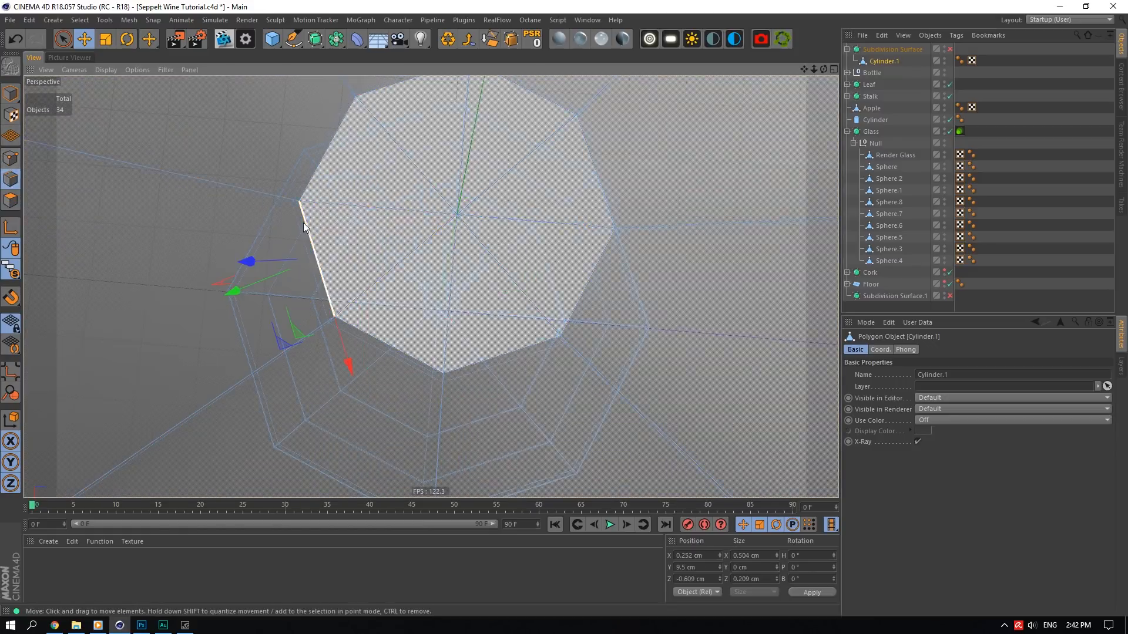
pyautogui.click(305, 223)
pyautogui.moveTo(218, 282); pyautogui.dragTo(285, 249)
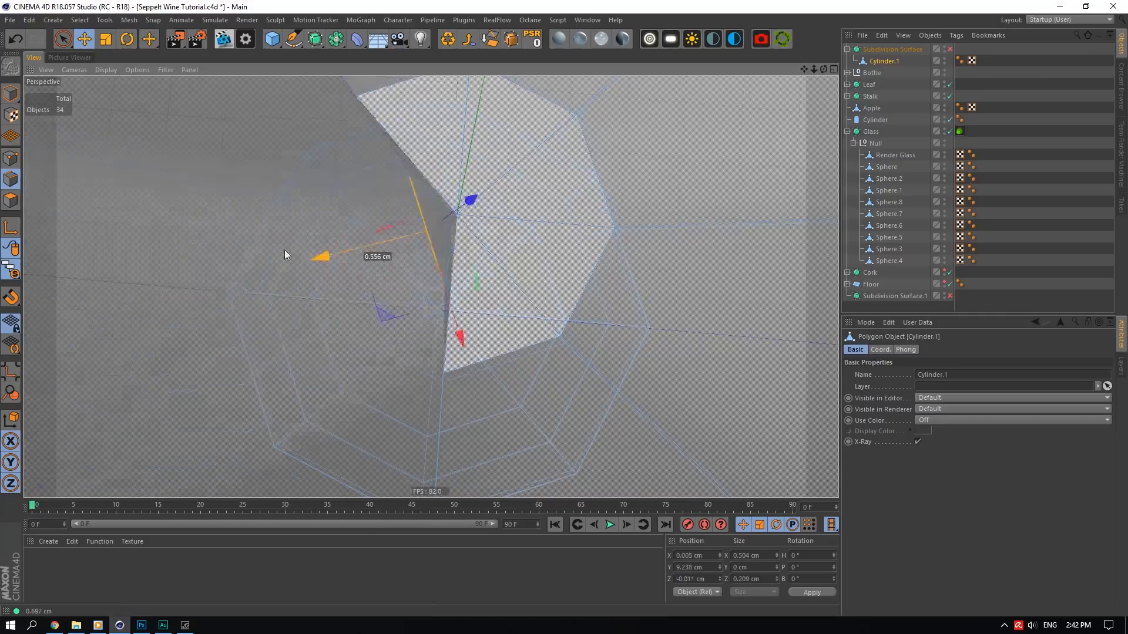
pyautogui.hotkey('ctrl', 'z')
# - Examine the selected cap edge and the polygons around and beneath it from below the bowl
pyautogui.scroll(3, 310, 243)
pyautogui.moveTo(823, 70); pyautogui.dragTo(813, 265)
pyautogui.rightClick(329, 186)
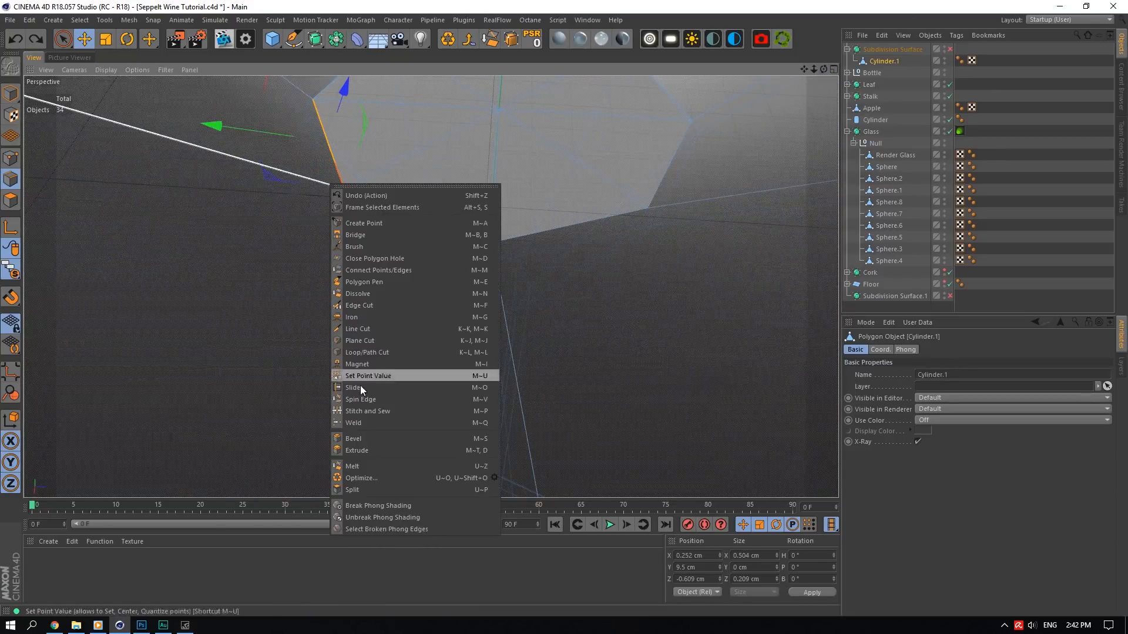
pyautogui.click(372, 448)
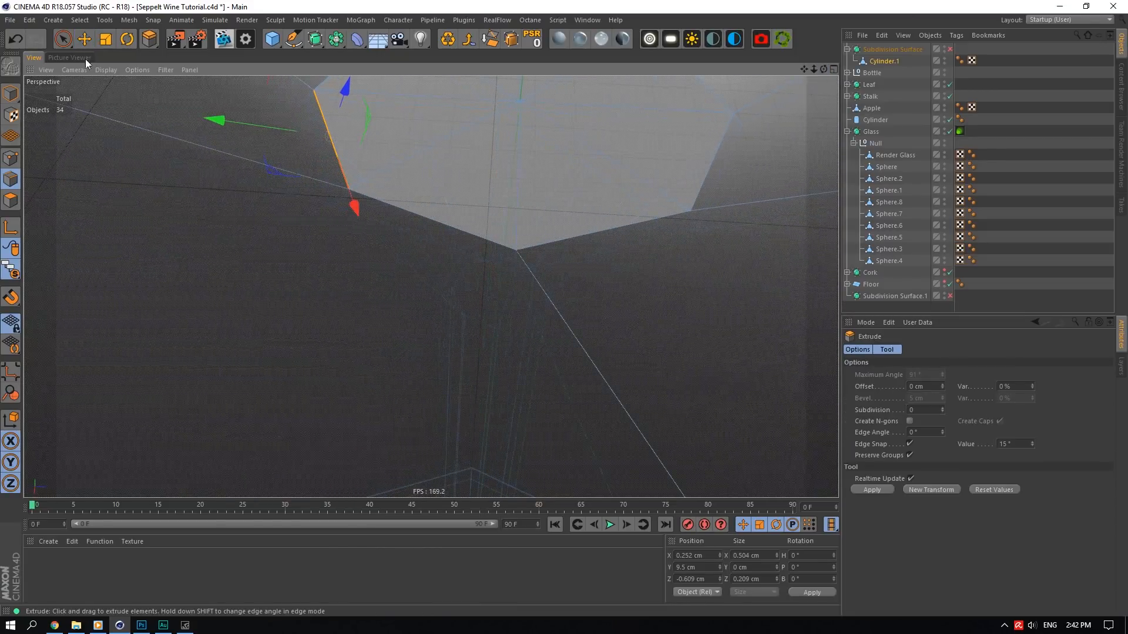
pyautogui.click(84, 39)
pyautogui.scroll(2, 316, 188)
pyautogui.scroll(3, 316, 188)
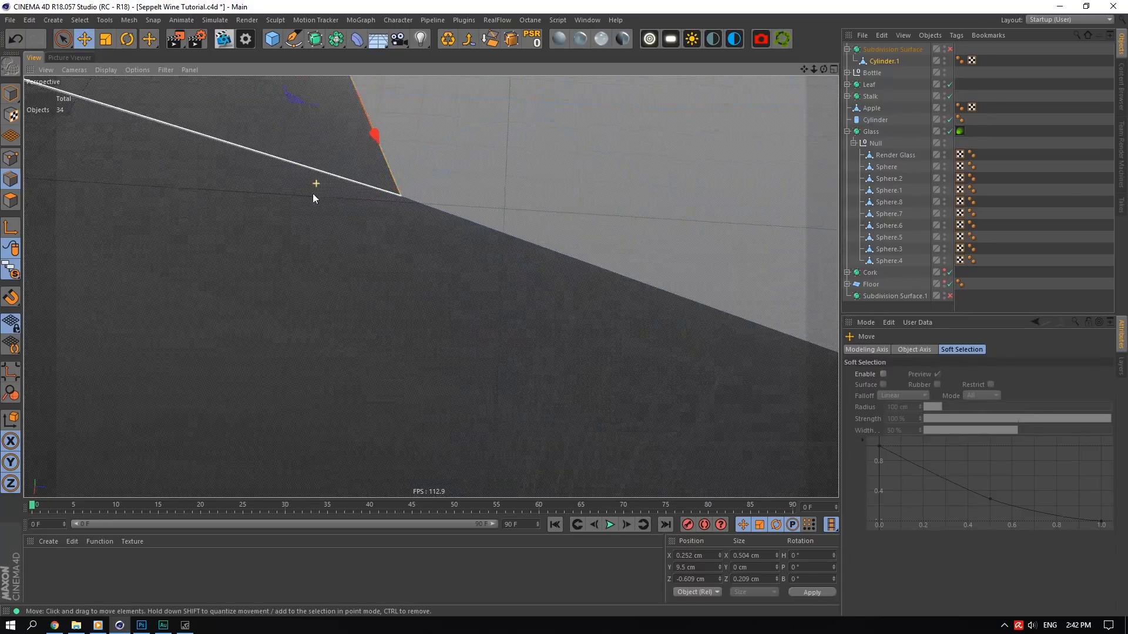
pyautogui.moveTo(824, 69); pyautogui.dragTo(591, 74)
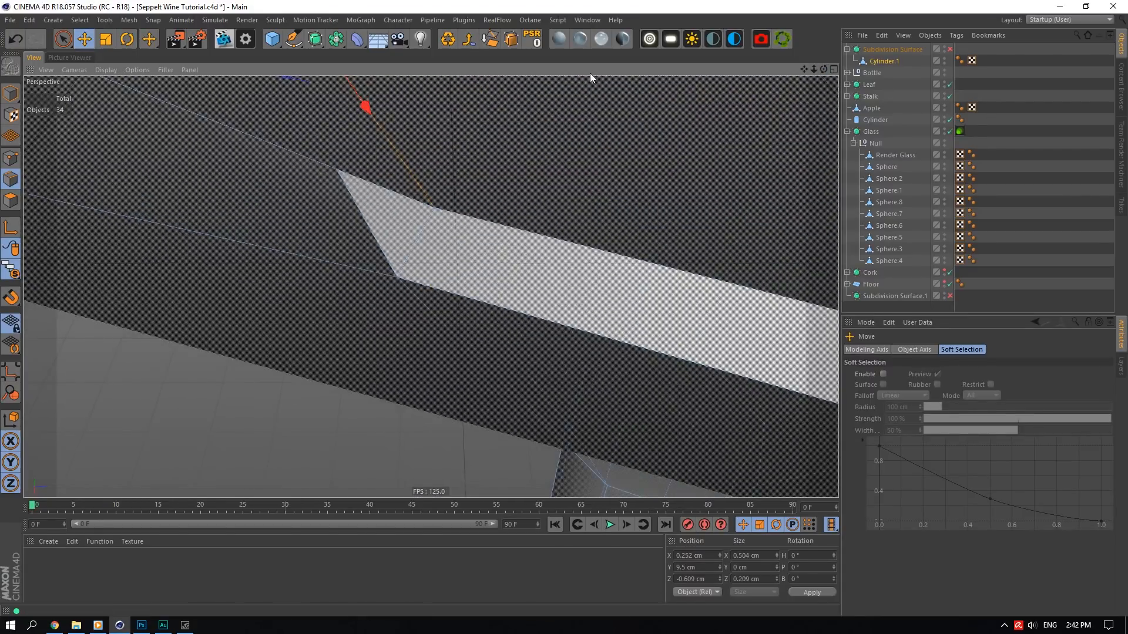
# - Use Ring Selection to select and delete the extra ring of polygons at the bottom of the bowl
pyautogui.click(11, 200)
pyautogui.click(80, 20)
pyautogui.click(106, 112)
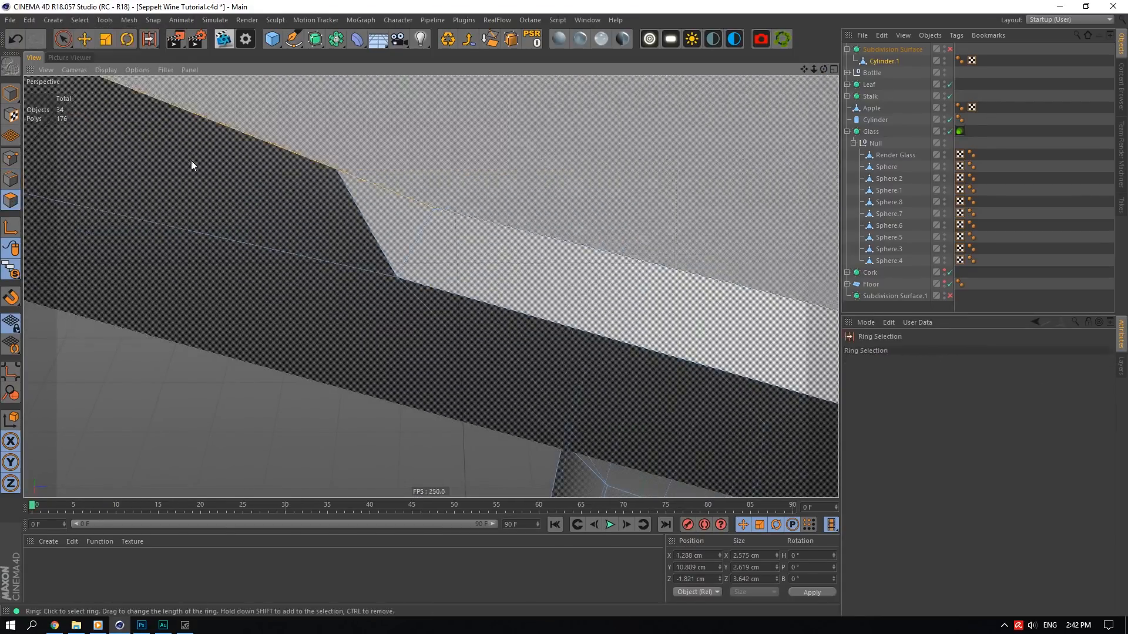
pyautogui.scroll(-5, 598, 272)
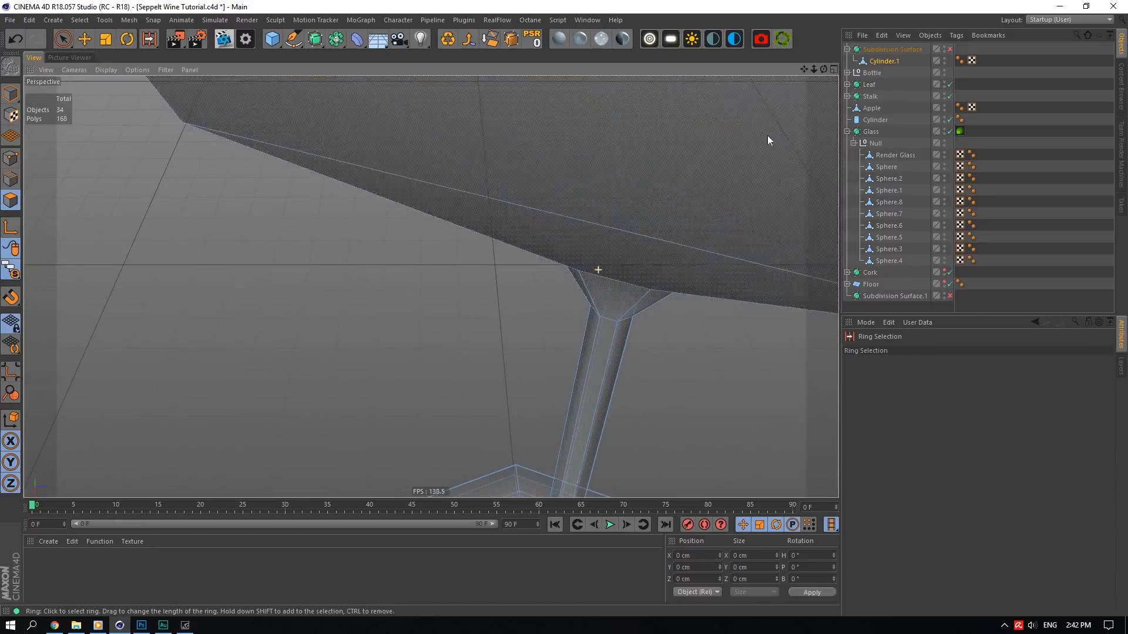
# - Optimize the Cylinder.1 mesh and inspect the smoothed bowl bottom with the Subdivision Surface enabled
pyautogui.moveTo(824, 69); pyautogui.dragTo(572, 197)
pyautogui.scroll(2, 449, 375)
pyautogui.scroll(3, 450, 377)
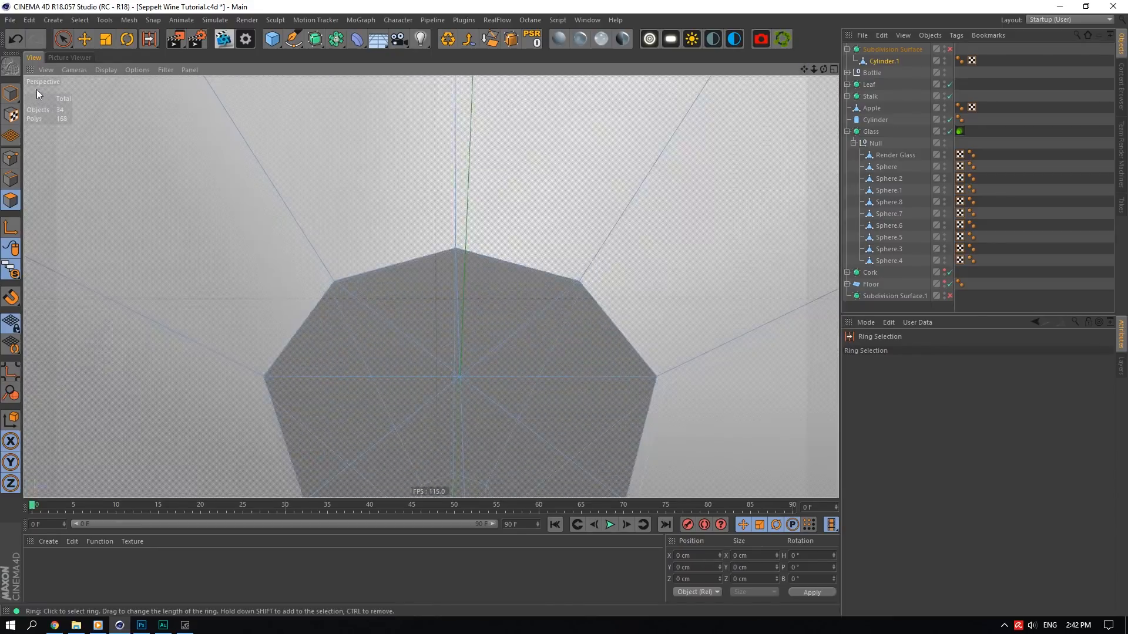
pyautogui.click(11, 94)
pyautogui.click(124, 21)
pyautogui.moveTo(140, 51)
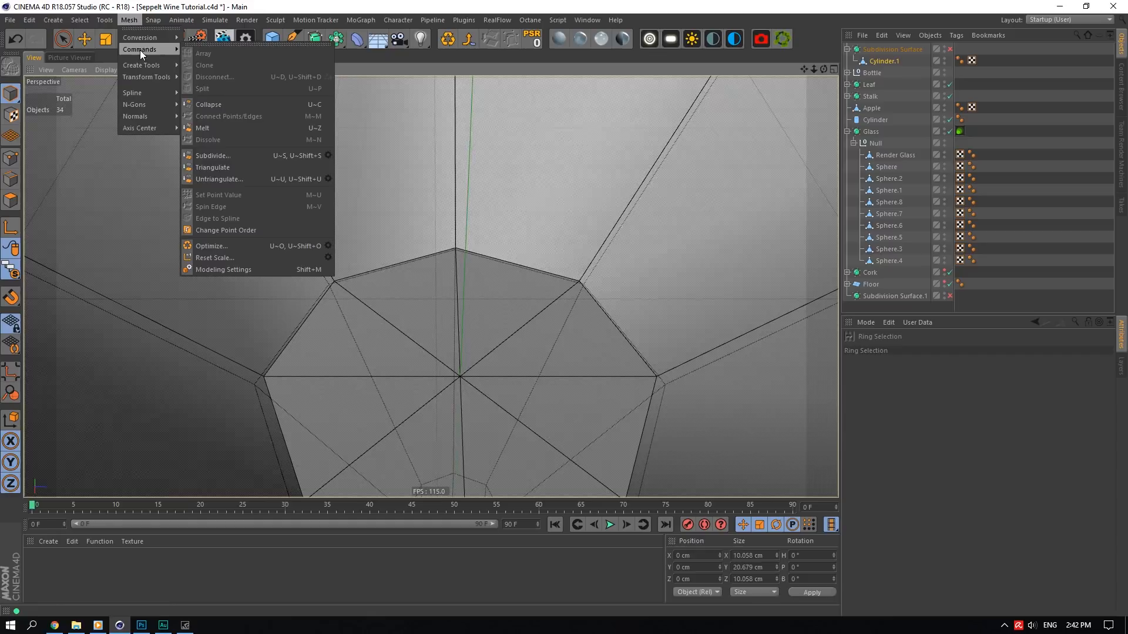
pyautogui.click(244, 246)
pyautogui.click(950, 50)
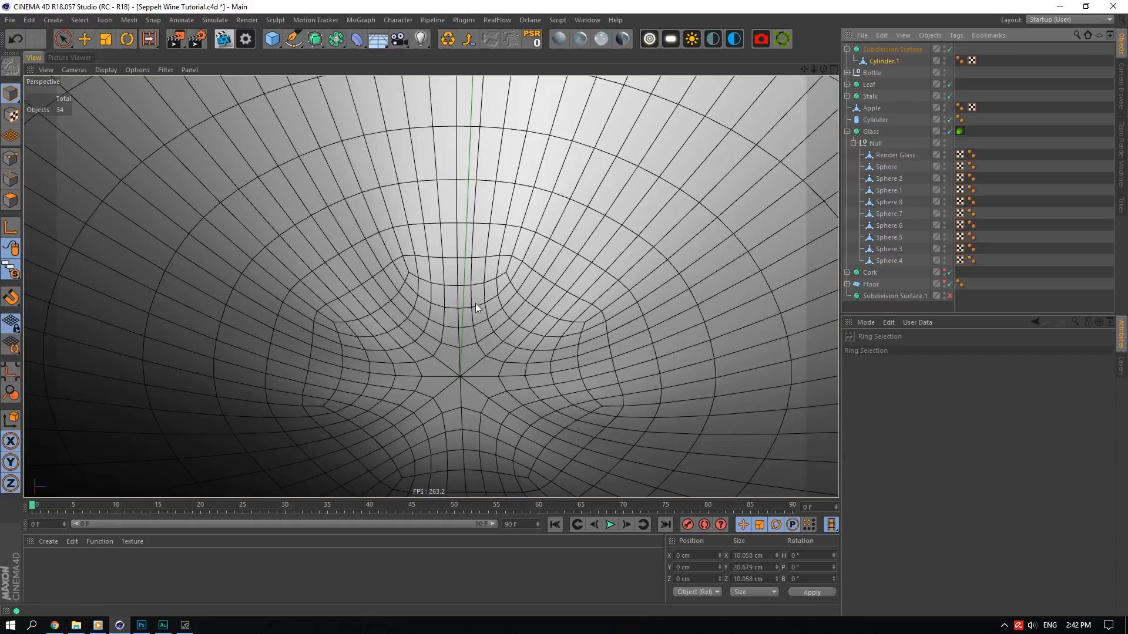
pyautogui.moveTo(823, 70); pyautogui.dragTo(903, 65)
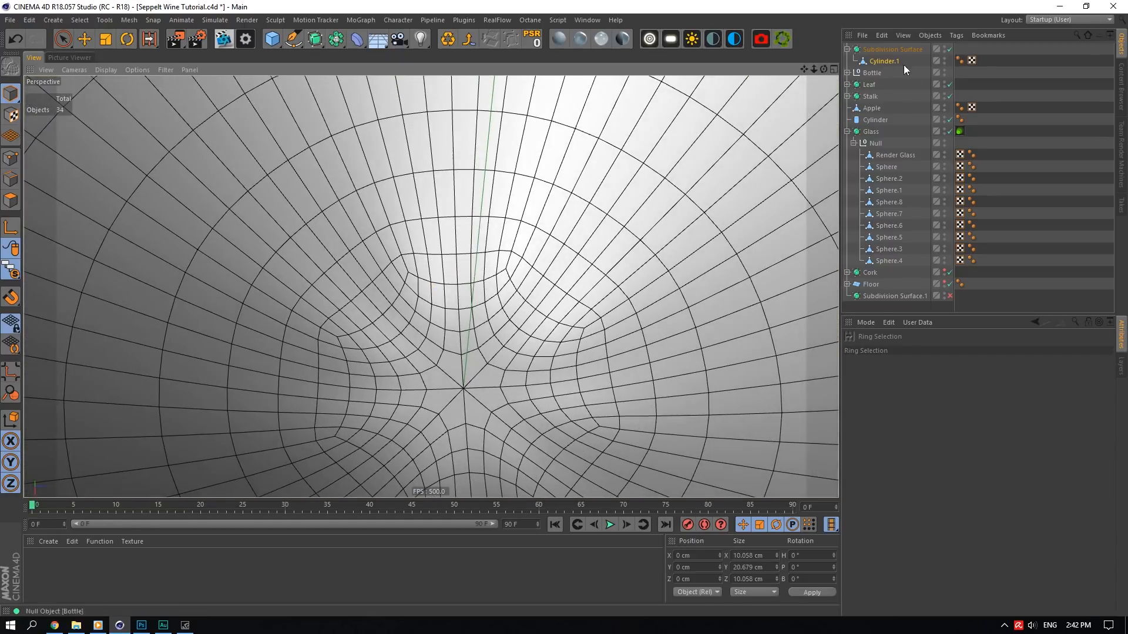
pyautogui.scroll(-10, 502, 302)
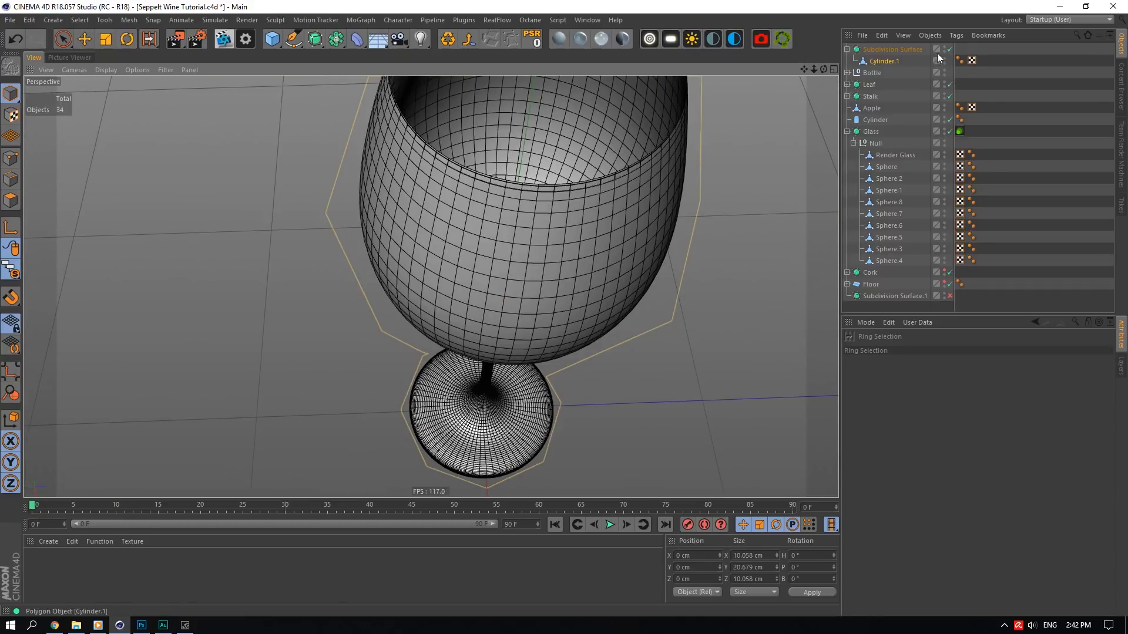
# - Disable the Subdivision Surface and select all polygons of Cylinder.1
pyautogui.click(950, 49)
pyautogui.click(889, 54)
pyautogui.click(879, 62)
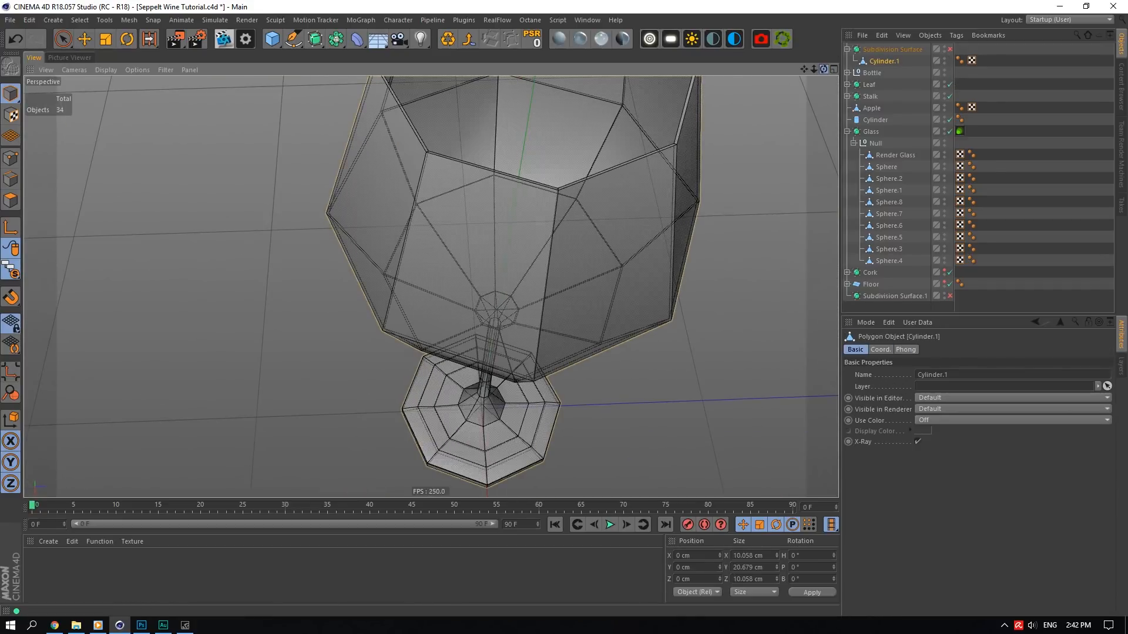
pyautogui.moveTo(823, 70); pyautogui.dragTo(821, 73)
pyautogui.scroll(-10, 517, 259)
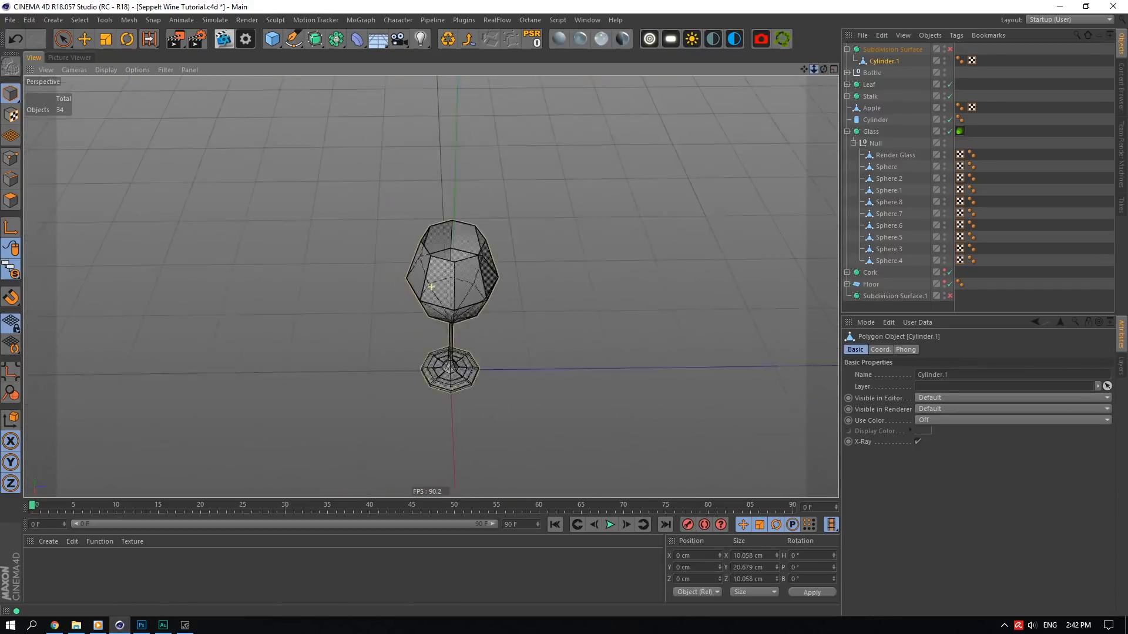
pyautogui.click(11, 200)
pyautogui.moveTo(60, 39); pyautogui.dragTo(98, 82)
pyautogui.hotkey('ctrl', 'a')
pyautogui.scroll(10, 426, 306)
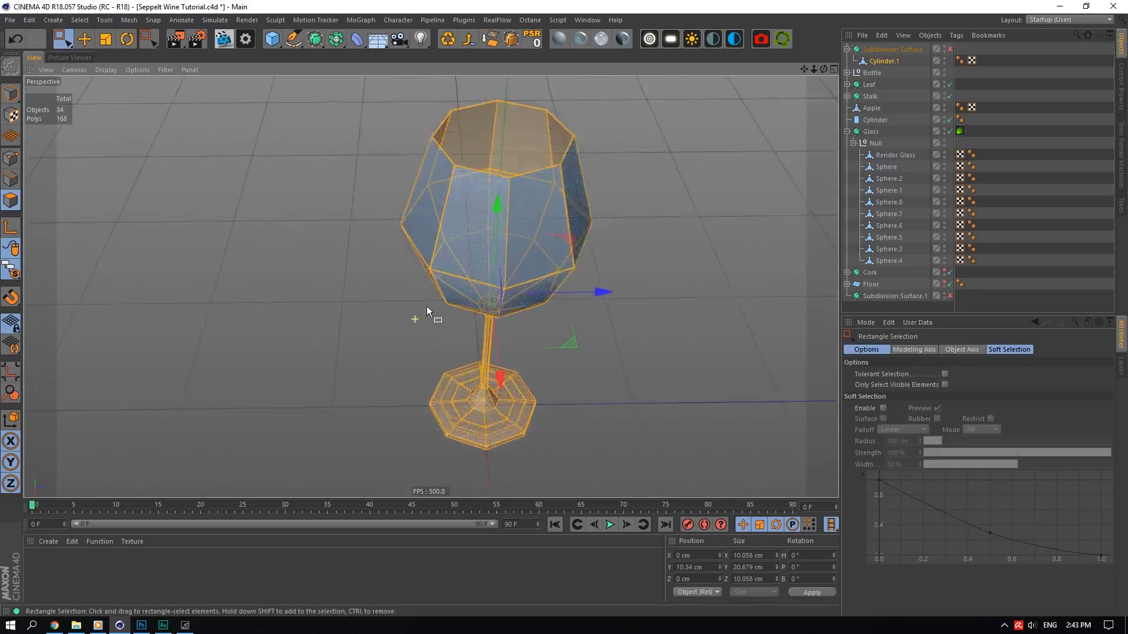
pyautogui.moveTo(823, 69); pyautogui.dragTo(820, 55)
pyautogui.scroll(-5, 430, 286)
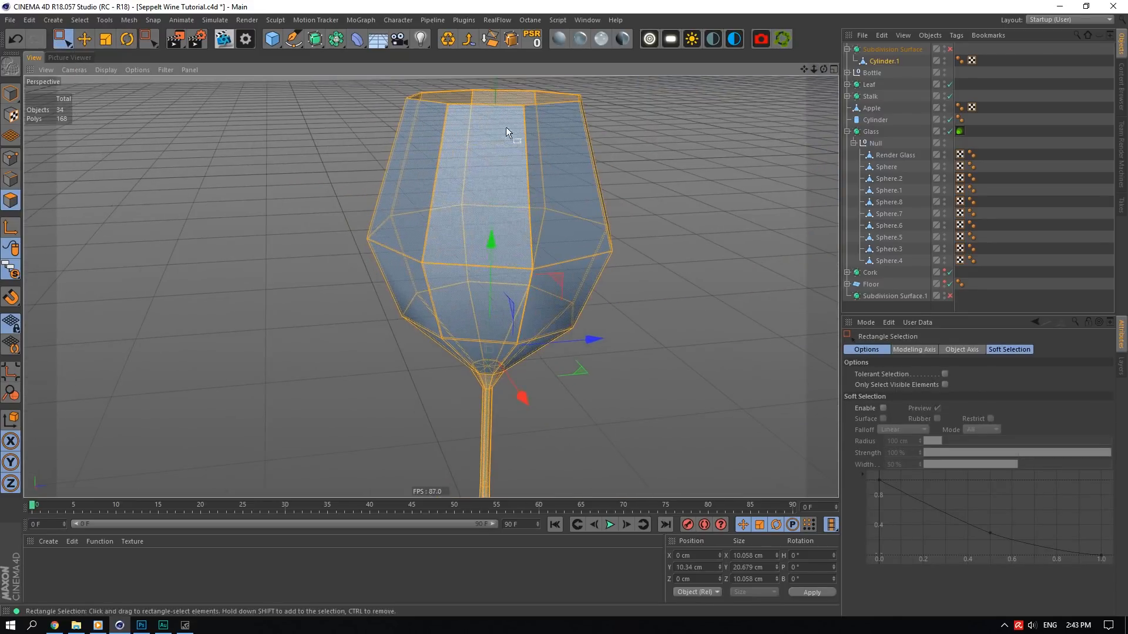
# - Limit the selection to the bowl's polygons with Ring Selection, leaving out the stem and foot, and reverse their normals
pyautogui.click(108, 25)
pyautogui.click(96, 111)
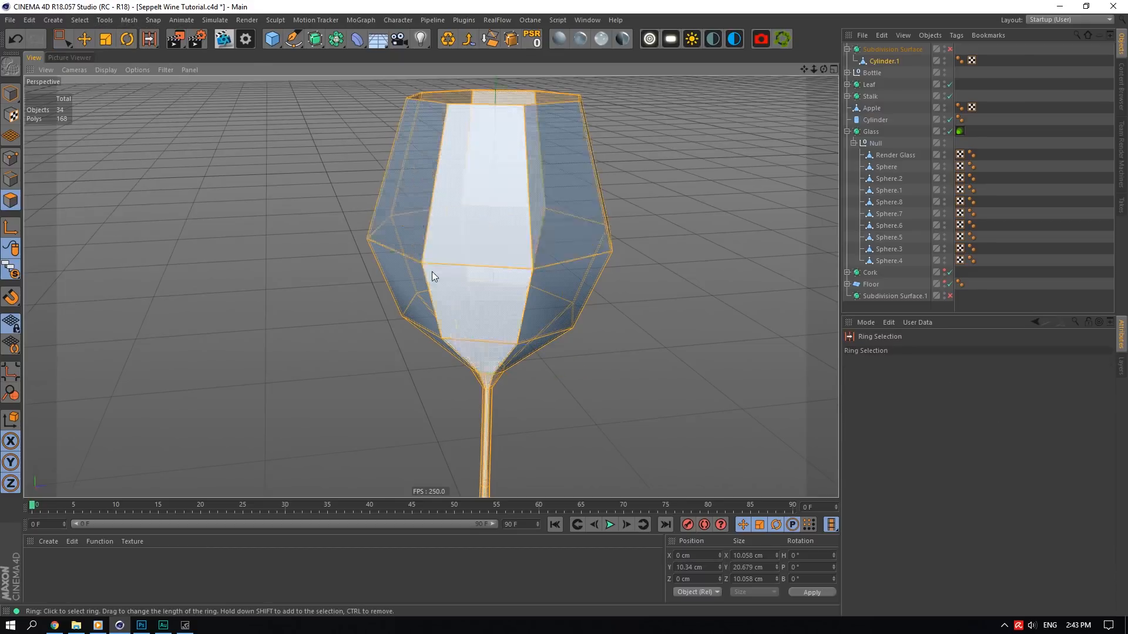
pyautogui.scroll(5, 452, 159)
pyautogui.click(493, 419)
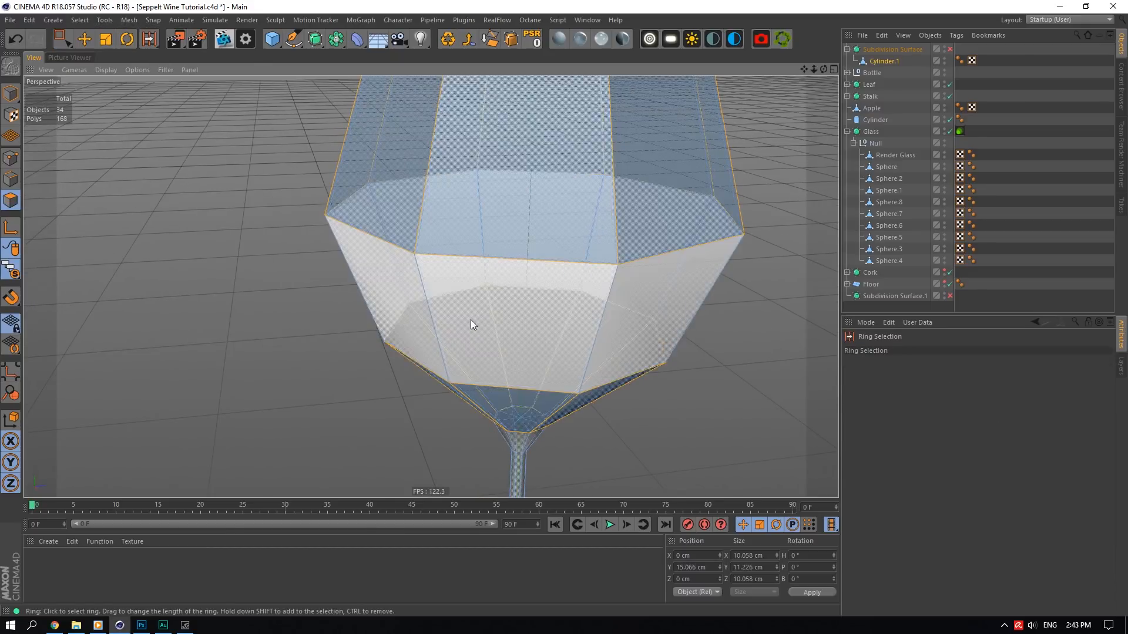
pyautogui.scroll(-4, 547, 268)
pyautogui.rightClick(548, 265)
pyautogui.click(575, 456)
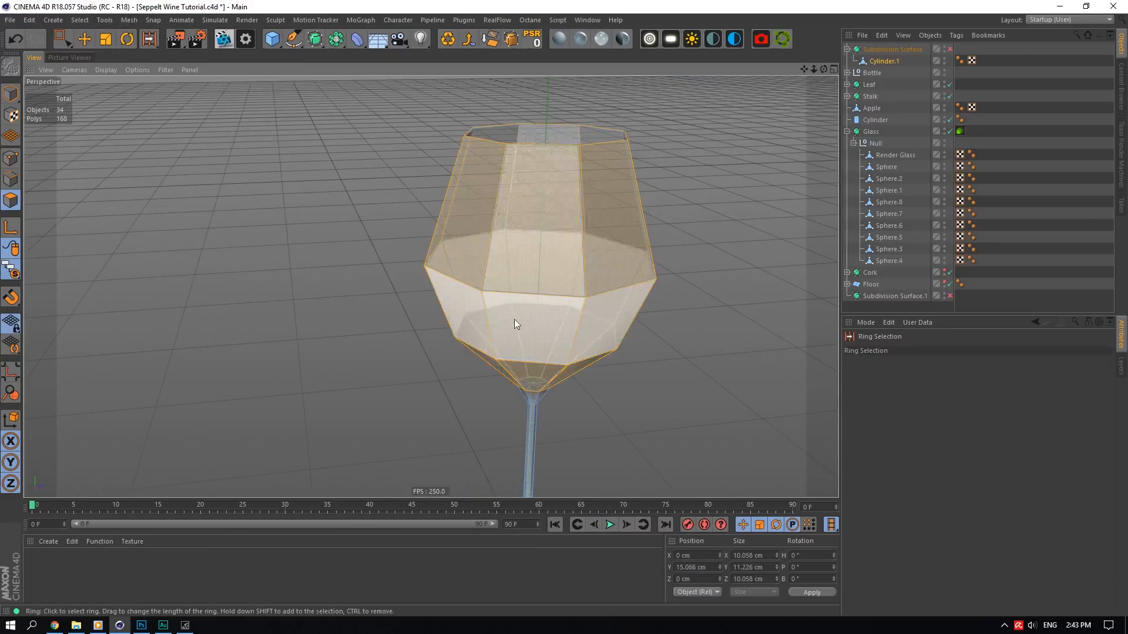
# - Select the polygons of the entire glass with Rectangle Selection to check their normal directions
pyautogui.scroll(-4, 186, 258)
pyautogui.click(49, 24)
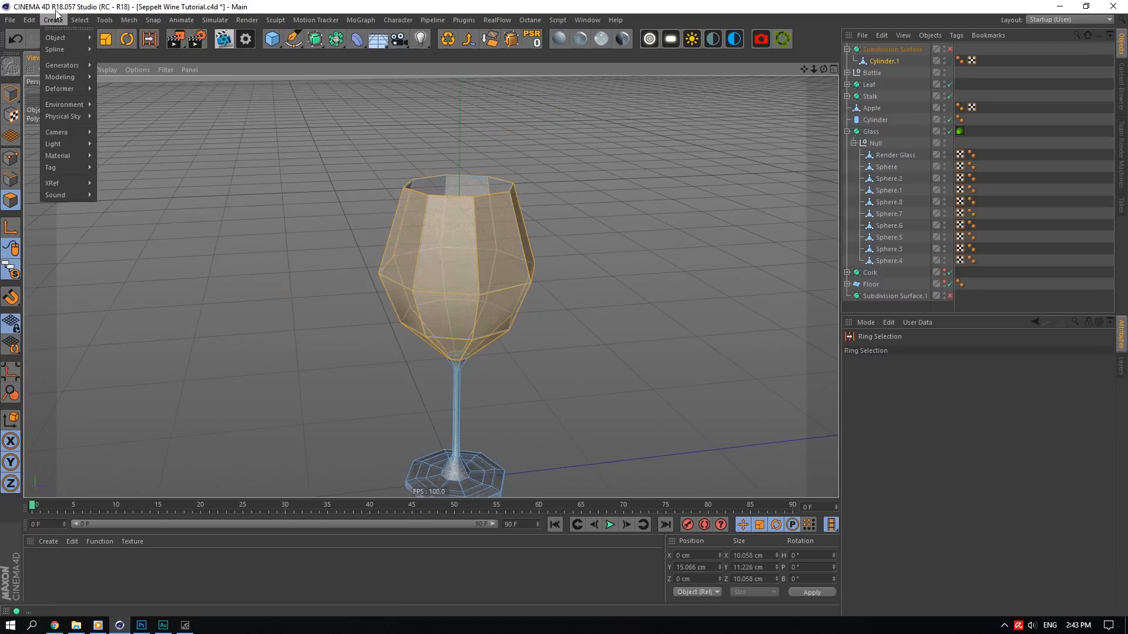
pyautogui.click(52, 25)
pyautogui.click(62, 39)
pyautogui.scroll(-5, 407, 323)
pyautogui.moveTo(525, 207); pyautogui.dragTo(350, 425)
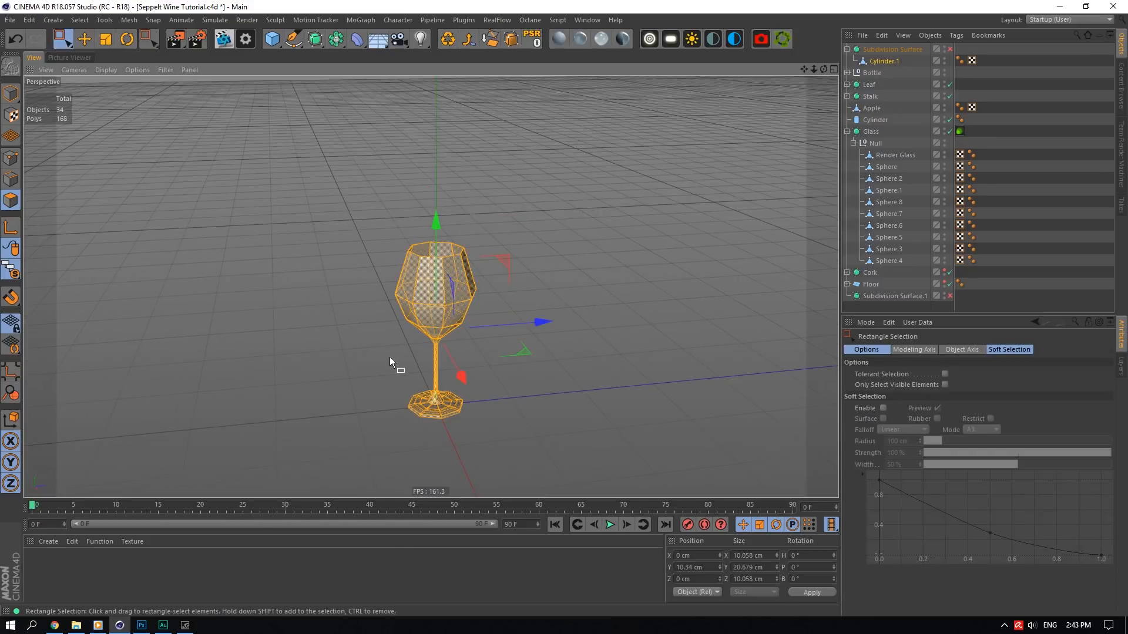
pyautogui.scroll(1, 389, 357)
# - Collapse the Glass group, isolate the Bottle group in the viewport and expand it to select its Bottle mesh
pyautogui.click(848, 131)
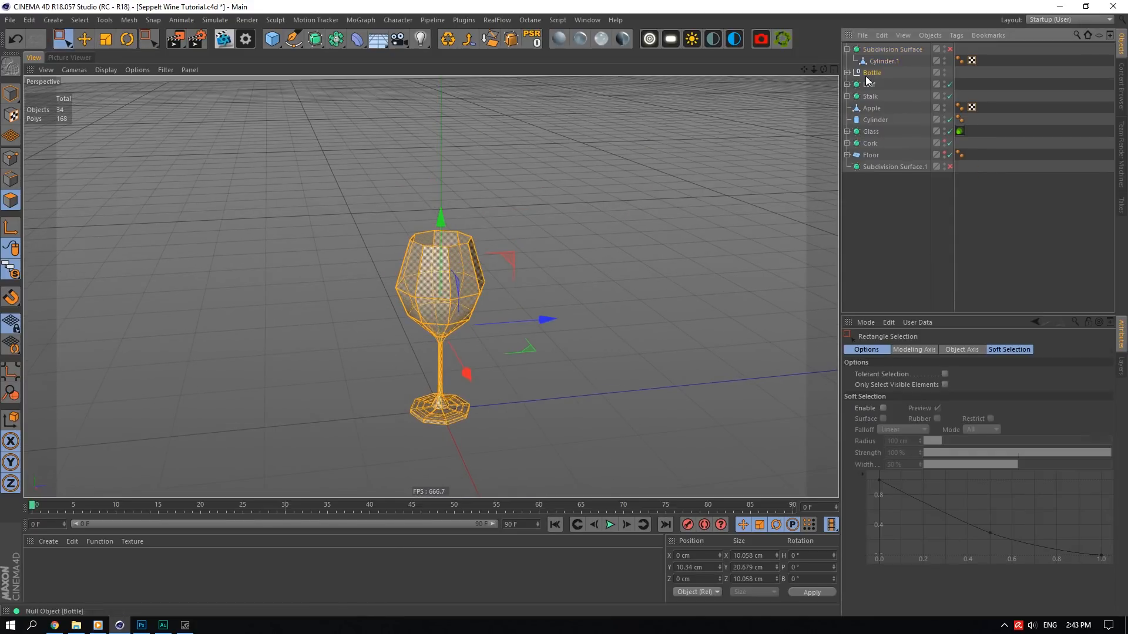
pyautogui.click(872, 73)
pyautogui.click(10, 269)
pyautogui.click(76, 327)
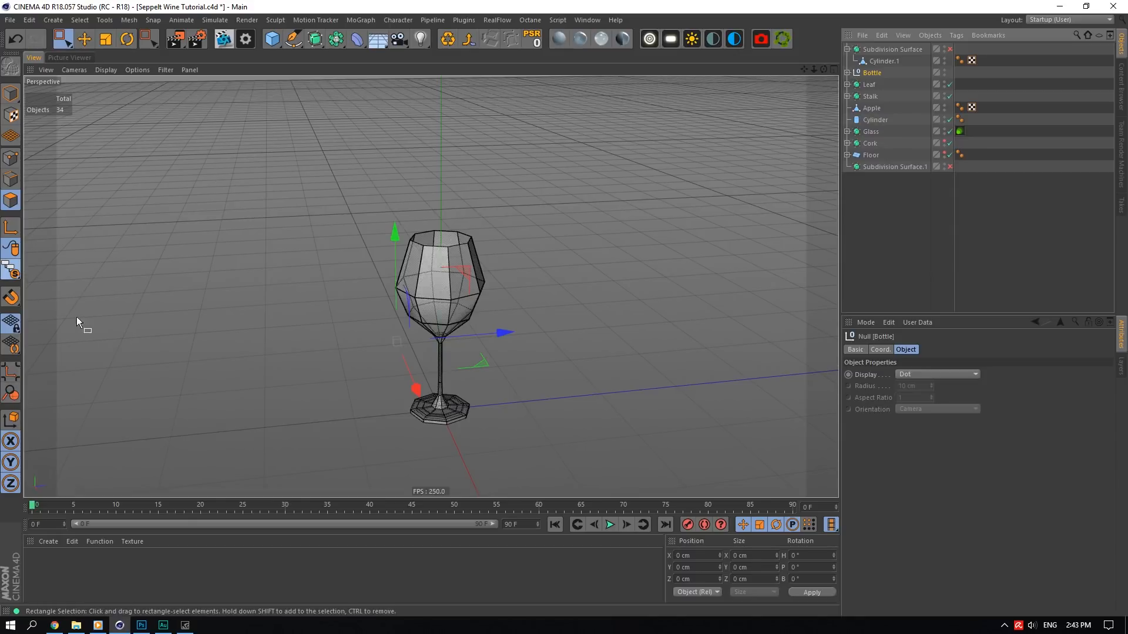
pyautogui.click(847, 73)
pyautogui.click(878, 97)
# - Select all polygons of the Bottle mesh with Rectangle Selection and reverse their normals
pyautogui.scroll(-3, 570, 164)
pyautogui.moveTo(616, 115); pyautogui.dragTo(385, 320)
pyautogui.scroll(8, 439, 195)
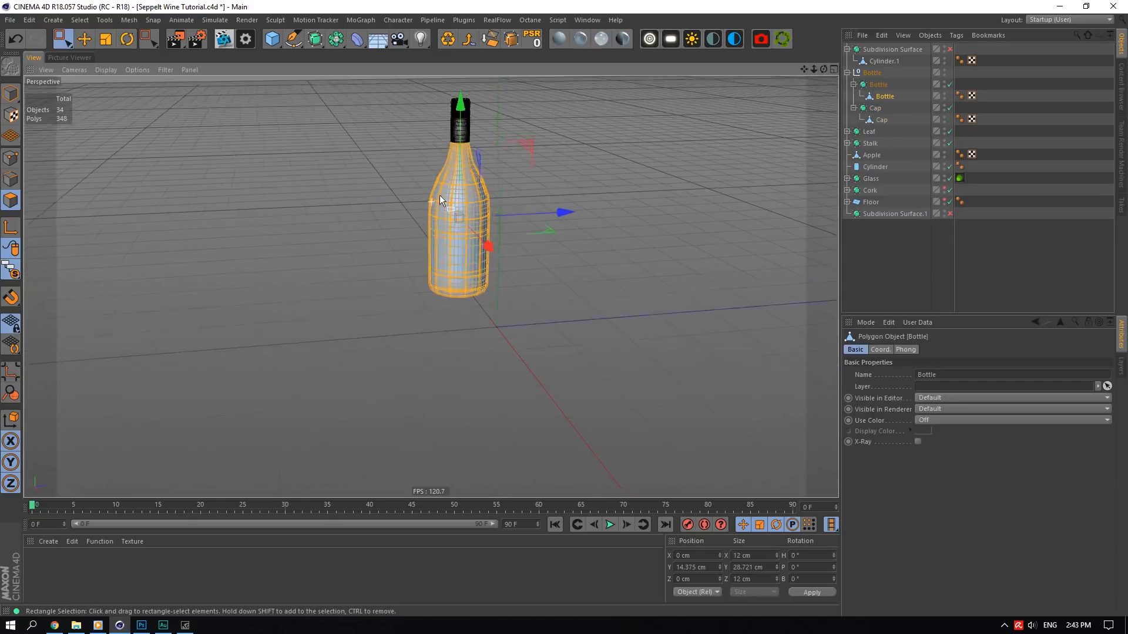
pyautogui.rightClick(469, 238)
pyautogui.click(508, 460)
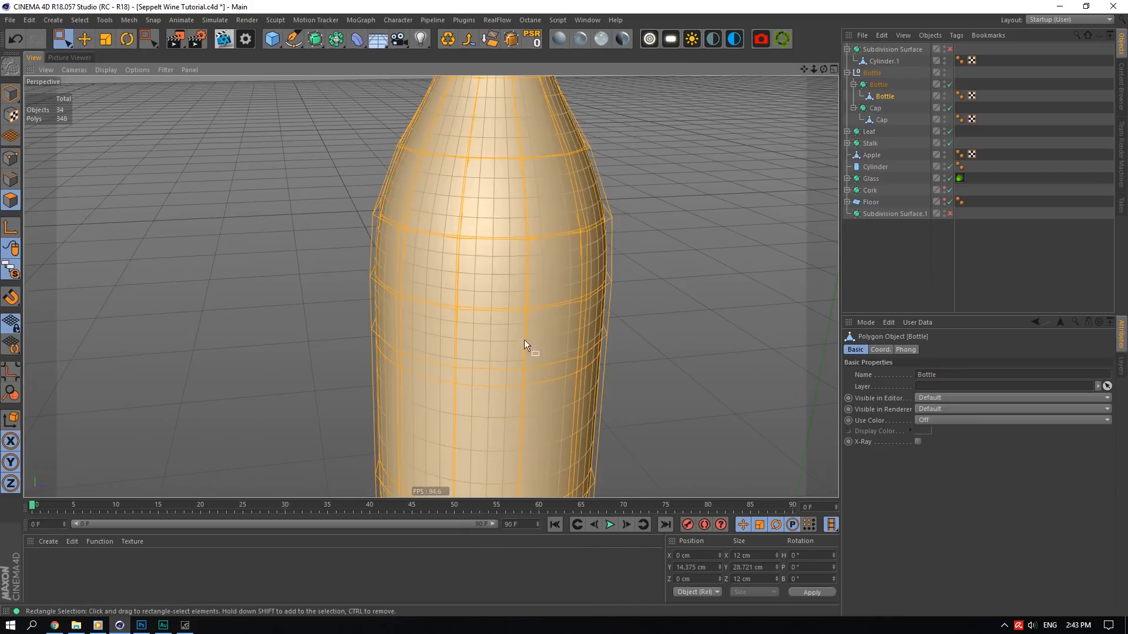
# - Select all polygons of the Cap mesh with Rectangle Selection and reverse their normals
pyautogui.scroll(-8, 528, 329)
pyautogui.click(880, 120)
pyautogui.scroll(6, 682, 141)
pyautogui.moveTo(598, 88); pyautogui.dragTo(364, 307)
pyautogui.moveTo(547, 115); pyautogui.dragTo(366, 354)
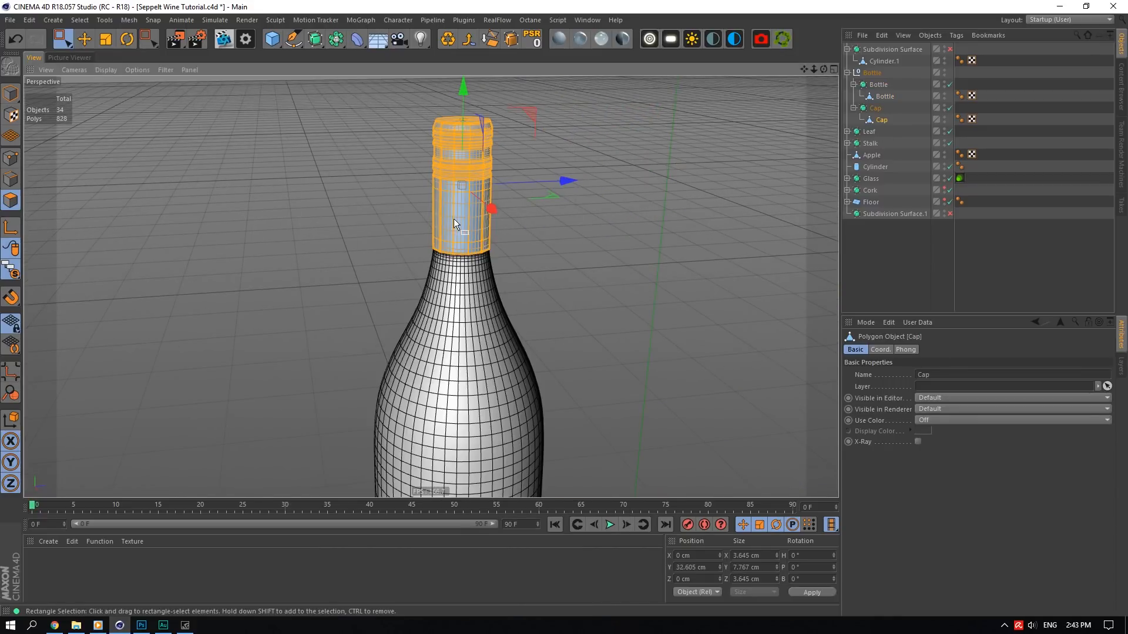
pyautogui.rightClick(454, 218)
pyautogui.click(486, 458)
# - Isolate the wine glass's Subdivision Surface in the viewport and examine the bowl's rim up close
pyautogui.click(875, 50)
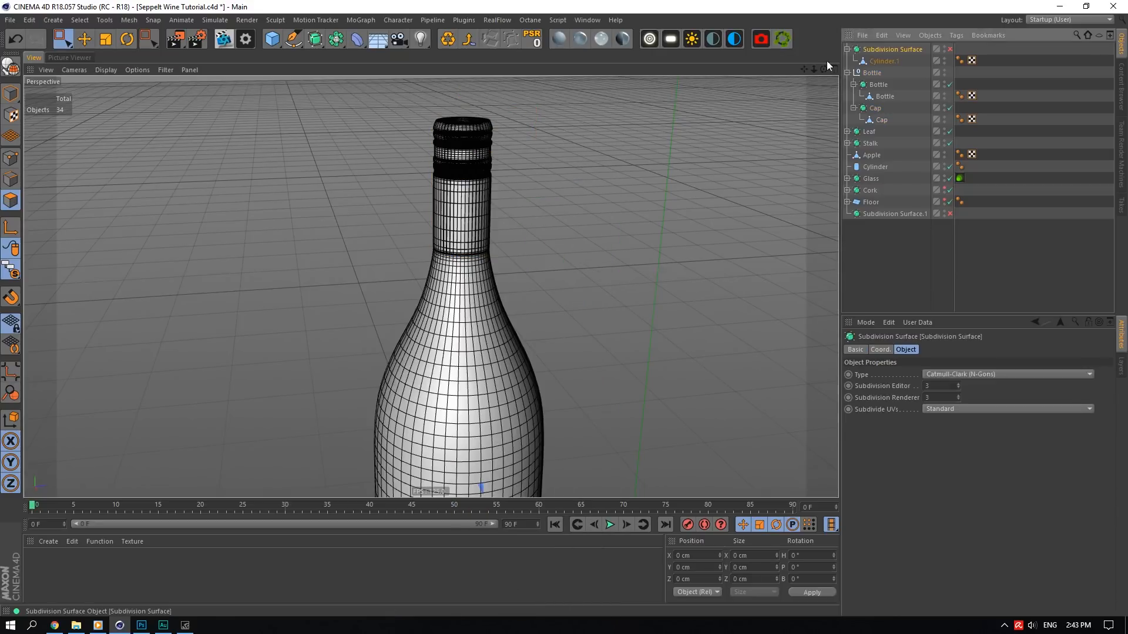
pyautogui.moveTo(11, 270); pyautogui.dragTo(68, 329)
pyautogui.scroll(-5, 506, 428)
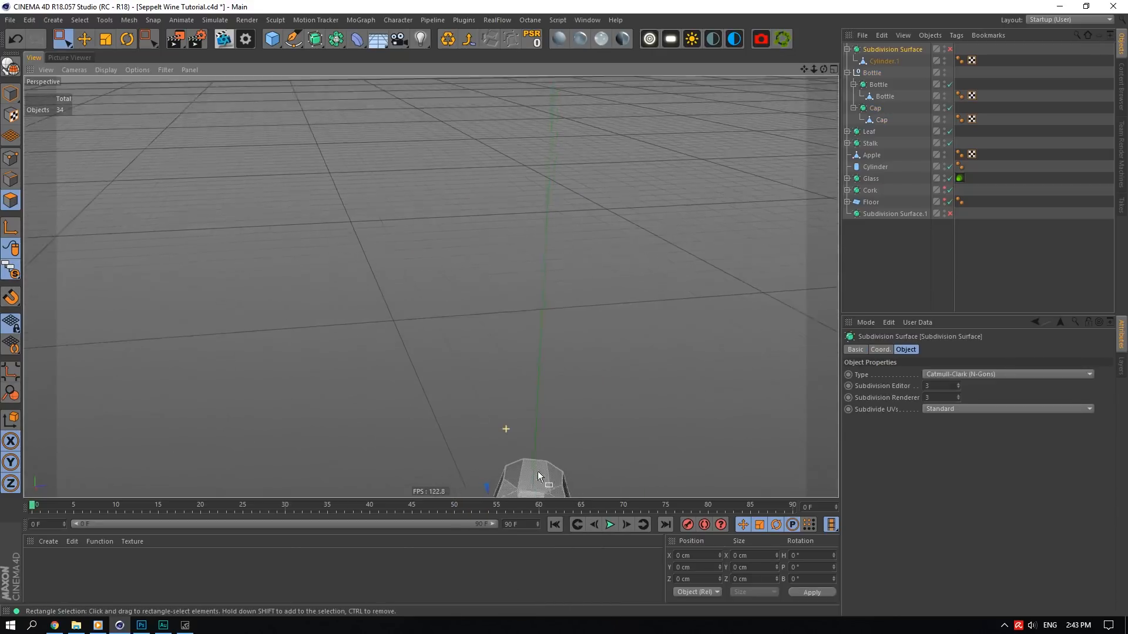
pyautogui.scroll(5, 538, 471)
pyautogui.moveTo(804, 69); pyautogui.dragTo(846, 40)
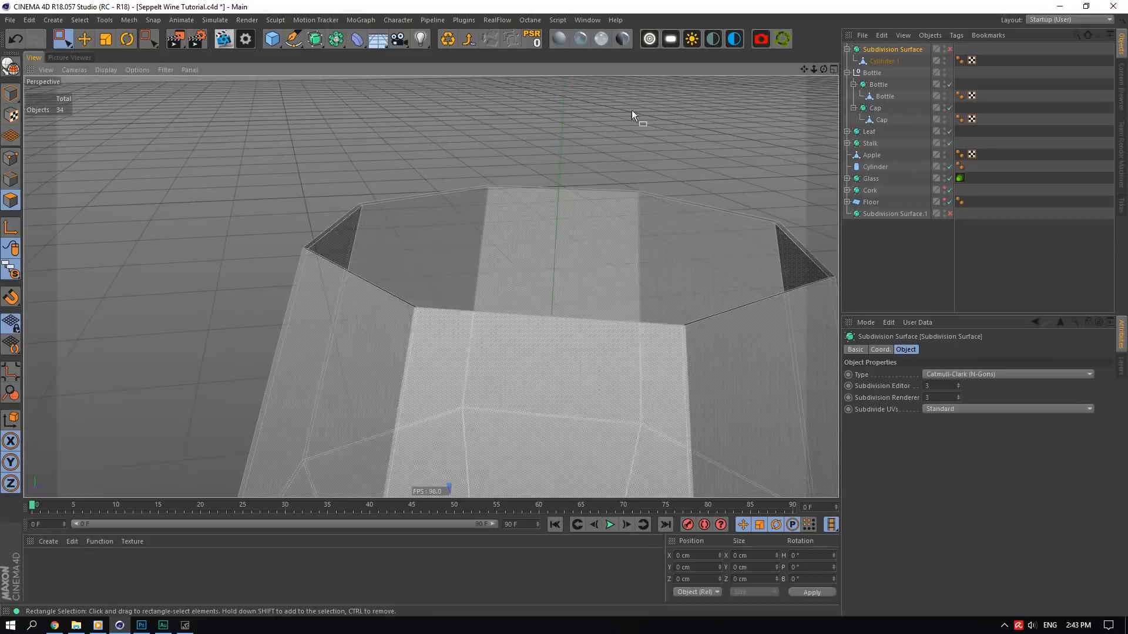
pyautogui.scroll(3, 270, 228)
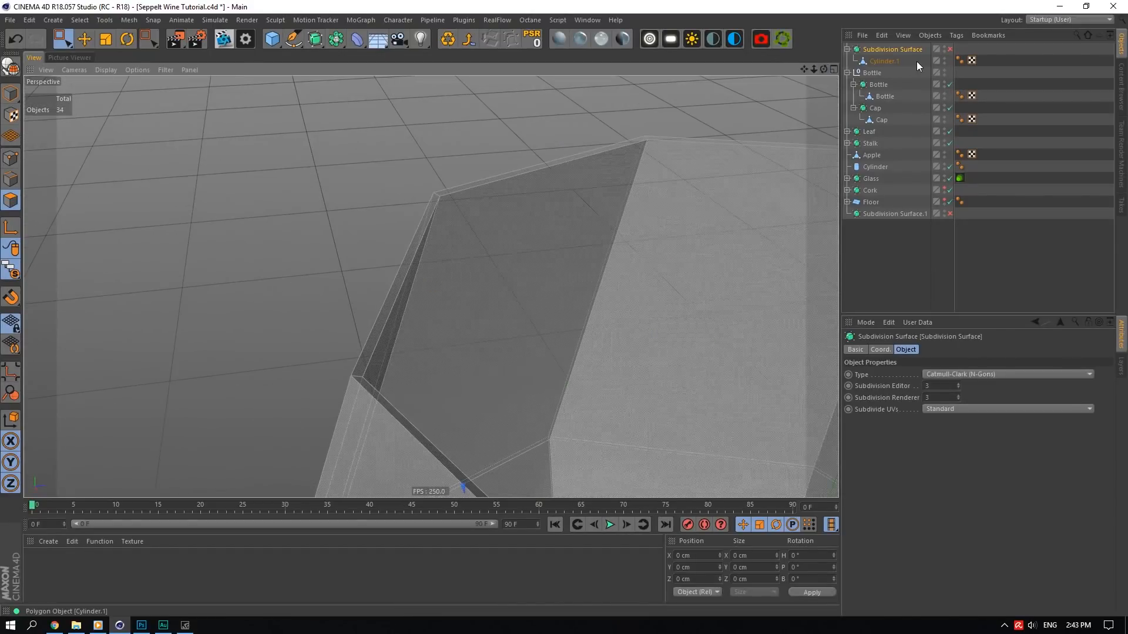
# - Select the ring of polygons on top of Cylinder.1's rim with Ring Selection and reverse their normals
pyautogui.click(913, 61)
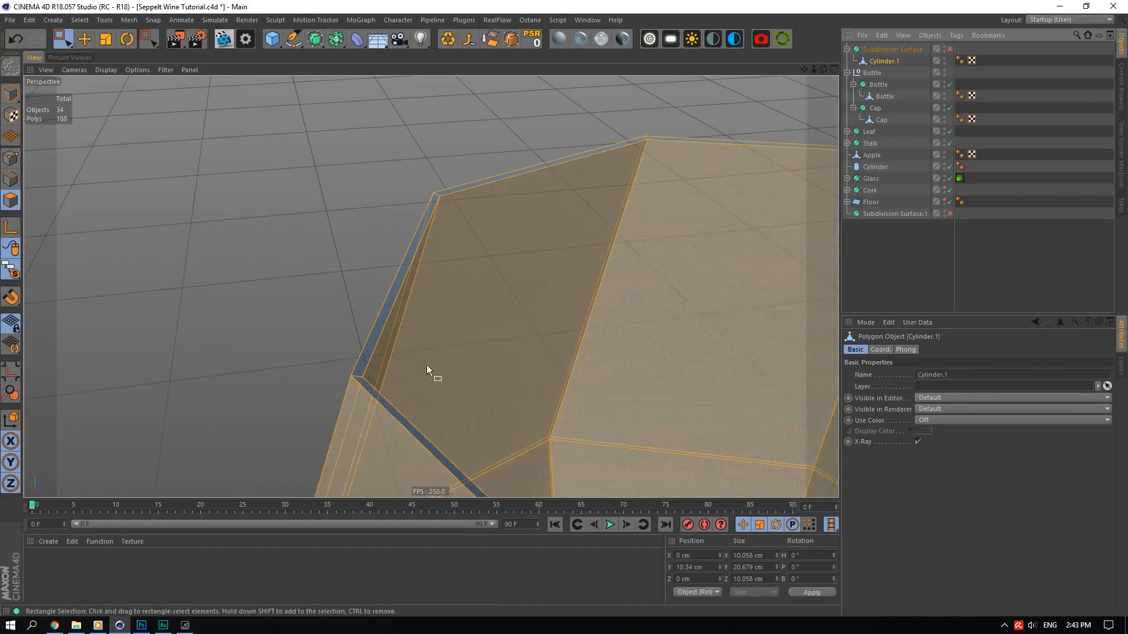
pyautogui.click(80, 20)
pyautogui.click(105, 115)
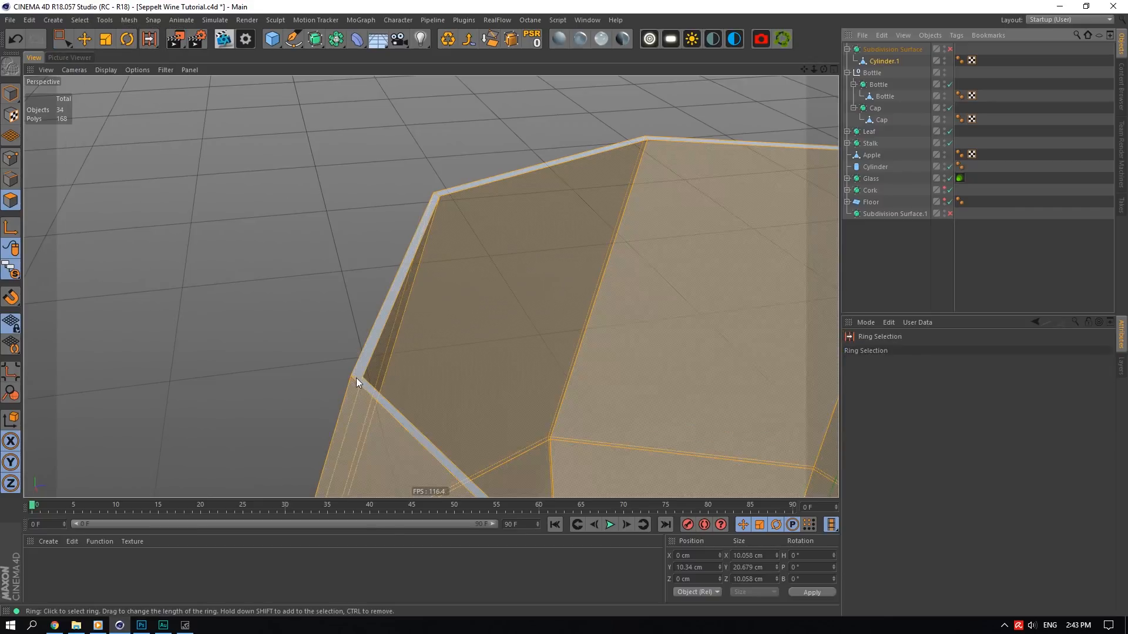
pyautogui.click(356, 379)
pyautogui.rightClick(474, 291)
pyautogui.click(558, 458)
pyautogui.scroll(1, 379, 358)
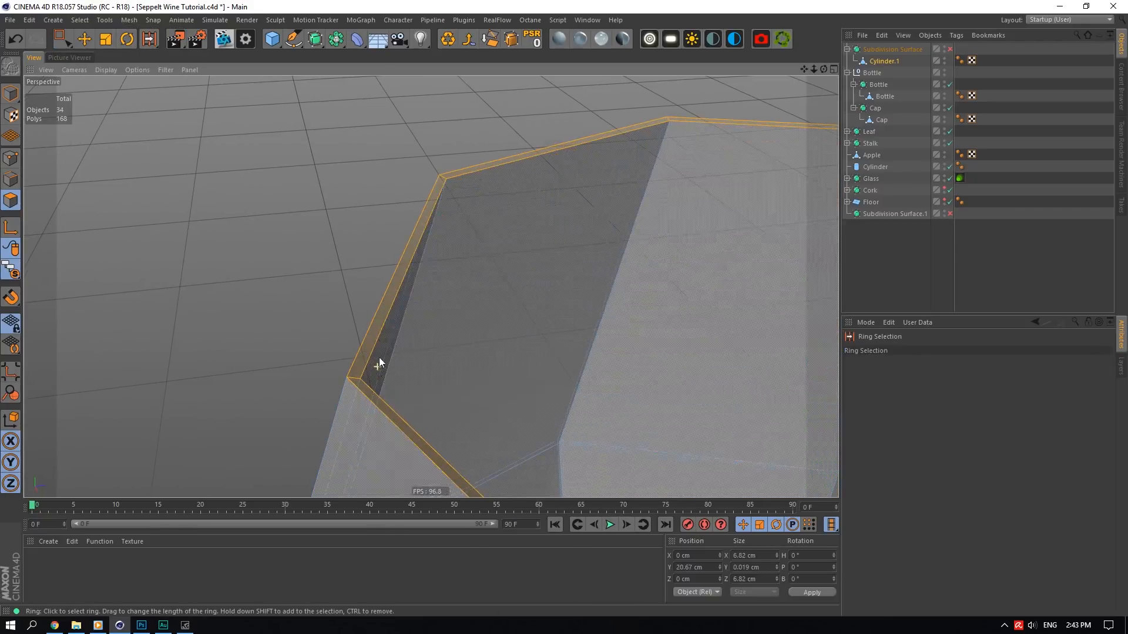
# - Cut supporting edge loops close beneath the bowl's rim with Loop/Path Cut in edge mode
pyautogui.click(11, 180)
pyautogui.scroll(3, 449, 178)
pyautogui.rightClick(450, 176)
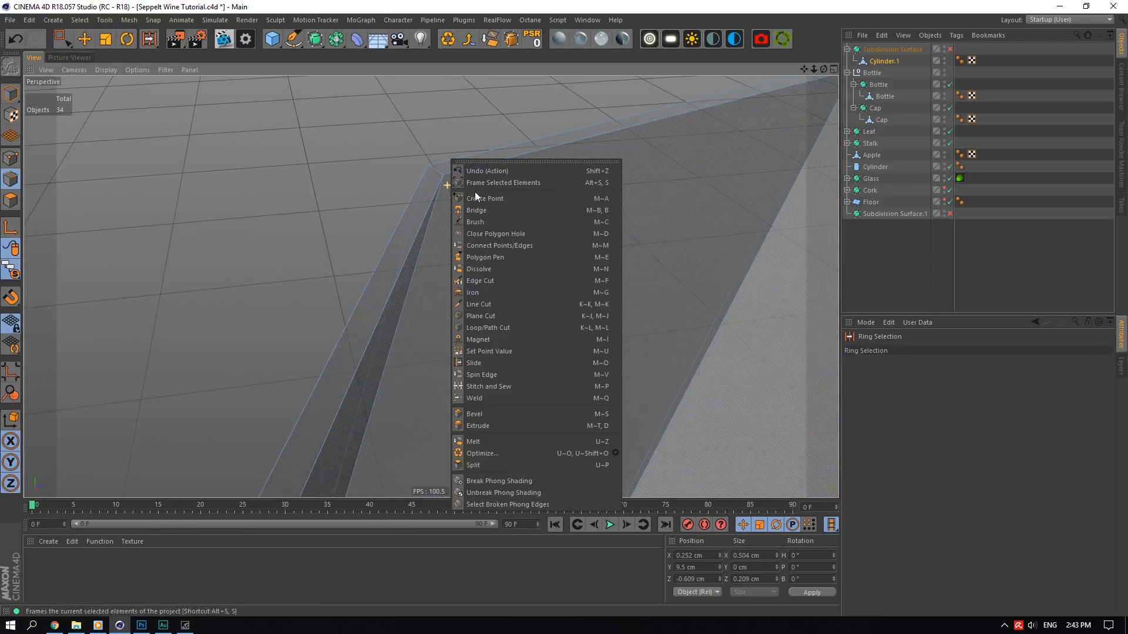
pyautogui.click(509, 327)
pyautogui.scroll(4, 433, 286)
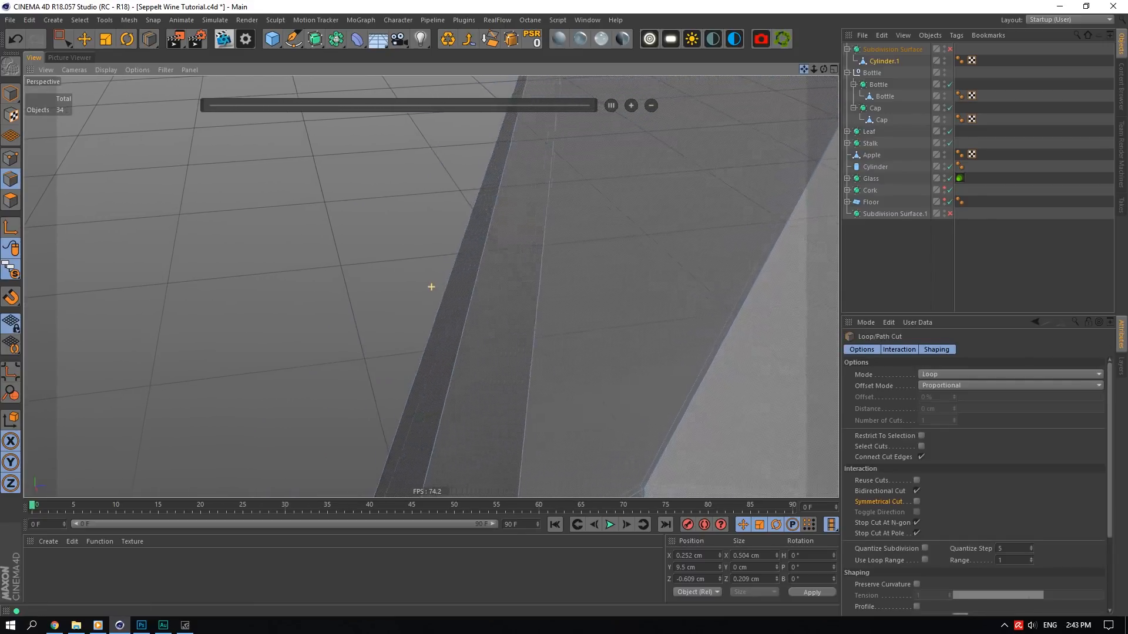
pyautogui.keyDown('alt'); pyautogui.moveTo(431, 287); pyautogui.dragTo(419, 338, button='right'); pyautogui.keyUp('alt')
pyautogui.scroll(2, 419, 339)
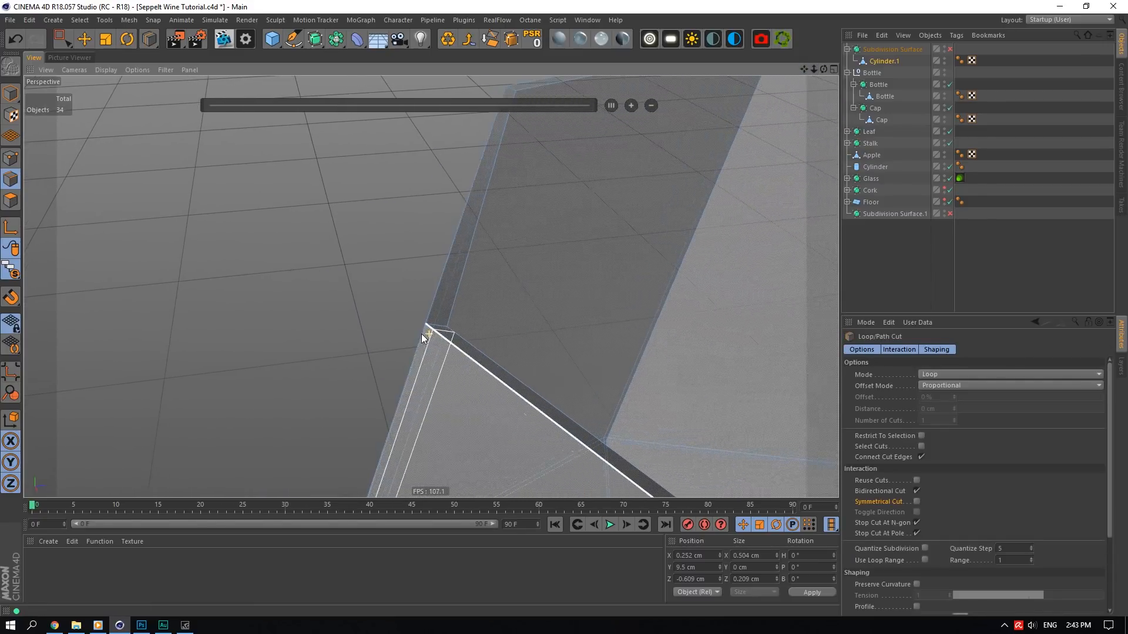
pyautogui.click(422, 338)
pyautogui.moveTo(823, 69); pyautogui.dragTo(848, 17)
pyautogui.click(382, 320)
pyautogui.moveTo(823, 69); pyautogui.dragTo(795, 80)
pyautogui.click(87, 40)
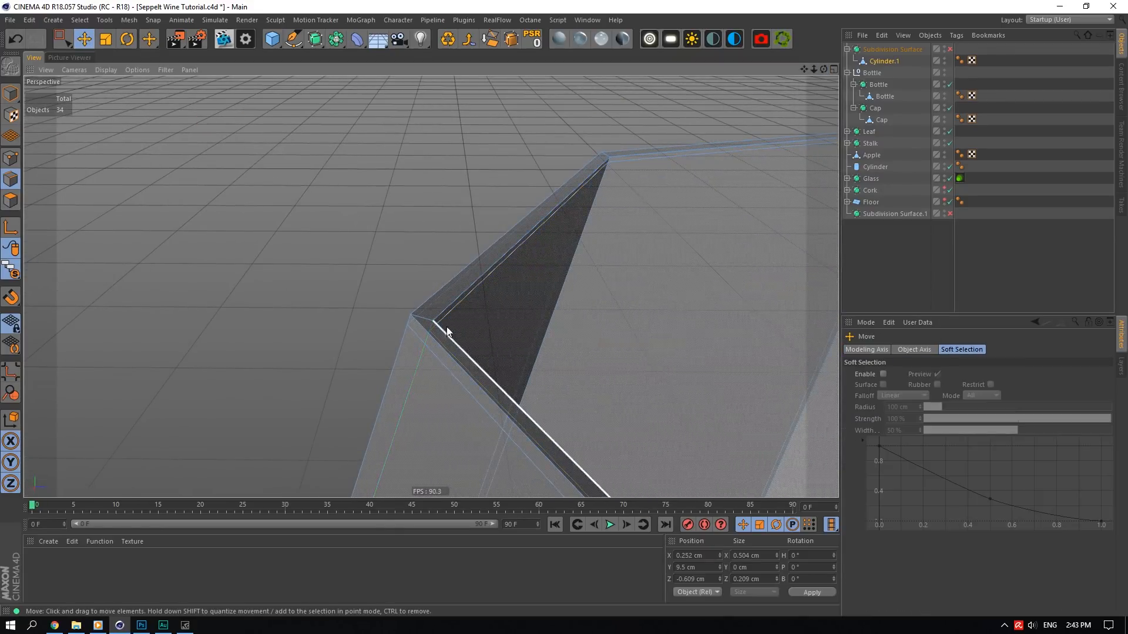
# - Cut an edge loop around the top face of the rim with Loop/Path Cut at a 50% offset
pyautogui.rightClick(438, 264)
pyautogui.click(475, 432)
pyautogui.click(466, 368)
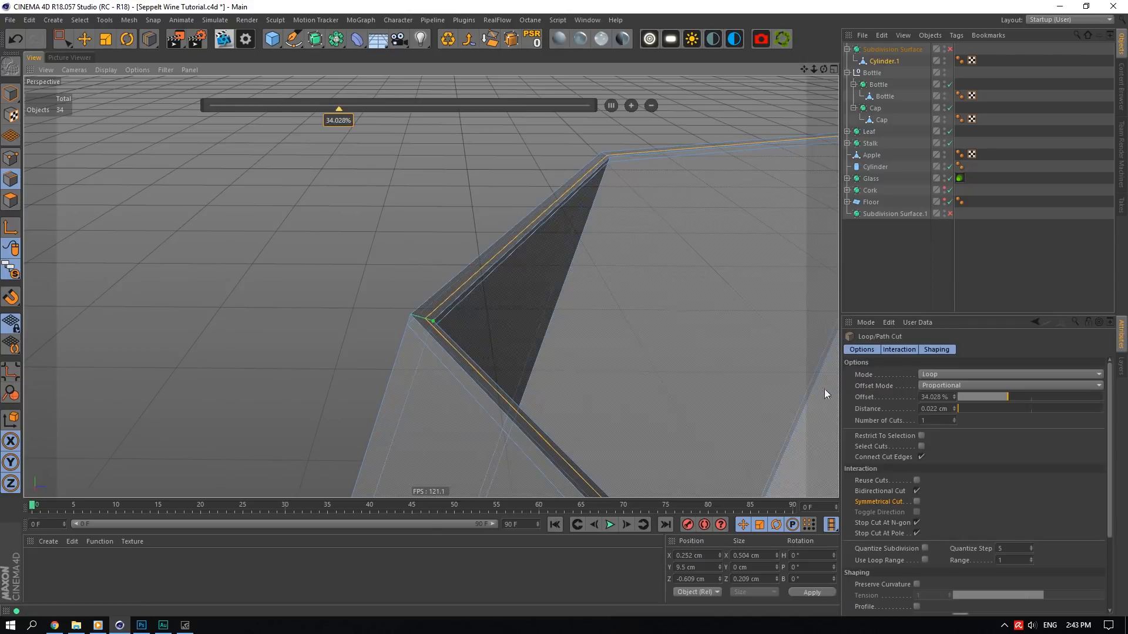
pyautogui.doubleClick(938, 397)
pyautogui.write('50')
pyautogui.click(939, 409)
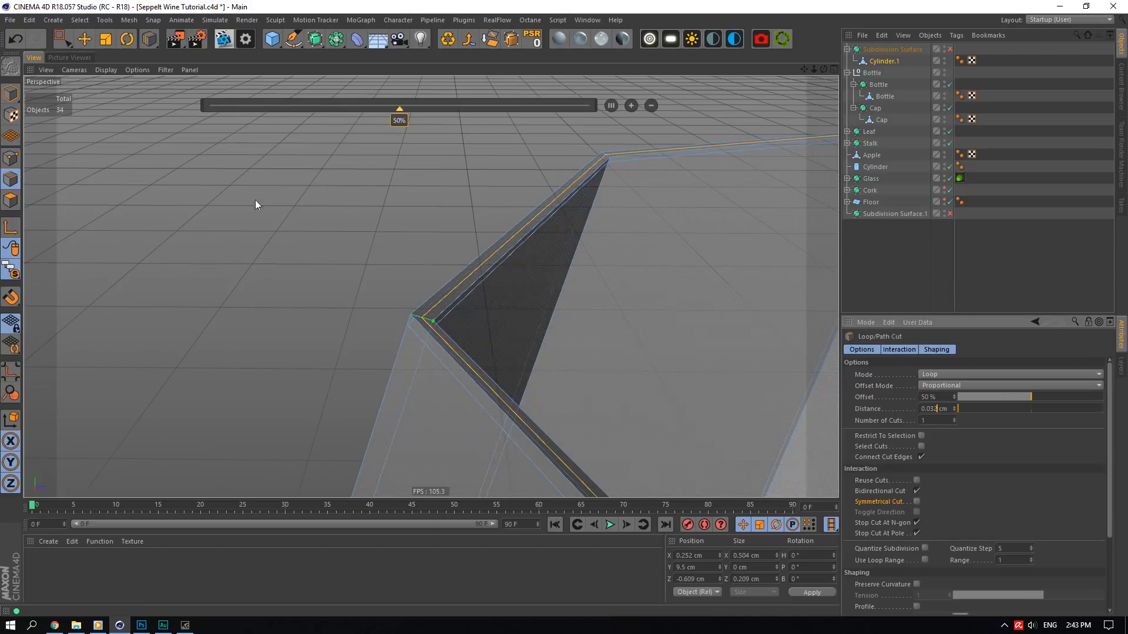
pyautogui.click(80, 44)
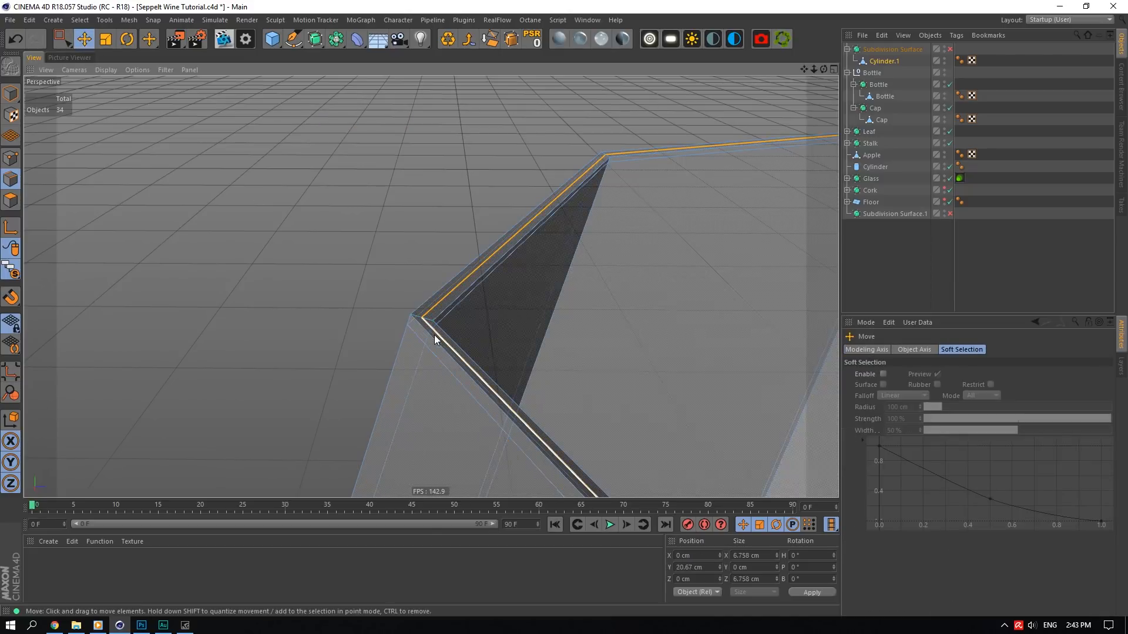
# - Scale the rim's outer edge loop slightly outward and its inner edge loop slightly inward
pyautogui.click(106, 39)
pyautogui.moveTo(463, 150); pyautogui.dragTo(464, 150)
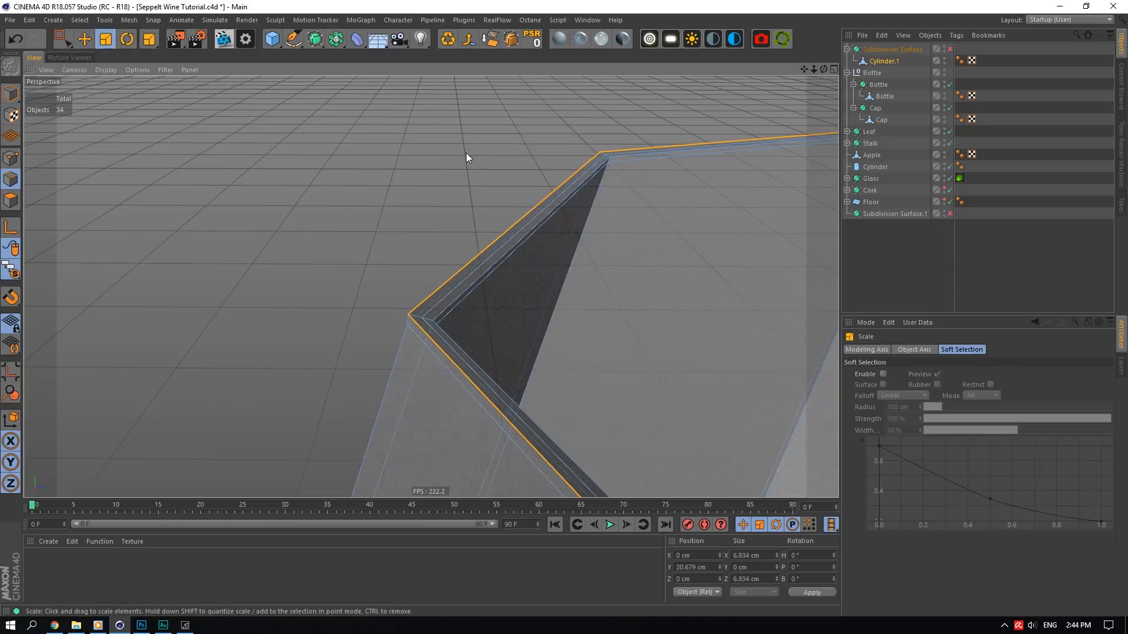
pyautogui.doubleClick(439, 330)
pyautogui.moveTo(587, 188); pyautogui.dragTo(584, 188)
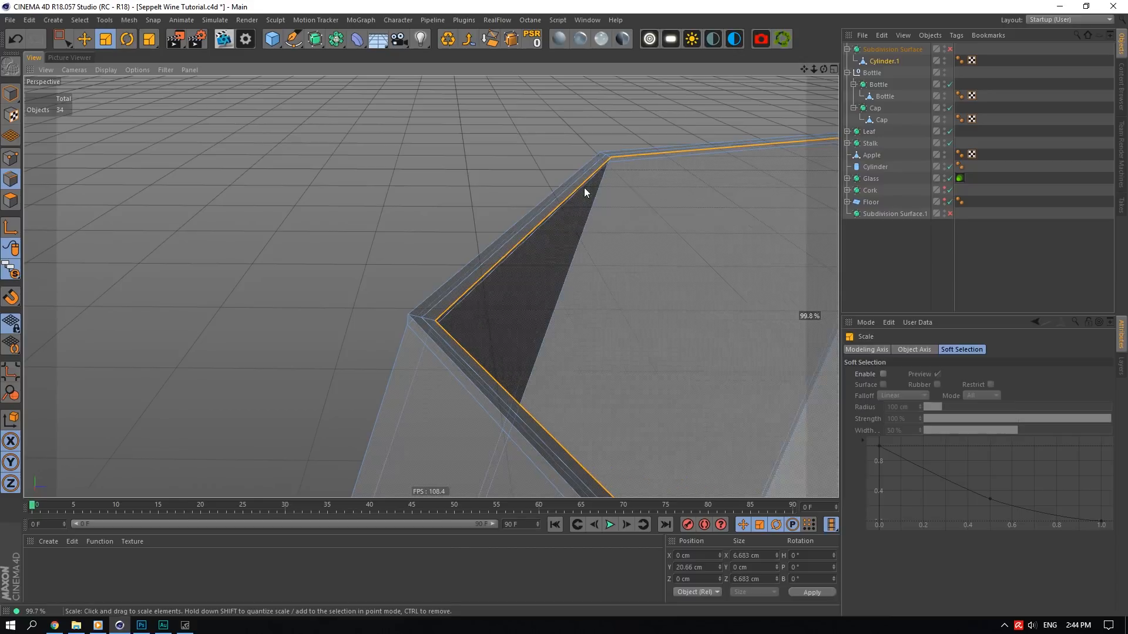
# - Raise the rim's middle edge loop by about 0.027 cm and briefly preview the rim with the Subdivision Surface enabled
pyautogui.doubleClick(457, 289)
pyautogui.click(84, 39)
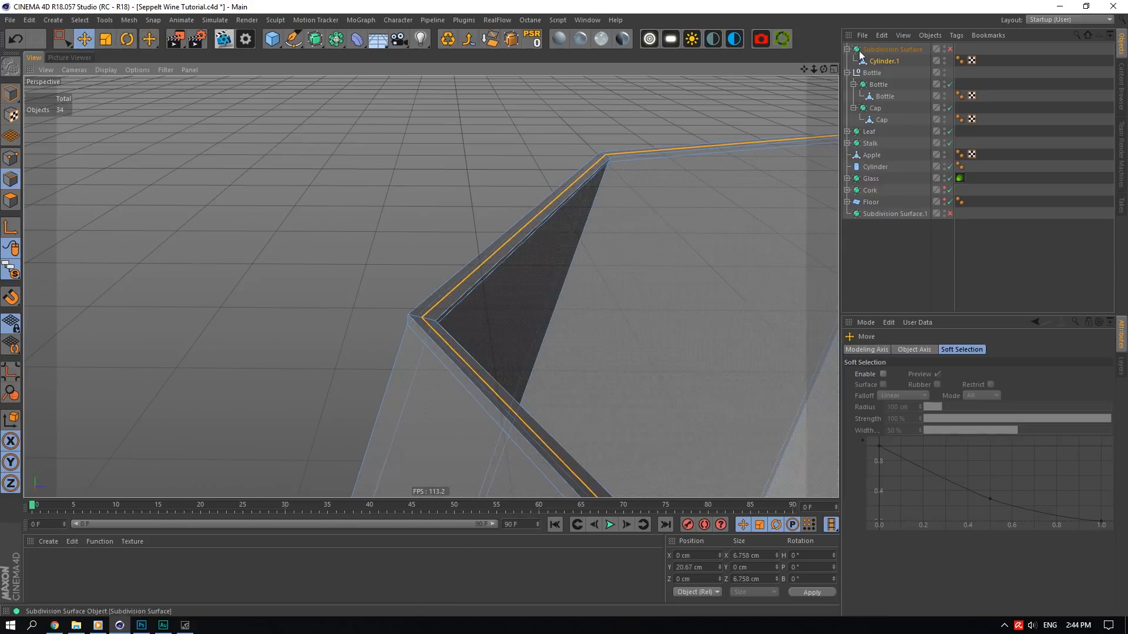
pyautogui.moveTo(814, 69)
pyautogui.mouseDown()
pyautogui.moveTo(823, 70)
pyautogui.moveTo(809, 80)
pyautogui.mouseUp()
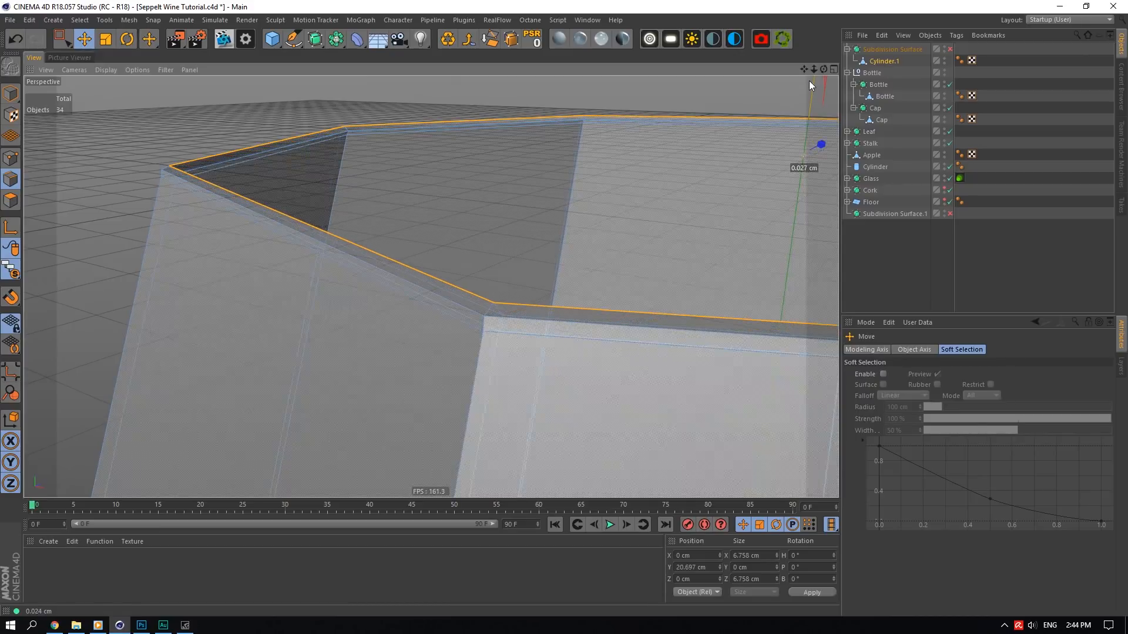
pyautogui.click(950, 48)
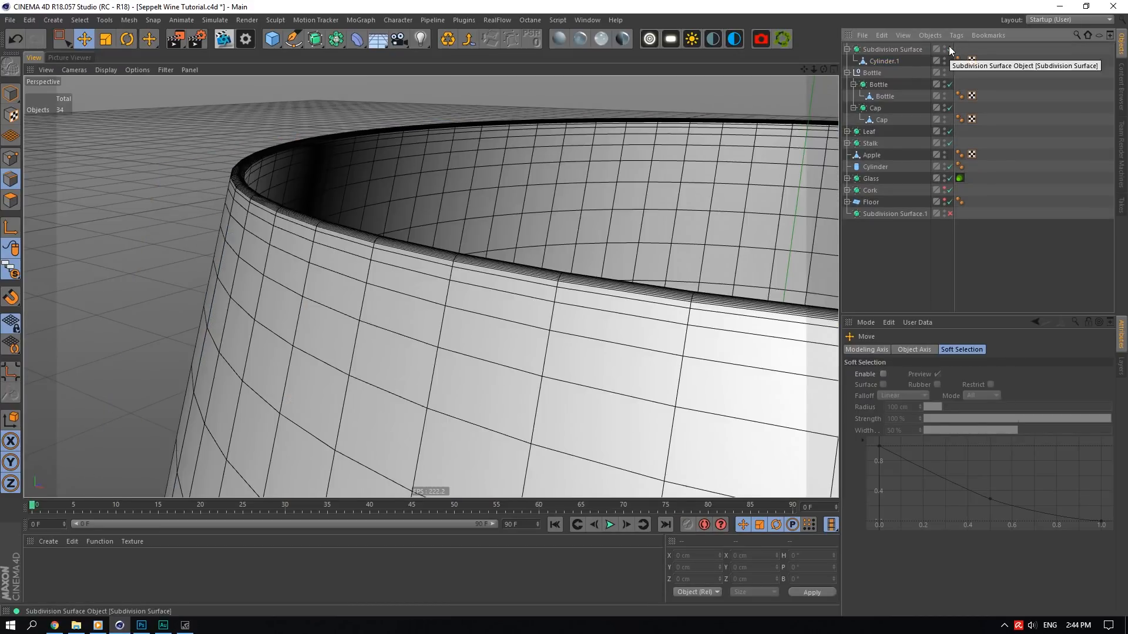
pyautogui.click(949, 48)
# - Cut edge loops just below the rim of Cylinder.1, at about 99.75% offset on the outer wall and likewise on the inner wall
pyautogui.click(894, 61)
pyautogui.rightClick(546, 301)
pyautogui.click(540, 376)
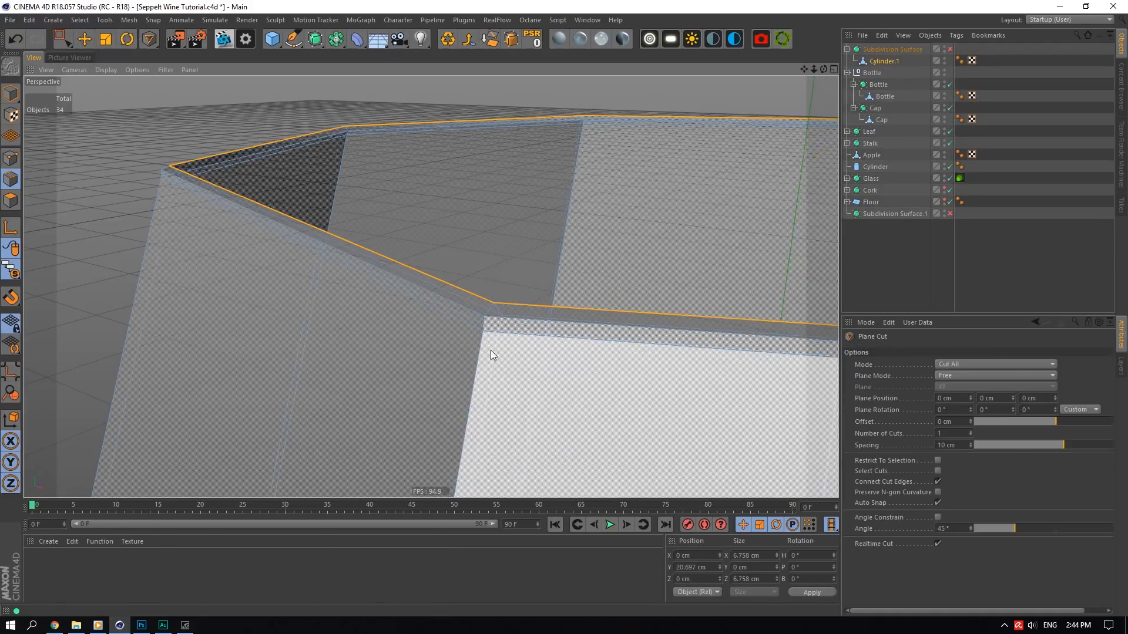
pyautogui.rightClick(491, 353)
pyautogui.click(520, 432)
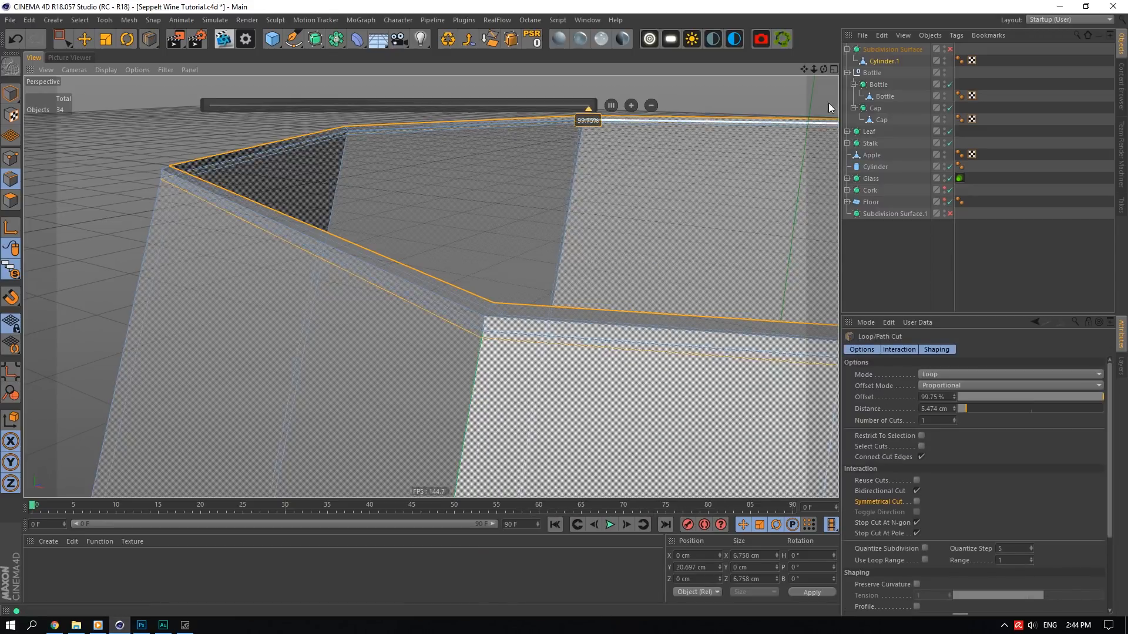
pyautogui.moveTo(827, 72); pyautogui.dragTo(640, 71)
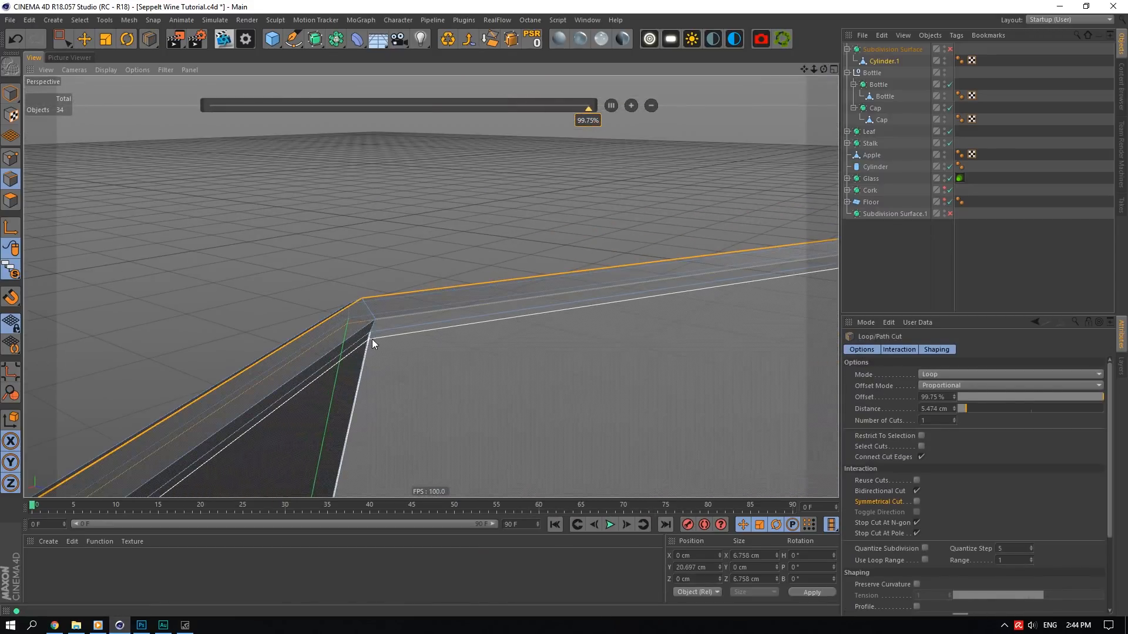
pyautogui.click(371, 337)
# - Enable the Subdivision Surface and examine the smoothed rim, stem, foot and bowl of the wine glass
pyautogui.click(957, 51)
pyautogui.click(950, 50)
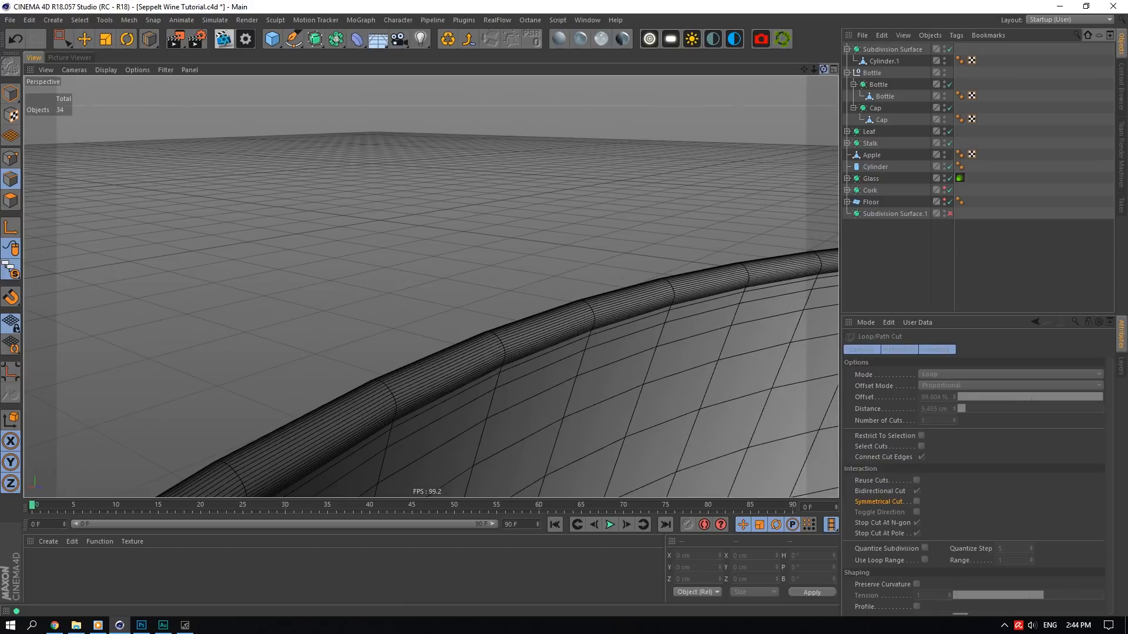
pyautogui.moveTo(824, 70); pyautogui.dragTo(813, 6)
pyautogui.scroll(2, 498, 364)
pyautogui.scroll(6, 484, 437)
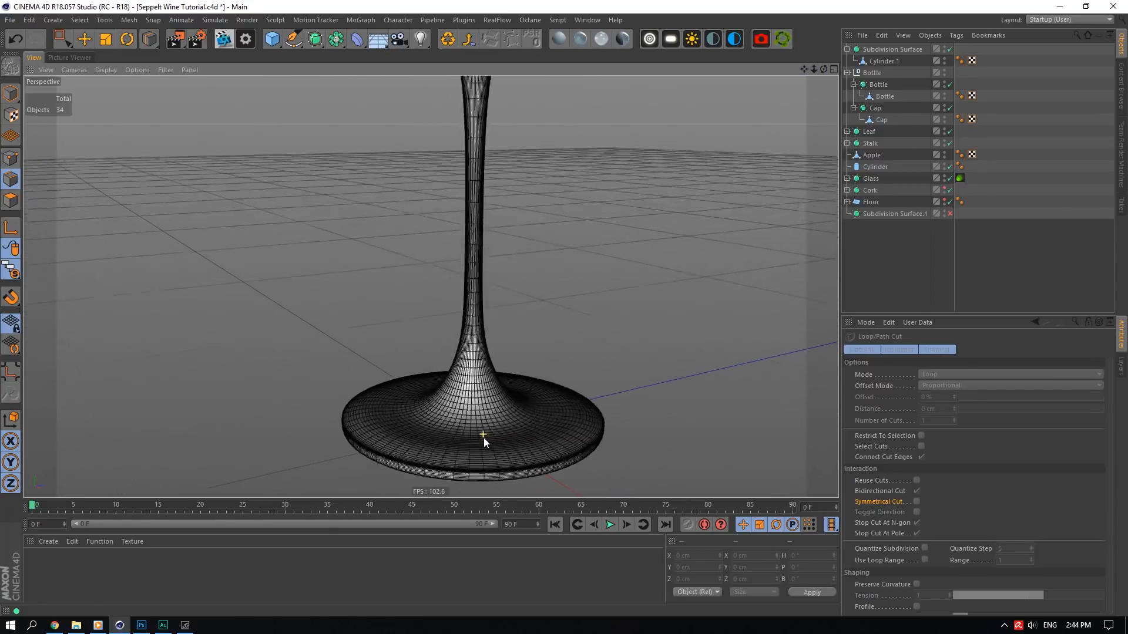
pyautogui.scroll(5, 484, 438)
pyautogui.scroll(-8, 486, 261)
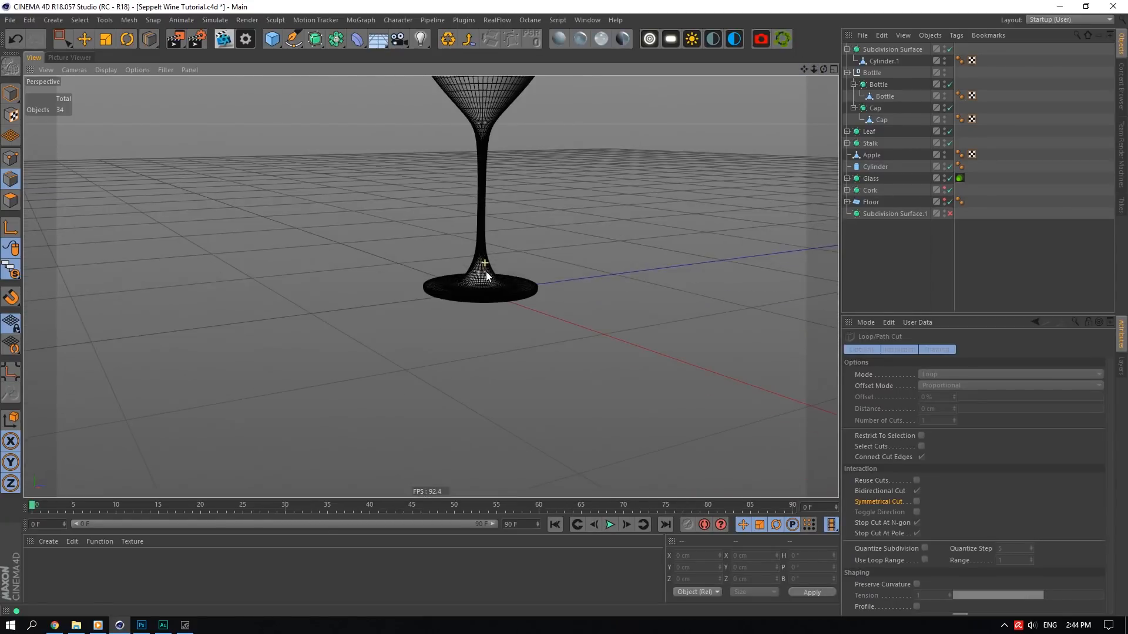
pyautogui.moveTo(805, 68); pyautogui.dragTo(821, 147)
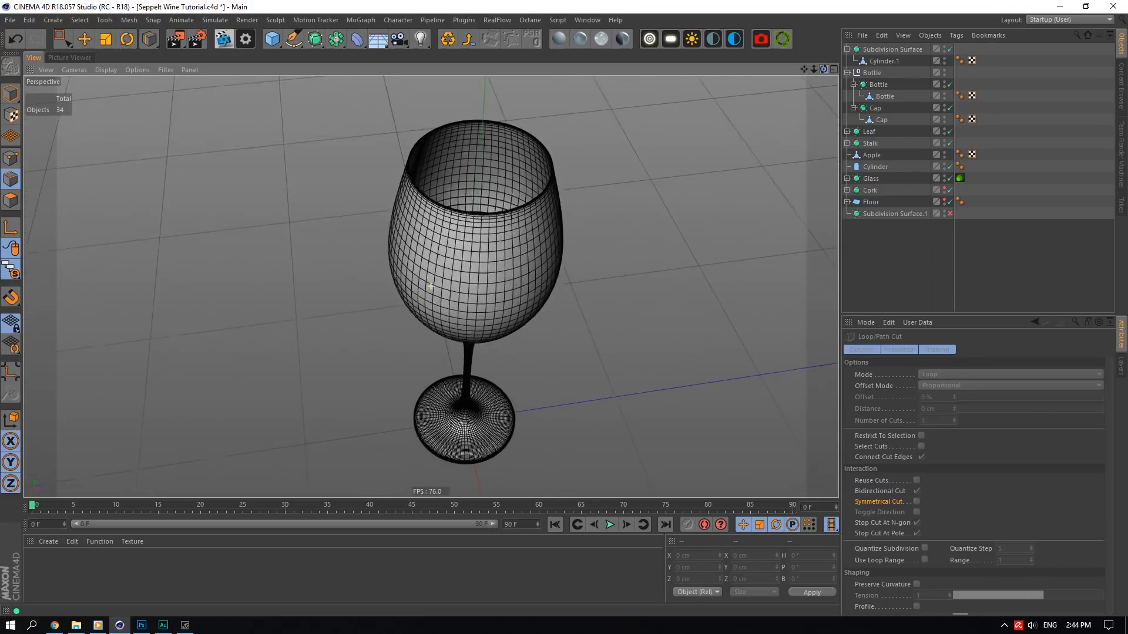
pyautogui.scroll(2, 446, 199)
pyautogui.scroll(4, 465, 221)
pyautogui.scroll(-3, 465, 221)
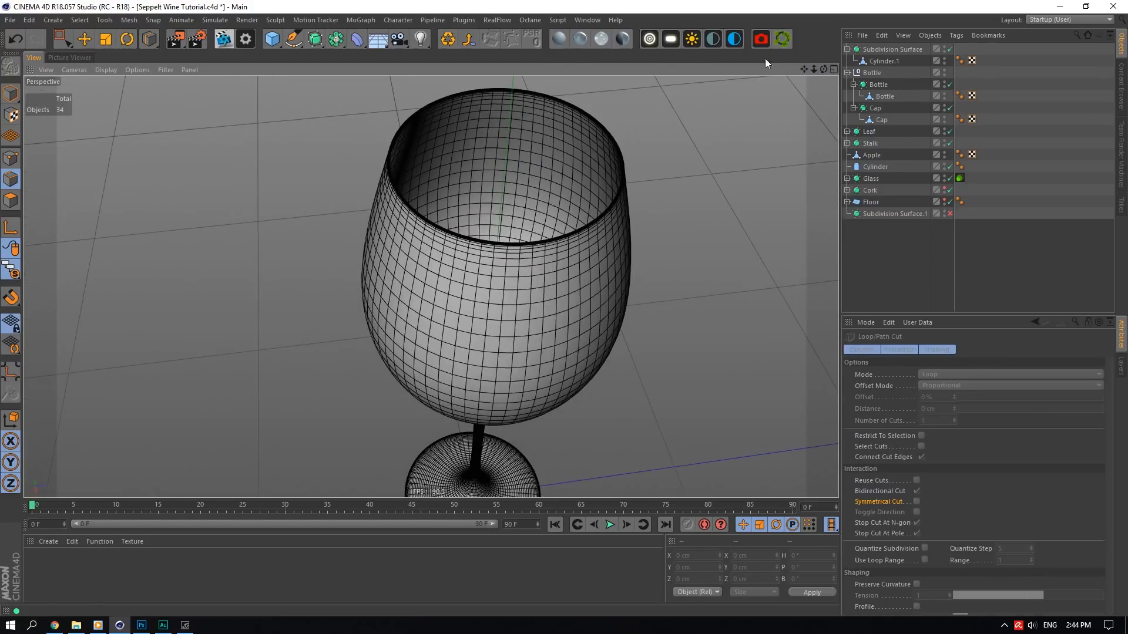
pyautogui.moveTo(805, 69)
pyautogui.mouseDown()
pyautogui.moveTo(803, 199)
pyautogui.moveTo(826, 73)
pyautogui.mouseUp()
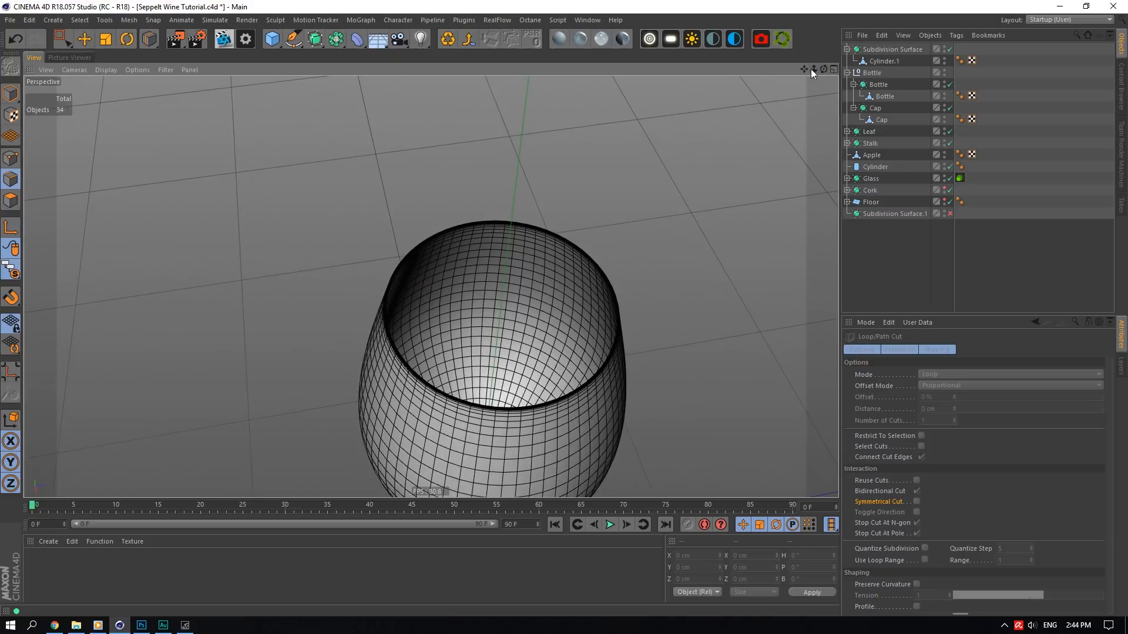
# - Disable the Subdivision Surface and rename both Cylinder.1 and its parent Subdivision Surface as Wine Glass
pyautogui.click(873, 49)
pyautogui.press('q')
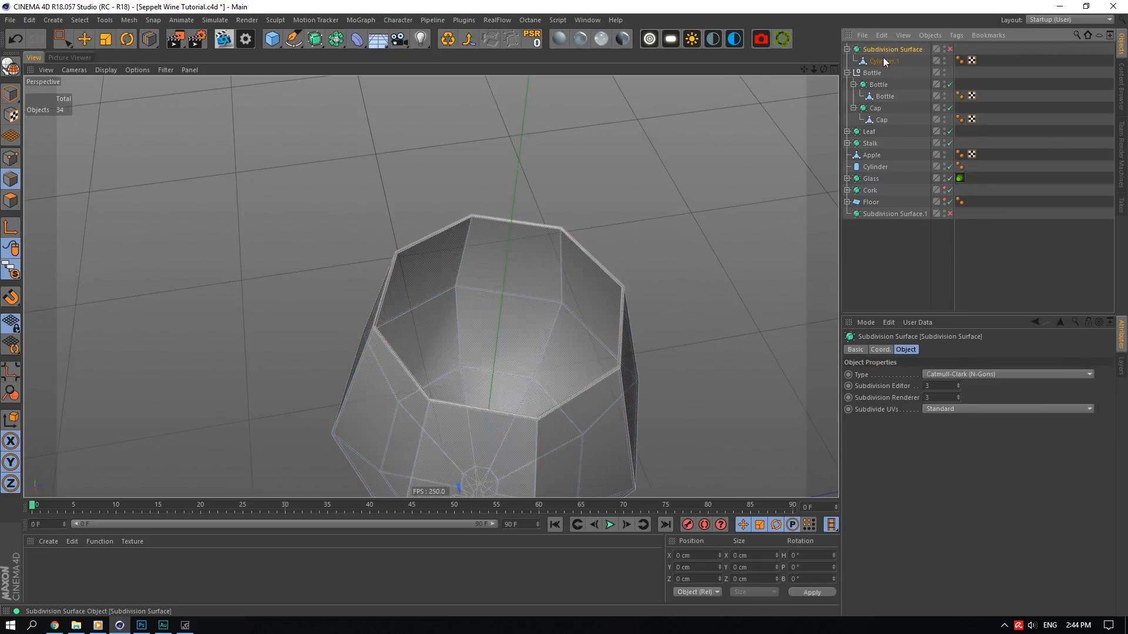
pyautogui.doubleClick(883, 60)
pyautogui.write('B')
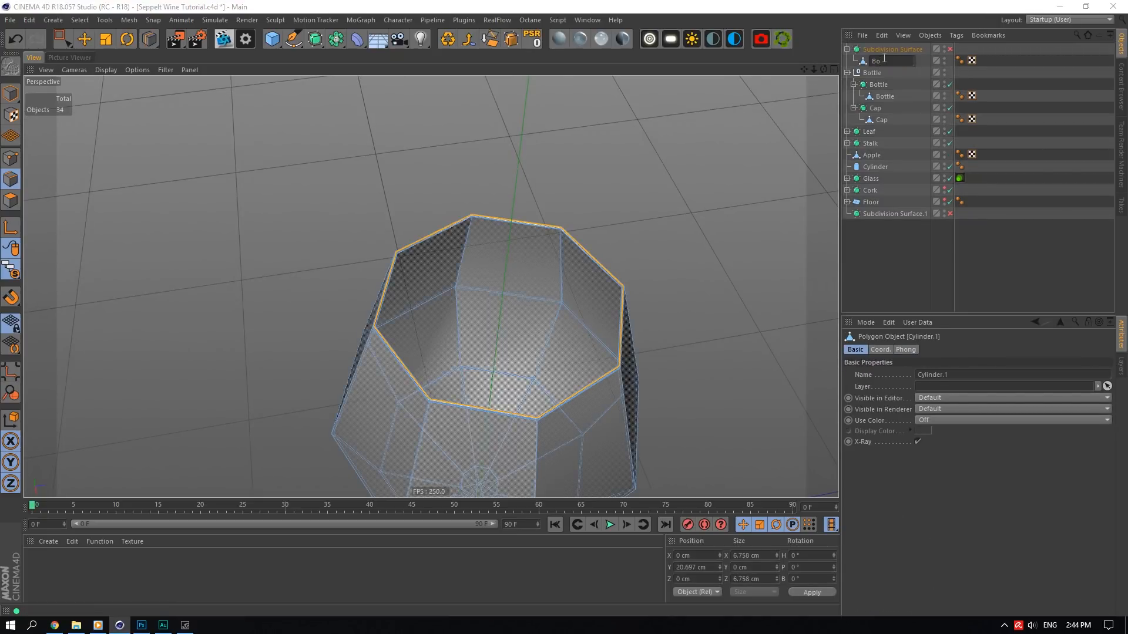
pyautogui.write('o')
pyautogui.press('BackSpace')
pyautogui.write('Glass')
pyautogui.press('Return')
pyautogui.doubleClick(894, 53)
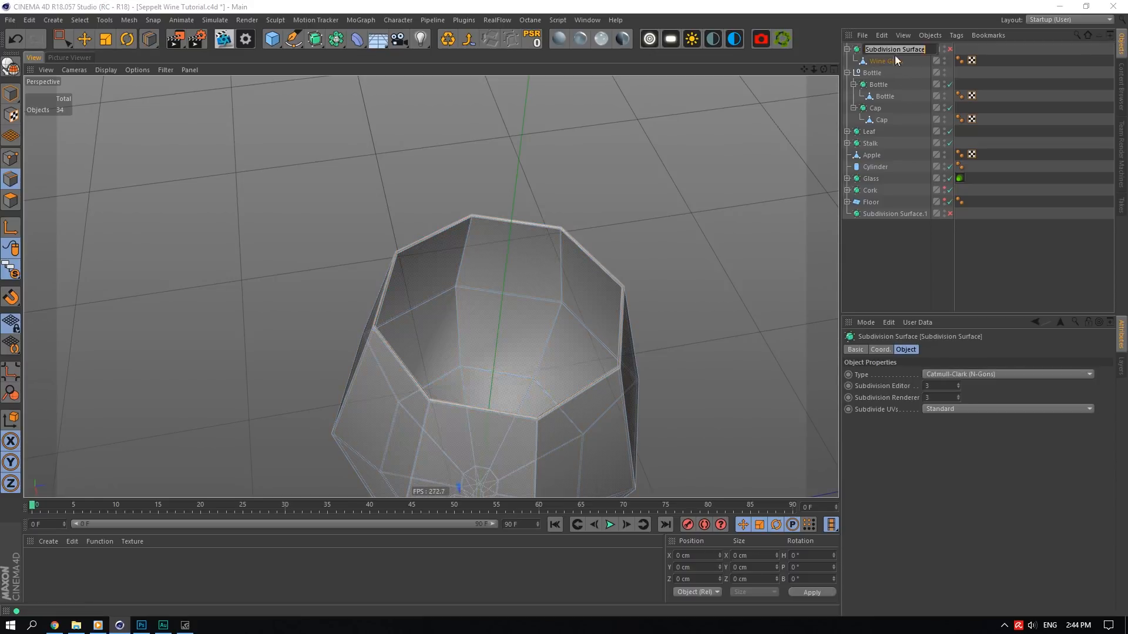
pyautogui.hotkey('ctrl', 'v')
pyautogui.press('Return')
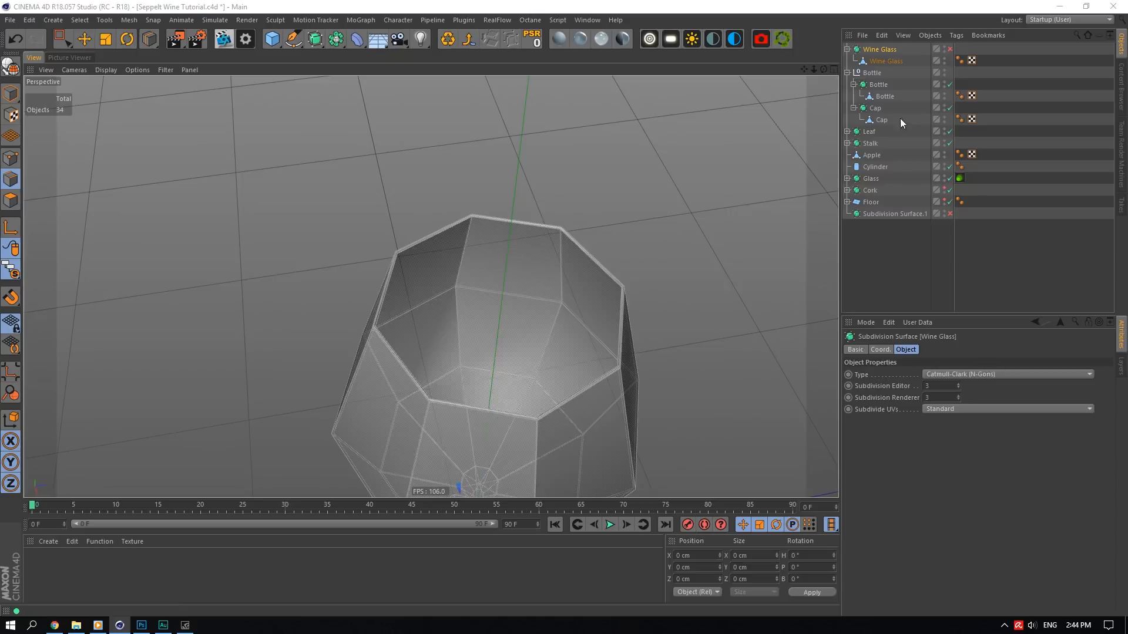
# - Select the interior polygons below the bowl's upper band with Ring and Fill Selection, and split them into a separate object
pyautogui.click(883, 62)
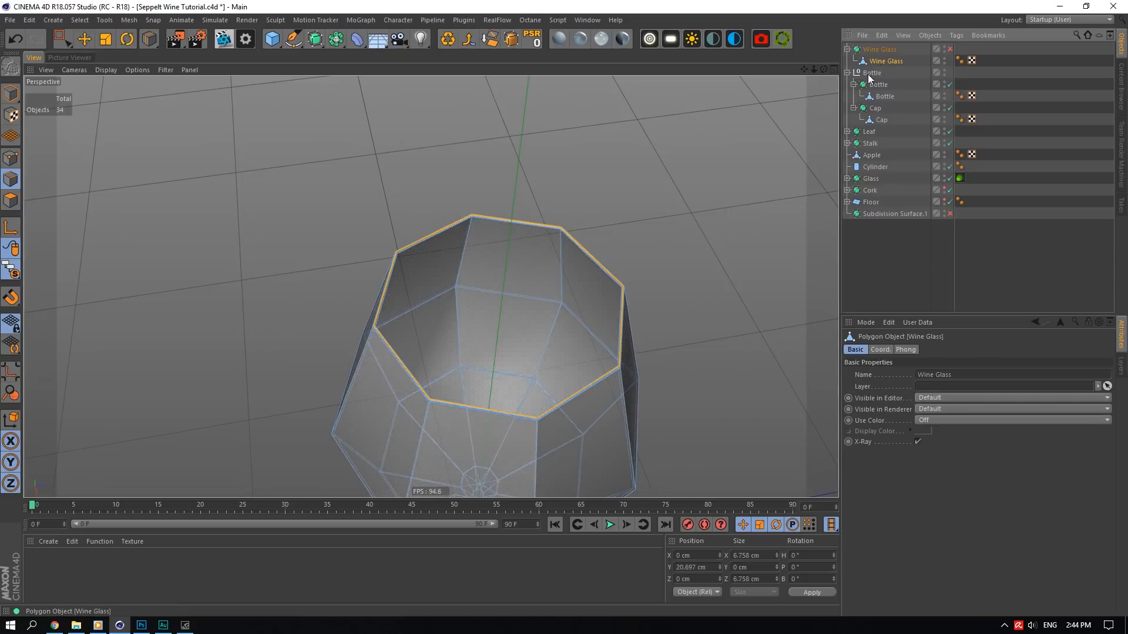
pyautogui.click(11, 200)
pyautogui.scroll(5, 475, 319)
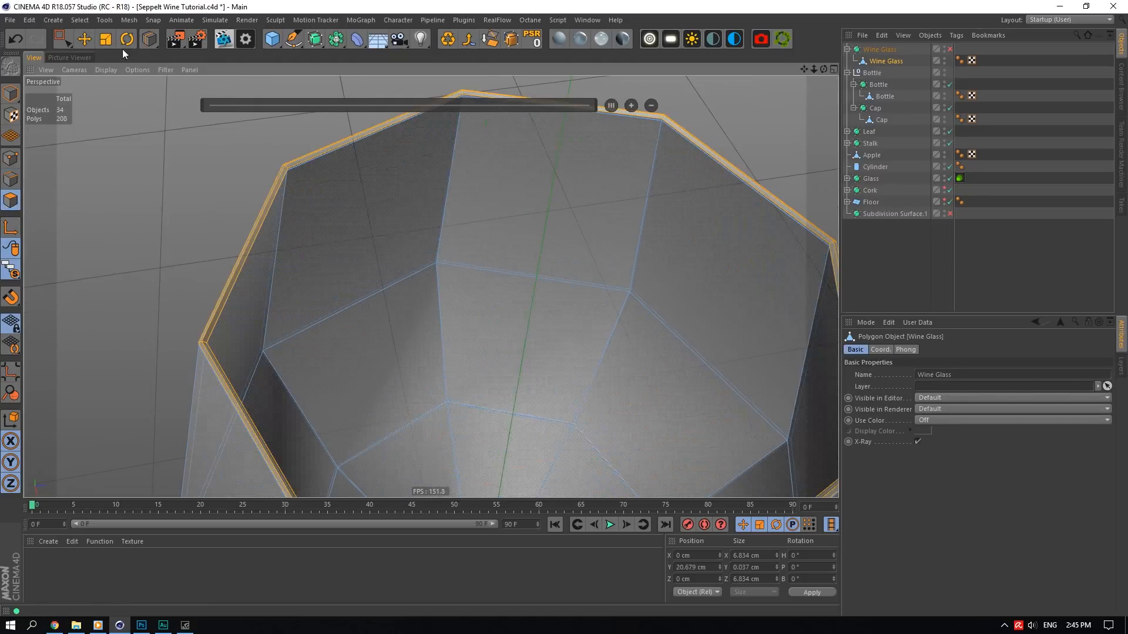
pyautogui.click(80, 20)
pyautogui.click(113, 111)
pyautogui.scroll(-3, 551, 327)
pyautogui.click(551, 328)
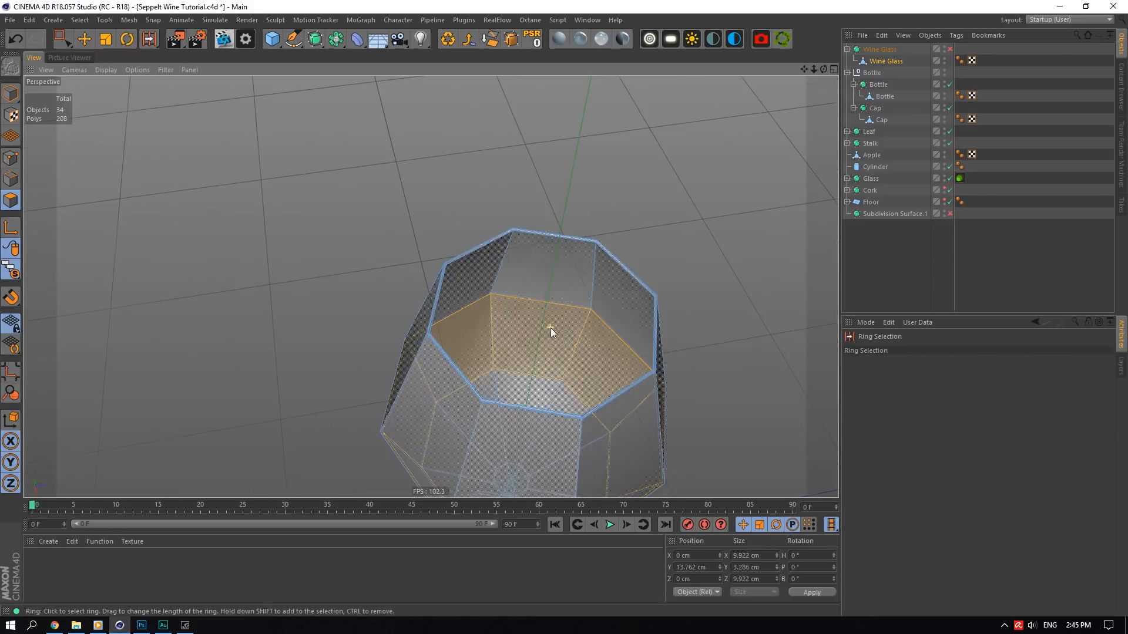
pyautogui.moveTo(823, 69); pyautogui.dragTo(528, 58)
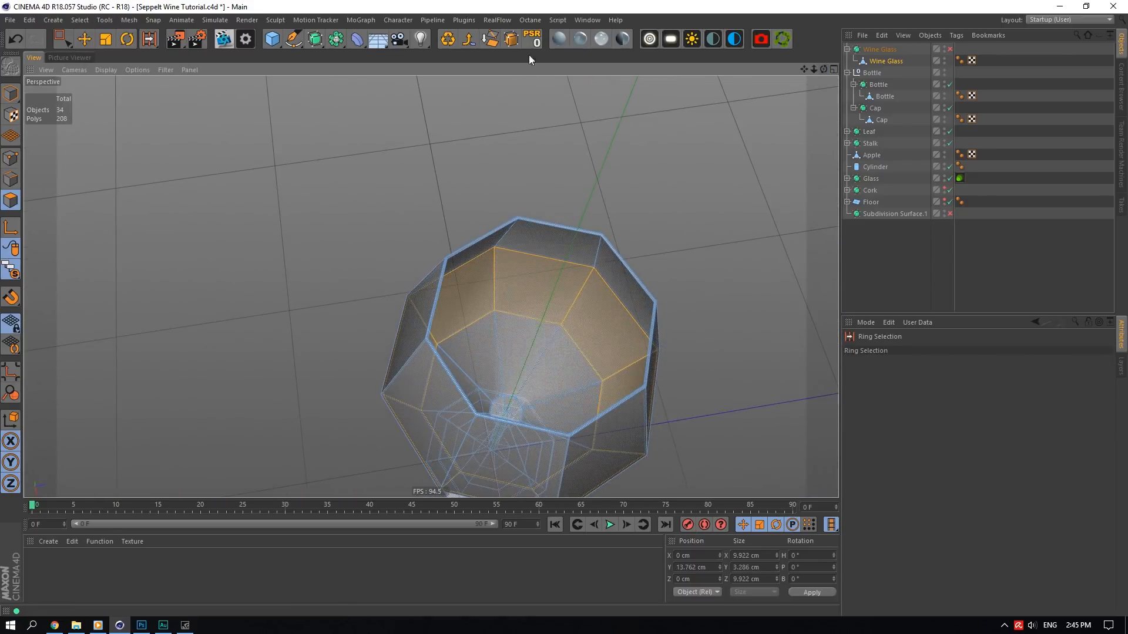
pyautogui.click(80, 19)
pyautogui.click(111, 135)
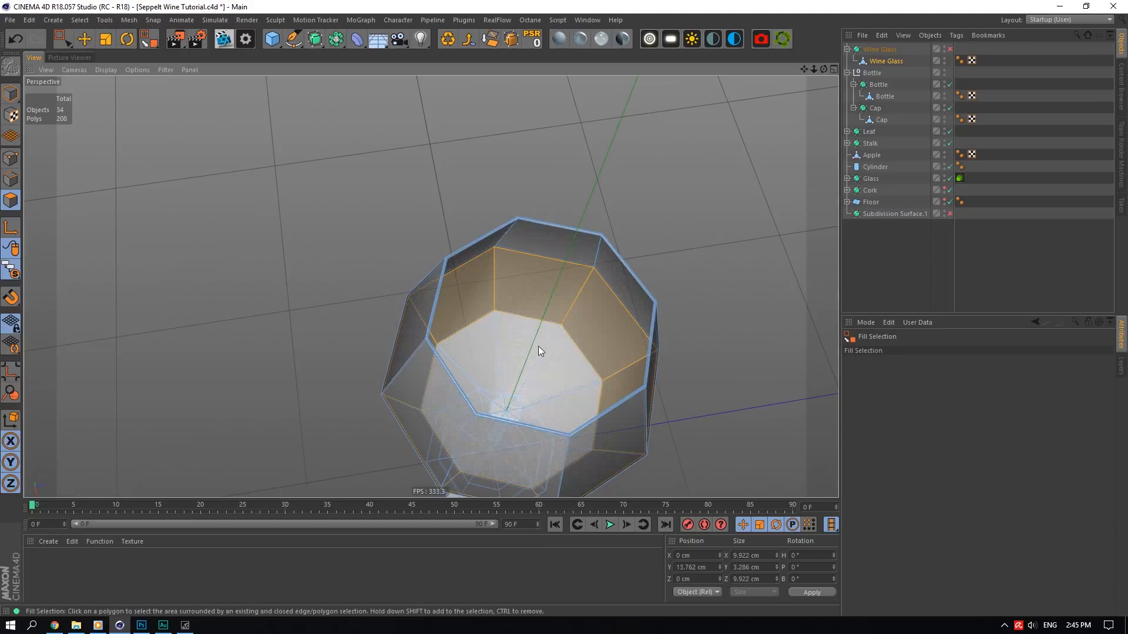
pyautogui.scroll(3, 586, 344)
pyautogui.rightClick(589, 350)
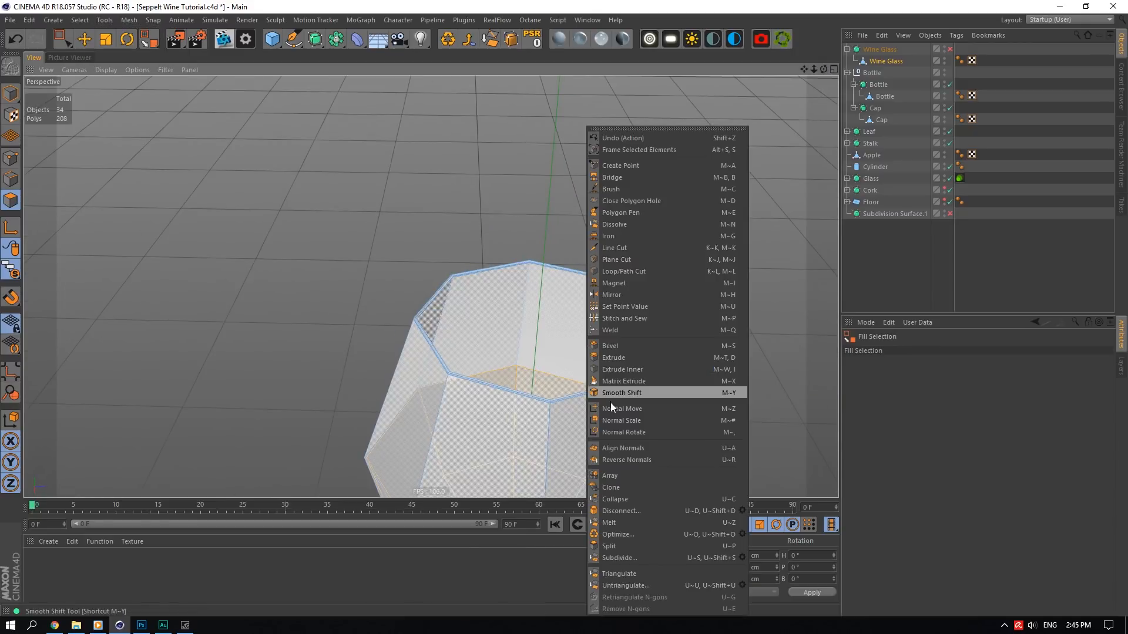
pyautogui.click(128, 20)
pyautogui.moveTo(149, 51)
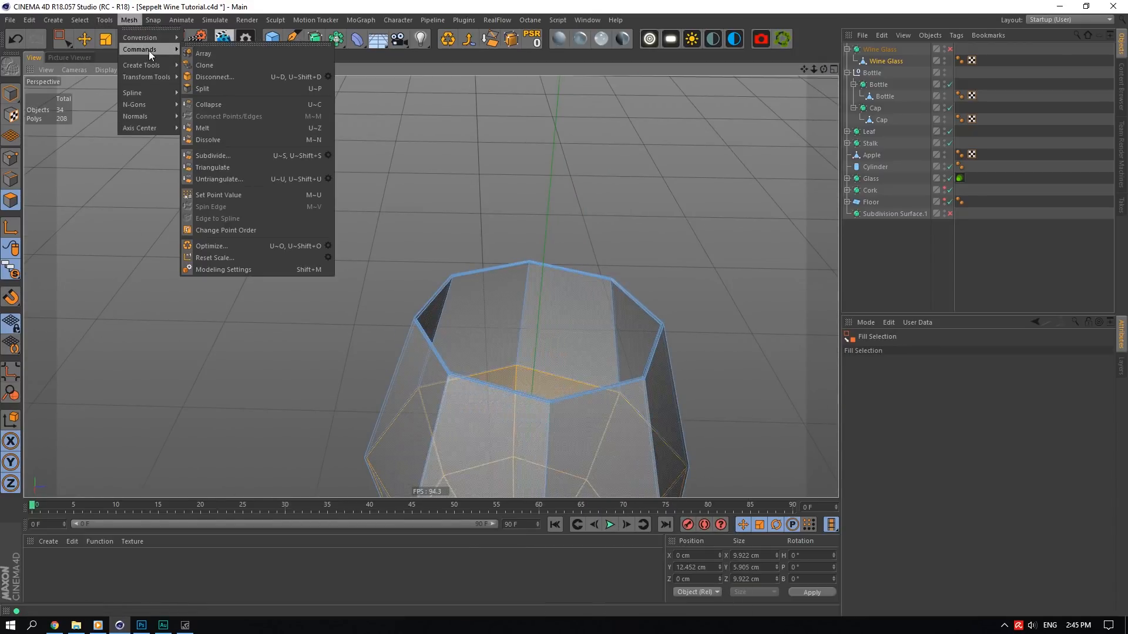
pyautogui.click(250, 79)
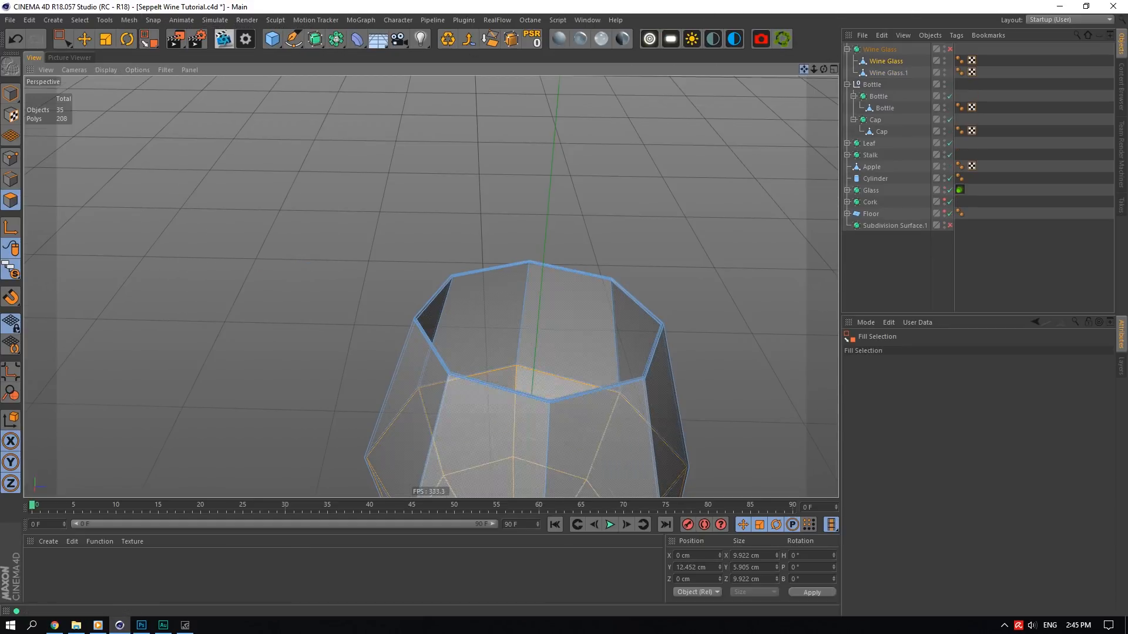
# - Extrude the polygons of Wine Glass.1 with a 0.01 cm offset and Create Caps turned off
pyautogui.keyDown('alt'); pyautogui.moveTo(517, 329); pyautogui.dragTo(494, 189, button='middle'); pyautogui.keyUp('alt')
pyautogui.click(858, 85)
pyautogui.click(866, 73)
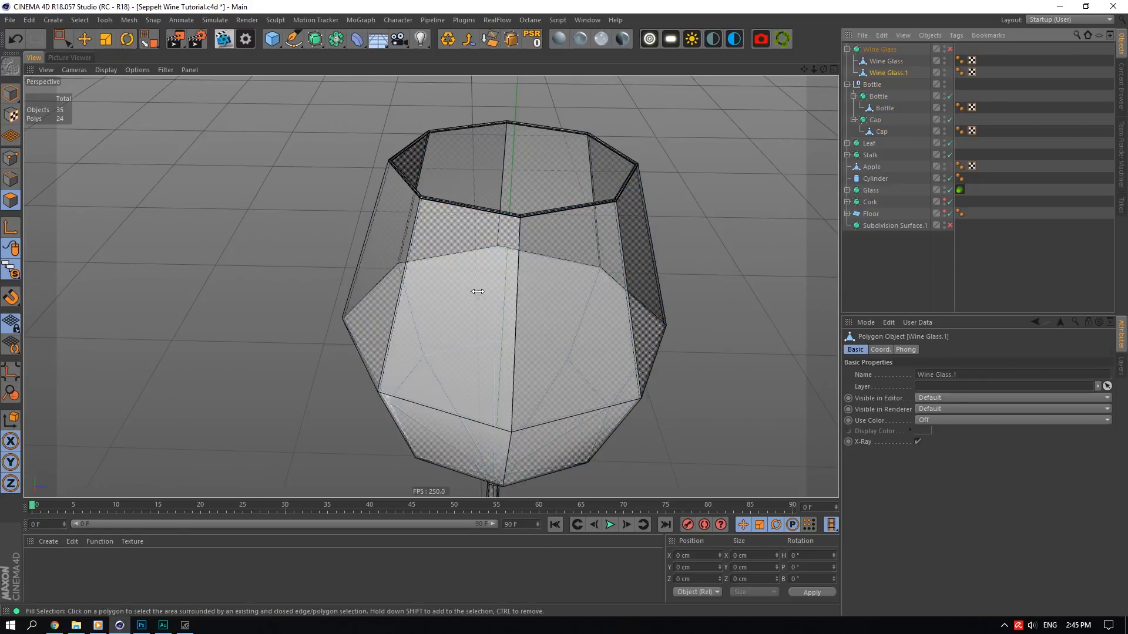
pyautogui.click(491, 367)
pyautogui.scroll(6, 471, 402)
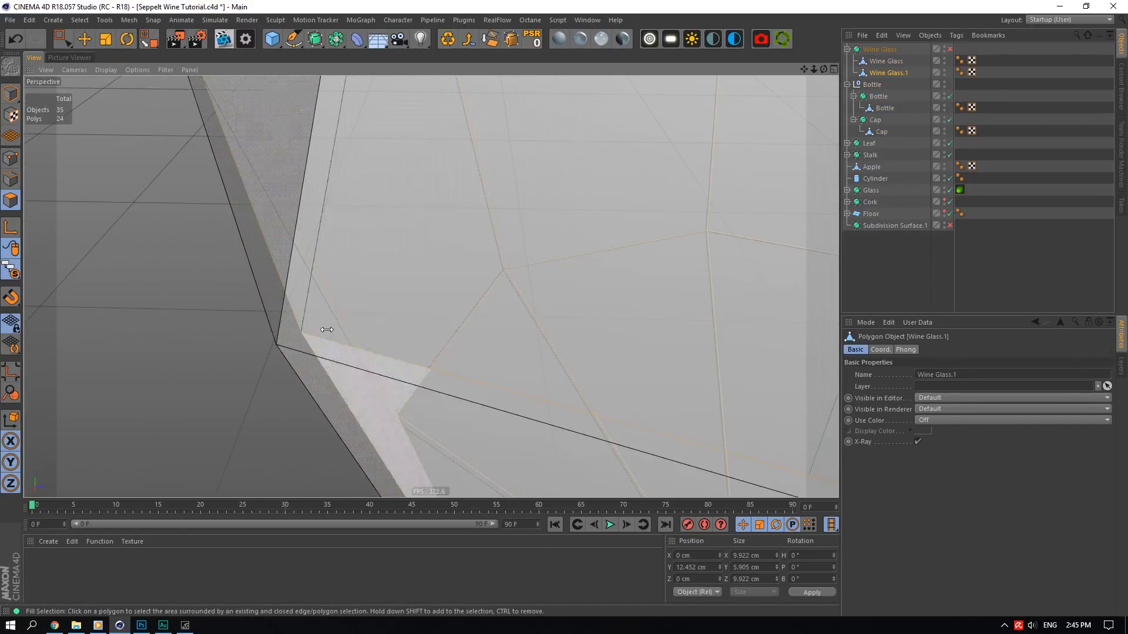
pyautogui.rightClick(338, 335)
pyautogui.click(330, 343)
pyautogui.scroll(3, 330, 341)
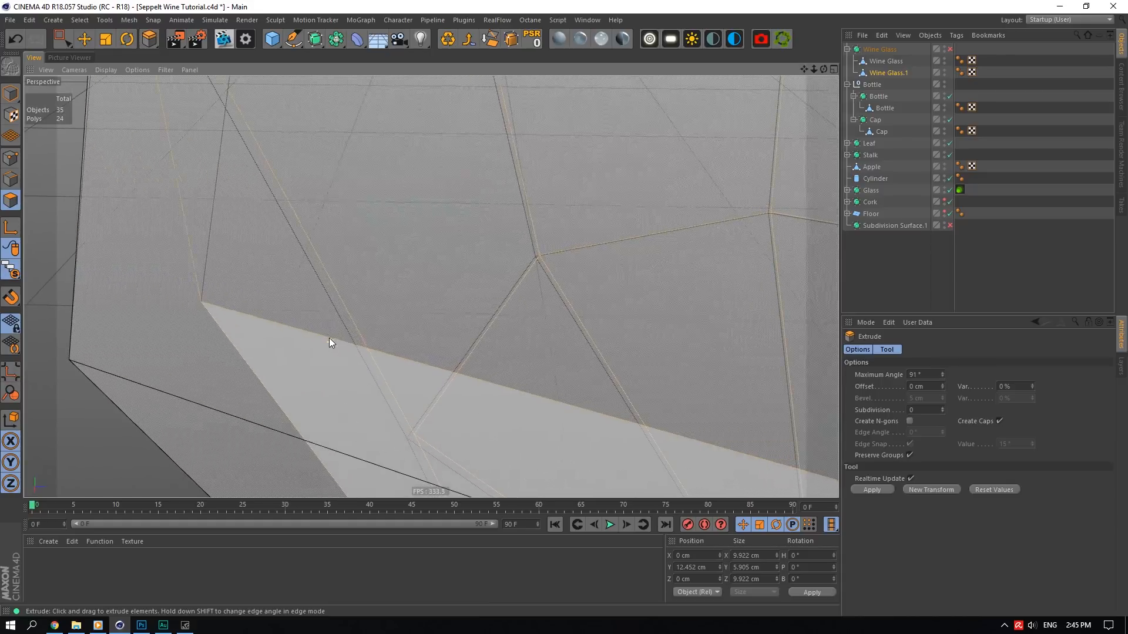
pyautogui.moveTo(329, 337); pyautogui.dragTo(335, 337)
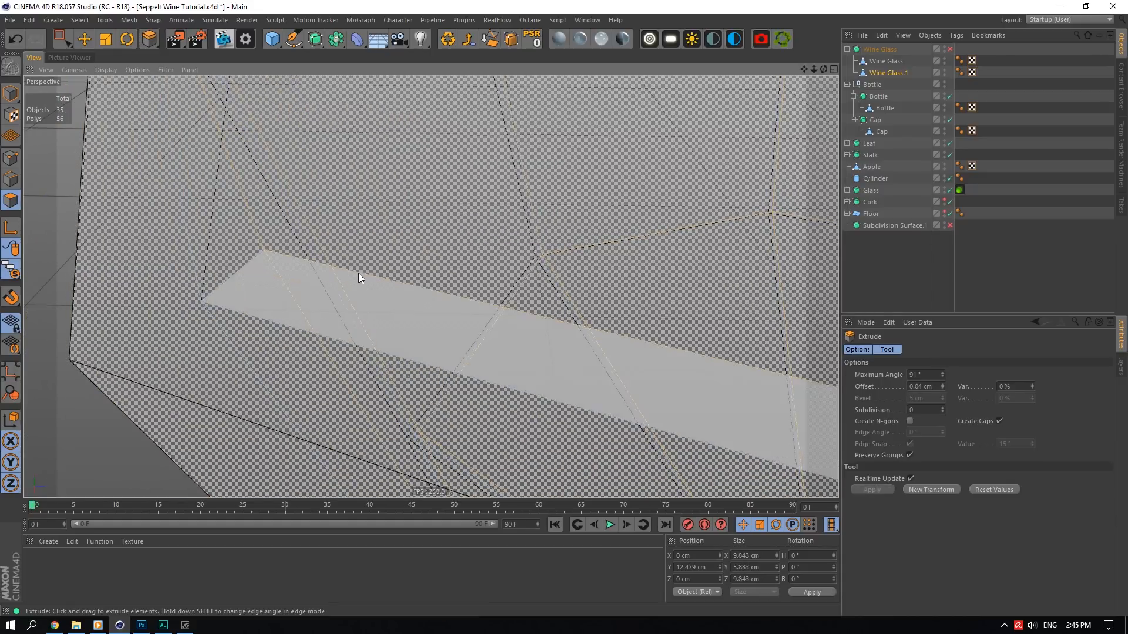
pyautogui.moveTo(923, 386); pyautogui.dragTo(940, 386)
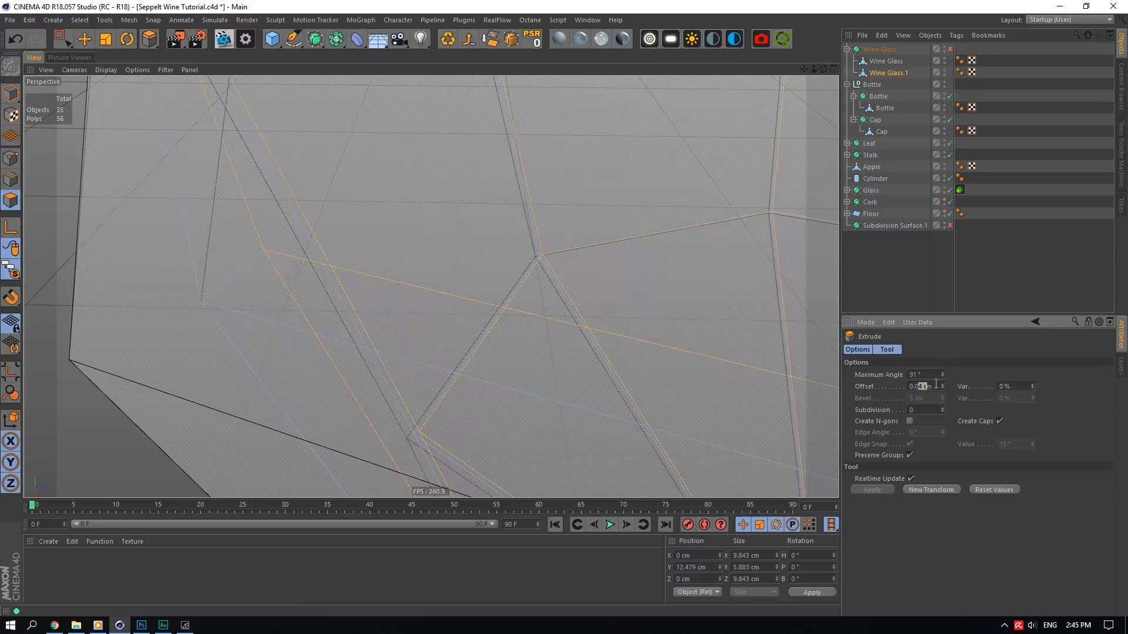
pyautogui.write('1')
pyautogui.click(934, 376)
pyautogui.click(999, 421)
# - Ring-select the thin strip of polygons along the upper edge of Wine Glass.1 and delete it
pyautogui.click(79, 19)
pyautogui.click(127, 125)
pyautogui.scroll(-10, 322, 297)
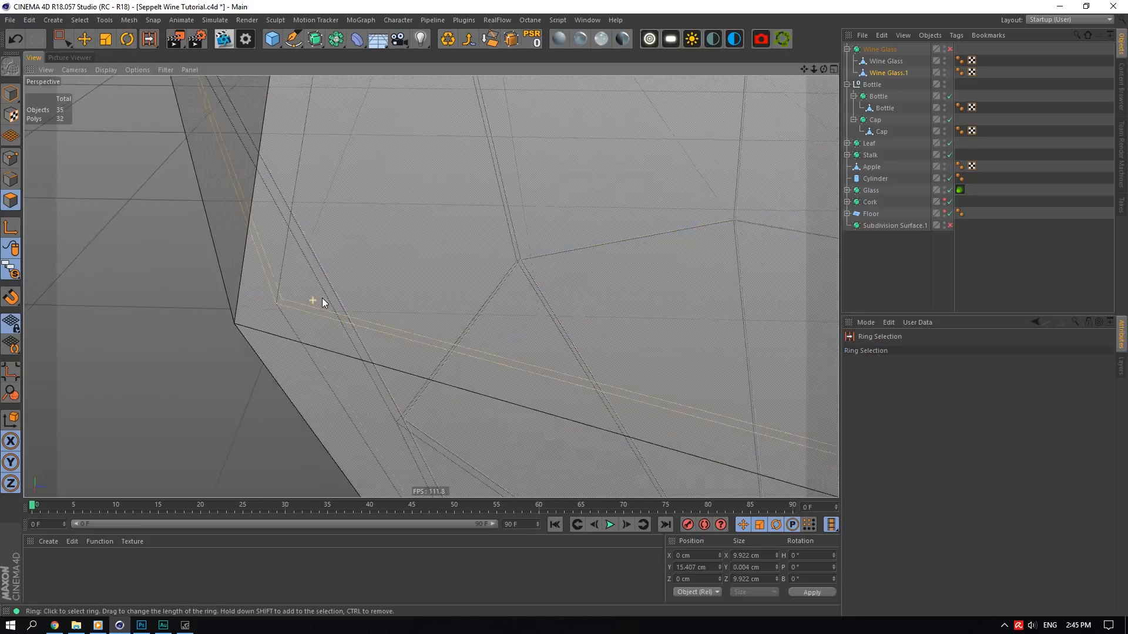
pyautogui.press('Delete')
pyautogui.scroll(2, 341, 238)
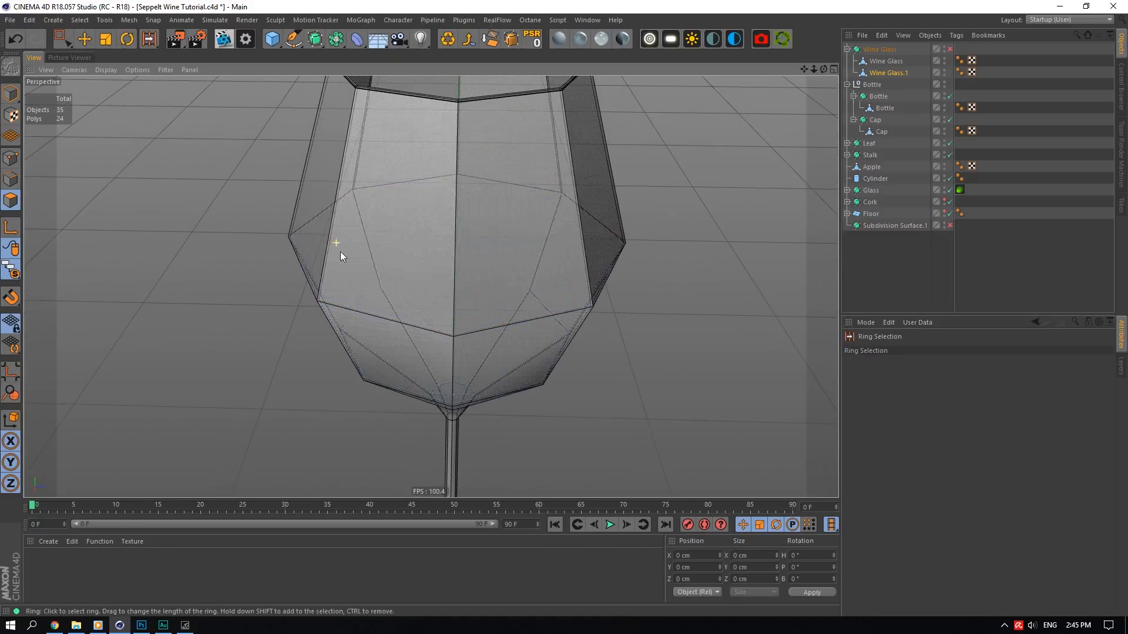
# - Turn off X-Ray for Wine Glass.1 and rename it as Wine
pyautogui.click(880, 73)
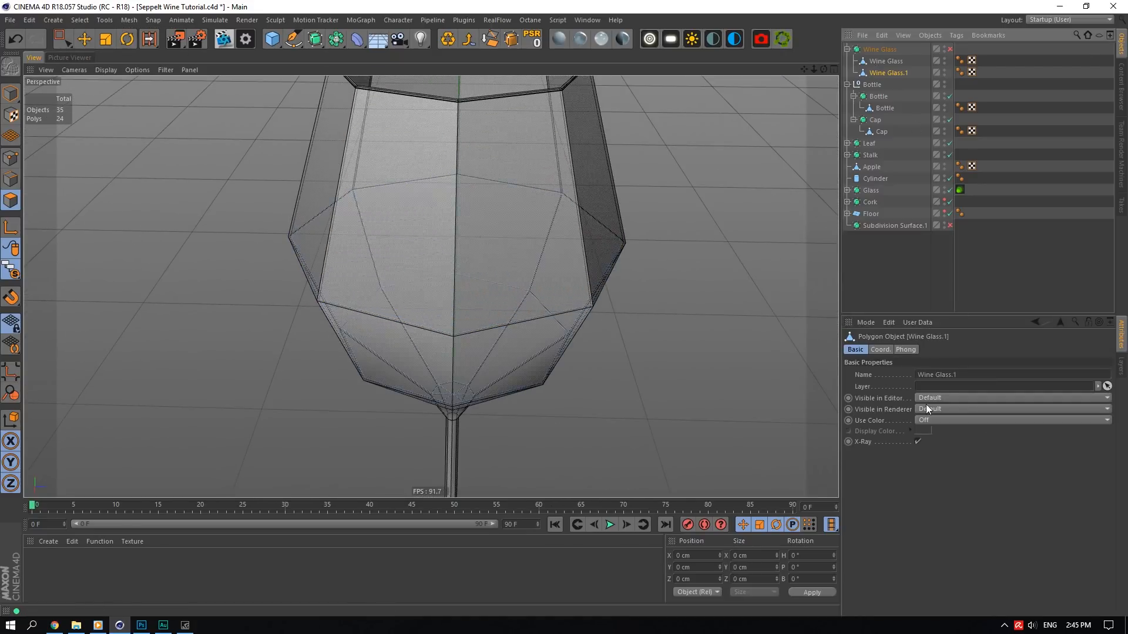
pyautogui.click(918, 442)
pyautogui.doubleClick(887, 73)
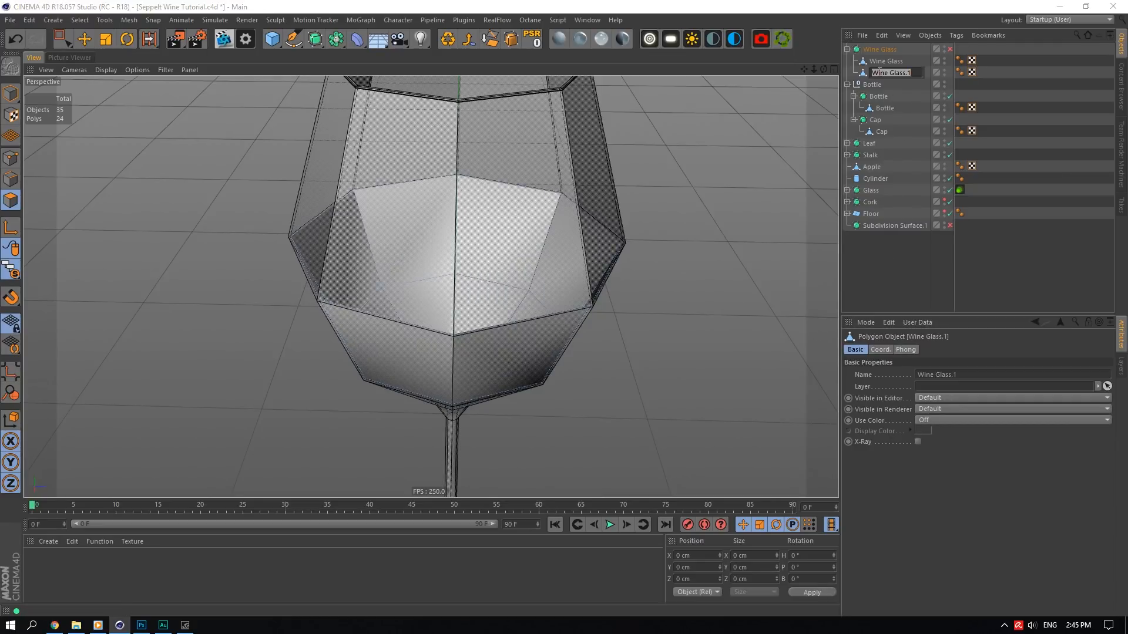
pyautogui.write('Li')
pyautogui.press('Return')
# - Rename the Wine Glass mesh and its Subdivision Surface as Glass, and move Wine out of that group to the top level
pyautogui.doubleClick(891, 62)
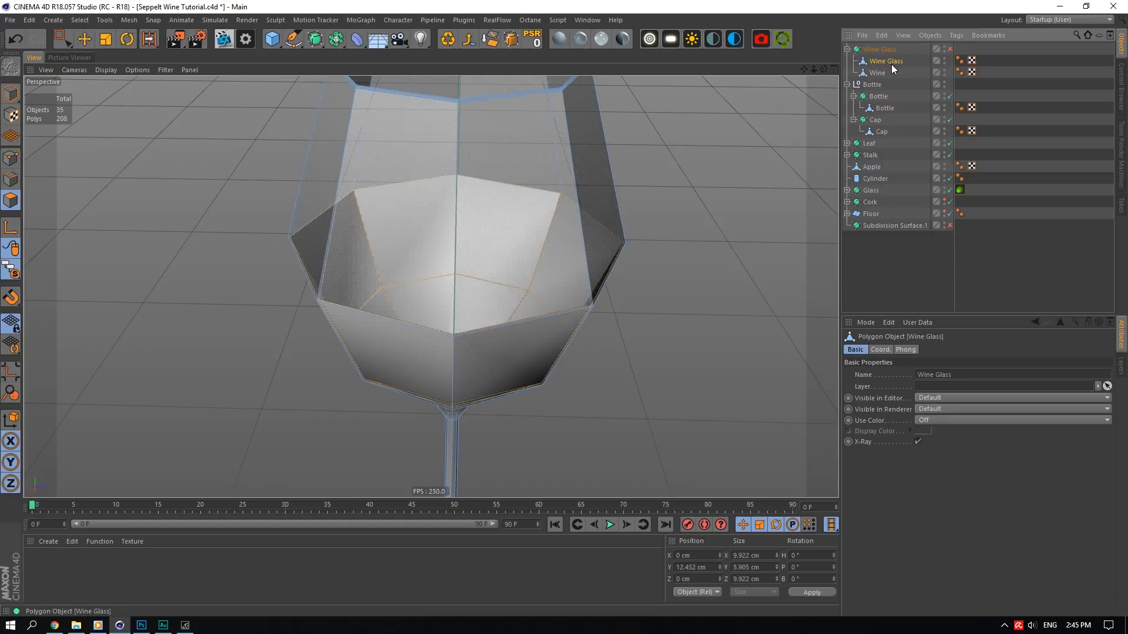
pyautogui.moveTo(891, 61); pyautogui.dragTo(850, 60)
pyautogui.press('Return')
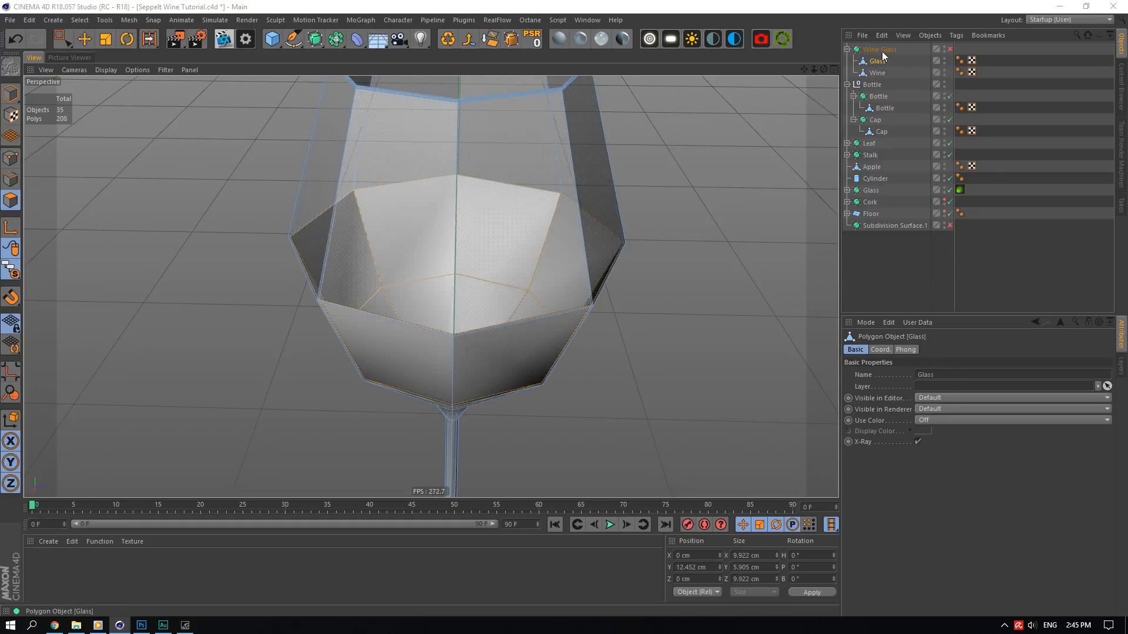
pyautogui.doubleClick(883, 49)
pyautogui.moveTo(891, 74); pyautogui.dragTo(881, 65)
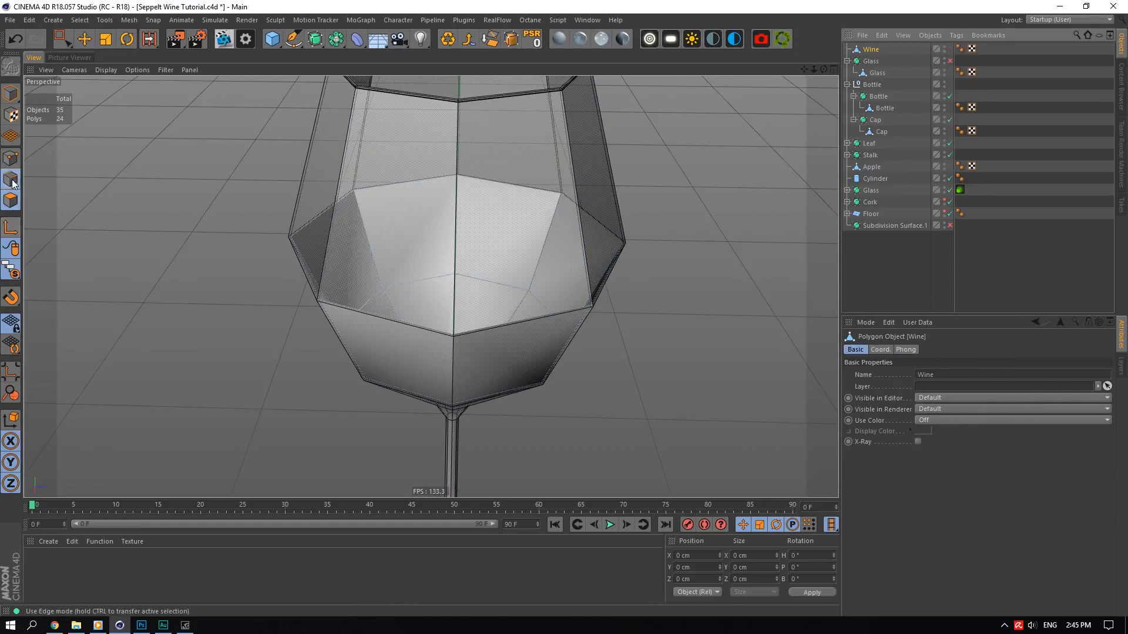
# - Extrude the open upper edge loop of Wine with an offset of 0 cm
pyautogui.click(13, 184)
pyautogui.scroll(4, 402, 277)
pyautogui.click(86, 41)
pyautogui.doubleClick(303, 145)
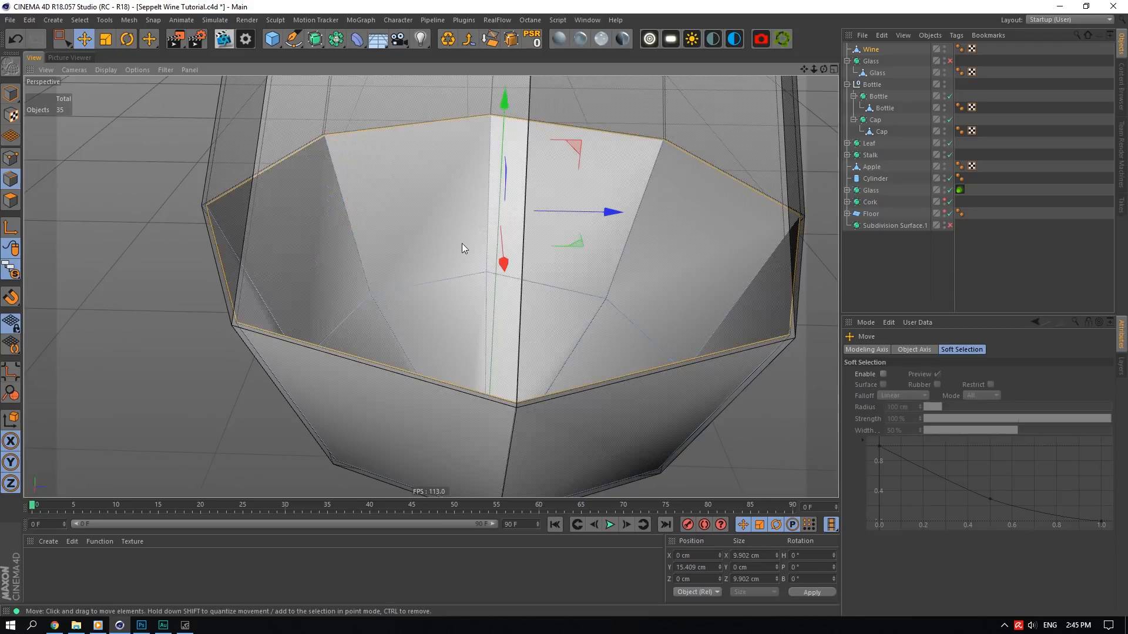
pyautogui.rightClick(462, 243)
pyautogui.click(520, 459)
pyautogui.moveTo(497, 494); pyautogui.dragTo(489, 372)
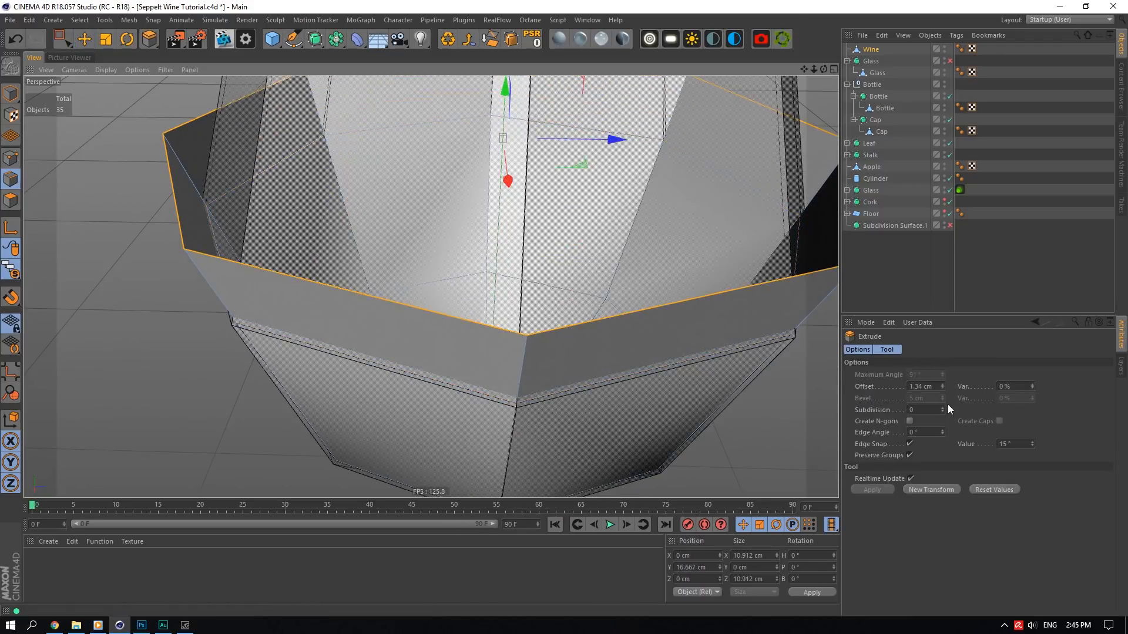
pyautogui.click(931, 387)
pyautogui.press('Return')
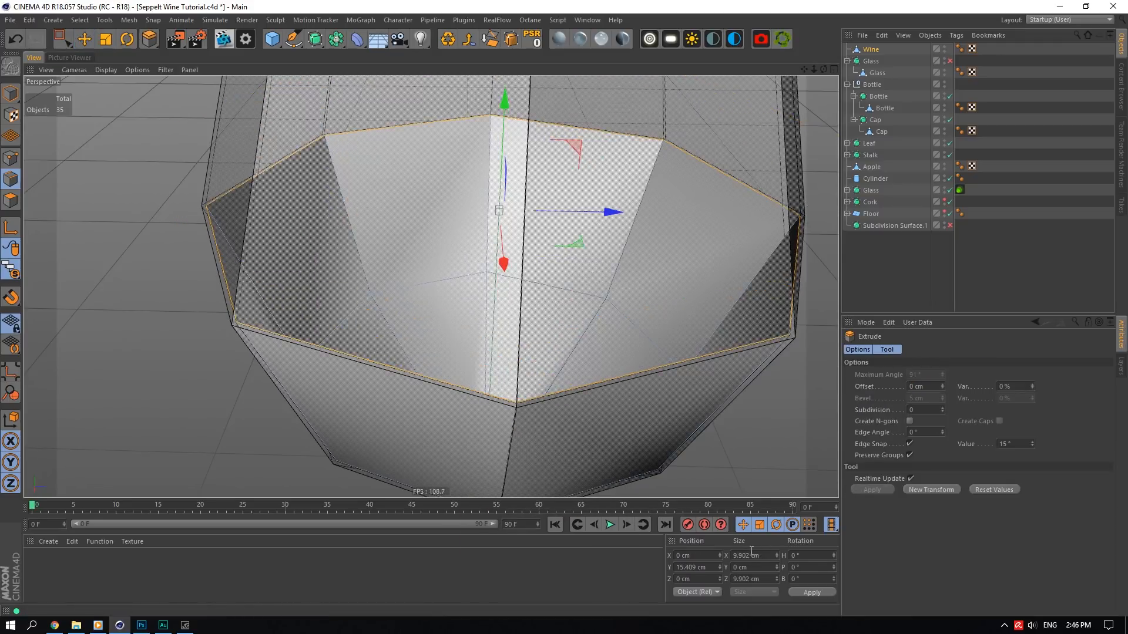
# - Set the extruded loop's X and Z size to 0 cm to close the liquid surface, and optimize the Wine mesh
pyautogui.press('Return')
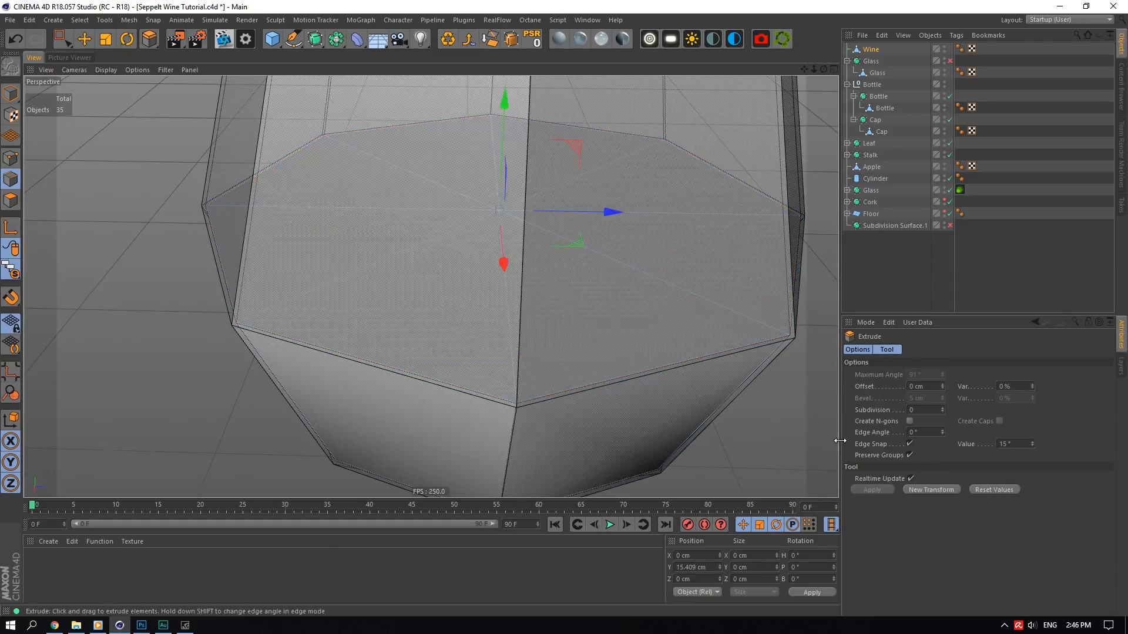
pyautogui.click(10, 92)
pyautogui.click(446, 39)
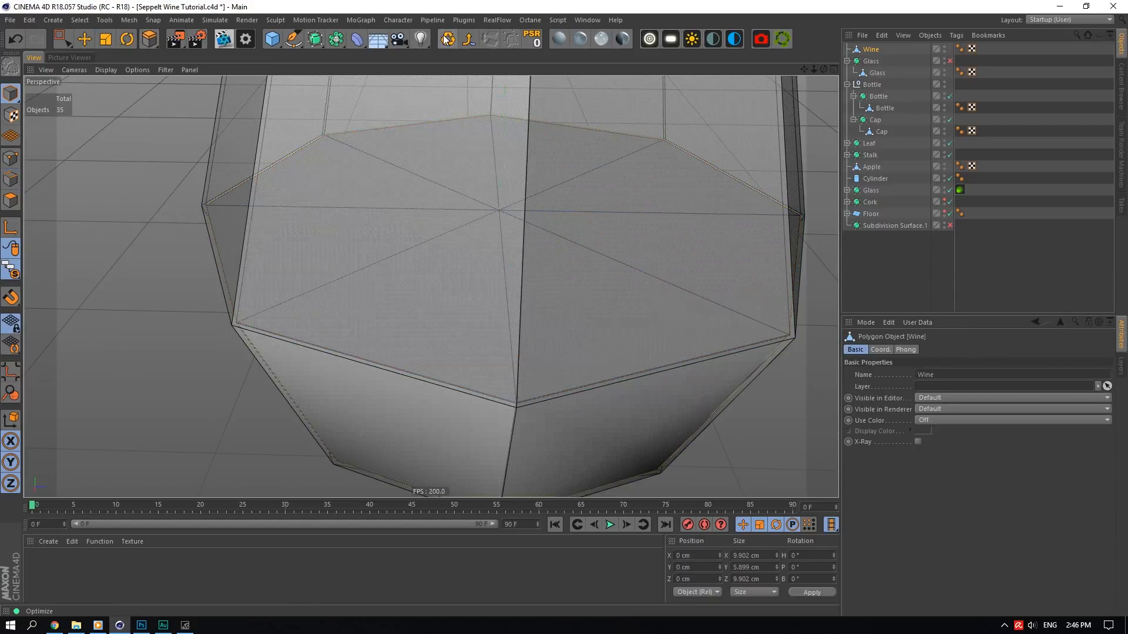
# - Cut edge loops beside the liquid surface's border, at about 96.3% offset on the surface and about 6.4% on the side wall
pyautogui.click(11, 179)
pyautogui.rightClick(374, 168)
pyautogui.click(415, 341)
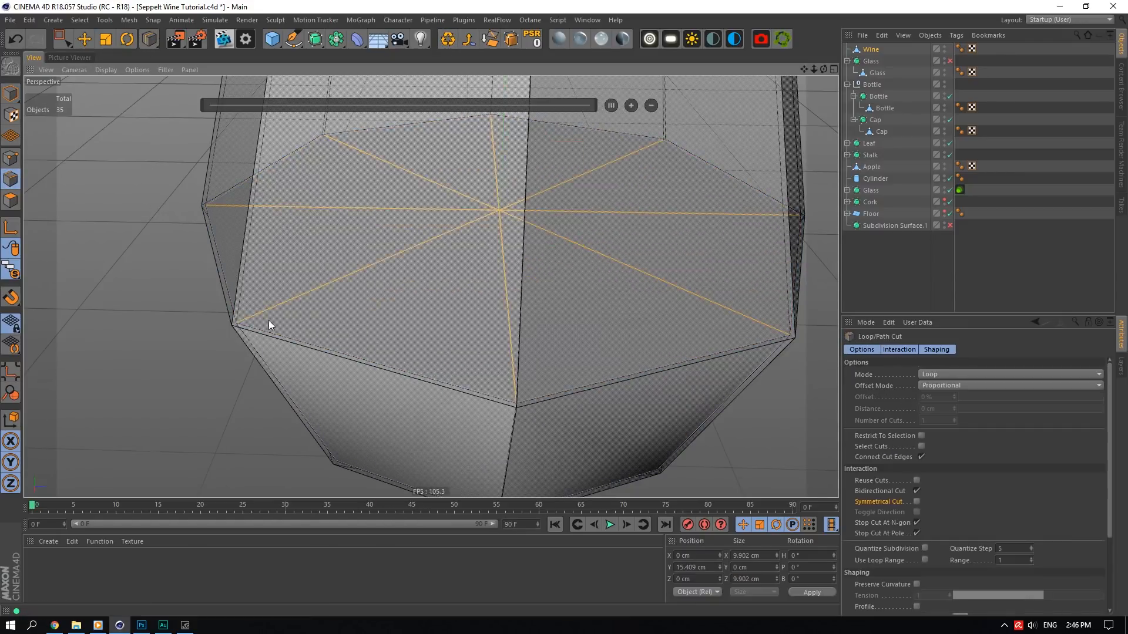
pyautogui.click(249, 319)
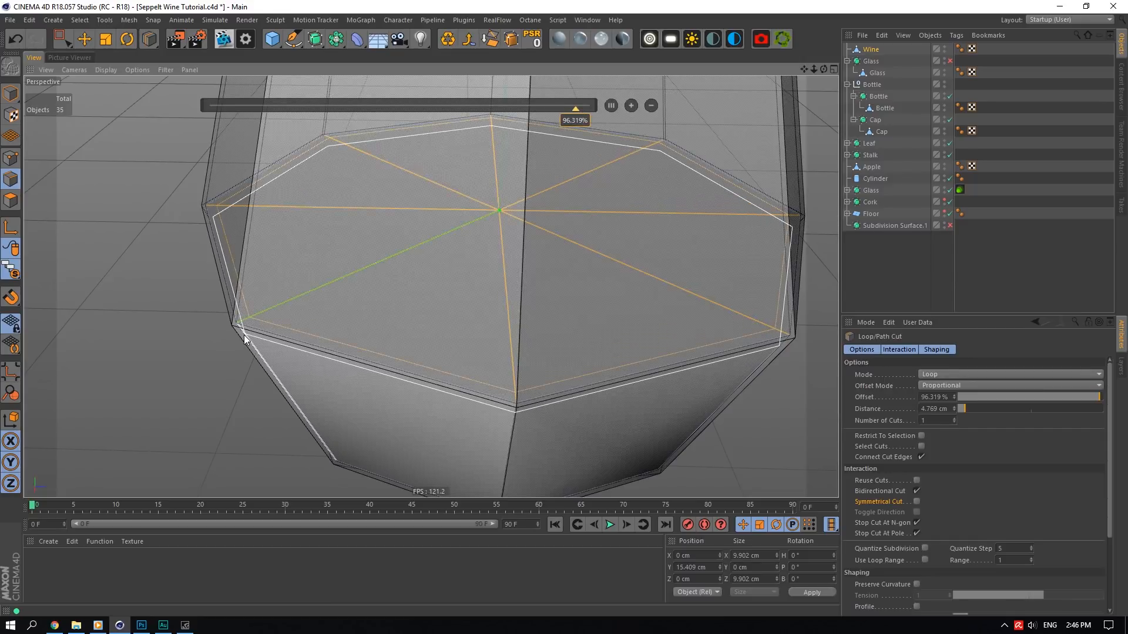
# - Lower the inner polygons of the liquid surface by about 0.12 cm and place Wine under a new Subdivision Surface
pyautogui.click(7, 199)
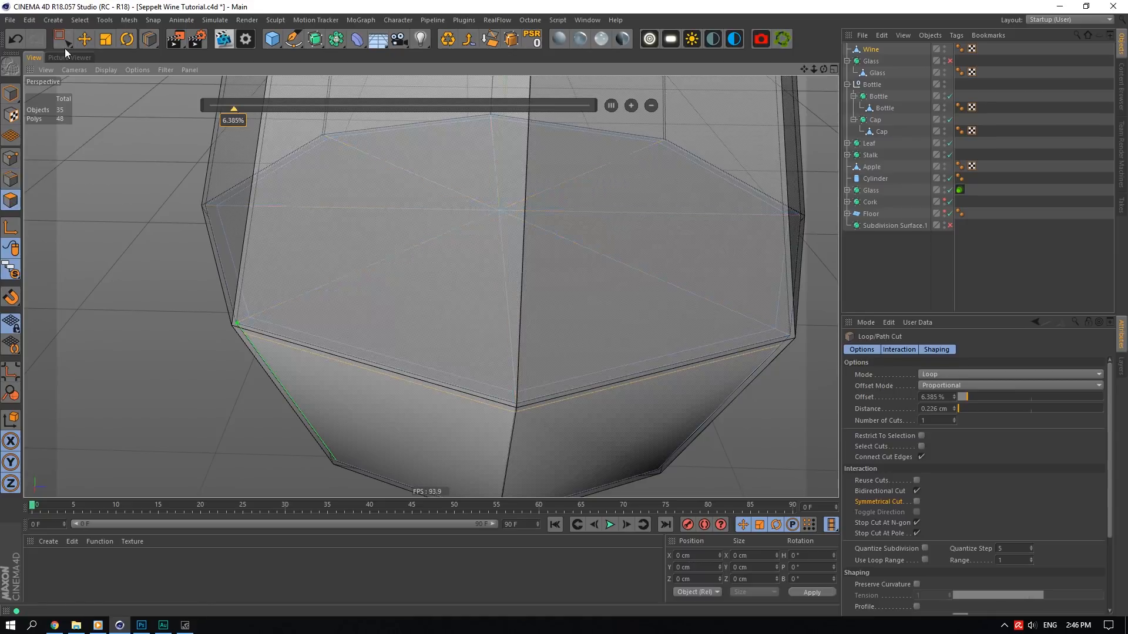
pyautogui.click(62, 40)
pyautogui.click(106, 51)
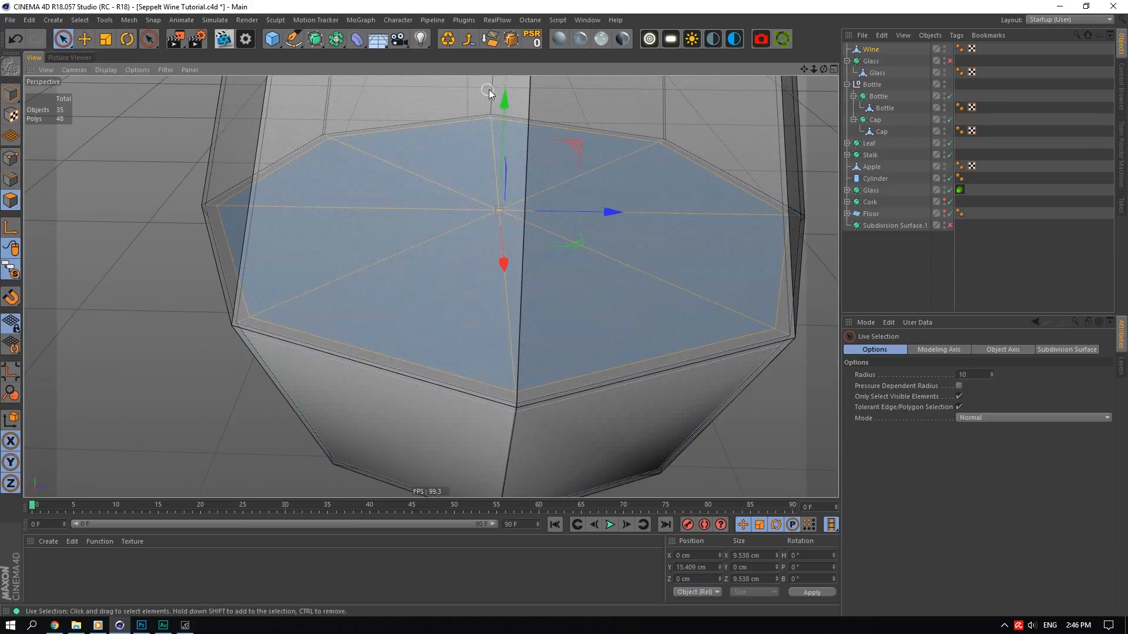
pyautogui.click(506, 105)
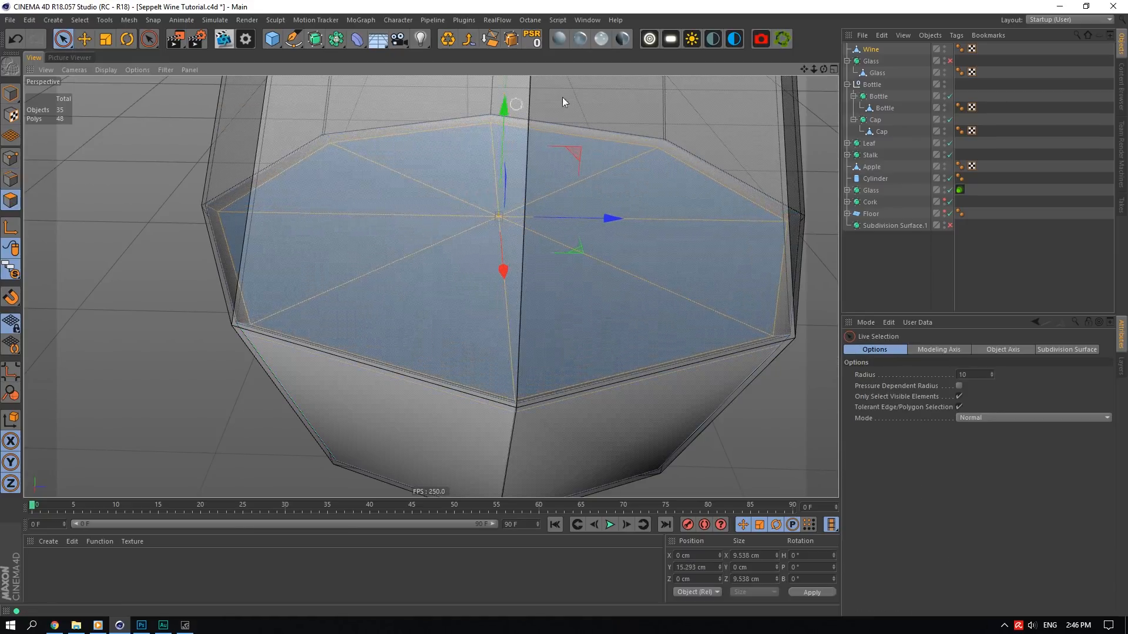
pyautogui.keyDown('alt'); pyautogui.click(315, 40); pyautogui.keyUp('alt')
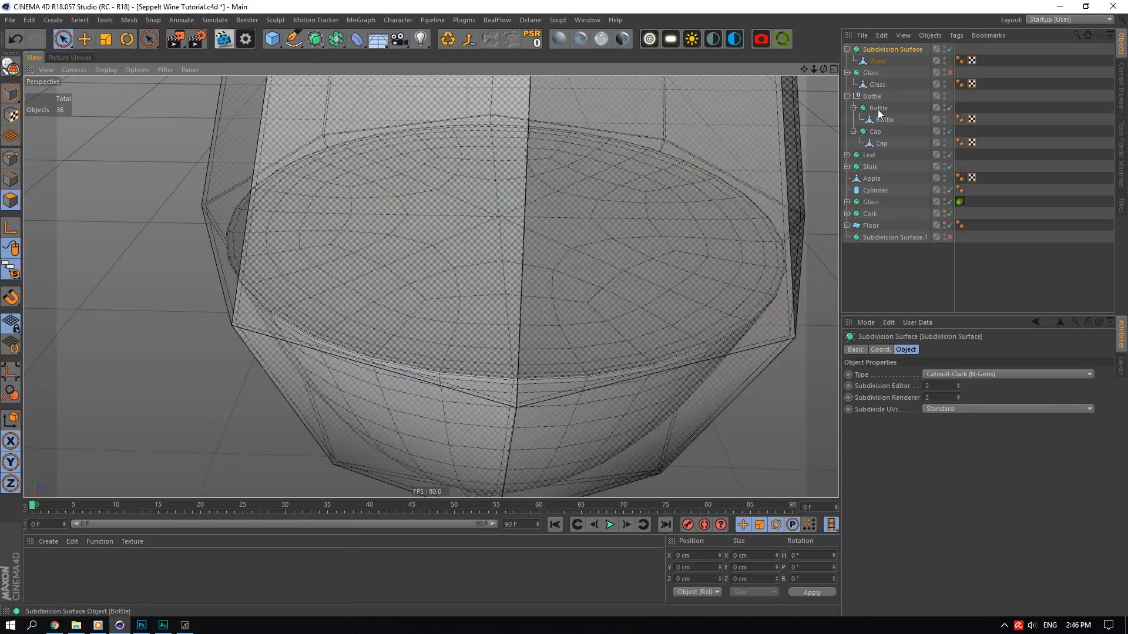
# - Enable the Subdivision Surface of the wine glass again and turn on X-Ray for it
pyautogui.click(881, 73)
pyautogui.click(950, 73)
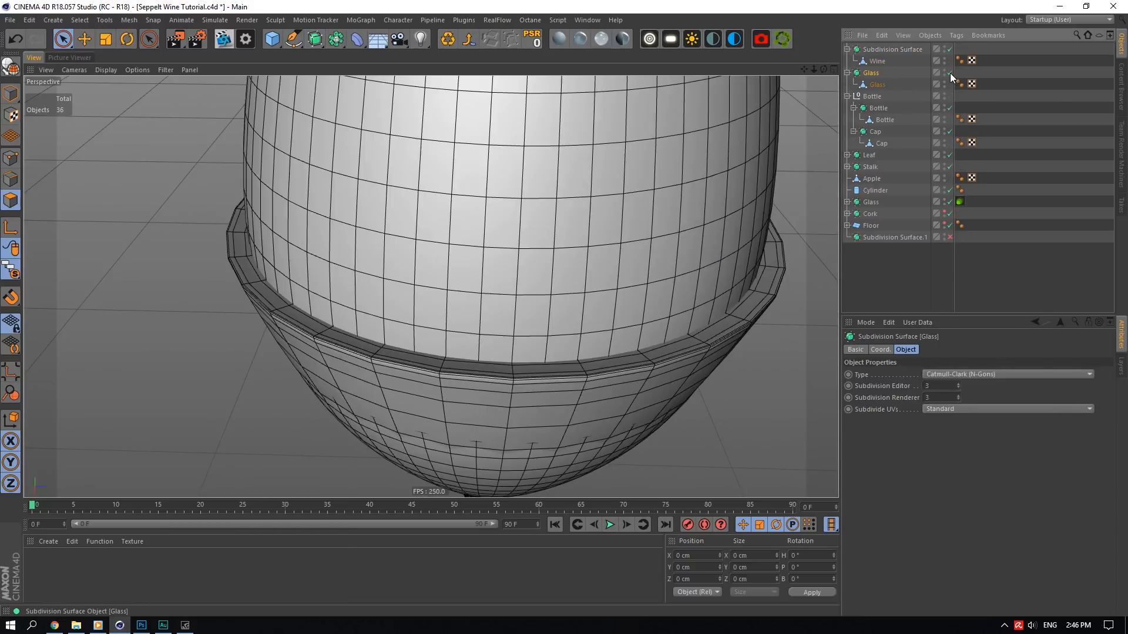
pyautogui.click(879, 50)
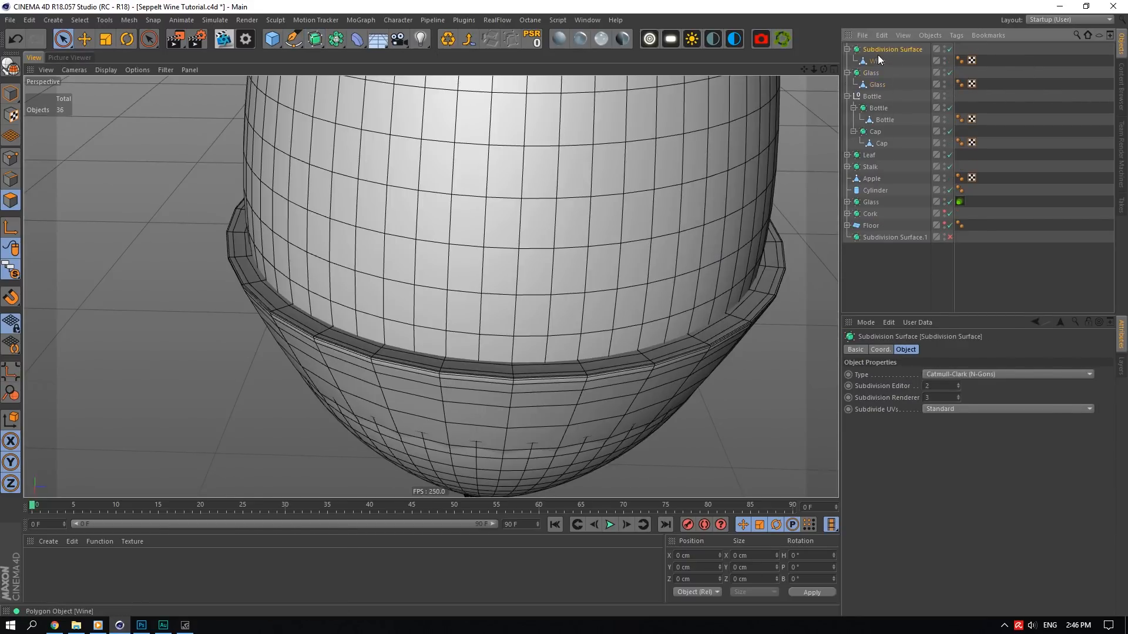
pyautogui.click(876, 61)
pyautogui.click(84, 39)
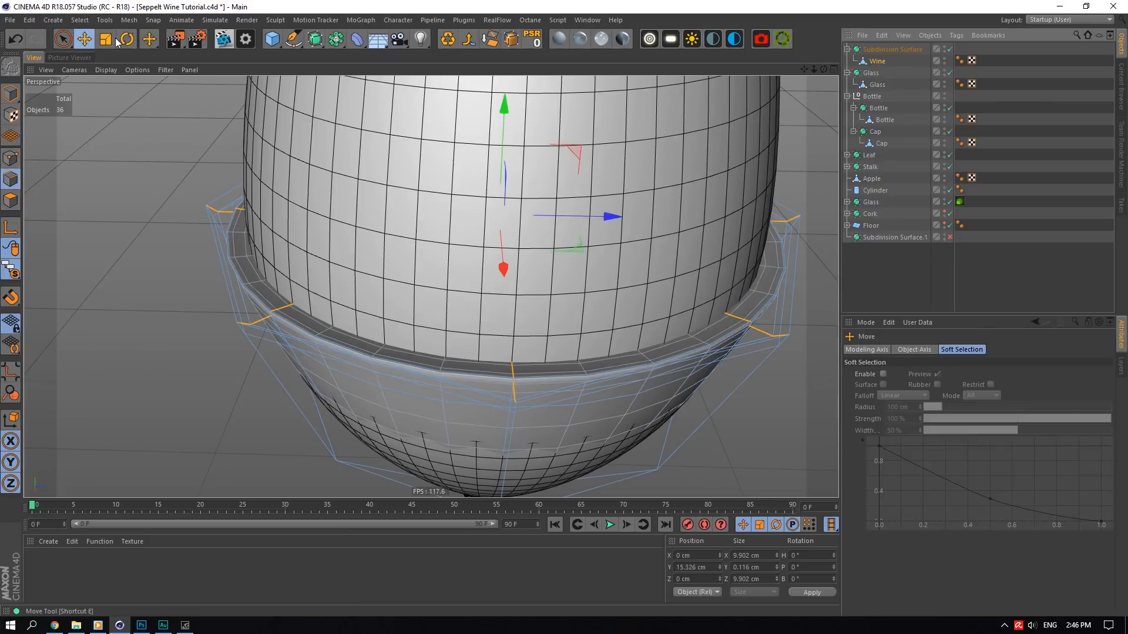
pyautogui.click(861, 75)
pyautogui.click(873, 351)
pyautogui.click(856, 351)
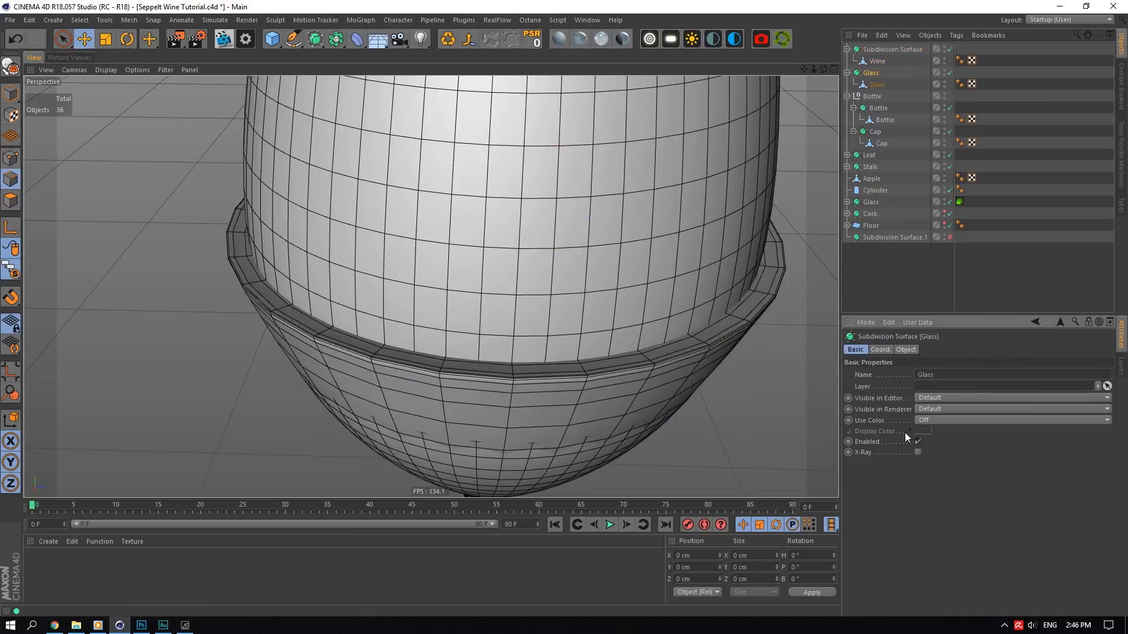
pyautogui.click(918, 452)
# - Select the Wine edge loops around the liquid surface's border and scale them to about 8.98 cm in X and Z
pyautogui.click(887, 62)
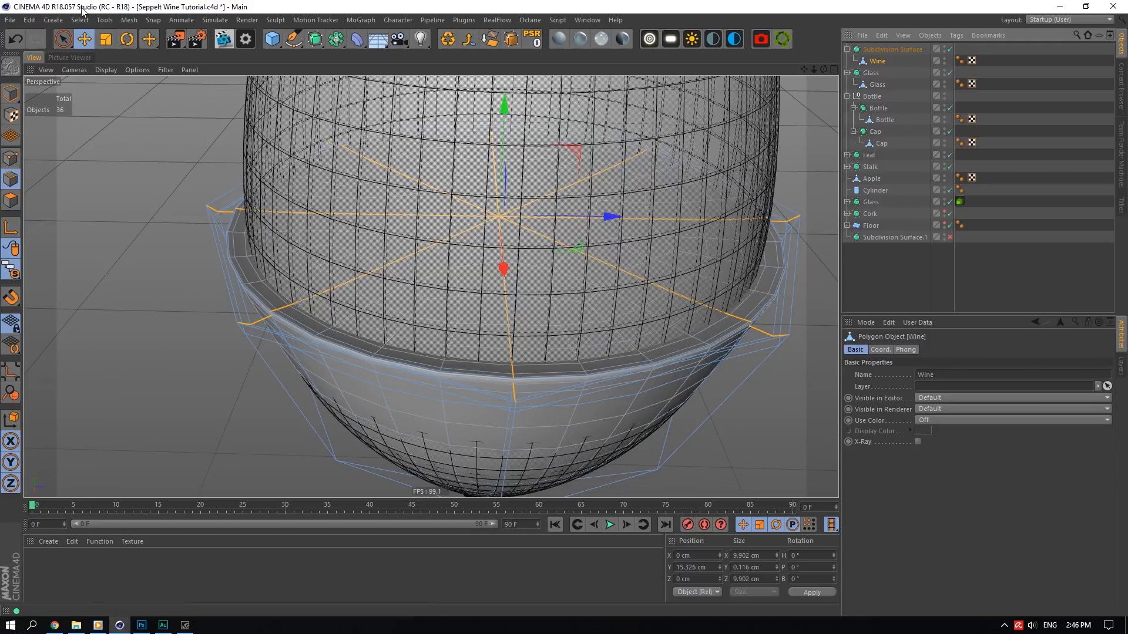
pyautogui.click(949, 49)
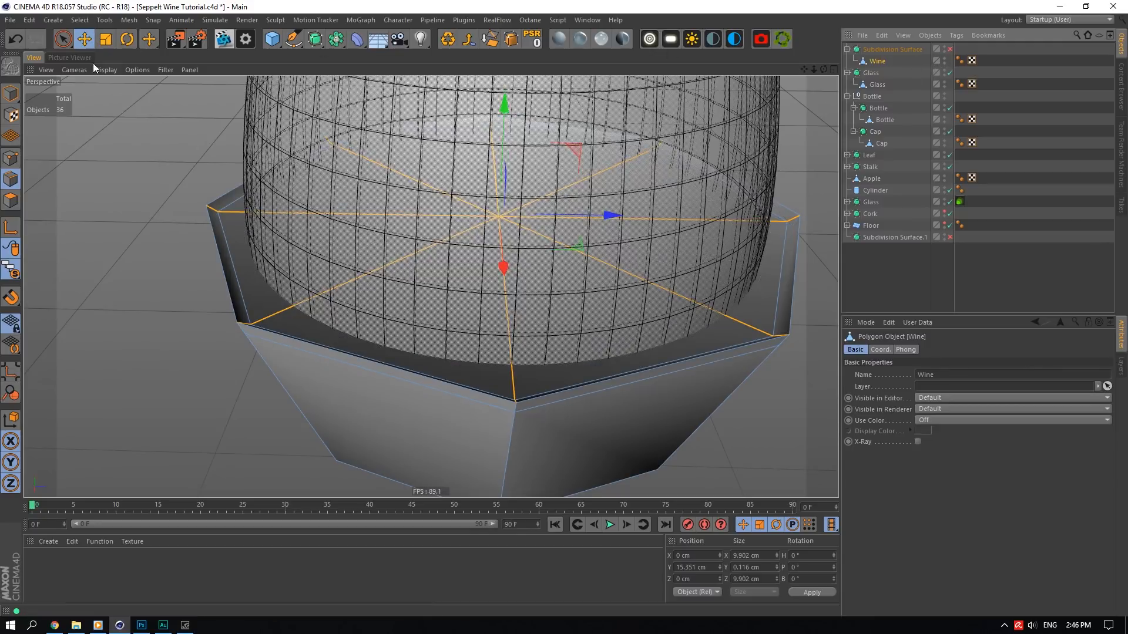
pyautogui.doubleClick(353, 366)
pyautogui.keyDown('shift'); pyautogui.doubleClick(325, 352); pyautogui.keyUp('shift')
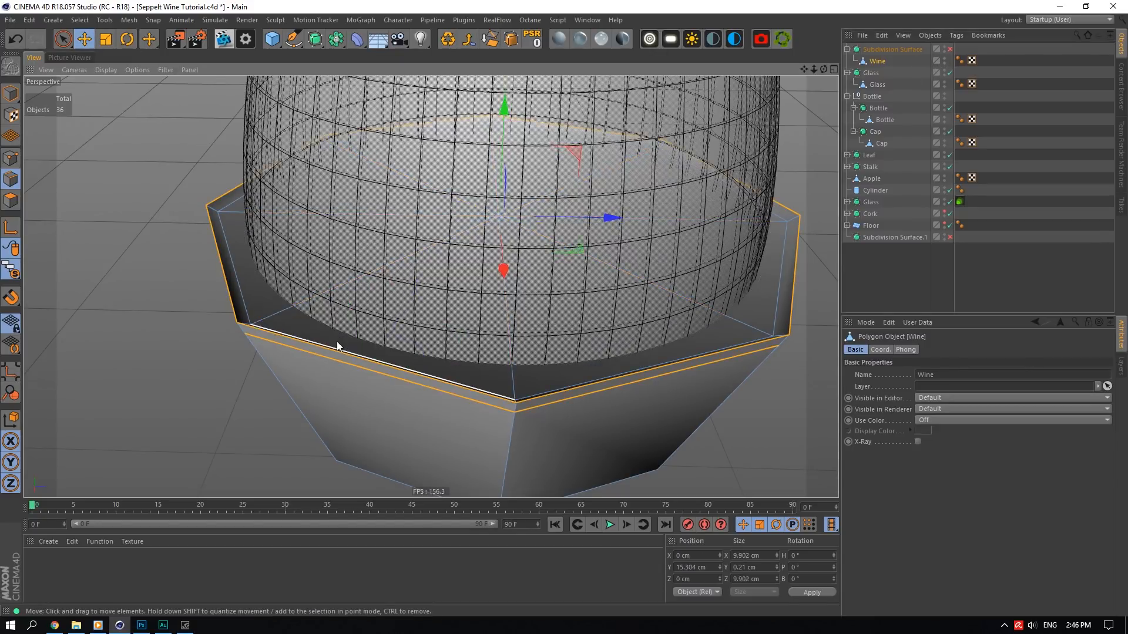
pyautogui.keyDown('shift'); pyautogui.doubleClick(336, 345); pyautogui.keyUp('shift')
pyautogui.click(949, 49)
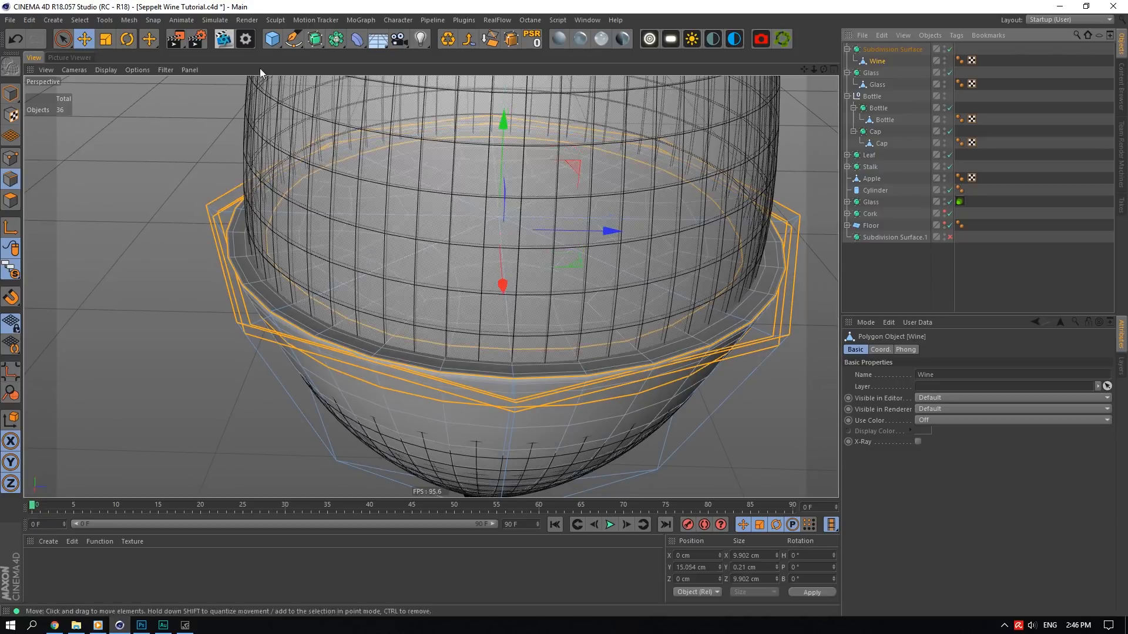
pyautogui.click(105, 39)
pyautogui.moveTo(583, 267); pyautogui.dragTo(427, 284)
# - Reselect the edge loops at the liquid surface's border and scale them down to about 8.9 cm in X and Z
pyautogui.scroll(4, 399, 299)
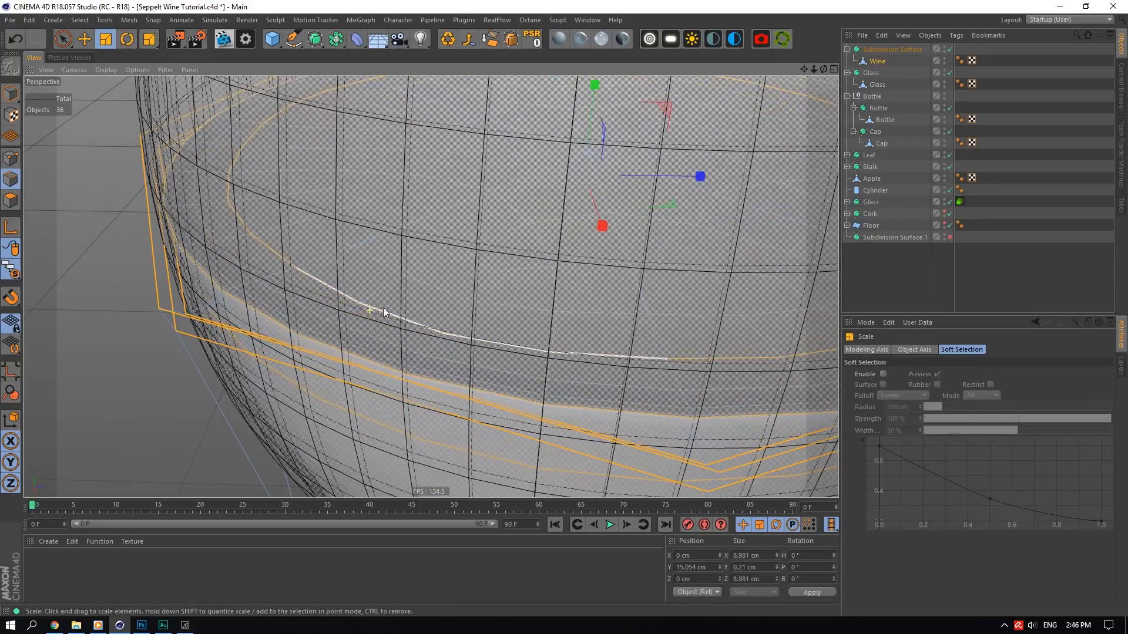
pyautogui.scroll(2, 476, 247)
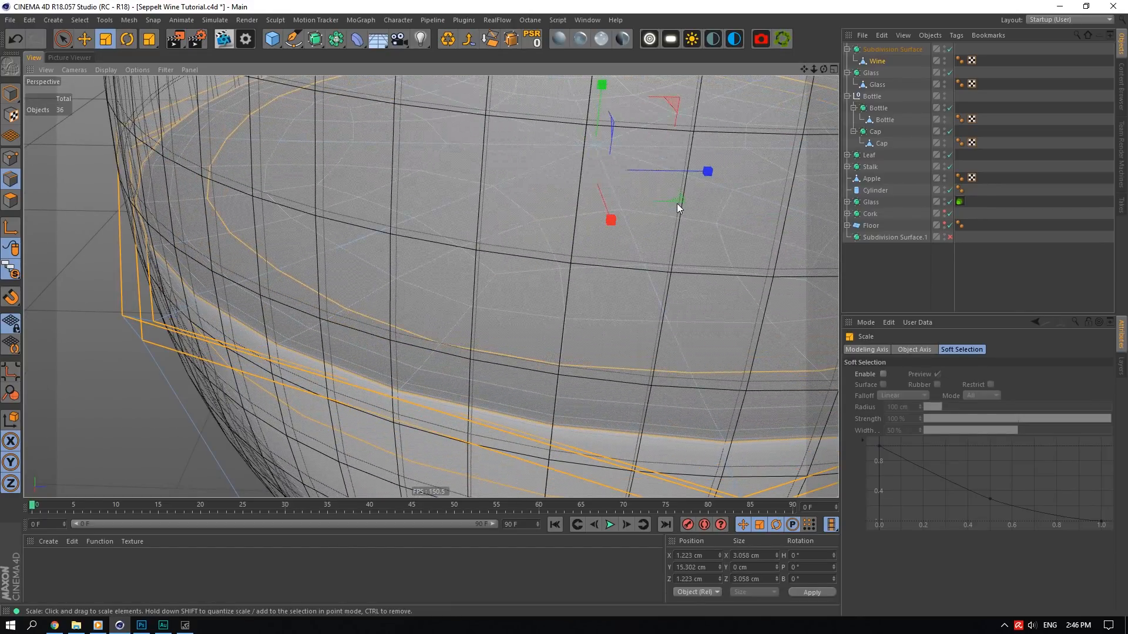
pyautogui.scroll(-2, 670, 206)
pyautogui.scroll(-4, 597, 244)
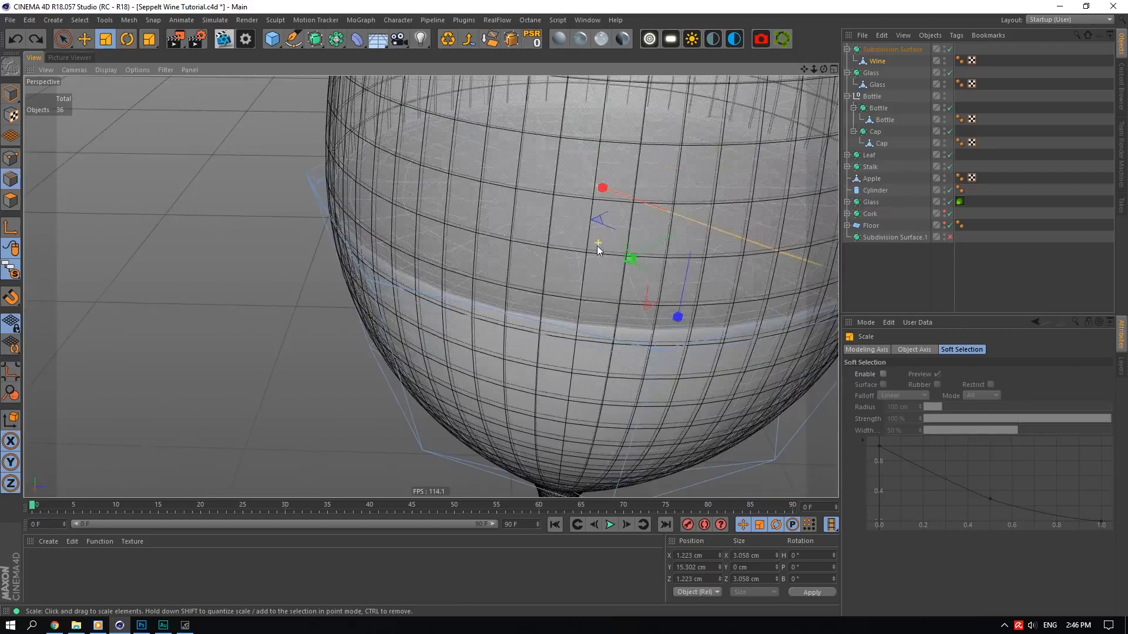
pyautogui.scroll(-4, 597, 244)
pyautogui.scroll(4, 579, 282)
pyautogui.doubleClick(491, 262)
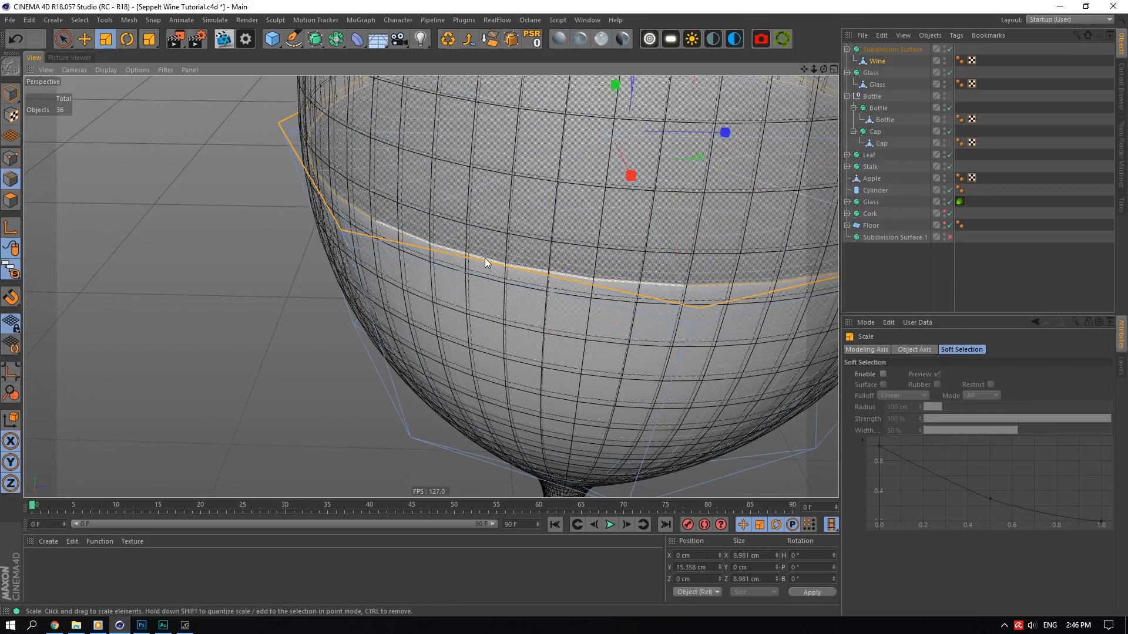
pyautogui.keyDown('shift'); pyautogui.doubleClick(459, 281); pyautogui.keyUp('shift')
pyautogui.scroll(1, 526, 230)
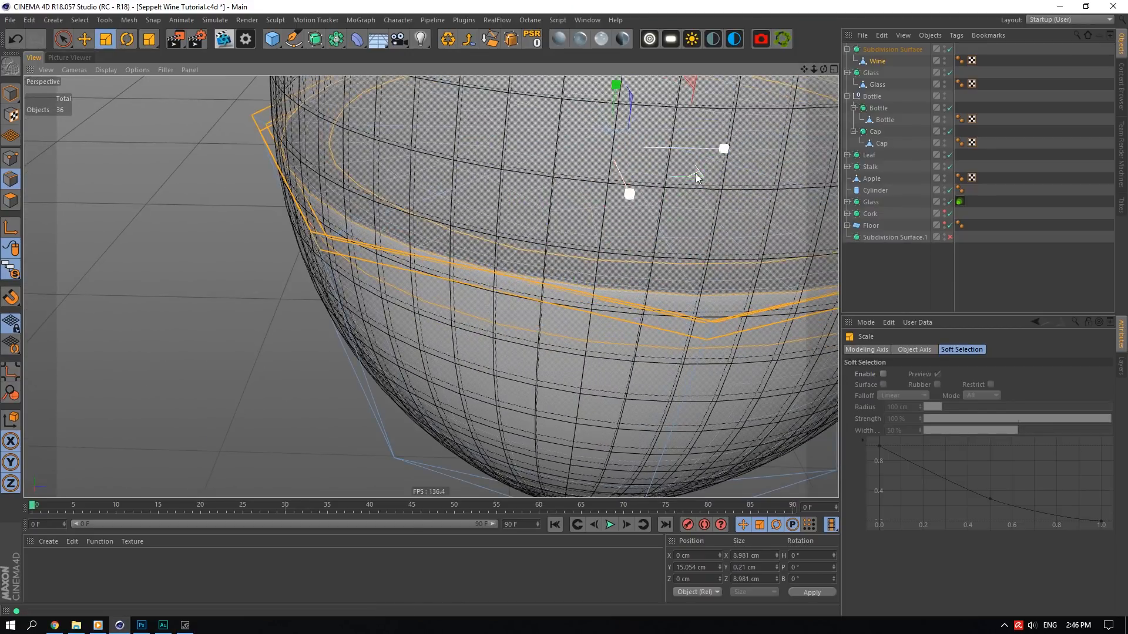
pyautogui.moveTo(697, 174); pyautogui.dragTo(682, 163)
# - Examine how closely the liquid's border fits against the inner wall of the glass
pyautogui.scroll(1, 635, 198)
pyautogui.scroll(1, 635, 195)
pyautogui.scroll(1, 697, 166)
pyautogui.scroll(1, 251, 233)
pyautogui.scroll(1, 253, 232)
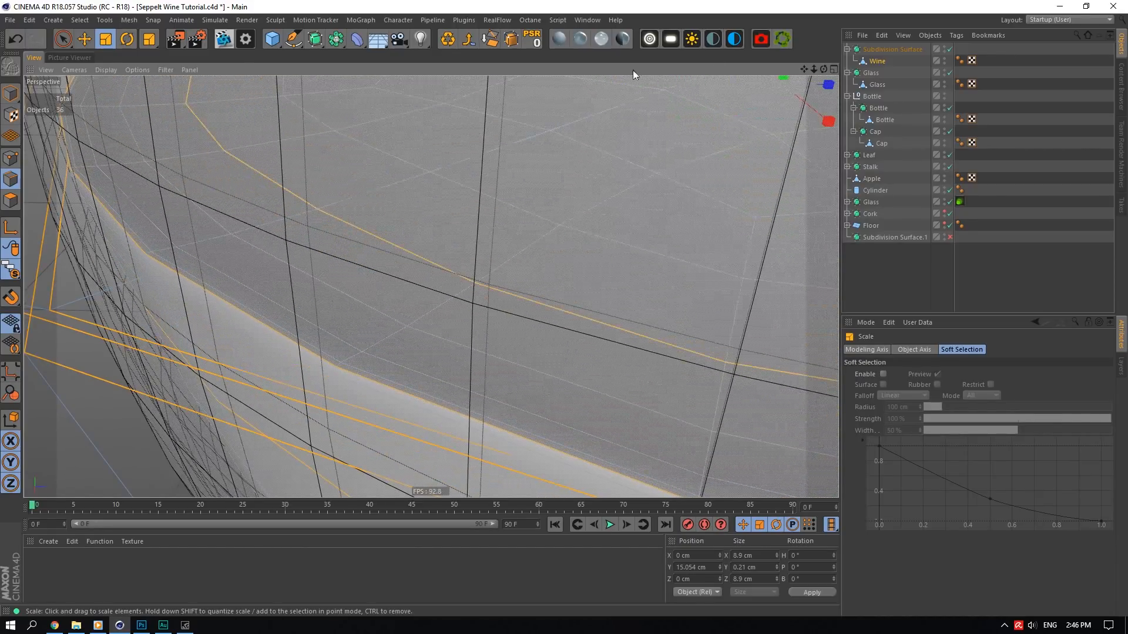
pyautogui.scroll(5, 431, 286)
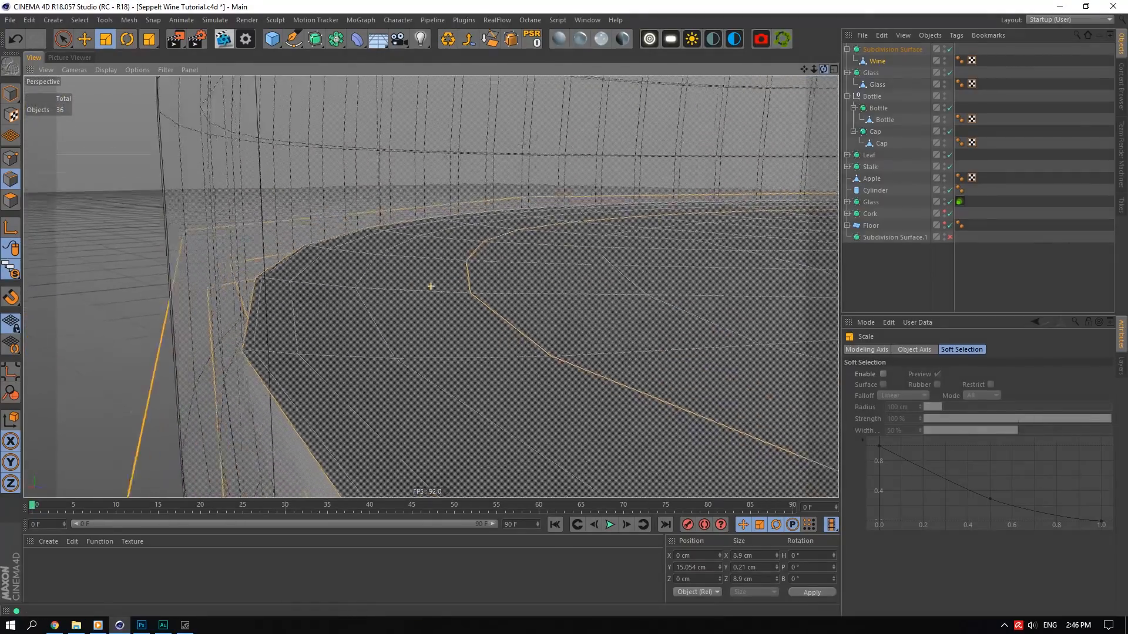
pyautogui.scroll(-6, 431, 286)
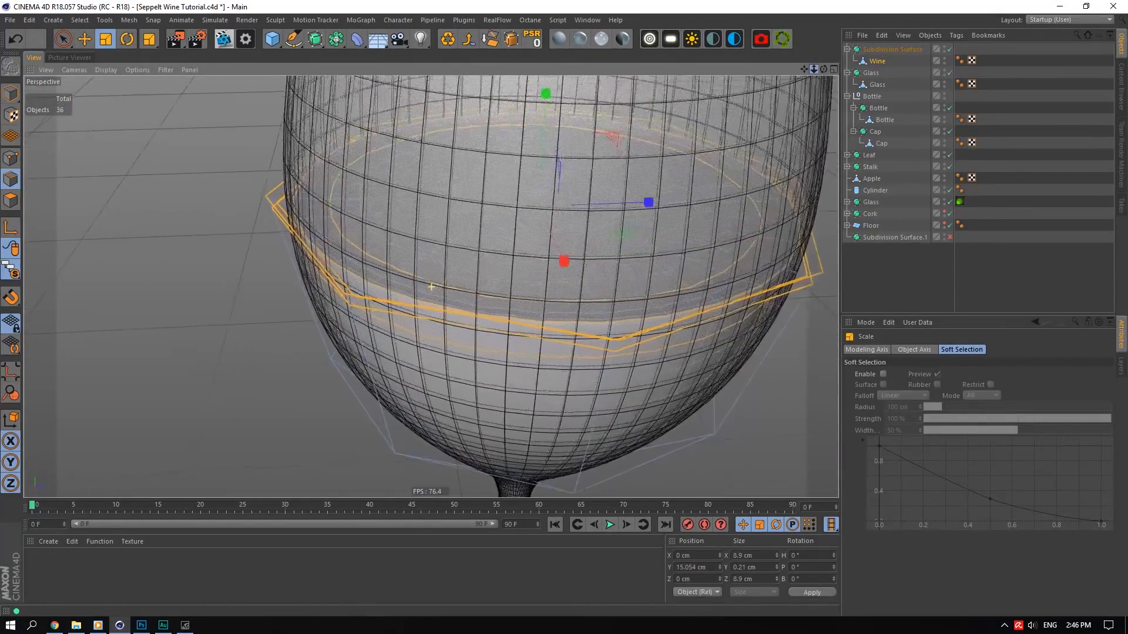
pyautogui.keyDown('alt'); pyautogui.moveTo(431, 286); pyautogui.dragTo(376, 286, button='right'); pyautogui.keyUp('alt')
# - Try an editor subdivision of 6 on Wine's Subdivision Surface, and set it to 3 instead
pyautogui.click(880, 50)
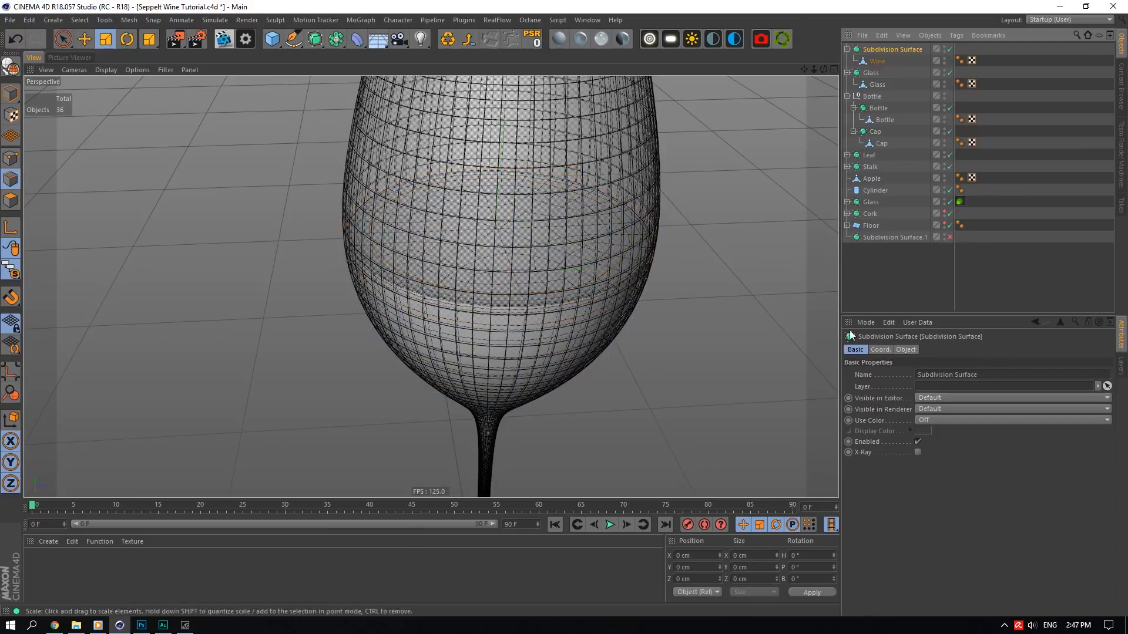
pyautogui.click(905, 349)
pyautogui.write('6')
pyautogui.press('Tab')
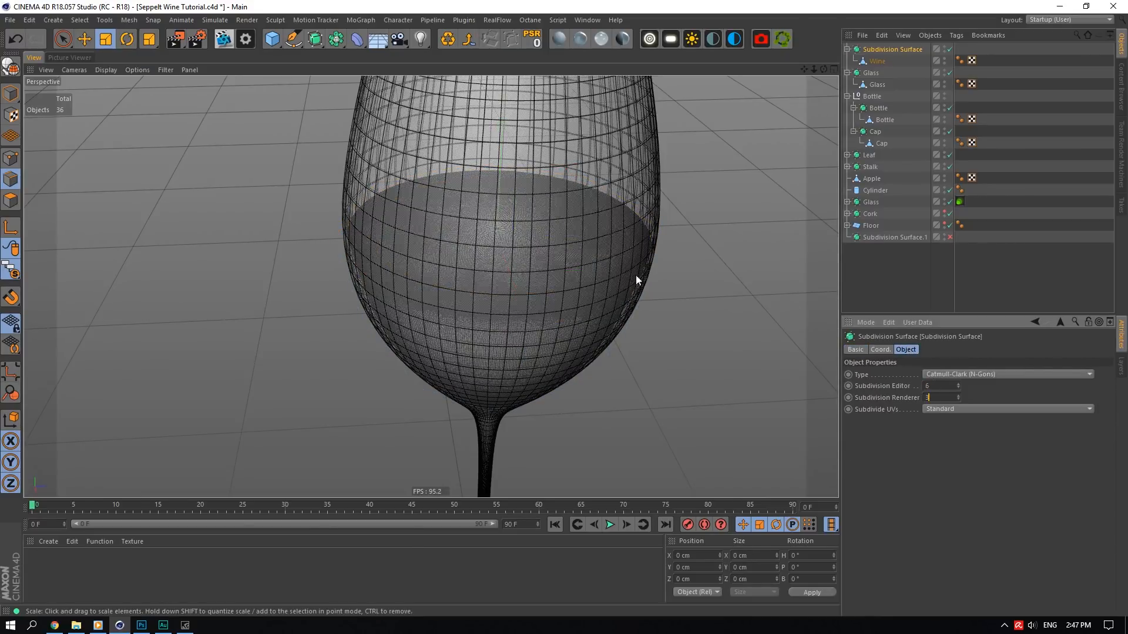
pyautogui.scroll(5, 578, 325)
pyautogui.doubleClick(936, 386)
pyautogui.write('3')
pyautogui.press('Tab')
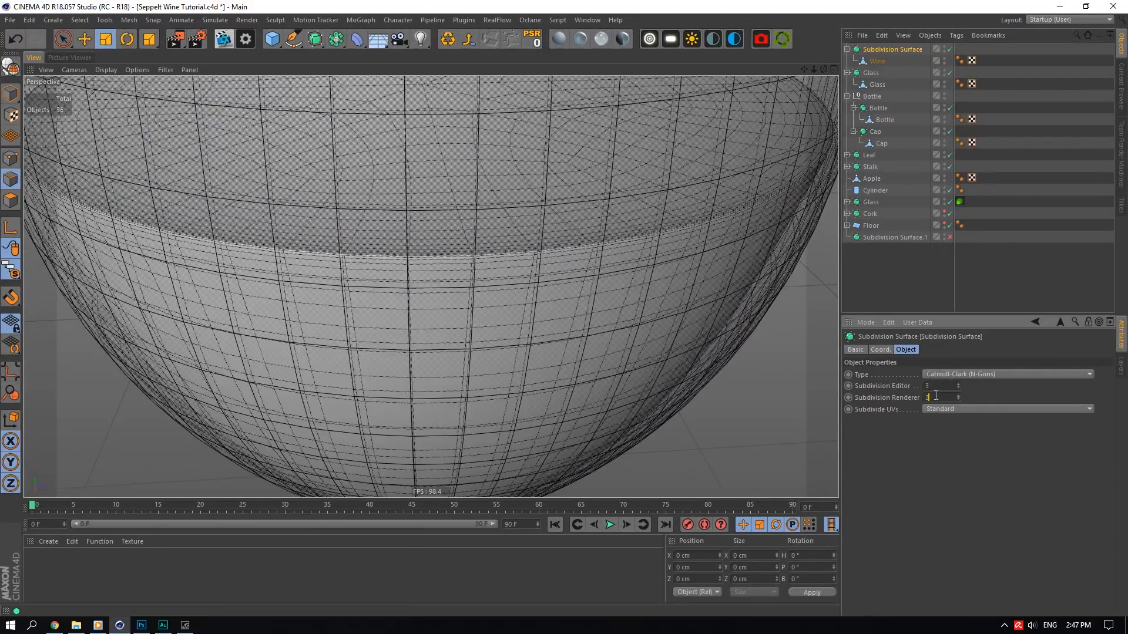
pyautogui.scroll(-4, 295, 215)
pyautogui.scroll(7, 230, 203)
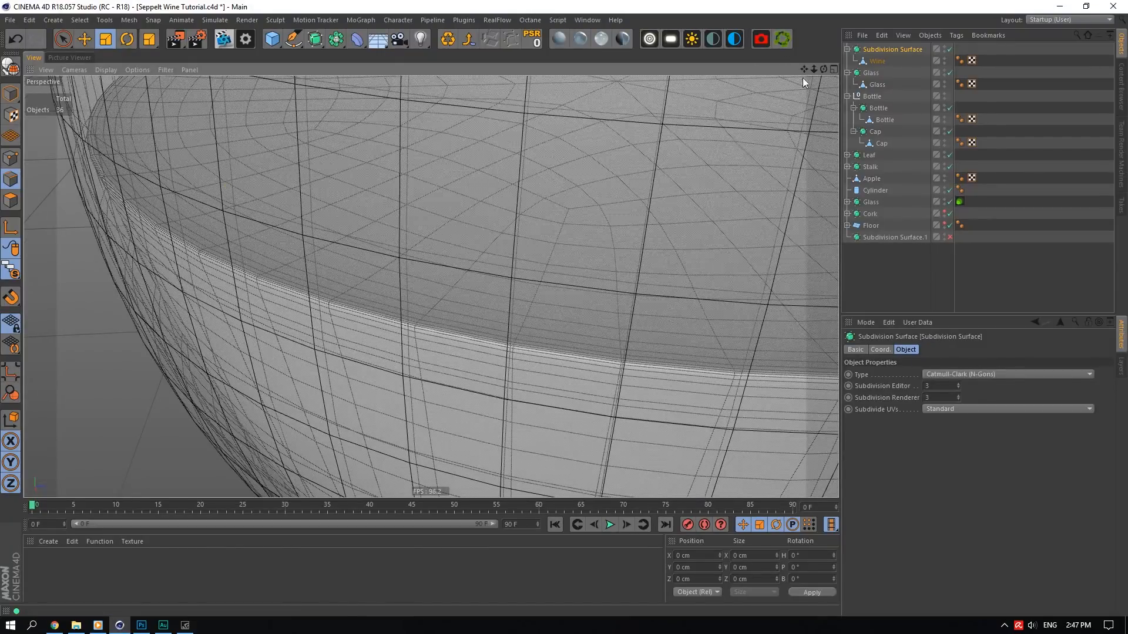
# - Try to move the Wine edge loop just below the liquid border downwards, and undo the move
pyautogui.moveTo(823, 69); pyautogui.dragTo(431, 286)
pyautogui.click(877, 61)
pyautogui.keyDown('alt'); pyautogui.moveTo(658, 274); pyautogui.dragTo(622, 295); pyautogui.keyUp('alt')
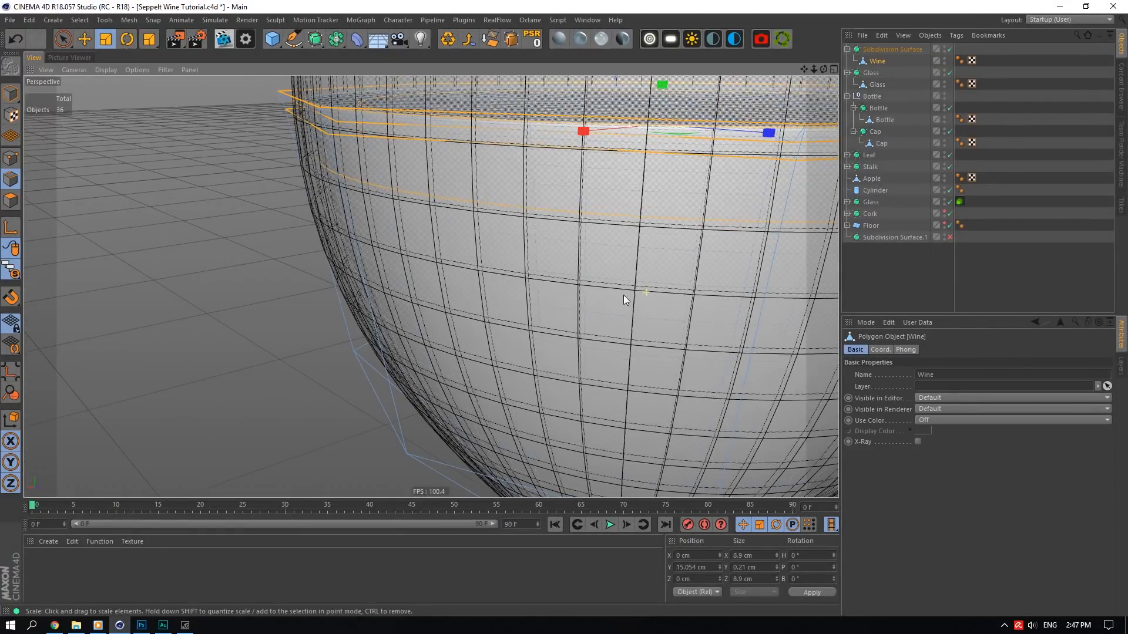
pyautogui.doubleClick(567, 236)
pyautogui.click(84, 39)
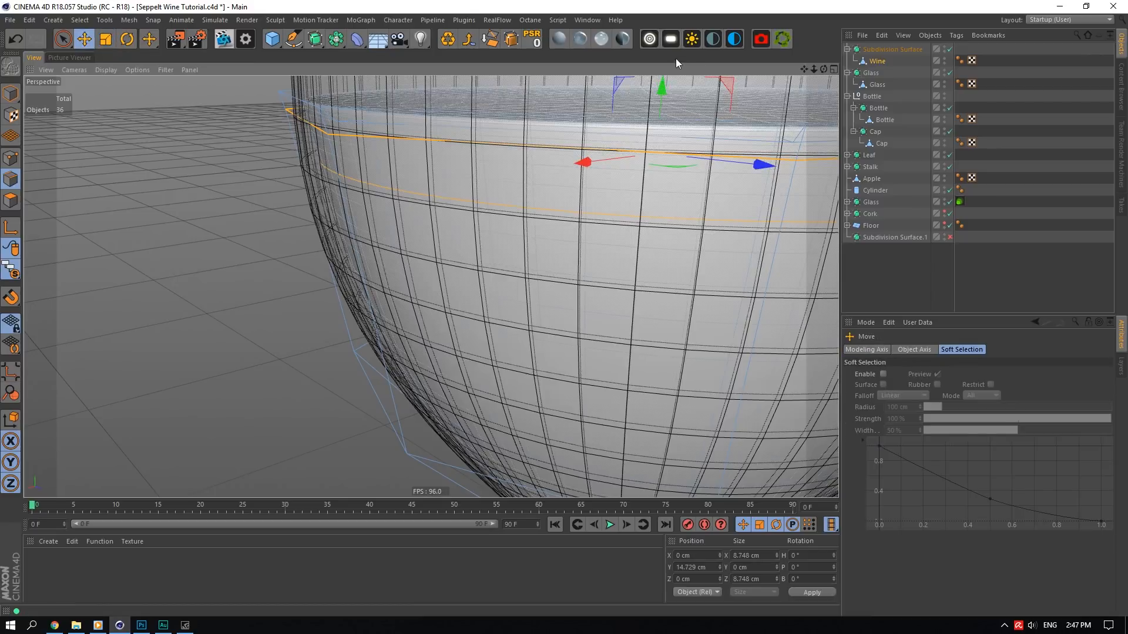
pyautogui.moveTo(662, 87); pyautogui.dragTo(664, 113)
pyautogui.hotkey('ctrl', 'z')
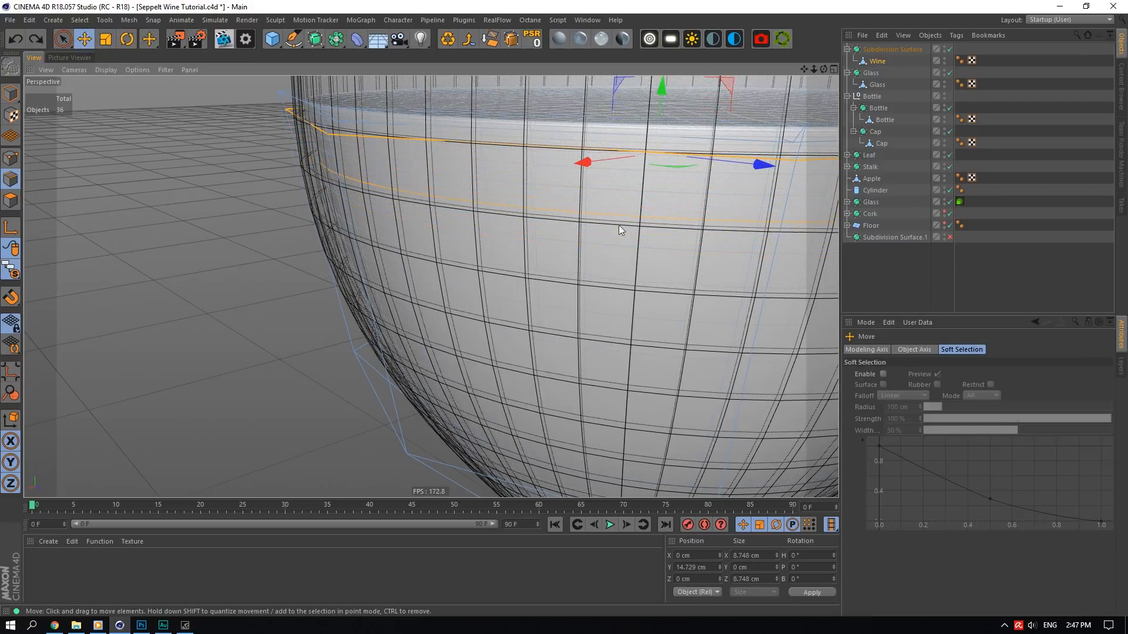
# - Select the Wine's lower edge loop on the side wall and scale it to about 7.76 cm in X and Z
pyautogui.doubleClick(448, 385)
pyautogui.click(375, 376)
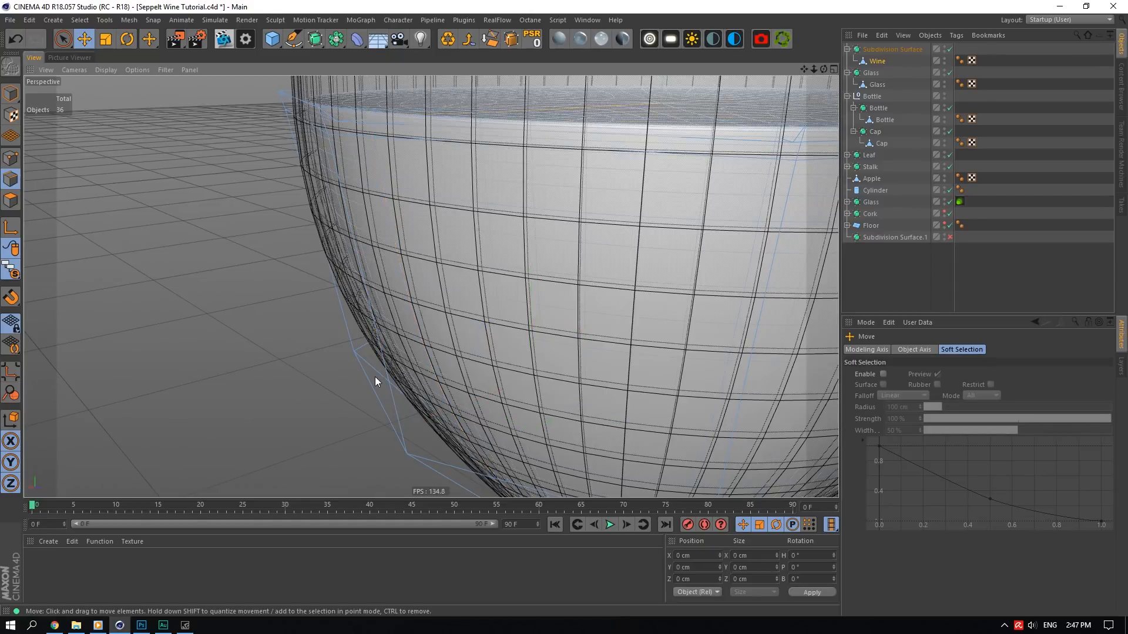
pyautogui.doubleClick(484, 407)
pyautogui.moveTo(648, 248)
pyautogui.mouseDown()
pyautogui.moveTo(655, 214)
pyautogui.moveTo(650, 231)
pyautogui.mouseUp()
pyautogui.hotkey('ctrl', 'z')
pyautogui.hotkey('ctrl', 'z')
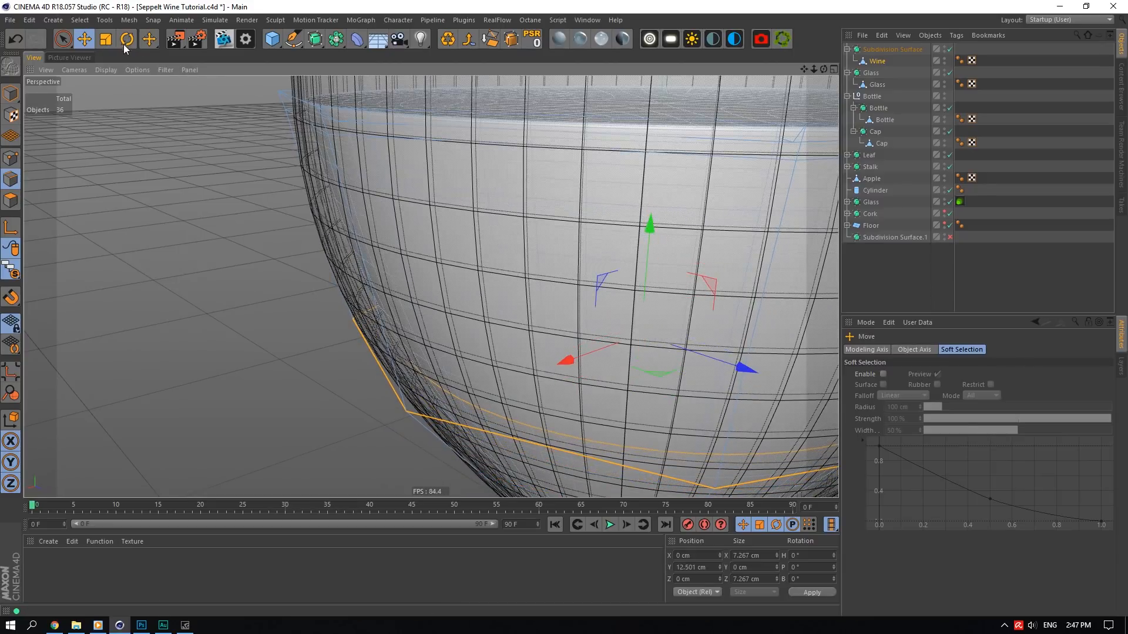
pyautogui.press('t')
pyautogui.moveTo(668, 375); pyautogui.dragTo(714, 389)
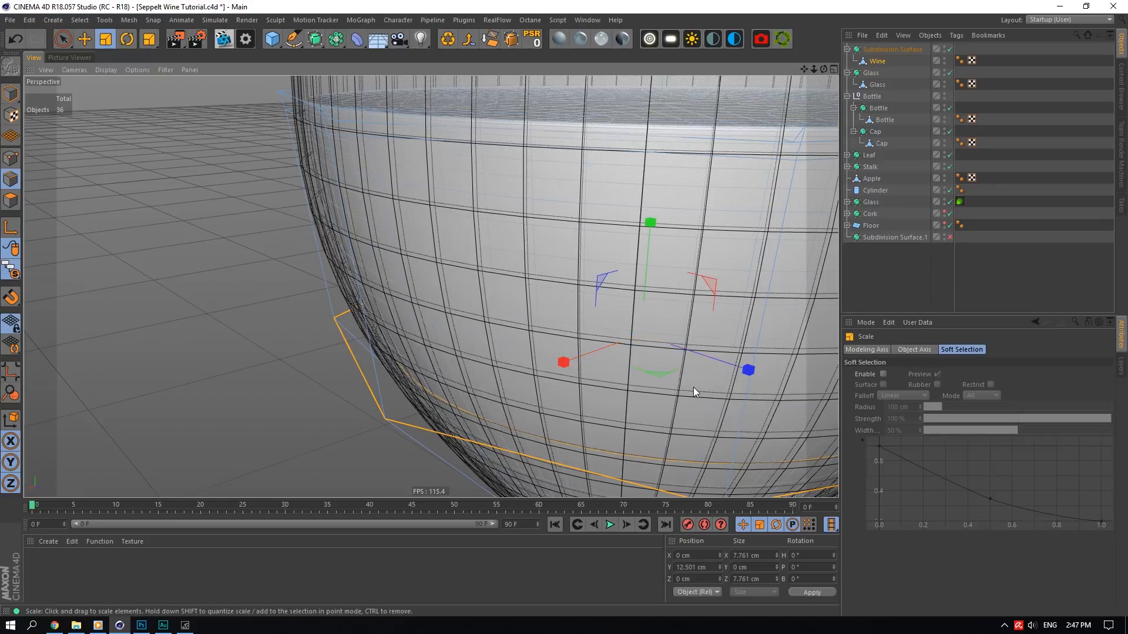
pyautogui.keyDown('alt'); pyautogui.moveTo(498, 429); pyautogui.dragTo(431, 284, button='middle'); pyautogui.keyUp('alt')
pyautogui.scroll(5, 491, 358)
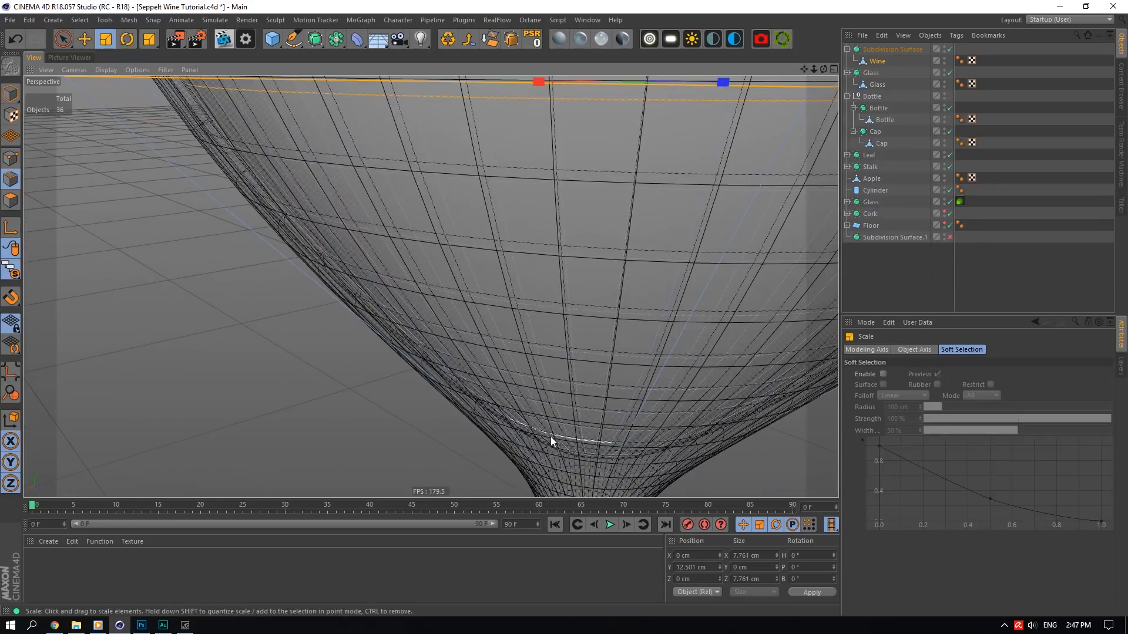
# - Examine how the wine mesh fits inside the glass, from the stem transition up to the liquid surface
pyautogui.moveTo(824, 71); pyautogui.dragTo(732, 118)
pyautogui.keyDown('alt'); pyautogui.moveTo(431, 286); pyautogui.dragTo(424, 288); pyautogui.keyUp('alt')
pyautogui.scroll(-5, 430, 286)
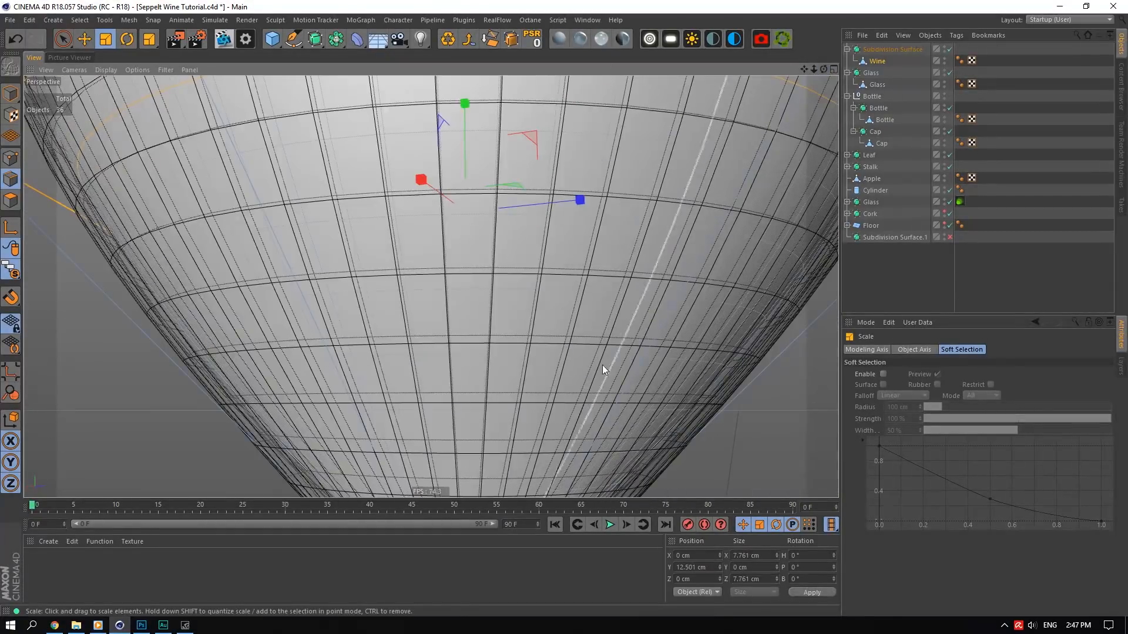
pyautogui.scroll(-3, 602, 367)
pyautogui.scroll(6, 539, 476)
pyautogui.scroll(-8, 507, 470)
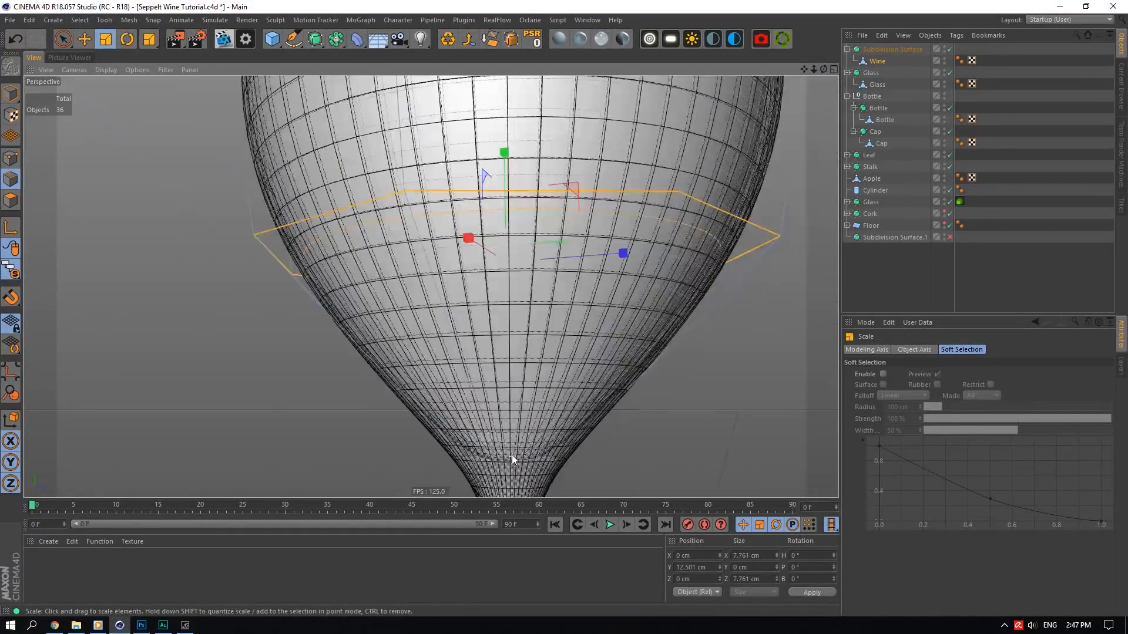
pyautogui.moveTo(825, 71); pyautogui.dragTo(781, 94)
pyautogui.scroll(6, 500, 350)
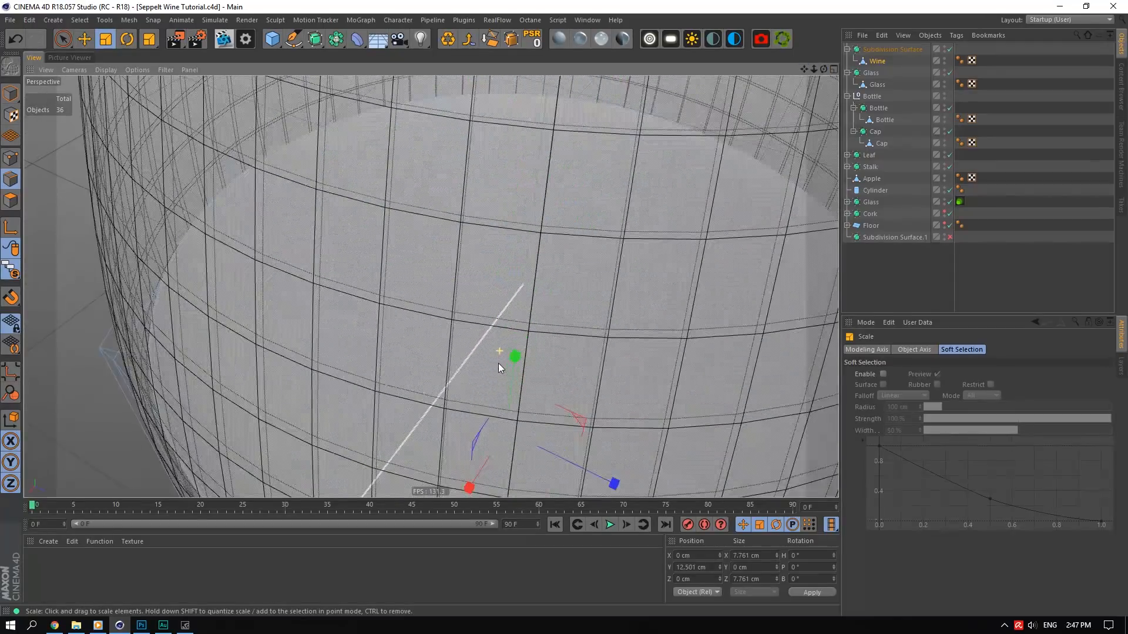
pyautogui.scroll(-6, 500, 360)
pyautogui.scroll(4, 503, 358)
pyautogui.moveTo(823, 69); pyautogui.dragTo(816, 73)
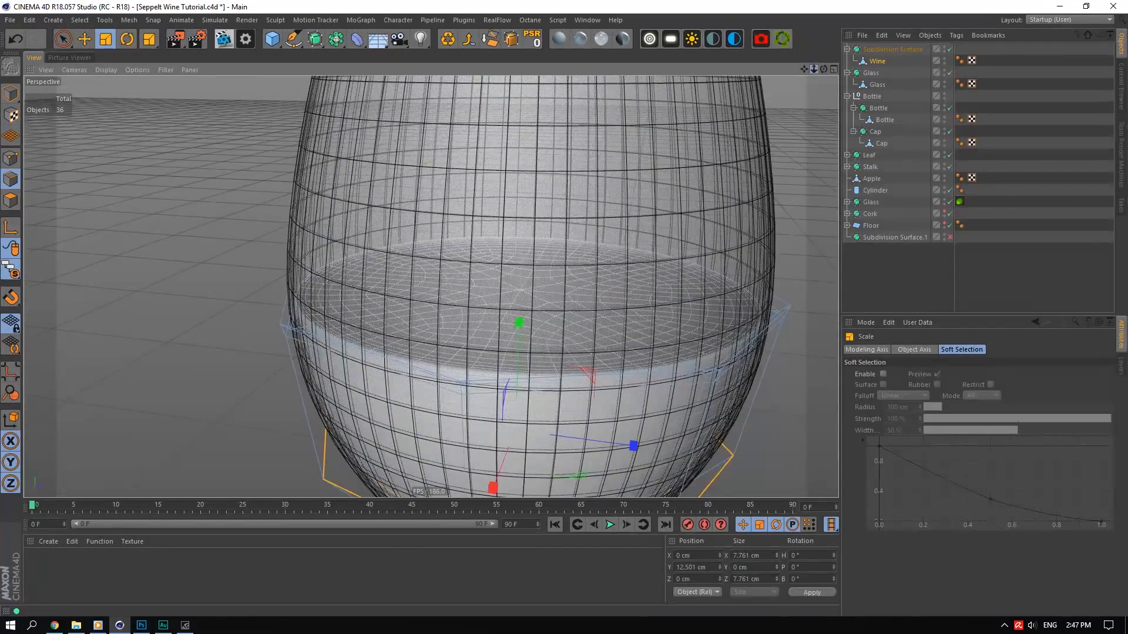
pyautogui.scroll(5, 403, 347)
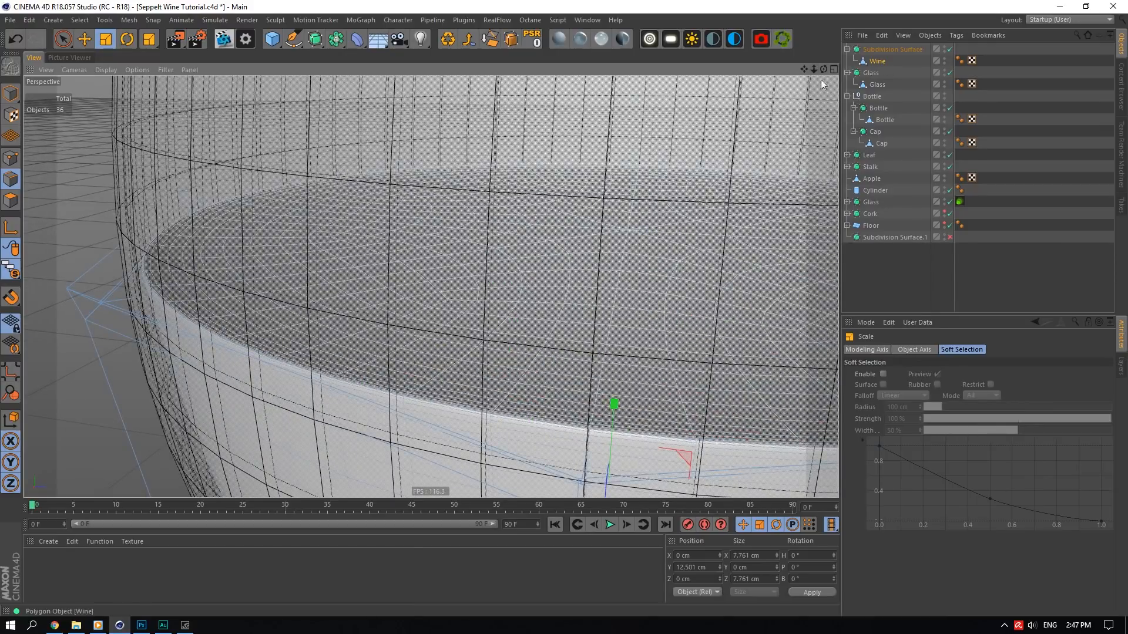
# - Lower the polygons of the wine's top surface slightly, to a Y position of about 15.24 cm
pyautogui.click(11, 201)
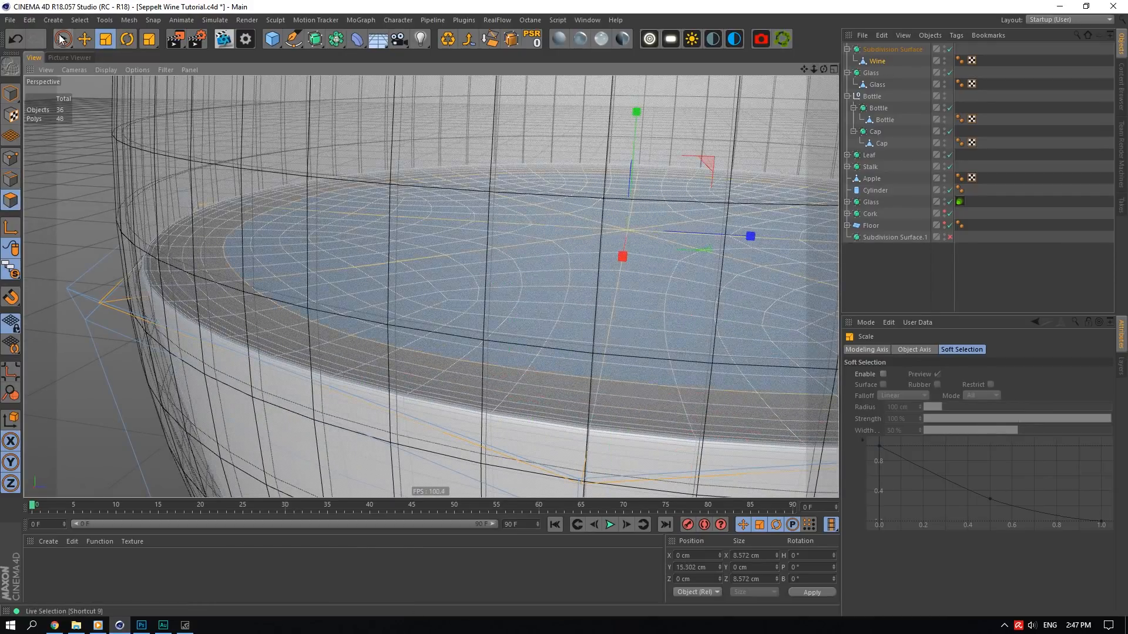
pyautogui.click(90, 44)
pyautogui.moveTo(637, 115); pyautogui.dragTo(642, 127)
pyautogui.keyDown('alt'); pyautogui.moveTo(505, 251); pyautogui.dragTo(78, 137, button='right'); pyautogui.keyUp('alt')
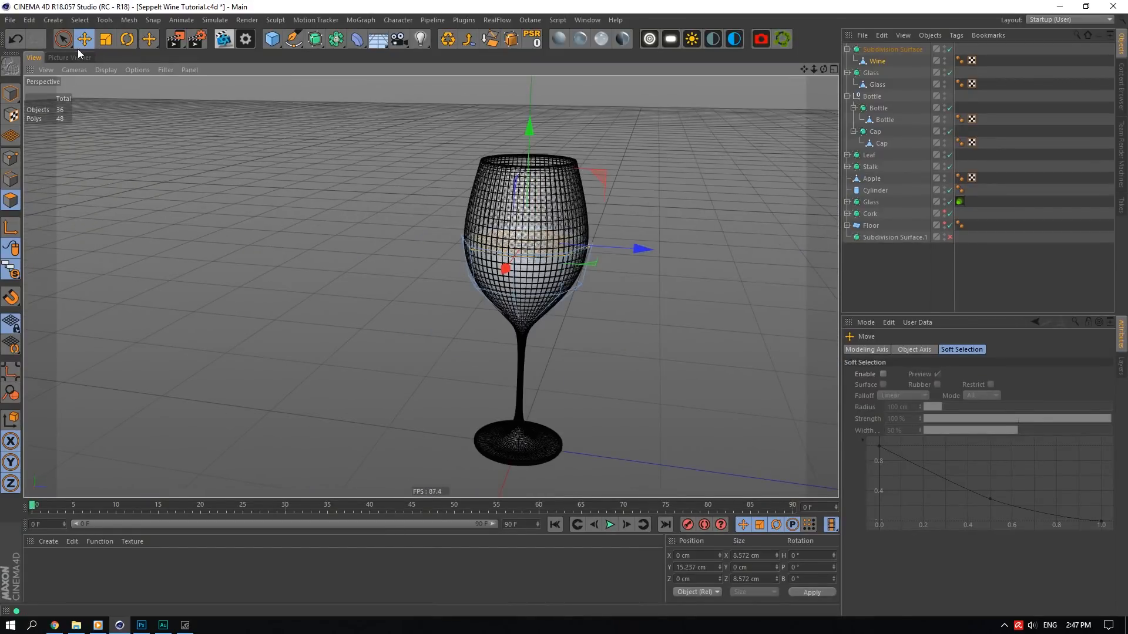
# - Select all polygons of the wine mesh with Rectangle Selection and reverse their normals
pyautogui.click(63, 39)
pyautogui.click(114, 75)
pyautogui.scroll(2, 525, 314)
pyautogui.rightClick(527, 313)
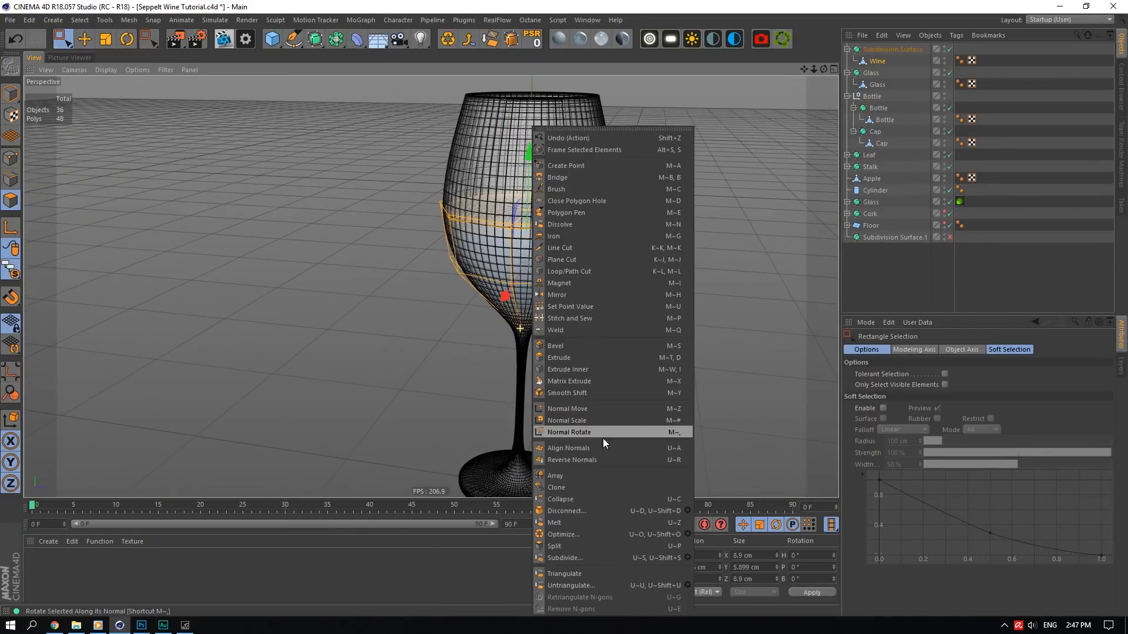
pyautogui.click(589, 463)
pyautogui.scroll(-3, 594, 343)
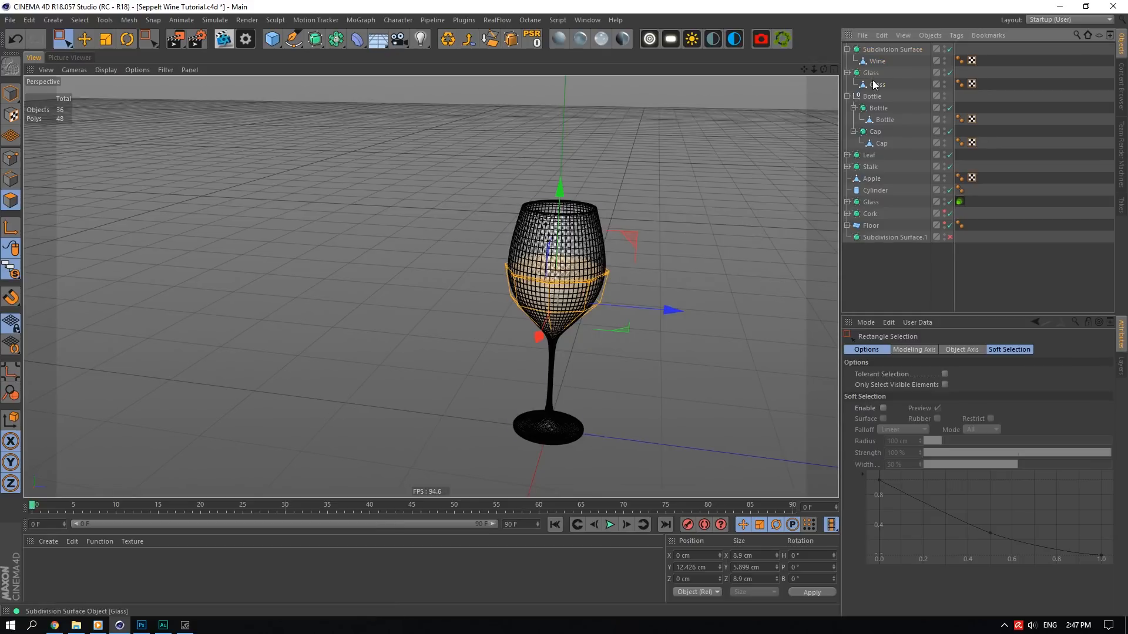
# - Check the Glass mesh, deselect it and turn off viewport solo mode to show the whole scene
pyautogui.click(902, 85)
pyautogui.scroll(4, 566, 332)
pyautogui.scroll(-4, 562, 330)
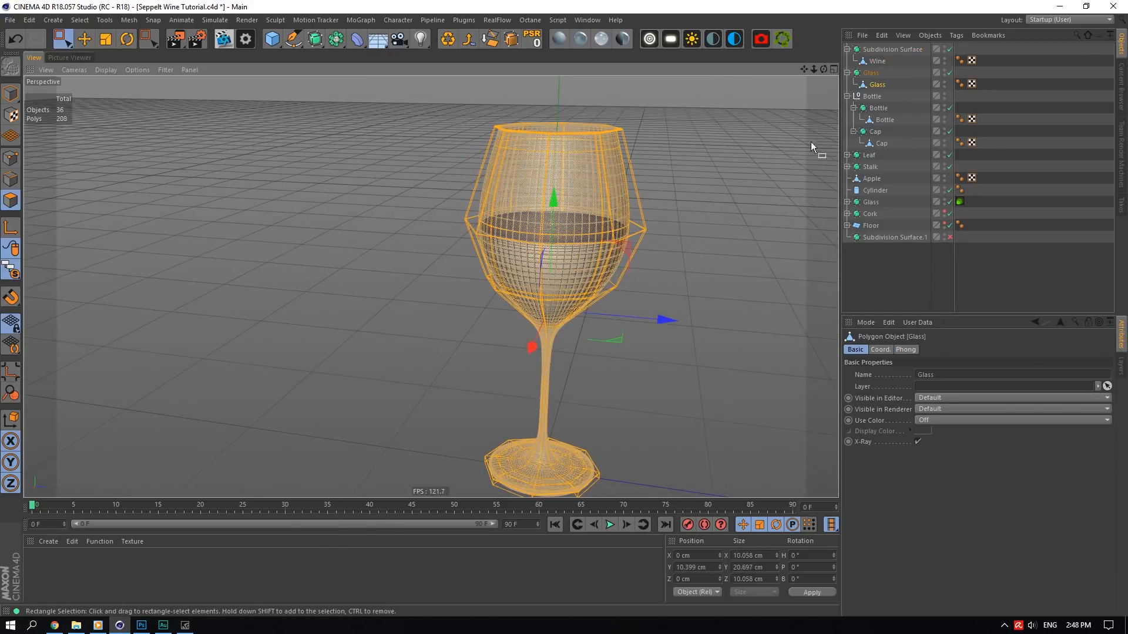
pyautogui.click(964, 71)
pyautogui.click(12, 272)
pyautogui.click(32, 286)
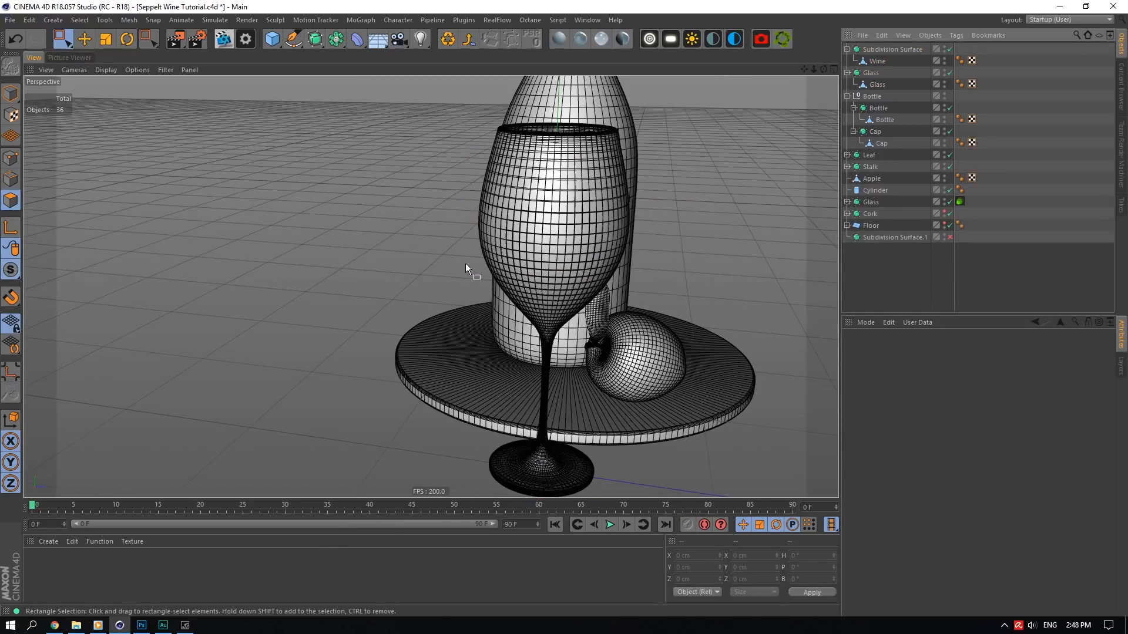
pyautogui.moveTo(824, 69)
pyautogui.mouseDown()
pyautogui.moveTo(916, 106)
pyautogui.moveTo(818, 70)
pyautogui.moveTo(787, 73)
pyautogui.moveTo(824, 71)
pyautogui.mouseUp()
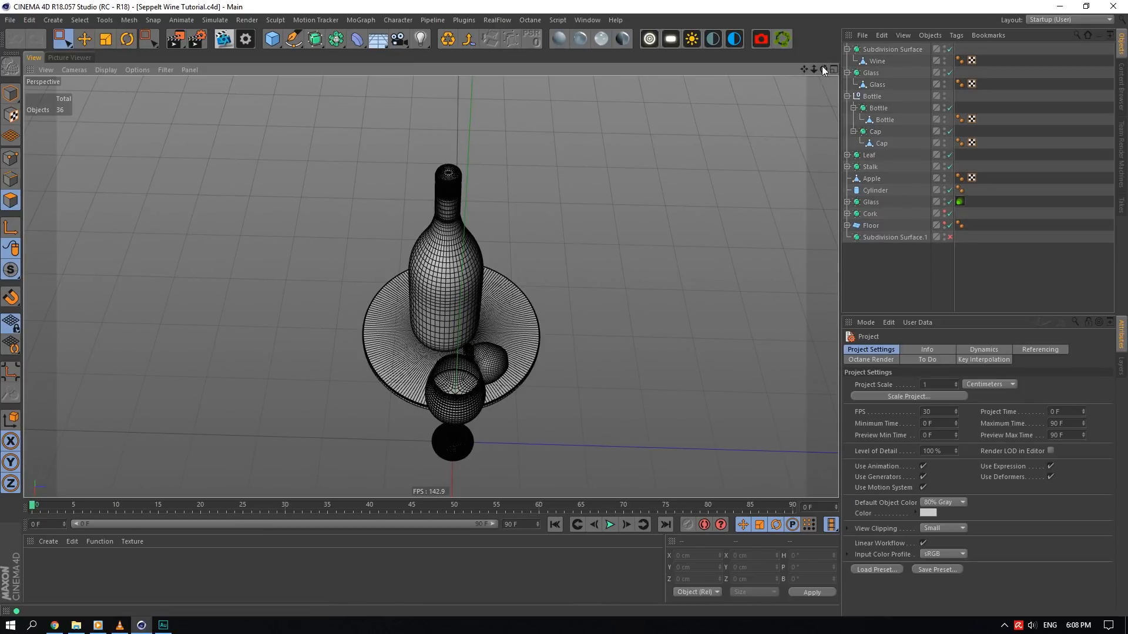
pyautogui.moveTo(823, 69)
pyautogui.mouseDown()
pyautogui.moveTo(790, 71)
pyautogui.moveTo(821, 67)
pyautogui.mouseUp()
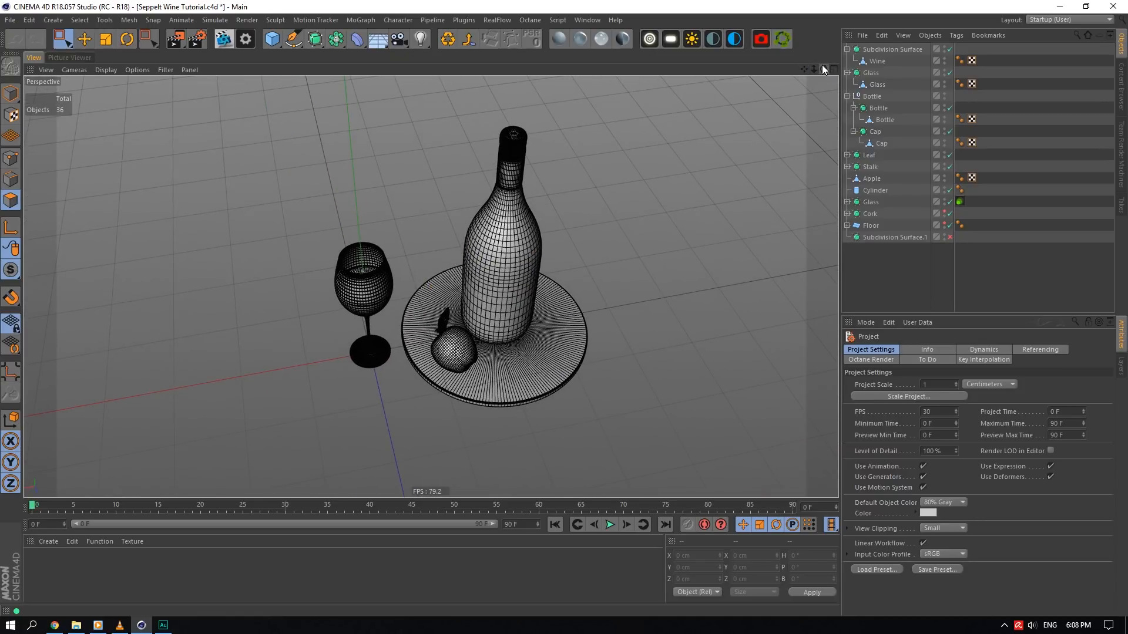
pyautogui.click(595, 20)
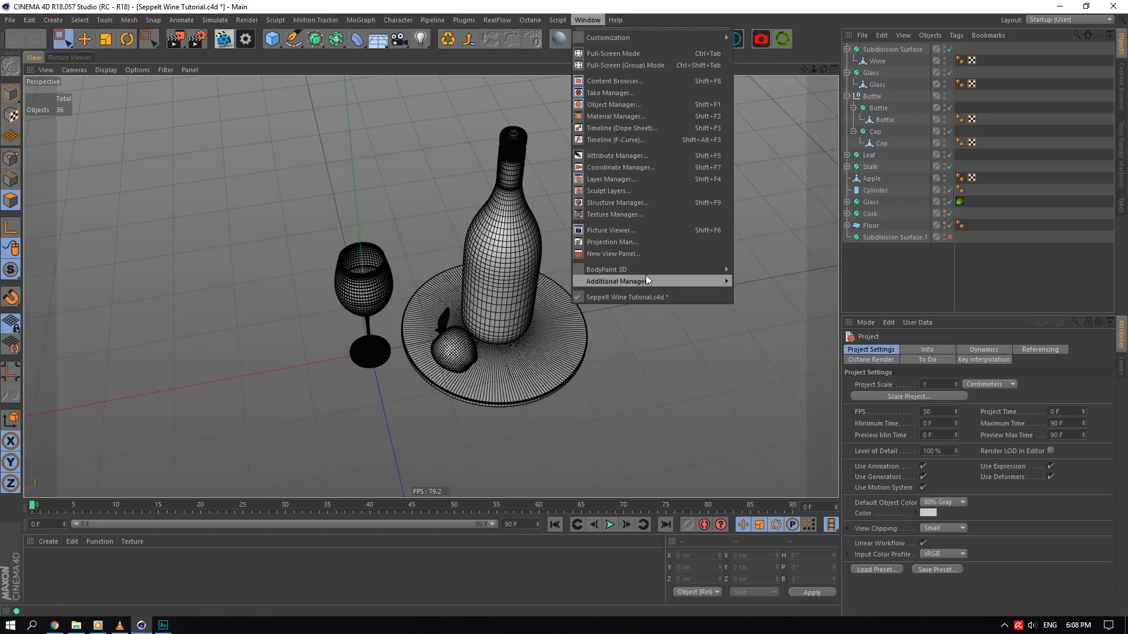
pyautogui.click(52, 20)
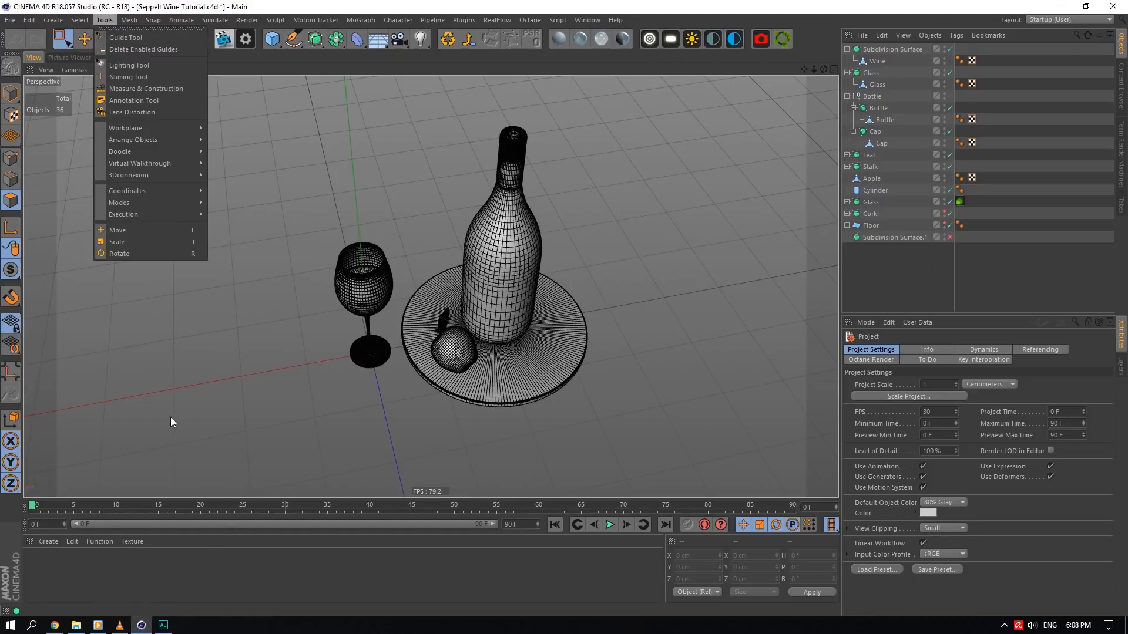
# - Switch to File Explorer and open Seppelt Wine Studio Apple.c4d from the Seppelt Wine Studio folder in Everydays 2018
pyautogui.click(77, 626)
pyautogui.doubleClick(552, 158)
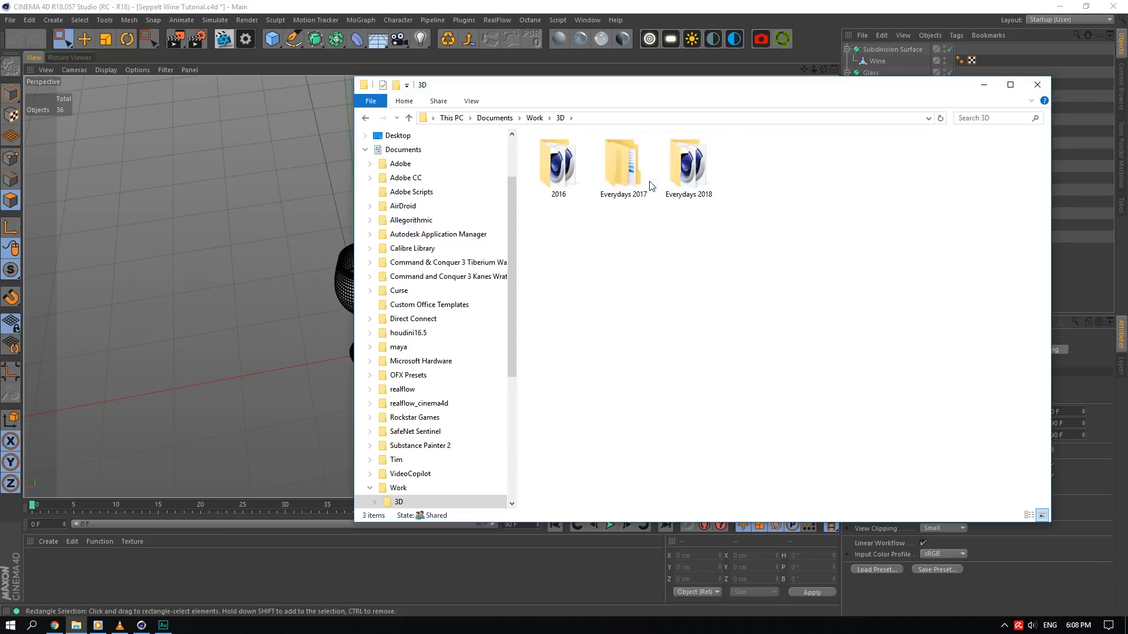
pyautogui.doubleClick(682, 250)
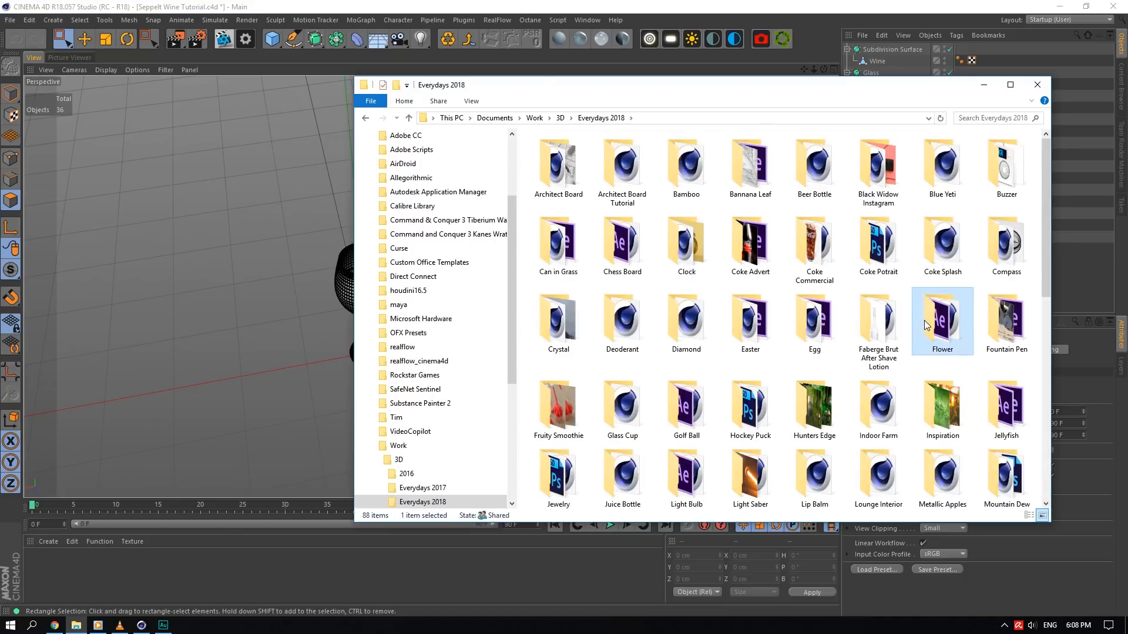
pyautogui.press('s')
pyautogui.doubleClick(775, 252)
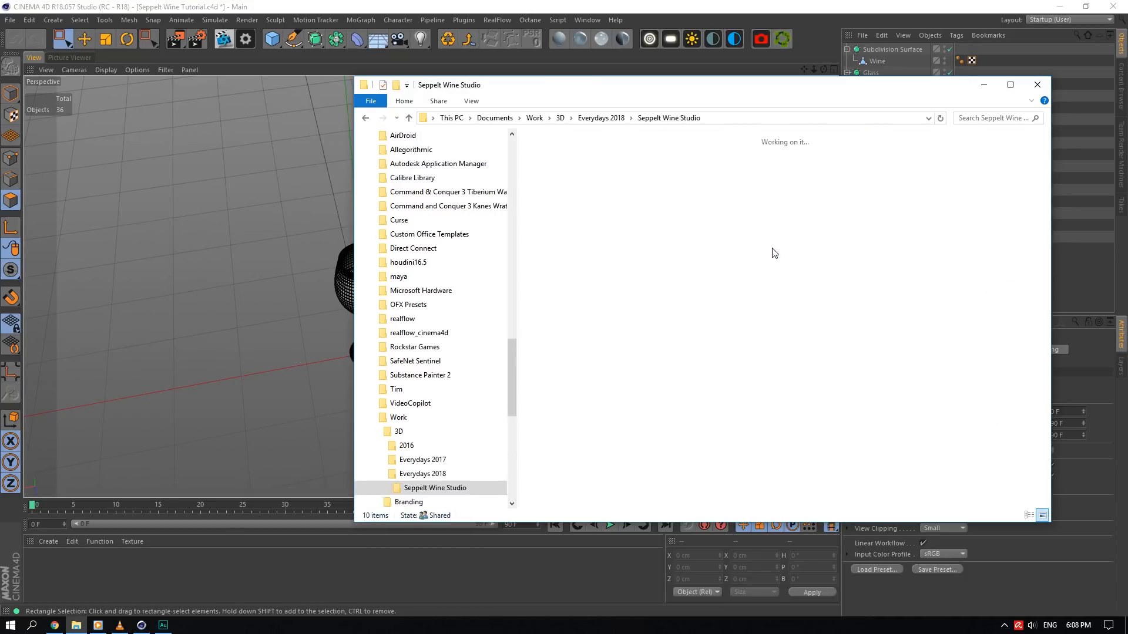
pyautogui.doubleClick(1014, 165)
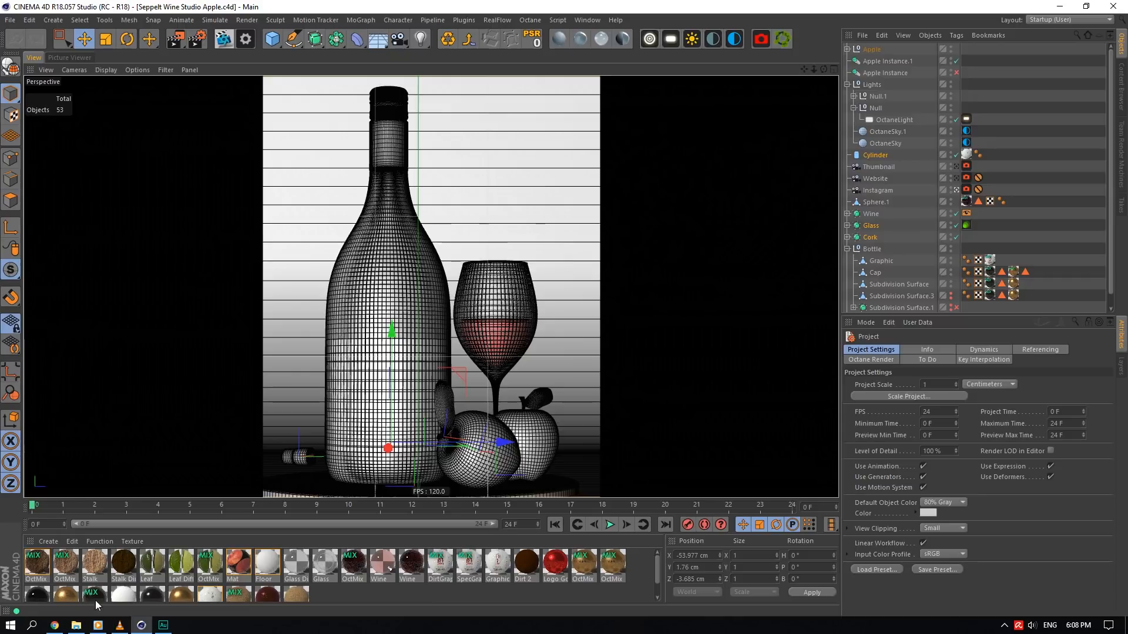
pyautogui.moveTo(84, 621)
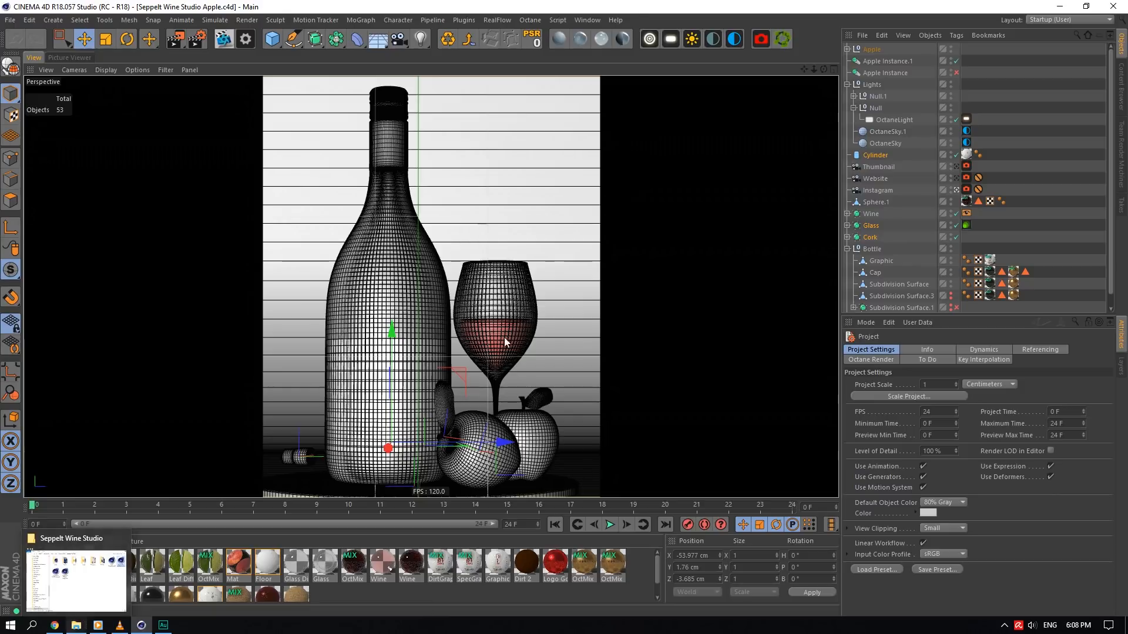
pyautogui.click(588, 20)
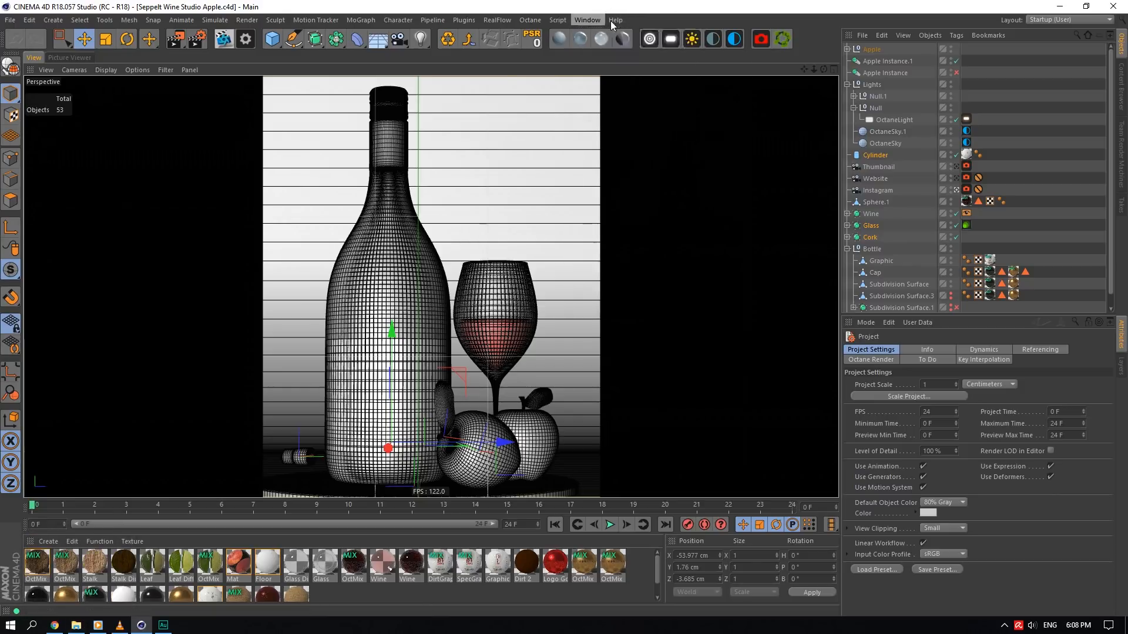
pyautogui.click(638, 5)
# - Switch to File Explorer and open Apple.c4d from the Apple subfolder of Seppelt Wine Studio
pyautogui.click(75, 626)
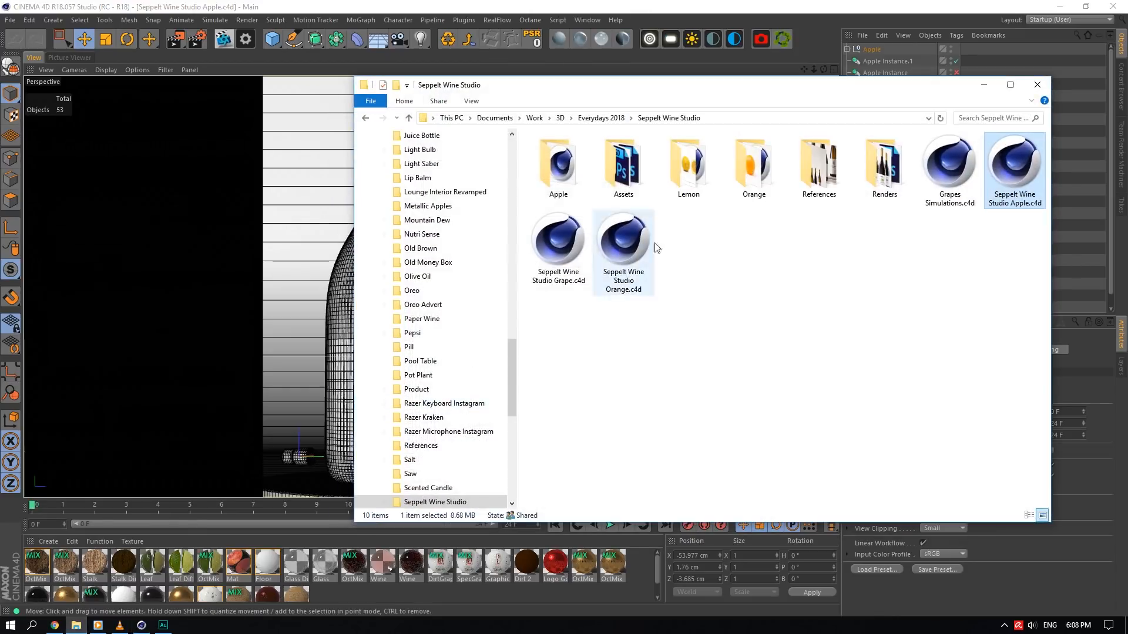
pyautogui.doubleClick(582, 174)
pyautogui.doubleClick(589, 154)
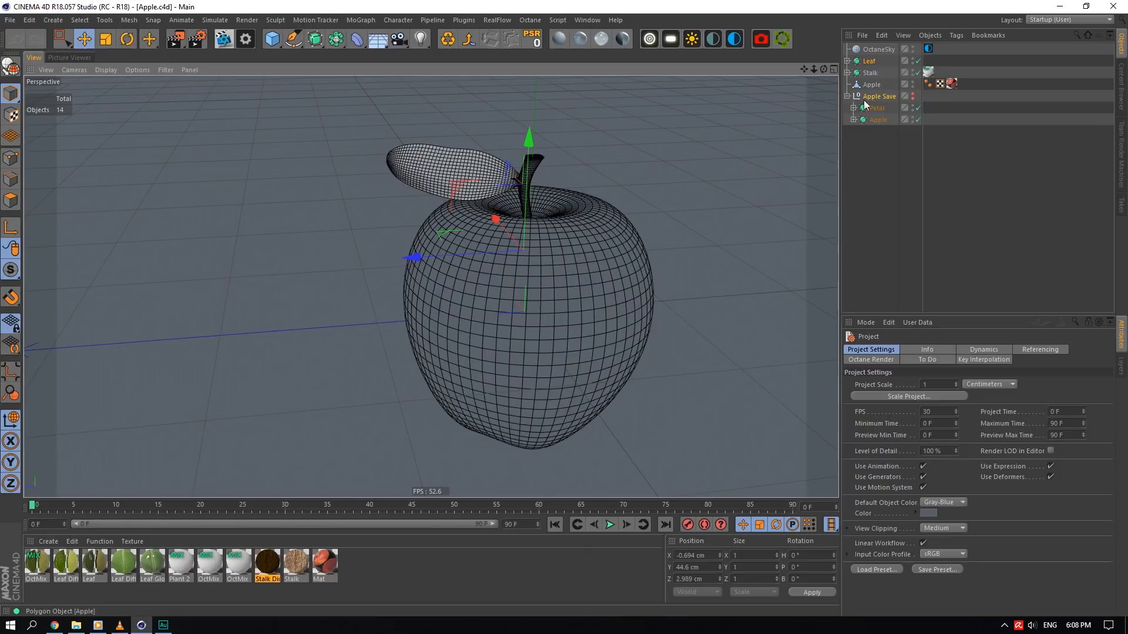
# - Activate viewport solo mode and isolate the Apple subdivision object inside the Apple Save group
pyautogui.click(873, 97)
pyautogui.moveTo(11, 269); pyautogui.dragTo(65, 332)
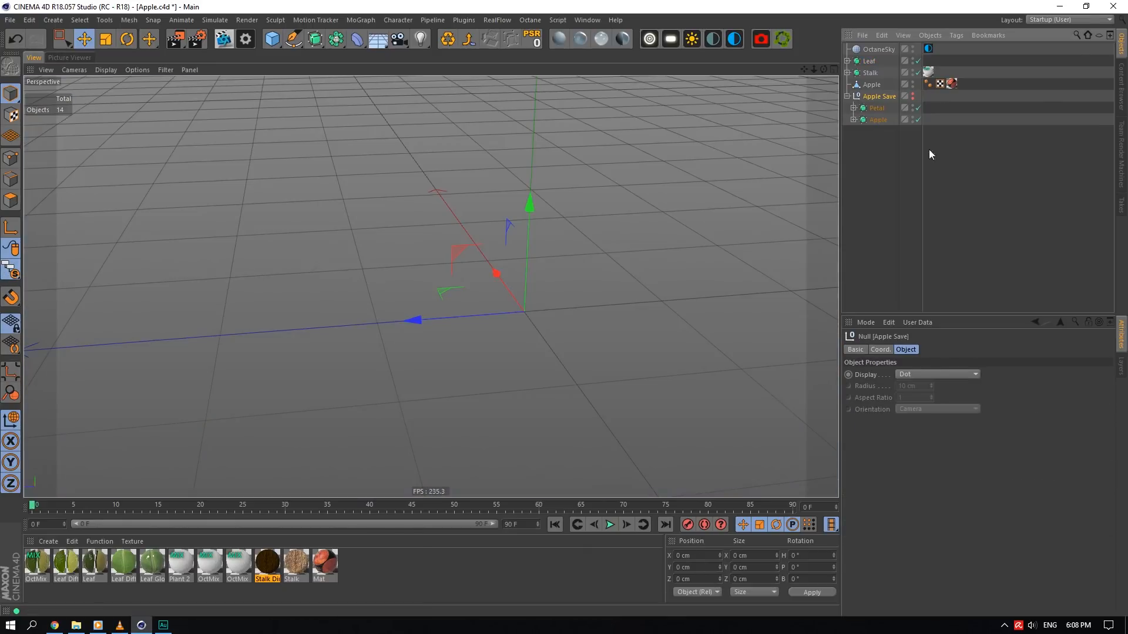
pyautogui.click(881, 118)
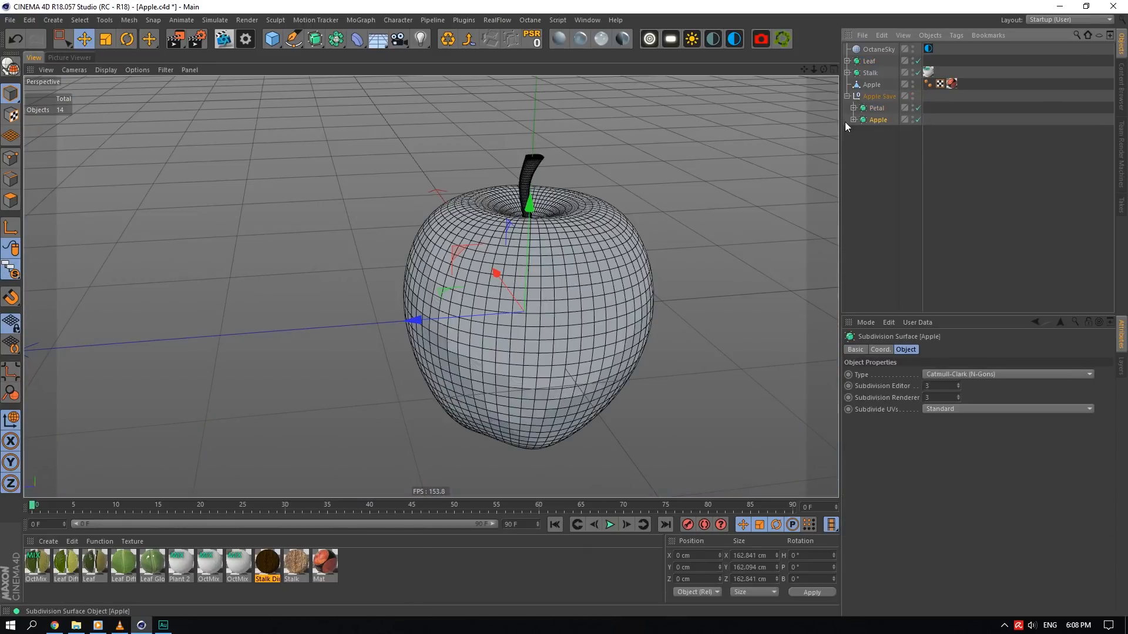
# - Disable the isolated Apple's subdivision smoothing, expand the object and select its low-poly base mesh
pyautogui.click(918, 119)
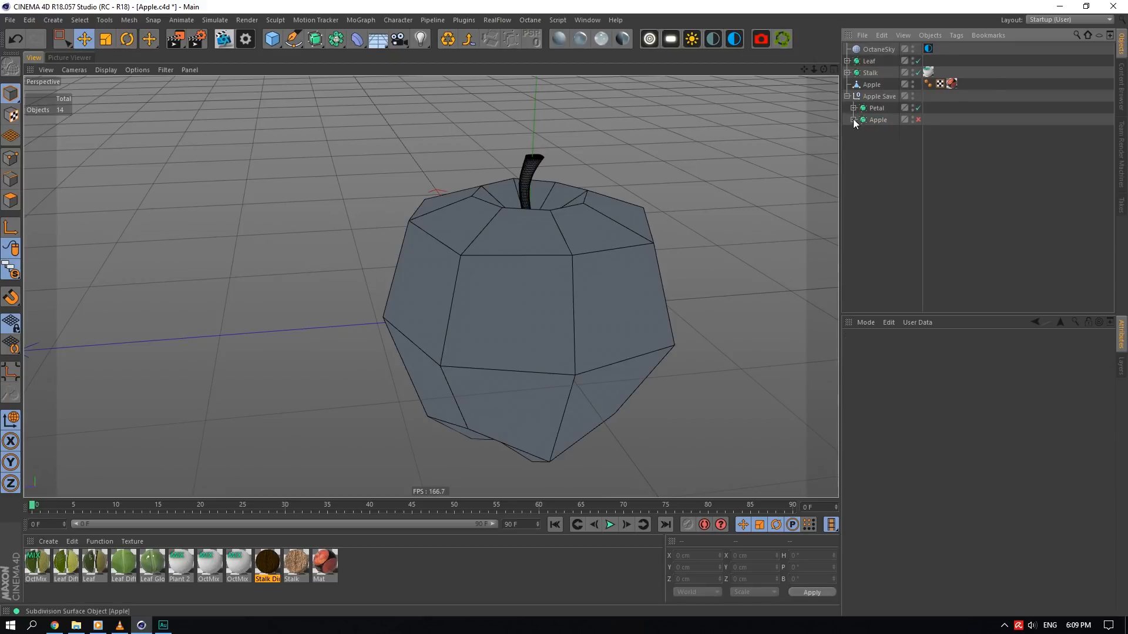
pyautogui.click(854, 120)
pyautogui.moveTo(817, 69)
pyautogui.mouseDown()
pyautogui.moveTo(431, 284)
pyautogui.moveTo(818, 68)
pyautogui.moveTo(822, 88)
pyautogui.mouseUp()
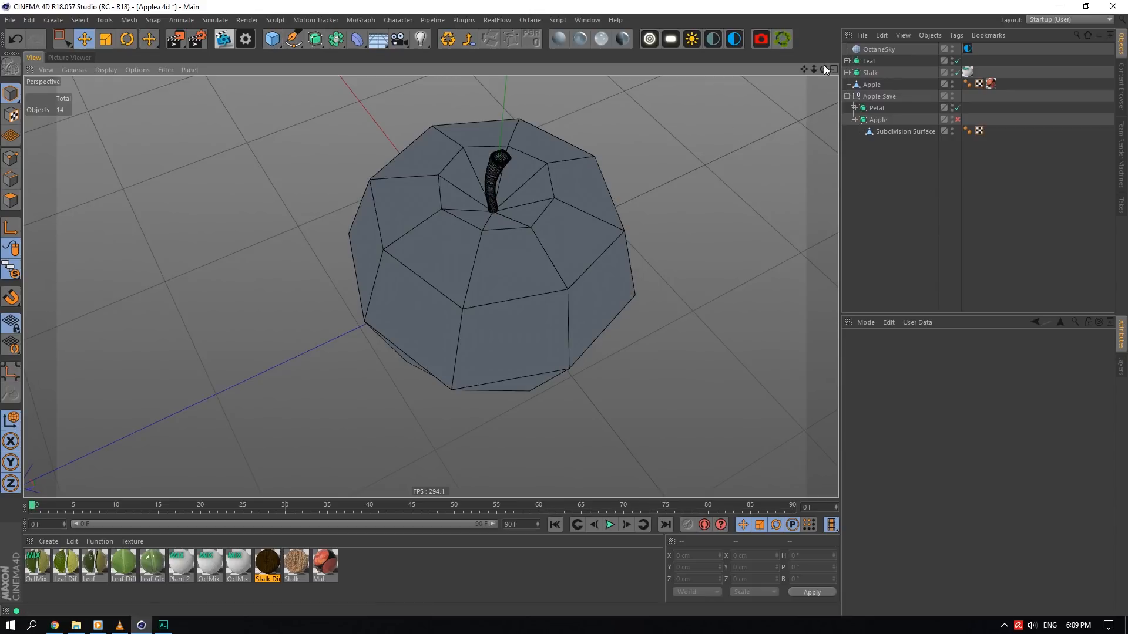
pyautogui.moveTo(824, 69)
pyautogui.mouseDown()
pyautogui.moveTo(834, 132)
pyautogui.moveTo(852, 74)
pyautogui.moveTo(843, 59)
pyautogui.moveTo(823, 97)
pyautogui.moveTo(824, 82)
pyautogui.mouseUp()
pyautogui.click(893, 130)
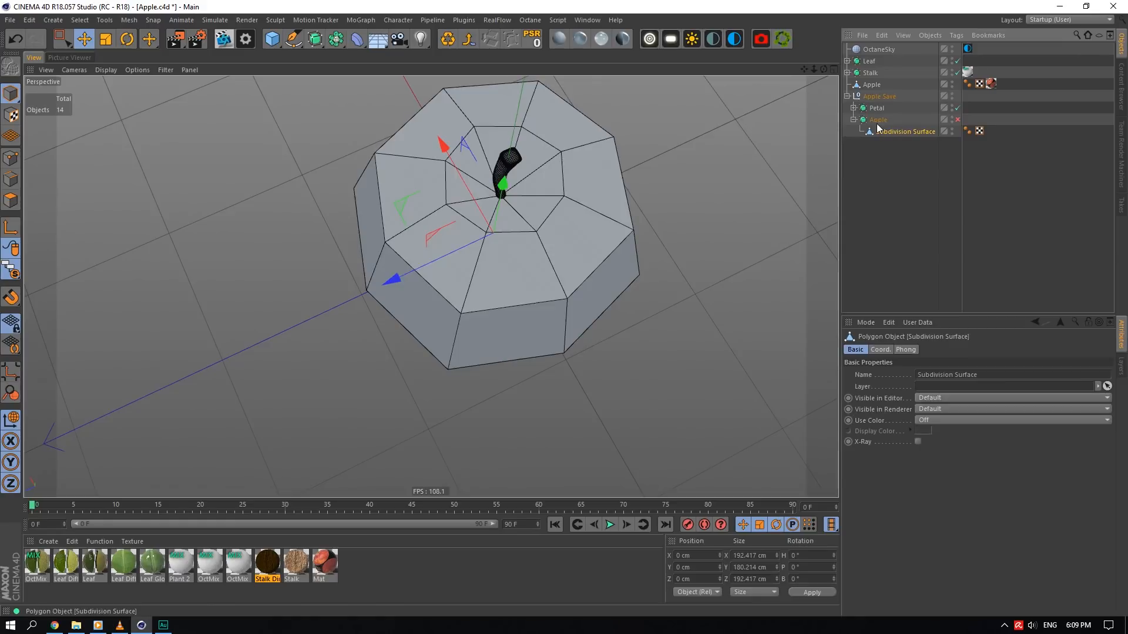
# - Examine the low-poly apple mesh from all sides, including the stalk hole at the top and the underside
pyautogui.scroll(3, 517, 202)
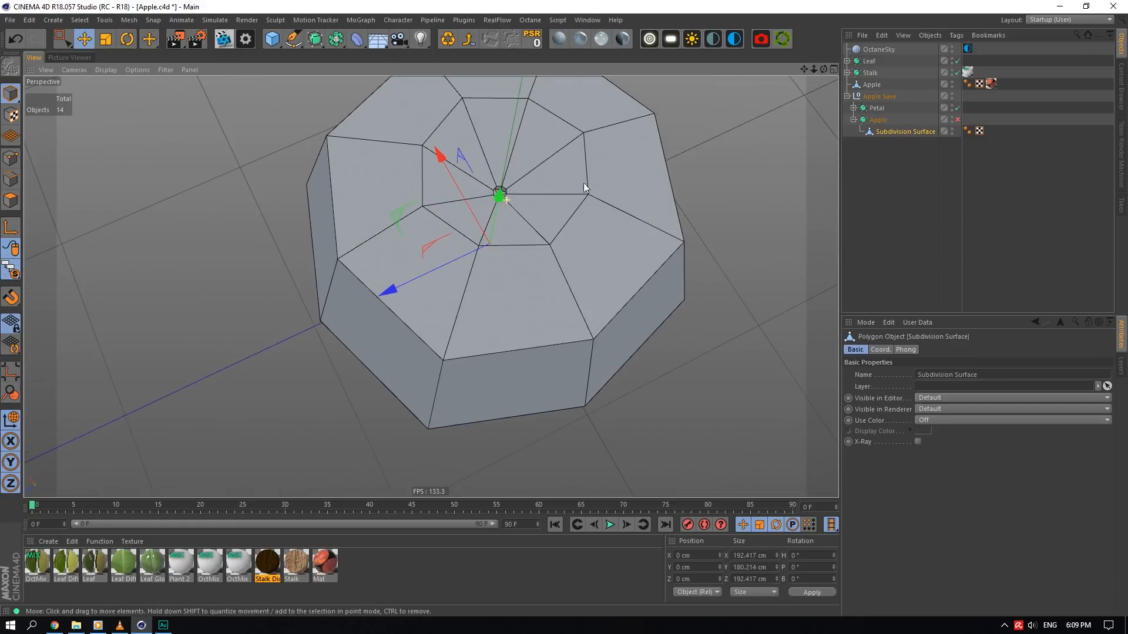
pyautogui.click(874, 164)
pyautogui.scroll(6, 545, 141)
pyautogui.scroll(6, 479, 217)
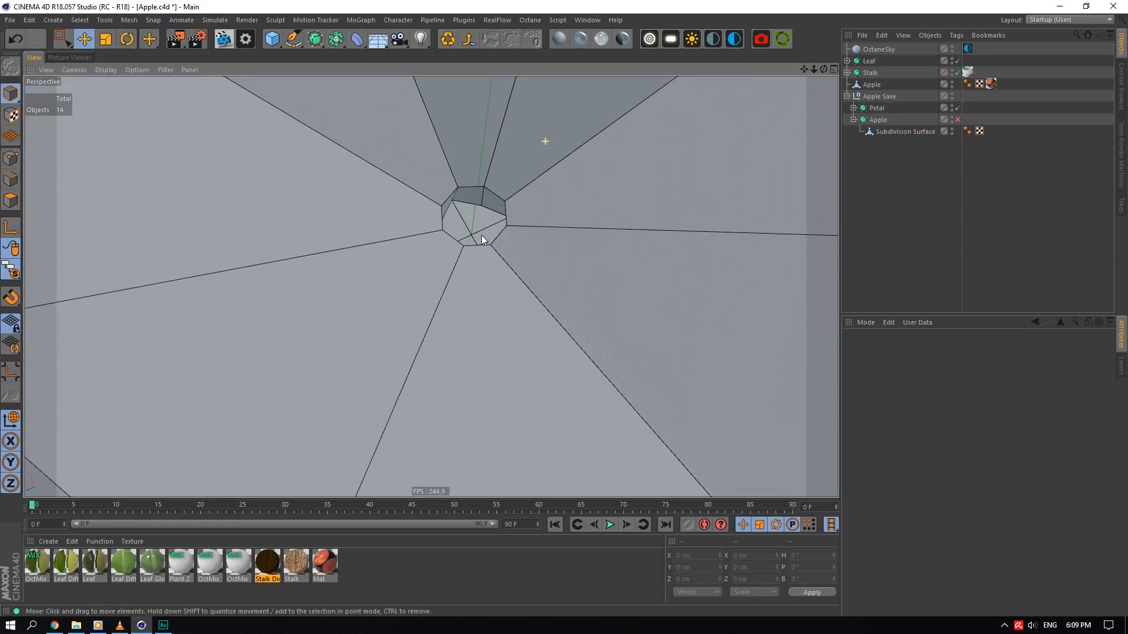
pyautogui.moveTo(823, 69); pyautogui.dragTo(808, 94)
pyautogui.keyDown('alt'); pyautogui.moveTo(431, 286); pyautogui.dragTo(431, 253); pyautogui.keyUp('alt')
pyautogui.scroll(-10, 430, 286)
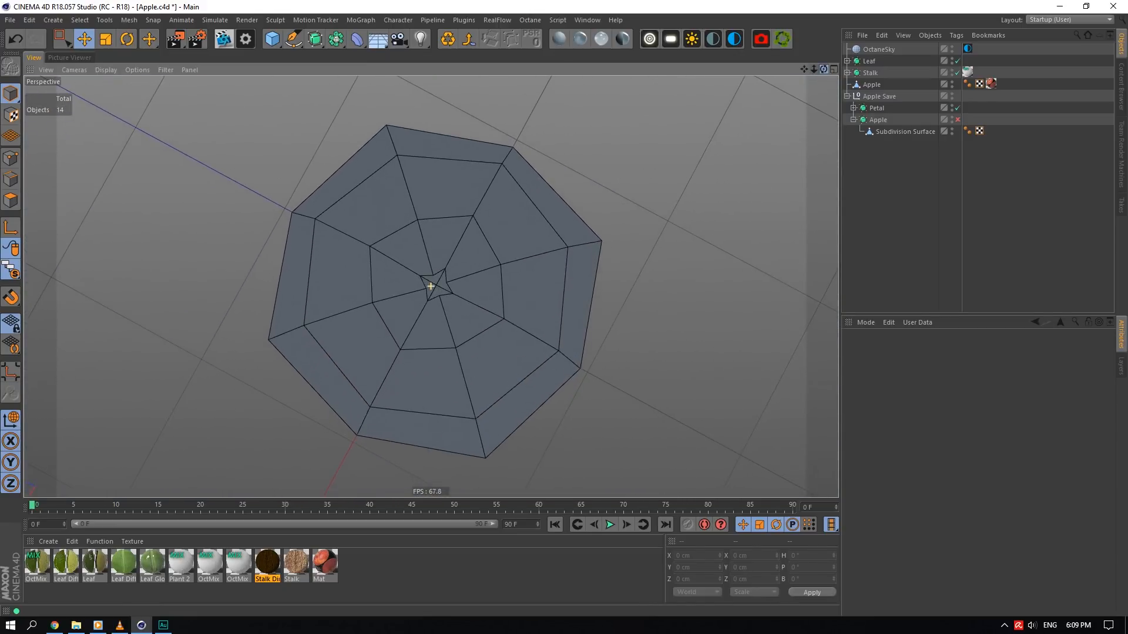
pyautogui.moveTo(824, 69); pyautogui.dragTo(829, 207)
pyautogui.moveTo(823, 69); pyautogui.dragTo(746, 66)
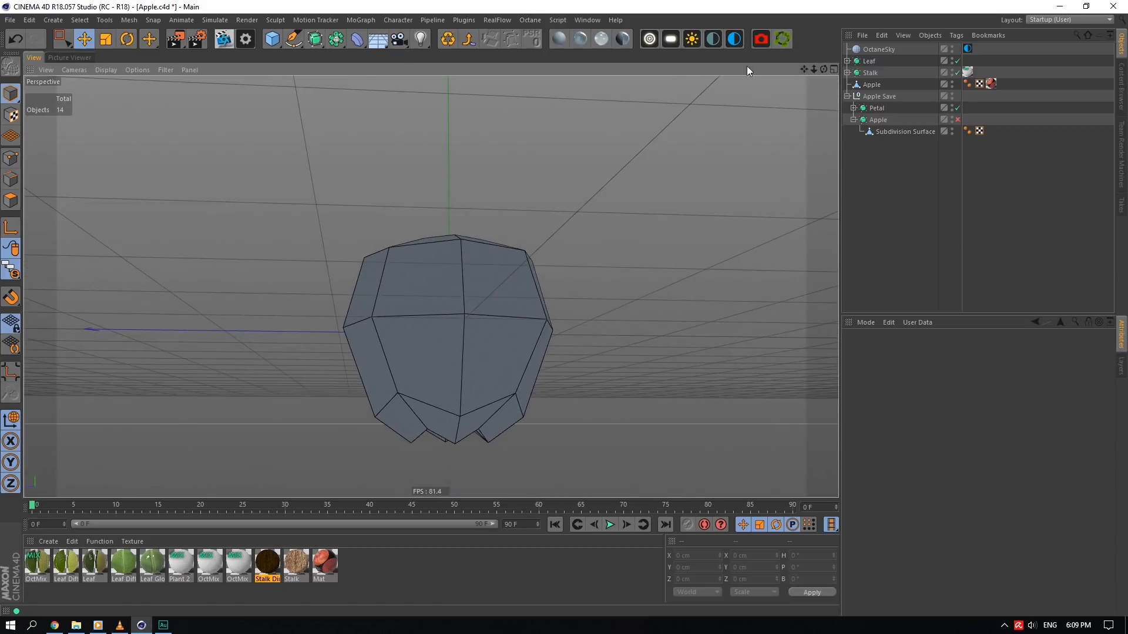
pyautogui.keyDown('alt'); pyautogui.moveTo(432, 403); pyautogui.dragTo(749, 270); pyautogui.keyUp('alt')
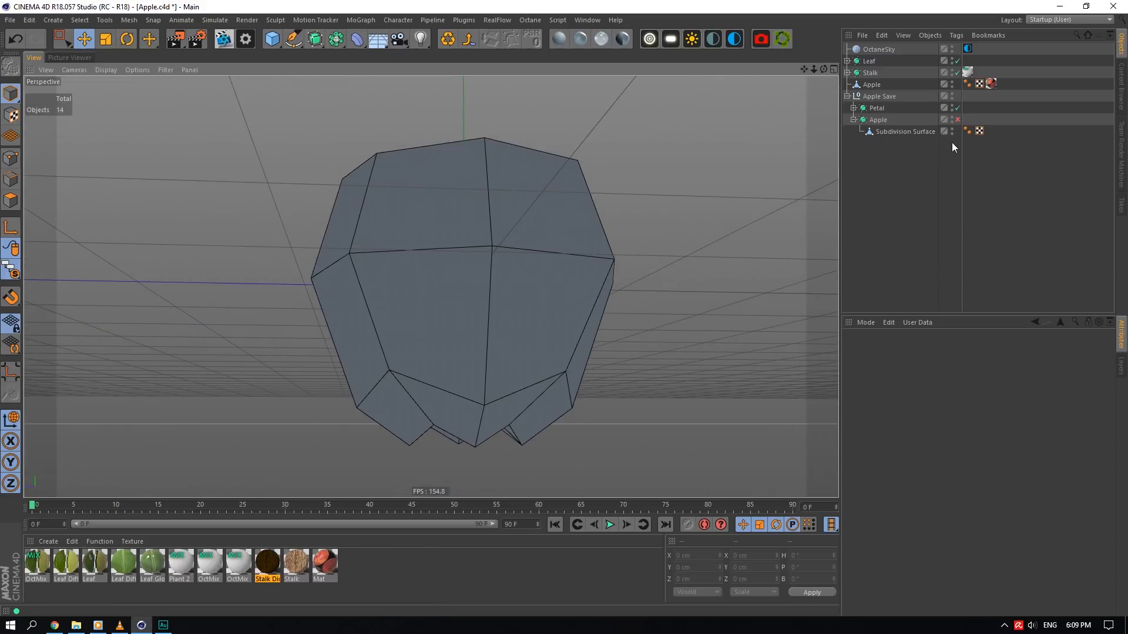
# - Re-enable the Apple's subdivision smoothing and inspect the smoothed shape from the base to the stalk hollow
pyautogui.click(957, 119)
pyautogui.scroll(2, 454, 435)
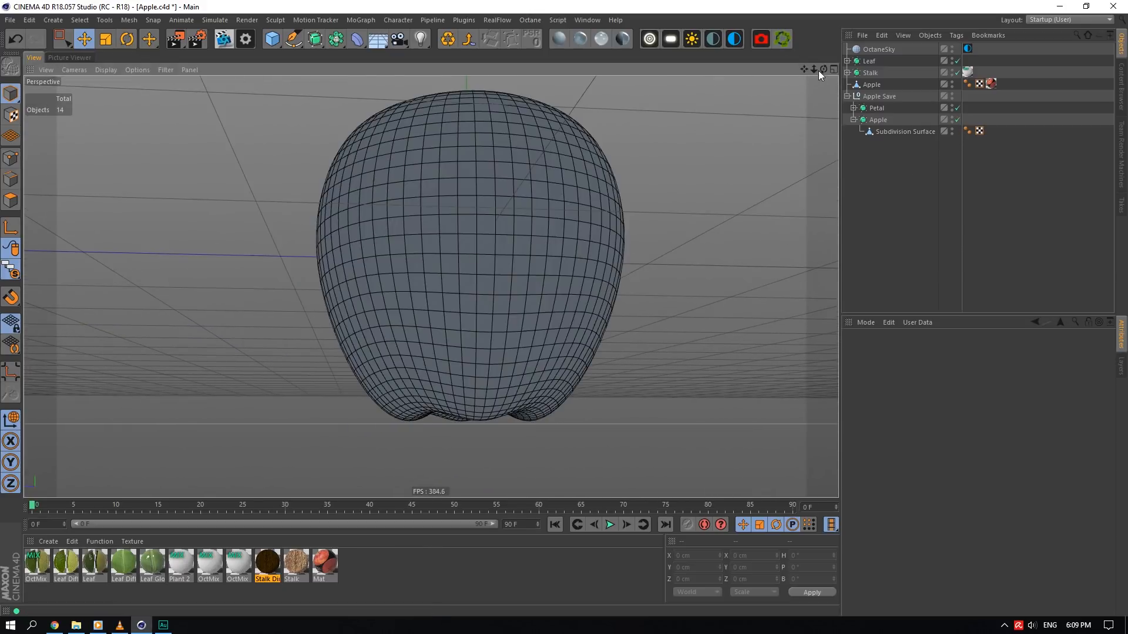
pyautogui.moveTo(822, 69); pyautogui.dragTo(817, 291)
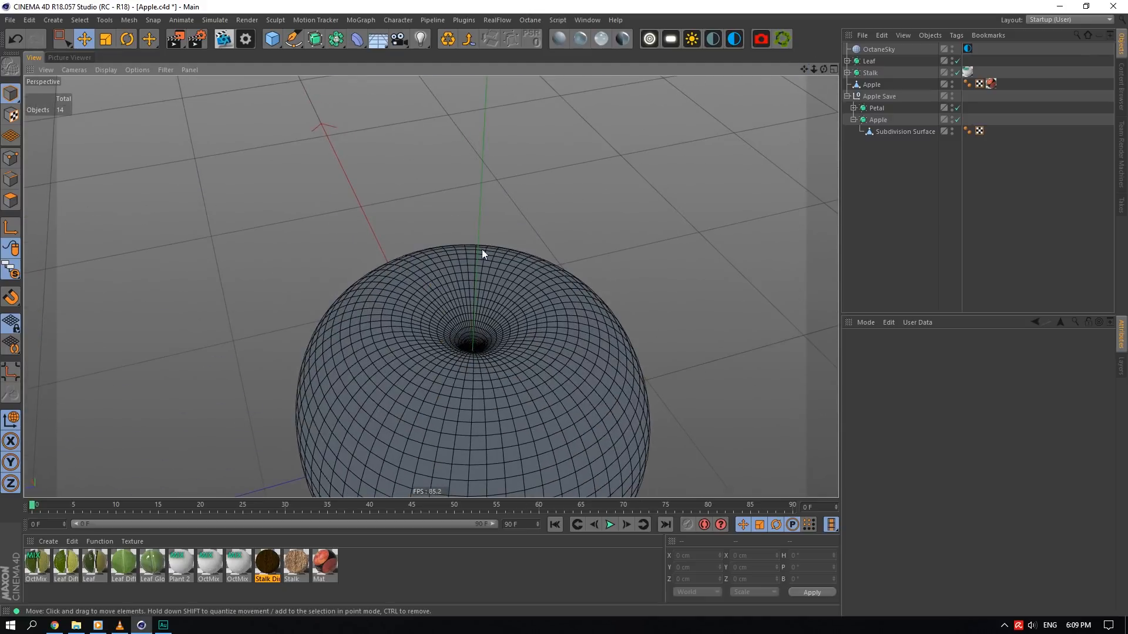
# - Switch the viewport solo from the apple to the whole Apple Save hierarchy, including its stalk
pyautogui.scroll(5, 482, 249)
pyautogui.moveTo(820, 70); pyautogui.dragTo(838, 80)
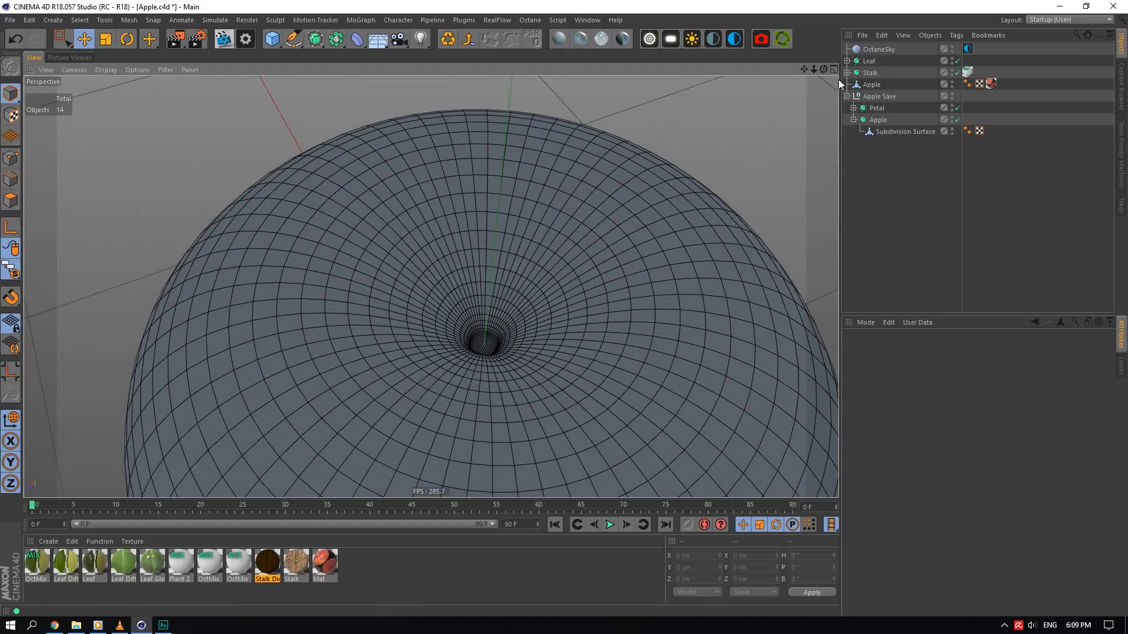
pyautogui.click(876, 98)
pyautogui.moveTo(11, 269); pyautogui.dragTo(75, 326)
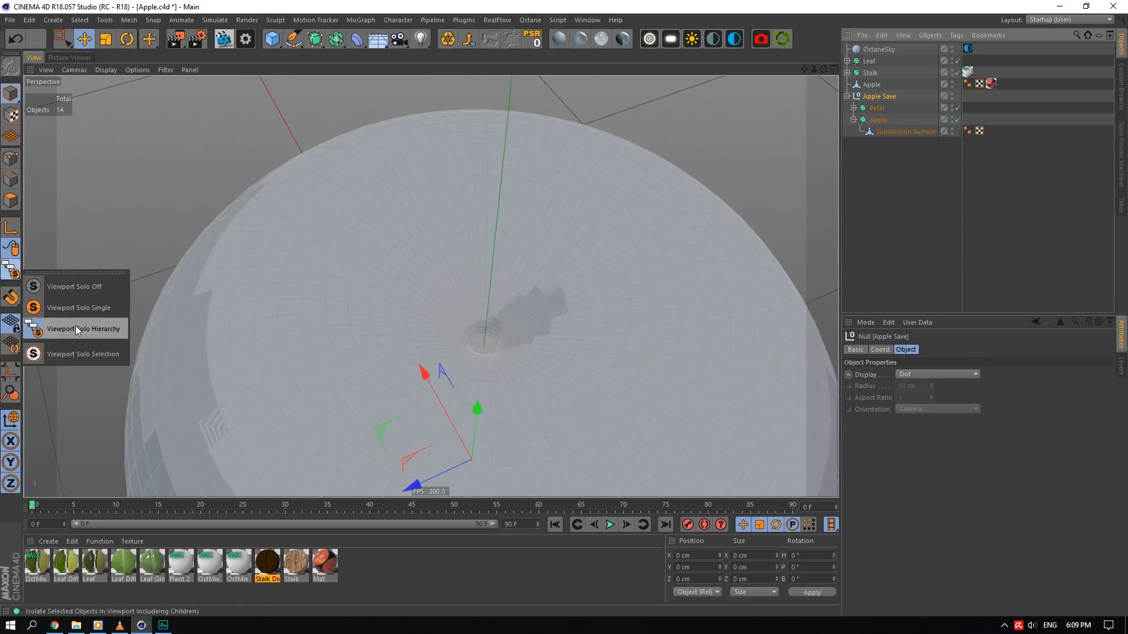
pyautogui.click(76, 327)
pyautogui.click(921, 154)
# - Rename the Petal object in the Apple Save group as Stalk
pyautogui.doubleClick(875, 109)
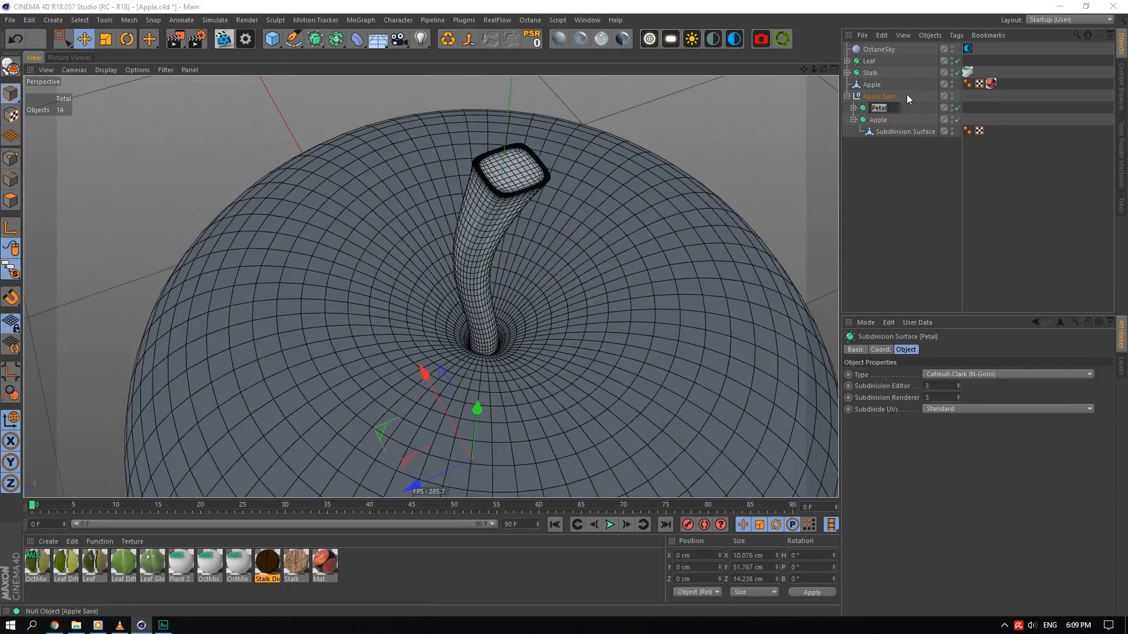
pyautogui.write('Stalf')
pyautogui.press('BackSpace')
pyautogui.write('k')
pyautogui.press('Return')
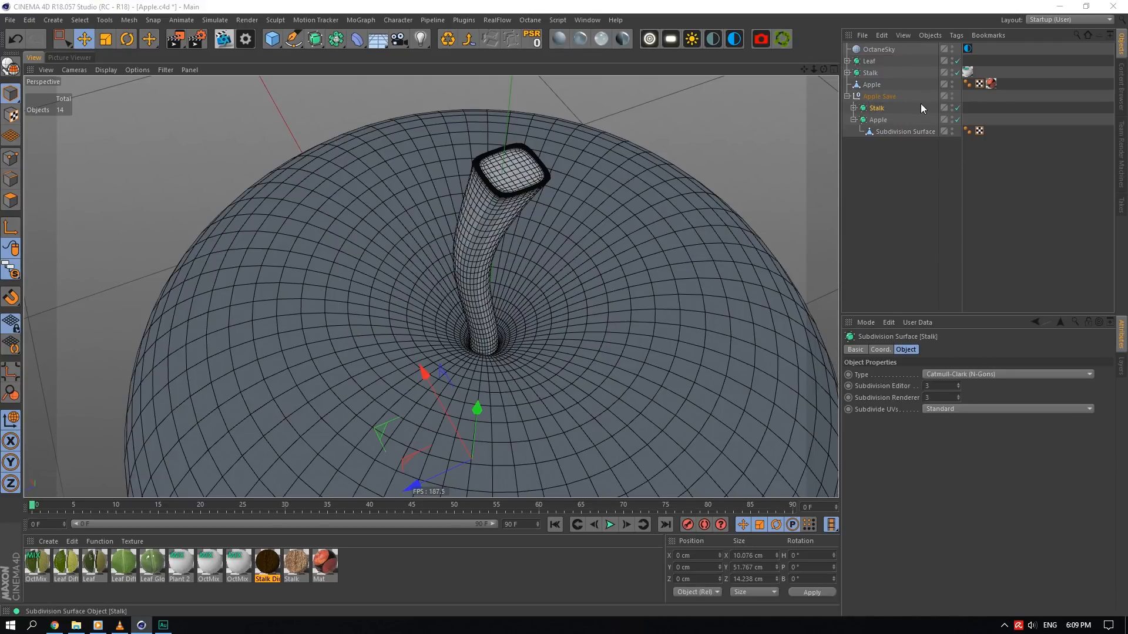
# - Isolate the Apple Save group's Stalk in the viewport and turn off its subdivision smoothing
pyautogui.moveTo(11, 272); pyautogui.dragTo(56, 329)
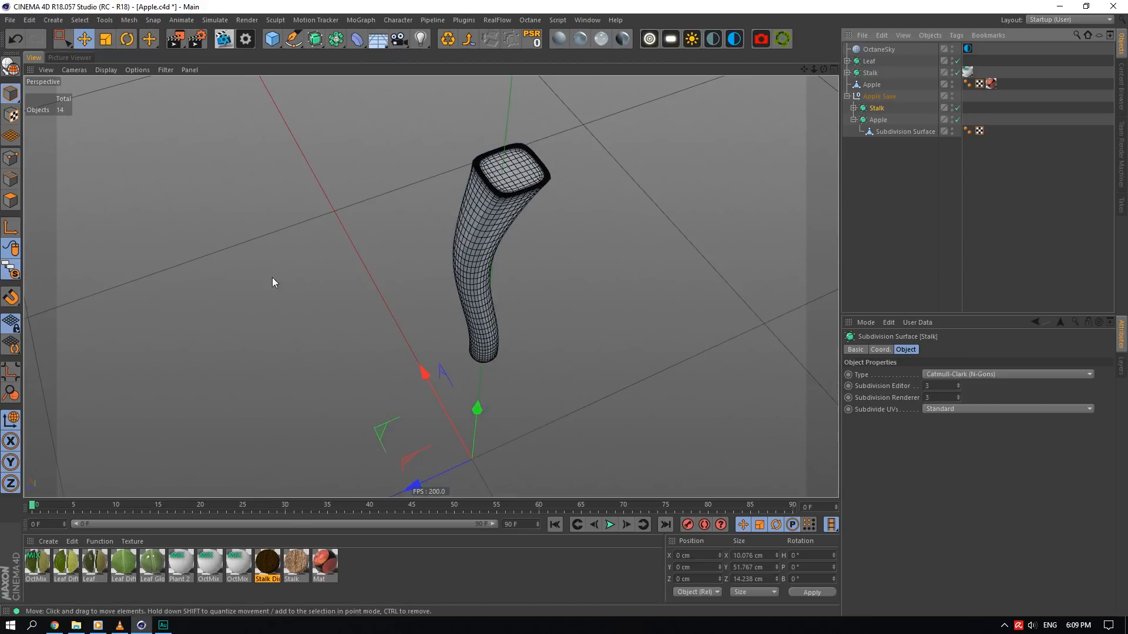
pyautogui.click(957, 108)
pyautogui.click(961, 109)
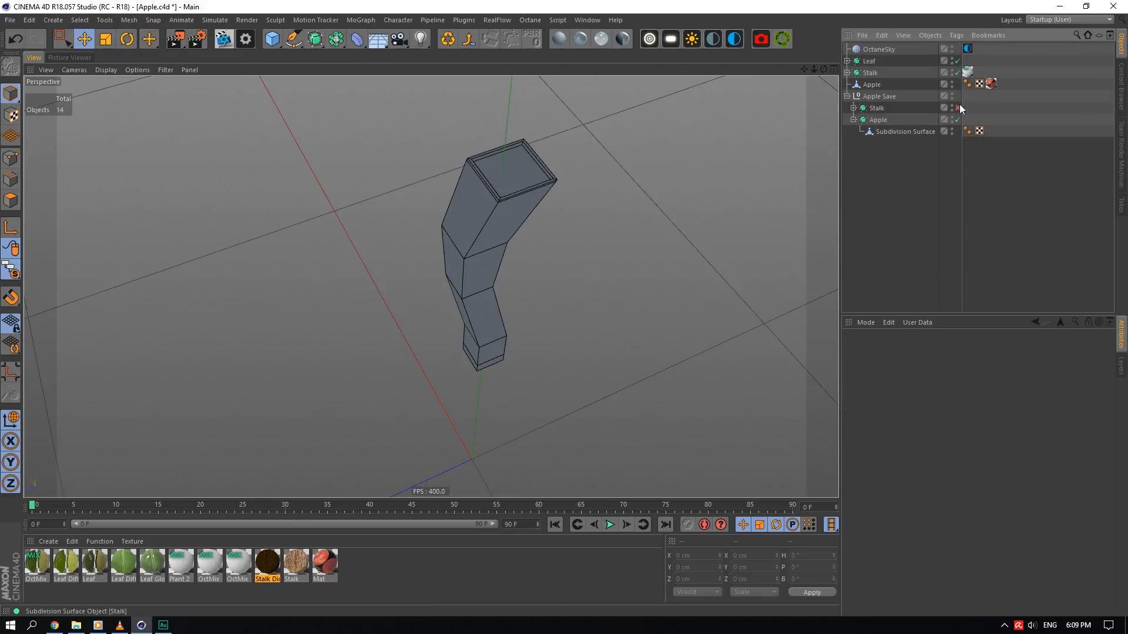
# - Examine the low-poly stalk mesh up close, including the inset top face, the bend and the underside
pyautogui.moveTo(823, 70); pyautogui.dragTo(922, 285)
pyautogui.scroll(7, 461, 189)
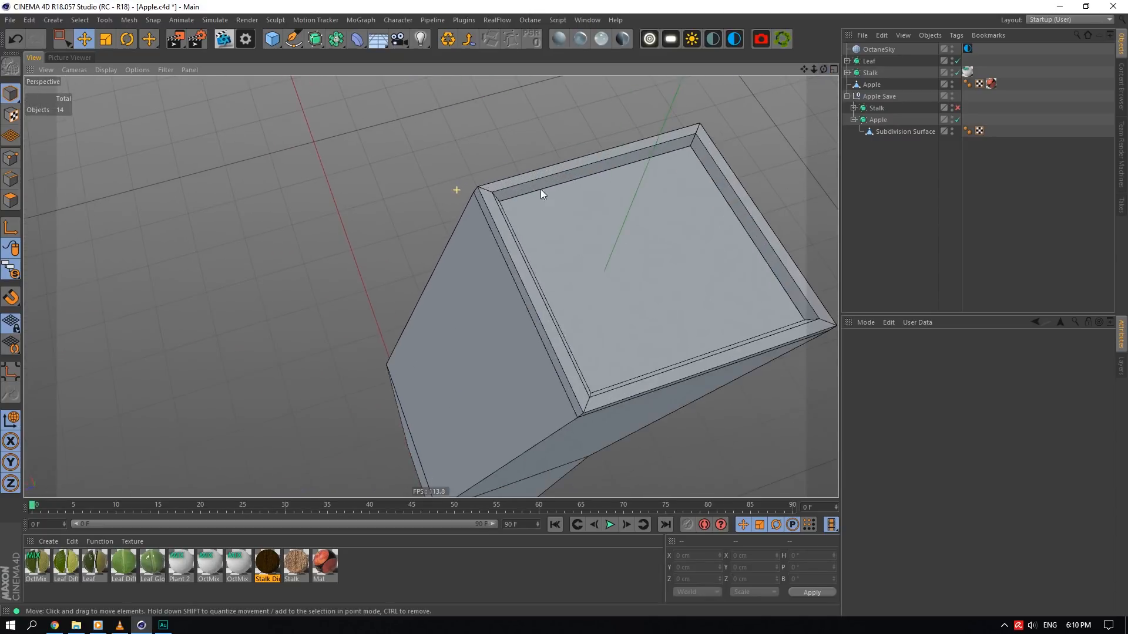
pyautogui.scroll(2, 558, 185)
pyautogui.moveTo(813, 69)
pyautogui.mouseDown()
pyautogui.moveTo(840, 58)
pyautogui.moveTo(799, 69)
pyautogui.mouseUp()
pyautogui.moveTo(803, 70); pyautogui.dragTo(829, 3)
pyautogui.scroll(4, 587, 477)
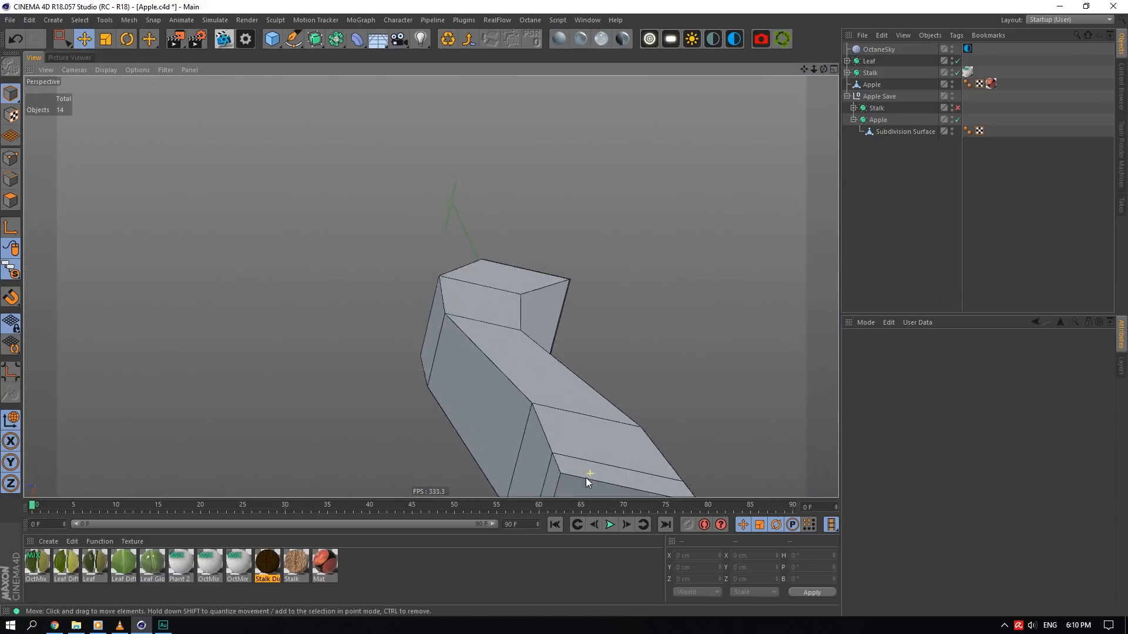
pyautogui.keyDown('alt'); pyautogui.moveTo(590, 473); pyautogui.dragTo(909, 166); pyautogui.keyUp('alt')
# - Re-enable the Stalk's subdivision smoothing and inspect the smoothed shape from below and from the side
pyautogui.click(957, 107)
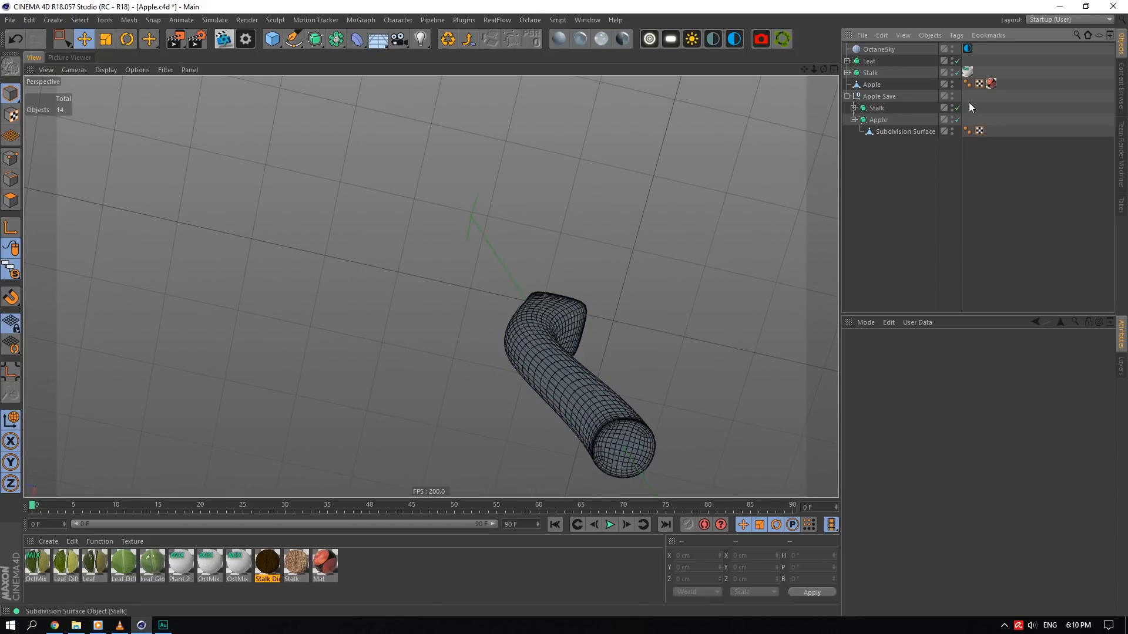
pyautogui.moveTo(824, 69); pyautogui.dragTo(804, 294)
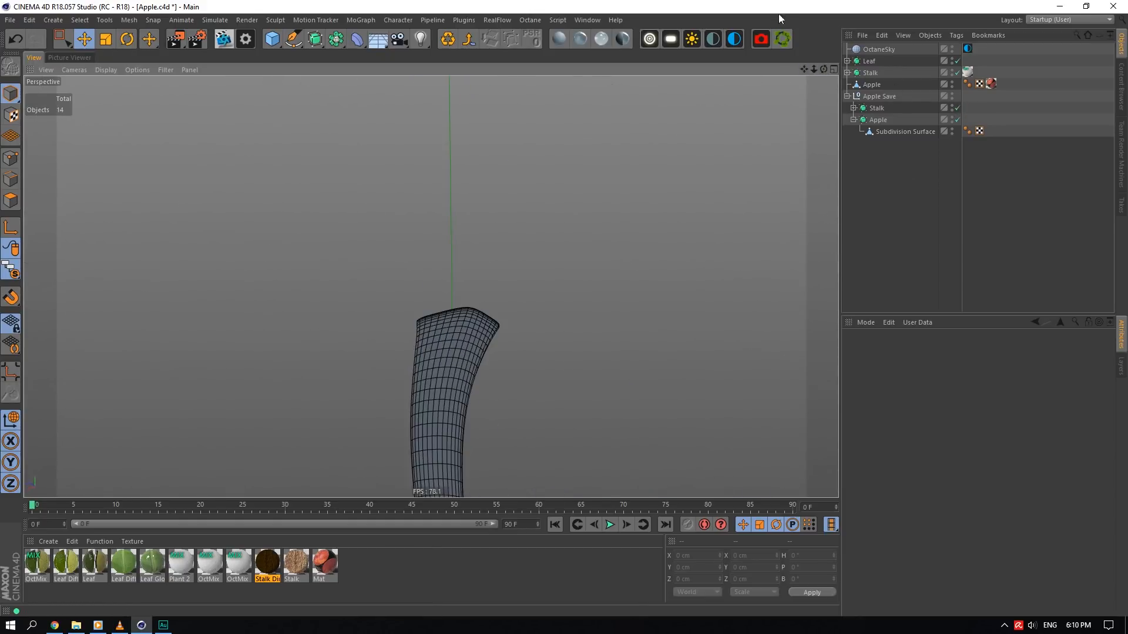
pyautogui.moveTo(824, 68); pyautogui.dragTo(823, 68)
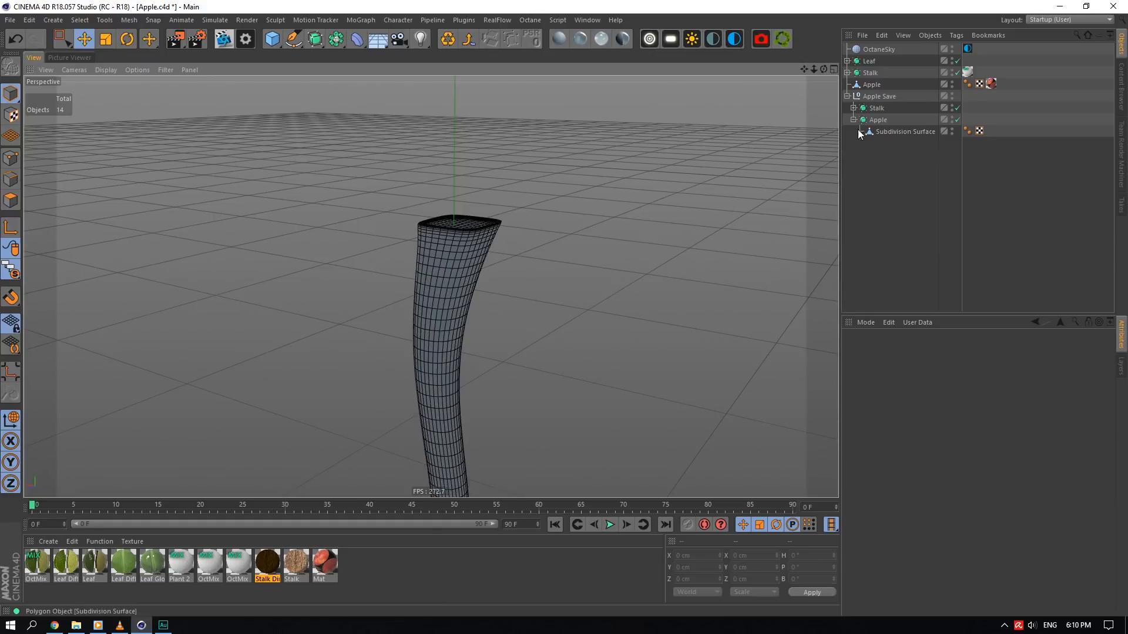
# - Expand the Stalk and examine the SDS Weight tag on its Cube and the weighted edges around the top rim
pyautogui.click(853, 108)
pyautogui.click(969, 119)
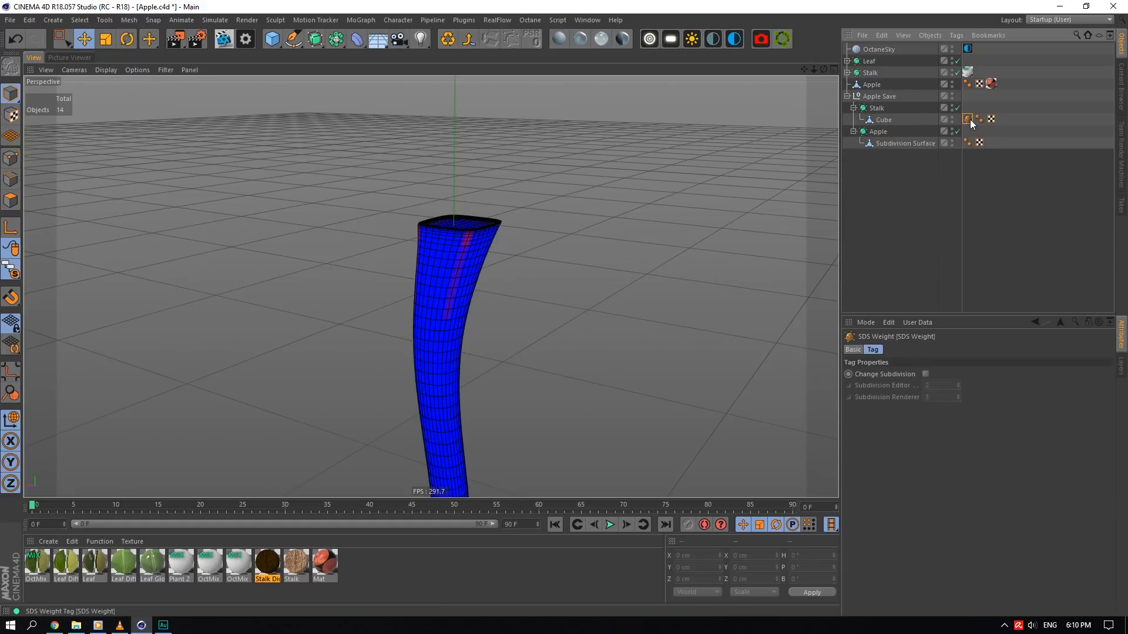
pyautogui.scroll(5, 438, 238)
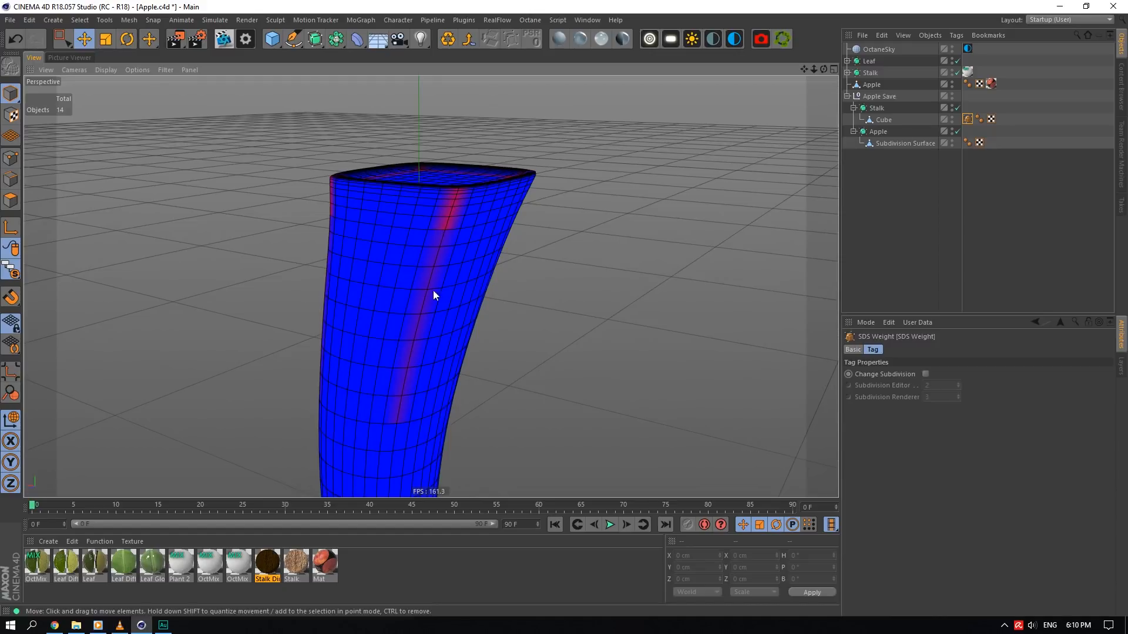
pyautogui.keyDown('alt'); pyautogui.moveTo(506, 85); pyautogui.dragTo(472, 144); pyautogui.keyUp('alt')
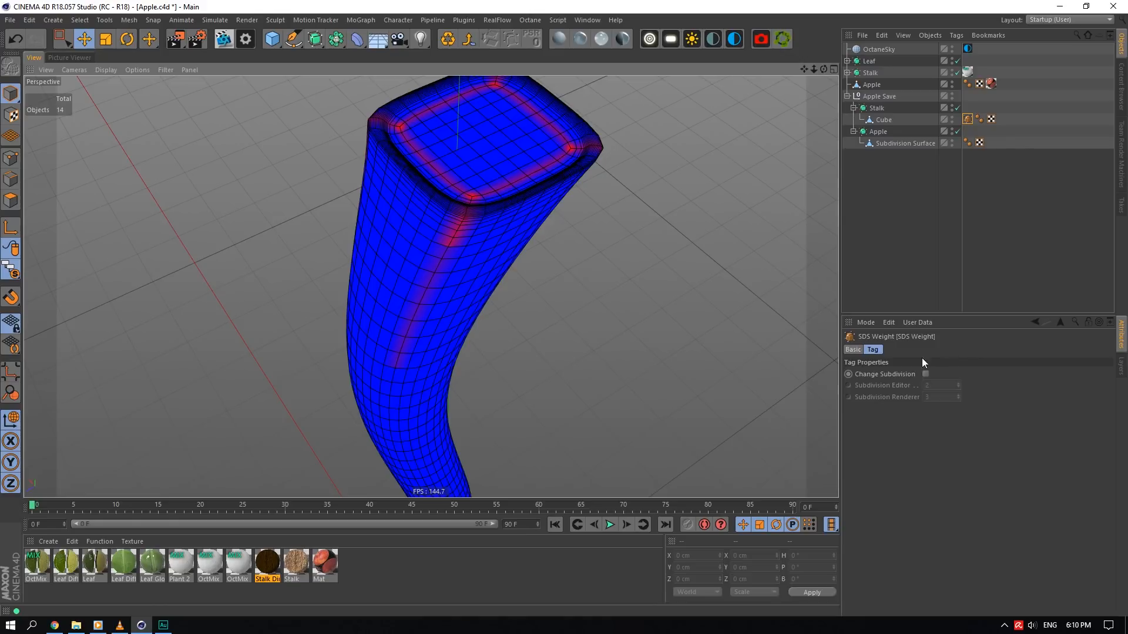
pyautogui.click(926, 374)
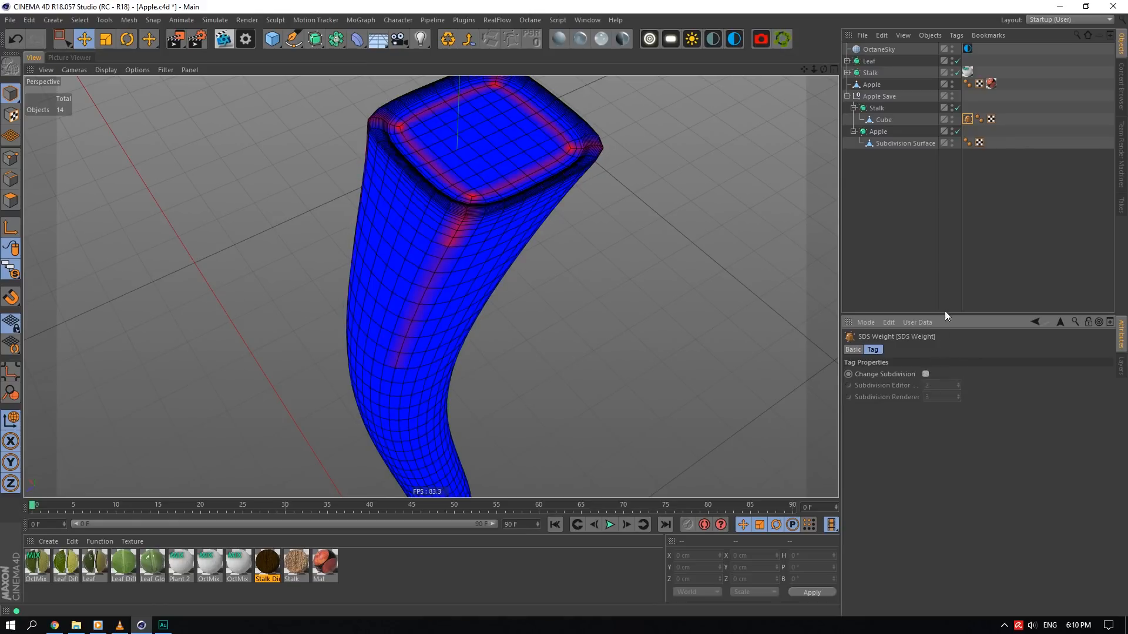
pyautogui.click(934, 166)
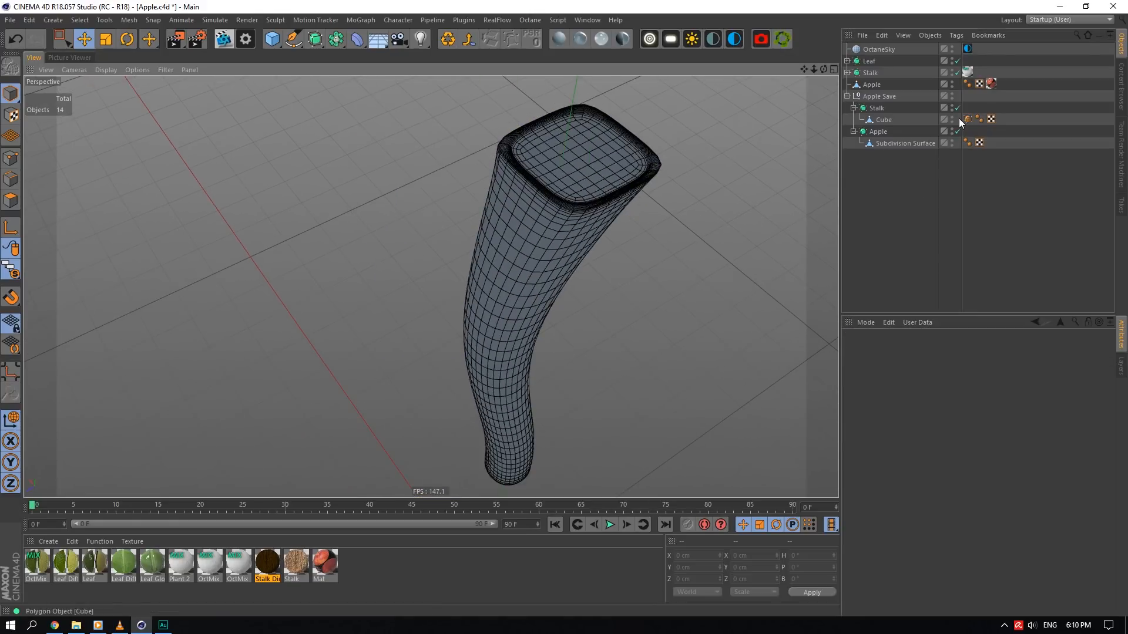
# - Delete the SDS Weight tag from the stalk's Cube to compare the smoothing, and undo the deletion
pyautogui.click(968, 119)
pyautogui.click(986, 147)
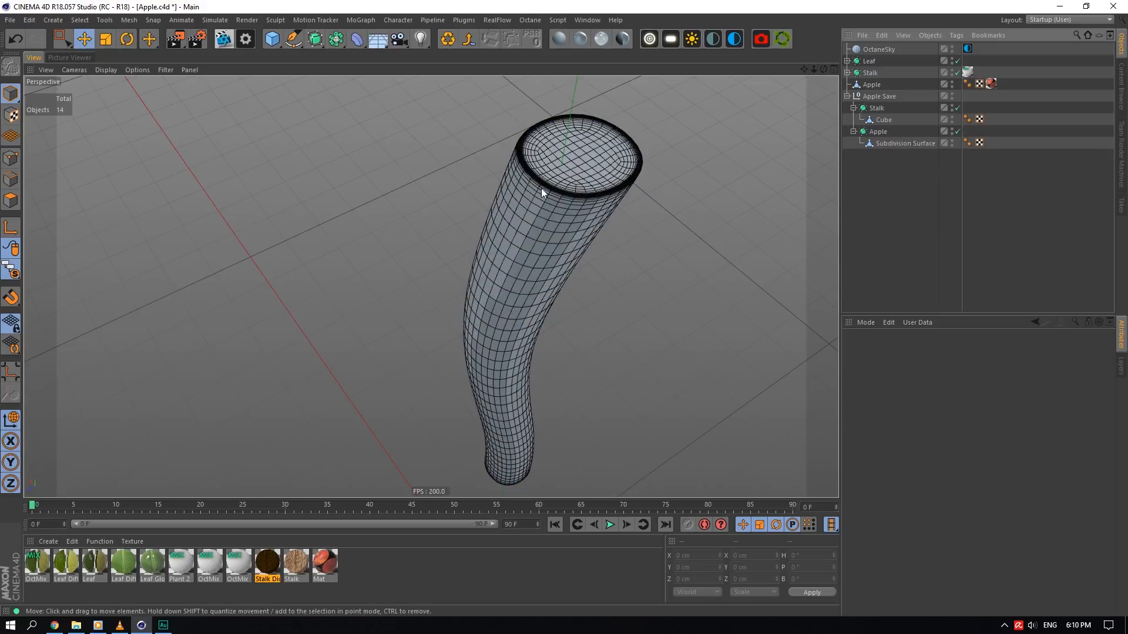
pyautogui.hotkey('ctrl', 'z')
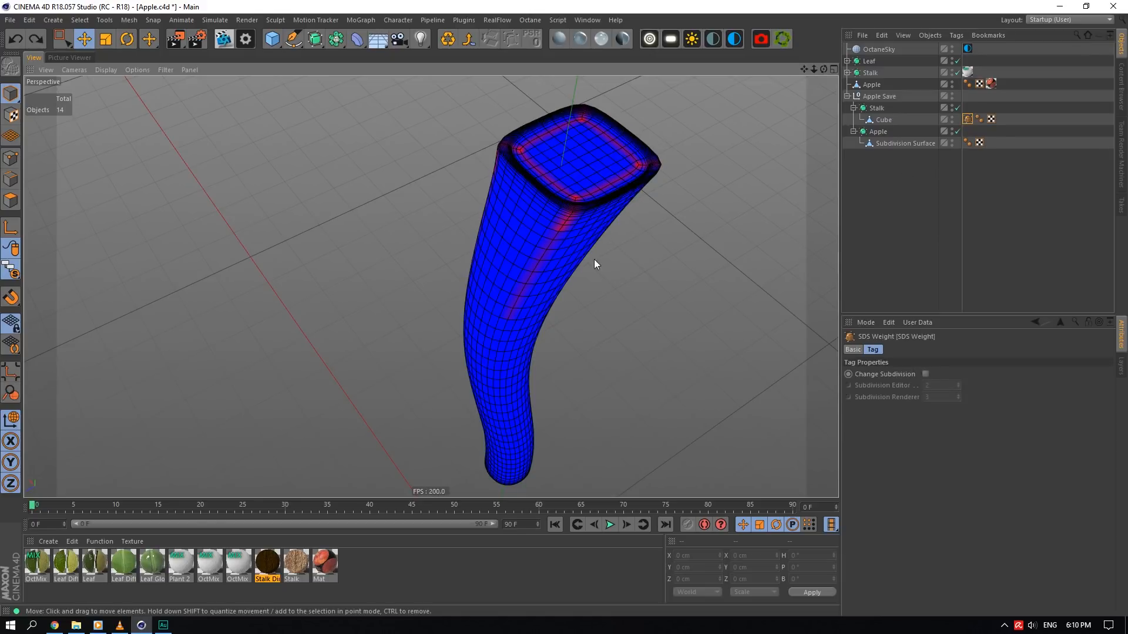
pyautogui.click(910, 160)
# - Bring the whole Apple Save hierarchy back into the viewport and inspect the complete apple with its stalk
pyautogui.moveTo(814, 69); pyautogui.dragTo(819, 69)
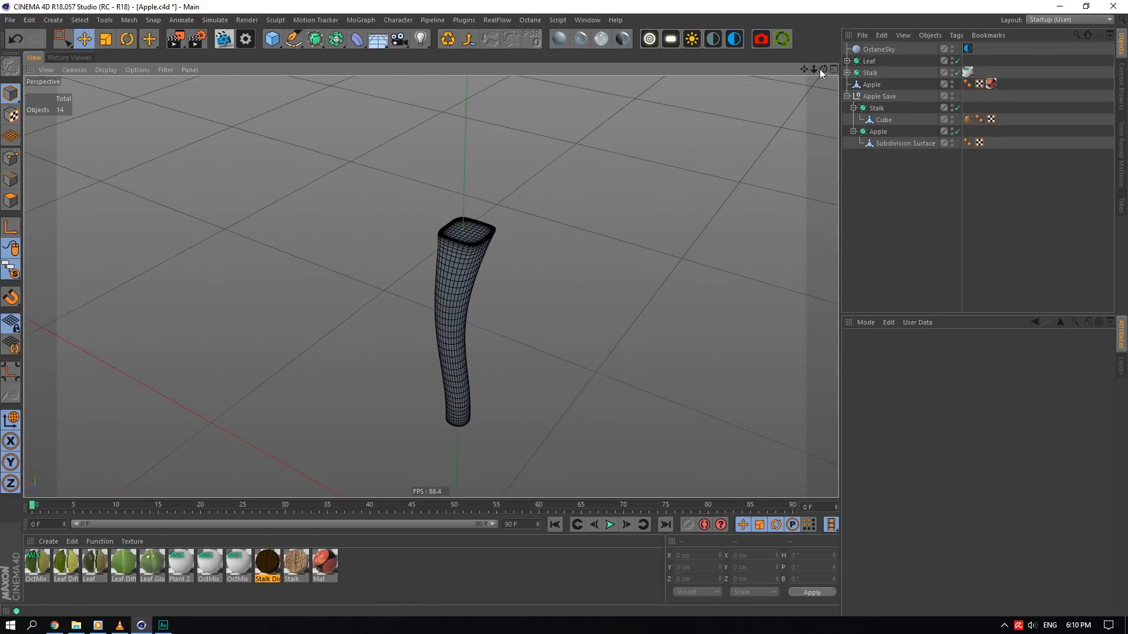
pyautogui.click(879, 97)
pyautogui.moveTo(17, 272); pyautogui.dragTo(37, 291)
pyautogui.click(37, 290)
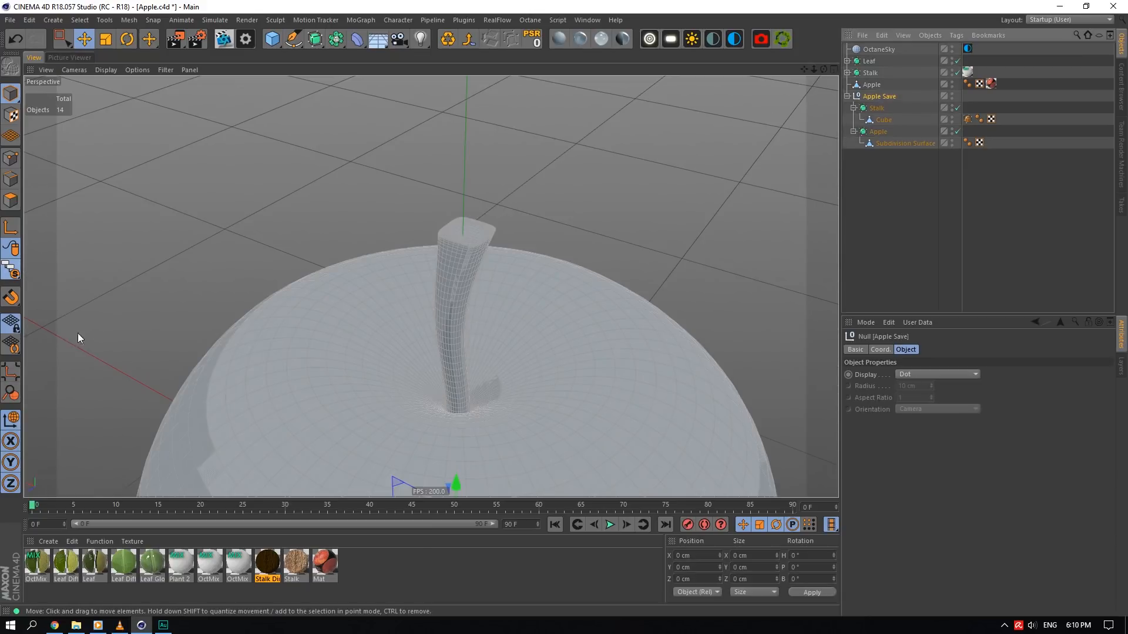
pyautogui.moveTo(815, 69); pyautogui.dragTo(820, 65)
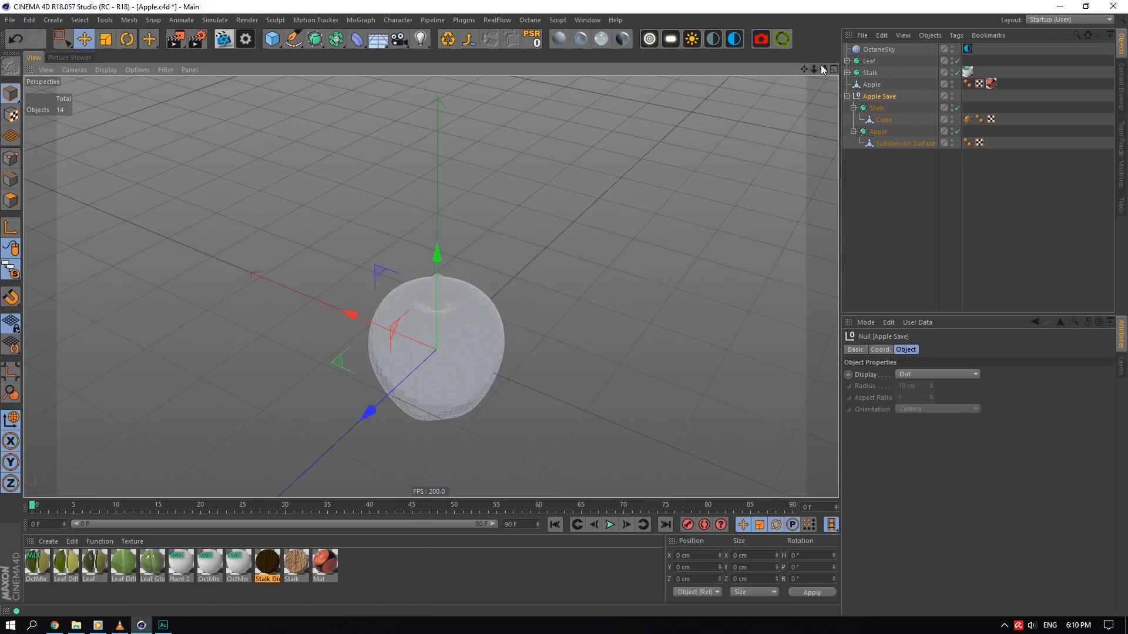
pyautogui.scroll(6, 437, 344)
pyautogui.scroll(2, 406, 379)
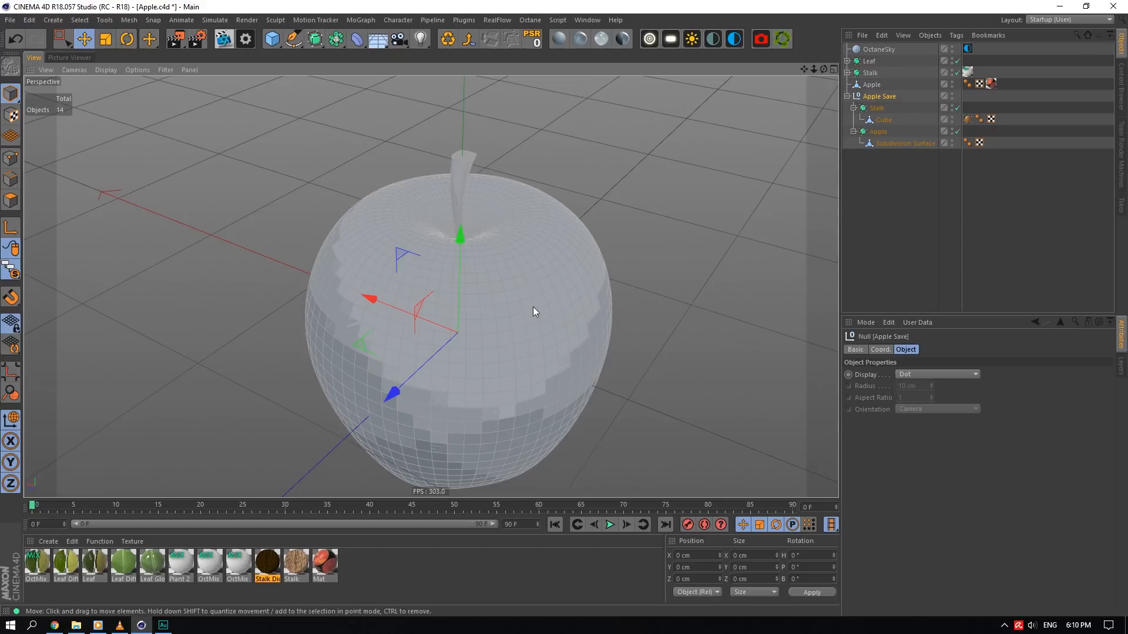
pyautogui.moveTo(823, 70); pyautogui.dragTo(827, 71)
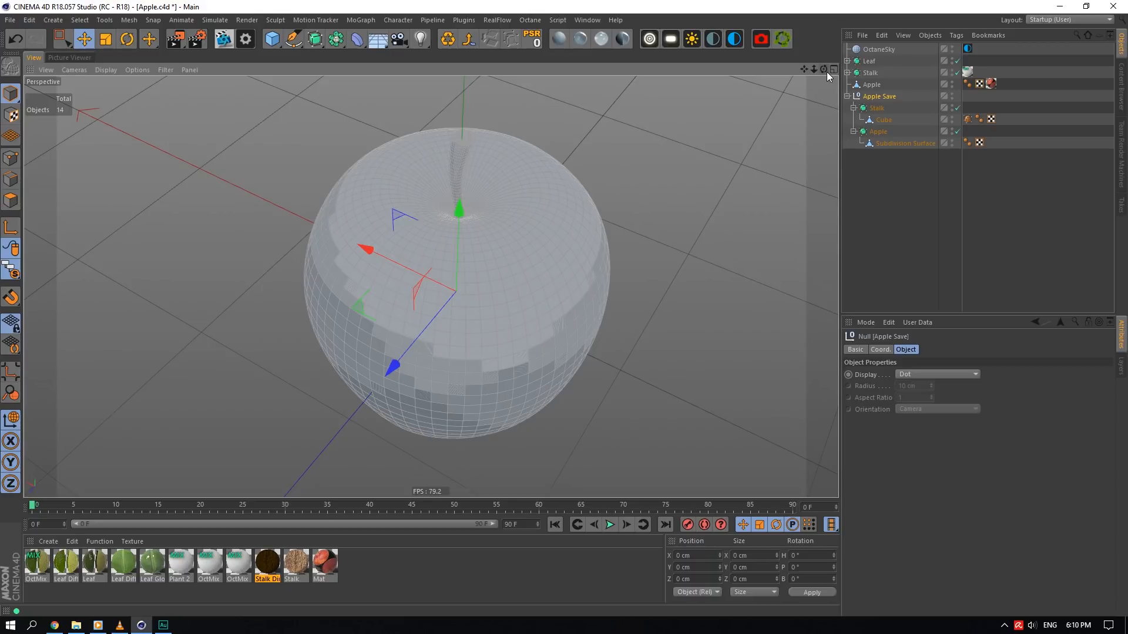
# - Deselect everything, save the apple file and re-render all material thumbnails
pyautogui.click(915, 160)
pyautogui.hotkey('ctrl', 's')
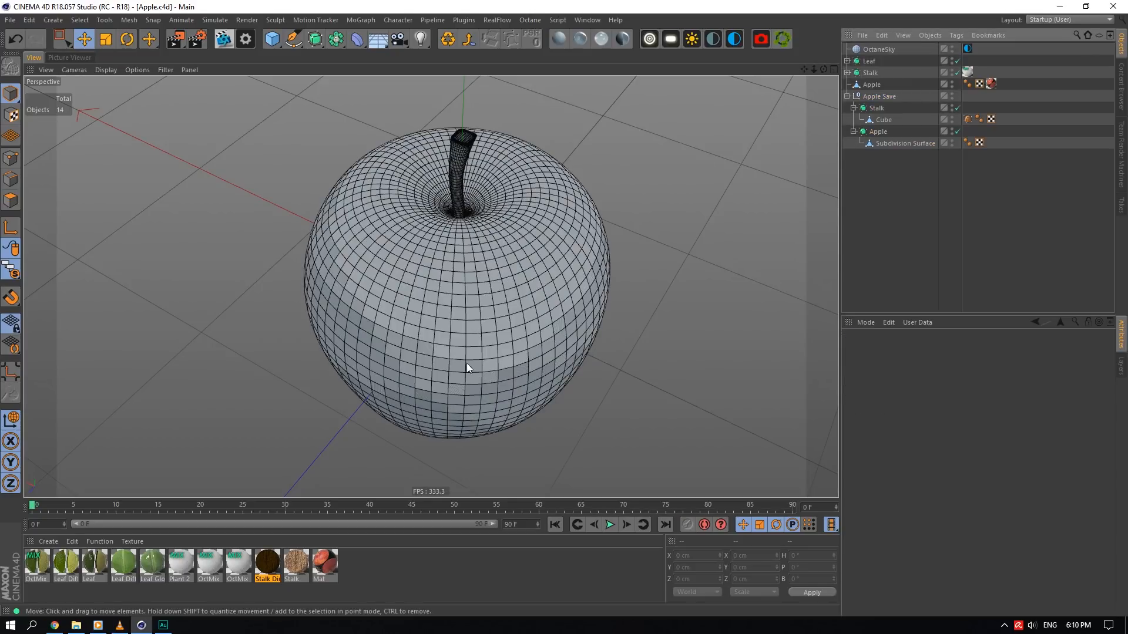
pyautogui.click(103, 542)
pyautogui.click(154, 415)
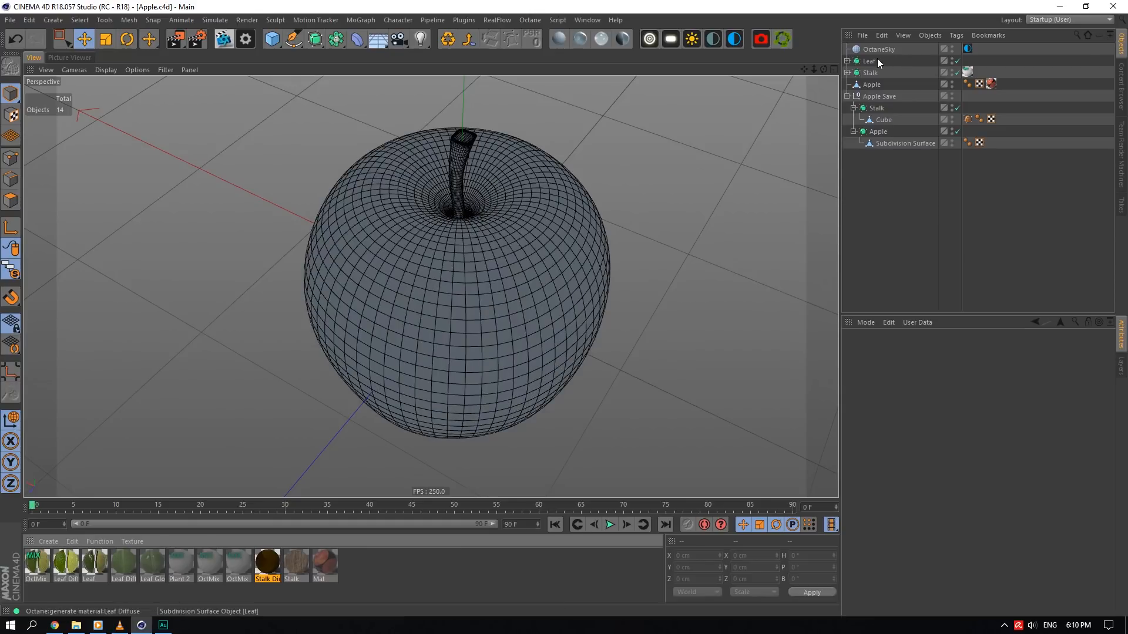
# - Select the Leaf, turn off viewport solo and hide the Apple Save group in the editor and renderer
pyautogui.click(875, 60)
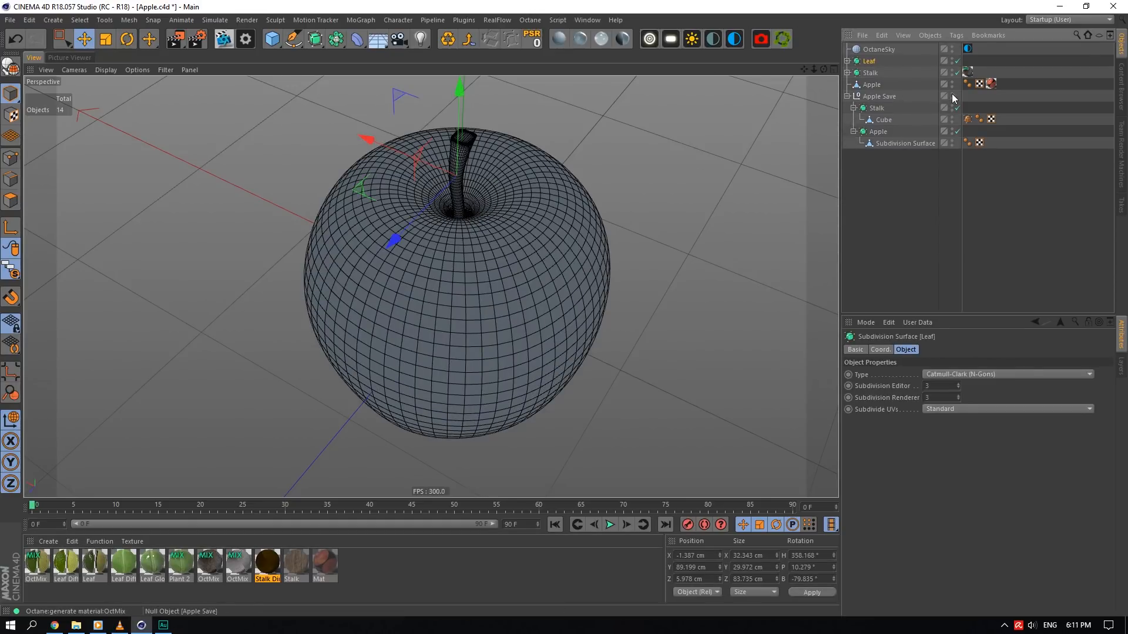
pyautogui.click(952, 94)
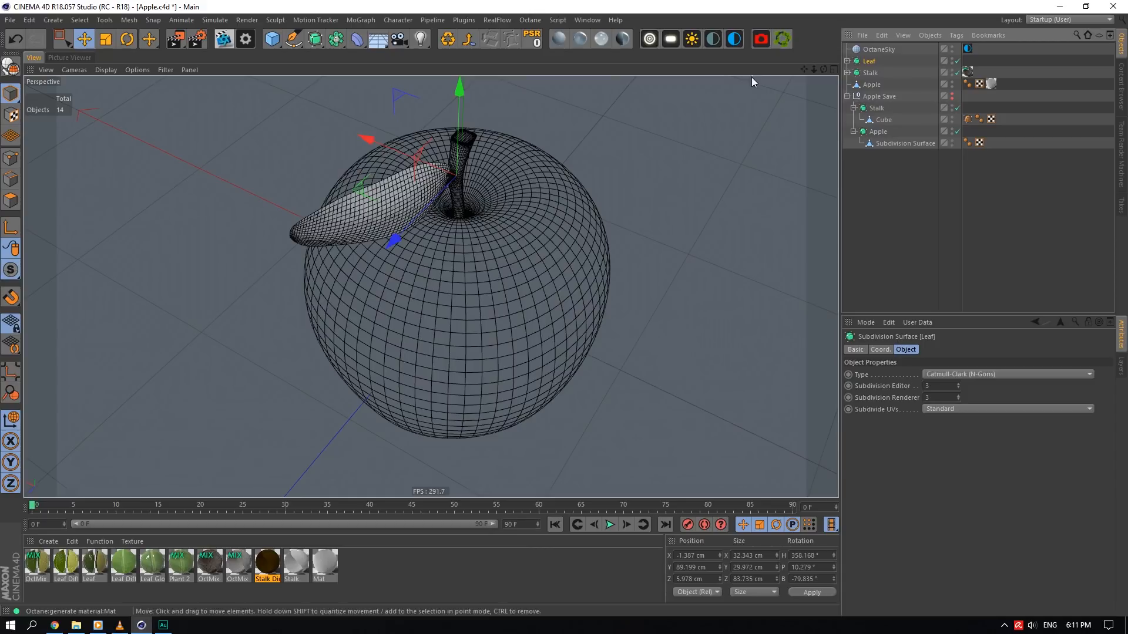
pyautogui.moveTo(823, 69); pyautogui.dragTo(708, 114)
pyautogui.scroll(-7, 618, 230)
pyautogui.scroll(-4, 349, 192)
# - Add a Plane with 1 width and 1 height segment and move it beside the apple to about Z -292 cm
pyautogui.moveTo(273, 40); pyautogui.dragTo(366, 76)
pyautogui.doubleClick(912, 398)
pyautogui.write('1')
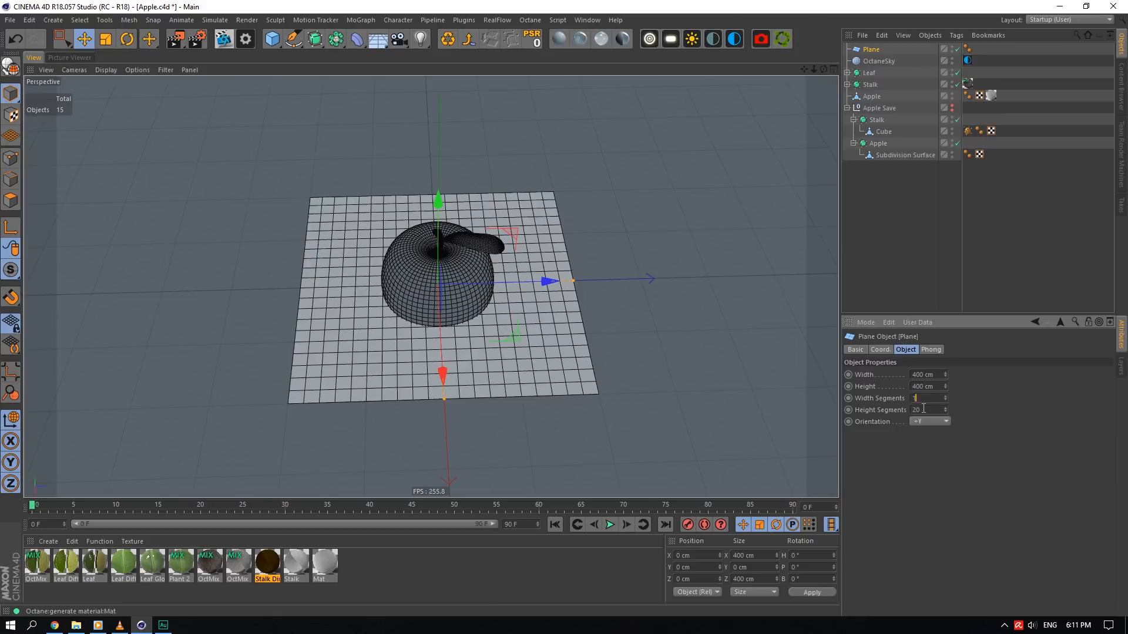
pyautogui.press('Tab')
pyautogui.write('1')
pyautogui.press('Return')
pyautogui.moveTo(553, 283); pyautogui.dragTo(351, 288)
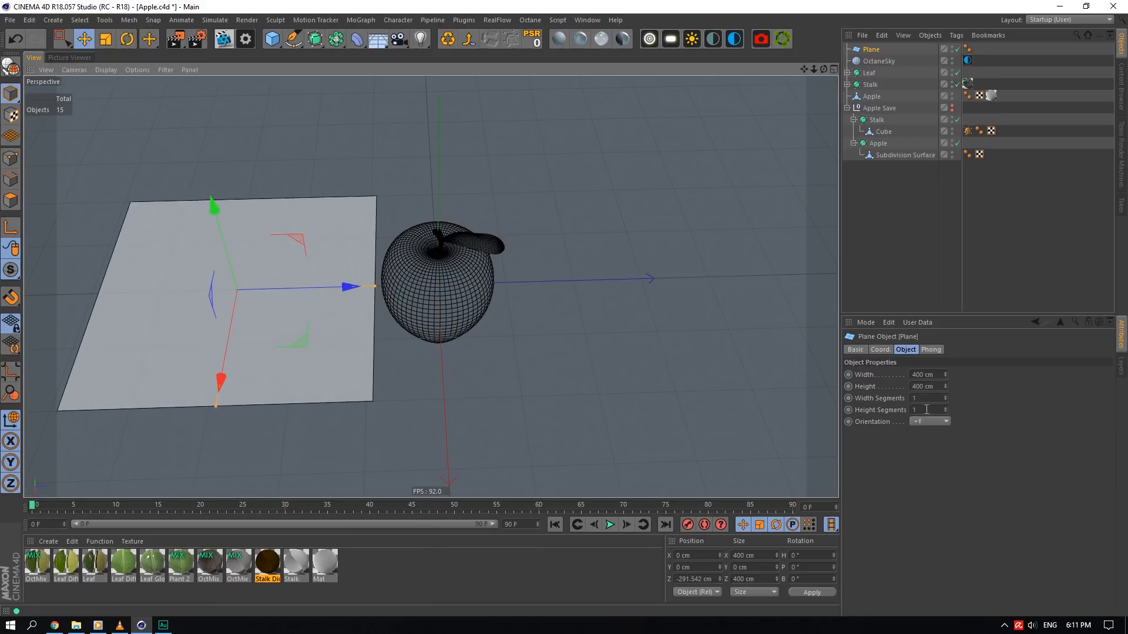
# - Set the plane to 4 width segments and 2 height segments
pyautogui.doubleClick(926, 410)
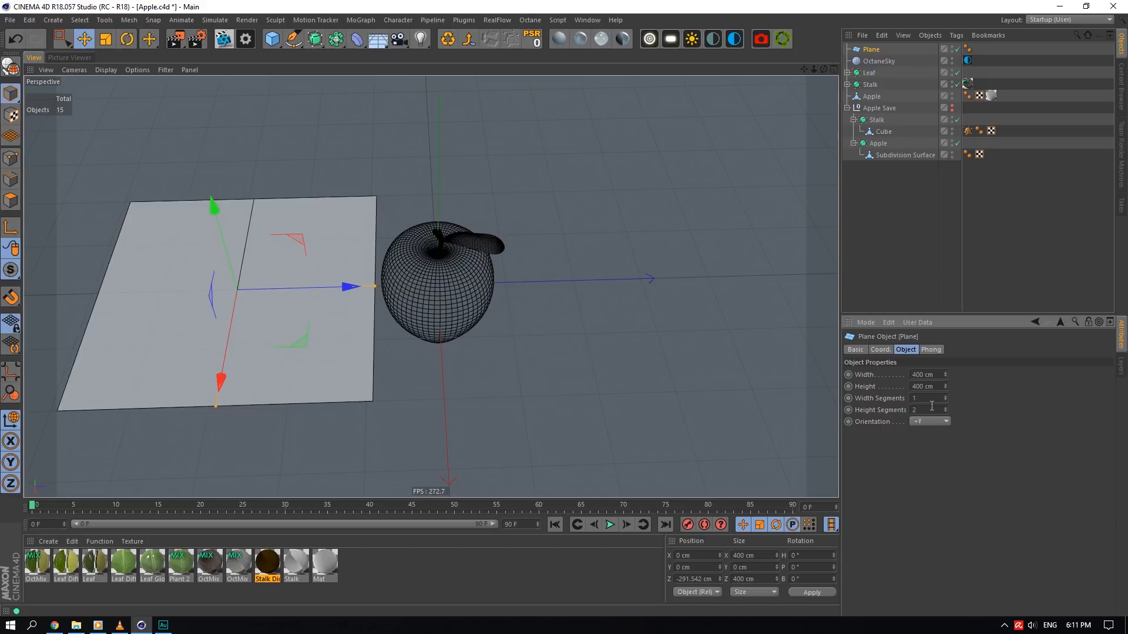
pyautogui.click(916, 216)
pyautogui.click(867, 51)
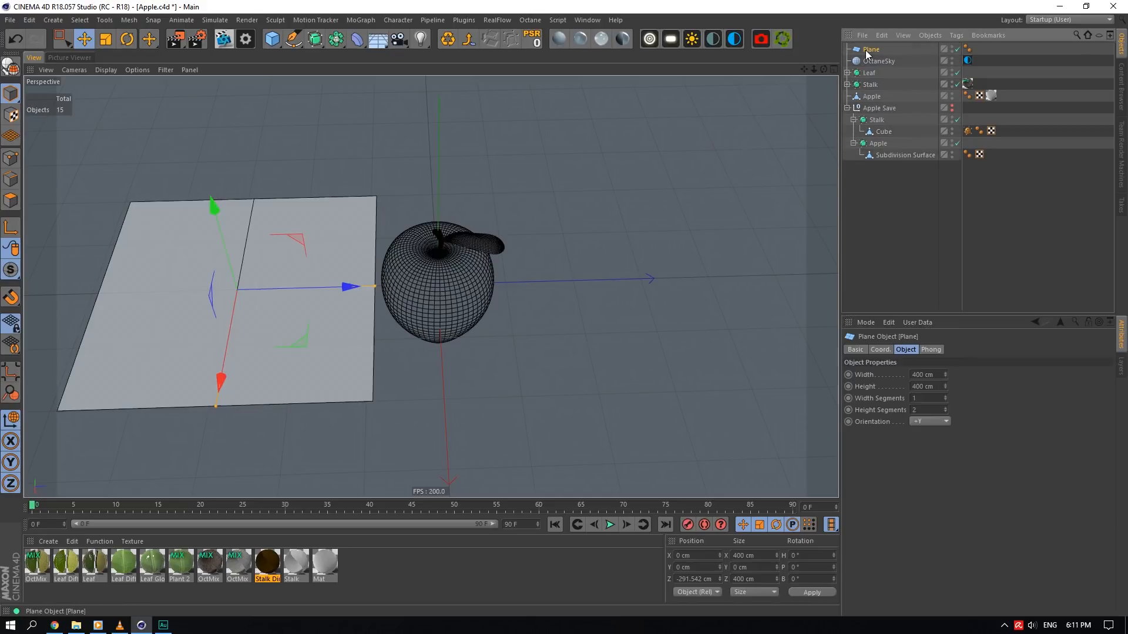
pyautogui.doubleClick(926, 409)
pyautogui.write('4')
pyautogui.press('Return')
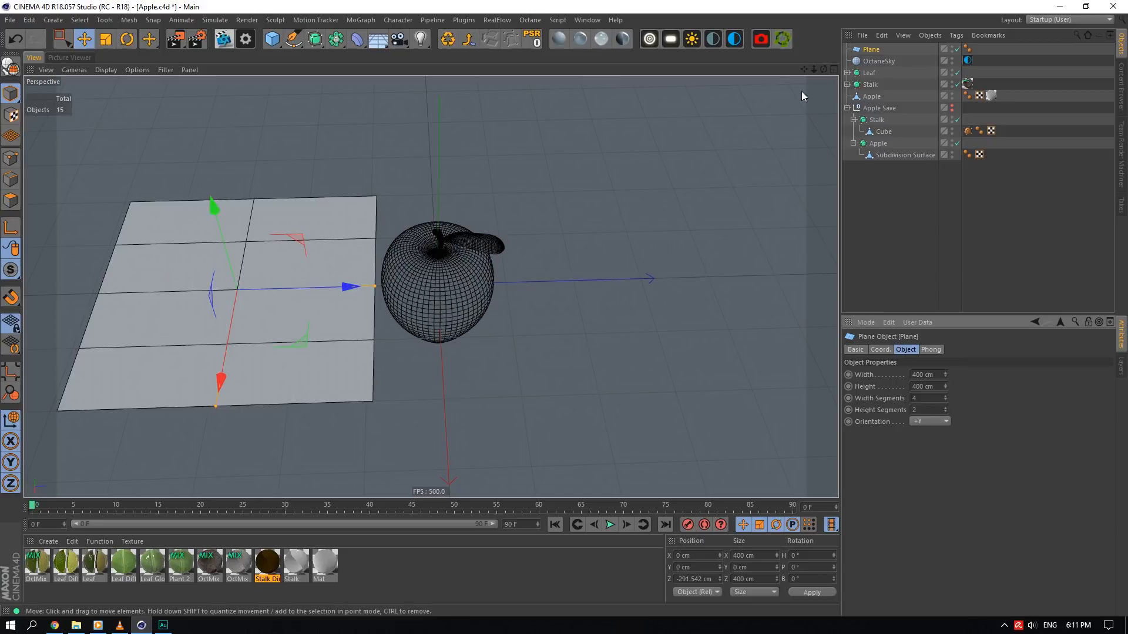
# - Convert the plane to an editable polygon object and switch to point editing
pyautogui.moveTo(821, 71); pyautogui.dragTo(818, 77)
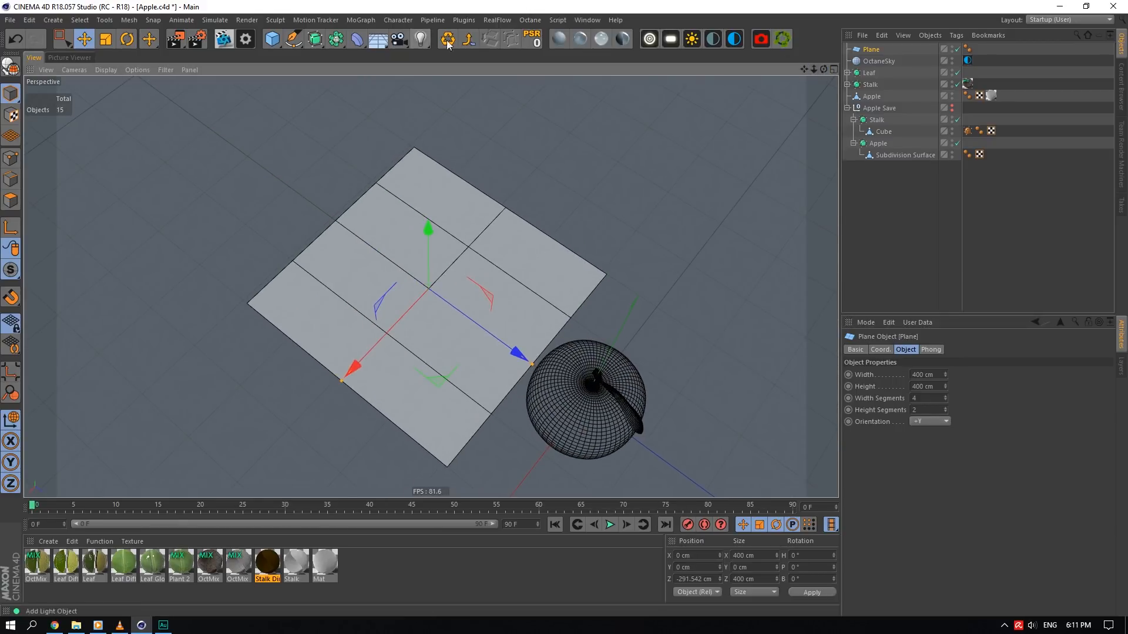
pyautogui.press('c')
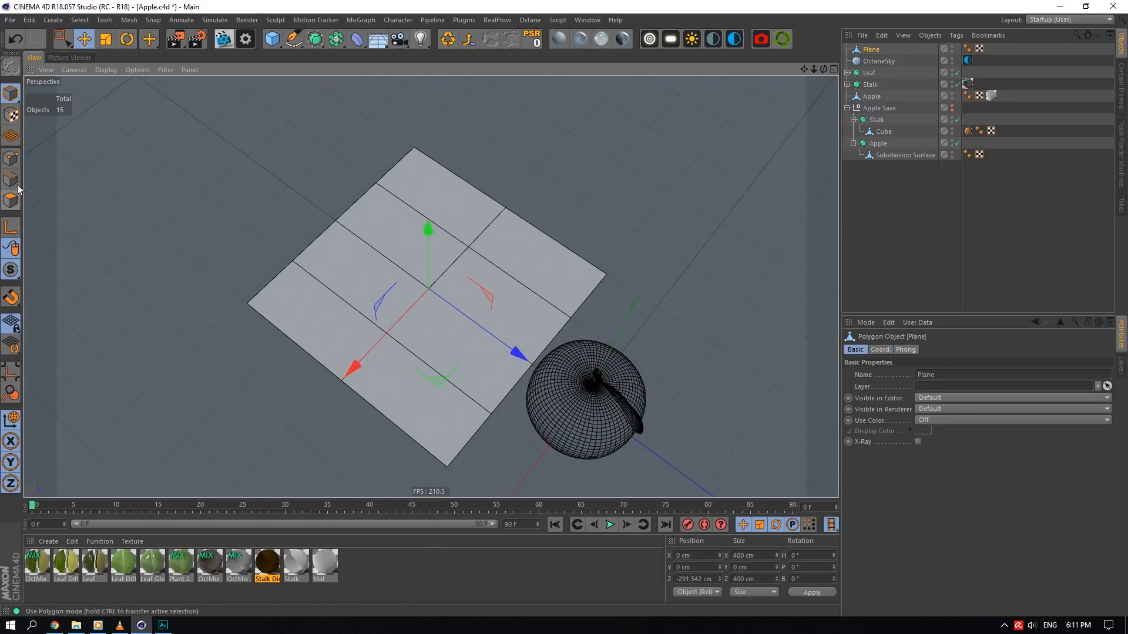
pyautogui.click(12, 159)
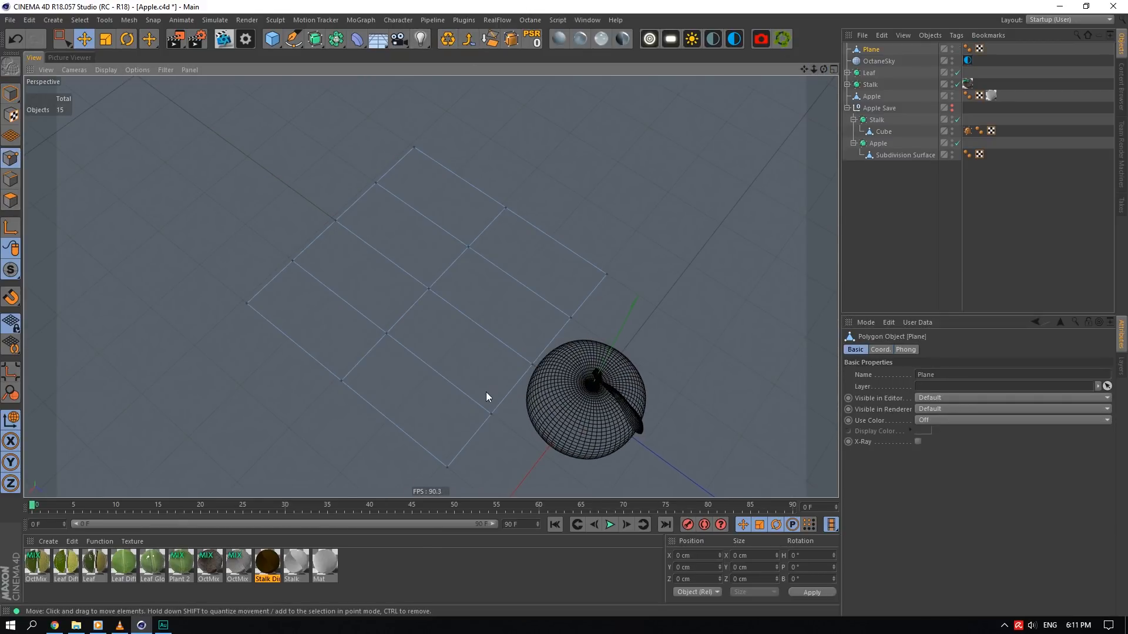
# - Scale the plane down along its Z axis into a narrow strip, and return to point editing
pyautogui.click(11, 95)
pyautogui.click(105, 40)
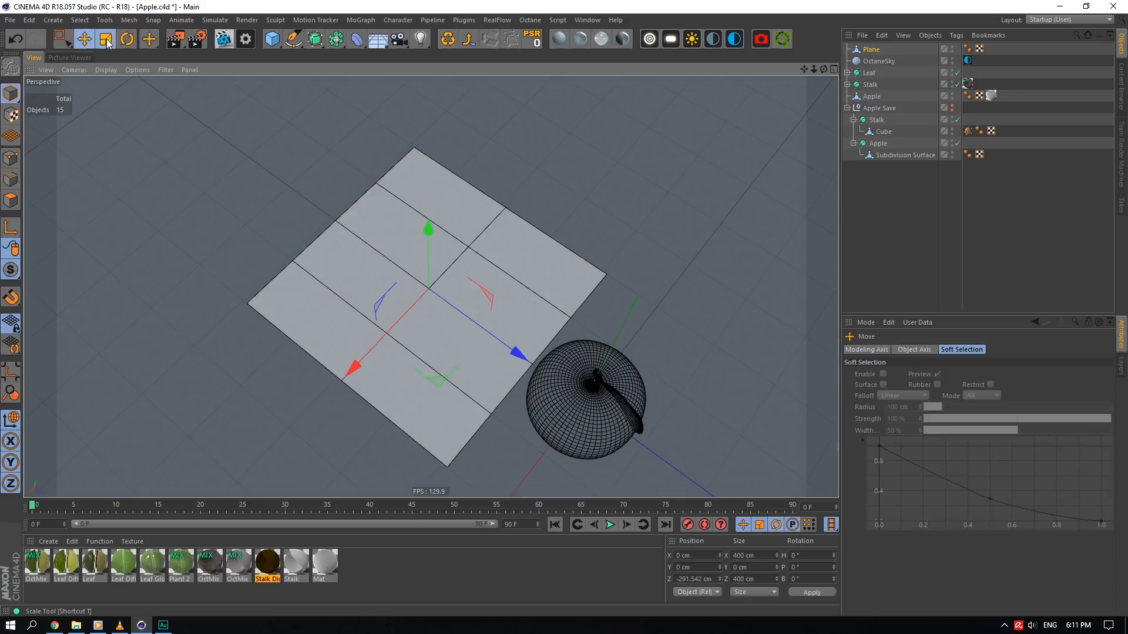
pyautogui.moveTo(507, 356); pyautogui.dragTo(467, 315)
pyautogui.click(12, 159)
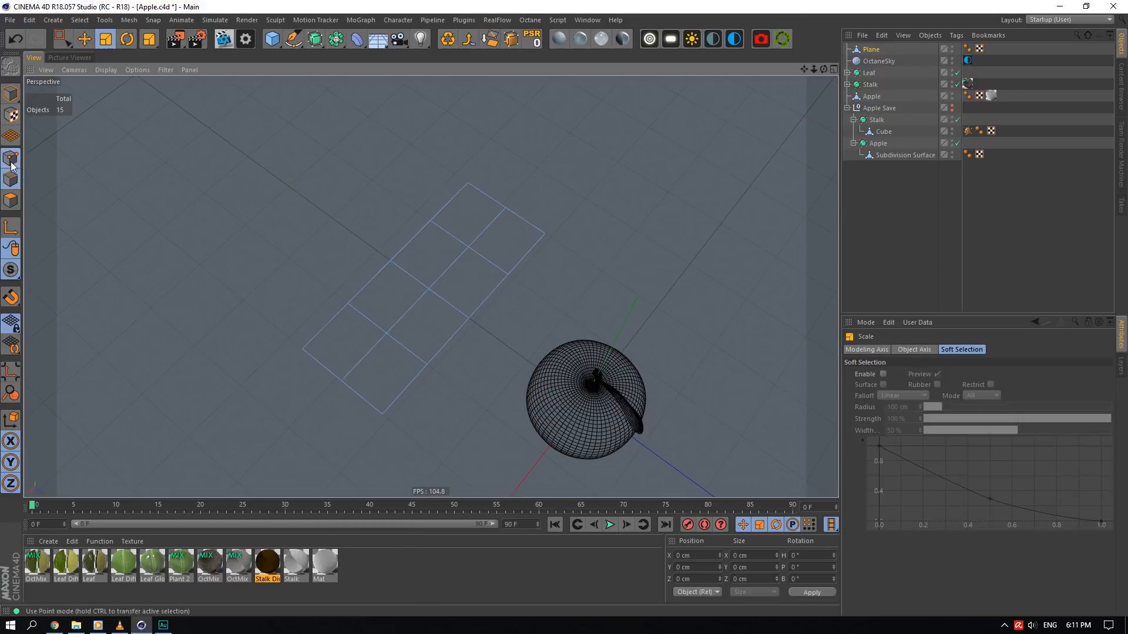
# - Move the points on both sides of the plane's front half to taper one edge and bulge the opposite edge outward
pyautogui.click(346, 305)
pyautogui.click(85, 39)
pyautogui.moveTo(337, 247); pyautogui.dragTo(339, 256)
pyautogui.click(311, 347)
pyautogui.moveTo(286, 300); pyautogui.dragTo(292, 317)
pyautogui.click(432, 354)
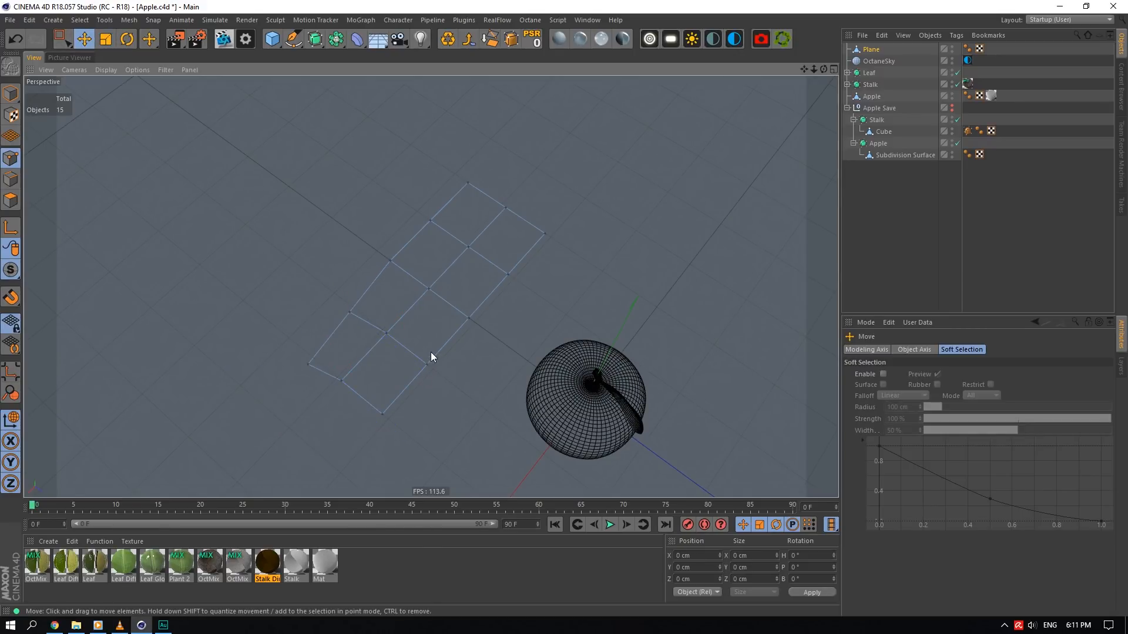
pyautogui.click(429, 360)
pyautogui.moveTo(402, 223); pyautogui.dragTo(444, 245)
# - Pull the outline points of the plane's rear half inward along Z to narrow and round off that end of the leaf
pyautogui.click(429, 223)
pyautogui.click(512, 276)
pyautogui.moveTo(581, 271); pyautogui.dragTo(569, 290)
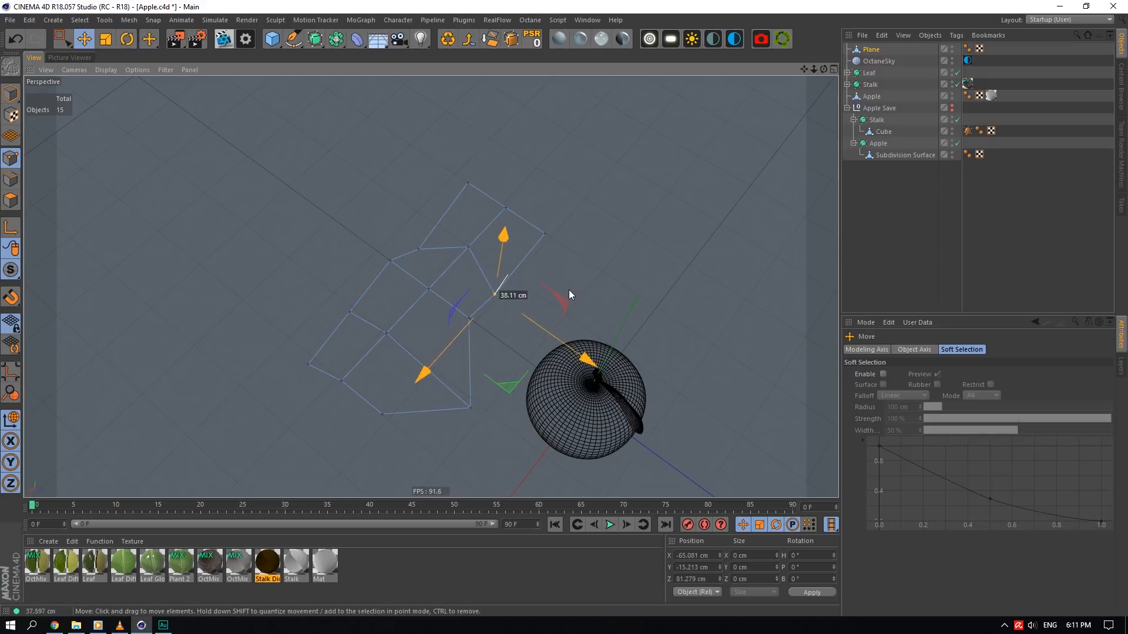
pyautogui.click(551, 233)
pyautogui.click(546, 234)
pyautogui.moveTo(617, 214); pyautogui.dragTo(610, 237)
pyautogui.click(467, 184)
pyautogui.moveTo(528, 165); pyautogui.dragTo(518, 188)
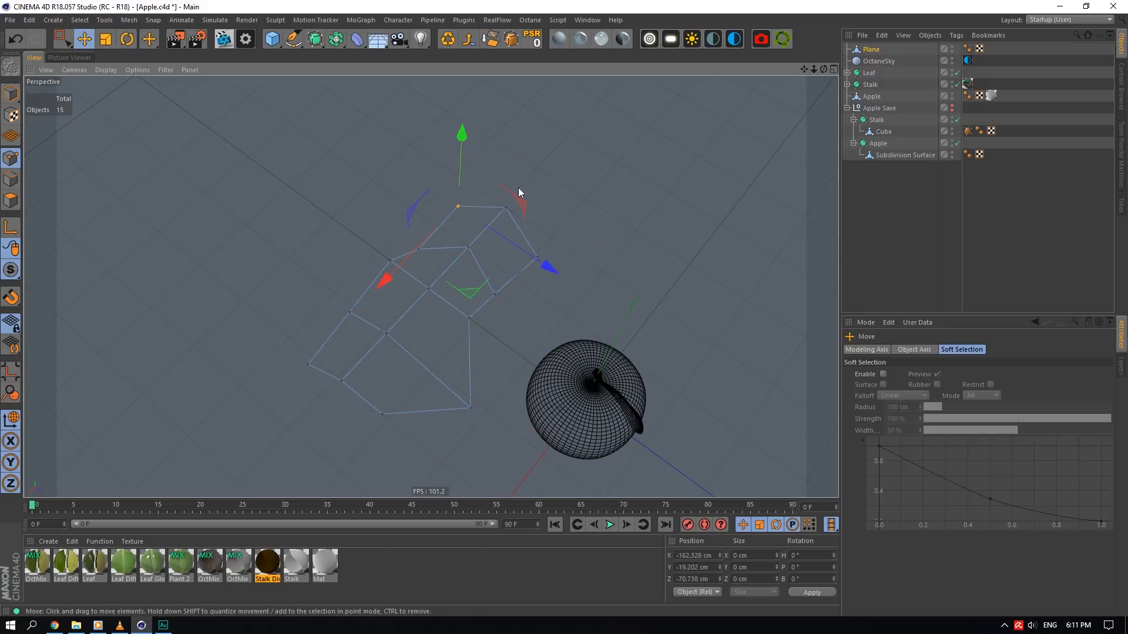
# - Move the corner point at the plane's front end across to about Z -67 cm to form a pointed leaf tip
pyautogui.moveTo(823, 70); pyautogui.dragTo(821, 24)
pyautogui.scroll(4, 383, 344)
pyautogui.click(359, 332)
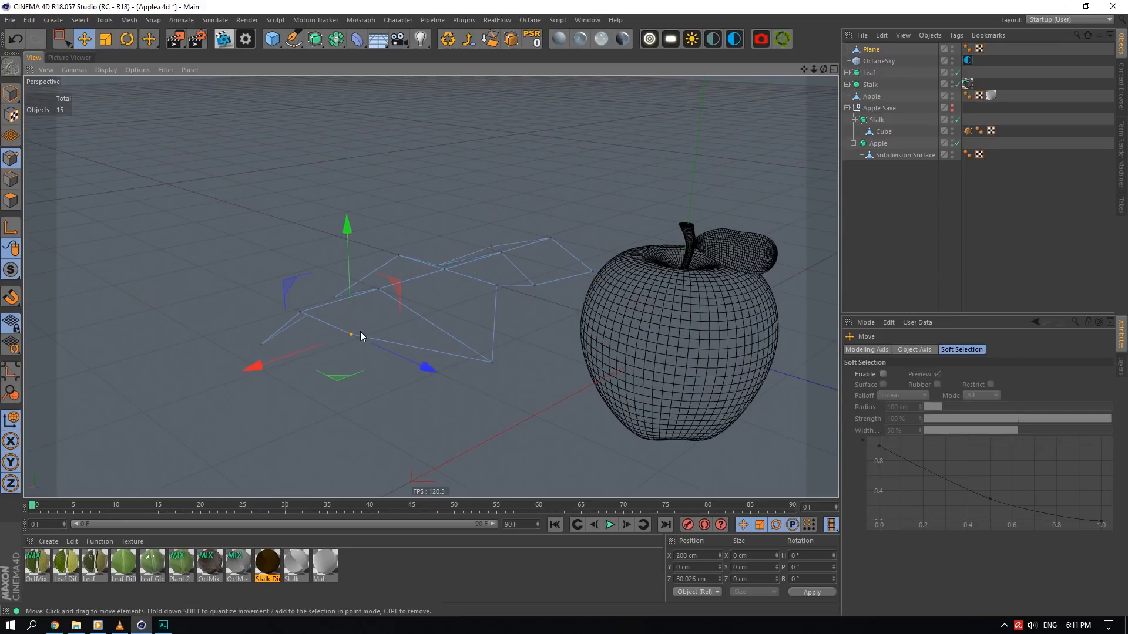
pyautogui.moveTo(425, 368); pyautogui.dragTo(306, 281)
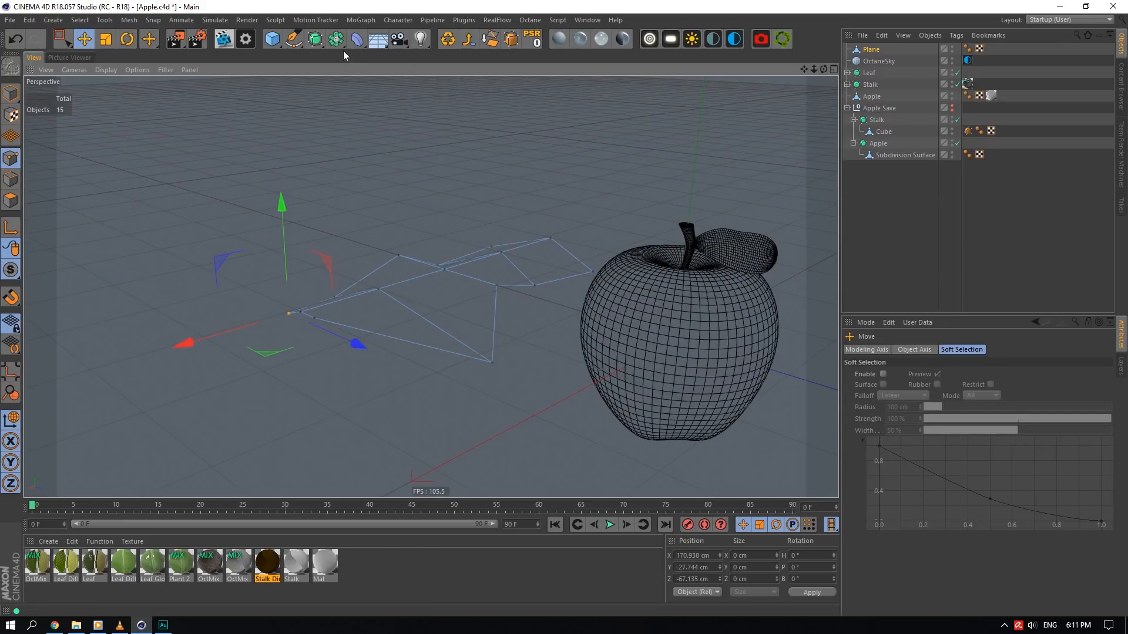
# - Add a Subdivision Surface as parent of the plane to smooth the leaf shape
pyautogui.keyDown('alt'); pyautogui.moveTo(318, 40); pyautogui.dragTo(407, 54); pyautogui.keyUp('alt')
pyautogui.scroll(3, 498, 275)
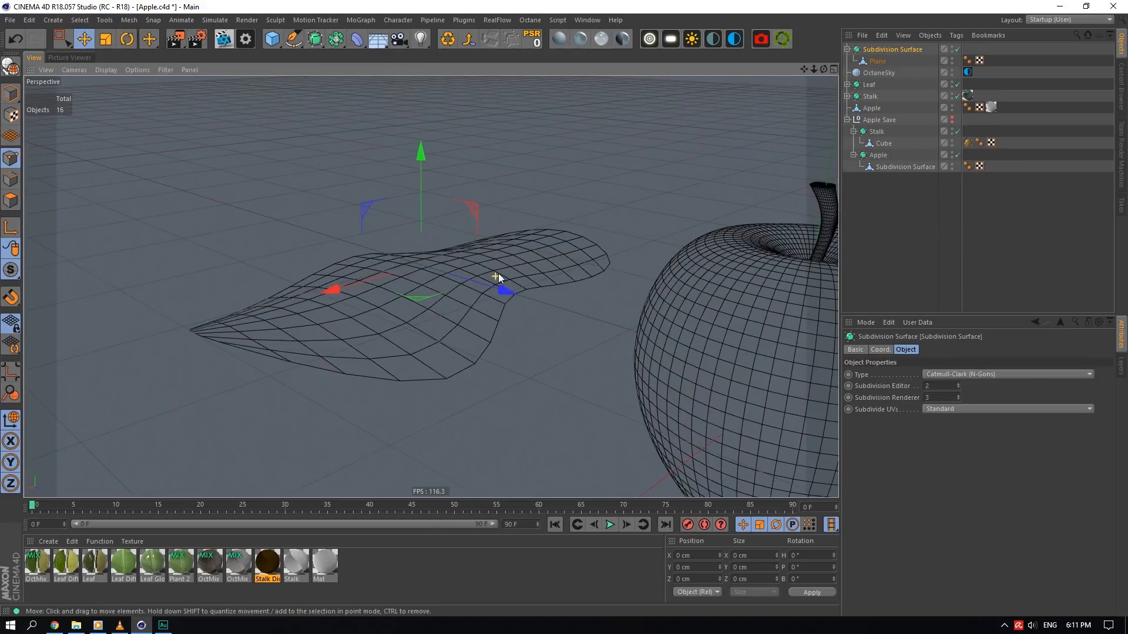
pyautogui.moveTo(823, 70); pyautogui.dragTo(470, 11)
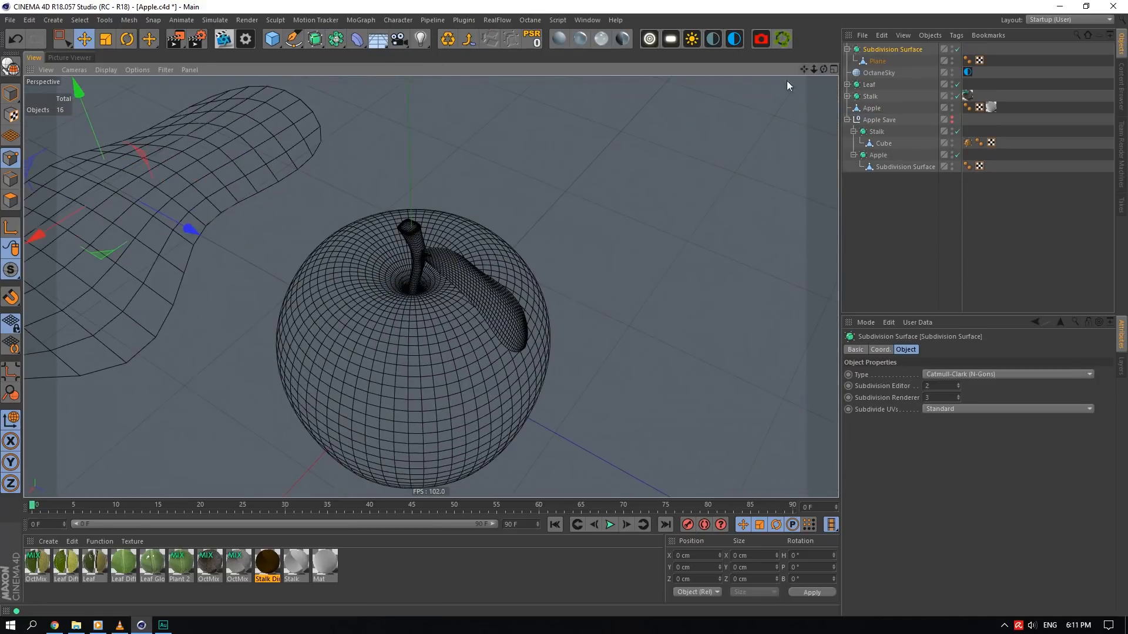
# - Delete the Subdivision Surface with its plane, and select the Leaf Top mesh inside the finished Leaf
pyautogui.scroll(4, 461, 299)
pyautogui.moveTo(823, 70); pyautogui.dragTo(673, 147)
pyautogui.press('Delete')
pyautogui.click(869, 62)
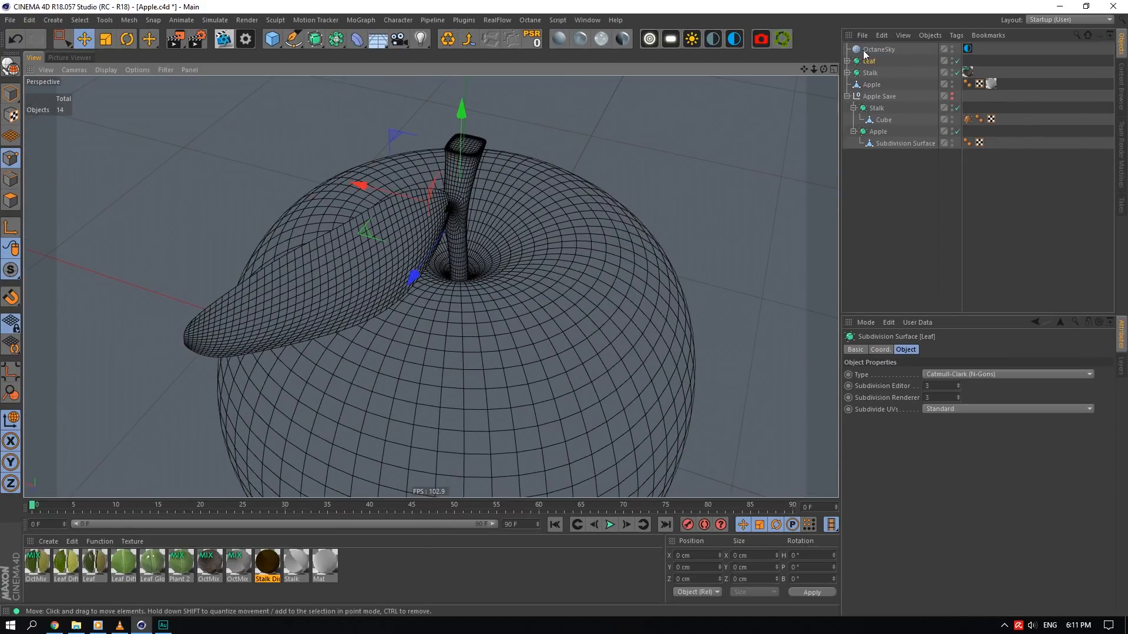
pyautogui.click(847, 61)
pyautogui.click(888, 85)
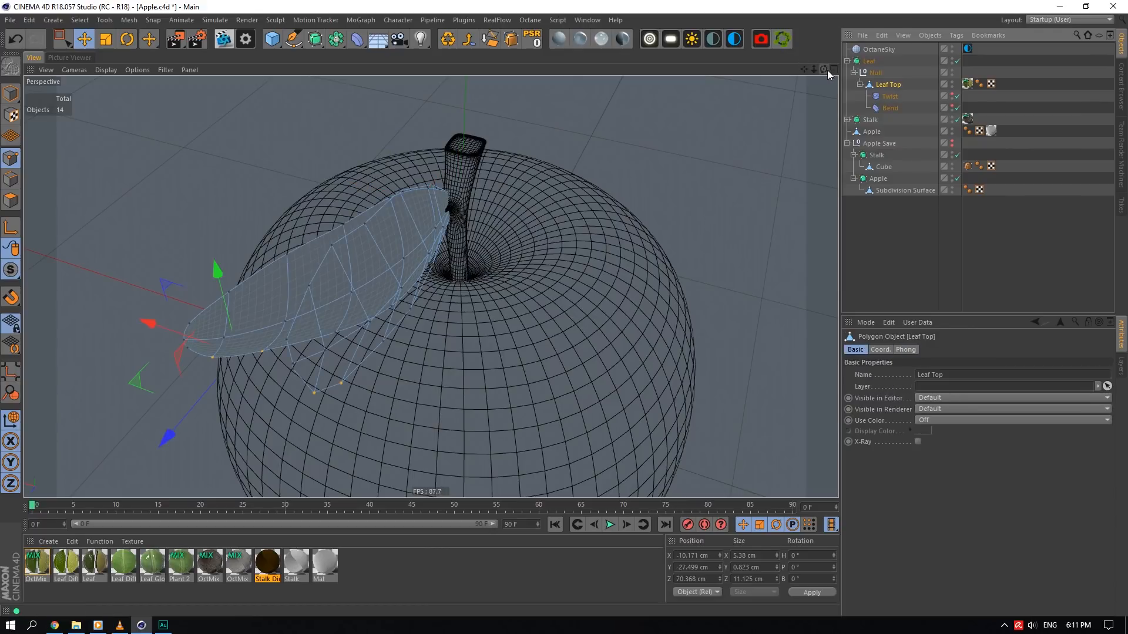
# - Disable the Twist and Bend deformers under Leaf Top and deselect everything to examine the undeformed leaf
pyautogui.moveTo(827, 69); pyautogui.dragTo(956, 124)
pyautogui.click(957, 97)
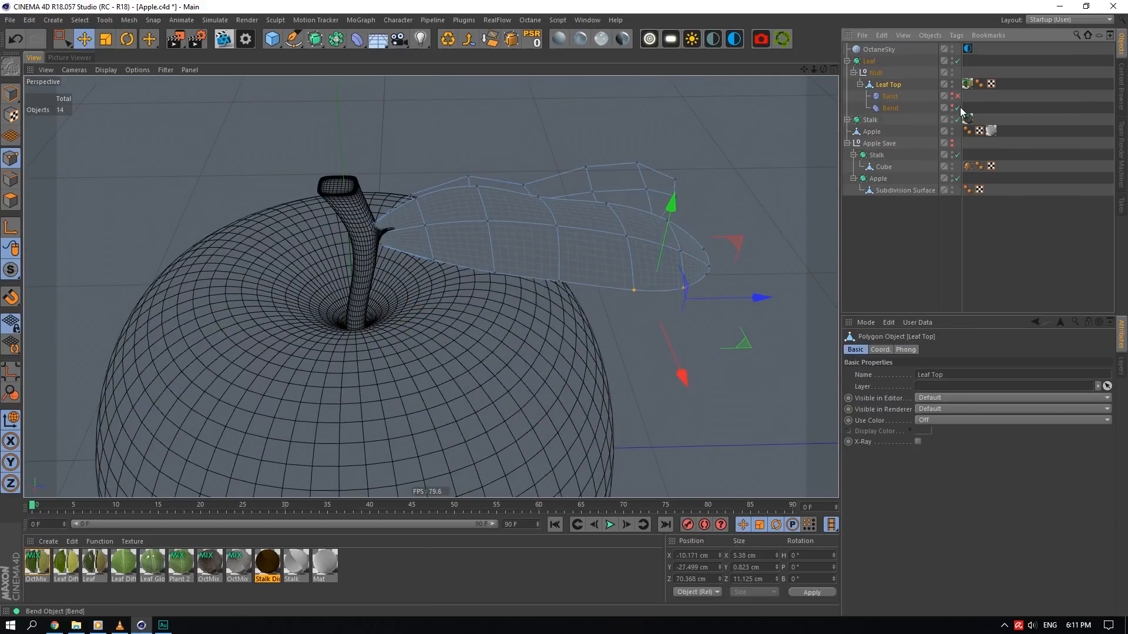
pyautogui.click(957, 108)
pyautogui.click(805, 127)
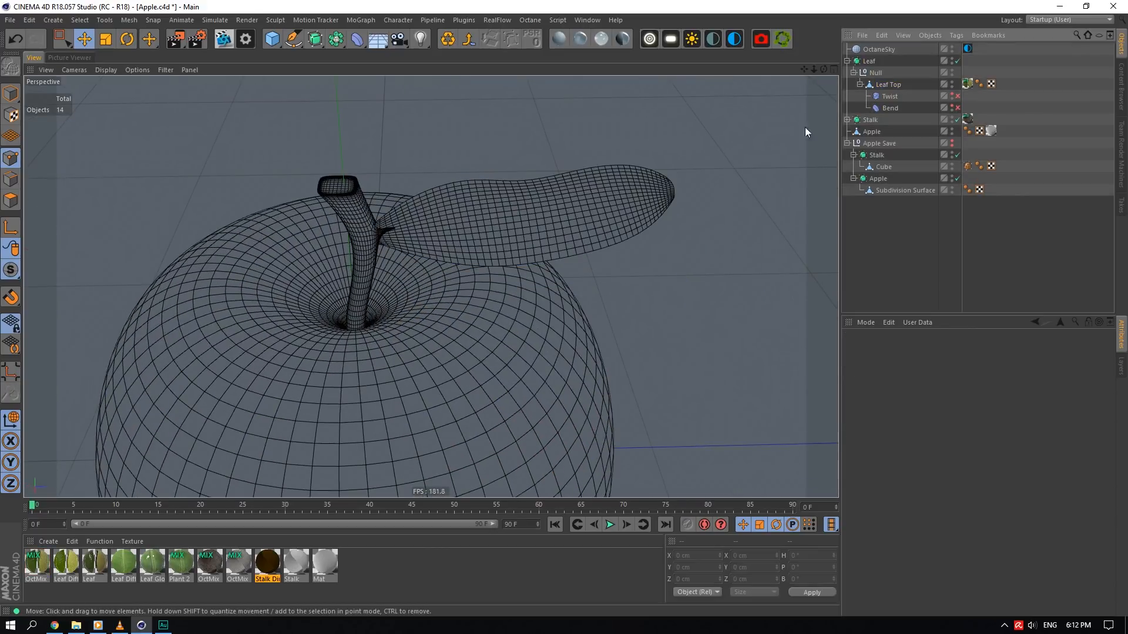
# - Re-enable Leaf Top's Twist deformer, toggle it to compare its effect, and re-enable the Bend deformer
pyautogui.click(957, 97)
pyautogui.moveTo(823, 69); pyautogui.dragTo(558, 146)
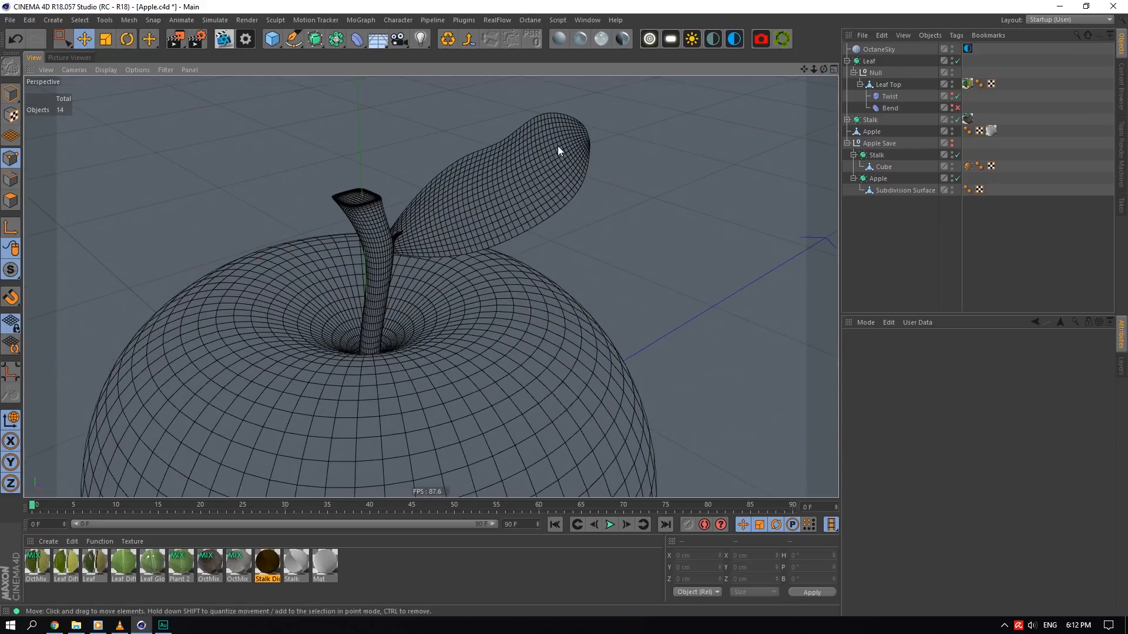
pyautogui.click(957, 96)
pyautogui.click(957, 97)
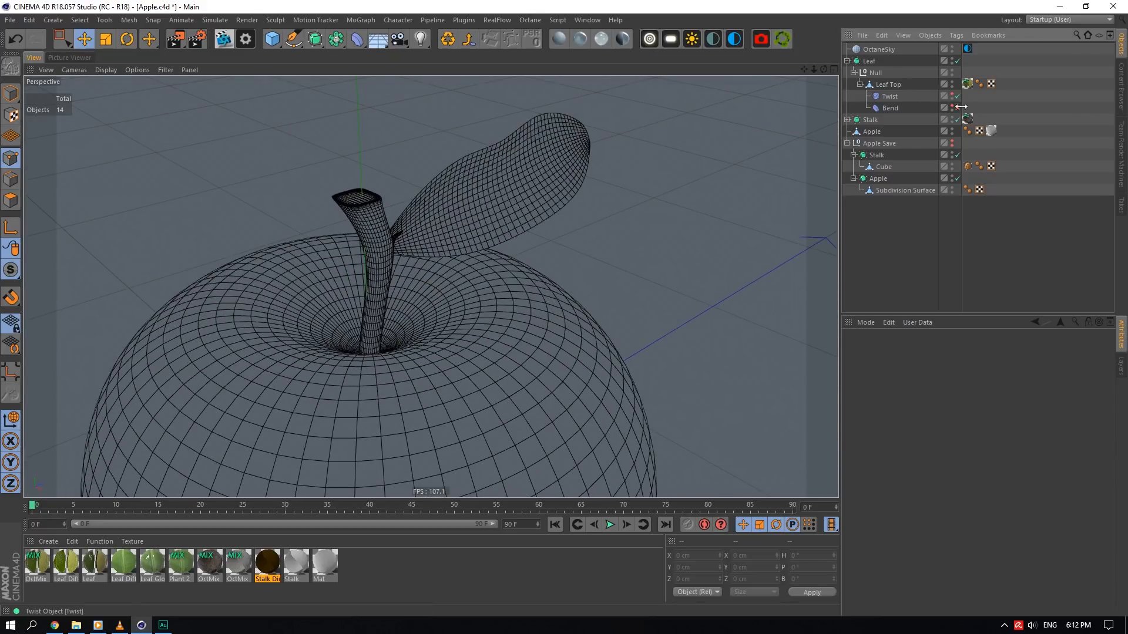
pyautogui.click(957, 108)
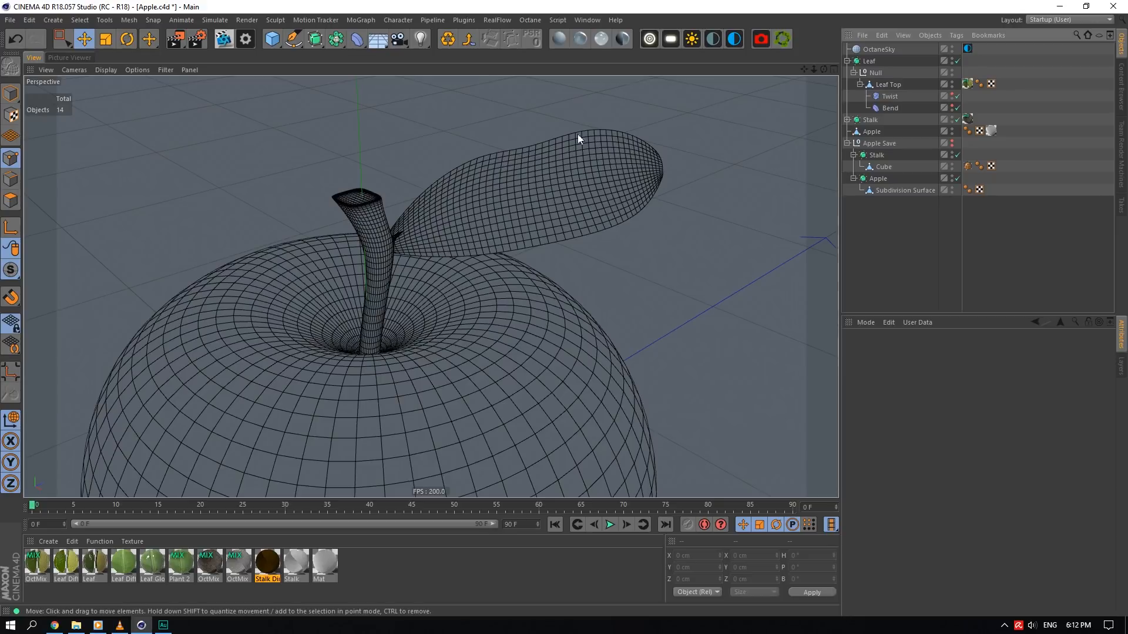
# - Select the Stalk and isolate it with viewport solo to examine the small offshoot that holds the leaf
pyautogui.scroll(5, 386, 241)
pyautogui.scroll(5, 380, 232)
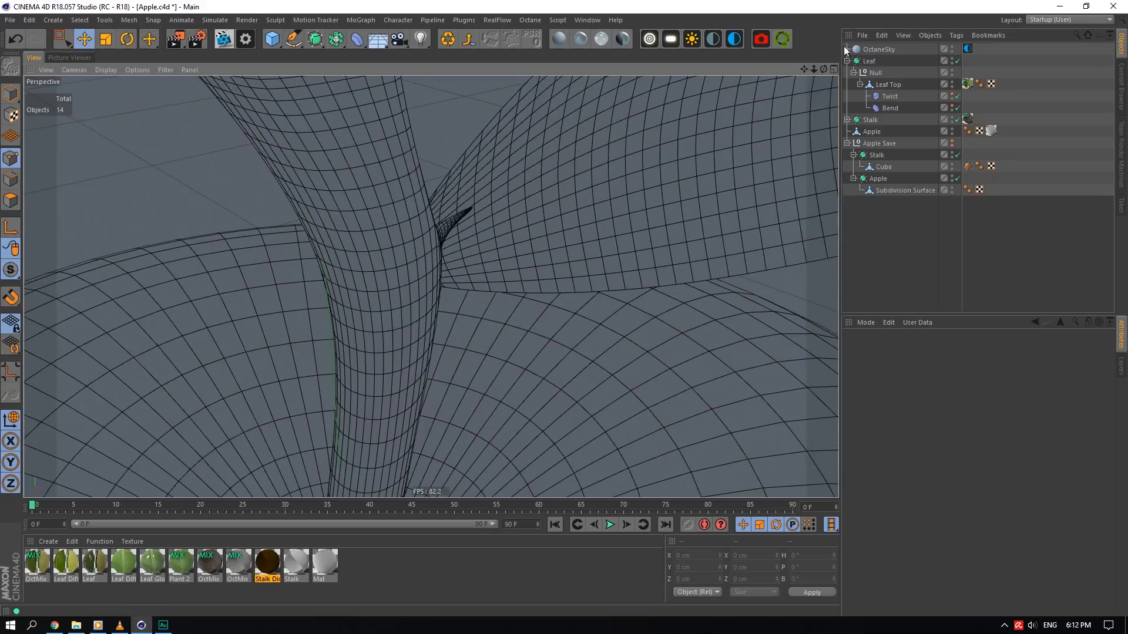
pyautogui.moveTo(824, 69); pyautogui.dragTo(633, 100)
pyautogui.click(425, 146)
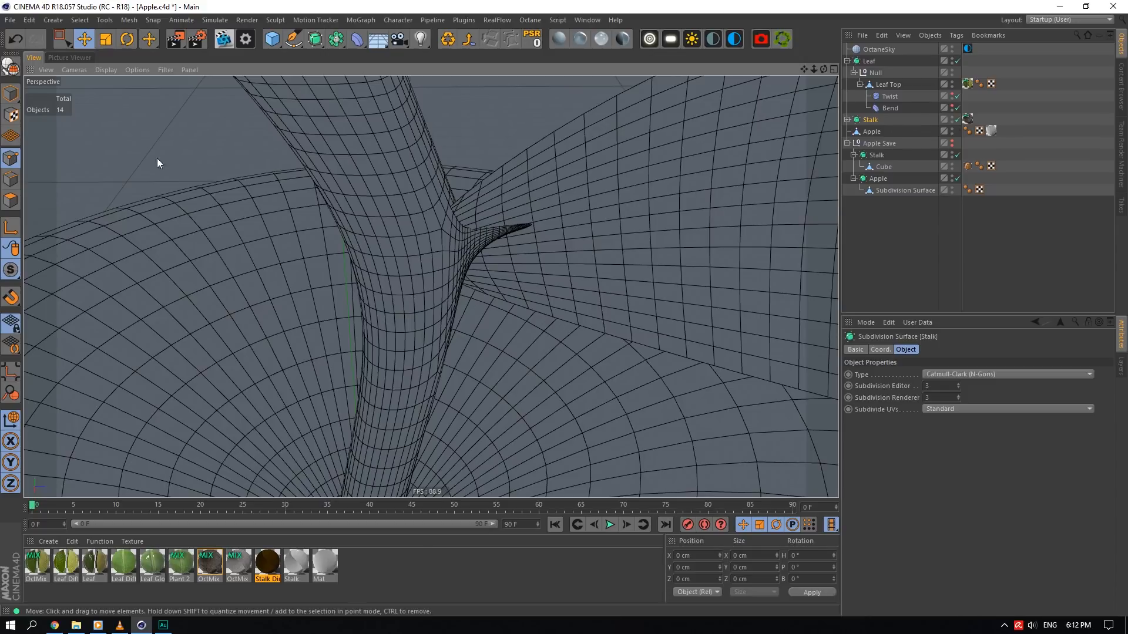
pyautogui.moveTo(11, 270); pyautogui.dragTo(62, 329)
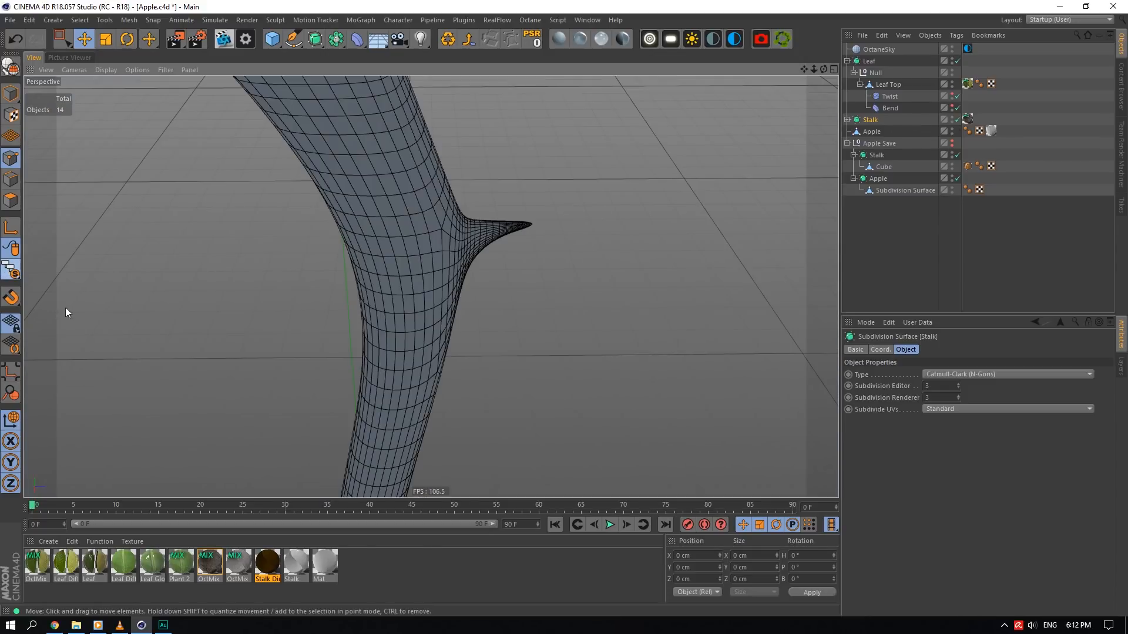
# - Turn off the Stalk's subdivision to examine the offshoot's low-poly mesh, and restore the smoothing and full scene view
pyautogui.click(957, 119)
pyautogui.scroll(2, 476, 218)
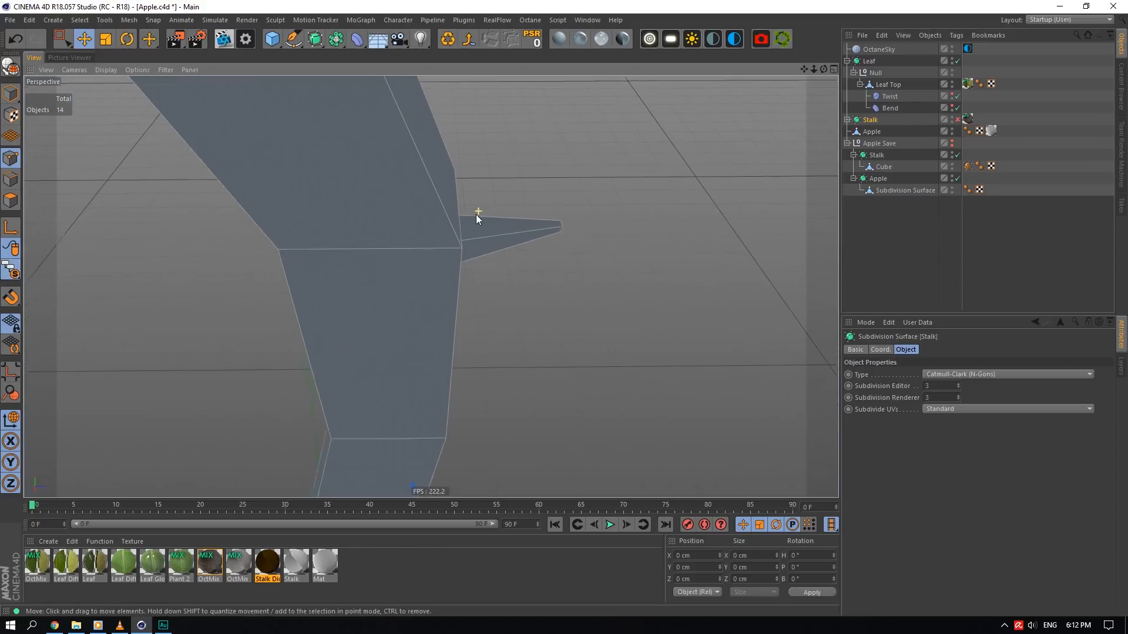
pyautogui.scroll(1, 478, 215)
pyautogui.moveTo(824, 69); pyautogui.dragTo(768, 93)
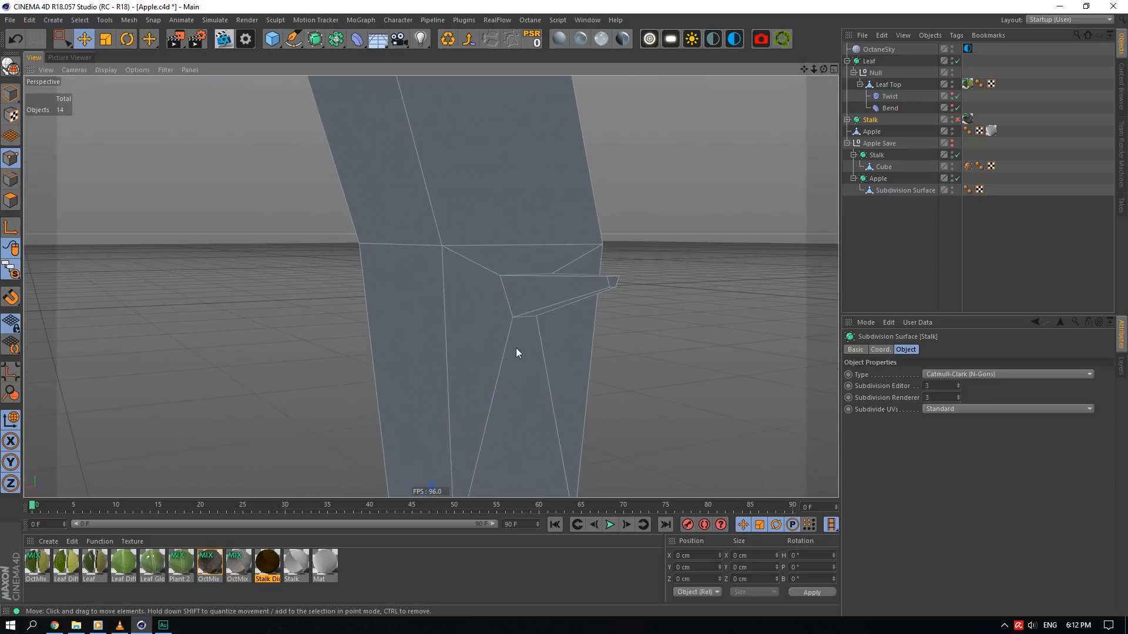
pyautogui.moveTo(824, 69); pyautogui.dragTo(903, 142)
pyautogui.moveTo(11, 270); pyautogui.dragTo(52, 291)
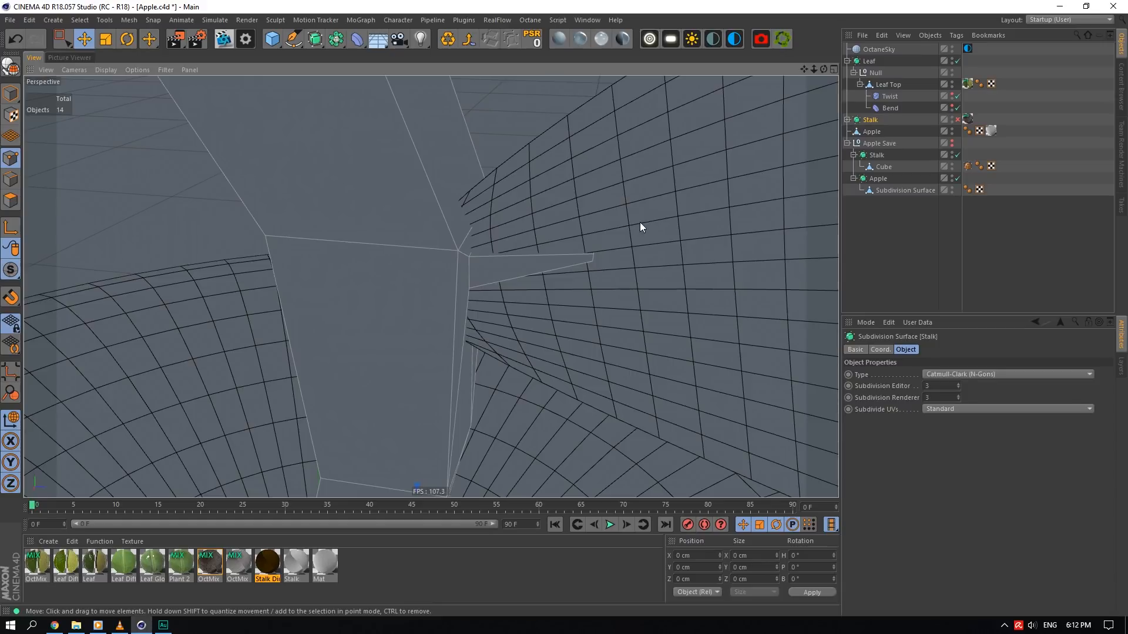
pyautogui.scroll(-5, 558, 283)
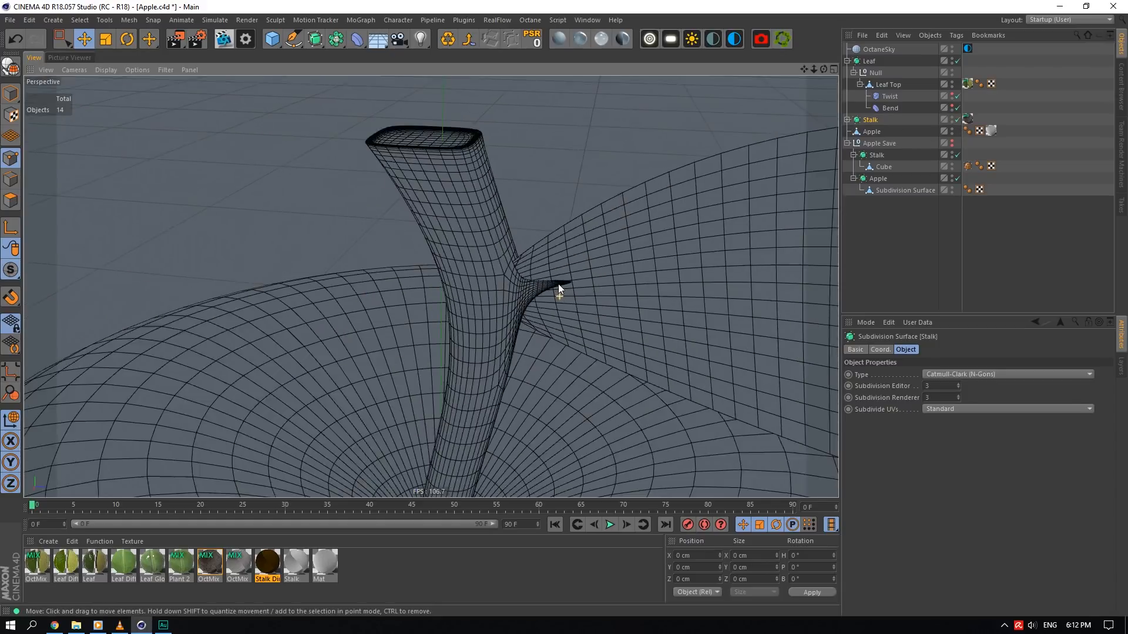
# - Try moving the Leaf away from the stalk along its Z axis, and undo the move
pyautogui.click(708, 245)
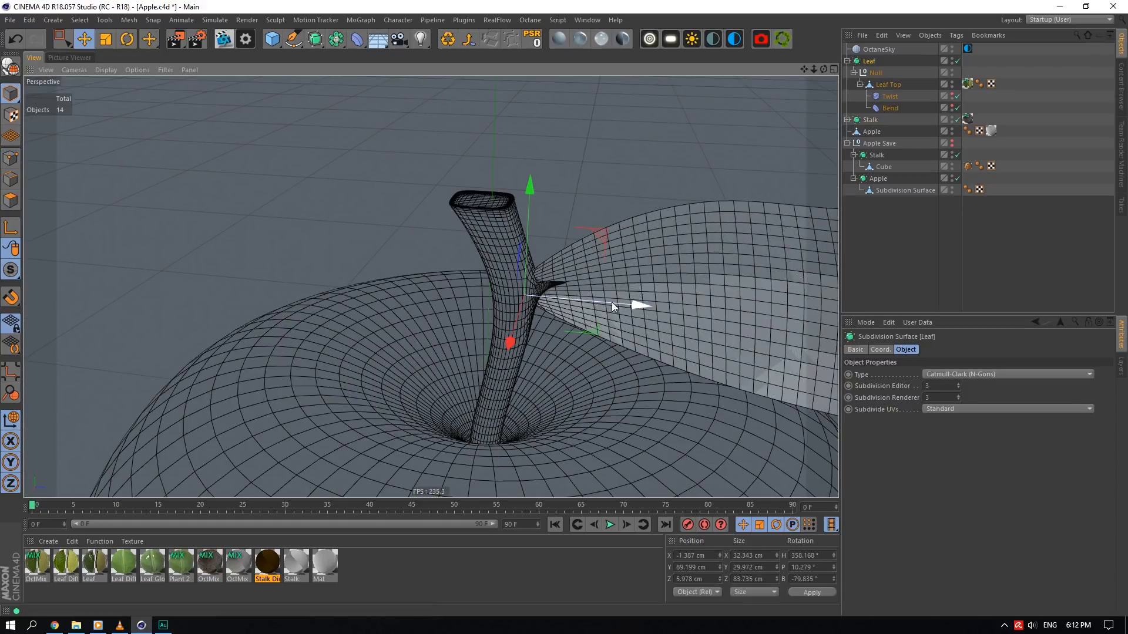
pyautogui.moveTo(611, 302); pyautogui.dragTo(762, 317)
pyautogui.hotkey('ctrl', 'z')
pyautogui.scroll(-5, 584, 297)
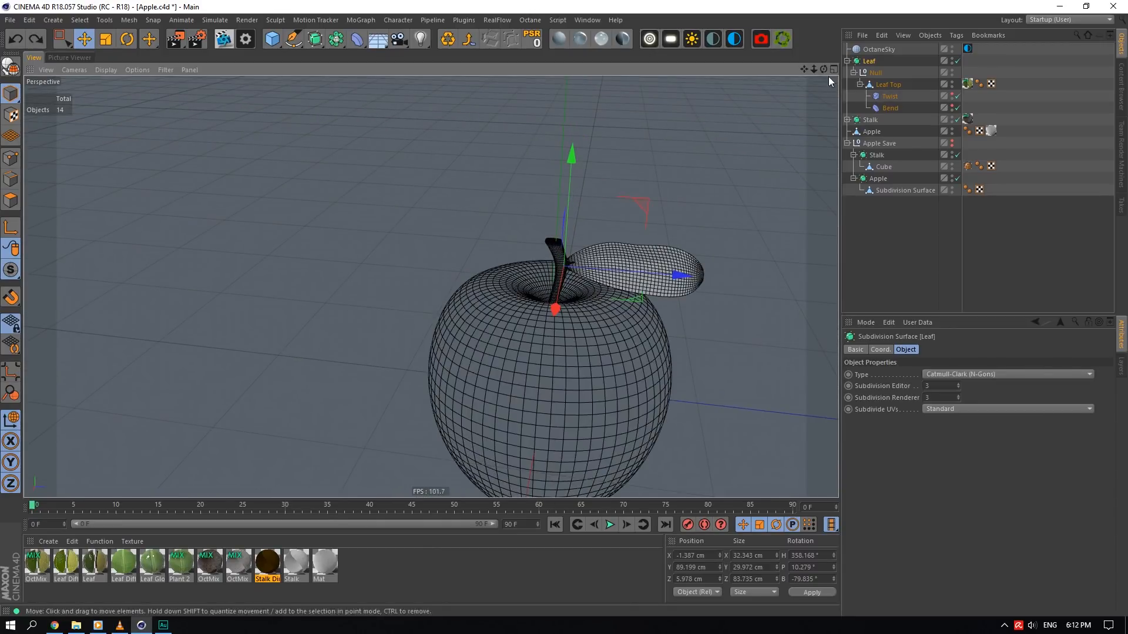
pyautogui.moveTo(823, 69); pyautogui.dragTo(716, 68)
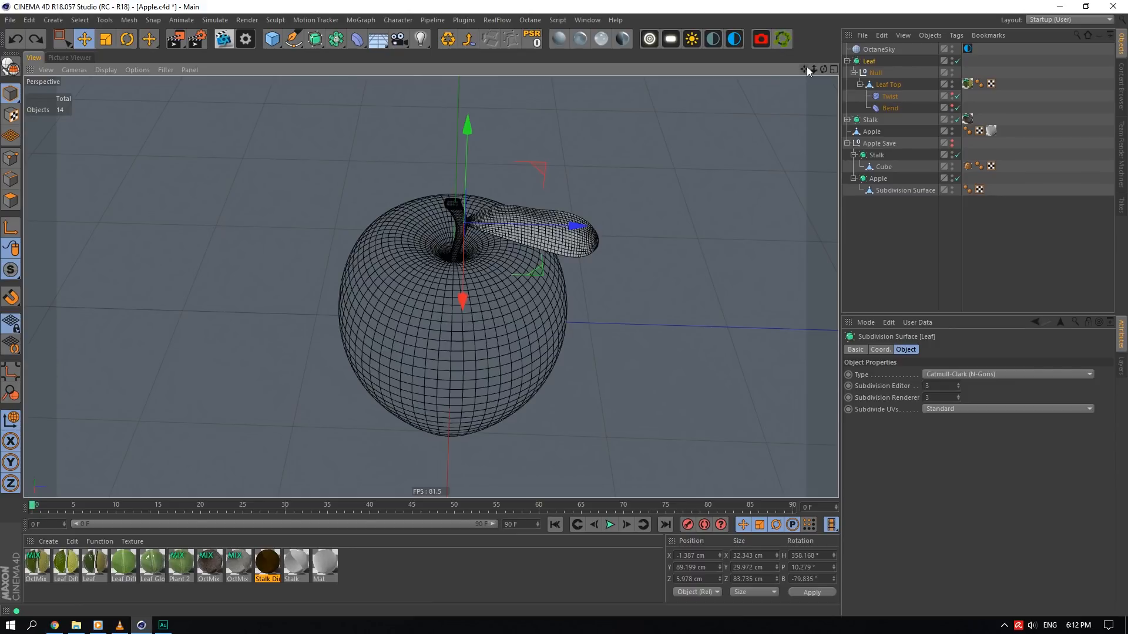
# - Select the Apple mesh, collapse the Leaf hierarchy, and switch to edge editing to show the apple's selected seam loop
pyautogui.click(421, 334)
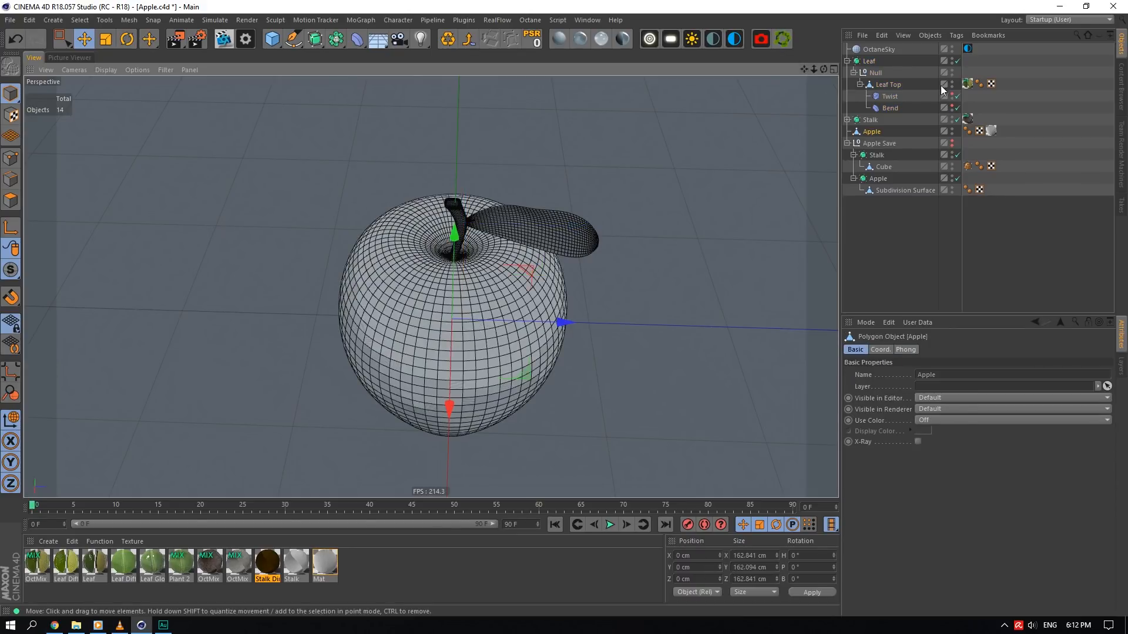
pyautogui.click(848, 61)
pyautogui.moveTo(823, 69); pyautogui.dragTo(876, 36)
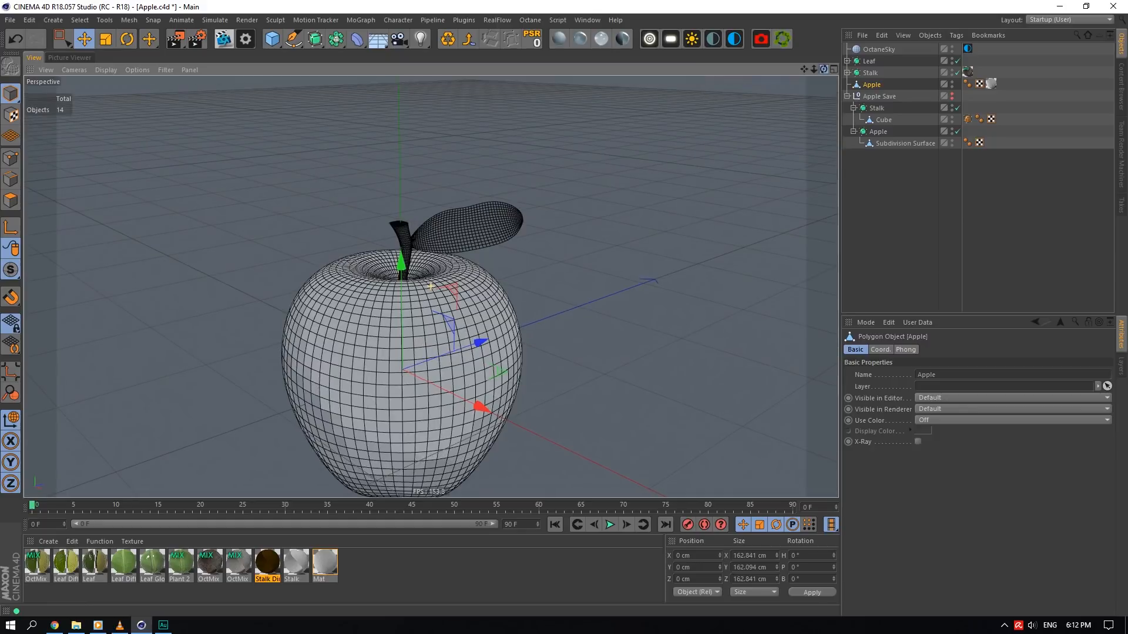
pyautogui.scroll(5, 311, 392)
pyautogui.scroll(-5, 235, 324)
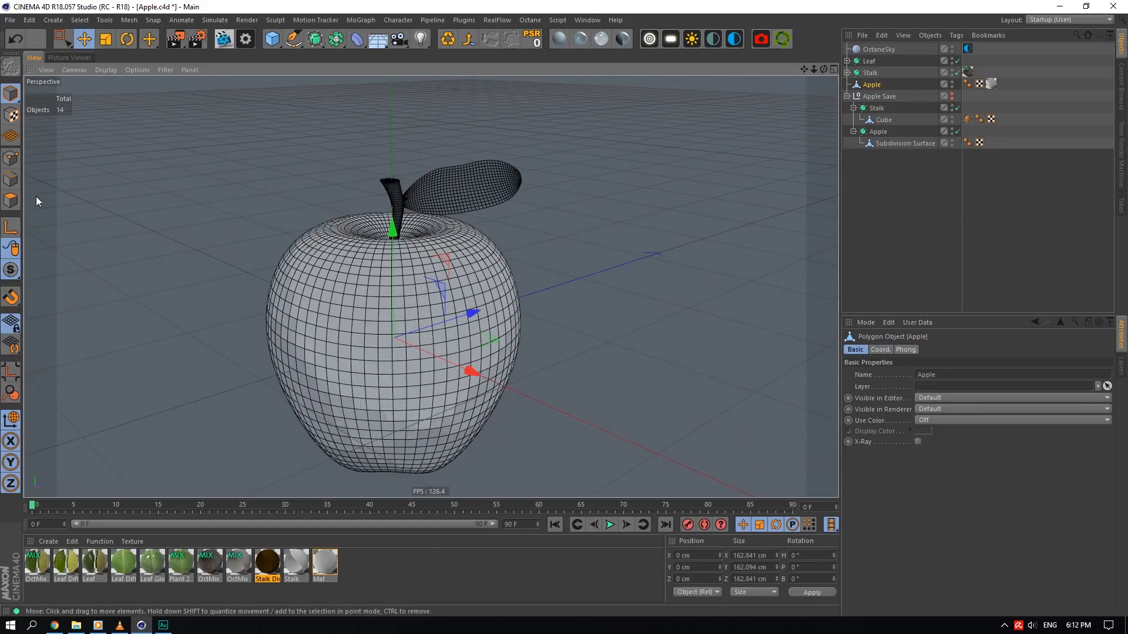
pyautogui.click(10, 179)
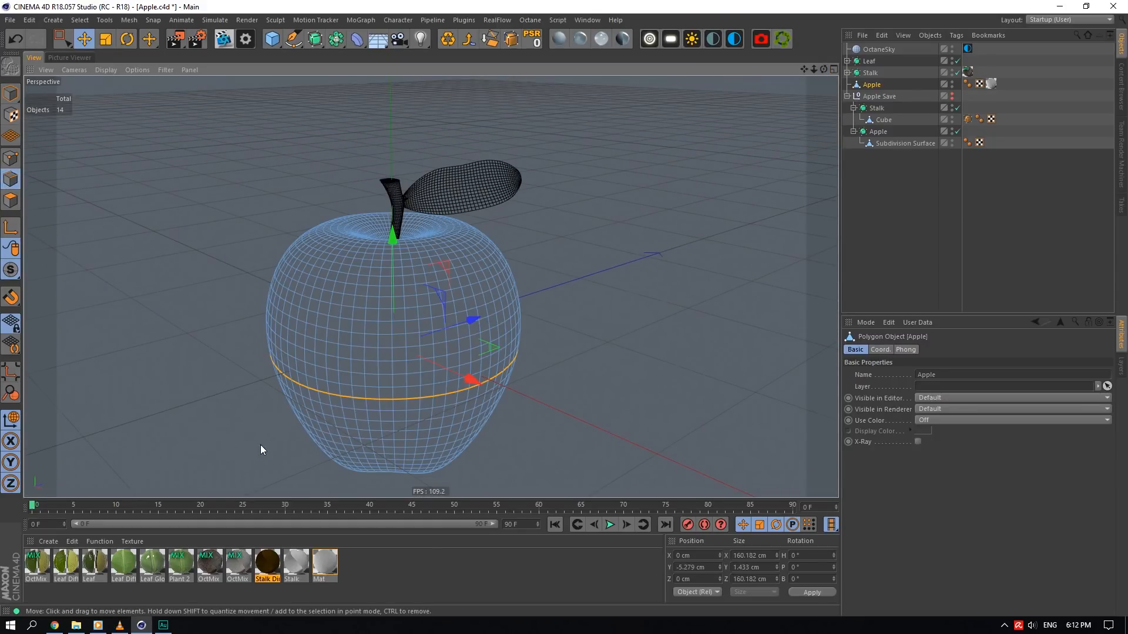
pyautogui.scroll(5, 261, 447)
pyautogui.moveTo(825, 69); pyautogui.dragTo(806, 46)
# - Switch to the BP - UV Edit layout and display the Apple's UV polygons
pyautogui.click(1064, 19)
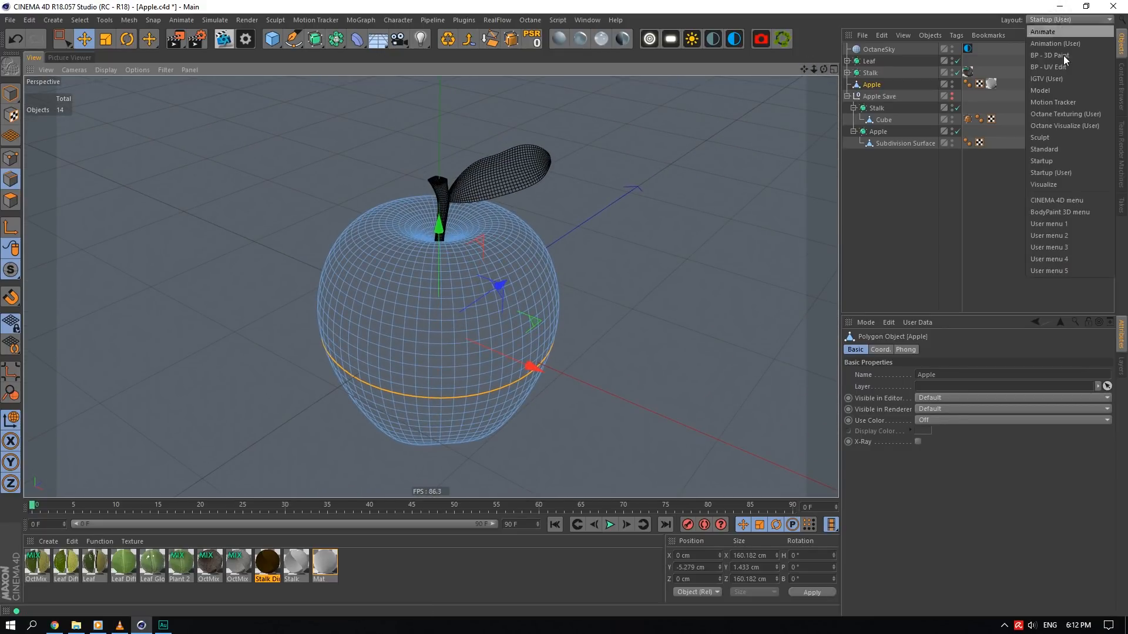
pyautogui.click(1070, 70)
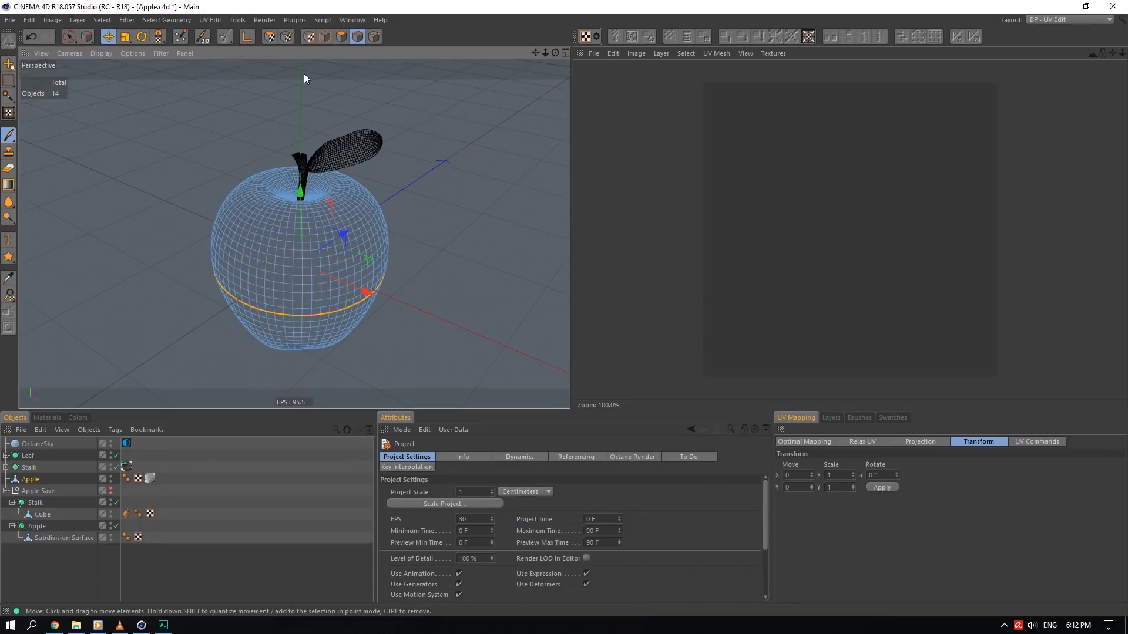
pyautogui.click(272, 38)
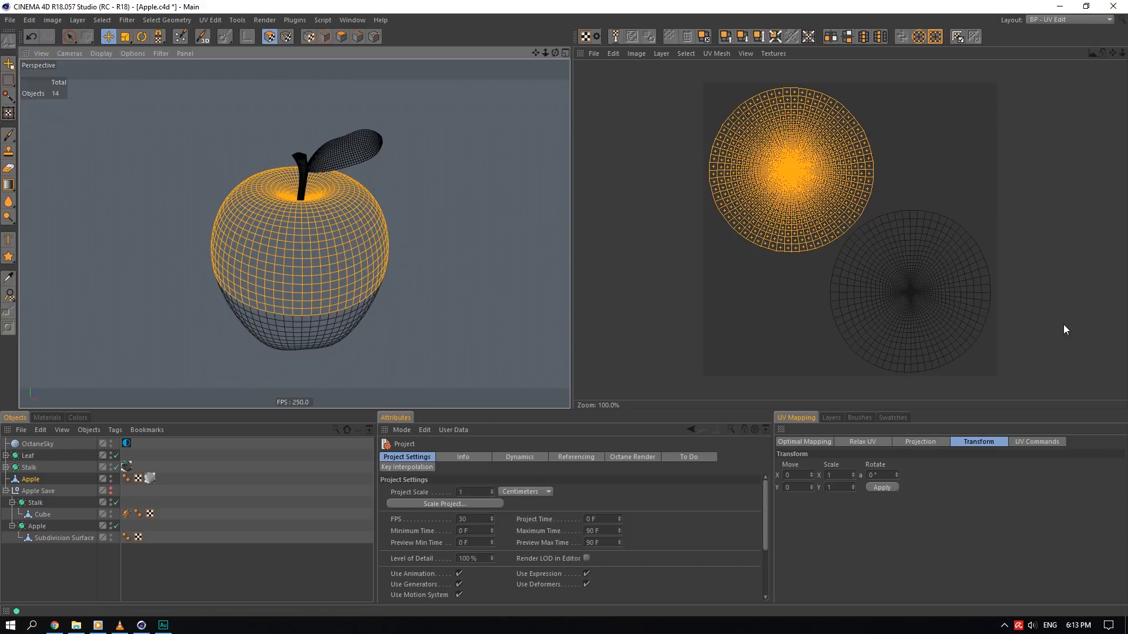
pyautogui.click(831, 418)
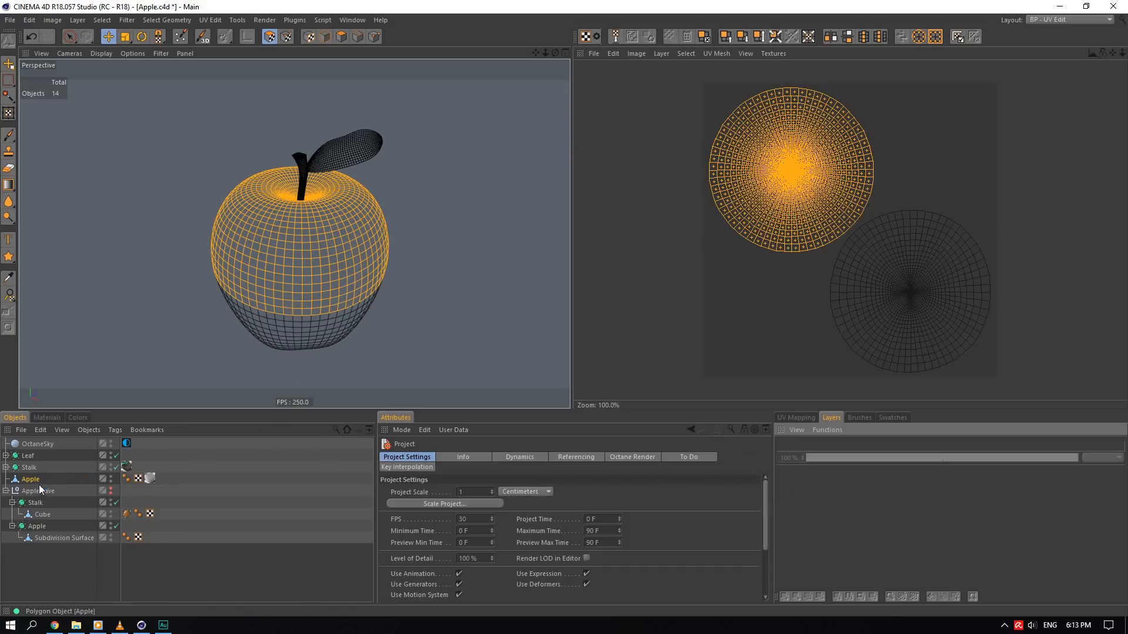
pyautogui.click(49, 418)
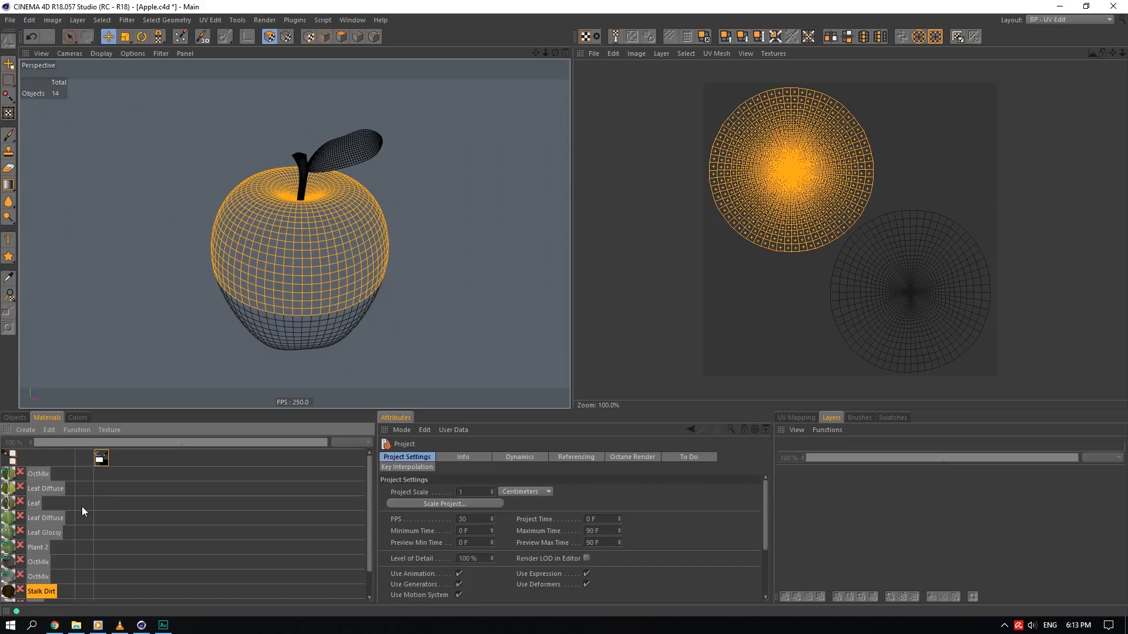
pyautogui.scroll(-2, 83, 506)
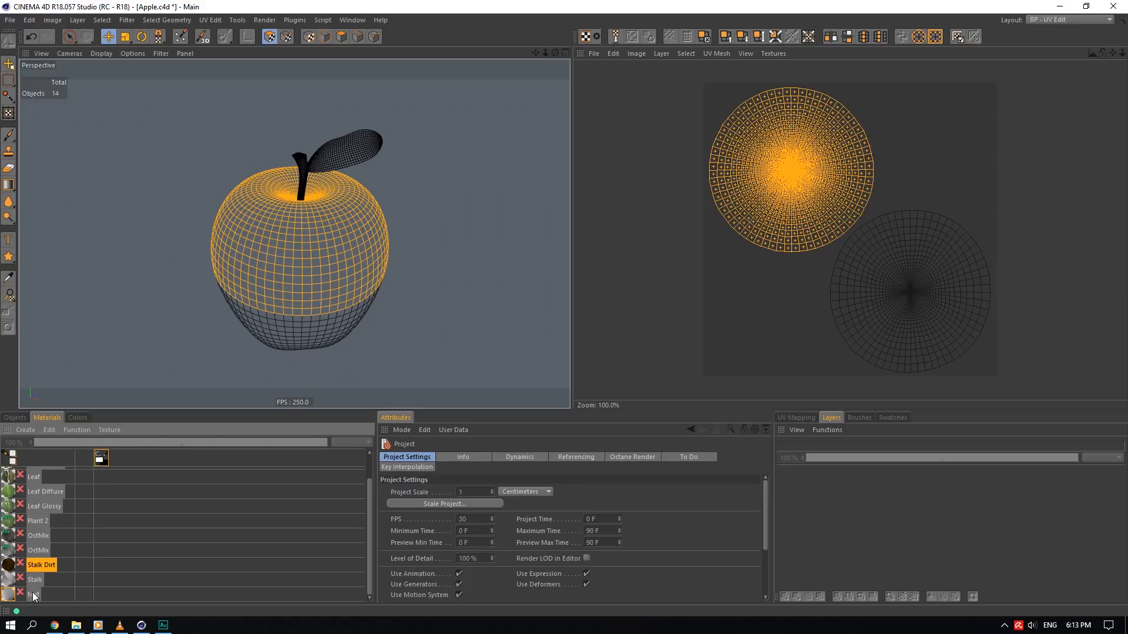
pyautogui.click(16, 418)
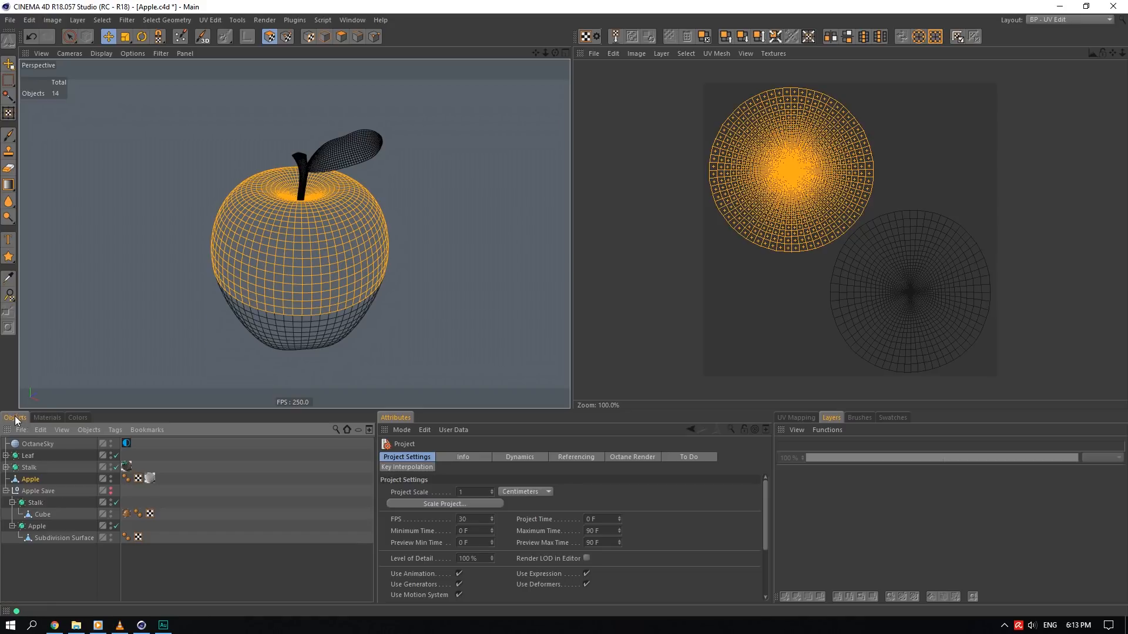
# - Switch to the Startup (User) layout, list the project's textures in the project information, and mark the missing ones
pyautogui.click(1059, 17)
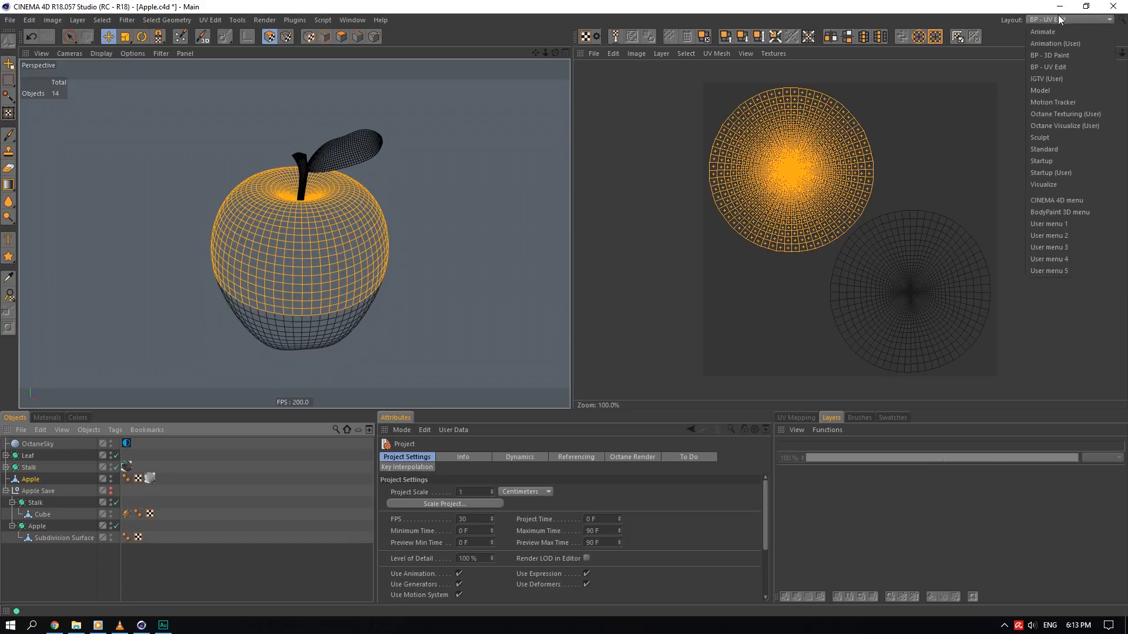
pyautogui.click(1057, 172)
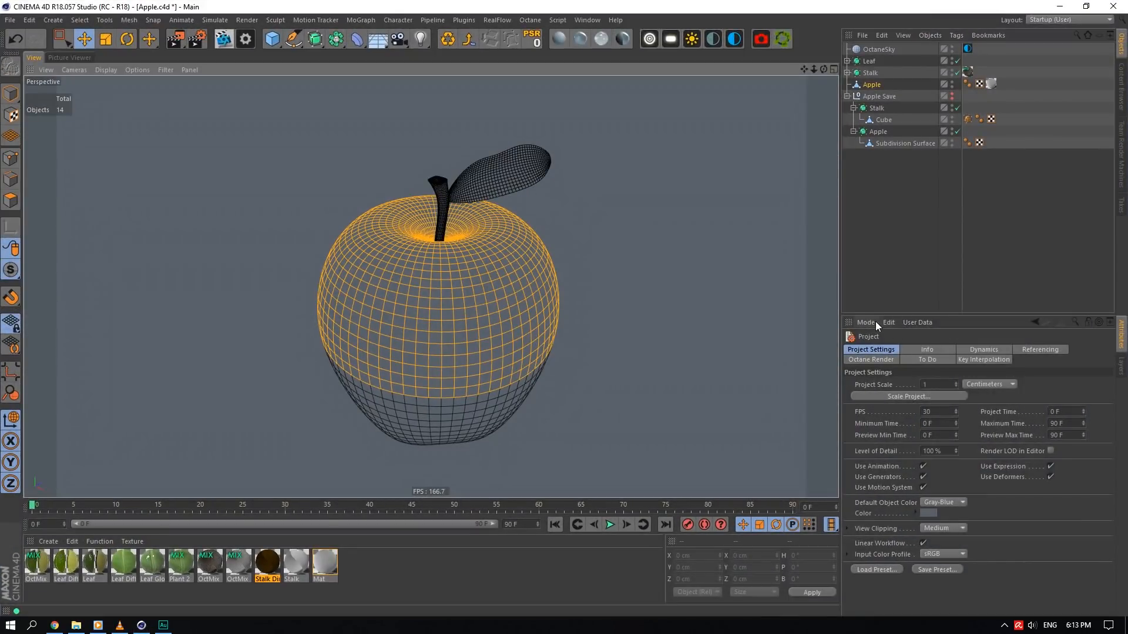
pyautogui.click(873, 321)
pyautogui.click(904, 435)
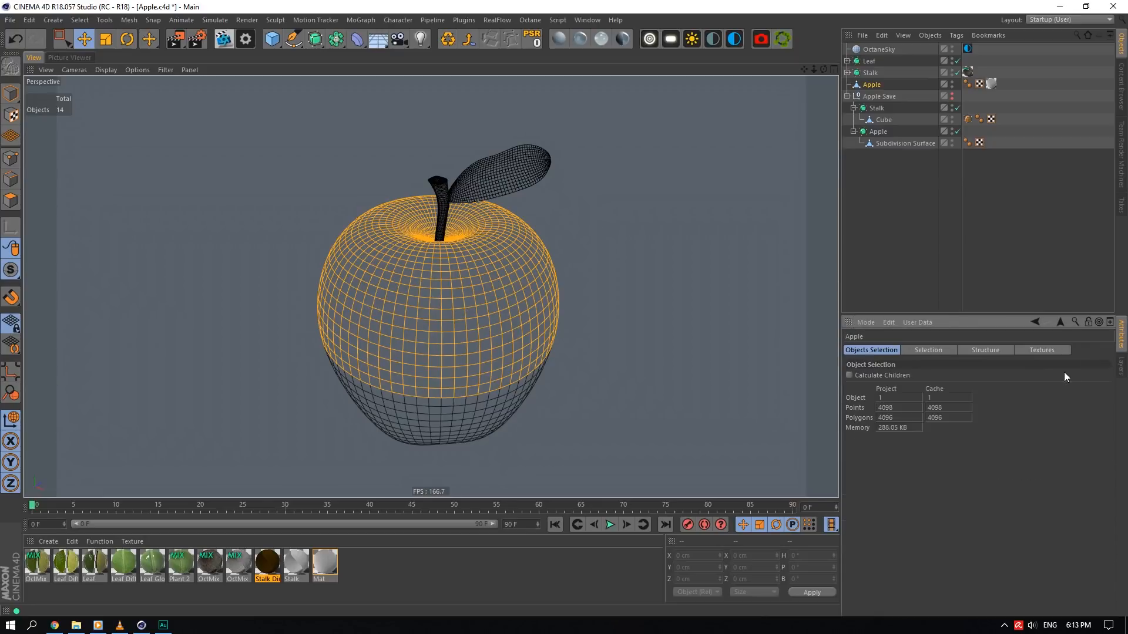
pyautogui.click(1042, 350)
pyautogui.click(1058, 607)
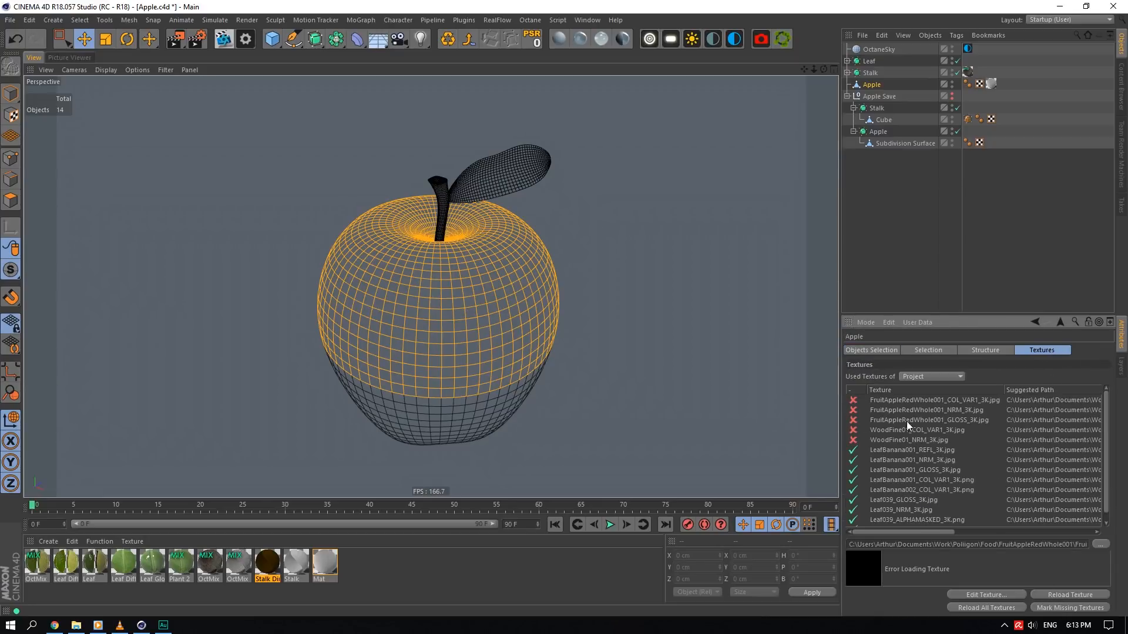
# - Replace the missing FruitAppleRedWhole001 color map project-wide with FruitAppleRedWhole001_COL_VAR1_6K.jpg from the 6K folder, without copying it to the project
pyautogui.click(1100, 544)
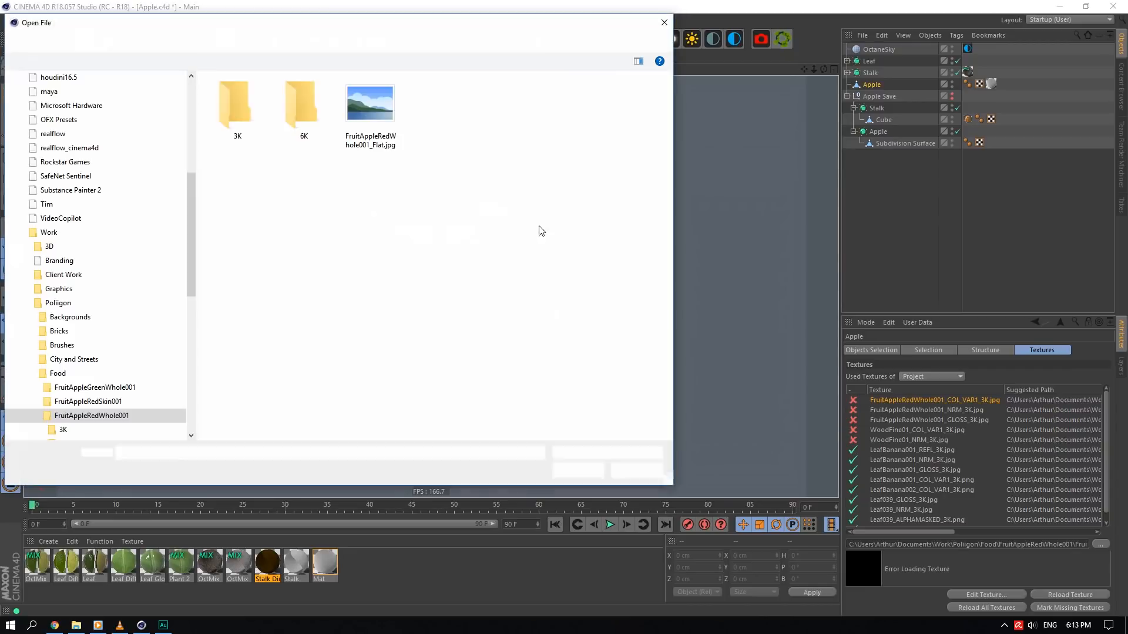
pyautogui.doubleClick(297, 115)
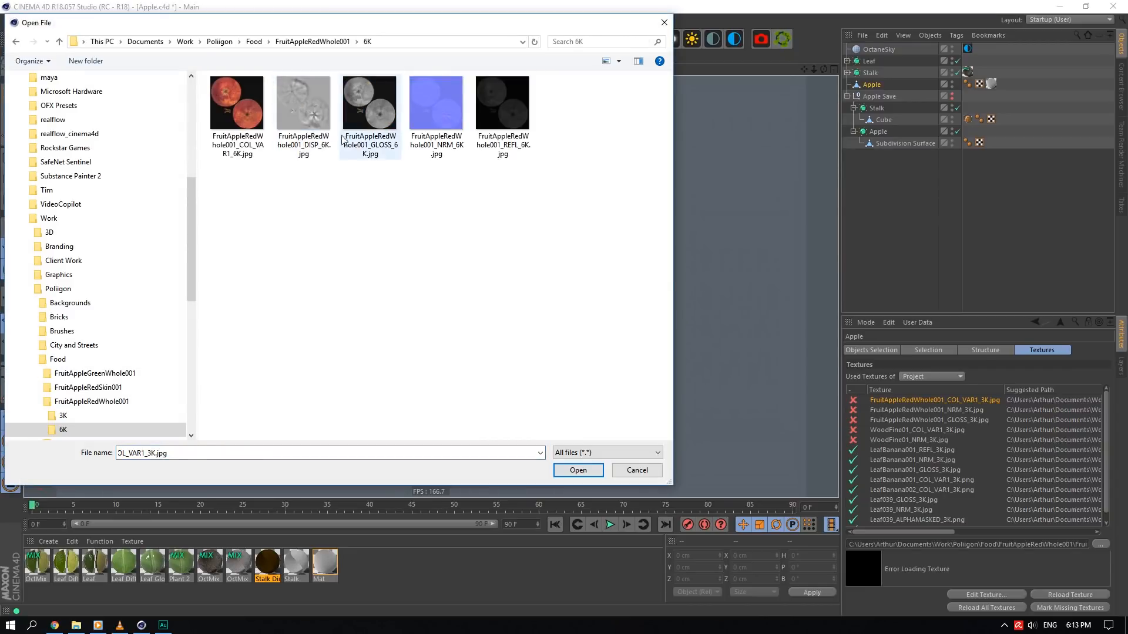
pyautogui.doubleClick(254, 114)
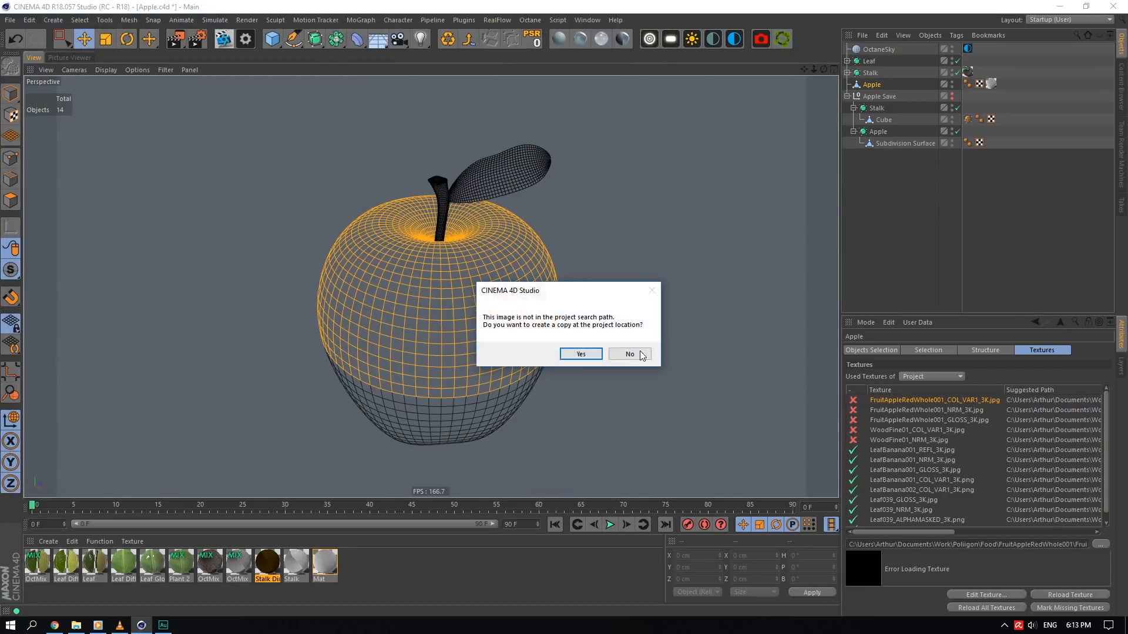
pyautogui.click(630, 354)
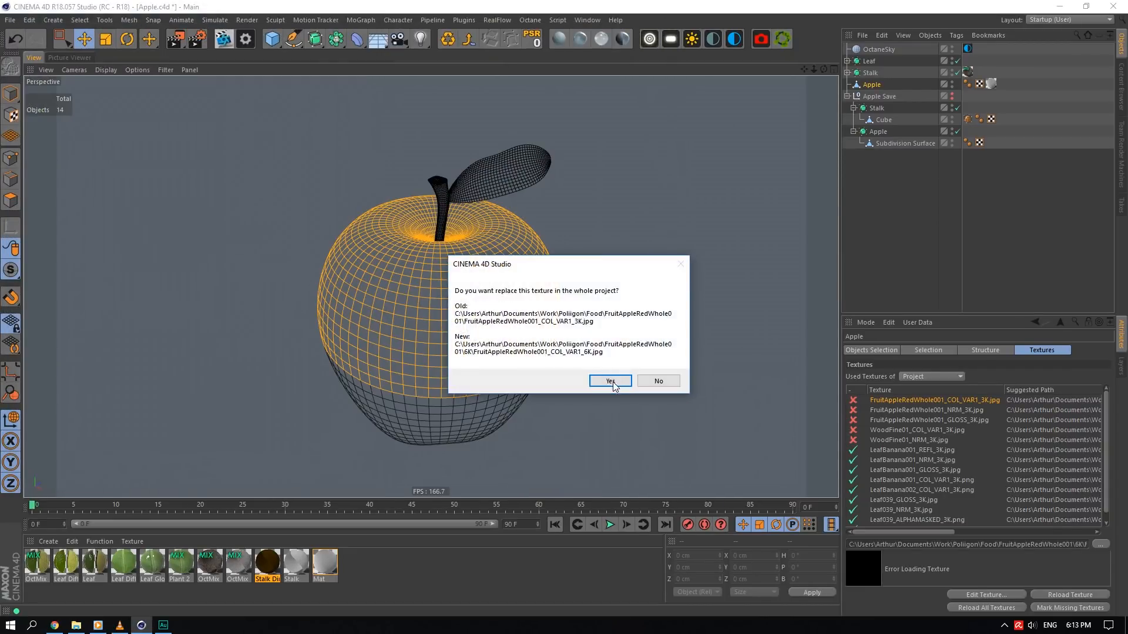
pyautogui.click(617, 378)
pyautogui.click(605, 351)
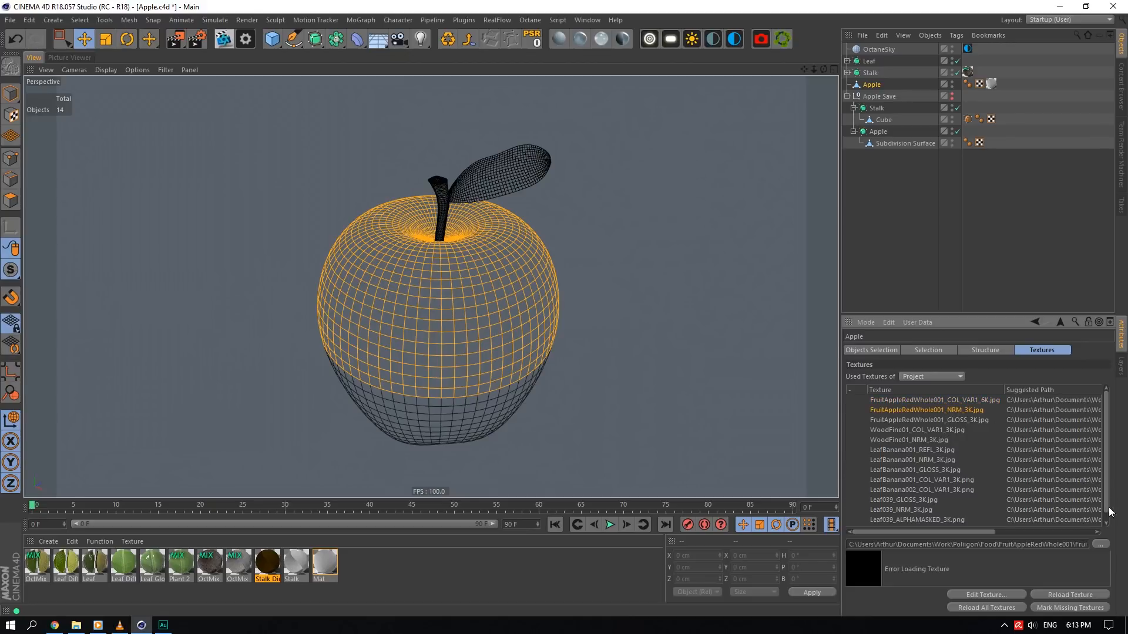
# - Replace the apple's missing normal map project-wide with FruitAppleRedWhole001_NRM_6K.jpg from the 6K folder, without making a project copy
pyautogui.click(1100, 545)
pyautogui.doubleClick(301, 111)
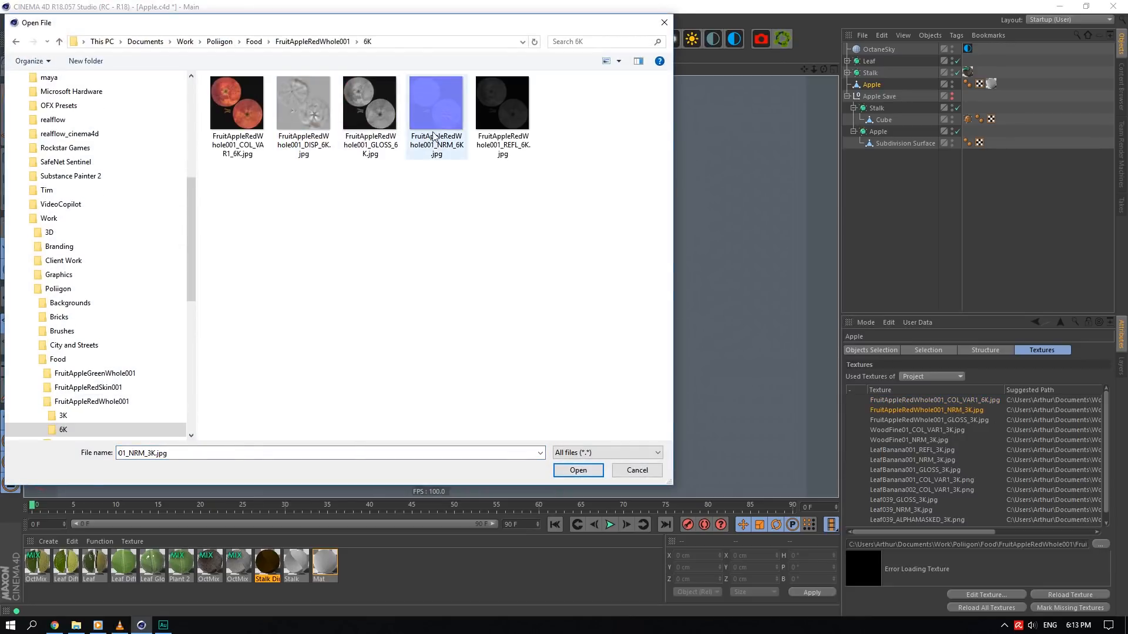
pyautogui.click(434, 136)
pyautogui.click(578, 470)
pyautogui.click(632, 353)
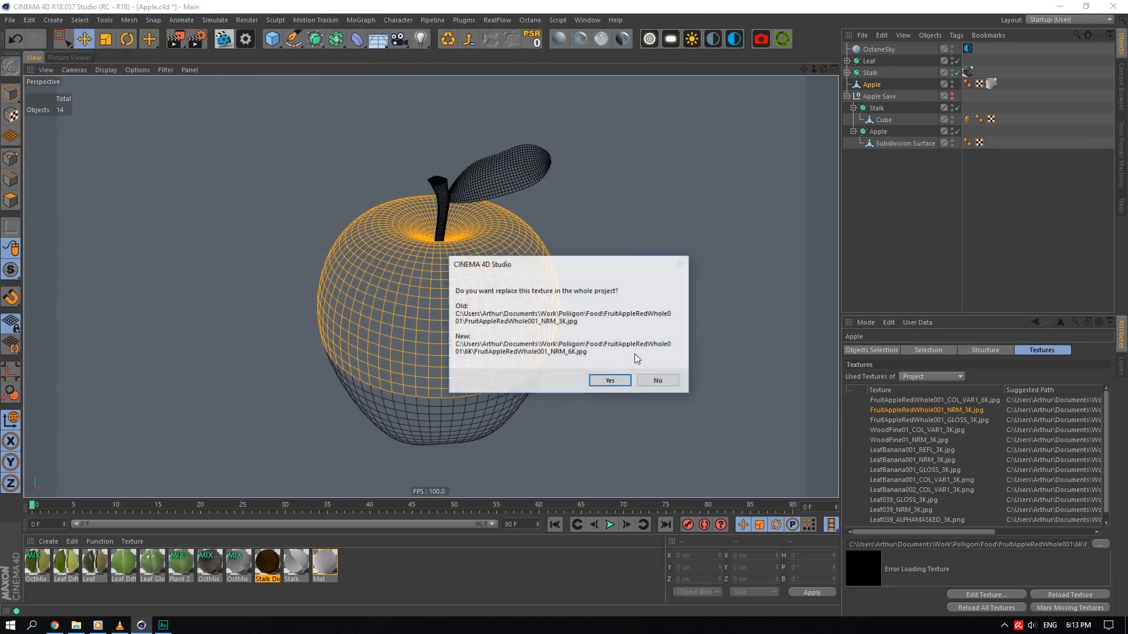
pyautogui.click(611, 382)
pyautogui.click(605, 351)
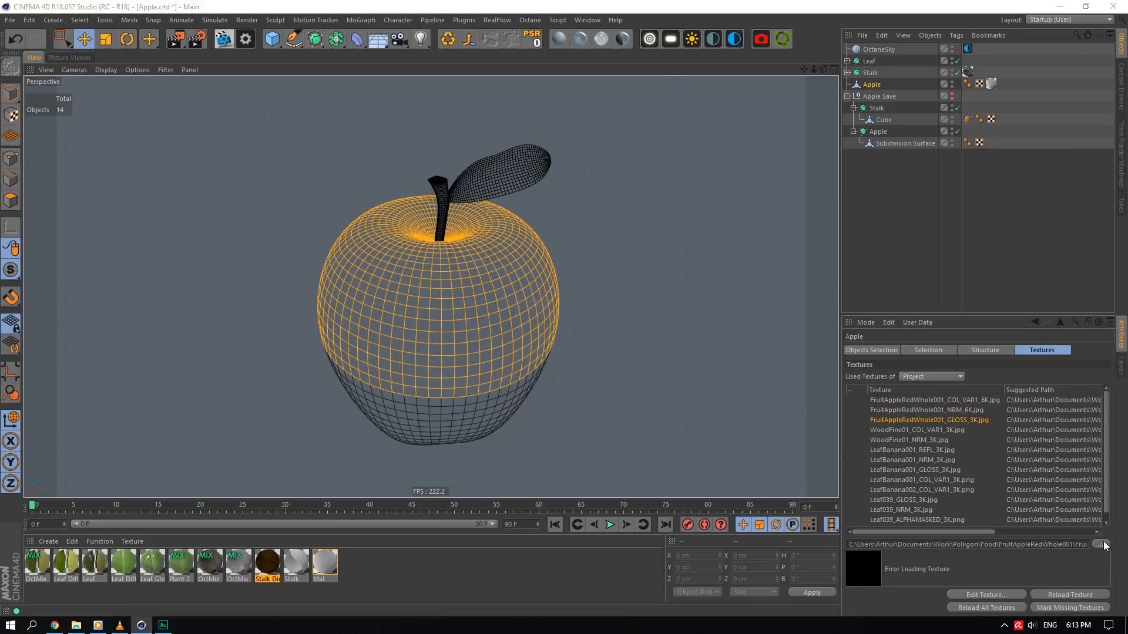
# - Replace the apple's missing gloss map project-wide with FruitAppleRedWhole001_GLOSS_6K.jpg from the 6K folder, without making a project copy
pyautogui.click(1101, 545)
pyautogui.doubleClick(302, 111)
pyautogui.click(370, 112)
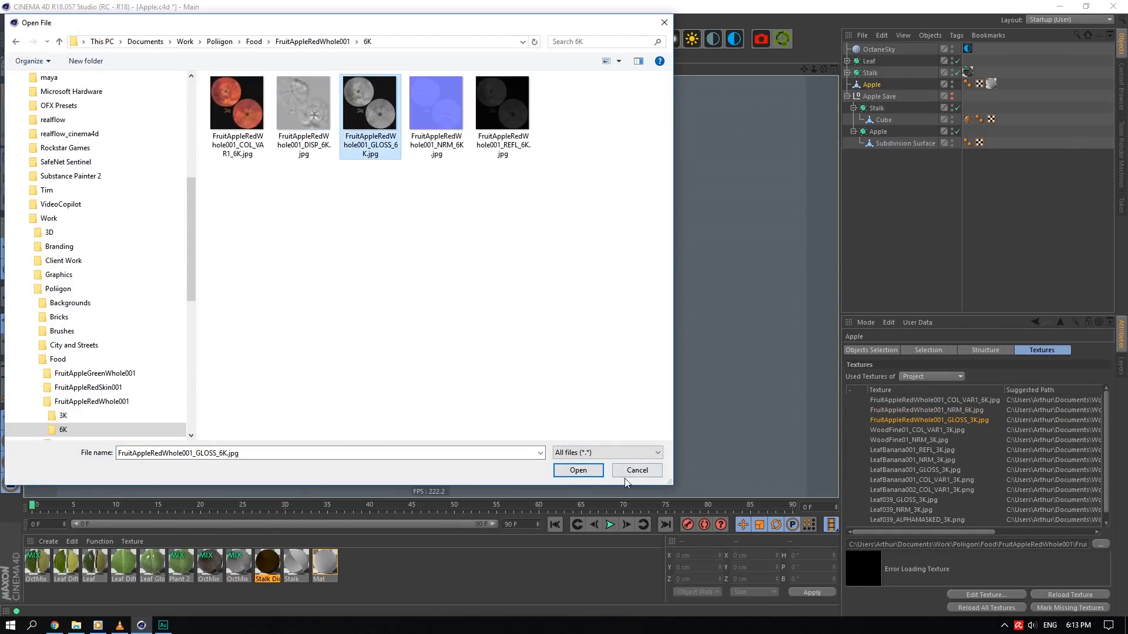
pyautogui.click(578, 471)
pyautogui.click(630, 353)
pyautogui.click(605, 381)
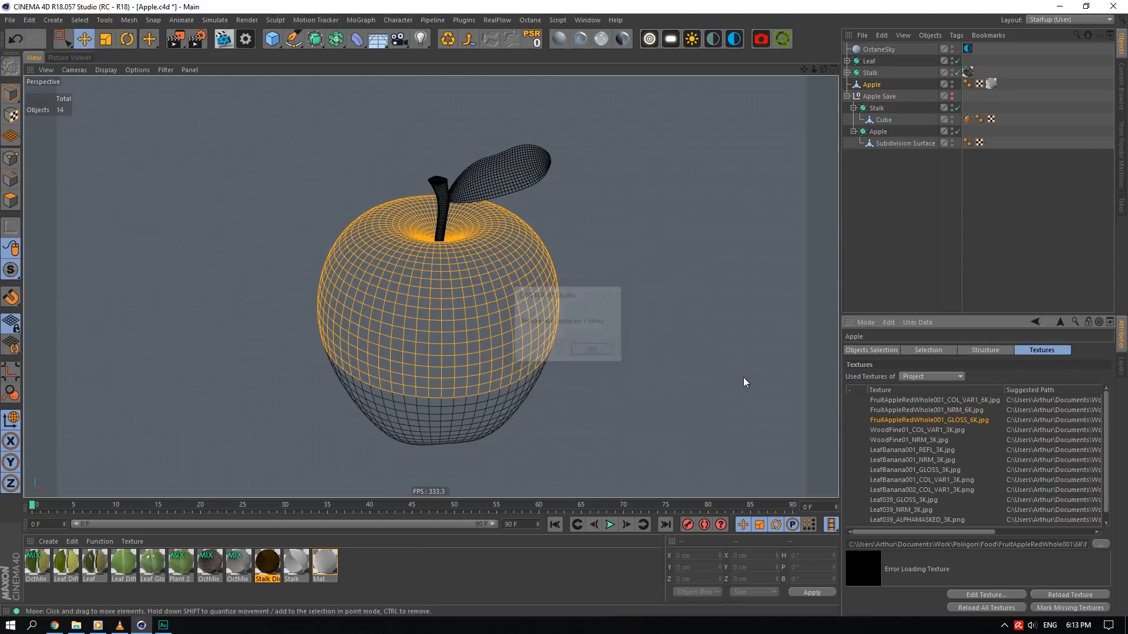
# - Relink the missing WoodFine01_COL_VAR1_3K.jpg project-wide to the file in Poliigon's Wood/WoodFine01/3K folder, without making a project copy
pyautogui.click(916, 430)
pyautogui.click(1101, 545)
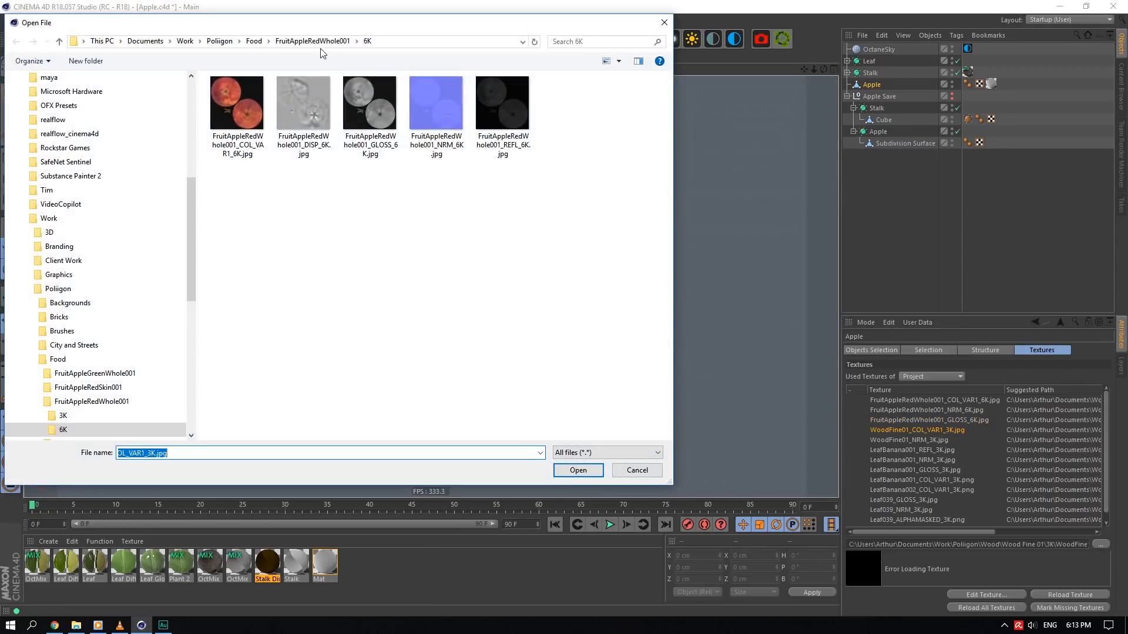
pyautogui.click(219, 41)
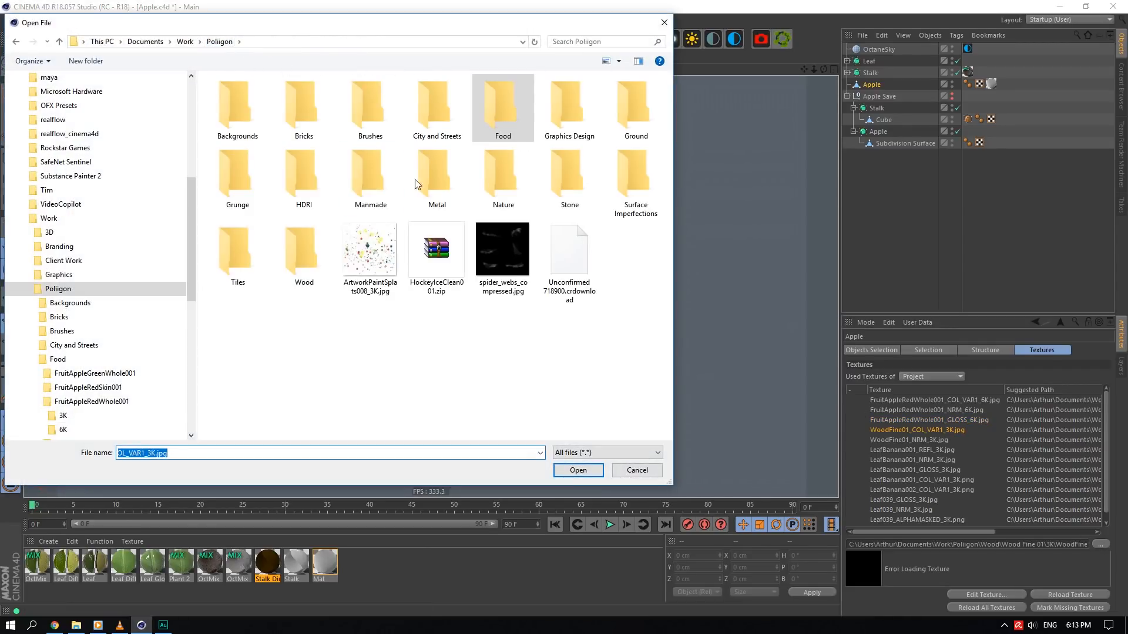
pyautogui.doubleClick(326, 232)
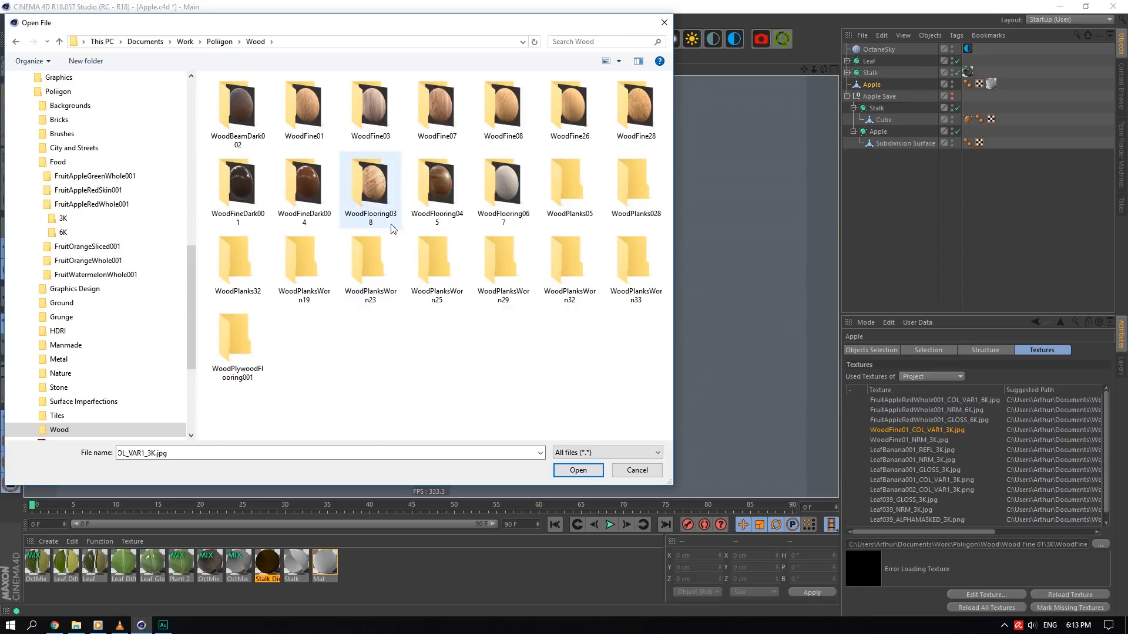
pyautogui.doubleClick(304, 106)
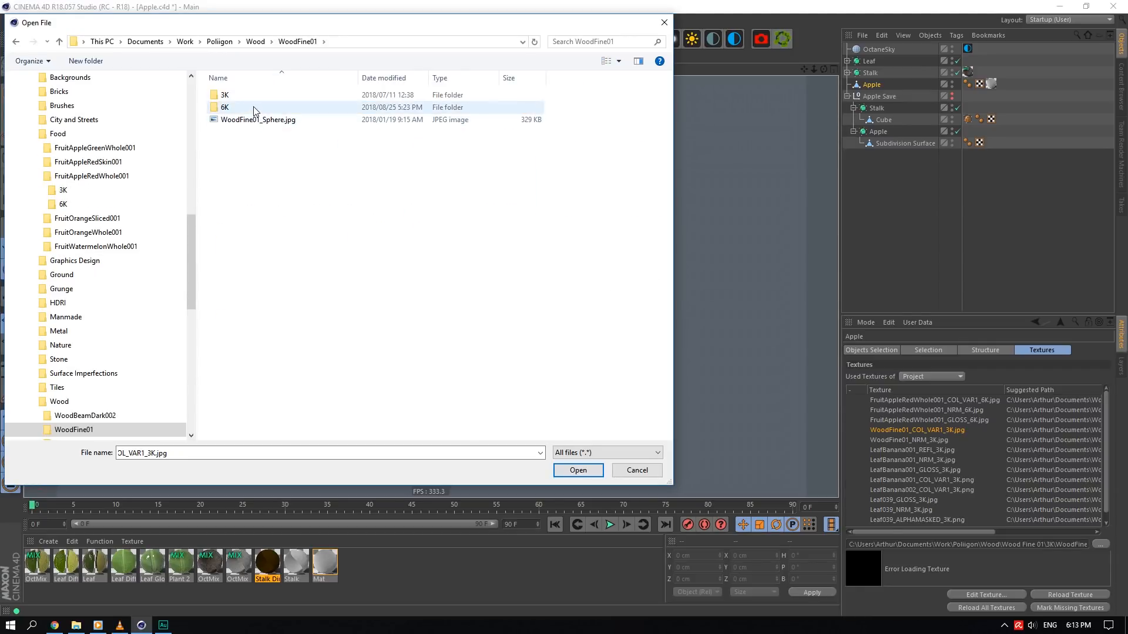
pyautogui.doubleClick(229, 95)
pyautogui.click(237, 106)
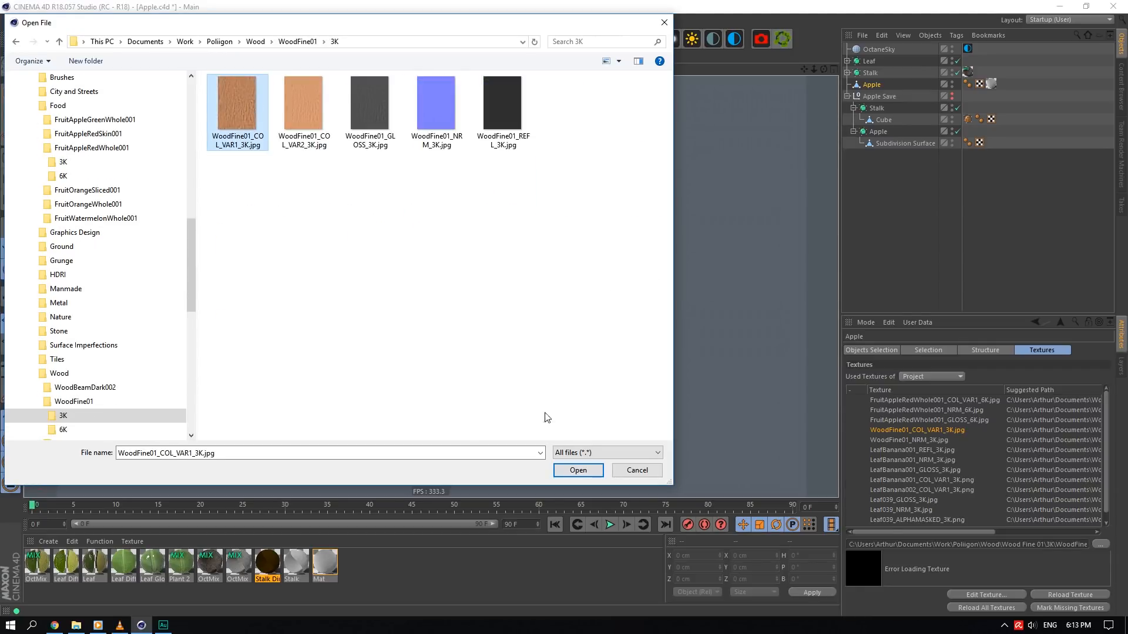
pyautogui.click(589, 469)
pyautogui.click(625, 356)
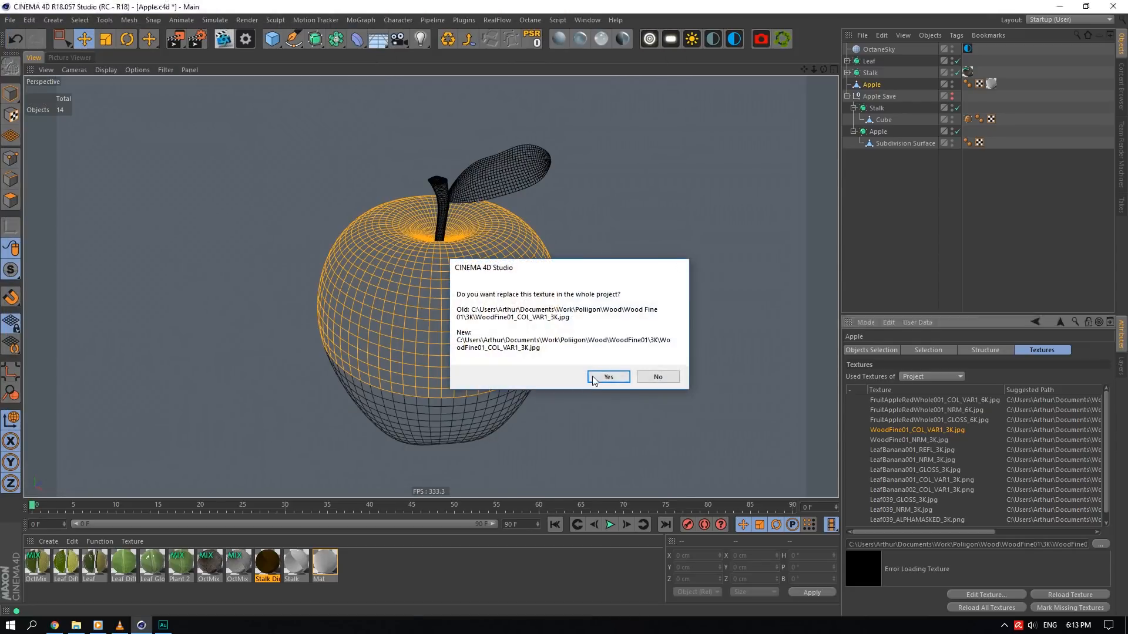
pyautogui.click(598, 377)
pyautogui.click(597, 351)
# - Relink the missing WoodFine01_NRM_3K.jpg project-wide to the matching normal map in the WoodFine01/3K folder
pyautogui.click(909, 440)
pyautogui.click(1100, 544)
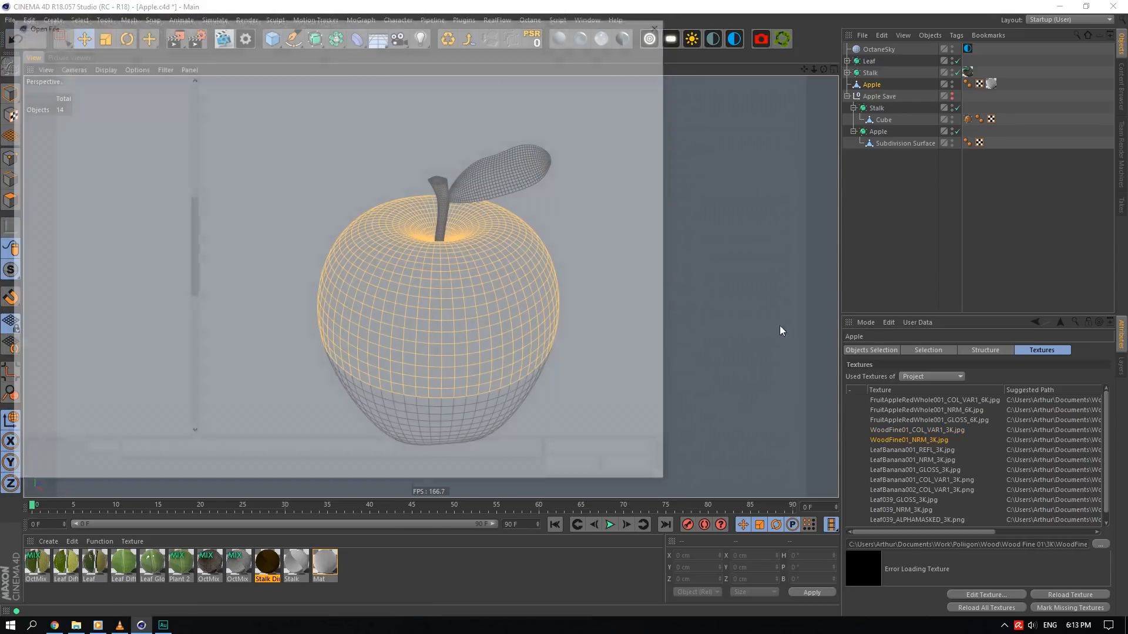
pyautogui.click(453, 136)
pyautogui.click(578, 470)
pyautogui.click(590, 353)
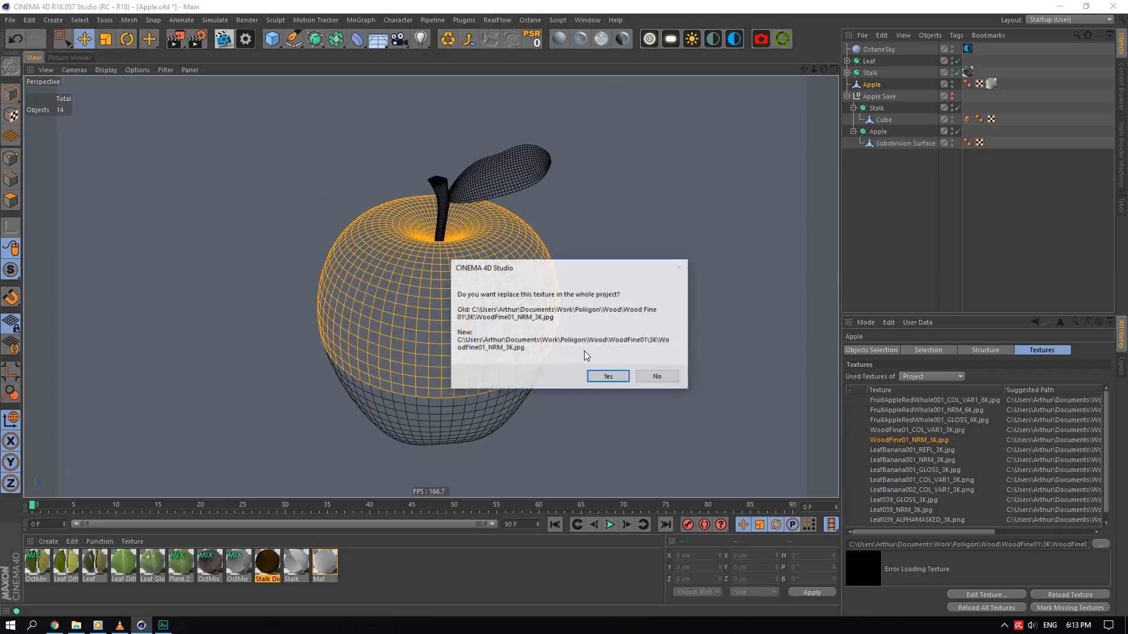
pyautogui.click(598, 376)
pyautogui.click(592, 351)
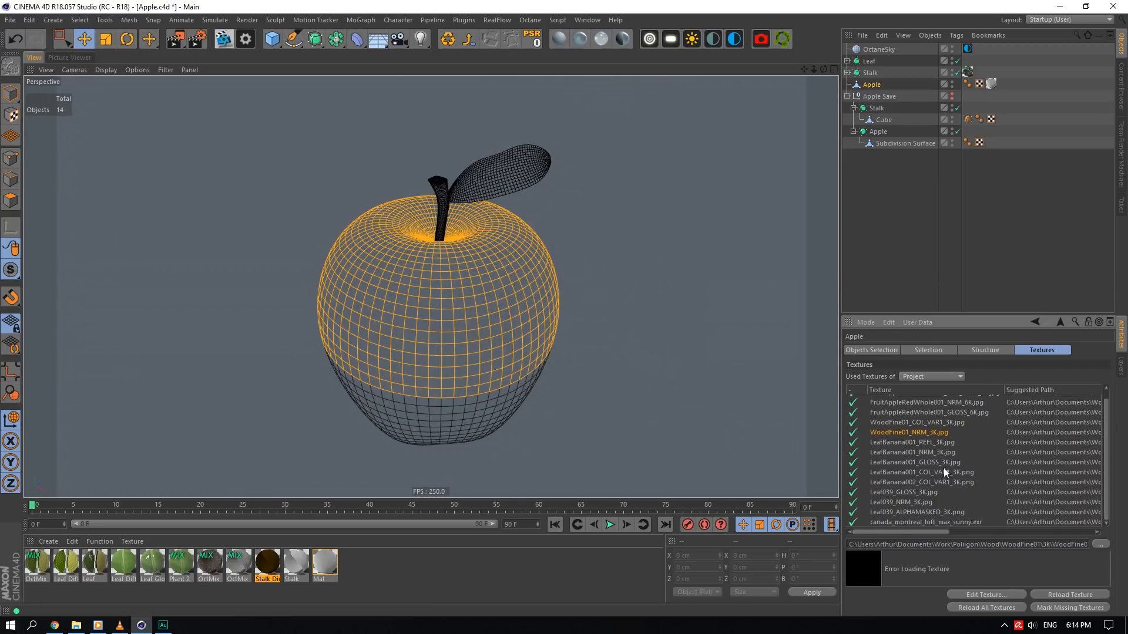
# - Render all material previews again and select the apple's Mat material
pyautogui.click(1066, 21)
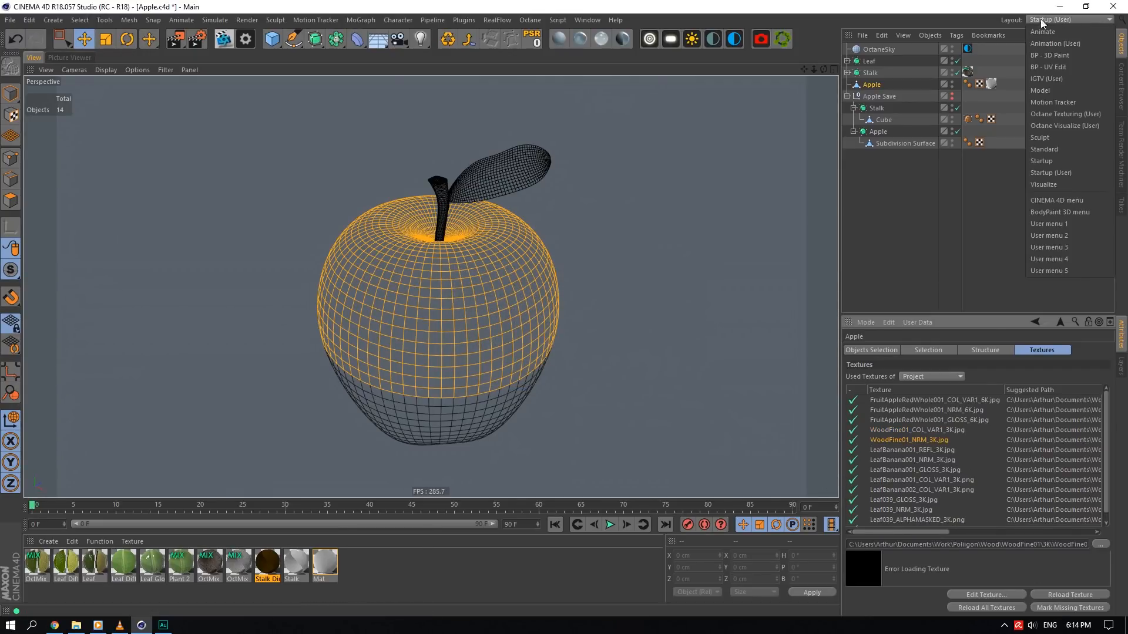
pyautogui.click(103, 541)
pyautogui.click(103, 542)
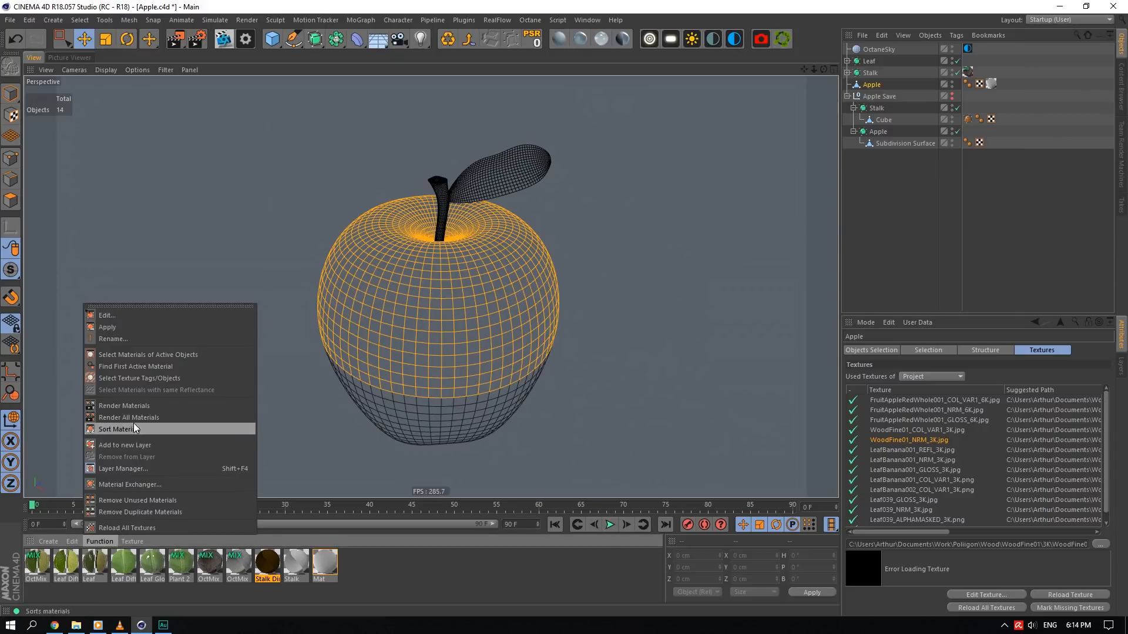
pyautogui.click(142, 414)
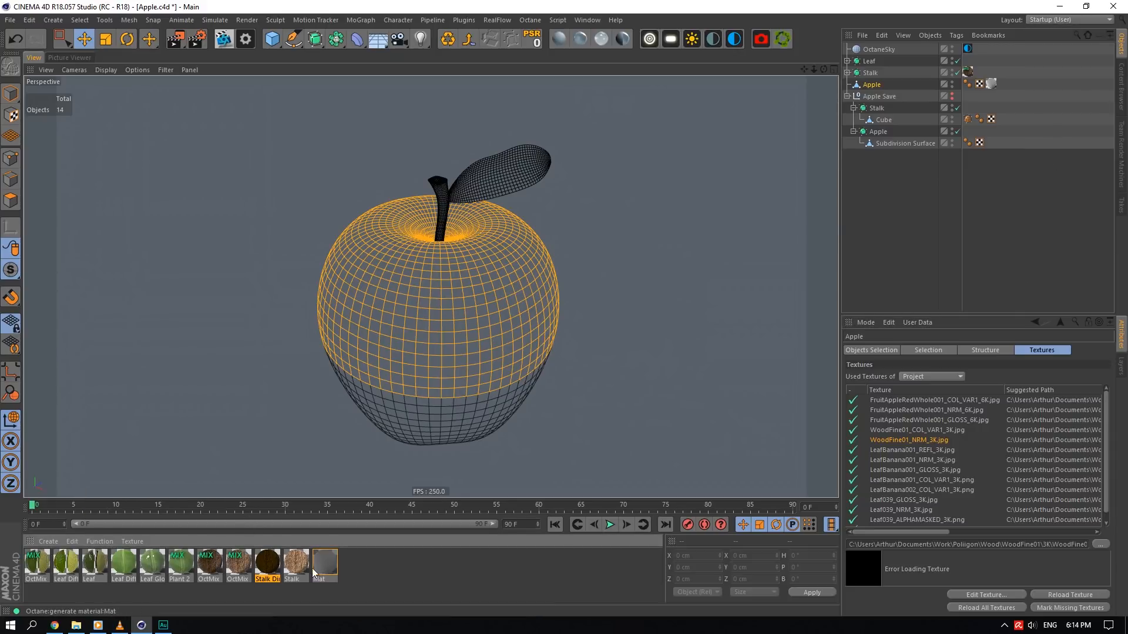
pyautogui.click(334, 571)
# - Return to the BP - UV Edit layout and load the Mat material's apple color texture into the texture view with its layers shown
pyautogui.click(1048, 20)
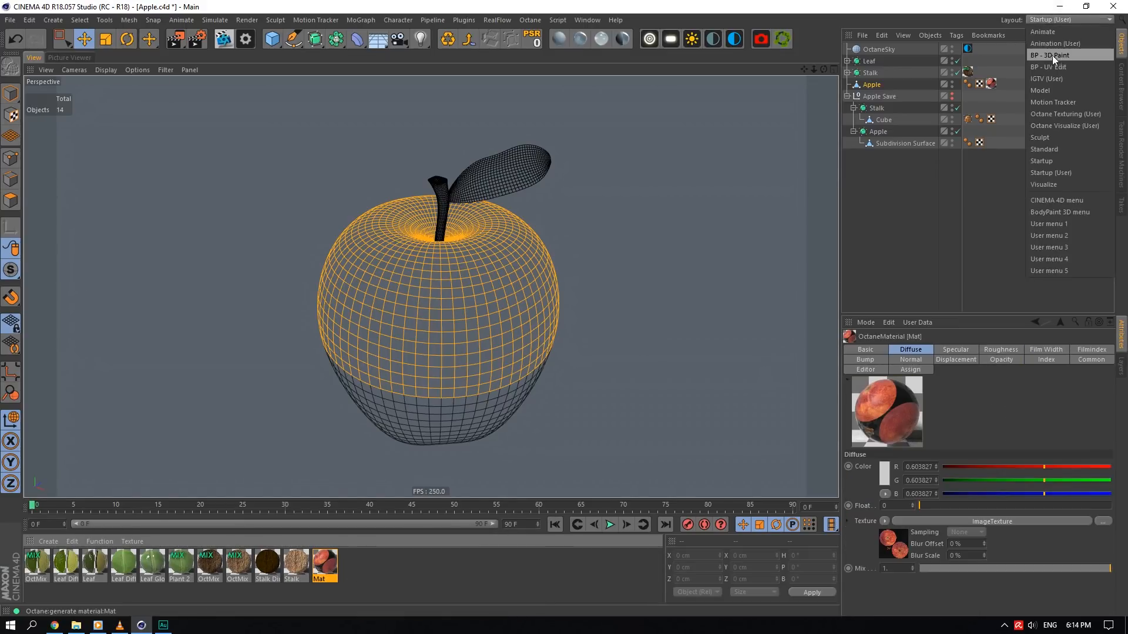
pyautogui.click(1053, 66)
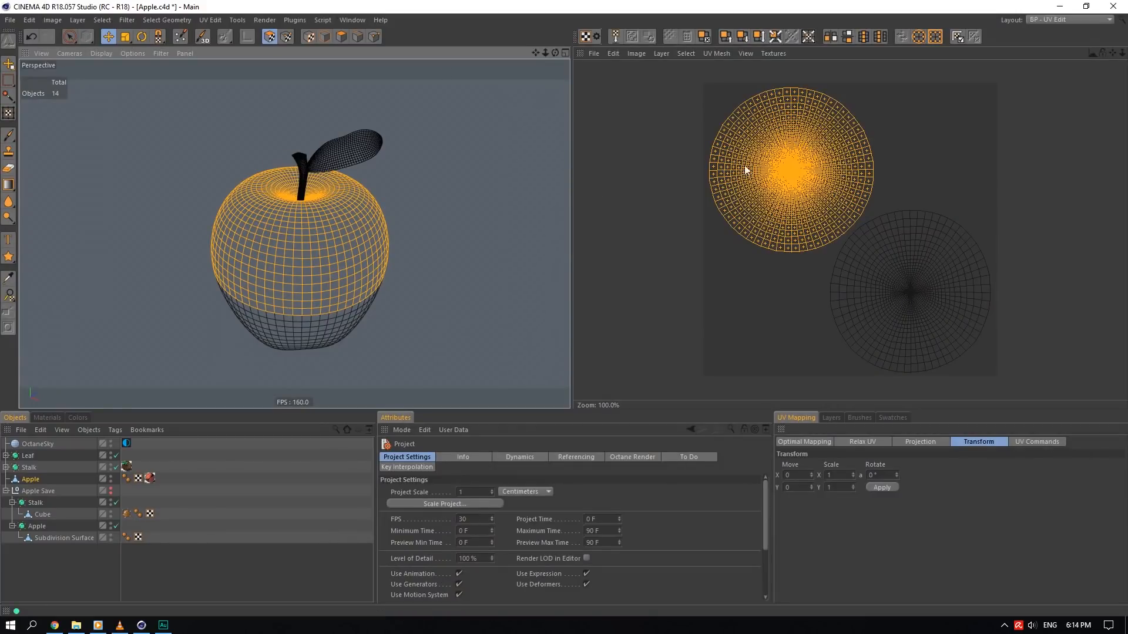
pyautogui.click(839, 419)
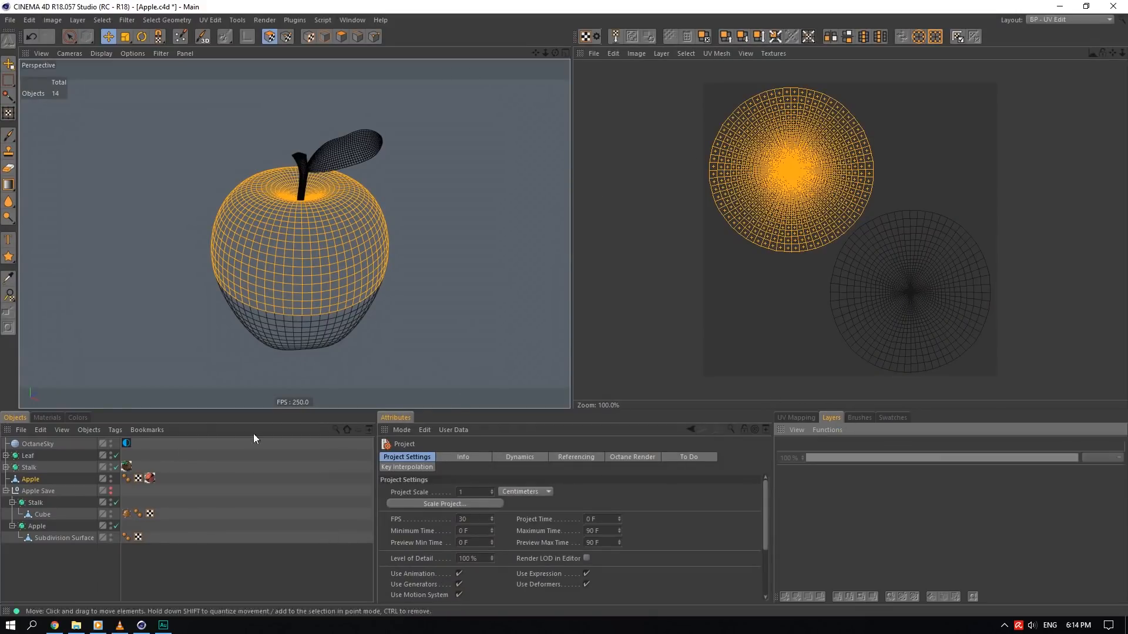
pyautogui.click(150, 479)
pyautogui.click(59, 477)
pyautogui.click(150, 479)
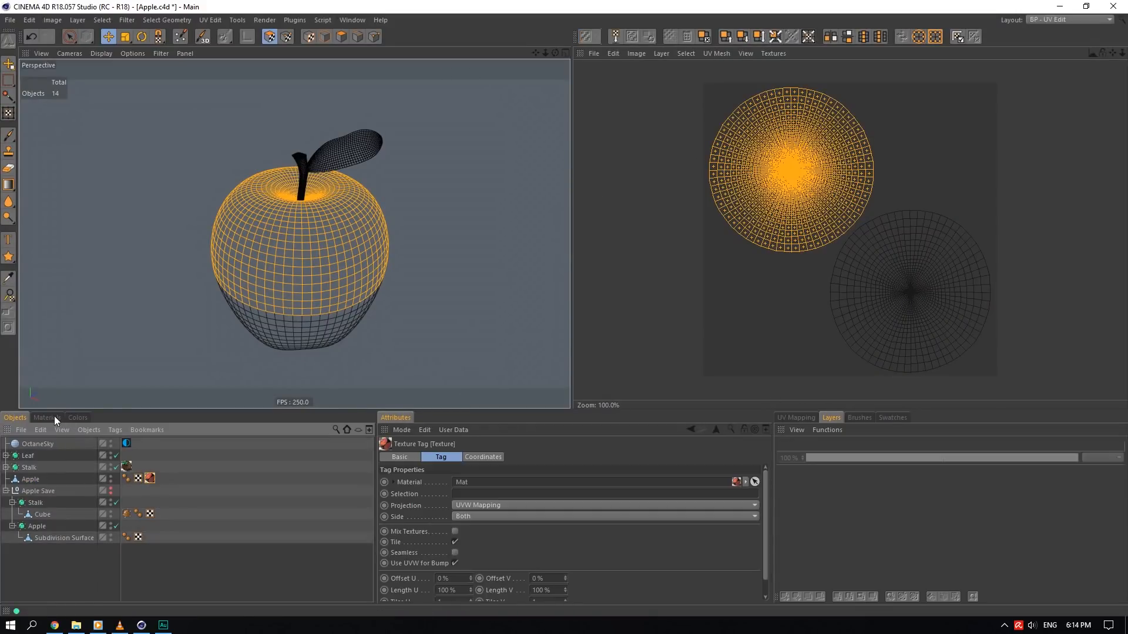
pyautogui.click(47, 417)
pyautogui.scroll(-1, 94, 534)
pyautogui.click(21, 592)
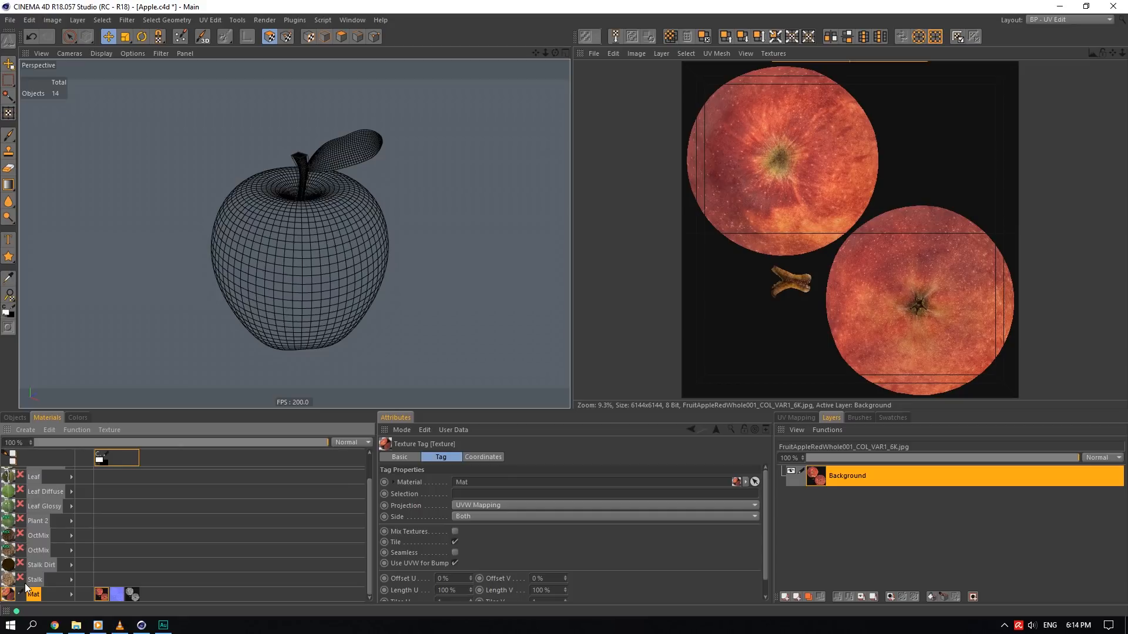
# - Select the Apple object and rectangle-select all of its UV polygons on both halves
pyautogui.scroll(-3, 771, 341)
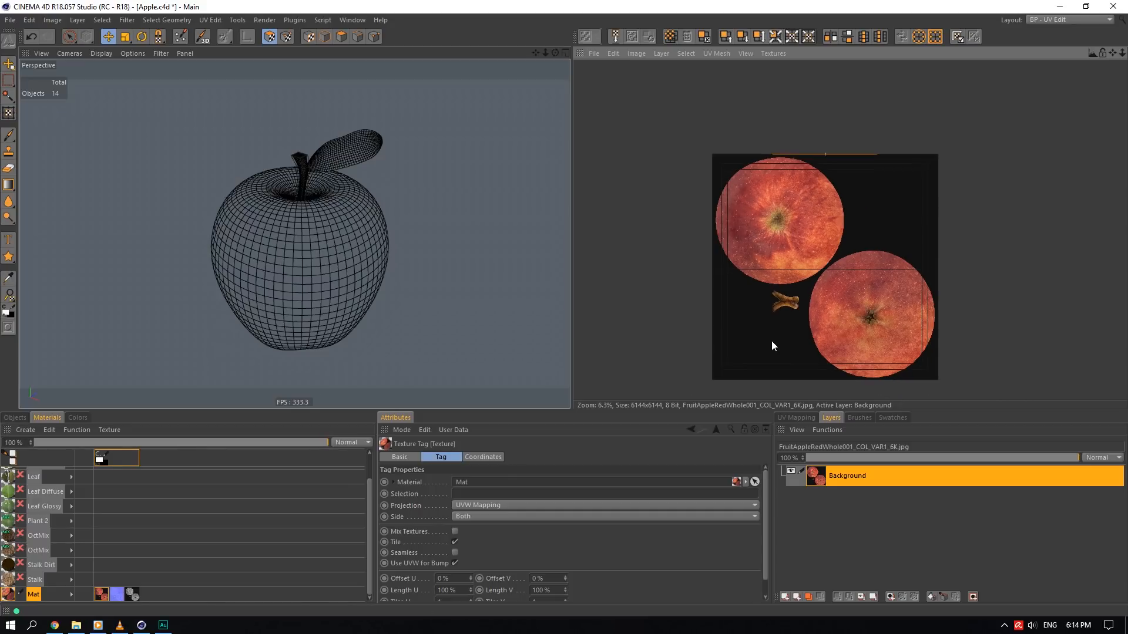
pyautogui.moveTo(69, 37); pyautogui.dragTo(102, 53)
pyautogui.scroll(-3, 253, 262)
pyautogui.moveTo(380, 171); pyautogui.dragTo(230, 320)
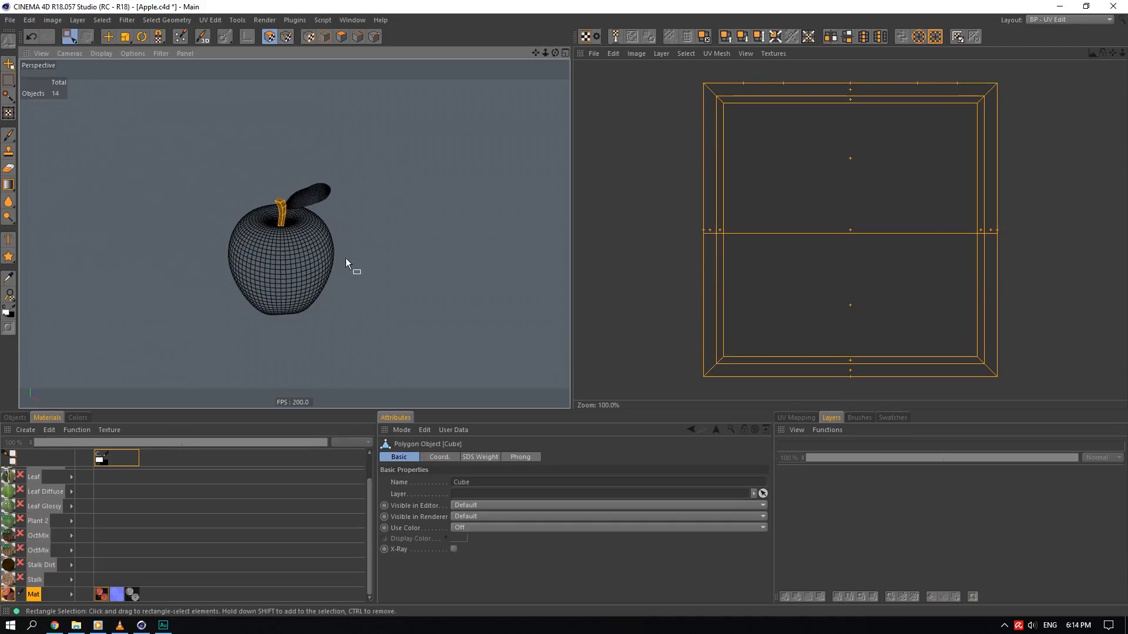
pyautogui.scroll(1, 311, 258)
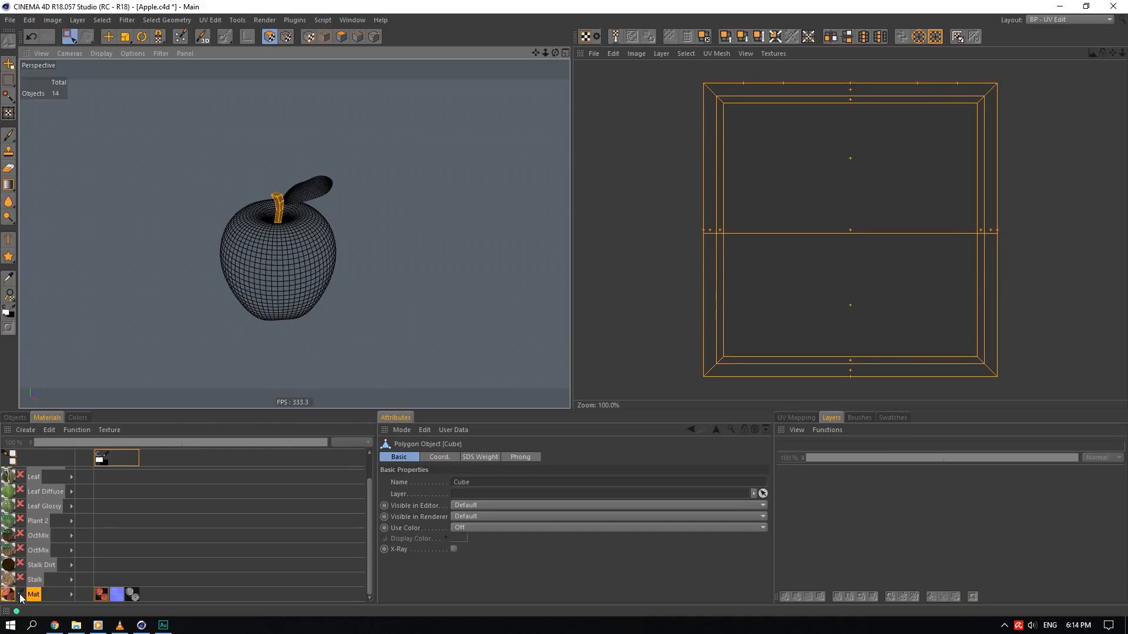
pyautogui.click(15, 418)
pyautogui.click(32, 481)
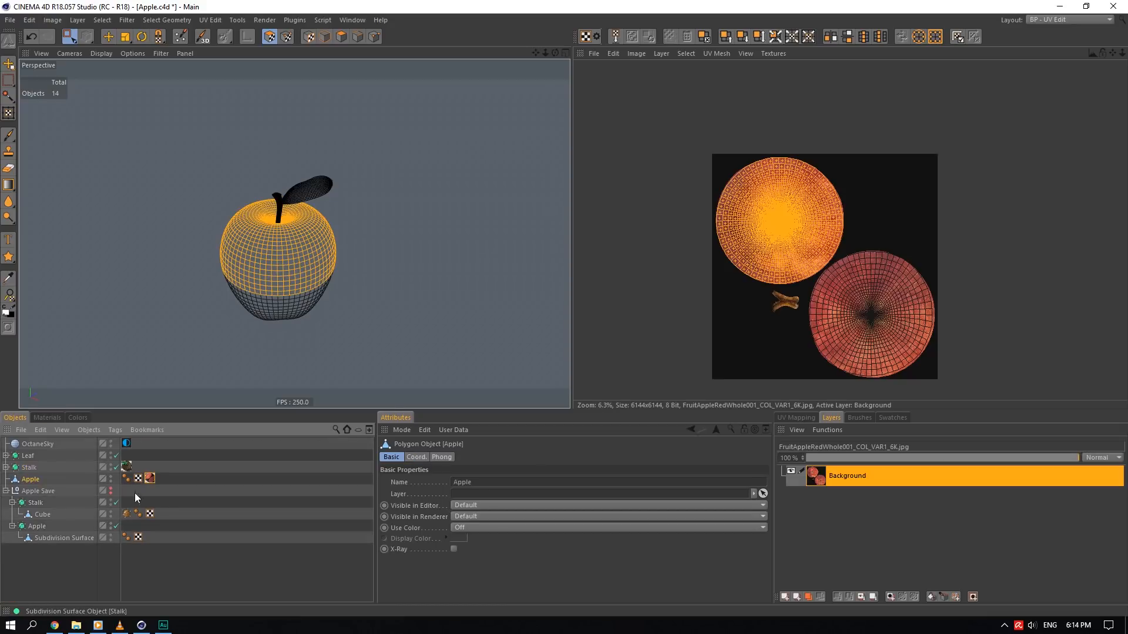
pyautogui.click(52, 419)
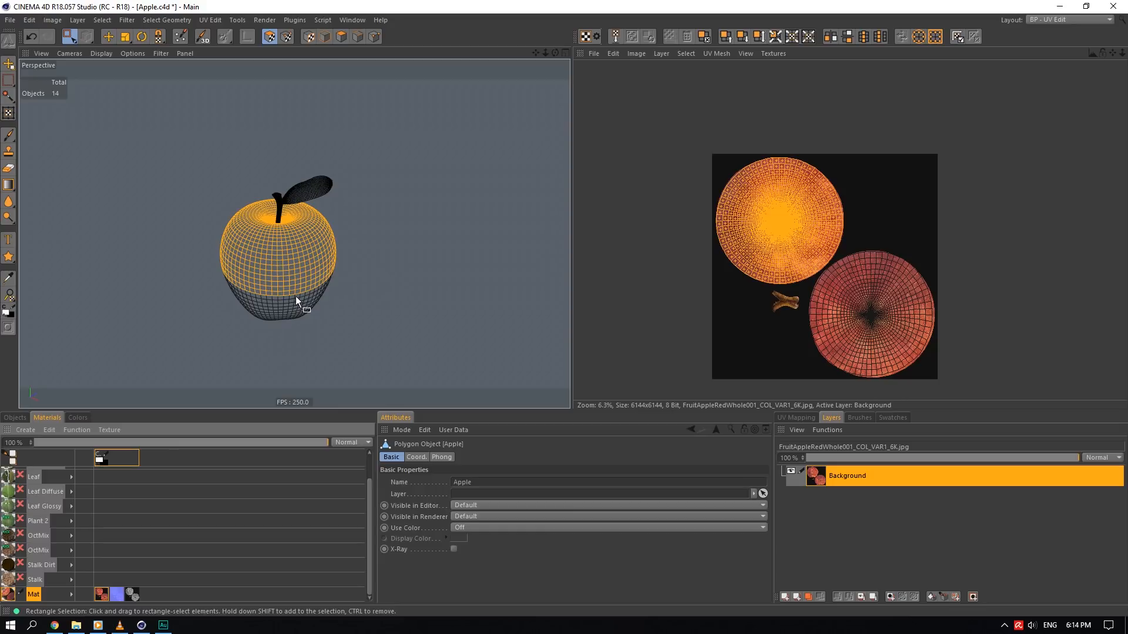
pyautogui.moveTo(411, 147); pyautogui.dragTo(221, 381)
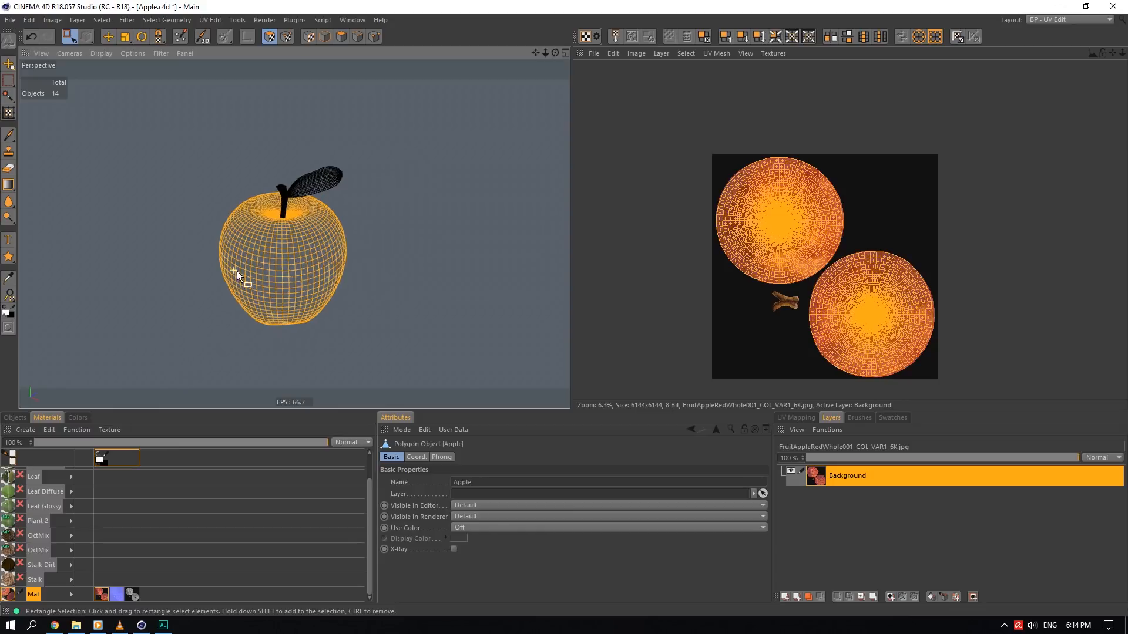
pyautogui.press('s')
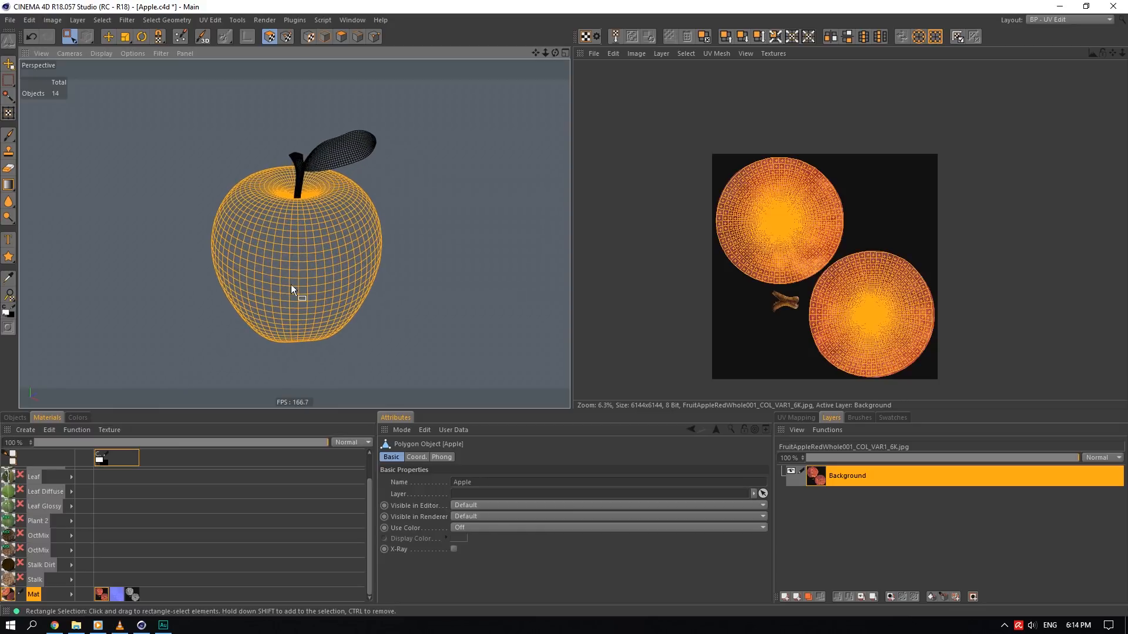
# - Check the apple's seam edge selection in edge mode and compare its deselected UV islands with the color texture
pyautogui.click(357, 36)
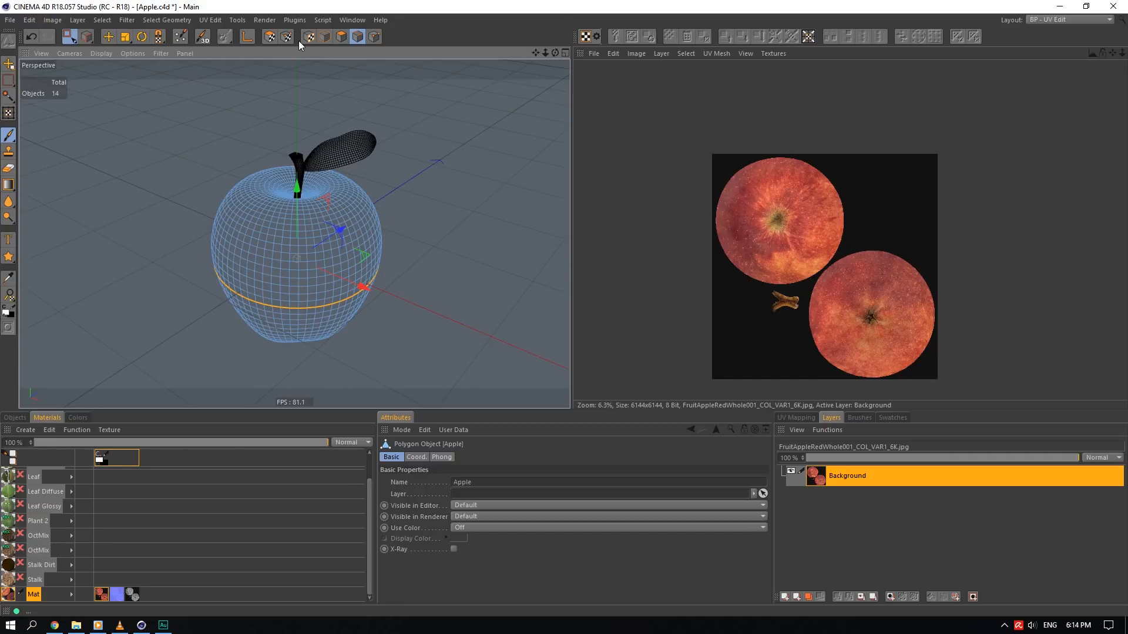
pyautogui.click(269, 37)
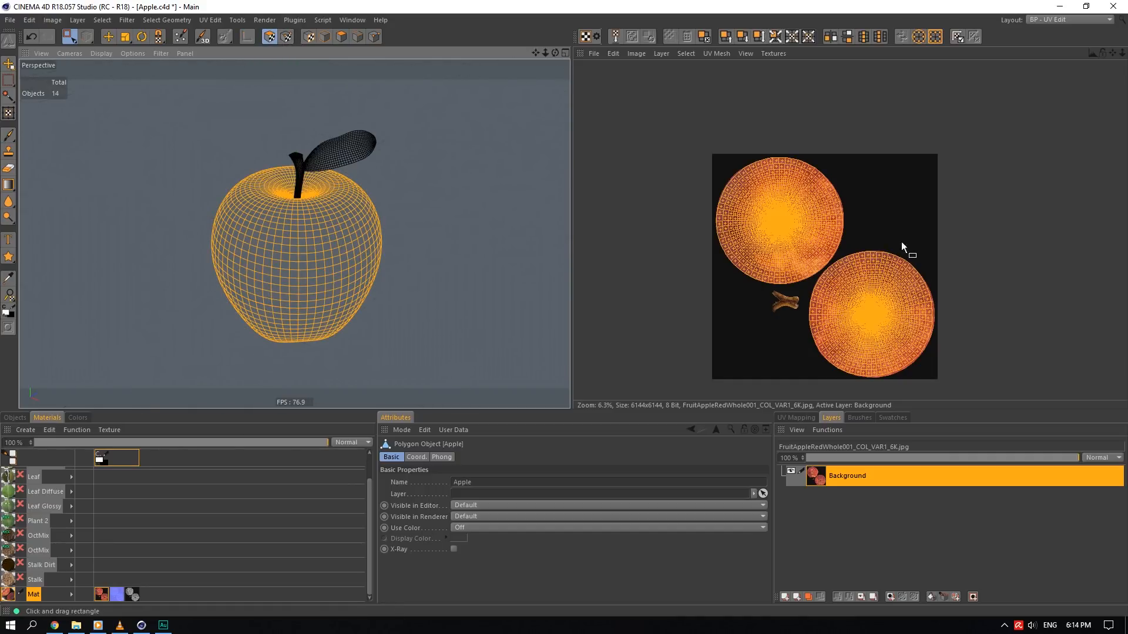
pyautogui.scroll(2, 771, 324)
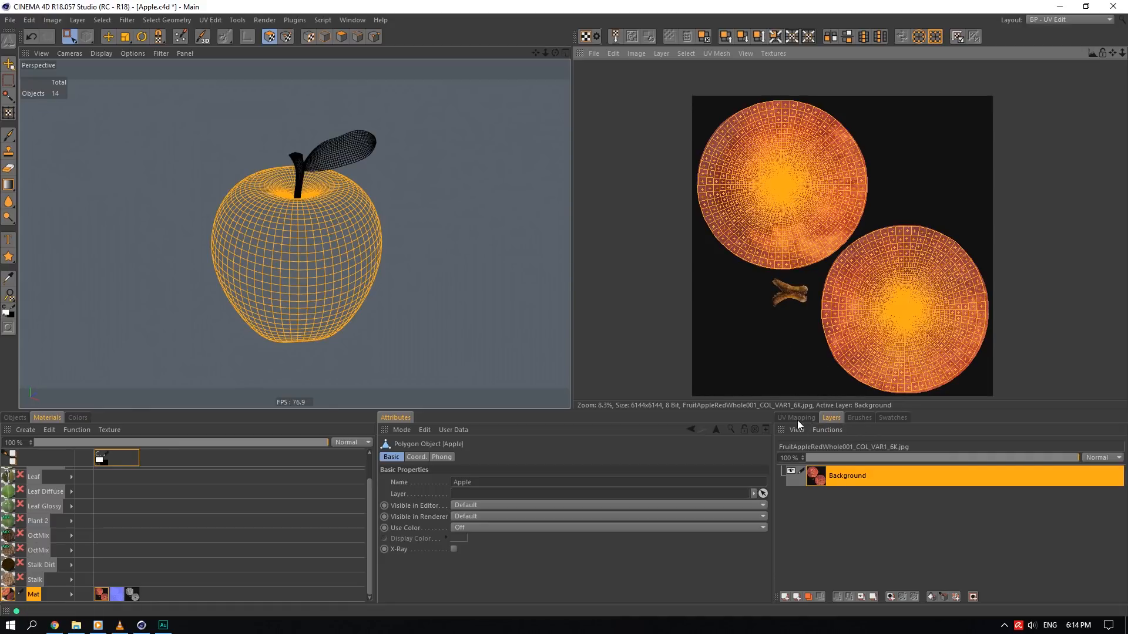
pyautogui.click(994, 203)
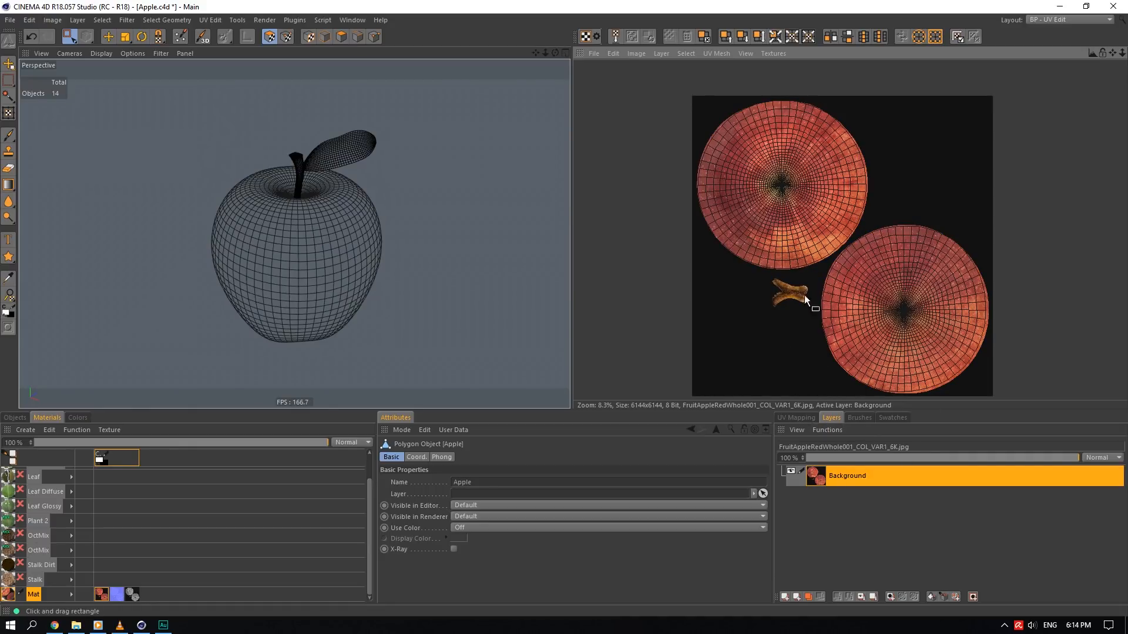
pyautogui.click(809, 419)
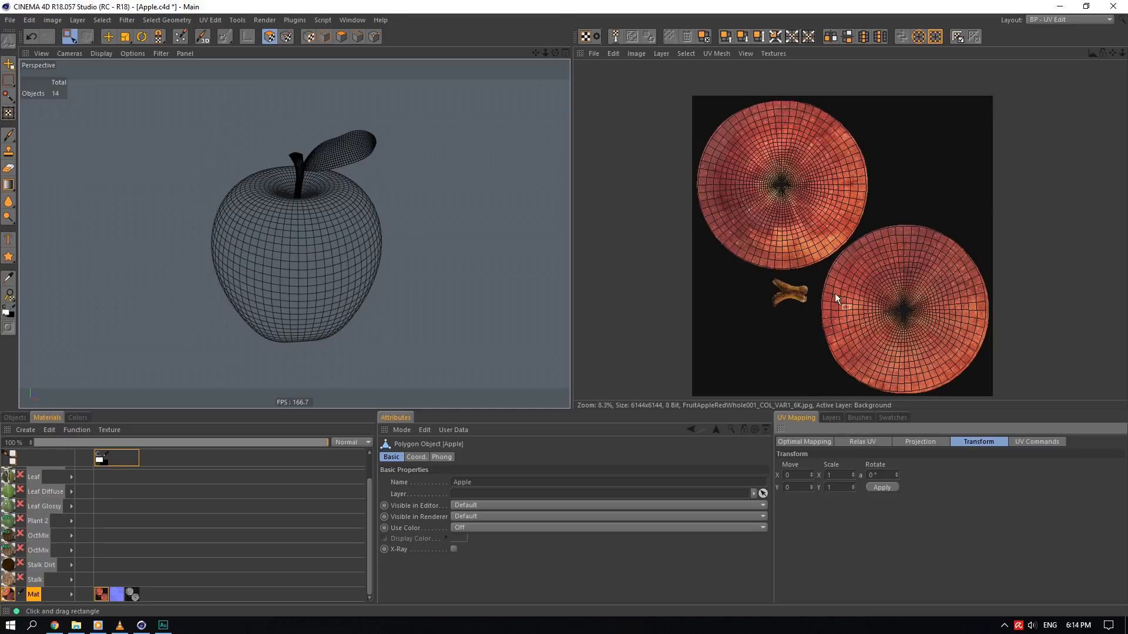
pyautogui.click(831, 418)
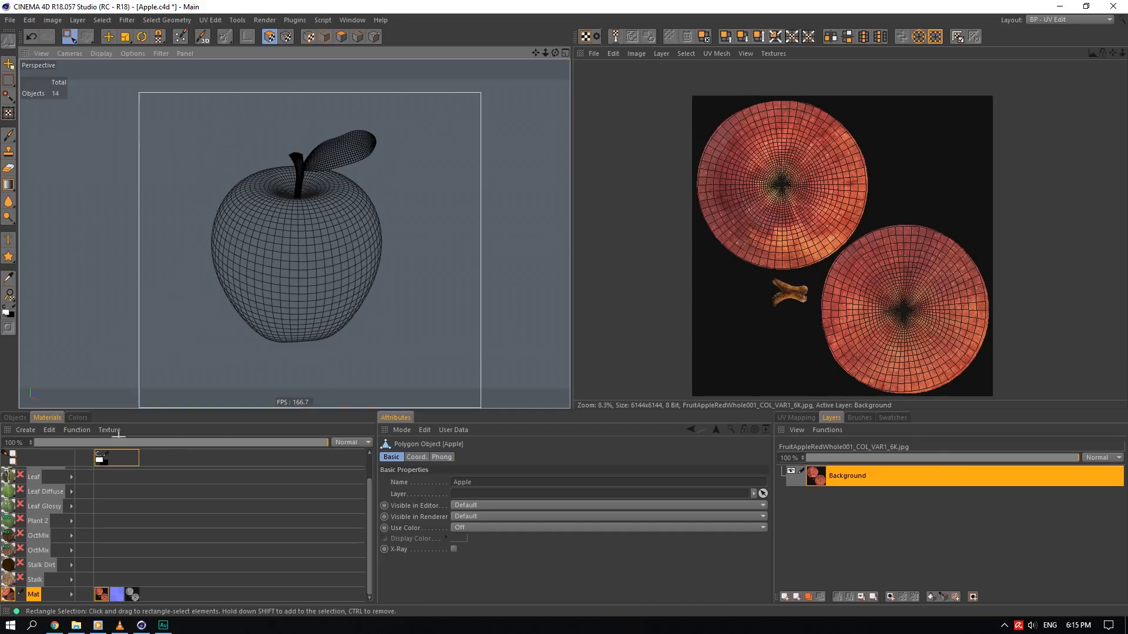
# - Select all the apple's UV polygons, apply a Frontal projection, and relax the UVs with ABF and Cut Selected Edges enabled
pyautogui.hotkey('ctrl', 'a')
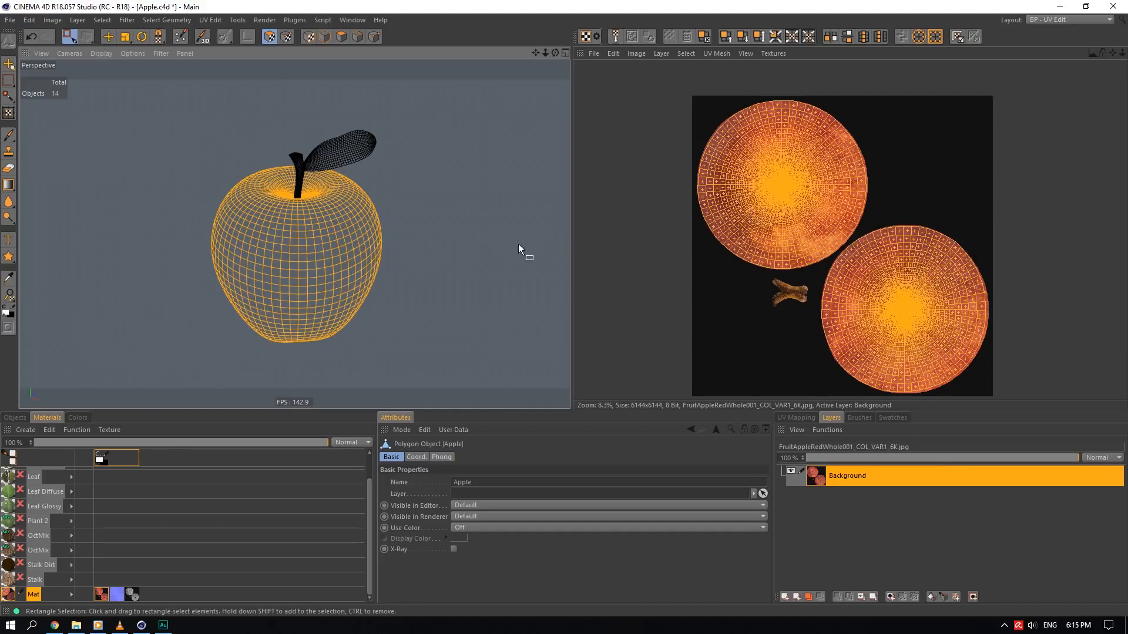
pyautogui.click(356, 41)
pyautogui.click(273, 38)
pyautogui.click(796, 417)
pyautogui.click(914, 440)
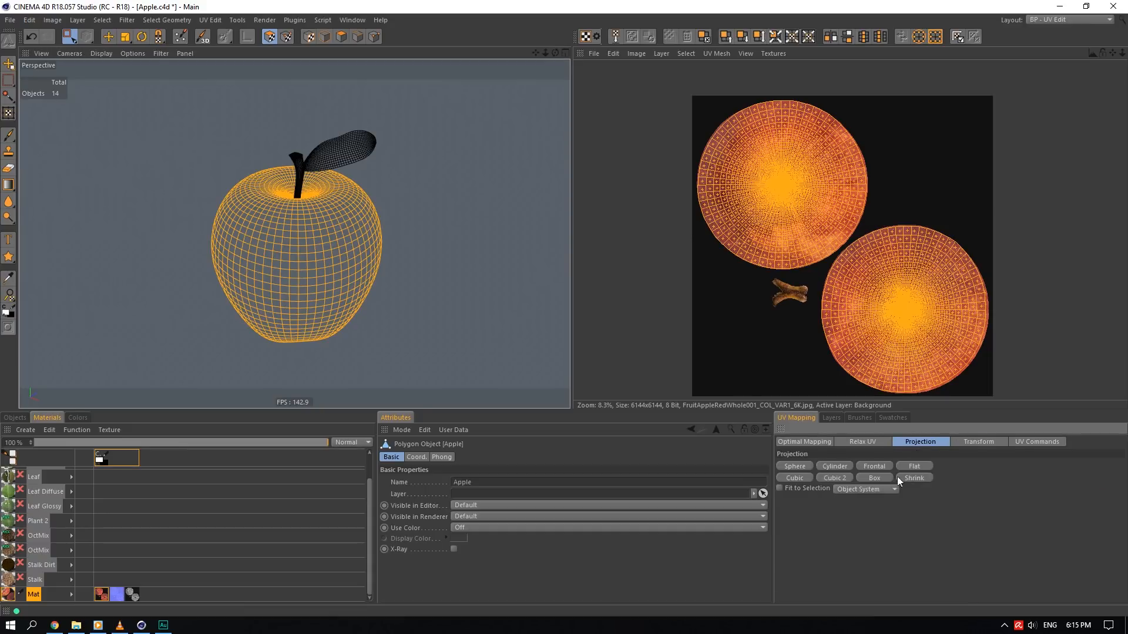
pyautogui.click(883, 468)
pyautogui.click(842, 442)
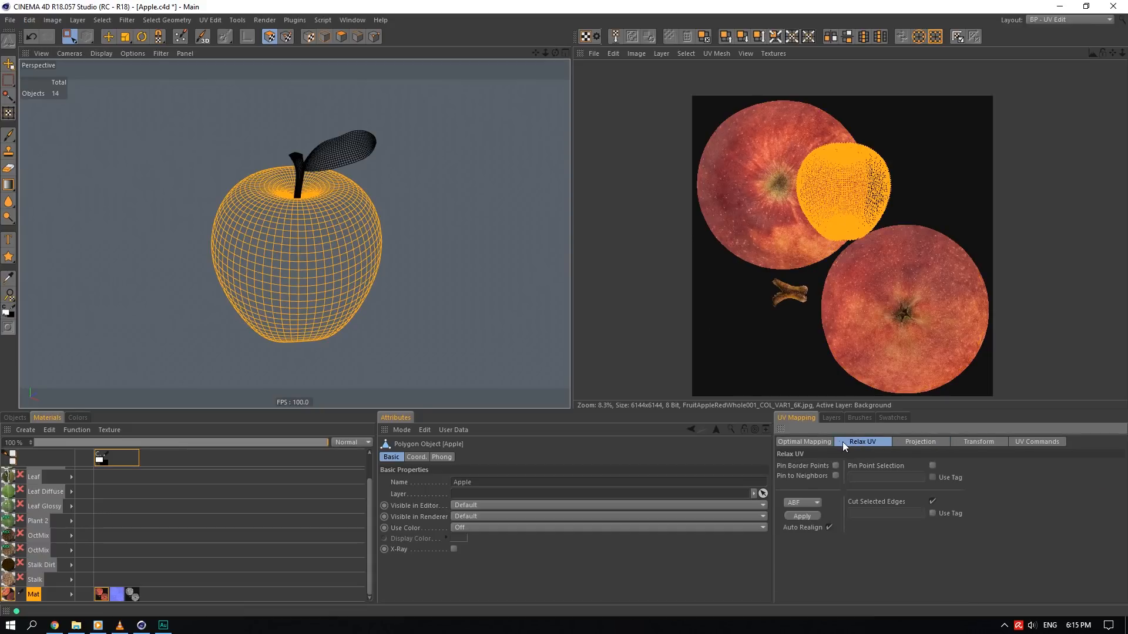
pyautogui.click(813, 515)
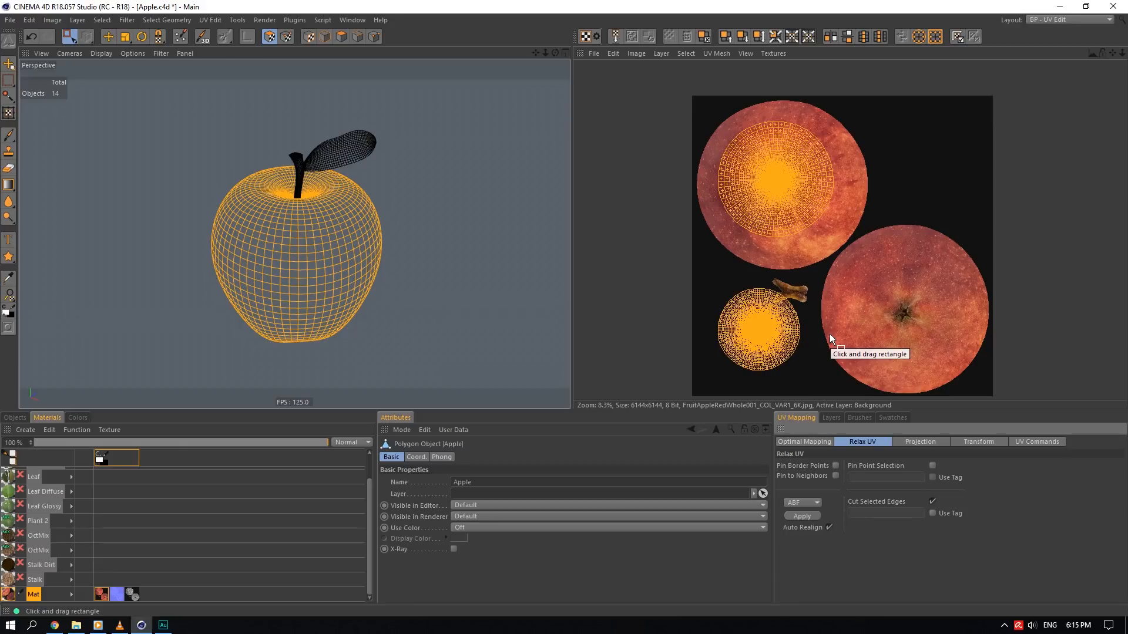
# - Undo the ABF relax and the Frontal projection of the apple's UVs
pyautogui.scroll(5, 329, 273)
pyautogui.scroll(-5, 320, 276)
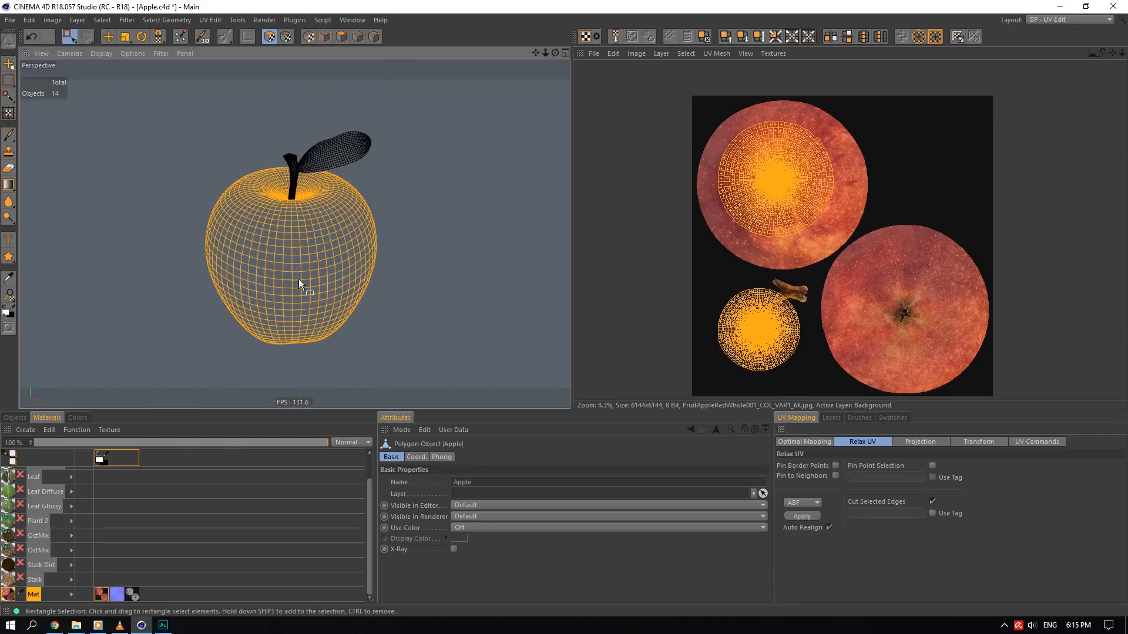
pyautogui.scroll(2, 300, 282)
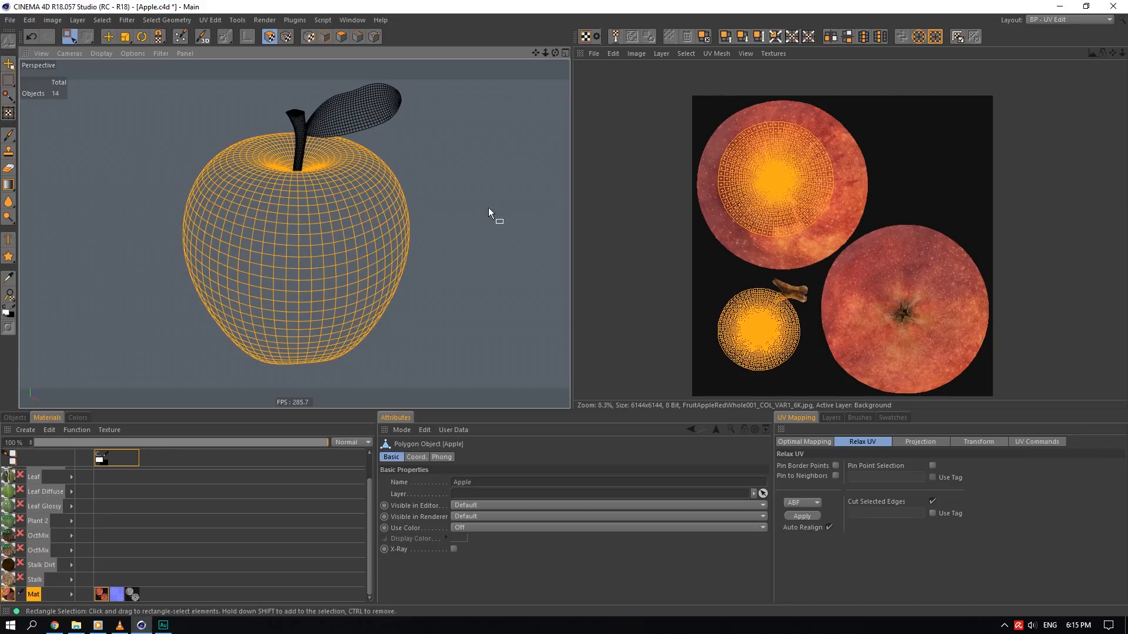
pyautogui.hotkey('ctrl', 'z')
pyautogui.hotkey('ctrl', 'z')
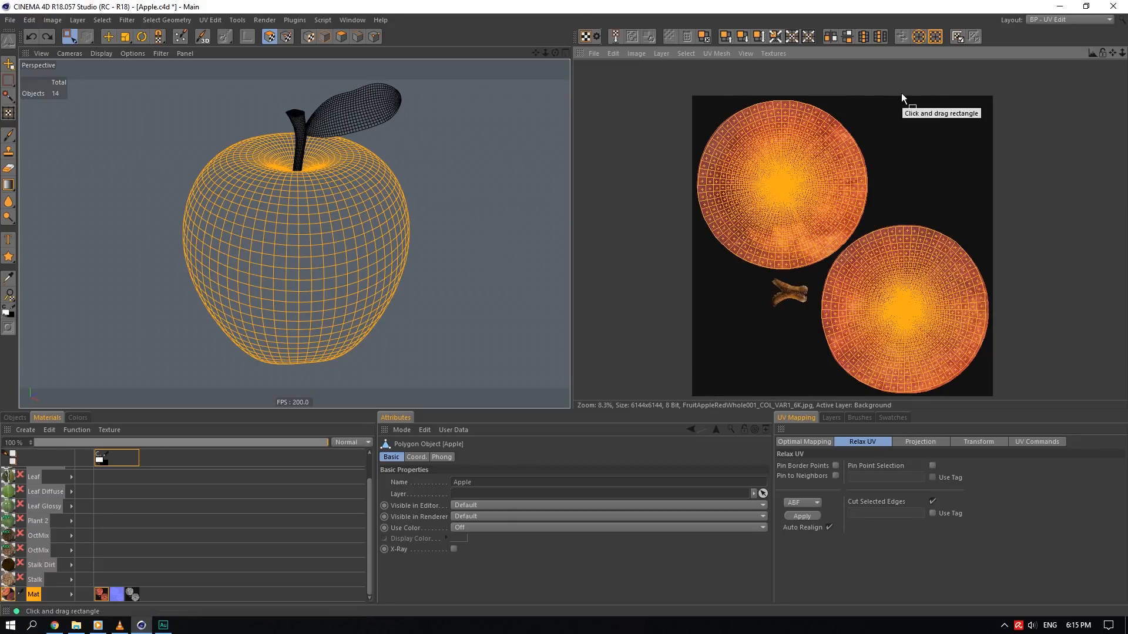
# - Switch to the Startup (User) layout and select the Apple object in polygon mode
pyautogui.click(1094, 20)
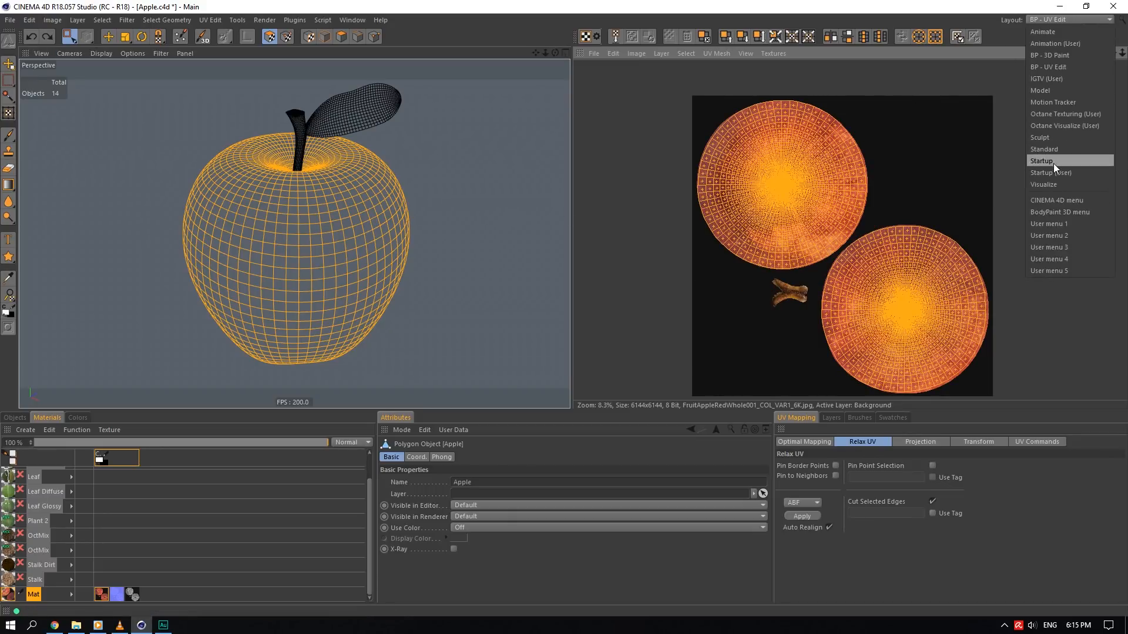
pyautogui.click(1069, 173)
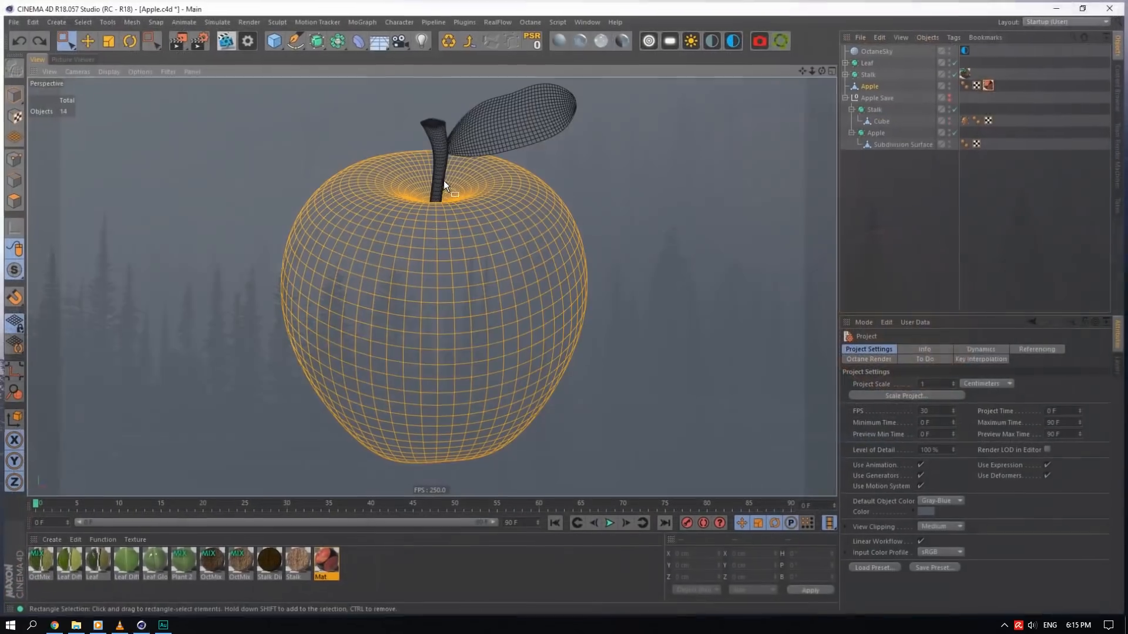
pyautogui.click(872, 84)
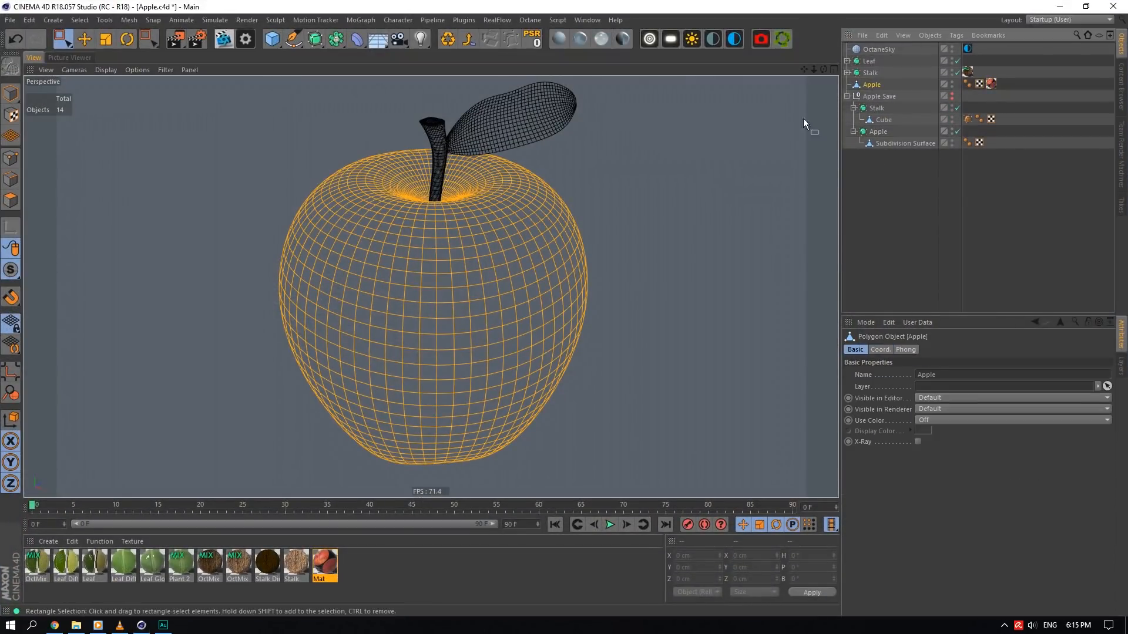
pyautogui.rightClick(375, 262)
pyautogui.click(11, 201)
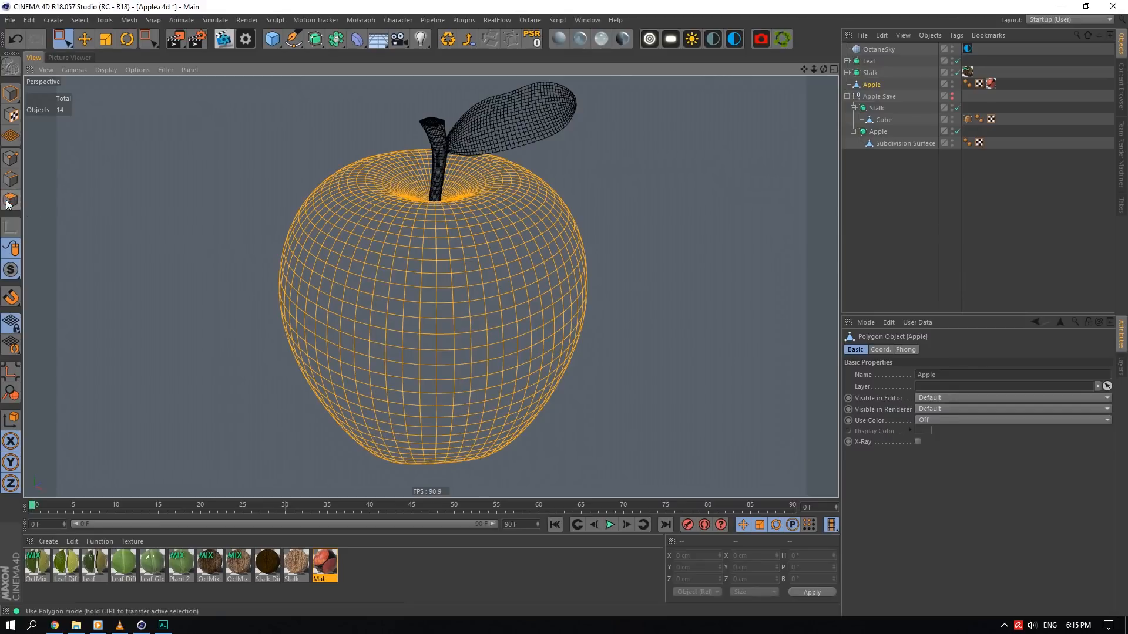
# - Activate the Move tool and open the Octane Live Viewer, placed clear of the apple in the viewport
pyautogui.click(91, 42)
pyautogui.click(230, 42)
pyautogui.moveTo(390, 136); pyautogui.dragTo(744, 343)
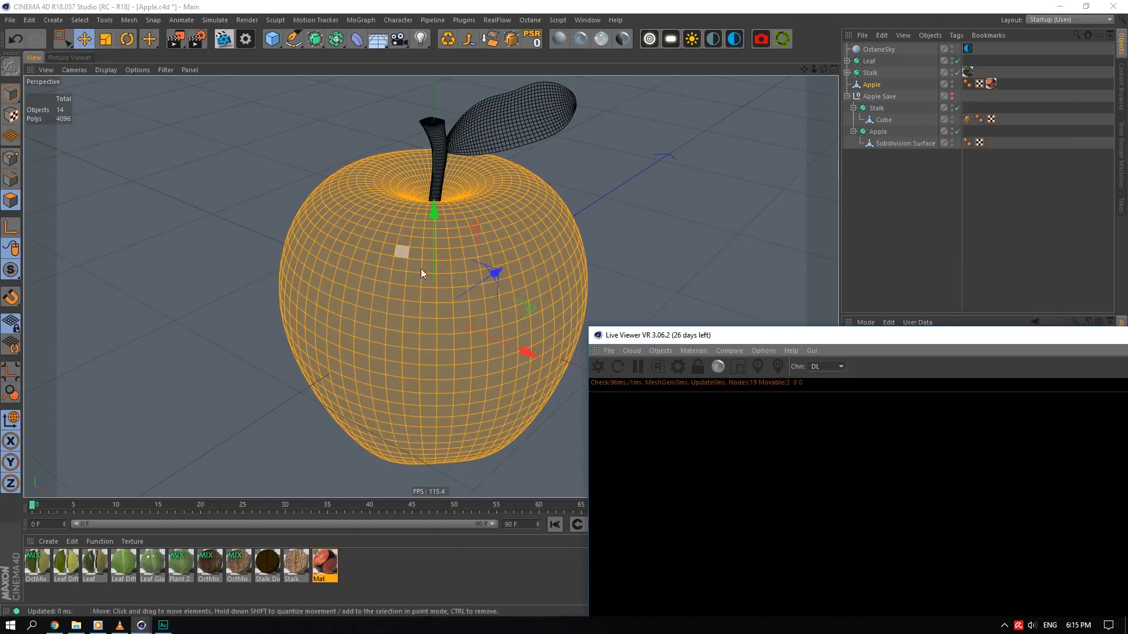
# - Disable the Roughness, Normal and Displacement channels of the apple's Mat material
pyautogui.doubleClick(325, 562)
pyautogui.click(215, 241)
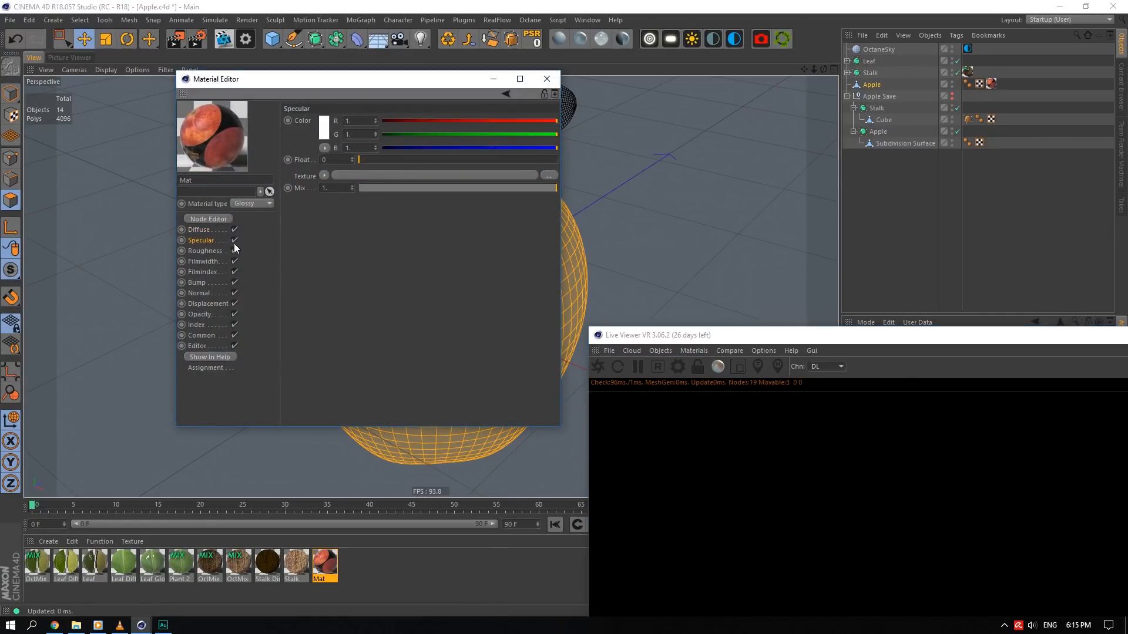
pyautogui.click(232, 251)
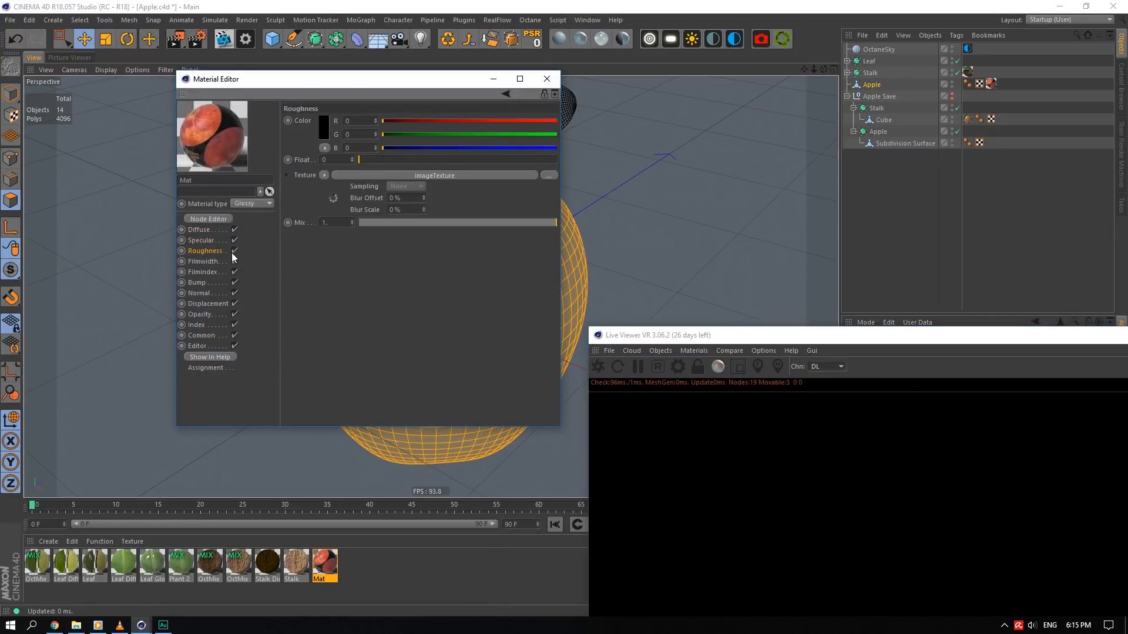
pyautogui.click(234, 292)
pyautogui.click(235, 302)
pyautogui.click(224, 303)
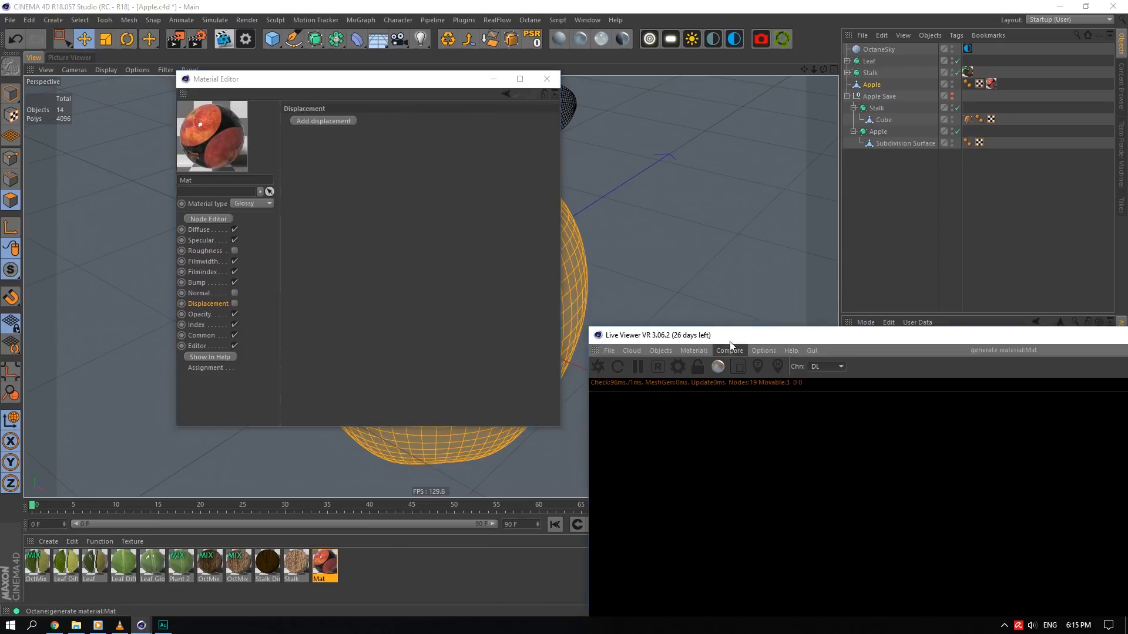
# - Start the Octane Live Viewer render of the apple and reposition its window next to the material settings
pyautogui.moveTo(730, 338); pyautogui.dragTo(571, 139)
pyautogui.click(440, 168)
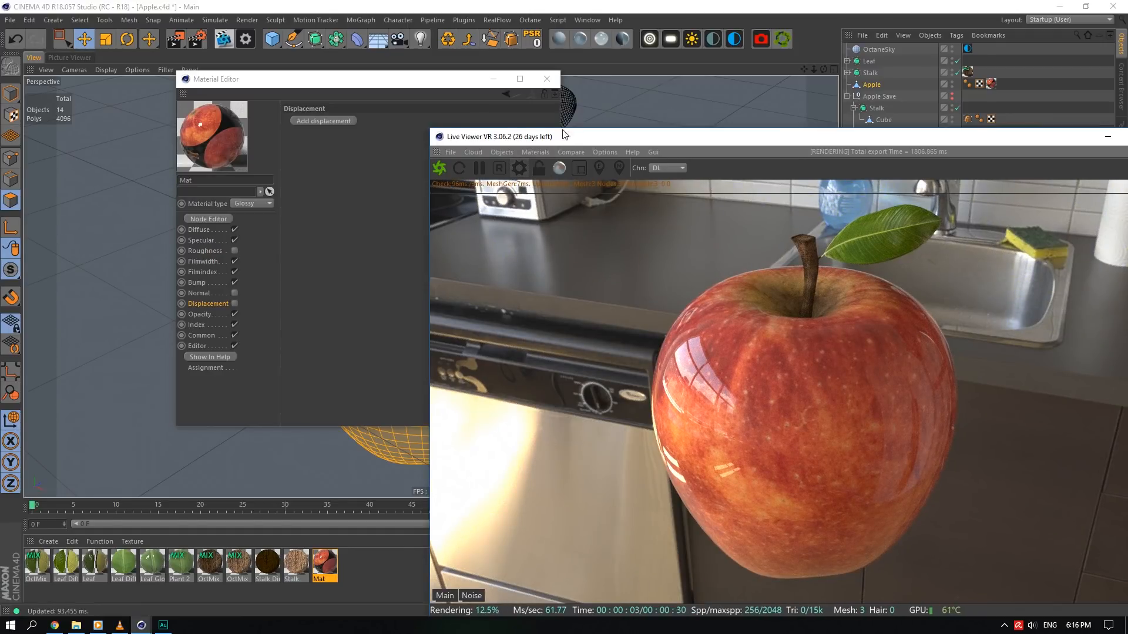
pyautogui.moveTo(567, 136); pyautogui.dragTo(486, 89)
pyautogui.moveTo(350, 80); pyautogui.dragTo(444, 102)
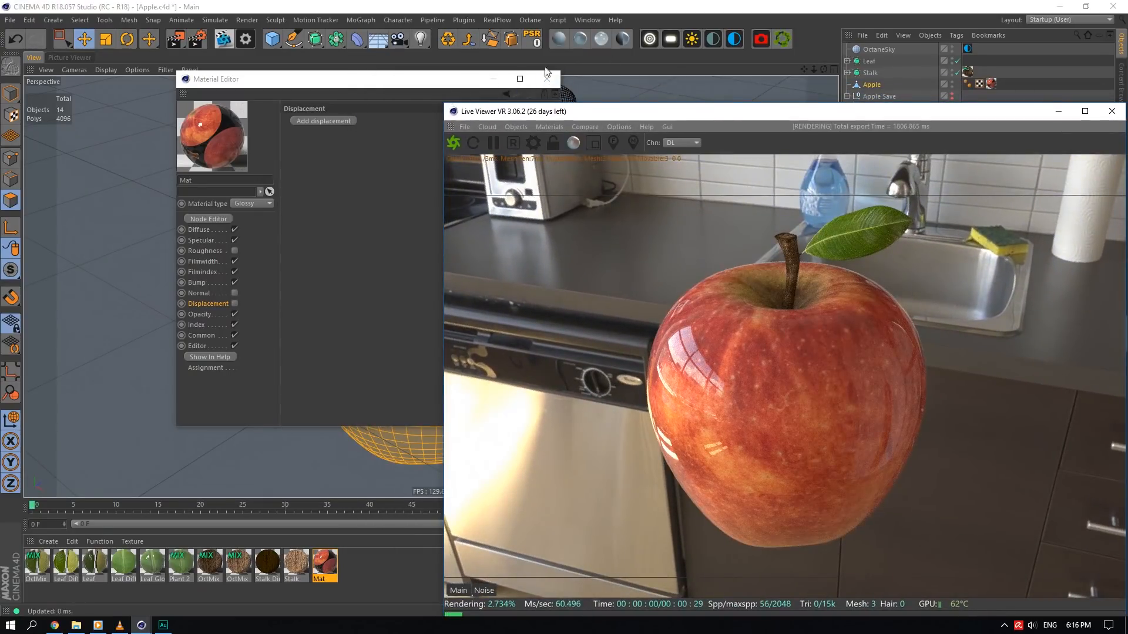
# - Close the Material Editor and examine the rendered apple from a lower angle and close up on its skin
pyautogui.moveTo(823, 69); pyautogui.dragTo(674, 209)
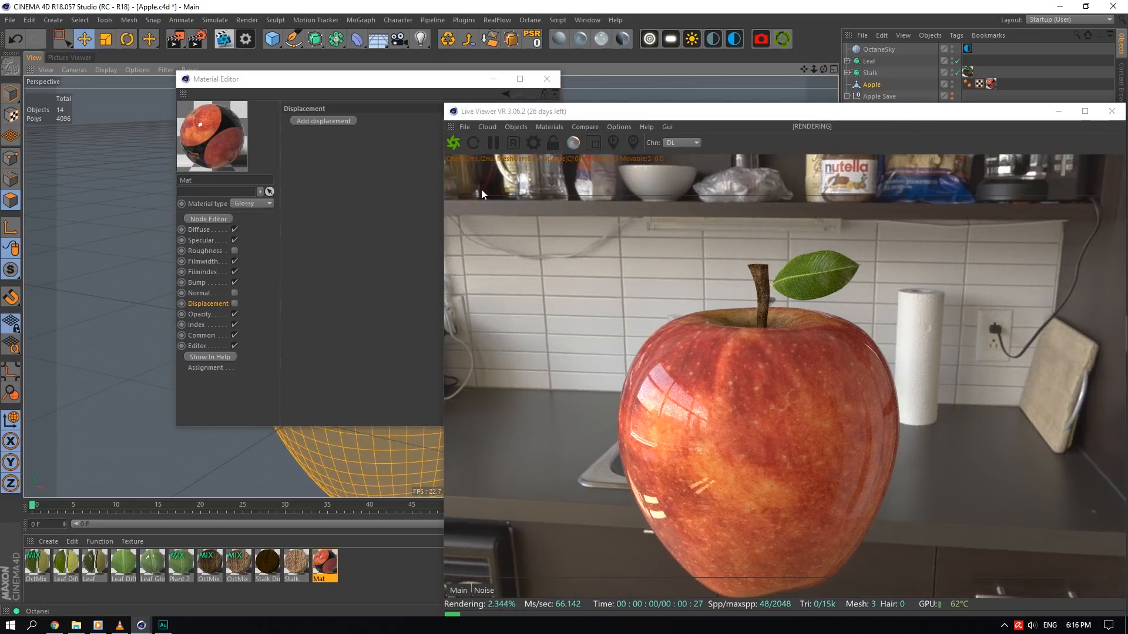
pyautogui.moveTo(804, 70); pyautogui.dragTo(804, 69)
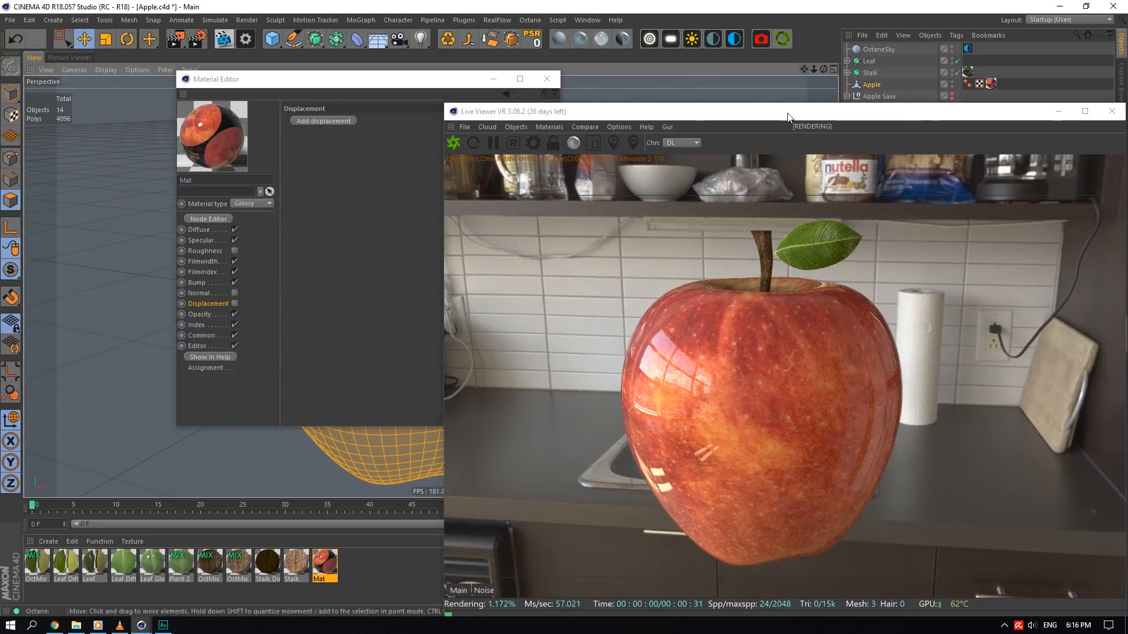
pyautogui.moveTo(787, 113); pyautogui.dragTo(780, 71)
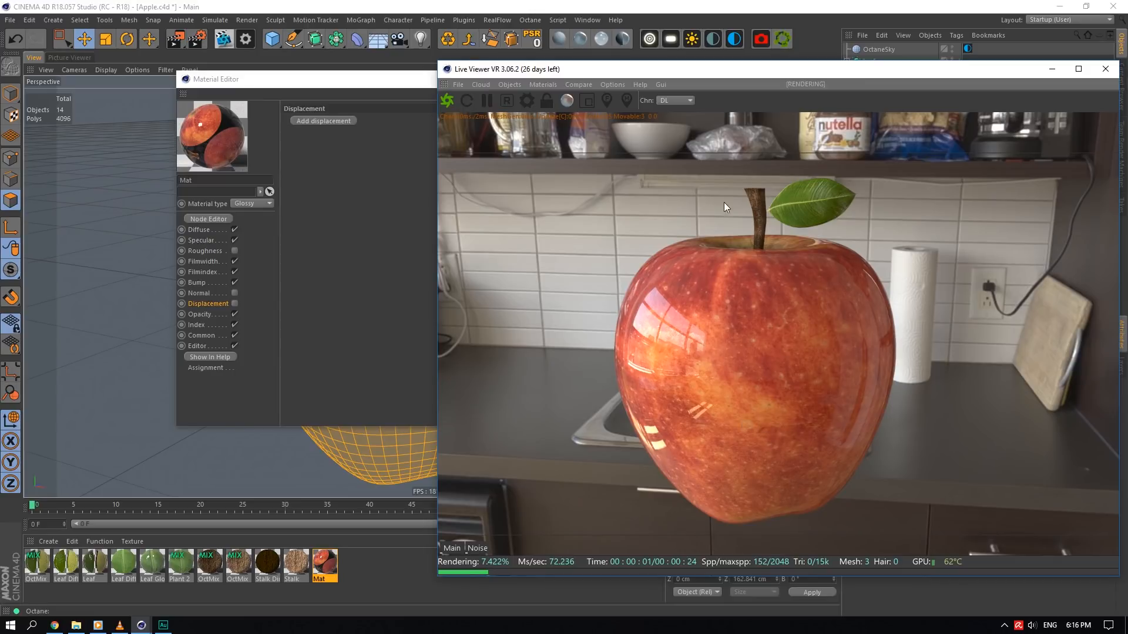
pyautogui.click(385, 79)
pyautogui.click(548, 79)
pyautogui.moveTo(712, 74); pyautogui.dragTo(813, 111)
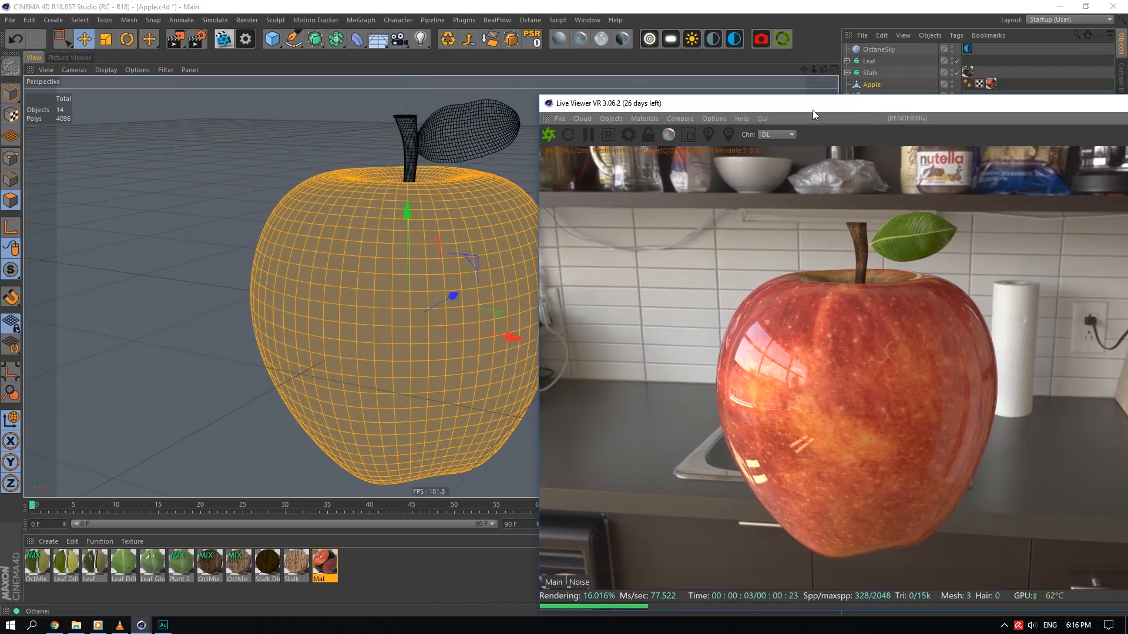
pyautogui.scroll(10, 373, 380)
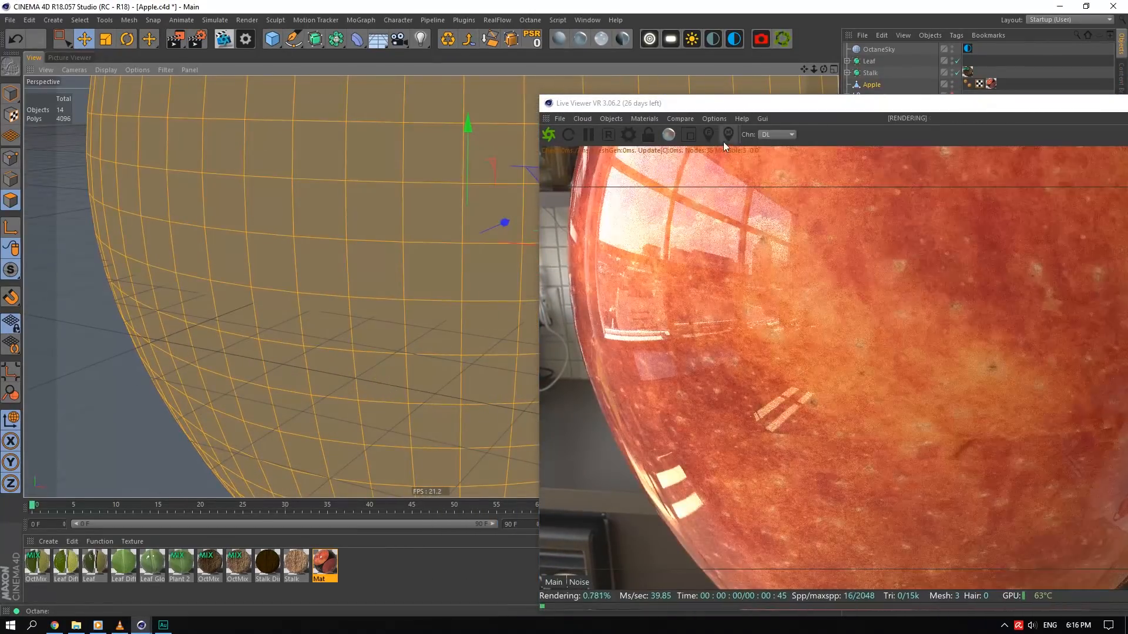
# - Re-enable the Normal, Displacement and Roughness channels of the apple's Mat material
pyautogui.keyDown('alt'); pyautogui.moveTo(823, 492); pyautogui.dragTo(826, 438); pyautogui.keyUp('alt')
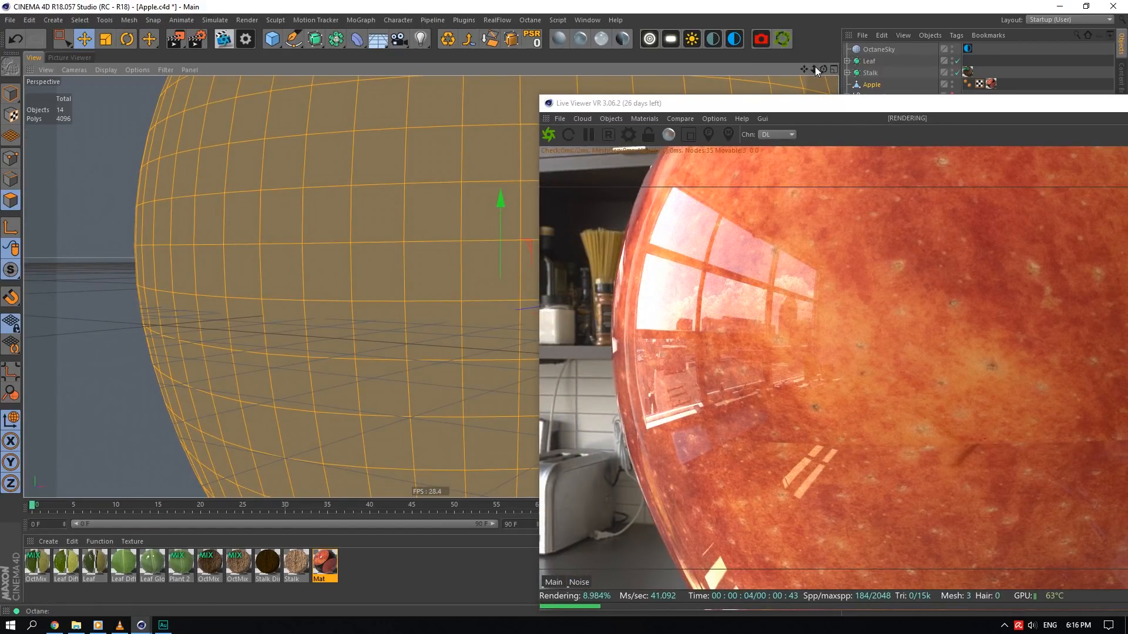
pyautogui.moveTo(815, 66); pyautogui.dragTo(815, 62)
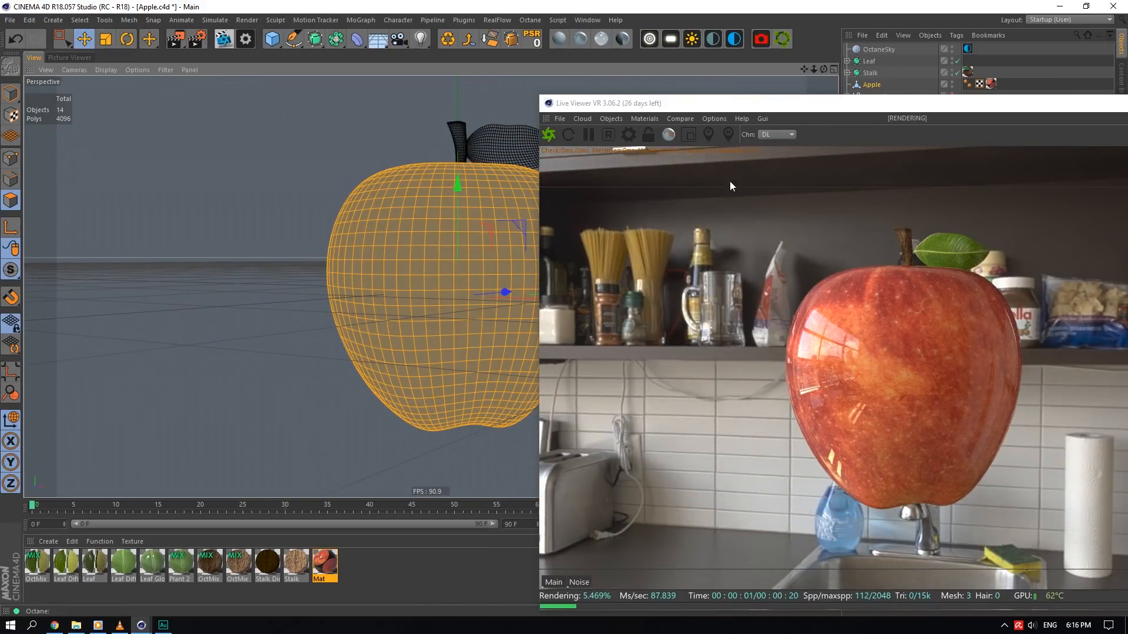
pyautogui.doubleClick(335, 565)
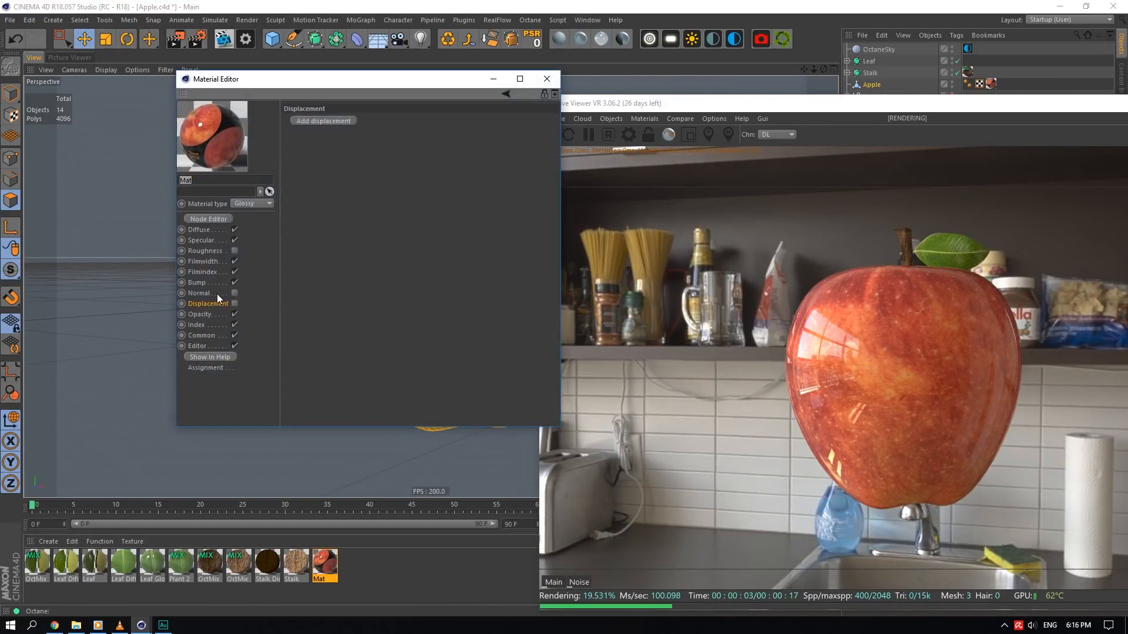
pyautogui.click(234, 293)
pyautogui.click(234, 304)
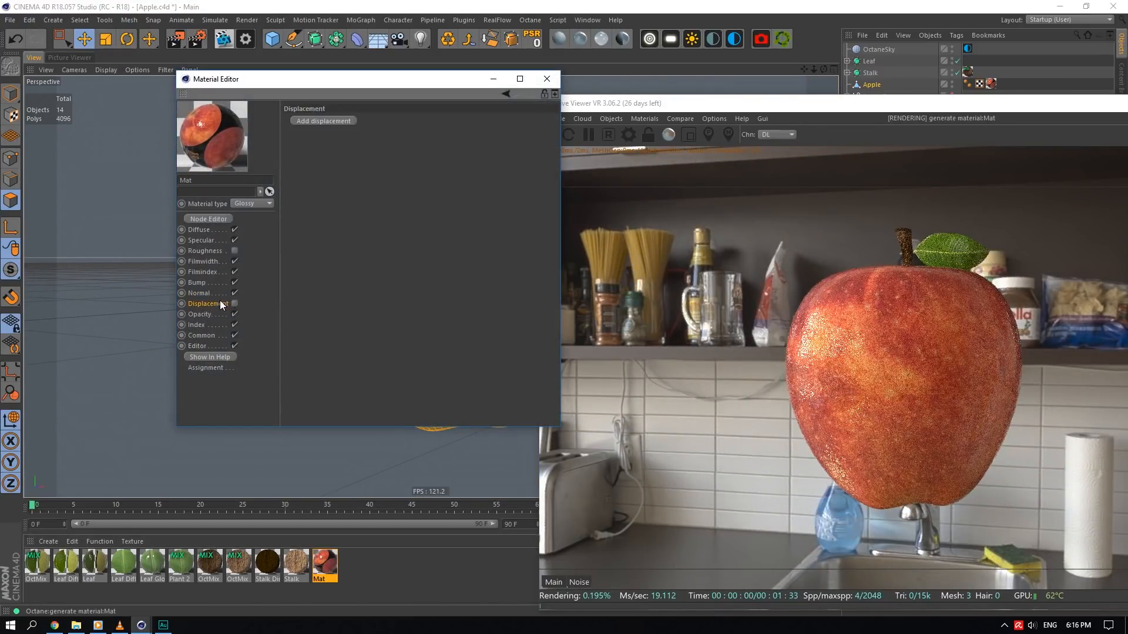
pyautogui.click(205, 250)
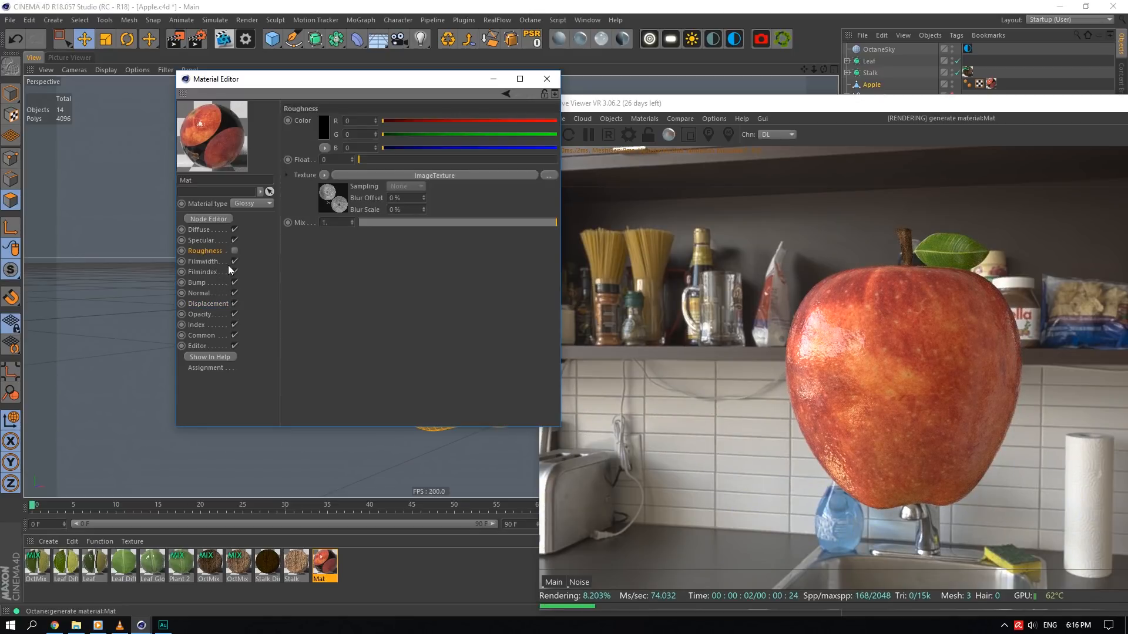
pyautogui.click(236, 251)
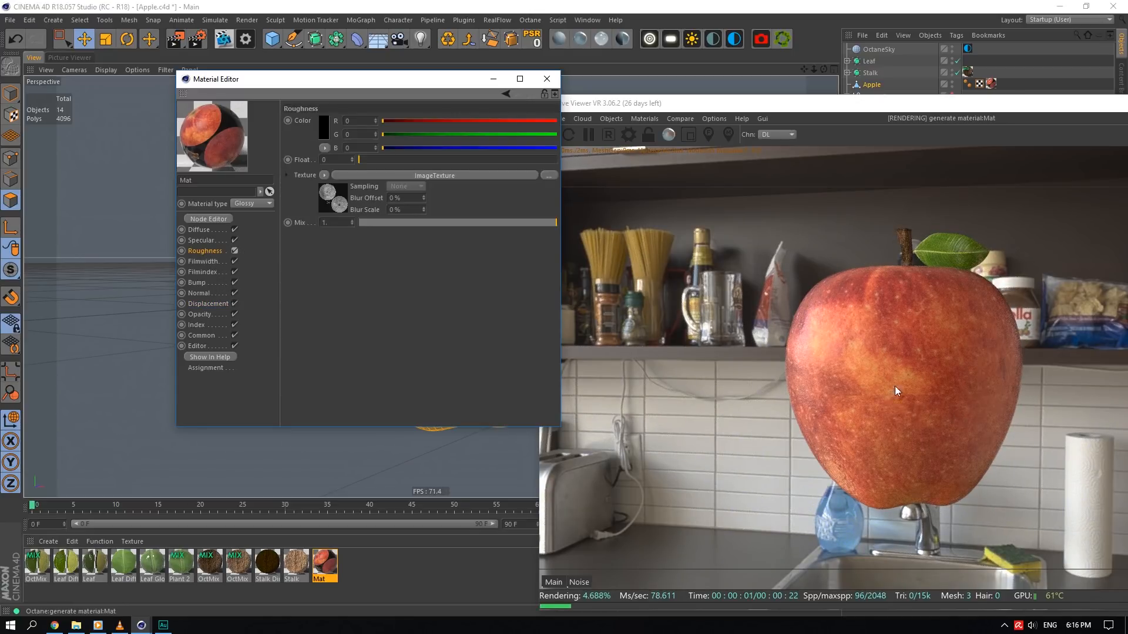
# - Adjust the Ray epsilon slightly in the Octane pathtracing kernel settings, then close the settings and the Material Editor
pyautogui.moveTo(824, 69); pyautogui.dragTo(764, 72)
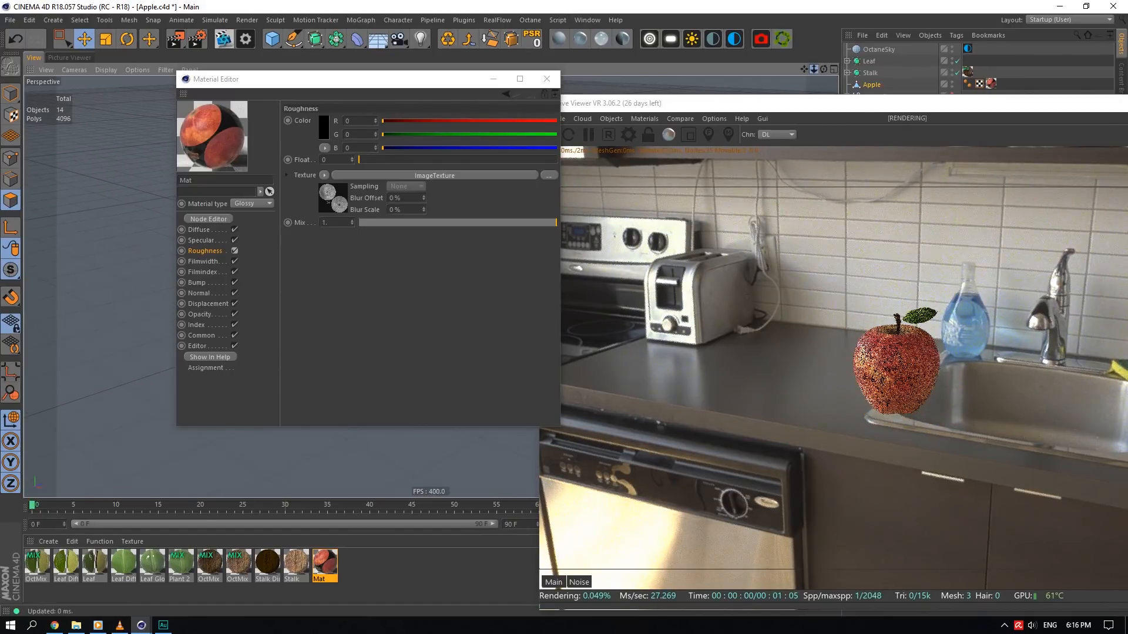
pyautogui.click(630, 135)
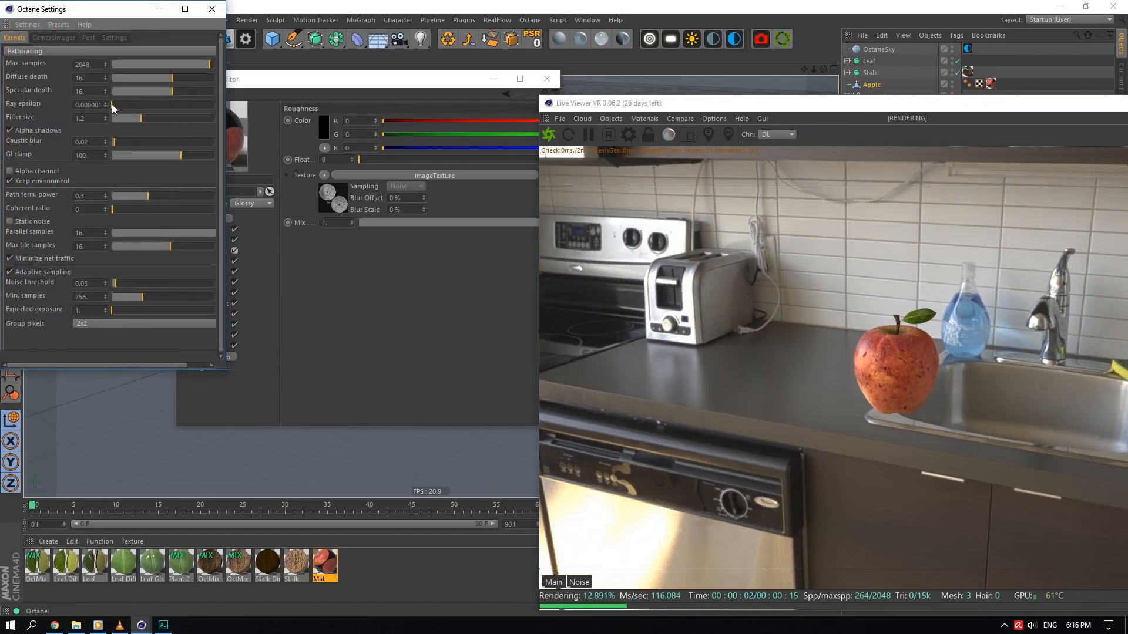
pyautogui.moveTo(111, 105); pyautogui.dragTo(118, 105)
pyautogui.click(212, 9)
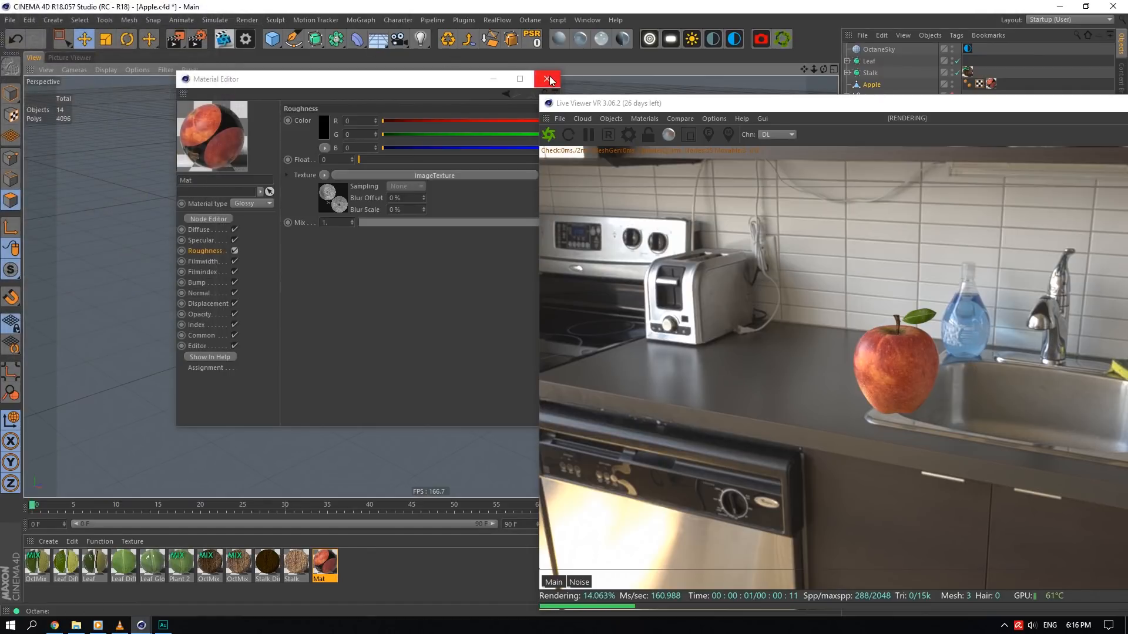
pyautogui.click(546, 79)
# - Reposition the Live Viewer beside the apple in the viewport and view the stalk and the apple's top up close
pyautogui.scroll(4, 457, 251)
pyautogui.moveTo(1039, 104); pyautogui.dragTo(819, 108)
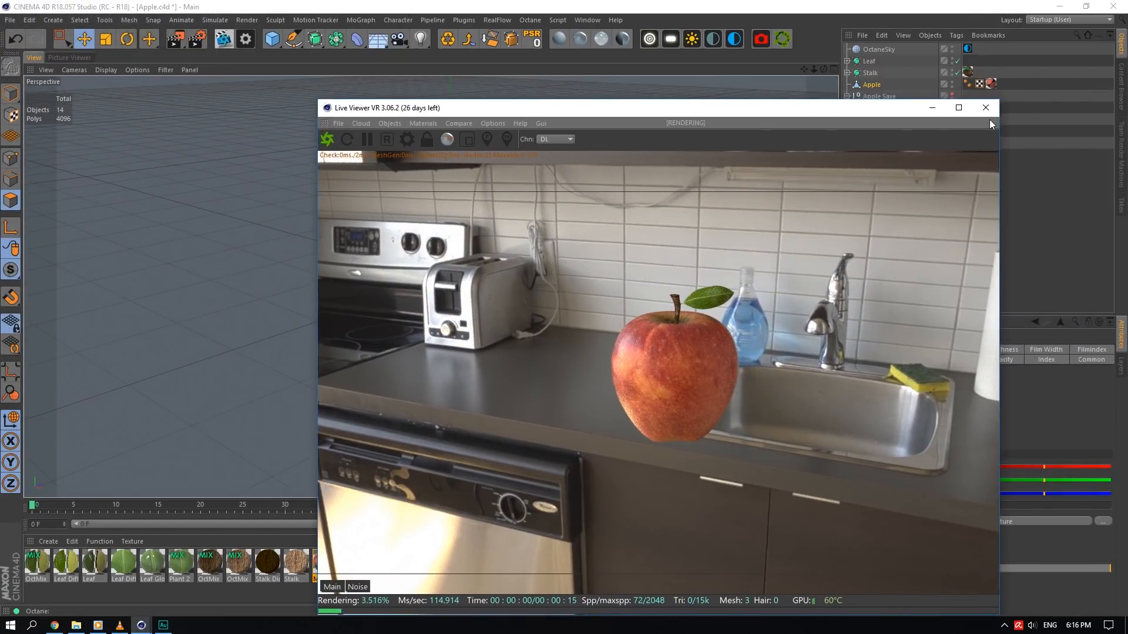
pyautogui.moveTo(702, 107); pyautogui.dragTo(962, 156)
pyautogui.scroll(4, 504, 202)
pyautogui.scroll(5, 437, 195)
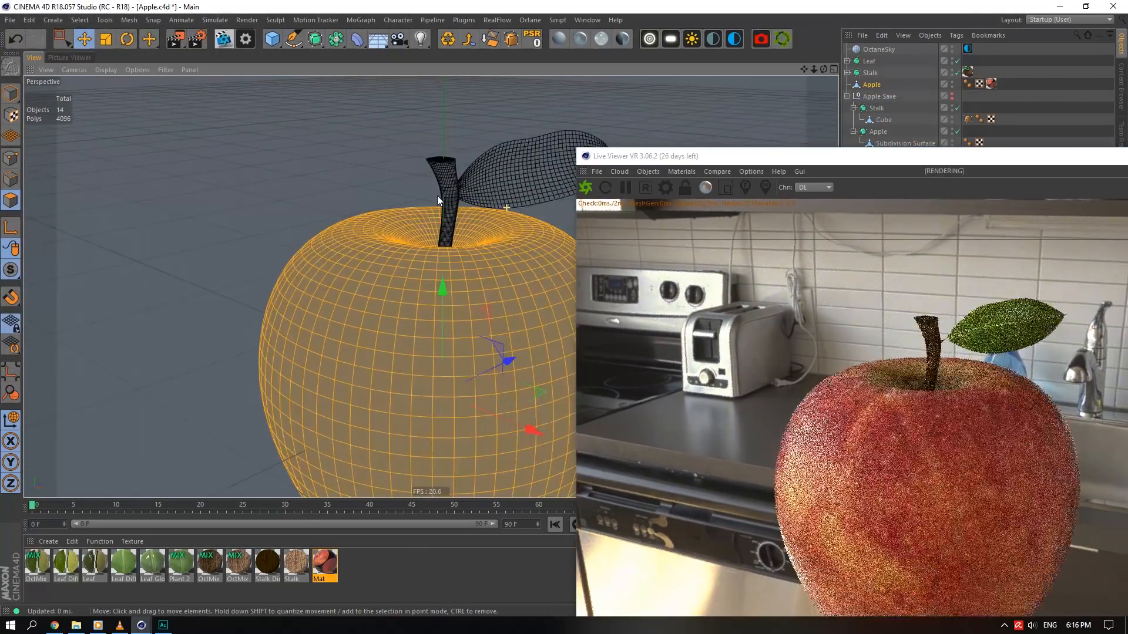
pyautogui.scroll(3, 445, 253)
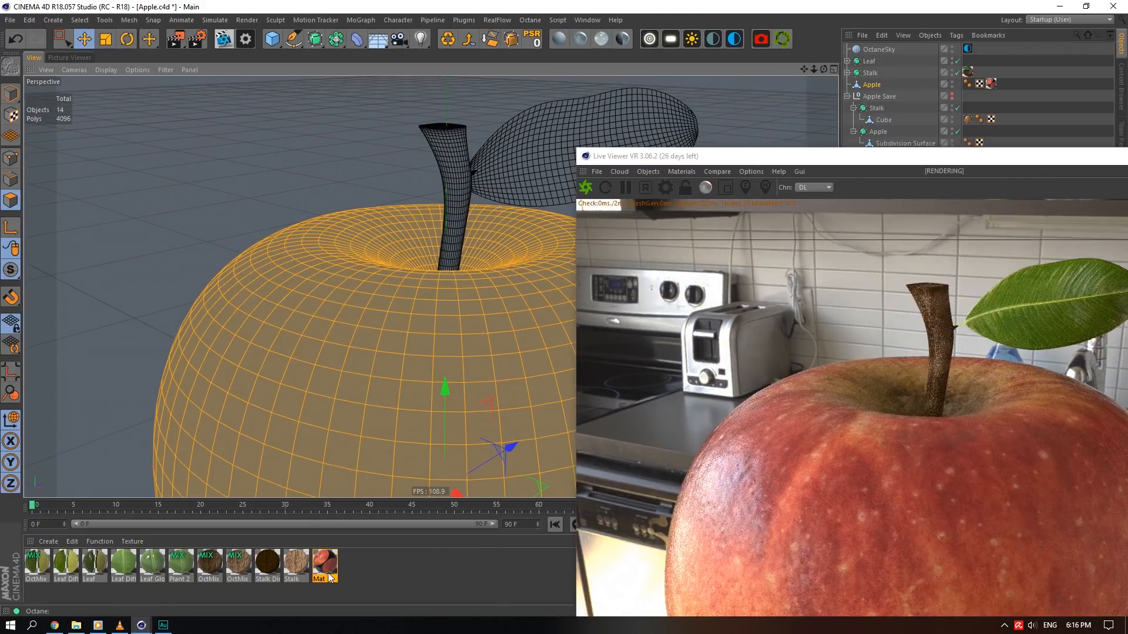
# - Review the Stalk material's channels from Diffuse to Normal and open the image texture in its Normal channel
pyautogui.doubleClick(325, 563)
pyautogui.click(547, 79)
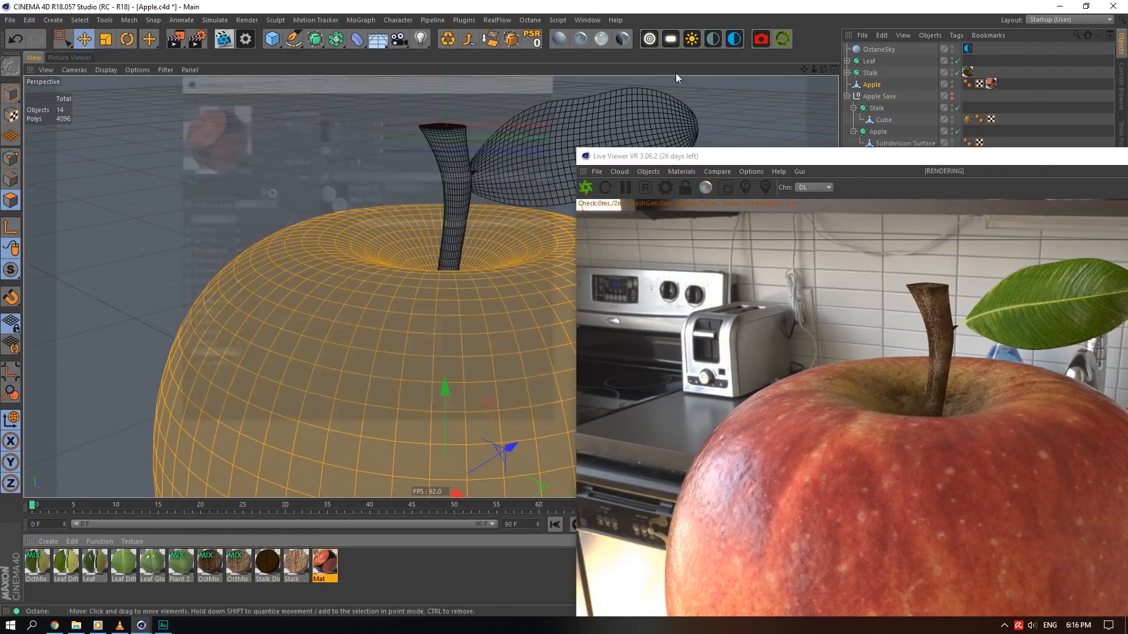
pyautogui.click(307, 571)
pyautogui.doubleClick(307, 571)
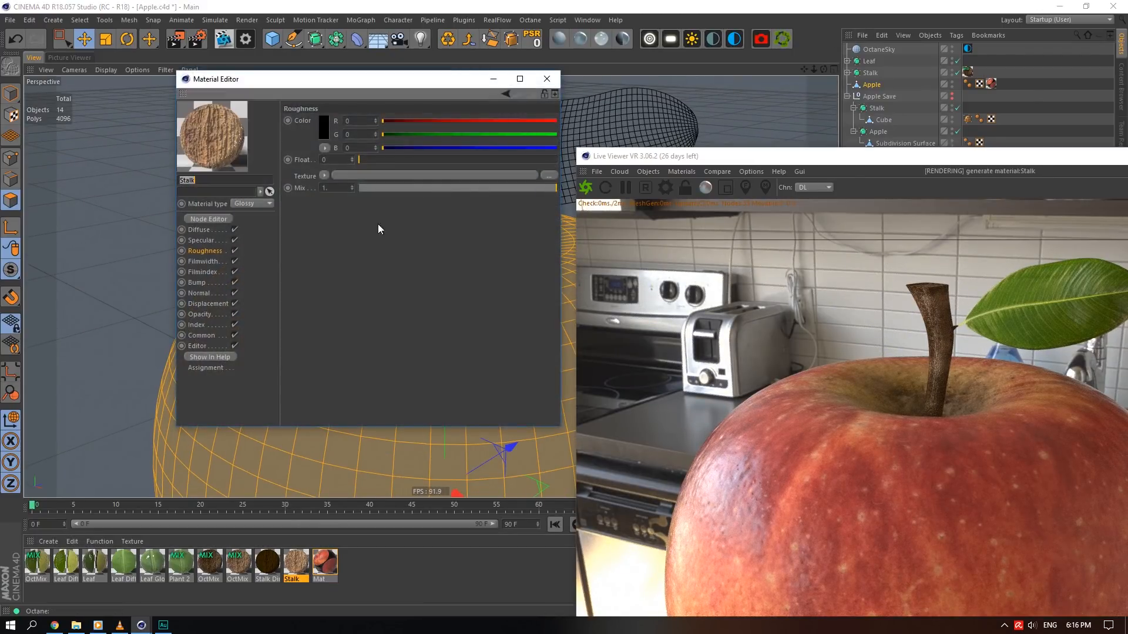
pyautogui.click(335, 188)
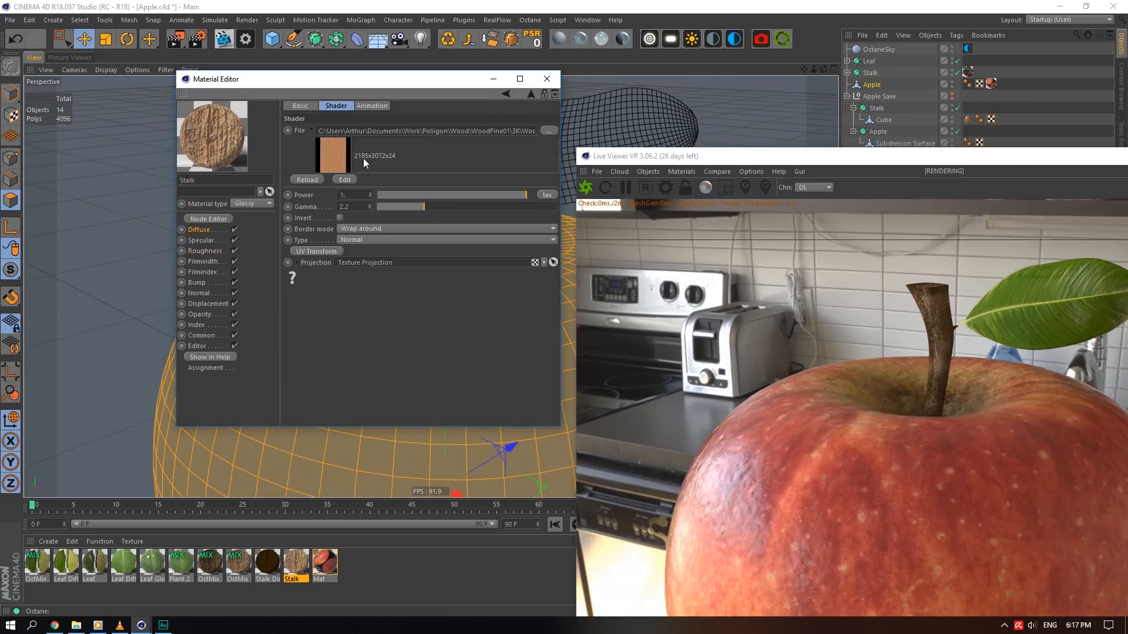
pyautogui.click(201, 240)
pyautogui.click(213, 250)
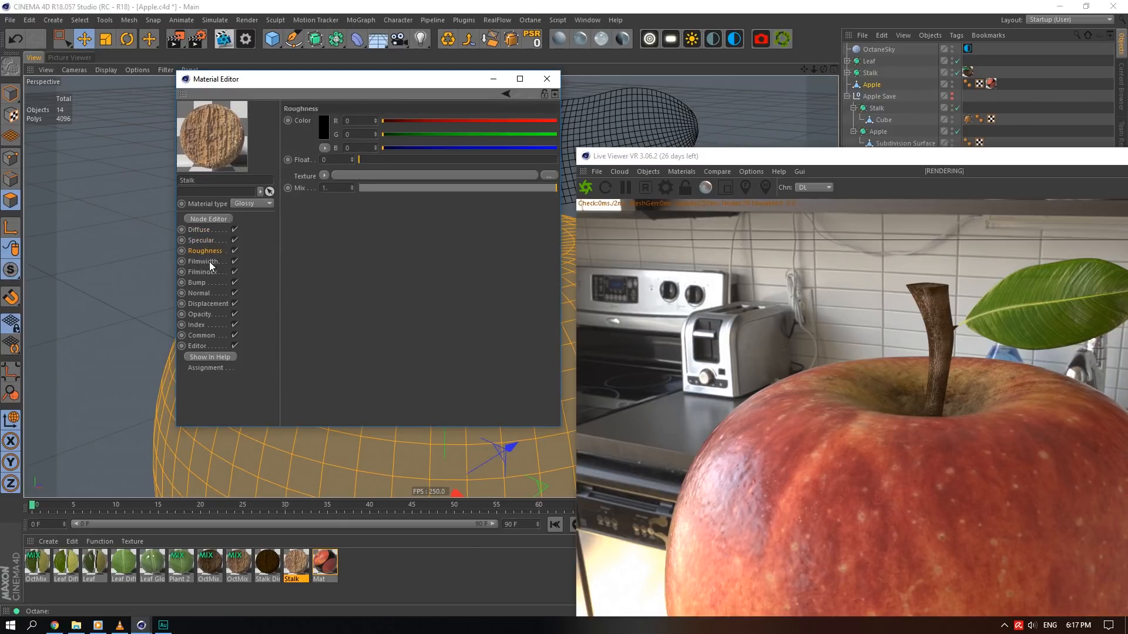
pyautogui.click(209, 262)
pyautogui.click(209, 281)
pyautogui.click(212, 293)
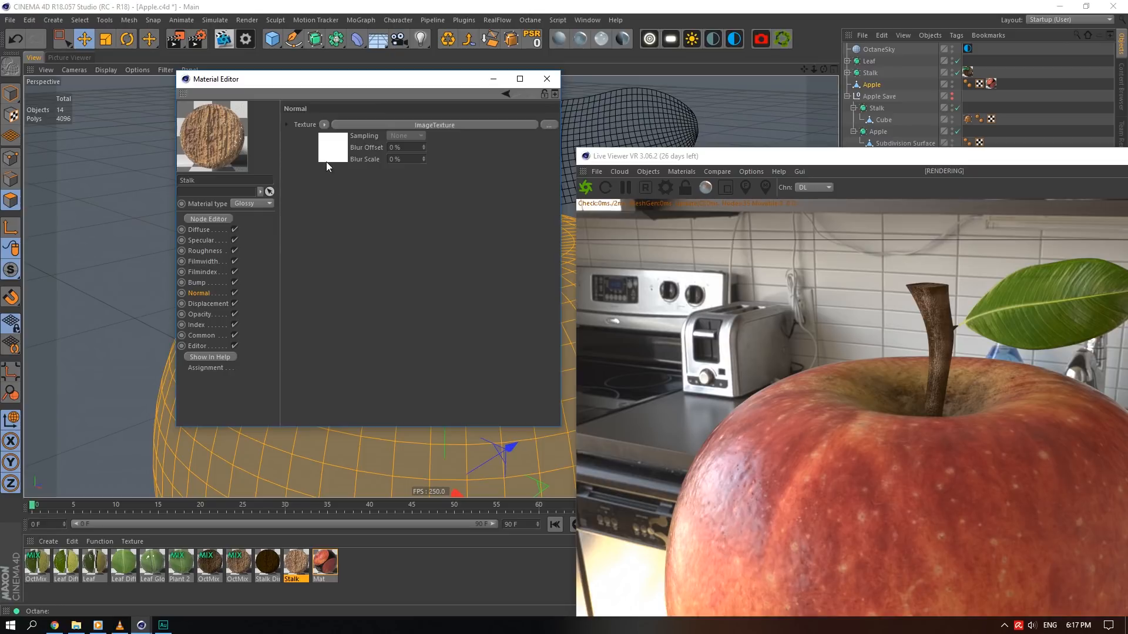
pyautogui.click(330, 150)
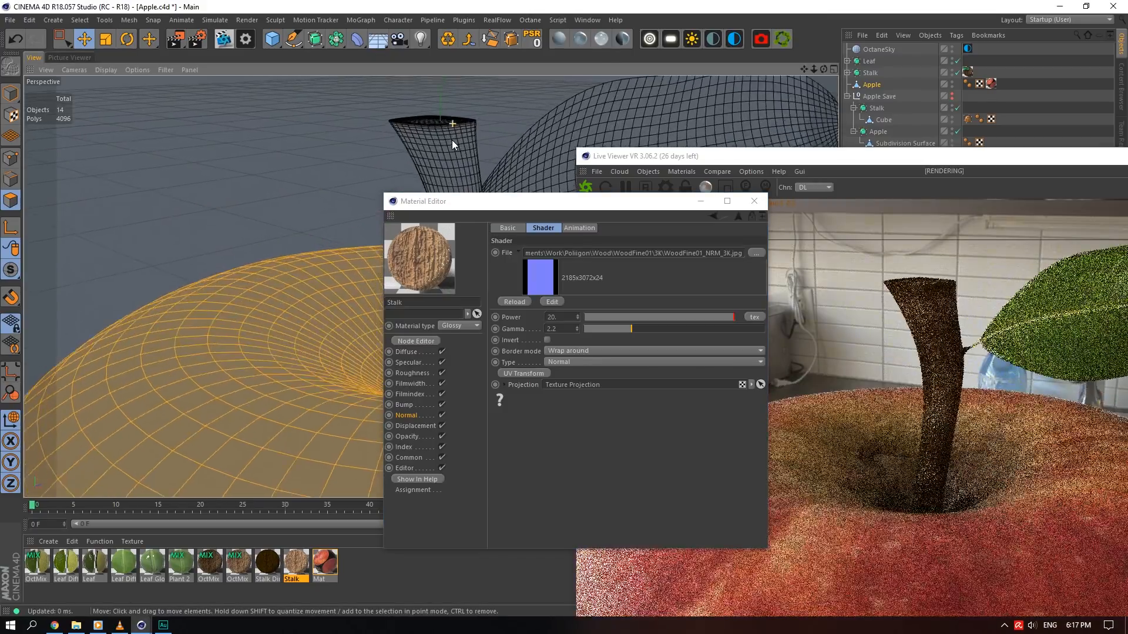
# - Examine the rendered stalk up close and review the Diffuse and Normal channels of the Stalk Dirt material
pyautogui.scroll(5, 452, 140)
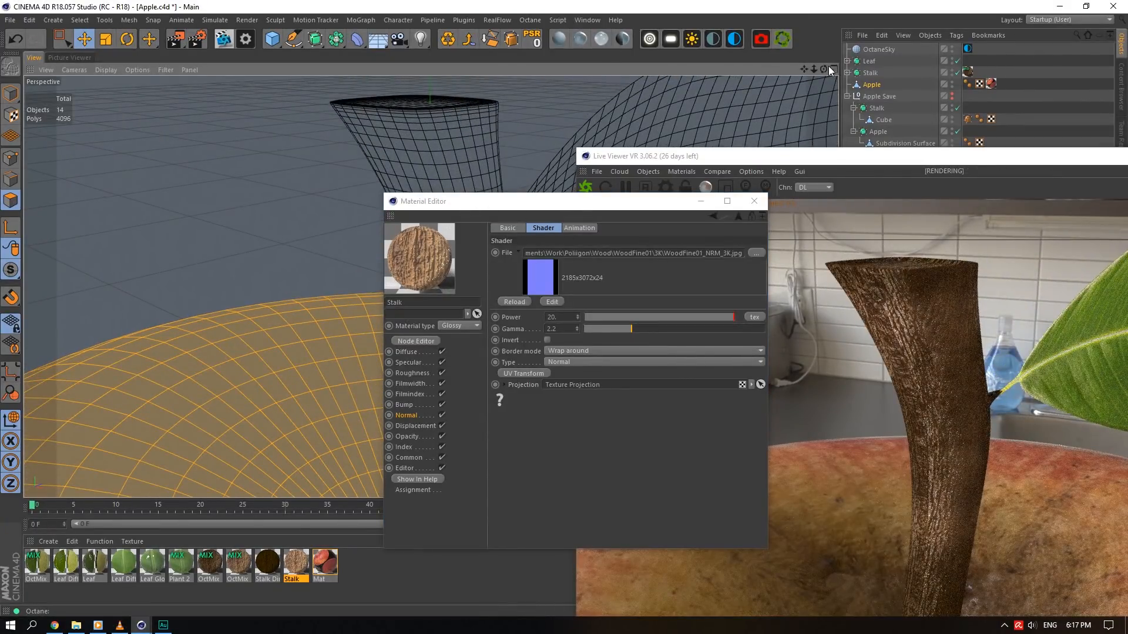
pyautogui.scroll(-2, 547, 156)
pyautogui.moveTo(549, 204); pyautogui.dragTo(319, 123)
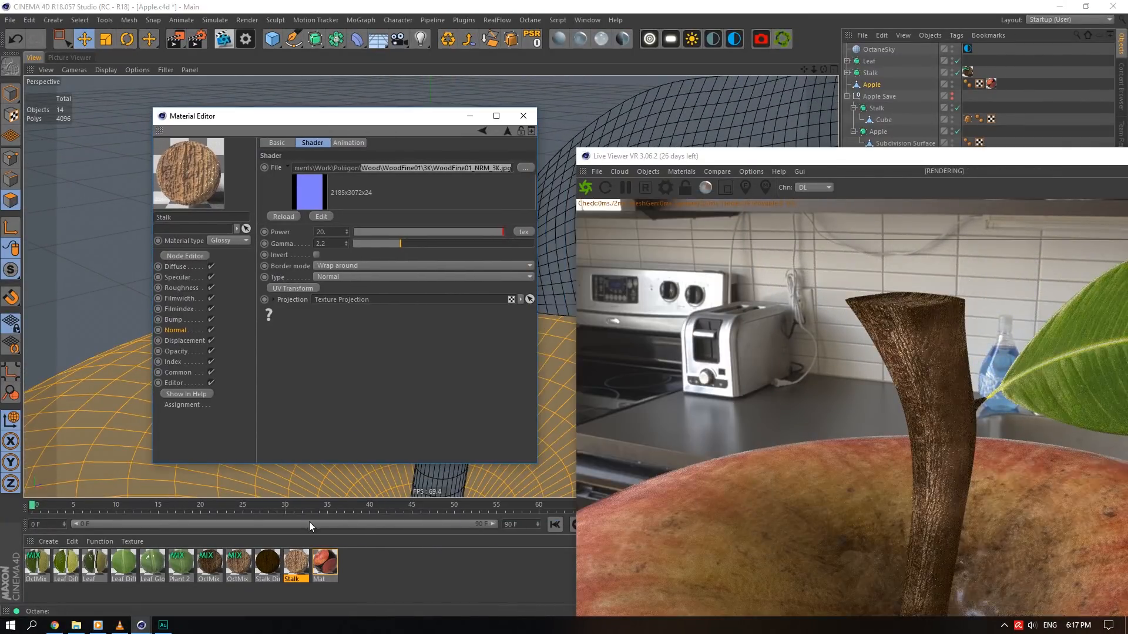
pyautogui.click(267, 563)
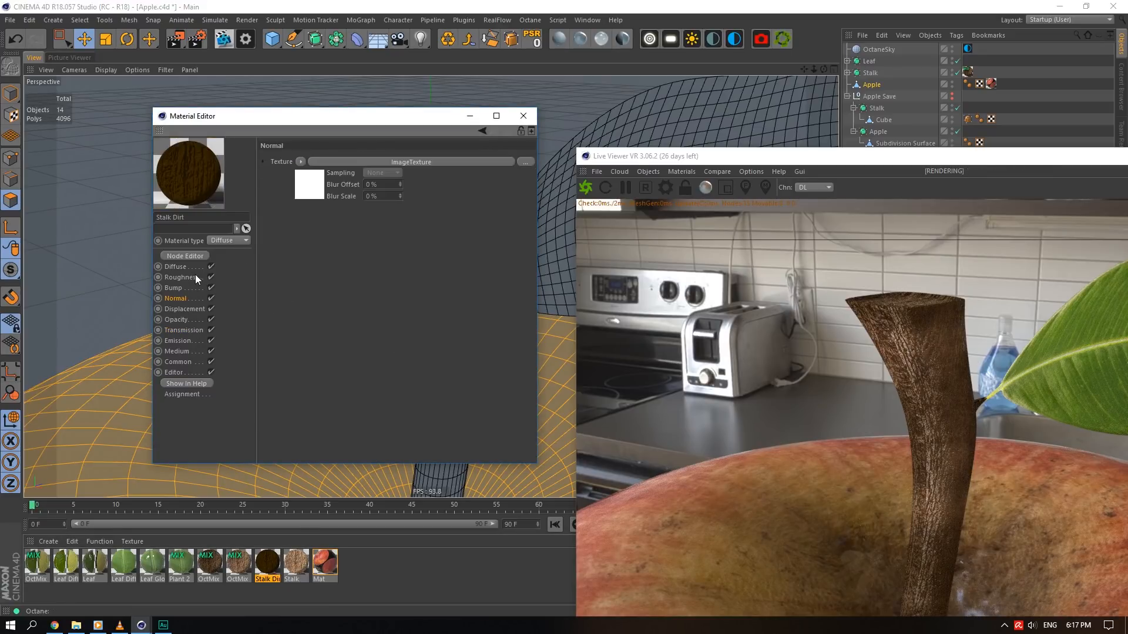
pyautogui.click(189, 266)
pyautogui.click(174, 298)
# - Open the stalk's OctMix materials in the Octane Node Editor and bring the node graph into view
pyautogui.click(238, 562)
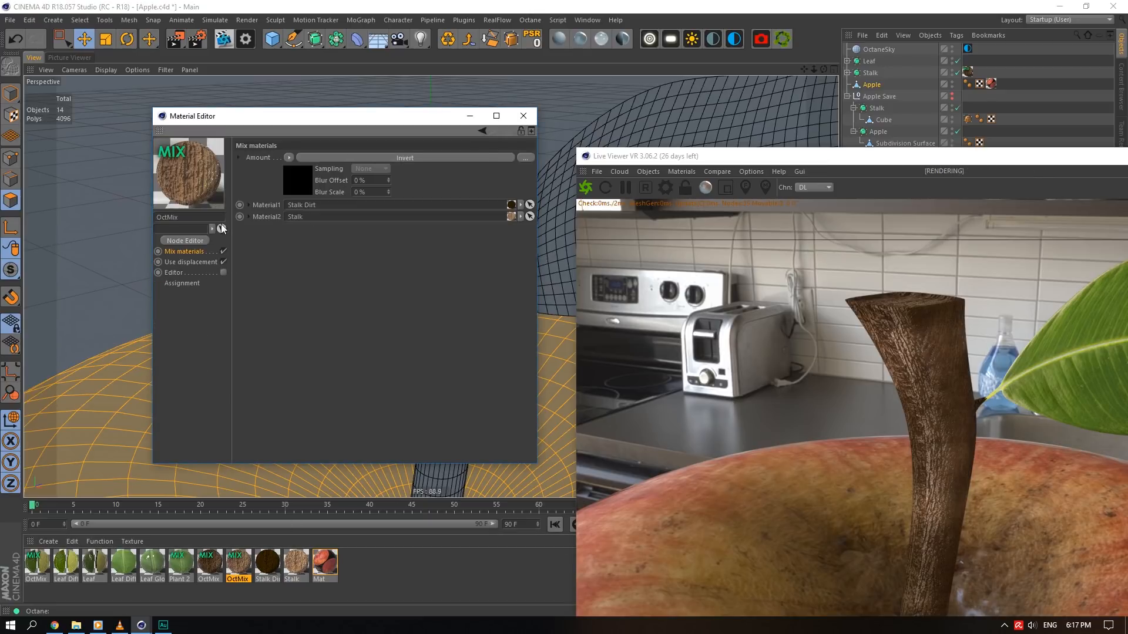
pyautogui.click(185, 240)
pyautogui.click(211, 280)
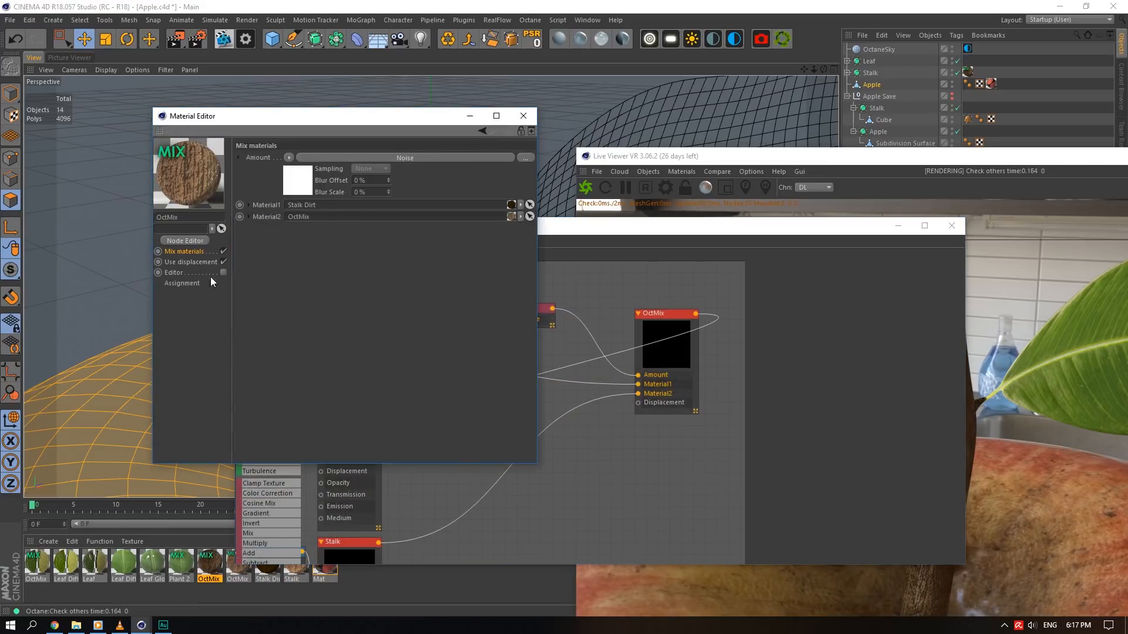
pyautogui.click(656, 315)
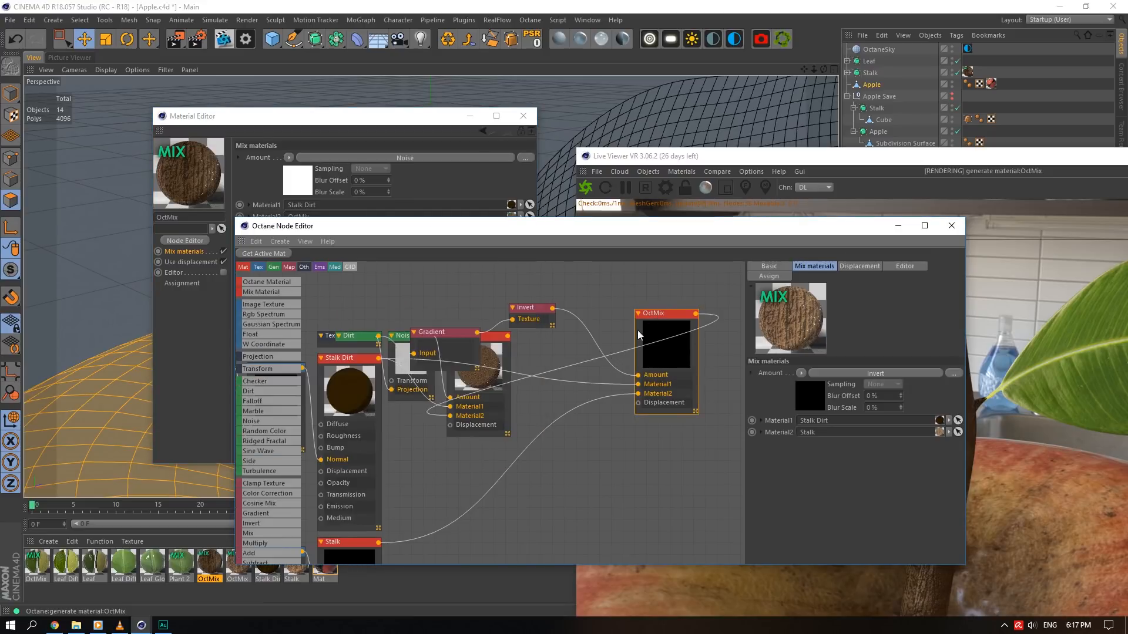
pyautogui.scroll(-6, 594, 364)
pyautogui.scroll(5, 605, 367)
pyautogui.moveTo(615, 381); pyautogui.dragTo(720, 475, button='middle')
# - Separate the overlapping Noise node and the two OctMix nodes in the stalk's node graph
pyautogui.moveTo(688, 413); pyautogui.dragTo(664, 383)
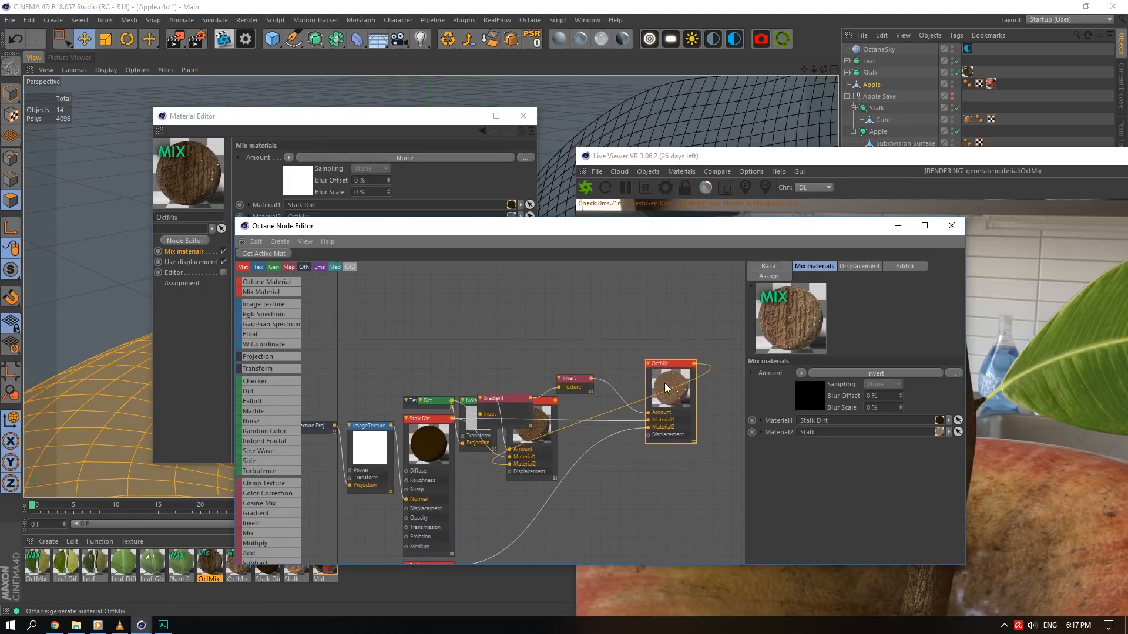
pyautogui.moveTo(473, 431); pyautogui.dragTo(514, 347)
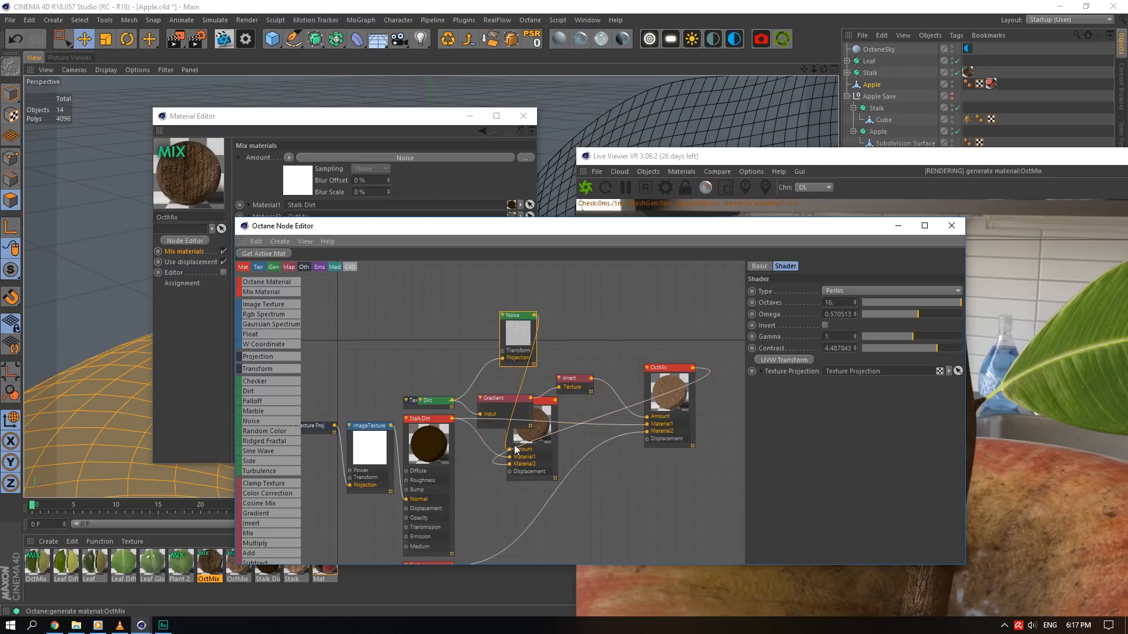
pyautogui.moveTo(536, 445); pyautogui.dragTo(740, 355)
pyautogui.moveTo(488, 411); pyautogui.dragTo(384, 450, button='middle')
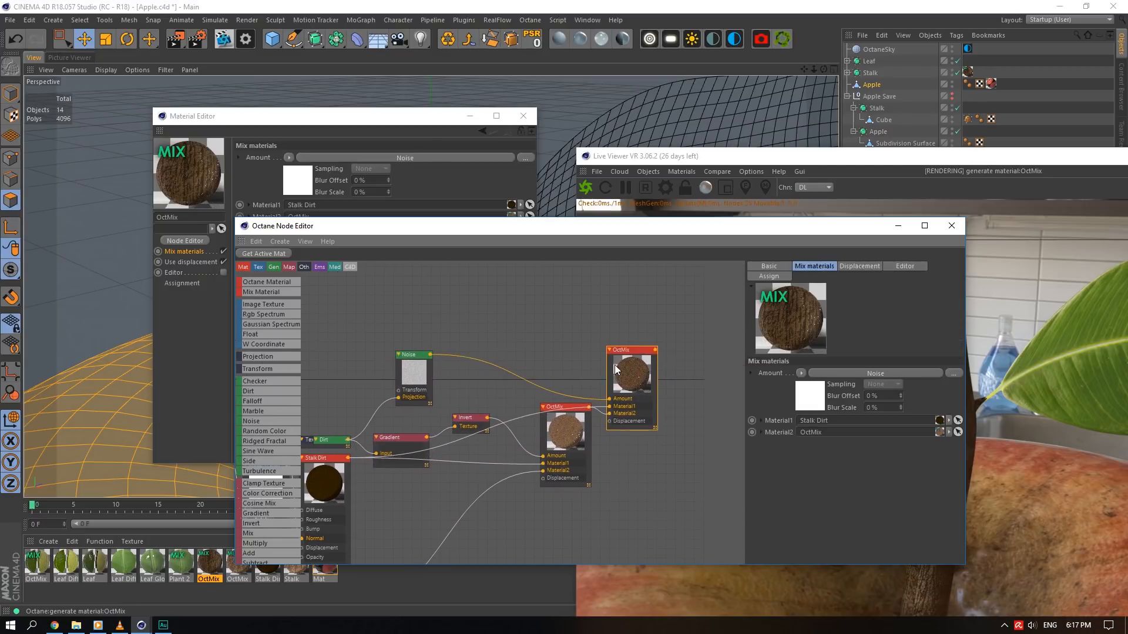
pyautogui.moveTo(615, 366); pyautogui.dragTo(651, 356)
pyautogui.moveTo(572, 420); pyautogui.dragTo(554, 484)
pyautogui.moveTo(409, 367); pyautogui.dragTo(529, 344)
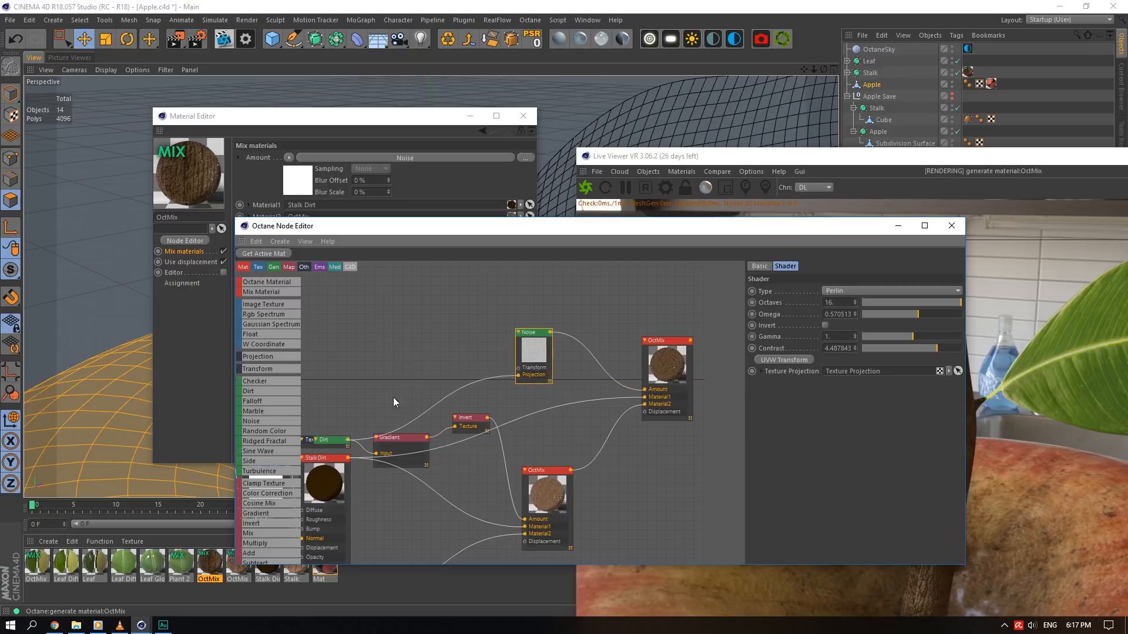
# - Spread out the Texture Projection, Dirt, Gradient and Invert nodes and the lower OctMix node so their connections are readable
pyautogui.moveTo(329, 441); pyautogui.dragTo(411, 342)
pyautogui.moveTo(405, 438); pyautogui.dragTo(411, 398)
pyautogui.moveTo(472, 418); pyautogui.dragTo(605, 466)
pyautogui.moveTo(481, 461); pyautogui.dragTo(555, 498)
pyautogui.moveTo(404, 401); pyautogui.dragTo(477, 453)
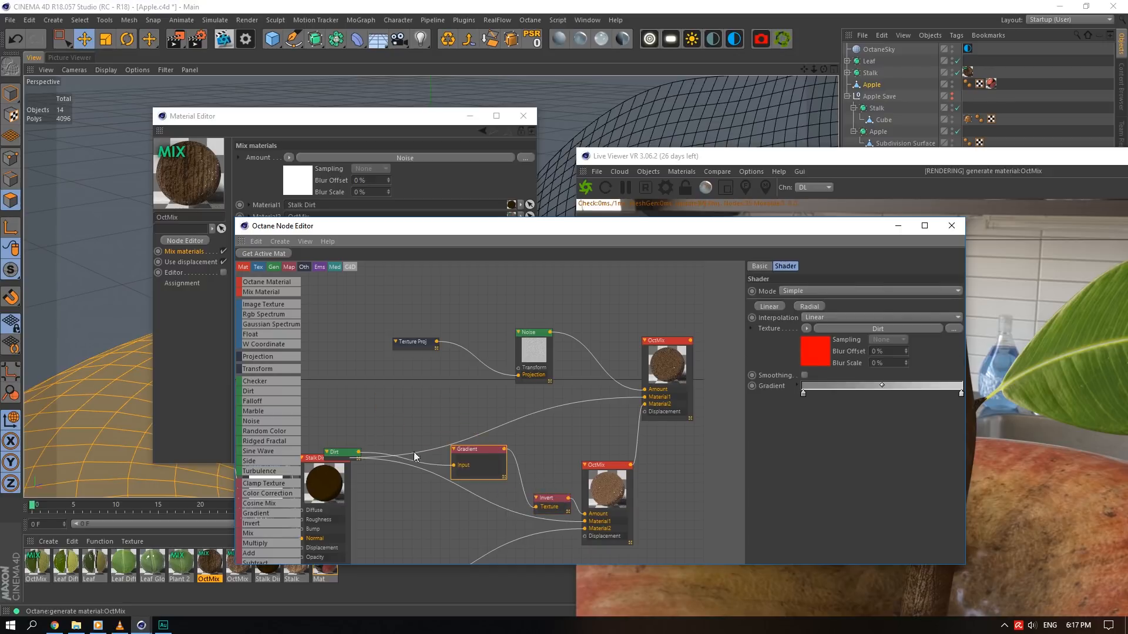
pyautogui.moveTo(344, 452); pyautogui.dragTo(405, 477)
# - Examine the node settings and connections of the Stalk, Stalk Dirt and lower OctMix materials
pyautogui.moveTo(405, 465); pyautogui.dragTo(648, 245, button='middle')
pyautogui.scroll(-3, 545, 274)
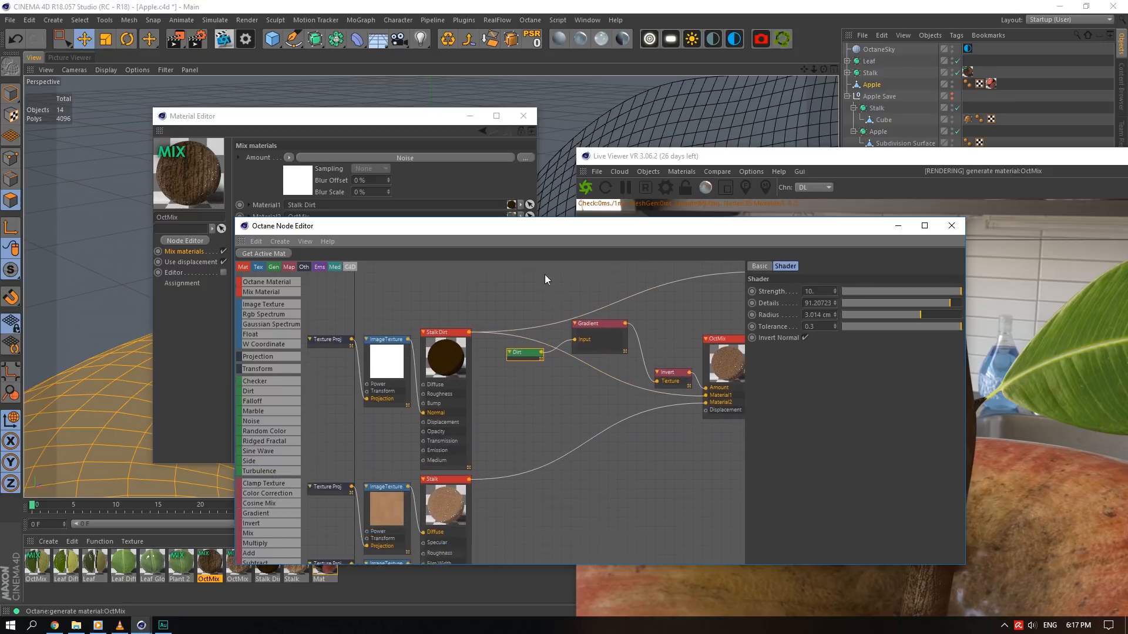
pyautogui.scroll(-2, 477, 400)
pyautogui.scroll(4, 464, 421)
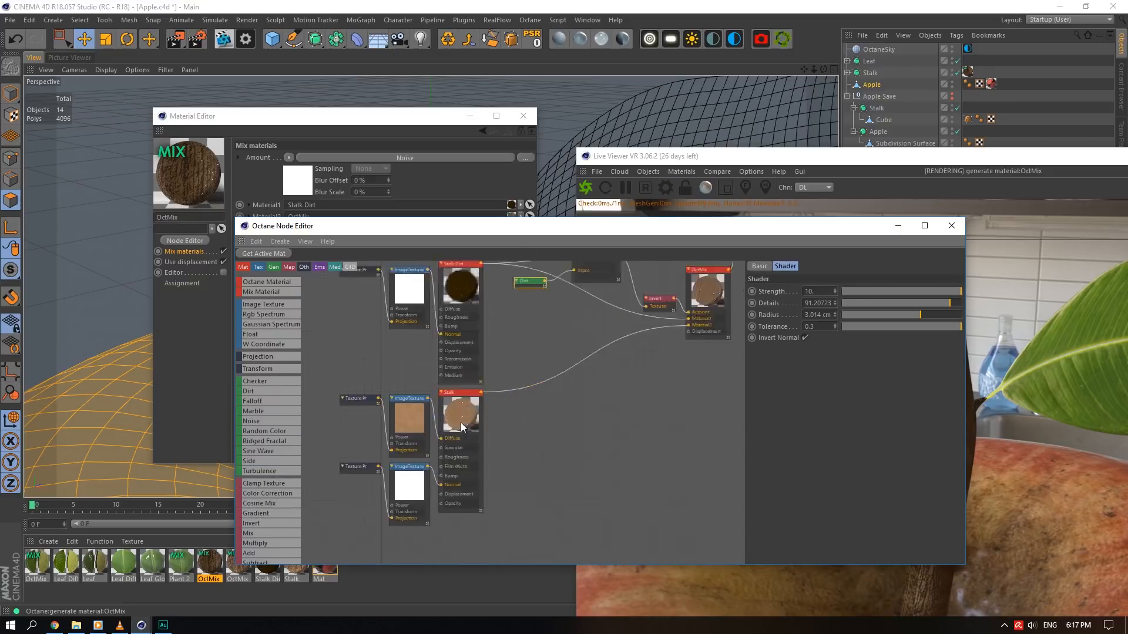
pyautogui.click(448, 438)
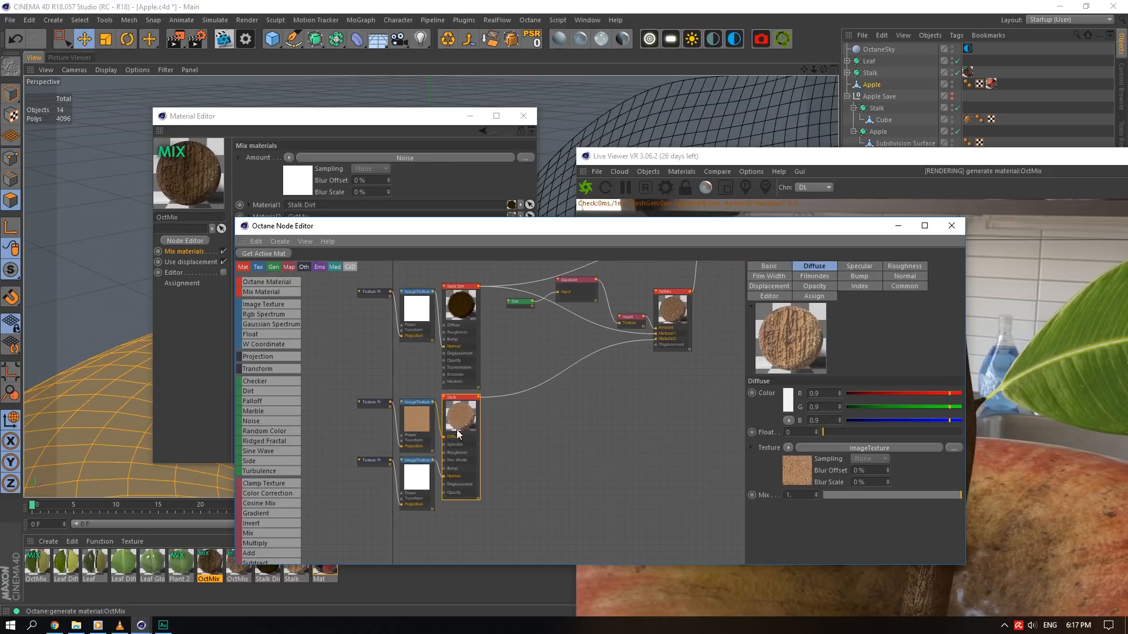
pyautogui.moveTo(488, 462); pyautogui.dragTo(459, 558, button='middle')
pyautogui.click(429, 423)
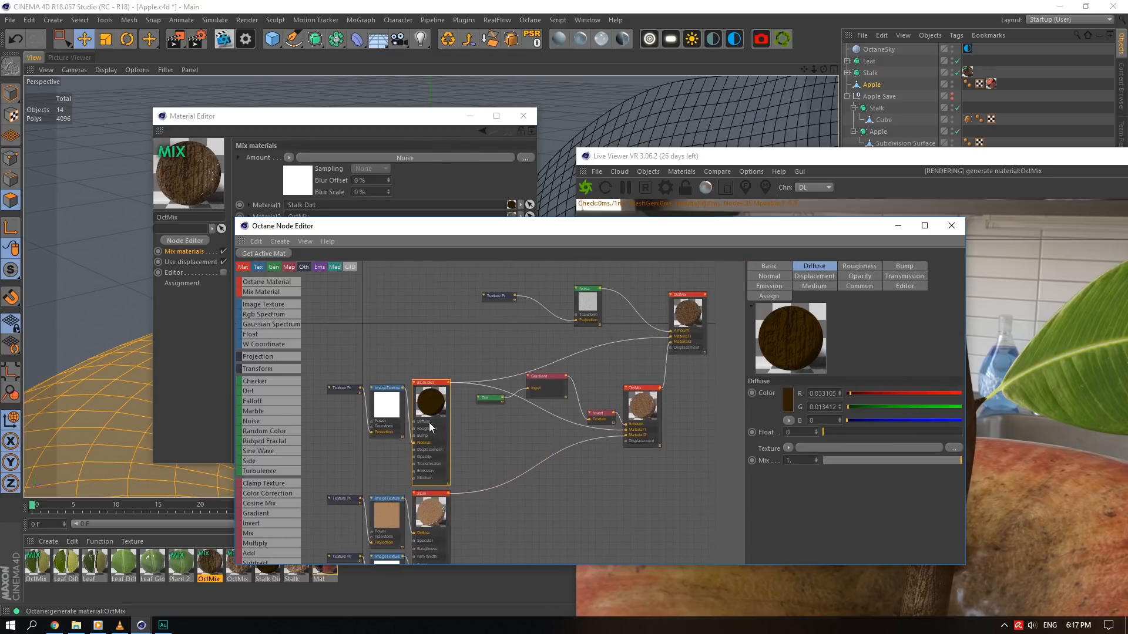
pyautogui.moveTo(393, 422); pyautogui.dragTo(400, 386, button='middle')
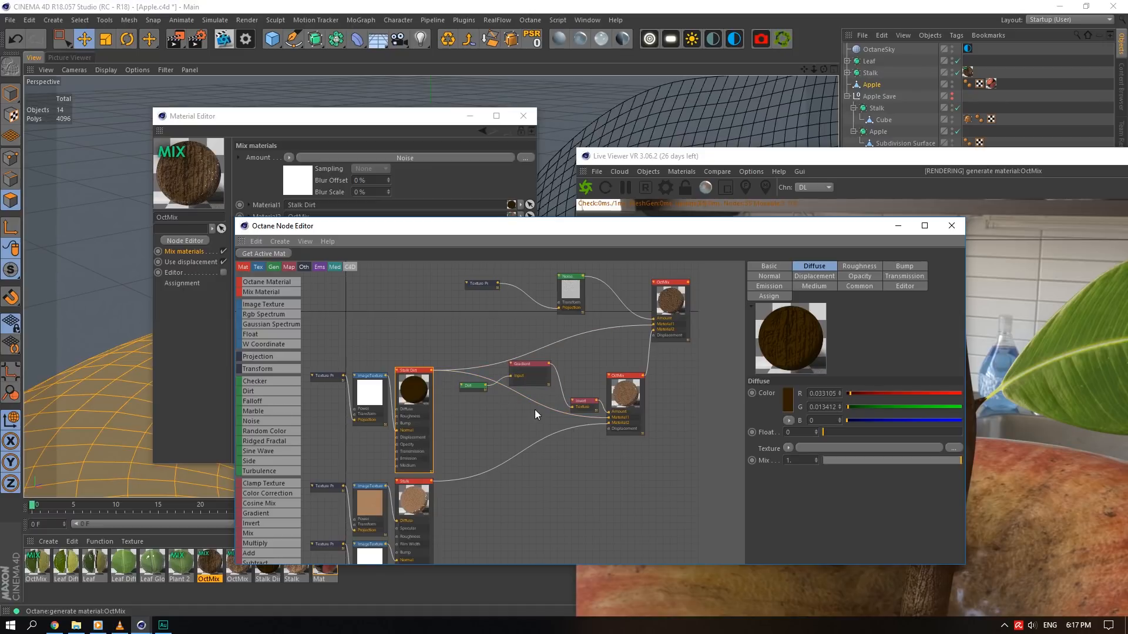
pyautogui.click(630, 397)
pyautogui.scroll(3, 630, 397)
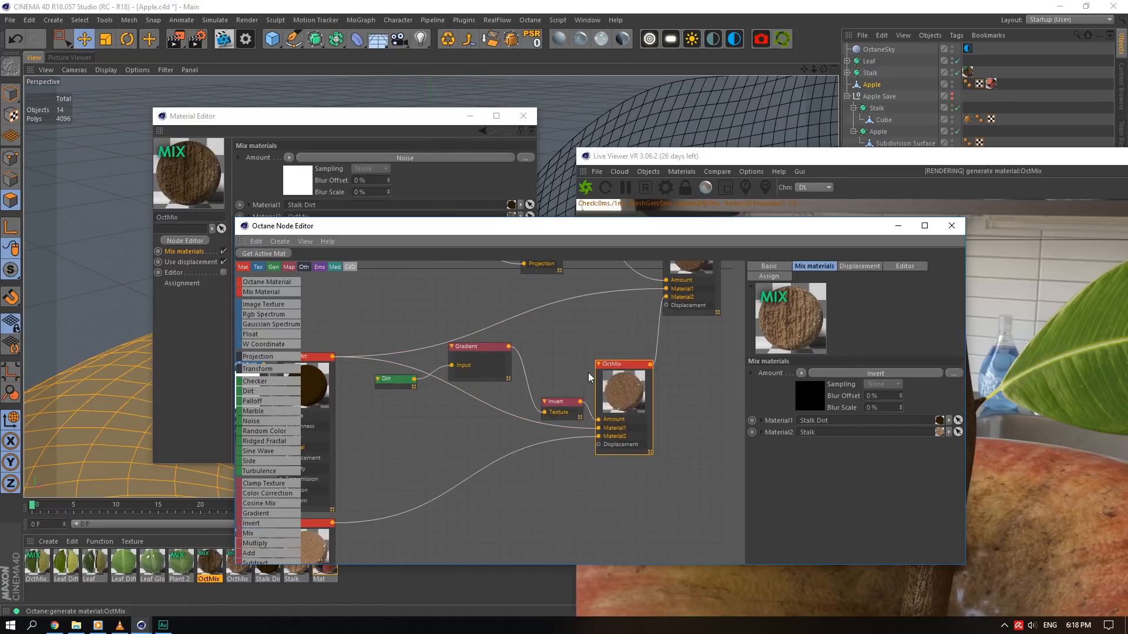
# - Examine the Dirt node and the final OctMix settings alongside the live render of the apple's stalk
pyautogui.moveTo(587, 373); pyautogui.dragTo(612, 412, button='middle')
pyautogui.moveTo(642, 437); pyautogui.dragTo(640, 431)
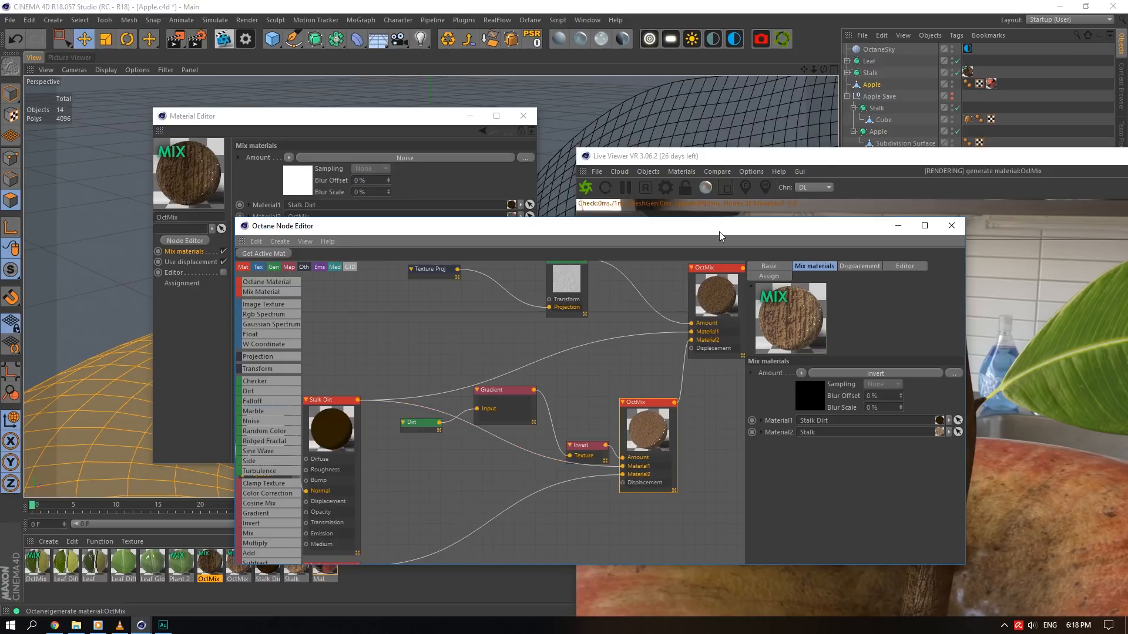
pyautogui.moveTo(719, 232); pyautogui.dragTo(362, 148)
pyautogui.click(69, 340)
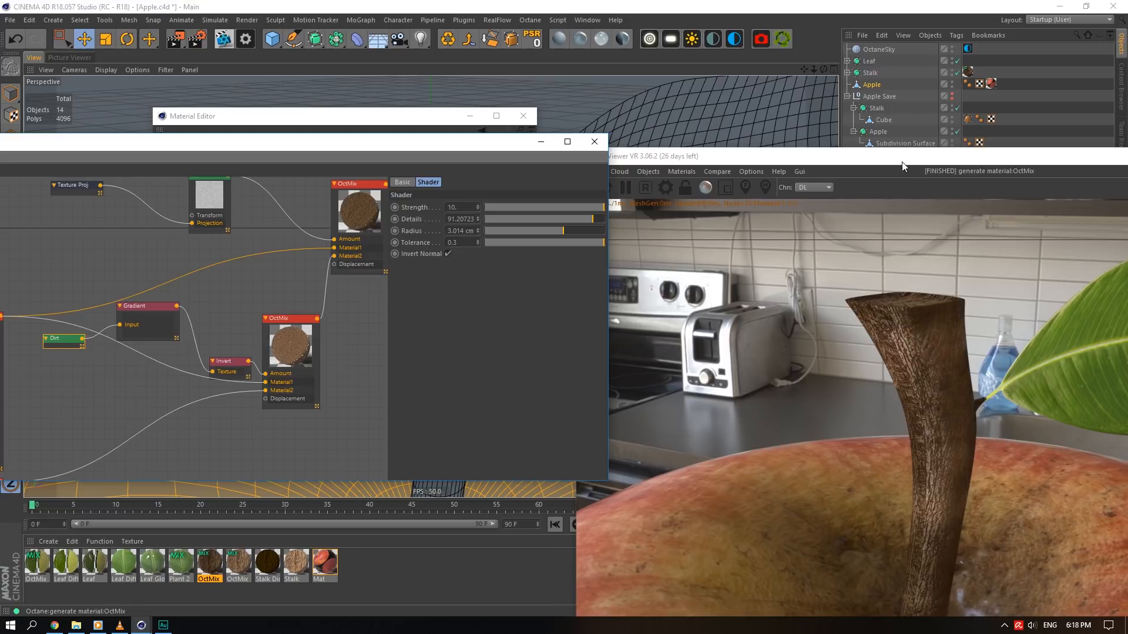
pyautogui.moveTo(902, 160); pyautogui.dragTo(763, 18)
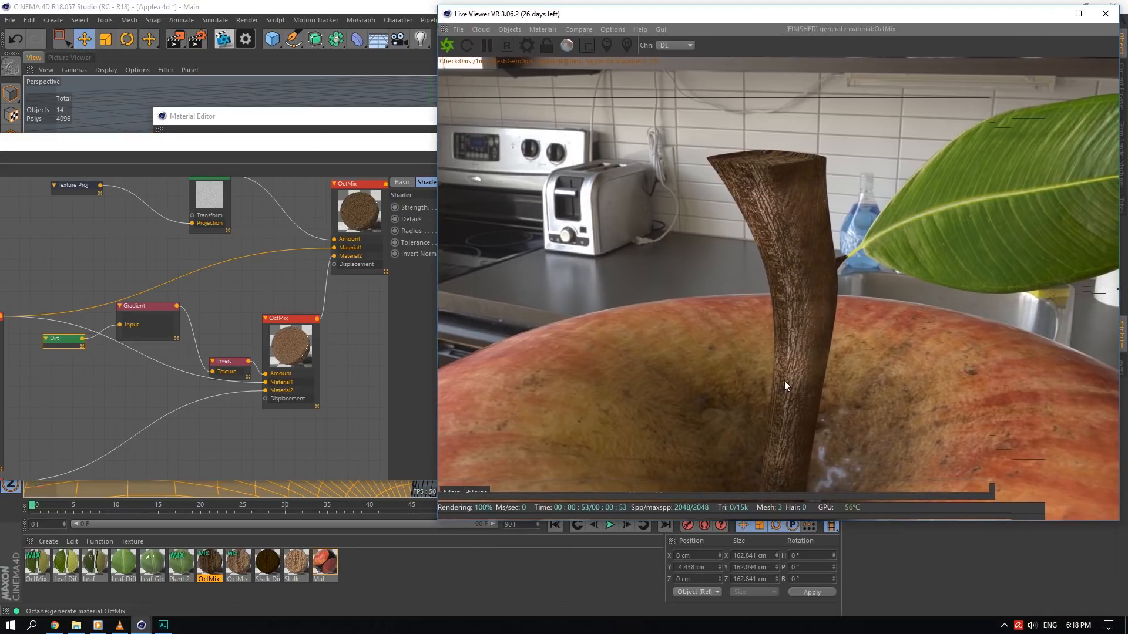
pyautogui.moveTo(599, 14); pyautogui.dragTo(717, 107)
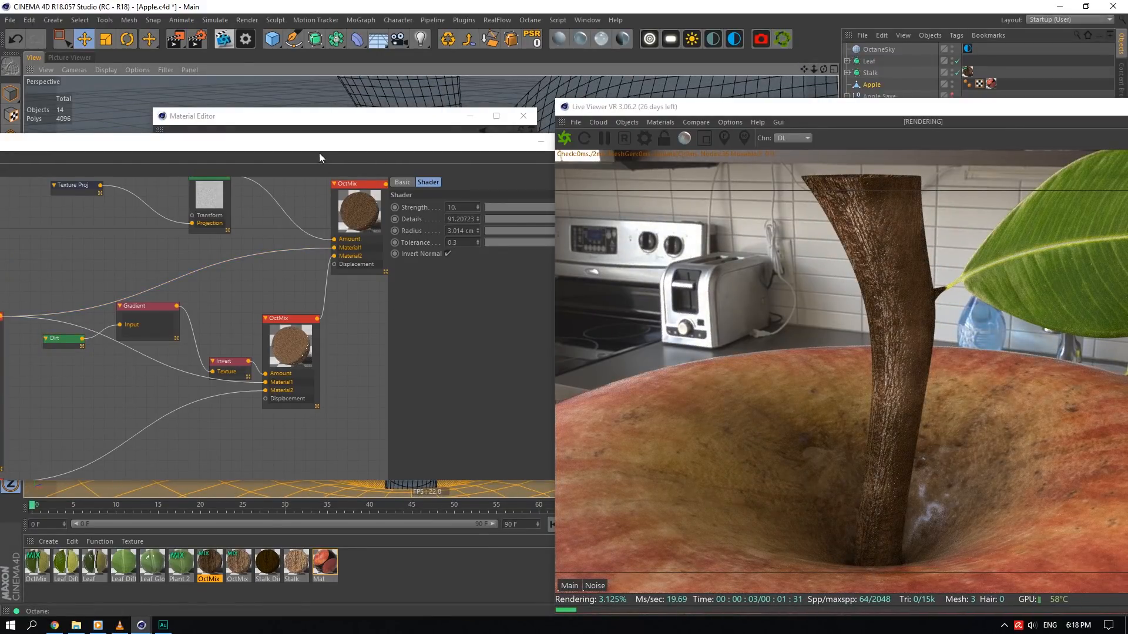
pyautogui.moveTo(264, 263); pyautogui.dragTo(254, 309, button='middle')
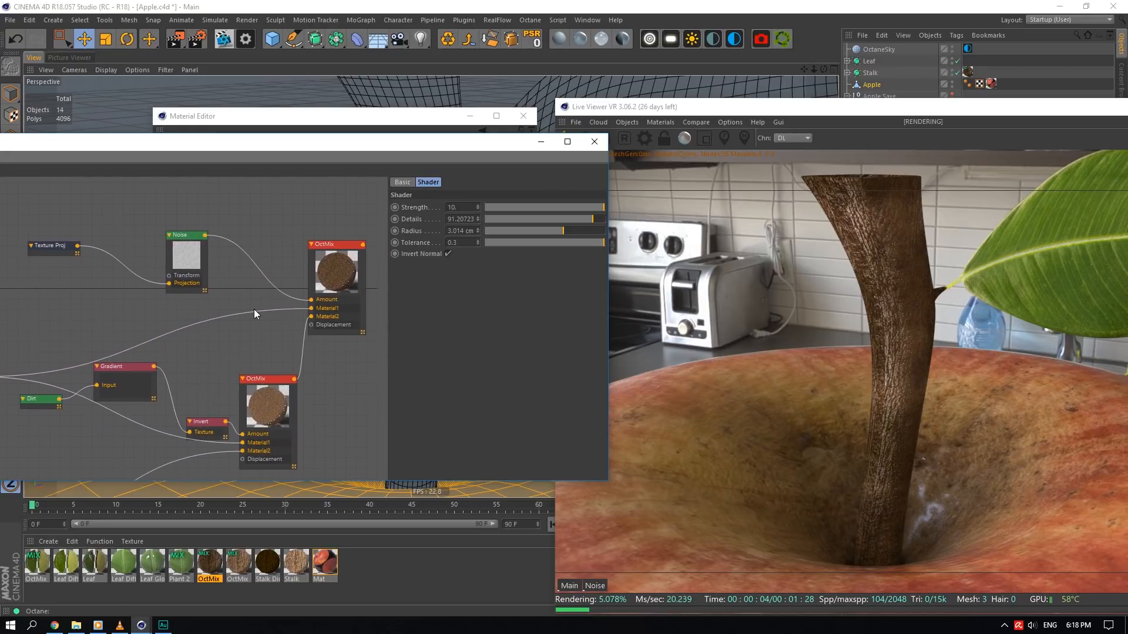
pyautogui.click(330, 262)
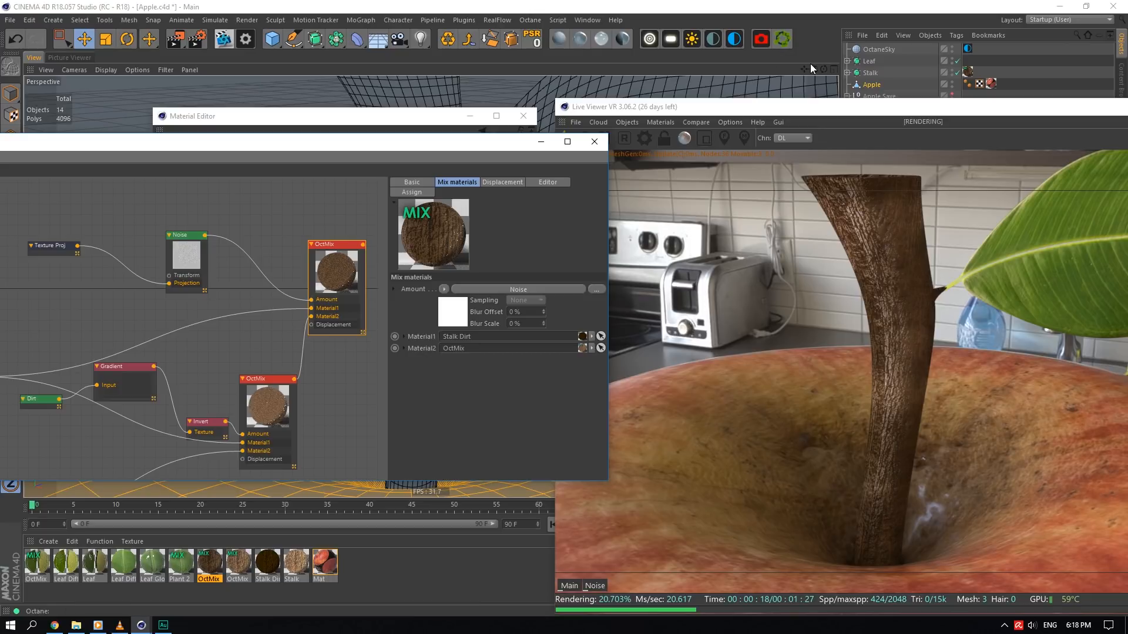
# - Close the Octane Node Editor and Material Editor and view the apple, stalk and leaf from several angles in the live render
pyautogui.moveTo(823, 69); pyautogui.dragTo(562, 155)
pyautogui.click(595, 142)
pyautogui.click(524, 117)
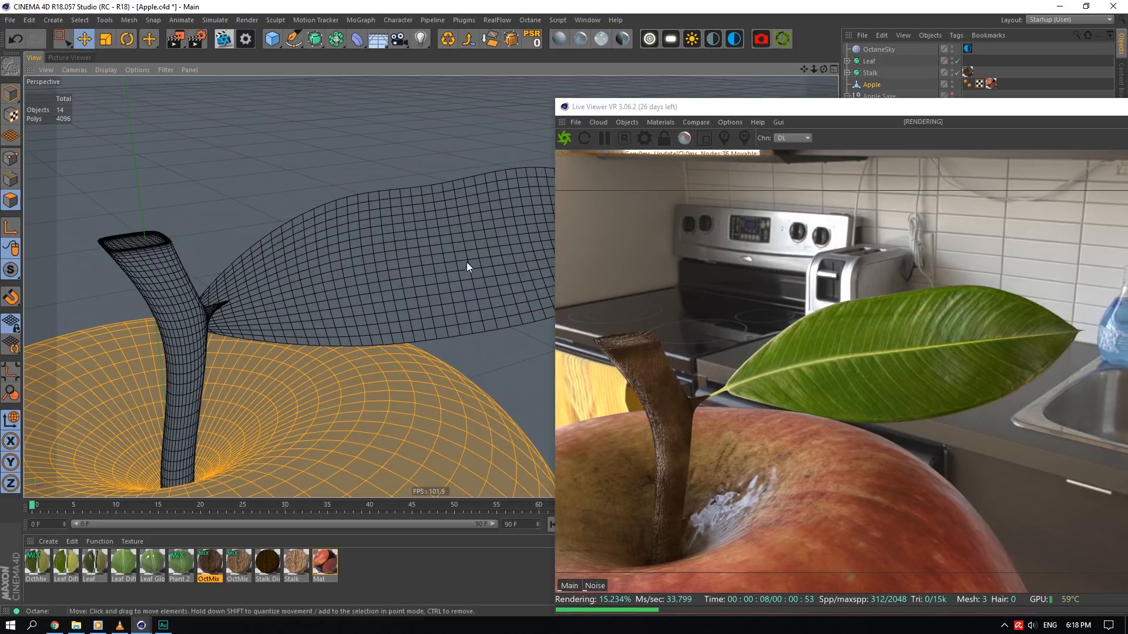
pyautogui.moveTo(814, 69); pyautogui.dragTo(821, 68)
pyautogui.moveTo(823, 69); pyautogui.dragTo(1010, 70)
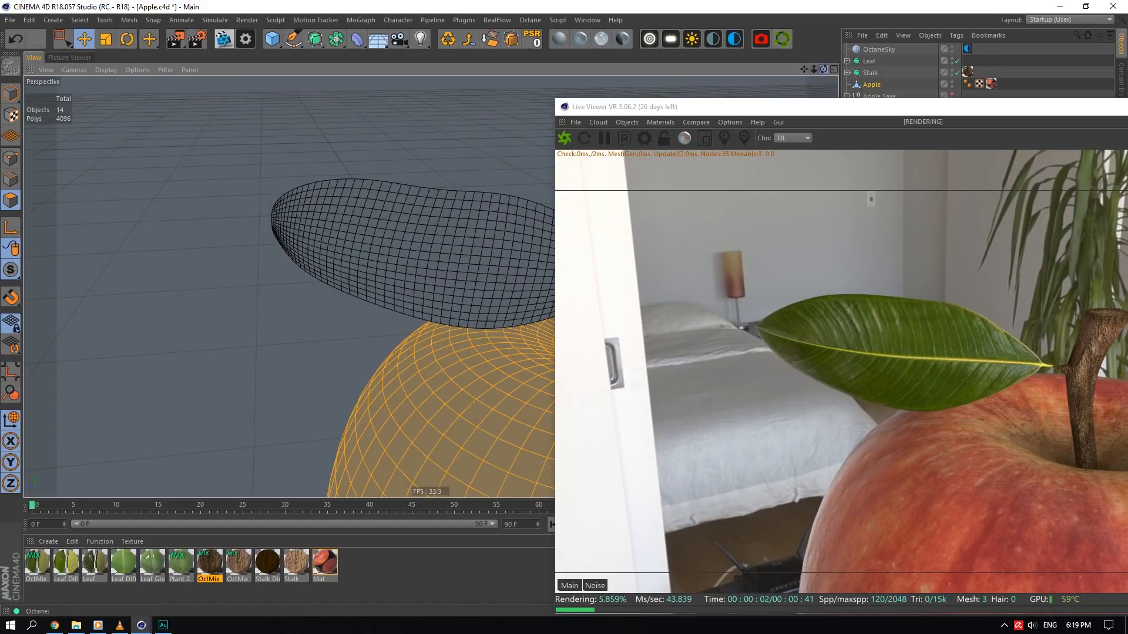
pyautogui.moveTo(824, 69); pyautogui.dragTo(670, 97)
pyautogui.moveTo(814, 70); pyautogui.dragTo(705, 69)
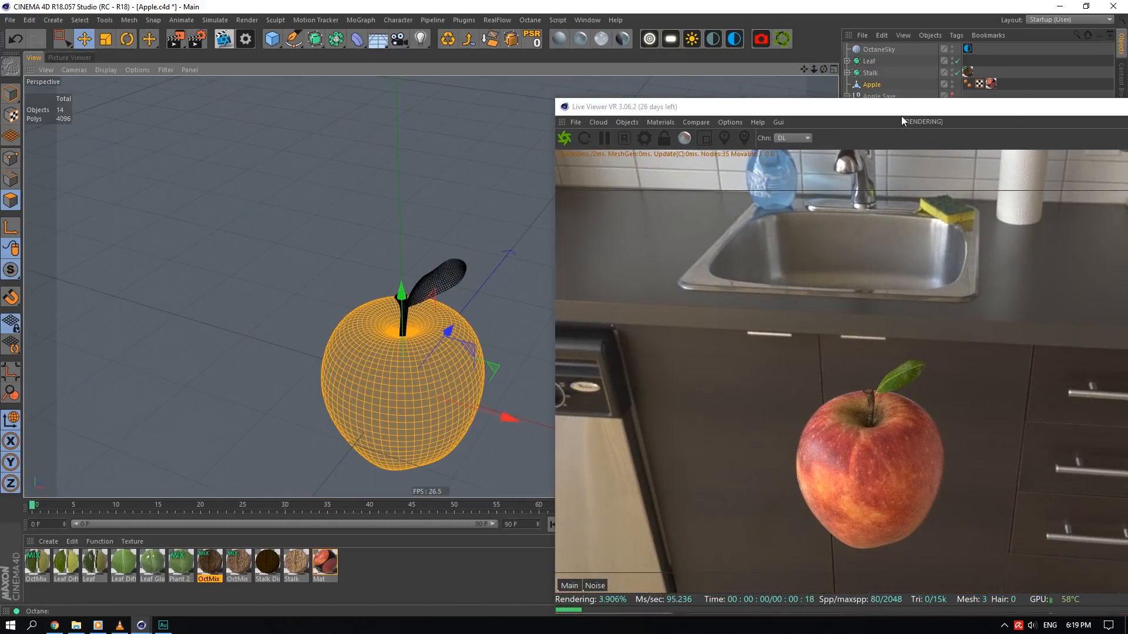
# - Close the Live Viewer and the Apple.c4d project without saving its changes
pyautogui.moveTo(905, 108); pyautogui.dragTo(563, 82)
pyautogui.click(881, 81)
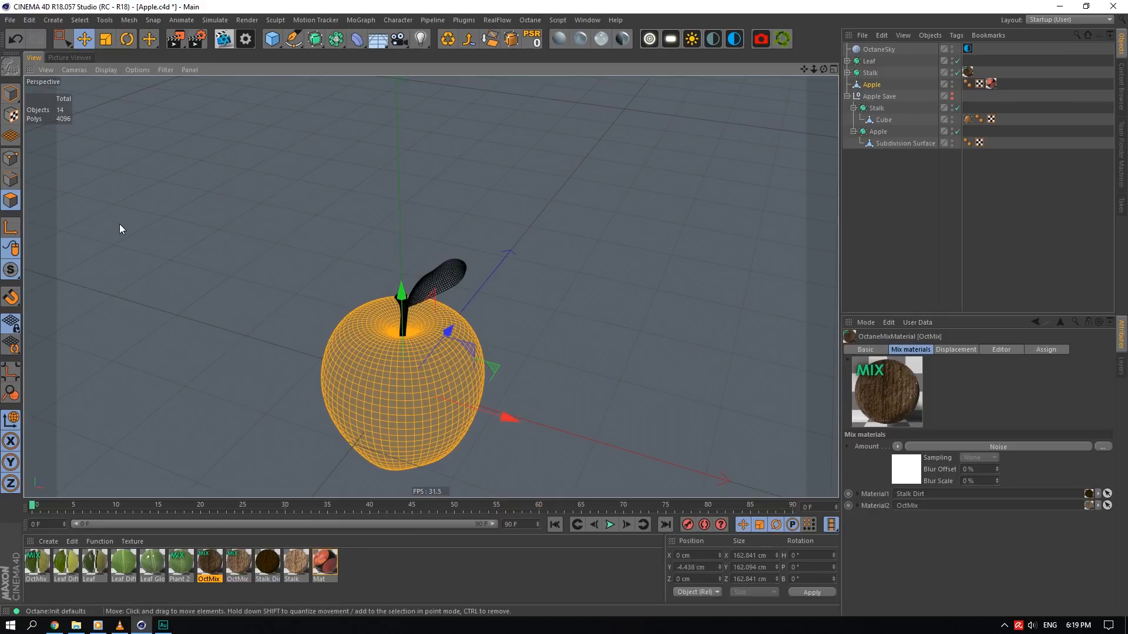
pyautogui.click(11, 20)
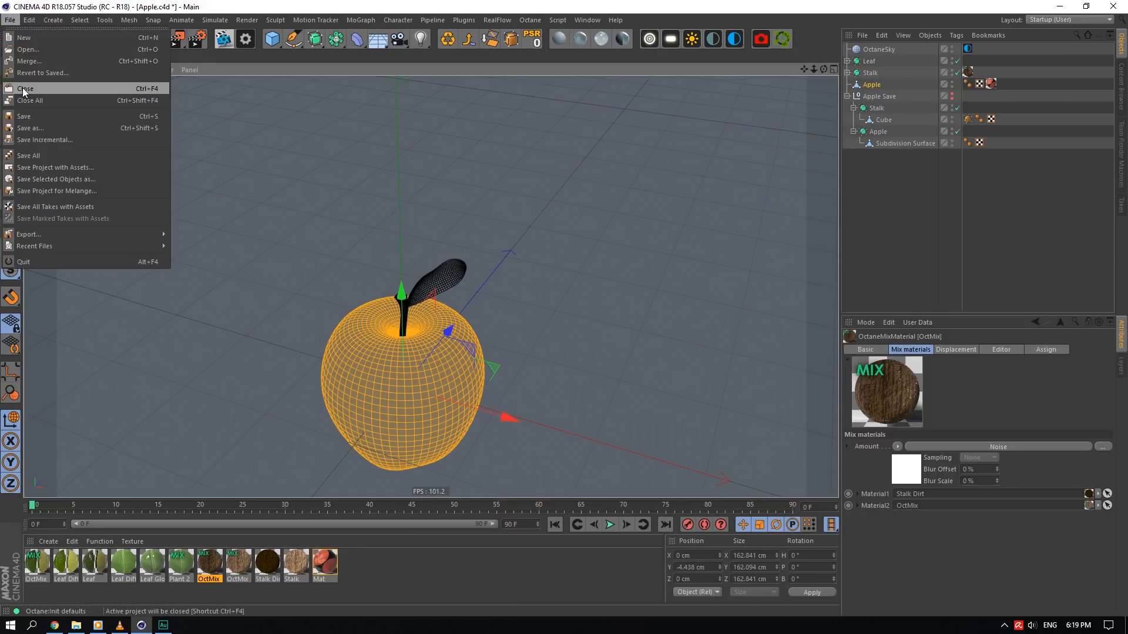
pyautogui.click(24, 89)
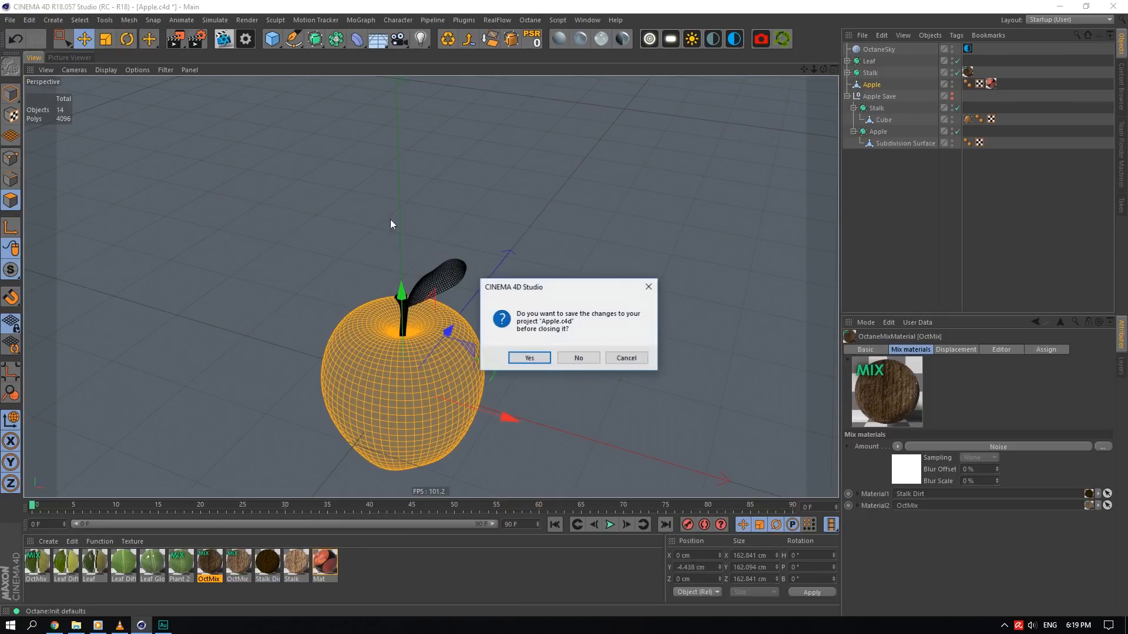
pyautogui.click(598, 361)
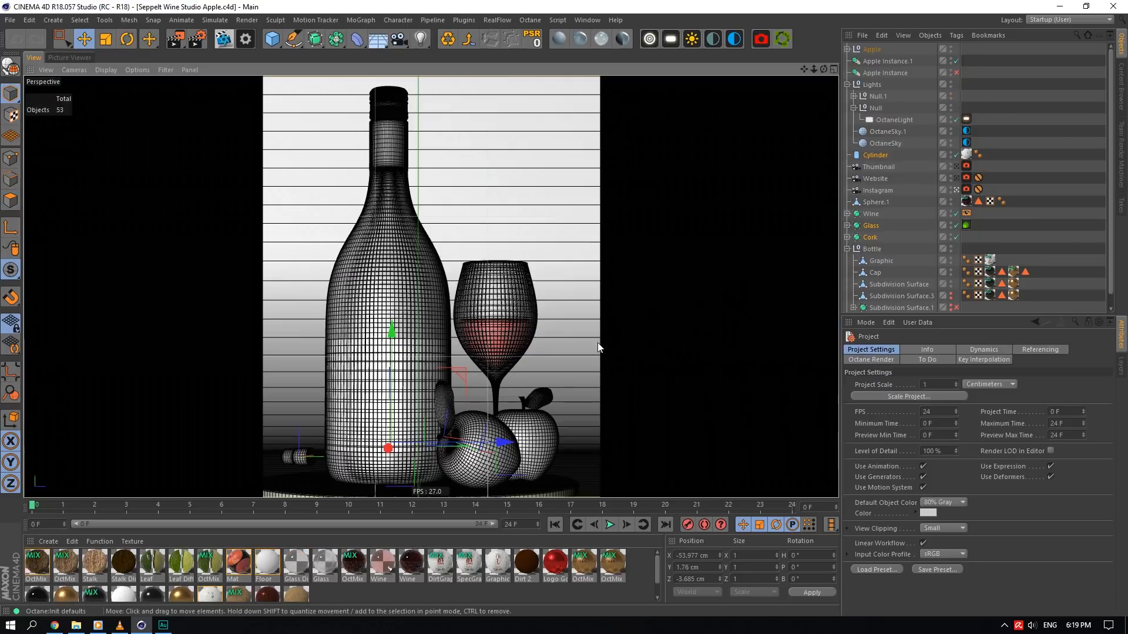
# - Compare the Seppelt Wine Tutorial and Seppelt Wine Studio Apple projects, checking the cork and floor objects in the Studio Apple scene
pyautogui.click(587, 20)
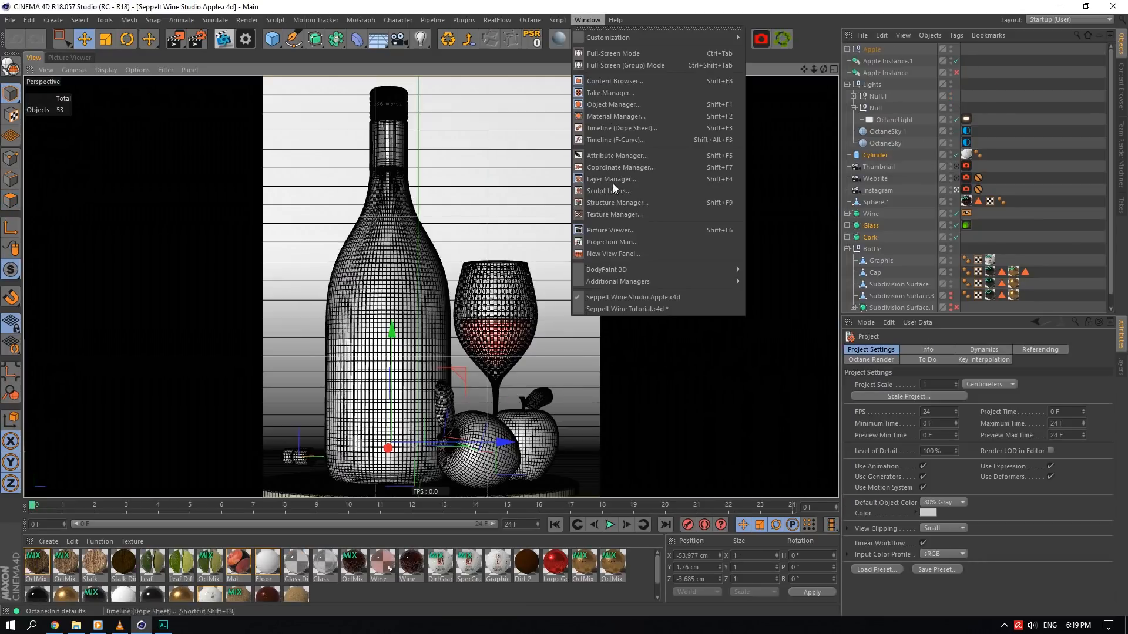
pyautogui.click(634, 305)
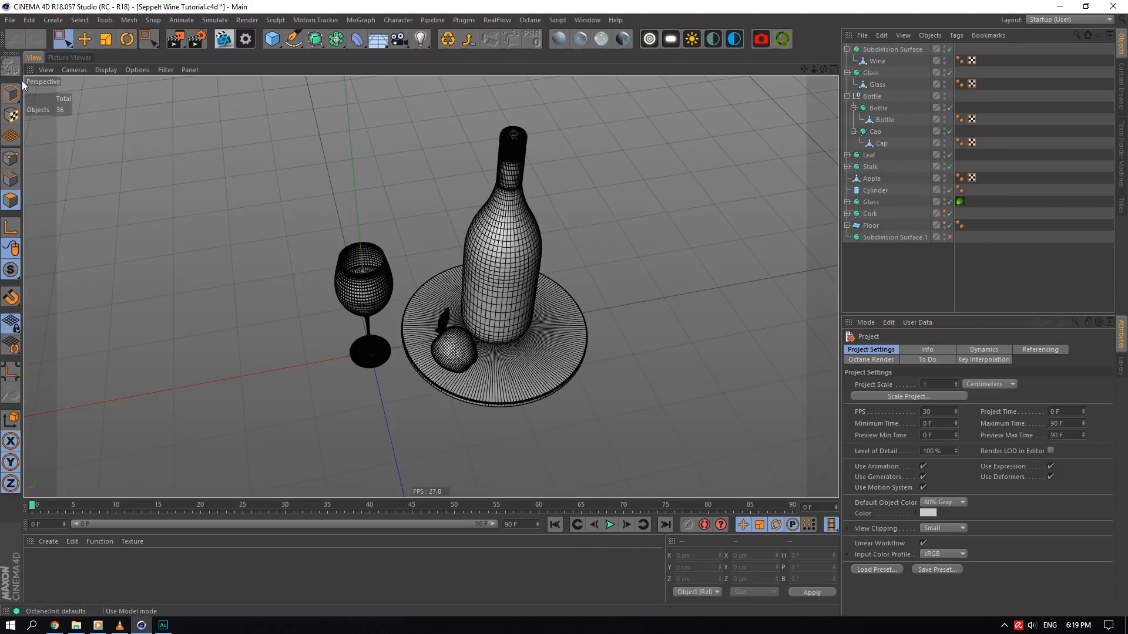
pyautogui.click(588, 20)
pyautogui.click(647, 297)
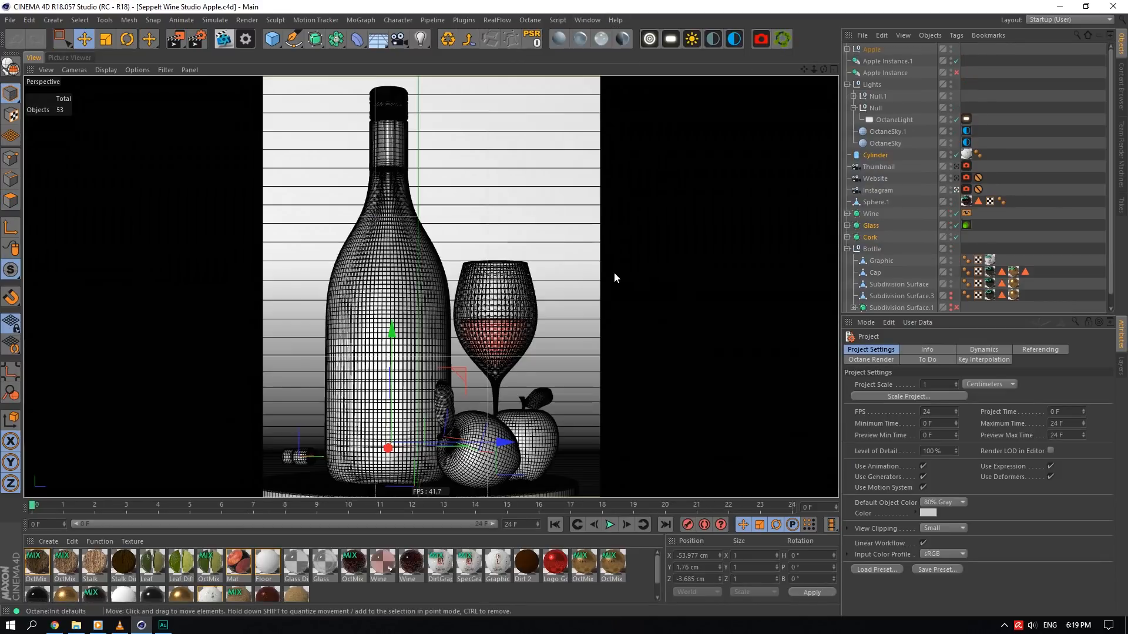
pyautogui.click(300, 460)
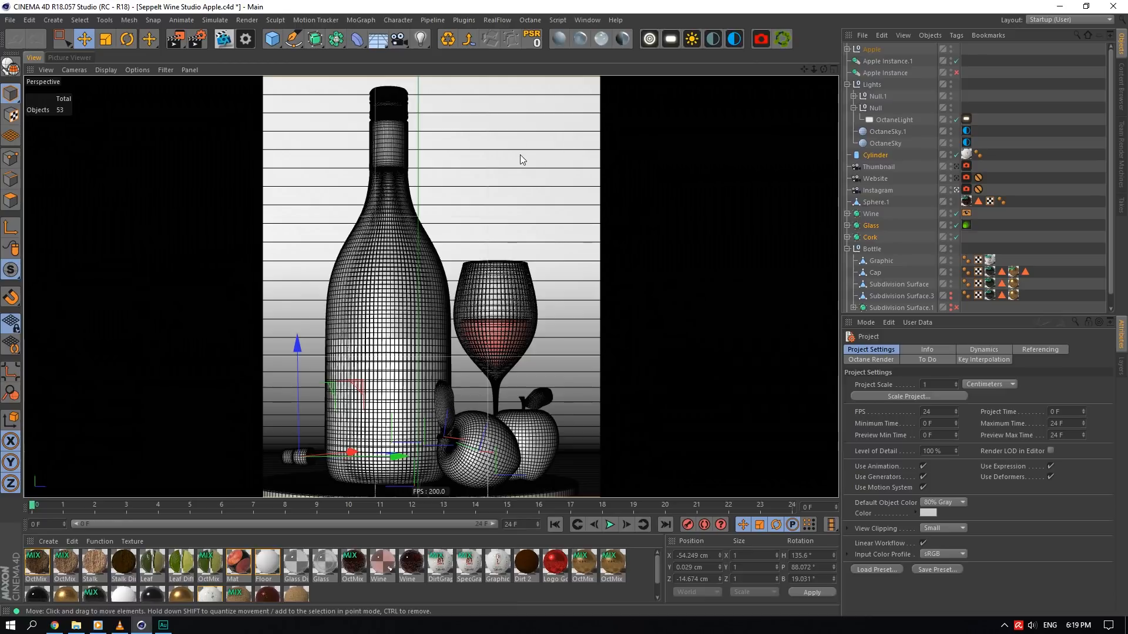
pyautogui.click(519, 156)
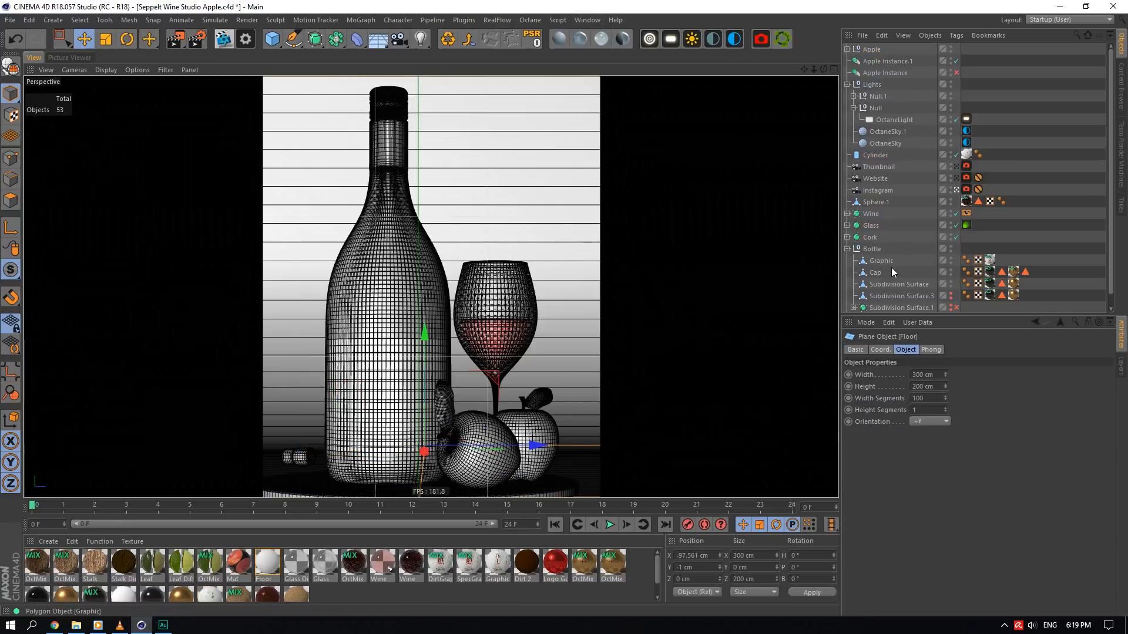
pyautogui.scroll(-1, 893, 271)
# - Switch to the Seppelt Wine Tutorial.c4d project, make the Floor plane visible in the viewport and bring it fully into view
pyautogui.click(584, 21)
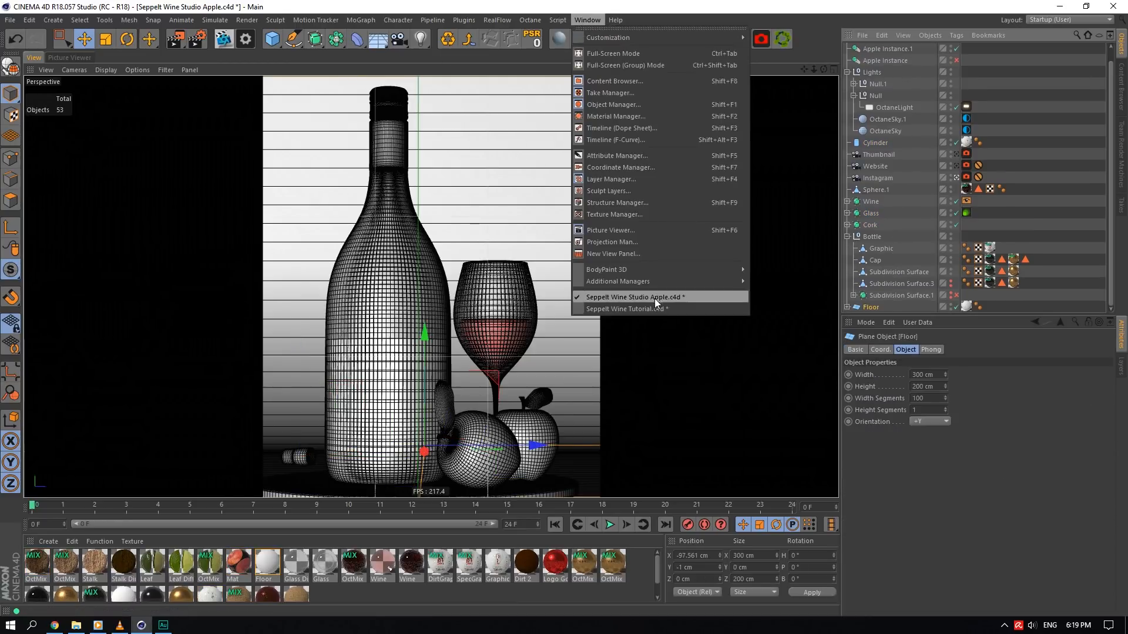
pyautogui.click(652, 309)
pyautogui.click(944, 223)
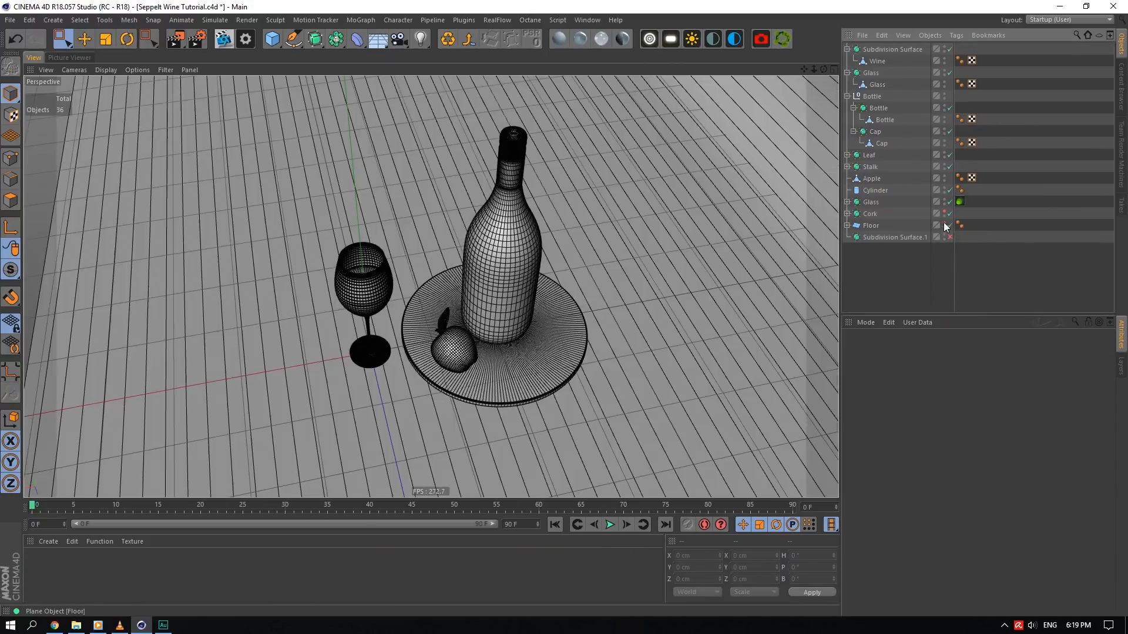
pyautogui.click(878, 225)
pyautogui.scroll(-8, 531, 208)
pyautogui.scroll(2, 611, 212)
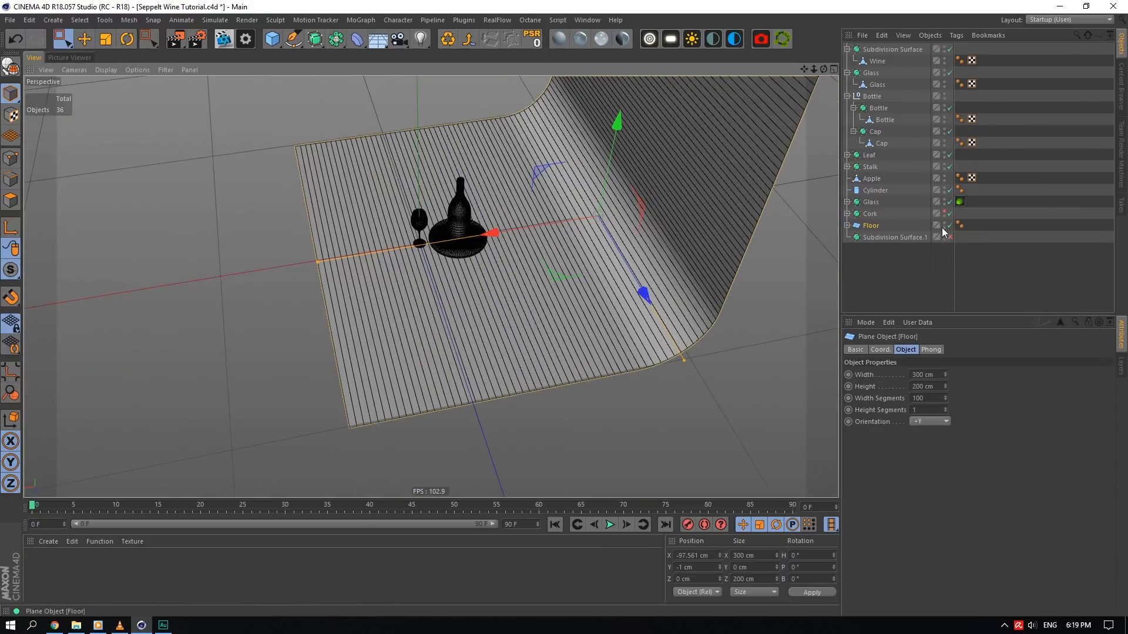
# - Examine the Floor's Bend deformer settings and compare the plane with the deformer disabled and enabled
pyautogui.click(847, 225)
pyautogui.click(950, 237)
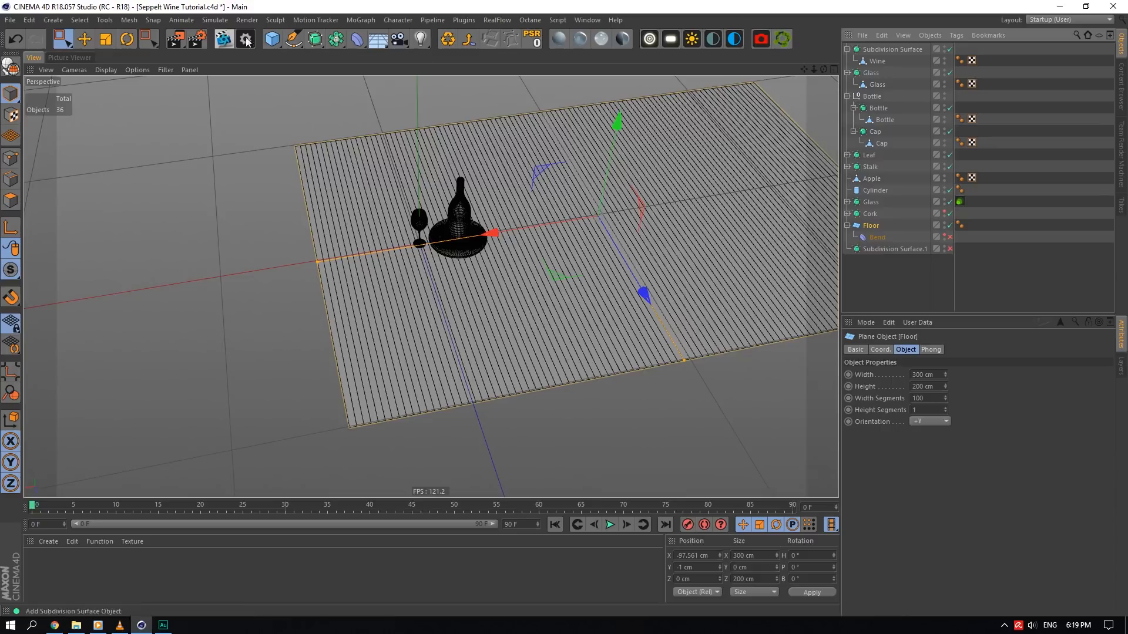
pyautogui.click(90, 43)
pyautogui.click(878, 237)
pyautogui.click(949, 237)
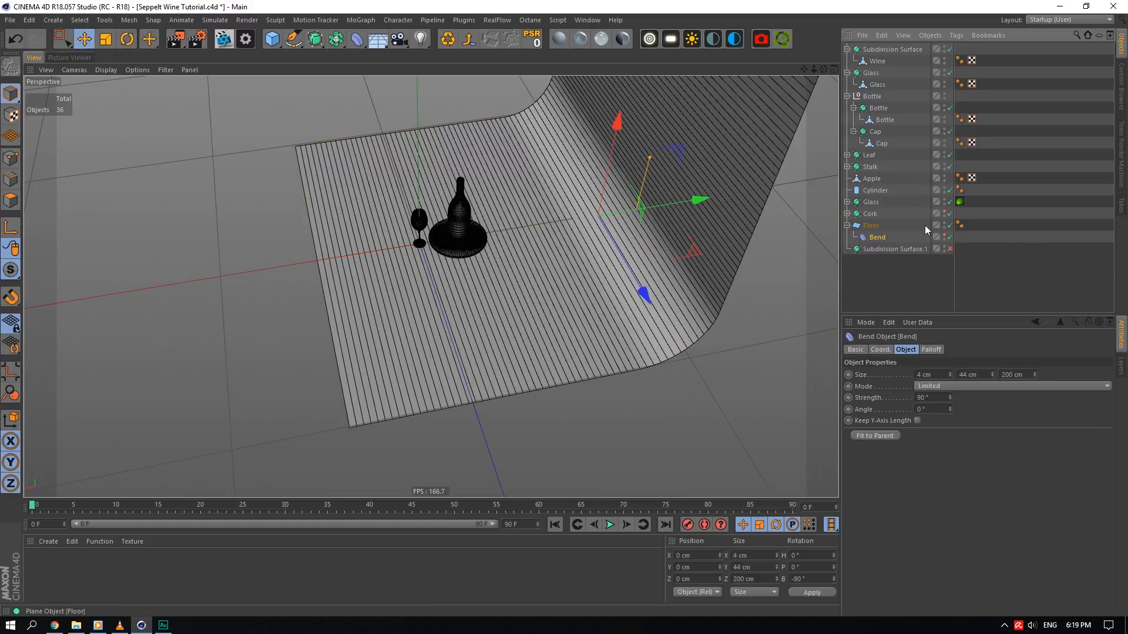
pyautogui.scroll(3, 706, 196)
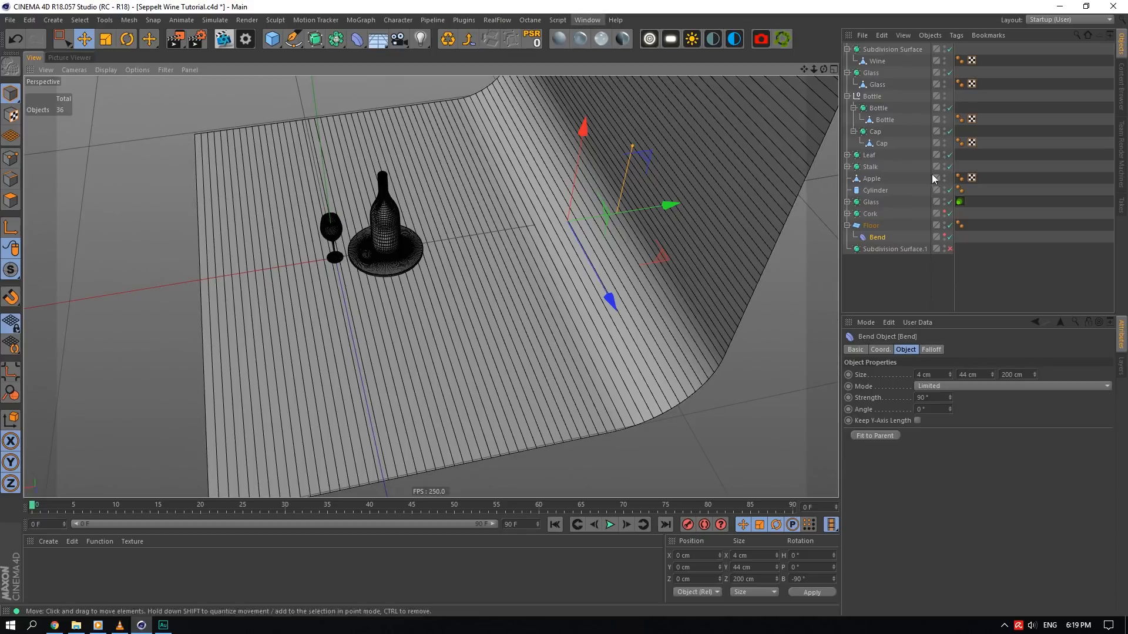
# - Unhide the Cork and inspect its mesh with the subdivision smoothing switched off and back on
pyautogui.click(944, 213)
pyautogui.click(847, 214)
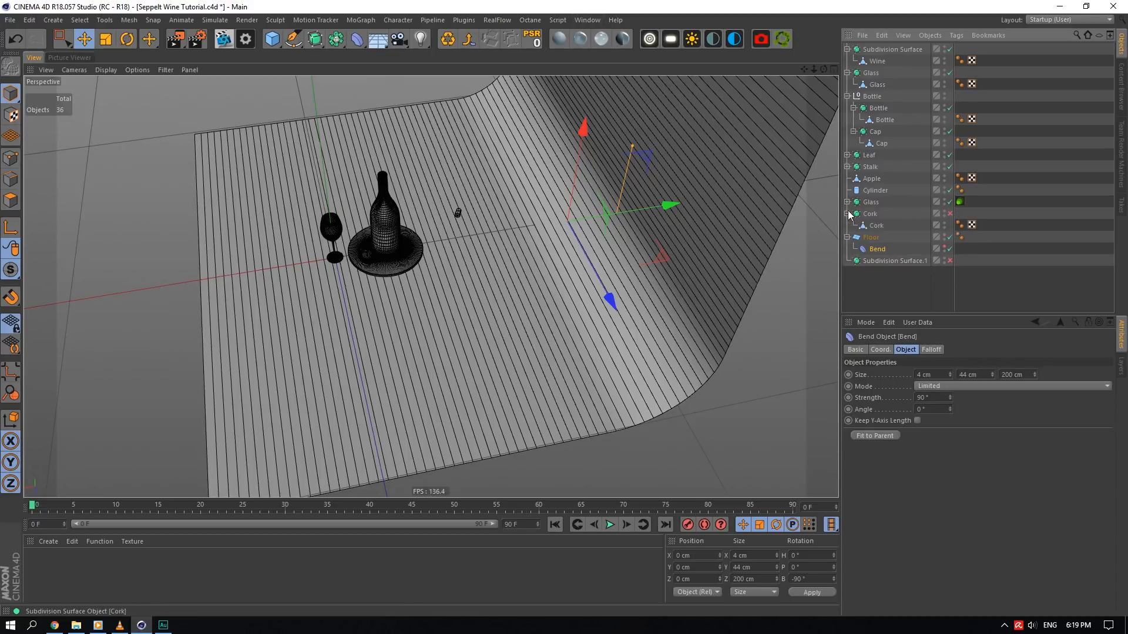
pyautogui.click(877, 225)
pyautogui.scroll(6, 458, 234)
pyautogui.scroll(8, 448, 187)
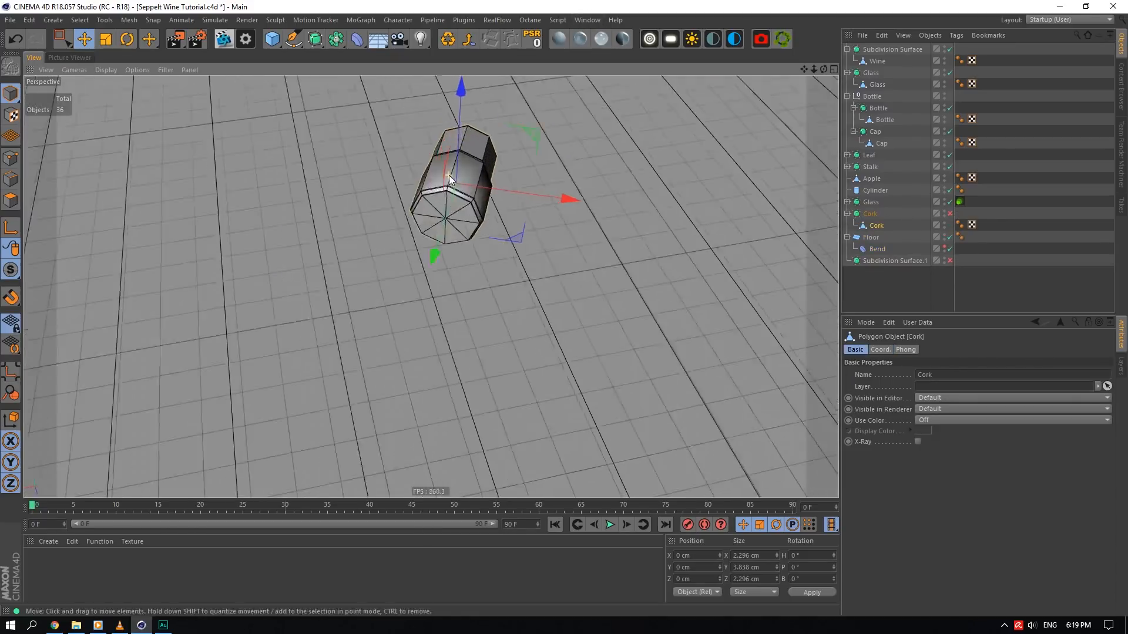
pyautogui.moveTo(824, 70); pyautogui.dragTo(934, 233)
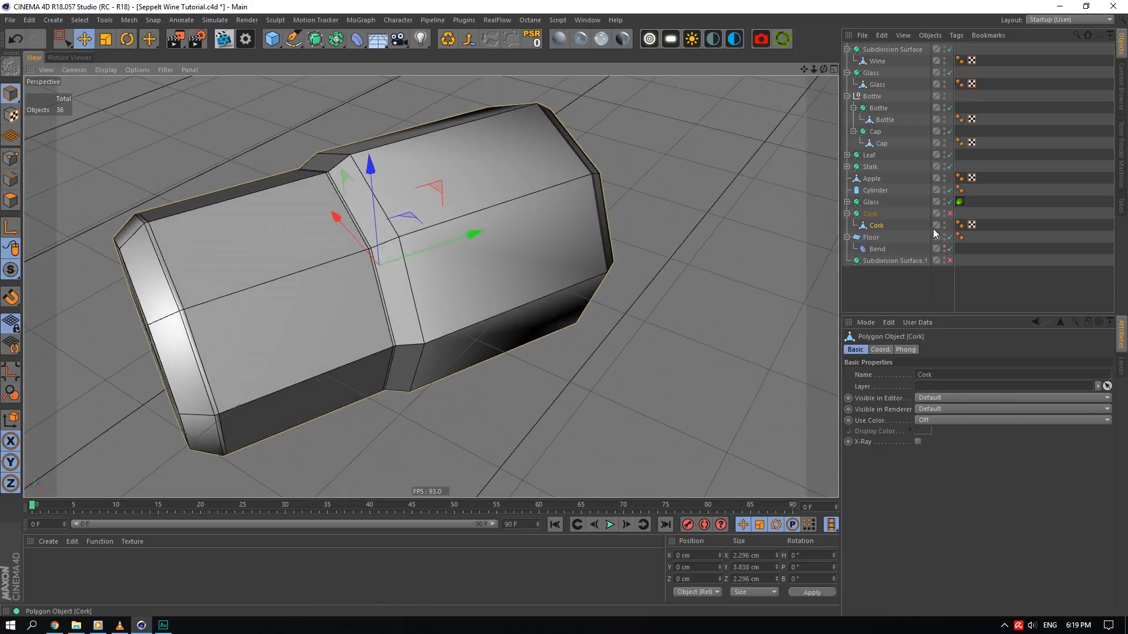
pyautogui.click(950, 214)
pyautogui.scroll(-5, 545, 228)
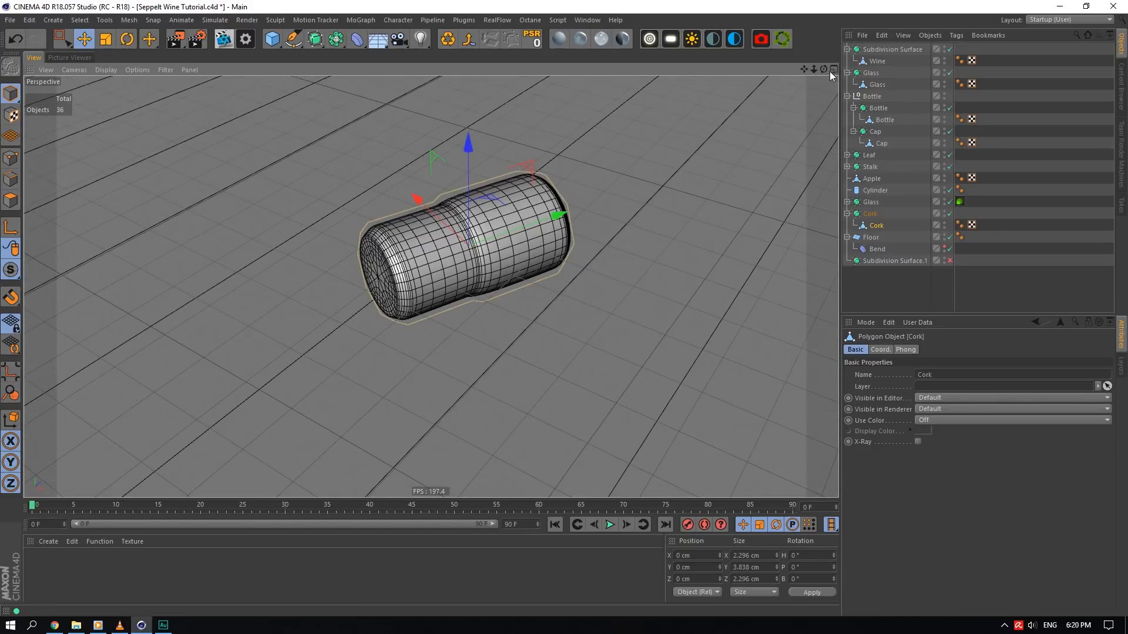
pyautogui.moveTo(824, 70); pyautogui.dragTo(1116, 76)
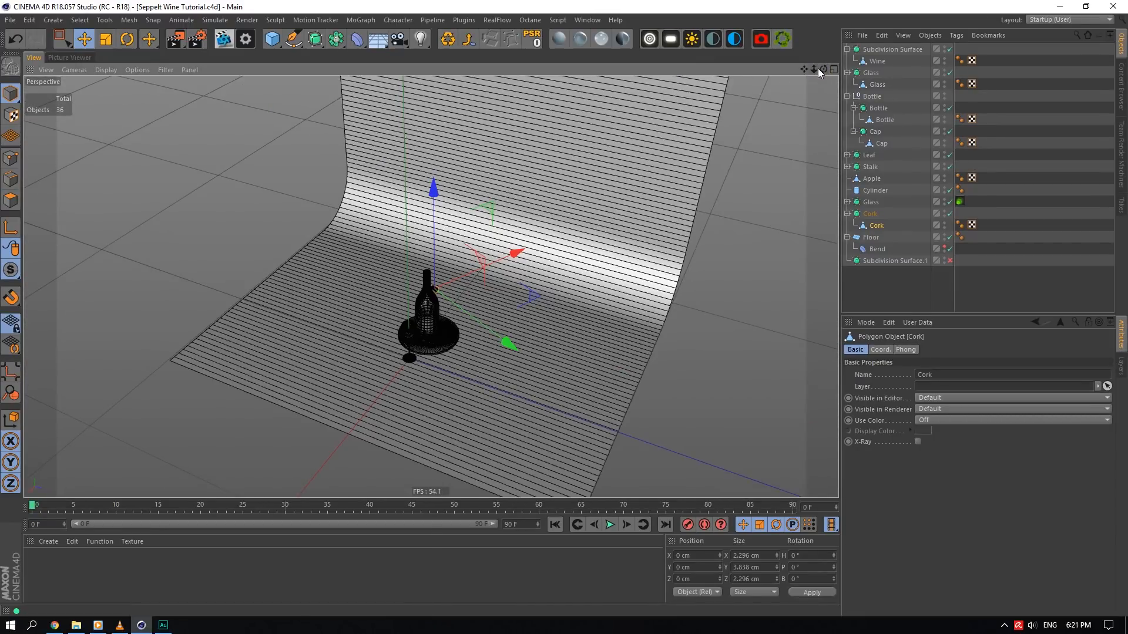
# - Copy the Apple null from Seppelt Wine Studio Apple.c4d into the Seppelt Wine Tutorial.c4d project
pyautogui.click(586, 19)
pyautogui.click(631, 297)
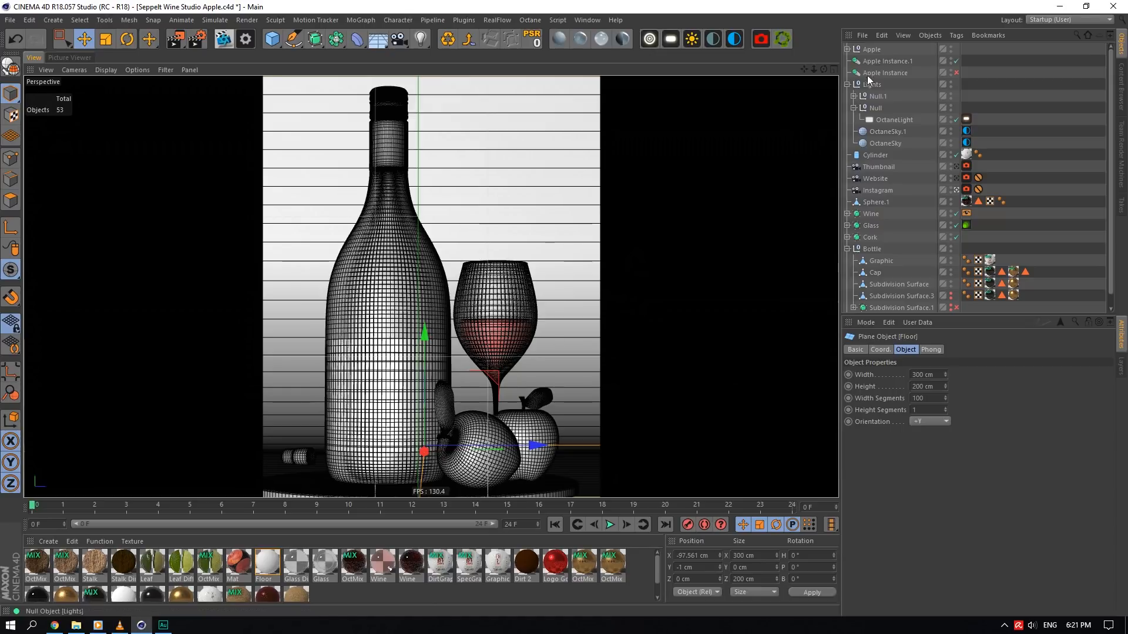
pyautogui.click(871, 50)
pyautogui.click(591, 20)
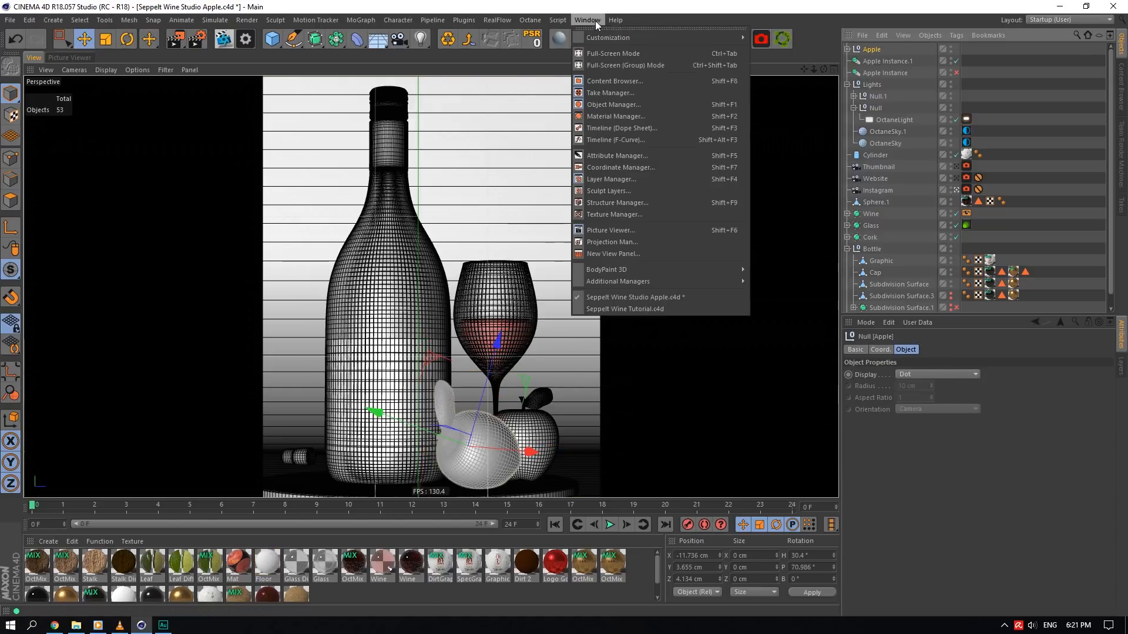
pyautogui.click(657, 308)
pyautogui.scroll(12, 432, 347)
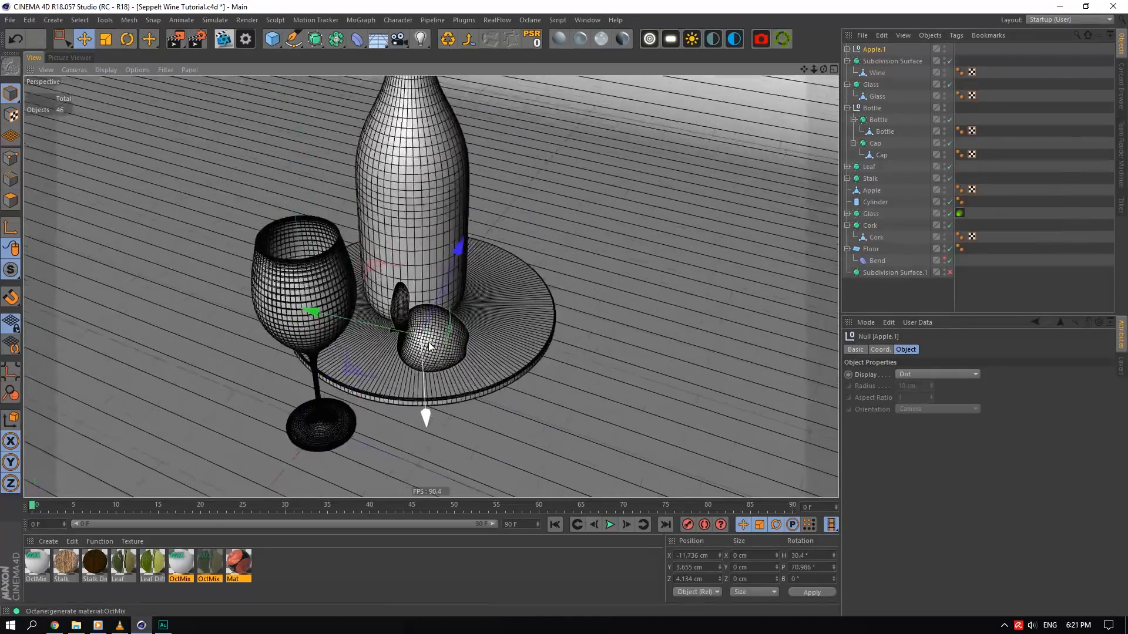
# - Hide the pasted apple group and delete the old untextured Apple, Leaf and Stalk objects from the scene
pyautogui.doubleClick(945, 47)
pyautogui.click(460, 341)
pyautogui.press('Delete')
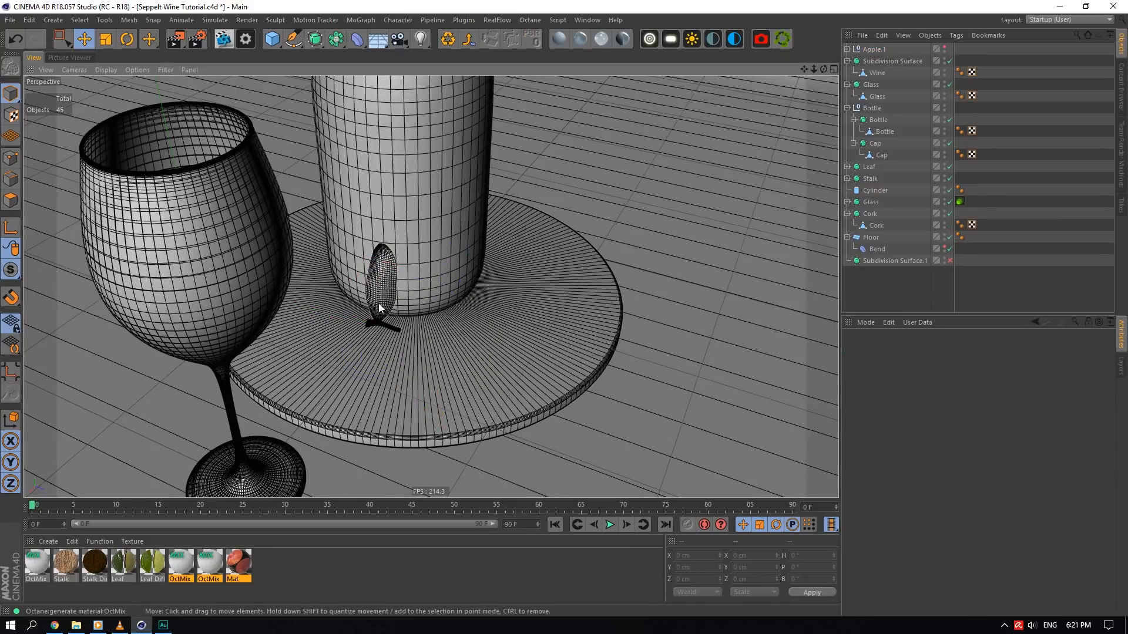
pyautogui.click(378, 303)
pyautogui.press('Delete')
pyautogui.click(382, 327)
pyautogui.press('Delete')
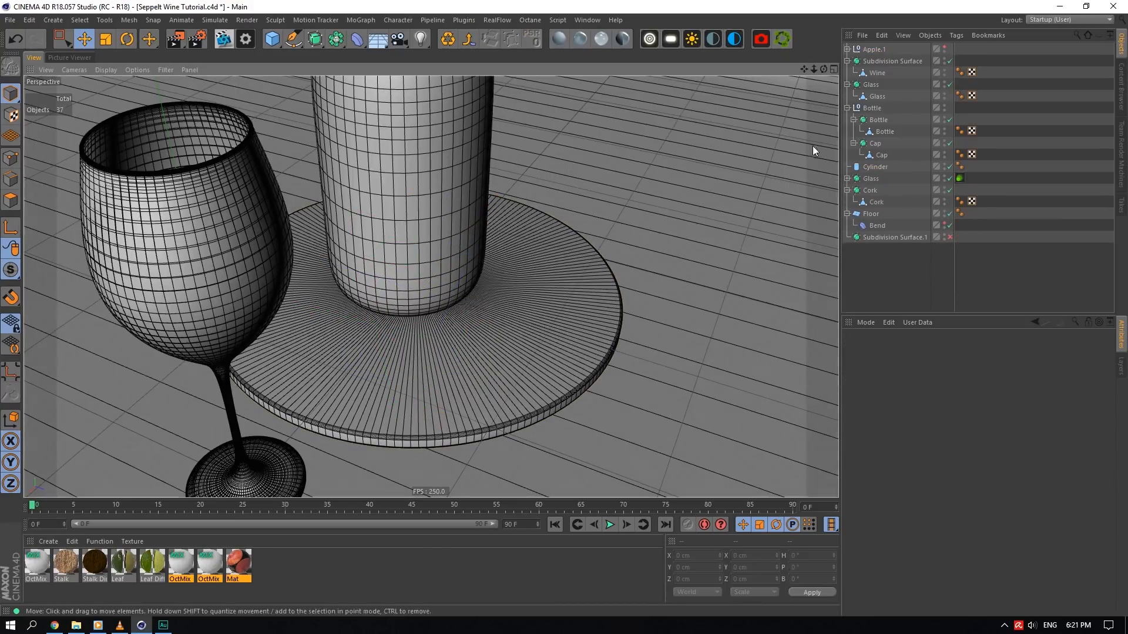
# - Unhide the pasted apple group and collapse the expanded hierarchies of the wine, glass, bottle, cork and floor objects
pyautogui.click(873, 49)
pyautogui.click(944, 47)
pyautogui.click(847, 61)
pyautogui.click(847, 72)
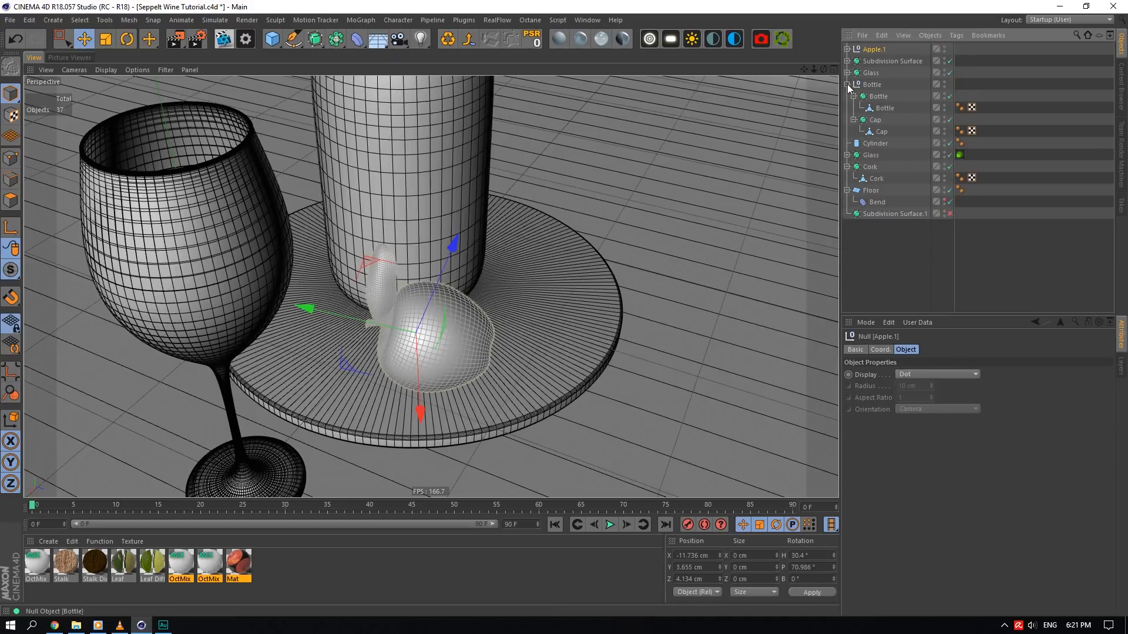
pyautogui.click(847, 85)
pyautogui.click(847, 120)
pyautogui.click(847, 132)
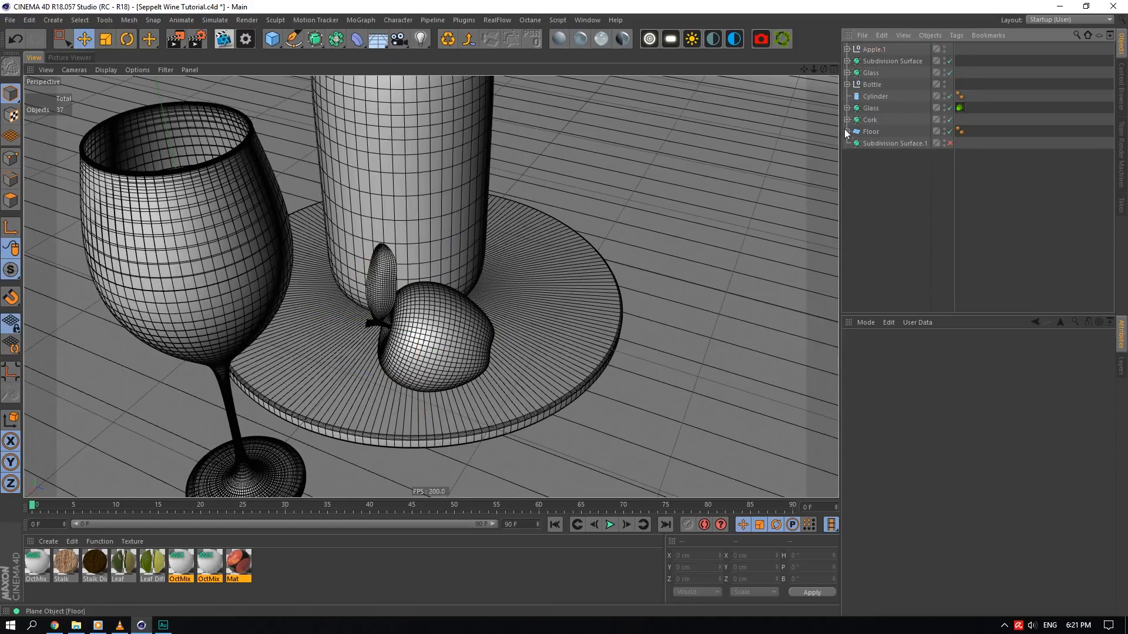
# - Frame the bottle, glass and apple, save the project, and start rendering the scene in the Octane Live Viewer
pyautogui.scroll(-4, 567, 245)
pyautogui.scroll(1, 498, 211)
pyautogui.moveTo(824, 69); pyautogui.dragTo(777, 123)
pyautogui.hotkey('ctrl', 's')
pyautogui.click(223, 39)
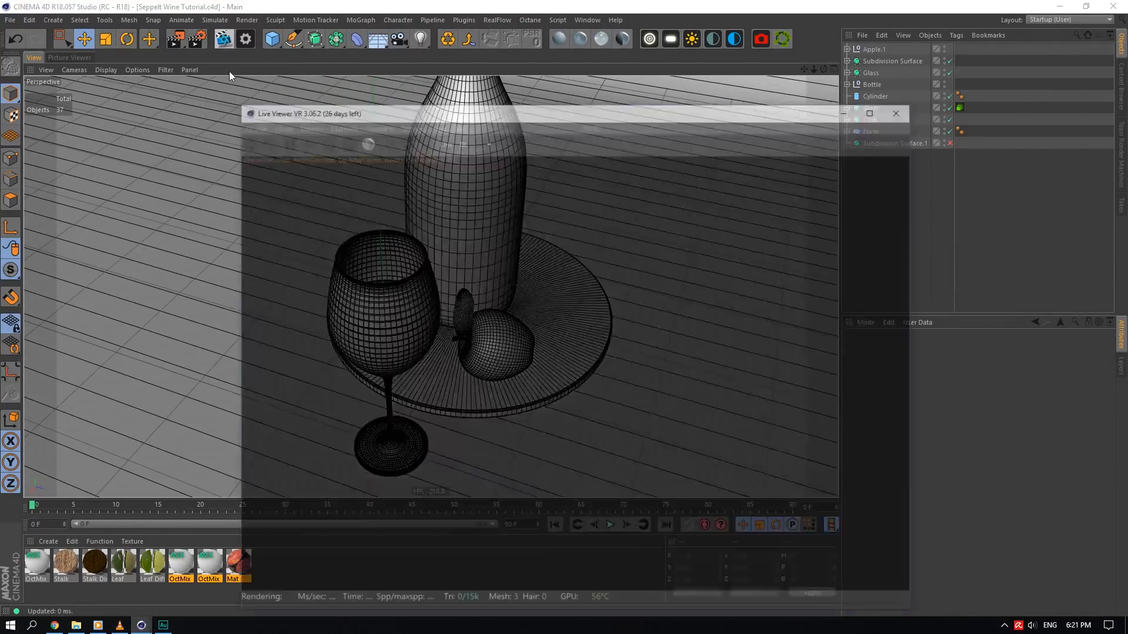
pyautogui.click(243, 140)
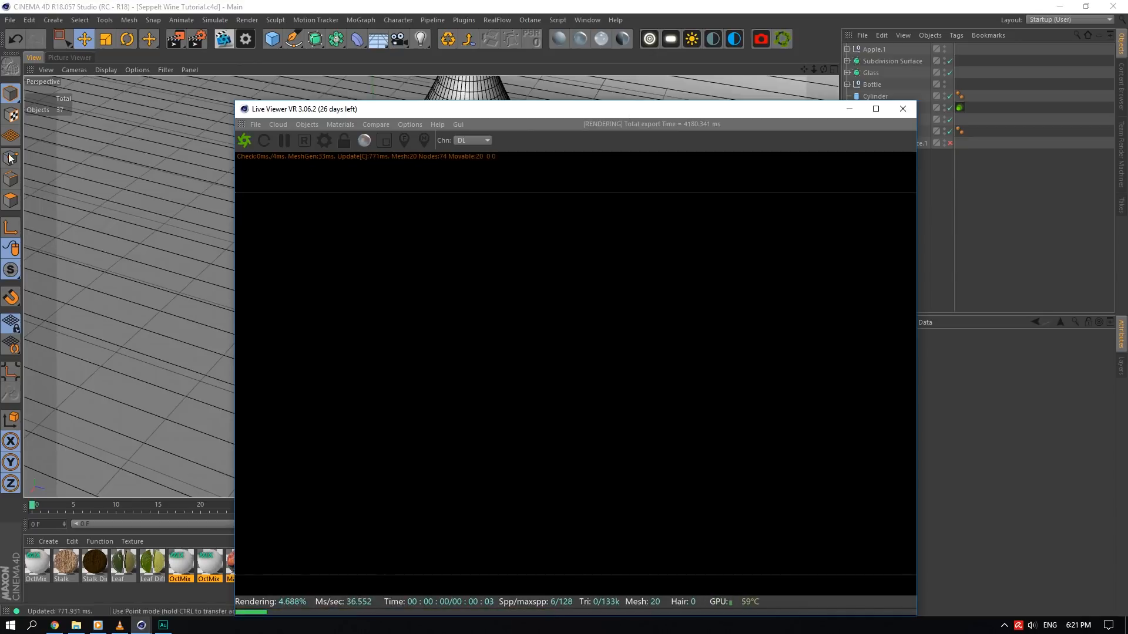
pyautogui.moveTo(435, 102); pyautogui.dragTo(333, 77)
# - In the perspective viewport's view settings, set the tinted border opacity to 100 % and disable Render Safe
pyautogui.click(866, 322)
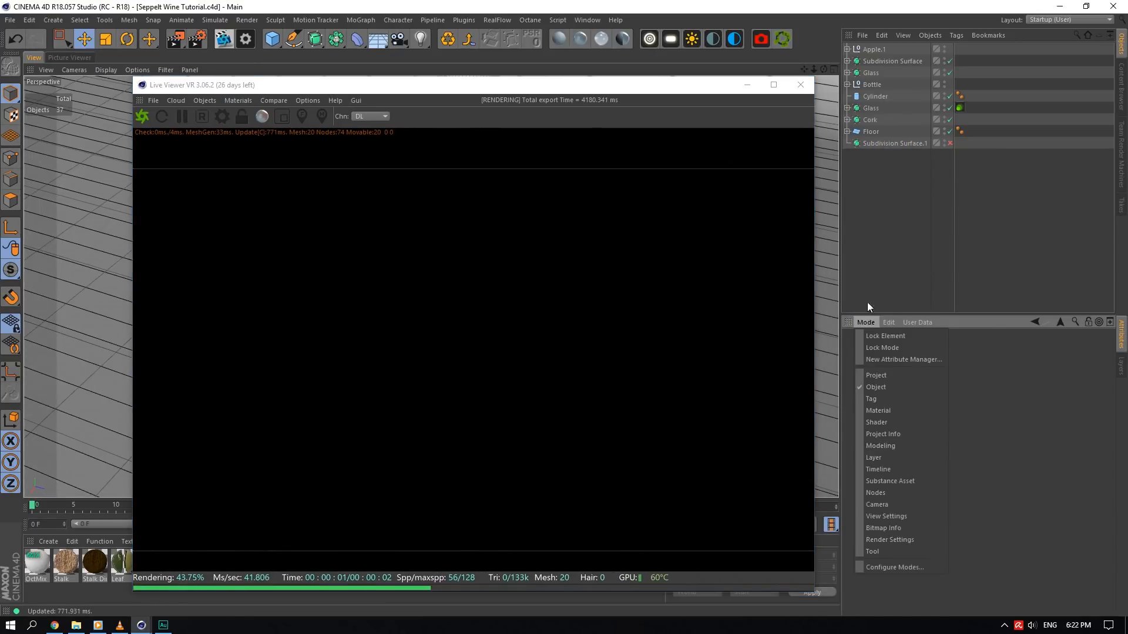
pyautogui.moveTo(866, 321)
pyautogui.click(875, 516)
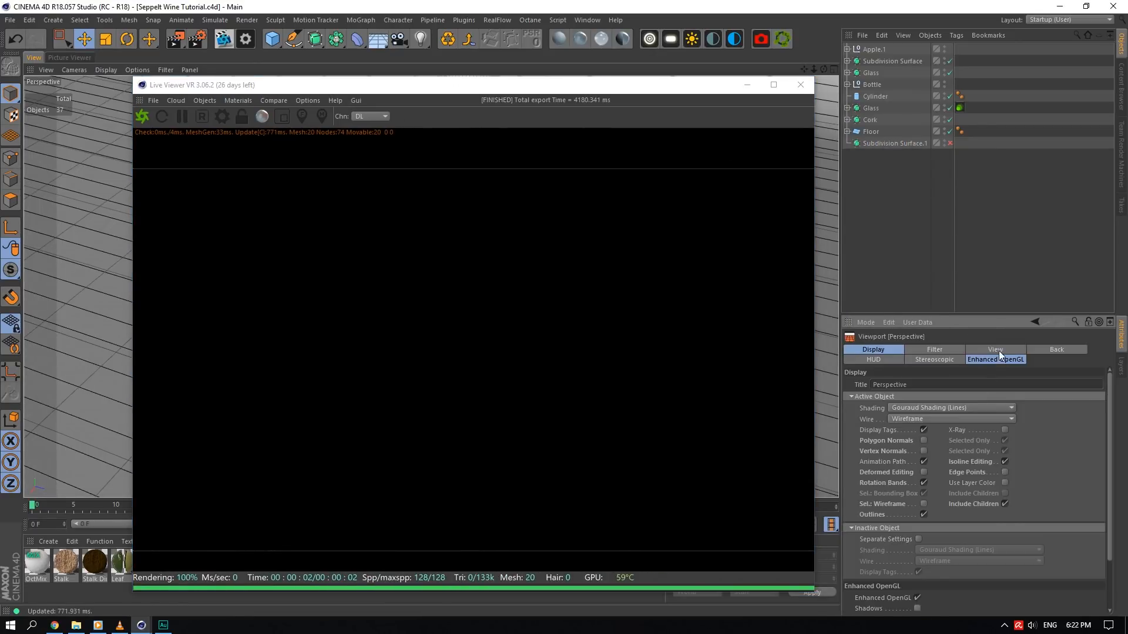
pyautogui.click(997, 351)
pyautogui.moveTo(992, 476); pyautogui.dragTo(993, 447)
pyautogui.click(902, 439)
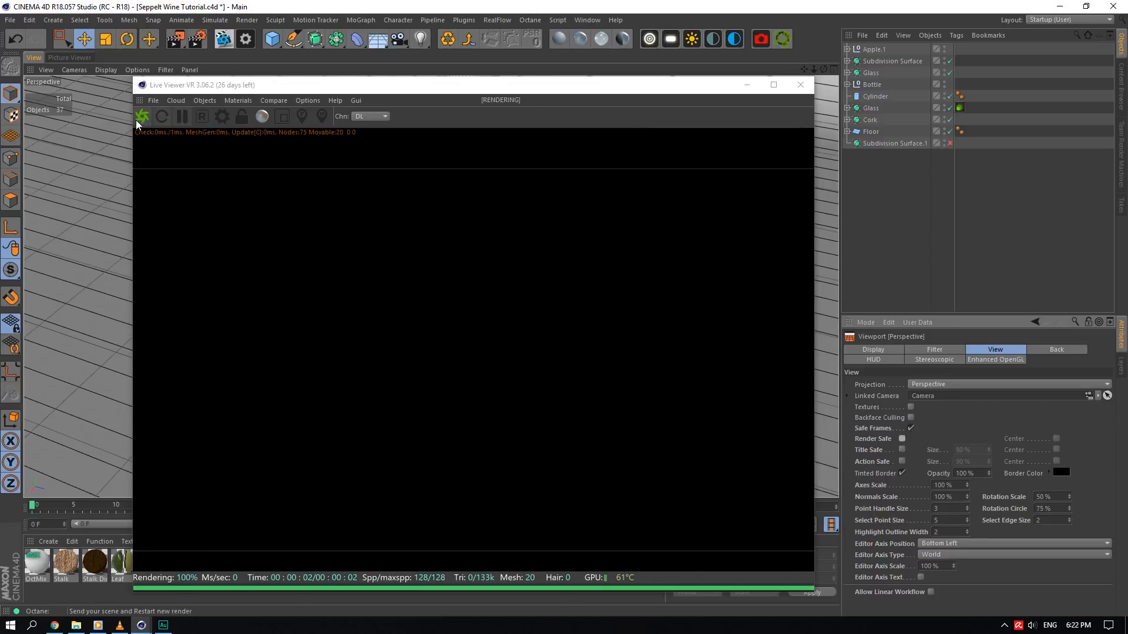
# - Add an Octane HDRI environment and load an image from the Poliigon HDRI folder as its texture, without copying it to the project location
pyautogui.click(735, 39)
pyautogui.moveTo(729, 88); pyautogui.dragTo(689, 63)
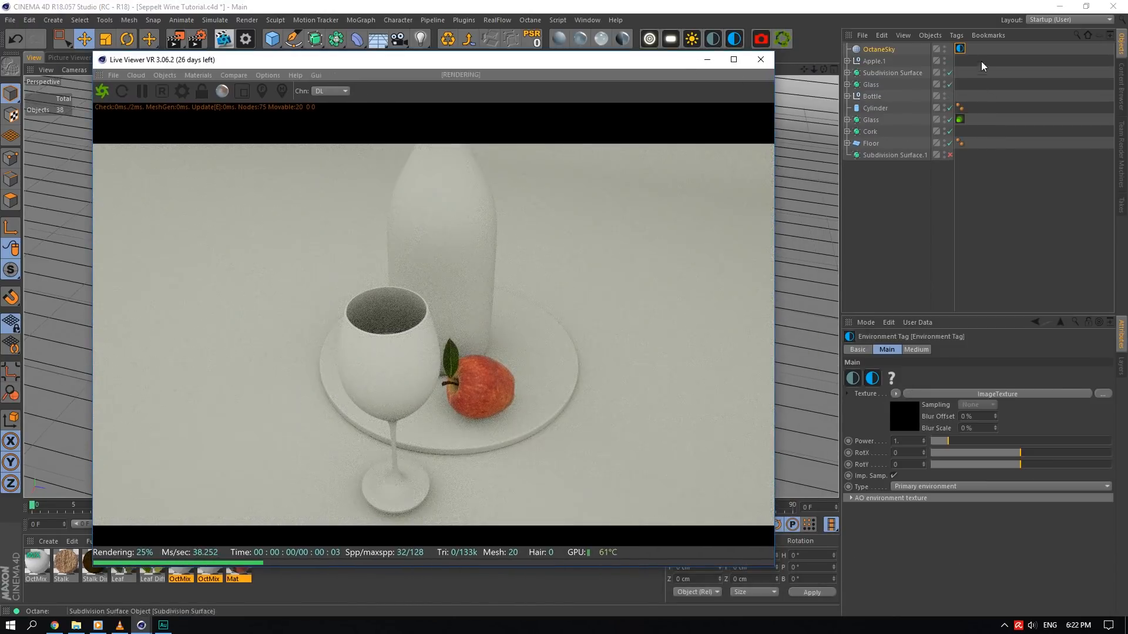
pyautogui.click(946, 205)
pyautogui.click(915, 411)
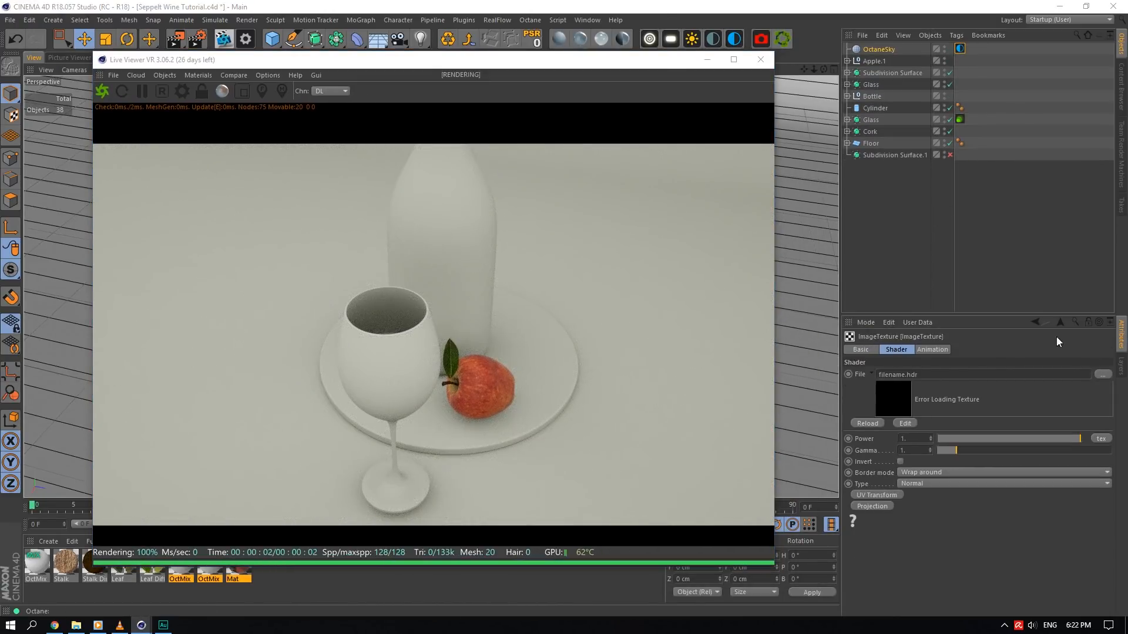
pyautogui.click(1103, 374)
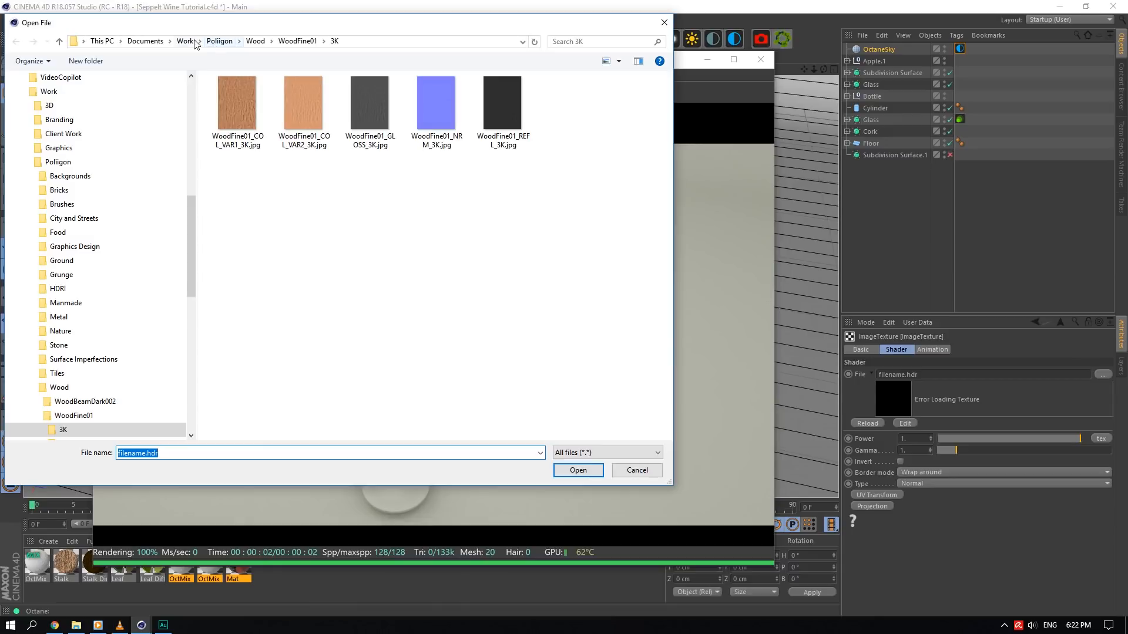
pyautogui.click(219, 41)
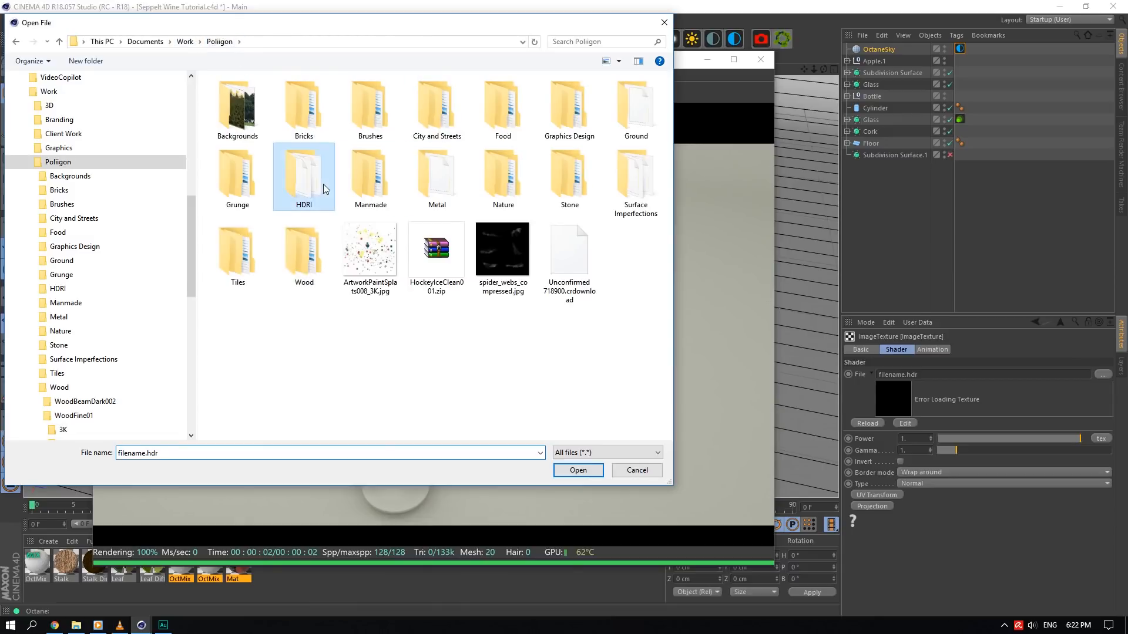
pyautogui.doubleClick(325, 190)
pyautogui.click(433, 115)
pyautogui.click(577, 471)
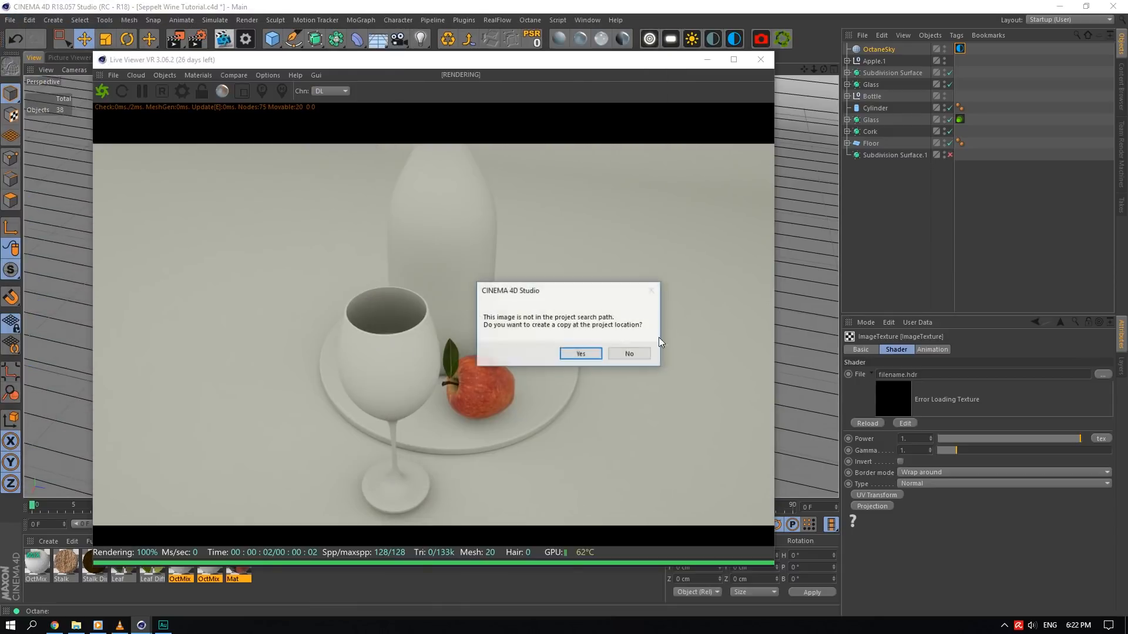
pyautogui.click(644, 355)
pyautogui.moveTo(632, 77); pyautogui.dragTo(1048, 172)
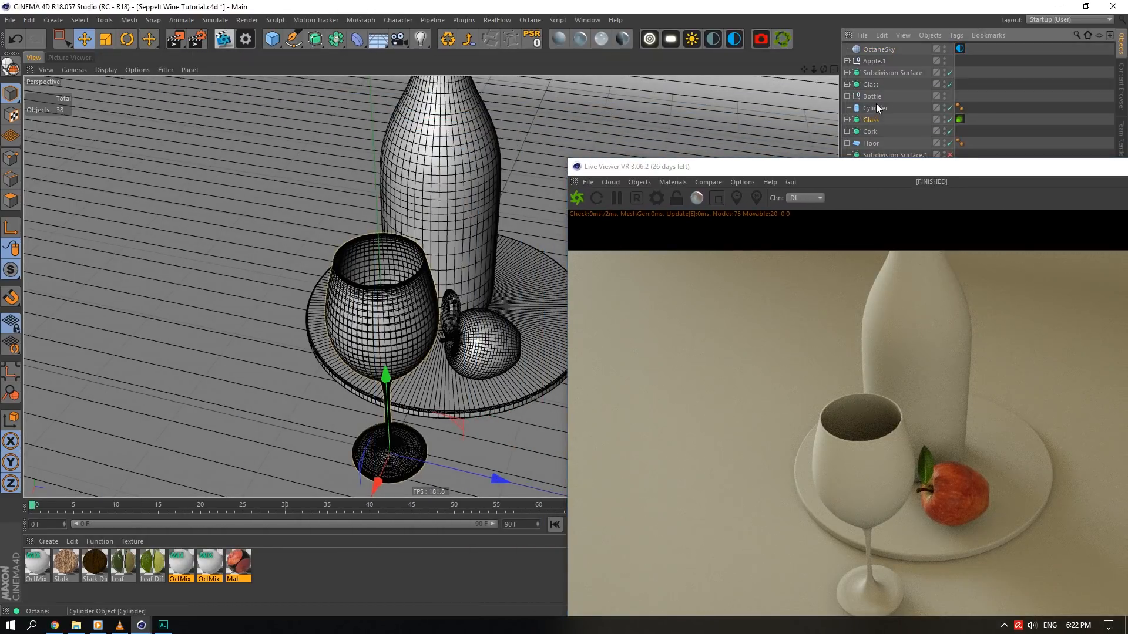
# - Check the overlapping glass objects and rename the wine's Subdivision Surface object to Wine
pyautogui.moveTo(882, 162); pyautogui.dragTo(945, 239)
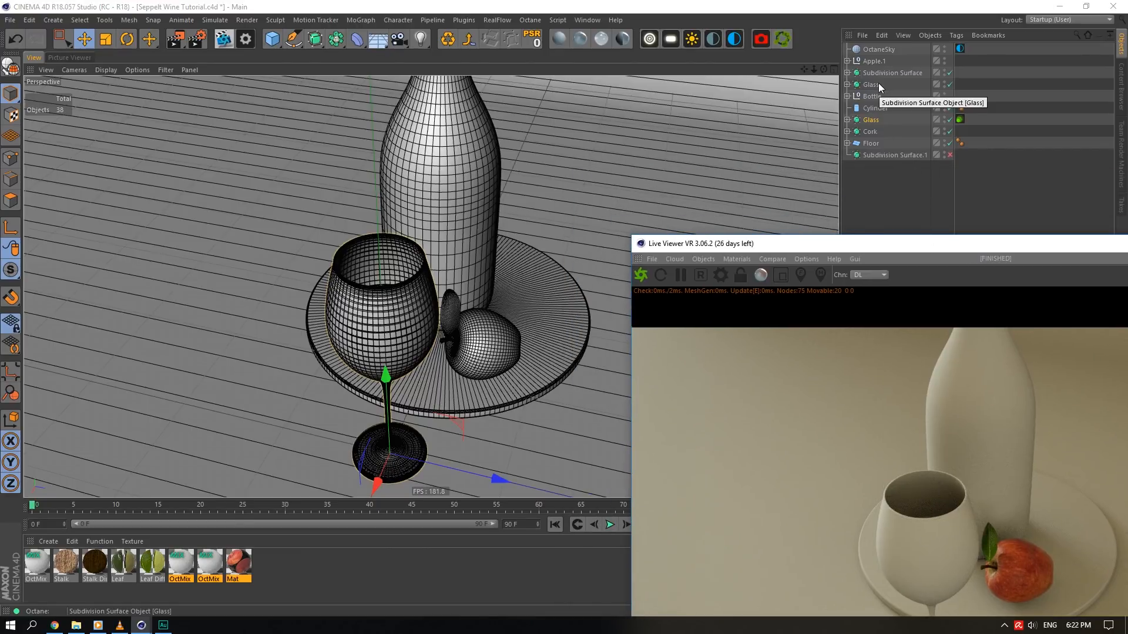
pyautogui.click(879, 84)
pyautogui.moveTo(824, 69); pyautogui.dragTo(827, 112)
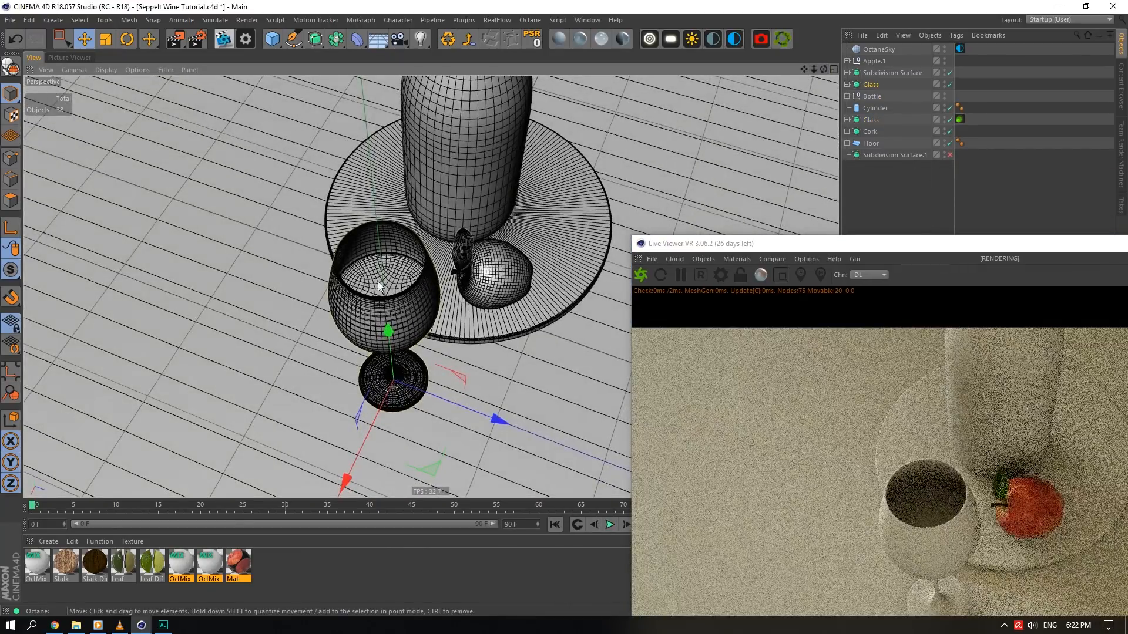
pyautogui.click(381, 286)
pyautogui.doubleClick(875, 73)
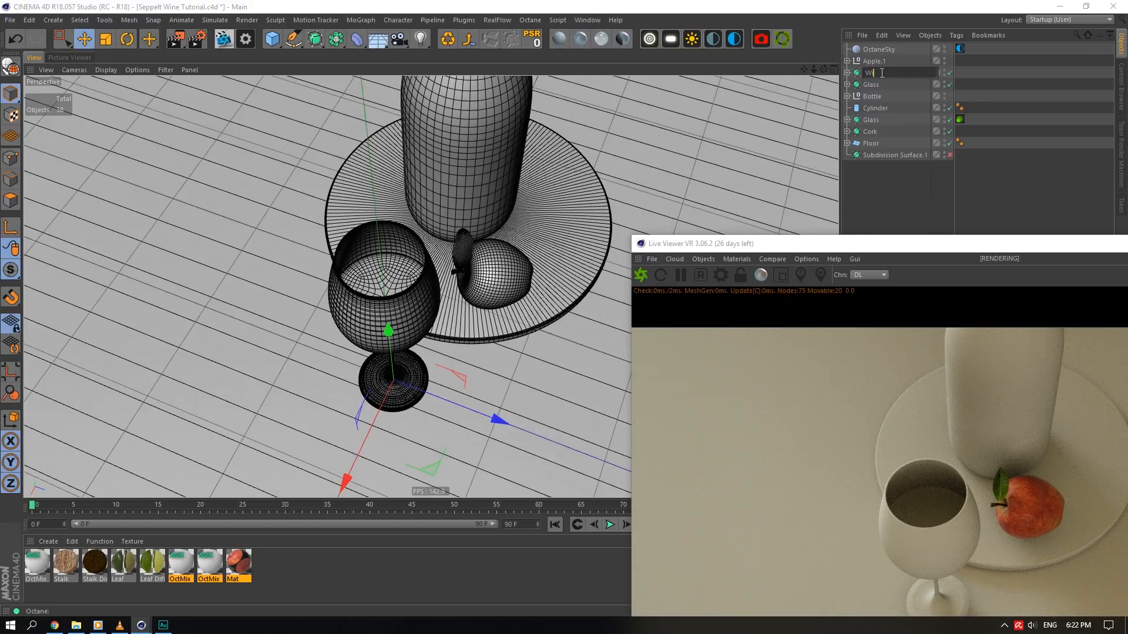
pyautogui.press('Return')
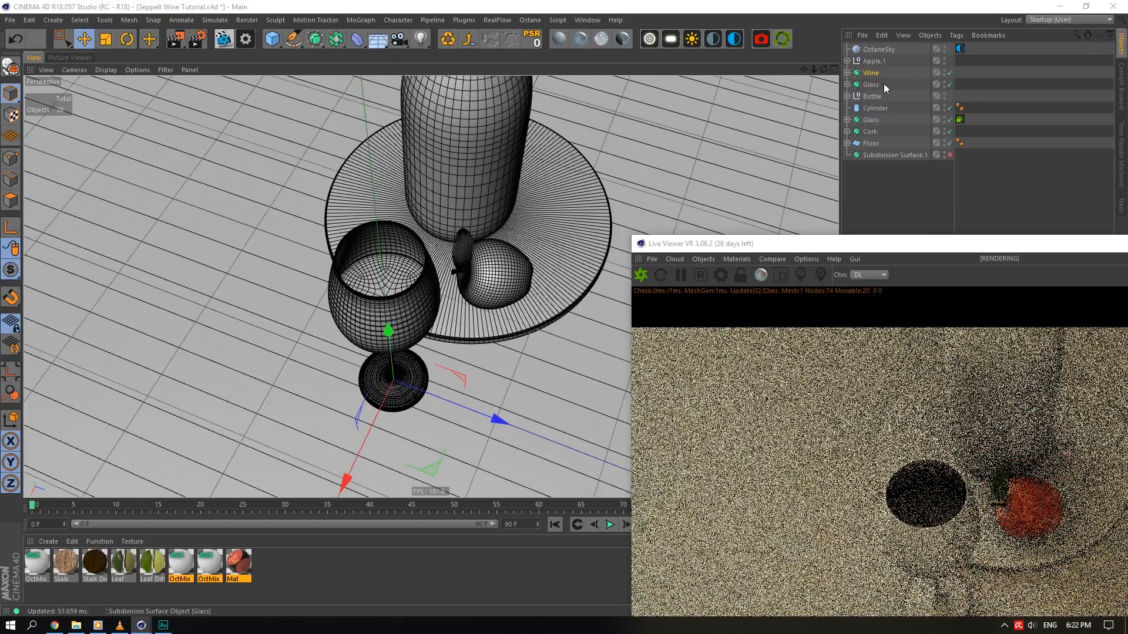
# - Move the duplicate Glass about 9.7 cm aside along Z to compare it with the filled glass, and delete the duplicate
pyautogui.click(912, 123)
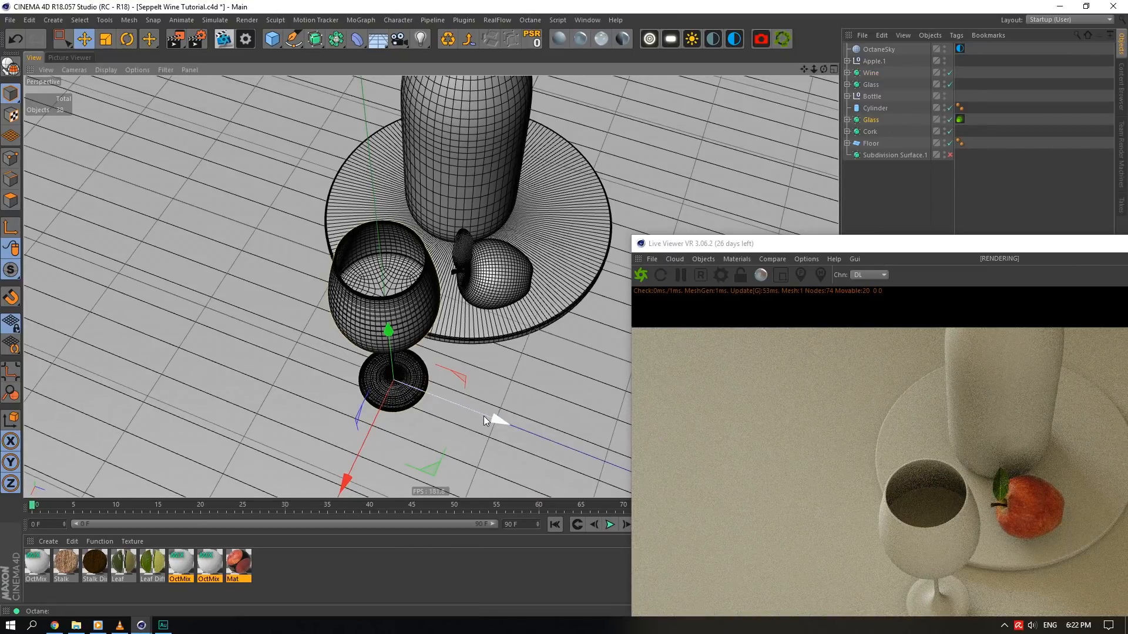
pyautogui.keyDown('ctrl'); pyautogui.moveTo(485, 416); pyautogui.dragTo(381, 392); pyautogui.keyUp('ctrl')
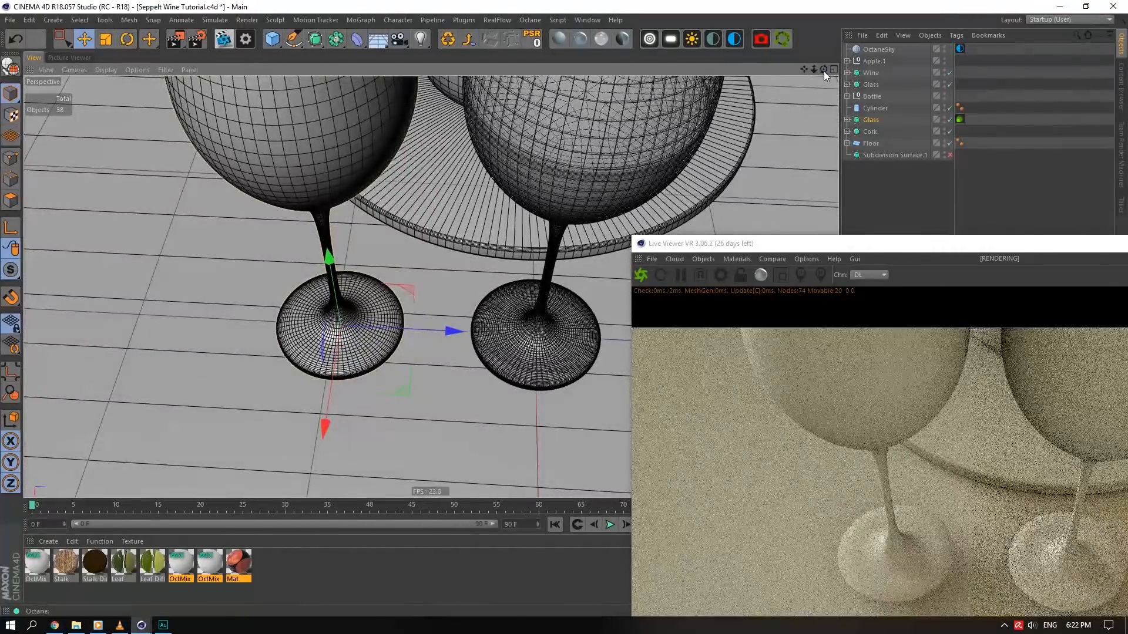
pyautogui.moveTo(895, 253); pyautogui.dragTo(532, 262)
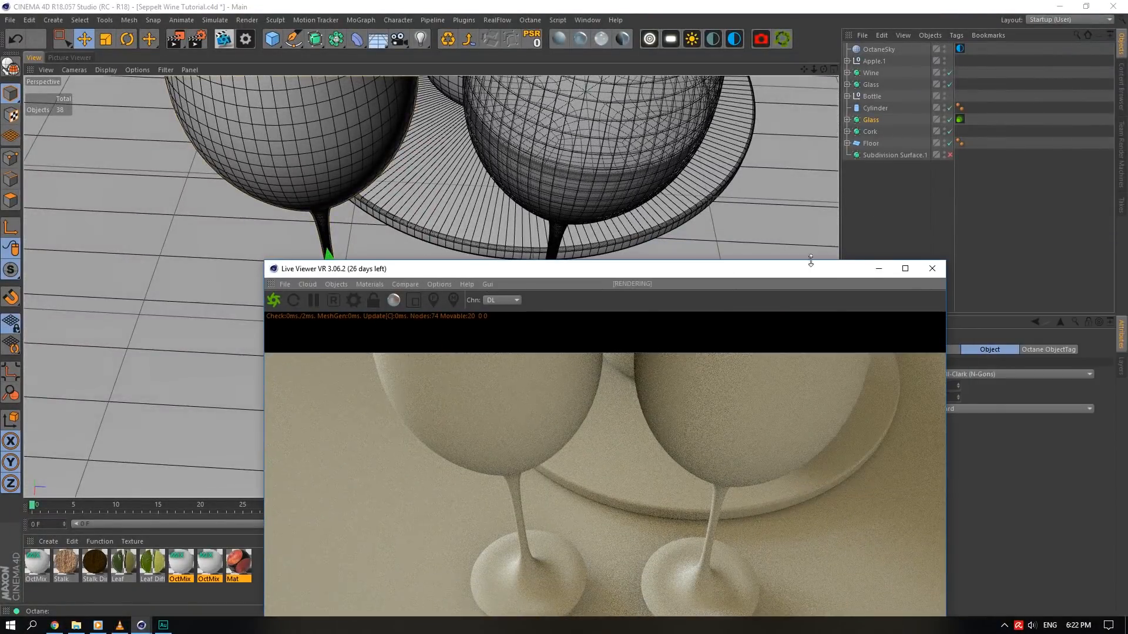
pyautogui.click(914, 269)
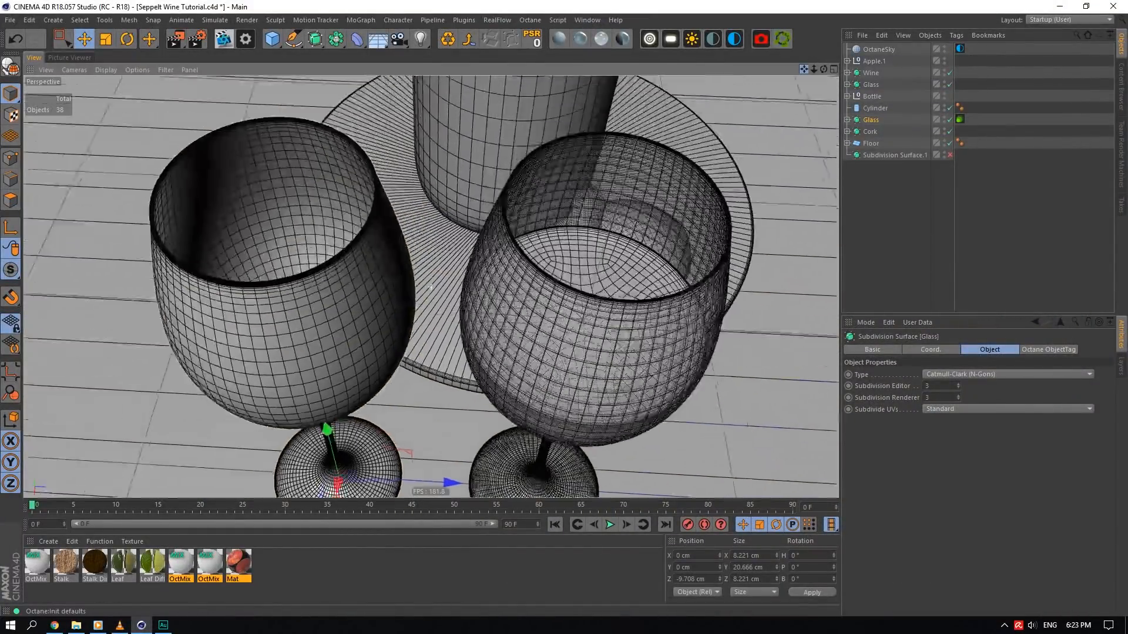
pyautogui.keyDown('alt'); pyautogui.moveTo(353, 247); pyautogui.dragTo(357, 249, button='middle'); pyautogui.keyUp('alt')
pyautogui.scroll(4, 357, 249)
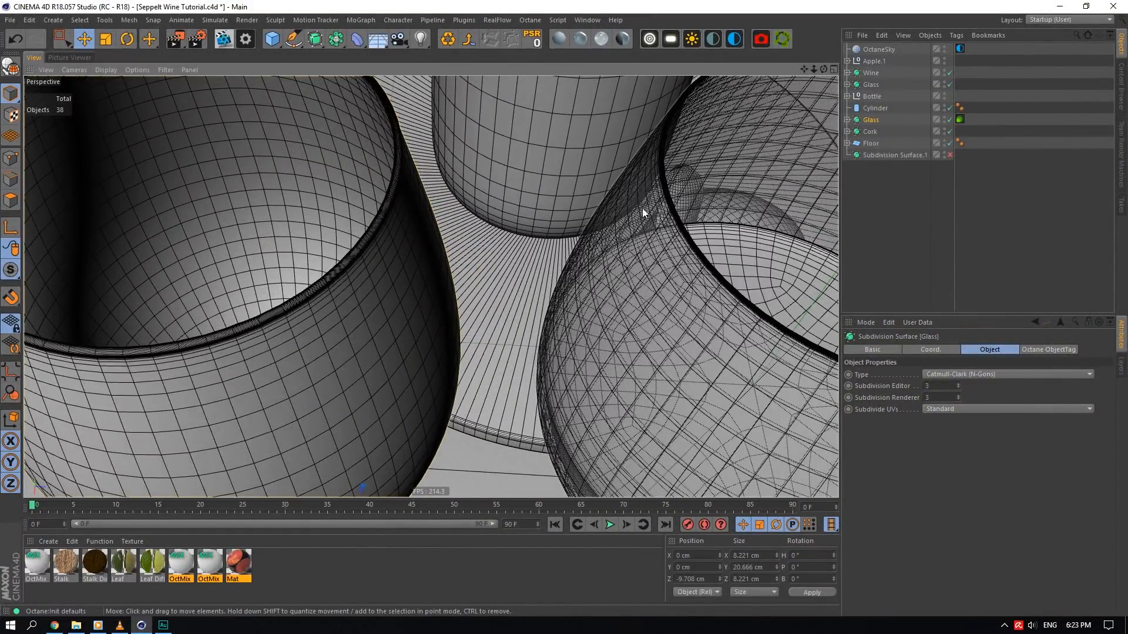
pyautogui.scroll(-5, 643, 207)
pyautogui.scroll(5, 587, 241)
pyautogui.press('Delete')
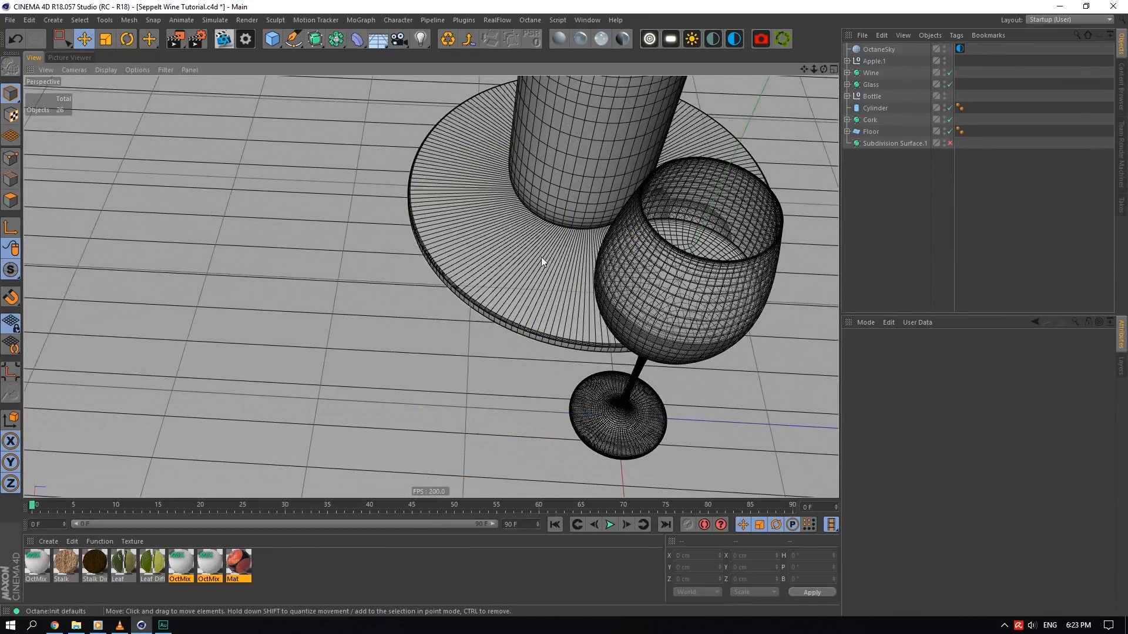
# - Examine the remaining wine glass's mesh and rim up close and from a distance
pyautogui.scroll(5, 685, 251)
pyautogui.scroll(-2, 671, 252)
pyautogui.scroll(2, 636, 225)
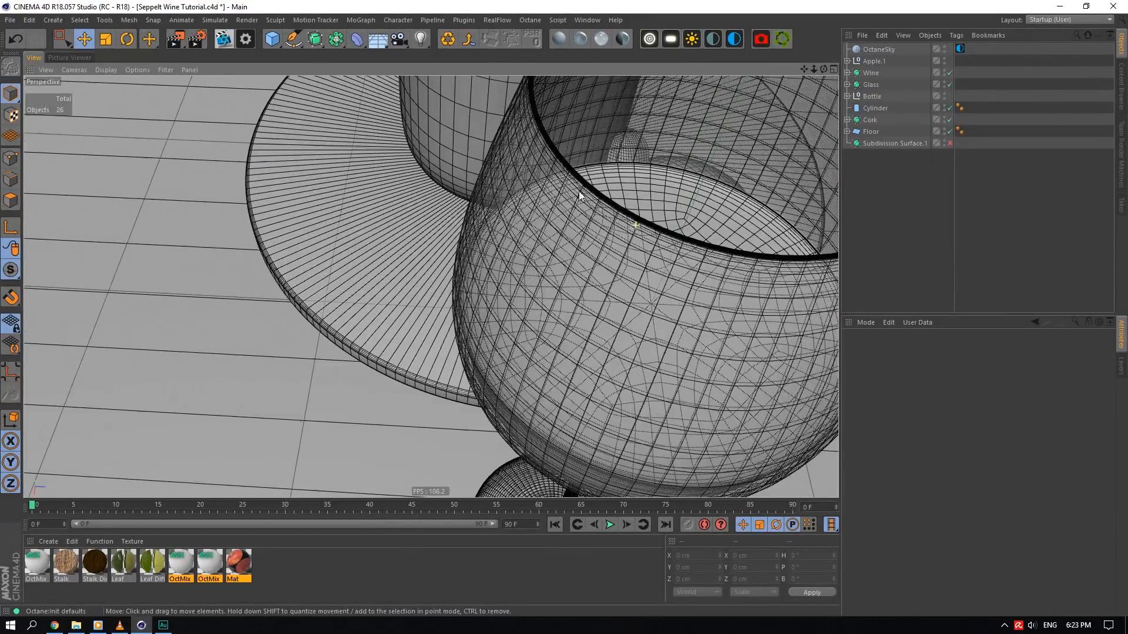
pyautogui.scroll(-6, 592, 156)
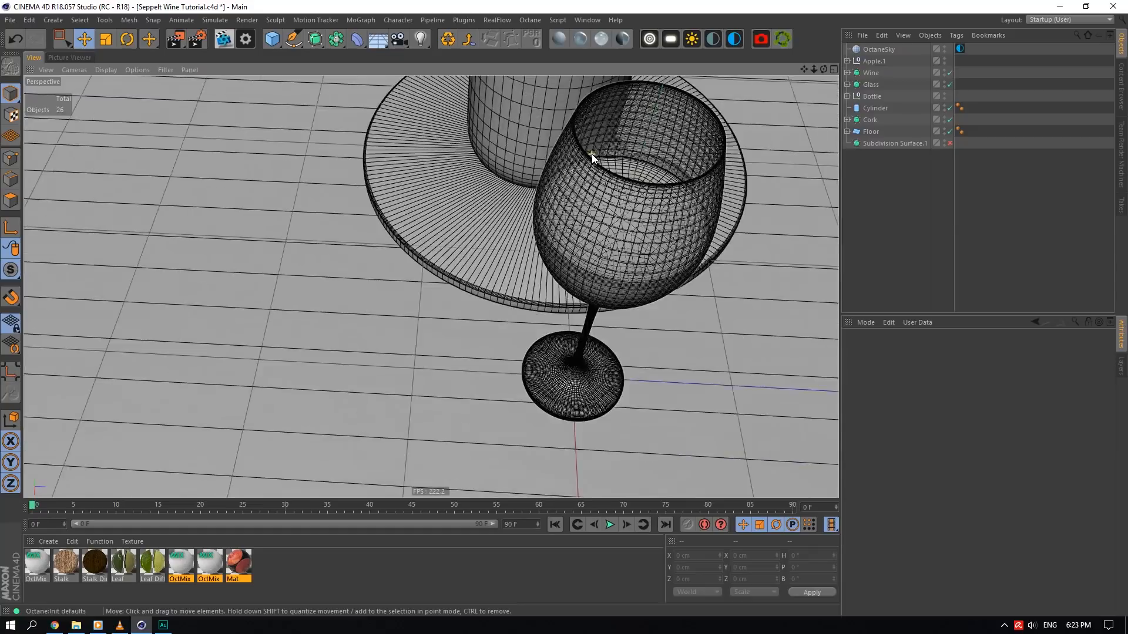
pyautogui.scroll(-3, 591, 154)
pyautogui.scroll(4, 603, 247)
pyautogui.scroll(-4, 638, 153)
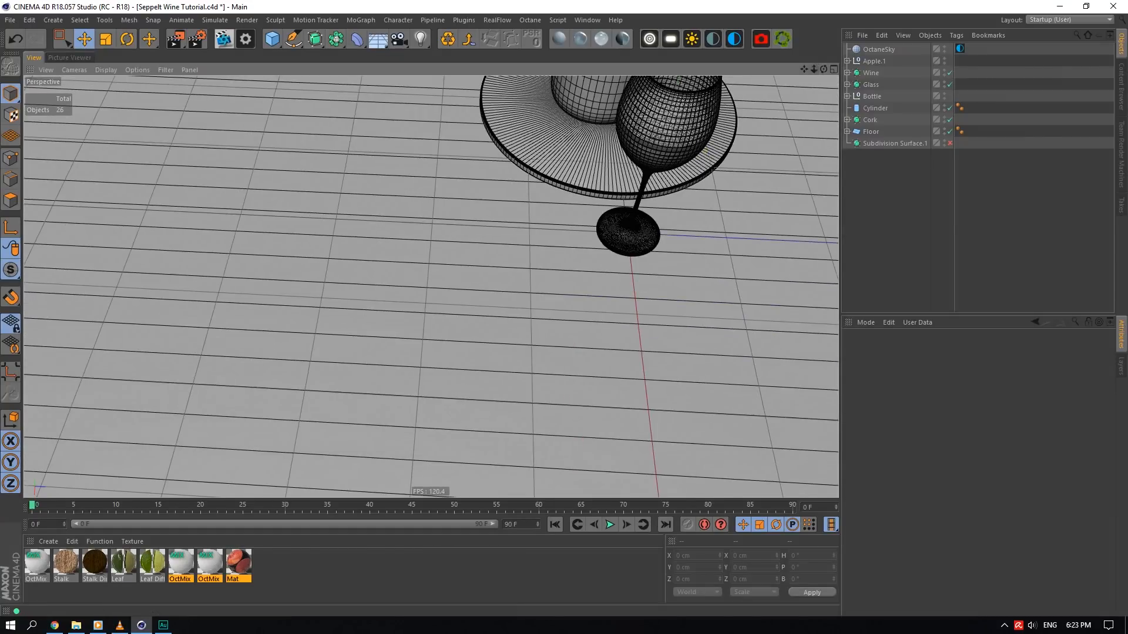
# - Move the Wine and Glass objects together behind the bottle, to about X -28.1 cm and Z 8.2 cm
pyautogui.moveTo(814, 69); pyautogui.dragTo(779, 75)
pyautogui.scroll(8, 488, 228)
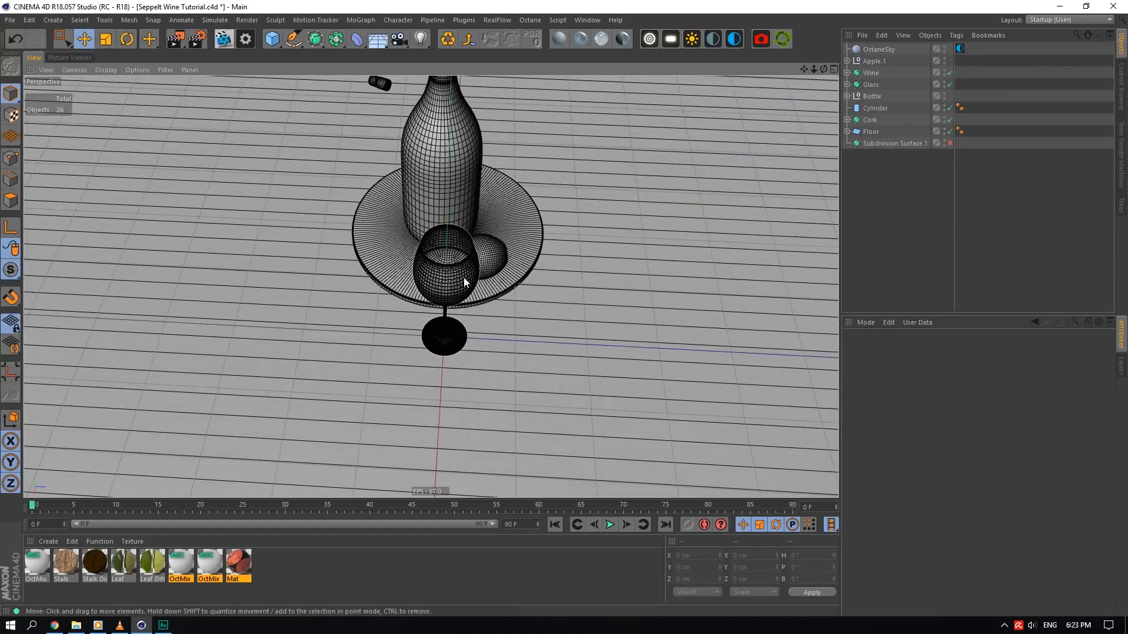
pyautogui.click(463, 277)
pyautogui.scroll(3, 463, 277)
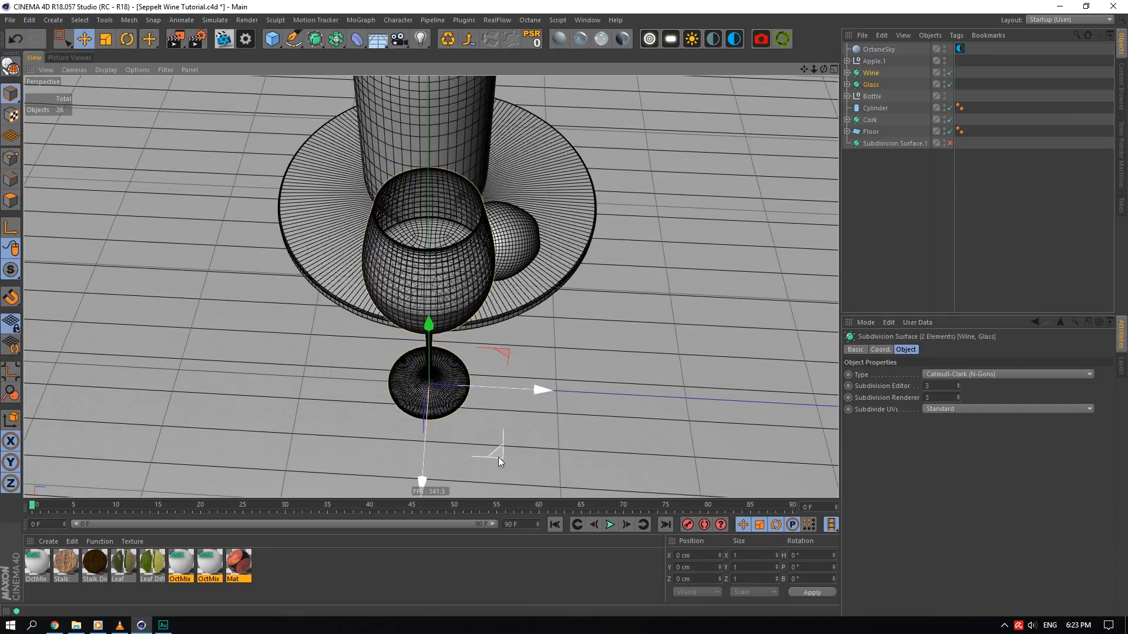
pyautogui.moveTo(498, 457); pyautogui.dragTo(605, 197)
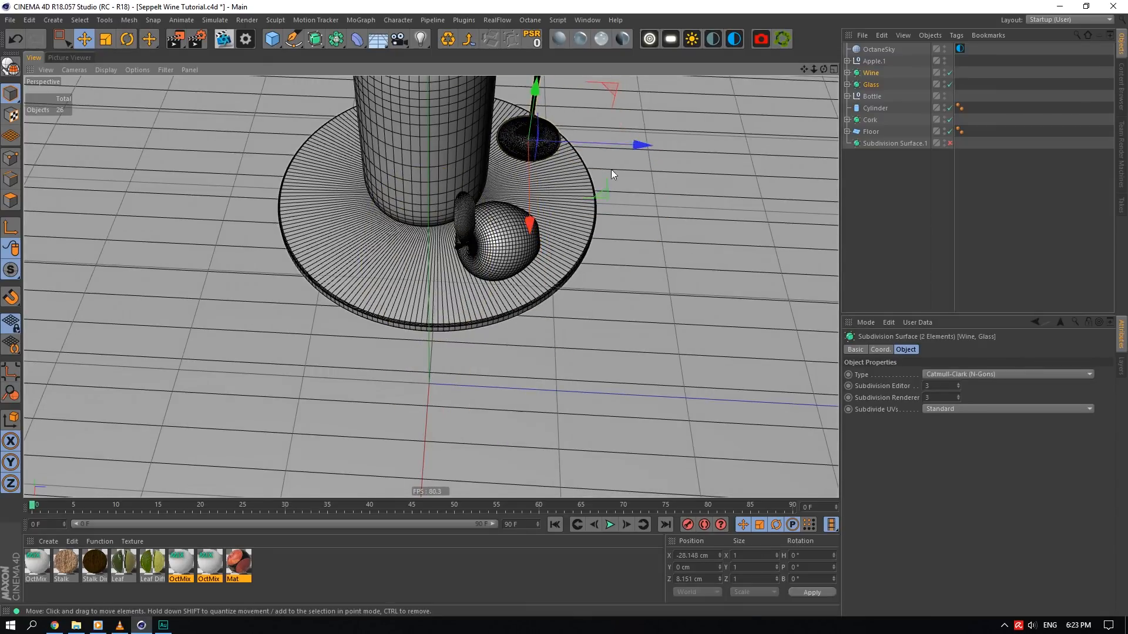
# - Frame the whole bottle, glass, apple and cork arrangement and render it in the Octane Live Viewer
pyautogui.moveTo(804, 69); pyautogui.dragTo(640, 61)
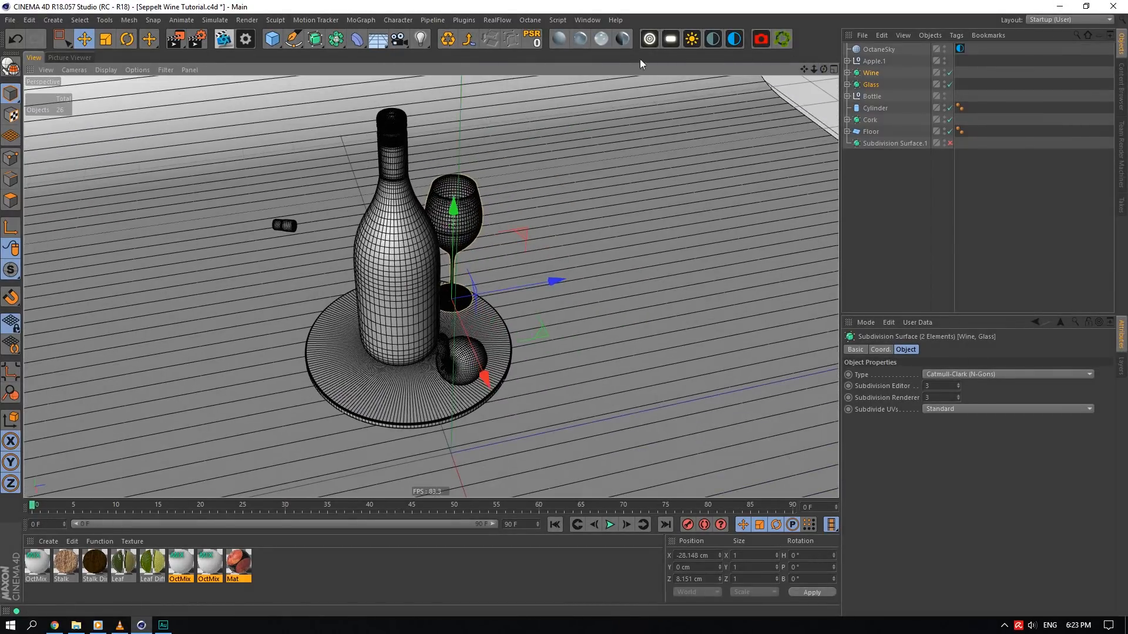
pyautogui.click(227, 42)
pyautogui.click(239, 139)
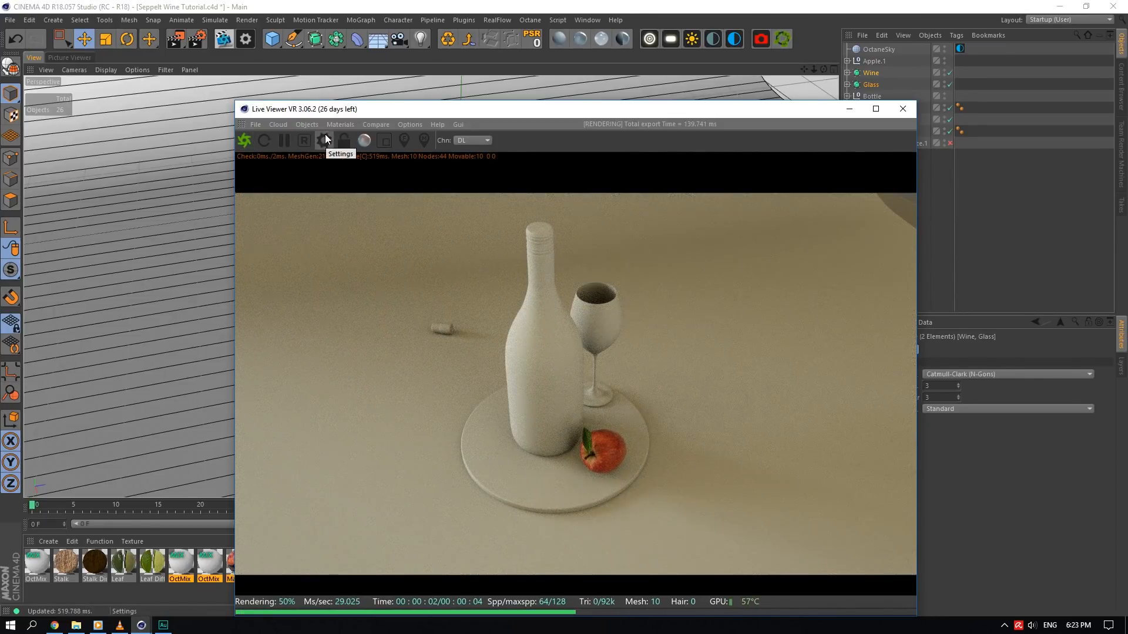
# - Switch the Octane render kernel from direct lighting to Pathtracing and set its maximum samples to 2048
pyautogui.click(325, 136)
pyautogui.moveTo(458, 114); pyautogui.dragTo(621, 61)
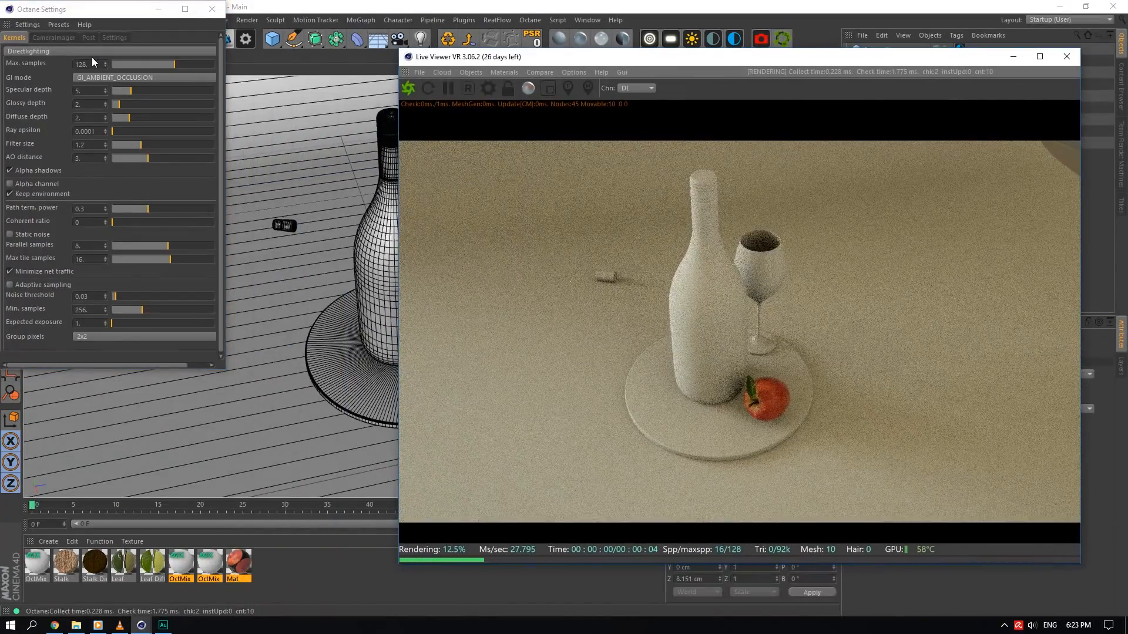
pyautogui.click(73, 51)
pyautogui.click(44, 87)
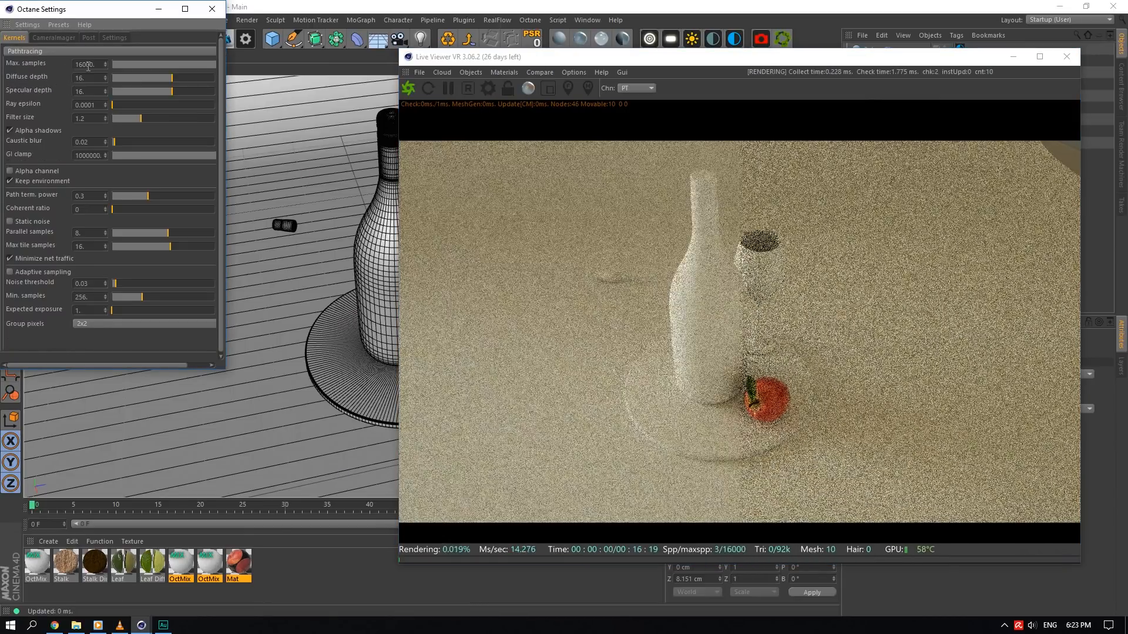
pyautogui.doubleClick(87, 65)
pyautogui.write('2')
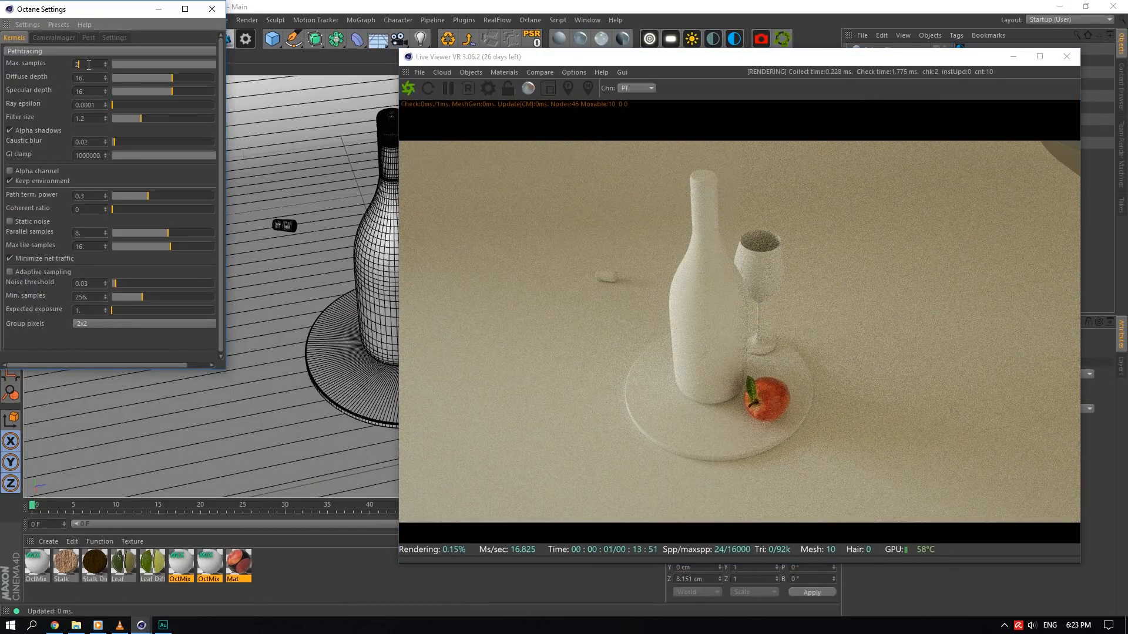
pyautogui.write('048')
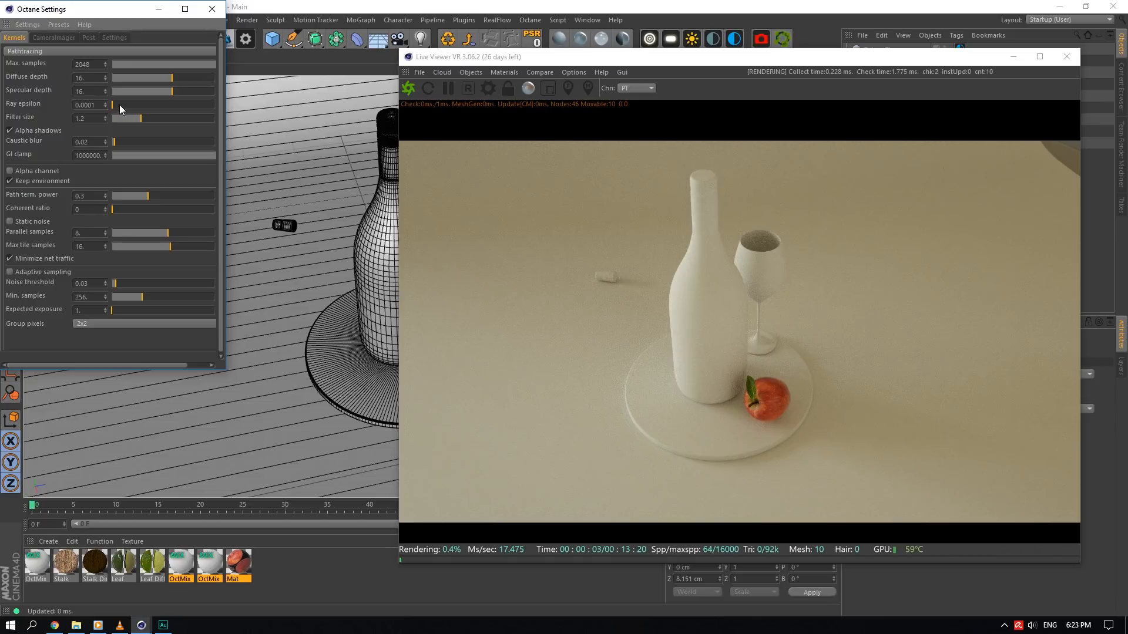
# - In the pathtracing kernel, minimise ray epsilon, set GI clamp to 100 and parallel samples to 16, and enable adaptive sampling
pyautogui.moveTo(120, 106); pyautogui.dragTo(103, 109)
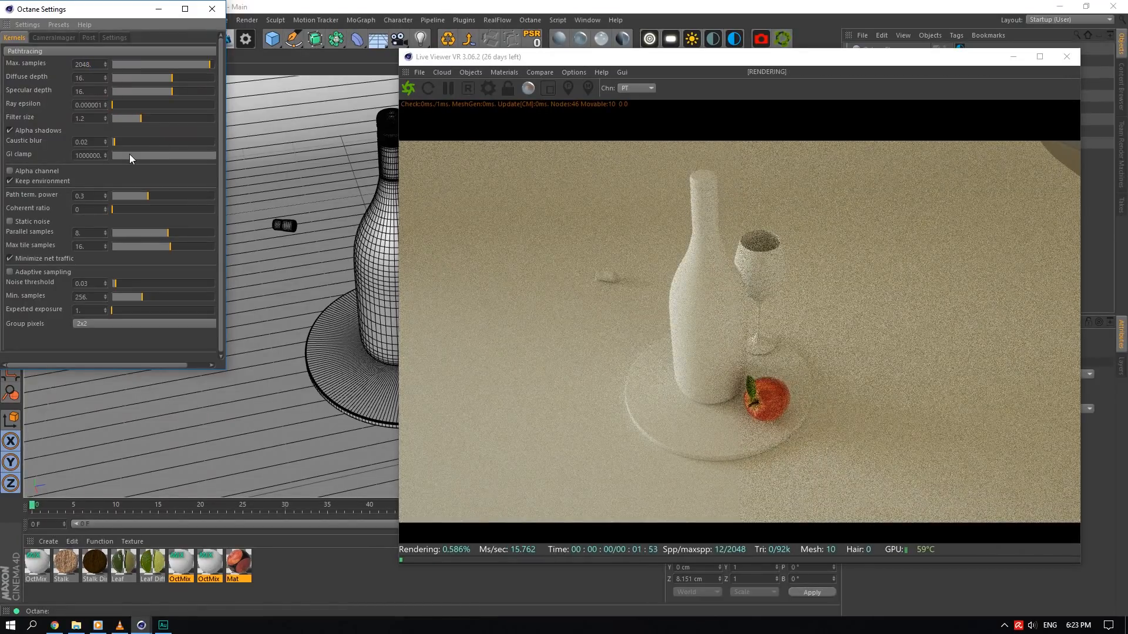
pyautogui.write('00')
pyautogui.doubleClick(87, 233)
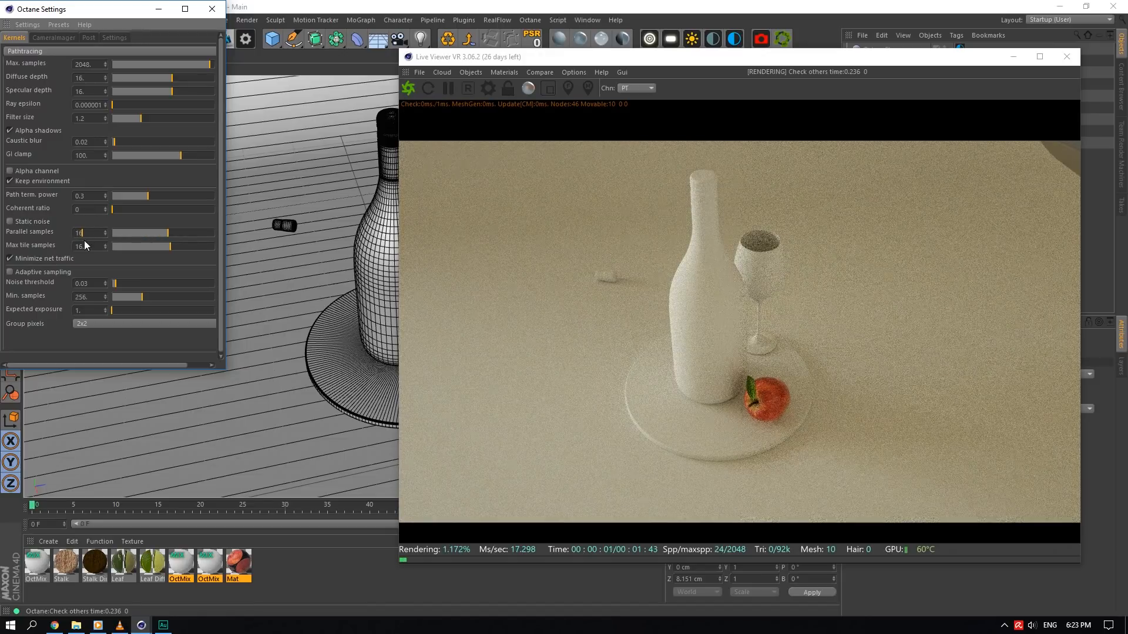
pyautogui.press('Return')
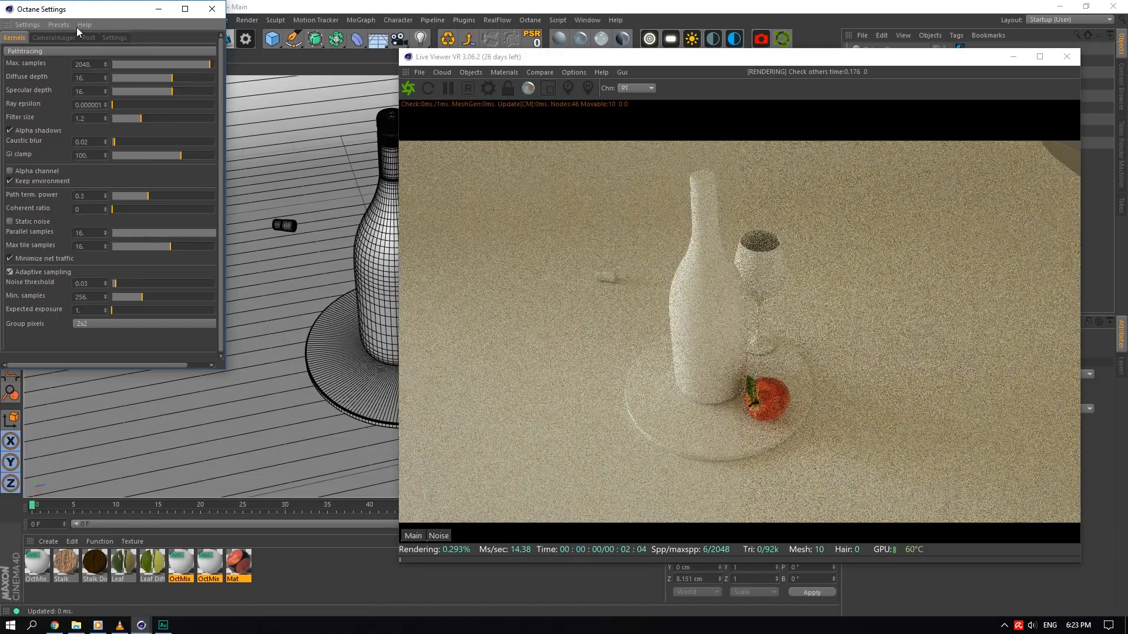
# - Set the Octane camera imager to gamma 2.2, Linear response and 0 vignetting, and close the render settings
pyautogui.click(52, 37)
pyautogui.doubleClick(82, 64)
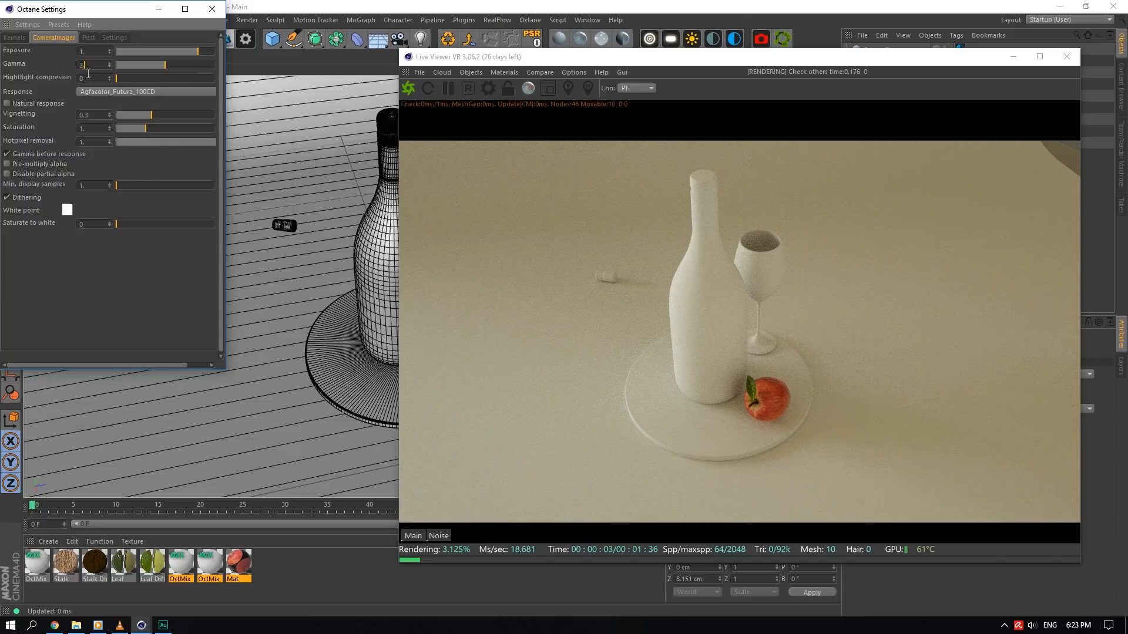
pyautogui.click(101, 94)
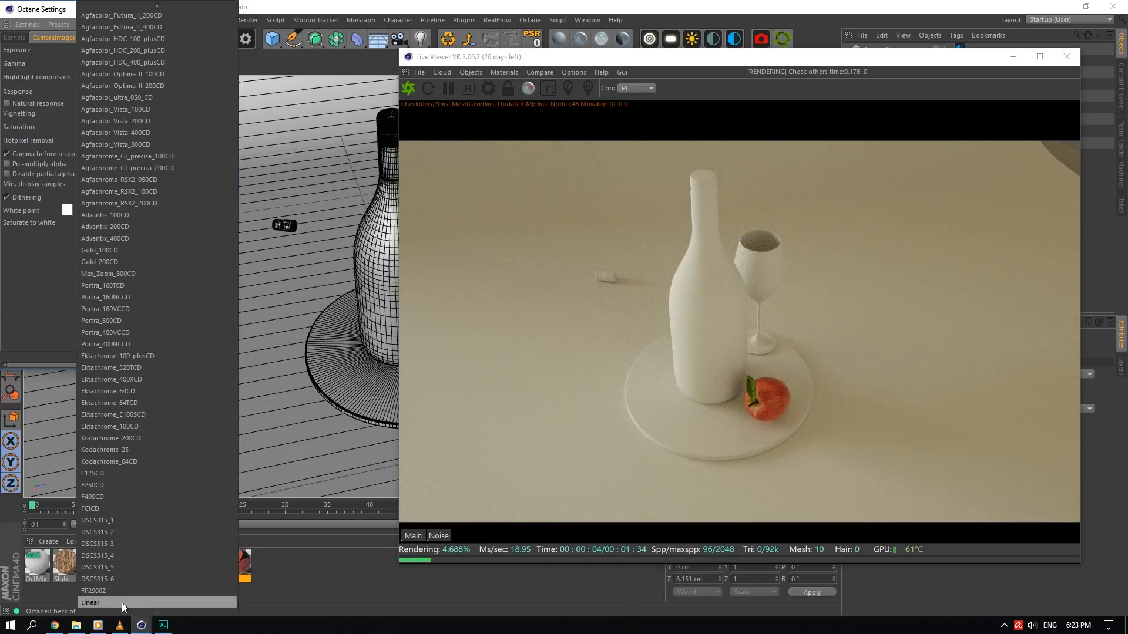
pyautogui.click(122, 602)
pyautogui.moveTo(132, 117); pyautogui.dragTo(19, 114)
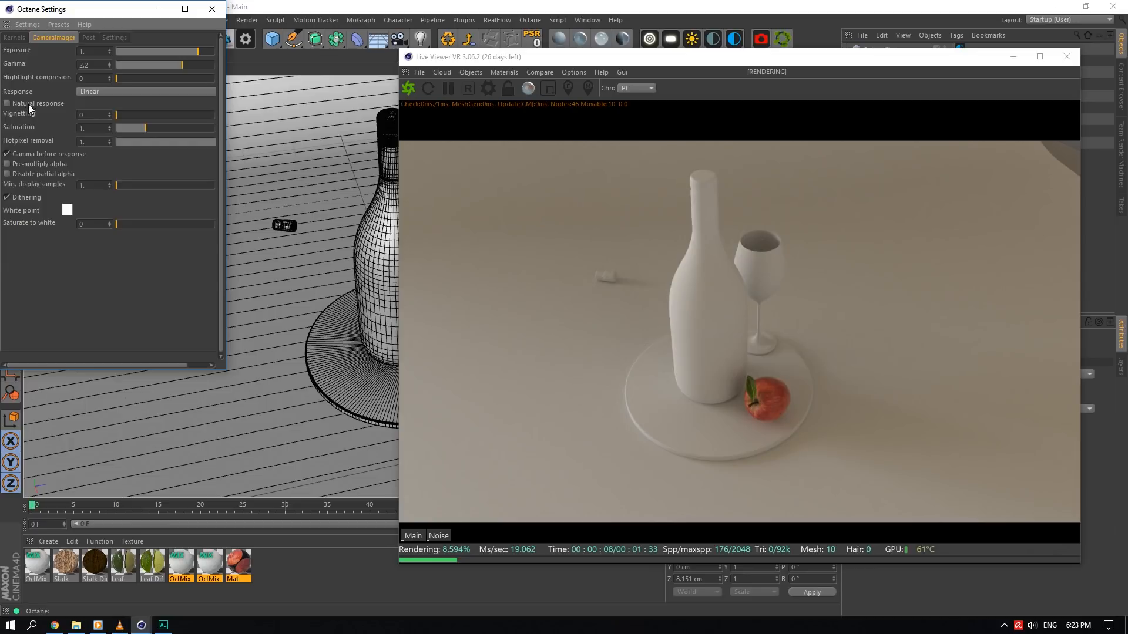
pyautogui.click(14, 37)
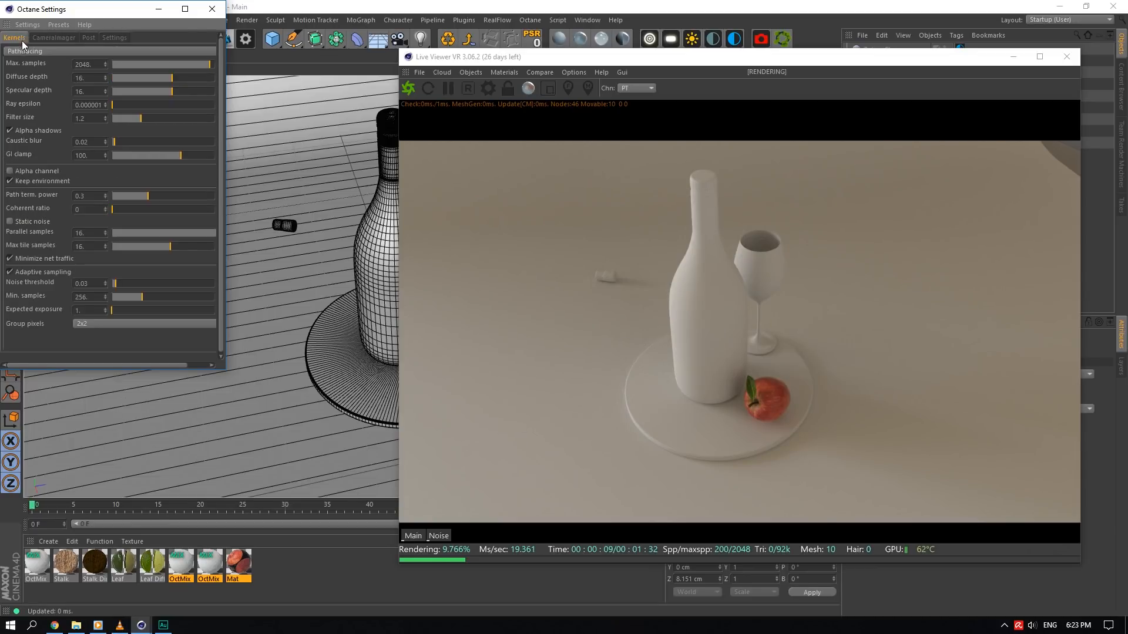
pyautogui.click(213, 9)
# - Add an Octane camera, view the arrangement through it from low in front, and set its heading to 90° and Z position to 0 cm
pyautogui.moveTo(654, 58); pyautogui.dragTo(433, 98)
pyautogui.click(760, 45)
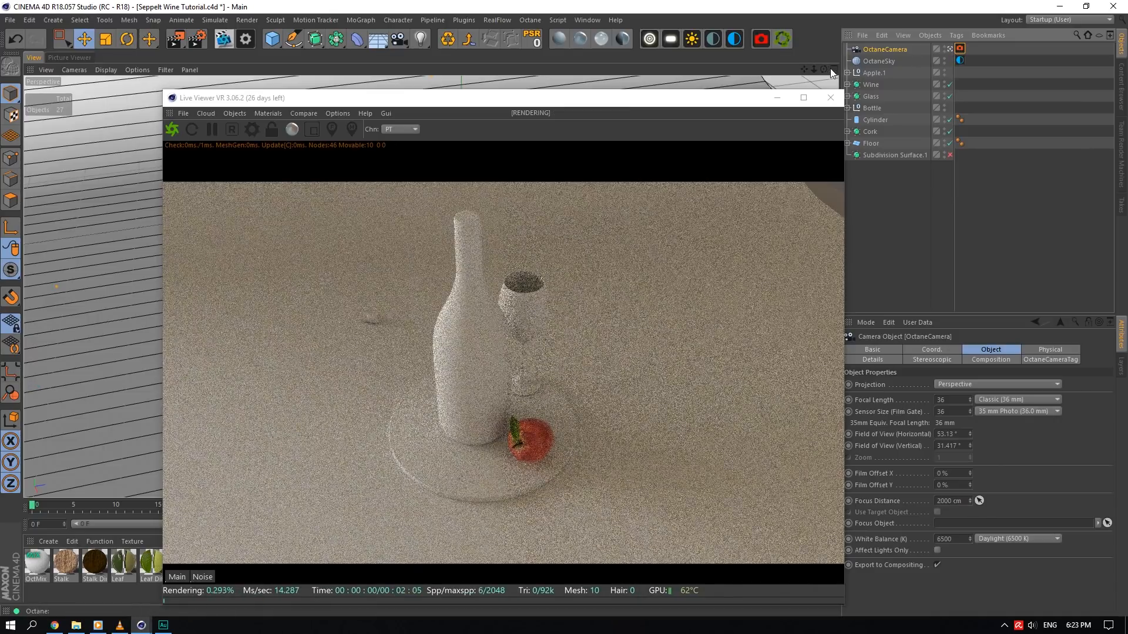
pyautogui.moveTo(824, 69)
pyautogui.mouseDown()
pyautogui.moveTo(820, 37)
pyautogui.moveTo(827, 67)
pyautogui.moveTo(805, 71)
pyautogui.moveTo(813, 86)
pyautogui.moveTo(821, 66)
pyautogui.mouseUp()
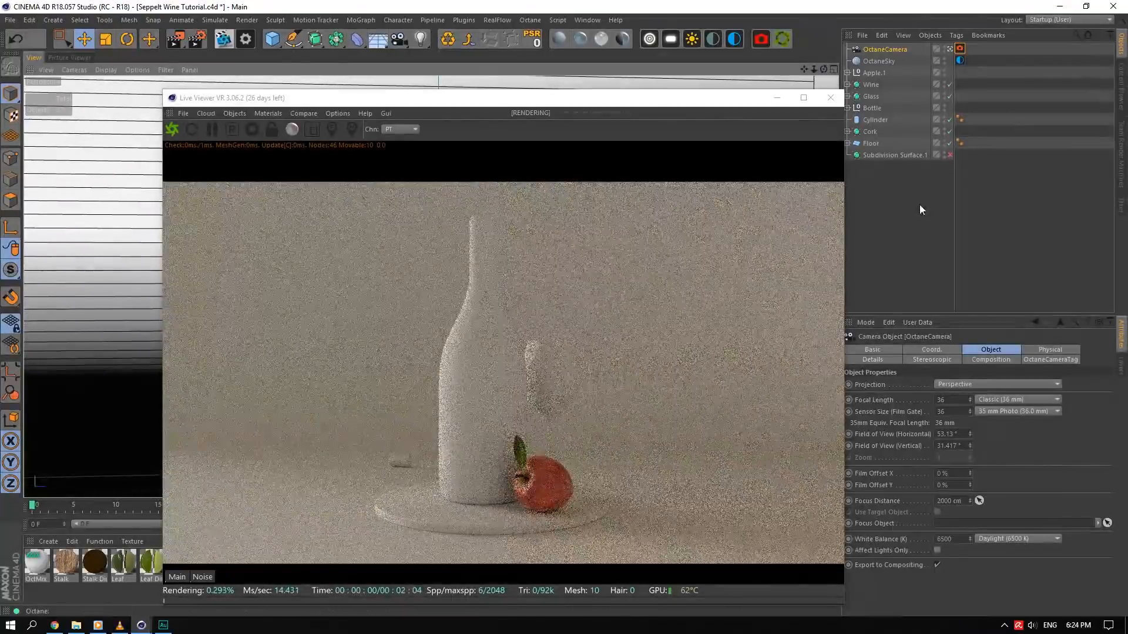
pyautogui.click(934, 349)
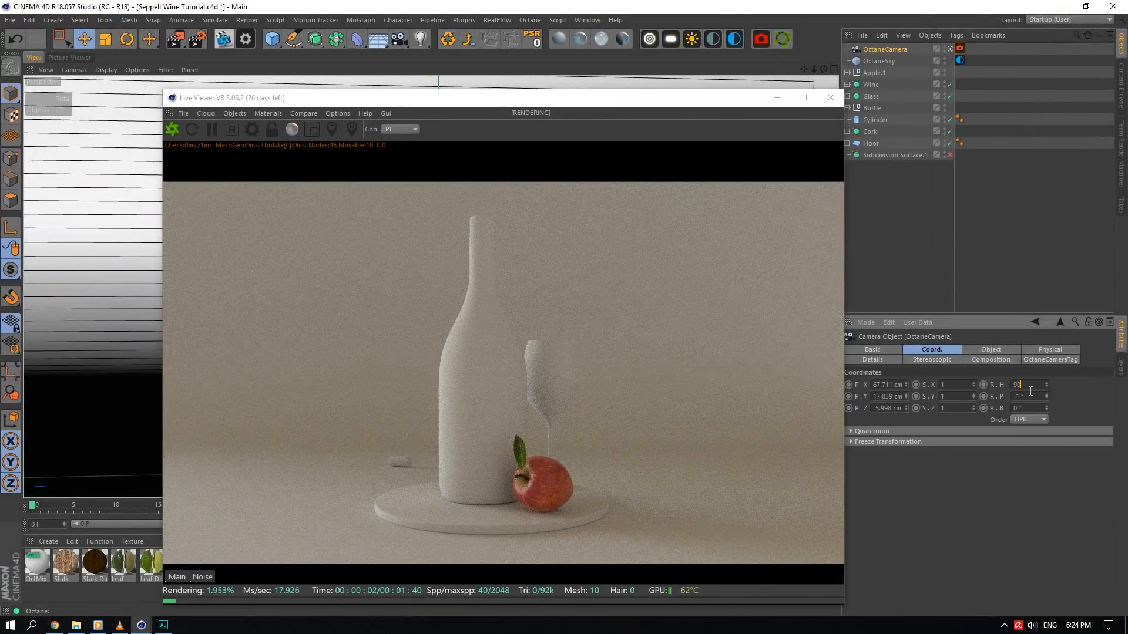
pyautogui.press('Return')
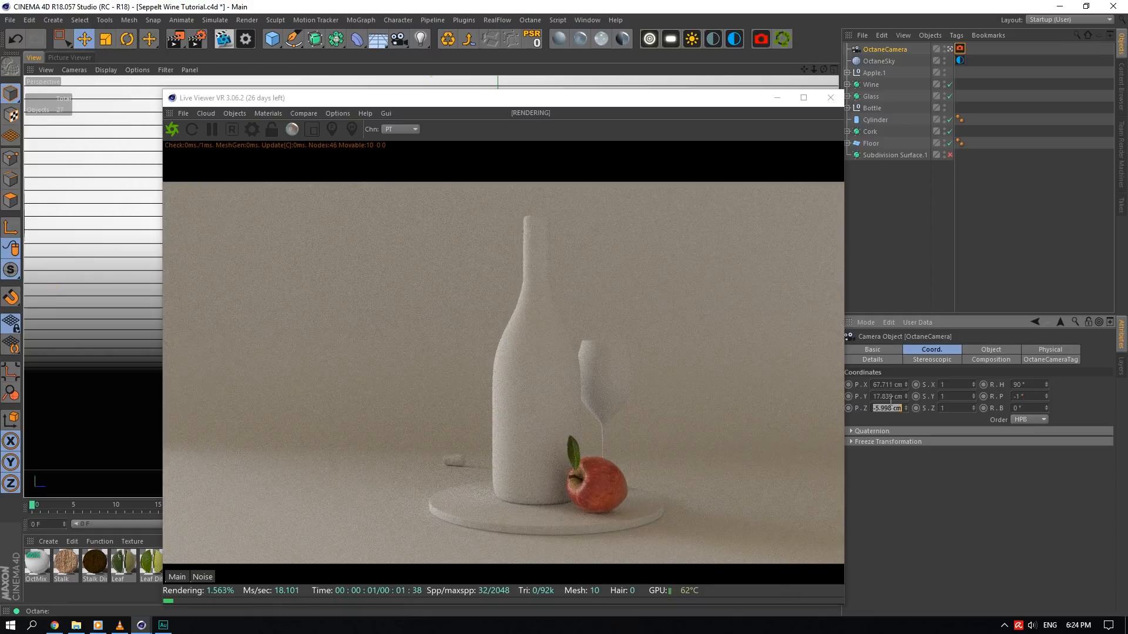
pyautogui.write('0')
pyautogui.press('Return')
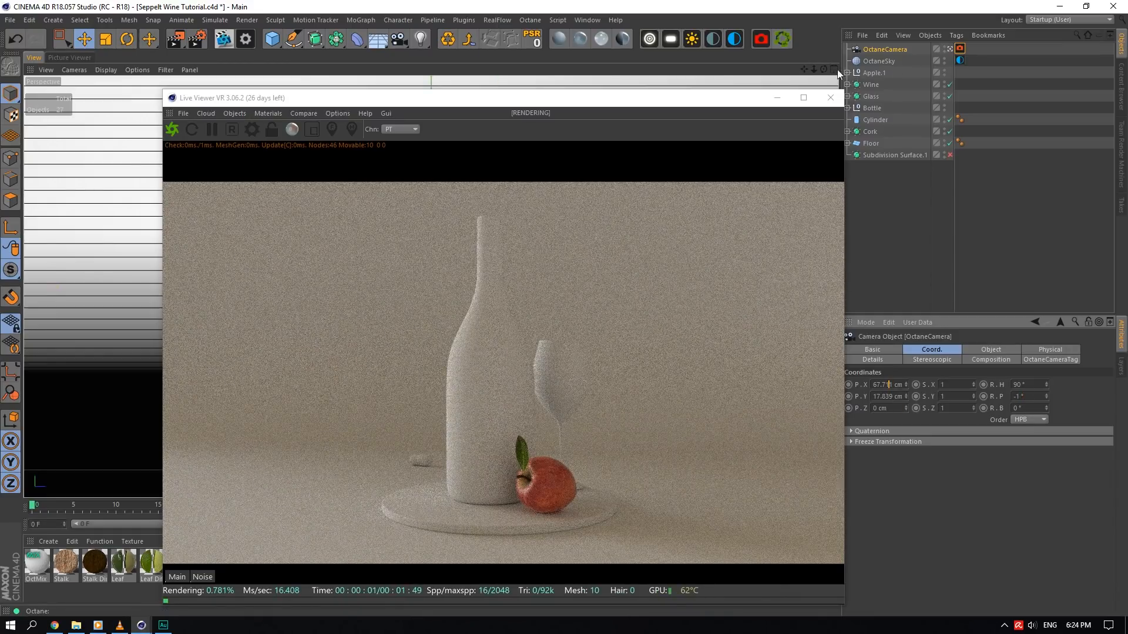
# - Try the Tele (135 mm) lens on the Octane camera and settle on the Portrait (80 mm) focal length
pyautogui.click(1000, 351)
pyautogui.click(1018, 397)
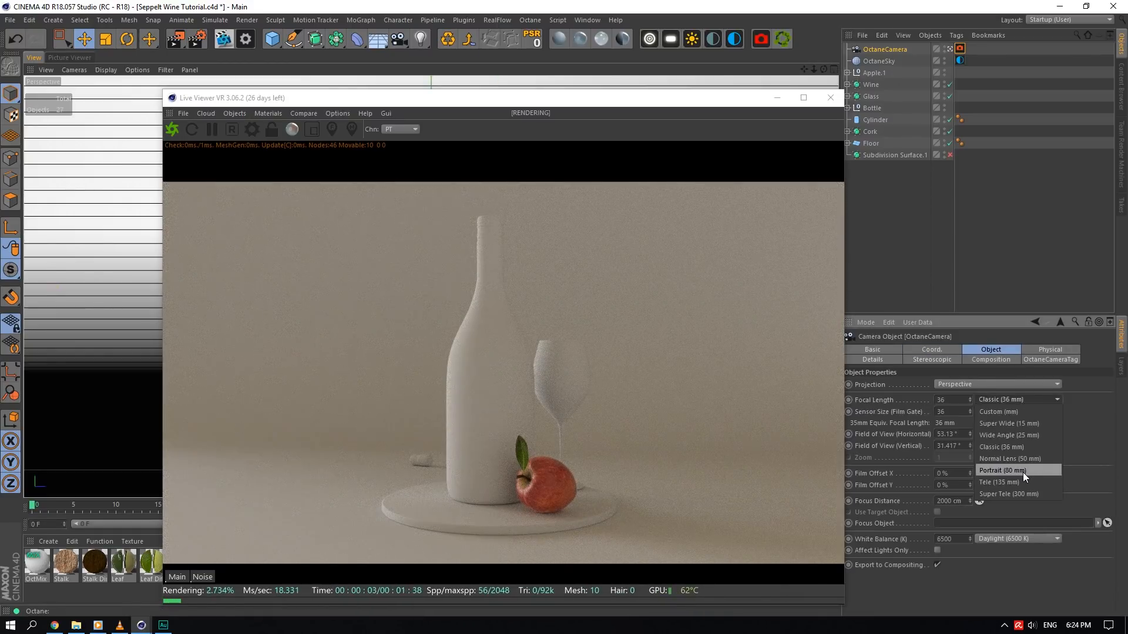
pyautogui.click(1022, 479)
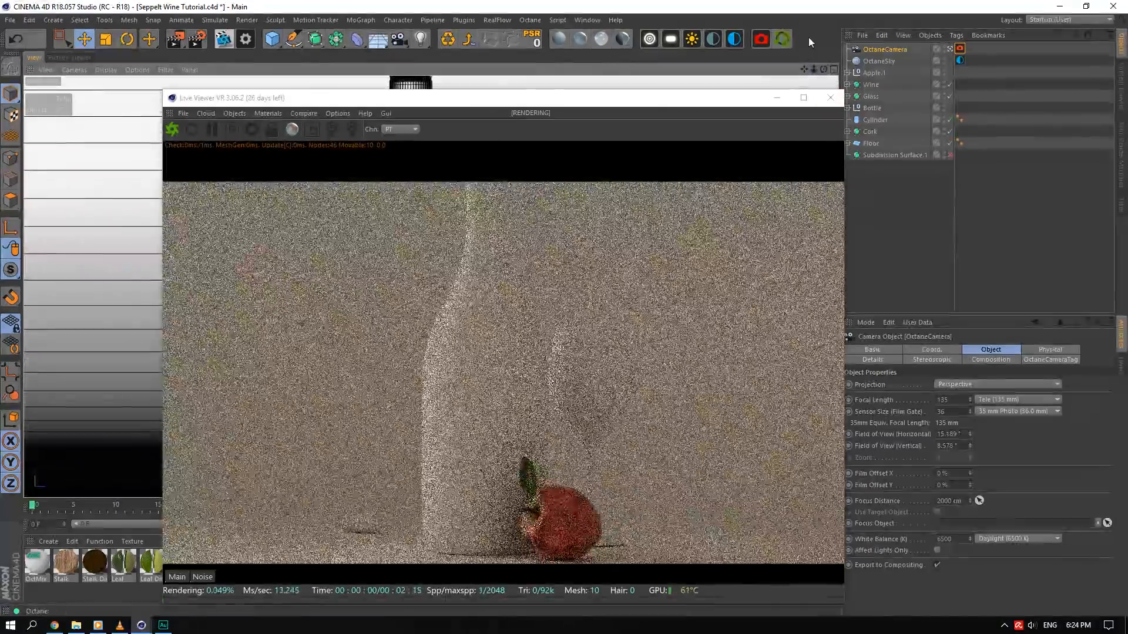
pyautogui.click(991, 400)
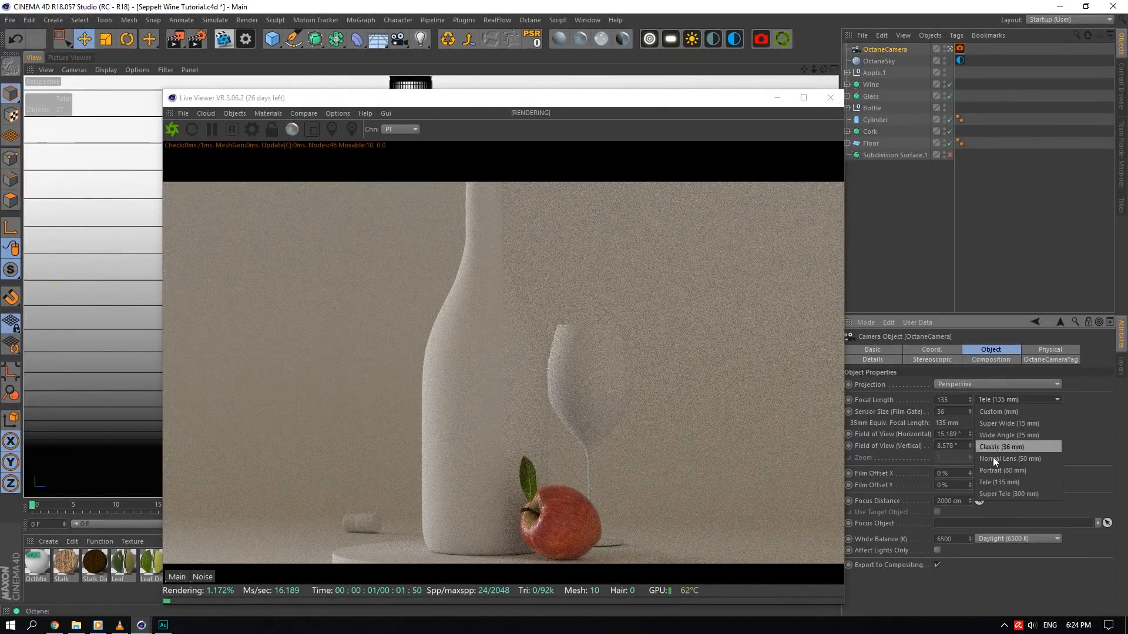
pyautogui.click(995, 470)
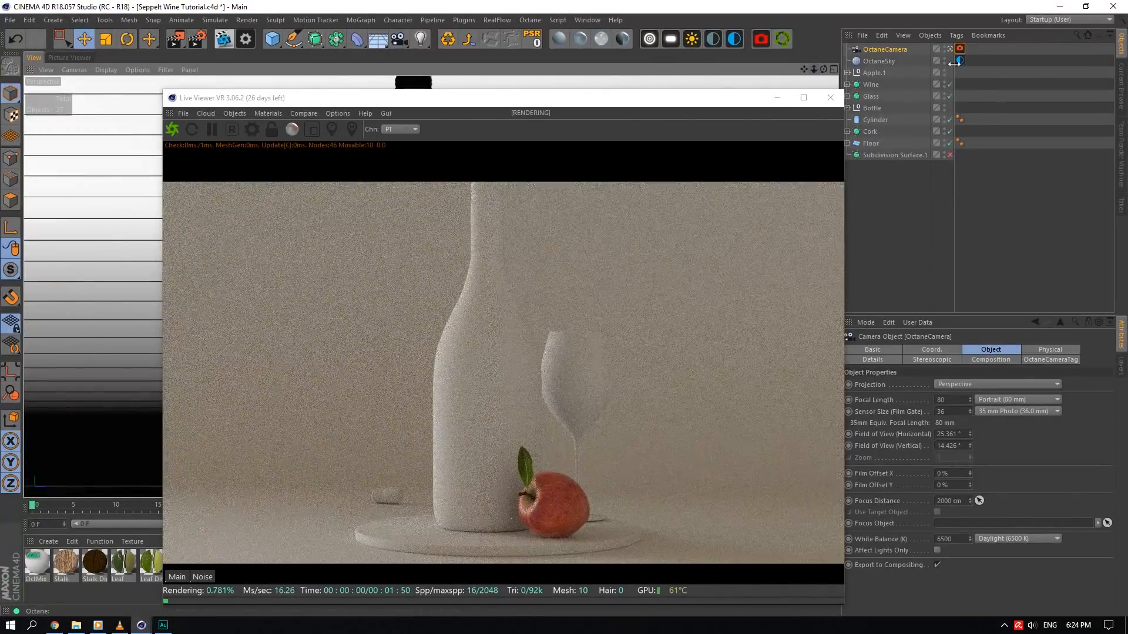
# - Turn off the Octane camera's auto focus, set its f-stop to 8 and pick the bottle as the focus point
pyautogui.click(960, 48)
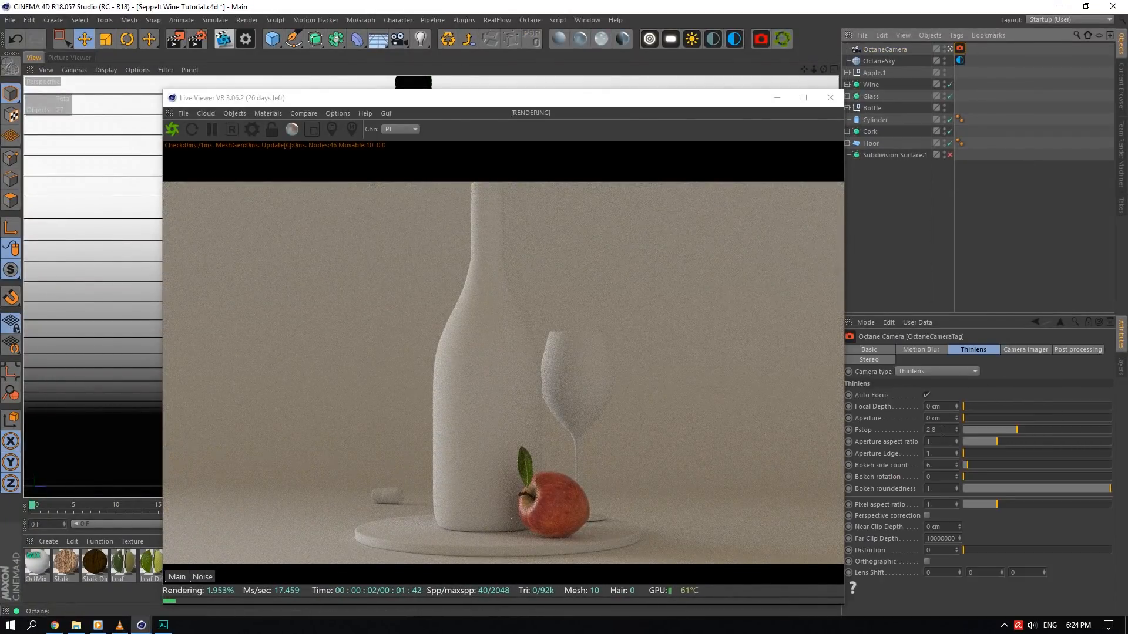
pyautogui.click(941, 430)
pyautogui.write('8')
pyautogui.press('Return')
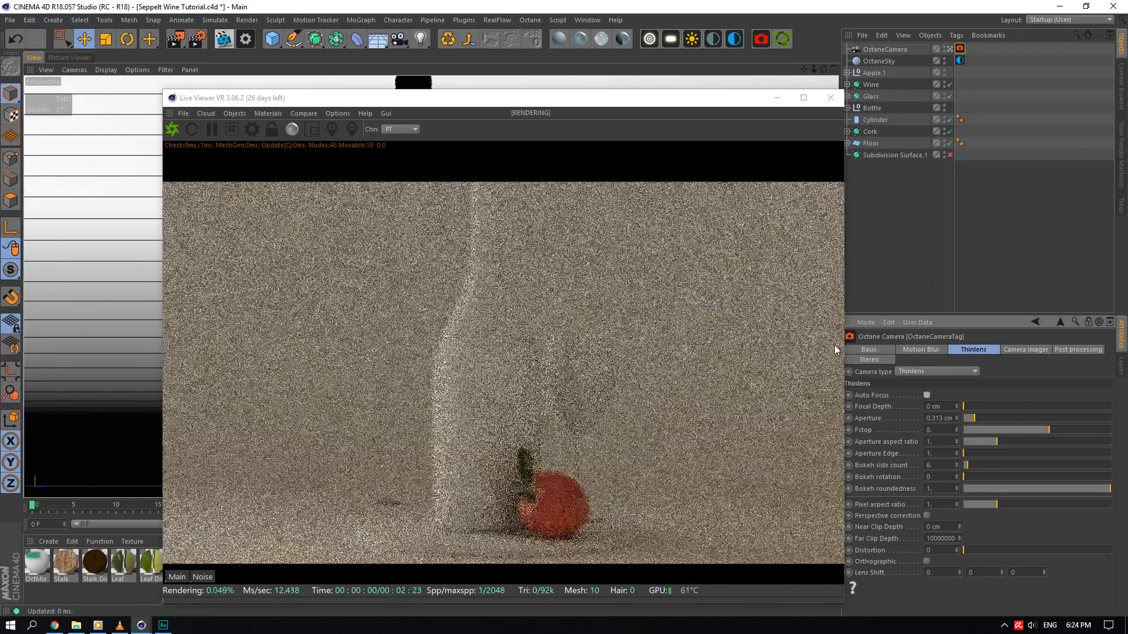
pyautogui.click(332, 129)
pyautogui.click(481, 407)
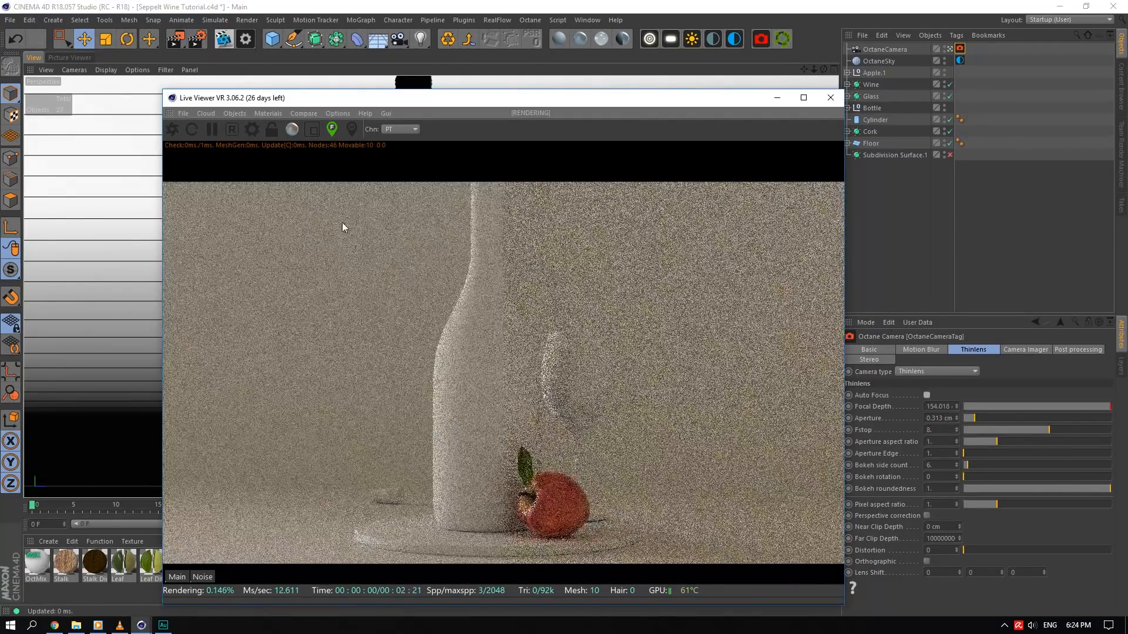
# - Save the scene and enable post processing on the Octane camera tag
pyautogui.click(1047, 348)
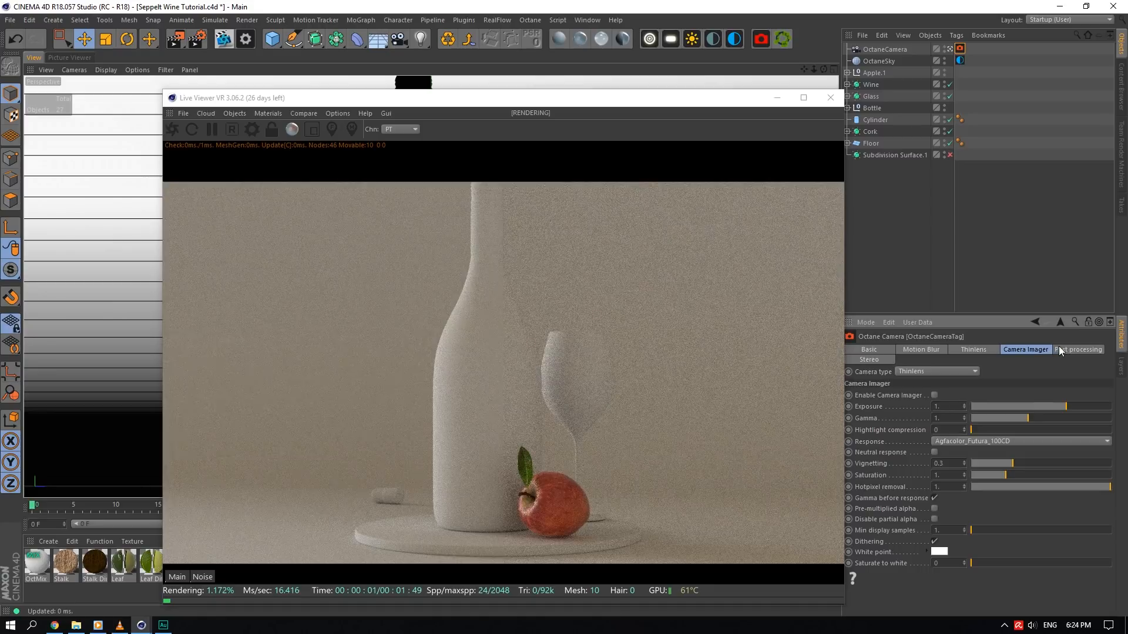
pyautogui.hotkey('ctrl', 's')
pyautogui.click(1063, 349)
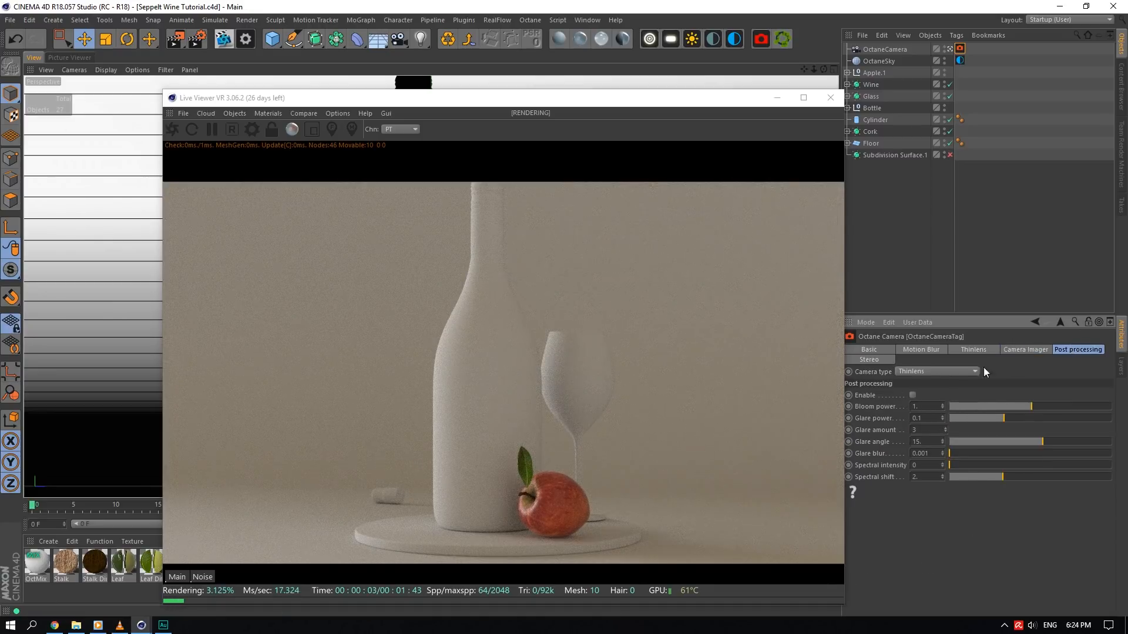
pyautogui.click(913, 395)
pyautogui.click(975, 349)
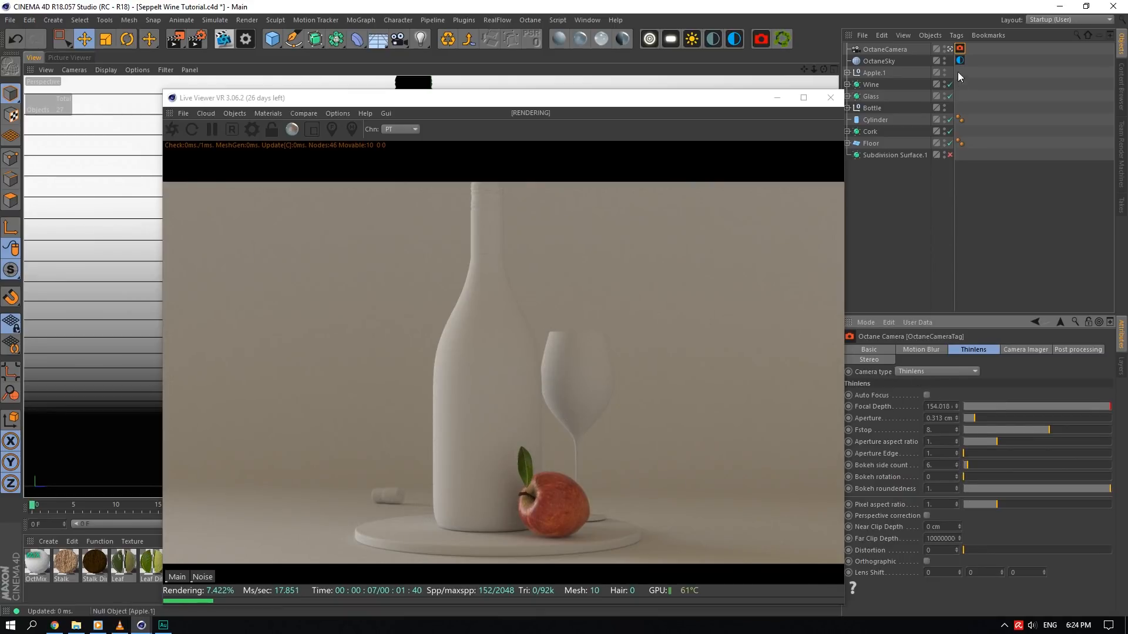
# - Add a Protection tag to OctaneCamera, place it after the Octane camera tag, and leave the camera view
pyautogui.rightClick(893, 51)
pyautogui.moveTo(944, 58)
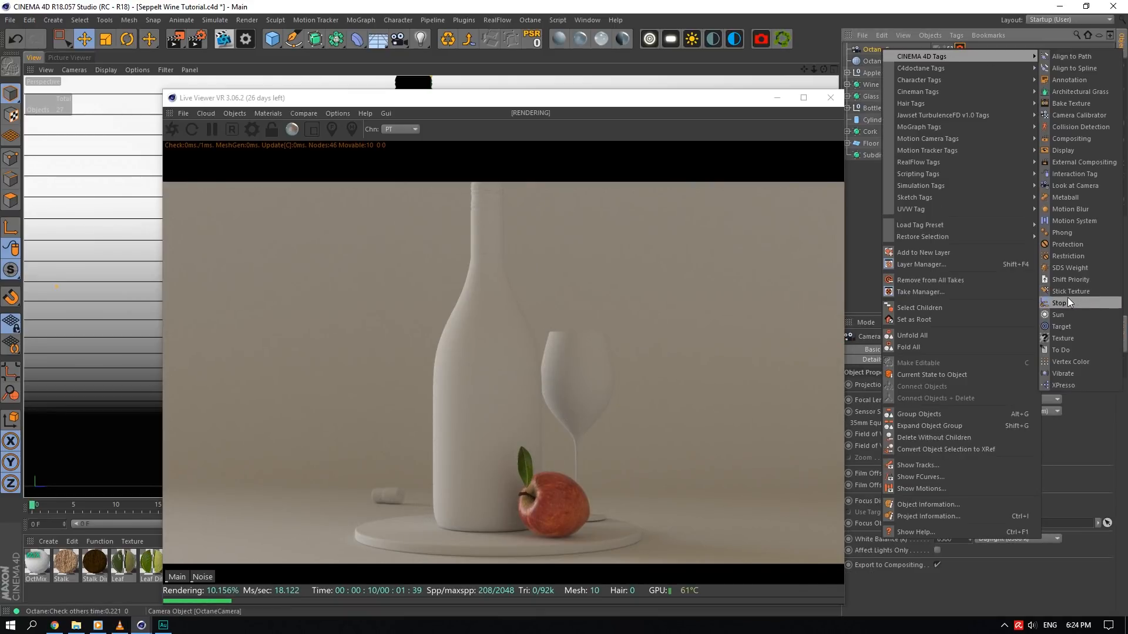
pyautogui.click(1063, 244)
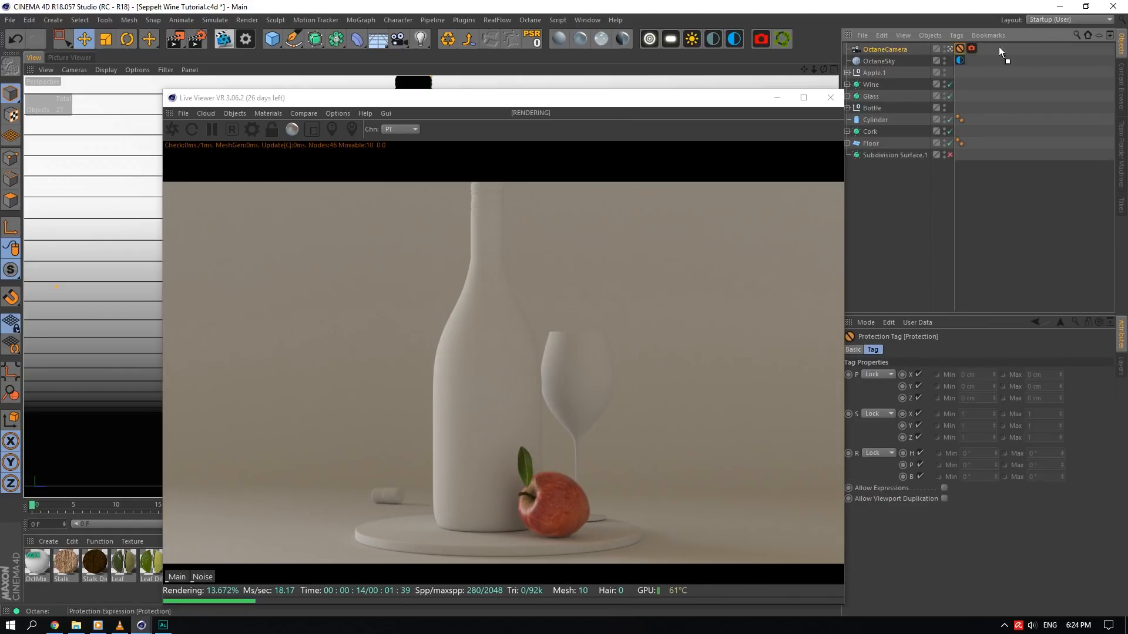
pyautogui.click(949, 48)
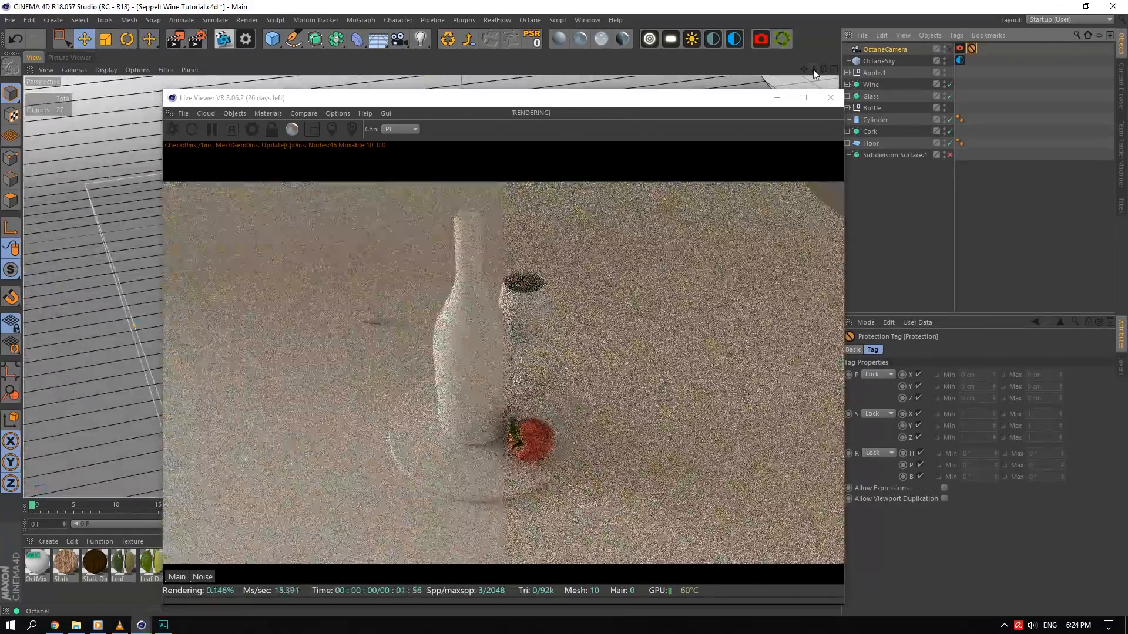
# - Inspect the wine glass up close beside its render, select the Glass object and close the Live Viewer
pyautogui.moveTo(544, 98); pyautogui.dragTo(856, 205)
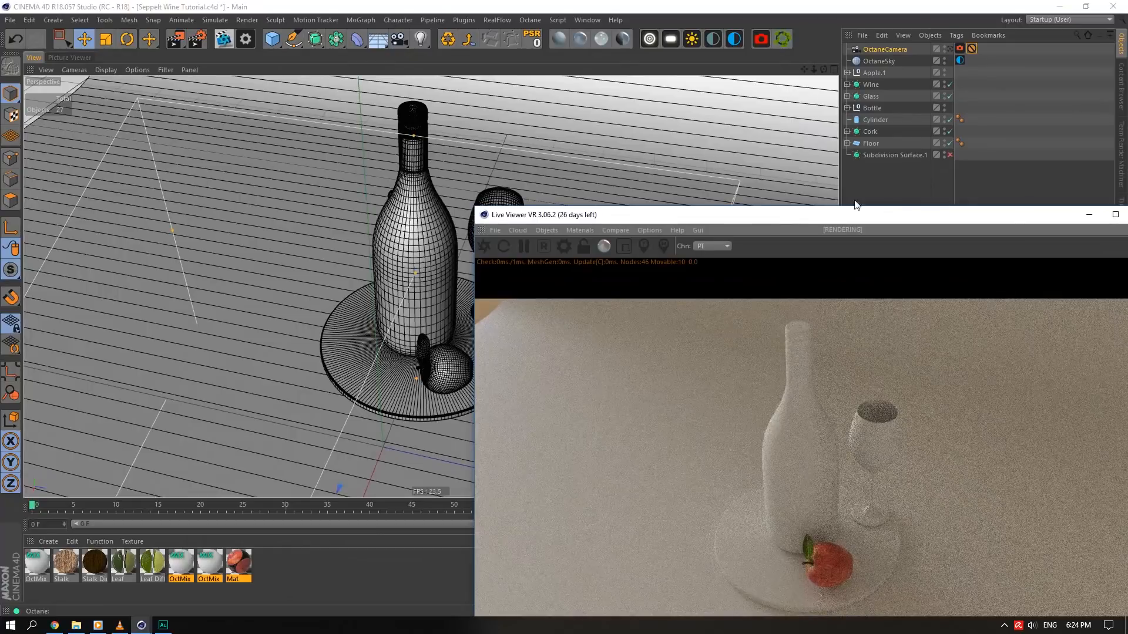
pyautogui.moveTo(618, 220); pyautogui.dragTo(681, 142)
pyautogui.scroll(5, 492, 230)
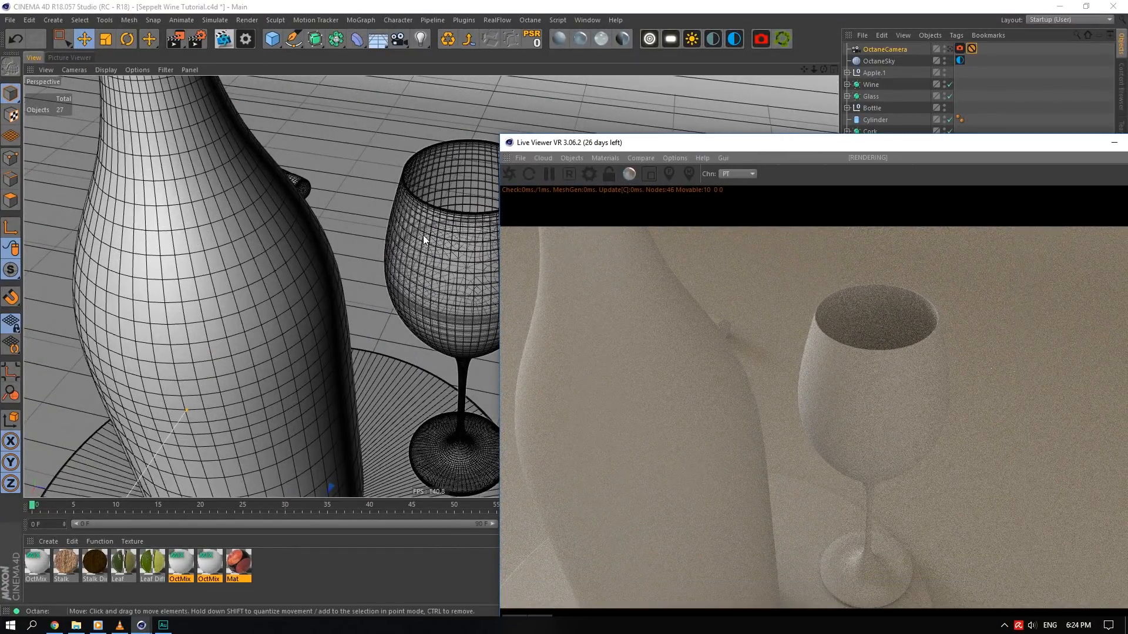
pyautogui.scroll(-2, 423, 235)
pyautogui.click(435, 220)
pyautogui.scroll(-2, 418, 228)
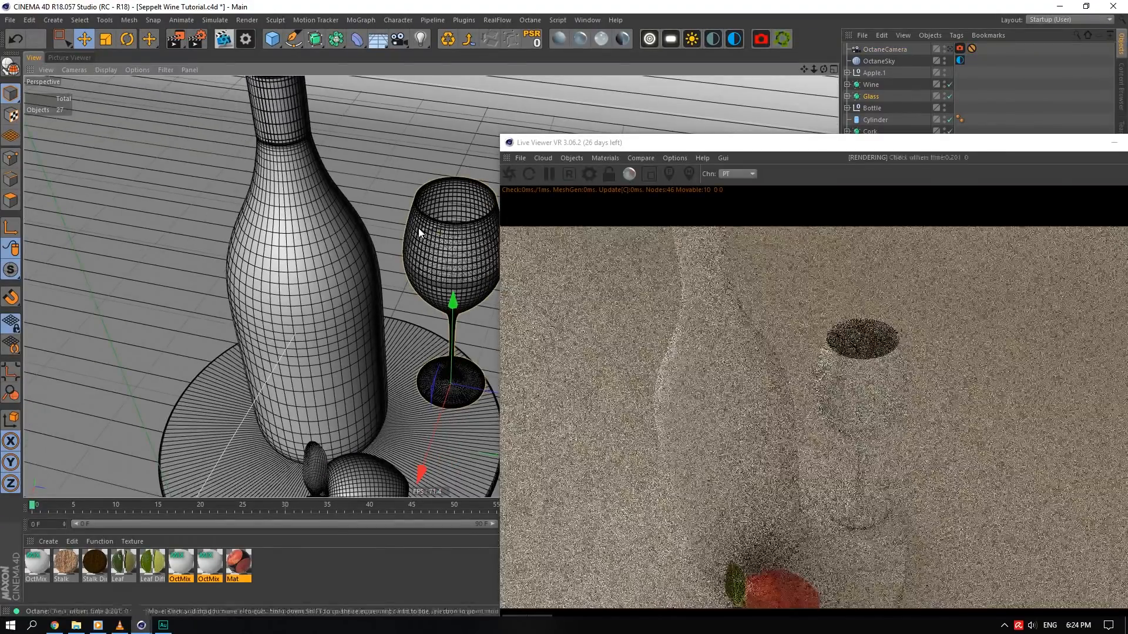
pyautogui.moveTo(869, 144); pyautogui.dragTo(494, 383)
pyautogui.click(779, 395)
# - Group the Wine and Glass objects under a null and name it Glass
pyautogui.scroll(-4, 472, 352)
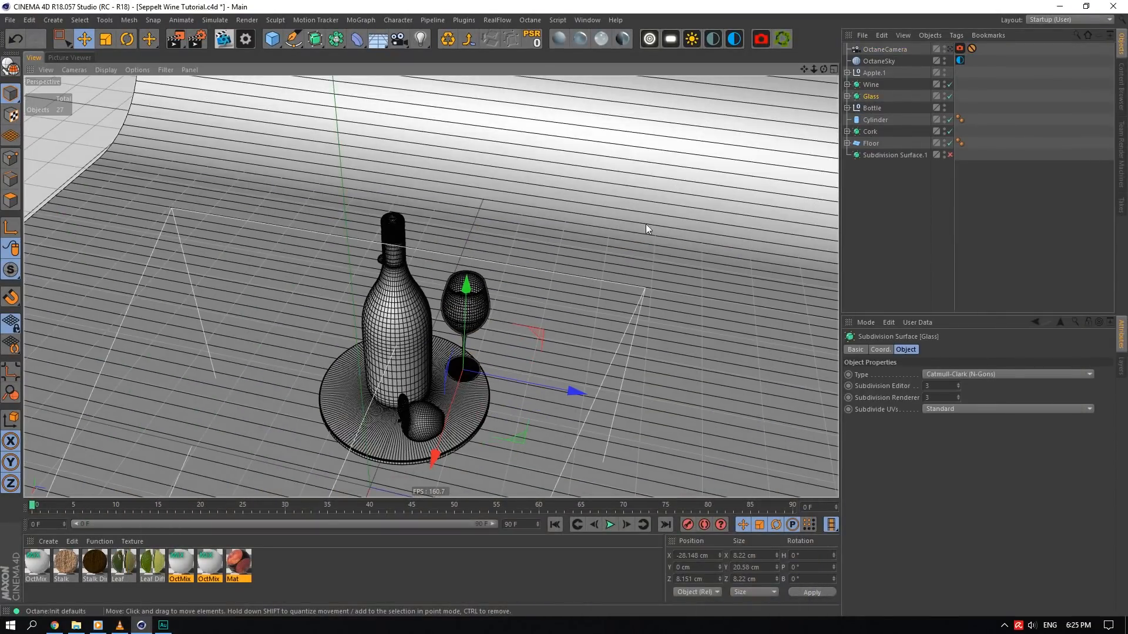
pyautogui.keyDown('shift'); pyautogui.click(871, 86); pyautogui.keyUp('shift')
pyautogui.rightClick(870, 87)
pyautogui.click(863, 98)
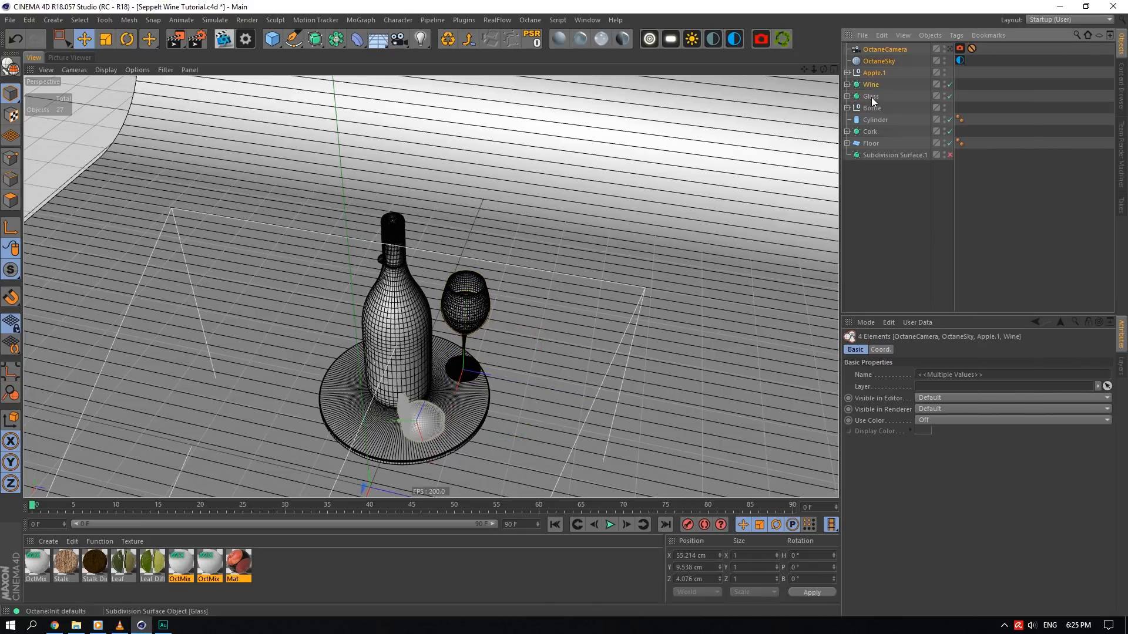
pyautogui.click(871, 98)
pyautogui.keyDown('shift'); pyautogui.click(874, 88); pyautogui.keyUp('shift')
pyautogui.rightClick(874, 88)
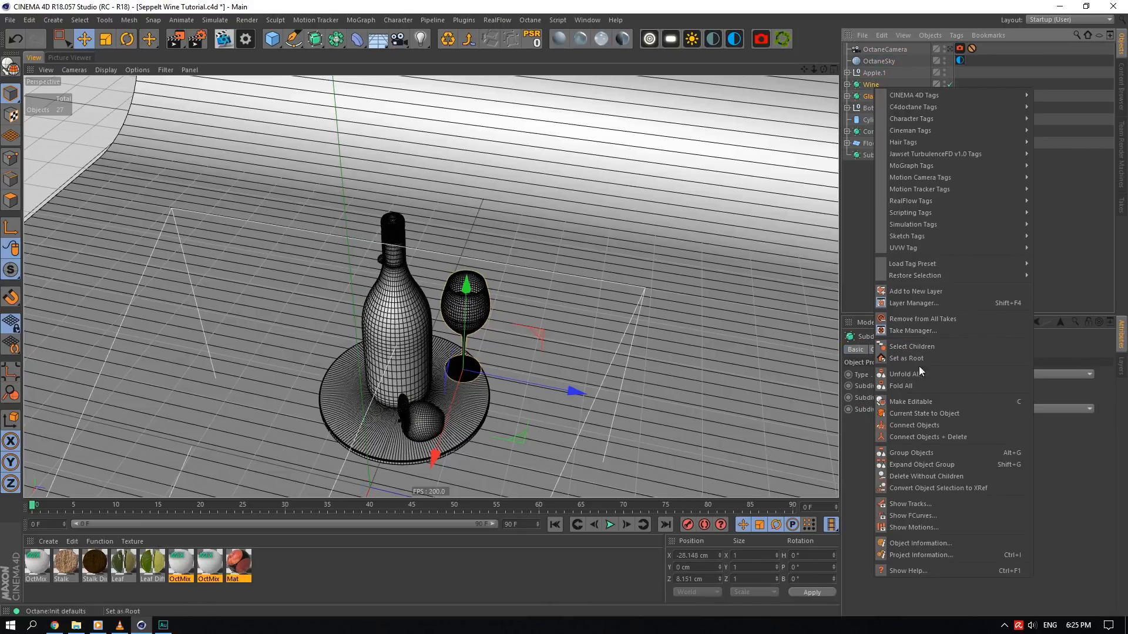
pyautogui.click(911, 453)
pyautogui.doubleClick(870, 85)
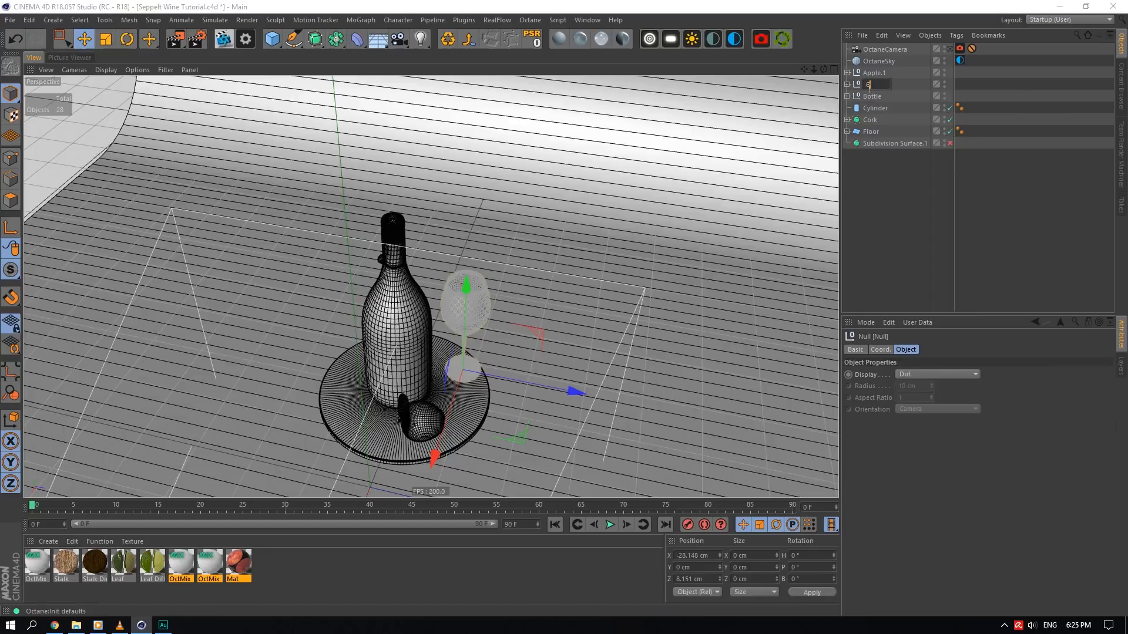
pyautogui.press('Return')
# - Rename the round Cylinder under the bottle as Board and move it to the end of the object list
pyautogui.scroll(4, 393, 364)
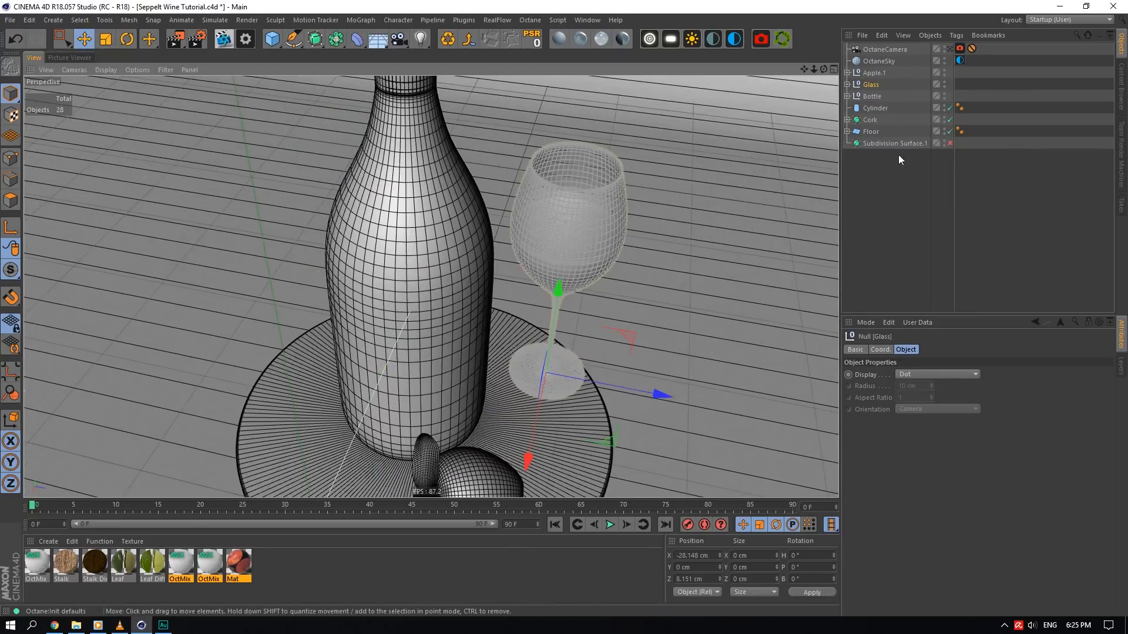
pyautogui.click(882, 107)
pyautogui.scroll(-4, 651, 300)
pyautogui.doubleClick(876, 109)
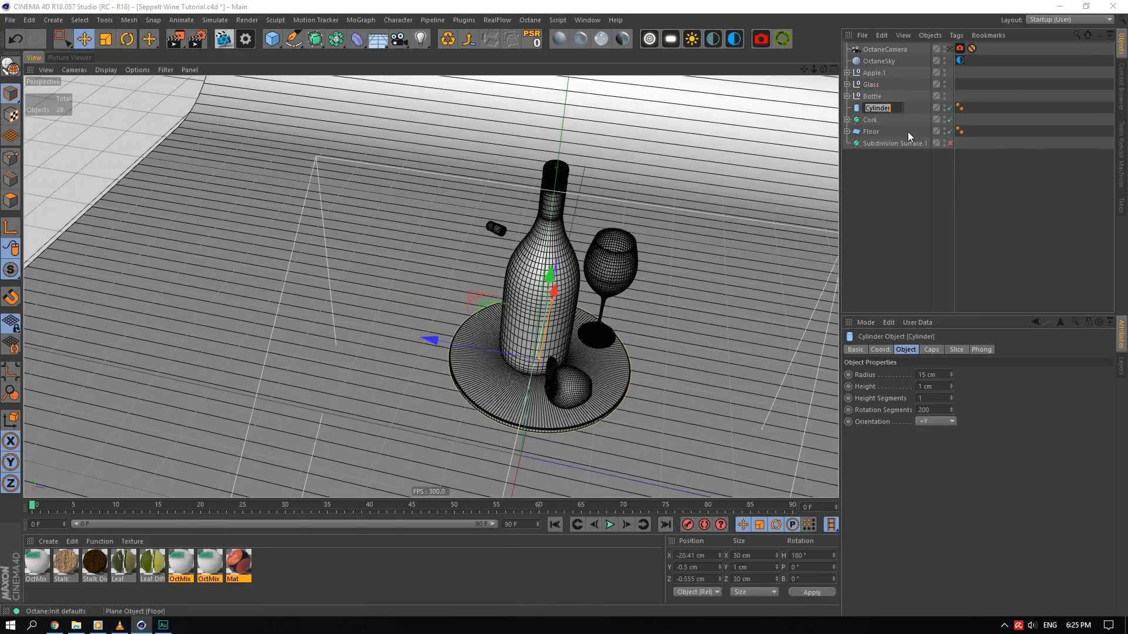
pyautogui.write('Border')
pyautogui.click(877, 108)
pyautogui.press('Return')
pyautogui.moveTo(877, 107); pyautogui.dragTo(882, 146)
# - Select the disabled Subdivision Surface.1 object and bring the whole arrangement into view
pyautogui.scroll(4, 750, 264)
pyautogui.click(908, 130)
pyautogui.scroll(-5, 588, 312)
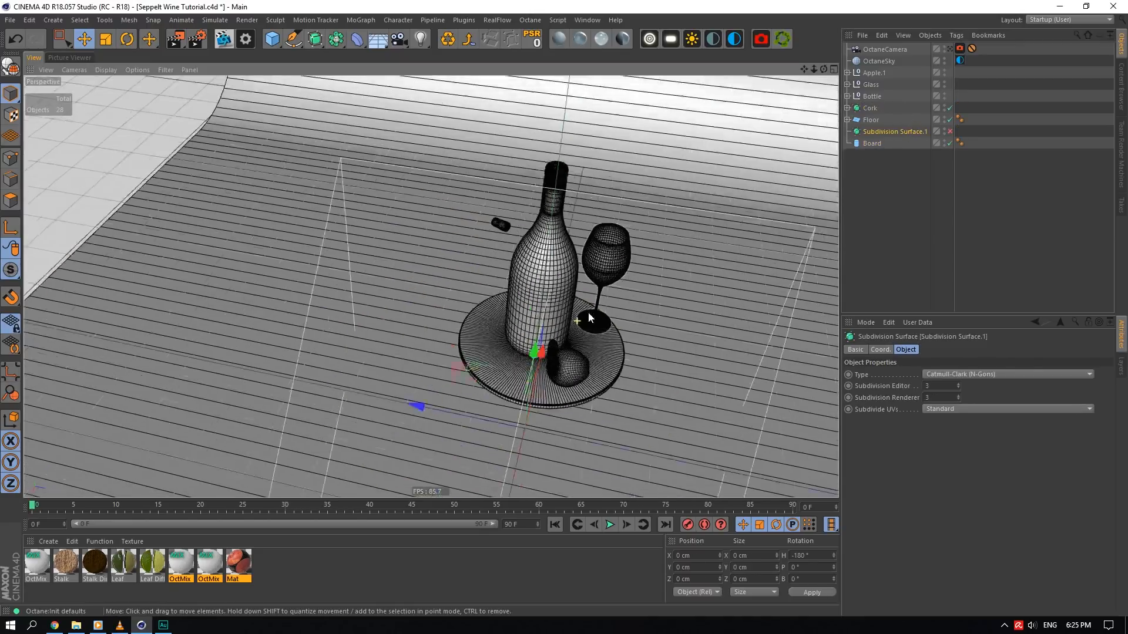
# - Delete the disabled Subdivision Surface.1 object and move the Floor below the Board at the end of the object list
pyautogui.press('Delete')
pyautogui.click(871, 121)
pyautogui.scroll(3, 703, 256)
pyautogui.moveTo(874, 122); pyautogui.dragTo(877, 129)
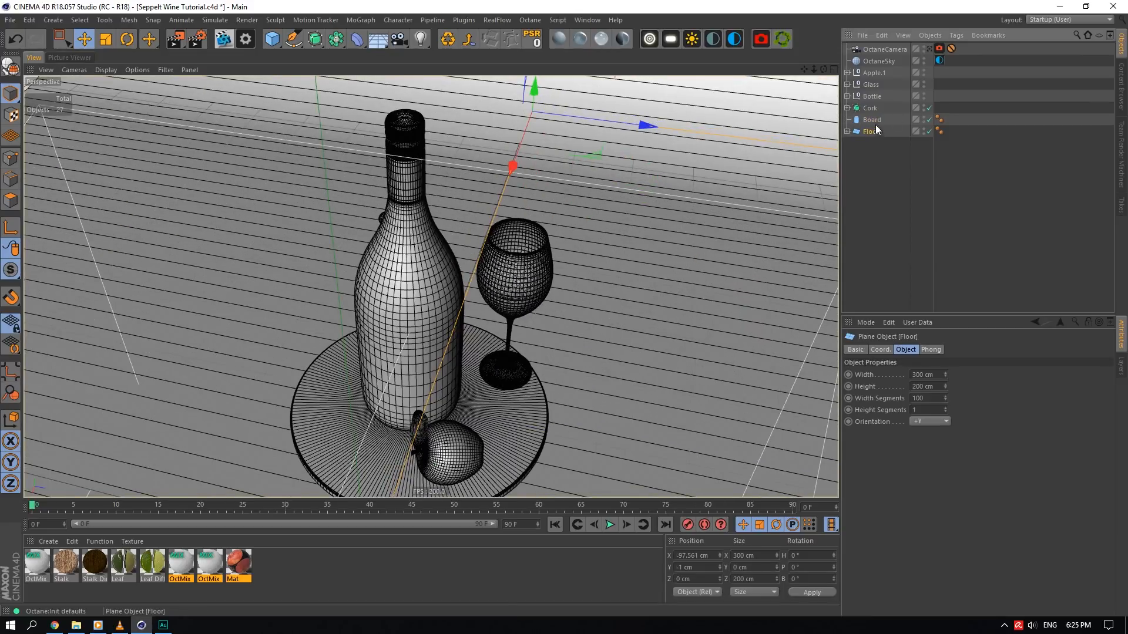
# - Move the Cork above the Apple.1 null in the object list and rename that null as Apple
pyautogui.click(870, 107)
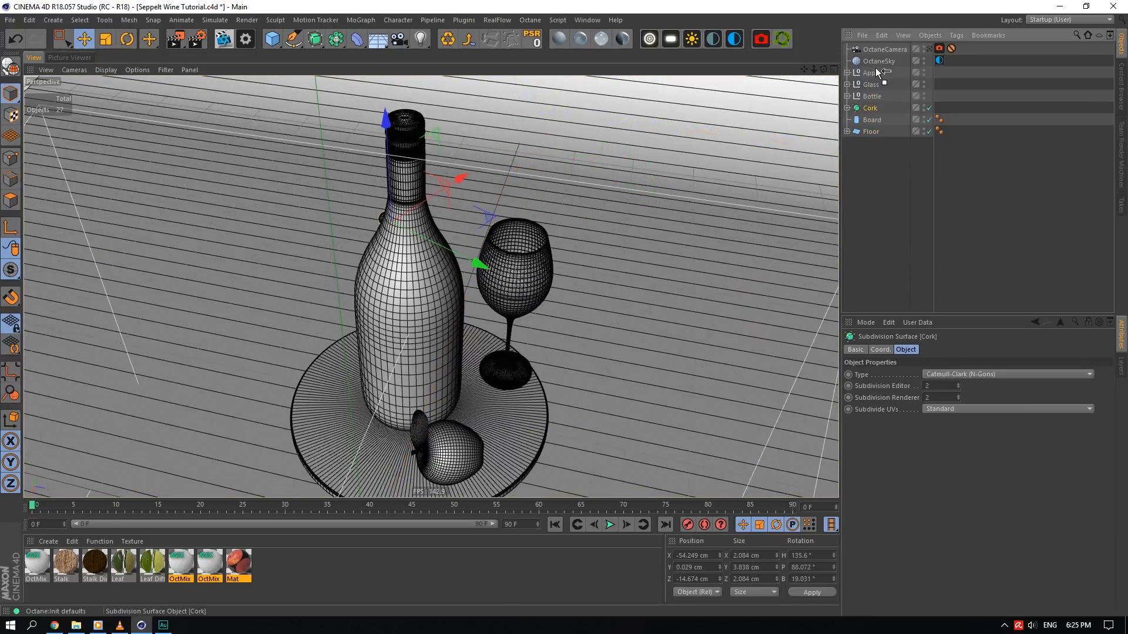
pyautogui.doubleClick(882, 85)
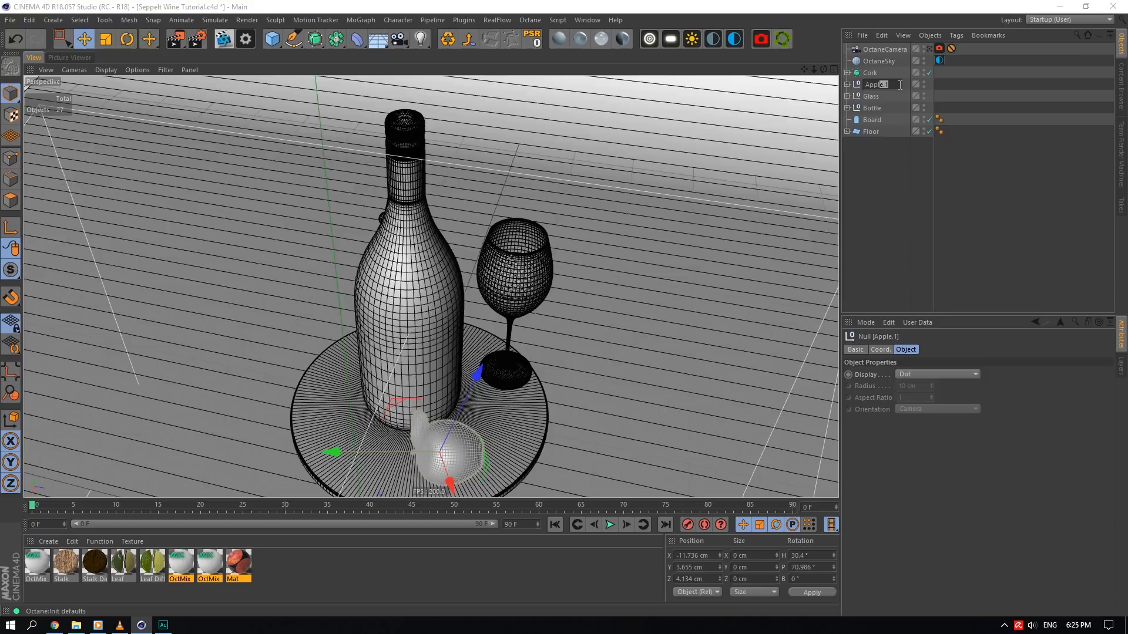
pyautogui.press('Return')
pyautogui.click(875, 71)
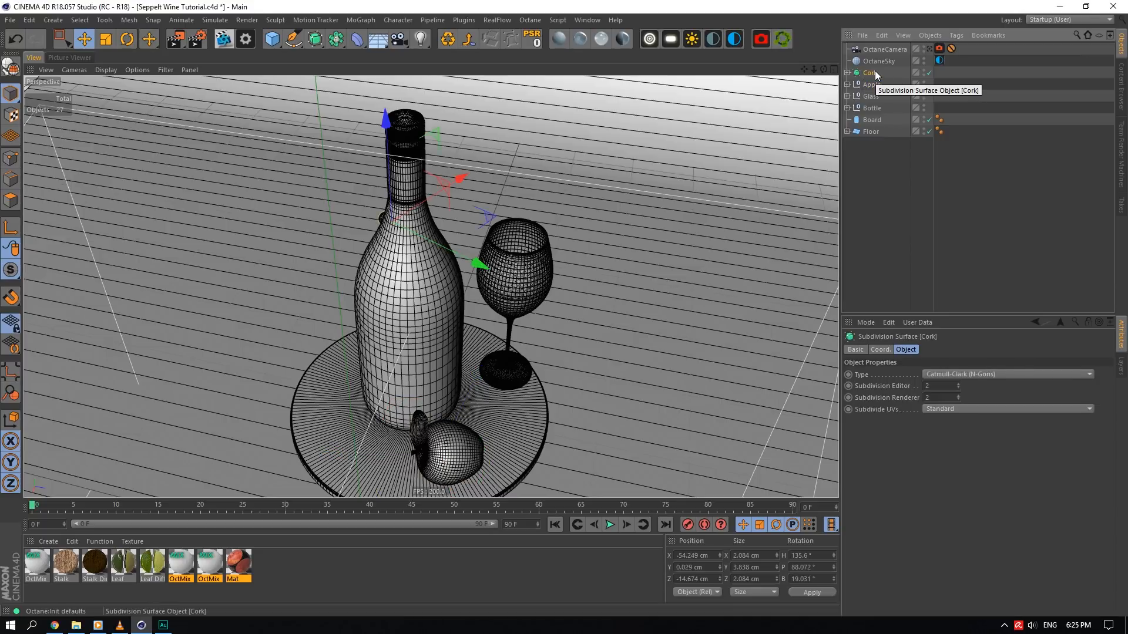
# - Isolate the Glass group in the viewport and start its live Octane render
pyautogui.click(872, 96)
pyautogui.moveTo(11, 270); pyautogui.dragTo(62, 330)
pyautogui.click(224, 39)
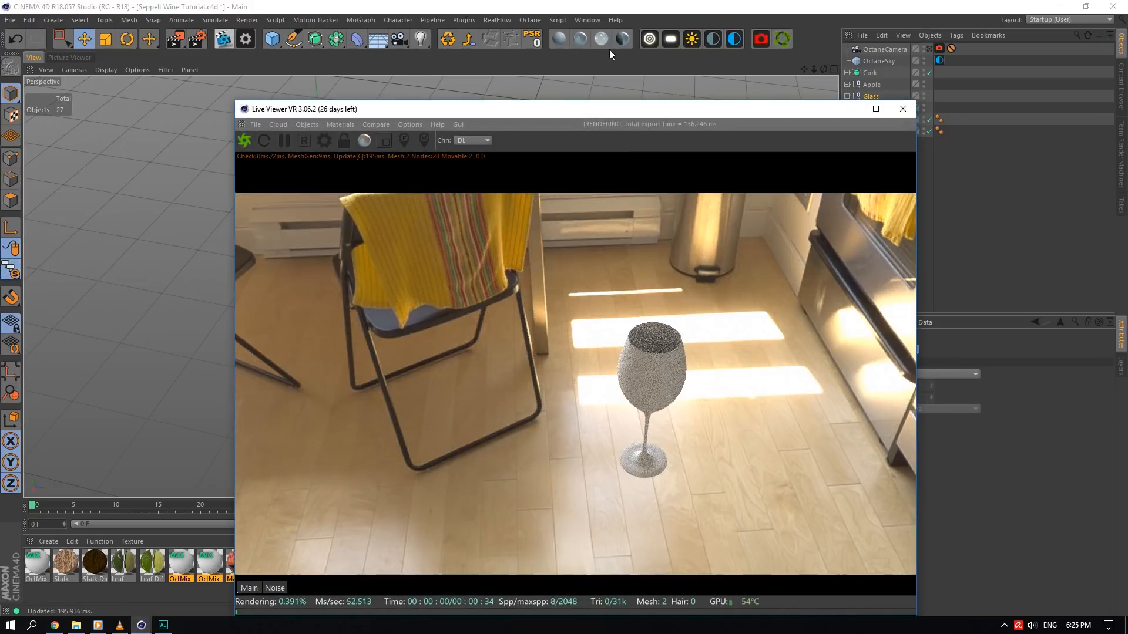
# - Create an Octane specular material and apply it to the wine glass, keeping the render beside the model
pyautogui.click(601, 39)
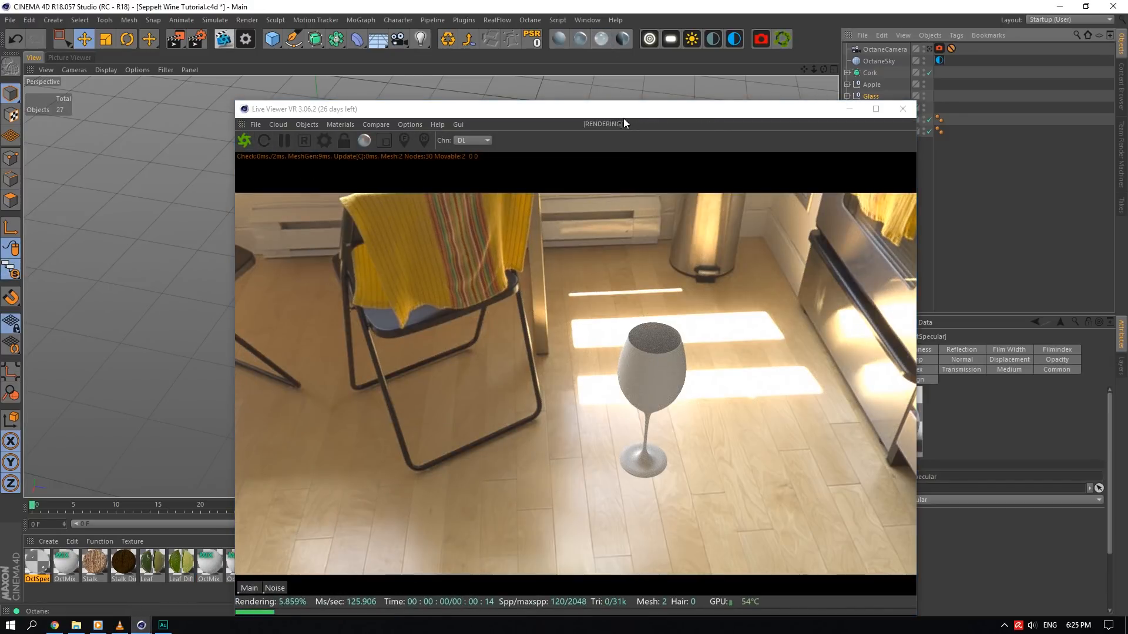
pyautogui.moveTo(668, 110); pyautogui.dragTo(884, 156)
pyautogui.keyDown('alt'); pyautogui.moveTo(646, 115); pyautogui.dragTo(678, 140, button='right'); pyautogui.keyUp('alt')
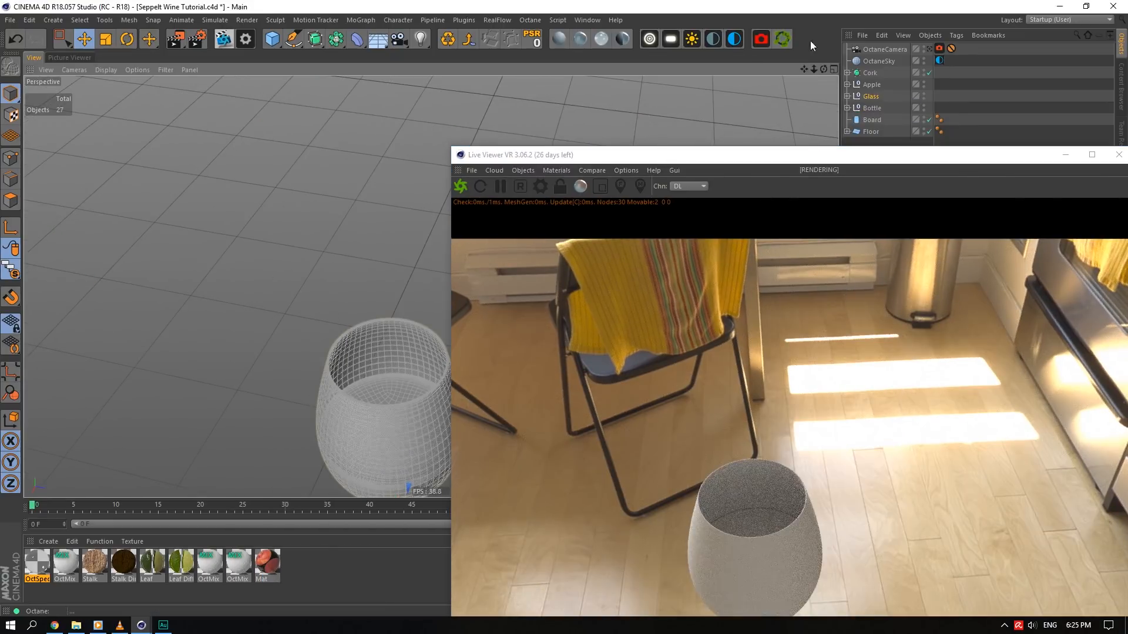
pyautogui.keyDown('alt'); pyautogui.moveTo(235, 376); pyautogui.dragTo(278, 207, button='middle'); pyautogui.keyUp('alt')
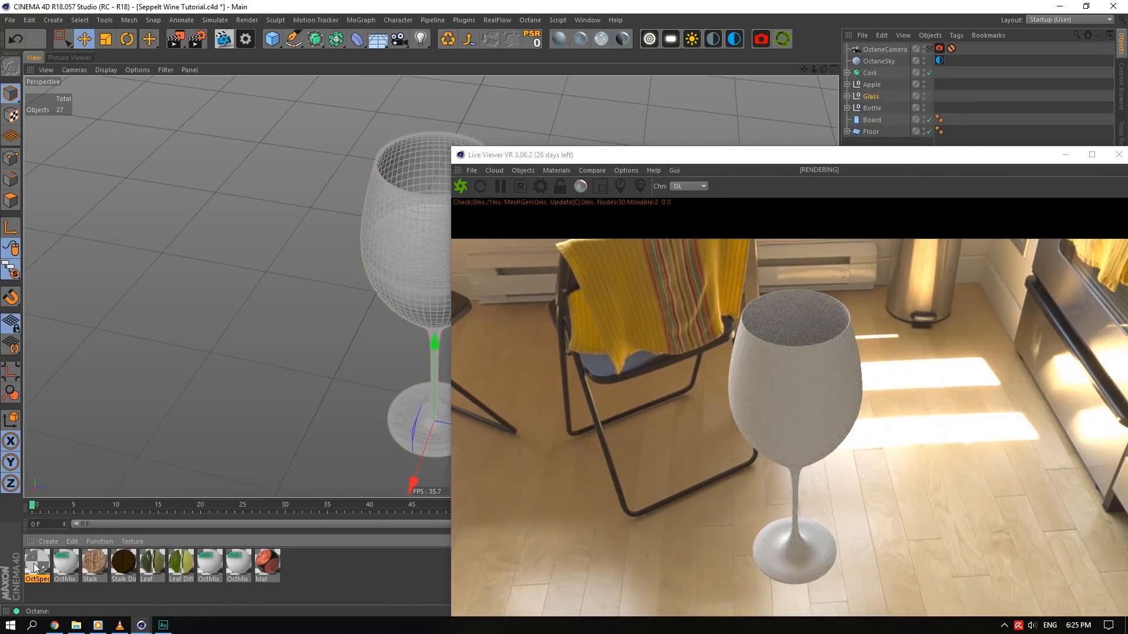
pyautogui.moveTo(736, 382); pyautogui.dragTo(736, 383)
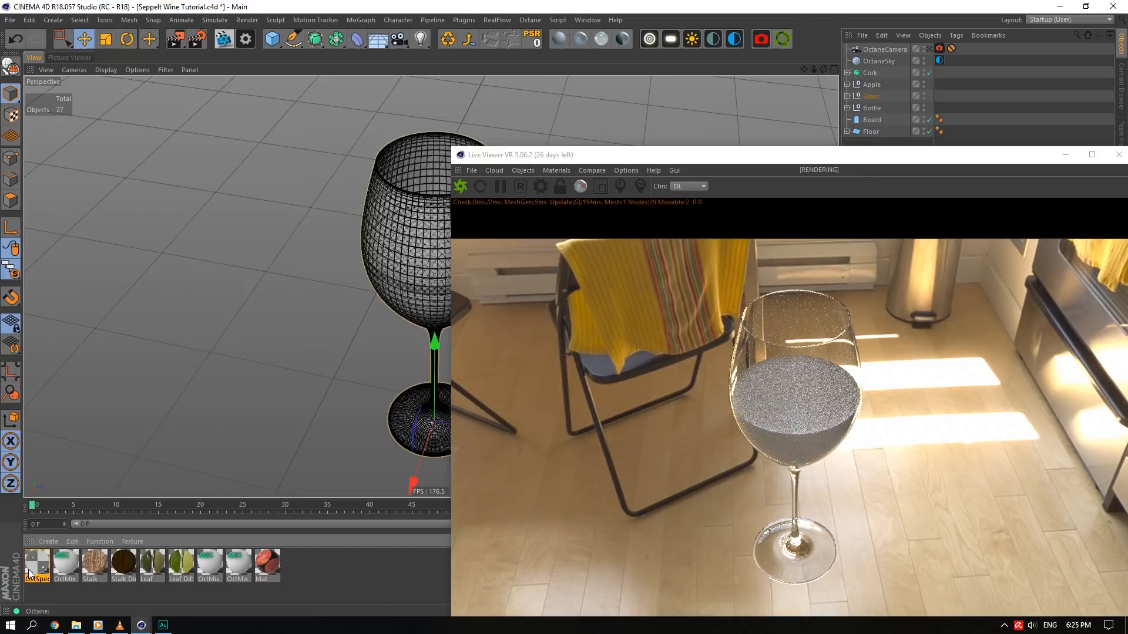
# - Rename the new specular material as Glass and set its refraction index to 1.52
pyautogui.doubleClick(37, 563)
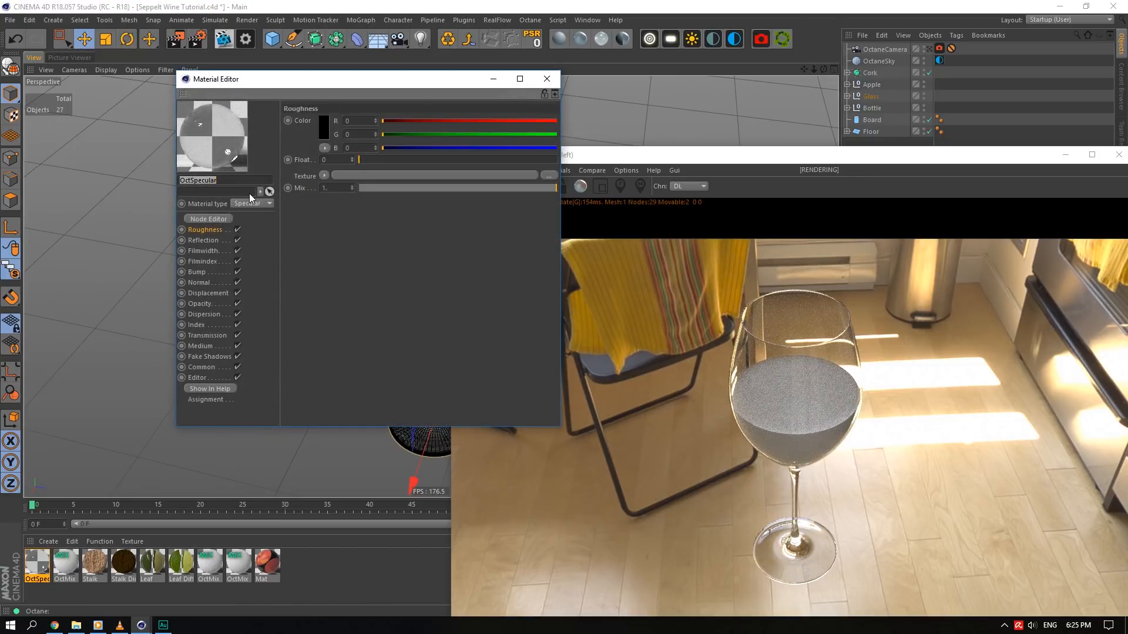
pyautogui.write('Glass')
pyautogui.click(228, 358)
pyautogui.click(347, 119)
pyautogui.click(208, 324)
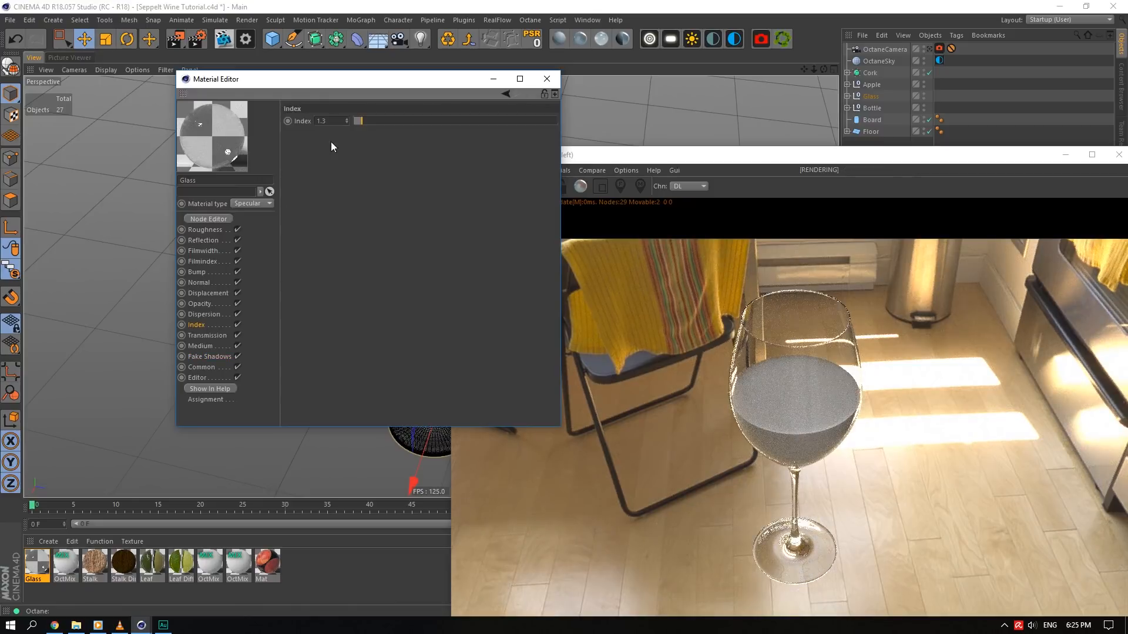
pyautogui.press('Return')
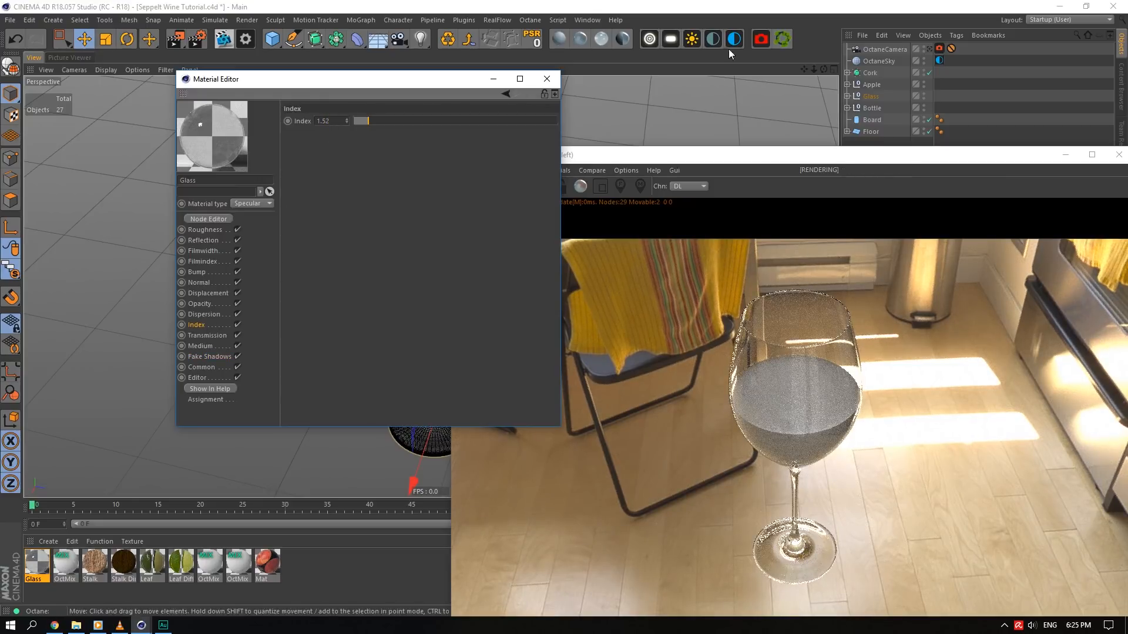
# - Create a second Octane specular material and apply it to the wine inside the glass
pyautogui.moveTo(823, 68); pyautogui.dragTo(824, 69)
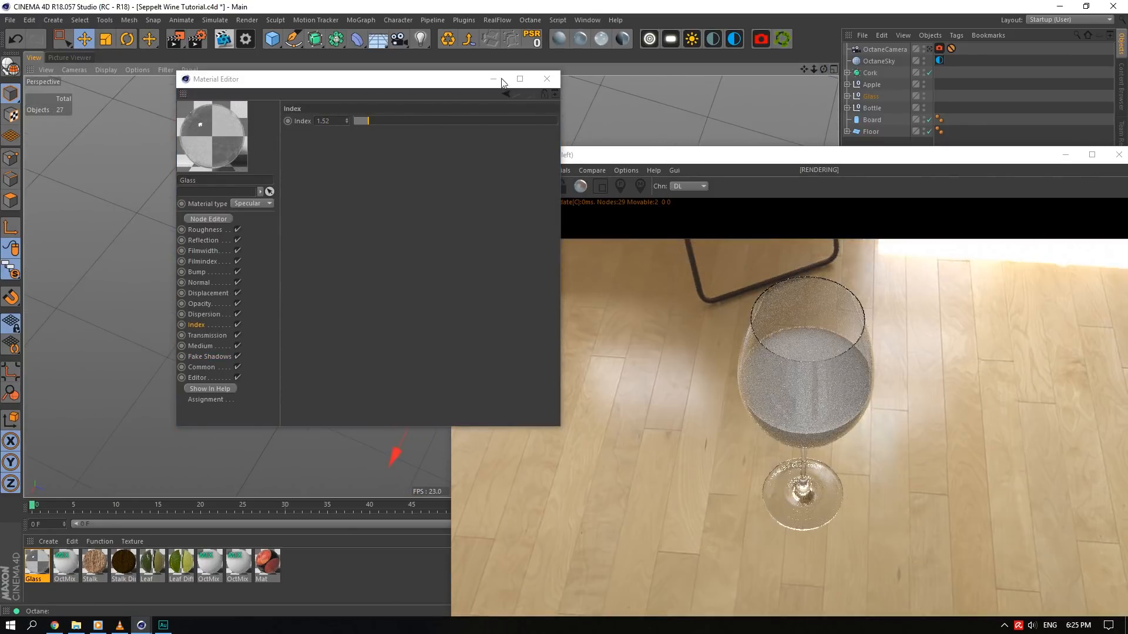
pyautogui.click(614, 41)
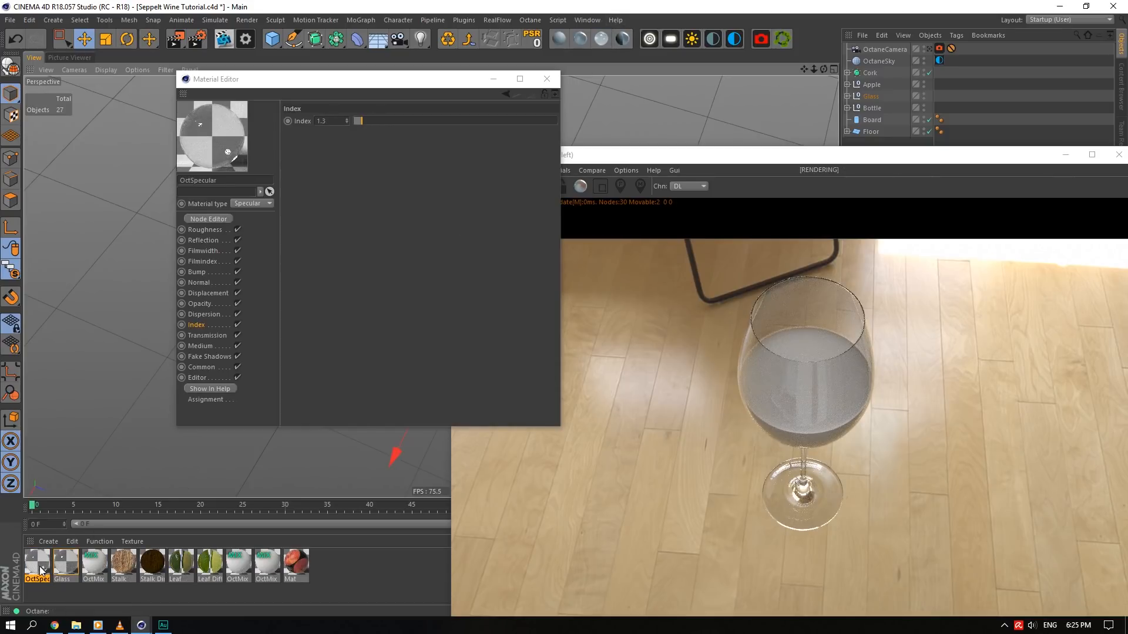
pyautogui.moveTo(41, 570); pyautogui.dragTo(819, 355)
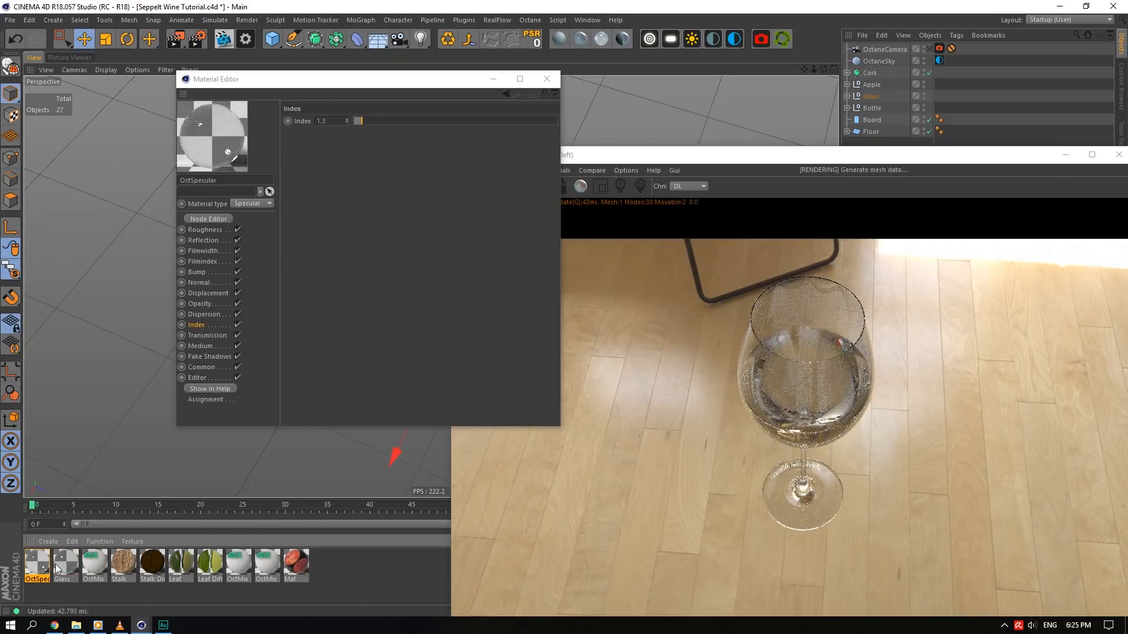
# - Switch to Chrome, search the web for the refractive index of wine, check the red and white wine comparison page and return to the results
pyautogui.click(57, 631)
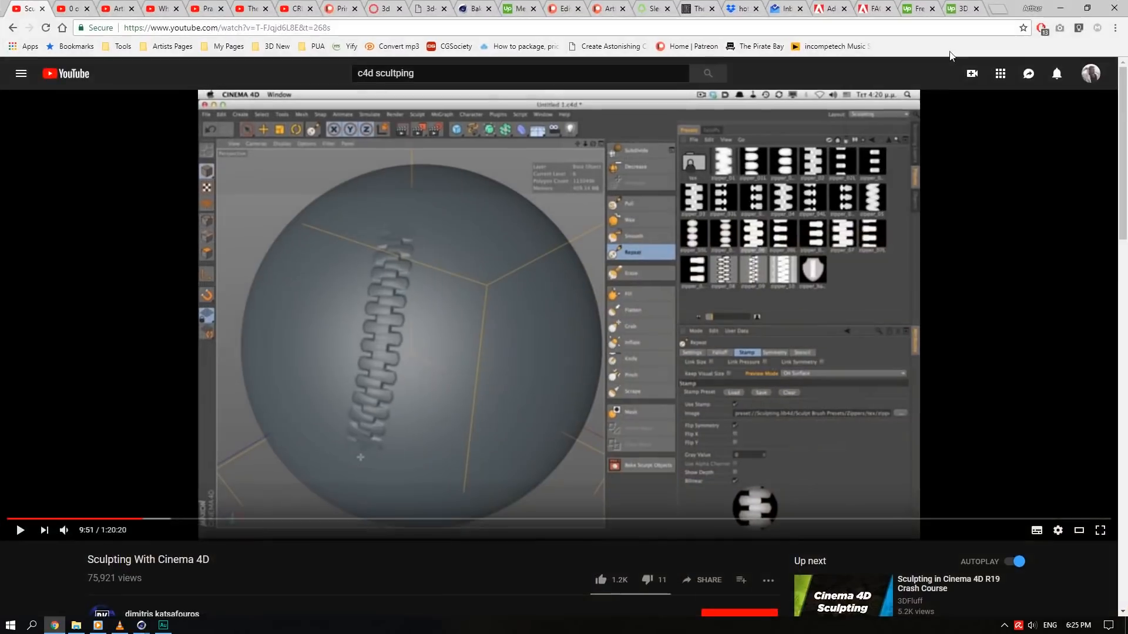
pyautogui.click(1006, 4)
pyautogui.write('ref')
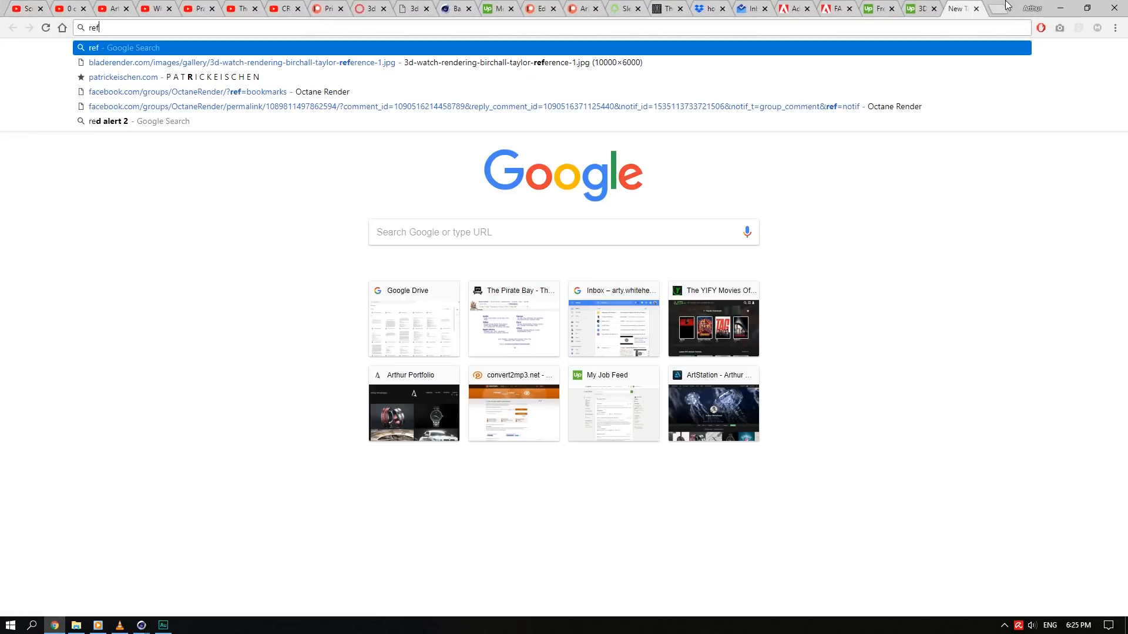
pyautogui.write('rec')
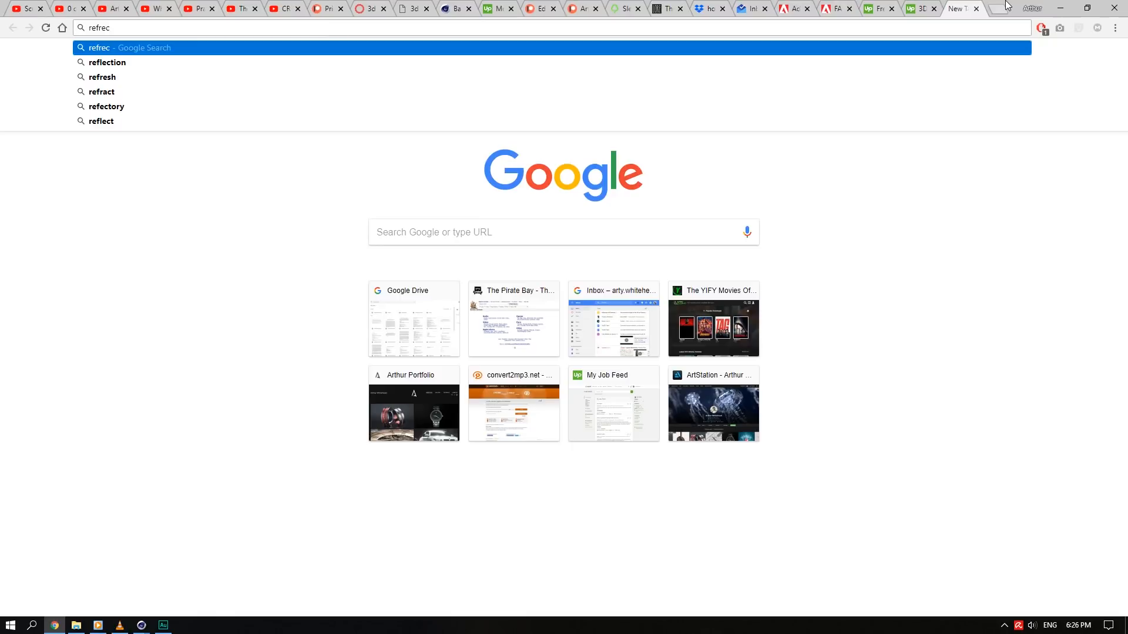
pyautogui.write('at=tive index wine')
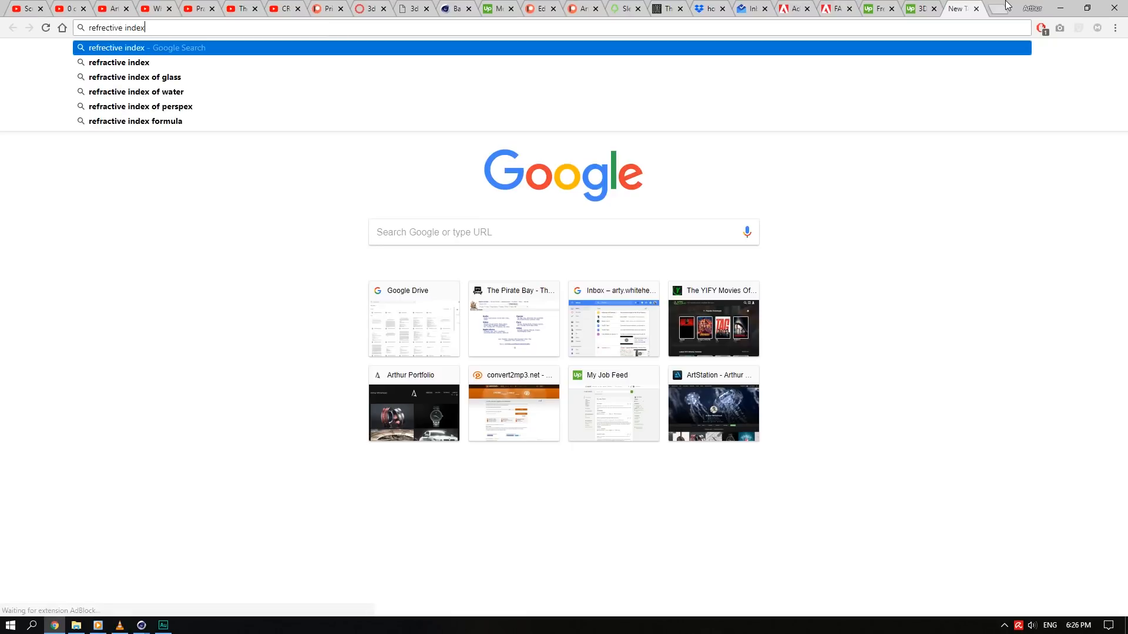
pyautogui.press('Return')
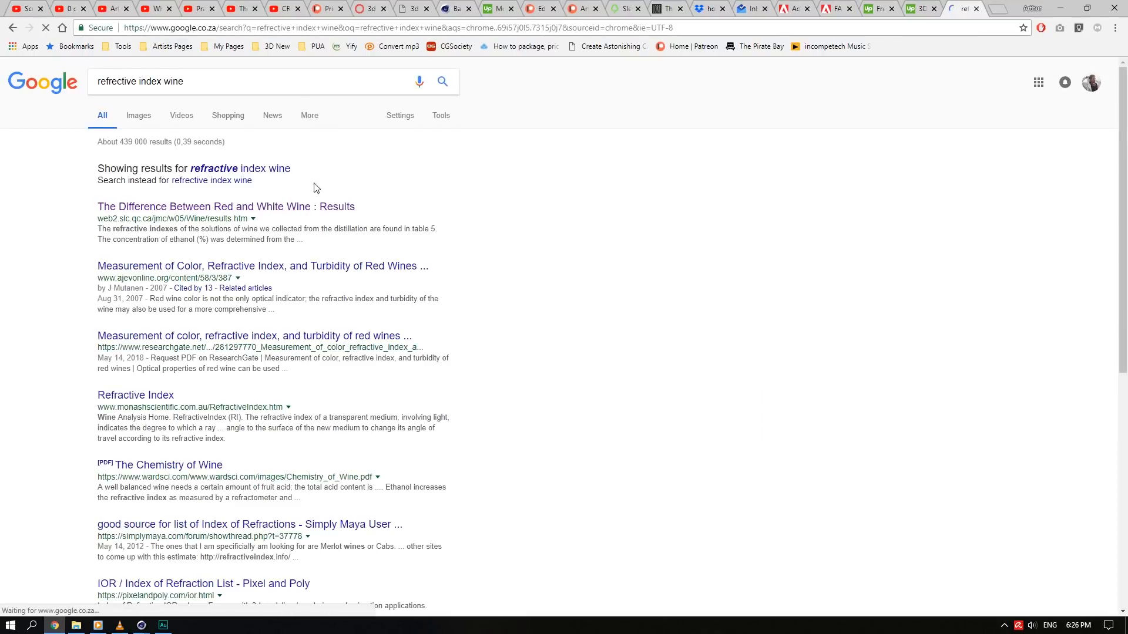
pyautogui.click(294, 208)
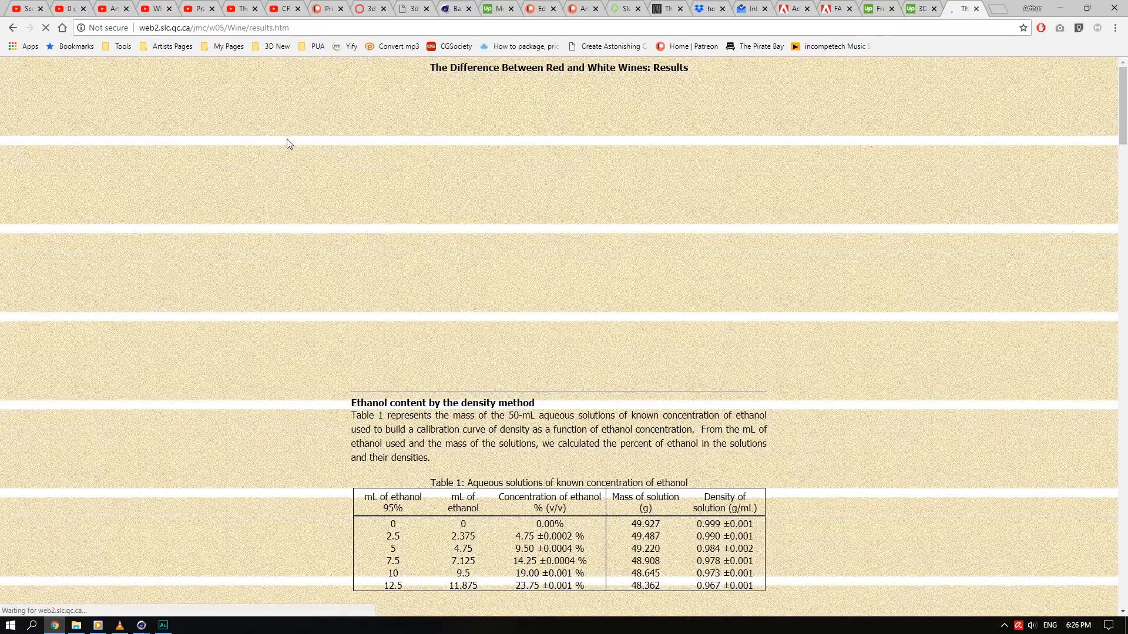
pyautogui.click(10, 31)
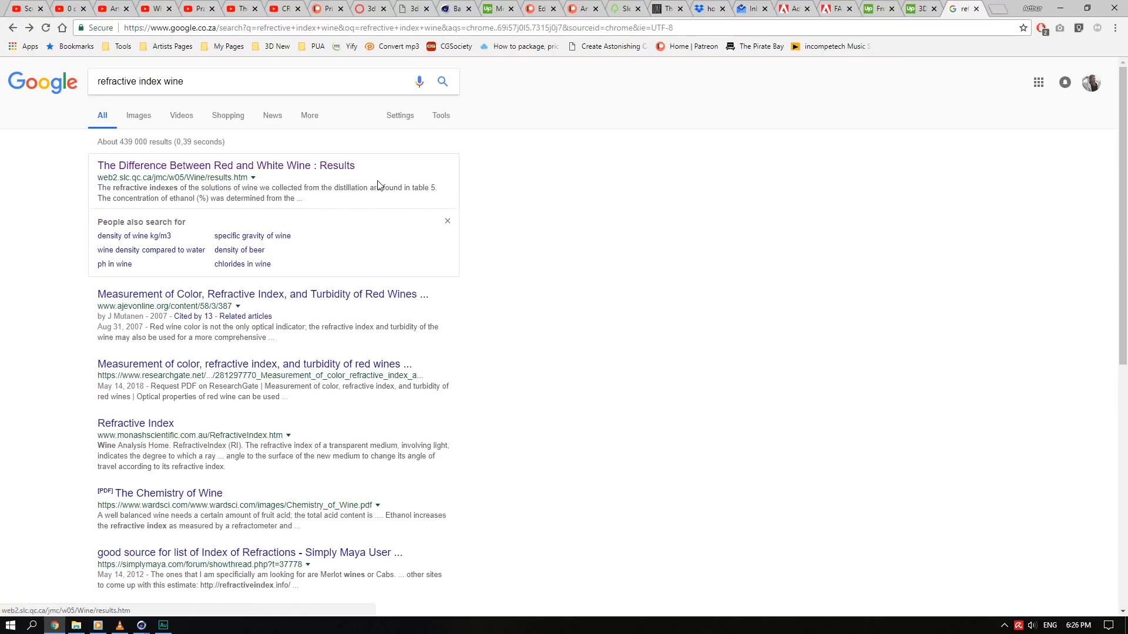
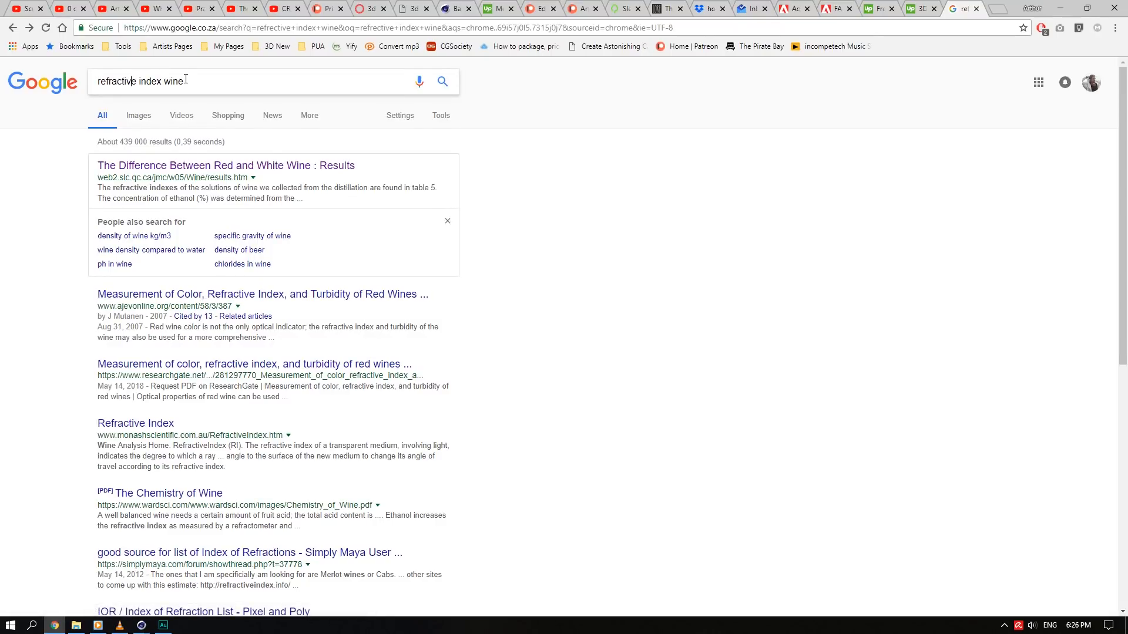
# - Search the web in a new tab for "refractive index wine", refined to "refractive index red wine"
pyautogui.click(997, 4)
pyautogui.write('refractive index wine')
pyautogui.press('Return')
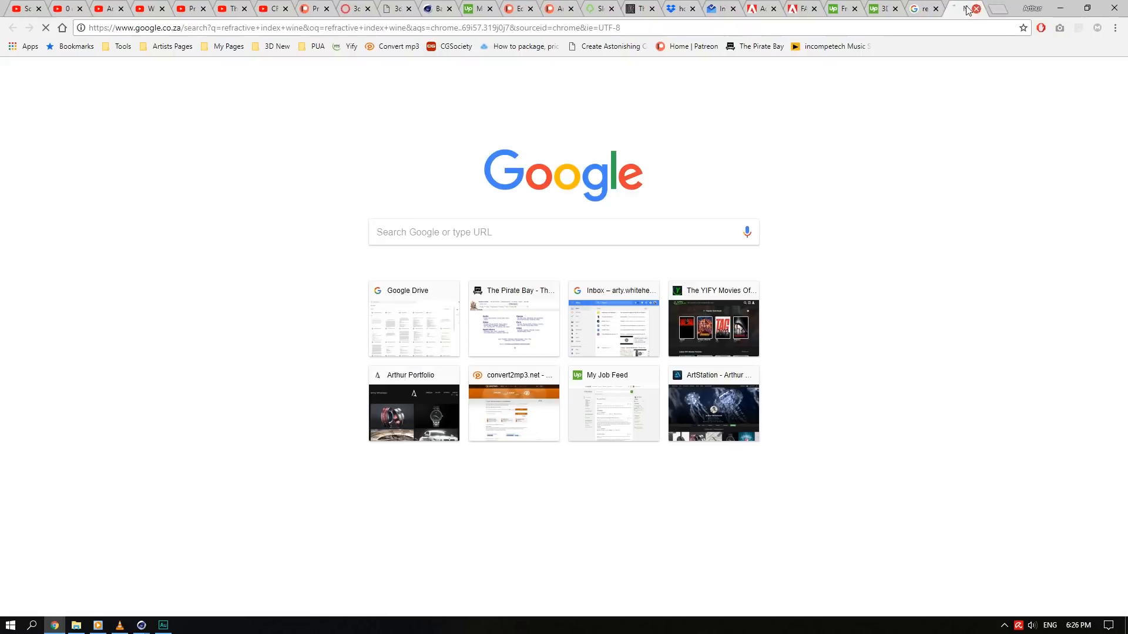
pyautogui.click(935, 9)
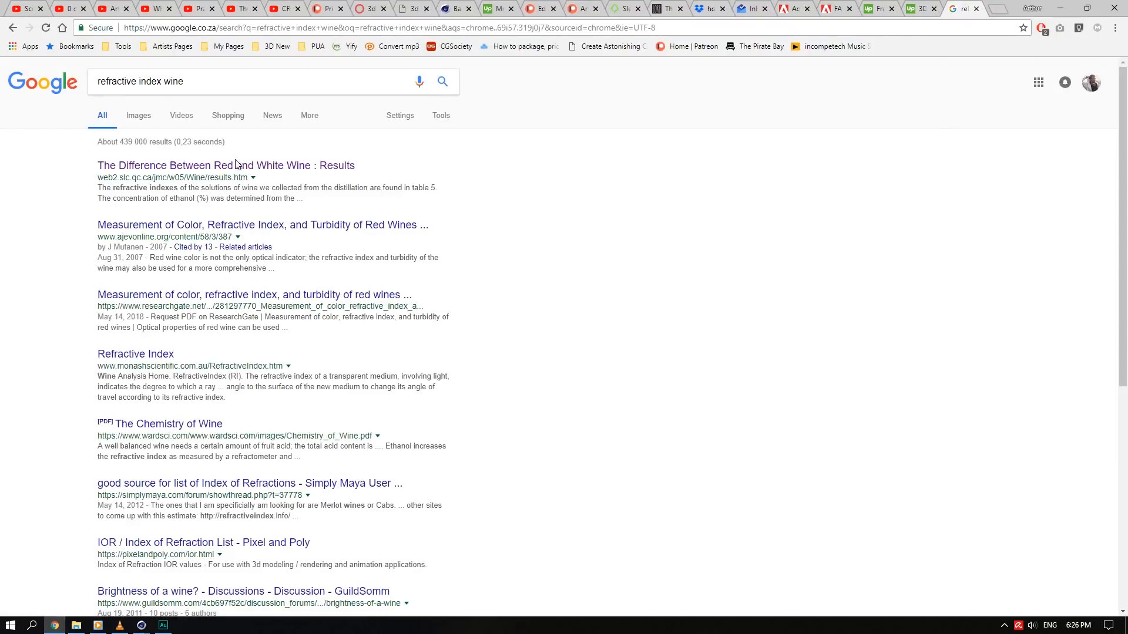
pyautogui.click(166, 82)
pyautogui.write('red')
pyautogui.press('Return')
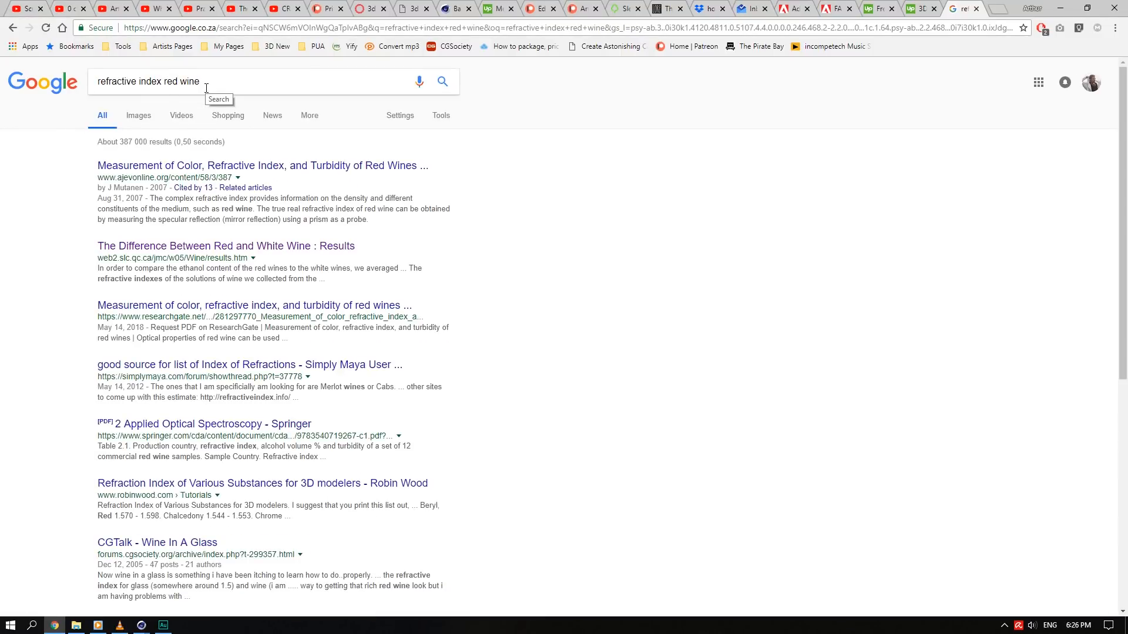
# - Open the article on the difference between red and white wine and look up the measured refractive indexes in Table 4
pyautogui.click(322, 247)
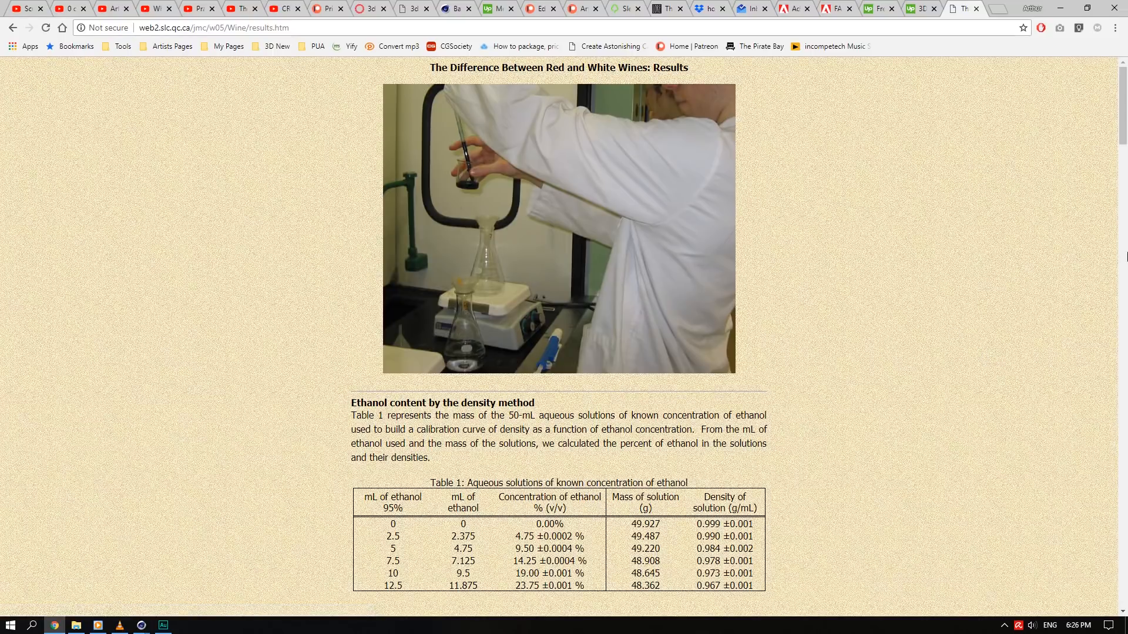
pyautogui.scroll(-10, 892, 326)
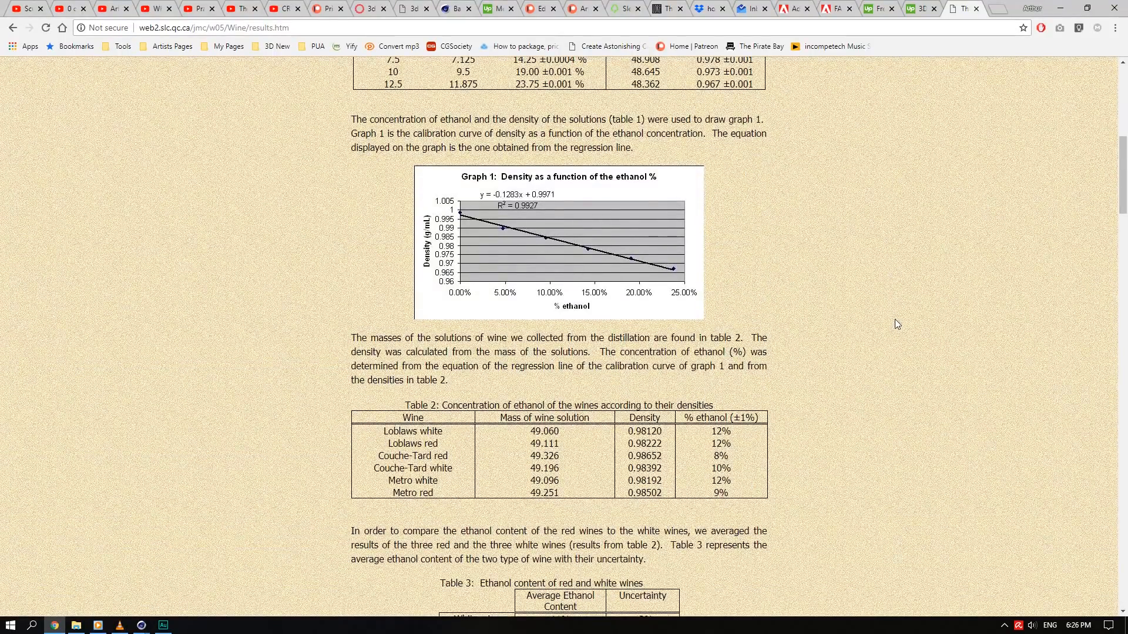
pyautogui.moveTo(1125, 181); pyautogui.dragTo(1126, 234)
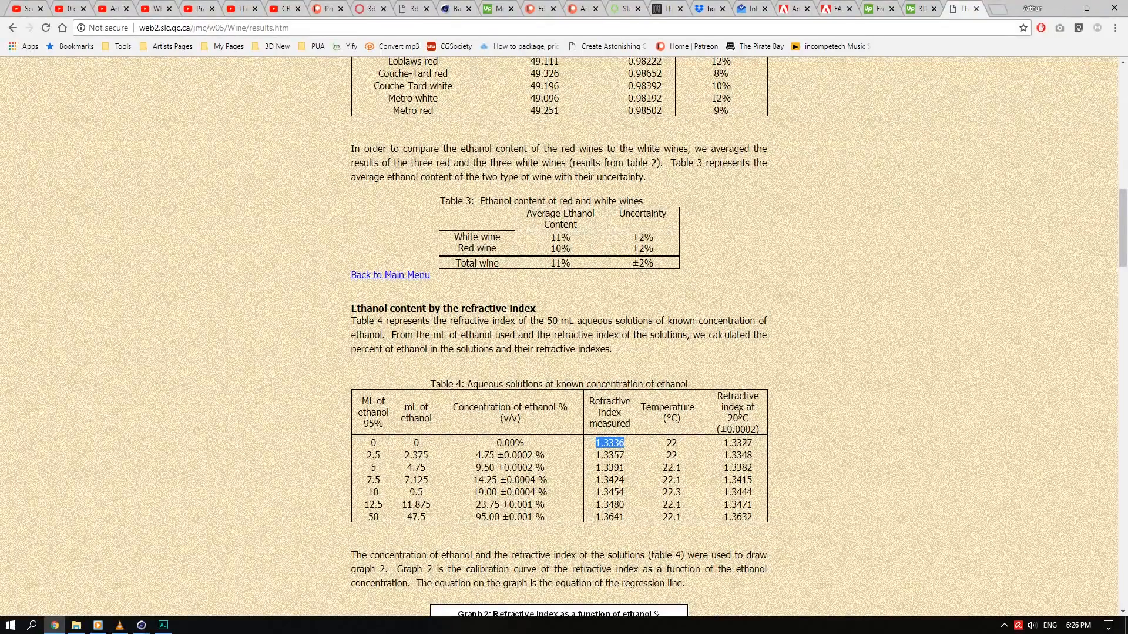
# - Switch to Cinema 4D, set the OctSpecular material's Index to 1.333, and close the Material Editor
pyautogui.click(976, 11)
pyautogui.click(1060, 8)
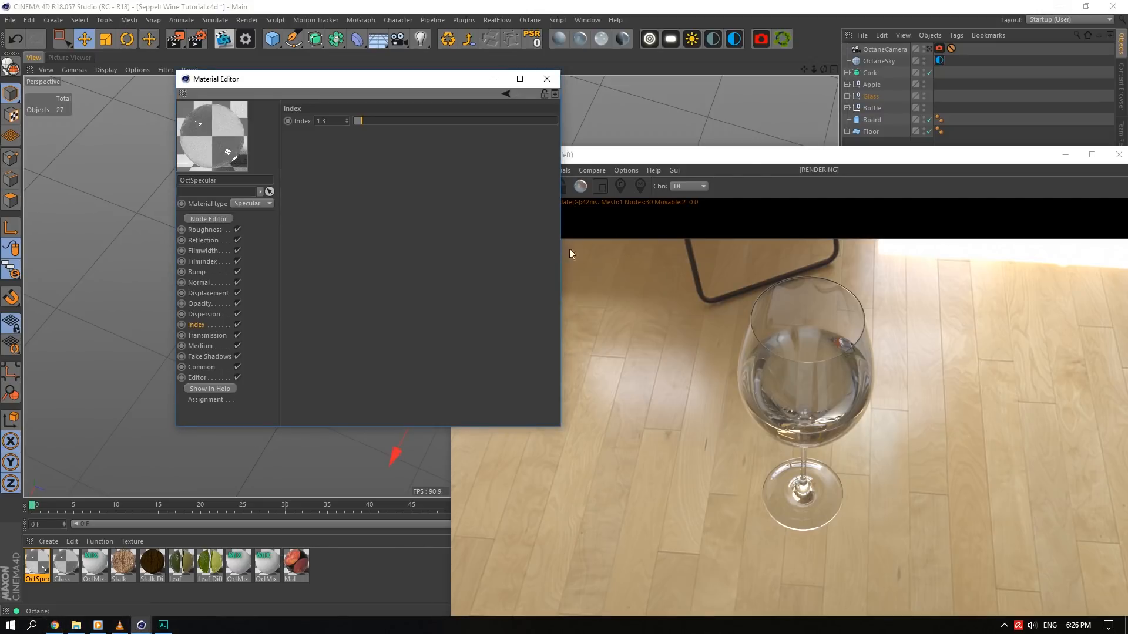
pyautogui.moveTo(749, 158); pyautogui.dragTo(720, 93)
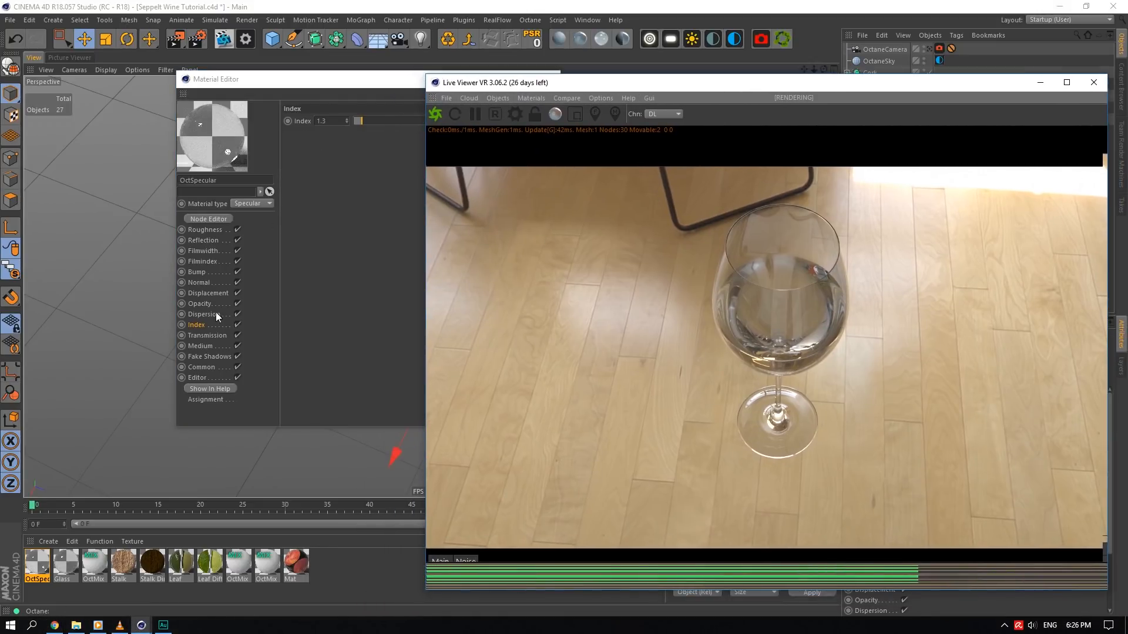
pyautogui.click(213, 333)
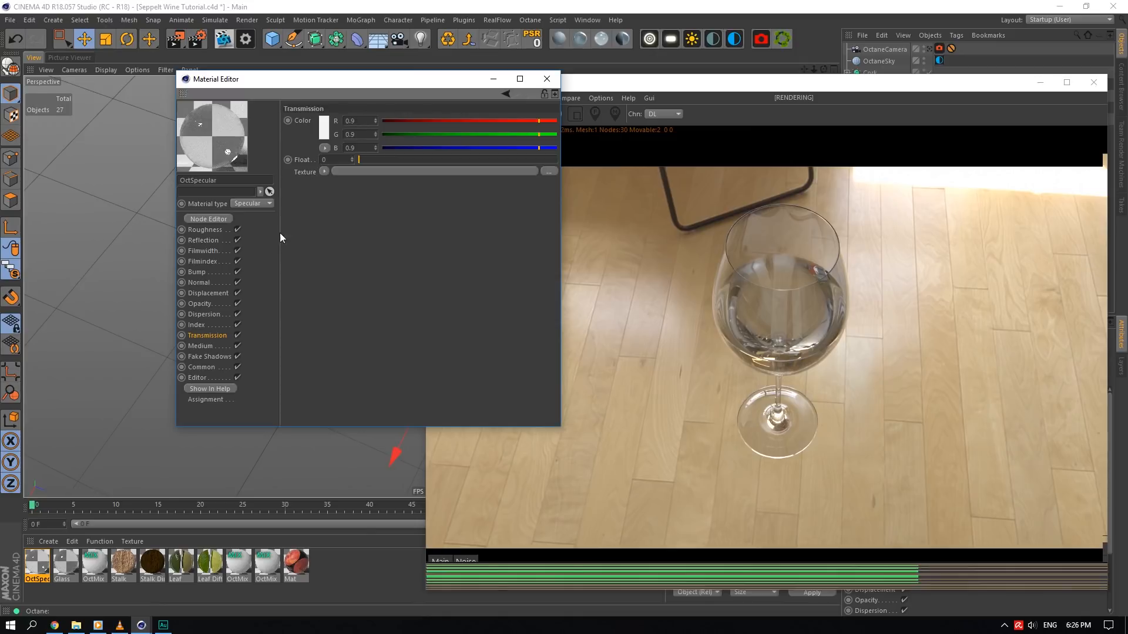
pyautogui.click(197, 325)
pyautogui.click(218, 284)
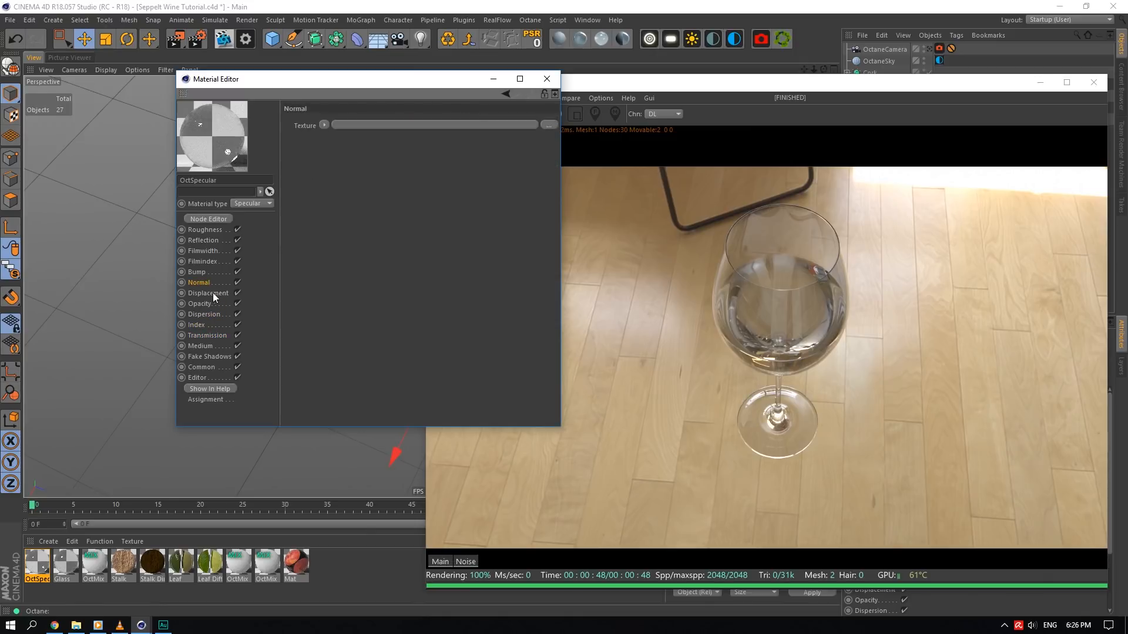
pyautogui.click(217, 326)
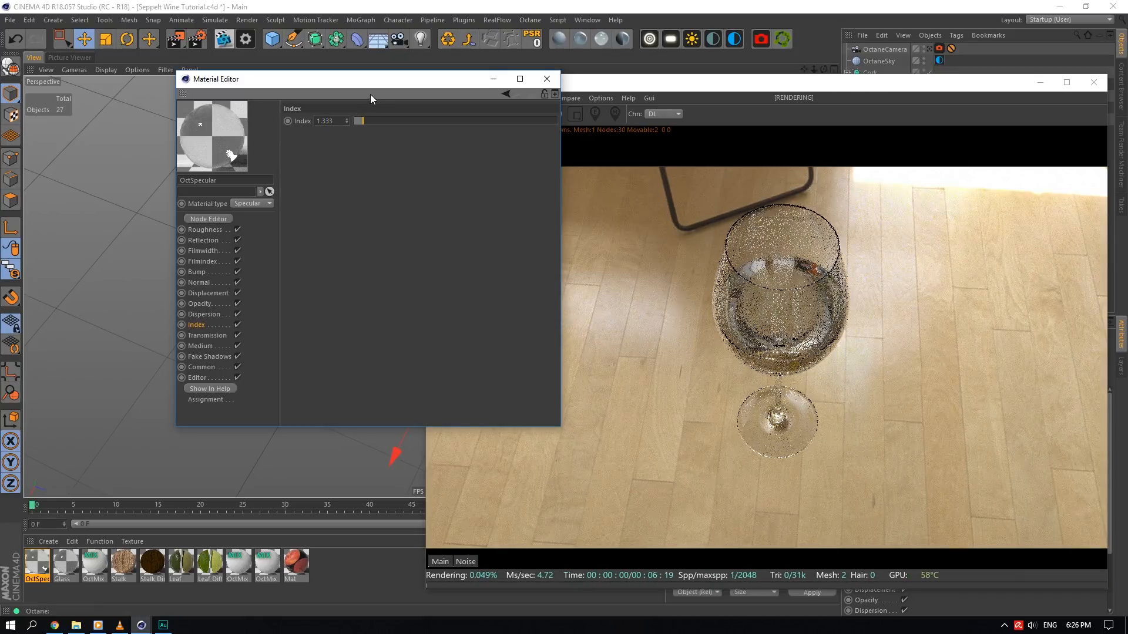
pyautogui.moveTo(370, 80); pyautogui.dragTo(292, 86)
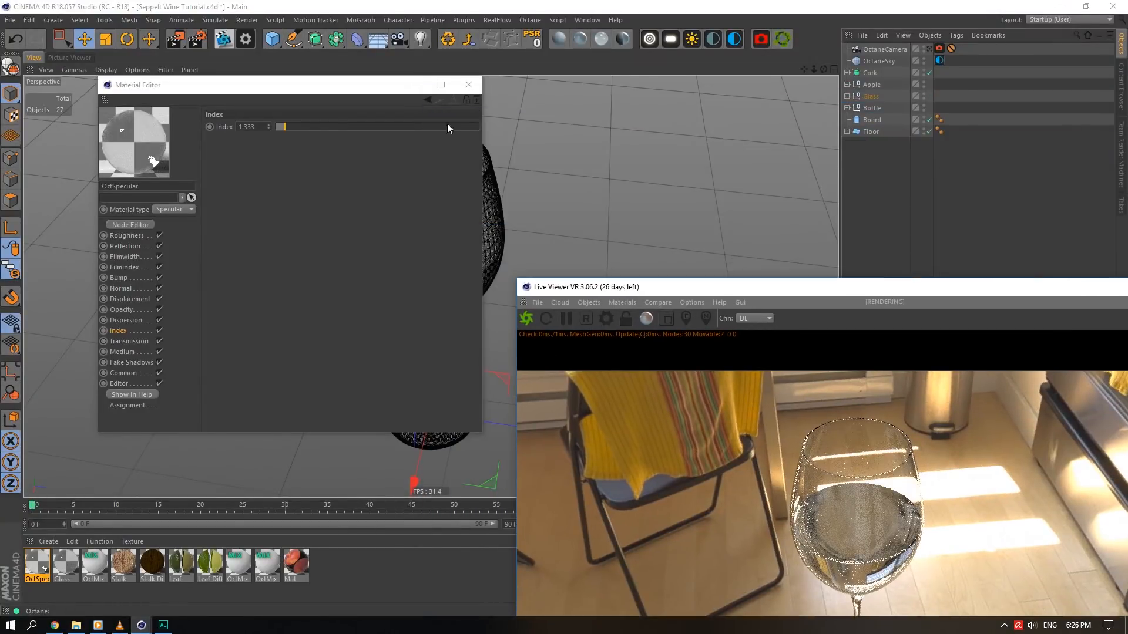
pyautogui.click(468, 84)
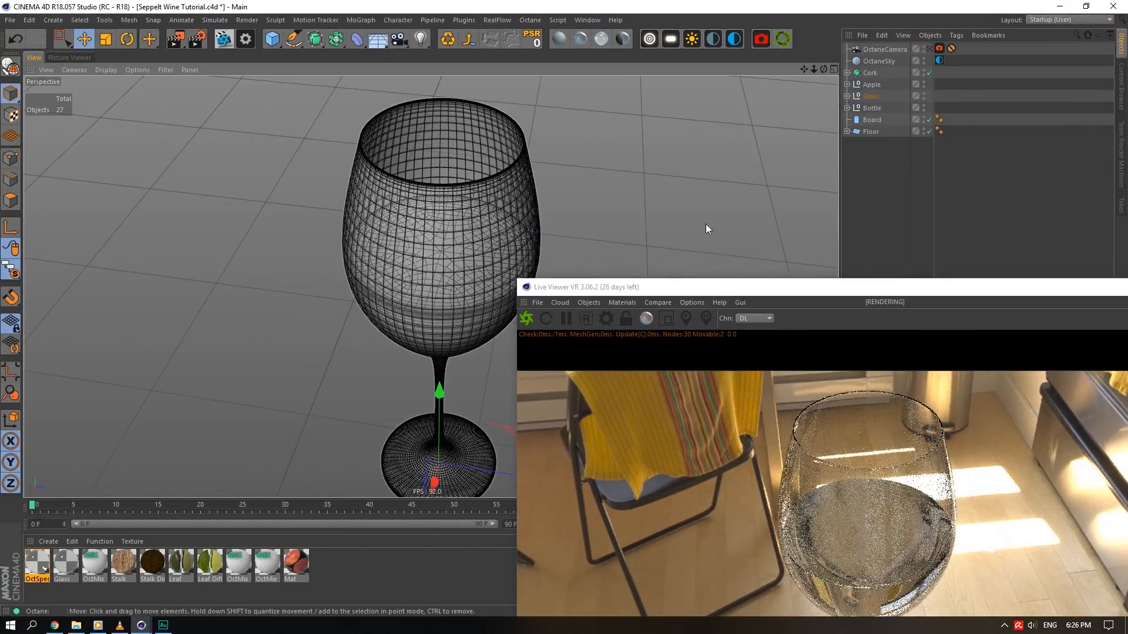
# - Inspect the Wine mesh inside the Glass group in polygon mode with the Rectangle Selection tool active
pyautogui.moveTo(823, 70); pyautogui.dragTo(823, 94)
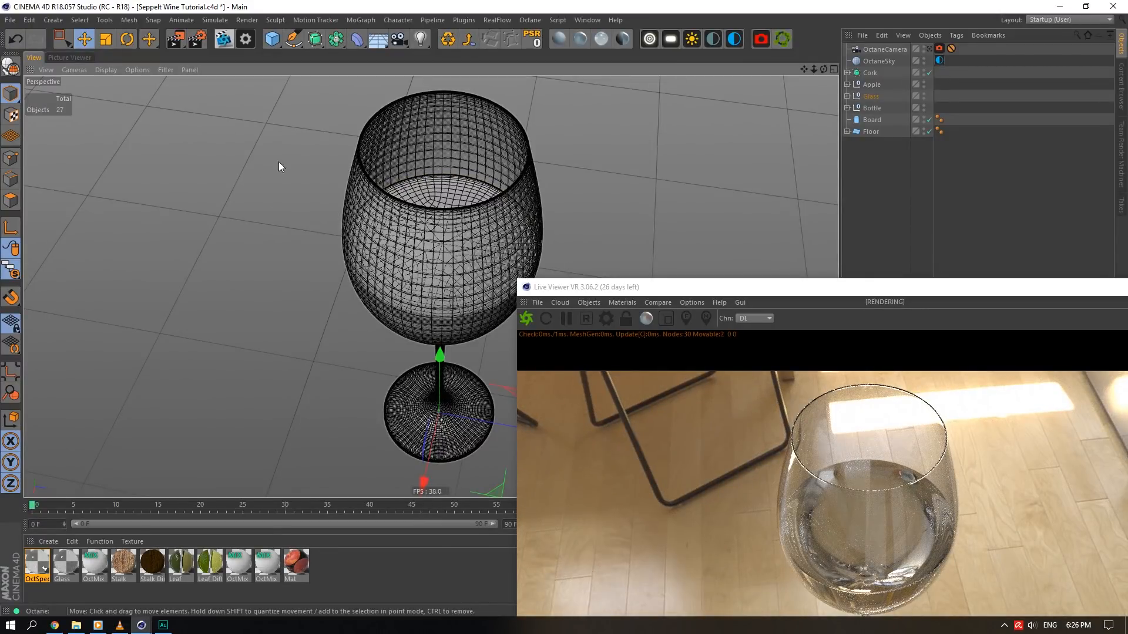
pyautogui.click(8, 204)
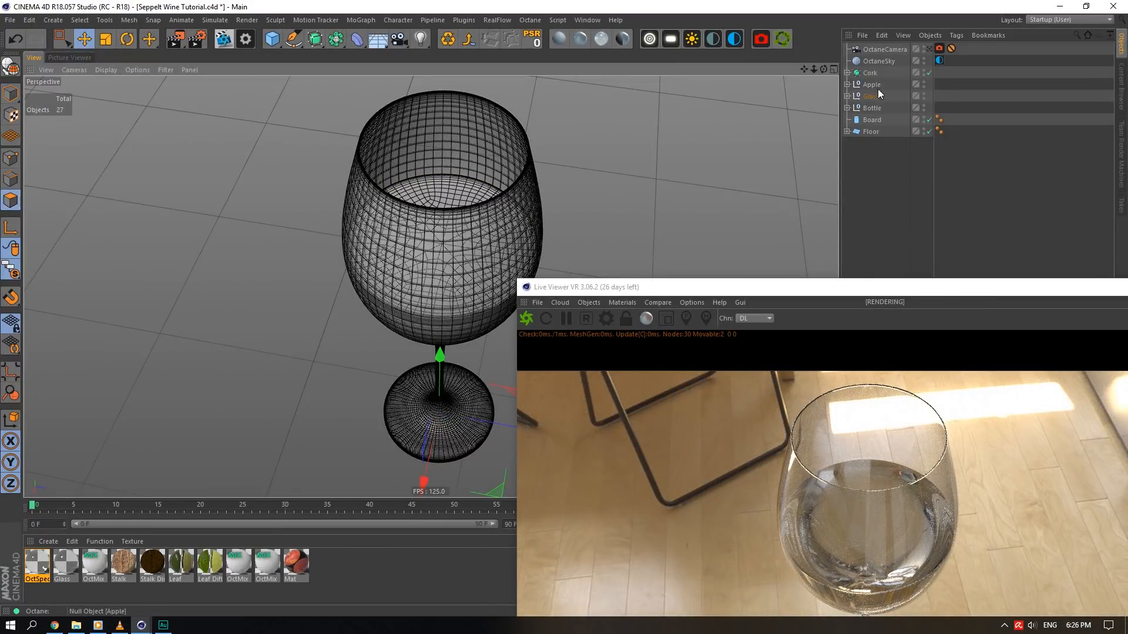
pyautogui.click(847, 96)
pyautogui.click(883, 120)
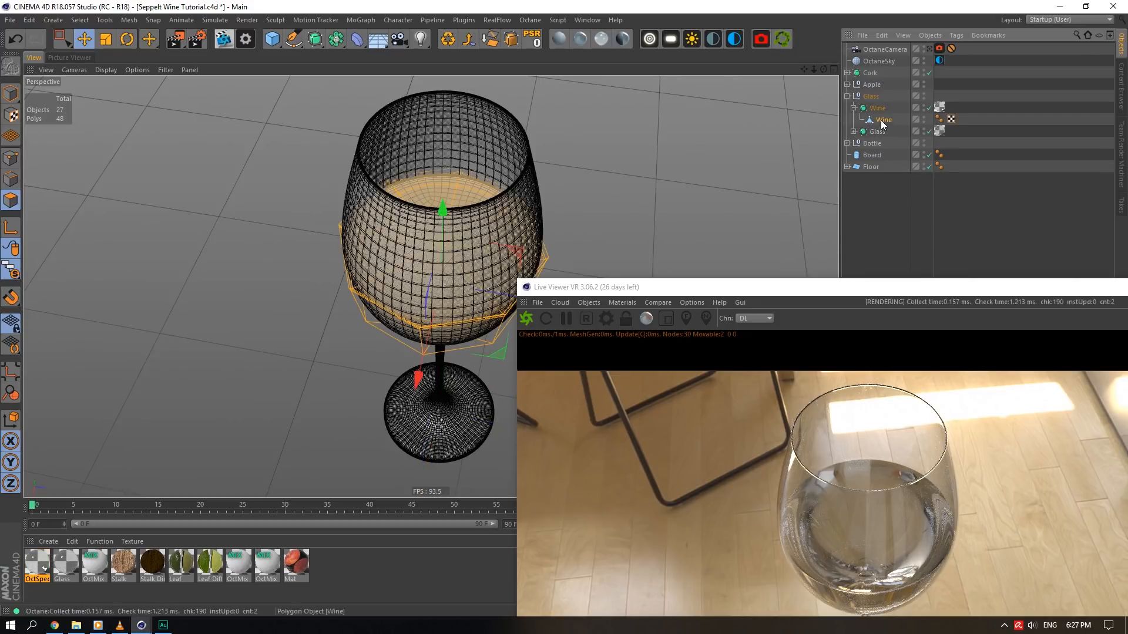
pyautogui.click(63, 39)
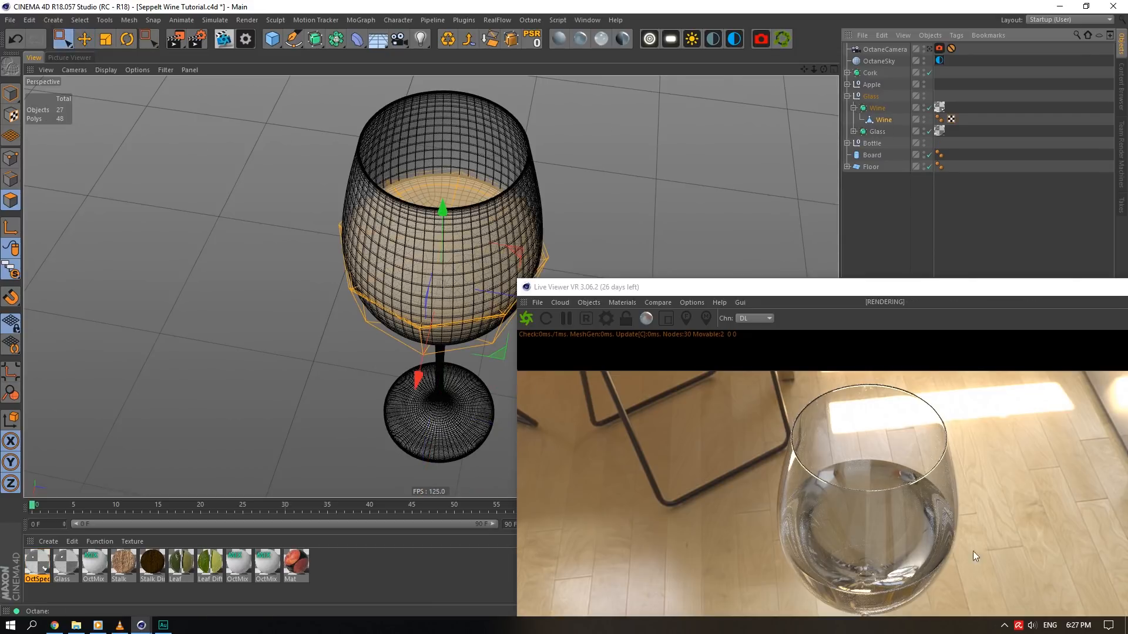
pyautogui.moveTo(822, 70)
pyautogui.mouseDown()
pyautogui.moveTo(827, 92)
pyautogui.moveTo(818, 66)
pyautogui.mouseUp()
pyautogui.moveTo(815, 69); pyautogui.dragTo(804, 43)
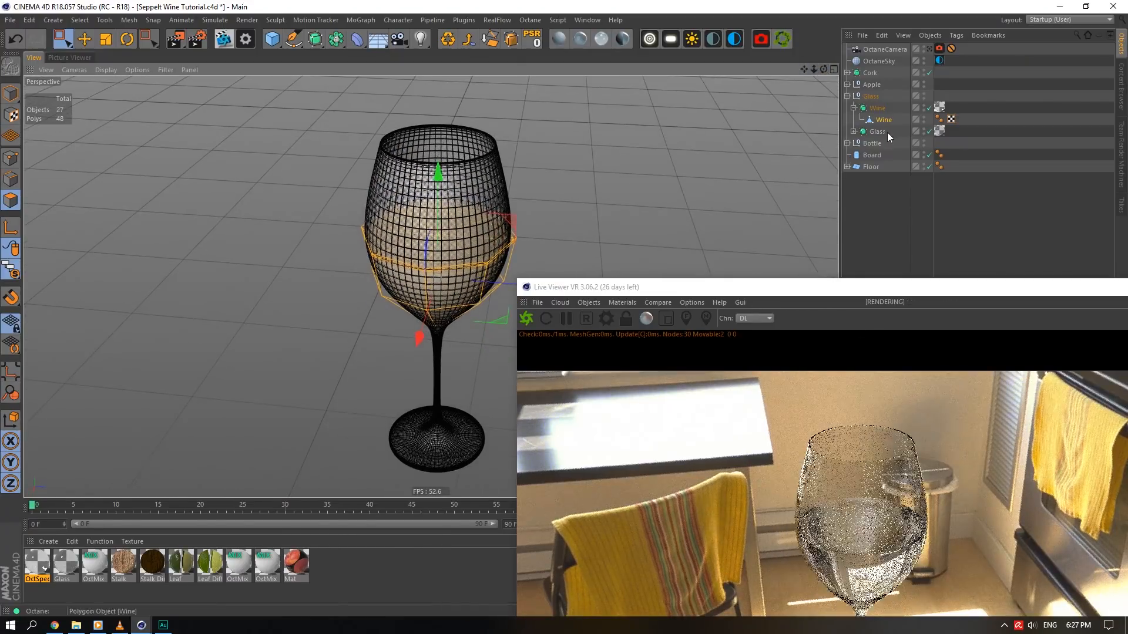
# - Select the Glass mesh and examine the glass and its liquid in the render preview from a low angle against the window
pyautogui.click(877, 132)
pyautogui.click(854, 132)
pyautogui.click(881, 143)
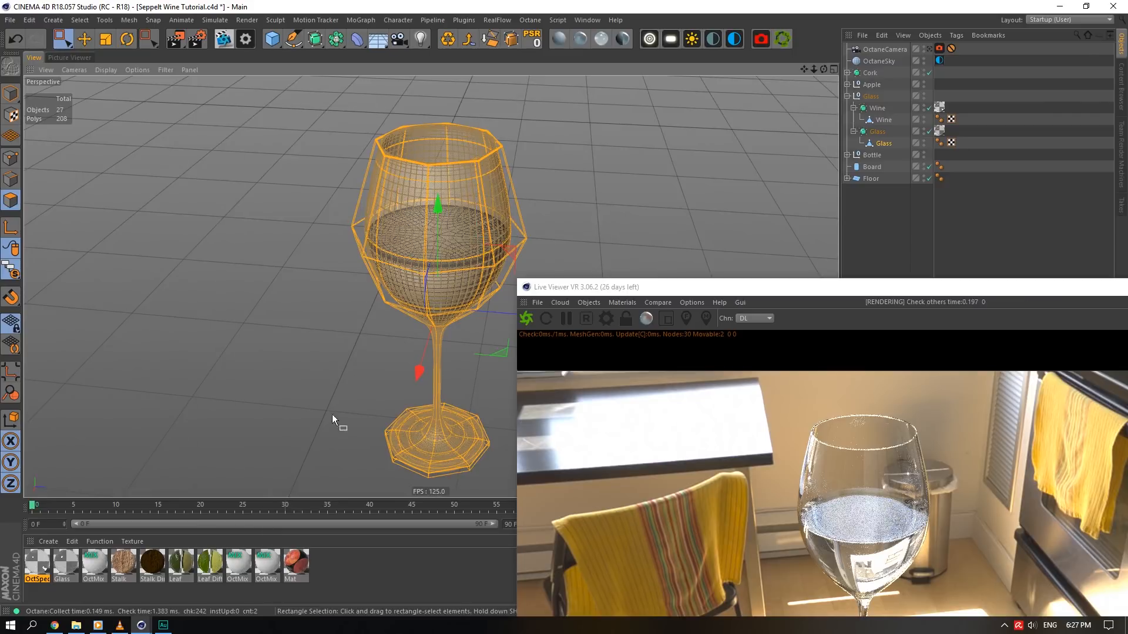
pyautogui.scroll(3, 398, 414)
pyautogui.scroll(3, 400, 412)
pyautogui.scroll(-4, 457, 405)
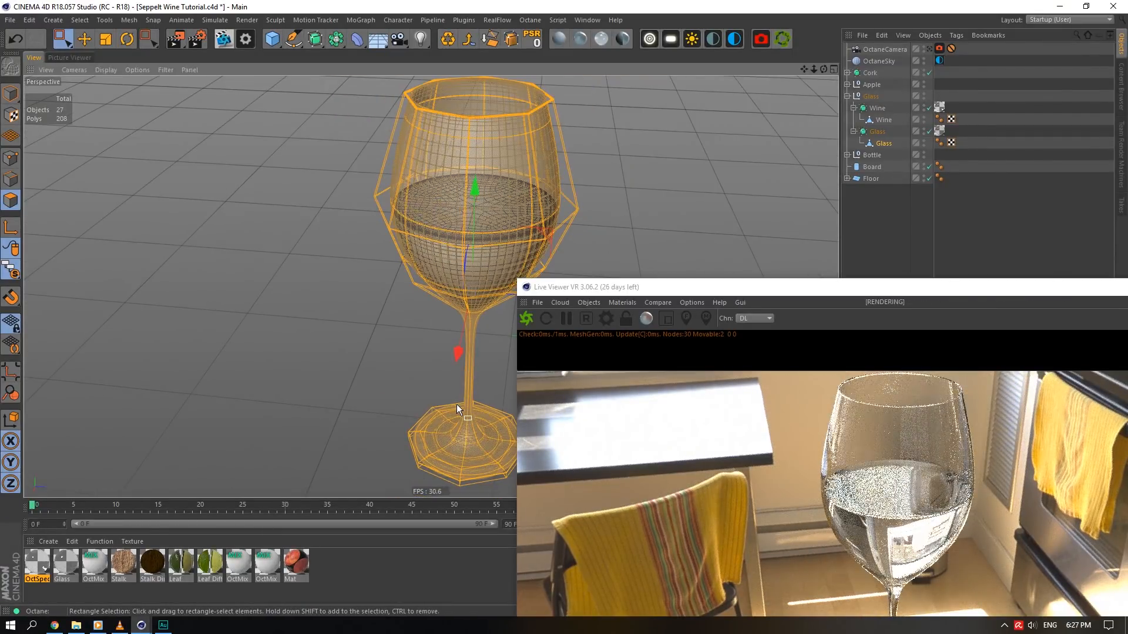
pyautogui.scroll(4, 456, 404)
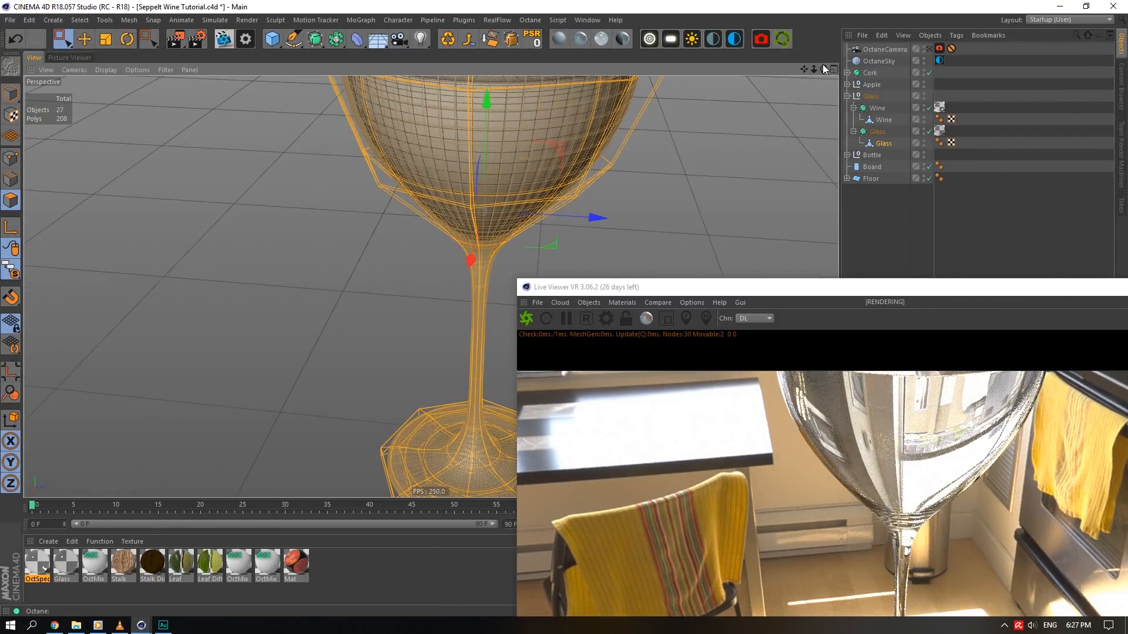
pyautogui.moveTo(823, 70)
pyautogui.mouseDown()
pyautogui.moveTo(824, 59)
pyautogui.moveTo(816, 66)
pyautogui.mouseUp()
pyautogui.moveTo(805, 70); pyautogui.dragTo(823, 35)
pyautogui.moveTo(825, 289); pyautogui.dragTo(685, 151)
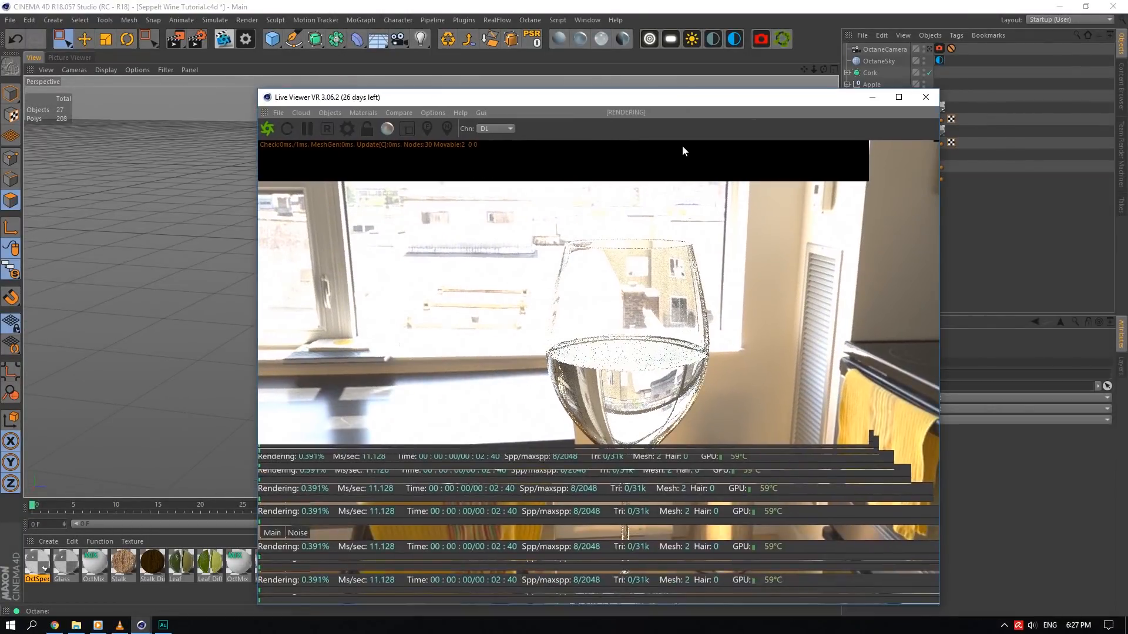
# - Rename the OctSpecular material to Wine and place its editor beside the render preview
pyautogui.doubleClick(37, 561)
pyautogui.write('Wine')
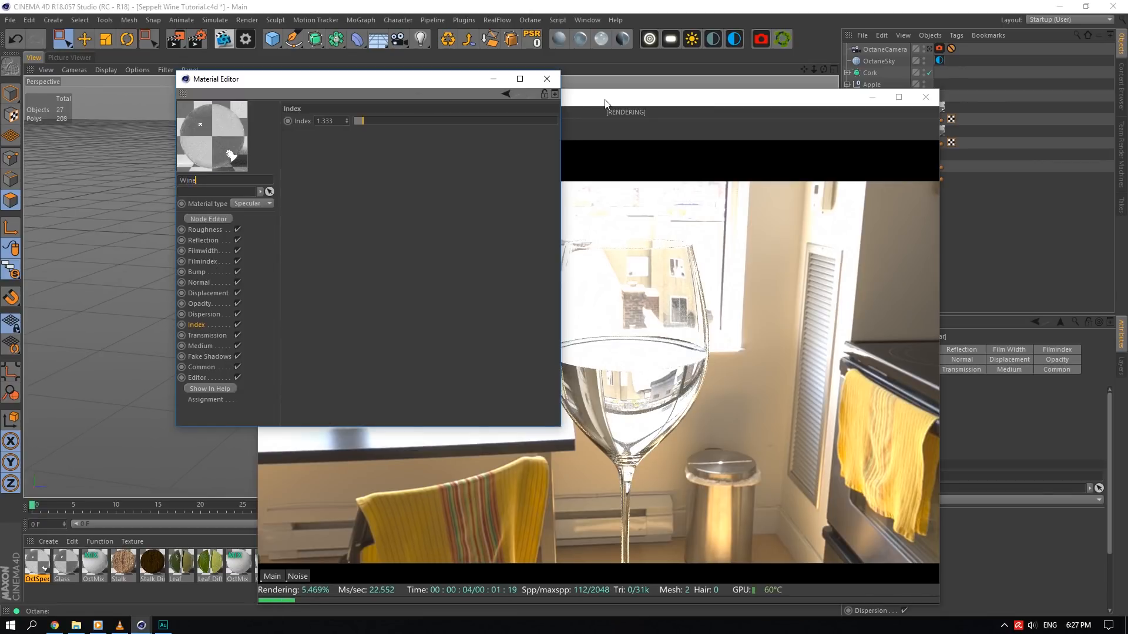
pyautogui.moveTo(605, 105); pyautogui.dragTo(626, 90)
pyautogui.moveTo(316, 84); pyautogui.dragTo(192, 114)
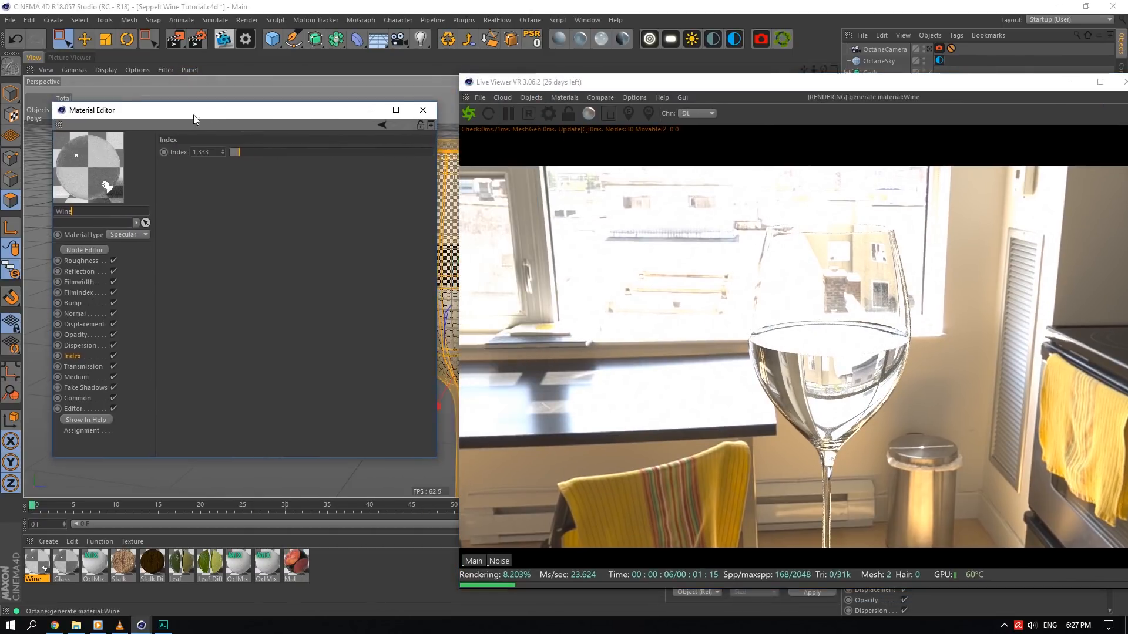
# - Give the Wine material a scattering medium and assign an RgbSpectrum shader to its Absorption
pyautogui.click(80, 377)
pyautogui.click(268, 155)
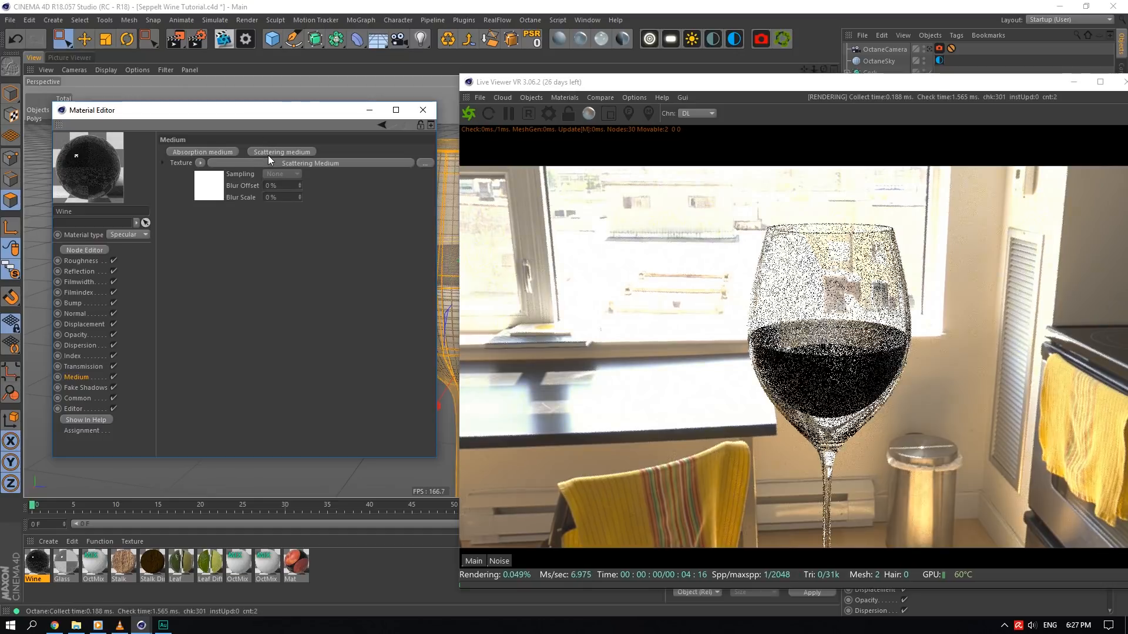
pyautogui.click(210, 192)
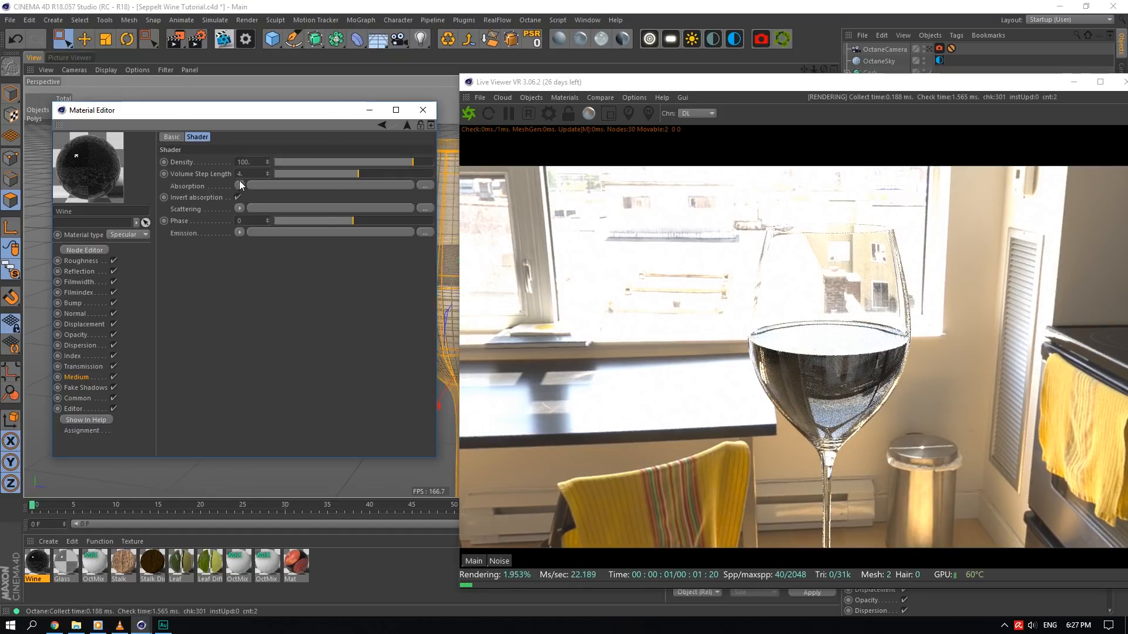
pyautogui.click(240, 186)
pyautogui.moveTo(270, 406)
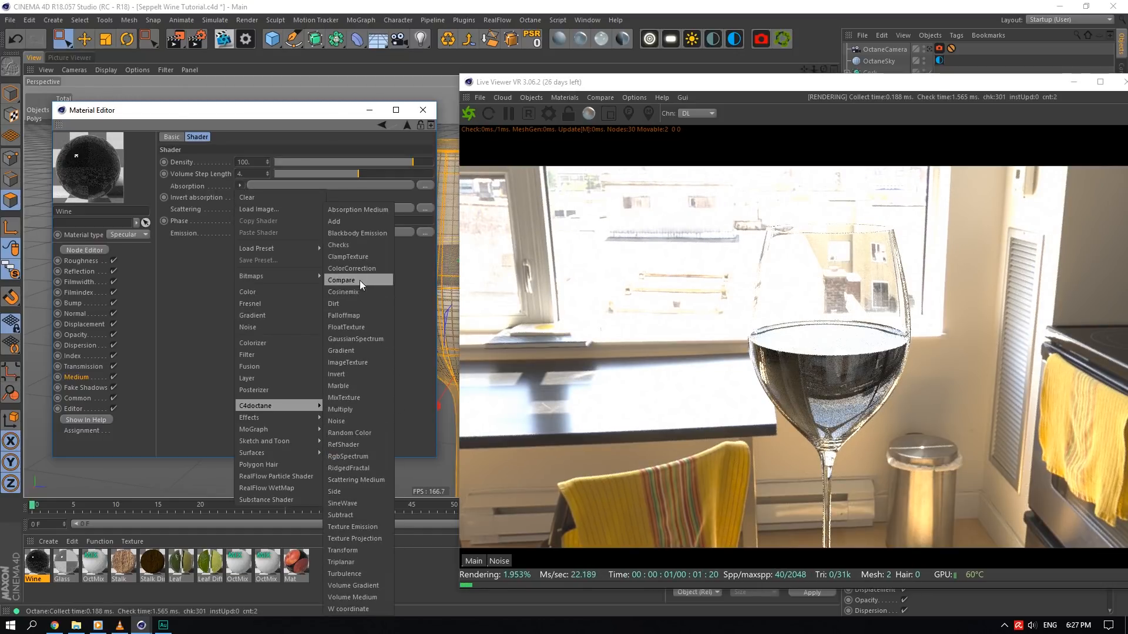
pyautogui.click(360, 458)
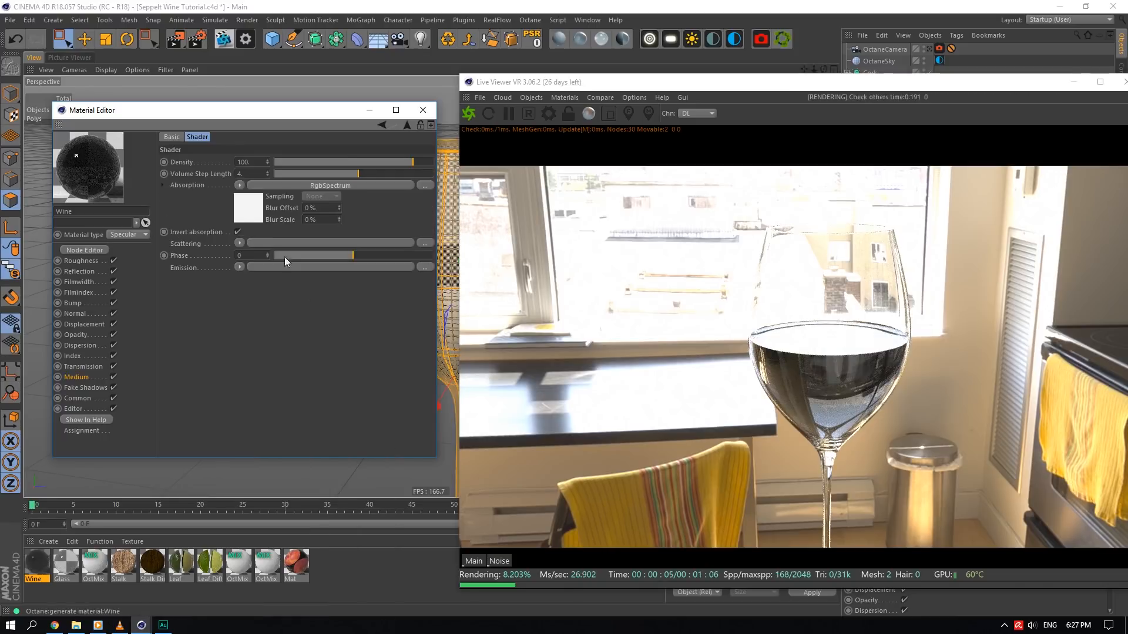
pyautogui.click(251, 203)
pyautogui.click(202, 168)
pyautogui.moveTo(228, 167); pyautogui.dragTo(243, 196)
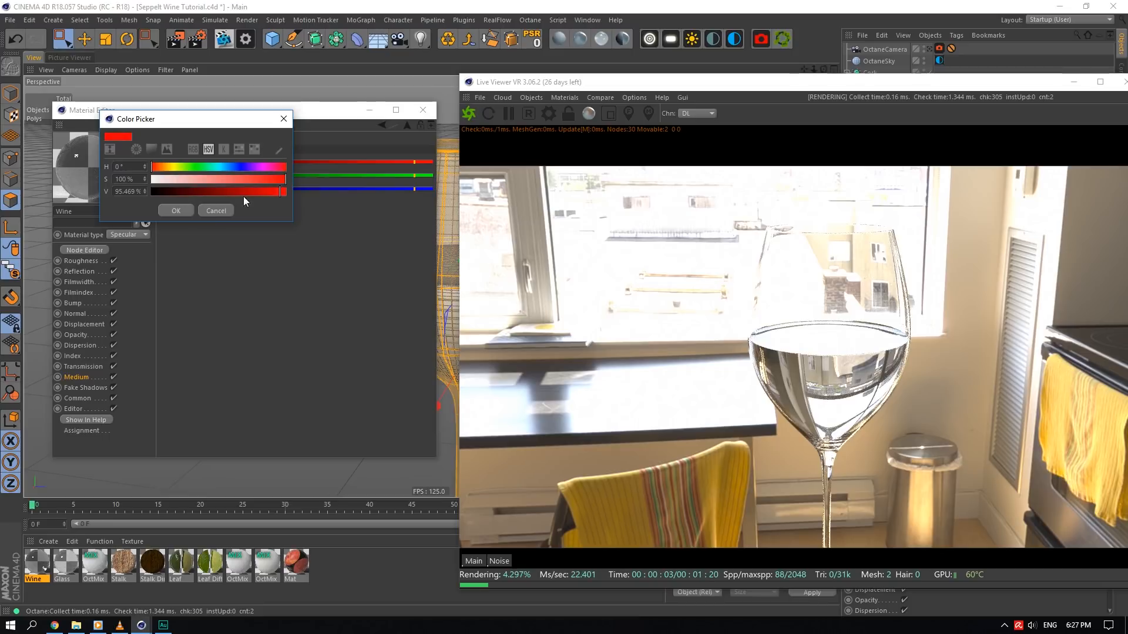
pyautogui.click(202, 210)
# - Set the absorption RgbSpectrum colour to pure red with hue 0°, saturation 100% and value 100%
pyautogui.click(203, 166)
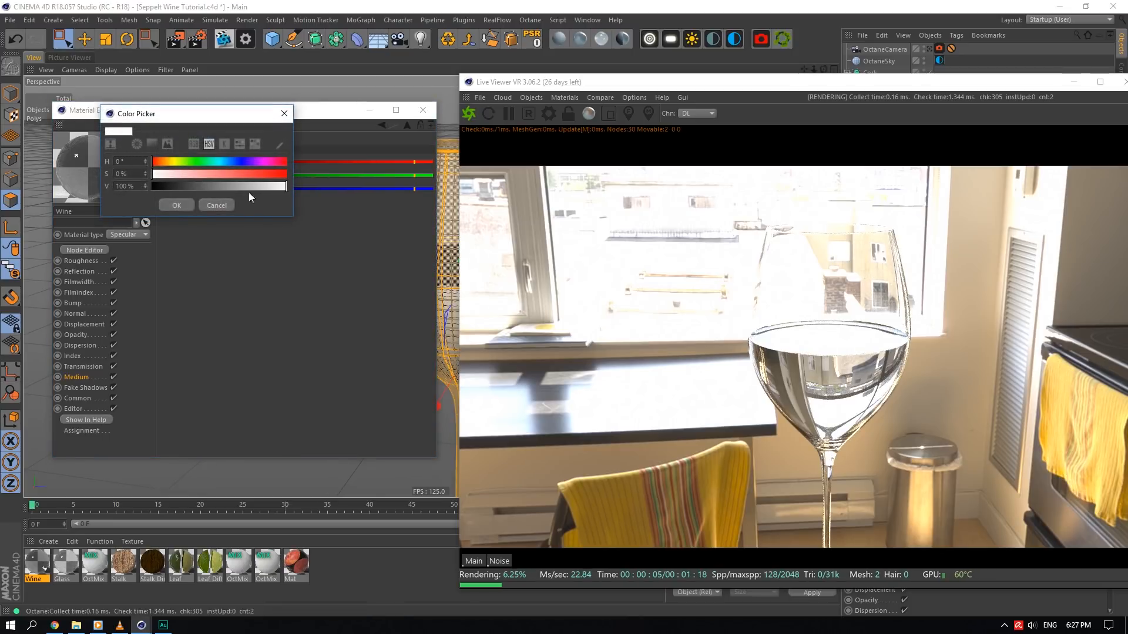
pyautogui.moveTo(255, 174); pyautogui.dragTo(287, 173)
pyautogui.click(176, 205)
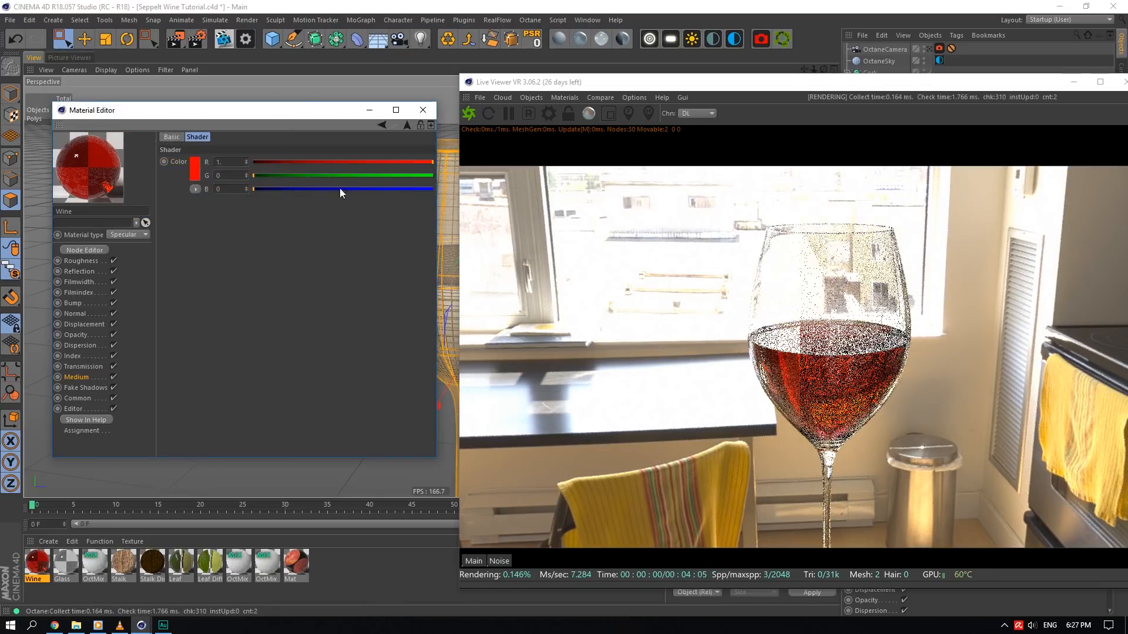
# - Set the Wine material's scattering medium Density to 300 and reposition the render preview
pyautogui.click(77, 377)
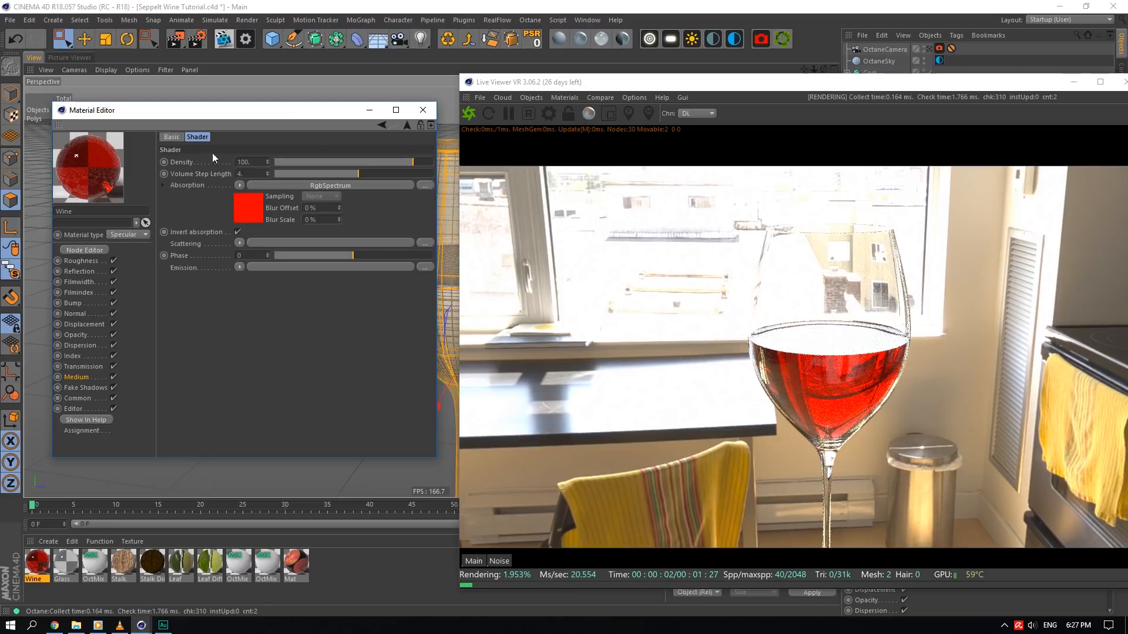
pyautogui.press('Return')
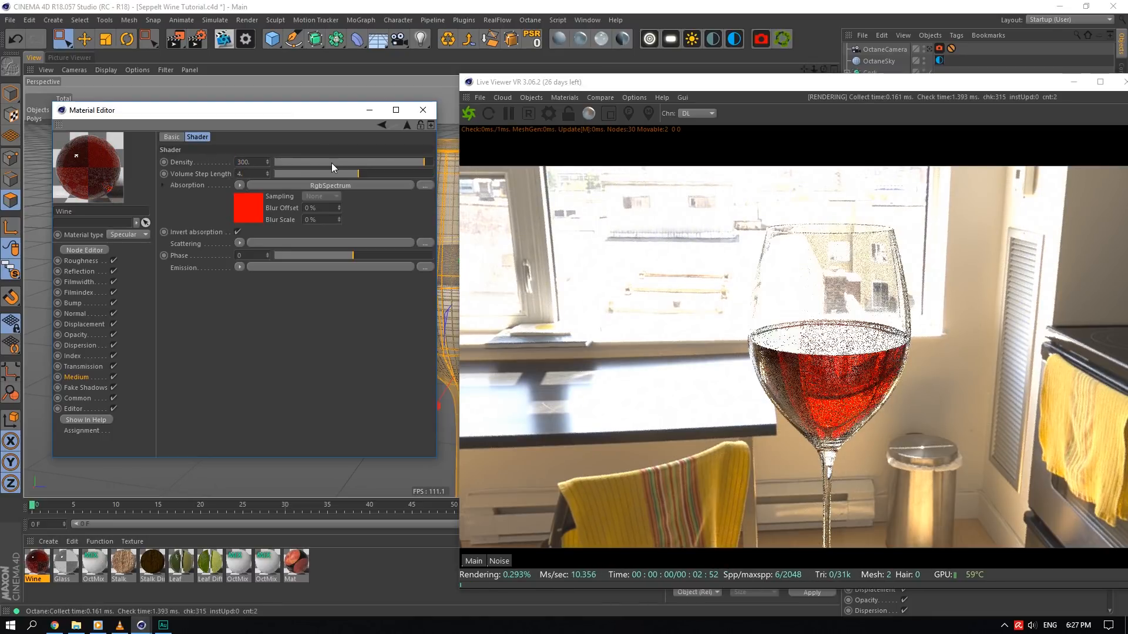
pyautogui.moveTo(844, 82); pyautogui.dragTo(868, 104)
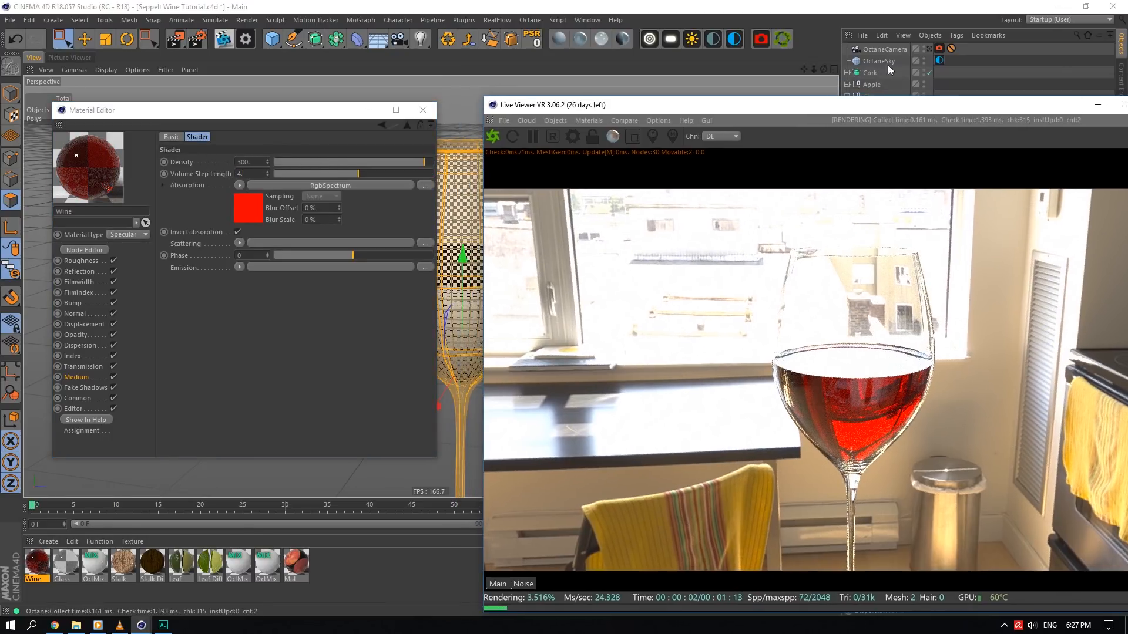
# - Show the full unsoloed scene through OctaneCamera, and save it with the Wine material's editor closed
pyautogui.click(927, 50)
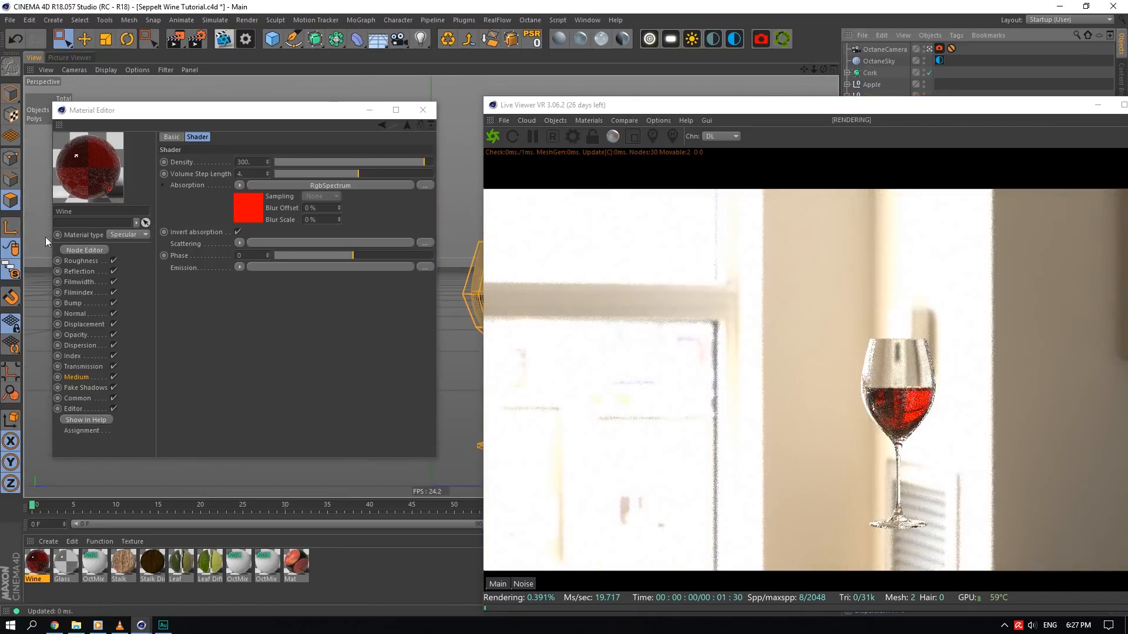
pyautogui.click(11, 270)
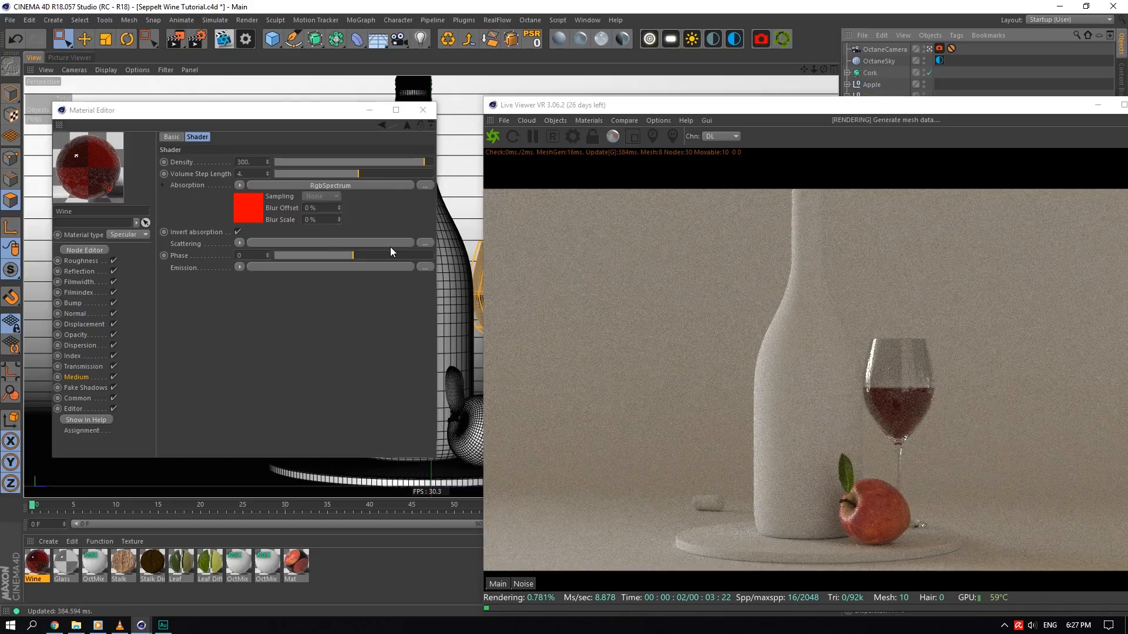
pyautogui.click(429, 110)
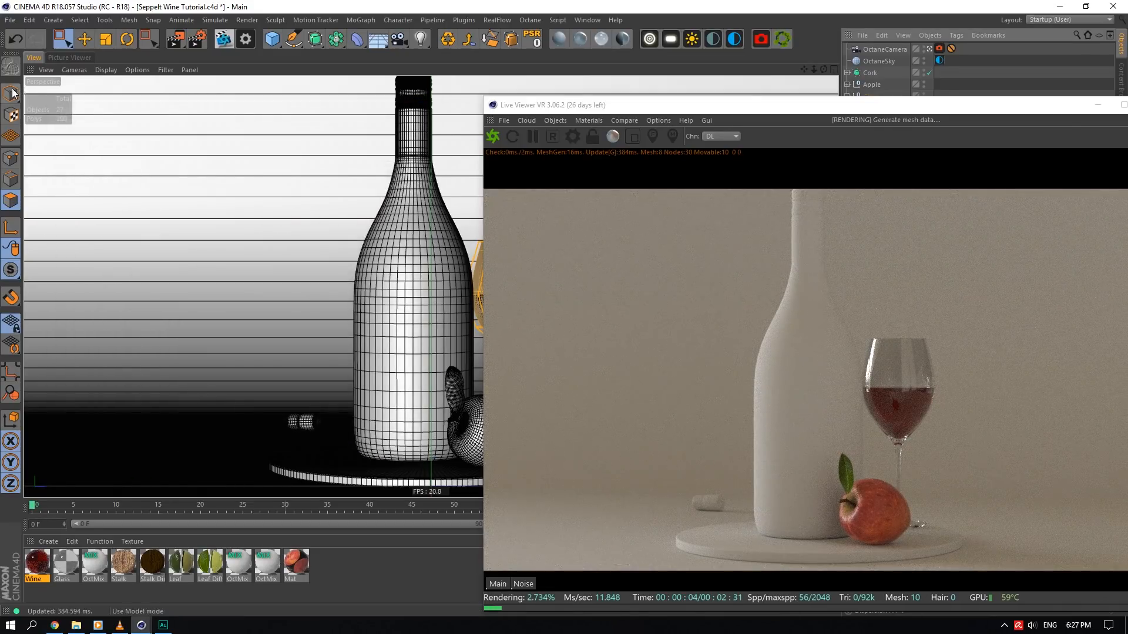
pyautogui.hotkey('ctrl', 's')
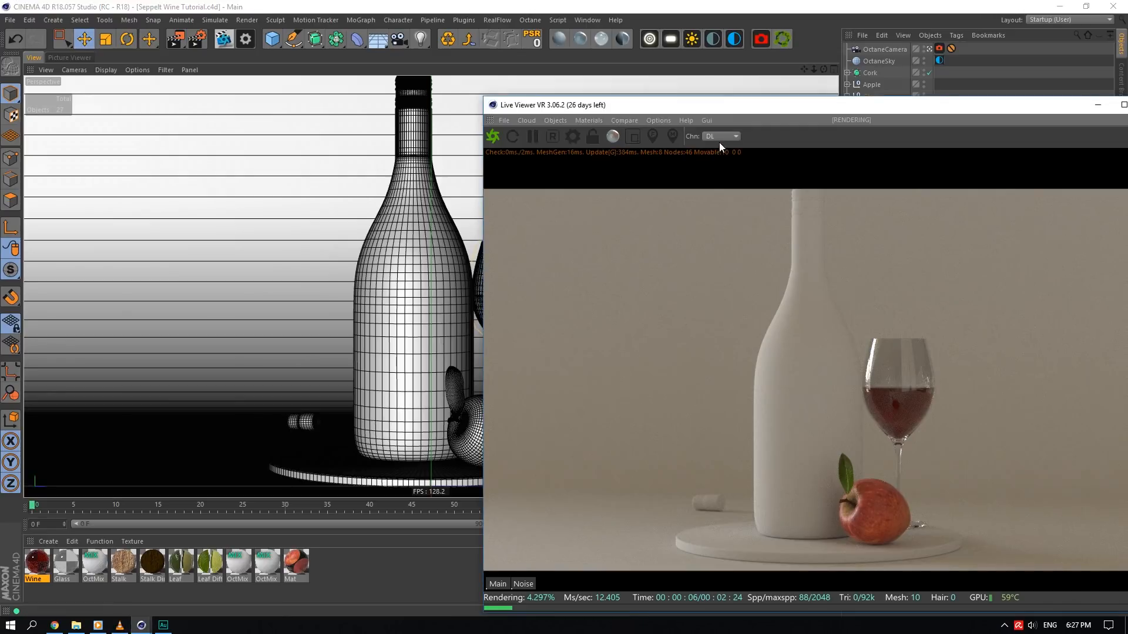
pyautogui.moveTo(1065, 109); pyautogui.dragTo(805, 123)
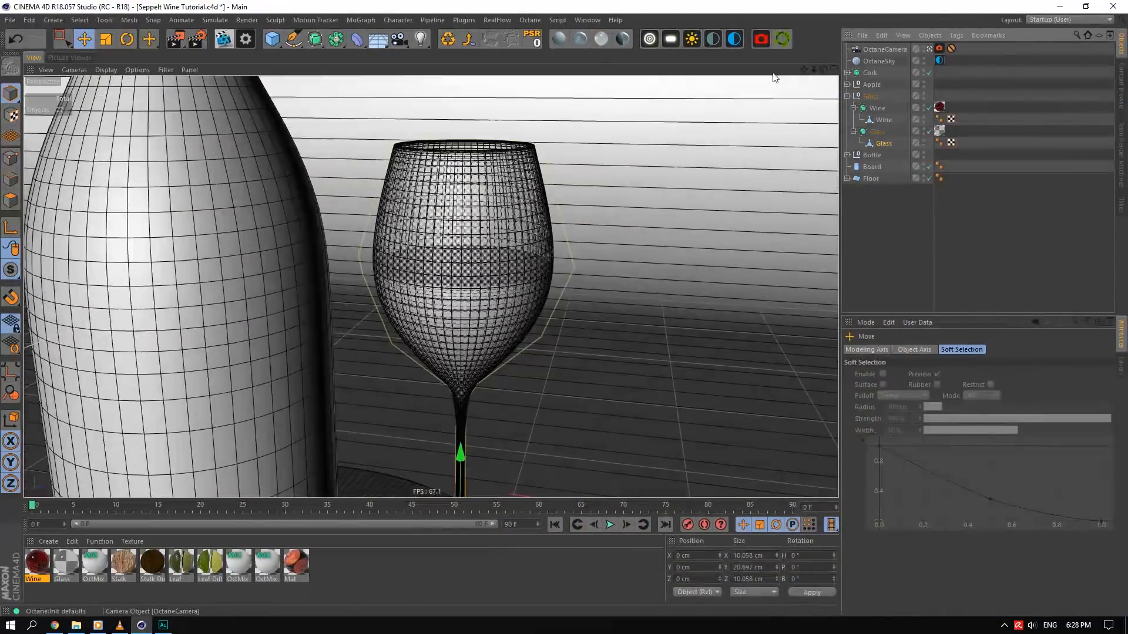
# - Add an Octane area light to the scene
pyautogui.moveTo(823, 69); pyautogui.dragTo(764, 72)
pyautogui.click(674, 39)
pyautogui.scroll(-6, 422, 268)
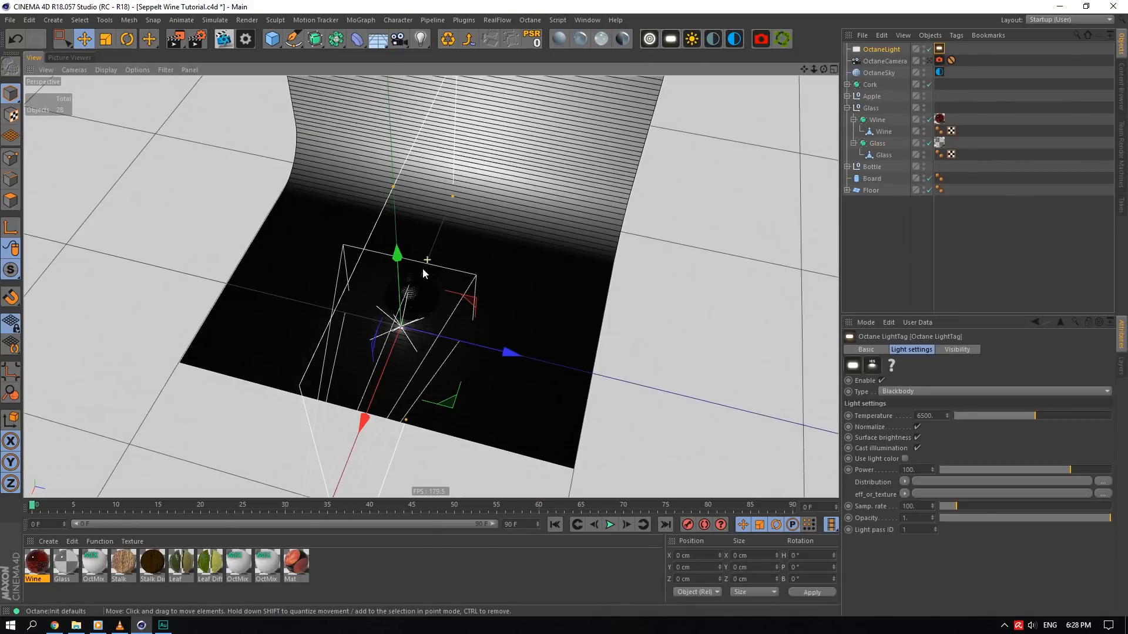
pyautogui.scroll(1, 422, 268)
# - Hide the OctaneCamera's cone and rename the object to Camera
pyautogui.click(884, 61)
pyautogui.click(882, 360)
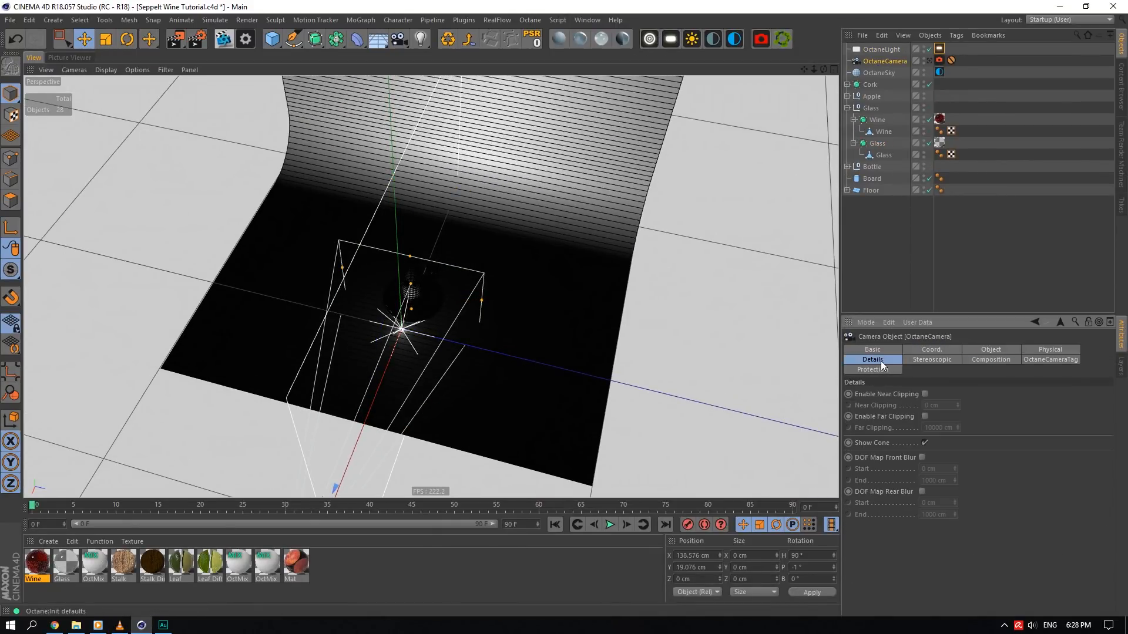
pyautogui.click(926, 443)
pyautogui.doubleClick(886, 61)
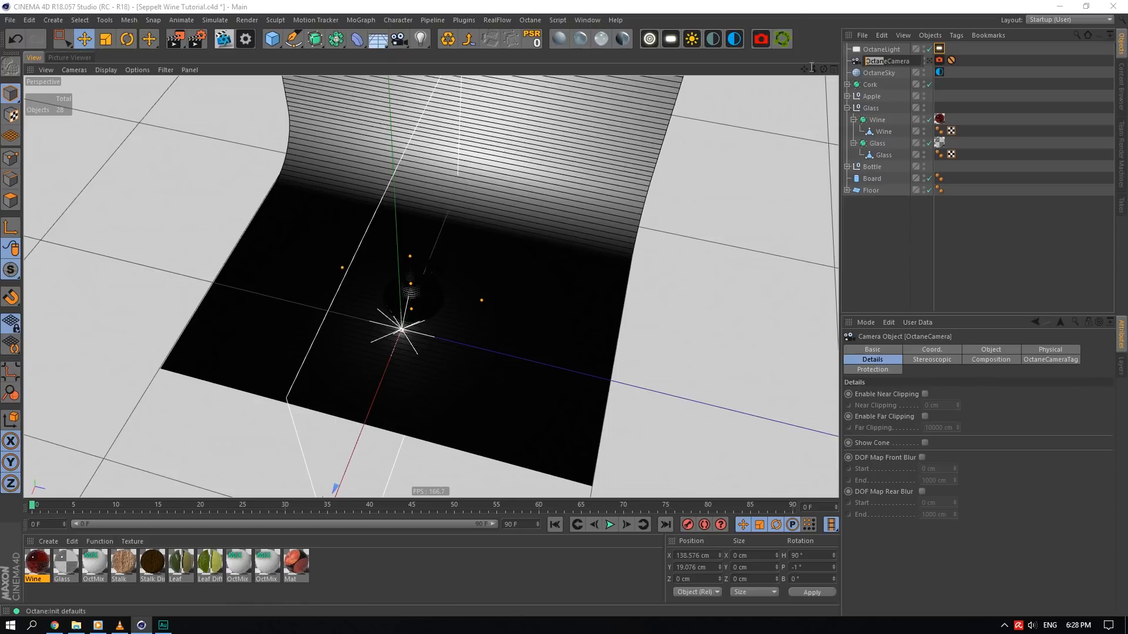
pyautogui.press('BackSpace')
pyautogui.press('Return')
# - Move the OctaneLight along the Z axis to -70 cm, beside the bottle and glass
pyautogui.click(879, 50)
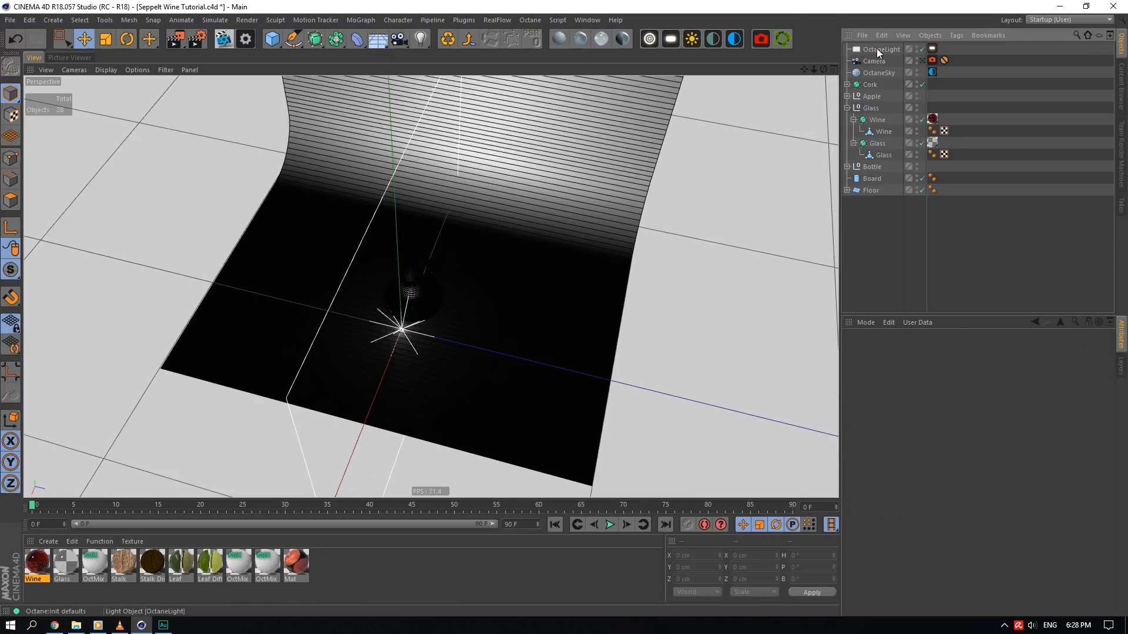
pyautogui.scroll(2, 379, 301)
pyautogui.scroll(-2, 379, 301)
pyautogui.moveTo(506, 387); pyautogui.dragTo(285, 324)
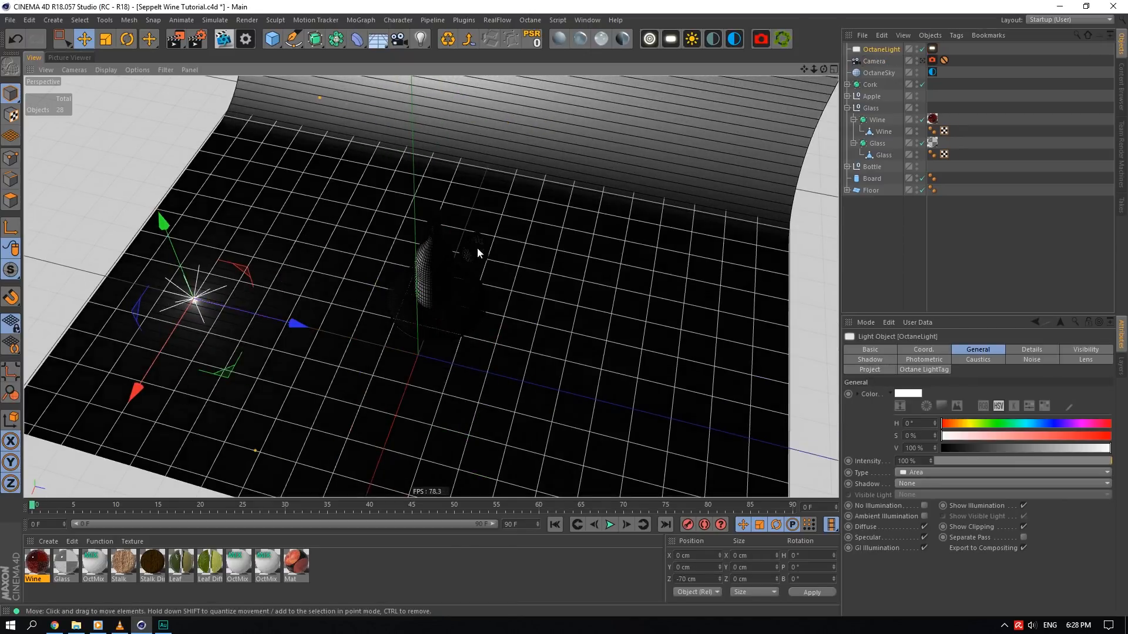
pyautogui.moveTo(824, 70); pyautogui.dragTo(790, 69)
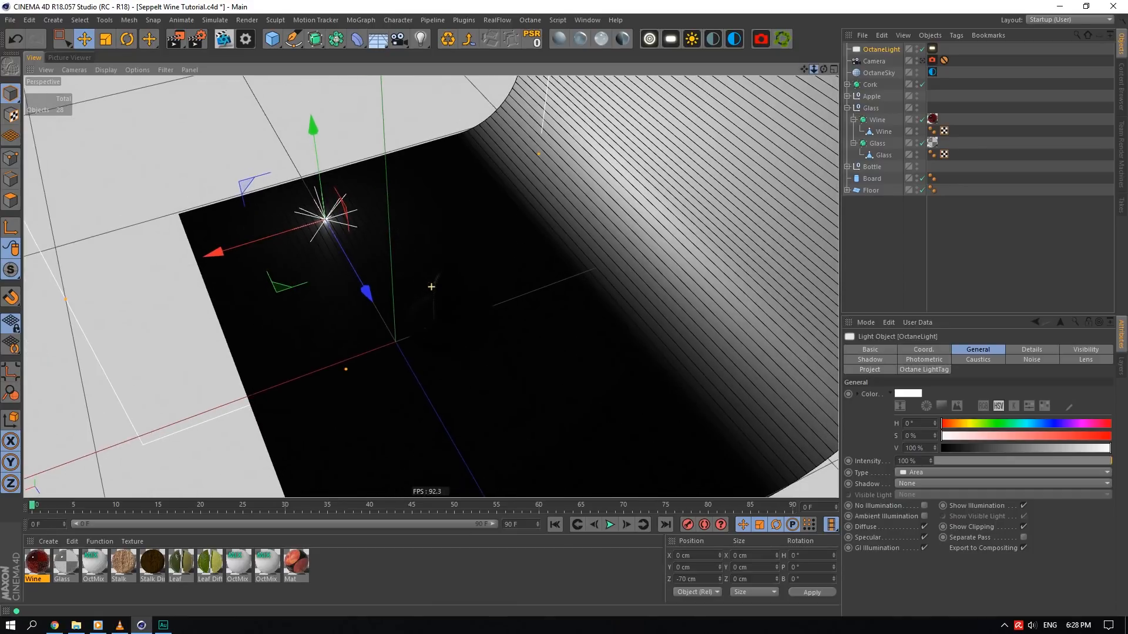
# - Group the OctaneLight inside a null object and expand the group
pyautogui.rightClick(879, 55)
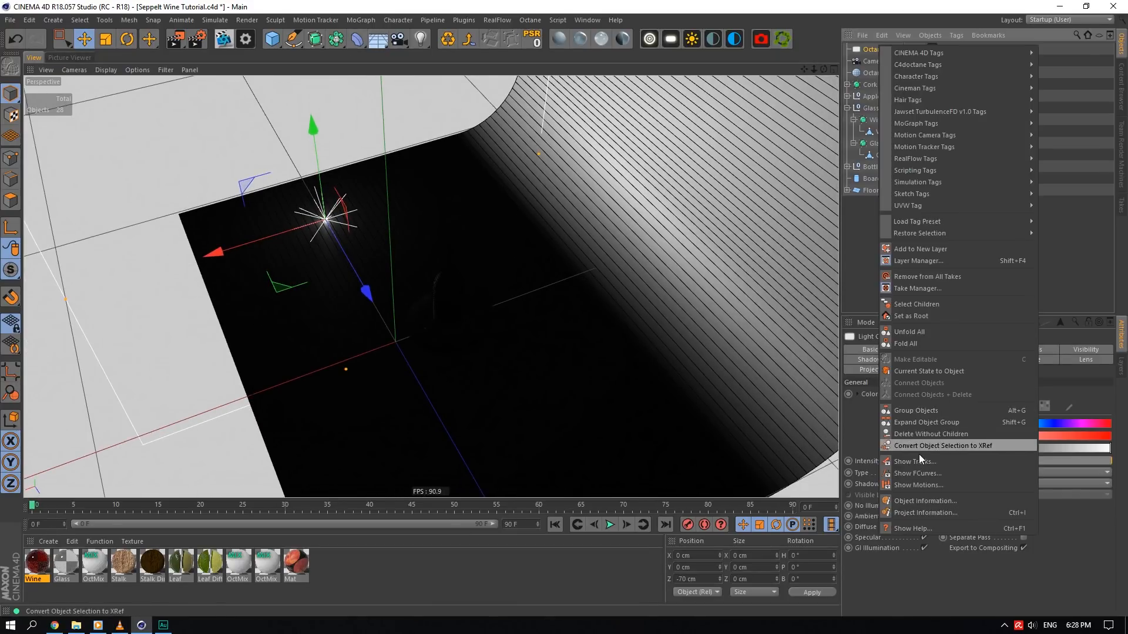
pyautogui.click(928, 406)
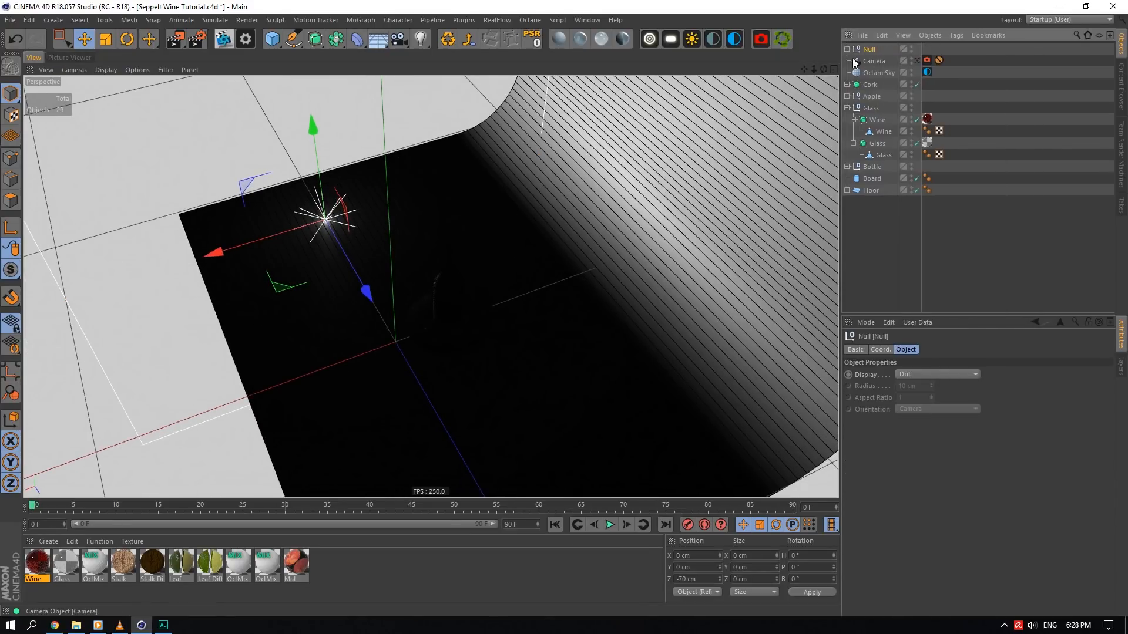
pyautogui.click(847, 49)
# - Reduce the OctaneLight's Size X to 24 cm in its detail settings
pyautogui.click(887, 60)
pyautogui.click(927, 351)
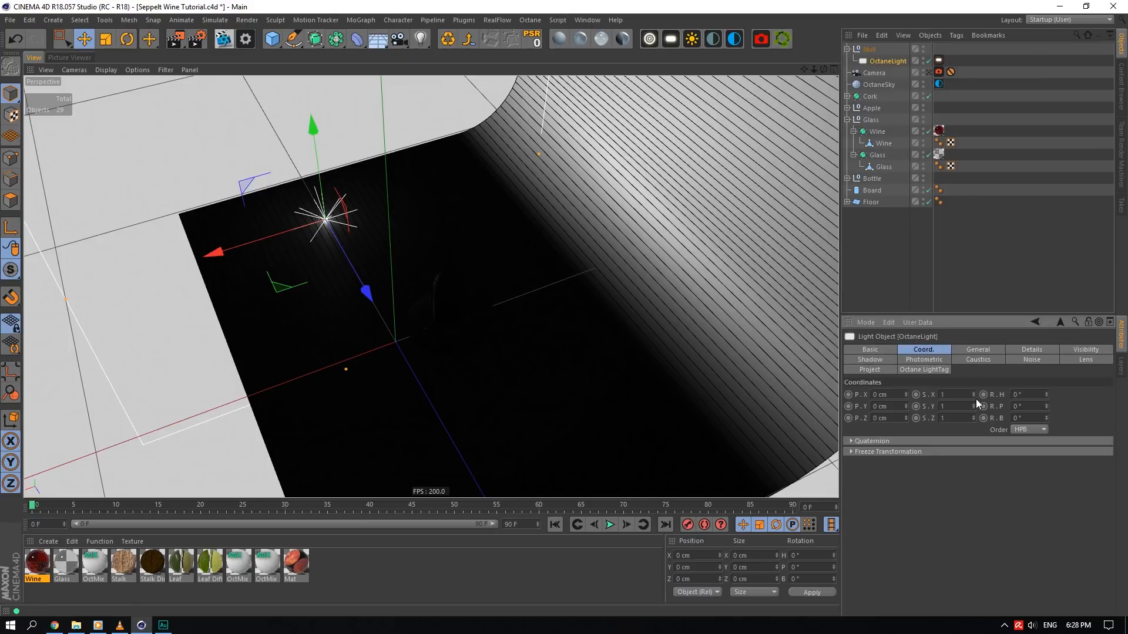
pyautogui.click(979, 351)
pyautogui.click(1032, 350)
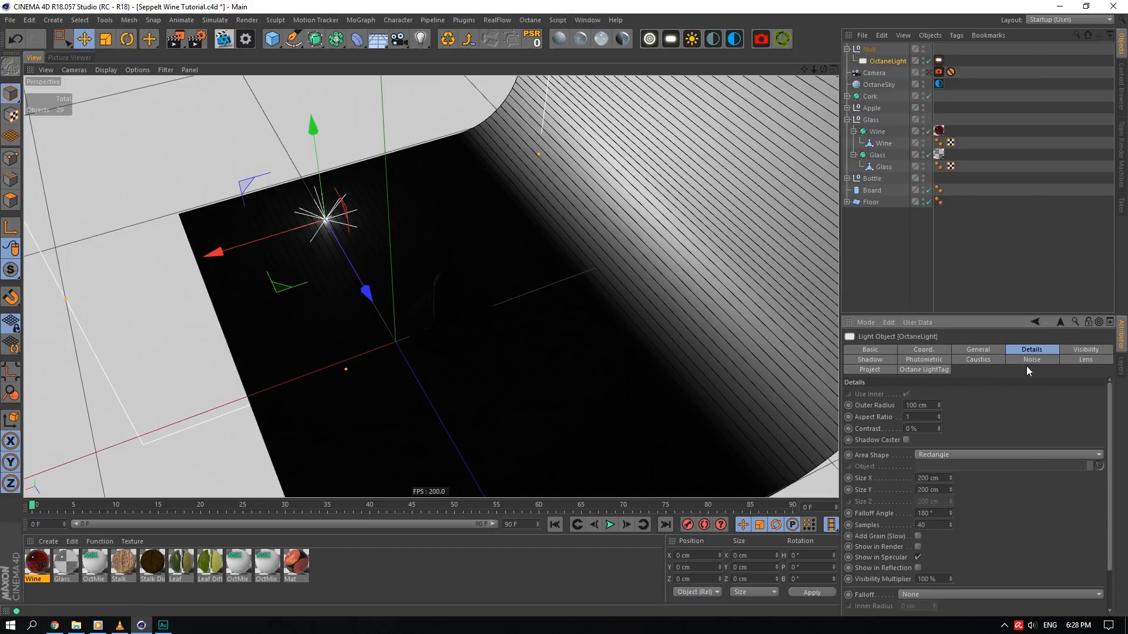
pyautogui.moveTo(951, 479); pyautogui.dragTo(950, 582)
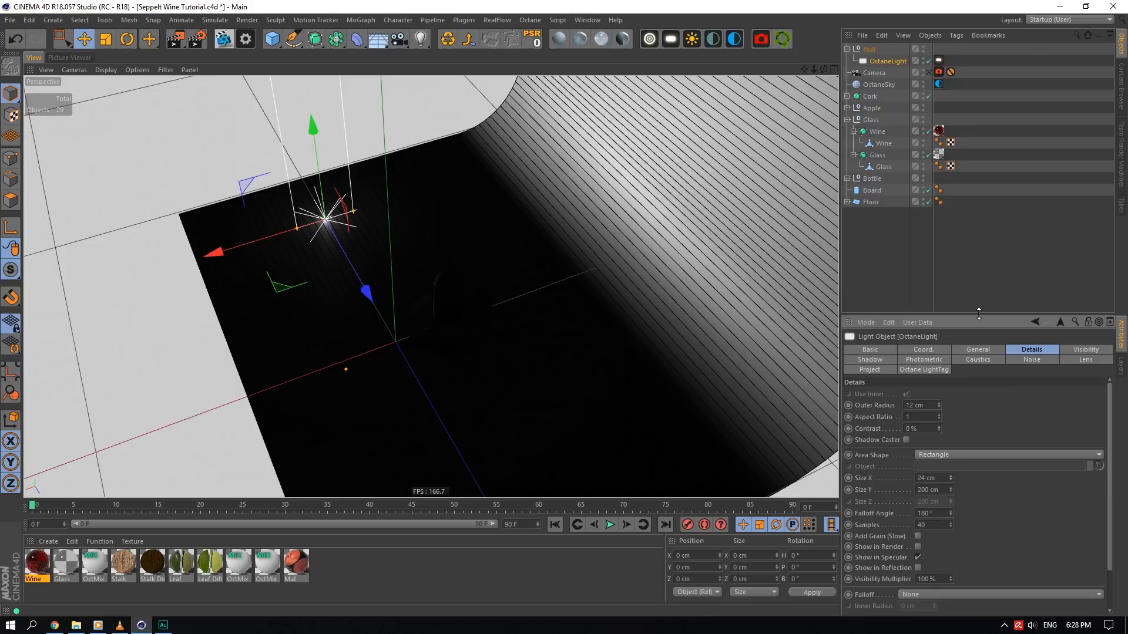
# - Check the OctaneLight's size settings in the Seppelt Wine Studio Apple.c4d scene and return to the tutorial scene
pyautogui.click(586, 20)
pyautogui.click(659, 308)
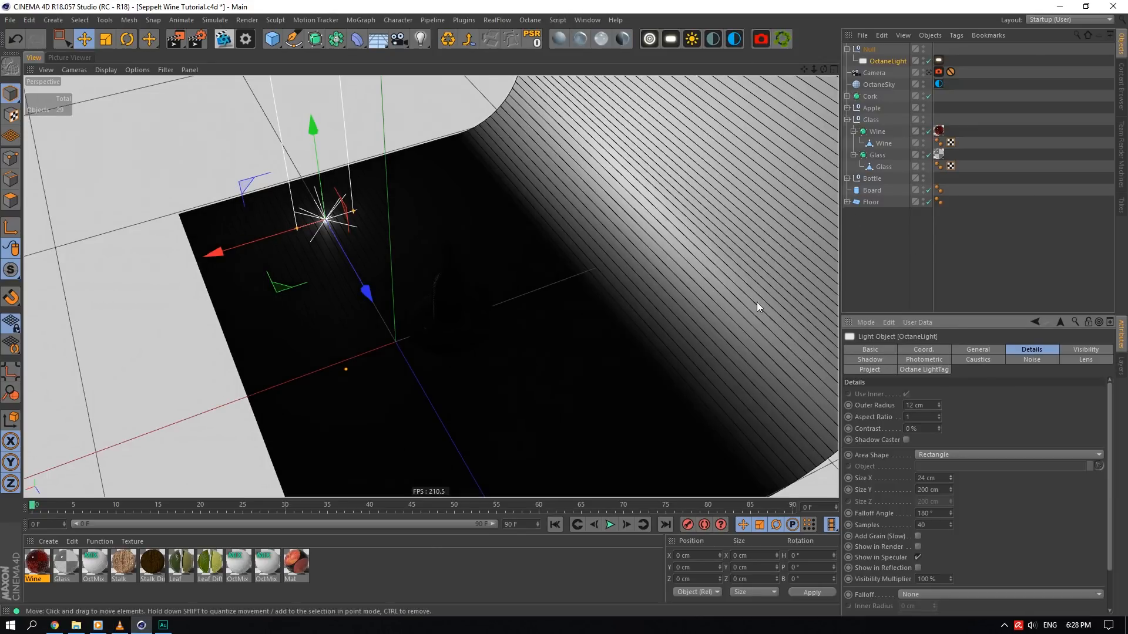
pyautogui.click(586, 21)
pyautogui.click(657, 294)
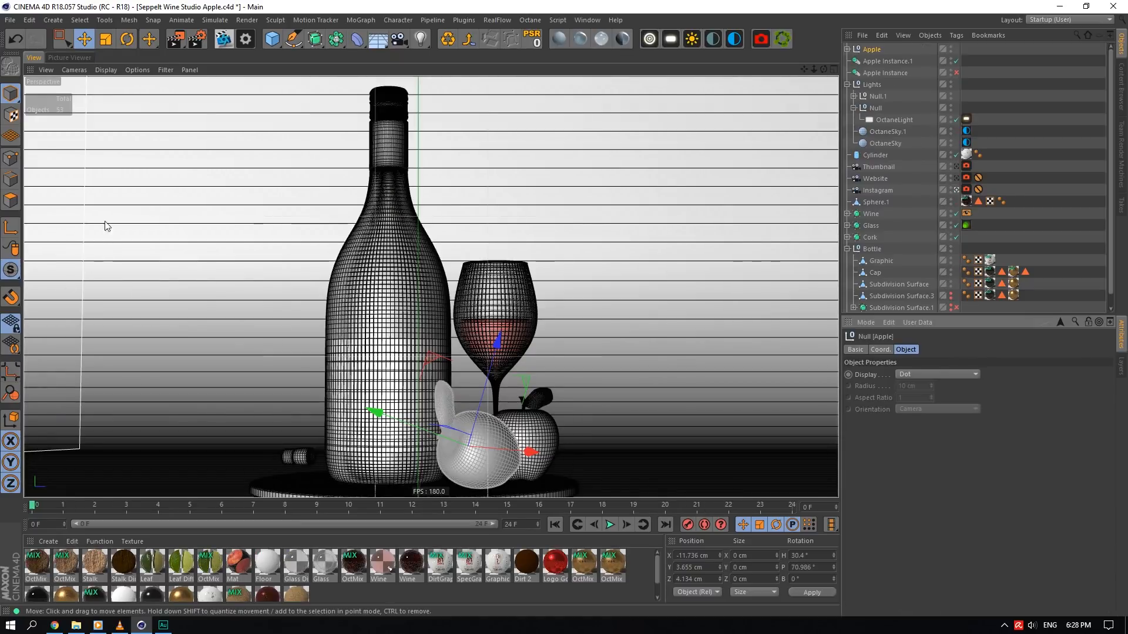
pyautogui.click(882, 121)
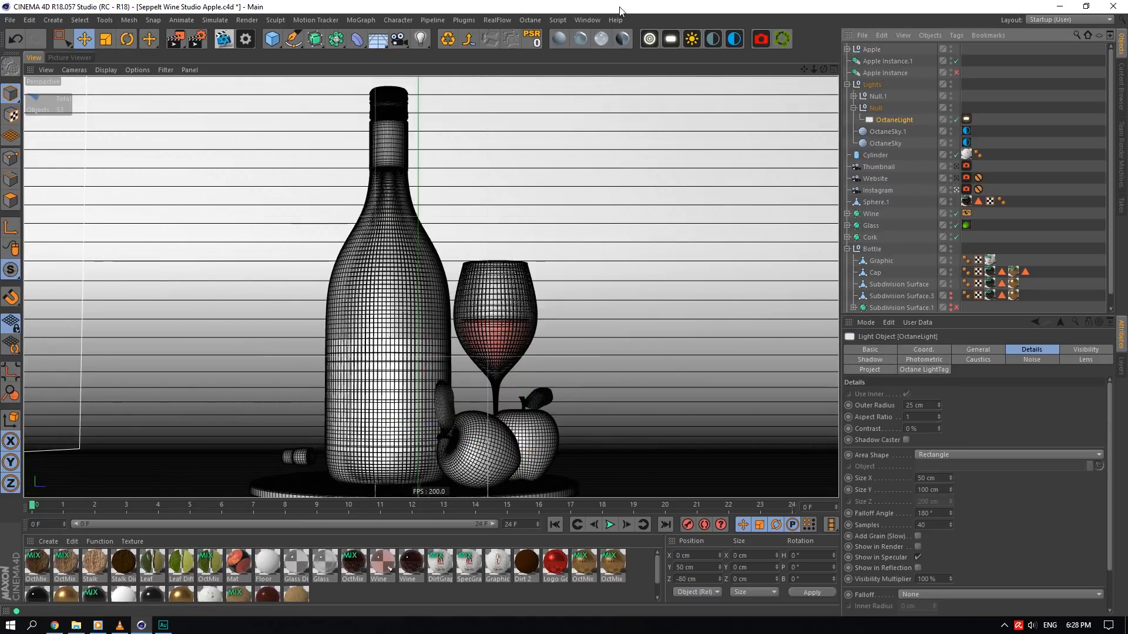
pyautogui.click(587, 20)
pyautogui.click(658, 305)
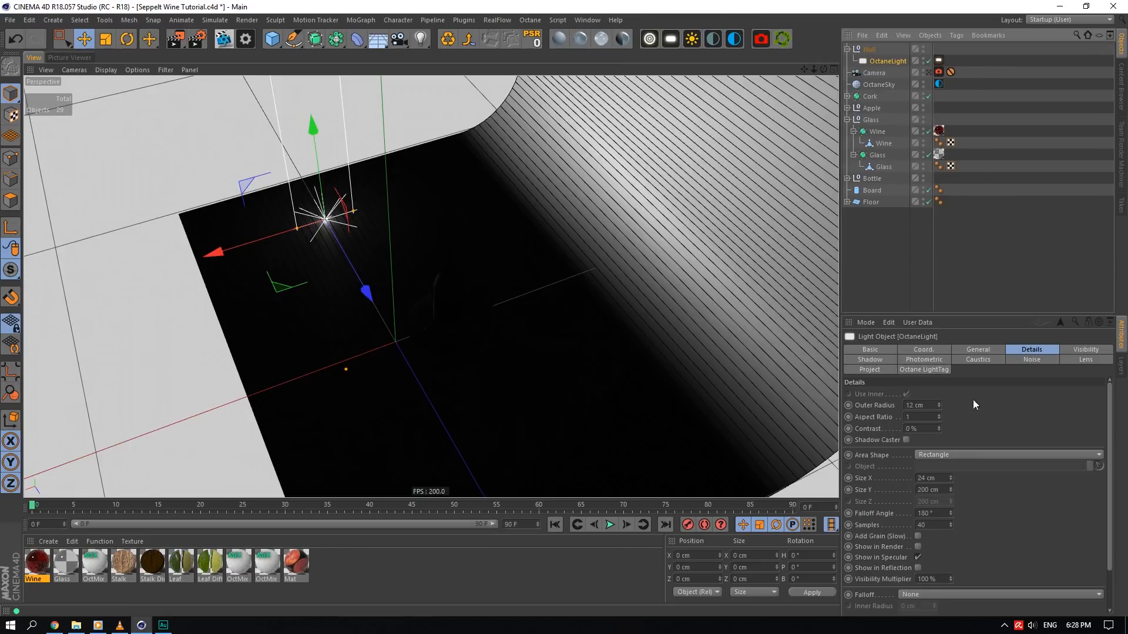
# - Set the OctaneLight's Size X to 50 cm and Size Y to 100 cm, and raise the light to Y 50 cm
pyautogui.doubleClick(934, 478)
pyautogui.write('50')
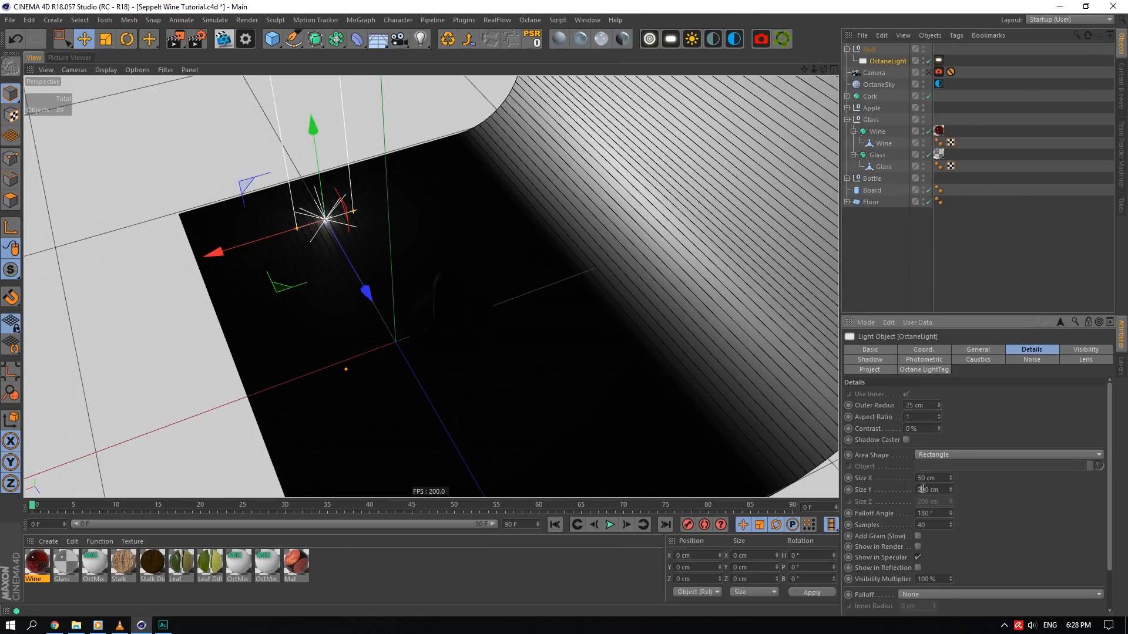
pyautogui.doubleClick(923, 490)
pyautogui.write('100')
pyautogui.press('Return')
pyautogui.scroll(-4, 431, 295)
pyautogui.moveTo(356, 191); pyautogui.dragTo(355, 126)
# - Try to rotate the null that contains the OctaneLight
pyautogui.click(868, 49)
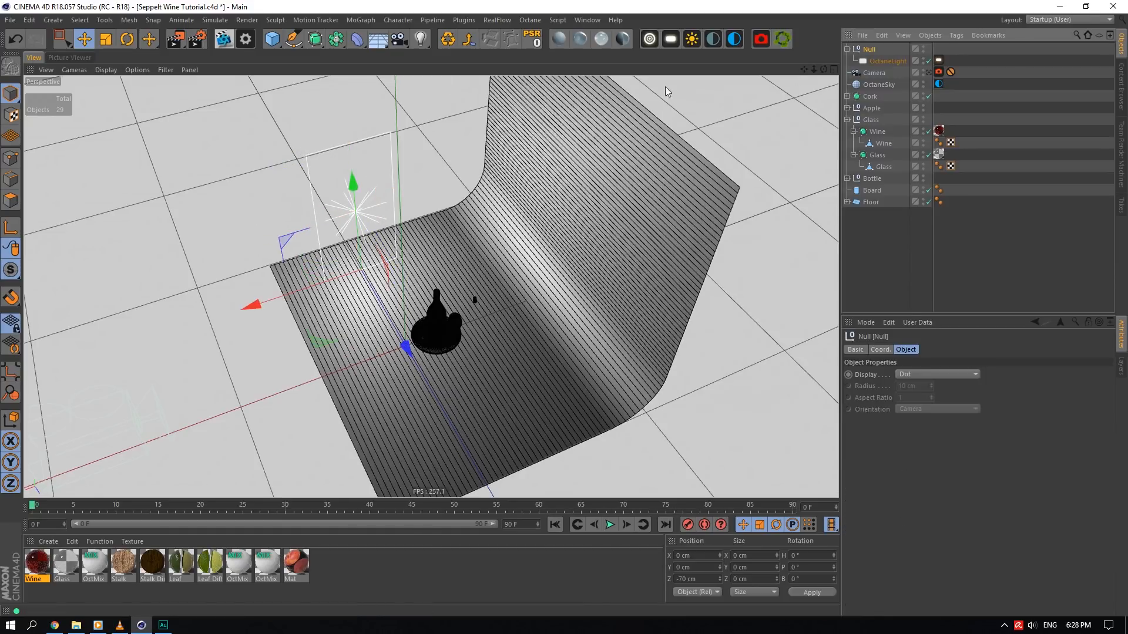
pyautogui.click(127, 40)
pyautogui.moveTo(402, 312); pyautogui.dragTo(378, 316)
pyautogui.click(877, 61)
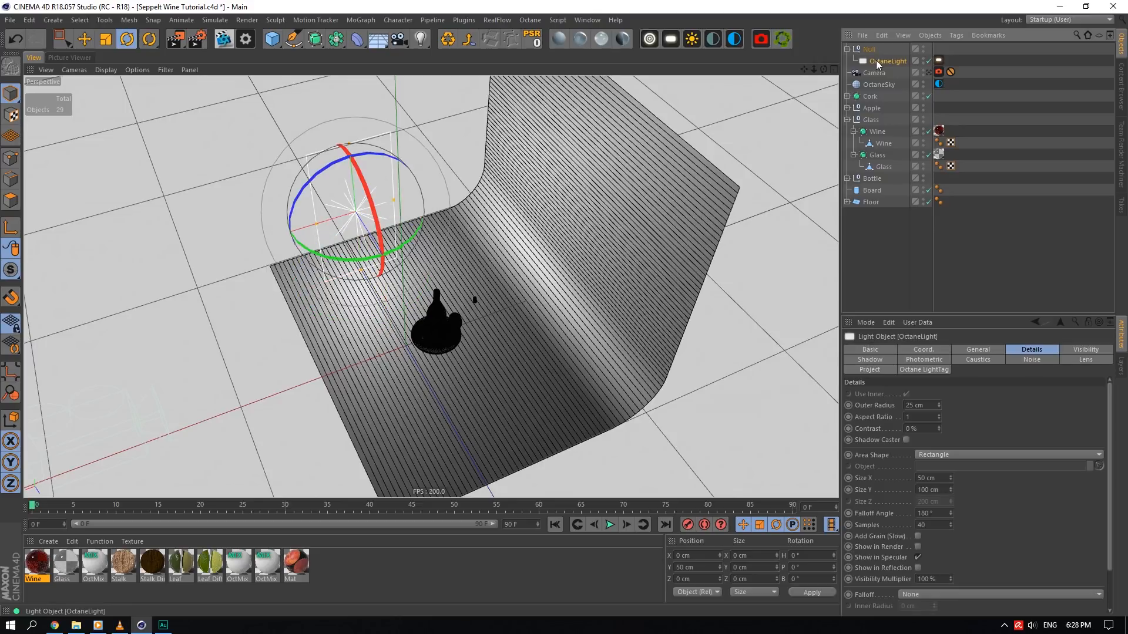
pyautogui.click(873, 52)
pyautogui.scroll(4, 337, 256)
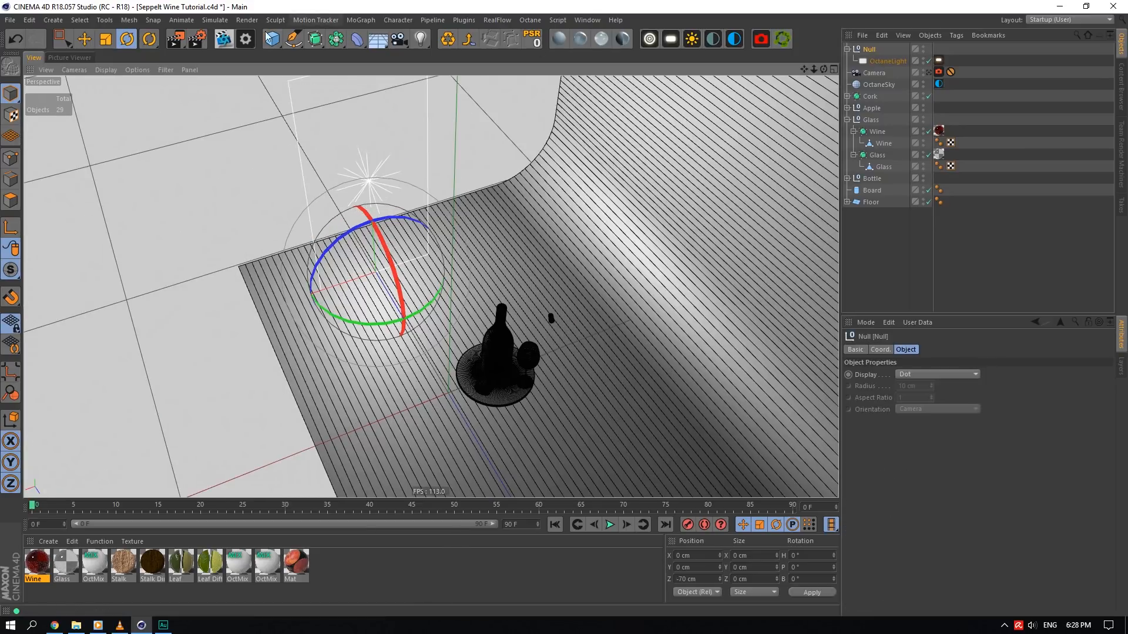
# - Replace the light's parent with a new null at the world origin, nesting the OctaneLight in it and deleting the old null
pyautogui.moveTo(270, 39); pyautogui.dragTo(319, 55)
pyautogui.moveTo(889, 73); pyautogui.dragTo(873, 50)
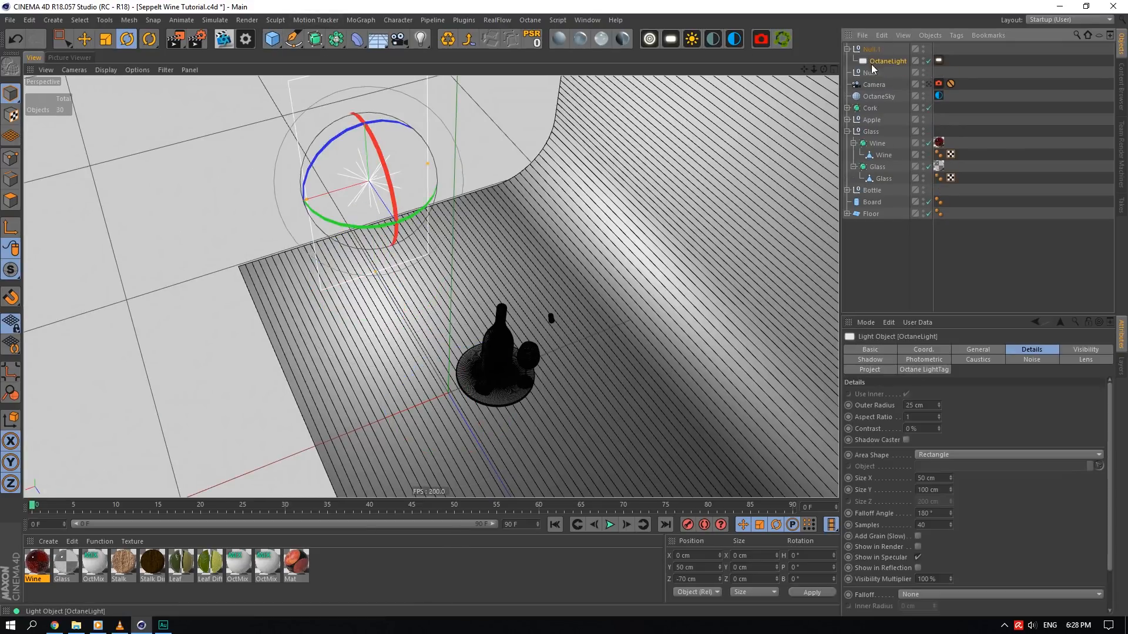
pyautogui.click(872, 72)
pyautogui.press('Delete')
pyautogui.click(874, 51)
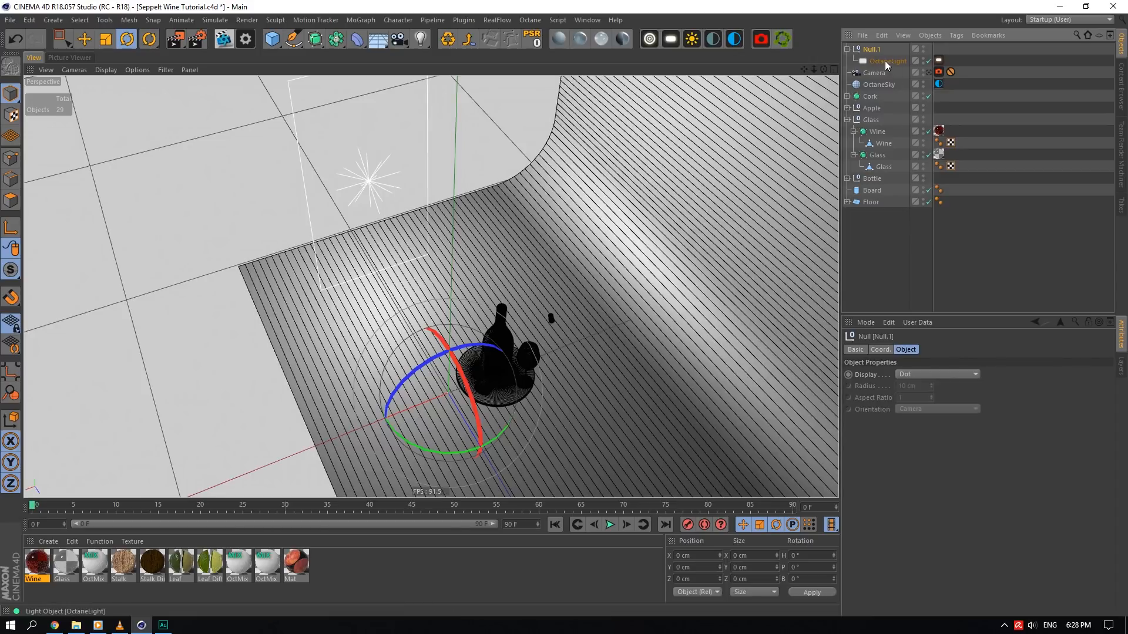
# - View the scene through Camera and start the Octane live render, with its preview moved clear of the object list
pyautogui.click(928, 73)
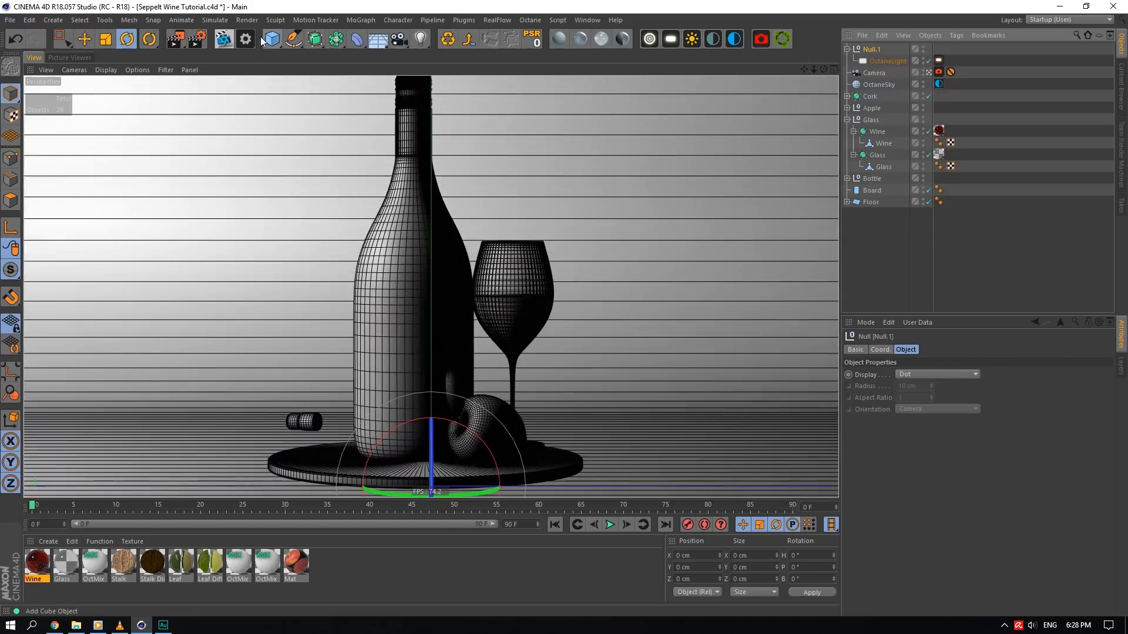
pyautogui.click(225, 39)
pyautogui.click(244, 141)
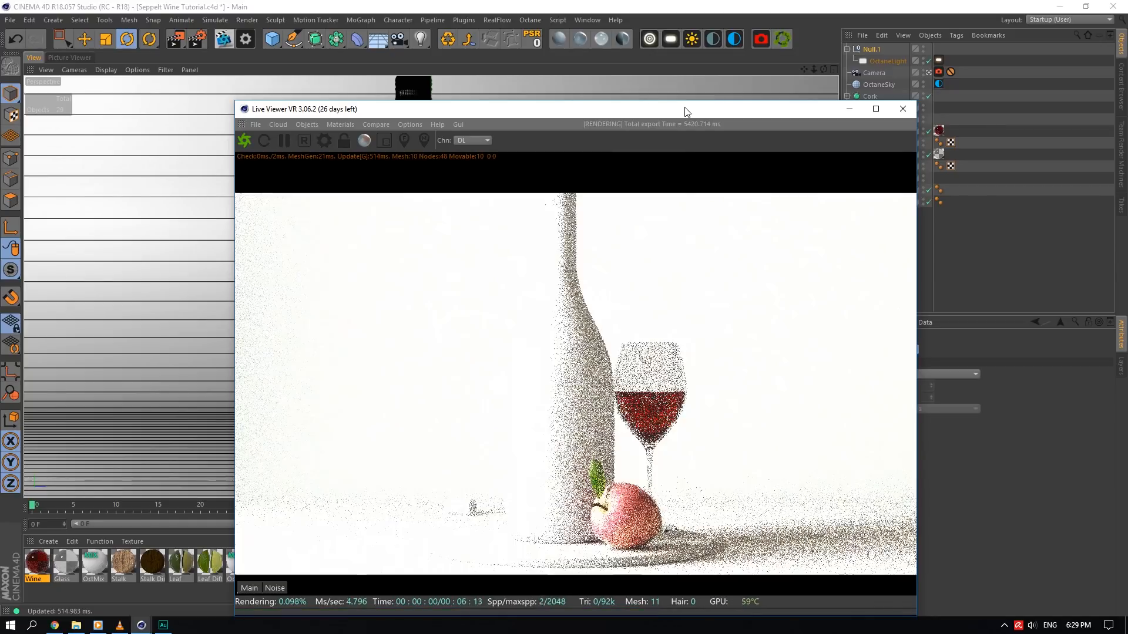
pyautogui.moveTo(686, 111); pyautogui.dragTo(538, 78)
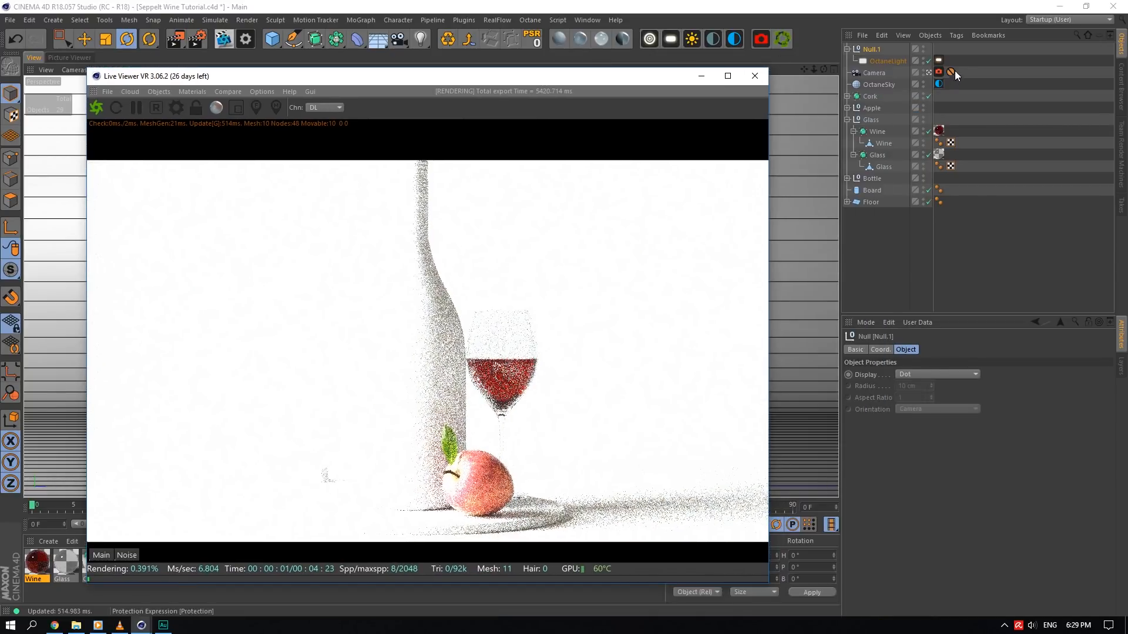
# - Set the OctaneLight's Power to 10 and its Temperature to 6000
pyautogui.click(940, 61)
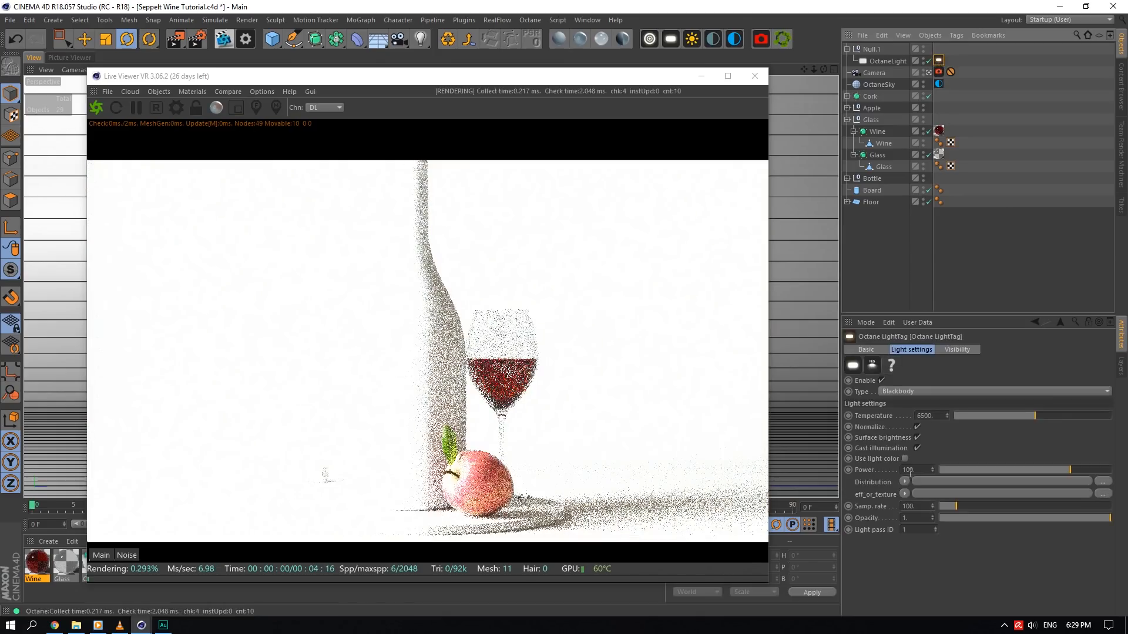
pyautogui.moveTo(910, 470); pyautogui.dragTo(962, 463)
pyautogui.press('BackSpace')
pyautogui.press('Return')
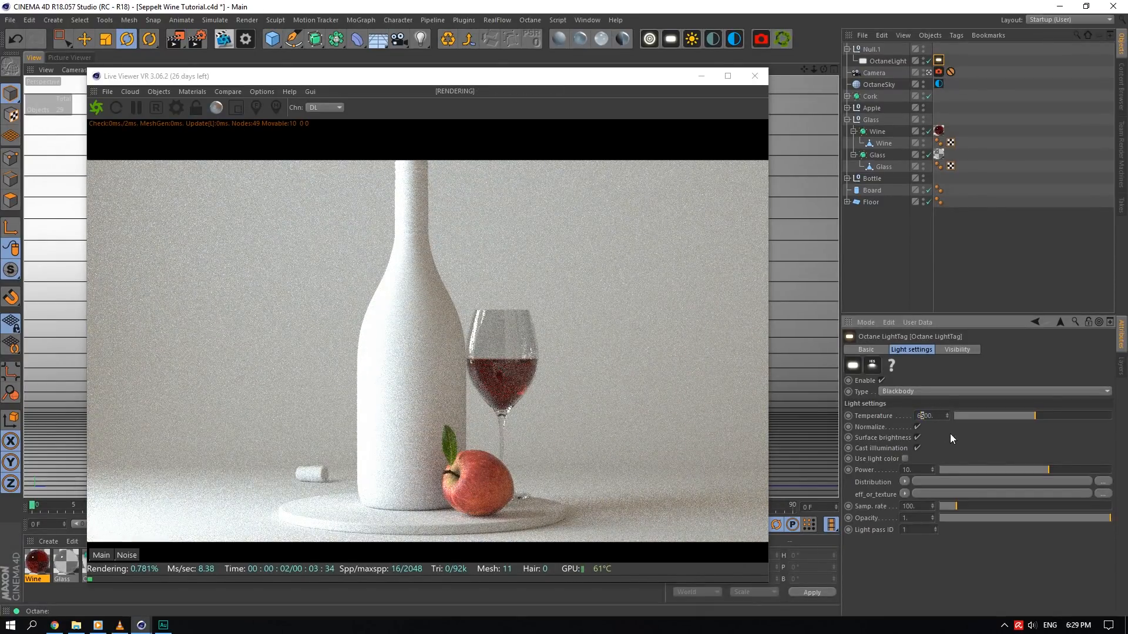
pyautogui.write('0')
pyautogui.press('Return')
# - Review the camera imager options in the Octane Settings and close them
pyautogui.click(176, 108)
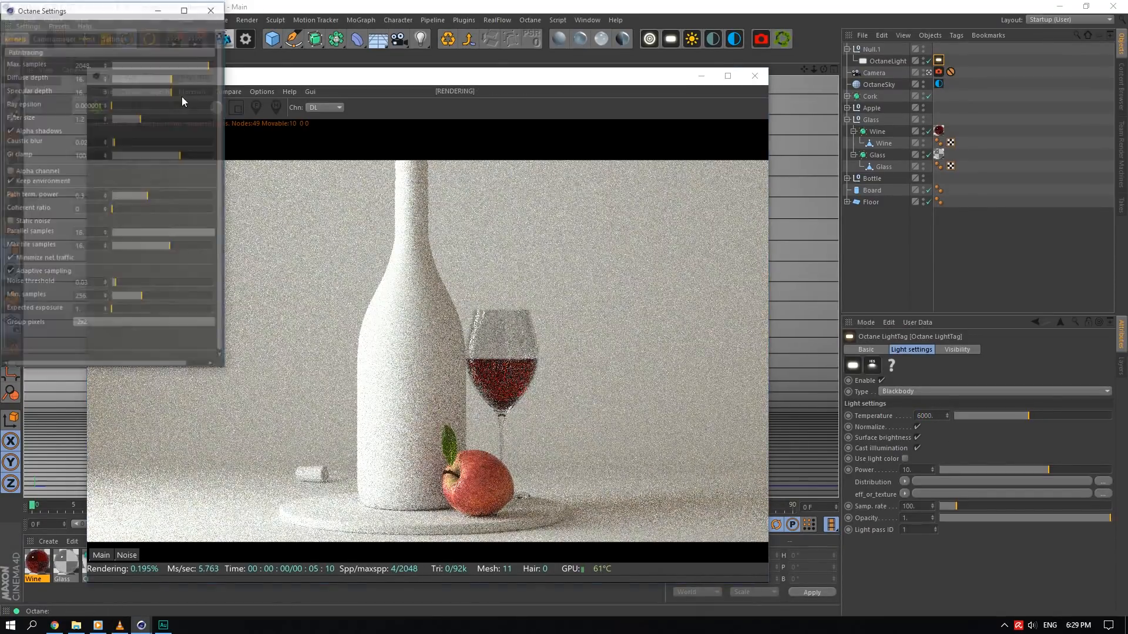
pyautogui.click(54, 36)
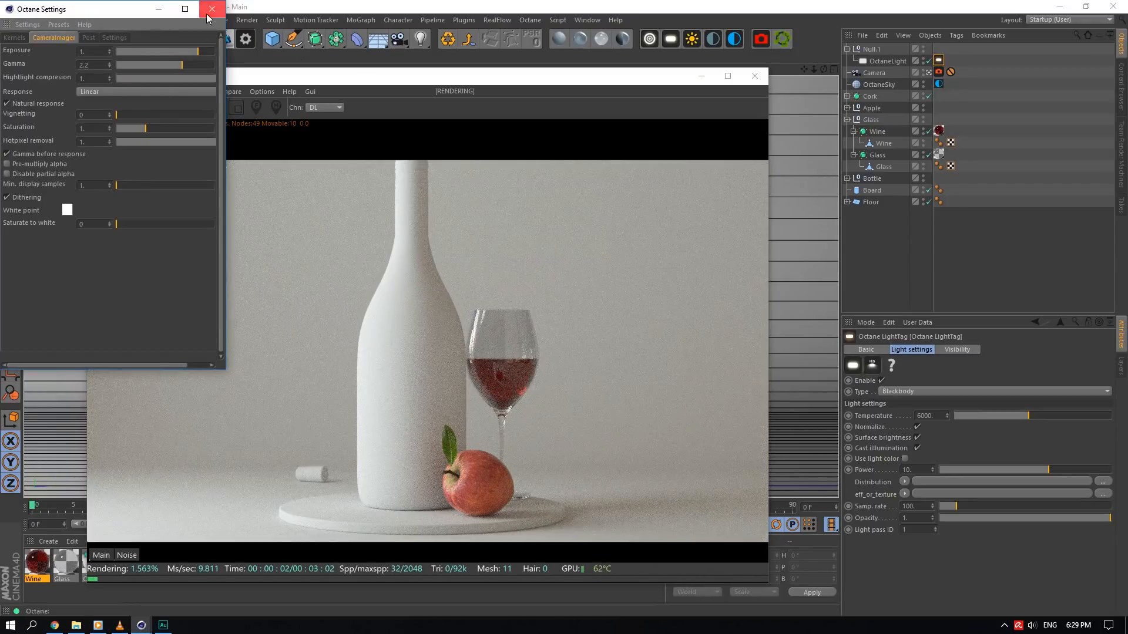
pyautogui.click(211, 9)
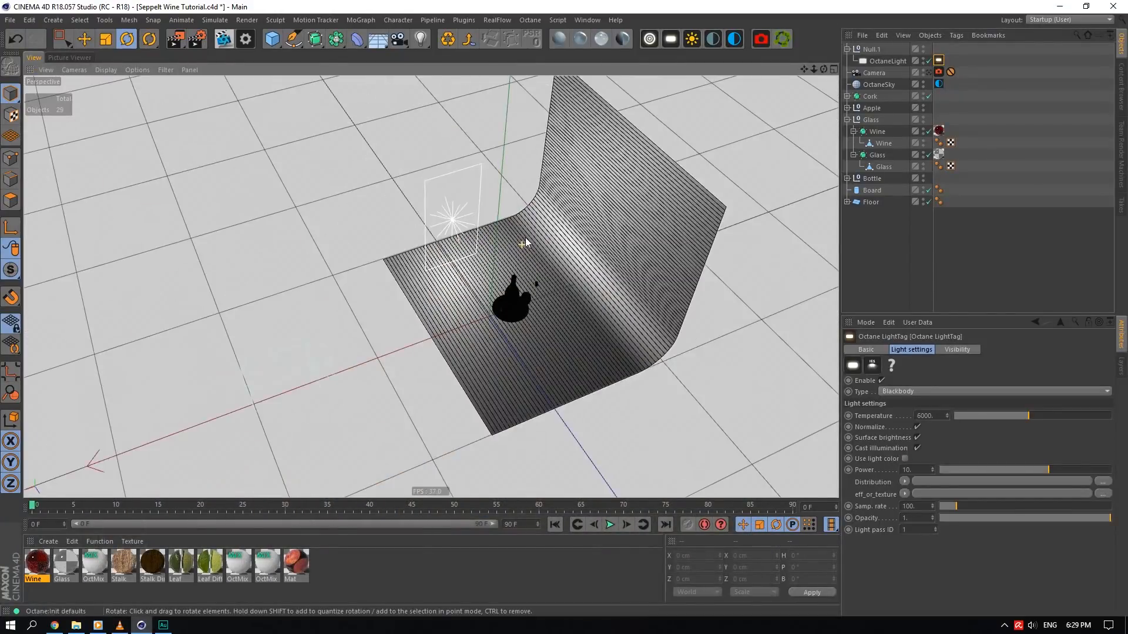
# - Add a plane object to the scene
pyautogui.click(272, 38)
pyautogui.click(381, 77)
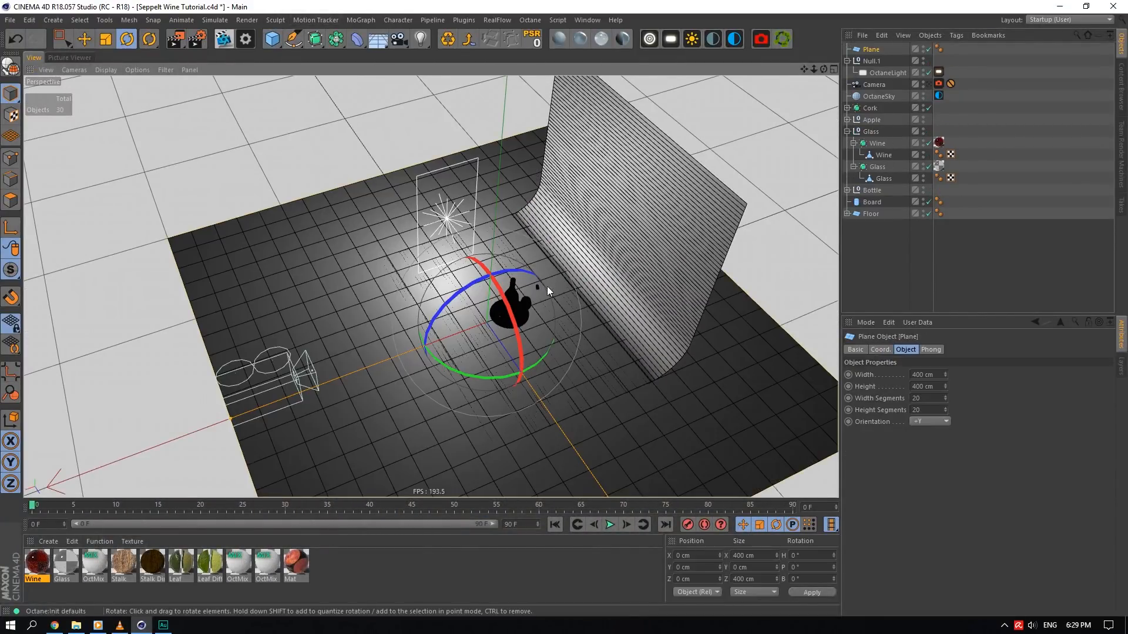
# - Duplicate the null holding the OctaneLight and rotate the copy 180° in heading to the opposite side of the bottle
pyautogui.click(916, 375)
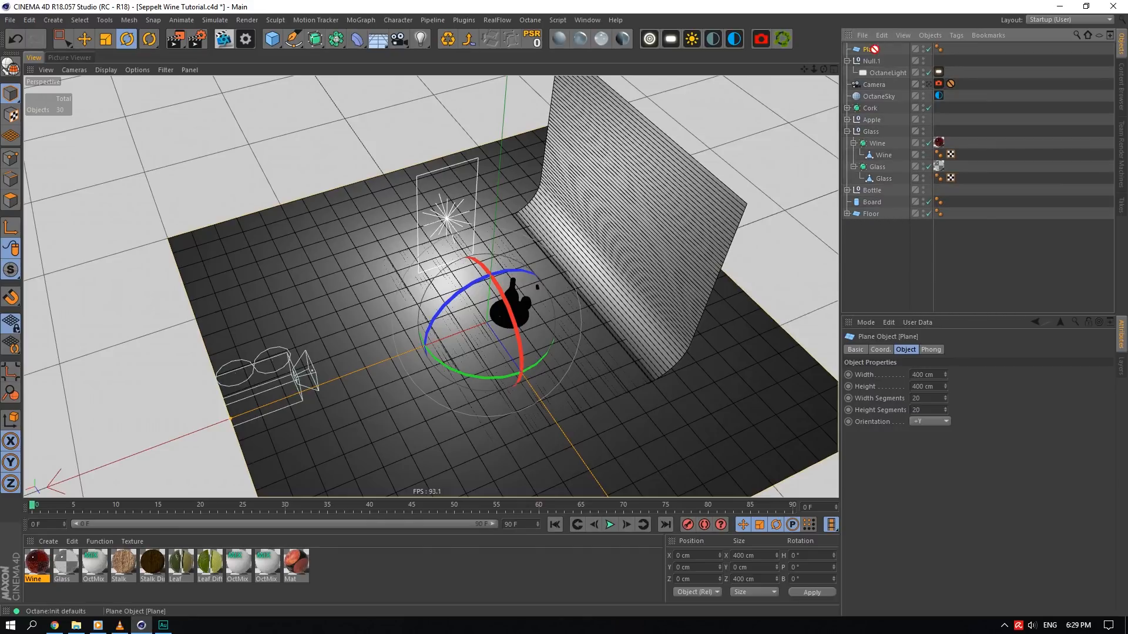
pyautogui.keyDown('ctrl'); pyautogui.moveTo(875, 52); pyautogui.dragTo(875, 54); pyautogui.keyUp('ctrl')
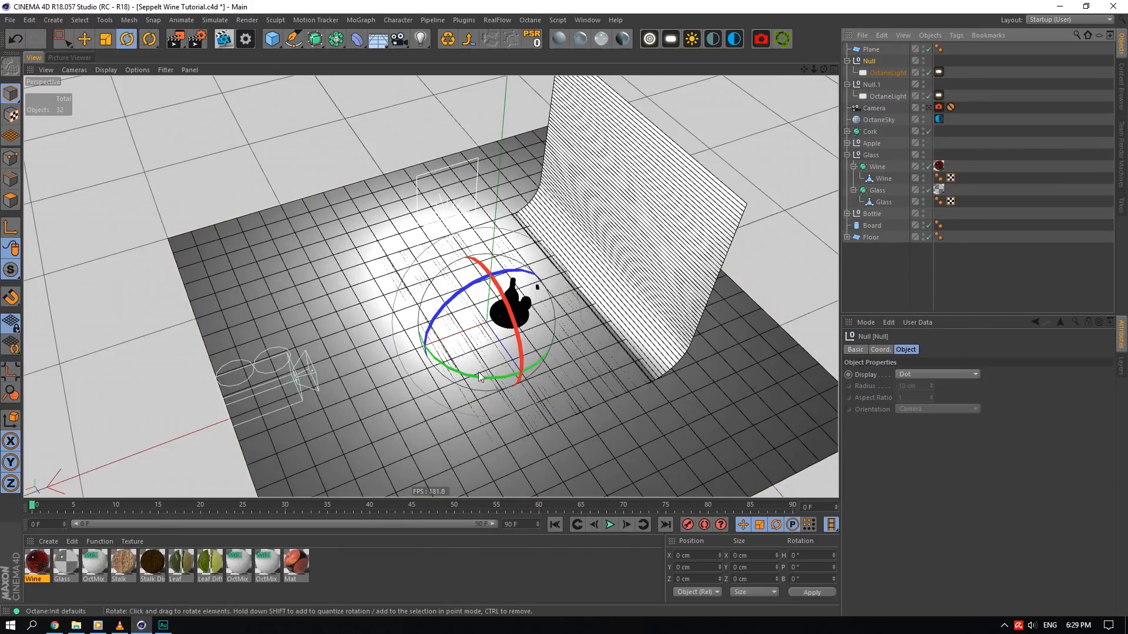
pyautogui.moveTo(476, 374); pyautogui.dragTo(503, 188)
# - Make the plane a child of the duplicated OctaneLight and reset its position, scale and rotation
pyautogui.moveTo(877, 74); pyautogui.dragTo(877, 74)
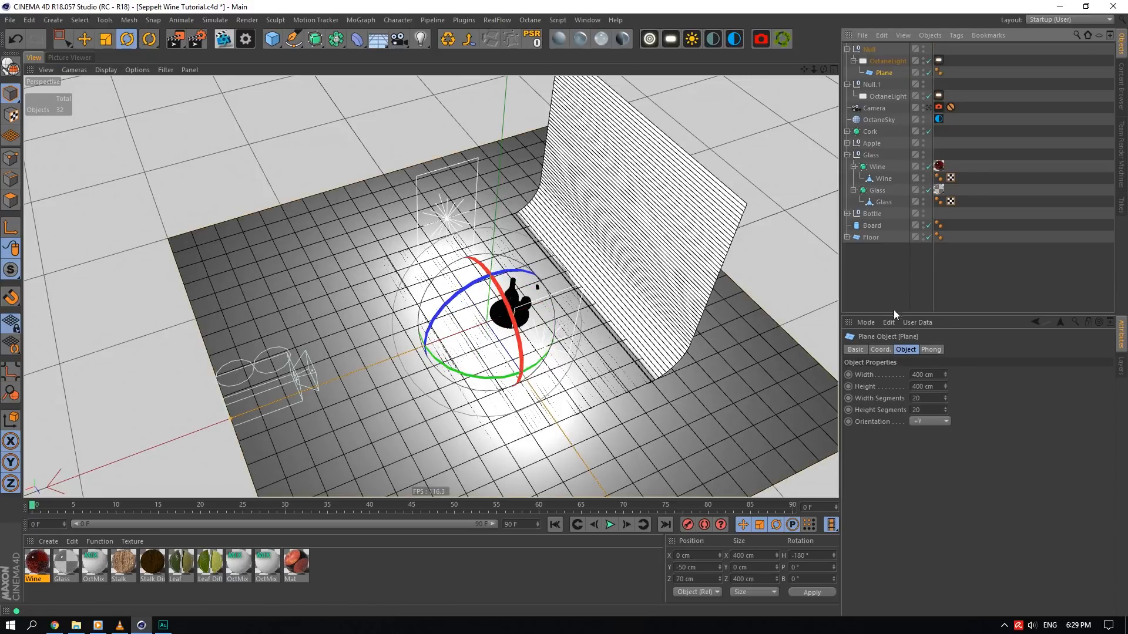
pyautogui.click(891, 350)
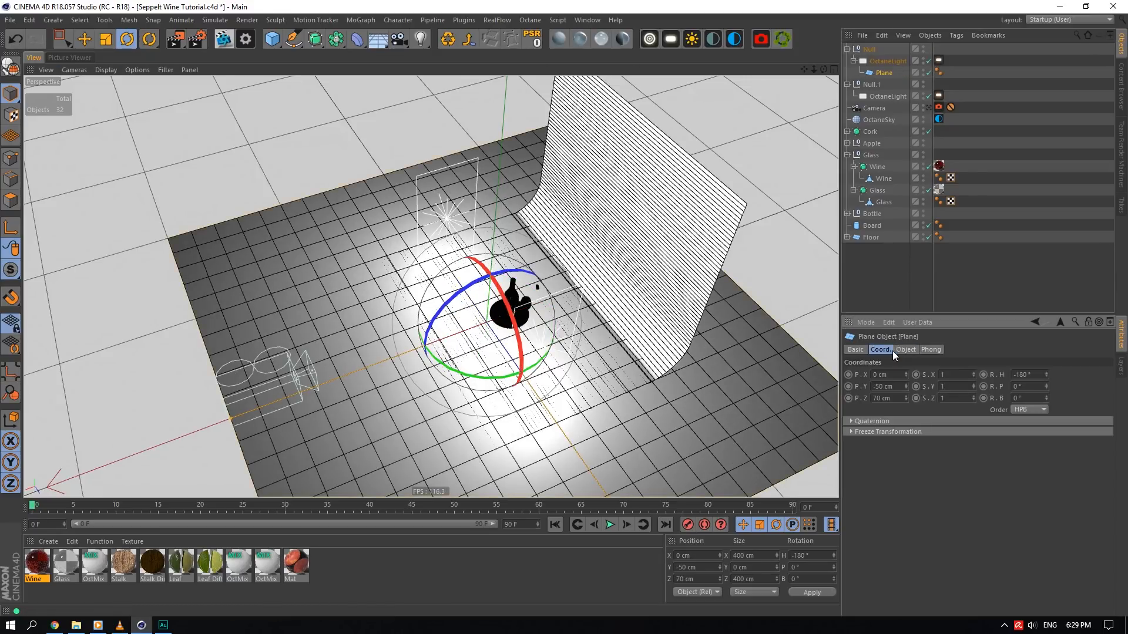
pyautogui.click(537, 40)
# - Set the plane's orientation to +Z
pyautogui.scroll(4, 592, 368)
pyautogui.moveTo(824, 69); pyautogui.dragTo(773, 87)
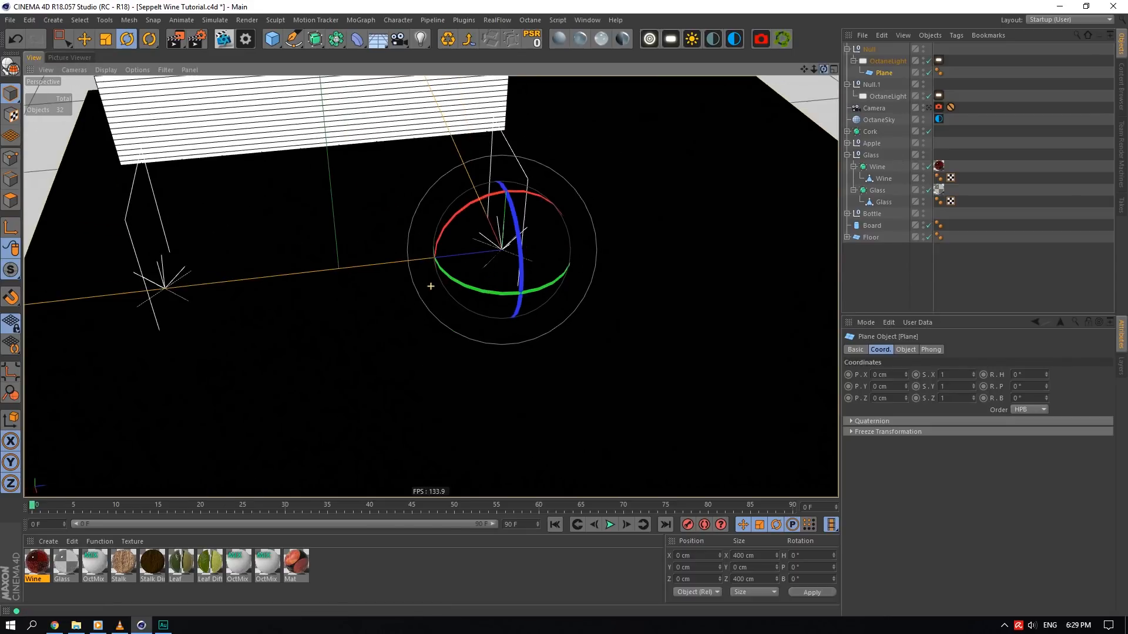
pyautogui.click(912, 349)
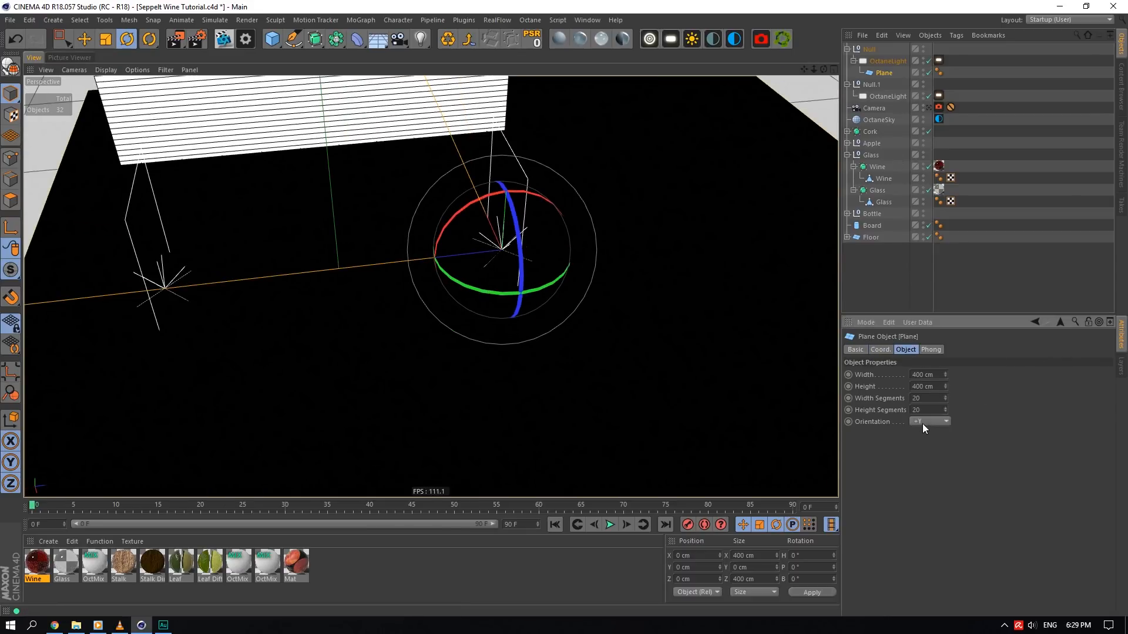
pyautogui.click(932, 480)
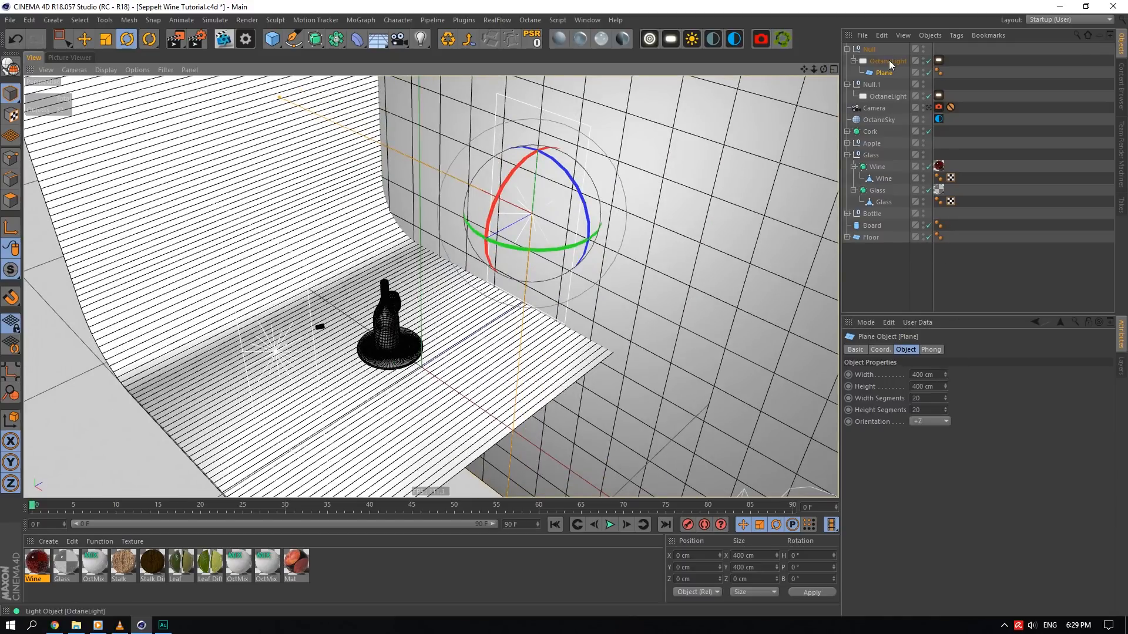
# - Set the plane's width and height to 100 cm each
pyautogui.click(888, 62)
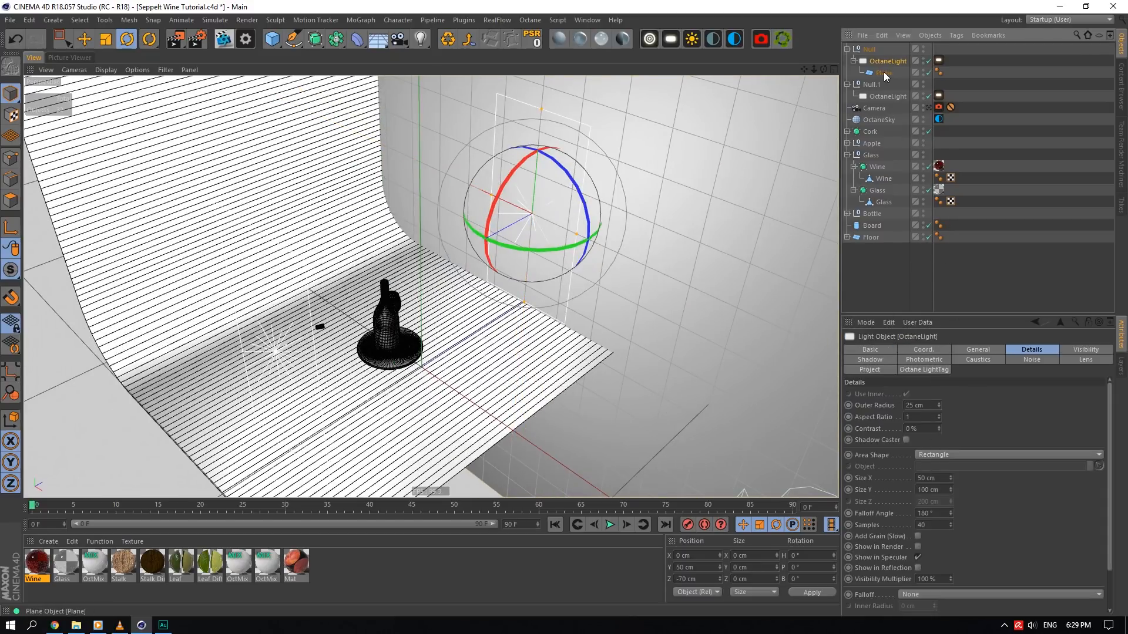
pyautogui.click(884, 73)
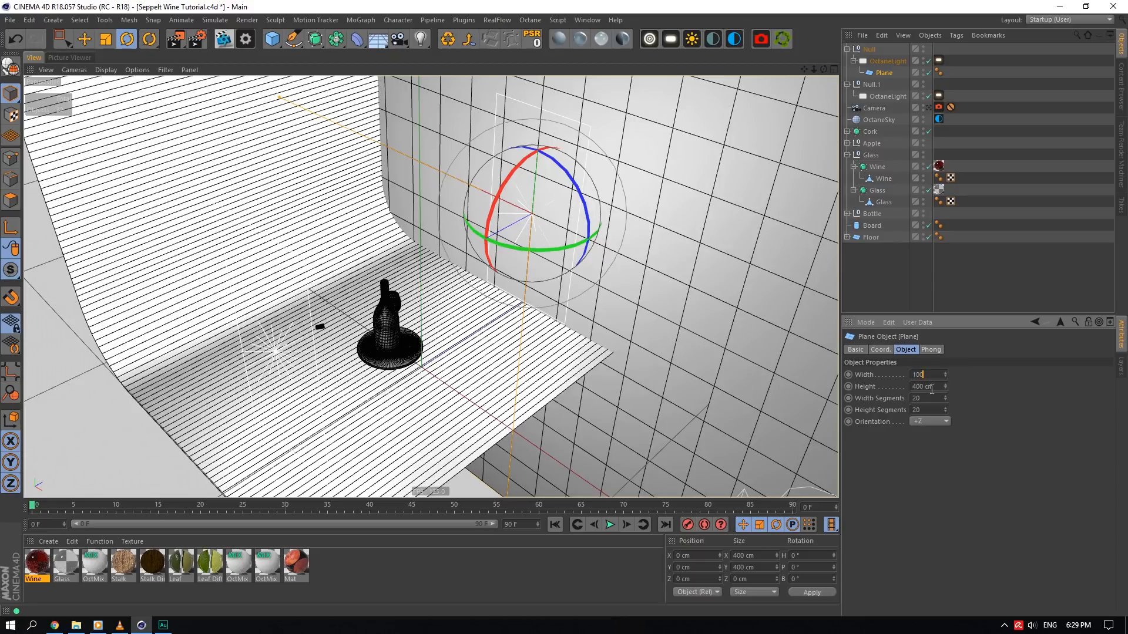
pyautogui.press('Return')
pyautogui.doubleClick(926, 387)
pyautogui.write('100')
pyautogui.press('Return')
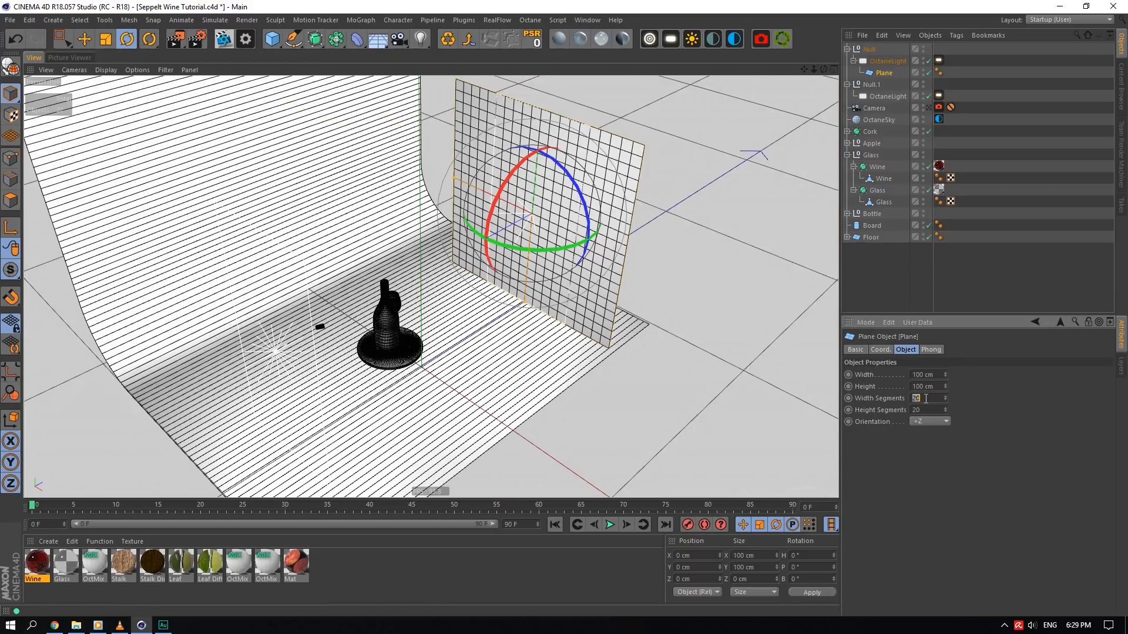
# - Reduce the plane to 1 width segment and 1 height segment
pyautogui.write('1')
pyautogui.press('Tab')
pyautogui.write('1')
pyautogui.press('Return')
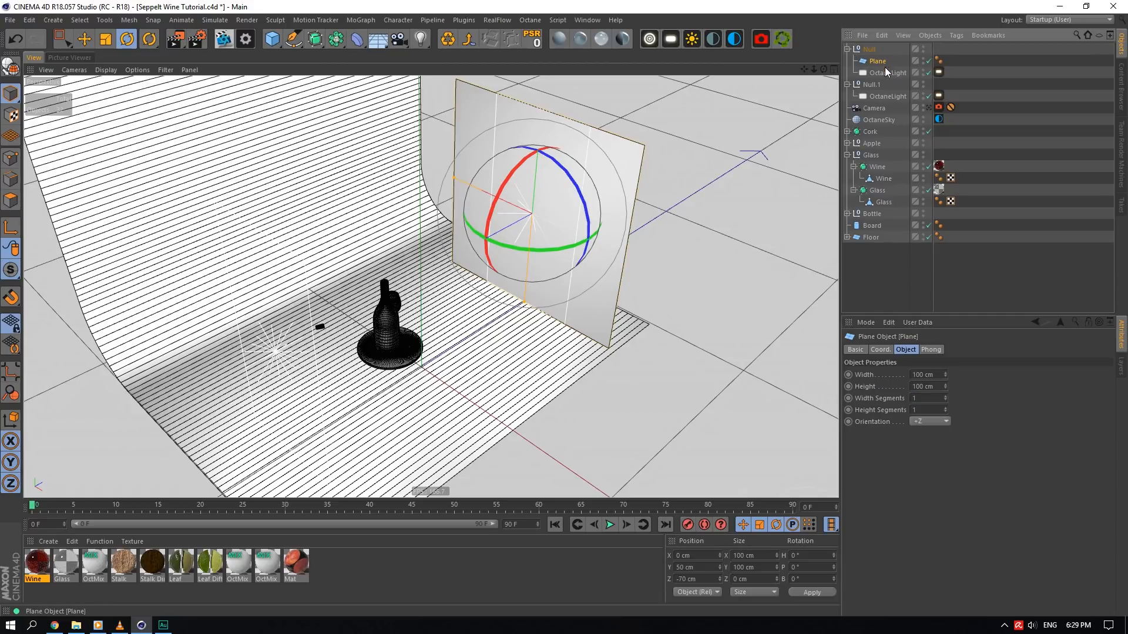
# - Place the plane directly under the duplicated null and delete that null's OctaneLight
pyautogui.click(883, 73)
pyautogui.press('Delete')
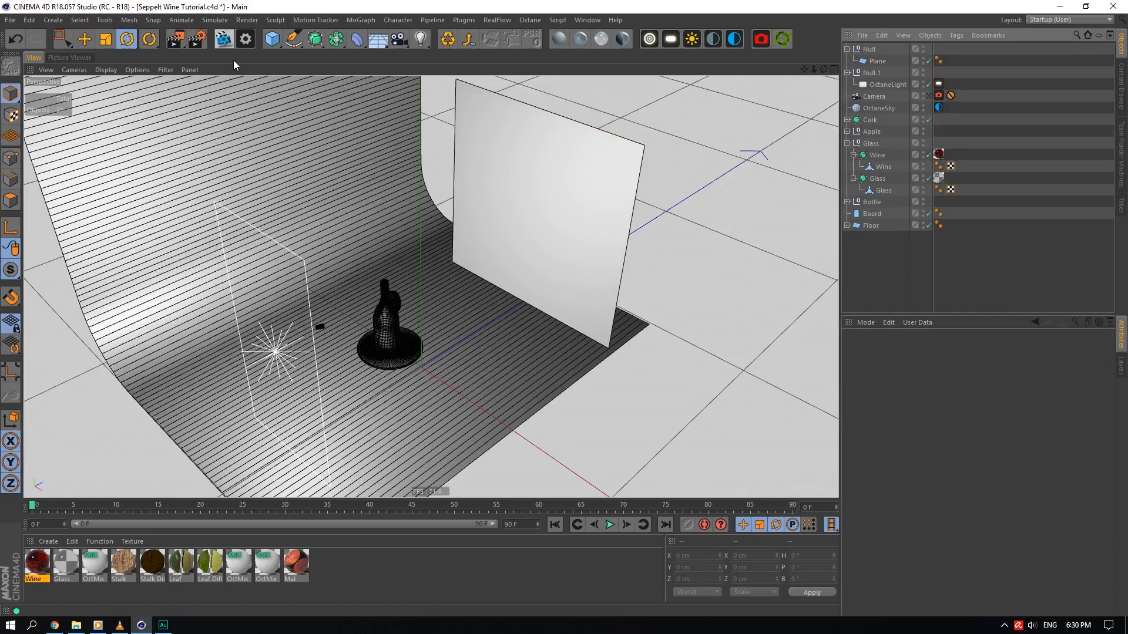
# - Start the Octane live render and apply a new Octane glossy material to the plane
pyautogui.click(230, 44)
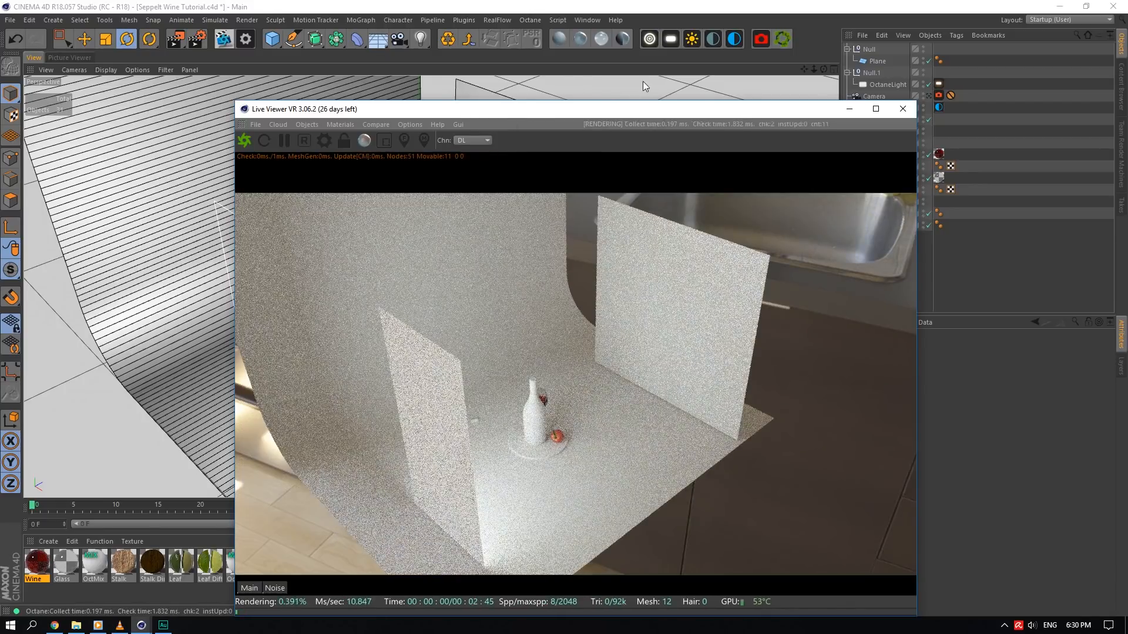
pyautogui.click(578, 43)
pyautogui.moveTo(34, 571); pyautogui.dragTo(70, 555)
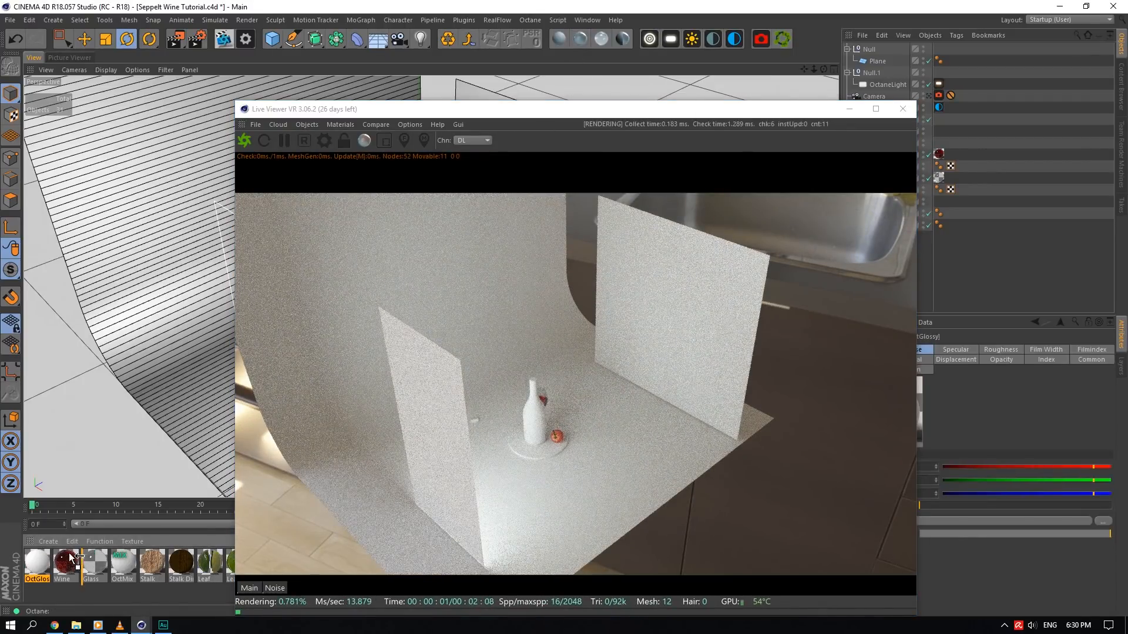
pyautogui.moveTo(680, 299); pyautogui.dragTo(680, 298)
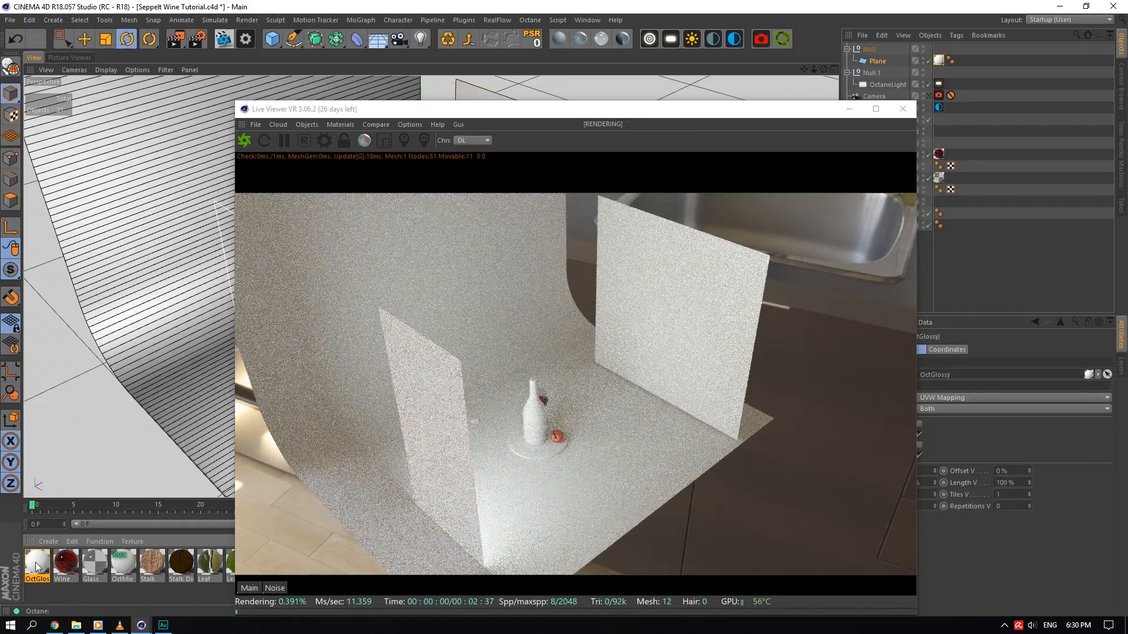
# - Set the glossy material's Roughness float to 1
pyautogui.doubleClick(37, 563)
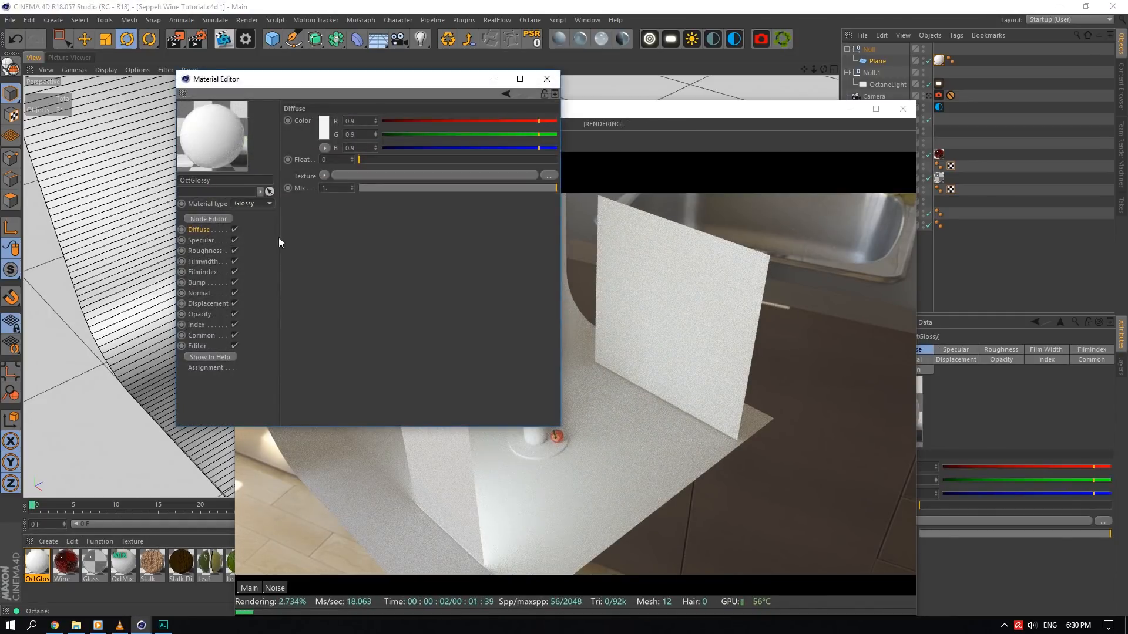
pyautogui.click(205, 251)
pyautogui.moveTo(363, 160); pyautogui.dragTo(687, 166)
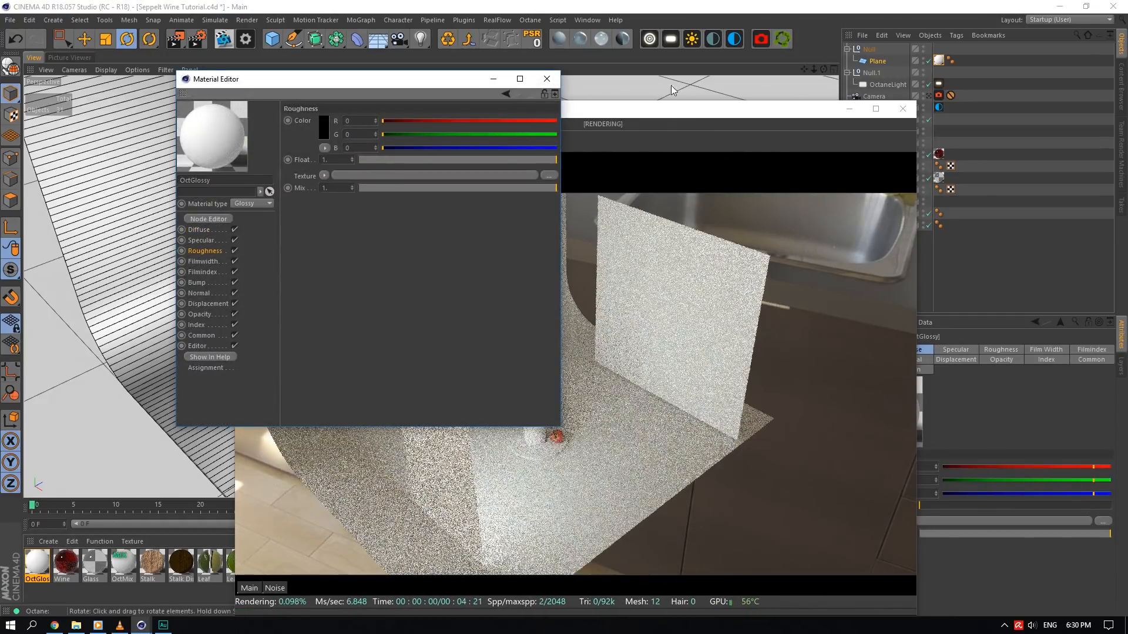
# - Arrange the Material Editor and the live render preview side by side, undoing the stray edit
pyautogui.moveTo(709, 112); pyautogui.dragTo(860, 178)
pyautogui.moveTo(377, 78); pyautogui.dragTo(501, 362)
pyautogui.moveTo(561, 248); pyautogui.dragTo(490, 139)
pyautogui.moveTo(827, 182); pyautogui.dragTo(622, 191)
pyautogui.hotkey('ctrl', 'z')
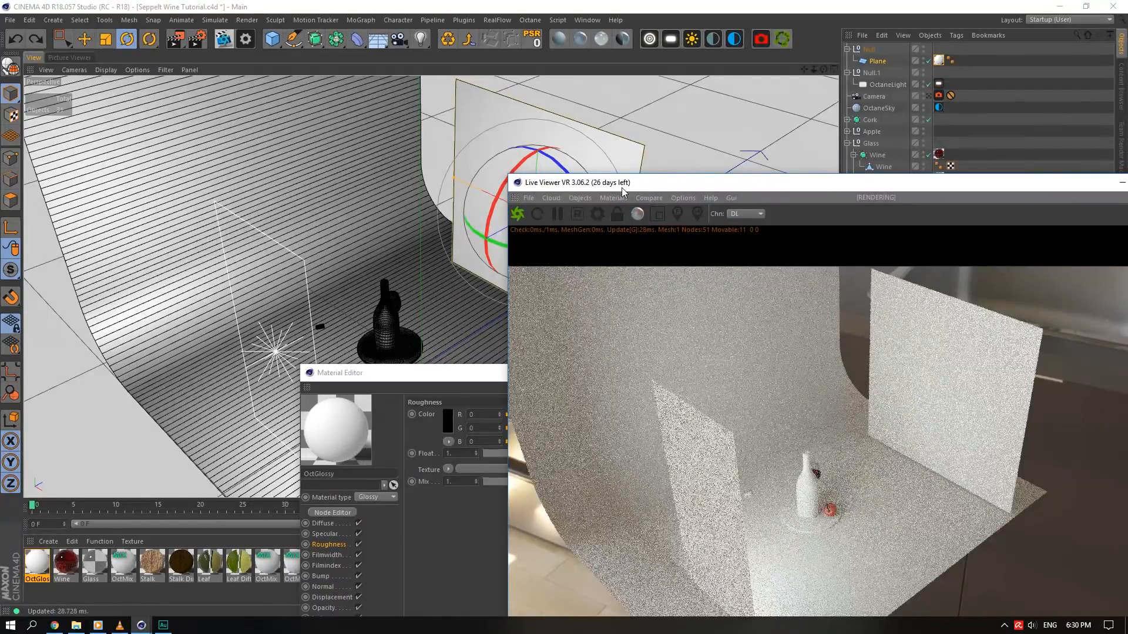
pyautogui.moveTo(441, 377); pyautogui.dragTo(237, 122)
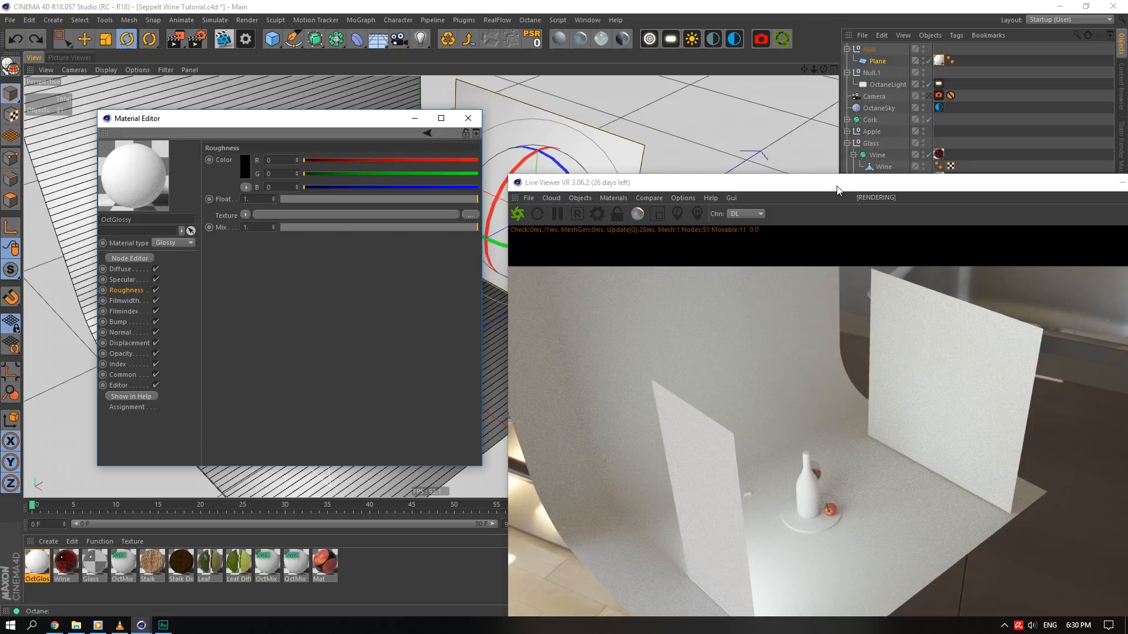
# - View the scene through Camera and close the Material Editor, with the live preview moved clear of the object list
pyautogui.click(929, 96)
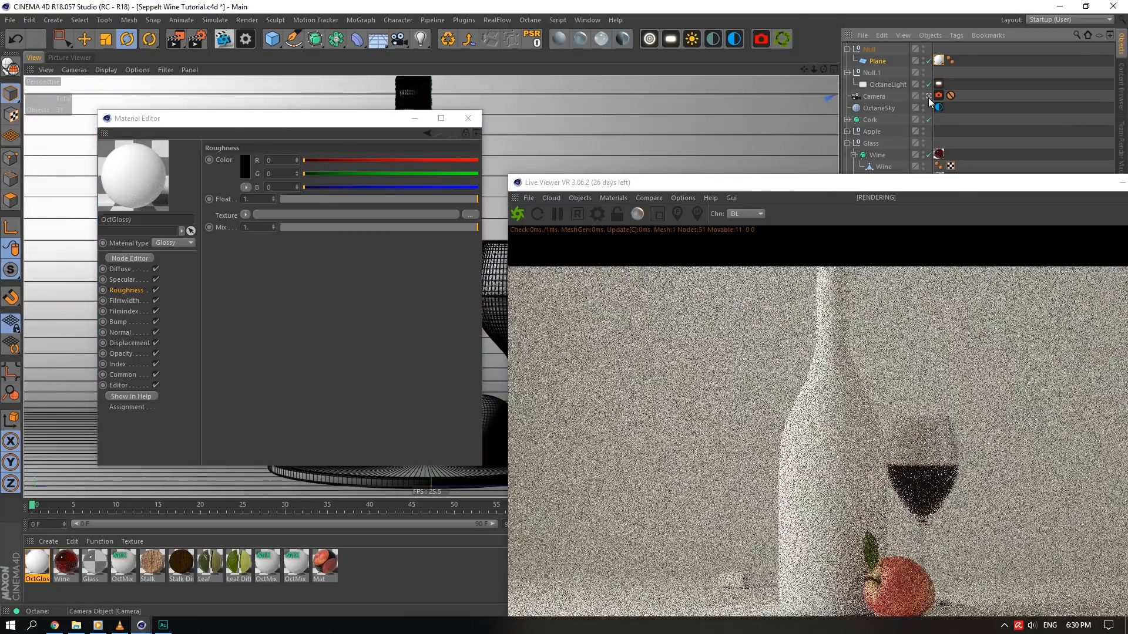
pyautogui.click(457, 119)
pyautogui.moveTo(735, 181); pyautogui.dragTo(322, 73)
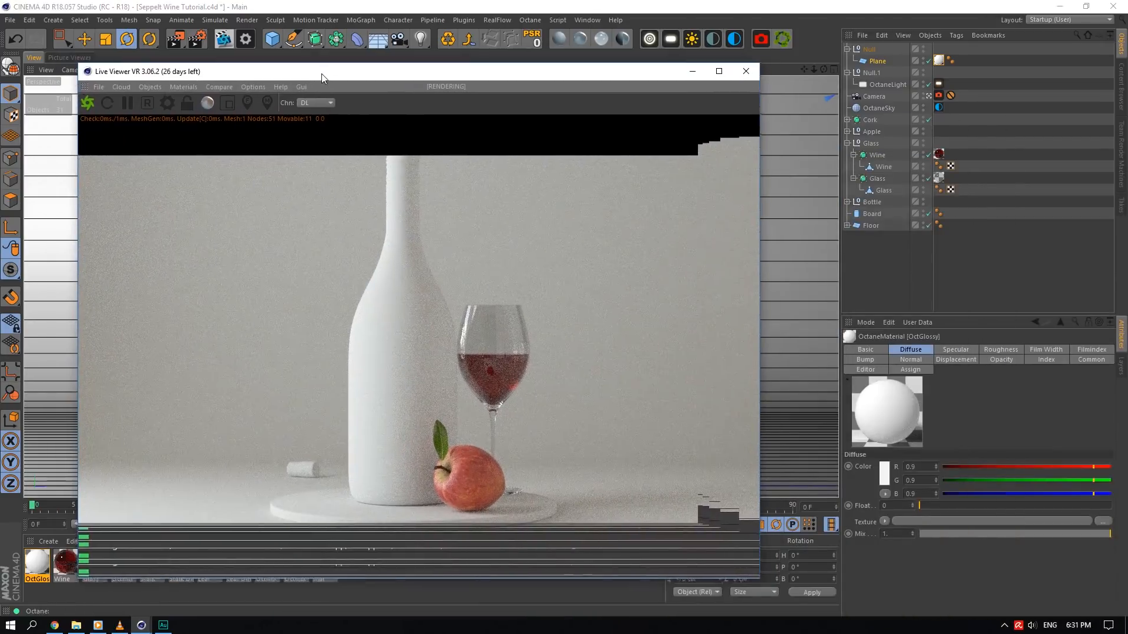
# - Collapse the two light nulls, duplicate OctaneSky and set the original sky's environment type to Visible environment
pyautogui.click(846, 49)
pyautogui.click(847, 62)
pyautogui.click(872, 74)
pyautogui.click(882, 85)
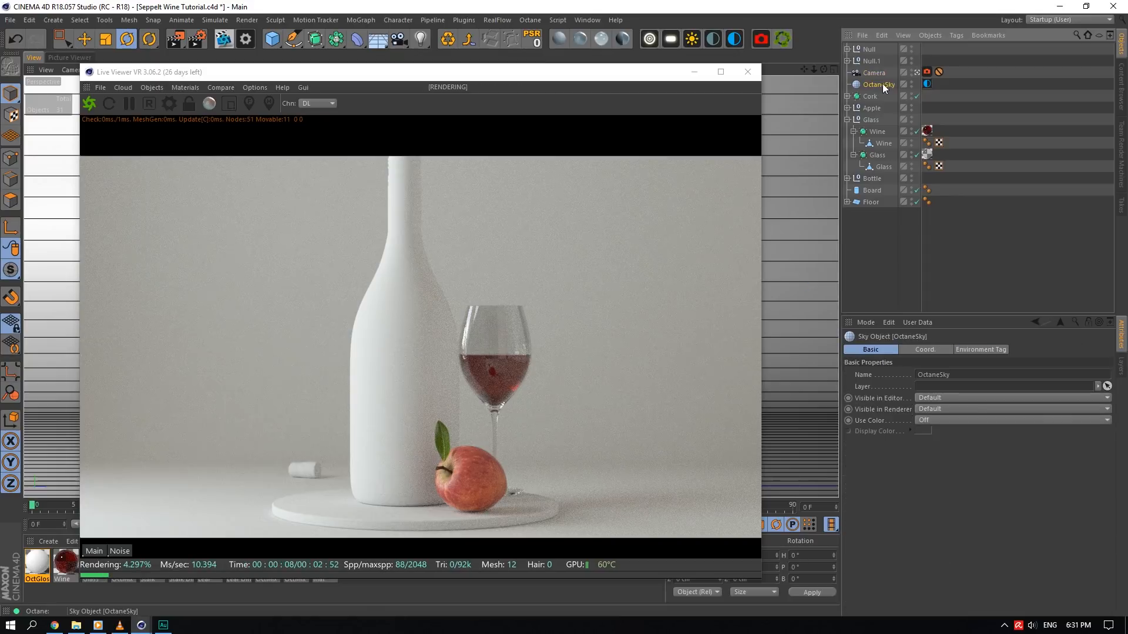
pyautogui.keyDown('ctrl'); pyautogui.moveTo(879, 74); pyautogui.dragTo(879, 75); pyautogui.keyUp('ctrl')
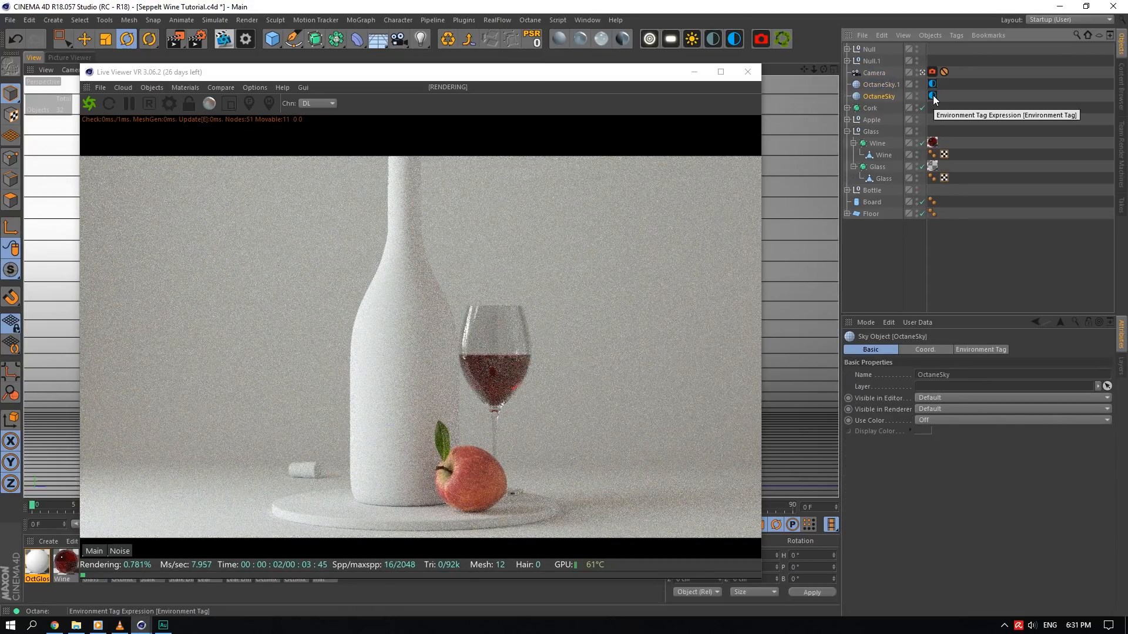
pyautogui.click(932, 96)
pyautogui.click(920, 510)
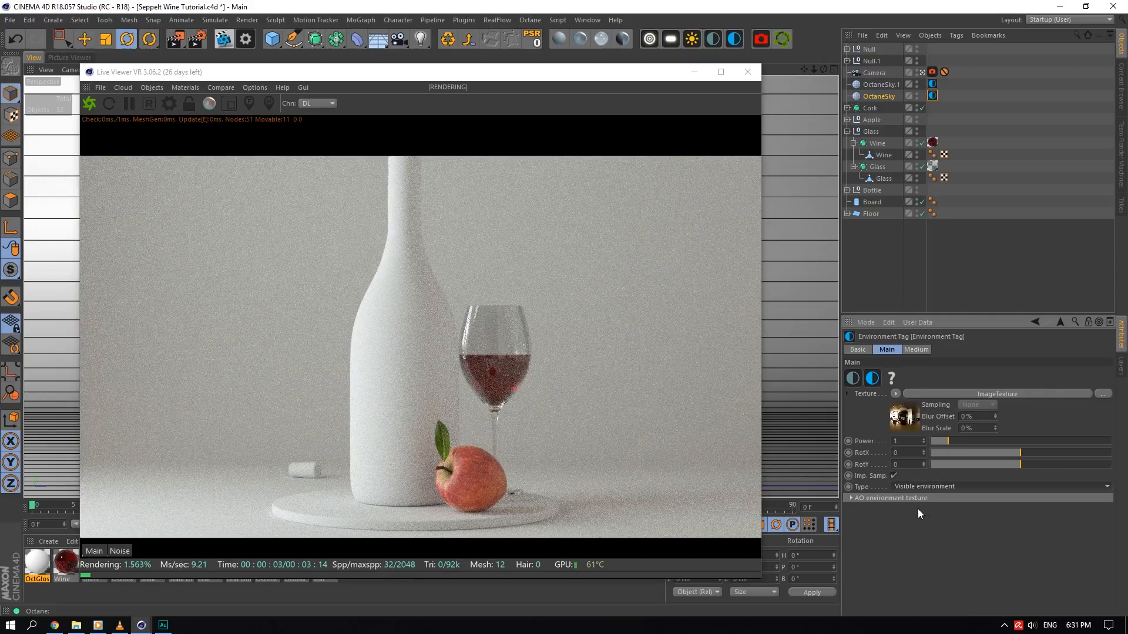
# - Try rotating OctaneSky.1 to a heading of 29° and undo the rotation
pyautogui.click(885, 84)
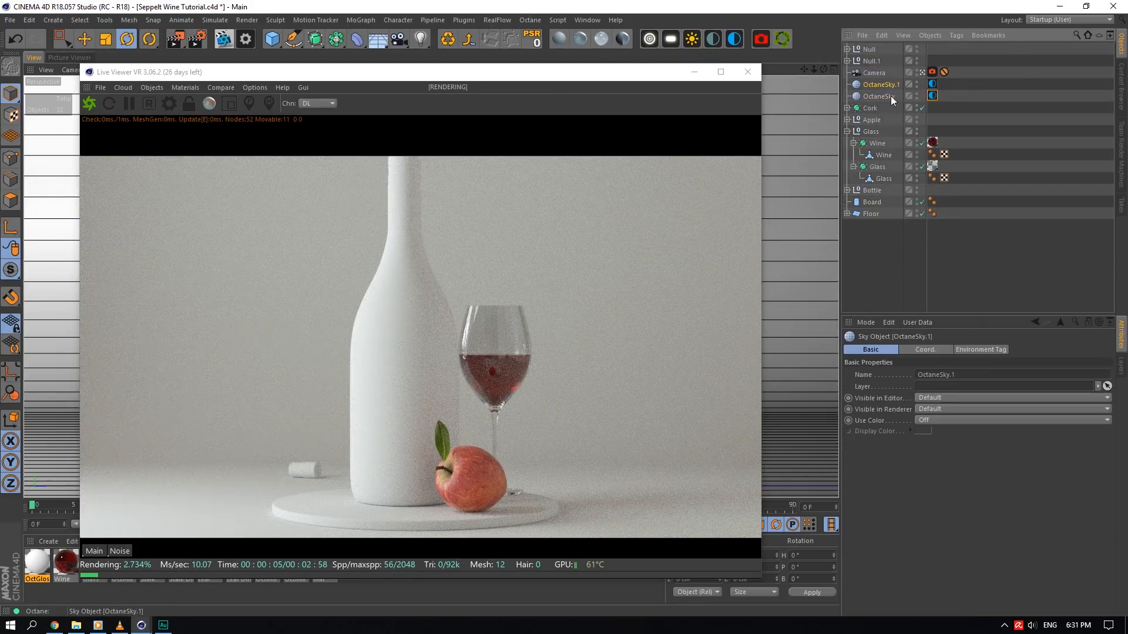
pyautogui.click(926, 350)
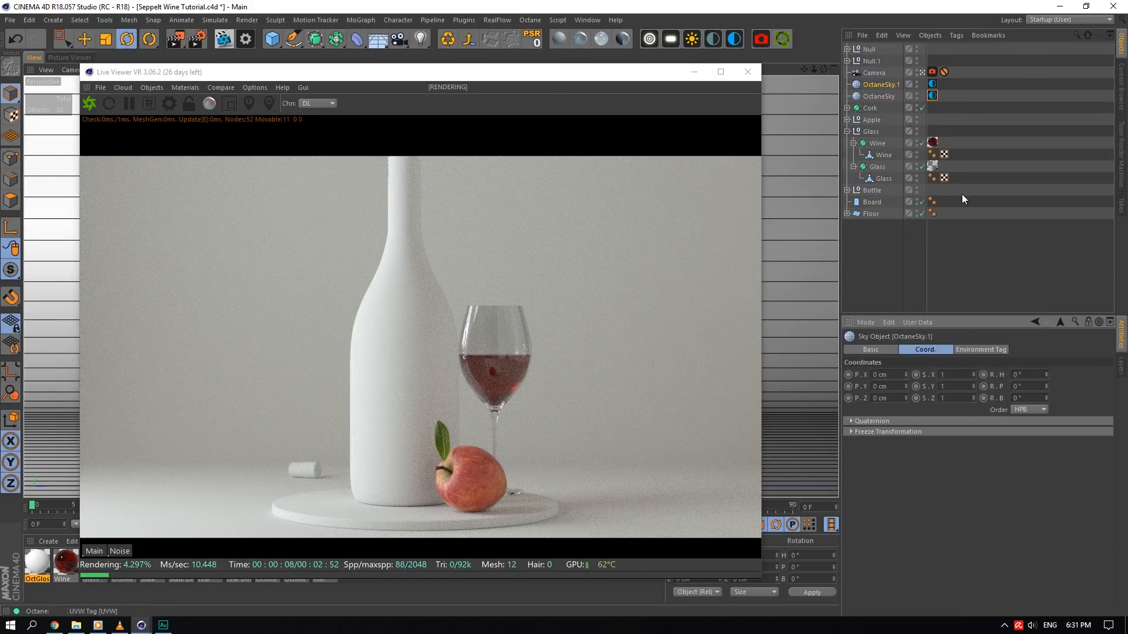
pyautogui.moveTo(1045, 375); pyautogui.dragTo(1046, 374)
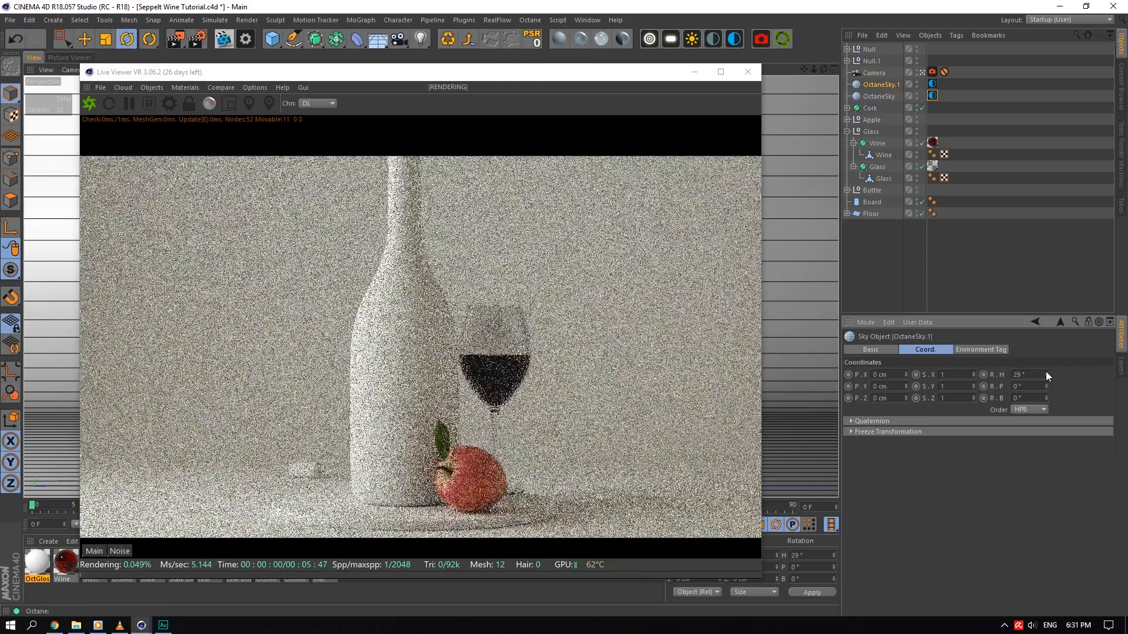
pyautogui.hotkey('ctrl', 'z')
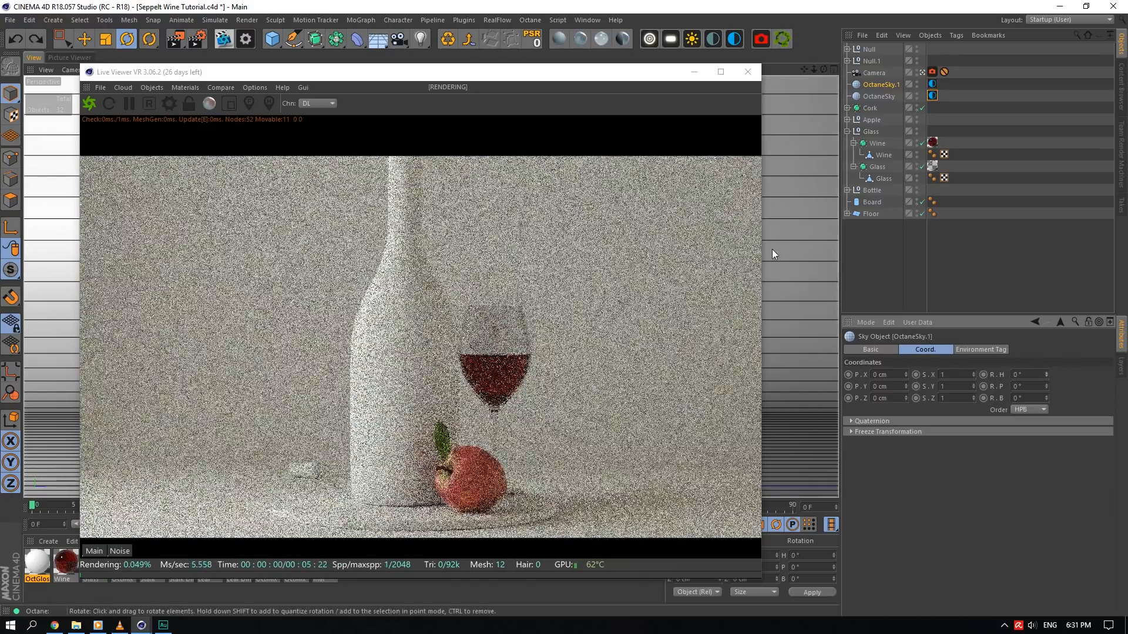
# - Check the environment settings of both OctaneSky objects in the Seppelt Wine Studio Apple scene and return to the Seppelt Wine Tutorial scene
pyautogui.click(747, 72)
pyautogui.click(587, 19)
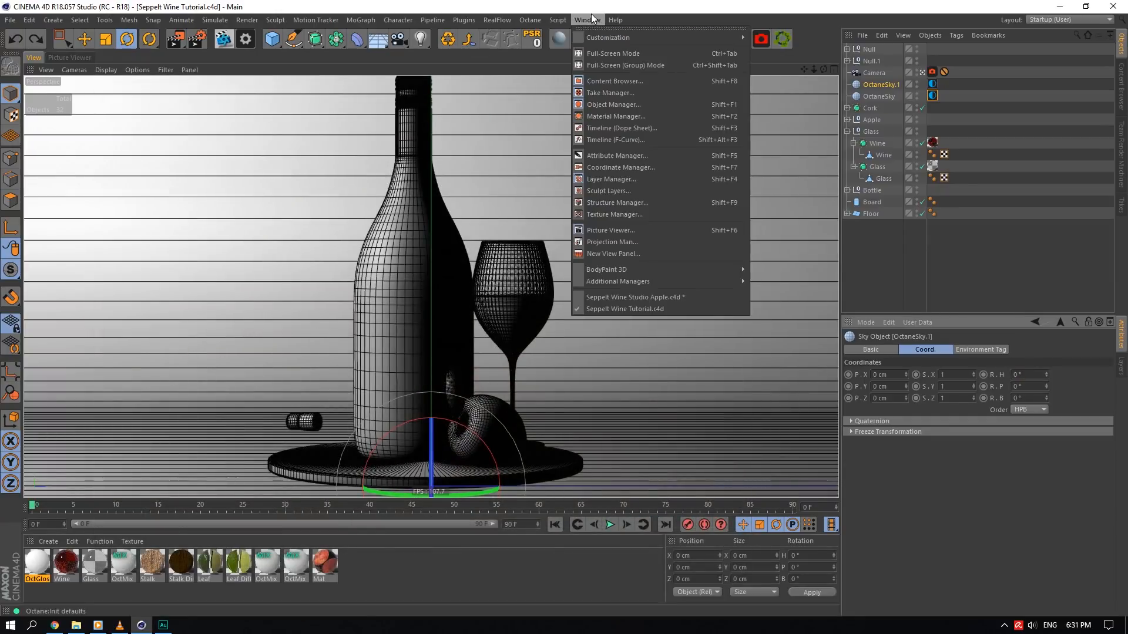
pyautogui.click(647, 307)
pyautogui.click(897, 141)
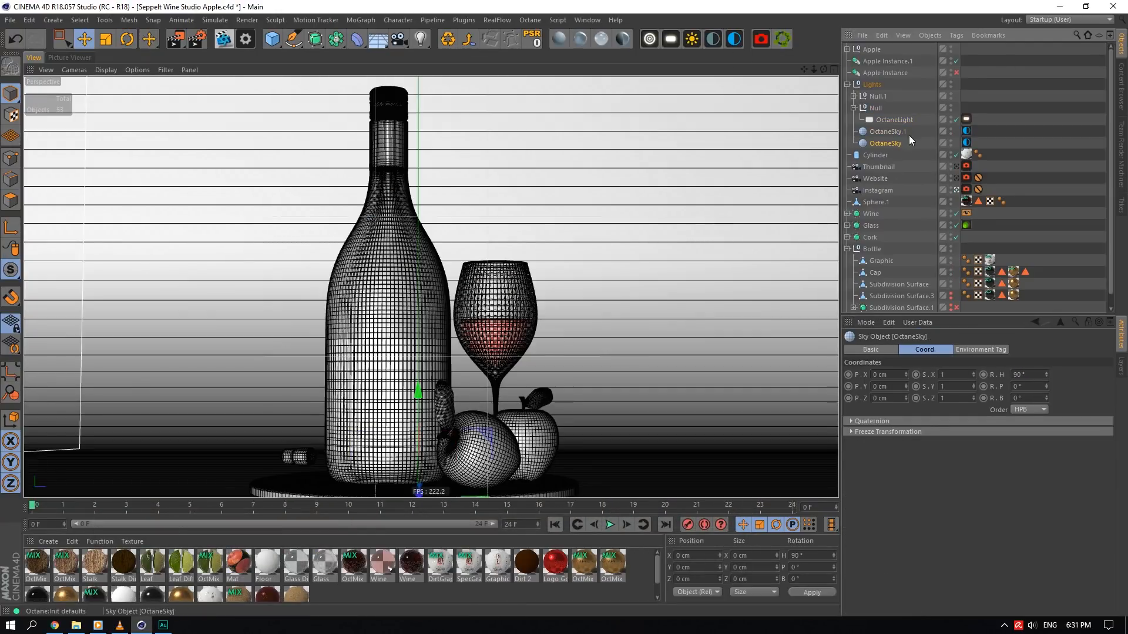
pyautogui.click(903, 134)
pyautogui.click(966, 143)
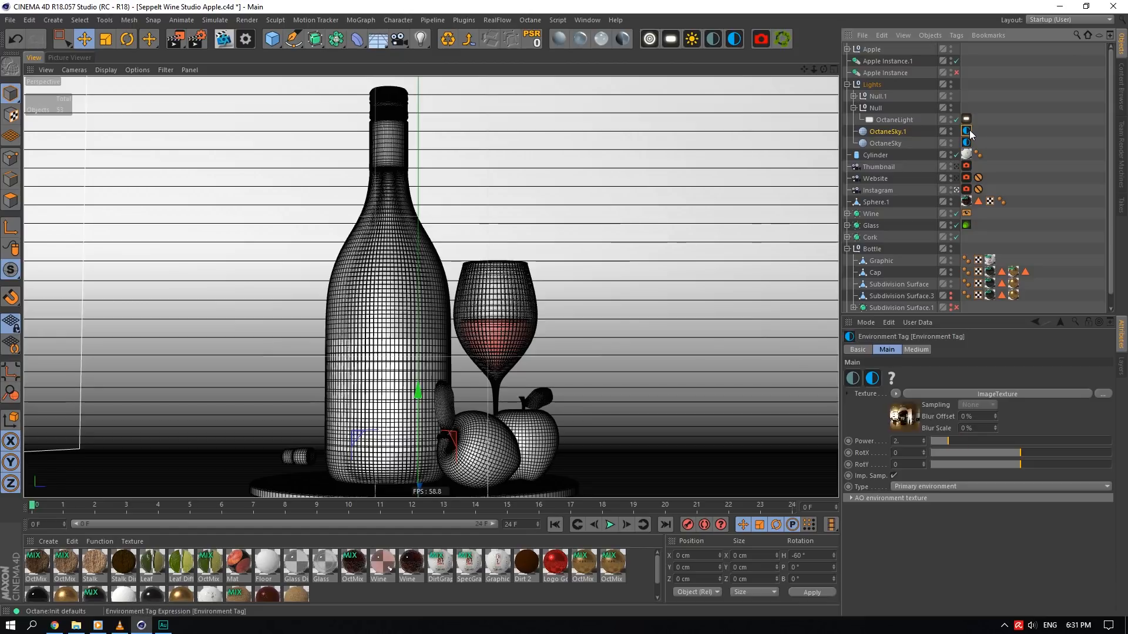
pyautogui.click(969, 132)
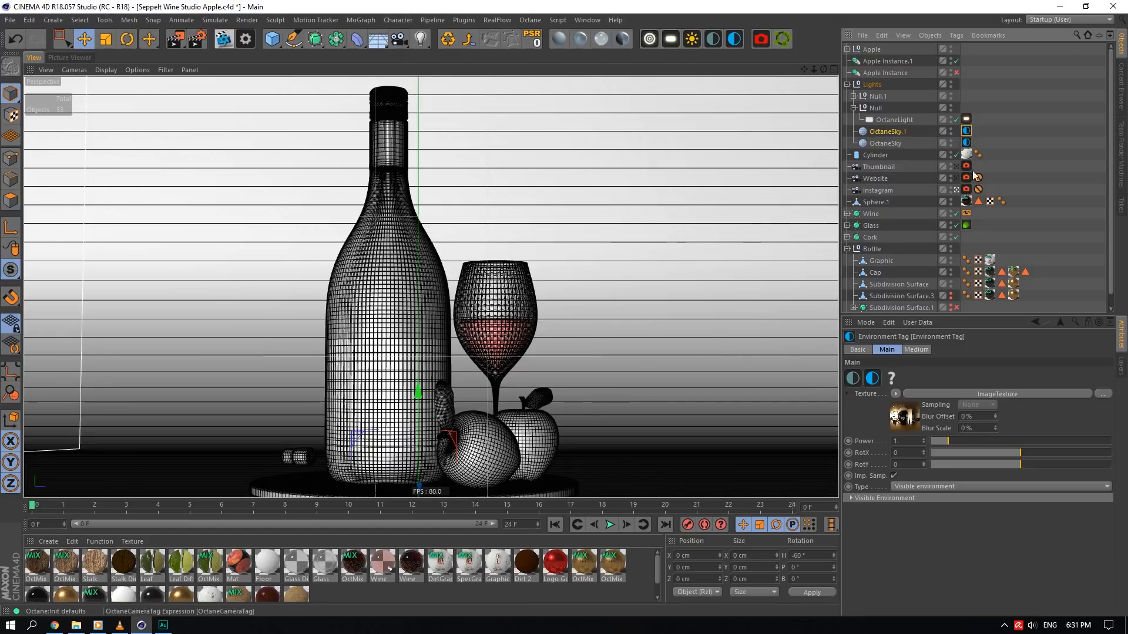
pyautogui.click(967, 142)
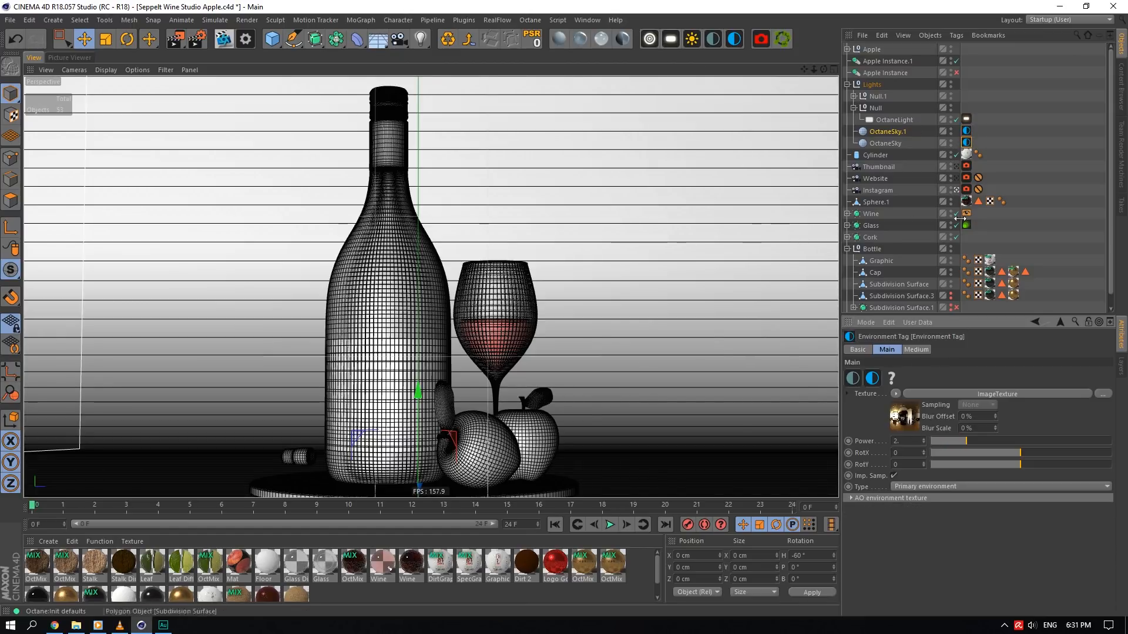
pyautogui.click(966, 131)
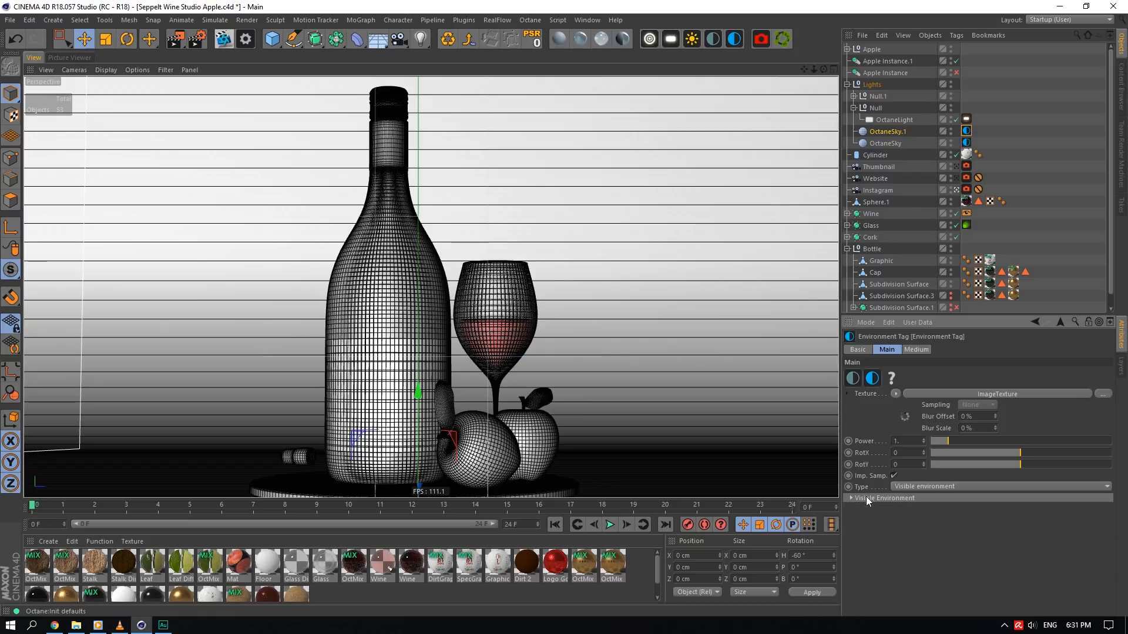
pyautogui.click(601, 20)
pyautogui.click(660, 302)
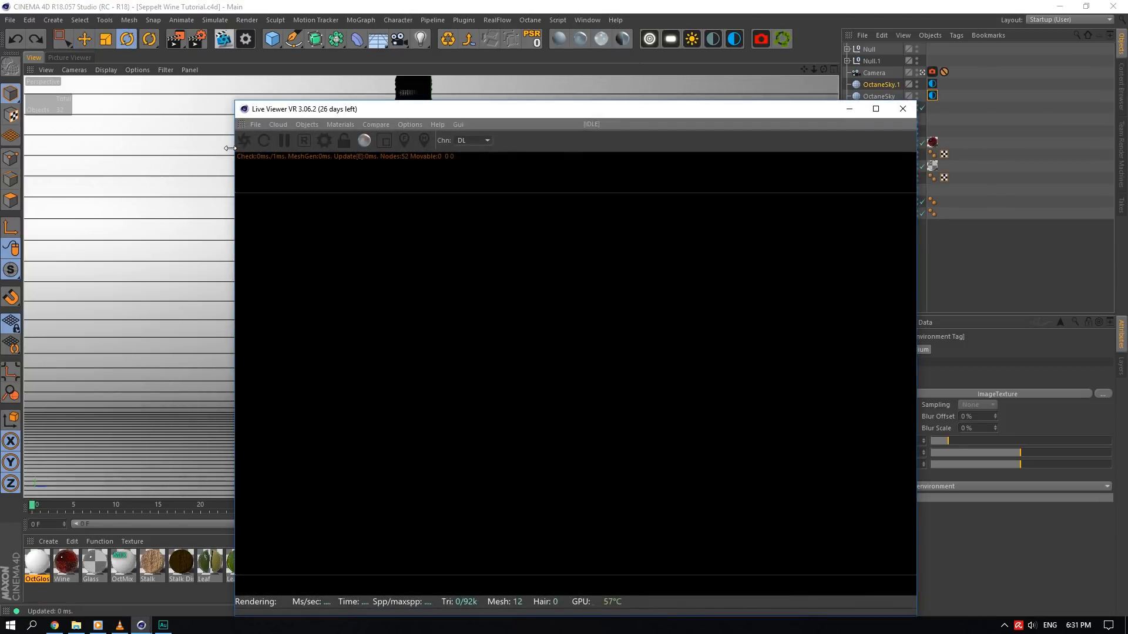
# - Start the live render, then rename OctaneSky to Primary HDRI and OctaneSky.1 to Visible HDRI
pyautogui.click(243, 141)
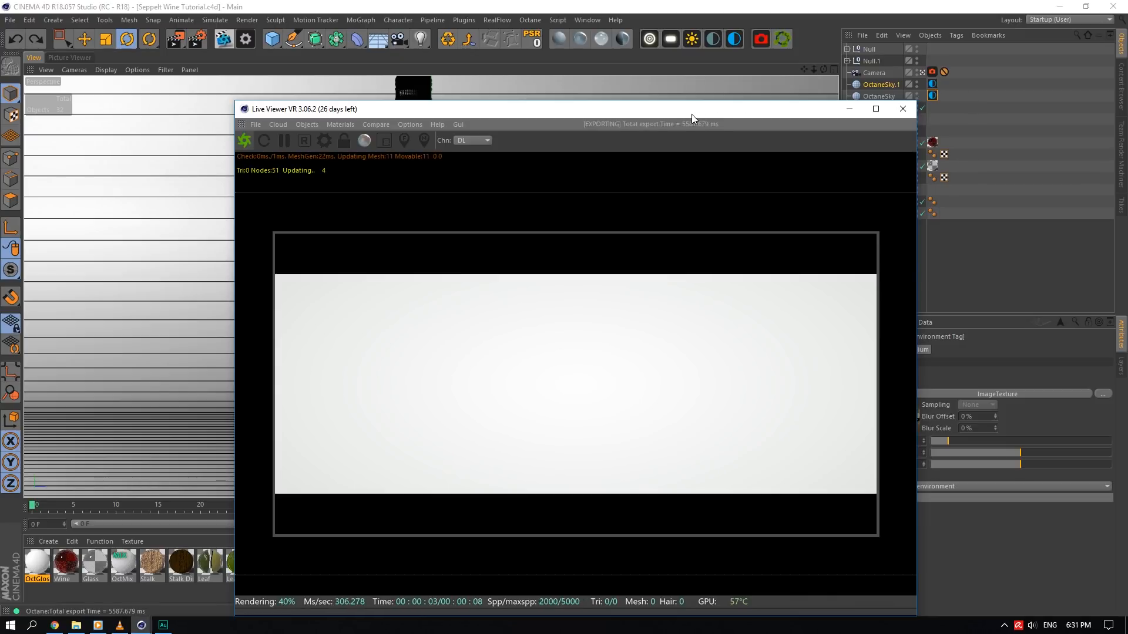
pyautogui.moveTo(692, 114); pyautogui.dragTo(572, 185)
pyautogui.doubleClick(891, 95)
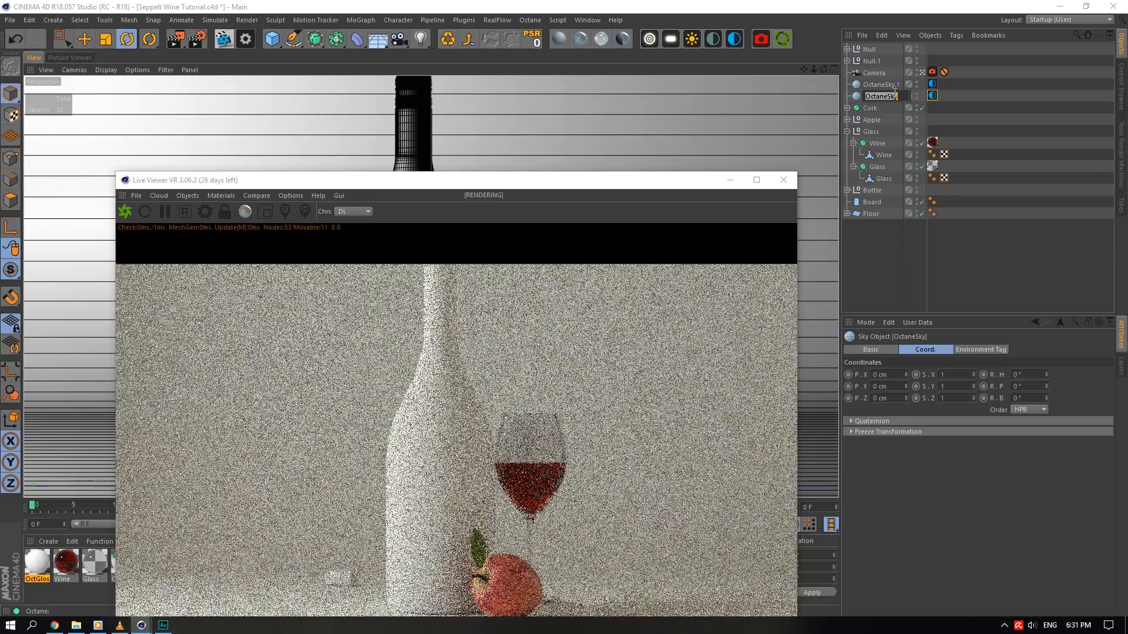
pyautogui.write('Primary V')
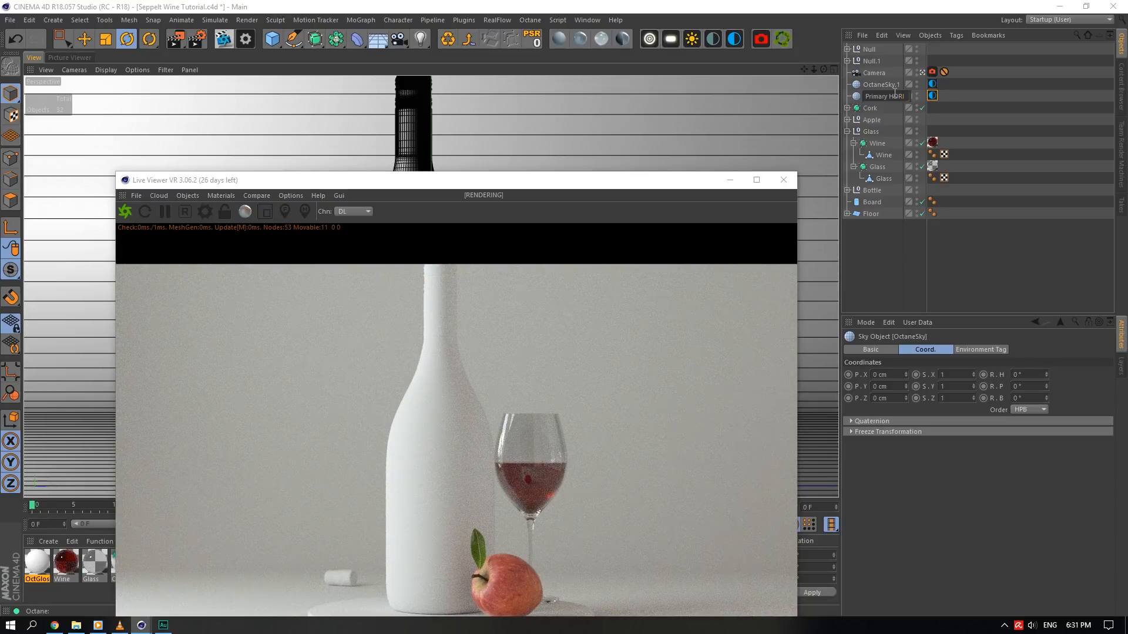
pyautogui.click(882, 83)
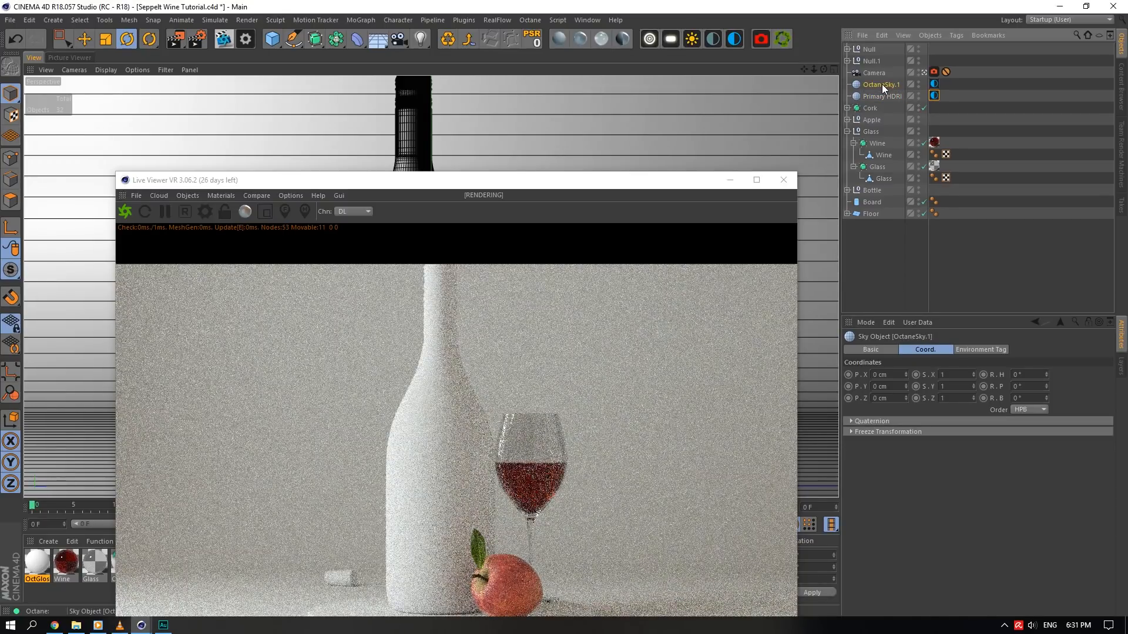
pyautogui.doubleClick(883, 84)
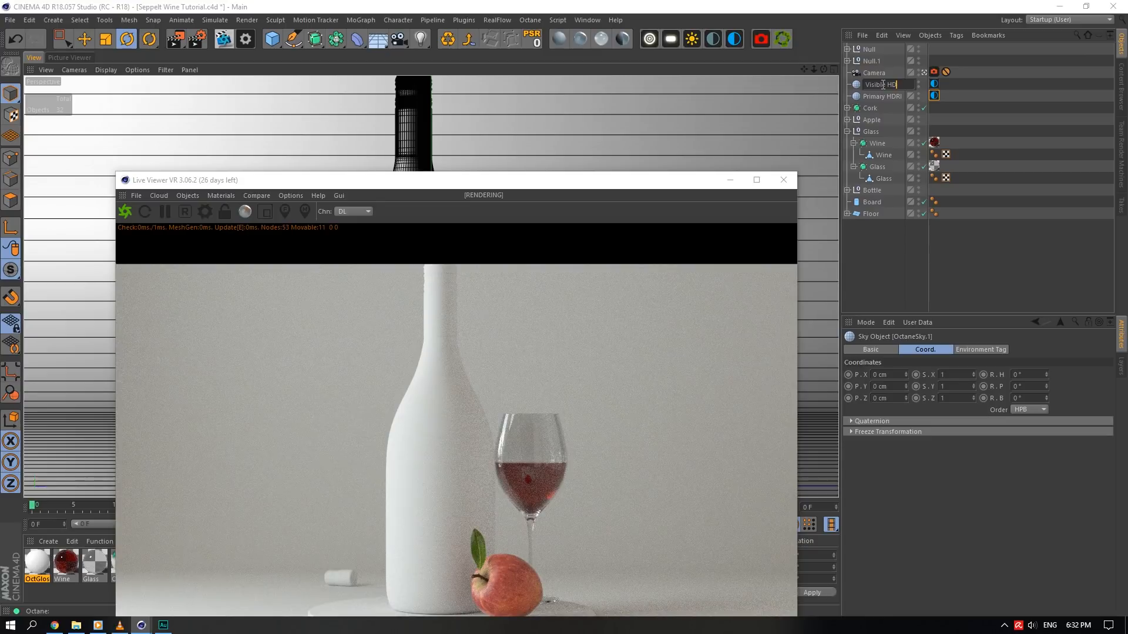
pyautogui.press('Return')
# - Set the Primary HDRI environment power to 2, with the live preview moved clear of the settings
pyautogui.click(934, 96)
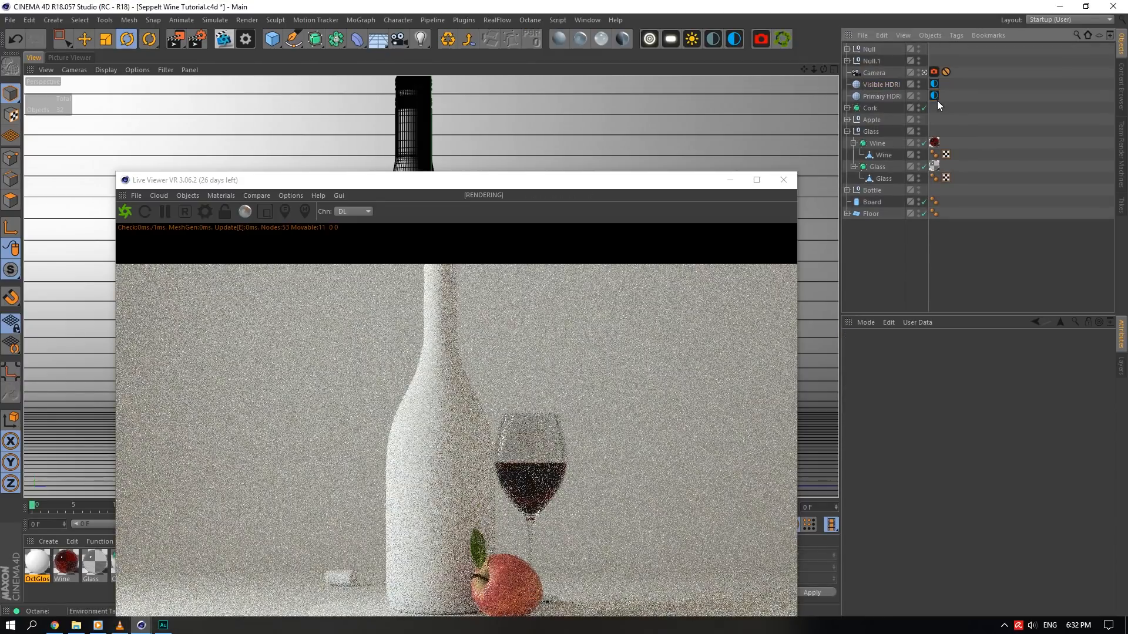
pyautogui.moveTo(598, 182); pyautogui.dragTo(564, 59)
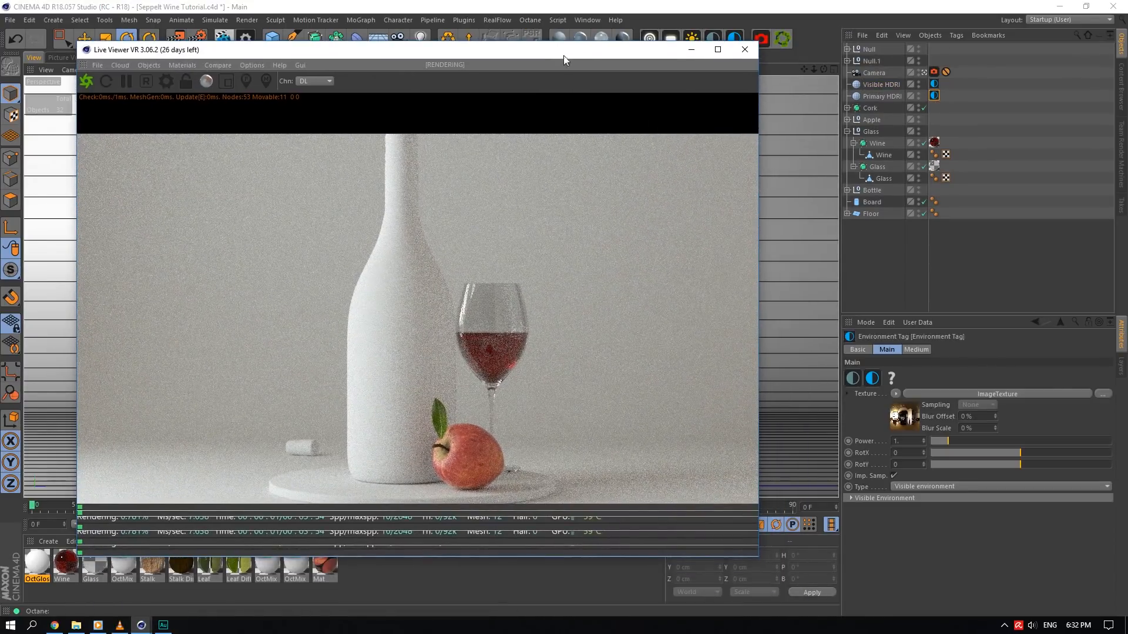
pyautogui.click(896, 442)
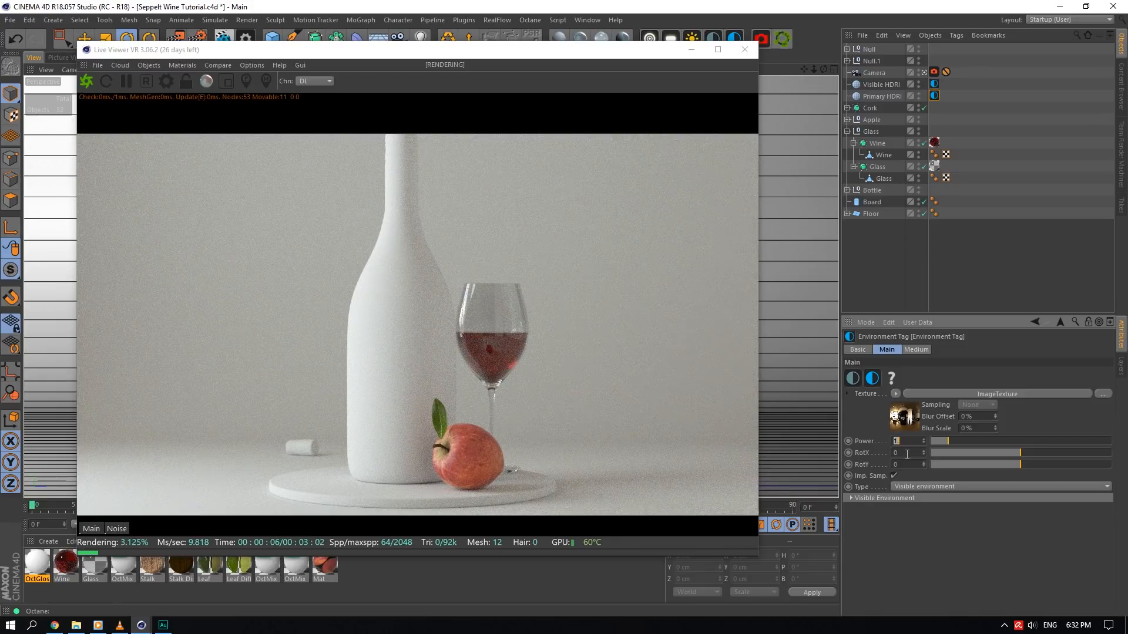
pyautogui.write('2')
pyautogui.press('Return')
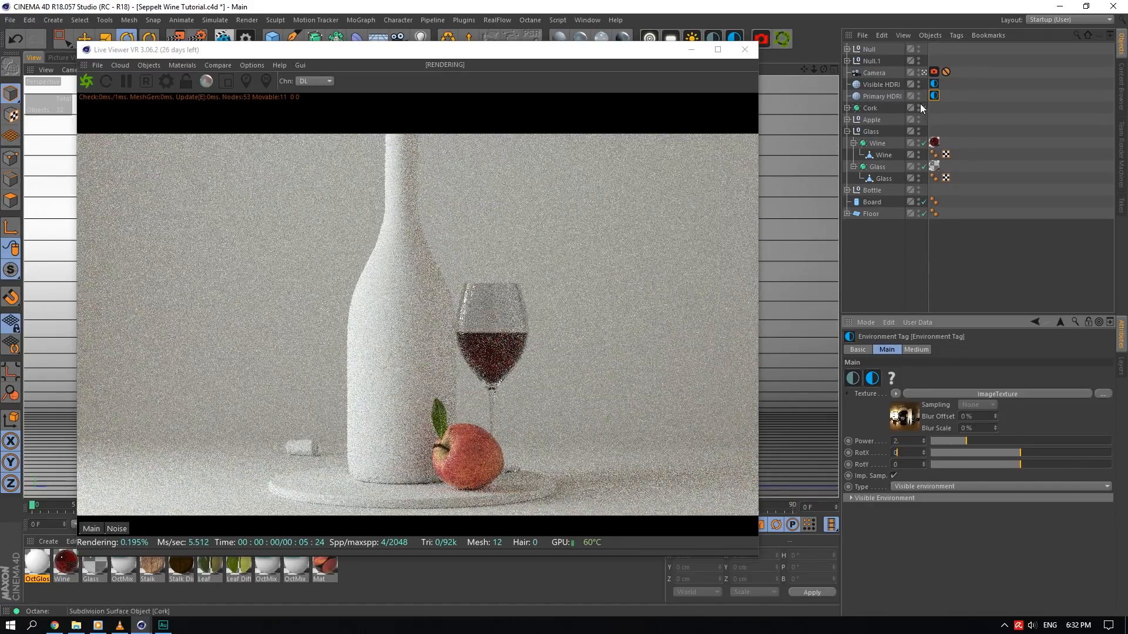
# - Rotate the Primary HDRI sky to a heading of 90°
pyautogui.click(893, 97)
pyautogui.moveTo(1046, 375)
pyautogui.mouseDown()
pyautogui.moveTo(1047, 359)
pyautogui.moveTo(1043, 385)
pyautogui.mouseUp()
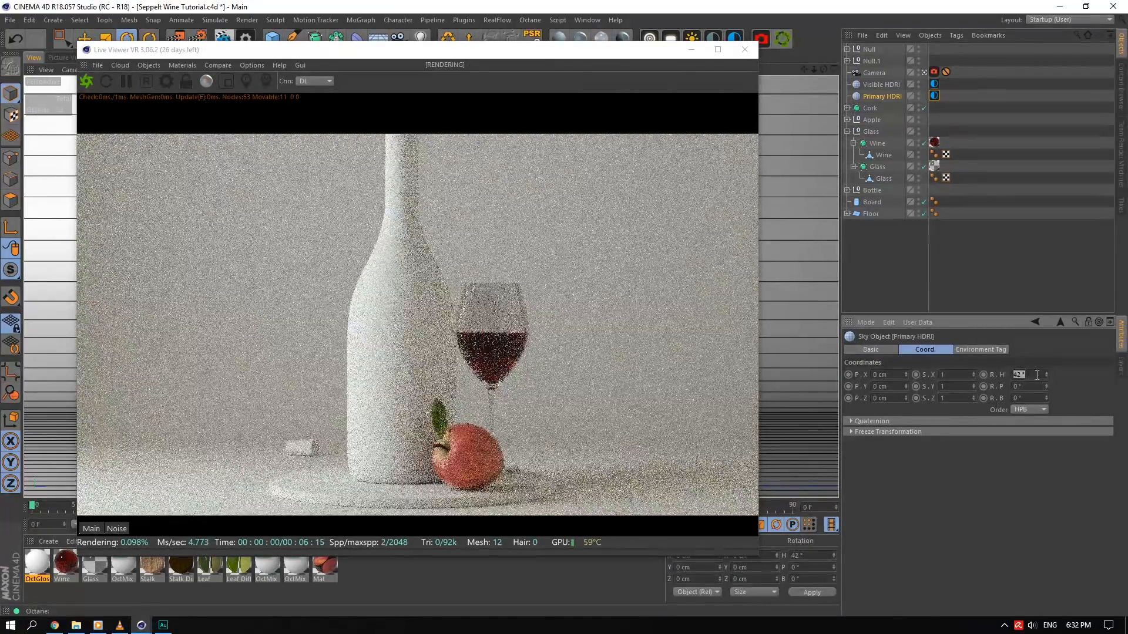
pyautogui.write('90')
pyautogui.click(1043, 386)
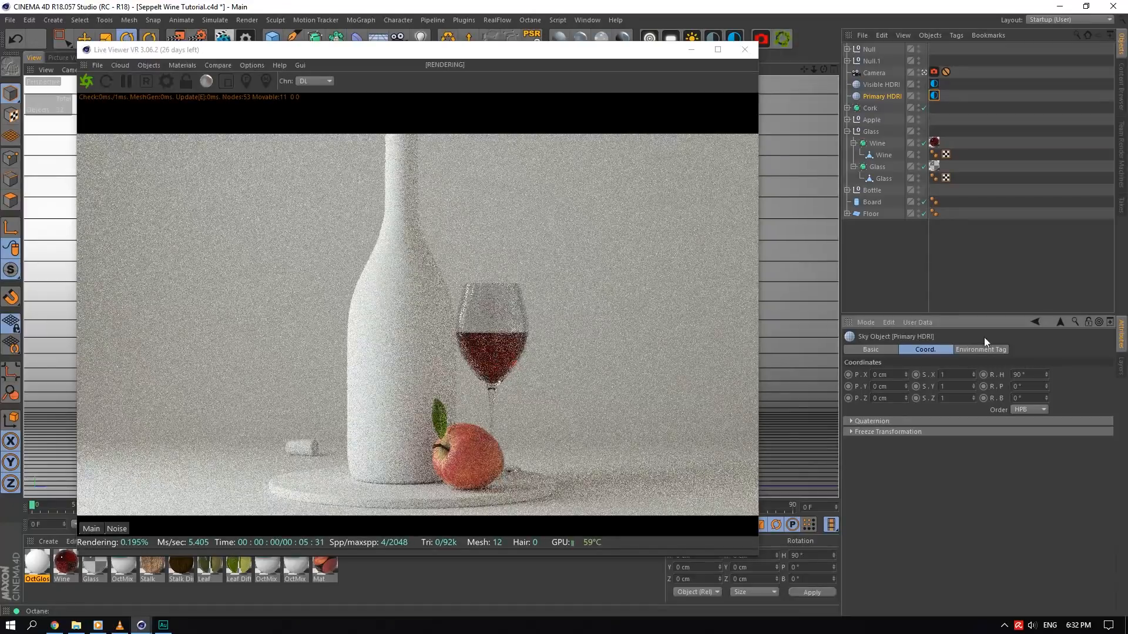
# - Try copying the Instagram camera from the Seppelt Wine Studio Apple scene into the Seppelt Wine Tutorial scene
pyautogui.click(574, 20)
pyautogui.click(672, 295)
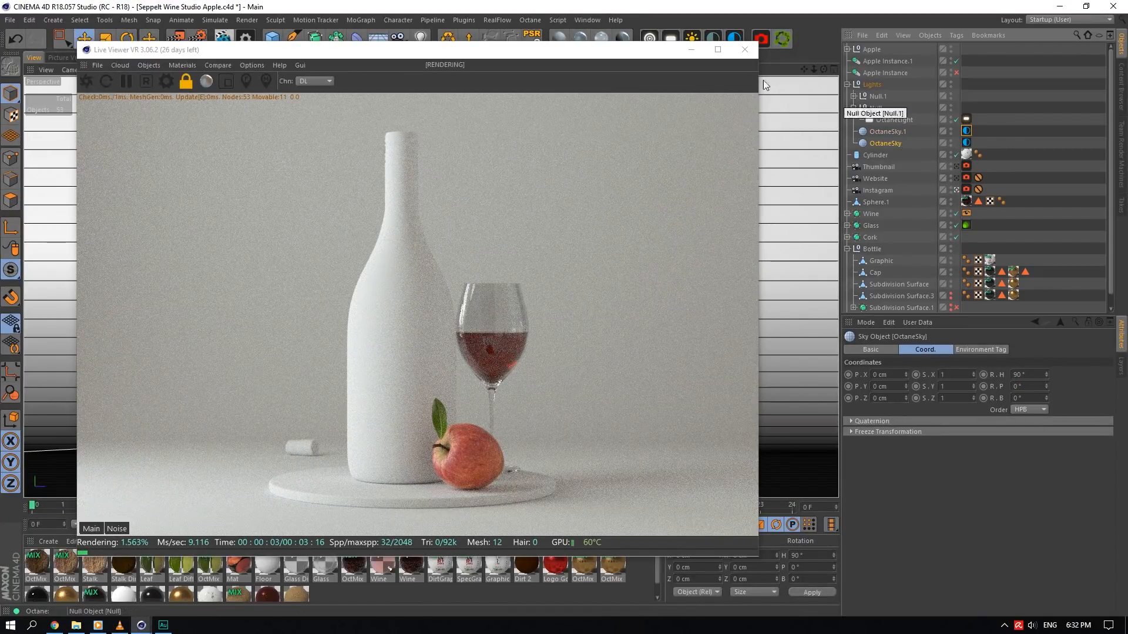
pyautogui.click(904, 144)
pyautogui.click(955, 190)
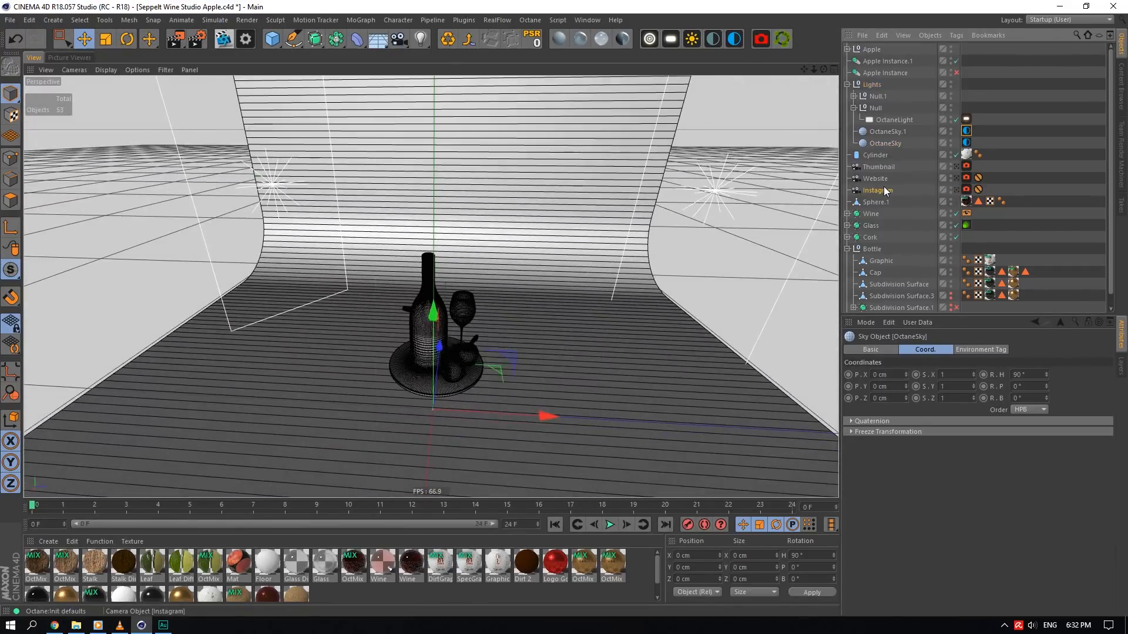
pyautogui.click(883, 186)
pyautogui.click(587, 20)
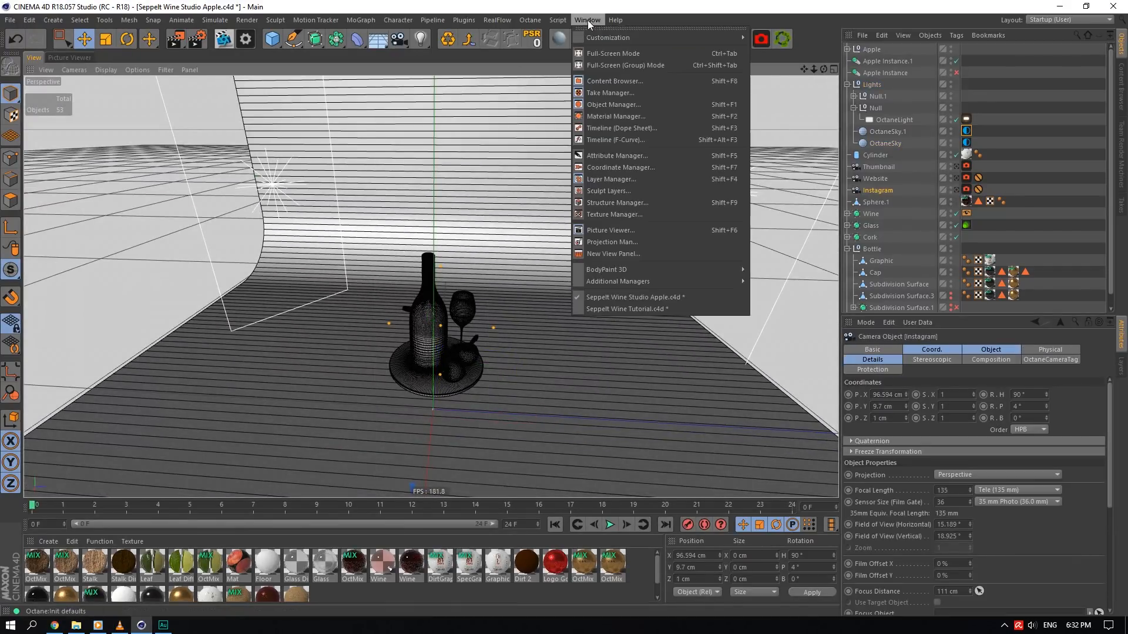
pyautogui.click(634, 296)
pyautogui.hotkey('ctrl', 'v')
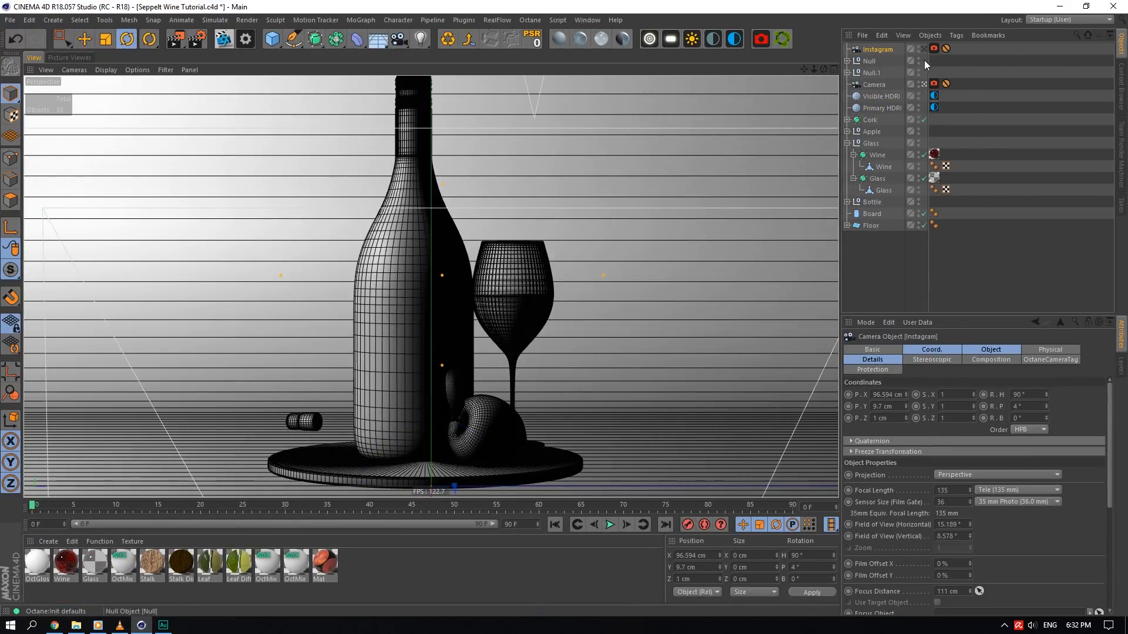
# - Delete the pasted Instagram camera and return to the view through Camera
pyautogui.click(924, 84)
pyautogui.moveTo(814, 70)
pyautogui.mouseDown()
pyautogui.moveTo(769, 77)
pyautogui.moveTo(811, 70)
pyautogui.mouseUp()
pyautogui.press('e')
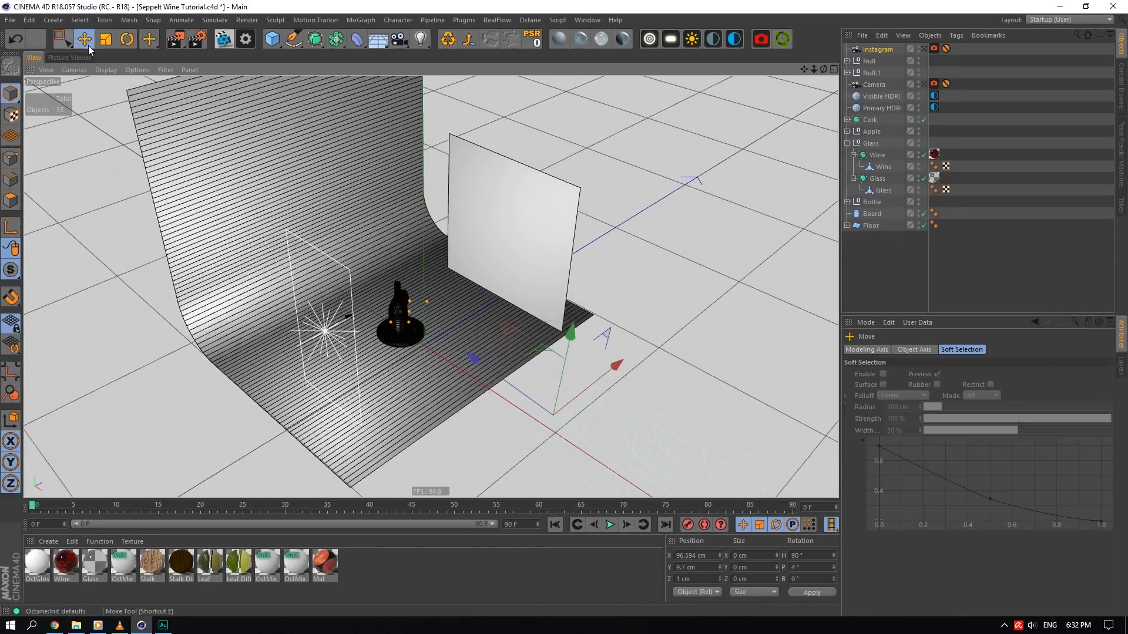
pyautogui.click(876, 48)
pyautogui.press('Delete')
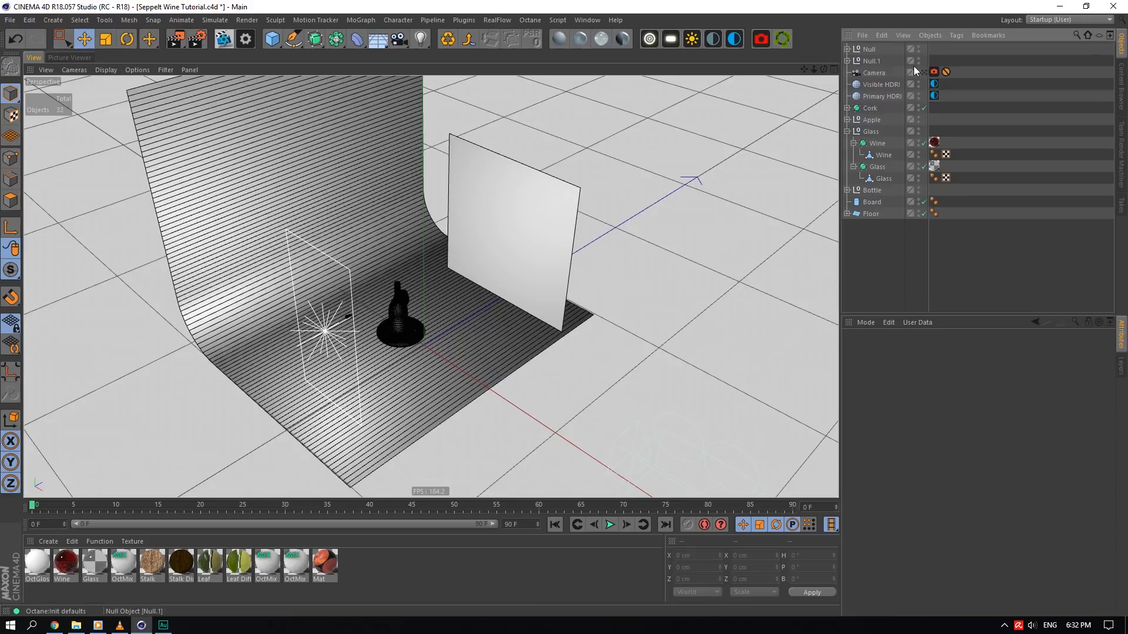
pyautogui.click(924, 73)
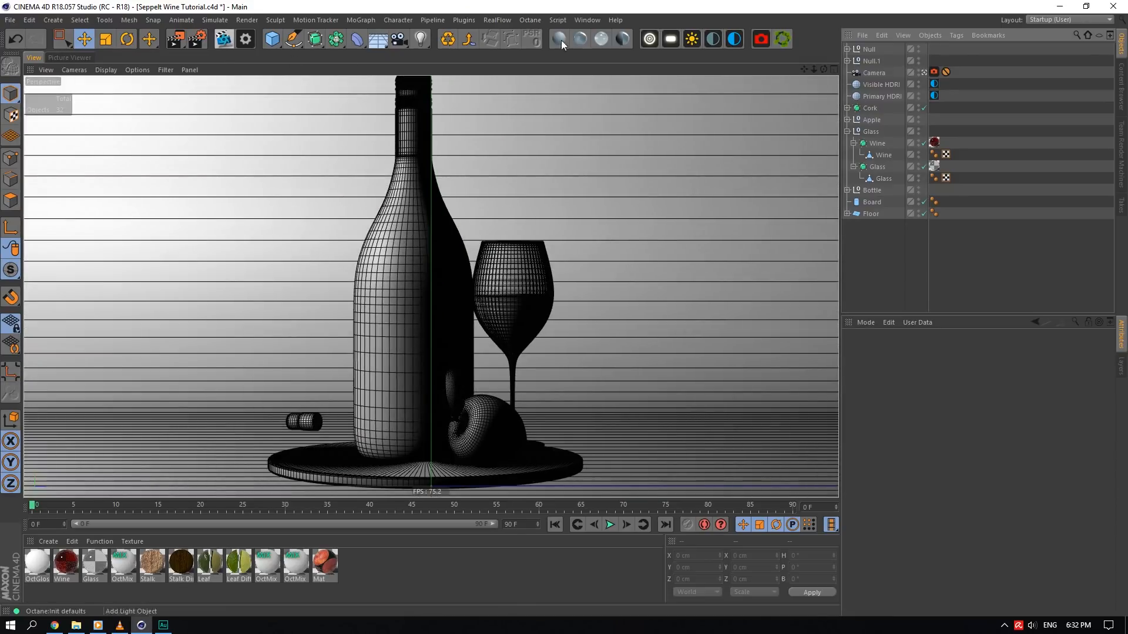
# - Check the rotation of OctaneSky.1 in the Seppelt Wine Studio Apple scene and return to the Seppelt Wine Tutorial scene
pyautogui.click(587, 19)
pyautogui.click(664, 298)
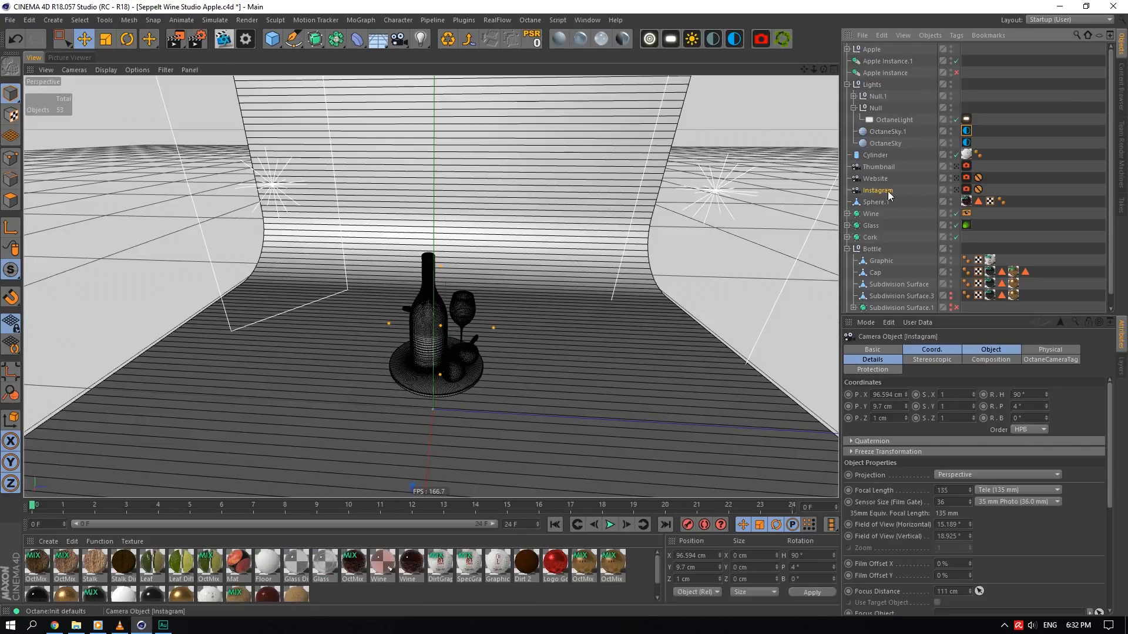
pyautogui.click(886, 133)
pyautogui.click(588, 19)
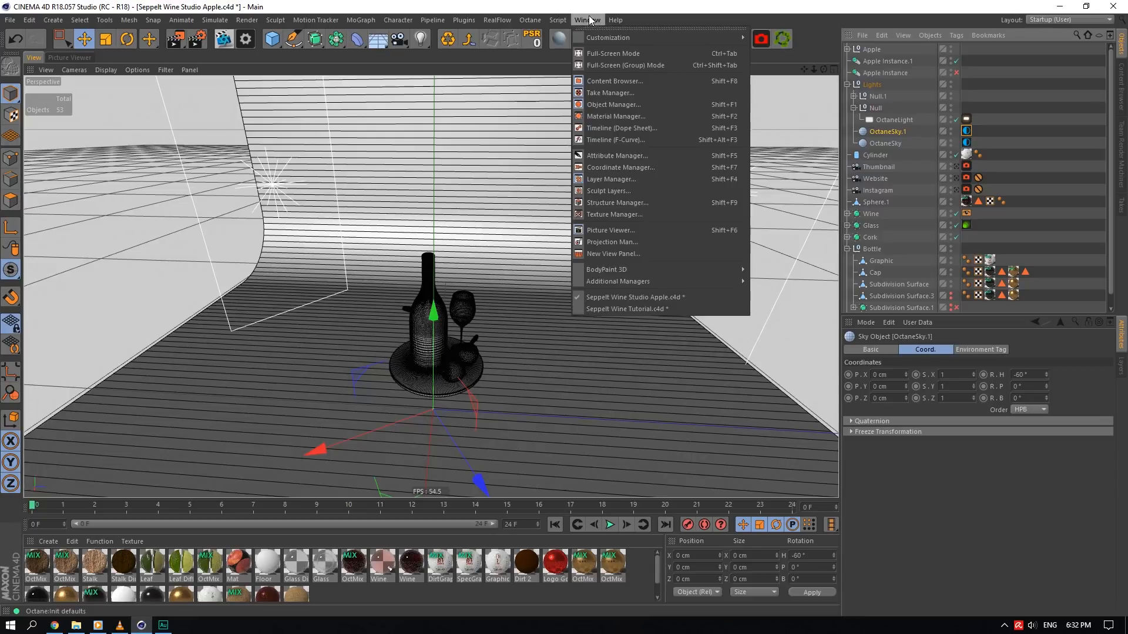
pyautogui.click(652, 308)
# - Restart the live render and set the Primary HDRI sky's environment type to Primary environment
pyautogui.click(233, 37)
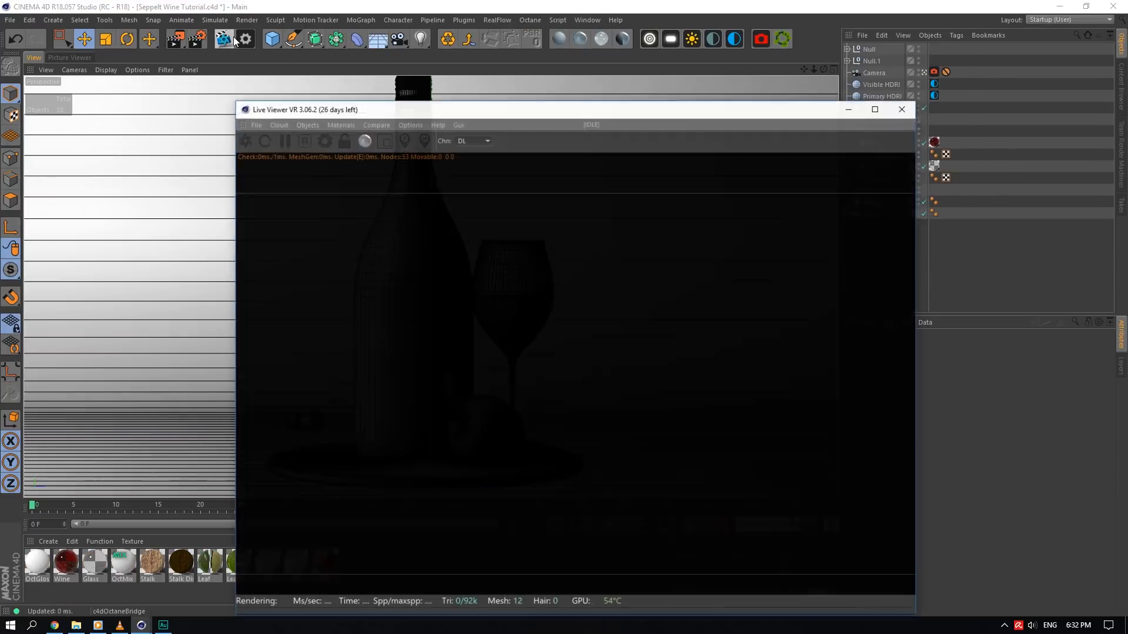
pyautogui.click(245, 140)
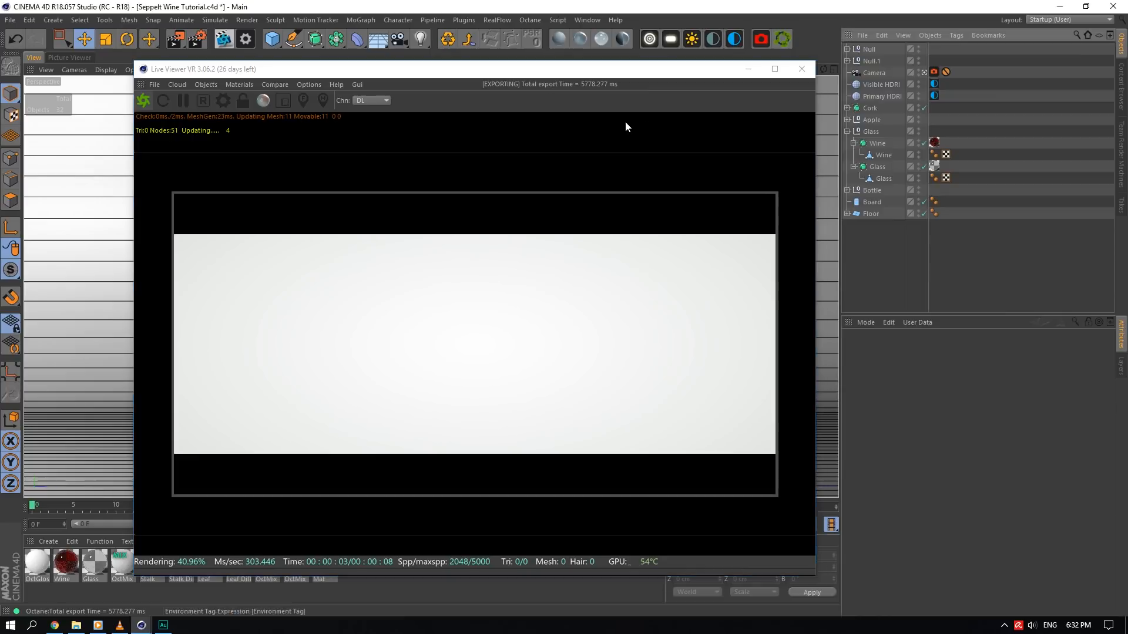
pyautogui.click(935, 84)
pyautogui.click(884, 496)
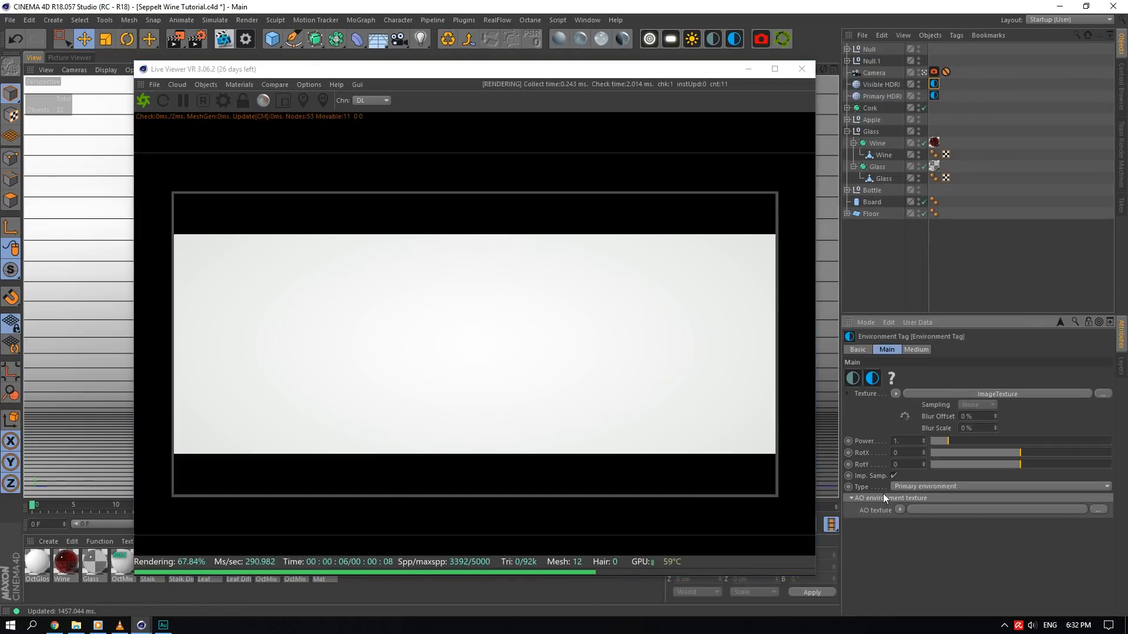
pyautogui.click(935, 96)
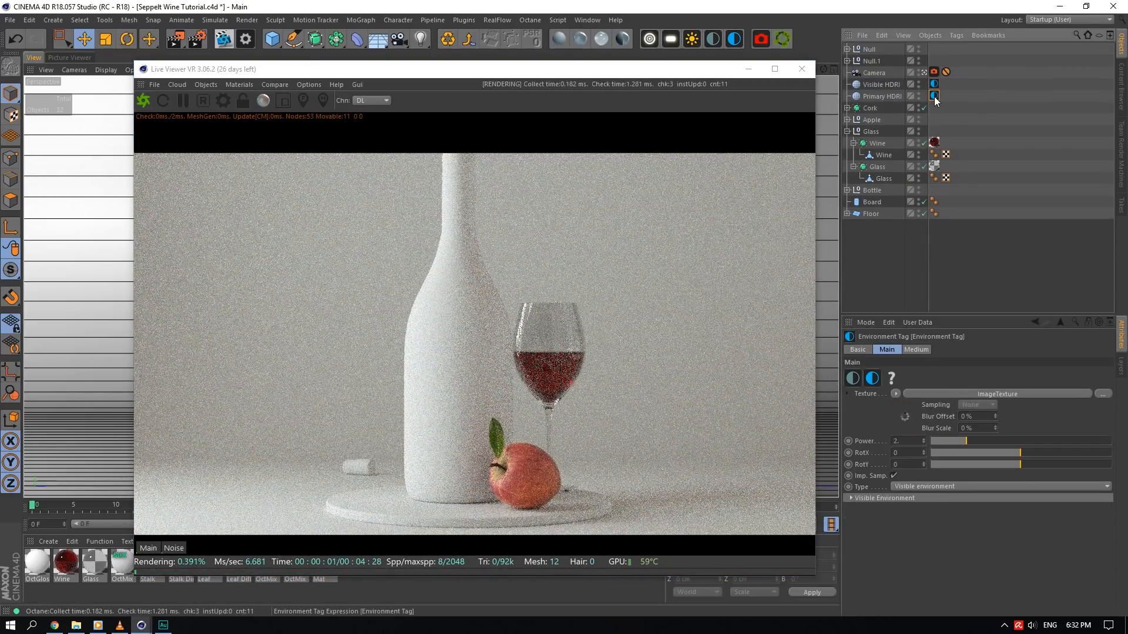
pyautogui.click(924, 486)
pyautogui.click(919, 492)
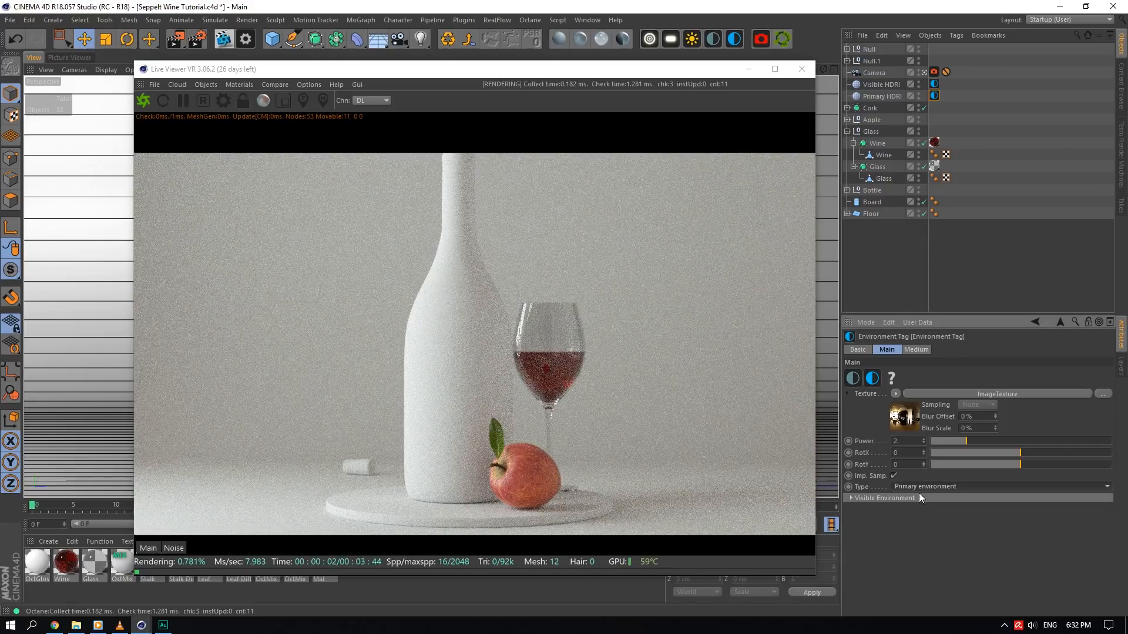
# - Set the Visible HDRI sky's type to Visible environment and enable its Reflections and Refractions options
pyautogui.click(934, 84)
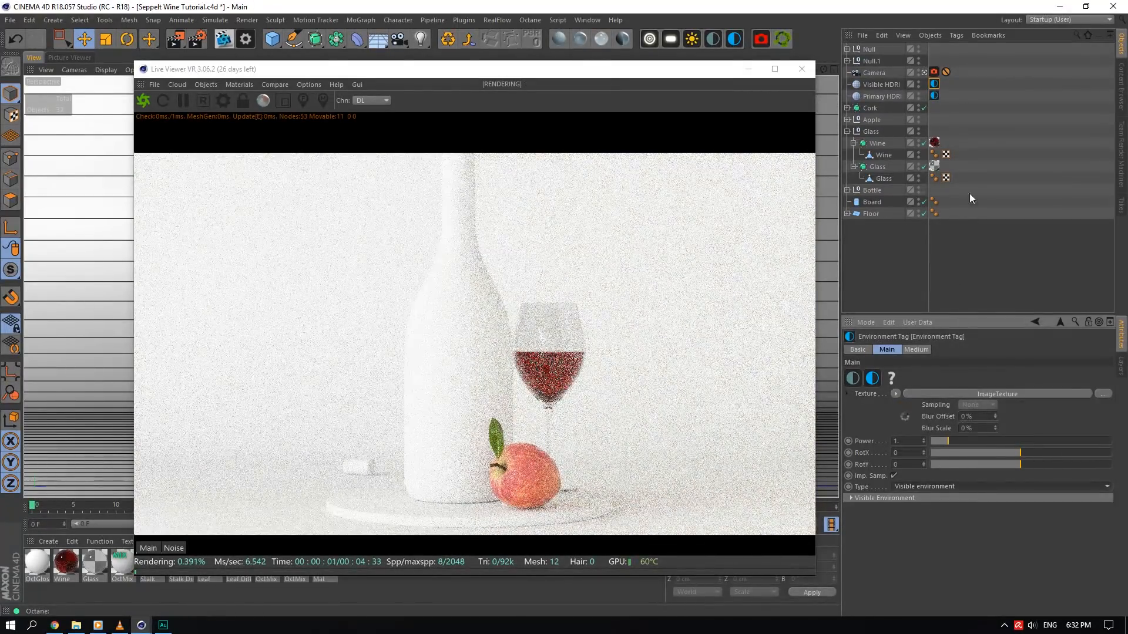
pyautogui.moveTo(890, 400)
pyautogui.click(896, 498)
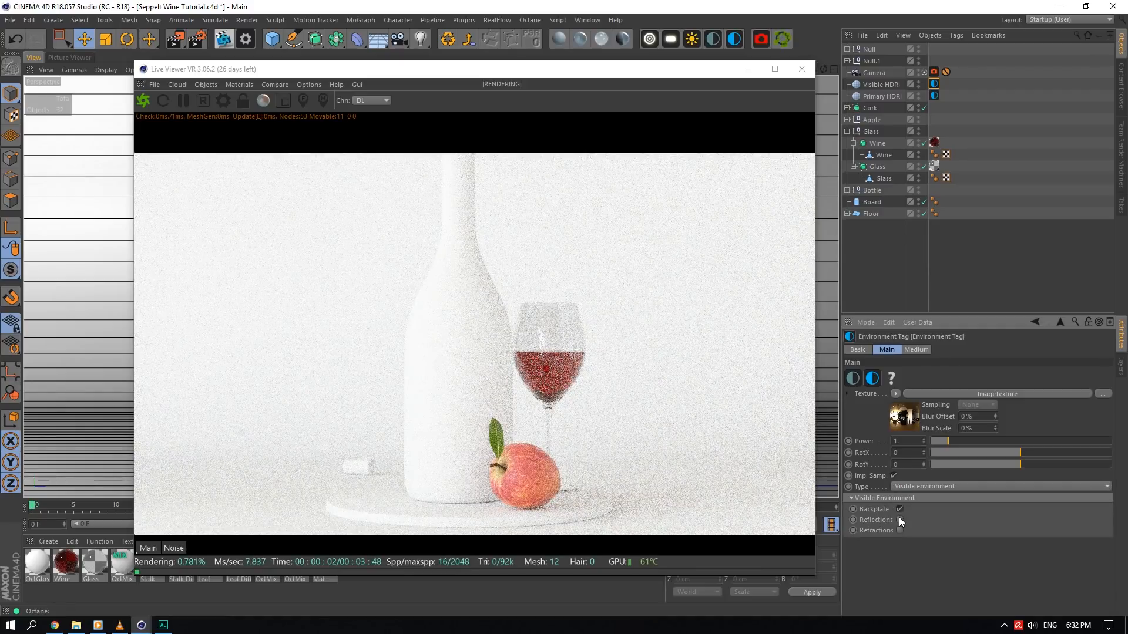
pyautogui.click(900, 520)
pyautogui.click(900, 530)
# - Rotate the Visible HDRI sky to a heading of -60°
pyautogui.click(882, 86)
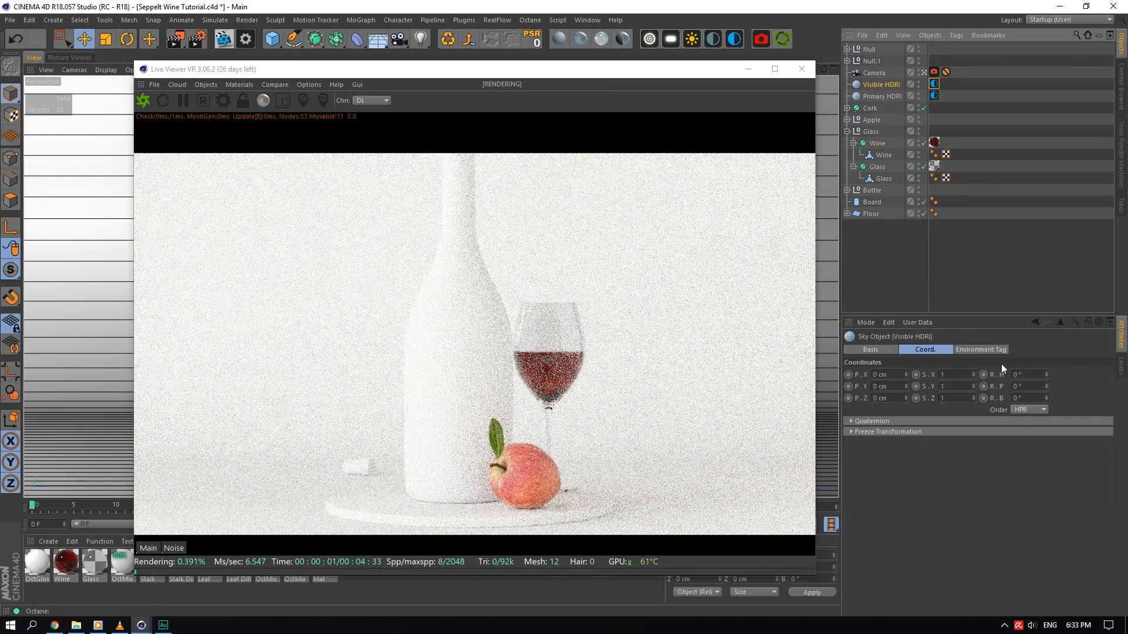
pyautogui.click(1025, 374)
pyautogui.write('-8')
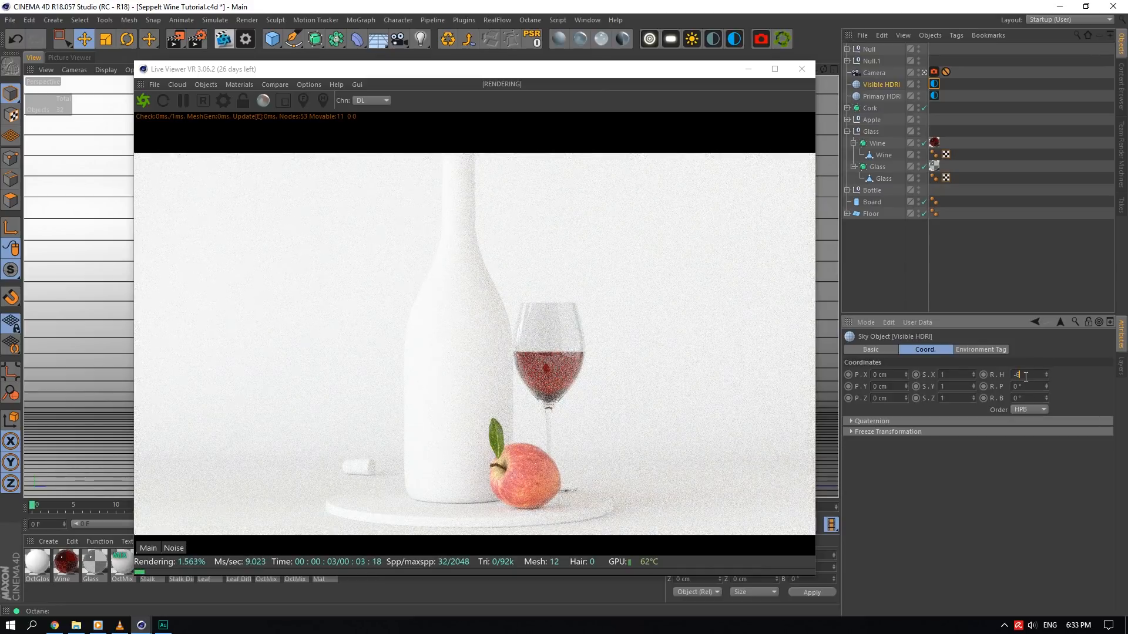
pyautogui.press('Return')
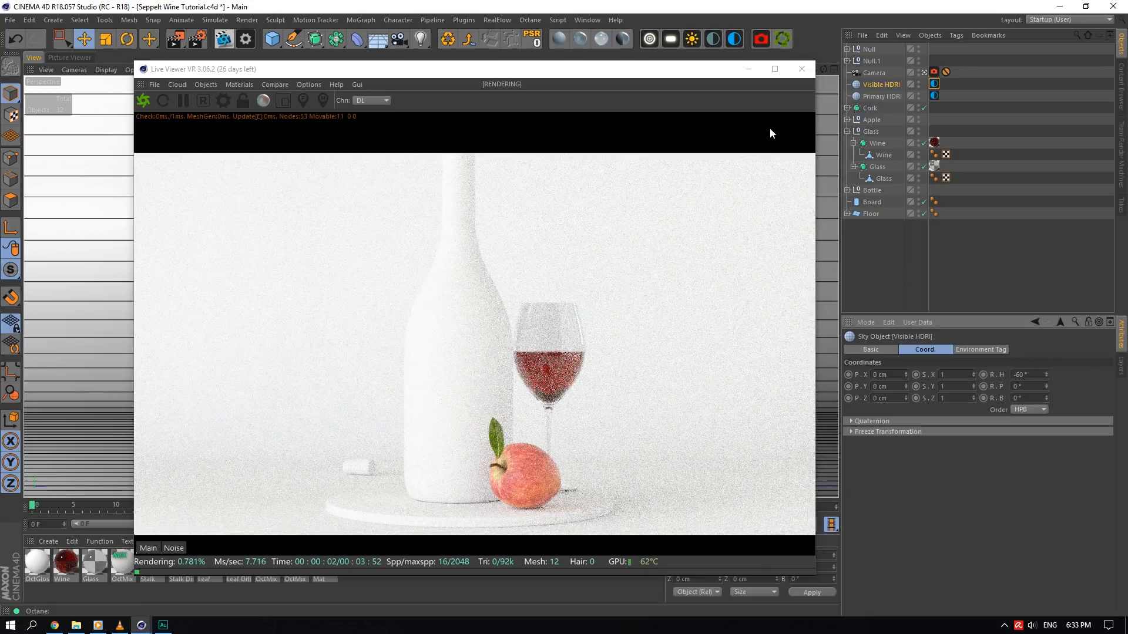
# - Compare the live render with the OctaneLight under Null.1 disabled and enabled
pyautogui.click(847, 60)
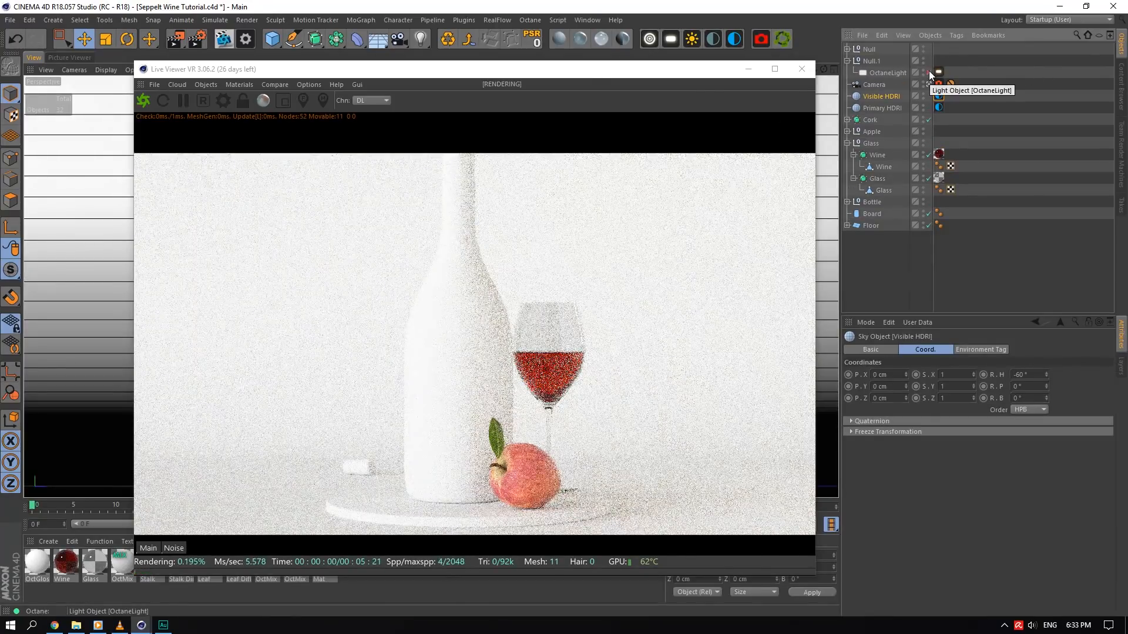
pyautogui.click(929, 71)
# - Check the OctaneSky environment settings and the Octane camera imager settings in the Seppelt Wine Studio Apple scene
pyautogui.click(587, 20)
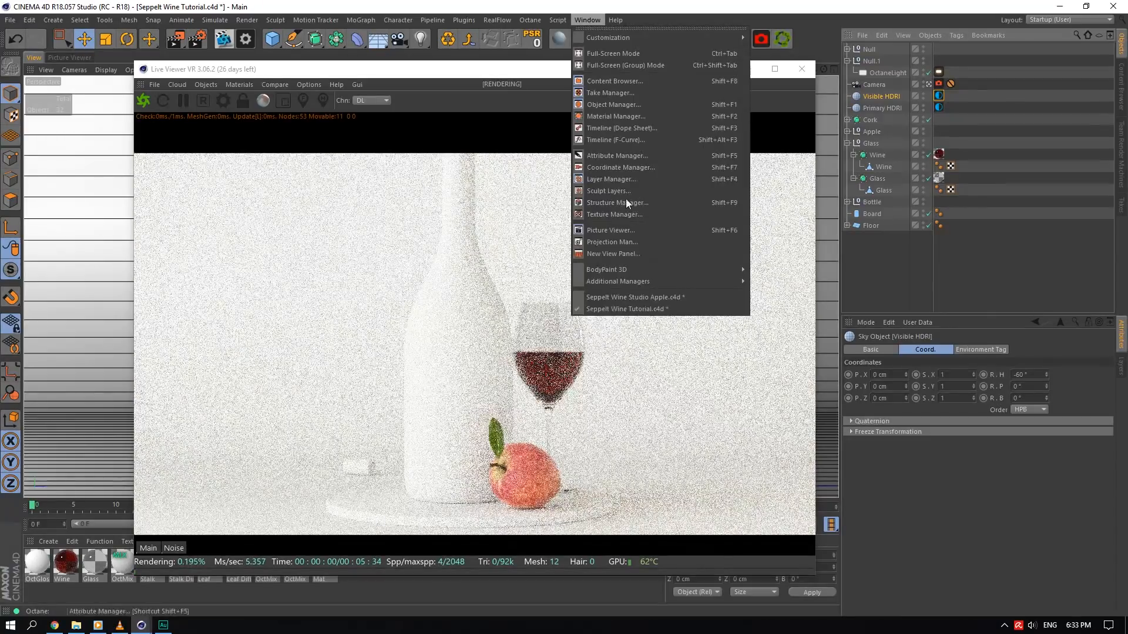
pyautogui.click(643, 298)
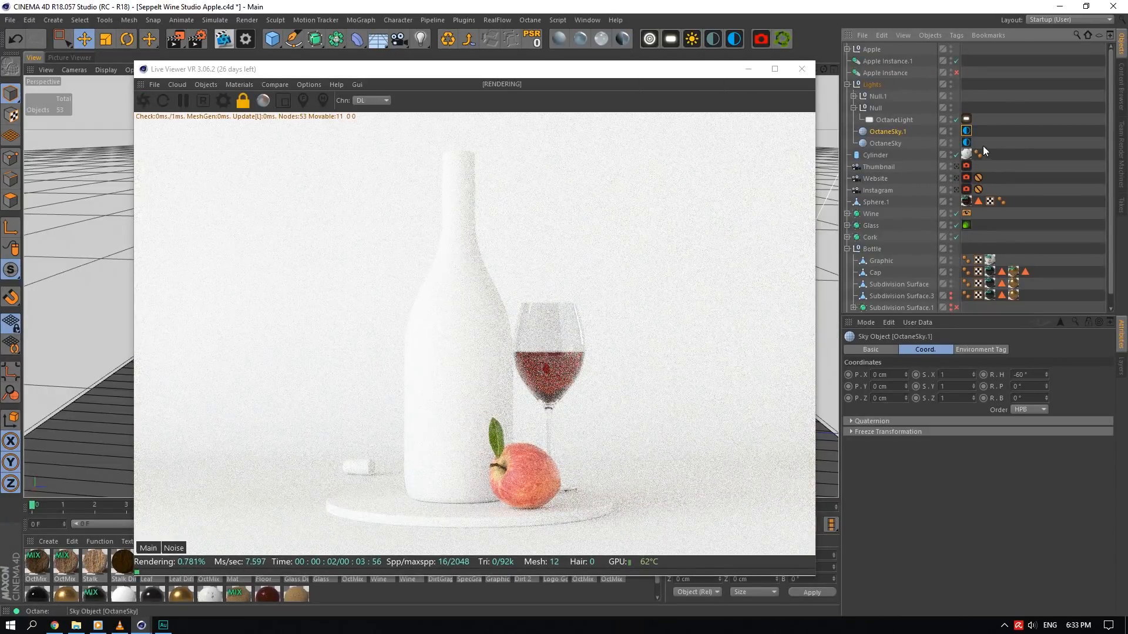
pyautogui.click(967, 143)
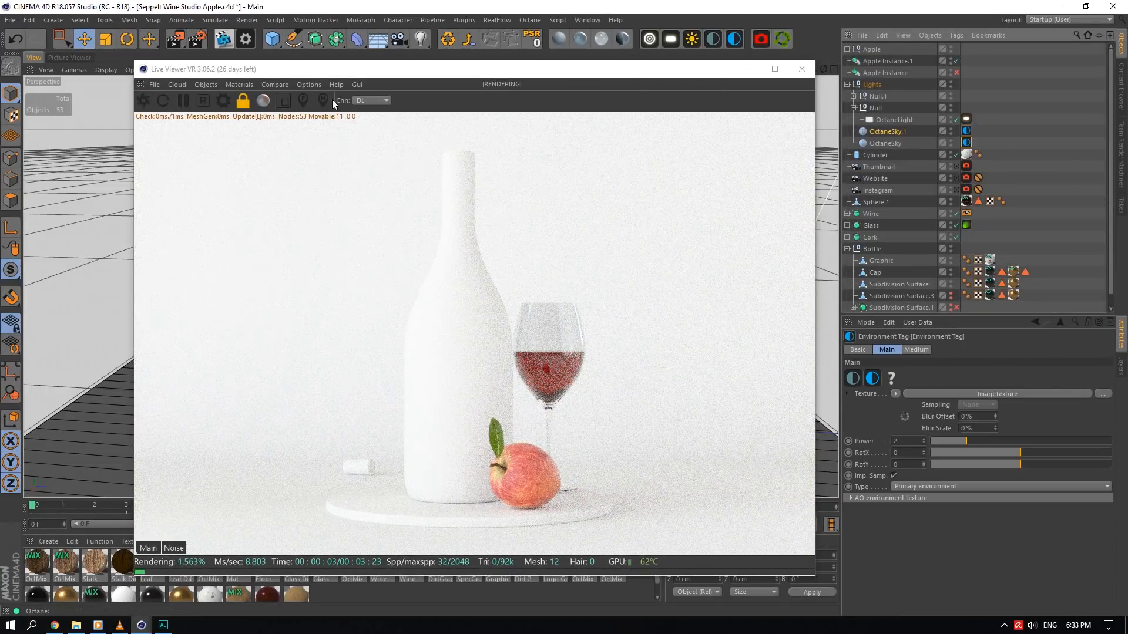
pyautogui.click(749, 69)
pyautogui.click(253, 40)
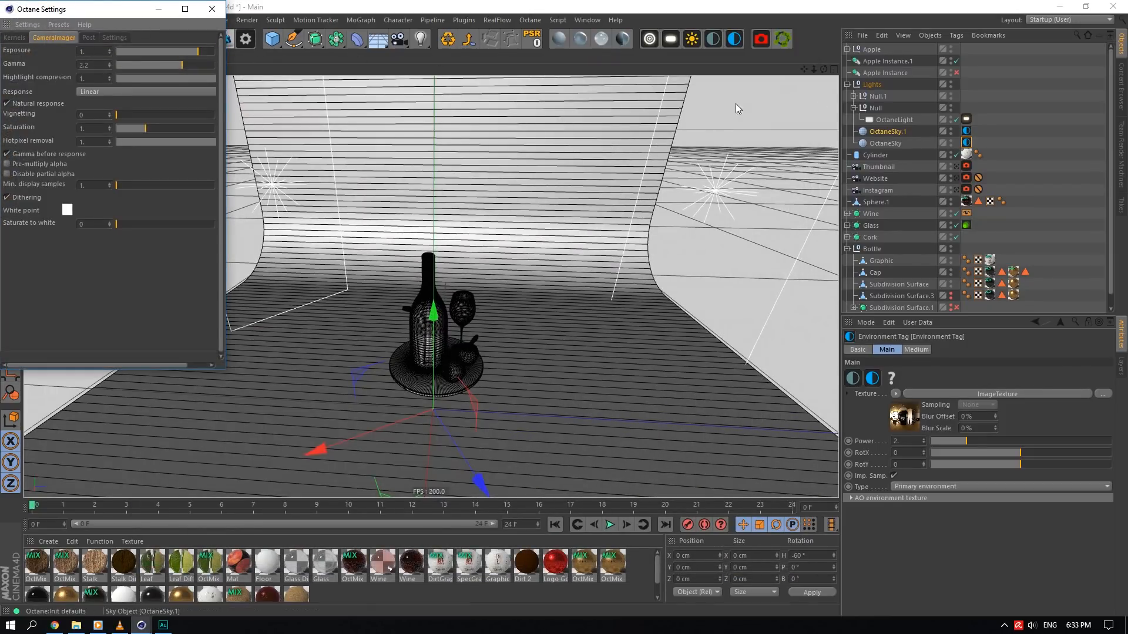
# - Check the Octane kernel settings and the camera tag's Camera Imager values, and switch back to the Seppelt Wine Tutorial scene
pyautogui.click(25, 36)
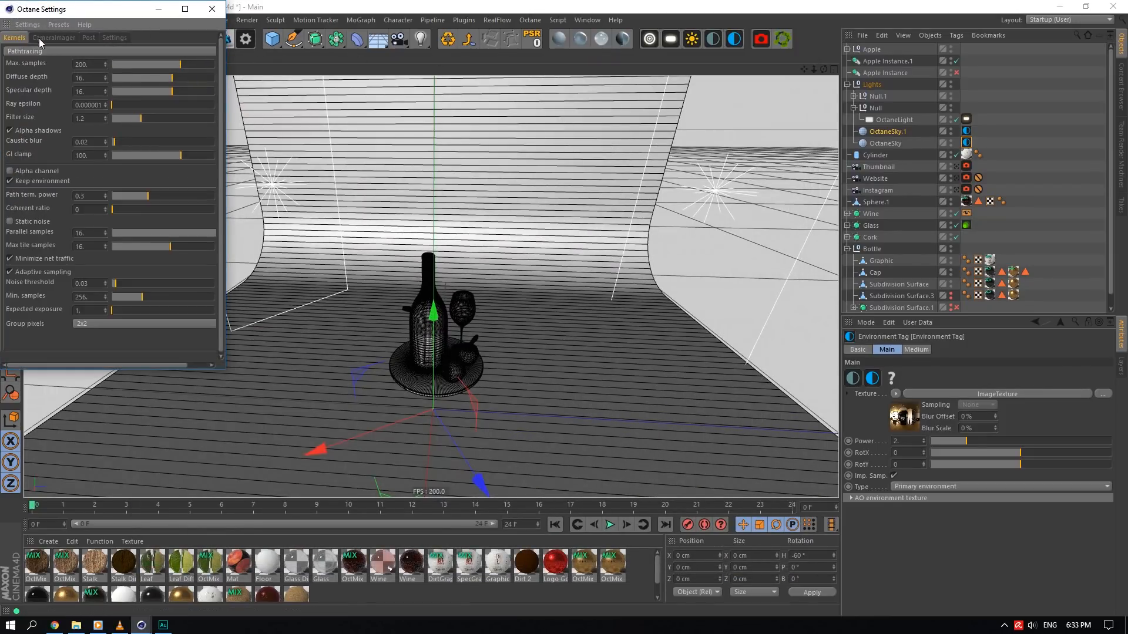
pyautogui.click(212, 8)
pyautogui.click(966, 177)
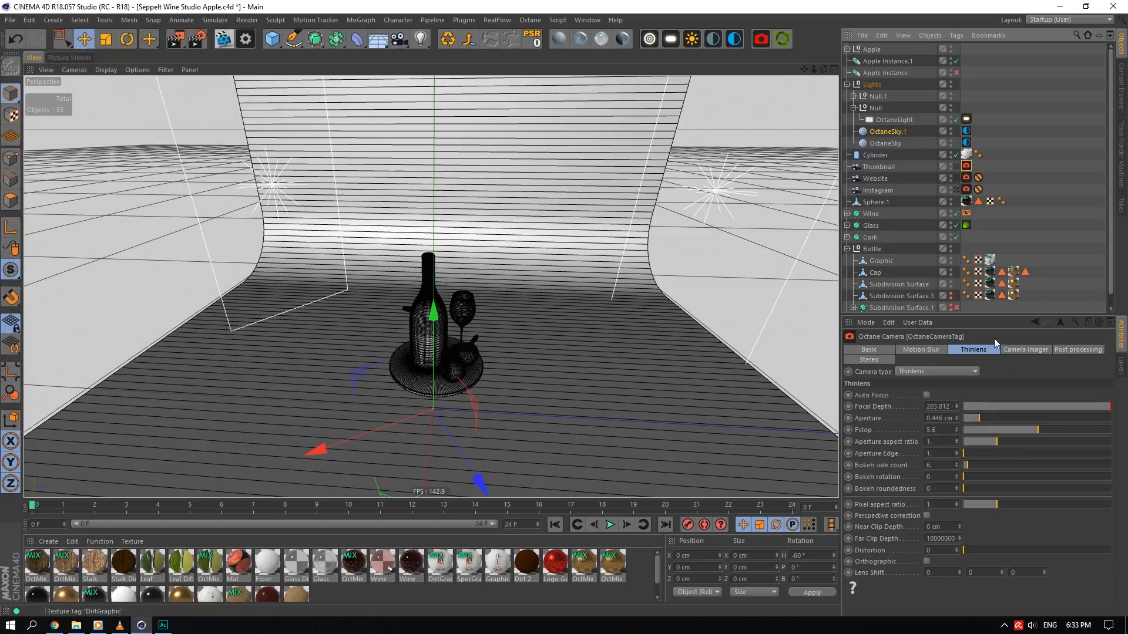
pyautogui.click(1026, 349)
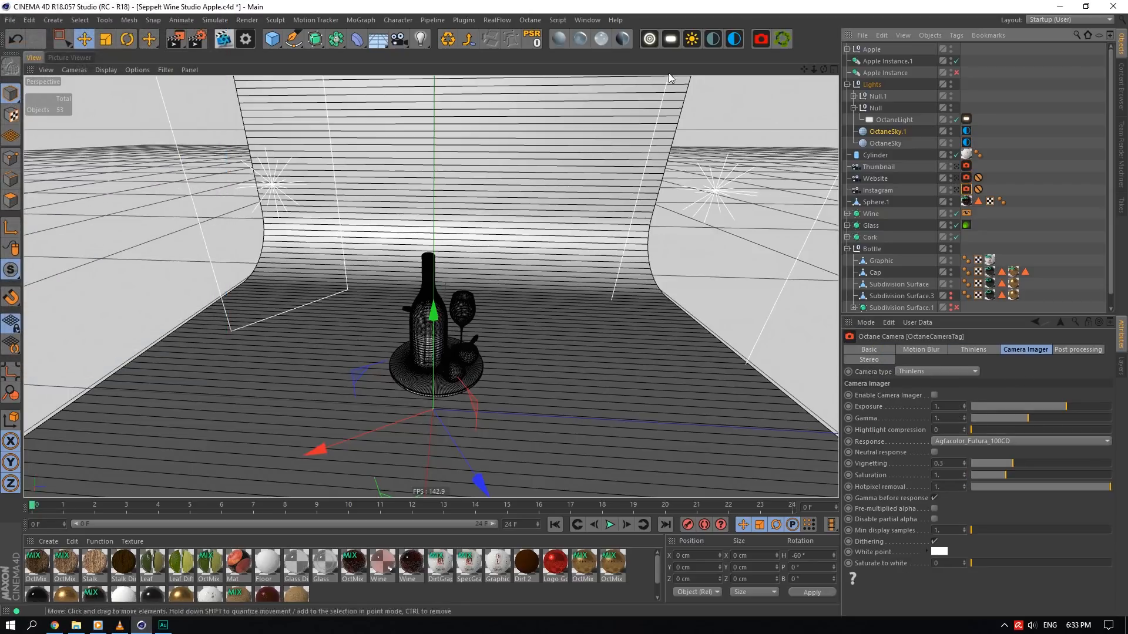
pyautogui.click(587, 20)
pyautogui.click(661, 304)
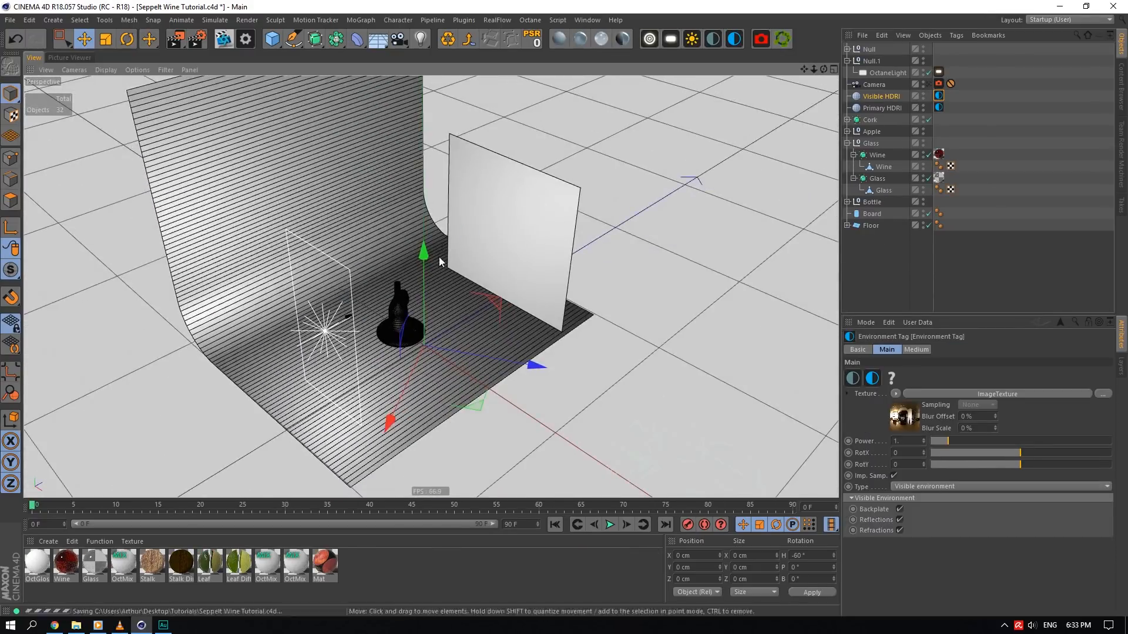
# - Select the round board under the bottle and disable the OctaneLight under Null.1
pyautogui.scroll(10, 405, 315)
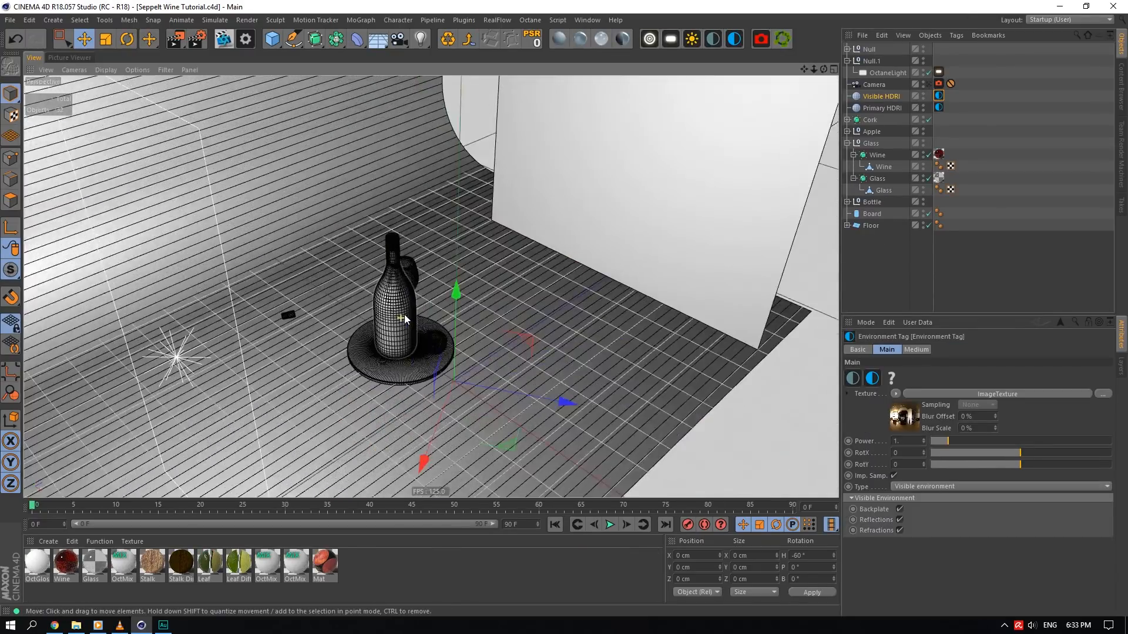
pyautogui.keyDown('alt'); pyautogui.moveTo(430, 286); pyautogui.dragTo(405, 279); pyautogui.keyUp('alt')
pyautogui.keyDown('alt'); pyautogui.moveTo(405, 279); pyautogui.dragTo(402, 241, button='middle'); pyautogui.keyUp('alt')
pyautogui.click(348, 358)
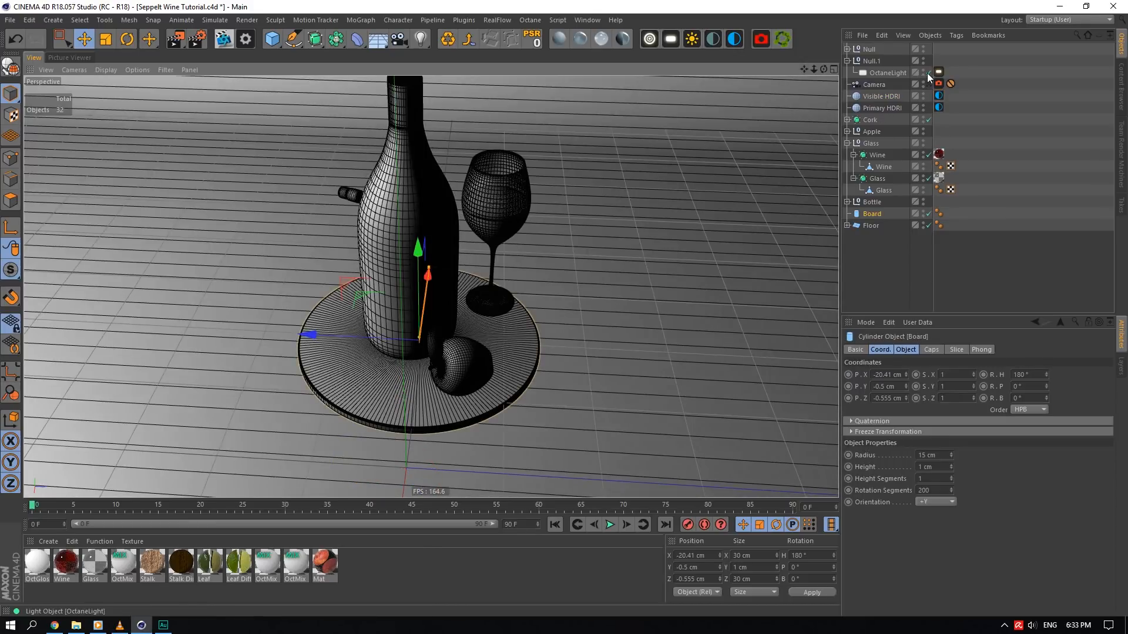
pyautogui.click(928, 72)
# - Isolate the board in the viewport and start a live Octane render of it
pyautogui.moveTo(822, 69); pyautogui.dragTo(775, 68)
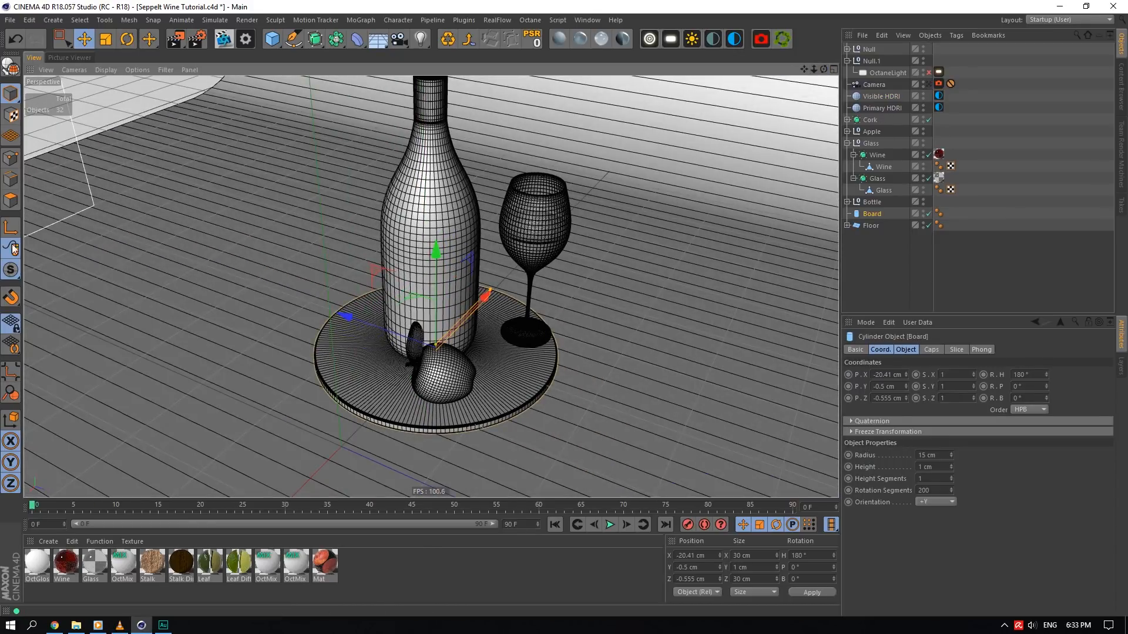
pyautogui.moveTo(11, 270); pyautogui.dragTo(72, 330)
pyautogui.click(223, 38)
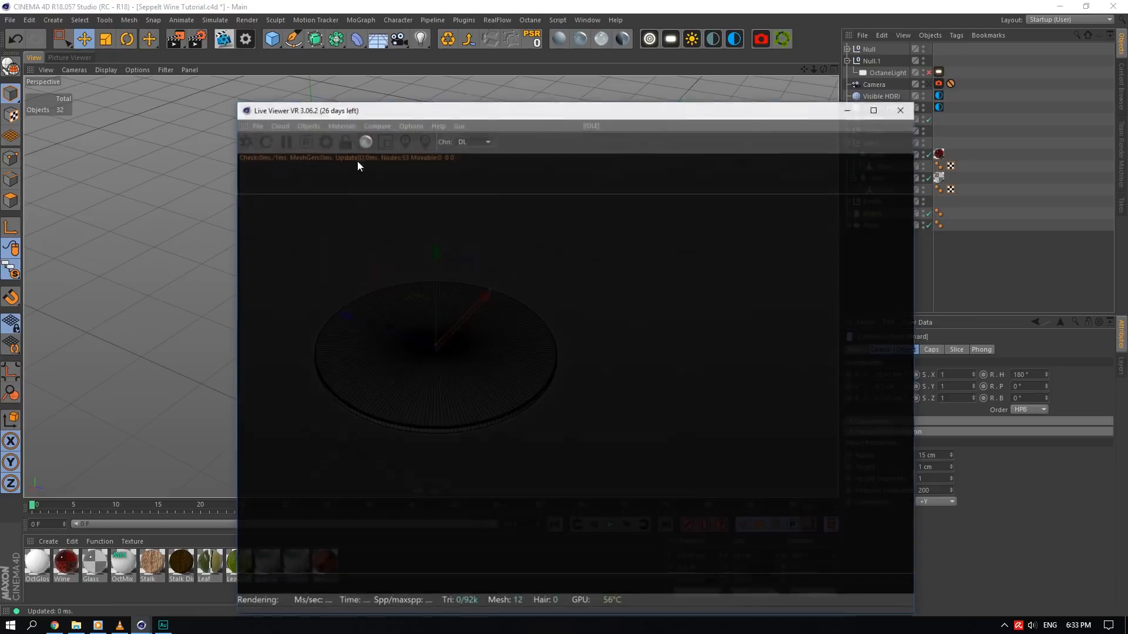
pyautogui.click(244, 143)
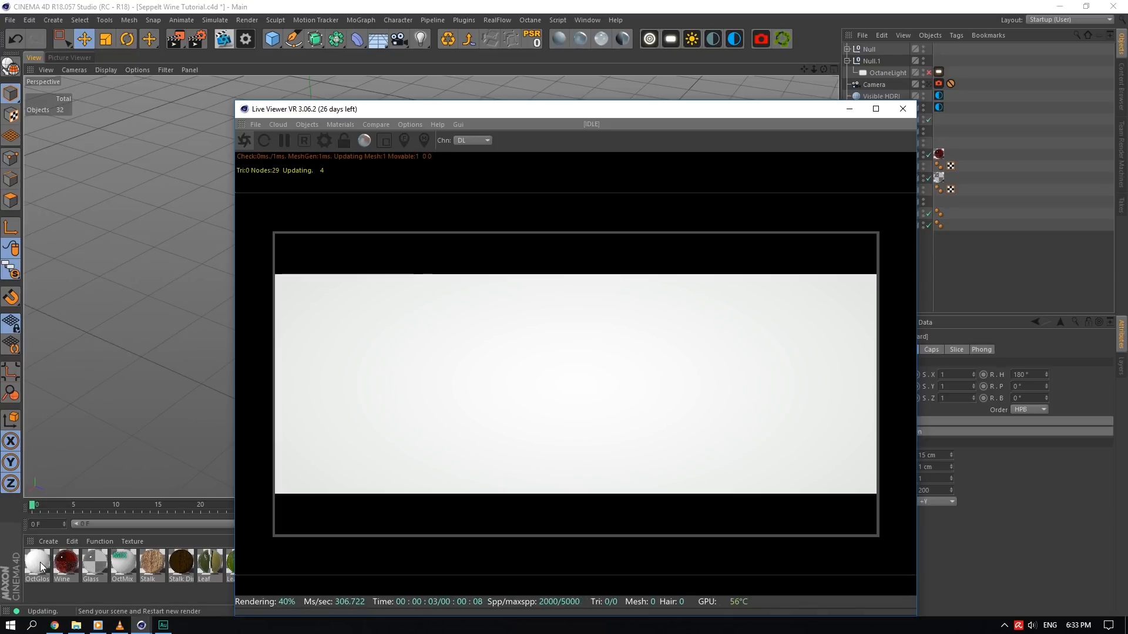
# - Rename the existing OctGlossy material as Reflector
pyautogui.doubleClick(40, 562)
pyautogui.write('Re')
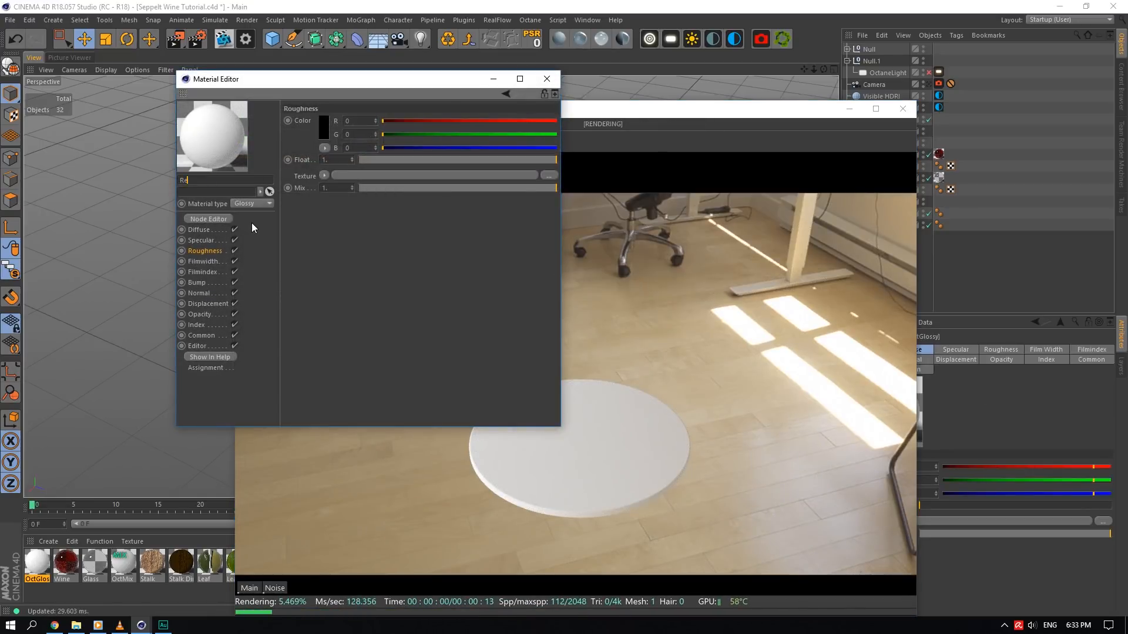
pyautogui.write('flect')
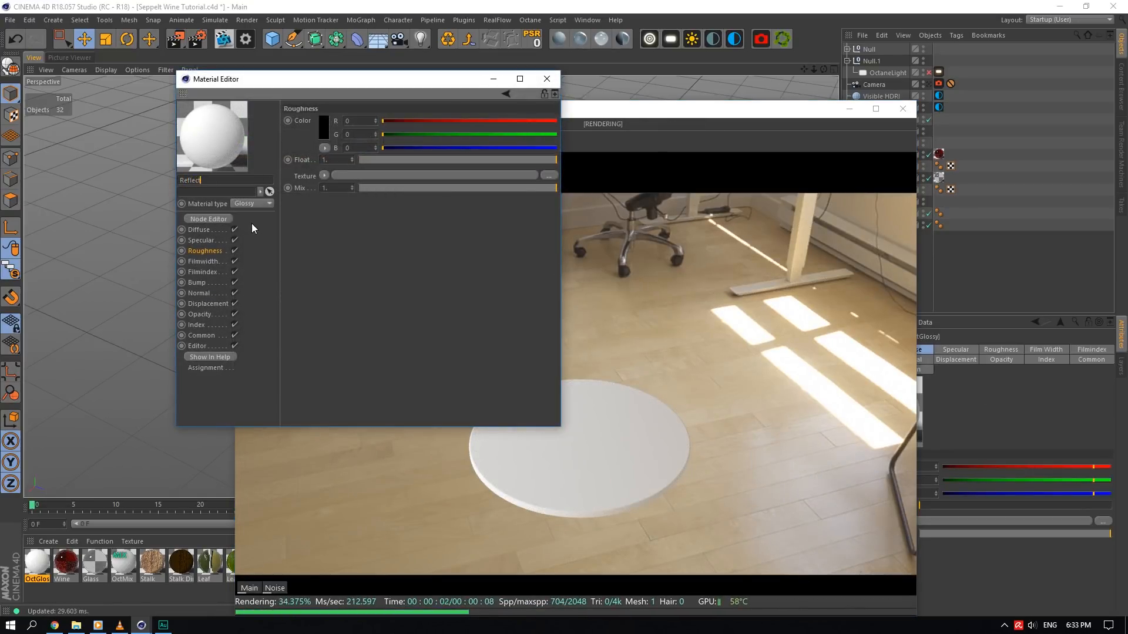
pyautogui.write('or')
pyautogui.press('Return')
# - Check the plane inside the Null group and rename the OctaneLight under Null.1 as Speed Light
pyautogui.moveTo(825, 108); pyautogui.dragTo(748, 128)
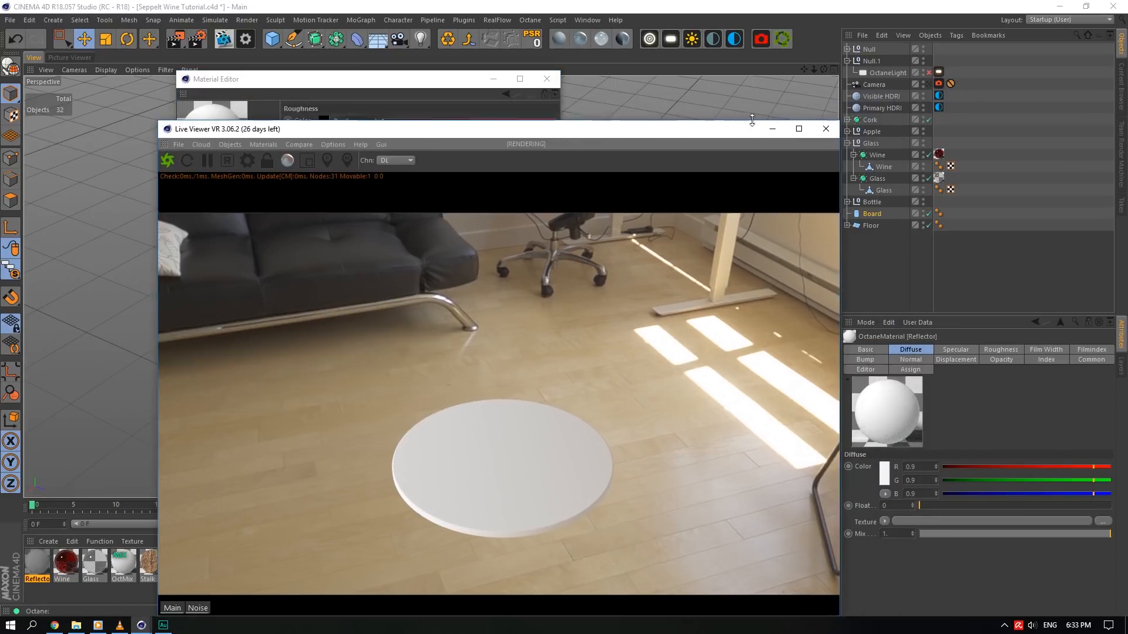
pyautogui.click(847, 49)
pyautogui.click(884, 61)
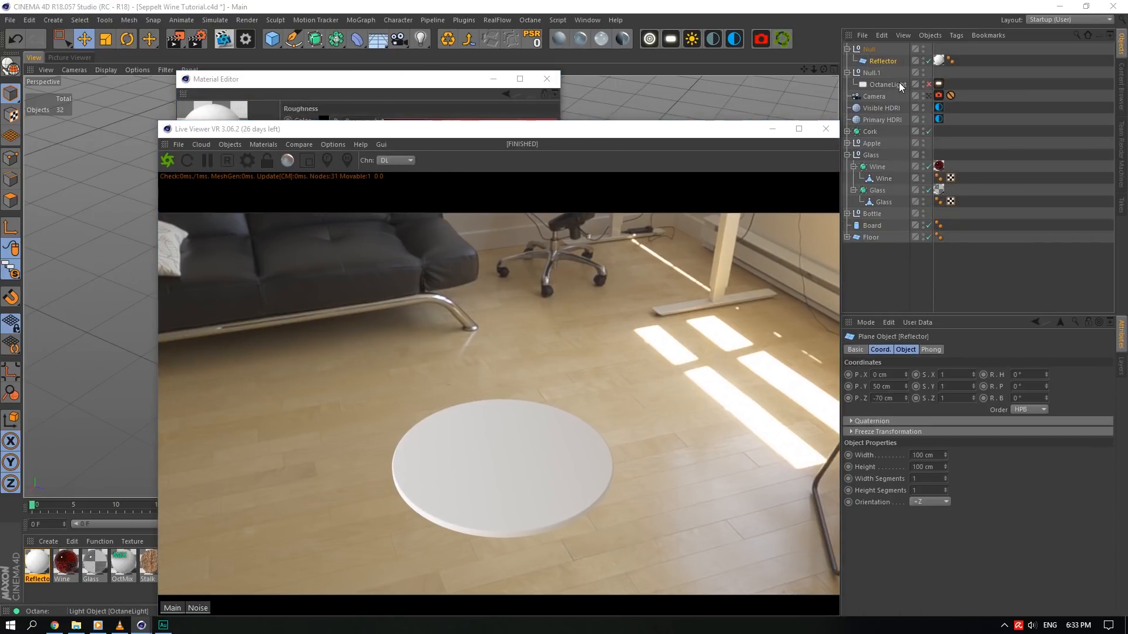
pyautogui.click(899, 84)
pyautogui.doubleClick(891, 83)
pyautogui.moveTo(890, 84); pyautogui.dragTo(834, 85)
pyautogui.write('S')
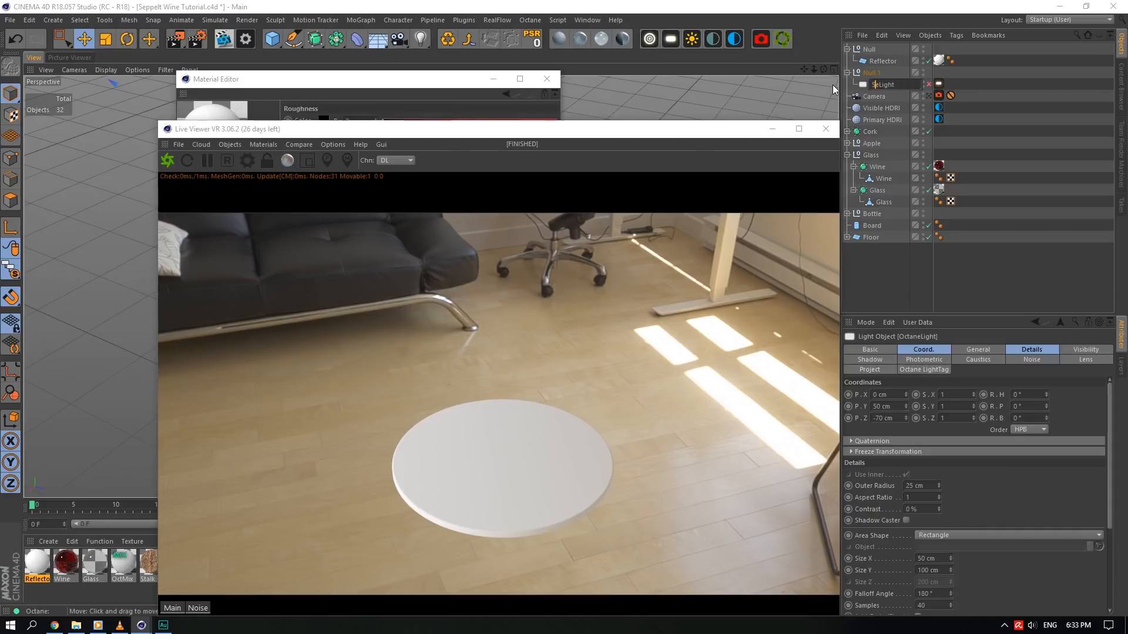
pyautogui.write('peed')
pyautogui.press('Return')
# - Create a new Octane glossy material and apply it to the board
pyautogui.moveTo(528, 130); pyautogui.dragTo(742, 165)
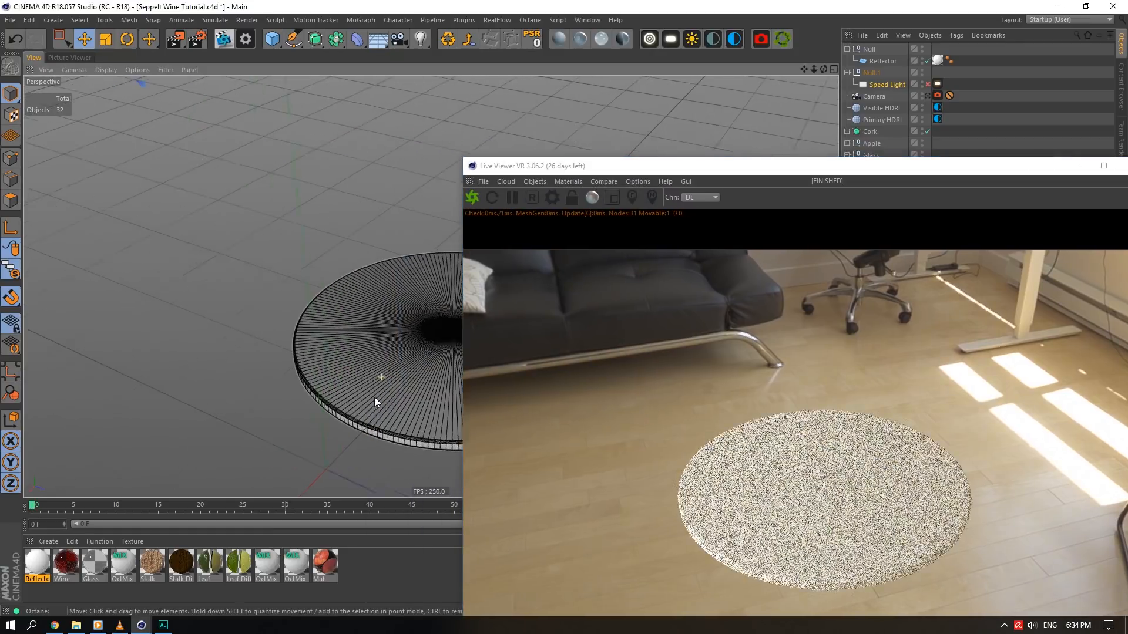
pyautogui.scroll(3, 396, 349)
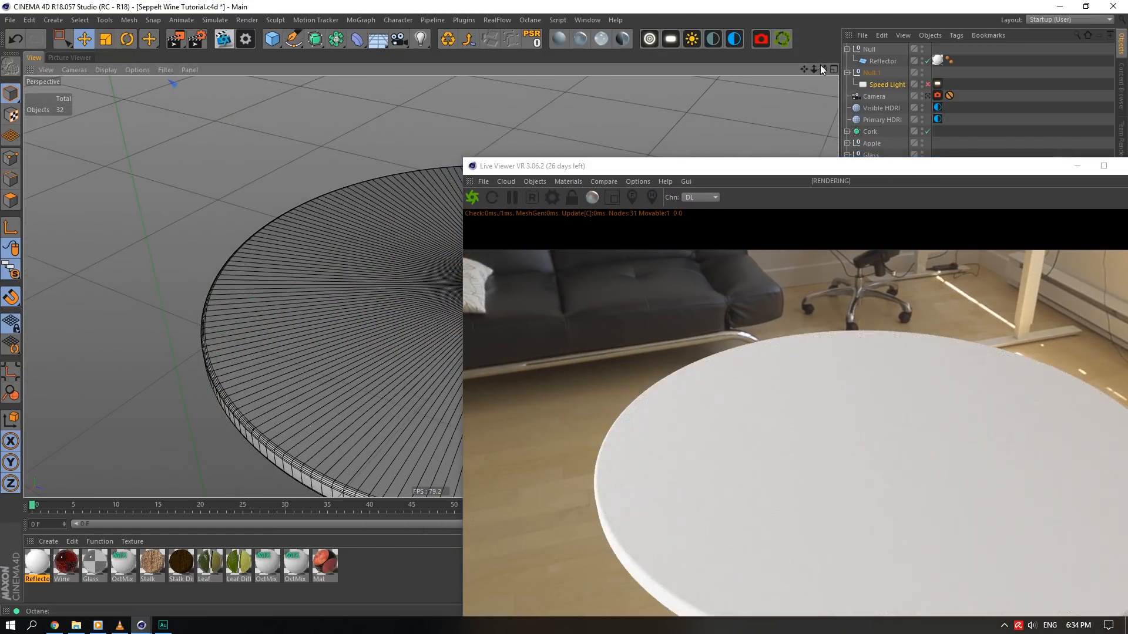
pyautogui.moveTo(824, 69); pyautogui.dragTo(858, 94)
pyautogui.moveTo(813, 70)
pyautogui.mouseDown()
pyautogui.moveTo(763, 69)
pyautogui.moveTo(820, 58)
pyautogui.moveTo(802, 65)
pyautogui.mouseUp()
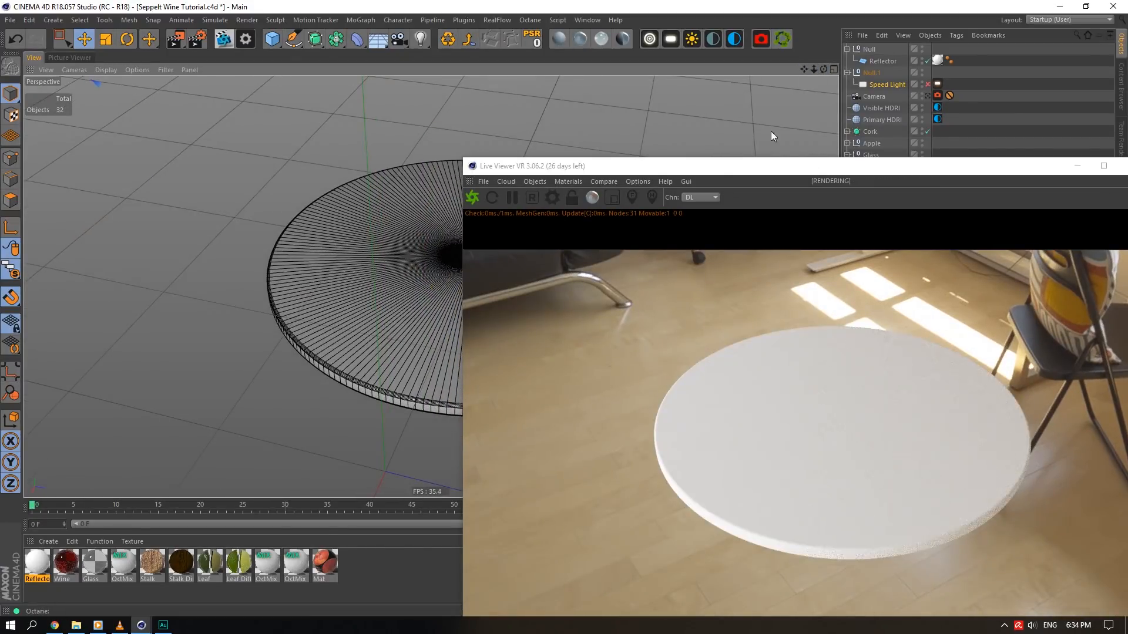
pyautogui.click(586, 44)
pyautogui.moveTo(51, 562); pyautogui.dragTo(811, 461)
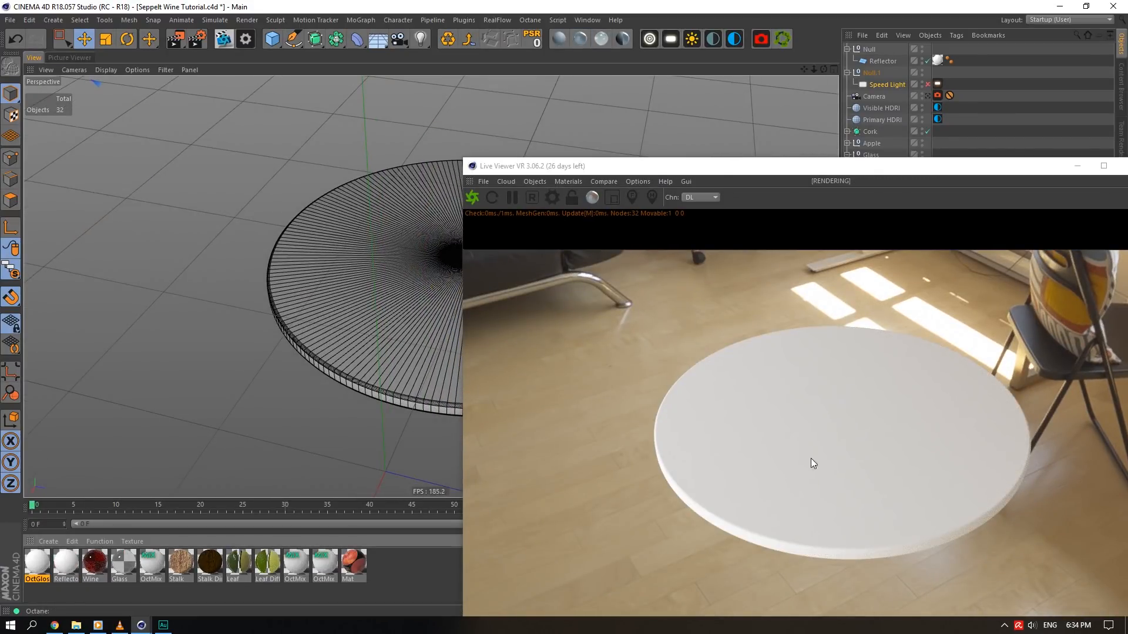
# - Rename the board's new OctGlossy material as Board
pyautogui.moveTo(799, 169); pyautogui.dragTo(670, 146)
pyautogui.doubleClick(50, 561)
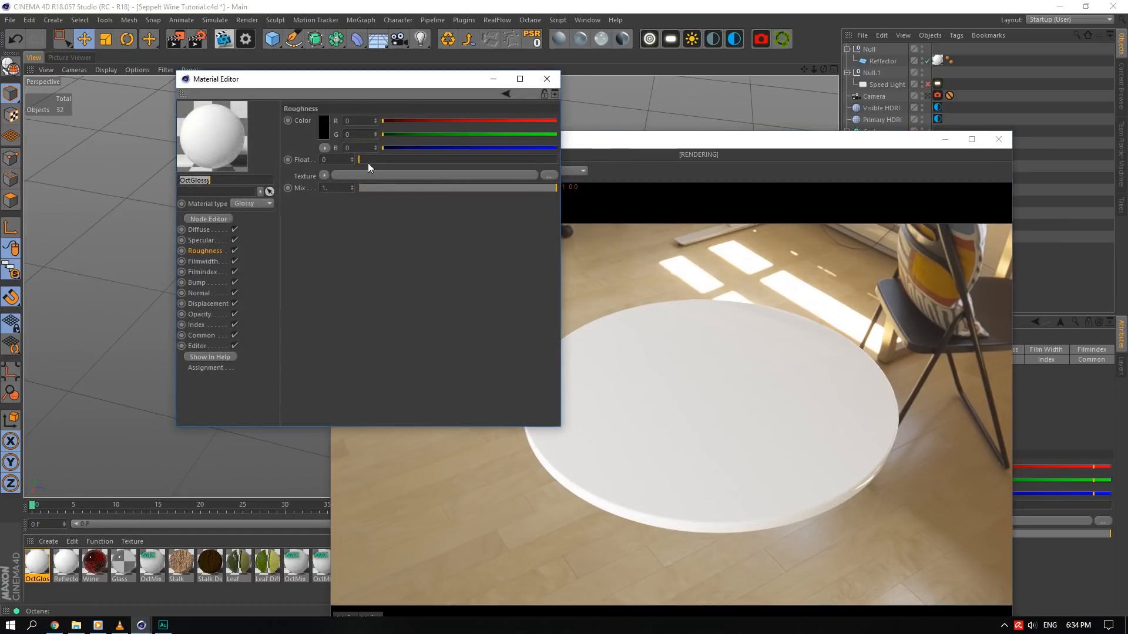
pyautogui.moveTo(724, 146); pyautogui.dragTo(706, 119)
pyautogui.click(168, 189)
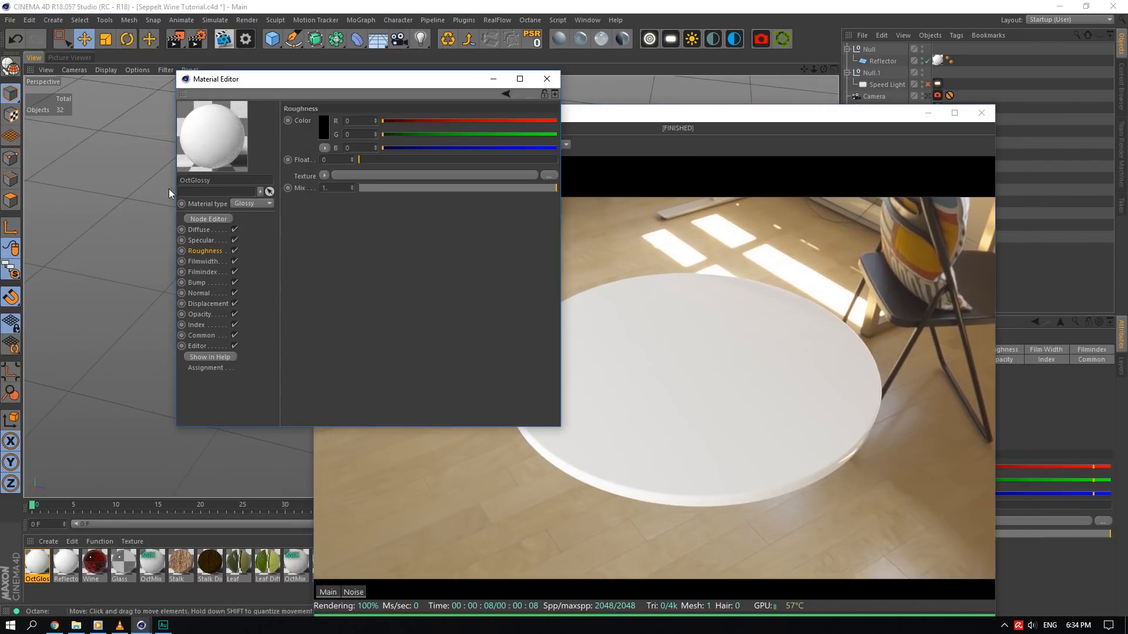
pyautogui.write('Board')
# - Add an Octane ImageTexture shader to the Board material's Diffuse channel
pyautogui.click(324, 176)
pyautogui.click(209, 231)
pyautogui.click(209, 231)
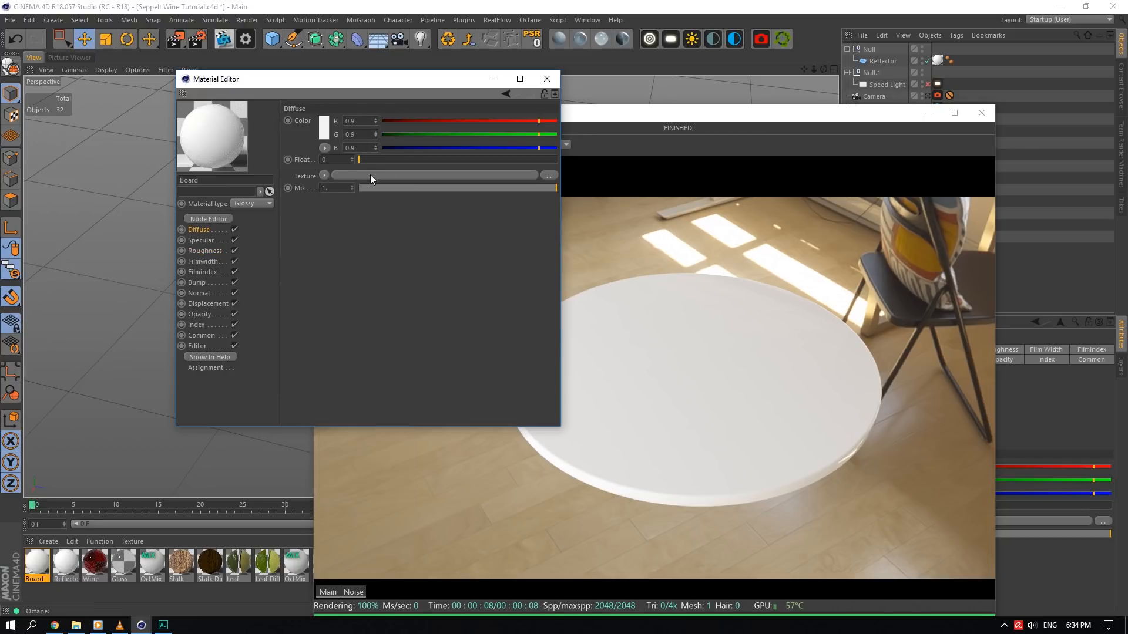
pyautogui.click(324, 175)
pyautogui.moveTo(364, 407)
pyautogui.click(439, 315)
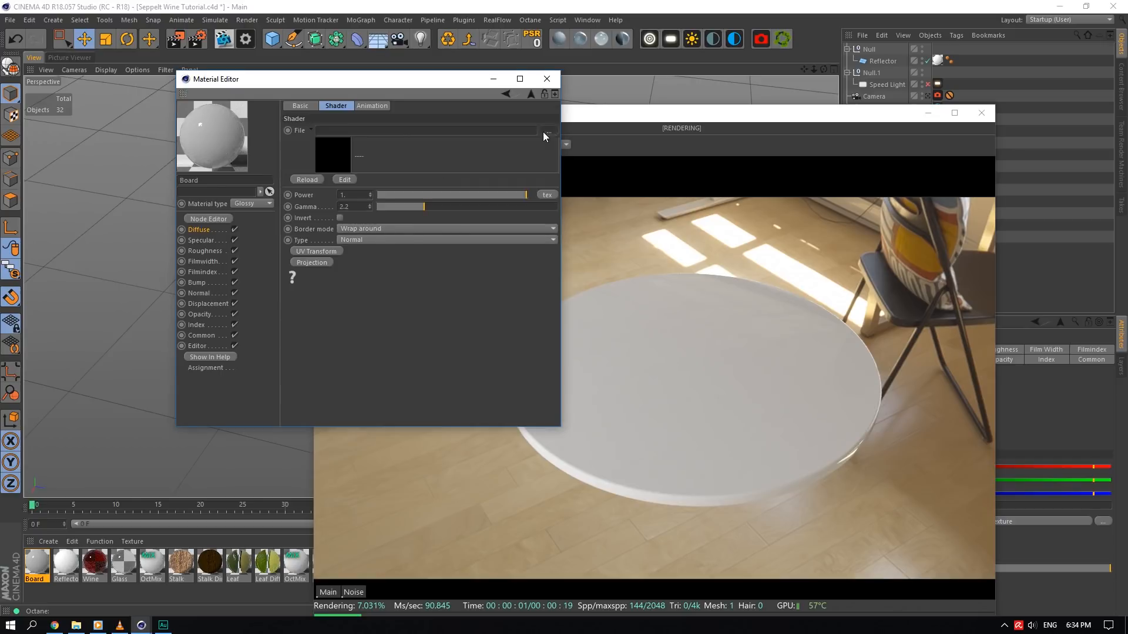
# - Load Marble03_COL_3K.jpg from the Poliigon Tiles folder Marble 03 into the diffuse ImageTexture shader
pyautogui.click(547, 131)
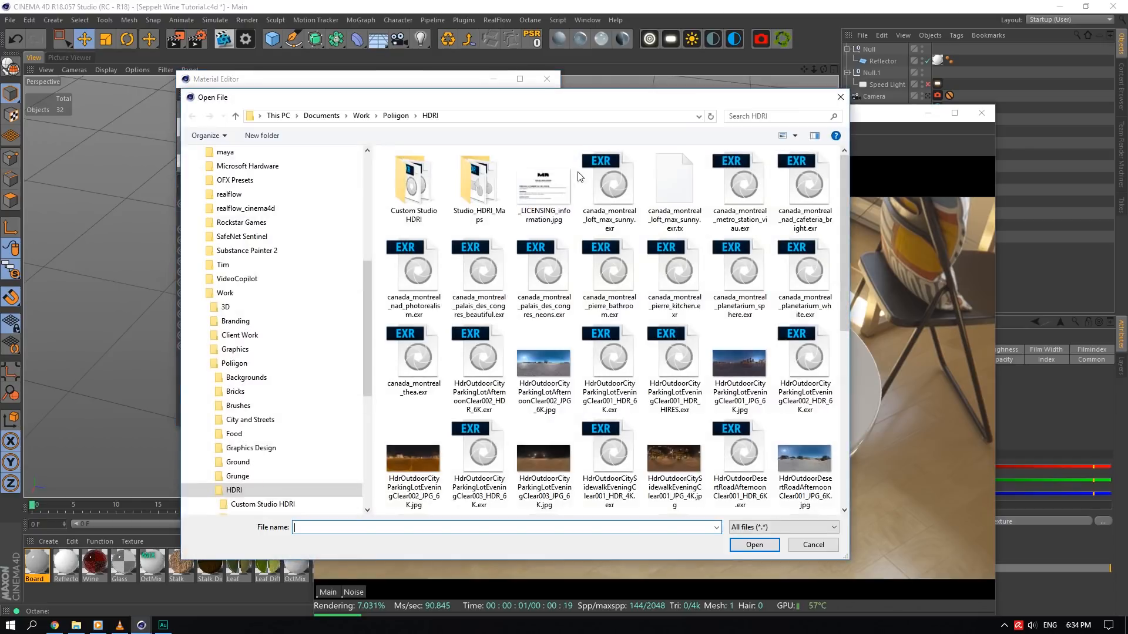
pyautogui.click(397, 116)
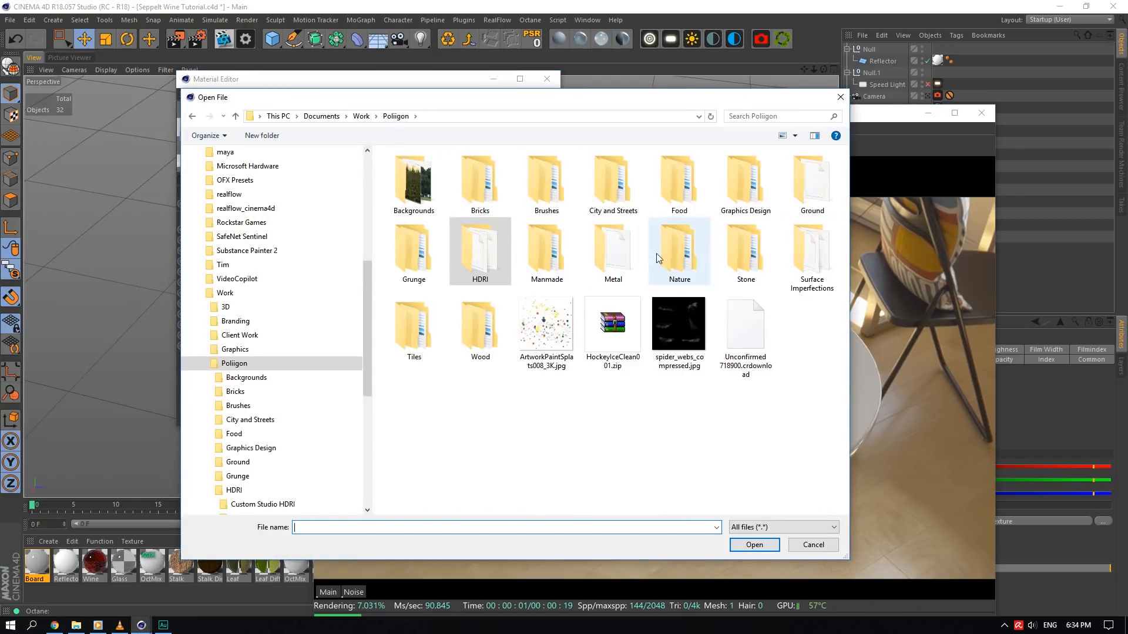
pyautogui.doubleClick(727, 257)
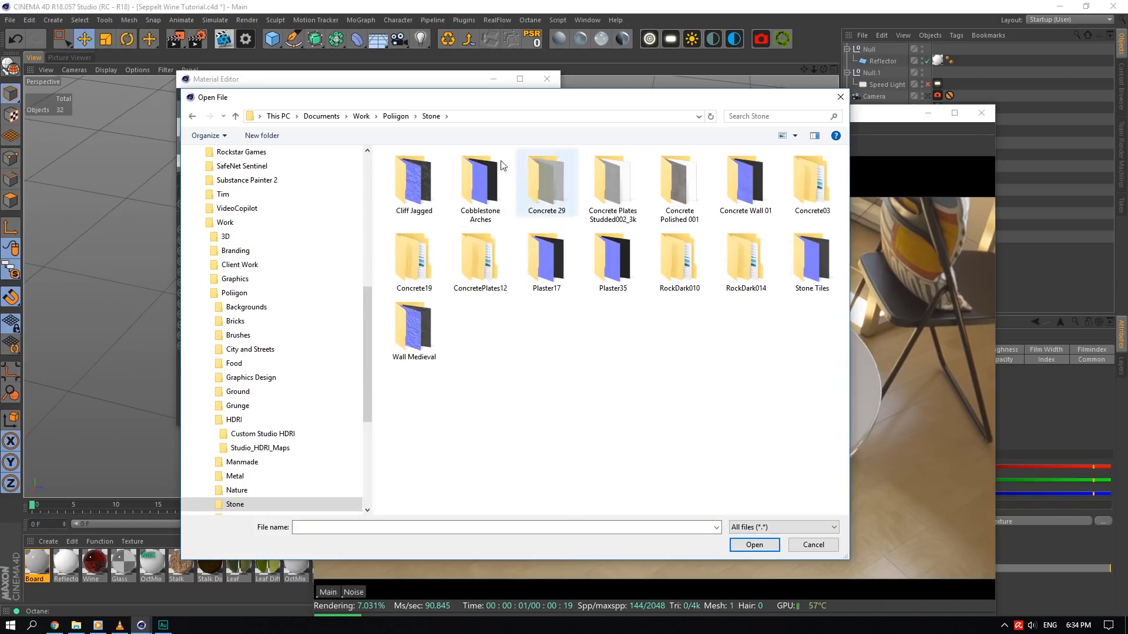
pyautogui.click(393, 116)
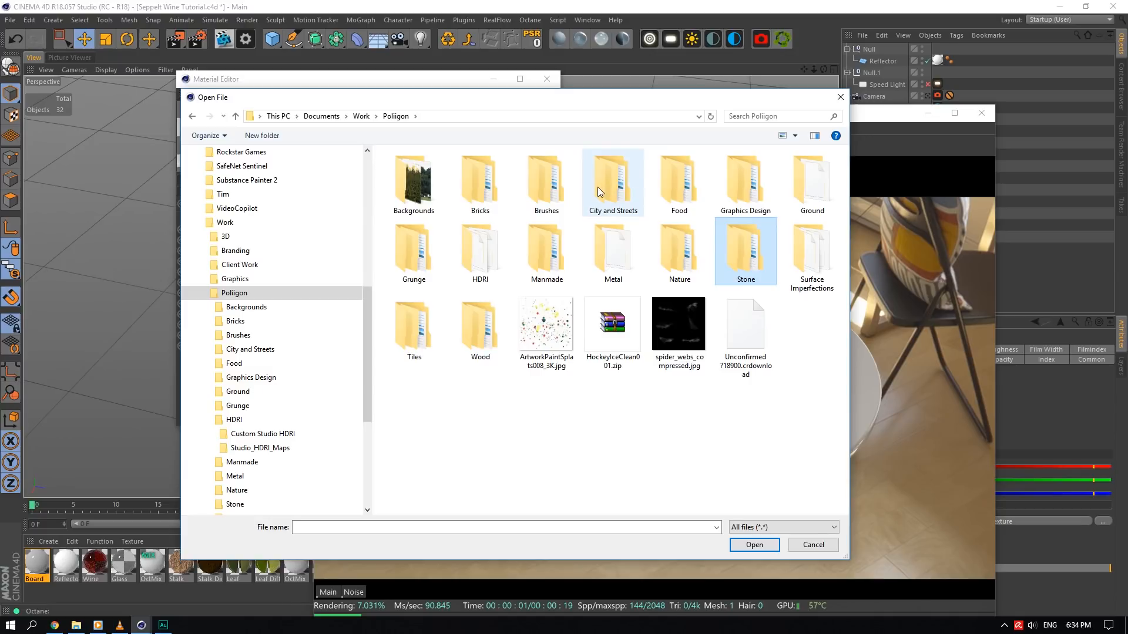
pyautogui.doubleClick(413, 329)
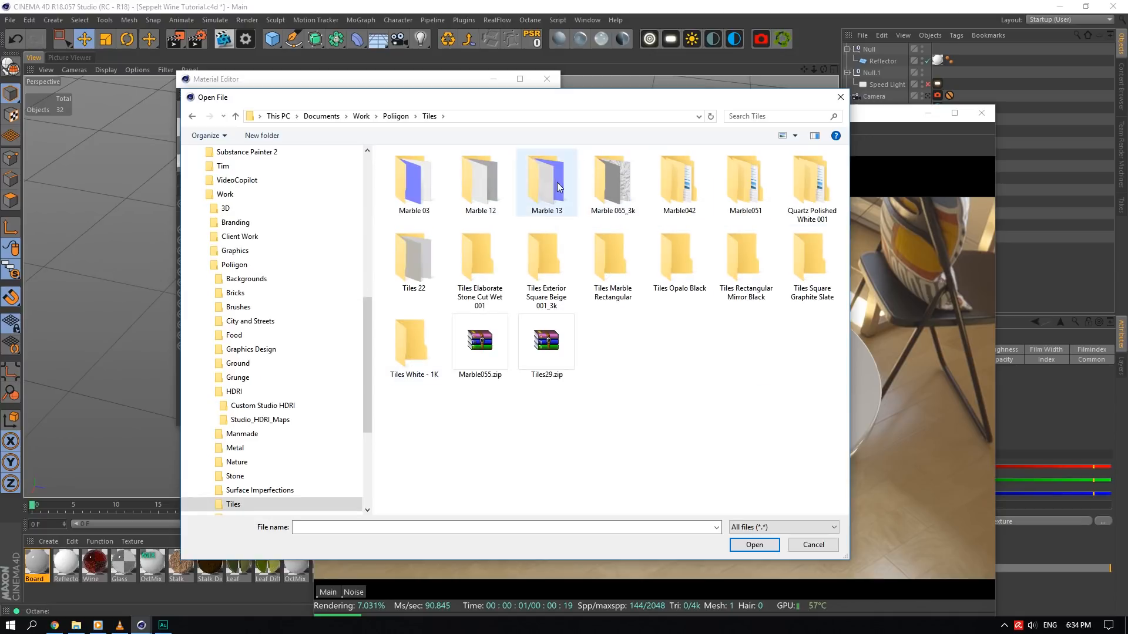
pyautogui.doubleClick(546, 182)
pyautogui.click(429, 116)
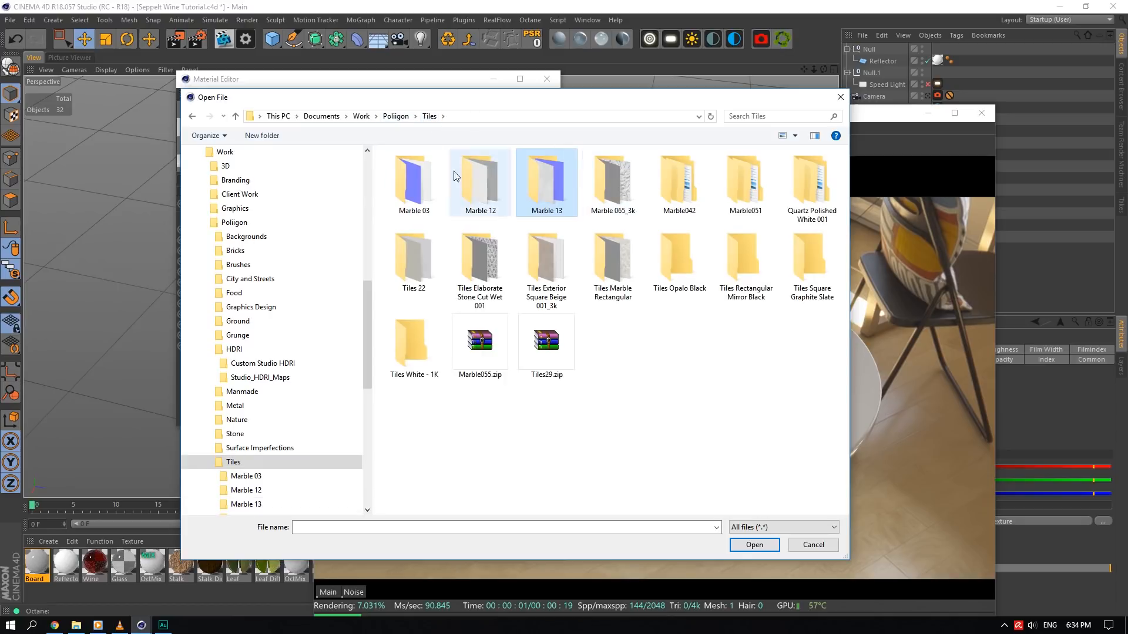
pyautogui.doubleClick(413, 177)
pyautogui.doubleClick(413, 178)
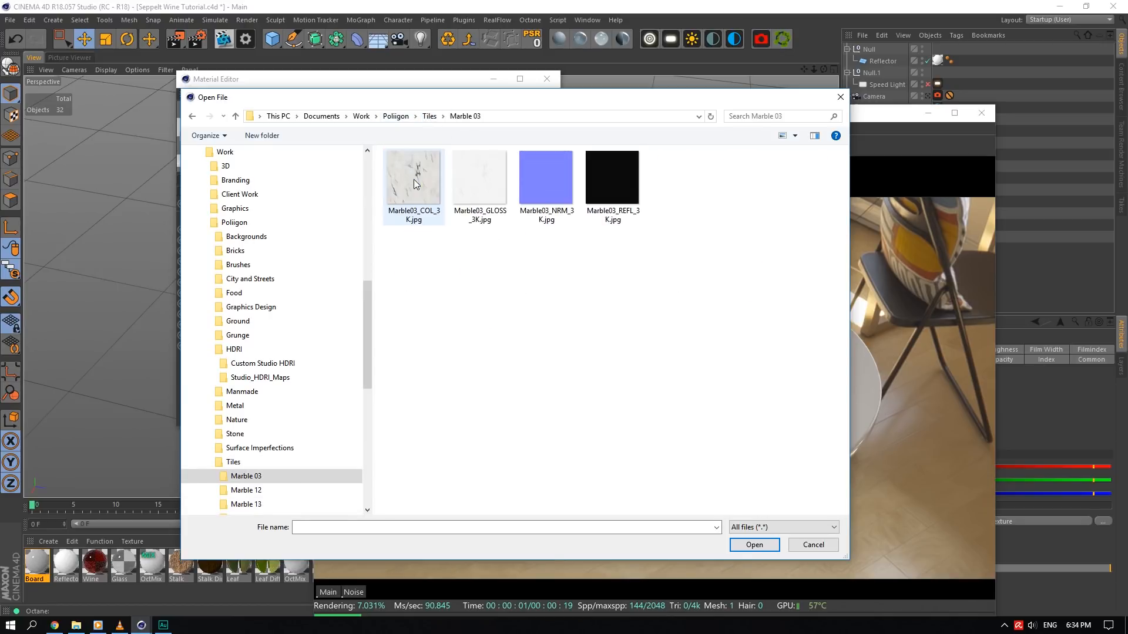
pyautogui.click(414, 178)
pyautogui.click(766, 541)
pyautogui.click(617, 353)
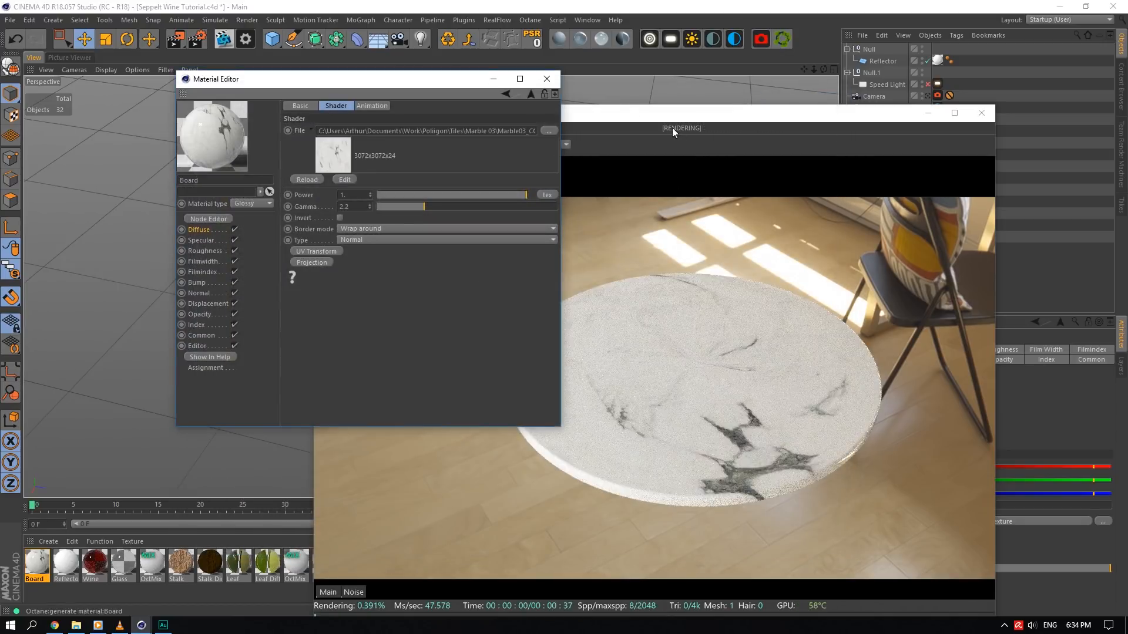
# - Examine the marble board in the live render up close and through the scene camera
pyautogui.click(672, 128)
pyautogui.moveTo(686, 114); pyautogui.dragTo(864, 168)
pyautogui.scroll(5, 623, 137)
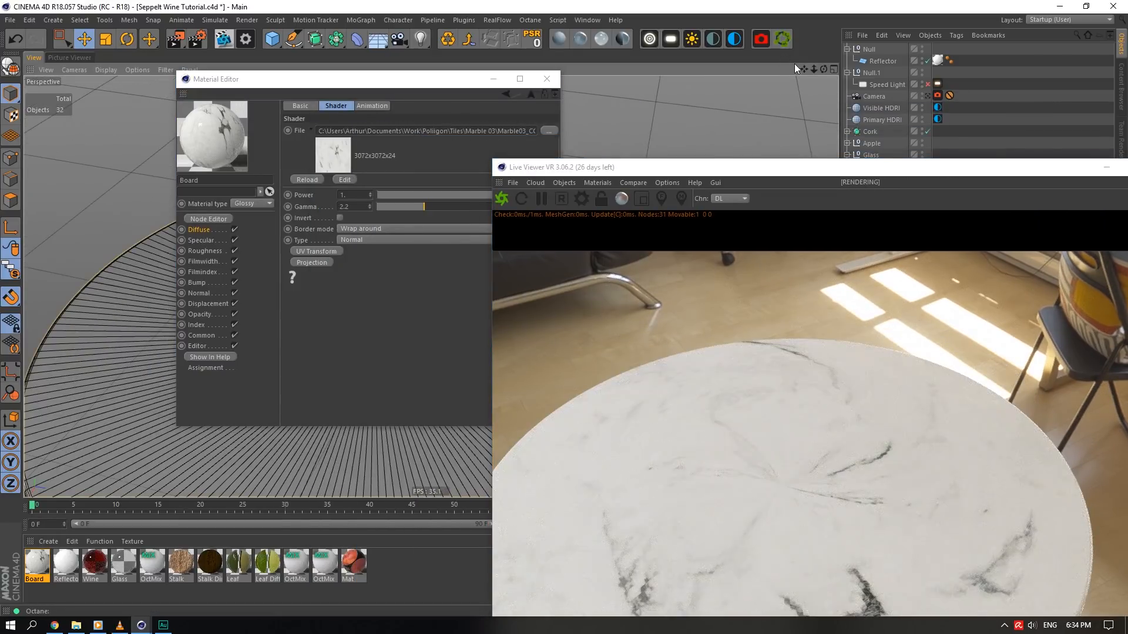
pyautogui.scroll(-4, 781, 115)
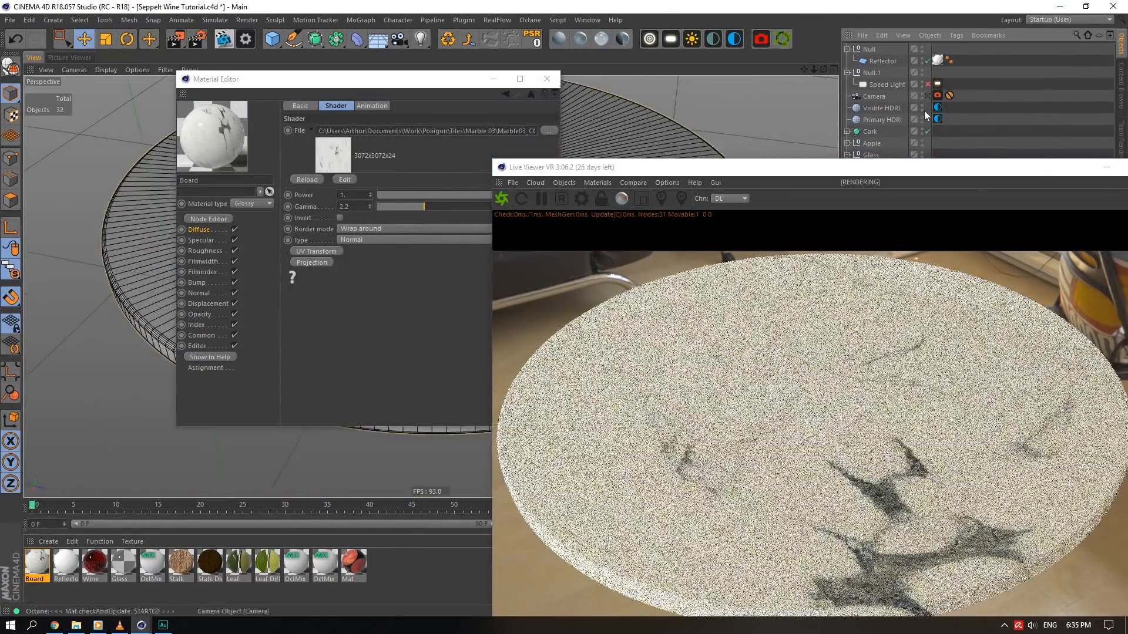
pyautogui.click(927, 95)
pyautogui.moveTo(902, 172); pyautogui.dragTo(721, 112)
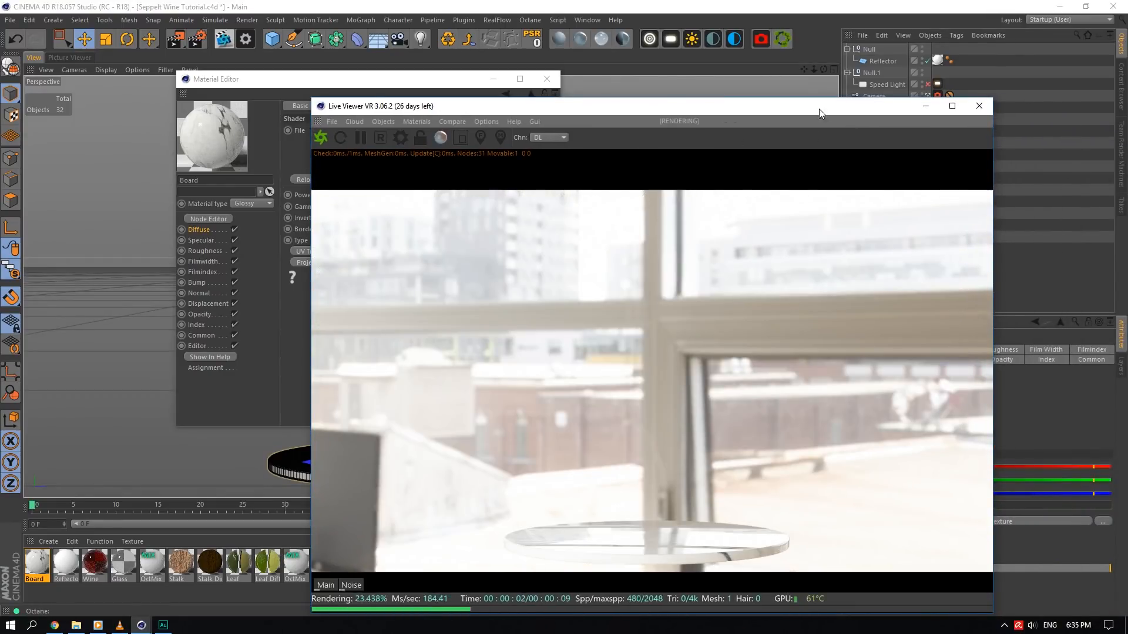
pyautogui.moveTo(821, 113); pyautogui.dragTo(933, 158)
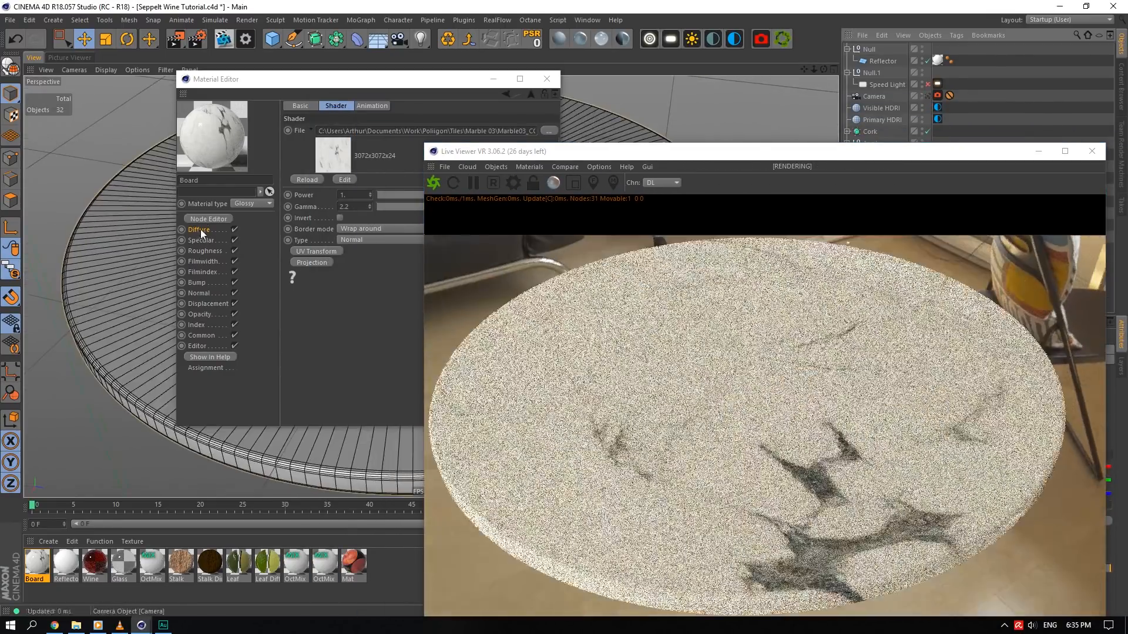
# - Copy the Board material's diffuse ImageTexture shader and paste it into the Normal channel
pyautogui.click(200, 229)
pyautogui.click(324, 176)
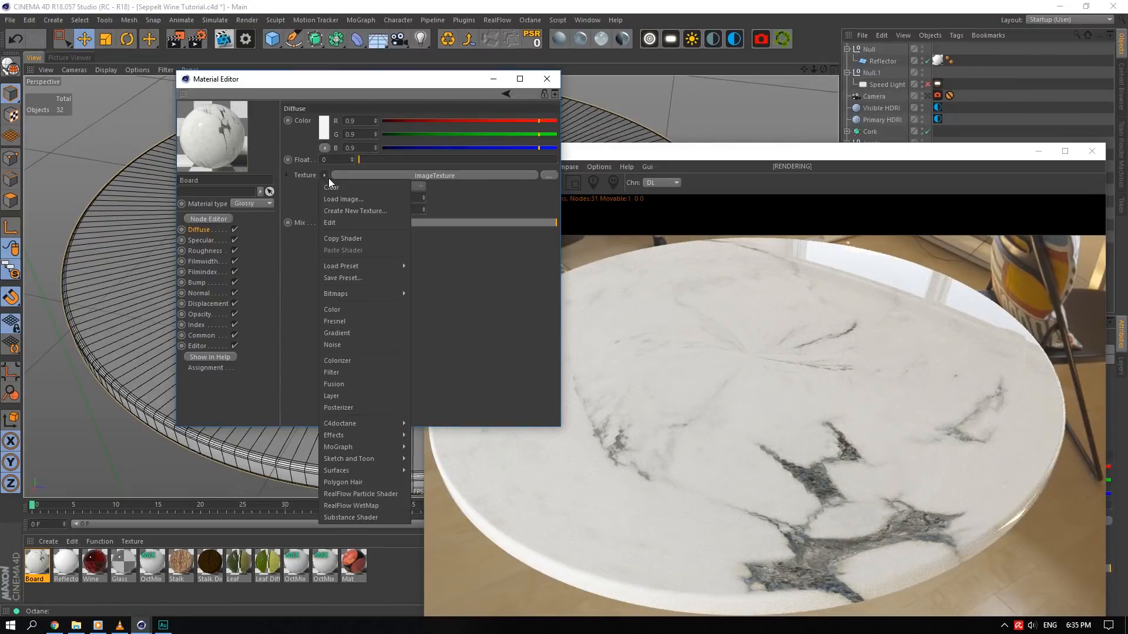
pyautogui.click(345, 239)
pyautogui.click(204, 252)
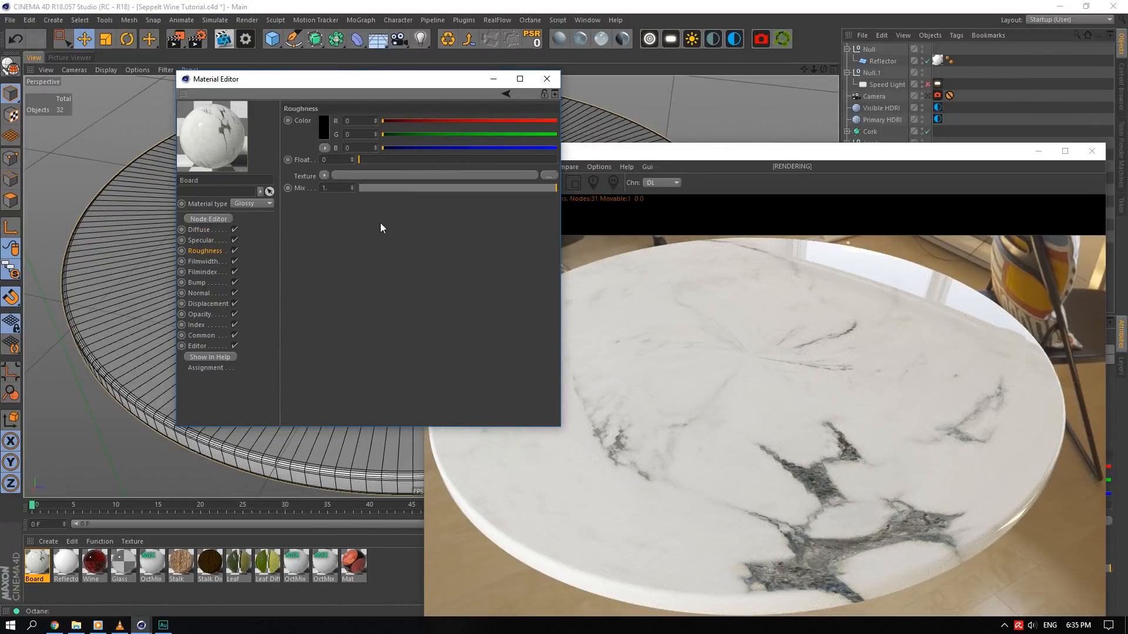
pyautogui.click(200, 293)
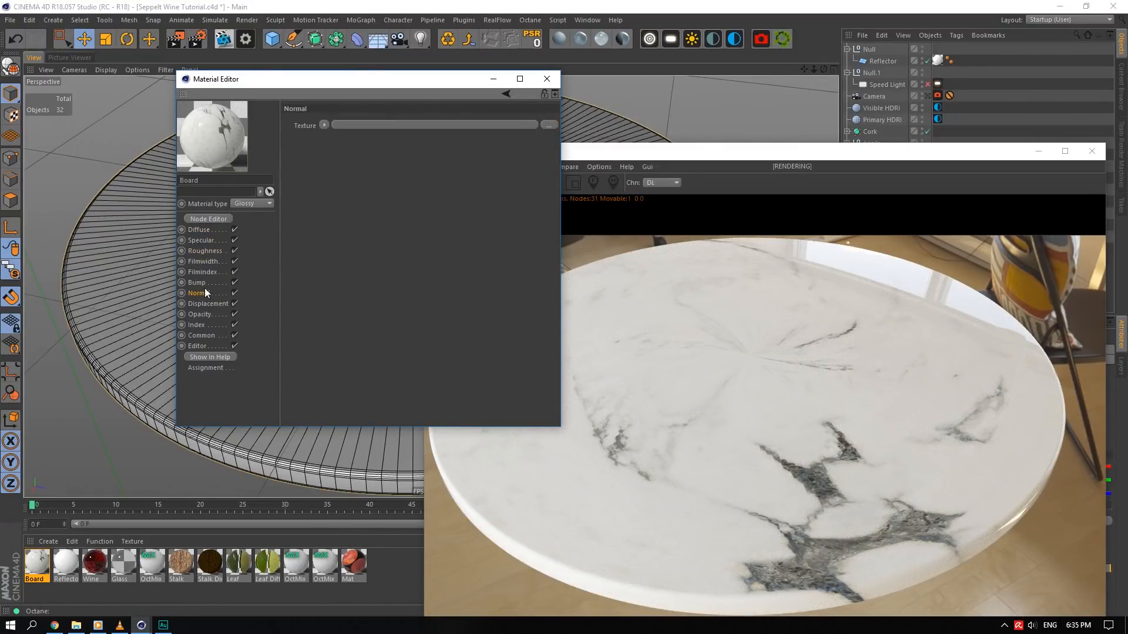
pyautogui.click(325, 125)
pyautogui.click(347, 189)
# - Load Marble03_NRM_3K.jpg into the Board material's normal ImageTexture shader, keeping the image at its original location
pyautogui.click(333, 141)
pyautogui.click(548, 125)
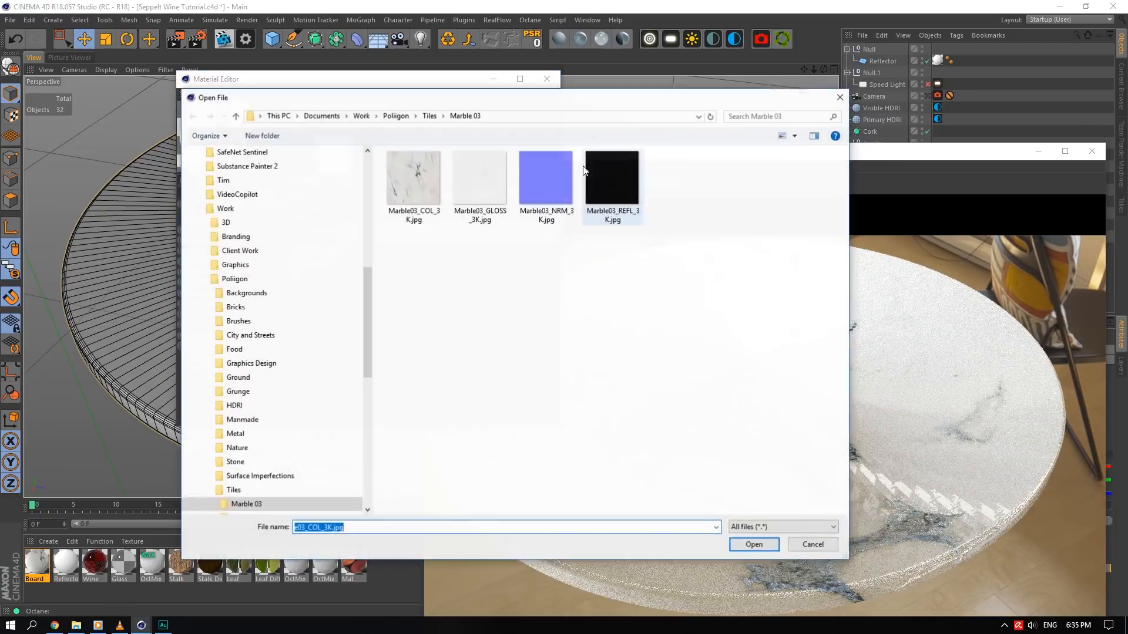
pyautogui.click(546, 177)
pyautogui.click(754, 544)
pyautogui.click(634, 355)
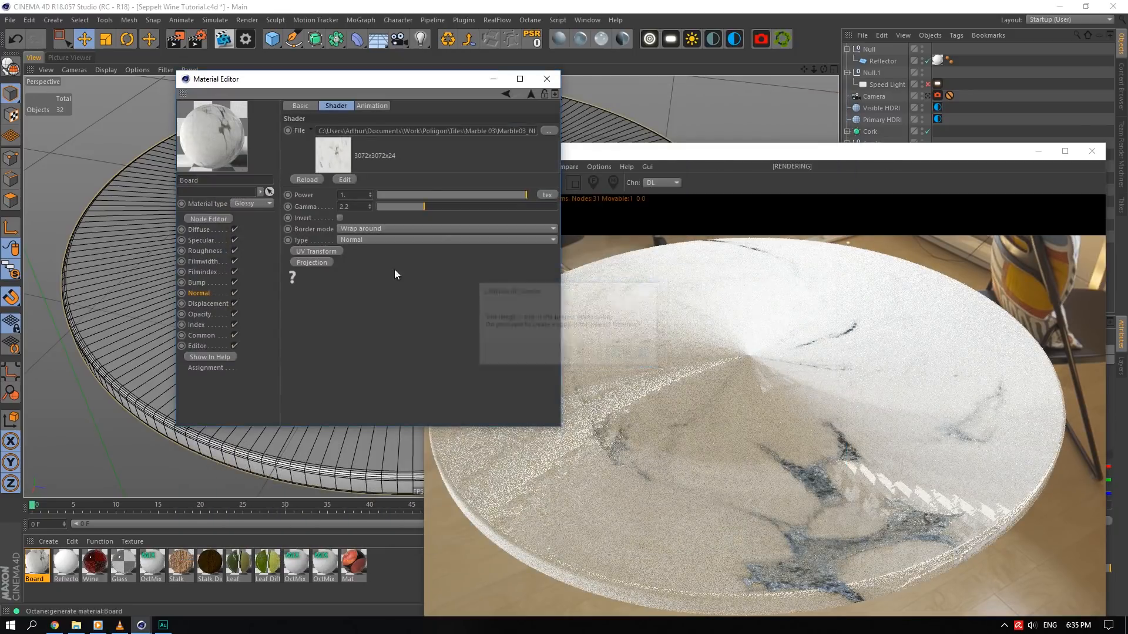
# - Paste the copied ImageTexture shader into the Board material's Roughness channel
pyautogui.click(200, 241)
pyautogui.click(324, 176)
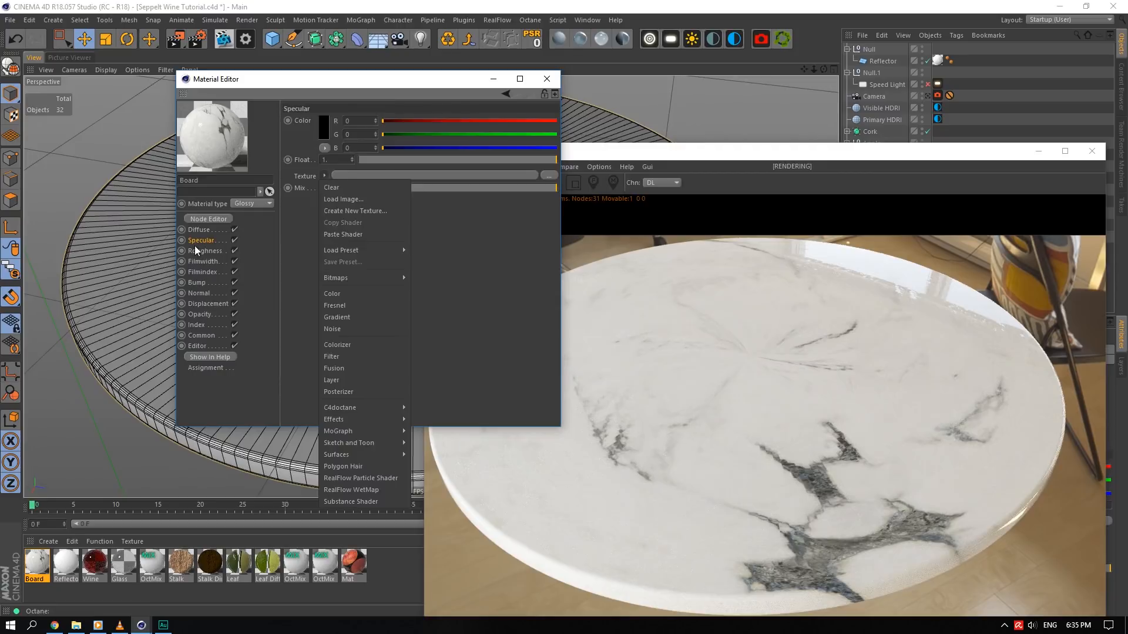
pyautogui.click(199, 251)
pyautogui.click(325, 177)
pyautogui.click(343, 234)
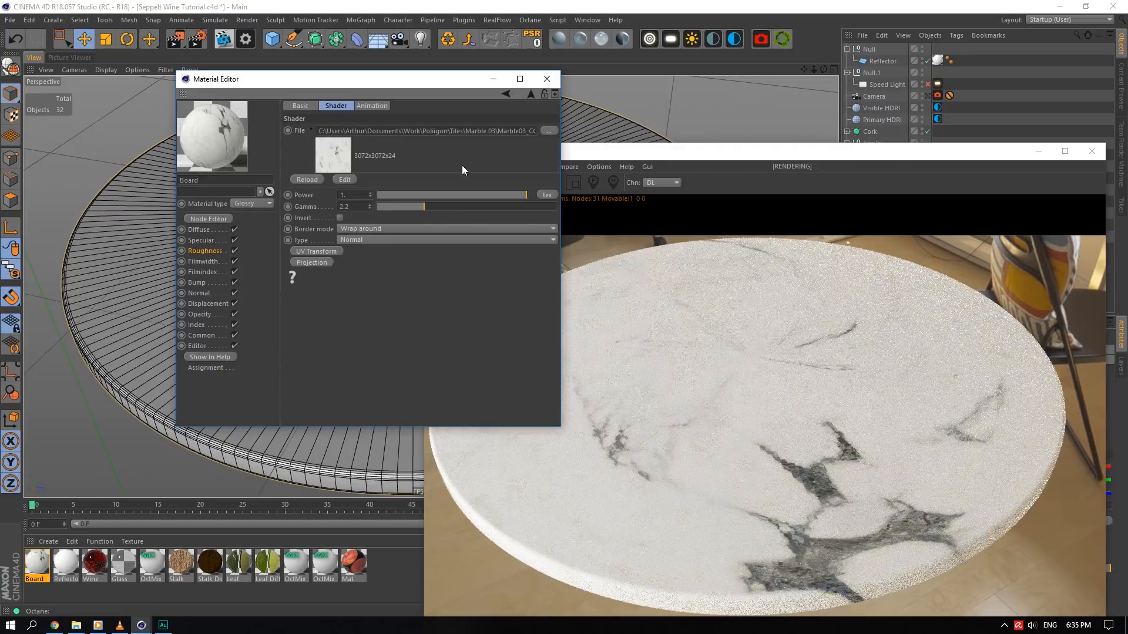
# - Load Marble03_GLOSS_3K.jpg into the Board material's roughness ImageTexture shader
pyautogui.click(547, 130)
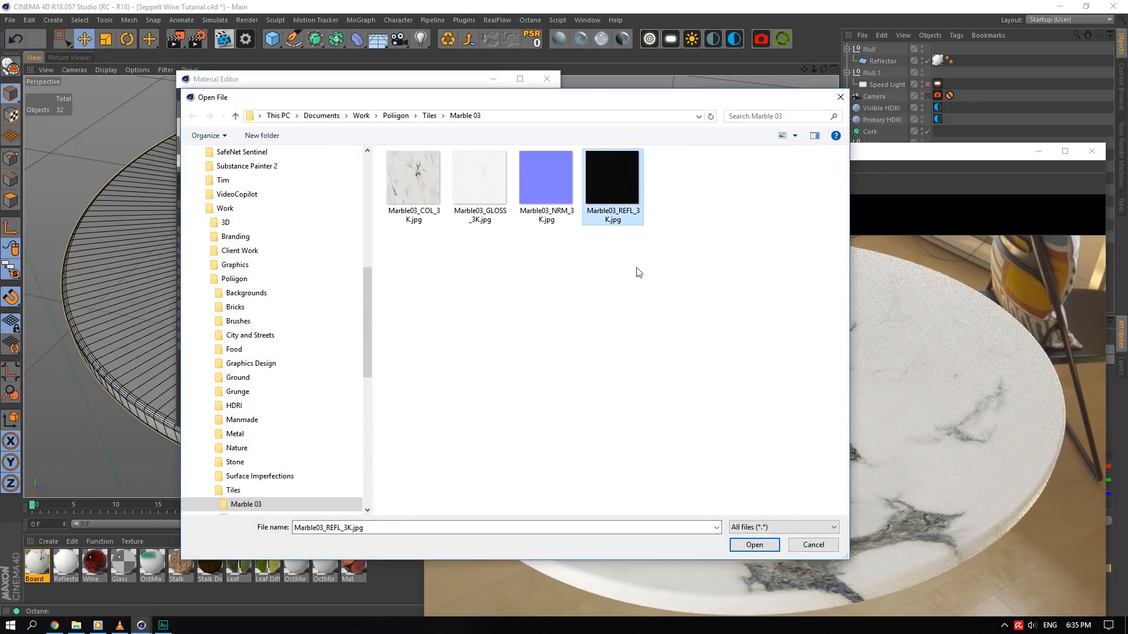
pyautogui.click(478, 194)
pyautogui.click(755, 544)
pyautogui.click(644, 352)
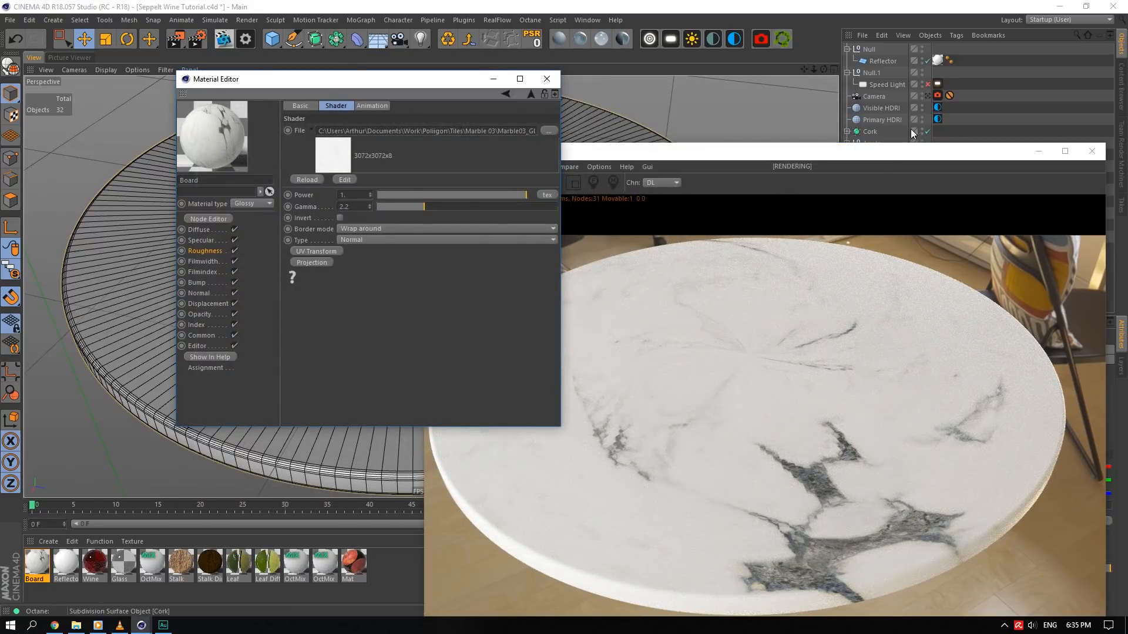
# - Check the marble board through the scene camera, and save the project after closing the Material Editor
pyautogui.click(928, 96)
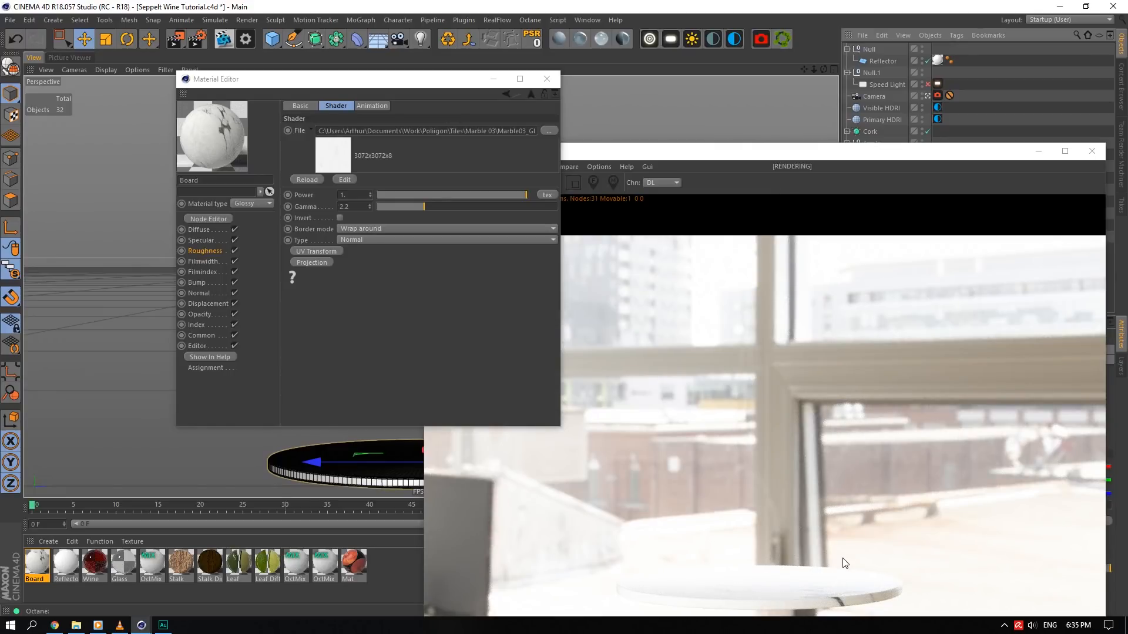
pyautogui.click(928, 96)
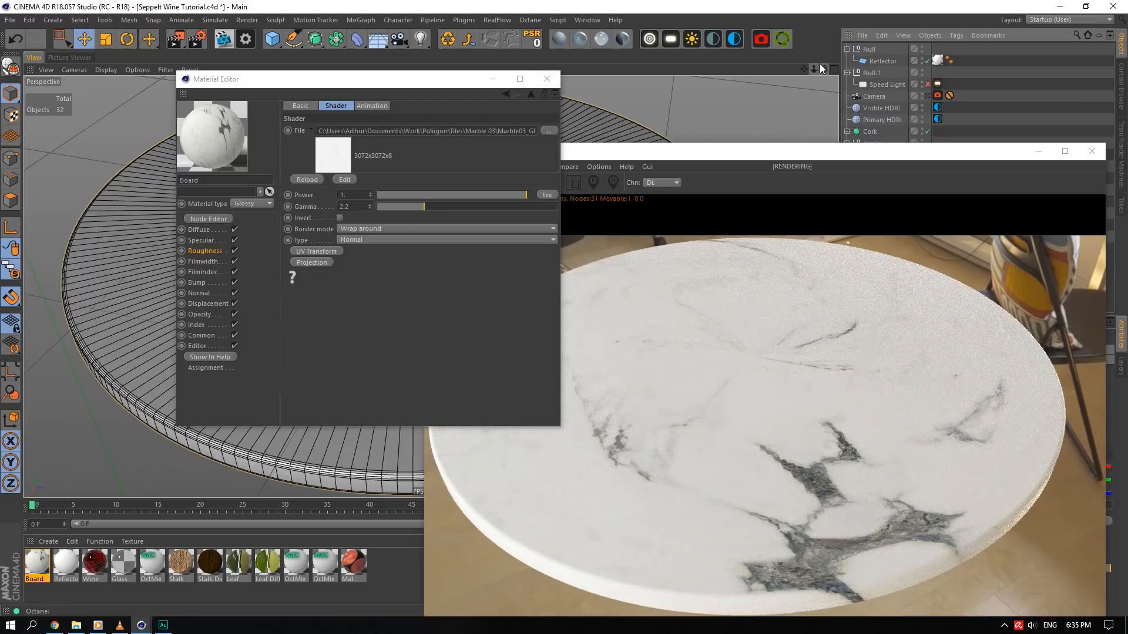
pyautogui.moveTo(814, 70); pyautogui.dragTo(852, 70)
pyautogui.moveTo(823, 69); pyautogui.dragTo(770, 69)
pyautogui.click(548, 80)
pyautogui.hotkey('ctrl', 's')
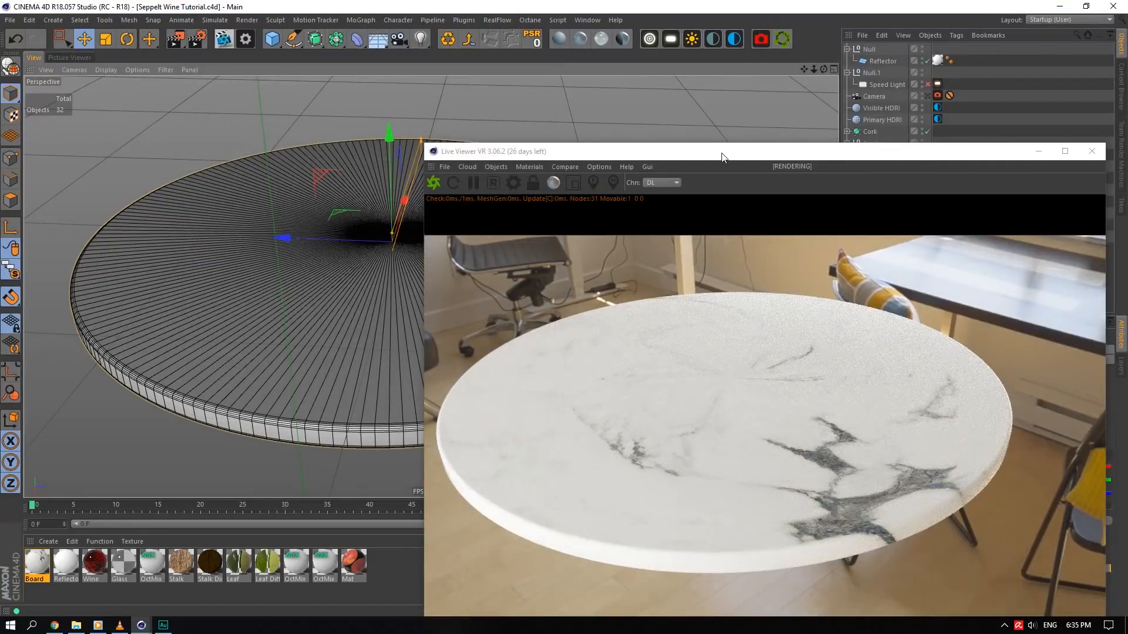
# - Collapse the Glass group and isolate the Cork object in the viewport and live render
pyautogui.moveTo(722, 157); pyautogui.dragTo(761, 310)
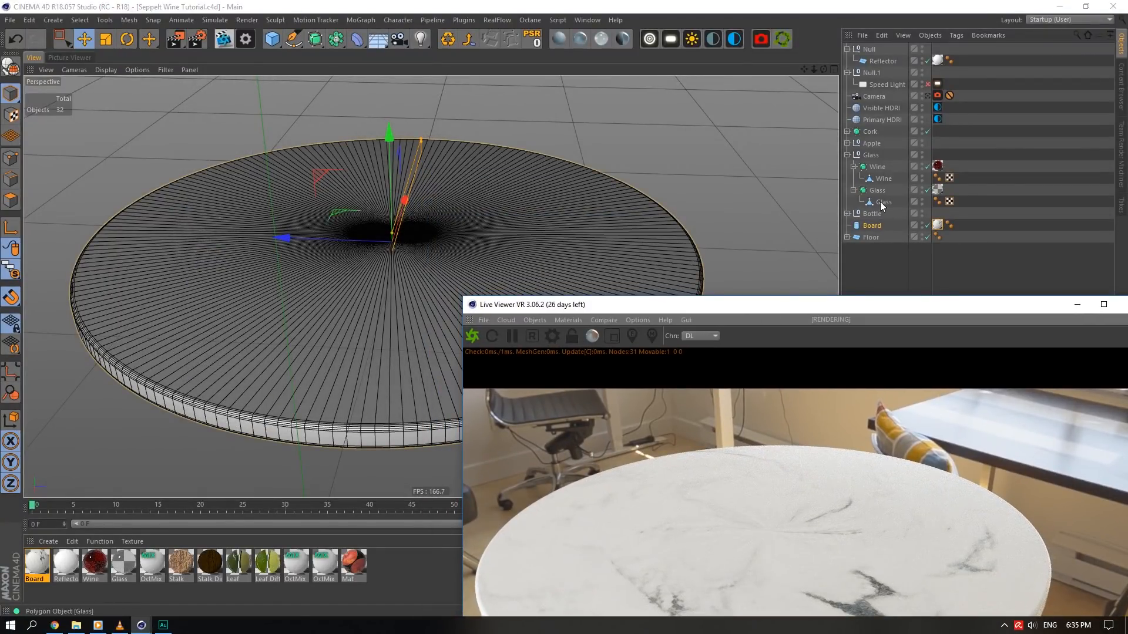
pyautogui.click(847, 155)
pyautogui.click(866, 134)
pyautogui.moveTo(10, 296); pyautogui.dragTo(55, 312)
pyautogui.moveTo(803, 70); pyautogui.dragTo(924, 216)
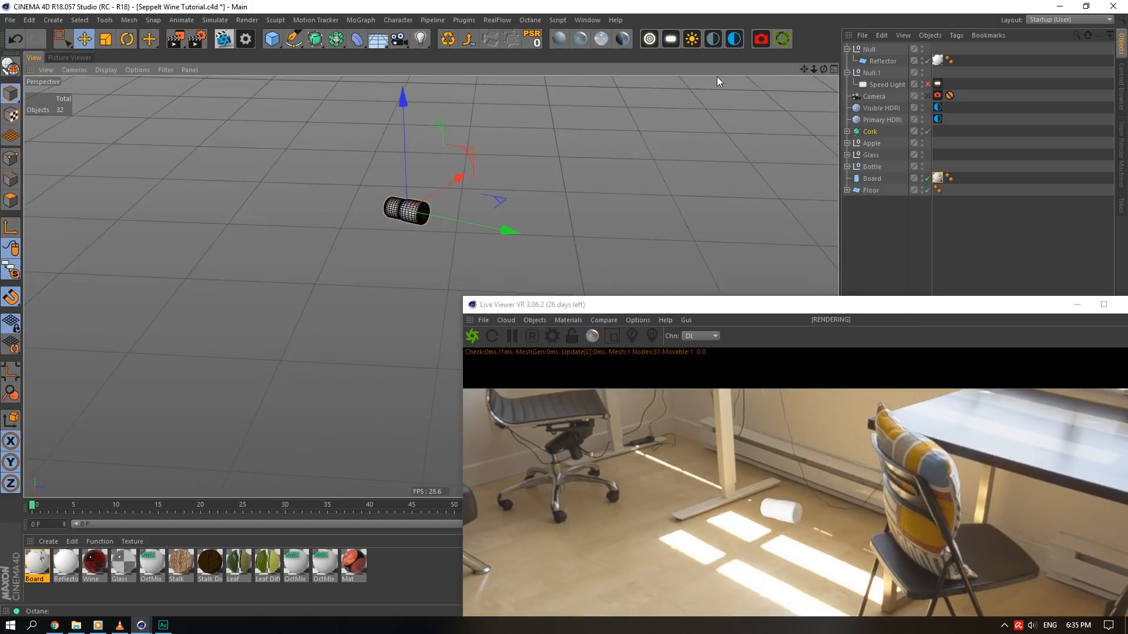
pyautogui.scroll(5, 392, 216)
pyautogui.scroll(8, 393, 216)
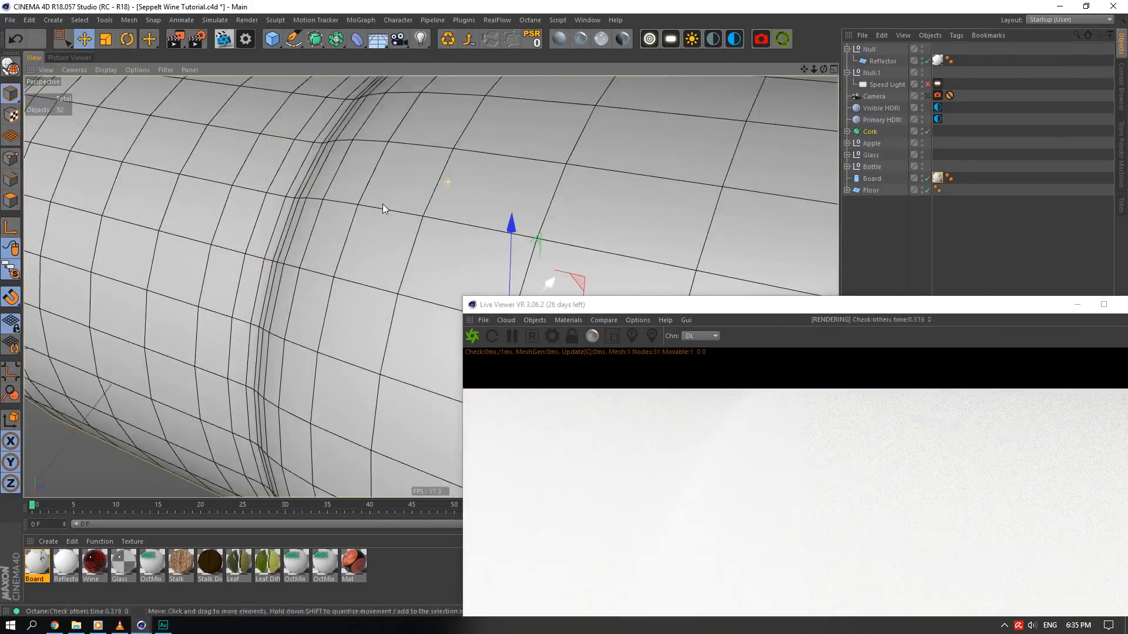
pyautogui.moveTo(824, 69)
pyautogui.mouseDown()
pyautogui.moveTo(881, 88)
pyautogui.moveTo(764, 70)
pyautogui.moveTo(822, 89)
pyautogui.mouseUp()
pyautogui.moveTo(777, 303); pyautogui.dragTo(671, 77)
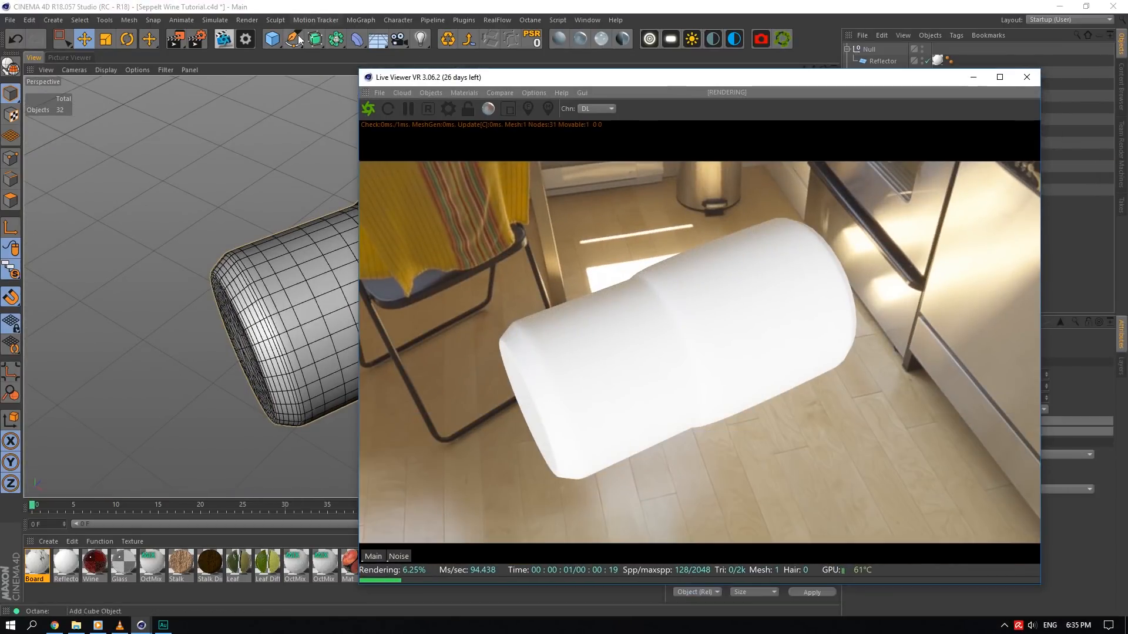
# - Create an Octane Glossy material named Cork and apply it to the cork
pyautogui.click(580, 40)
pyautogui.doubleClick(28, 572)
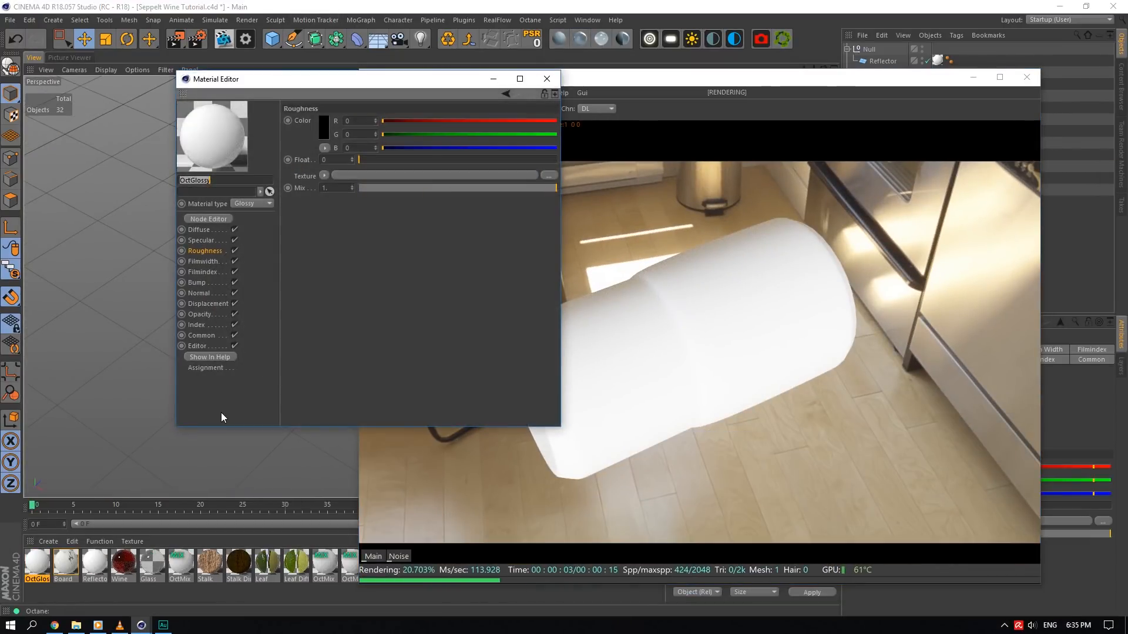
pyautogui.write('Cork')
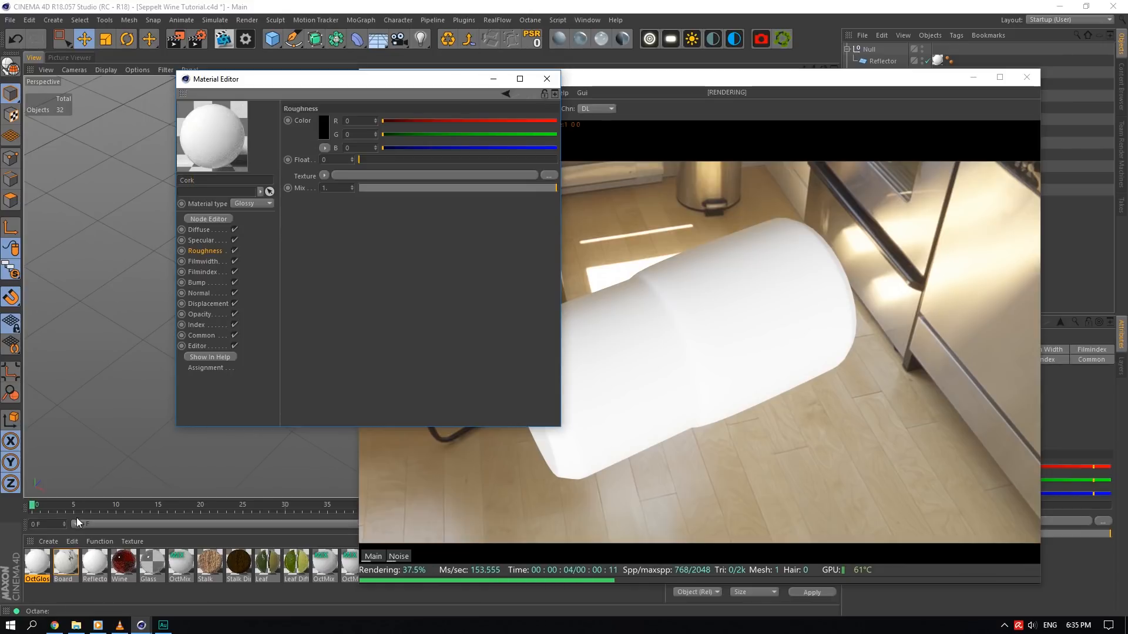
pyautogui.moveTo(40, 558); pyautogui.dragTo(729, 336)
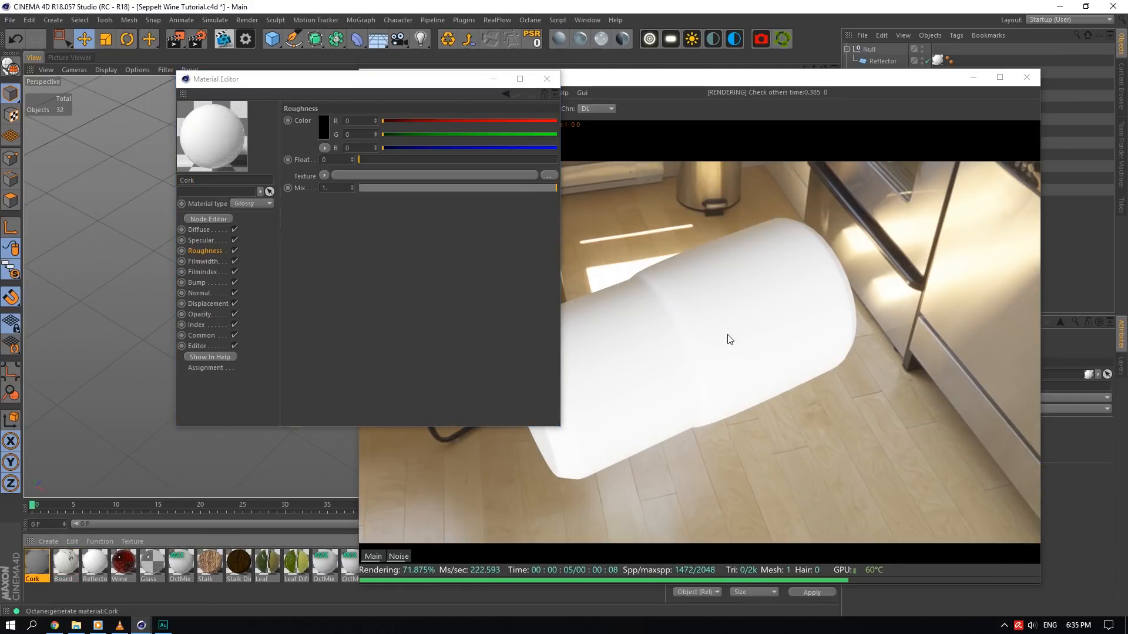
# - Add an Octane ImageTexture shader to the Cork material's Diffuse channel
pyautogui.click(206, 230)
pyautogui.click(324, 175)
pyautogui.moveTo(358, 405)
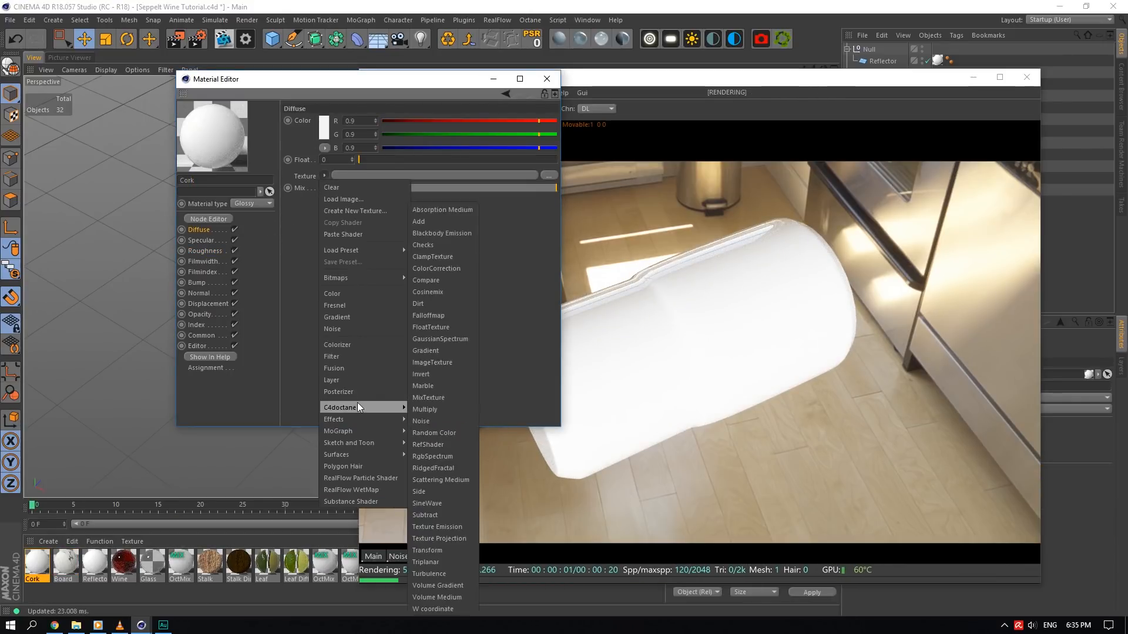
pyautogui.click(456, 358)
# - Load Cork001_COL_4K.jpg from the Poliigon Manmade Cork001 4K folder into the diffuse ImageTexture shader
pyautogui.click(547, 133)
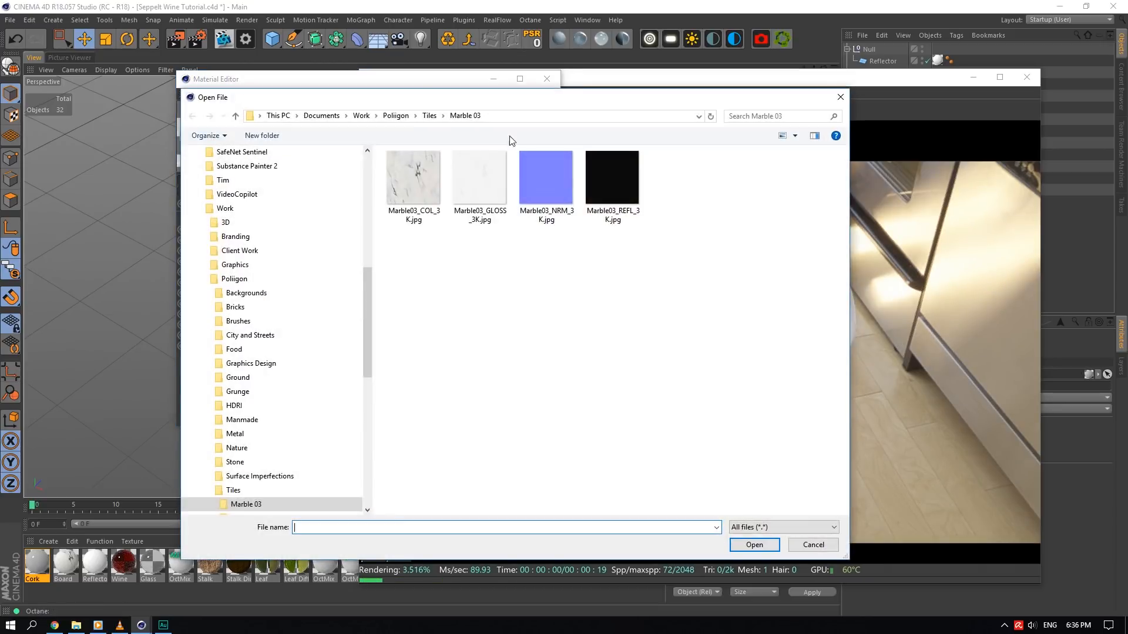
pyautogui.click(411, 115)
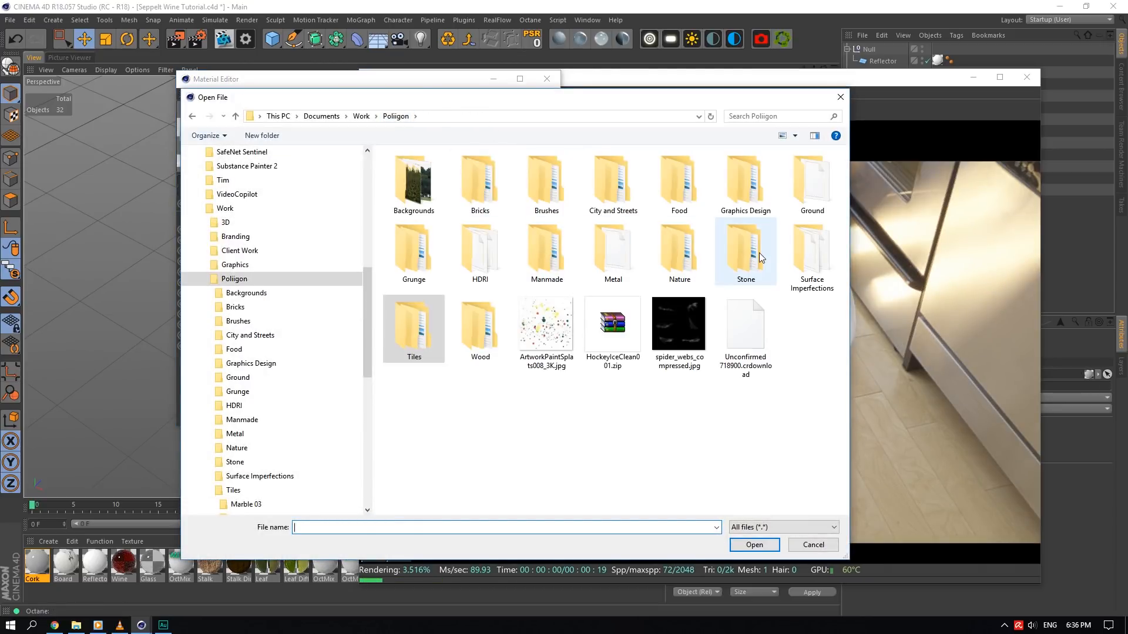
pyautogui.doubleClick(542, 241)
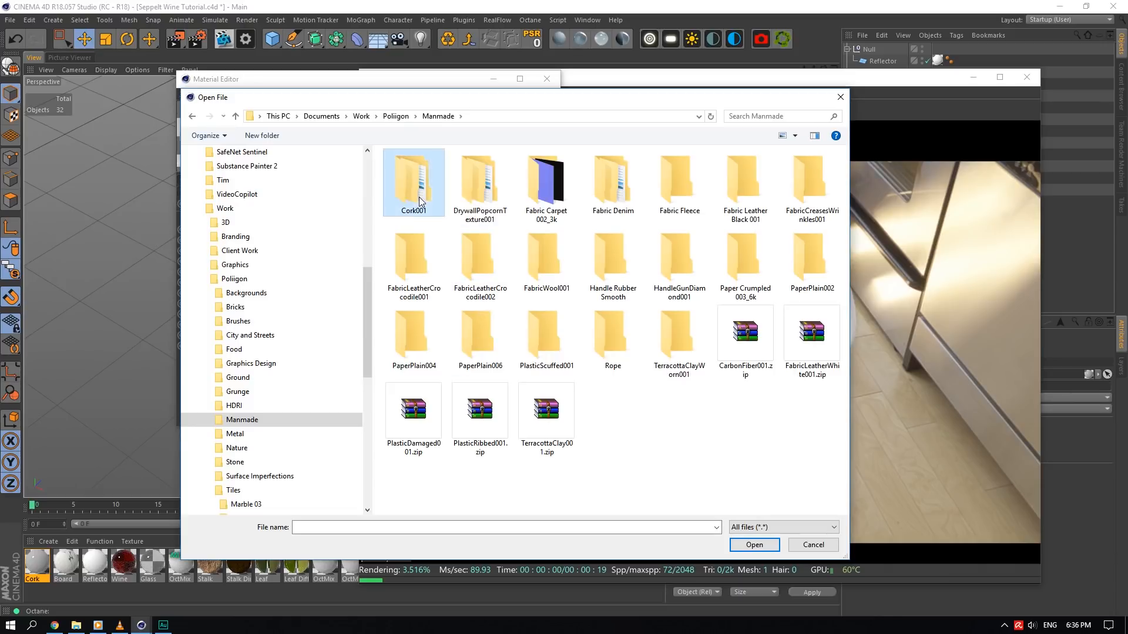
pyautogui.doubleClick(420, 201)
pyautogui.doubleClick(423, 177)
pyautogui.click(480, 182)
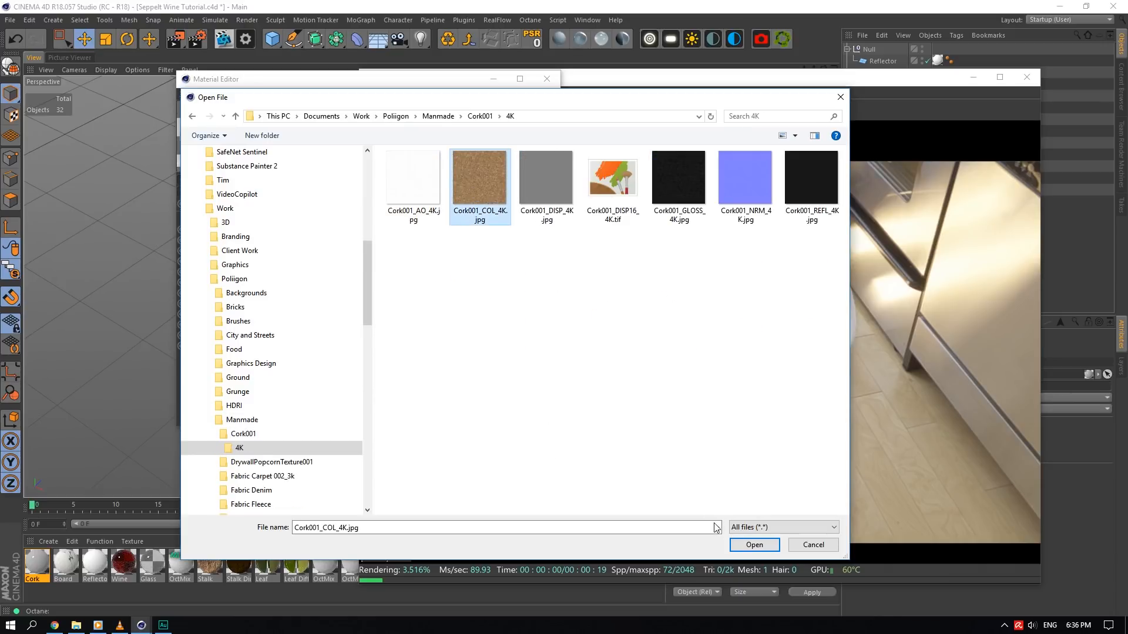
pyautogui.click(754, 544)
pyautogui.click(630, 354)
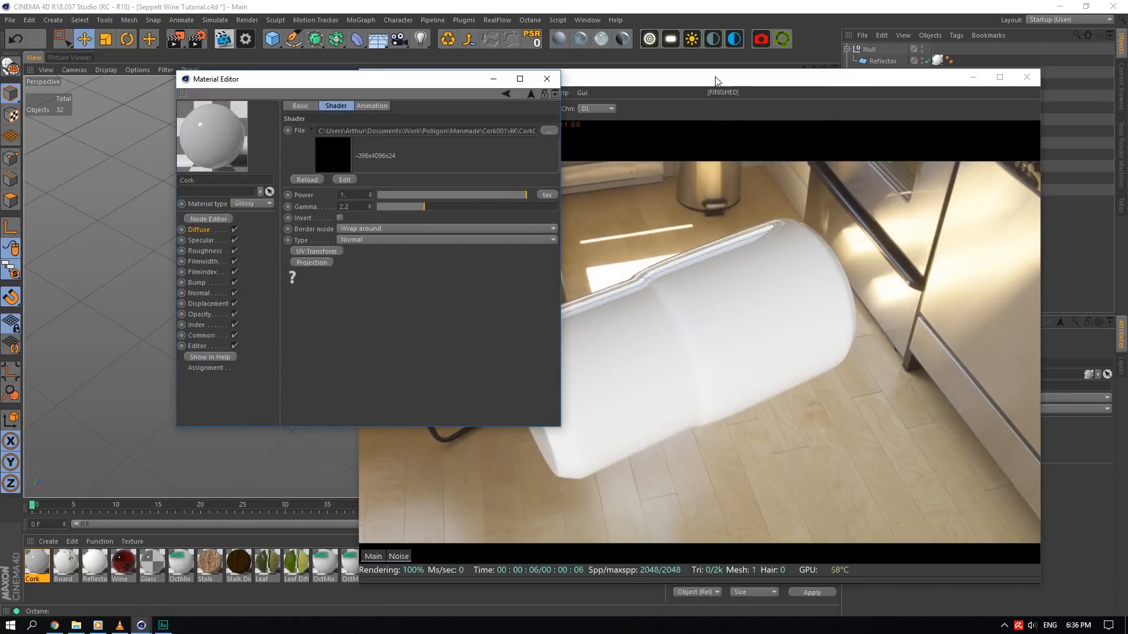
# - Add a Texture Projection to the cork's diffuse ImageTexture and set it to Box
pyautogui.moveTo(715, 80); pyautogui.dragTo(848, 80)
pyautogui.moveTo(376, 80); pyautogui.dragTo(294, 92)
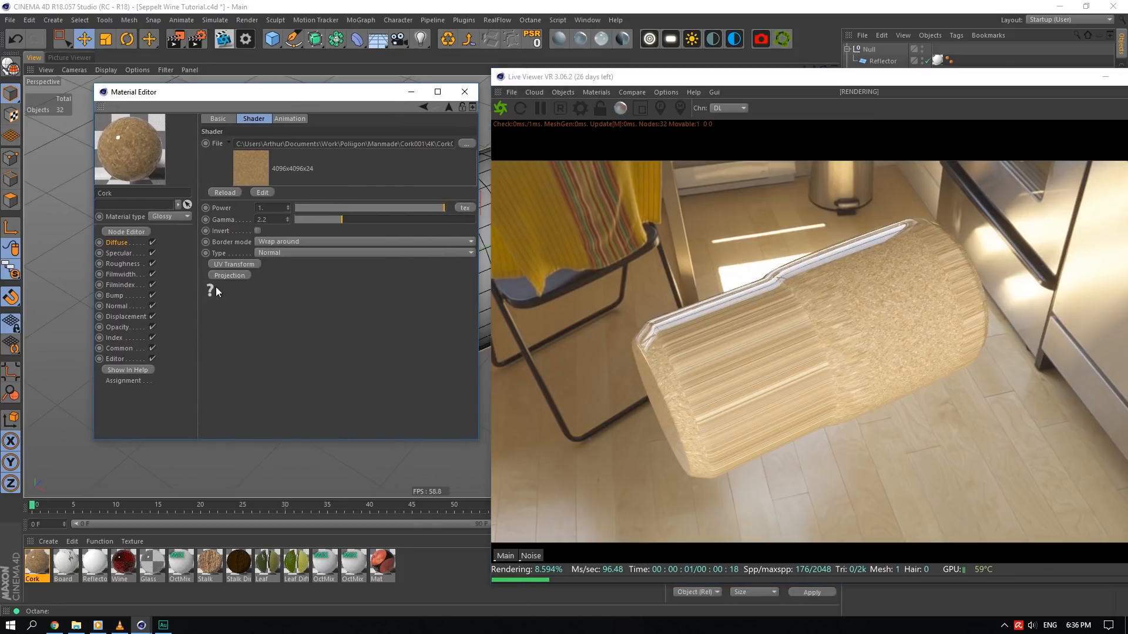
pyautogui.click(217, 276)
pyautogui.click(305, 312)
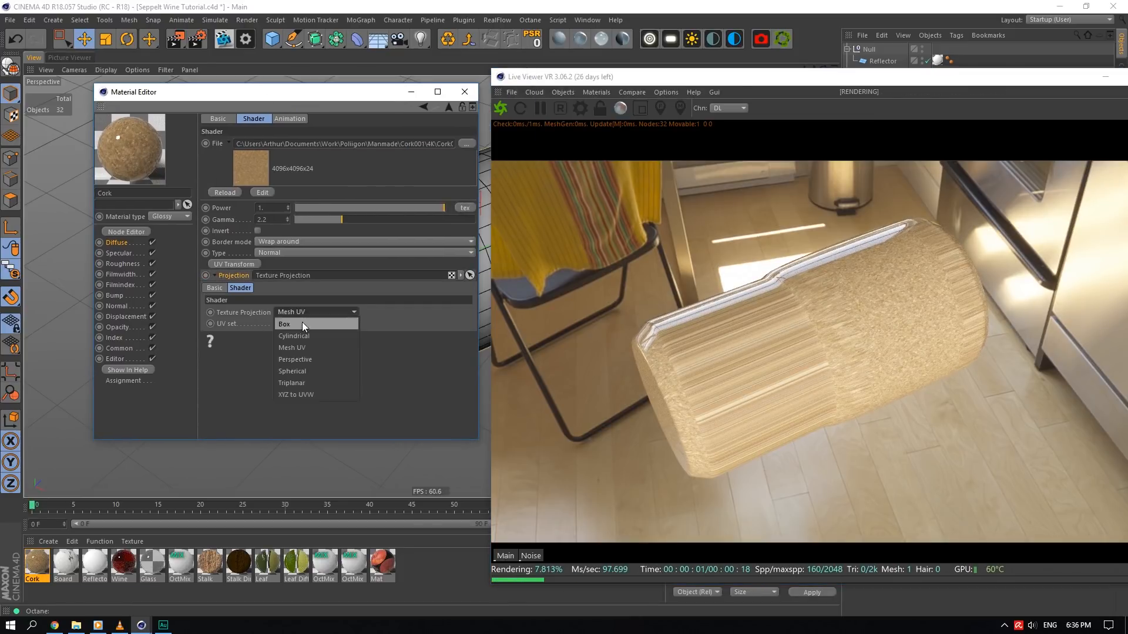
pyautogui.click(302, 324)
pyautogui.click(221, 276)
# - Add a UV Transform to the cork's diffuse texture, lock its aspect ratio and set the scale to 0.02
pyautogui.click(239, 265)
pyautogui.click(221, 264)
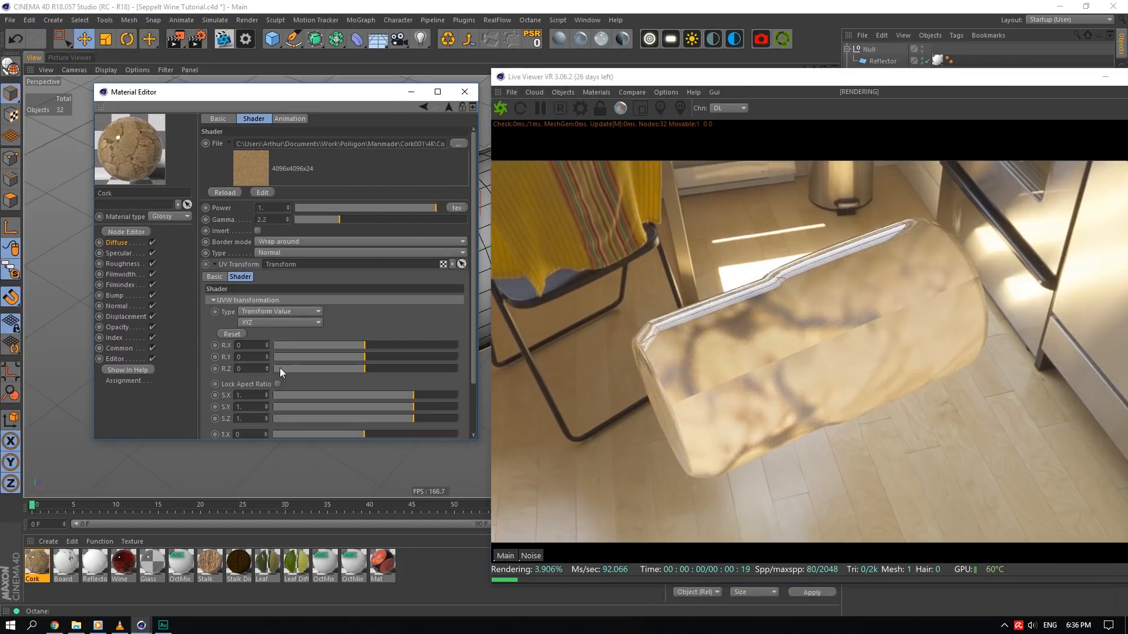
pyautogui.click(277, 383)
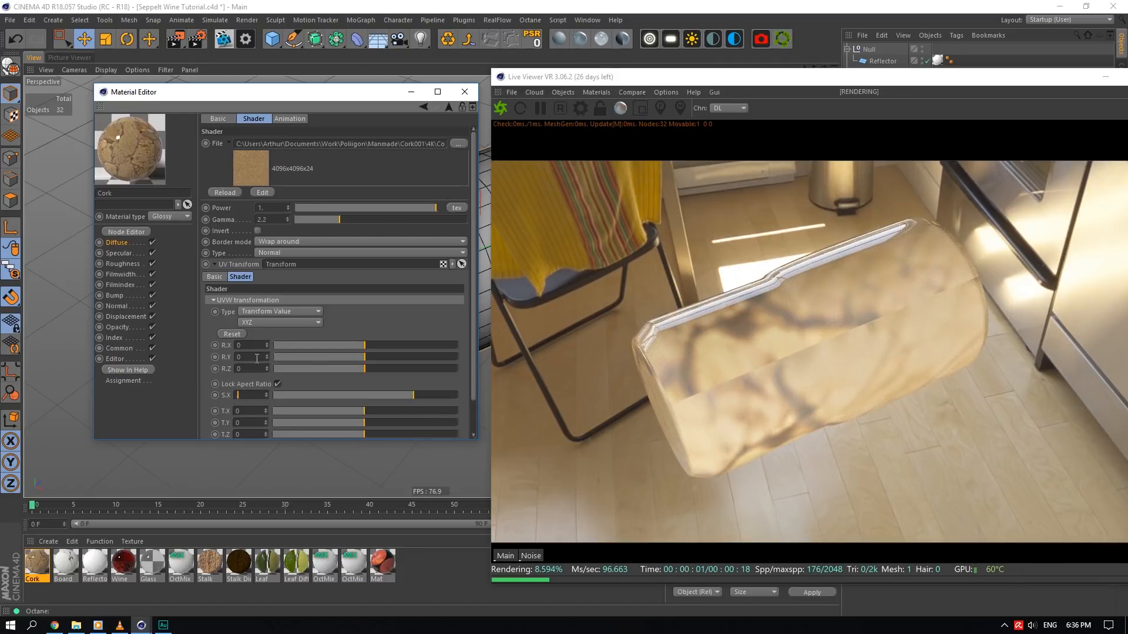
pyautogui.write('0.5')
pyautogui.press('Return')
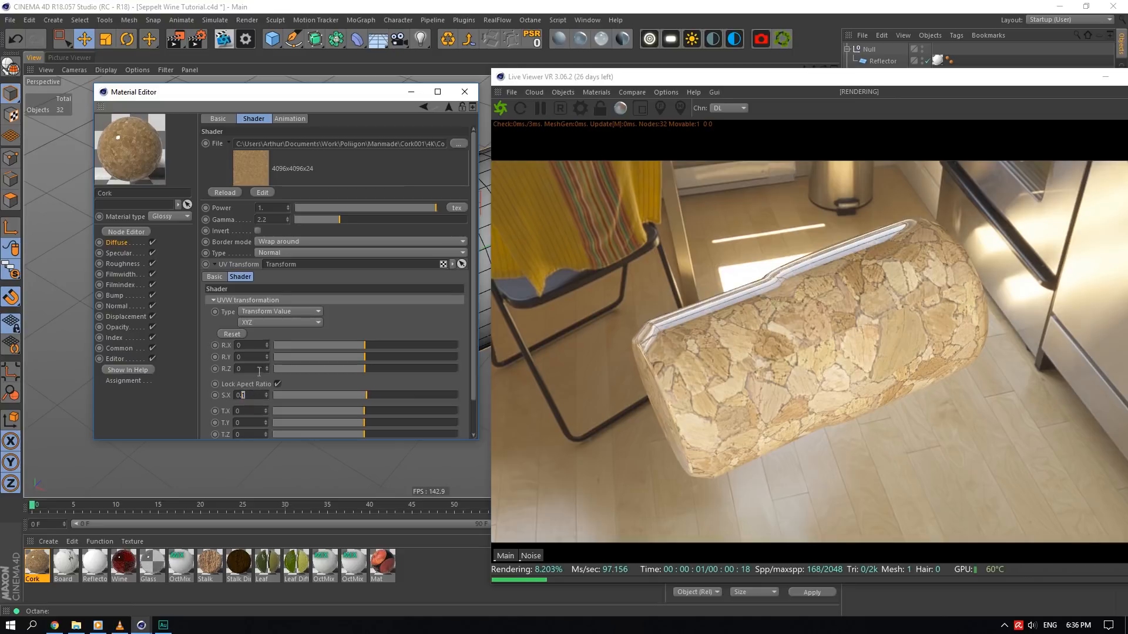
pyautogui.write('5')
pyautogui.press('Return')
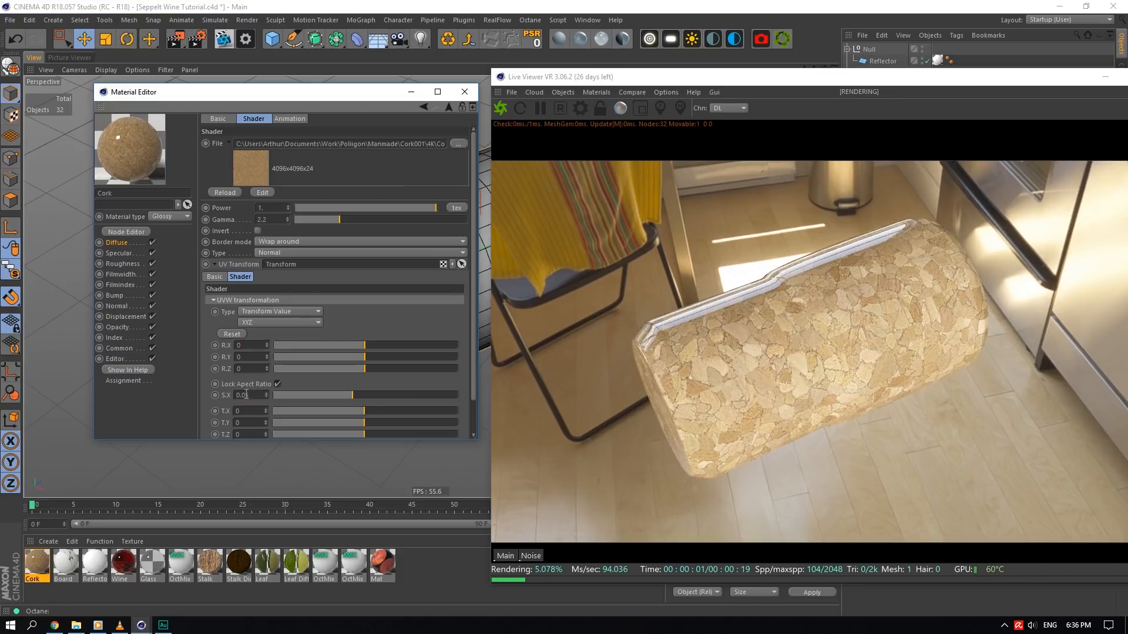
pyautogui.click(259, 357)
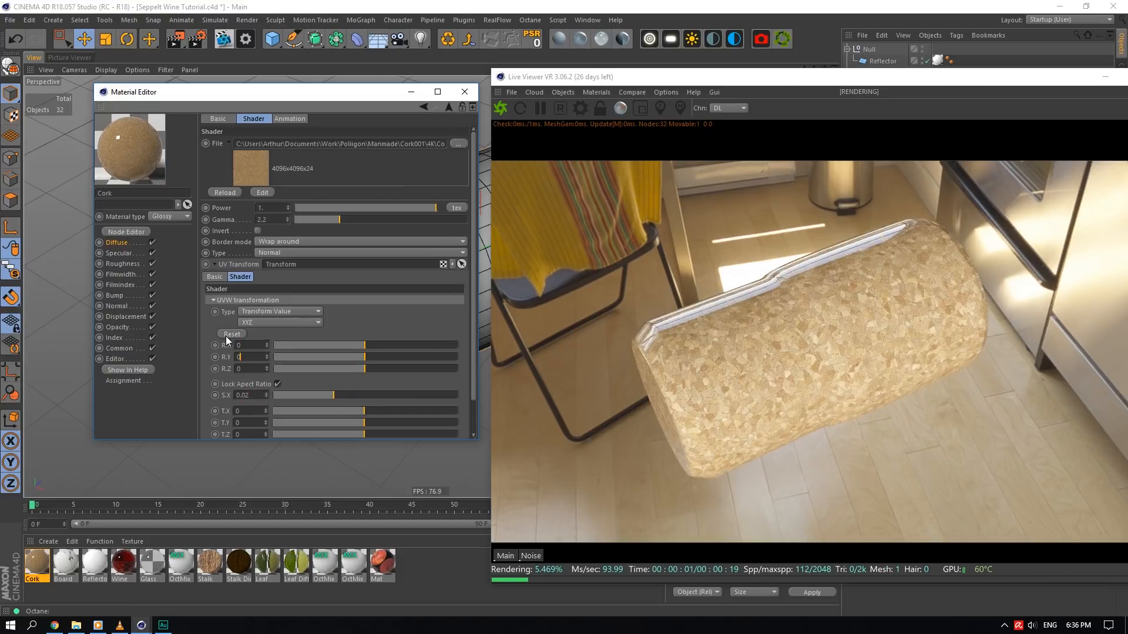
# - Copy the Cork material's diffuse ImageTexture shader and paste it into the Normal channel
pyautogui.click(123, 244)
pyautogui.click(242, 189)
pyautogui.click(256, 250)
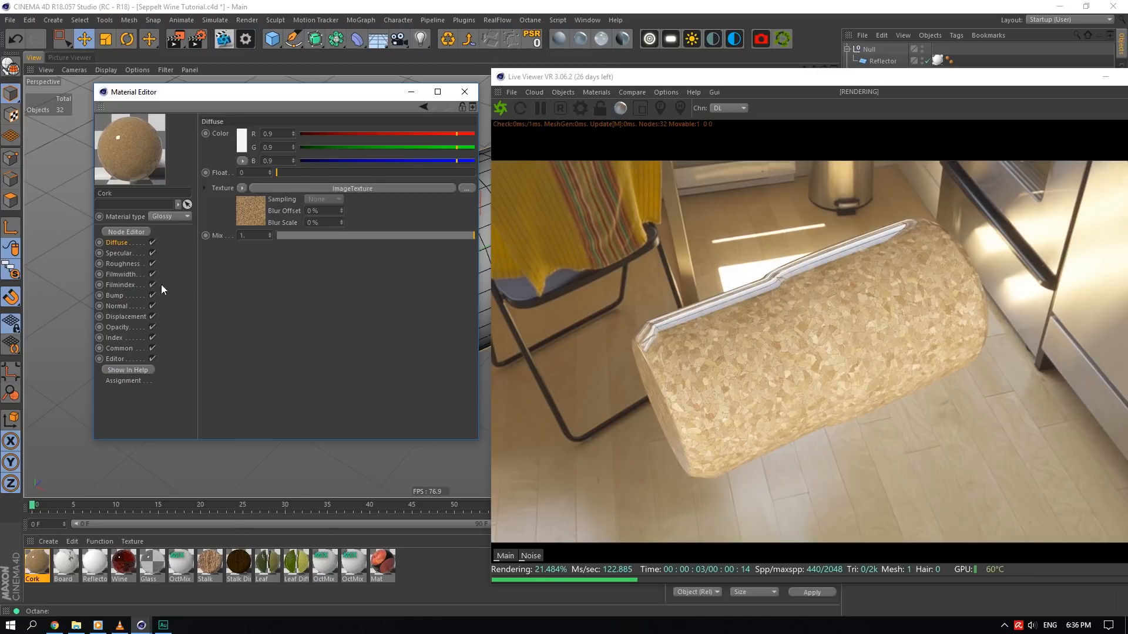
pyautogui.click(122, 306)
pyautogui.click(241, 136)
pyautogui.click(251, 192)
# - Load Cork001_NRM_4K.jpg from the Cork001 4K folder into the Cork material's Normal texture
pyautogui.click(353, 136)
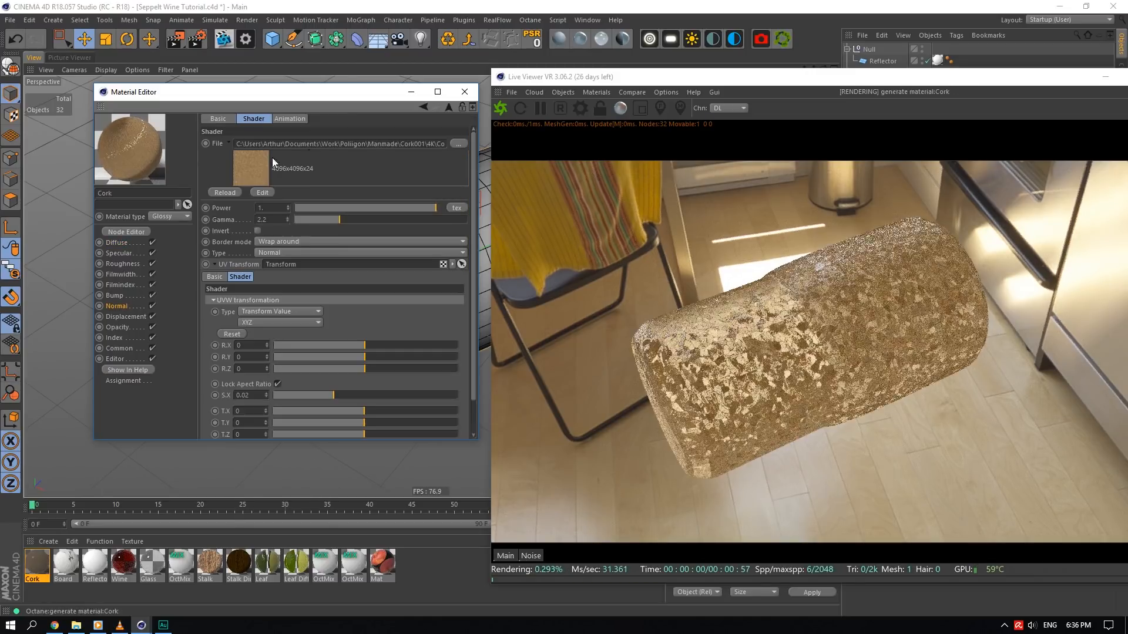
pyautogui.click(453, 142)
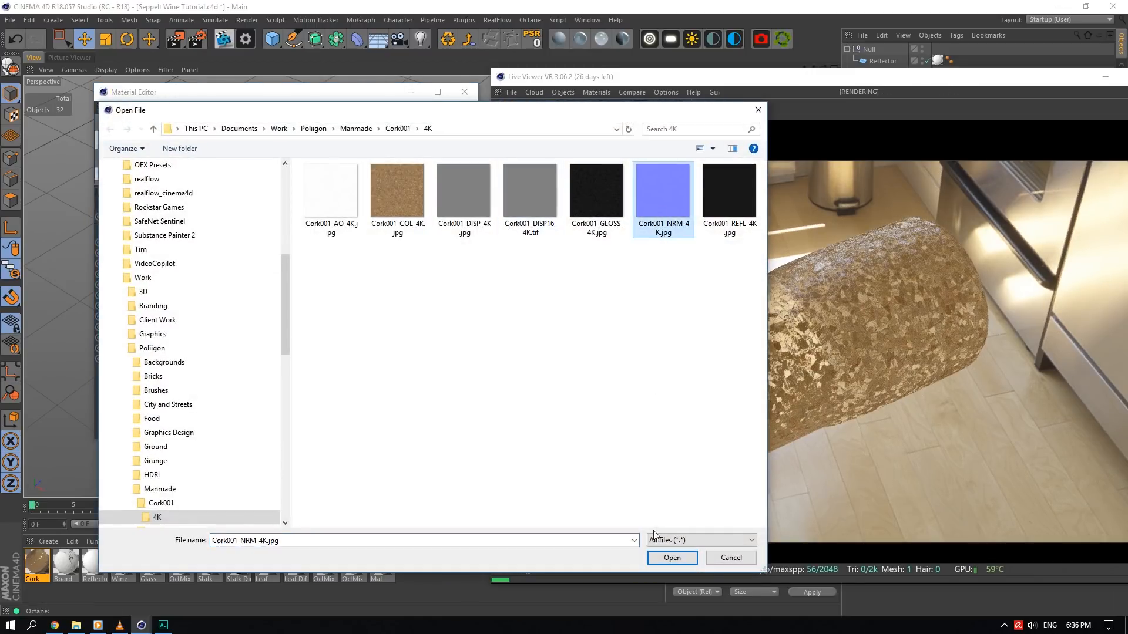
pyautogui.click(673, 557)
pyautogui.click(636, 354)
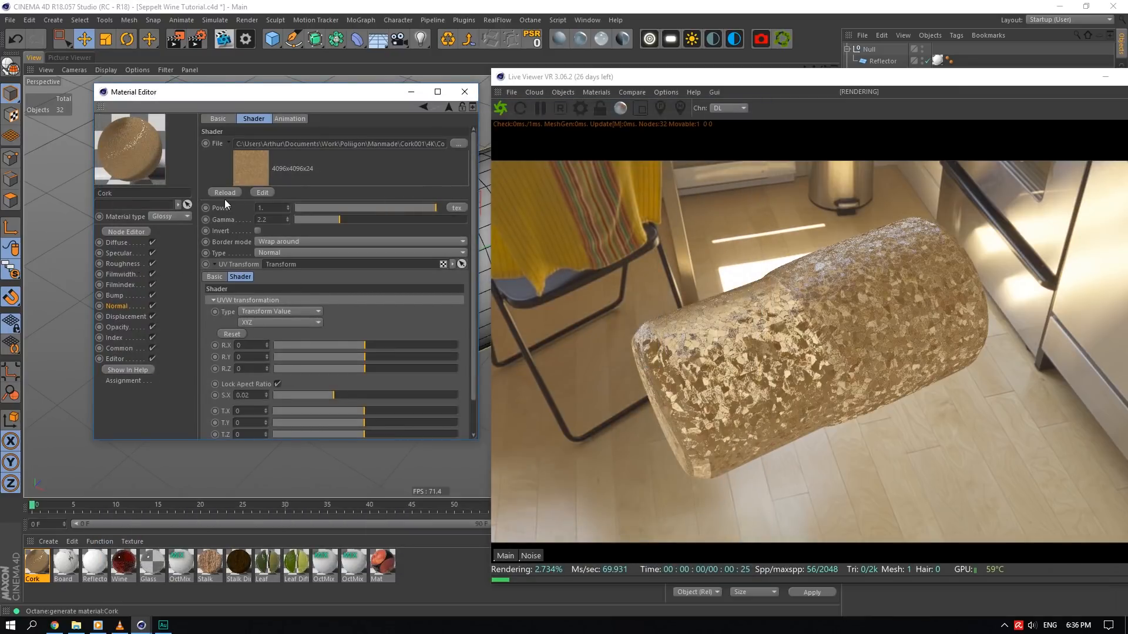
# - Paste the copied ImageTexture shader into the Cork material's Roughness channel and load Cork001_GLOSS_4K.jpg into it
pyautogui.click(122, 264)
pyautogui.click(242, 188)
pyautogui.click(268, 247)
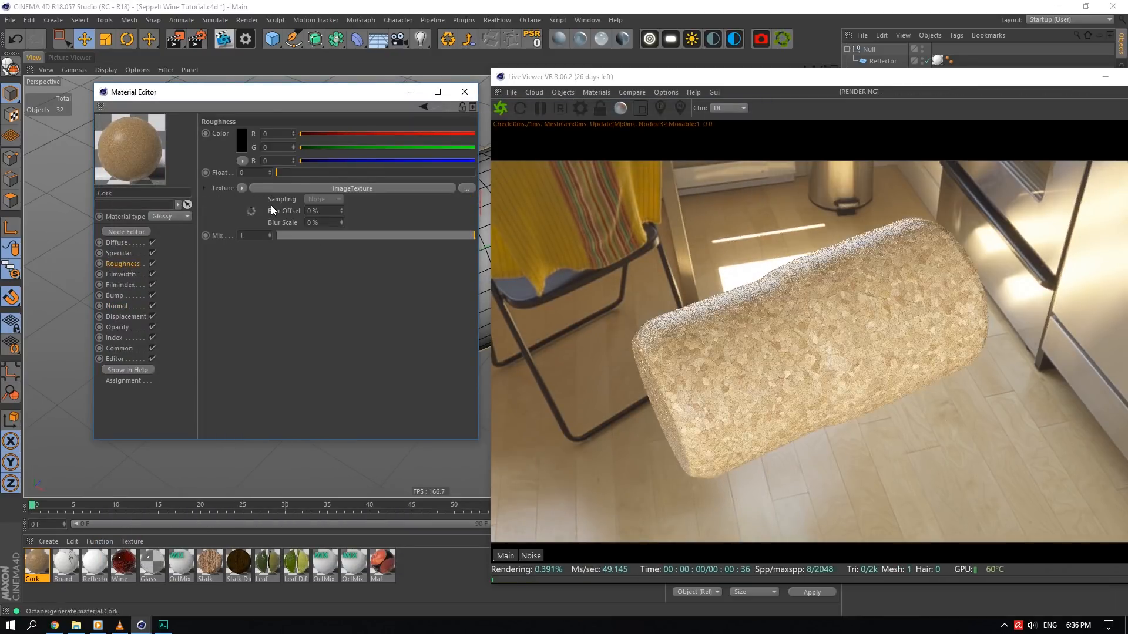
pyautogui.click(457, 144)
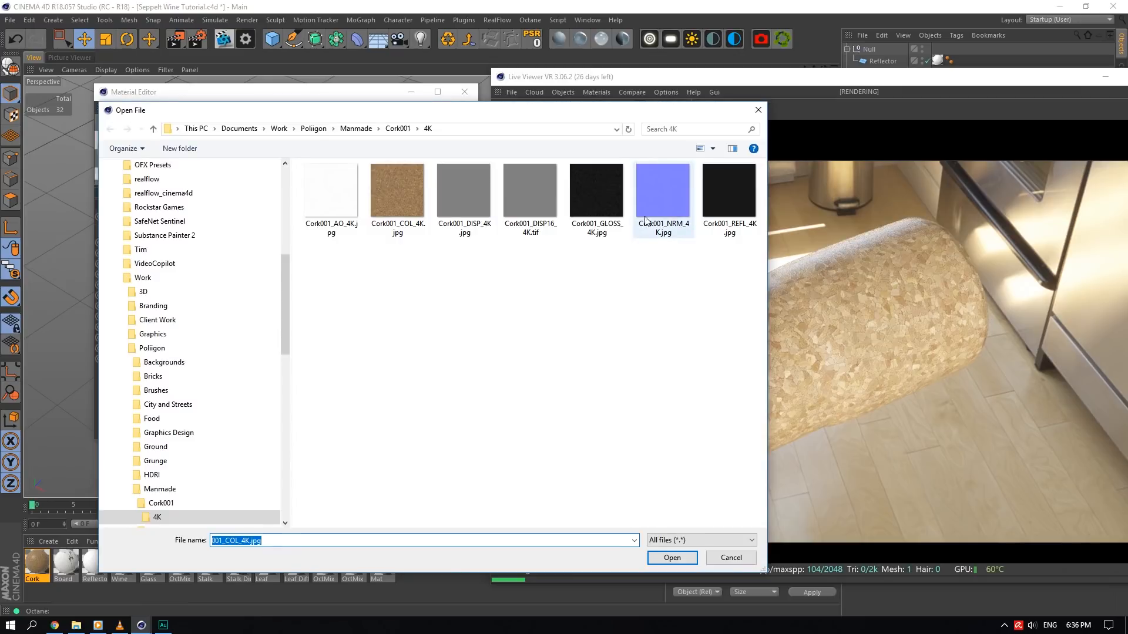
pyautogui.click(596, 196)
pyautogui.click(668, 558)
pyautogui.click(579, 352)
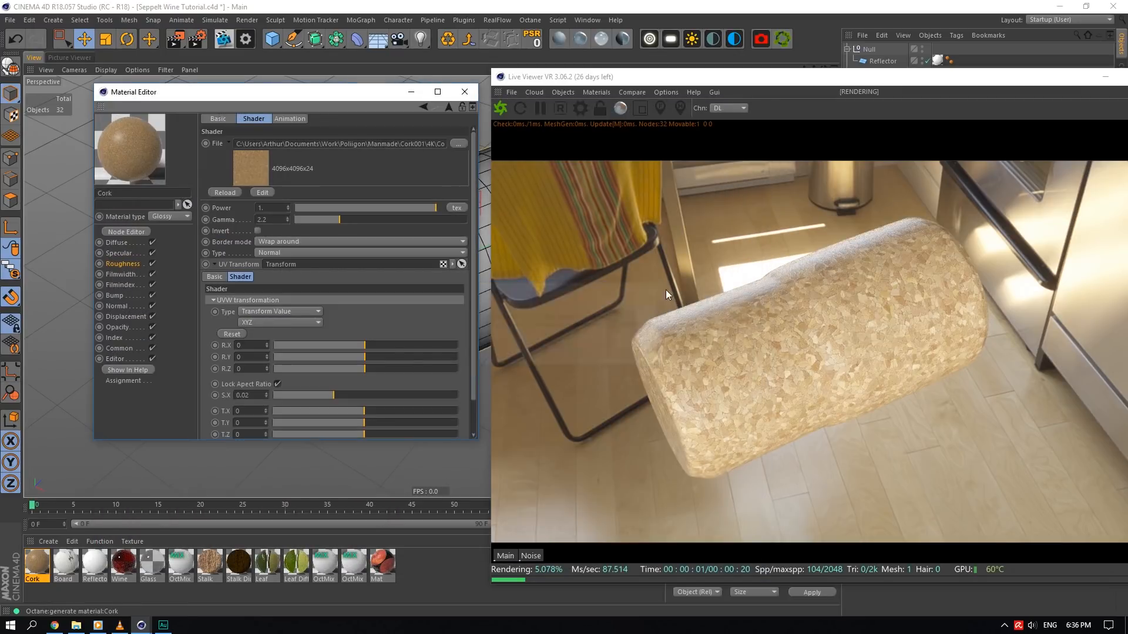
# - Add an ImageTexture shader to the Cork material's Bump channel and open its settings
pyautogui.moveTo(821, 74)
pyautogui.mouseDown()
pyautogui.moveTo(851, 102)
pyautogui.moveTo(829, 58)
pyautogui.moveTo(810, 73)
pyautogui.mouseUp()
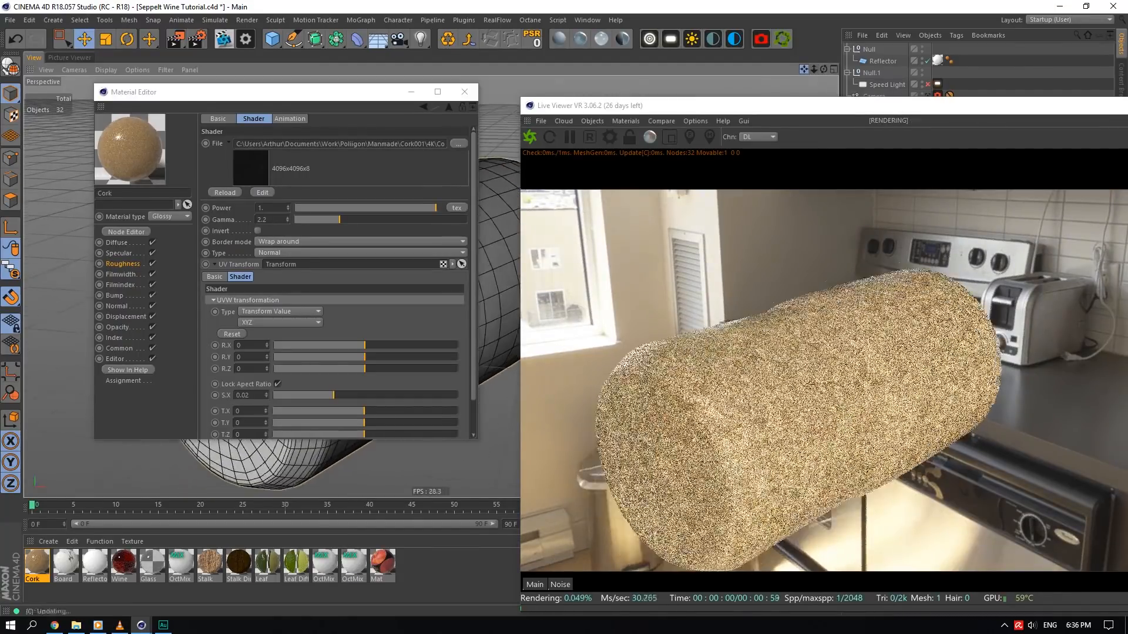
pyautogui.click(115, 295)
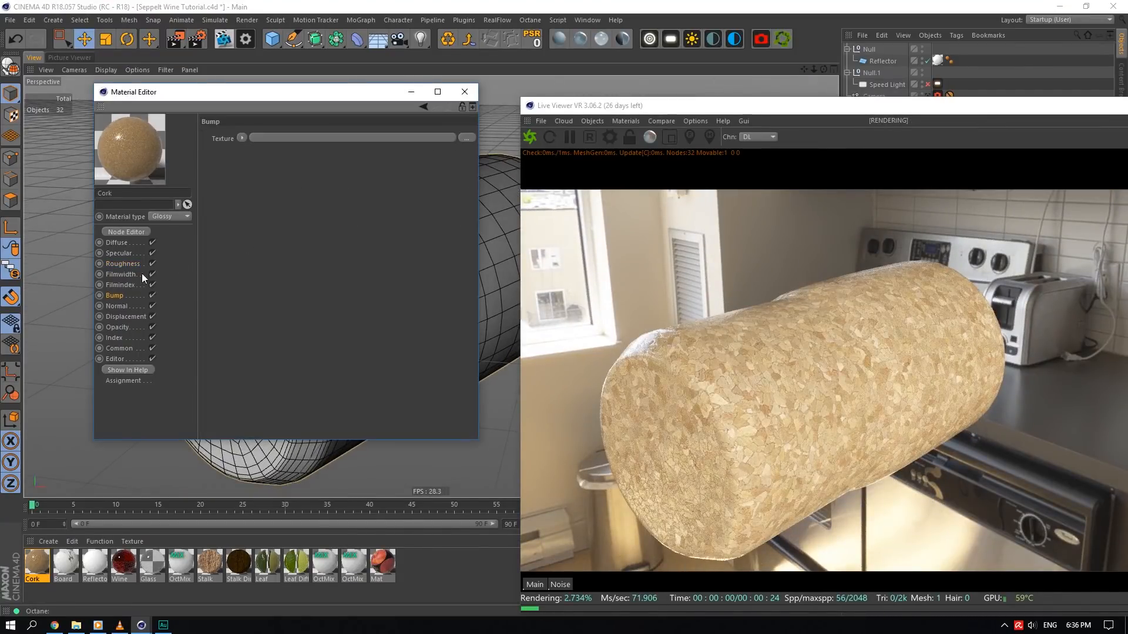
pyautogui.click(242, 138)
pyautogui.moveTo(276, 377)
pyautogui.click(393, 345)
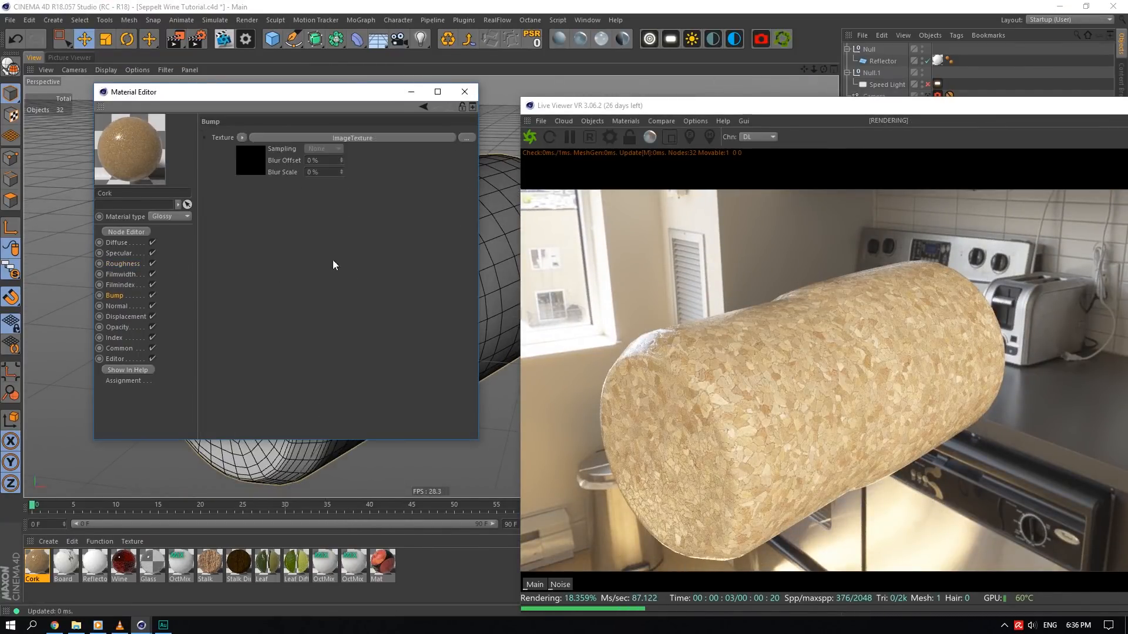
pyautogui.click(352, 138)
# - Load ScratchesMixed006_OVERLAY_VAR1_6K.jpg from the Poliigon Surface Imperfections, Scratches Mixed 006, 6K folder into the bump texture
pyautogui.click(463, 140)
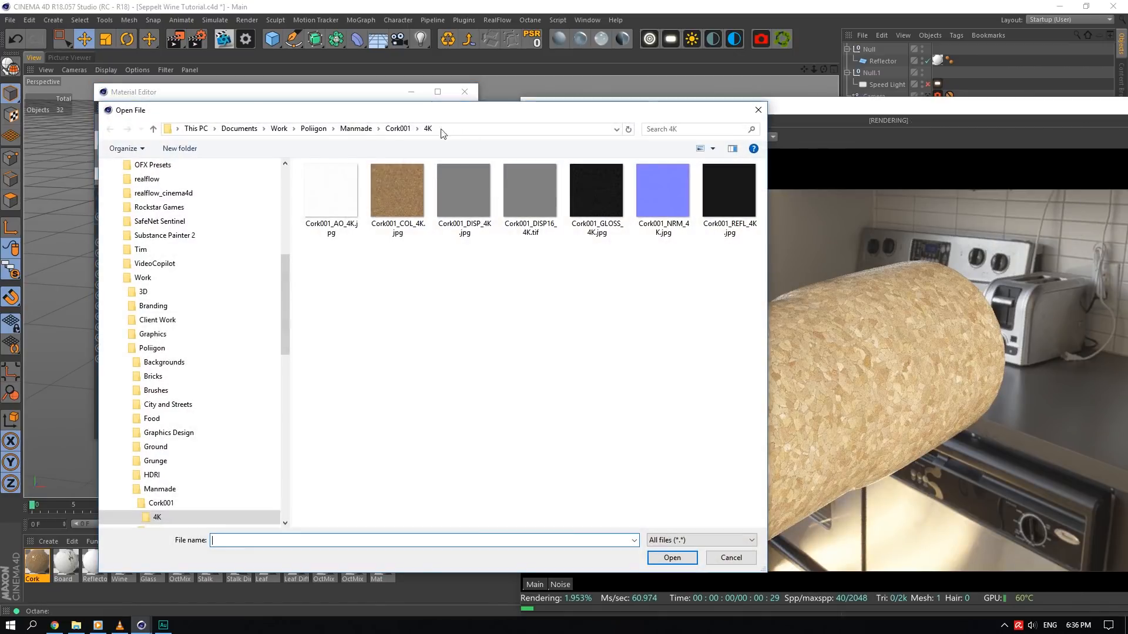
pyautogui.click(400, 128)
pyautogui.click(355, 129)
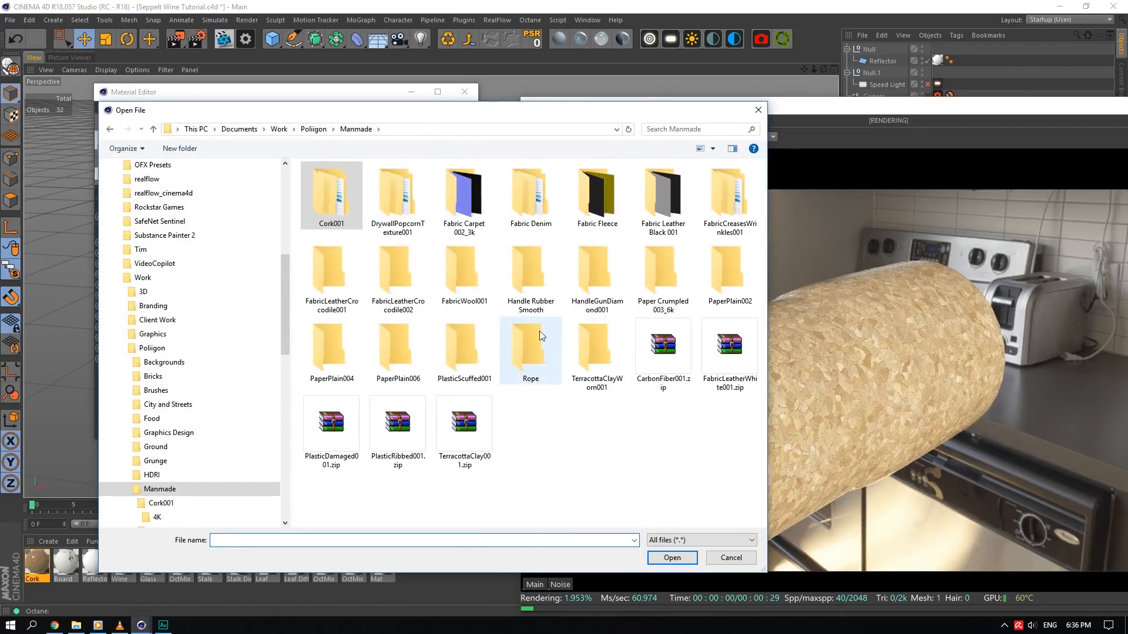
pyautogui.click(314, 129)
pyautogui.doubleClick(728, 269)
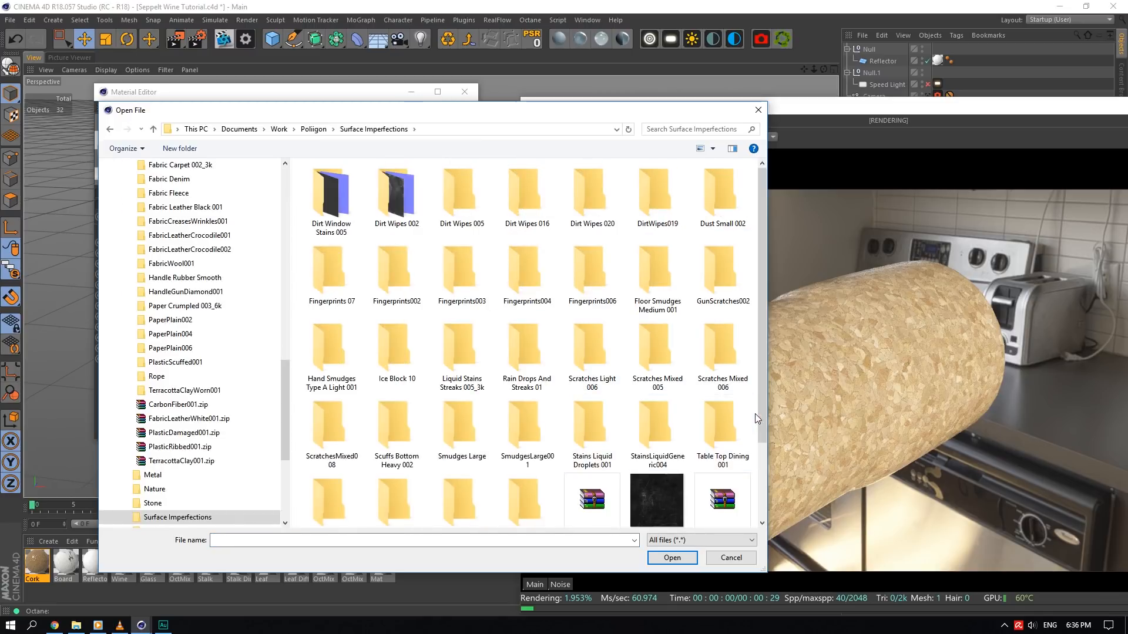
pyautogui.doubleClick(712, 362)
pyautogui.doubleClick(397, 194)
pyautogui.click(398, 203)
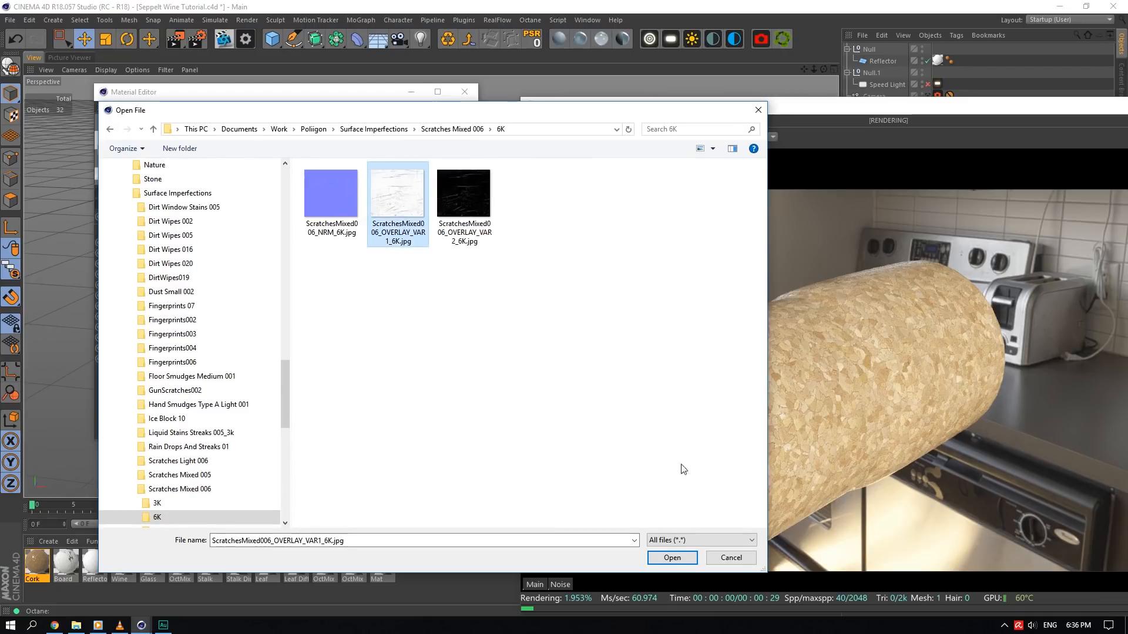
pyautogui.click(672, 557)
pyautogui.click(651, 354)
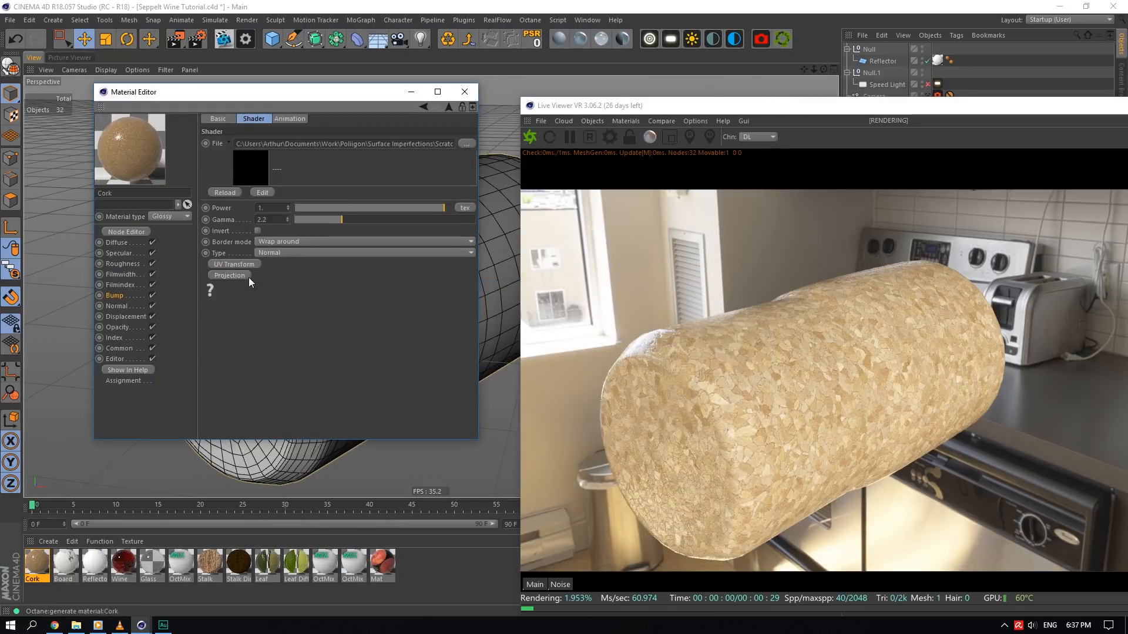
# - Add a Texture Projection to the cork's bump texture and set it to Box
pyautogui.click(231, 273)
pyautogui.click(317, 312)
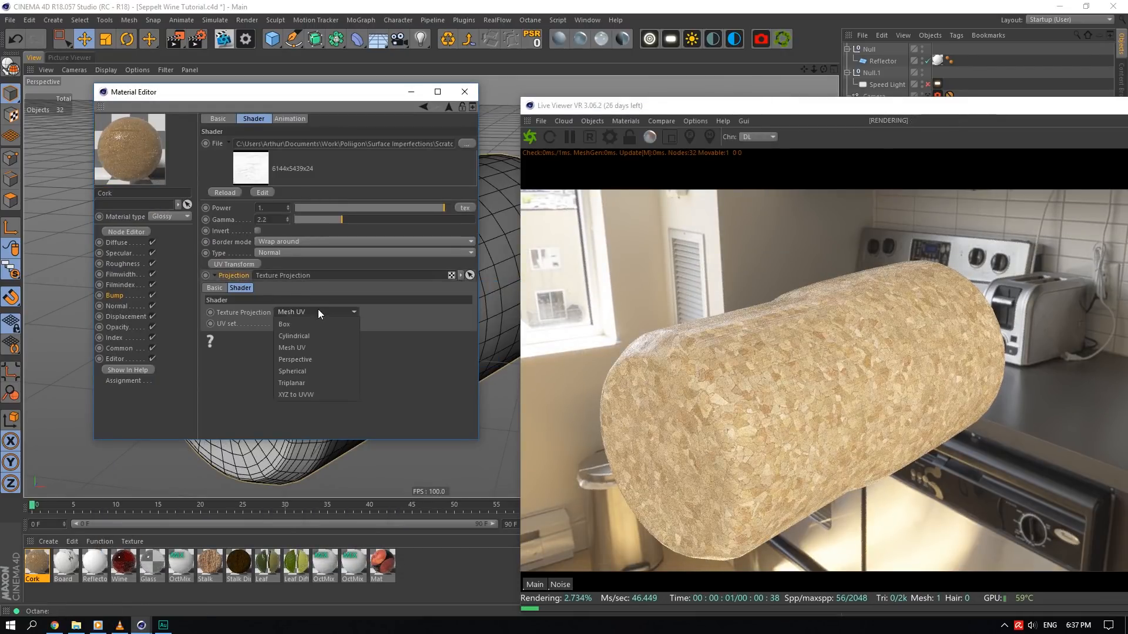
pyautogui.click(294, 306)
pyautogui.click(223, 275)
# - Add a UV Transform to the cork's bump texture, lock its aspect ratio and set the scale to 0.5
pyautogui.click(235, 265)
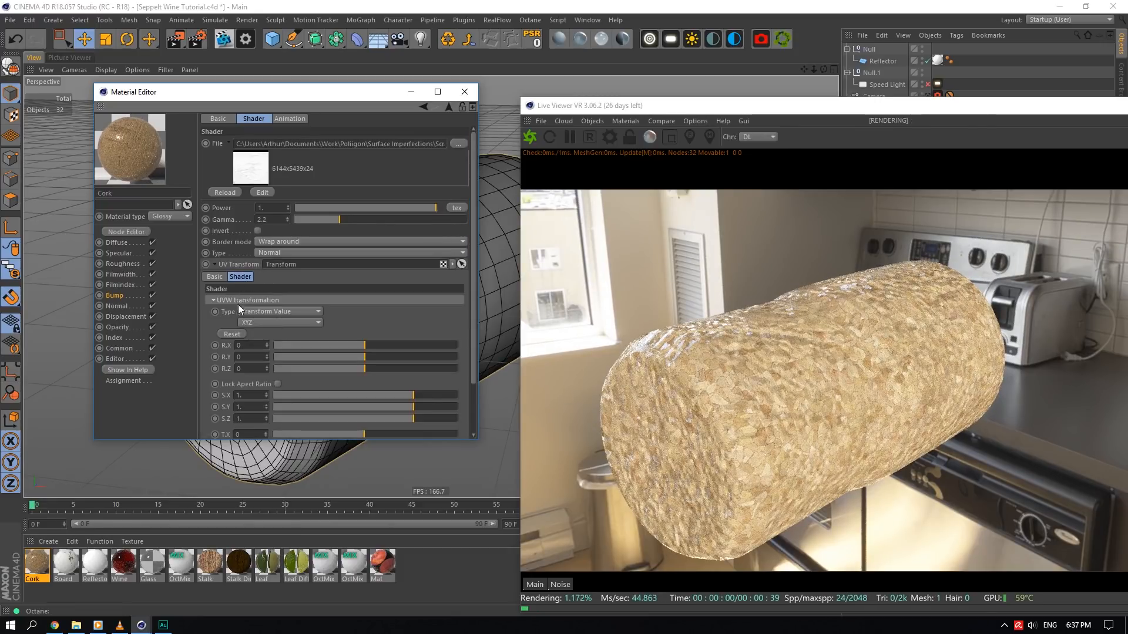
pyautogui.click(278, 384)
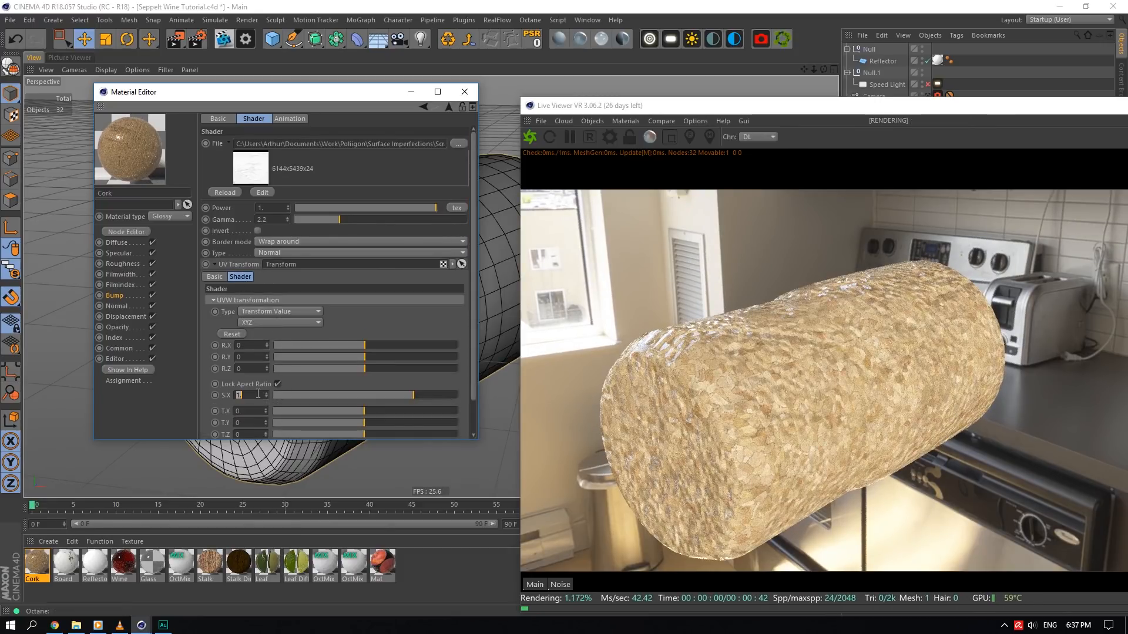
pyautogui.doubleClick(256, 393)
pyautogui.write('0.5')
pyautogui.click(257, 368)
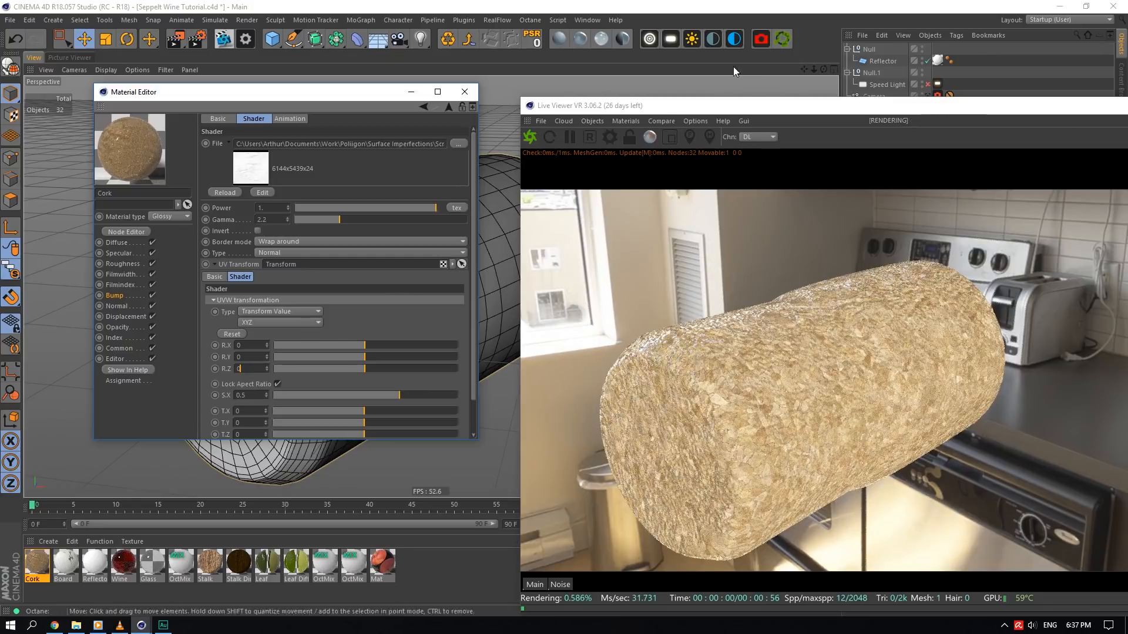
# - Set the bump texture's UV scale to 0.1 and inspect the cork from other angles
pyautogui.moveTo(824, 70); pyautogui.dragTo(758, 132)
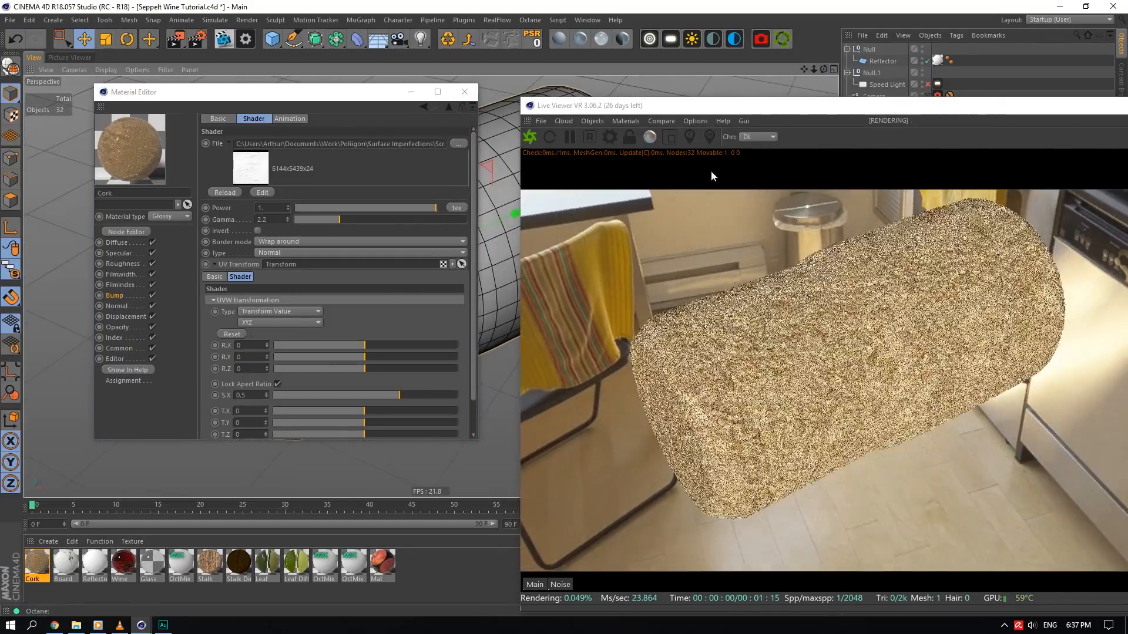
pyautogui.doubleClick(244, 396)
pyautogui.write('0.1')
pyautogui.click(259, 347)
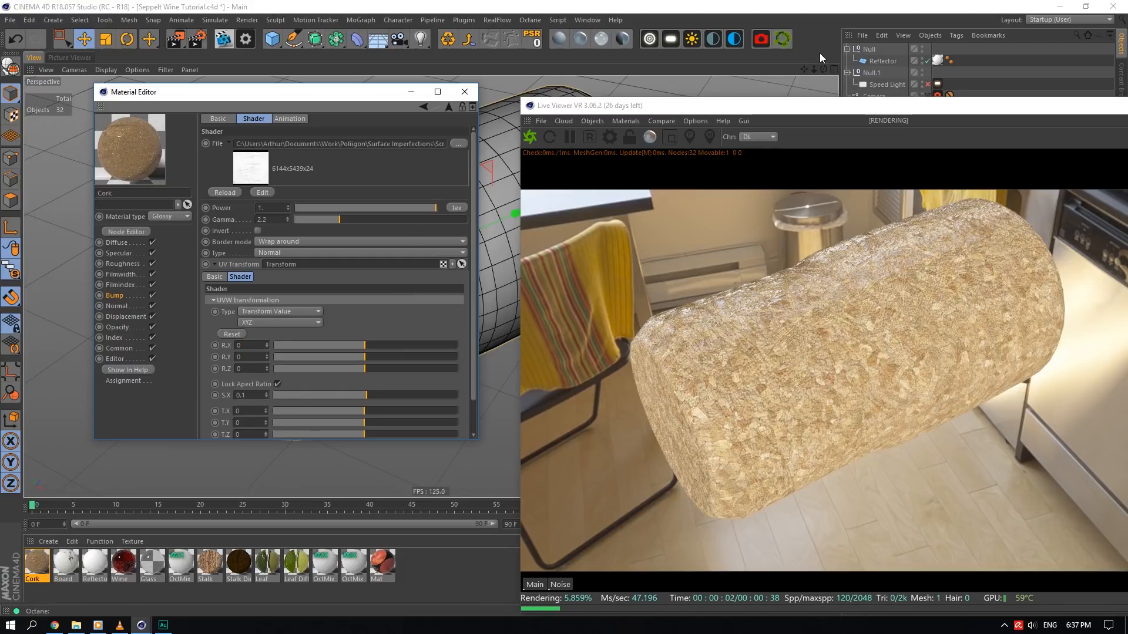
pyautogui.moveTo(824, 69); pyautogui.dragTo(987, 58)
pyautogui.moveTo(823, 68); pyautogui.dragTo(822, 67)
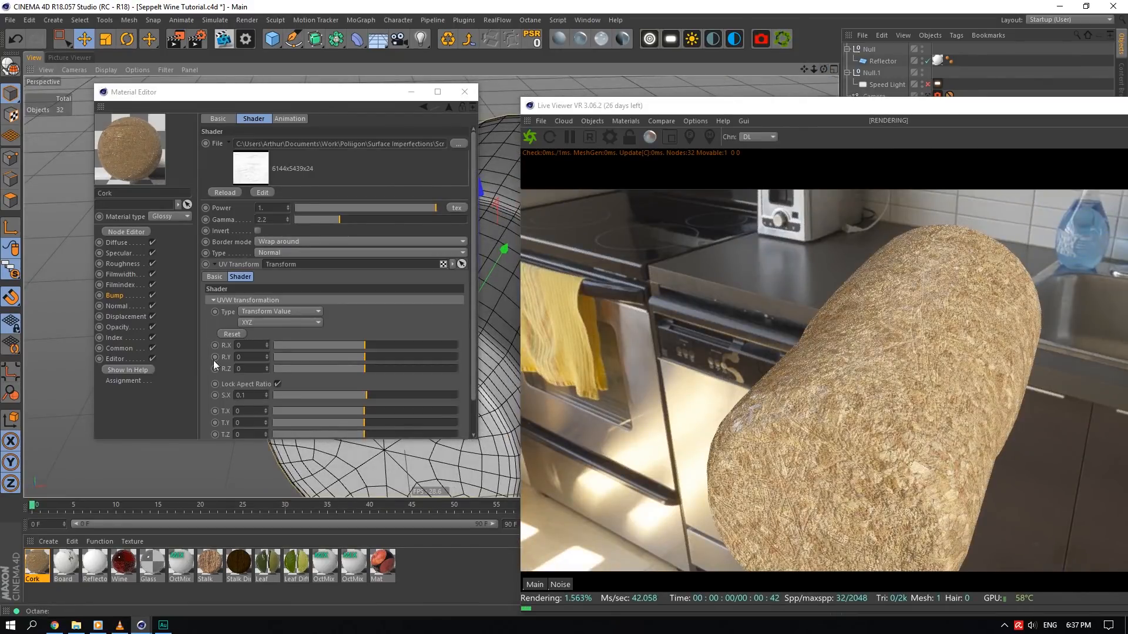
# - Set the bump texture's power to 0.5 and its UV scale to 0.5
pyautogui.click(275, 210)
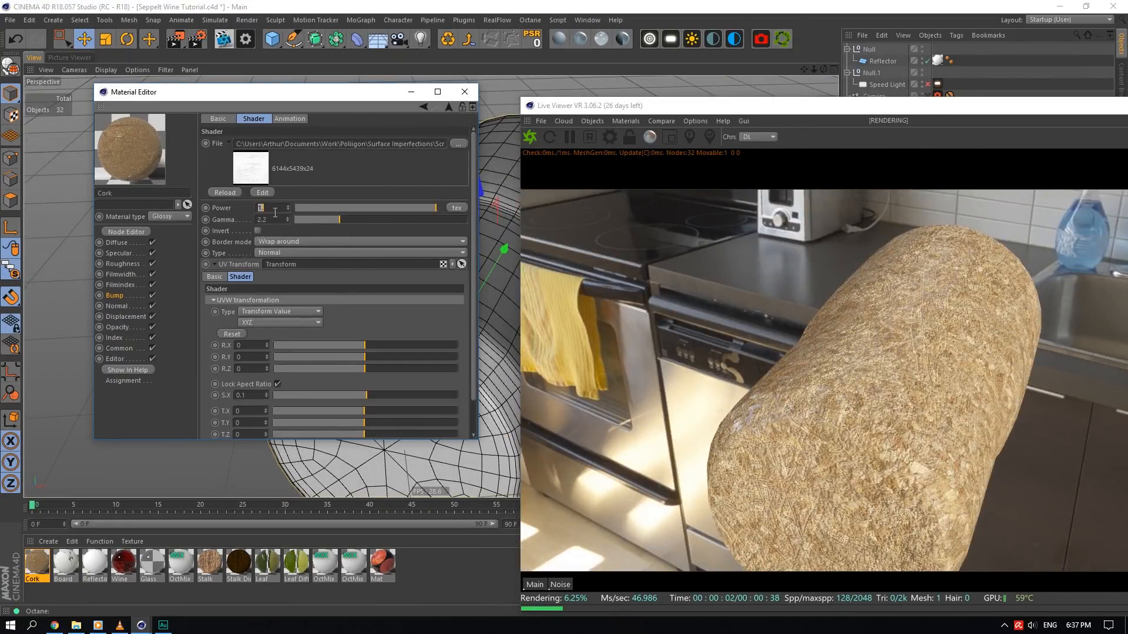
pyautogui.write('.5')
pyautogui.press('Return')
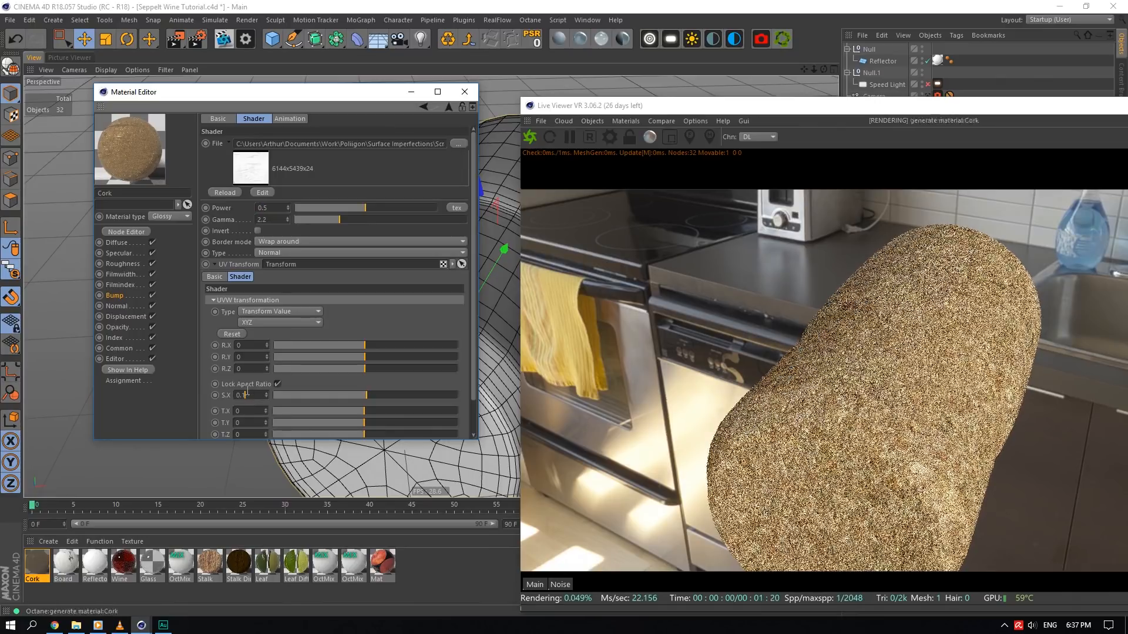
pyautogui.click(249, 395)
pyautogui.press('Return')
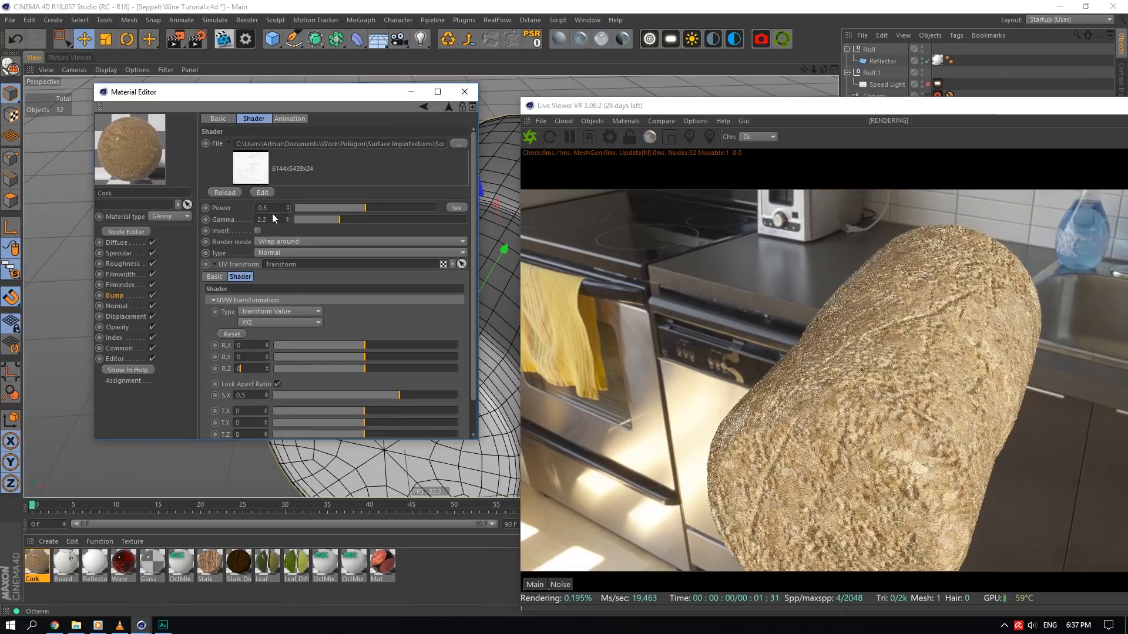
# - Try progressively weaker bump texture power values, including 0.1, 0.01 and 0.03, comparing the cork's surface in the render
pyautogui.click(277, 220)
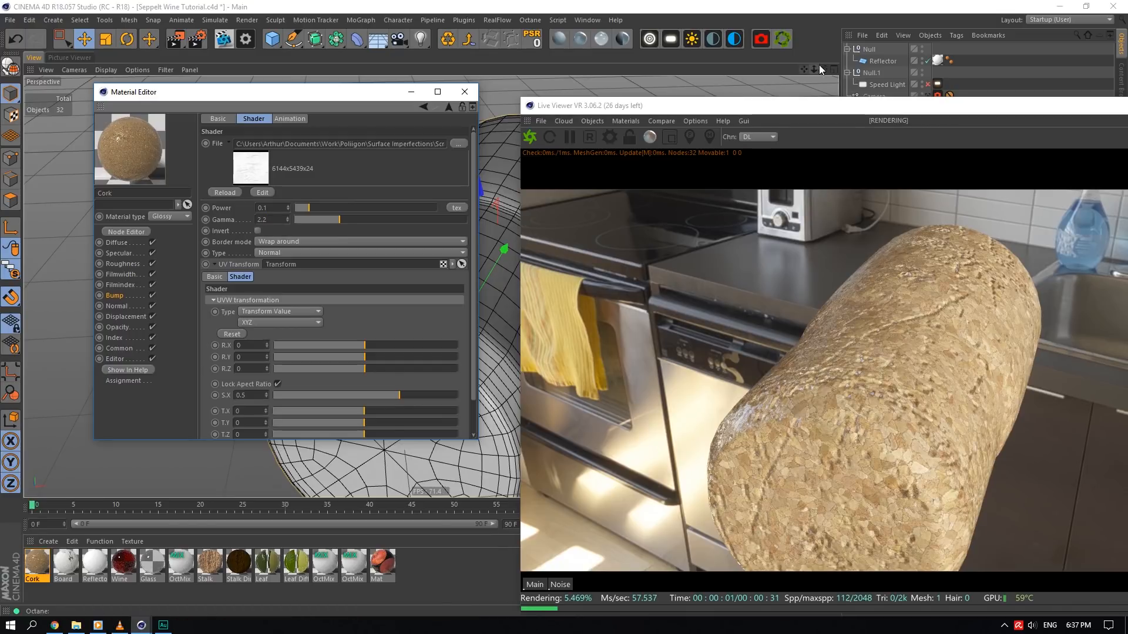
pyautogui.moveTo(822, 67); pyautogui.dragTo(757, 47)
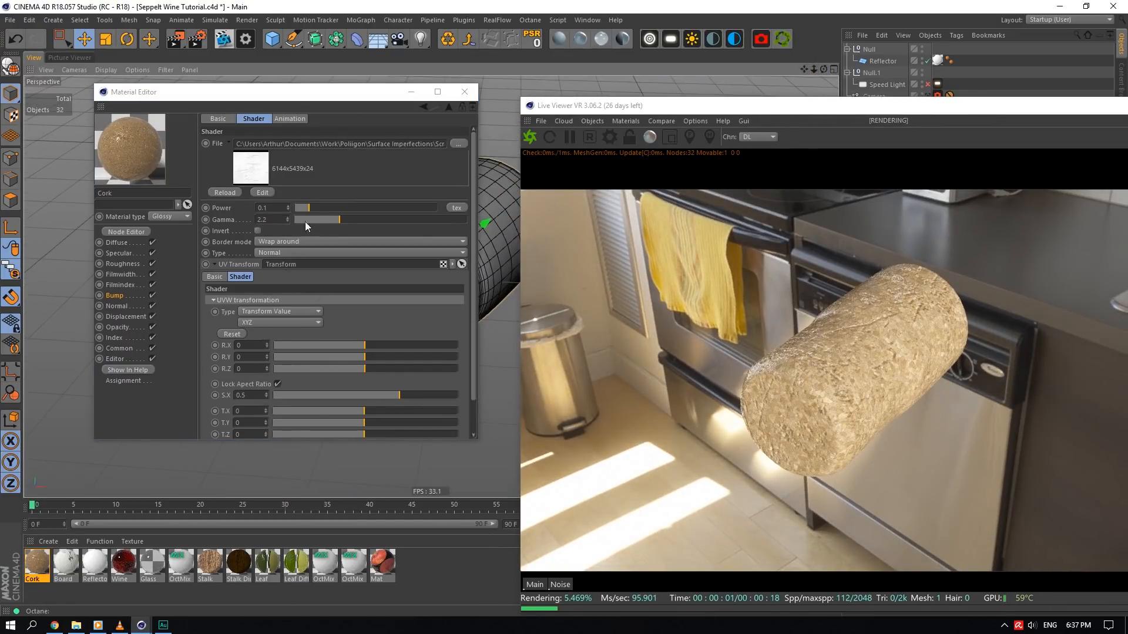
pyautogui.moveTo(273, 207); pyautogui.dragTo(266, 207)
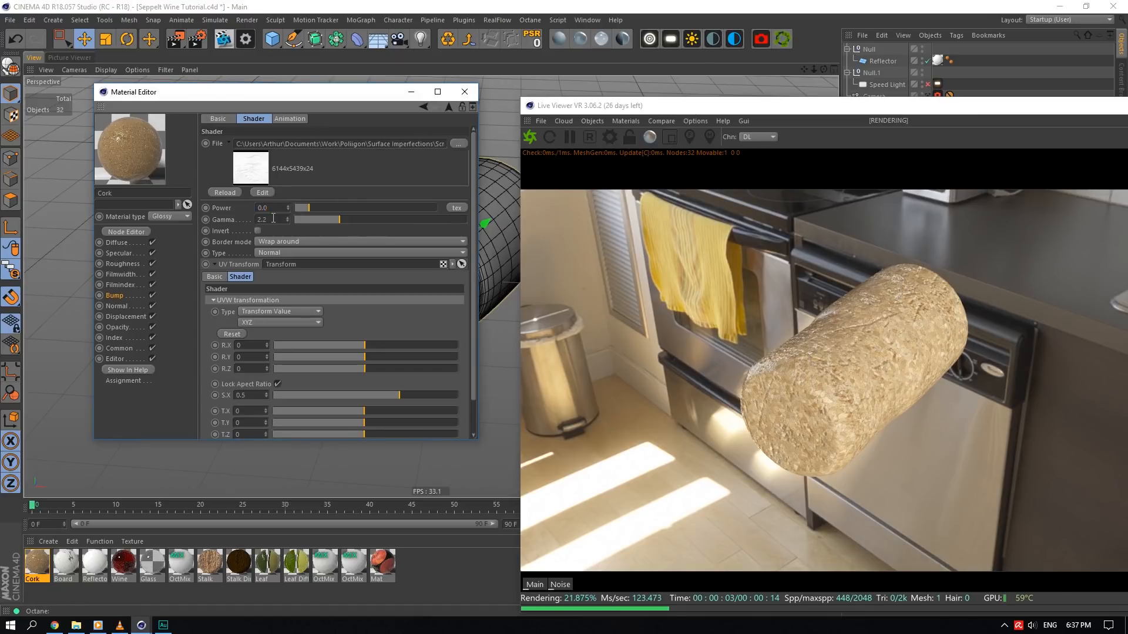
pyautogui.write('5')
pyautogui.click(273, 219)
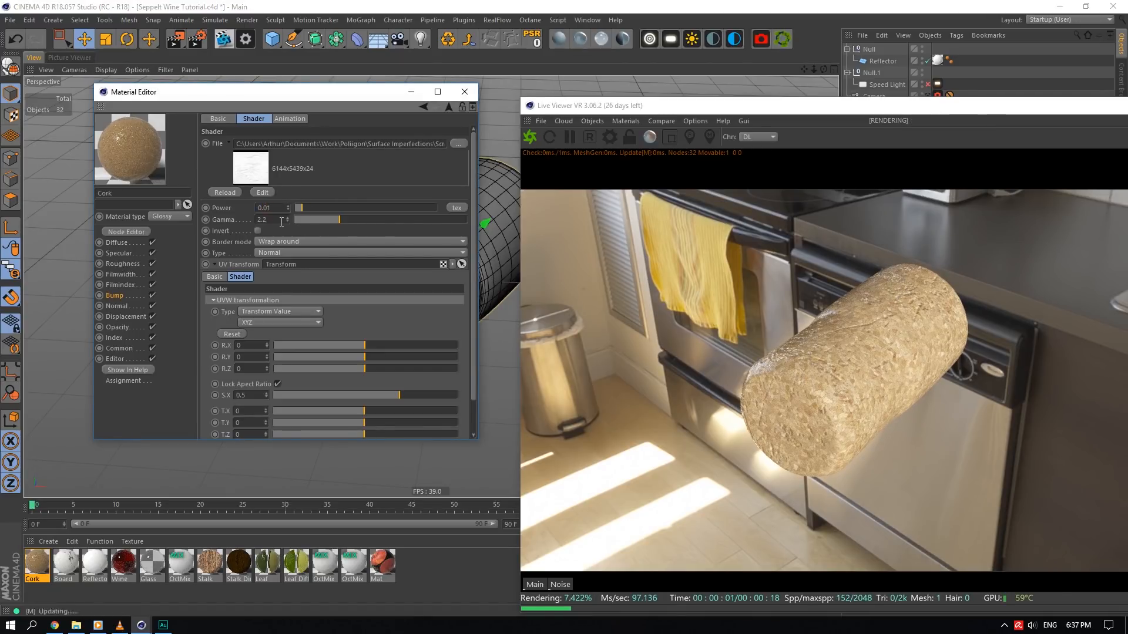
pyautogui.click(281, 222)
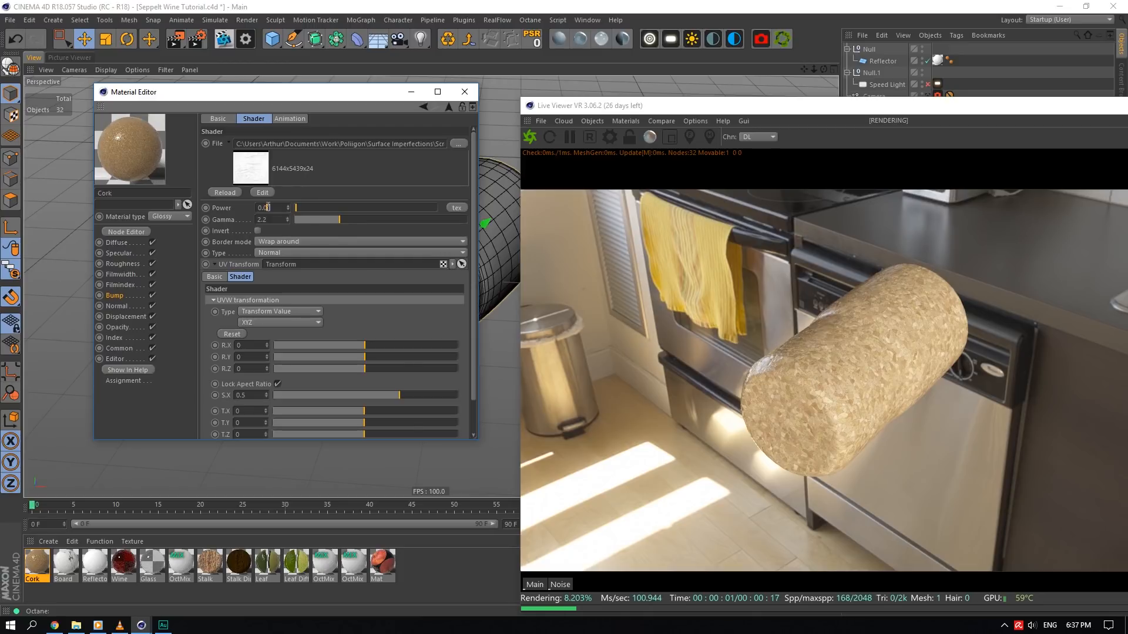
pyautogui.write('3')
pyautogui.click(276, 219)
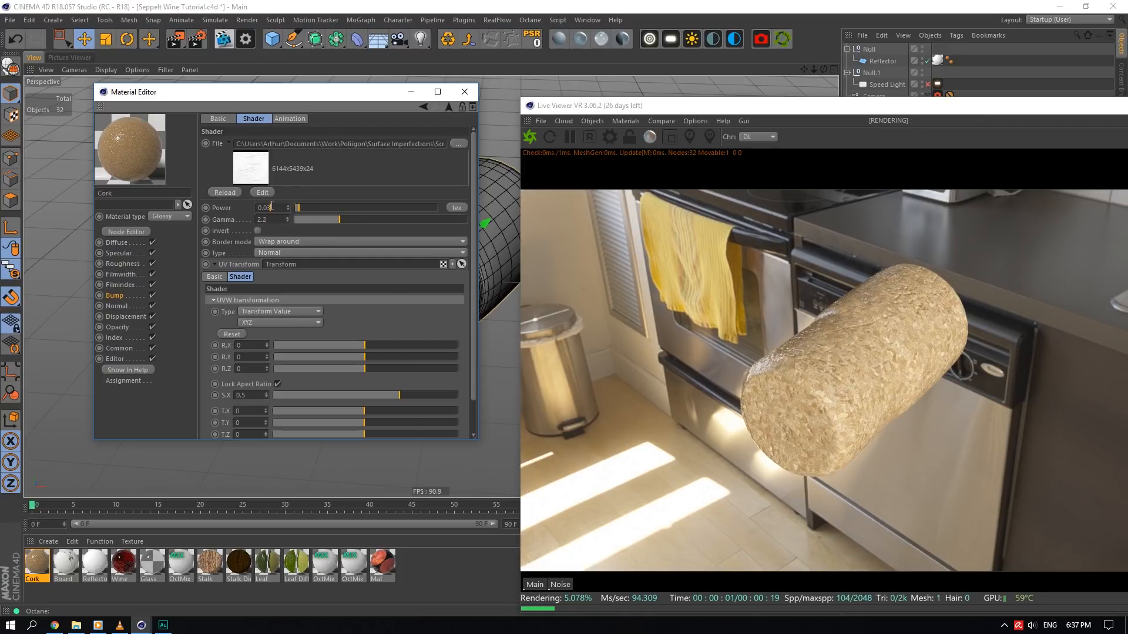
# - Set the bump texture's power to 0.04 and its UV scale to 0.4
pyautogui.write('4')
pyautogui.click(275, 220)
pyautogui.click(258, 354)
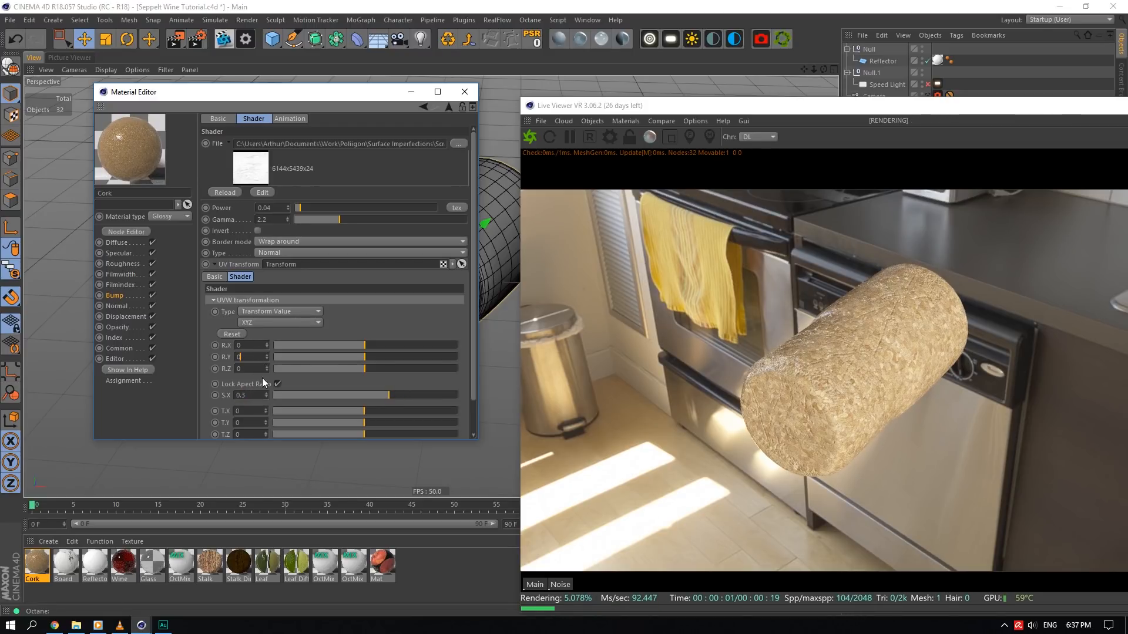
pyautogui.click(244, 394)
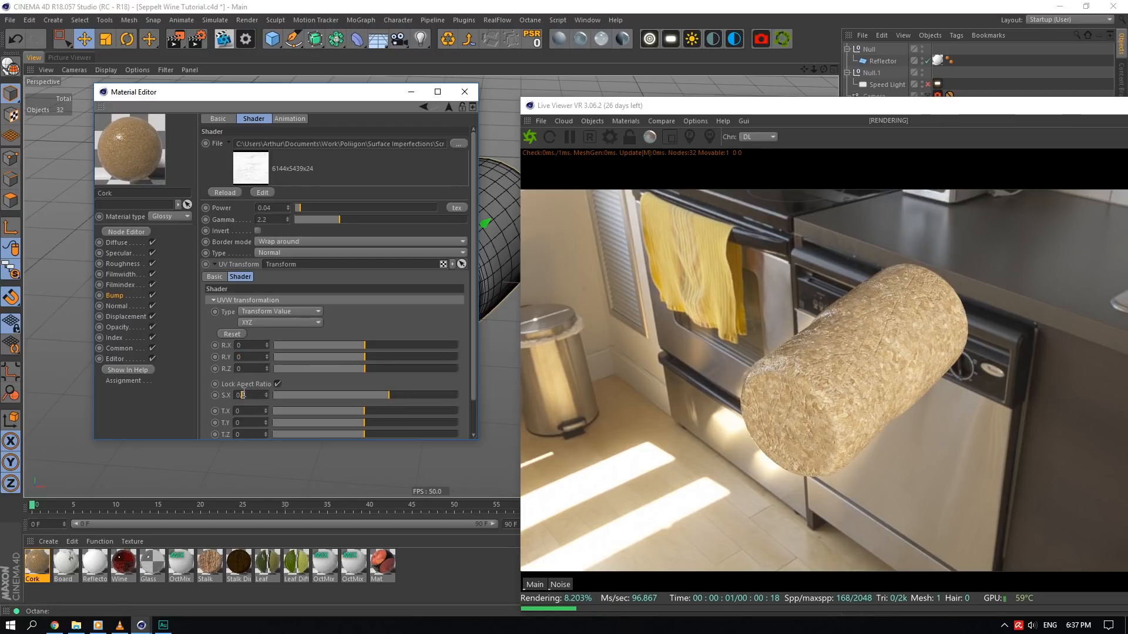
pyautogui.click(250, 357)
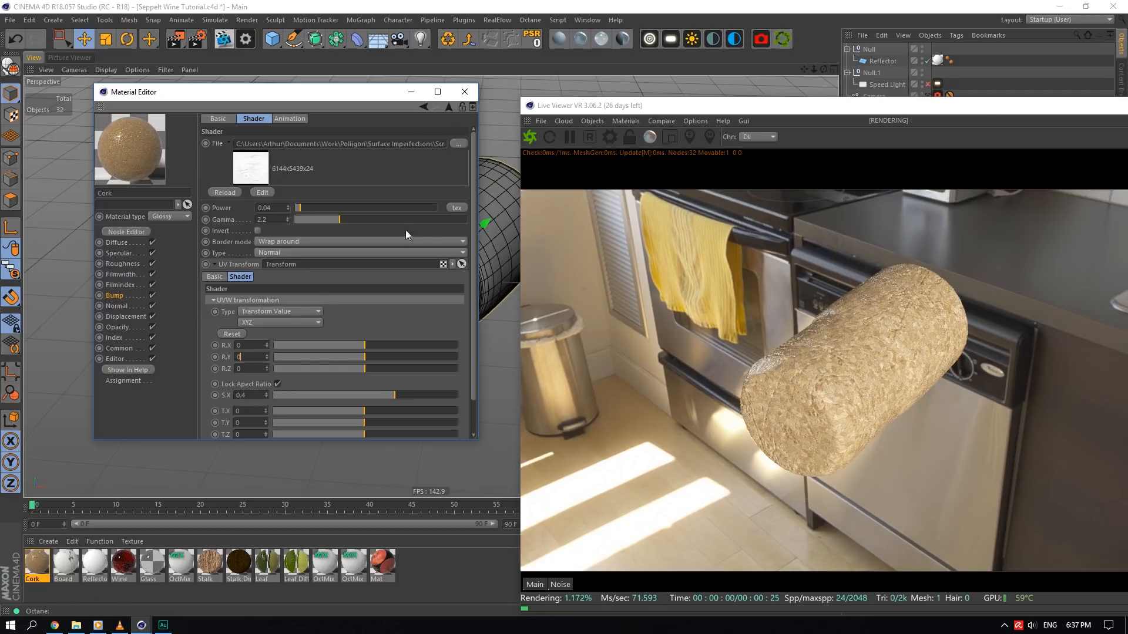
# - Save the scene and close the Cork material's editor
pyautogui.hotkey('ctrl', 's')
pyautogui.click(464, 91)
# - Create a new Octane diffuse material and open it for editing
pyautogui.moveTo(823, 70); pyautogui.dragTo(787, 79)
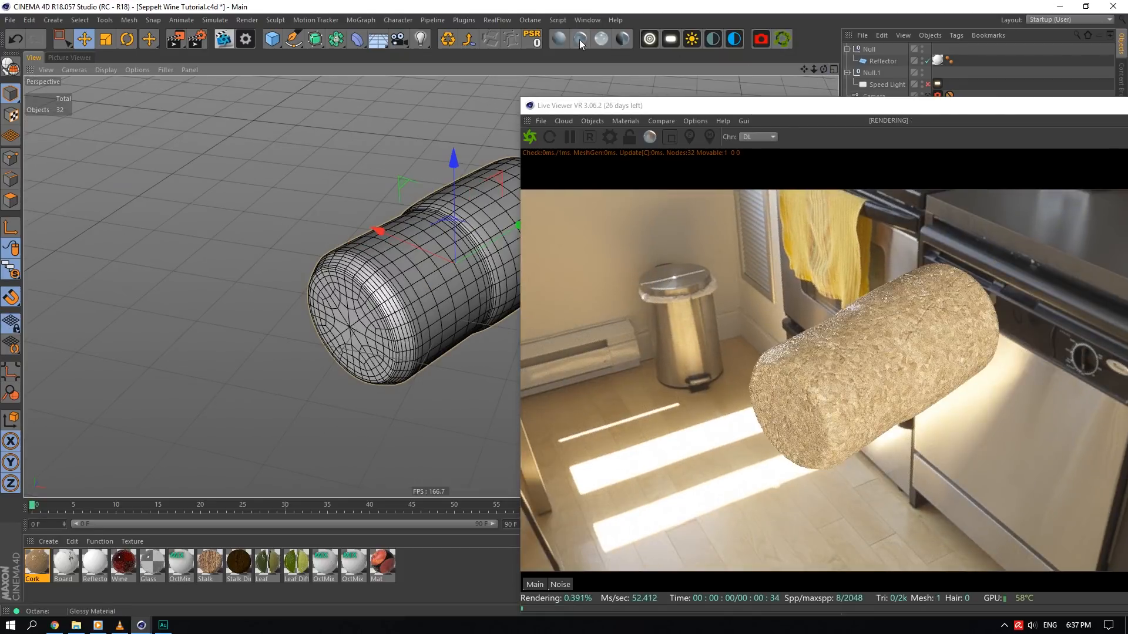
pyautogui.click(560, 39)
pyautogui.doubleClick(37, 562)
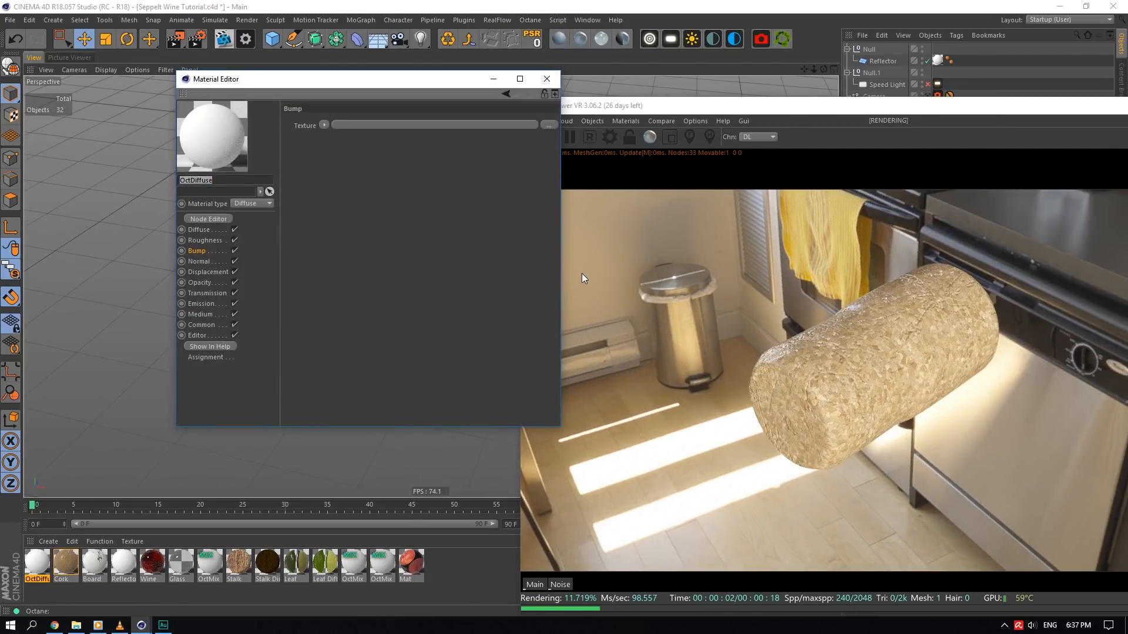
# - Name the new diffuse material Dirt 1 and set its diffuse colour to a dark purple with 100% saturation and 21% value
pyautogui.write('1')
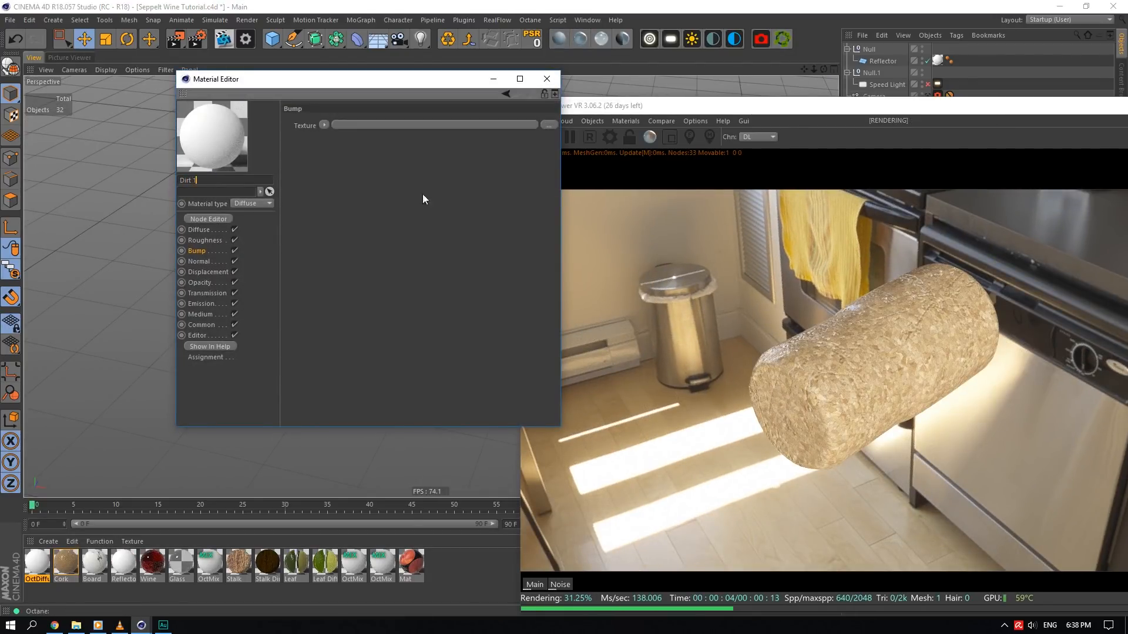
pyautogui.click(198, 230)
pyautogui.click(324, 126)
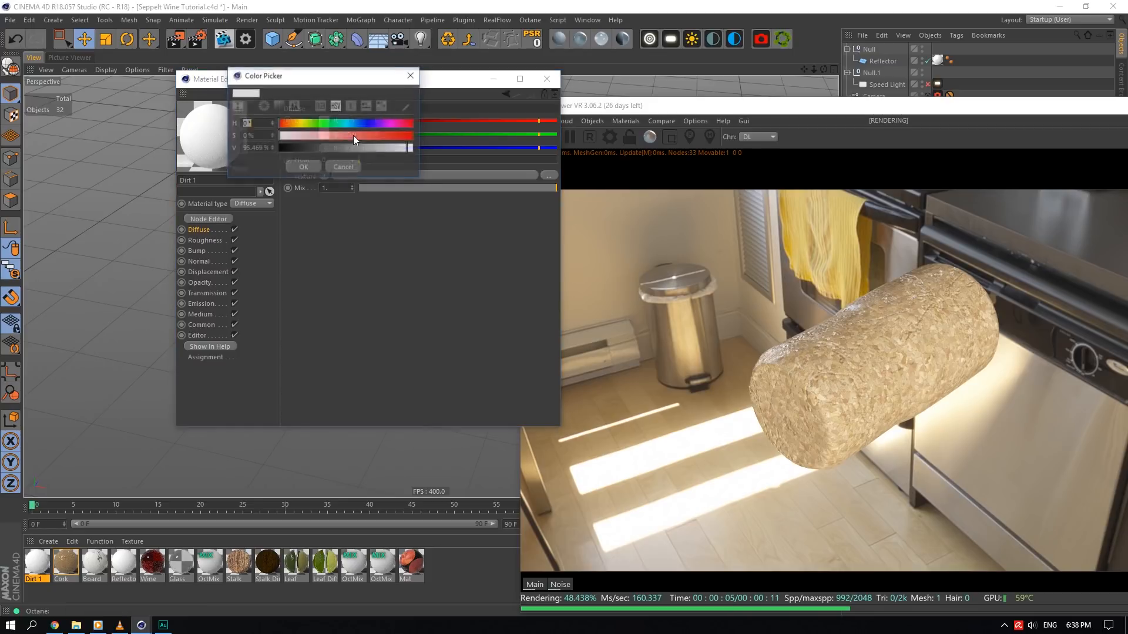
pyautogui.click(320, 107)
pyautogui.click(325, 110)
pyautogui.click(348, 109)
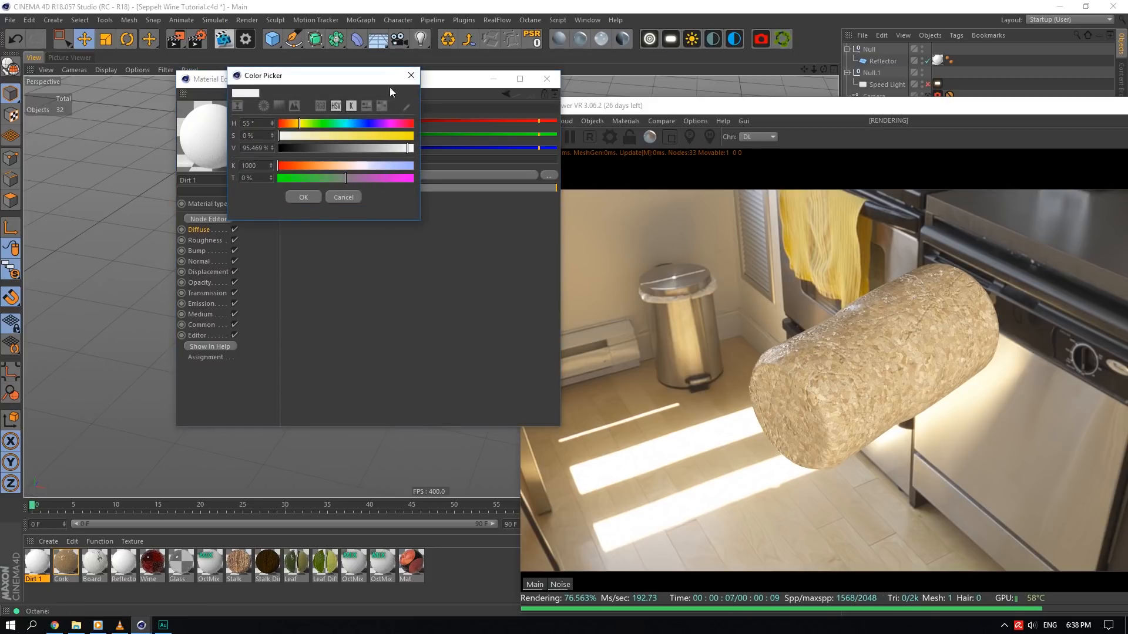
pyautogui.click(411, 76)
pyautogui.click(324, 129)
pyautogui.click(383, 120)
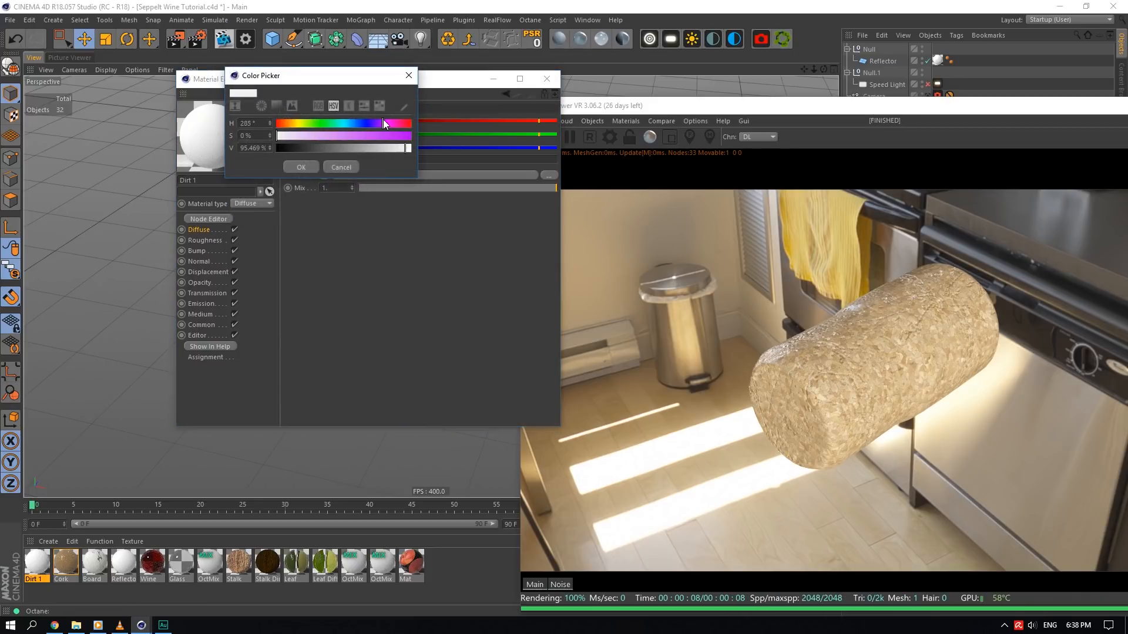
pyautogui.moveTo(390, 136); pyautogui.dragTo(304, 150)
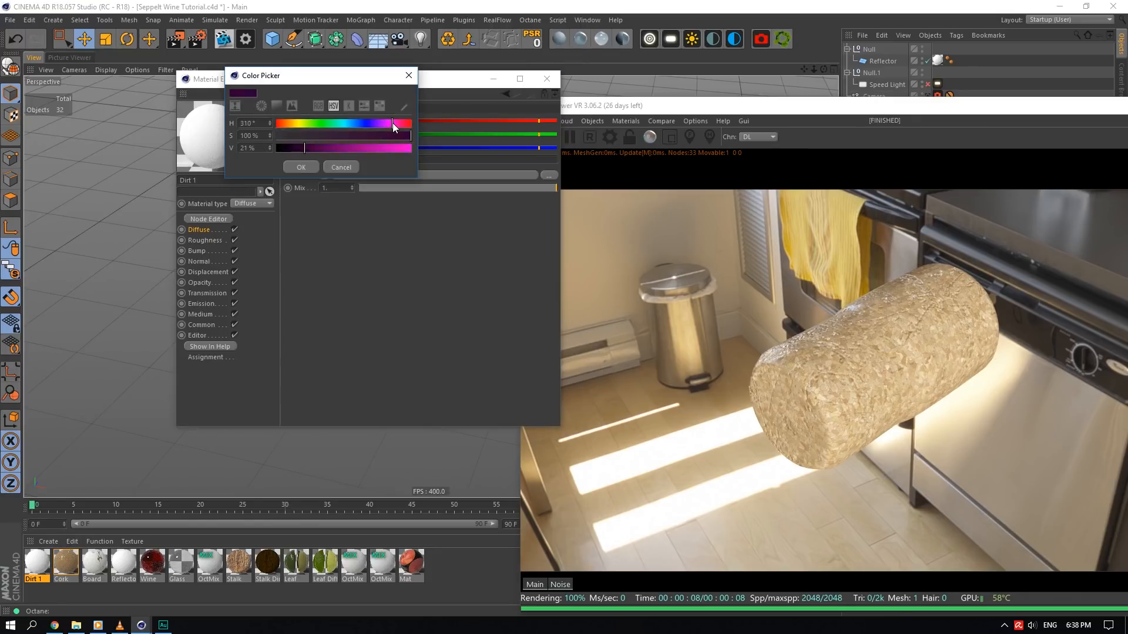
pyautogui.click(303, 169)
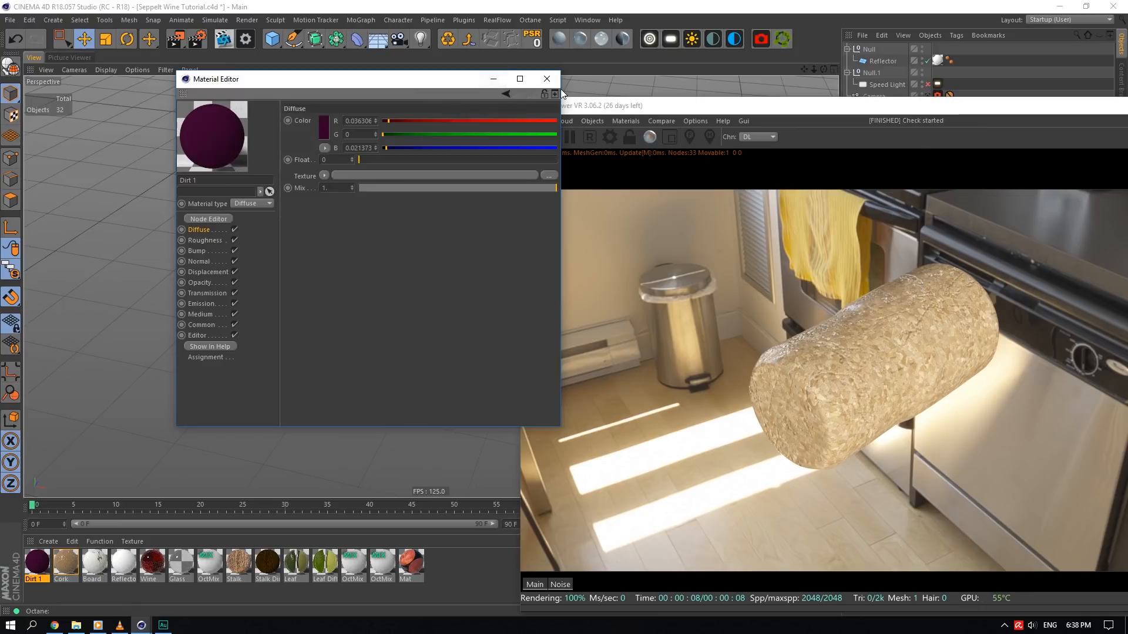
pyautogui.click(549, 79)
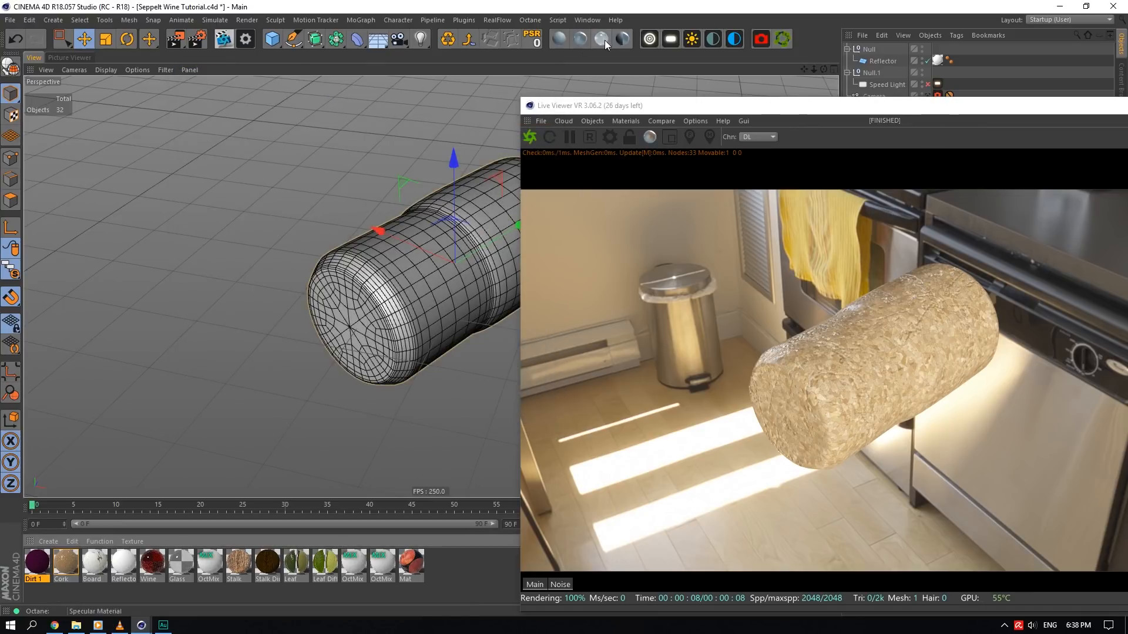
# - Create an Octane mix material with Dirt 1 as Material1 and Cork as Material2
pyautogui.click(622, 39)
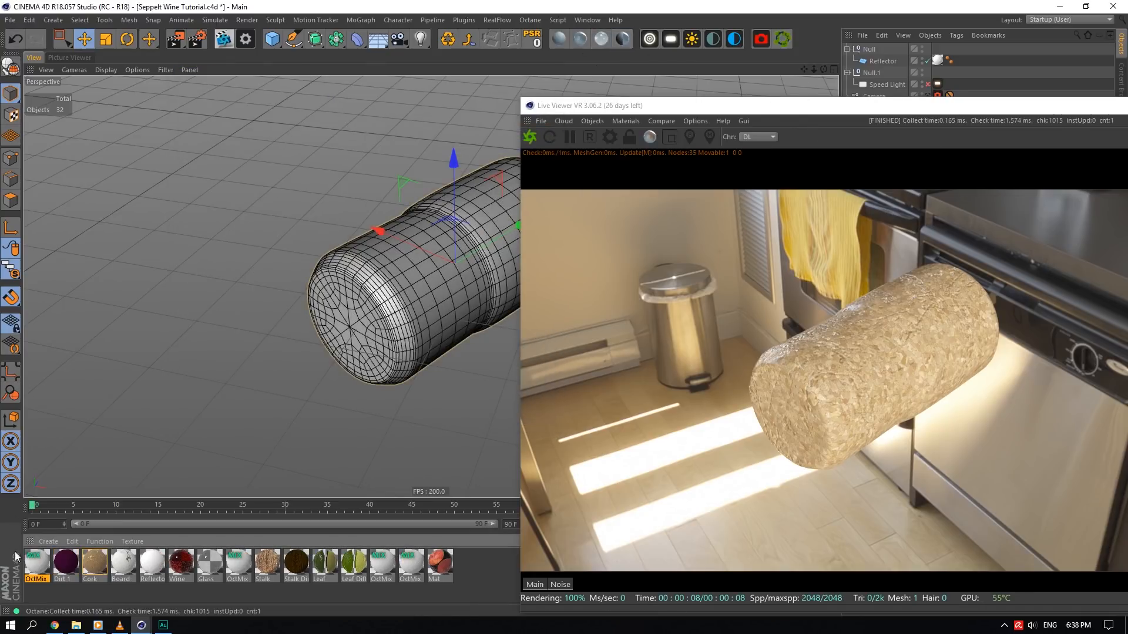
pyautogui.doubleClick(39, 573)
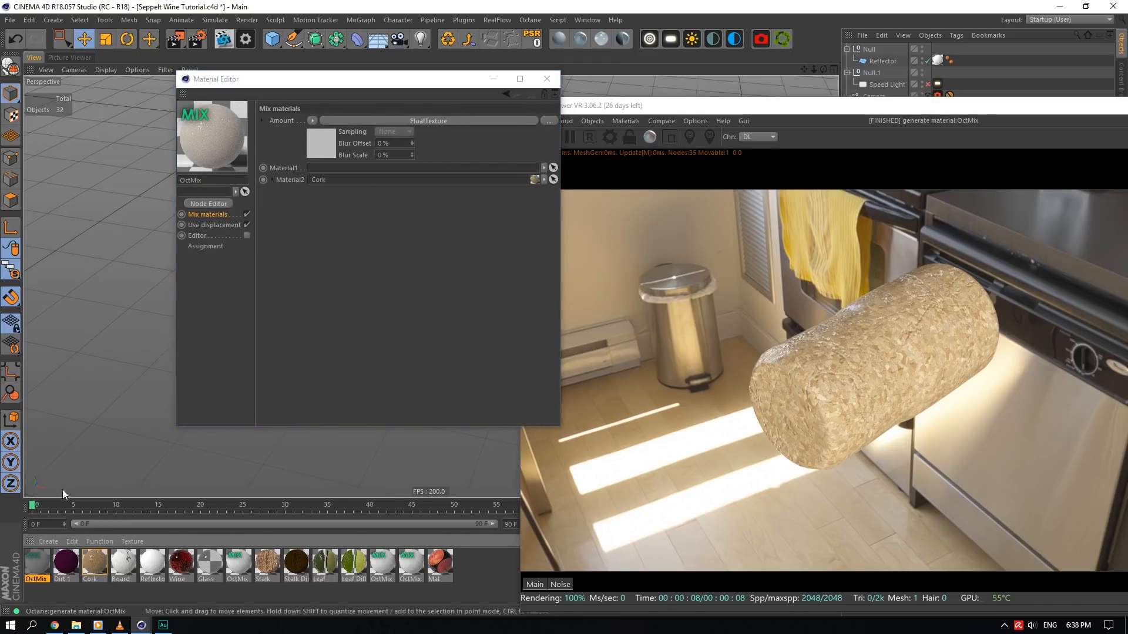
pyautogui.moveTo(360, 178); pyautogui.dragTo(360, 168)
pyautogui.moveTo(385, 82); pyautogui.dragTo(641, 411)
pyautogui.moveTo(818, 375); pyautogui.dragTo(818, 375)
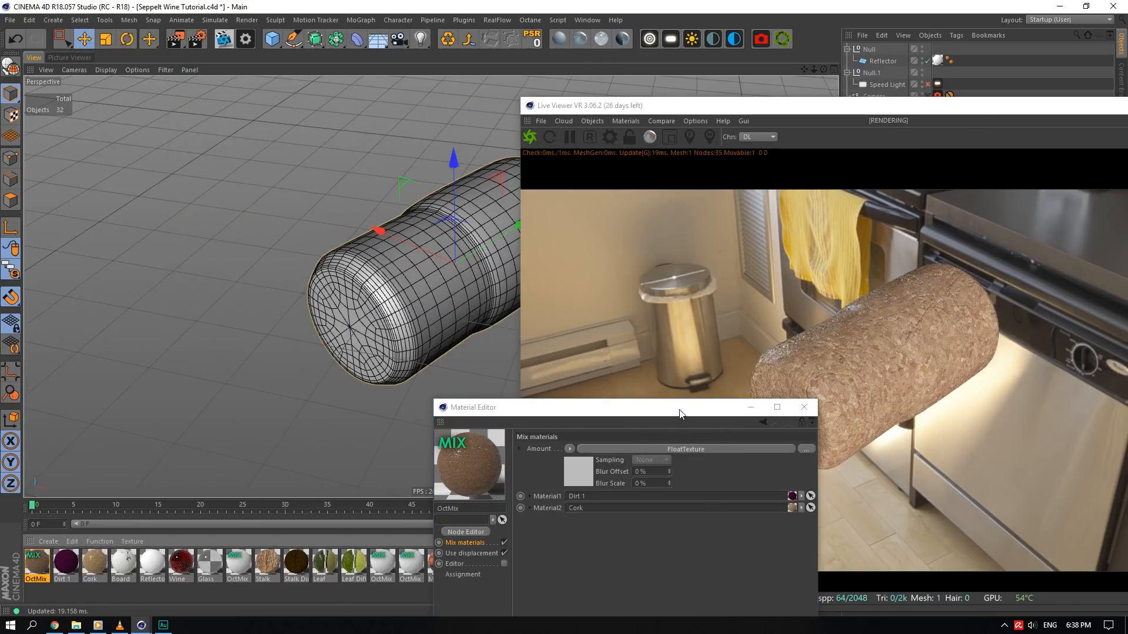
# - Use an Octane Dirt texture as the mix material's amount, open its settings and turn on Invert Normal
pyautogui.moveTo(679, 414); pyautogui.dragTo(455, 230)
pyautogui.click(345, 267)
pyautogui.moveTo(379, 514)
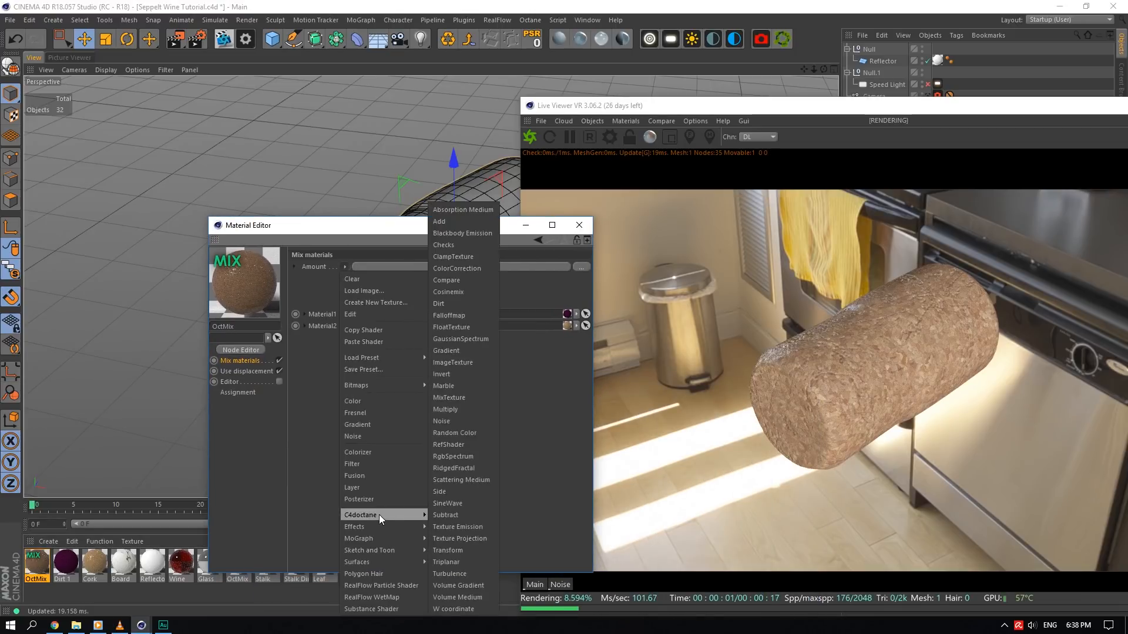
pyautogui.click(450, 304)
pyautogui.click(351, 289)
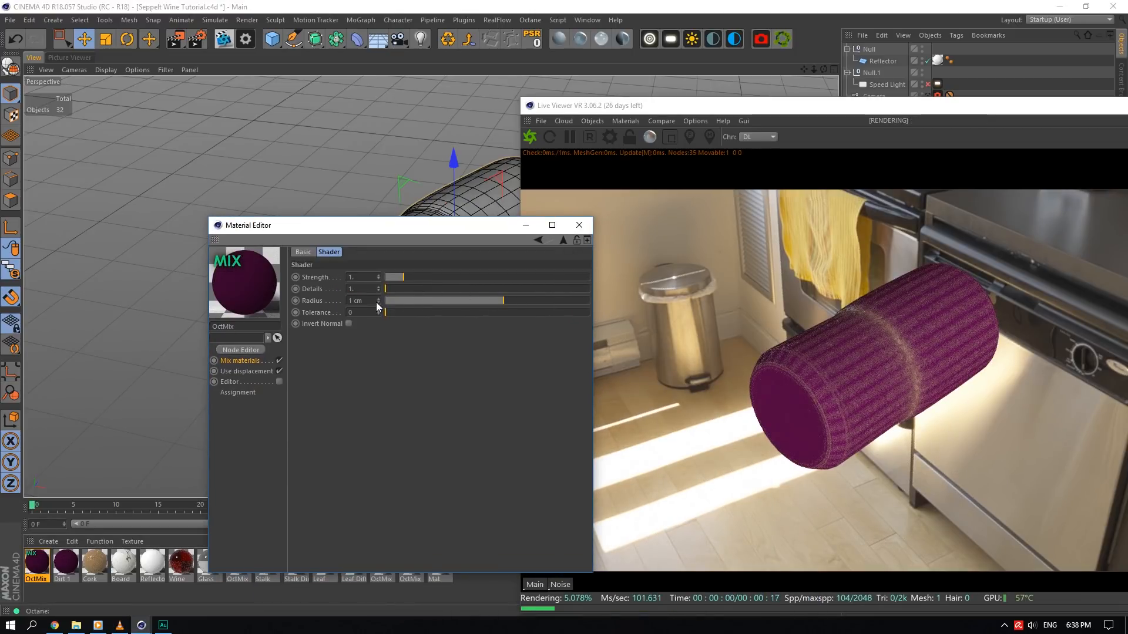
pyautogui.click(348, 325)
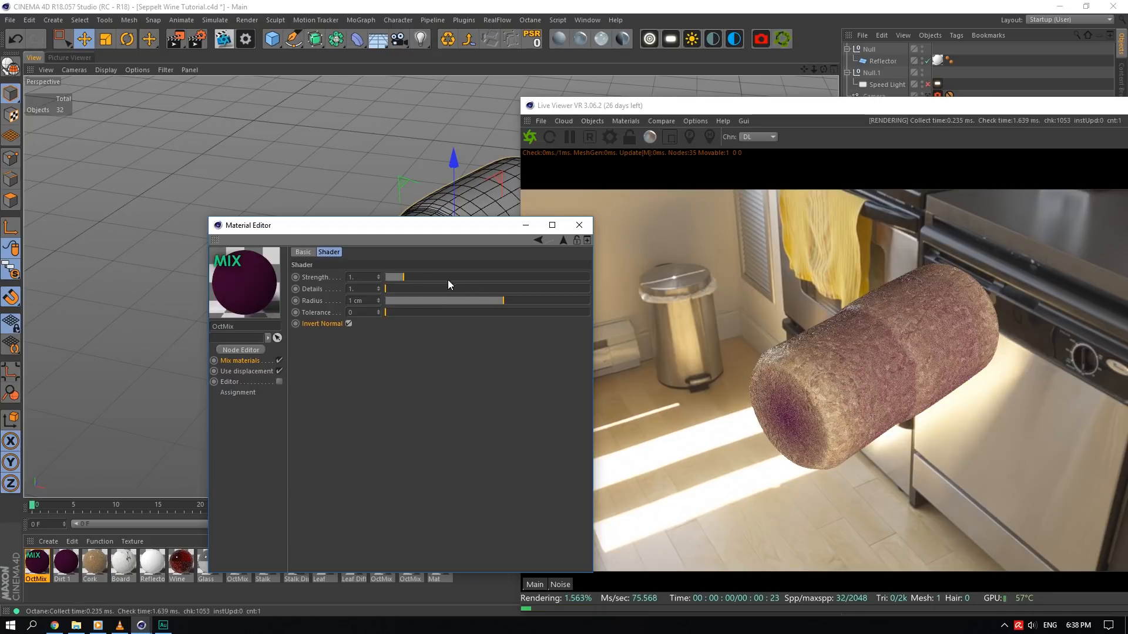
# - Turn off Invert Normal and set the Dirt texture's strength to 10, details to 100 and tolerance to about 0.133
pyautogui.moveTo(481, 277); pyautogui.dragTo(565, 278)
pyautogui.click(347, 324)
pyautogui.moveTo(410, 312); pyautogui.dragTo(449, 300)
pyautogui.moveTo(438, 289); pyautogui.dragTo(589, 287)
pyautogui.moveTo(521, 280); pyautogui.dragTo(620, 275)
pyautogui.moveTo(449, 301); pyautogui.dragTo(422, 302)
pyautogui.moveTo(441, 312); pyautogui.dragTo(493, 312)
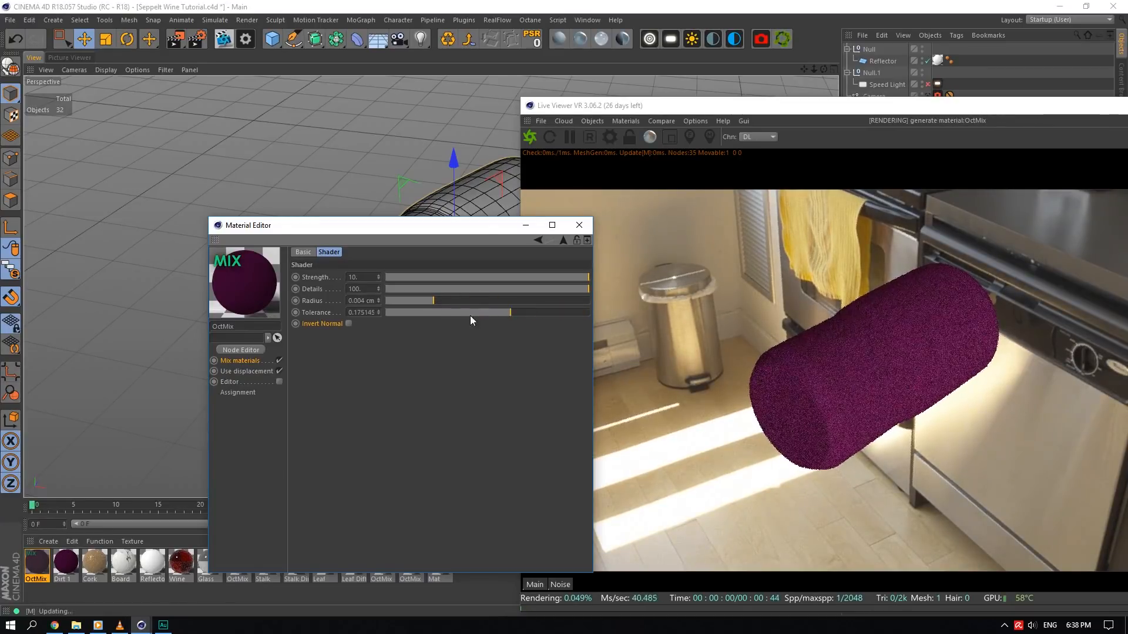
pyautogui.moveTo(430, 314); pyautogui.dragTo(475, 313)
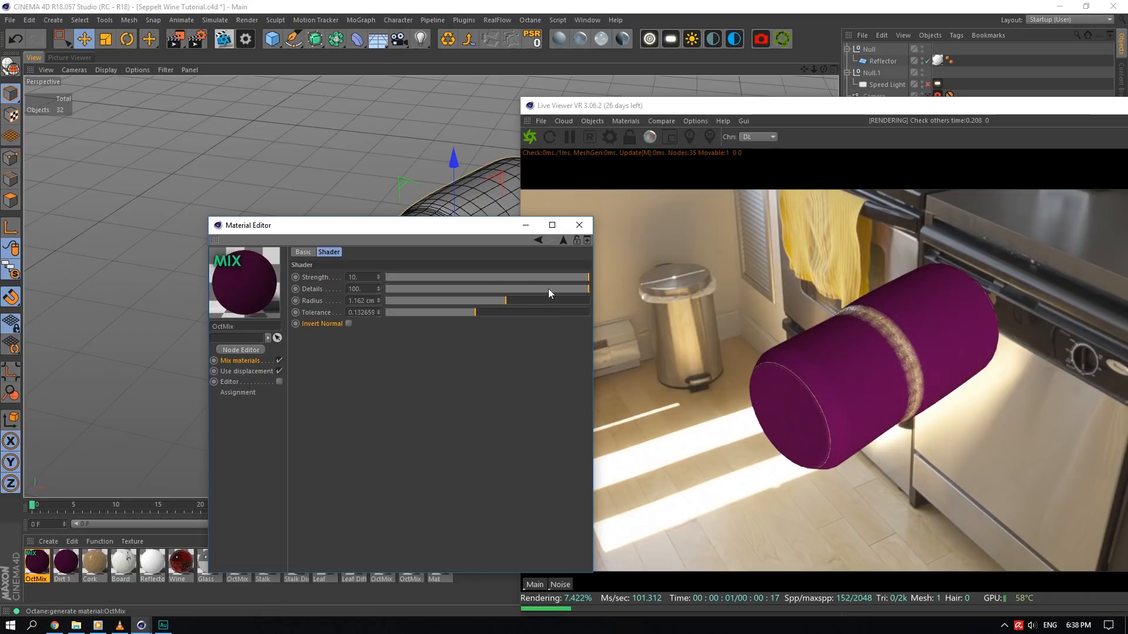
# - Turn Invert Normal back on and set the Dirt texture's radius to about 0.535 cm
pyautogui.moveTo(548, 289); pyautogui.dragTo(590, 280)
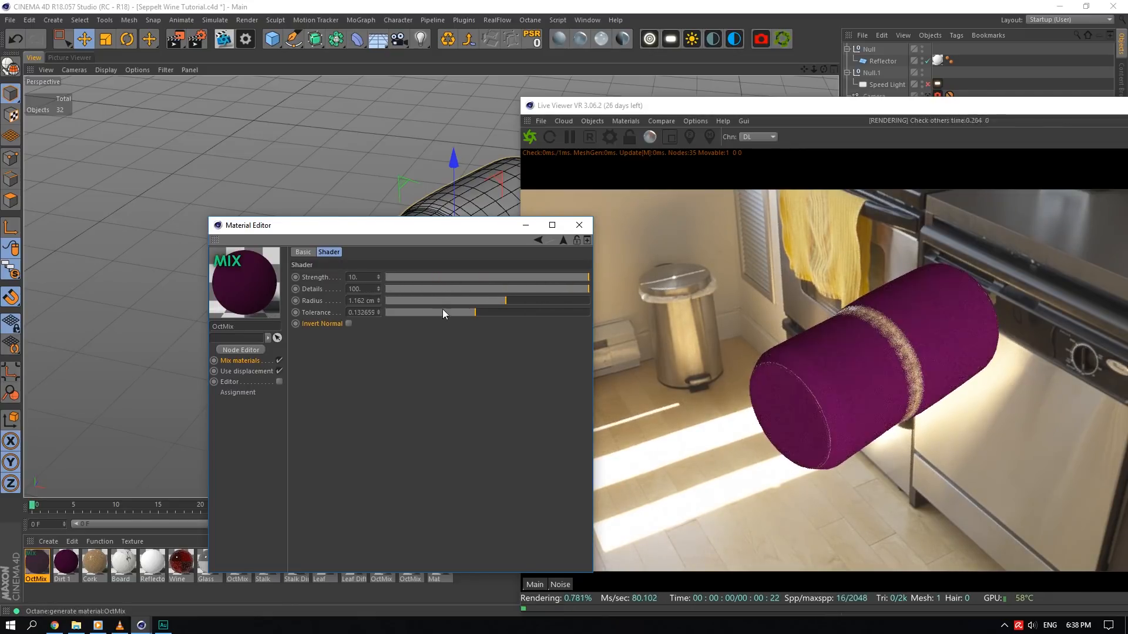
pyautogui.moveTo(386, 301); pyautogui.dragTo(593, 282)
pyautogui.click(349, 324)
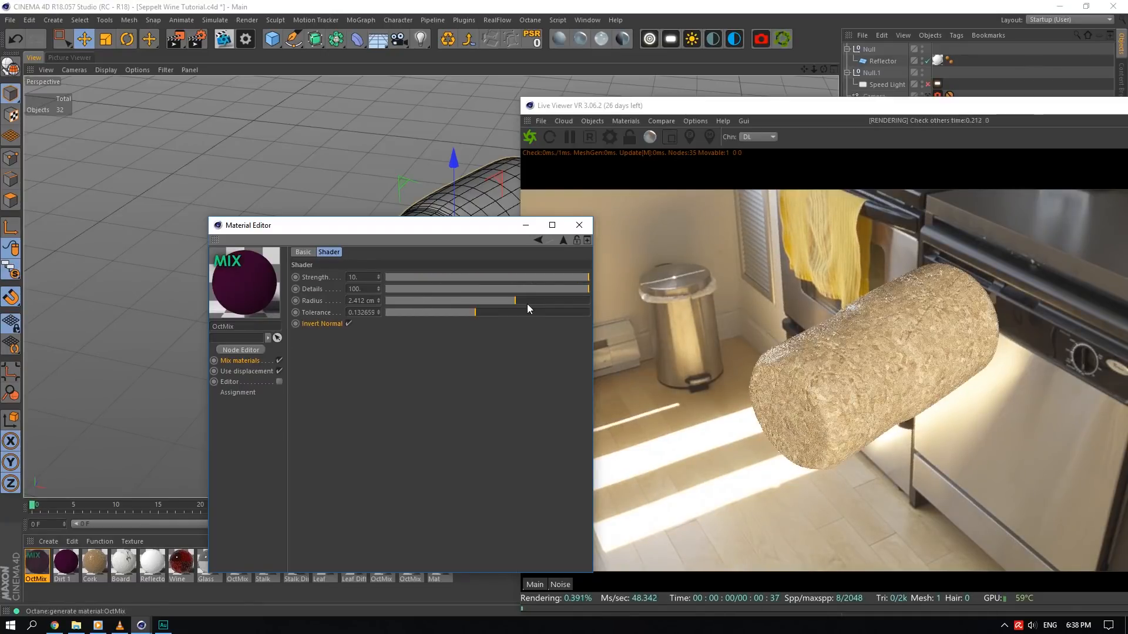
pyautogui.moveTo(510, 289)
pyautogui.mouseDown()
pyautogui.moveTo(461, 288)
pyautogui.moveTo(470, 305)
pyautogui.moveTo(547, 284)
pyautogui.moveTo(593, 287)
pyautogui.moveTo(457, 298)
pyautogui.moveTo(496, 298)
pyautogui.mouseUp()
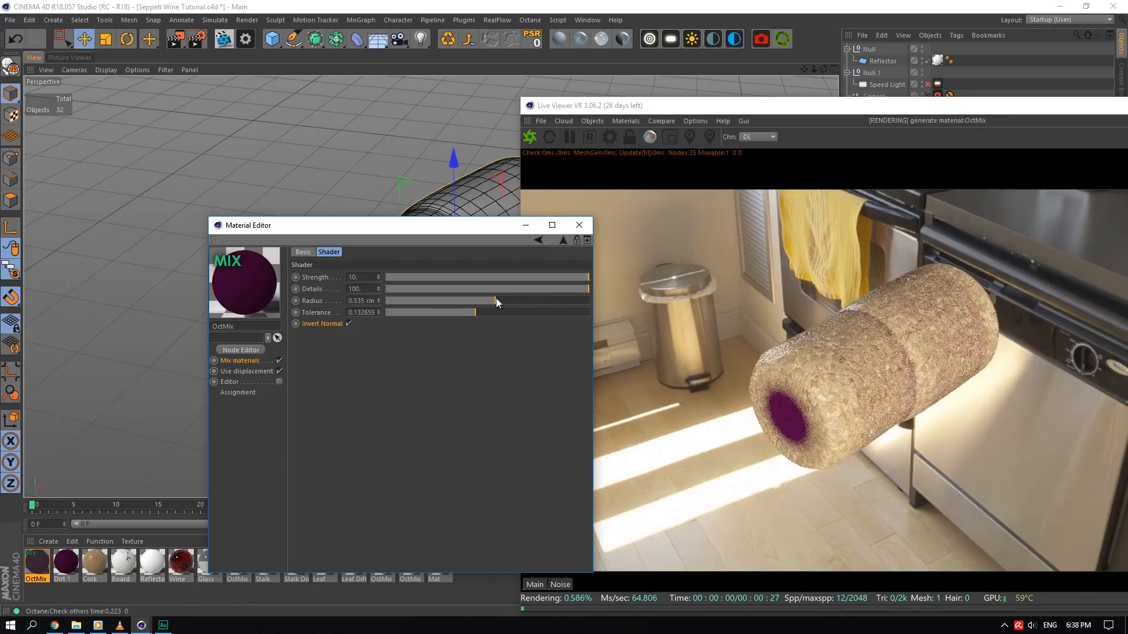
# - Expand the Cork object to check its polygon mesh, undo the stray polygon move and clear the selection
pyautogui.moveTo(705, 105); pyautogui.dragTo(807, 260)
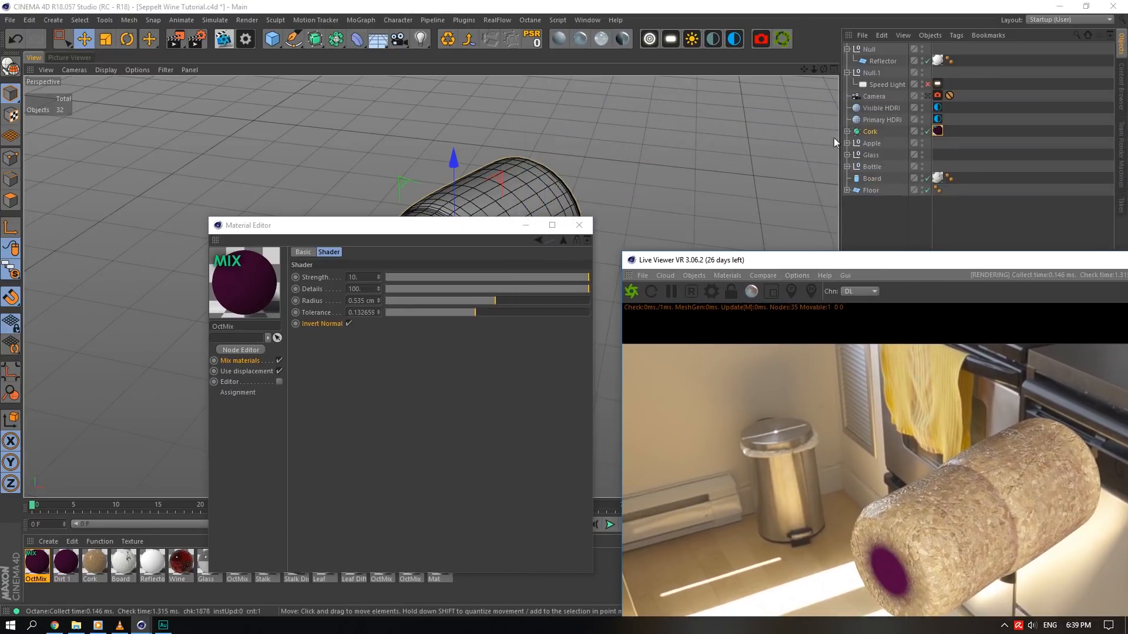
pyautogui.click(847, 132)
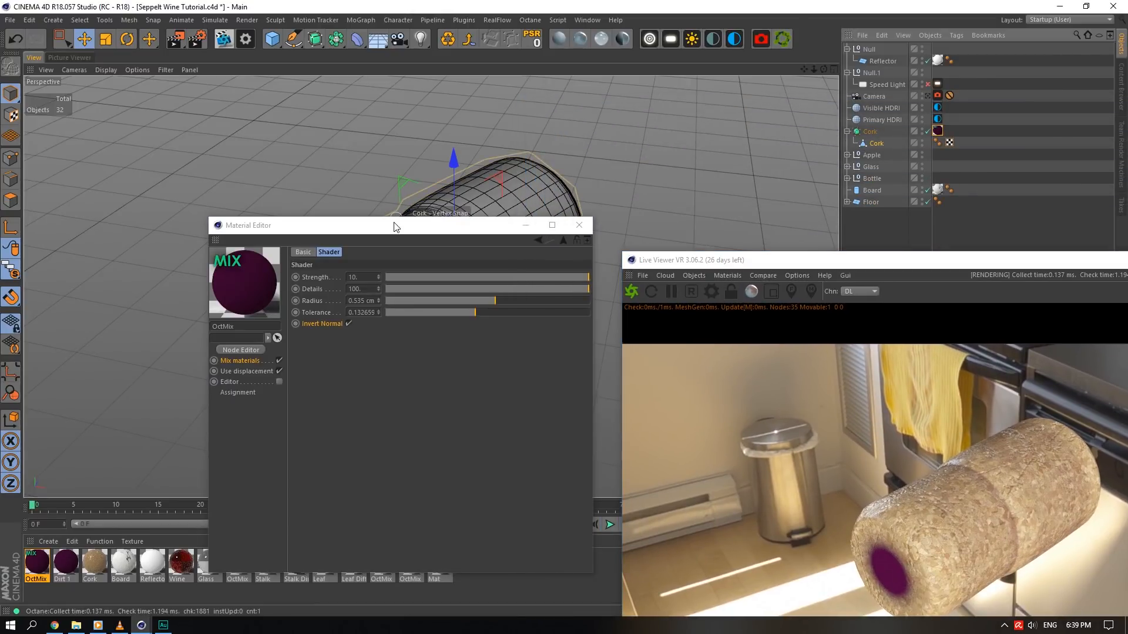
pyautogui.moveTo(385, 226); pyautogui.dragTo(493, 390)
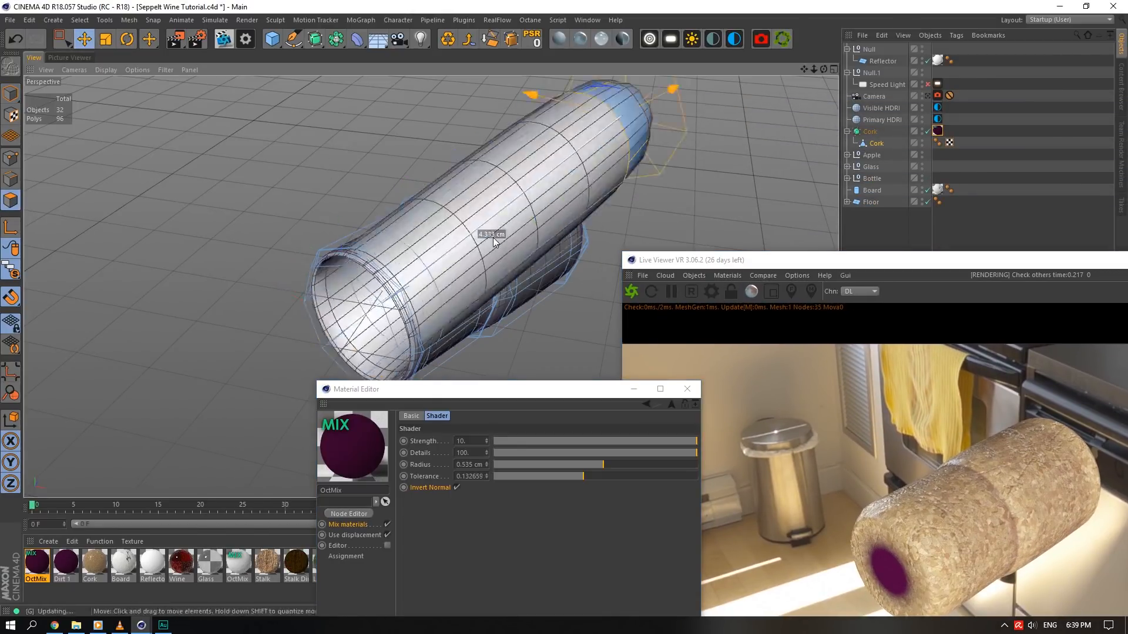
pyautogui.moveTo(493, 240); pyautogui.dragTo(373, 281)
pyautogui.hotkey('ctrl', 'z')
pyautogui.click(63, 39)
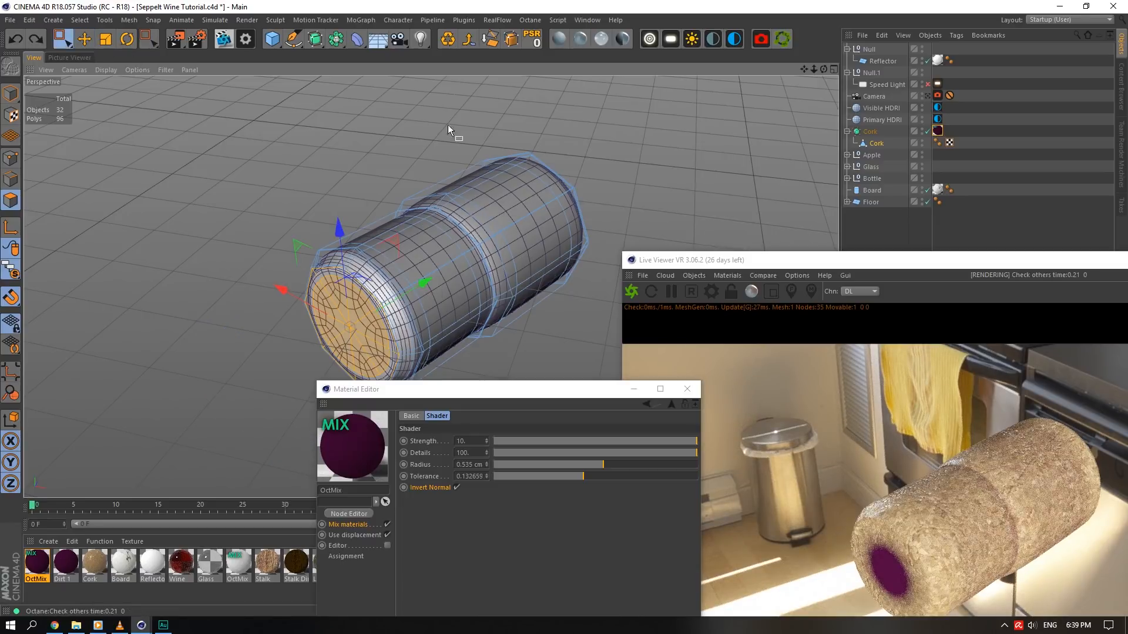
pyautogui.hotkey('ctrl', 'a')
pyautogui.click(997, 141)
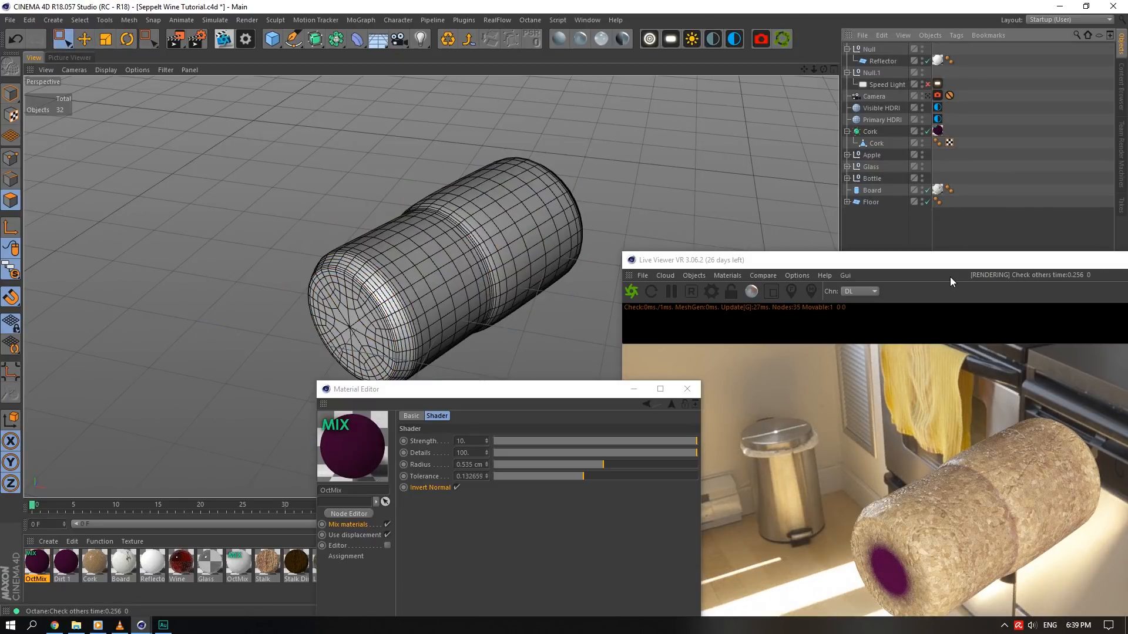
pyautogui.moveTo(902, 259); pyautogui.dragTo(767, 99)
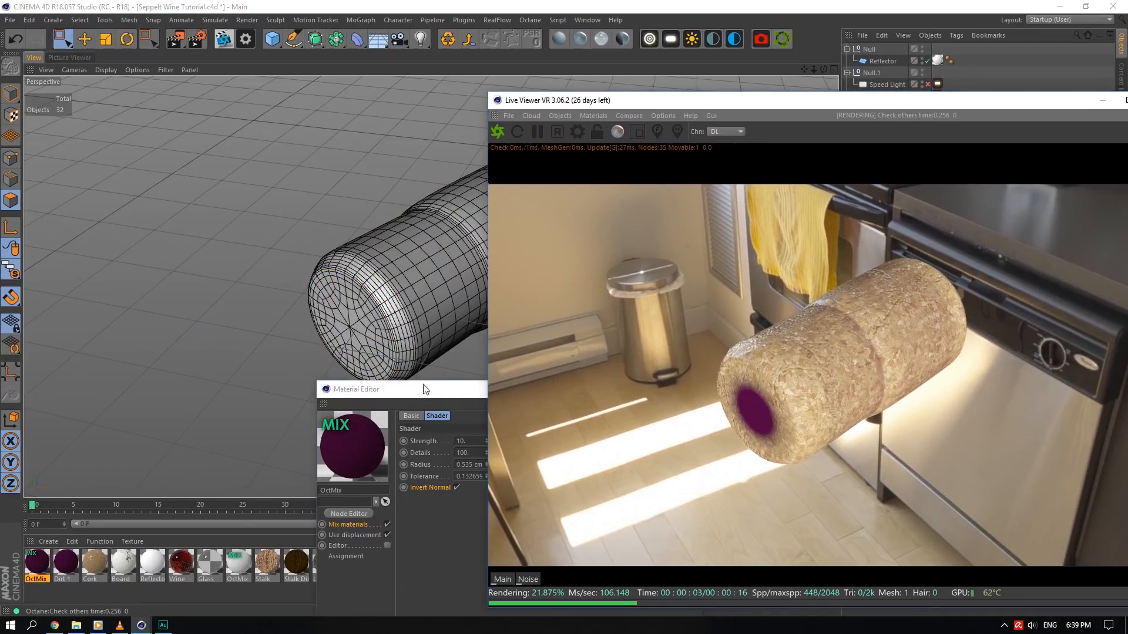
# - Insert a Gradient node and an Invert node between the Dirt texture and the mix material's Amount input in the node editor
pyautogui.moveTo(426, 389); pyautogui.dragTo(238, 217)
pyautogui.click(162, 341)
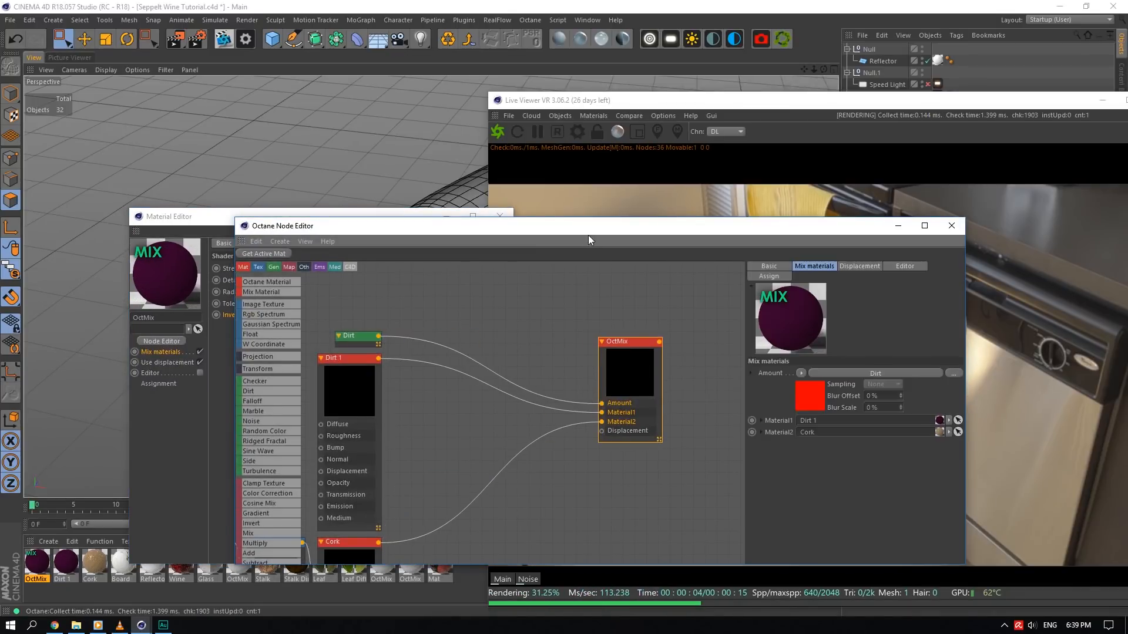
pyautogui.moveTo(589, 239); pyautogui.dragTo(382, 325)
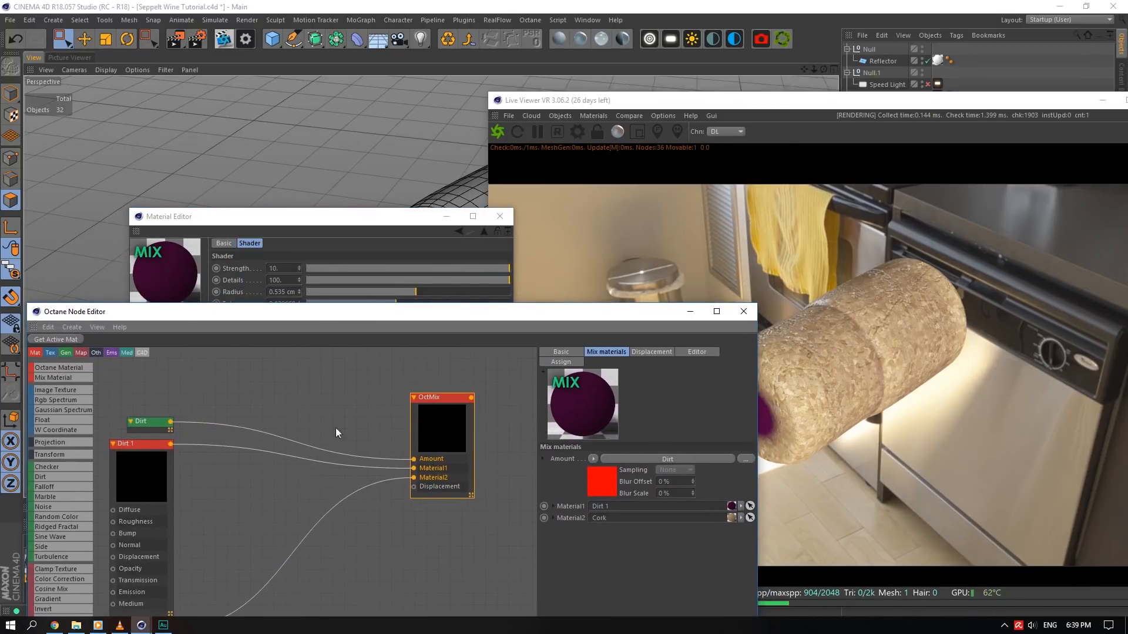
pyautogui.moveTo(144, 421); pyautogui.dragTo(153, 395)
pyautogui.scroll(-1, 45, 589)
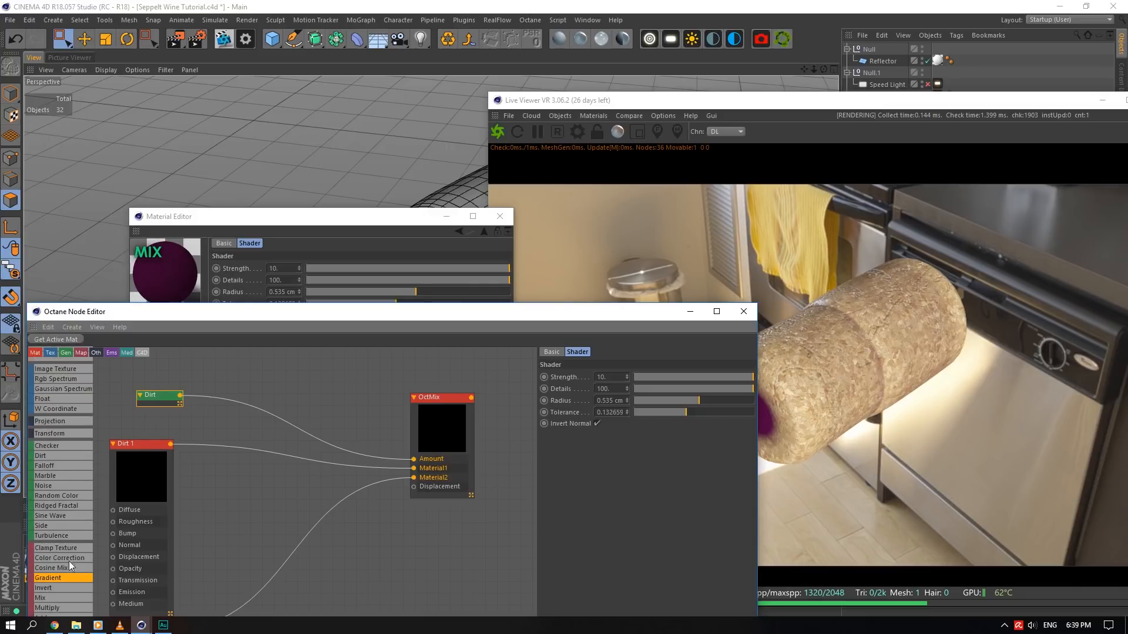
pyautogui.moveTo(220, 403); pyautogui.dragTo(265, 432)
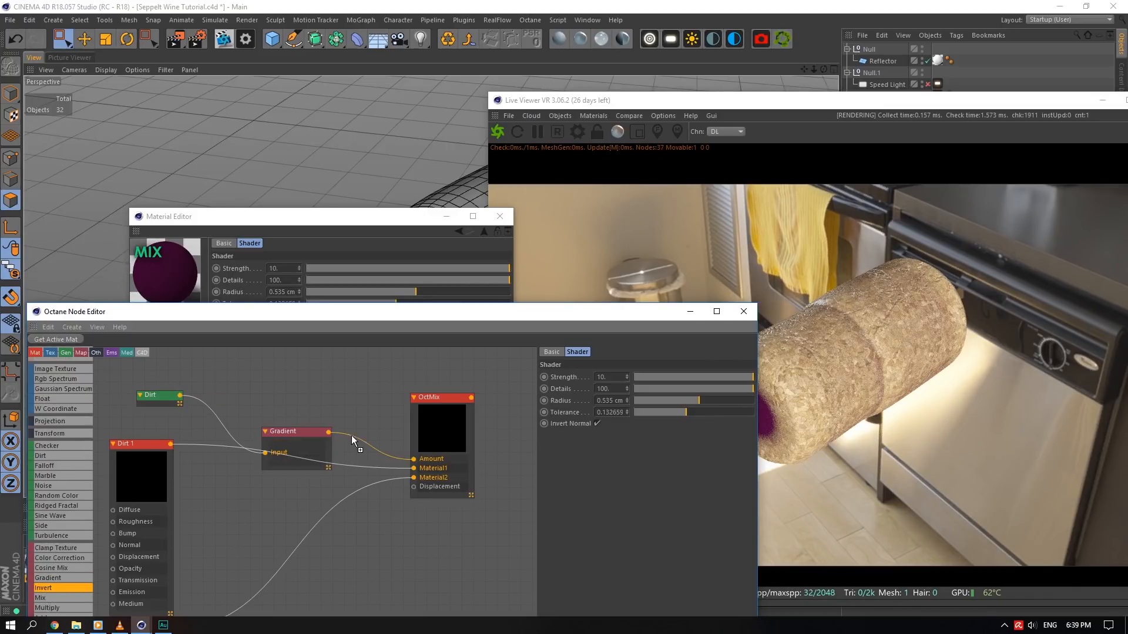
pyautogui.moveTo(351, 440); pyautogui.dragTo(282, 413)
pyautogui.click(749, 312)
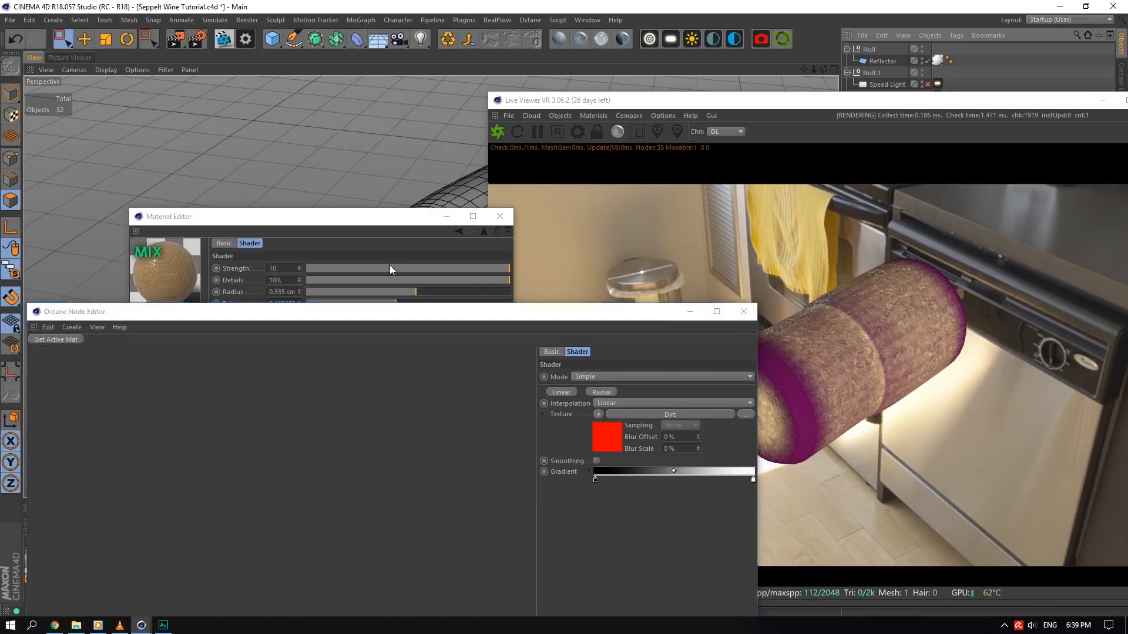
# - Set the Dirt texture's tolerance to about 0.261 and its radius to about 1.01 cm, checking the cork in the render
pyautogui.moveTo(415, 295); pyautogui.dragTo(485, 303)
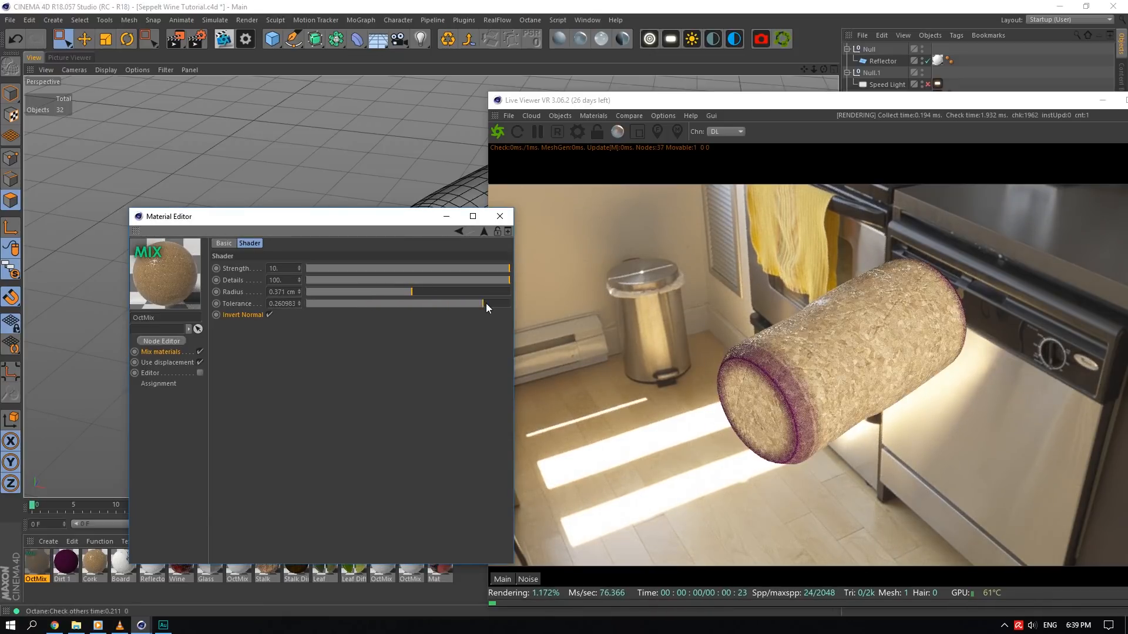
pyautogui.moveTo(414, 290)
pyautogui.mouseDown()
pyautogui.moveTo(440, 292)
pyautogui.moveTo(422, 292)
pyautogui.mouseUp()
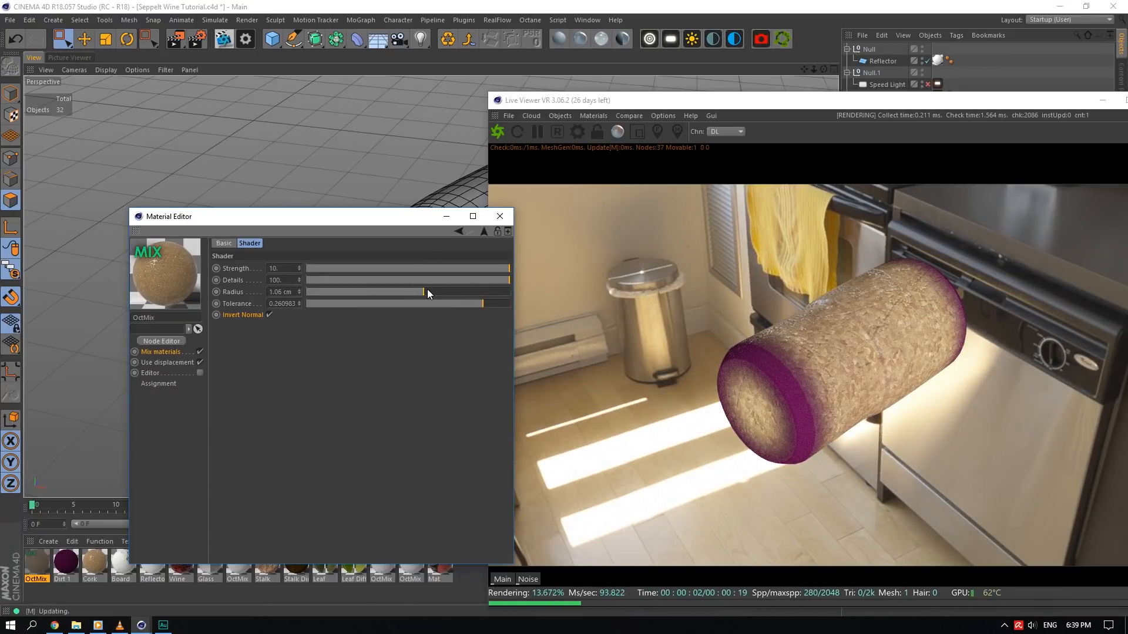
pyautogui.moveTo(428, 289); pyautogui.dragTo(424, 288)
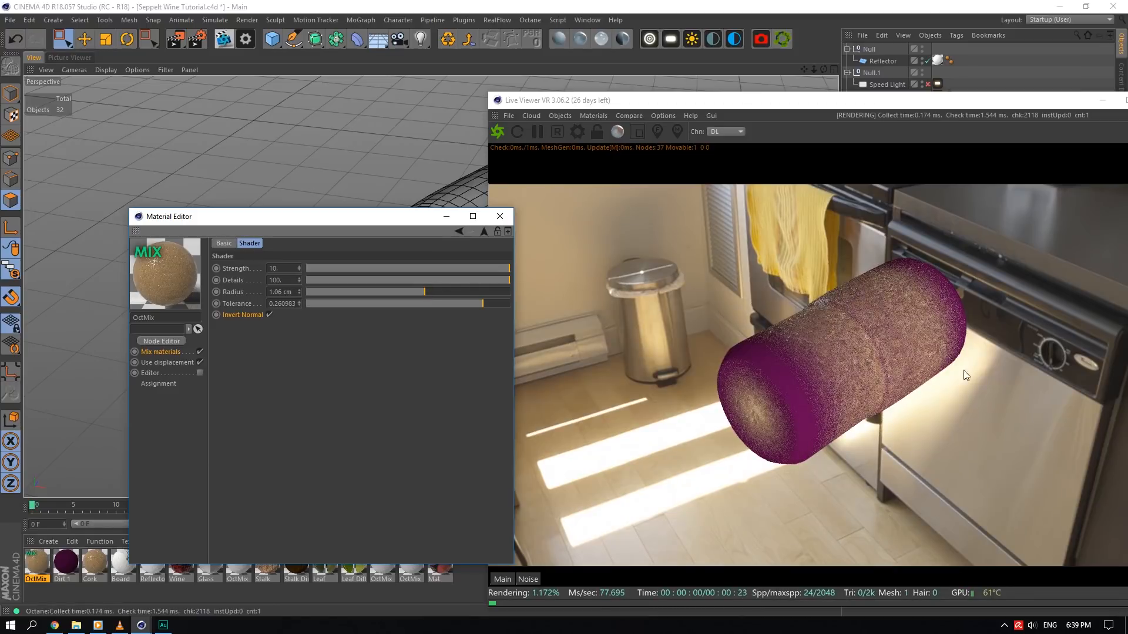
pyautogui.moveTo(823, 69); pyautogui.dragTo(801, 241)
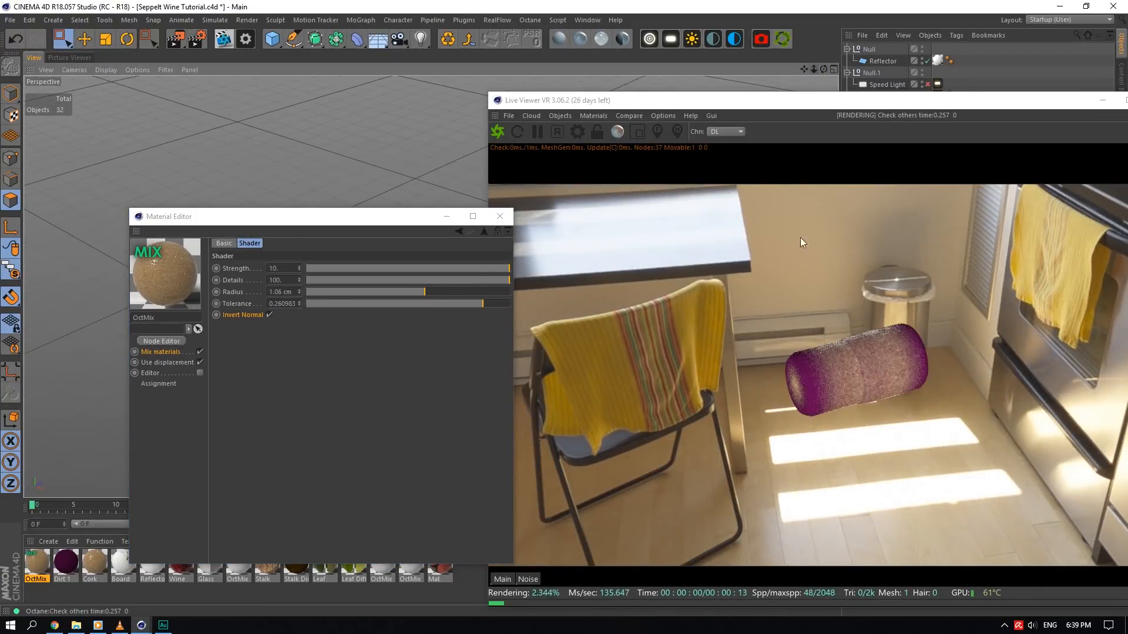
pyautogui.click(424, 292)
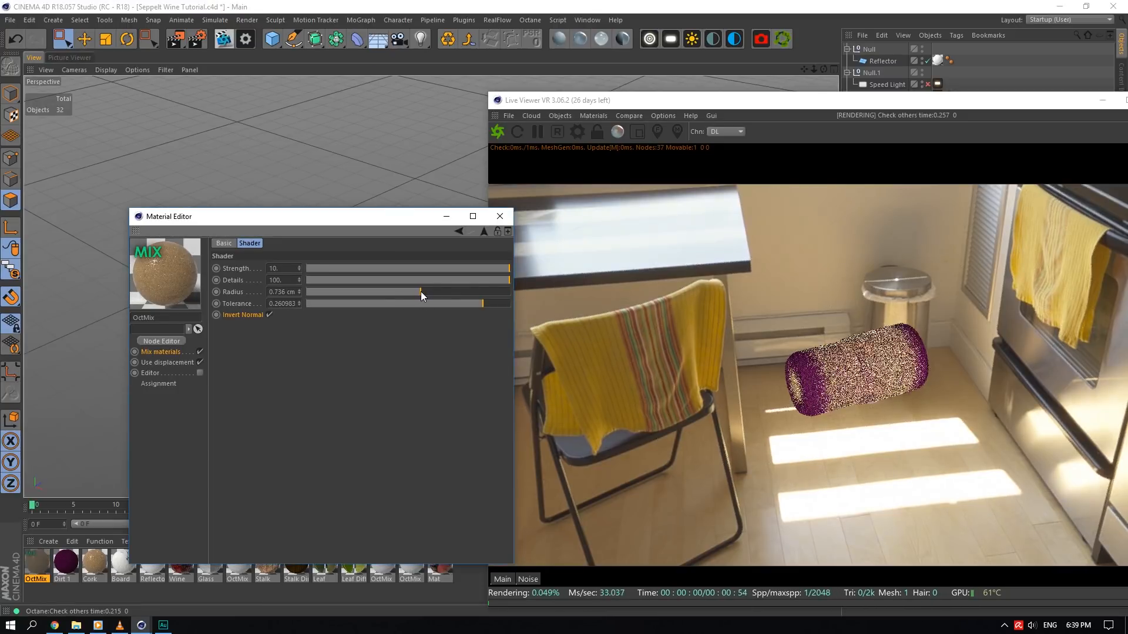
pyautogui.moveTo(425, 292)
pyautogui.mouseDown()
pyautogui.moveTo(415, 295)
pyautogui.moveTo(425, 294)
pyautogui.mouseUp()
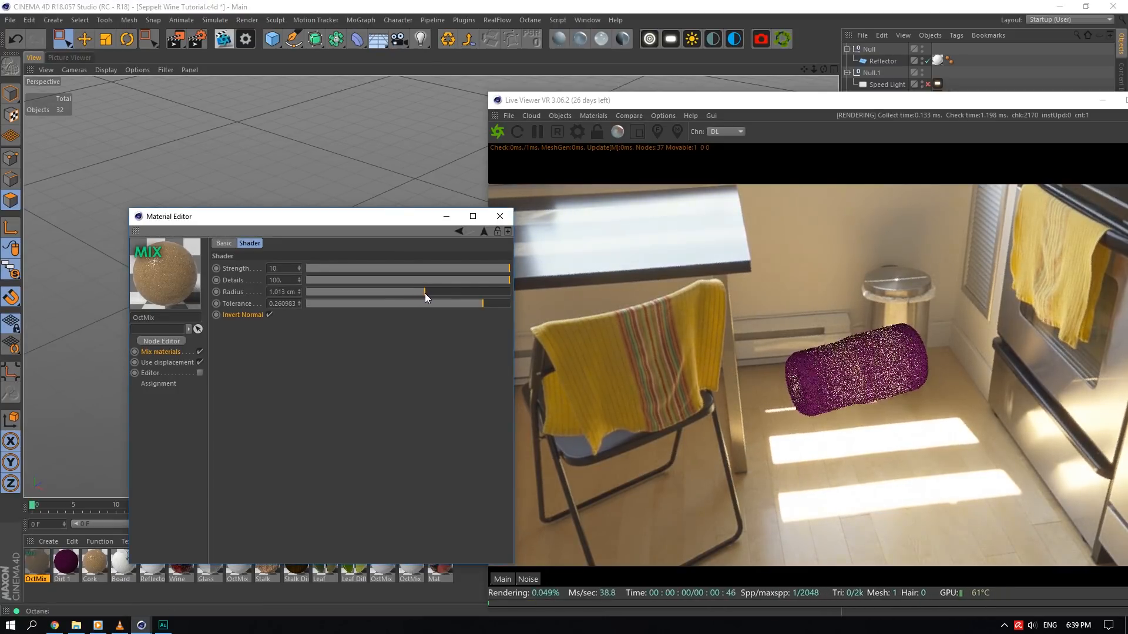
# - Open the cork mix material's node graph and set the Gradient node's dark knot to a grey of about 50% brightness
pyautogui.click(161, 341)
pyautogui.click(481, 327)
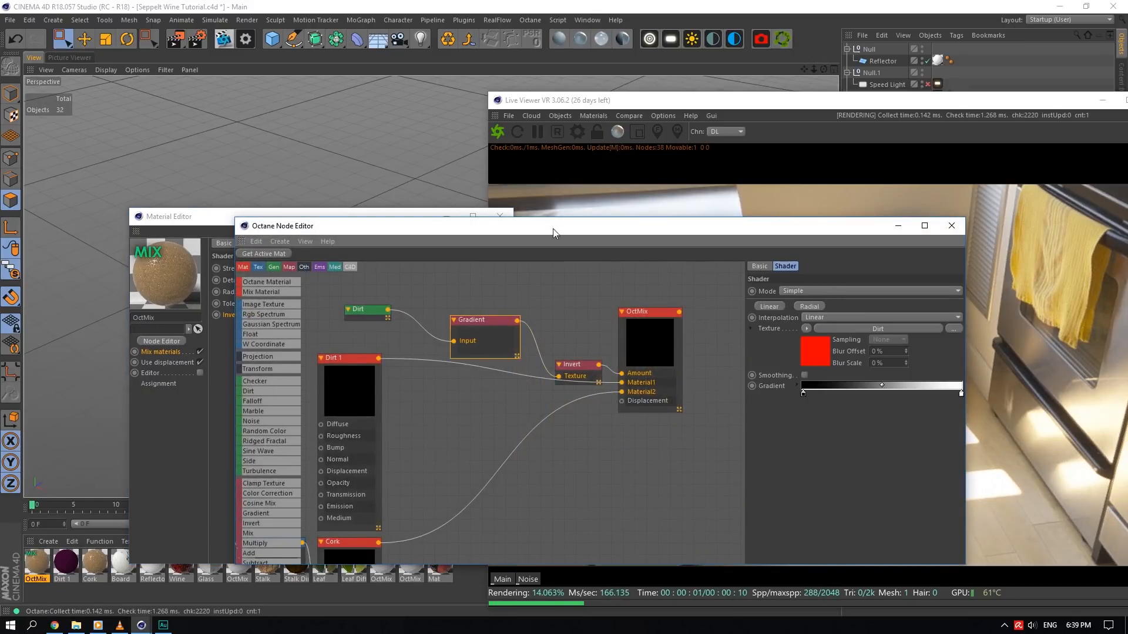
pyautogui.moveTo(560, 231); pyautogui.dragTo(222, 217)
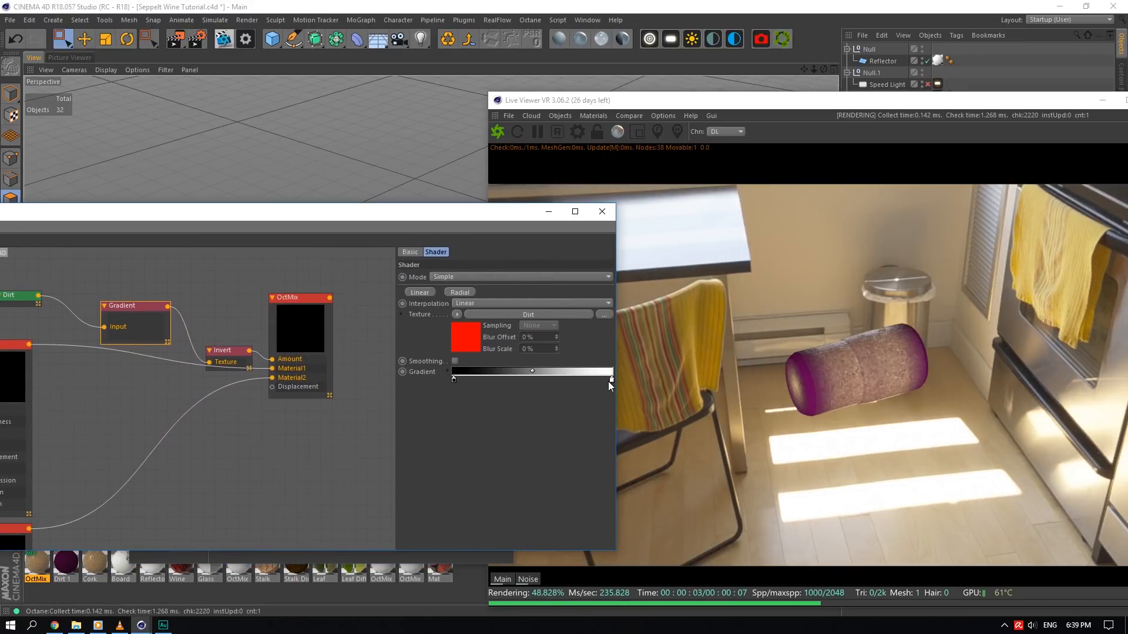
pyautogui.click(612, 379)
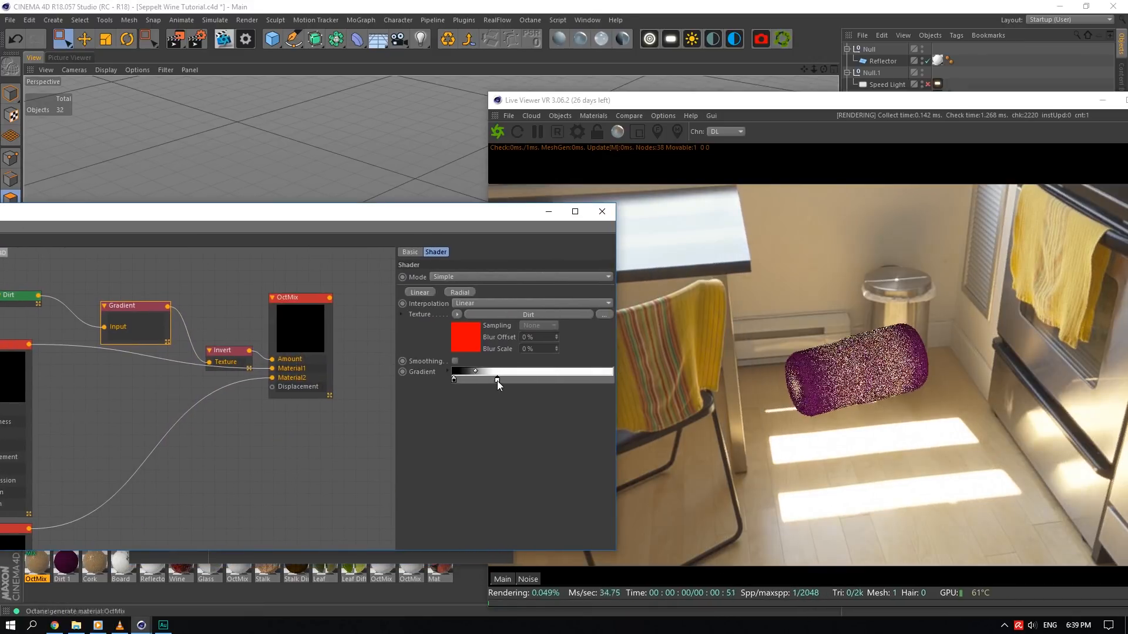
pyautogui.doubleClick(454, 380)
pyautogui.click(468, 404)
pyautogui.moveTo(468, 405); pyautogui.dragTo(474, 402)
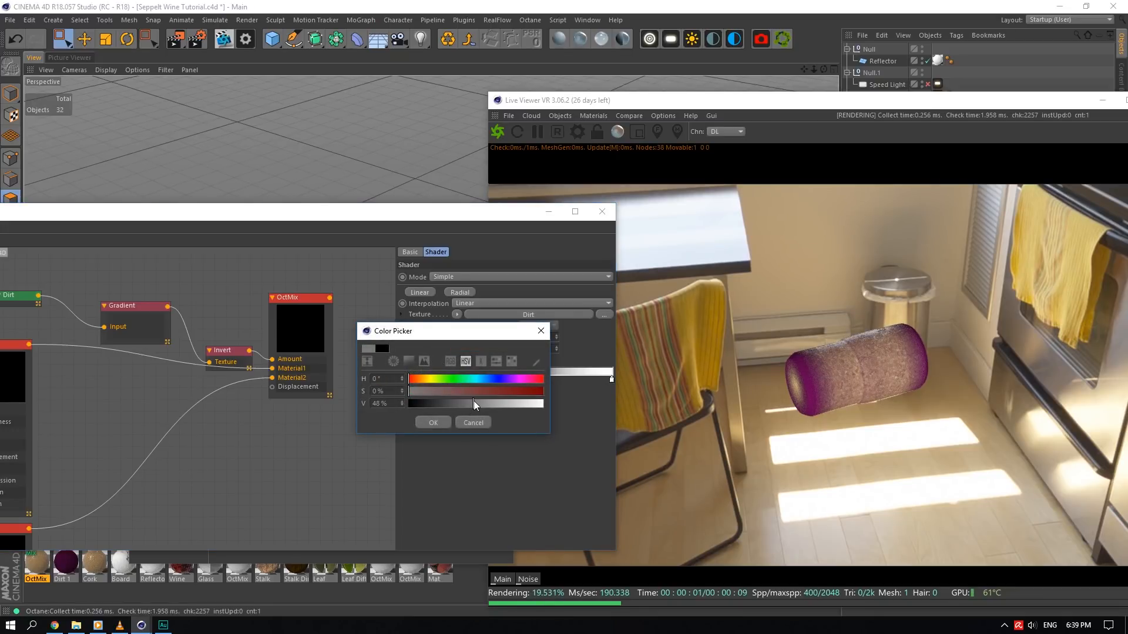
pyautogui.click(433, 423)
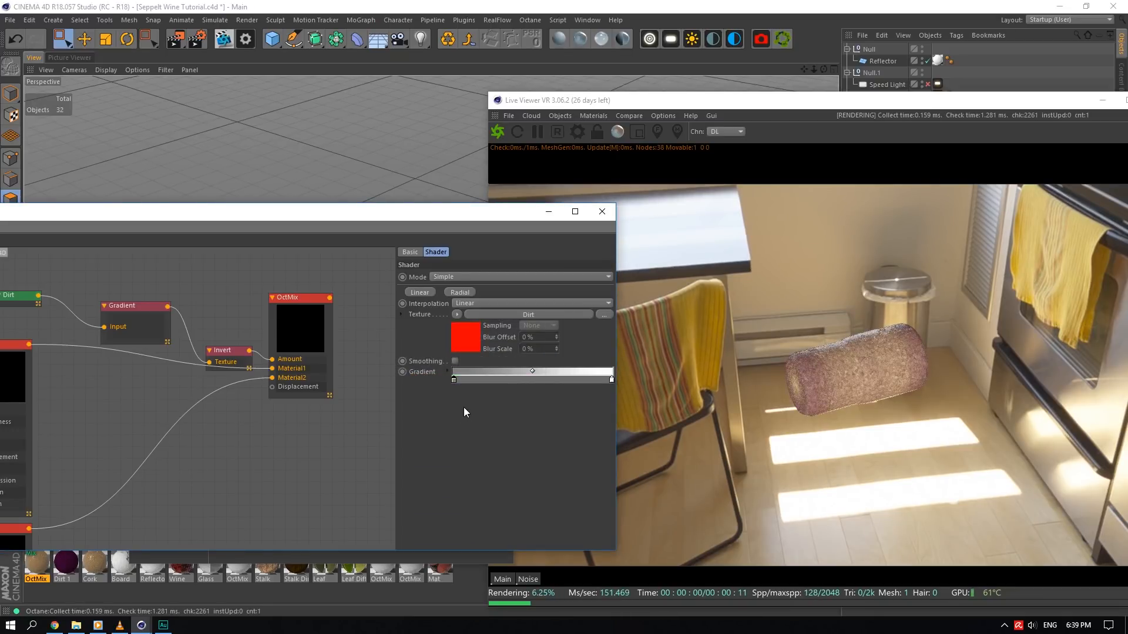
# - Darken the Gradient node's grey knot to about 30% brightness and check the cork through the scene camera
pyautogui.doubleClick(453, 380)
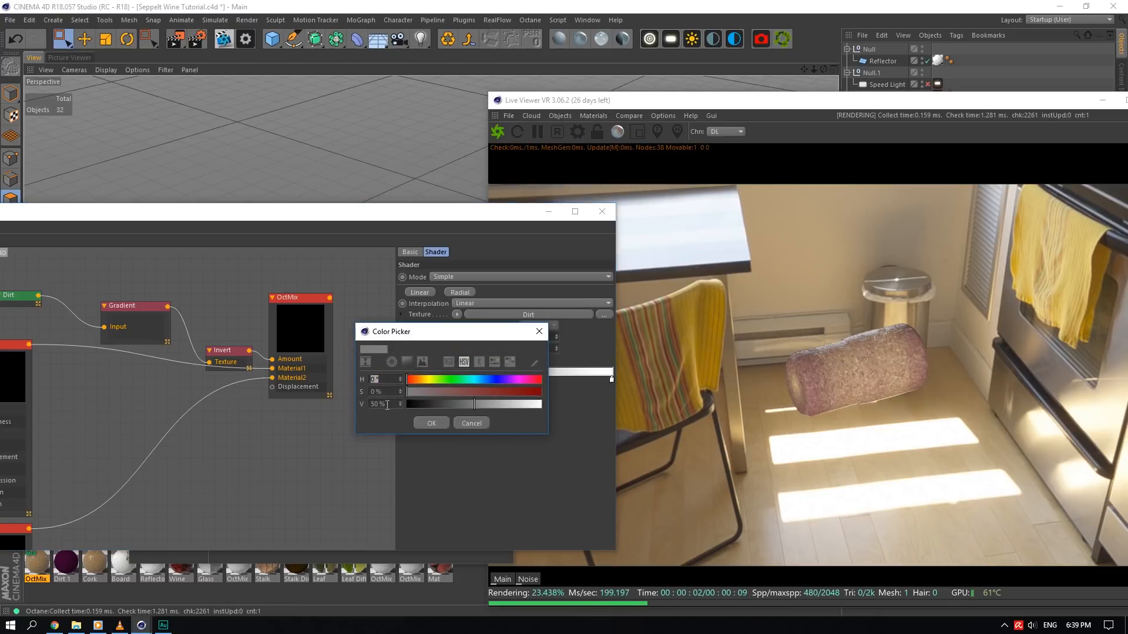
pyautogui.write('3')
pyautogui.click(445, 428)
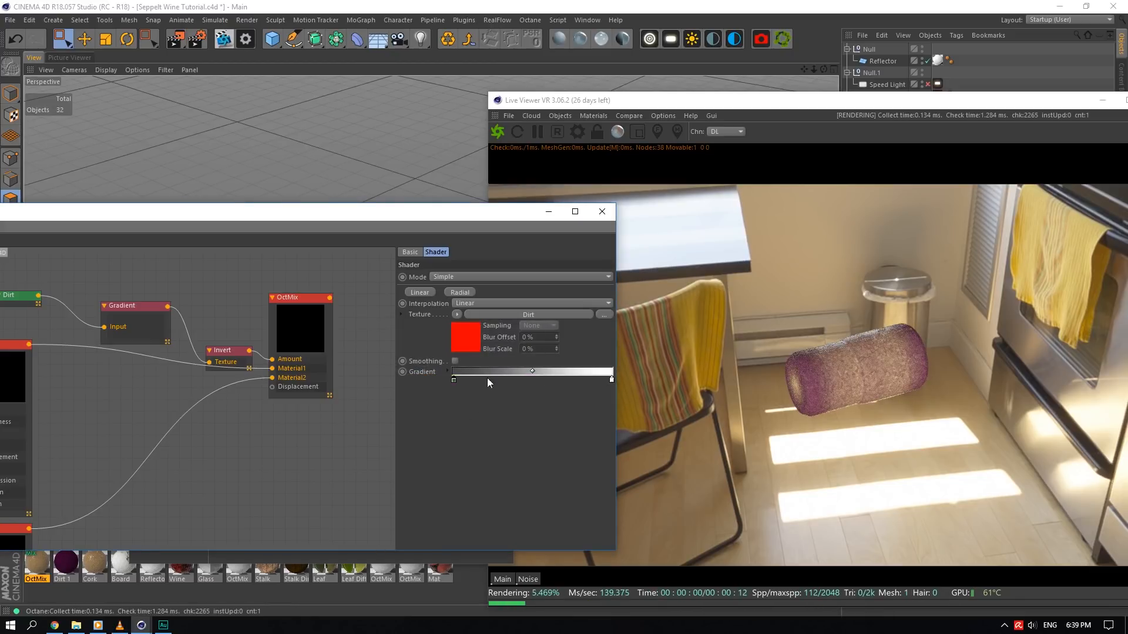
pyautogui.moveTo(932, 101); pyautogui.dragTo(996, 252)
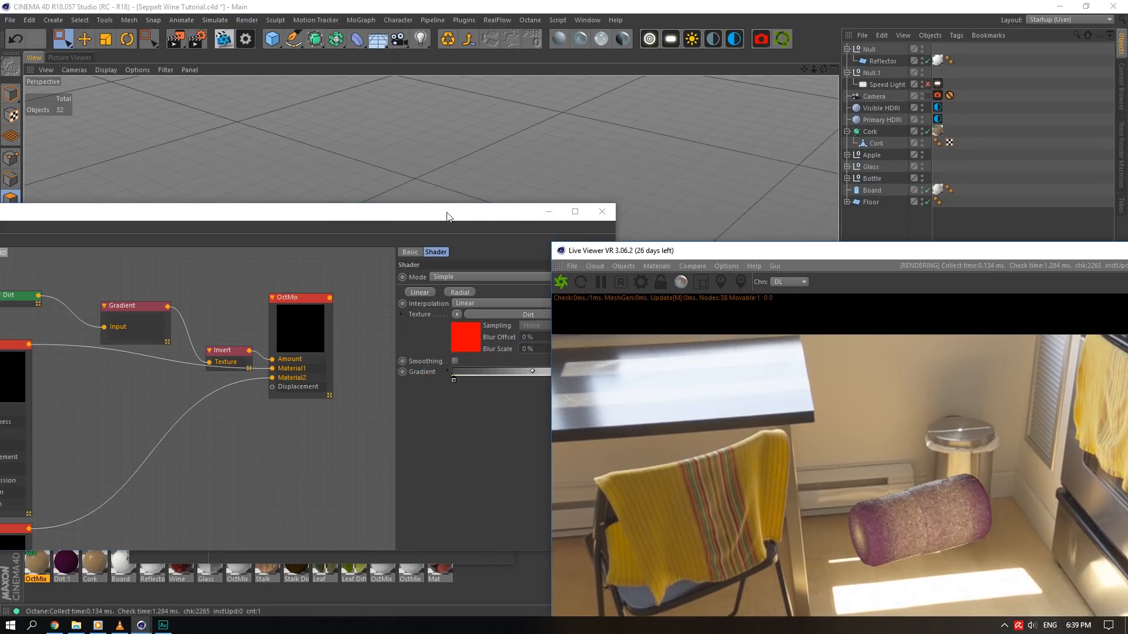
pyautogui.click(928, 96)
pyautogui.moveTo(853, 252); pyautogui.dragTo(715, 71)
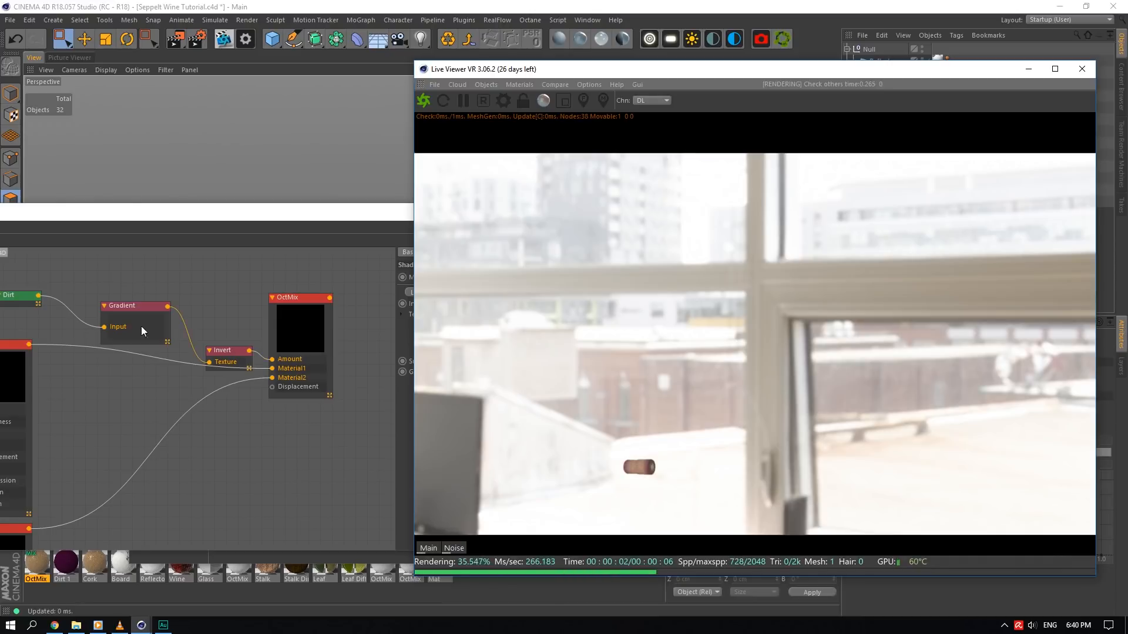
pyautogui.click(302, 220)
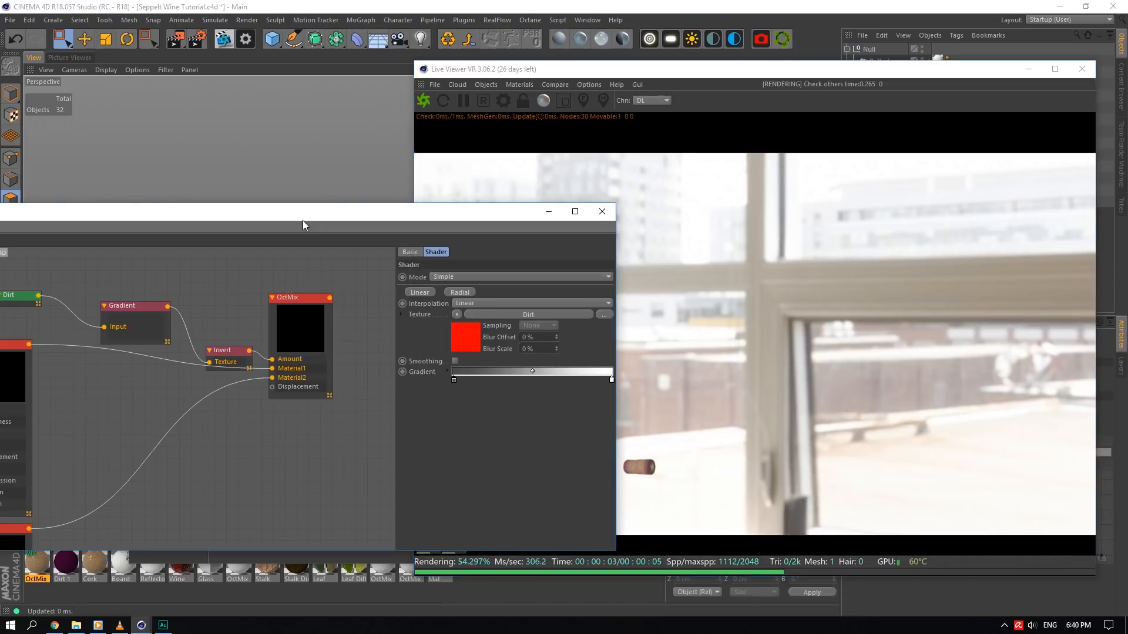
# - Try 20% brightness on the gradient's dark knot, lighten it to a mid grey, and close the node and material editors
pyautogui.doubleClick(454, 381)
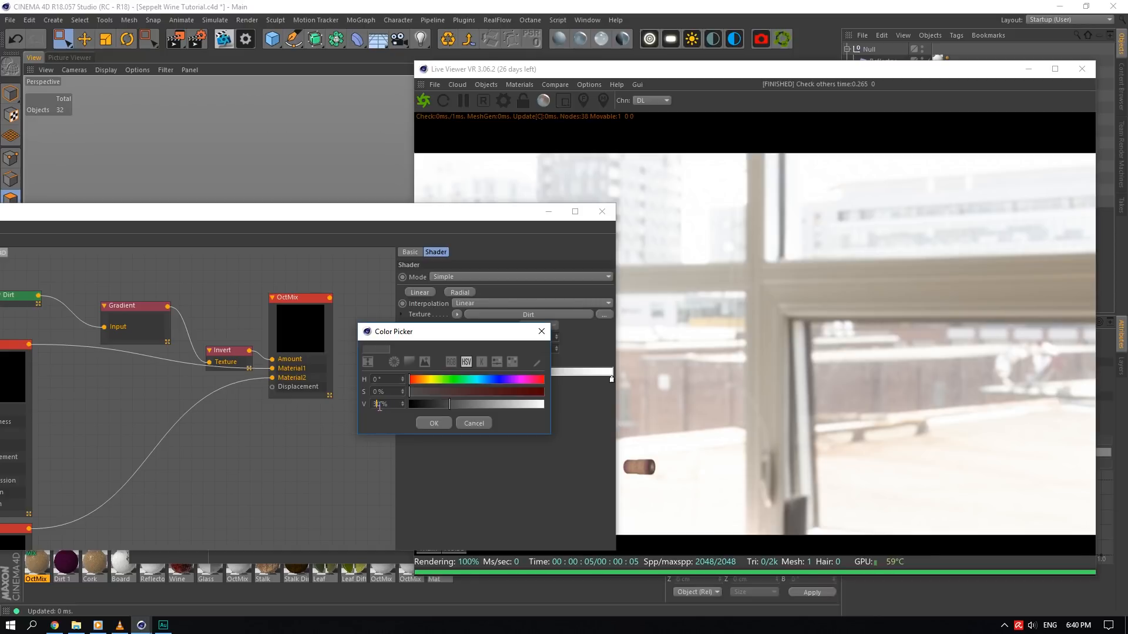
pyautogui.click(434, 424)
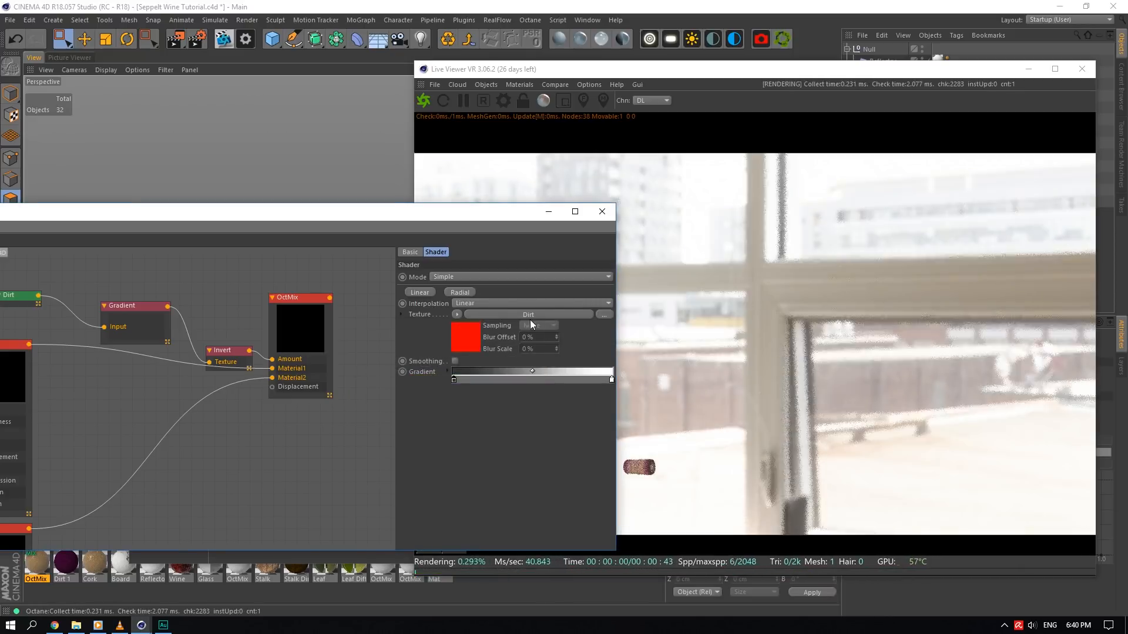
pyautogui.doubleClick(455, 381)
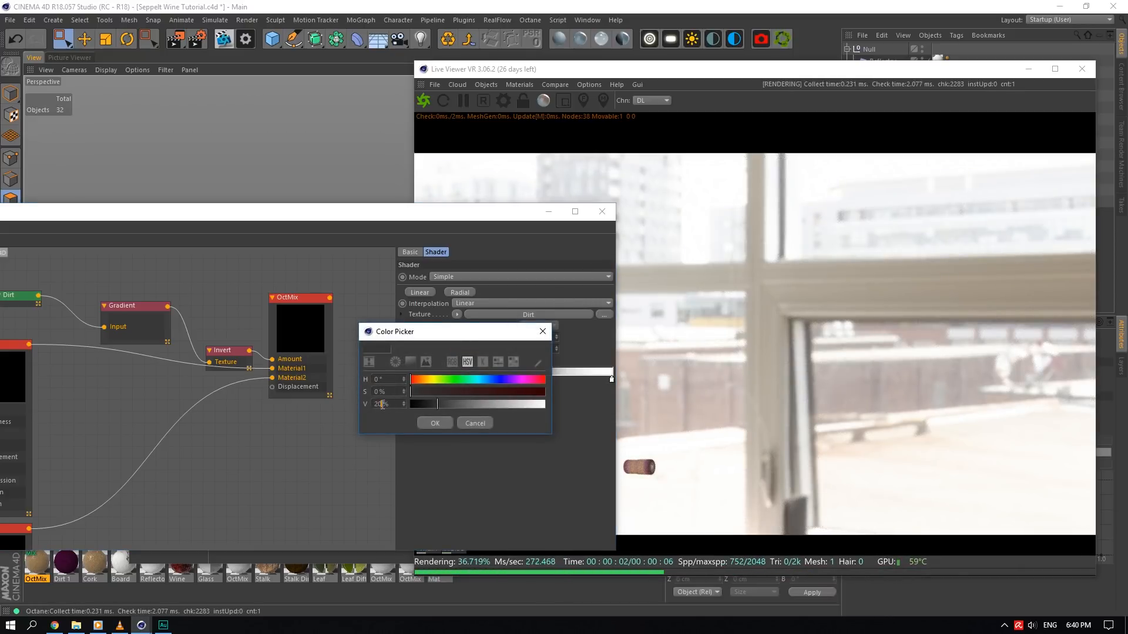
pyautogui.click(436, 424)
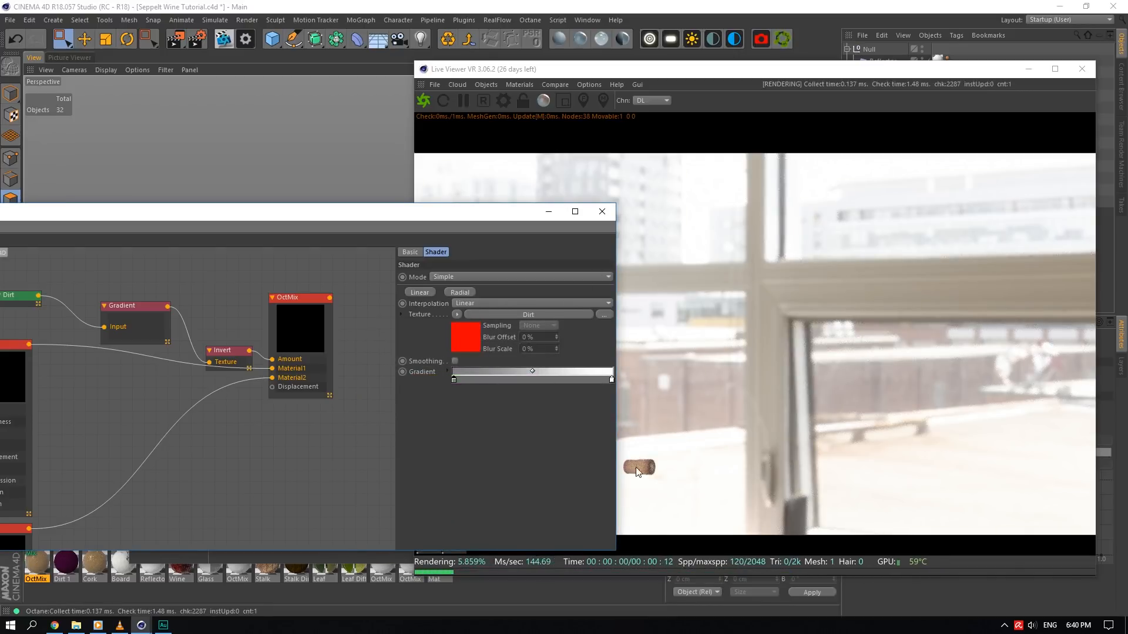
pyautogui.click(605, 212)
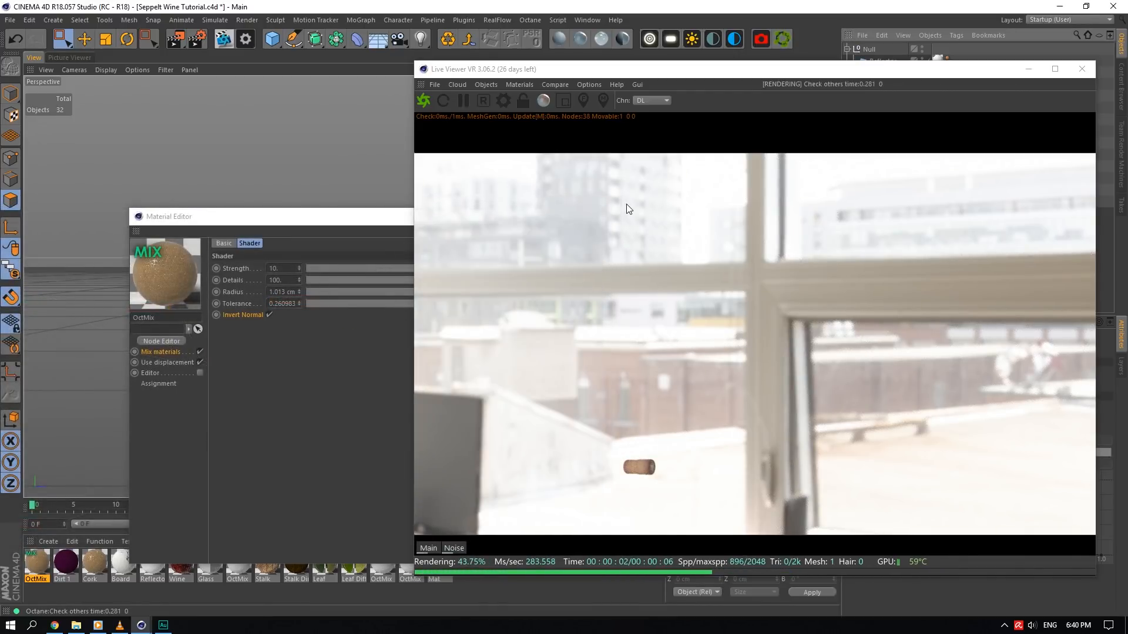
pyautogui.click(384, 216)
pyautogui.click(500, 217)
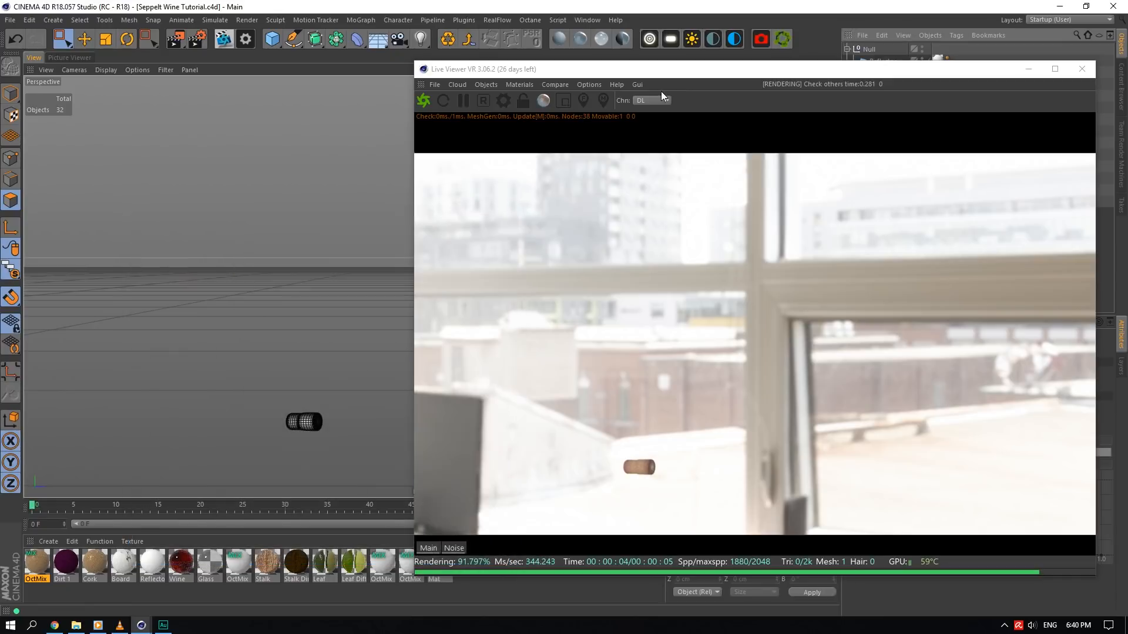
# - Select the Bottle and turn off viewport solo to bring the whole scene back in the render
pyautogui.moveTo(668, 69); pyautogui.dragTo(883, 295)
pyautogui.click(872, 178)
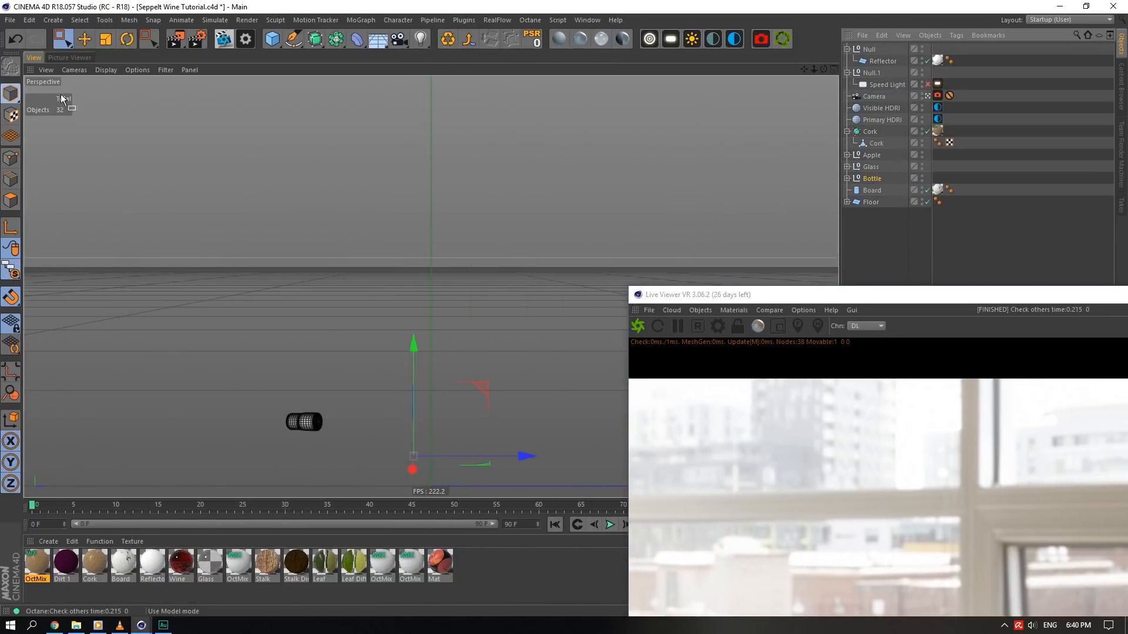
pyautogui.moveTo(10, 271); pyautogui.dragTo(48, 280)
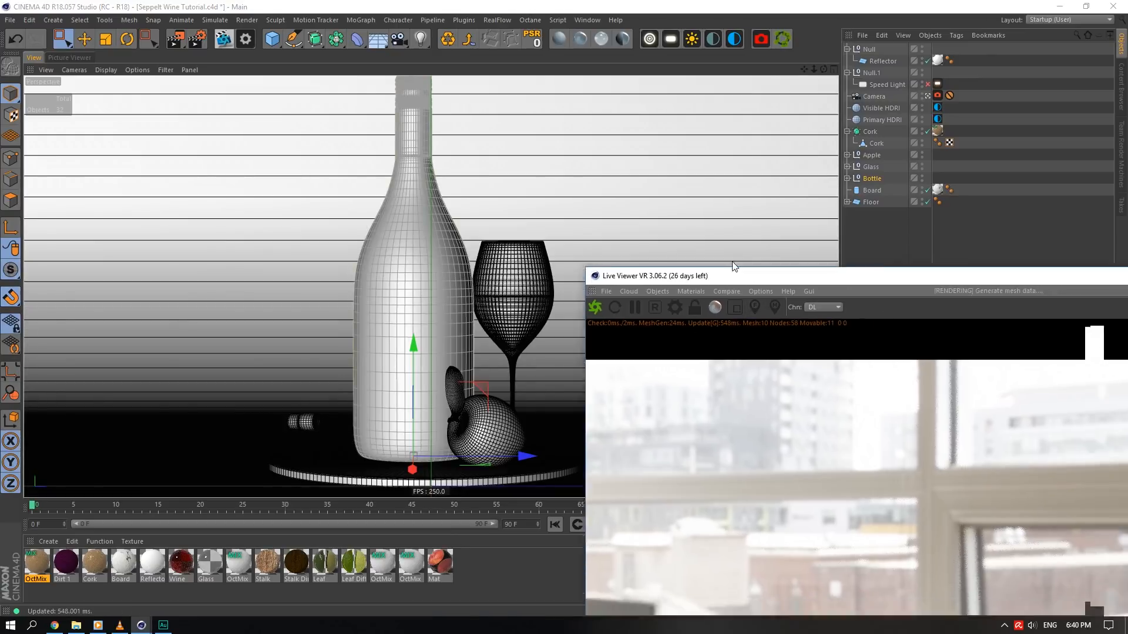
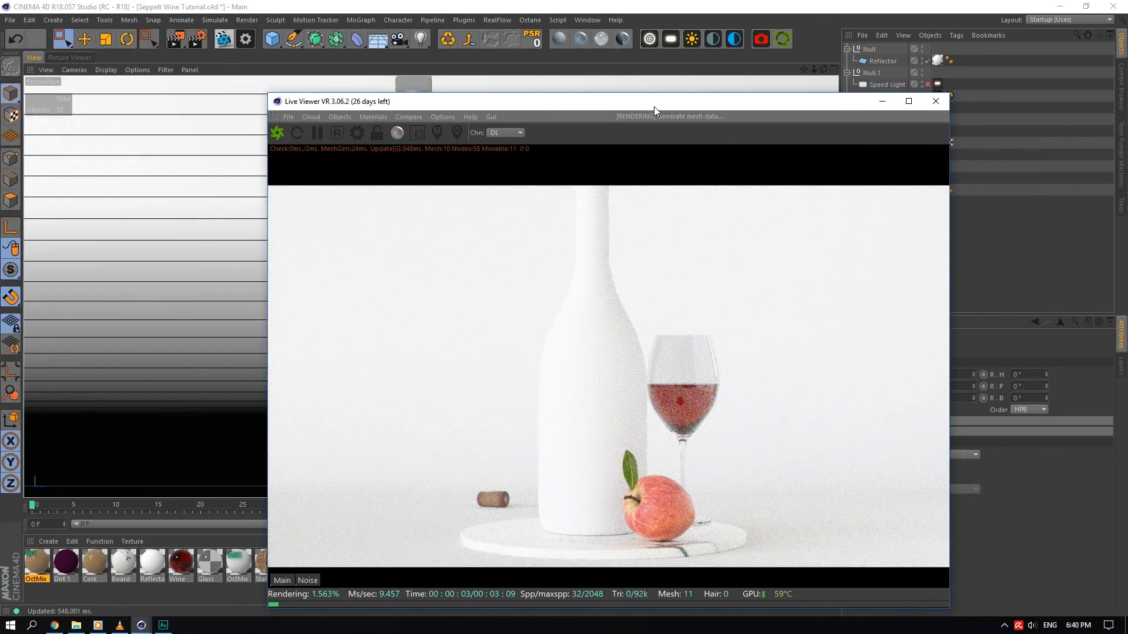
pyautogui.moveTo(654, 107); pyautogui.dragTo(862, 133)
# - Leave the camera view, select the curved floor backdrop with the Move tool and isolate it with viewport solo
pyautogui.click(928, 96)
pyautogui.moveTo(824, 69)
pyautogui.mouseDown()
pyautogui.moveTo(813, 69)
pyautogui.moveTo(822, 69)
pyautogui.mouseUp()
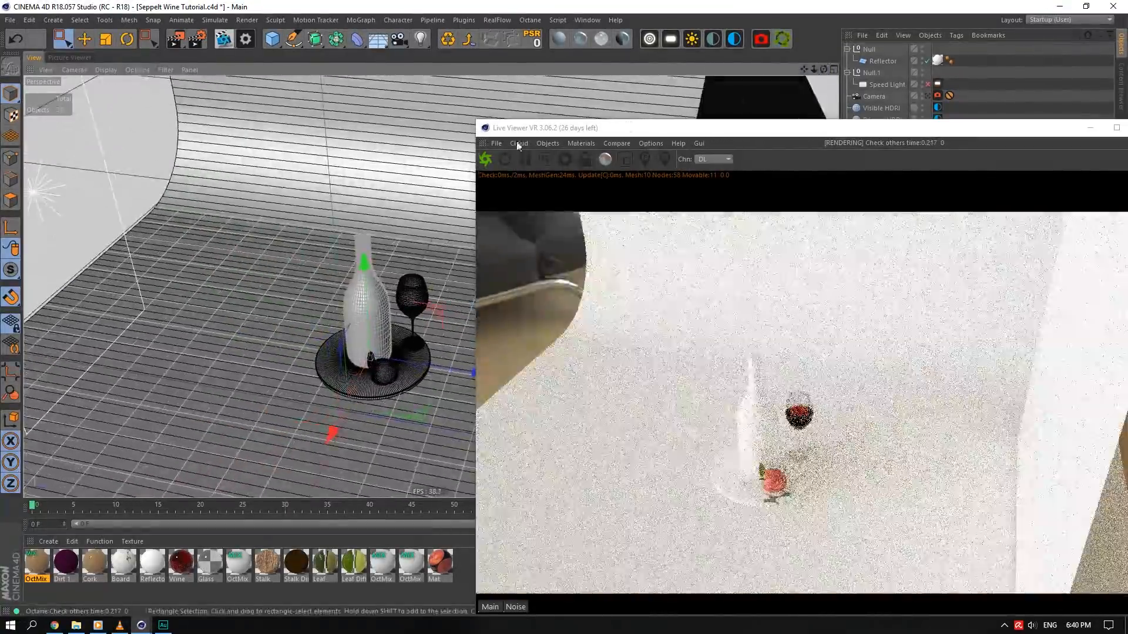
pyautogui.click(79, 46)
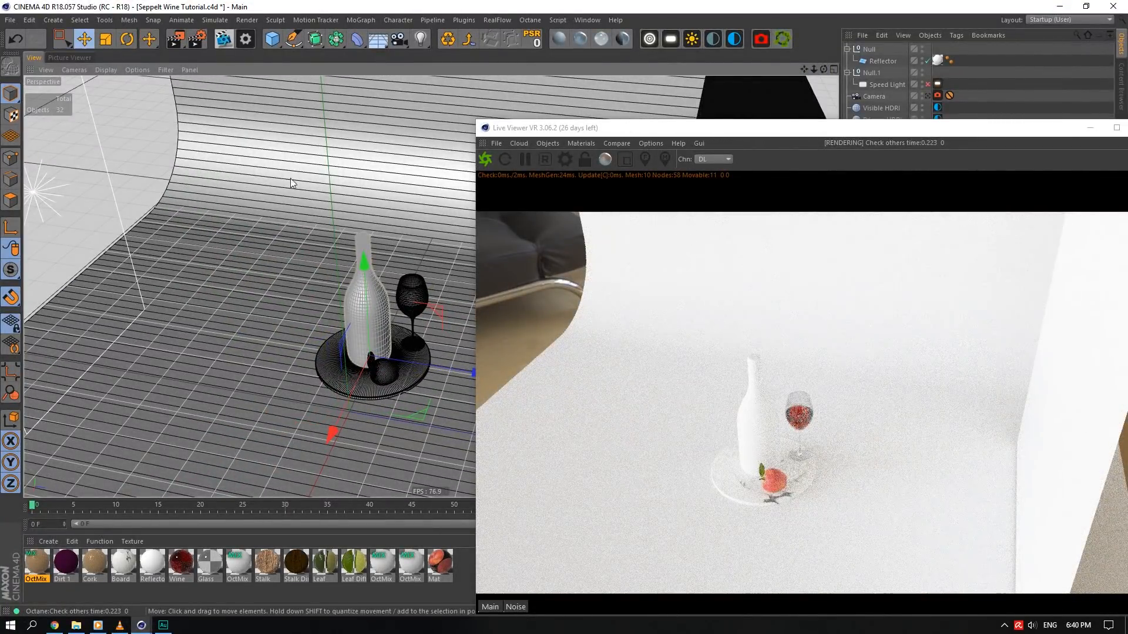
pyautogui.click(291, 179)
pyautogui.moveTo(10, 270); pyautogui.dragTo(84, 330)
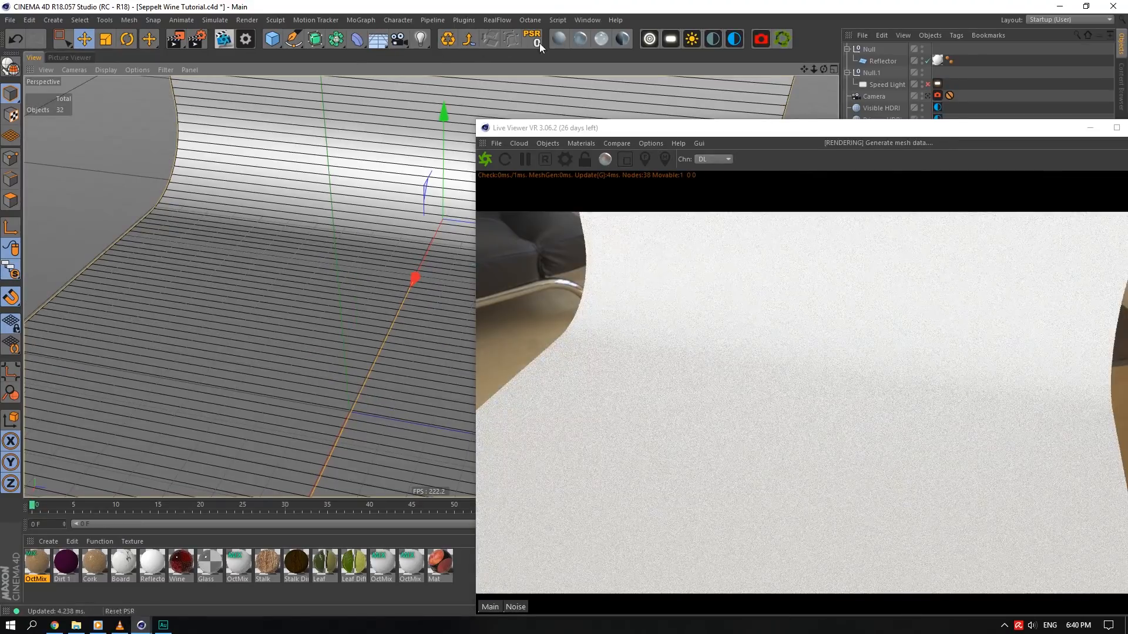
# - Create a new Octane glossy material and name it Floor
pyautogui.click(589, 43)
pyautogui.doubleClick(38, 563)
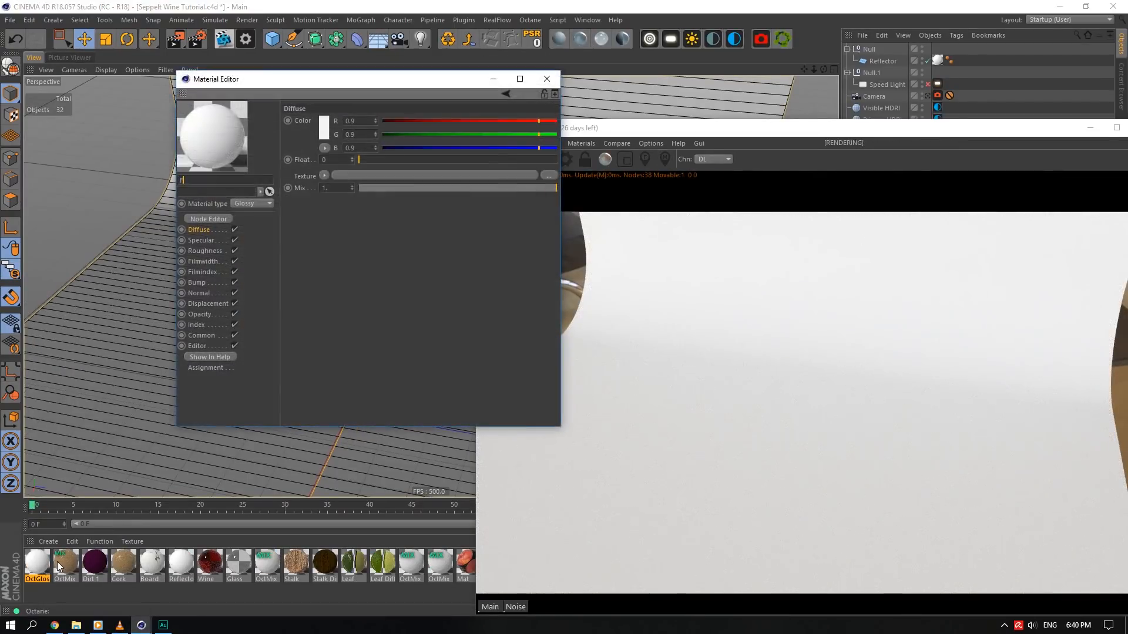
pyautogui.write('Floor')
pyautogui.moveTo(344, 85); pyautogui.dragTo(280, 141)
# - Try an Octane Gradient shader as the Floor material's diffuse texture
pyautogui.click(259, 232)
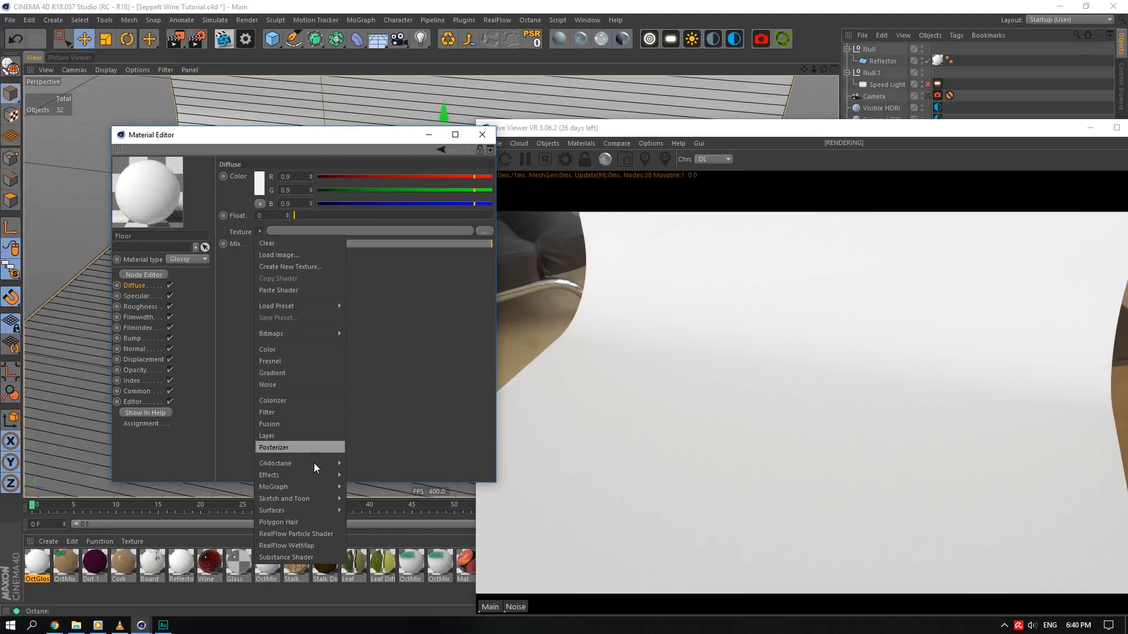
pyautogui.moveTo(314, 464)
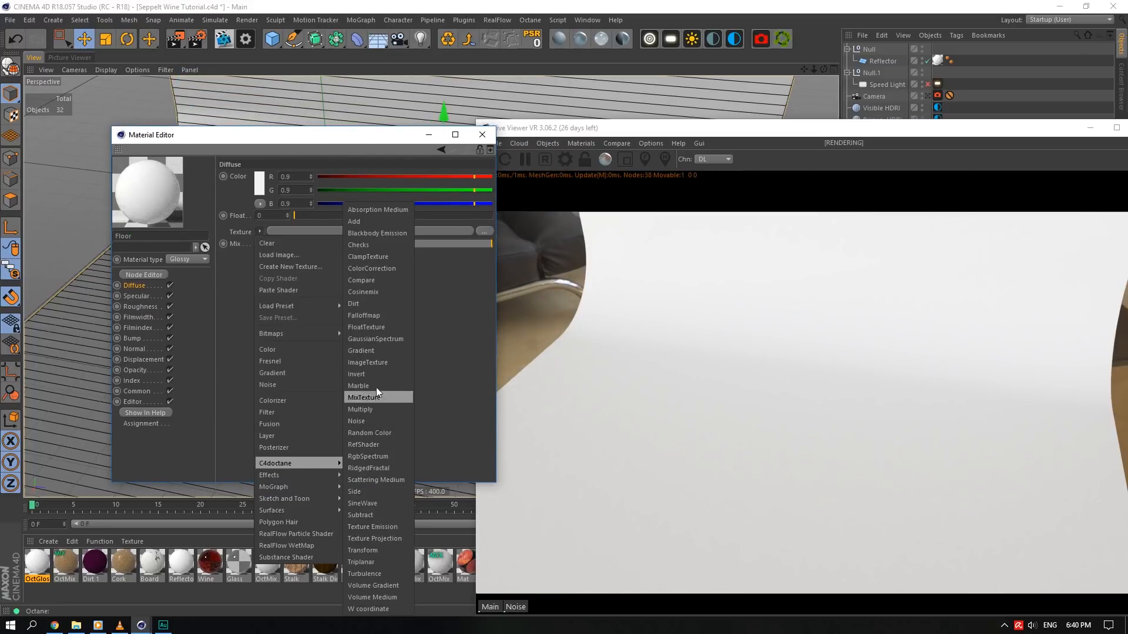
pyautogui.click(371, 353)
pyautogui.click(415, 255)
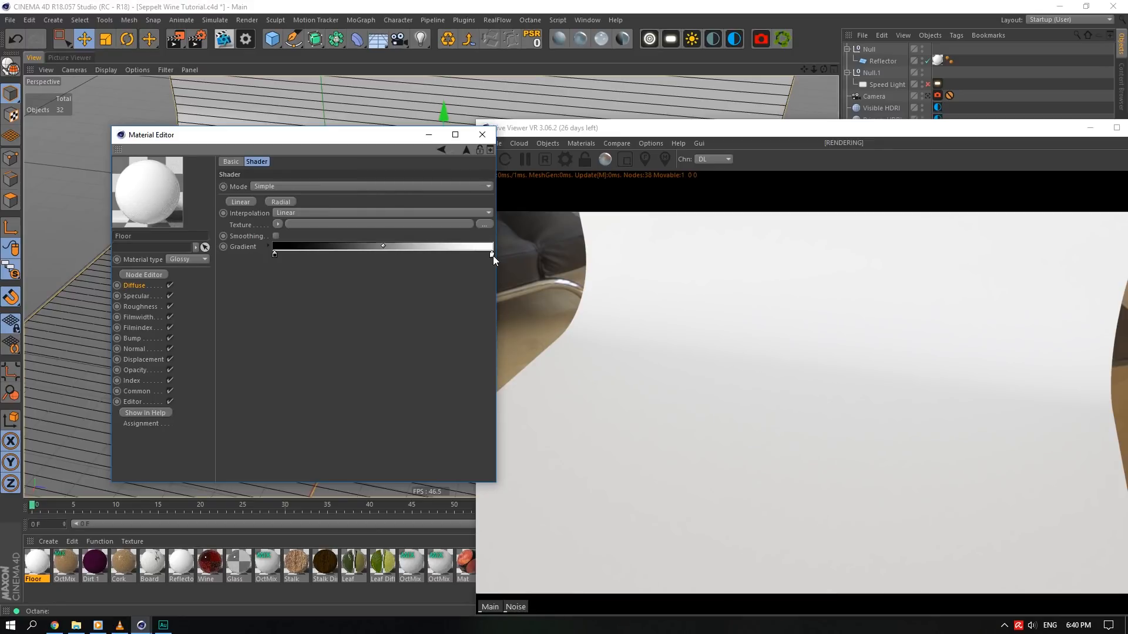
pyautogui.click(135, 285)
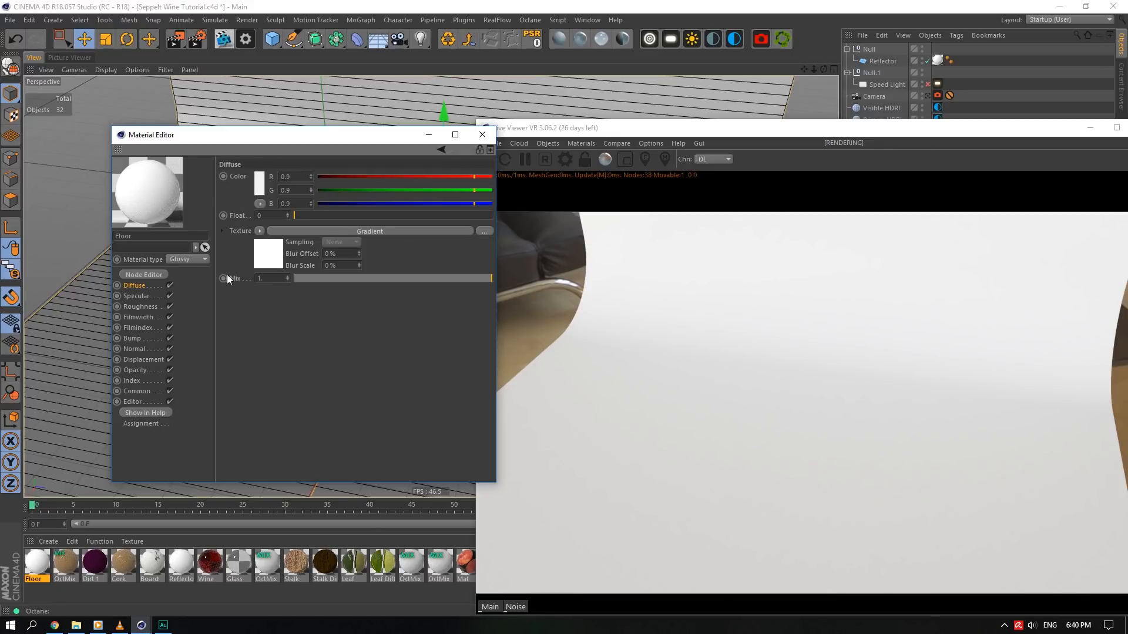
# - Replace the diffuse texture with a standard Gradient shader, moving its white knot near the middle and setting its type to 2D - V
pyautogui.click(261, 232)
pyautogui.click(292, 374)
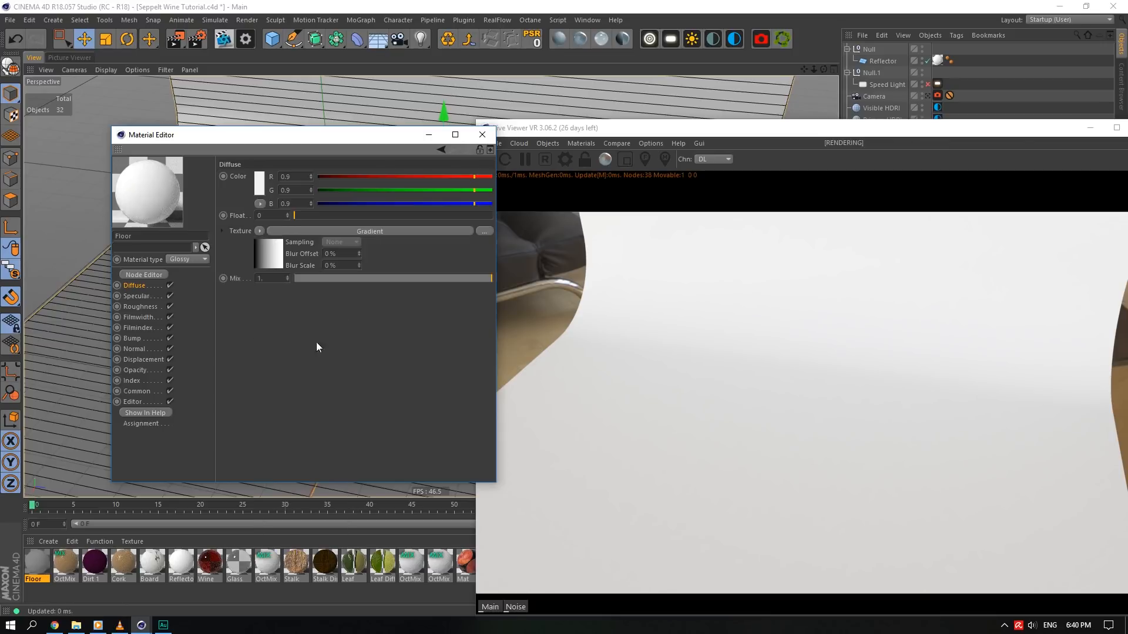
pyautogui.click(279, 253)
pyautogui.moveTo(492, 266); pyautogui.dragTo(371, 267)
pyautogui.click(330, 276)
pyautogui.click(310, 301)
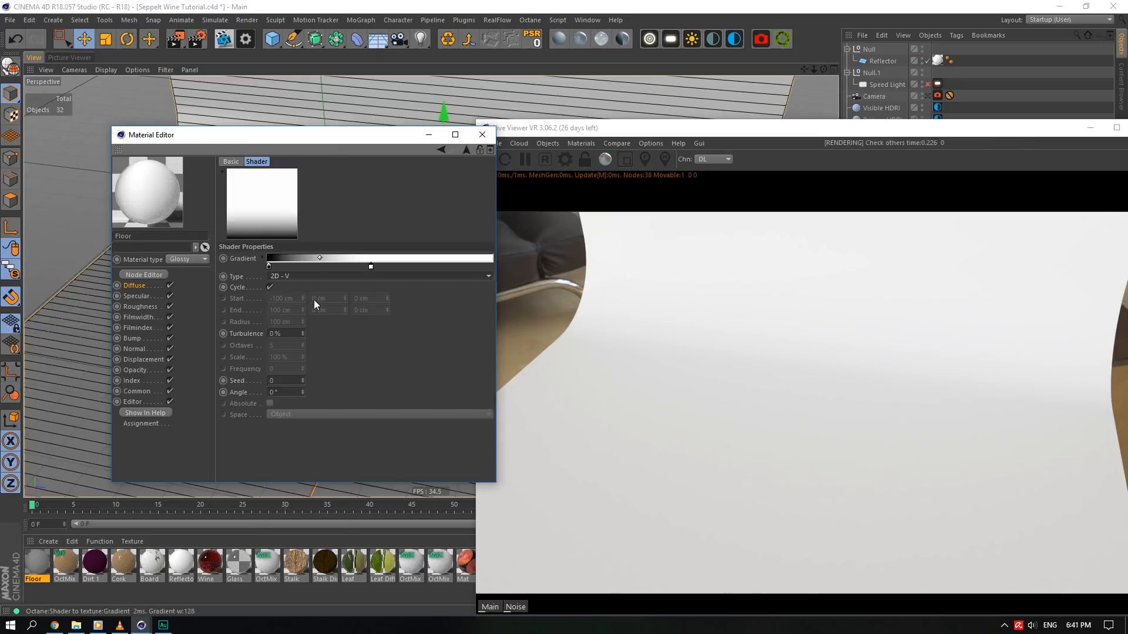
# - Apply the Floor material to the backdrop and inspect the gradient's direction in the live render
pyautogui.moveTo(817, 71); pyautogui.dragTo(813, 72)
pyautogui.moveTo(723, 129); pyautogui.dragTo(746, 363)
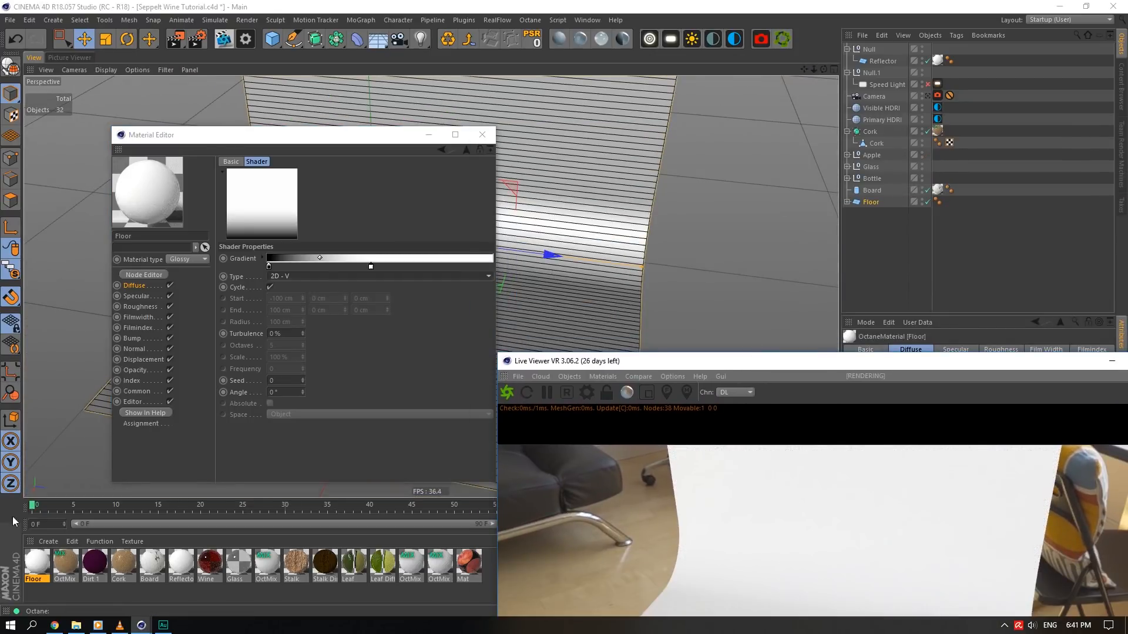
pyautogui.moveTo(37, 563); pyautogui.dragTo(746, 462)
pyautogui.moveTo(763, 370); pyautogui.dragTo(675, 111)
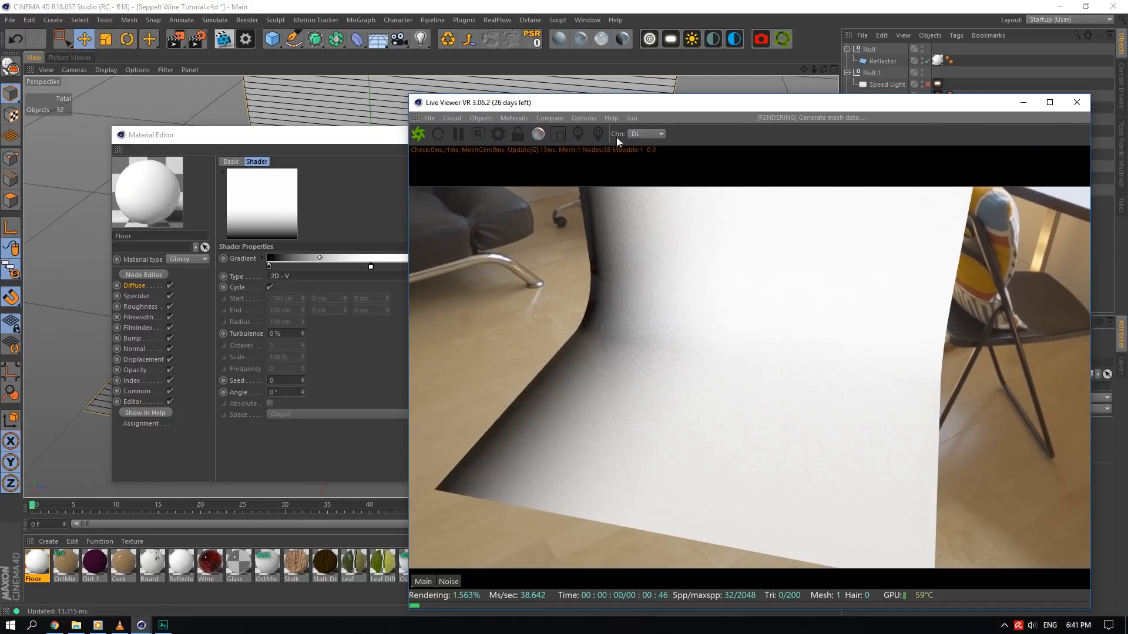
# - Switch the floor gradient's type to 2D - U and shift its black knot to just before the middle
pyautogui.click(296, 276)
pyautogui.click(316, 295)
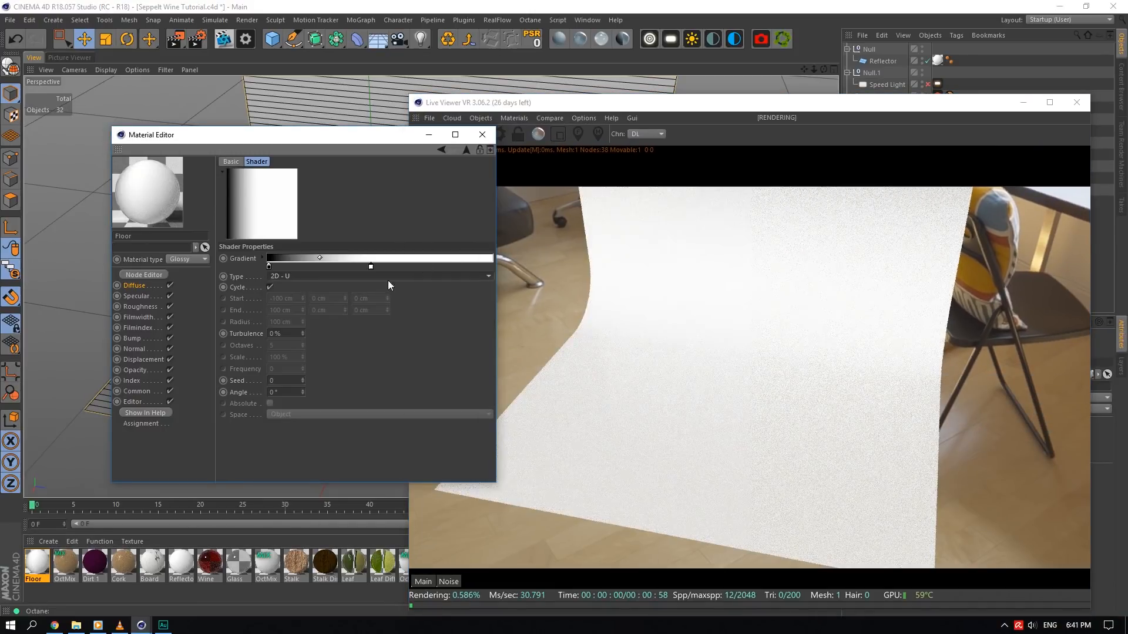
pyautogui.moveTo(269, 268); pyautogui.dragTo(382, 268)
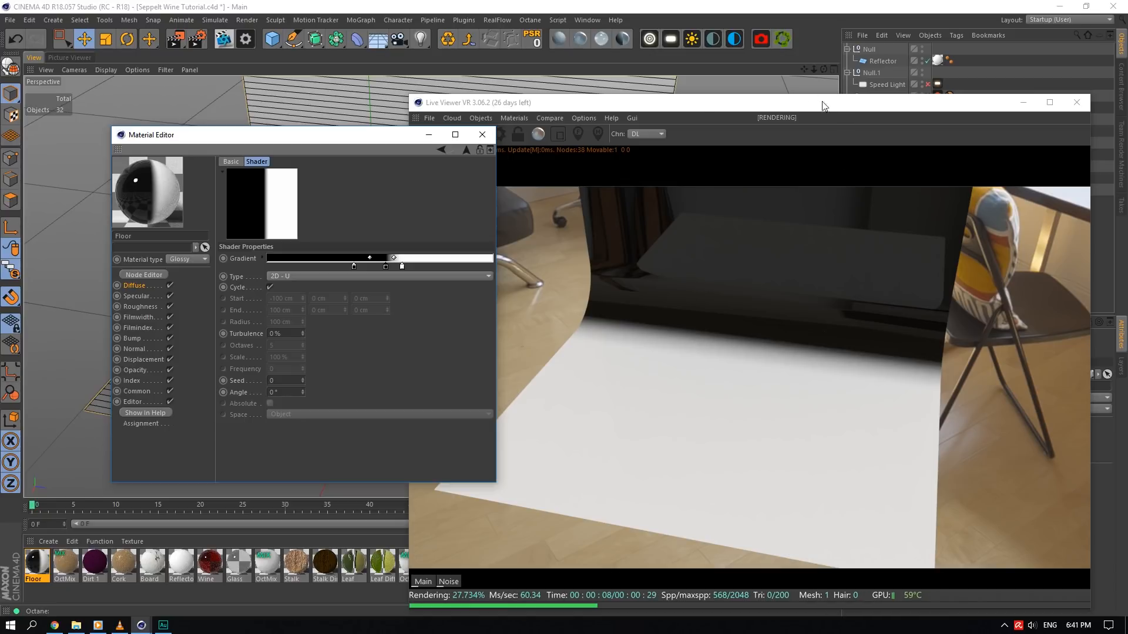
# - Delete the extra black knot, soften the floor gradient's black-to-white transition, and return to the Diffuse channel settings
pyautogui.click(354, 268)
pyautogui.press('Delete')
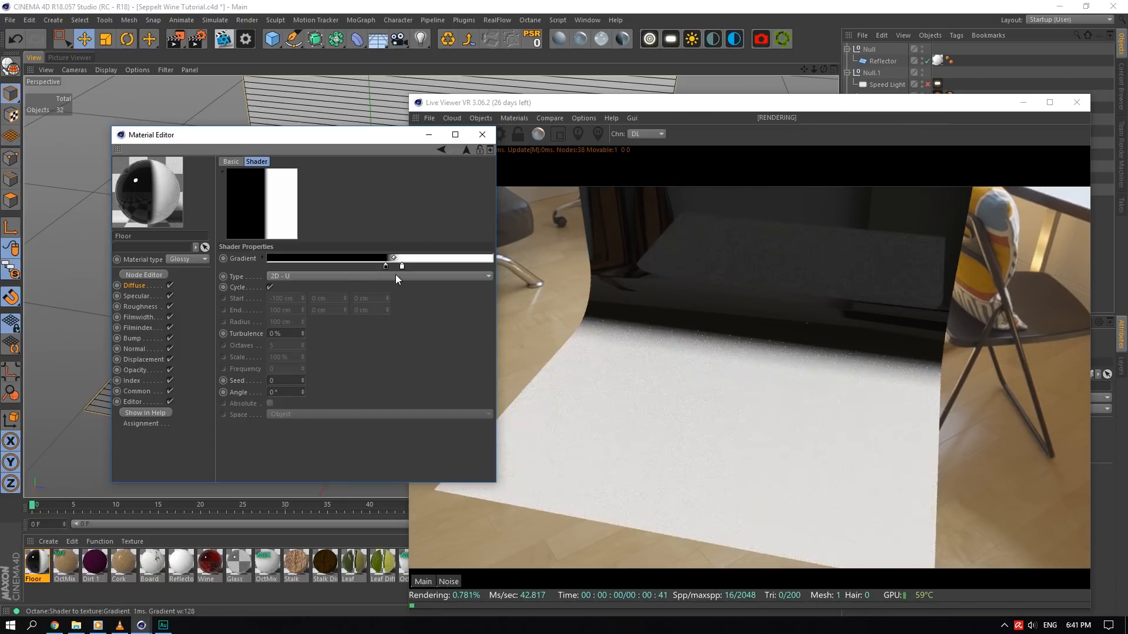
pyautogui.moveTo(386, 266); pyautogui.dragTo(425, 261)
pyautogui.click(135, 285)
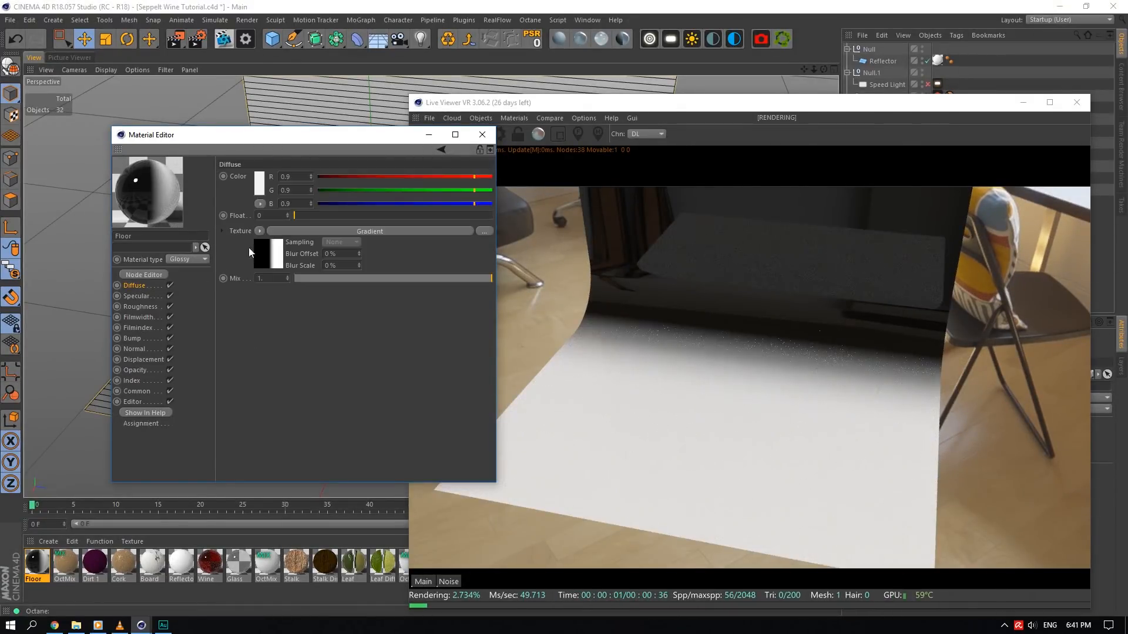
# - Copy the floor's gradient shader and create an Octane mix material with Floor as Material1 and Board as Material2
pyautogui.click(260, 232)
pyautogui.click(290, 306)
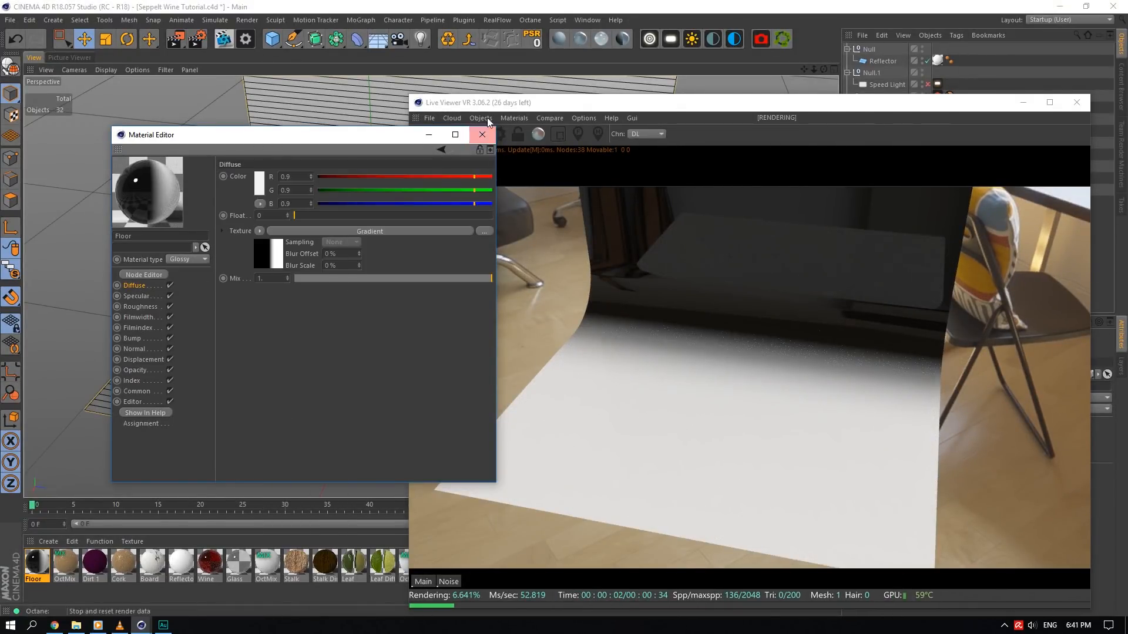
pyautogui.click(630, 40)
pyautogui.moveTo(37, 563); pyautogui.dragTo(274, 242)
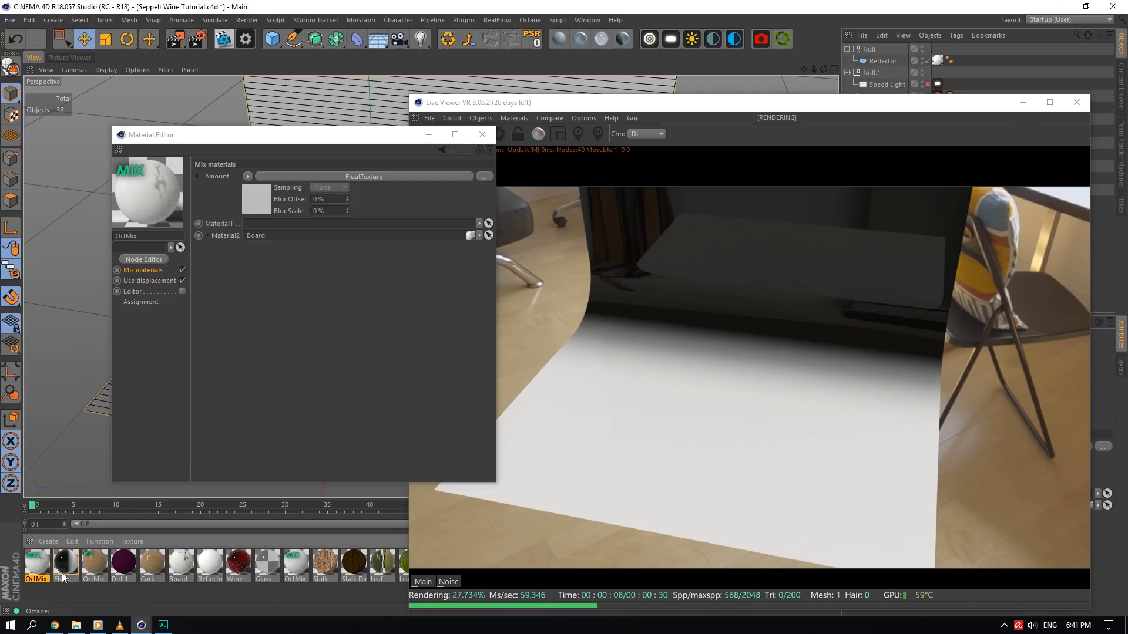
pyautogui.moveTo(312, 214); pyautogui.dragTo(311, 225)
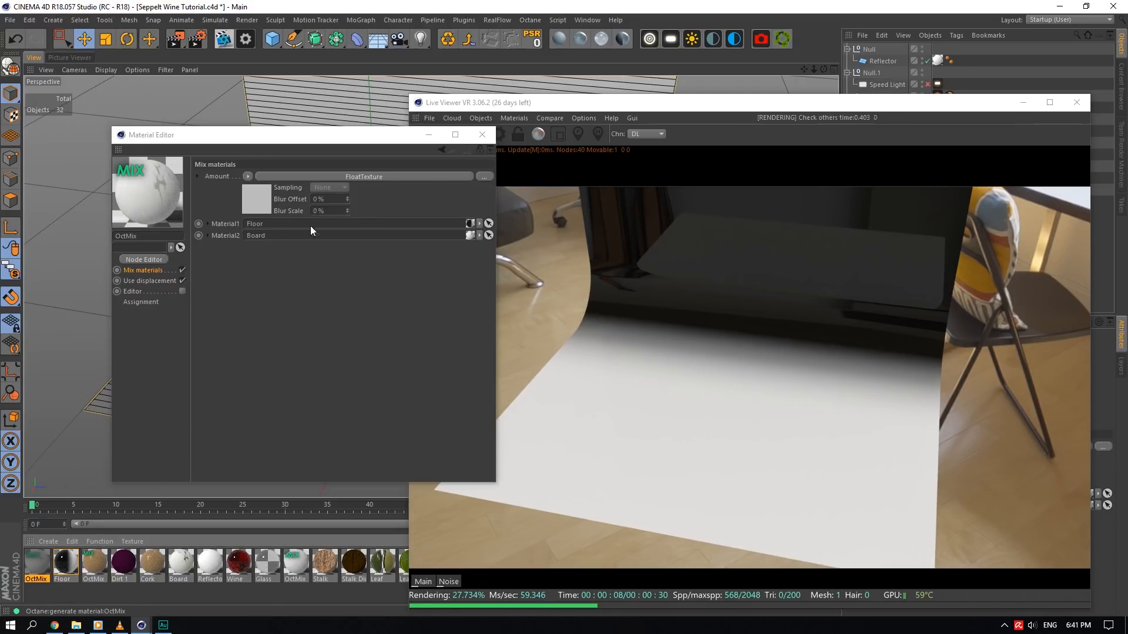
# - Paste the copied gradient into the mix material's Amount and clear the Floor material's diffuse texture
pyautogui.click(247, 176)
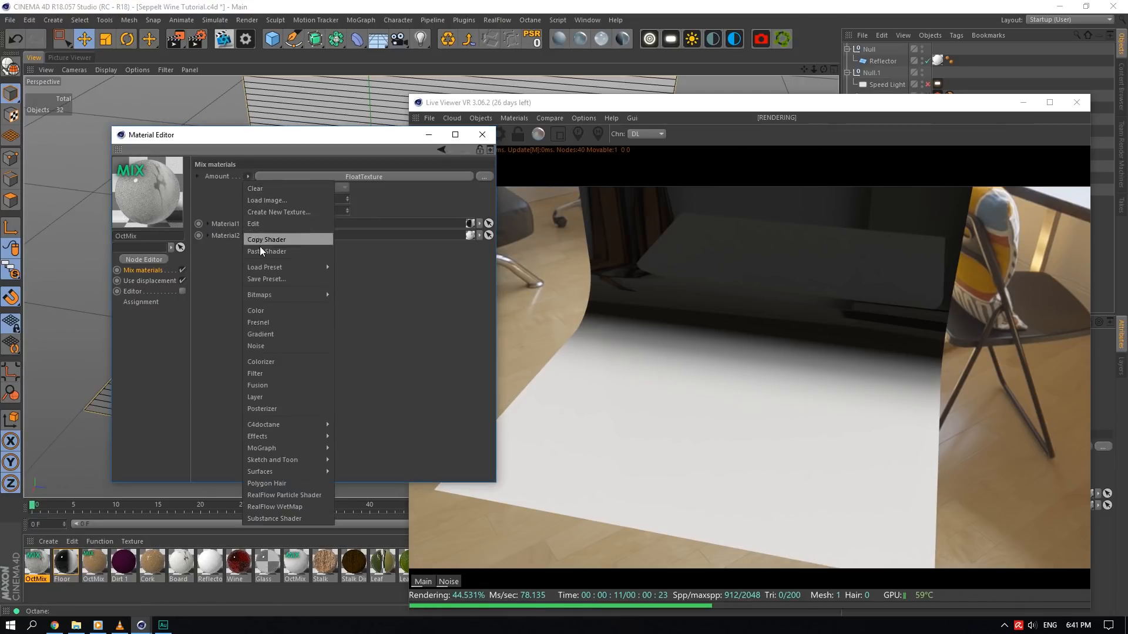
pyautogui.click(262, 246)
pyautogui.doubleClick(306, 224)
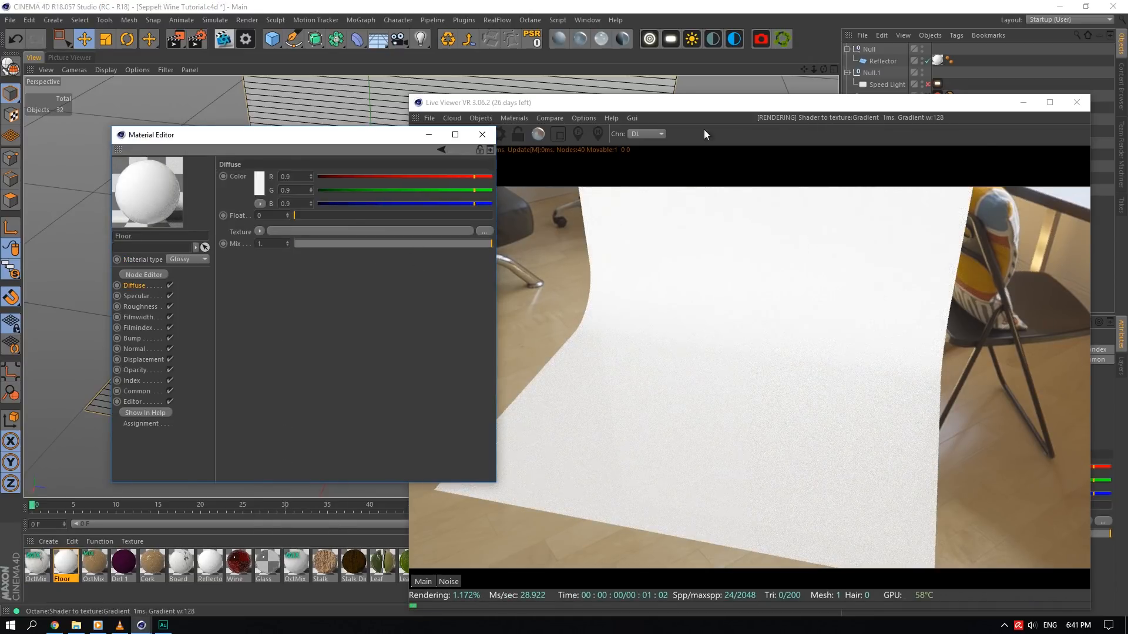
# - Apply the new mix material to the floor backdrop and bring the whole backdrop into view in the live render
pyautogui.moveTo(705, 103); pyautogui.dragTo(835, 220)
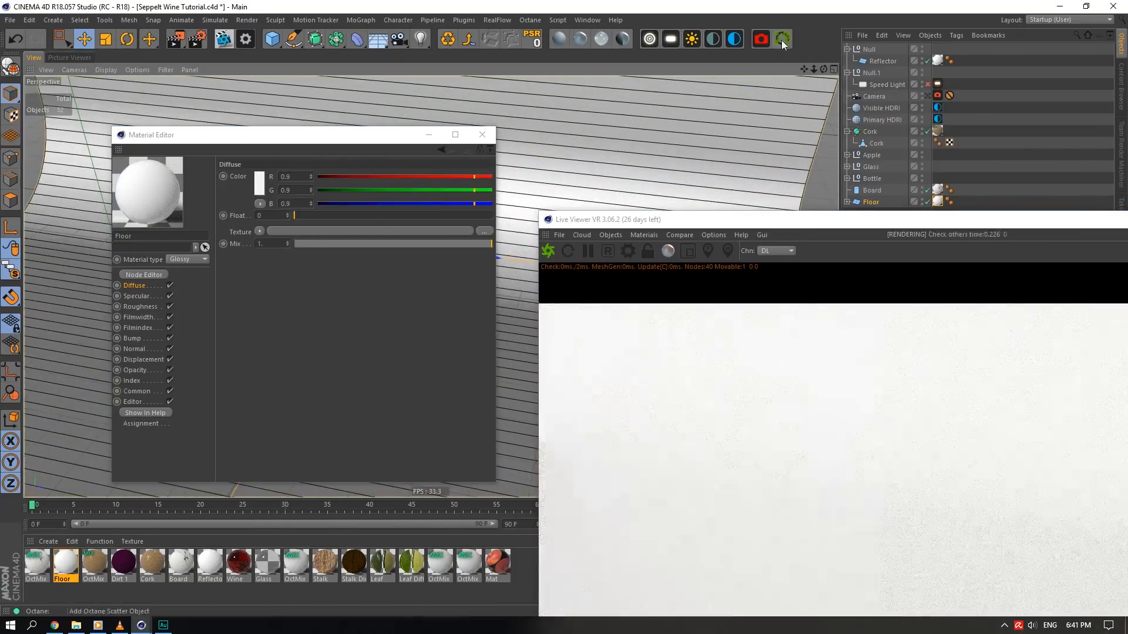
pyautogui.moveTo(804, 68); pyautogui.dragTo(825, 165)
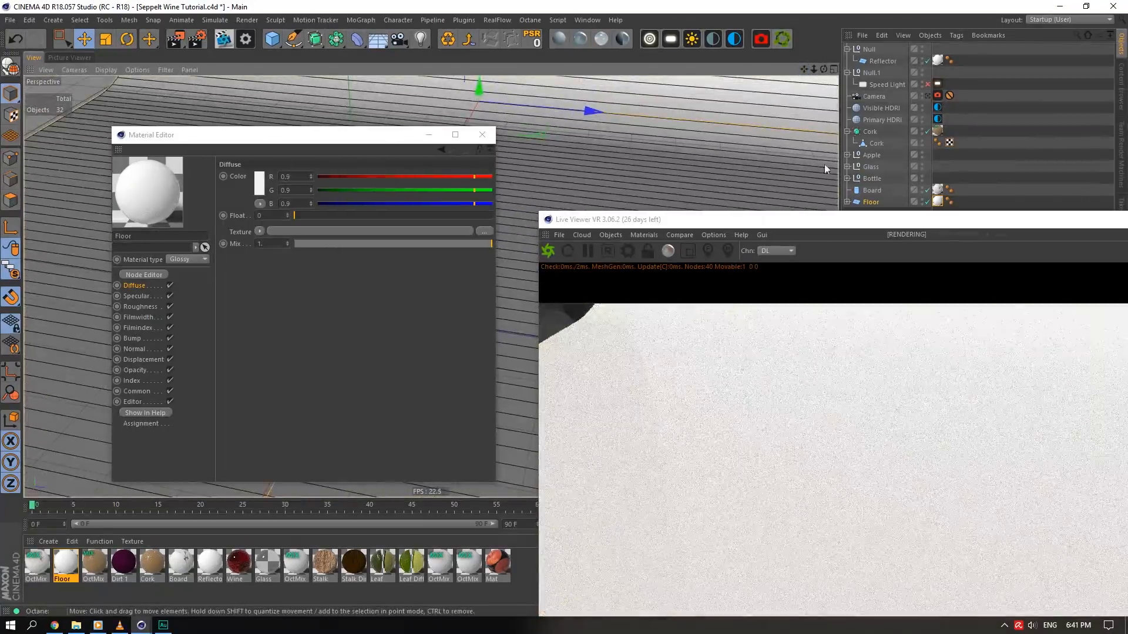
pyautogui.moveTo(773, 220); pyautogui.dragTo(509, 83)
pyautogui.click(40, 557)
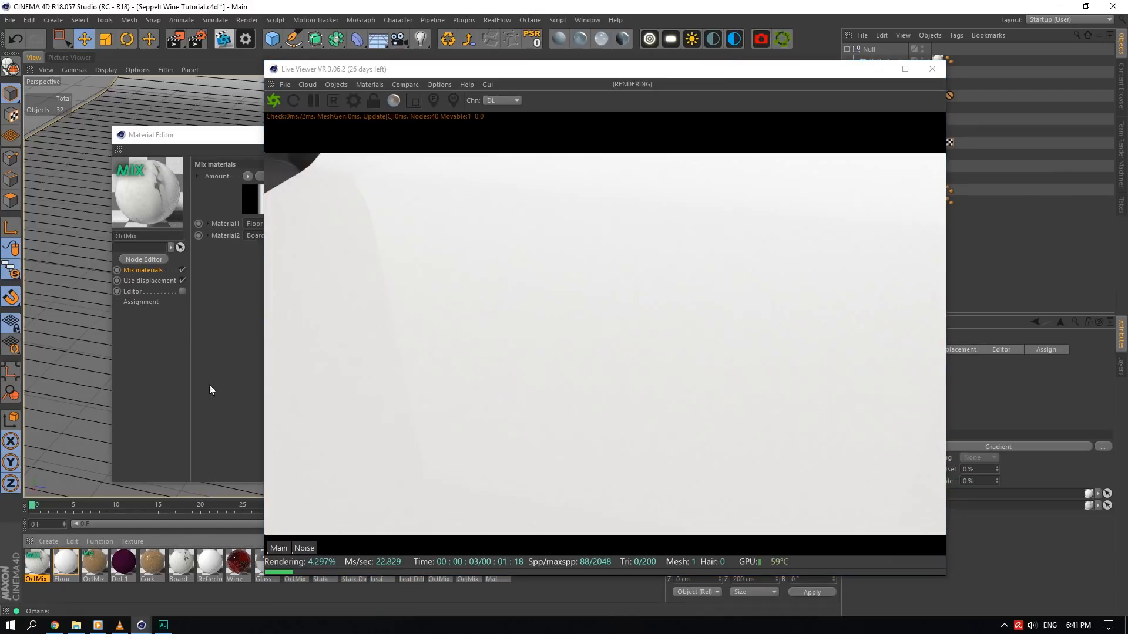
pyautogui.moveTo(41, 552); pyautogui.dragTo(464, 383)
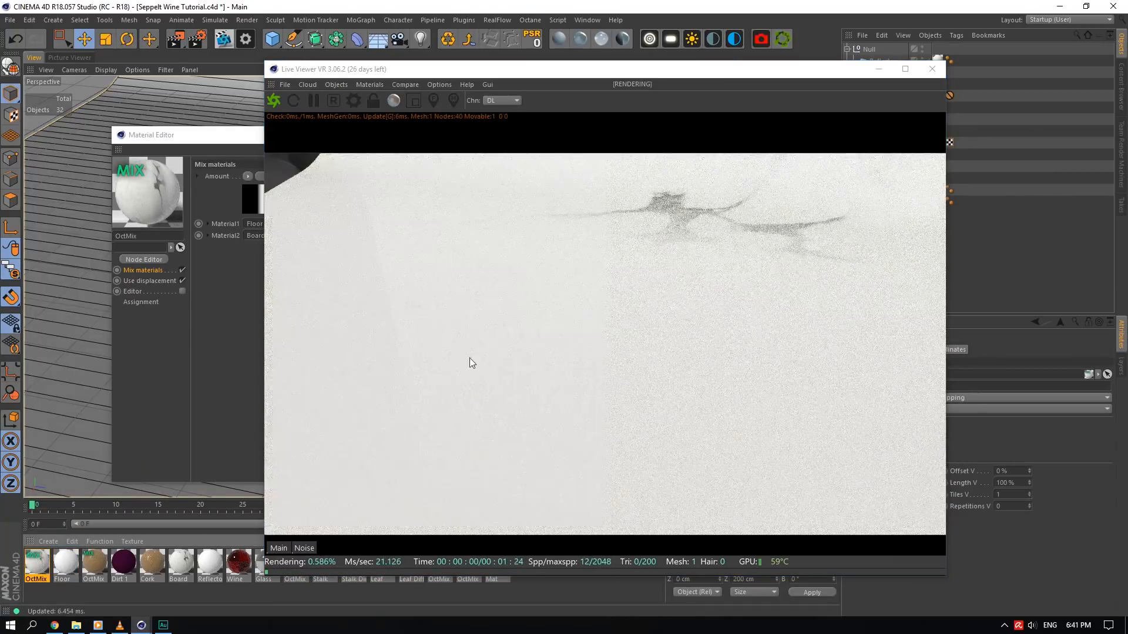
pyautogui.moveTo(710, 70); pyautogui.dragTo(759, 96)
pyautogui.moveTo(815, 70); pyautogui.dragTo(815, 68)
# - Reverse the mix gradient's colours by making its first knot white and its second knot black
pyautogui.click(245, 196)
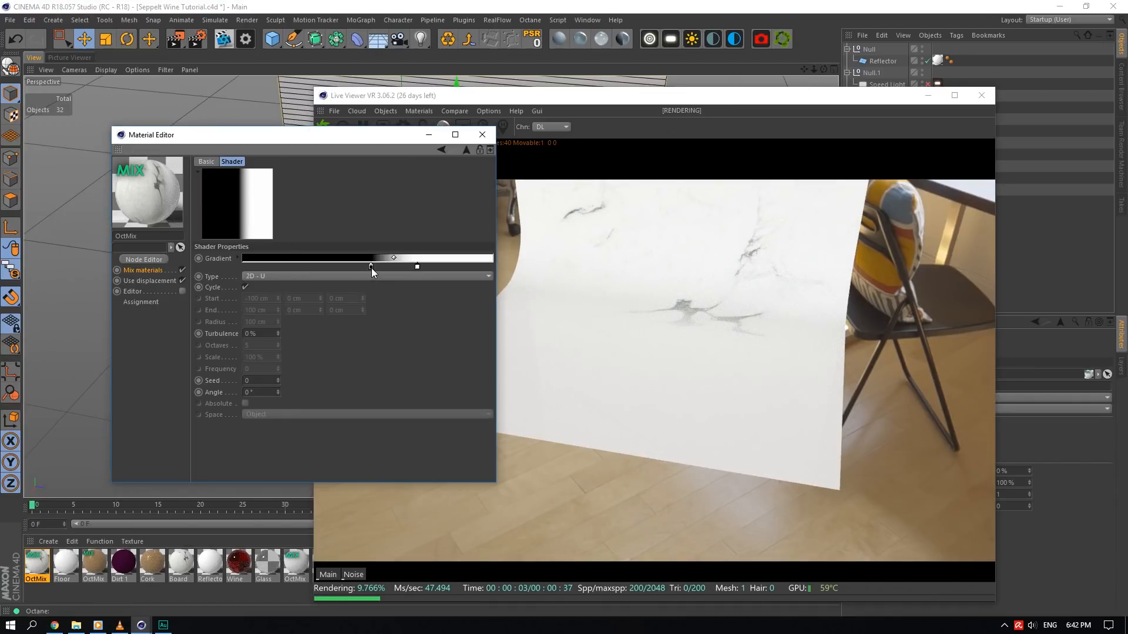
pyautogui.doubleClick(371, 267)
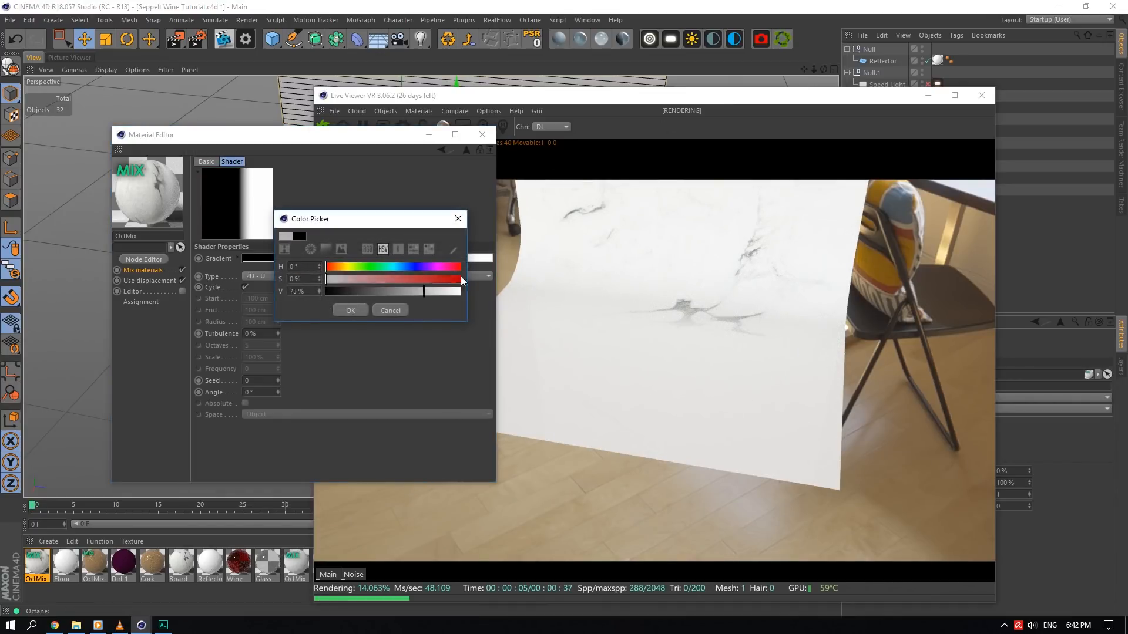
pyautogui.moveTo(460, 276); pyautogui.dragTo(371, 310)
pyautogui.click(351, 310)
pyautogui.doubleClick(418, 267)
pyautogui.click(400, 310)
# - Examine the blend between marble and plain floor in the live render, both through the scene camera and from the free view
pyautogui.moveTo(377, 137); pyautogui.dragTo(995, 347)
pyautogui.moveTo(908, 98); pyautogui.dragTo(738, 72)
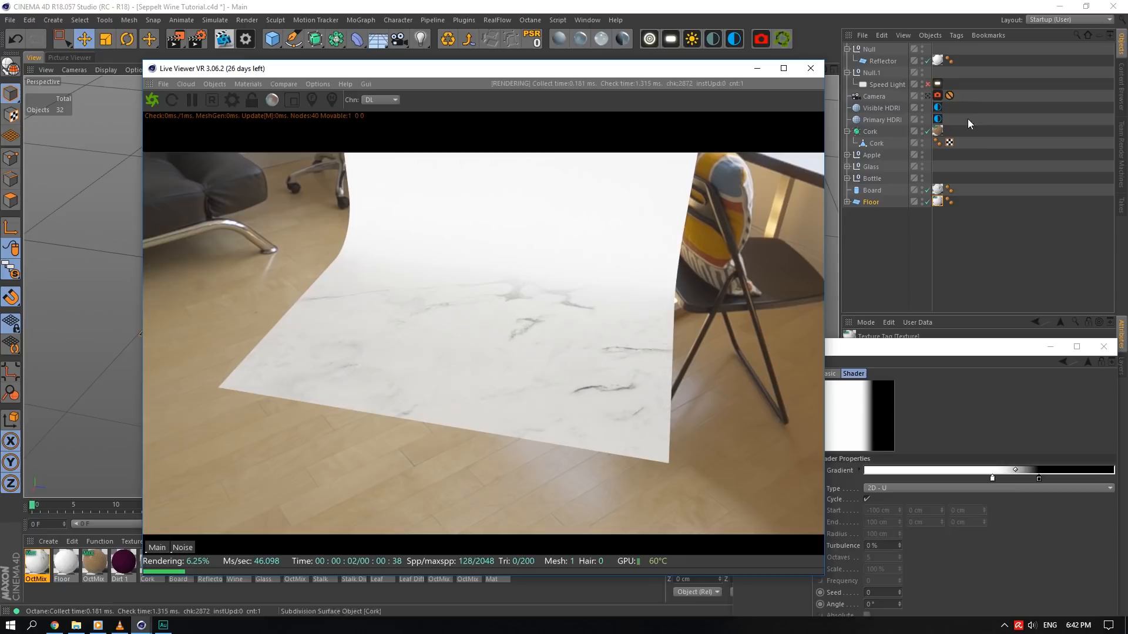
pyautogui.click(928, 96)
pyautogui.moveTo(565, 69); pyautogui.dragTo(500, 37)
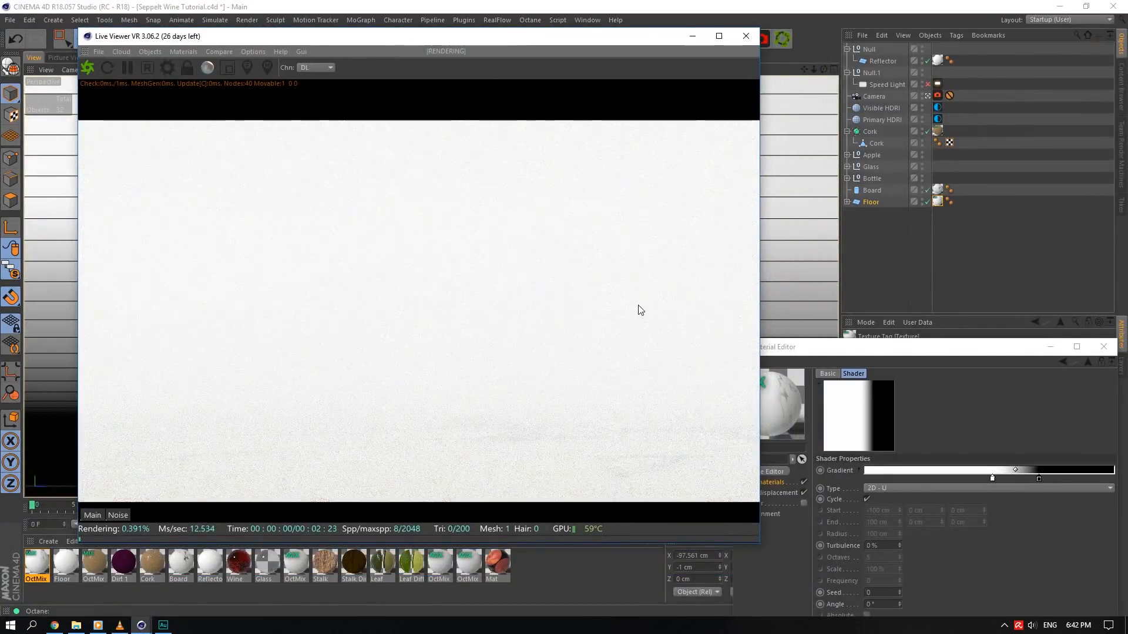
pyautogui.click(927, 96)
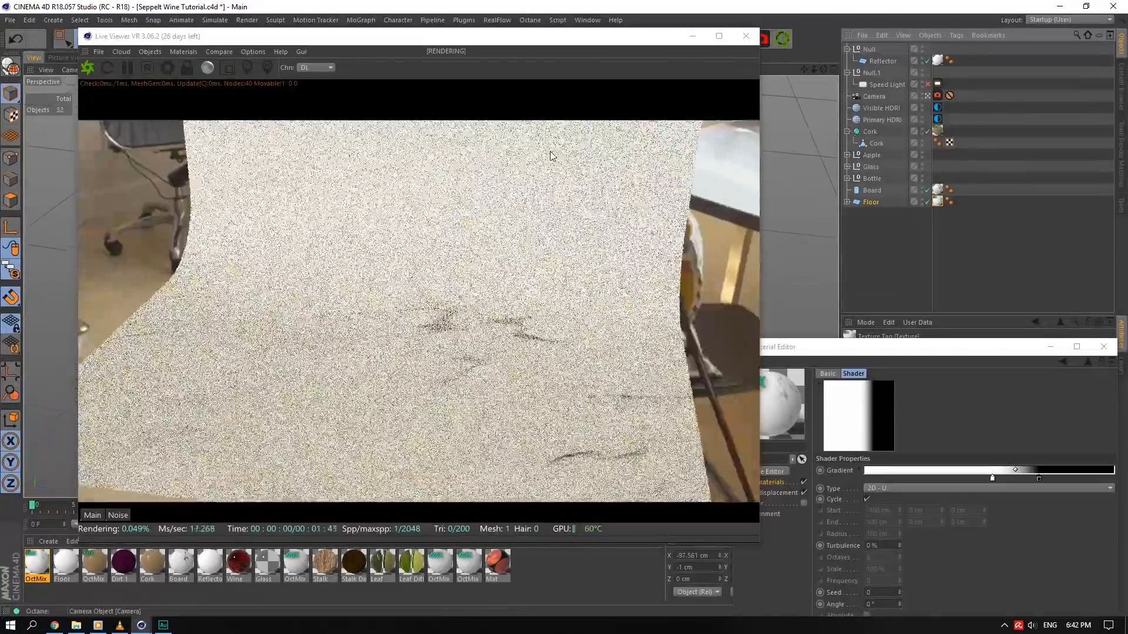
# - Duplicate the Board material, rename the copy Floor Marble, and open its diffuse image texture settings
pyautogui.click(180, 575)
pyautogui.keyDown('ctrl'); pyautogui.moveTo(180, 575); pyautogui.dragTo(87, 569); pyautogui.keyUp('ctrl')
pyautogui.doubleClick(91, 567)
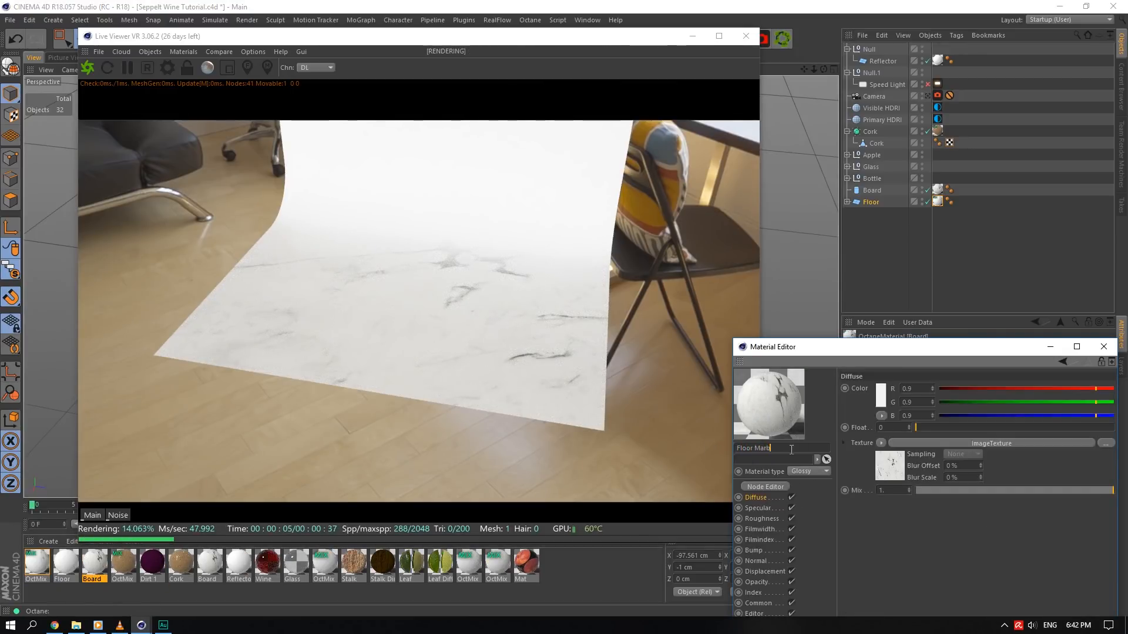
pyautogui.click(880, 459)
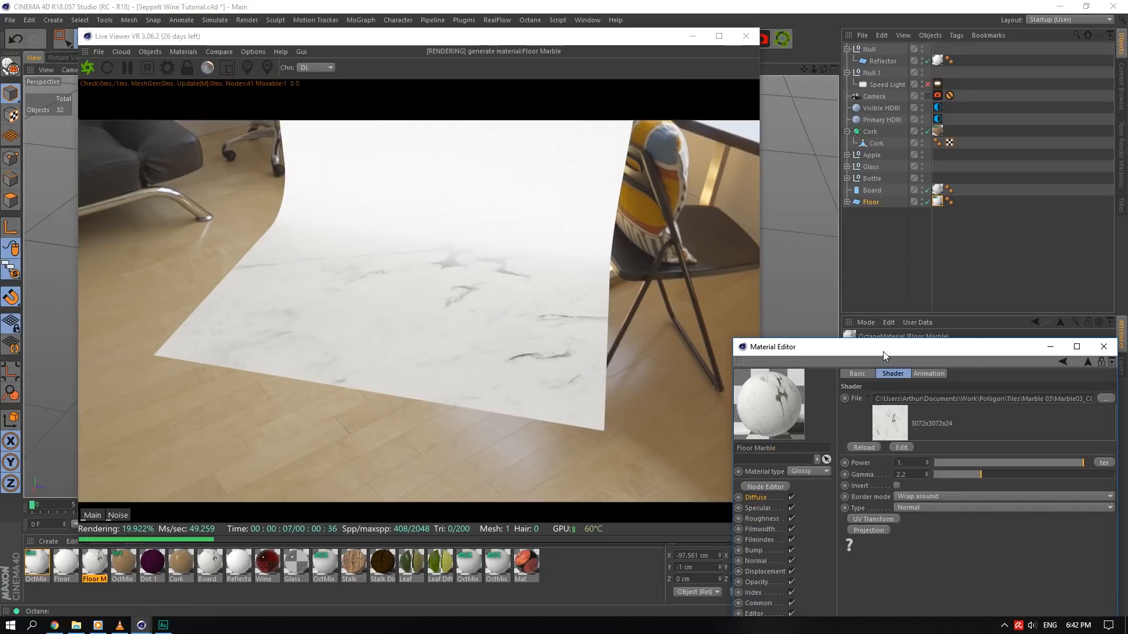
# - Add a projection and a UV transform to the Floor Marble texture, locking the aspect ratio and setting the scale to 0.25
pyautogui.moveTo(883, 351); pyautogui.dragTo(791, 205)
pyautogui.click(777, 385)
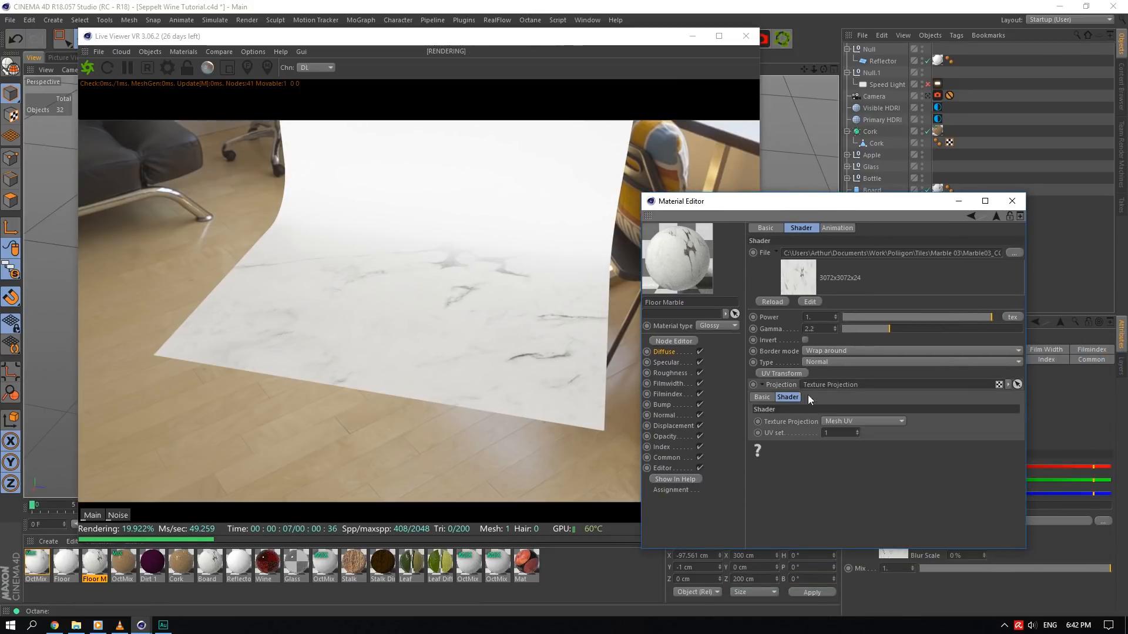
pyautogui.click(833, 433)
pyautogui.click(770, 387)
pyautogui.click(781, 372)
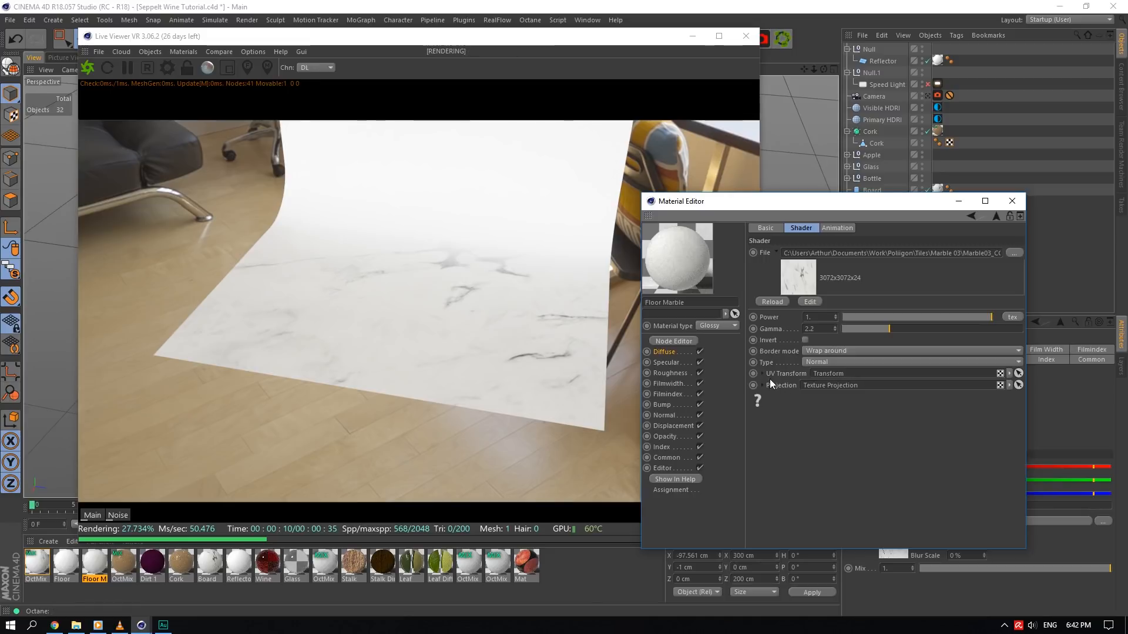
pyautogui.click(770, 376)
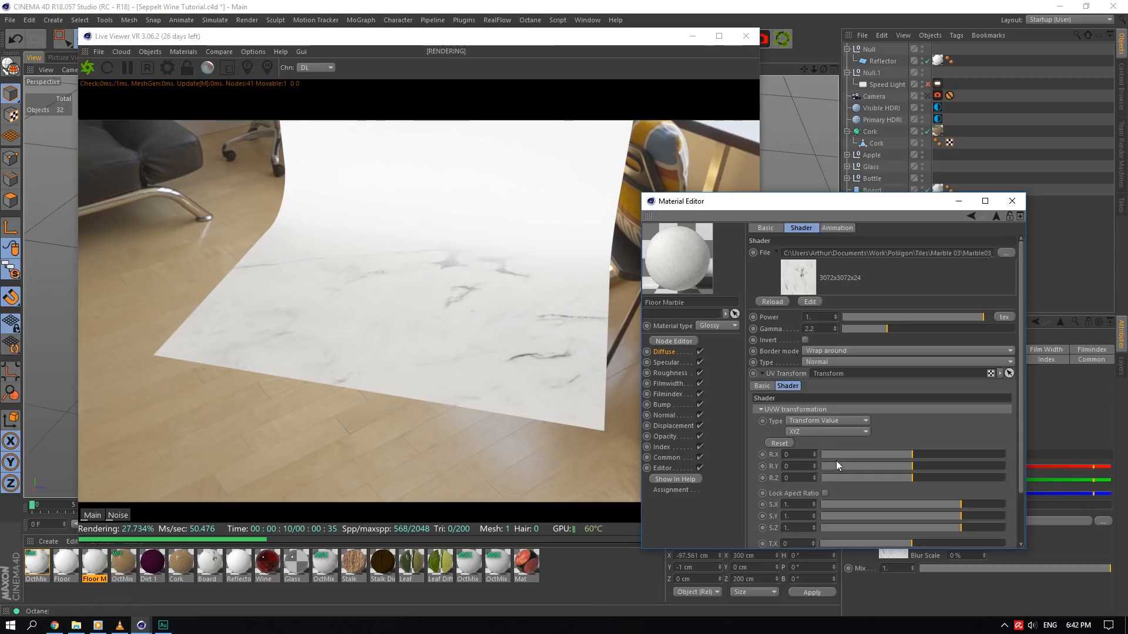
pyautogui.click(825, 494)
pyautogui.click(805, 504)
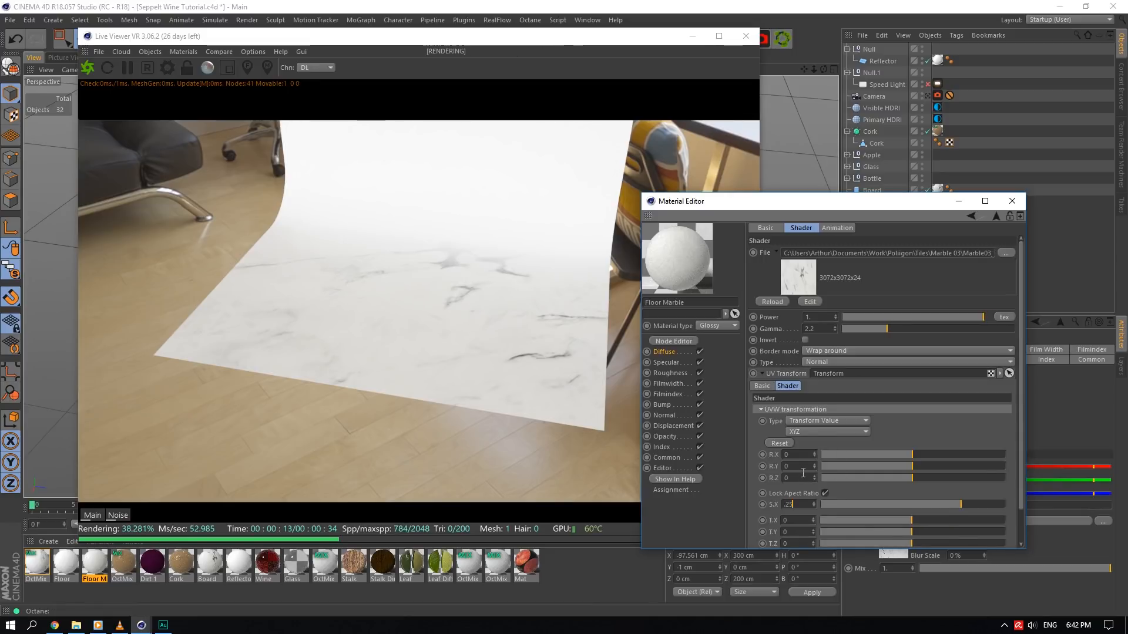
pyautogui.click(803, 473)
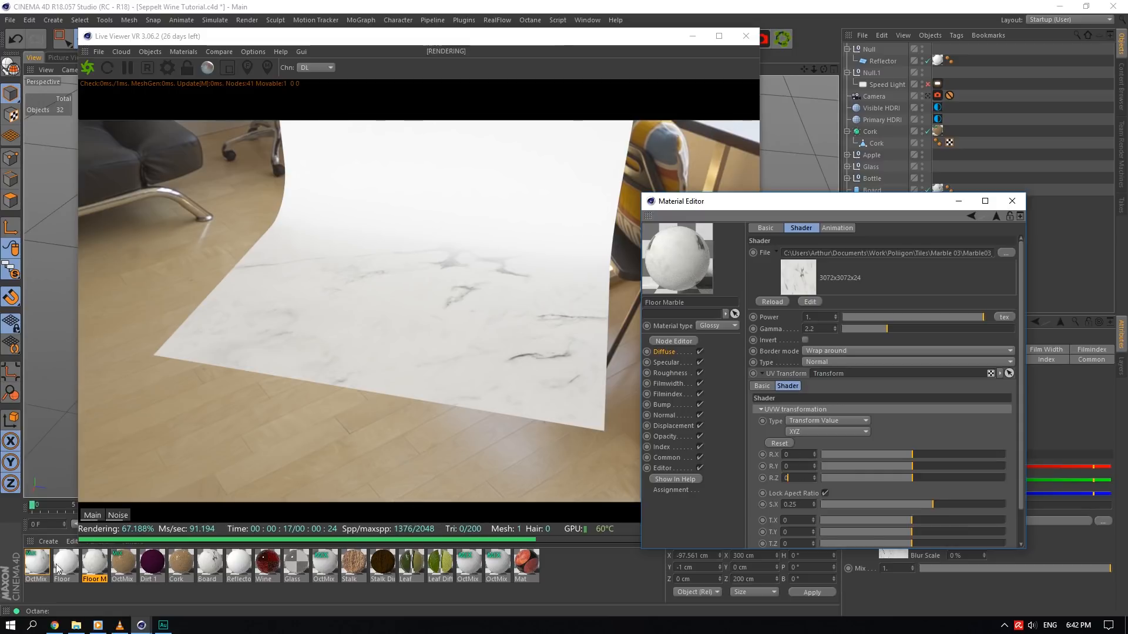
# - Replace Board with Floor Marble as Material2 in the floor's mix material
pyautogui.doubleClick(37, 563)
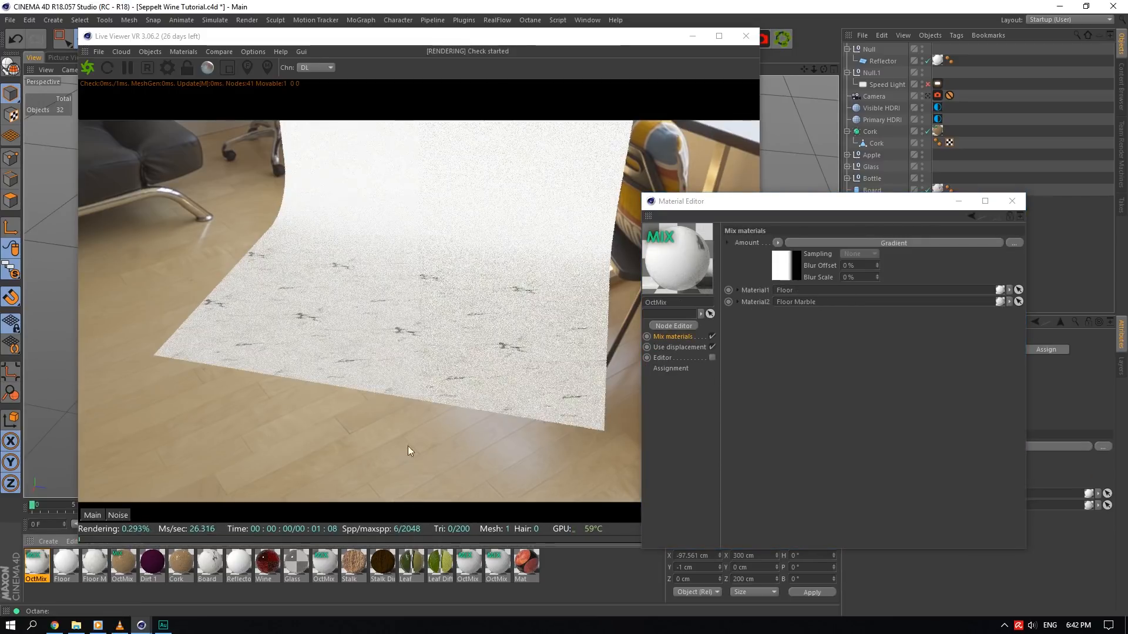
# - Set the UV transform scale of the Floor Marble material's diffuse texture to 0.5, after trying 1
pyautogui.click(86, 563)
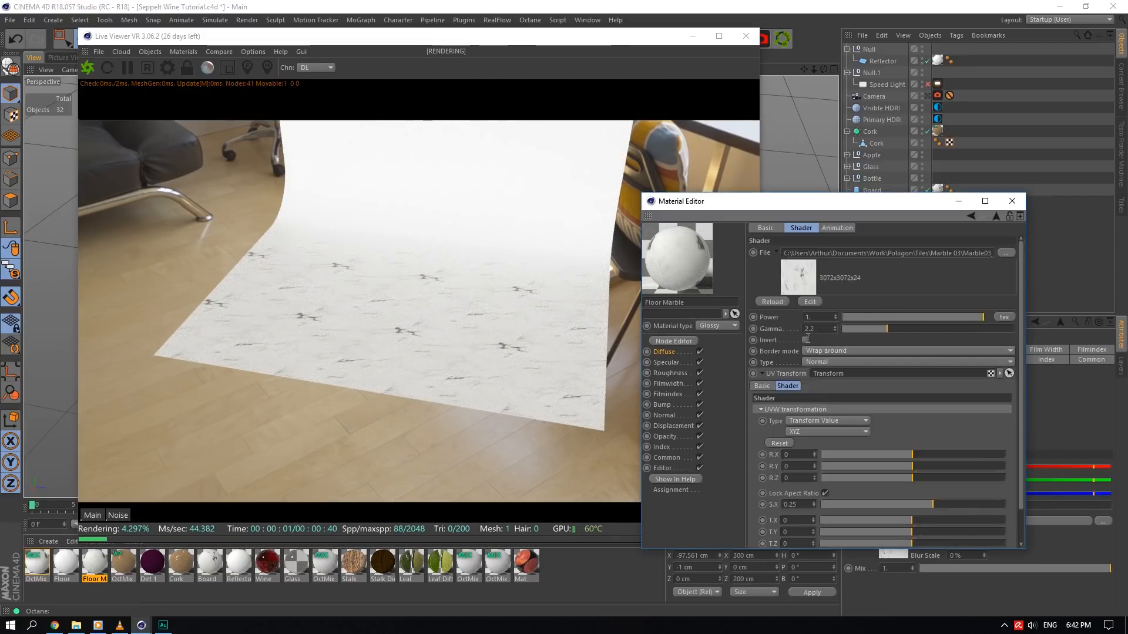
pyautogui.write('1')
pyautogui.press('Return')
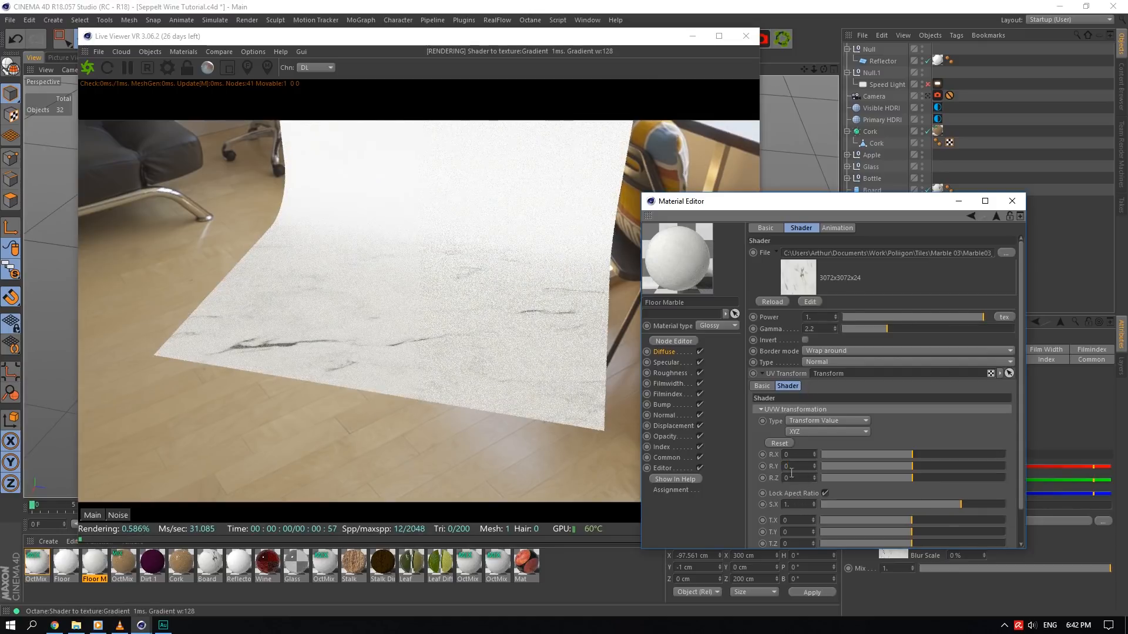
pyautogui.write('0.5')
pyautogui.press('Return')
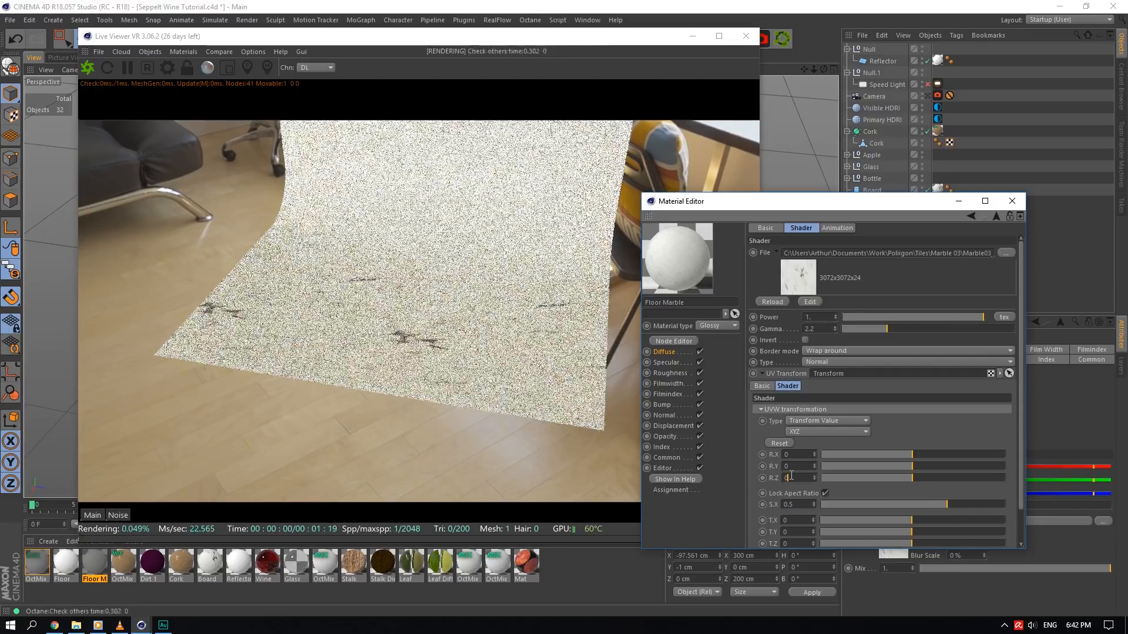
# - Check the rescaled marble floor through the scene camera in the live render, and return to the free view
pyautogui.moveTo(832, 208); pyautogui.dragTo(995, 239)
pyautogui.click(927, 96)
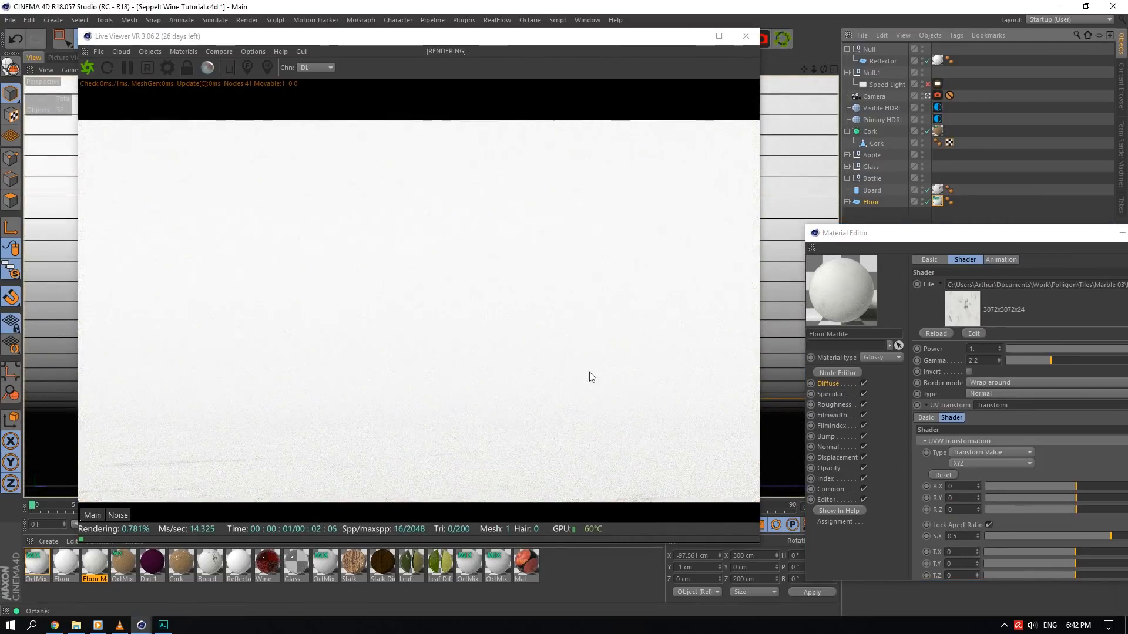
pyautogui.click(928, 96)
pyautogui.moveTo(908, 233); pyautogui.dragTo(802, 212)
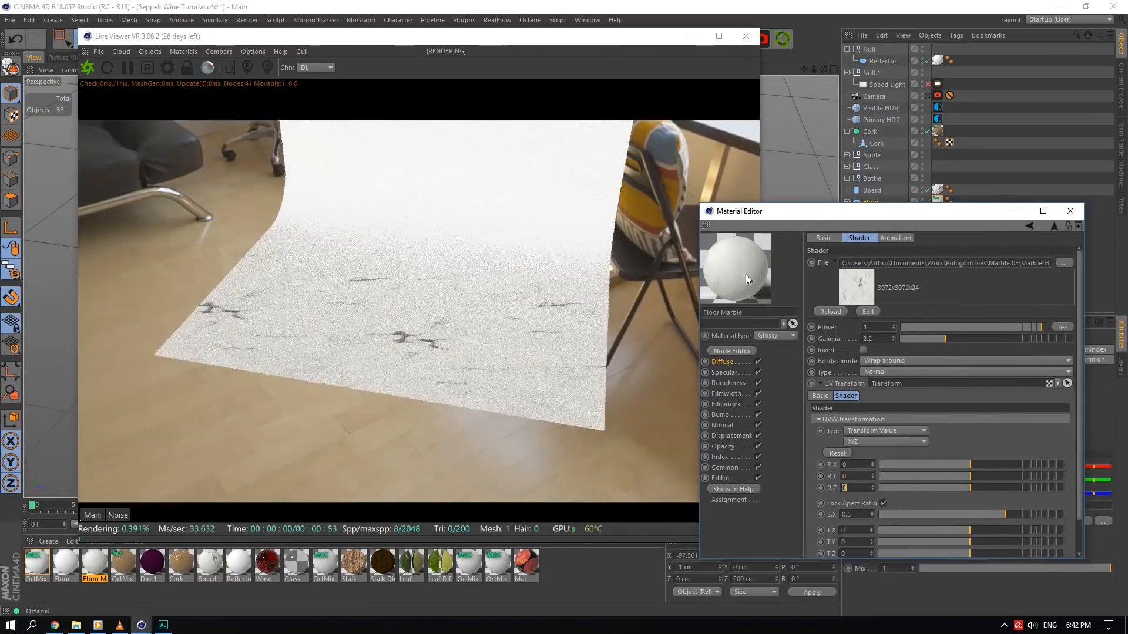
# - Copy the Floor Marble diffuse image shader and paste it into the material's Normal channel
pyautogui.click(722, 362)
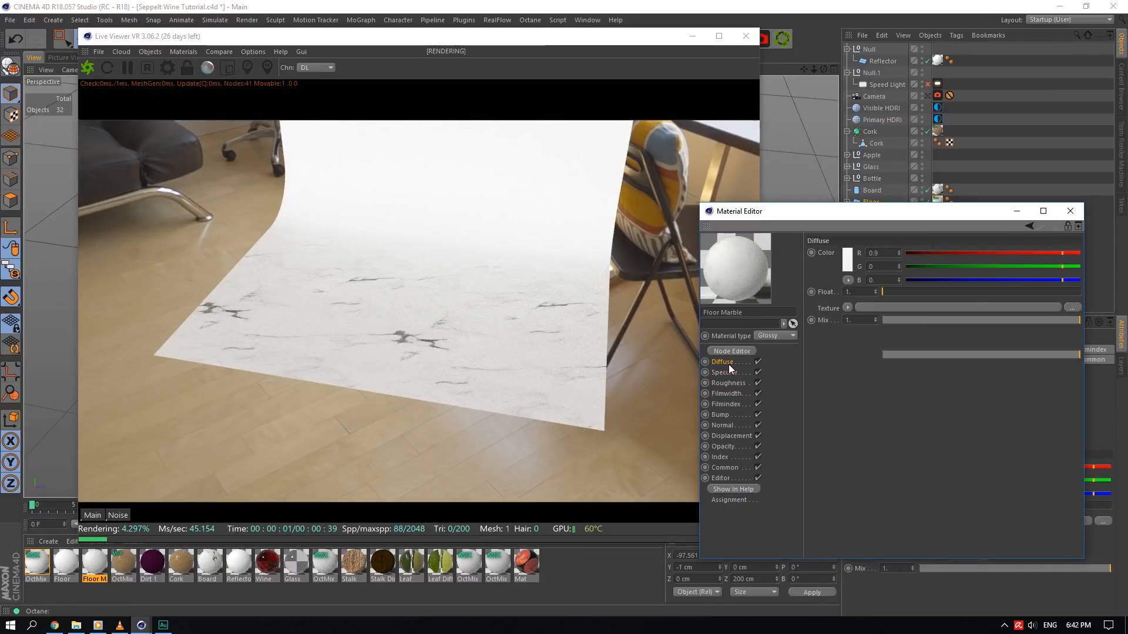
pyautogui.click(853, 308)
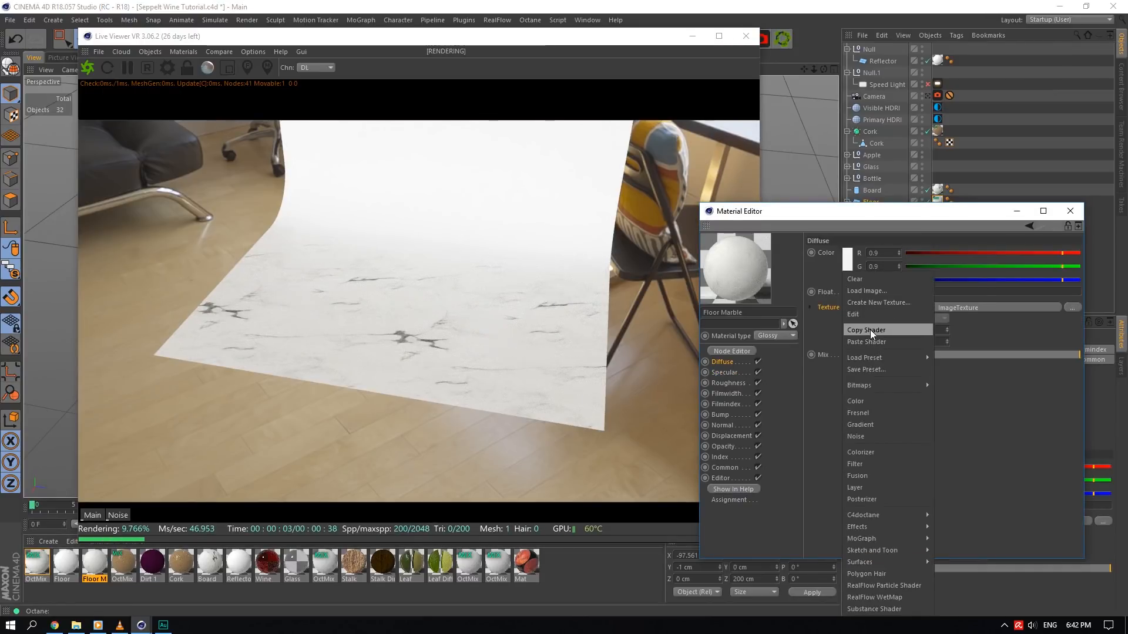
pyautogui.click(870, 330)
pyautogui.click(729, 425)
pyautogui.click(847, 257)
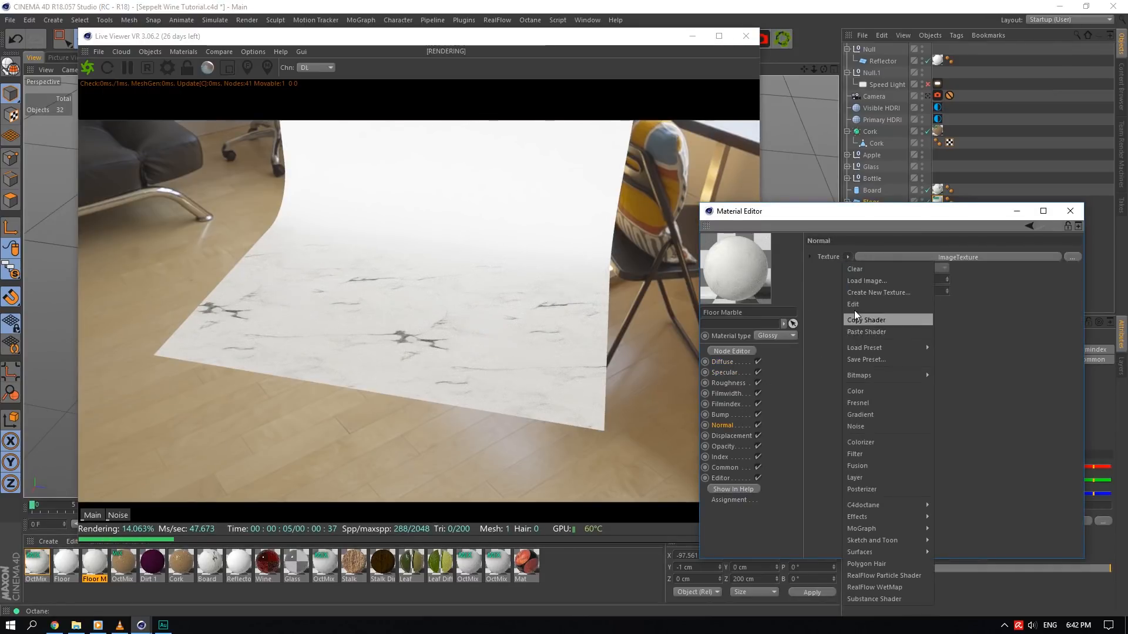
pyautogui.click(861, 331)
# - Replace the image in the Normal channel with Marble03_NRM_3K.jpg, without copying it to the project location
pyautogui.click(899, 257)
pyautogui.click(1064, 261)
pyautogui.click(815, 227)
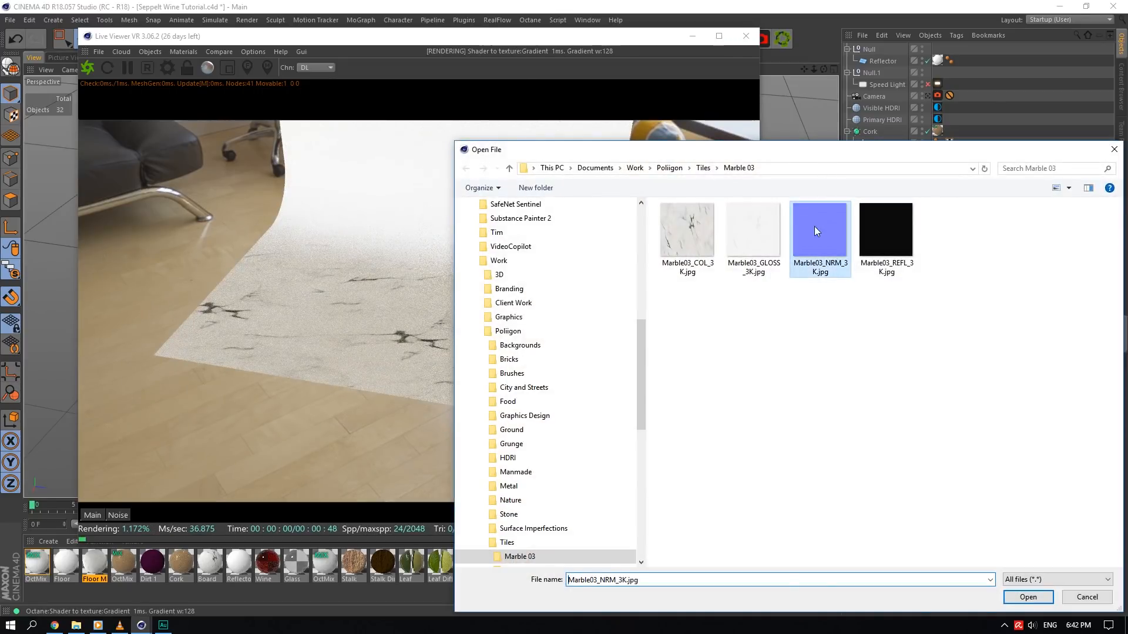
pyautogui.click(1041, 593)
pyautogui.click(629, 354)
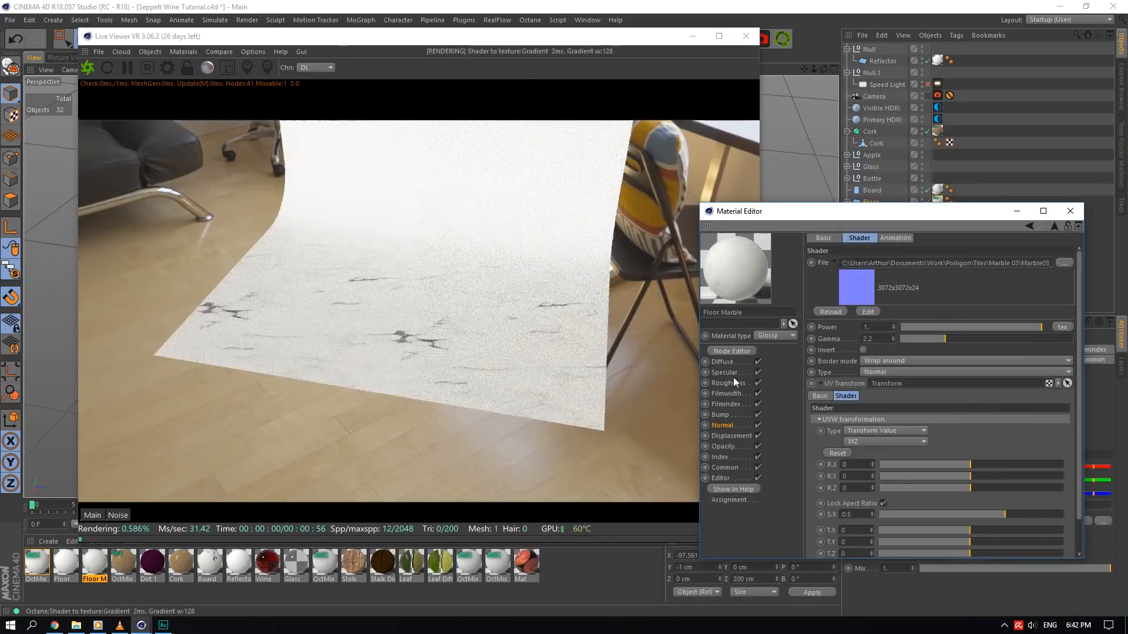
# - Paste the copied image shader into the Floor Marble Roughness channel and replace its image with Marble03_GLOSS_3K.jpg
pyautogui.click(729, 383)
pyautogui.click(848, 307)
pyautogui.click(864, 342)
pyautogui.click(921, 299)
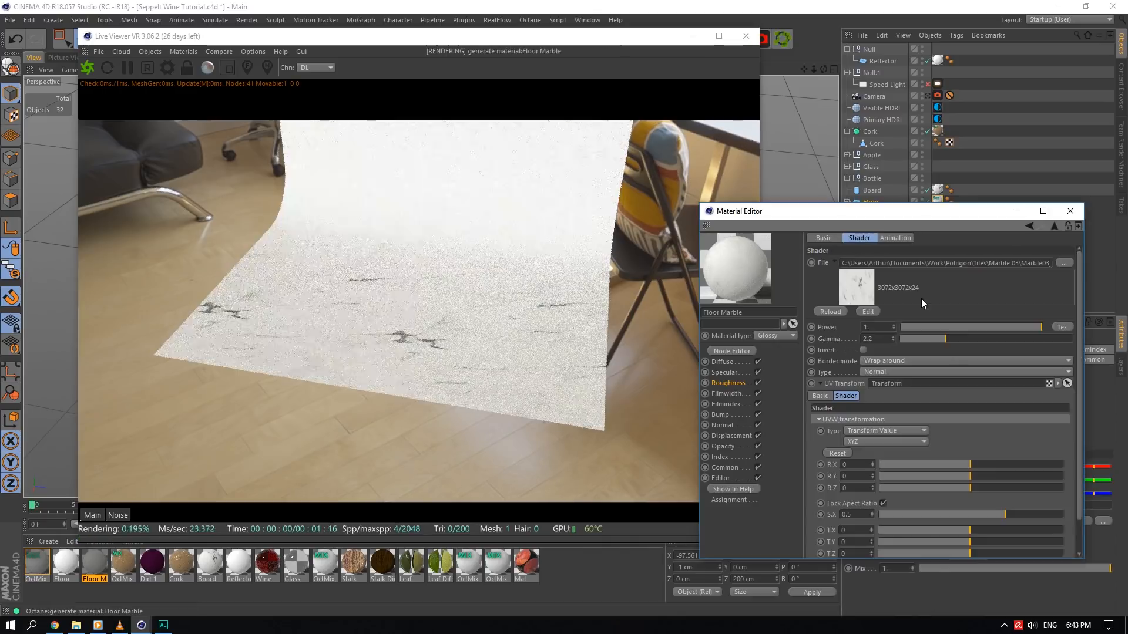
pyautogui.click(1060, 258)
pyautogui.click(752, 235)
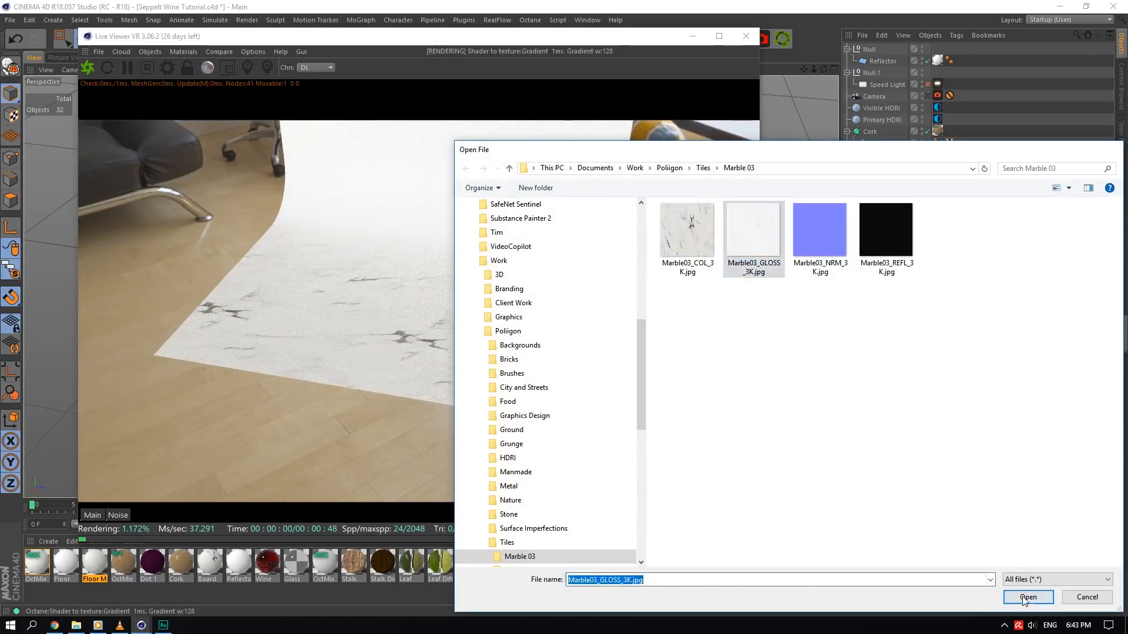
pyautogui.click(1029, 596)
pyautogui.click(630, 355)
pyautogui.hotkey('ctrl', 's')
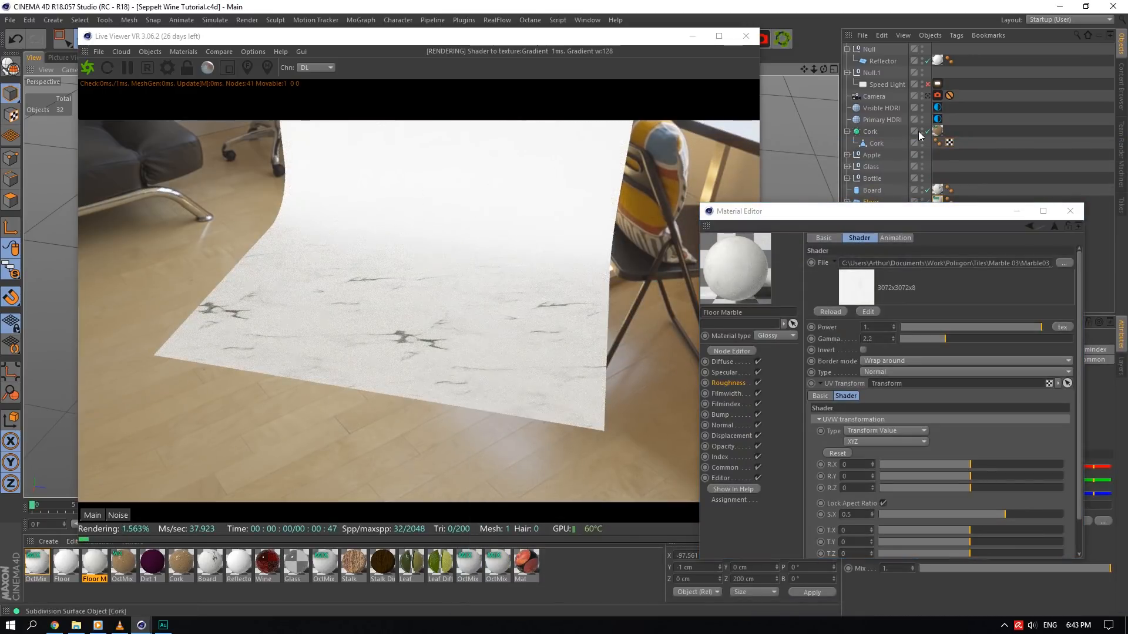
# - Isolate the Bottle group with its children in the viewport, and close the Live Viewer and the Material Editor
pyautogui.click(872, 178)
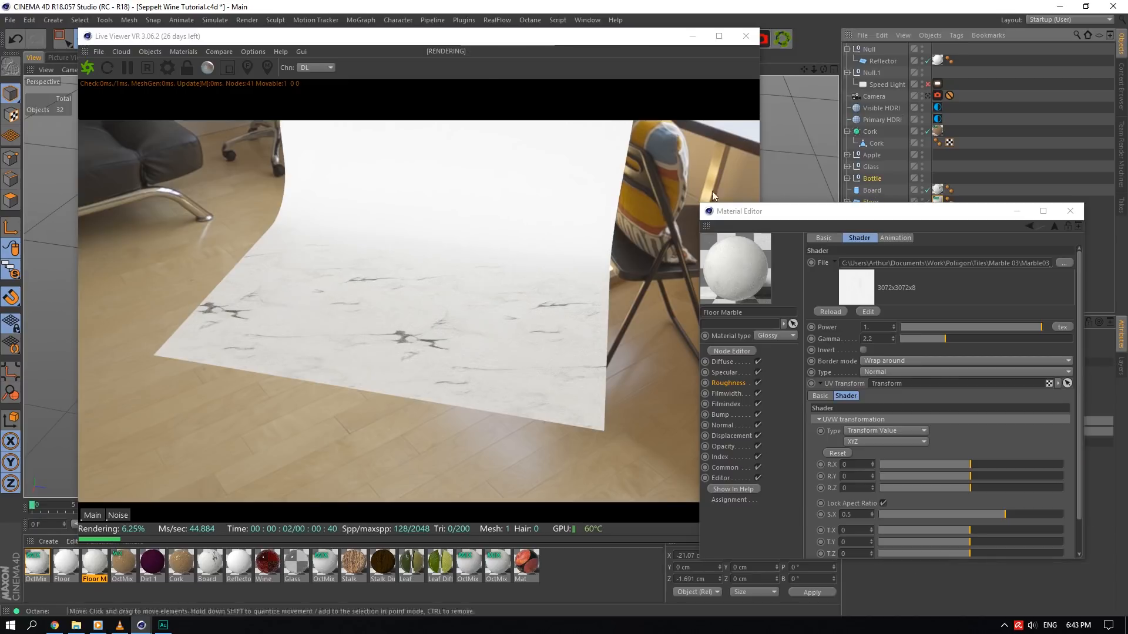
pyautogui.moveTo(9, 273); pyautogui.dragTo(97, 330)
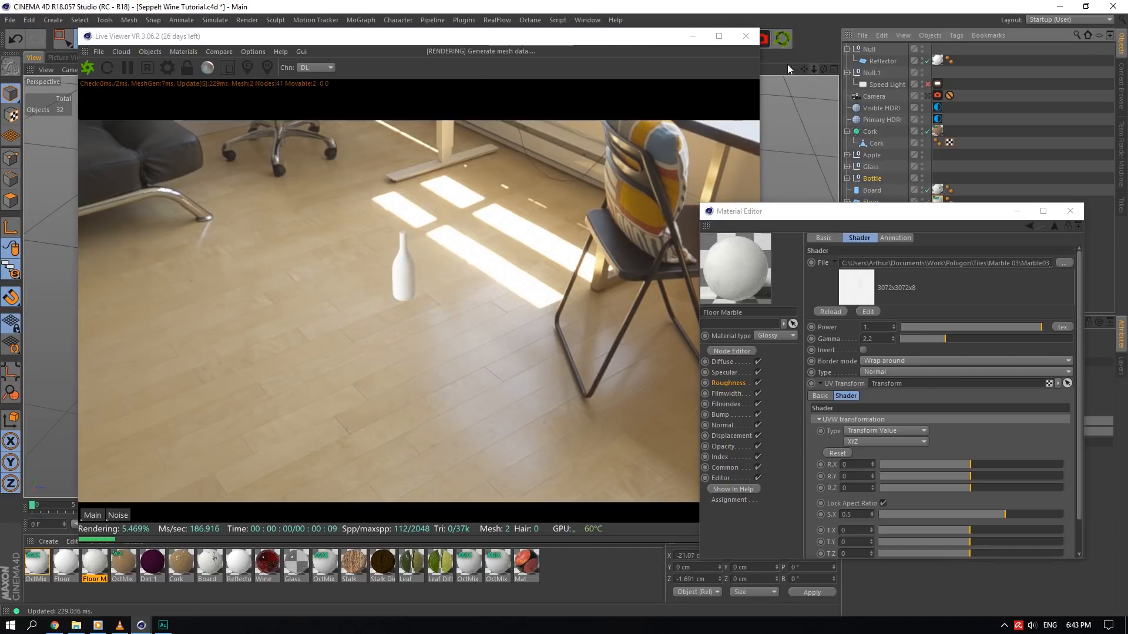
pyautogui.click(746, 36)
pyautogui.click(1070, 211)
# - Expand the Bottle group and set the editor subdivision of the Bottle subdivision surface to 3
pyautogui.scroll(5, 422, 209)
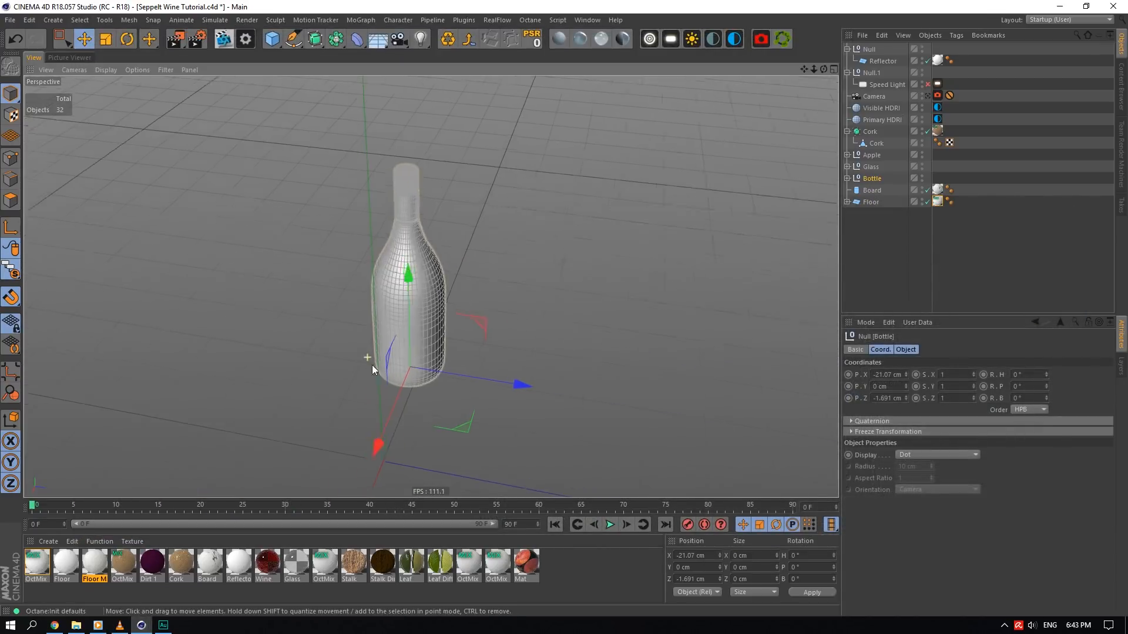
pyautogui.scroll(5, 372, 365)
pyautogui.scroll(-3, 443, 310)
pyautogui.moveTo(814, 68); pyautogui.dragTo(803, 68)
pyautogui.click(847, 178)
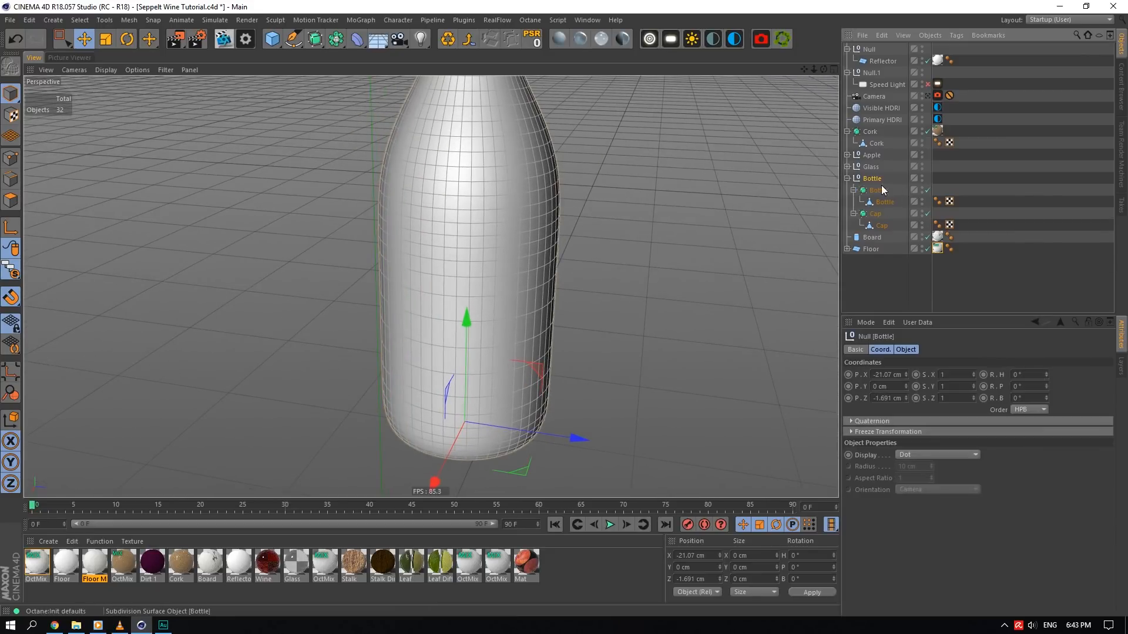
pyautogui.click(881, 188)
pyautogui.doubleClick(932, 467)
pyautogui.write('3')
pyautogui.press('Tab')
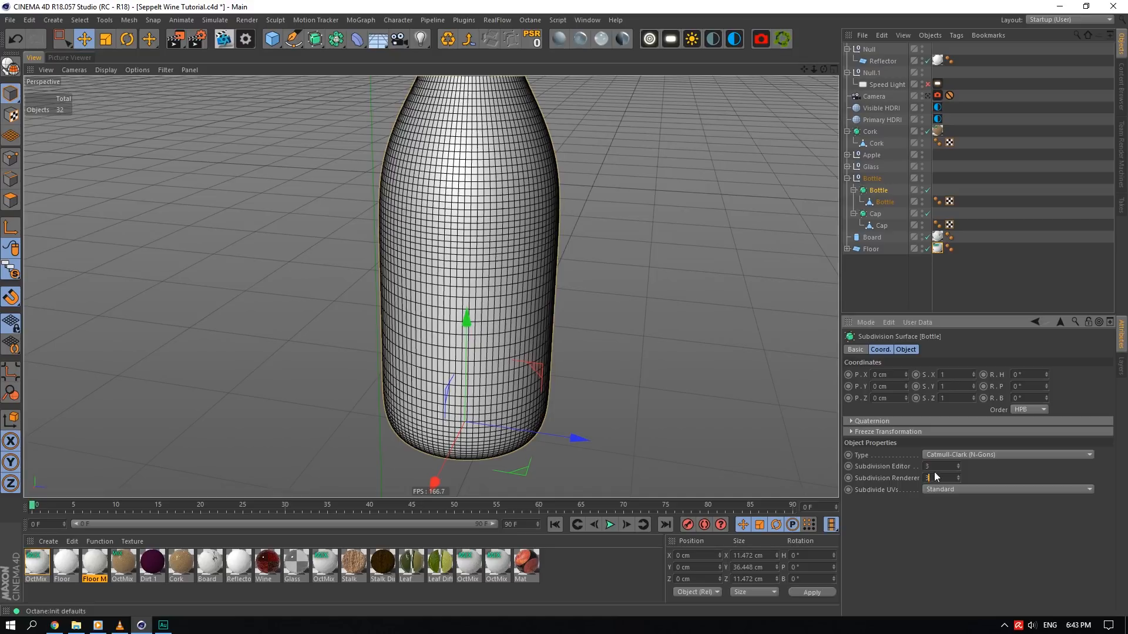
# - Select the Cap subdivision surface and examine the mesh density around the grooves of the cap
pyautogui.click(875, 215)
pyautogui.scroll(-3, 513, 312)
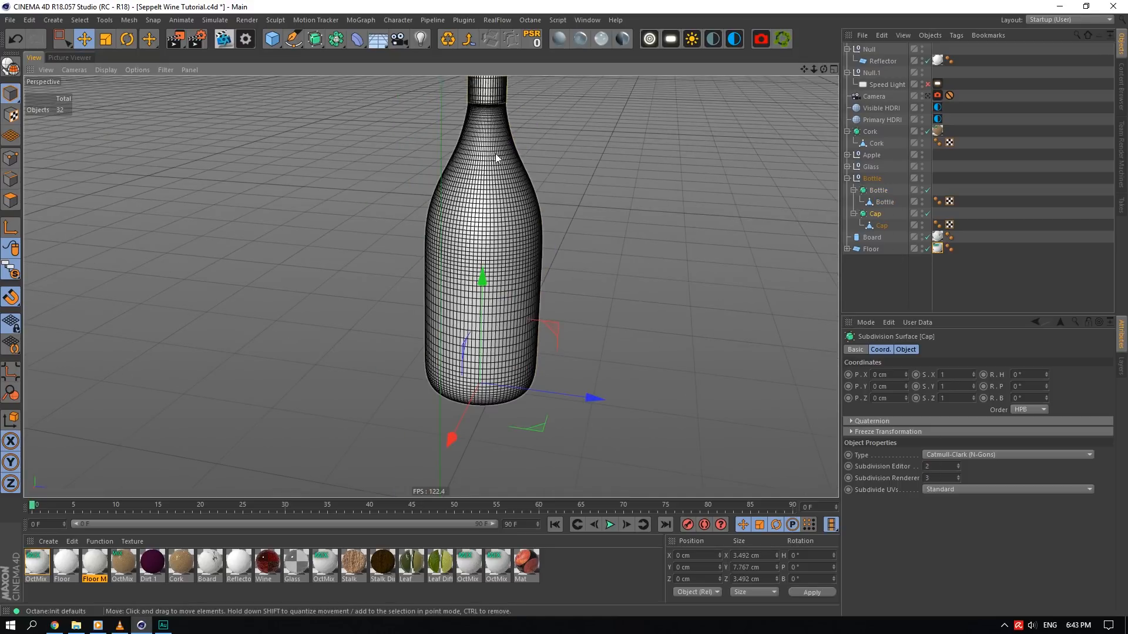
pyautogui.scroll(8, 518, 196)
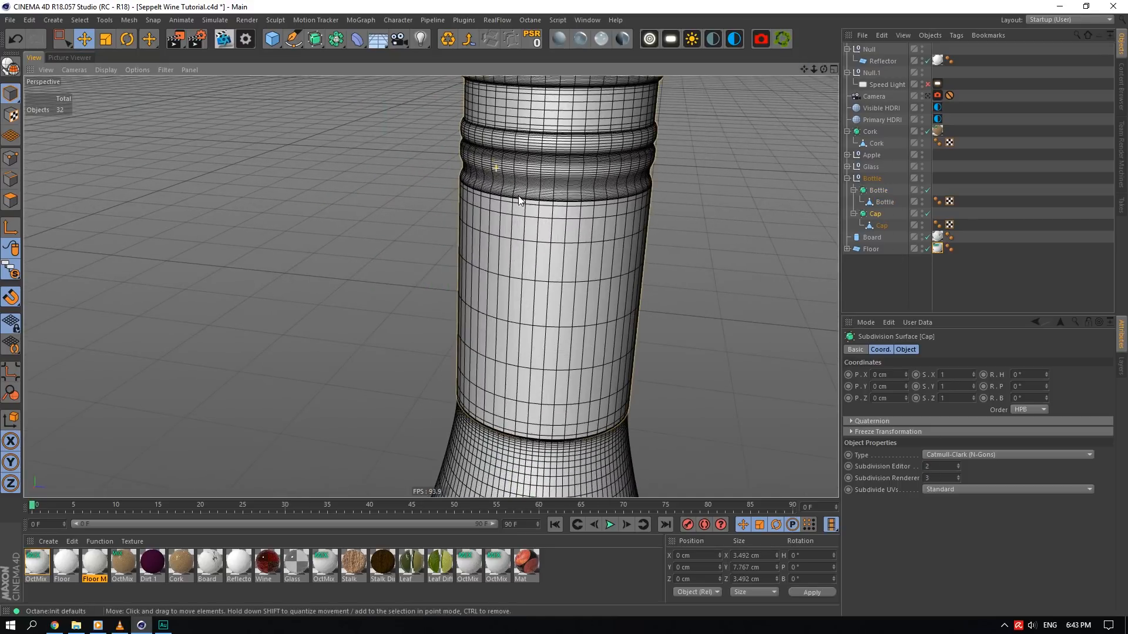
pyautogui.scroll(4, 564, 147)
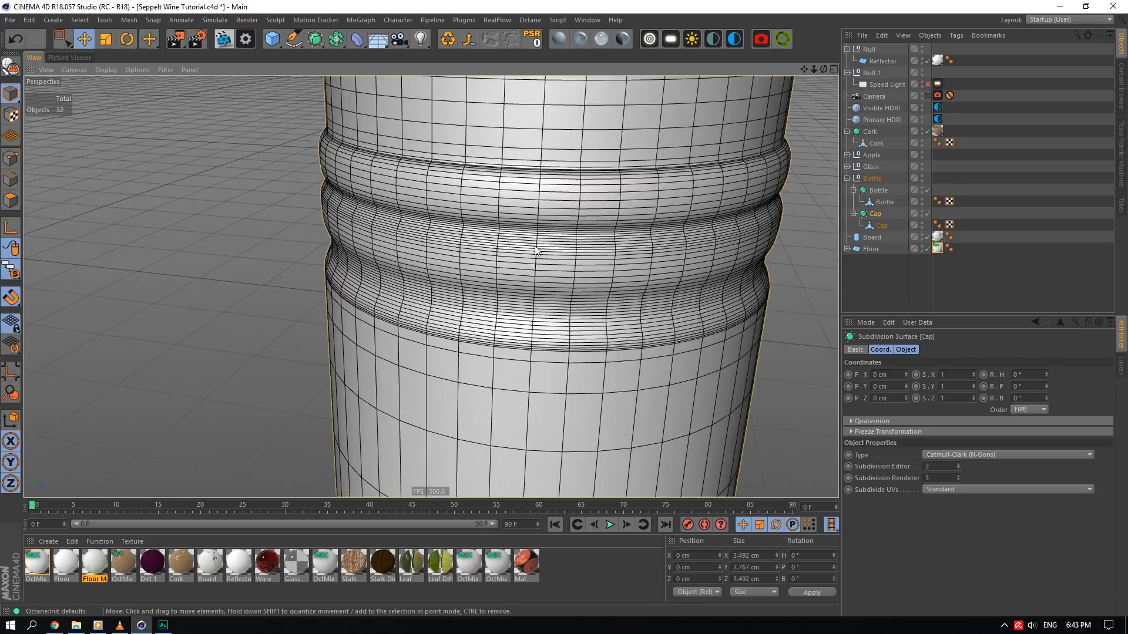
pyautogui.scroll(-12, 537, 251)
pyautogui.moveTo(803, 69); pyautogui.dragTo(763, 1)
# - Select the Bottle subdivision surface and examine its mesh from the underside and the front
pyautogui.click(882, 191)
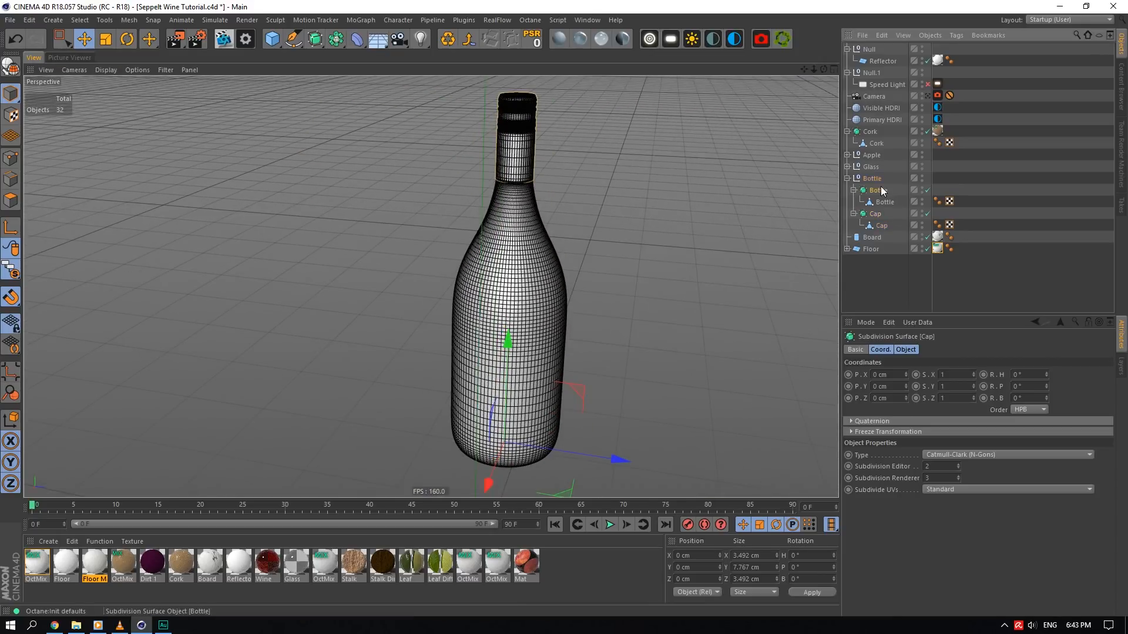
pyautogui.scroll(6, 534, 389)
pyautogui.moveTo(823, 69); pyautogui.dragTo(814, 12)
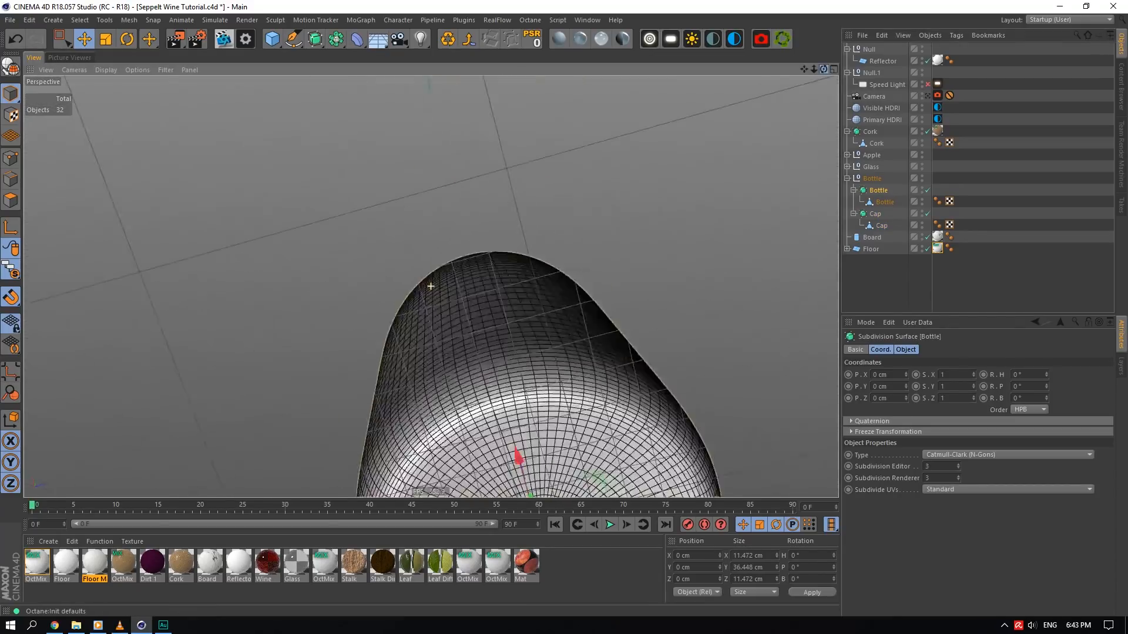
pyautogui.keyDown('alt'); pyautogui.moveTo(534, 329); pyautogui.dragTo(520, 423); pyautogui.keyUp('alt')
pyautogui.scroll(-3, 524, 429)
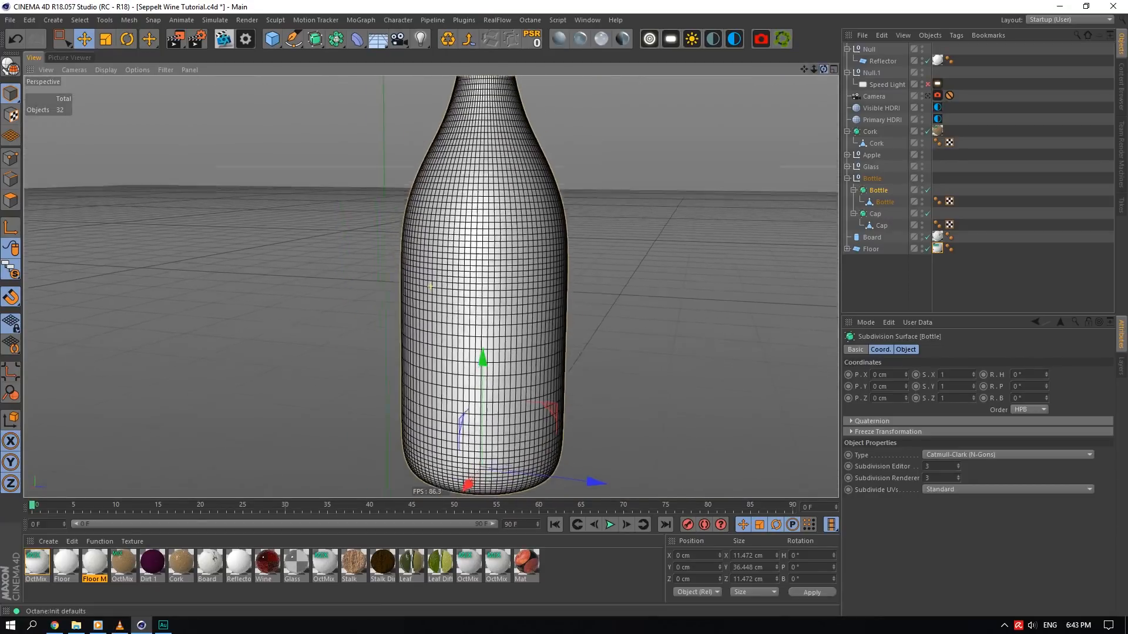
pyautogui.moveTo(824, 69); pyautogui.dragTo(823, 120)
# - Isolate the Bottle subdivision surface with its child, without the cap, and inspect the open neck
pyautogui.moveTo(12, 269); pyautogui.dragTo(58, 317)
pyautogui.scroll(-3, 117, 283)
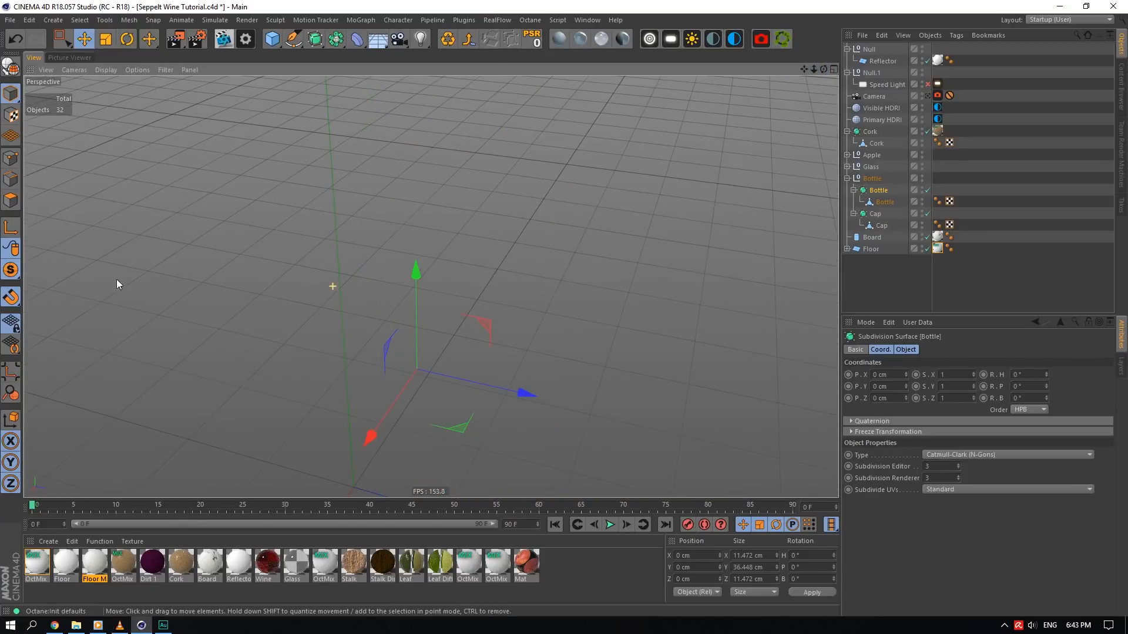
pyautogui.moveTo(10, 269); pyautogui.dragTo(55, 330)
pyautogui.scroll(6, 389, 228)
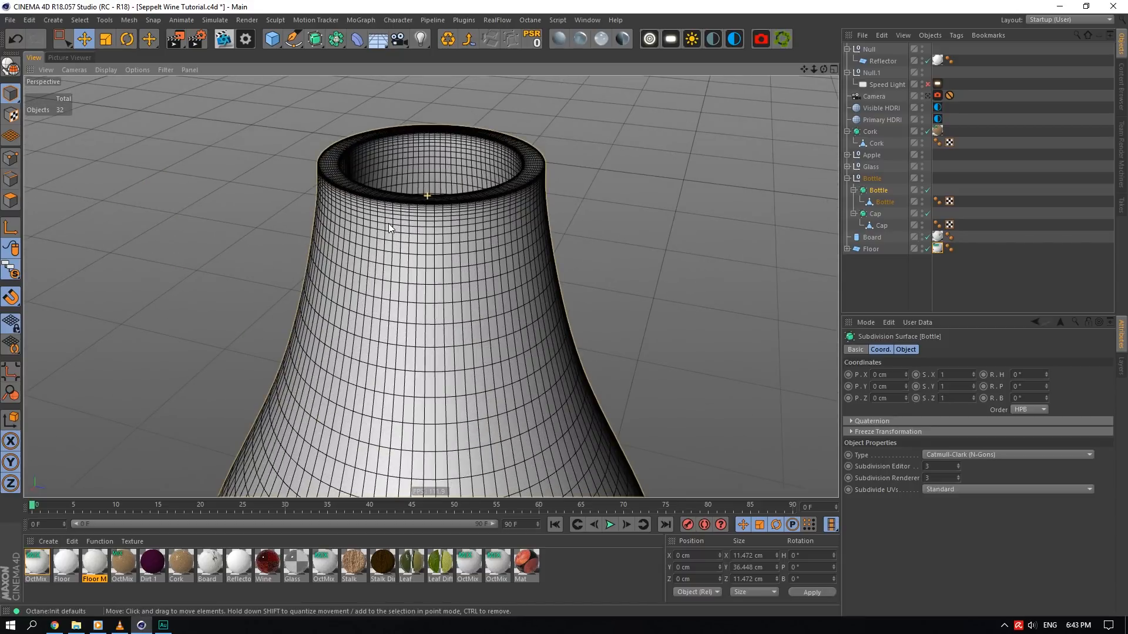
pyautogui.scroll(-5, 389, 228)
pyautogui.moveTo(11, 270); pyautogui.dragTo(58, 324)
pyautogui.scroll(8, 349, 435)
pyautogui.scroll(-7, 438, 217)
# - Duplicate the Bottle subdivision surface, make the copy editable, and keep the original as a disabled, hidden backup
pyautogui.keyDown('ctrl'); pyautogui.moveTo(877, 190); pyautogui.dragTo(884, 186); pyautogui.keyUp('ctrl')
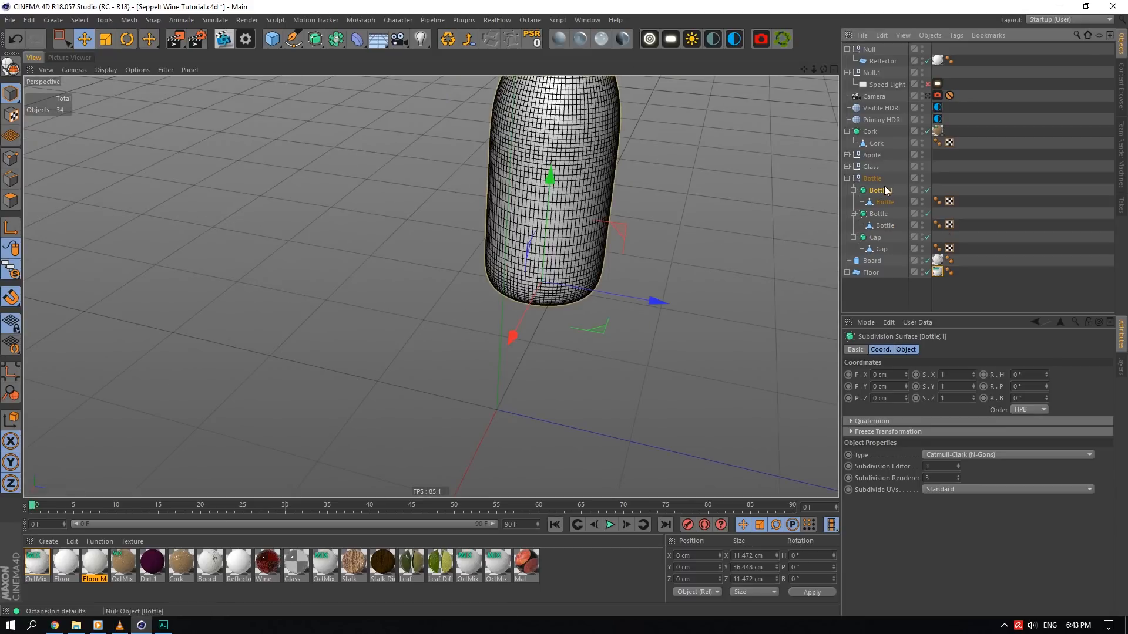
pyautogui.click(928, 213)
pyautogui.click(922, 213)
pyautogui.press('c')
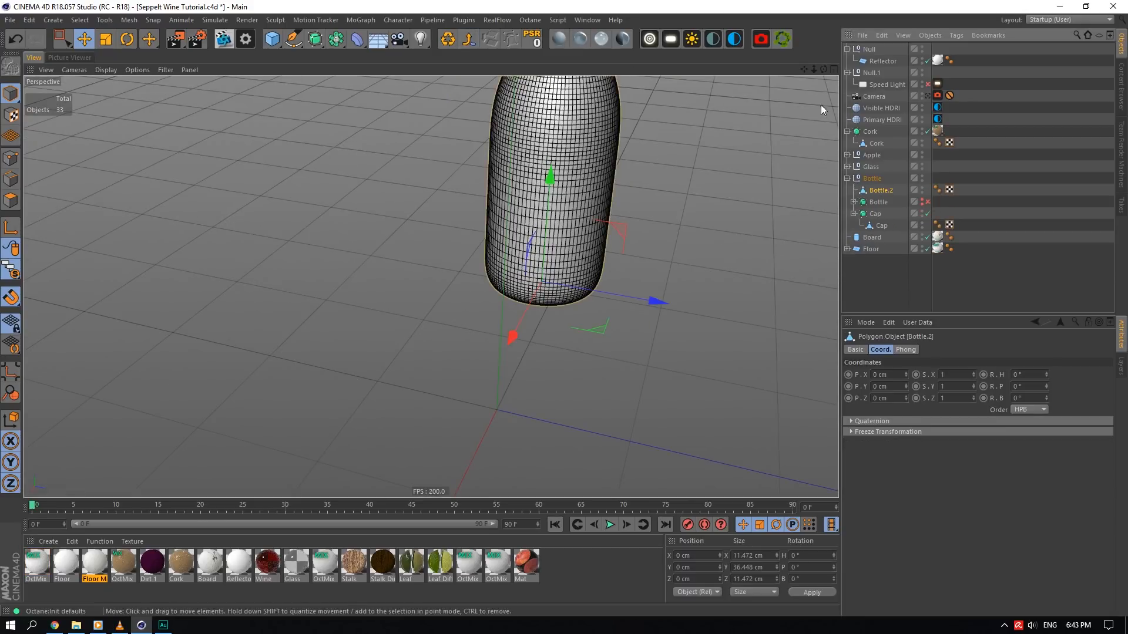
# - In polygon mode, use Ring Selection to select one horizontal polygon ring around the body of the editable bottle
pyautogui.moveTo(805, 70); pyautogui.dragTo(784, 179)
pyautogui.click(11, 200)
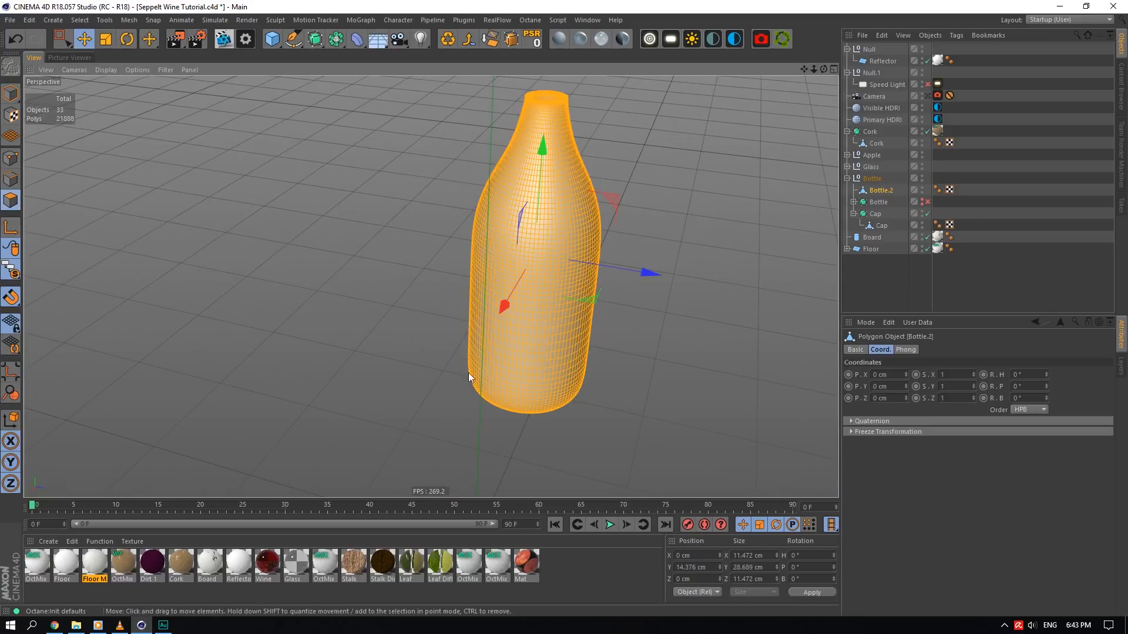
pyautogui.scroll(5, 468, 372)
pyautogui.click(80, 20)
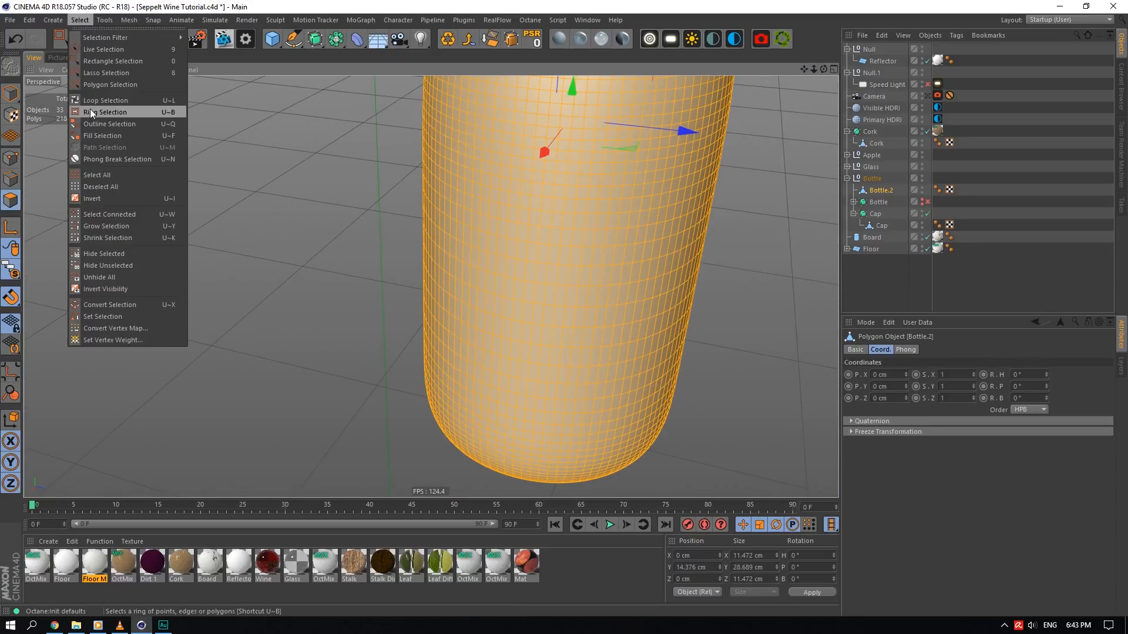
pyautogui.click(99, 111)
pyautogui.click(514, 194)
pyautogui.click(547, 191)
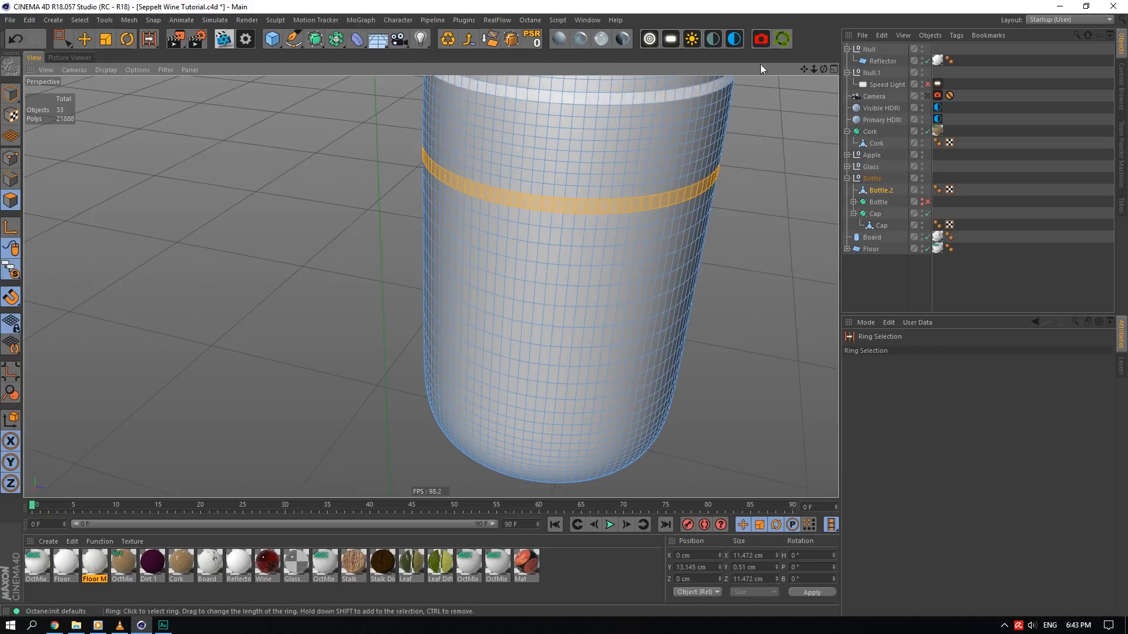
# - Switch to the Seppelt Wine Studio Apple.c4d project and examine the bottle's Subdivision Surface and Graphic objects
pyautogui.click(588, 20)
pyautogui.click(640, 297)
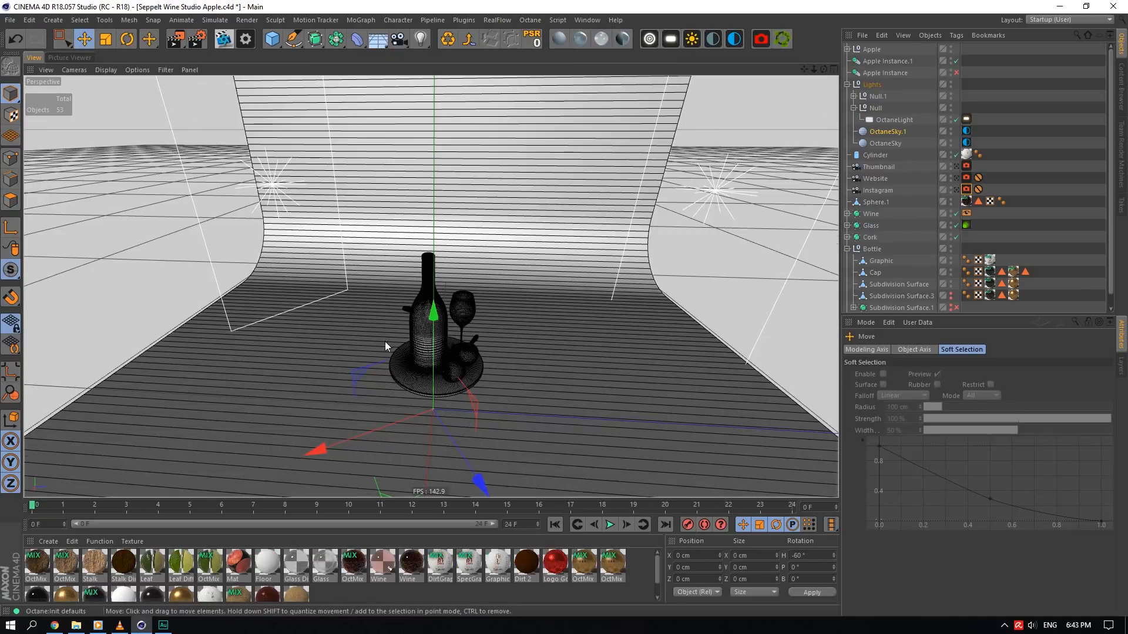
pyautogui.scroll(5, 385, 344)
pyautogui.scroll(-5, 235, 260)
pyautogui.scroll(4, 317, 237)
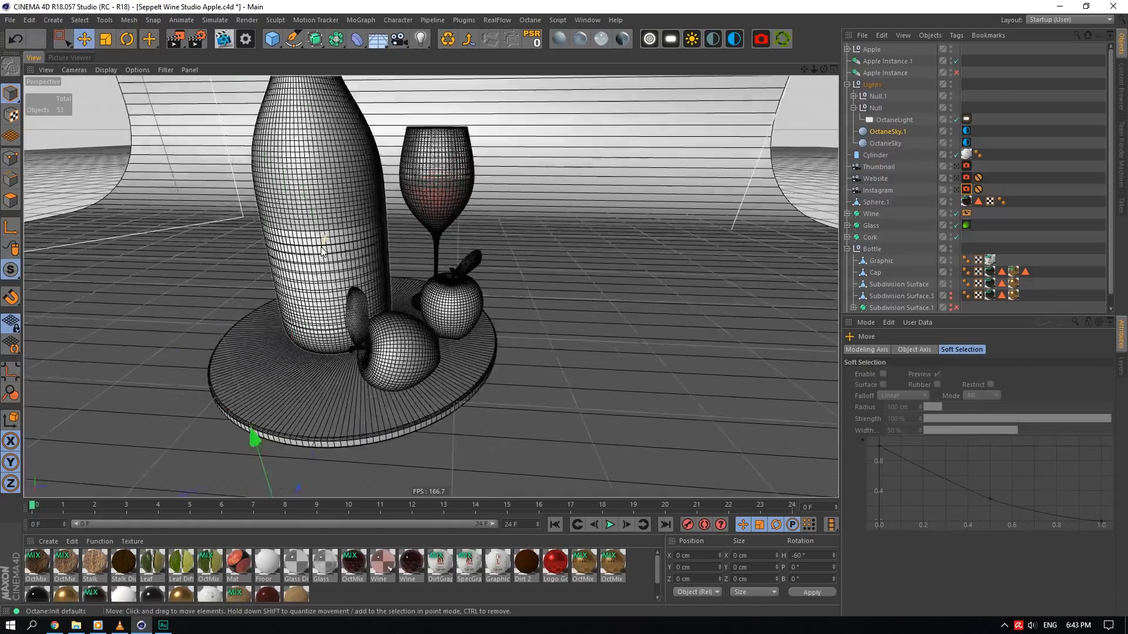
pyautogui.click(317, 236)
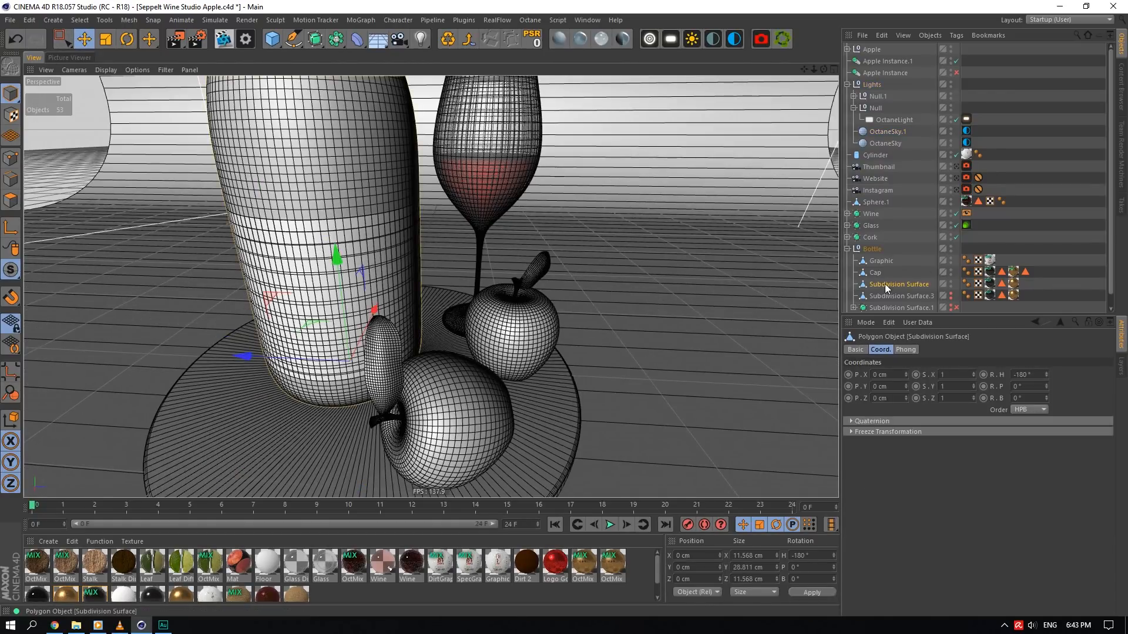
pyautogui.click(883, 260)
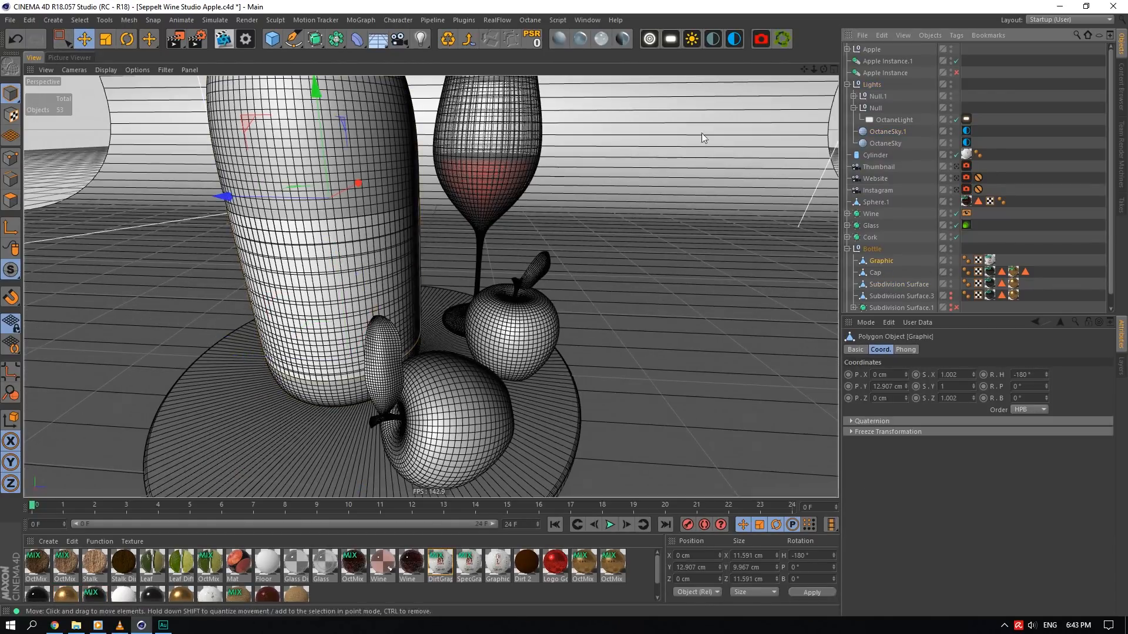
# - Return to the Seppelt Wine Tutorial.c4d project and add a second polygon ring near the bottle's base to the selection
pyautogui.click(587, 20)
pyautogui.click(650, 309)
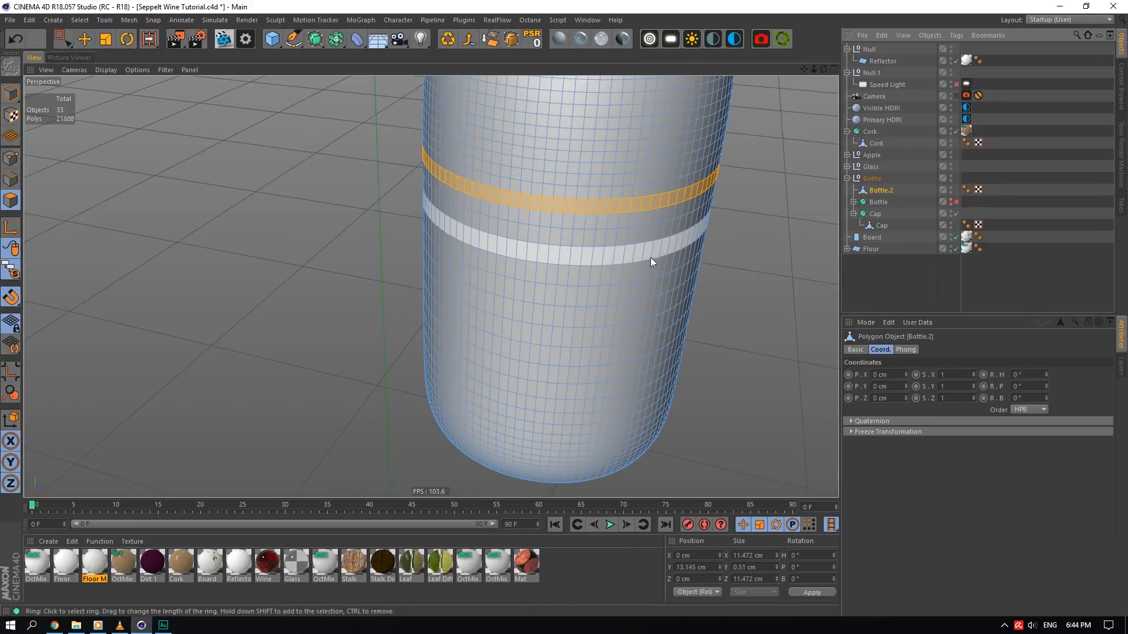
# - Paste the reference Graphic object beside the bottle, compare its height with the bottle's selected rings, and delete it
pyautogui.hotkey('ctrl', 'v')
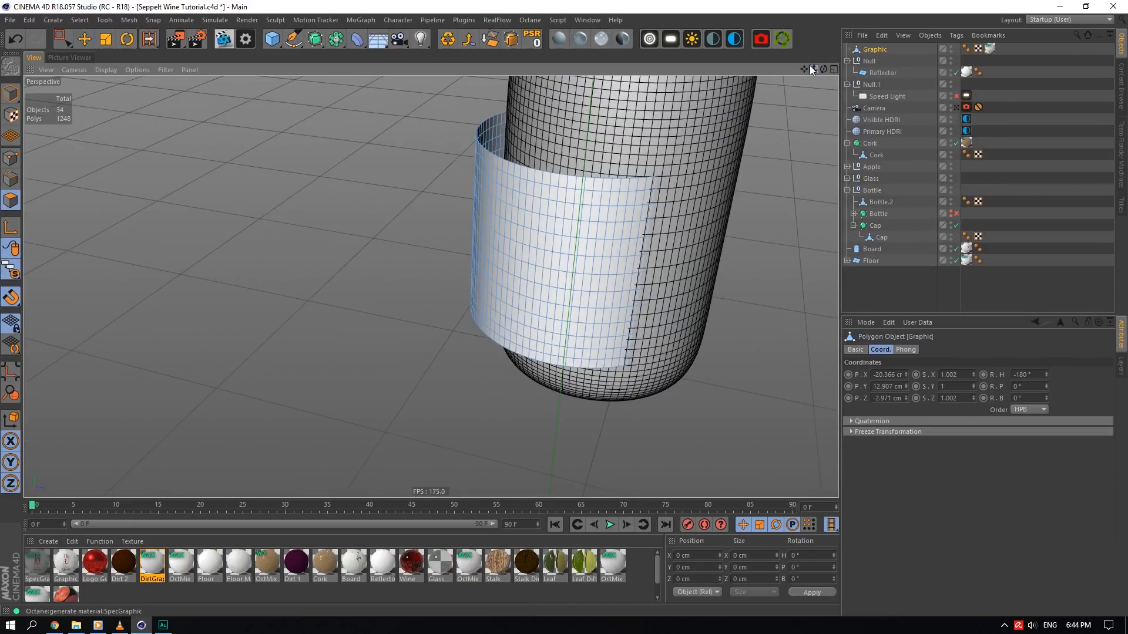
pyautogui.moveTo(804, 68); pyautogui.dragTo(701, 74)
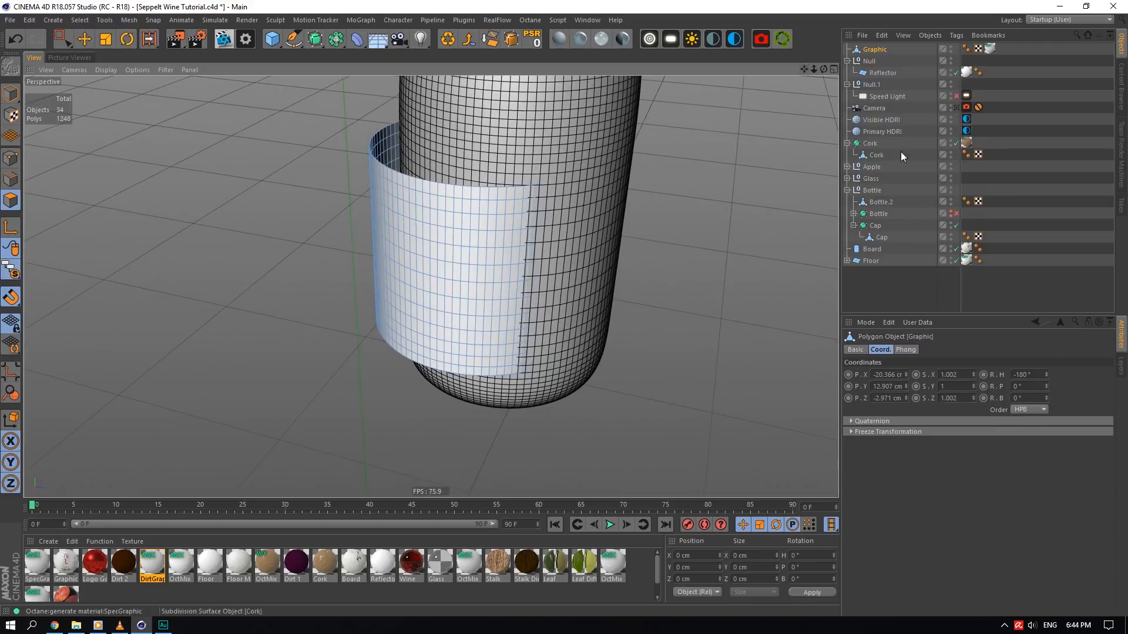
pyautogui.click(879, 203)
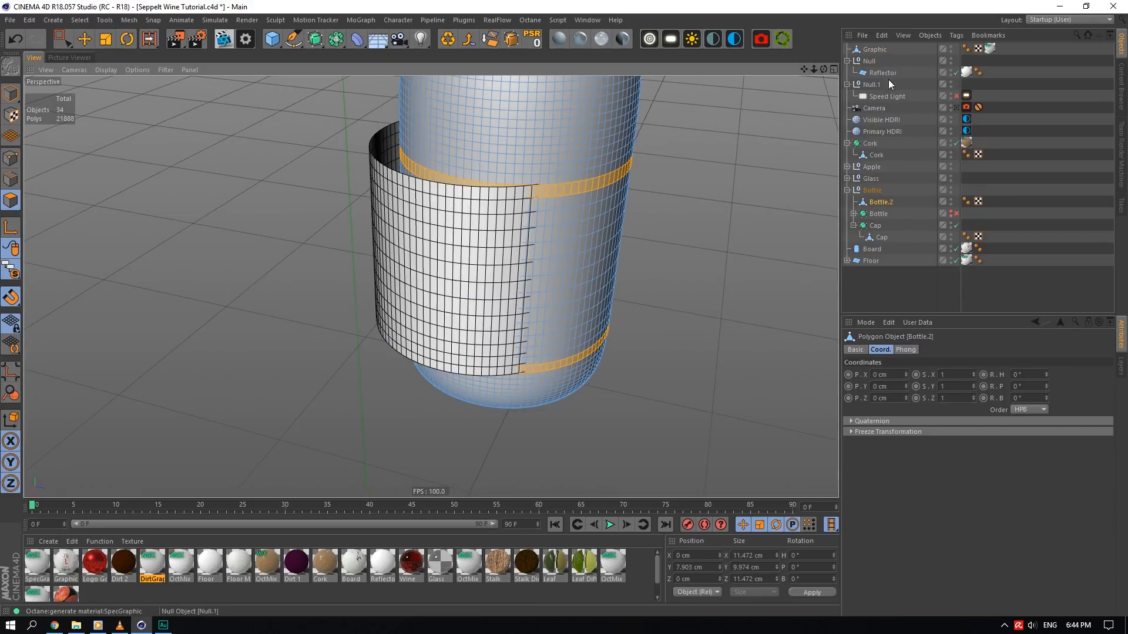
pyautogui.click(873, 49)
pyautogui.press('Delete')
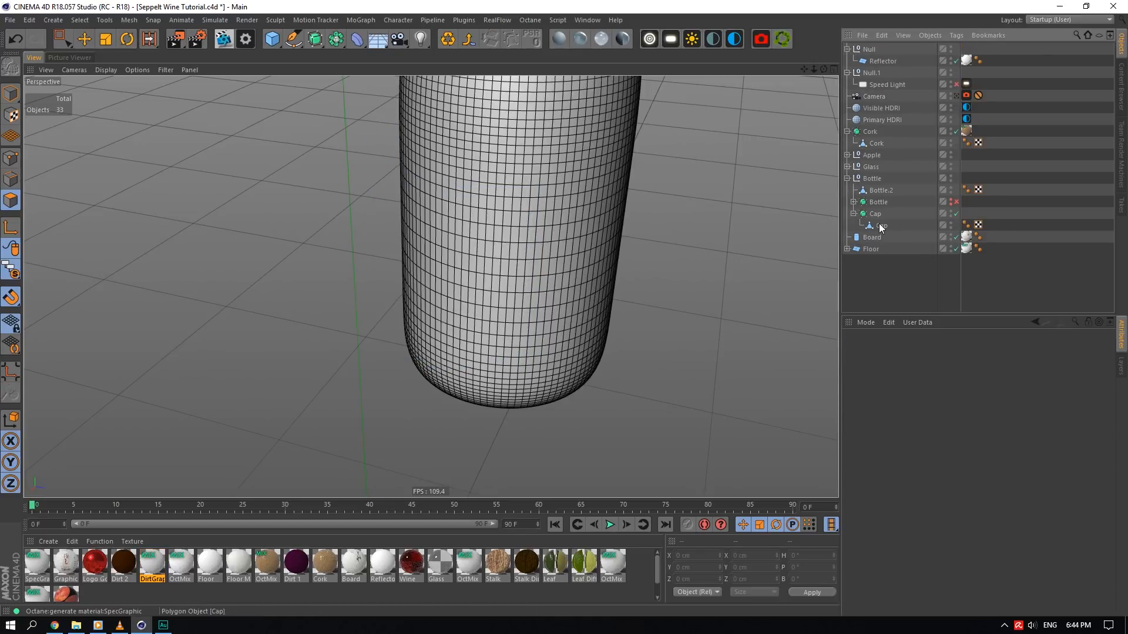
# - On Bottle.2, use Fill Selection to select all polygons between the two selected rings
pyautogui.click(881, 190)
pyautogui.click(80, 20)
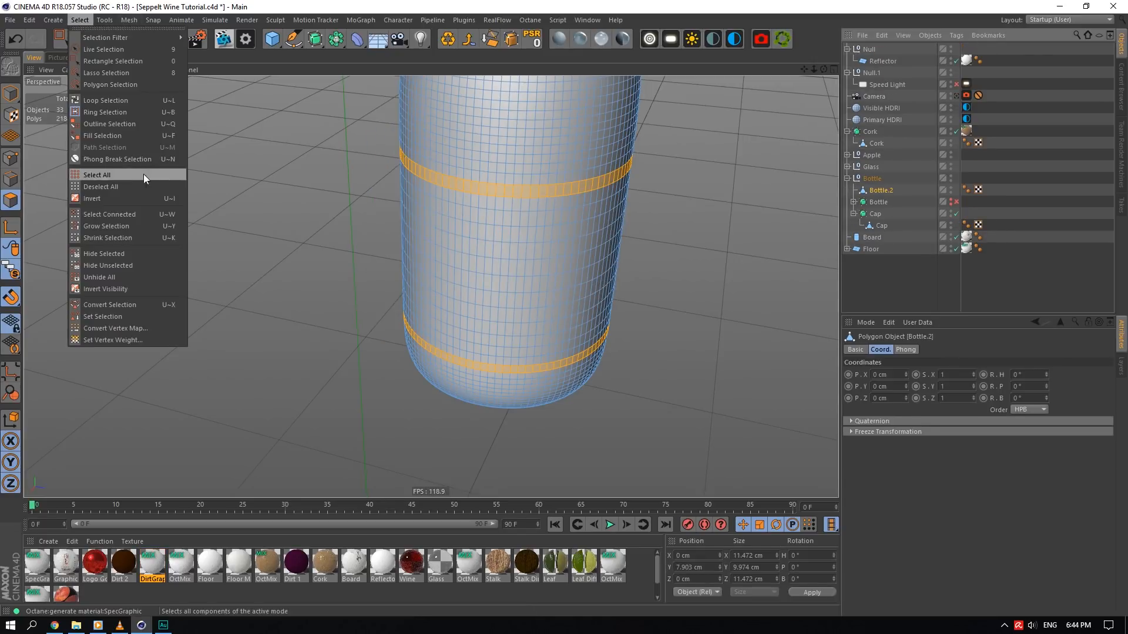
pyautogui.click(111, 134)
pyautogui.click(538, 262)
pyautogui.scroll(3, 538, 262)
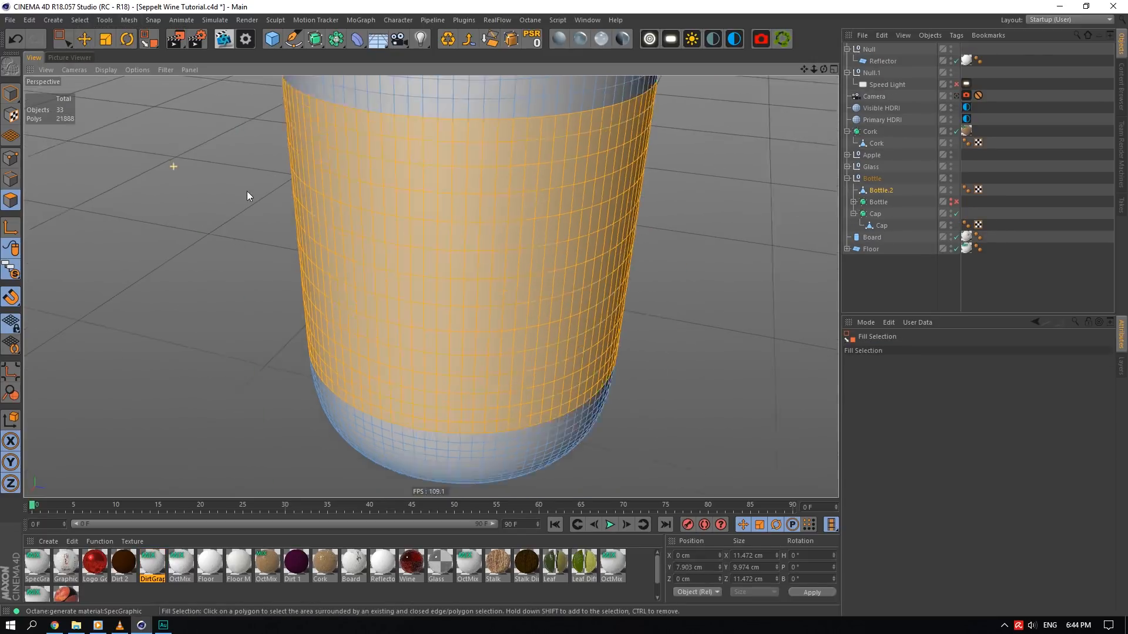
pyautogui.scroll(-2, 247, 196)
# - Split the selected label band off the bottle into a separate object and select that object
pyautogui.click(80, 20)
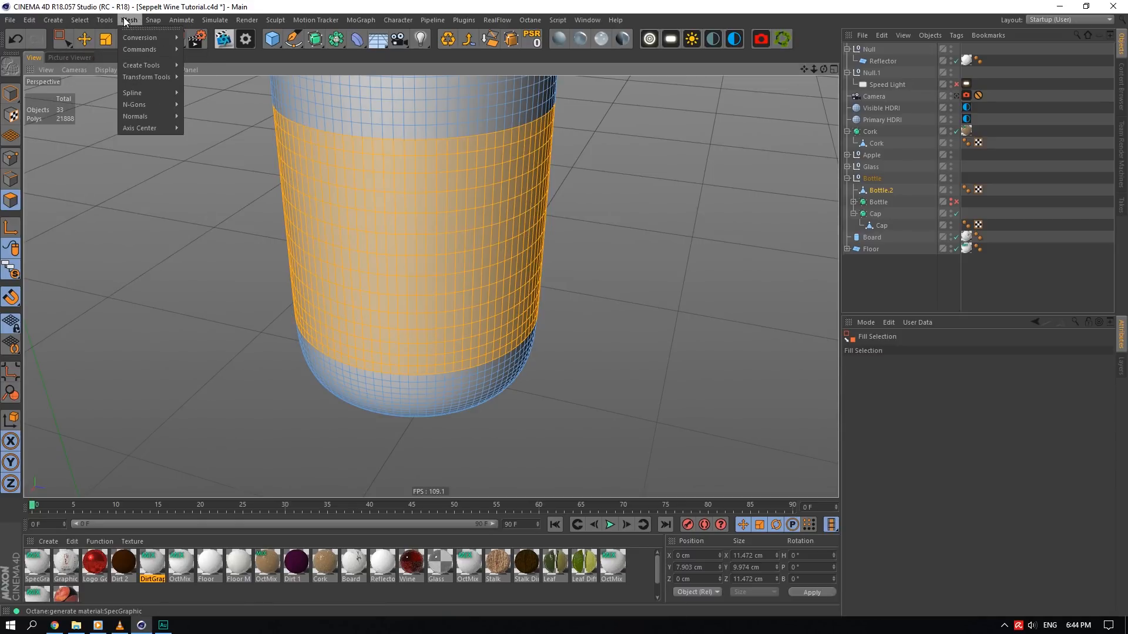
pyautogui.moveTo(135, 48)
pyautogui.click(206, 88)
pyautogui.scroll(3, 274, 198)
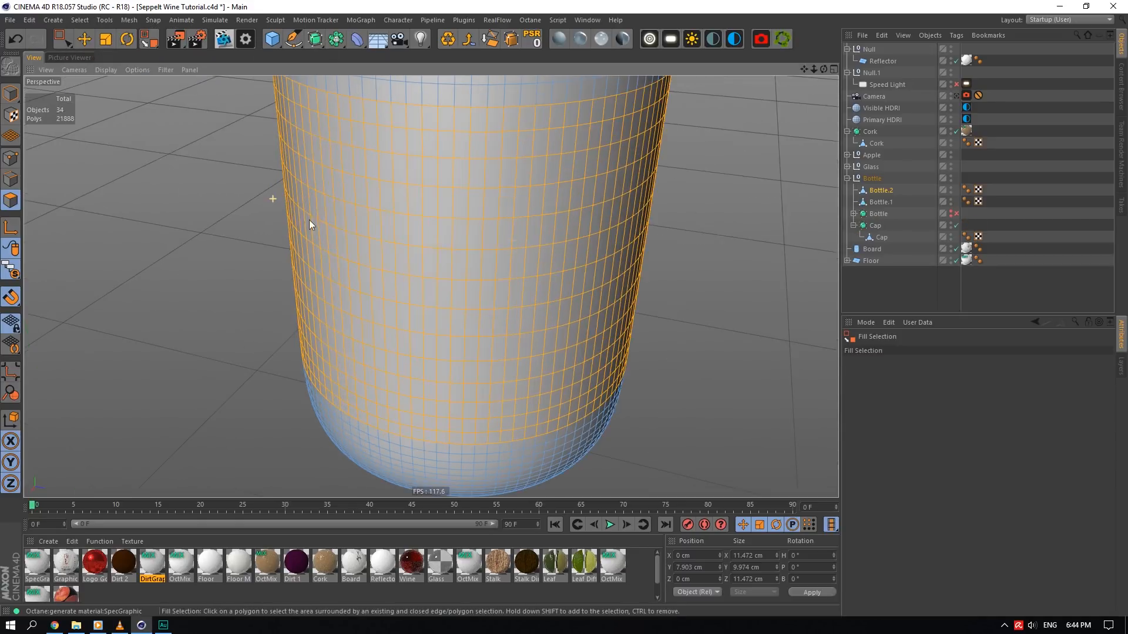
pyautogui.click(881, 202)
pyautogui.scroll(-2, 452, 199)
pyautogui.scroll(1, 450, 181)
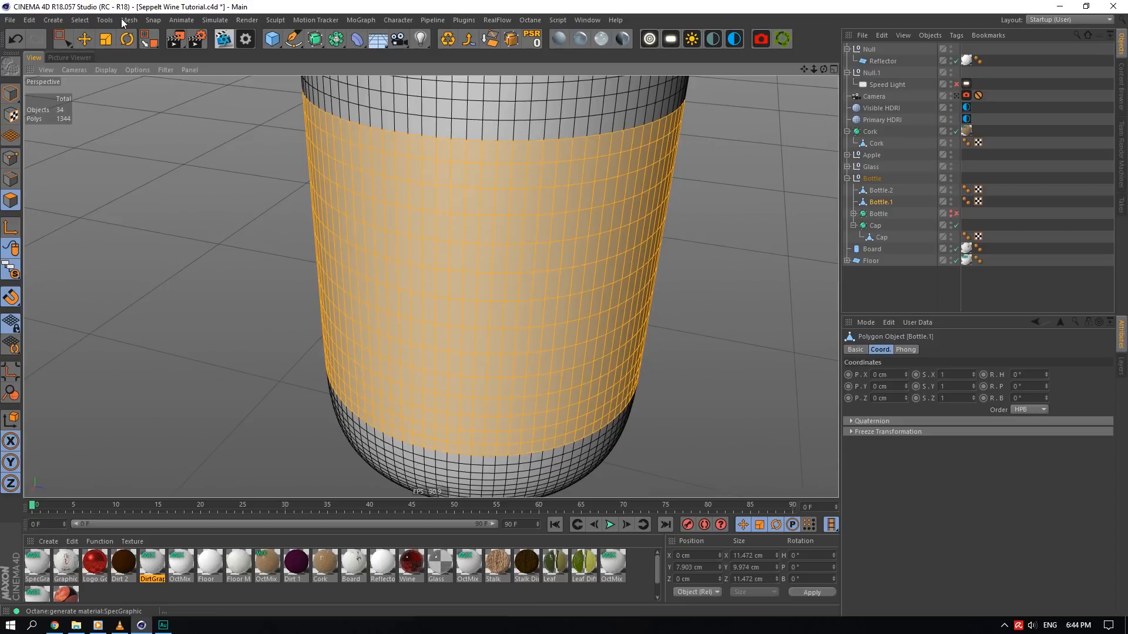
# - Try enlarging the split label band with X and Z scales of 1.01 and 1.002, checking its offset from the glass
pyautogui.click(106, 39)
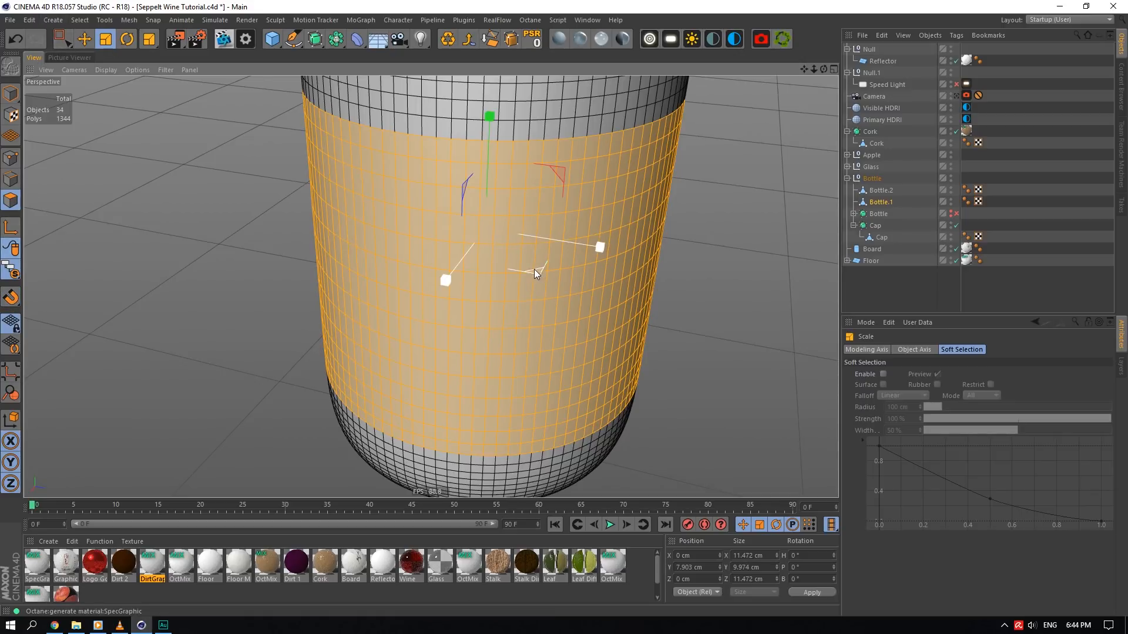
pyautogui.click(881, 190)
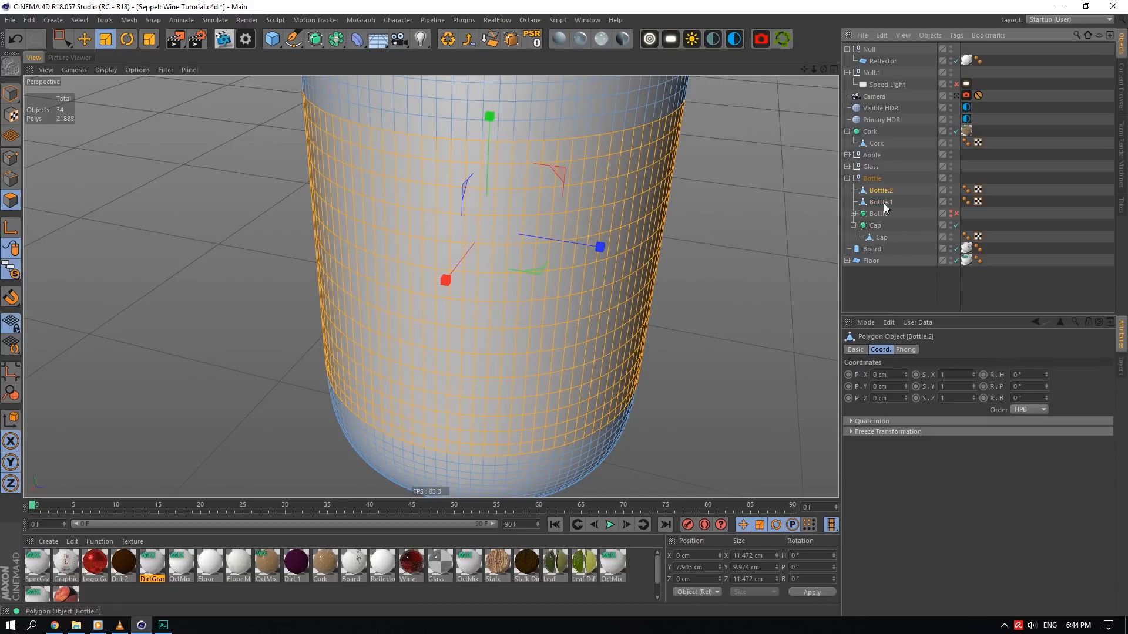
pyautogui.click(883, 202)
pyautogui.click(961, 373)
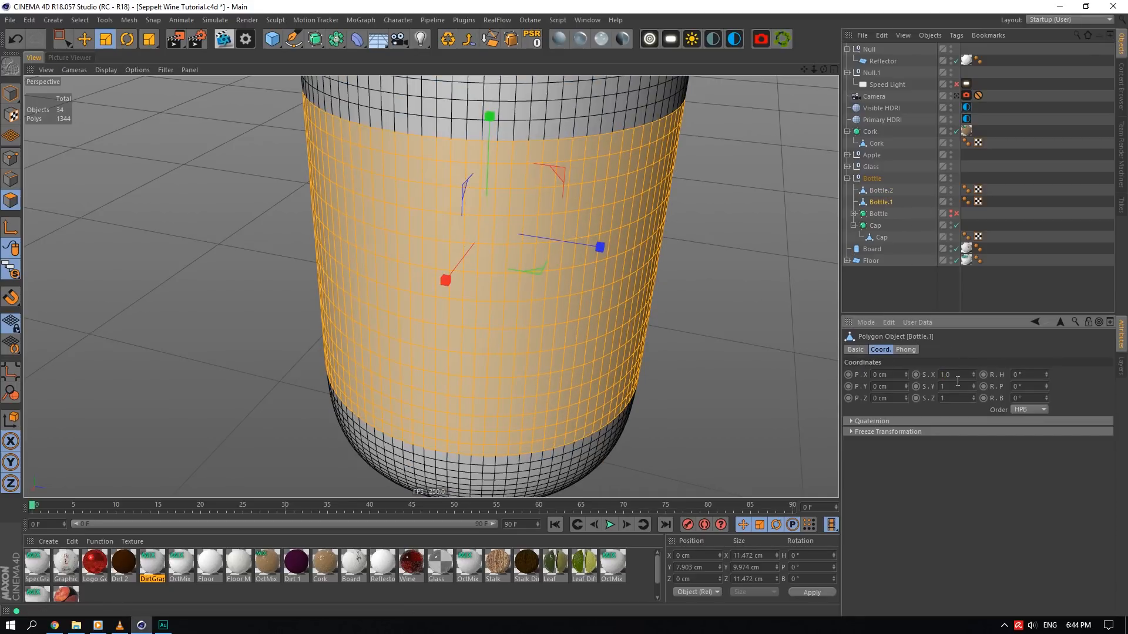
pyautogui.click(954, 374)
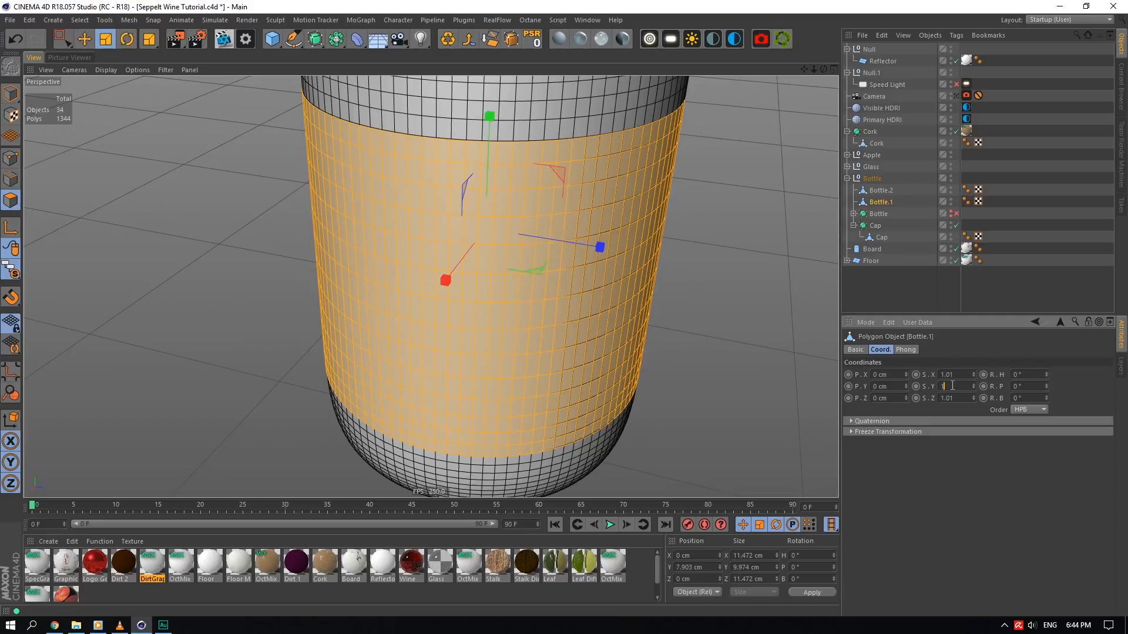
pyautogui.scroll(5, 317, 86)
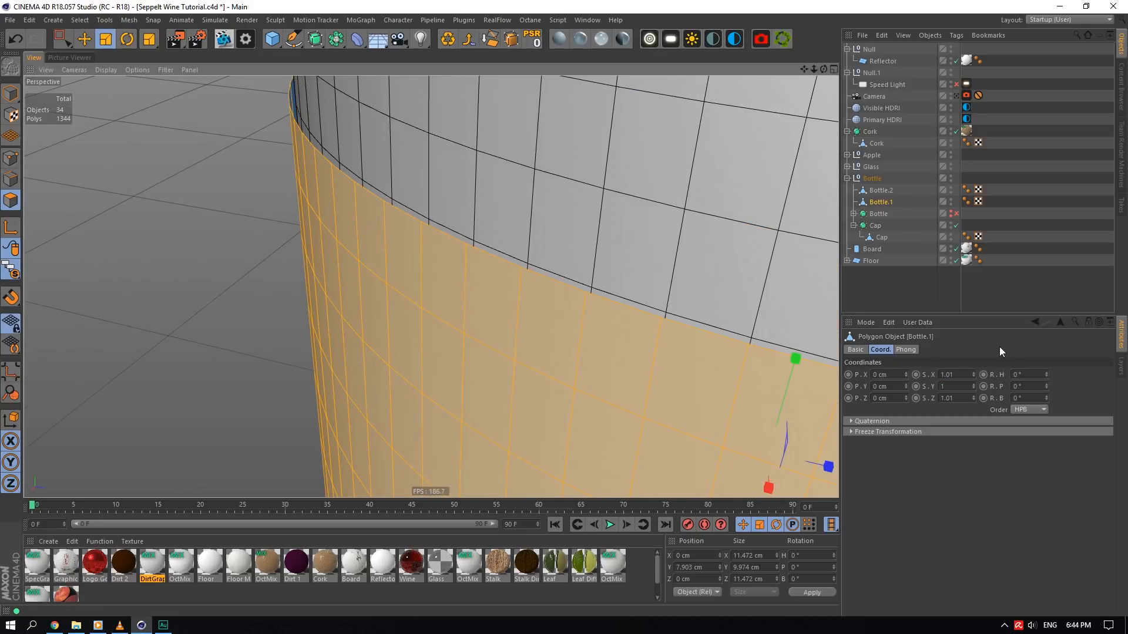
pyautogui.click(955, 374)
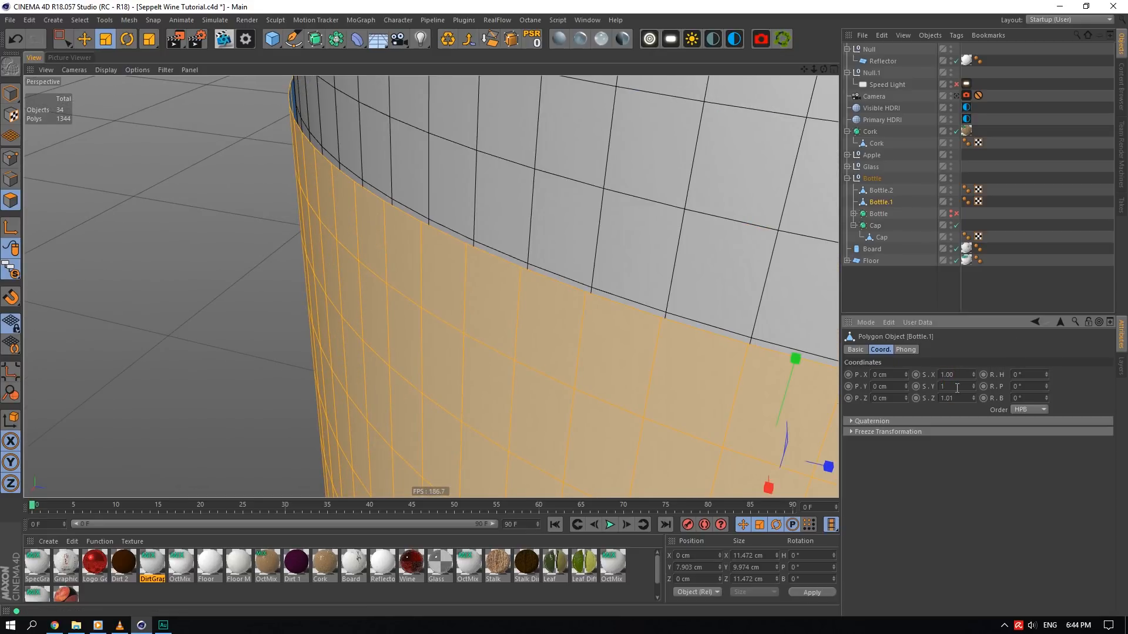
pyautogui.write('2')
pyautogui.click(957, 387)
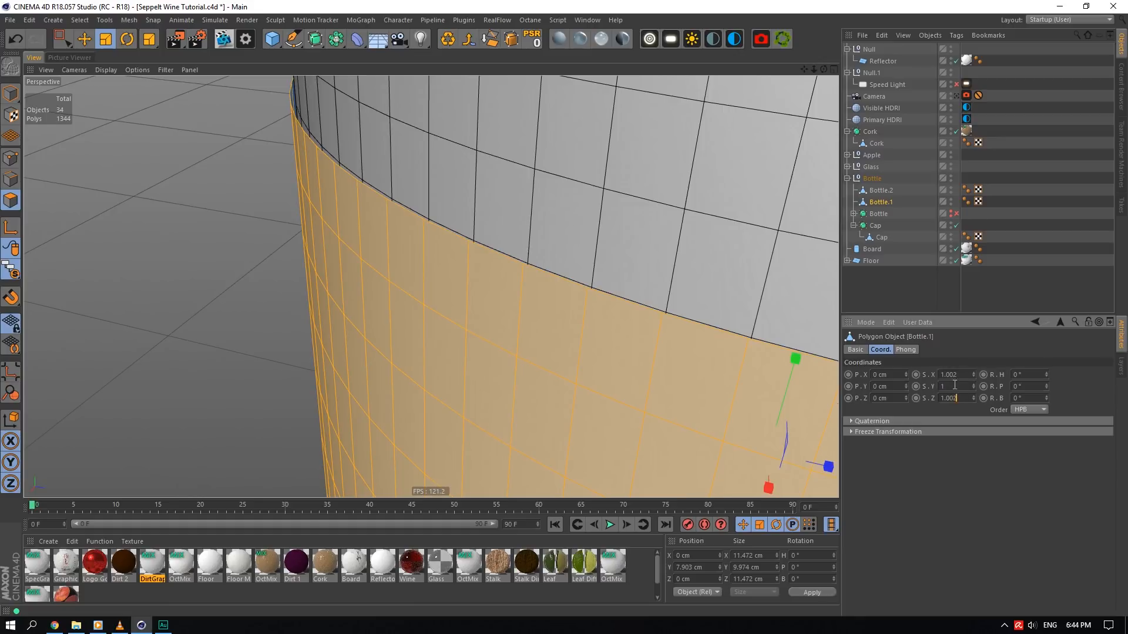
# - Set the label band's X and Z scale to 1.003 so it sits just outside the bottle
pyautogui.click(955, 386)
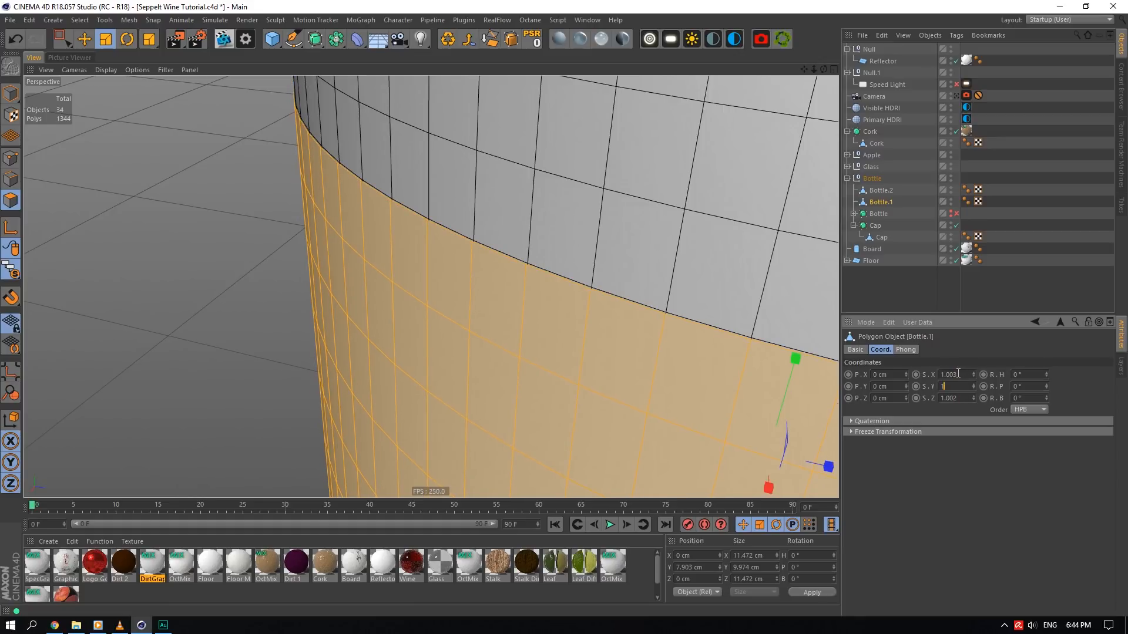
pyautogui.press('BackSpace')
pyautogui.write('3')
pyautogui.click(962, 386)
pyautogui.scroll(-15, 521, 276)
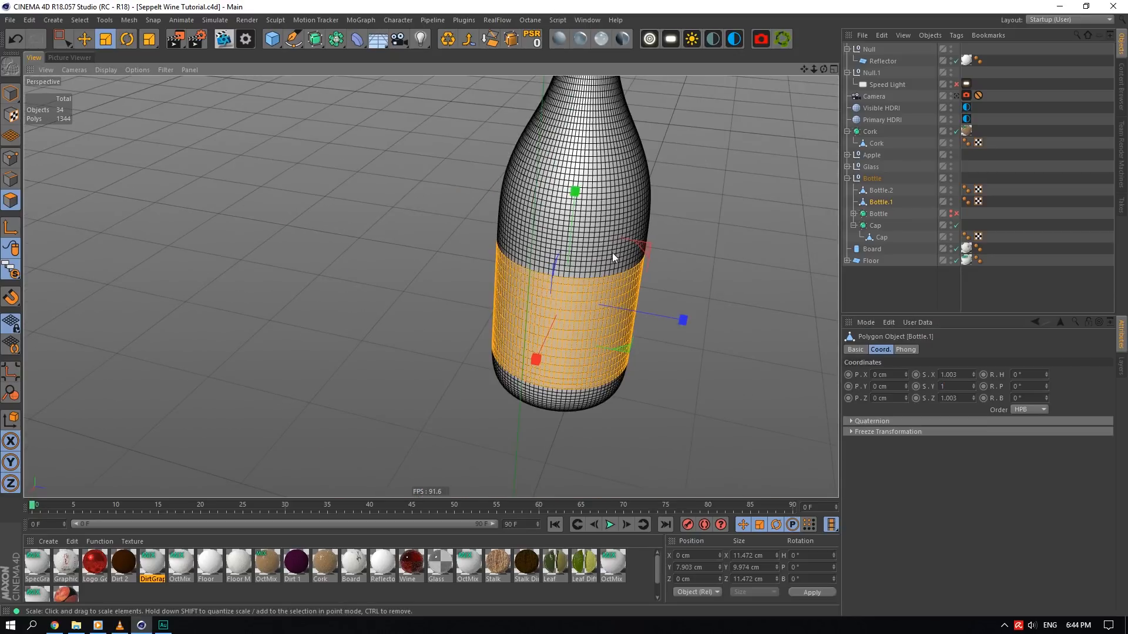
pyautogui.scroll(6, 623, 244)
# - Return to model mode with the Move tool and rename the split label band as Graphic
pyautogui.click(11, 93)
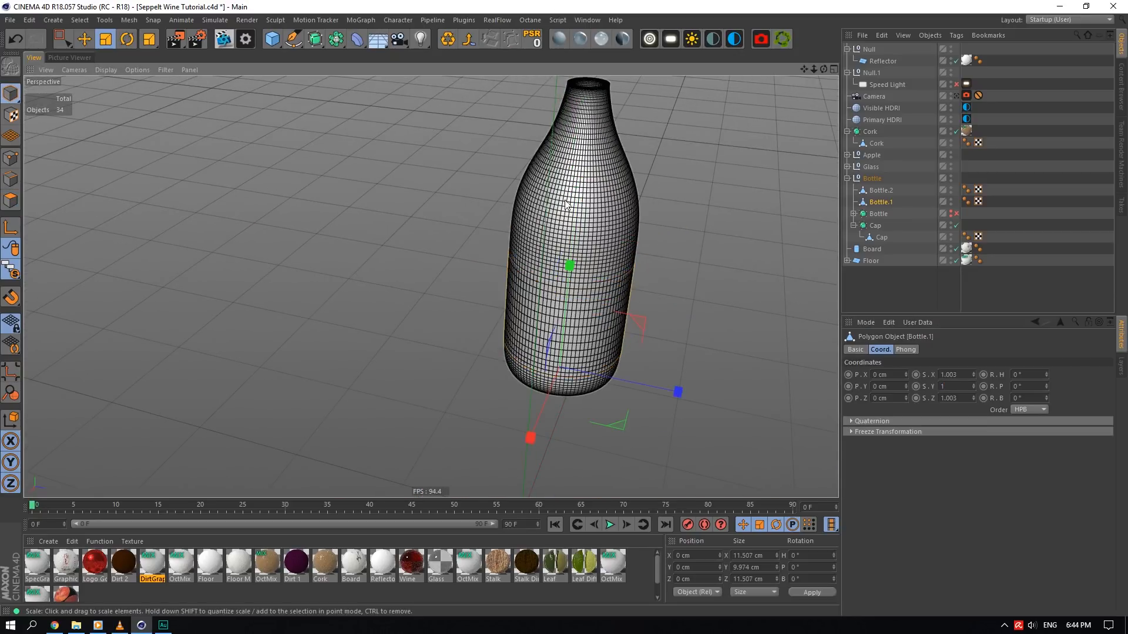
pyautogui.click(85, 40)
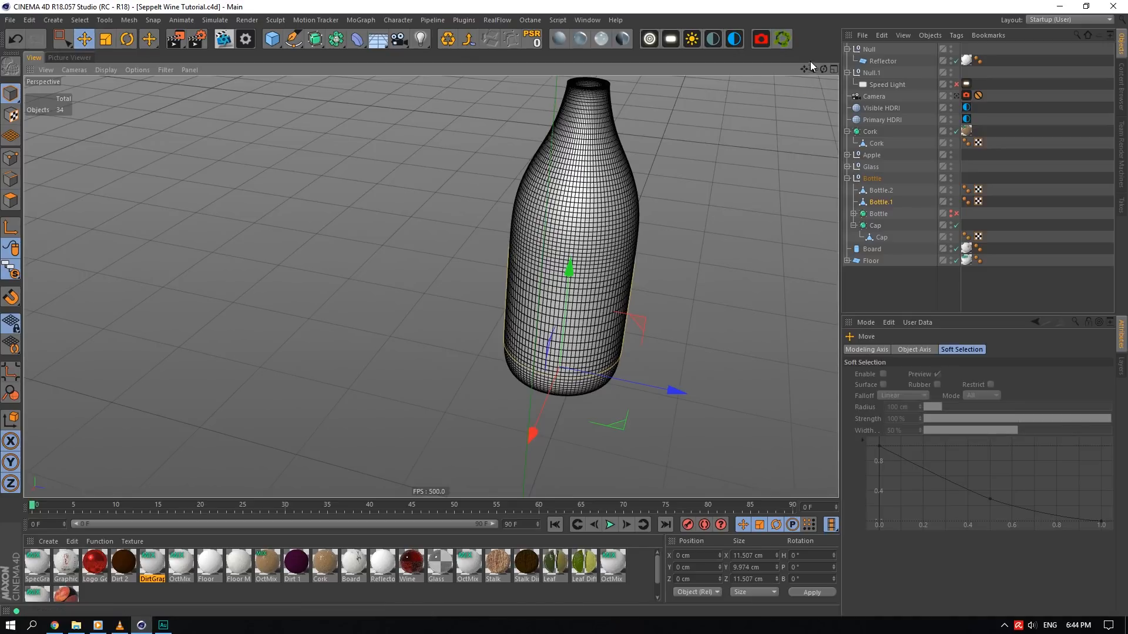
pyautogui.moveTo(805, 70)
pyautogui.mouseDown()
pyautogui.moveTo(788, 76)
pyautogui.moveTo(811, 72)
pyautogui.mouseUp()
pyautogui.click(881, 202)
pyautogui.doubleClick(889, 202)
pyautogui.write('G')
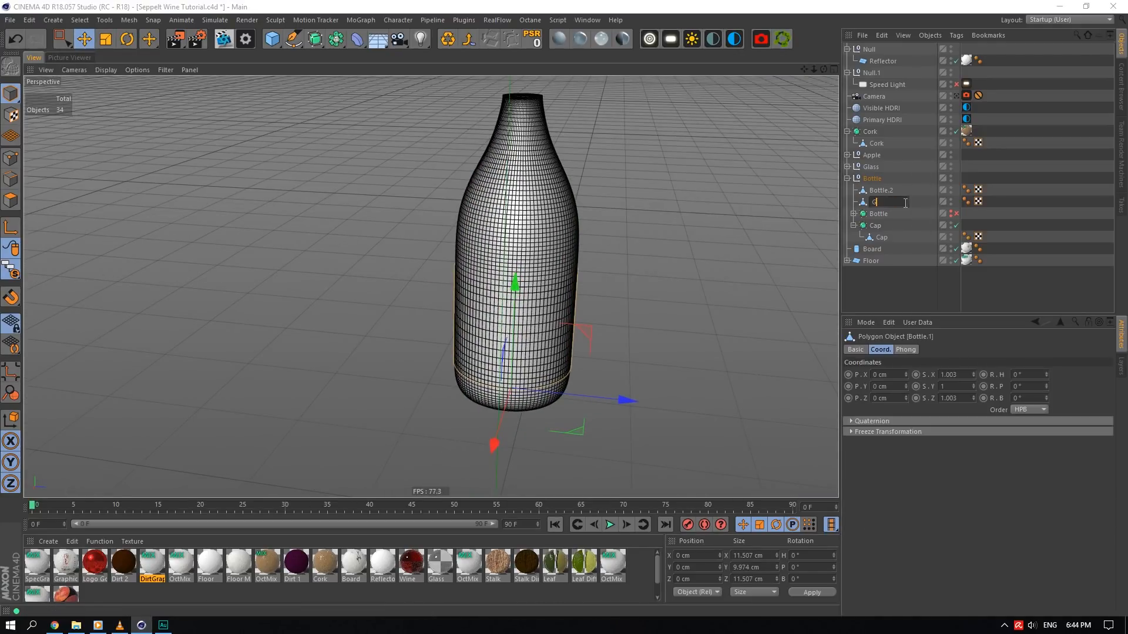
pyautogui.write('raphic')
pyautogui.press('Return')
# - Rename Bottle.2 as Bottle and the disabled backup subdivision surface as Bottle save, and collapse the Cap hierarchy
pyautogui.doubleClick(910, 188)
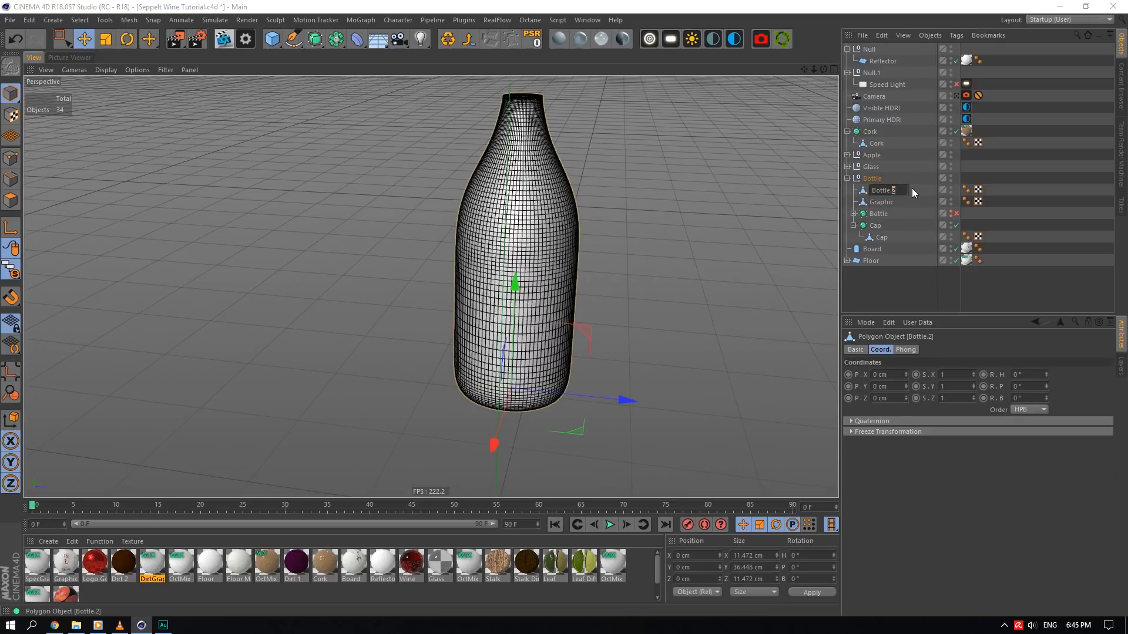
pyautogui.press('BackSpace')
pyautogui.press('BackSpace')
pyautogui.press('Return')
pyautogui.doubleClick(900, 213)
pyautogui.write('s')
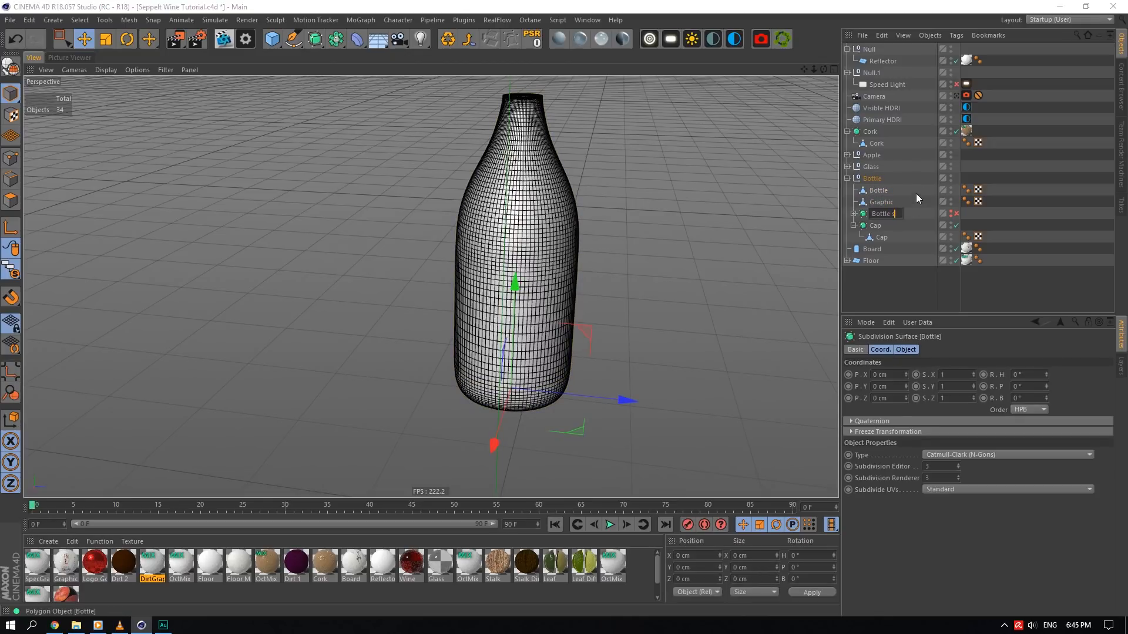
pyautogui.write('ave')
pyautogui.press('Return')
pyautogui.click(854, 226)
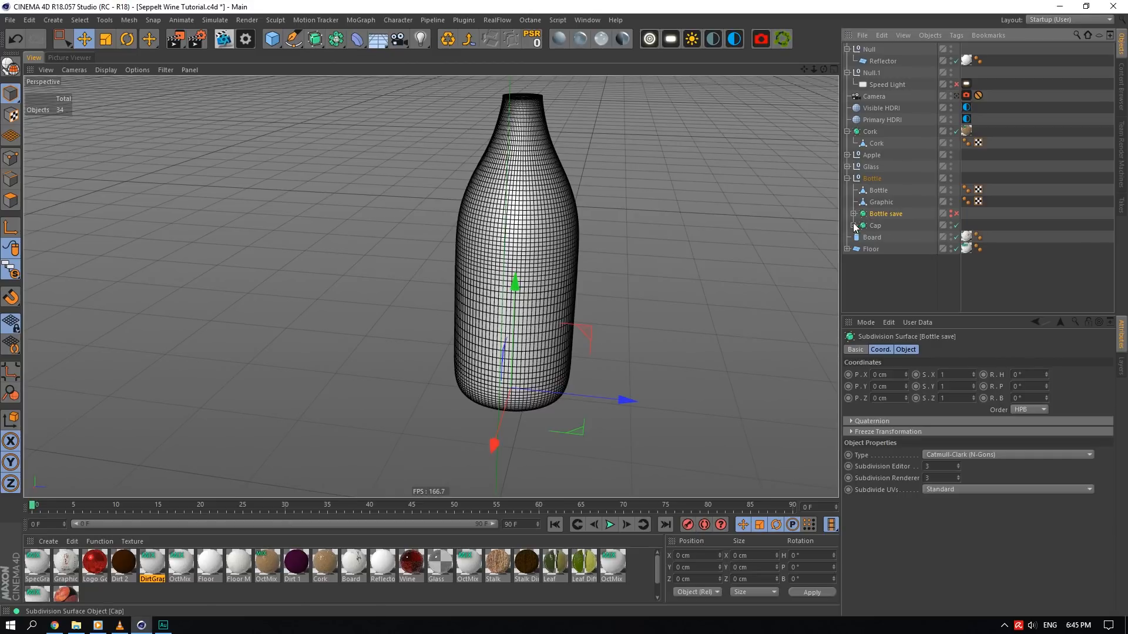
# - Frame the whole bottle and start rendering it in the Octane Live Viewer
pyautogui.scroll(1, 532, 255)
pyautogui.moveTo(823, 69); pyautogui.dragTo(805, 71)
pyautogui.moveTo(804, 69); pyautogui.dragTo(788, 119)
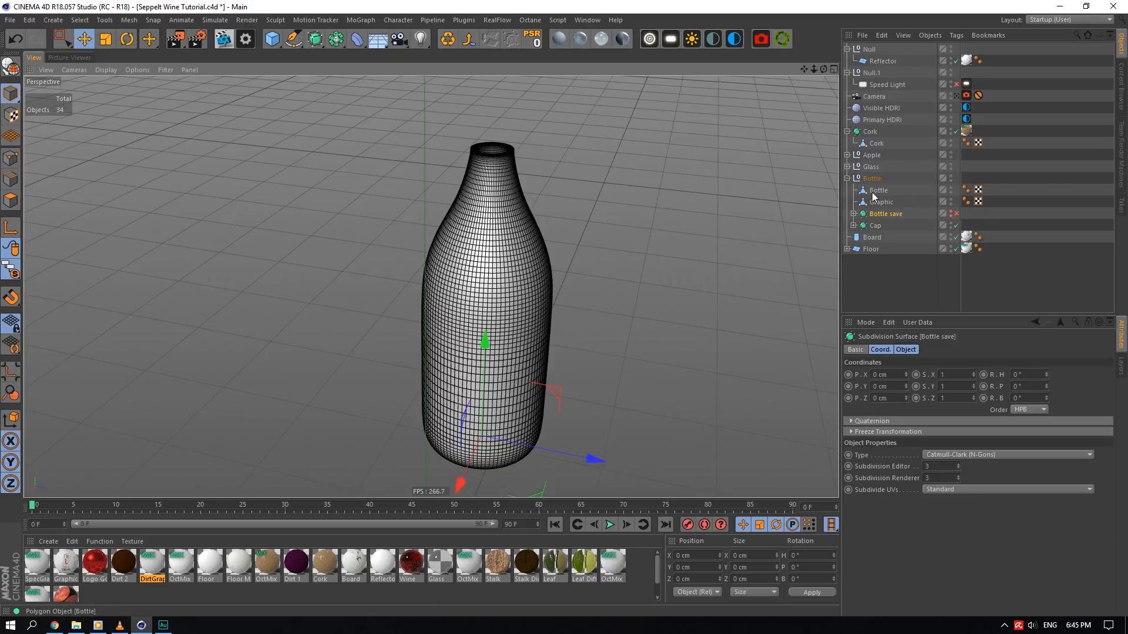
pyautogui.click(223, 40)
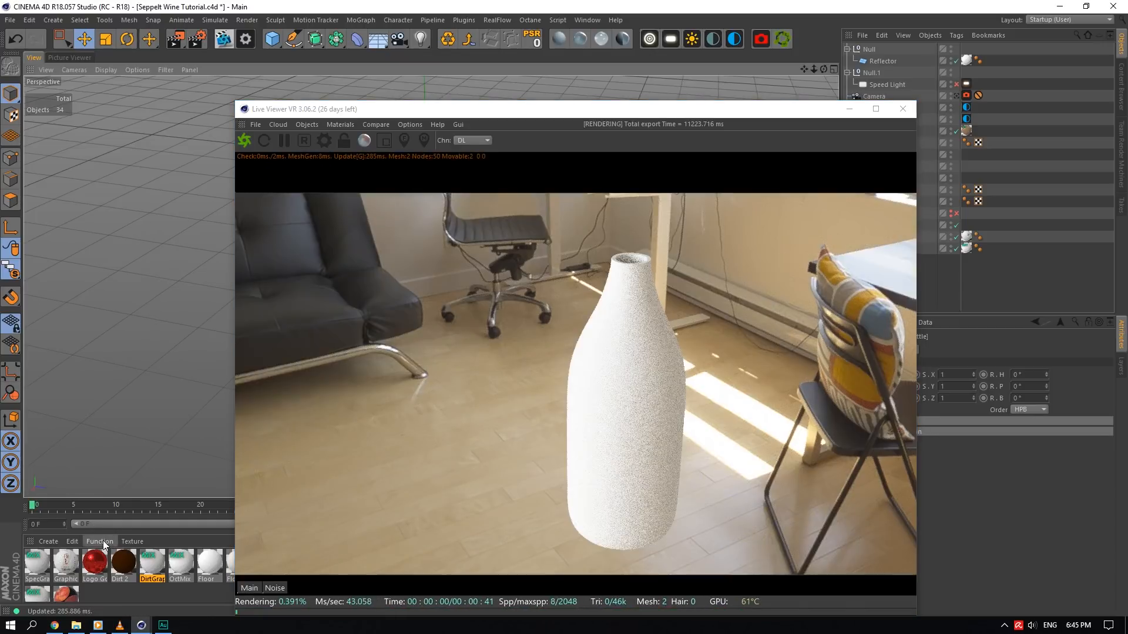
# - Remove unused materials from the scene repeatedly to clear those brought in with the pasted graphic
pyautogui.click(103, 541)
pyautogui.click(128, 500)
pyautogui.click(102, 541)
pyautogui.click(129, 500)
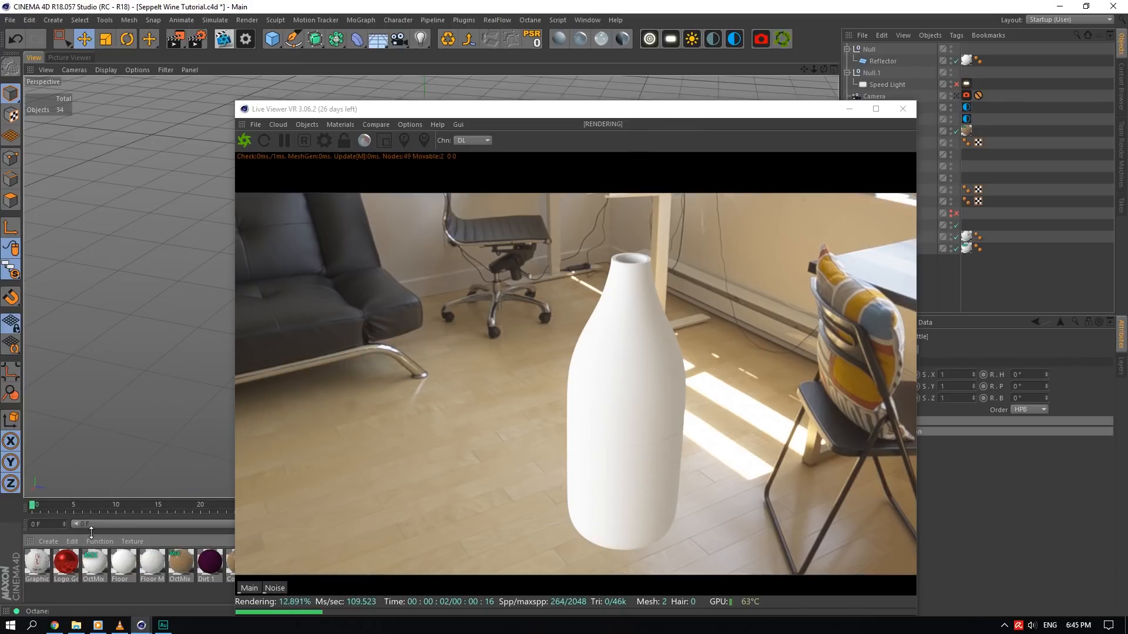
pyautogui.click(100, 541)
pyautogui.click(128, 499)
pyautogui.click(101, 540)
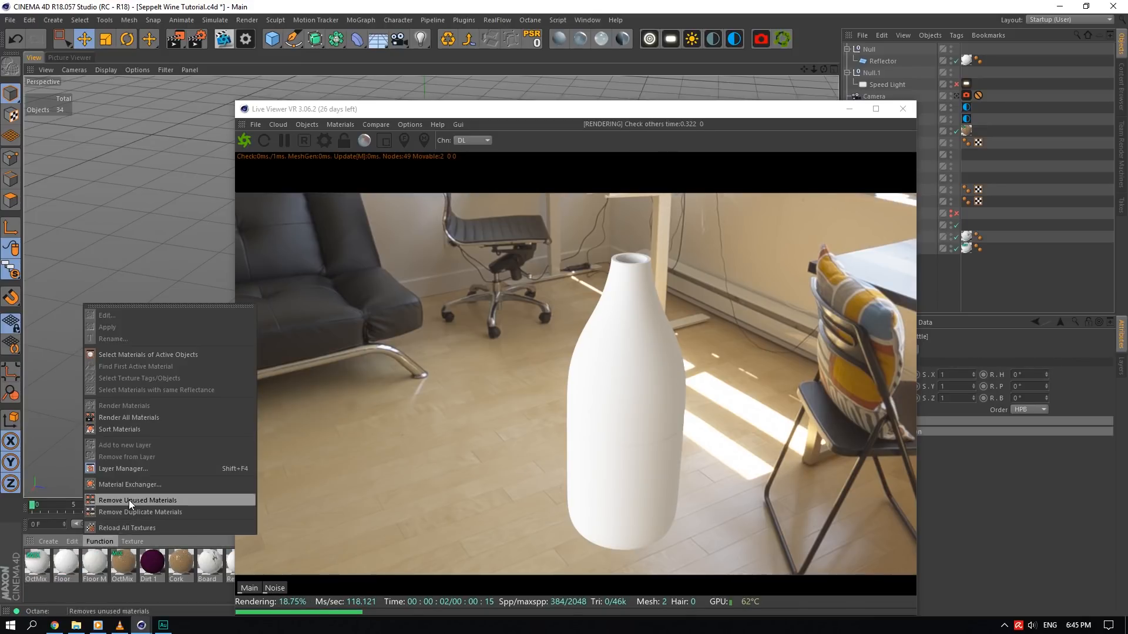
pyautogui.click(129, 500)
# - Create a new Octane Glossy material and name it Bottle
pyautogui.click(577, 42)
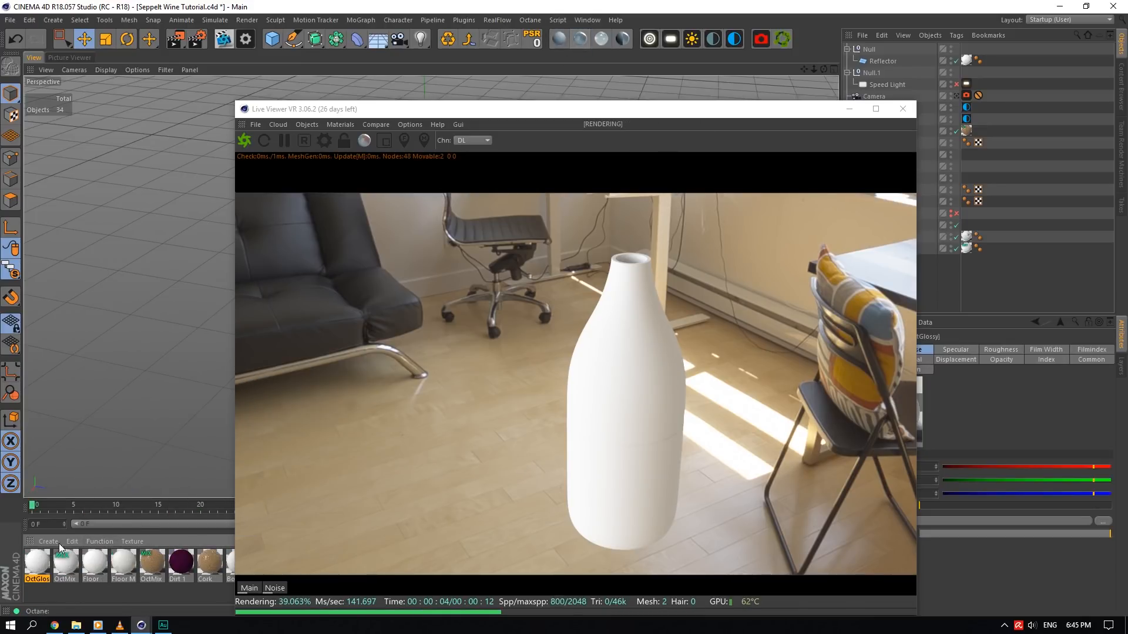
pyautogui.doubleClick(41, 563)
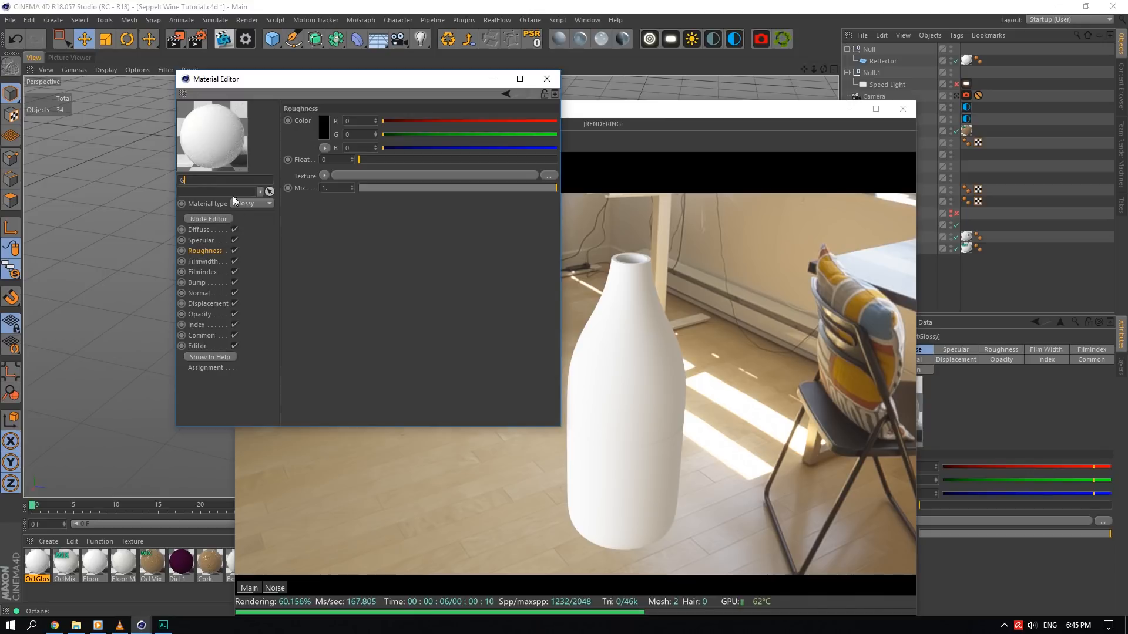
pyautogui.write('Bottle')
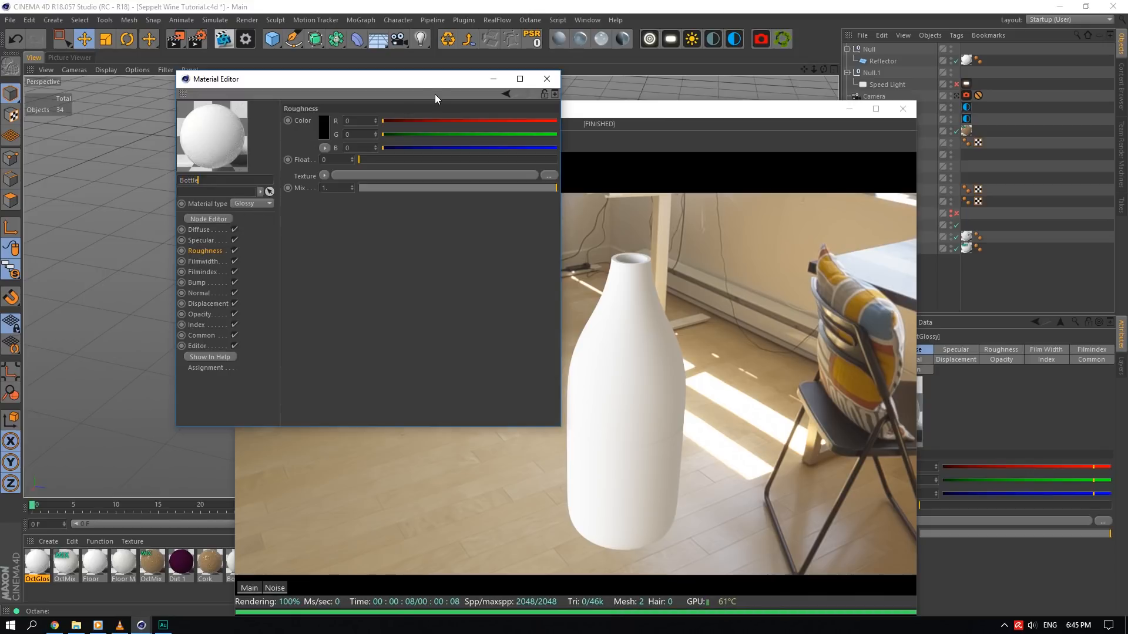
pyautogui.moveTo(451, 79); pyautogui.dragTo(380, 96)
# - Move the Live Viewer clear of the object list and apply the Bottle material to the Bottle object
pyautogui.click(661, 106)
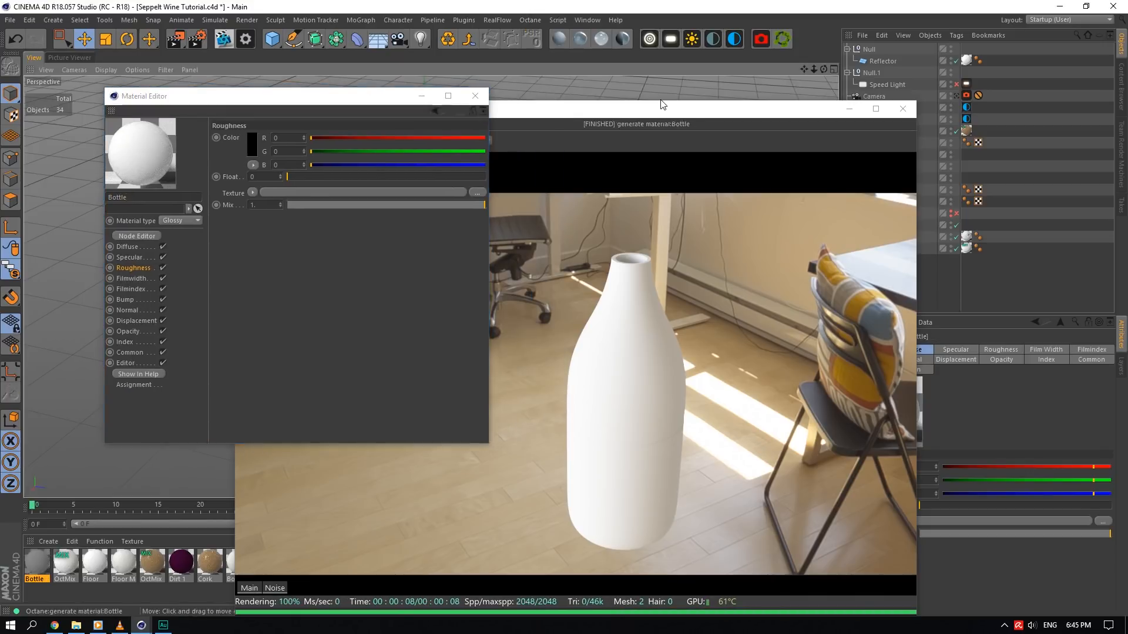
pyautogui.moveTo(653, 115); pyautogui.dragTo(840, 279)
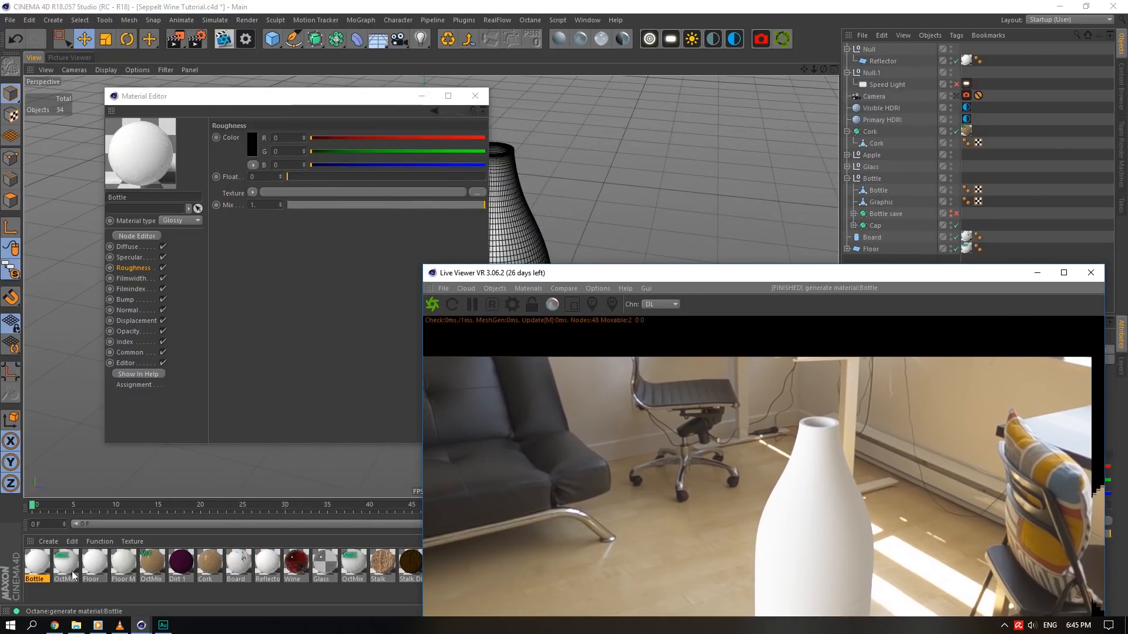
pyautogui.moveTo(733, 410); pyautogui.dragTo(879, 190)
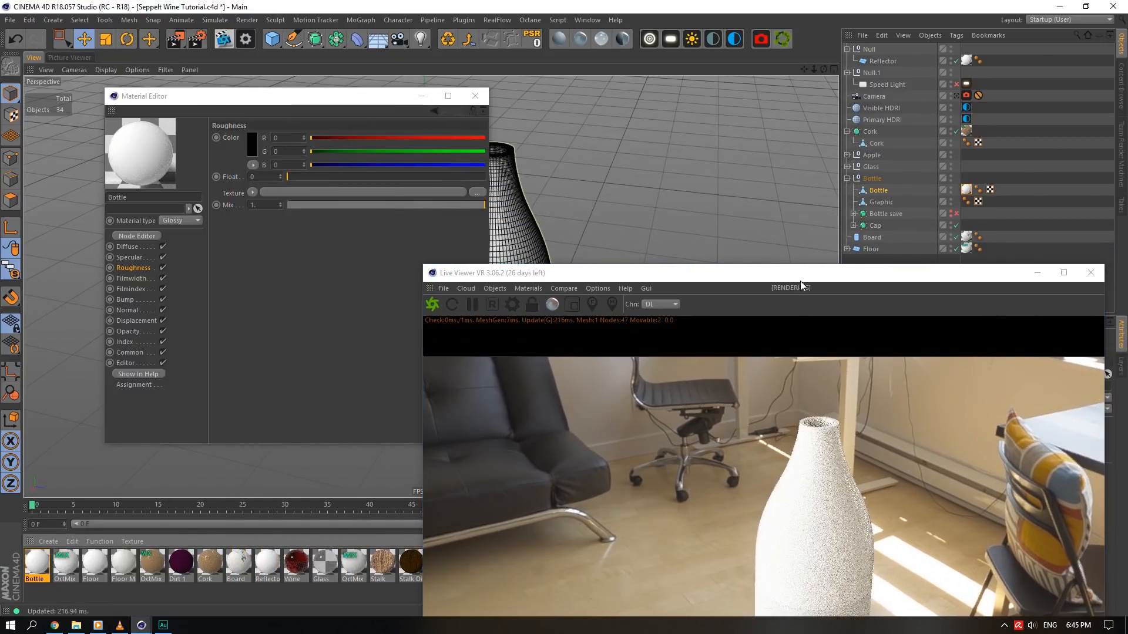
# - Move the Live Viewer beside the material settings and set the Bottle material's Diffuse color to black
pyautogui.moveTo(802, 278); pyautogui.dragTo(730, 62)
pyautogui.click(143, 244)
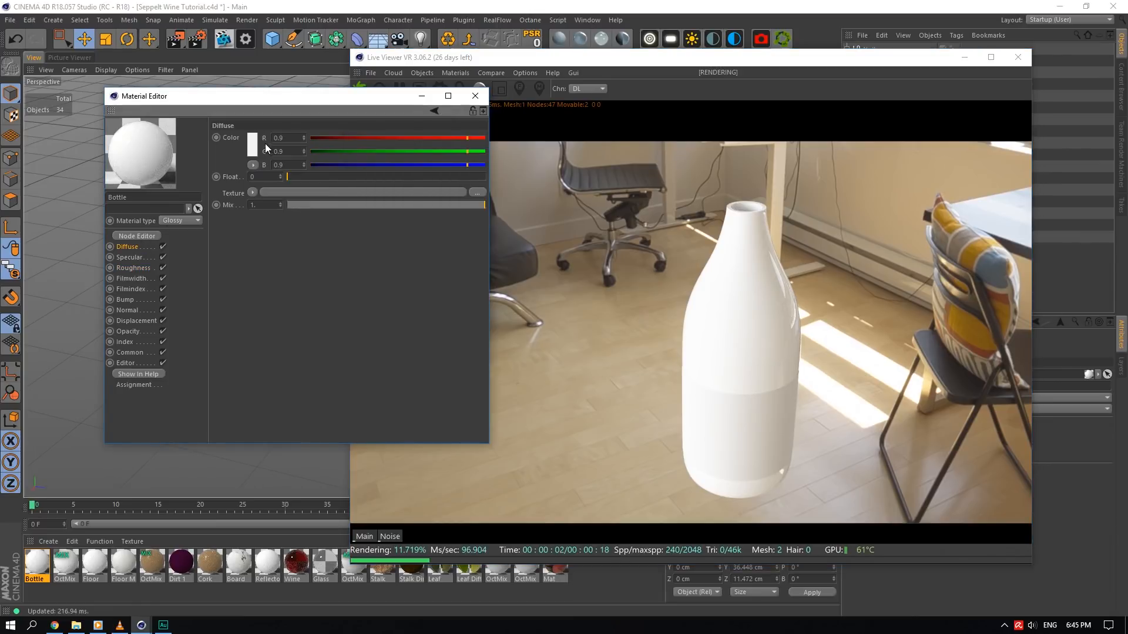
pyautogui.click(252, 149)
pyautogui.moveTo(249, 161); pyautogui.dragTo(198, 163)
pyautogui.click(231, 182)
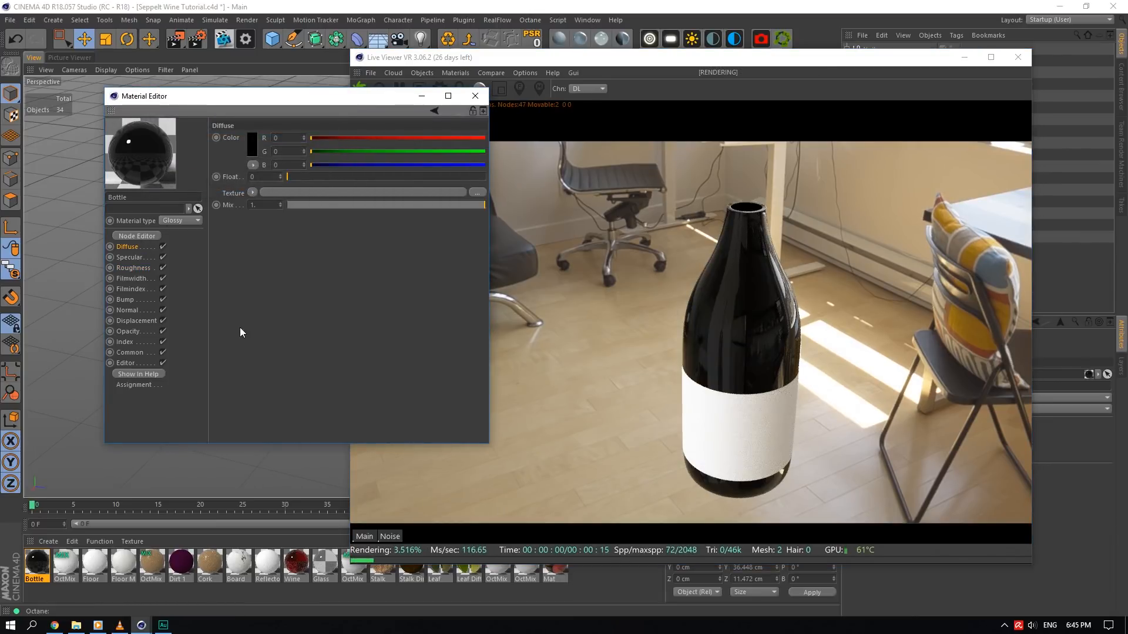
# - Set the Bottle material's Index to 1.52 and inspect the glass reflections up close in the live render
pyautogui.click(131, 342)
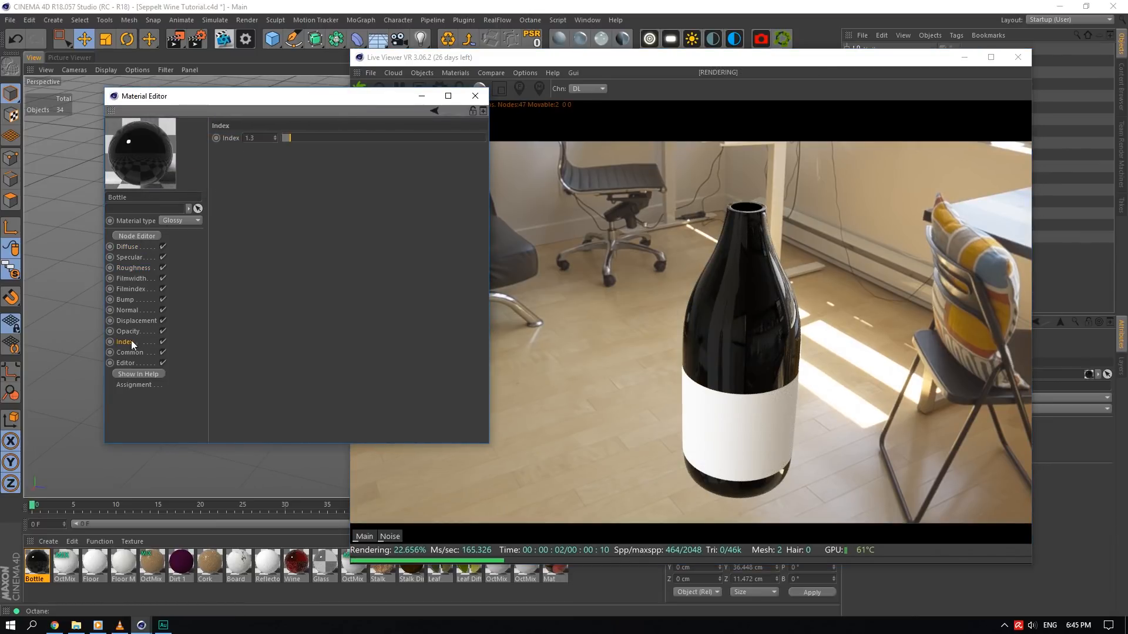
pyautogui.write('52')
pyautogui.press('Return')
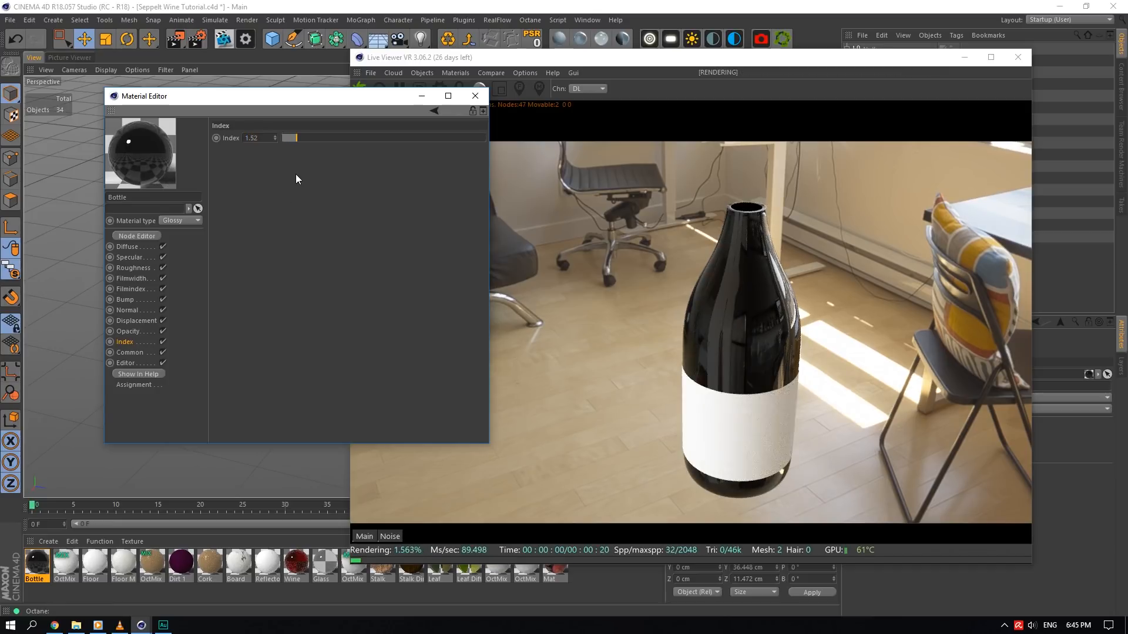
pyautogui.moveTo(528, 60); pyautogui.dragTo(659, 135)
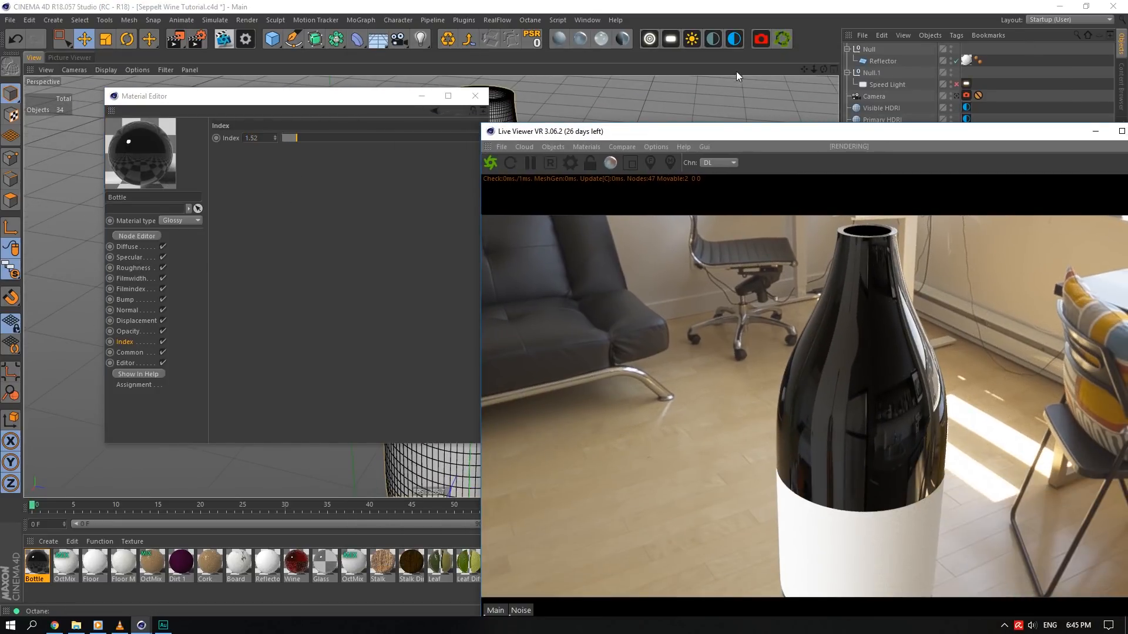
pyautogui.moveTo(805, 69); pyautogui.dragTo(840, 62)
pyautogui.moveTo(813, 69); pyautogui.dragTo(837, 63)
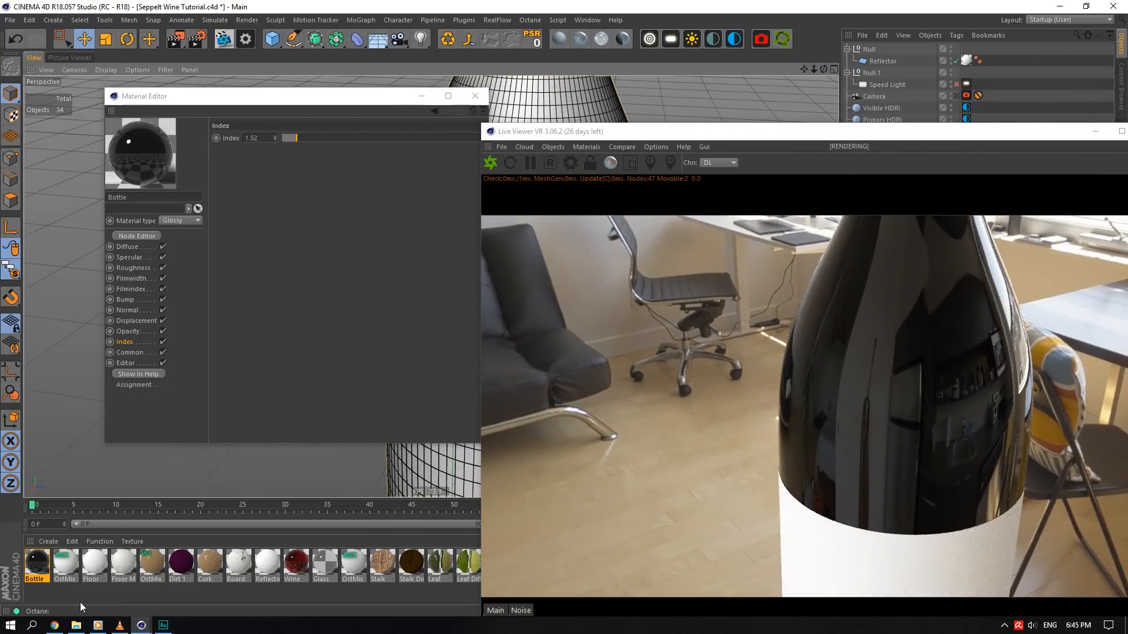
# - Switch to File Explorer and view the reference render Seppelt Wine Studio Apple.jpg in the Renders RAW folder
pyautogui.click(77, 626)
pyautogui.click(651, 117)
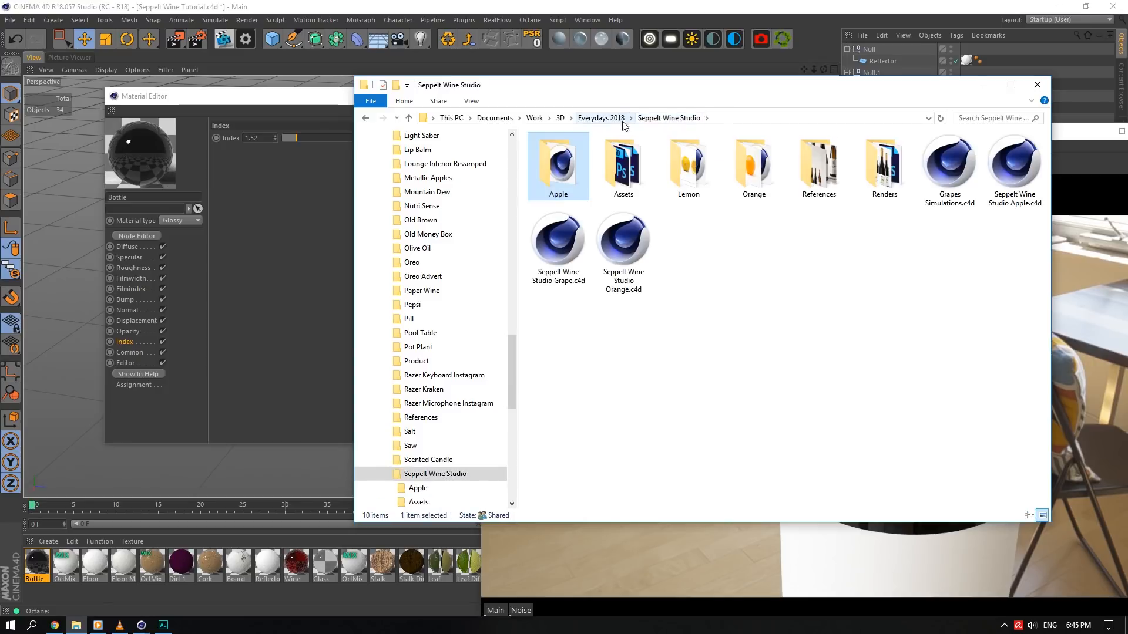
pyautogui.click(820, 192)
pyautogui.doubleClick(884, 168)
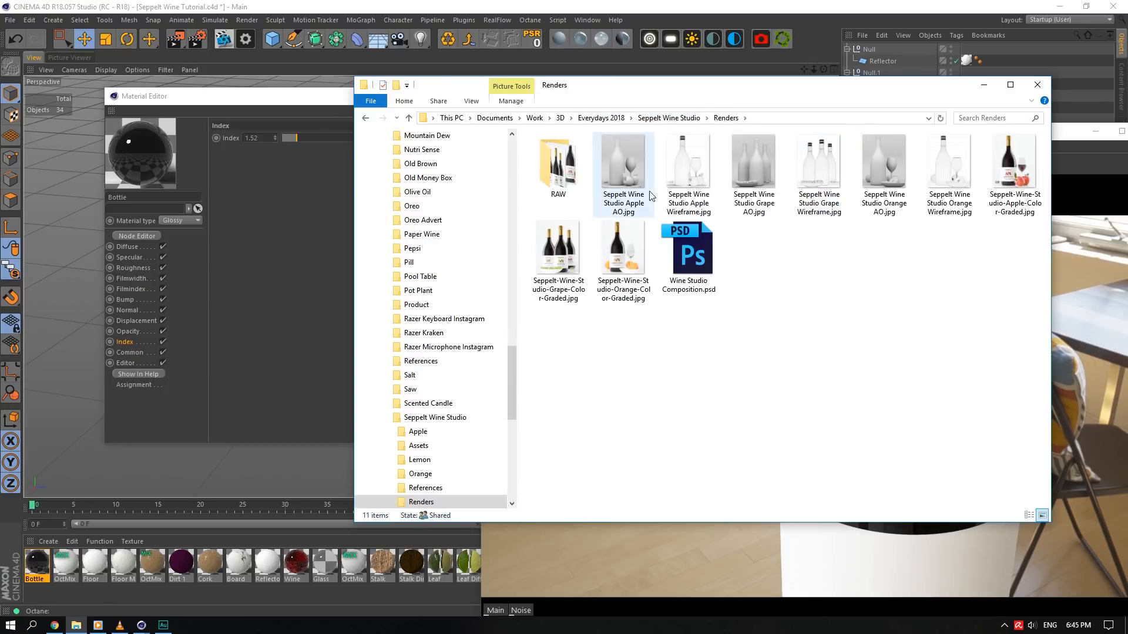
pyautogui.doubleClick(558, 168)
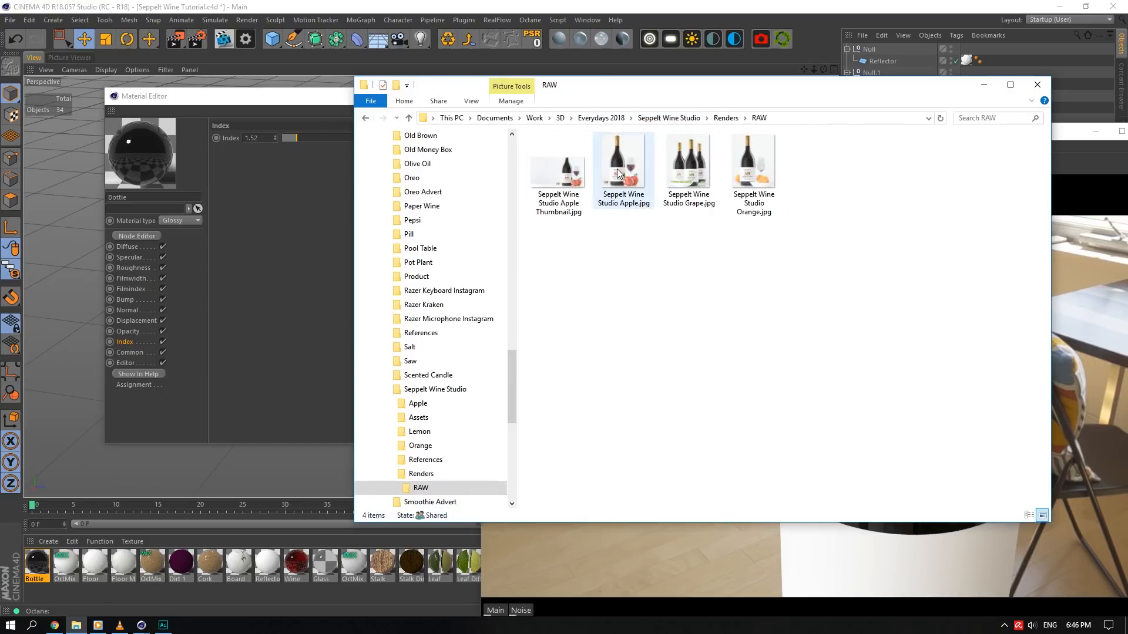
pyautogui.doubleClick(624, 170)
pyautogui.click(984, 85)
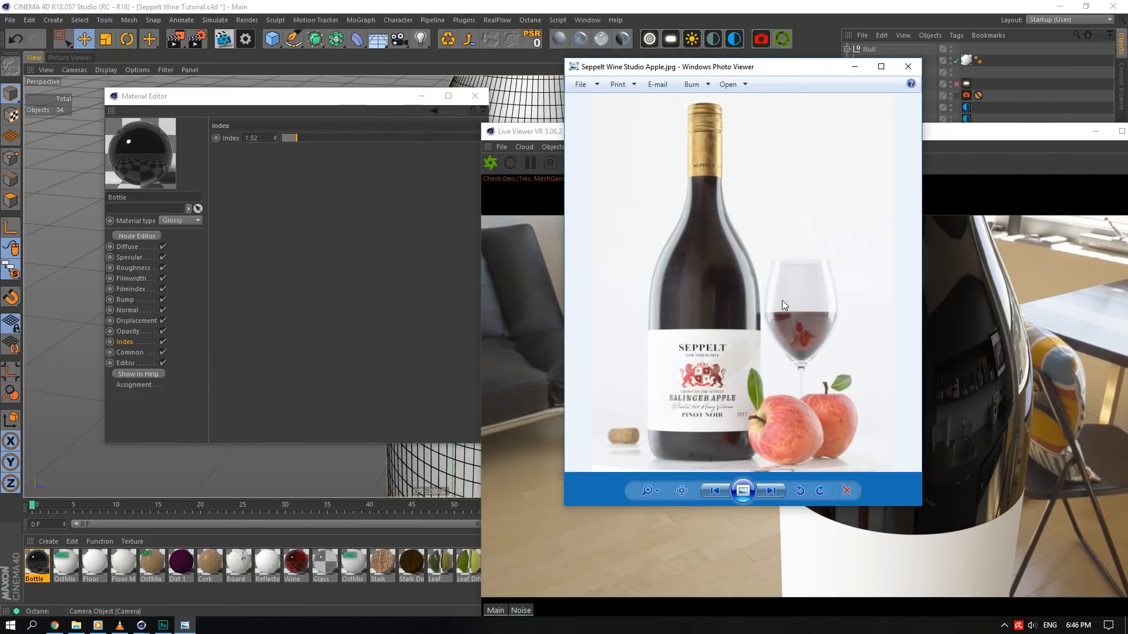
pyautogui.click(907, 69)
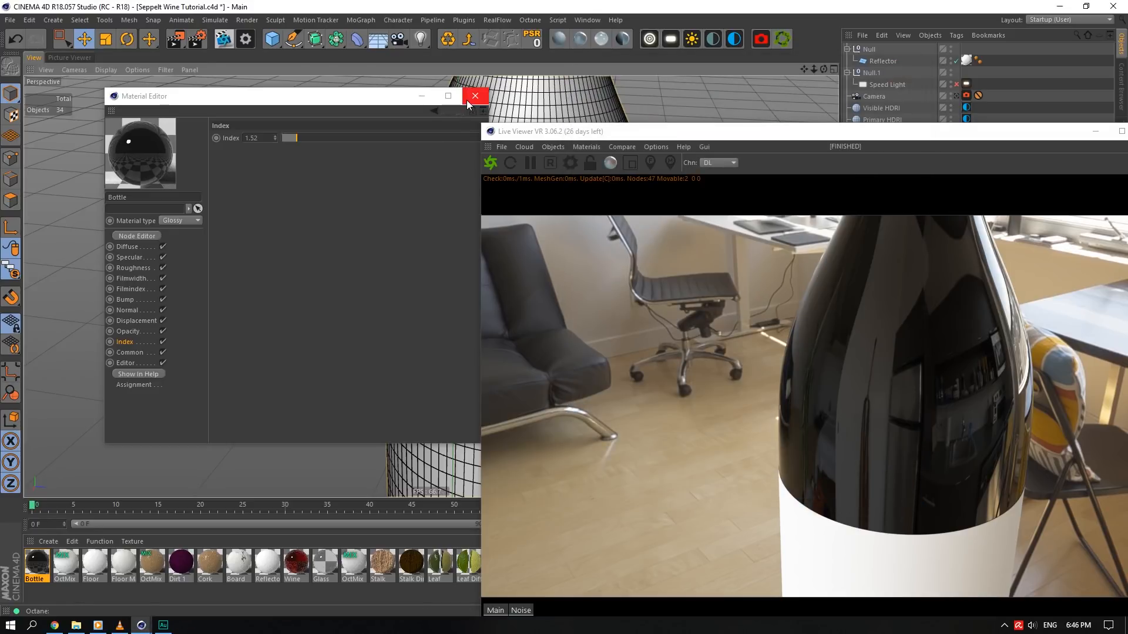
# - Reframe the bottle in the render and add an Image Texture to the Bottle material's Roughness channel
pyautogui.click(466, 100)
pyautogui.moveTo(611, 135); pyautogui.dragTo(420, 94)
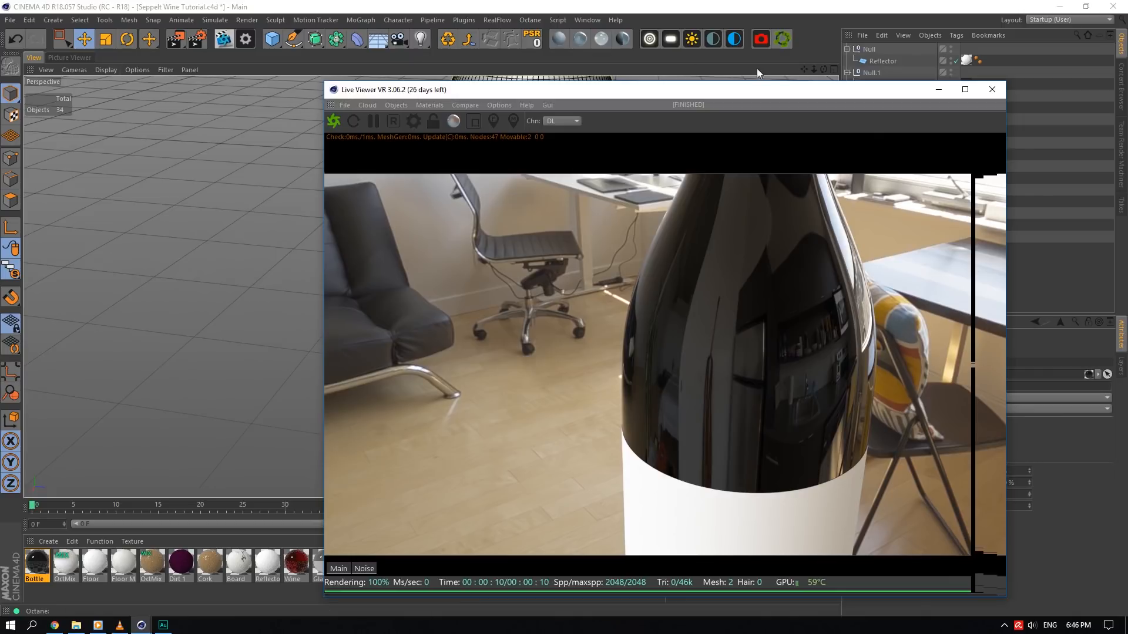
pyautogui.moveTo(816, 69); pyautogui.dragTo(823, 69)
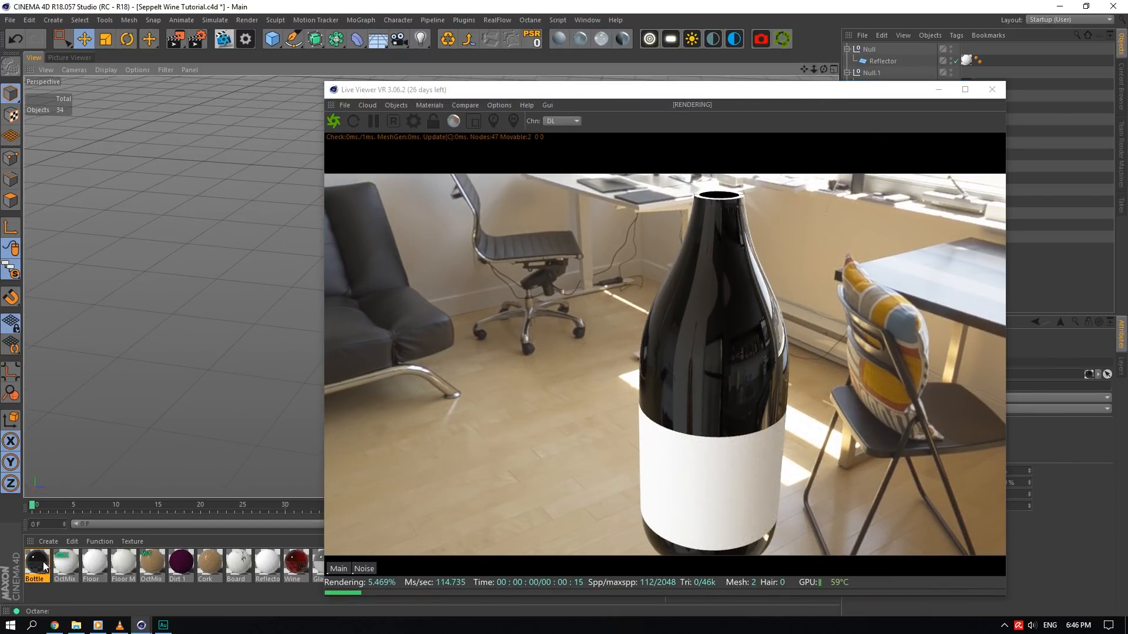
pyautogui.doubleClick(43, 573)
pyautogui.click(203, 251)
pyautogui.moveTo(332, 86); pyautogui.dragTo(283, 92)
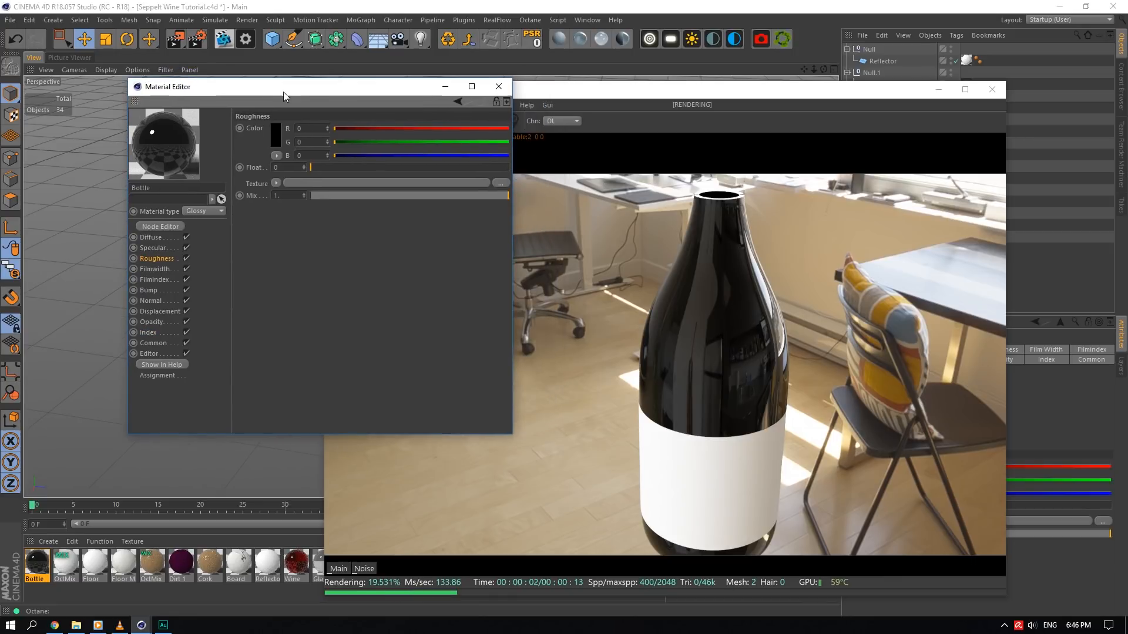
pyautogui.click(276, 183)
pyautogui.moveTo(322, 421)
pyautogui.click(403, 367)
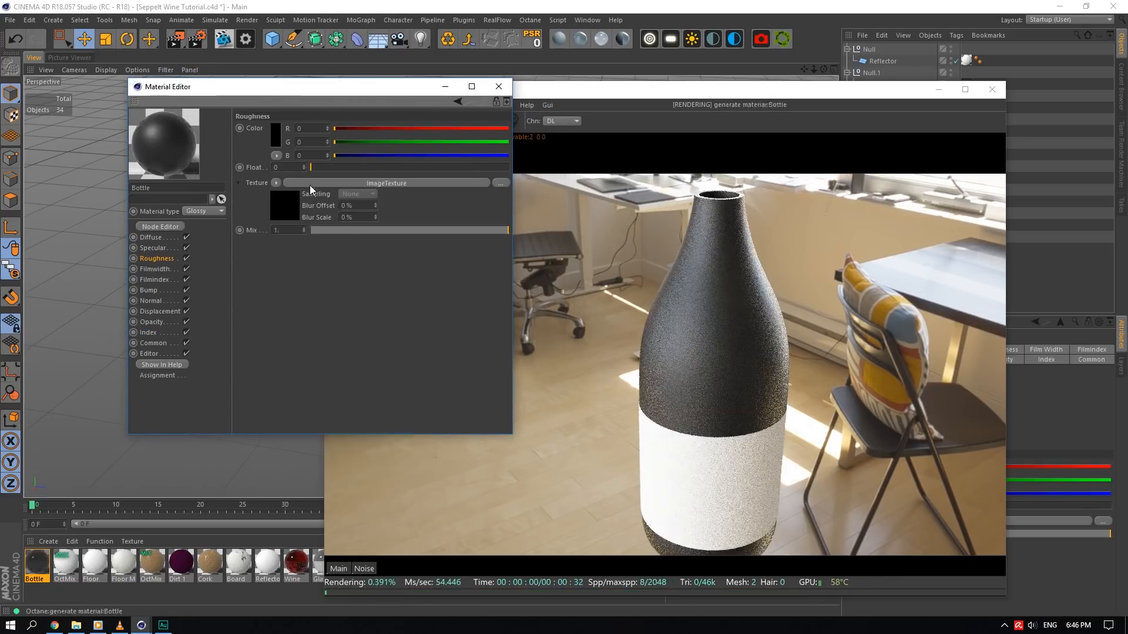
# - Start choosing the roughness image and compare the Fingerprints006, Fingerprints004 and Fingerprints003 folders in Poliigon's Surface Imperfections
pyautogui.click(309, 186)
pyautogui.click(505, 149)
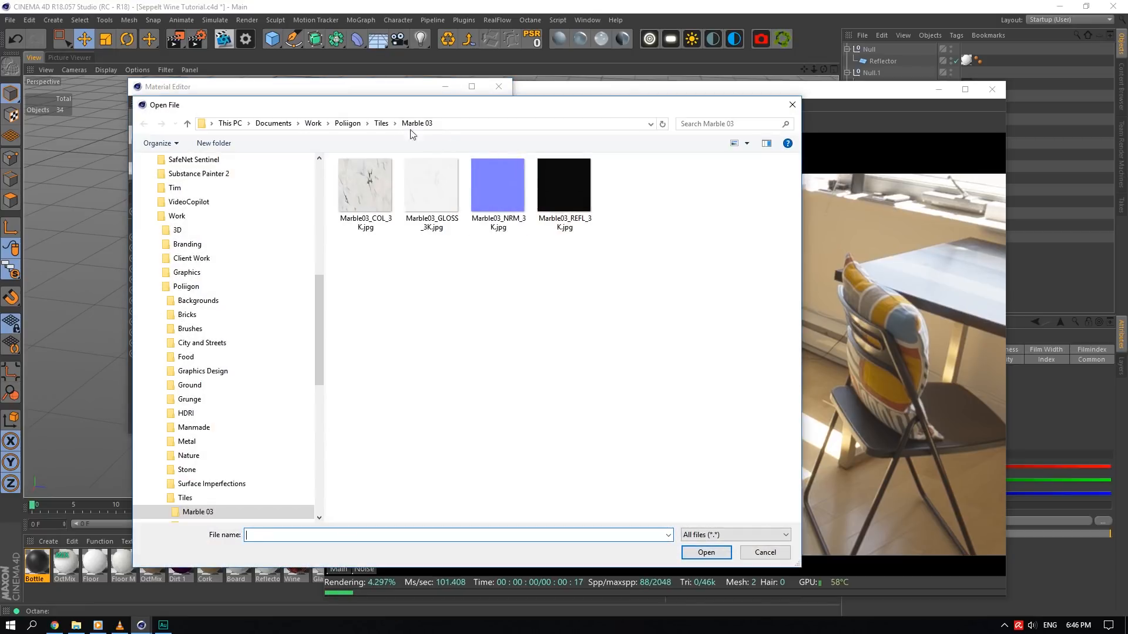
pyautogui.click(347, 123)
pyautogui.doubleClick(751, 245)
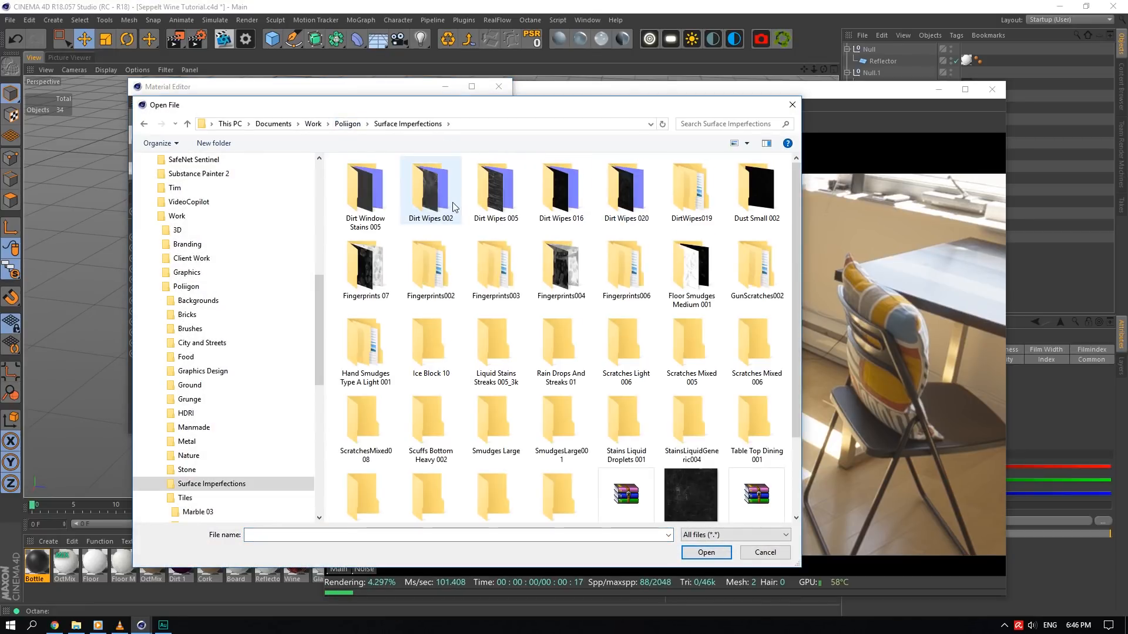
pyautogui.doubleClick(626, 267)
pyautogui.doubleClick(384, 179)
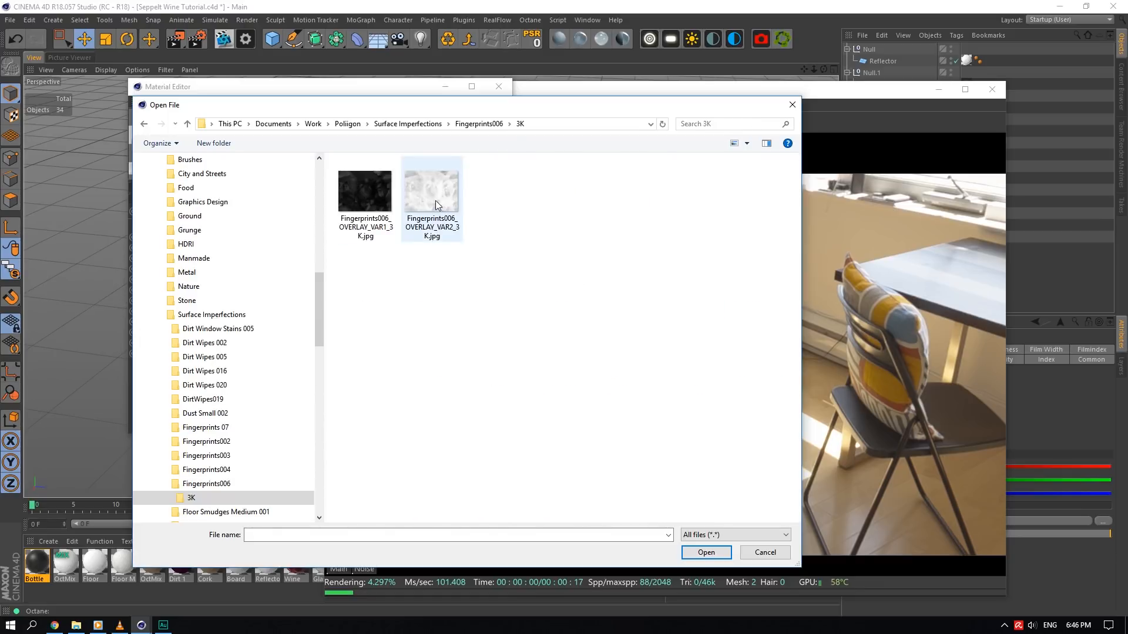
pyautogui.click(414, 124)
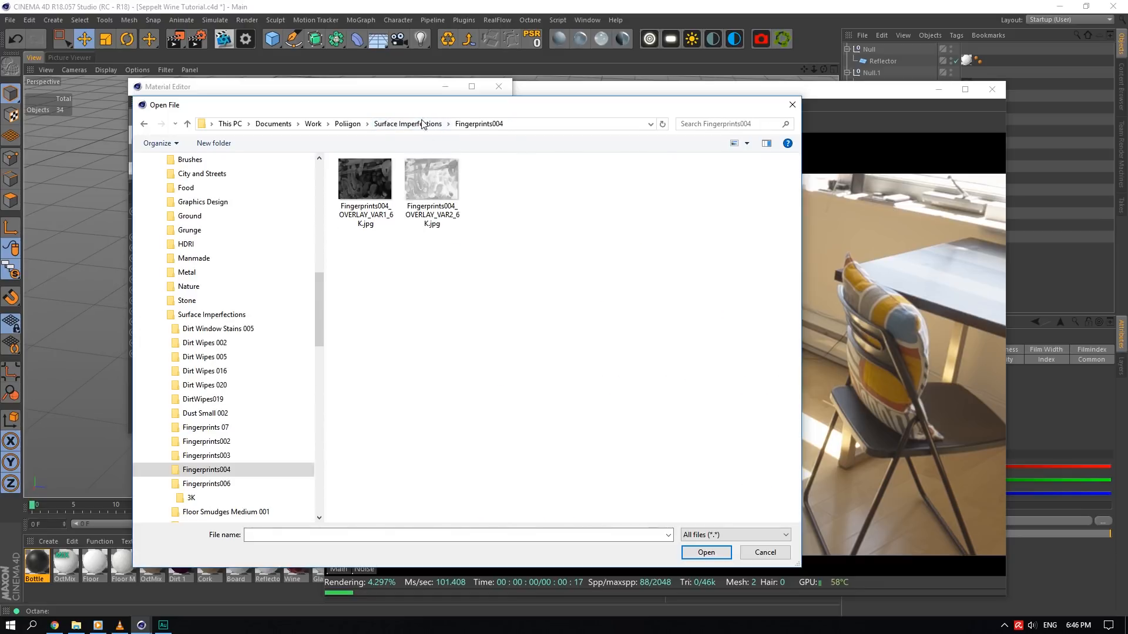
pyautogui.click(428, 123)
pyautogui.doubleClick(489, 257)
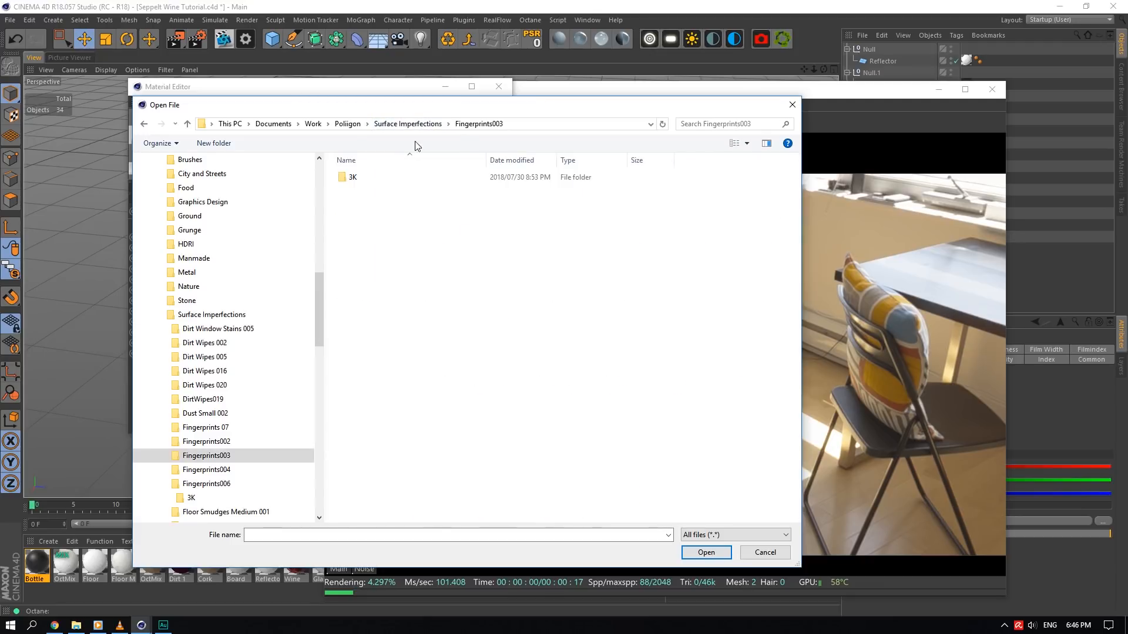
pyautogui.click(388, 182)
pyautogui.doubleClick(388, 182)
pyautogui.click(388, 183)
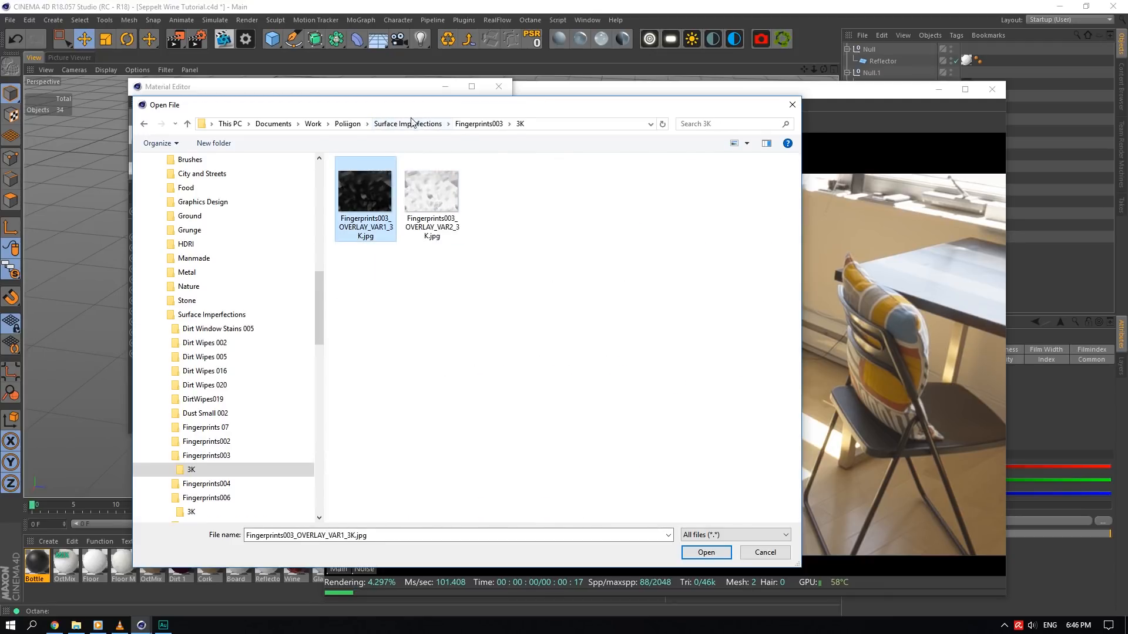
pyautogui.click(410, 124)
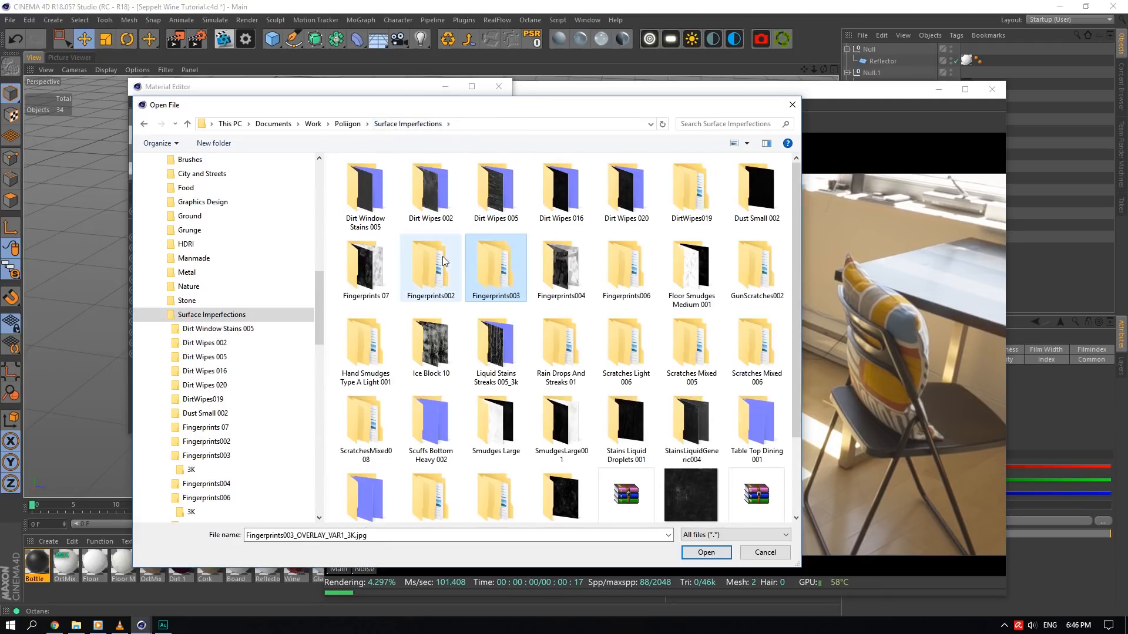
# - Load Fingerprints007_OVERLAY_VAR1_3K.jpg from the Fingerprints 07 folder as the roughness texture
pyautogui.doubleClick(365, 268)
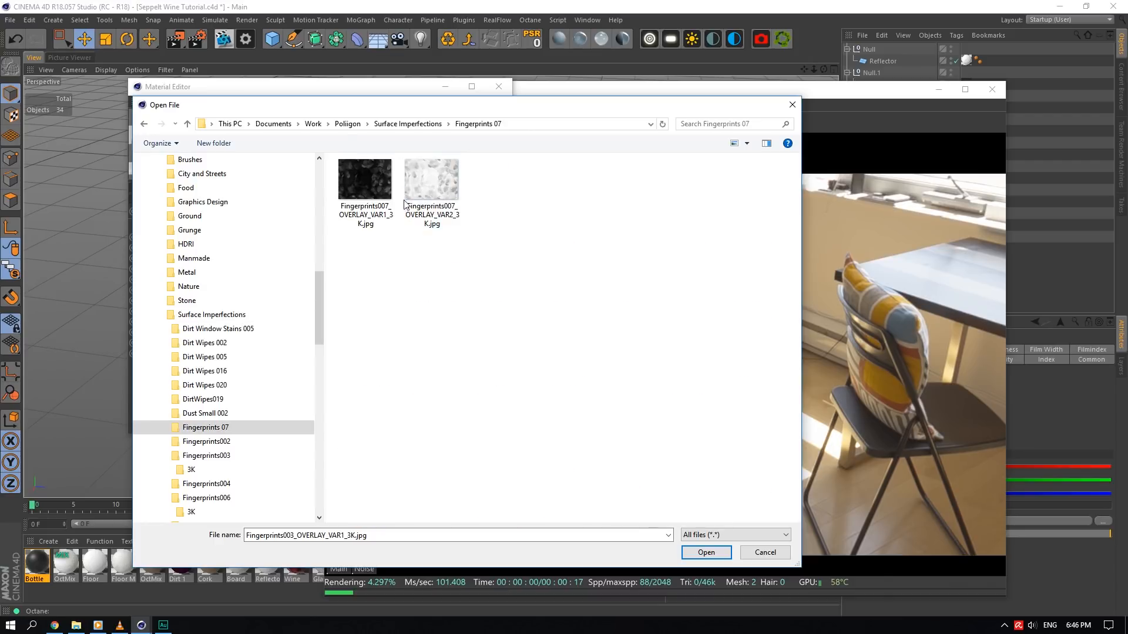
pyautogui.click(365, 188)
pyautogui.click(707, 552)
pyautogui.click(642, 352)
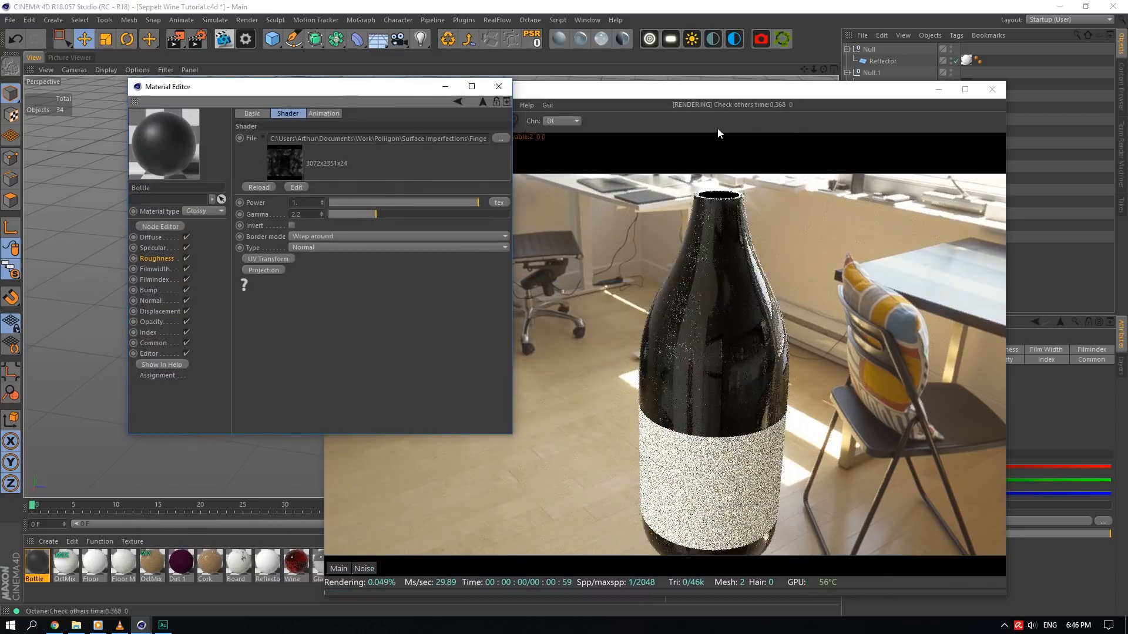
# - Add a projection to the fingerprint roughness texture and set its Texture Projection to Box
pyautogui.moveTo(745, 92); pyautogui.dragTo(843, 131)
pyautogui.moveTo(814, 70); pyautogui.dragTo(801, 71)
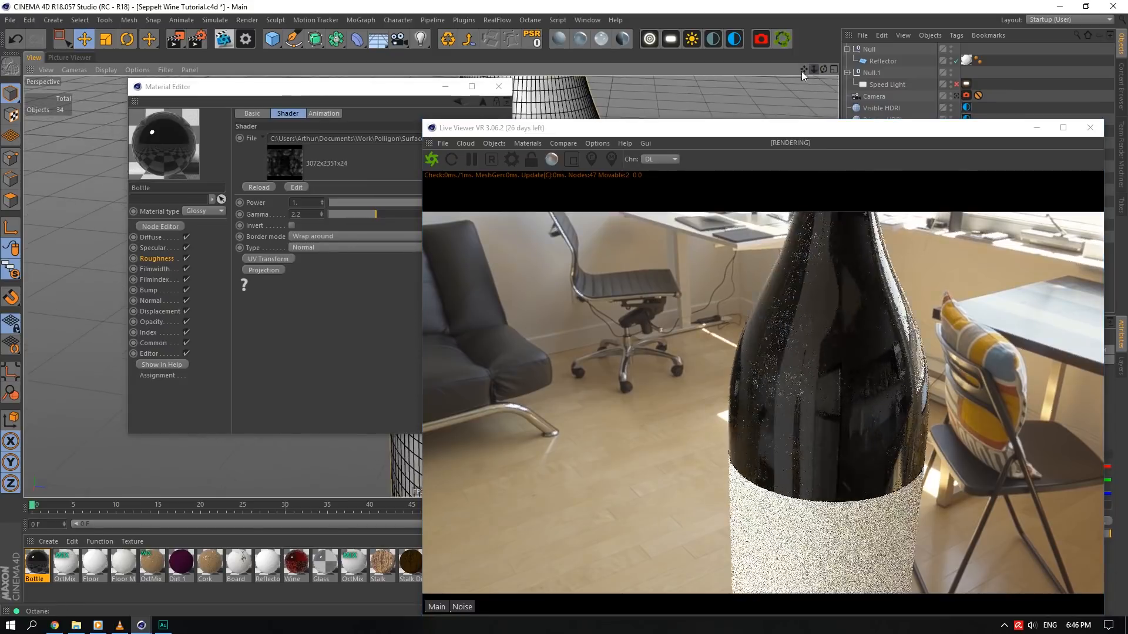
pyautogui.click(264, 271)
pyautogui.click(266, 274)
pyautogui.click(330, 305)
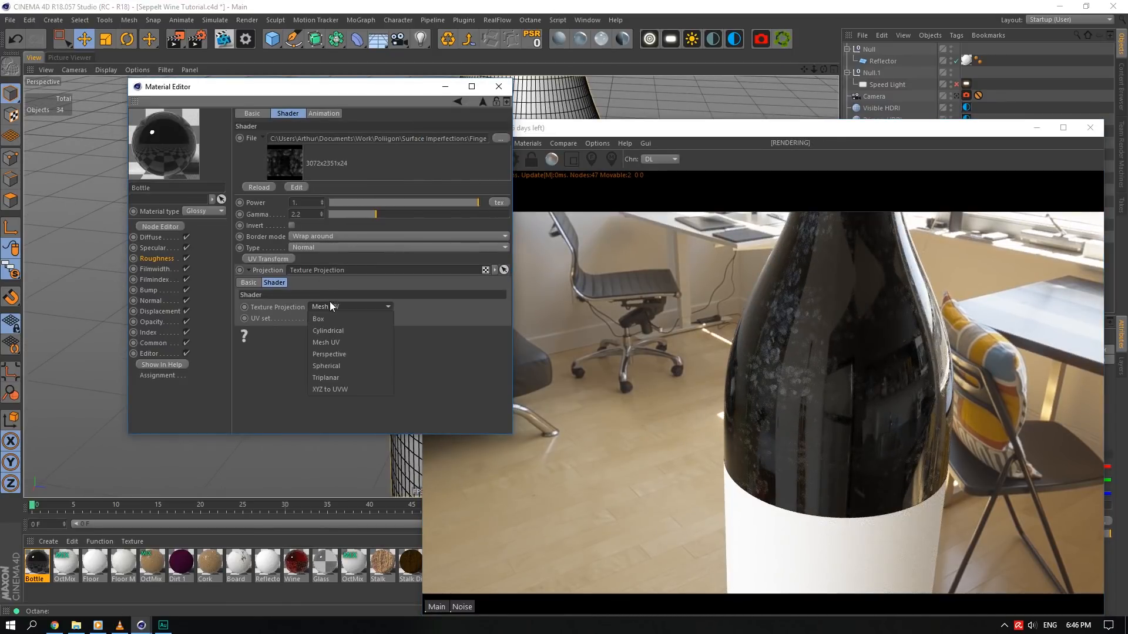
pyautogui.click(328, 319)
pyautogui.click(253, 270)
# - Add a UV Transform to the fingerprint texture and set the image's Power to 25
pyautogui.click(266, 259)
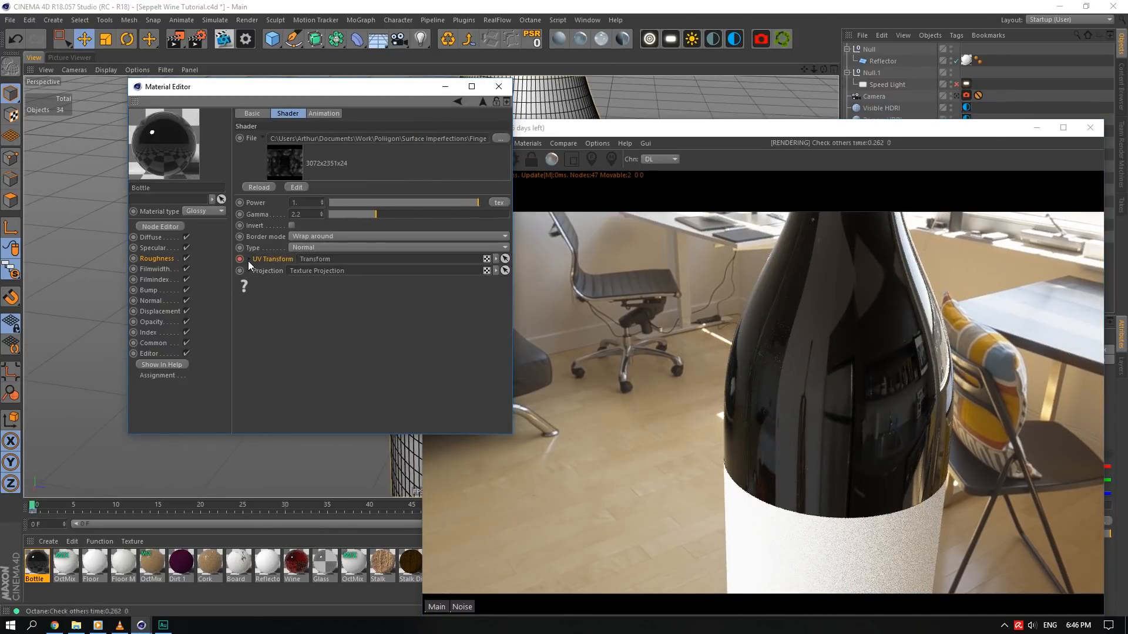
pyautogui.press('Return')
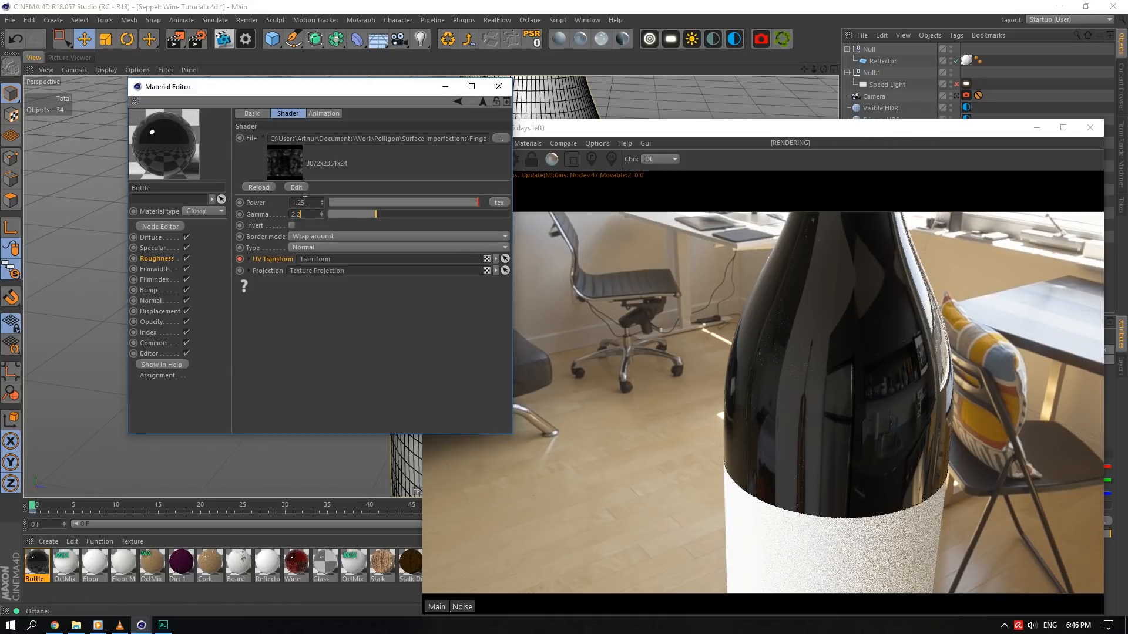
pyautogui.doubleClick(300, 204)
pyautogui.write('25')
pyautogui.press('Return')
# - Lock the UV Transform's aspect ratio and scale the fingerprints to 0.2, followed by 0.1
pyautogui.click(248, 259)
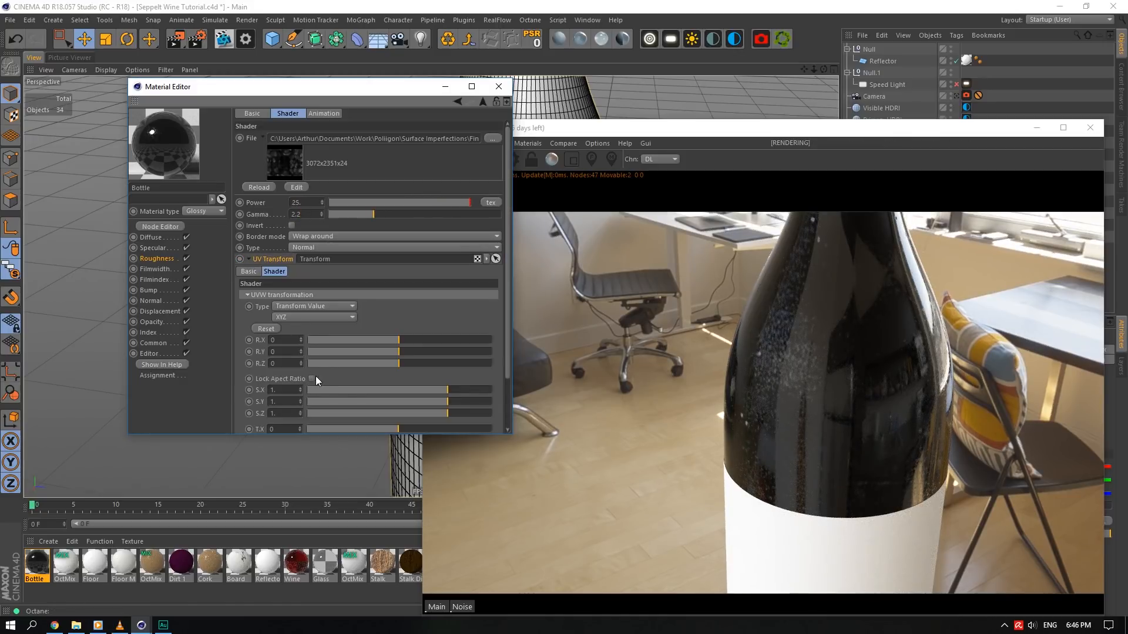
pyautogui.click(314, 377)
pyautogui.doubleClick(286, 390)
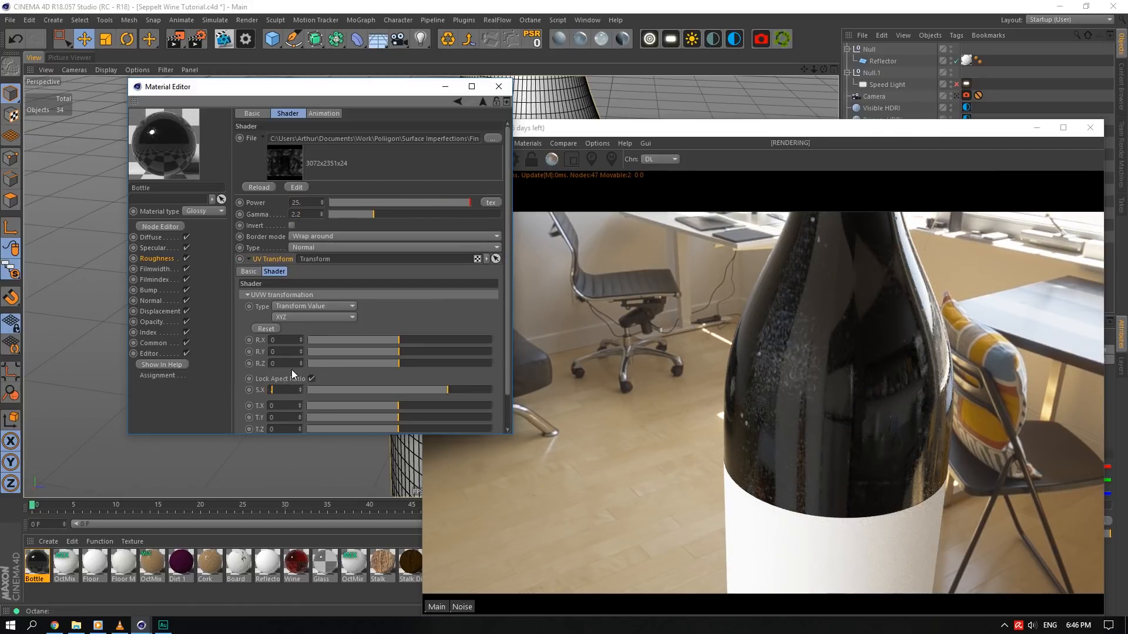
pyautogui.write('.2')
pyautogui.press('Return')
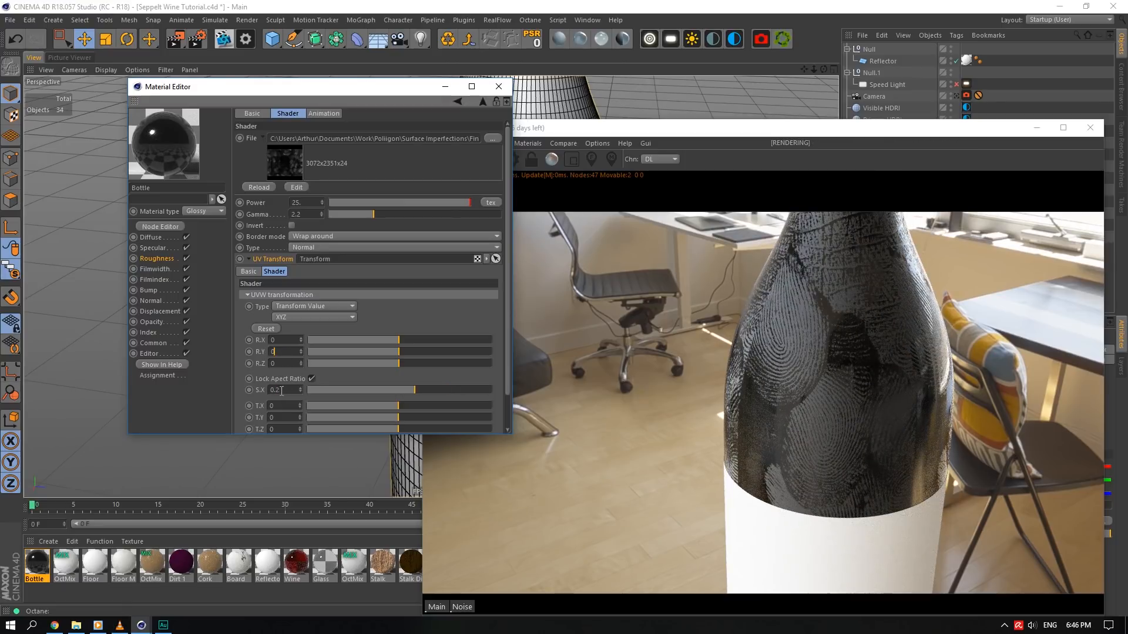
pyautogui.write('1')
pyautogui.click(295, 352)
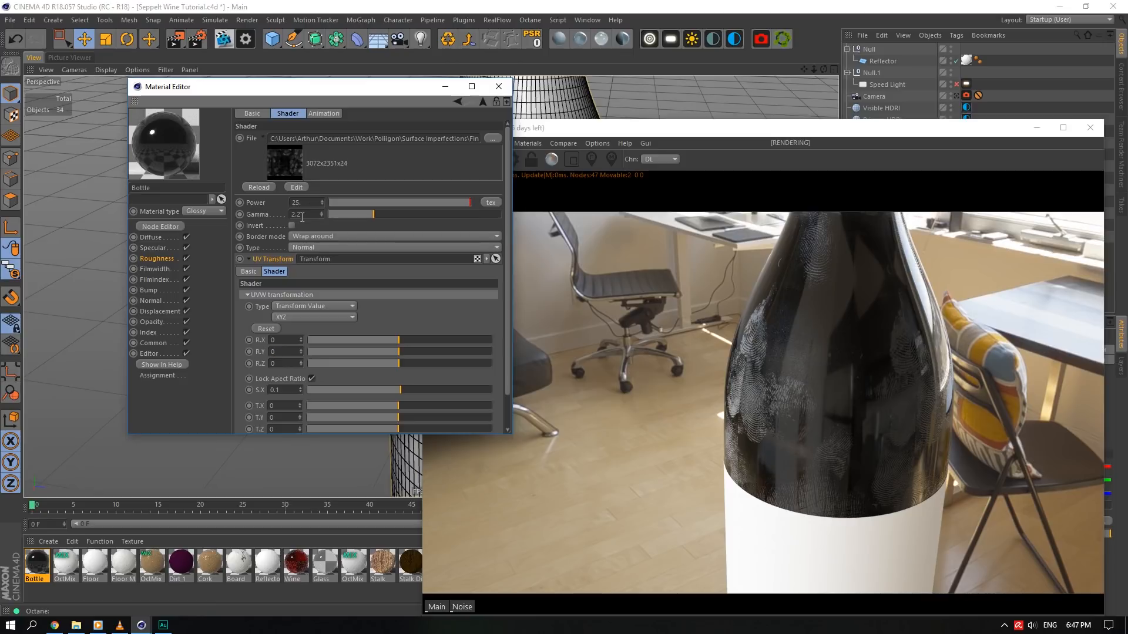
# - Replace the roughness image with Fingerprints007_OVERLAY_VAR2_3K.jpg
pyautogui.click(491, 139)
pyautogui.click(430, 178)
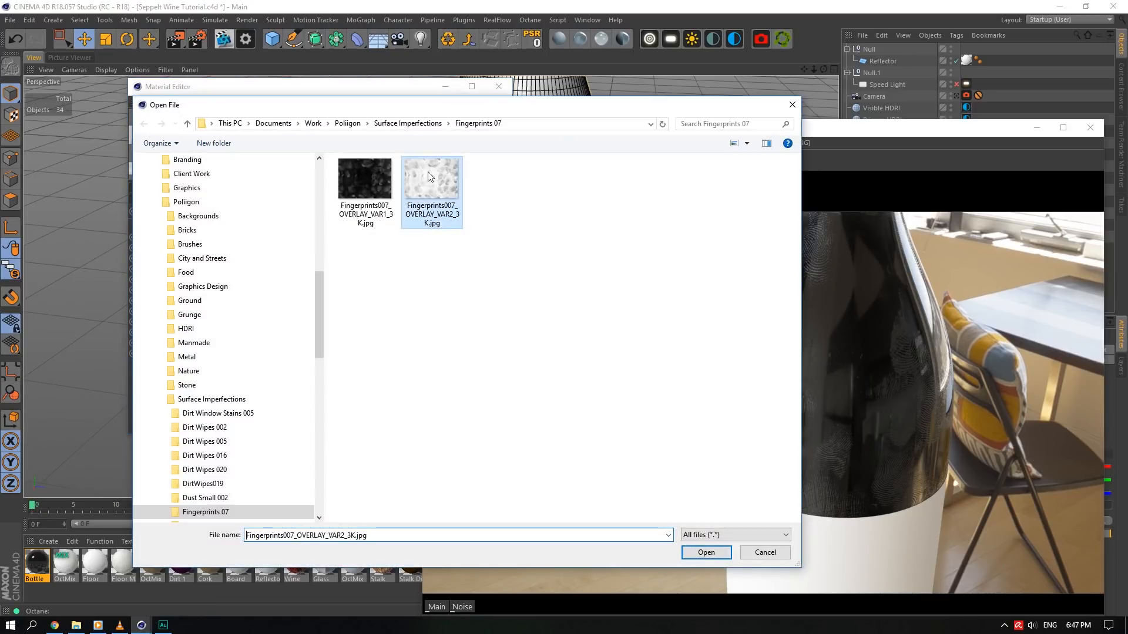
pyautogui.click(713, 552)
pyautogui.click(647, 353)
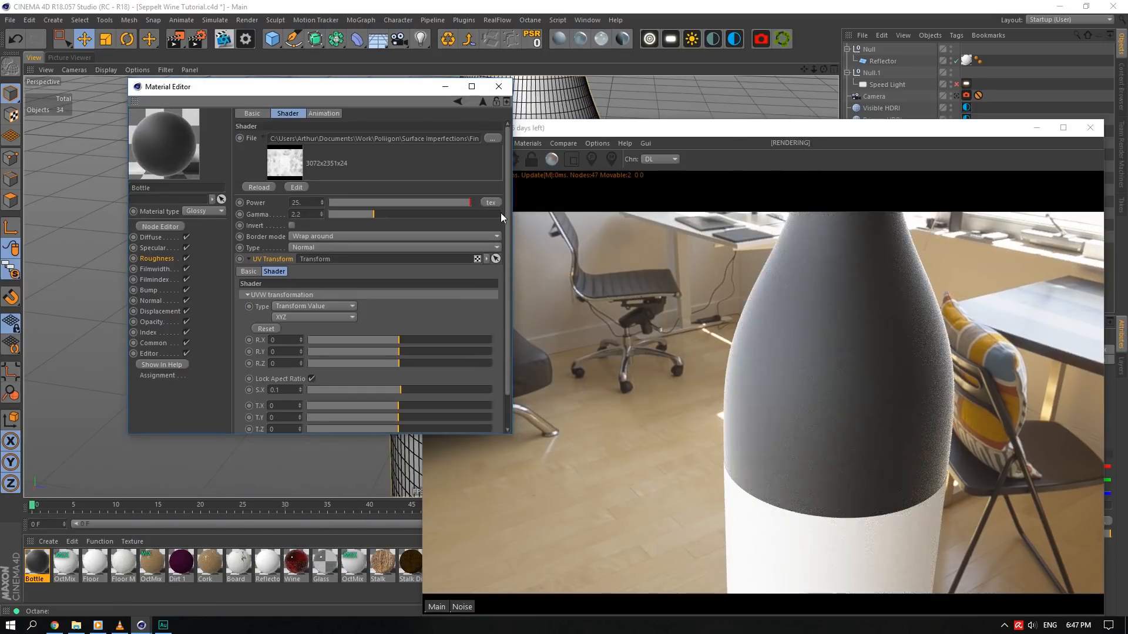
# - Set the roughness image's Power to 1
pyautogui.moveTo(440, 203); pyautogui.dragTo(385, 201)
pyautogui.doubleClick(309, 203)
pyautogui.write('1')
pyautogui.press('Return')
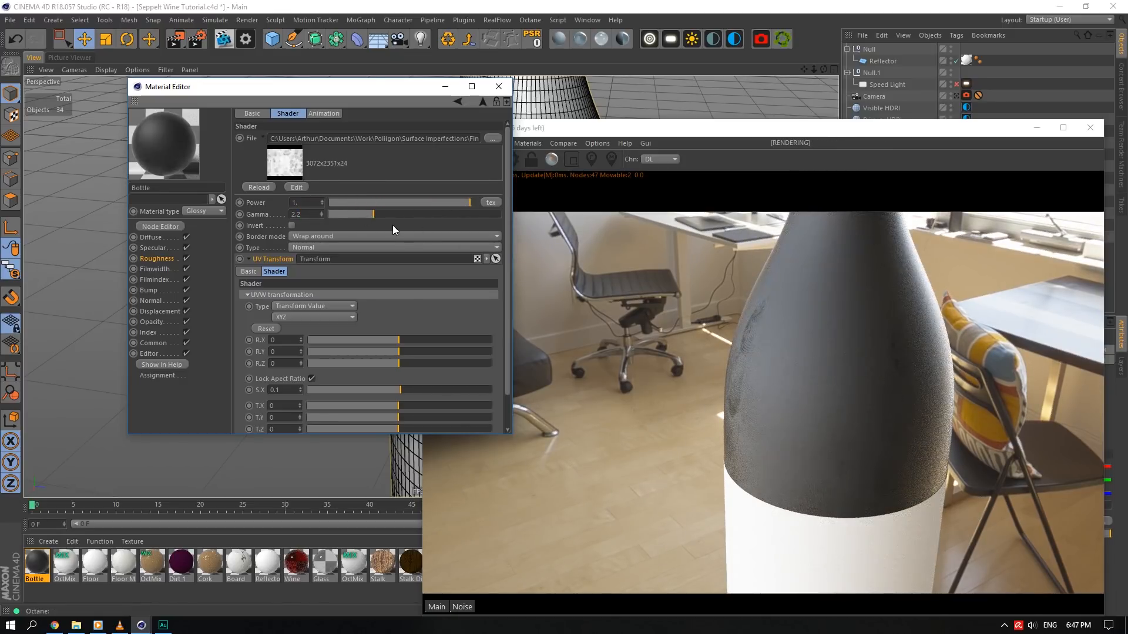
# - Offset the fingerprint texture's UV Transform by about 0.03 in X and 0.067 in Y
pyautogui.moveTo(824, 69); pyautogui.dragTo(823, 69)
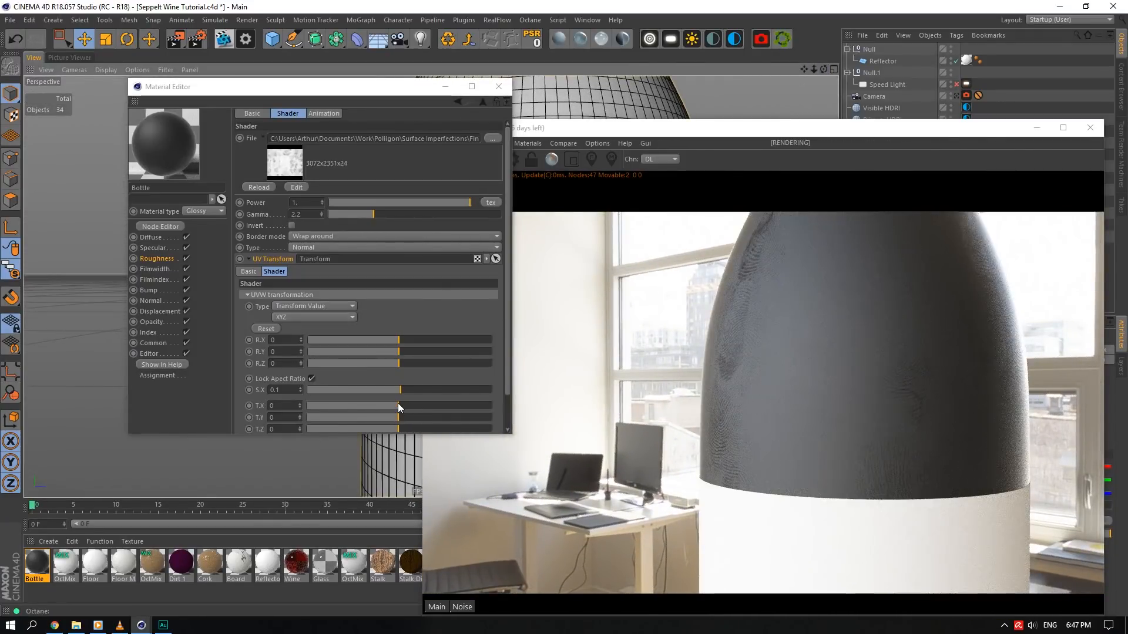
pyautogui.moveTo(397, 403); pyautogui.dragTo(406, 417)
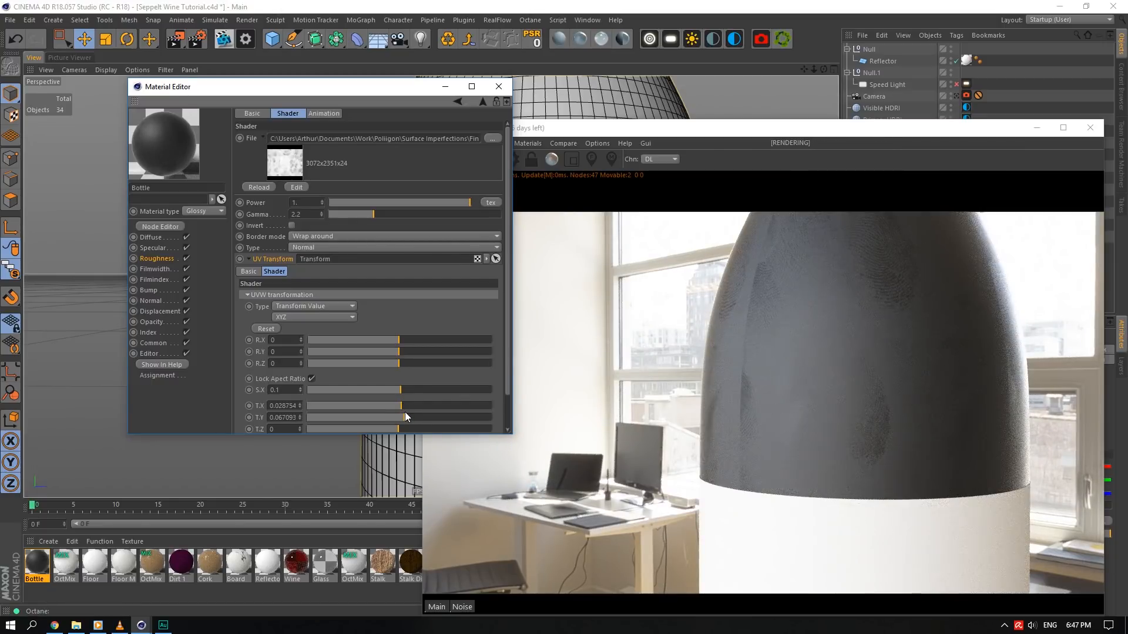
# - Try extreme Gamma values on the fingerprint roughness image, set Gamma to 1, and lower its Power to about 0.104
pyautogui.moveTo(357, 216); pyautogui.dragTo(553, 216)
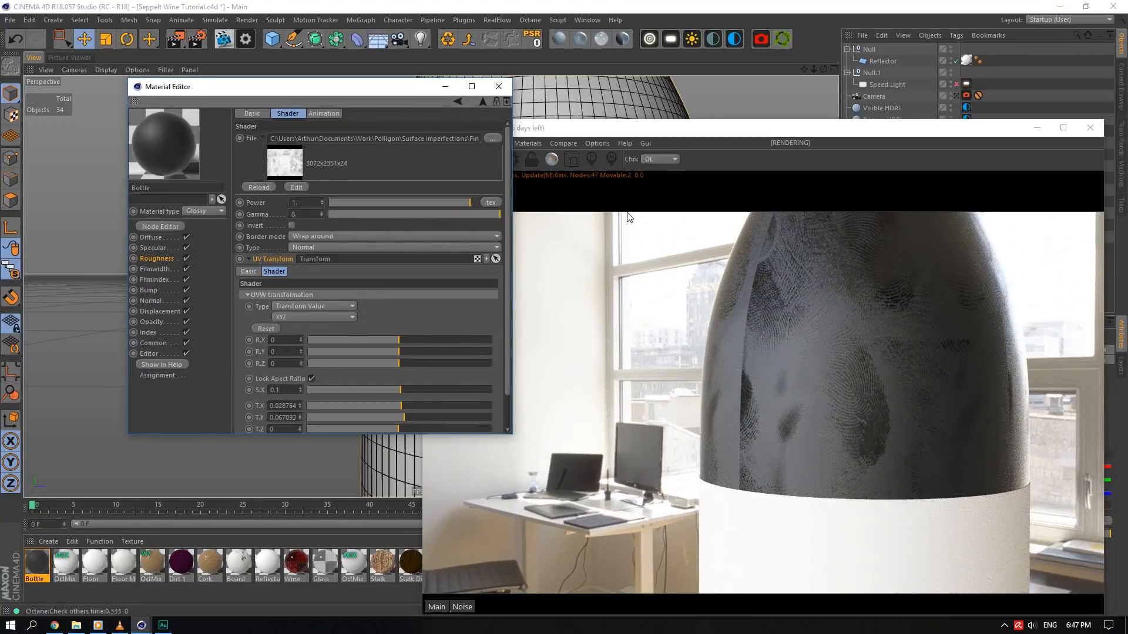
pyautogui.moveTo(445, 212); pyautogui.dragTo(347, 215)
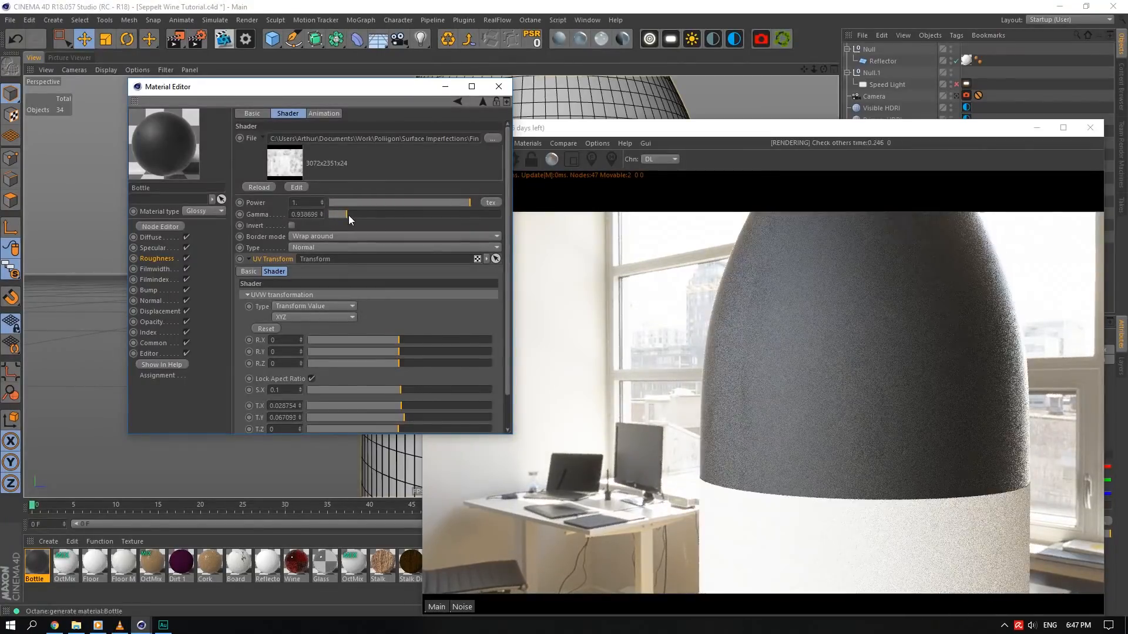
pyautogui.doubleClick(316, 214)
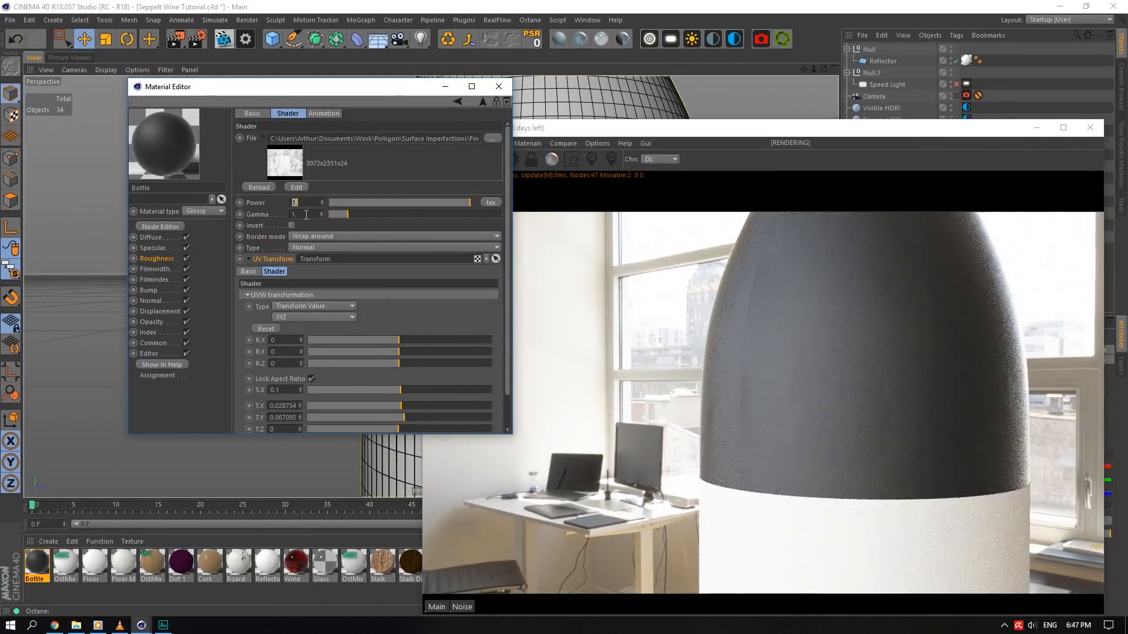
pyautogui.press('Return')
pyautogui.moveTo(396, 203); pyautogui.dragTo(343, 202)
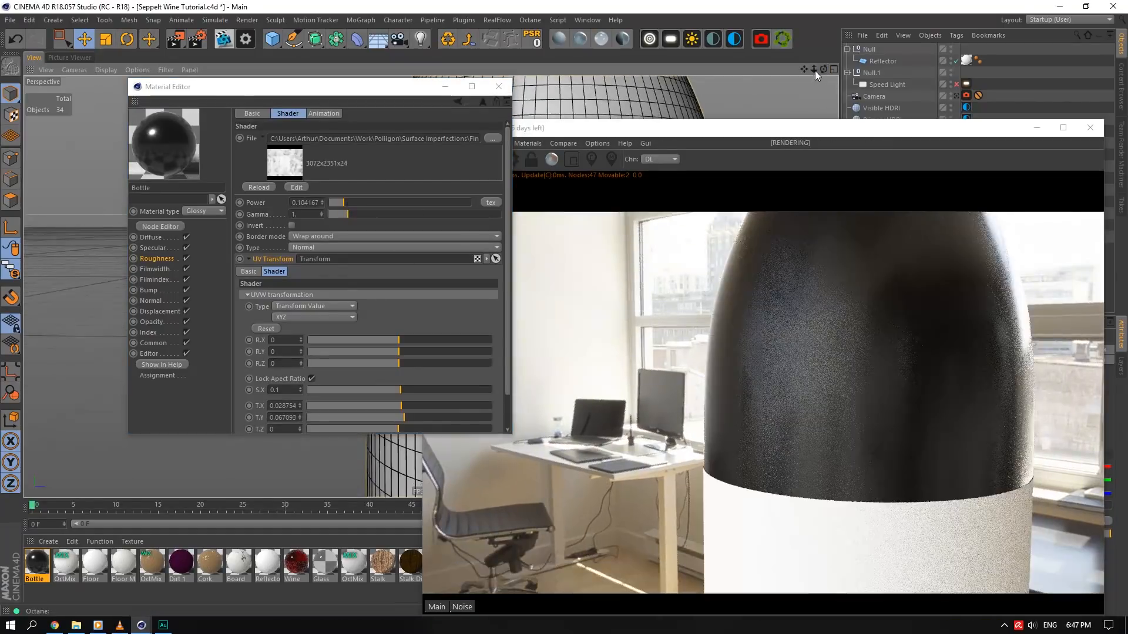
# - Add an ImageTexture to the Bottle material's Bump channel
pyautogui.click(168, 290)
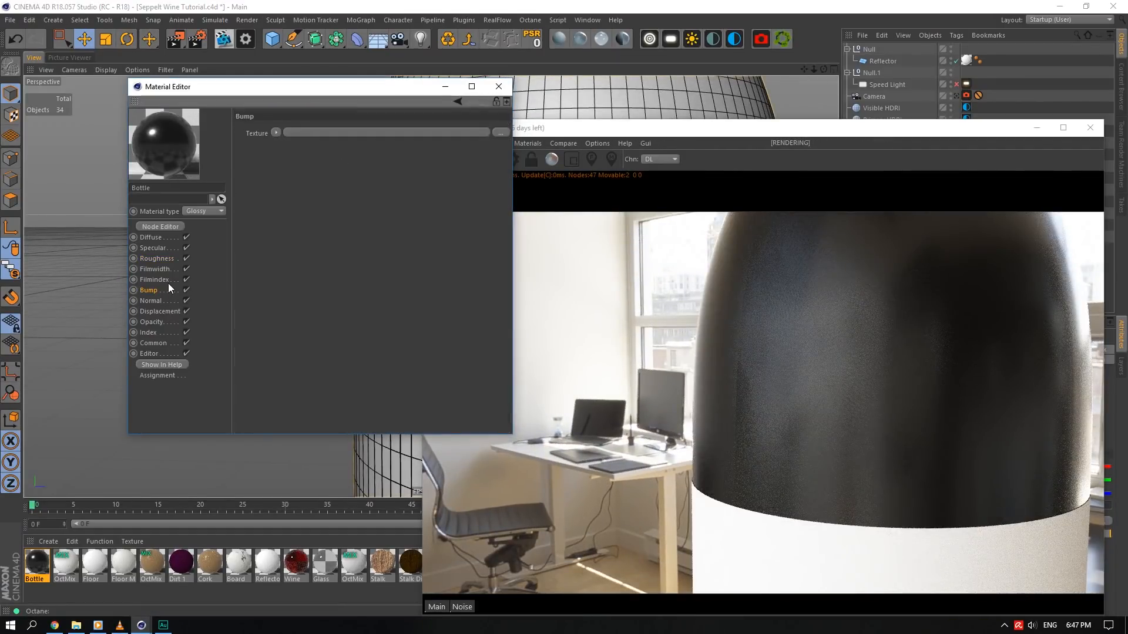
pyautogui.click(272, 132)
pyautogui.moveTo(308, 365)
pyautogui.click(398, 366)
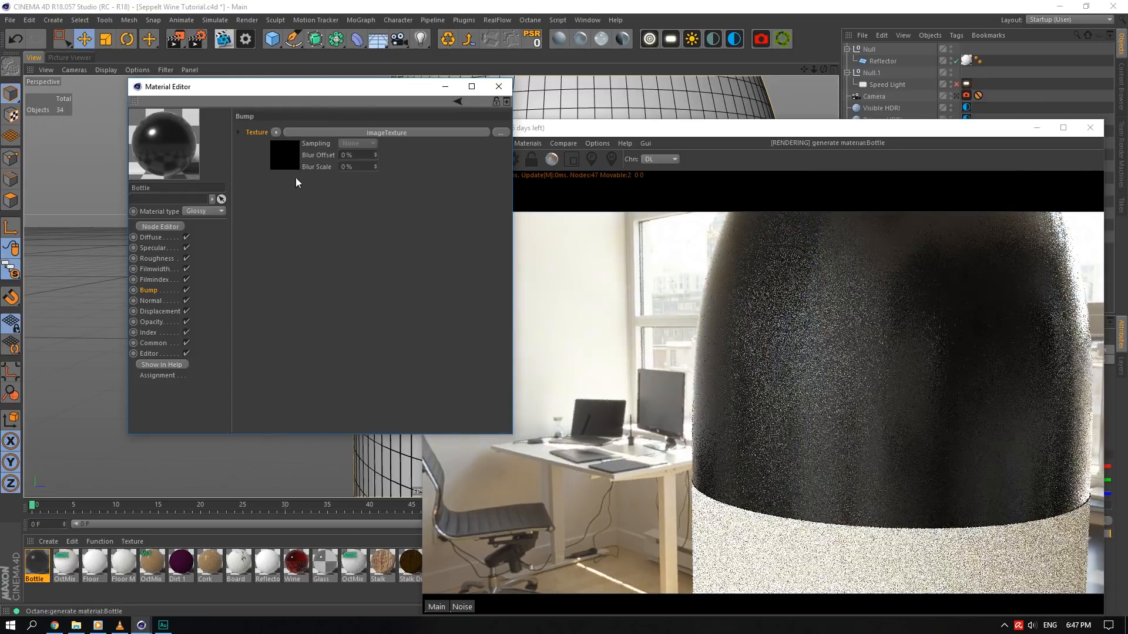
# - Load a 6K scratch overlay from the Scratches Mixed 006 folder as the bump image, without copying it to the project
pyautogui.click(504, 165)
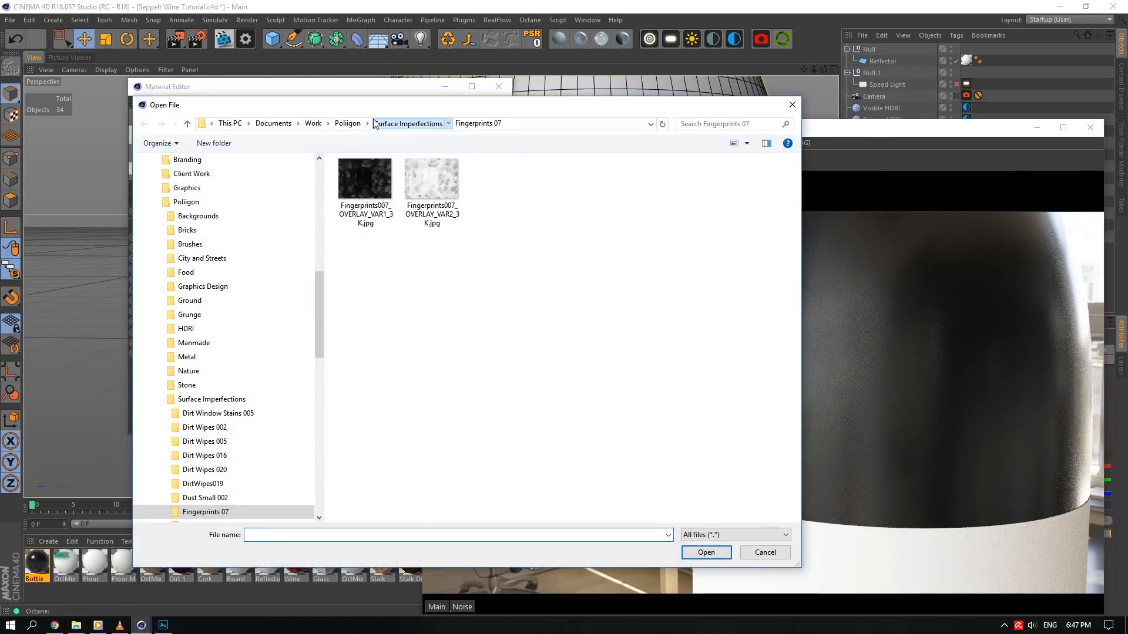
pyautogui.click(422, 124)
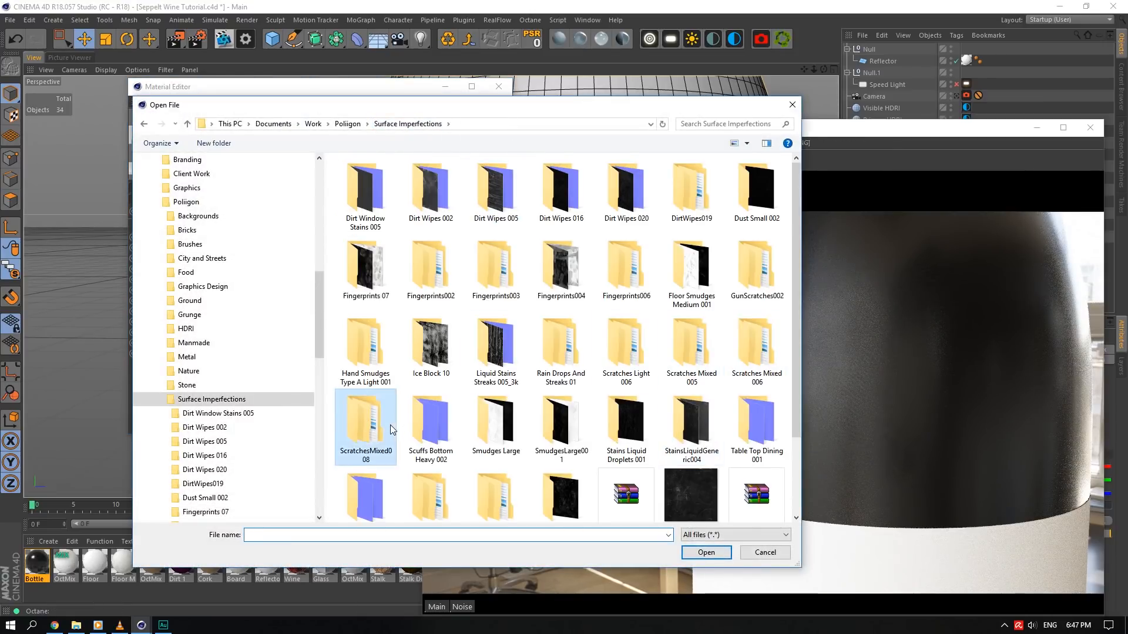
pyautogui.click(365, 423)
pyautogui.doubleClick(754, 348)
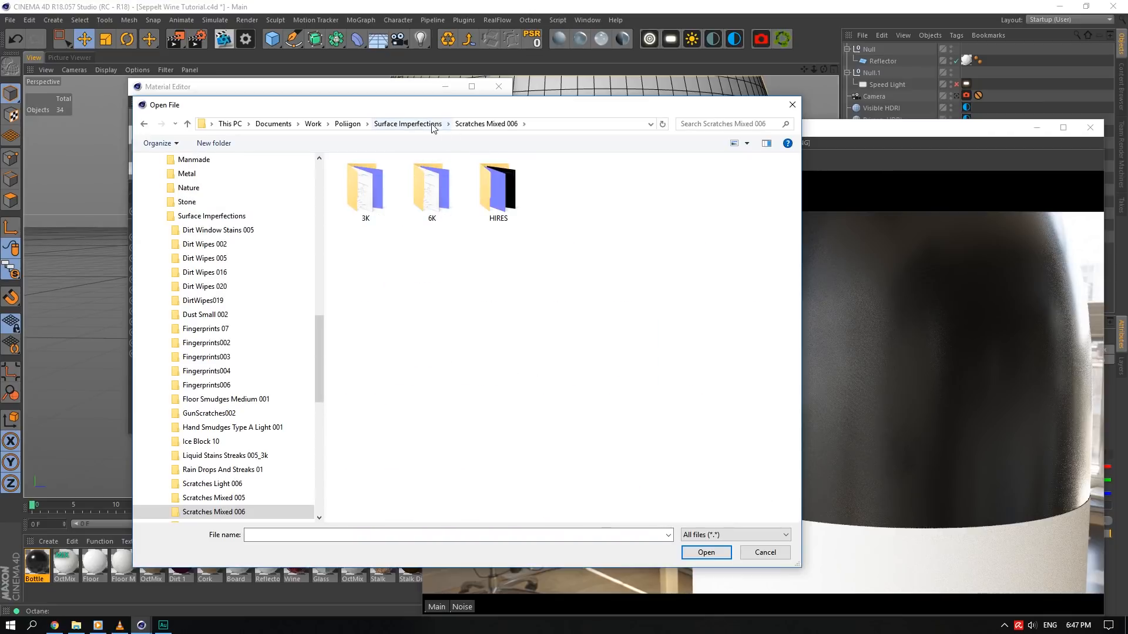
pyautogui.doubleClick(420, 186)
pyautogui.click(432, 188)
pyautogui.click(706, 552)
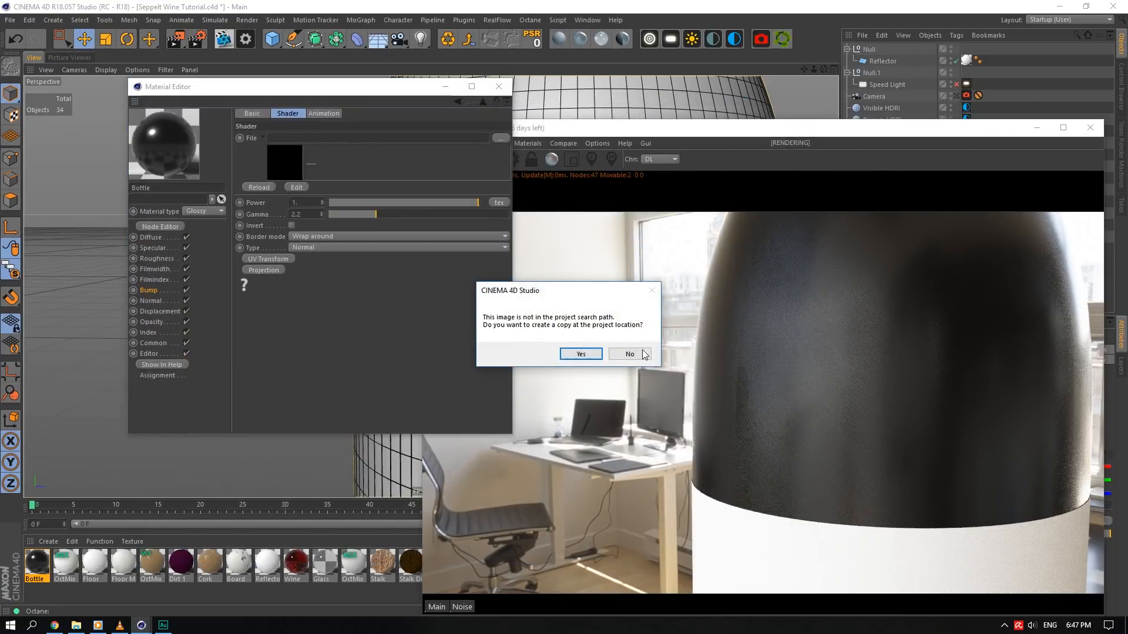
pyautogui.click(630, 356)
# - Set the scratch texture's projection to Box and add a UV Transform with locked aspect ratio and a scale of 0.1
pyautogui.click(347, 303)
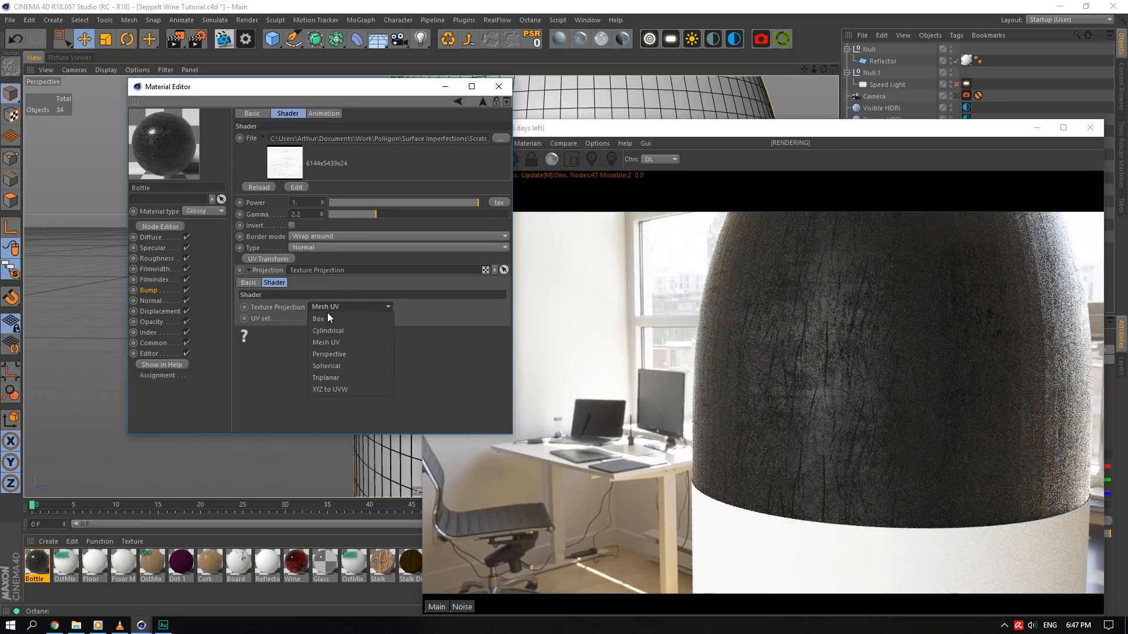
pyautogui.click(327, 313)
pyautogui.click(253, 262)
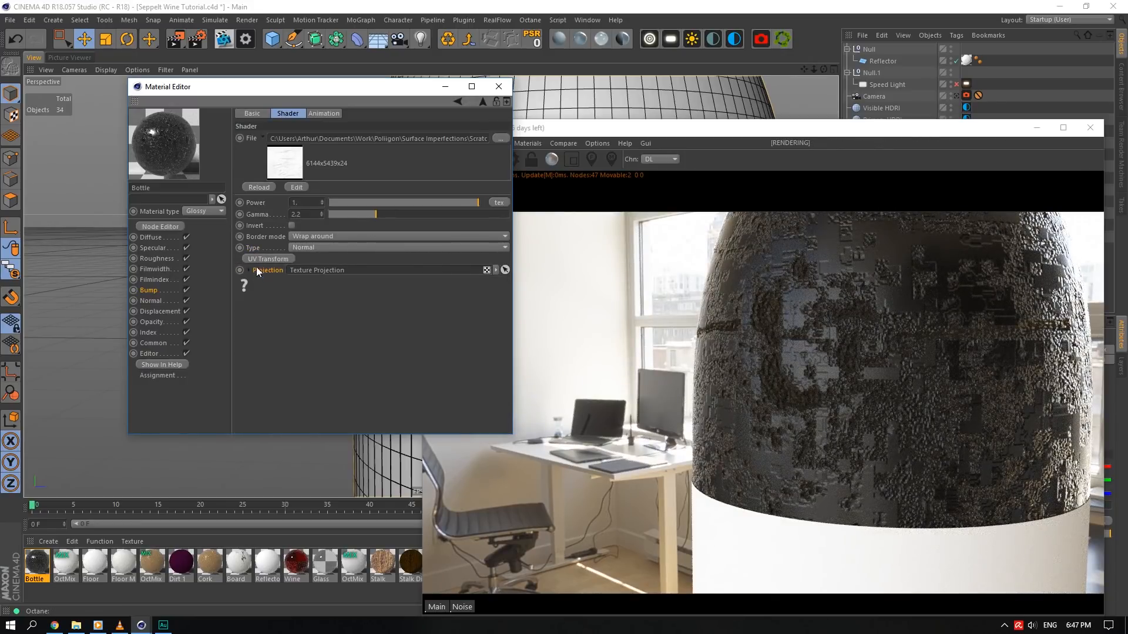
pyautogui.click(311, 379)
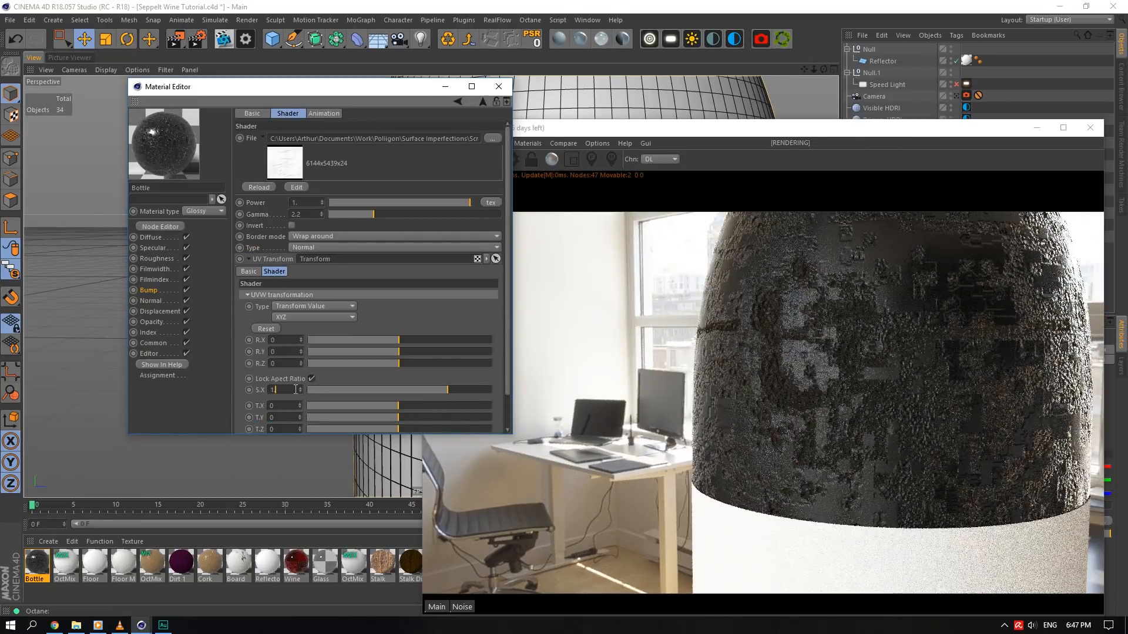
pyautogui.doubleClick(295, 389)
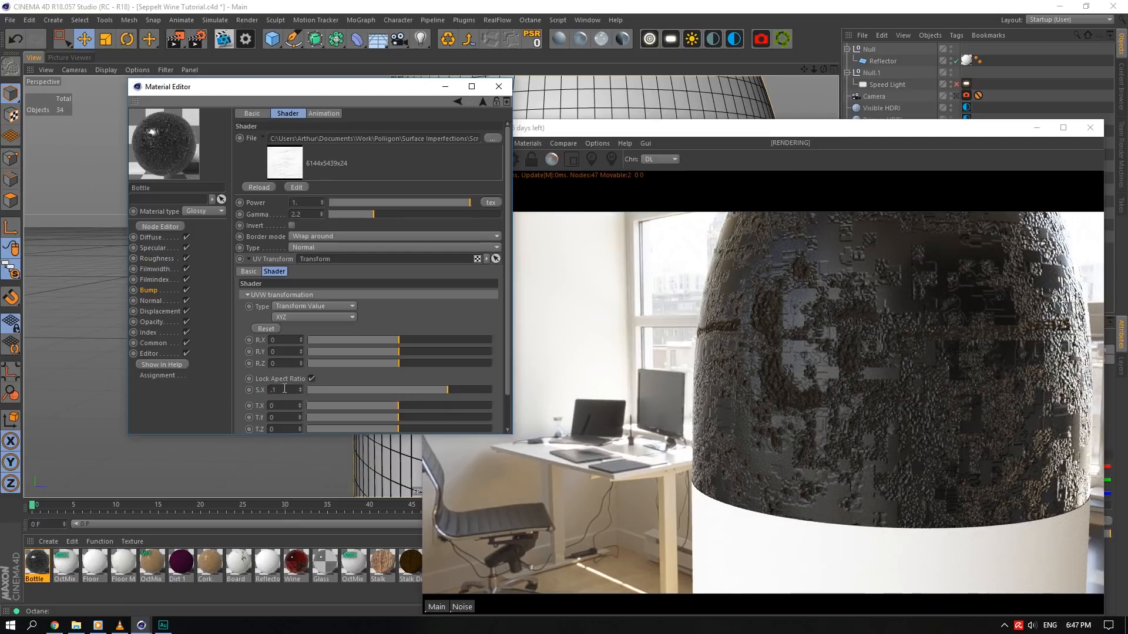
pyautogui.write('.1')
pyautogui.press('Return')
# - Set the scratch bump image's Power to 0.01, followed by 0.001
pyautogui.doubleClick(295, 202)
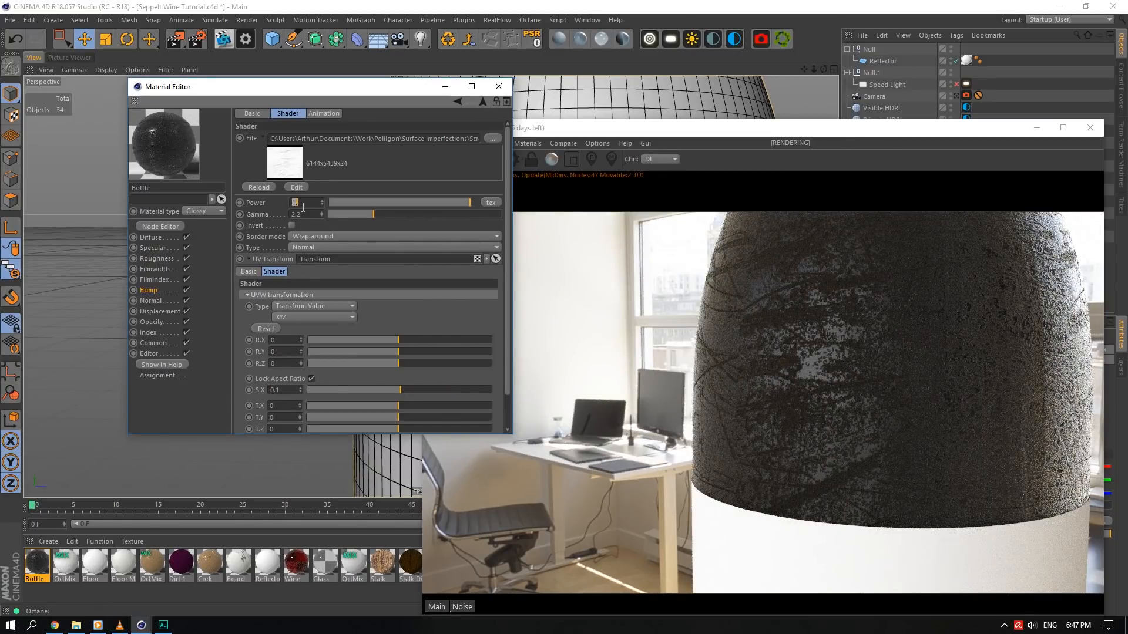
pyautogui.write('.01')
pyautogui.press('Return')
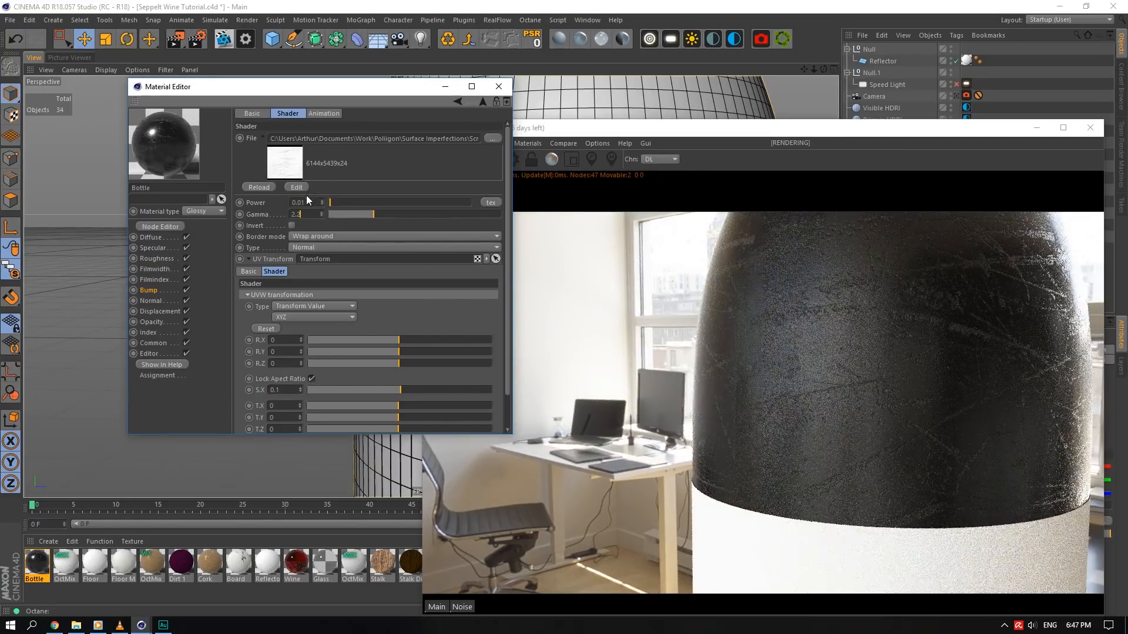
pyautogui.doubleClick(303, 202)
pyautogui.write('001')
pyautogui.press('Return')
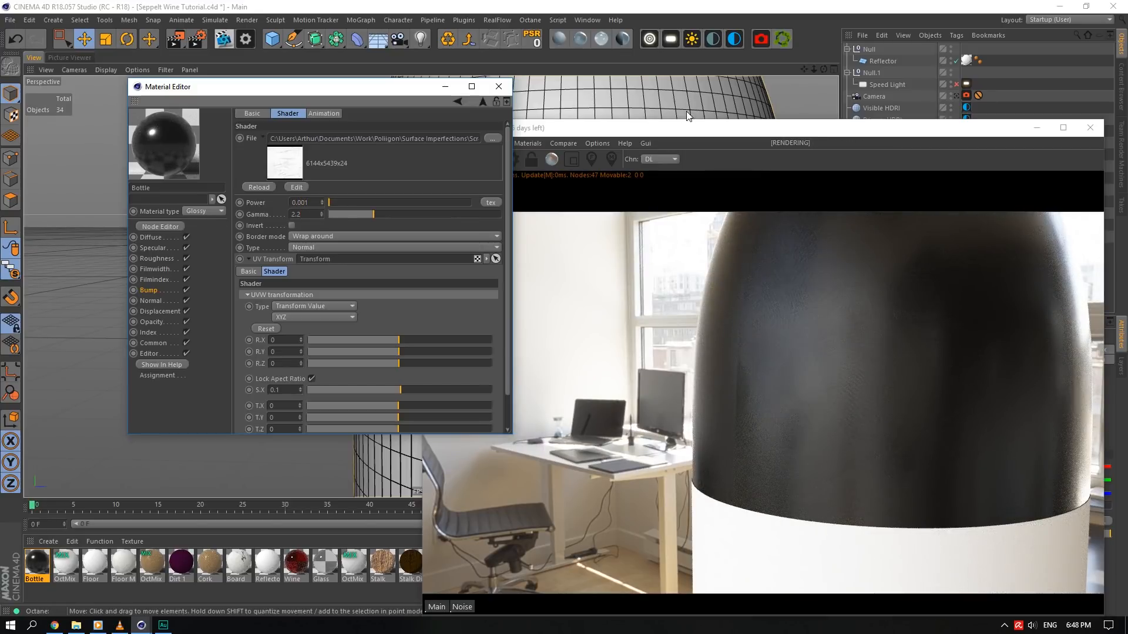
# - Open the Bottle material's node graph and add an Image Texture node with copied Transform and Texture Projection nodes connected
pyautogui.moveTo(823, 70); pyautogui.dragTo(724, 88)
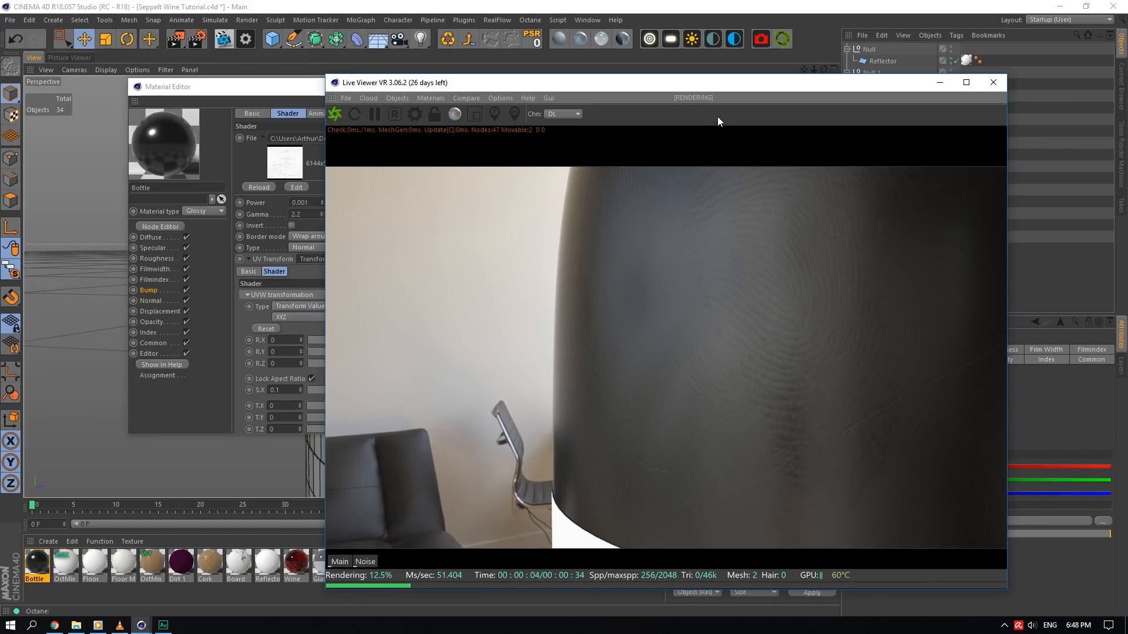
pyautogui.moveTo(814, 69); pyautogui.dragTo(911, 85)
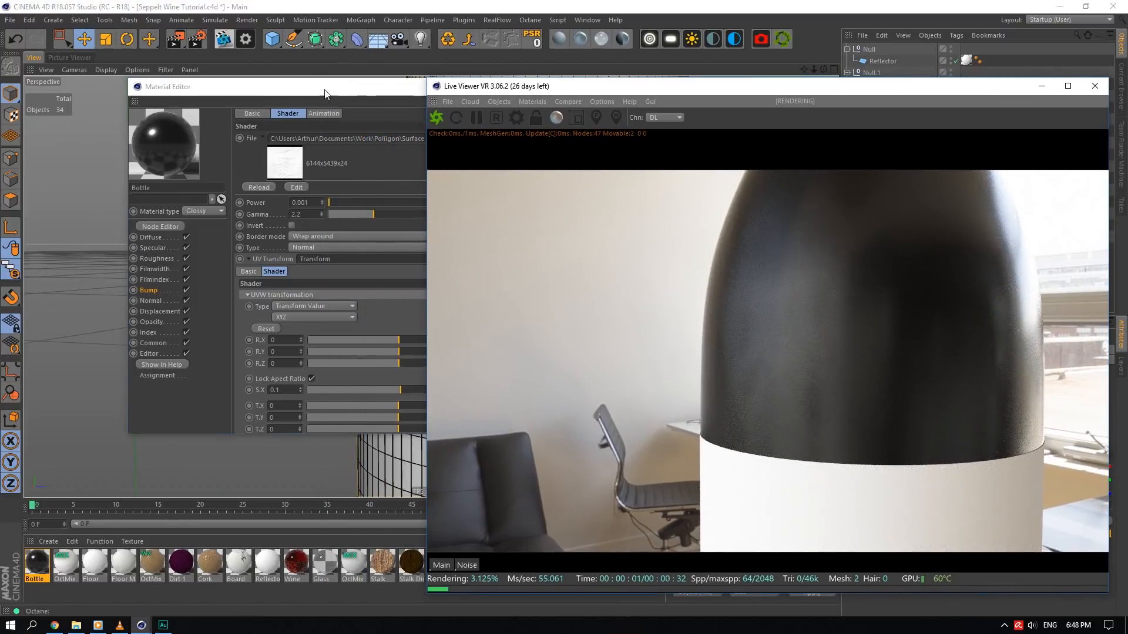
pyautogui.click(176, 221)
pyautogui.click(182, 227)
pyautogui.moveTo(488, 375); pyautogui.dragTo(615, 324)
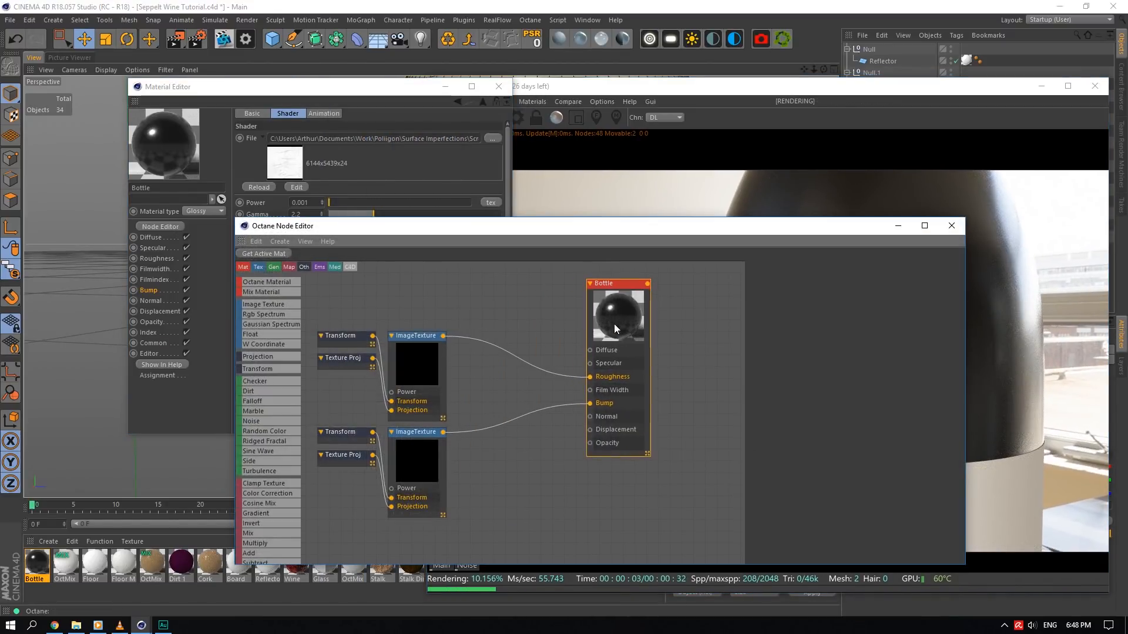
pyautogui.moveTo(544, 441); pyautogui.dragTo(542, 564, button='middle')
pyautogui.moveTo(281, 306); pyautogui.dragTo(438, 355)
pyautogui.keyDown('ctrl'); pyautogui.moveTo(337, 392); pyautogui.dragTo(392, 428); pyautogui.keyUp('ctrl')
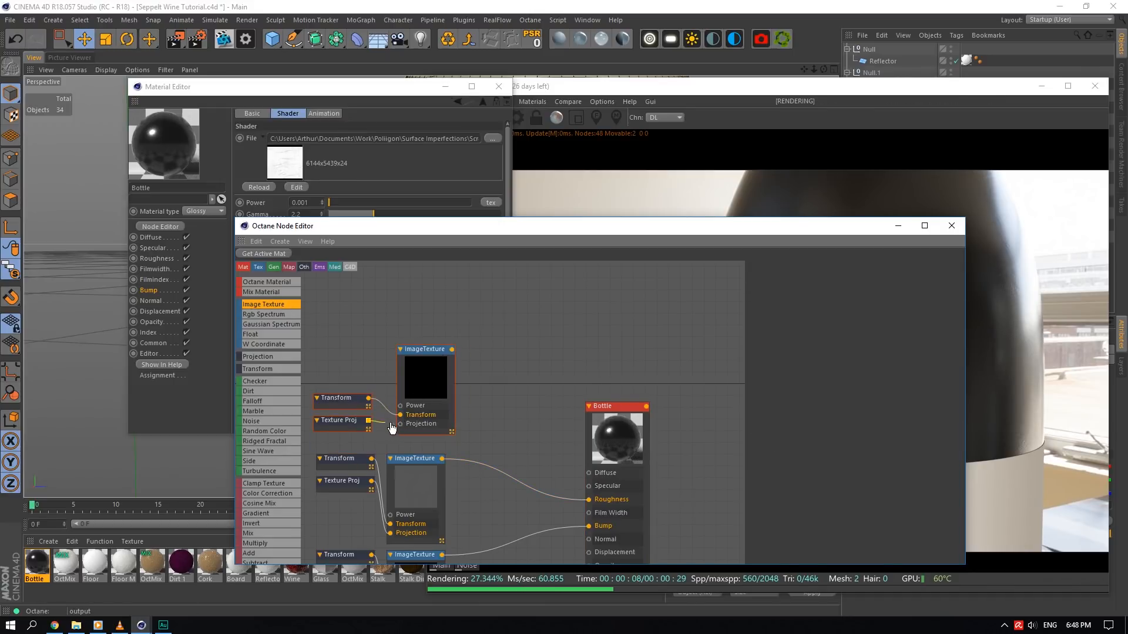
# - Set the copied Transform's X and Y offsets to 0 and connect the new image texture to the Bottle's Roughness
pyautogui.click(355, 403)
pyautogui.click(793, 403)
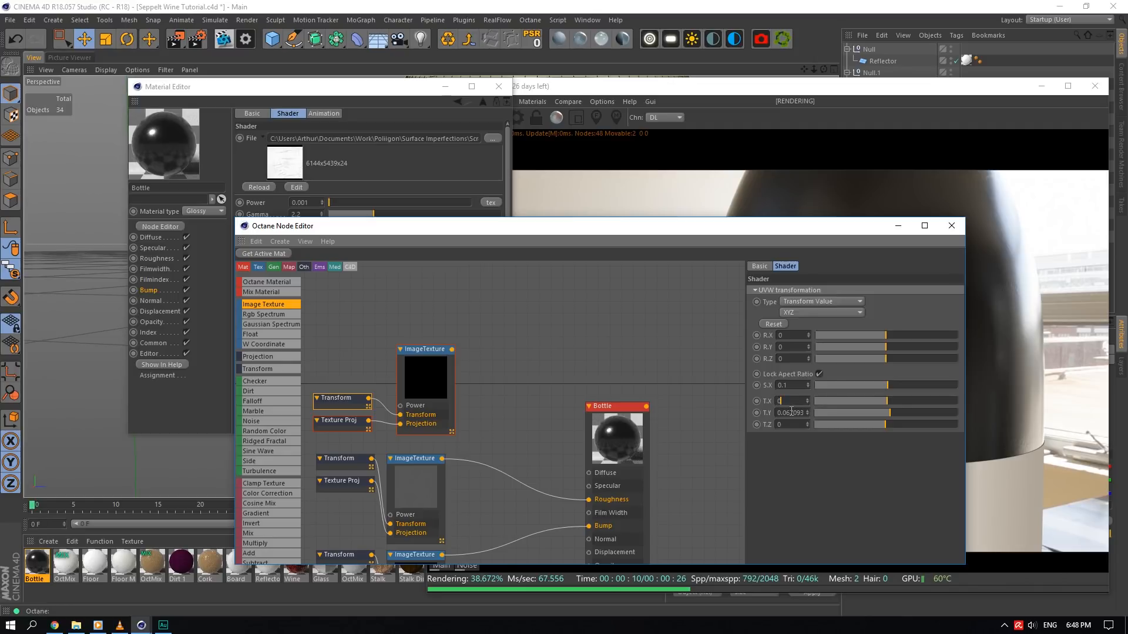
pyautogui.click(792, 412)
pyautogui.write('0')
pyautogui.moveTo(452, 350); pyautogui.dragTo(589, 499)
pyautogui.moveTo(653, 226); pyautogui.dragTo(357, 175)
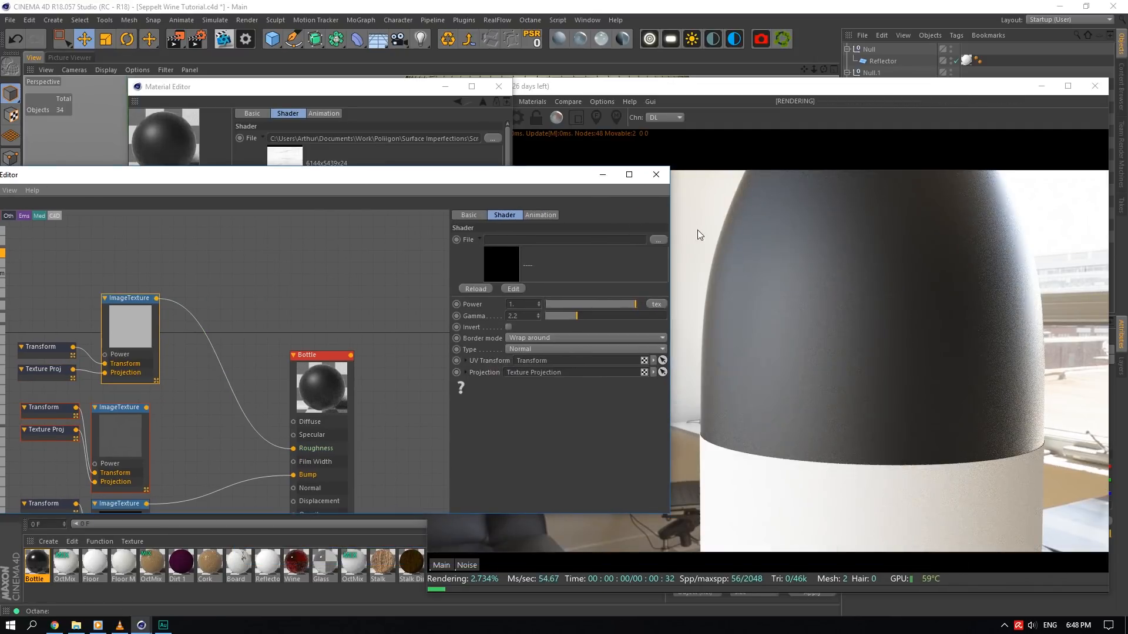
# - Load DirtWipes005_OVERLAY_VAR1_6K.jpg from the Dirt Wipes 005 folder into the new image texture
pyautogui.click(658, 240)
pyautogui.click(352, 166)
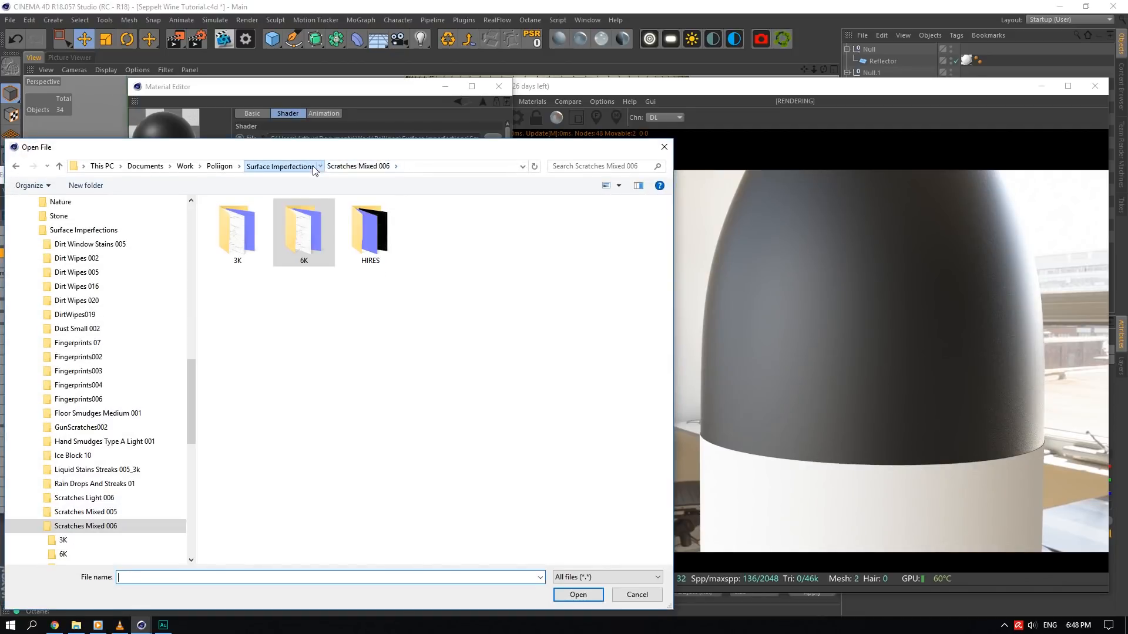
pyautogui.click(280, 166)
pyautogui.doubleClick(368, 232)
pyautogui.click(304, 232)
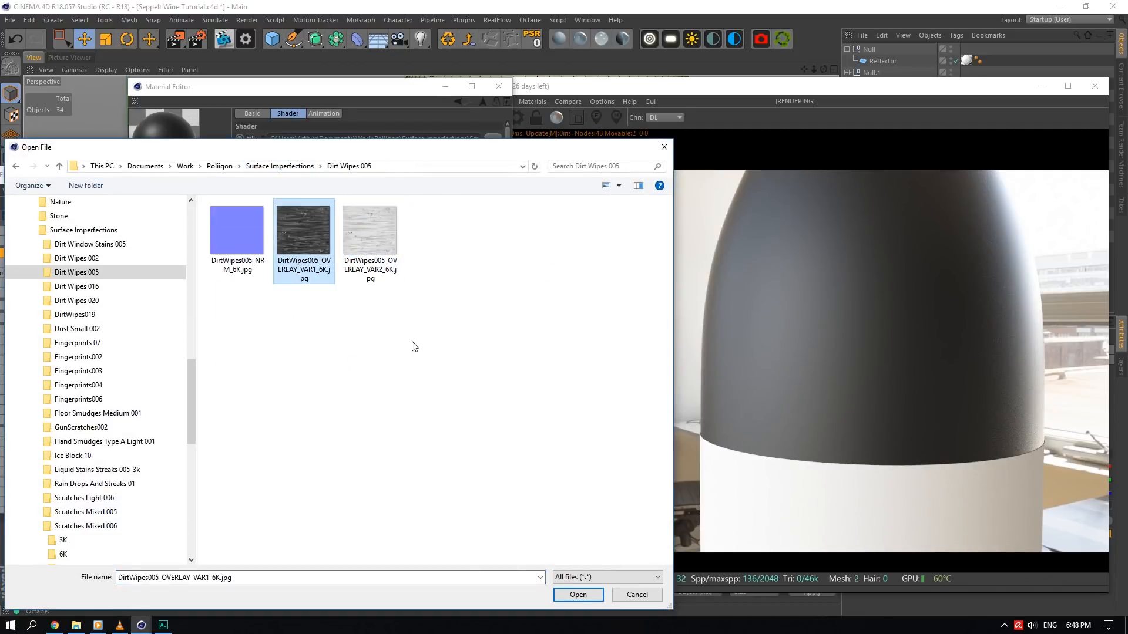
pyautogui.click(576, 595)
pyautogui.click(580, 354)
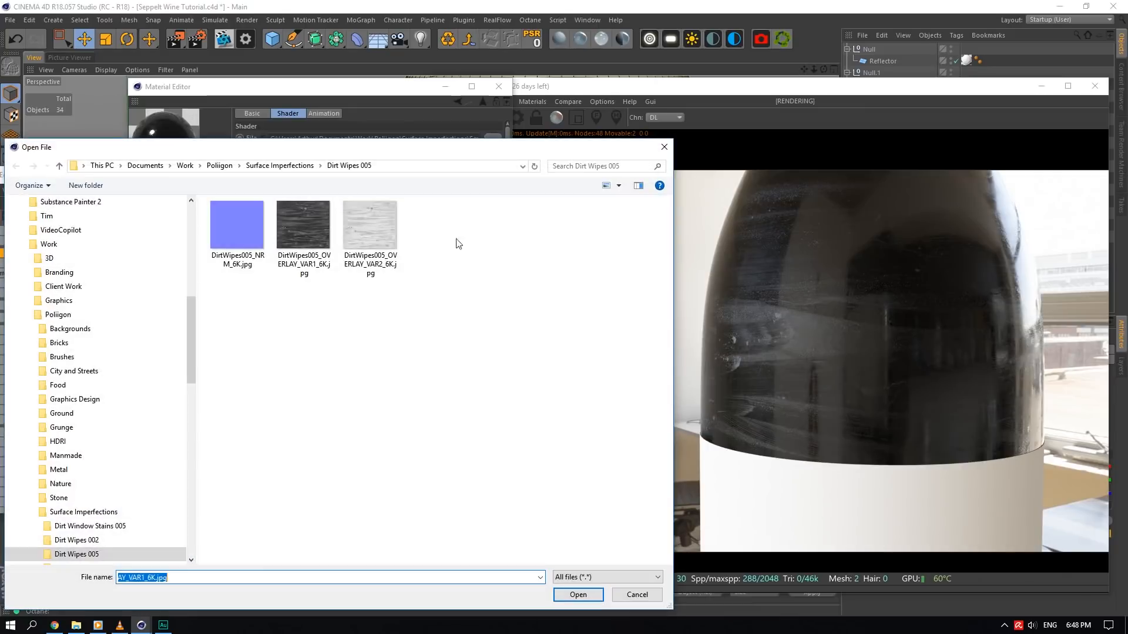
# - Replace the new texture's image with DirtWipes005_OVERLAY_VAR2_6K.jpg, without copying it to the project, and reduce its intensity
pyautogui.click(368, 231)
pyautogui.click(575, 594)
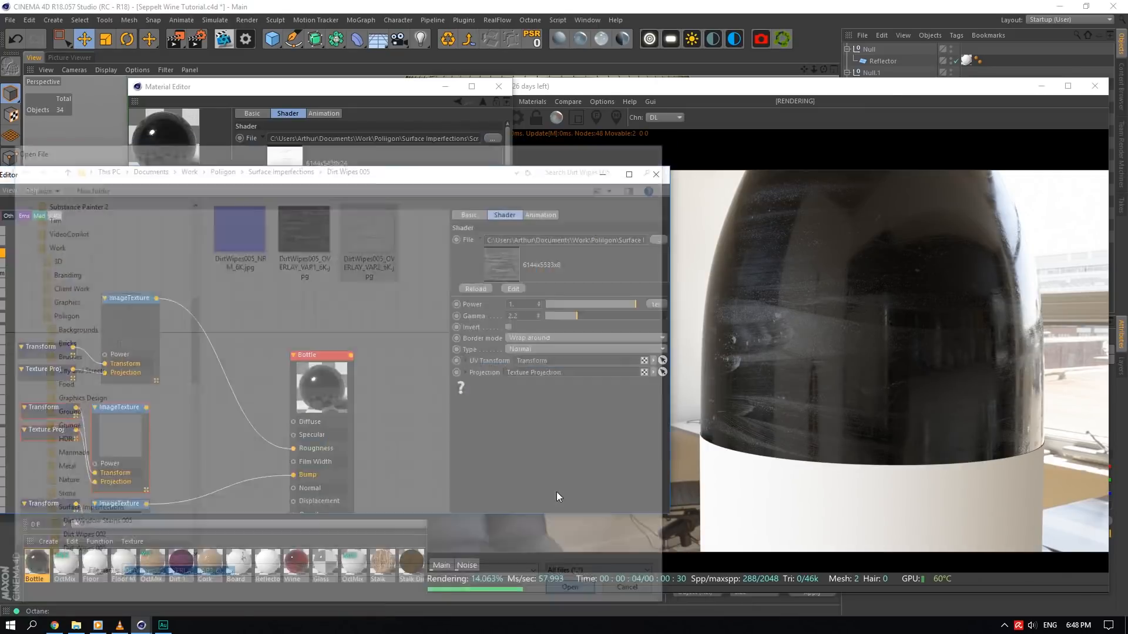
pyautogui.click(630, 354)
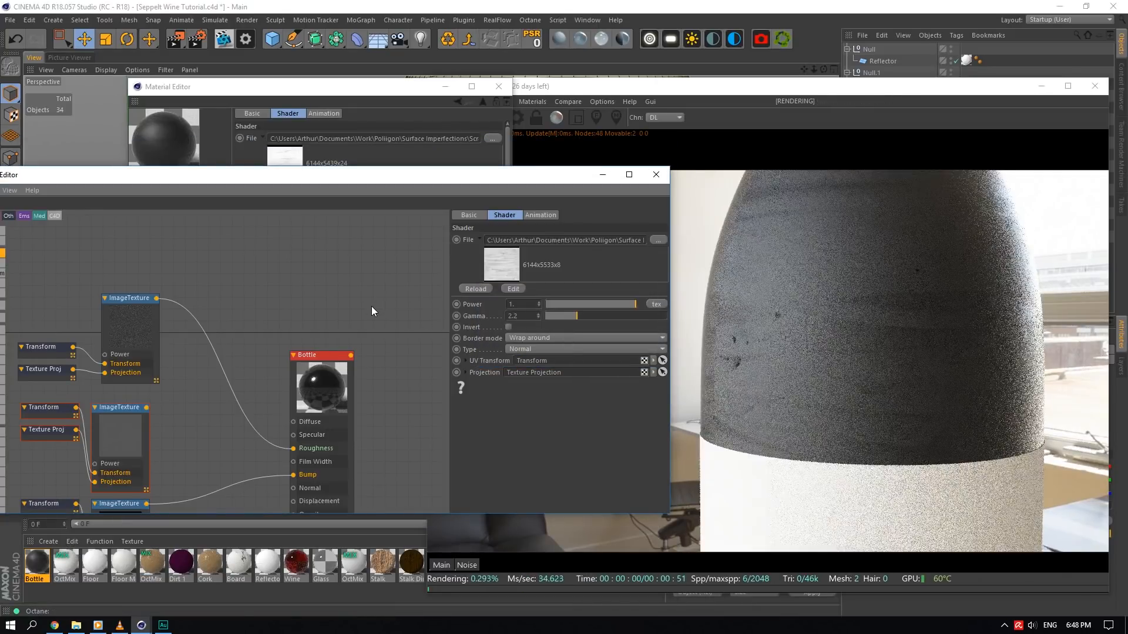
pyautogui.moveTo(572, 316)
pyautogui.mouseDown()
pyautogui.moveTo(607, 303)
pyautogui.moveTo(582, 302)
pyautogui.mouseUp()
# - Move the Bottle node away from the textures and insert an Add node between the dirt wipes texture and the Bottle's Roughness
pyautogui.moveTo(323, 389); pyautogui.dragTo(422, 348)
pyautogui.moveTo(287, 333); pyautogui.dragTo(350, 327, button='middle')
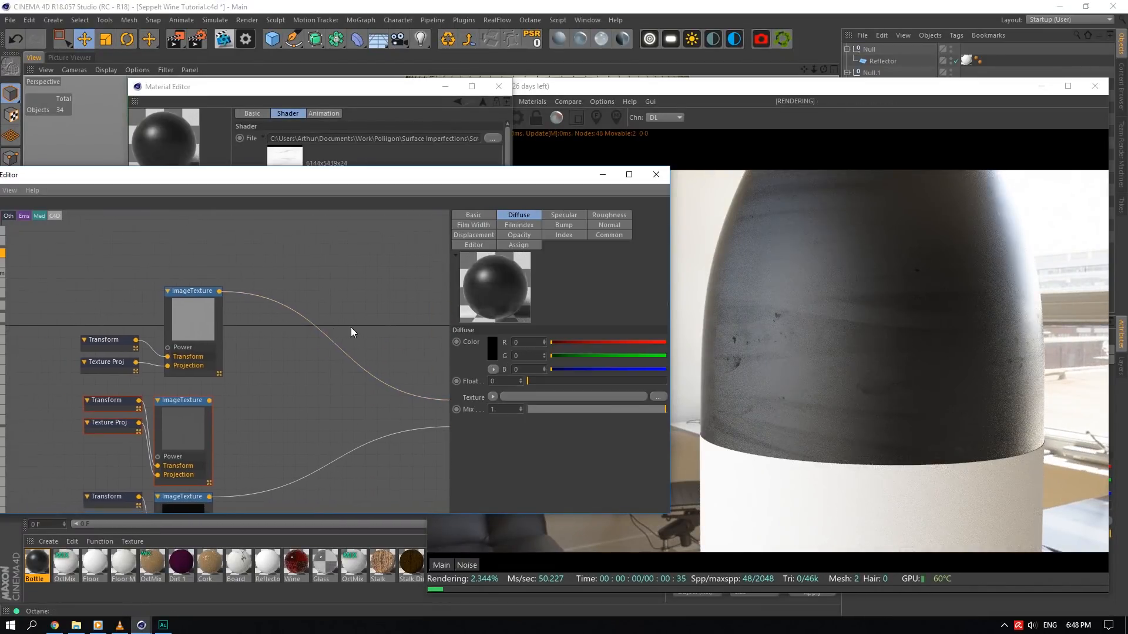
pyautogui.scroll(-4, 332, 326)
pyautogui.moveTo(323, 175); pyautogui.dragTo(473, 202)
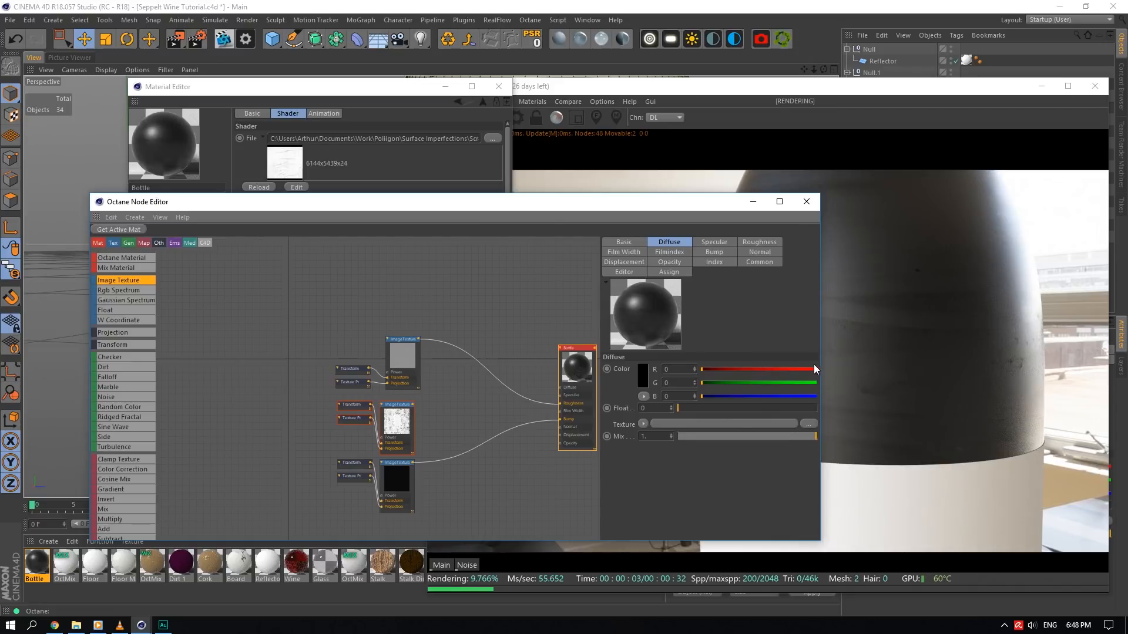
pyautogui.moveTo(819, 365); pyautogui.dragTo(660, 364)
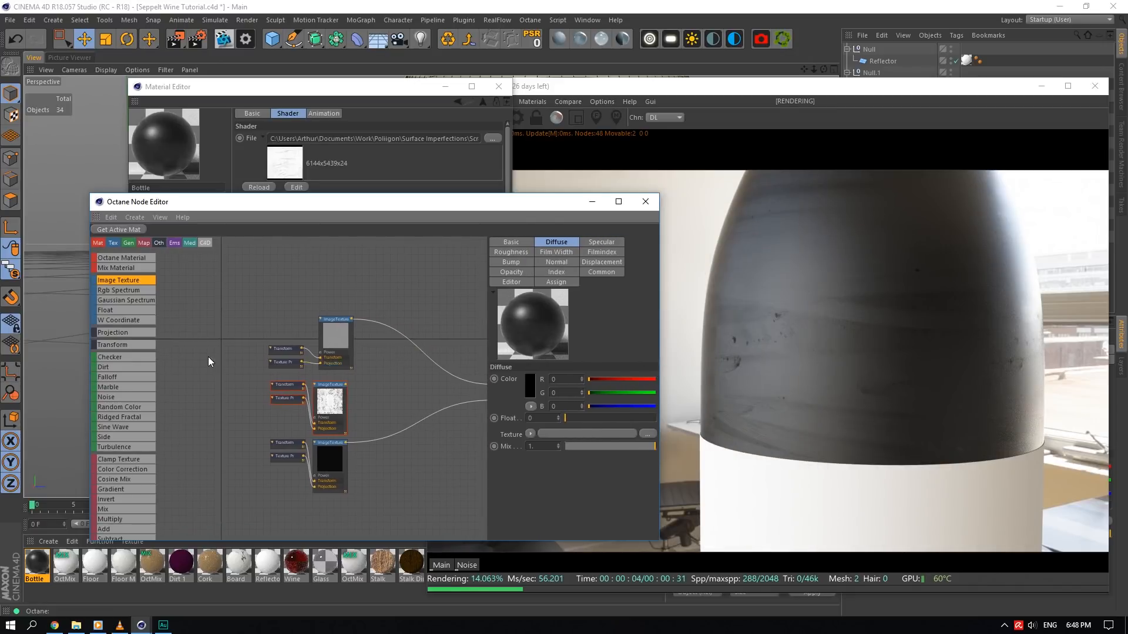
pyautogui.scroll(4, 418, 376)
pyautogui.moveTo(414, 376); pyautogui.dragTo(294, 397, button='middle')
pyautogui.scroll(1, 364, 372)
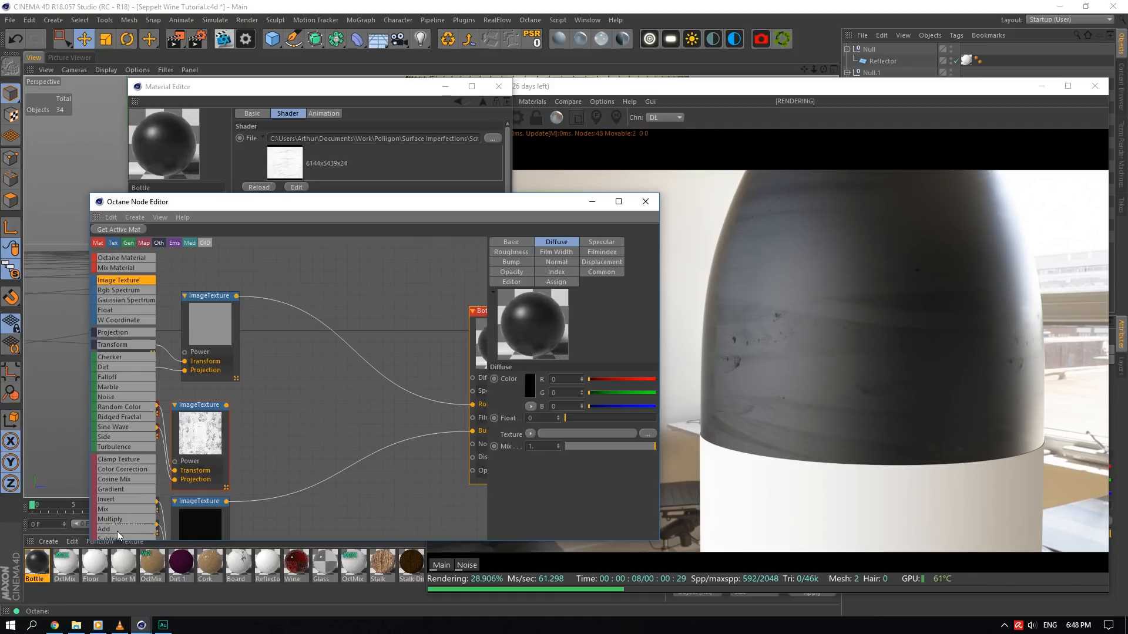
pyautogui.moveTo(115, 528); pyautogui.dragTo(351, 347)
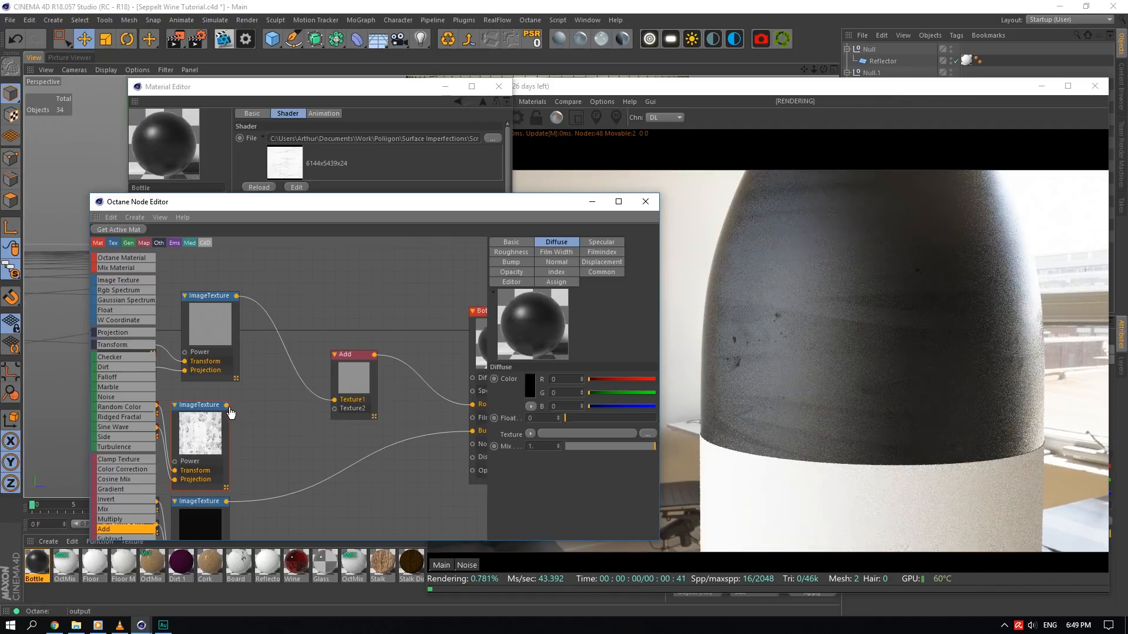
# - Connect the dirt wipes texture to the Add node's Texture2 and lower the other roughness texture's power to about 0.11
pyautogui.moveTo(228, 407); pyautogui.dragTo(335, 410)
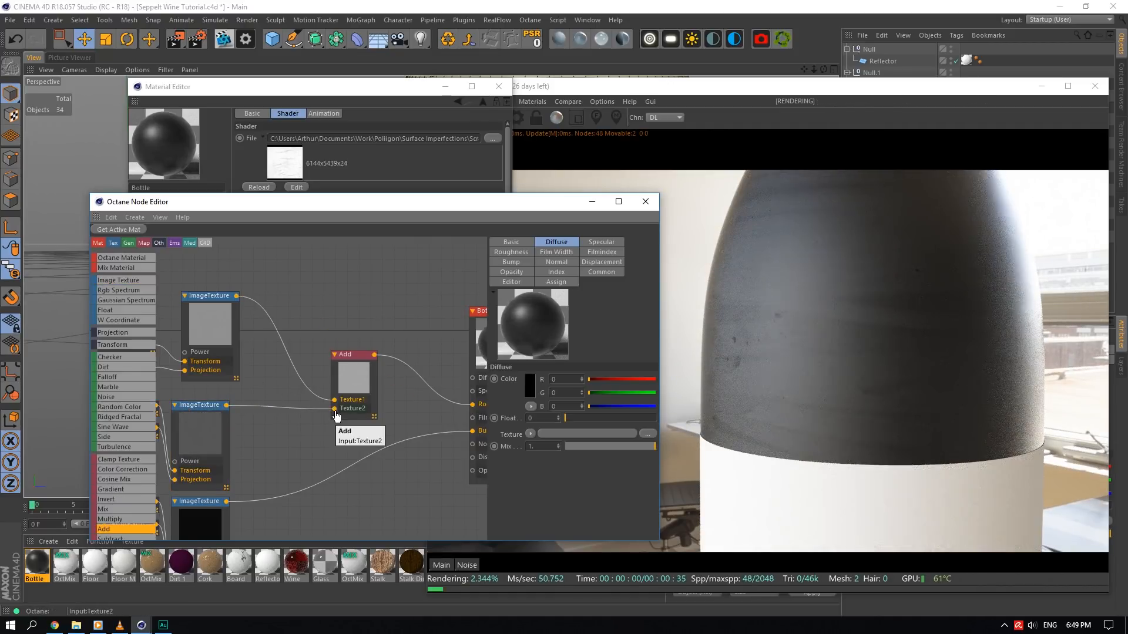
pyautogui.click(209, 323)
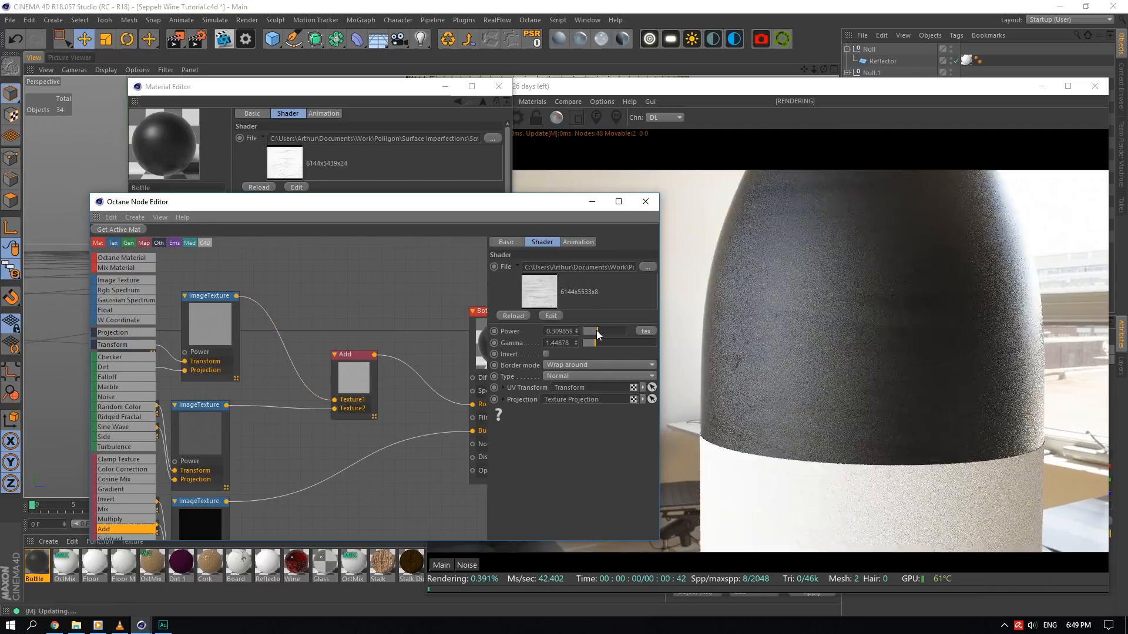
pyautogui.moveTo(597, 330); pyautogui.dragTo(586, 334)
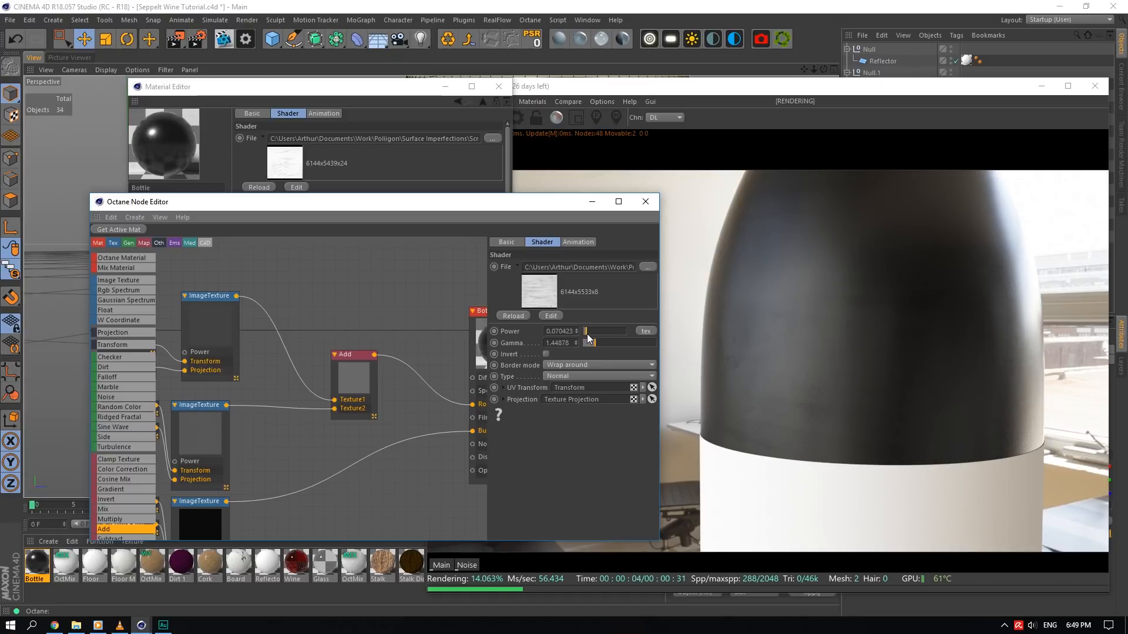
pyautogui.moveTo(587, 332); pyautogui.dragTo(590, 332)
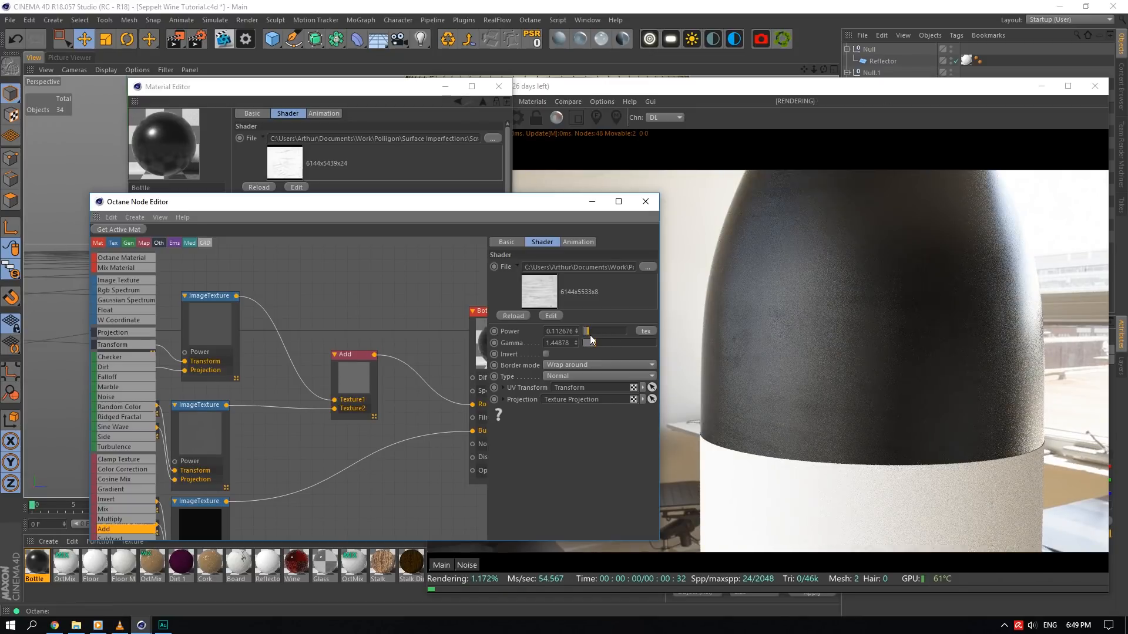
pyautogui.click(646, 202)
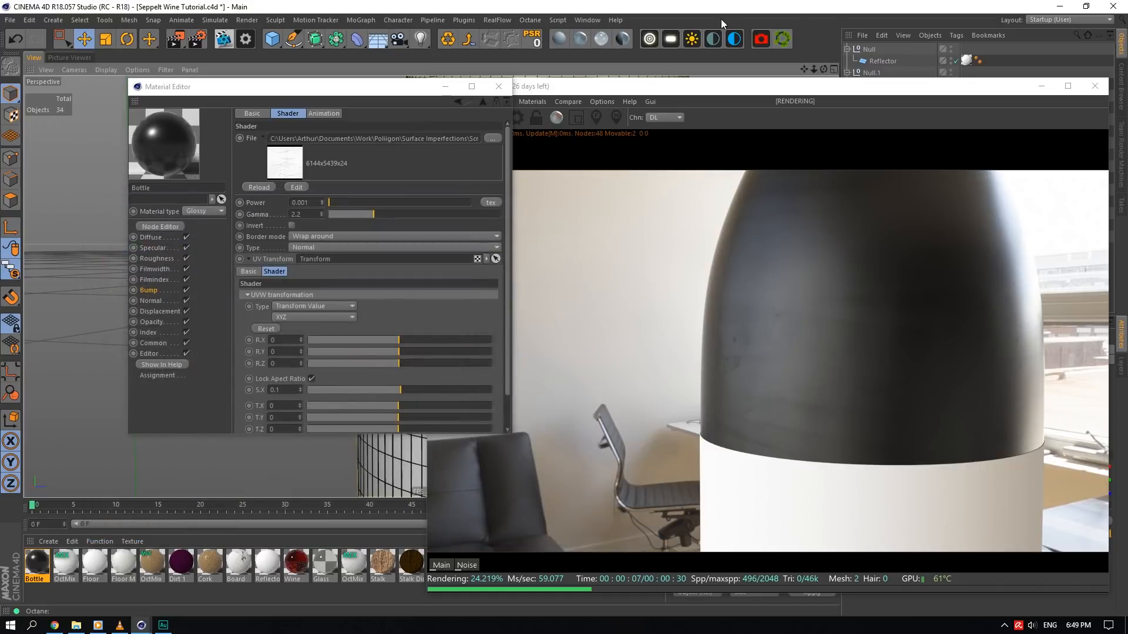
# - Create an Octane Mix material and an Octane Diffuse material, and name the diffuse one Dirt2
pyautogui.click(614, 41)
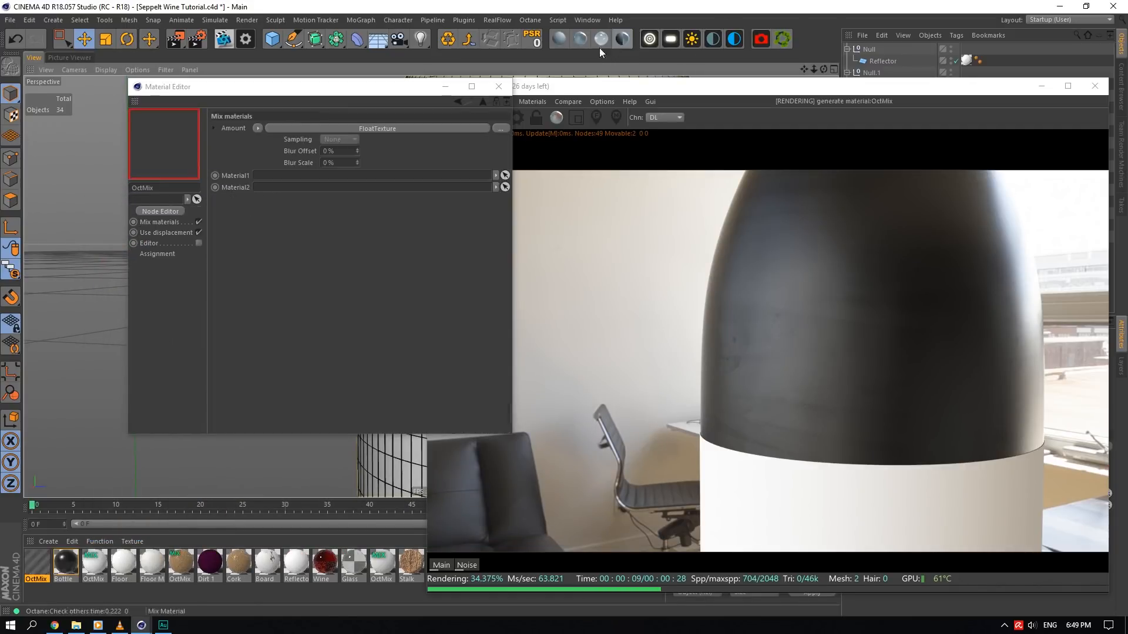
pyautogui.click(557, 39)
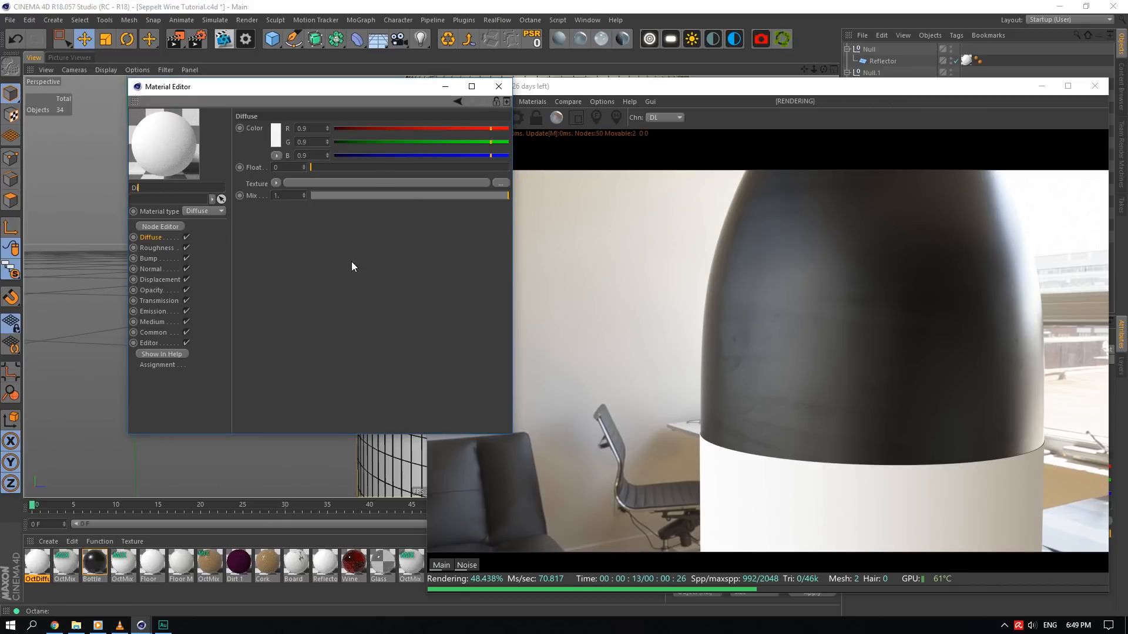
pyautogui.write('rt2')
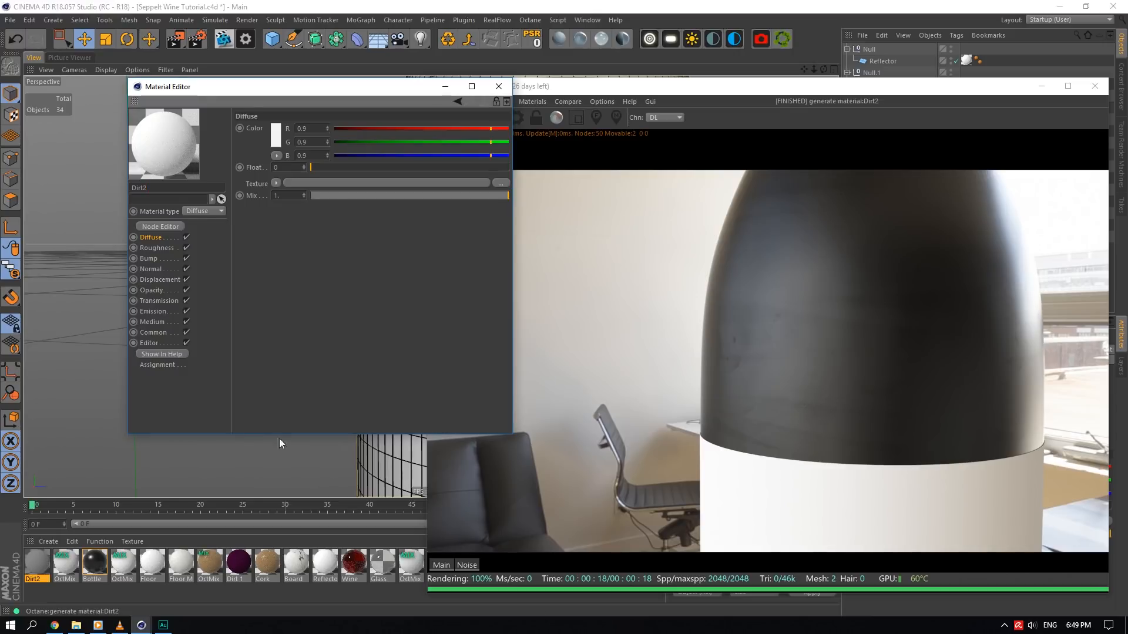
# - Set the Mix material's Material1 to Dirt2 and Material2 to Bottle, and apply the mix to the bottle
pyautogui.click(34, 565)
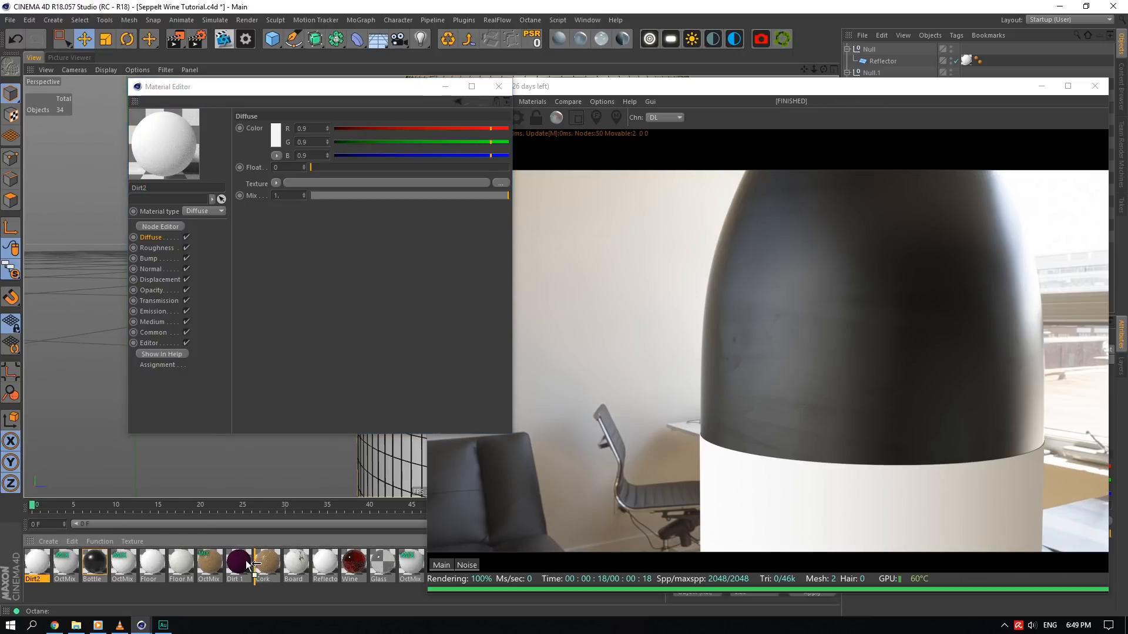
pyautogui.moveTo(246, 561); pyautogui.dragTo(56, 571)
pyautogui.click(35, 564)
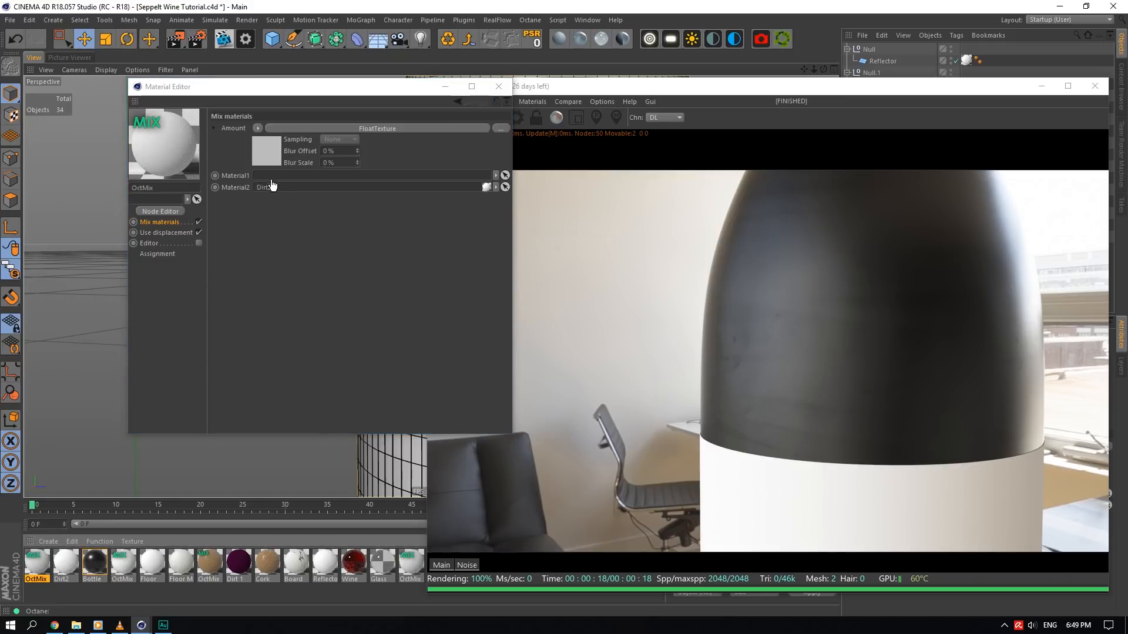
pyautogui.moveTo(272, 185); pyautogui.dragTo(276, 175)
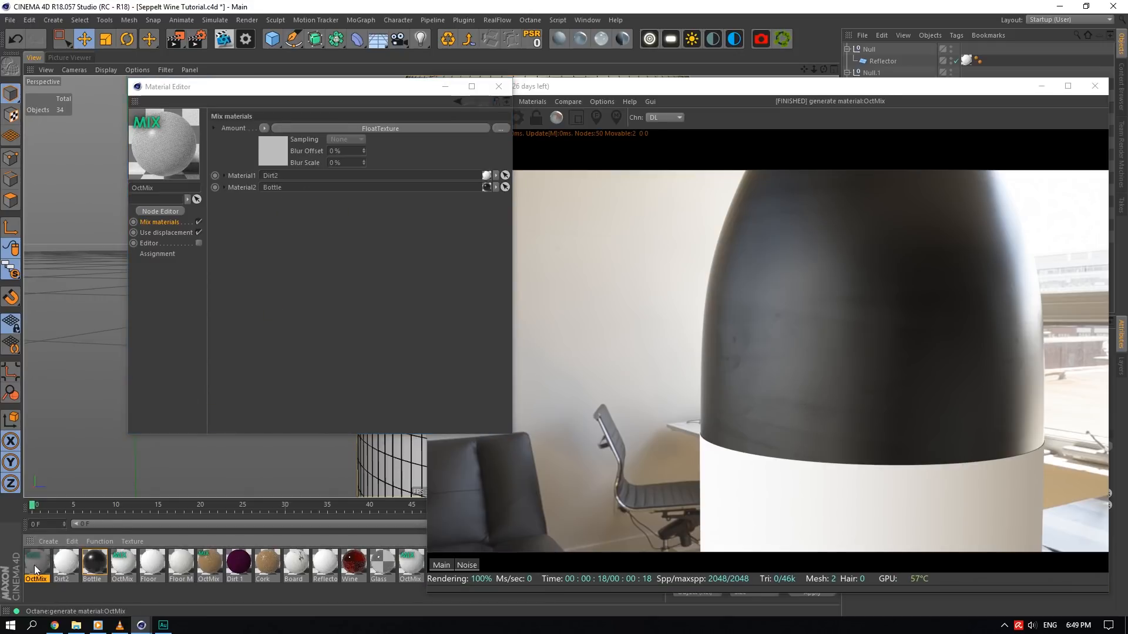
# - Use an ImageTexture for the mix amount and load the dirt wipes image from the Dirt Wipes 002 folder without copying it to the project
pyautogui.click(264, 128)
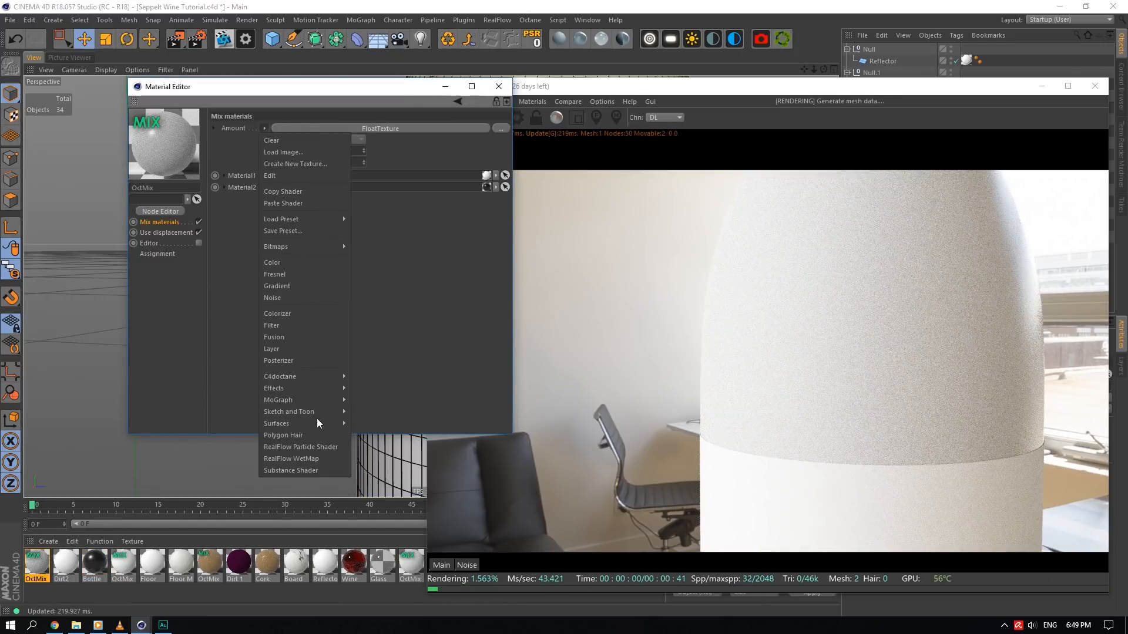
pyautogui.moveTo(292, 373)
pyautogui.click(371, 359)
pyautogui.click(278, 151)
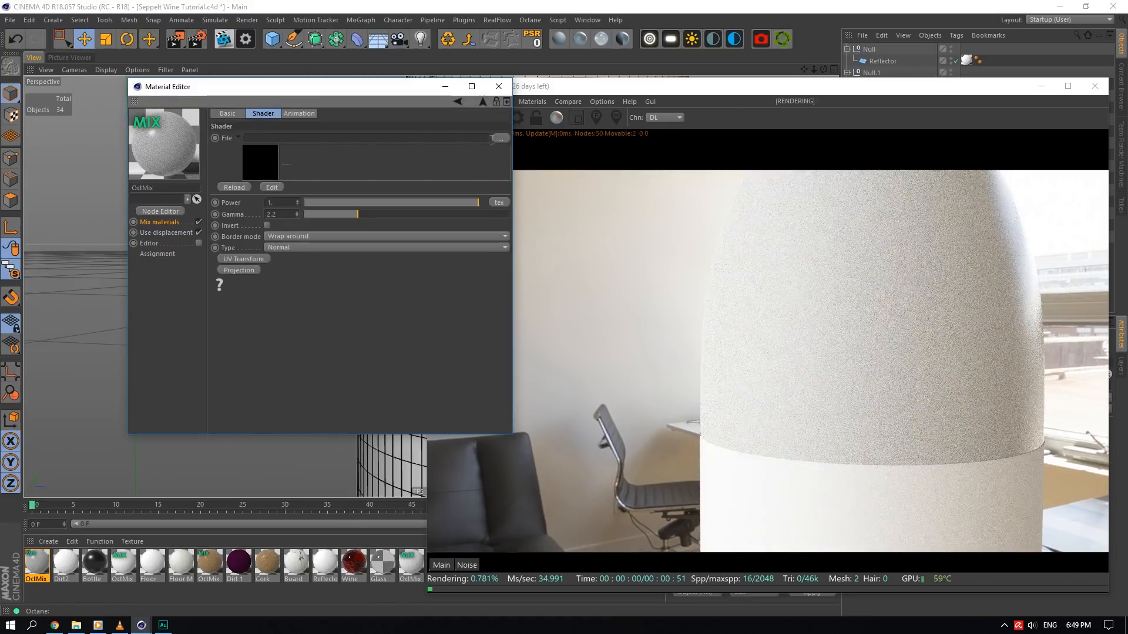
pyautogui.click(500, 139)
pyautogui.click(409, 124)
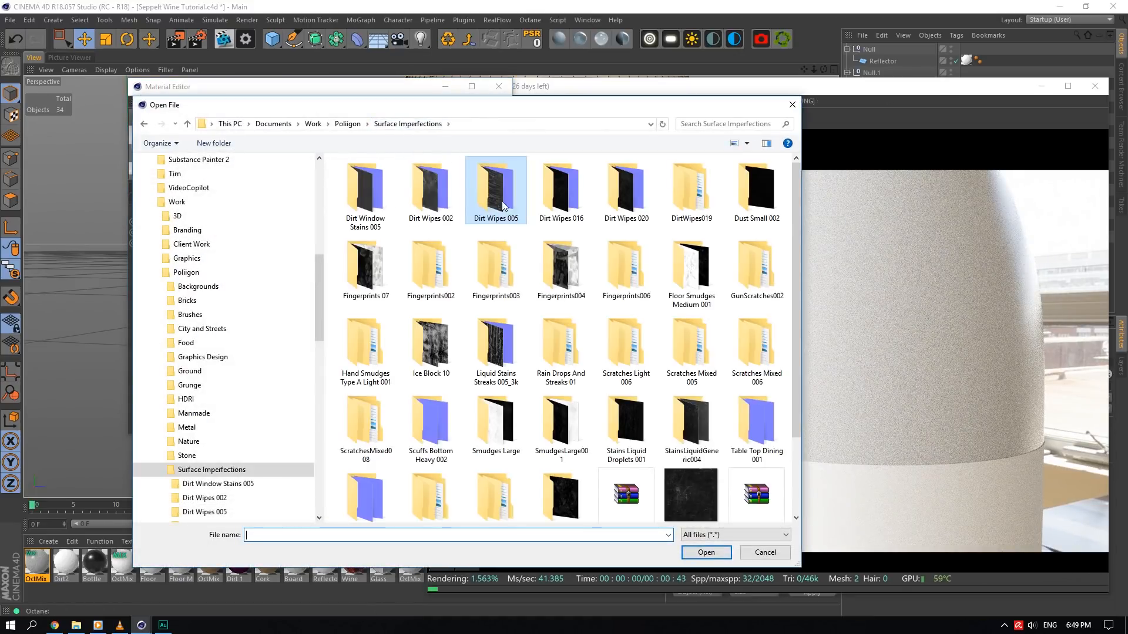
pyautogui.doubleClick(441, 193)
pyautogui.click(441, 192)
pyautogui.click(706, 552)
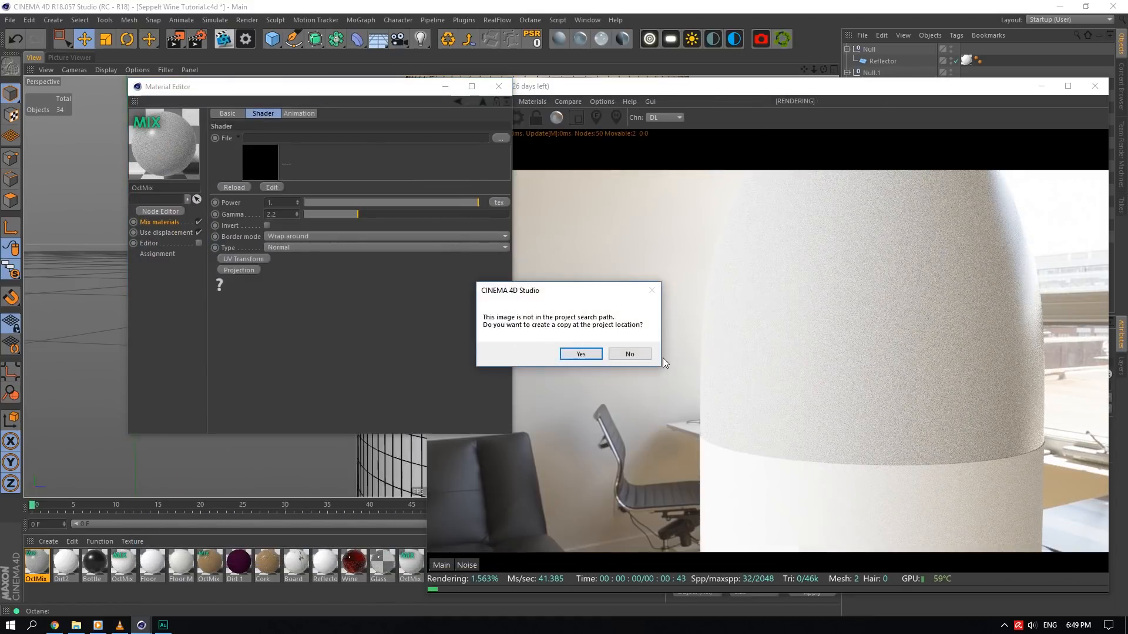
pyautogui.click(581, 355)
# - Add a UV Transform and a Texture Projection to the mix amount's dirt texture
pyautogui.click(229, 259)
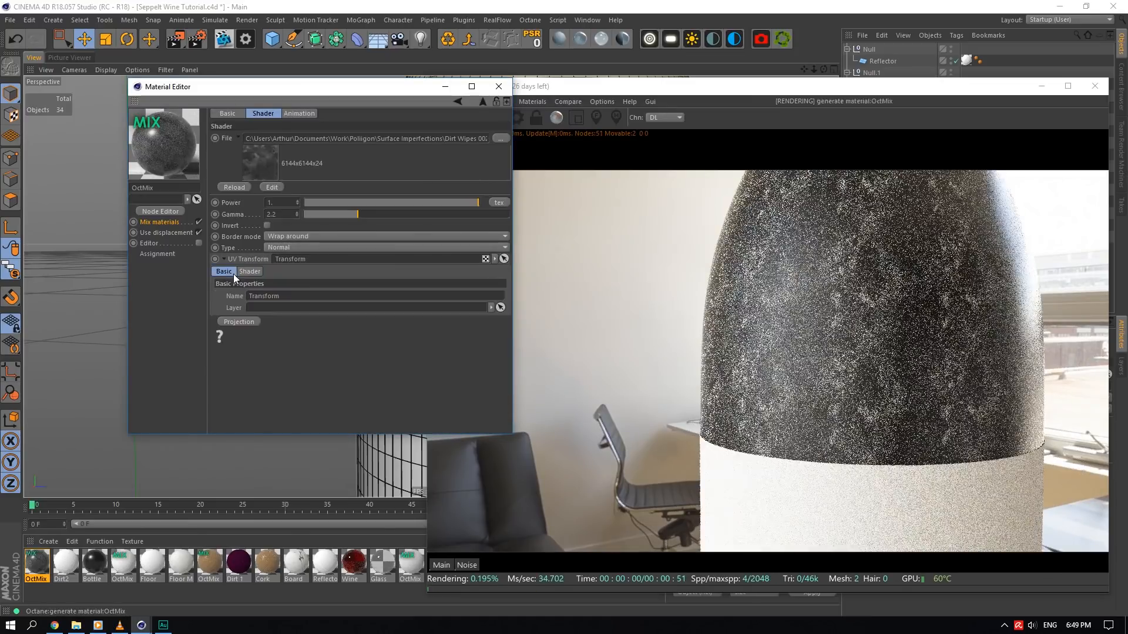
pyautogui.click(229, 260)
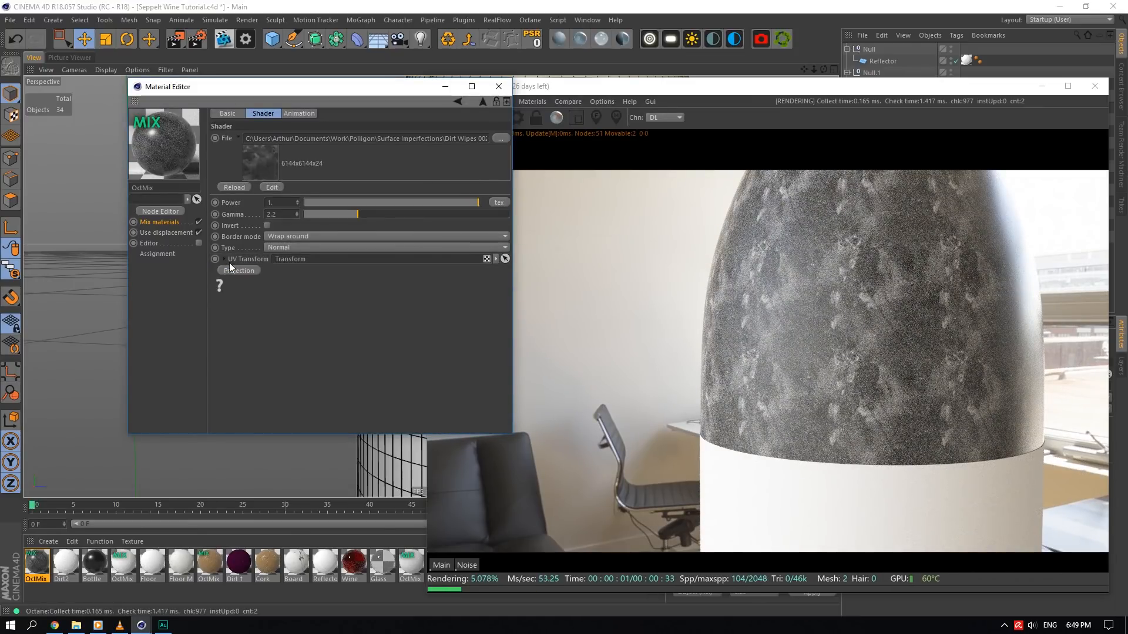
pyautogui.click(227, 270)
pyautogui.click(250, 283)
pyautogui.click(224, 270)
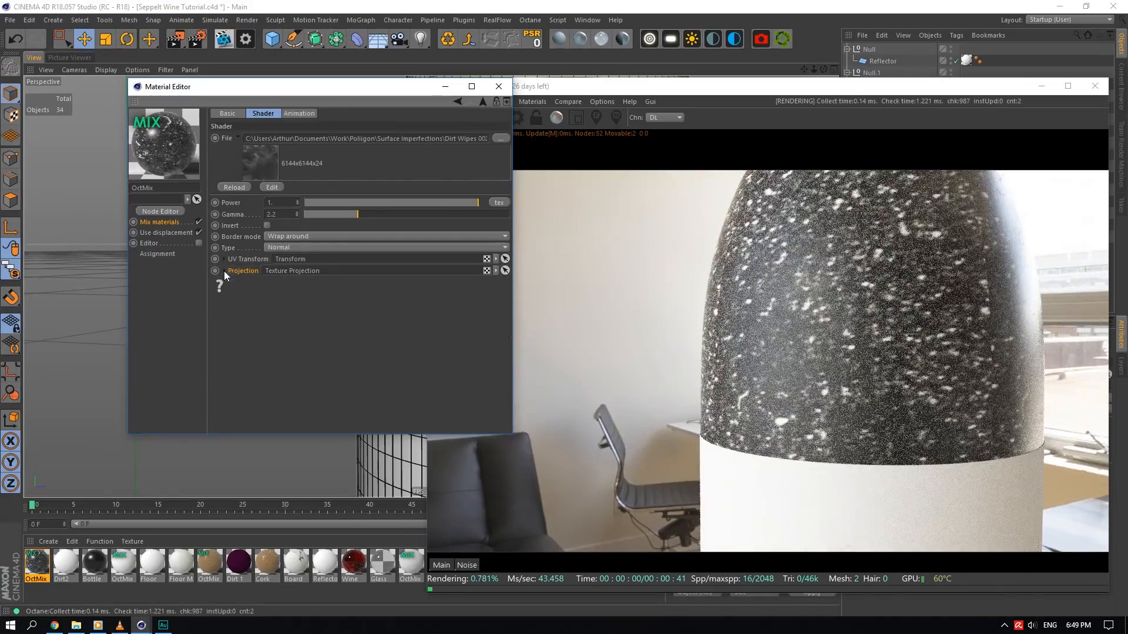
# - Lock the aspect ratio in the dirt texture's UV Transform and set its scale to 0.1
pyautogui.click(224, 259)
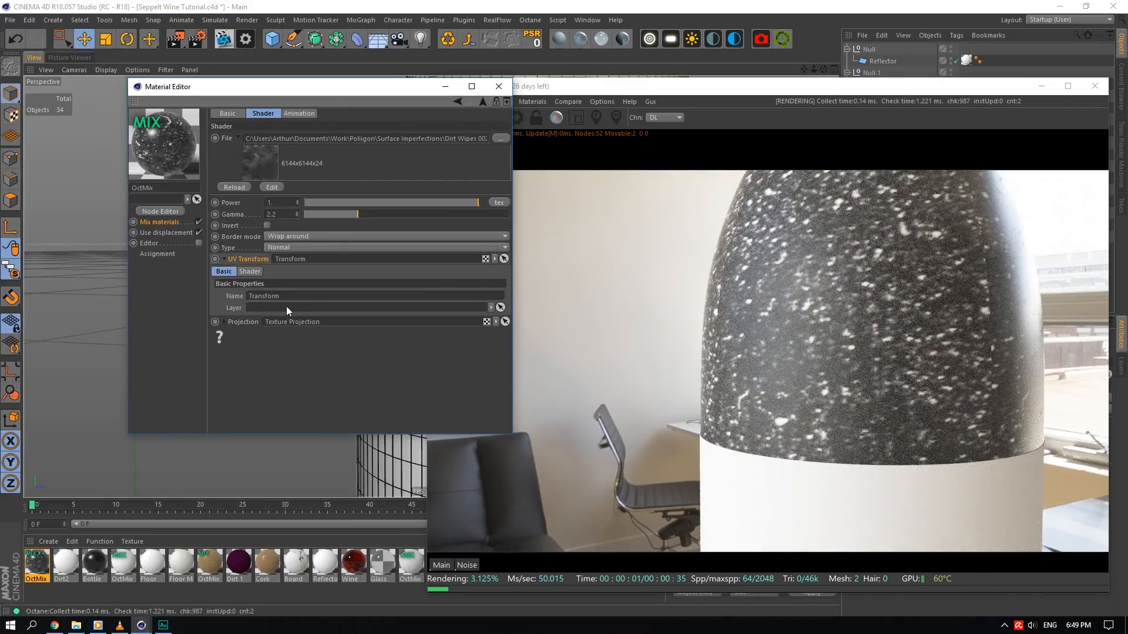
pyautogui.click(249, 271)
pyautogui.click(284, 379)
pyautogui.doubleClick(265, 391)
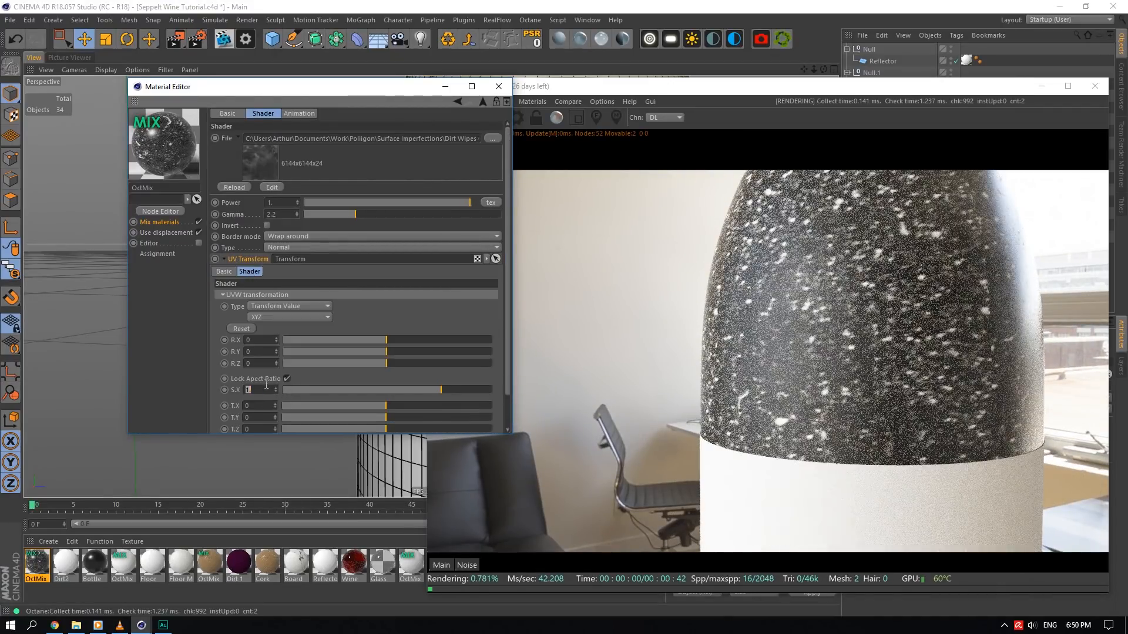
pyautogui.write('0.1')
pyautogui.click(257, 355)
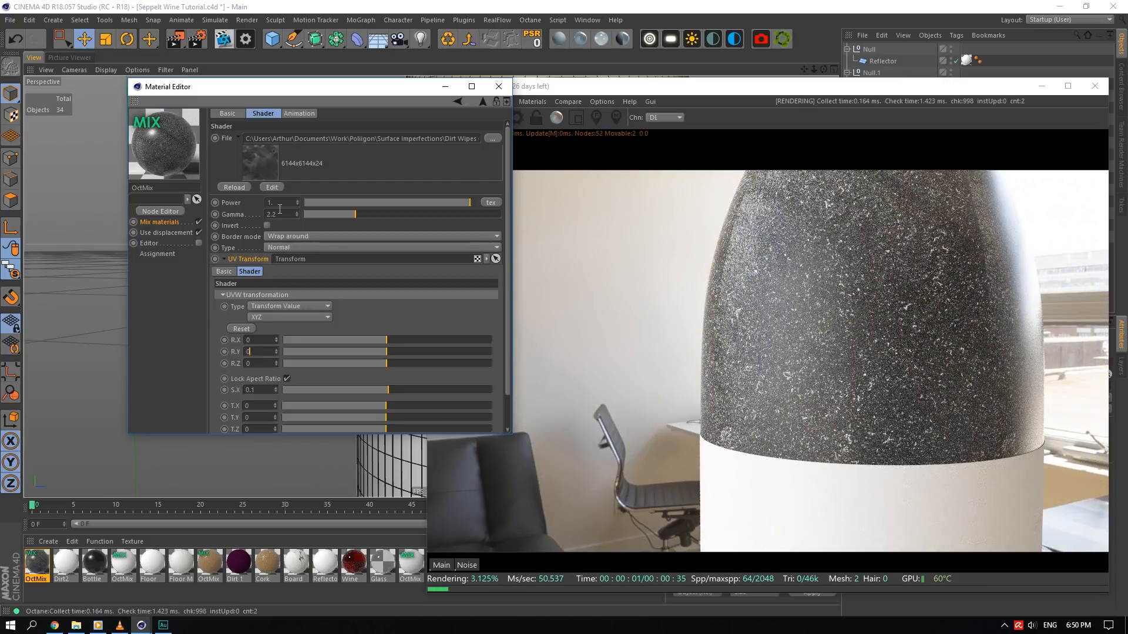
# - Set the mix amount texture's power to 0.01 and save the project
pyautogui.press('BackSpace')
pyautogui.write('.01')
pyautogui.press('Return')
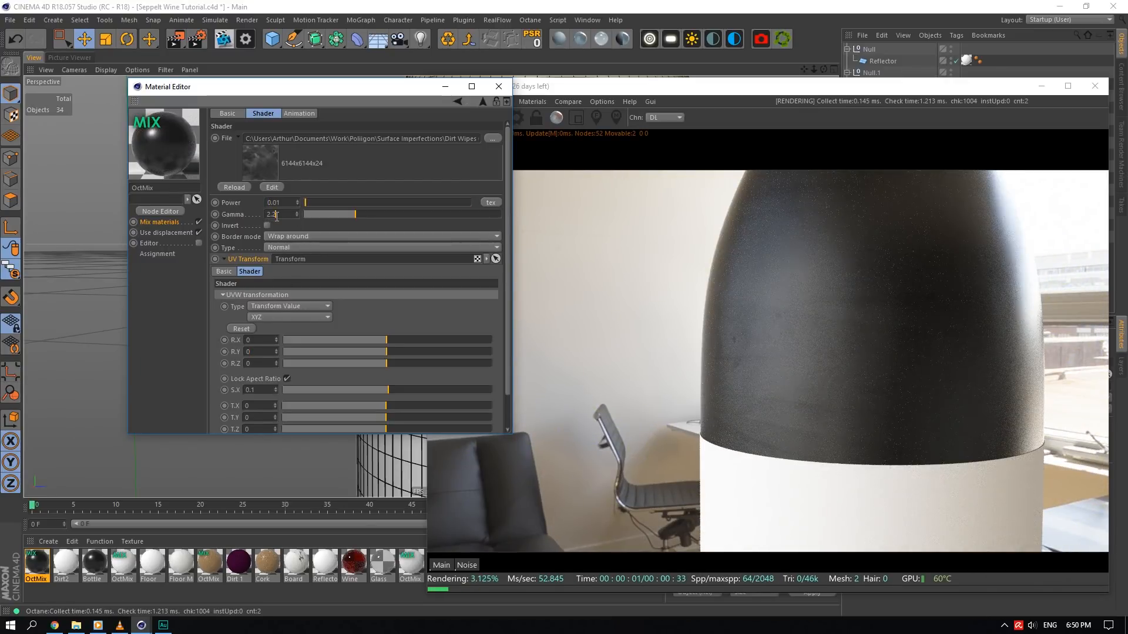
pyautogui.hotkey('ctrl', 's')
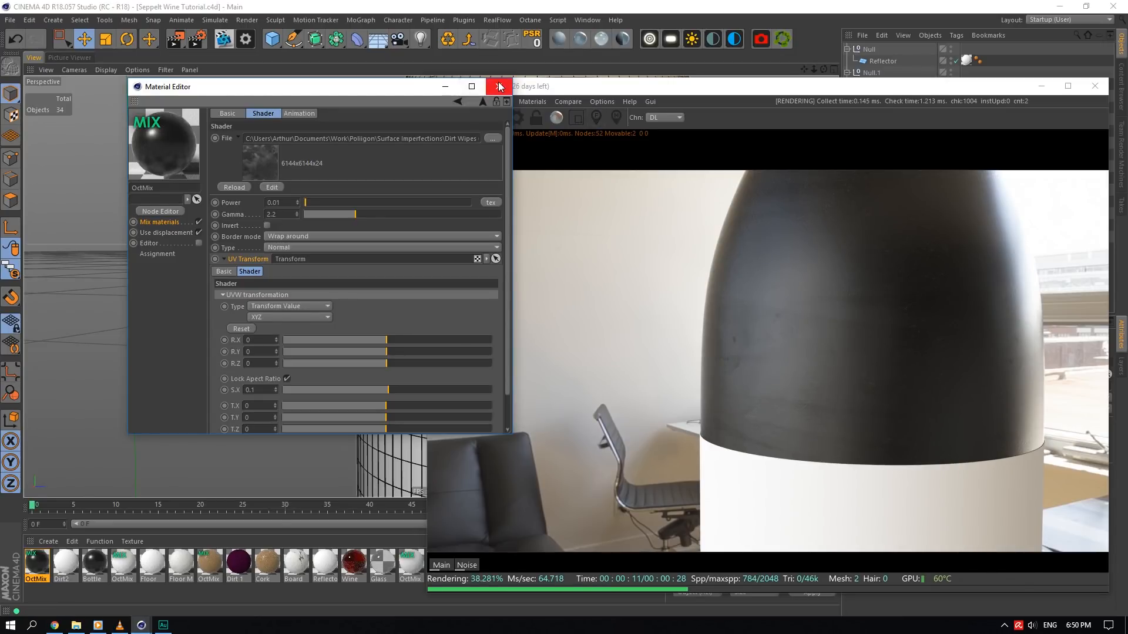
# - Inspect the dirt on the bottle's base and shoulder, and close the Material Editor and the Live Viewer
pyautogui.moveTo(805, 69); pyautogui.dragTo(829, 3)
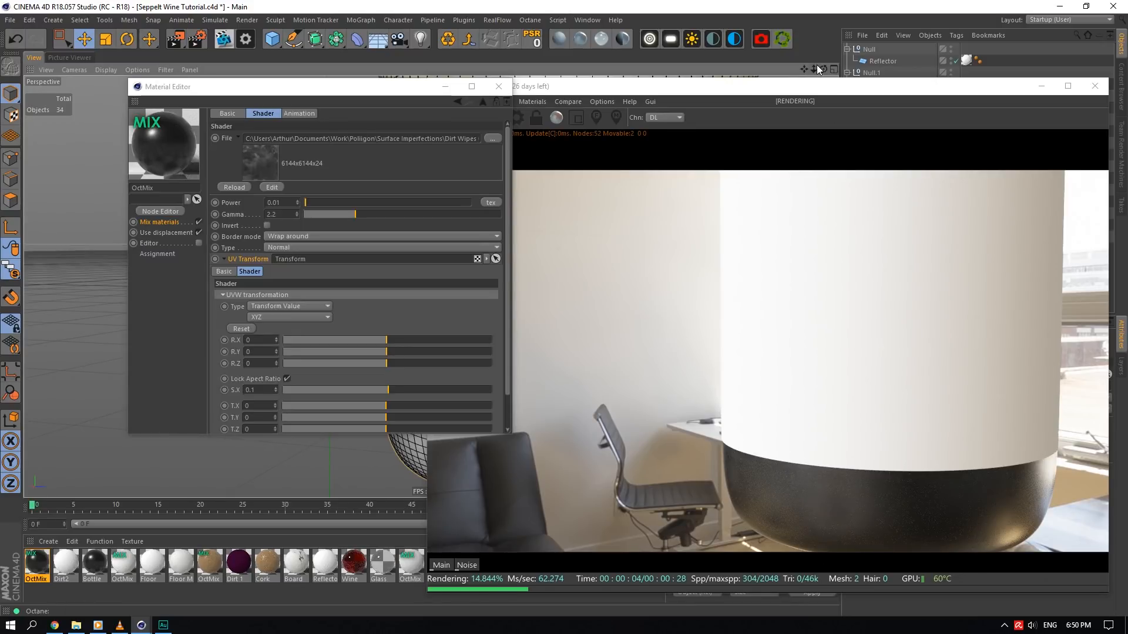
pyautogui.moveTo(804, 70); pyautogui.dragTo(792, 435)
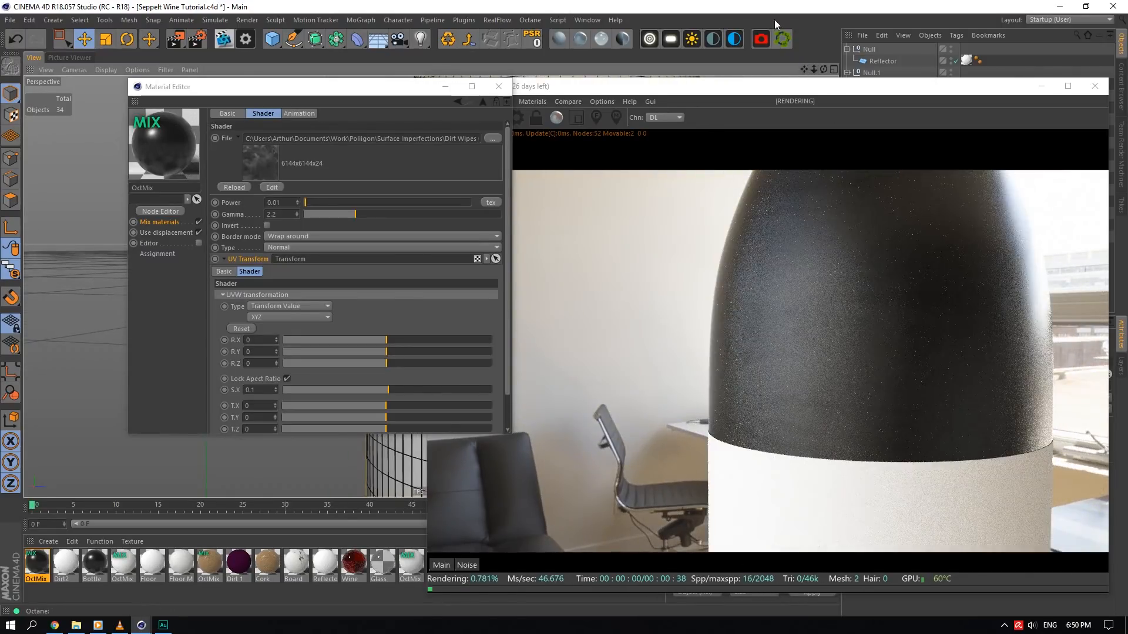
pyautogui.click(500, 86)
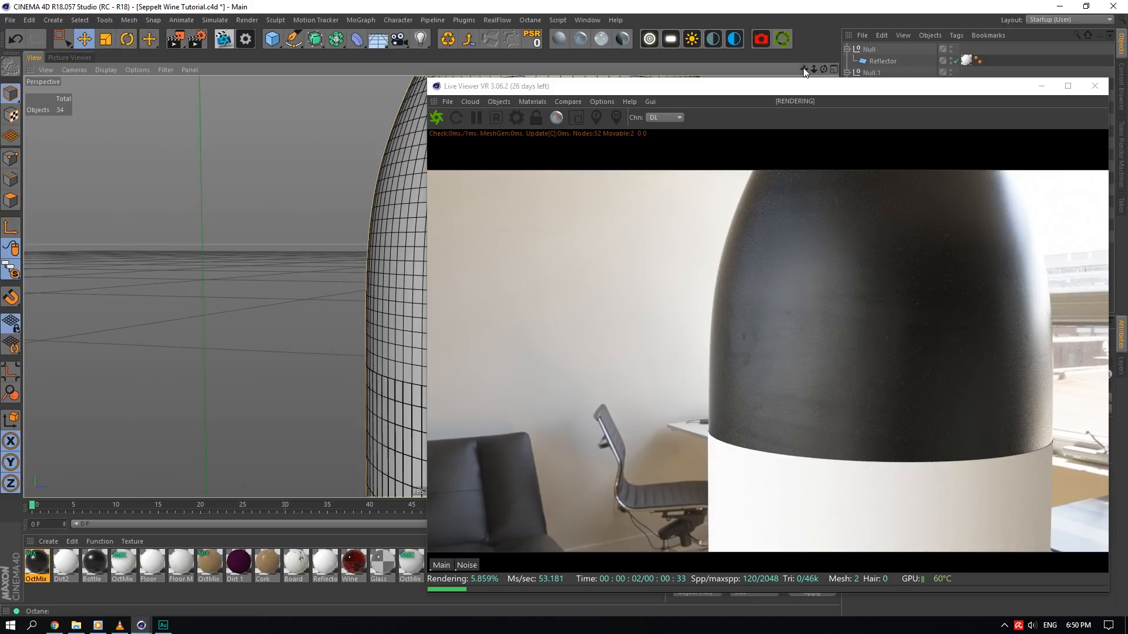
pyautogui.moveTo(804, 69); pyautogui.dragTo(616, 91)
pyautogui.click(906, 84)
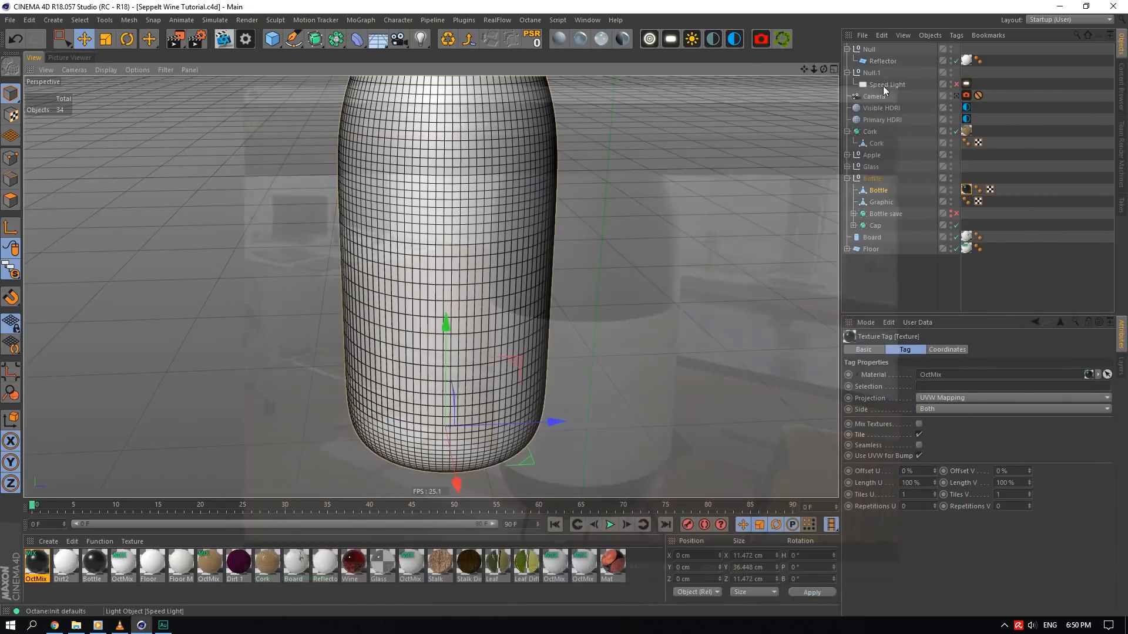
# - Restart the Live Viewer render and open the Assets folder inside Seppelt Wine Studio in File Explorer
pyautogui.click(76, 625)
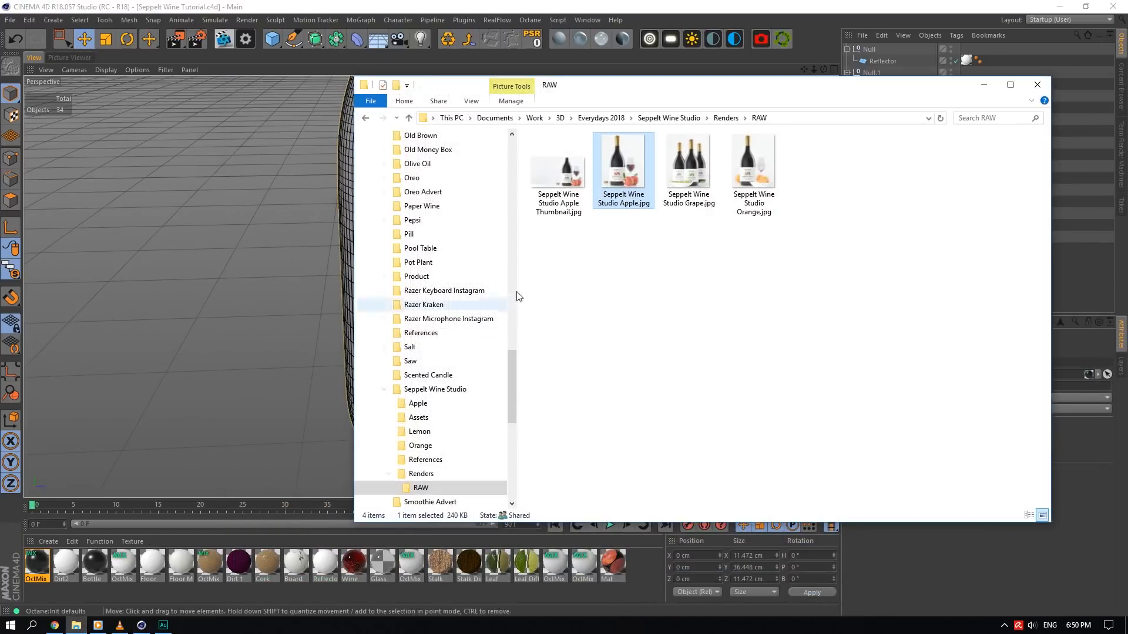
pyautogui.click(669, 118)
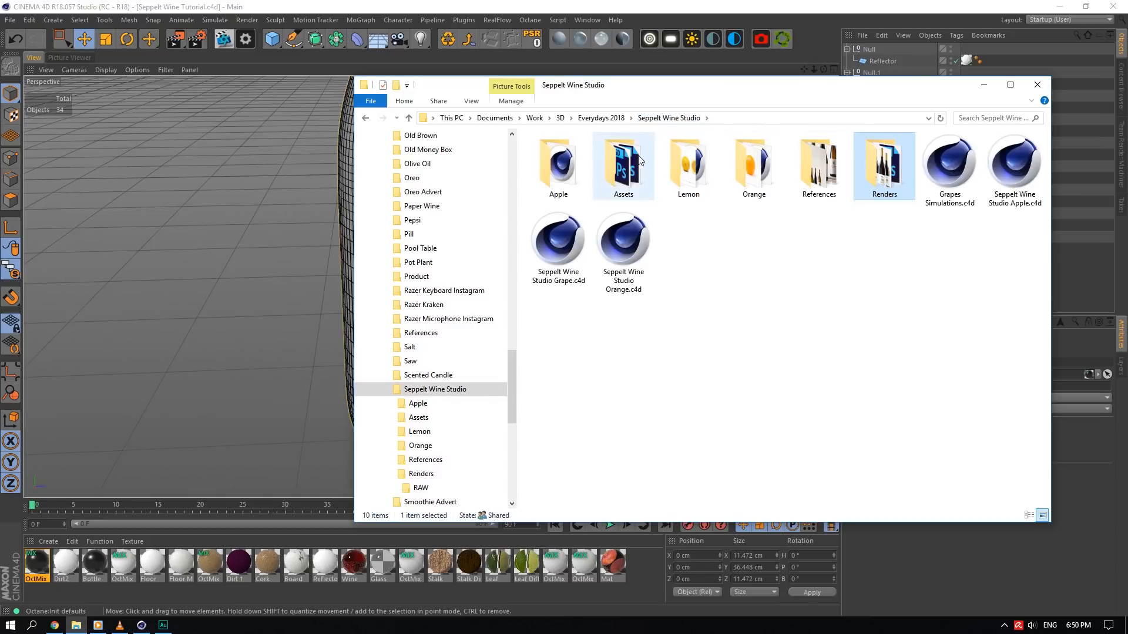
pyautogui.click(224, 40)
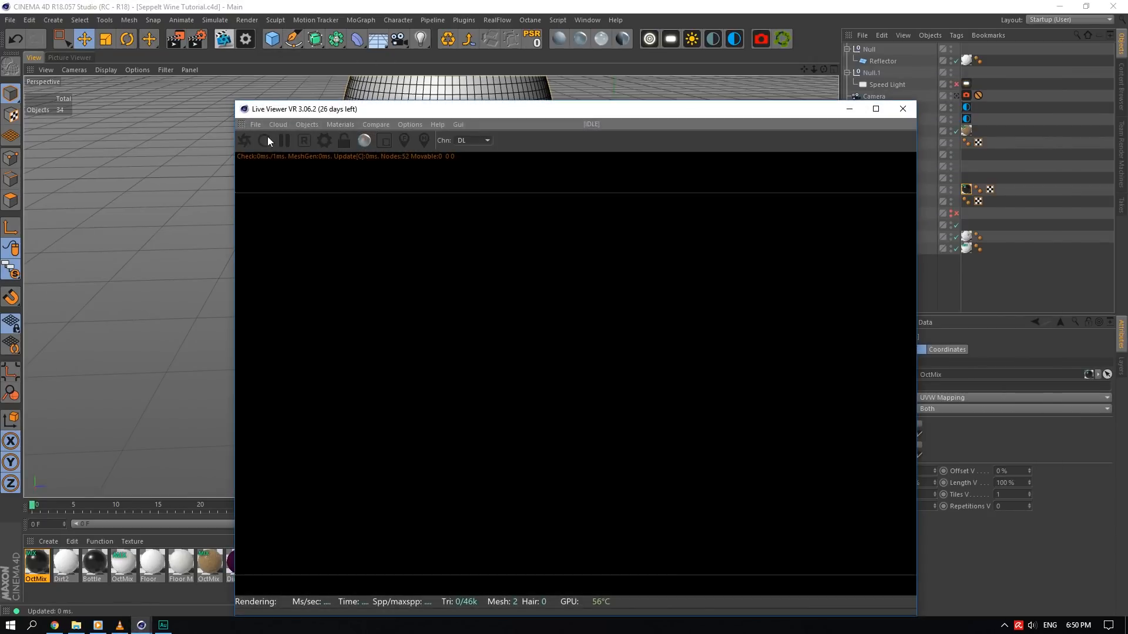
pyautogui.click(244, 139)
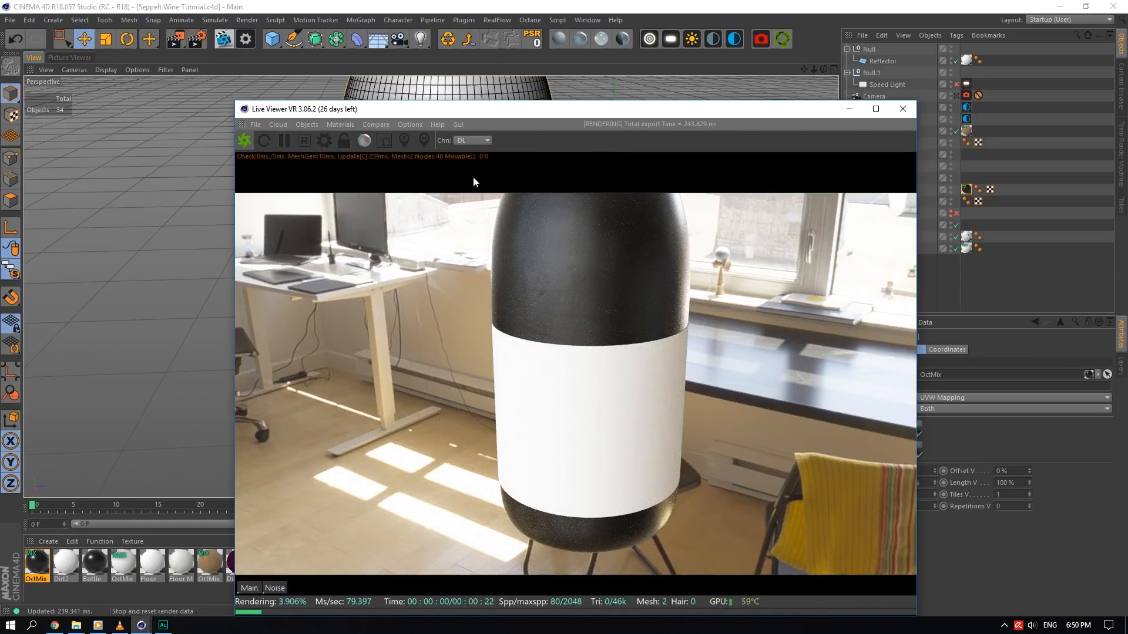
pyautogui.click(76, 625)
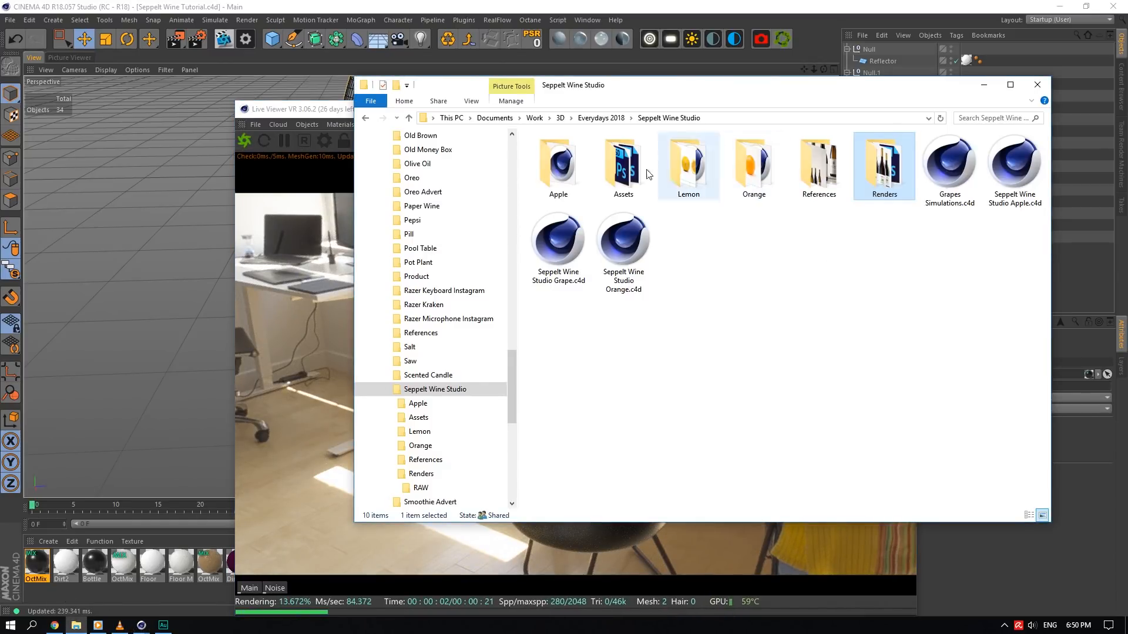
pyautogui.doubleClick(626, 168)
# - Create an Octane Glossy material for the bottle's label object and name it Graphic
pyautogui.click(591, 9)
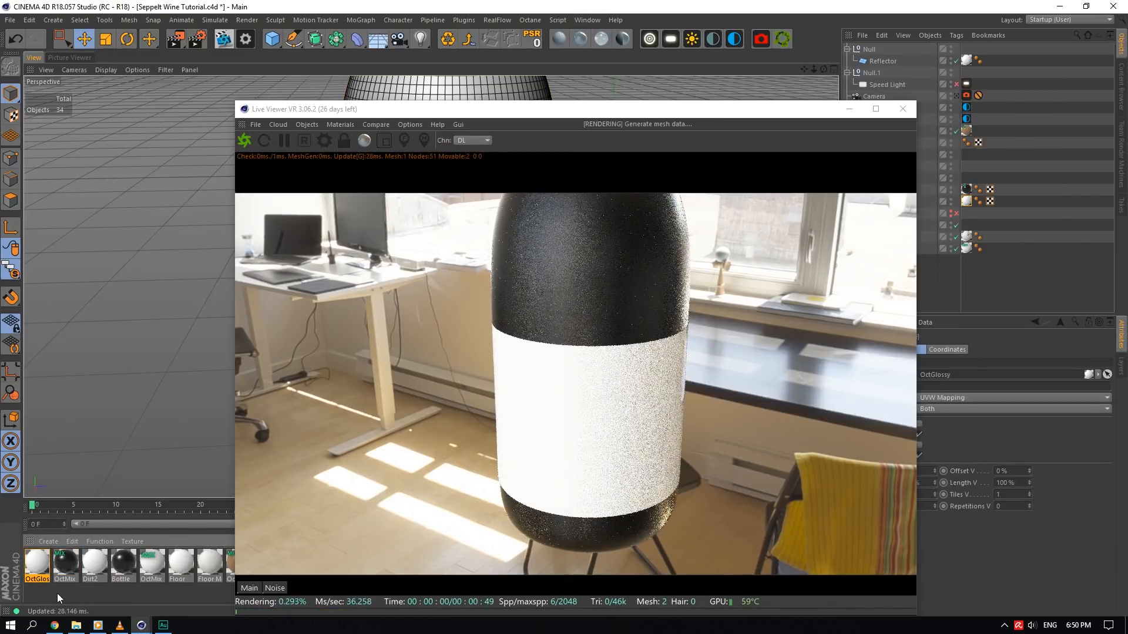
pyautogui.doubleClick(37, 562)
pyautogui.write('Gra')
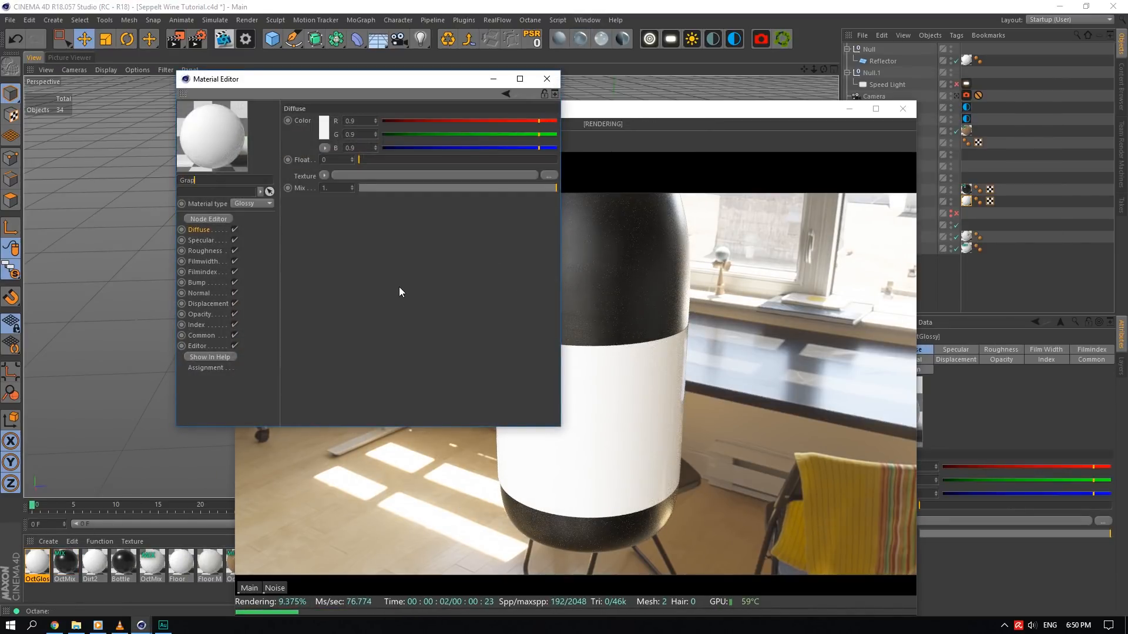
pyautogui.write('phic')
# - Add an Octane ImageTexture to the Graphic material's diffuse texture and open its image file browser
pyautogui.click(324, 175)
pyautogui.moveTo(365, 408)
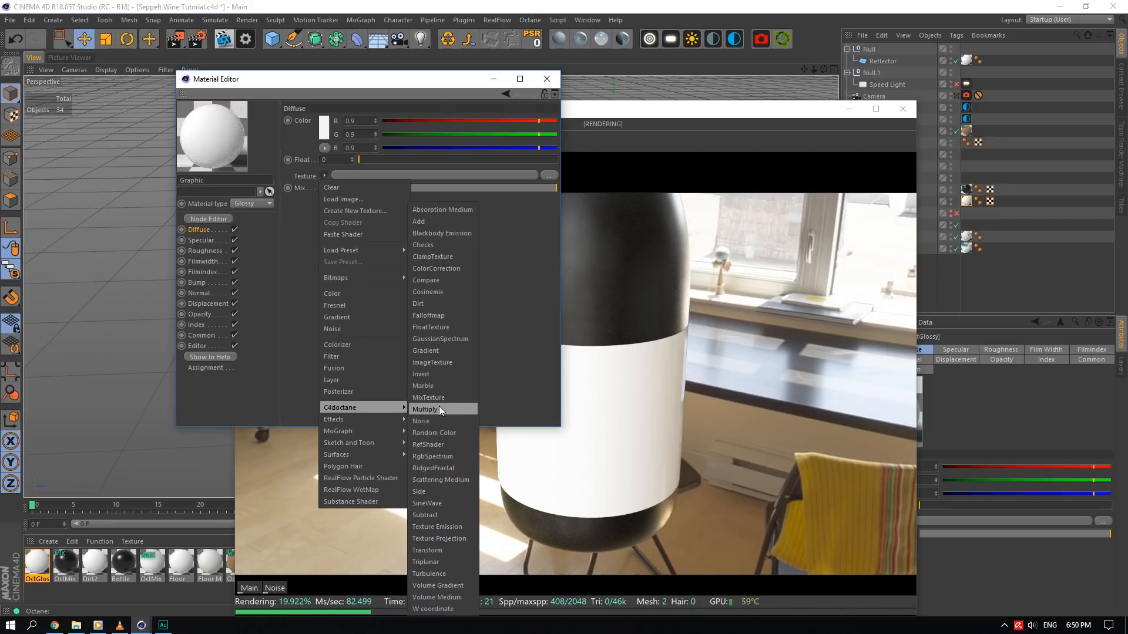
pyautogui.click(436, 363)
pyautogui.click(549, 130)
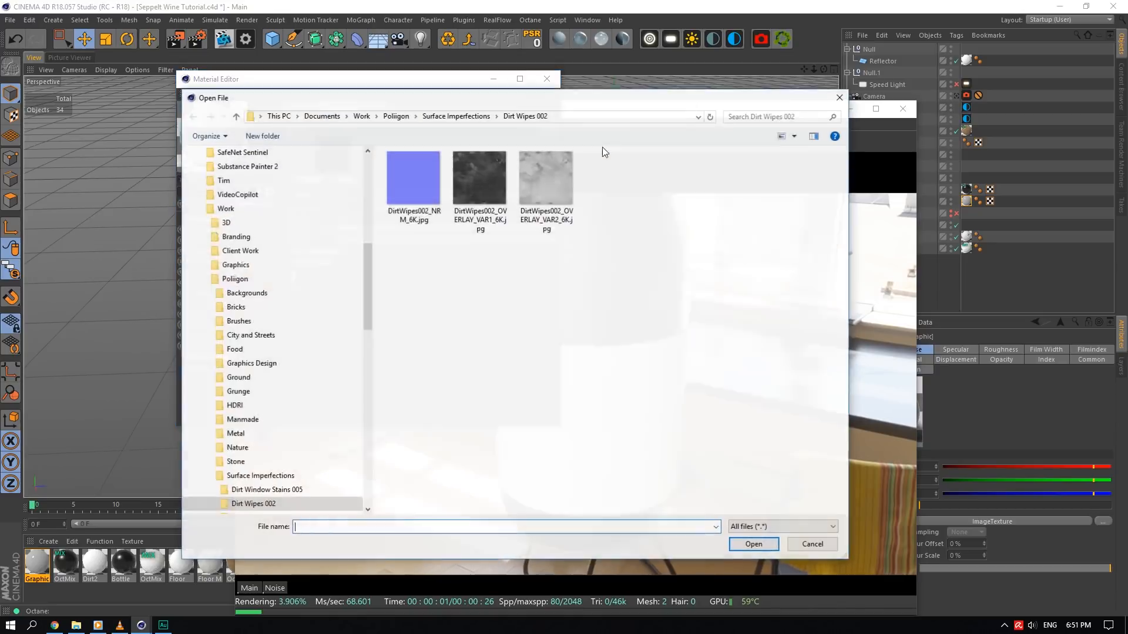
# - Browse to Work > 3D > Everydays 2018 > Seppelt Wine Studio > Assets for the label image
pyautogui.click(450, 117)
pyautogui.click(409, 117)
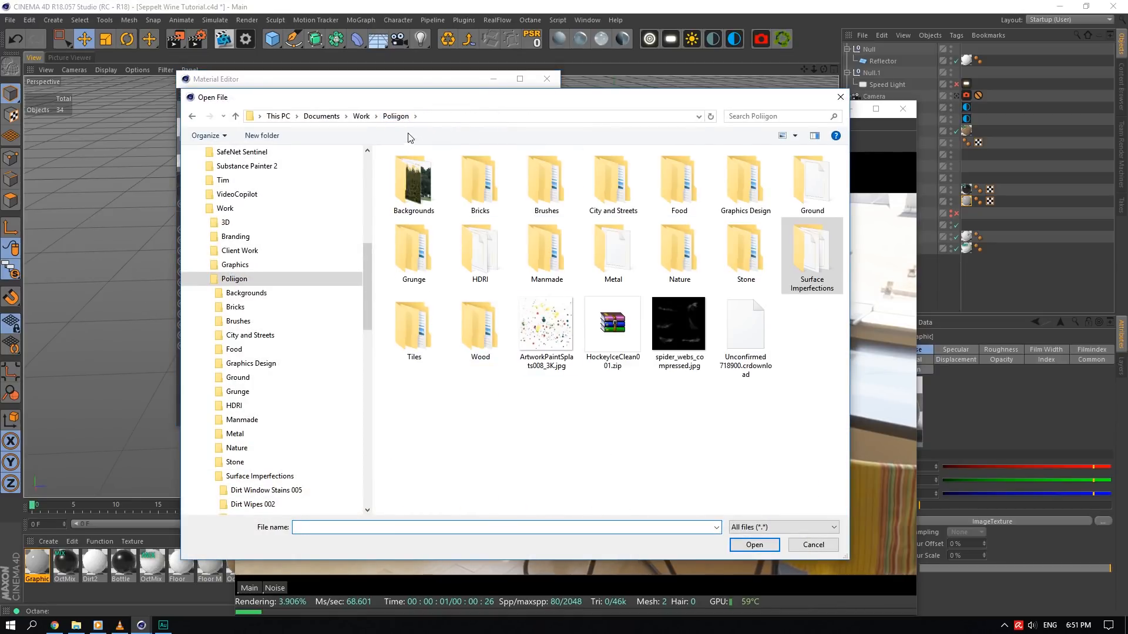
pyautogui.click(361, 116)
pyautogui.doubleClick(414, 182)
pyautogui.click(493, 193)
pyautogui.doubleClick(492, 193)
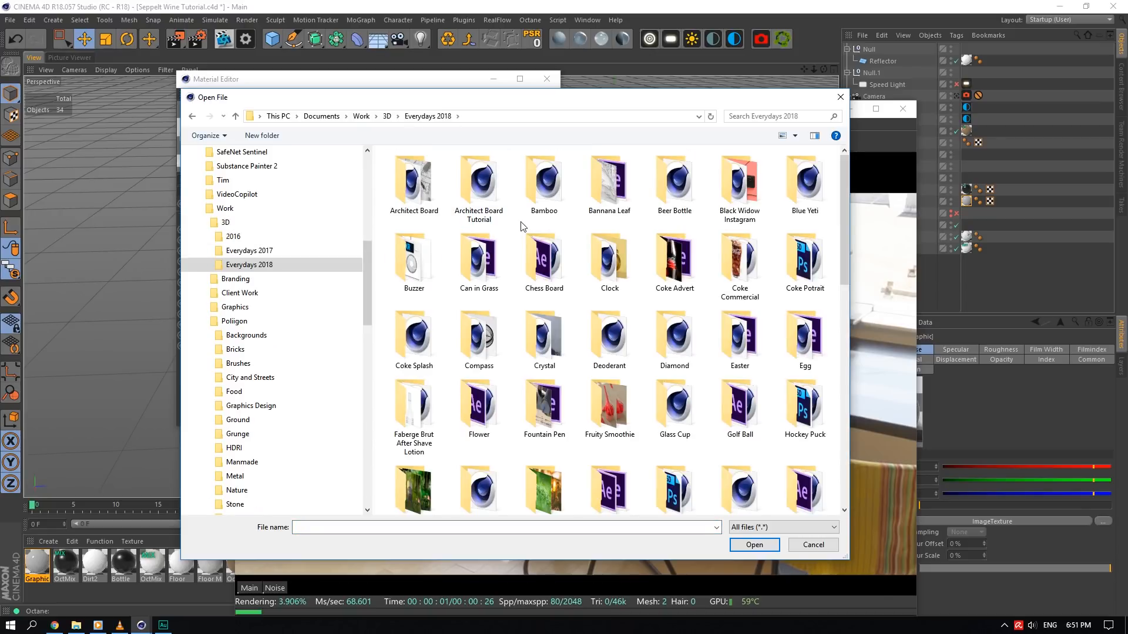
pyautogui.scroll(-5, 626, 269)
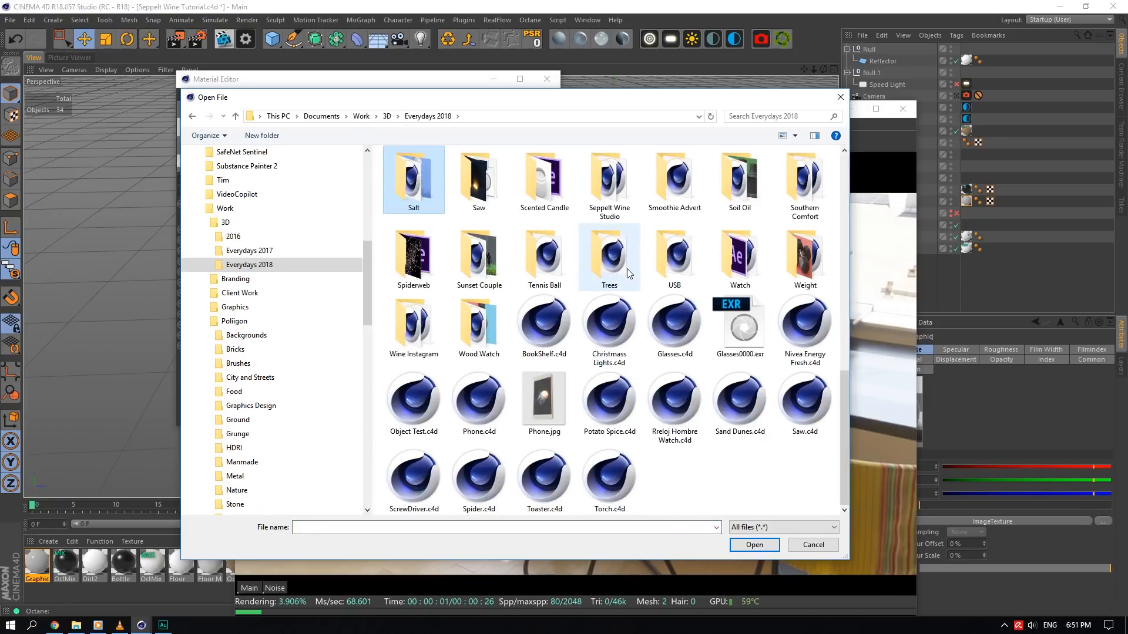
pyautogui.doubleClick(614, 189)
pyautogui.doubleClick(412, 170)
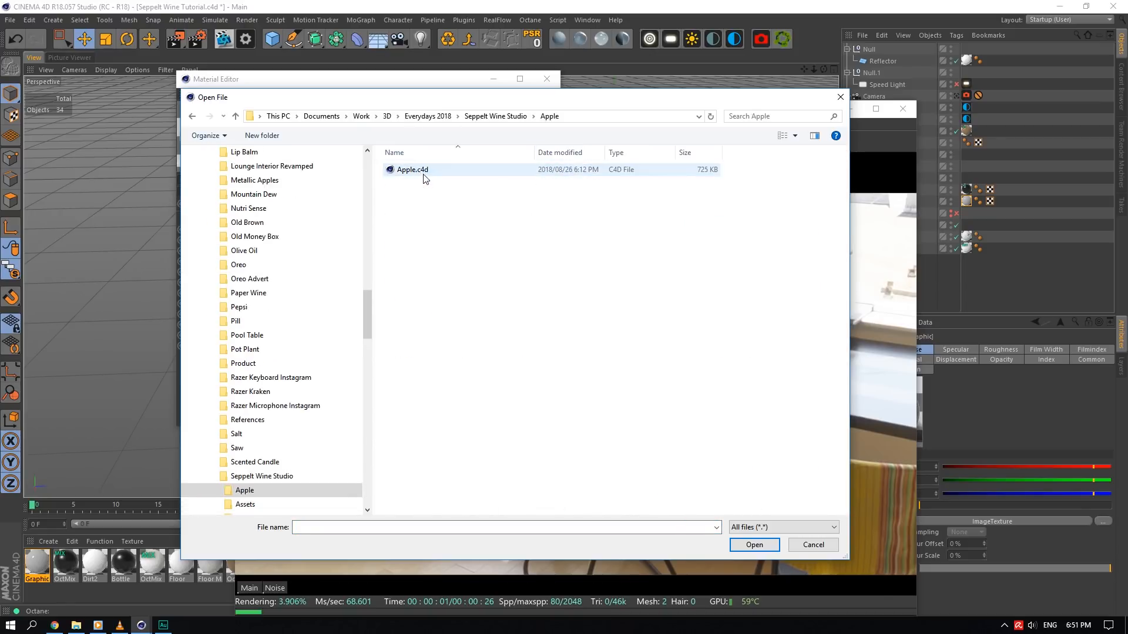
pyautogui.click(495, 116)
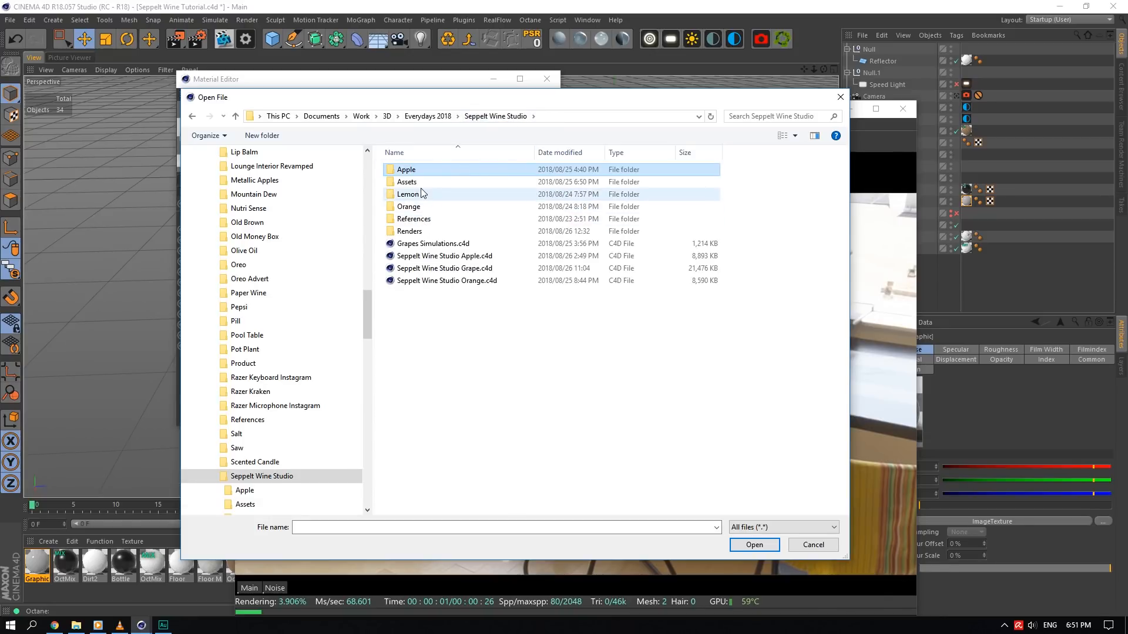
pyautogui.doubleClick(438, 183)
# - Load Wine Graphic Apple.psd as the diffuse image and close the Material Editor
pyautogui.click(728, 215)
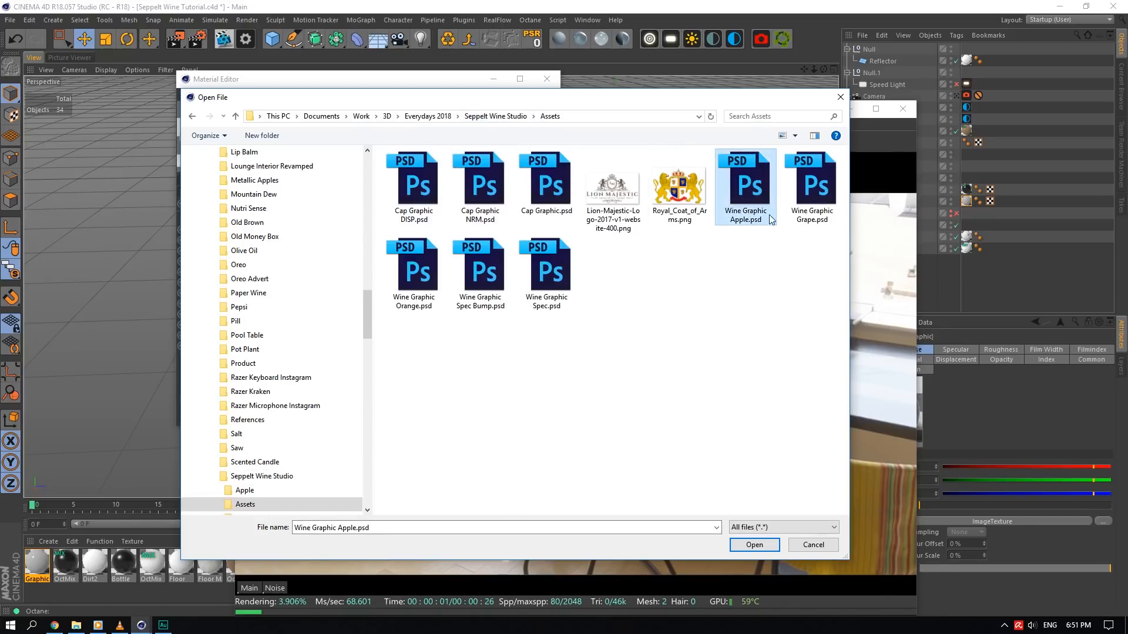
pyautogui.click(755, 545)
pyautogui.click(581, 355)
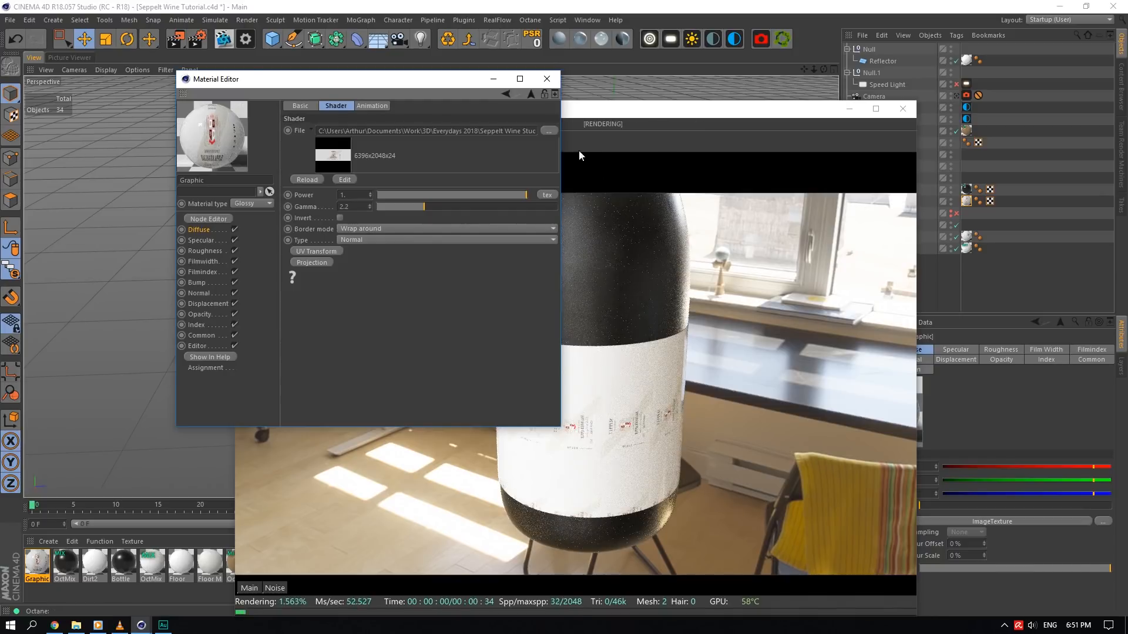
pyautogui.click(546, 79)
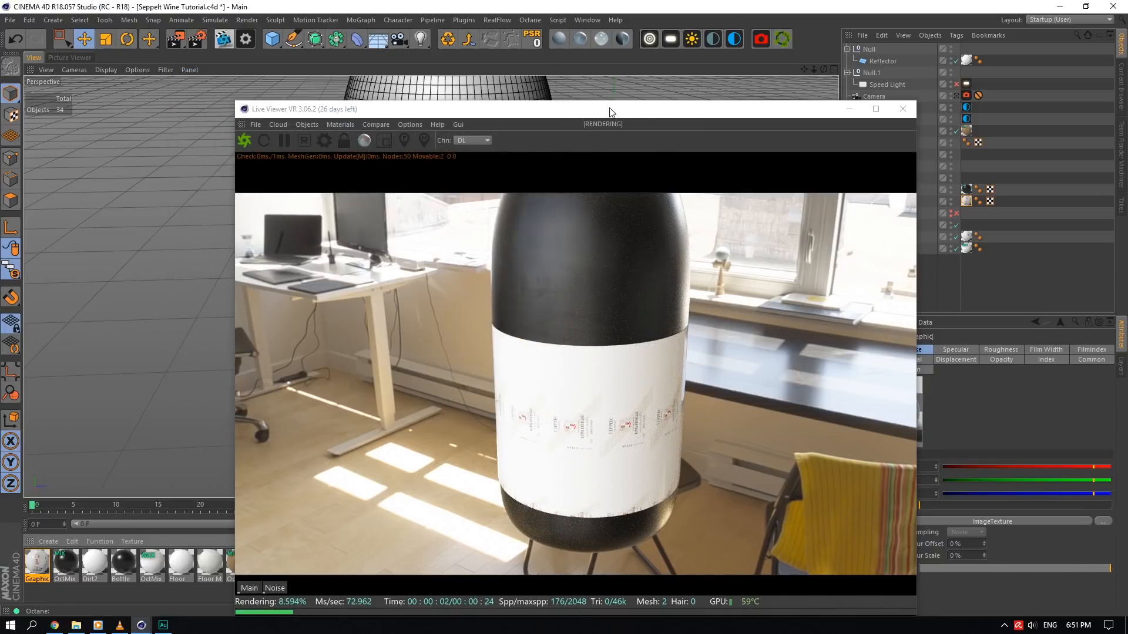
# - Select the Graphic object's texture tag and examine the label mesh in Points mode before returning to Model mode
pyautogui.moveTo(588, 110); pyautogui.dragTo(397, 55)
pyautogui.click(964, 205)
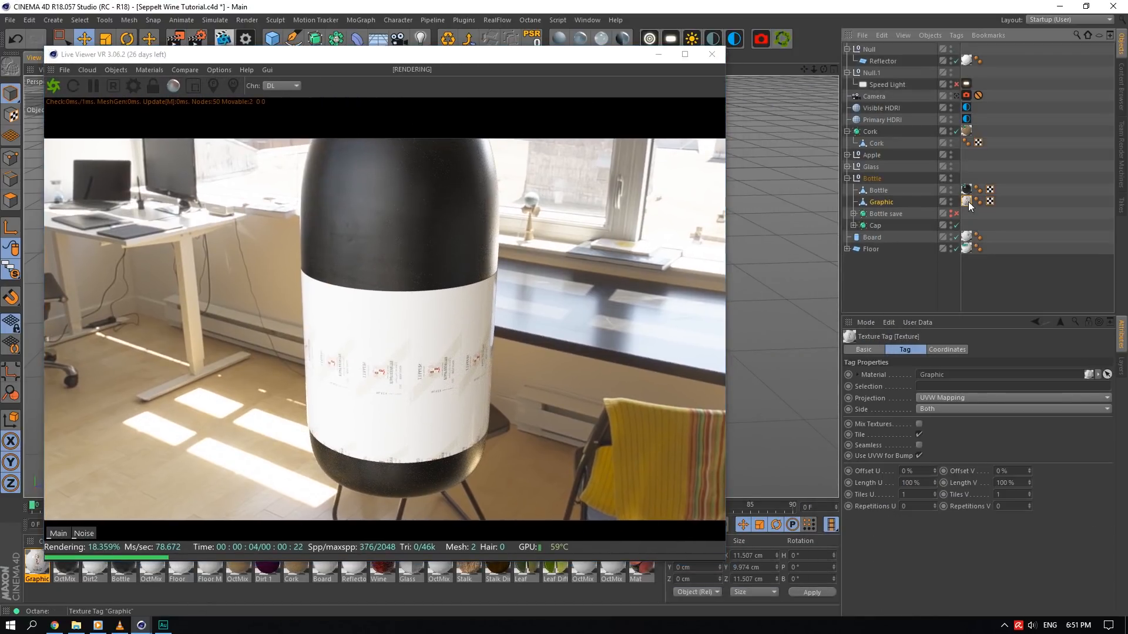
pyautogui.moveTo(593, 56); pyautogui.dragTo(640, 386)
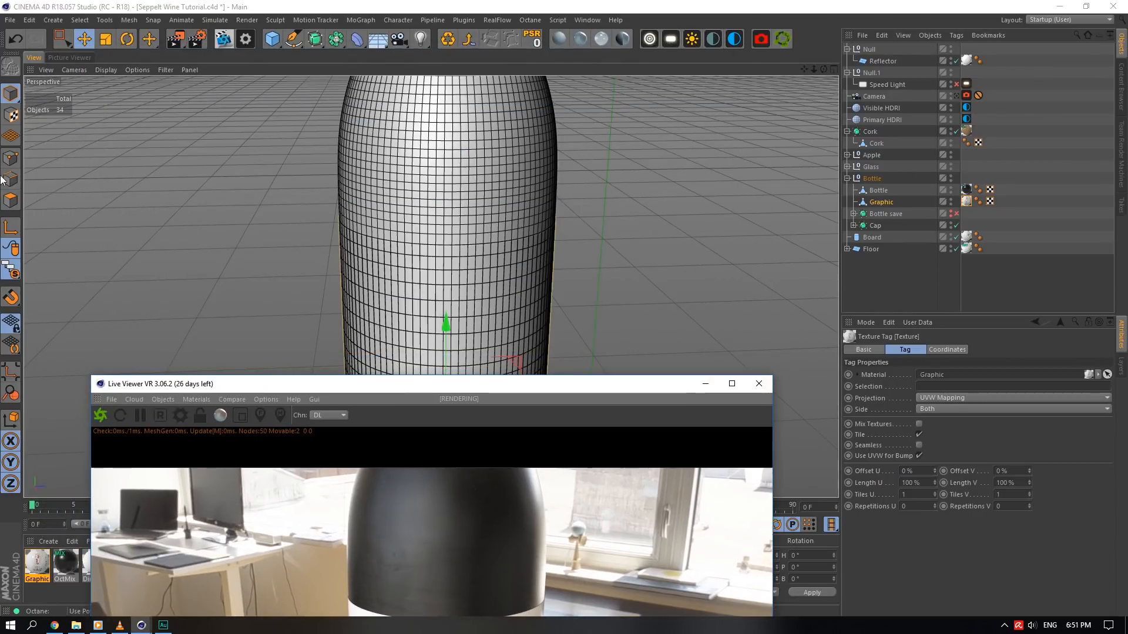
pyautogui.click(11, 158)
pyautogui.scroll(-4, 475, 304)
pyautogui.moveTo(475, 384); pyautogui.dragTo(391, 117)
pyautogui.click(11, 94)
pyautogui.scroll(4, 370, 275)
# - Try Cubic projection on the Graphic texture tag and fit the texture to the object
pyautogui.rightClick(972, 200)
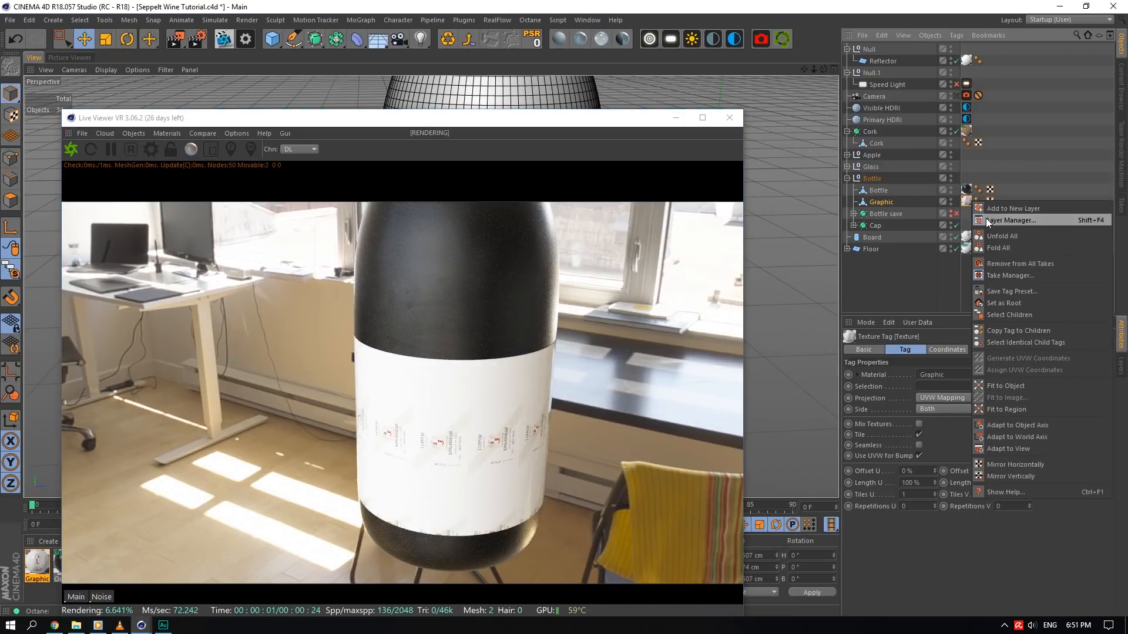
pyautogui.click(930, 396)
pyautogui.click(932, 399)
pyautogui.click(944, 445)
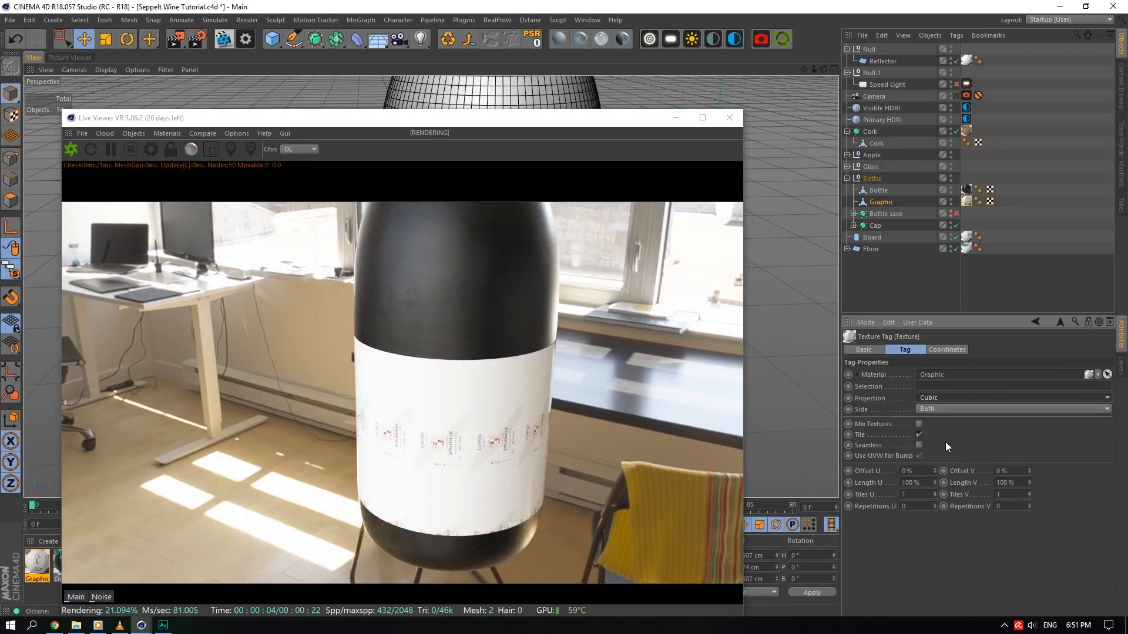
pyautogui.rightClick(966, 203)
pyautogui.click(996, 386)
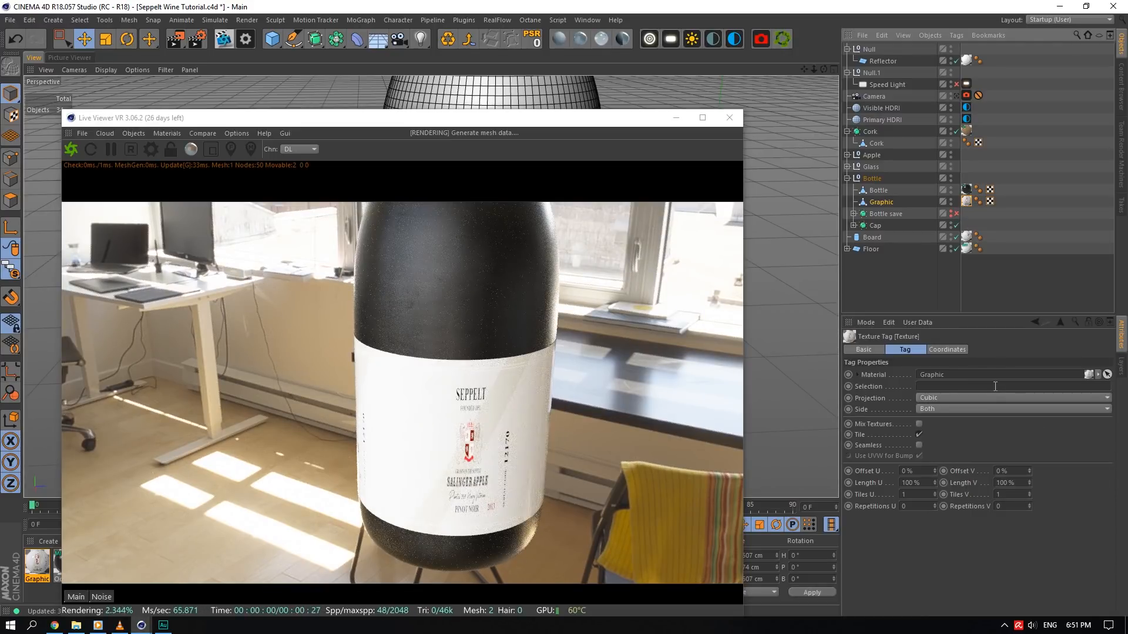
# - Set the Graphic texture tag's projection to Cylindrical and fit the texture to the object
pyautogui.click(946, 398)
pyautogui.click(951, 424)
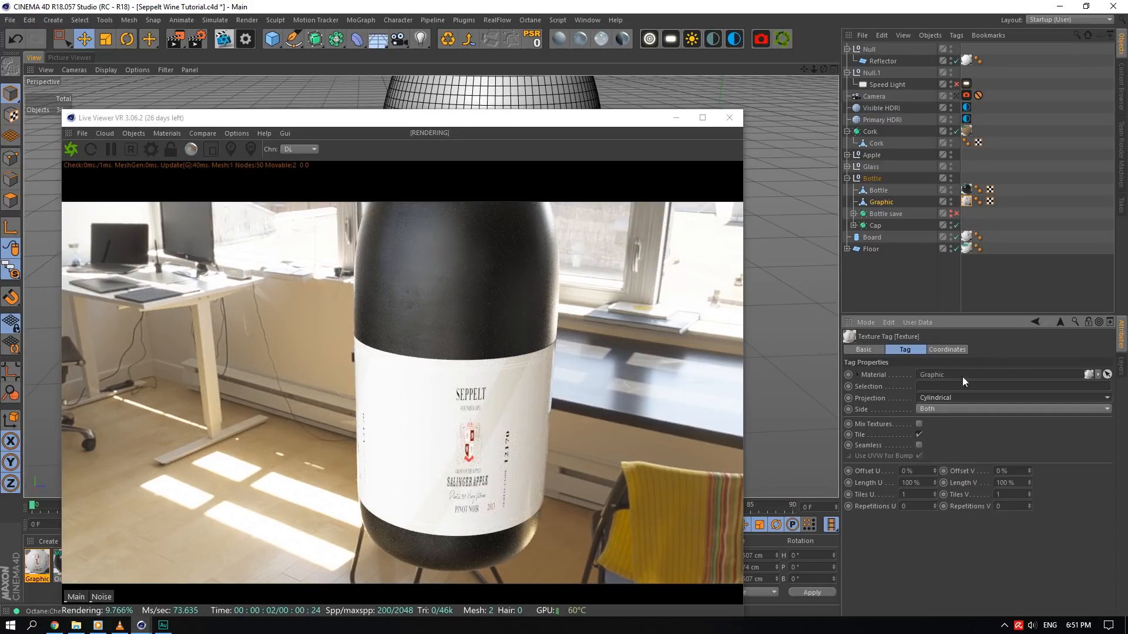
pyautogui.rightClick(969, 213)
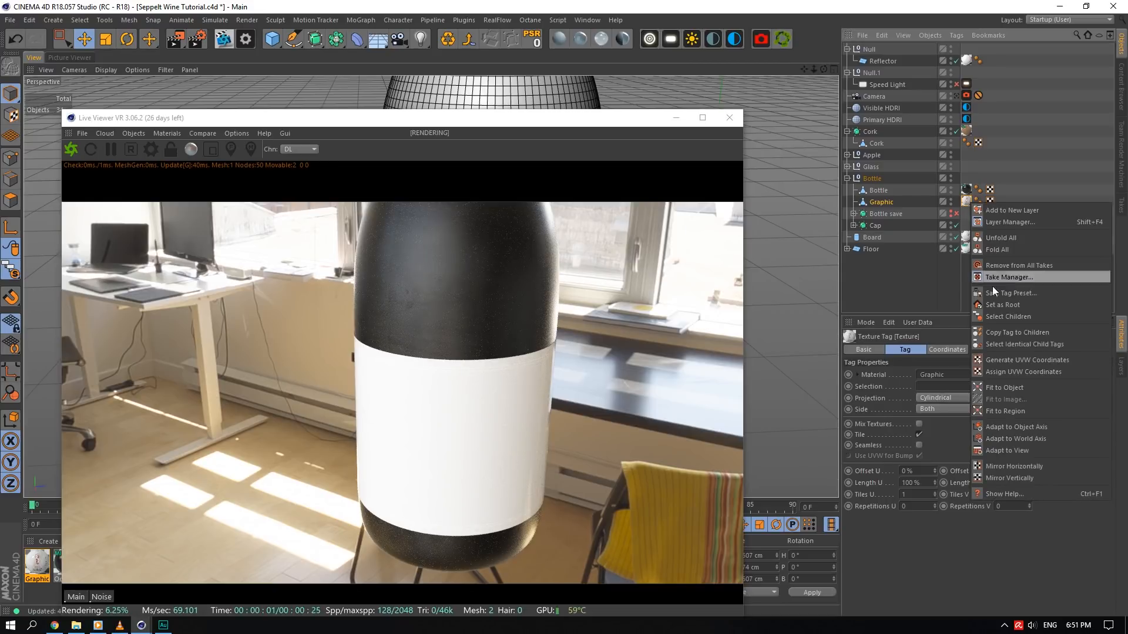
pyautogui.click(1013, 390)
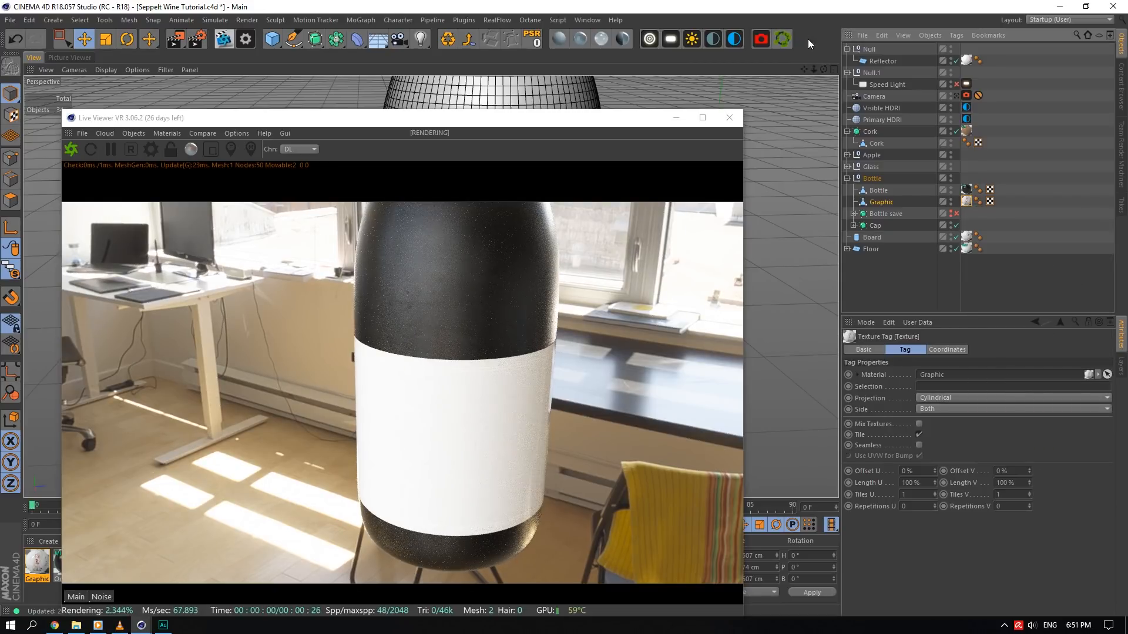
# - Check the label from other sides of the bottle and switch the view to the scene's Camera
pyautogui.moveTo(824, 69); pyautogui.dragTo(717, 88)
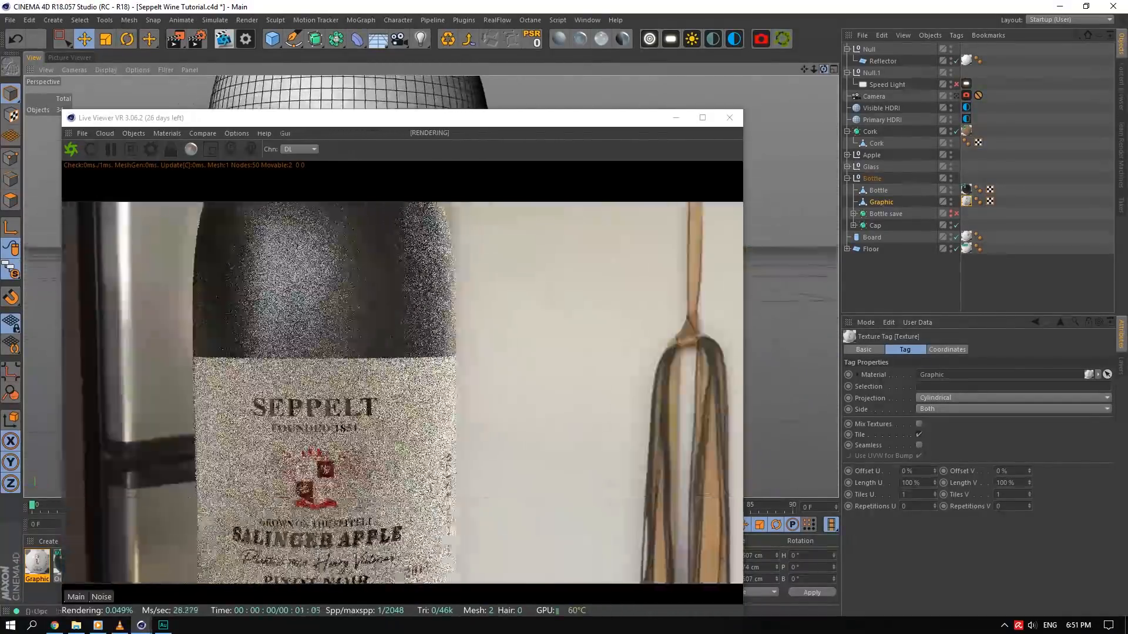
pyautogui.moveTo(823, 70); pyautogui.dragTo(752, 77)
pyautogui.click(956, 95)
pyautogui.click(955, 95)
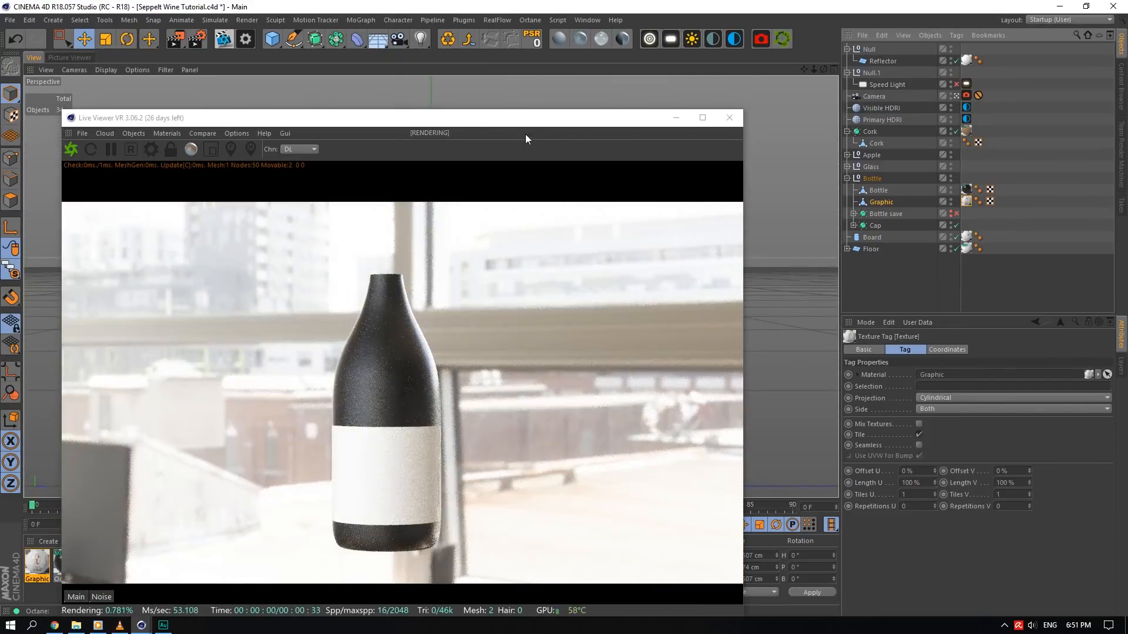
# - Set the Bottle null's heading rotation to 180° and save the project
pyautogui.moveTo(526, 122); pyautogui.dragTo(608, 329)
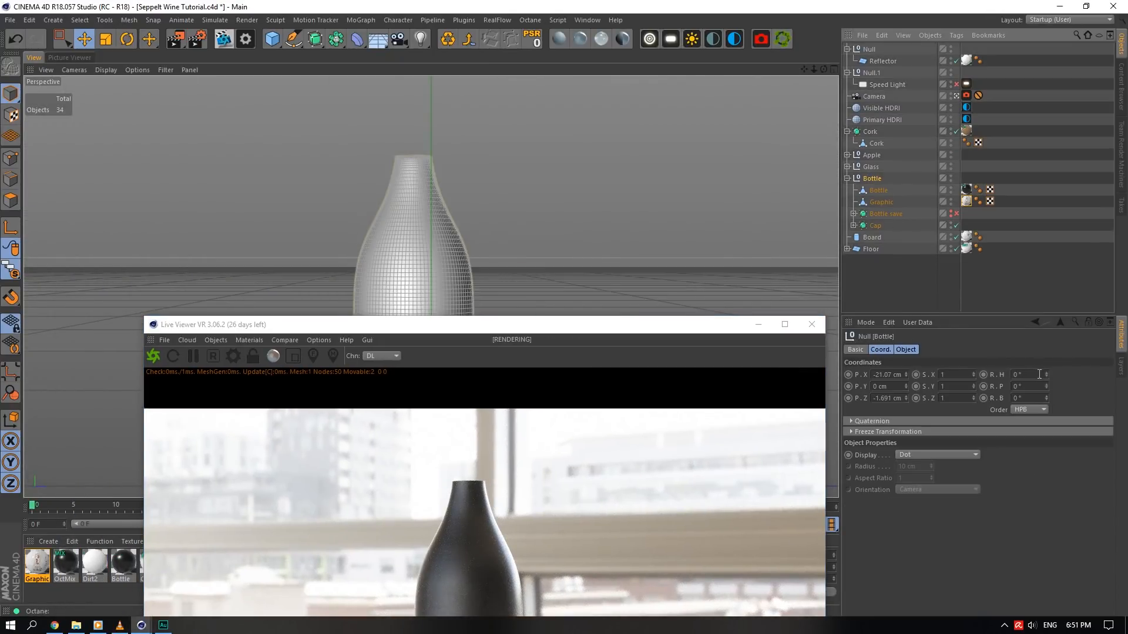
pyautogui.moveTo(1046, 375); pyautogui.dragTo(1046, 333)
pyautogui.moveTo(645, 330); pyautogui.dragTo(592, 94)
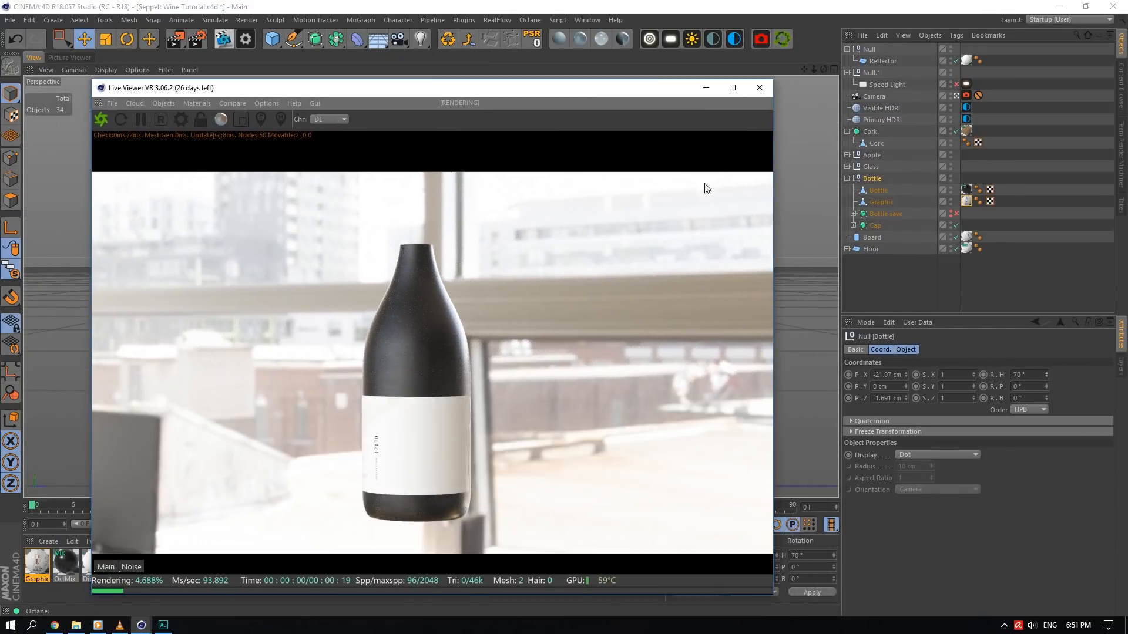
pyautogui.doubleClick(1021, 374)
pyautogui.write('18')
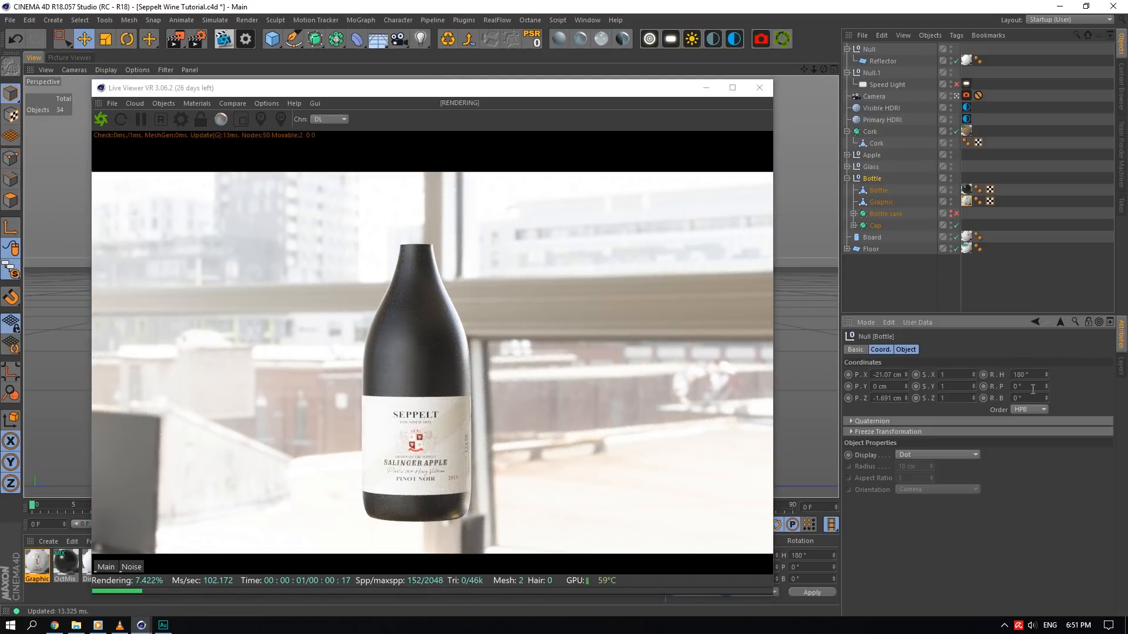
pyautogui.hotkey('ctrl', 's')
# - Switch to File Explorer, open Wine Graphic Apple.psd from Assets in Photoshop, and minimize the folder window
pyautogui.click(75, 625)
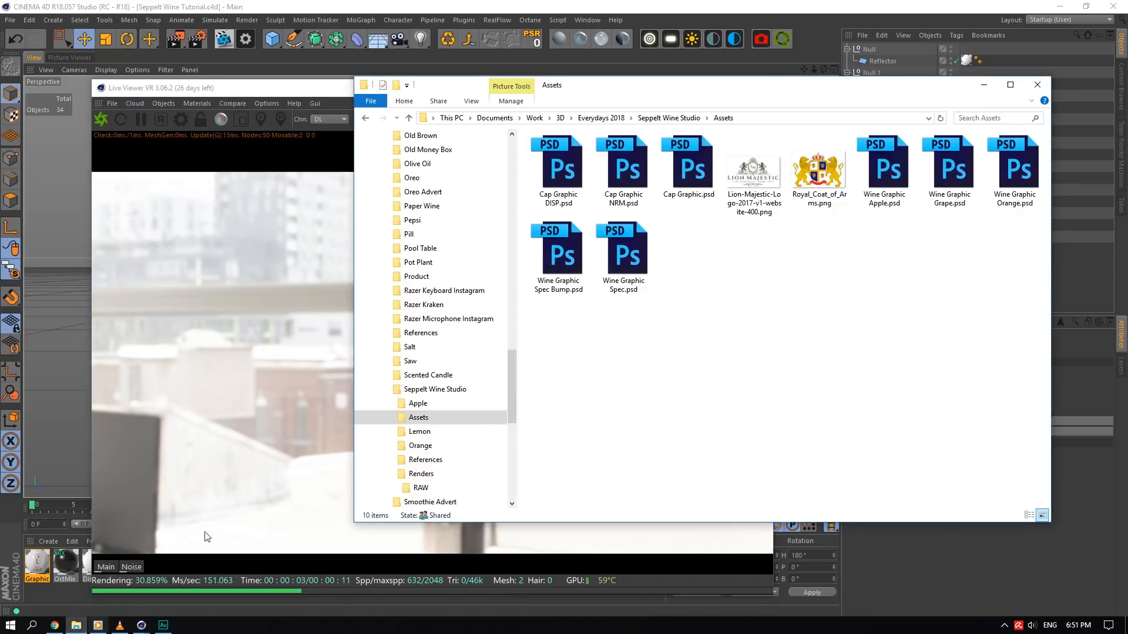
pyautogui.click(884, 173)
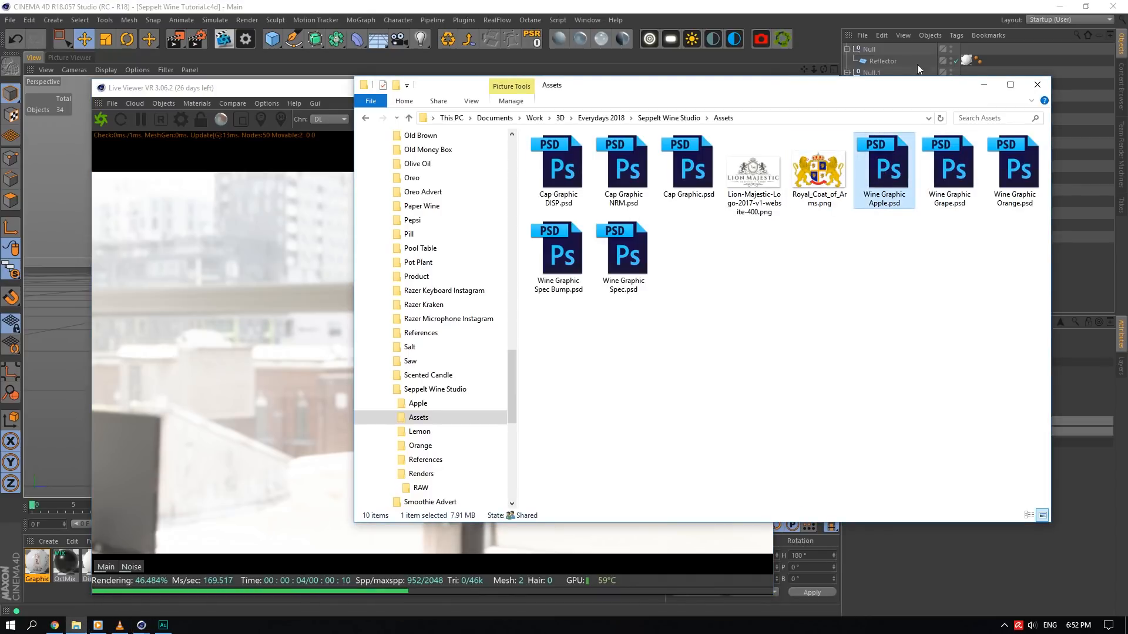
pyautogui.click(983, 85)
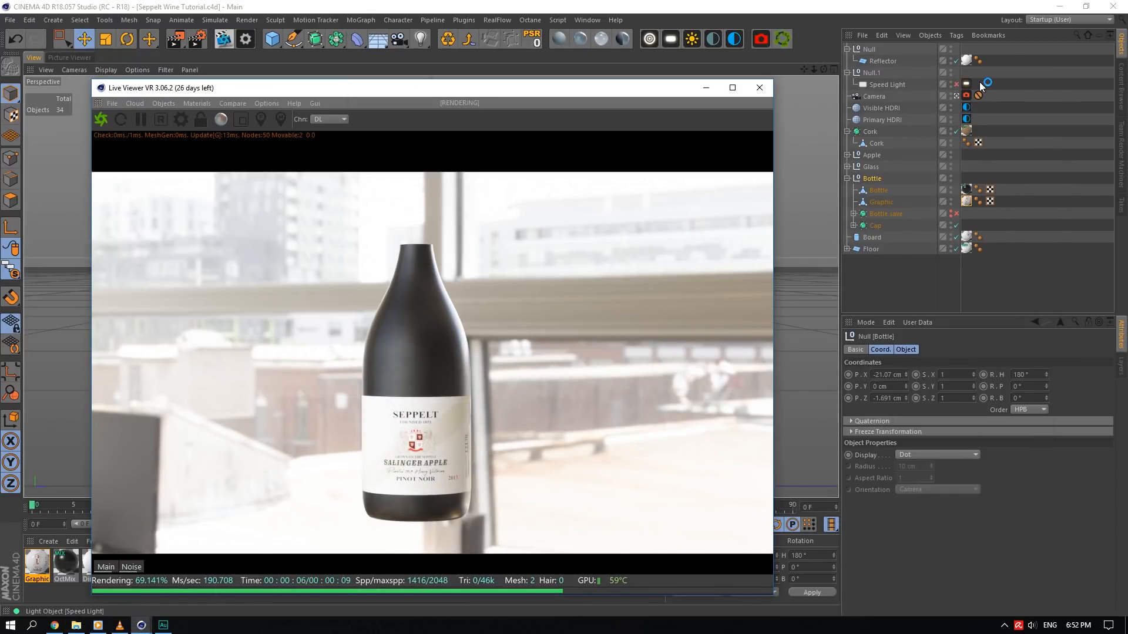
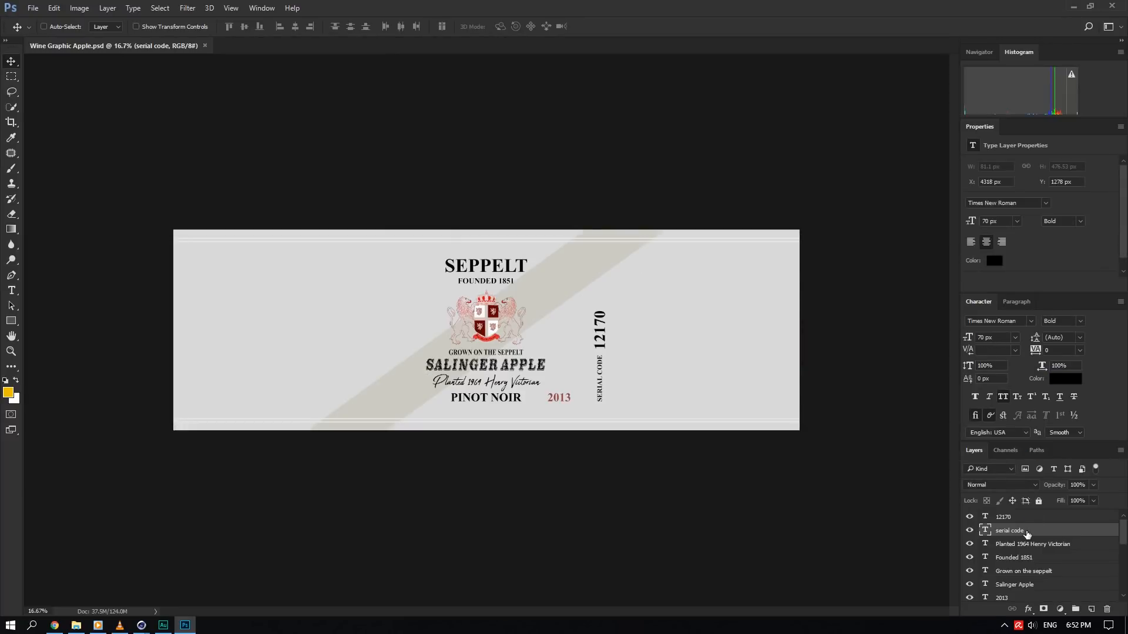
# - Look through the label's text layers and collapse the effects lists of the Royal_Coat_of_Arms layers
pyautogui.click(1025, 519)
pyautogui.scroll(-5, 1008, 557)
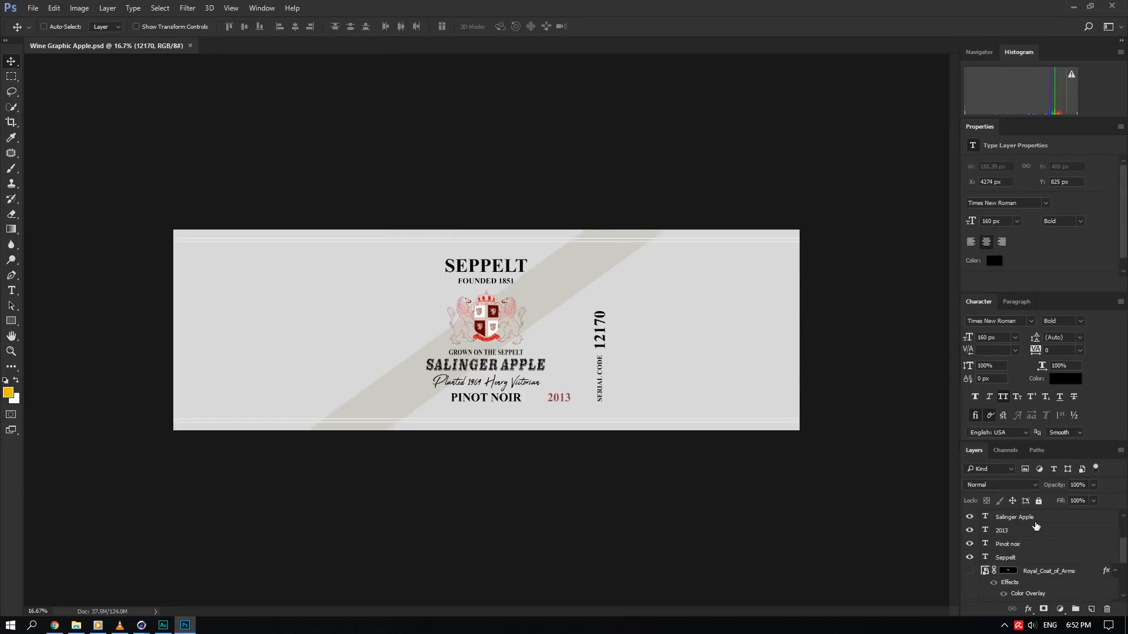
pyautogui.scroll(3, 1008, 556)
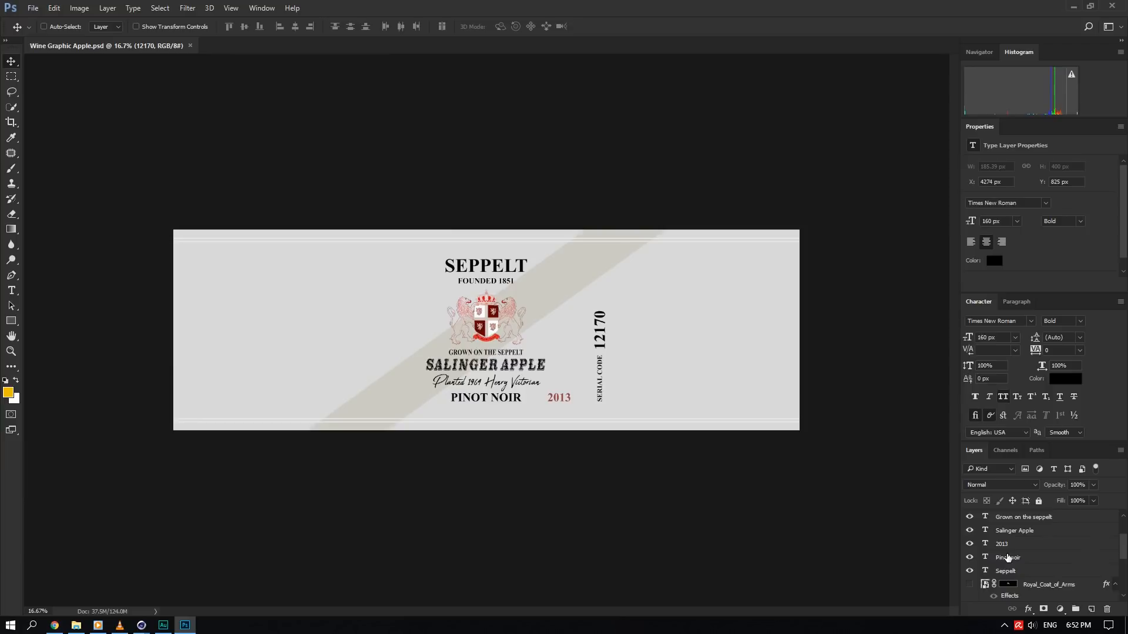
pyautogui.click(1115, 587)
pyautogui.scroll(-1, 1115, 592)
pyautogui.click(1113, 574)
pyautogui.click(1115, 572)
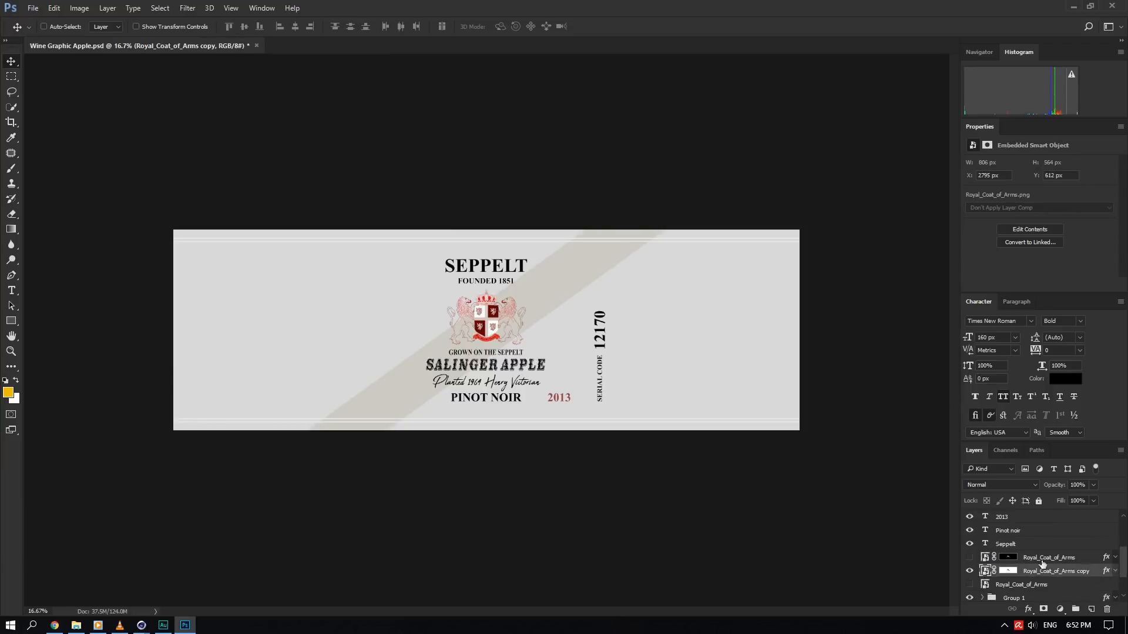
# - Hide all of the label's text layers, from Seppelt up to the serial number
pyautogui.scroll(2, 1042, 564)
pyautogui.moveTo(970, 598); pyautogui.dragTo(971, 516)
pyautogui.scroll(2, 998, 567)
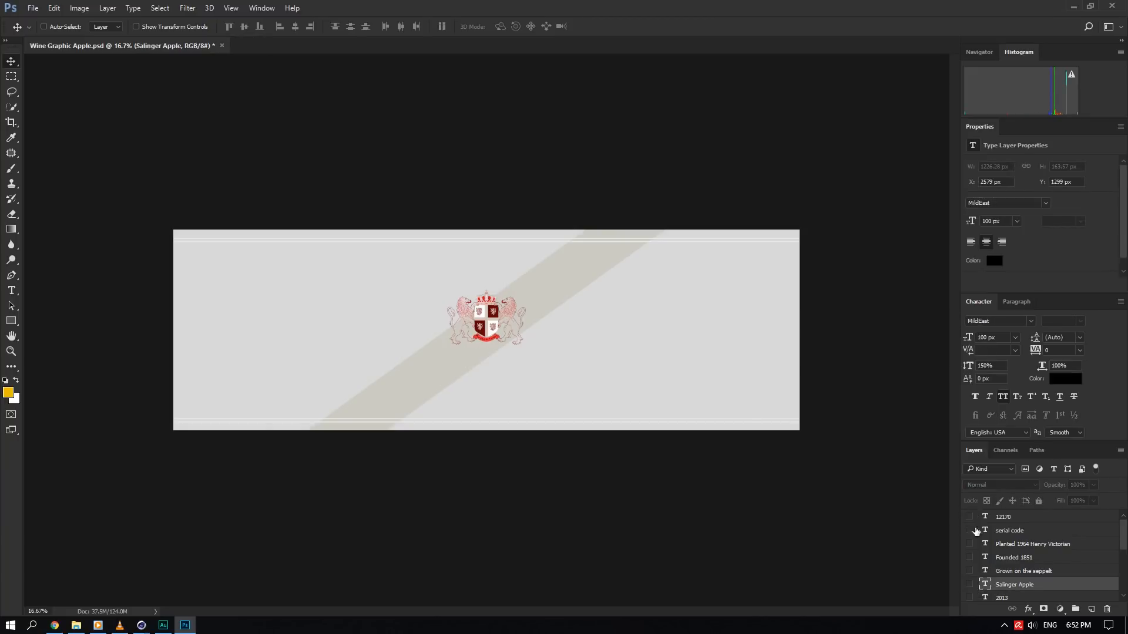
pyautogui.keyDown('alt'); pyautogui.scroll(3, 478, 360); pyautogui.keyUp('alt')
# - Hide the Royal_Coat_of_Arms copy, Group 1 and Rectangle 2 layers, leaving only the colour fill and background
pyautogui.scroll(-5, 1007, 552)
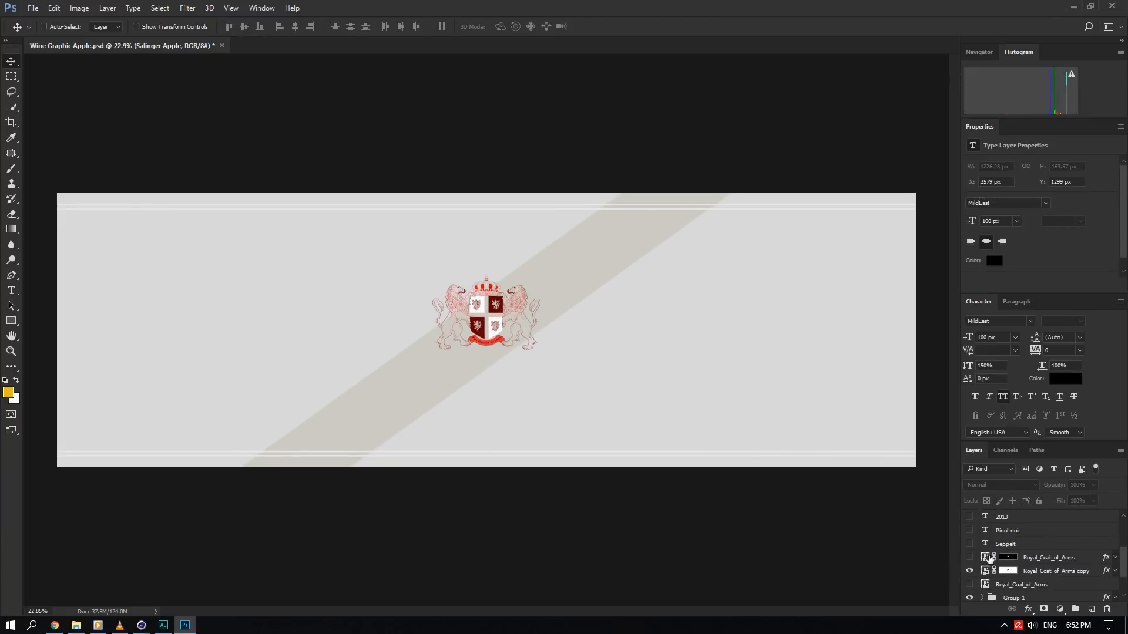
pyautogui.click(969, 544)
pyautogui.scroll(-1, 999, 580)
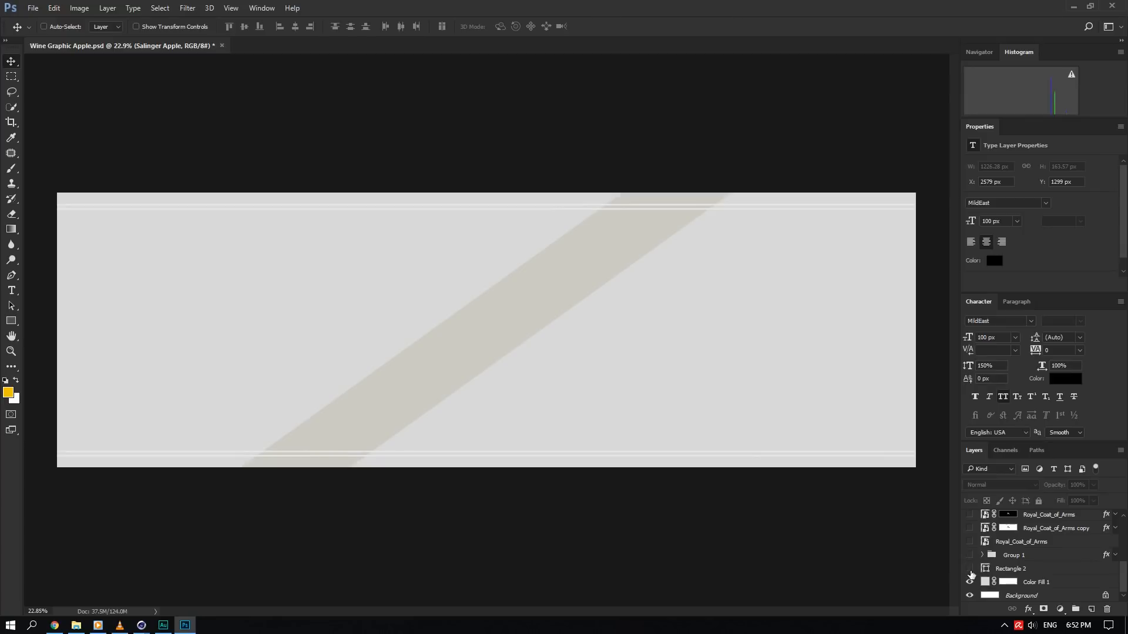
pyautogui.click(970, 569)
# - Check the document's pixel dimensions in Image Size, leave them unchanged and fit the whole label on screen
pyautogui.keyDown('alt'); pyautogui.scroll(-2, 624, 398); pyautogui.keyUp('alt')
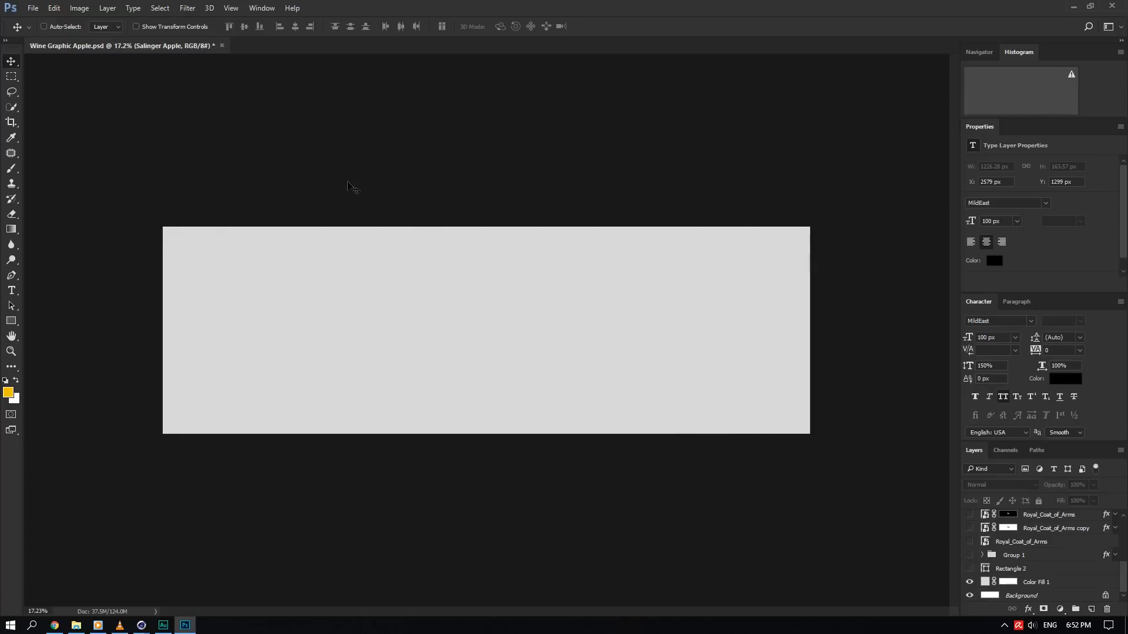
pyautogui.click(79, 7)
pyautogui.click(96, 92)
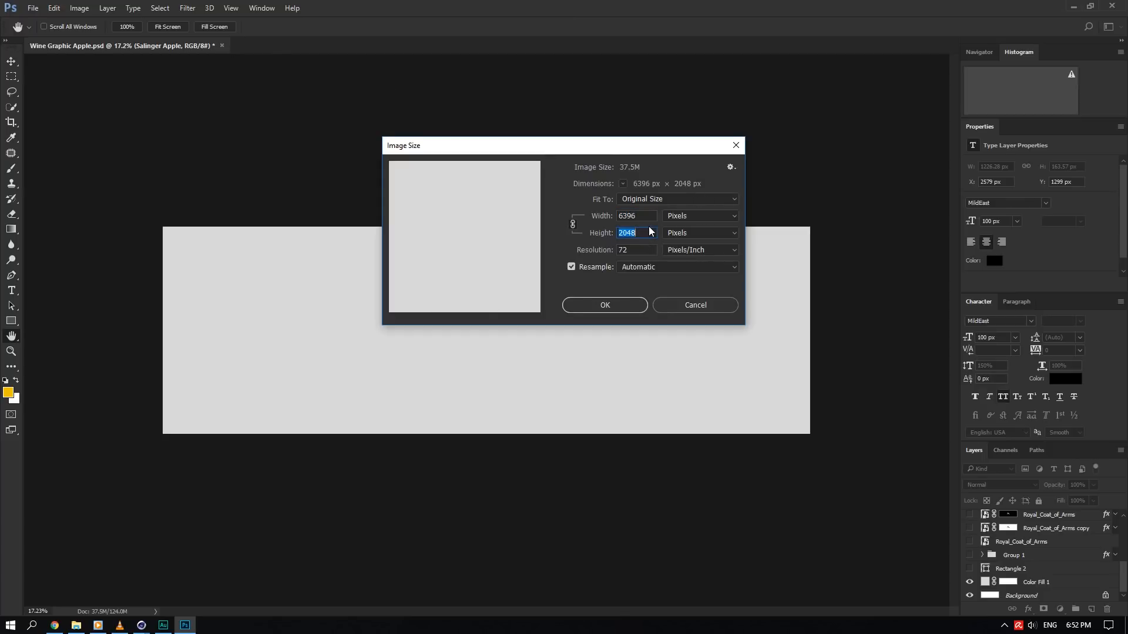
pyautogui.click(719, 303)
pyautogui.keyDown('alt'); pyautogui.scroll(2, 541, 303); pyautogui.keyUp('alt')
pyautogui.hotkey('ctrl', '0')
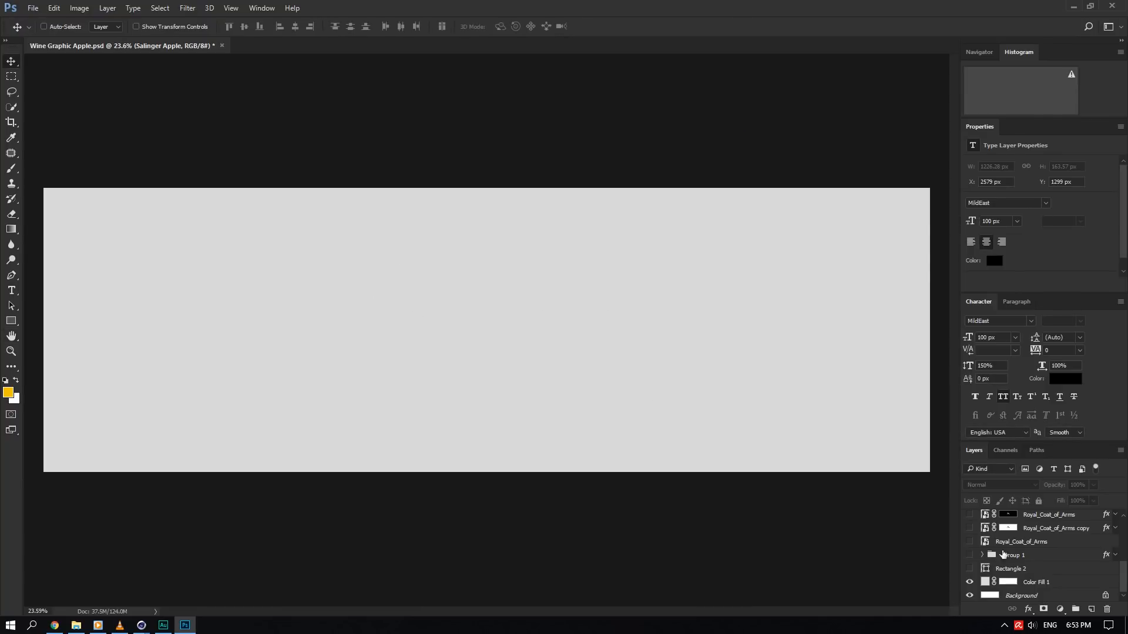
# - Show the Rectangle 2 diagonal band and the Group 1 border lines again
pyautogui.click(982, 568)
pyautogui.click(970, 569)
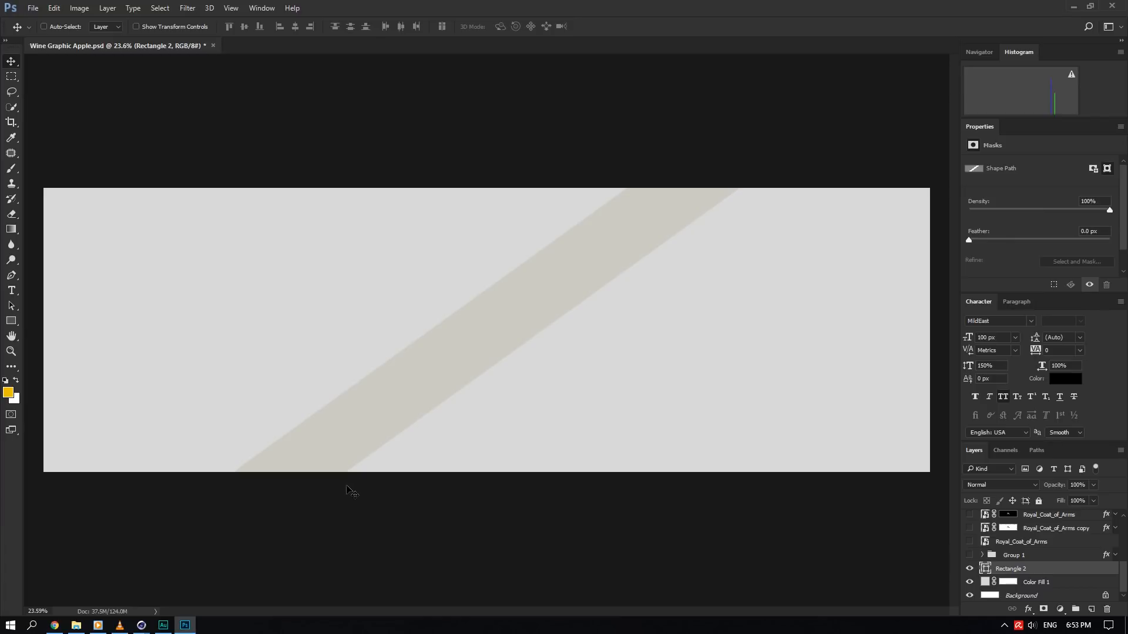
pyautogui.click(1013, 555)
pyautogui.click(970, 556)
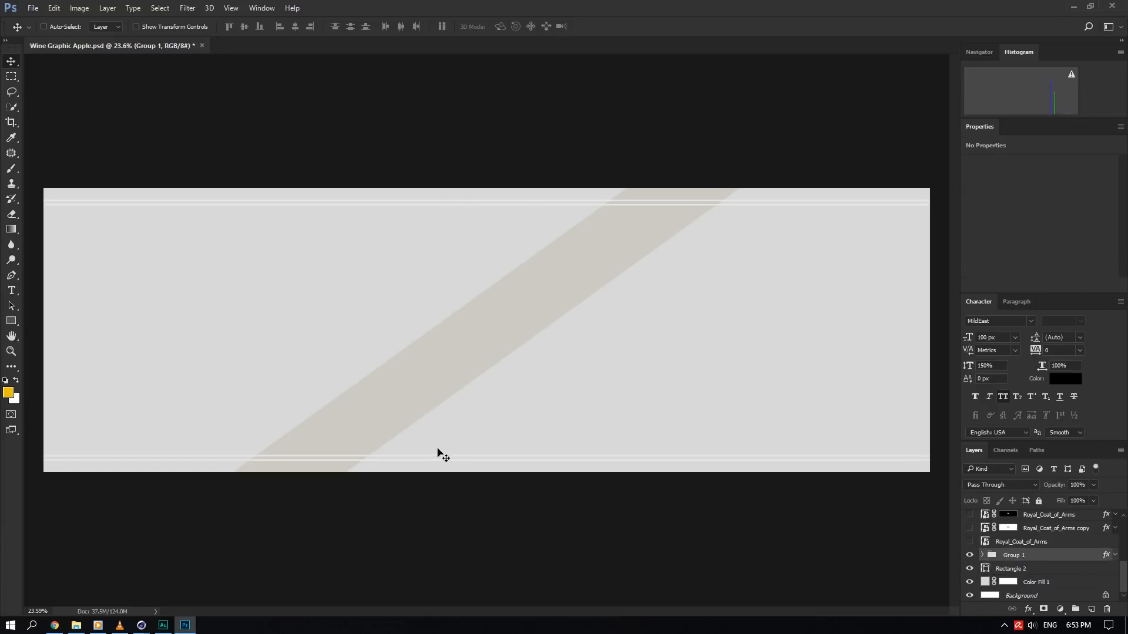
# - Show the original full-colour Royal_Coat_of_Arms layer without a mask and examine the crest up close
pyautogui.click(992, 544)
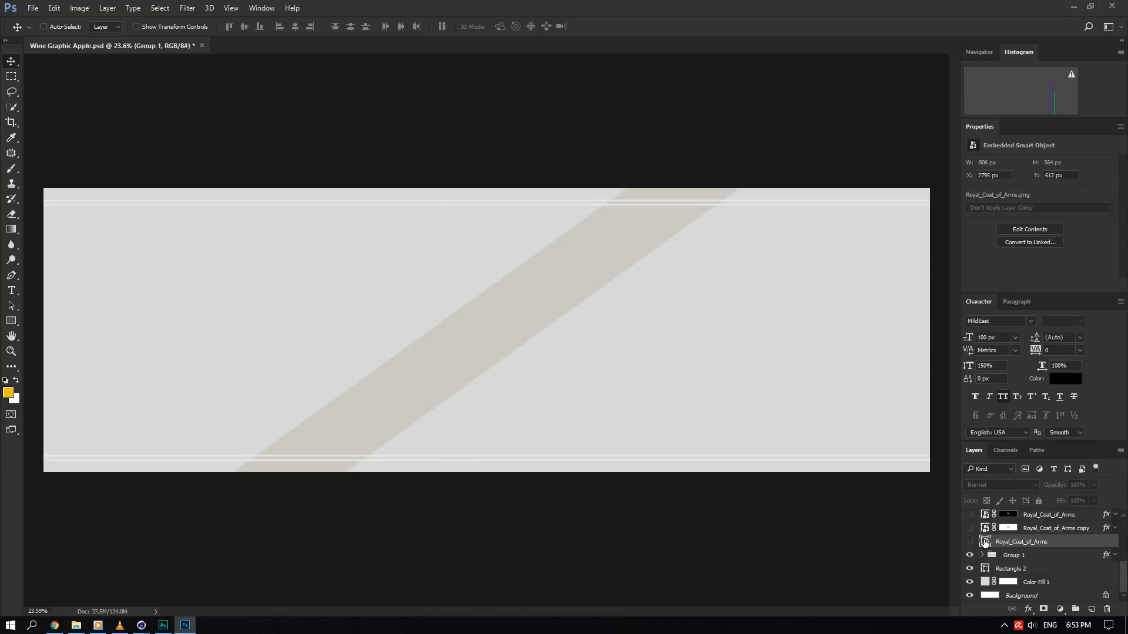
pyautogui.click(969, 542)
pyautogui.scroll(1, 1041, 567)
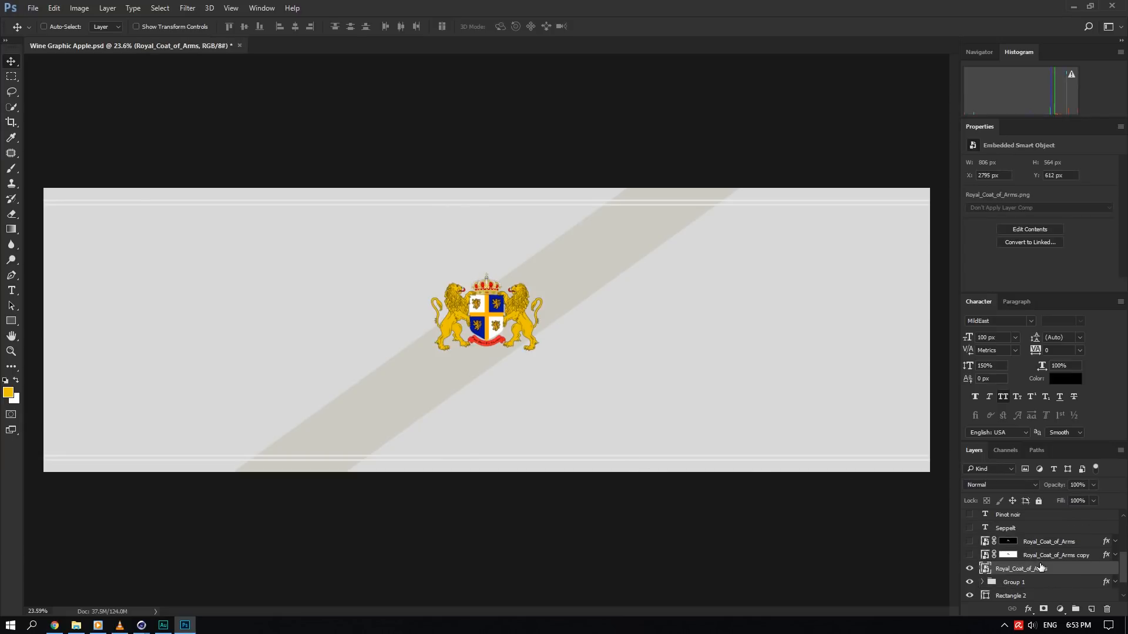
pyautogui.click(970, 569)
pyautogui.click(969, 556)
pyautogui.click(970, 555)
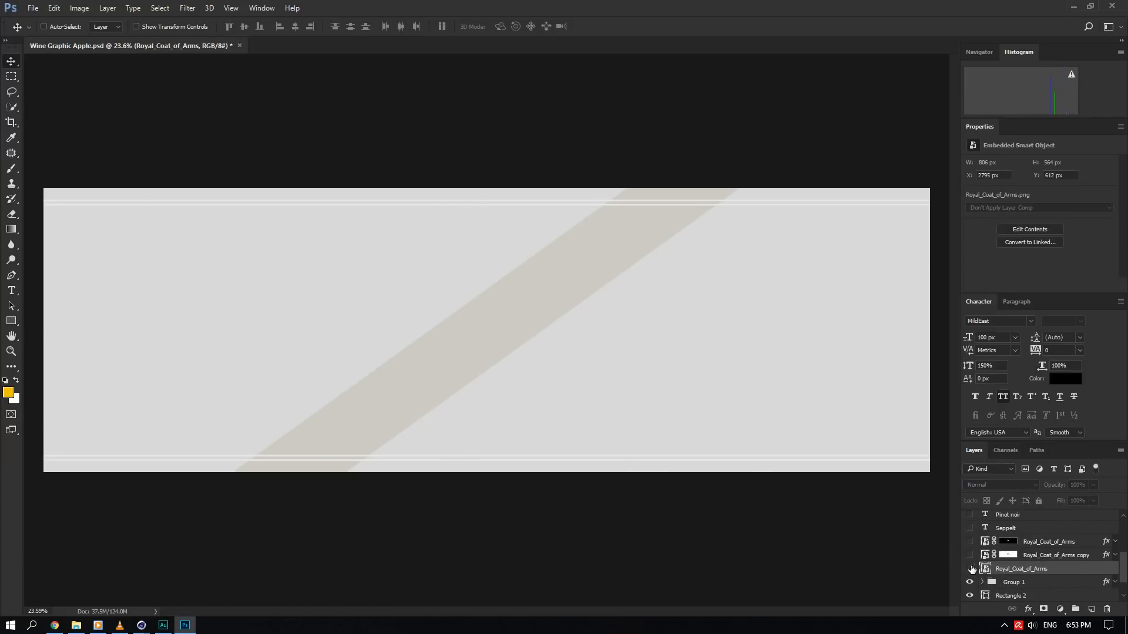
pyautogui.click(969, 568)
pyautogui.keyDown('alt'); pyautogui.scroll(5, 470, 353); pyautogui.keyUp('alt')
pyautogui.keyDown('alt'); pyautogui.scroll(-5, 559, 320); pyautogui.keyUp('alt')
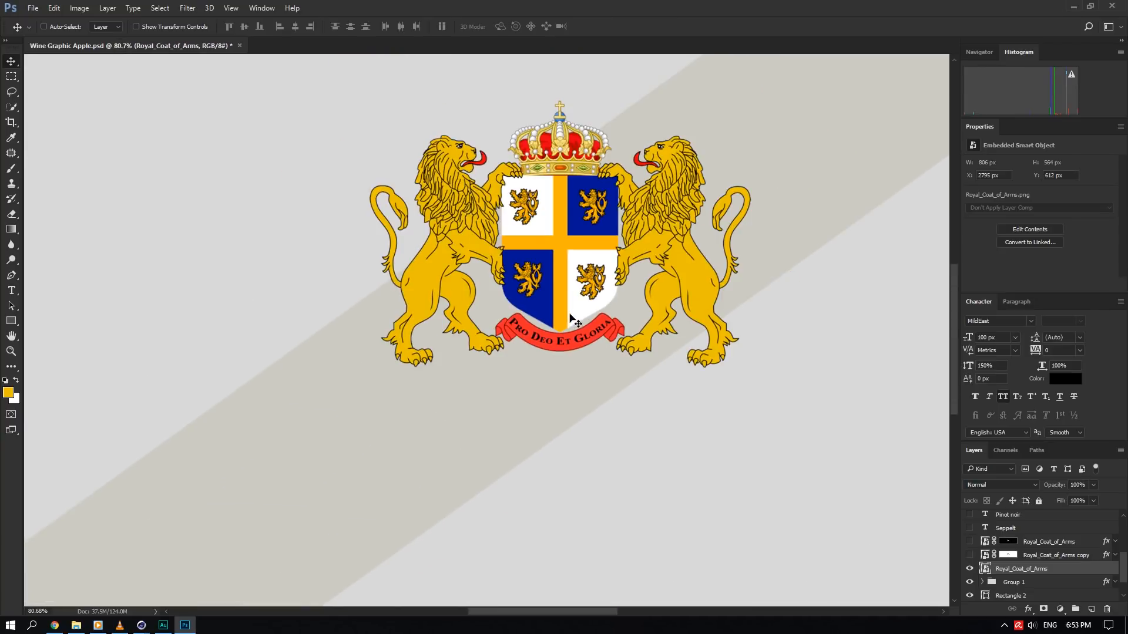
pyautogui.keyDown('alt'); pyautogui.scroll(2, 587, 311); pyautogui.keyUp('alt')
pyautogui.keyDown('alt'); pyautogui.scroll(-2, 728, 312); pyautogui.keyUp('alt')
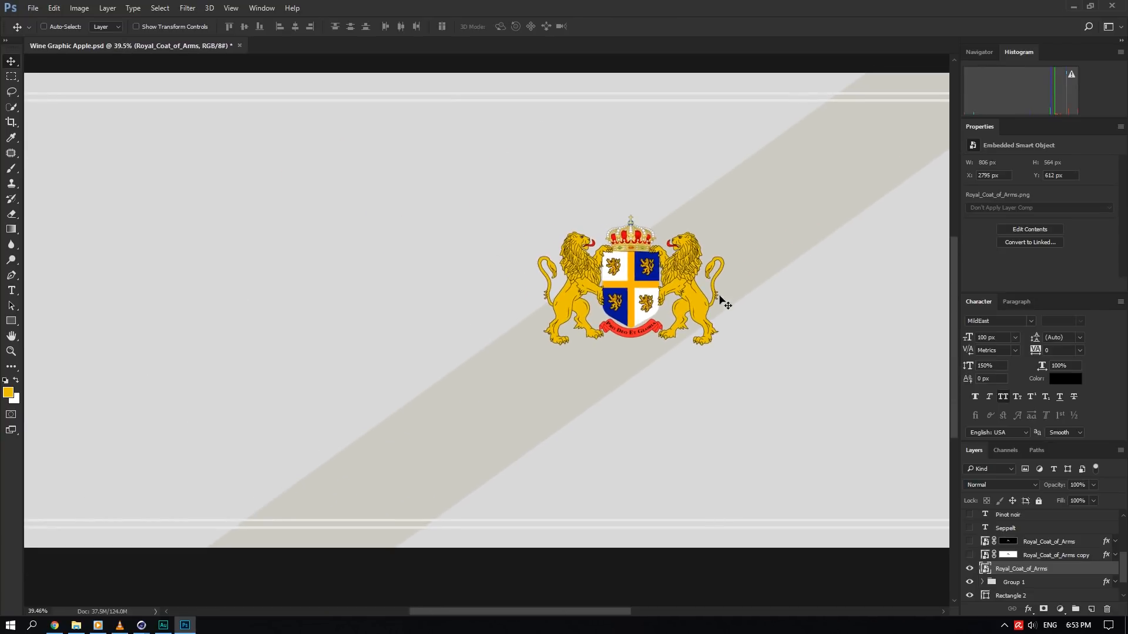
pyautogui.keyDown('alt'); pyautogui.scroll(1, 723, 298); pyautogui.keyUp('alt')
pyautogui.moveTo(523, 612)
pyautogui.mouseDown()
pyautogui.moveTo(576, 612)
pyautogui.moveTo(542, 611)
pyautogui.mouseUp()
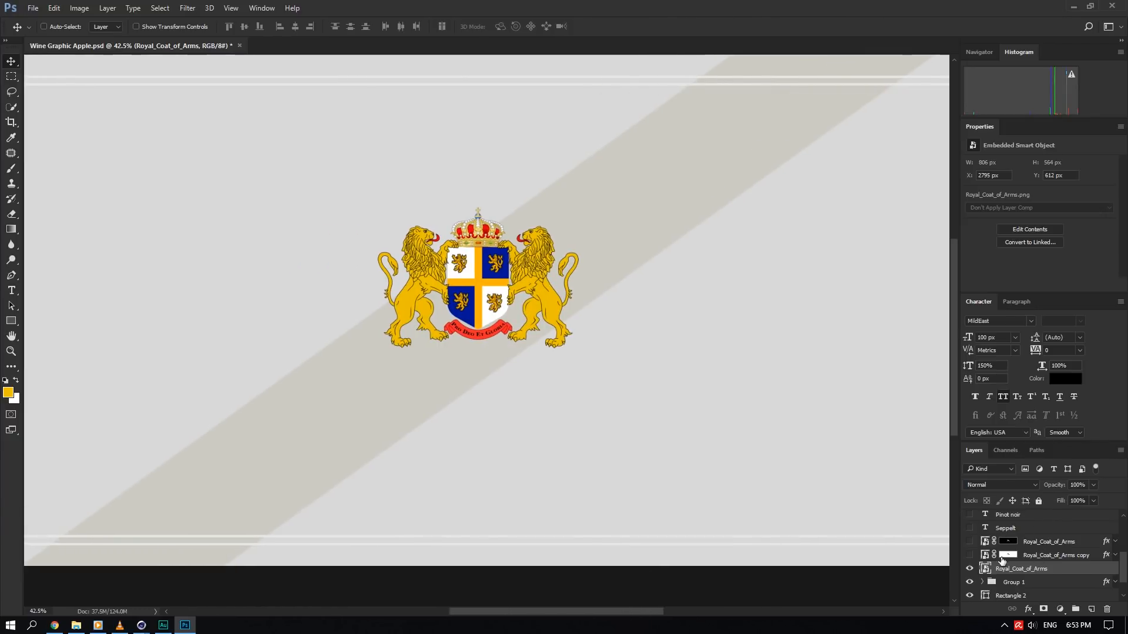
# - Hide the unmasked Royal_Coat_of_Arms layer and show the masked Royal_Coat_of_Arms copy instead
pyautogui.click(970, 569)
pyautogui.click(970, 555)
pyautogui.keyDown('alt'); pyautogui.scroll(1, 481, 324); pyautogui.keyUp('alt')
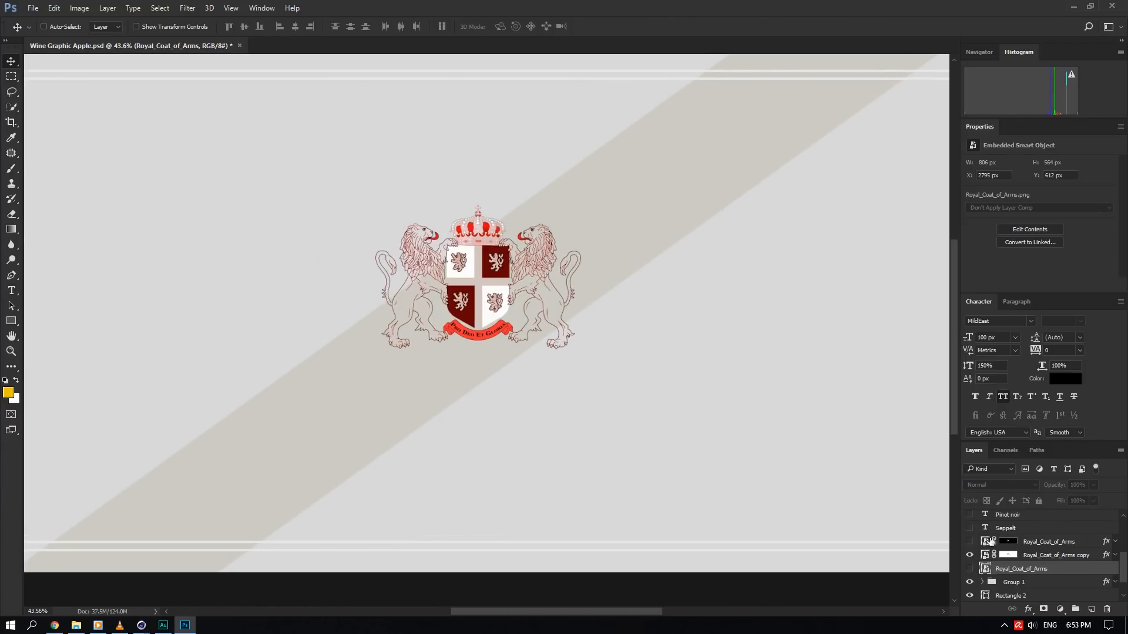
# - Display the layer mask of Royal_Coat_of_Arms copy on its own, examine it, and return to the normal artwork view
pyautogui.keyDown('alt'); pyautogui.click(1009, 555); pyautogui.keyUp('alt')
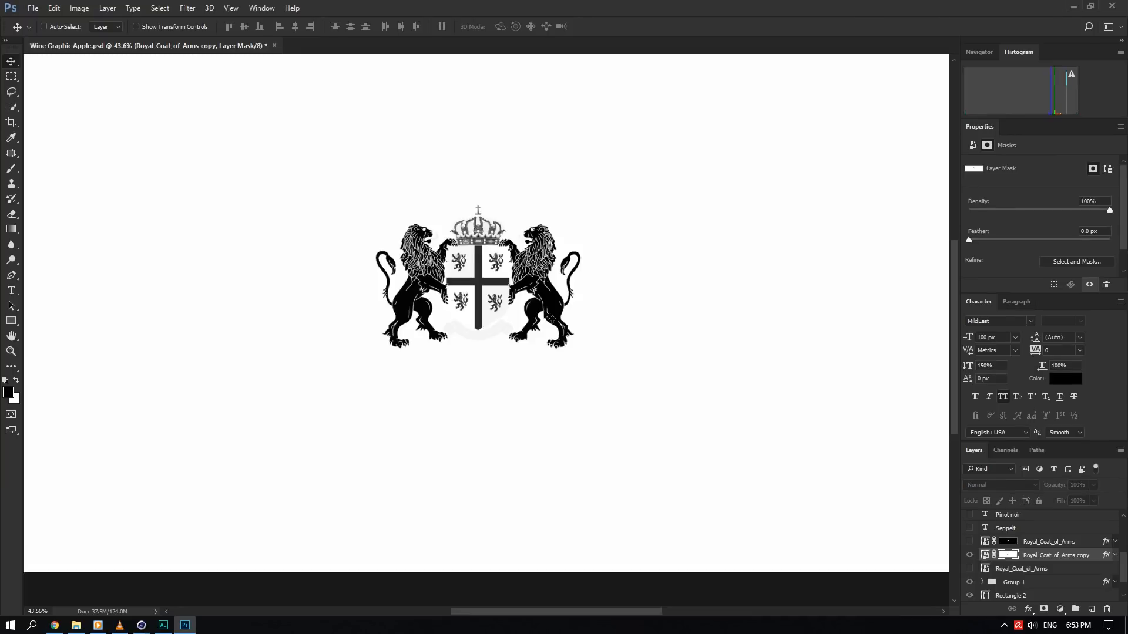
pyautogui.keyDown('alt'); pyautogui.scroll(2, 505, 294); pyautogui.keyUp('alt')
pyautogui.keyDown('alt'); pyautogui.scroll(-1, 508, 297); pyautogui.keyUp('alt')
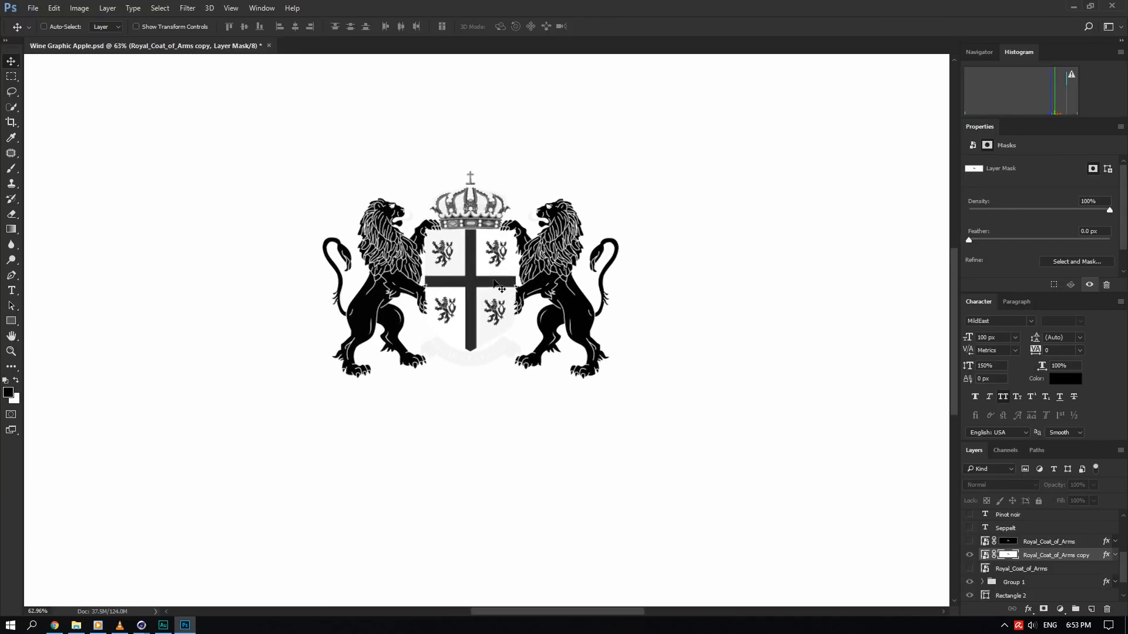
pyautogui.keyDown('alt'); pyautogui.scroll(-1, 609, 362); pyautogui.keyUp('alt')
pyautogui.keyDown('alt'); pyautogui.scroll(-1, 610, 363); pyautogui.keyUp('alt')
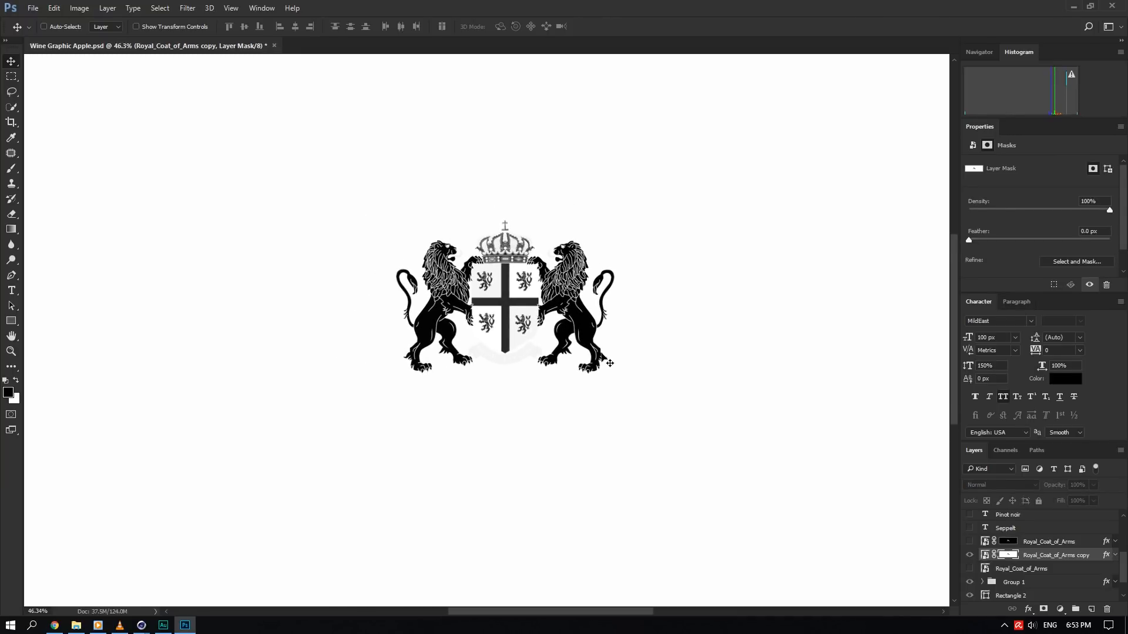
pyautogui.keyDown('alt'); pyautogui.scroll(-1, 609, 363); pyautogui.keyUp('alt')
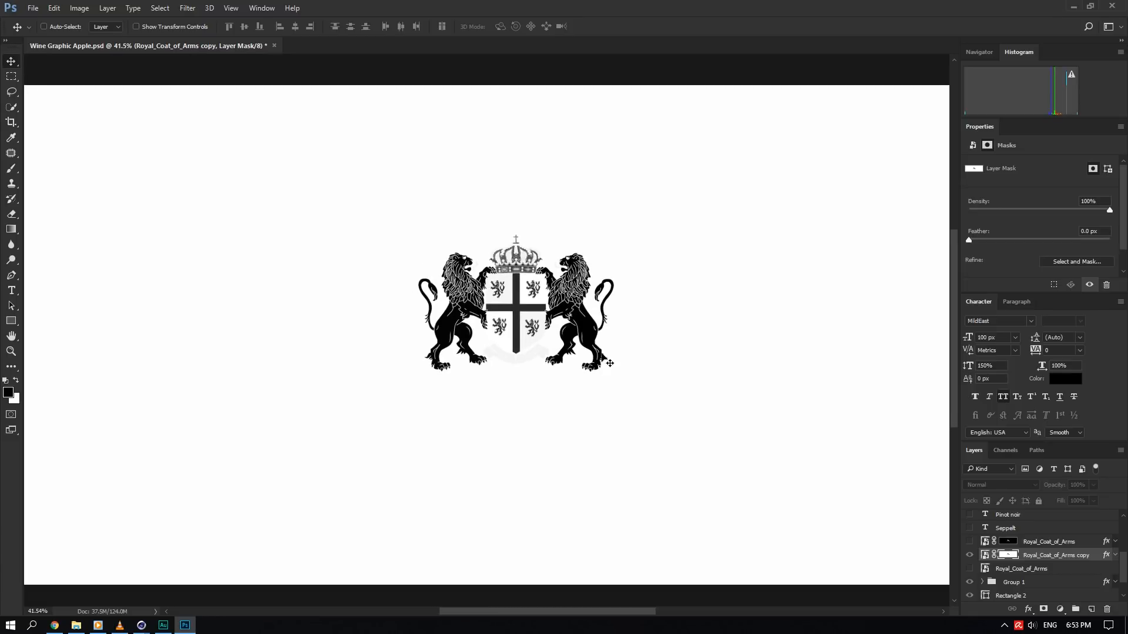
pyautogui.click(152, 8)
pyautogui.click(562, 20)
pyautogui.keyDown('alt'); pyautogui.click(1008, 555); pyautogui.keyUp('alt')
# - Examine the masked crest up close, expand the copy layer's effects and compare it without and with Color Overlay
pyautogui.keyDown('alt'); pyautogui.scroll(5, 503, 321); pyautogui.keyUp('alt')
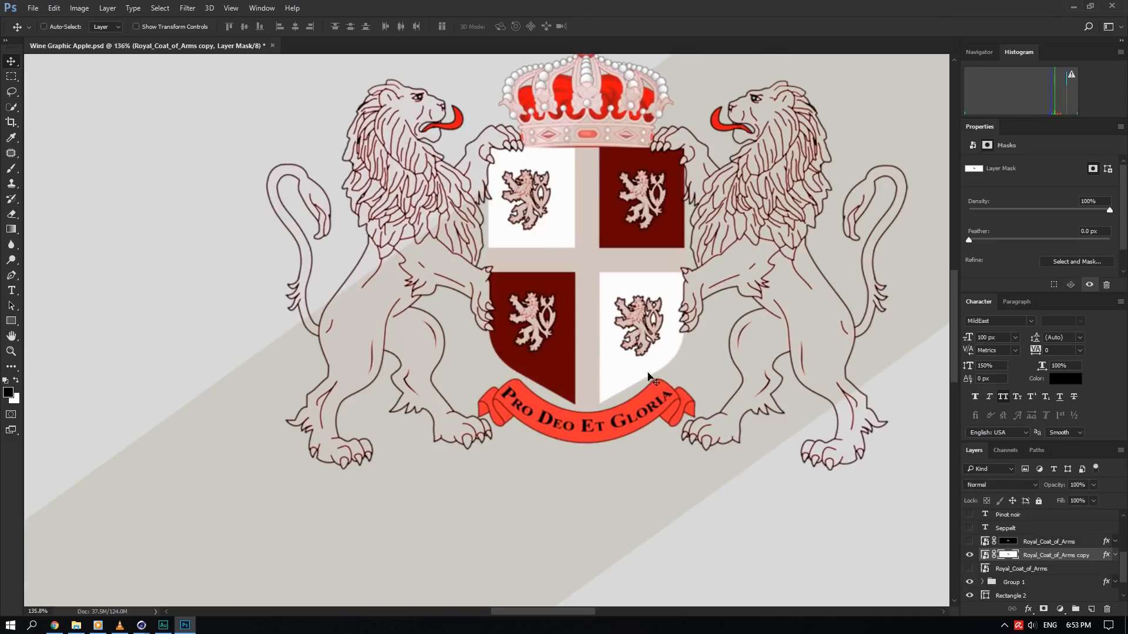
pyautogui.keyDown('alt'); pyautogui.scroll(-4, 716, 457); pyautogui.keyUp('alt')
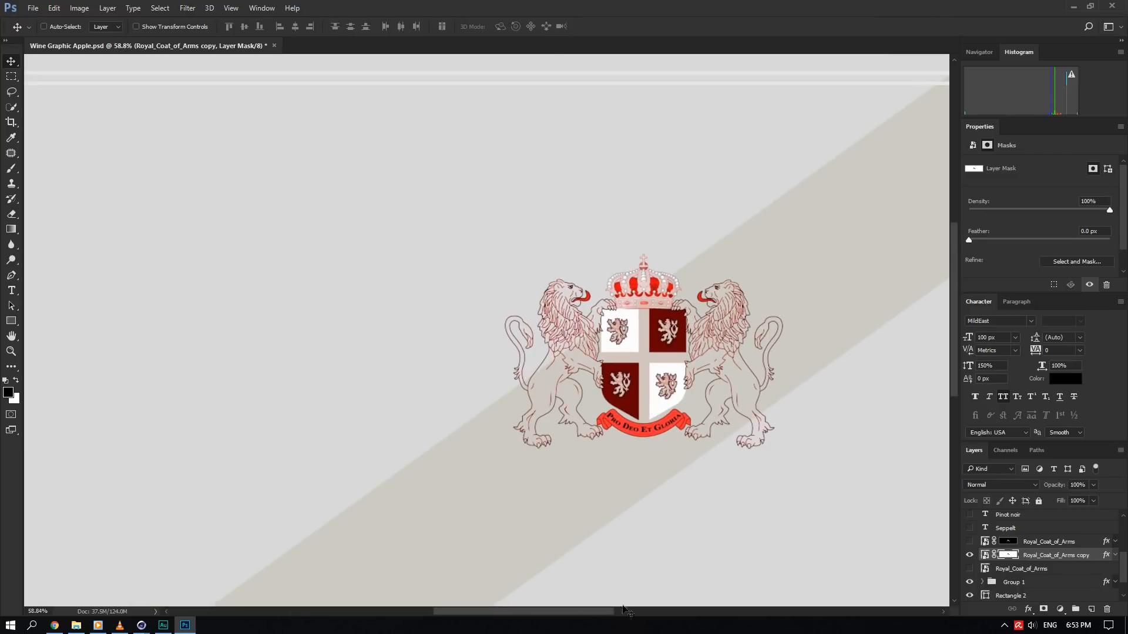
pyautogui.moveTo(598, 612); pyautogui.dragTo(626, 614)
pyautogui.moveTo(952, 350); pyautogui.dragTo(953, 367)
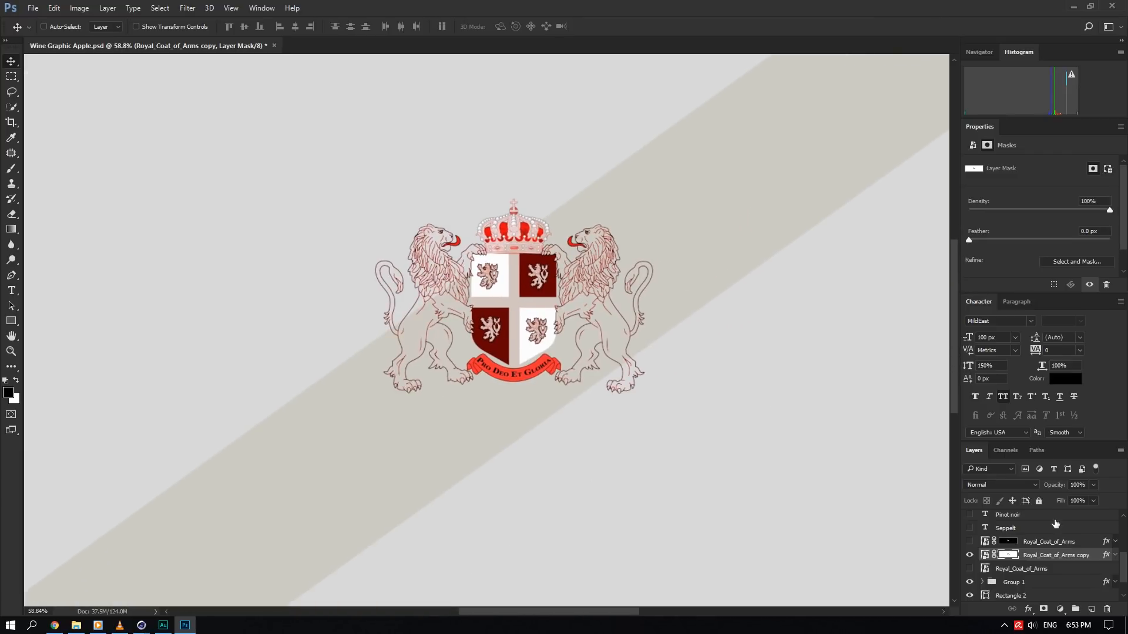
pyautogui.click(1116, 555)
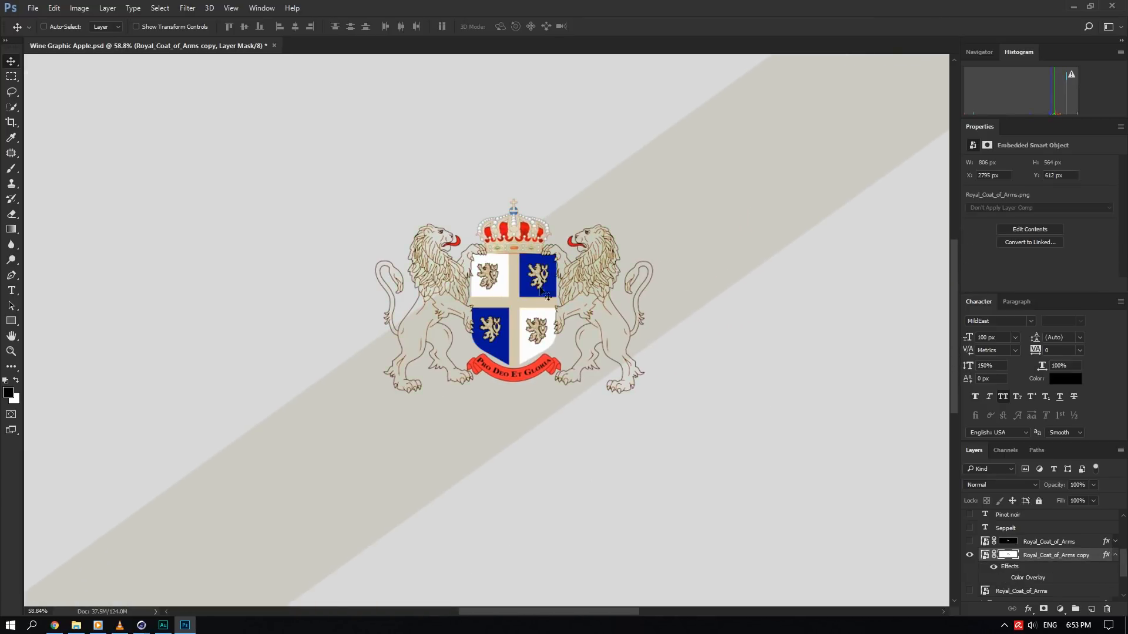
pyautogui.click(1007, 581)
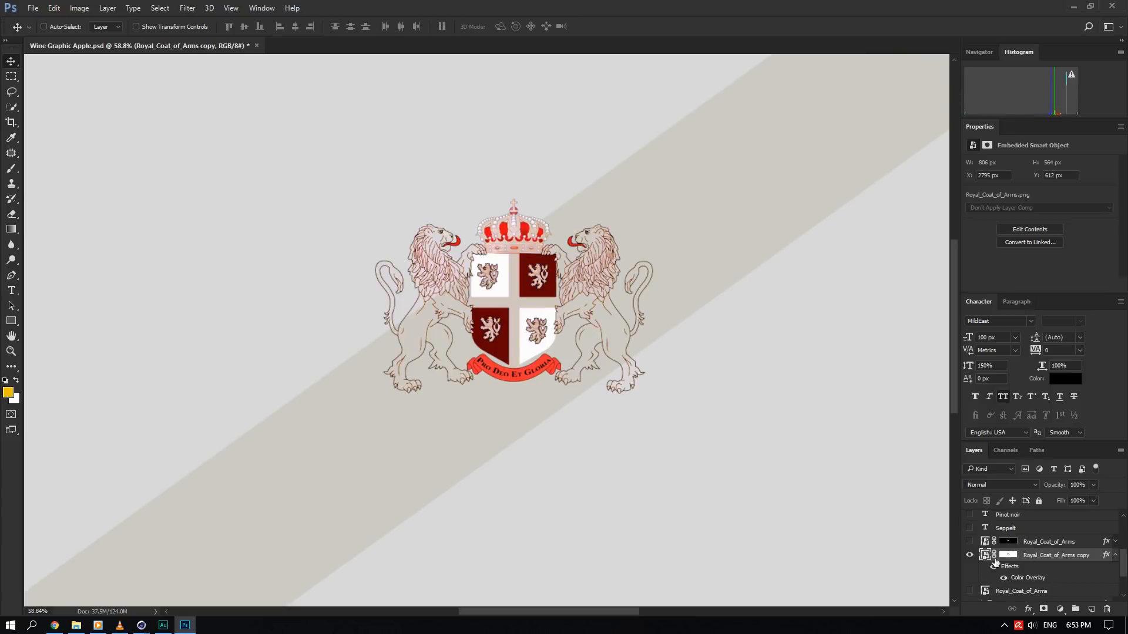
# - Compare the white masked Royal_Coat_of_Arms layer with and without the copy beneath it, then leave only the copy visible
pyautogui.scroll(2, 1032, 578)
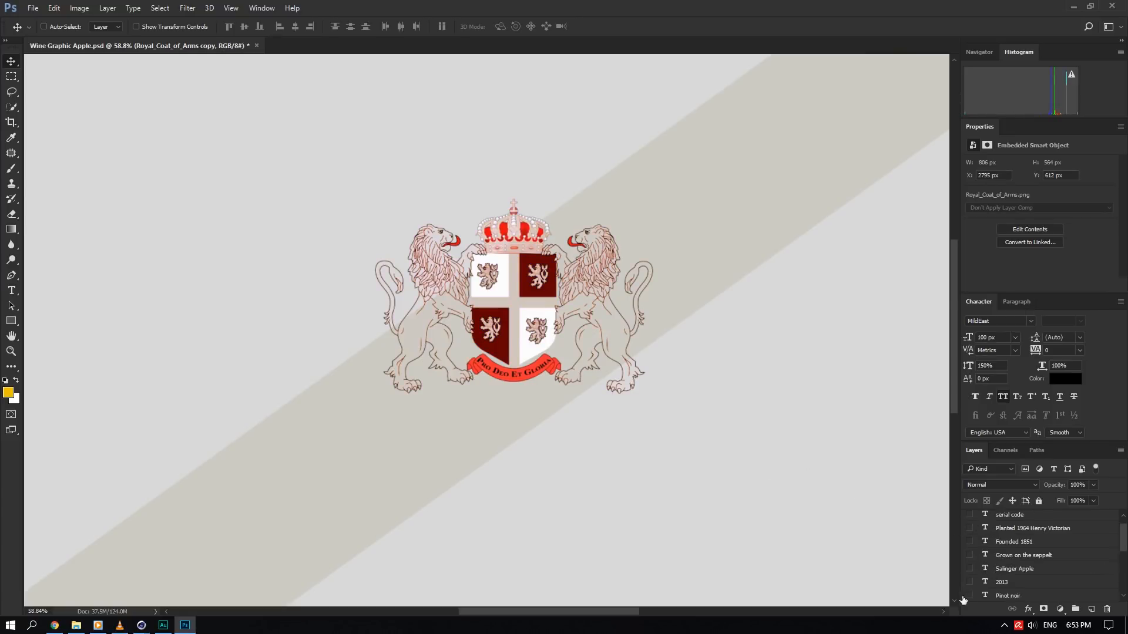
pyautogui.click(970, 569)
pyautogui.click(976, 572)
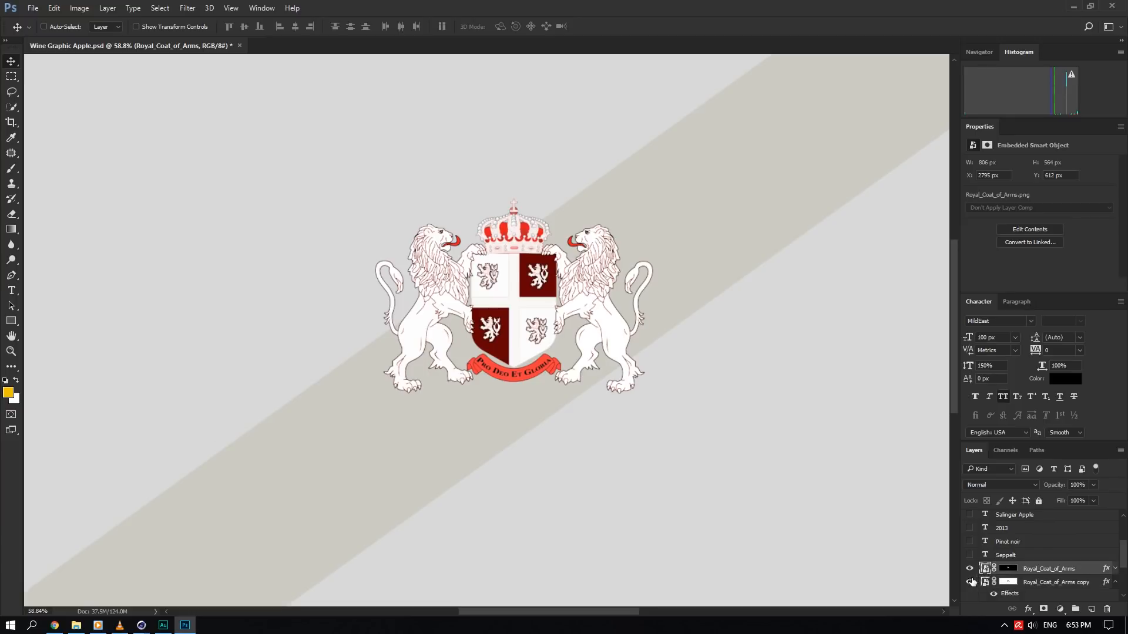
pyautogui.click(970, 582)
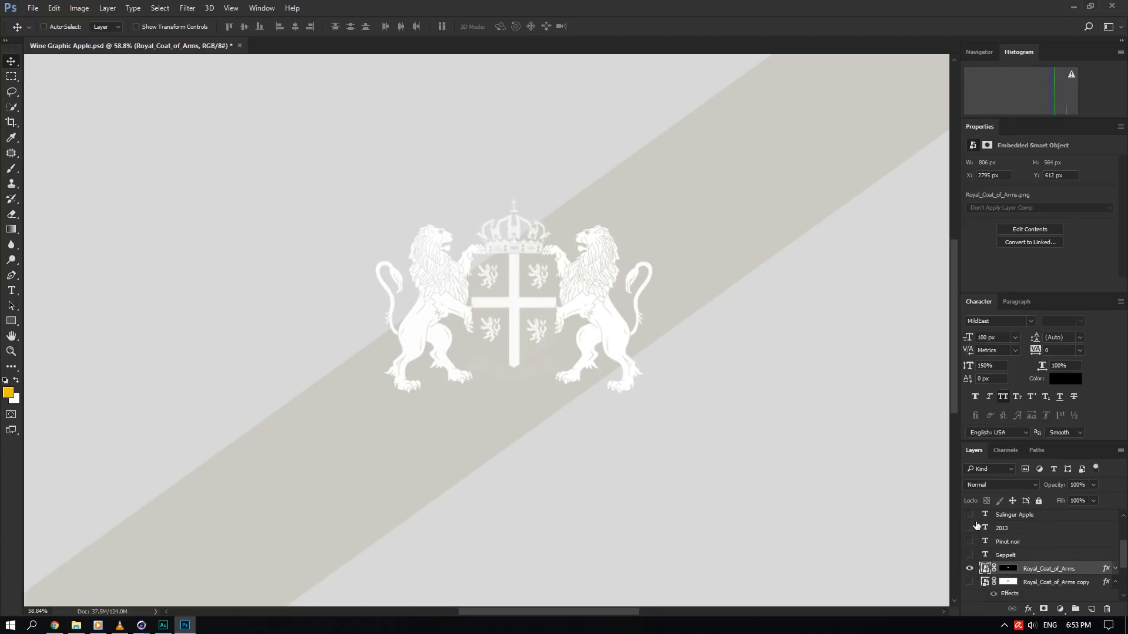
pyautogui.click(970, 582)
pyautogui.click(969, 568)
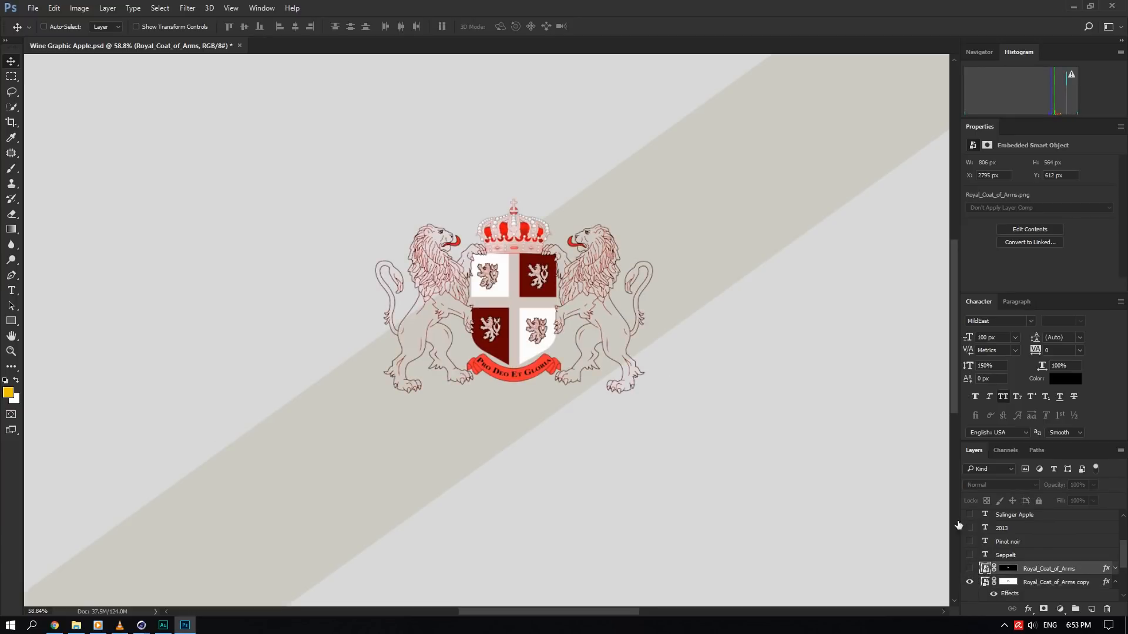
# - Show the Seppelt title layer, open its text to check the font, and return to the Move tool
pyautogui.click(983, 557)
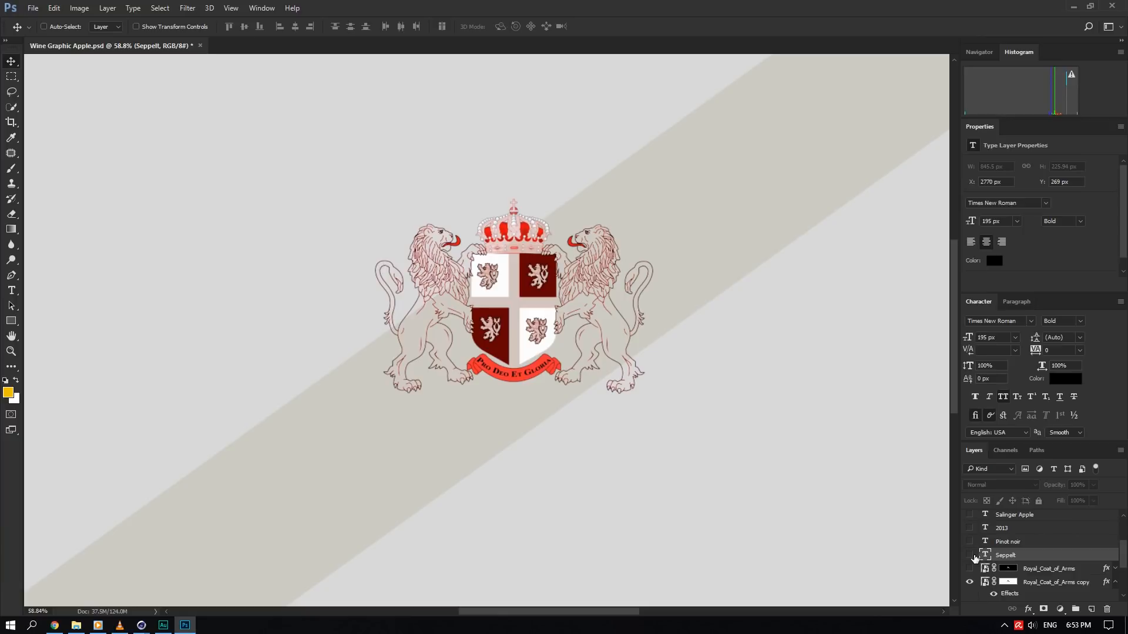
pyautogui.click(969, 555)
pyautogui.keyDown('alt'); pyautogui.scroll(-2, 725, 452); pyautogui.keyUp('alt')
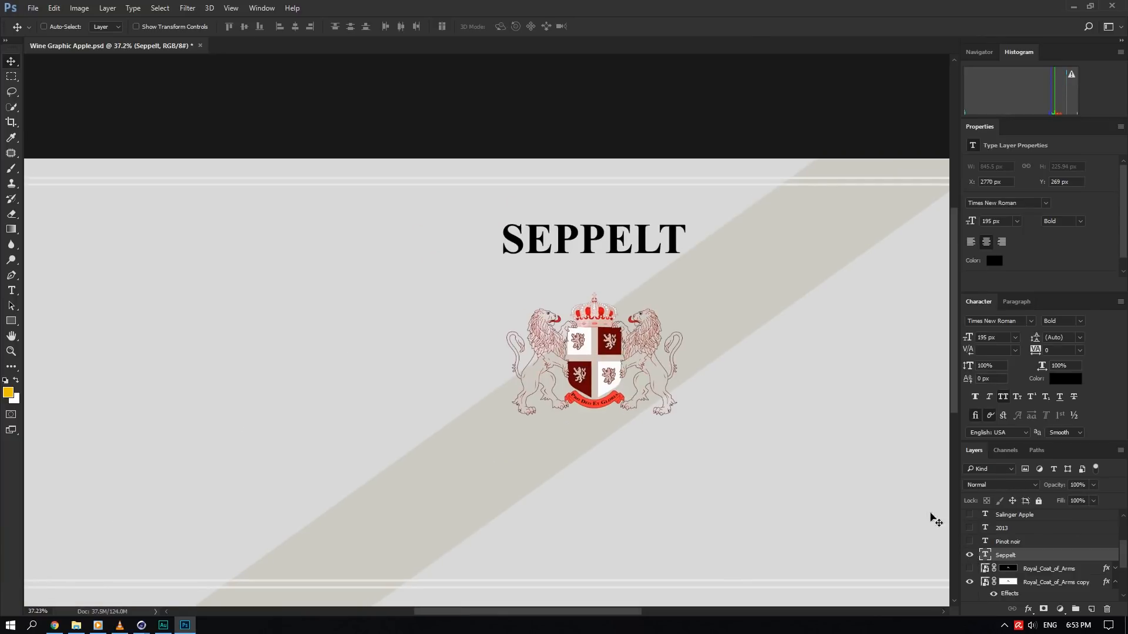
pyautogui.doubleClick(990, 554)
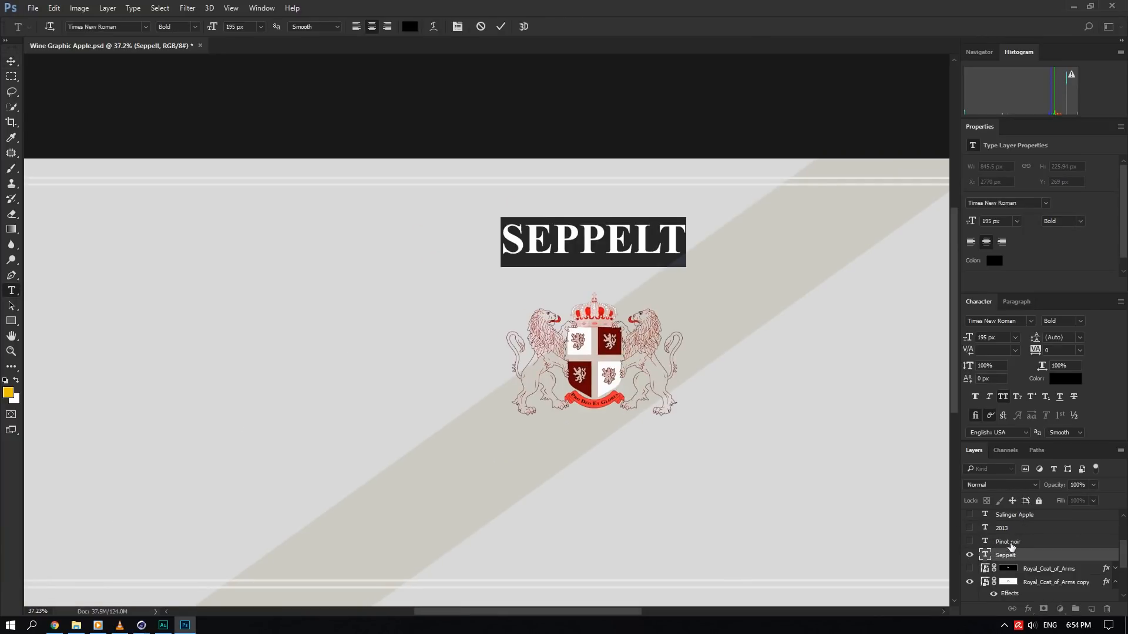
pyautogui.hotkey('ctrl', 'Return')
pyautogui.press('v')
# - Show the Pinot noir, 2013 and Salinger Apple text layers
pyautogui.click(993, 541)
pyautogui.click(970, 541)
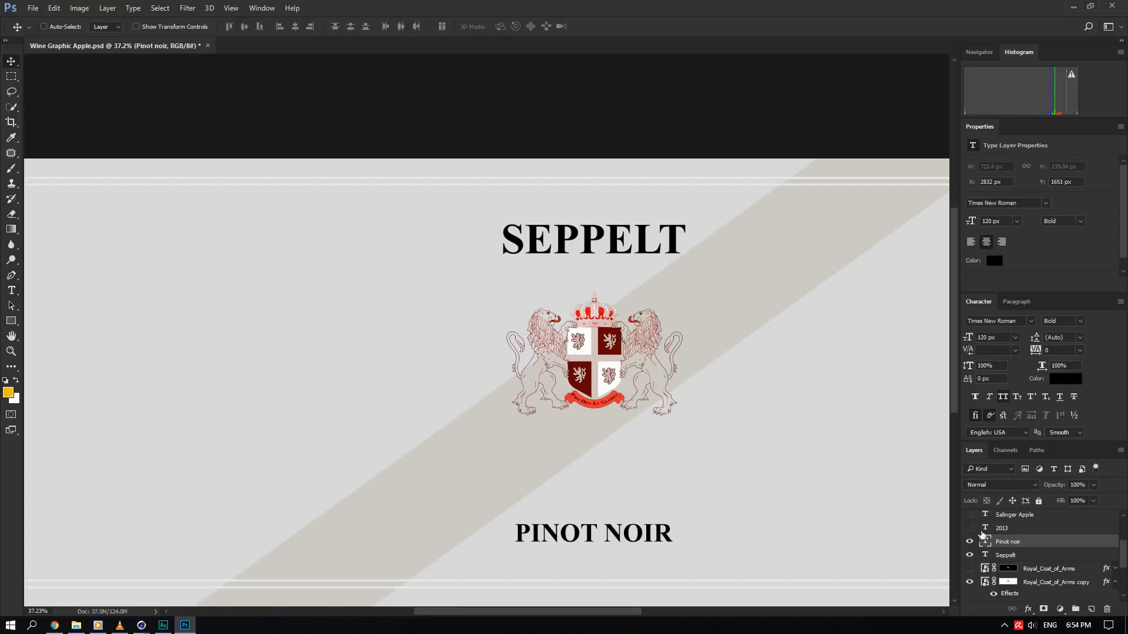
pyautogui.click(970, 528)
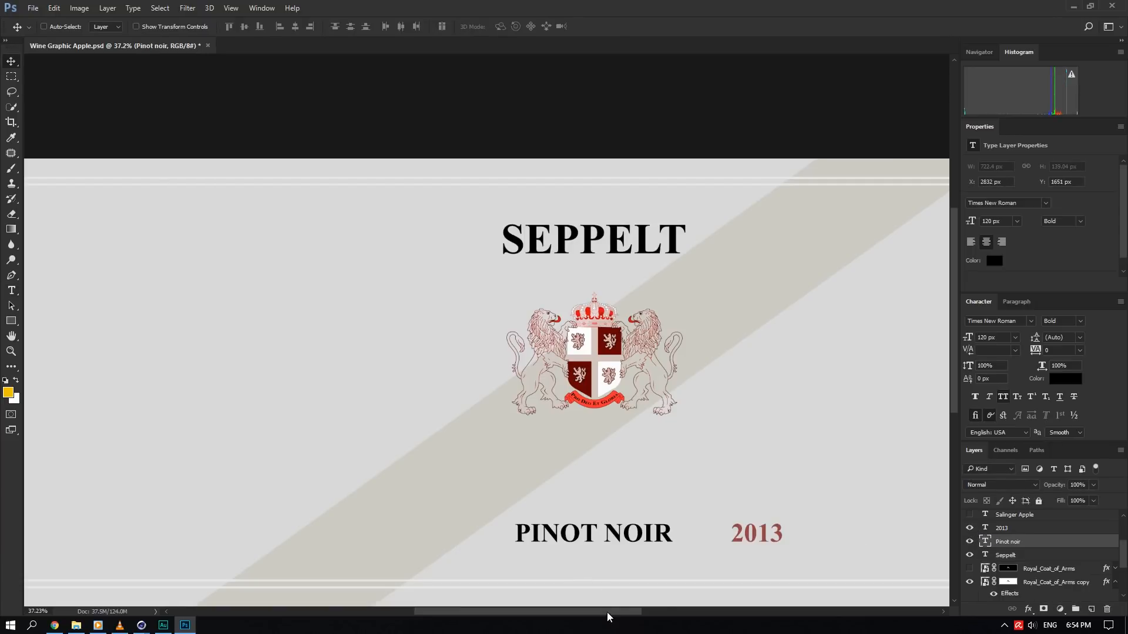
pyautogui.moveTo(608, 613); pyautogui.dragTo(632, 612)
pyautogui.scroll(2, 991, 545)
pyautogui.click(969, 542)
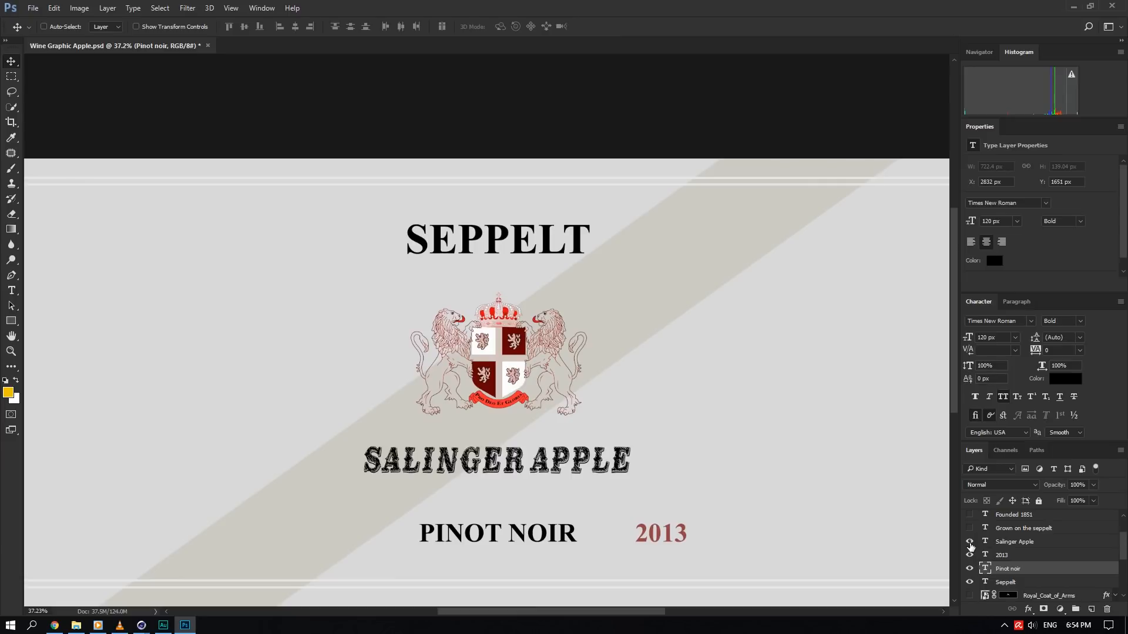
# - Inspect the Salinger Apple text's font settings with the Type tool, leaving its wording as it is
pyautogui.click(12, 291)
pyautogui.click(484, 461)
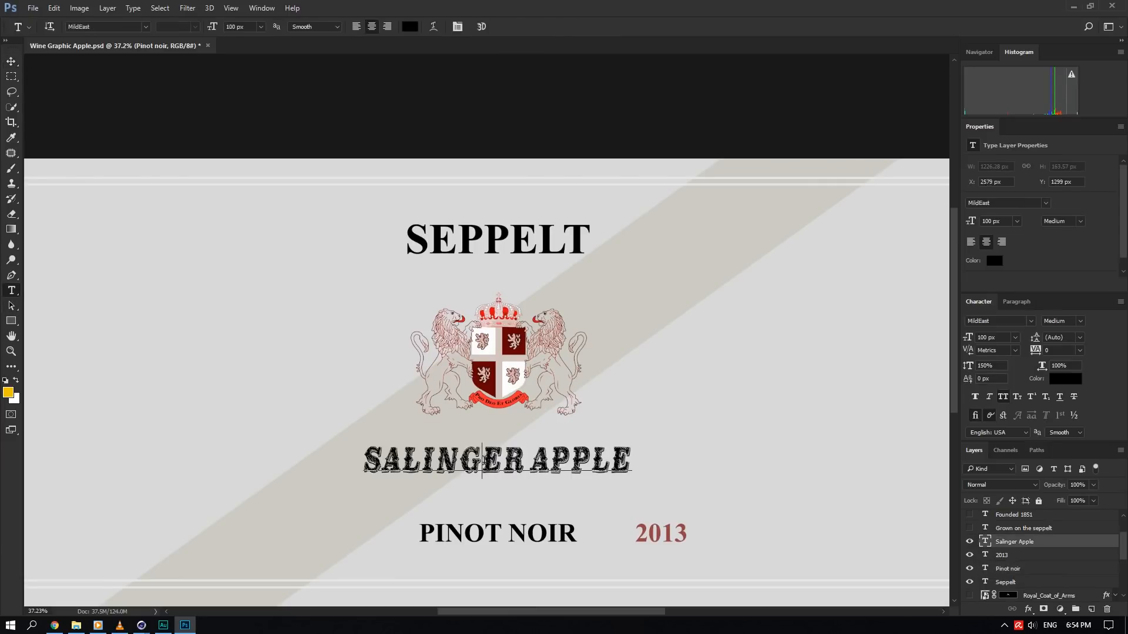
pyautogui.click(1018, 546)
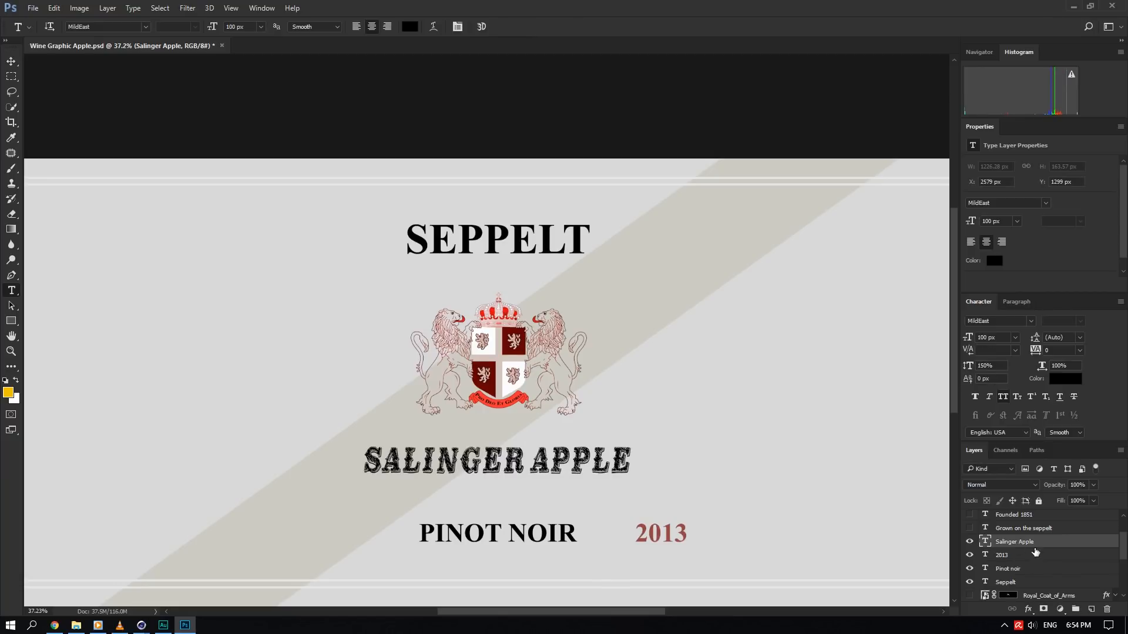
# - Show the Grown on the seppelt and Founded 1851 text layers
pyautogui.scroll(3, 1016, 555)
pyautogui.click(970, 571)
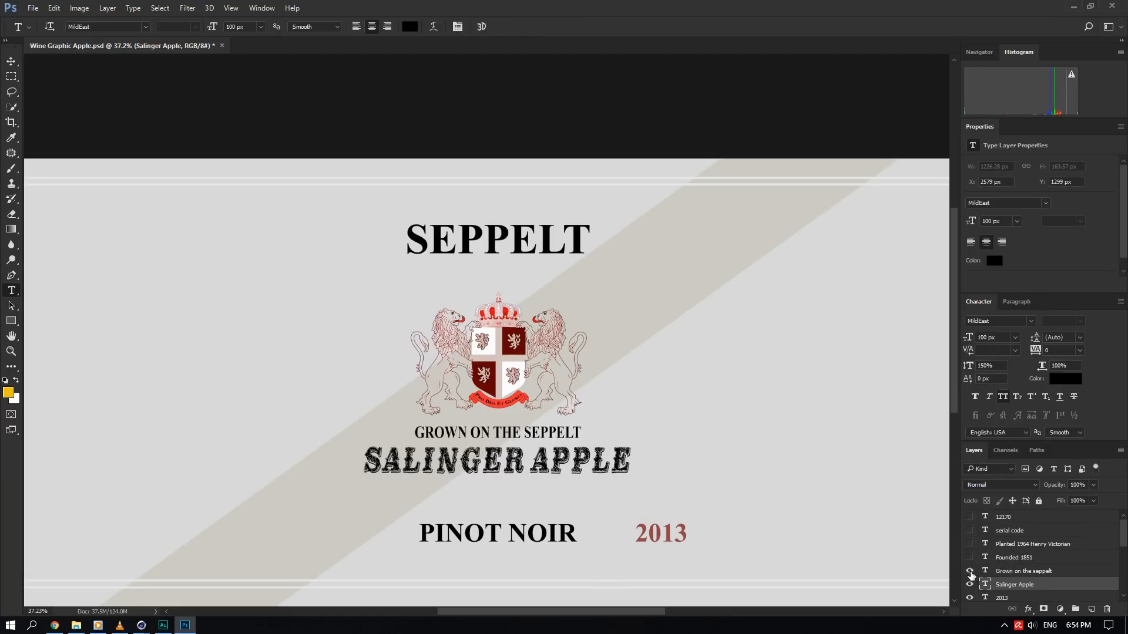
pyautogui.click(970, 557)
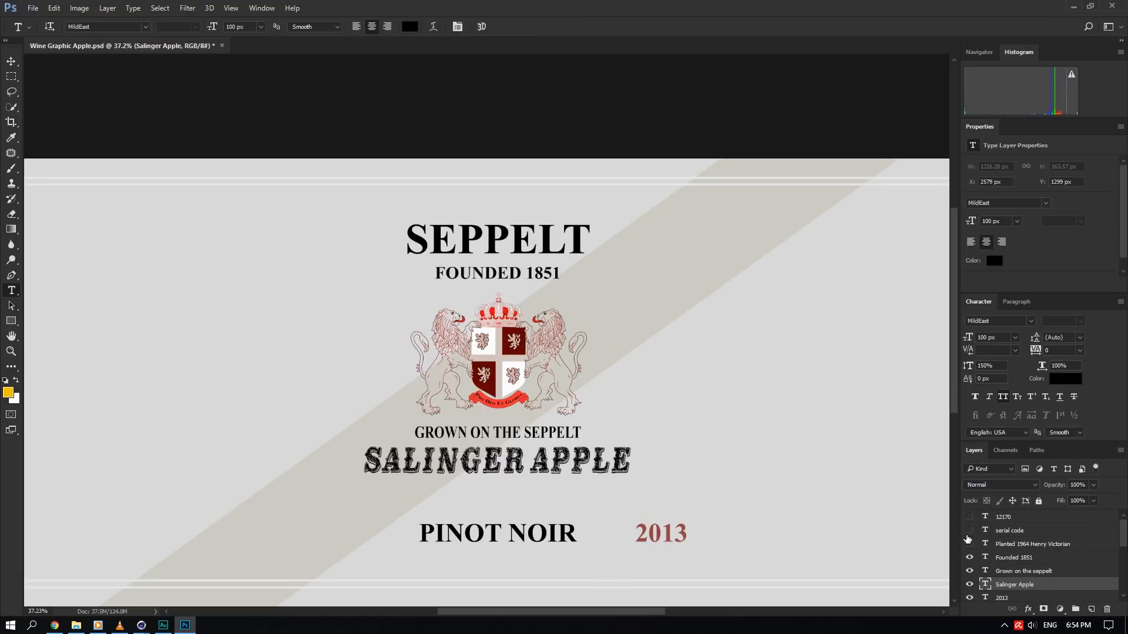
# - Show the Planted 1964 Henry Victorian, serial code and 12170 text layers and inspect the Planted text's font
pyautogui.moveTo(969, 536); pyautogui.dragTo(970, 546)
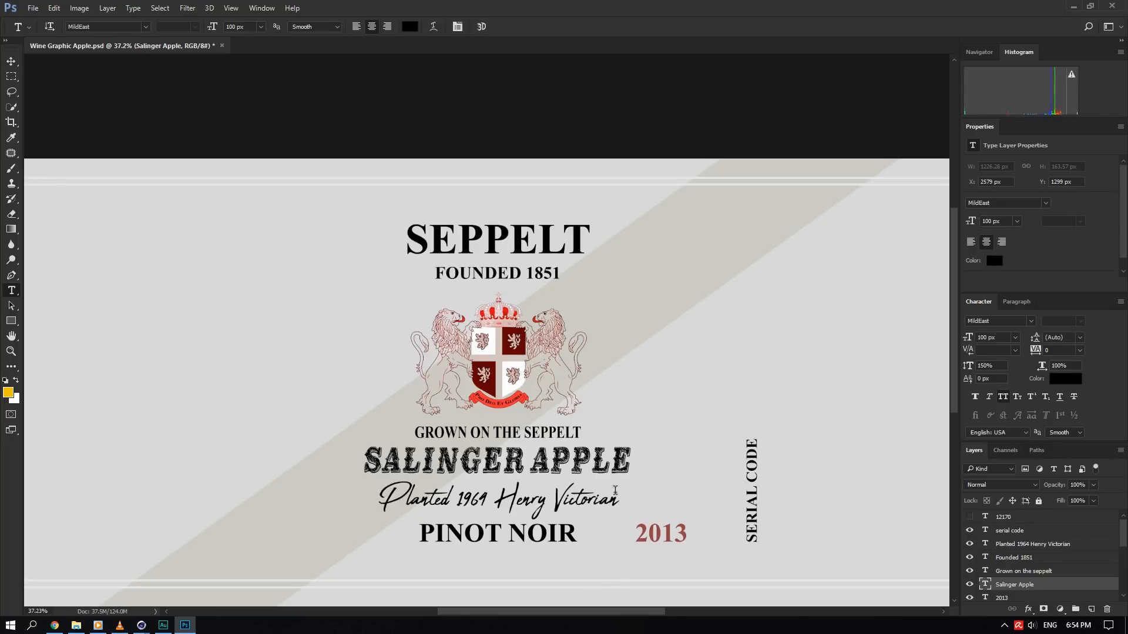
pyautogui.click(492, 493)
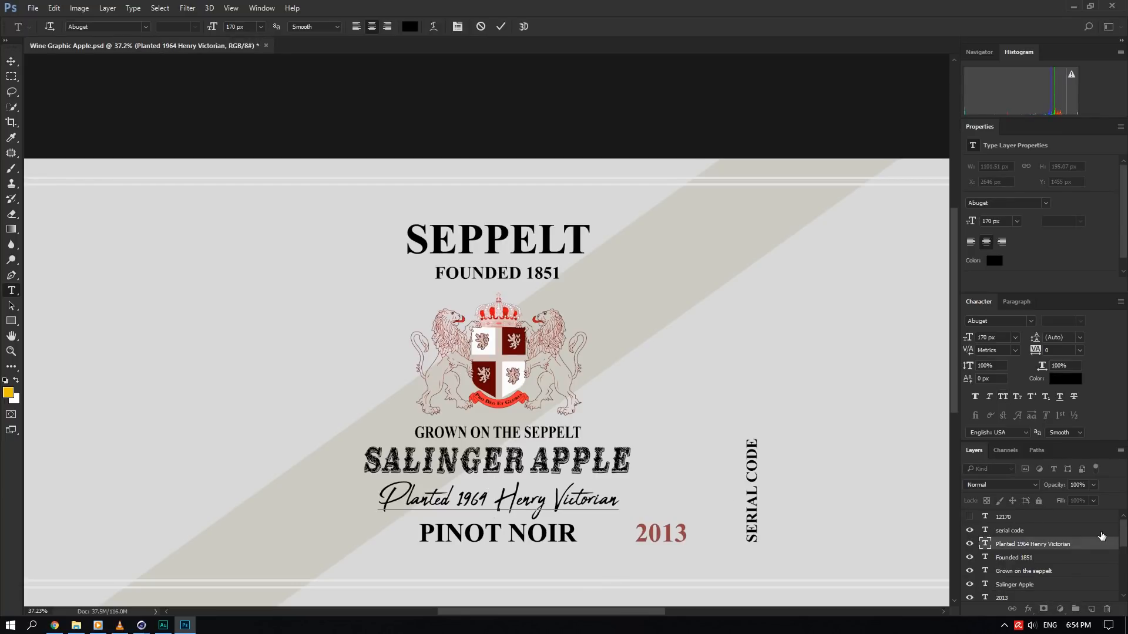
pyautogui.click(1041, 571)
pyautogui.click(970, 517)
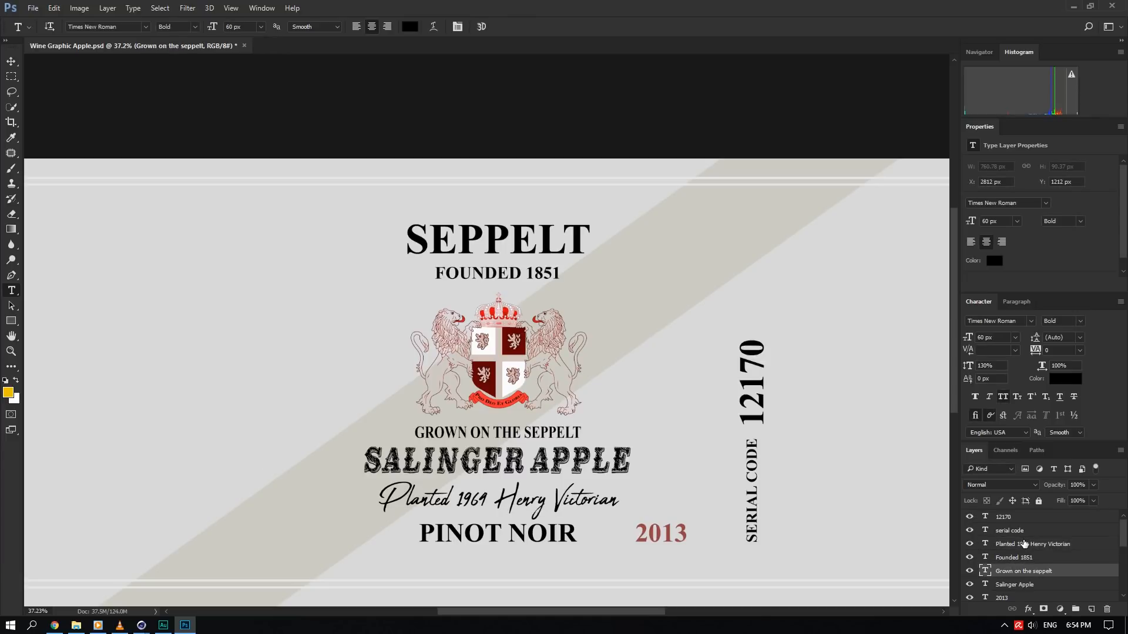
# - View the complete label artwork, then quit Photoshop without saving the changes to Wine Graphic Apple.psd
pyautogui.keyDown('alt'); pyautogui.scroll(-8, 752, 456); pyautogui.keyUp('alt')
pyautogui.keyDown('alt'); pyautogui.scroll(7, 590, 390); pyautogui.keyUp('alt')
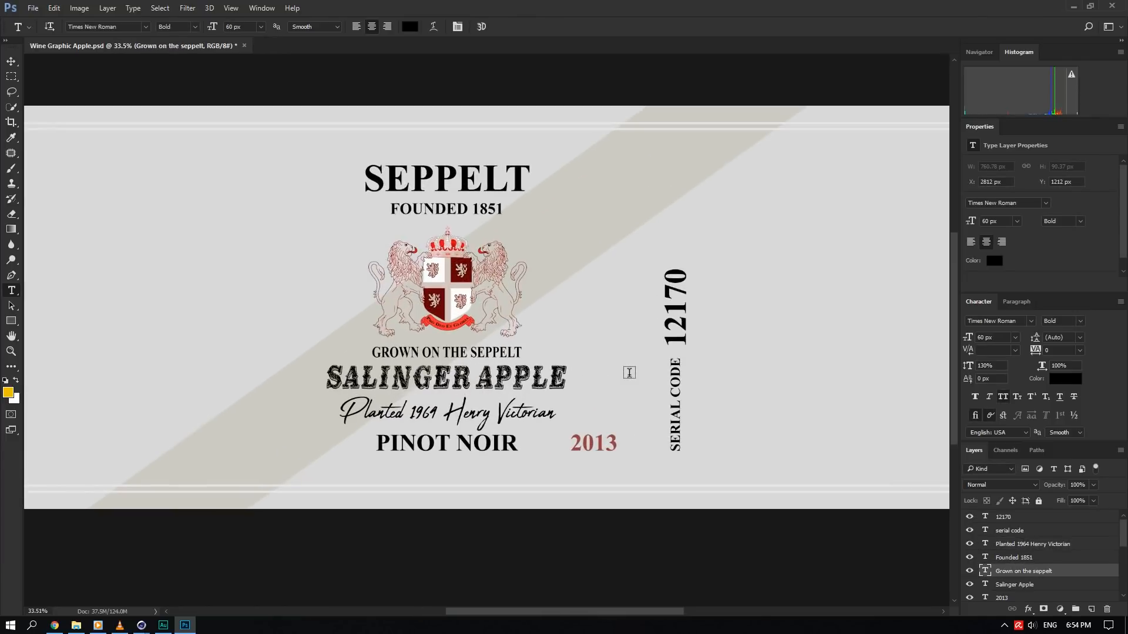
pyautogui.click(1113, 5)
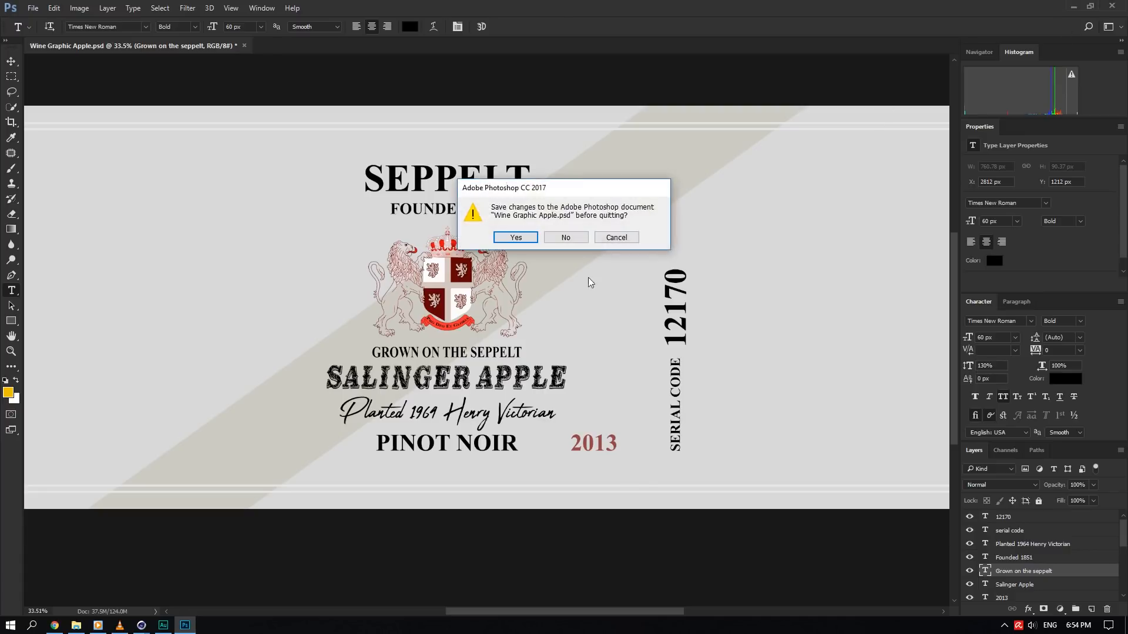
pyautogui.click(567, 237)
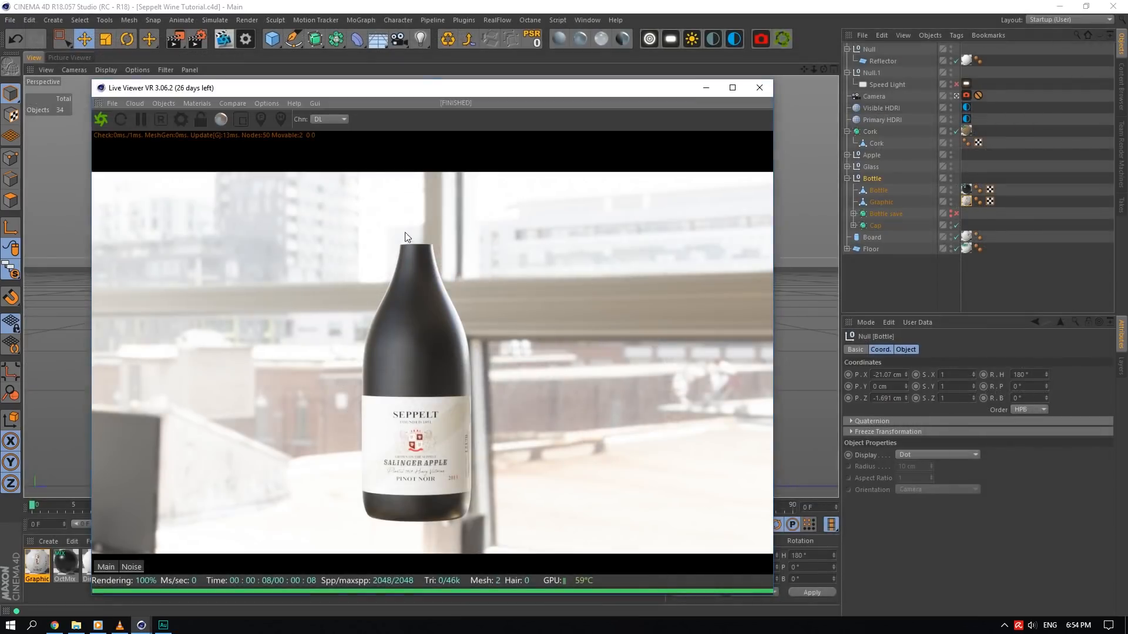
# - In Cinema 4D, leave the scene camera and frame the bottle's Seppelt label in the Octane Live Viewer
pyautogui.click(955, 96)
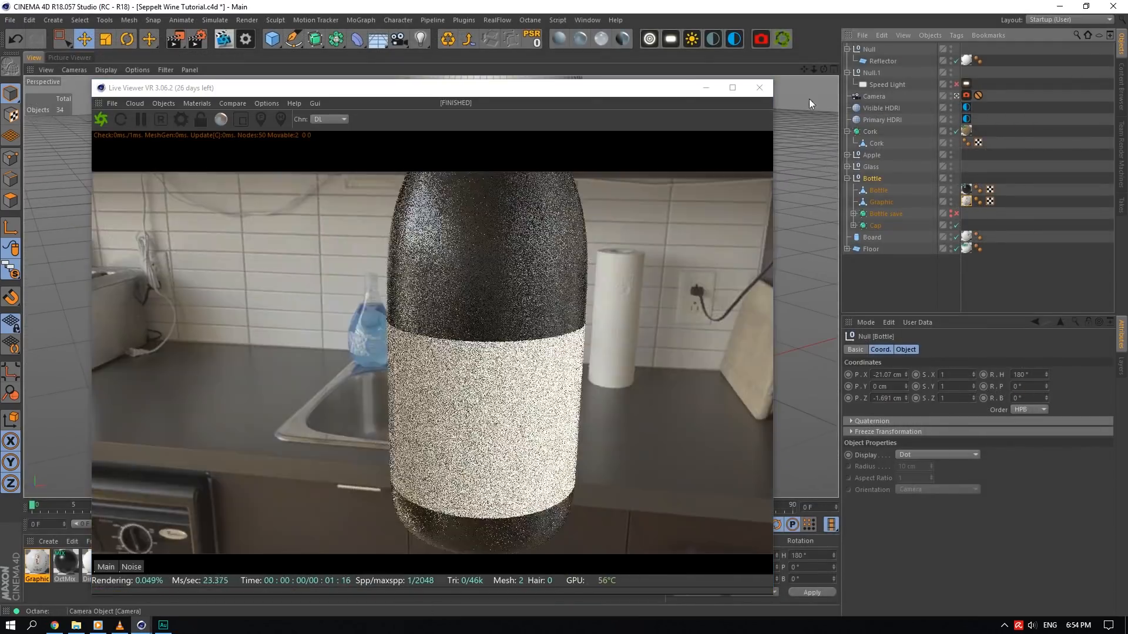
pyautogui.moveTo(824, 69); pyautogui.dragTo(758, 94)
pyautogui.moveTo(804, 69); pyautogui.dragTo(741, 98)
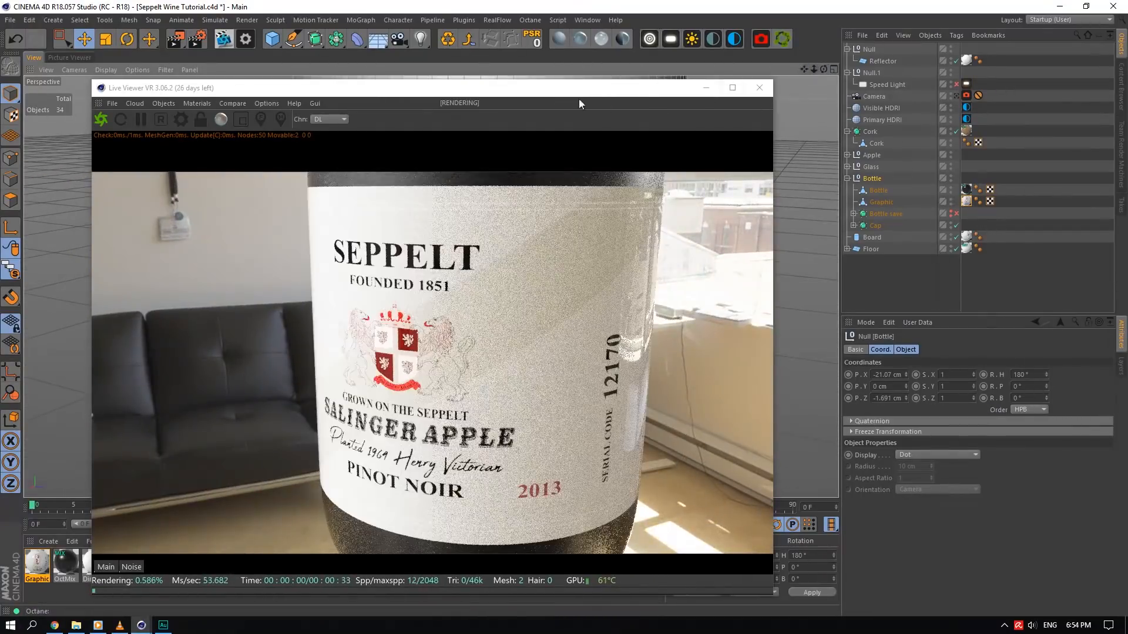
pyautogui.moveTo(579, 100); pyautogui.dragTo(559, 77)
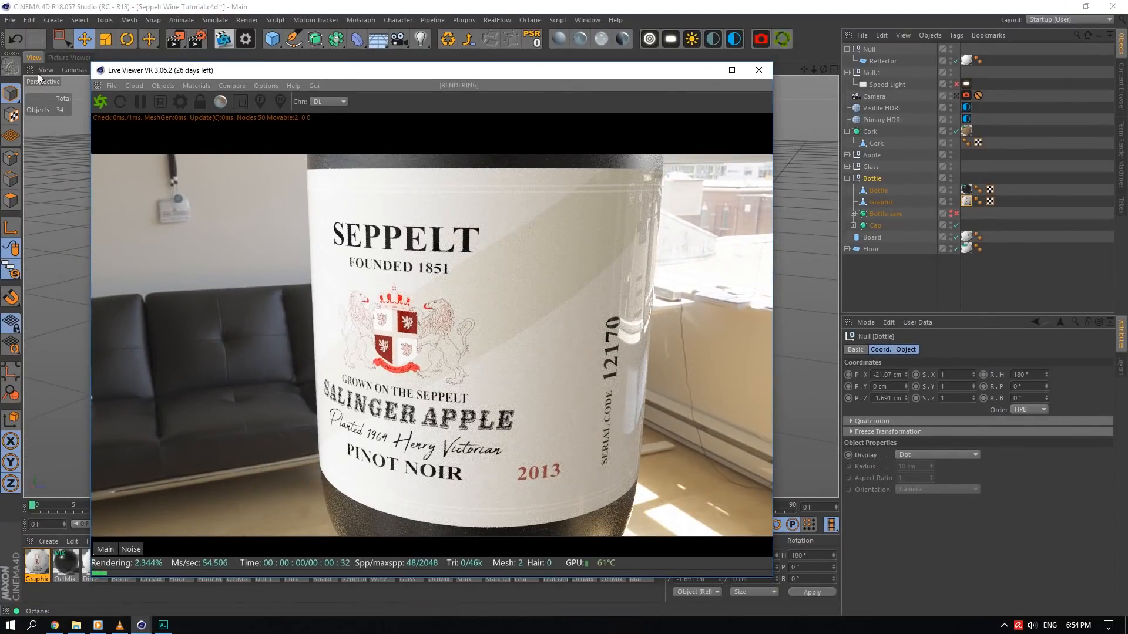
# - Open the Graphic material and add an Octane ImageTexture to its Normal channel
pyautogui.doubleClick(37, 563)
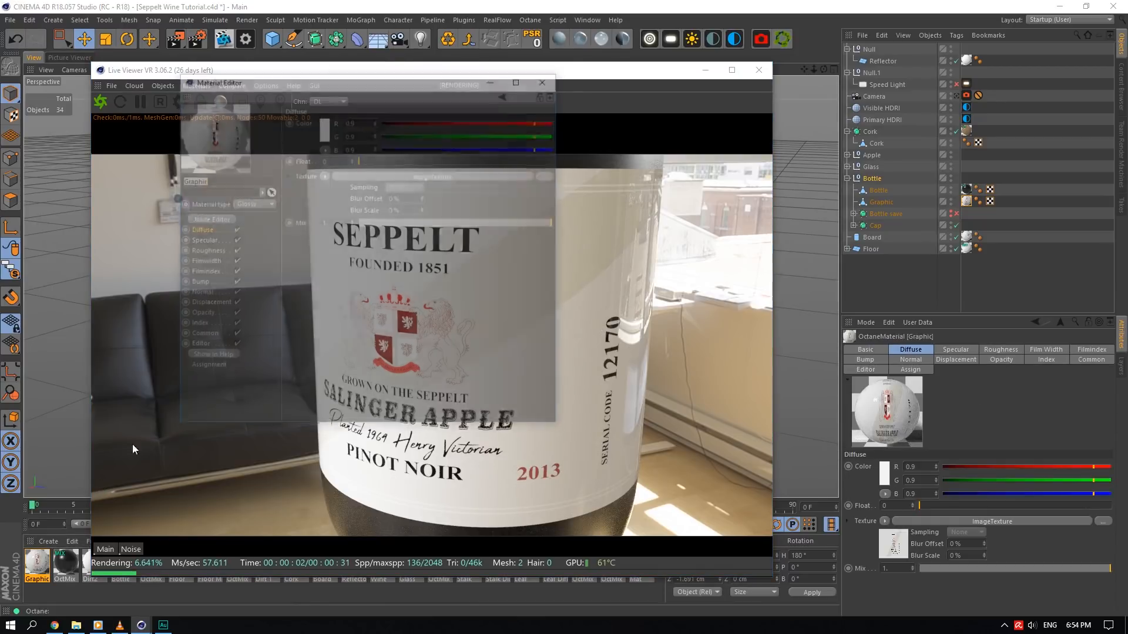
pyautogui.moveTo(364, 85); pyautogui.dragTo(820, 202)
pyautogui.click(657, 416)
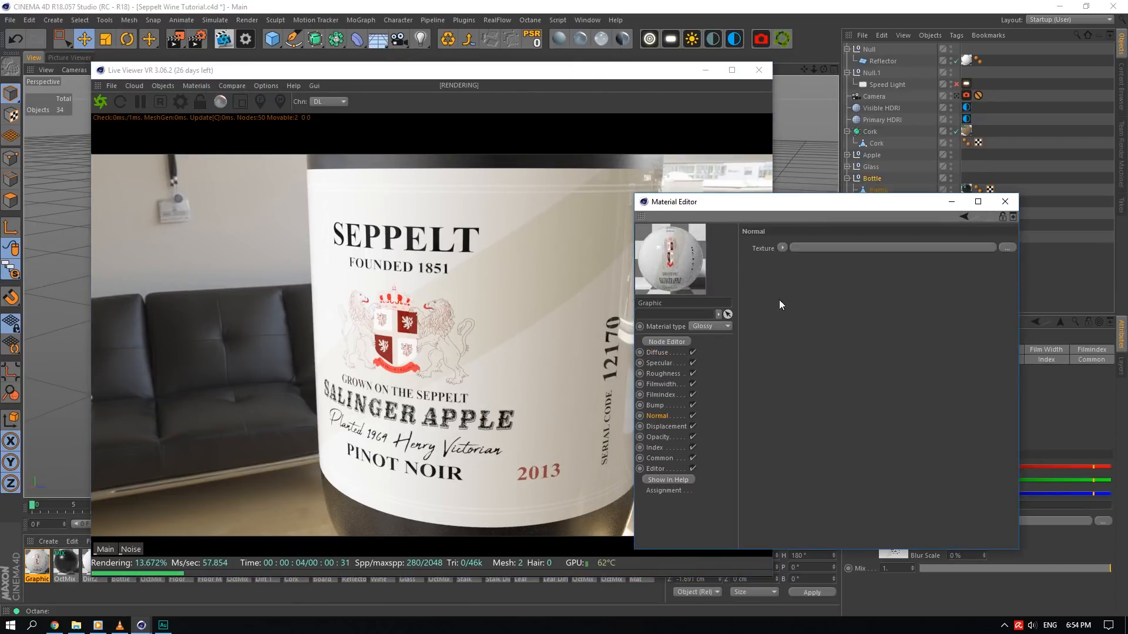
pyautogui.click(783, 248)
pyautogui.moveTo(819, 479)
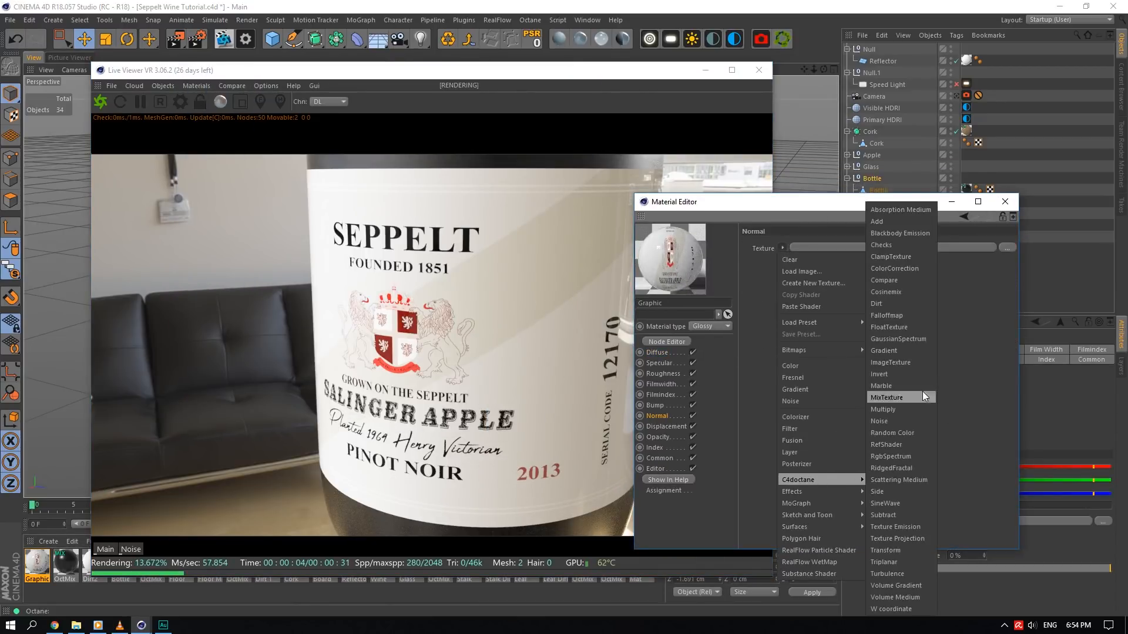
pyautogui.click(897, 362)
# - Load the normal map from the Poliigon Manmade PaperPlain006 folder, PaperPlain006_NRM_3K.jpg, without copying it into the project
pyautogui.click(1000, 252)
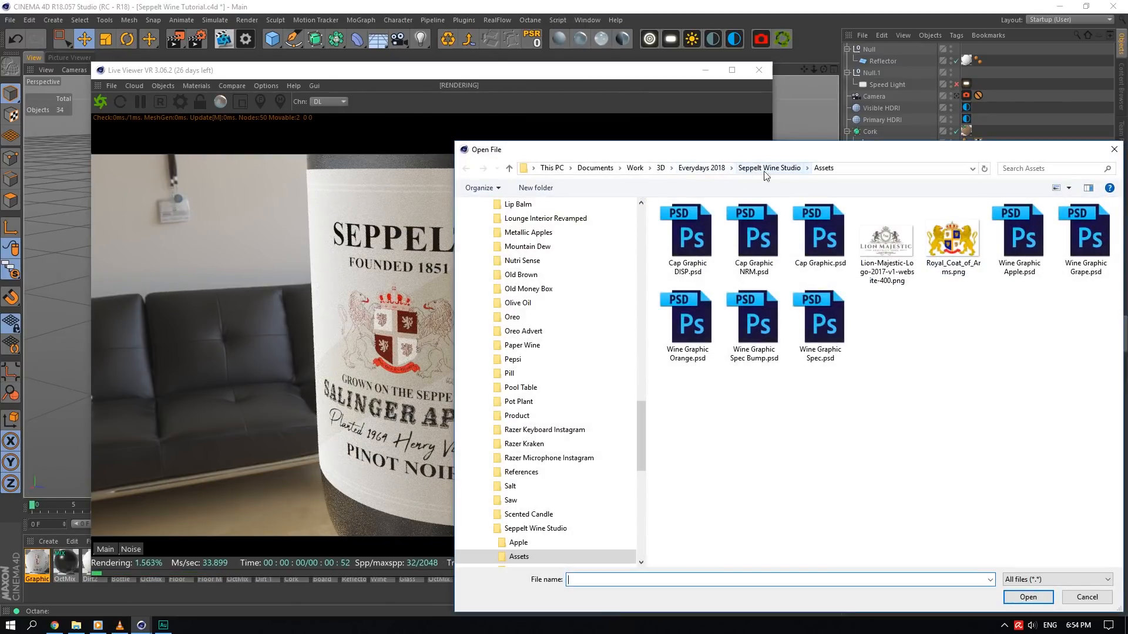
pyautogui.click(635, 170)
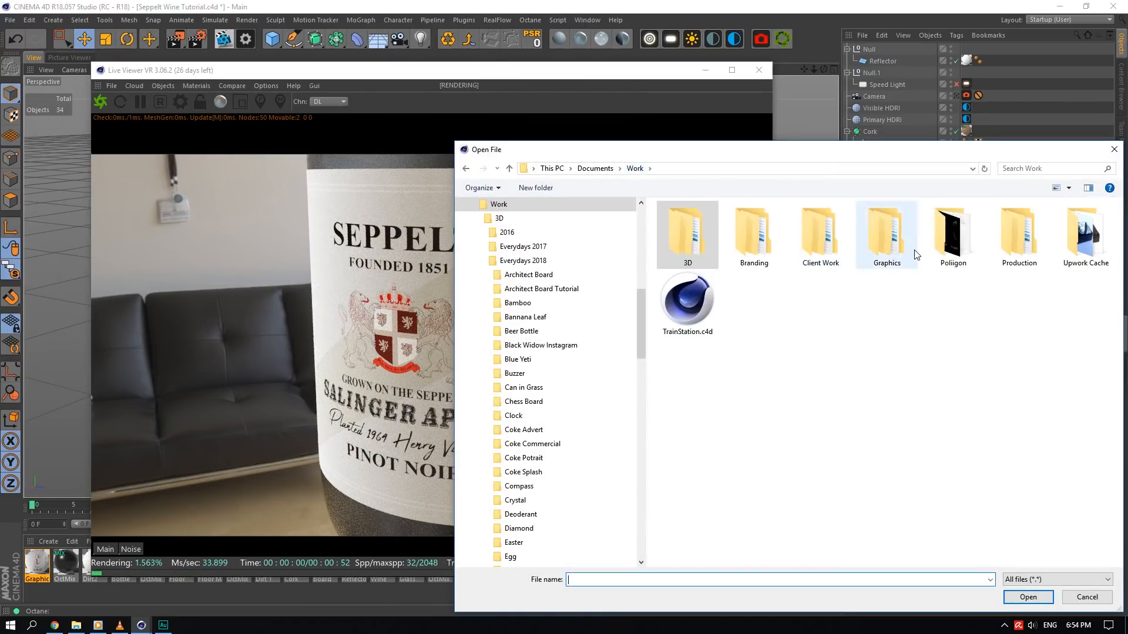
pyautogui.doubleClick(952, 235)
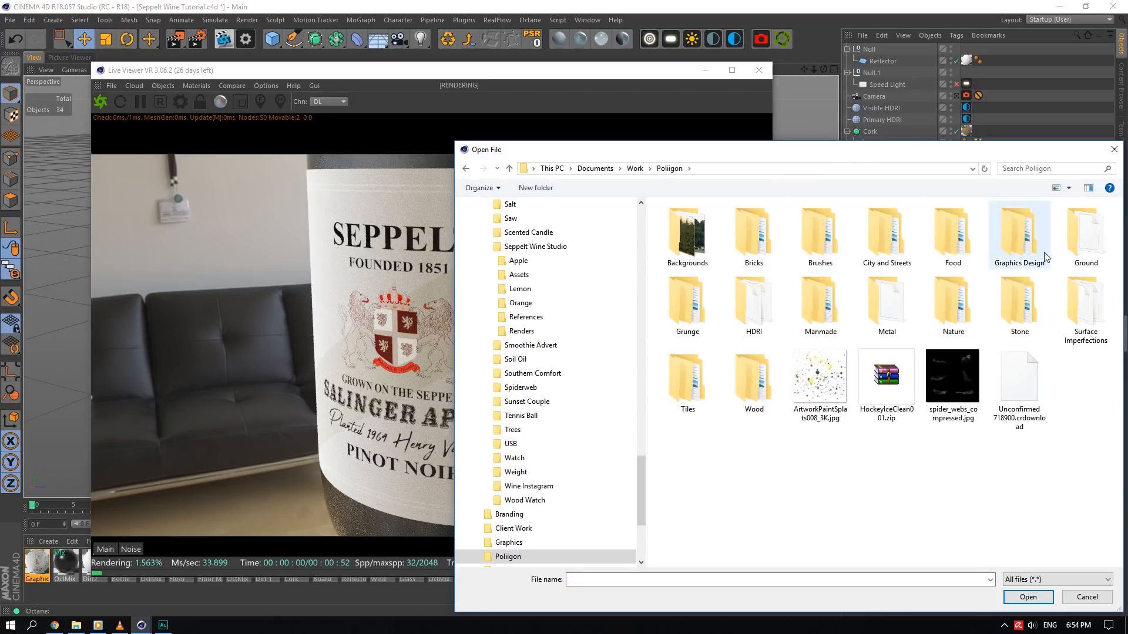
pyautogui.doubleClick(846, 306)
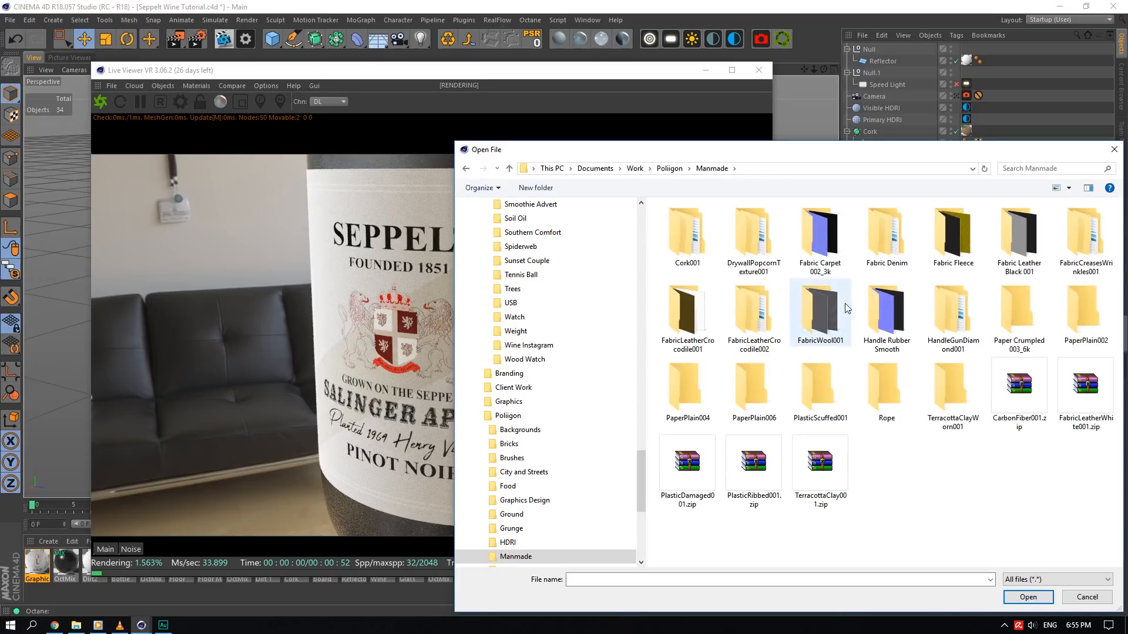
pyautogui.doubleClick(754, 387)
pyautogui.click(820, 250)
pyautogui.click(1027, 598)
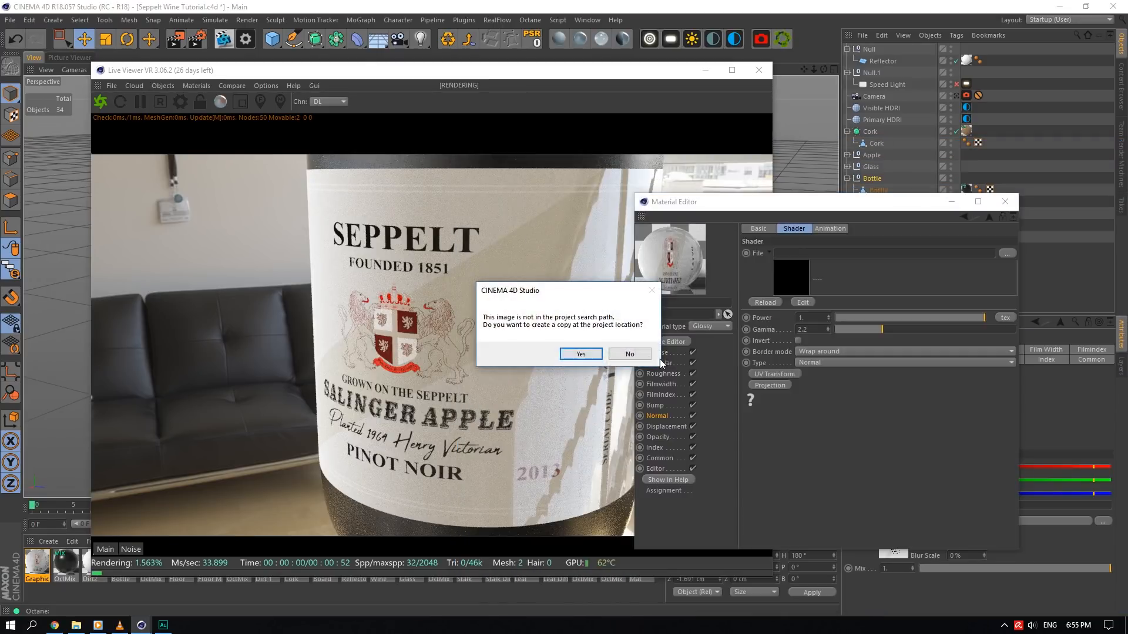
pyautogui.click(580, 354)
# - Add a texture projection to the normal map's image texture and change its projection type from Mesh UV
pyautogui.click(756, 385)
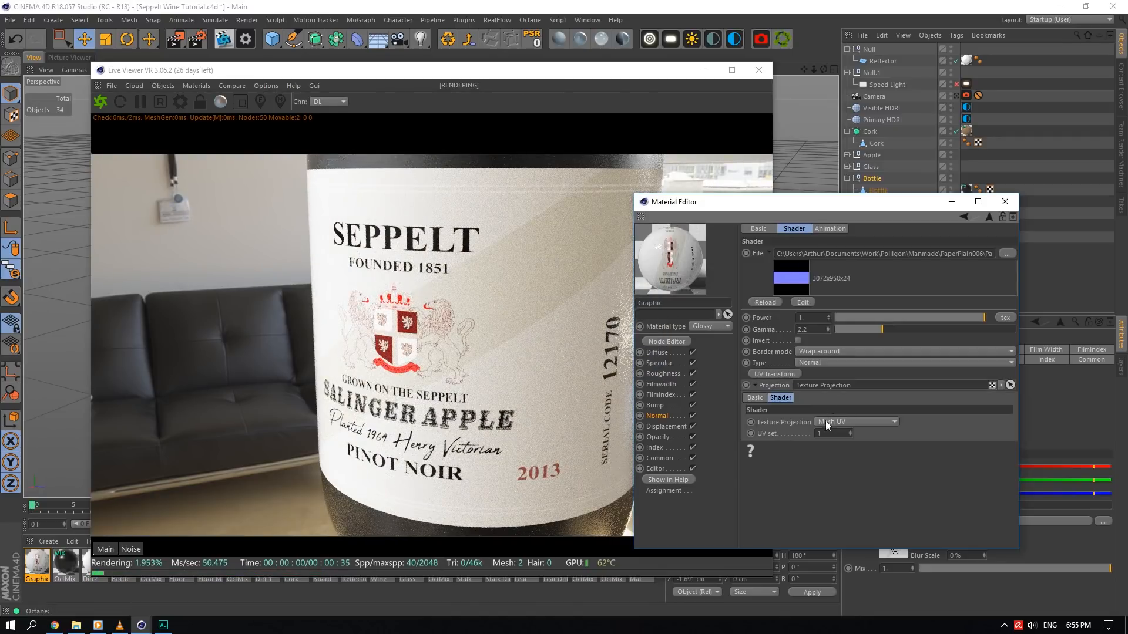
pyautogui.click(826, 421)
pyautogui.click(829, 432)
pyautogui.click(760, 387)
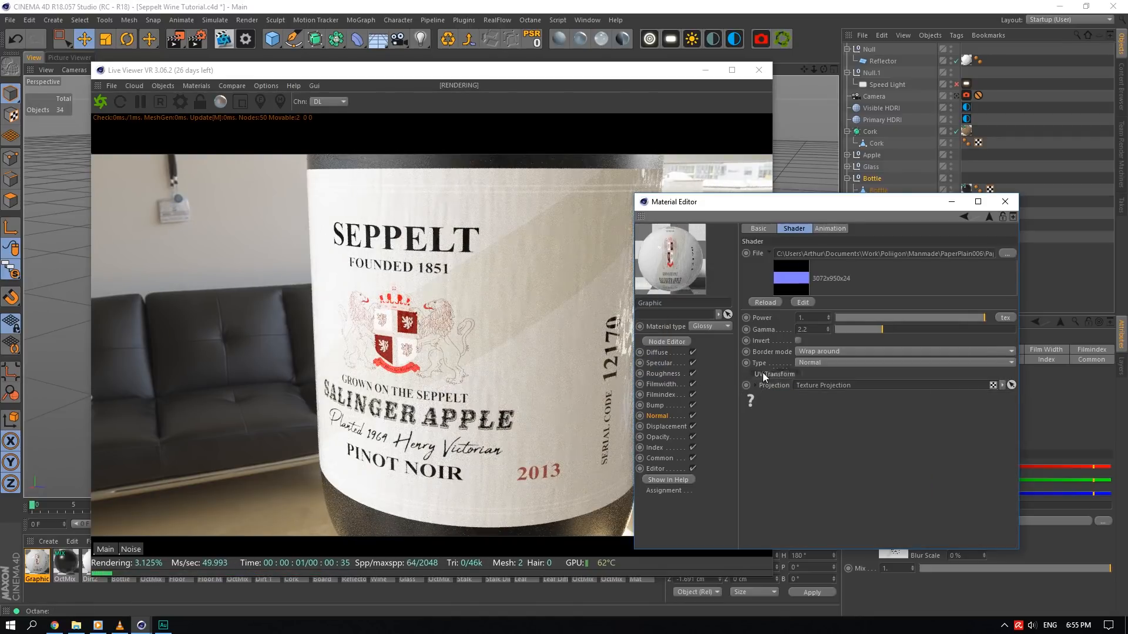
# - Add a UV transform to the normal map and set its scale to 0.1 with the aspect ratio locked
pyautogui.click(758, 375)
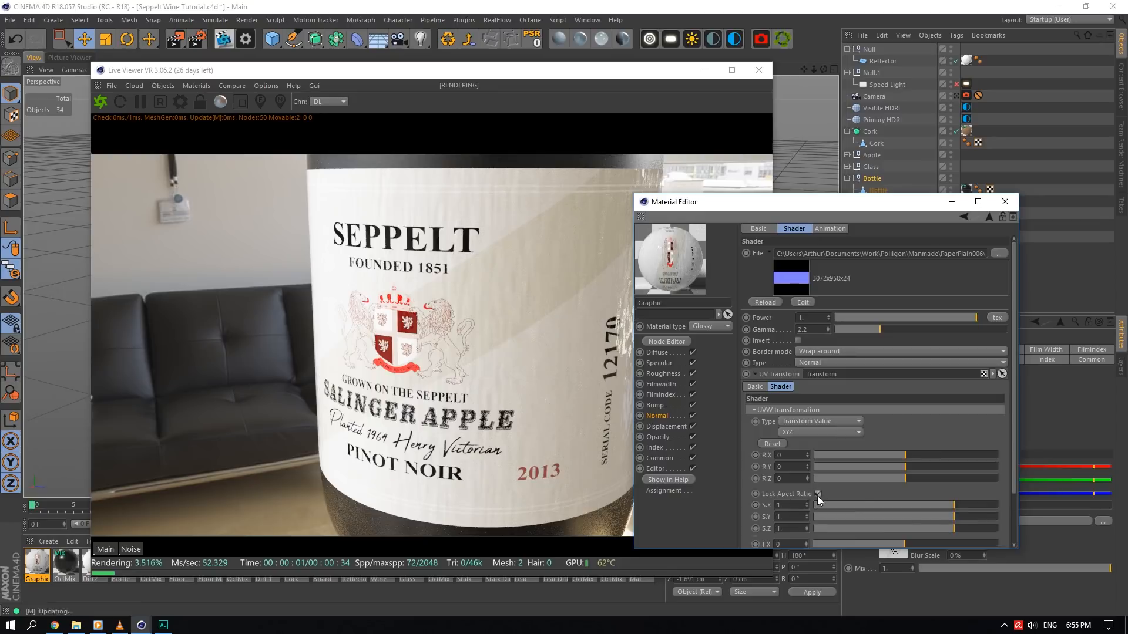
pyautogui.click(818, 494)
pyautogui.click(791, 505)
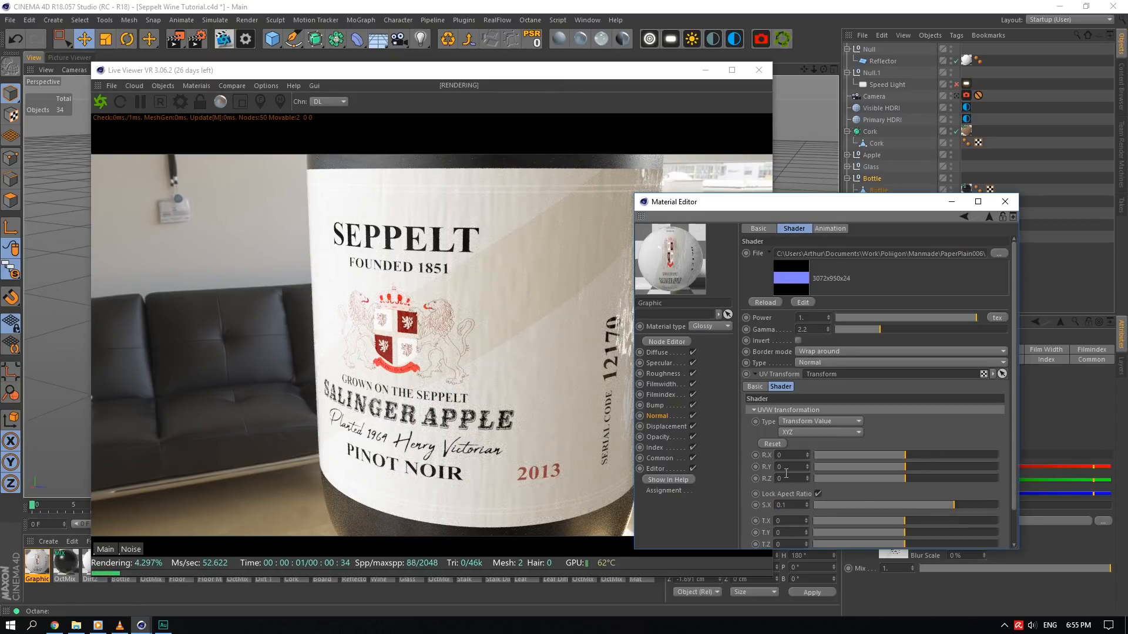
pyautogui.click(786, 477)
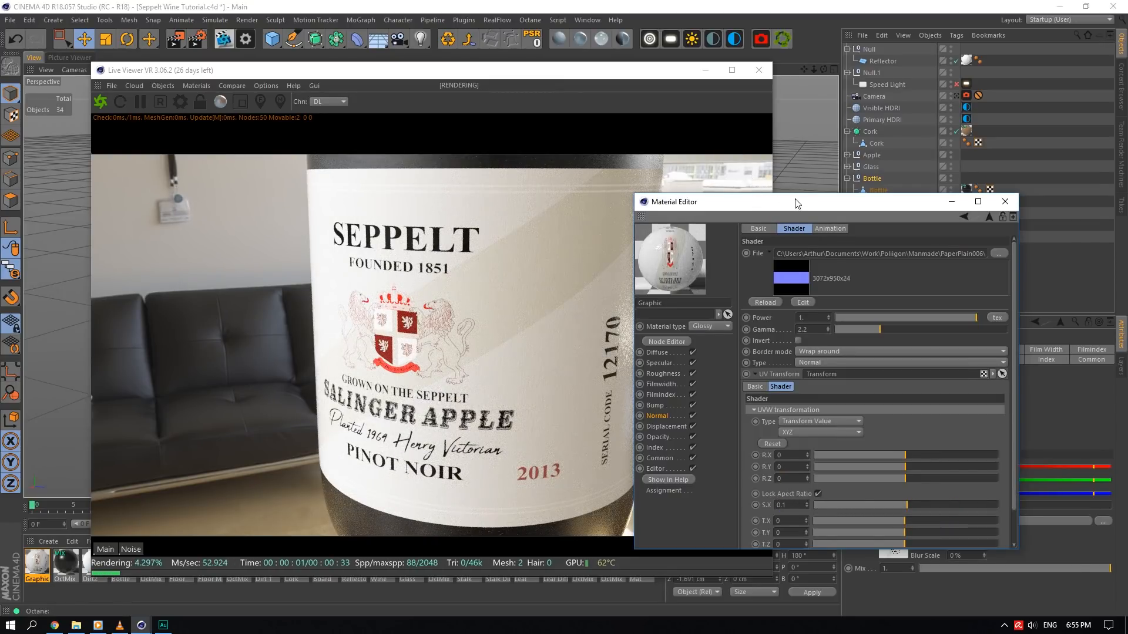
# - Inspect the label's paper grain up close and replace the normal map with PaperPlain004_NRM_3K.jpg, without copying it into the project
pyautogui.moveTo(758, 201); pyautogui.dragTo(996, 319)
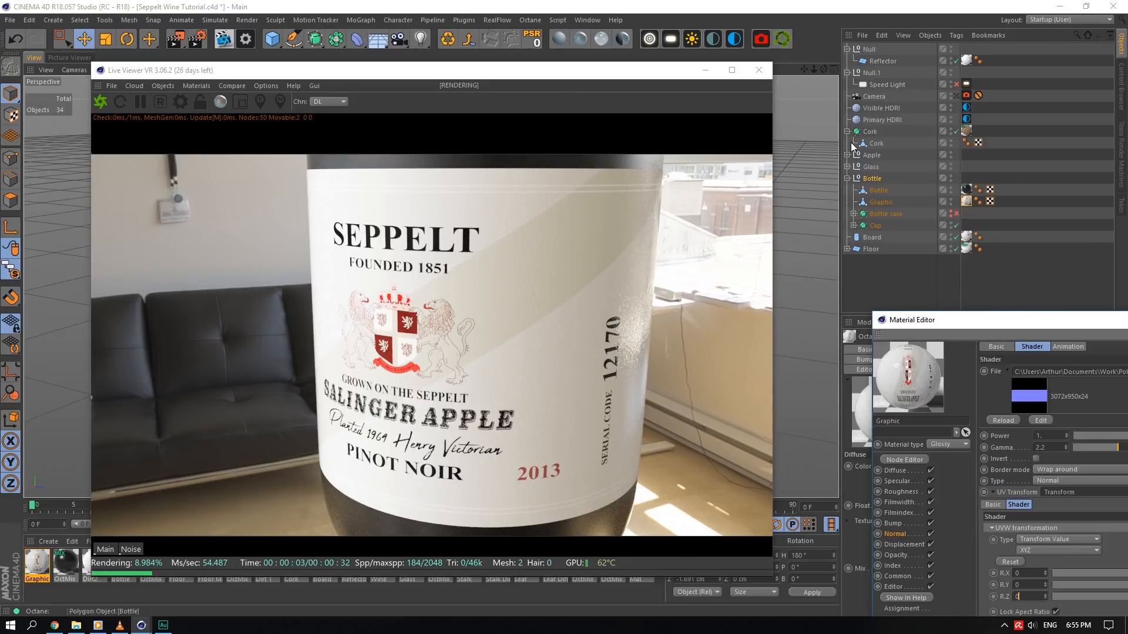
pyautogui.moveTo(804, 69)
pyautogui.mouseDown(button='right')
pyautogui.moveTo(881, 70)
pyautogui.moveTo(817, 73)
pyautogui.mouseUp(button='right')
pyautogui.moveTo(955, 322); pyautogui.dragTo(775, 182)
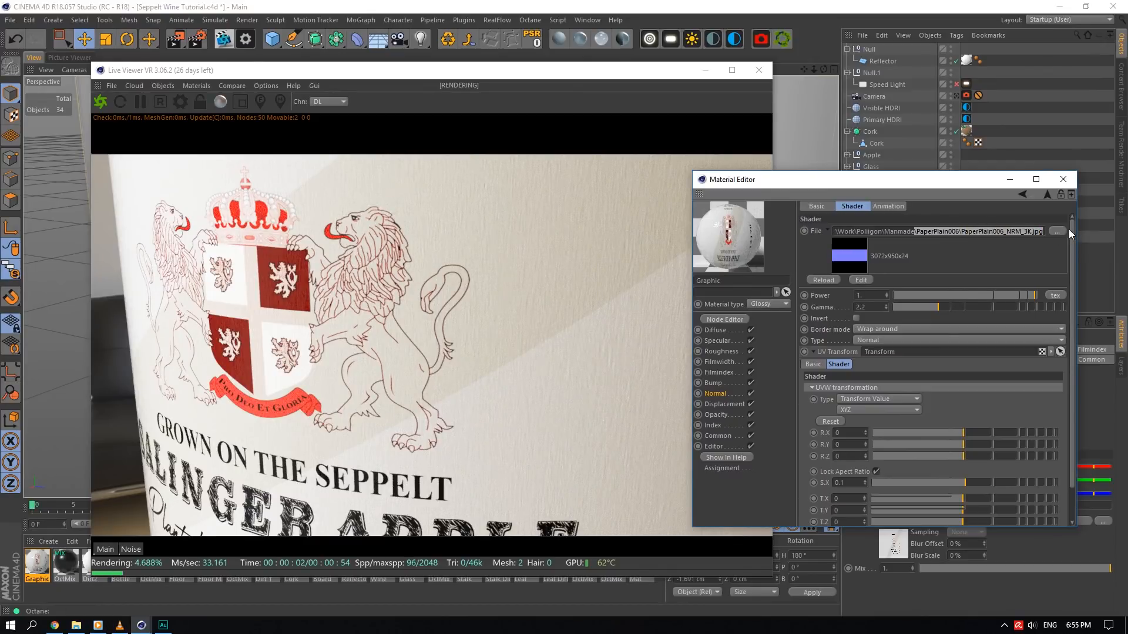
pyautogui.click(800, 180)
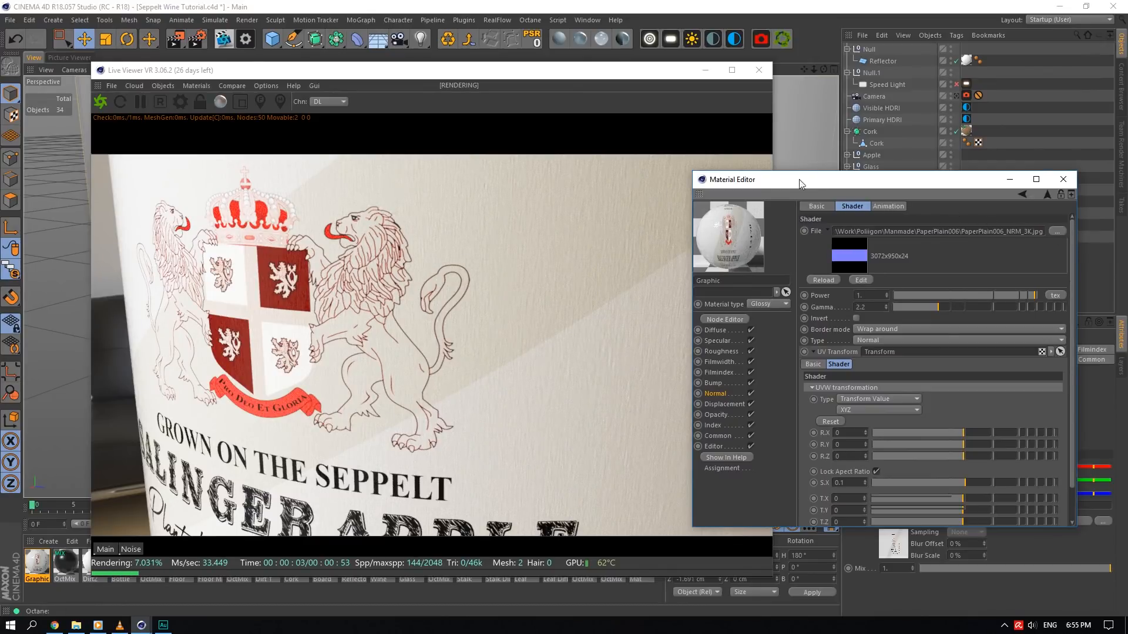
pyautogui.click(1057, 232)
pyautogui.click(714, 167)
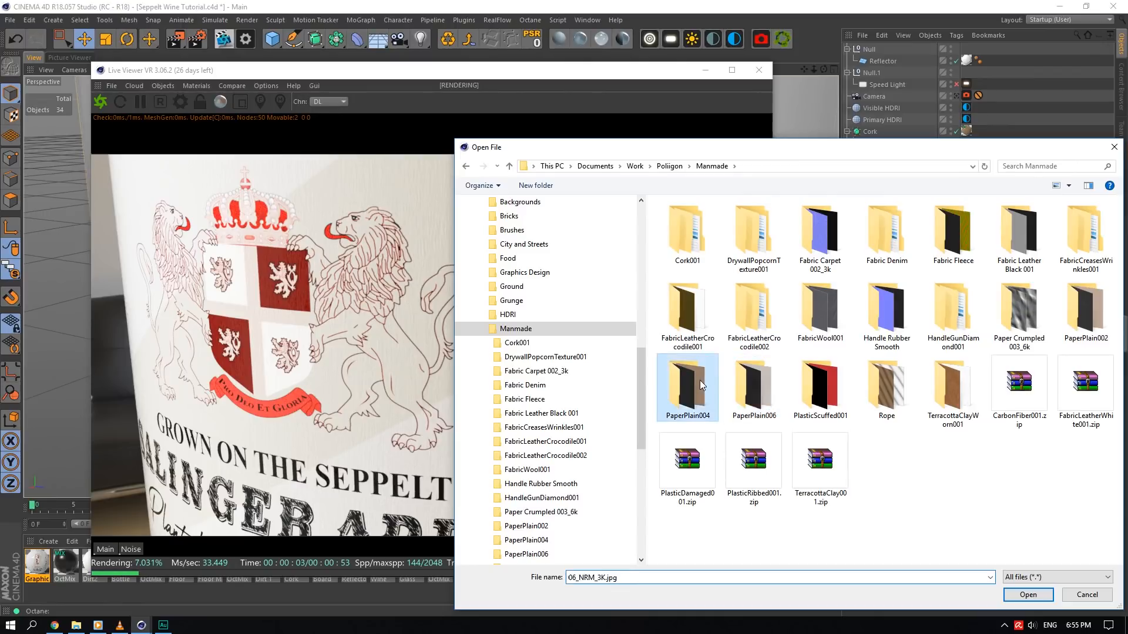
pyautogui.doubleClick(755, 387)
pyautogui.click(820, 235)
pyautogui.click(1029, 594)
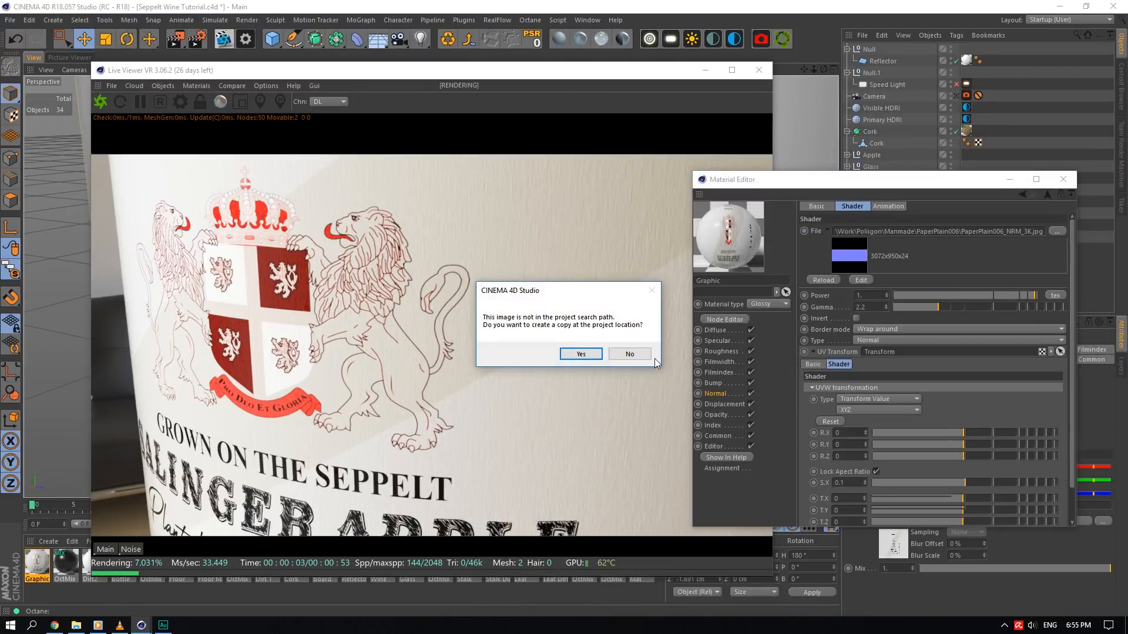
pyautogui.press('Return')
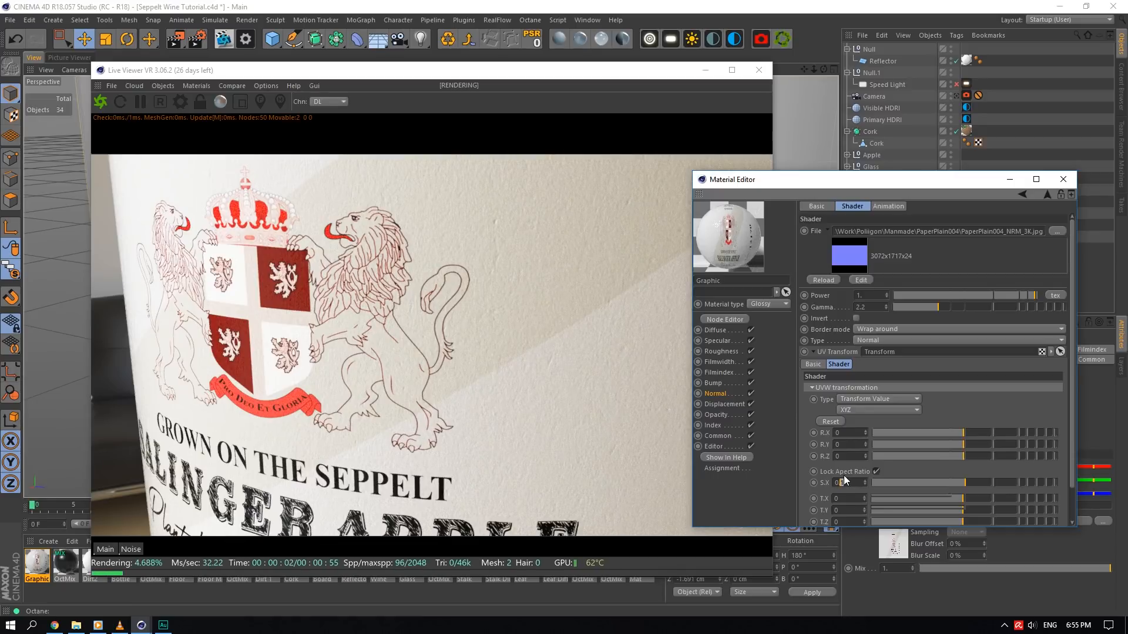
# - Set the normal map's UV transform scale to 0.075
pyautogui.write('.07')
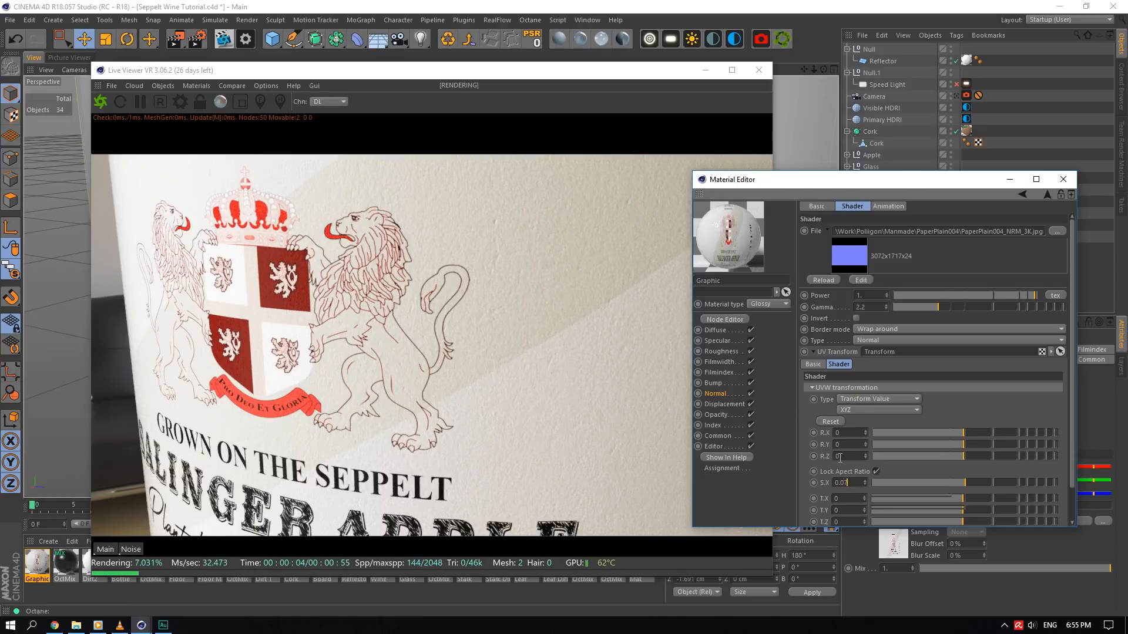
pyautogui.write('5')
pyautogui.press('Return')
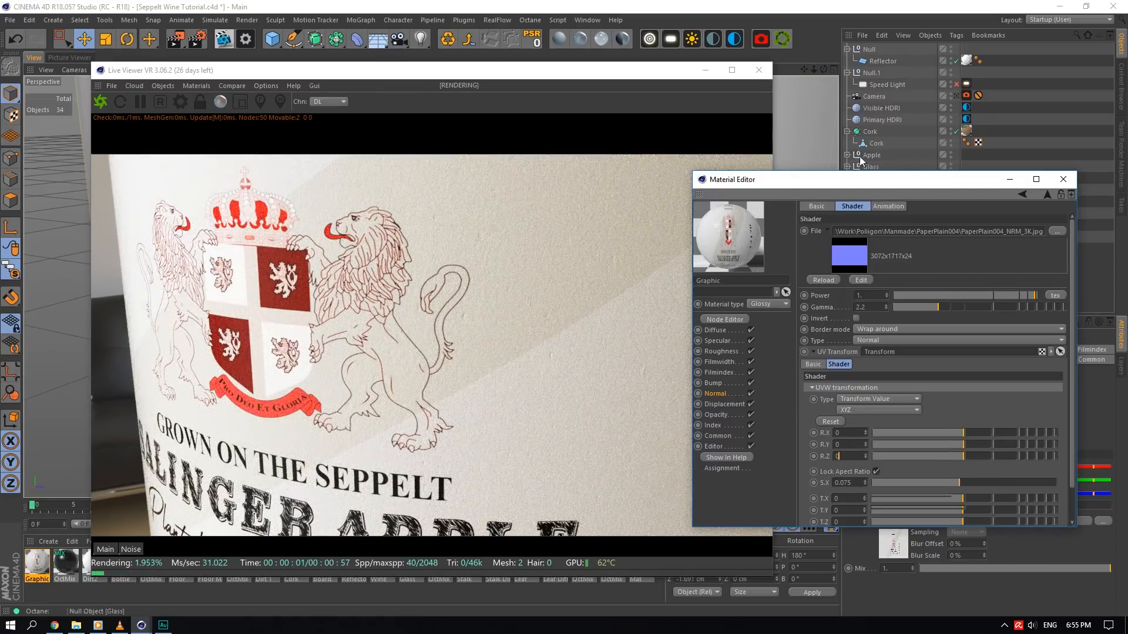
# - Copy the Graphic material's Normal shader and paste it into the Roughness channel's texture
pyautogui.moveTo(812, 68); pyautogui.dragTo(747, 68)
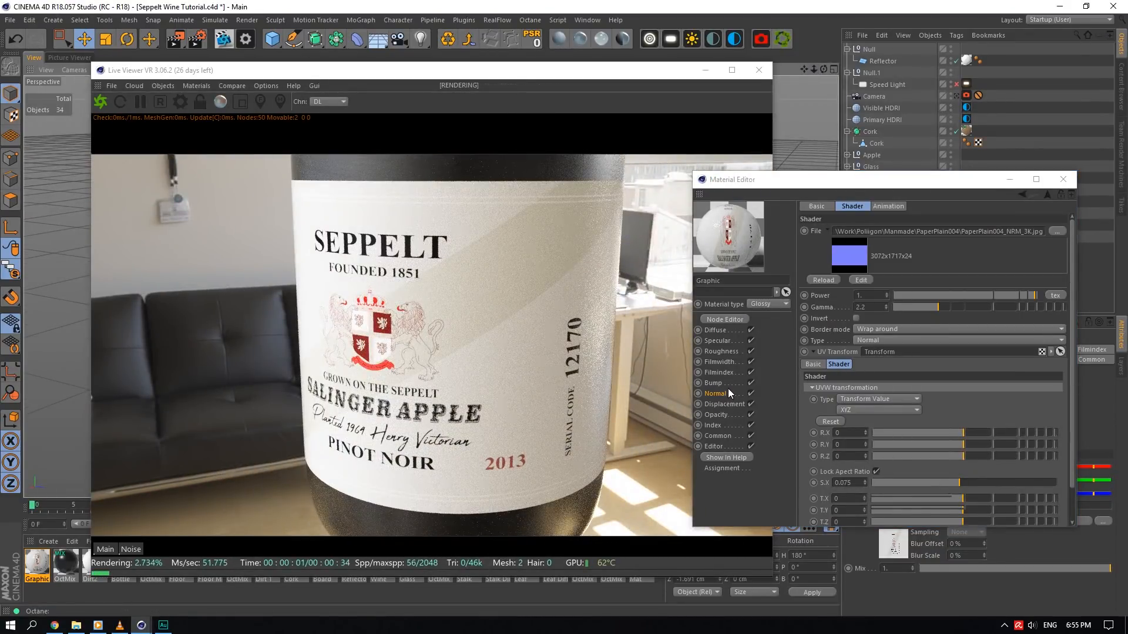
pyautogui.click(728, 391)
pyautogui.click(840, 225)
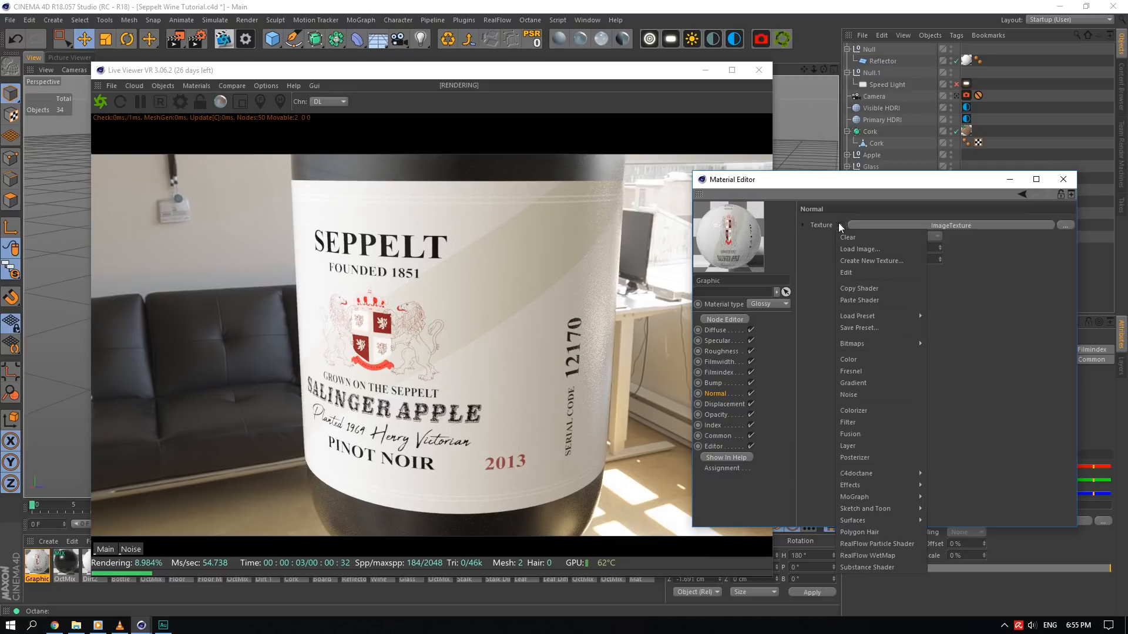
pyautogui.click(858, 289)
pyautogui.click(725, 351)
pyautogui.click(842, 276)
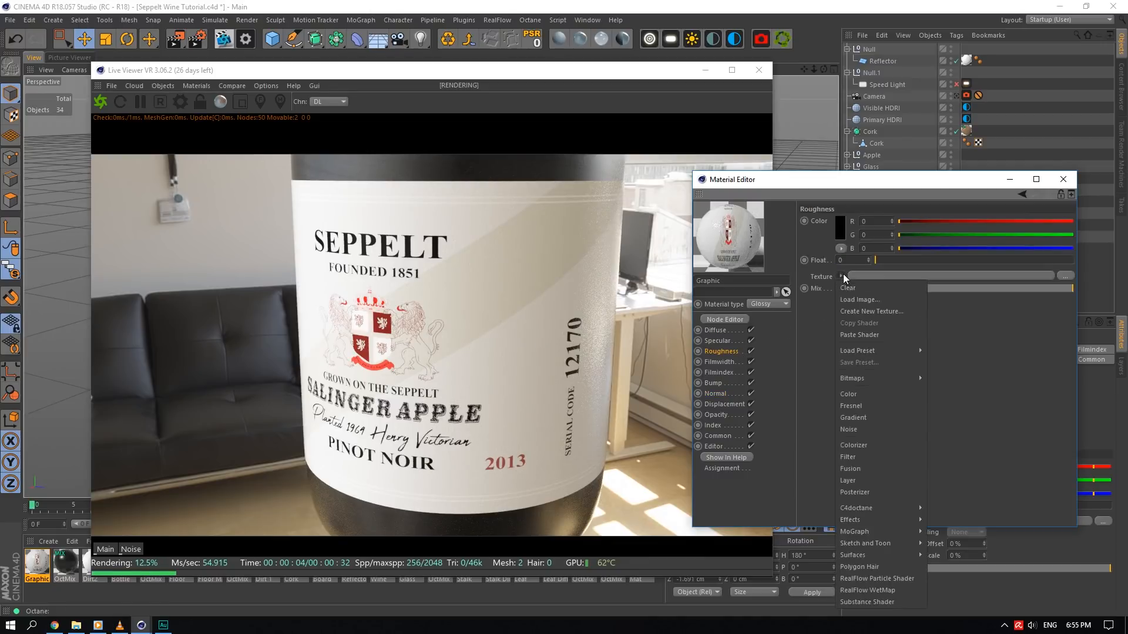
pyautogui.click(865, 333)
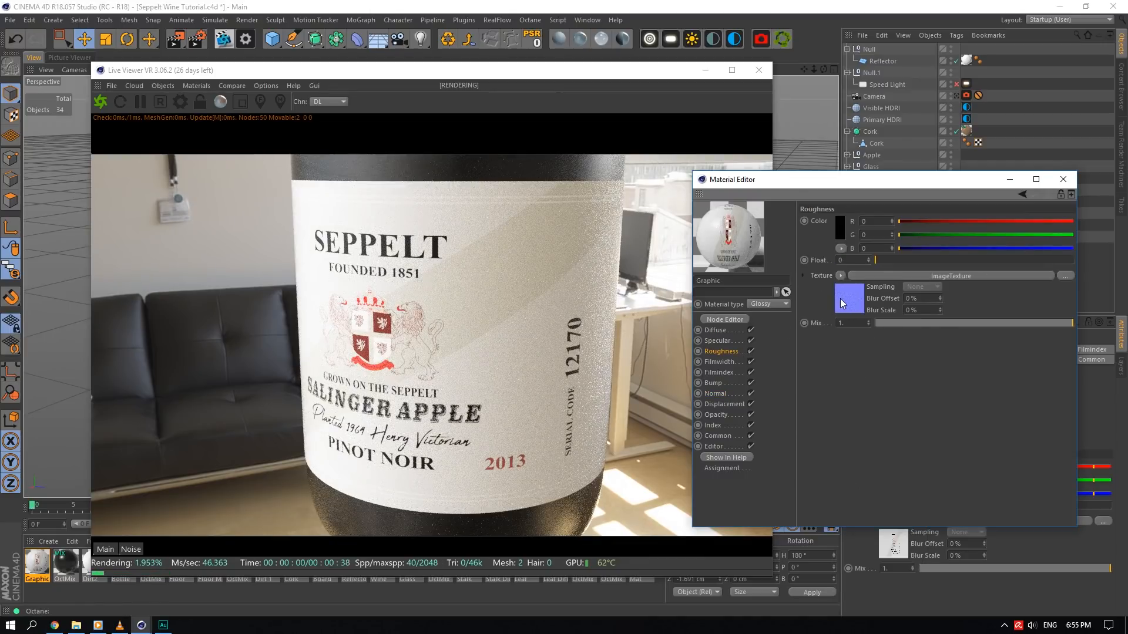
# - Replace the Roughness texture's image with PaperPlain004_GLOSS_3K.jpg, without copying it into the project
pyautogui.click(841, 301)
pyautogui.click(1053, 231)
pyautogui.click(764, 228)
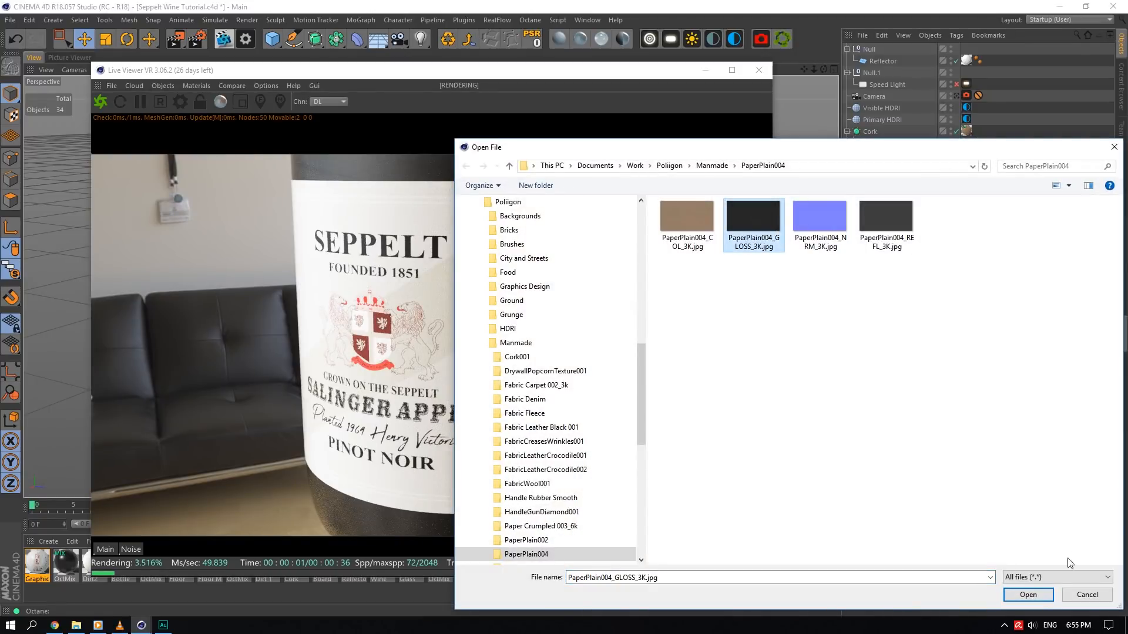
pyautogui.click(1025, 595)
pyautogui.click(642, 355)
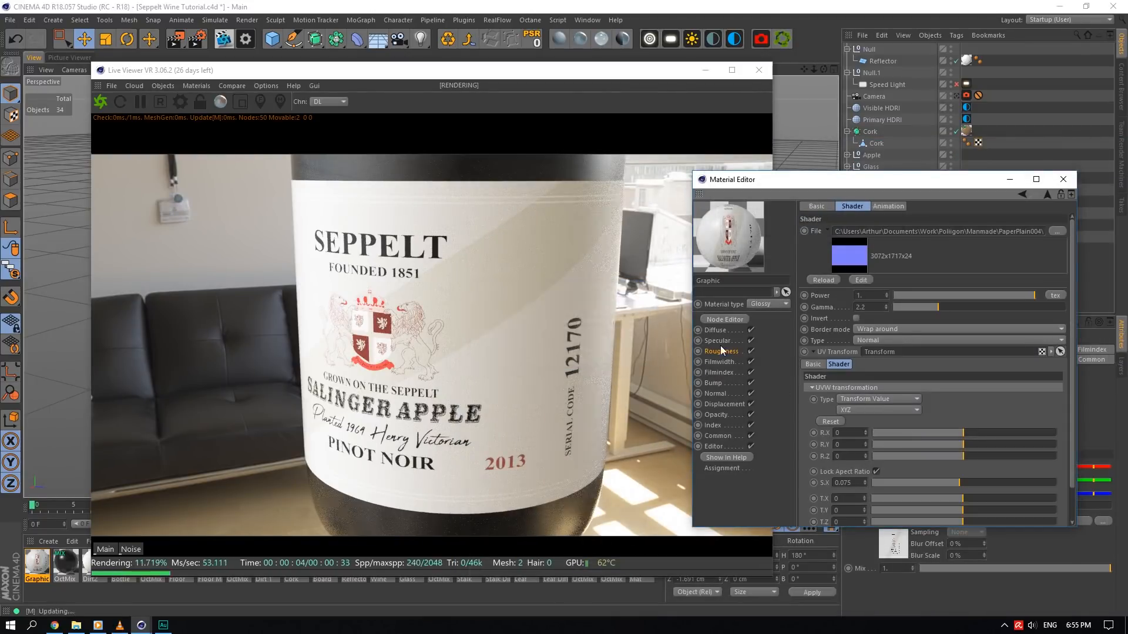
# - Try pasting the copied shader into the Specular channel and changing its image to PaperPlain004_REFL_3K.jpg, without copying it into the project
pyautogui.click(717, 340)
pyautogui.click(841, 276)
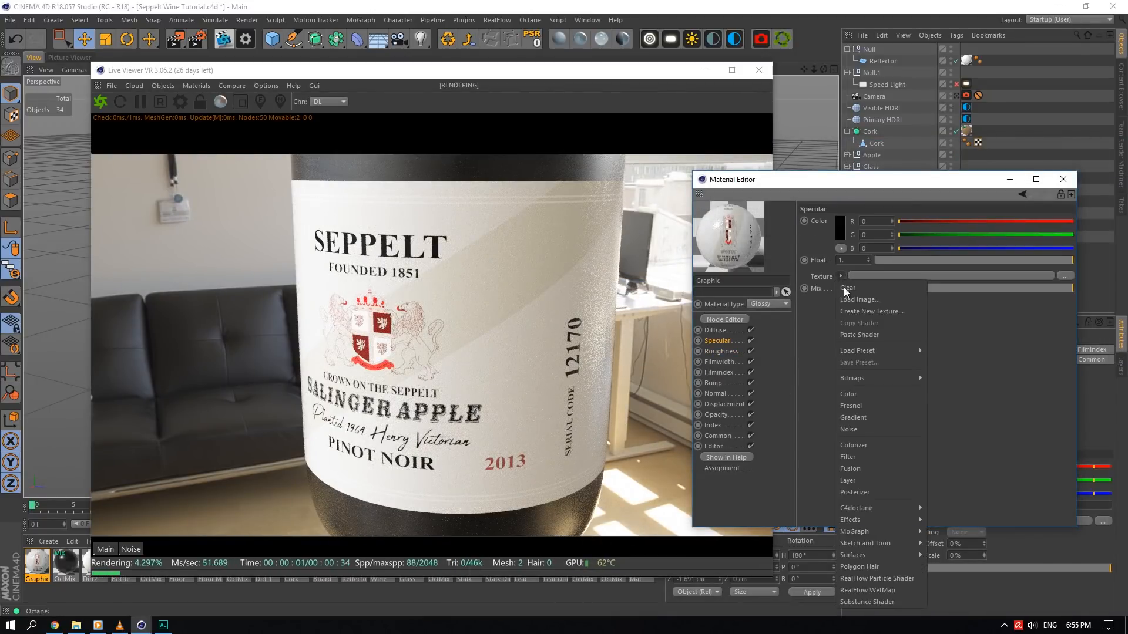
pyautogui.click(858, 328)
pyautogui.click(844, 299)
pyautogui.click(1060, 230)
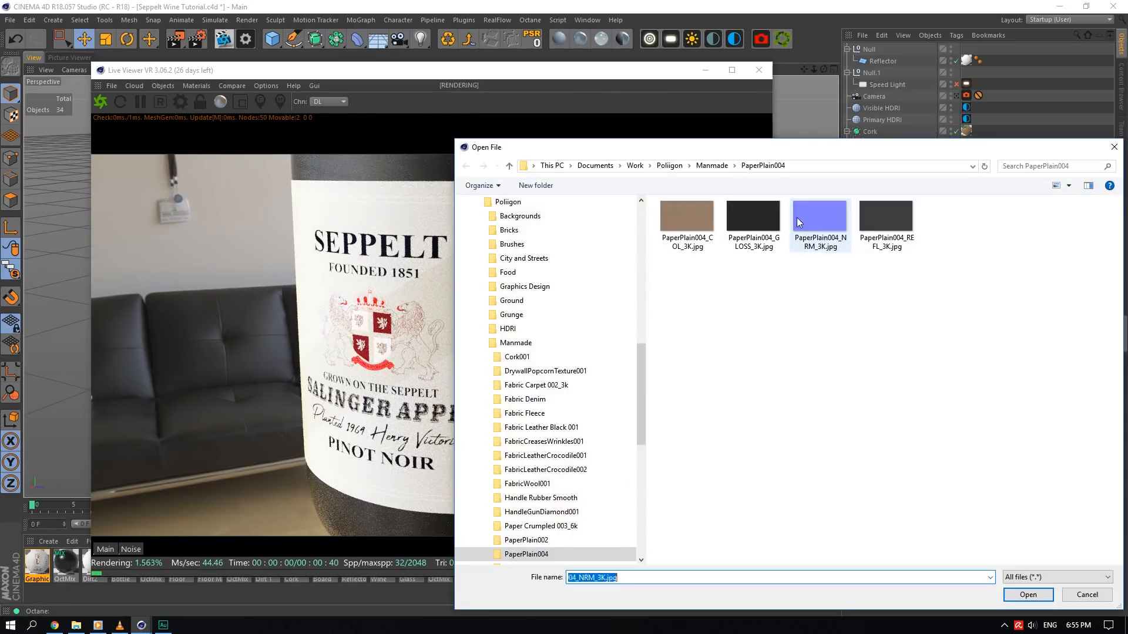
pyautogui.click(882, 206)
pyautogui.click(1026, 594)
pyautogui.click(636, 355)
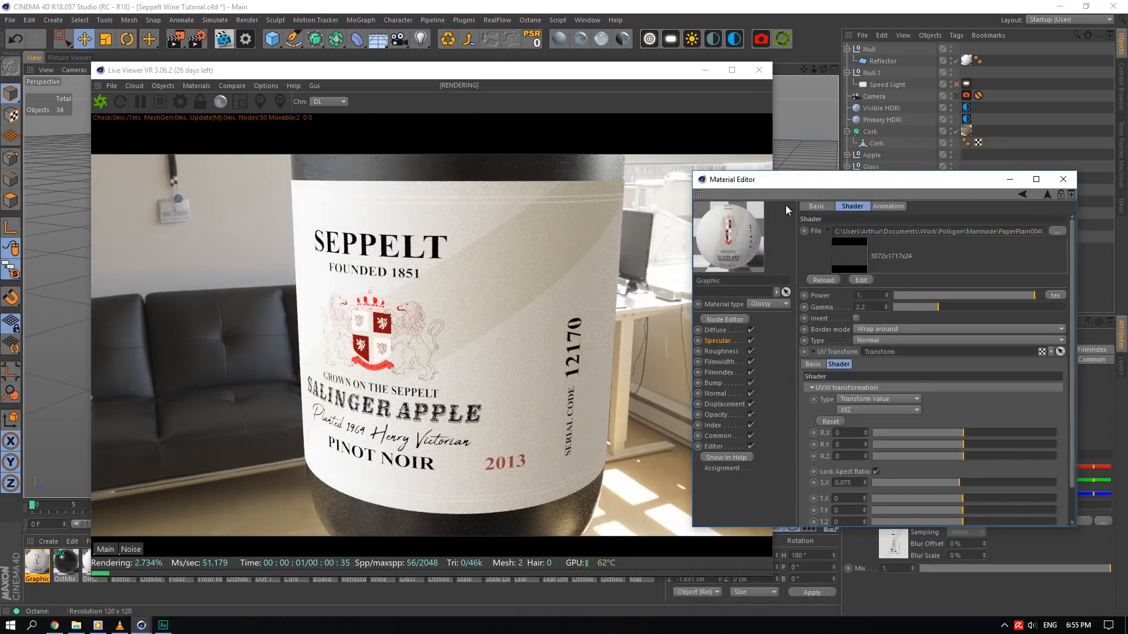
# - Clear the texture from the Graphic material's Specular channel
pyautogui.click(720, 341)
pyautogui.click(841, 276)
pyautogui.click(848, 280)
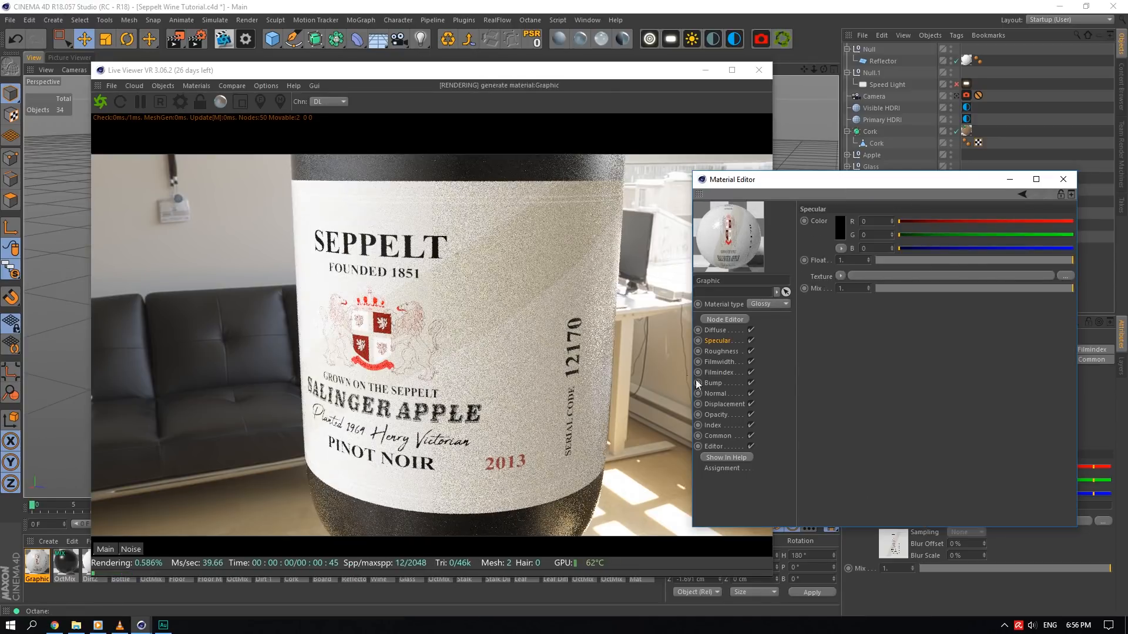
# - Copy the Bottle material's Bump shader and paste it into the Graphic material's Bump channel
pyautogui.click(723, 385)
pyautogui.scroll(4, 815, 94)
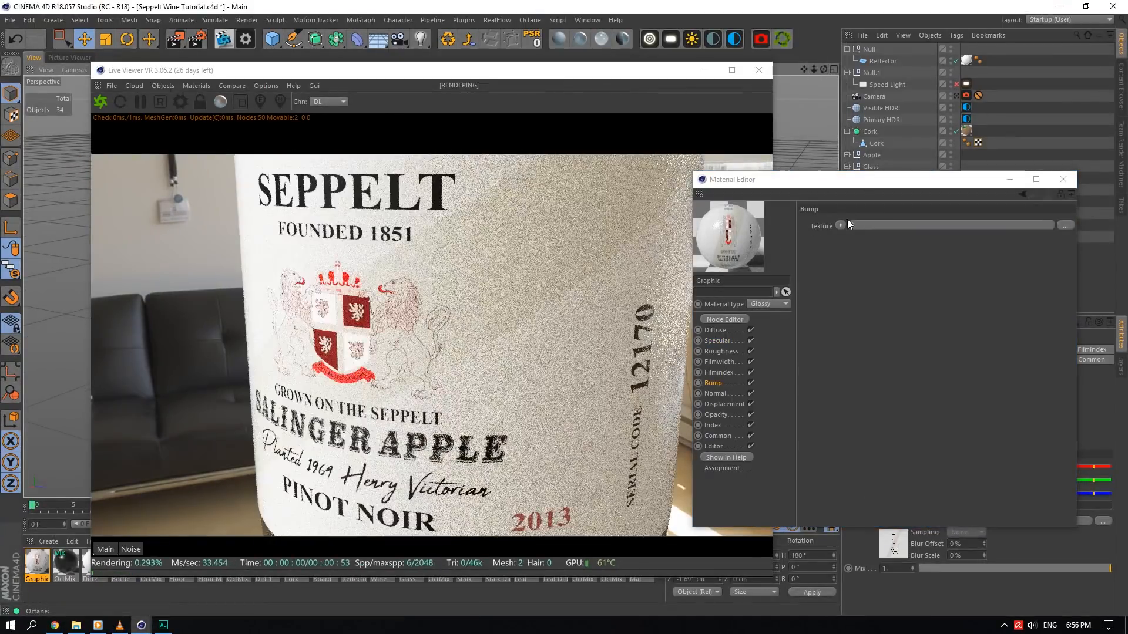
pyautogui.moveTo(813, 69); pyautogui.dragTo(811, 69)
pyautogui.rightClick(504, 190)
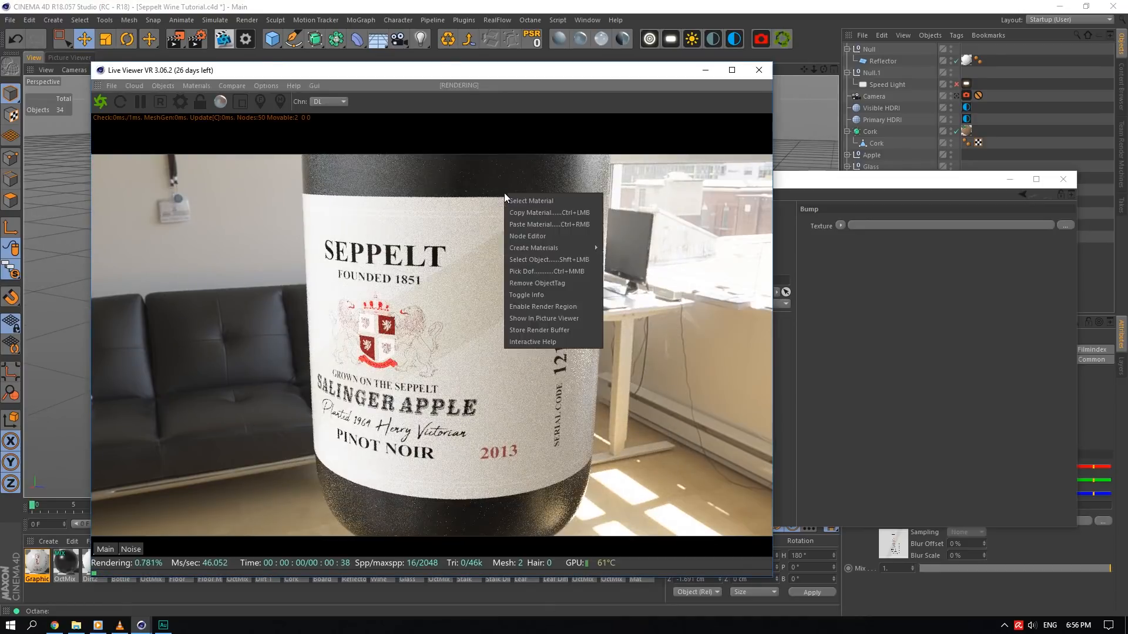
pyautogui.click(504, 183)
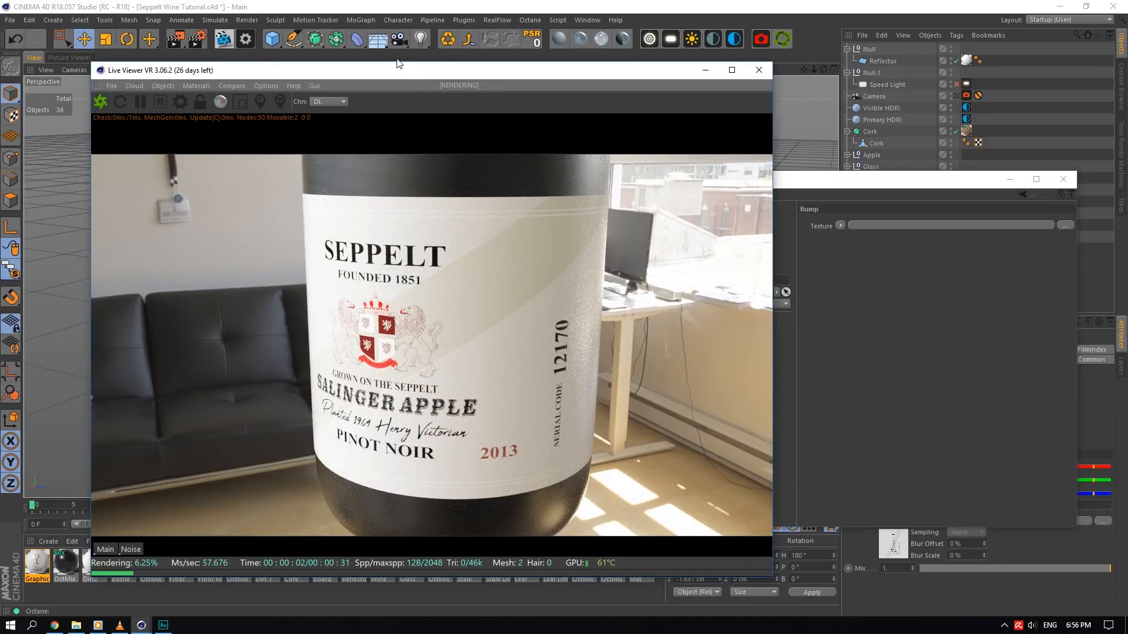
pyautogui.moveTo(409, 73); pyautogui.dragTo(397, 51)
pyautogui.doubleClick(123, 566)
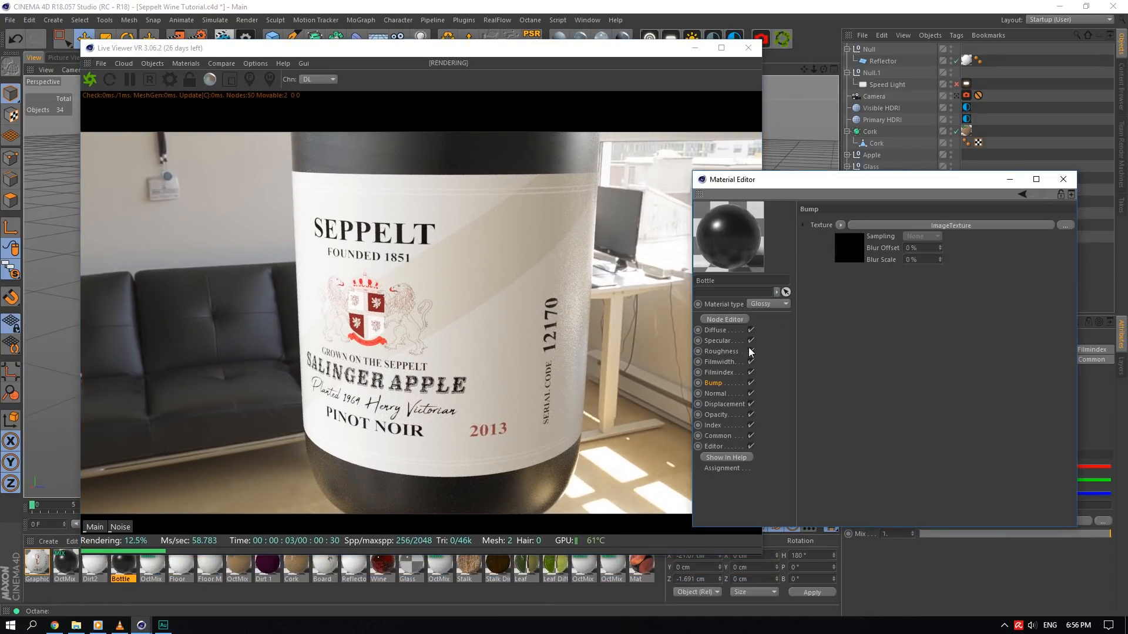
pyautogui.click(840, 225)
pyautogui.click(841, 285)
pyautogui.click(36, 565)
pyautogui.click(840, 225)
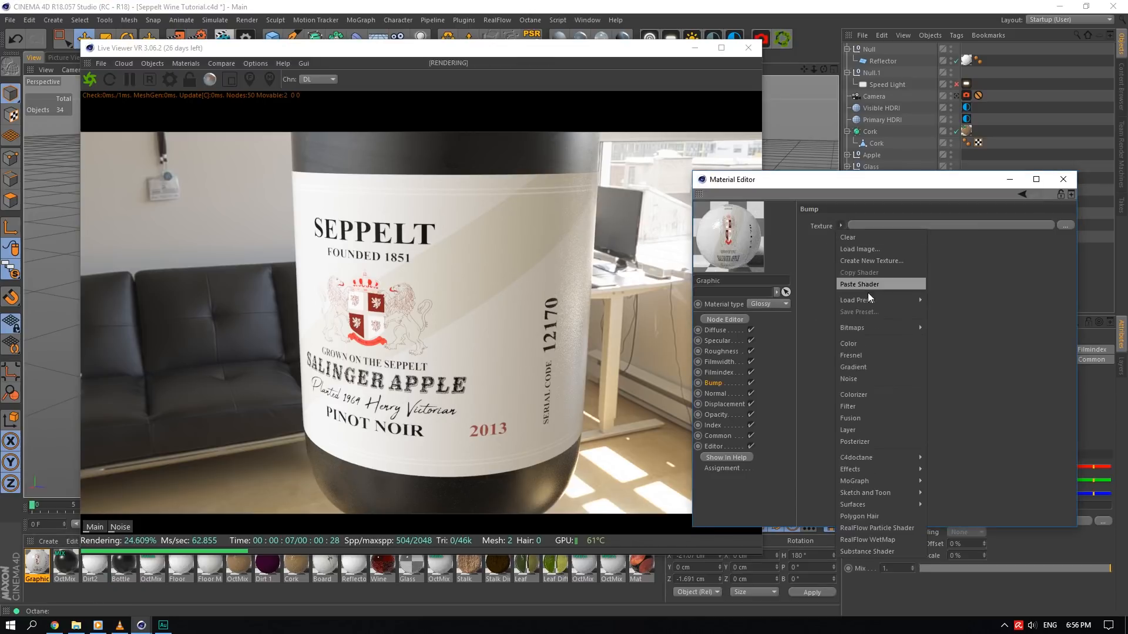
pyautogui.click(865, 284)
# - Set the label's bump texture power to 0.01 and its UV transform scale to 0.05
pyautogui.moveTo(813, 70); pyautogui.dragTo(858, 70)
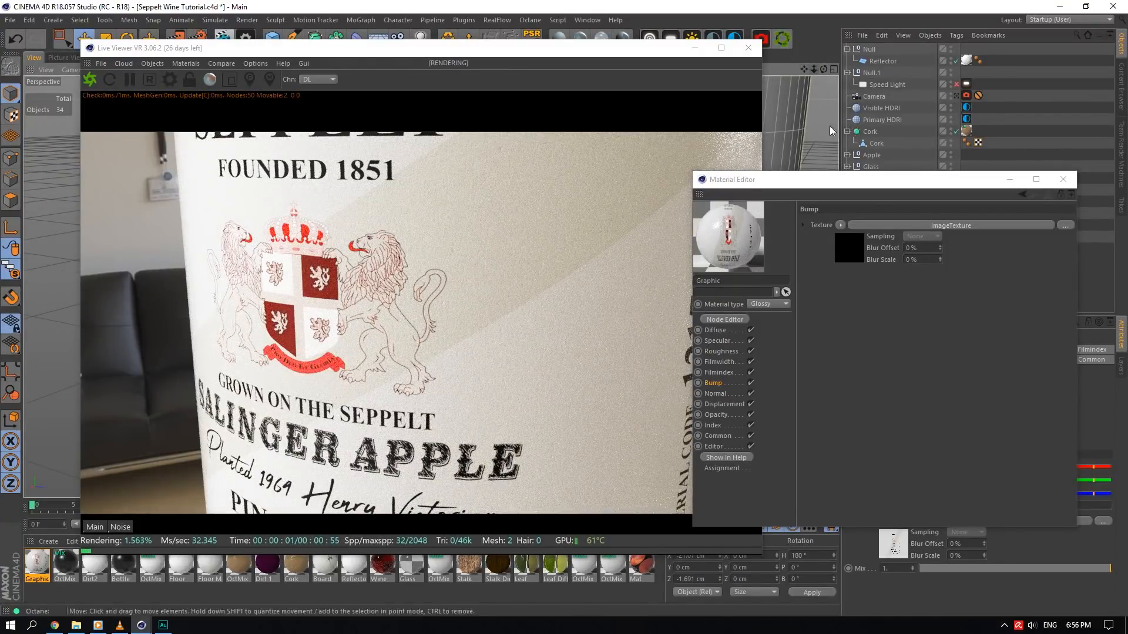
pyautogui.click(855, 225)
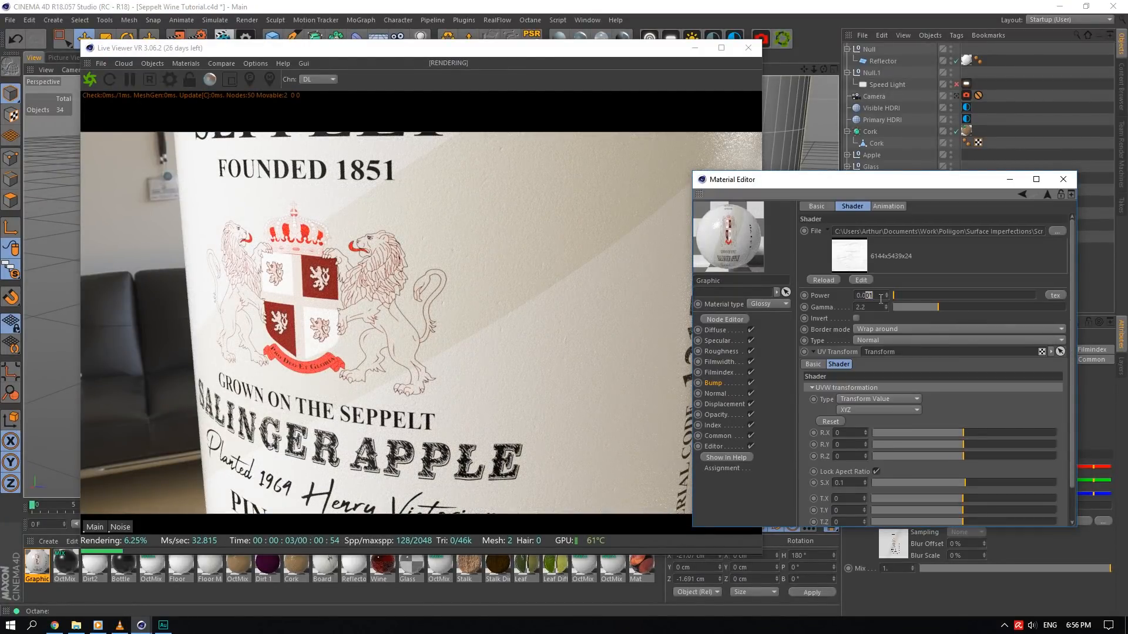
pyautogui.write('1')
pyautogui.press('Return')
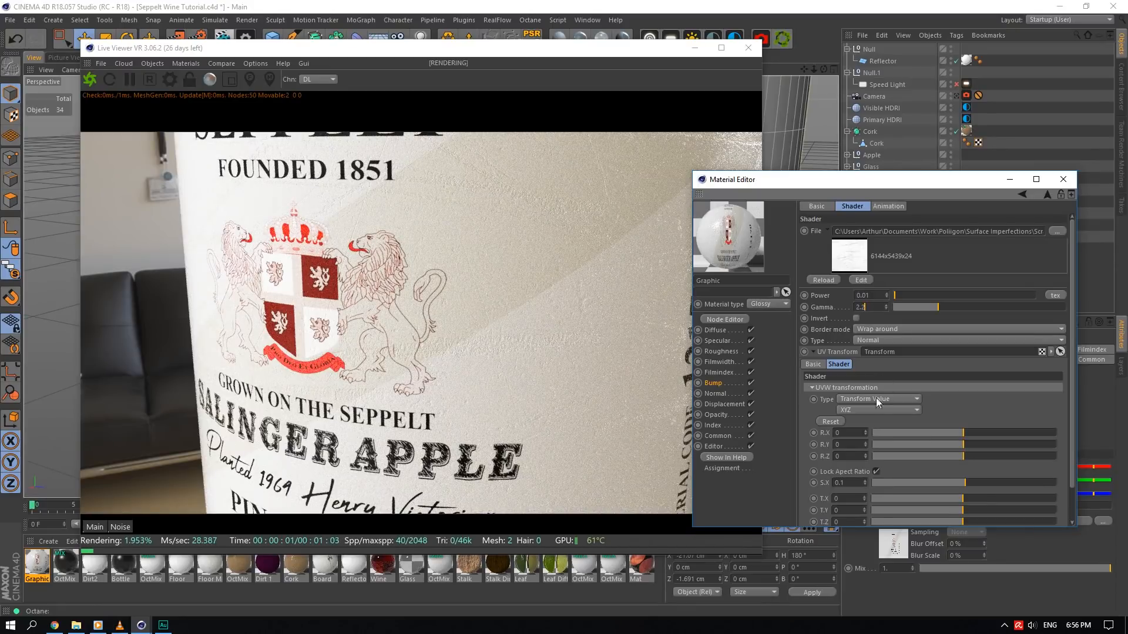
pyautogui.write('0')
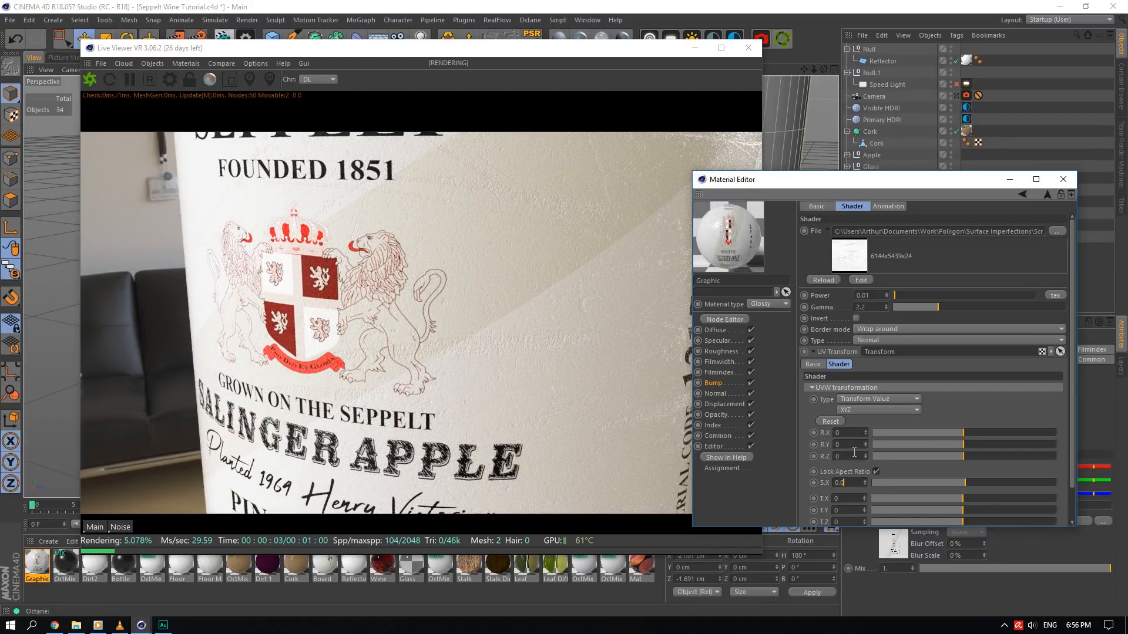
pyautogui.write('5')
pyautogui.press('Return')
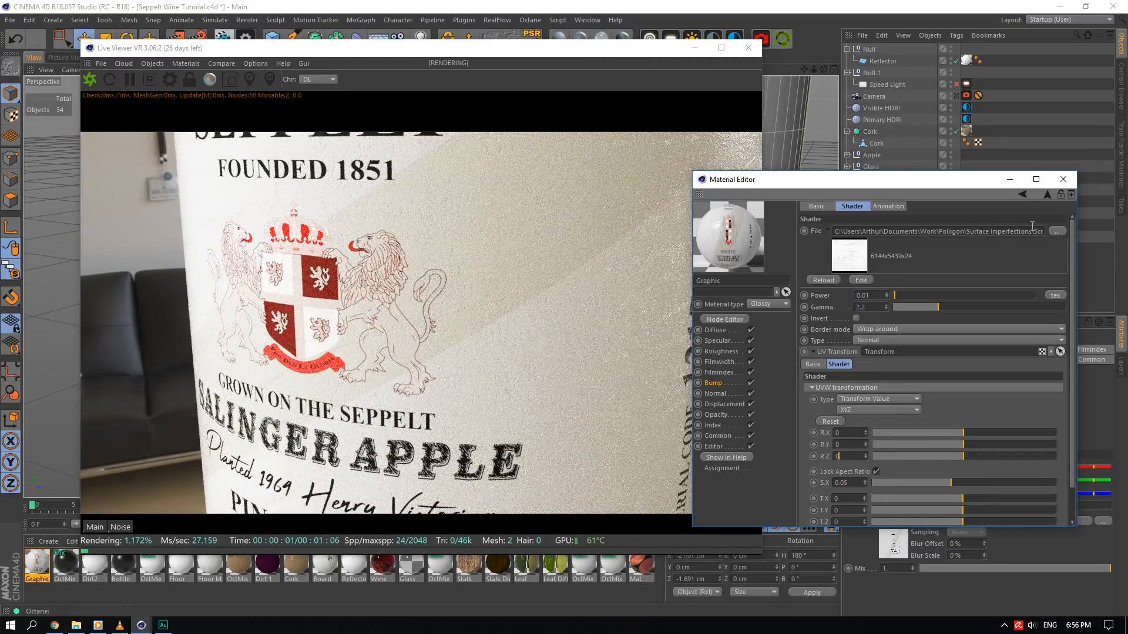
# - Replace the bump image with a 6K map from the Scratches Mixed 005 folder and set the texture power to 0.005
pyautogui.click(1057, 231)
pyautogui.click(806, 167)
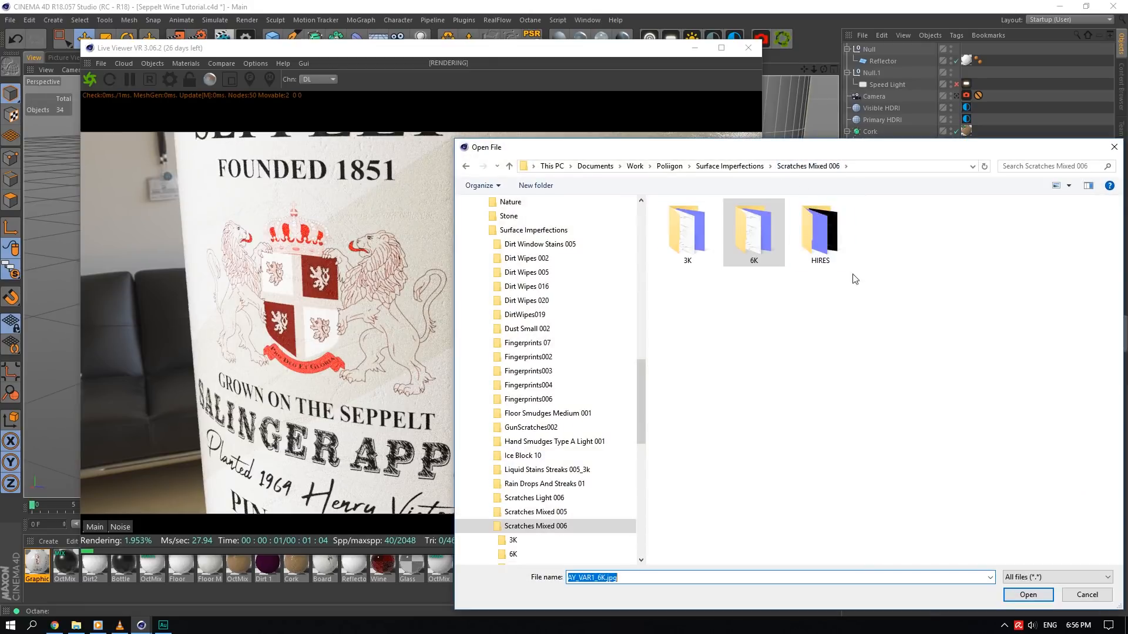
pyautogui.click(754, 166)
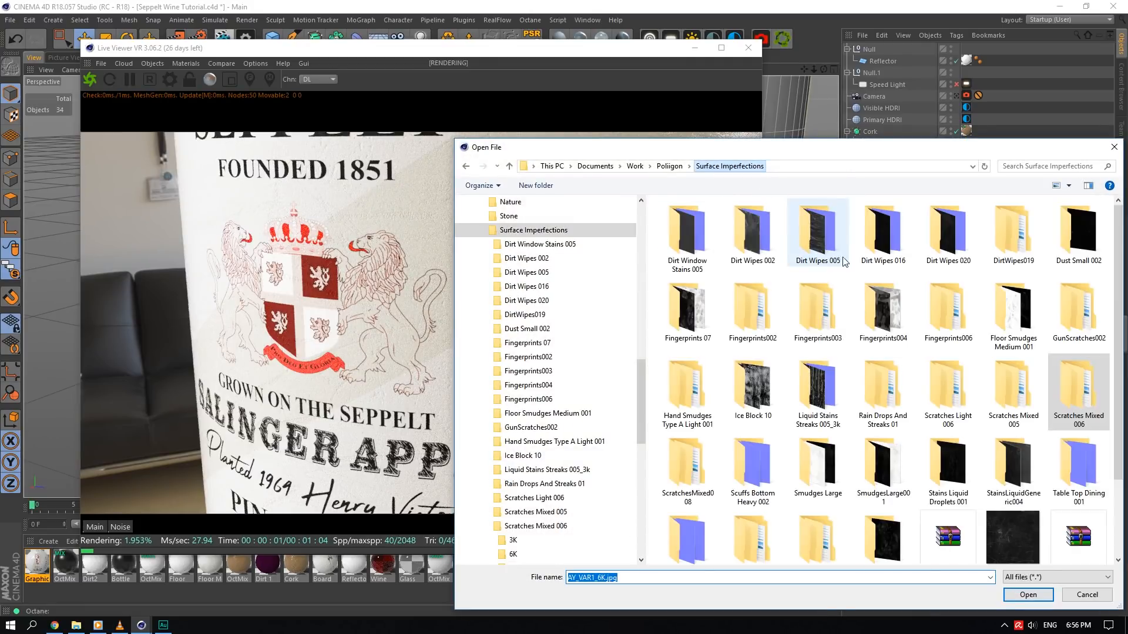
pyautogui.doubleClick(1013, 385)
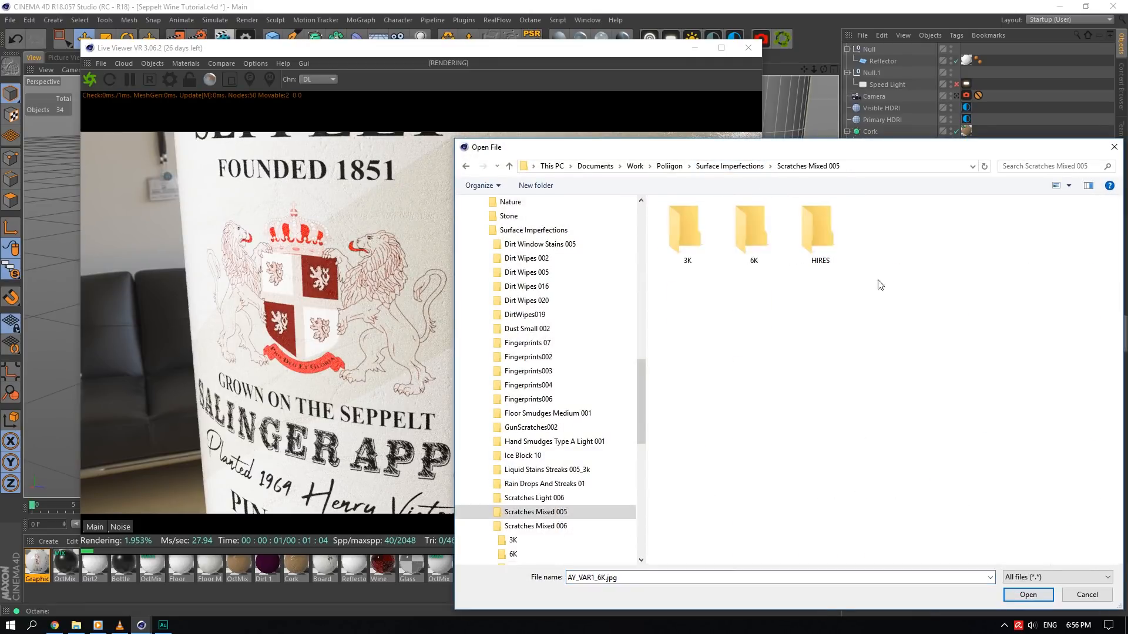
pyautogui.doubleClick(758, 232)
pyautogui.doubleClick(758, 246)
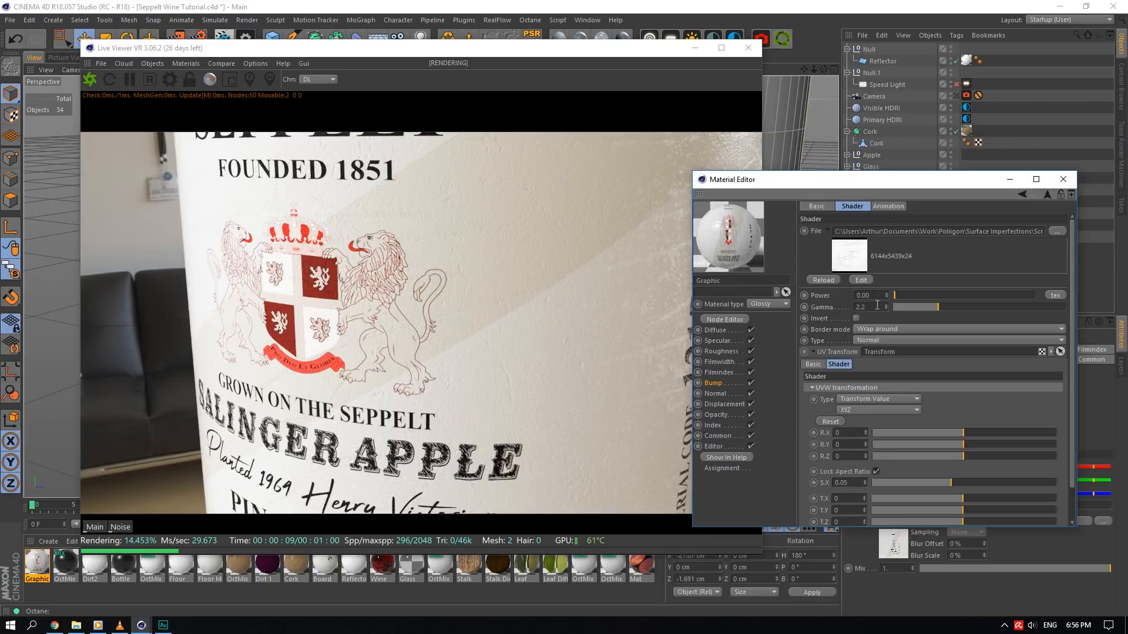
pyautogui.write('5')
pyautogui.press('Tab')
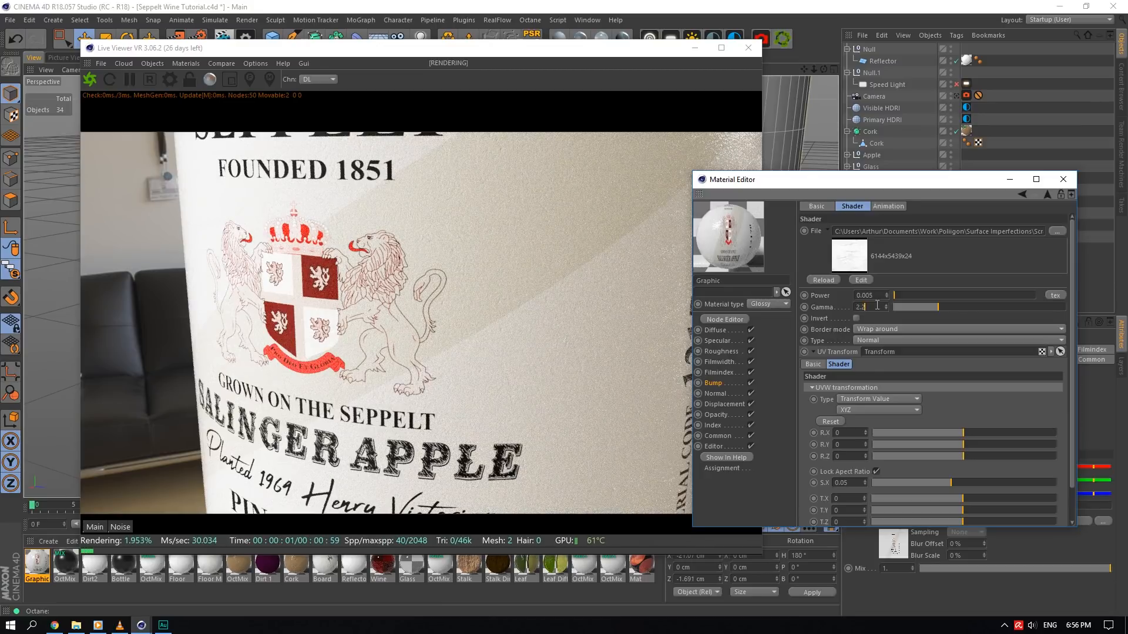
# - Copy the Bump shader, paste it into the Graphic material's Opacity texture, and set the pasted texture's power to 1
pyautogui.moveTo(828, 182); pyautogui.dragTo(787, 126)
pyautogui.click(671, 327)
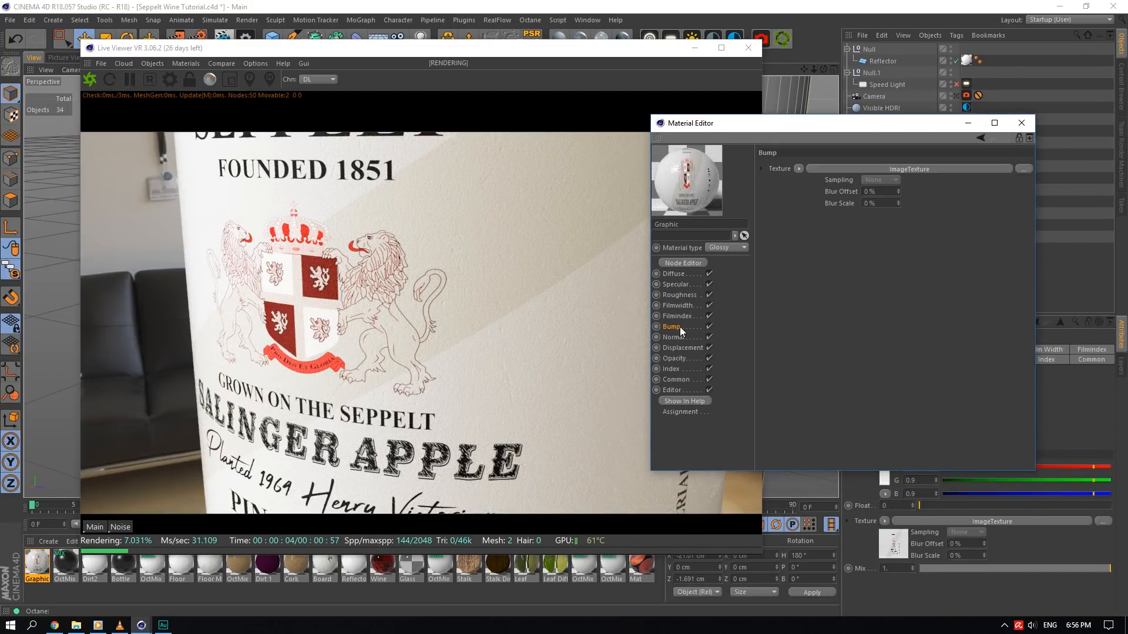
pyautogui.click(800, 169)
pyautogui.click(815, 232)
pyautogui.click(673, 358)
pyautogui.click(798, 221)
pyautogui.click(806, 279)
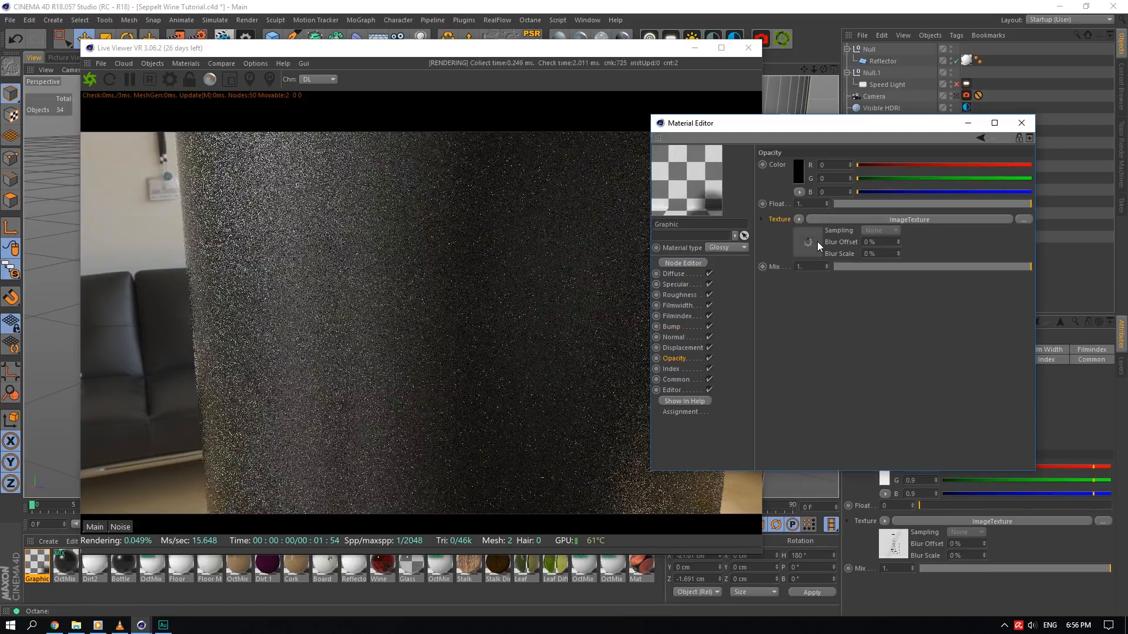
pyautogui.click(812, 243)
pyautogui.doubleClick(824, 237)
pyautogui.write('1')
pyautogui.press('Return')
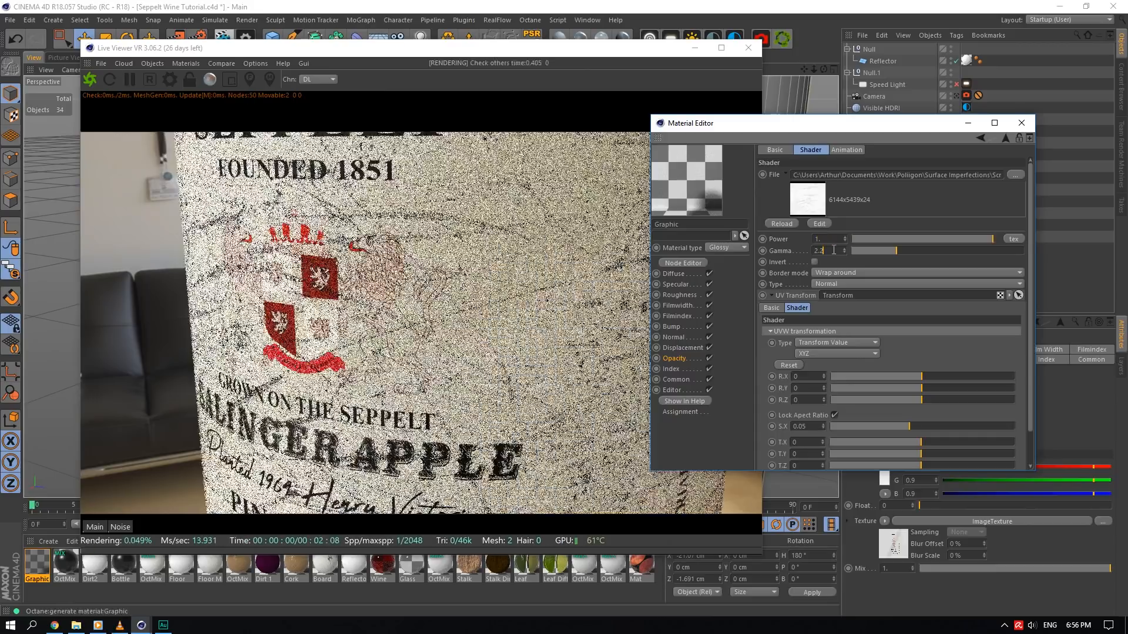
# - Adjust the opacity texture to a power of 2 and a gamma of about 2.05 for subtle label wear
pyautogui.moveTo(898, 248); pyautogui.dragTo(864, 251)
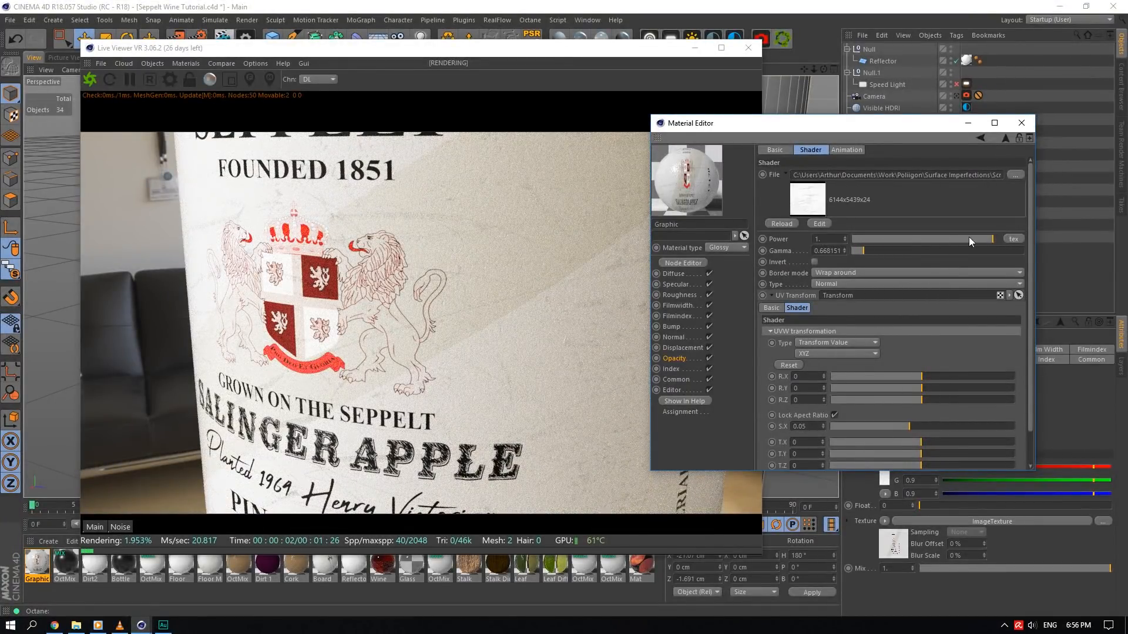
pyautogui.moveTo(992, 235); pyautogui.dragTo(1007, 234)
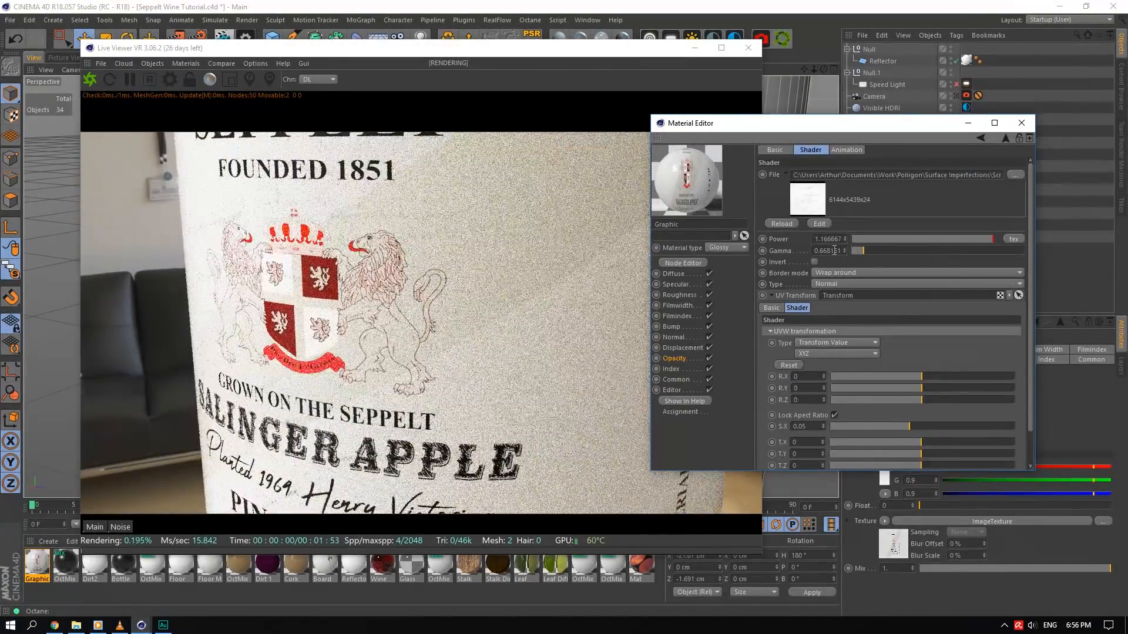
pyautogui.doubleClick(829, 239)
pyautogui.write('2')
pyautogui.press('Return')
pyautogui.moveTo(866, 250); pyautogui.dragTo(904, 250)
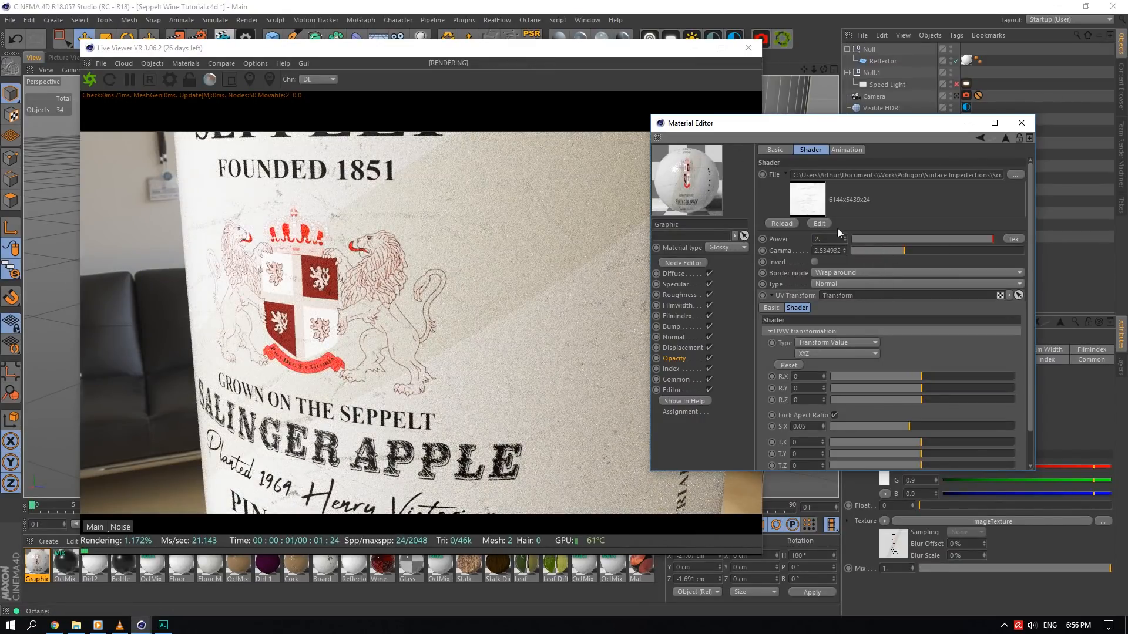
pyautogui.moveTo(904, 250); pyautogui.dragTo(900, 250)
pyautogui.moveTo(827, 129); pyautogui.dragTo(967, 176)
pyautogui.click(1032, 298)
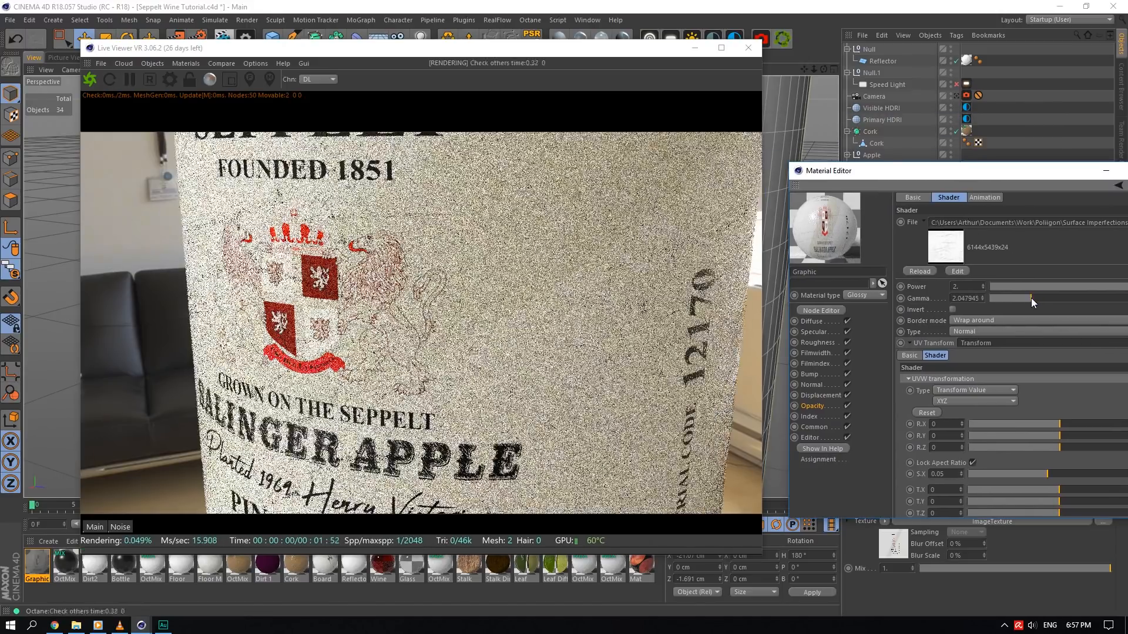
pyautogui.moveTo(954, 178); pyautogui.dragTo(906, 237)
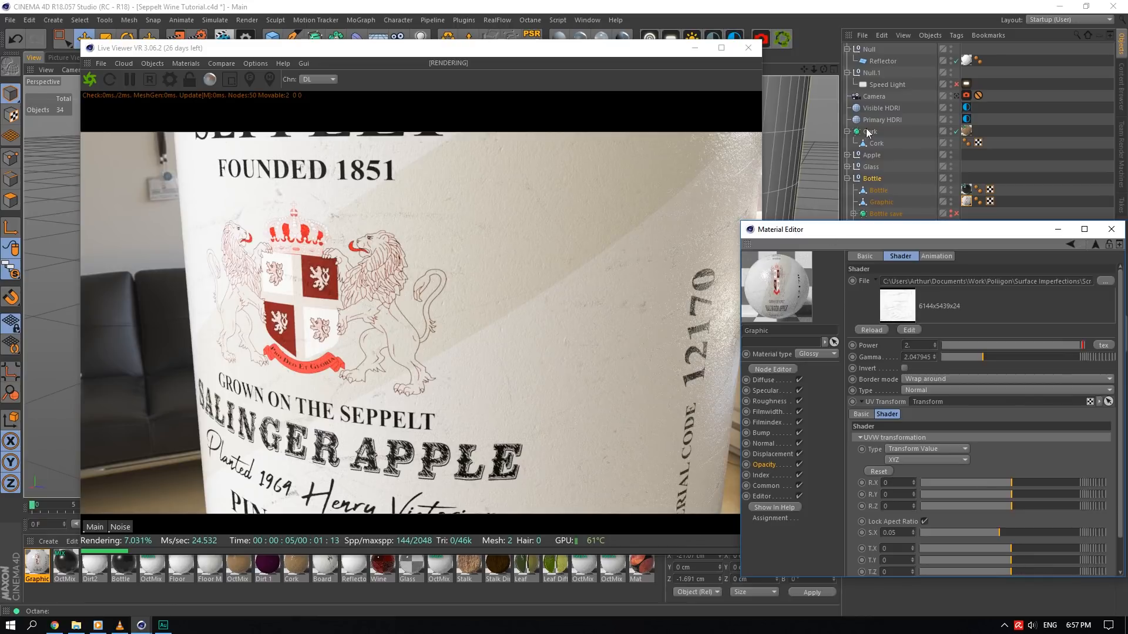
# - Create an Octane Mix material and assign the Graphic material as its Material2
pyautogui.moveTo(816, 70); pyautogui.dragTo(817, 69)
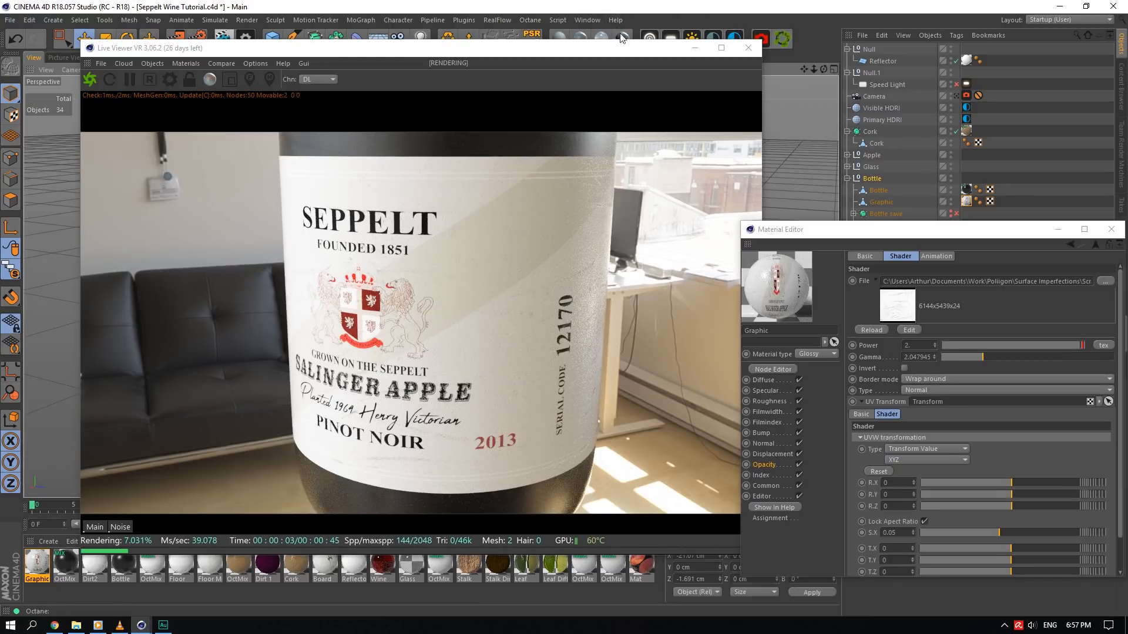
pyautogui.moveTo(595, 42); pyautogui.dragTo(583, 55)
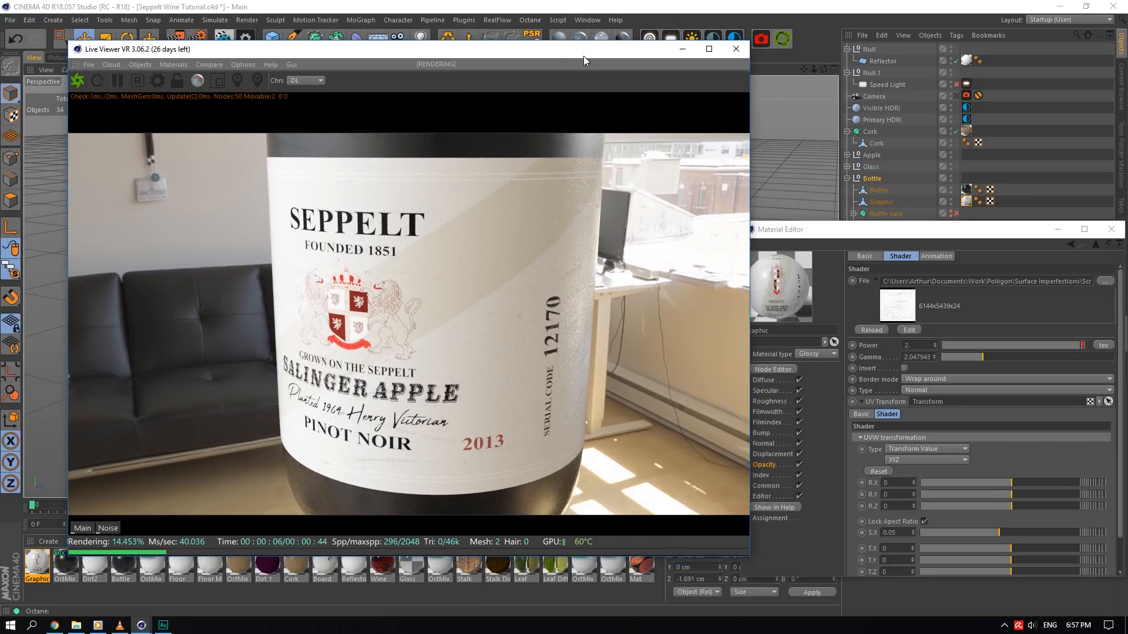
pyautogui.click(622, 36)
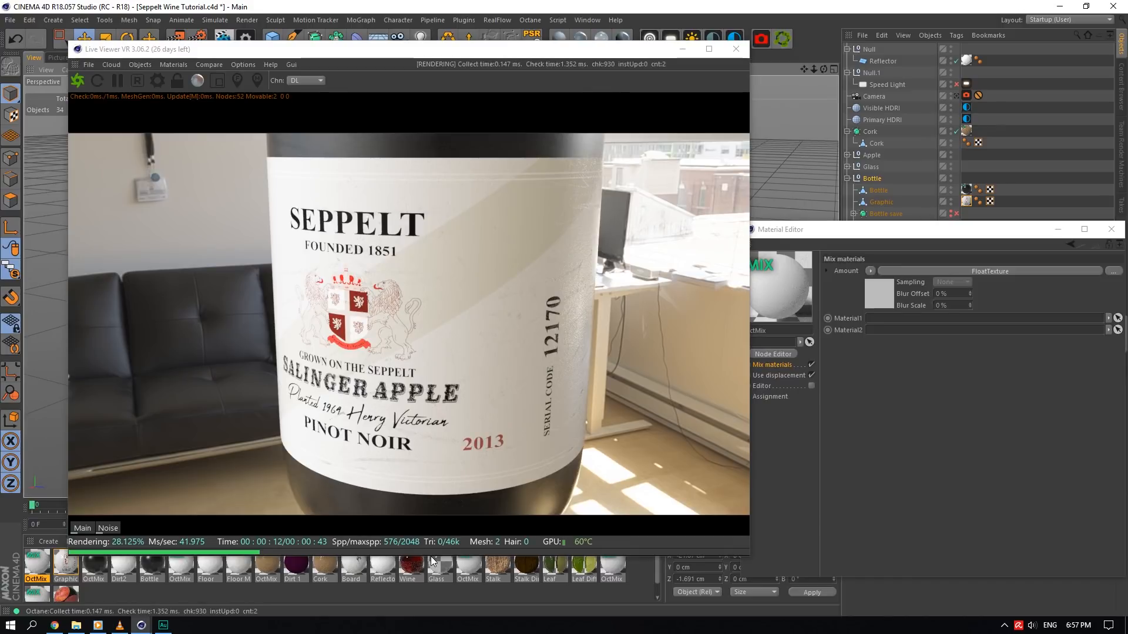
pyautogui.moveTo(432, 558); pyautogui.dragTo(432, 486)
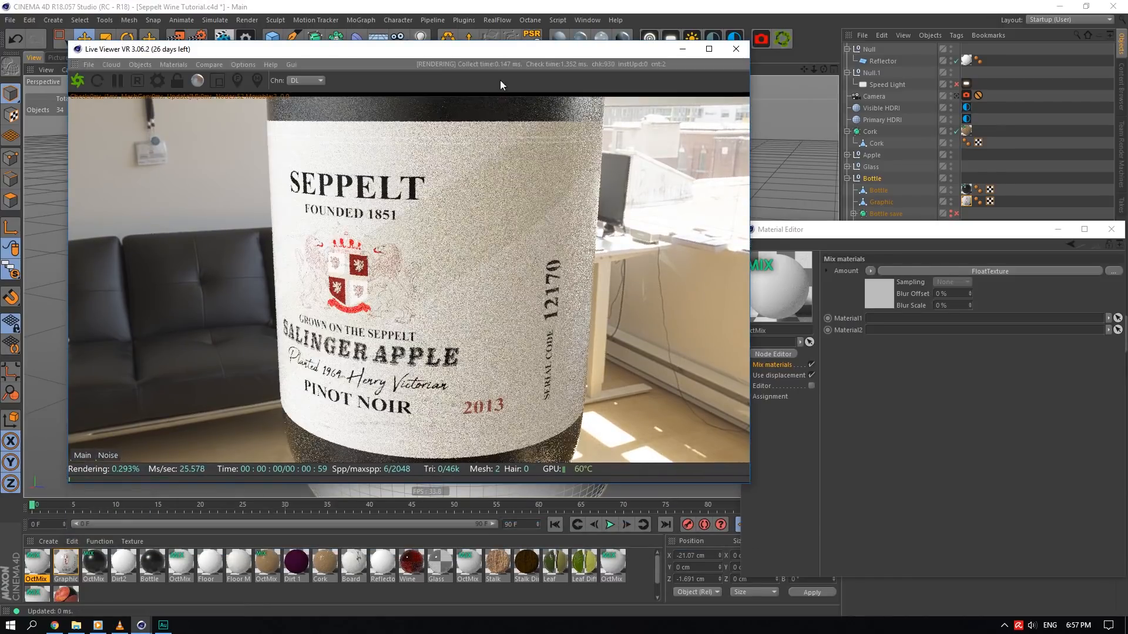
pyautogui.moveTo(518, 49); pyautogui.dragTo(501, 72)
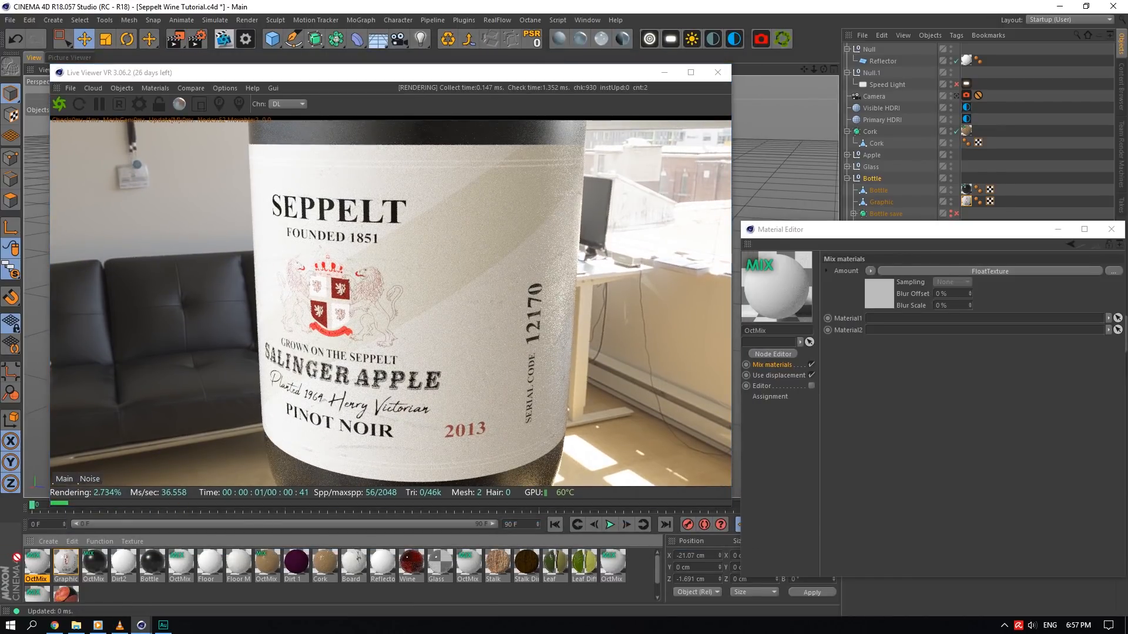
pyautogui.moveTo(879, 339); pyautogui.dragTo(882, 331)
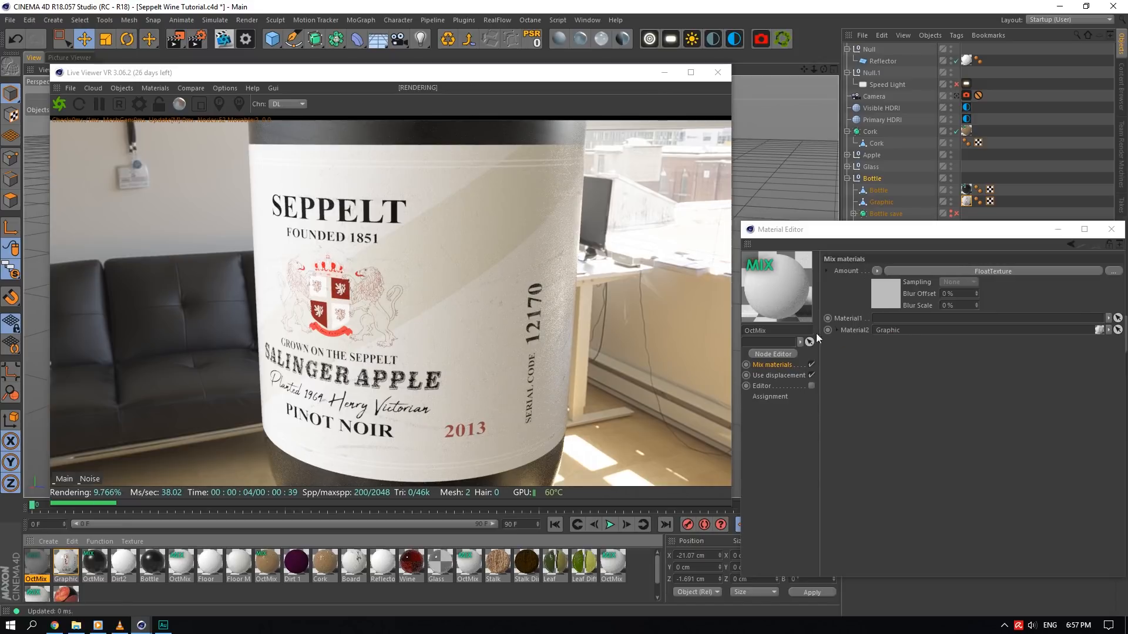
# - Assign Dirt 1 as the mix material's Material1 and put an Octane ImageTexture in the Amount channel
pyautogui.click(877, 271)
pyautogui.moveTo(919, 514)
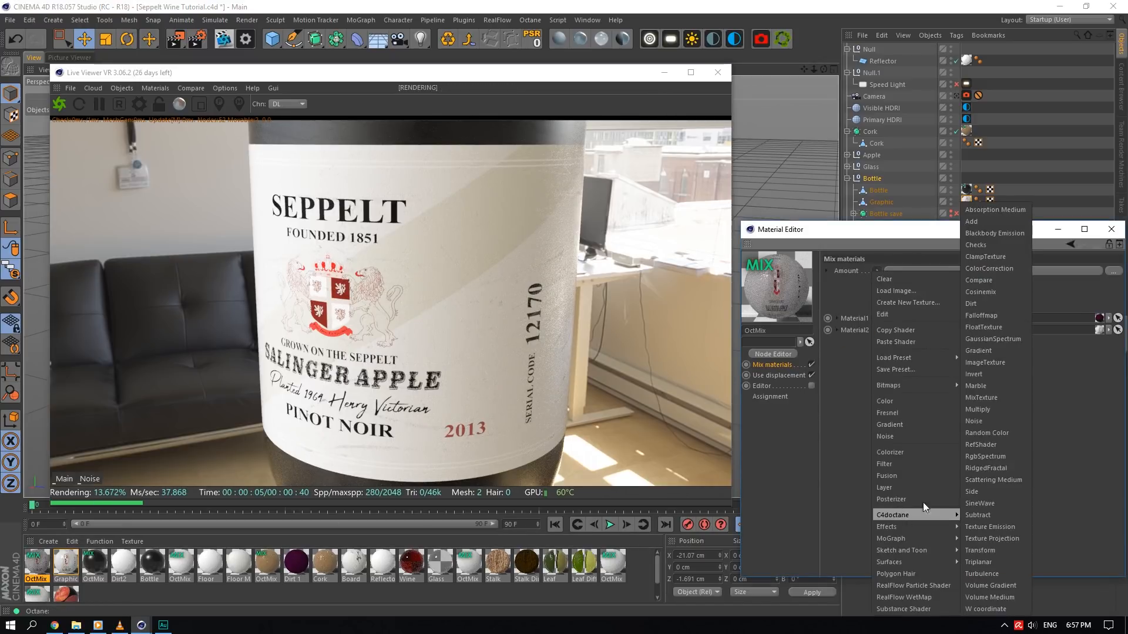
pyautogui.click(982, 363)
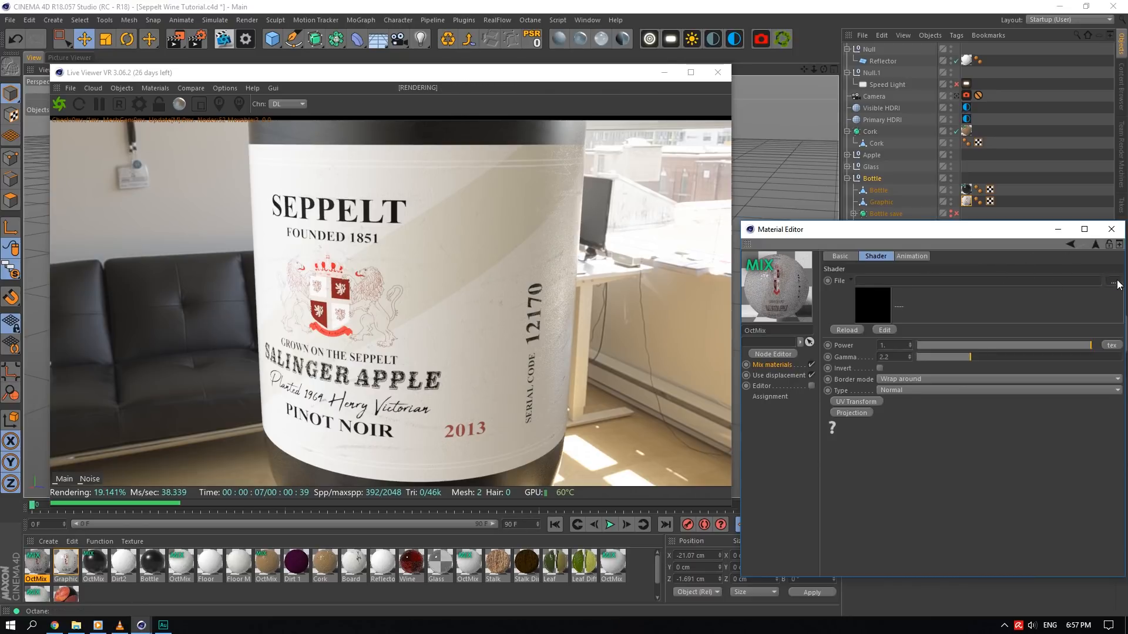
# - Load Fingerprints007_OVERLAY_VAR1_3K.jpg from the Surface Imperfections Fingerprints 07 folder into the Amount image texture
pyautogui.click(1115, 283)
pyautogui.click(712, 166)
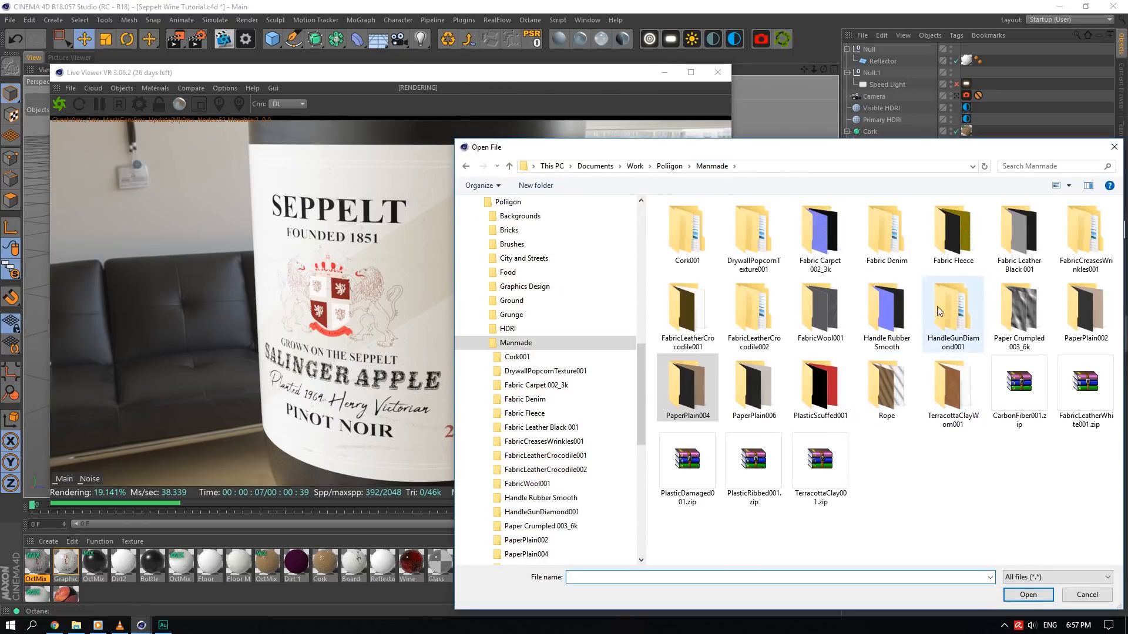
pyautogui.click(670, 166)
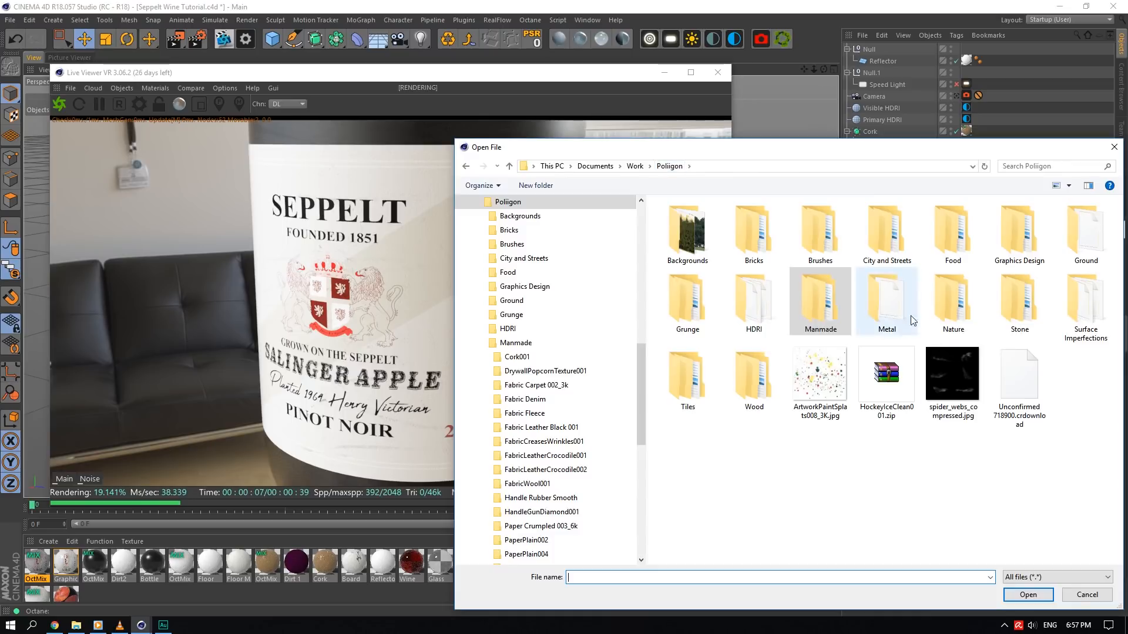
pyautogui.doubleClick(1084, 314)
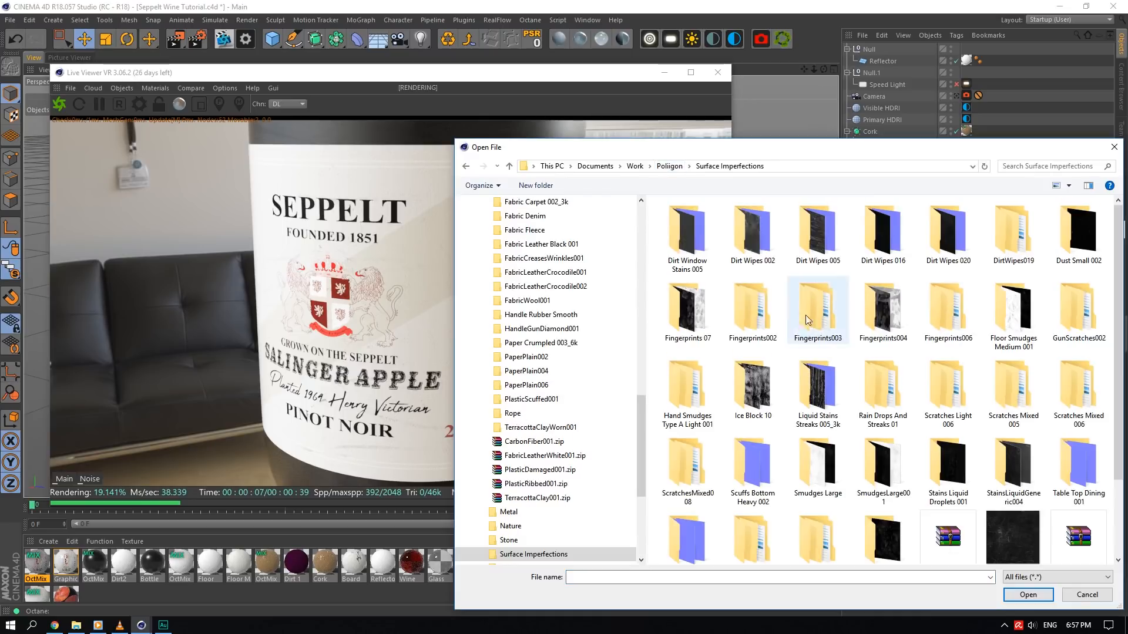
pyautogui.doubleClick(699, 309)
pyautogui.click(714, 235)
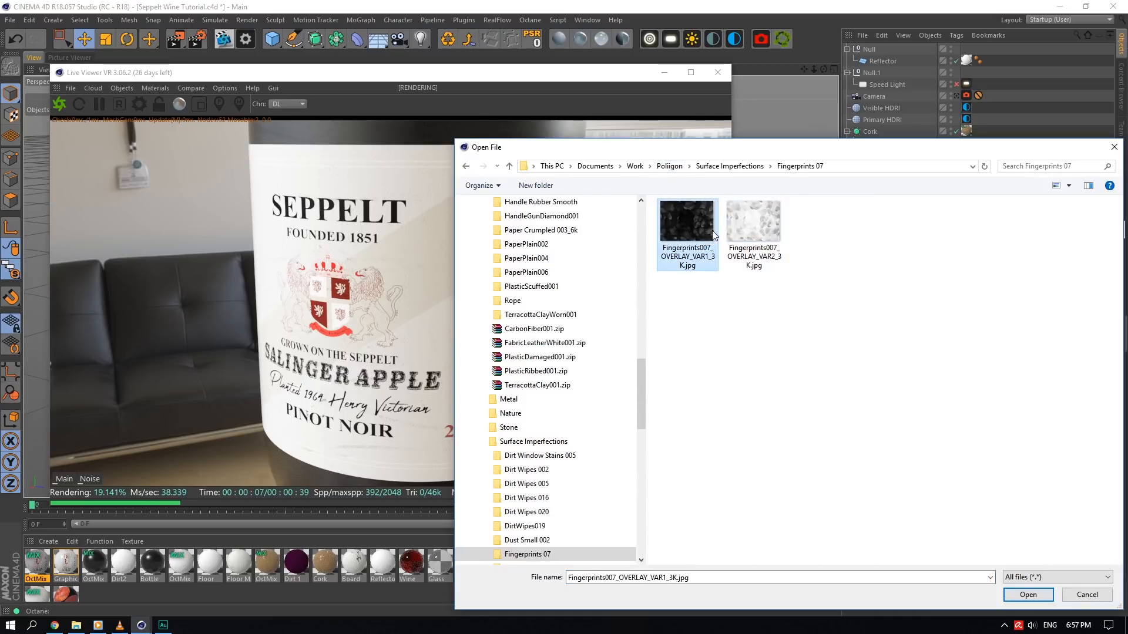
pyautogui.click(1028, 595)
pyautogui.click(642, 351)
pyautogui.click(701, 274)
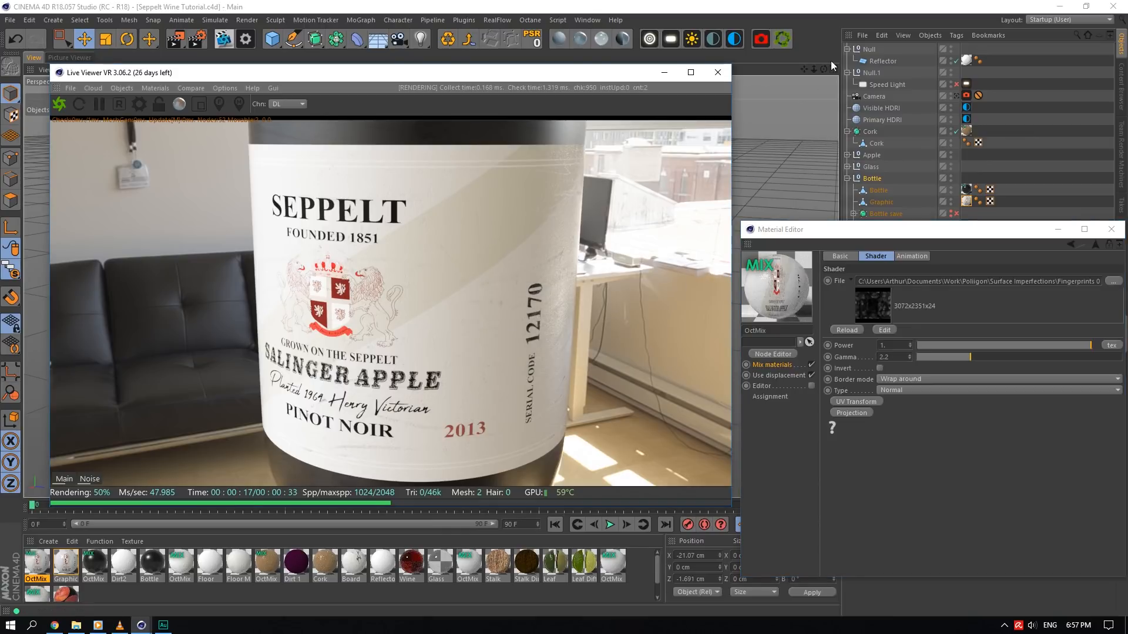
# - Set the fingerprint texture's power to 25
pyautogui.moveTo(813, 70); pyautogui.dragTo(846, 69)
pyautogui.click(894, 346)
pyautogui.write('25')
pyautogui.press('Return')
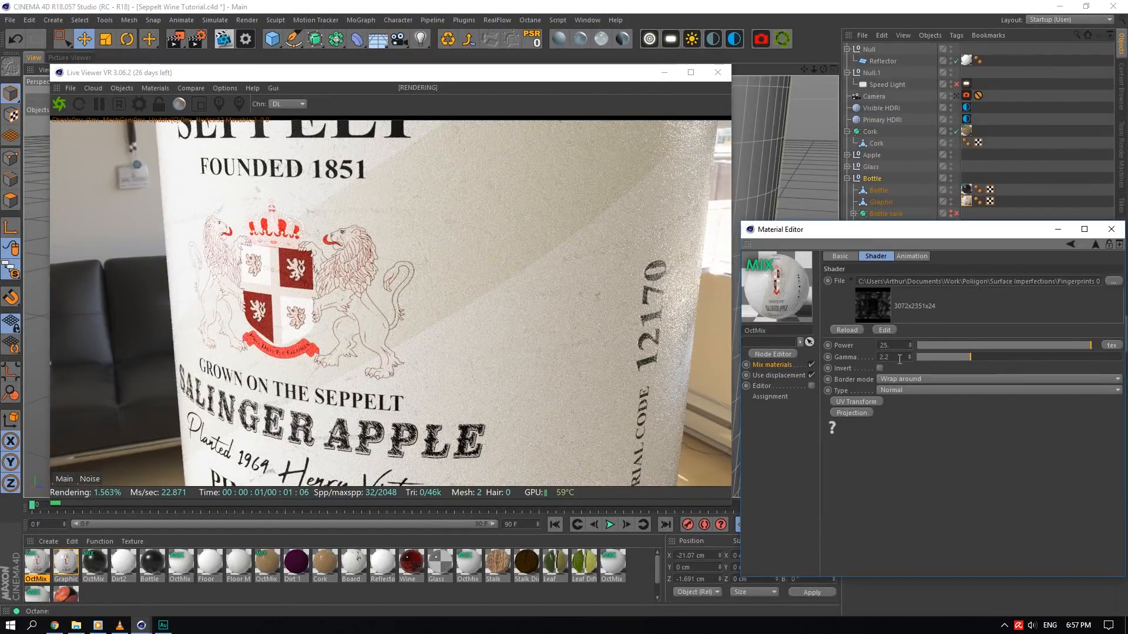
# - Add a Texture Projection to the fingerprint texture and set its projection type to Box
pyautogui.click(853, 414)
pyautogui.click(938, 450)
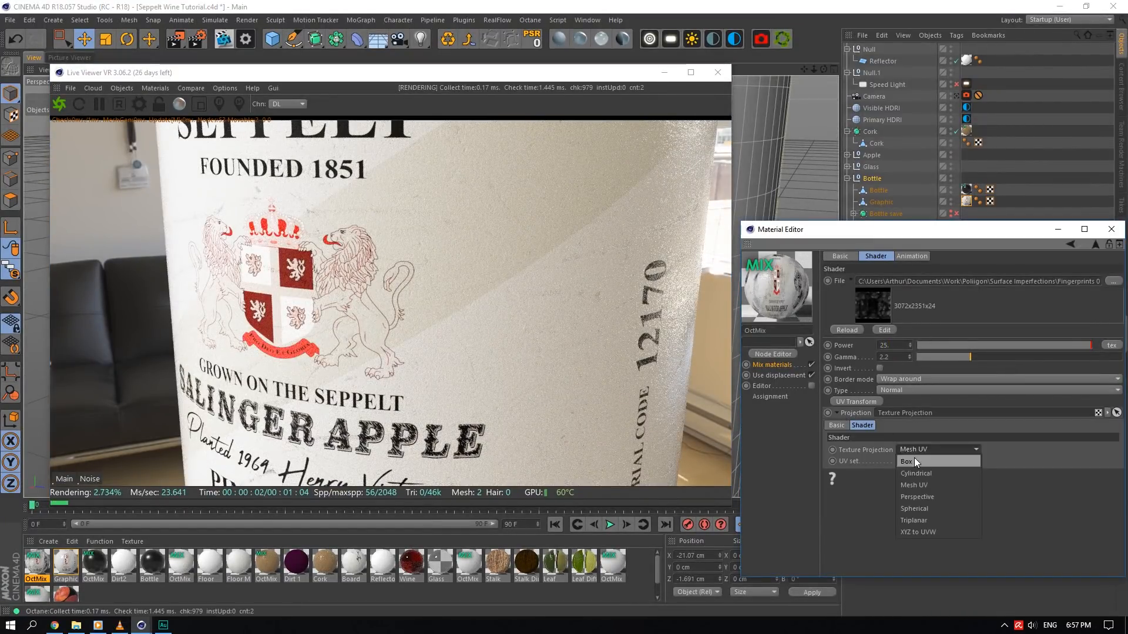
pyautogui.click(914, 457)
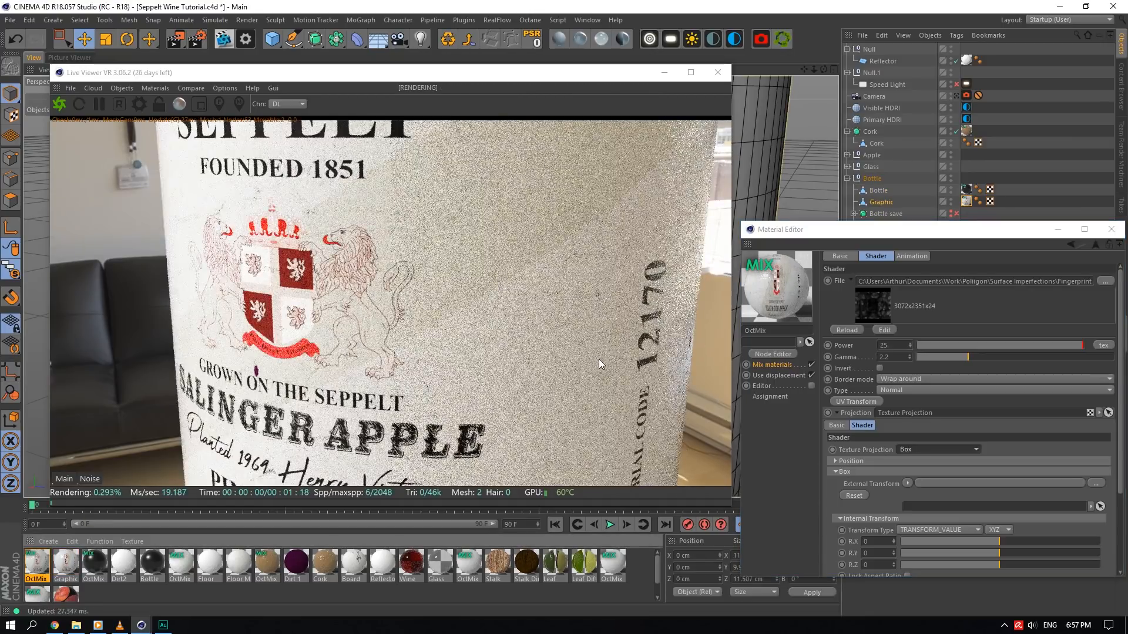
# - Restart the live render and examine the mix material's fingerprint mask on the label
pyautogui.click(772, 365)
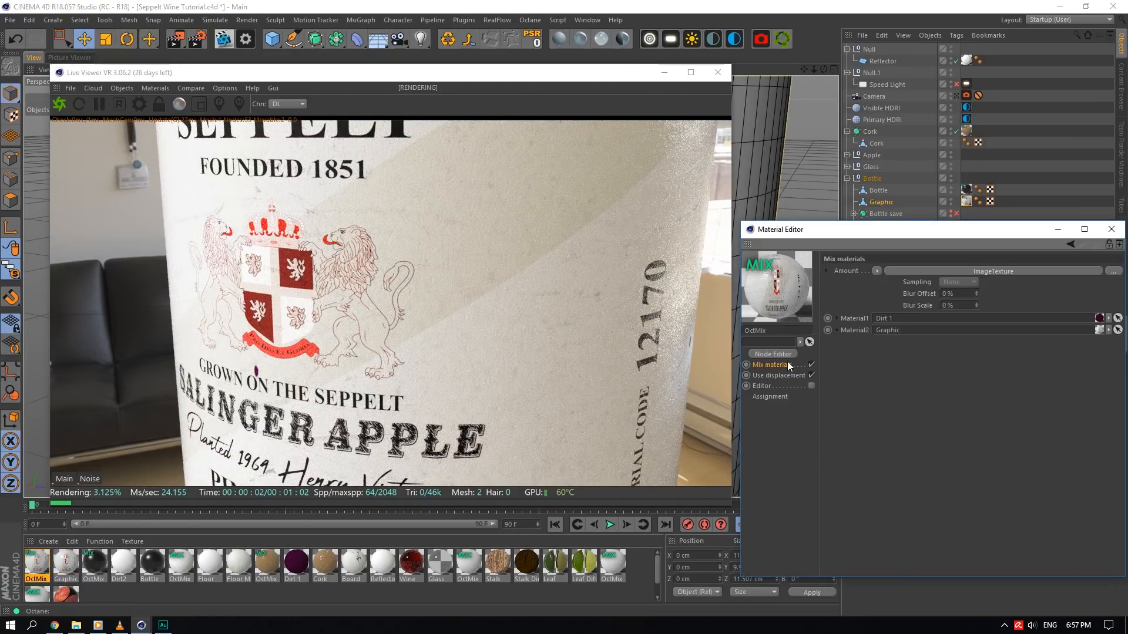
pyautogui.moveTo(297, 570); pyautogui.dragTo(496, 460)
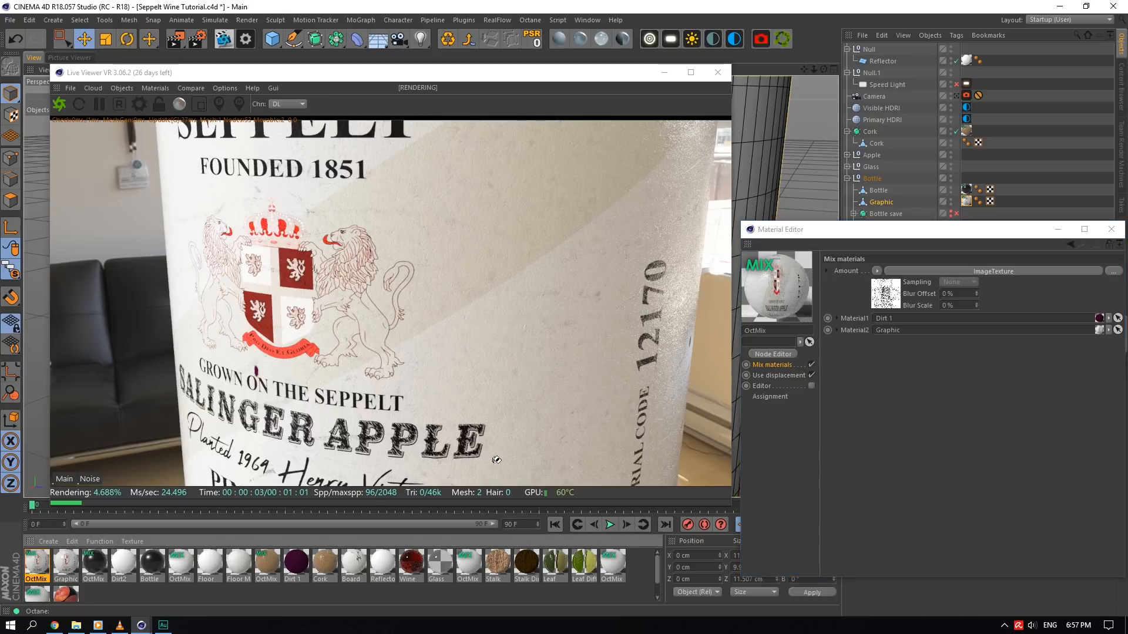
pyautogui.moveTo(905, 312); pyautogui.dragTo(904, 318)
pyautogui.click(893, 294)
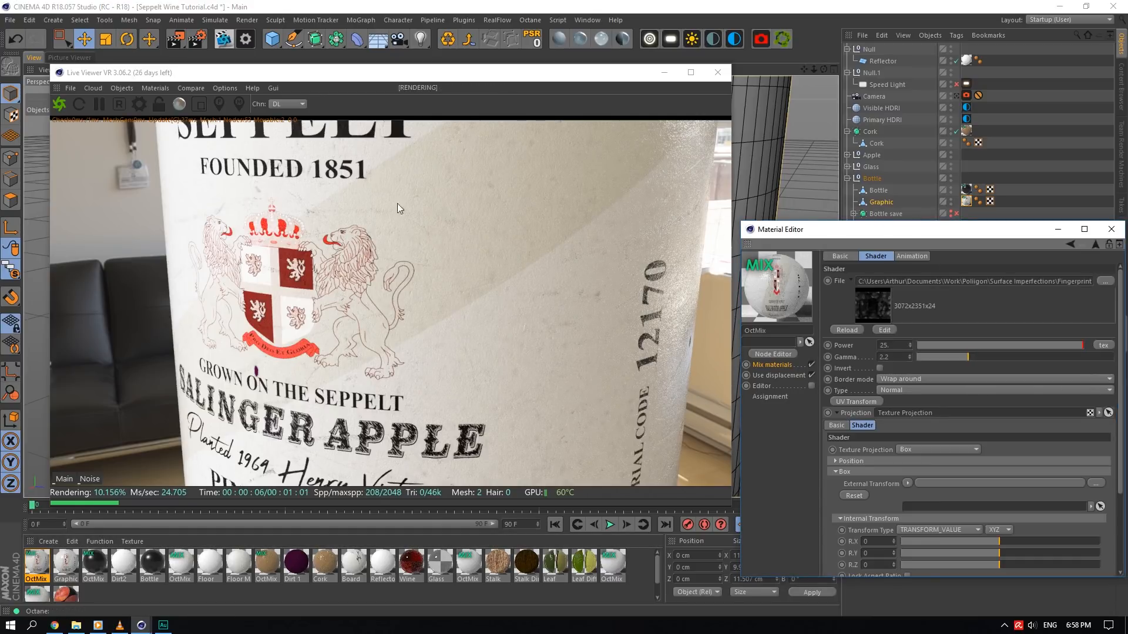
pyautogui.click(72, 108)
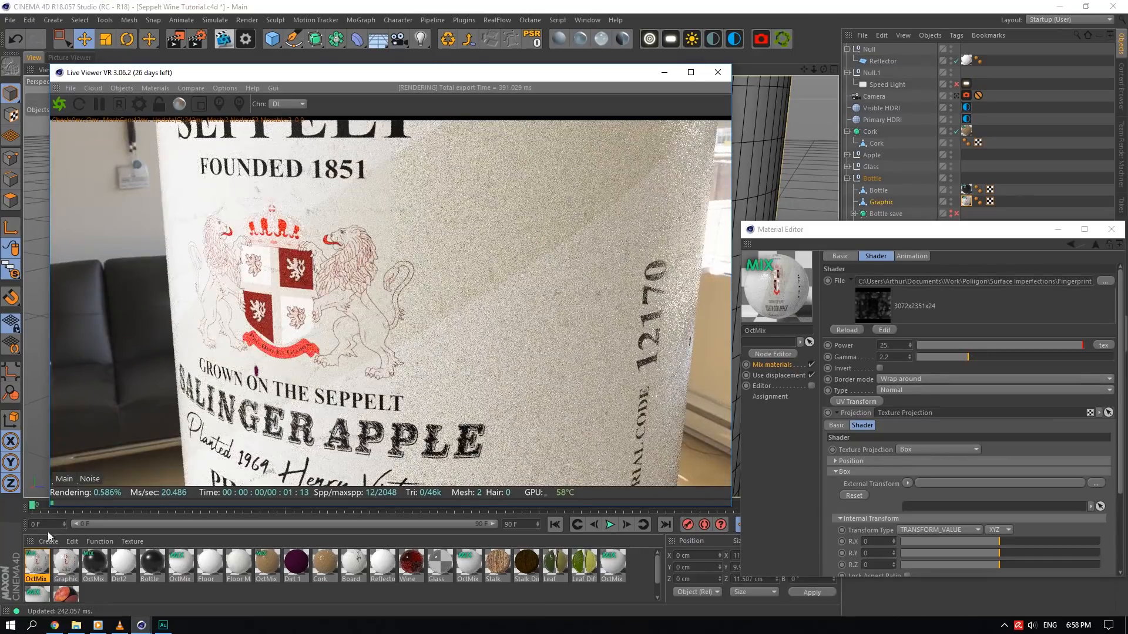
pyautogui.click(43, 566)
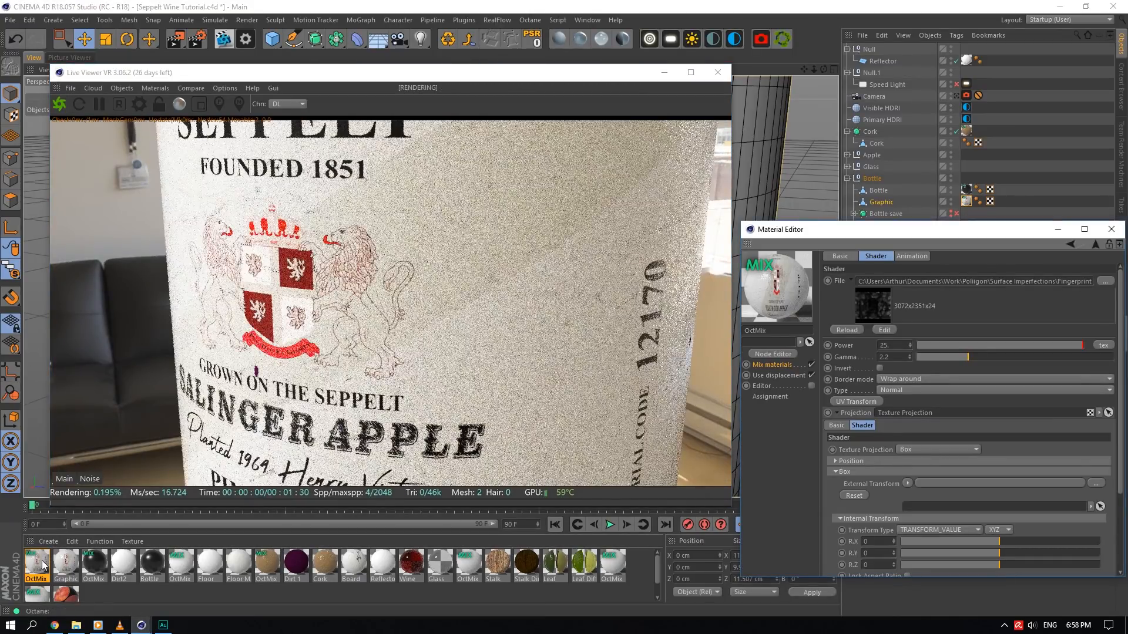
# - Add a UV transform to the fingerprint texture, lock its aspect ratio, and set the scale to 0.1 after trying 5 and 0.01
pyautogui.click(782, 364)
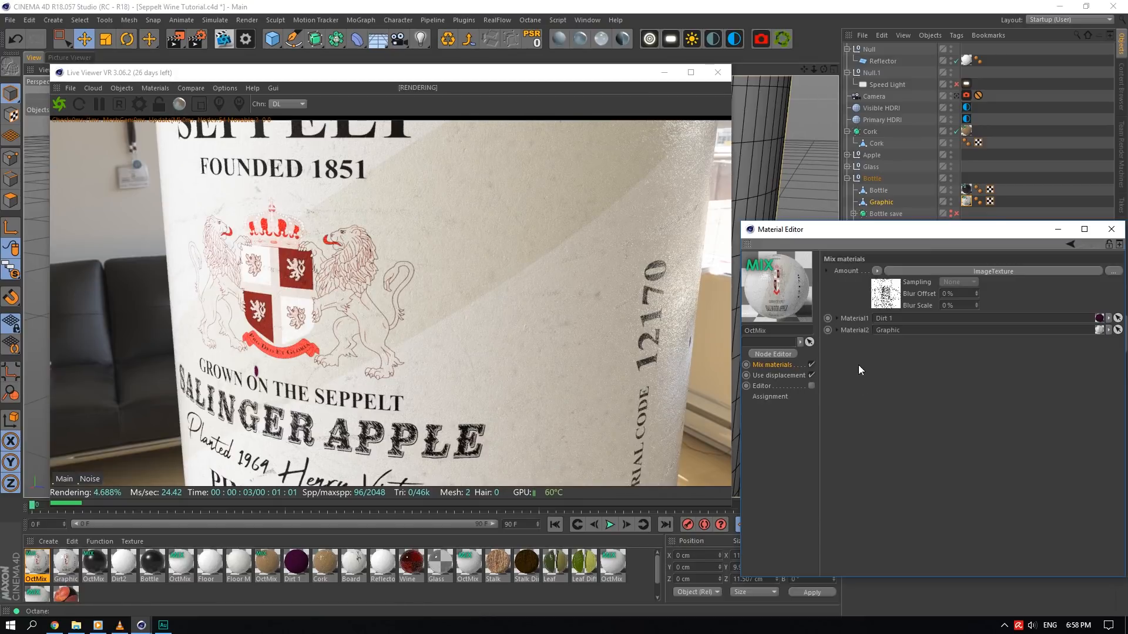
pyautogui.click(899, 293)
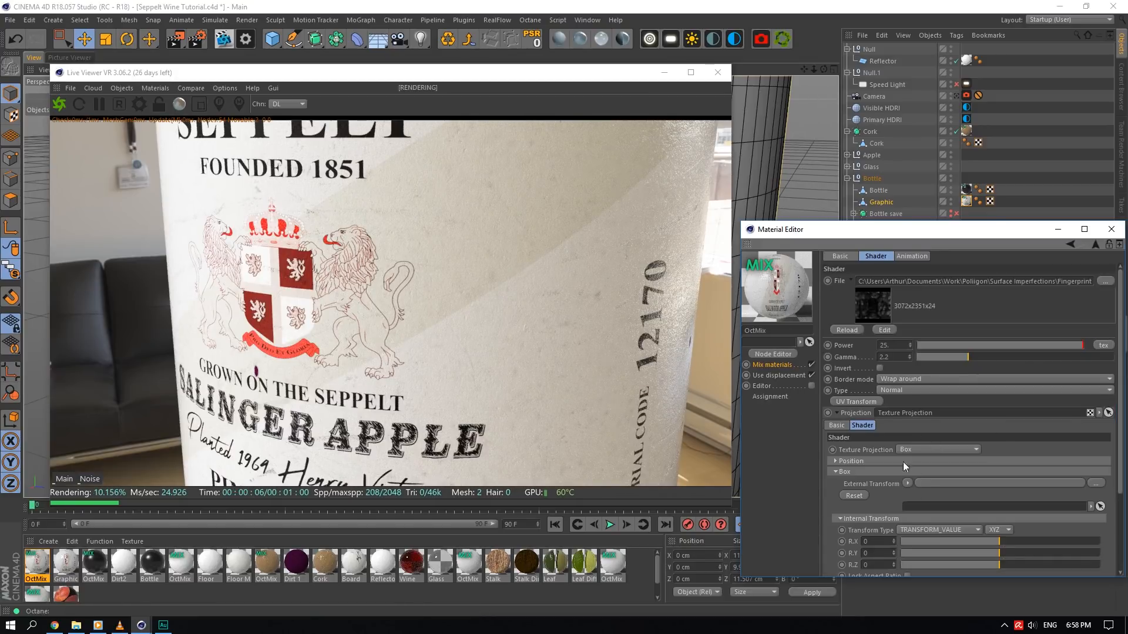
pyautogui.click(846, 402)
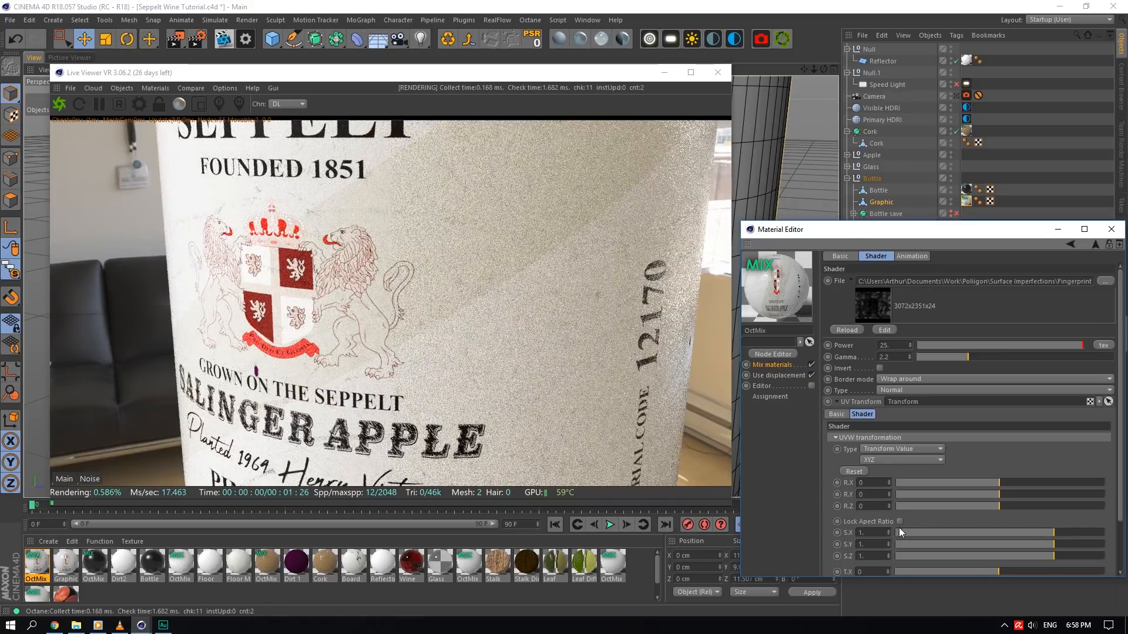
pyautogui.doubleClick(886, 533)
pyautogui.write('5')
pyautogui.press('Return')
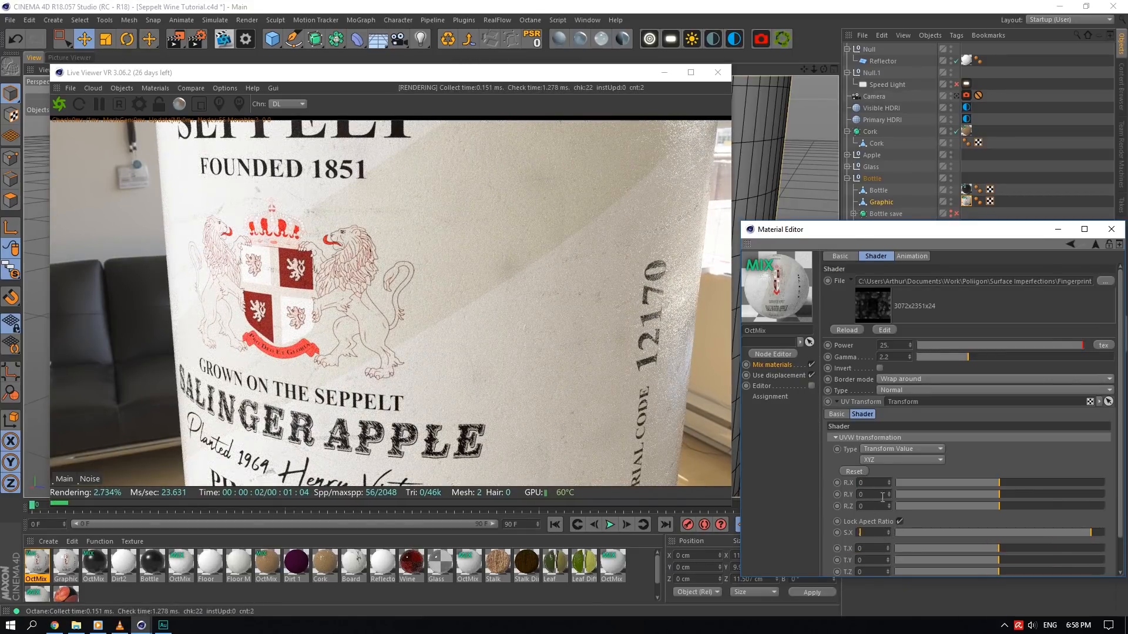
pyautogui.write('.01')
pyautogui.press('Return')
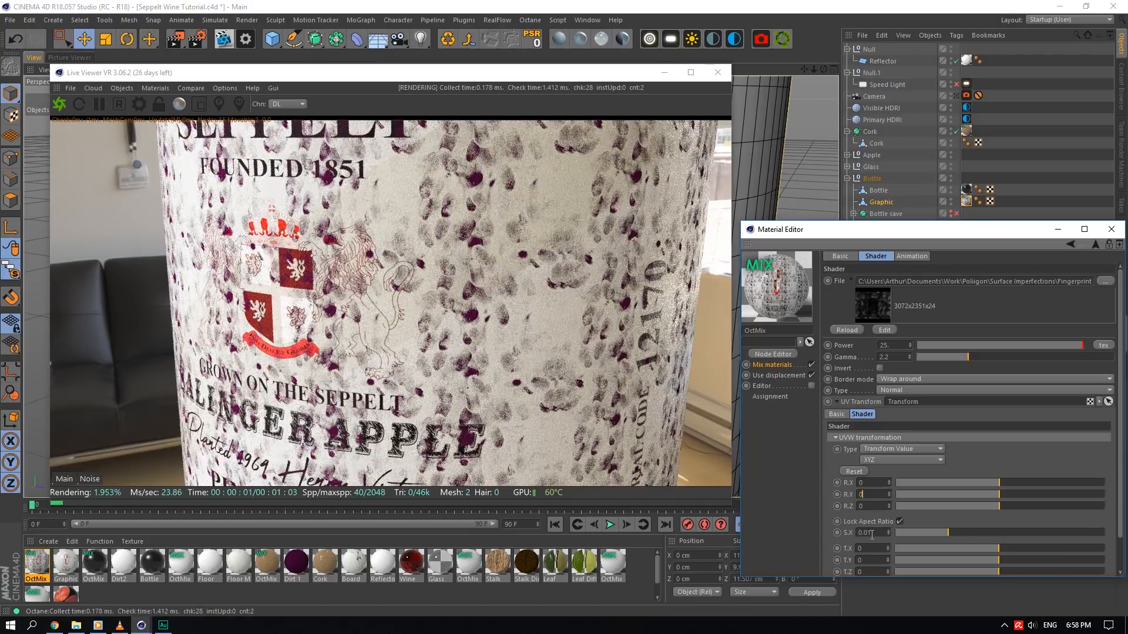
pyautogui.write('1')
pyautogui.press('Return')
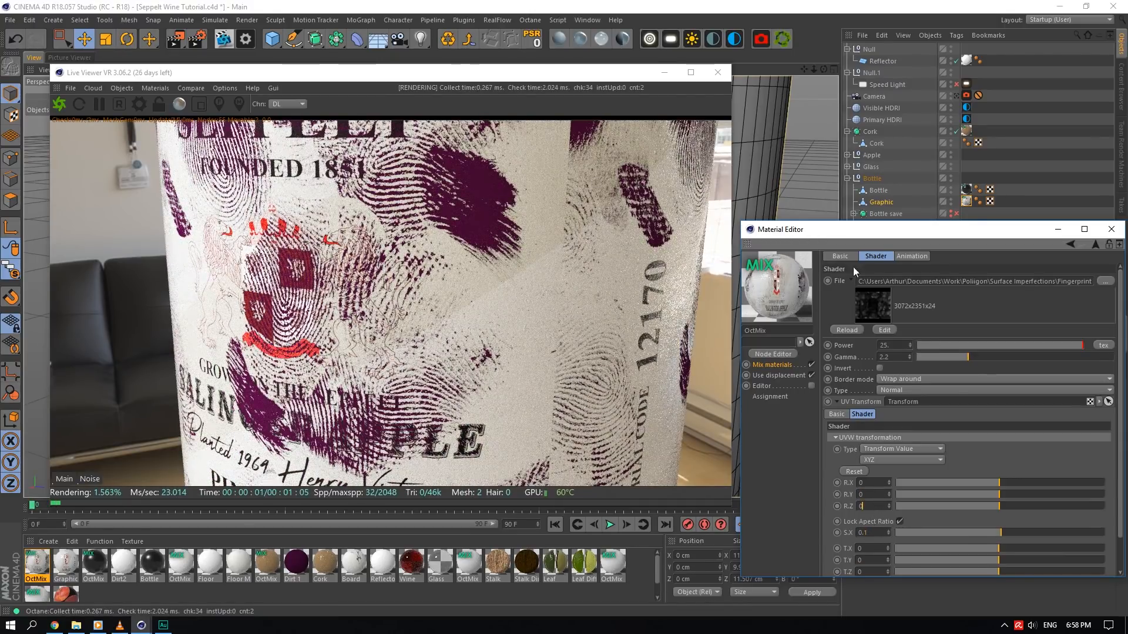
# - Set the fingerprint texture's power to 1
pyautogui.write('1')
pyautogui.press('Return')
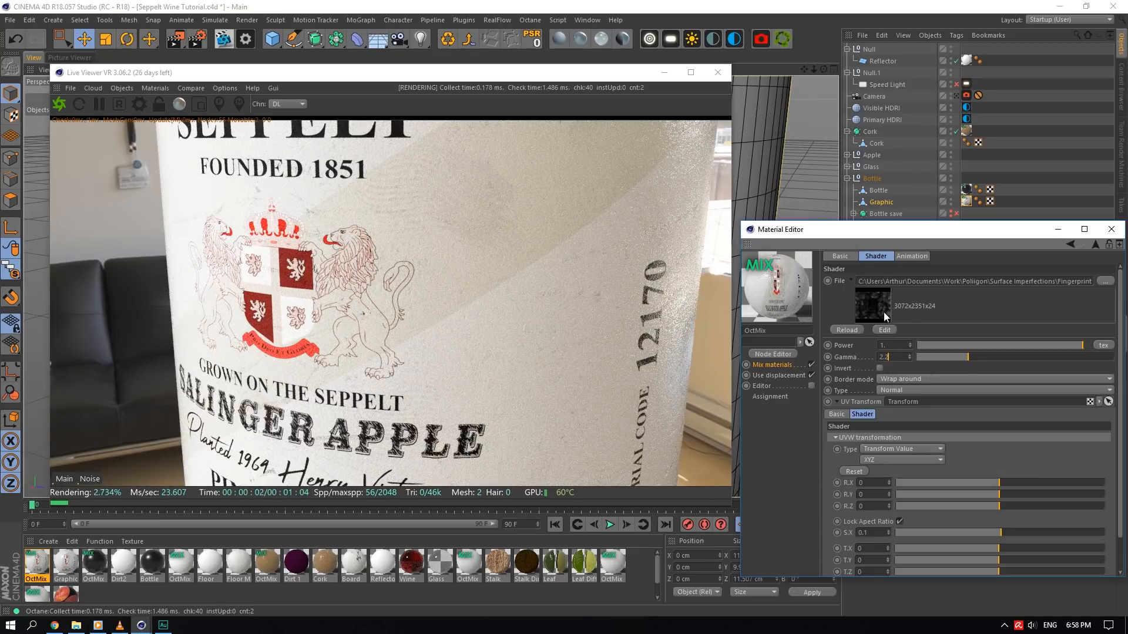
# - Open the label mix material's node graph and spread out the fingerprint image texture with its transform and projection nodes
pyautogui.click(773, 354)
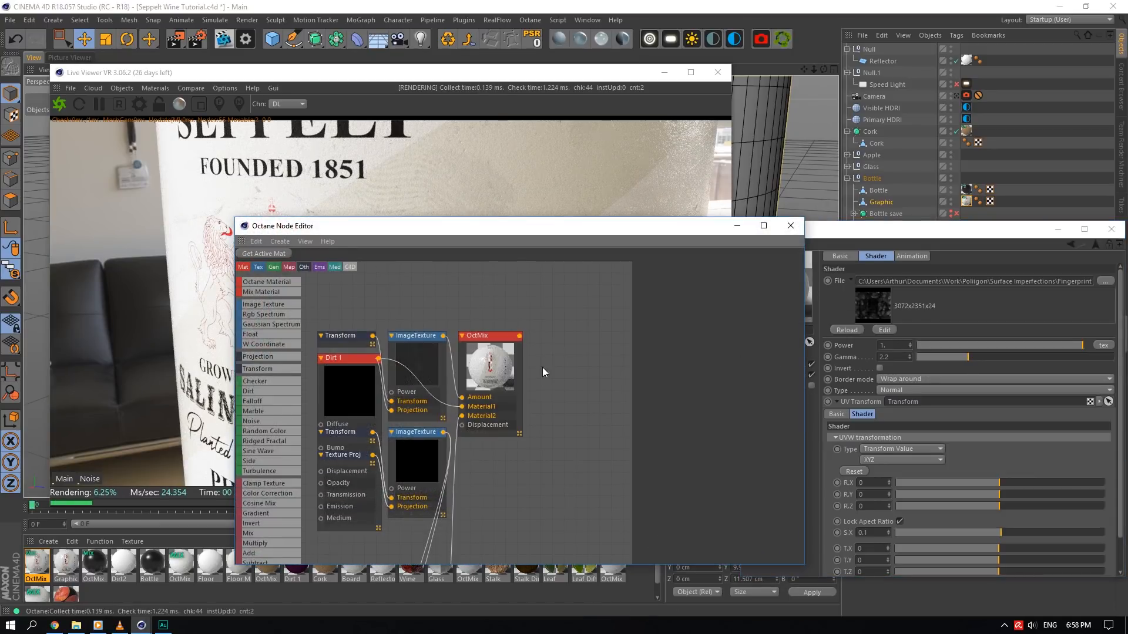
pyautogui.scroll(-3, 542, 368)
pyautogui.moveTo(524, 361); pyautogui.dragTo(616, 345)
pyautogui.moveTo(482, 402); pyautogui.dragTo(464, 462, button='middle')
pyautogui.moveTo(453, 414); pyautogui.dragTo(489, 372)
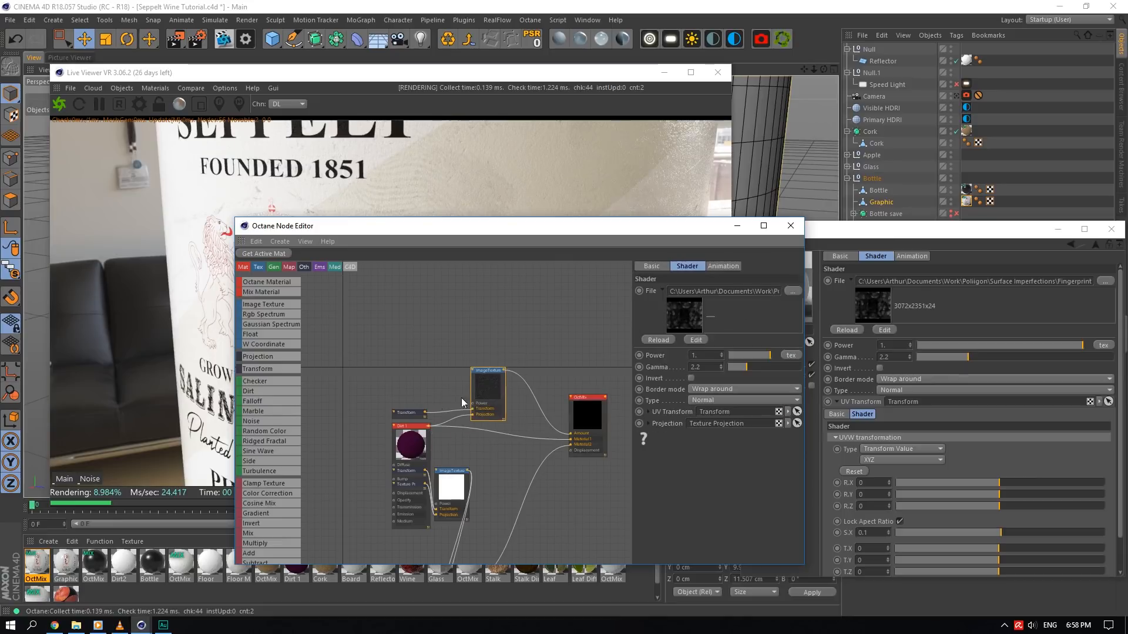
pyautogui.moveTo(412, 415); pyautogui.dragTo(422, 354)
pyautogui.moveTo(458, 490); pyautogui.dragTo(429, 534, button='middle')
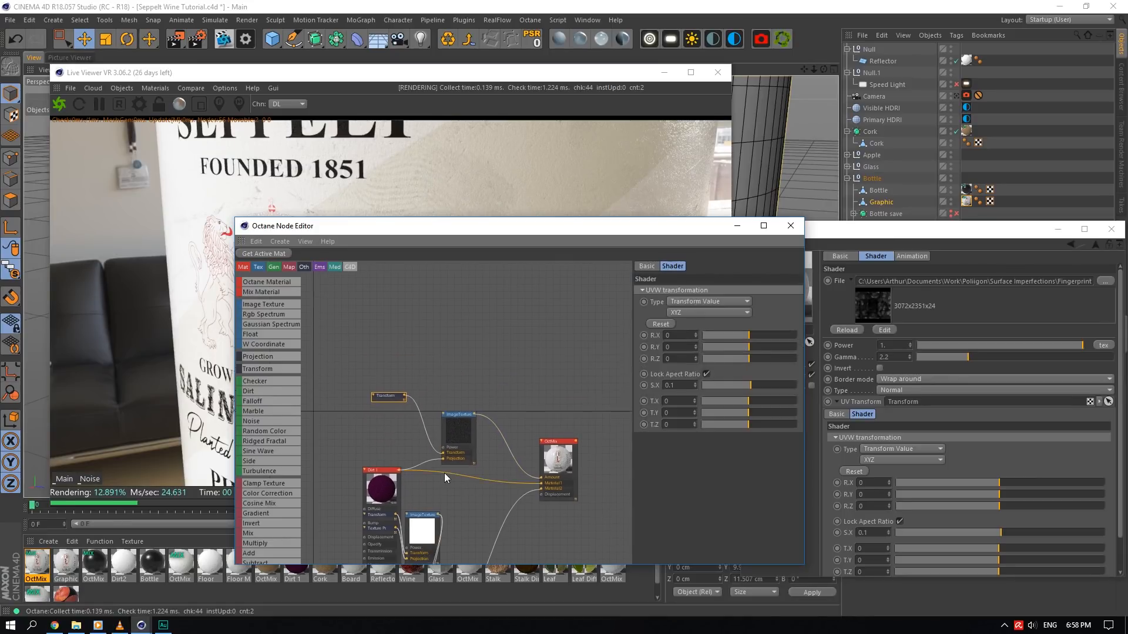
pyautogui.scroll(1, 445, 473)
pyautogui.click(450, 399)
pyautogui.moveTo(359, 469)
pyautogui.mouseDown()
pyautogui.moveTo(328, 513)
pyautogui.moveTo(361, 447)
pyautogui.mouseUp()
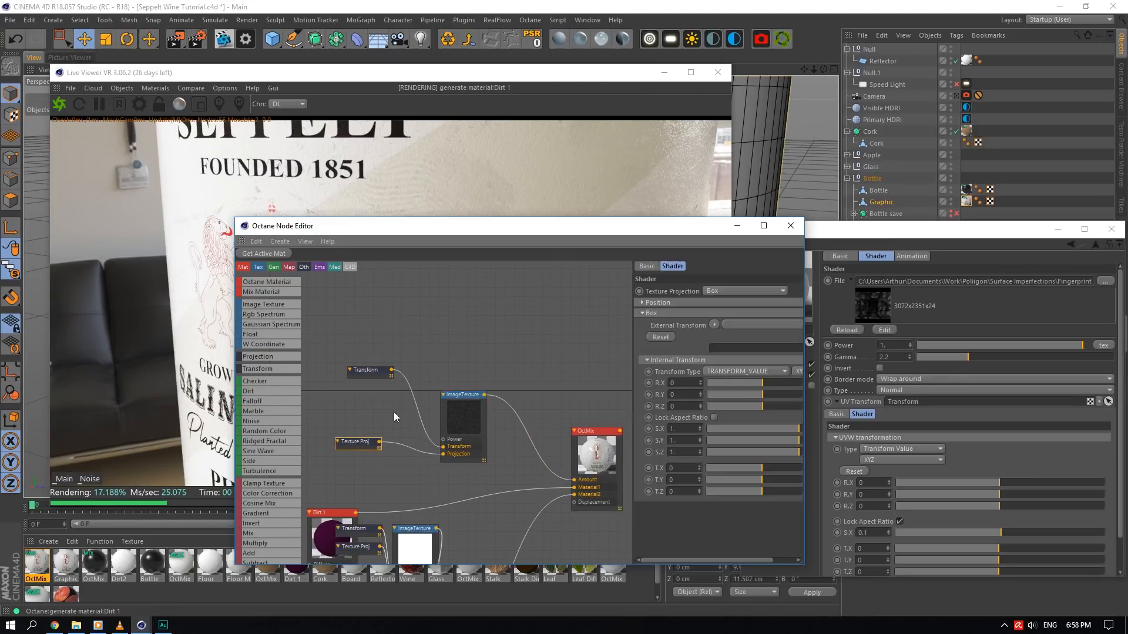
# - Duplicate the fingerprint texture with its transform and projection, then combine both textures through an Add node feeding the mix Amount
pyautogui.moveTo(495, 339); pyautogui.dragTo(366, 448)
pyautogui.keyDown('ctrl'); pyautogui.moveTo(468, 396); pyautogui.dragTo(472, 303); pyautogui.keyUp('ctrl')
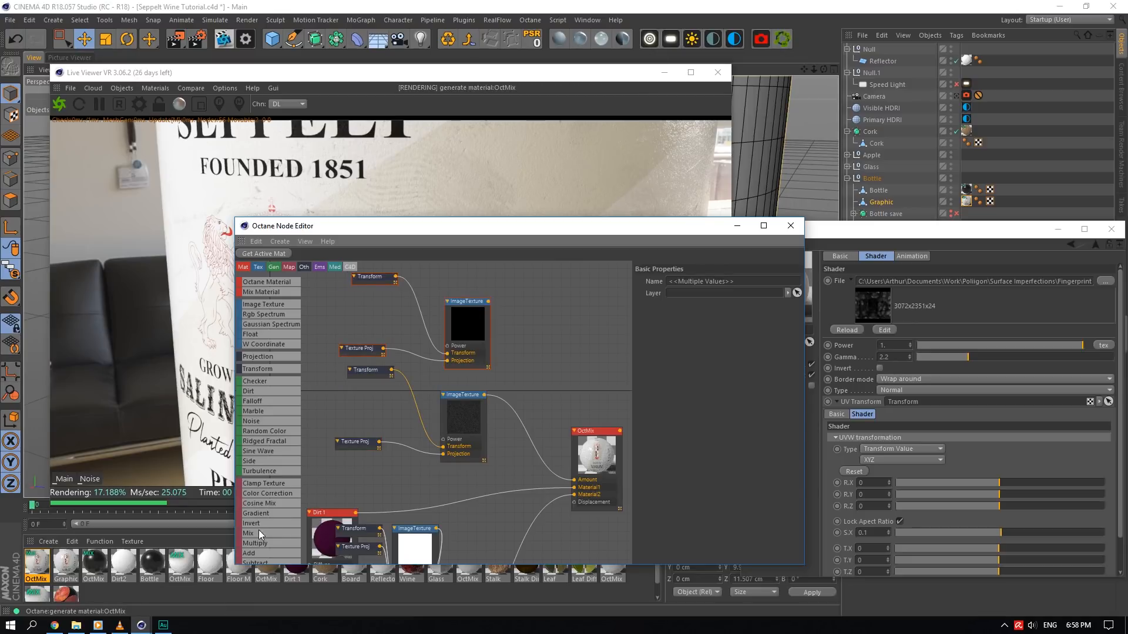
pyautogui.moveTo(253, 553); pyautogui.dragTo(533, 340)
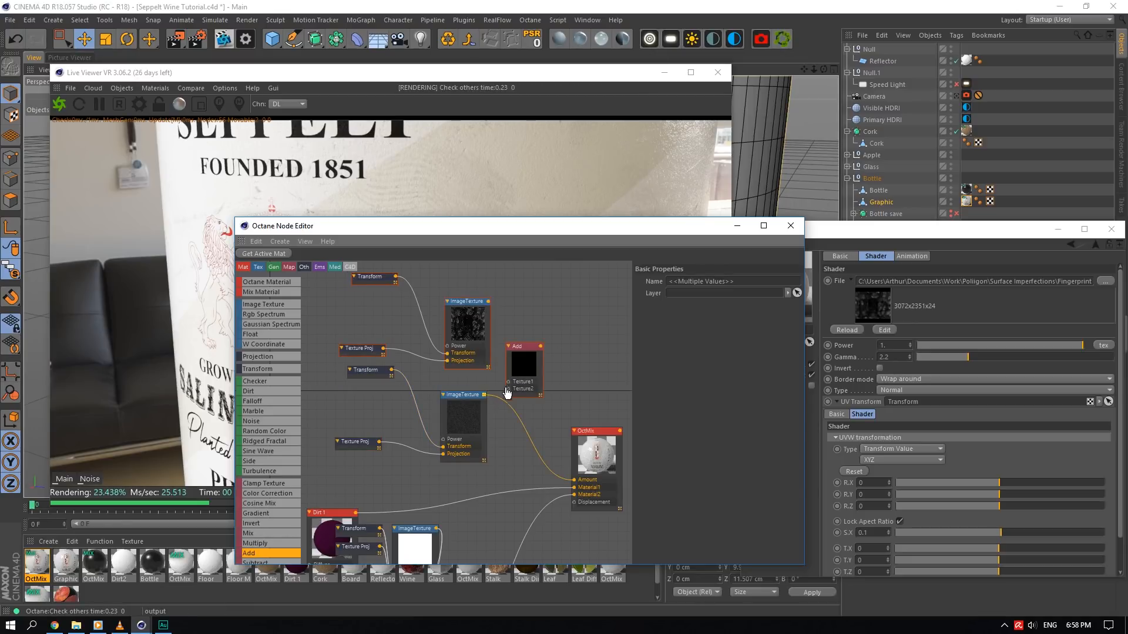
pyautogui.moveTo(509, 392); pyautogui.dragTo(509, 390)
pyautogui.moveTo(581, 485); pyautogui.dragTo(575, 480)
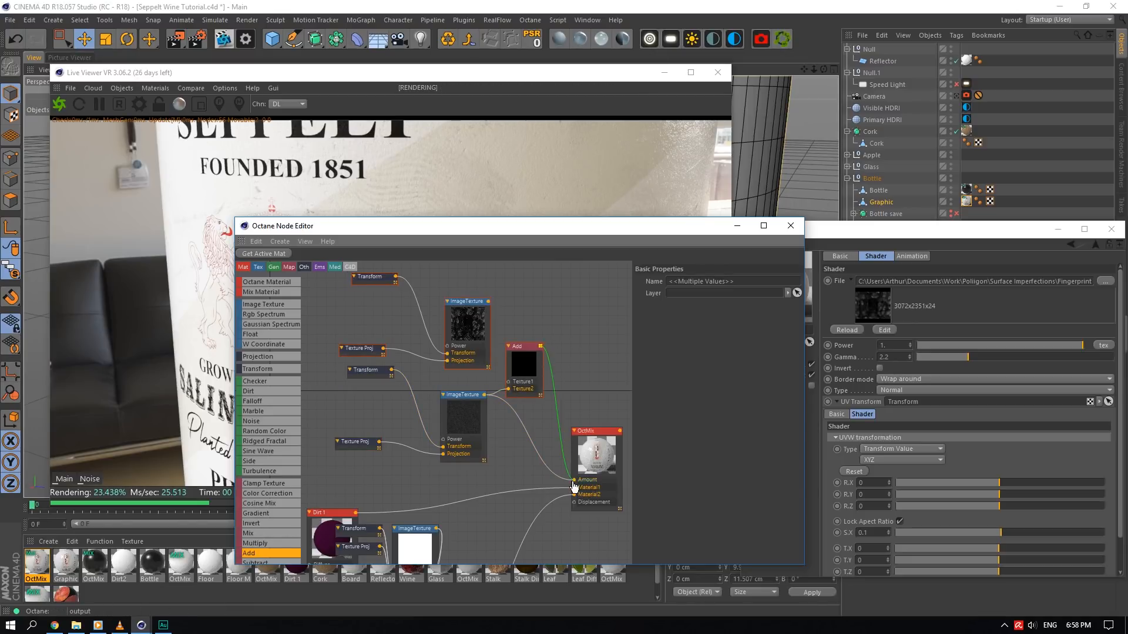
pyautogui.moveTo(488, 301); pyautogui.dragTo(510, 383)
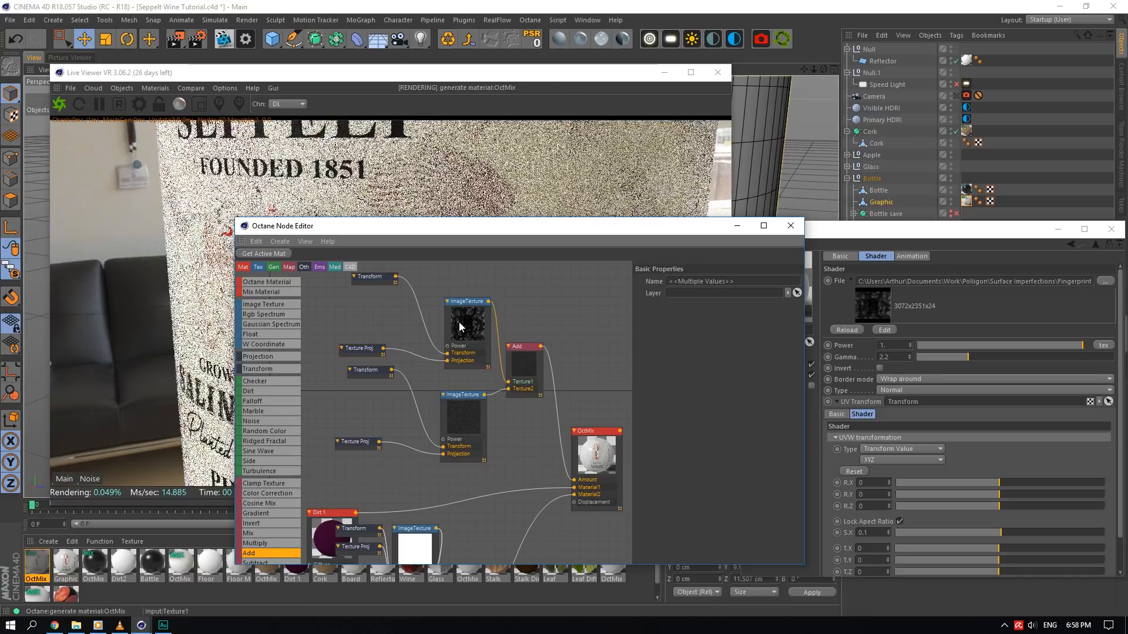
# - Load a different Surface Imperfections image into the duplicated texture without copying it to the project location
pyautogui.click(464, 326)
pyautogui.click(792, 288)
pyautogui.click(514, 168)
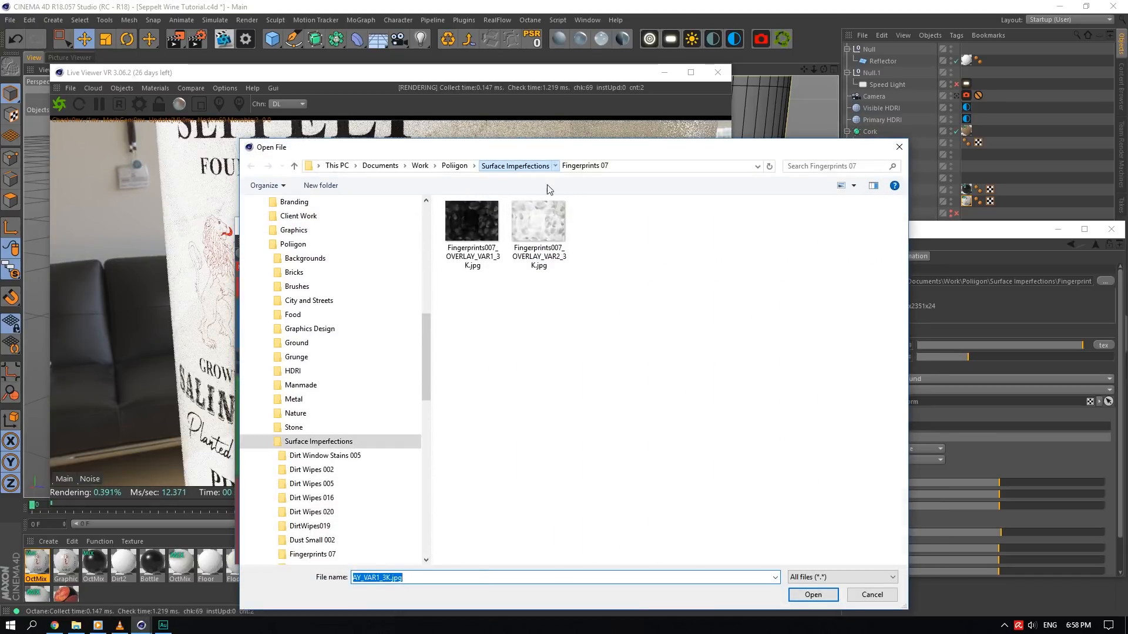
pyautogui.doubleClick(535, 225)
pyautogui.click(535, 227)
pyautogui.click(813, 595)
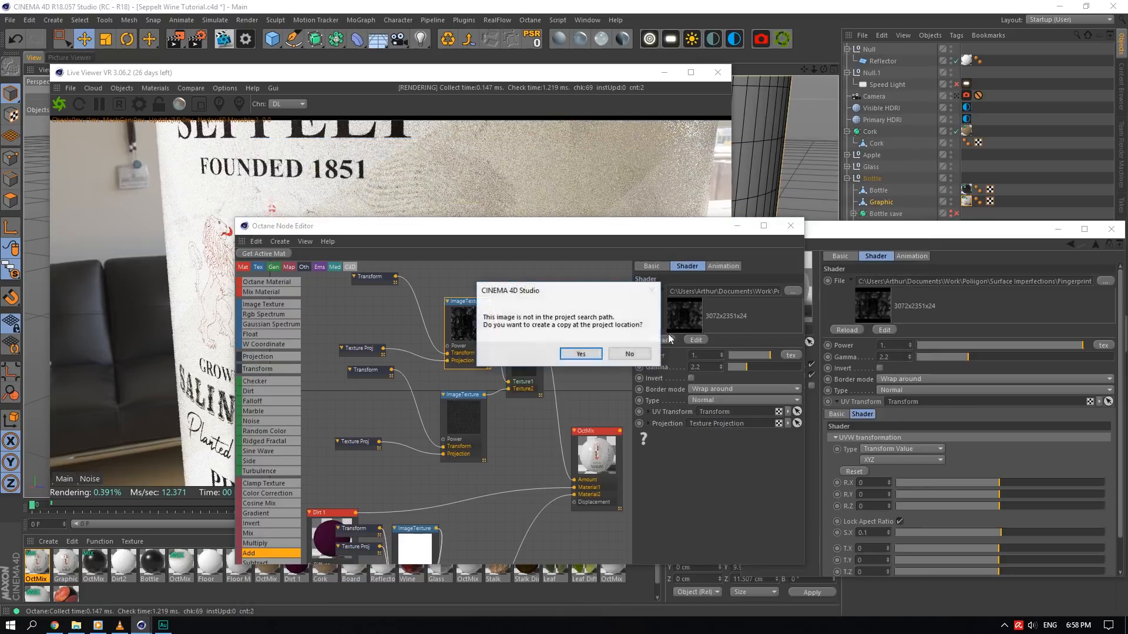
pyautogui.click(625, 353)
# - Set the duplicated image texture's power to 0.2
pyautogui.moveTo(562, 219); pyautogui.dragTo(591, 347)
pyautogui.write('.')
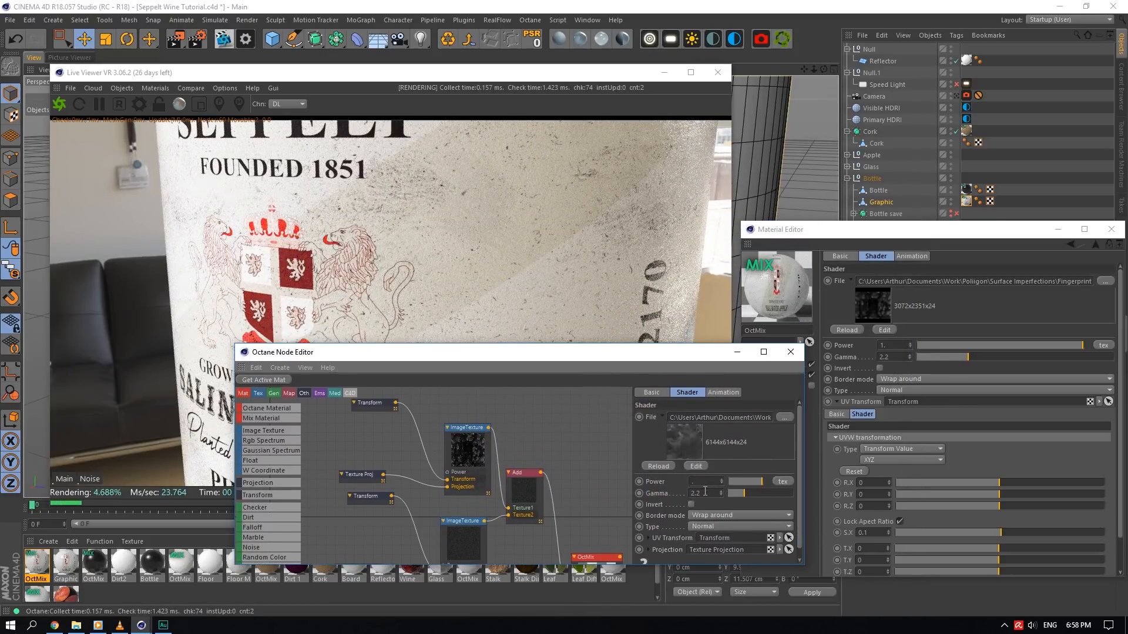
pyautogui.write('2')
pyautogui.click(705, 492)
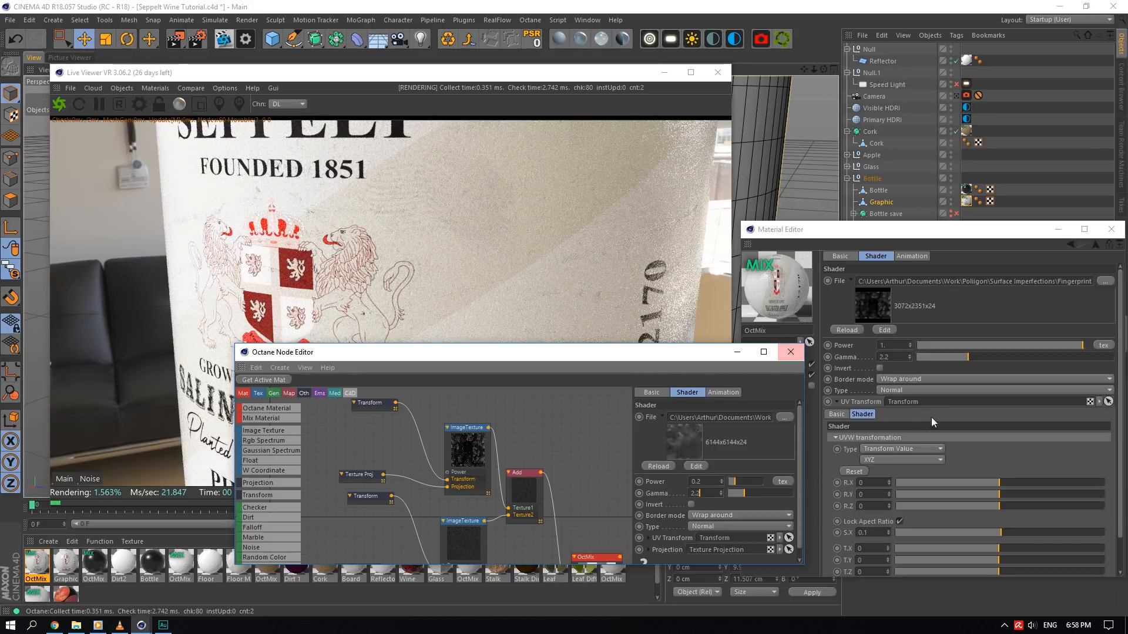
# - Set the original fingerprint image texture's power to 0.75
pyautogui.click(468, 532)
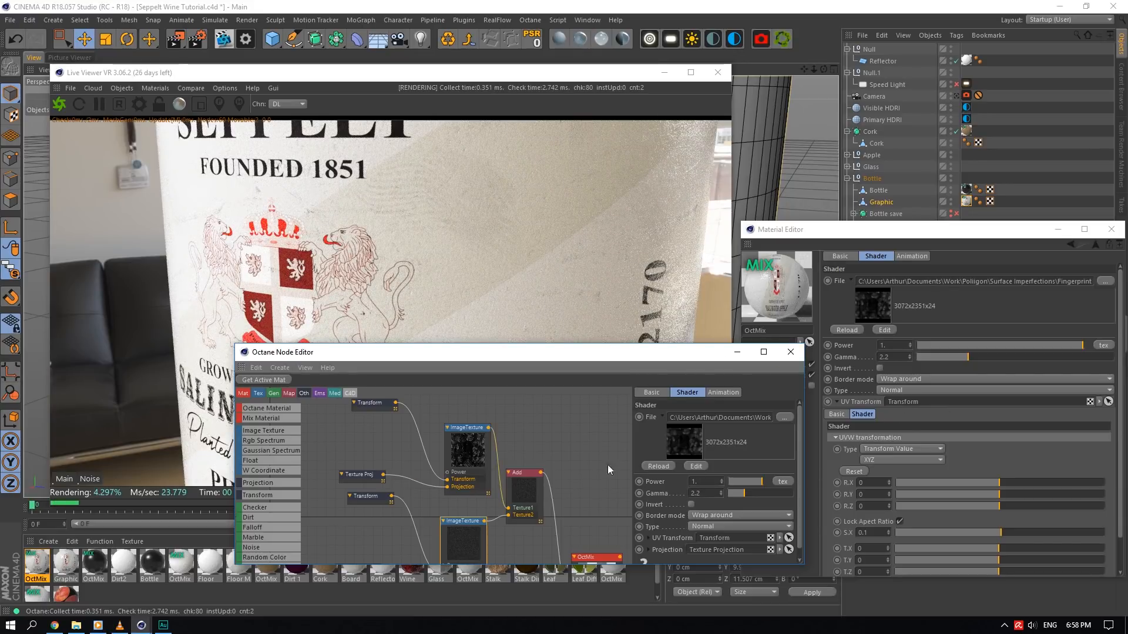
pyautogui.click(882, 345)
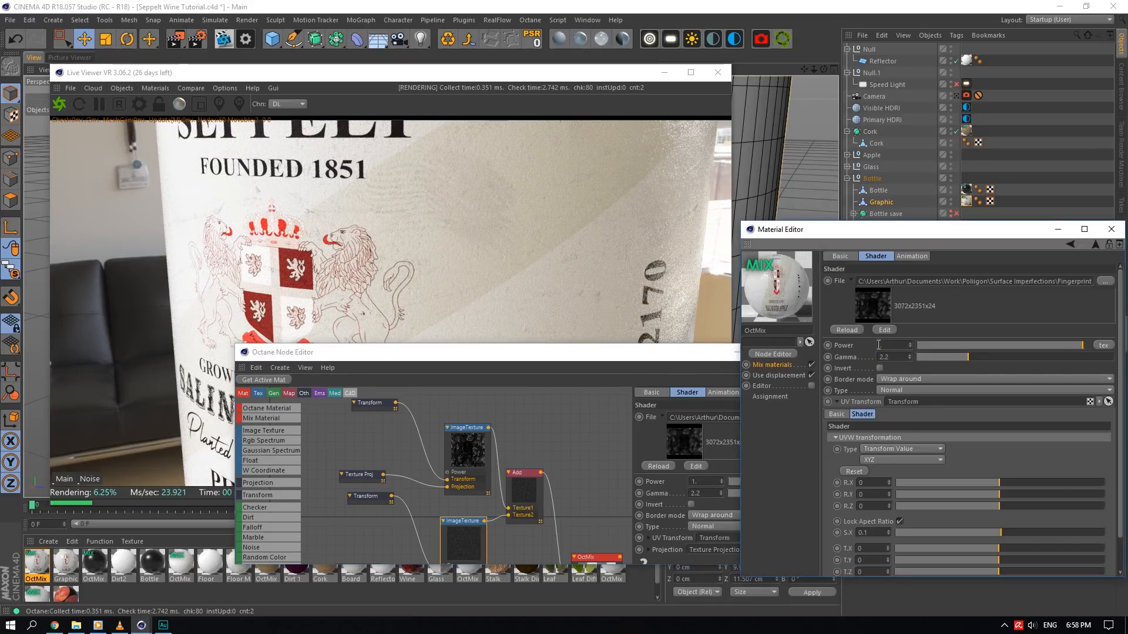
pyautogui.write('.75')
pyautogui.press('Return')
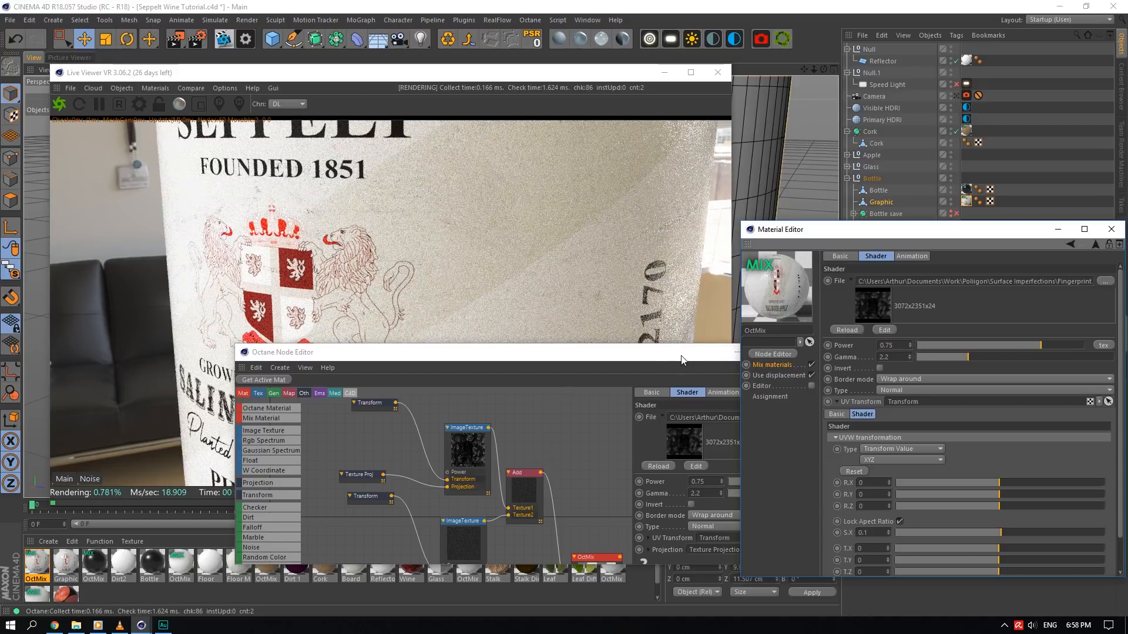
pyautogui.click(689, 355)
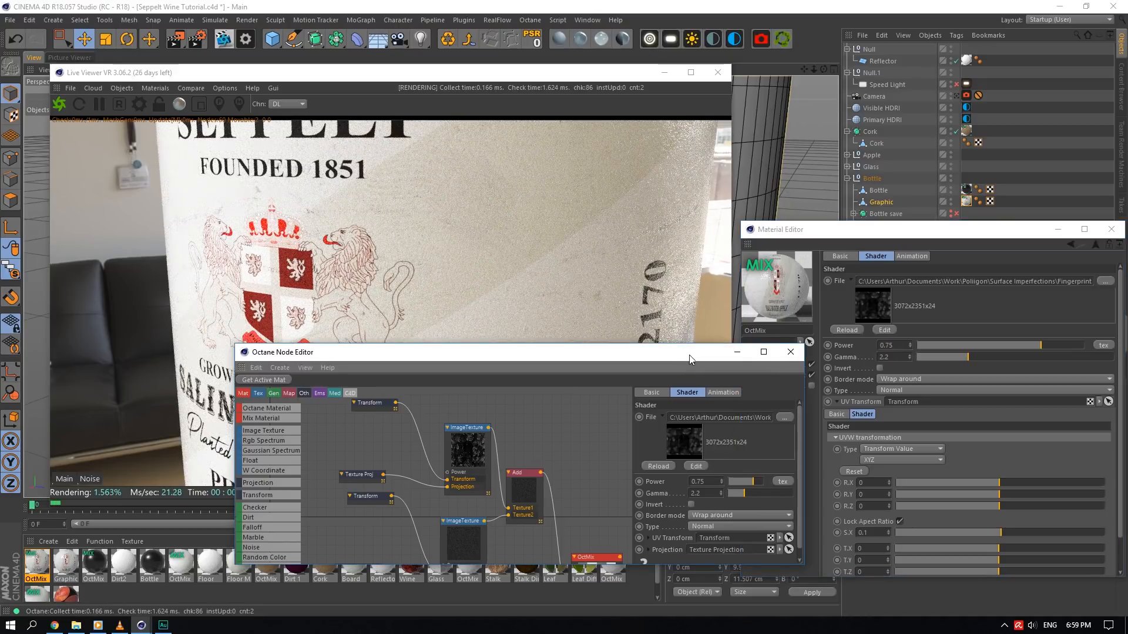
# - Look through the scene camera, turn off solo to show the whole scene, and save the project
pyautogui.click(910, 196)
pyautogui.click(957, 96)
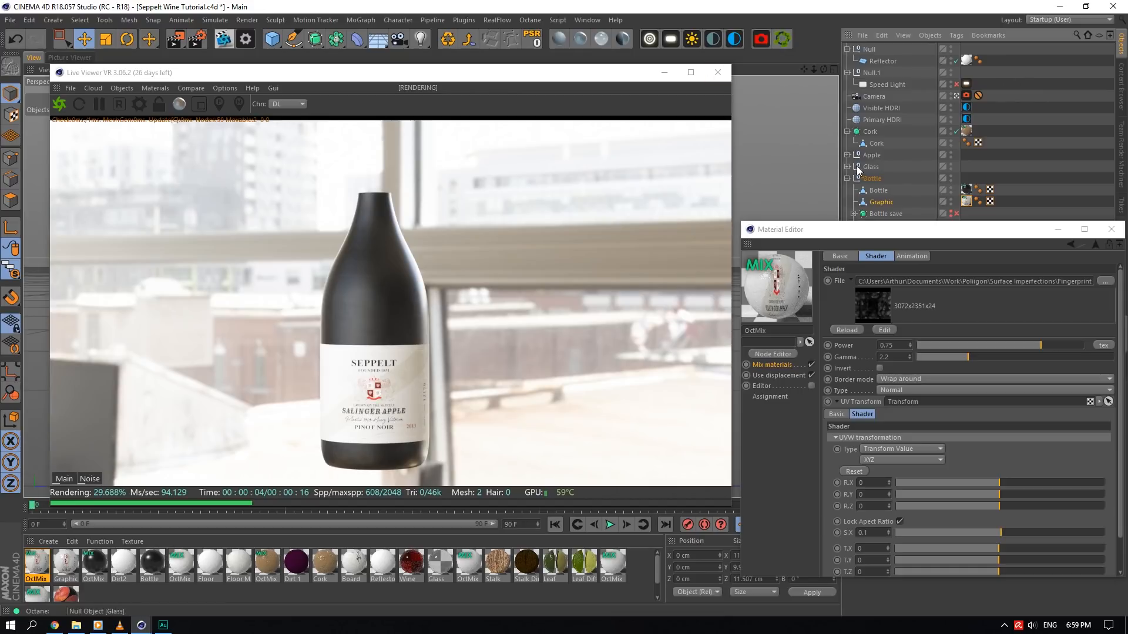
pyautogui.moveTo(10, 271); pyautogui.dragTo(58, 286)
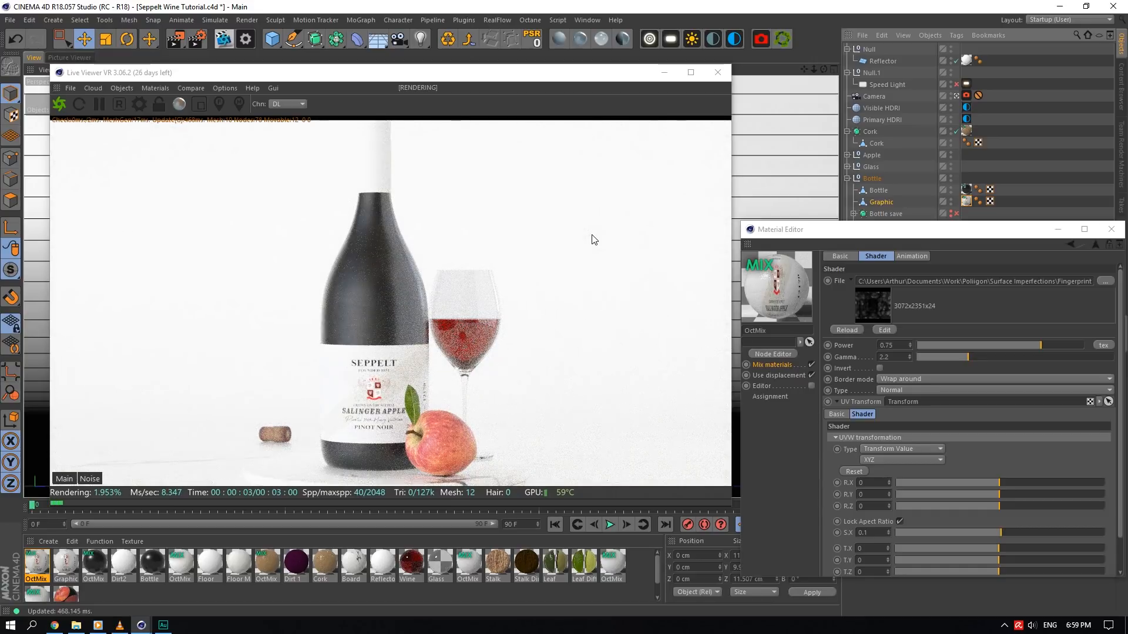
pyautogui.hotkey('ctrl', 's')
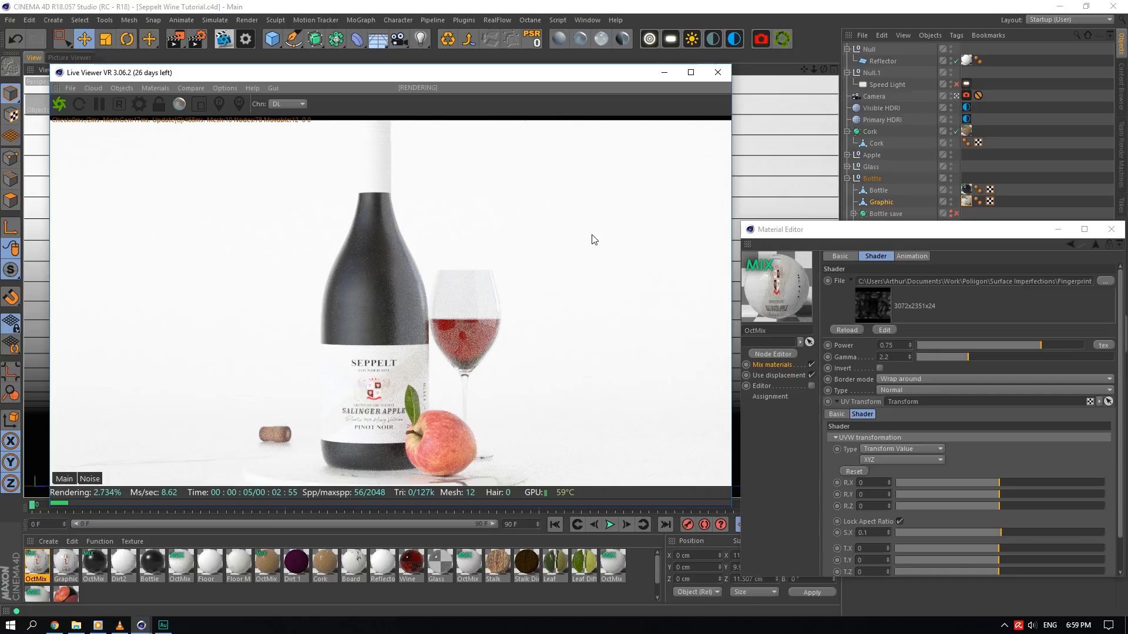
pyautogui.click(1111, 230)
pyautogui.click(140, 104)
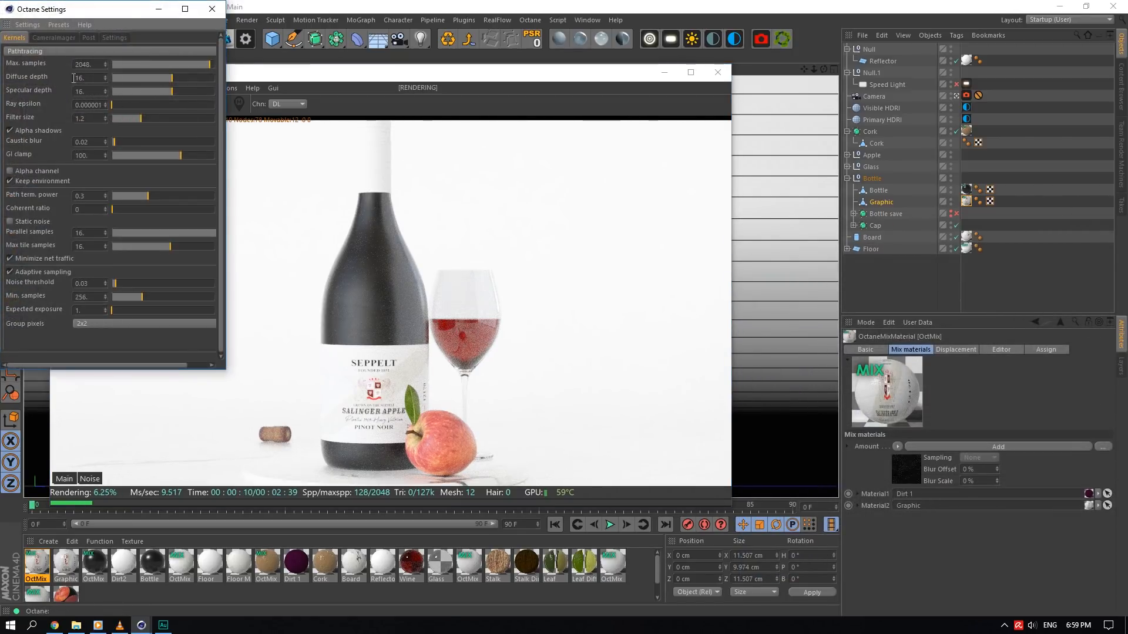
pyautogui.click(211, 9)
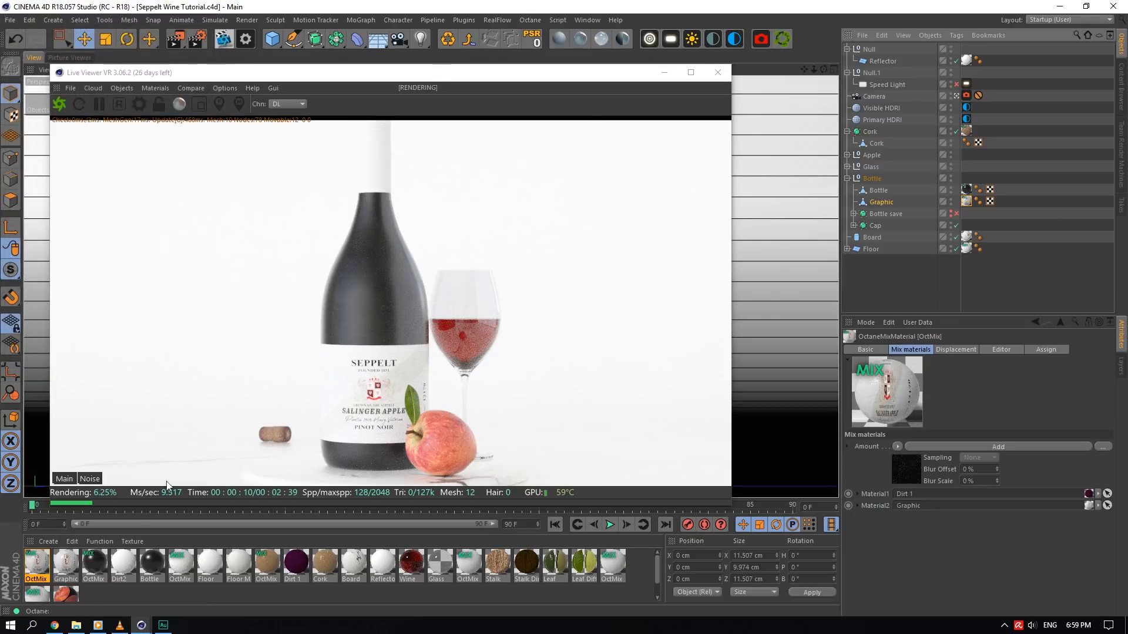
# - Open the Floor material and change its material type to Diffuse
pyautogui.doubleClick(210, 562)
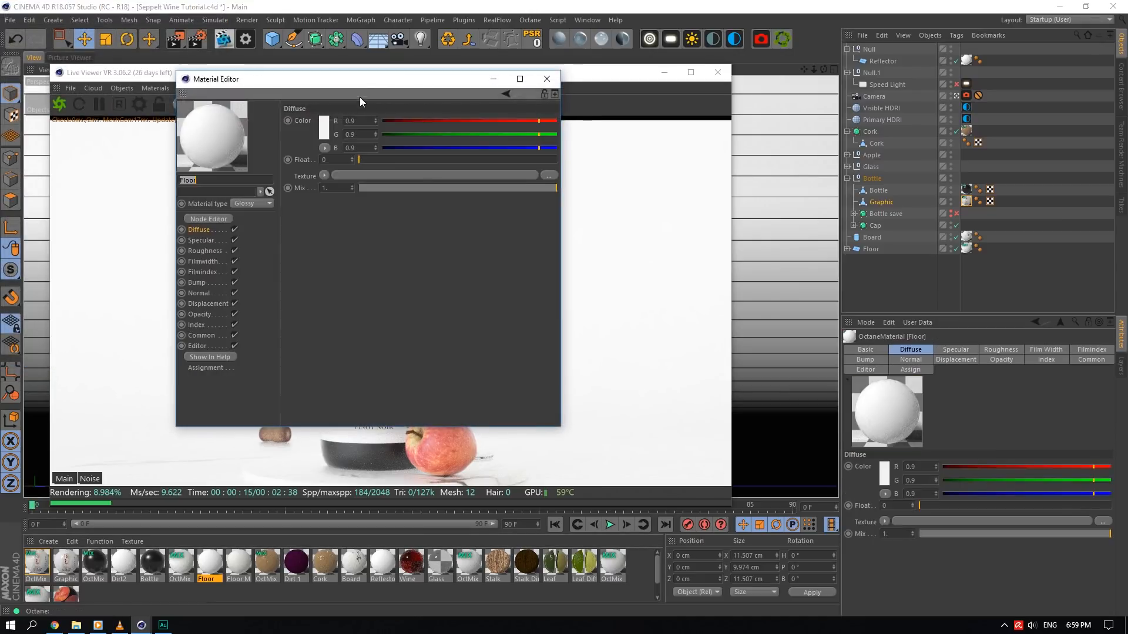
pyautogui.moveTo(360, 97); pyautogui.dragTo(862, 206)
pyautogui.click(742, 318)
pyautogui.click(753, 323)
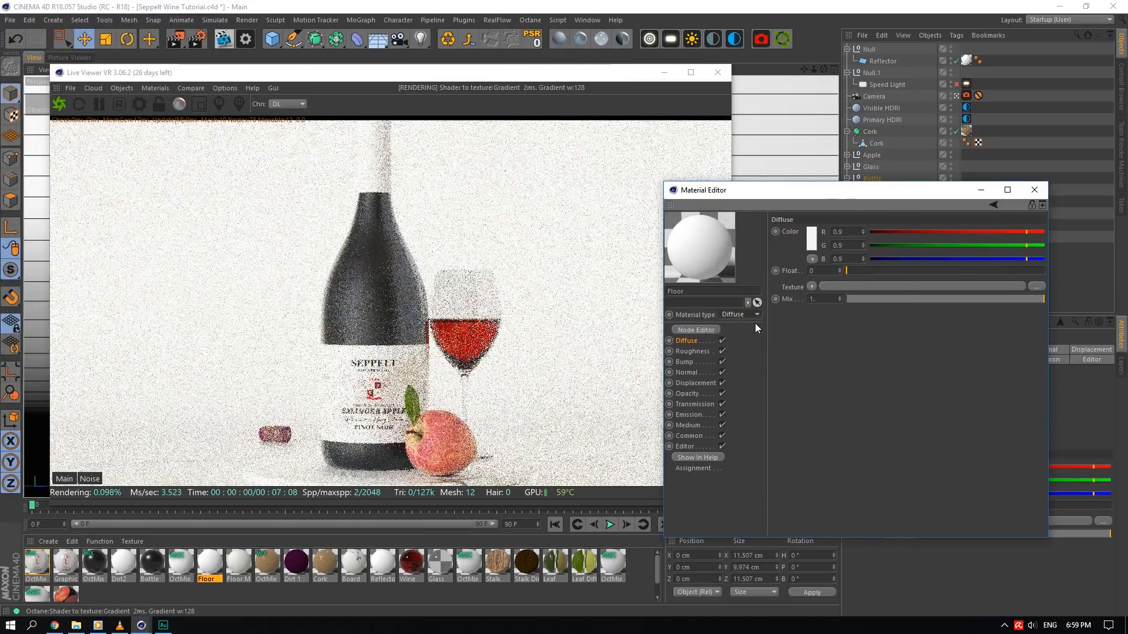
# - Set the Floor material's diffuse colour value to 80% and close the material
pyautogui.click(811, 241)
pyautogui.click(731, 265)
pyautogui.write('80')
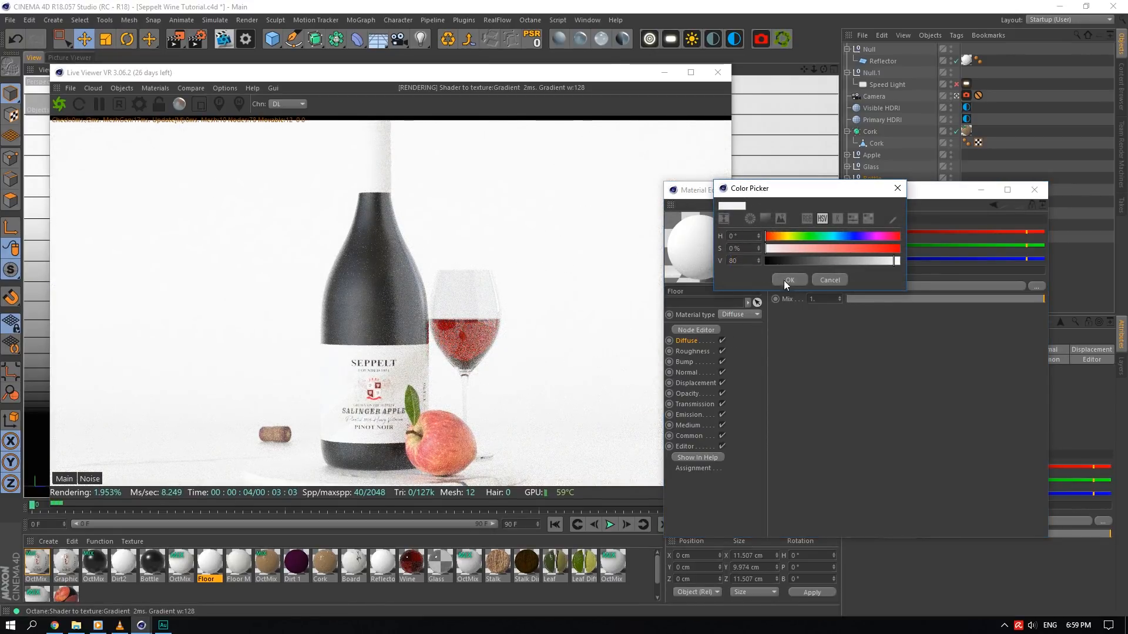
pyautogui.click(785, 280)
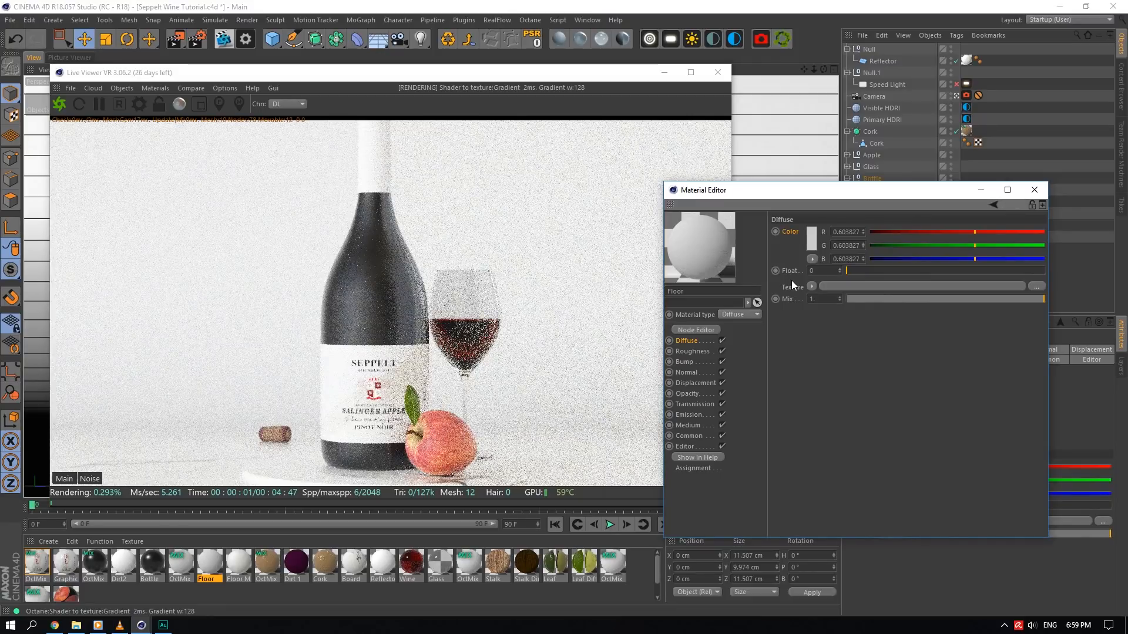
pyautogui.moveTo(803, 192); pyautogui.dragTo(845, 248)
pyautogui.click(1073, 239)
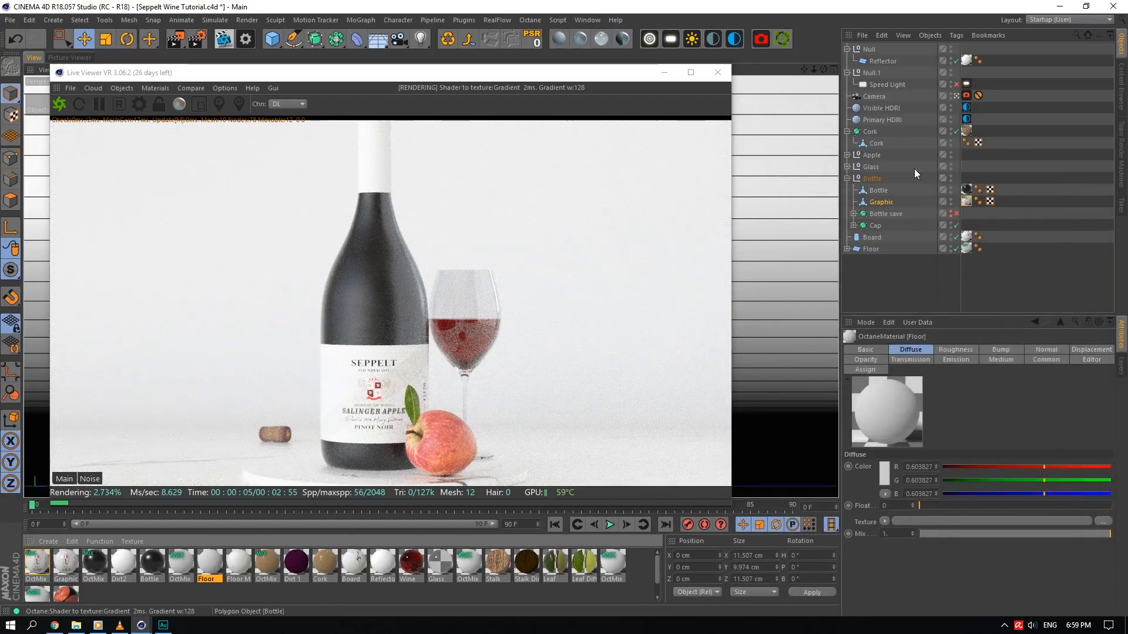
# - Enable the Speed Light and rotate its parent null to a heading of -39°
pyautogui.click(879, 72)
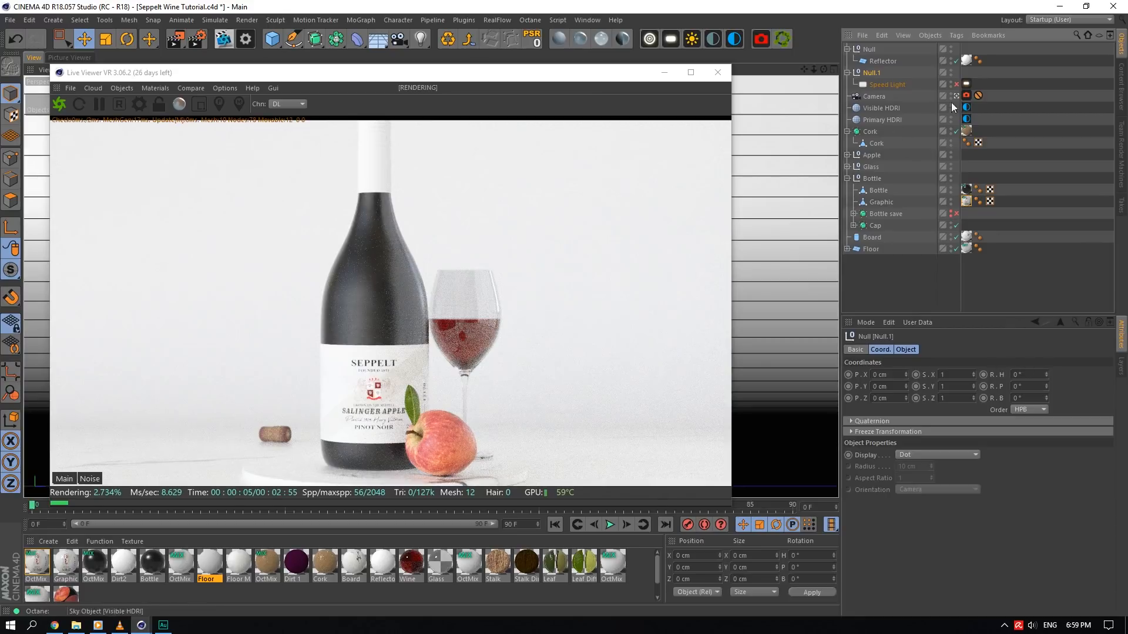
pyautogui.click(957, 84)
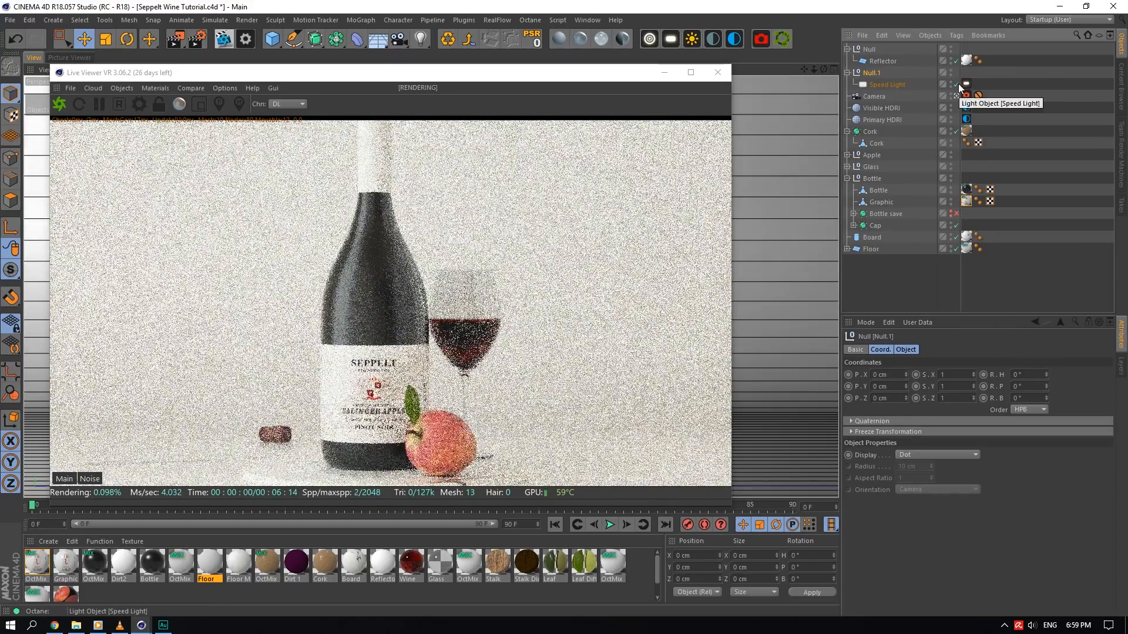
pyautogui.moveTo(1046, 375); pyautogui.dragTo(1046, 401)
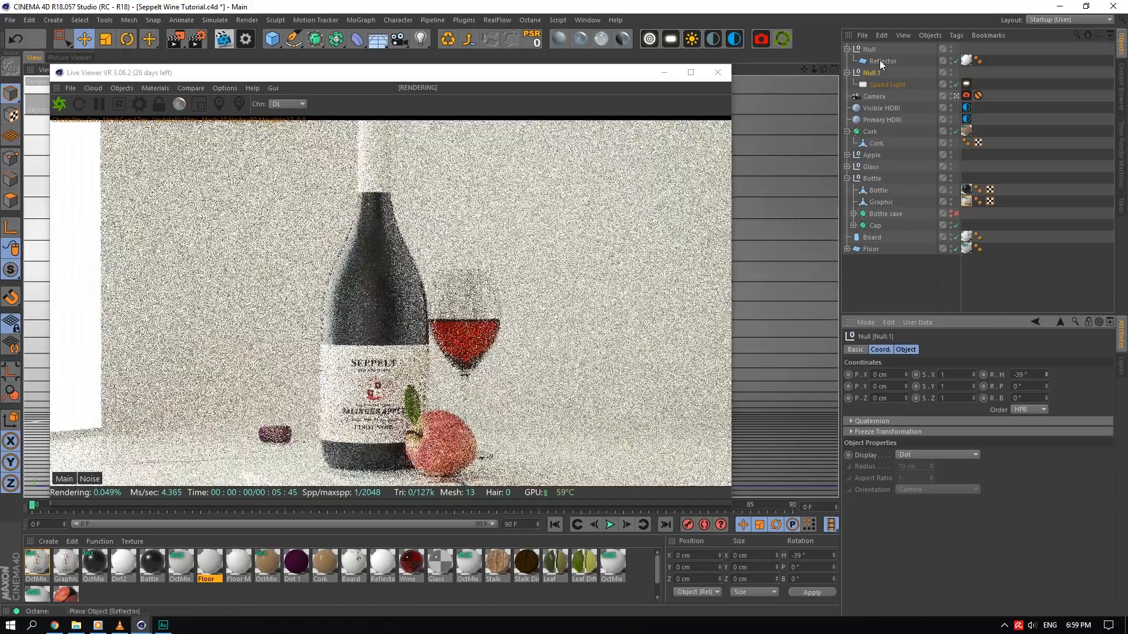
pyautogui.click(868, 43)
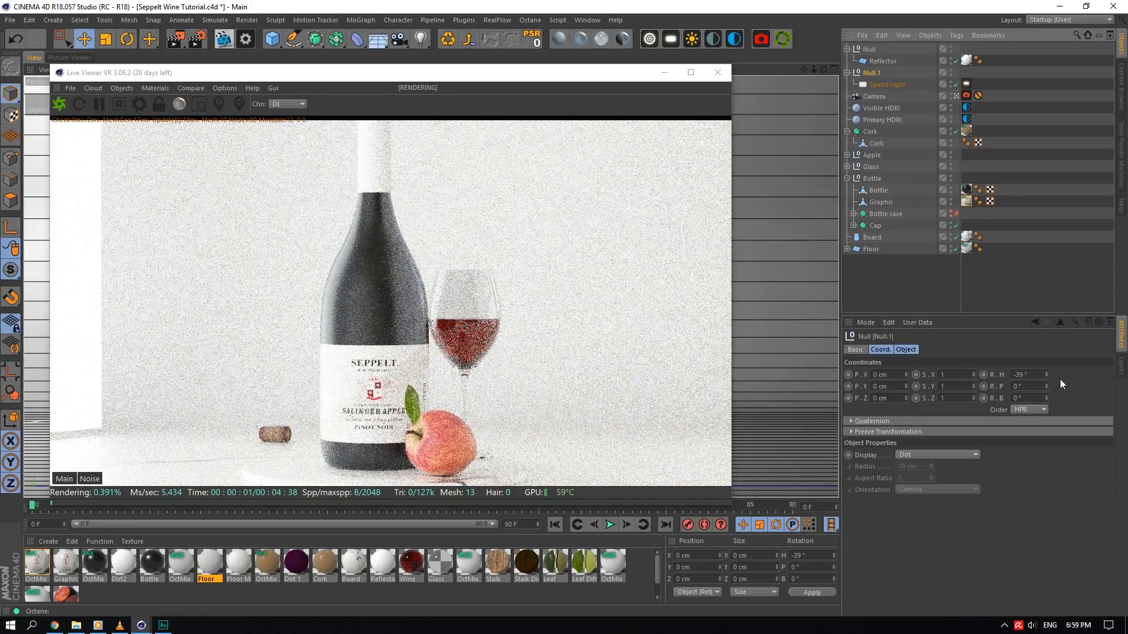
pyautogui.moveTo(1045, 375)
pyautogui.mouseDown()
pyautogui.moveTo(1046, 353)
pyautogui.moveTo(1046, 376)
pyautogui.mouseUp()
pyautogui.hotkey('ctrl', 'z')
# - Rotate the Reflector's parent null to a heading of 204° and set the Reflector plane's width to 50 cm
pyautogui.click(869, 50)
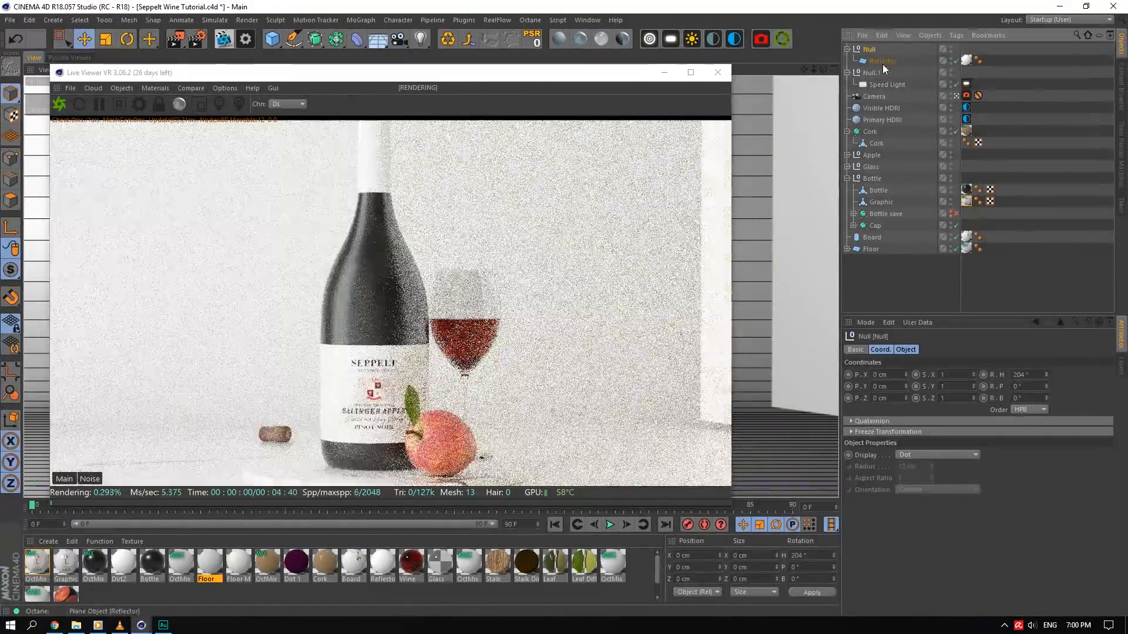
pyautogui.click(882, 63)
pyautogui.doubleClick(919, 455)
pyautogui.write('50')
pyautogui.press('Tab')
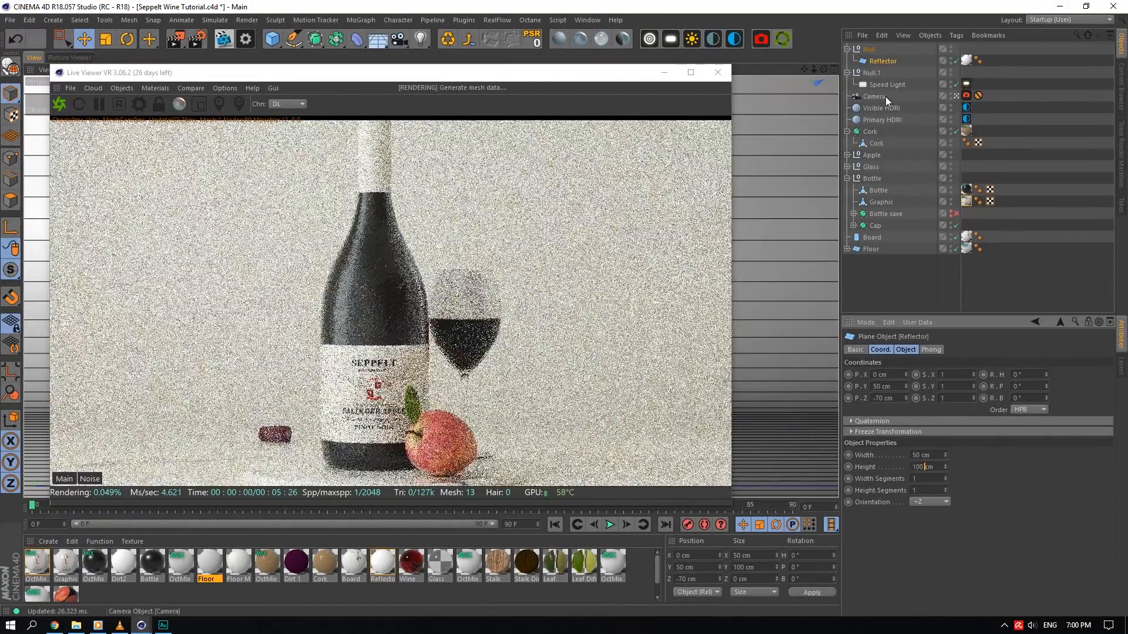
# - Rotate the Speed Light's parent null to a heading of -32°
pyautogui.click(869, 49)
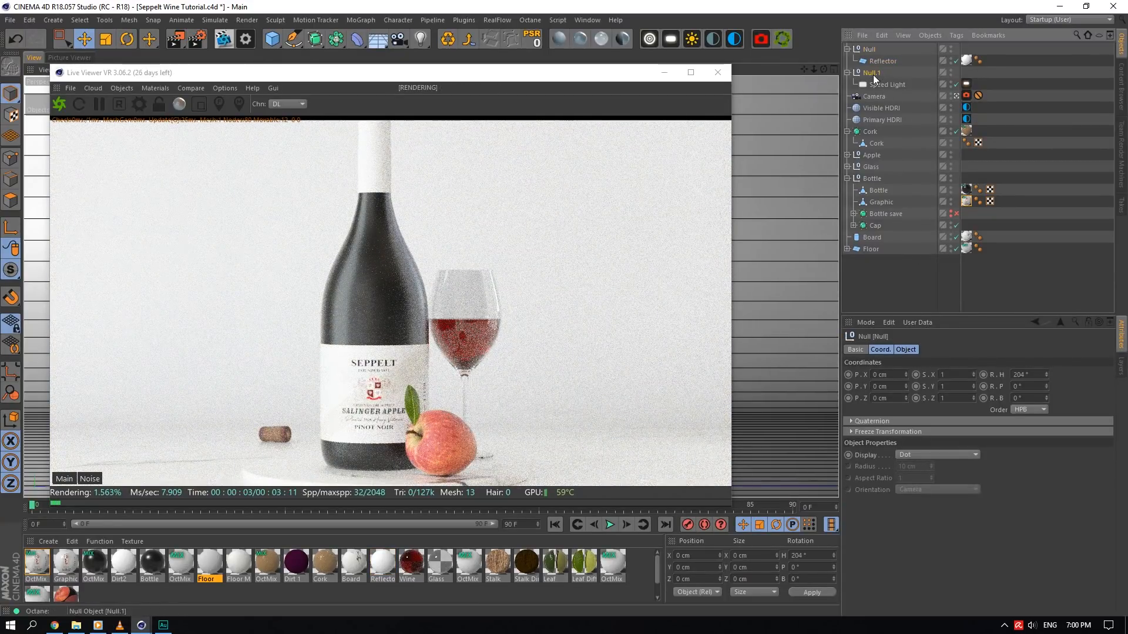
pyautogui.moveTo(1047, 375)
pyautogui.mouseDown()
pyautogui.moveTo(1047, 364)
pyautogui.moveTo(1047, 399)
pyautogui.moveTo(1047, 362)
pyautogui.mouseUp()
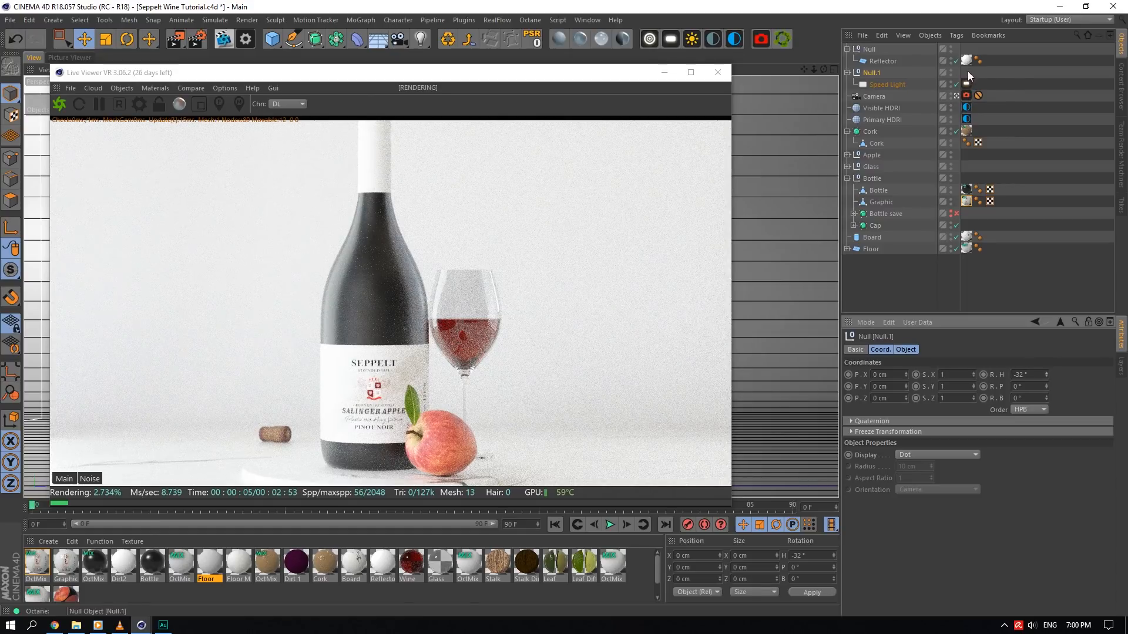
pyautogui.rightClick(466, 252)
pyautogui.click(523, 389)
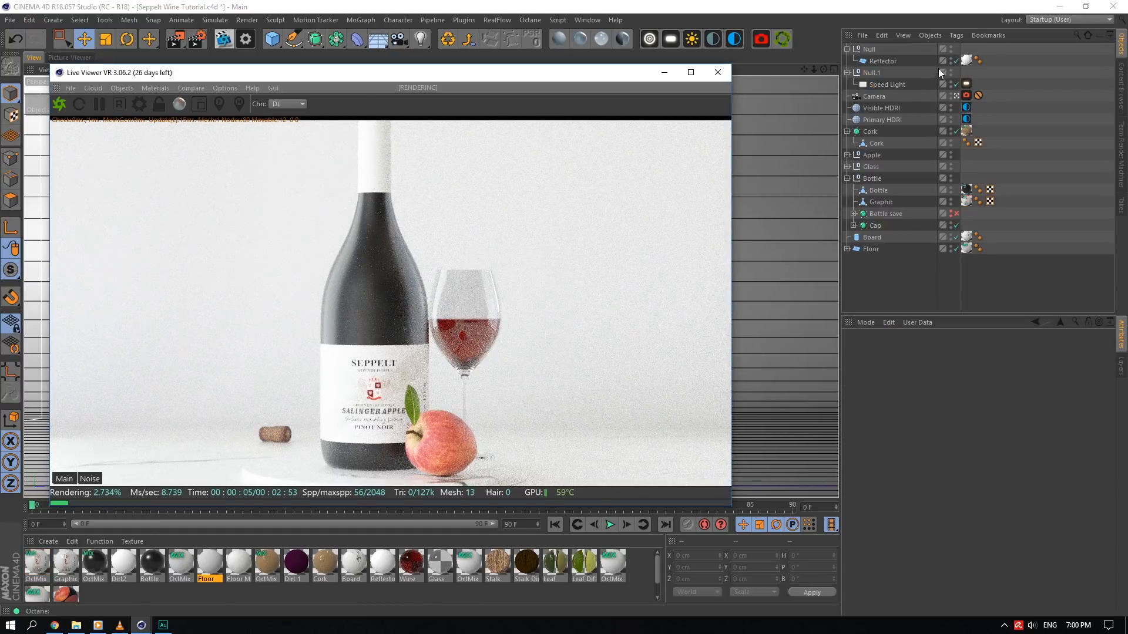
# - Disable the Reflector plane, compare the live render before and after across the whole scene, and close the Live Viewer
pyautogui.click(956, 60)
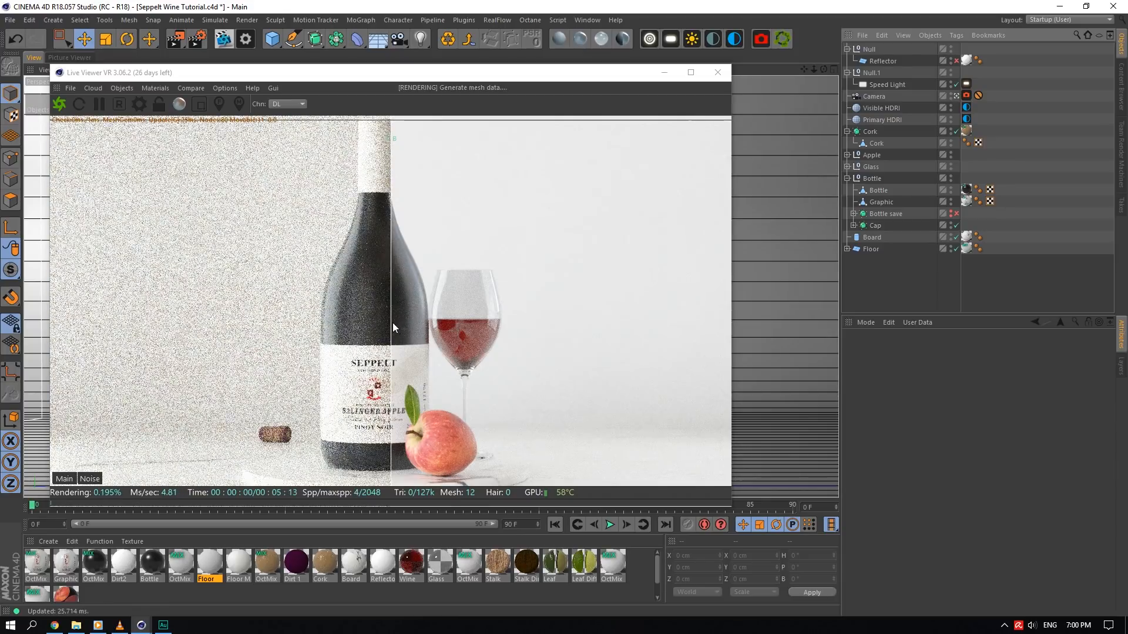
pyautogui.moveTo(393, 322); pyautogui.dragTo(738, 267)
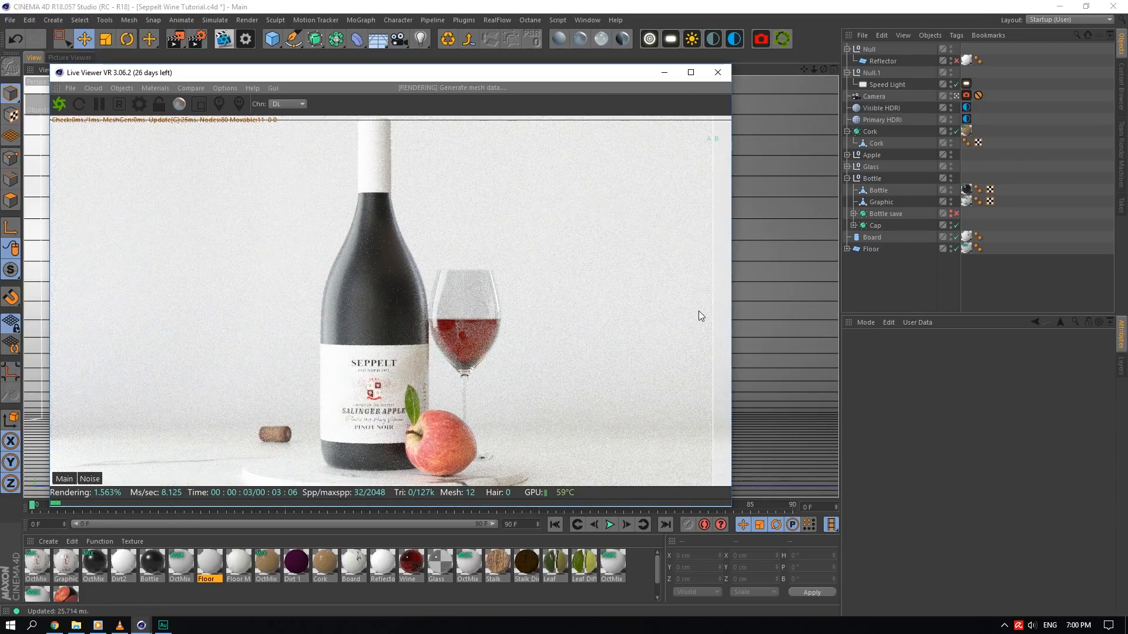
pyautogui.moveTo(710, 311); pyautogui.dragTo(93, 390)
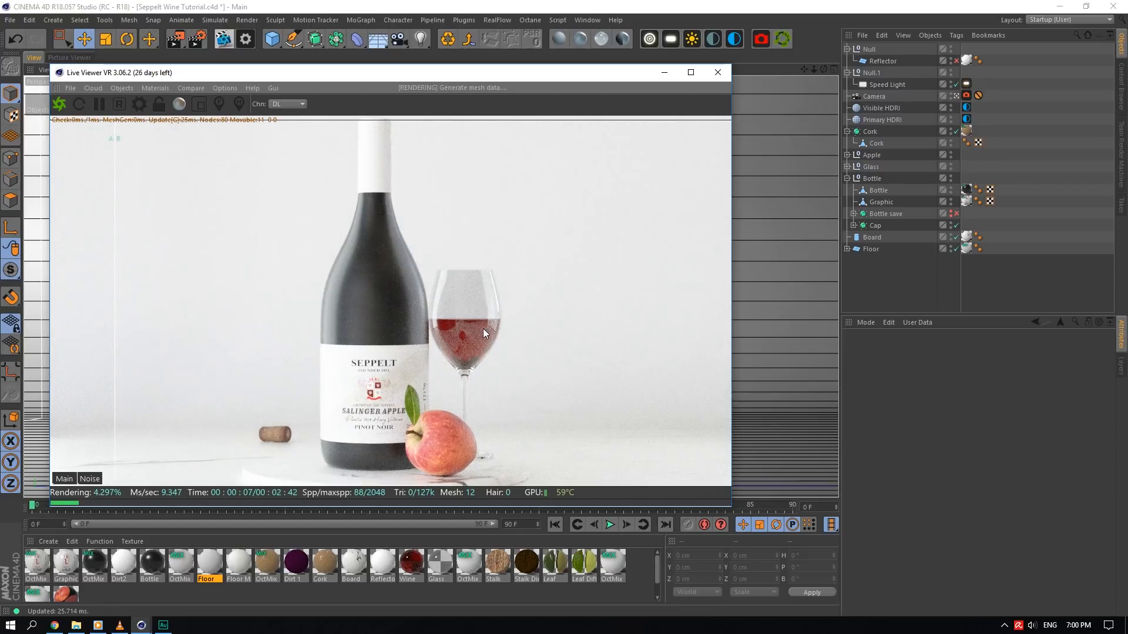
pyautogui.moveTo(114, 335); pyautogui.dragTo(400, 332)
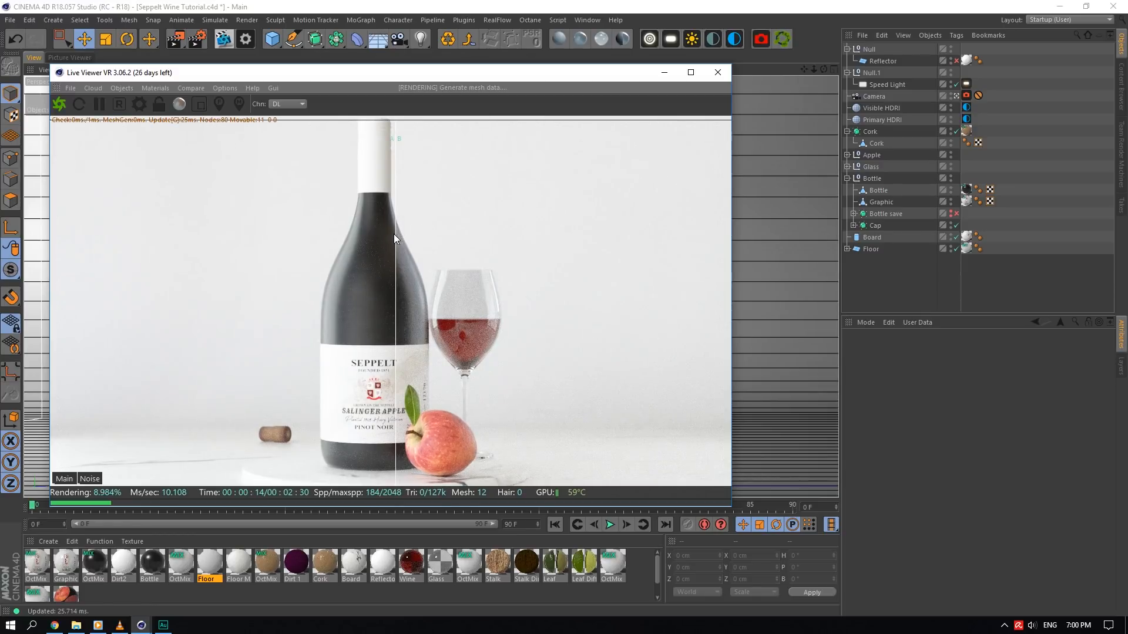
pyautogui.moveTo(395, 233); pyautogui.dragTo(632, 224)
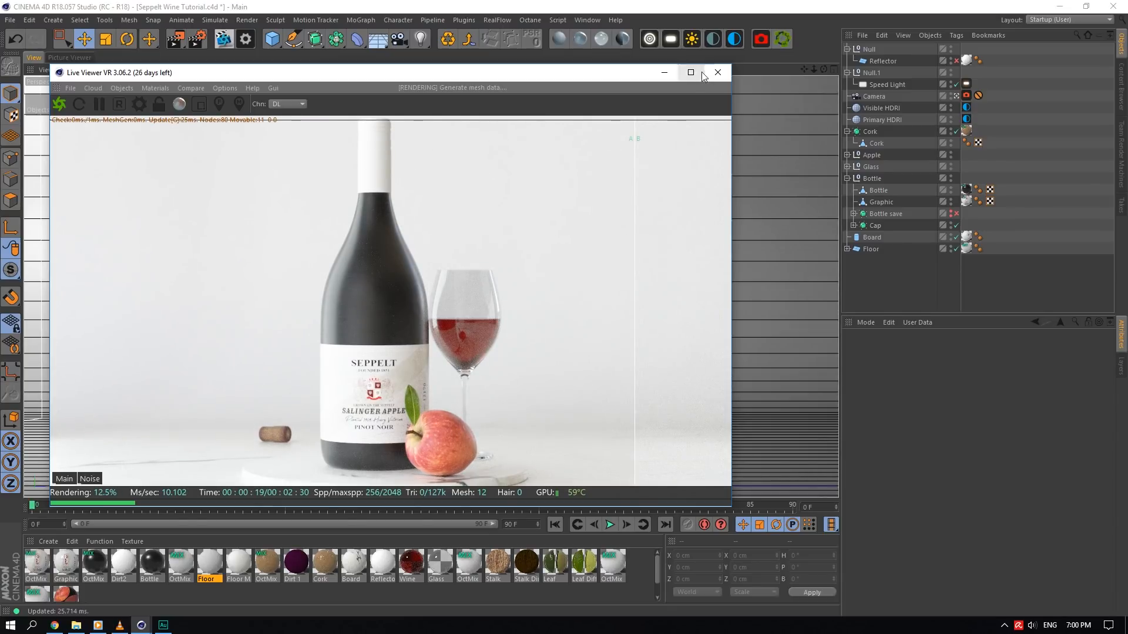
pyautogui.click(717, 71)
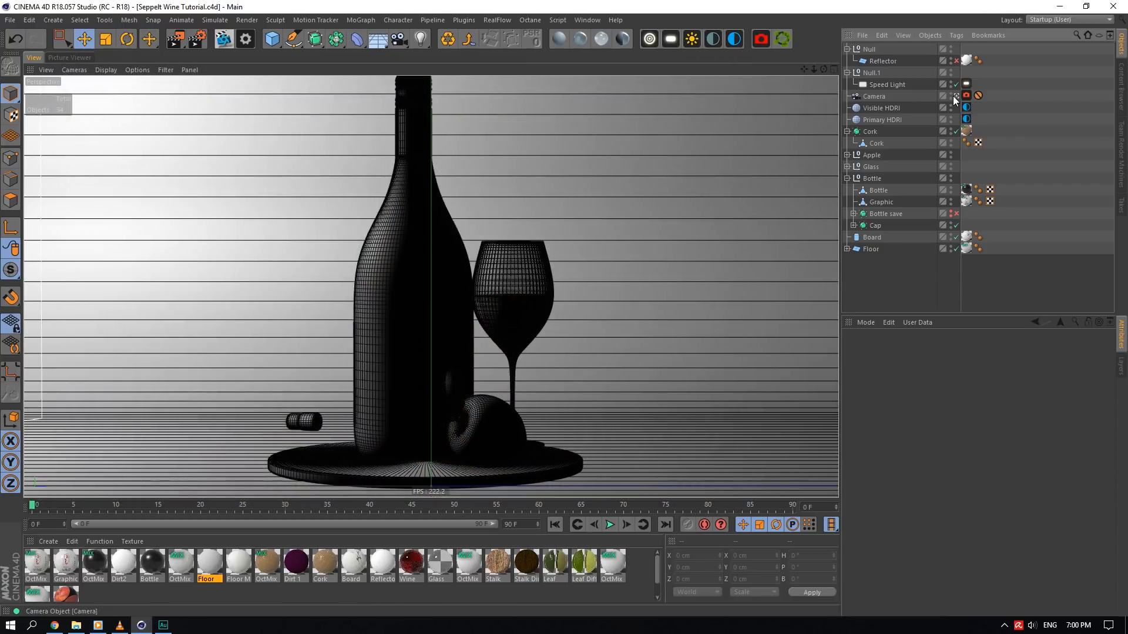
# - Leave the camera view, select the bottle's Graphic label object and isolate it in the viewport
pyautogui.click(954, 96)
pyautogui.scroll(-4, 430, 284)
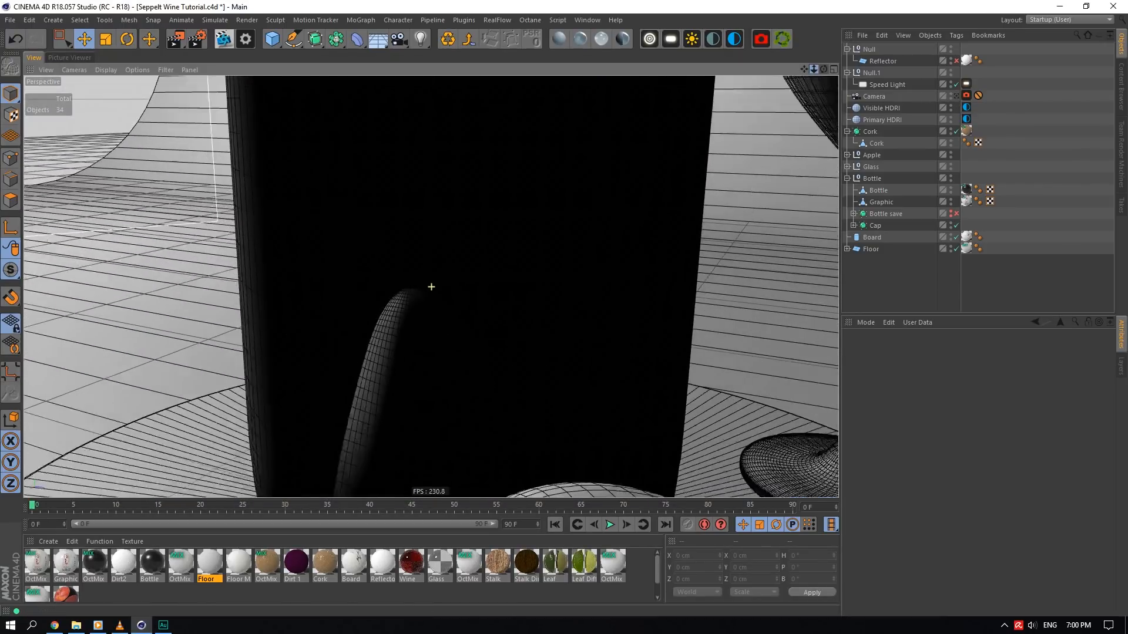
pyautogui.scroll(-6, 373, 315)
pyautogui.scroll(3, 390, 275)
pyautogui.click(350, 226)
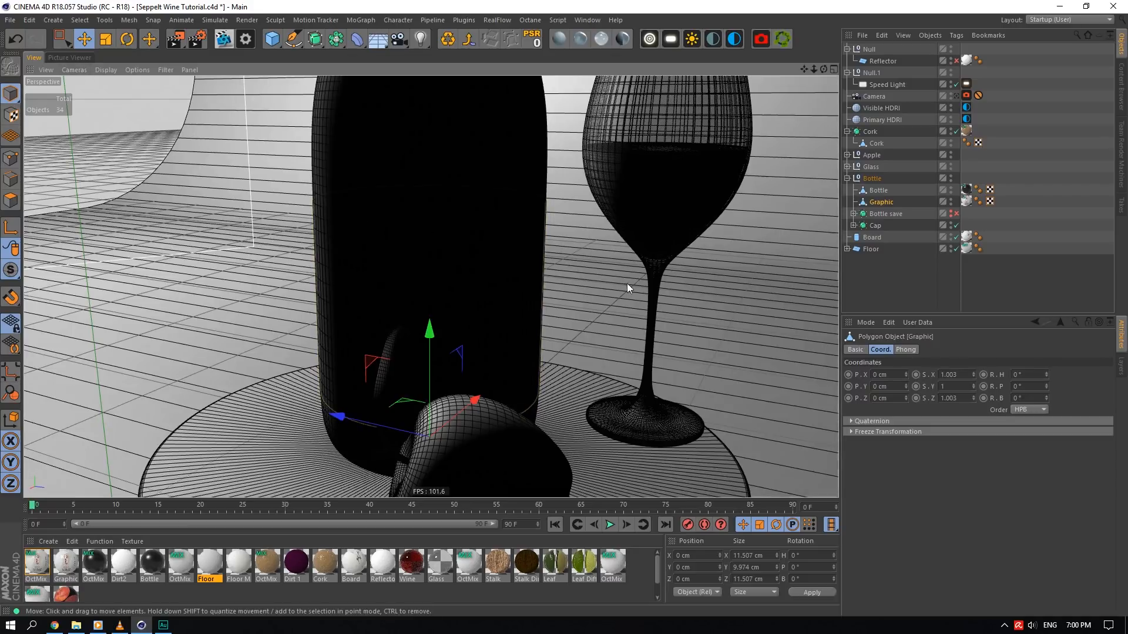
pyautogui.moveTo(11, 270); pyautogui.dragTo(59, 329)
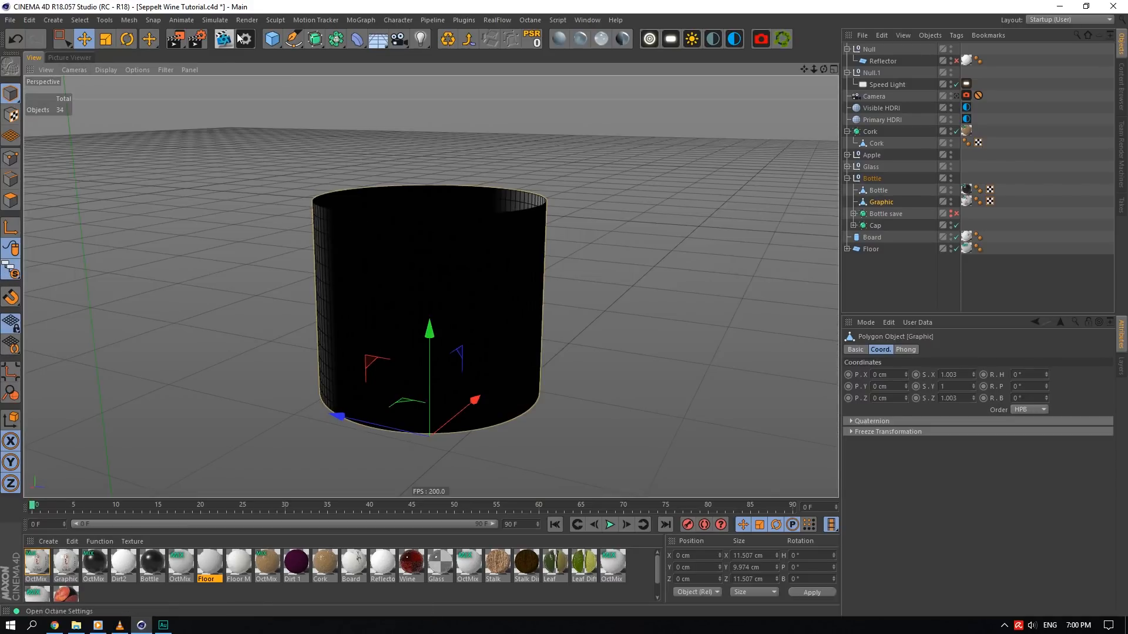
# - Switch the viewport to Quick Shading (Lines), render the isolated label close up in the Live Viewer, and save the project
pyautogui.click(105, 69)
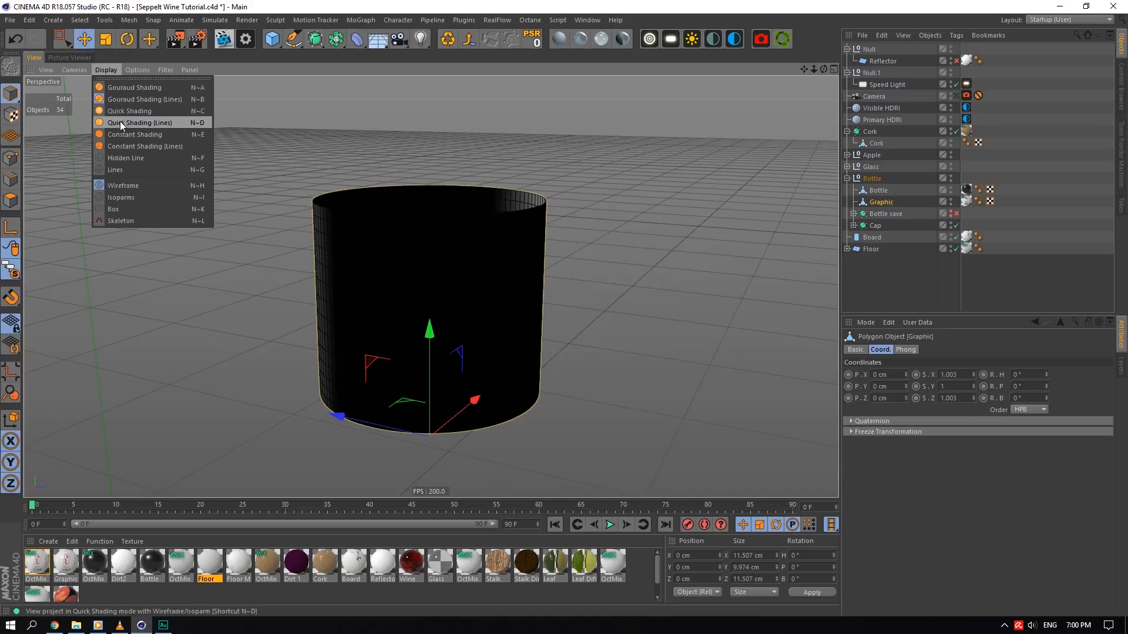
pyautogui.click(120, 121)
pyautogui.click(224, 39)
pyautogui.click(245, 210)
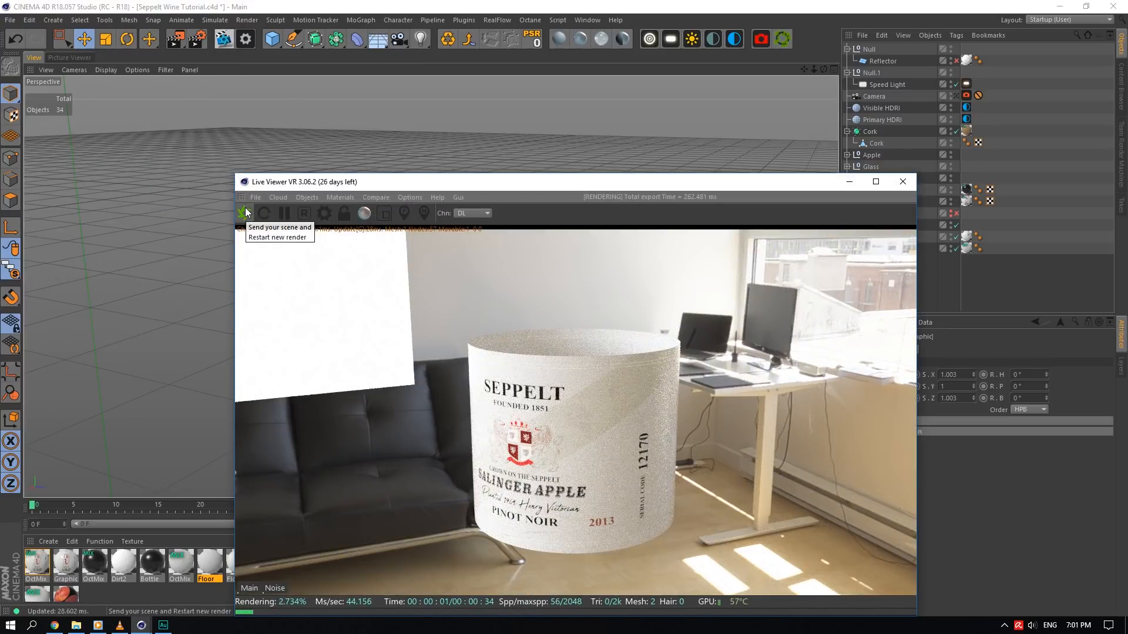
pyautogui.moveTo(817, 69)
pyautogui.mouseDown()
pyautogui.moveTo(796, 73)
pyautogui.moveTo(814, 68)
pyautogui.mouseUp()
pyautogui.moveTo(809, 71); pyautogui.dragTo(812, 78)
pyautogui.hotkey('ctrl', 's')
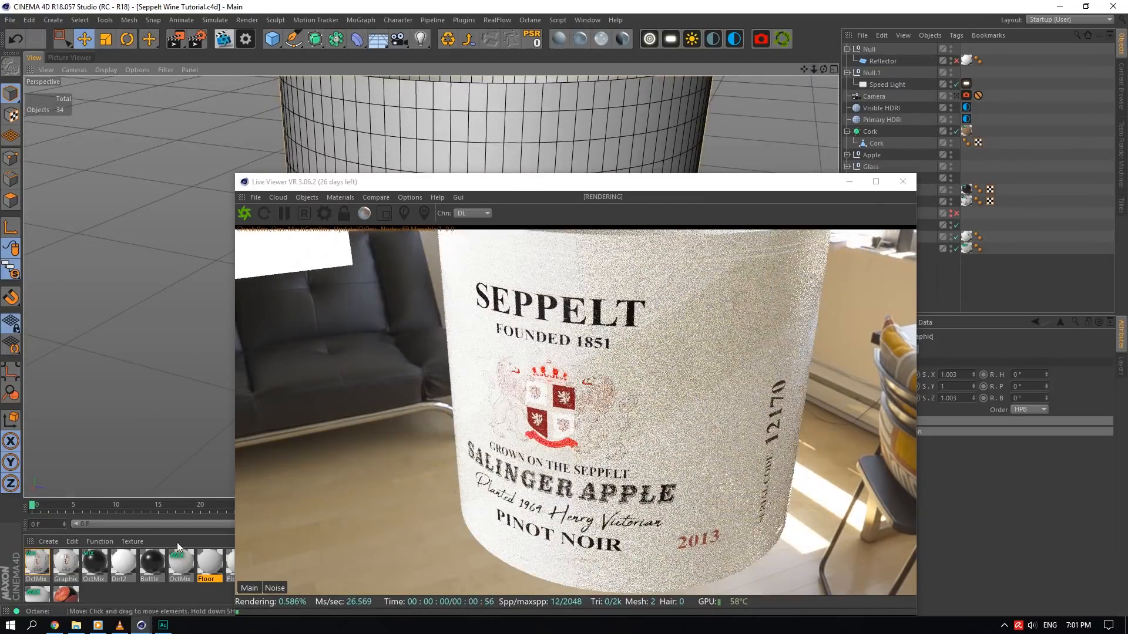
# - Open Wine Graphic Apple.psd from the Assets folder in Photoshop and activate the Move tool
pyautogui.click(76, 625)
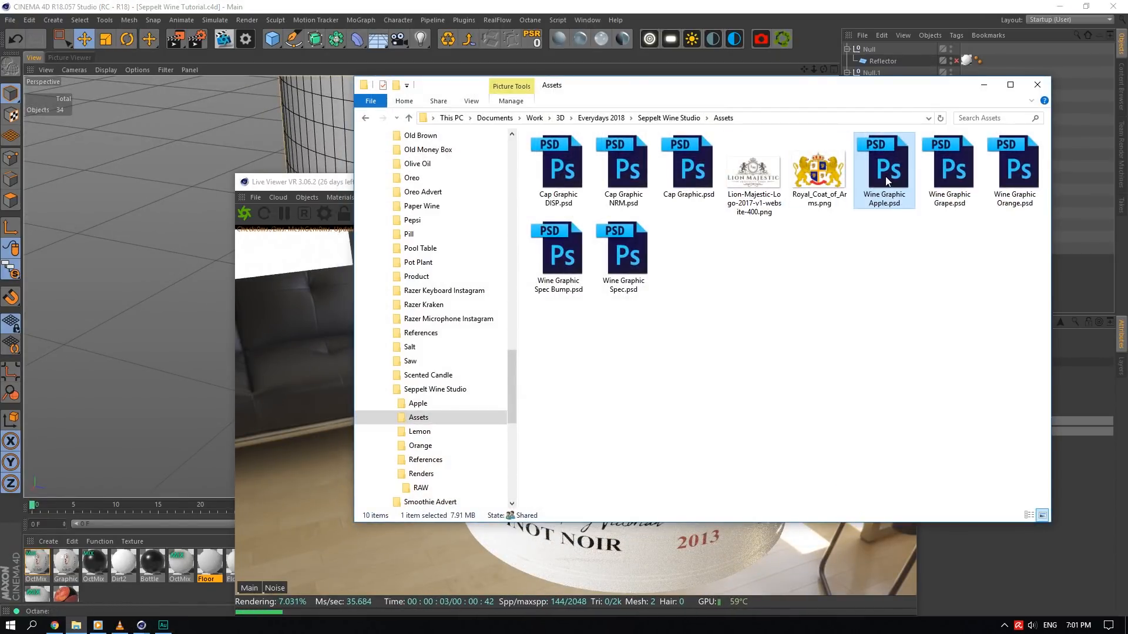
pyautogui.click(984, 85)
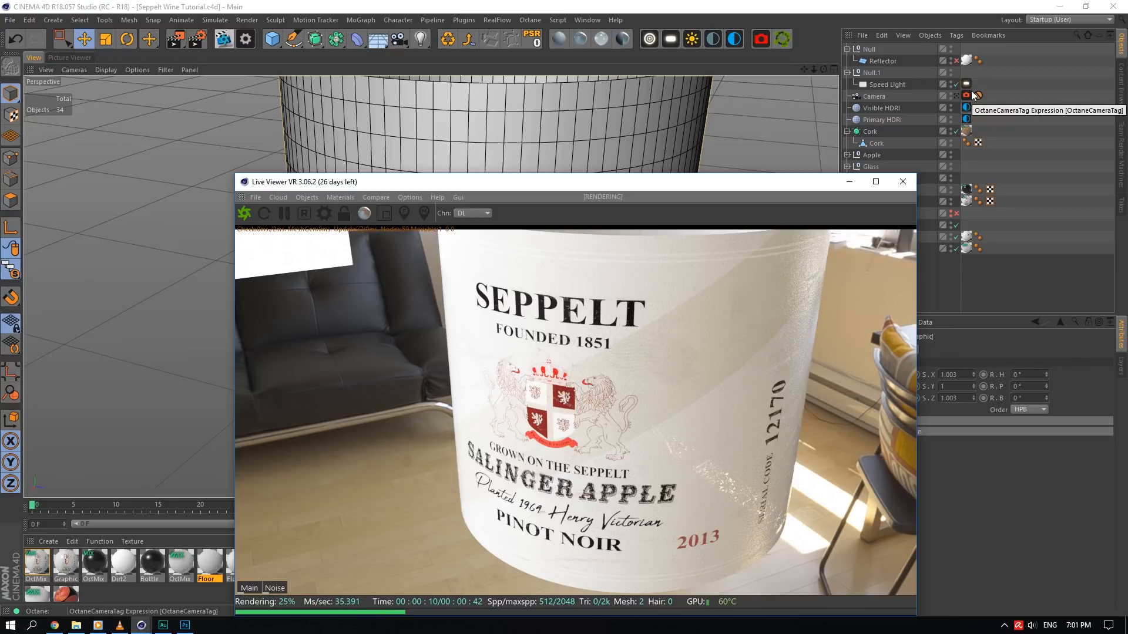
pyautogui.hotkey('alt', 'Tab')
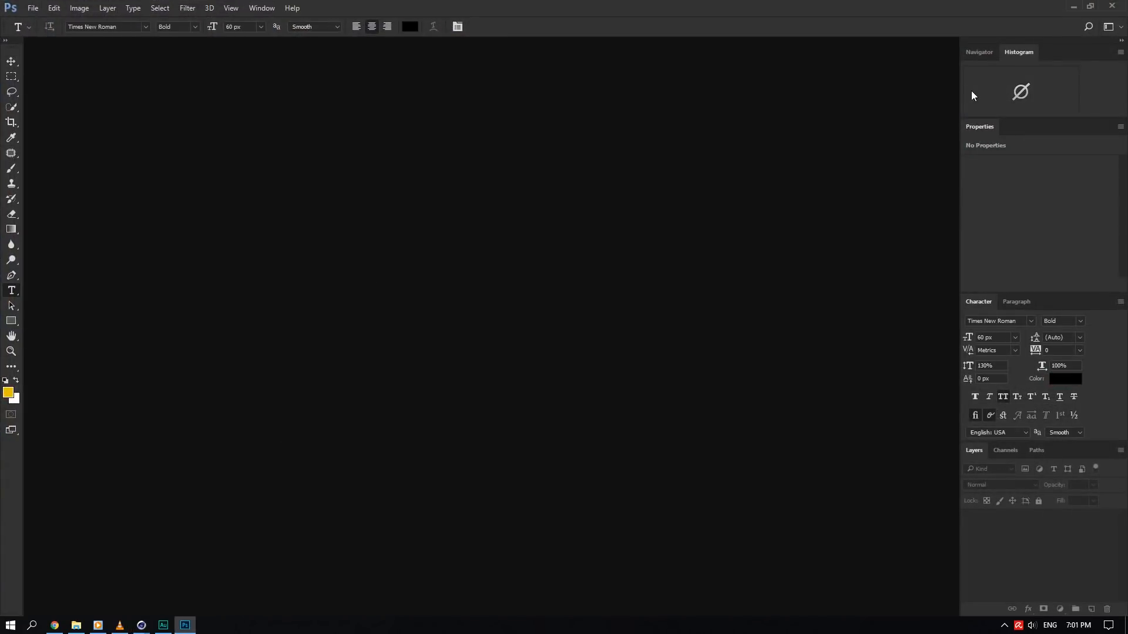
pyautogui.click(77, 625)
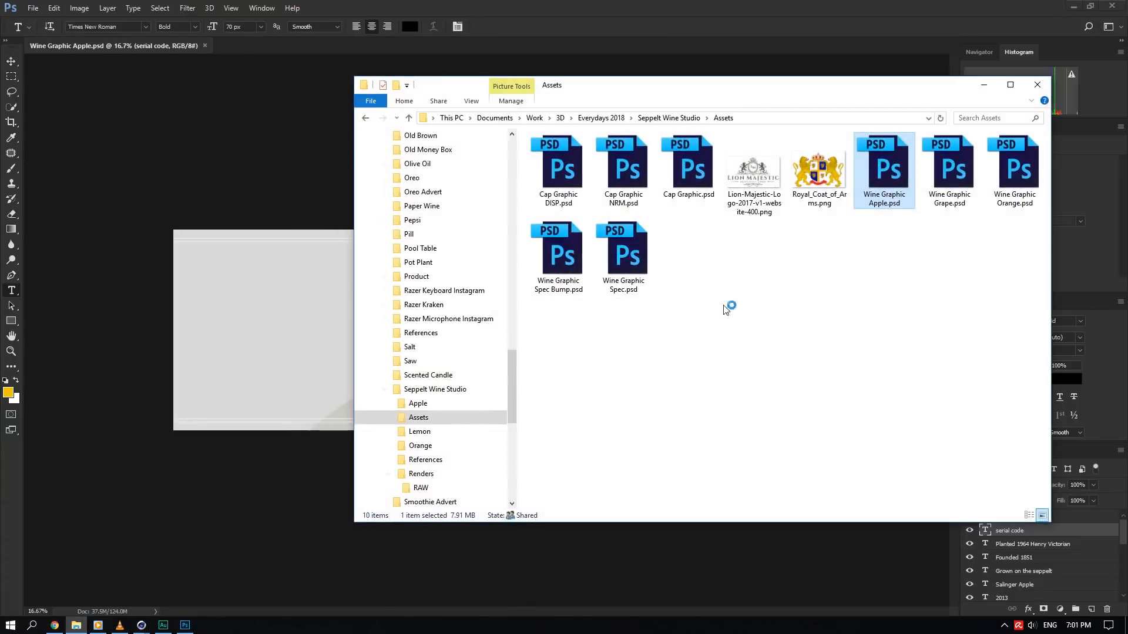
pyautogui.moveTo(733, 84); pyautogui.dragTo(789, 100)
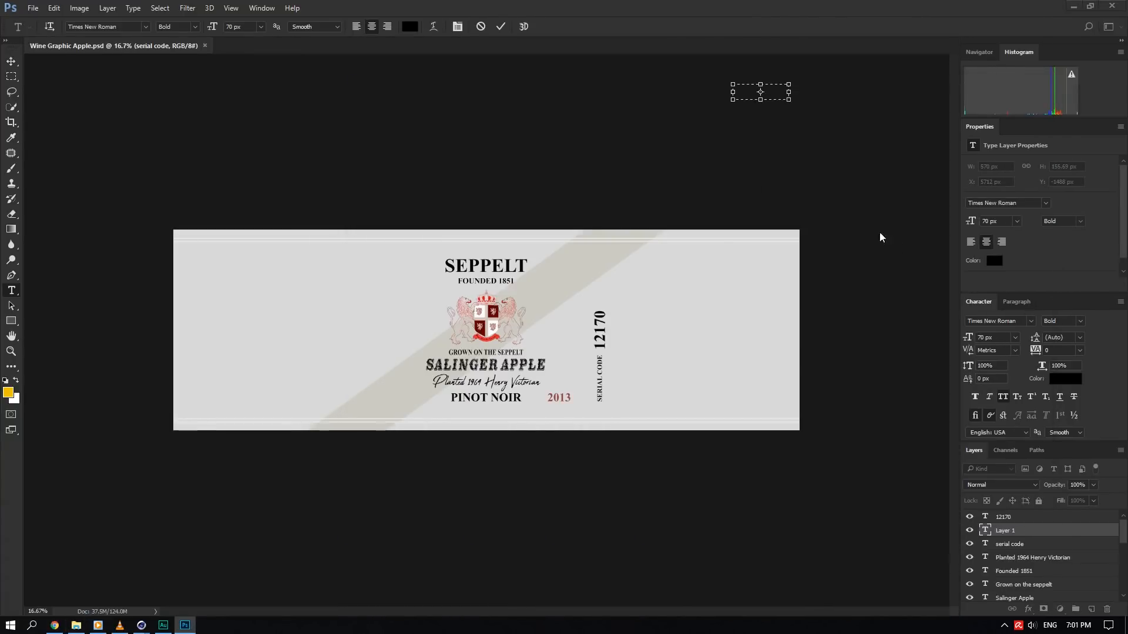
pyautogui.click(10, 66)
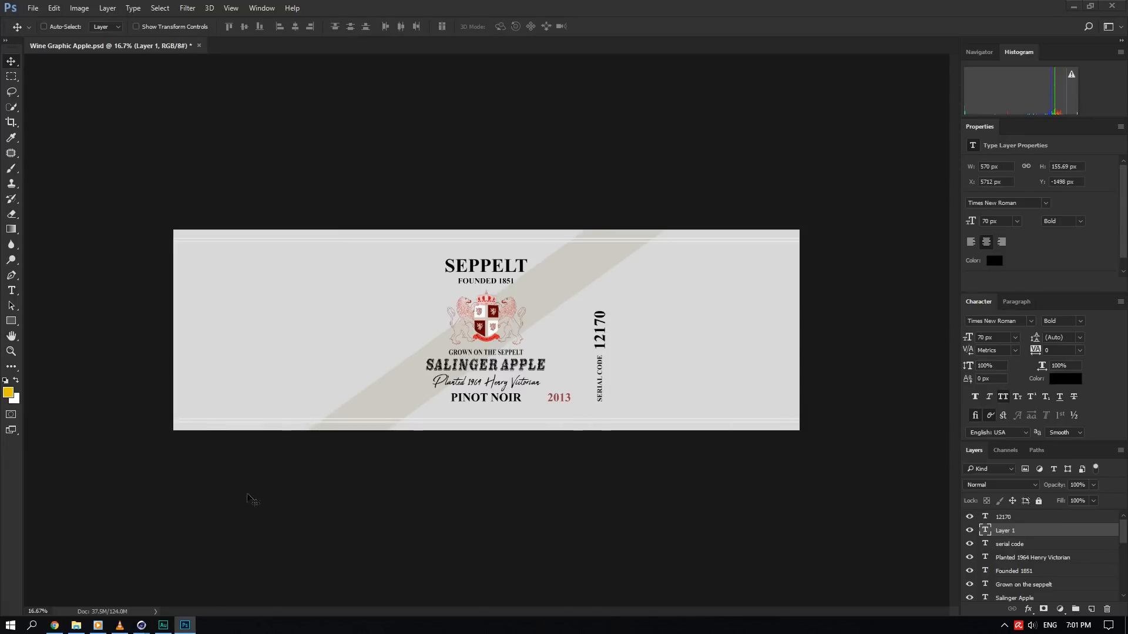
# - Open Wine Graphic Spec.psd from the Assets folder and examine its black-and-white coat of arms up close
pyautogui.click(74, 632)
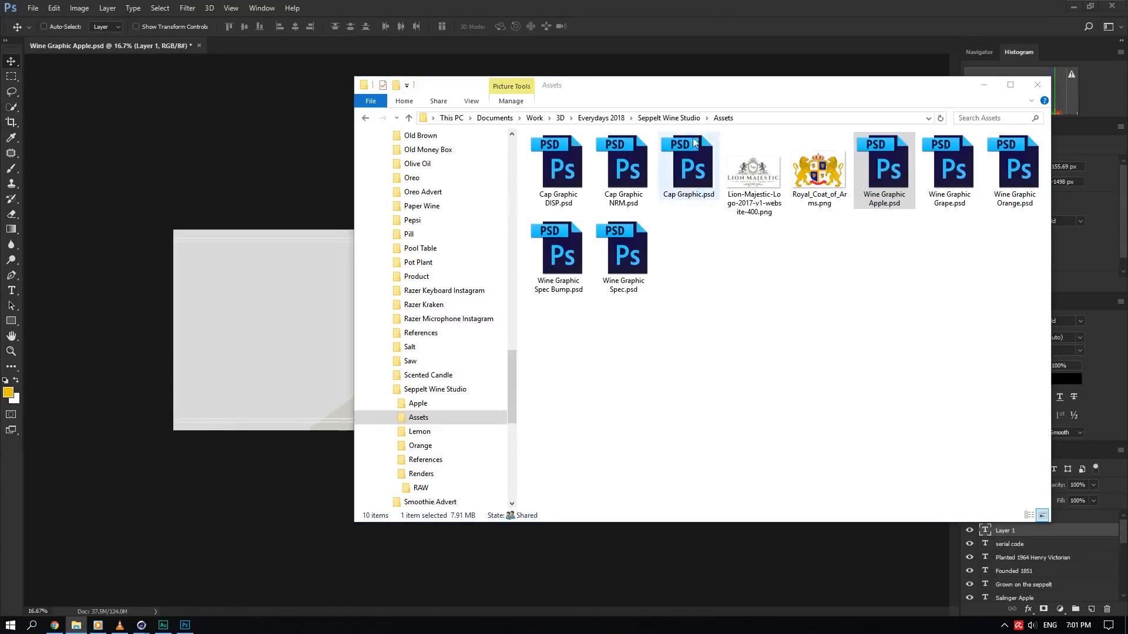
pyautogui.click(727, 66)
pyautogui.click(84, 627)
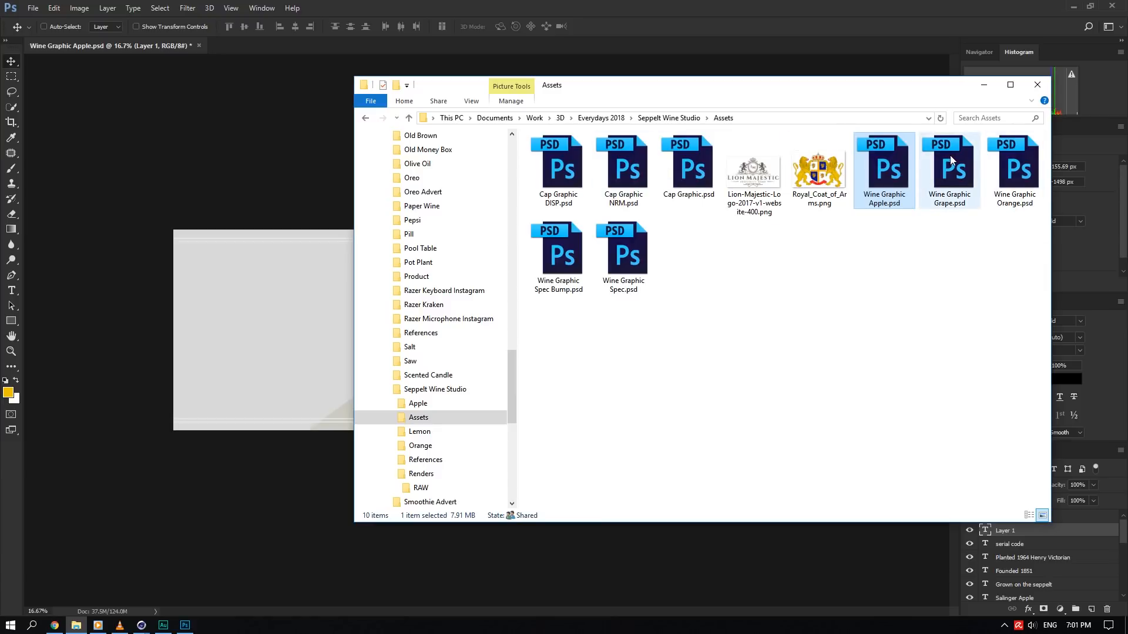
pyautogui.doubleClick(626, 252)
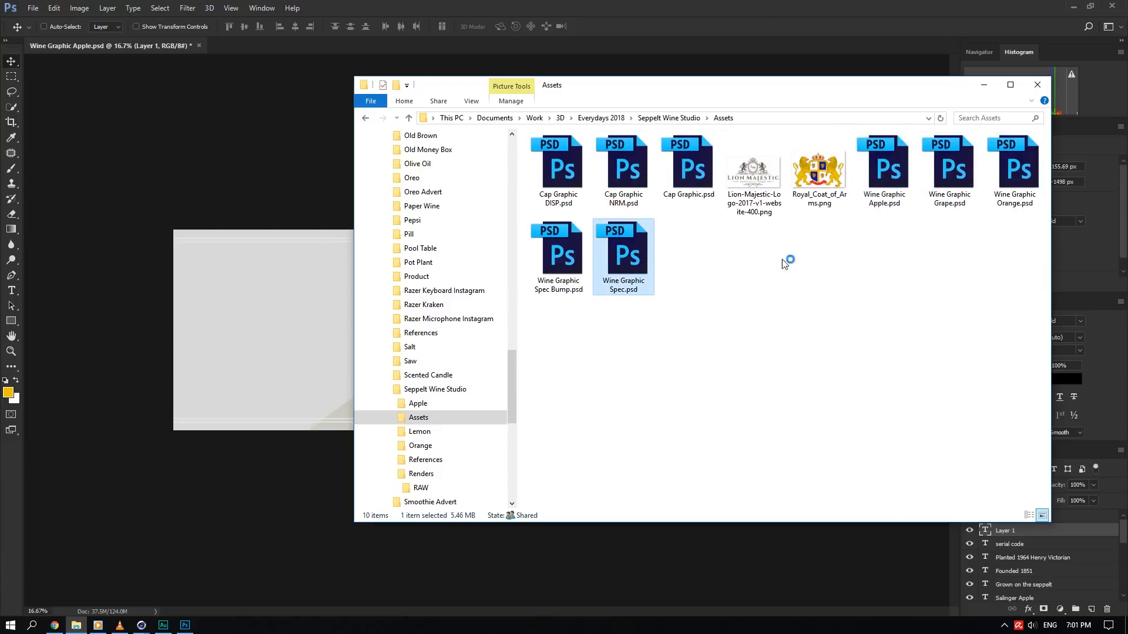
pyautogui.keyDown('alt'); pyautogui.scroll(5, 493, 351); pyautogui.keyUp('alt')
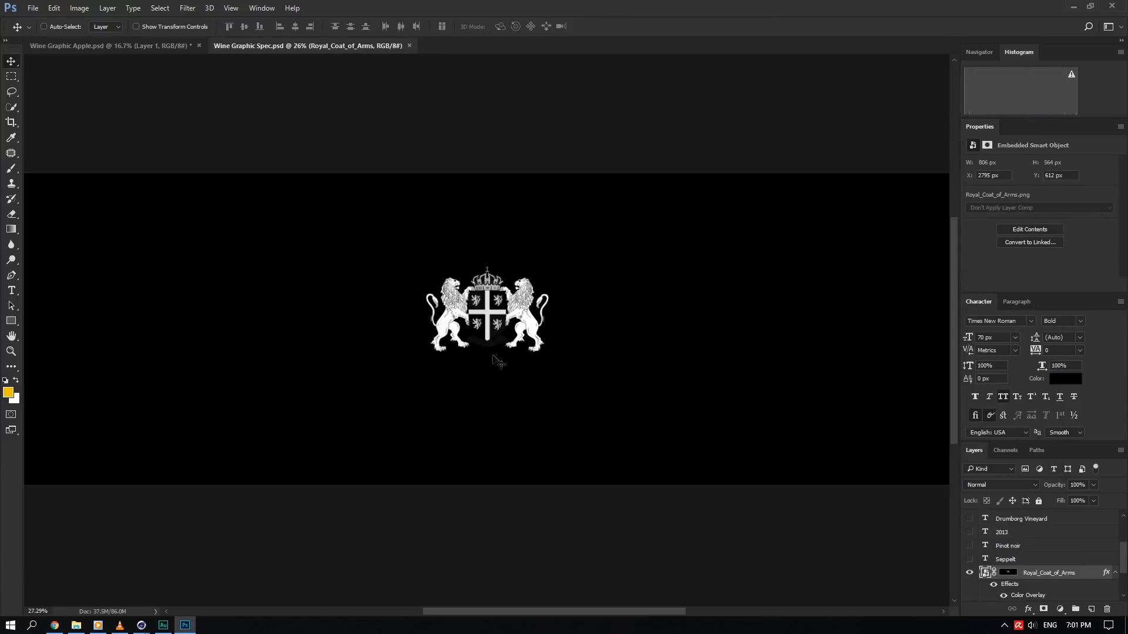
pyautogui.keyDown('alt'); pyautogui.scroll(-3, 637, 282); pyautogui.keyUp('alt')
pyautogui.keyDown('alt'); pyautogui.scroll(3, 520, 288); pyautogui.keyUp('alt')
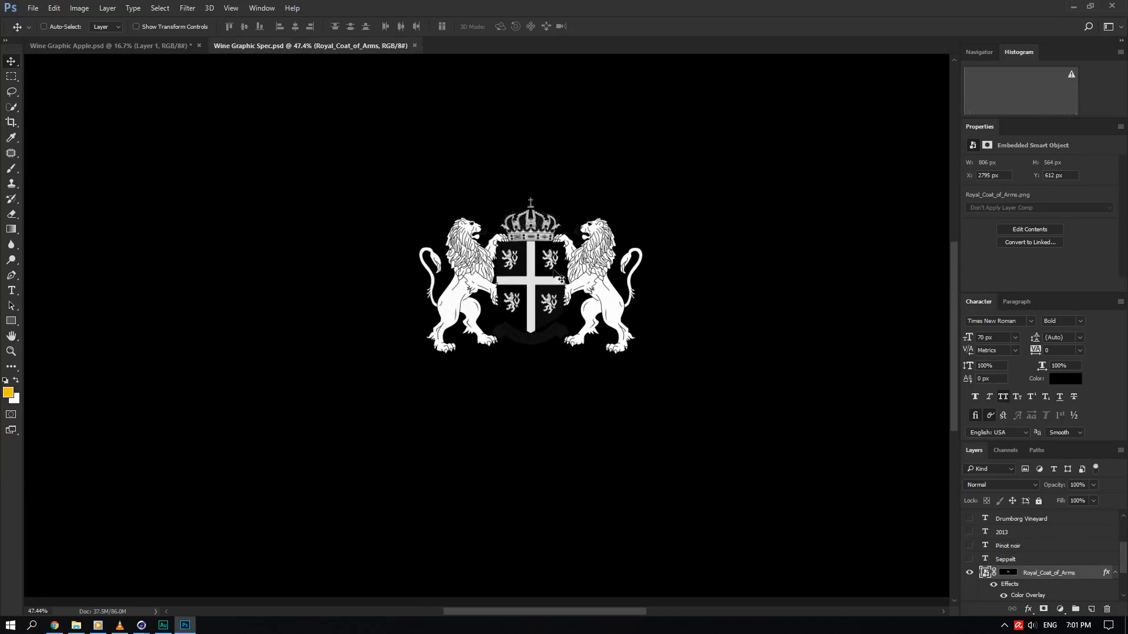
pyautogui.keyDown('alt'); pyautogui.scroll(-2, 554, 221); pyautogui.keyUp('alt')
pyautogui.keyDown('alt'); pyautogui.scroll(2, 577, 315); pyautogui.keyUp('alt')
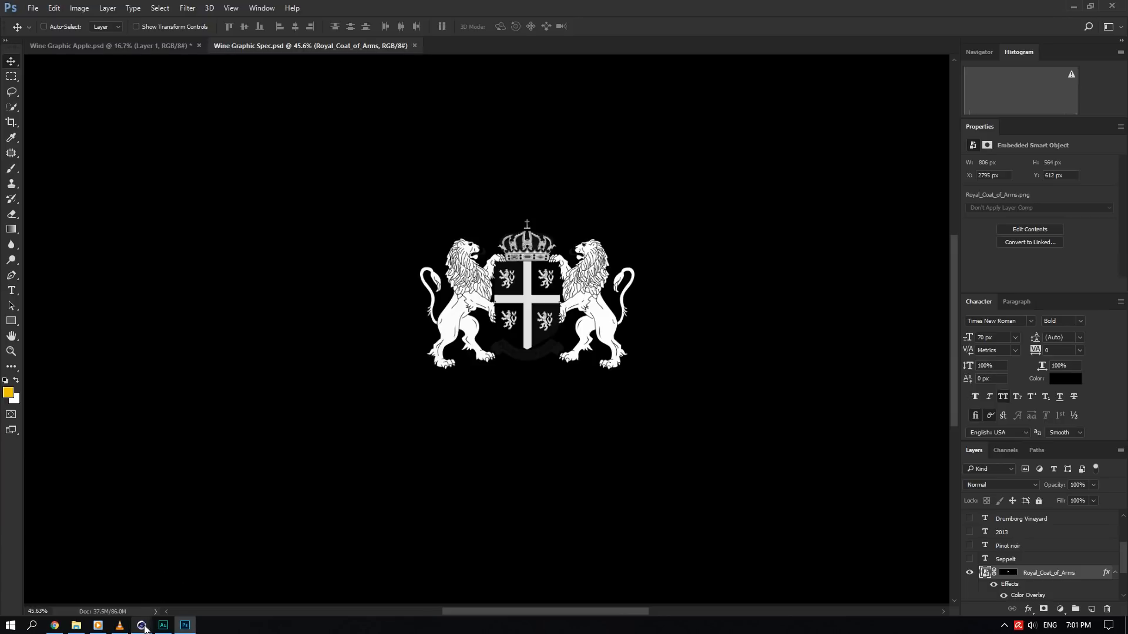
# - Switch back to Cinema 4D and create a new Octane Glossy material named Gold
pyautogui.moveTo(145, 627)
pyautogui.click(91, 581)
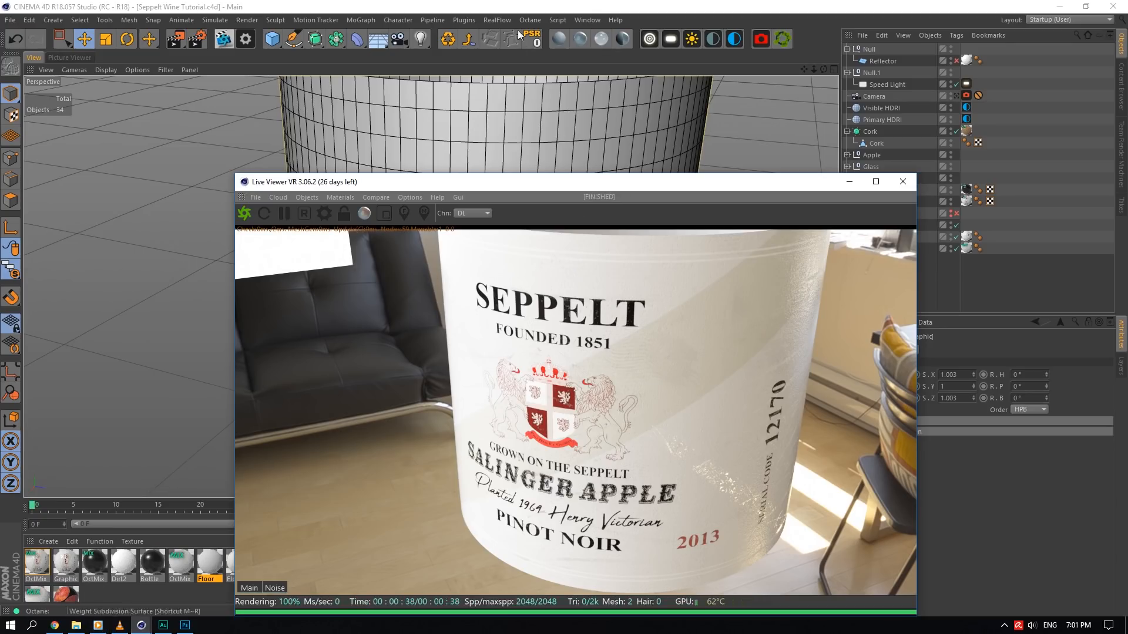
pyautogui.click(578, 39)
pyautogui.doubleClick(36, 563)
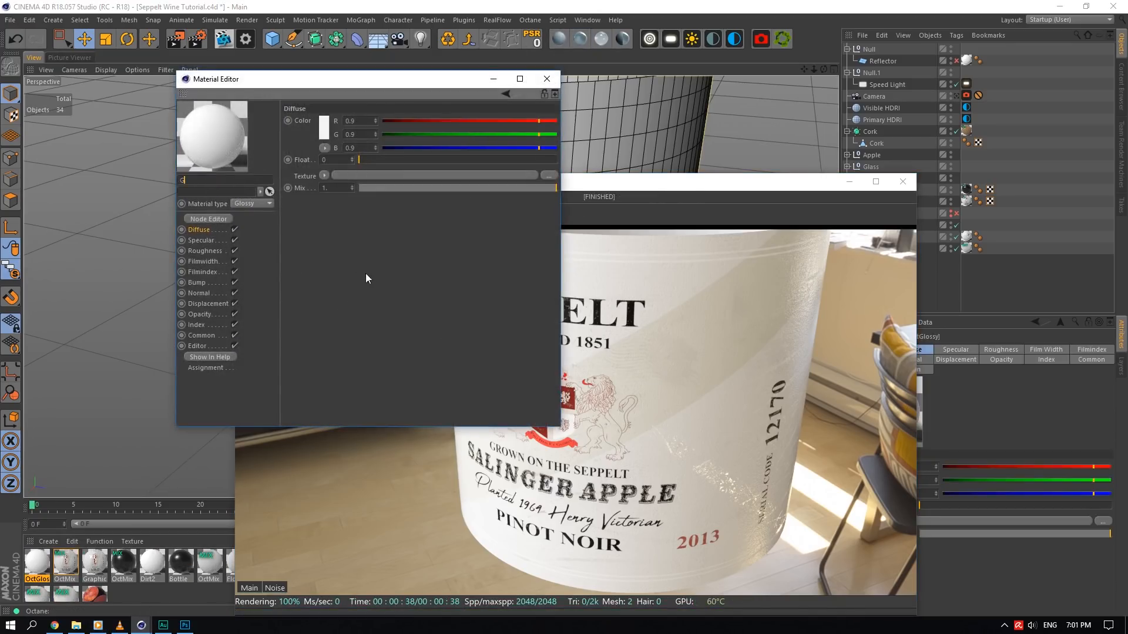
pyautogui.write('Gold')
# - Set the Gold material's specular colour to orange with hue 31°, saturation 75% and value 100%
pyautogui.click(202, 241)
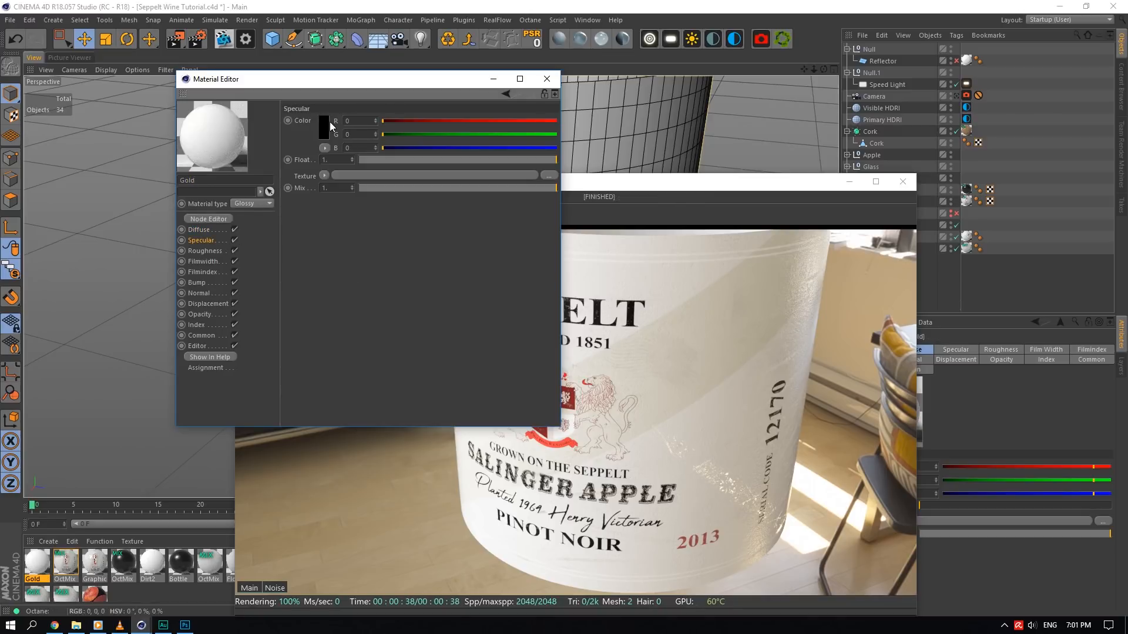
pyautogui.moveTo(299, 145); pyautogui.dragTo(455, 149)
pyautogui.moveTo(278, 122); pyautogui.dragTo(379, 133)
pyautogui.click(287, 122)
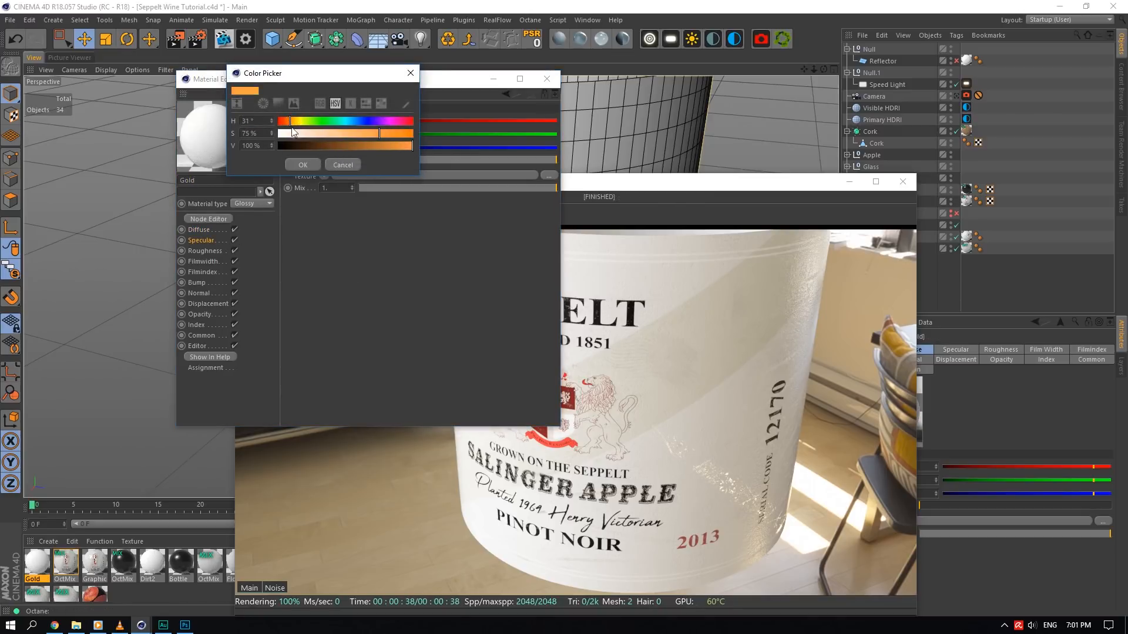
pyautogui.click(303, 164)
# - Set the Gold material's diffuse colour to black
pyautogui.click(198, 325)
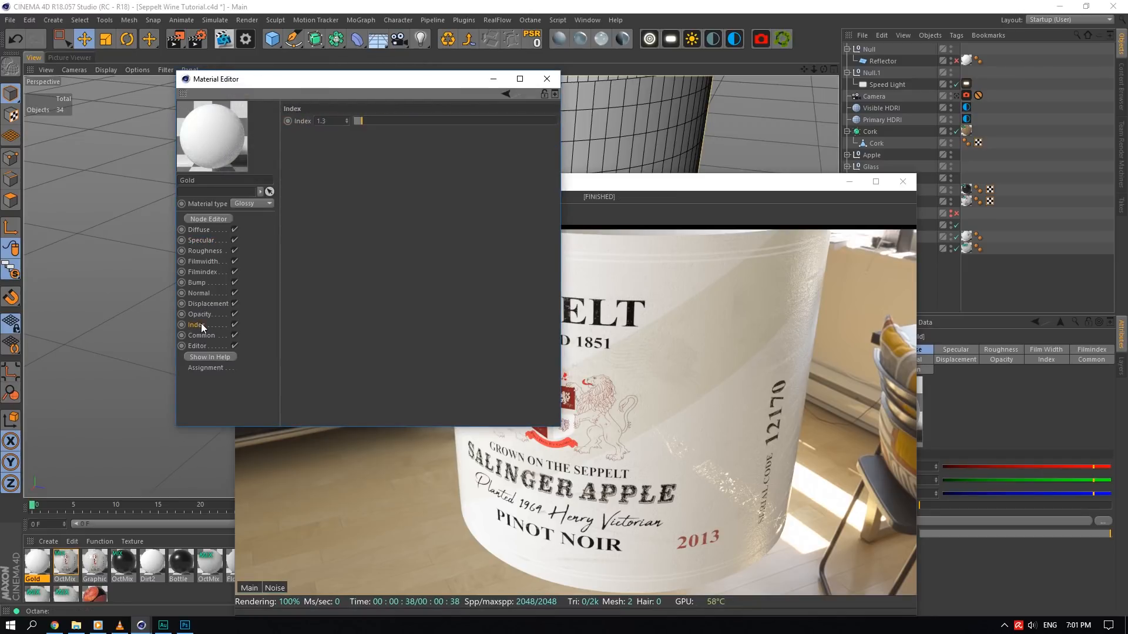
pyautogui.click(199, 231)
pyautogui.click(326, 141)
pyautogui.click(307, 168)
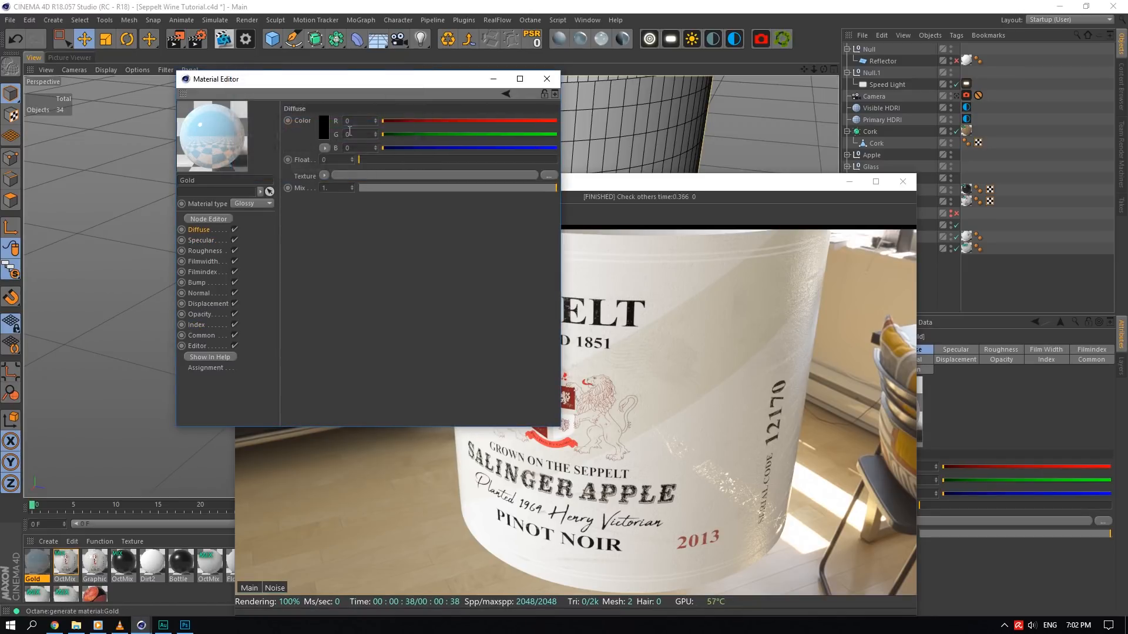
# - Create an Octane Mix material with Gold as Material1 and the existing label OctMix as Material2
pyautogui.moveTo(350, 82); pyautogui.dragTo(977, 135)
pyautogui.moveTo(594, 189); pyautogui.dragTo(415, 113)
pyautogui.click(622, 40)
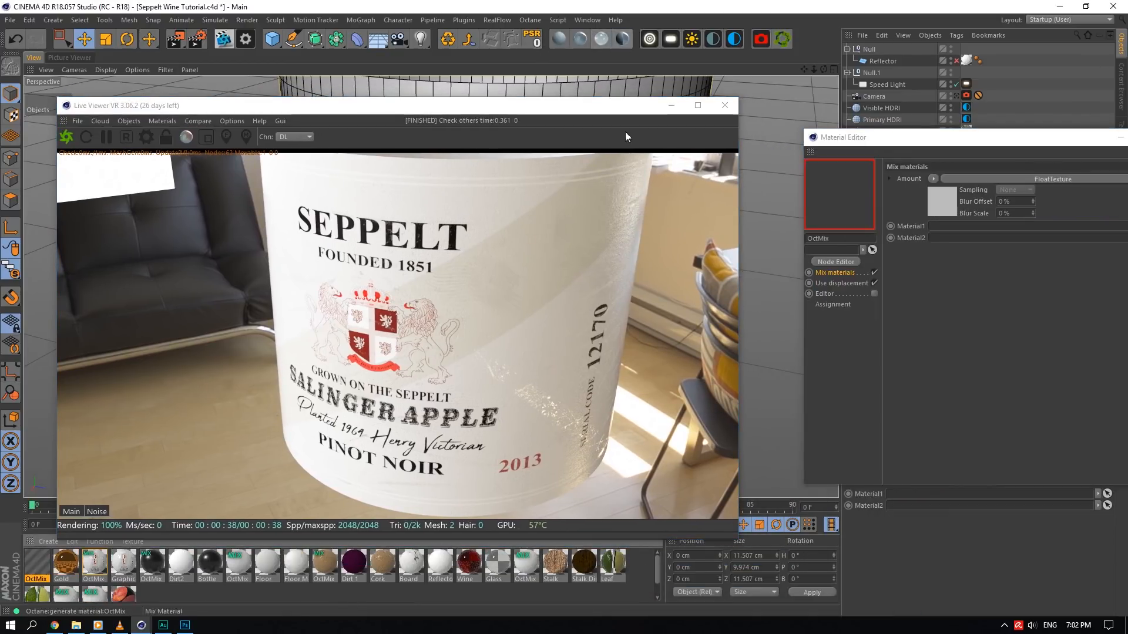
pyautogui.doubleClick(38, 567)
pyautogui.moveTo(68, 562); pyautogui.dragTo(953, 227)
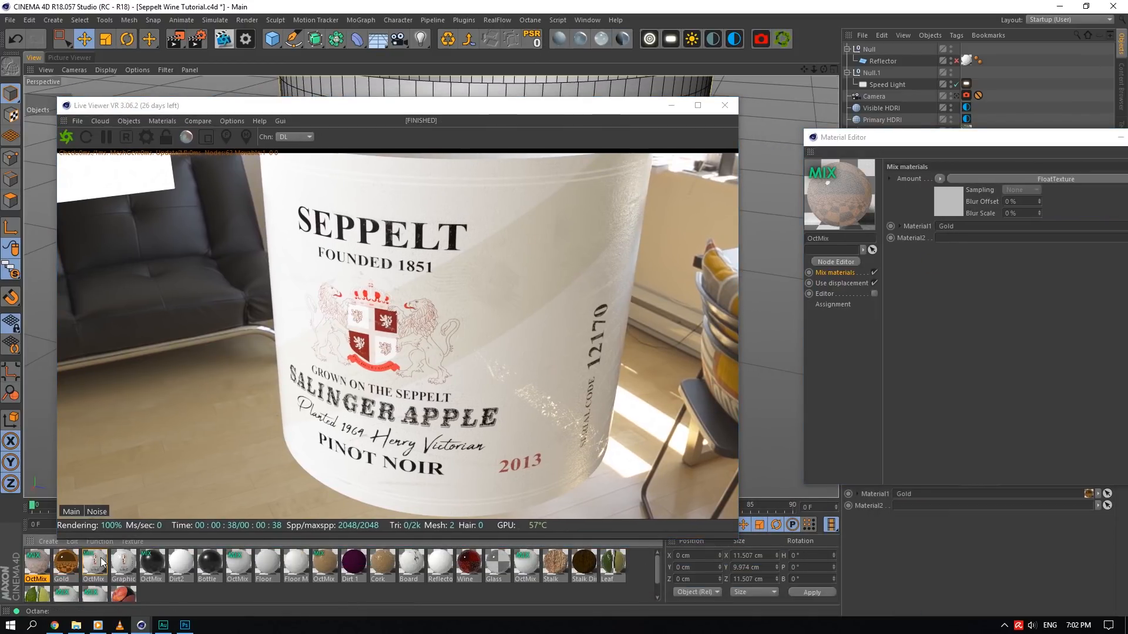
pyautogui.moveTo(917, 287); pyautogui.dragTo(961, 239)
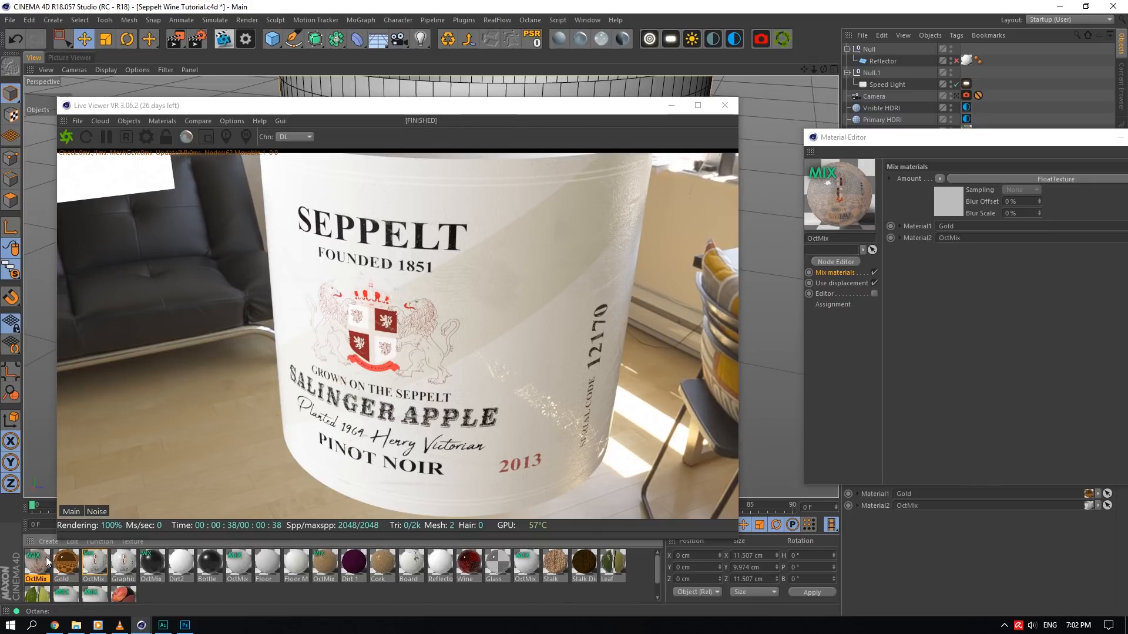
# - Apply the new Mix material to the label and set its Amount to an Octane ImageTexture
pyautogui.moveTo(47, 563); pyautogui.dragTo(481, 402)
pyautogui.moveTo(918, 144); pyautogui.dragTo(771, 180)
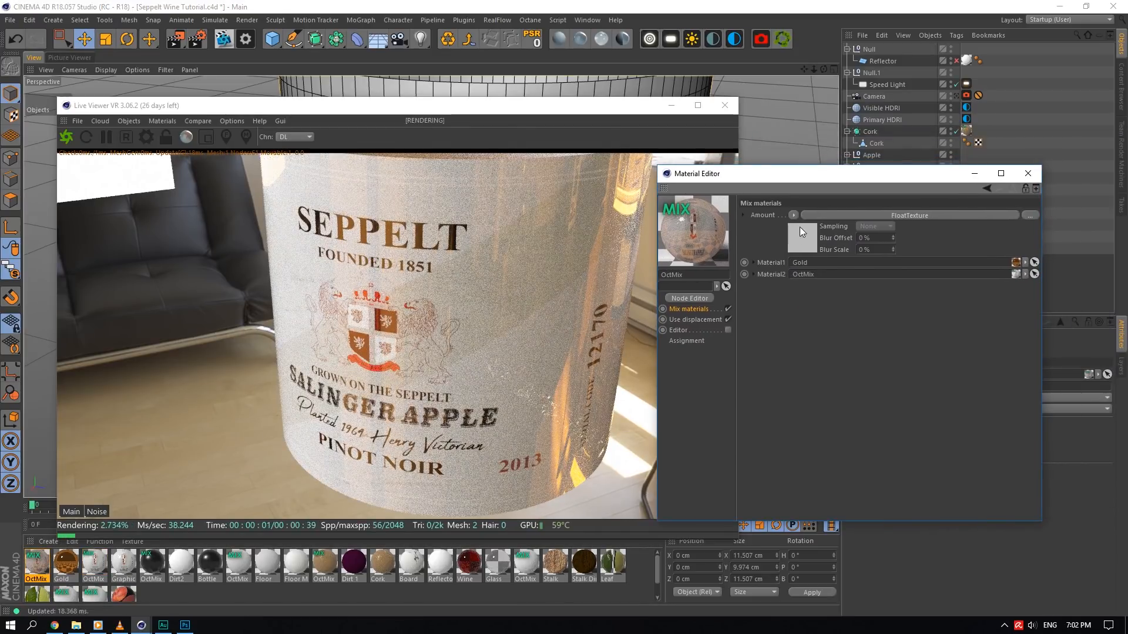
pyautogui.click(800, 231)
pyautogui.moveTo(817, 463)
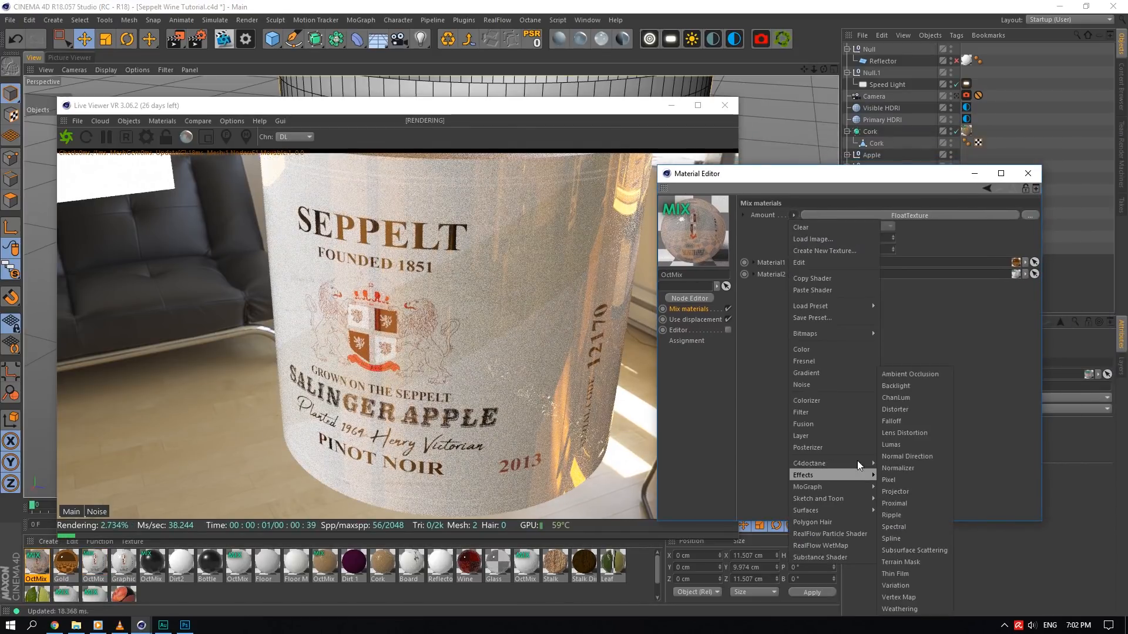
pyautogui.moveTo(851, 463)
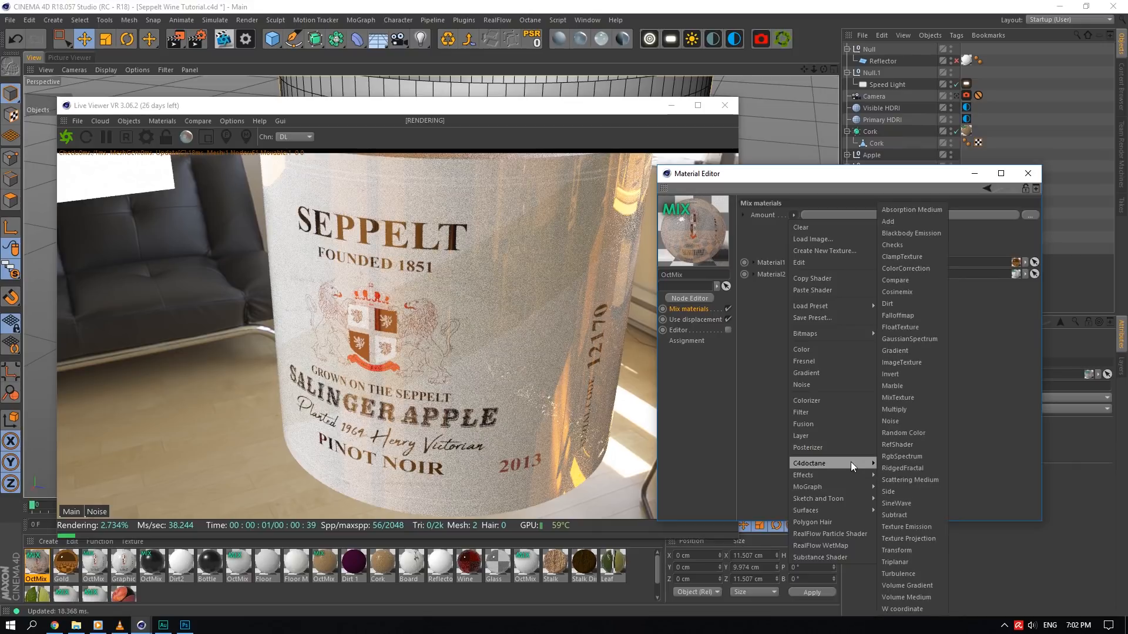
pyautogui.click(900, 362)
# - Copy the Graphic material's diffuse image texture and paste it into the new Mix material's Amount
pyautogui.click(123, 562)
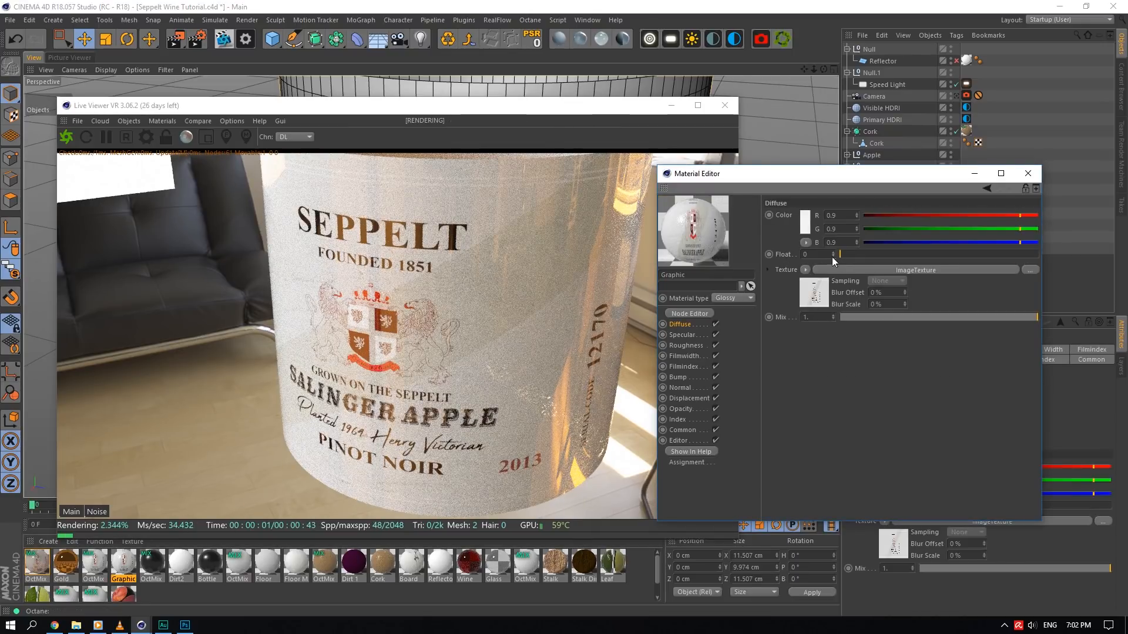
pyautogui.click(37, 562)
pyautogui.click(791, 216)
pyautogui.click(813, 289)
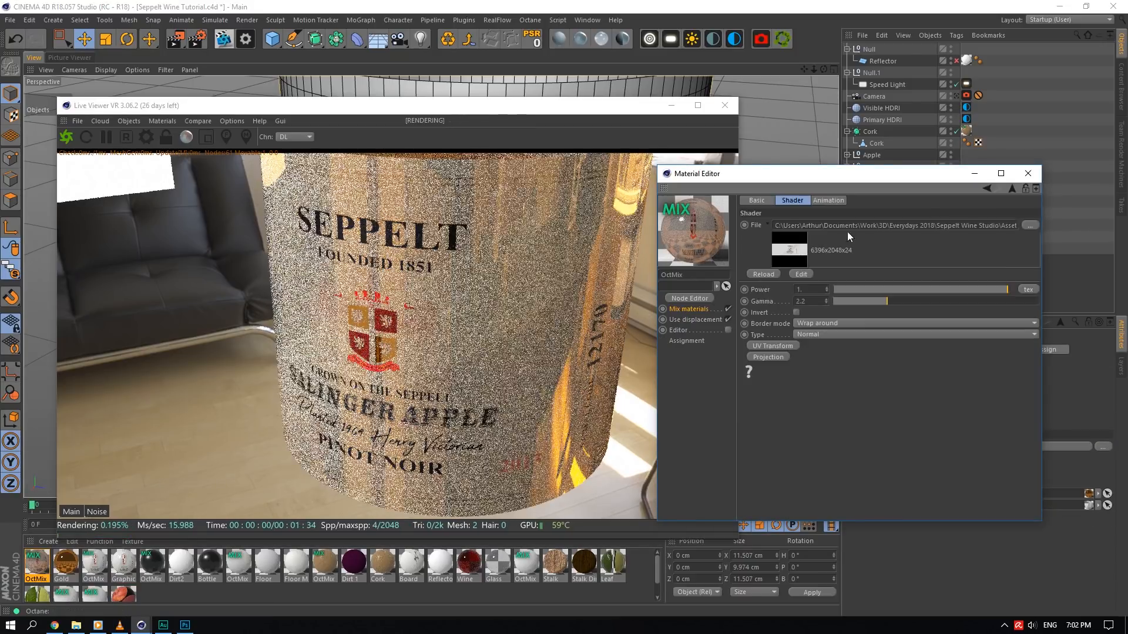
# - Replace the Amount texture's image with Wine Graphic Spec.psd from the Assets folder, declining the copy to the project location
pyautogui.click(1030, 225)
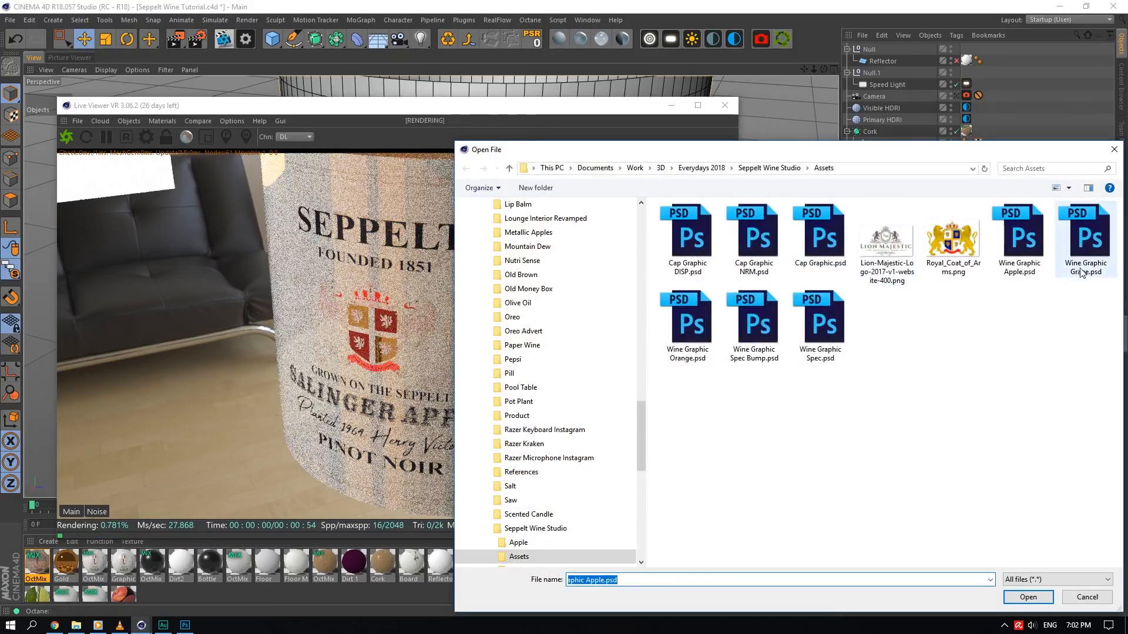
pyautogui.click(820, 323)
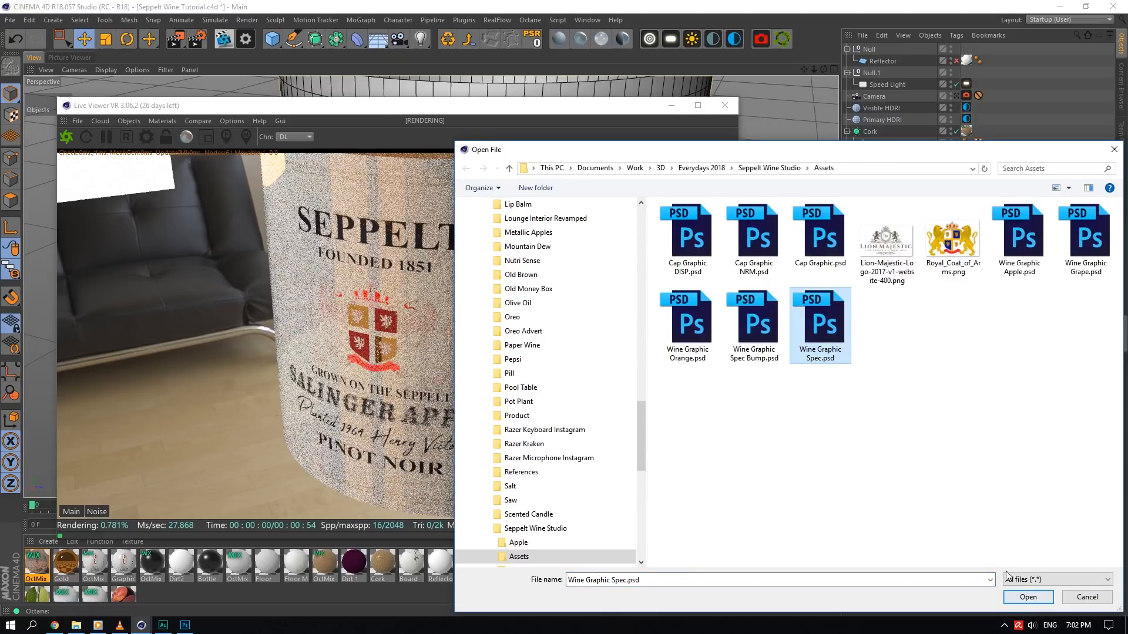
pyautogui.click(1028, 597)
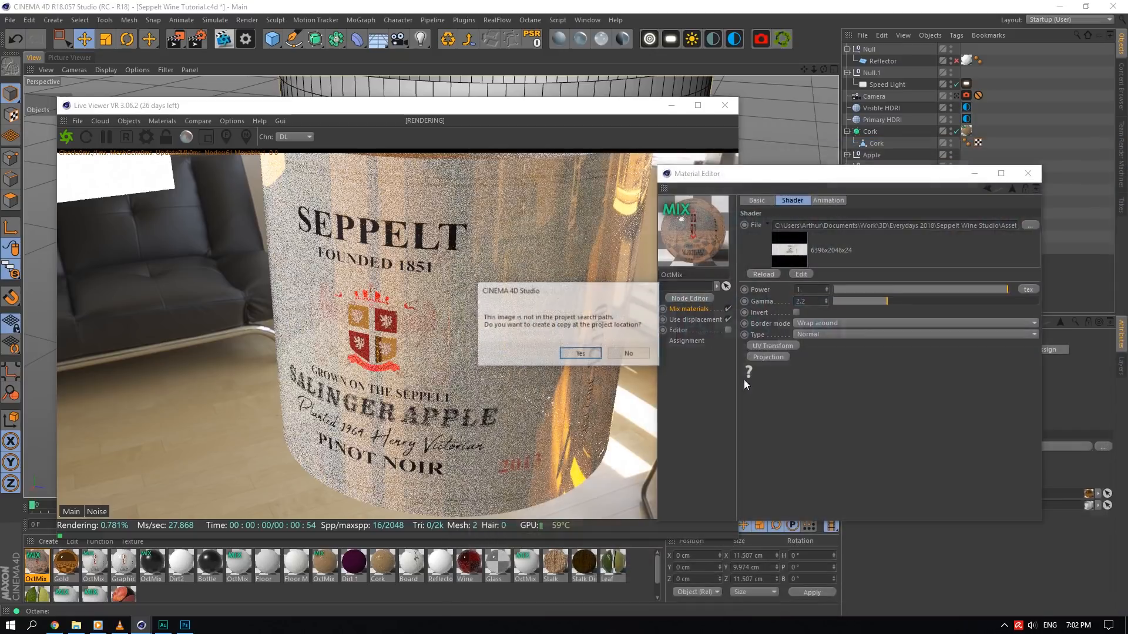
pyautogui.click(633, 353)
pyautogui.click(186, 626)
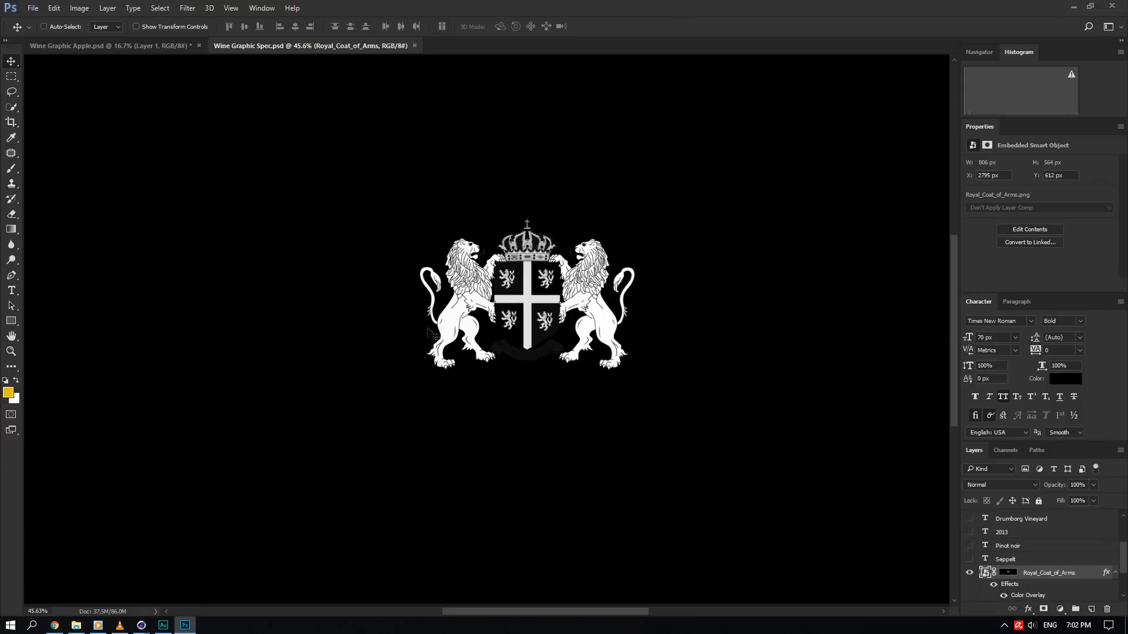
pyautogui.click(55, 626)
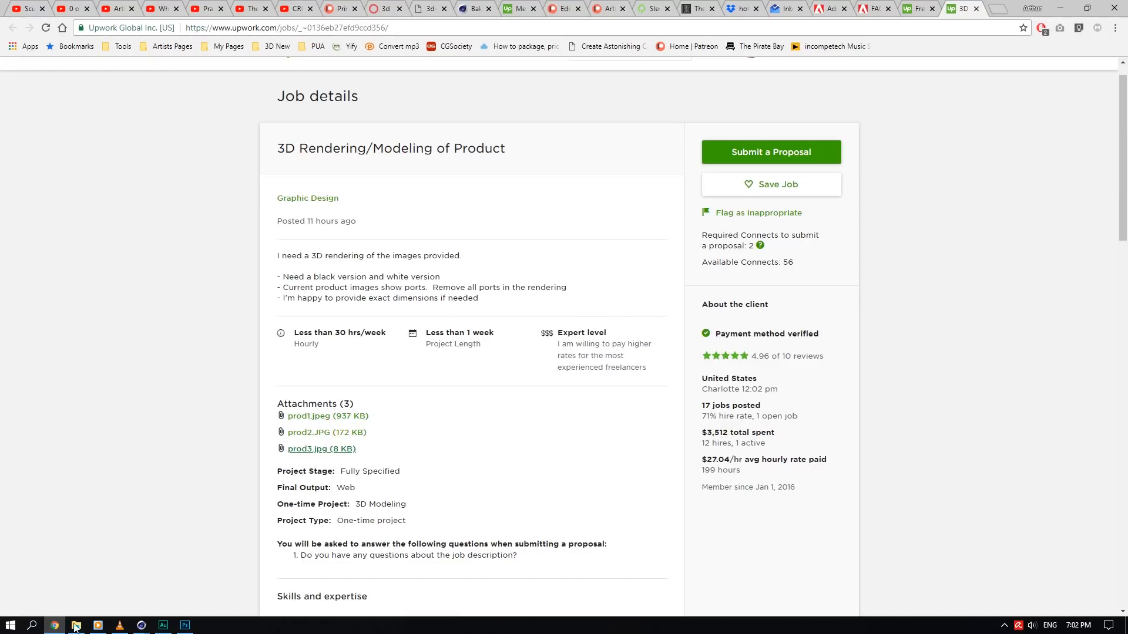
pyautogui.click(54, 626)
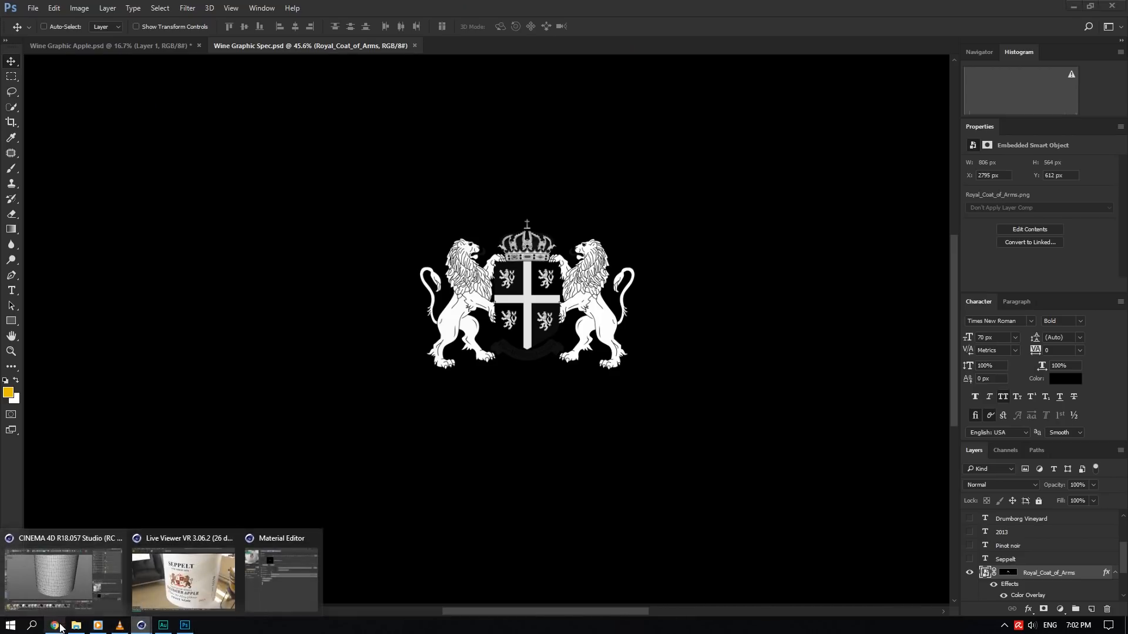
pyautogui.click(55, 626)
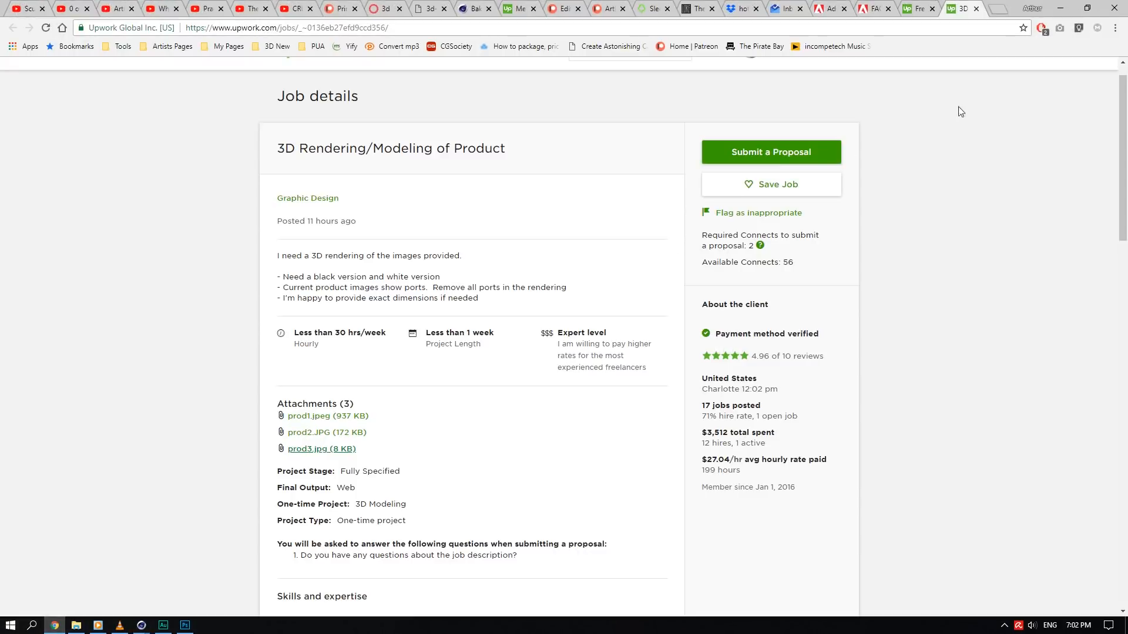
pyautogui.click(1059, 7)
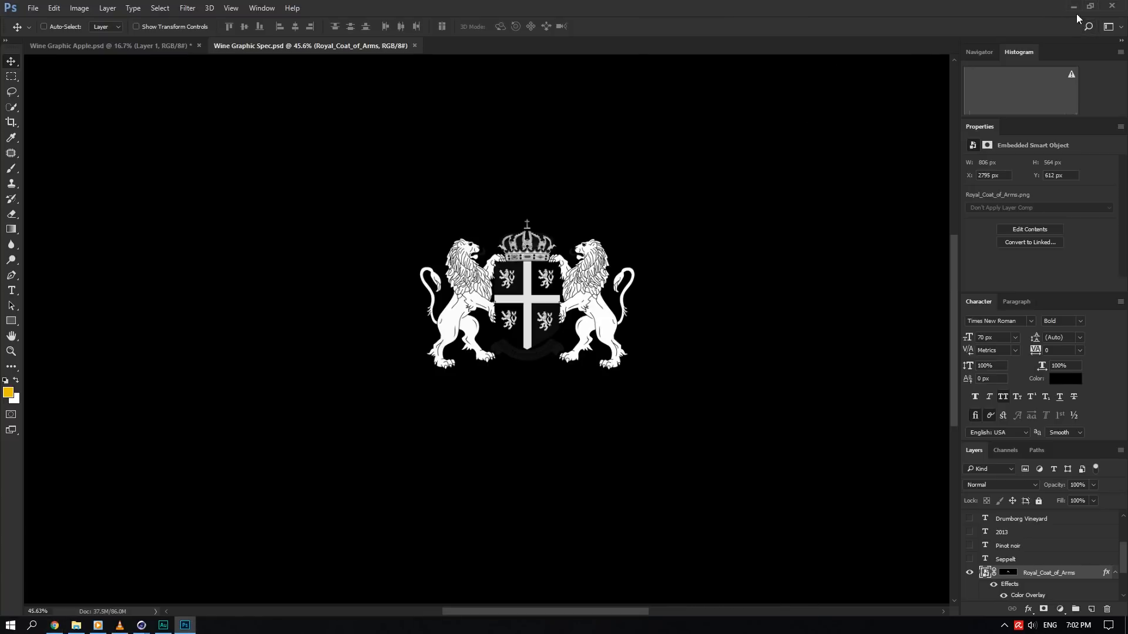
pyautogui.click(1074, 8)
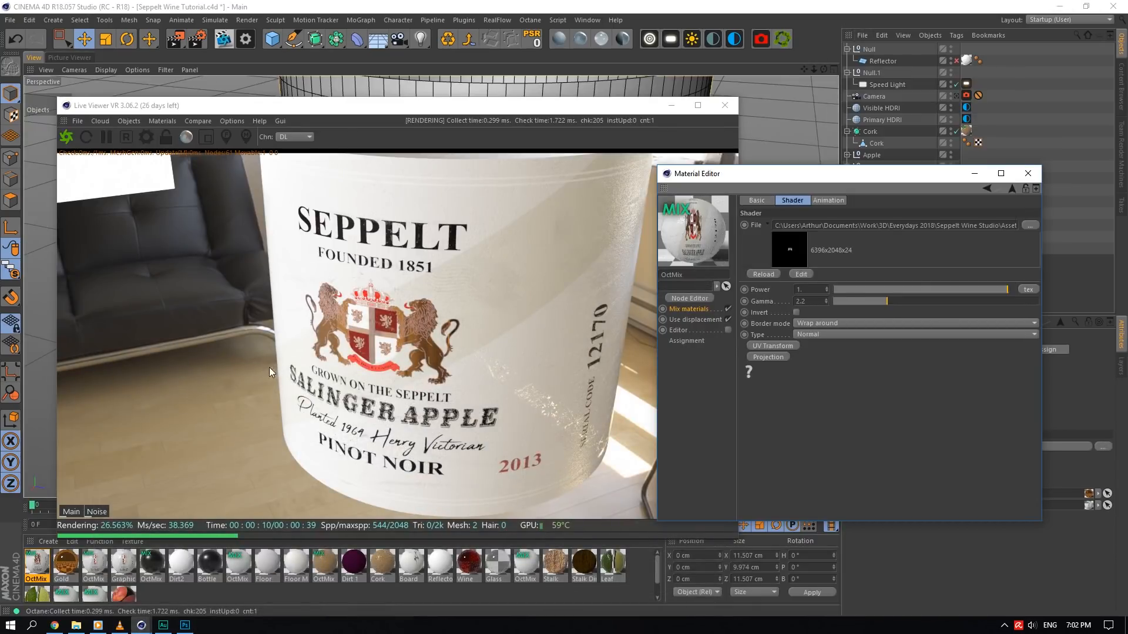
# - Open the new Mix material in the Octane Node Editor and separate the Dirt 1 and outer OctMix nodes from the cluster
pyautogui.moveTo(827, 69); pyautogui.dragTo(816, 67)
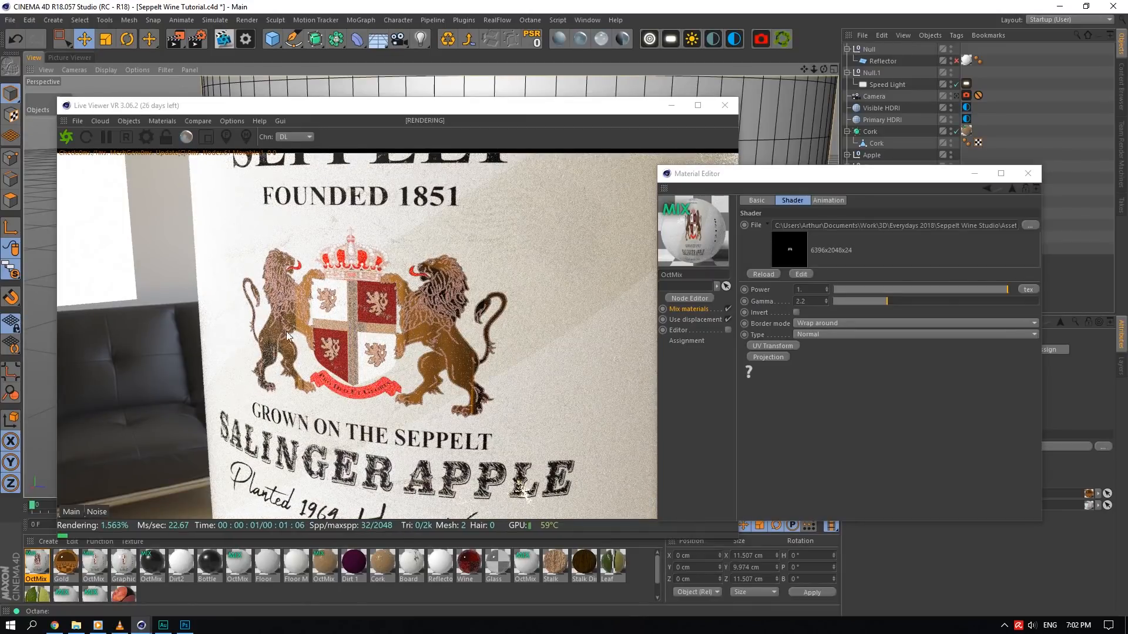
pyautogui.moveTo(819, 67); pyautogui.dragTo(813, 69)
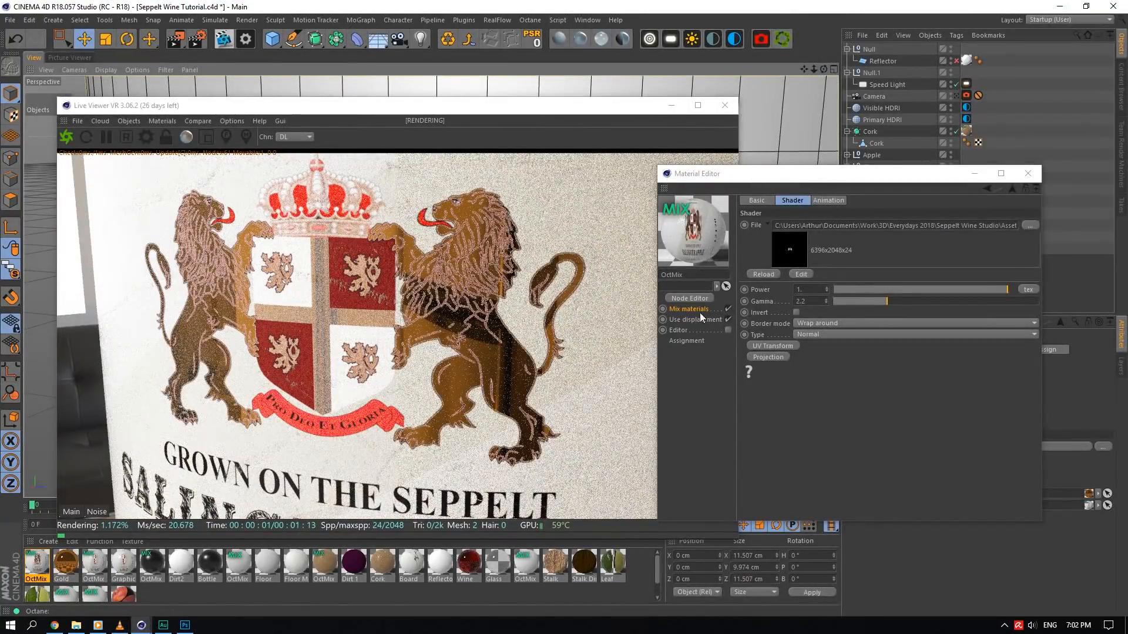
pyautogui.click(693, 310)
pyautogui.click(689, 298)
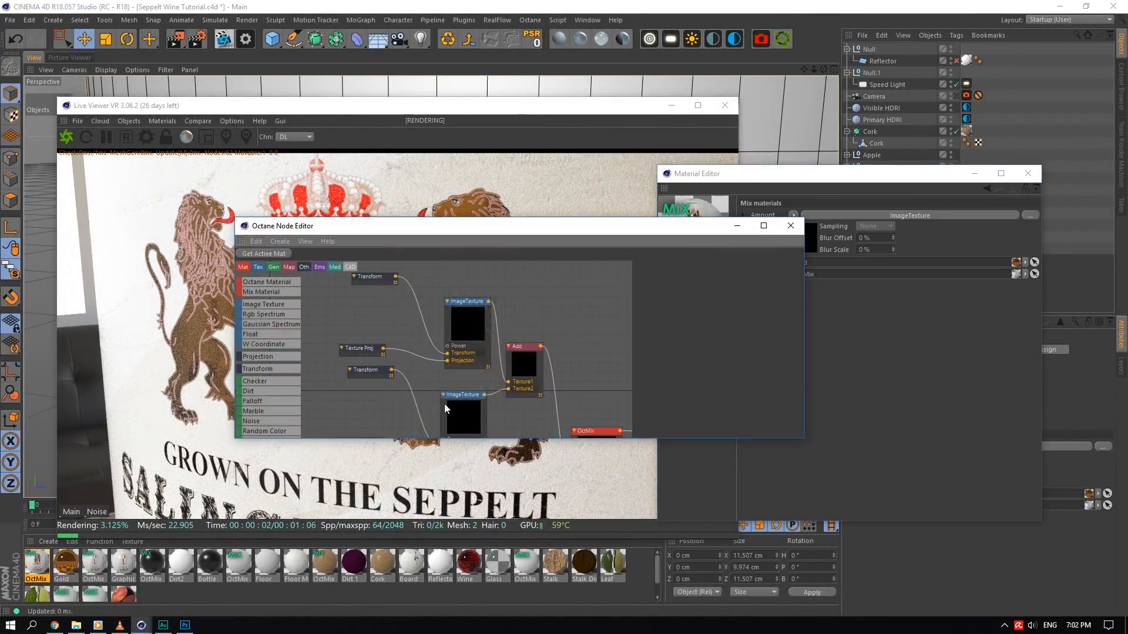
pyautogui.moveTo(714, 218); pyautogui.dragTo(588, 32)
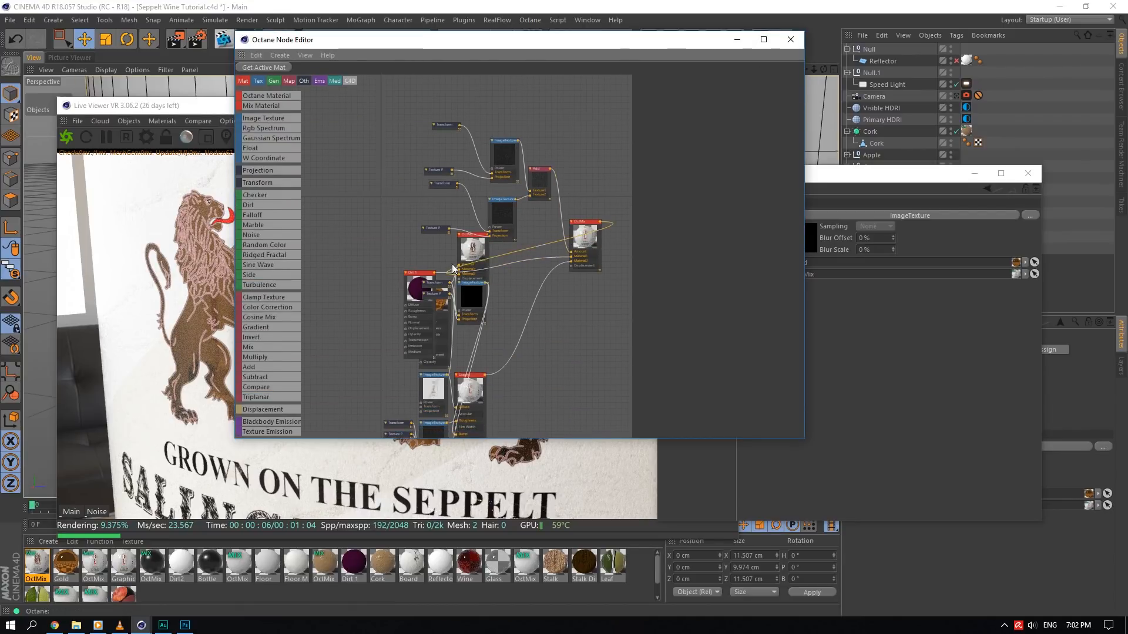
pyautogui.moveTo(417, 282); pyautogui.dragTo(556, 297)
pyautogui.moveTo(472, 246); pyautogui.dragTo(628, 179)
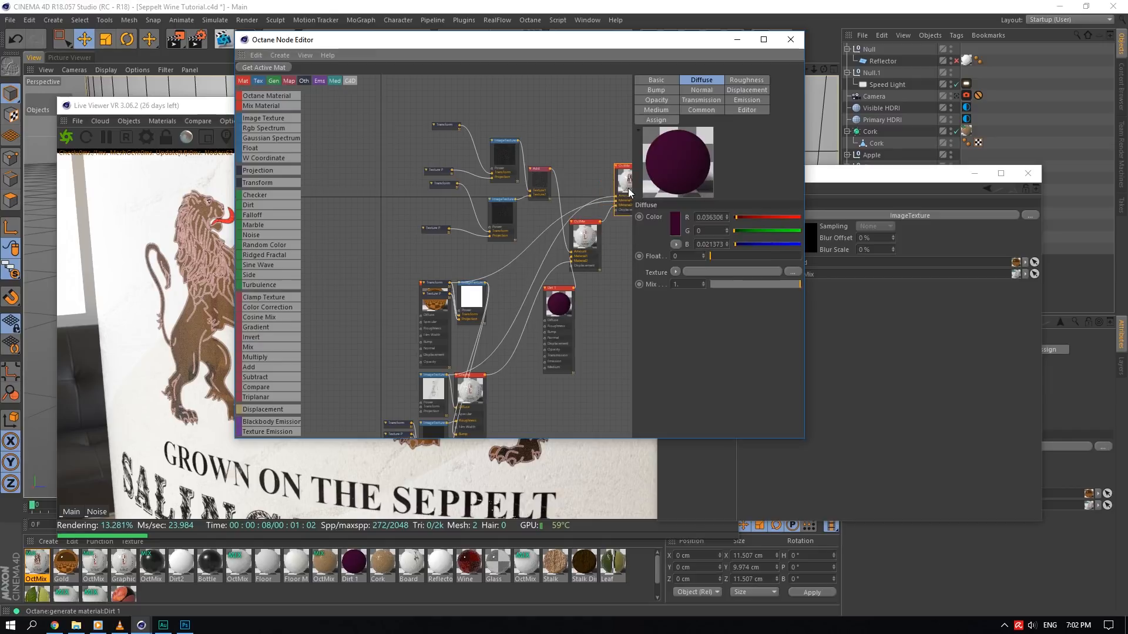
# - Move the 0.005-power image texture and its transform nodes below the Graphic cluster, and place the Gold node beside the outer OctMix
pyautogui.moveTo(483, 276); pyautogui.dragTo(412, 220, button='middle')
pyautogui.moveTo(393, 241); pyautogui.dragTo(329, 423)
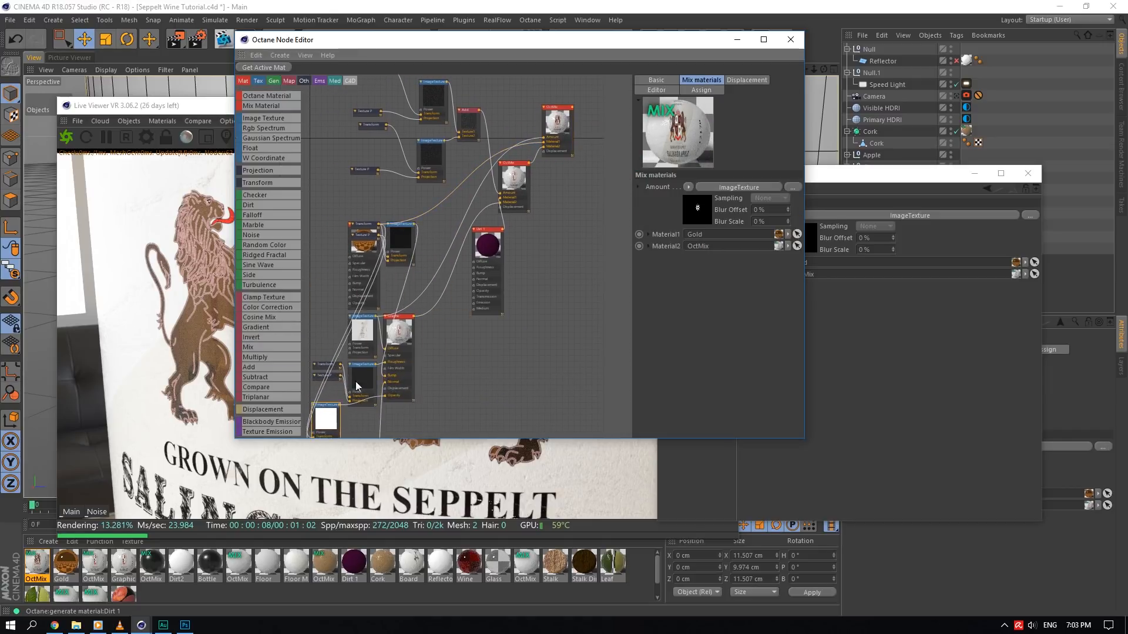
pyautogui.scroll(-3, 419, 274)
pyautogui.moveTo(407, 254); pyautogui.dragTo(463, 168)
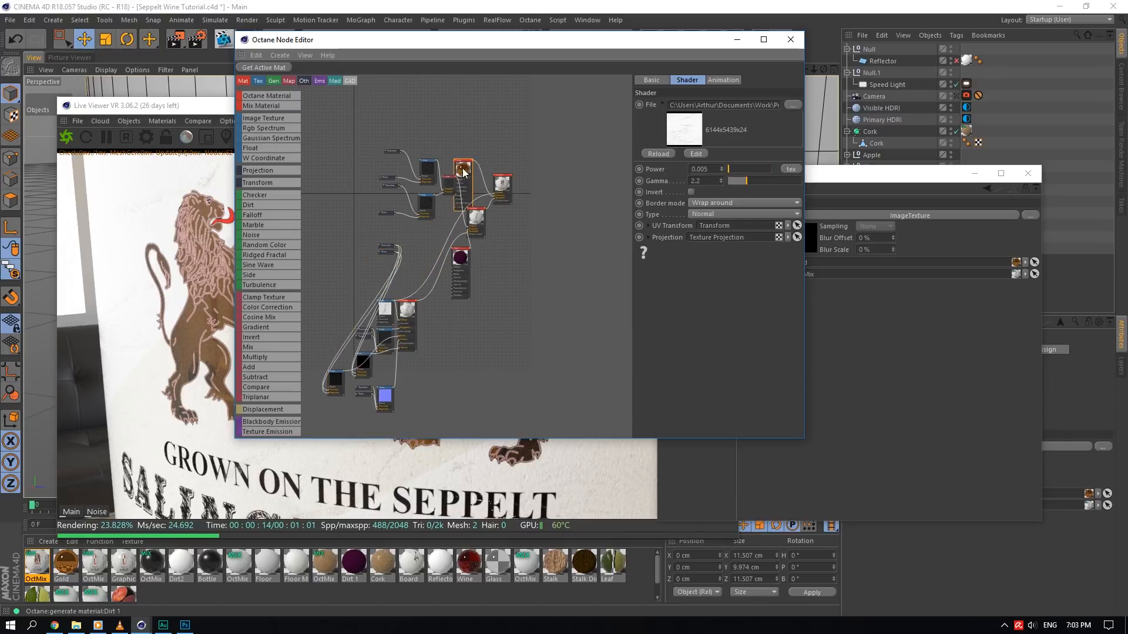
pyautogui.moveTo(356, 235); pyautogui.dragTo(328, 321)
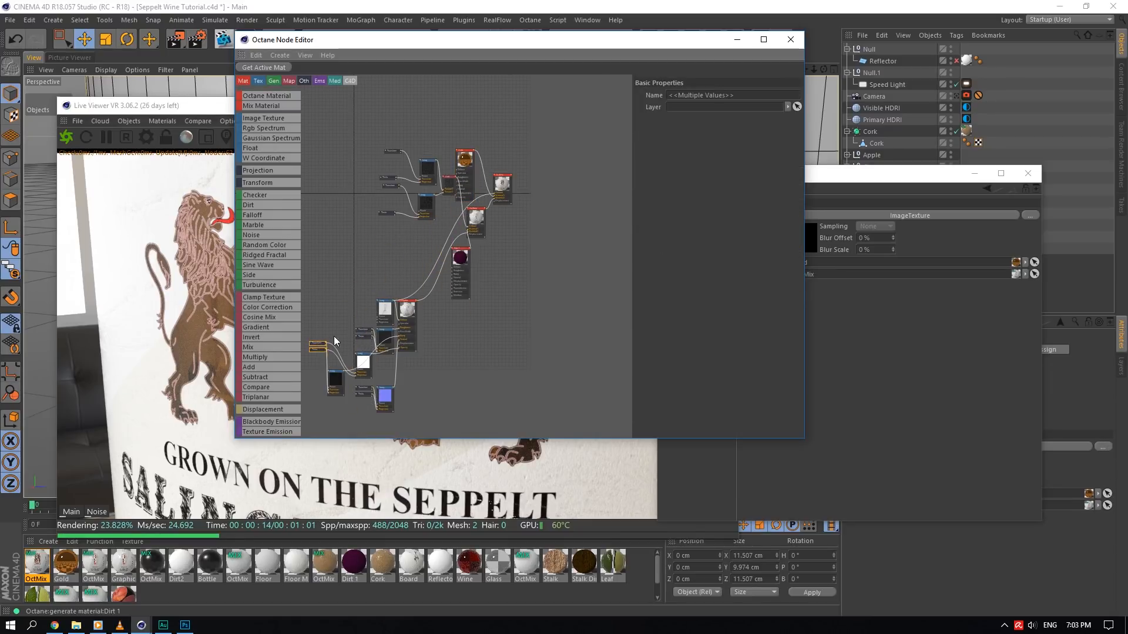
# - Enlarge the Octane Node Editor window and shift the Gold node clear of the neighbouring Add node
pyautogui.scroll(5, 335, 336)
pyautogui.scroll(-3, 470, 312)
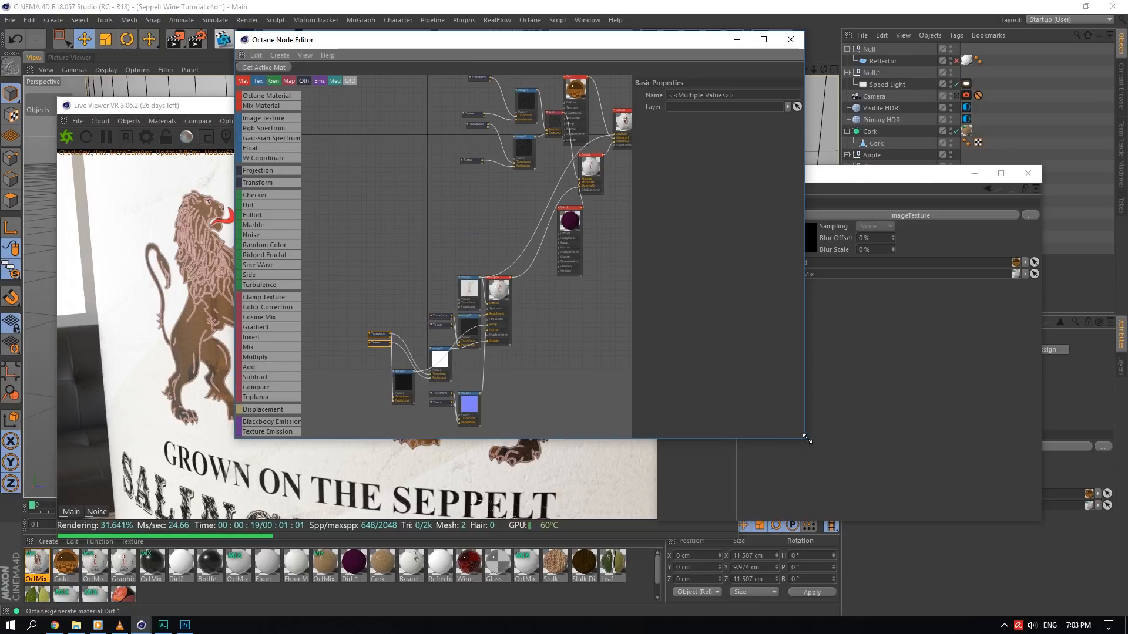
pyautogui.moveTo(807, 439); pyautogui.dragTo(999, 561)
pyautogui.scroll(4, 539, 302)
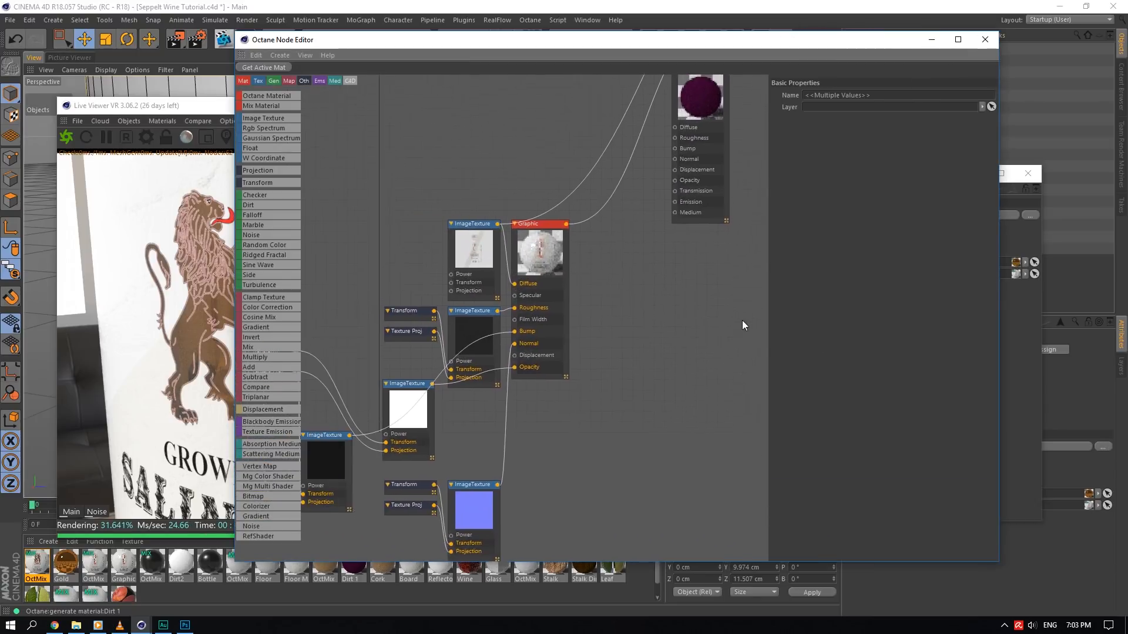
pyautogui.moveTo(742, 320)
pyautogui.mouseDown(button='middle')
pyautogui.moveTo(638, 441)
pyautogui.moveTo(590, 467)
pyautogui.moveTo(594, 433)
pyautogui.moveTo(570, 481)
pyautogui.mouseUp(button='middle')
pyautogui.moveTo(615, 361); pyautogui.dragTo(601, 472, button='middle')
pyautogui.moveTo(572, 143); pyautogui.dragTo(618, 136)
pyautogui.moveTo(562, 389); pyautogui.dragTo(711, 121, button='middle')
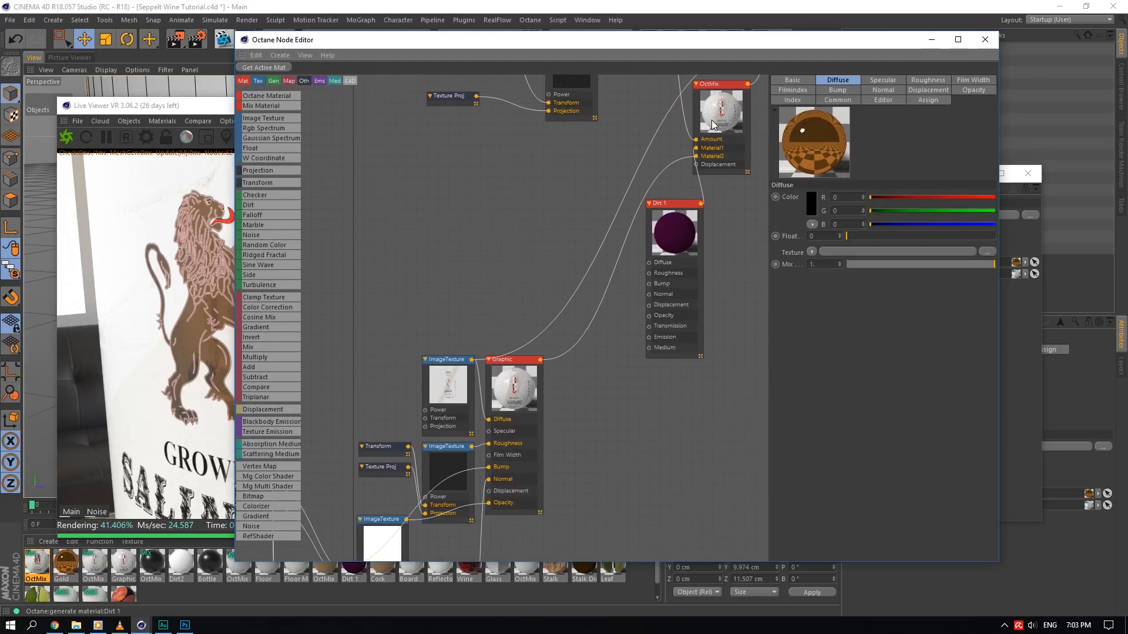
# - Move the spec mask ImageTexture node off the label texture to above the other texture nodes
pyautogui.moveTo(448, 391); pyautogui.dragTo(551, 203)
pyautogui.scroll(-4, 563, 220)
pyautogui.moveTo(497, 312); pyautogui.dragTo(379, 541, button='middle')
pyautogui.moveTo(435, 444); pyautogui.dragTo(406, 187)
pyautogui.moveTo(524, 224); pyautogui.dragTo(614, 120, button='middle')
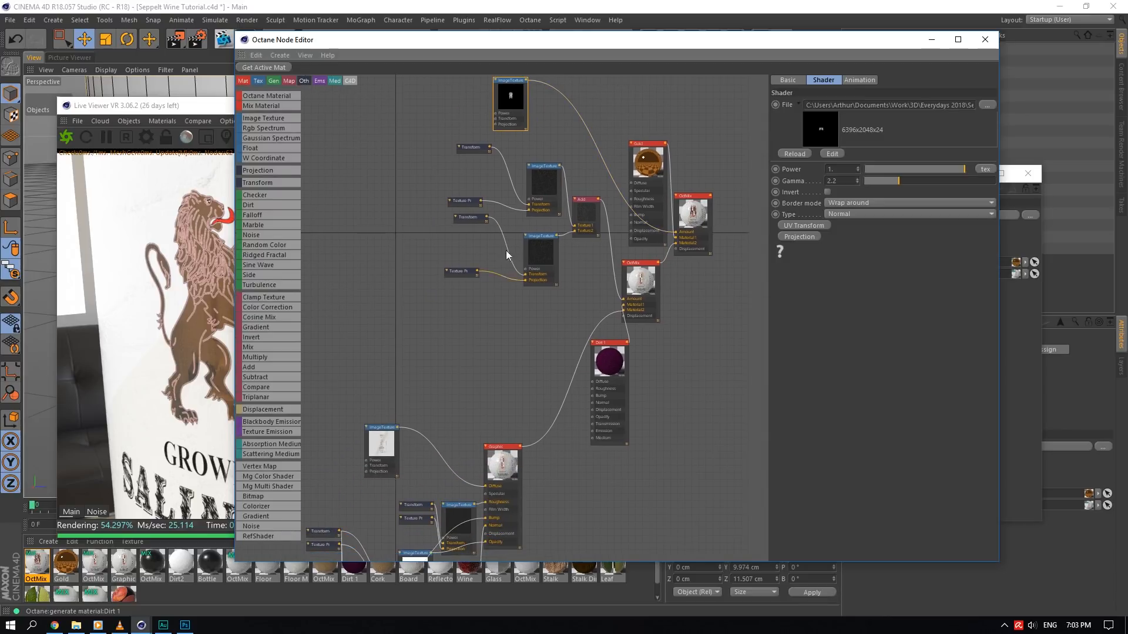
# - Spread out the Graphic material node and its connected image texture nodes so their links are readable
pyautogui.moveTo(506, 250); pyautogui.dragTo(519, 230, button='middle')
pyautogui.moveTo(515, 445); pyautogui.dragTo(535, 424)
pyautogui.moveTo(582, 217)
pyautogui.mouseDown(button='middle')
pyautogui.moveTo(590, 199)
pyautogui.moveTo(599, 207)
pyautogui.mouseUp(button='middle')
pyautogui.moveTo(468, 442); pyautogui.dragTo(476, 446)
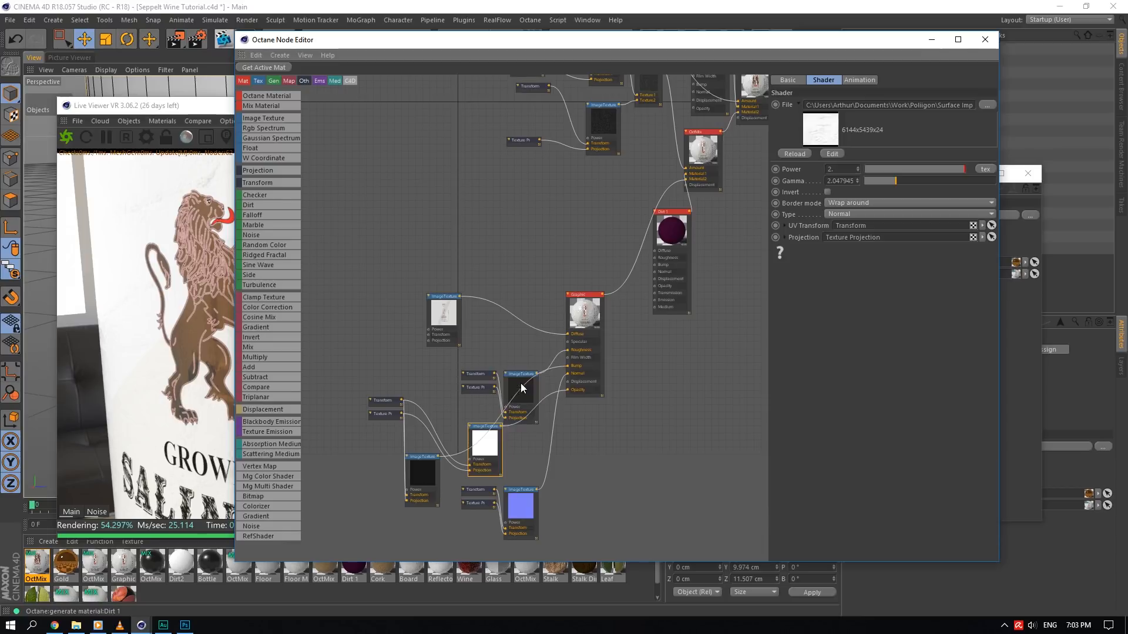
pyautogui.moveTo(515, 359); pyautogui.dragTo(531, 350)
# - Add an Add node, feed the 0.005-power image texture into its Texture2, and connect its output to the Graphic material's Bump
pyautogui.moveTo(428, 479); pyautogui.dragTo(380, 295)
pyautogui.moveTo(352, 420); pyautogui.dragTo(326, 590, button='middle')
pyautogui.moveTo(356, 454); pyautogui.dragTo(324, 366)
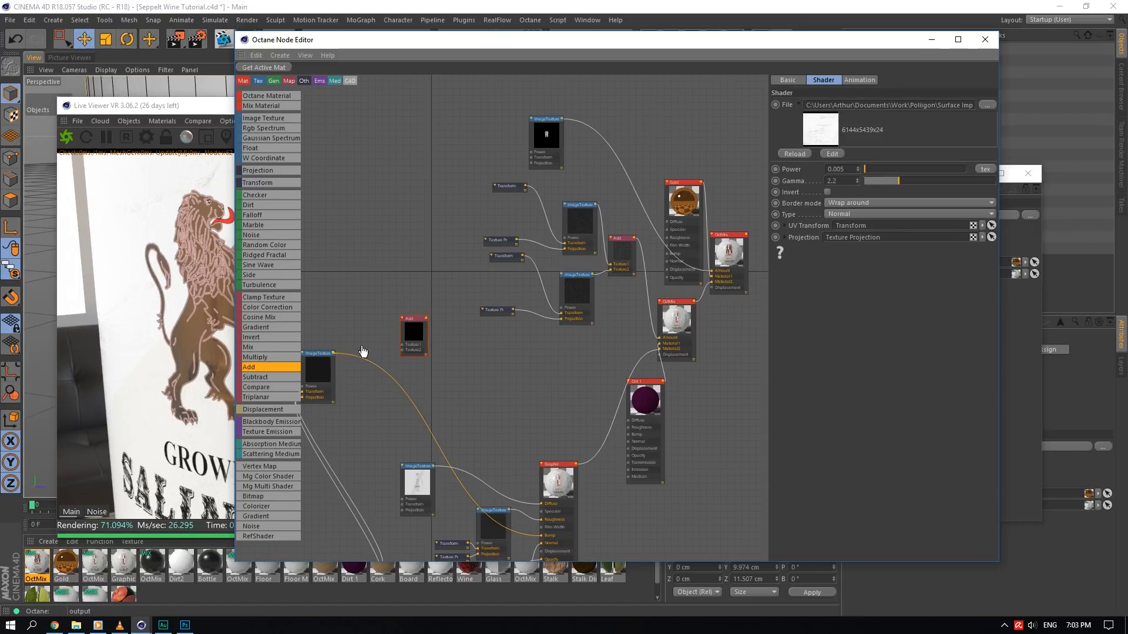
pyautogui.moveTo(492, 337); pyautogui.dragTo(478, 303, button='middle')
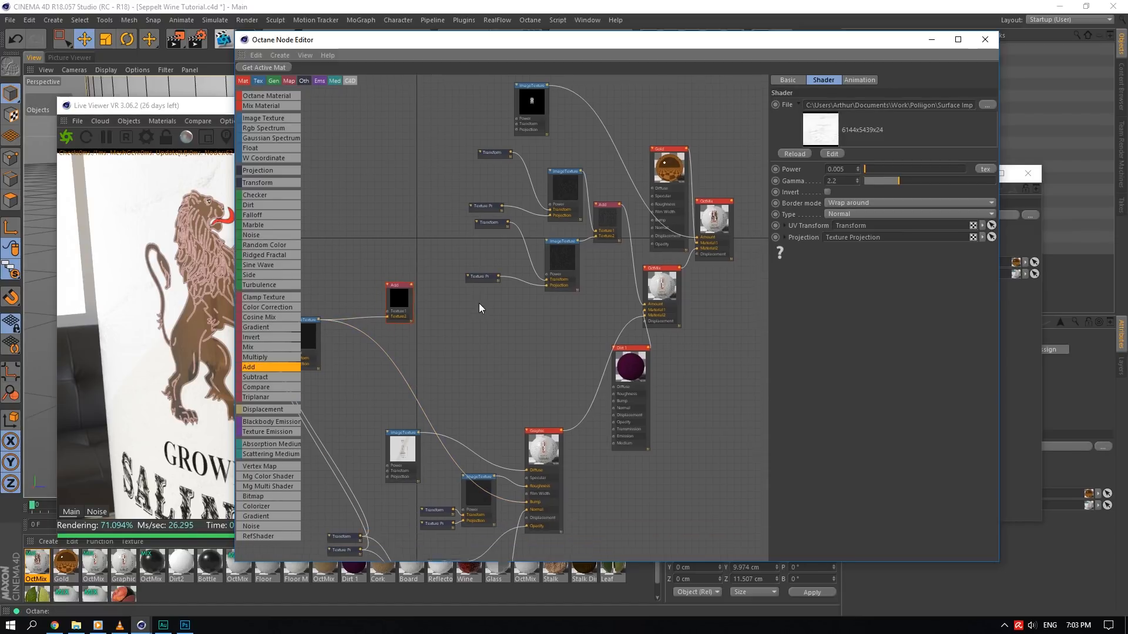
pyautogui.moveTo(410, 283); pyautogui.dragTo(526, 500)
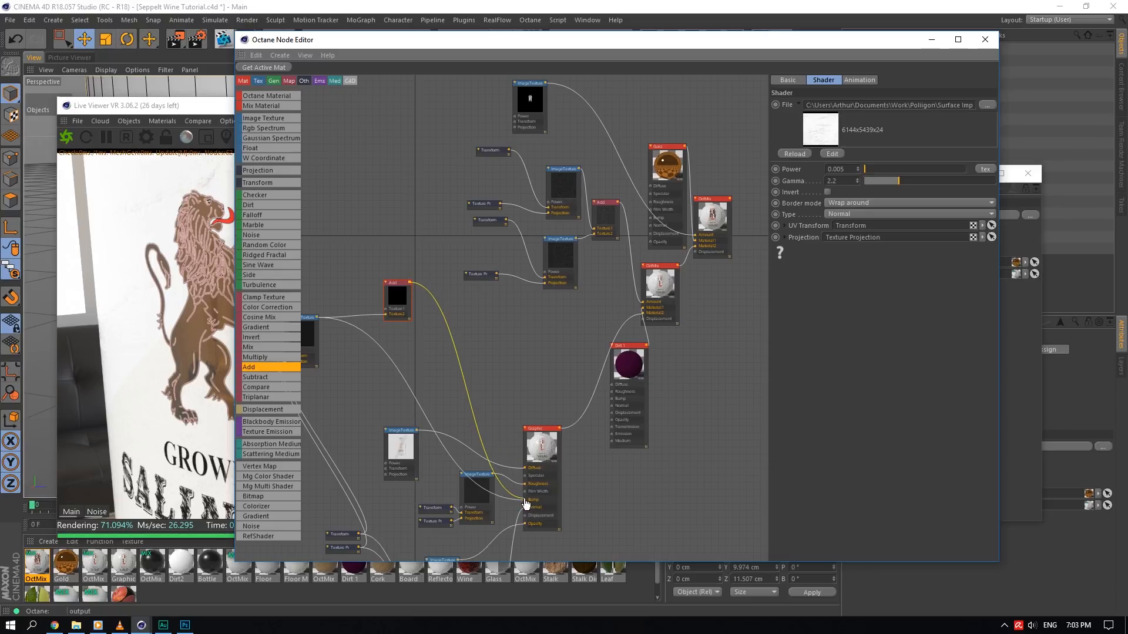
# - Move the node editor off the render and connect the spec mask ImageTexture to Texture1 of the new Add node
pyautogui.moveTo(599, 39); pyautogui.dragTo(849, 46)
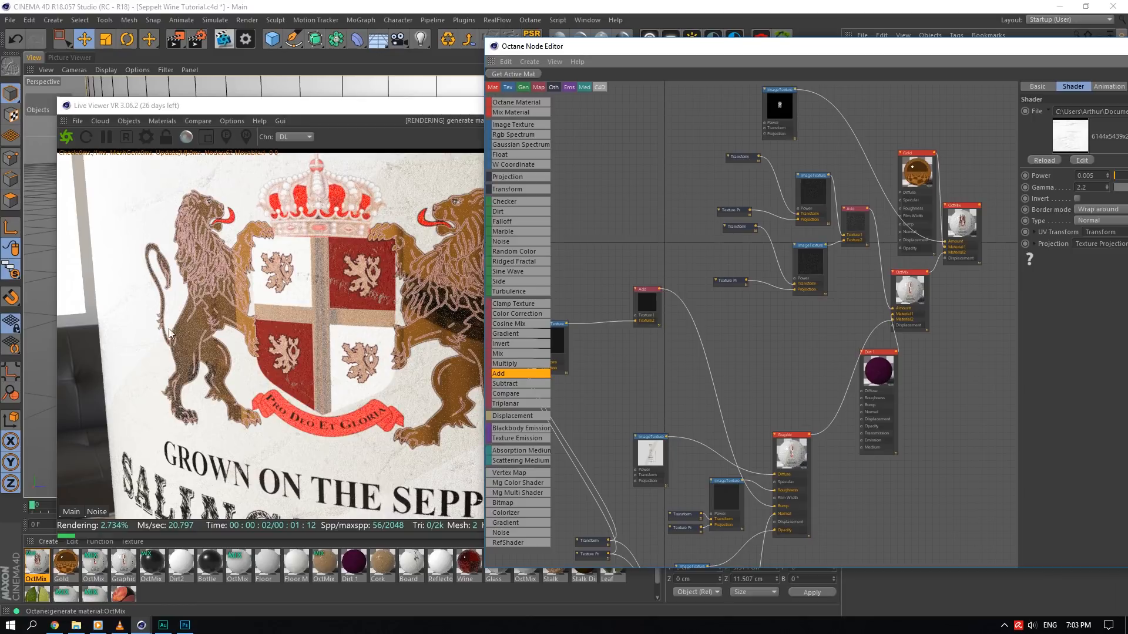
pyautogui.rightClick(247, 316)
pyautogui.click(286, 452)
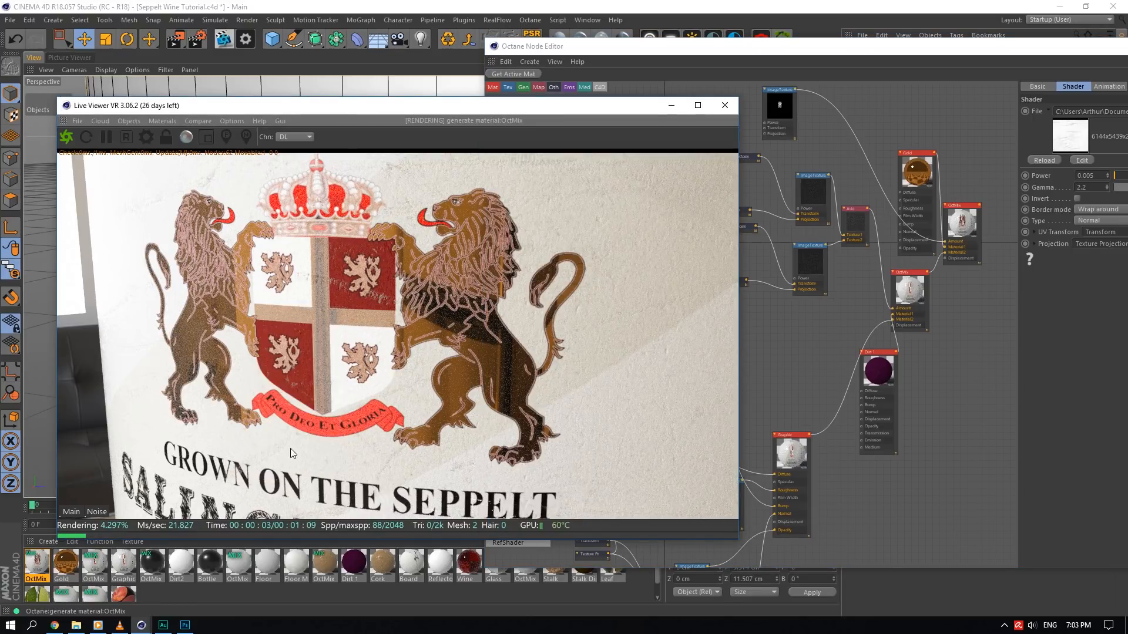
pyautogui.click(778, 124)
pyautogui.moveTo(795, 90); pyautogui.dragTo(637, 317)
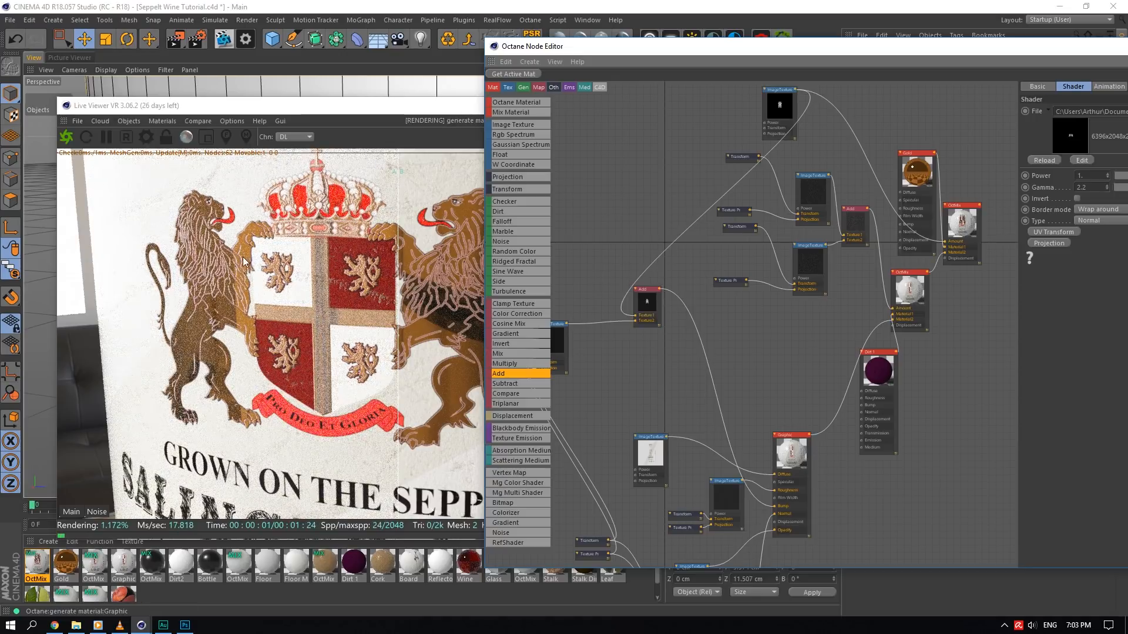
# - Close the Live Viewer and switch to the Wine Graphic Spec.psd document in Photoshop
pyautogui.moveTo(396, 290); pyautogui.dragTo(662, 223)
pyautogui.click(724, 106)
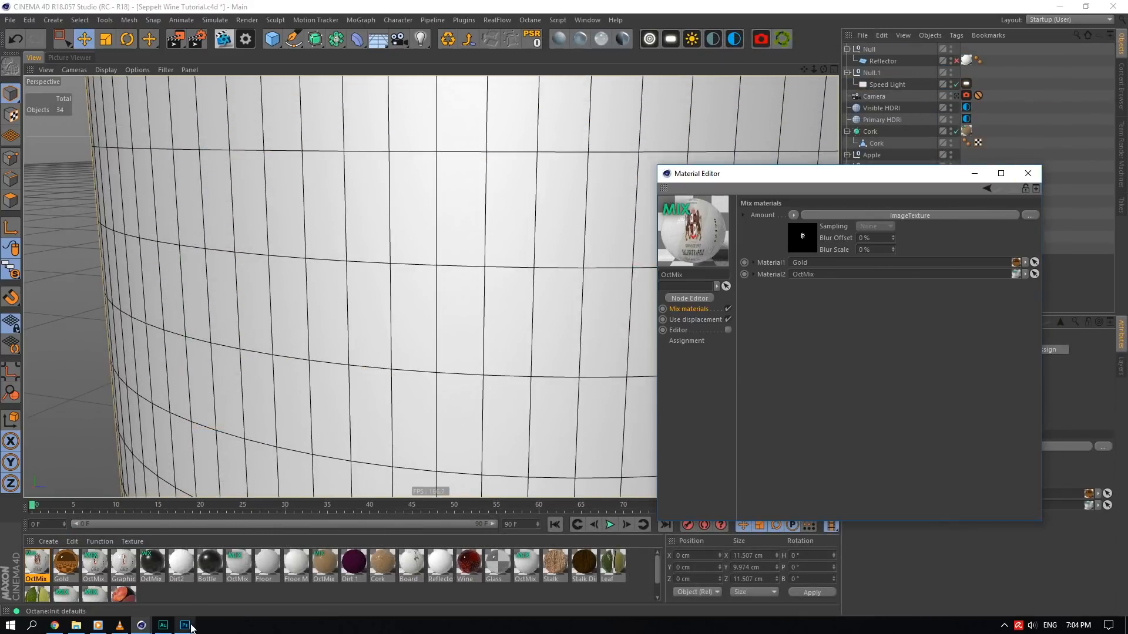
pyautogui.click(191, 626)
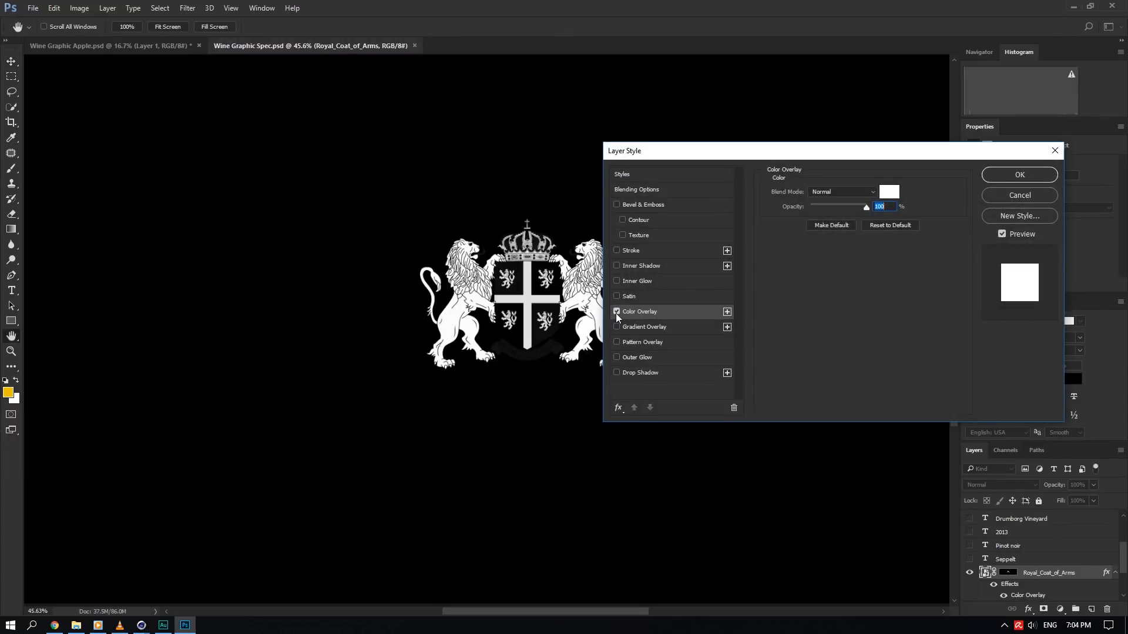
# - Compare the Royal_Coat_of_Arms layer with and without its Color Overlay, and cancel the layer style changes
pyautogui.click(617, 312)
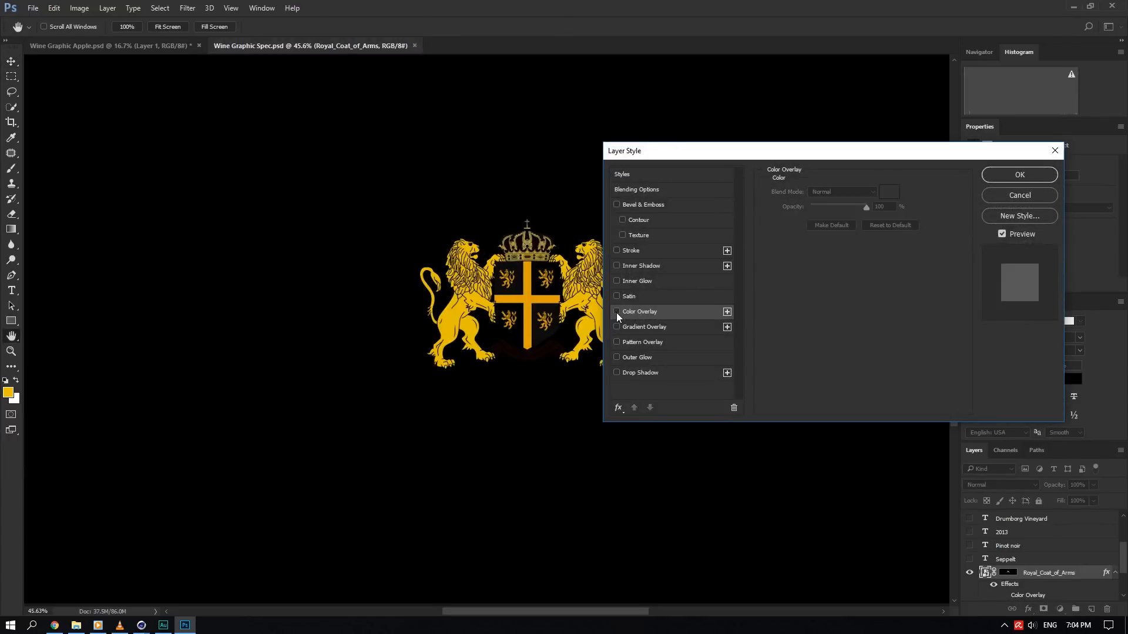
pyautogui.click(617, 312)
pyautogui.click(617, 312)
pyautogui.click(617, 312)
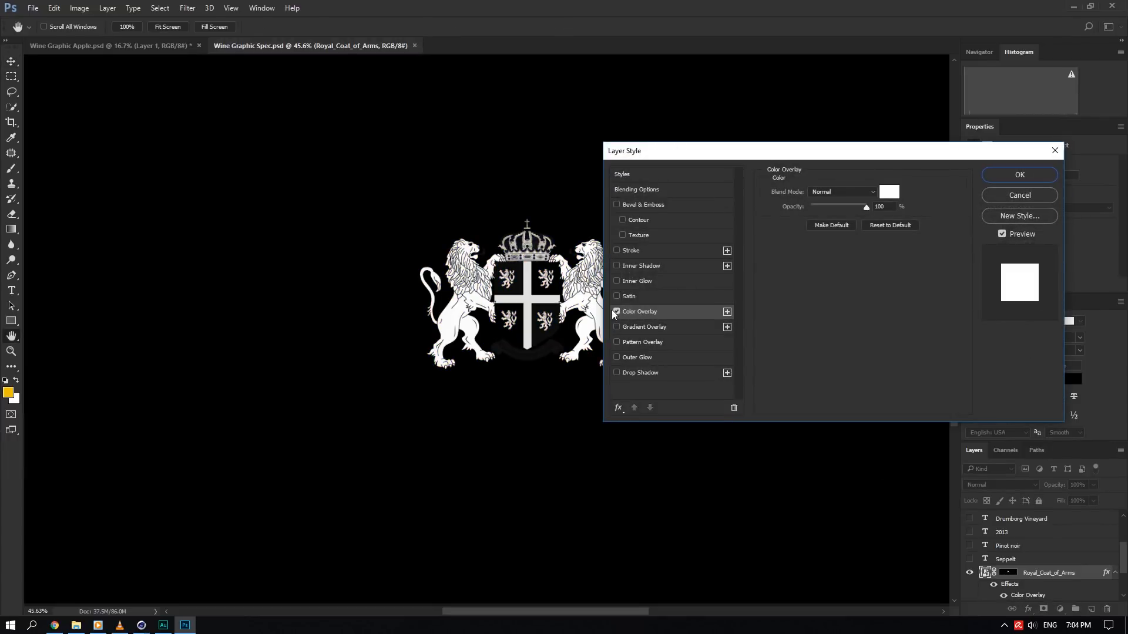
pyautogui.click(1033, 196)
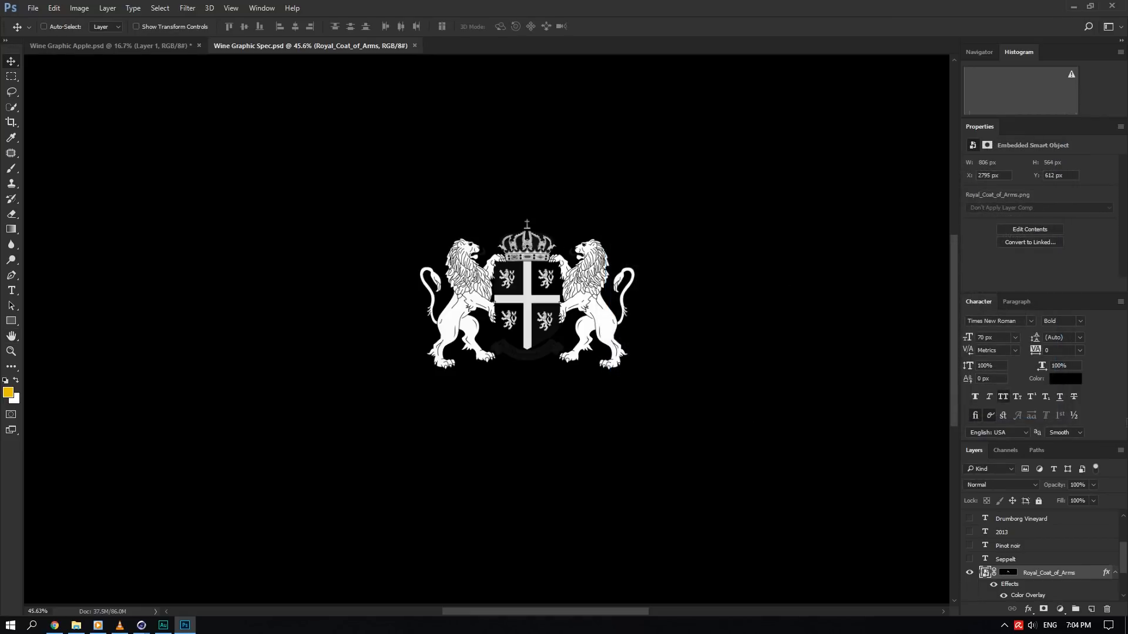
# - Open Wine Graphic Spec Bump.psd from the Assets folder, examine its coat of arms up close, and close the document
pyautogui.scroll(3, 1027, 558)
pyautogui.click(77, 625)
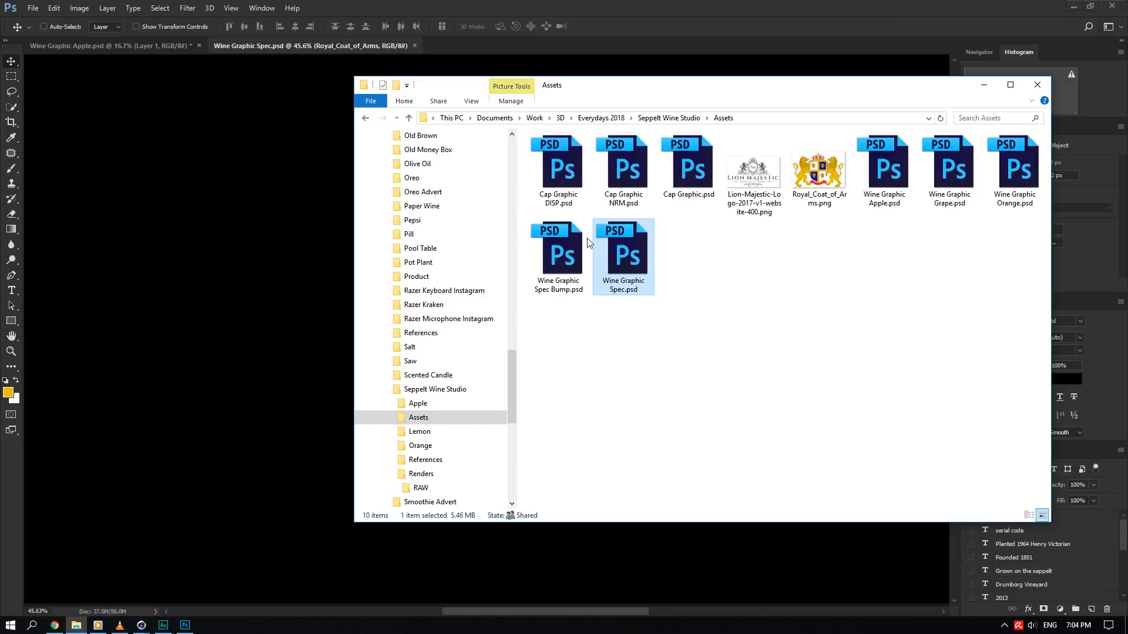
pyautogui.doubleClick(560, 250)
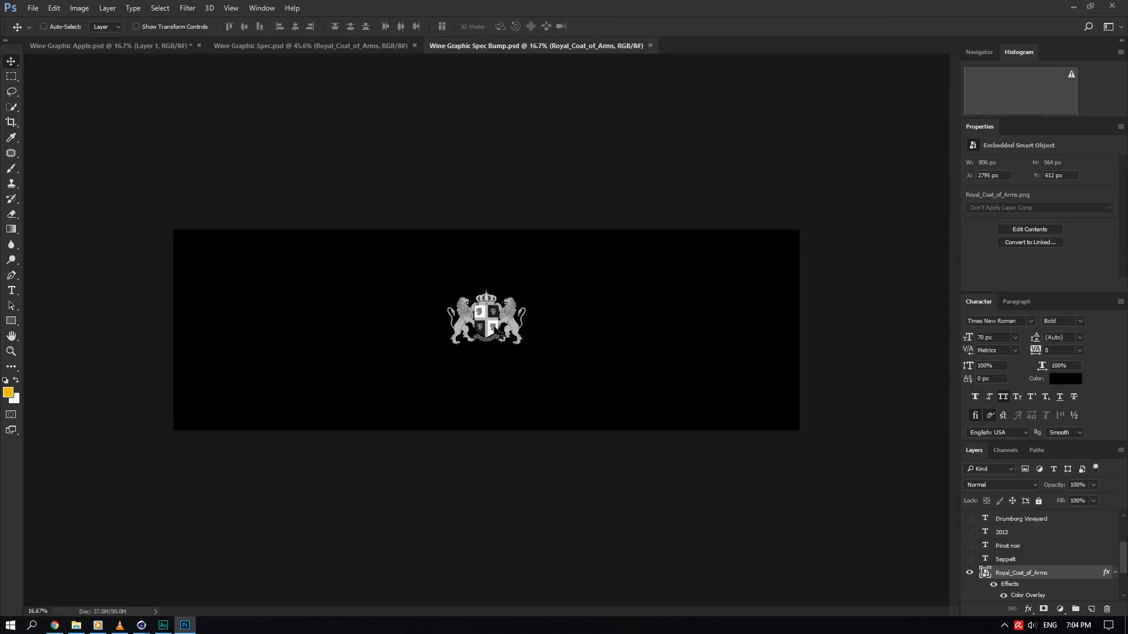
pyautogui.keyDown('alt'); pyautogui.scroll(10, 498, 321); pyautogui.keyUp('alt')
pyautogui.keyDown('alt'); pyautogui.scroll(-3, 495, 302); pyautogui.keyUp('alt')
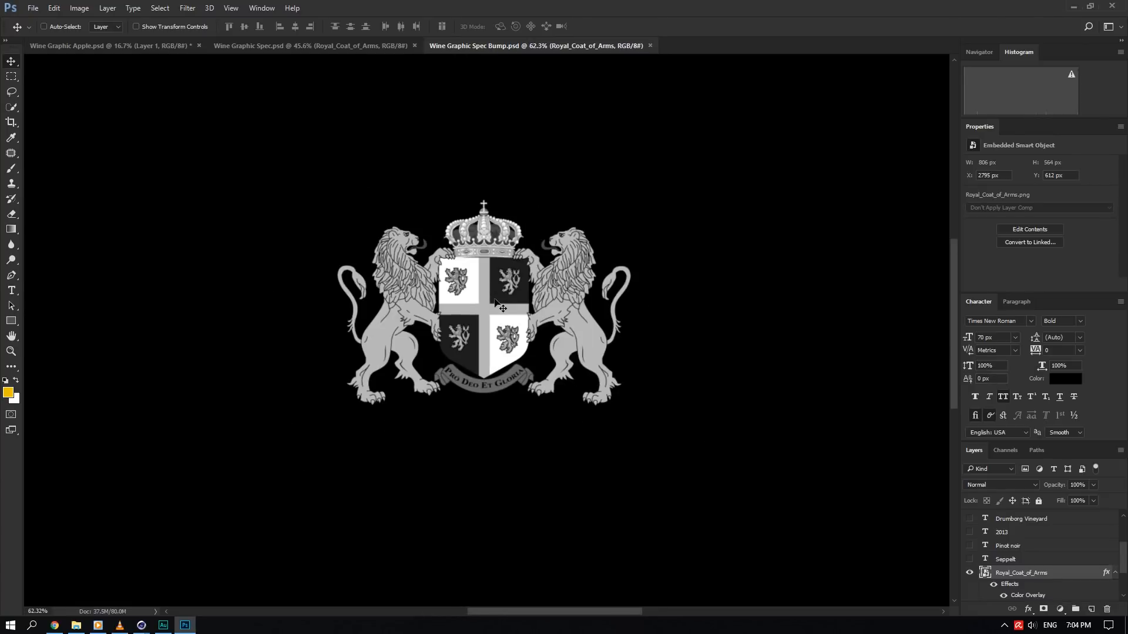
pyautogui.click(649, 46)
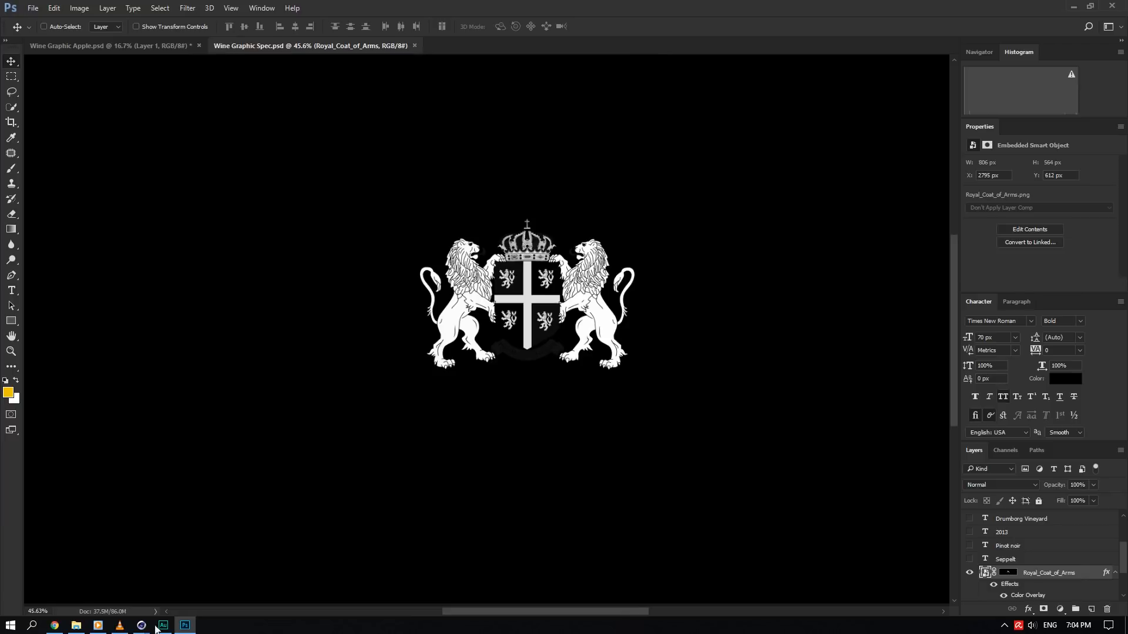
# - Return to Cinema 4D, close the node editor, restore the full scene in the Camera view, and save the project
pyautogui.moveTo(155, 627)
pyautogui.click(95, 564)
pyautogui.click(1029, 174)
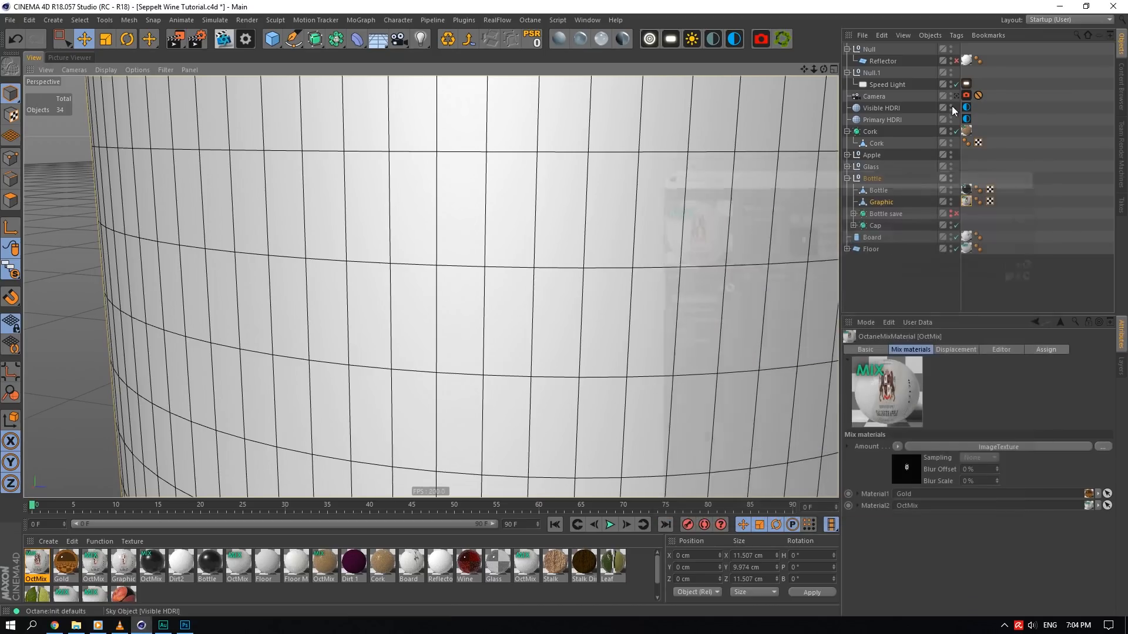
pyautogui.click(956, 96)
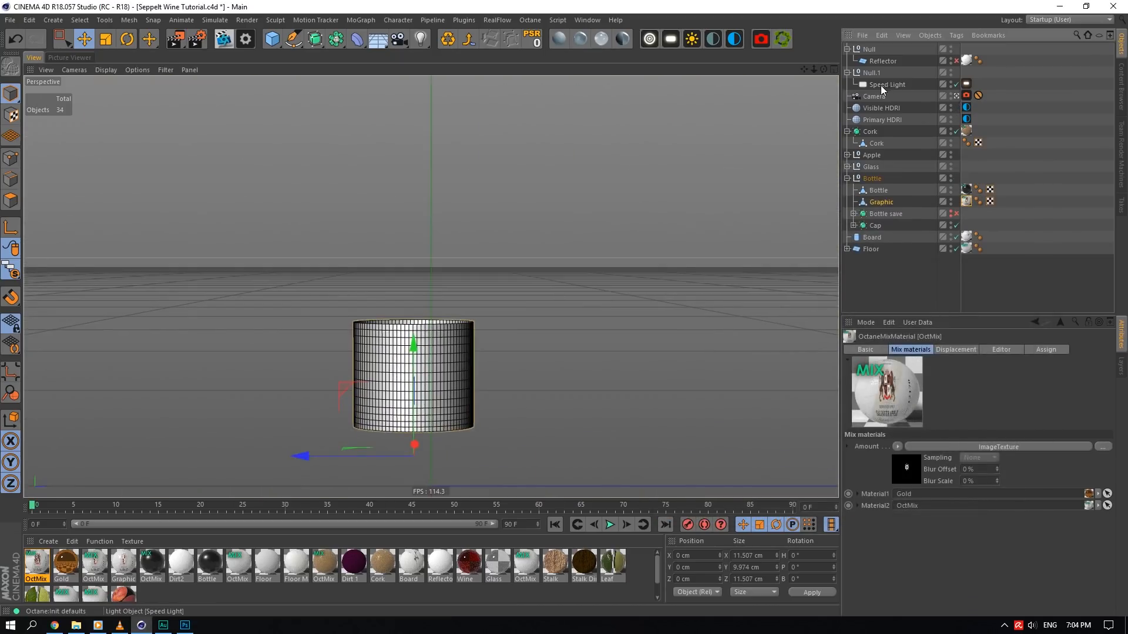
pyautogui.click(10, 270)
pyautogui.hotkey('ctrl', 's')
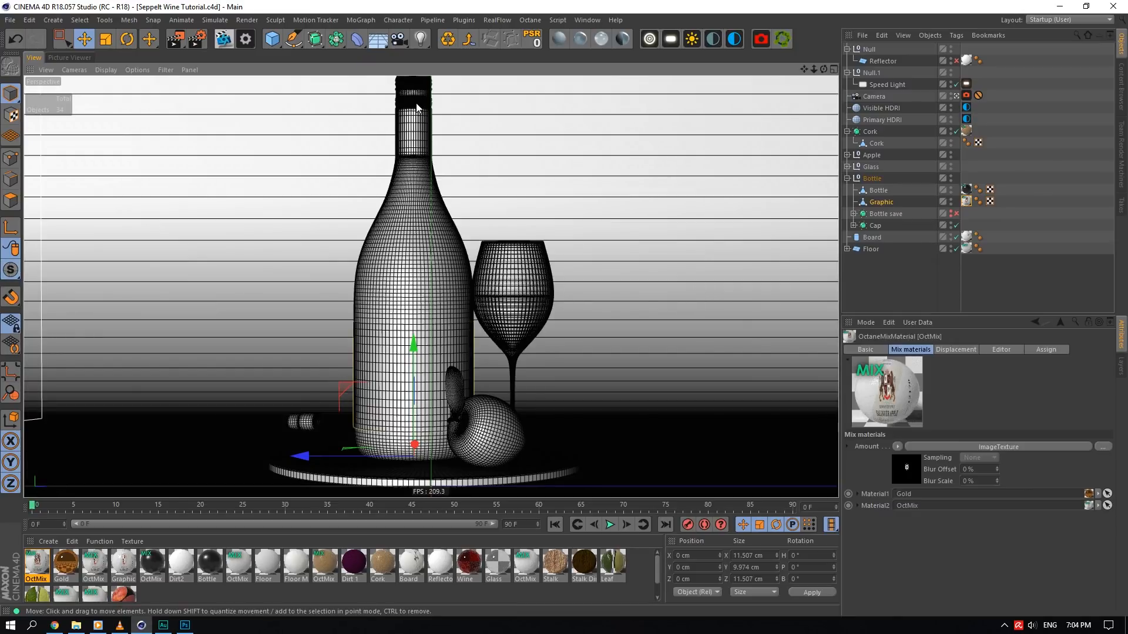
# - Select the bottle's Cap, frame it closely outside the Camera view, and start an Octane Live Viewer render
pyautogui.click(417, 108)
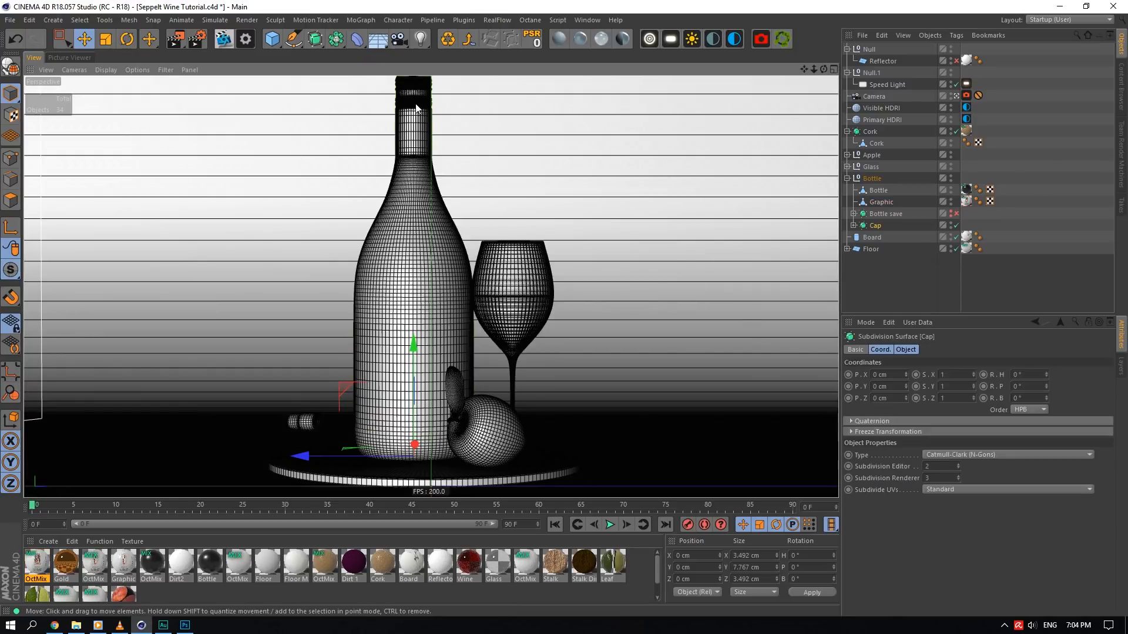
pyautogui.click(957, 96)
pyautogui.moveTo(813, 69)
pyautogui.mouseDown()
pyautogui.moveTo(791, 40)
pyautogui.moveTo(820, 86)
pyautogui.mouseUp()
pyautogui.scroll(4, 382, 266)
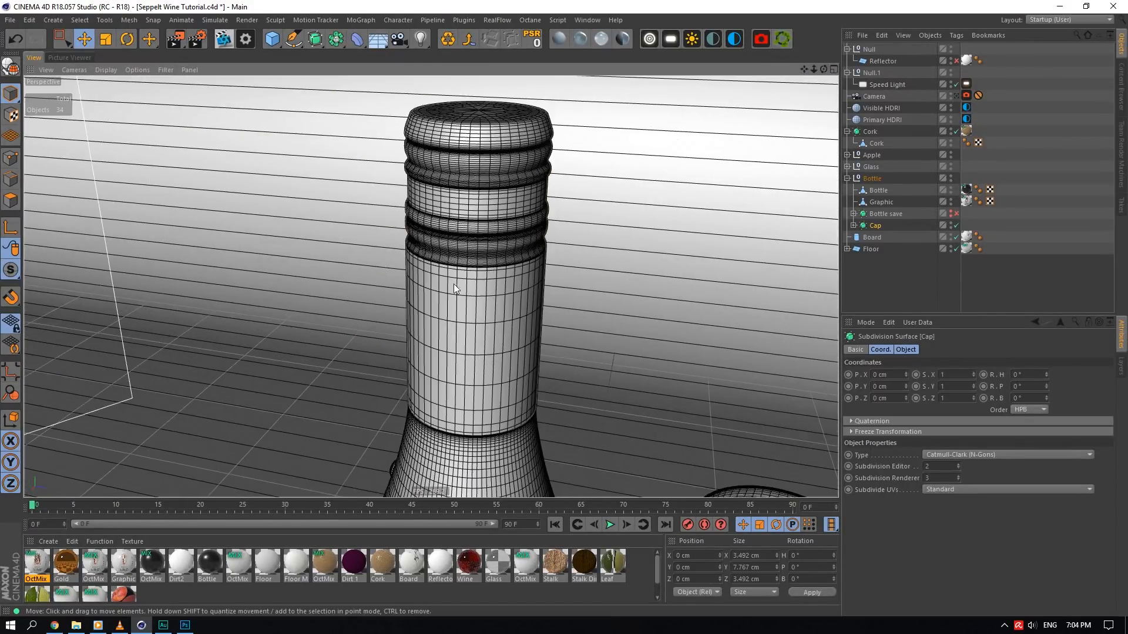
pyautogui.click(223, 40)
pyautogui.click(245, 213)
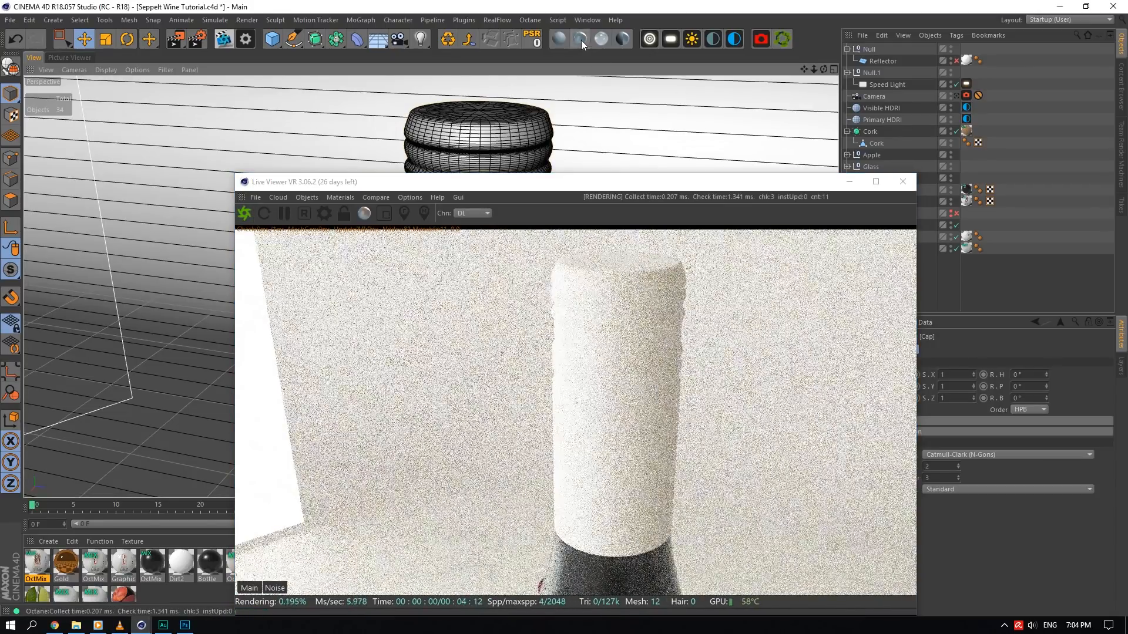
# - Create an Octane Glossy material, assign it to the Cap, and isolate the cap with its child objects
pyautogui.click(582, 41)
pyautogui.moveTo(48, 547); pyautogui.dragTo(592, 440)
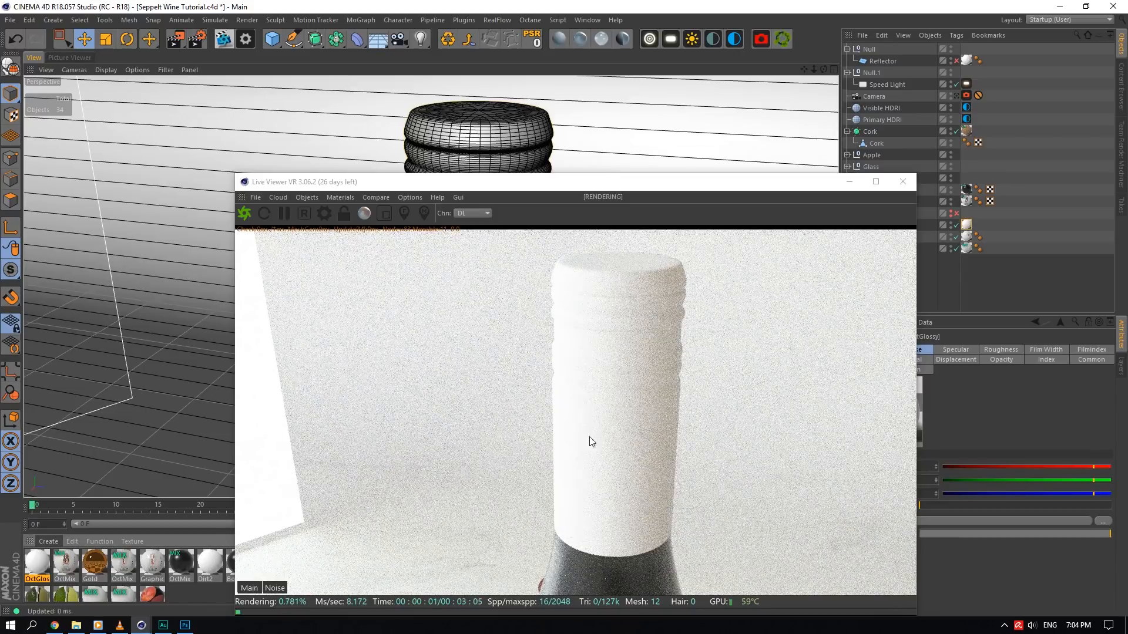
pyautogui.moveTo(11, 272); pyautogui.dragTo(69, 339)
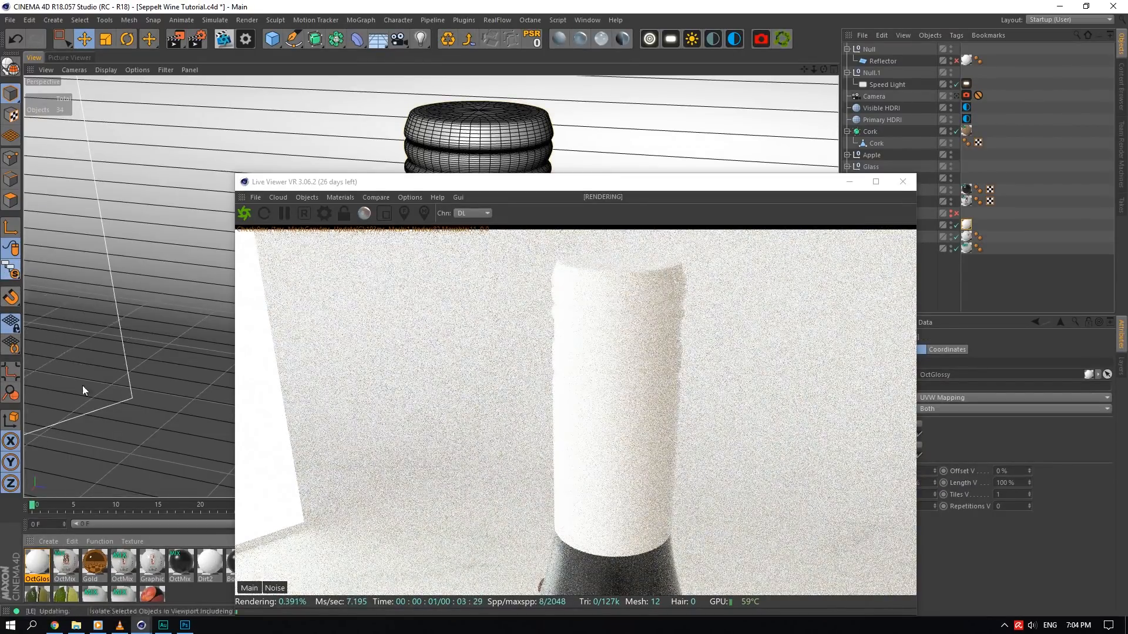
# - Rename the cap's glossy material Gold Ca and set its Index to 8
pyautogui.doubleClick(38, 563)
pyautogui.write('C')
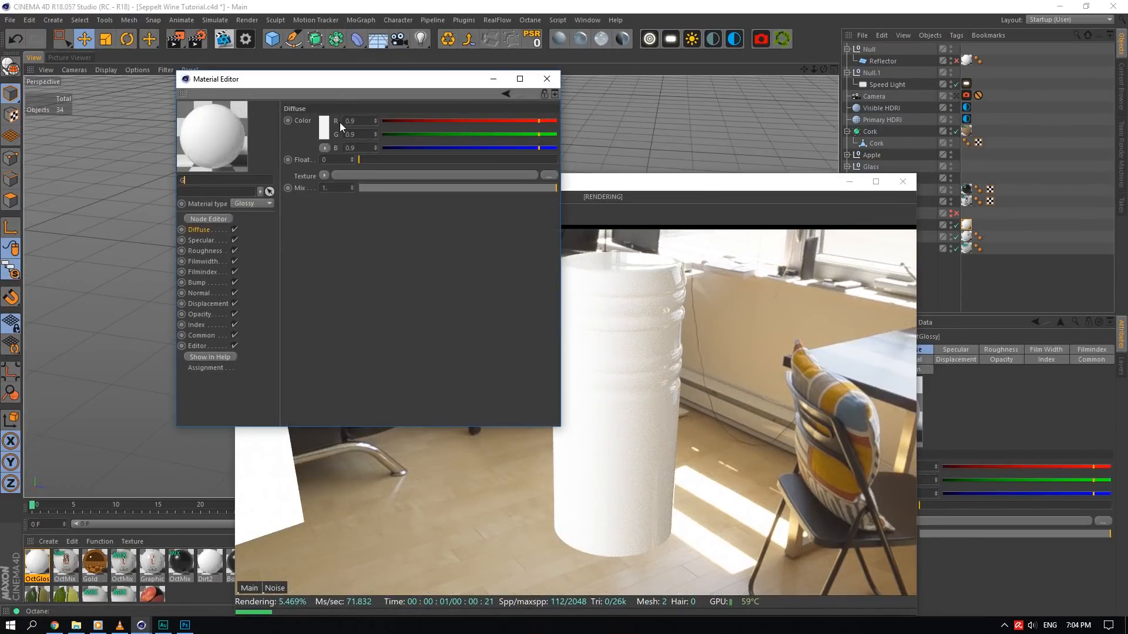
pyautogui.write('old')
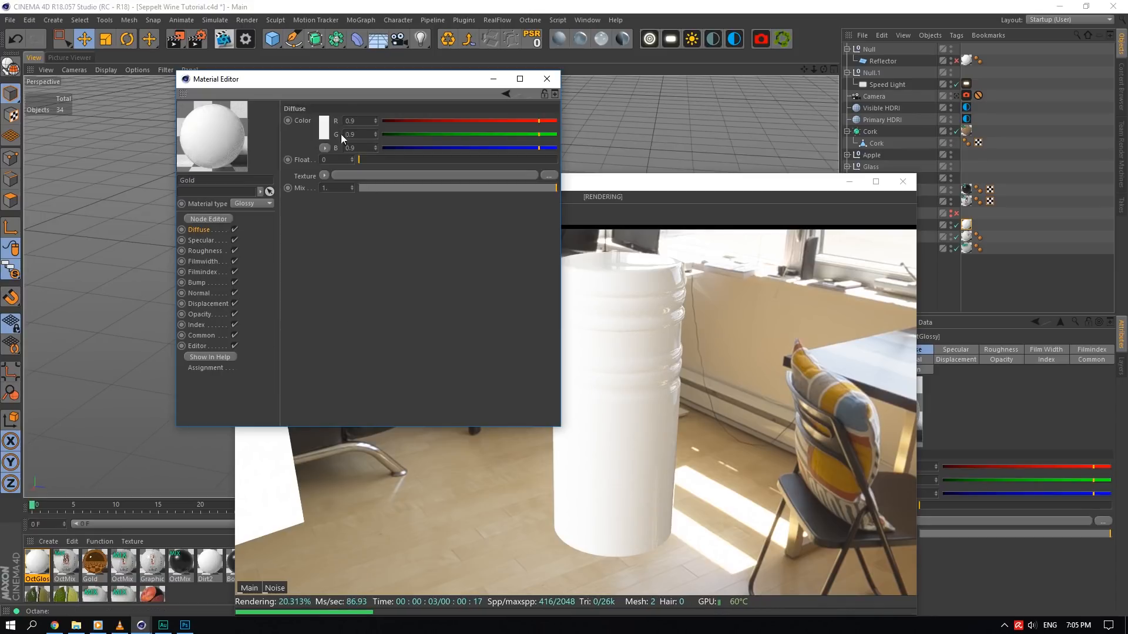
pyautogui.write(' Ca')
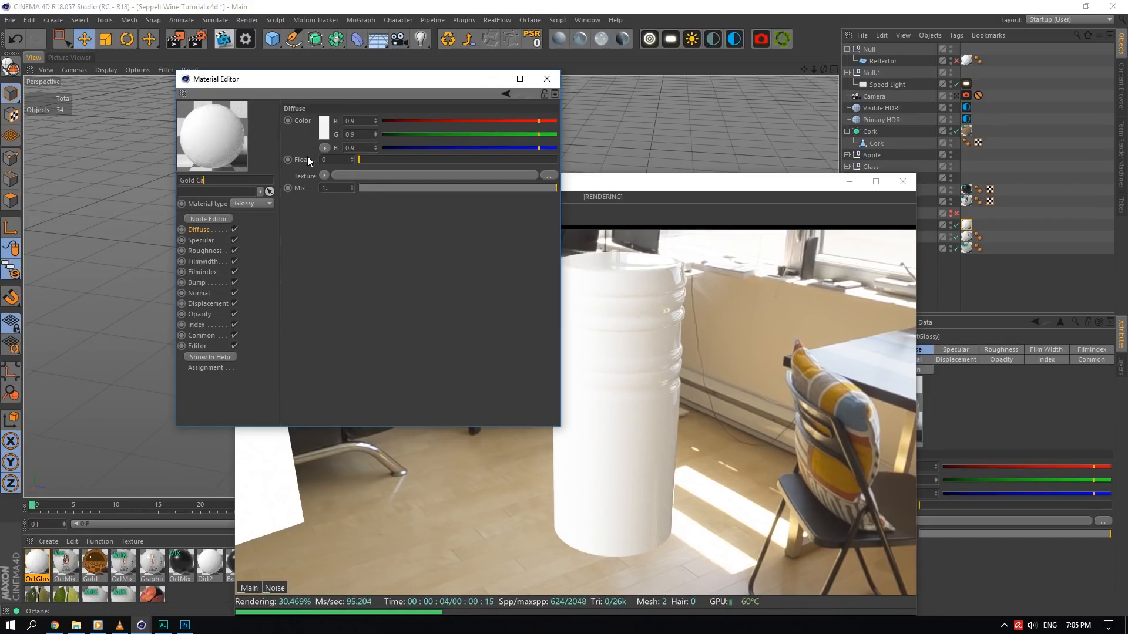
pyautogui.click(198, 326)
pyautogui.moveTo(362, 121); pyautogui.dragTo(578, 119)
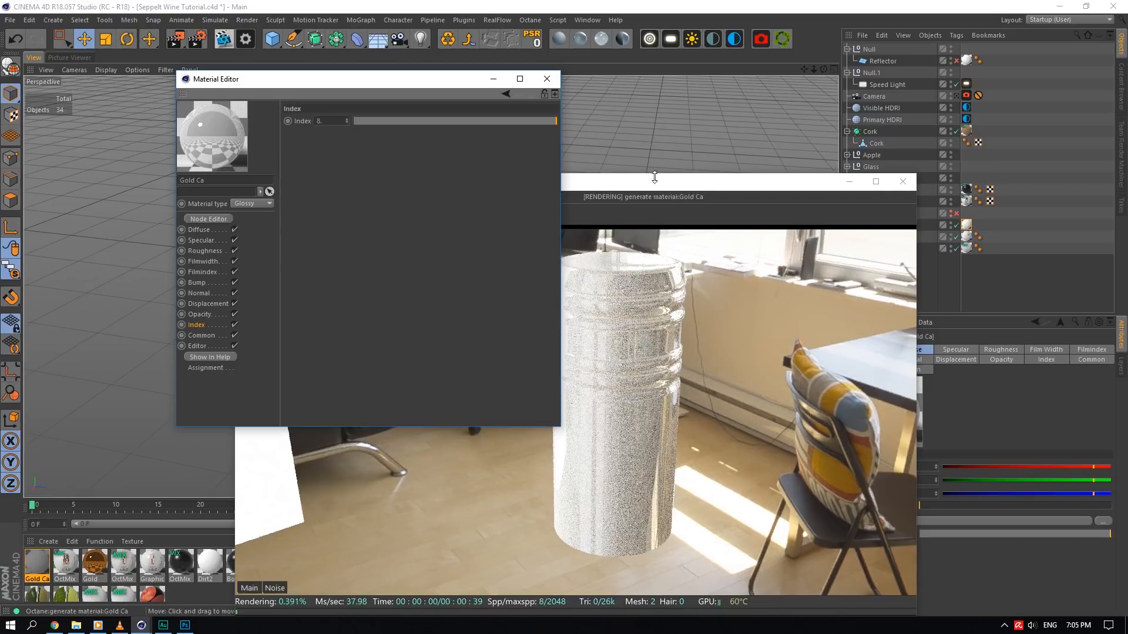
# - Arrange the Live Viewer and Material Editor side by side, and add an Octane ImageTexture to Gold Ca's Specular channel
pyautogui.moveTo(654, 179); pyautogui.dragTo(827, 134)
pyautogui.moveTo(398, 84); pyautogui.dragTo(241, 109)
pyautogui.click(47, 266)
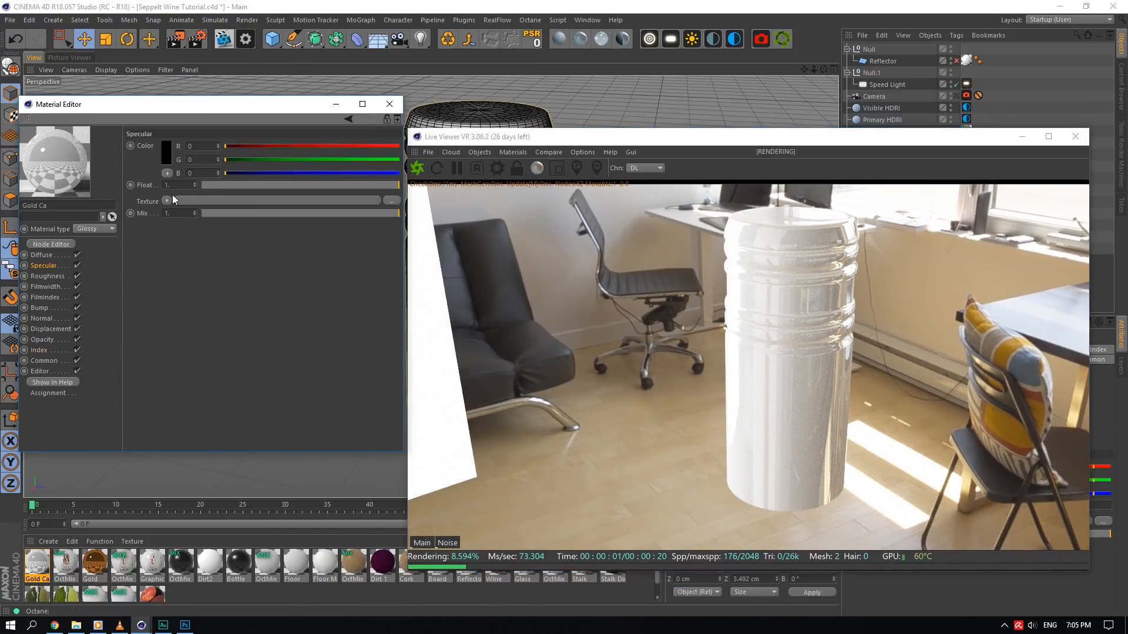
pyautogui.click(167, 201)
pyautogui.moveTo(209, 432)
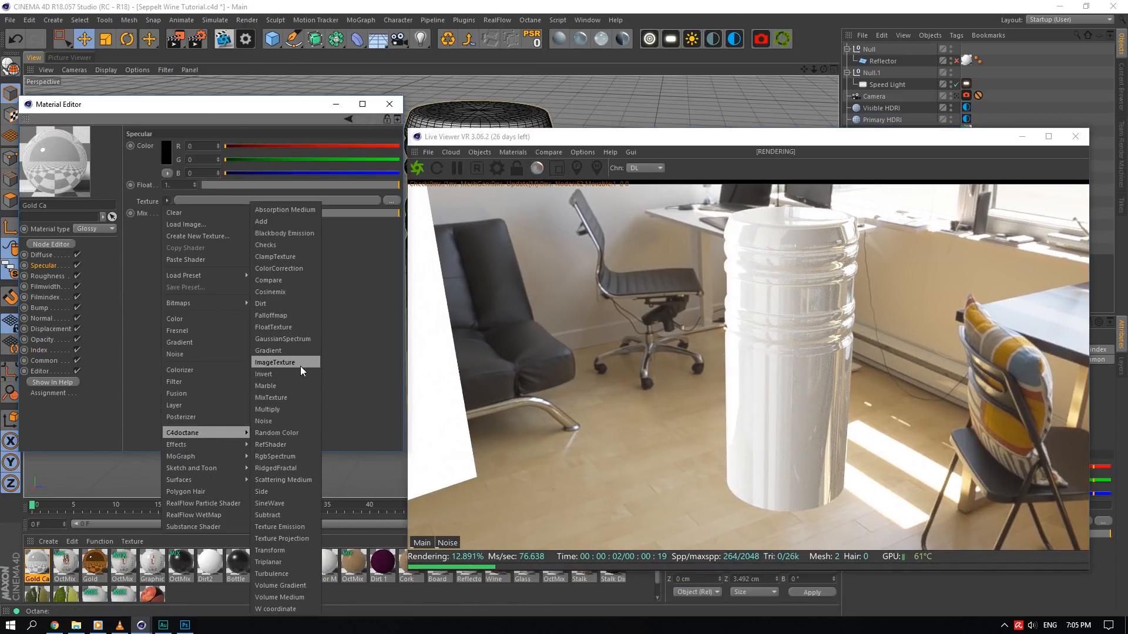
pyautogui.click(276, 359)
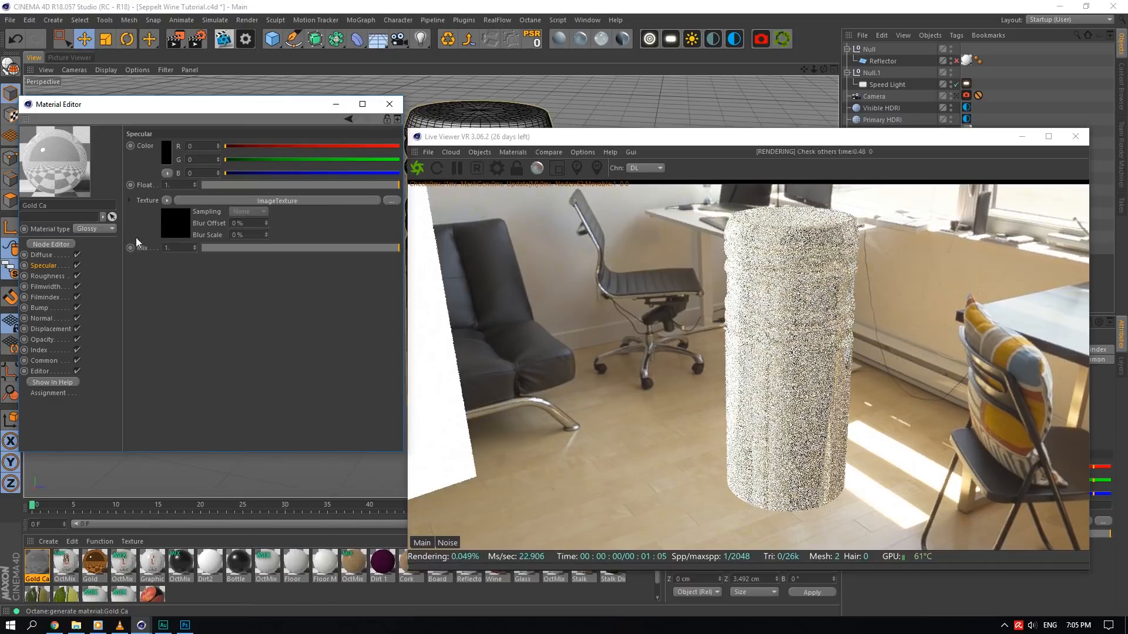
pyautogui.click(163, 221)
# - Load MetalFineGold001_REFL_4K_SPECULAR.jpg from Poliigon's Metal Fine Gold 001 folder into the specular ImageTexture, without copying it to the project
pyautogui.click(392, 155)
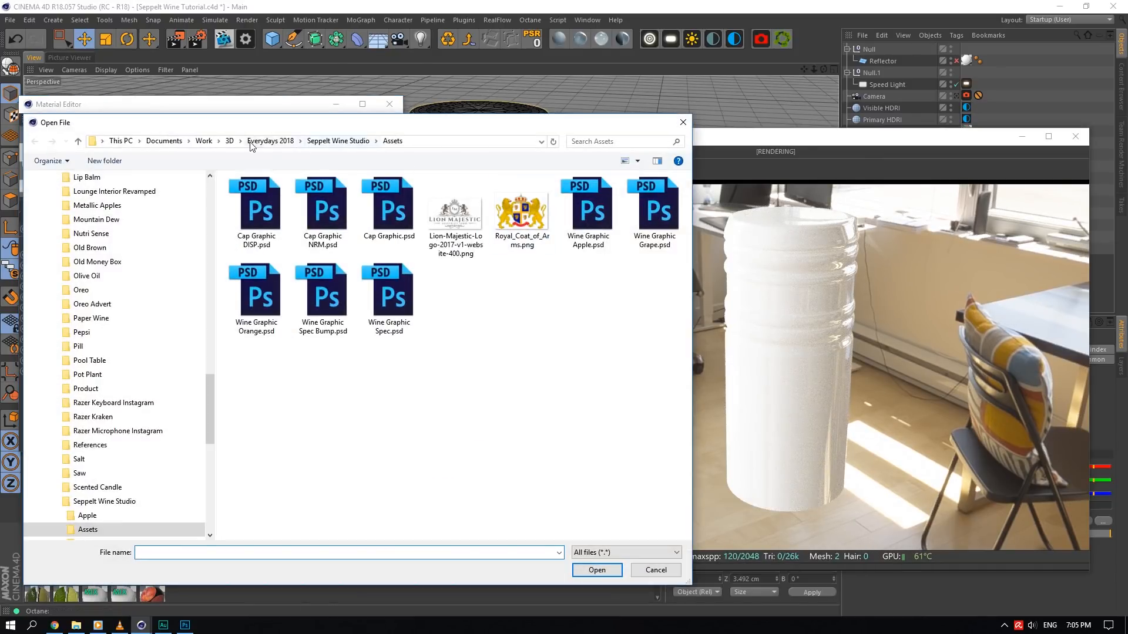
pyautogui.click(207, 142)
pyautogui.doubleClick(528, 233)
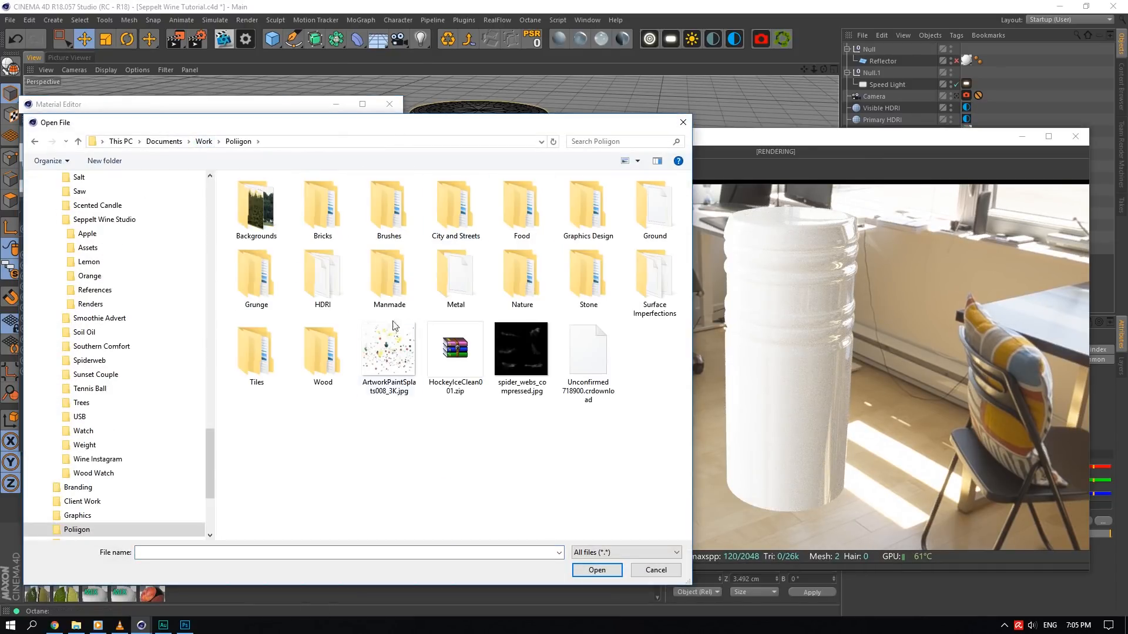
pyautogui.click(469, 279)
pyautogui.doubleClick(469, 279)
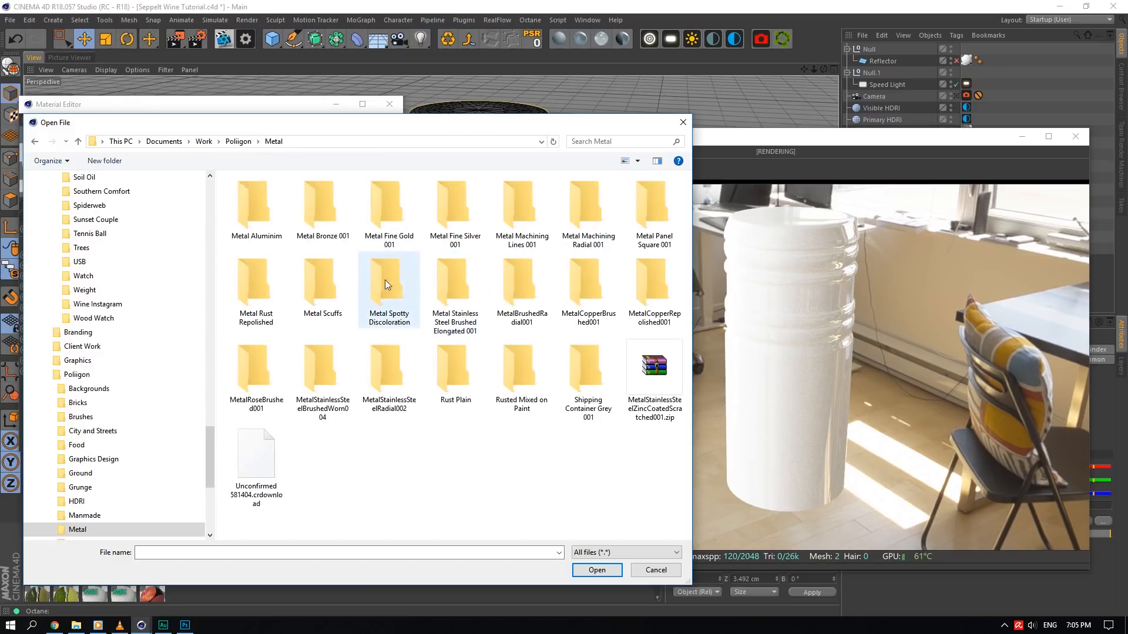
pyautogui.doubleClick(394, 235)
pyautogui.click(256, 291)
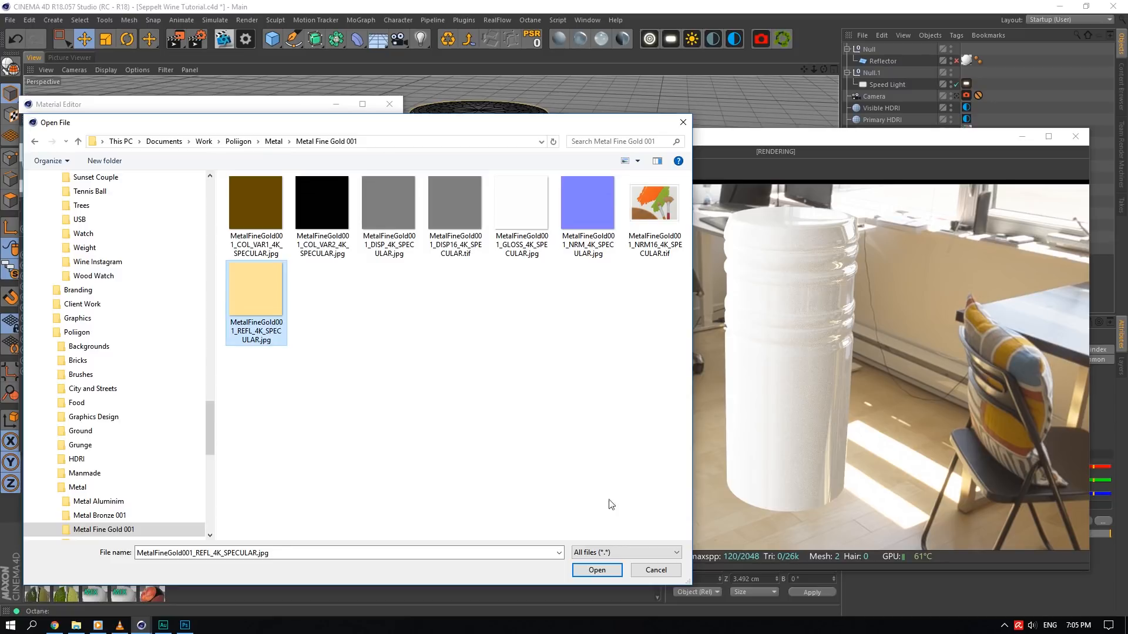
pyautogui.click(597, 570)
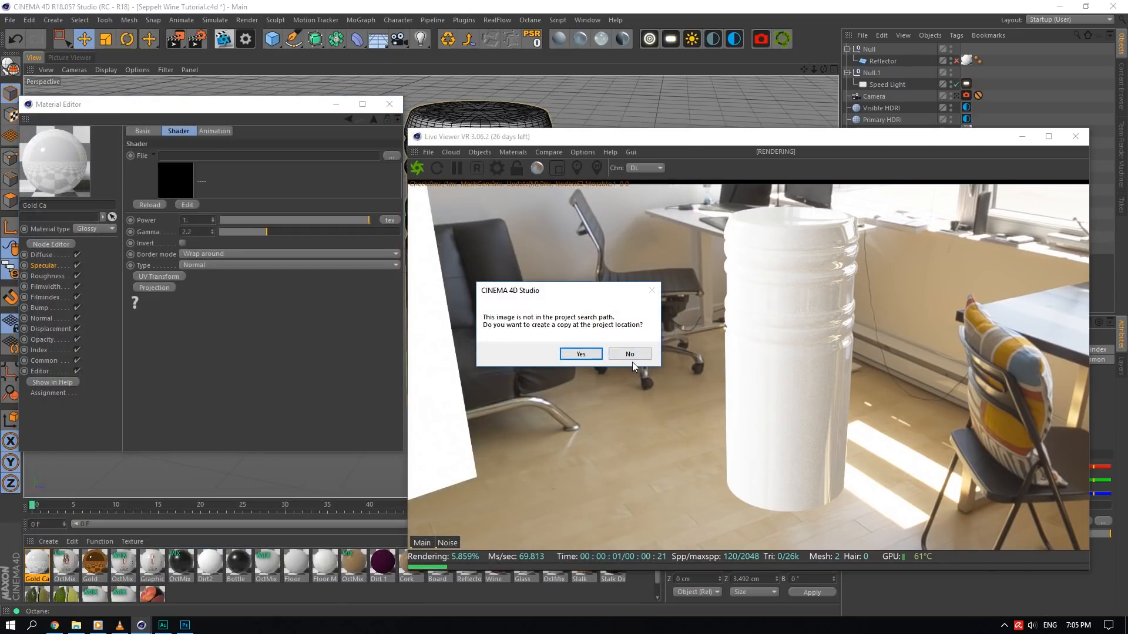
pyautogui.click(630, 354)
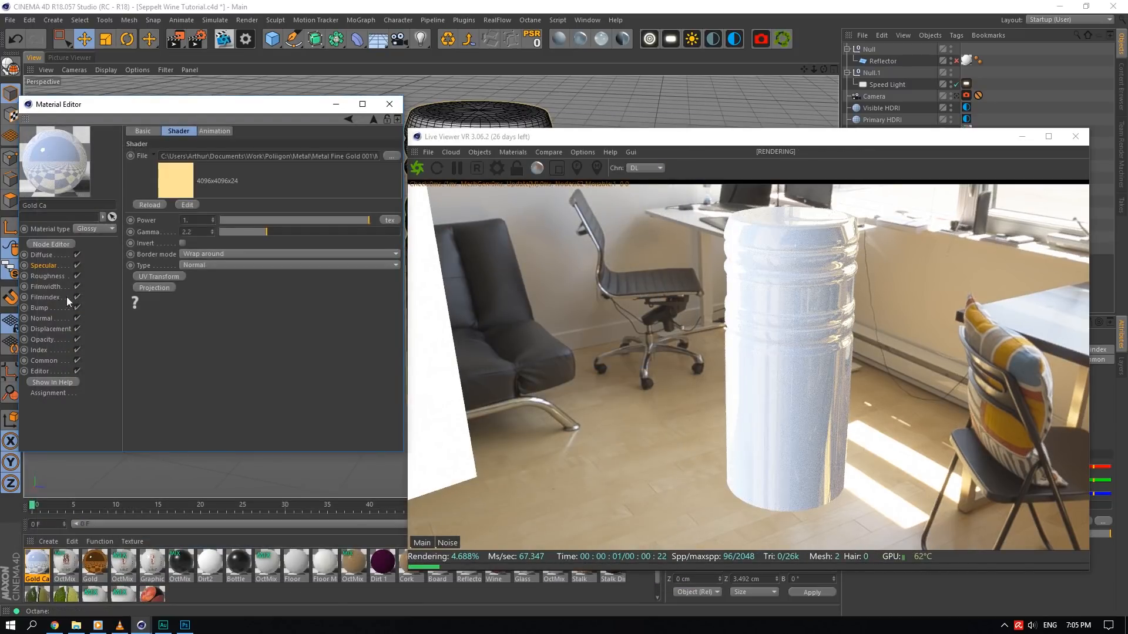
# - Set the Gold Ca material's Diffuse color to black with a V value of 0%
pyautogui.click(48, 255)
pyautogui.click(167, 155)
pyautogui.moveTo(170, 179); pyautogui.dragTo(107, 188)
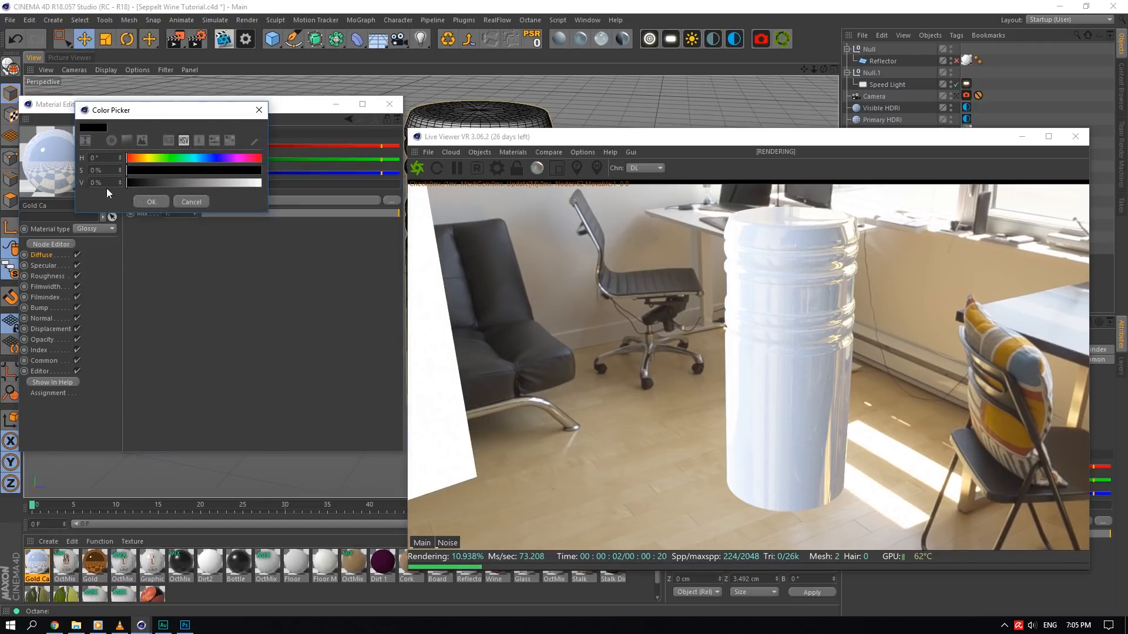
pyautogui.click(148, 201)
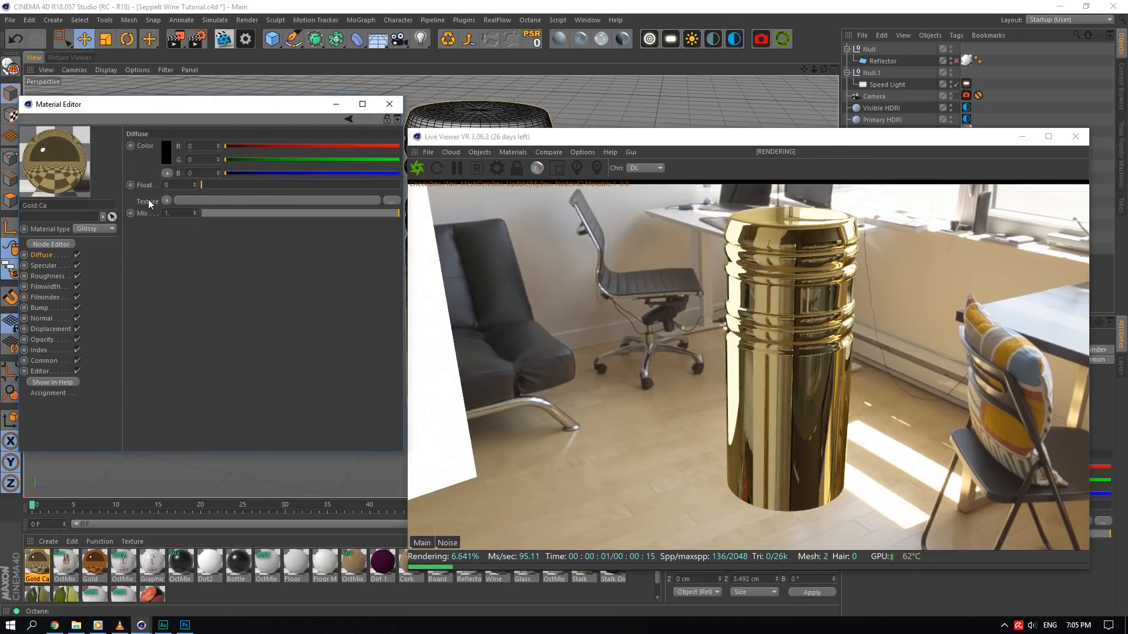
# - Add an Octane Noise texture to the Gold Ca material's Roughness channel
pyautogui.click(48, 276)
pyautogui.click(167, 201)
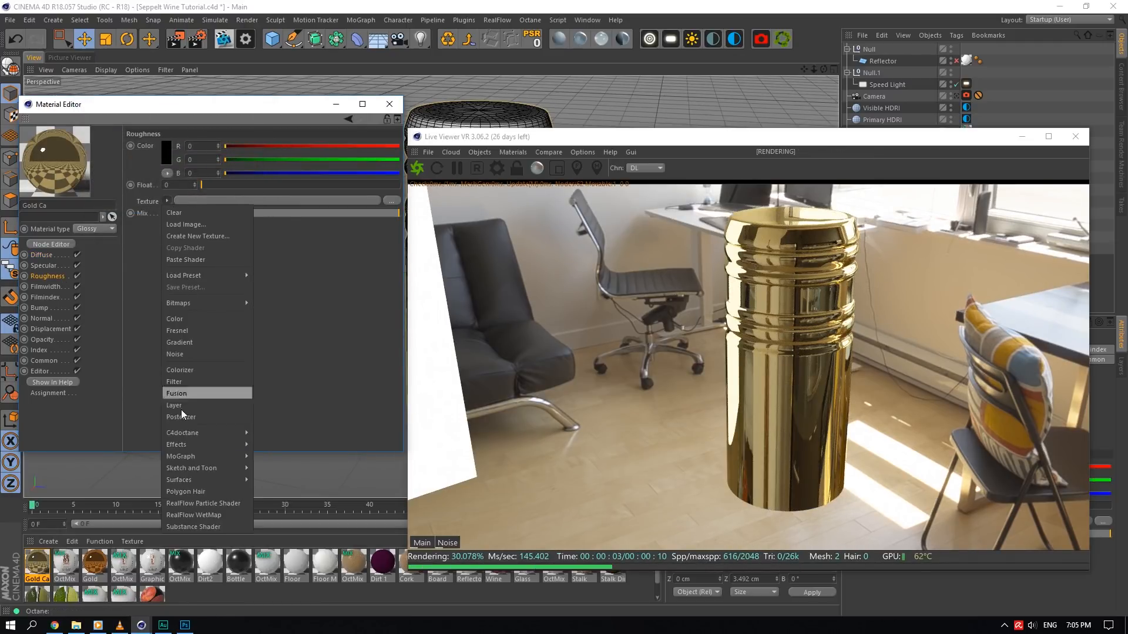
pyautogui.moveTo(190, 430)
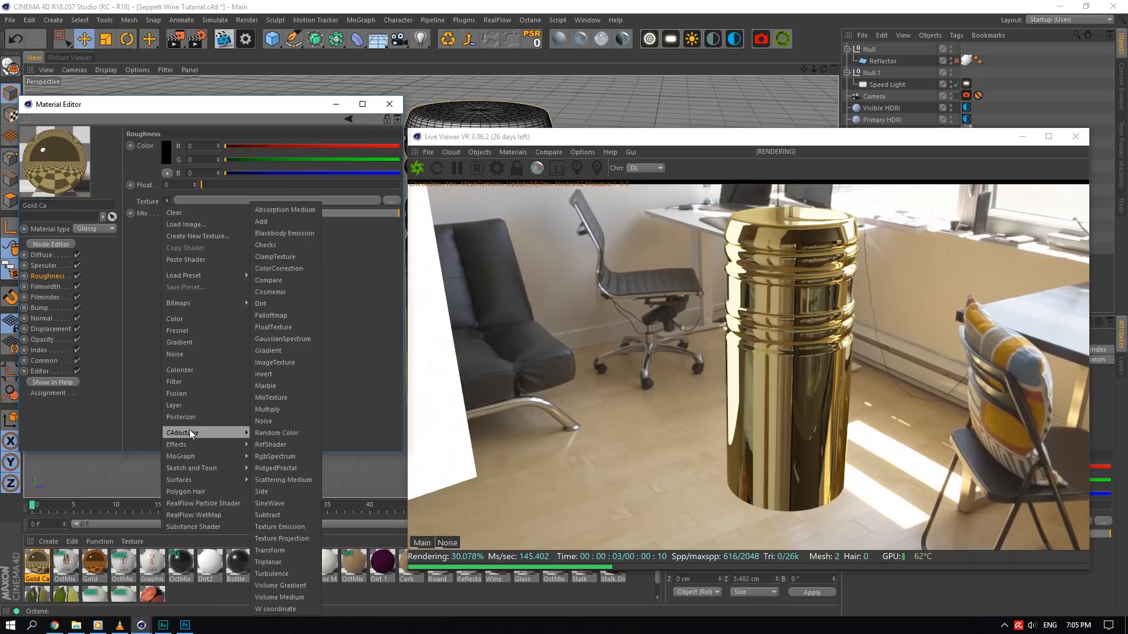
pyautogui.click(284, 421)
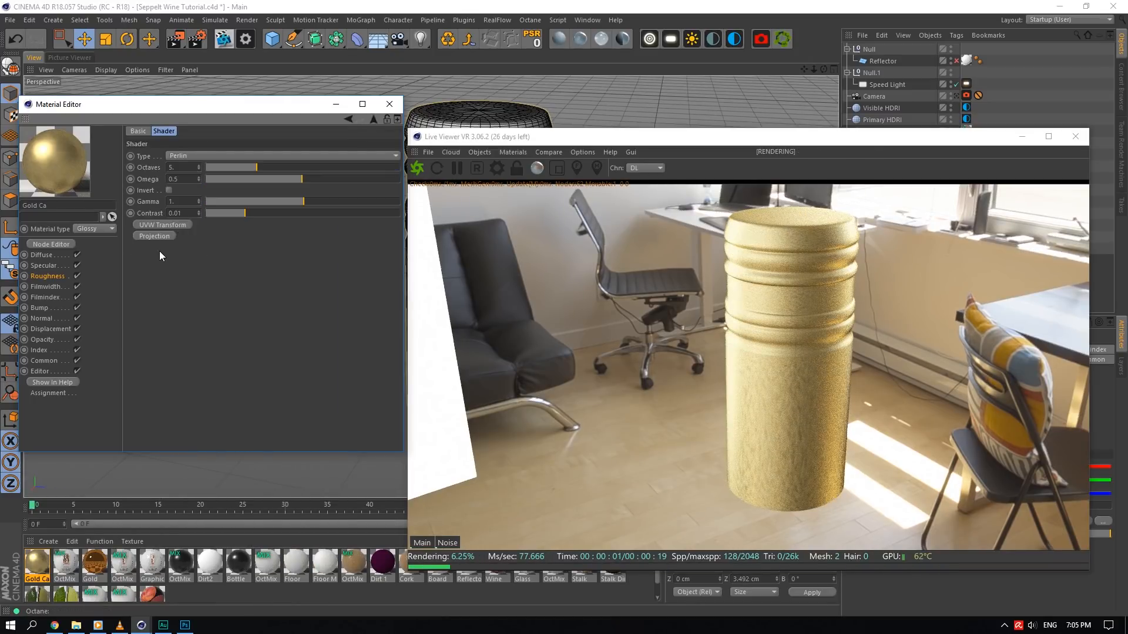
# - Add a texture projection set to Box and a UVW transform to the roughness Noise texture
pyautogui.click(148, 236)
pyautogui.click(227, 274)
pyautogui.click(225, 296)
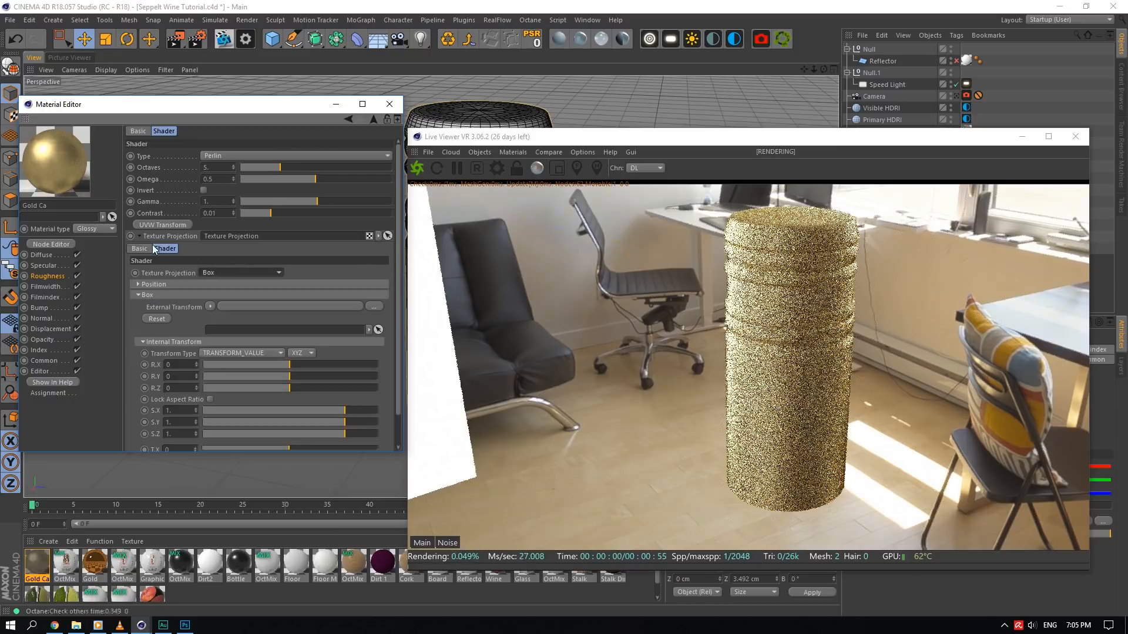
pyautogui.click(140, 236)
pyautogui.click(139, 227)
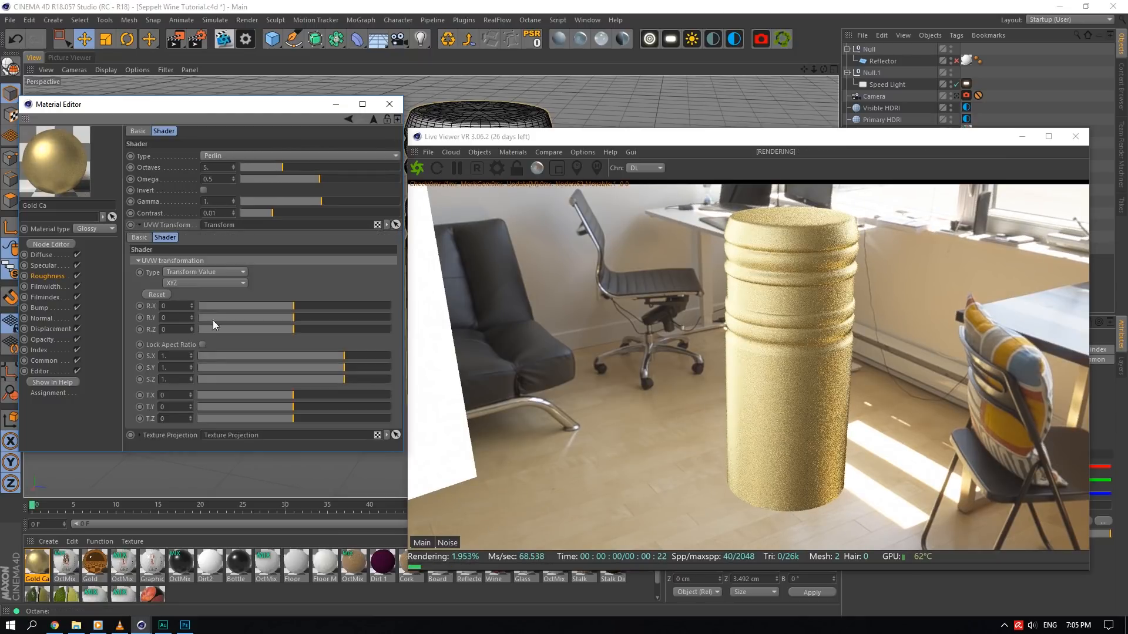
# - Raise the roughness Noise contrast to 1000 and set its transform scale to about 0.06 with the aspect ratio locked
pyautogui.moveTo(279, 213); pyautogui.dragTo(438, 214)
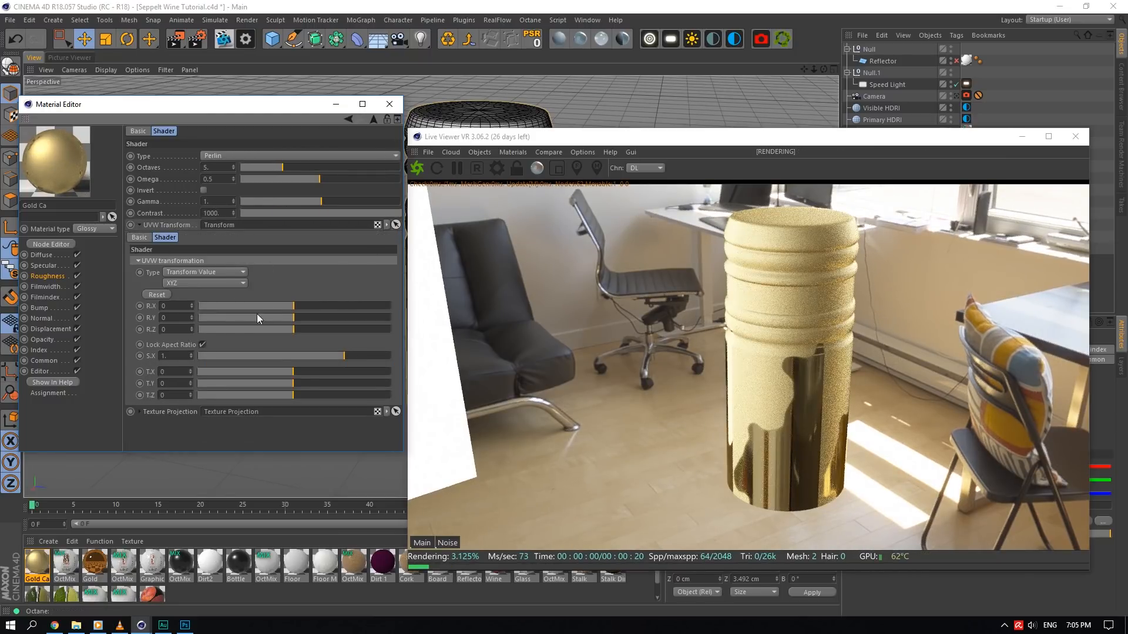
pyautogui.moveTo(353, 356); pyautogui.dragTo(285, 355)
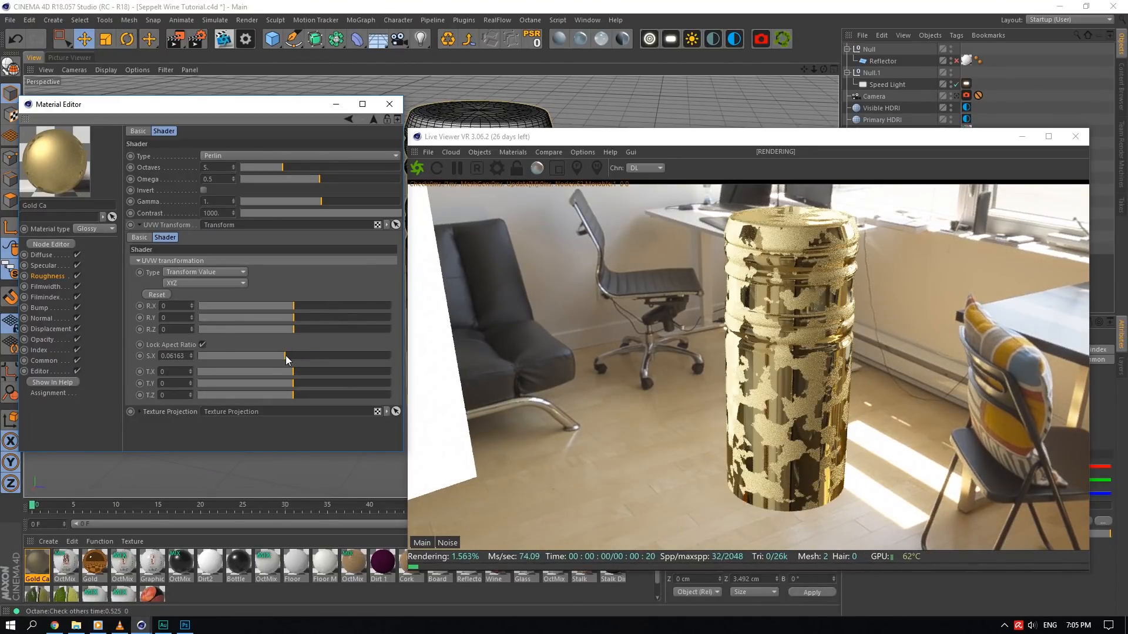
# - Change the roughness Noise type to Turbulence with Omega 1, Gamma about 0.44 and Contrast about 0.34
pyautogui.click(259, 155)
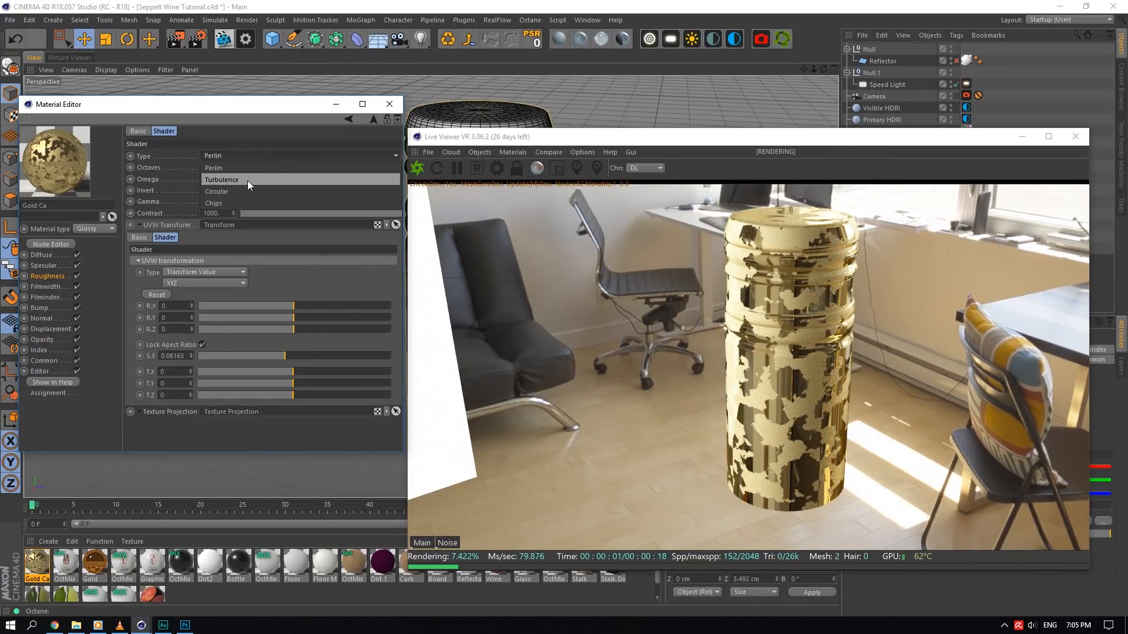
pyautogui.click(248, 181)
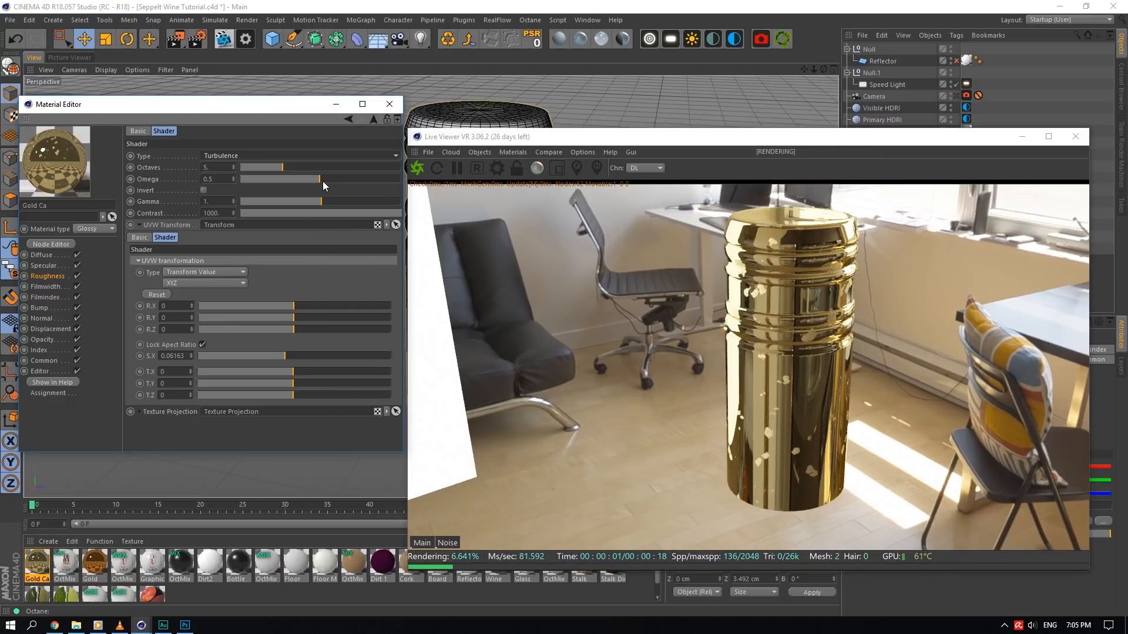
pyautogui.moveTo(323, 182); pyautogui.dragTo(299, 203)
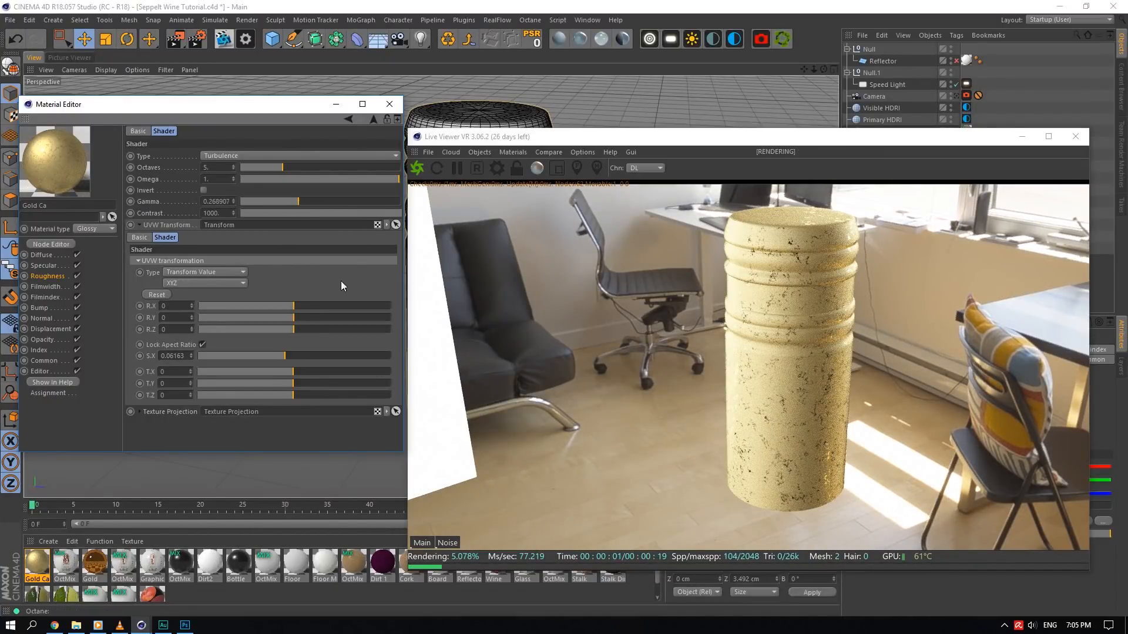
pyautogui.moveTo(382, 214); pyautogui.dragTo(308, 202)
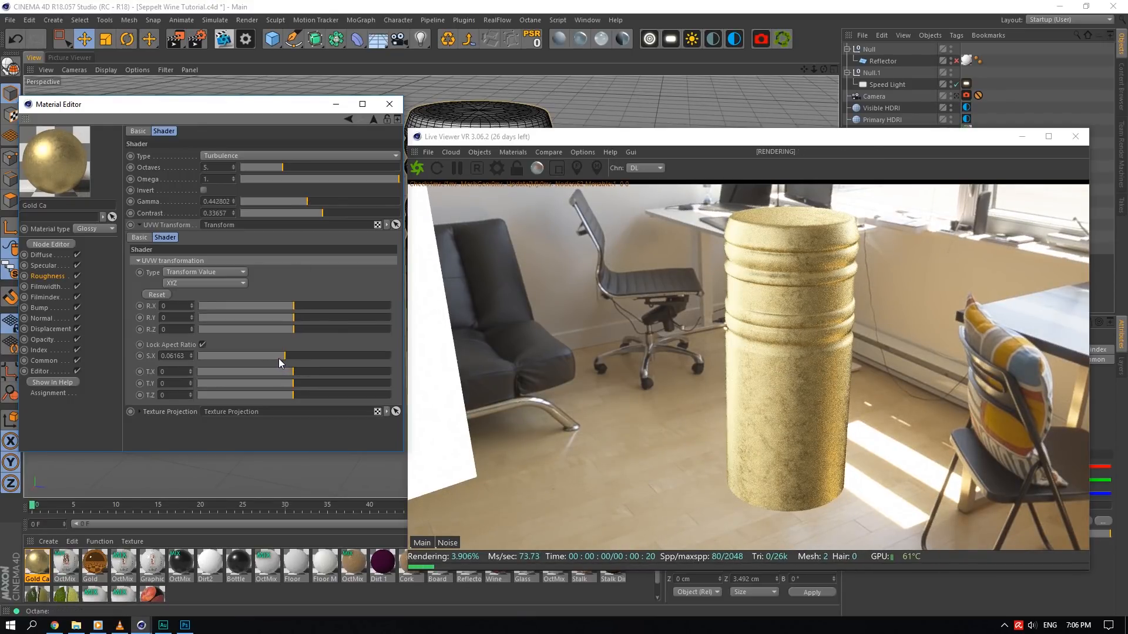
# - Refine the roughness Noise with 16 octaves and Gamma about 1.05, setting its transform scale to about 0.063
pyautogui.moveTo(278, 358); pyautogui.dragTo(298, 358)
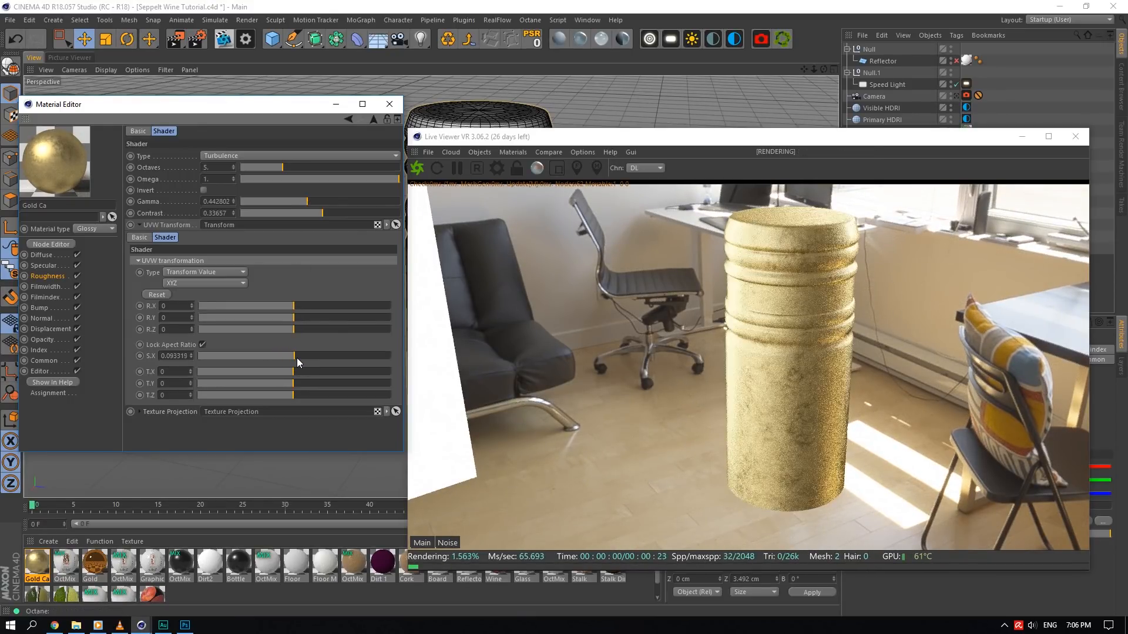
pyautogui.moveTo(272, 168); pyautogui.dragTo(508, 176)
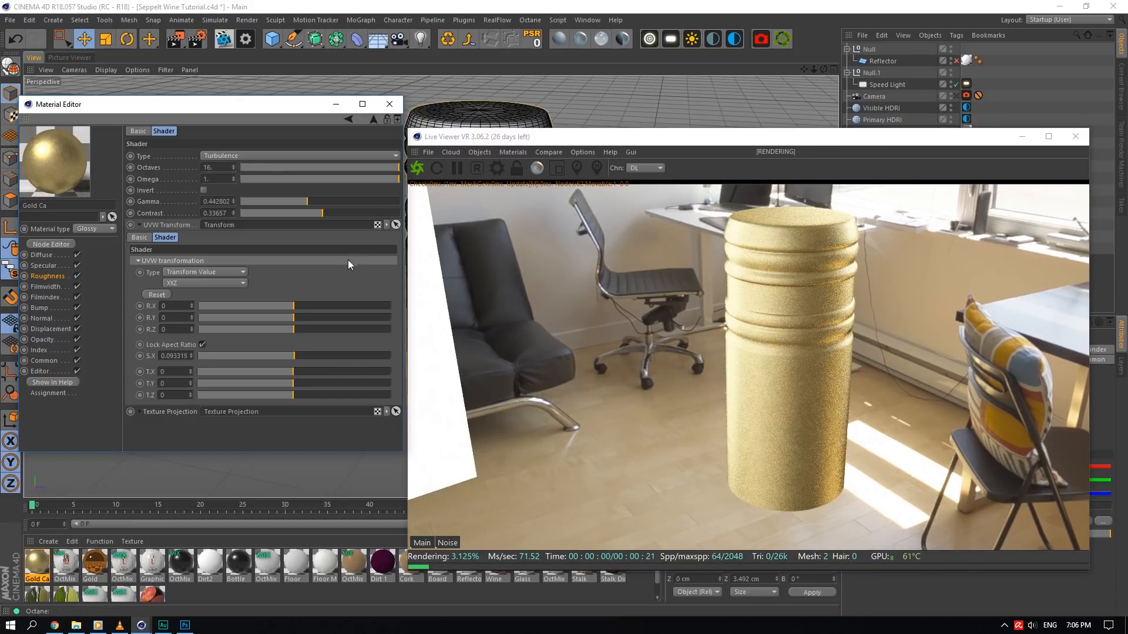
pyautogui.moveTo(293, 357); pyautogui.dragTo(286, 356)
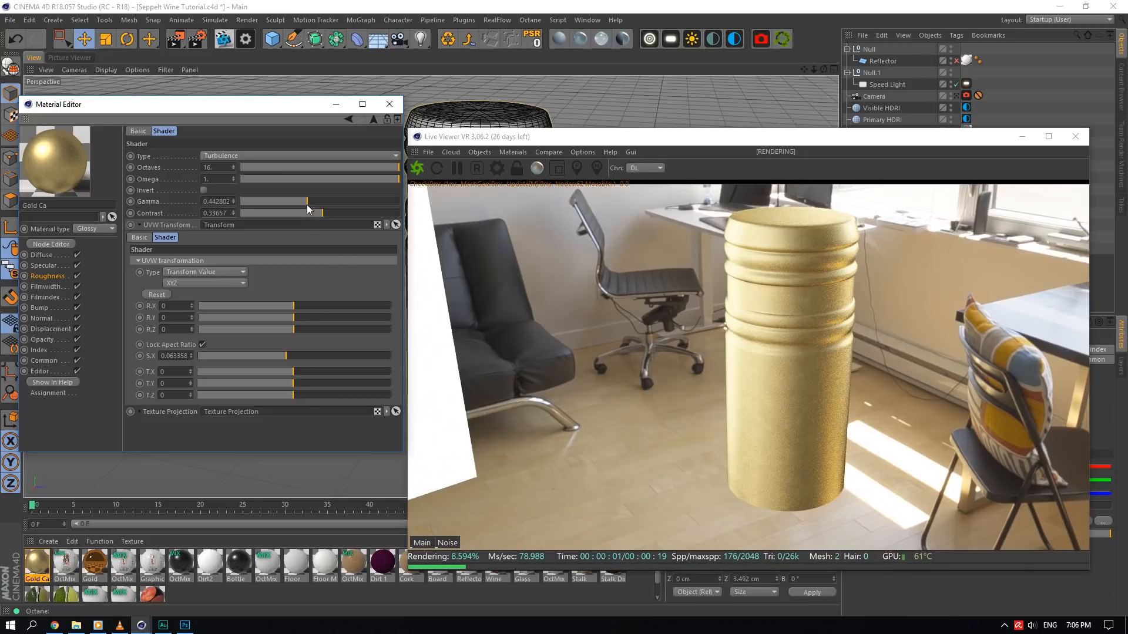
pyautogui.moveTo(307, 202); pyautogui.dragTo(323, 206)
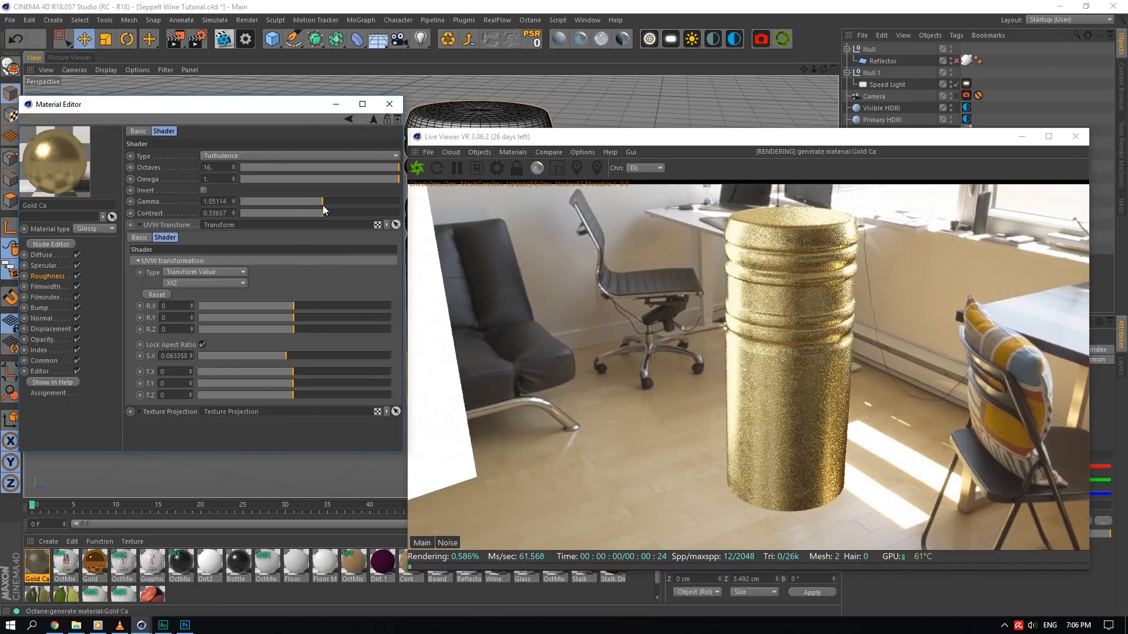
# - Enlarge the roughness Noise transform scale to about 2.44 and set its Contrast to about 1.93
pyautogui.moveTo(815, 68); pyautogui.dragTo(816, 73)
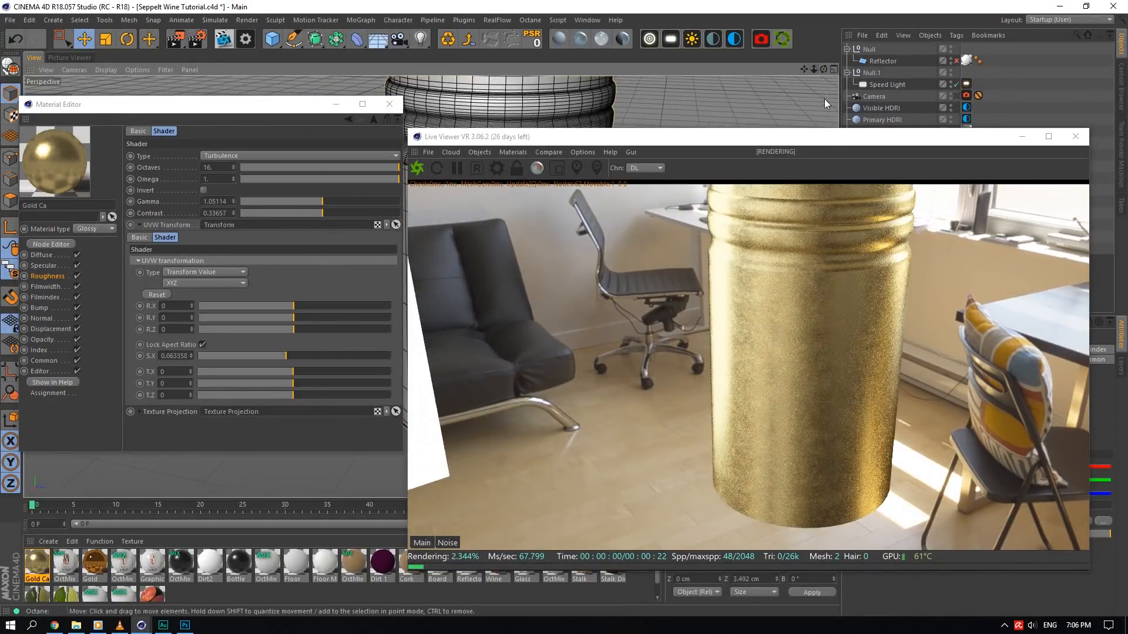
pyautogui.click(288, 356)
pyautogui.moveTo(288, 356); pyautogui.dragTo(378, 359)
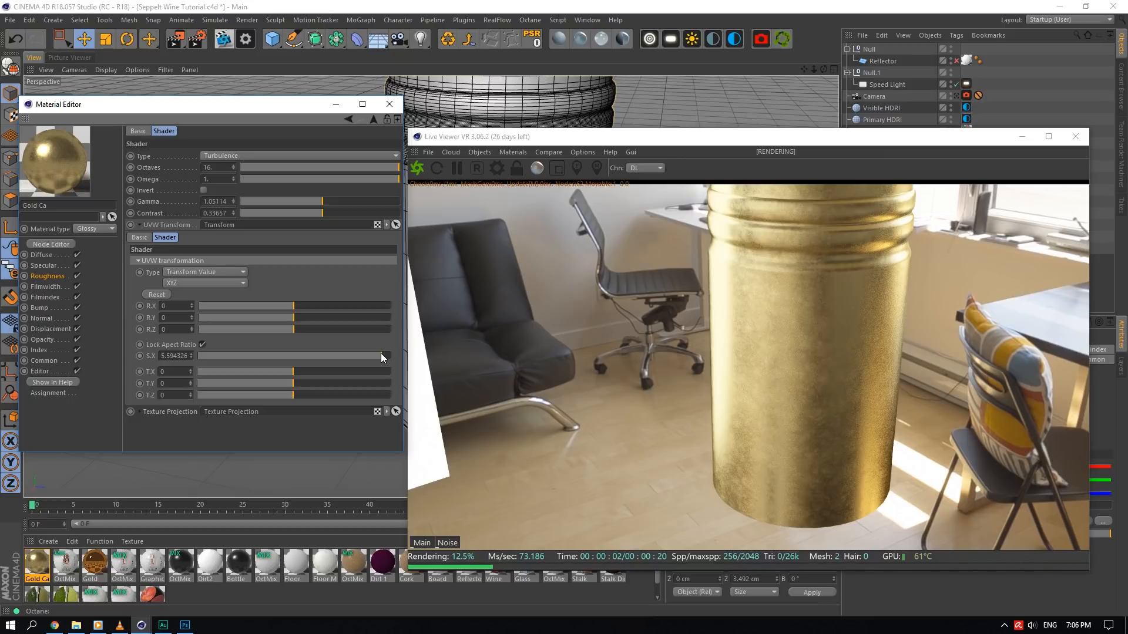
pyautogui.moveTo(381, 356); pyautogui.dragTo(379, 351)
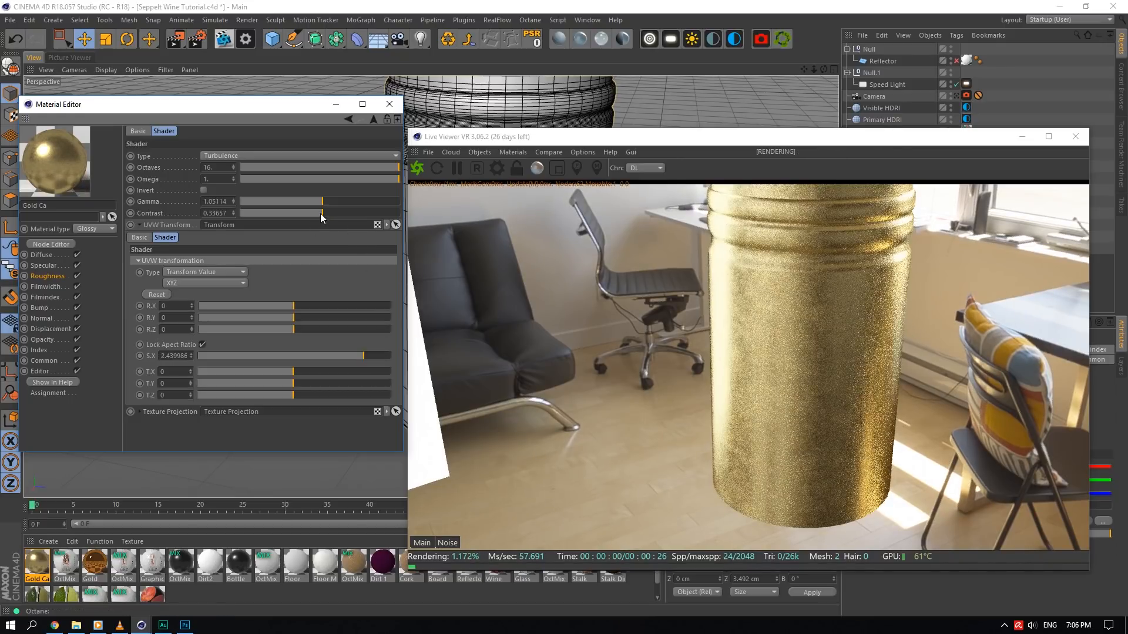
pyautogui.moveTo(321, 214); pyautogui.dragTo(347, 214)
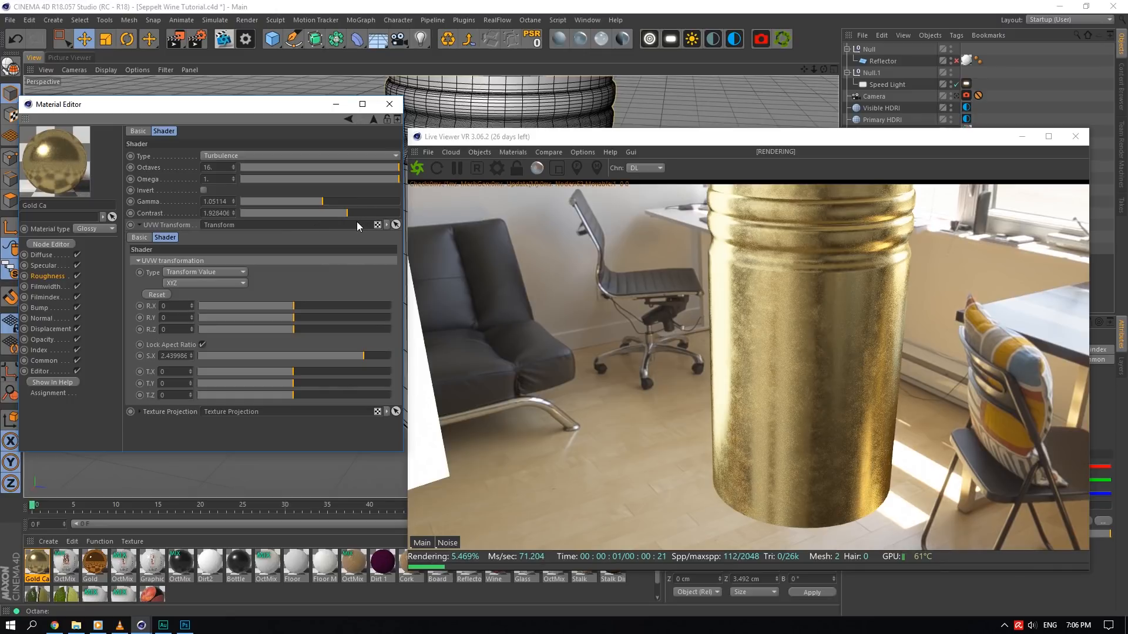
pyautogui.click(43, 308)
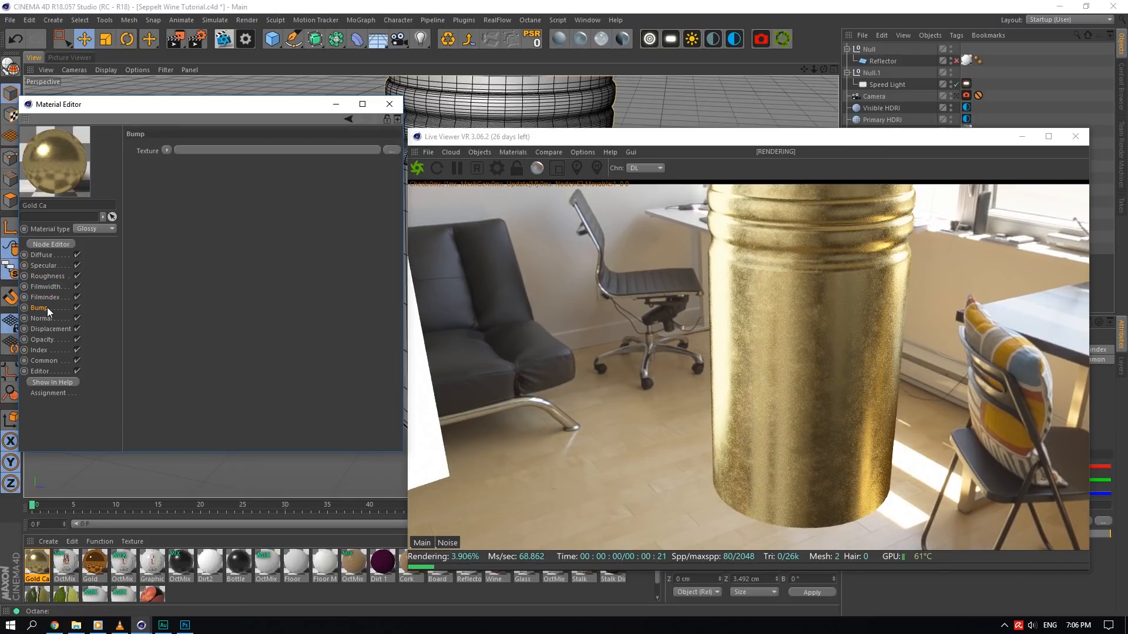
pyautogui.click(169, 150)
pyautogui.moveTo(225, 381)
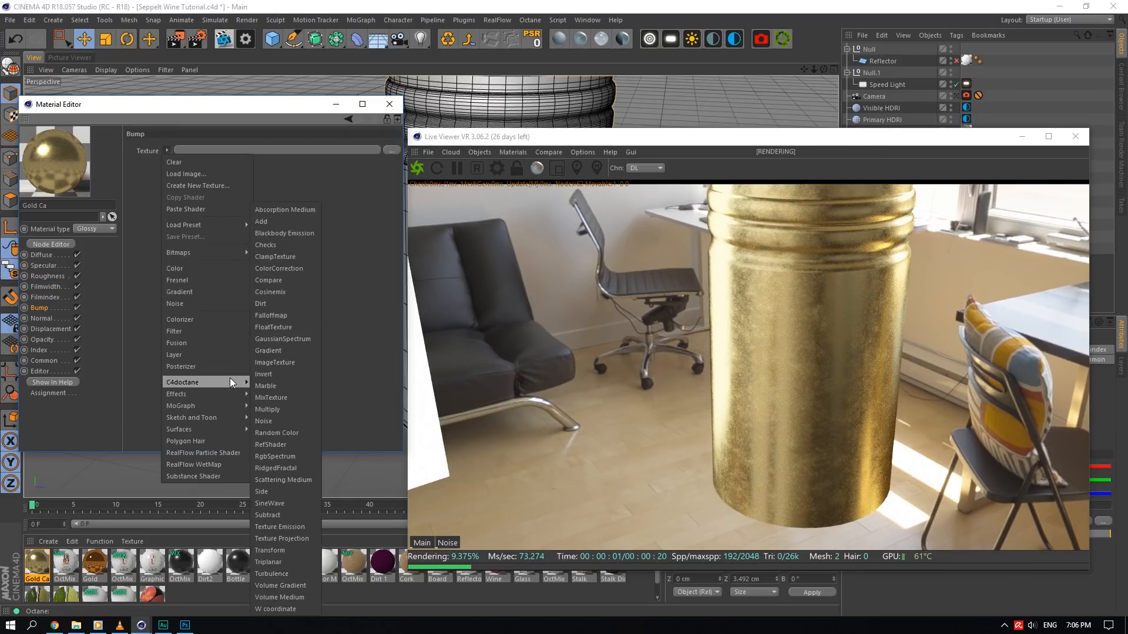
pyautogui.click(359, 264)
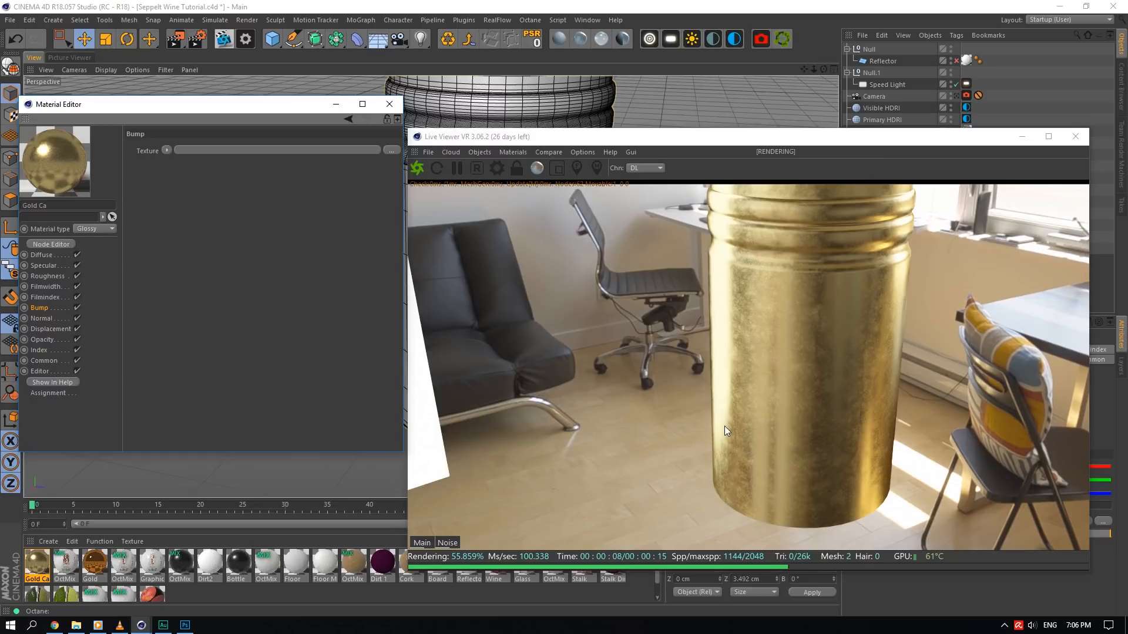
# - Close the Material Editor and Live Viewer, and switch to the open project Seppelt Wine Studio Apple.c4d
pyautogui.moveTo(804, 69); pyautogui.dragTo(831, 203)
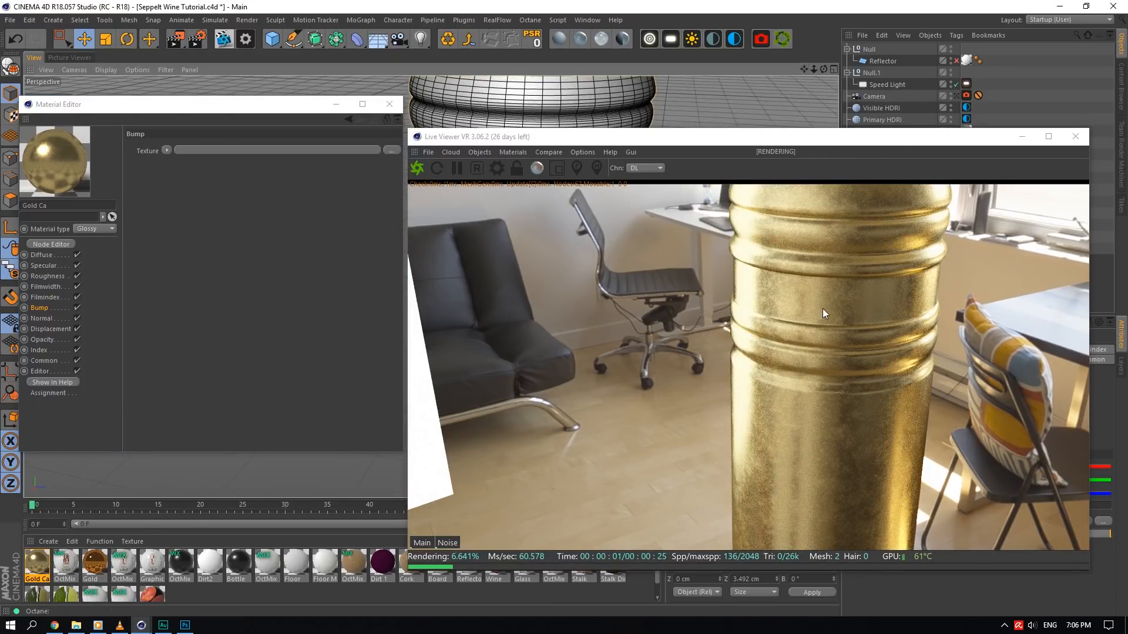
pyautogui.click(390, 105)
pyautogui.click(1075, 137)
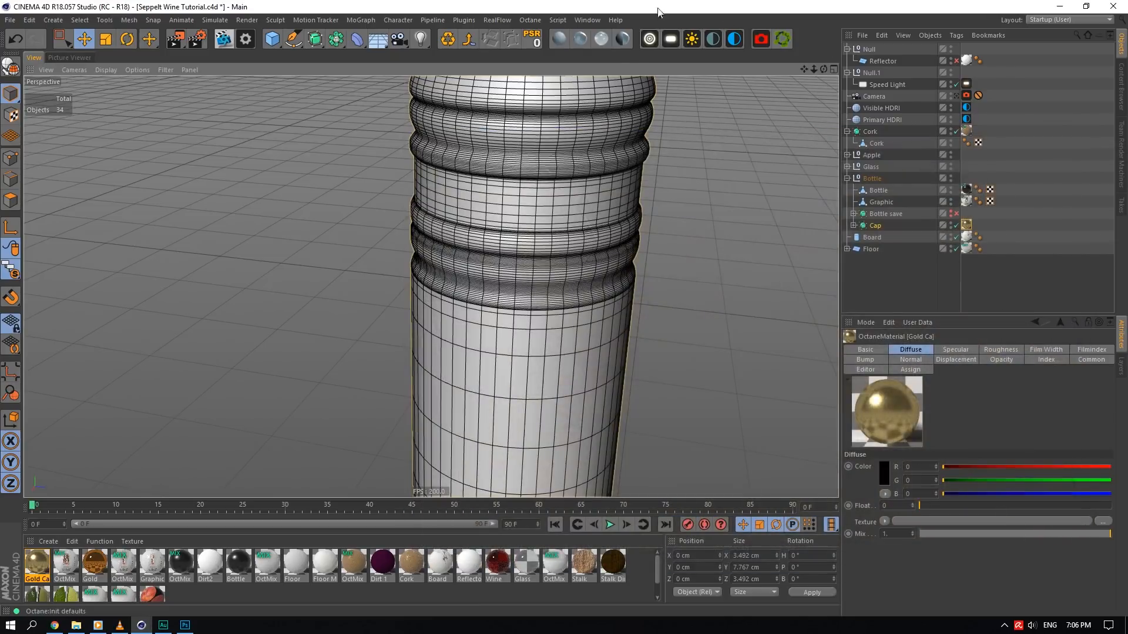
pyautogui.click(587, 20)
pyautogui.click(587, 20)
pyautogui.click(587, 20)
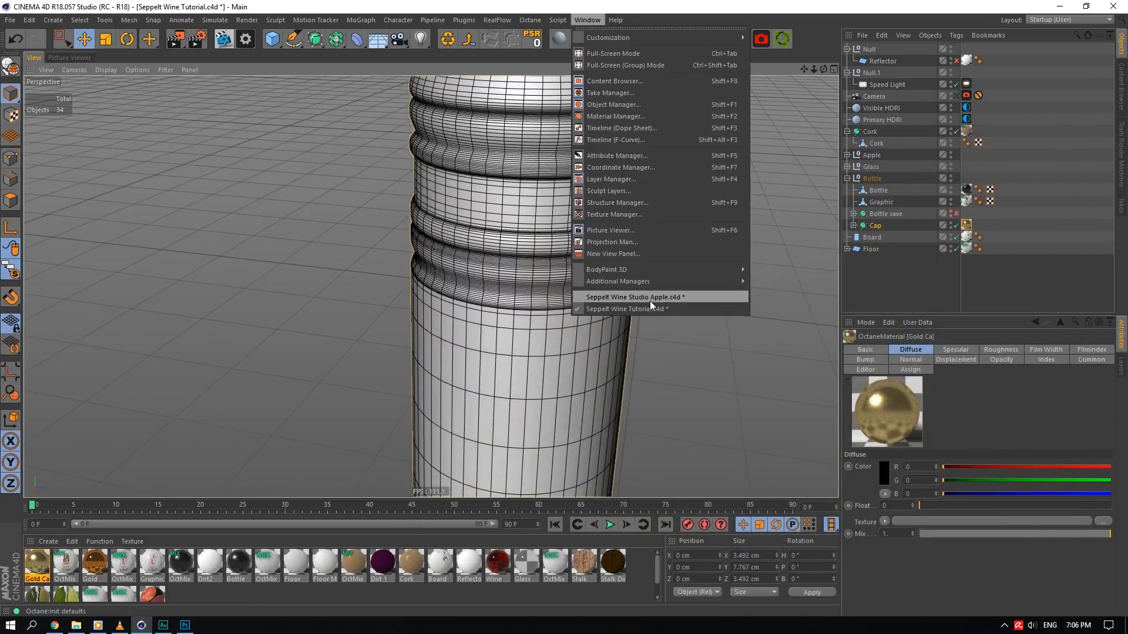
pyautogui.click(635, 297)
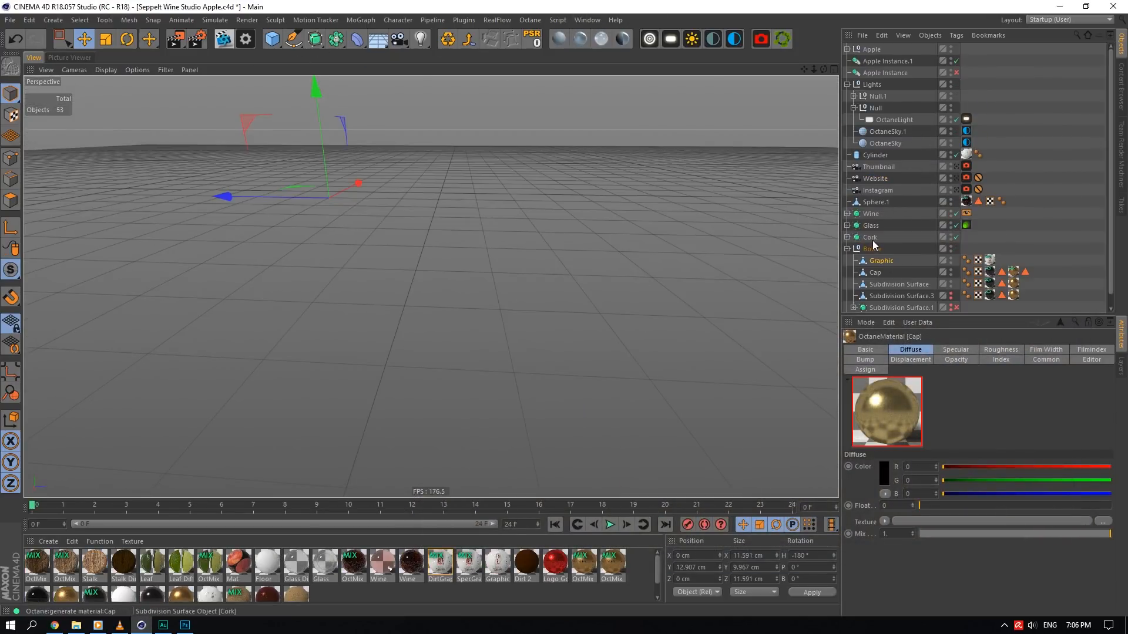
# - Select the Cap object in the Bottle group and start an Octane Live Viewer render of the reference scene
pyautogui.click(871, 239)
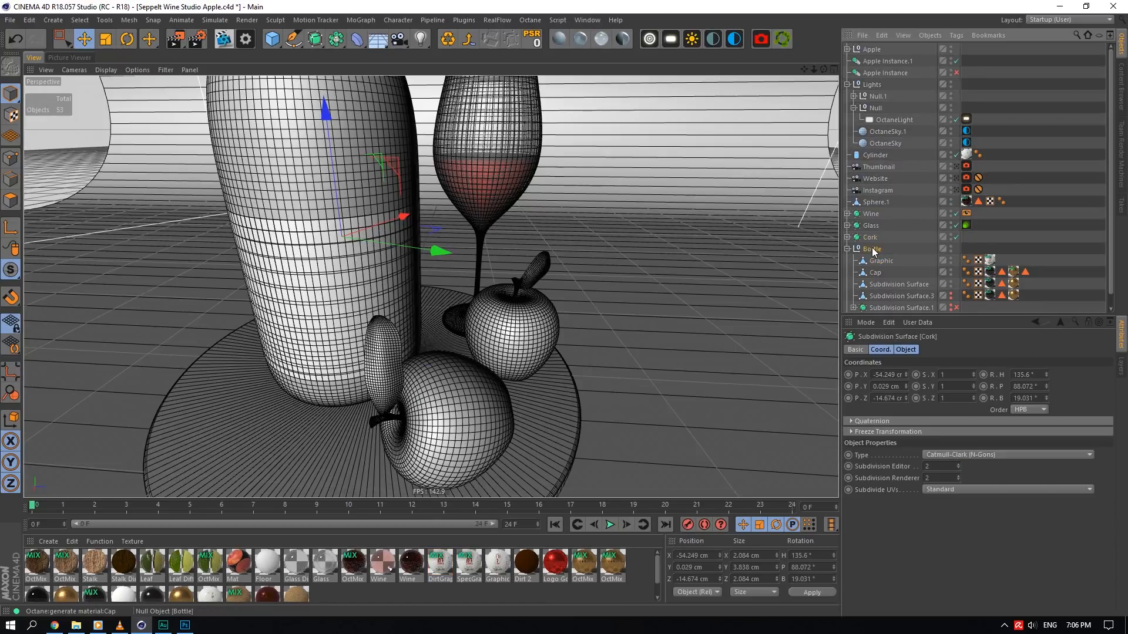
pyautogui.click(875, 272)
pyautogui.moveTo(10, 270); pyautogui.dragTo(79, 337)
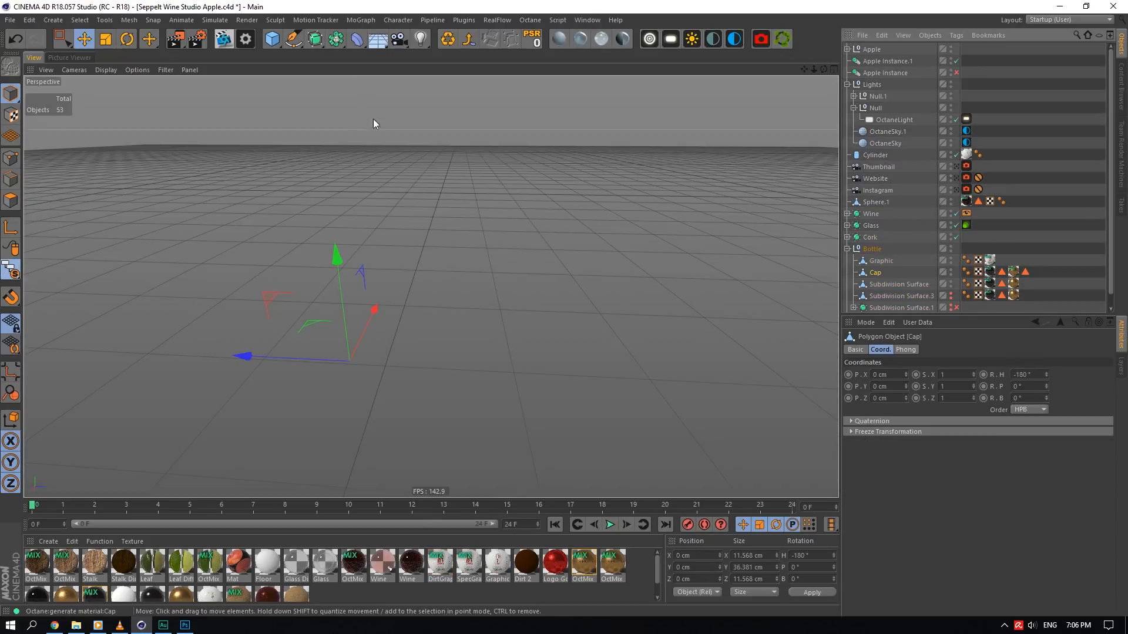
pyautogui.moveTo(11, 270); pyautogui.dragTo(79, 332)
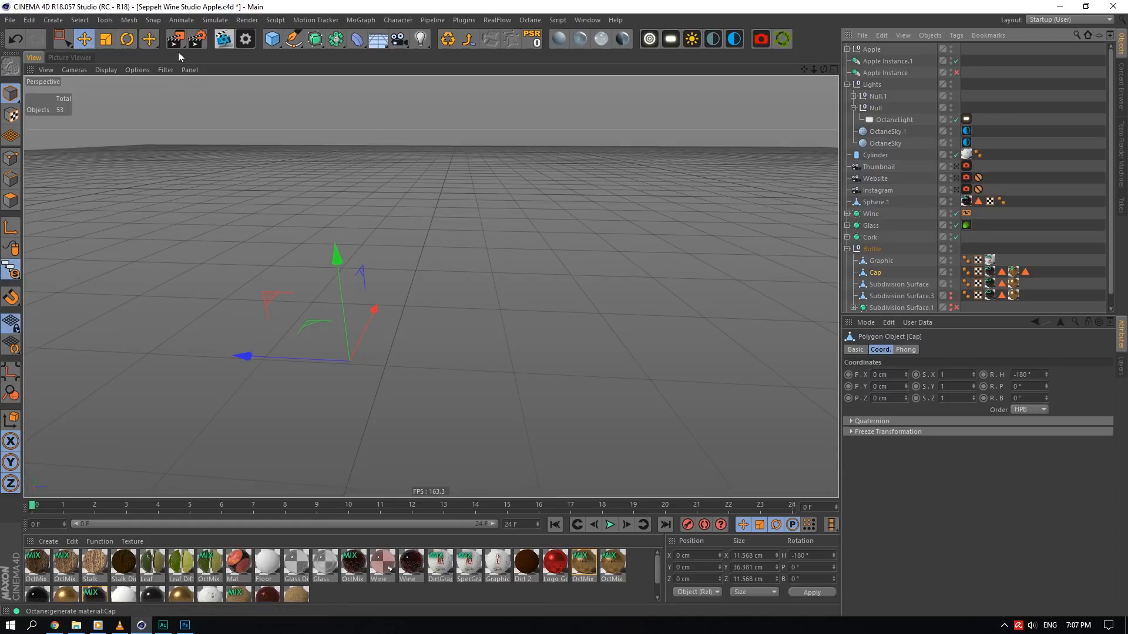
pyautogui.click(224, 39)
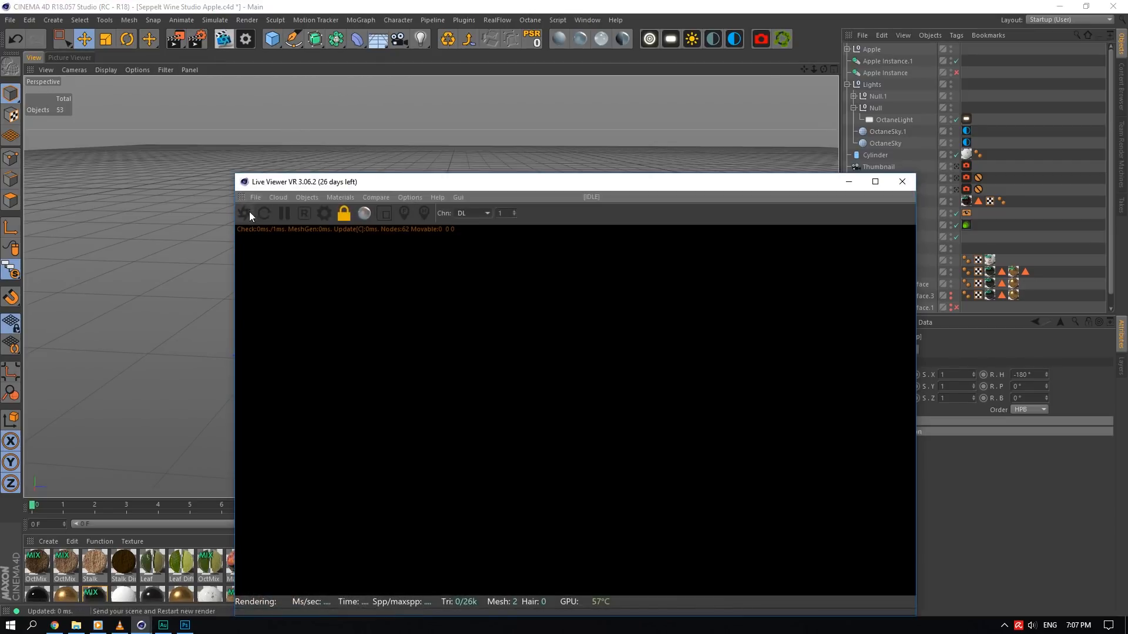
pyautogui.click(250, 213)
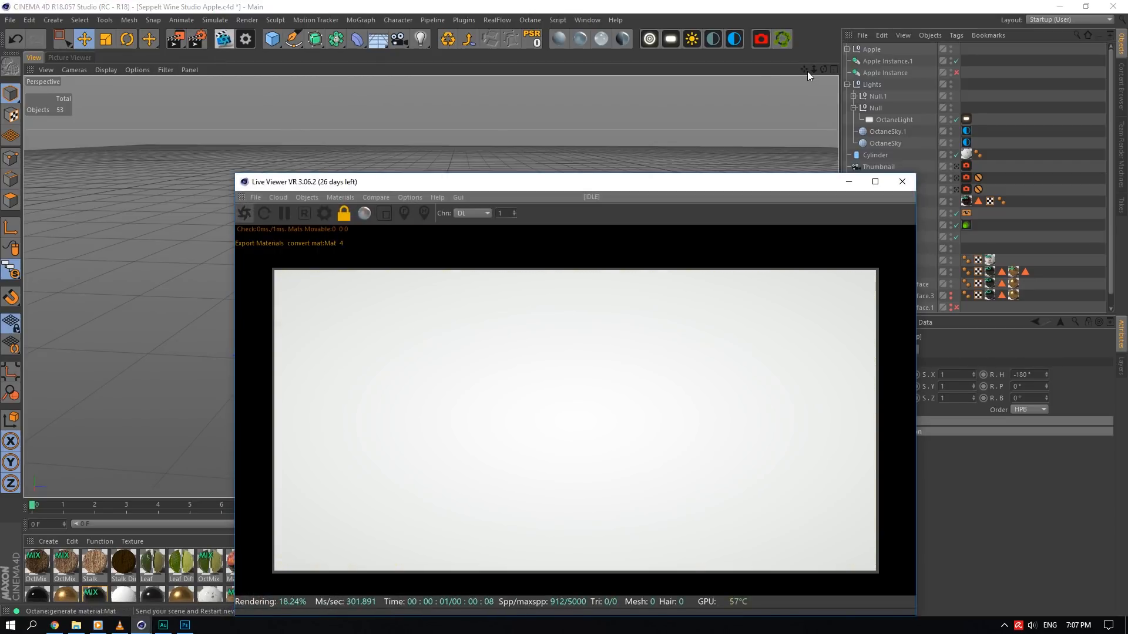
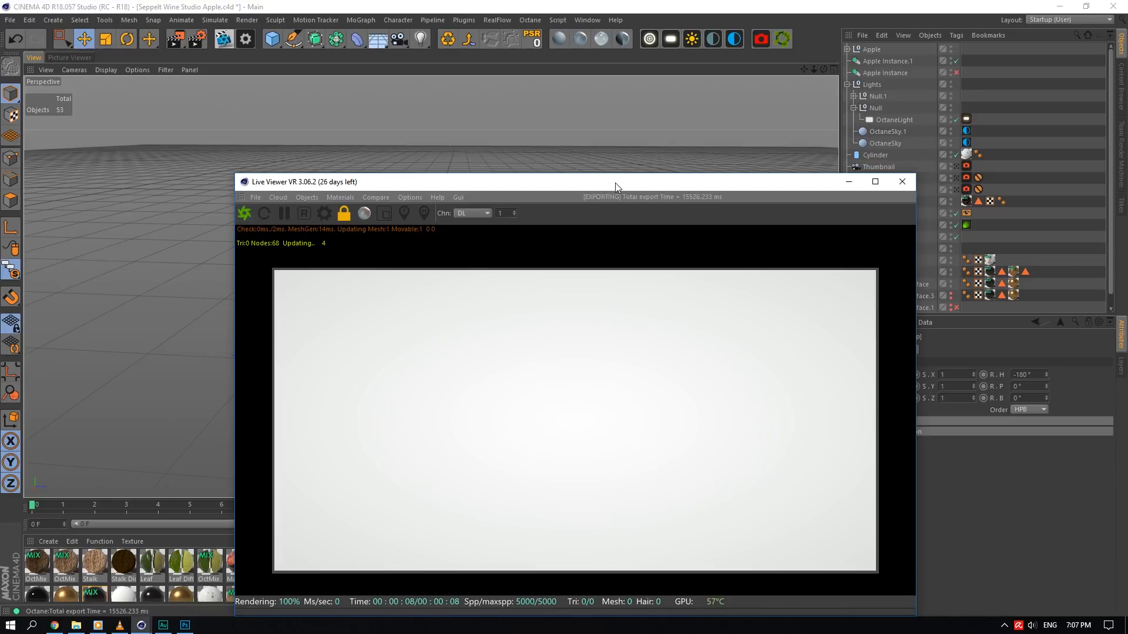
# - Frame the reference cap in the Live Viewer and examine its gold finish, raised ribs and lettering
pyautogui.moveTo(615, 182); pyautogui.dragTo(476, 24)
pyautogui.moveTo(575, 498); pyautogui.dragTo(571, 476)
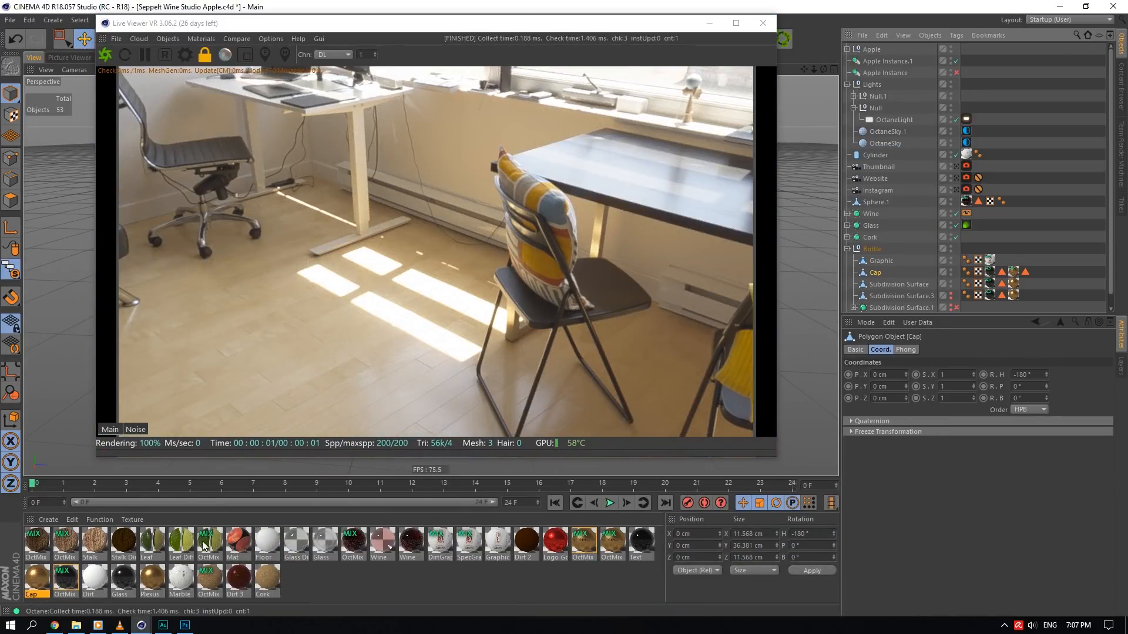
pyautogui.moveTo(384, 481); pyautogui.dragTo(399, 518)
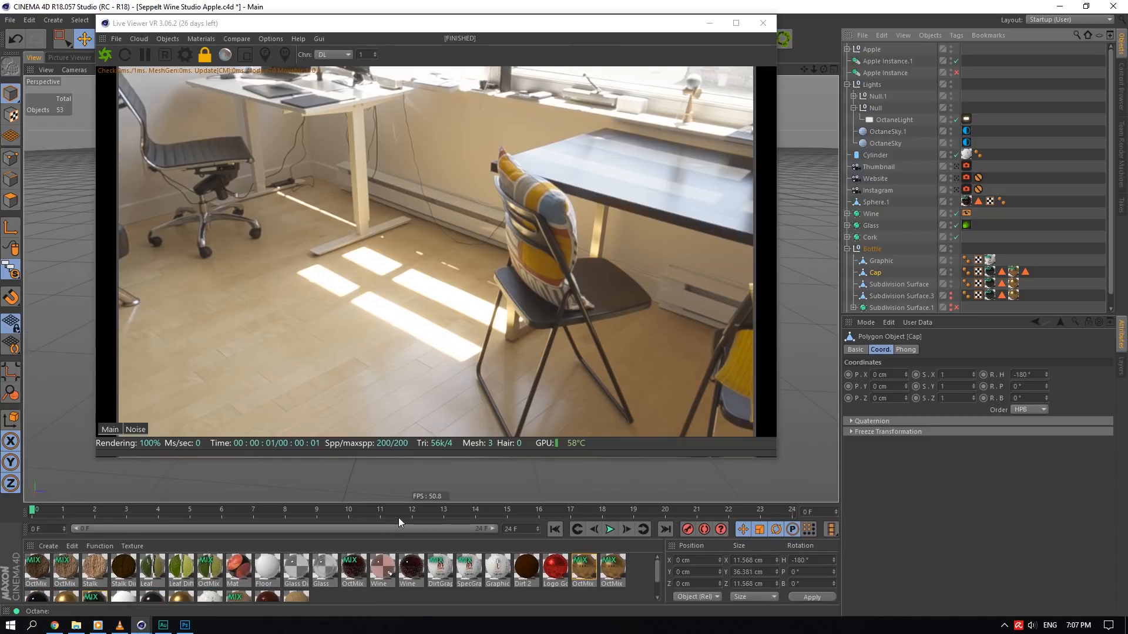
pyautogui.moveTo(537, 24); pyautogui.dragTo(796, 283)
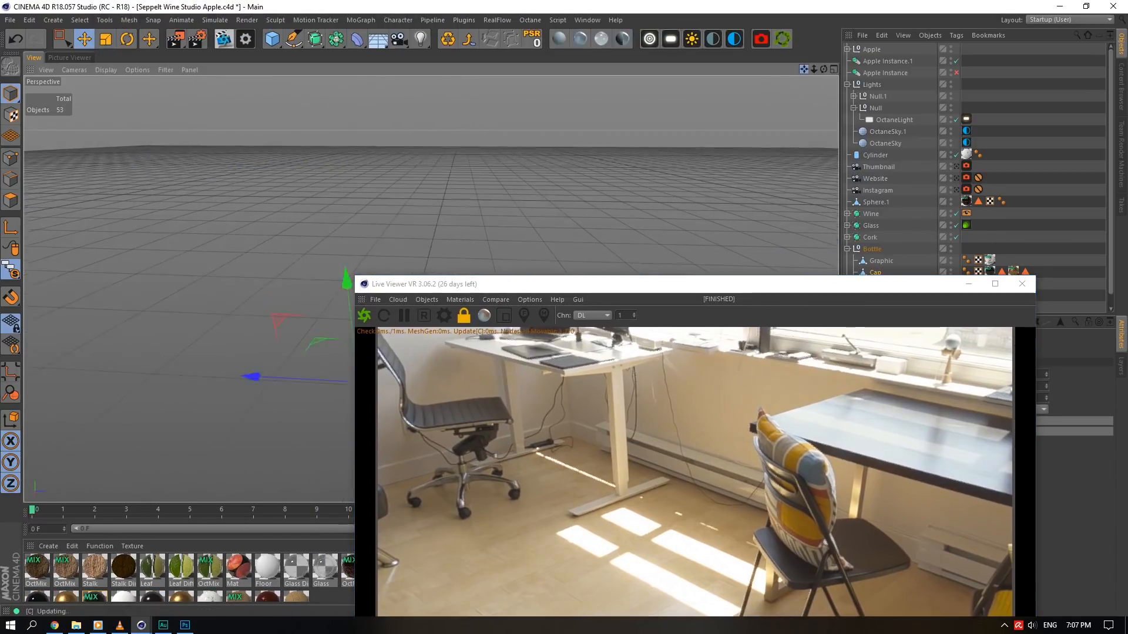
pyautogui.moveTo(803, 69); pyautogui.dragTo(821, 228)
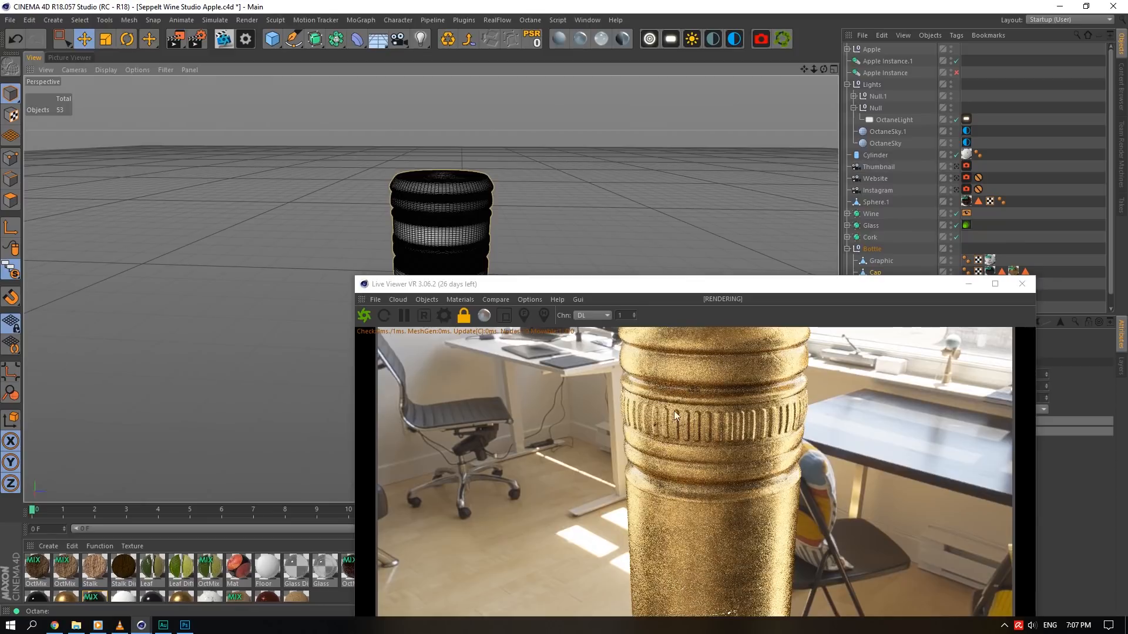
pyautogui.moveTo(771, 283); pyautogui.dragTo(487, 96)
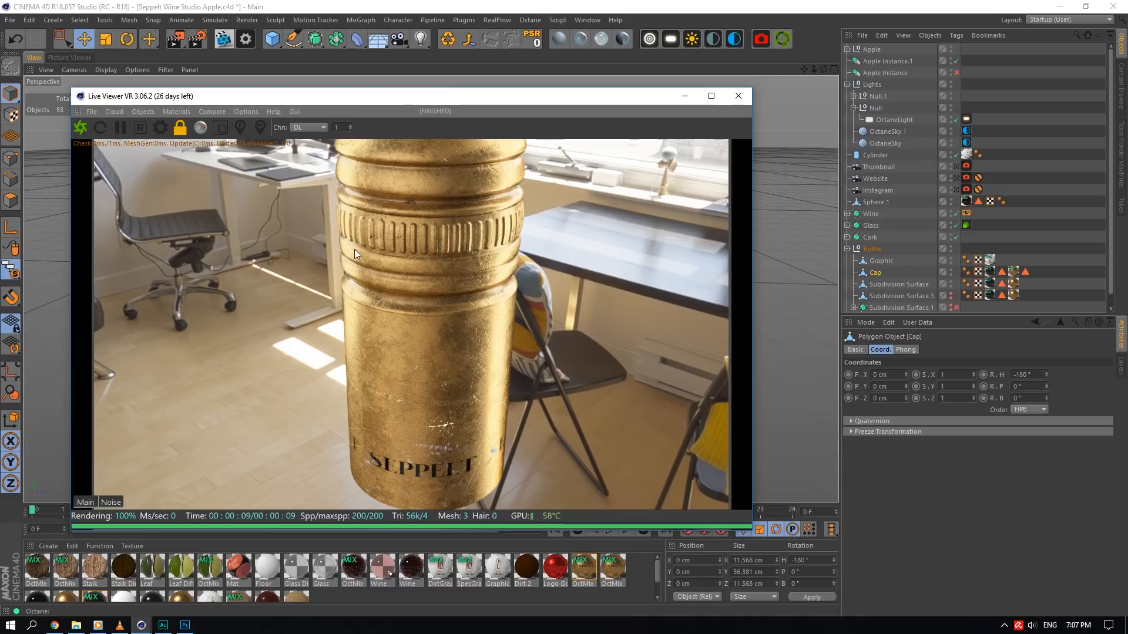
# - Return to Seppelt Wine Tutorial.c4d and restart the live render with the Gold Ca material open for editing
pyautogui.click(729, 97)
pyautogui.click(590, 20)
pyautogui.click(644, 306)
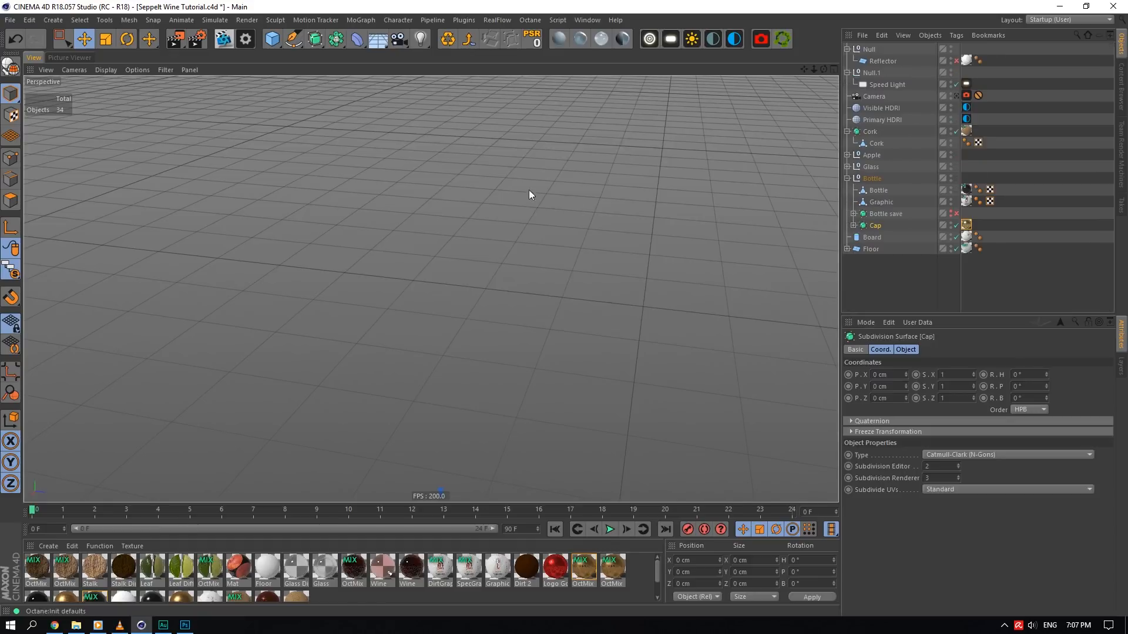
pyautogui.click(228, 39)
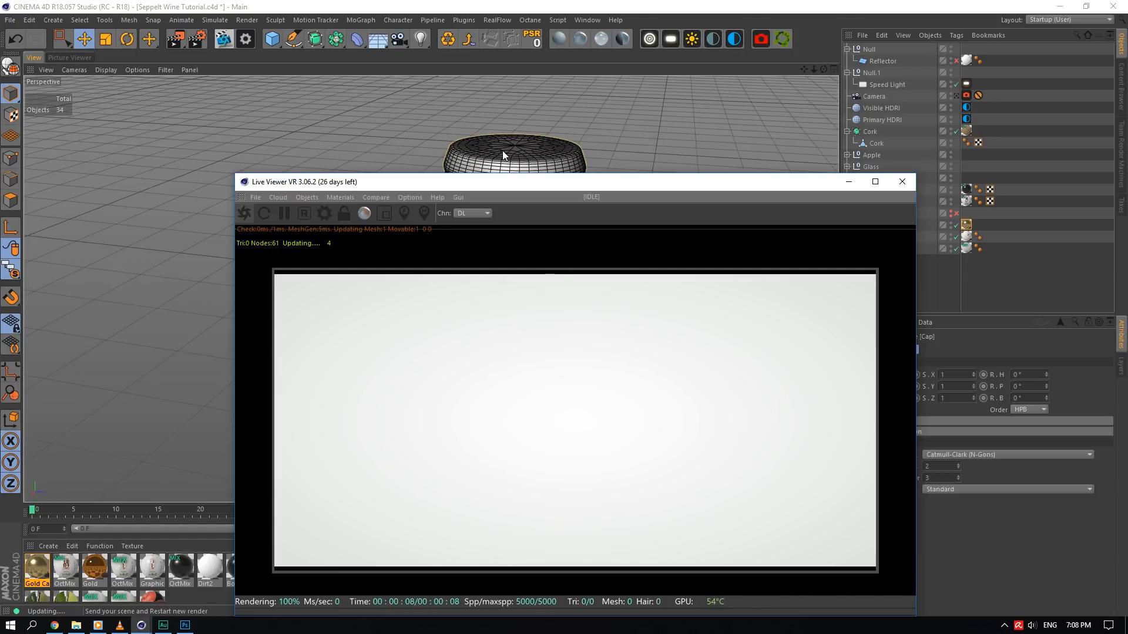
pyautogui.moveTo(434, 80); pyautogui.dragTo(320, 81)
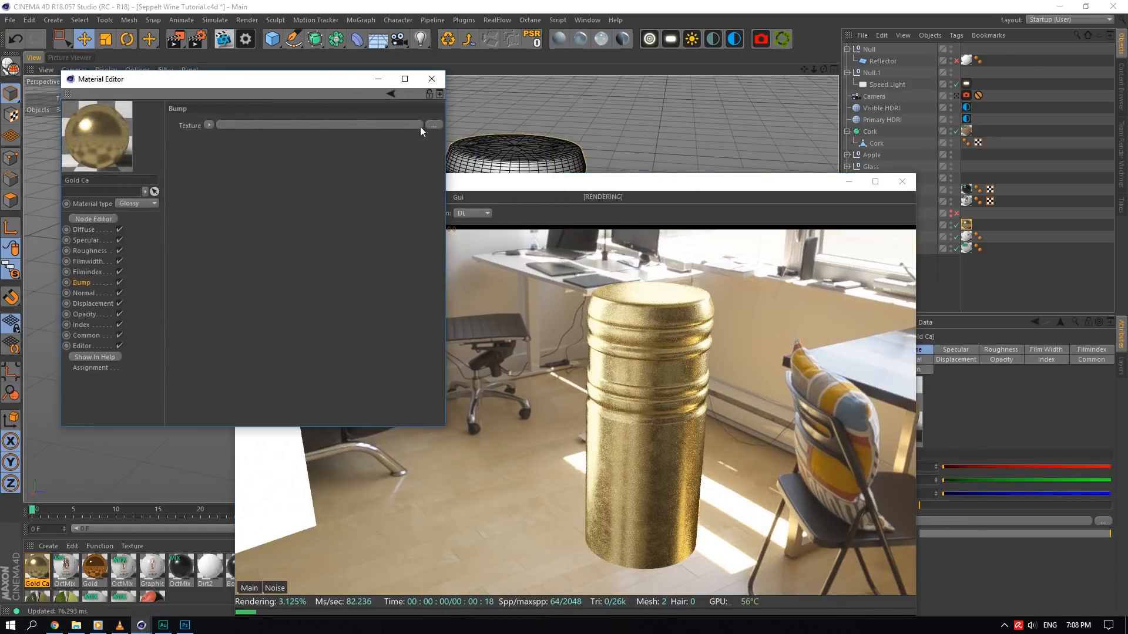
# - Add an Octane ImageTexture shader to the Gold Ca material's bump channel
pyautogui.moveTo(574, 181); pyautogui.dragTo(793, 182)
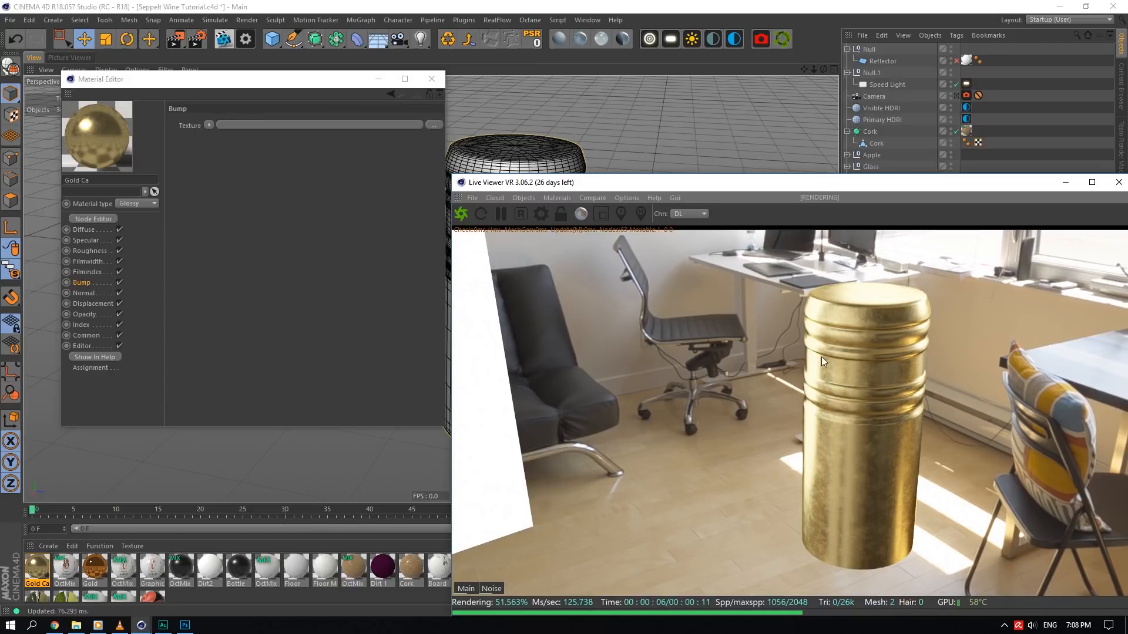
pyautogui.click(221, 144)
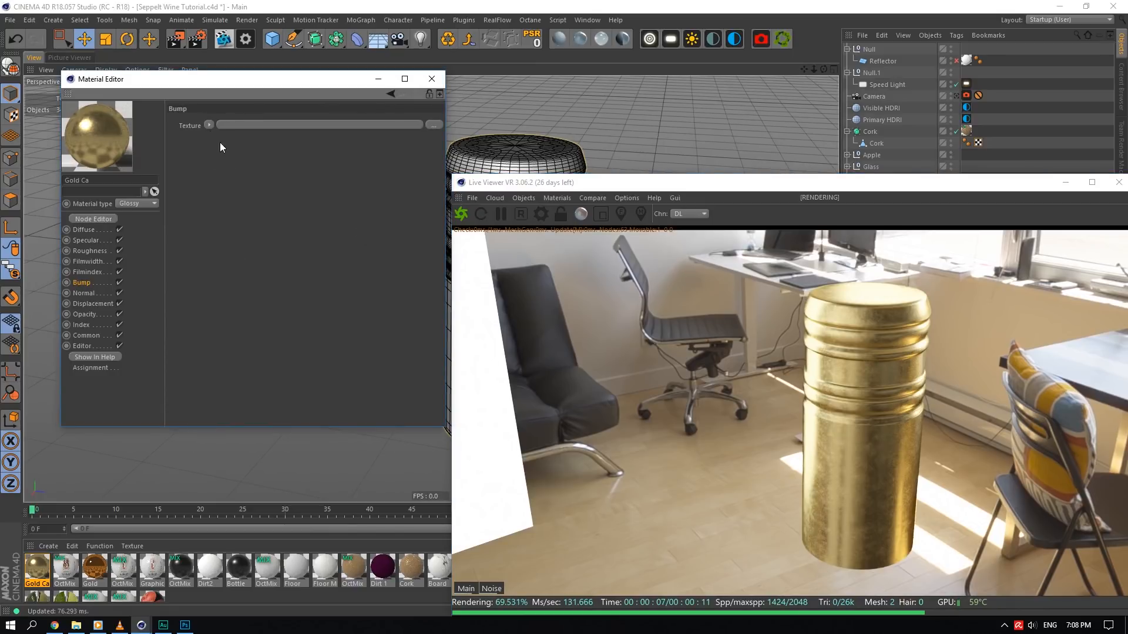
pyautogui.click(209, 125)
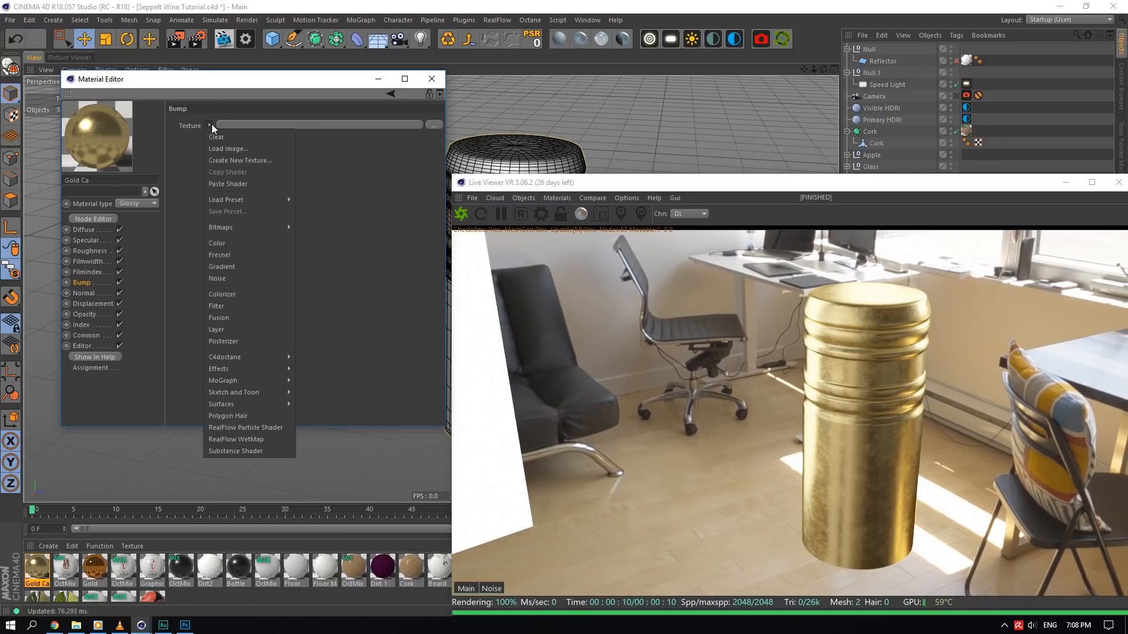
pyautogui.moveTo(250, 354)
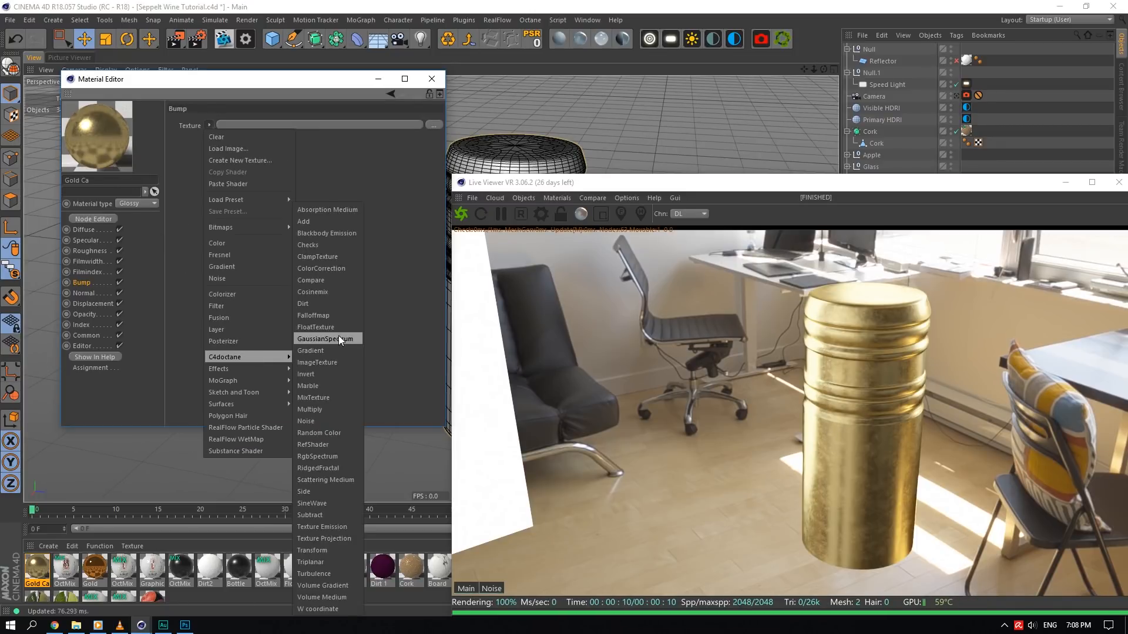
pyautogui.click(333, 361)
pyautogui.click(317, 125)
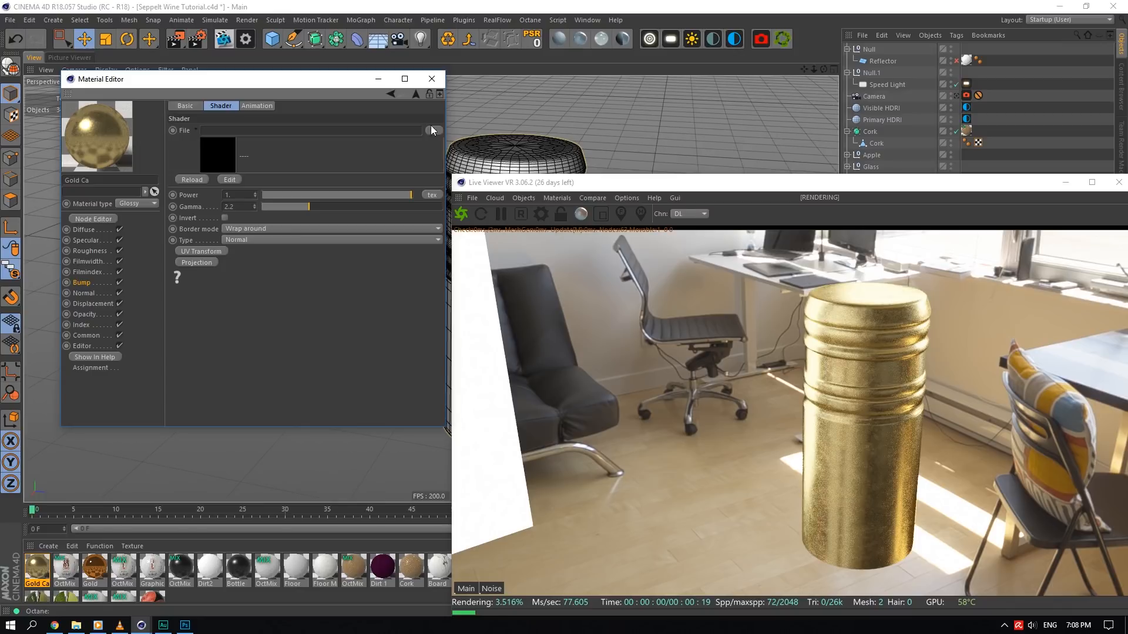
# - Load ScratchesMixed006_OVERLAY_VAR1_6K.jpg from Poliigon's Surface Imperfections, Scratches Mixed 006, 6K folder into the bump shader
pyautogui.click(431, 125)
pyautogui.click(316, 116)
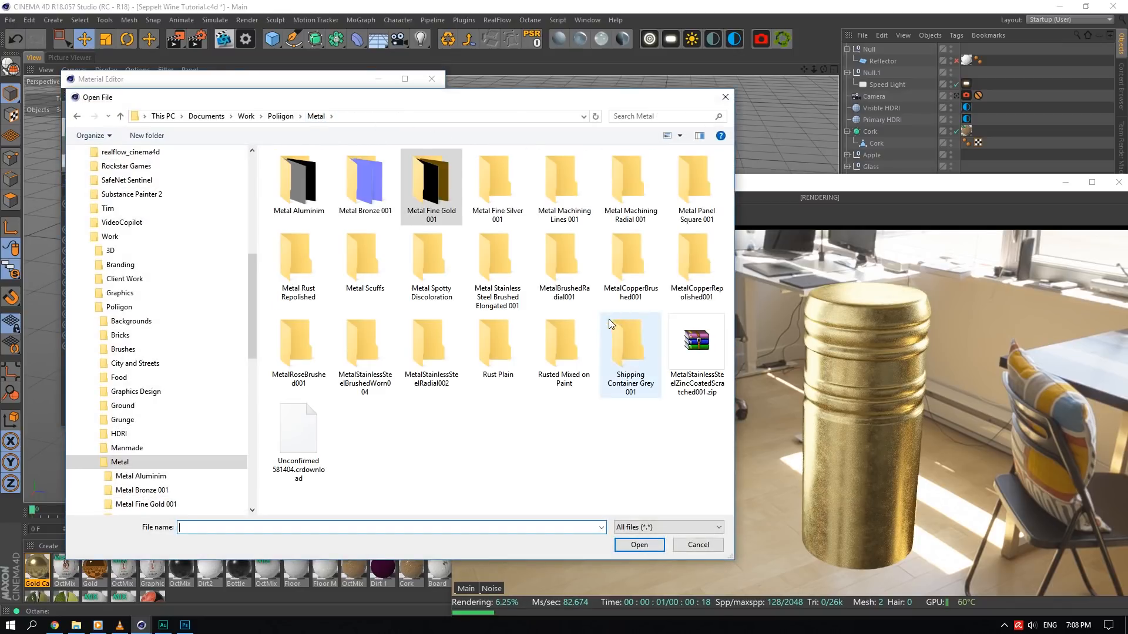
pyautogui.click(281, 116)
pyautogui.doubleClick(681, 256)
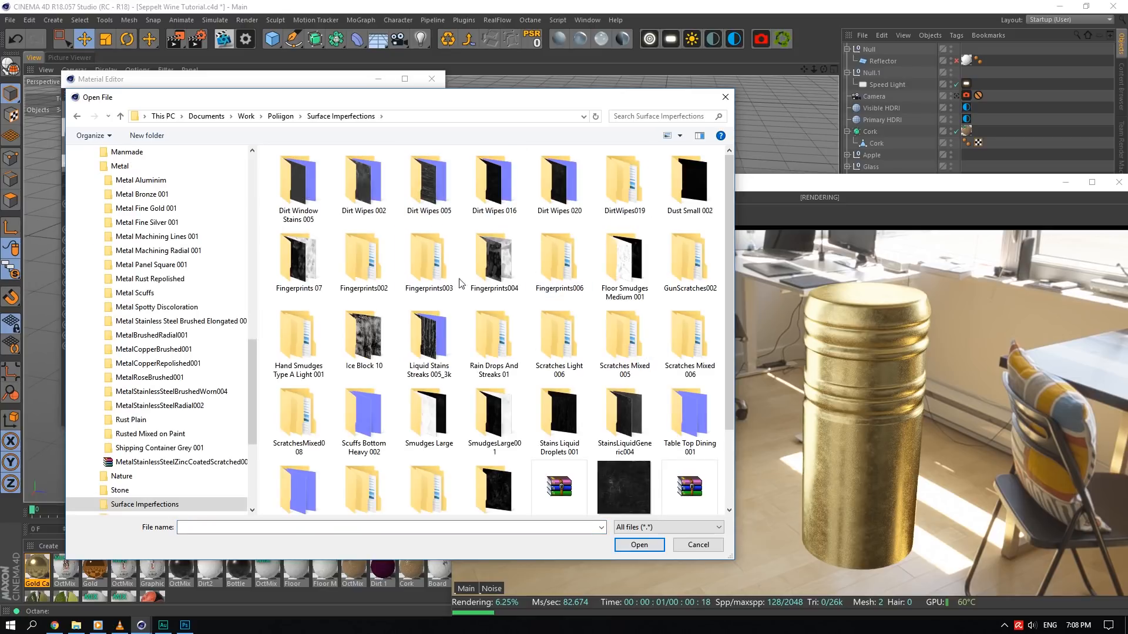
pyautogui.click(689, 348)
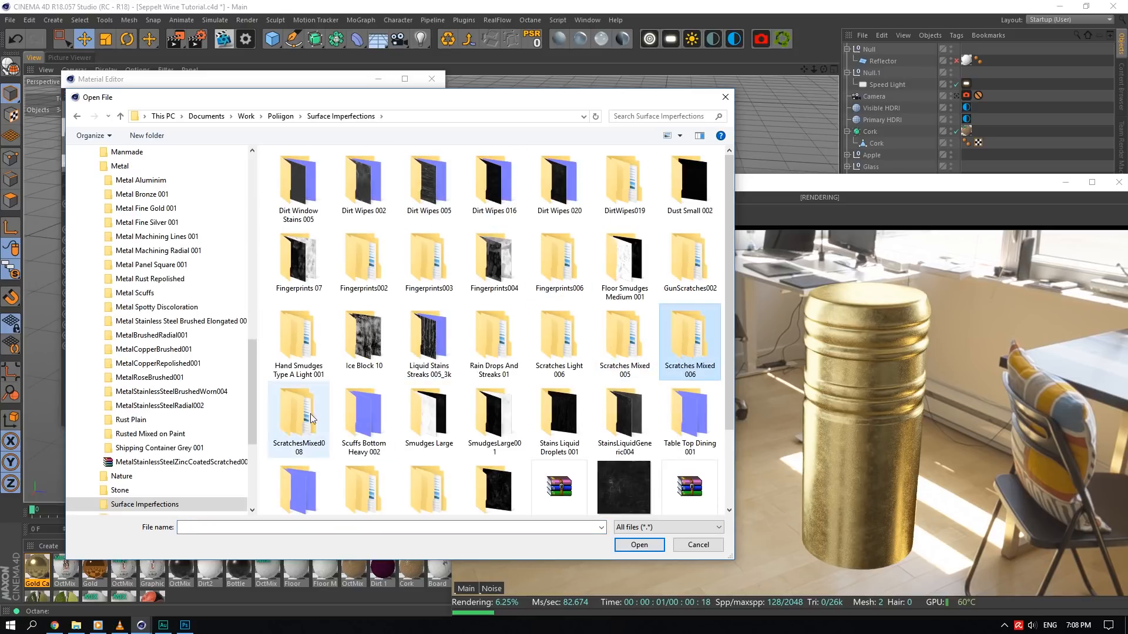
pyautogui.doubleClick(364, 179)
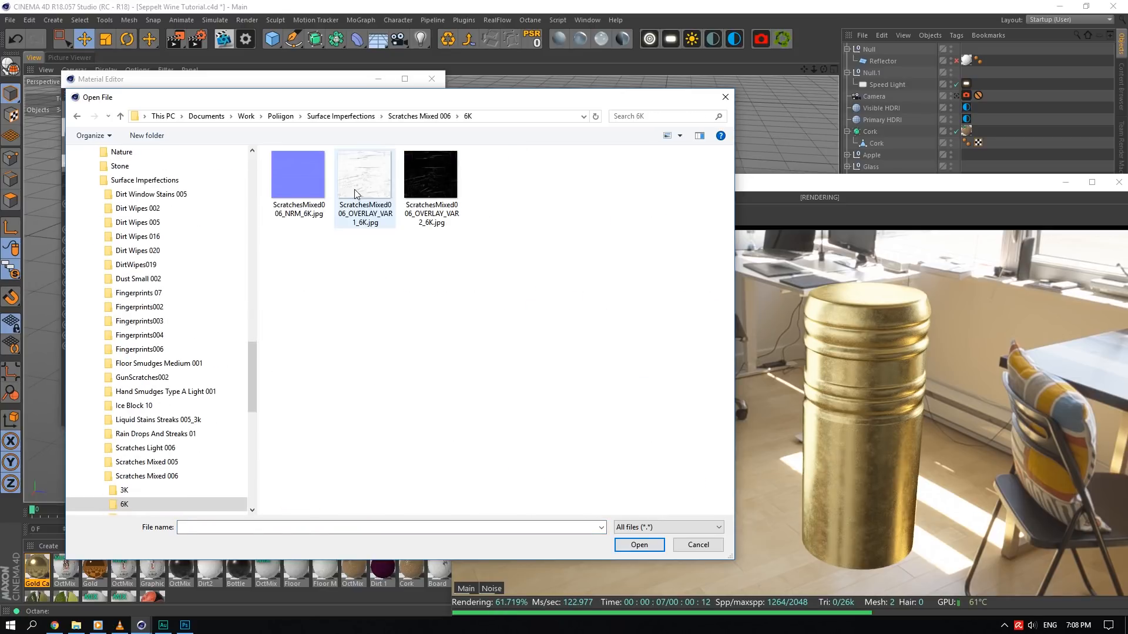
pyautogui.click(365, 182)
pyautogui.click(639, 546)
pyautogui.click(630, 357)
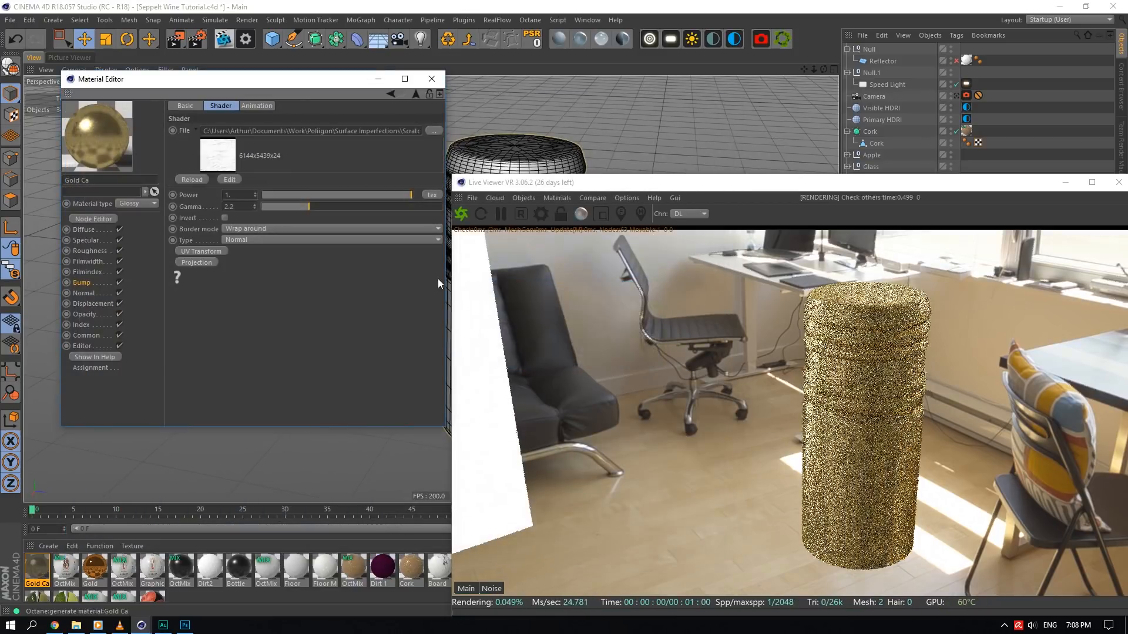
# - Add a texture projection and UV transform to the bump image, scaling it to 0.1 with the aspect ratio locked
pyautogui.moveTo(617, 183); pyautogui.dragTo(624, 148)
pyautogui.click(190, 262)
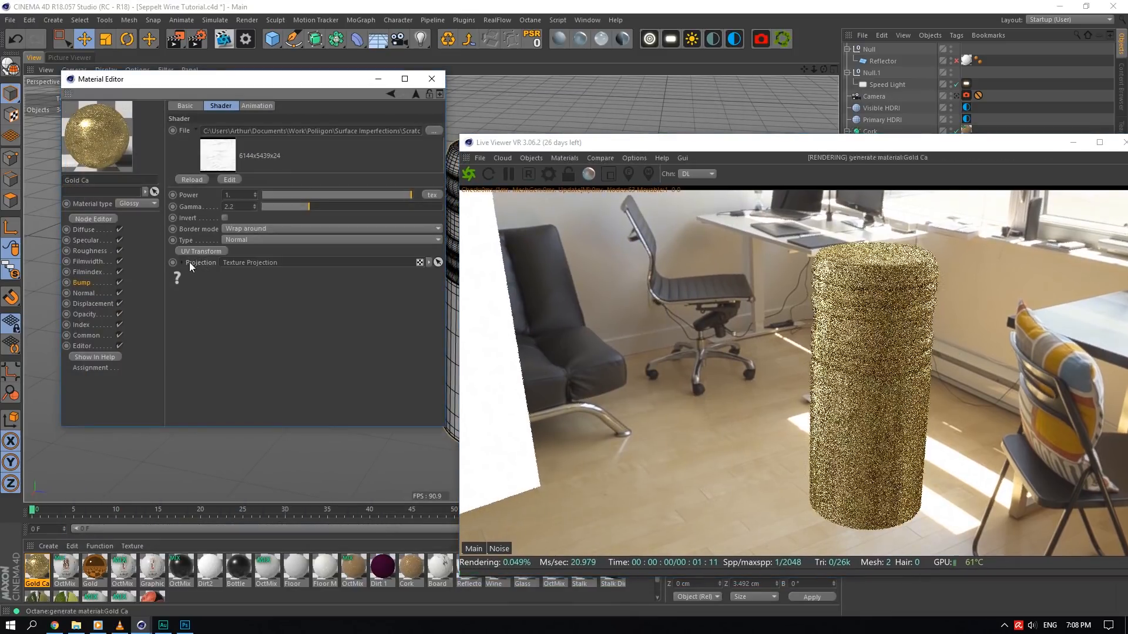
pyautogui.click(256, 301)
pyautogui.click(306, 312)
pyautogui.click(182, 262)
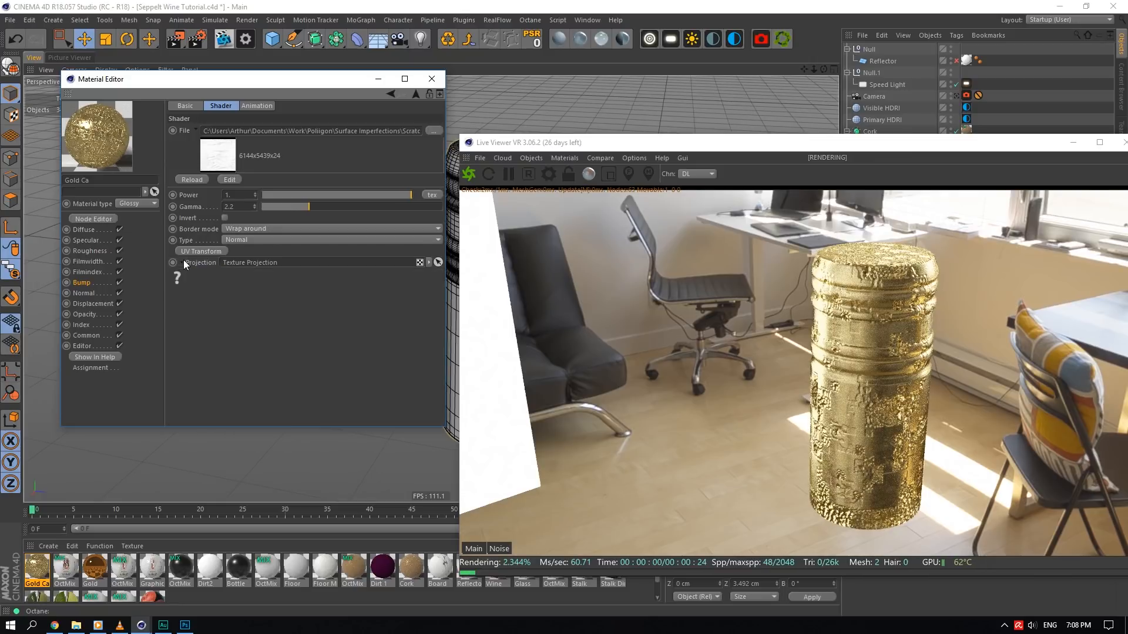
pyautogui.click(200, 251)
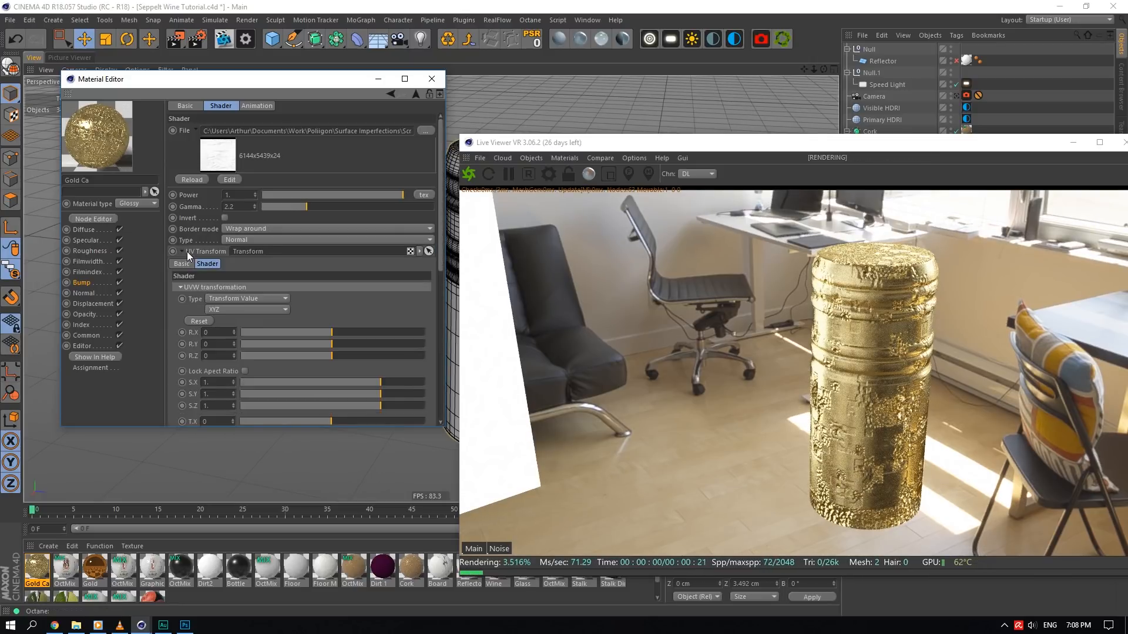
pyautogui.click(245, 371)
pyautogui.click(228, 381)
pyautogui.write('0.1')
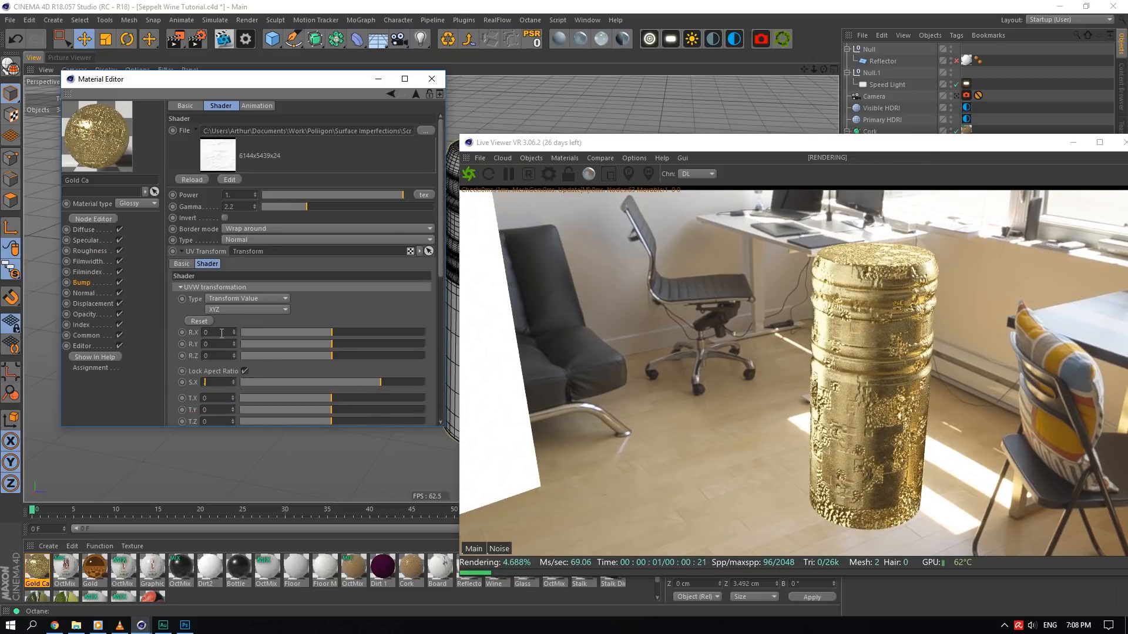
pyautogui.press('Return')
# - Reduce the bump image's power in stages from 0.1 to 0.002
pyautogui.write('0.1')
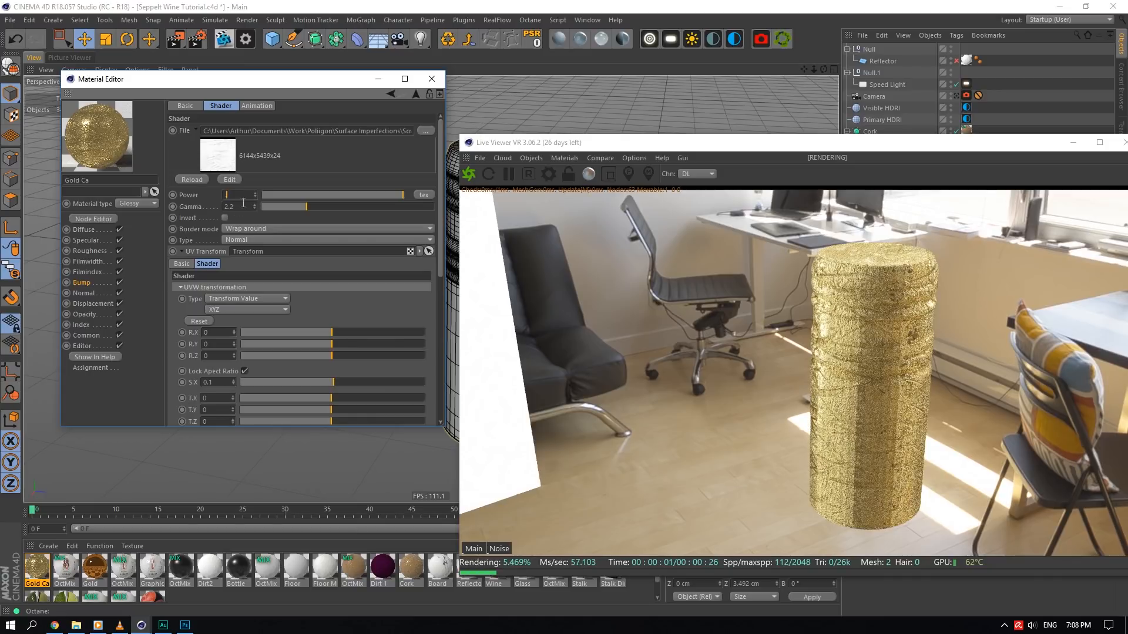
pyautogui.press('Return')
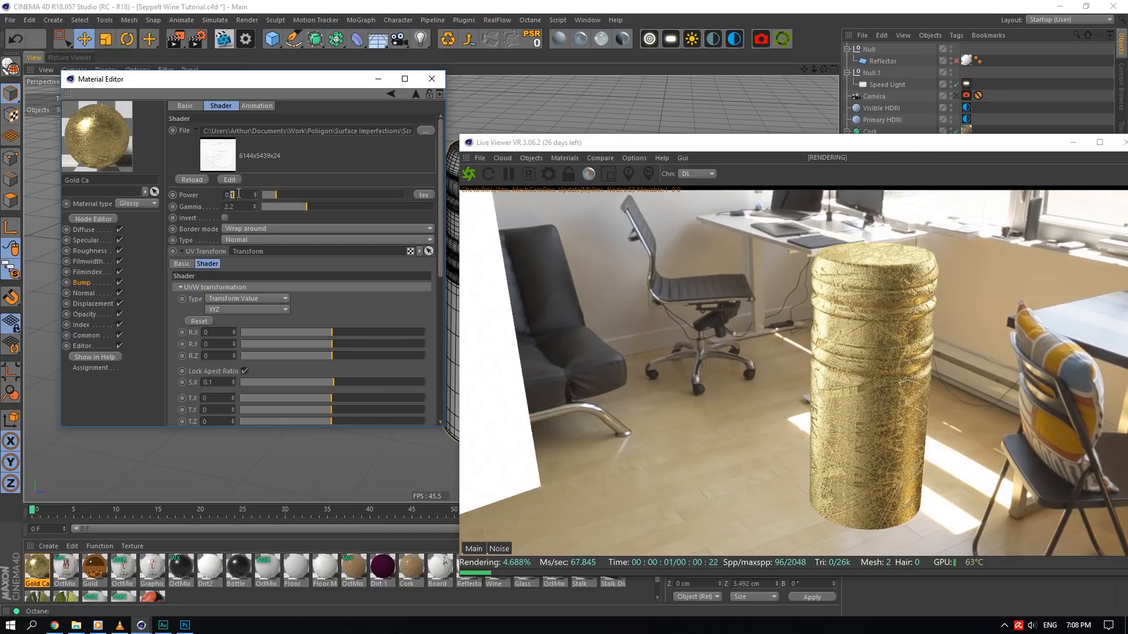
pyautogui.write('1')
pyautogui.press('Return')
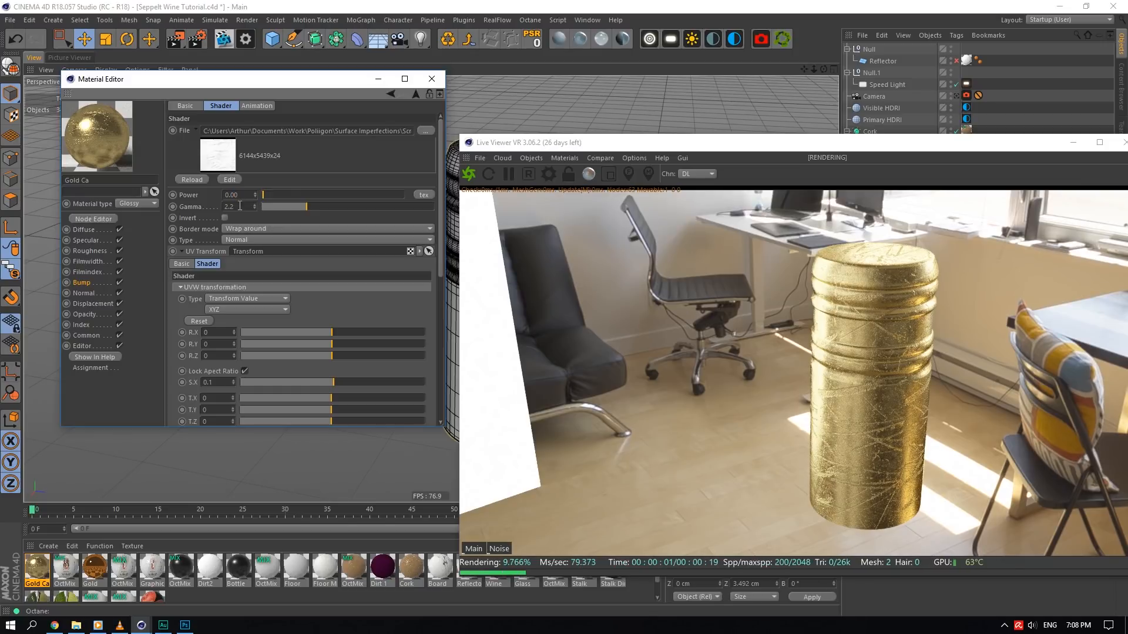
pyautogui.click(240, 206)
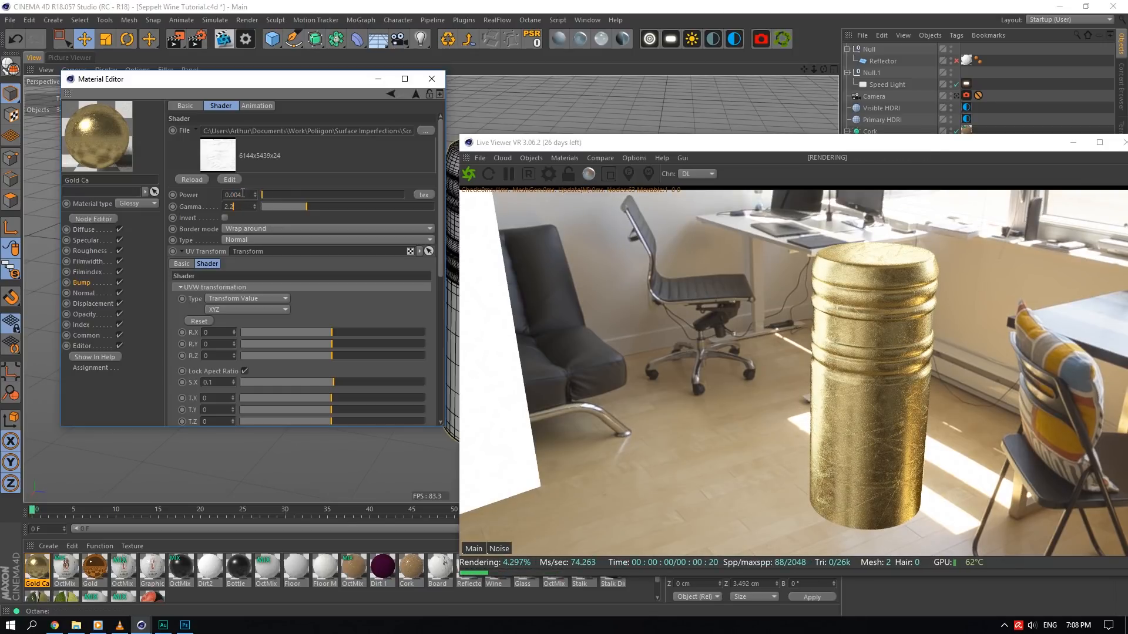
pyautogui.write('2')
pyautogui.press('Return')
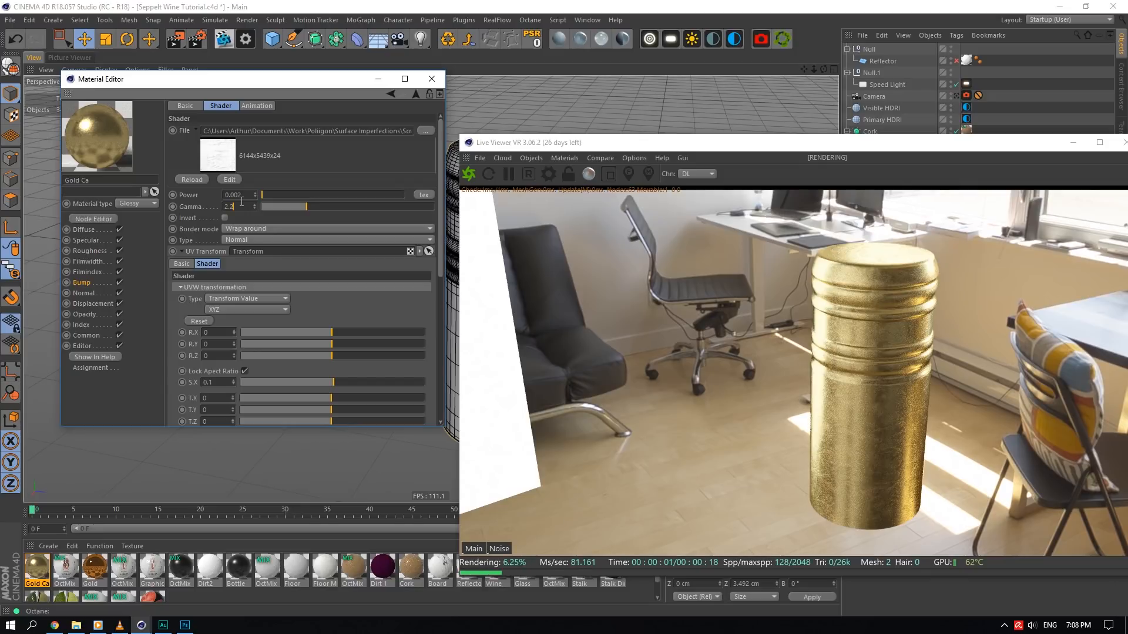
# - Copy the scratches image shader from the Gold Ca bump channel and paste it into the opacity texture
pyautogui.click(83, 282)
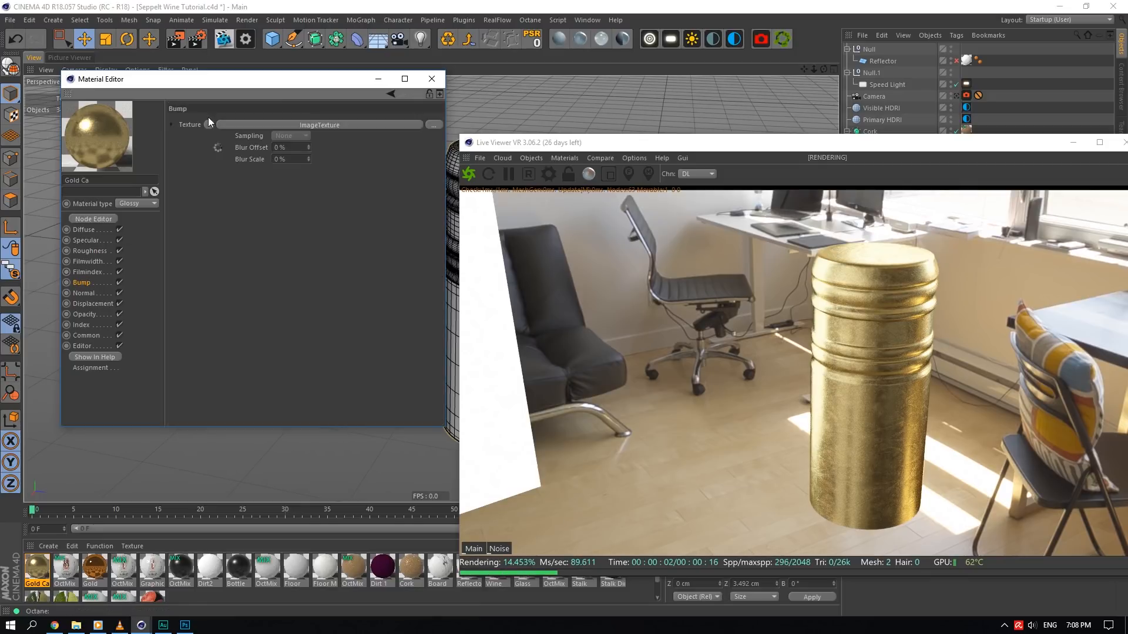
pyautogui.click(209, 124)
pyautogui.click(212, 200)
pyautogui.click(90, 308)
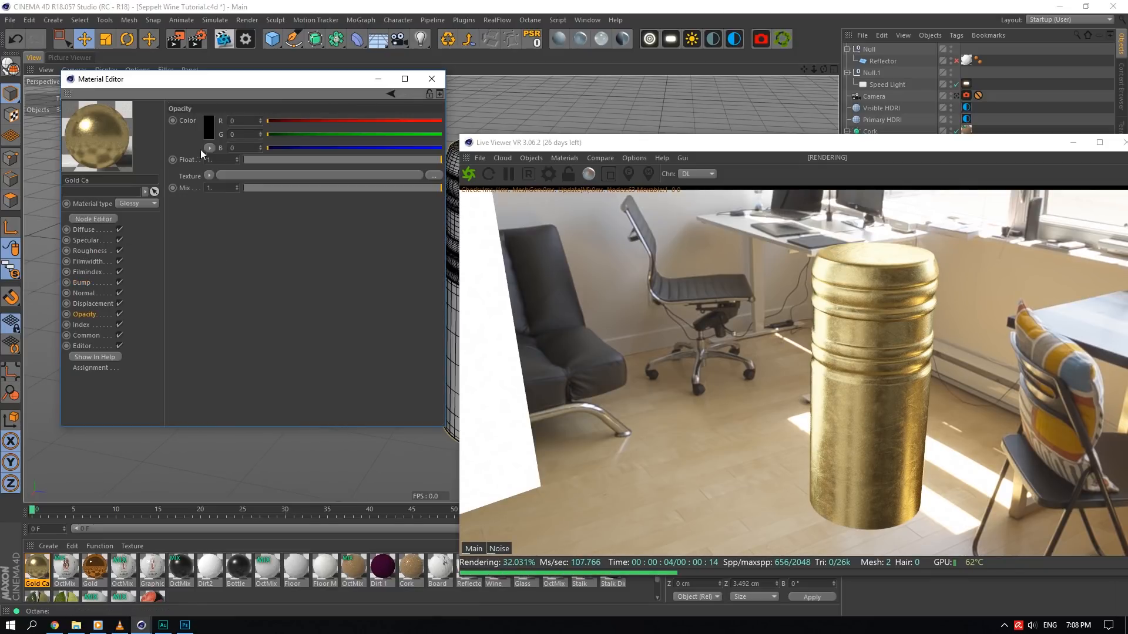
pyautogui.click(209, 175)
pyautogui.click(232, 234)
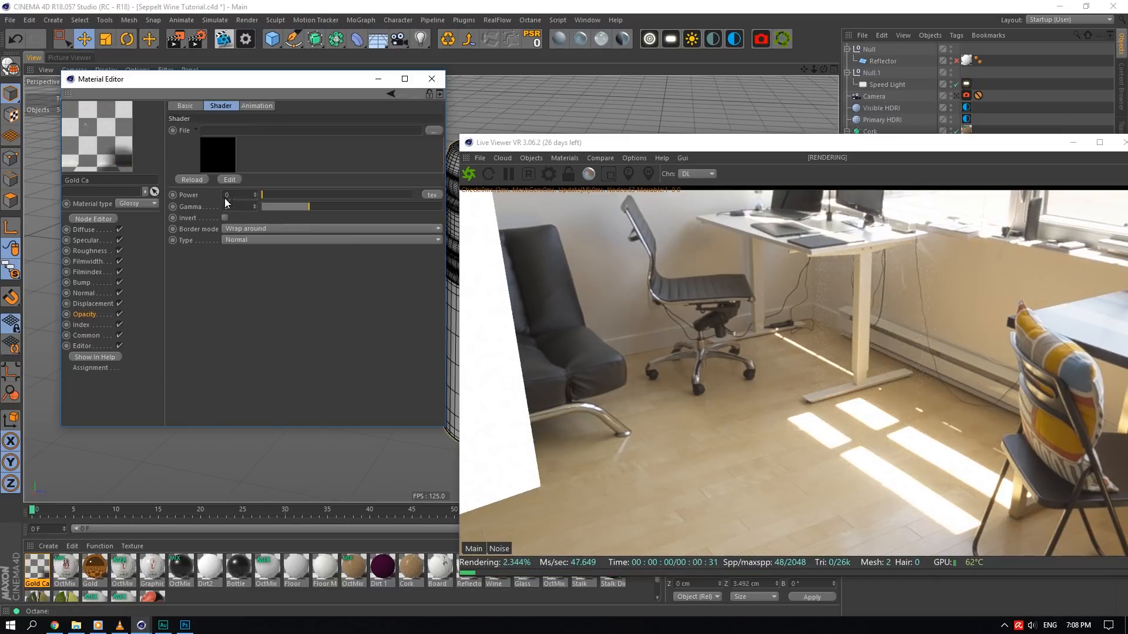
pyautogui.click(223, 200)
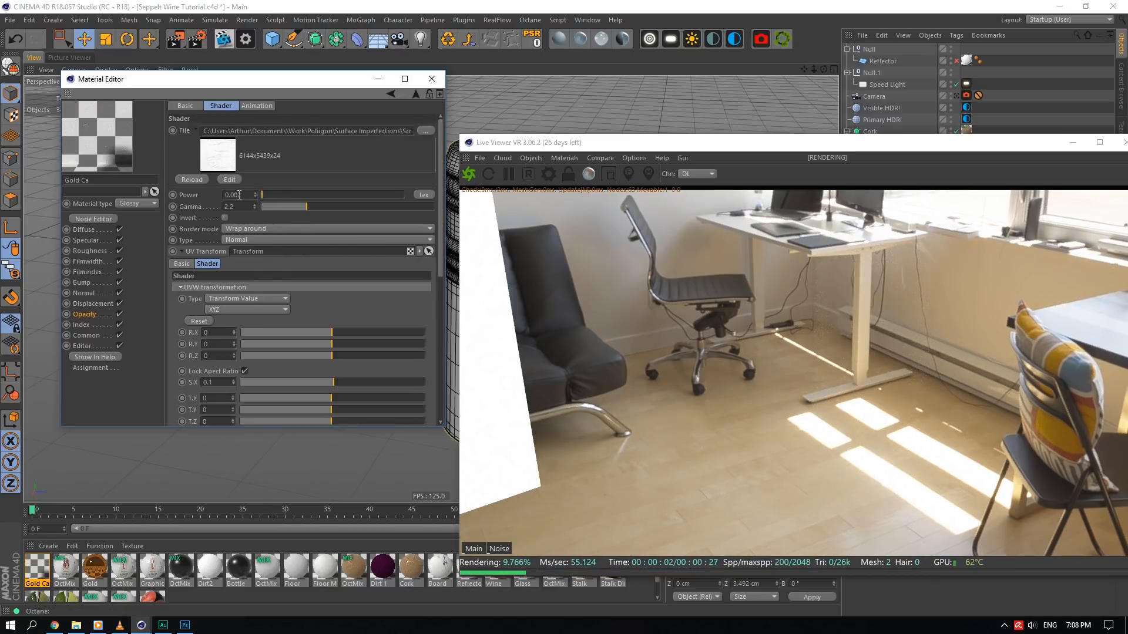
# - Set the opacity image's power to 1 and offset its UV transform to about 0.125 in X and 0.099 in Y
pyautogui.moveTo(264, 194); pyautogui.dragTo(391, 192)
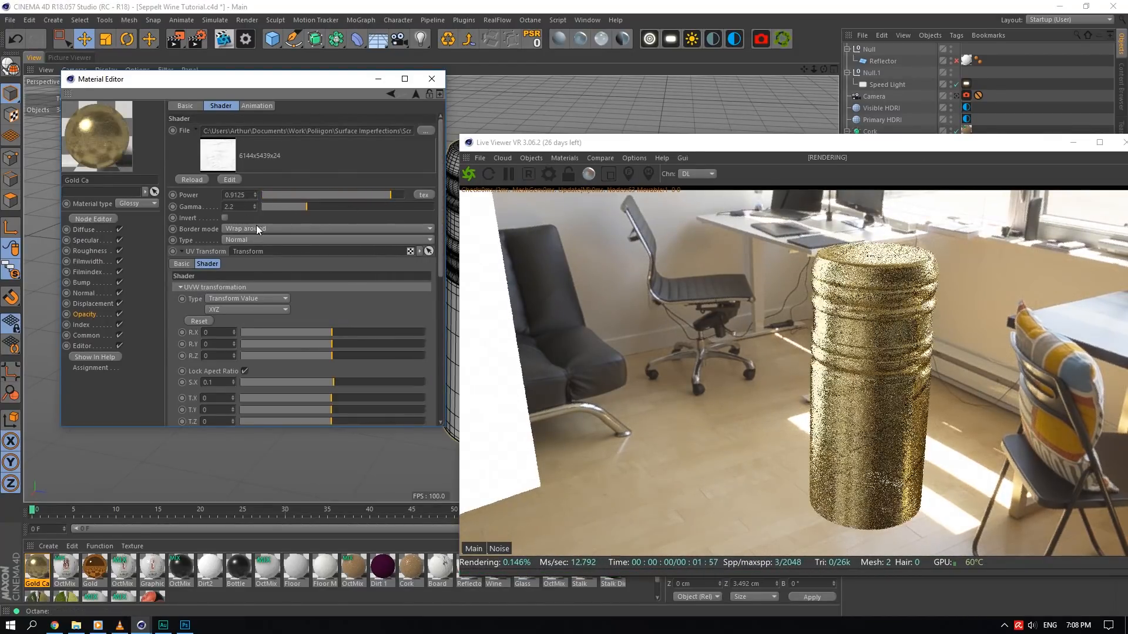
pyautogui.doubleClick(239, 195)
pyautogui.write('1')
pyautogui.press('Return')
pyautogui.moveTo(332, 410); pyautogui.dragTo(351, 390)
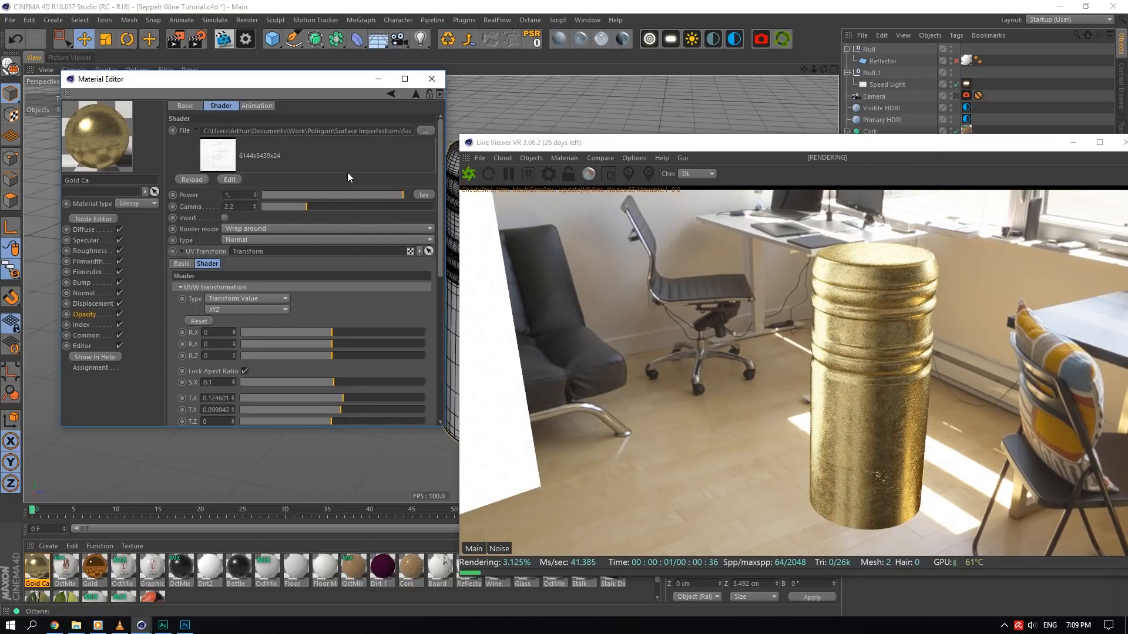
# - Activate the scene camera and turn off solo viewing so the live render shows the complete wine scene
pyautogui.click(956, 96)
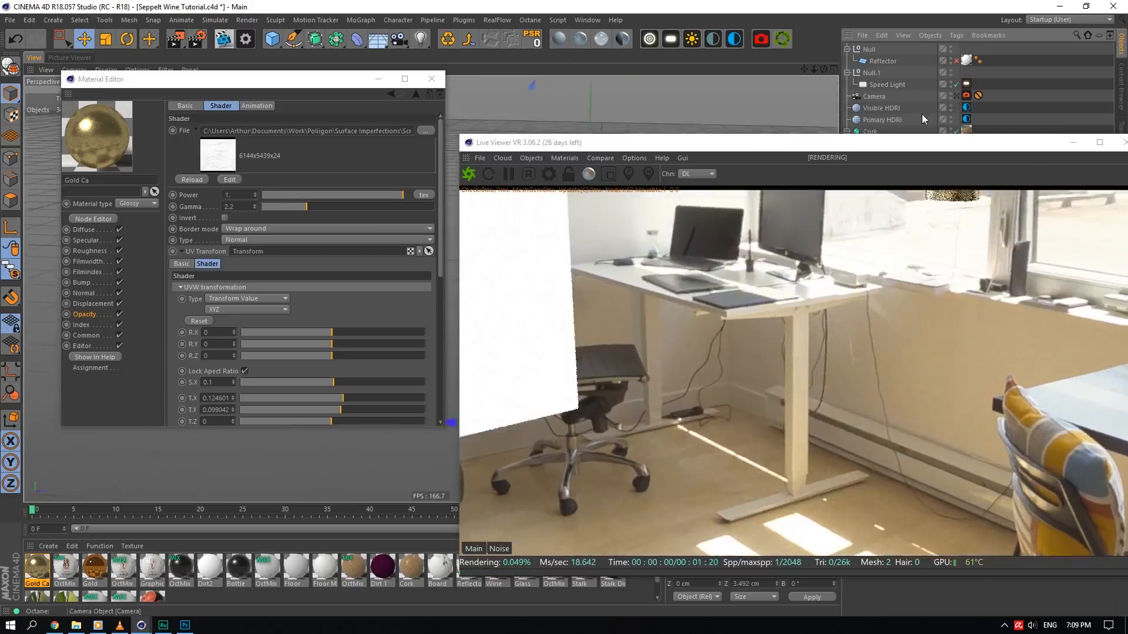
pyautogui.moveTo(12, 271); pyautogui.dragTo(50, 279)
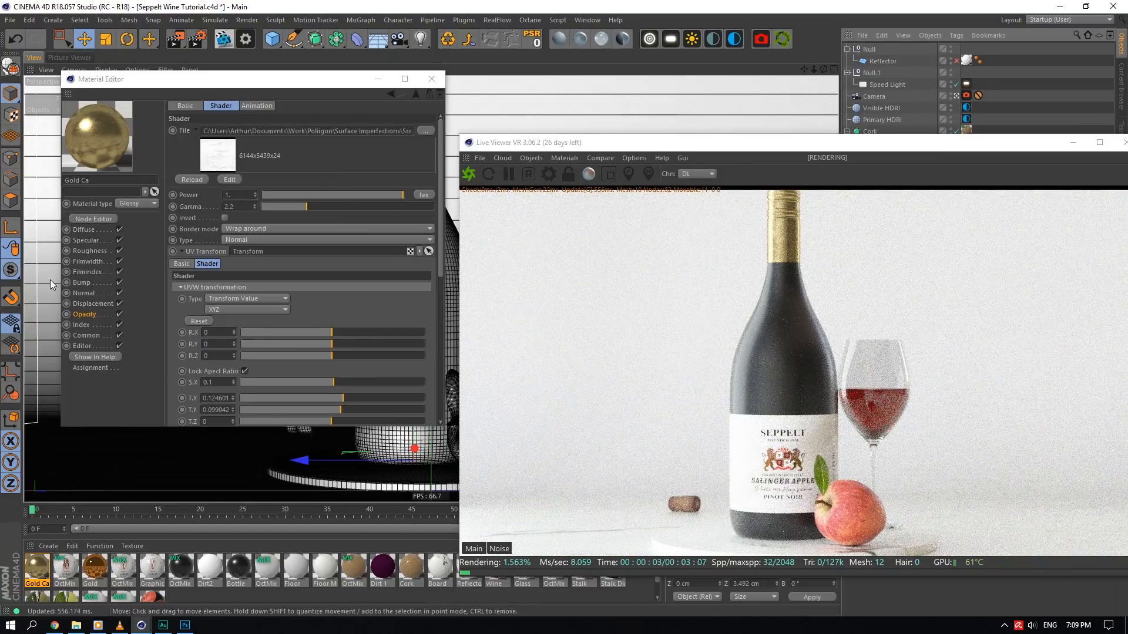
# - Open Seppelt Wine Studio Apple.jpg from the Renders RAW folder and compare it side by side with the live render
pyautogui.click(76, 625)
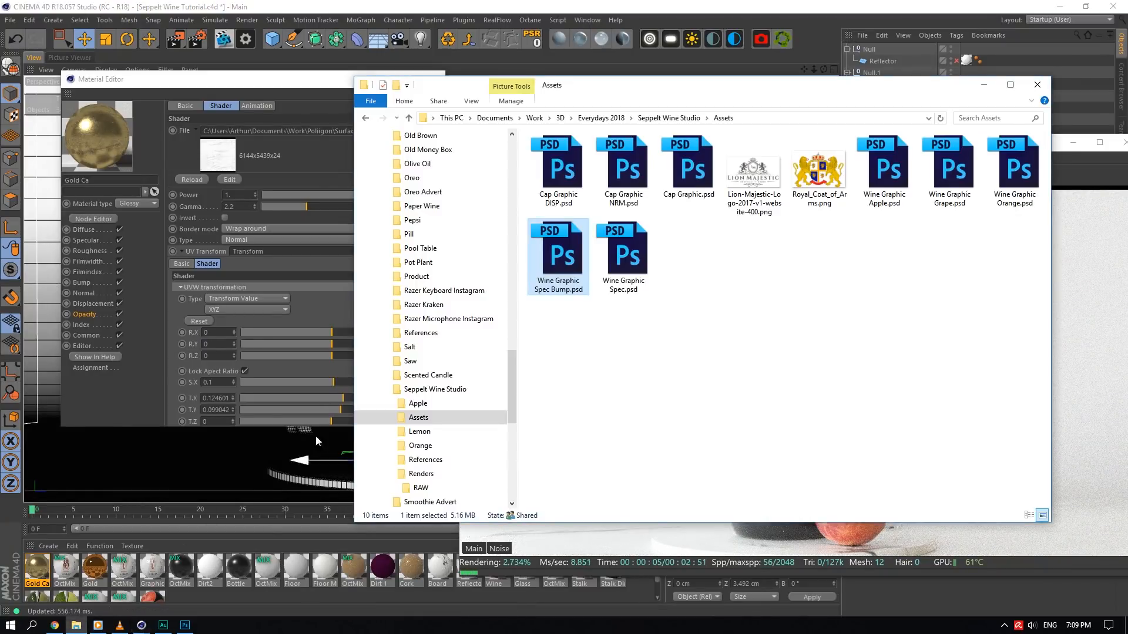
pyautogui.click(657, 118)
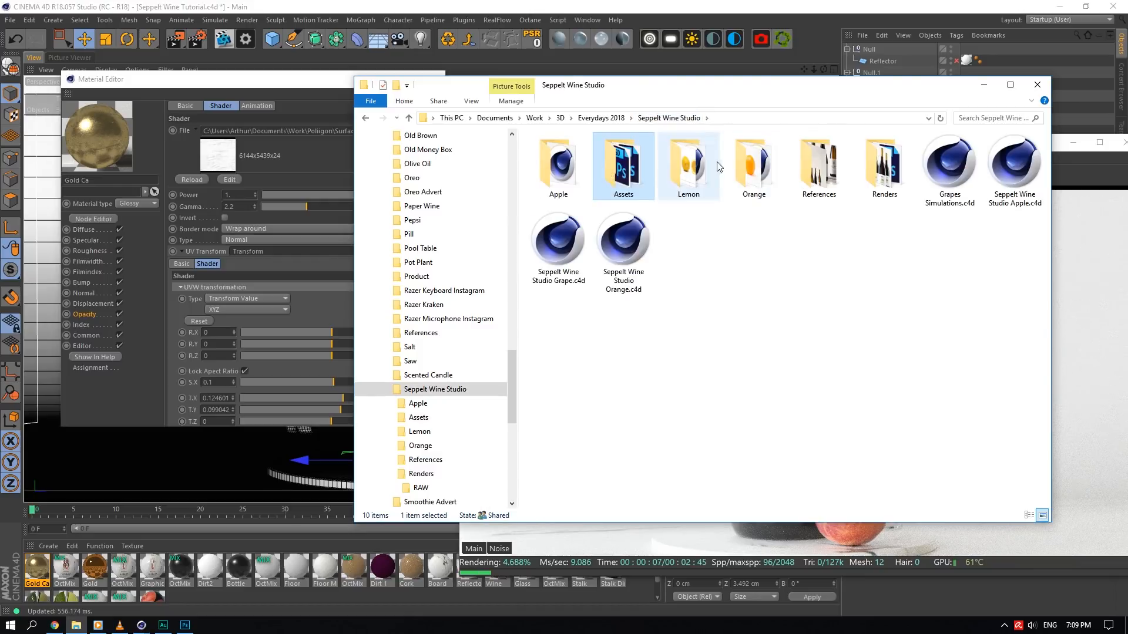
pyautogui.doubleClick(869, 171)
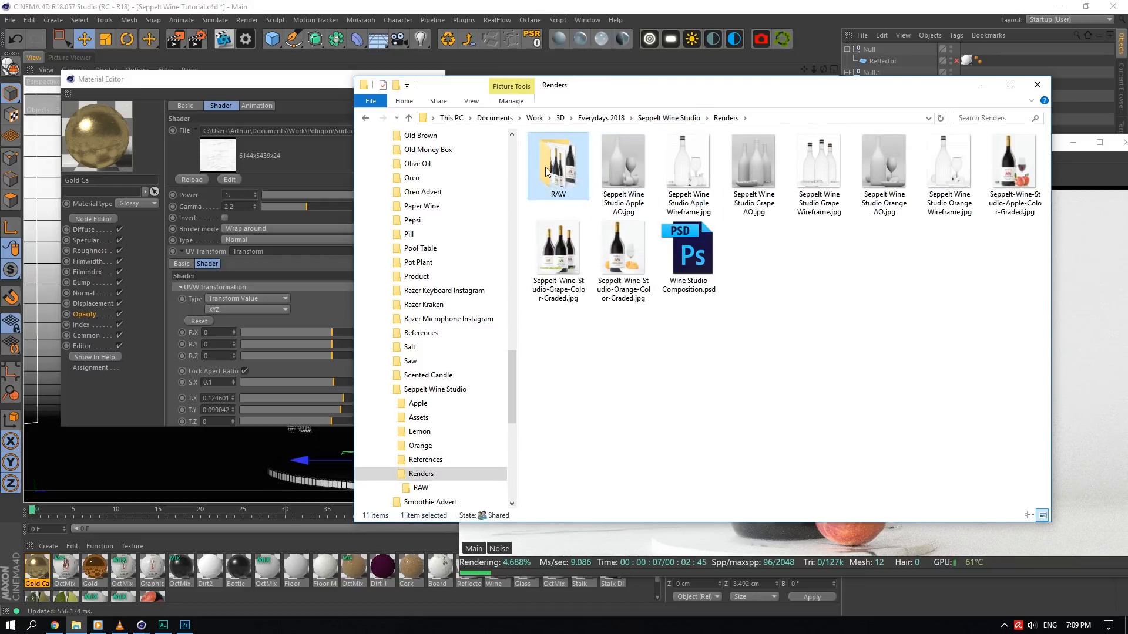
pyautogui.doubleClick(547, 167)
pyautogui.doubleClick(624, 182)
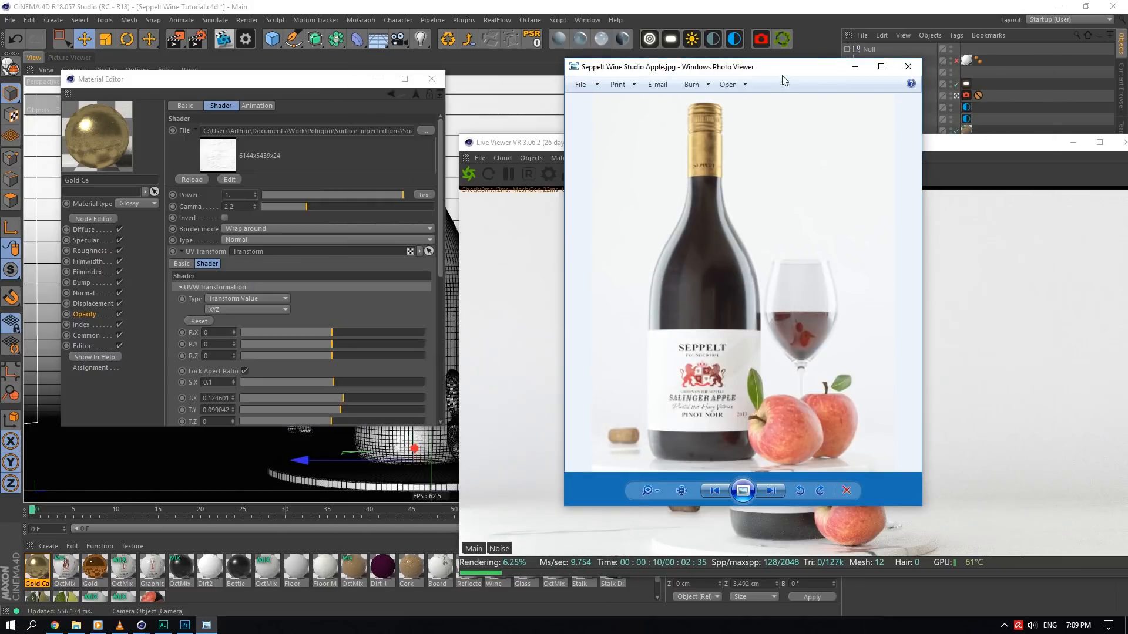
pyautogui.moveTo(781, 75); pyautogui.dragTo(409, 160)
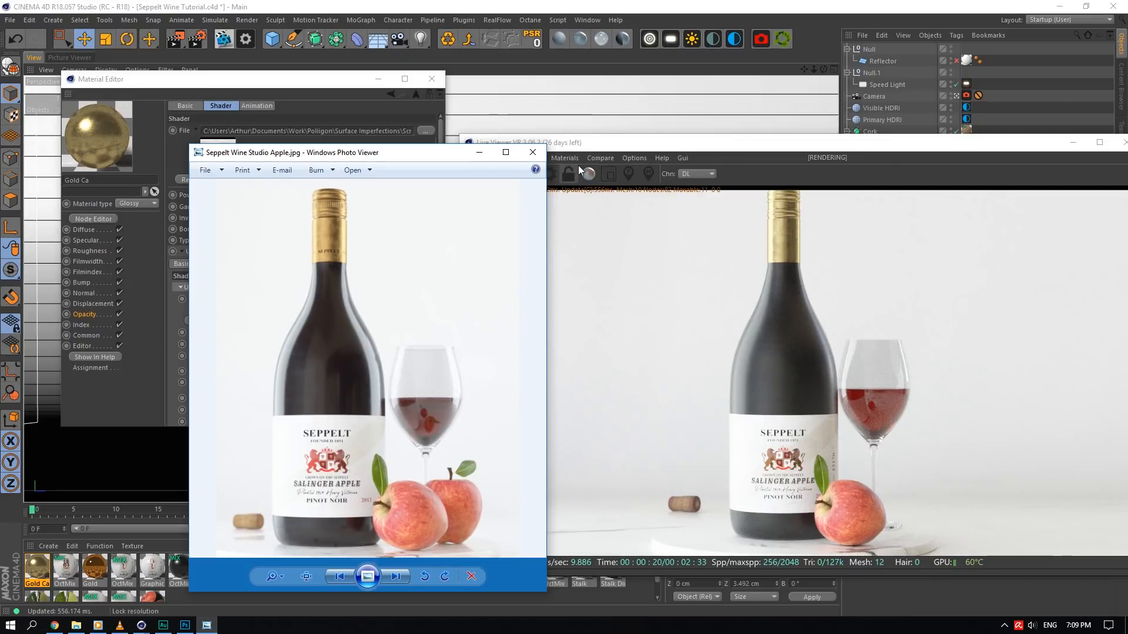
pyautogui.click(532, 153)
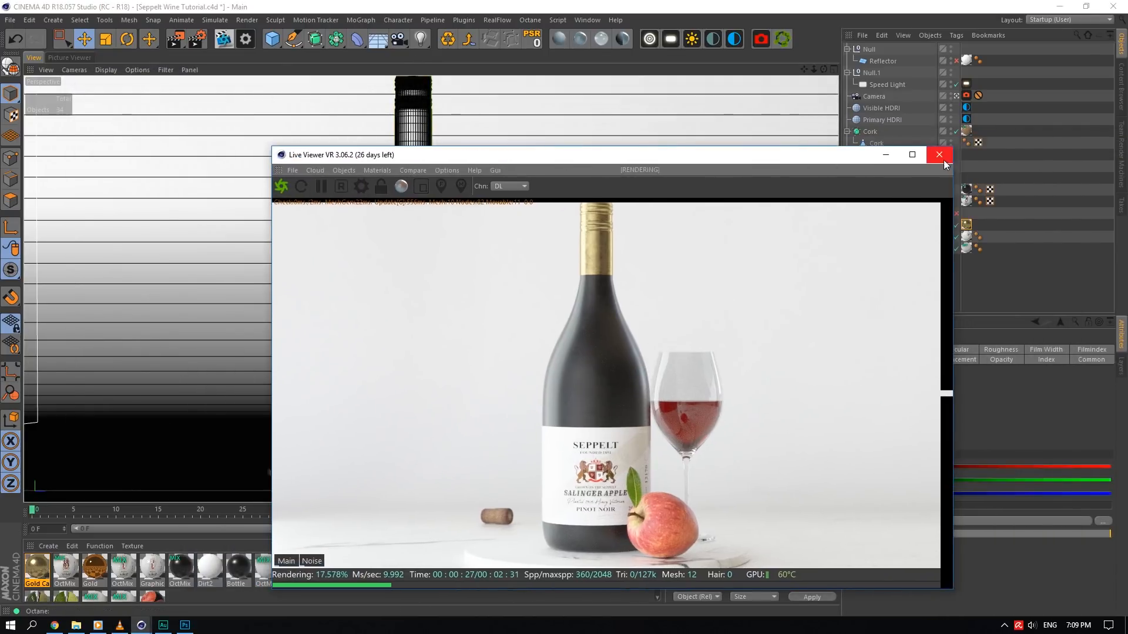
# - Close the Live Viewer and reframe the perspective view around the bottle, apple and wine glass
pyautogui.click(939, 158)
pyautogui.scroll(8, 691, 349)
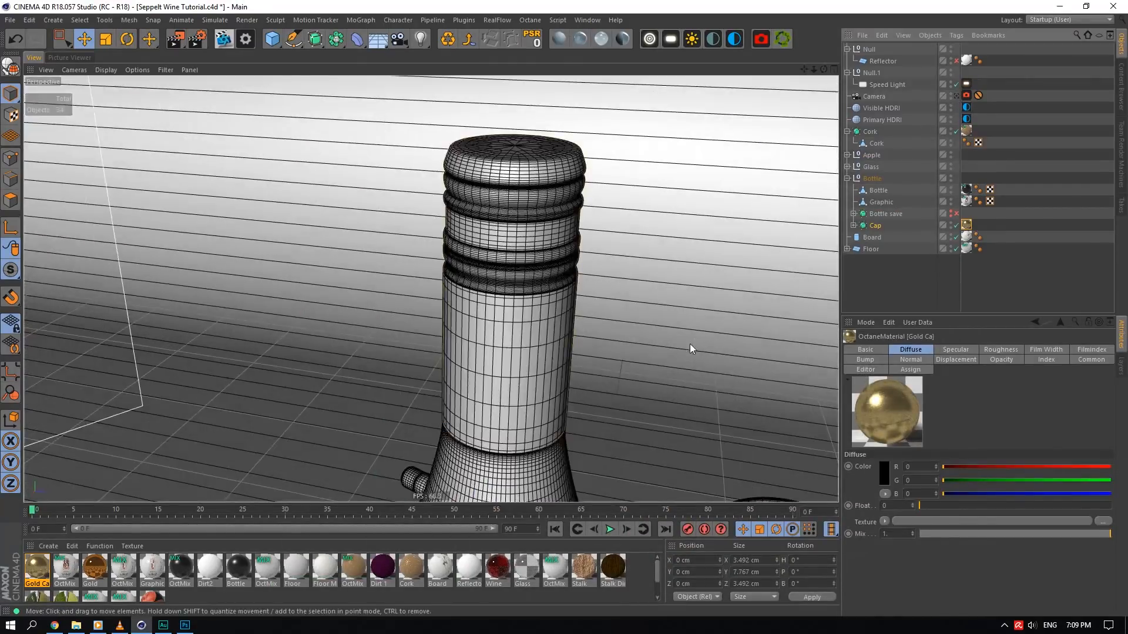
pyautogui.scroll(-6, 691, 349)
pyautogui.moveTo(804, 70); pyautogui.dragTo(573, 100)
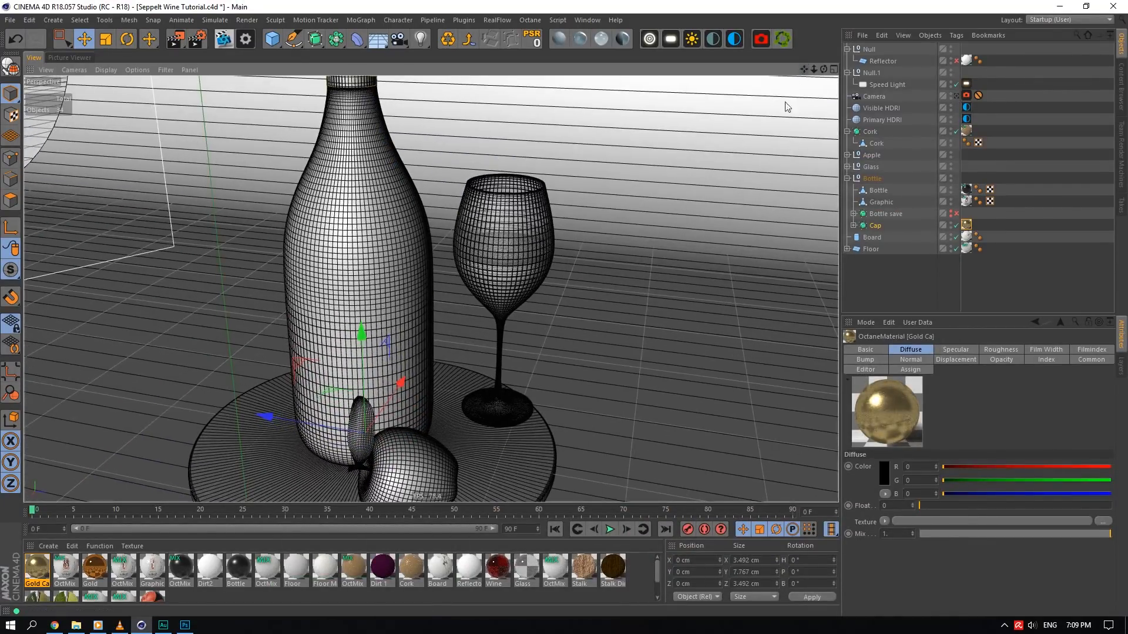
# - Copy the image texture from the Bottle material's bump channel
pyautogui.scroll(3, 486, 411)
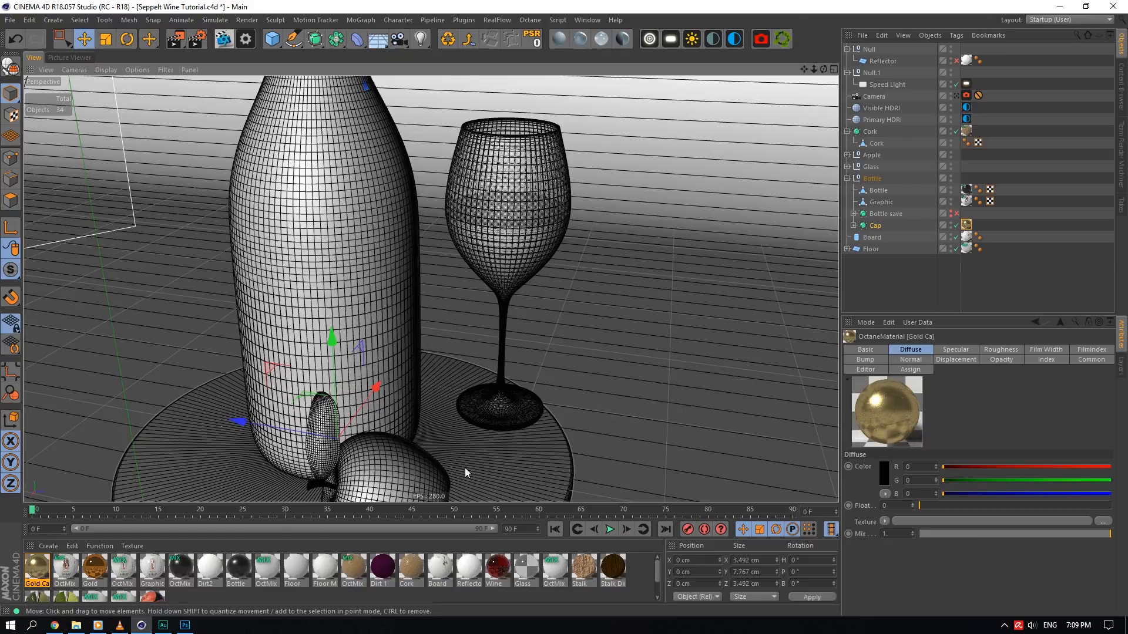
pyautogui.moveTo(804, 70); pyautogui.dragTo(881, 69, button='right')
pyautogui.moveTo(804, 69); pyautogui.dragTo(951, 1)
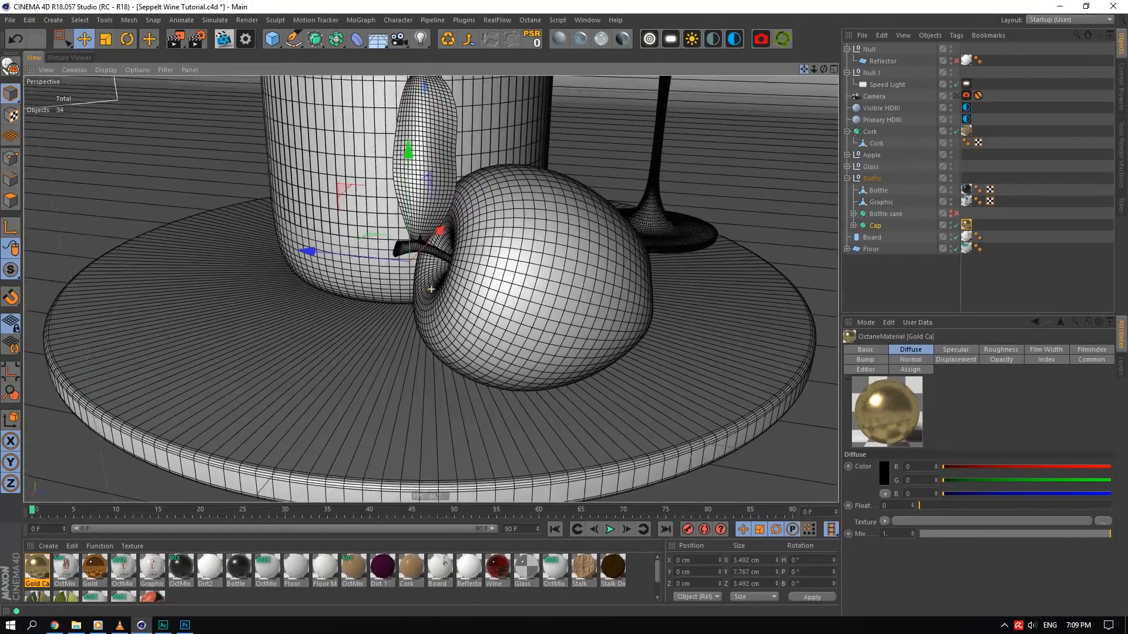
pyautogui.scroll(-6, 431, 289)
pyautogui.scroll(3, 441, 177)
pyautogui.click(442, 169)
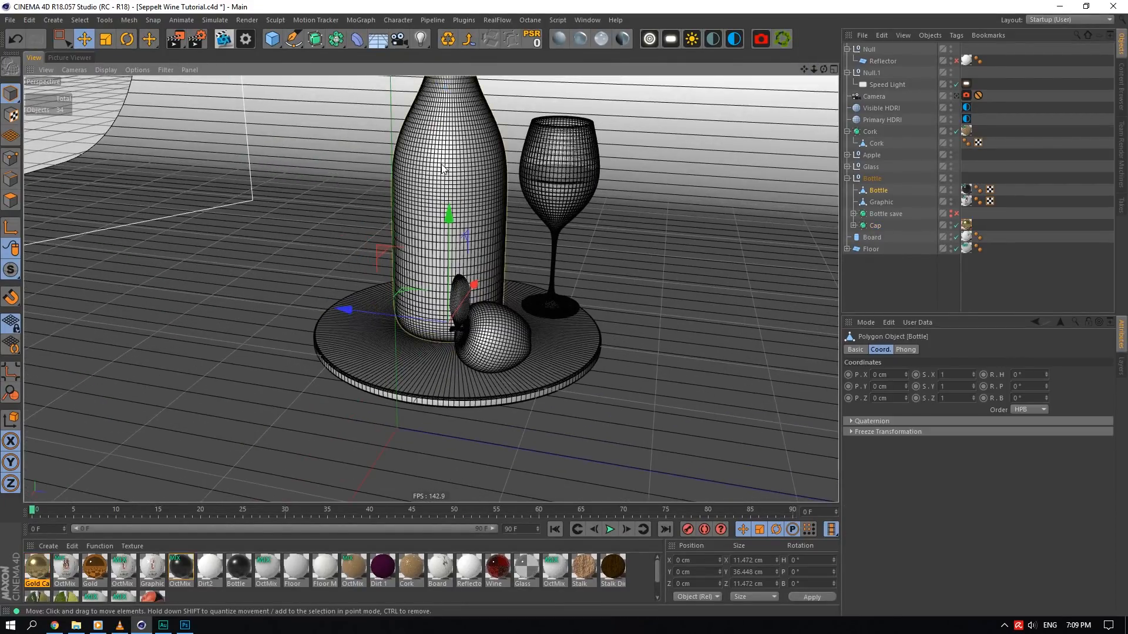
pyautogui.scroll(2, 452, 293)
pyautogui.doubleClick(238, 567)
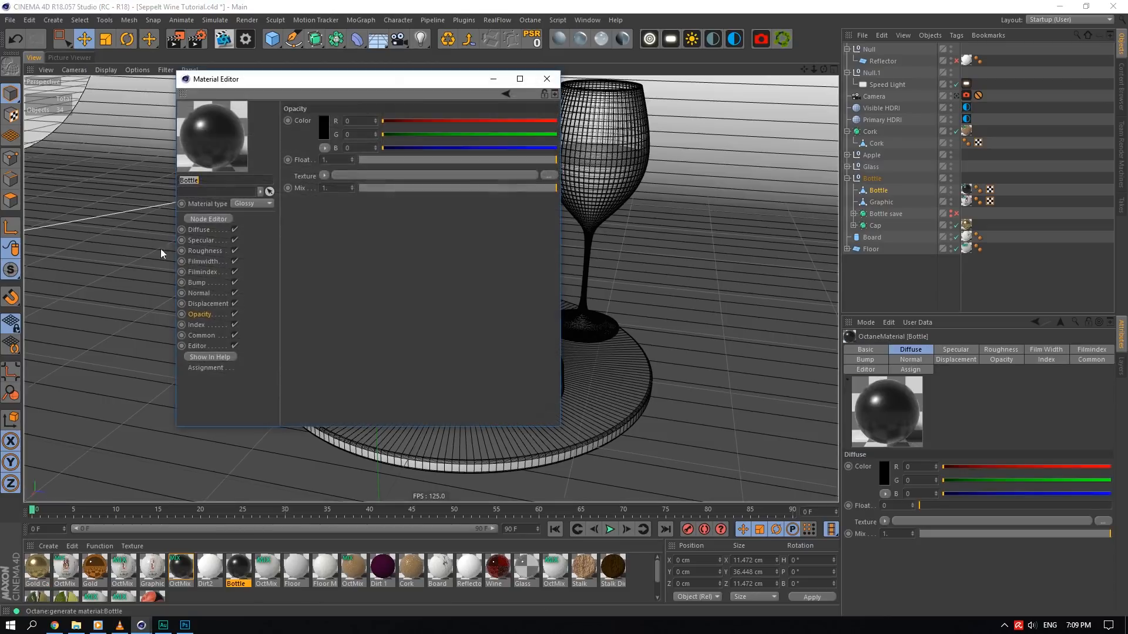
pyautogui.click(203, 259)
pyautogui.click(209, 282)
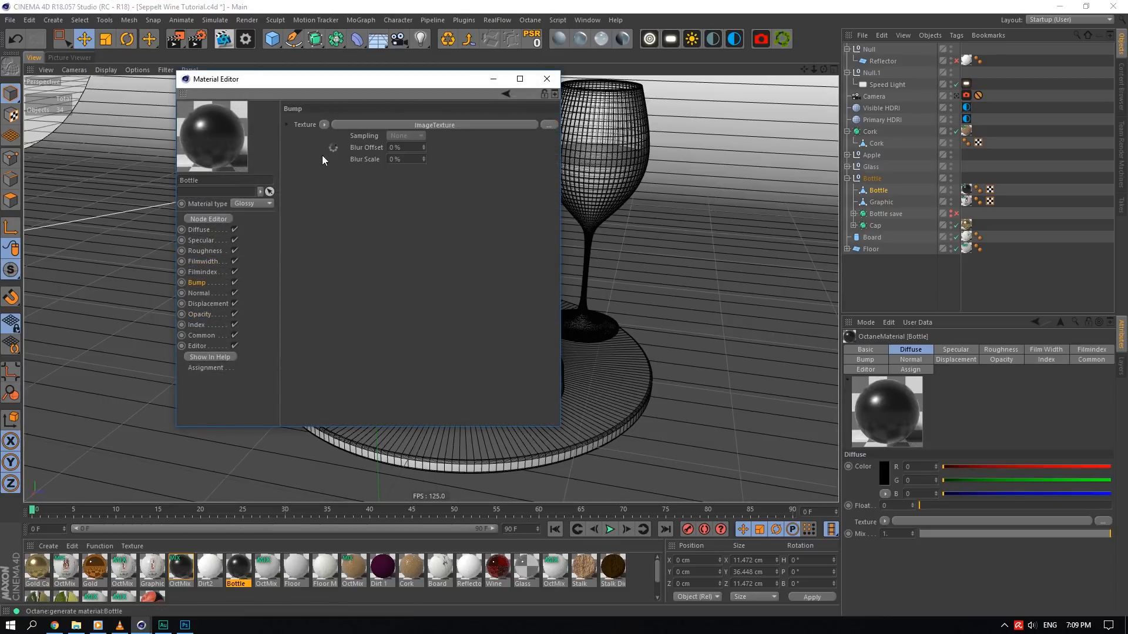
pyautogui.click(323, 124)
pyautogui.click(333, 188)
pyautogui.click(546, 78)
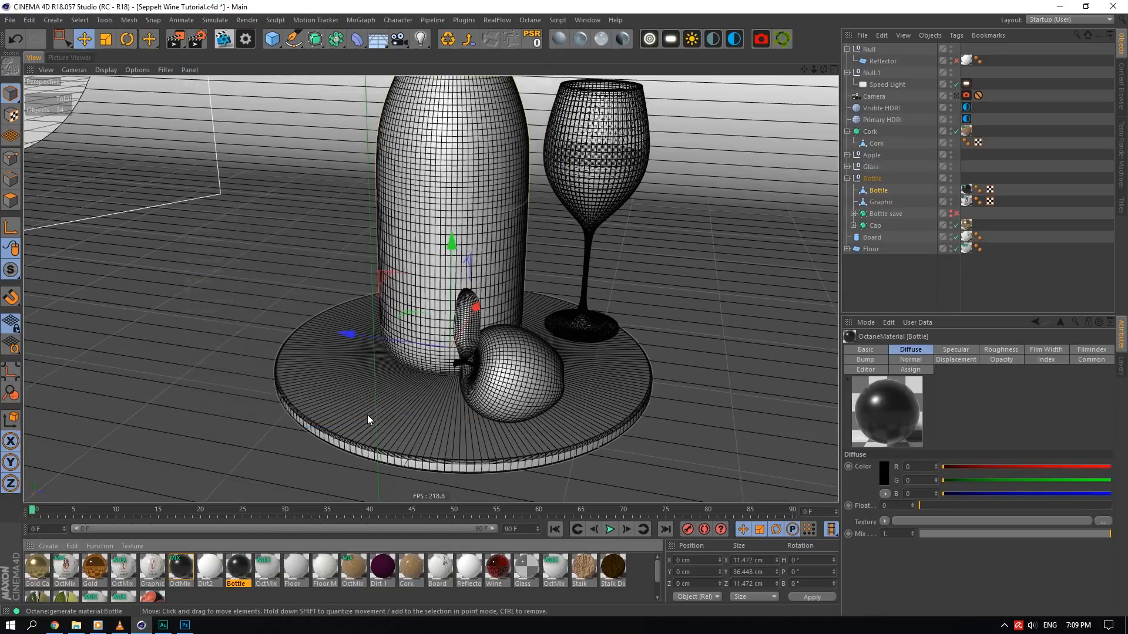
# - Isolate the round marble board in the viewport and start a live render of it
pyautogui.click(368, 419)
pyautogui.moveTo(10, 269); pyautogui.dragTo(109, 353)
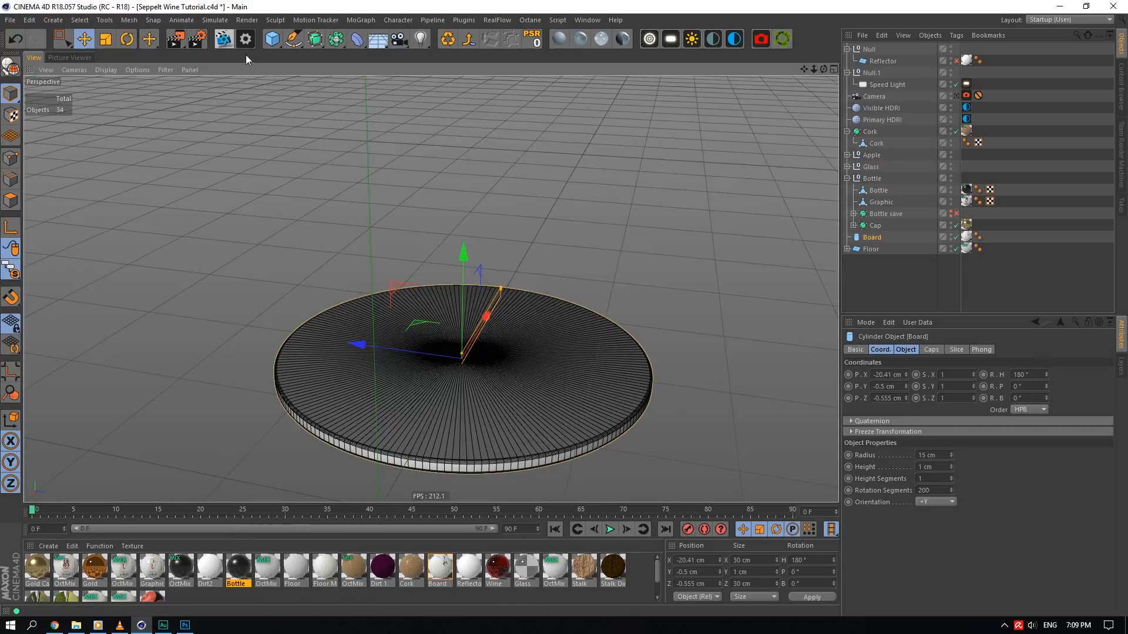
pyautogui.click(225, 41)
pyautogui.click(241, 213)
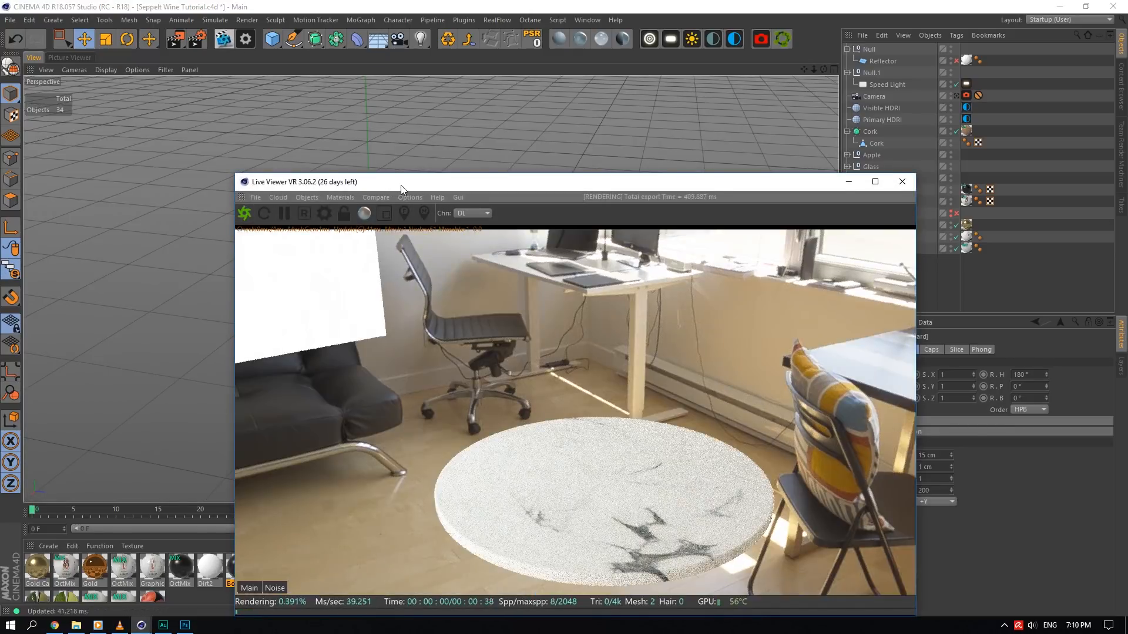
pyautogui.moveTo(401, 185); pyautogui.dragTo(309, 86)
# - Paste the copied image texture into the bump channel of the Board material
pyautogui.click(238, 567)
pyautogui.rightClick(476, 406)
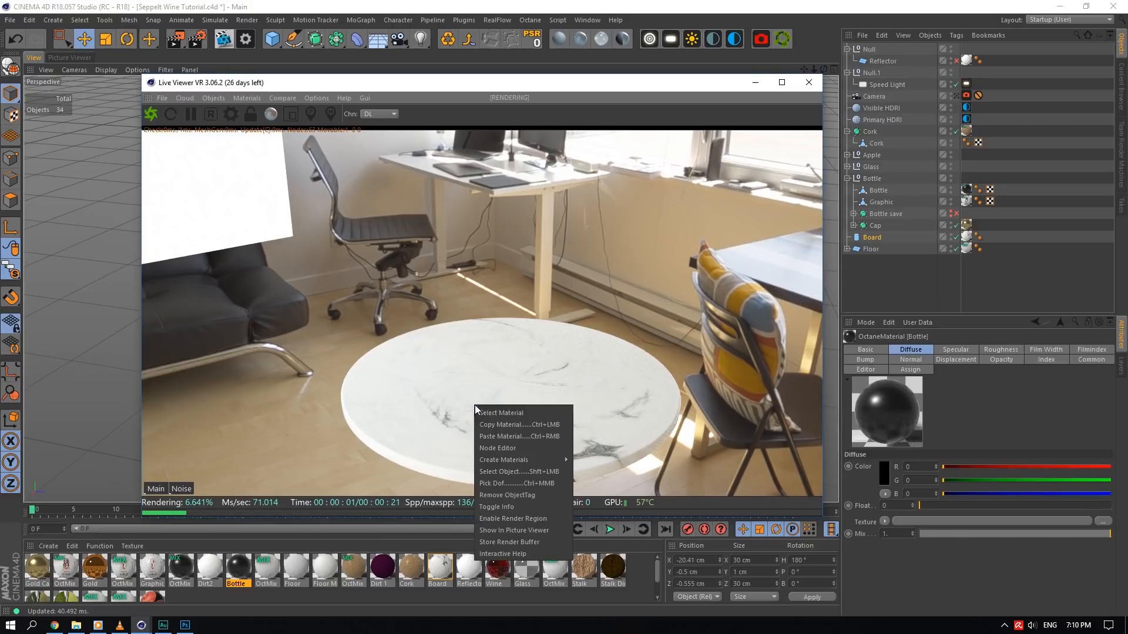
pyautogui.click(499, 413)
pyautogui.doubleClick(439, 567)
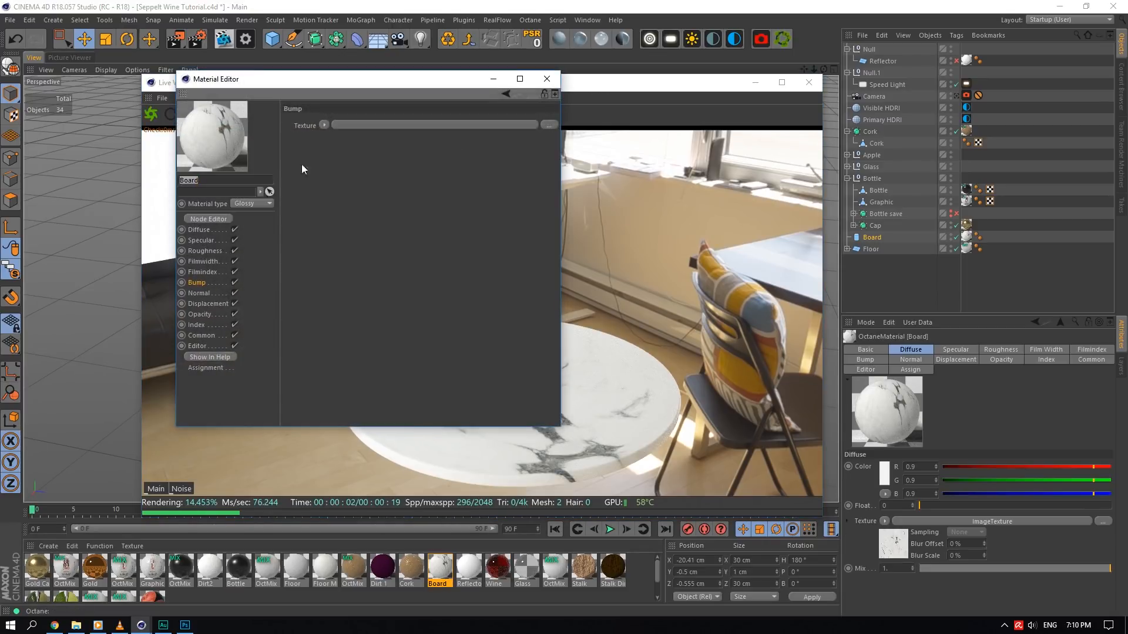
pyautogui.click(324, 125)
pyautogui.click(347, 185)
pyautogui.moveTo(416, 82); pyautogui.dragTo(893, 158)
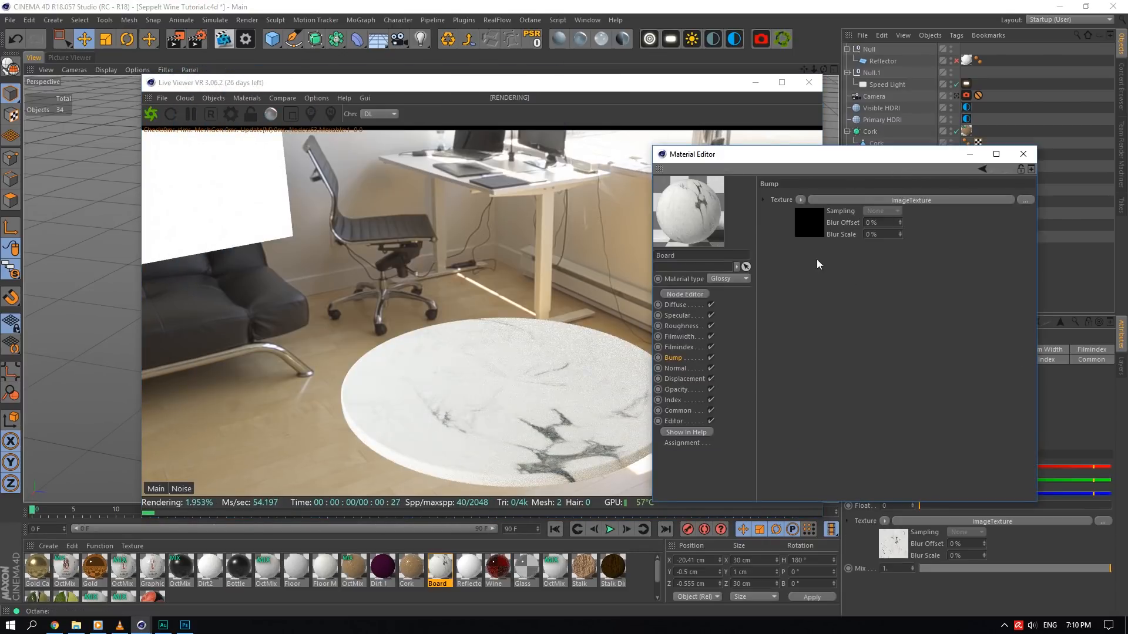
# - Open the Board's bump image settings and try power values of 0.1 and 0.01 against a close-up live render
pyautogui.moveTo(764, 81); pyautogui.dragTo(611, 41)
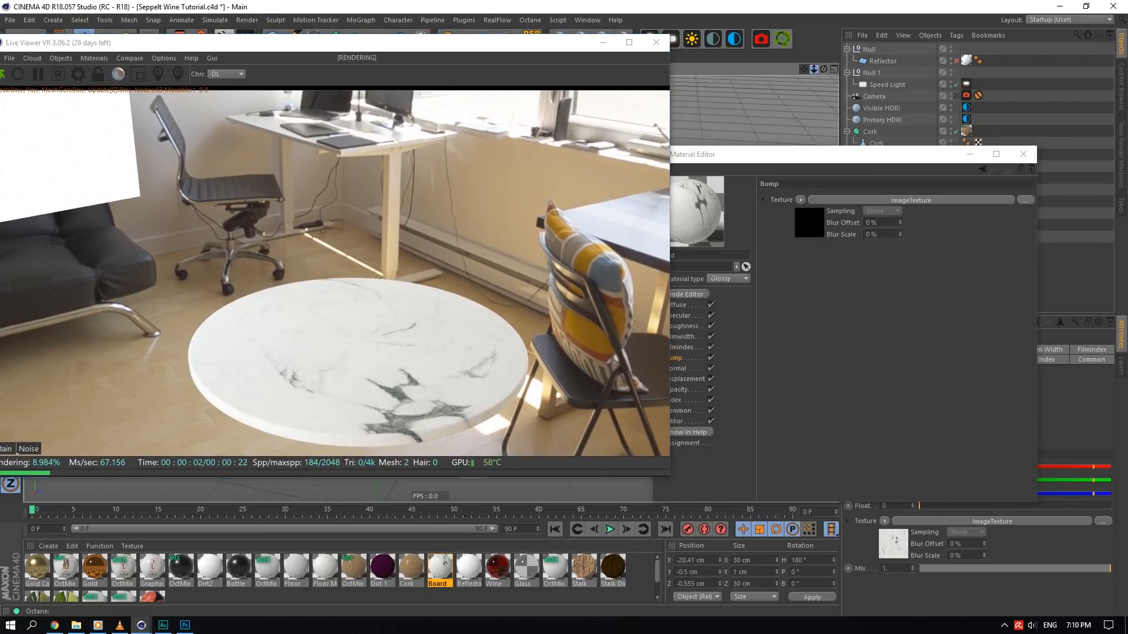
pyautogui.moveTo(814, 69); pyautogui.dragTo(840, 72)
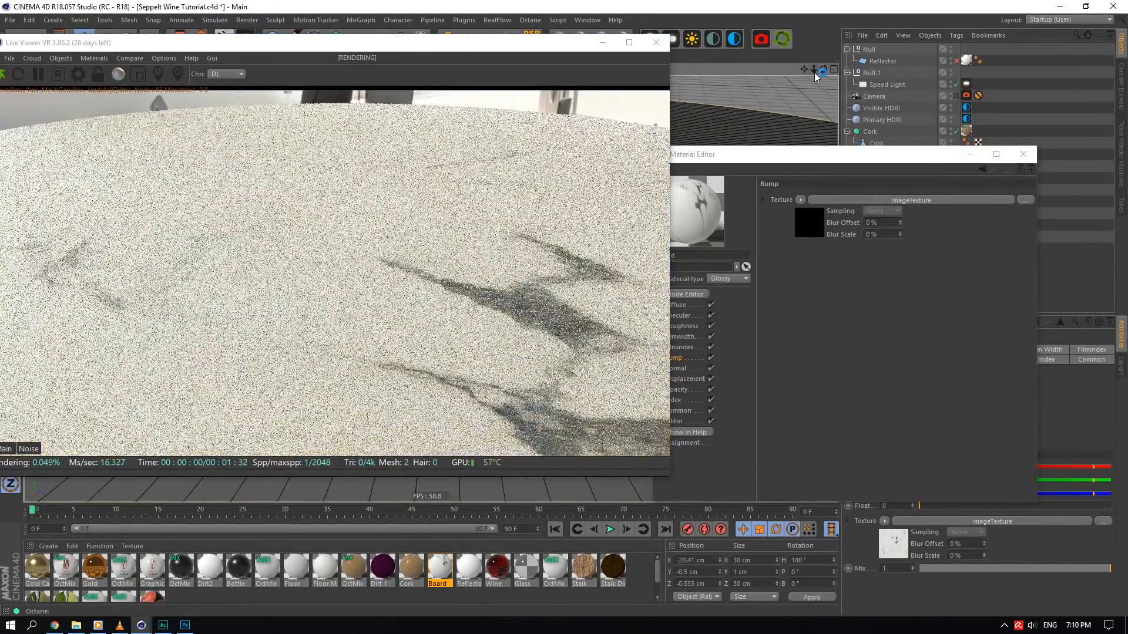
pyautogui.click(817, 234)
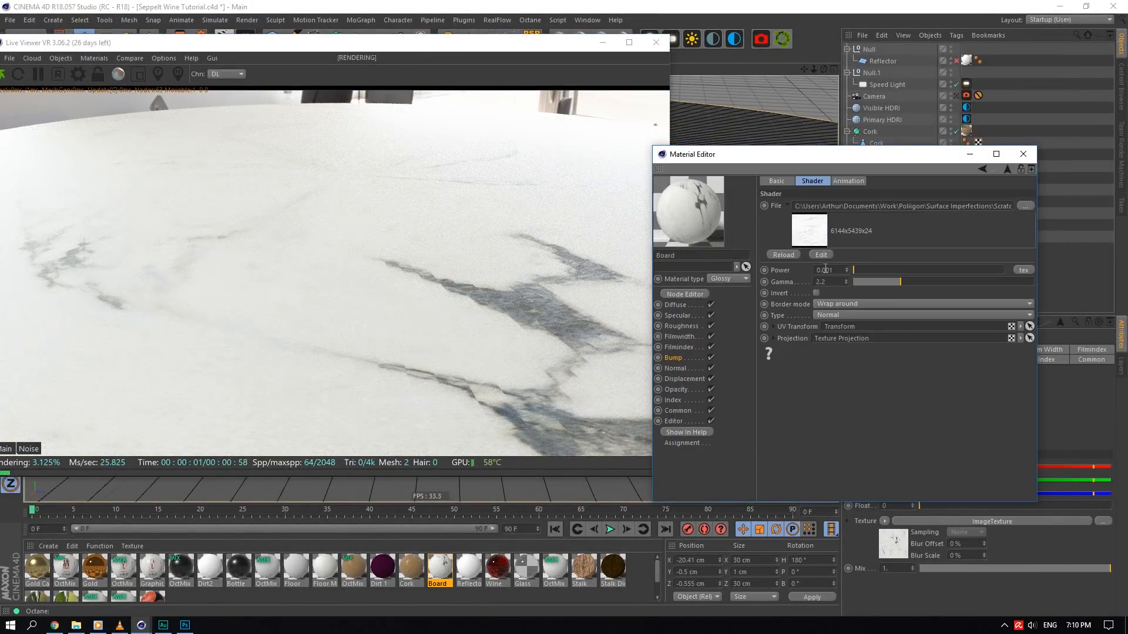
pyautogui.write('1')
pyautogui.press('Return')
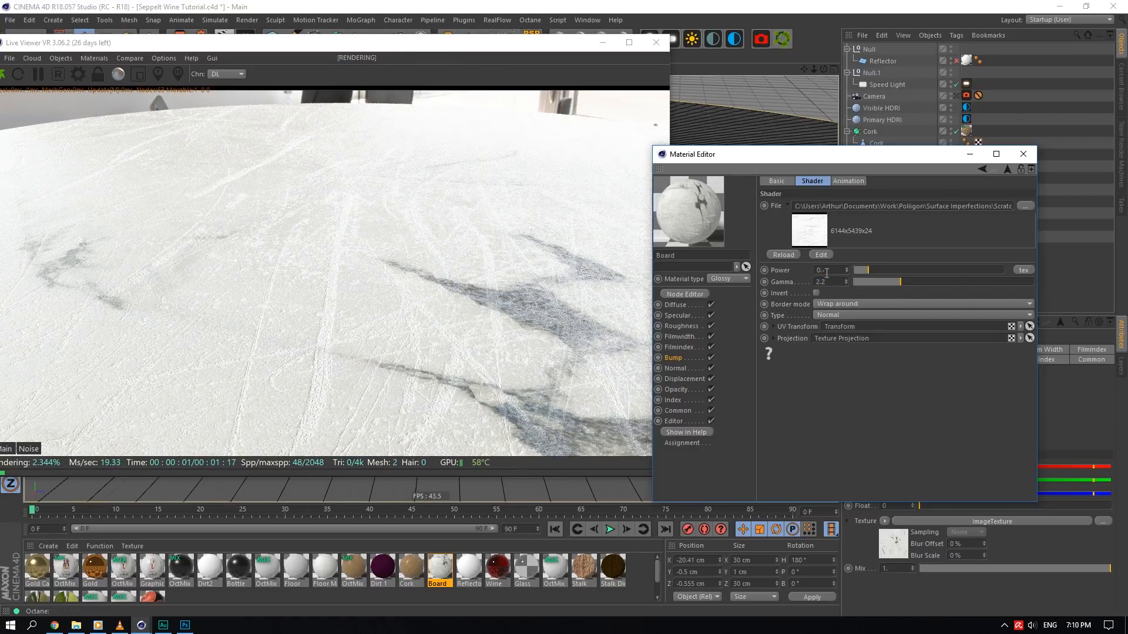
pyautogui.doubleClick(825, 271)
pyautogui.write('01')
pyautogui.press('Return')
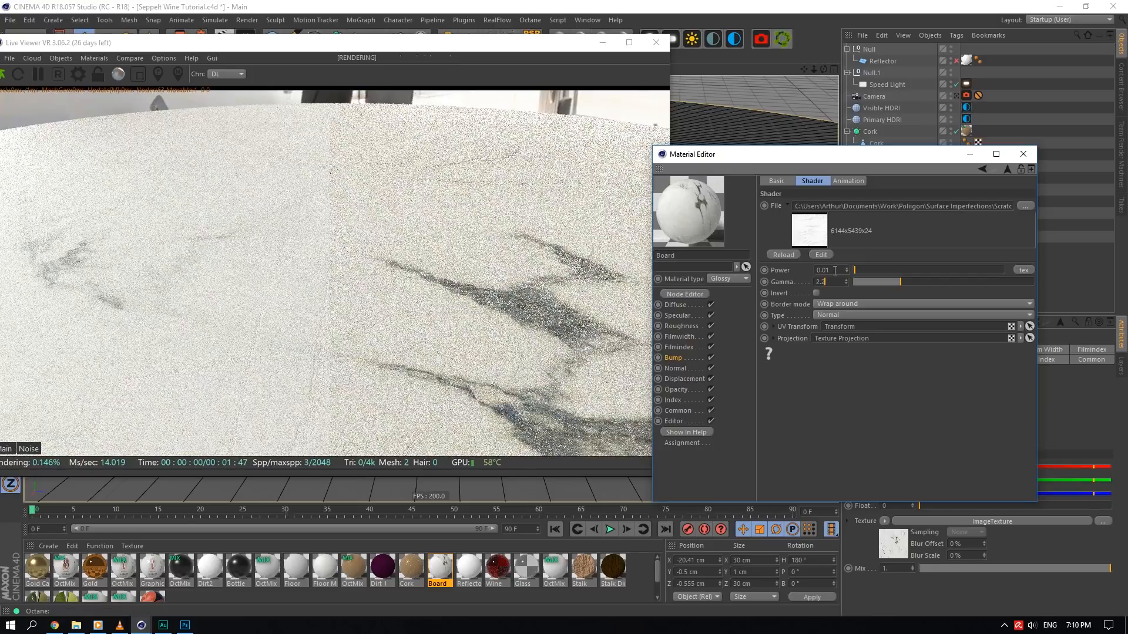
# - Try bump image powers of 0.005 and 0.002 on the Board material, and settle on 0.003
pyautogui.moveTo(831, 271); pyautogui.dragTo(828, 277)
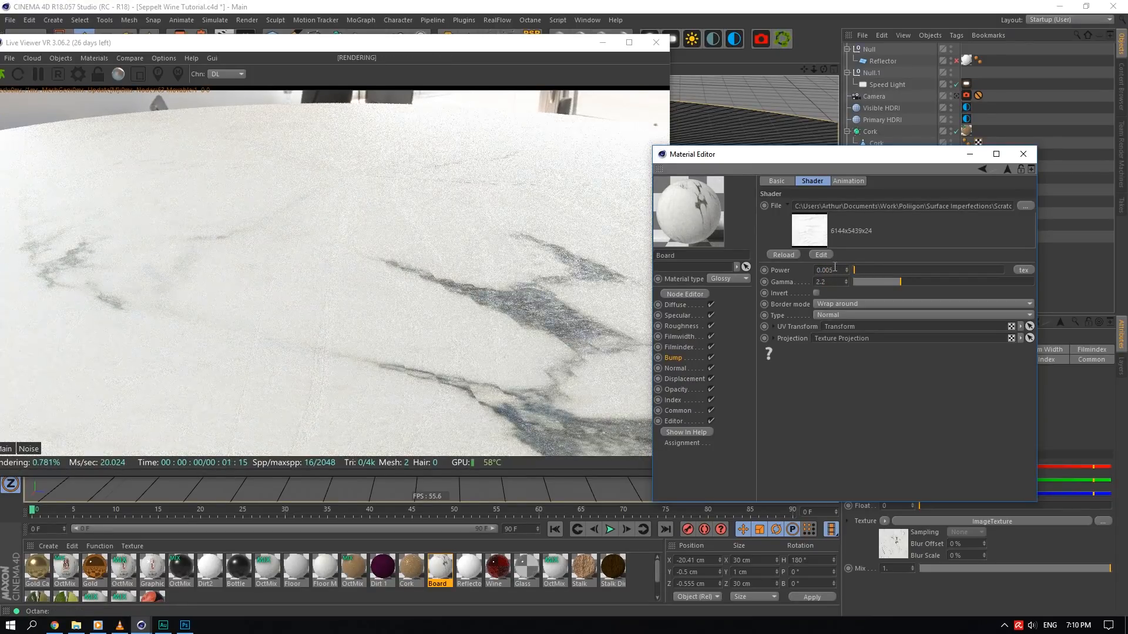
pyautogui.press('Return')
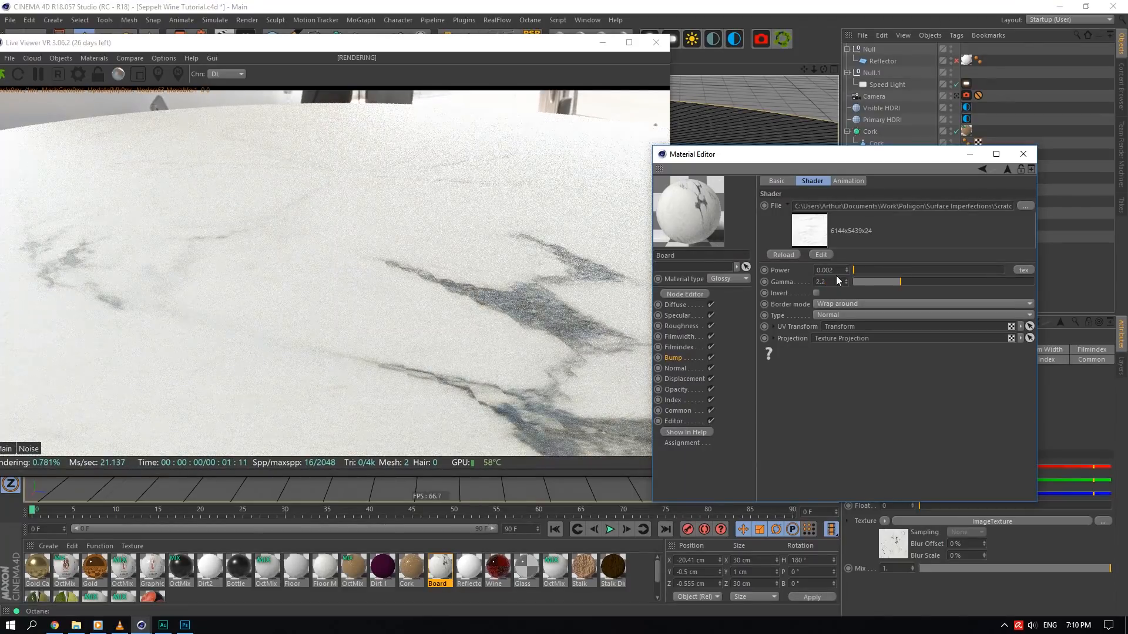
pyautogui.moveTo(834, 272); pyautogui.dragTo(837, 270)
pyautogui.write('3')
pyautogui.press('Return')
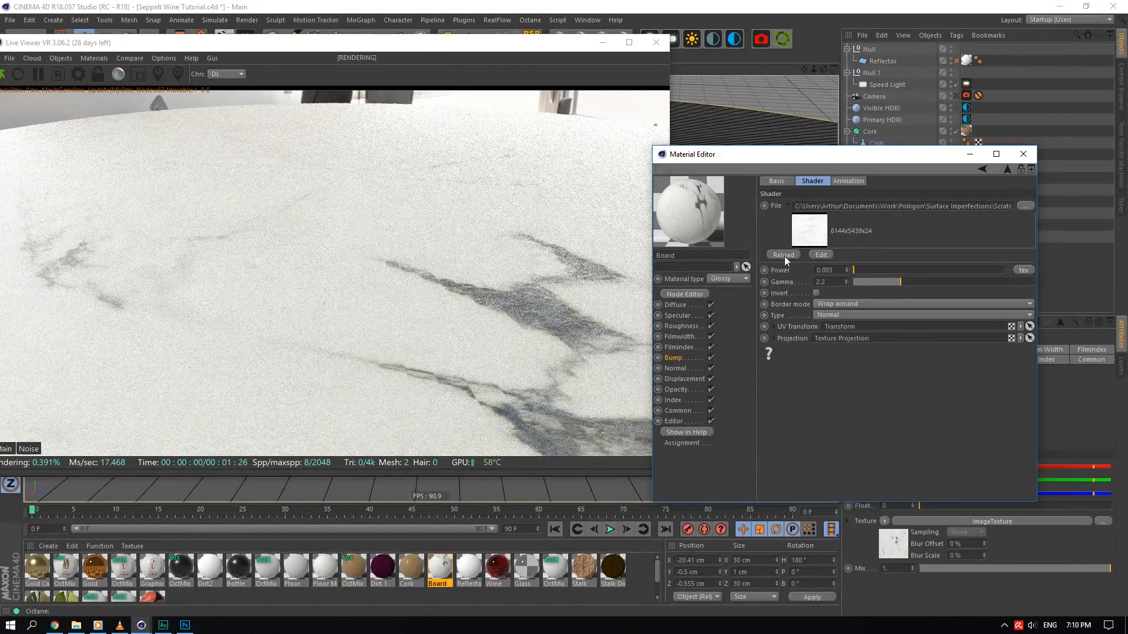
# - Close the Live Viewer and the Board's Material Editor
pyautogui.moveTo(813, 73); pyautogui.dragTo(812, 70)
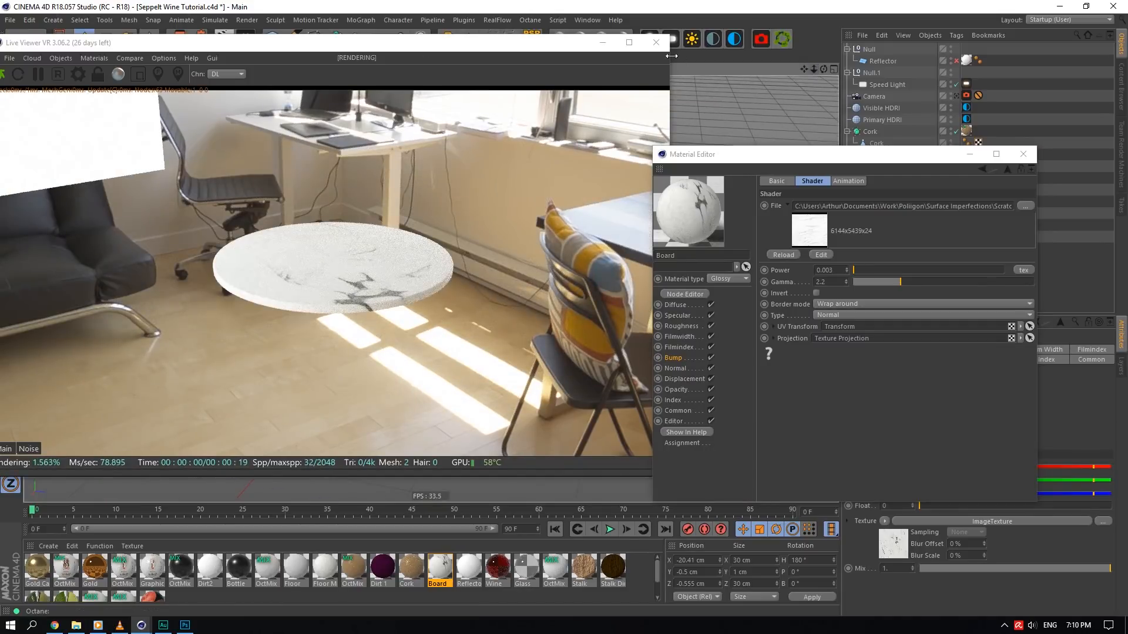
pyautogui.click(656, 42)
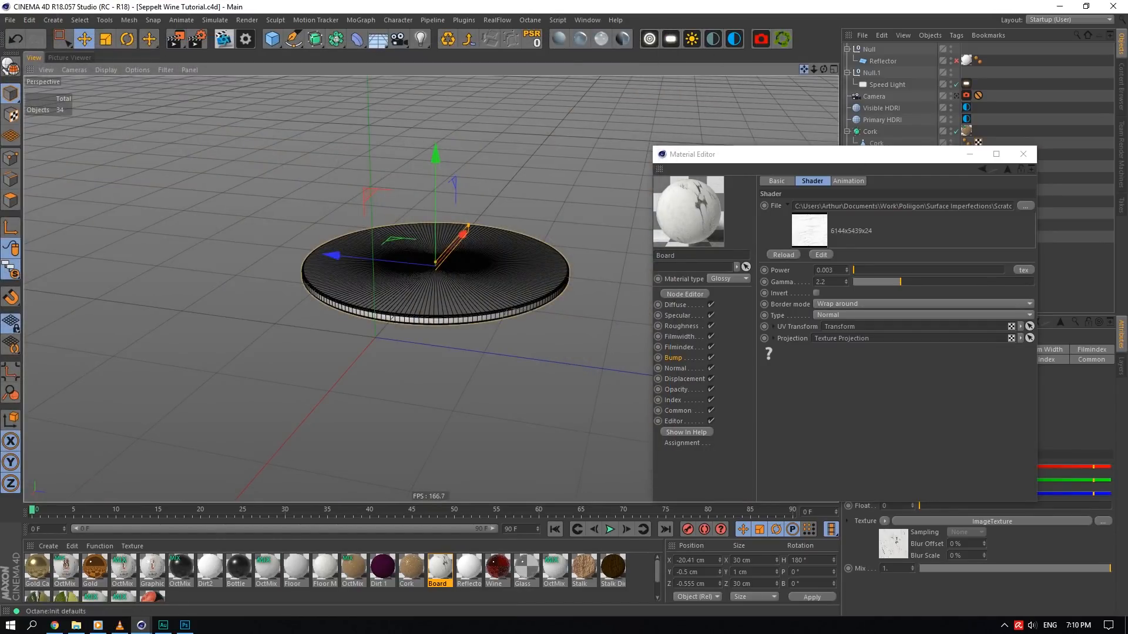
pyautogui.click(1023, 153)
# - Isolate the Glass group in the viewport and save the project
pyautogui.click(851, 167)
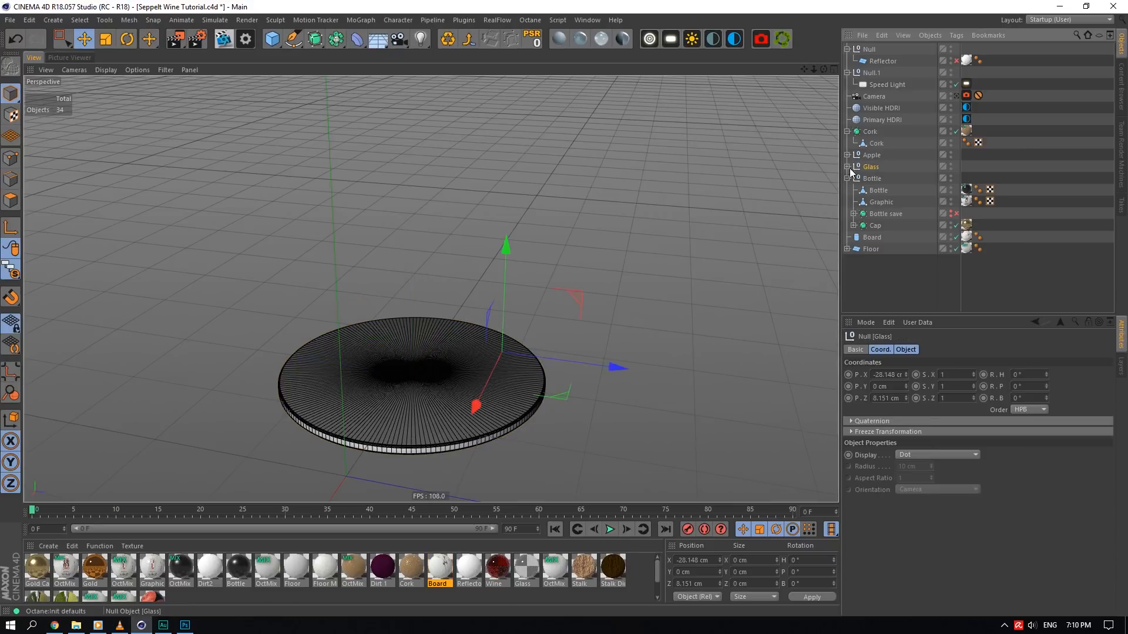
pyautogui.moveTo(11, 296); pyautogui.dragTo(47, 310)
pyautogui.scroll(3, 512, 260)
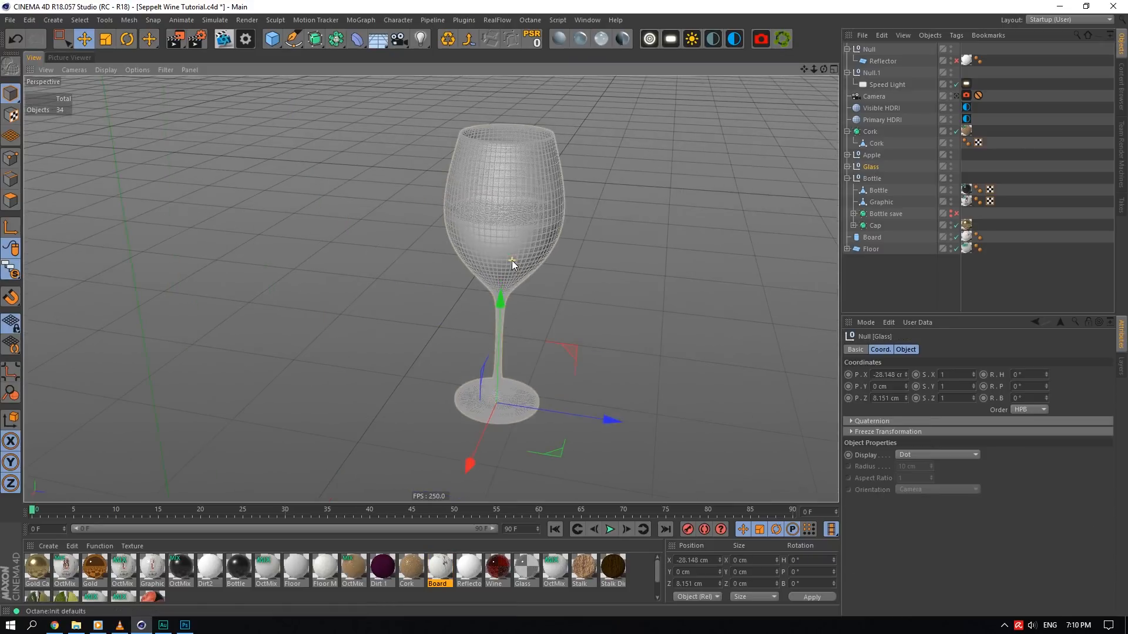
pyautogui.scroll(4, 496, 319)
pyautogui.hotkey('ctrl', 's')
pyautogui.moveTo(805, 69); pyautogui.dragTo(758, 1)
pyautogui.moveTo(823, 69); pyautogui.dragTo(824, 32)
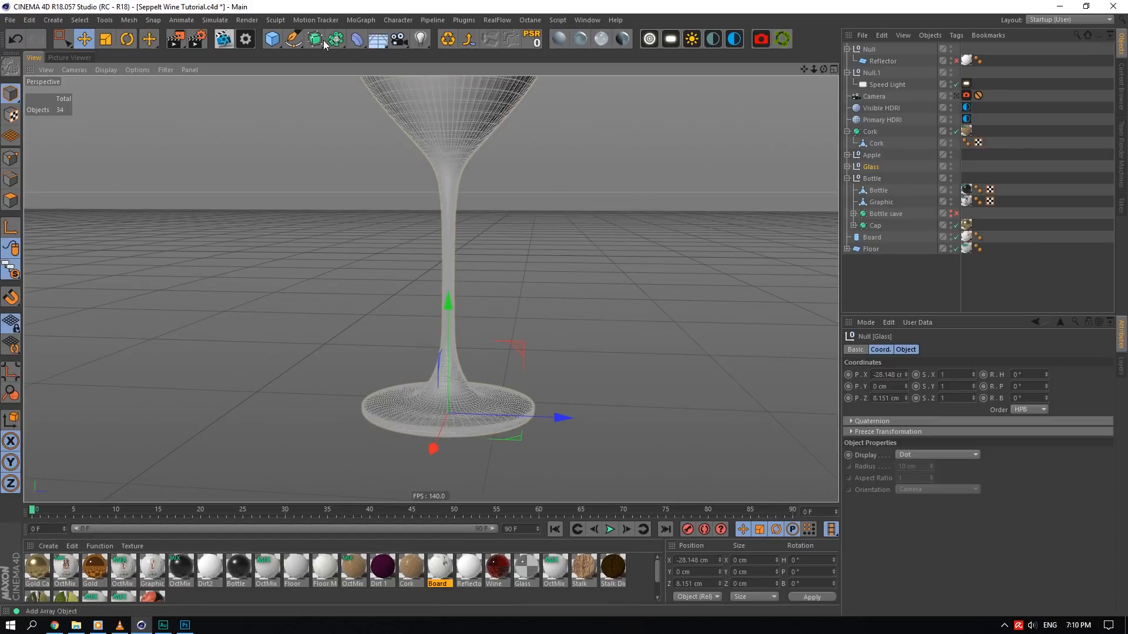
# - Start a live render of the wine glass, focused on where the bowl meets the stem
pyautogui.click(224, 39)
pyautogui.click(245, 219)
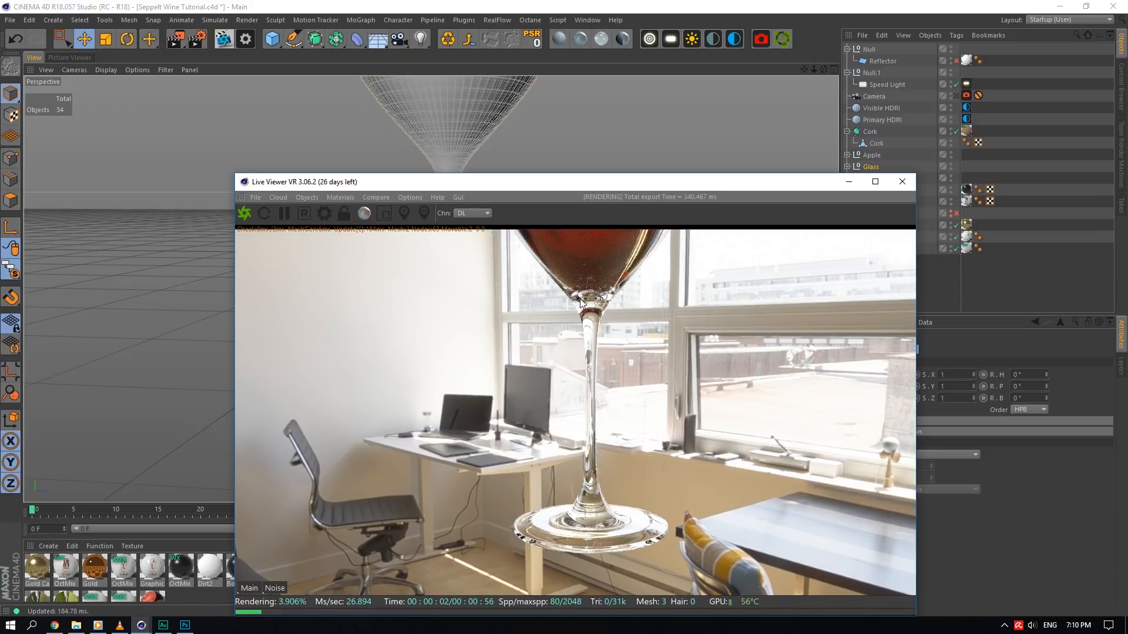
pyautogui.scroll(3, 463, 94)
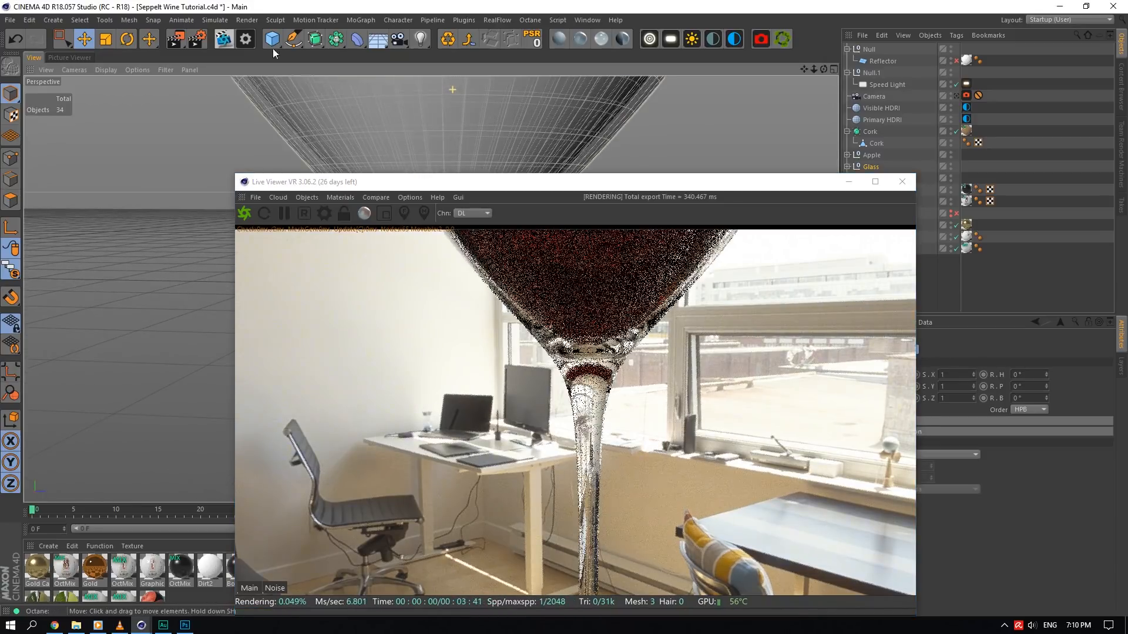
# - Add a sphere at the Glass group's position and set its radius to 1 cm
pyautogui.click(272, 47)
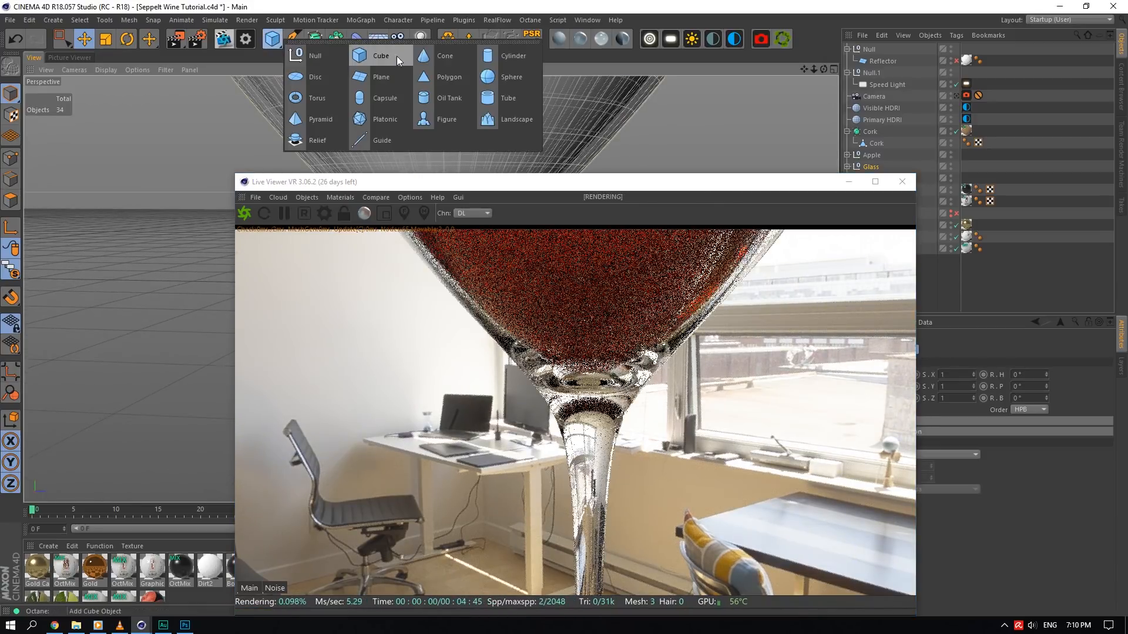
pyautogui.click(510, 78)
pyautogui.moveTo(691, 181); pyautogui.dragTo(520, 360)
pyautogui.moveTo(878, 178); pyautogui.dragTo(875, 160)
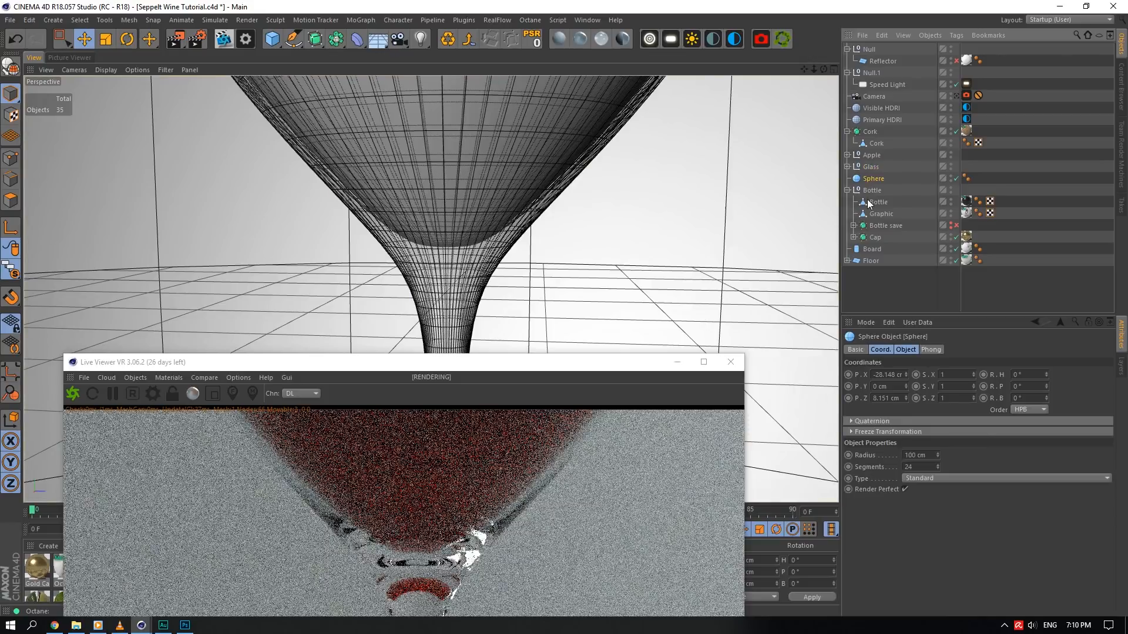
pyautogui.doubleClick(923, 452)
pyautogui.write('1')
pyautogui.press('Return')
# - Raise the sphere to the junction of the glass's bowl and stem, at about 9.155 cm in Y
pyautogui.keyDown('alt'); pyautogui.moveTo(546, 288); pyautogui.dragTo(795, 95, button='right'); pyautogui.keyUp('alt')
pyautogui.moveTo(816, 68); pyautogui.dragTo(767, 75)
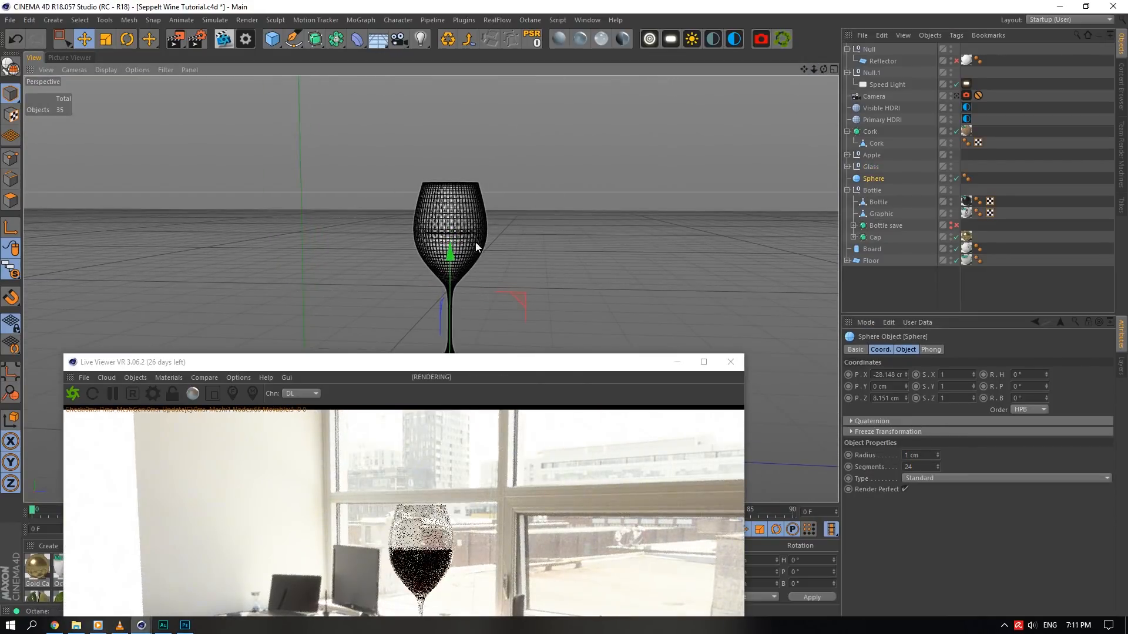
pyautogui.moveTo(451, 250); pyautogui.dragTo(455, 168)
pyautogui.keyDown('alt'); pyautogui.moveTo(454, 168); pyautogui.dragTo(635, 177, button='right'); pyautogui.keyUp('alt')
# - Set the sphere to 4 segments, try a radius of 0.2 cm, and reduce it to 0.1 cm
pyautogui.doubleClick(926, 467)
pyautogui.write('4')
pyautogui.doubleClick(926, 459)
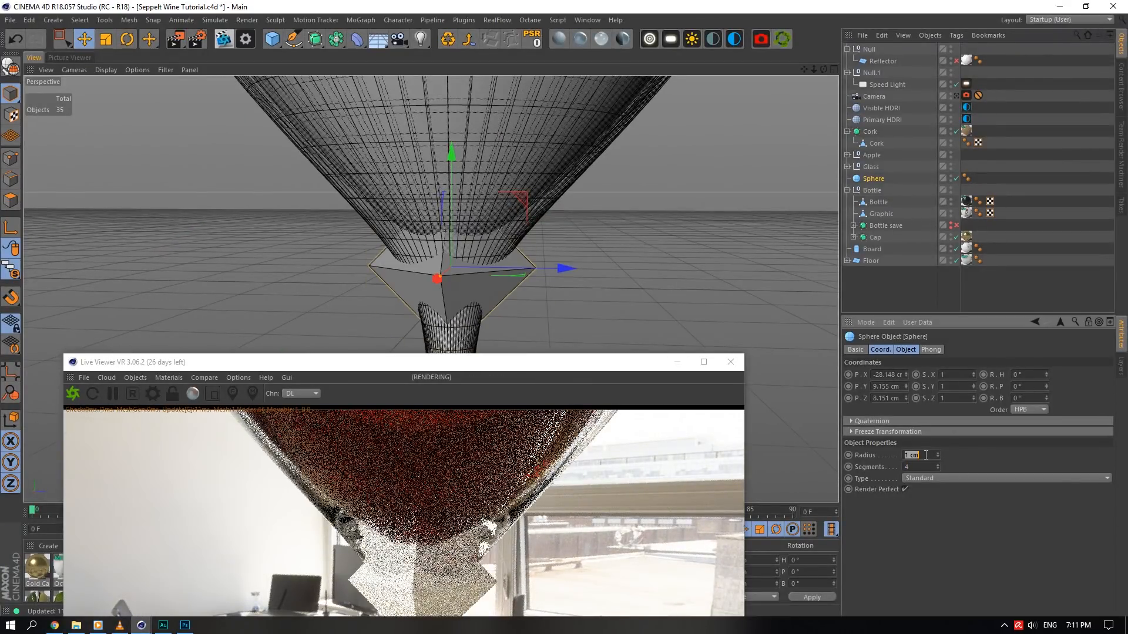
pyautogui.write('.2')
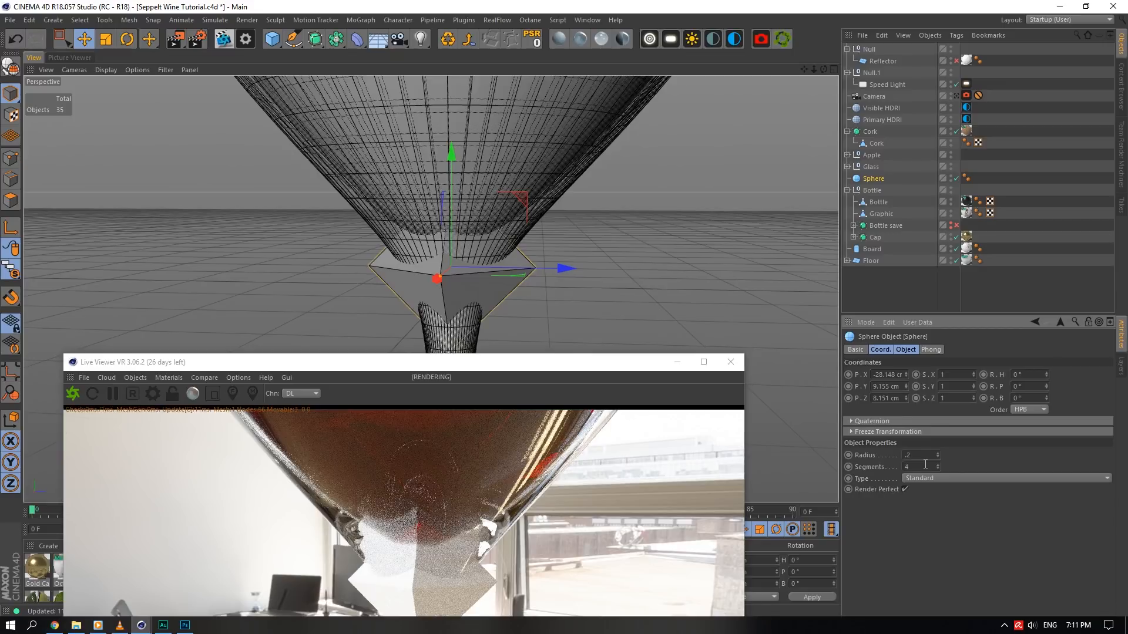
pyautogui.press('Return')
pyautogui.doubleClick(917, 455)
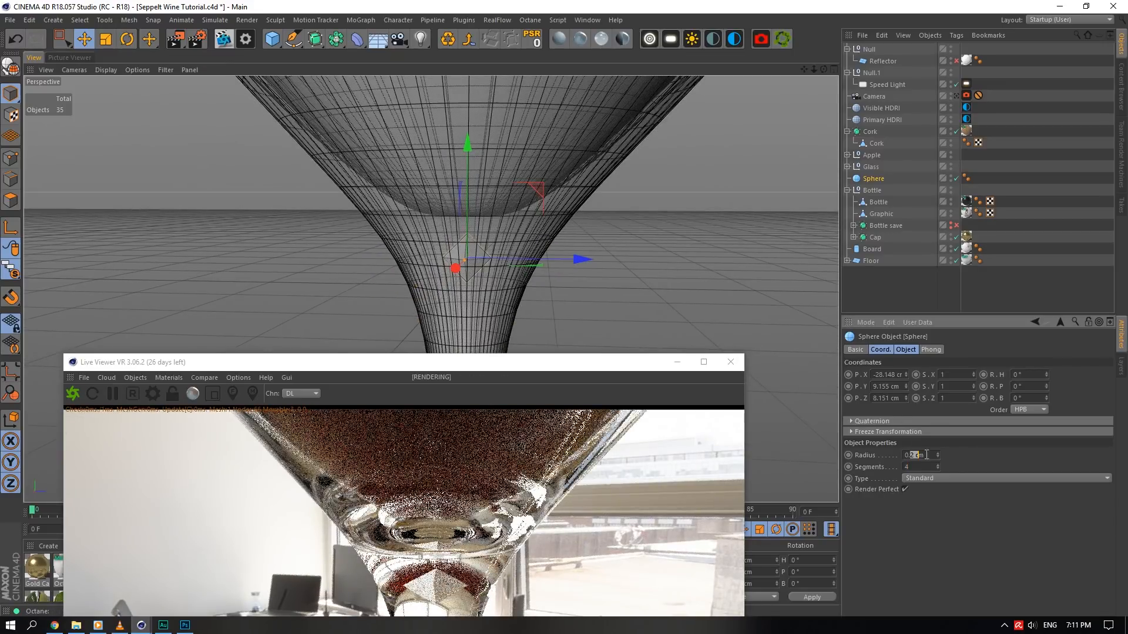
pyautogui.write('0.1')
pyautogui.press('Tab')
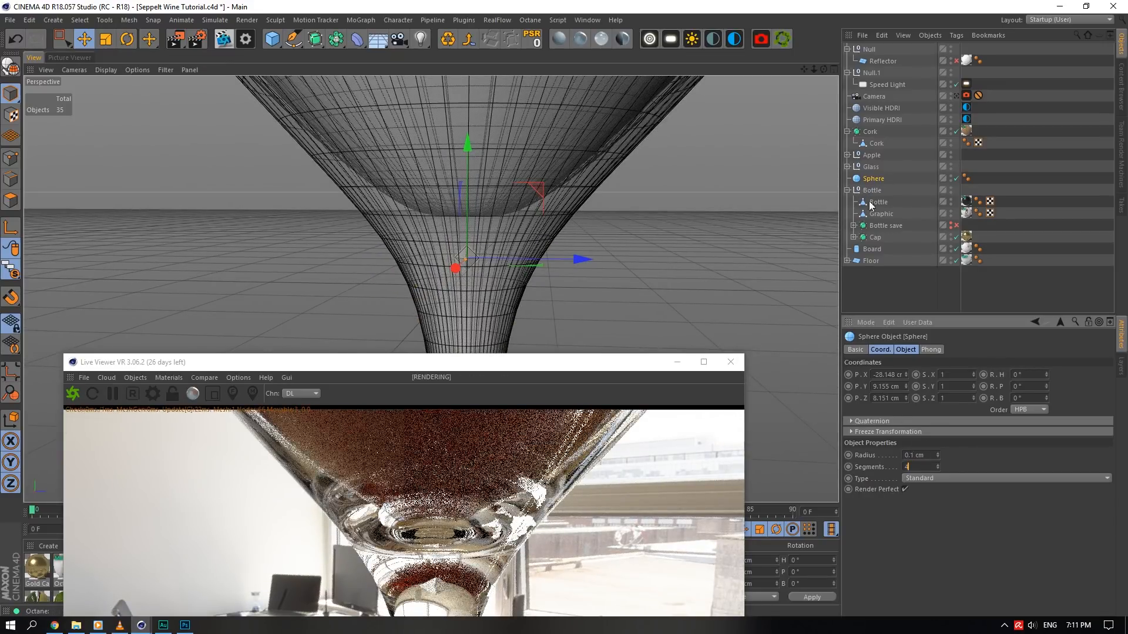
# - Group the Glass polygon object inside its Glass subdivision surface into a null
pyautogui.click(848, 167)
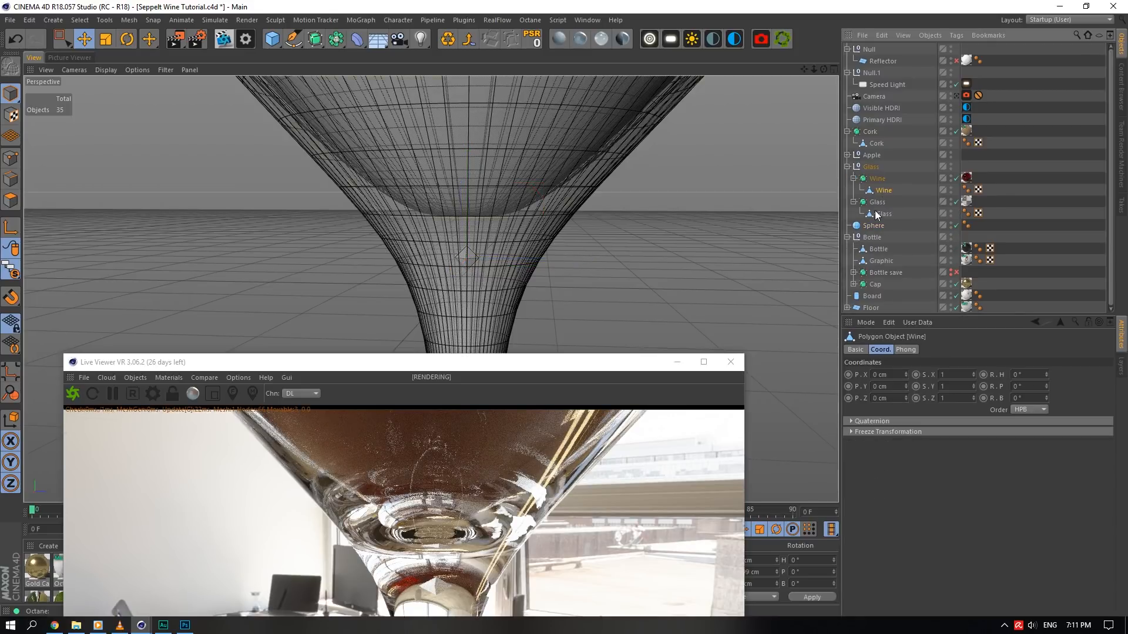
pyautogui.click(877, 213)
pyautogui.rightClick(877, 214)
pyautogui.click(915, 492)
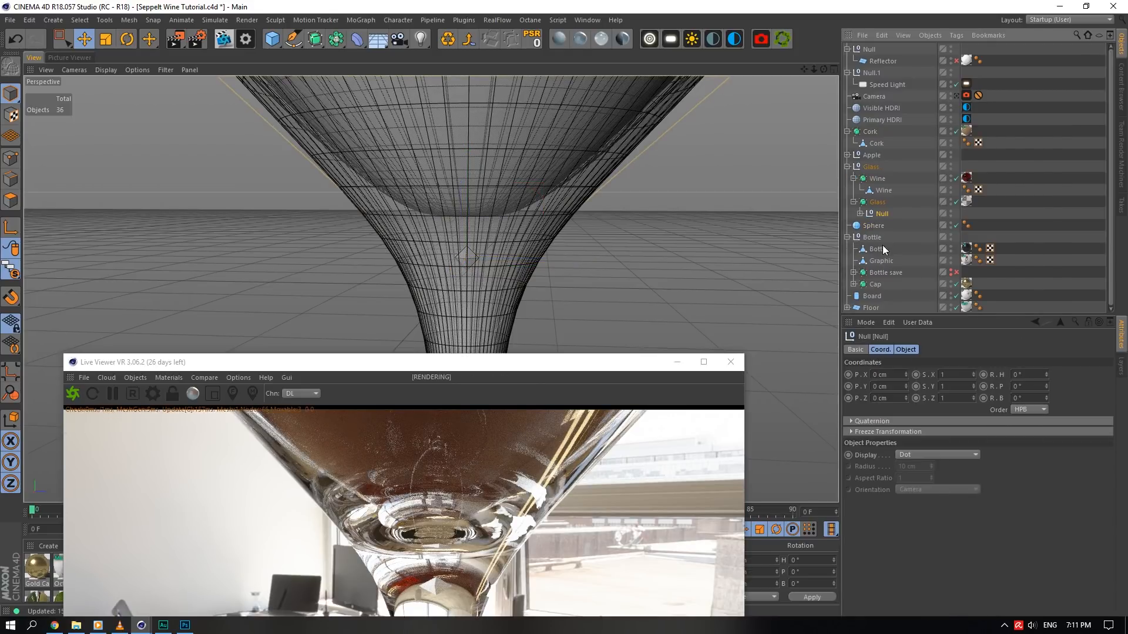
# - Move the sphere into the null inside the Glass subdivision surface
pyautogui.moveTo(874, 237); pyautogui.dragTo(882, 214)
pyautogui.scroll(1, 473, 267)
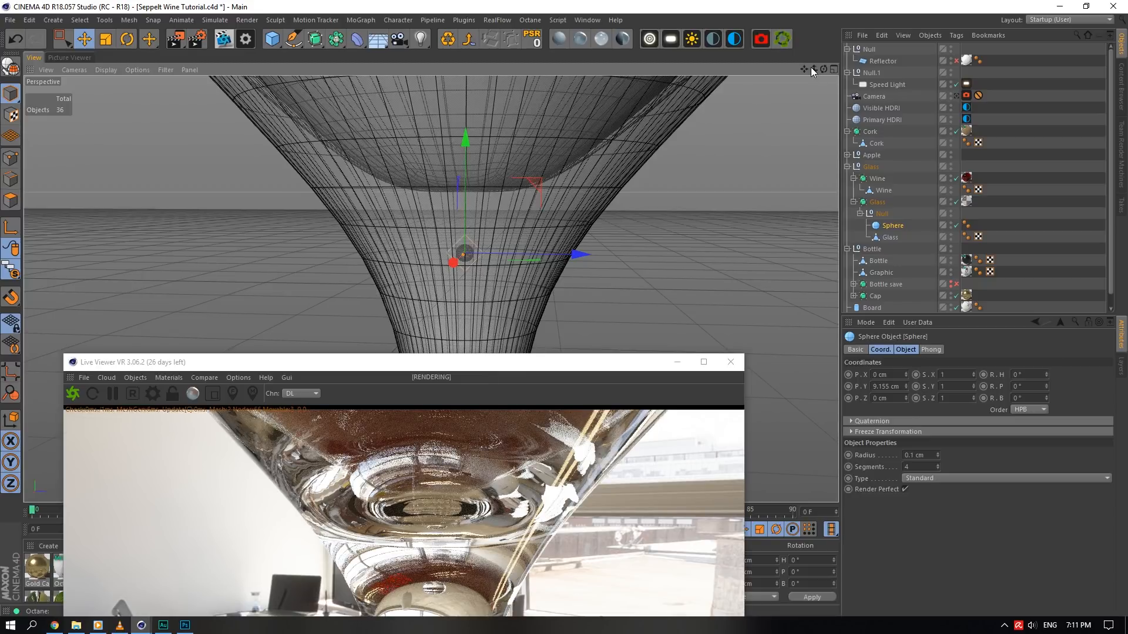
pyautogui.moveTo(813, 69); pyautogui.dragTo(464, 56)
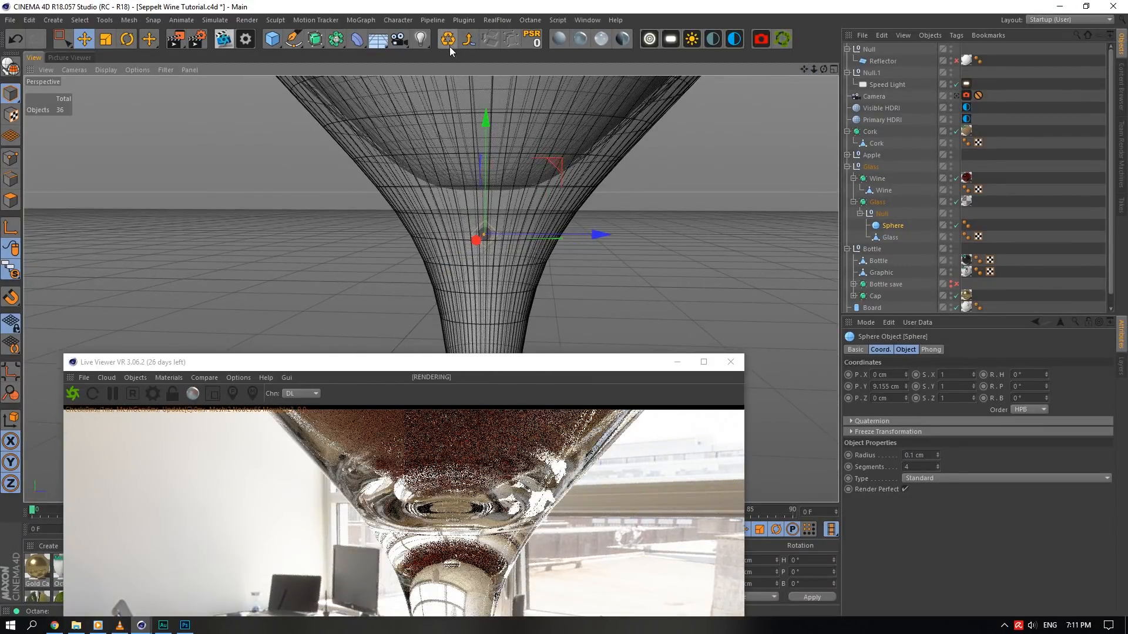
# - Make the small sphere editable and reverse the normals of its polygons
pyautogui.click(450, 47)
pyautogui.click(11, 201)
pyautogui.click(62, 38)
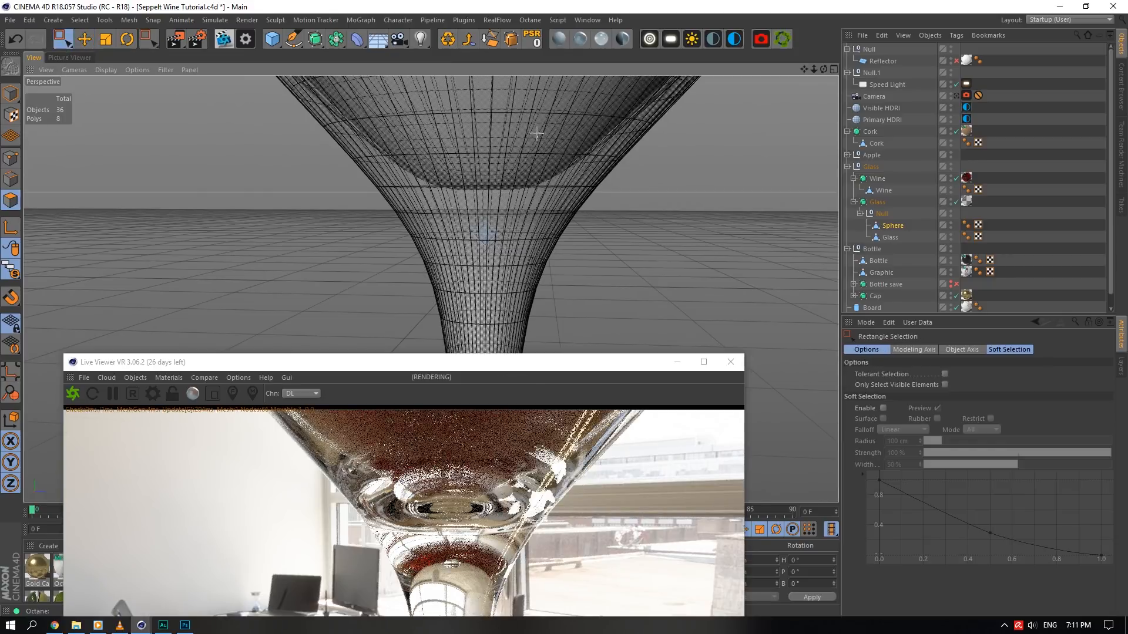
pyautogui.rightClick(537, 133)
pyautogui.click(567, 460)
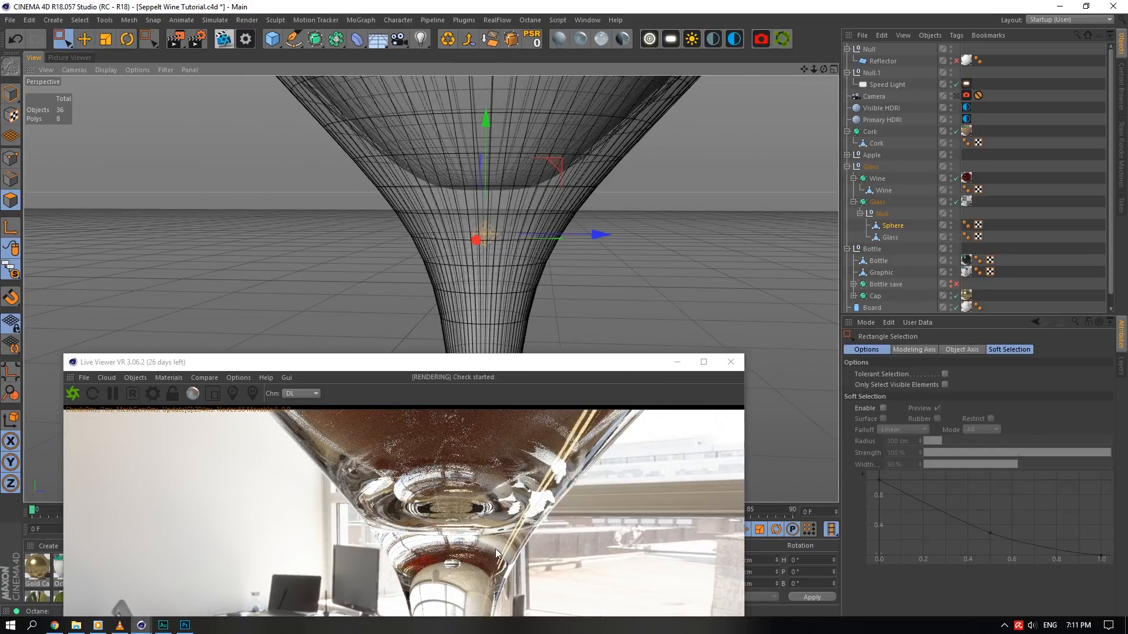
# - Duplicate the editable sphere twice inside the null, offsetting copies near the glass's bowl-stem junction, with Sphere.2 at about 8.482 cm in Y
pyautogui.moveTo(509, 363); pyautogui.dragTo(895, 272)
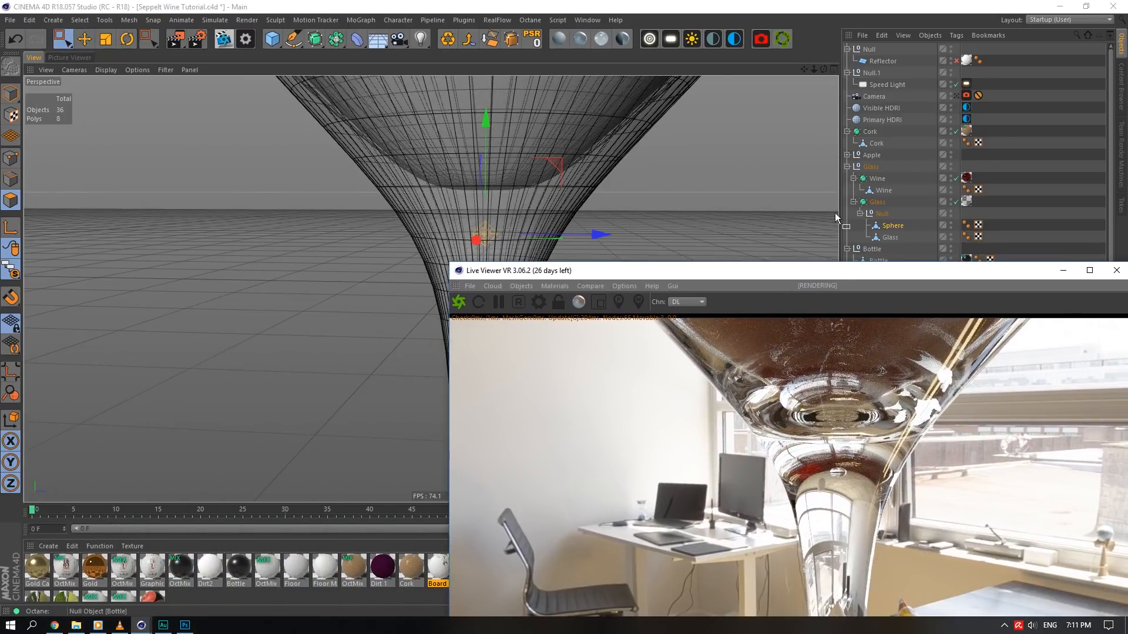
pyautogui.moveTo(773, 274); pyautogui.dragTo(955, 297)
pyautogui.click(84, 39)
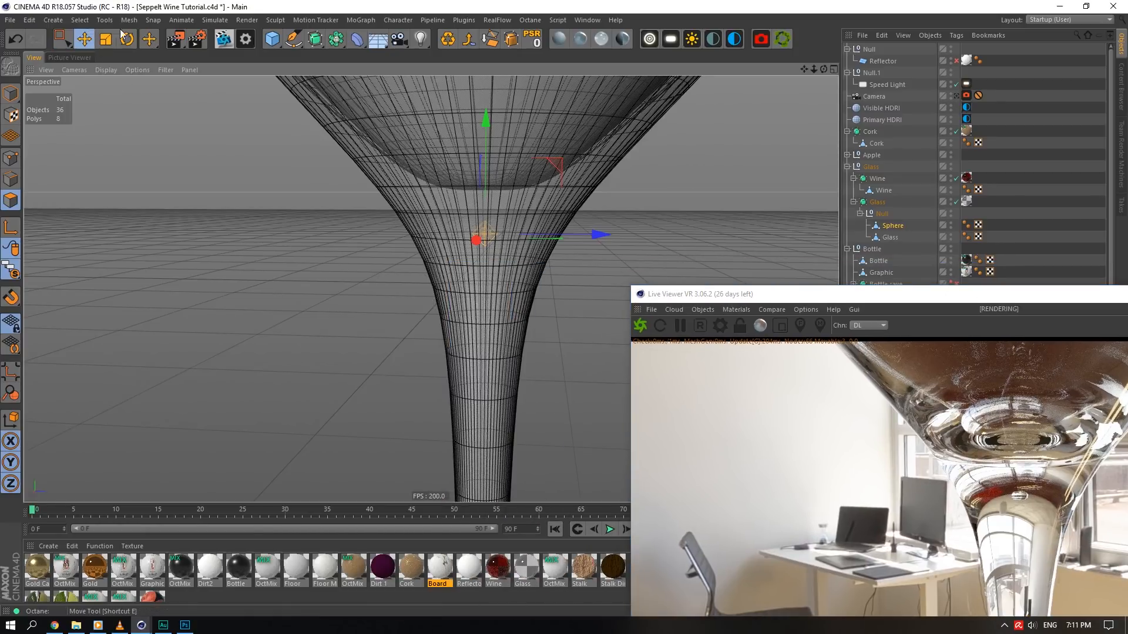
pyautogui.keyDown('ctrl'); pyautogui.moveTo(896, 227); pyautogui.dragTo(894, 226); pyautogui.keyUp('ctrl')
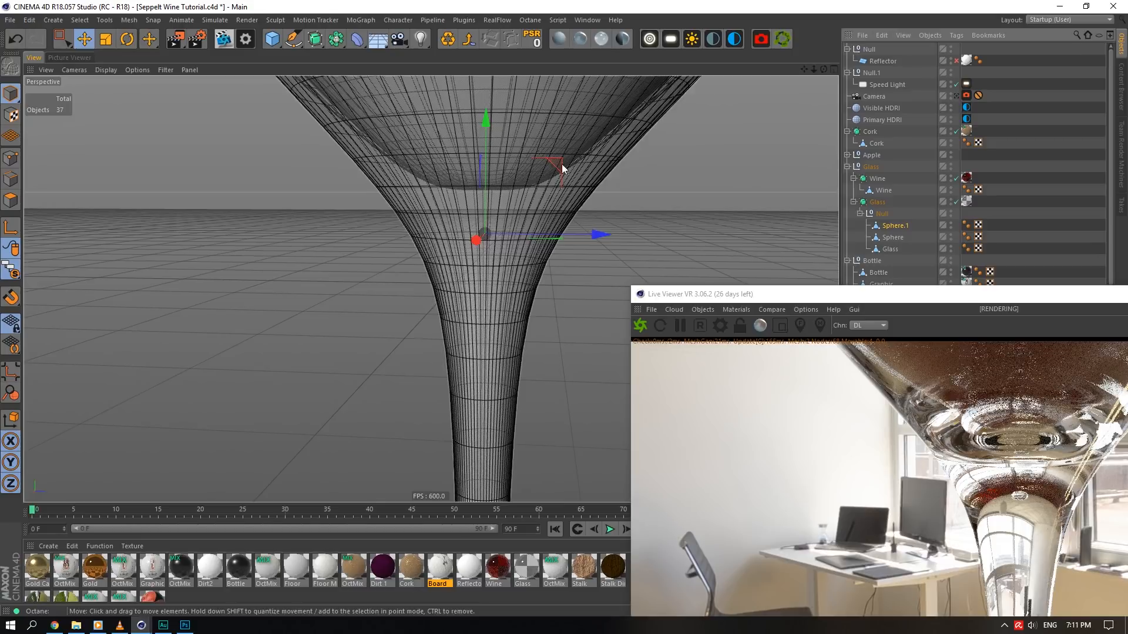
pyautogui.moveTo(560, 166); pyautogui.dragTo(549, 246)
# - Examine the full wine glass with its tiny spheres in the Octane Live Viewer
pyautogui.scroll(-3, 534, 312)
pyautogui.scroll(-10, 534, 313)
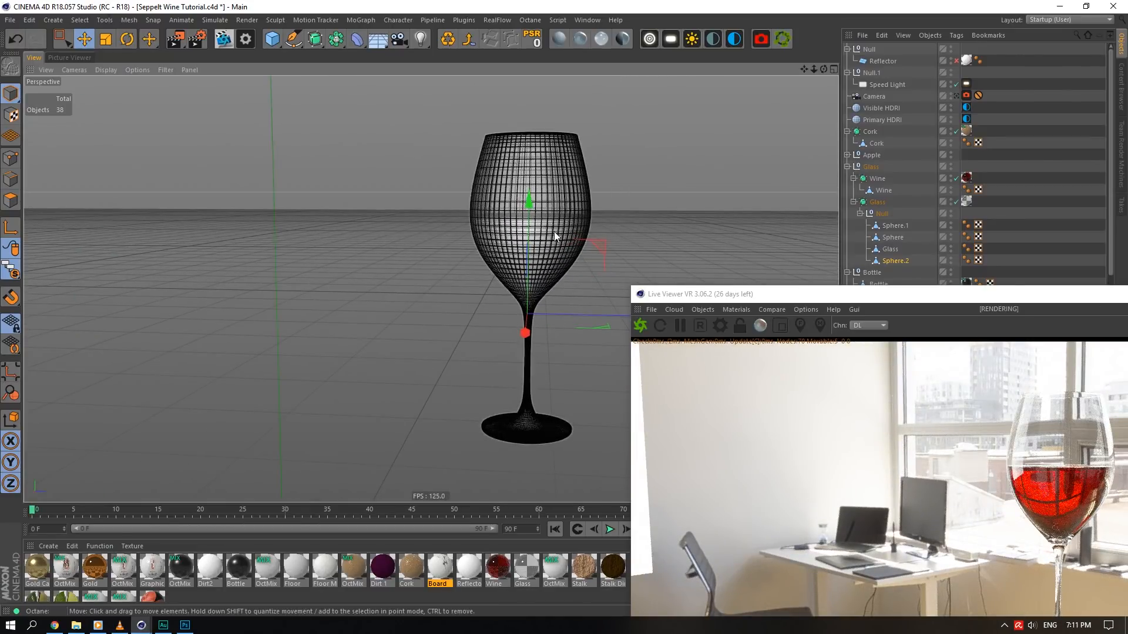
pyautogui.scroll(4, 540, 419)
pyautogui.moveTo(918, 292); pyautogui.dragTo(376, 238)
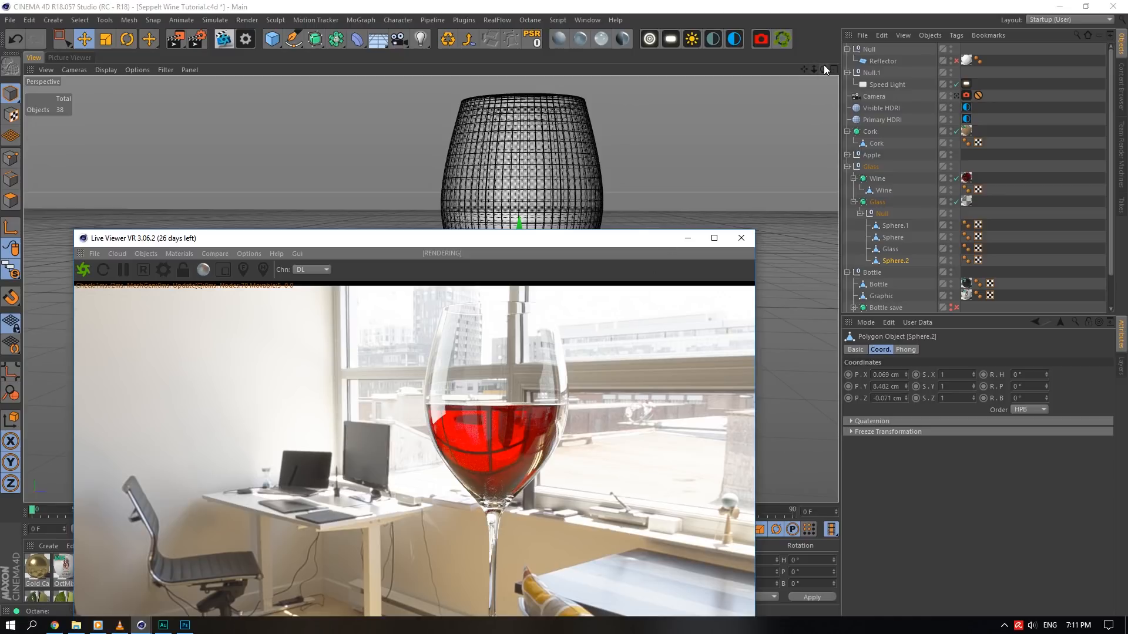
pyautogui.moveTo(824, 66)
pyautogui.mouseDown()
pyautogui.moveTo(805, 72)
pyautogui.moveTo(822, 66)
pyautogui.mouseUp()
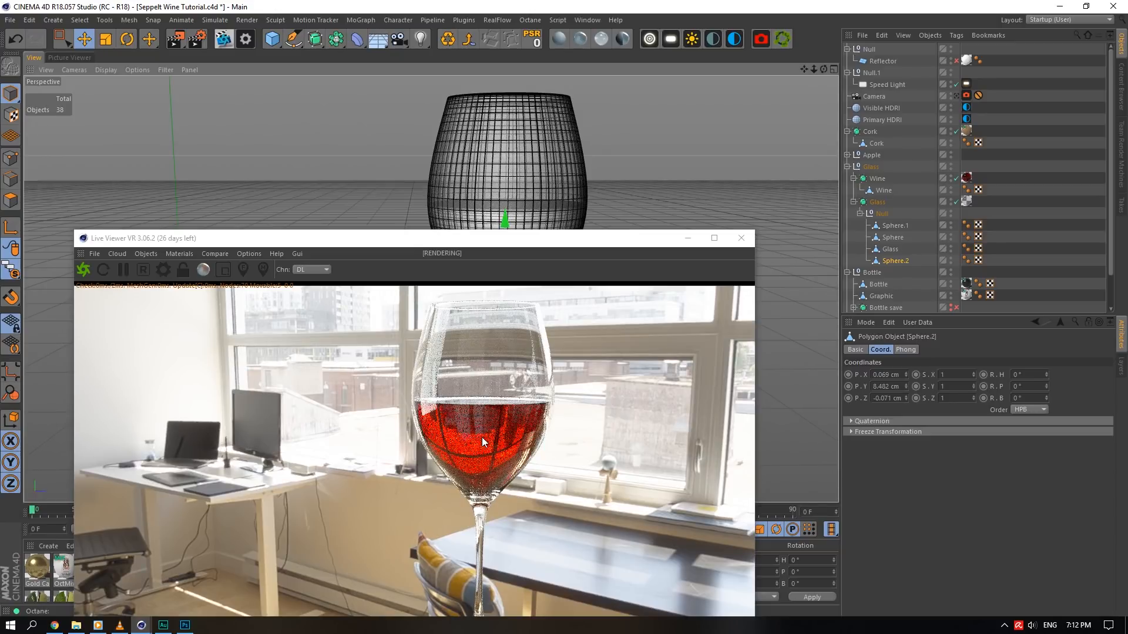
pyautogui.moveTo(493, 238); pyautogui.dragTo(443, 96)
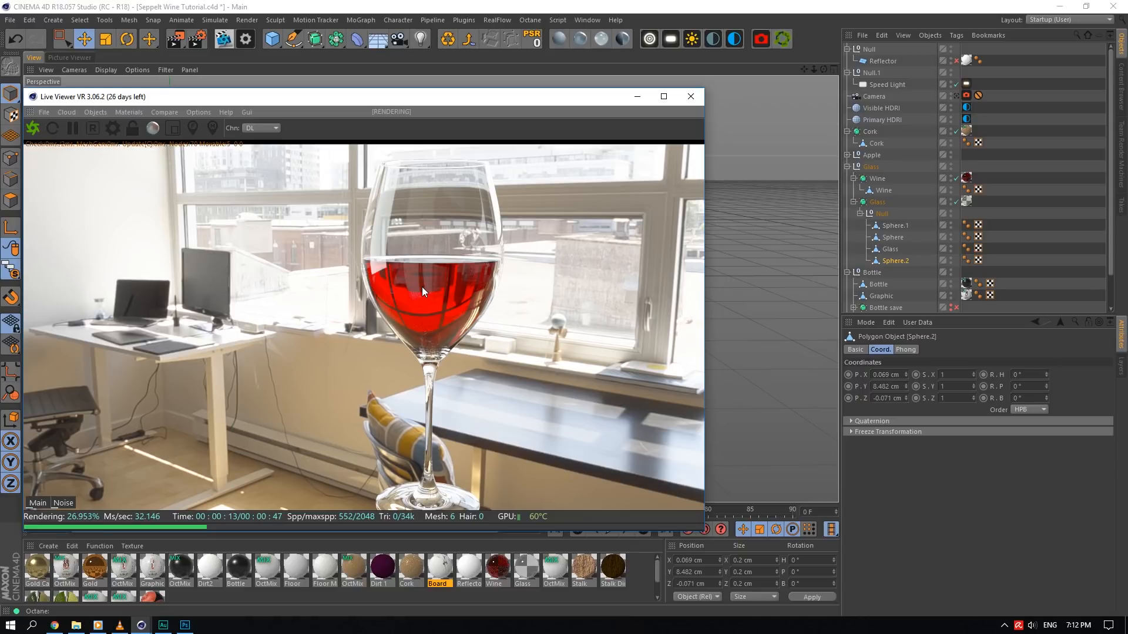
pyautogui.moveTo(487, 97); pyautogui.dragTo(726, 400)
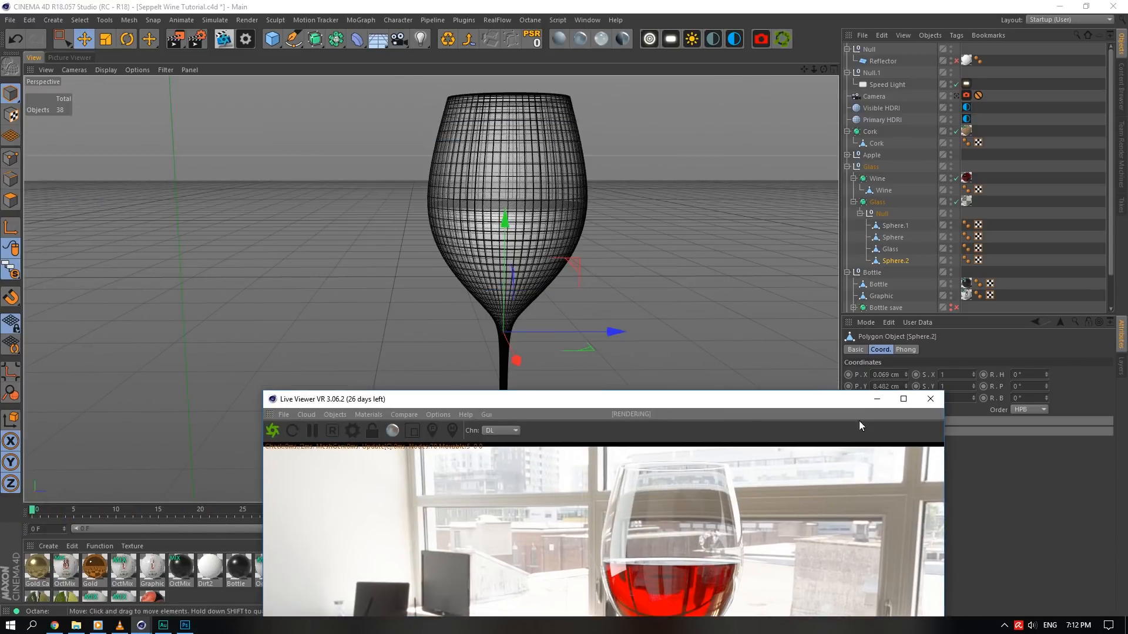
# - Select the Glass subdivision surface, frame the glass from above, and create a new Octane diffuse material
pyautogui.click(499, 147)
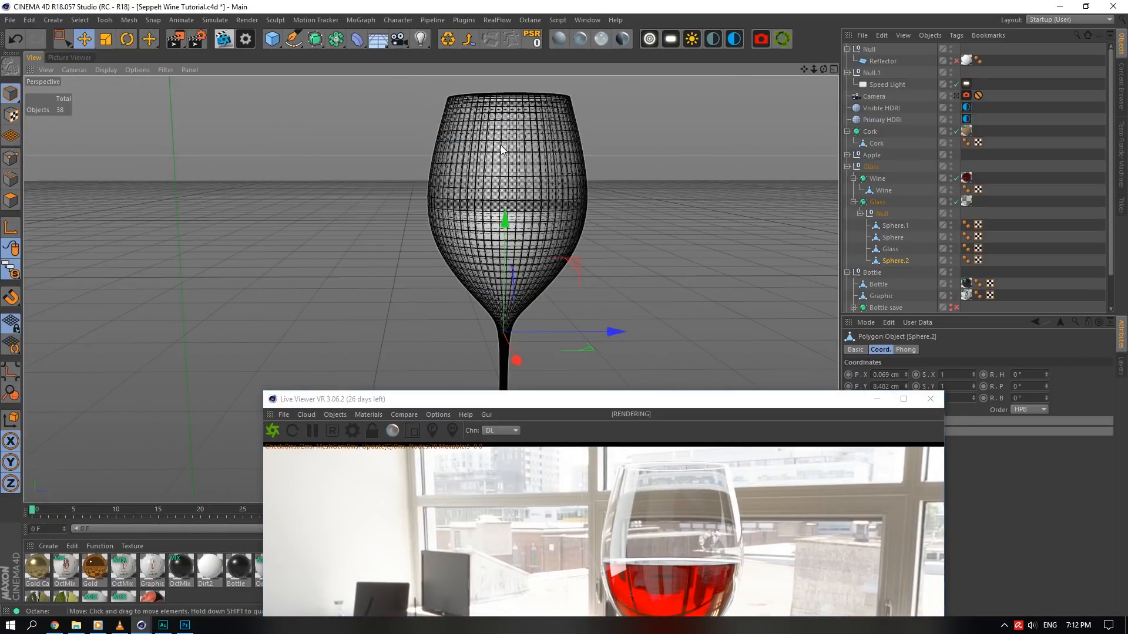
pyautogui.moveTo(824, 69); pyautogui.dragTo(823, 88)
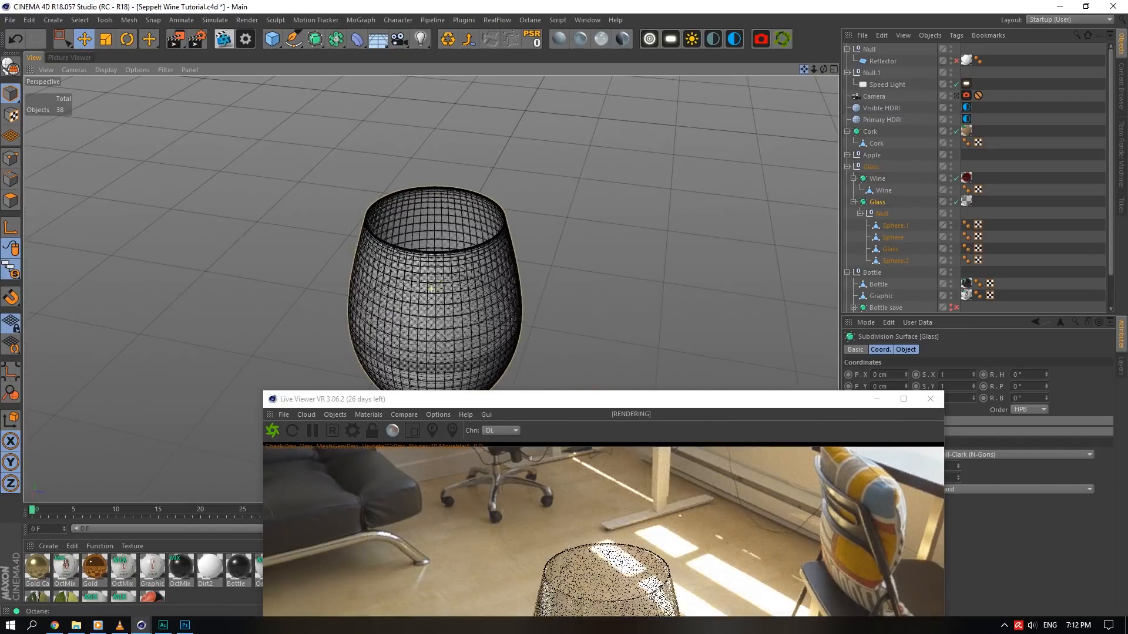
pyautogui.click(559, 40)
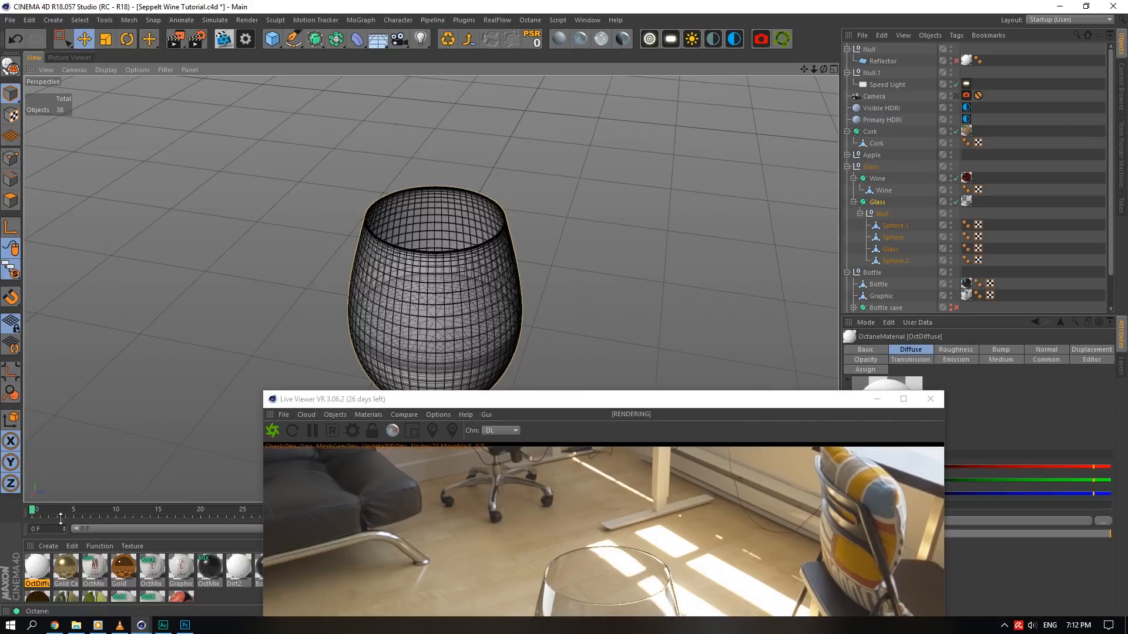
pyautogui.moveTo(636, 405); pyautogui.dragTo(551, 144)
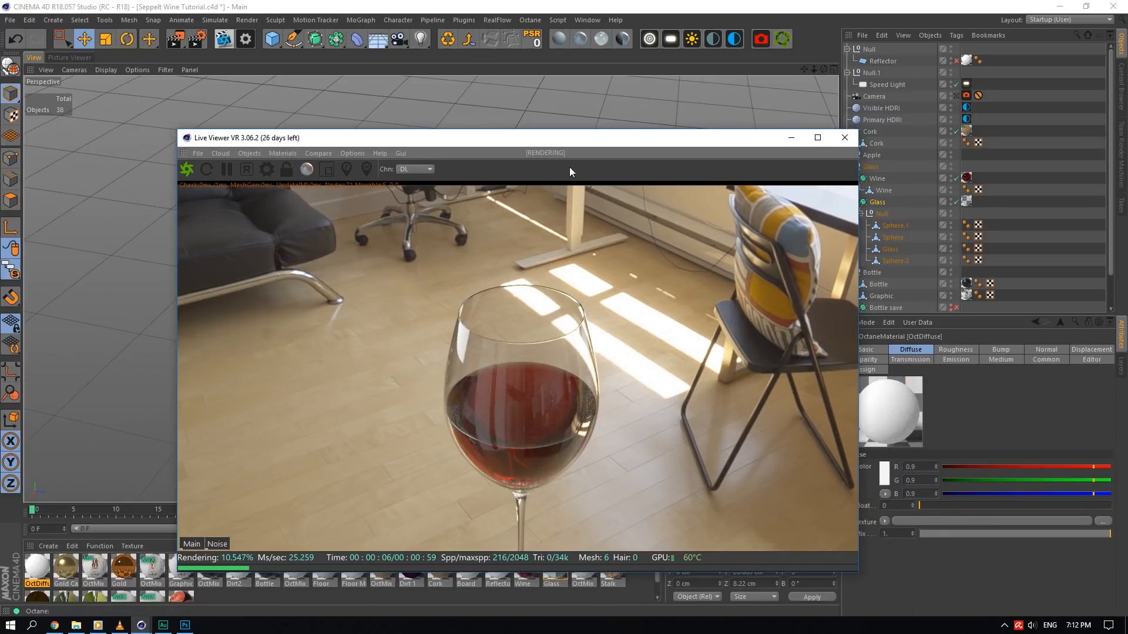
# - Switch to the Seppelt Wine Studio Apple.c4d scene and isolate its Wine and Glass objects in the viewport
pyautogui.click(557, 20)
pyautogui.click(665, 305)
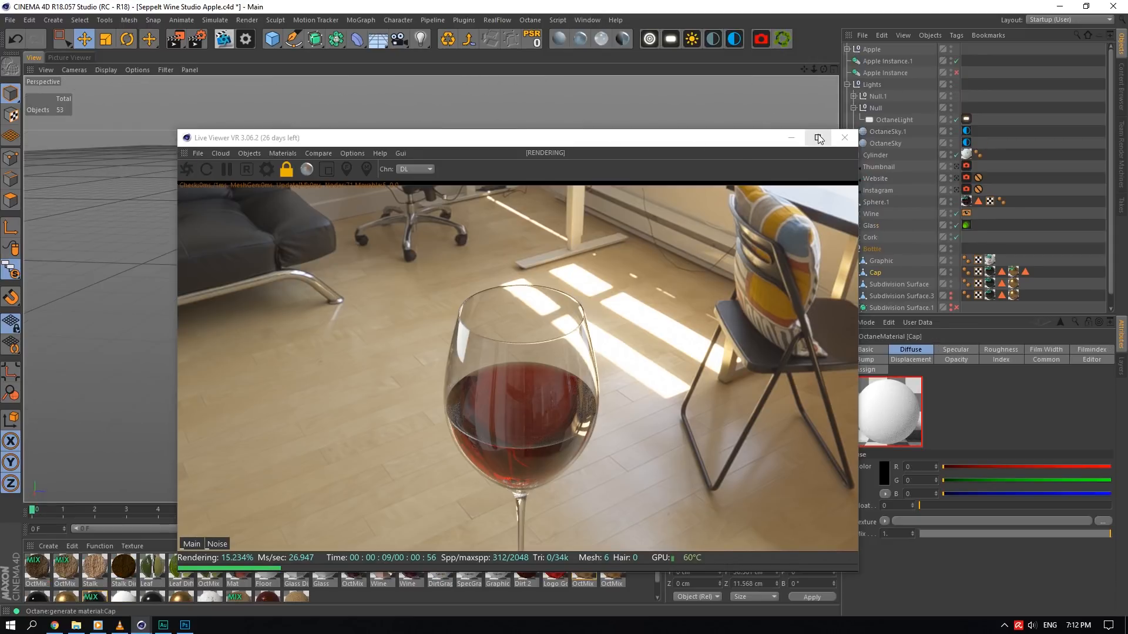
pyautogui.click(819, 138)
pyautogui.click(873, 228)
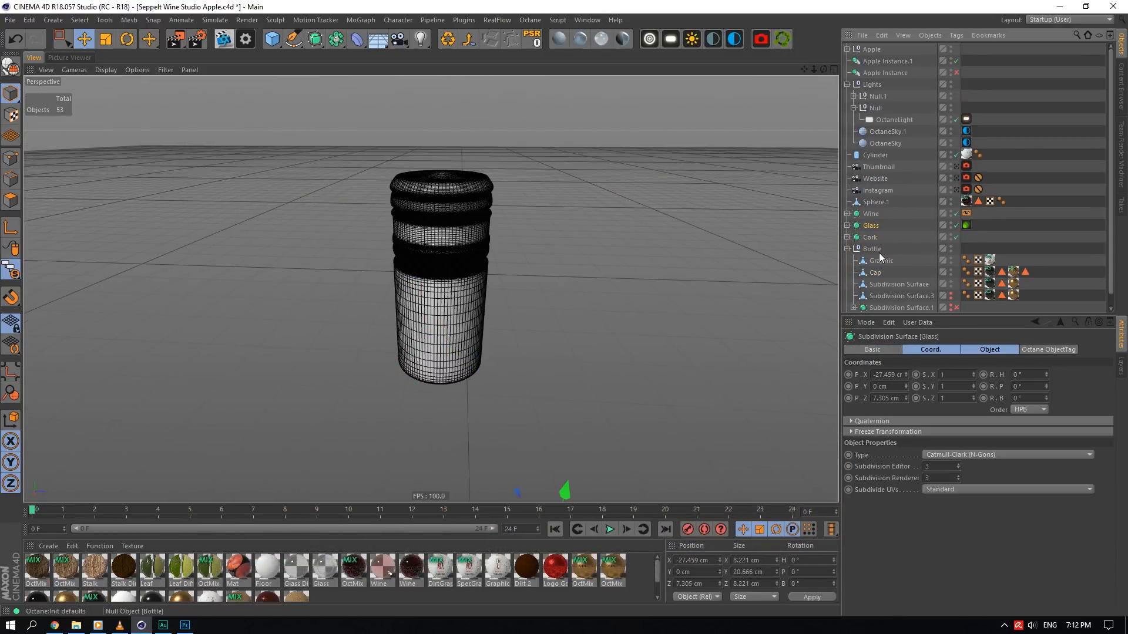
pyautogui.click(872, 249)
pyautogui.click(870, 214)
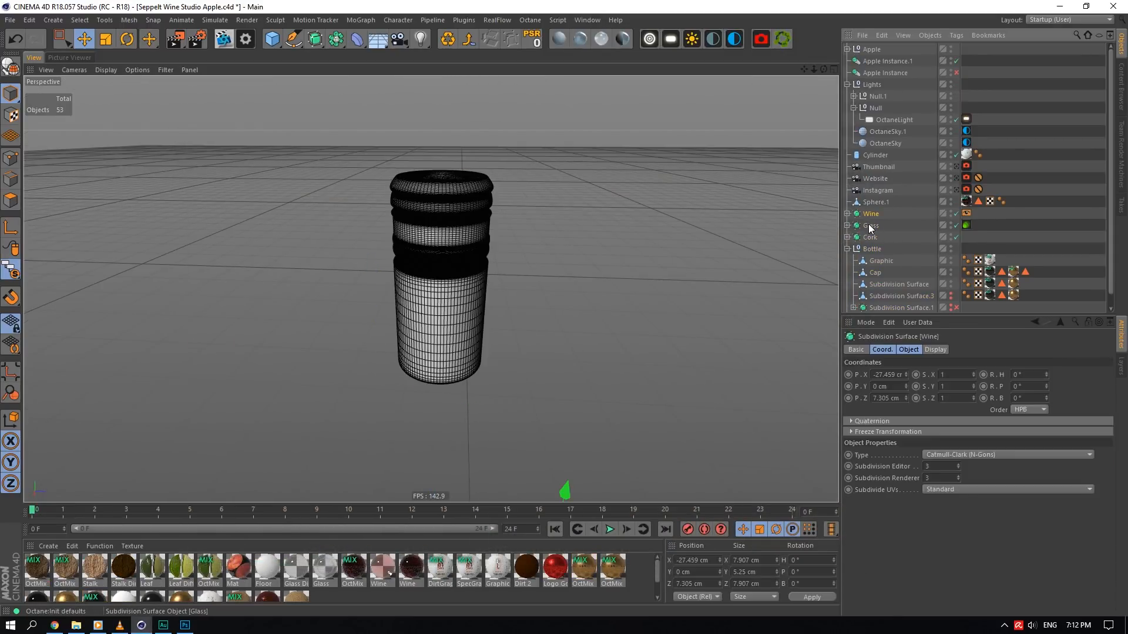
pyautogui.keyDown('shift'); pyautogui.click(869, 225); pyautogui.keyUp('shift')
pyautogui.moveTo(12, 270); pyautogui.dragTo(47, 329)
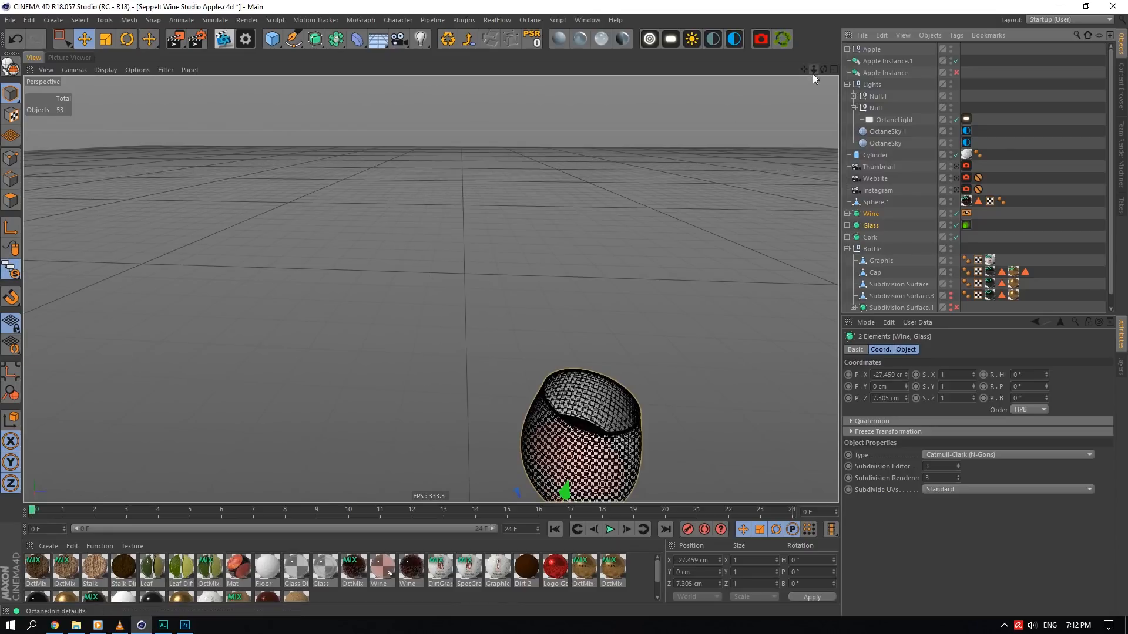
pyautogui.keyDown('alt'); pyautogui.moveTo(573, 327); pyautogui.dragTo(512, 236, button='middle'); pyautogui.keyUp('alt')
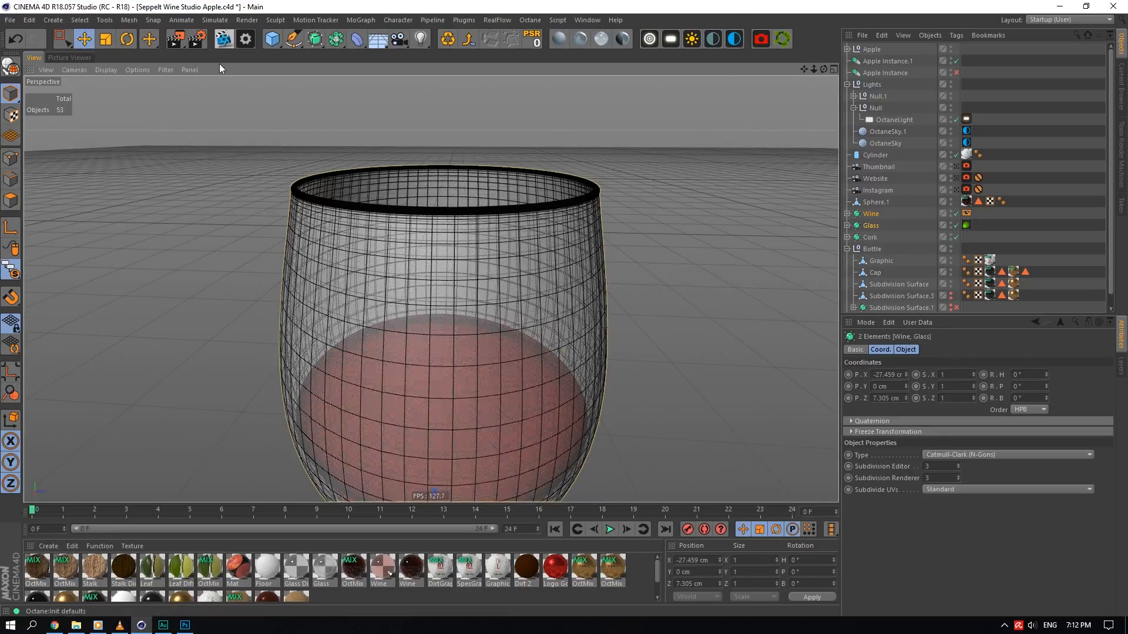
# - Render the isolated wine glass in the Live Viewer and examine its surface detail from above
pyautogui.click(223, 39)
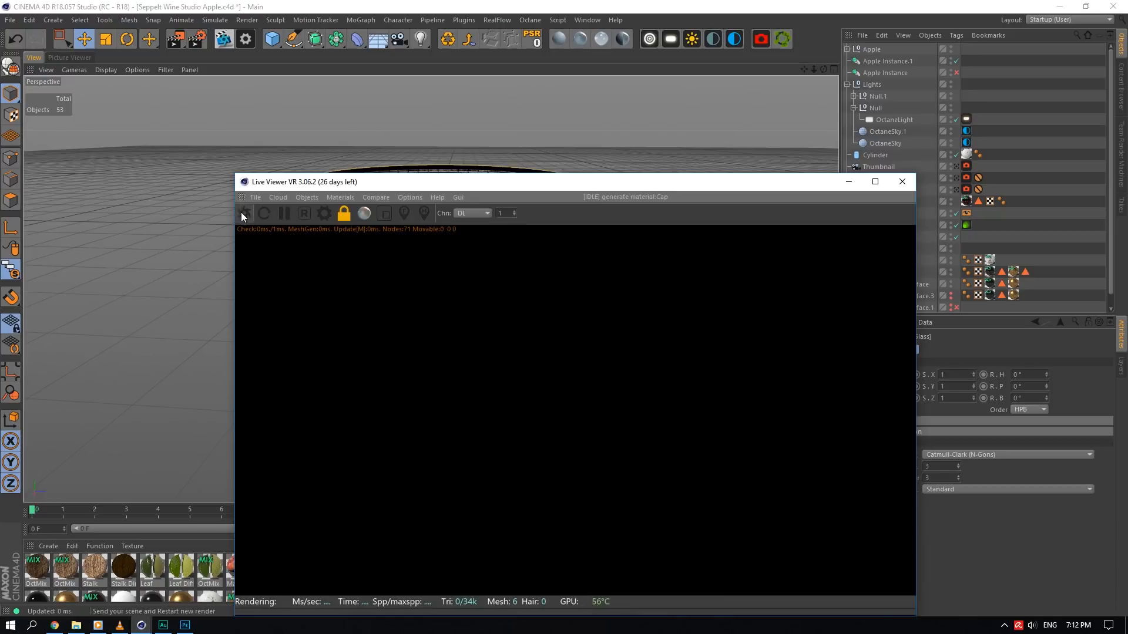
pyautogui.click(243, 214)
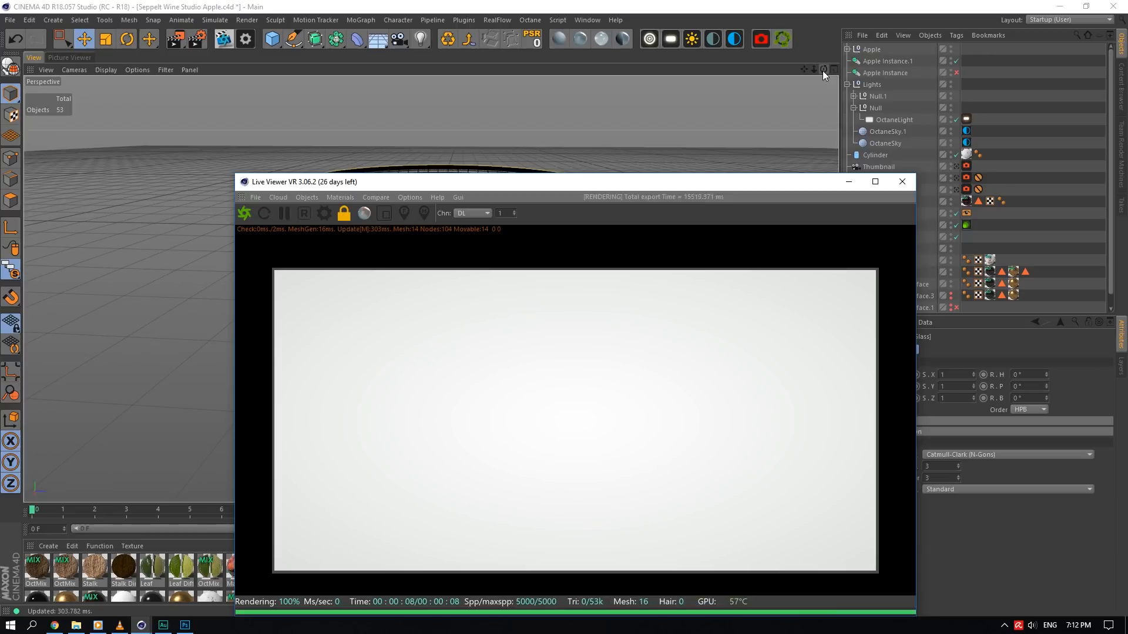
pyautogui.moveTo(822, 70)
pyautogui.mouseDown()
pyautogui.moveTo(793, 97)
pyautogui.moveTo(820, 70)
pyautogui.moveTo(810, 76)
pyautogui.mouseUp()
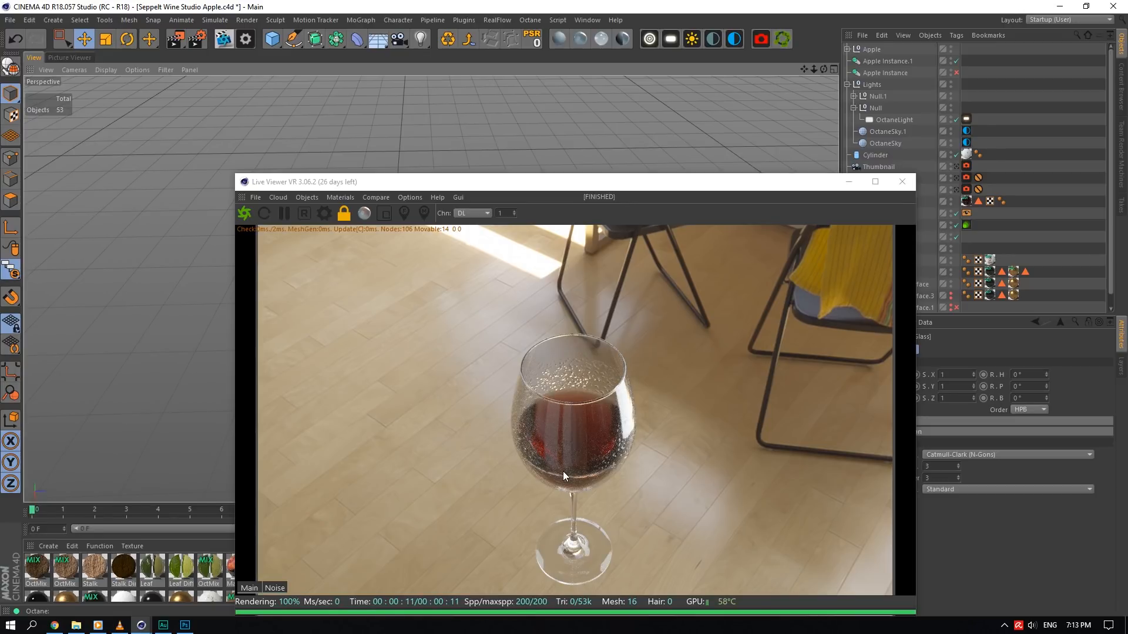
pyautogui.moveTo(824, 70); pyautogui.dragTo(823, 69)
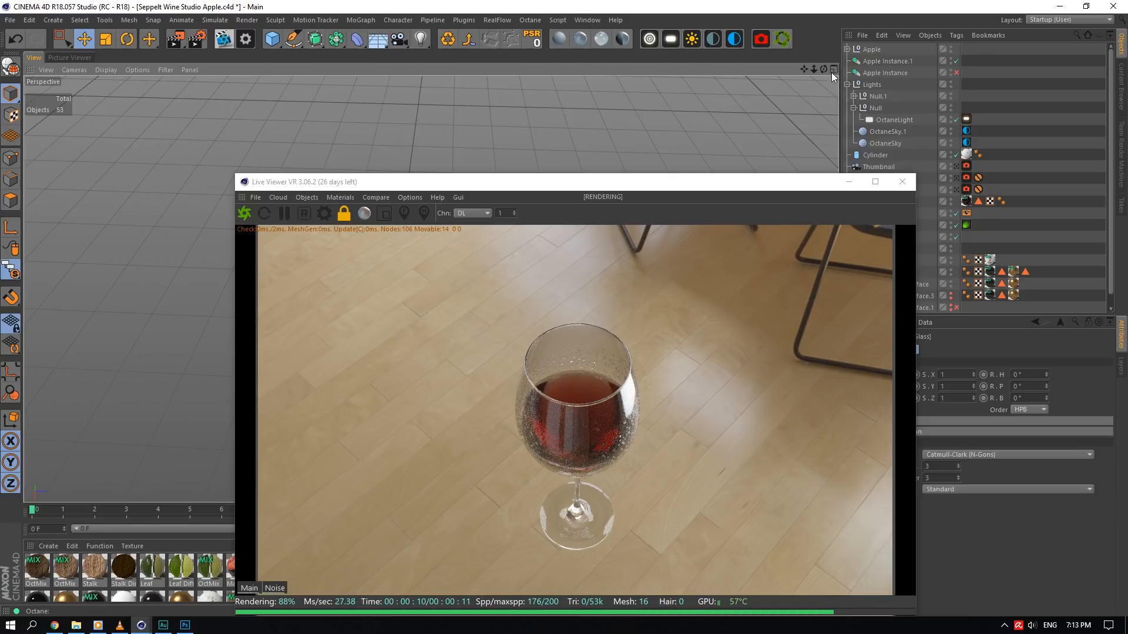
pyautogui.moveTo(824, 69); pyautogui.dragTo(827, 69)
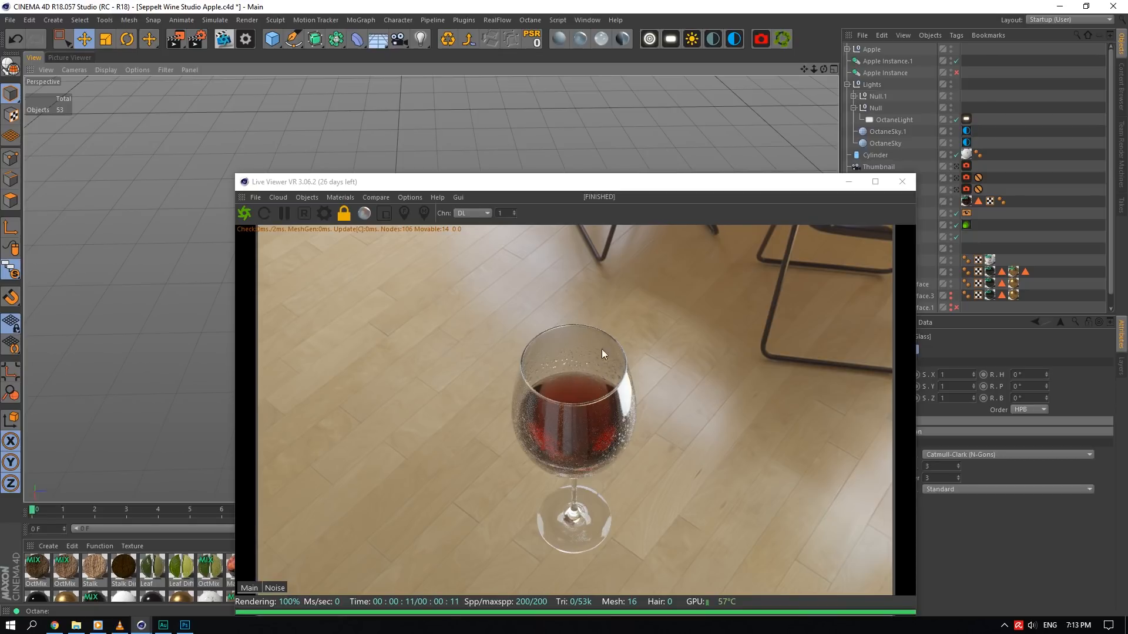
# - Close the studio render, switch back to Seppelt Wine Tutorial.c4d, and reopen its Live Viewer
pyautogui.click(902, 182)
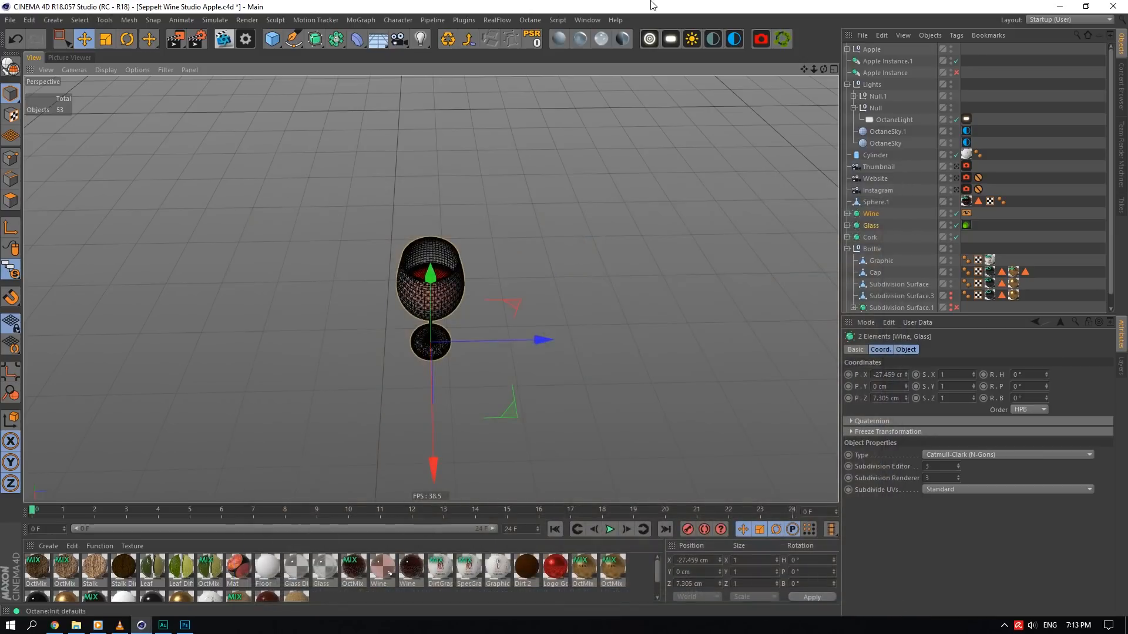
pyautogui.click(596, 18)
pyautogui.click(637, 309)
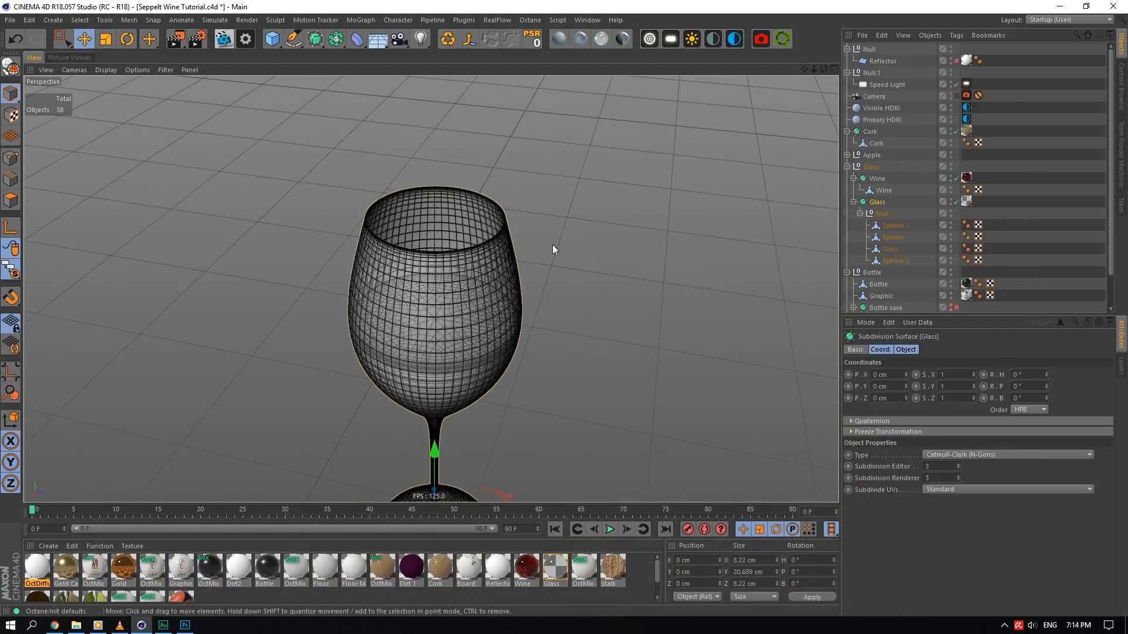
pyautogui.click(224, 40)
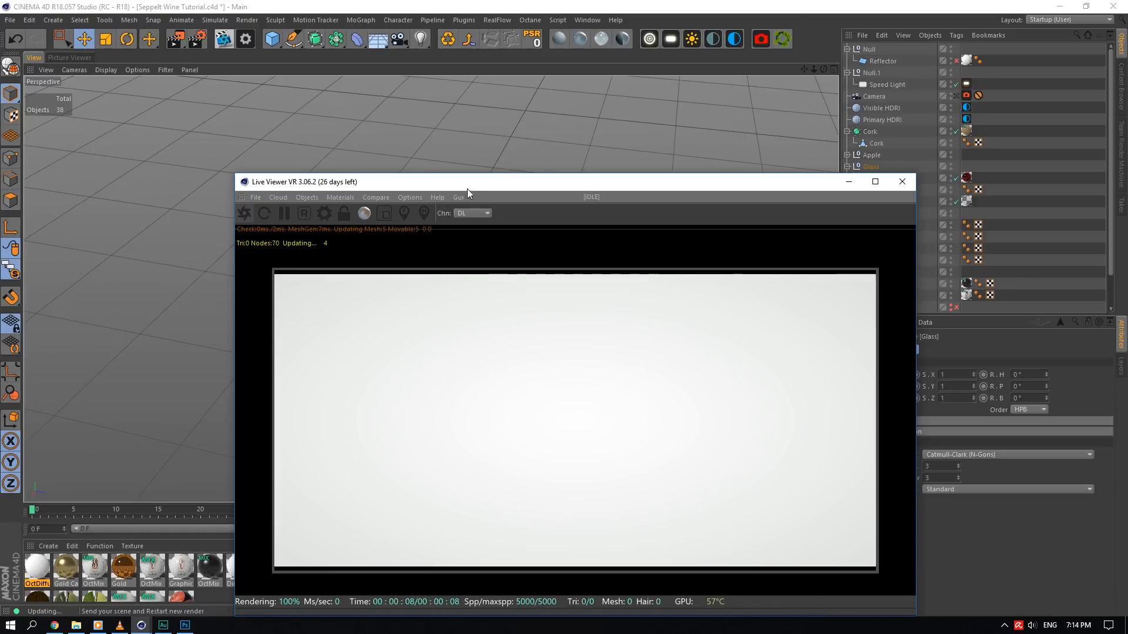
pyautogui.moveTo(505, 181); pyautogui.dragTo(410, 187)
# - Apply the new diffuse material to the Glass subdivision surface and load a Gradient shader as its diffuse texture
pyautogui.moveTo(37, 567); pyautogui.dragTo(890, 202)
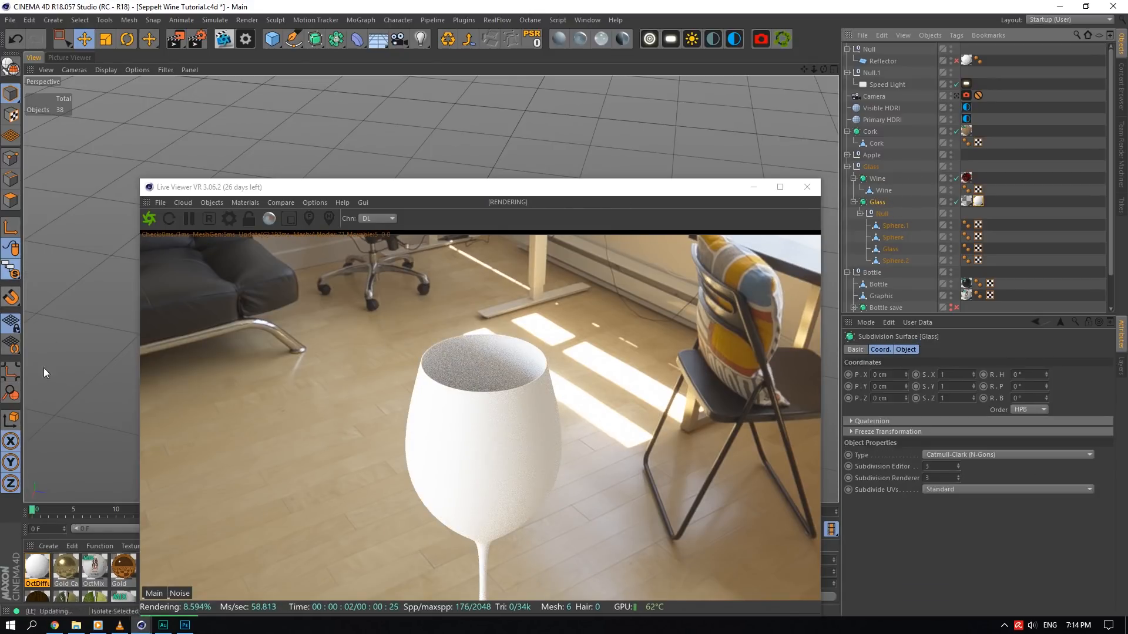
pyautogui.doubleClick(29, 587)
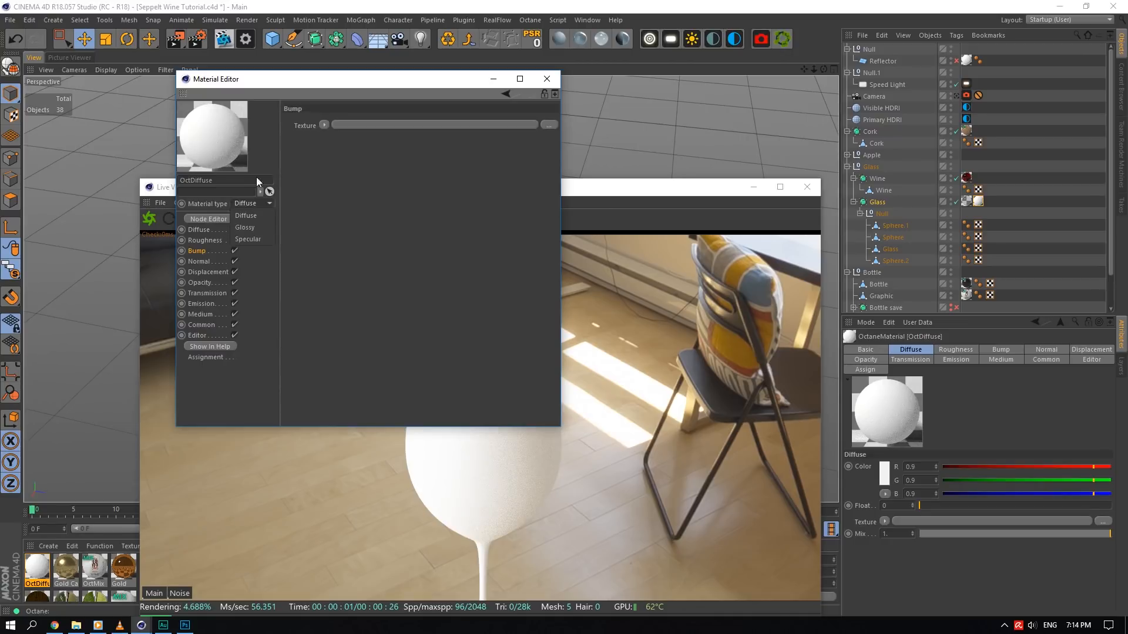
pyautogui.moveTo(319, 84); pyautogui.dragTo(821, 225)
pyautogui.click(698, 370)
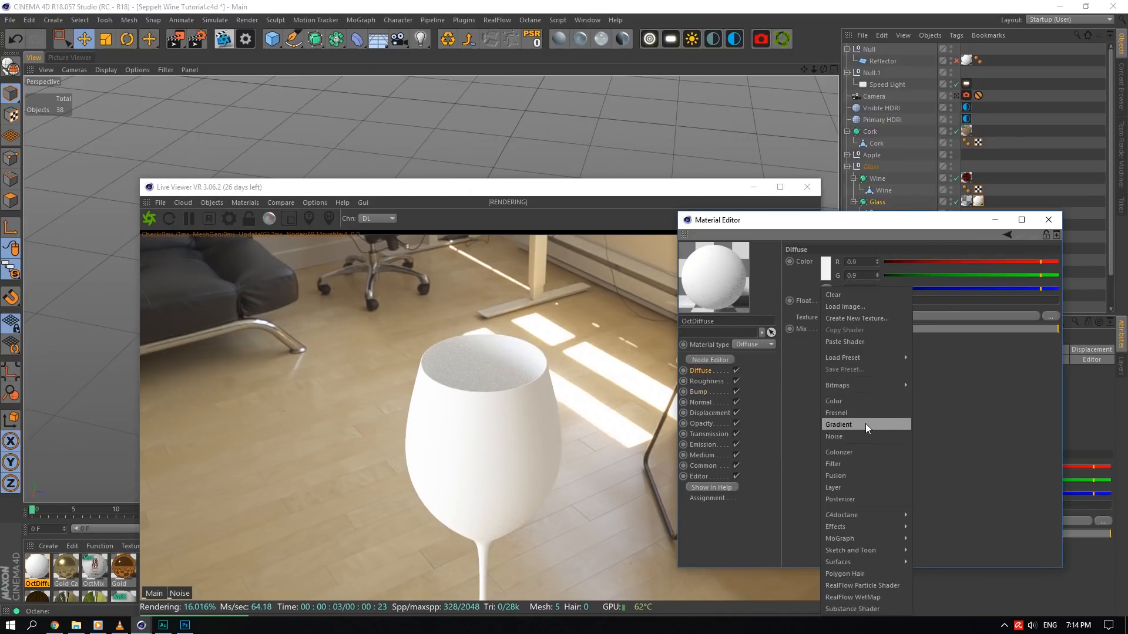
pyautogui.click(865, 425)
pyautogui.click(976, 317)
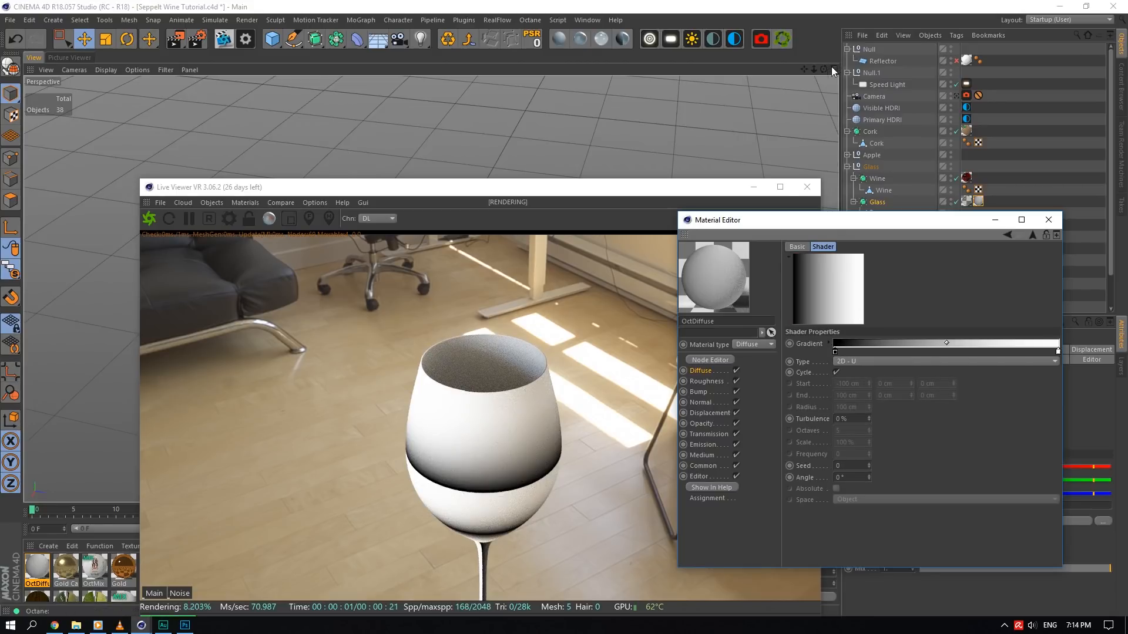
# - Examine how the gradient maps over the glass from above in an enlarged Live Viewer
pyautogui.click(780, 187)
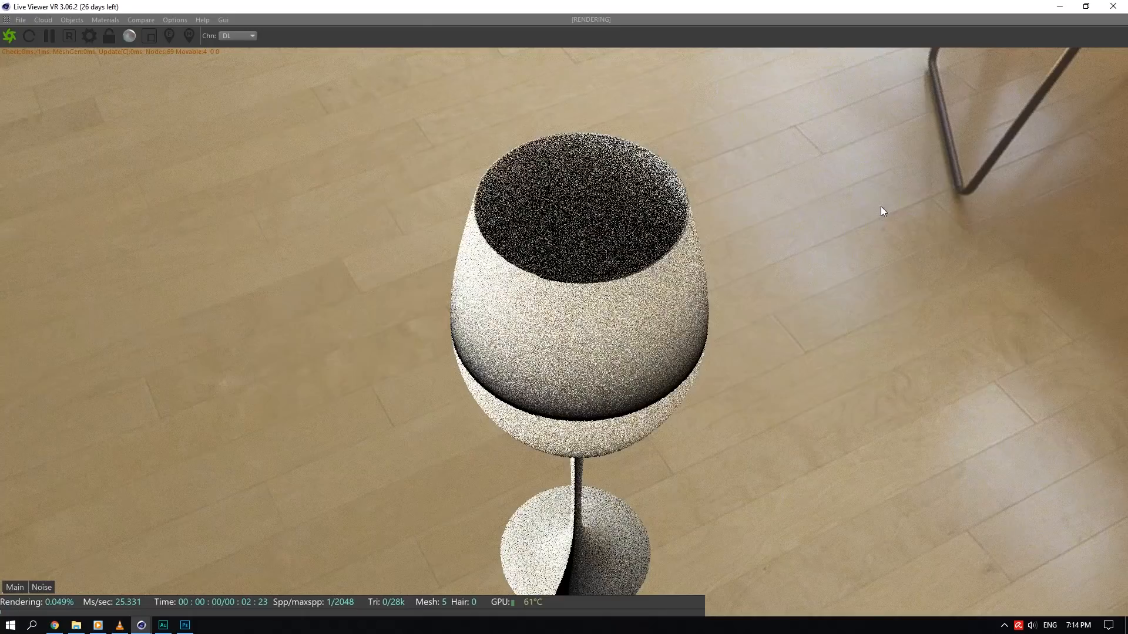
pyautogui.moveTo(883, 6); pyautogui.dragTo(911, 141)
pyautogui.click(1024, 144)
pyautogui.moveTo(937, 5); pyautogui.dragTo(946, 146)
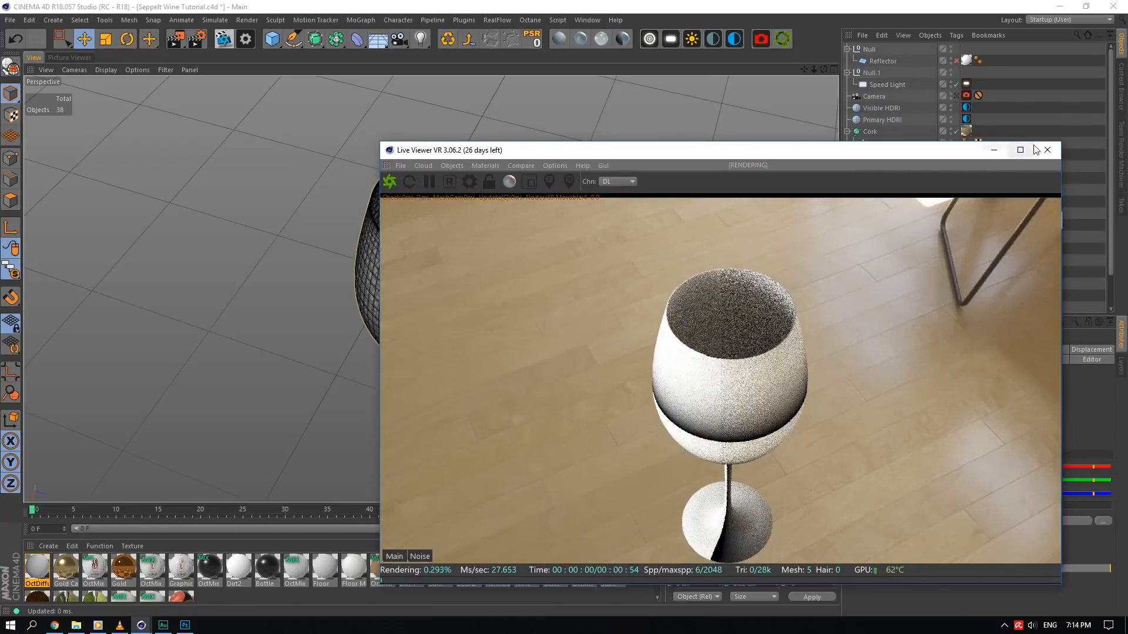
# - Close the Live Viewer and move the Glass mesh above the sphere meshes in the Null under the Glass subdivision surface
pyautogui.click(1048, 150)
pyautogui.click(1054, 221)
pyautogui.click(890, 237)
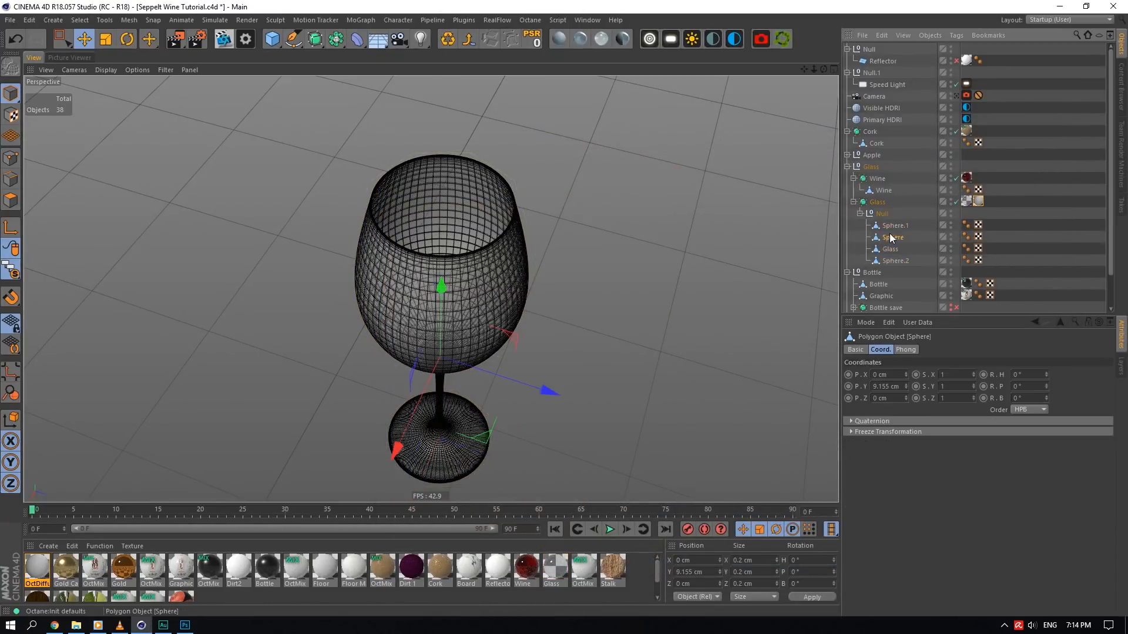
pyautogui.click(890, 260)
pyautogui.scroll(3, 513, 243)
pyautogui.click(440, 183)
pyautogui.scroll(5, 439, 183)
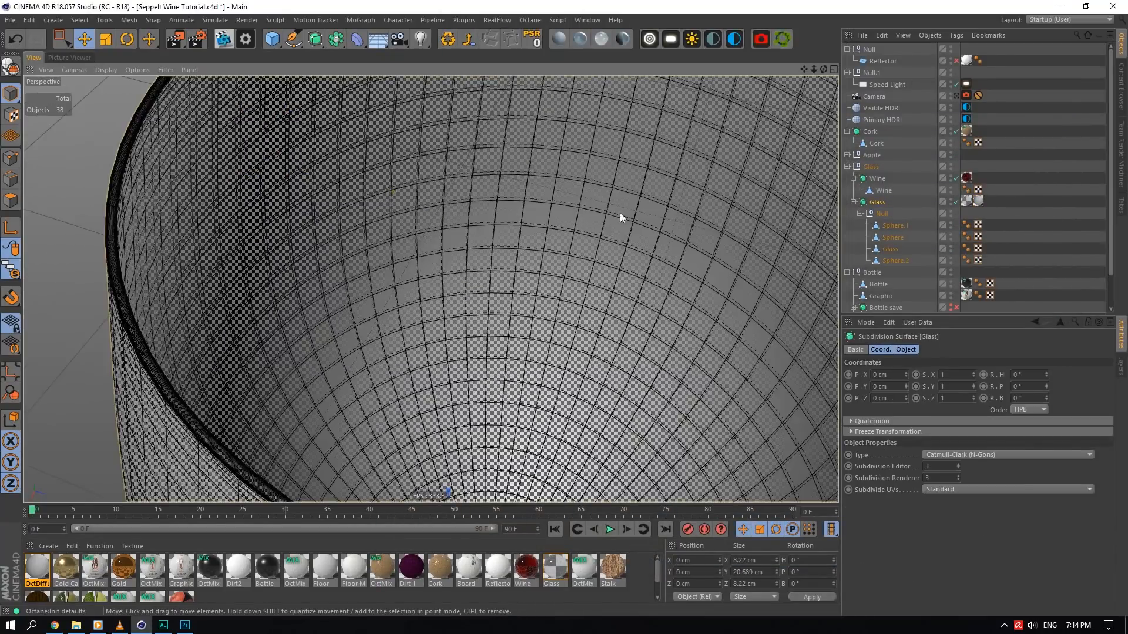
pyautogui.scroll(-5, 620, 214)
pyautogui.click(904, 226)
pyautogui.click(893, 249)
pyautogui.moveTo(893, 249); pyautogui.dragTo(894, 218)
# - Ring-select the polygon bands forming the inner wall of the Glass mesh's bowl below the rim
pyautogui.click(10, 201)
pyautogui.click(80, 20)
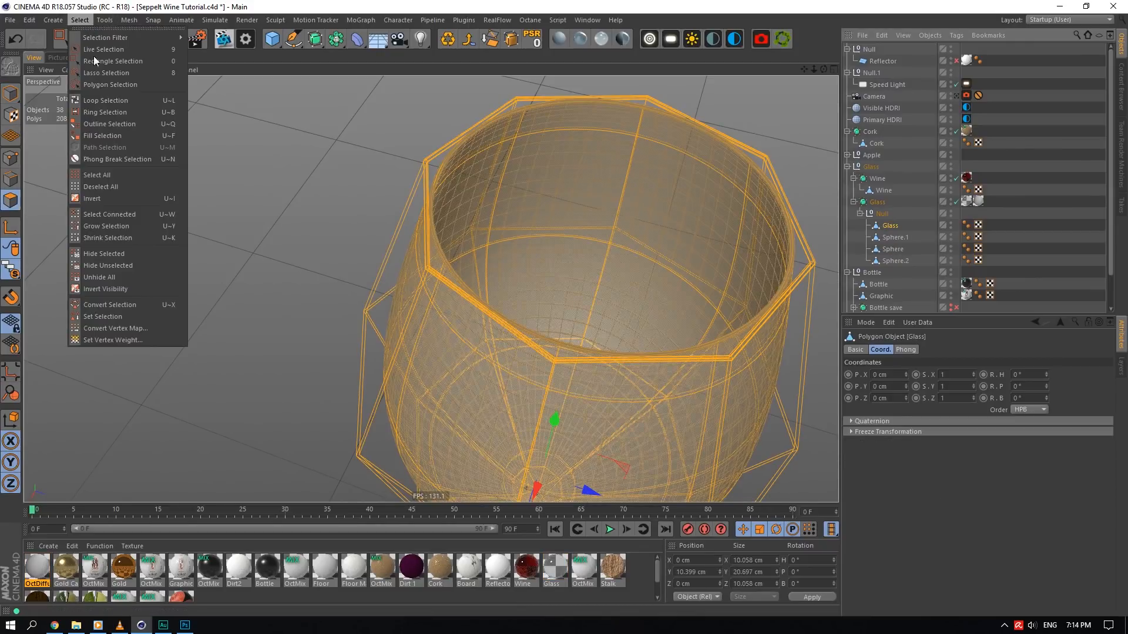
pyautogui.click(105, 111)
pyautogui.click(504, 130)
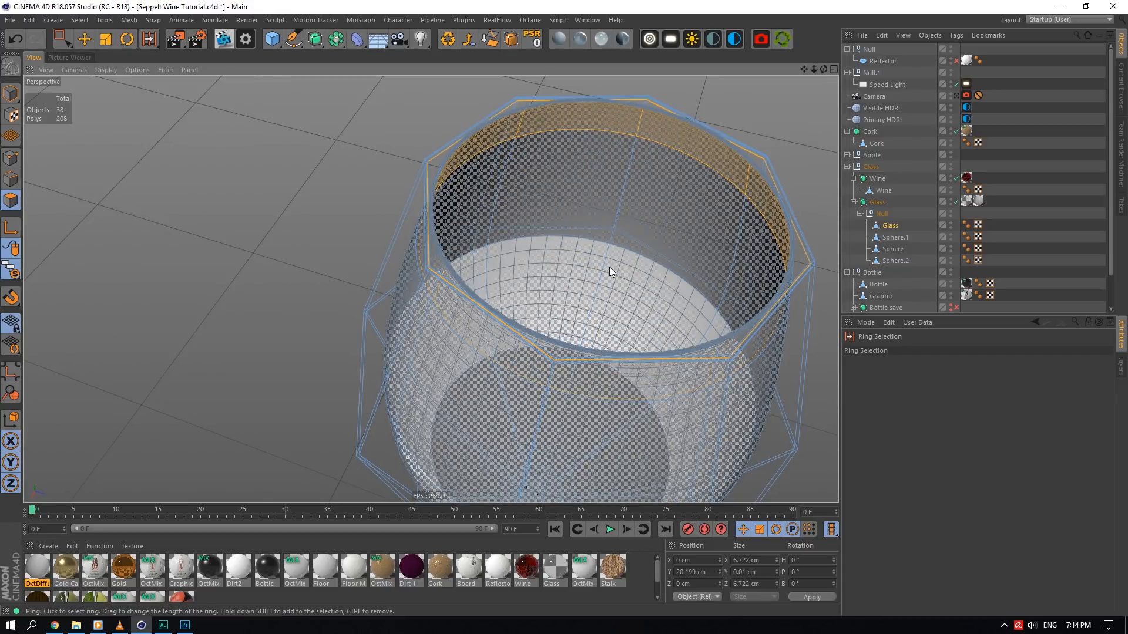
pyautogui.scroll(-3, 610, 267)
pyautogui.click(624, 263)
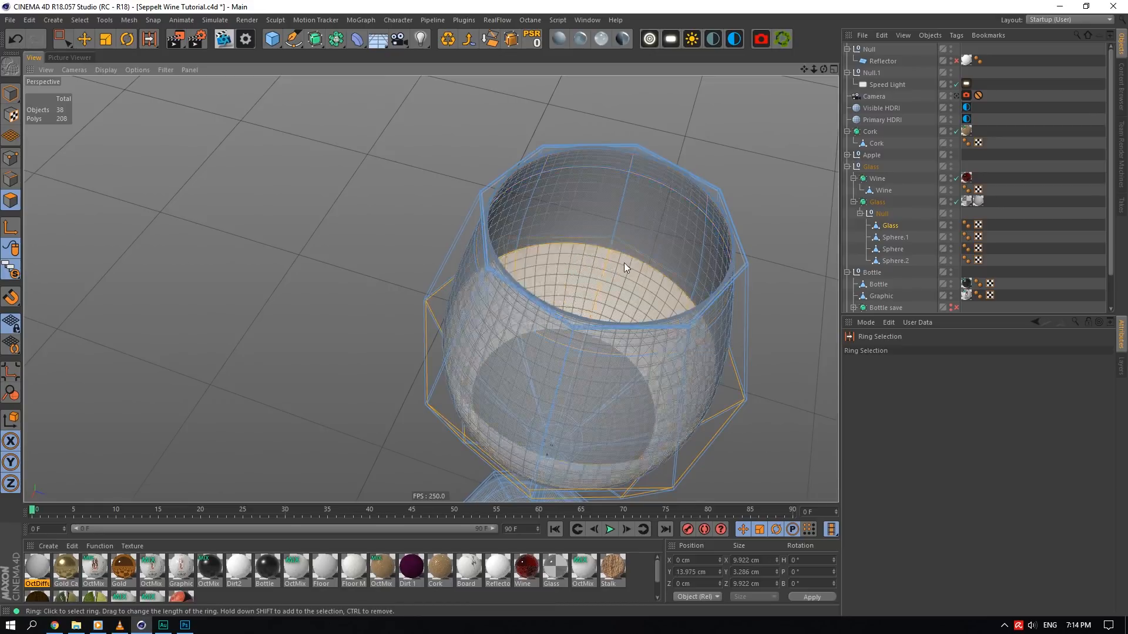
pyautogui.moveTo(824, 70)
pyautogui.mouseDown()
pyautogui.moveTo(823, 7)
pyautogui.moveTo(823, 70)
pyautogui.mouseUp()
pyautogui.keyDown('shift'); pyautogui.click(577, 257); pyautogui.keyUp('shift')
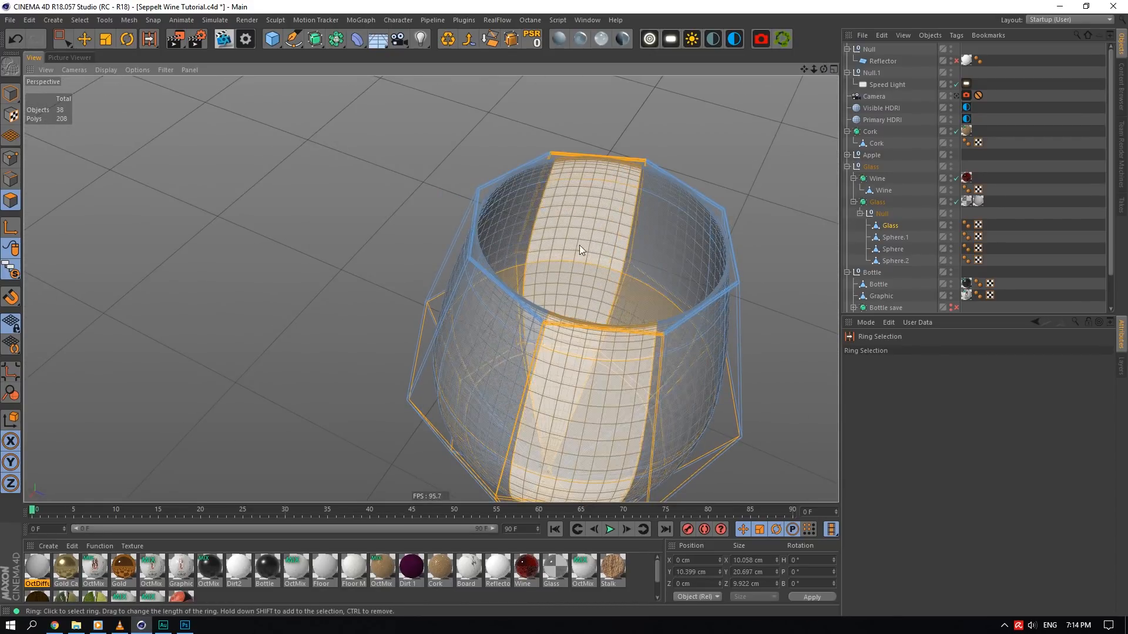
pyautogui.hotkey('ctrl', 'z')
pyautogui.keyDown('shift'); pyautogui.click(722, 278); pyautogui.keyUp('shift')
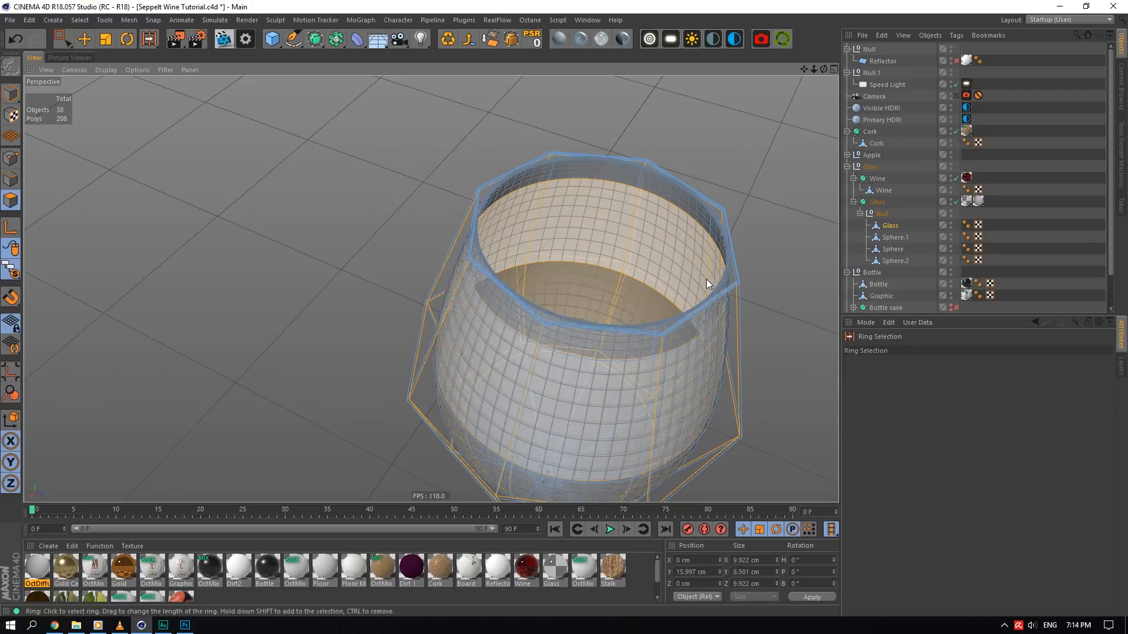
pyautogui.scroll(-2, 706, 279)
pyautogui.scroll(1, 718, 338)
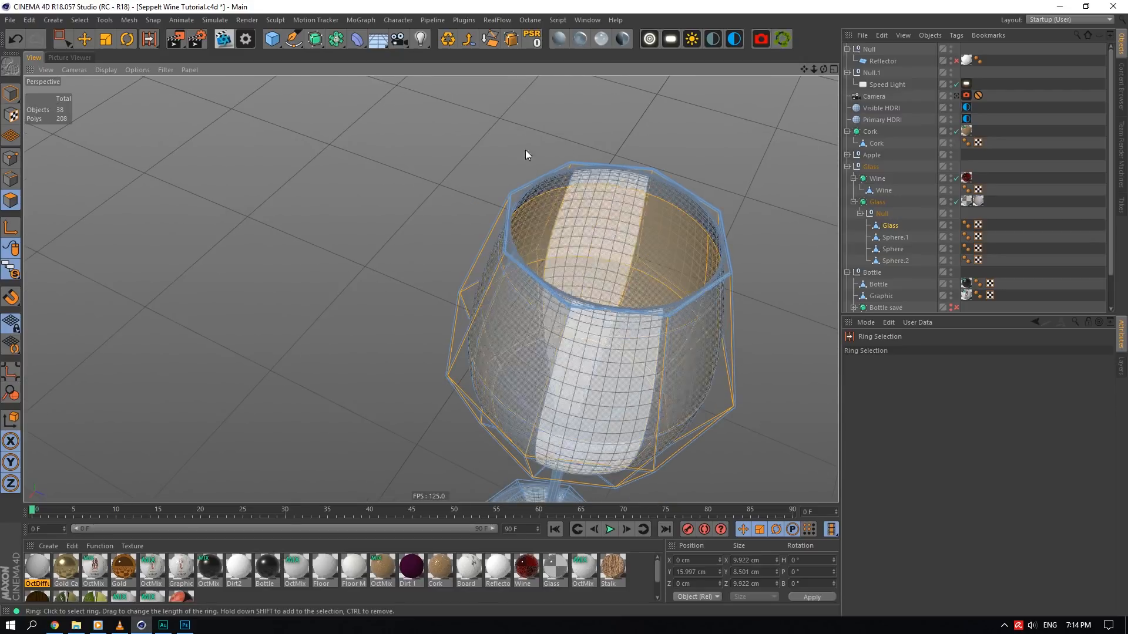
pyautogui.keyDown('shift'); pyautogui.click(572, 179); pyautogui.keyUp('shift')
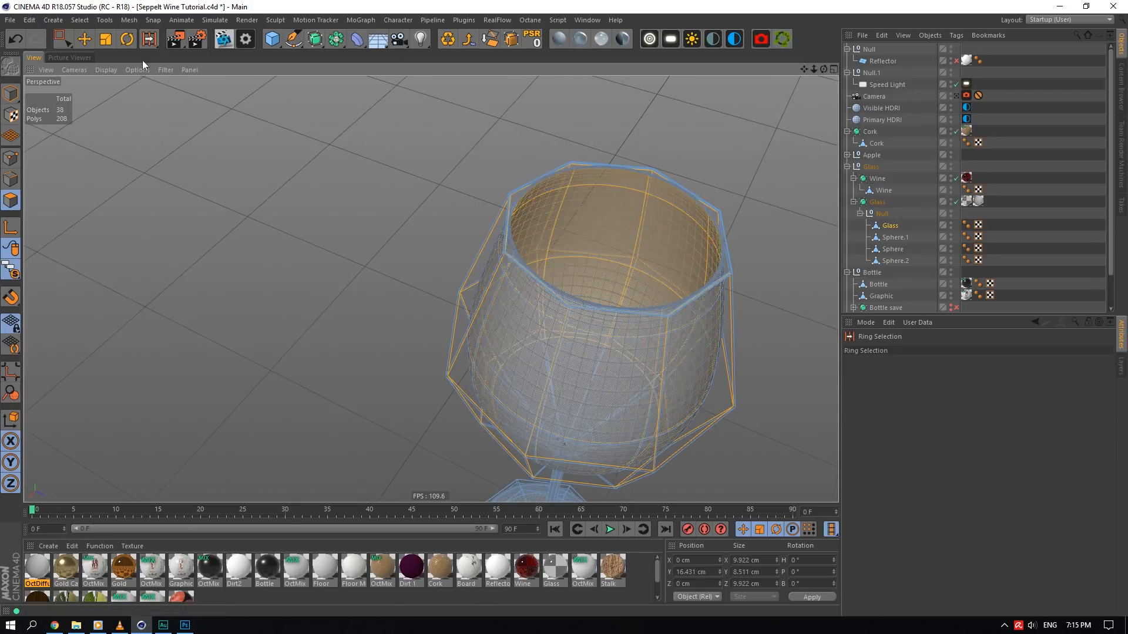
pyautogui.click(80, 20)
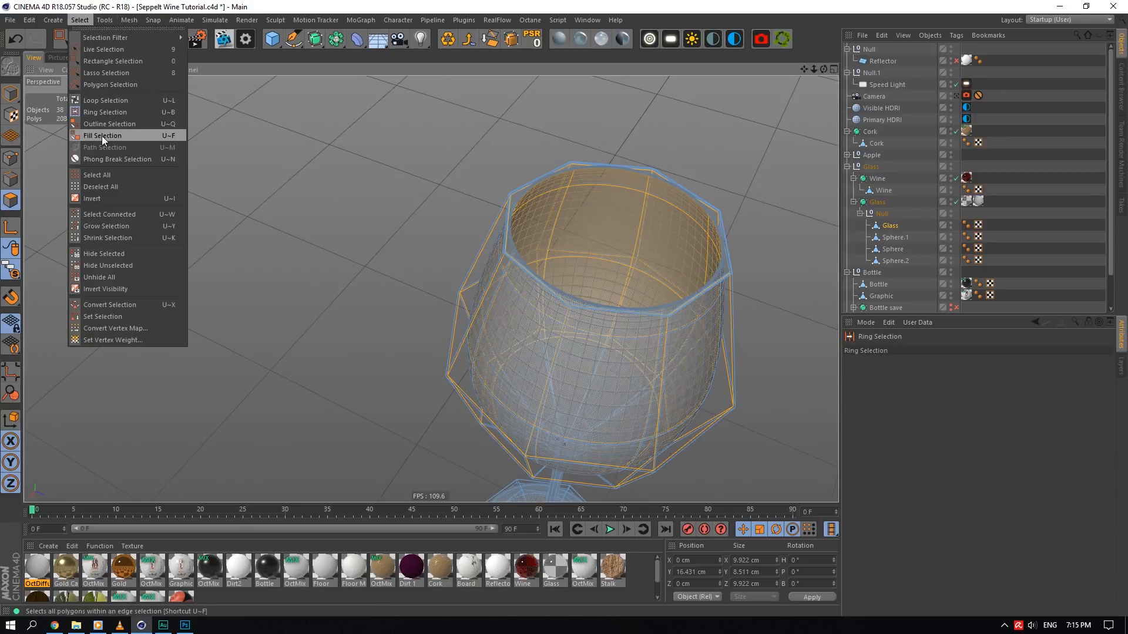
pyautogui.click(651, 4)
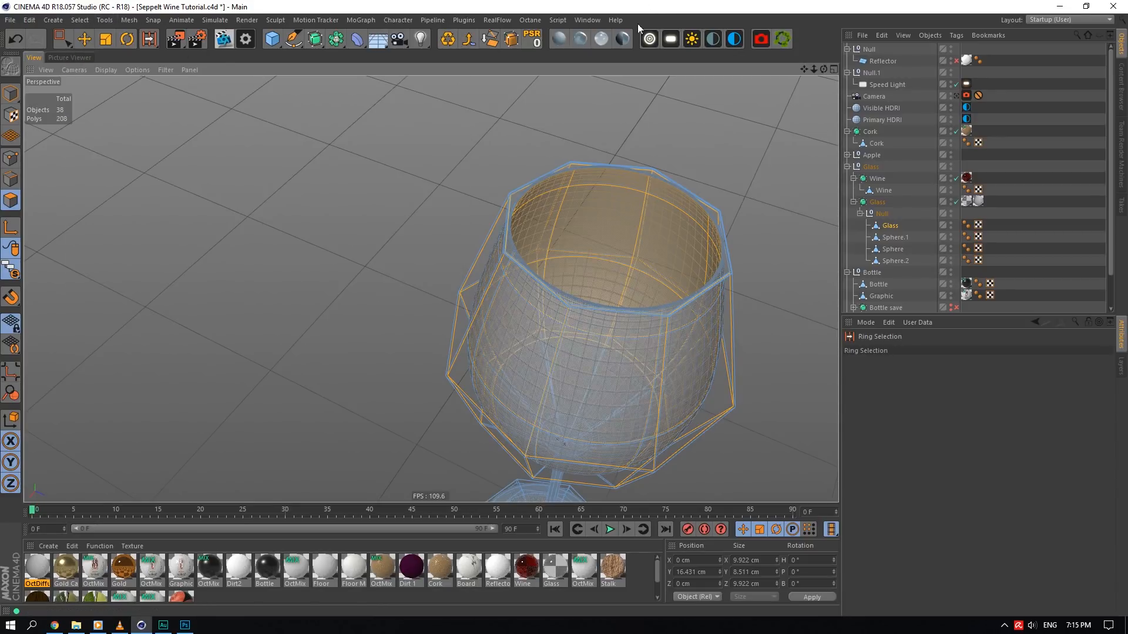
pyautogui.keyDown('ctrl'); pyautogui.click(570, 178); pyautogui.keyUp('ctrl')
# - Store the ring-selected inner-wall polygons as a polygon selection on the Glass mesh
pyautogui.click(129, 20)
pyautogui.moveTo(146, 51)
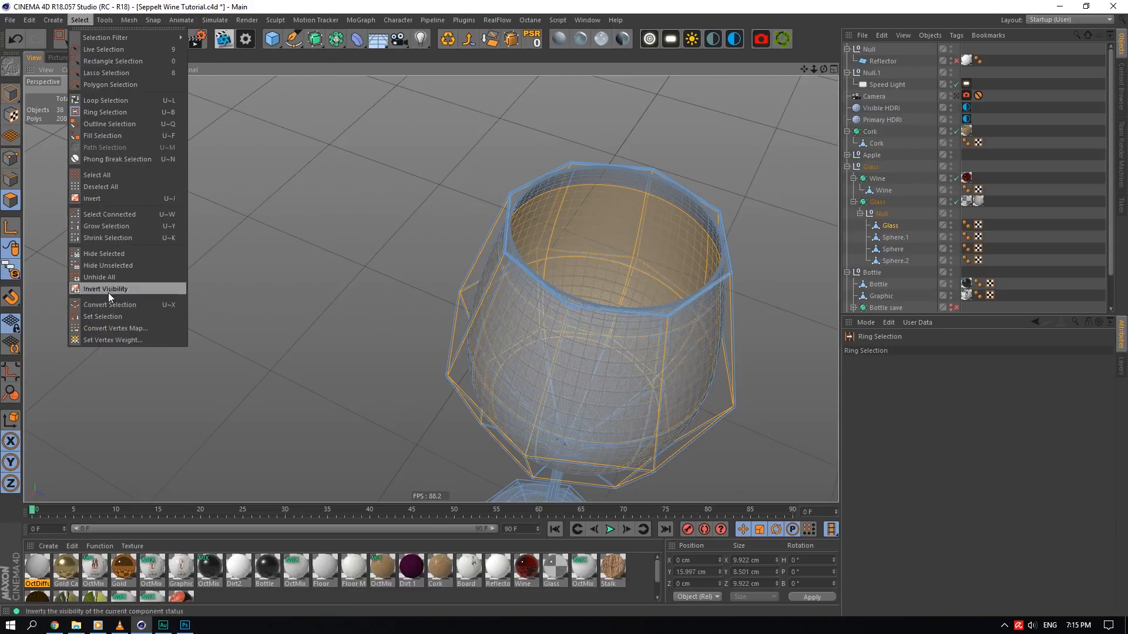
pyautogui.click(112, 310)
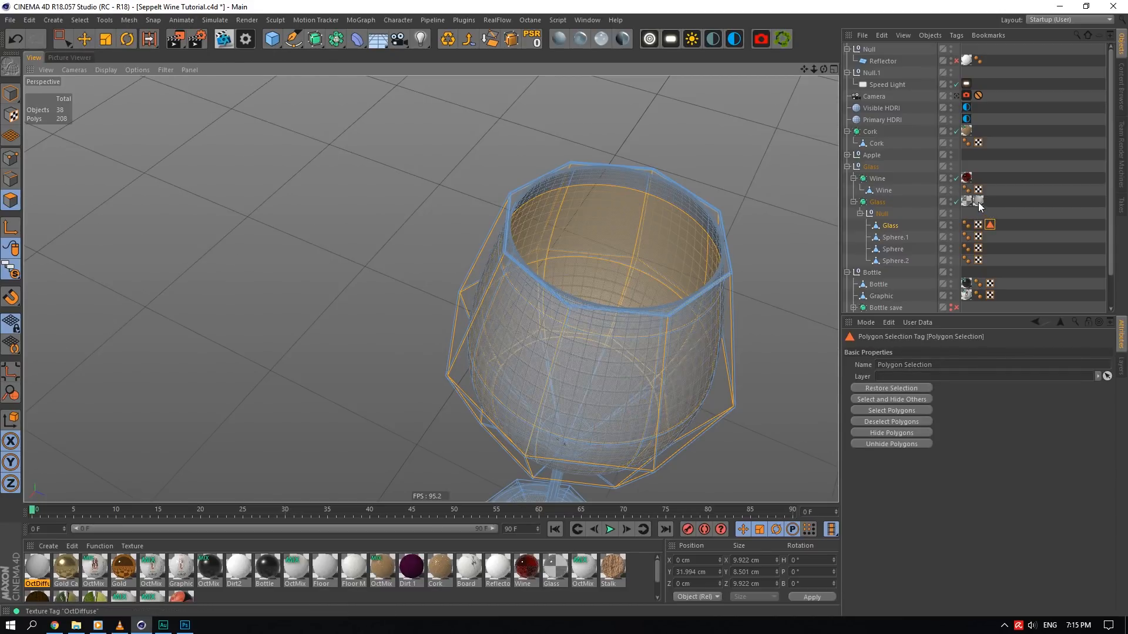
# - Transfer the Glass material to the four child meshes and the OctDiffuse material to the Glass mesh, after its selection tag
pyautogui.moveTo(974, 207); pyautogui.dragTo(998, 232)
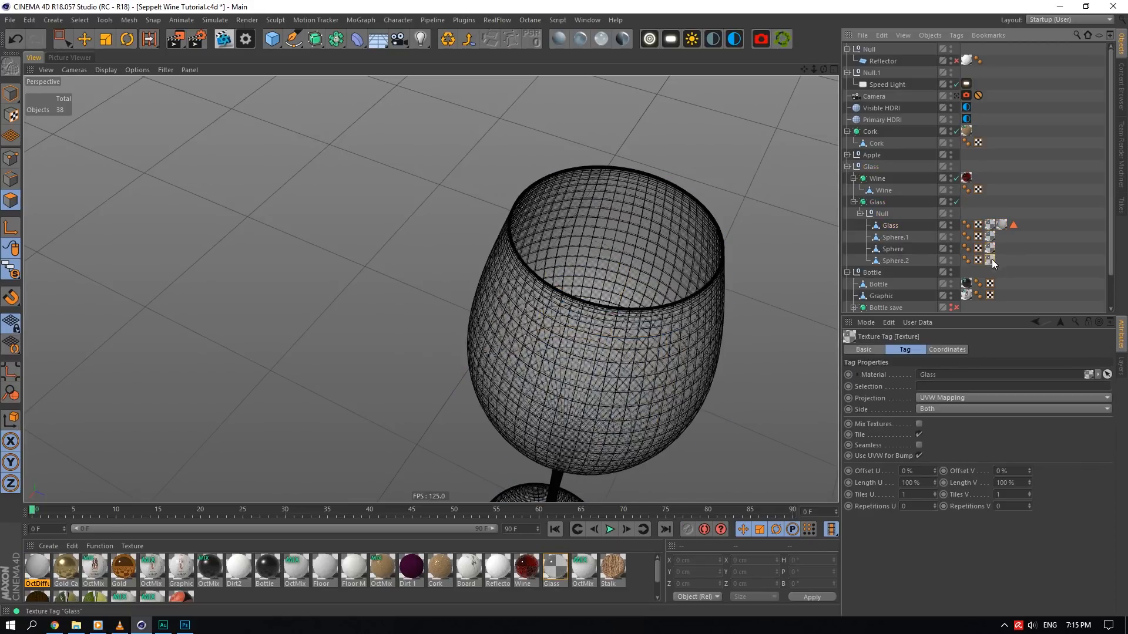
pyautogui.moveTo(1005, 227); pyautogui.dragTo(1018, 227)
# - Render the glass in the Live Viewer and open the OctDiffuse material's editor beside it
pyautogui.scroll(-3, 600, 242)
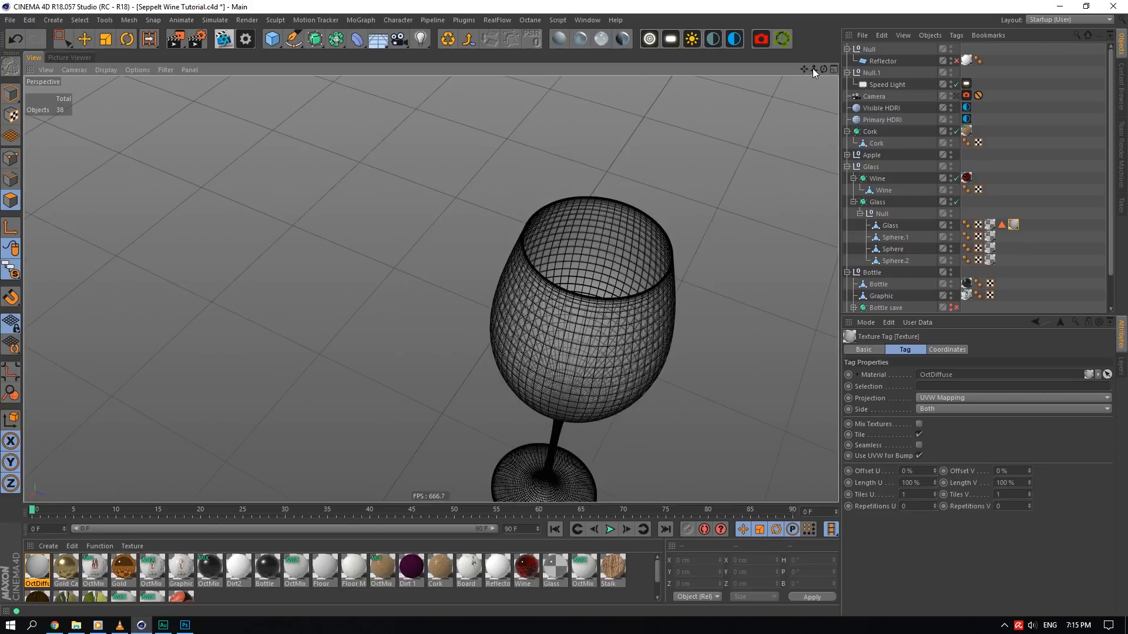
pyautogui.moveTo(807, 69); pyautogui.dragTo(698, 29)
pyautogui.click(225, 41)
pyautogui.click(244, 218)
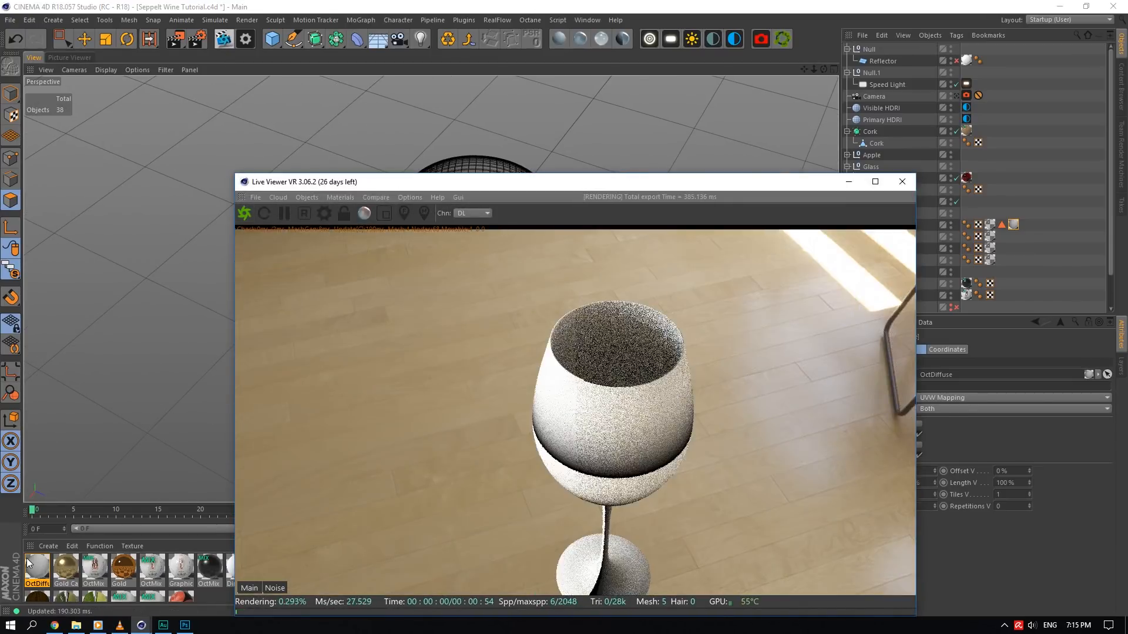
pyautogui.click(37, 566)
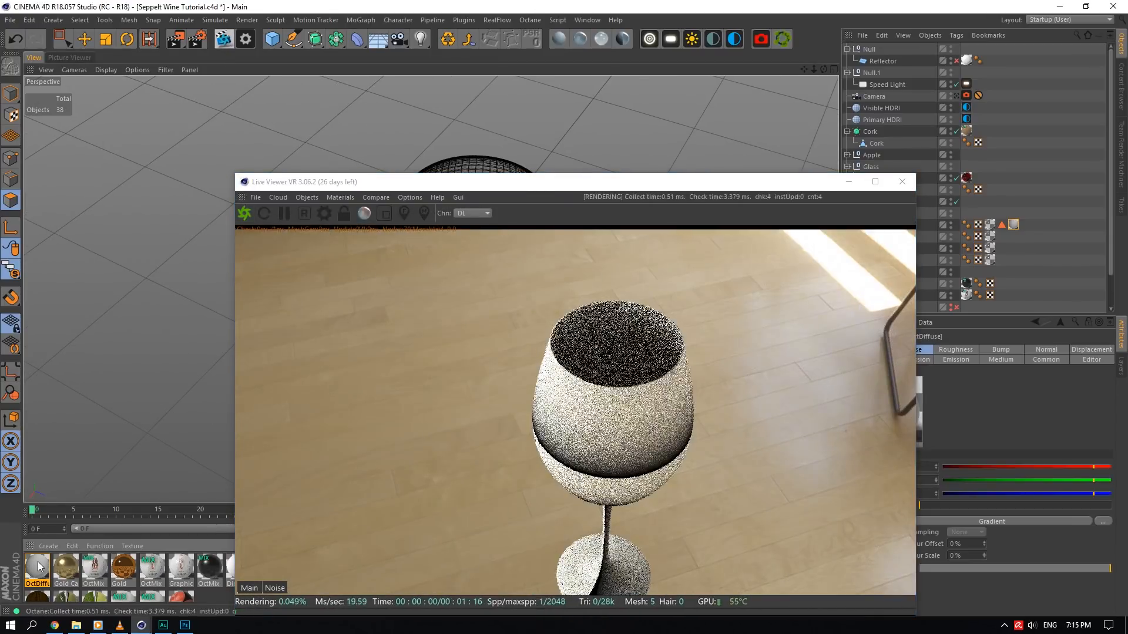
pyautogui.doubleClick(37, 565)
pyautogui.moveTo(235, 79); pyautogui.dragTo(808, 361)
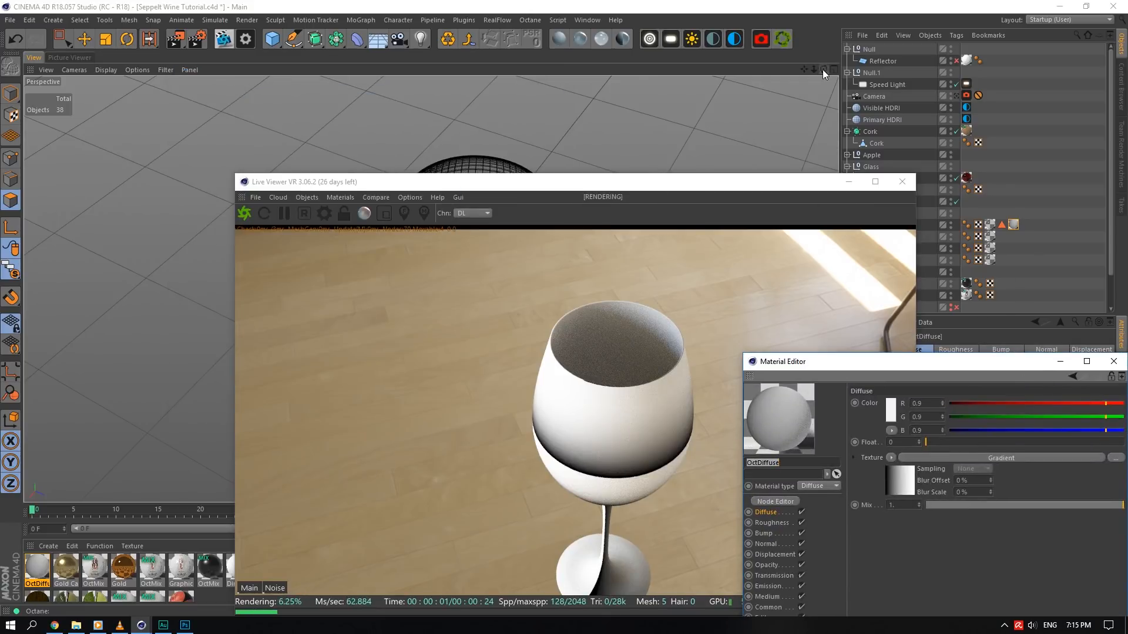
pyautogui.moveTo(823, 70); pyautogui.dragTo(837, 61)
pyautogui.moveTo(693, 175); pyautogui.dragTo(369, 63)
pyautogui.moveTo(883, 368); pyautogui.dragTo(722, 240)
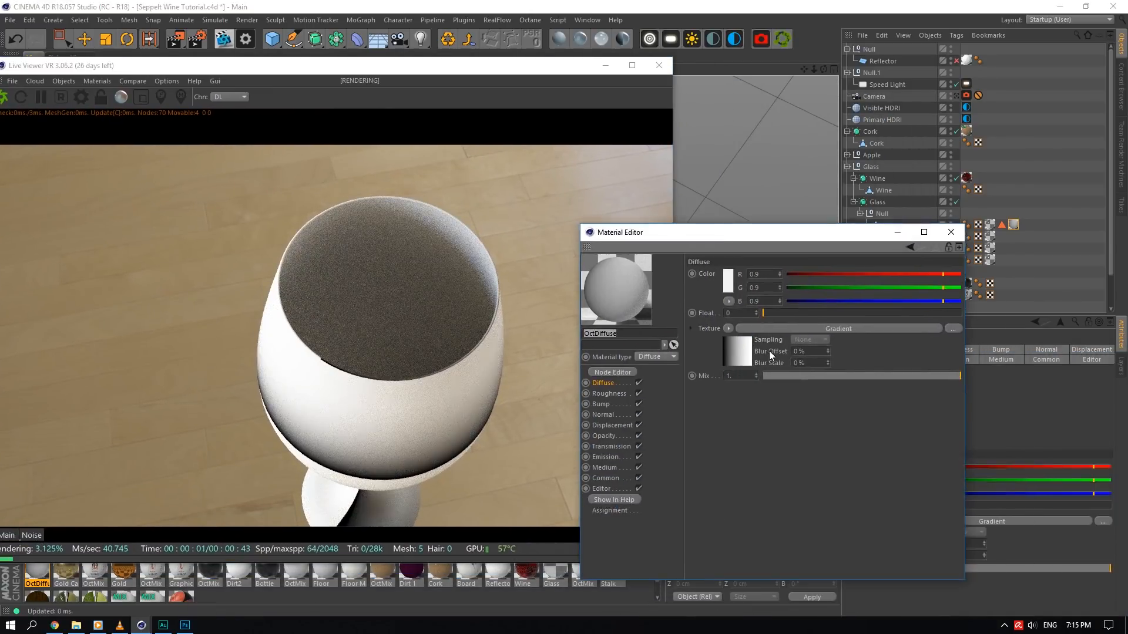
# - Tighten the diffuse gradient by moving its white knot to just past the middle and its black knot to just before it
pyautogui.click(752, 329)
pyautogui.moveTo(960, 364); pyautogui.dragTo(865, 361)
pyautogui.moveTo(738, 364); pyautogui.dragTo(827, 364)
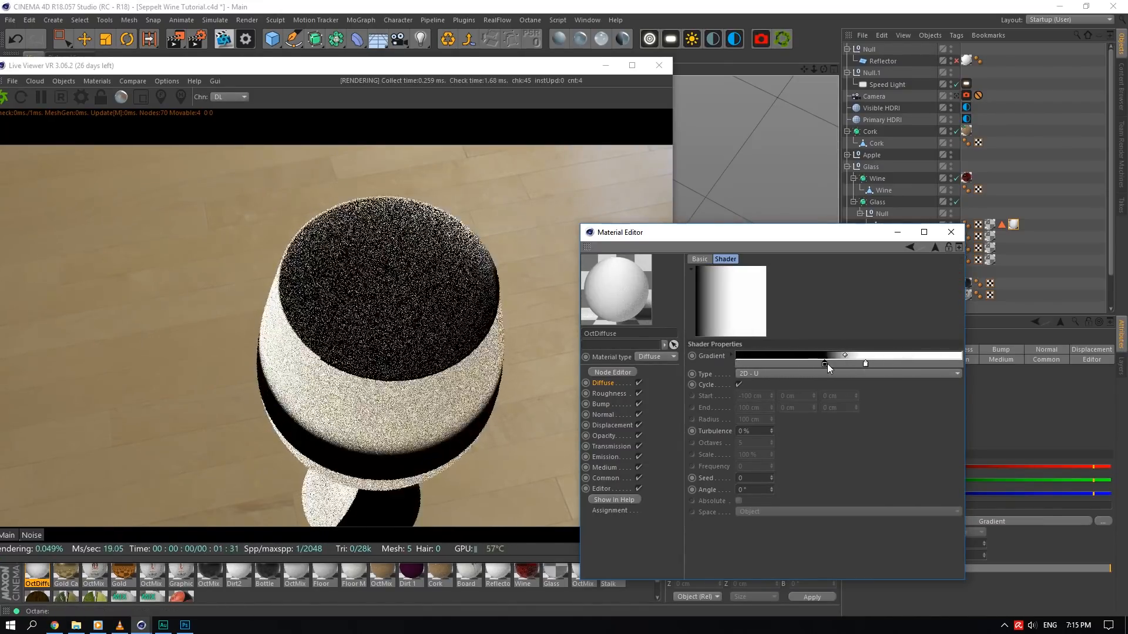
pyautogui.moveTo(825, 70); pyautogui.dragTo(779, 376)
# - Try the 2D - V, Diagonal, Radial, Circular, Box and Star gradient types on the glass, then switch back to 2D - U
pyautogui.click(778, 375)
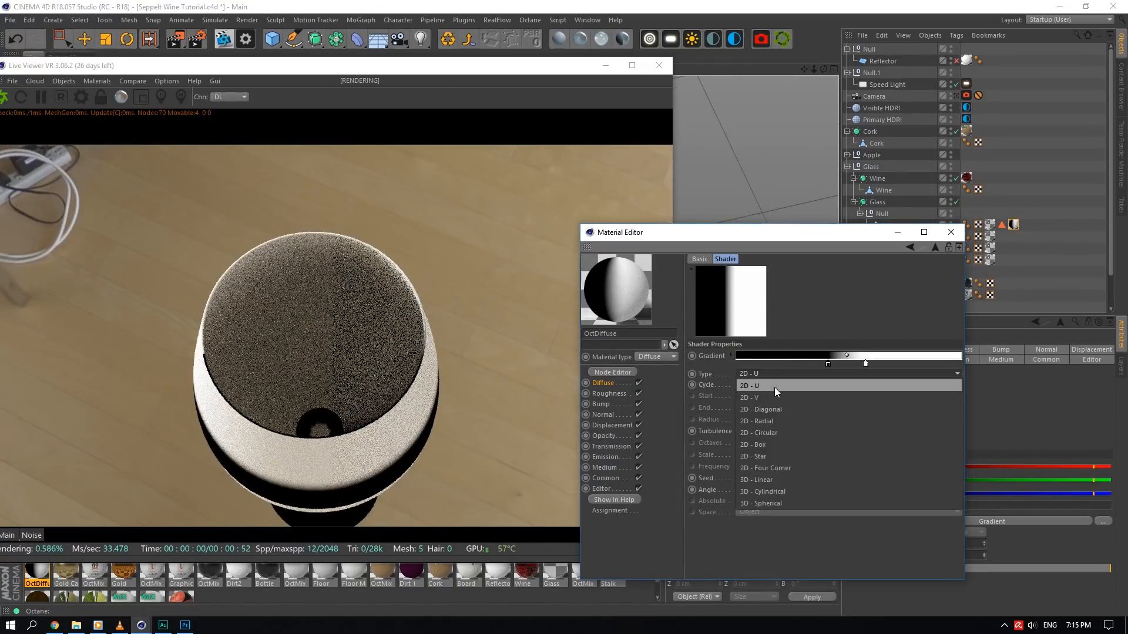
pyautogui.click(774, 394)
pyautogui.moveTo(821, 70); pyautogui.dragTo(801, 389)
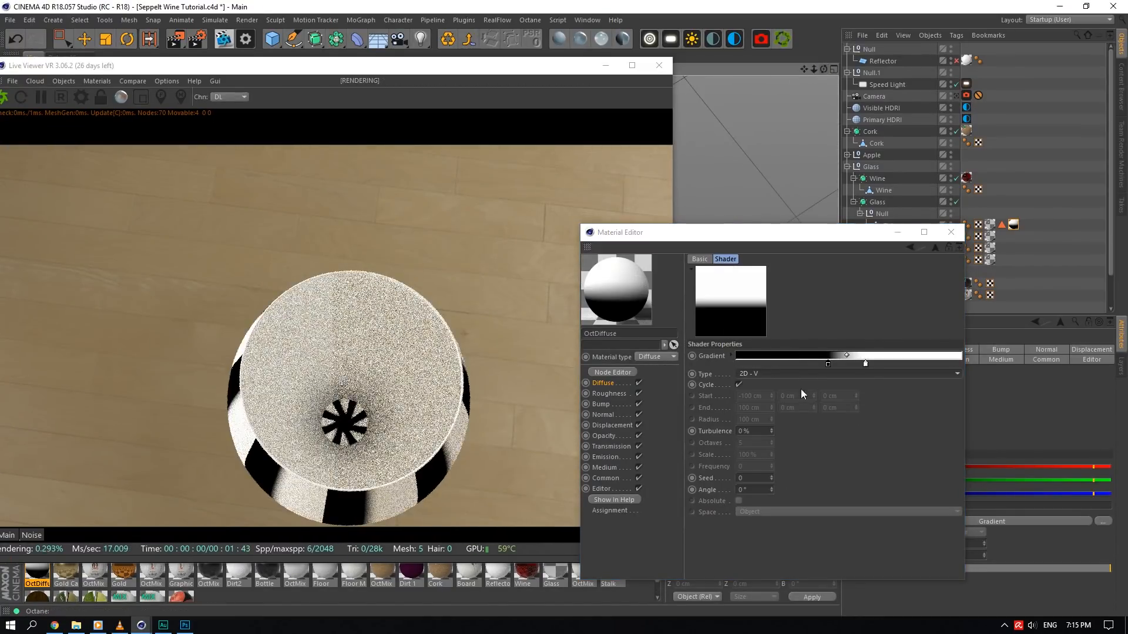
pyautogui.click(794, 375)
pyautogui.click(784, 411)
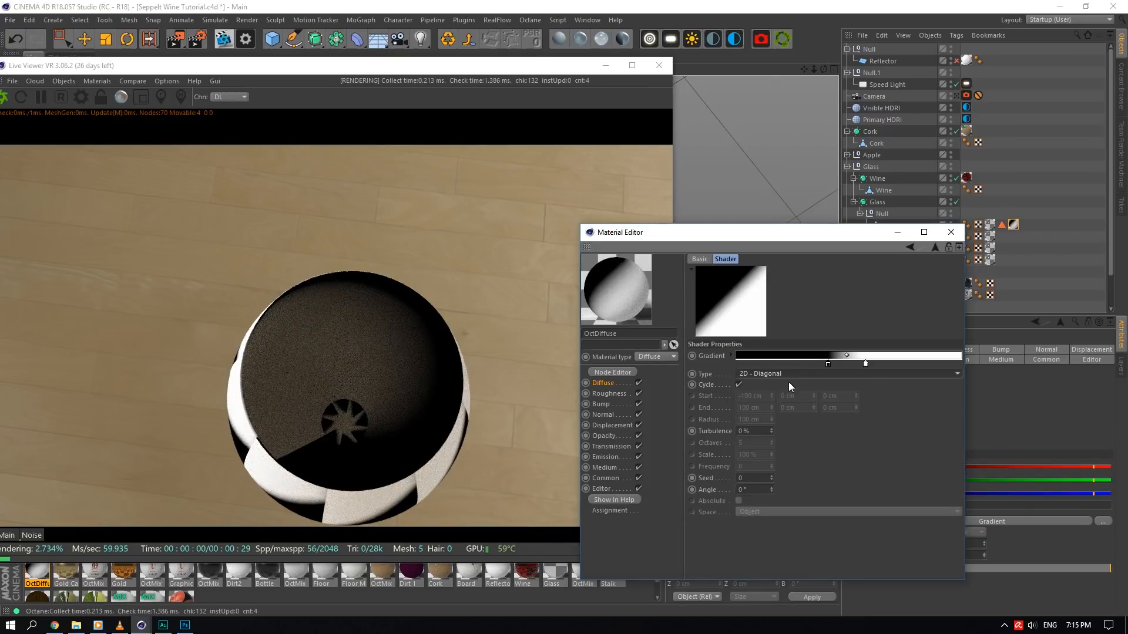
pyautogui.click(786, 375)
pyautogui.click(779, 421)
pyautogui.click(780, 373)
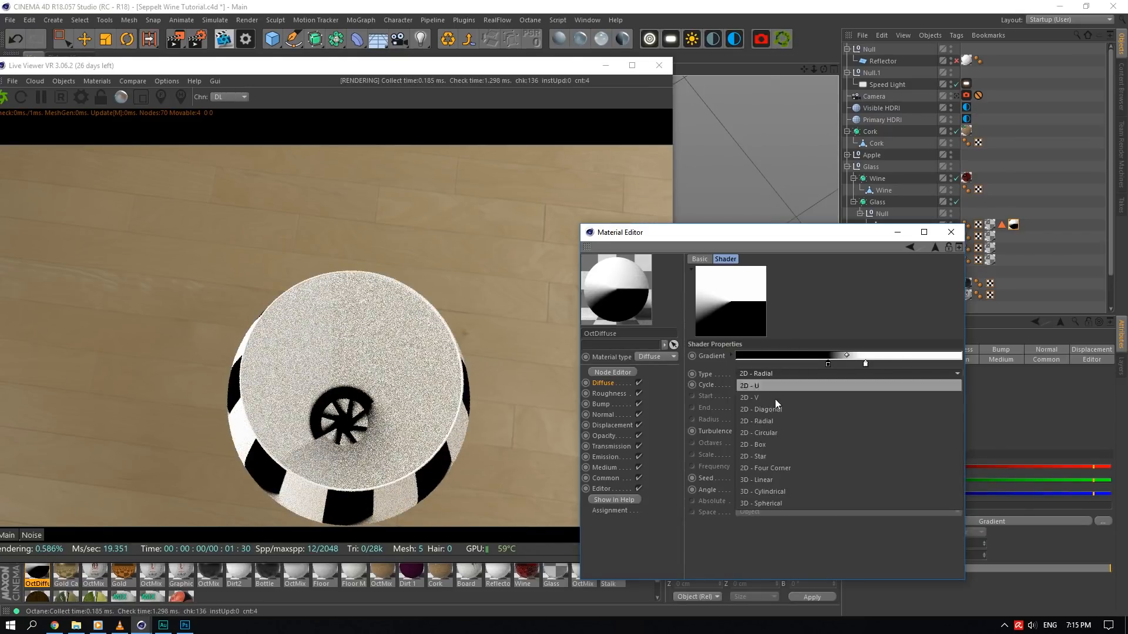
pyautogui.click(760, 429)
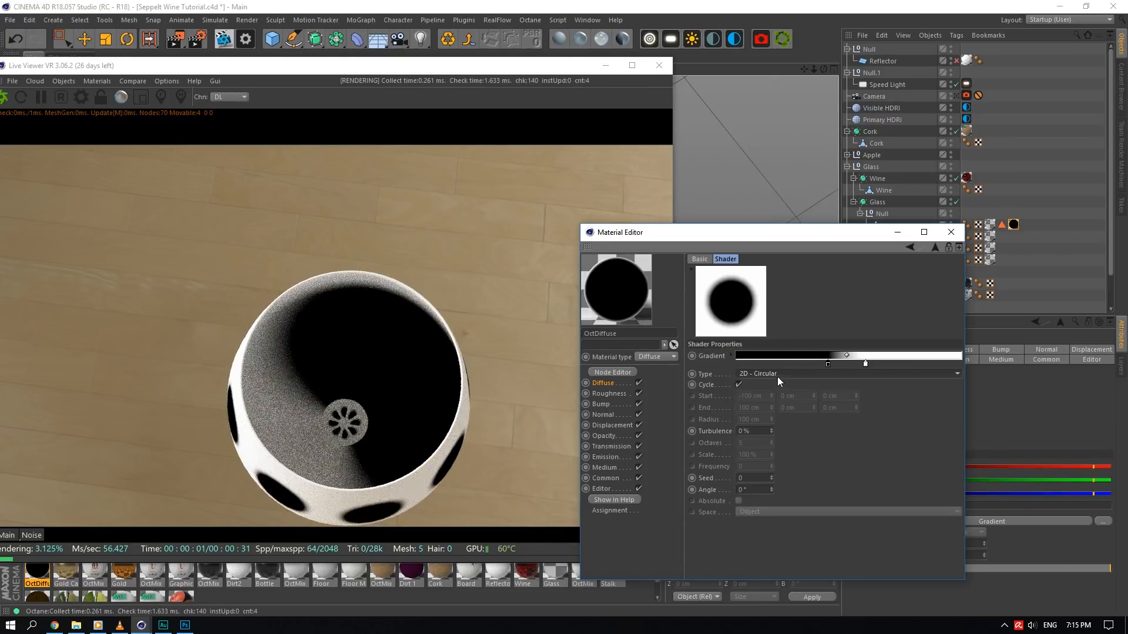
pyautogui.click(778, 376)
pyautogui.click(759, 442)
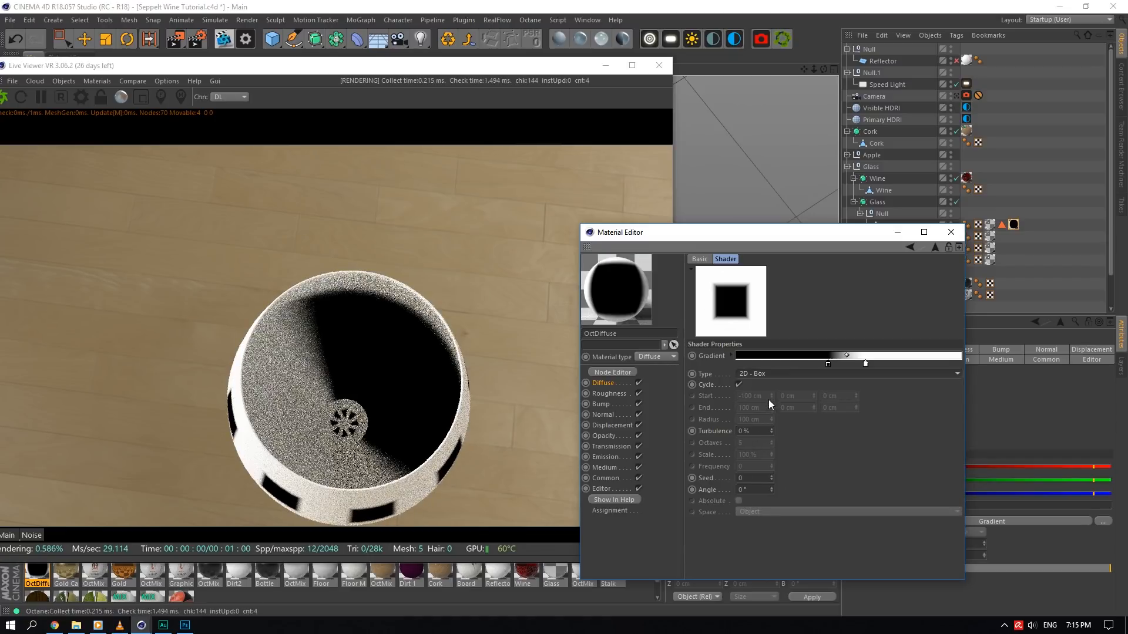
pyautogui.click(763, 375)
pyautogui.click(768, 460)
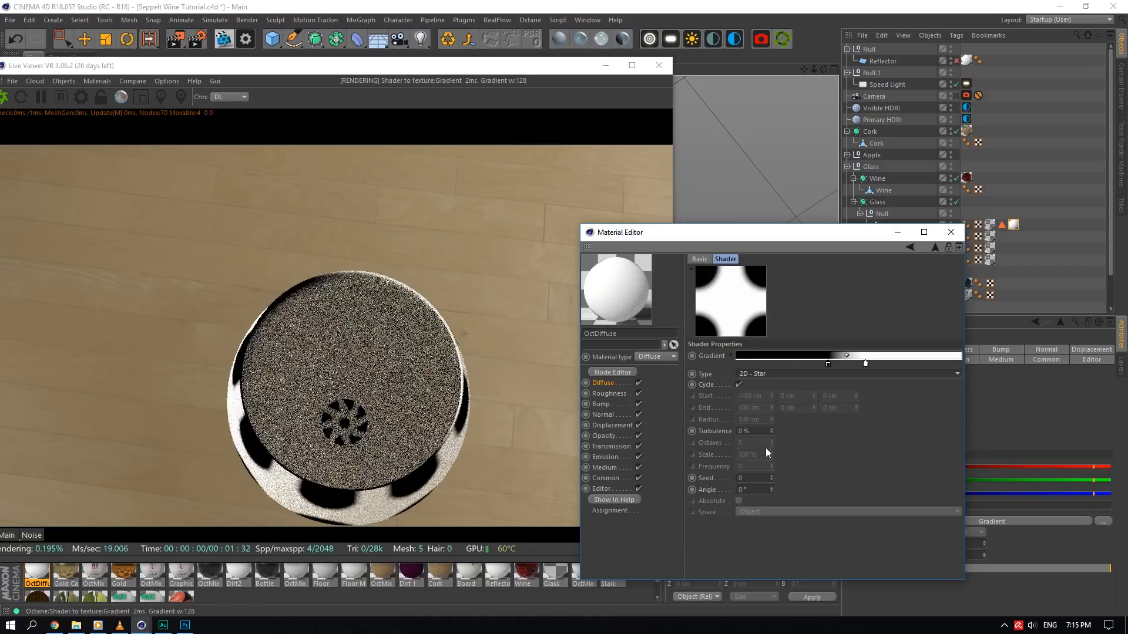
pyautogui.click(765, 374)
pyautogui.click(763, 385)
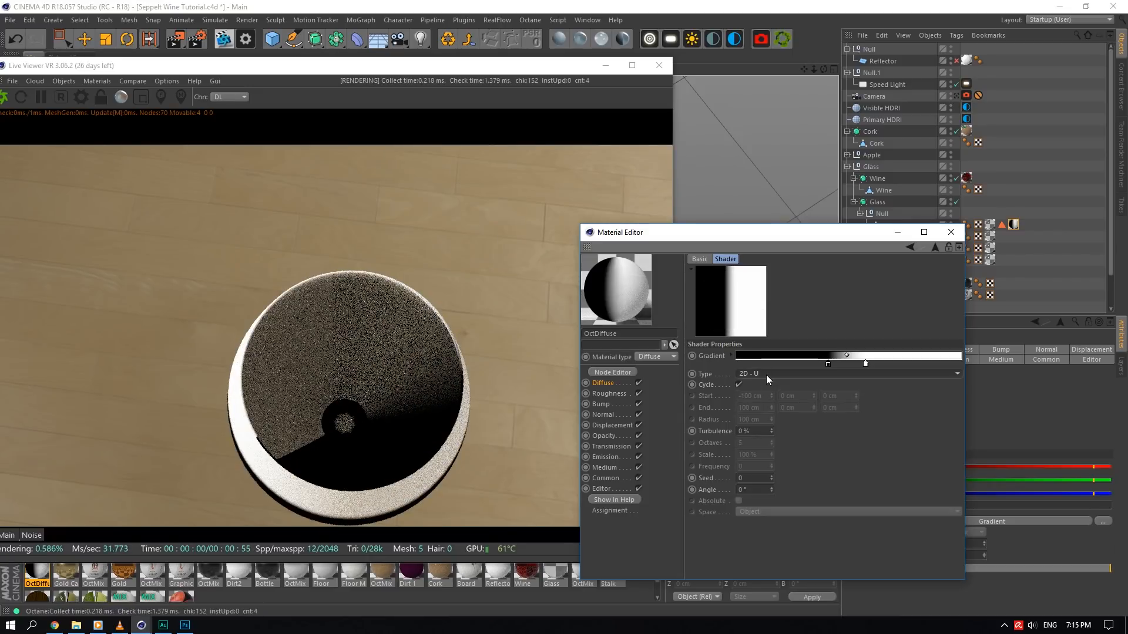
# - Compare the 2D - V and 2D - Radial gradient types with 2D - U again, ending on 2D - U in a side view
pyautogui.click(766, 374)
pyautogui.click(763, 397)
pyautogui.click(767, 374)
pyautogui.click(767, 385)
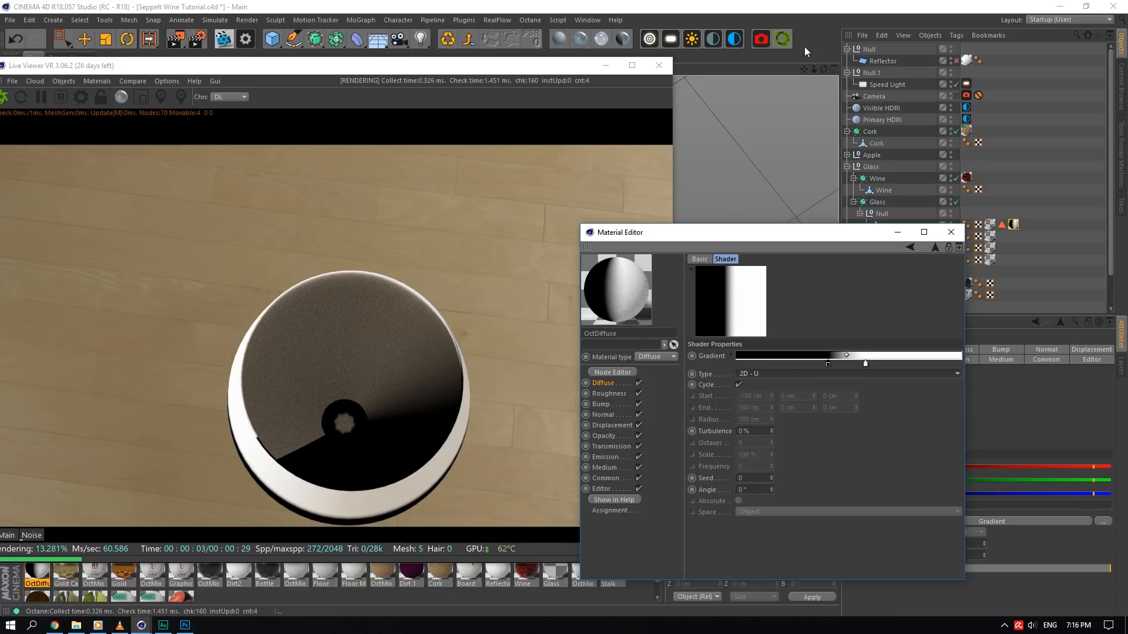
pyautogui.moveTo(824, 69)
pyautogui.mouseDown()
pyautogui.moveTo(824, 29)
pyautogui.moveTo(824, 75)
pyautogui.mouseUp()
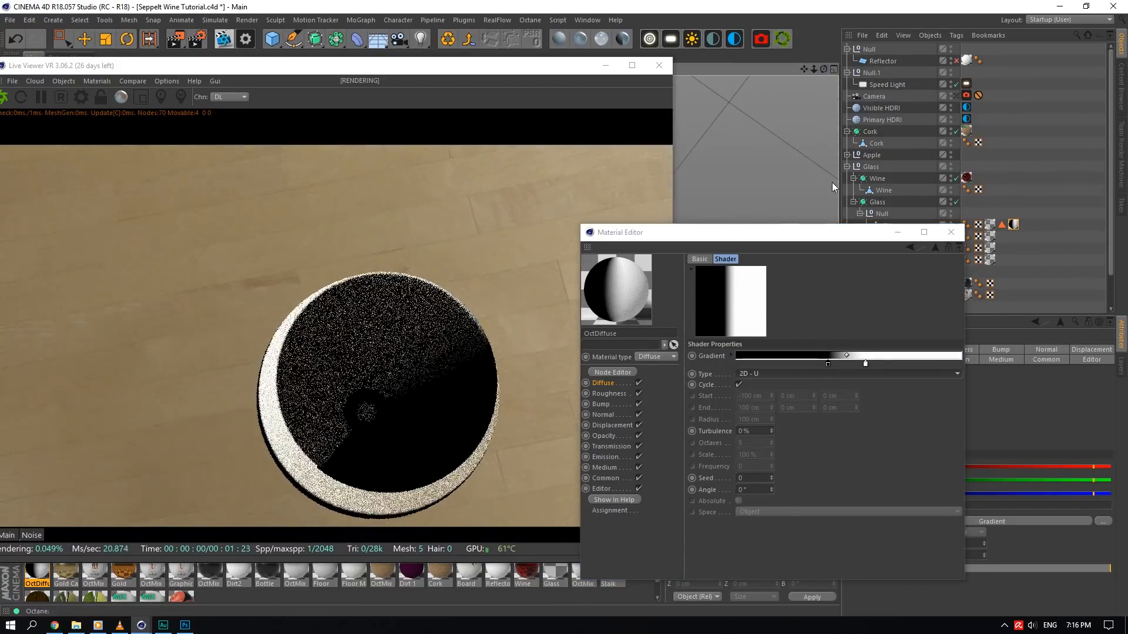
pyautogui.click(789, 374)
pyautogui.click(763, 397)
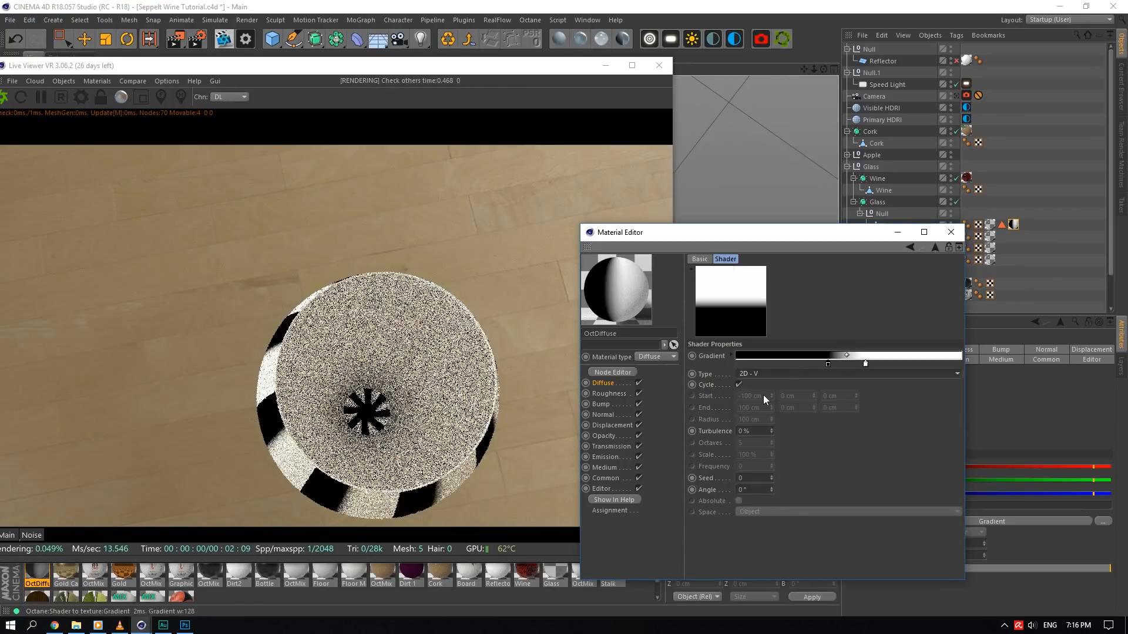
pyautogui.click(767, 373)
pyautogui.click(766, 418)
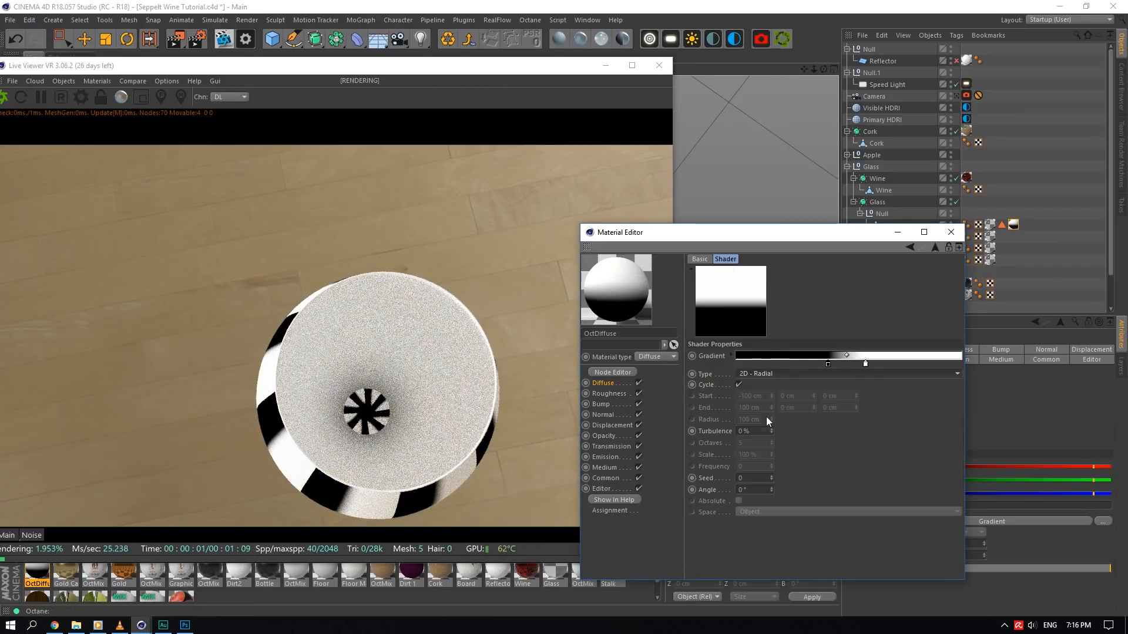
pyautogui.moveTo(823, 69); pyautogui.dragTo(813, 171)
pyautogui.click(772, 374)
pyautogui.click(769, 385)
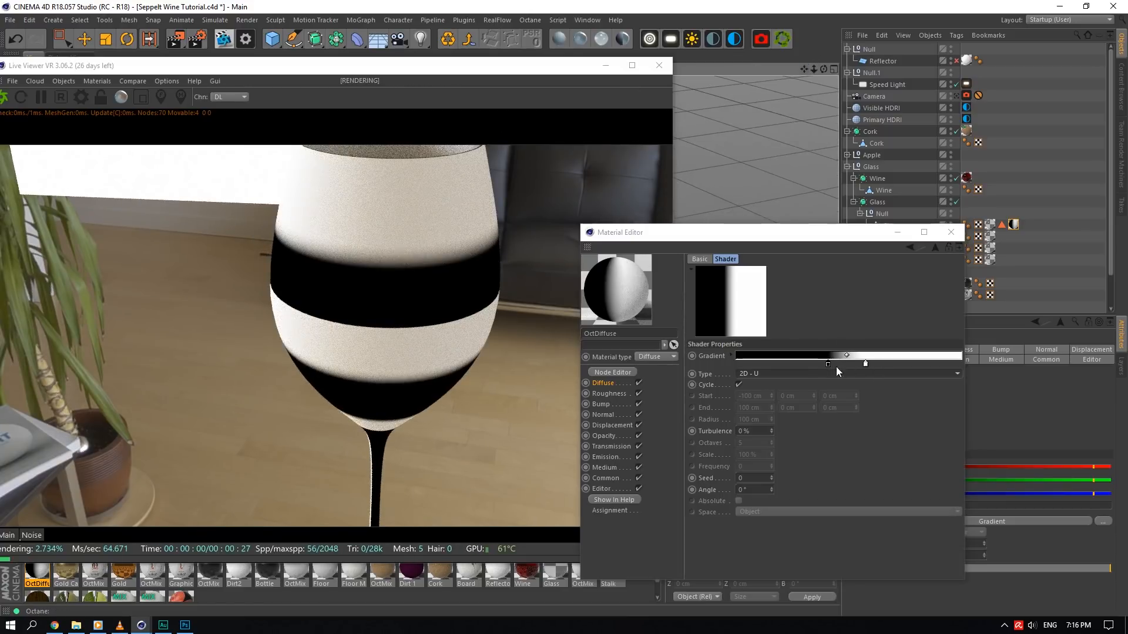
# - Add a middle knot between the diffuse gradient's black and white knots and colour it white
pyautogui.moveTo(828, 364); pyautogui.dragTo(847, 364)
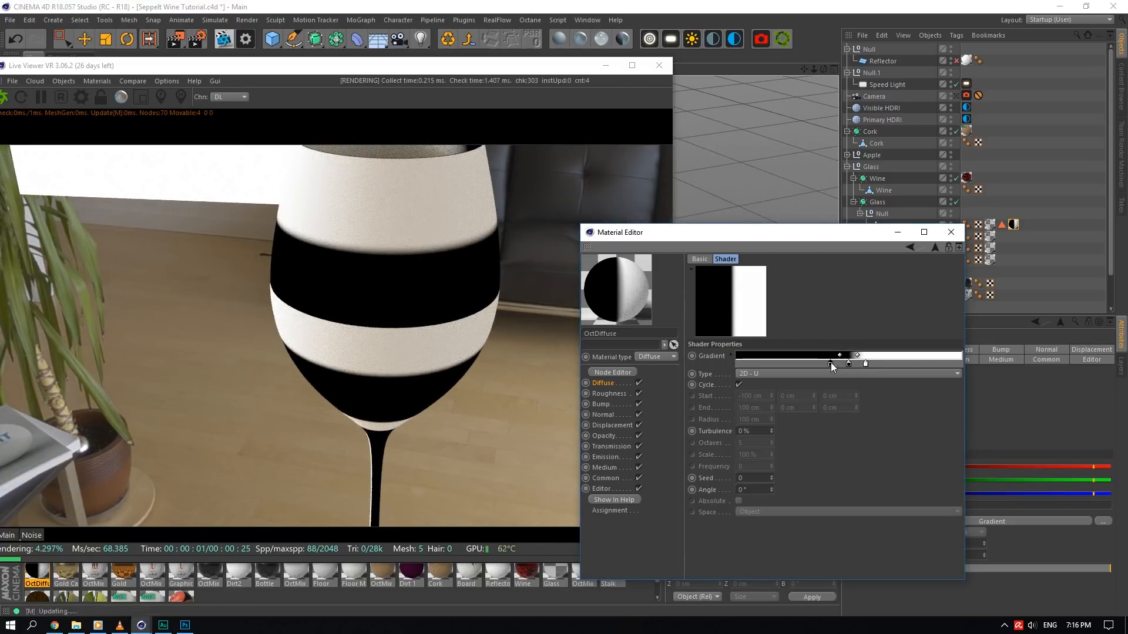
pyautogui.doubleClick(848, 364)
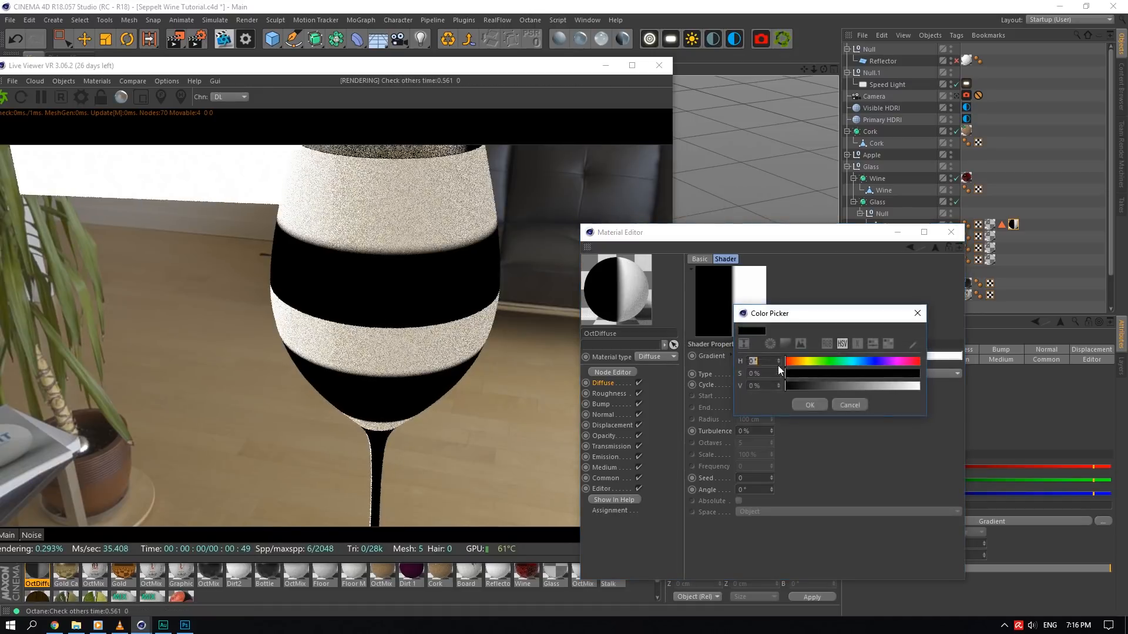
pyautogui.click(809, 405)
pyautogui.doubleClick(848, 364)
pyautogui.click(833, 387)
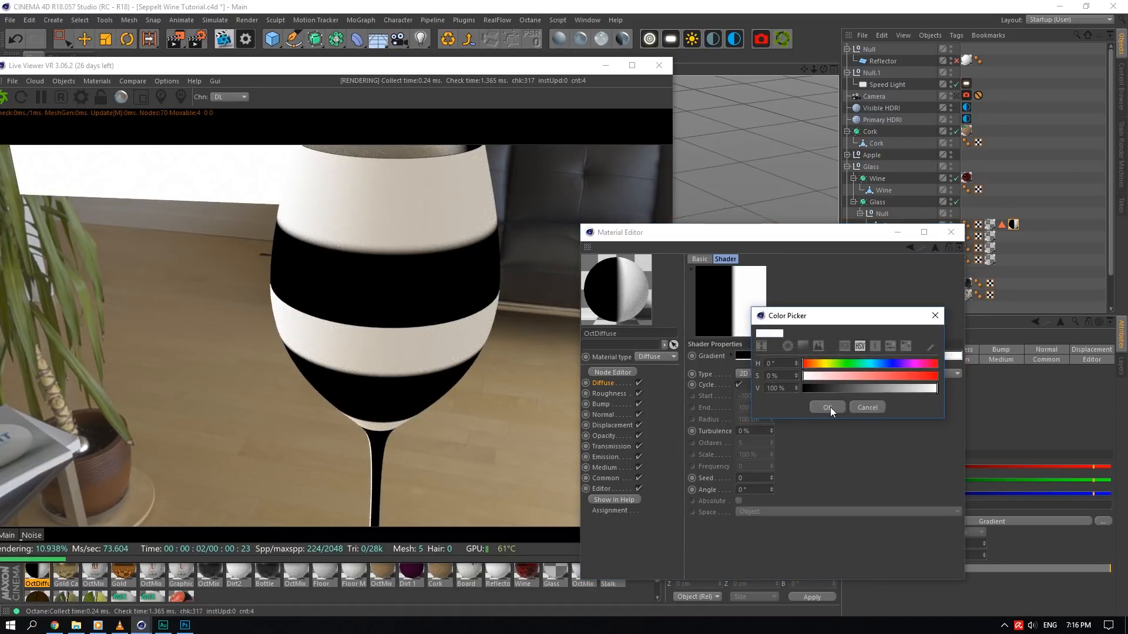
pyautogui.click(827, 407)
# - Make the gradient's outer knot black and spread the black knots evenly around the white middle knot
pyautogui.doubleClick(867, 363)
pyautogui.click(825, 384)
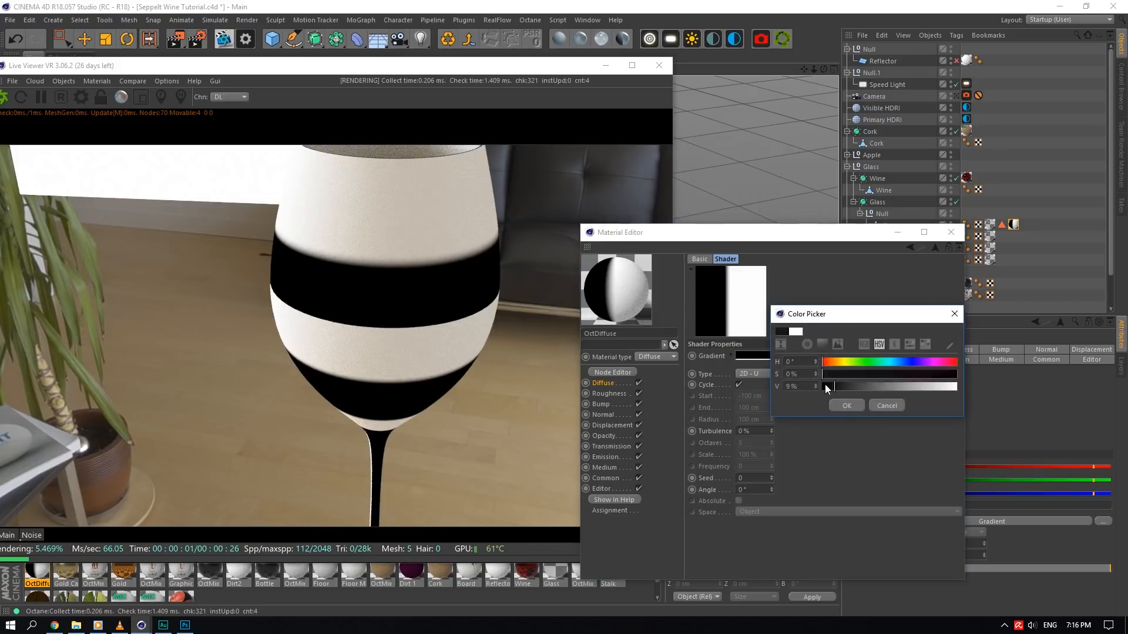
pyautogui.click(847, 406)
pyautogui.moveTo(864, 365); pyautogui.dragTo(802, 365)
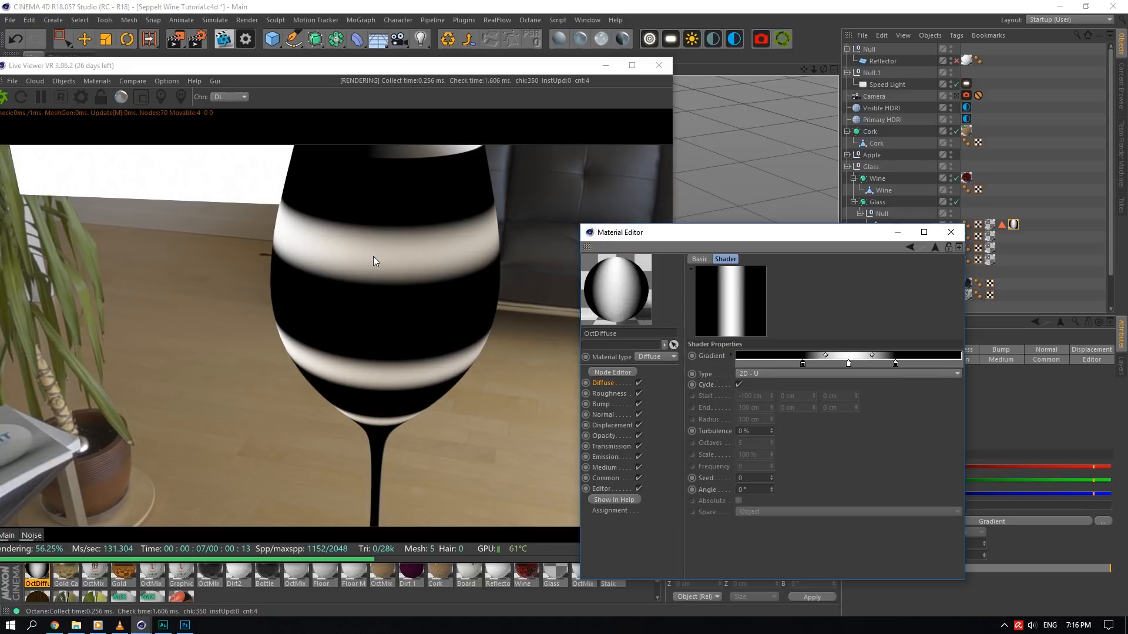
# - Create an Octane mix material and assign it to the Glass object in place of the OctDiffuse material
pyautogui.moveTo(489, 71); pyautogui.dragTo(510, 60)
pyautogui.click(622, 39)
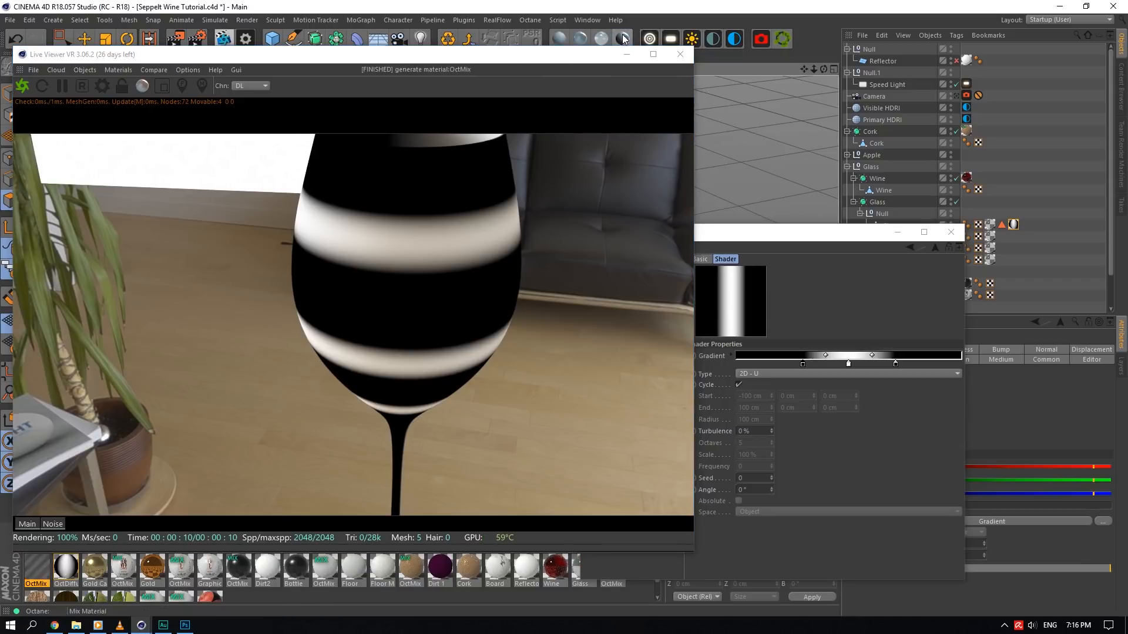
pyautogui.moveTo(63, 562); pyautogui.dragTo(83, 562)
pyautogui.moveTo(1045, 235); pyautogui.dragTo(1012, 226)
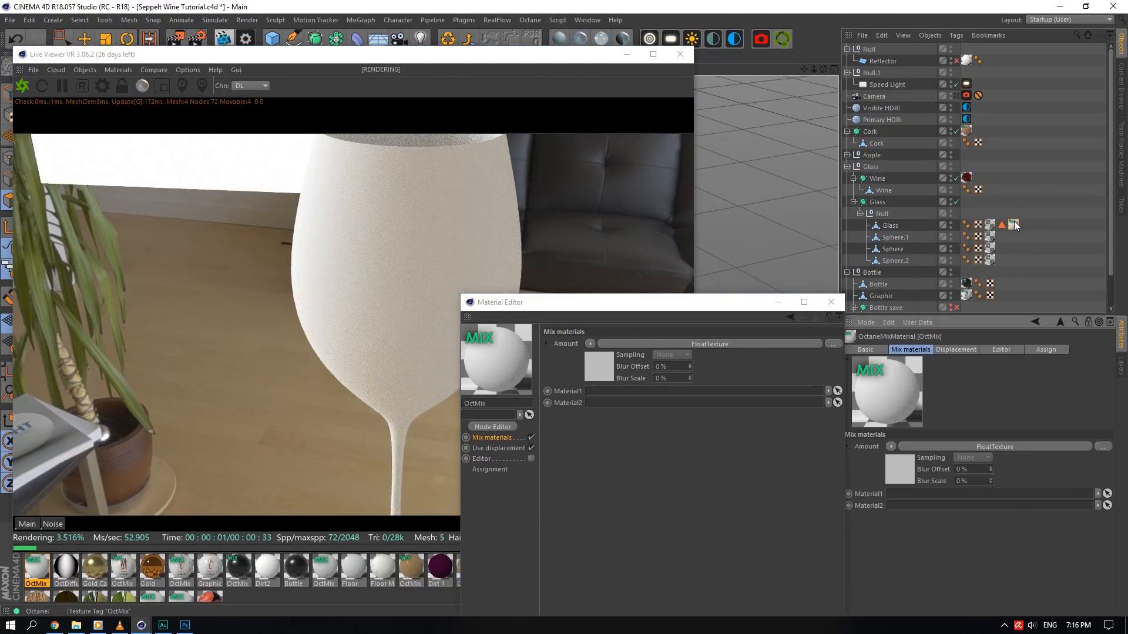
# - Restrict the OctMix texture tag on the Glass object to its Polygon Selection
pyautogui.moveTo(1011, 225); pyautogui.dragTo(946, 486)
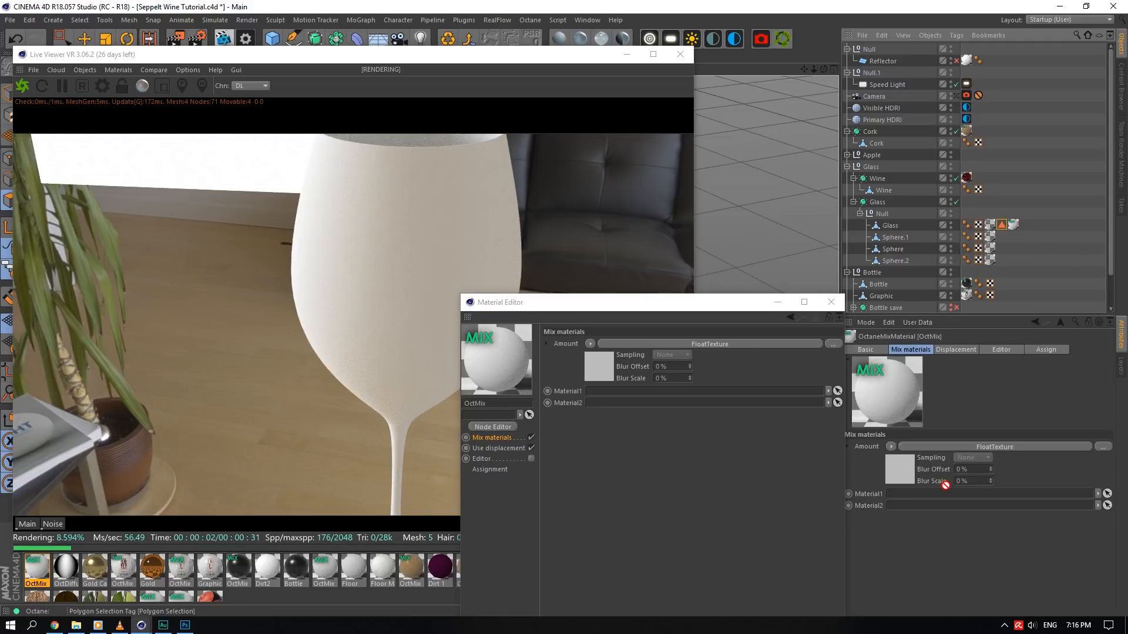
pyautogui.click(1013, 225)
pyautogui.moveTo(1007, 227); pyautogui.dragTo(1004, 240)
pyautogui.moveTo(952, 387); pyautogui.dragTo(952, 388)
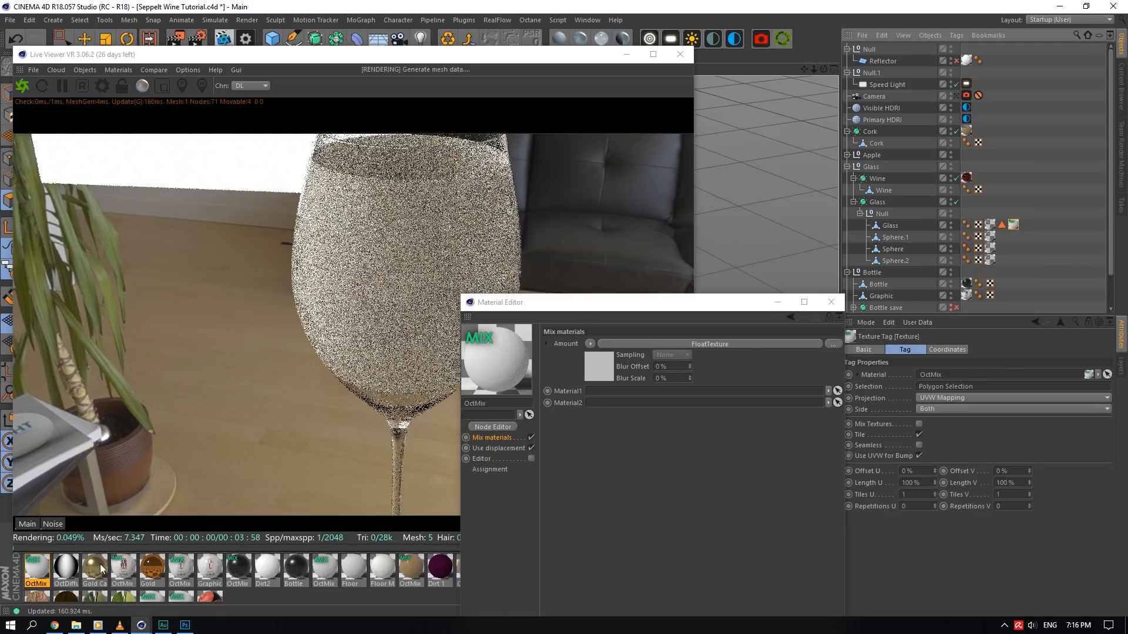
# - Set the mix material's Material1 to Gold and Material2 to Glass
pyautogui.doubleClick(38, 568)
pyautogui.moveTo(68, 575); pyautogui.dragTo(600, 409)
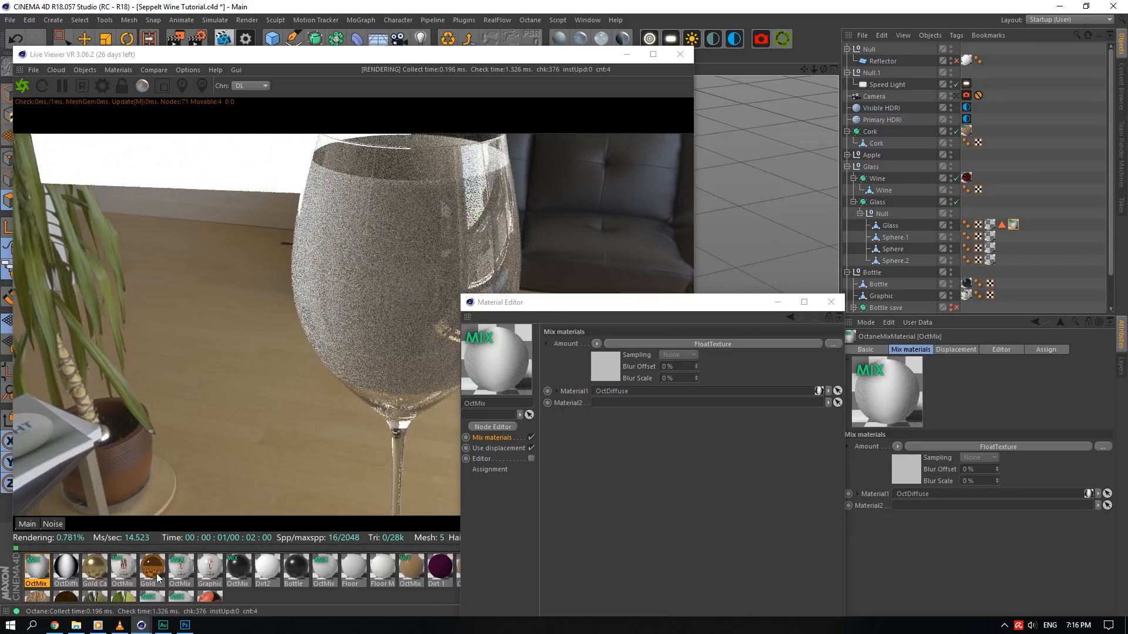
pyautogui.moveTo(628, 398); pyautogui.dragTo(632, 398)
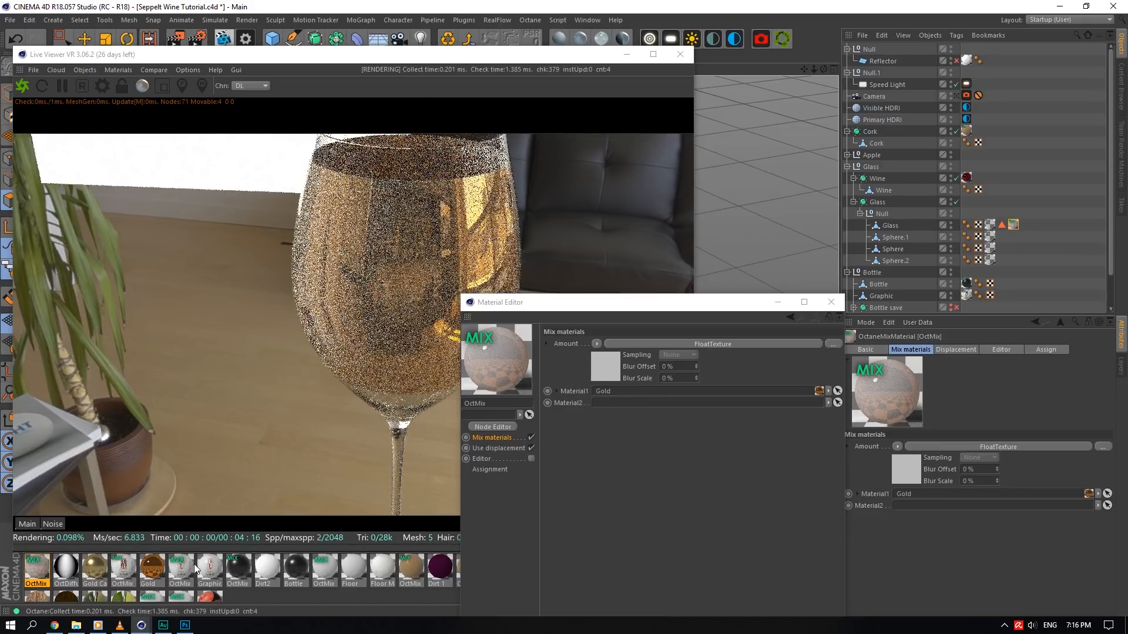
pyautogui.scroll(-1, 285, 586)
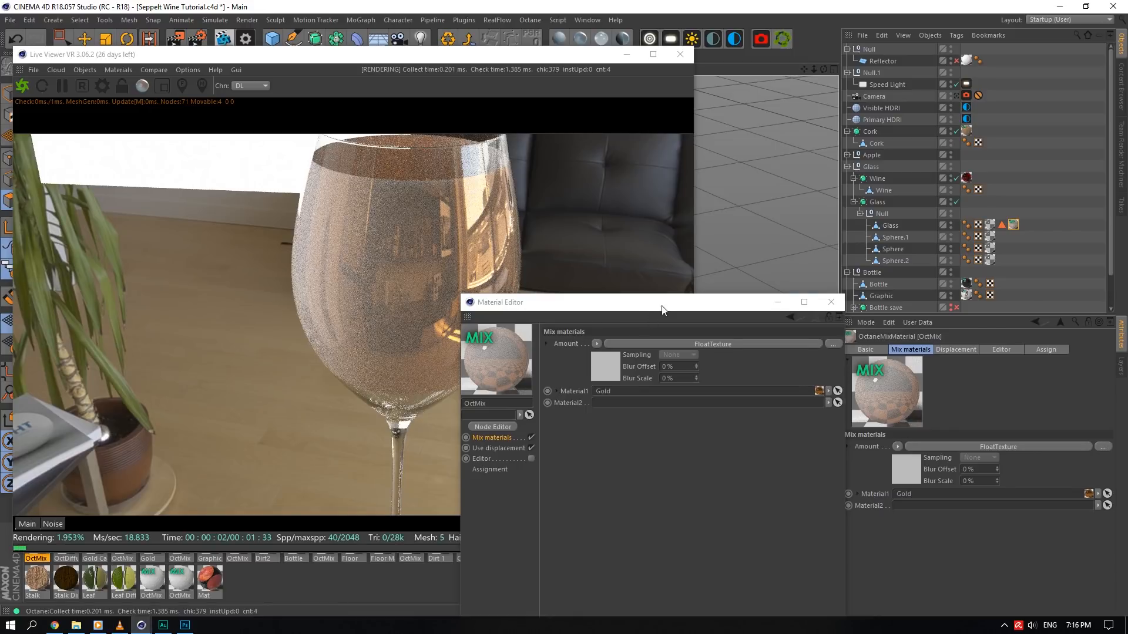
pyautogui.moveTo(564, 302); pyautogui.dragTo(768, 318)
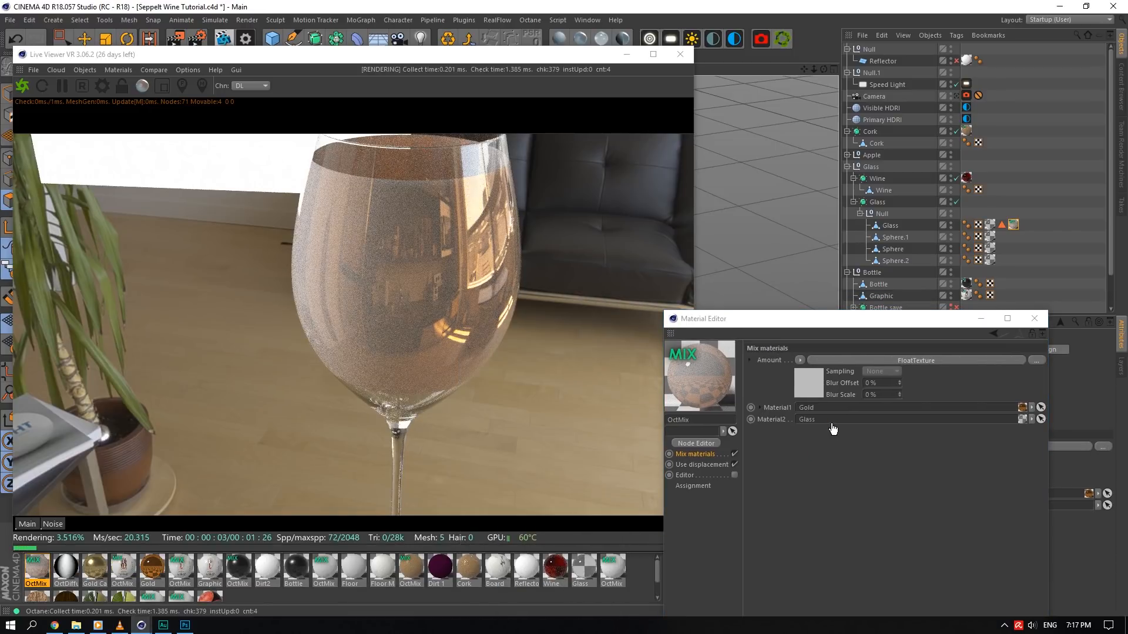
pyautogui.moveTo(833, 430); pyautogui.dragTo(833, 426)
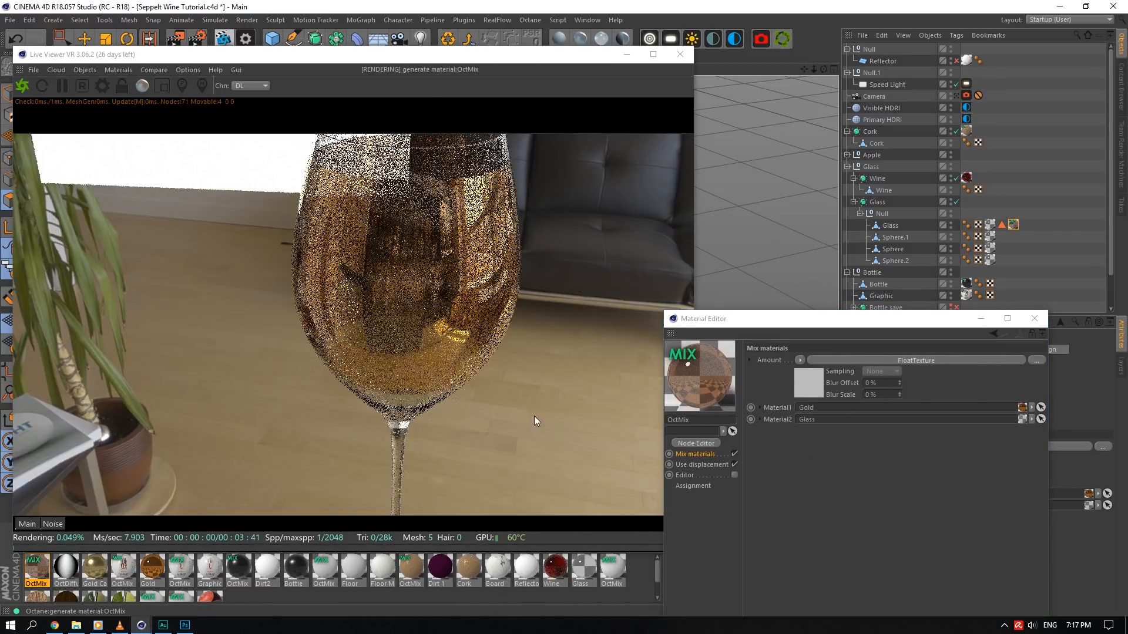
# - Copy the gradient shader from the OctDiffuse texture and paste it into the mix material's Amount
pyautogui.click(66, 567)
pyautogui.click(812, 415)
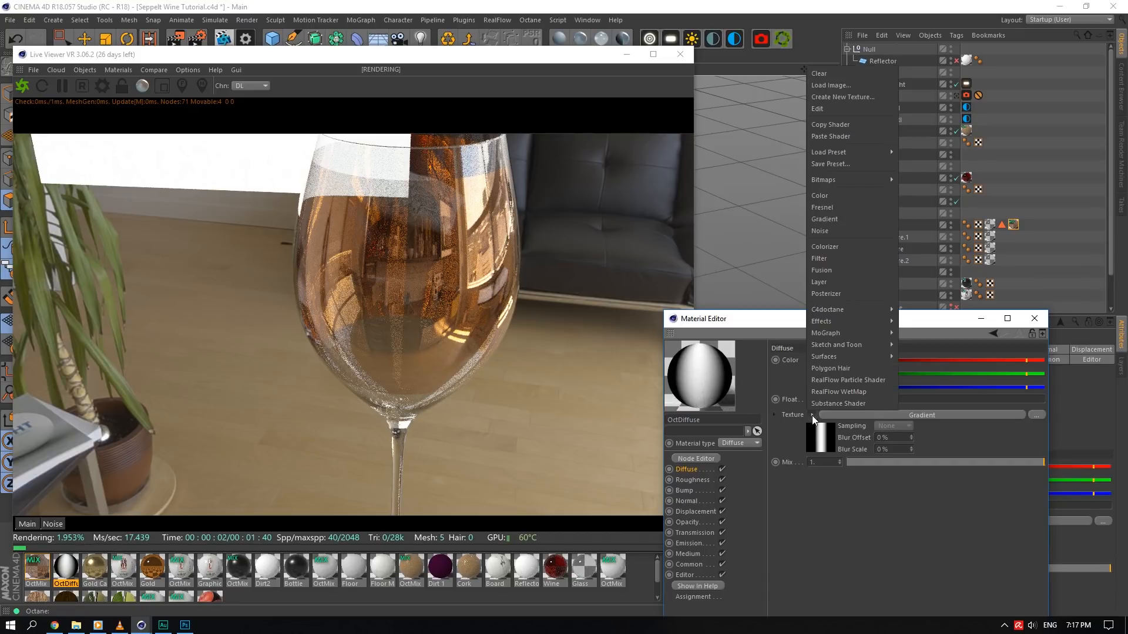
pyautogui.click(840, 137)
pyautogui.click(36, 569)
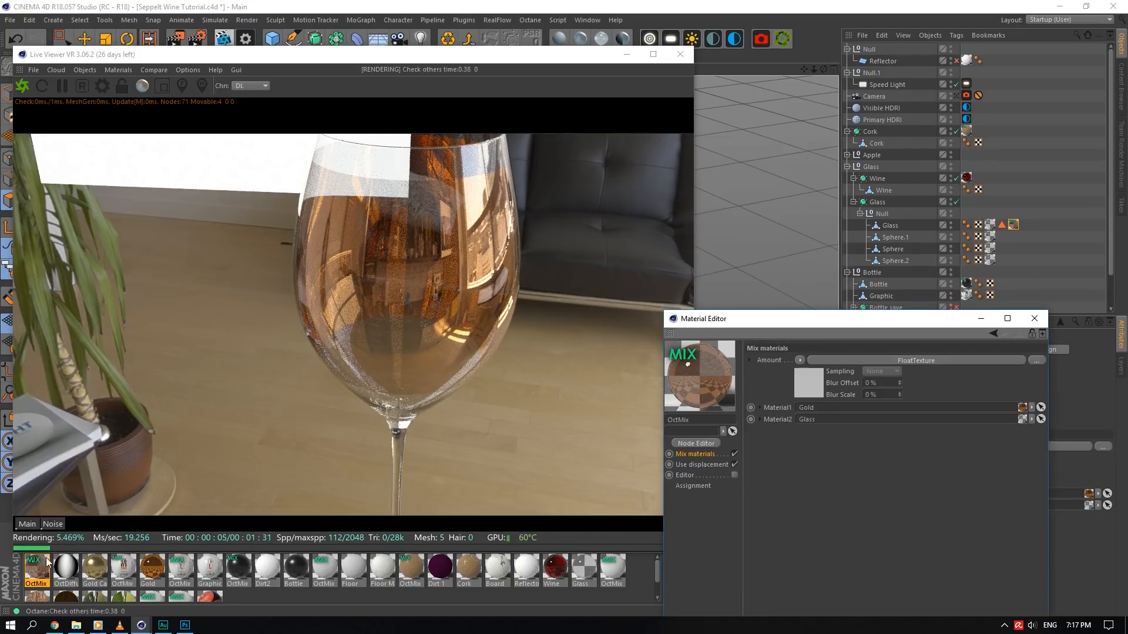
pyautogui.click(799, 360)
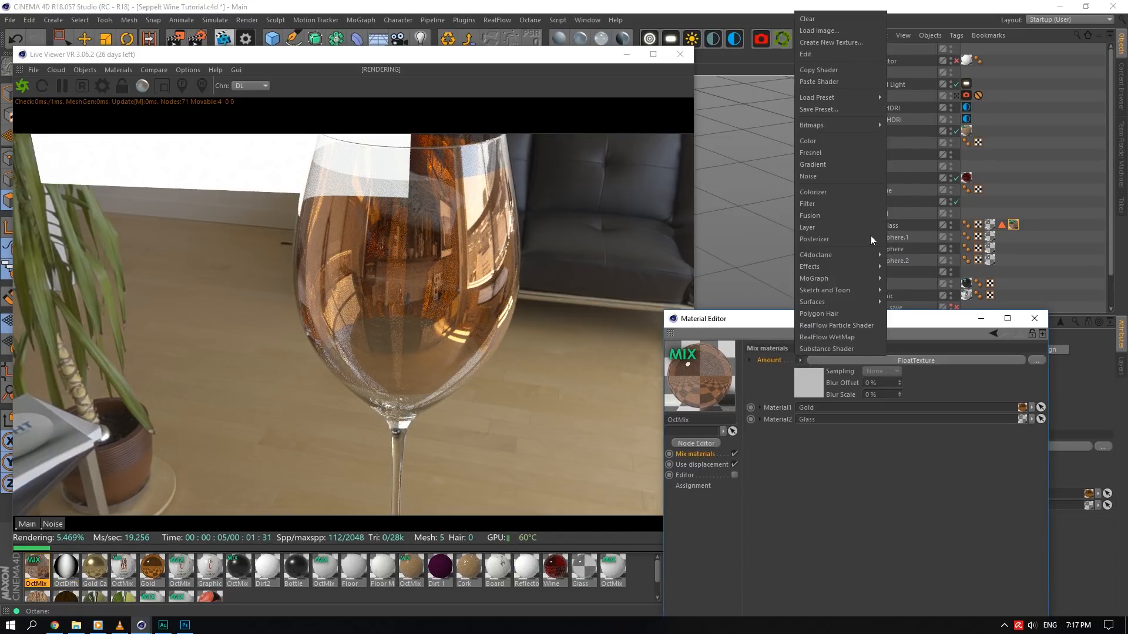
pyautogui.click(822, 78)
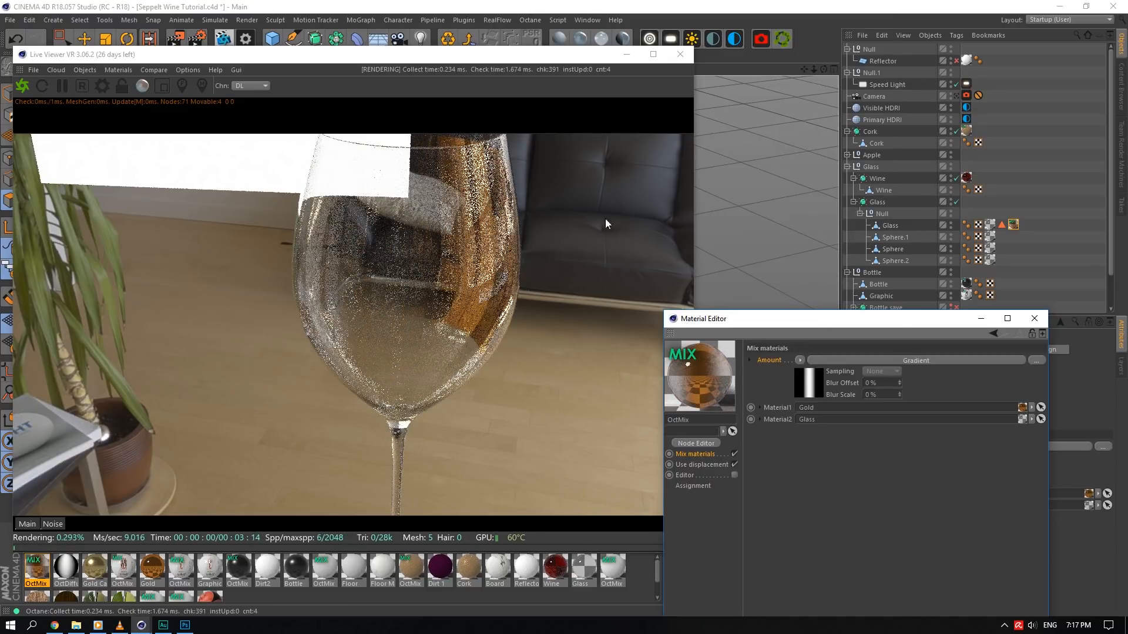
# - View the glass through the scene Camera, remove the OctMix texture tag from the Glass object and close its material editor
pyautogui.moveTo(824, 69); pyautogui.dragTo(981, 179)
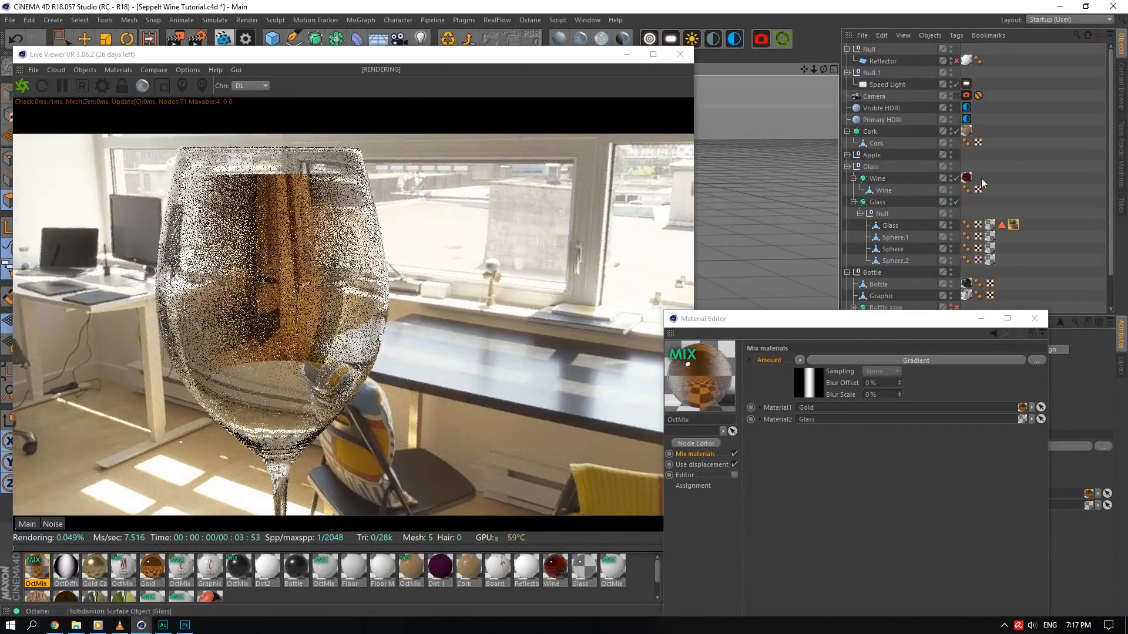
pyautogui.click(957, 95)
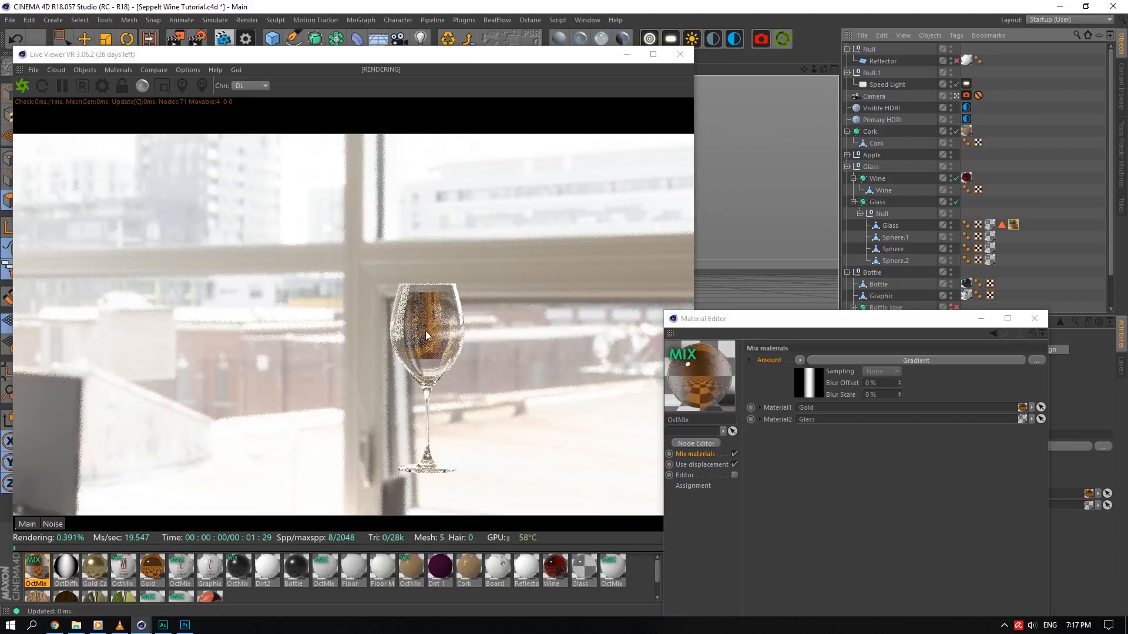
pyautogui.moveTo(1014, 213); pyautogui.dragTo(1018, 228)
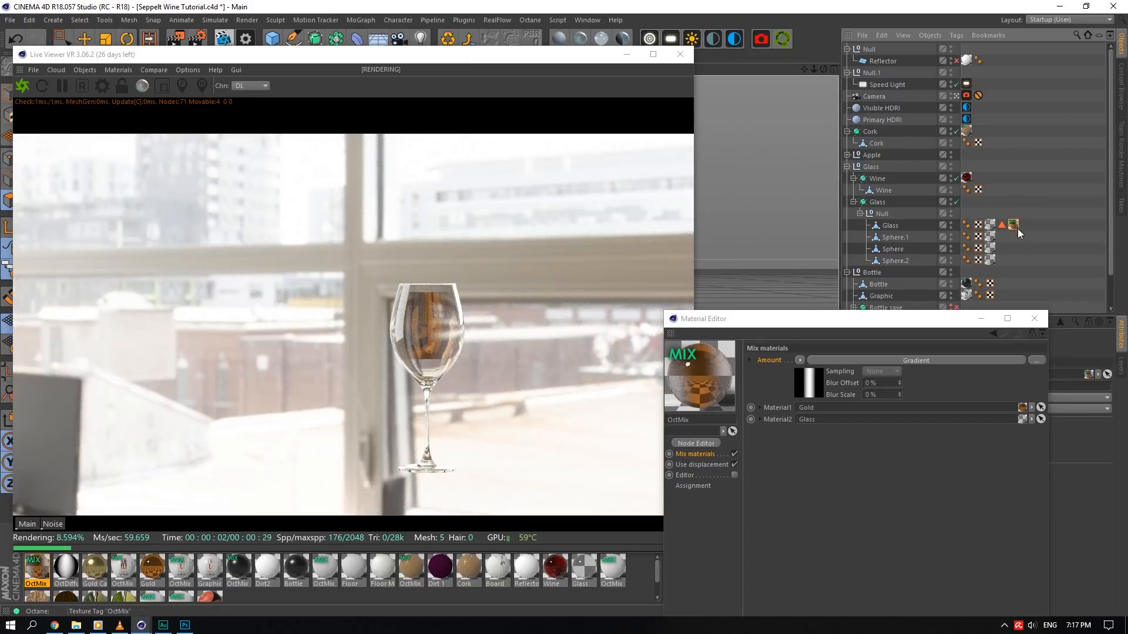
pyautogui.click(1035, 318)
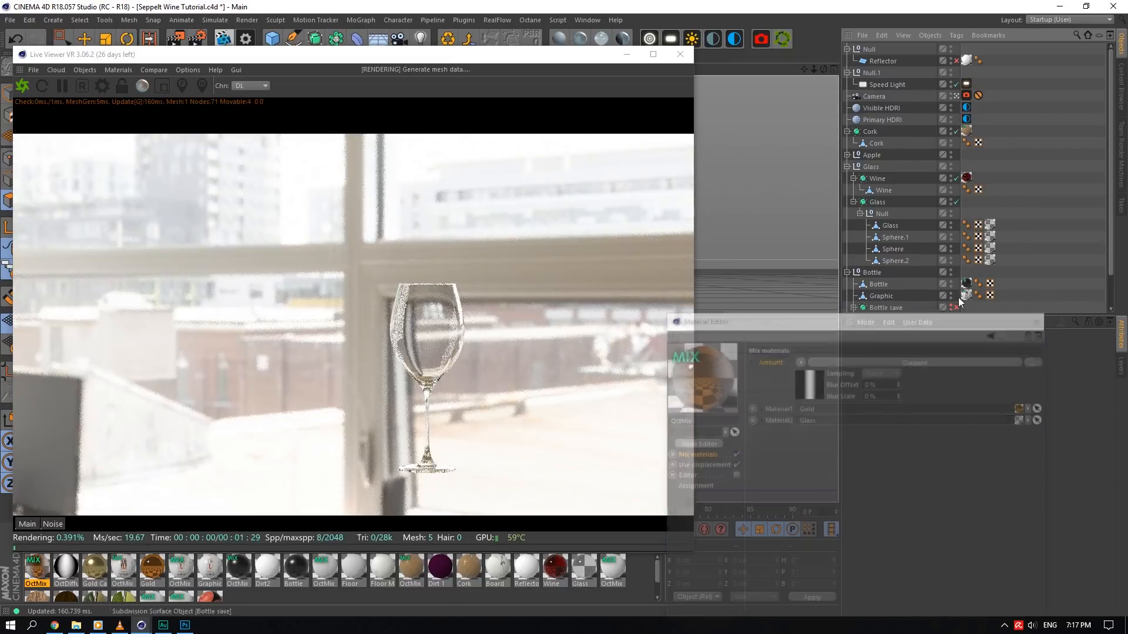
# - Turn off solo mode to bring all the scene objects back
pyautogui.click(7, 270)
pyautogui.click(33, 285)
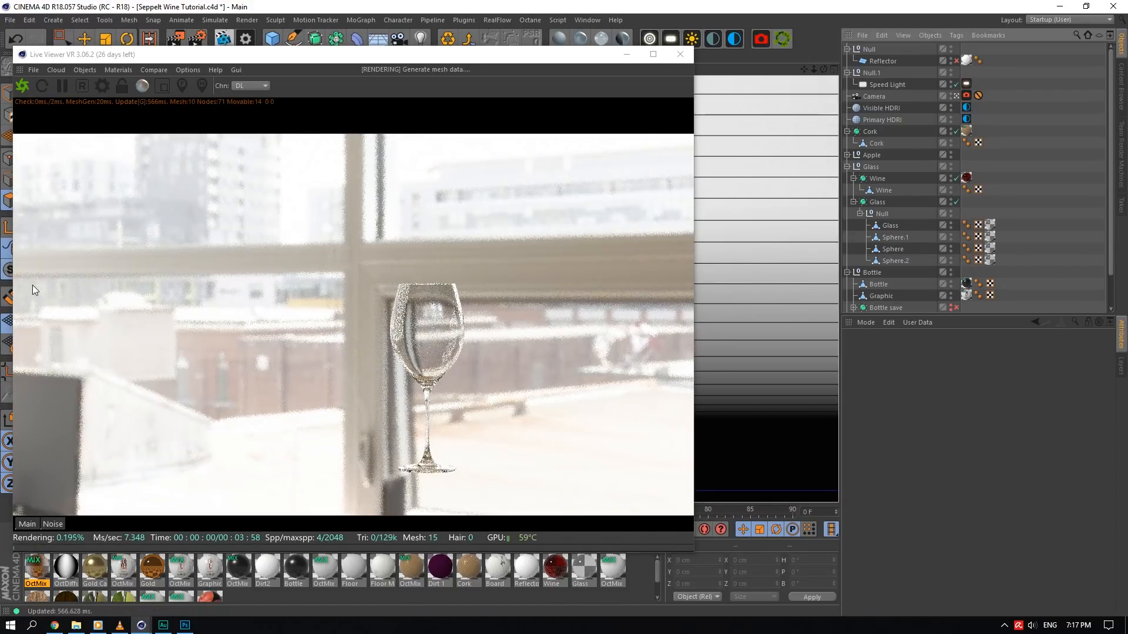